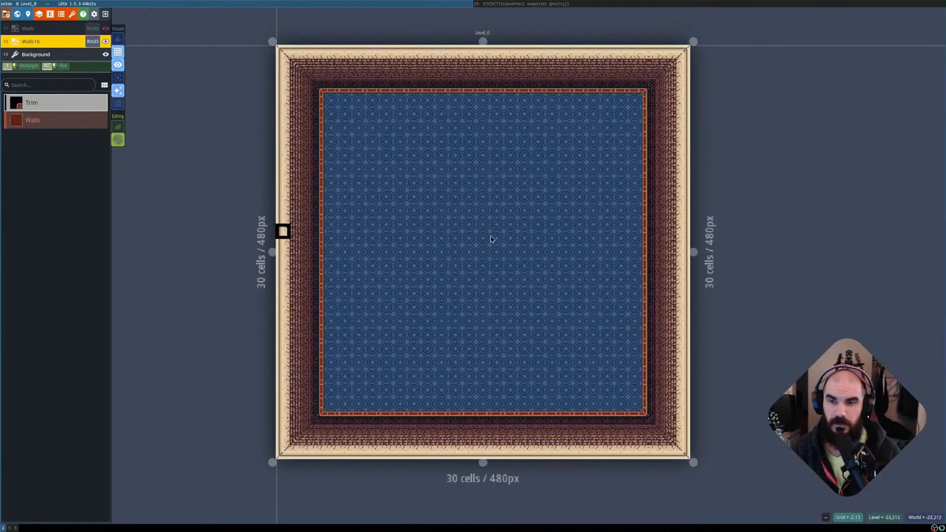
scroll(557, 230, "down", 1)
scroll(546, 232, "up", 1)
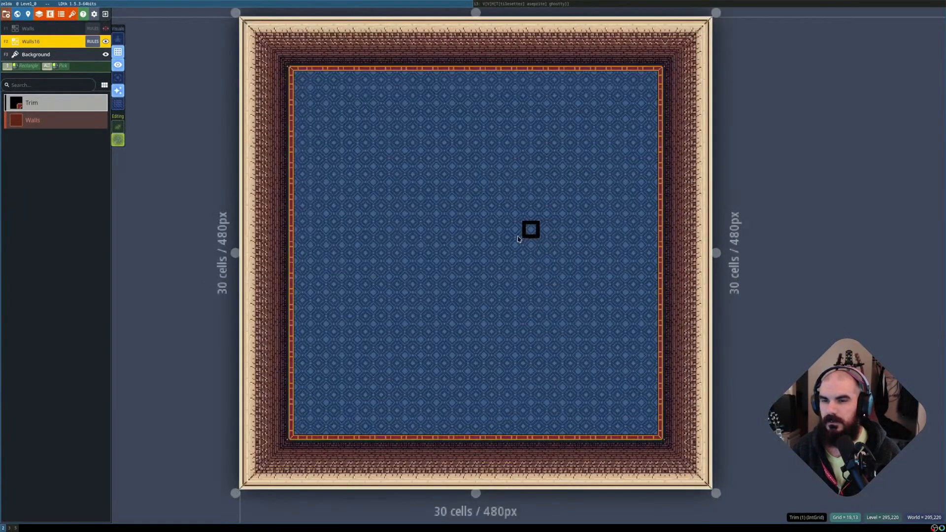
scroll(515, 227, "up", 1)
scroll(493, 219, "down", 1)
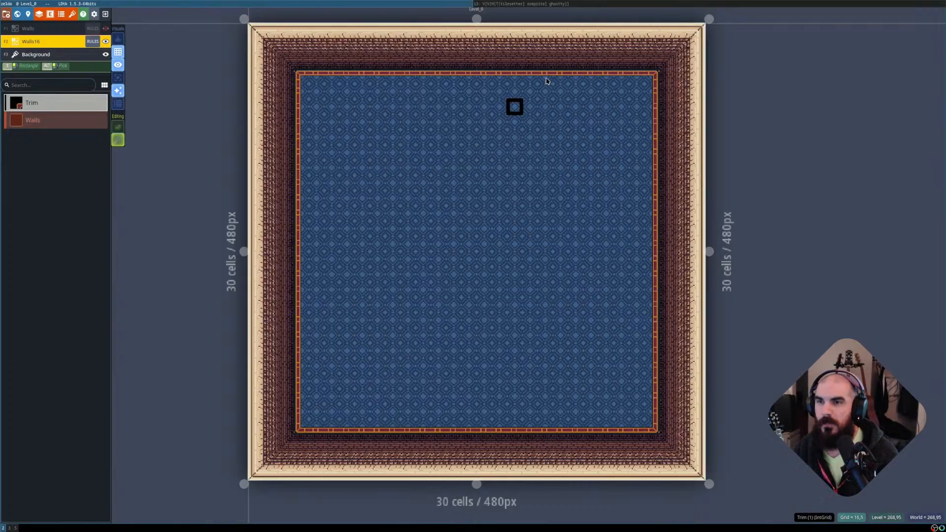
Switch to Aseprite and show its window full screen with the dungeon-walls sprite in view.
left_click(585, 5)
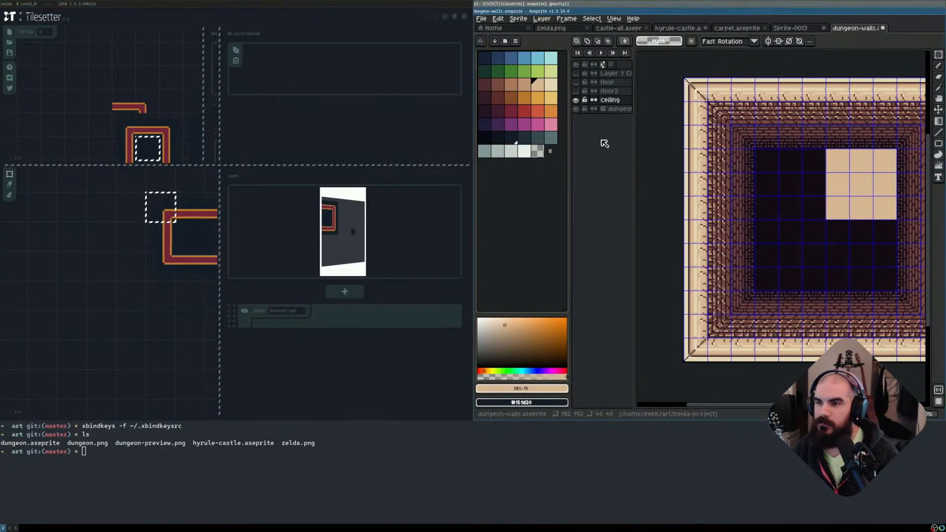
scroll(731, 175, "up", 2)
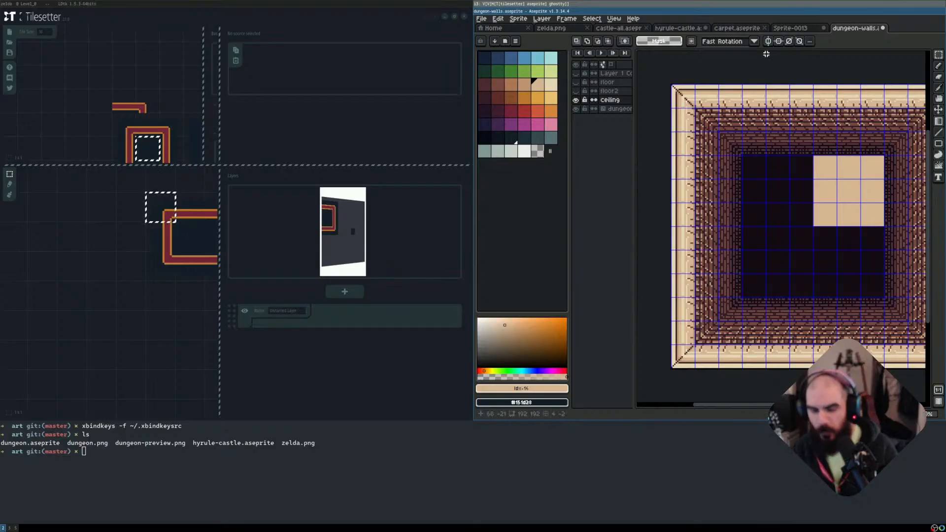
key("super+f")
scroll(473, 148, "down", 2)
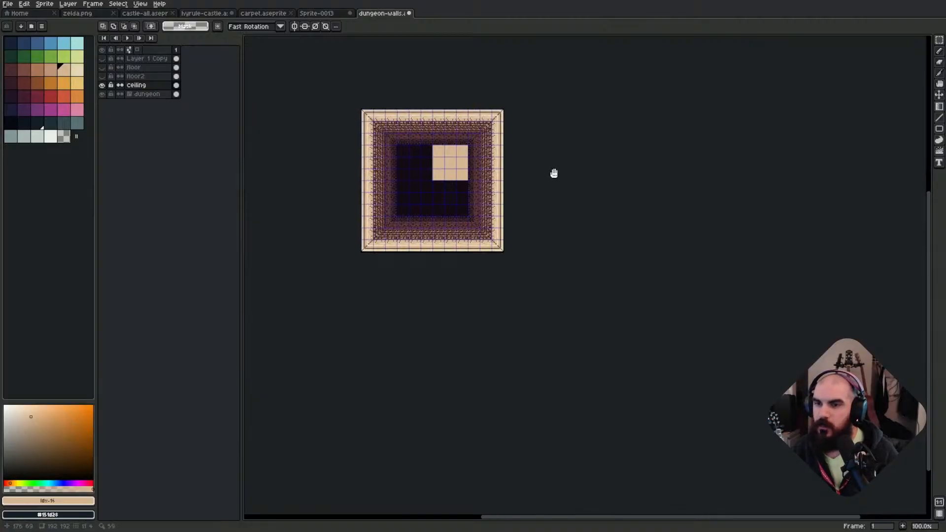
scroll(552, 172, "up", 2)
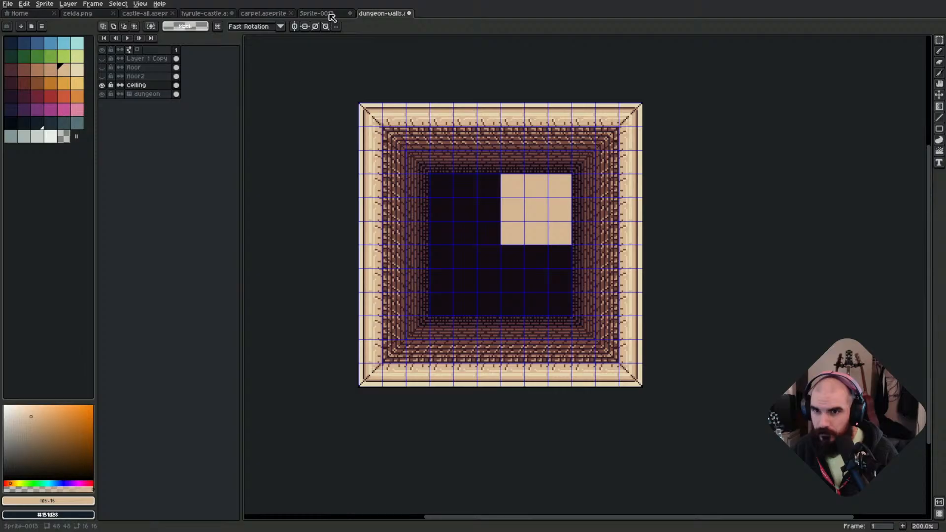
Look through the open hyrule-castle, castle-all, carpet and Sprite-0013 files, keeping them all open.
left_click(276, 13)
left_click(219, 13)
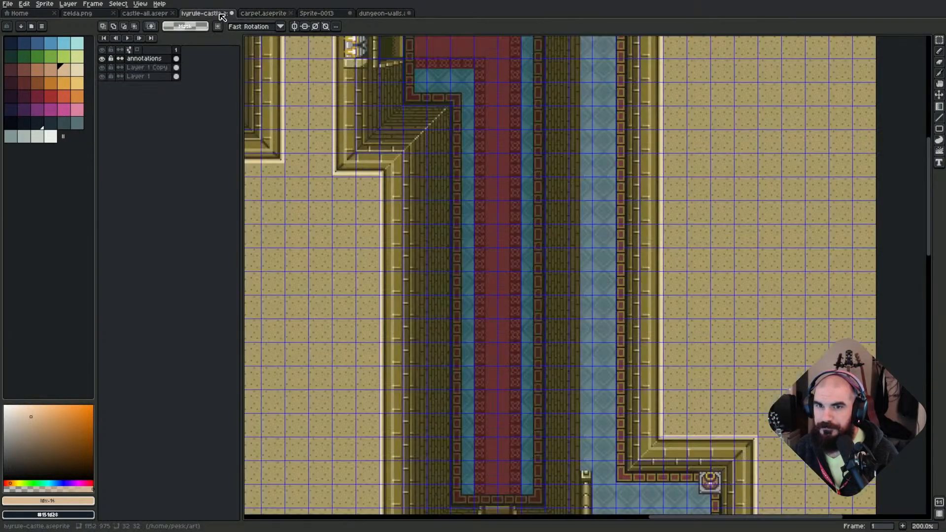
left_click(146, 13)
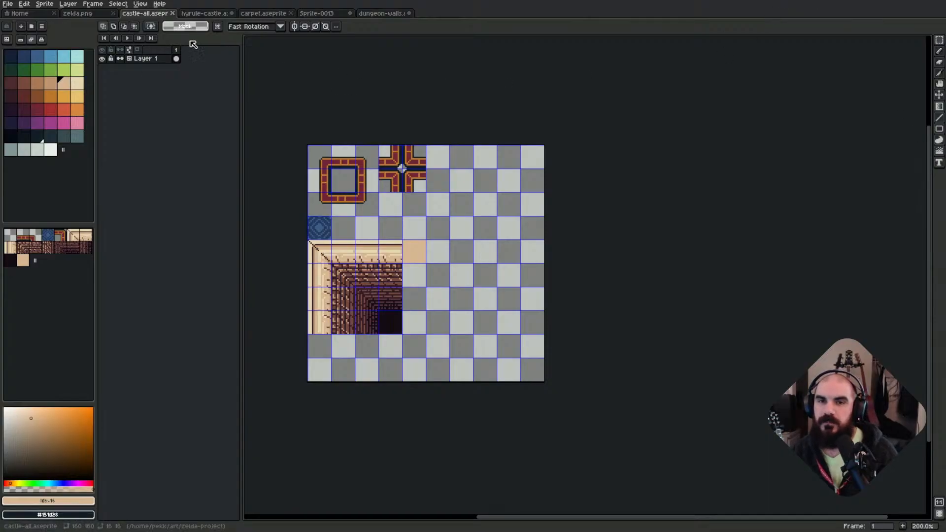
left_click(212, 12)
left_click(262, 12)
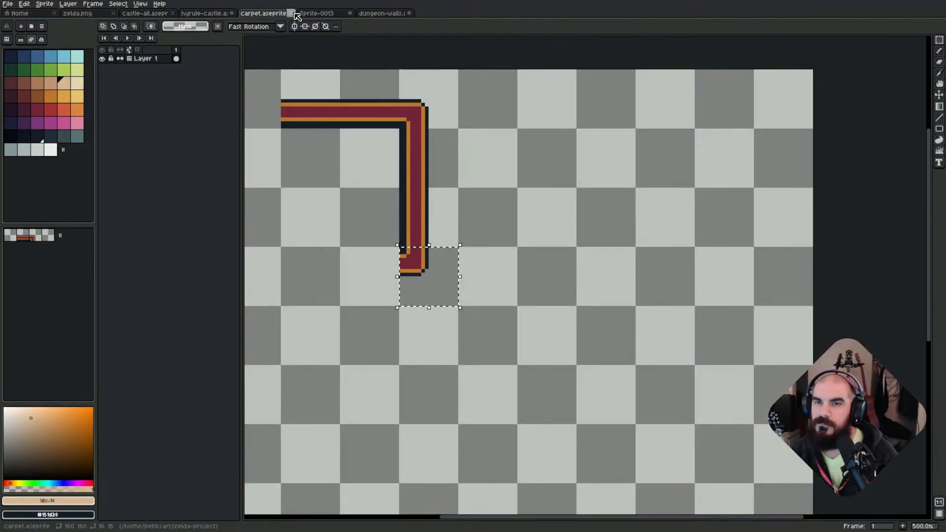
left_click(326, 13)
left_click(350, 12)
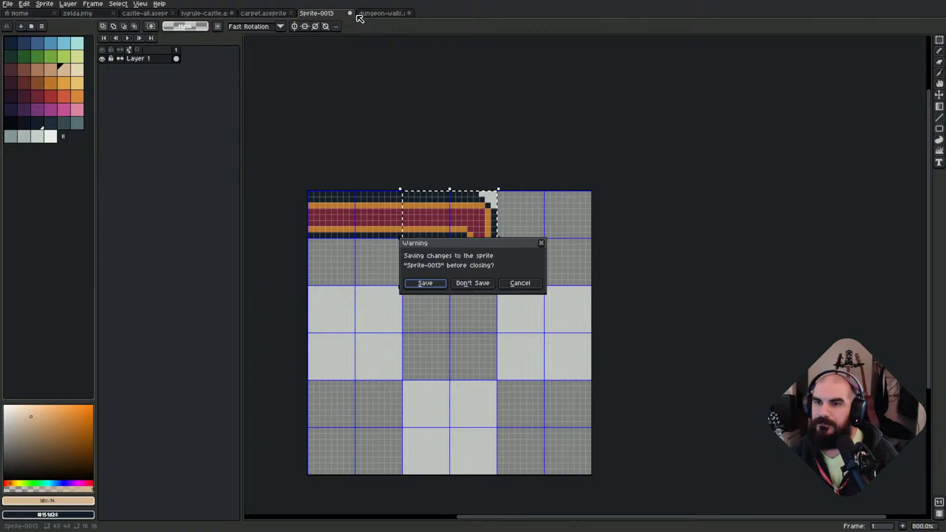
key("Escape")
Return to the dungeon-walls sprite and check its canvas size without changing it.
left_click(382, 13)
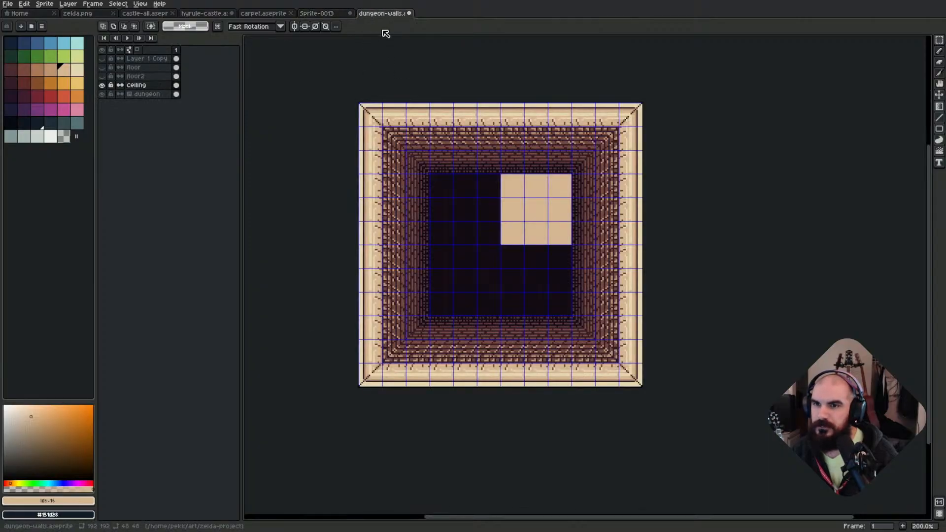
scroll(486, 255, "up", 2)
scroll(492, 211, "down", 1)
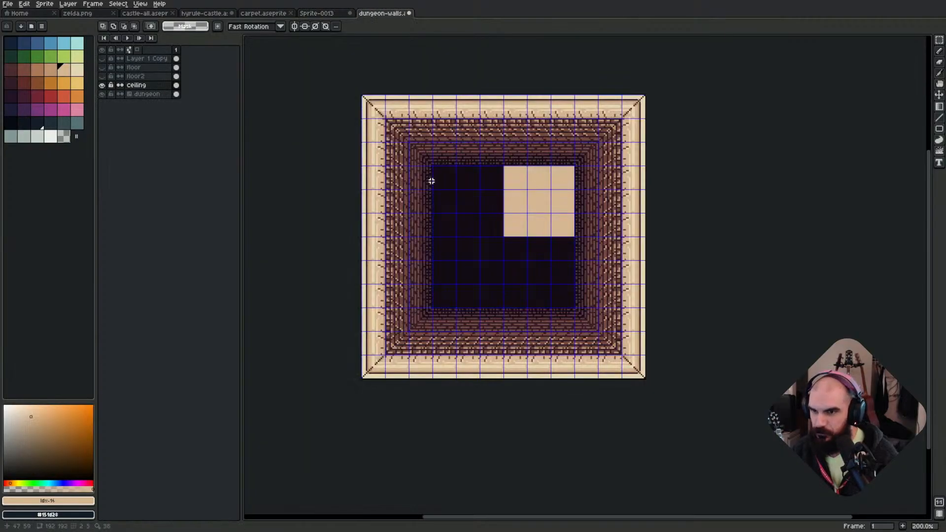
key("ctrl+alt+c")
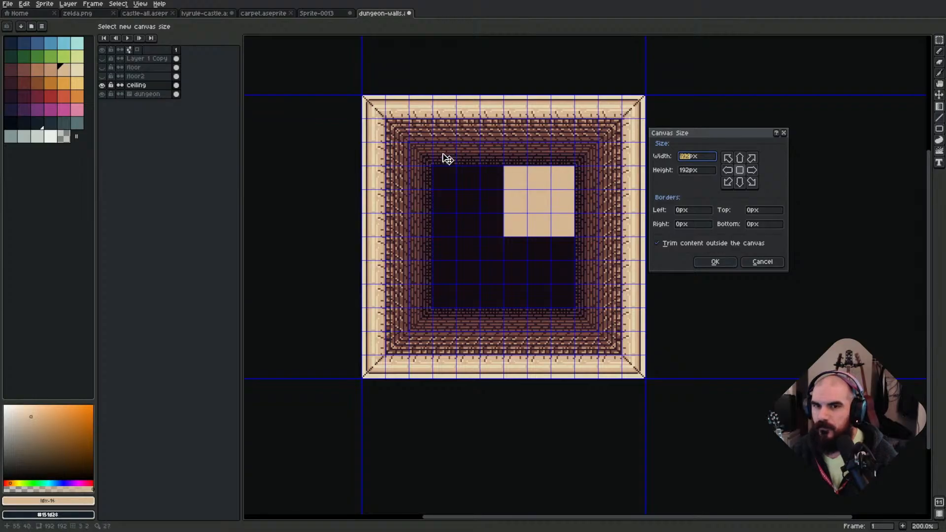
key("Escape")
Toggle the visibility of the floor and floor2 layers to compare the brick floor border with the blue floor pattern.
left_click(102, 77)
left_click(102, 77)
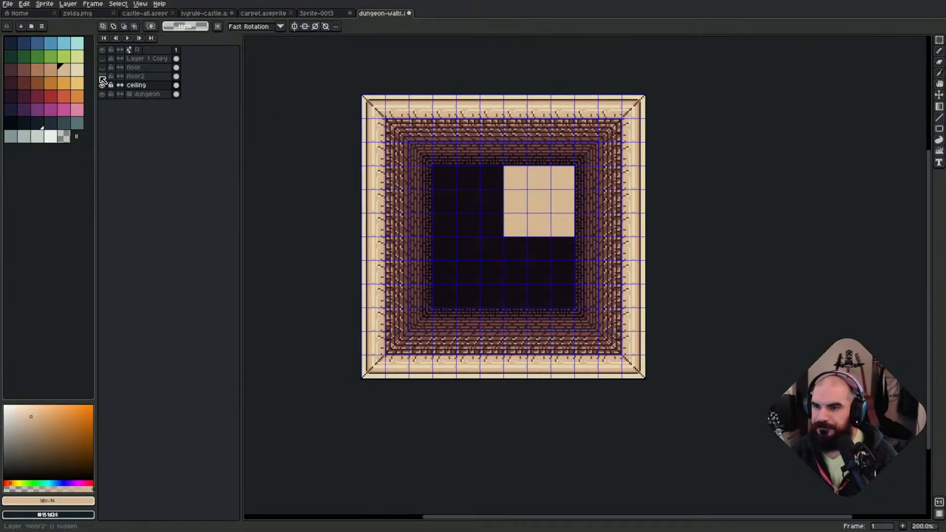
left_click(102, 77)
left_click_drag(96, 65, 96, 65)
left_click(102, 75)
left_click(102, 67)
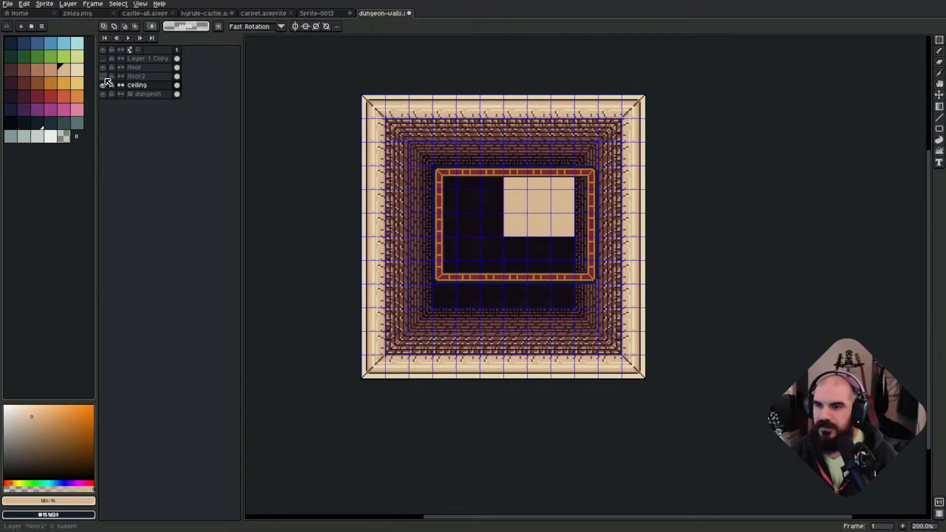
left_click(102, 67)
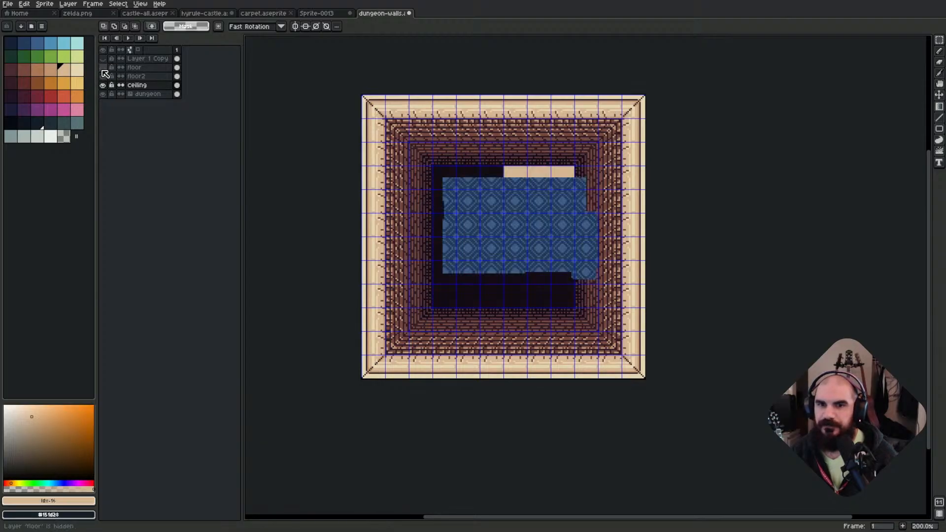
left_click(102, 76)
left_click(103, 69)
left_click(103, 76)
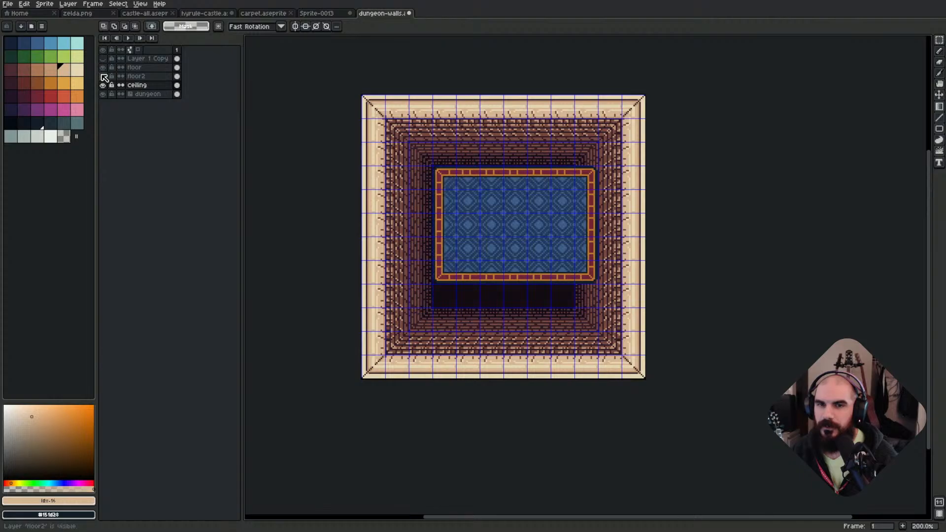
Hide the floor2 layer and show the Layer 1 Copy overlay together with the floor layer.
left_click(103, 68)
left_click(103, 76)
left_click(103, 59)
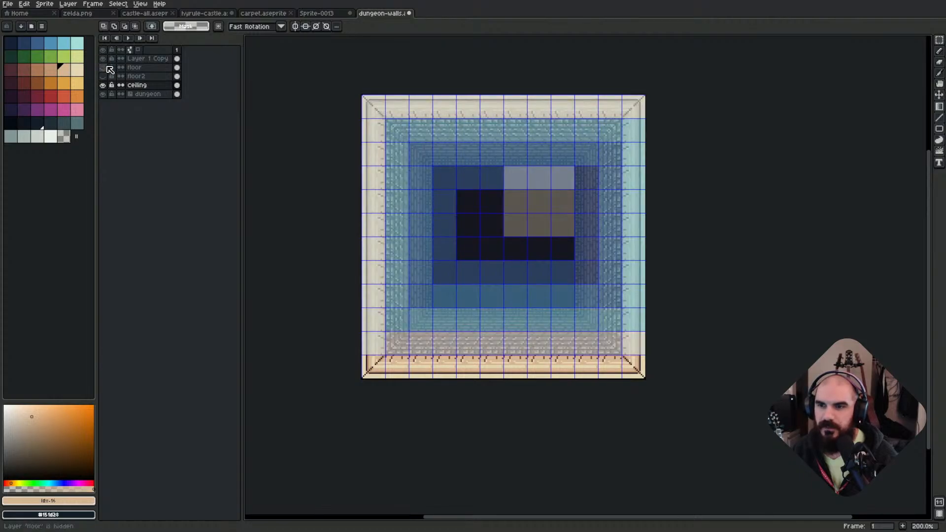
left_click(103, 68)
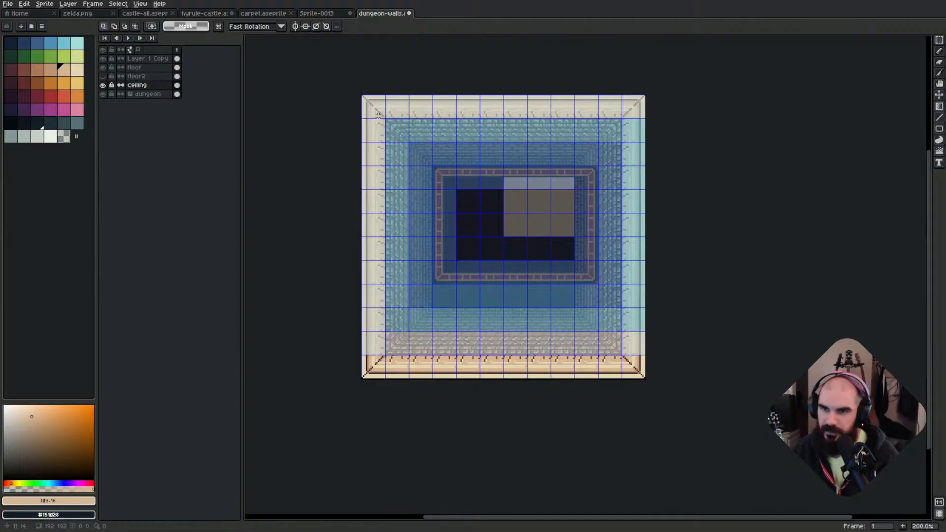
Outline the nested wall rings, the floor border and the lower wall strip with temporary rectangular selections to examine the room's layout.
left_click_drag(378, 111, 634, 364)
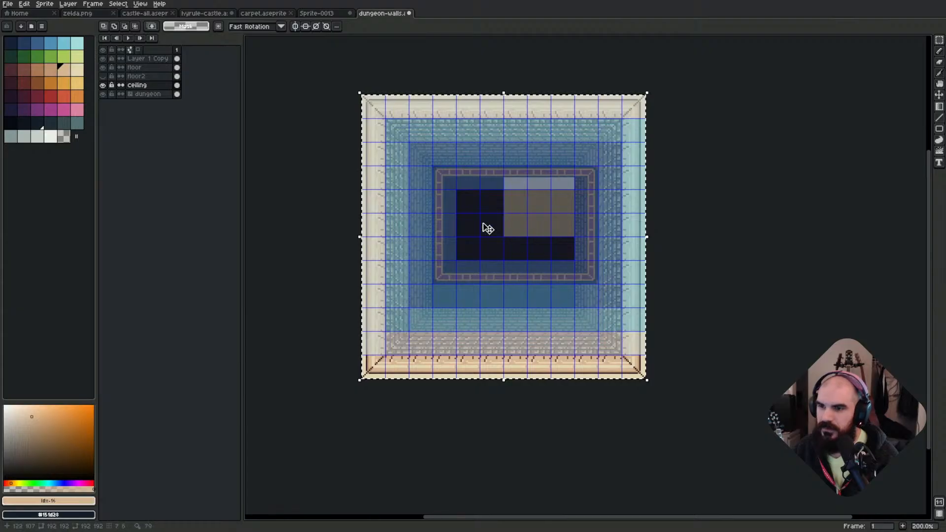
left_click(346, 118)
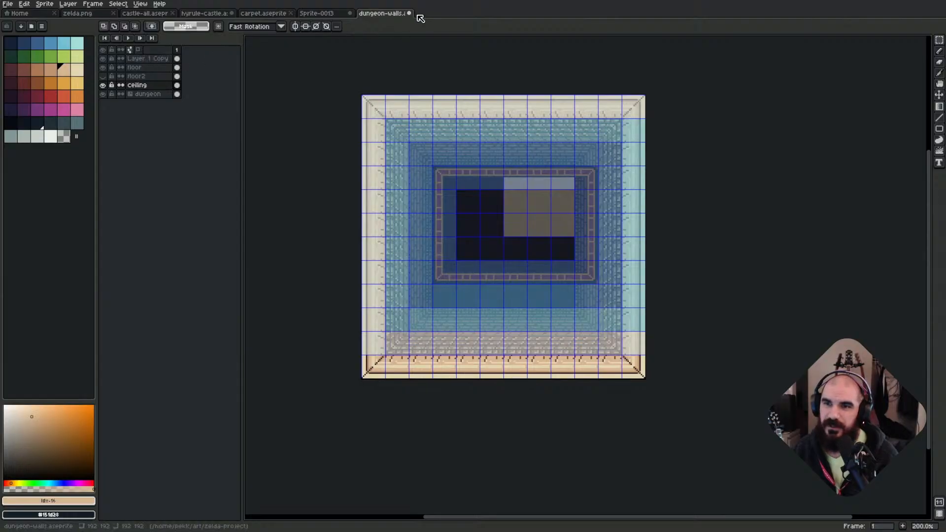
left_click_drag(381, 109, 643, 377)
left_click(399, 136)
left_click_drag(384, 116, 624, 356)
left_click_drag(417, 147, 611, 304)
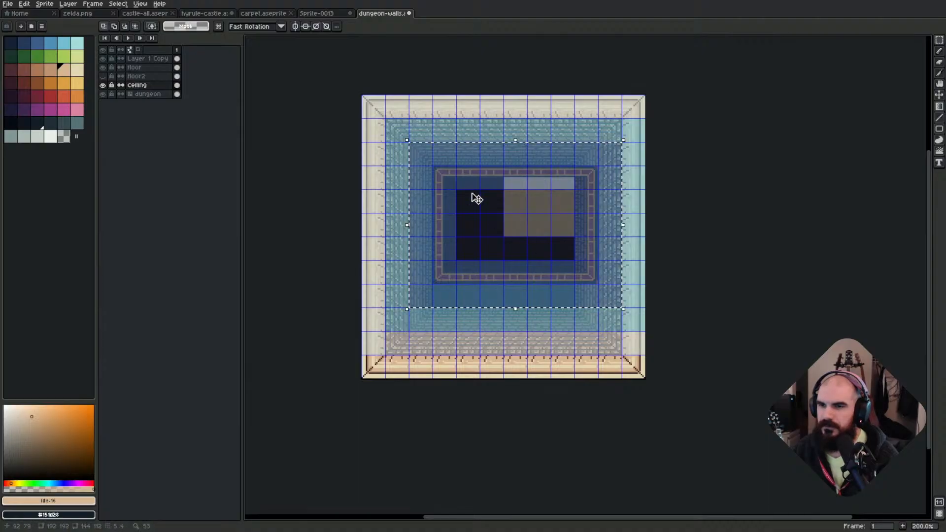
left_click(444, 173)
key("ctrl+d")
left_click_drag(443, 173, 585, 274)
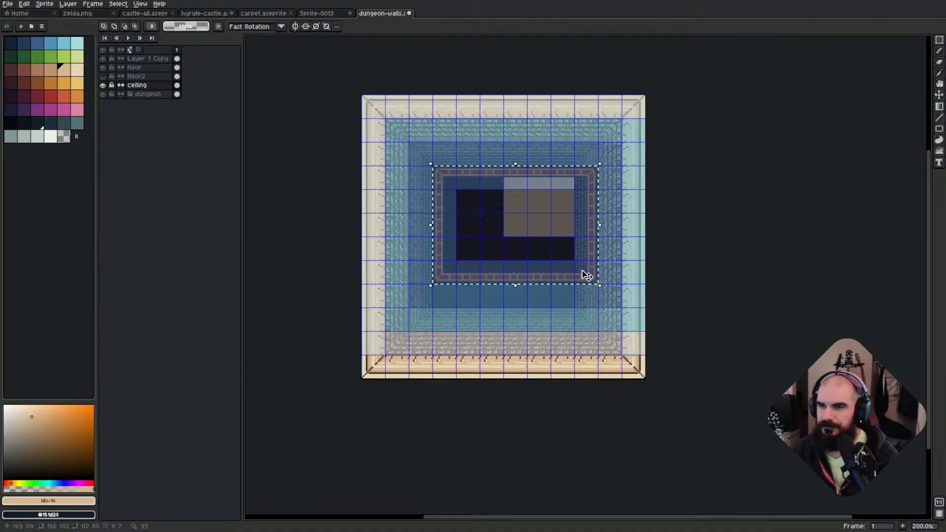
key("ctrl+d")
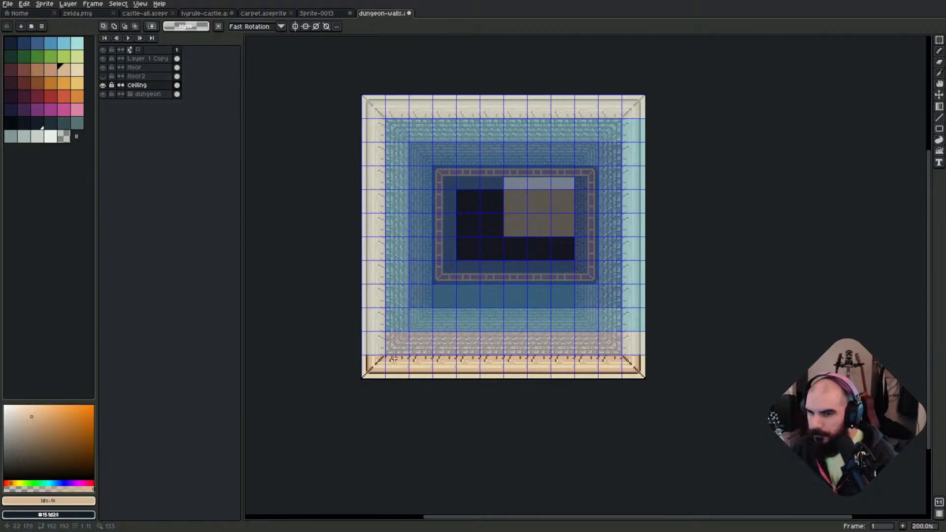
left_click_drag(379, 363, 601, 362)
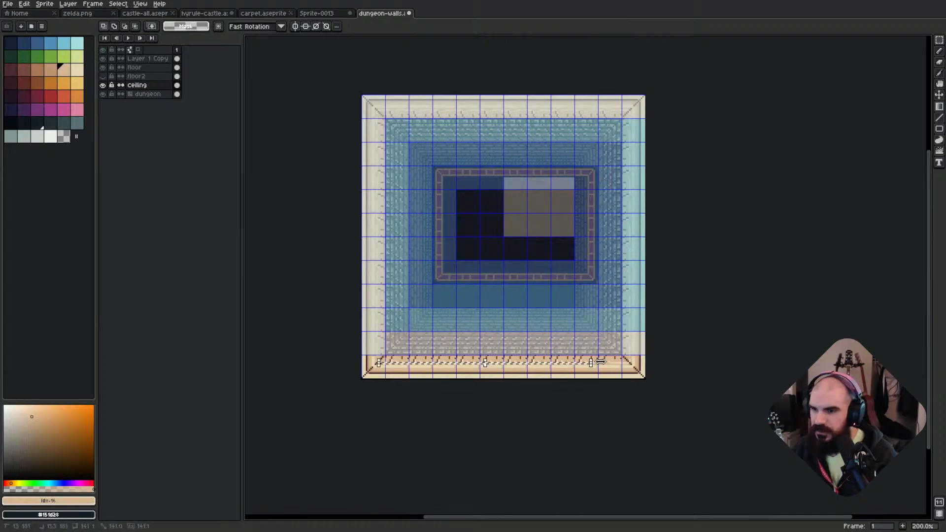
key("ctrl+d")
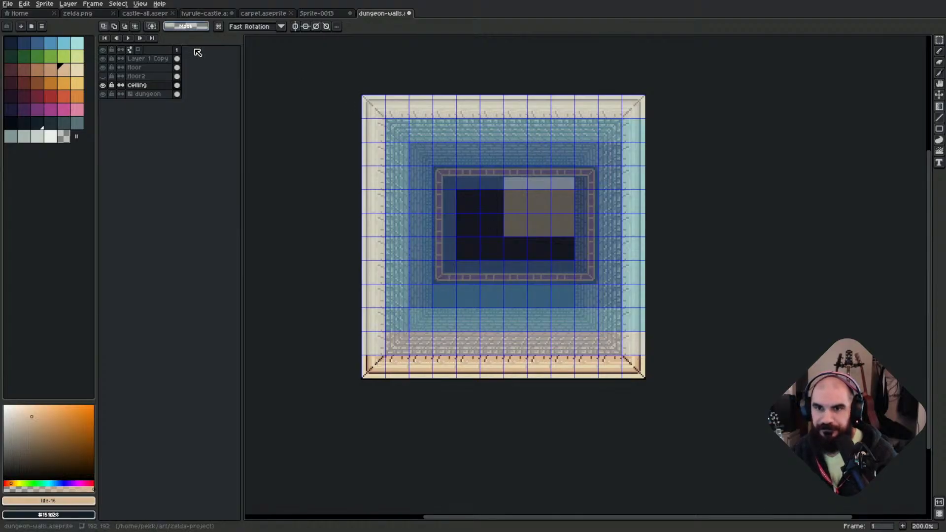
Review the Canvas Size settings for the room sprite once more and dismiss them without changes.
key("ctrl+alt+c")
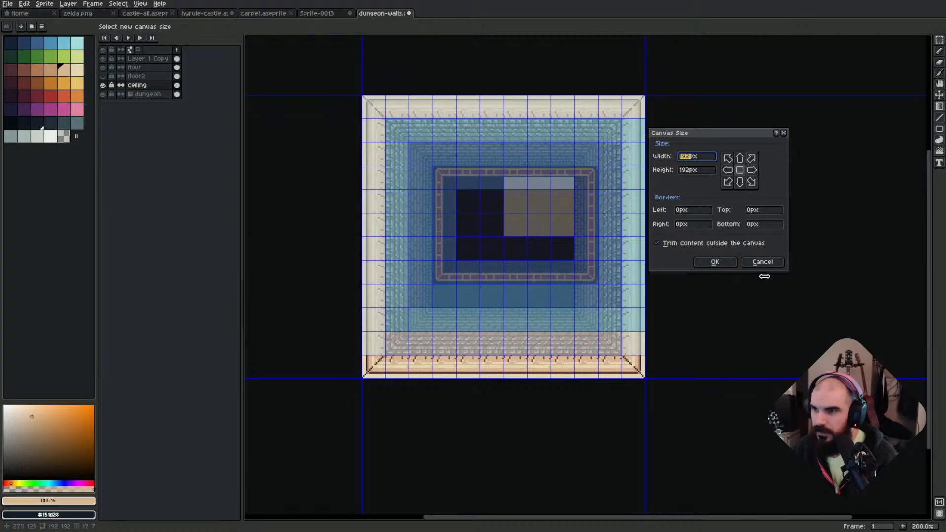
left_click(760, 260)
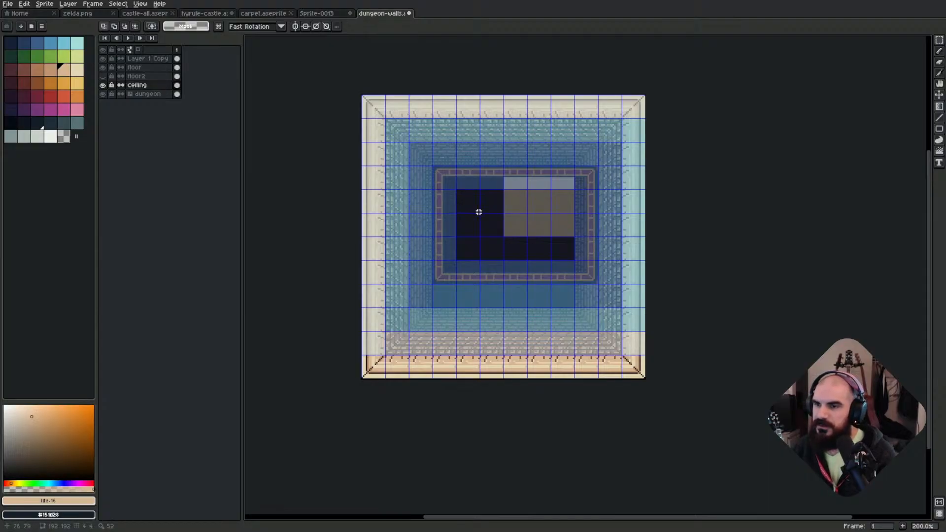
scroll(501, 167, "up", 1)
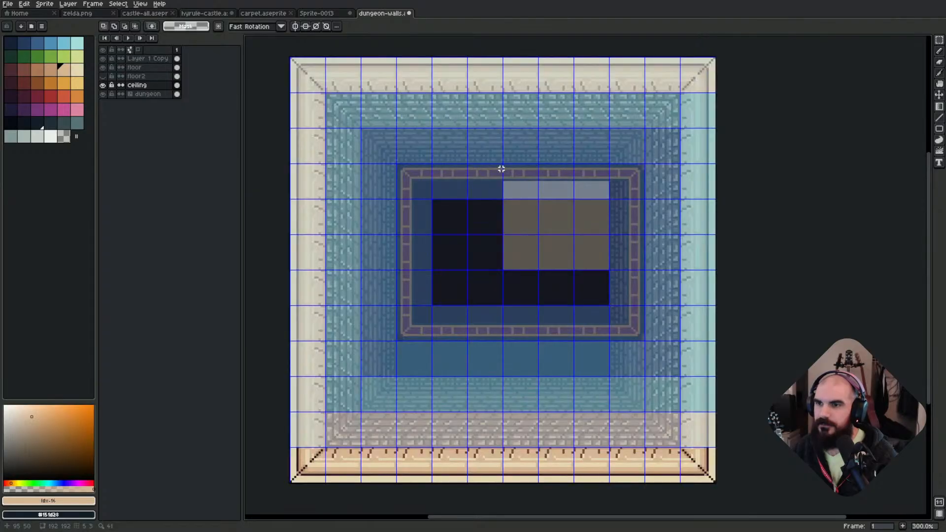
scroll(482, 154, "down", 1)
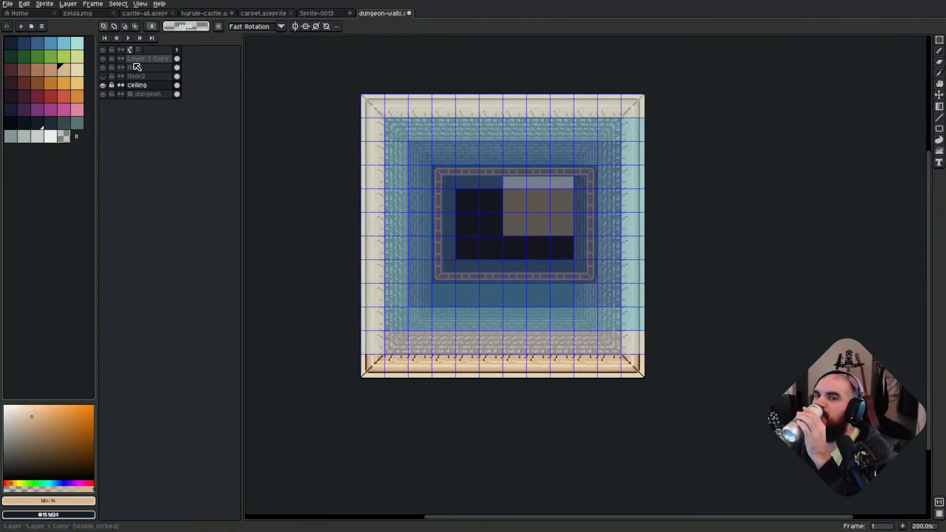
Activate the dungeon tilemap layer and make a rectangular pixel selection about 61 × 51 px over the upper-left wall corner.
left_click(148, 94)
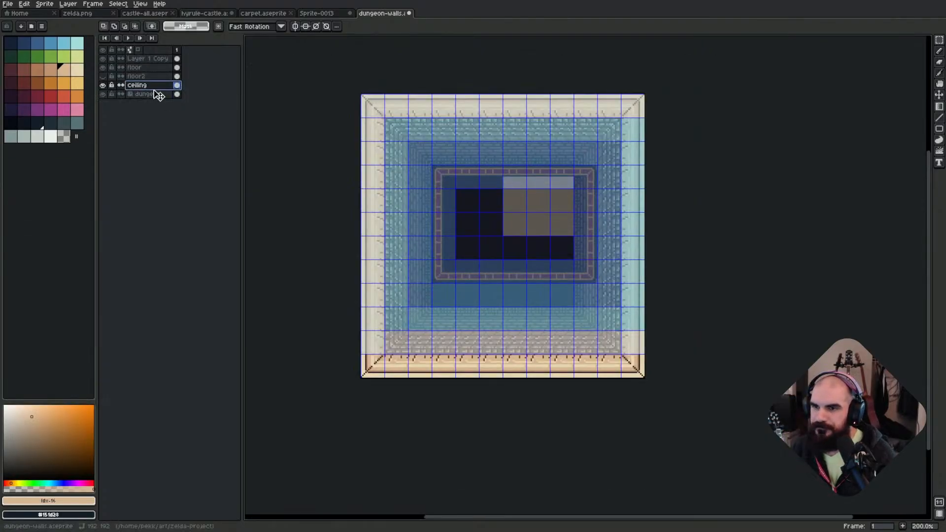
scroll(465, 151, "up", 1)
scroll(464, 151, "down", 1)
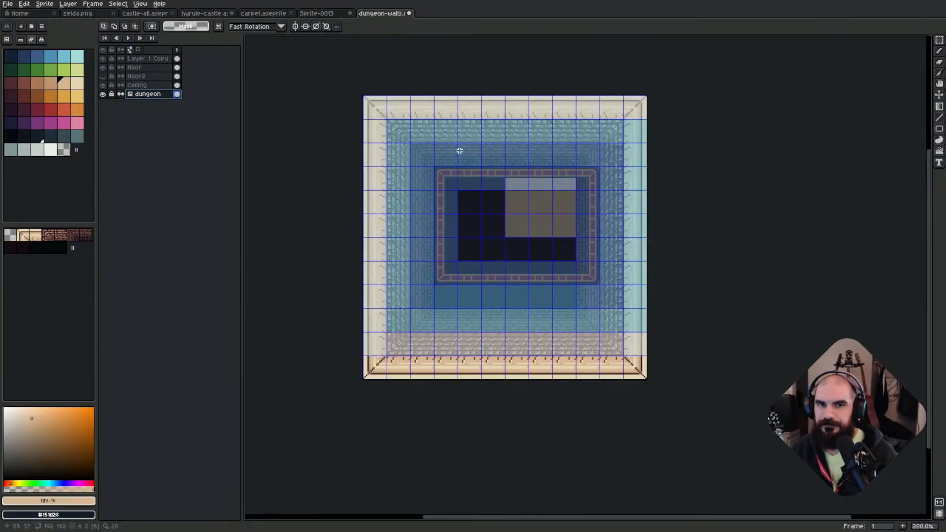
key("space+Tab")
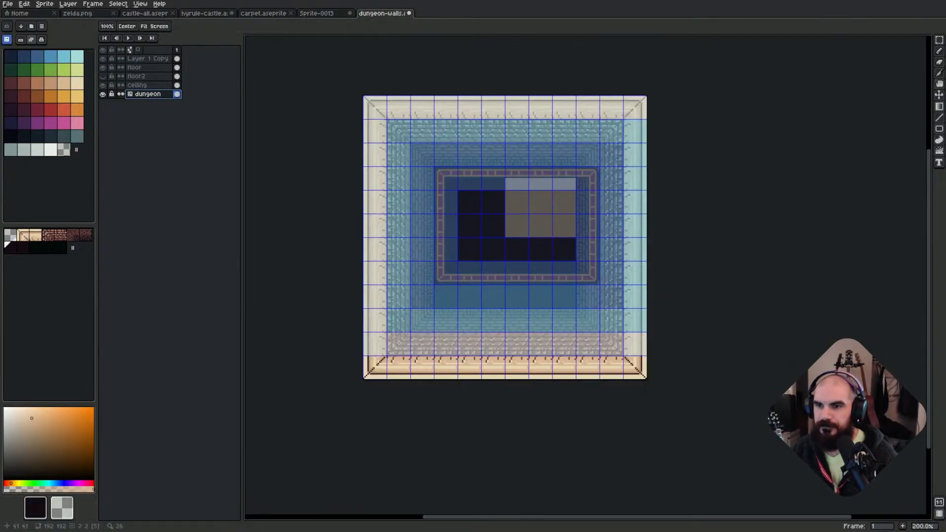
left_click(433, 161)
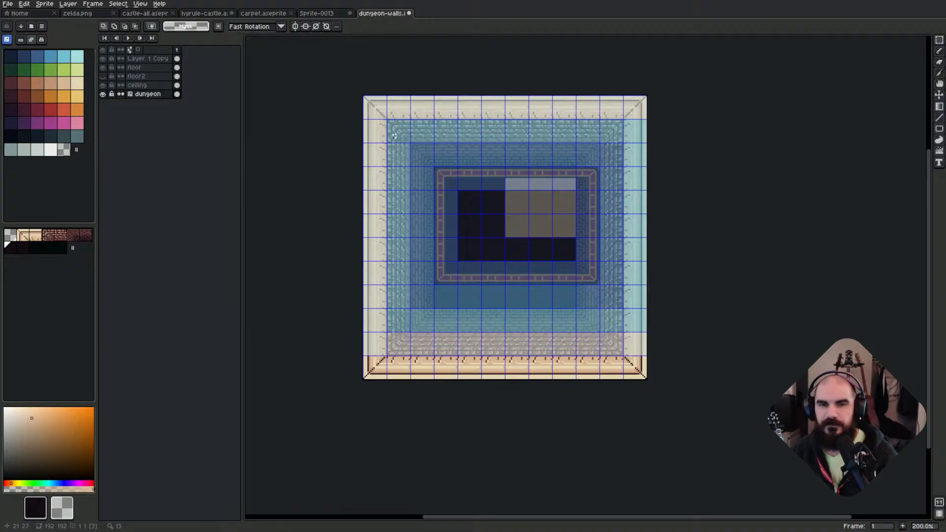
key("space+Tab")
left_click_drag(394, 137, 486, 212)
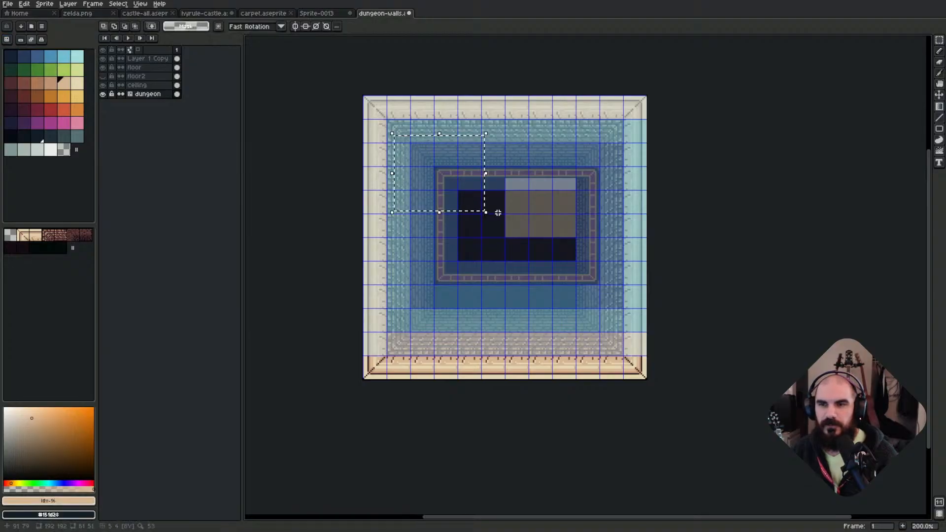
Clear the current selection and review the Grid Settings, dismissing them without changes.
key("ctrl+d")
scroll(471, 200, "up", 1)
key("ctrl+g")
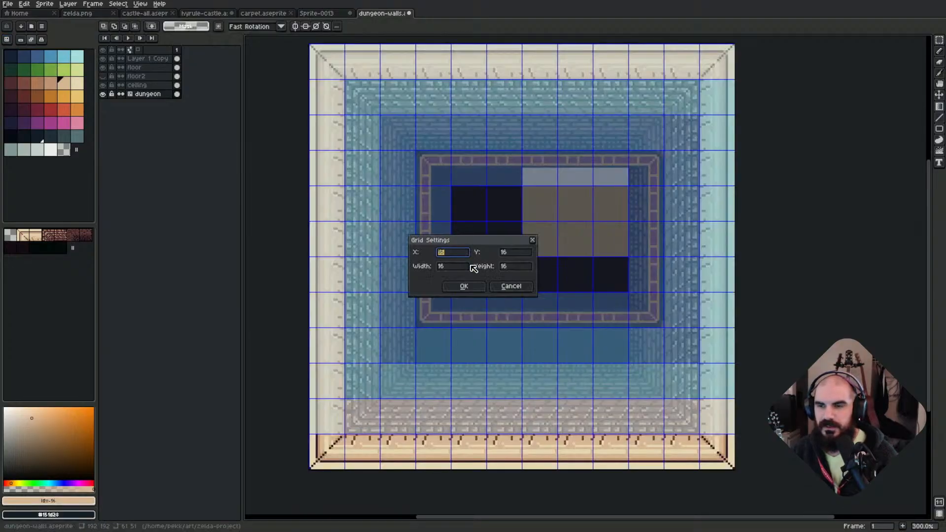
left_click(511, 286)
scroll(467, 258, "up", 1)
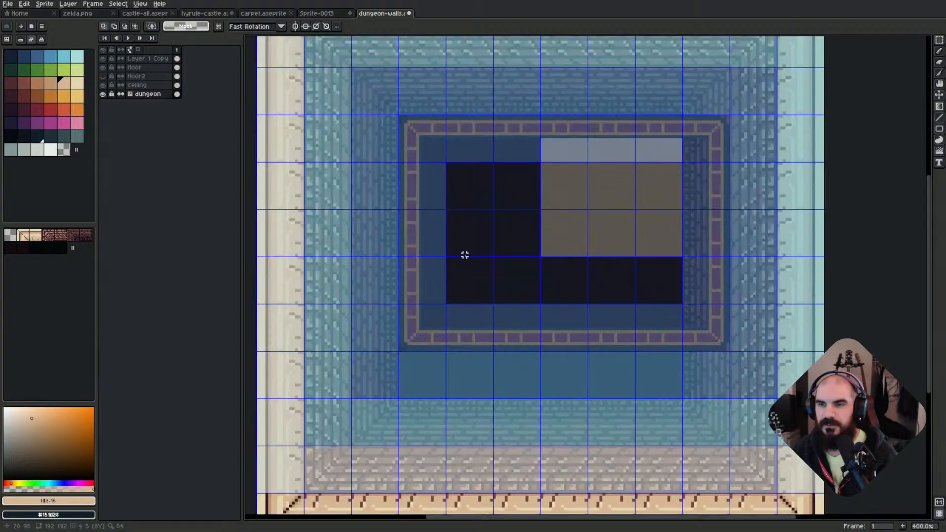
scroll(464, 255, "down", 1)
key("Tab")
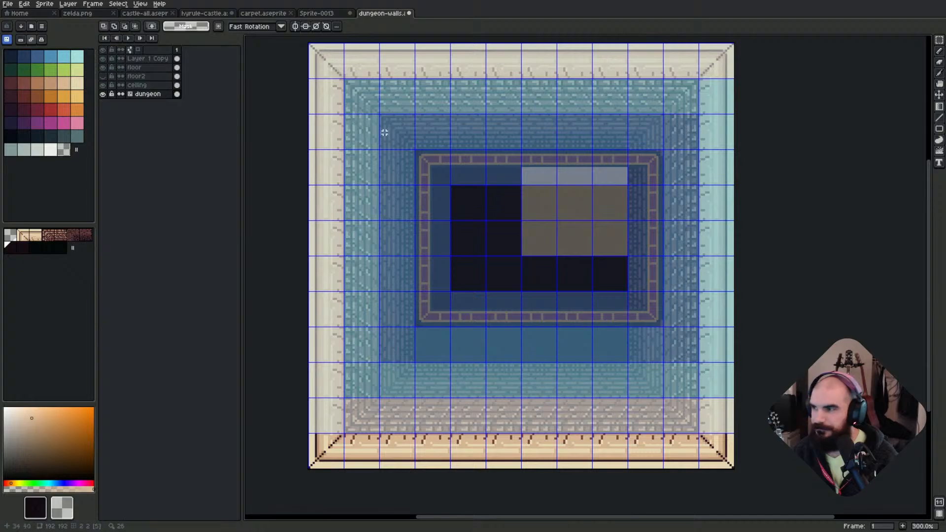
key("space+Tab")
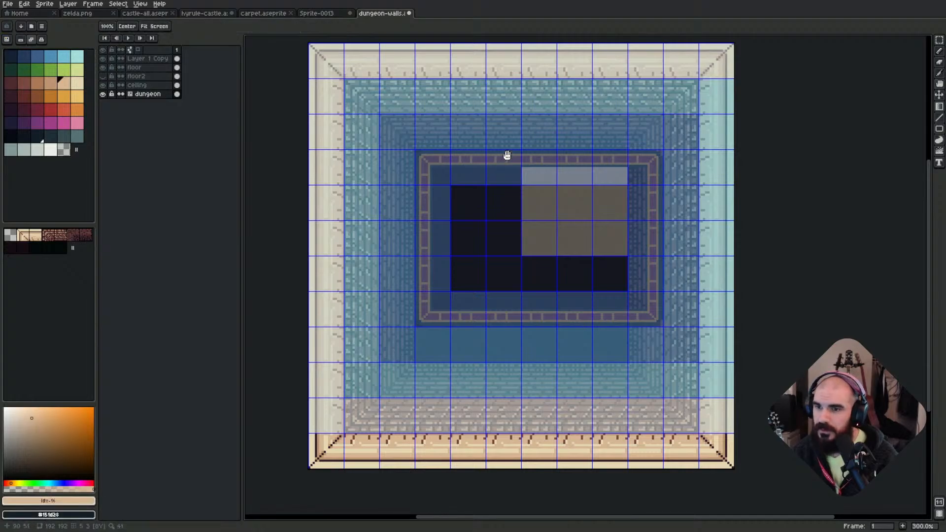
Outline the room's outer wall ring with temporary rectangular selections to examine its extent, leaving nothing selected.
scroll(507, 156, "down", 1)
left_click_drag(619, 170, 567, 173)
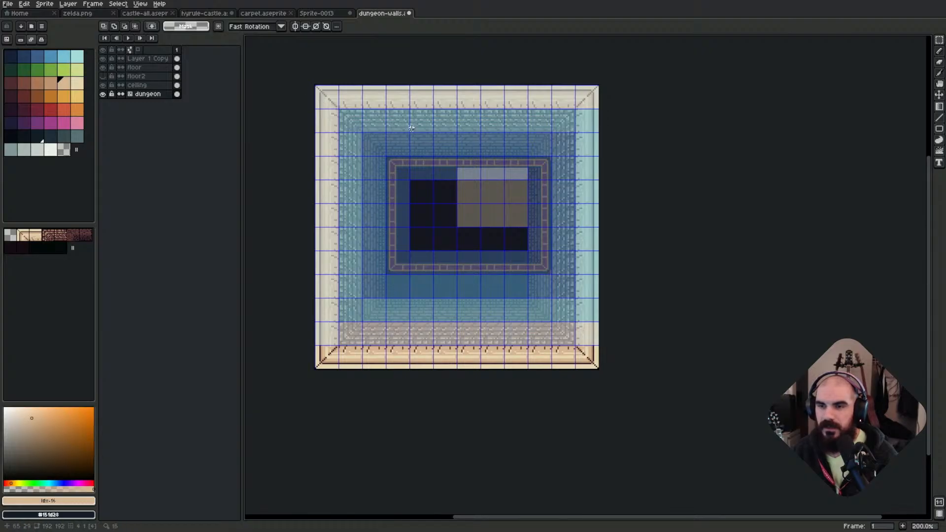
left_click_drag(323, 96, 586, 358)
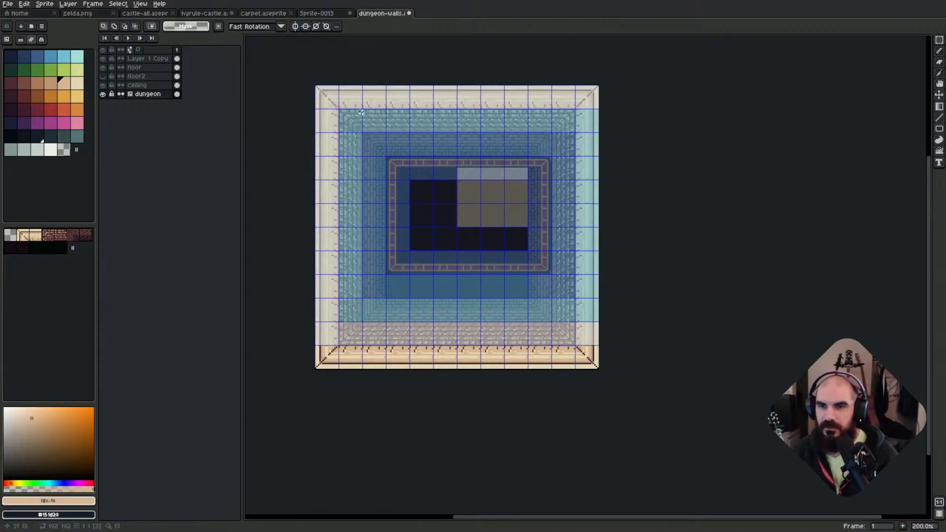
left_click_drag(326, 102, 500, 289)
left_click(542, 298)
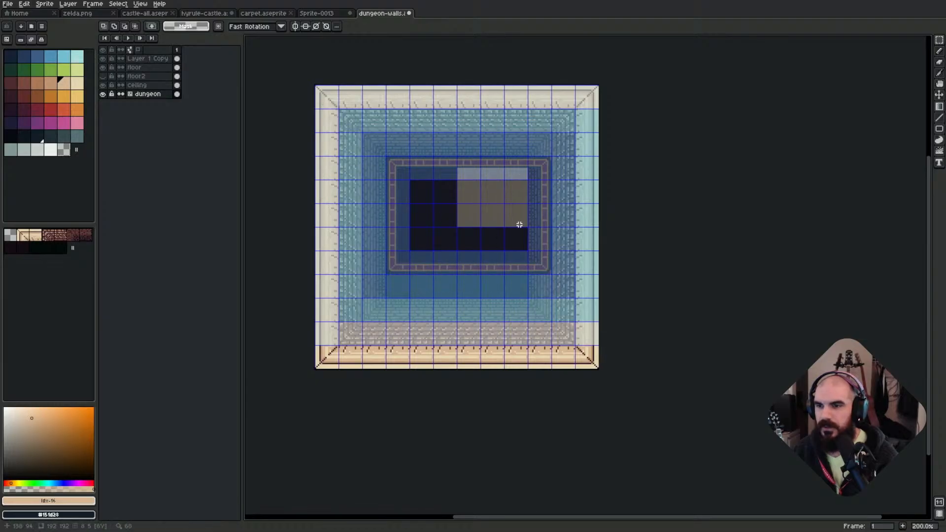
Save the sprite and enlarge its canvas to 576 × 576 px, keeping the artwork anchored at the upper-left corner.
key("ctrl+s")
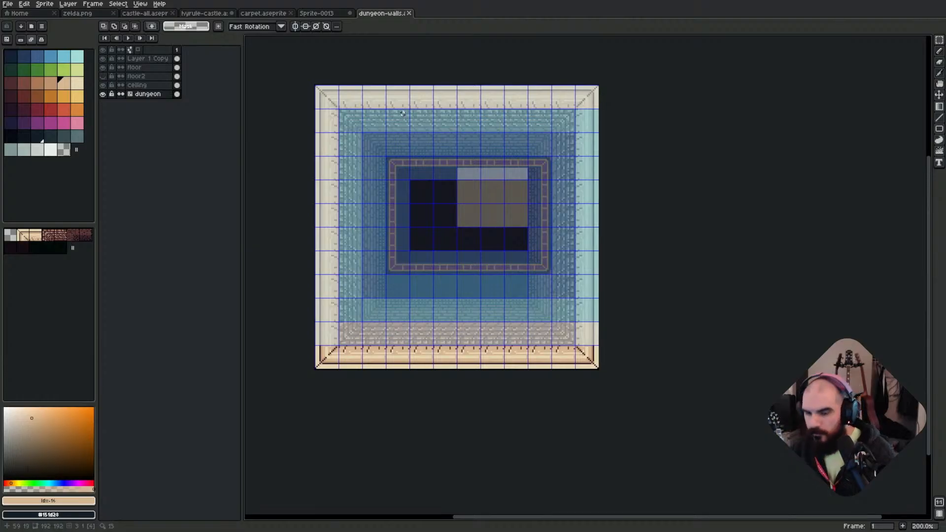
key("ctrl+alt+c")
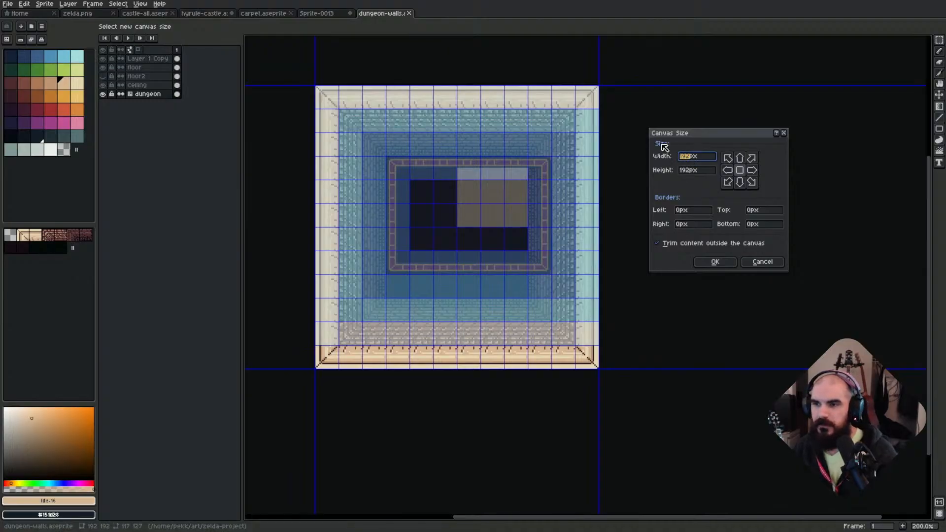
left_click(724, 162)
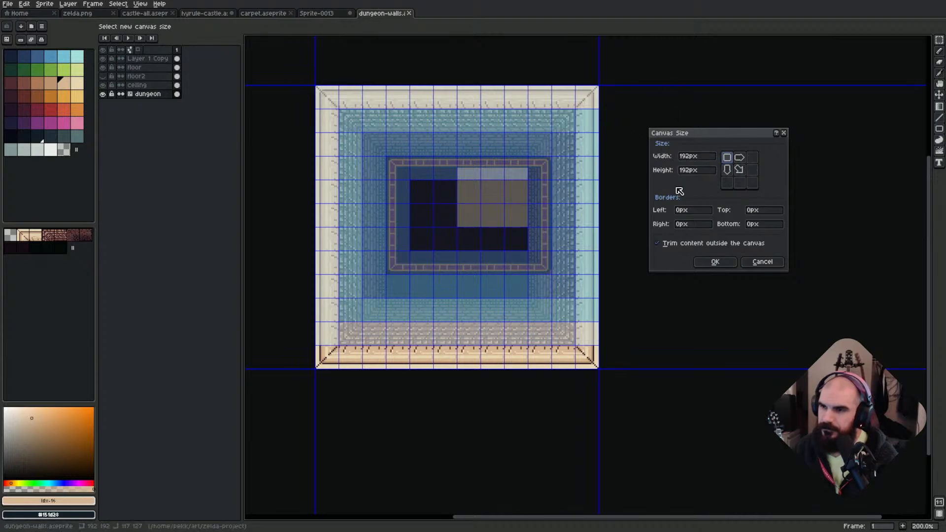
left_click(695, 156)
scroll(563, 189, "down", 1)
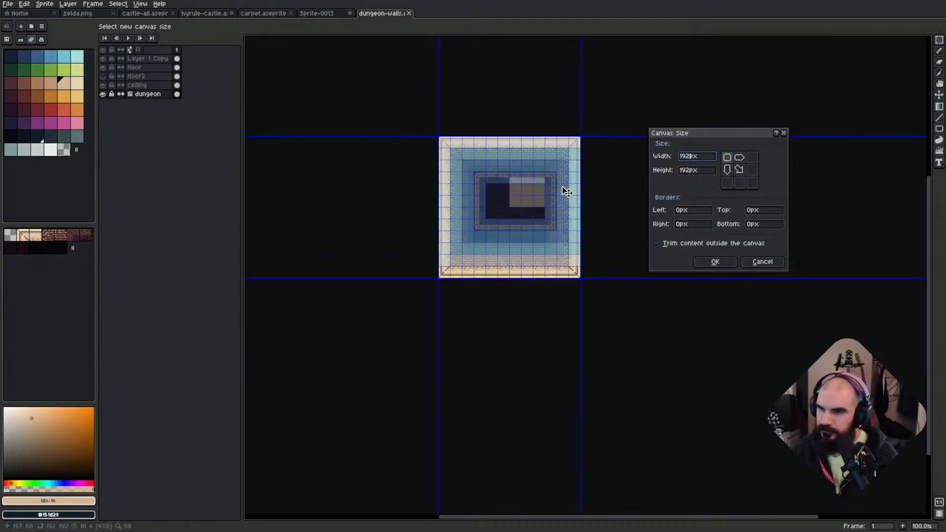
middle_click_drag(552, 188, 481, 194)
scroll(491, 187, "up", 1)
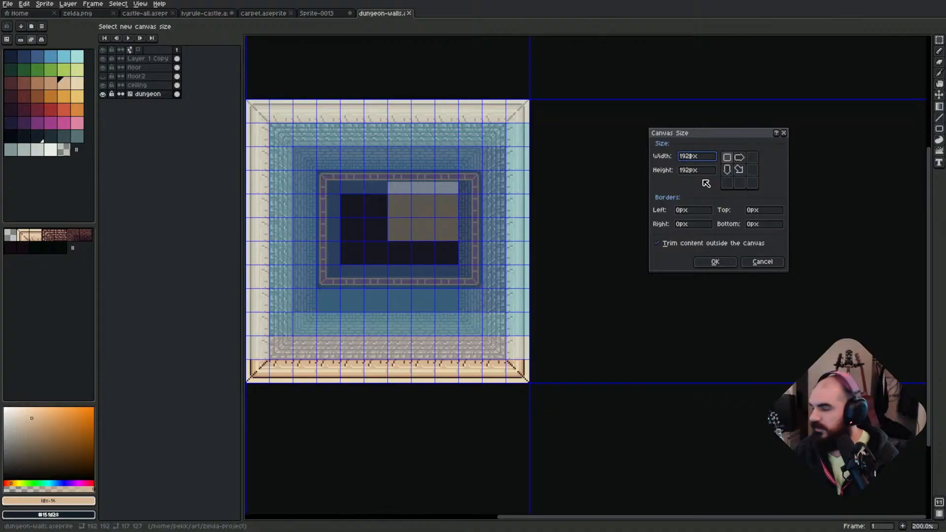
key("Tab")
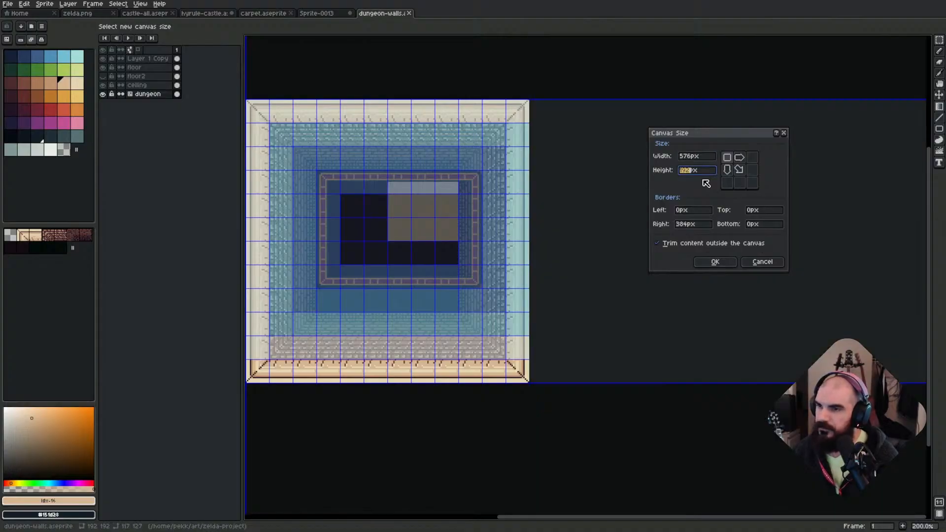
type("*3")
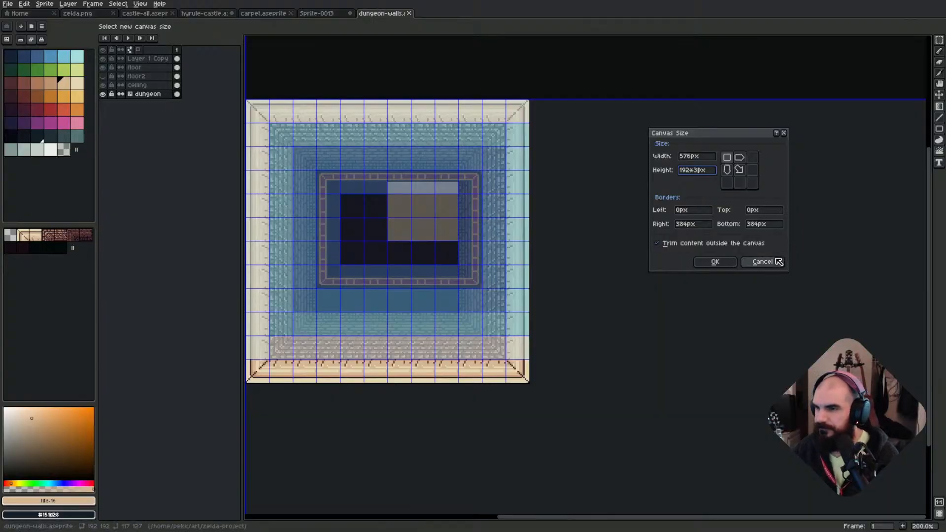
key("Return")
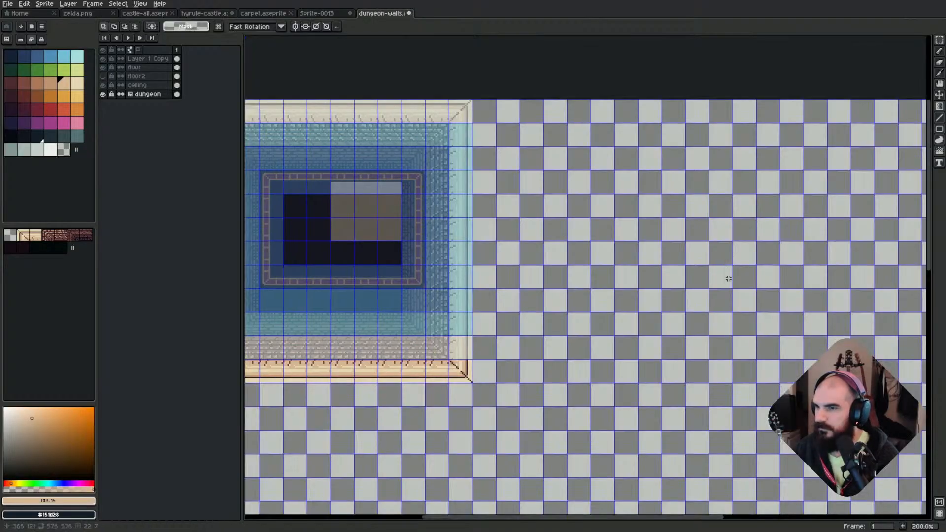
Rename the Layer 1 Copy layer to "guide" and save the sprite.
scroll(713, 307, "down", 1)
middle_click_drag(717, 333, 719, 367)
scroll(675, 295, "up", 1)
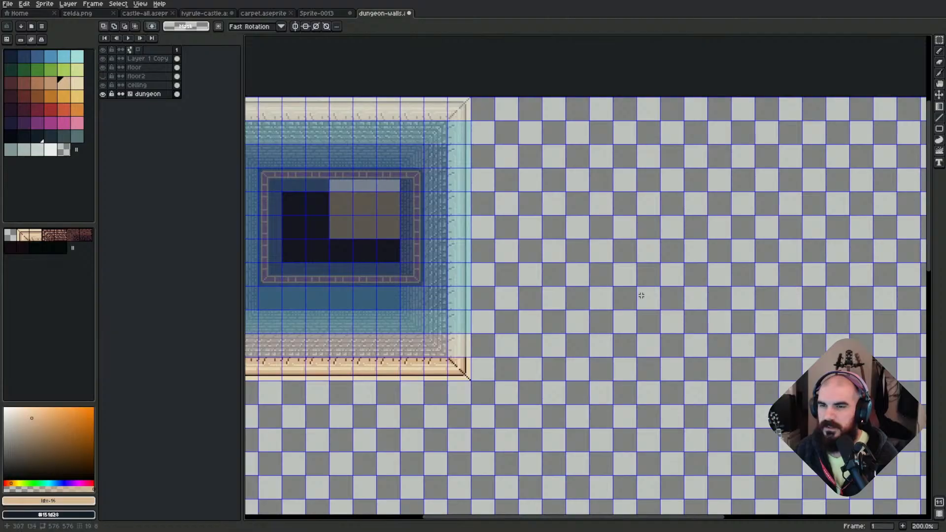
middle_click_drag(642, 296, 713, 301)
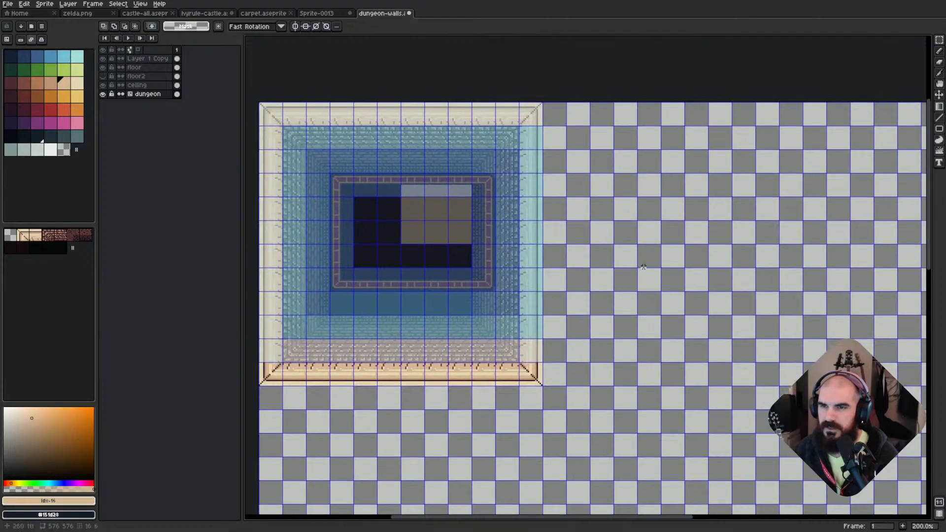
left_click(147, 59)
left_click(103, 59)
left_click(103, 59)
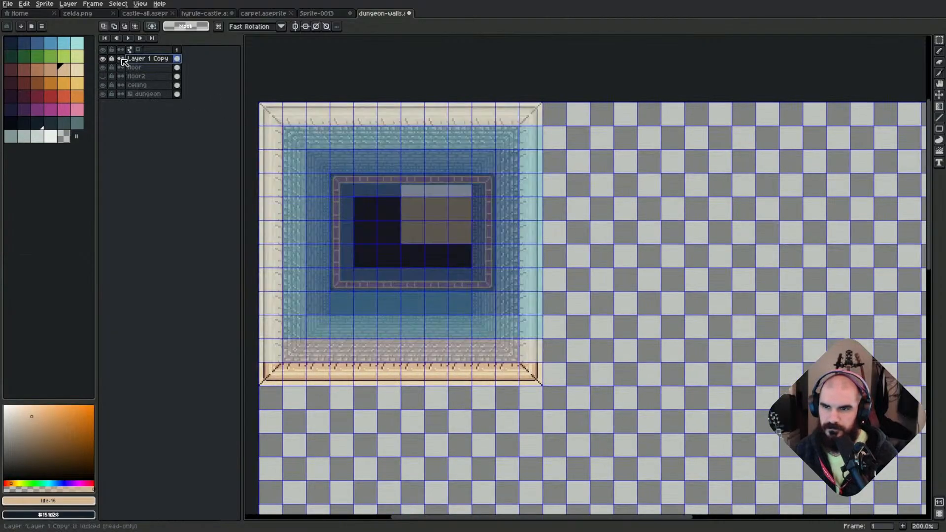
double_click(157, 60)
type("guide")
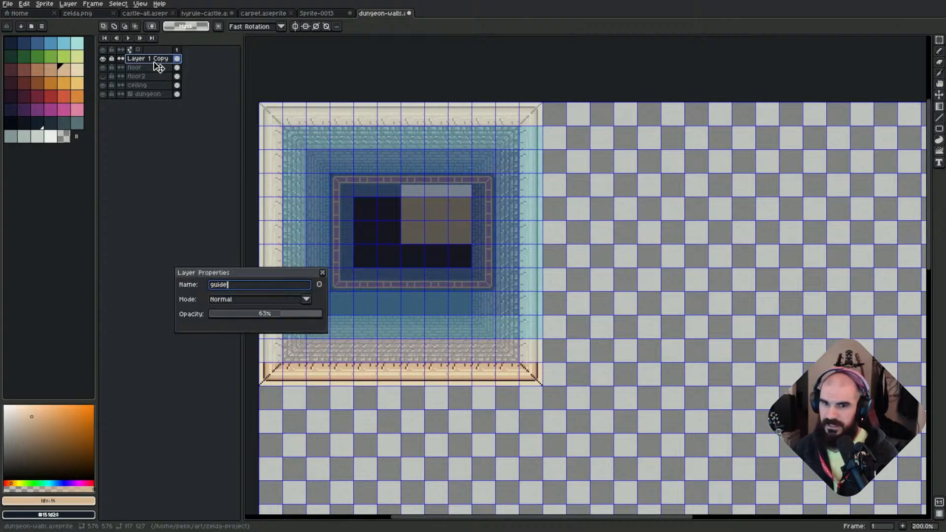
key("Return")
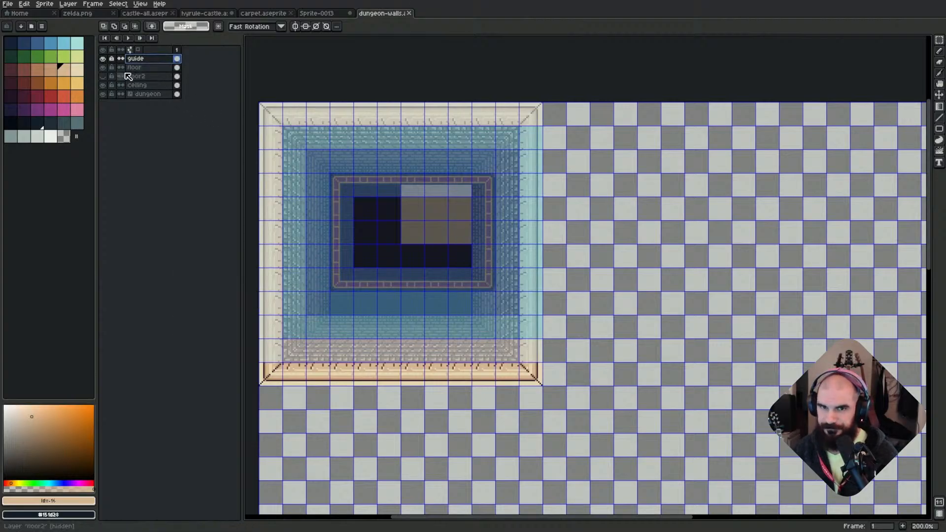
Hide the guide and floor layers so only the ceiling and dungeon wall layers are shown.
middle_click_drag(523, 262, 515, 226)
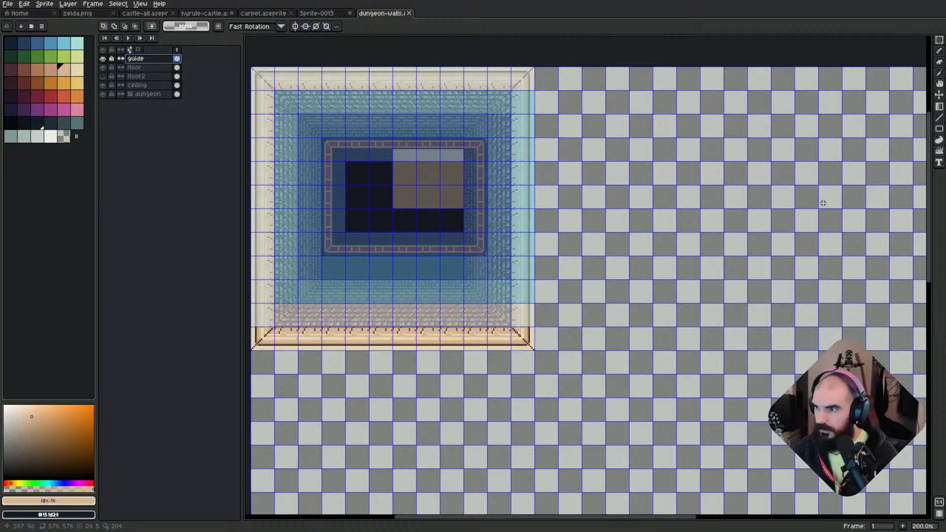
left_click(148, 68)
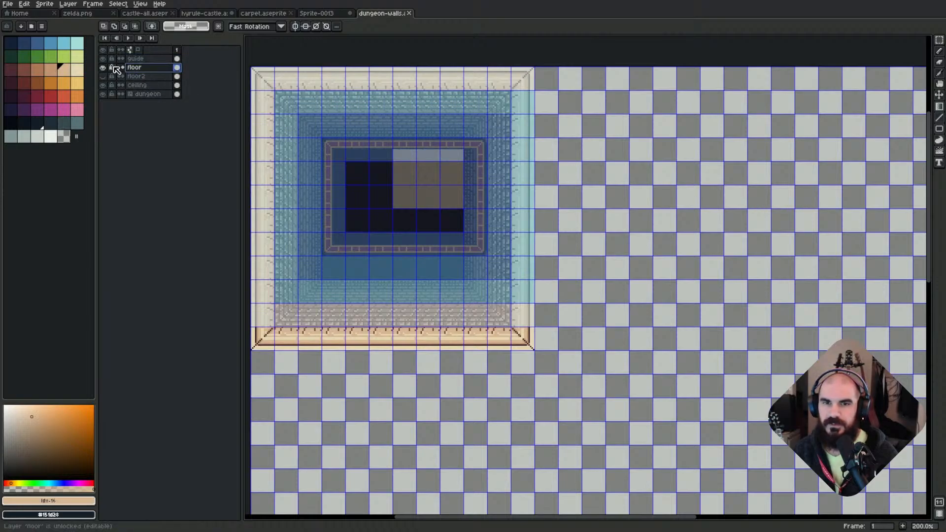
left_click(103, 59)
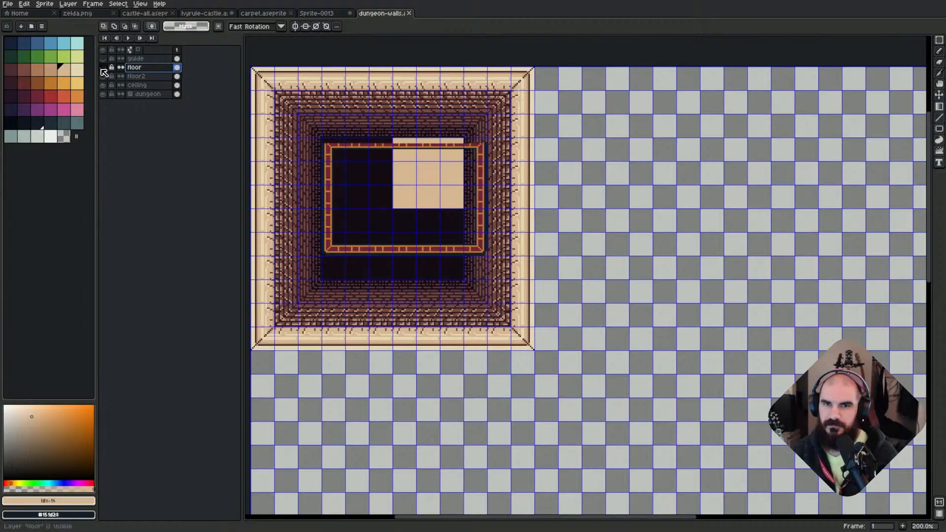
left_click(103, 72)
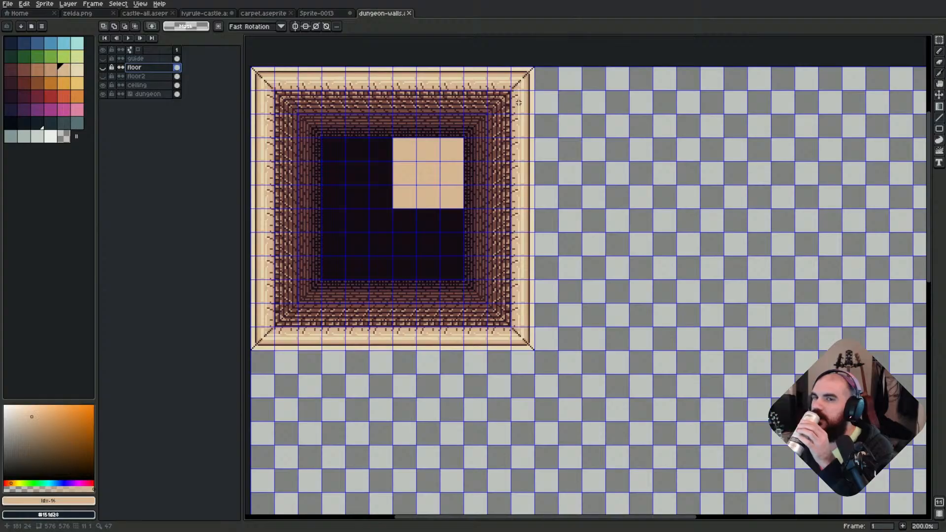
scroll(460, 108, "down", 2)
scroll(462, 108, "up", 2)
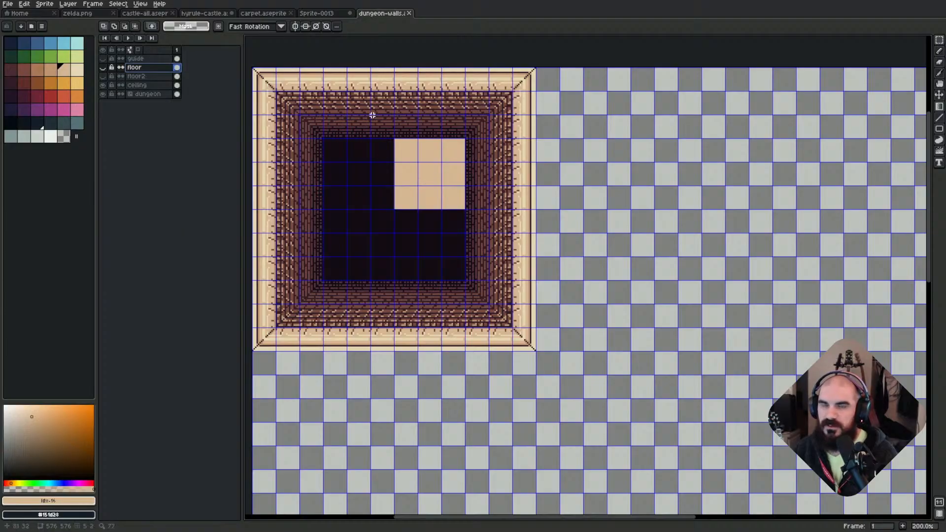
Switch to Tilesetter to examine the existing border tiles, and return to the dungeon-walls sprite in Aseprite.
key("super+f")
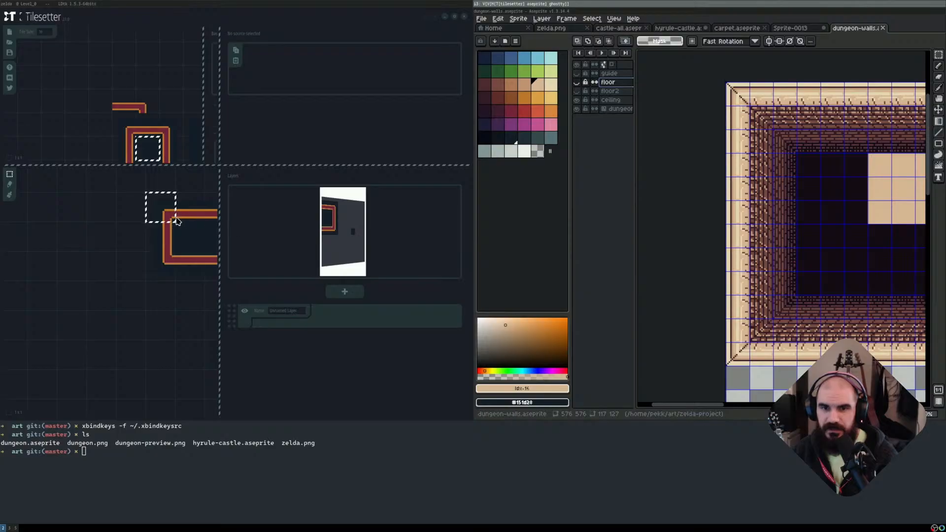
left_click(174, 128)
scroll(184, 145, "down", 1)
middle_click_drag(184, 146, 191, 97)
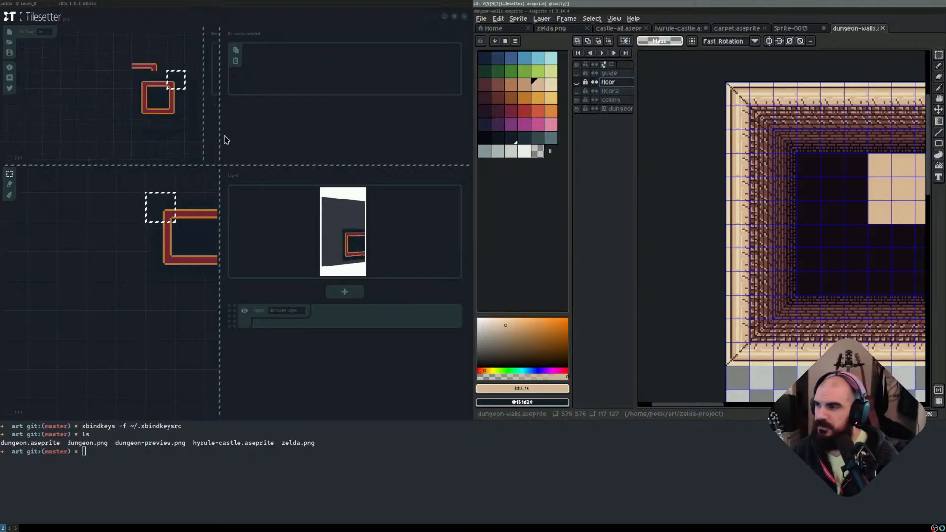
key("super+f")
Activate the dungeon tilemap layer, then select and copy the entire 192 × 192 px wall block.
scroll(563, 172, "up", 1)
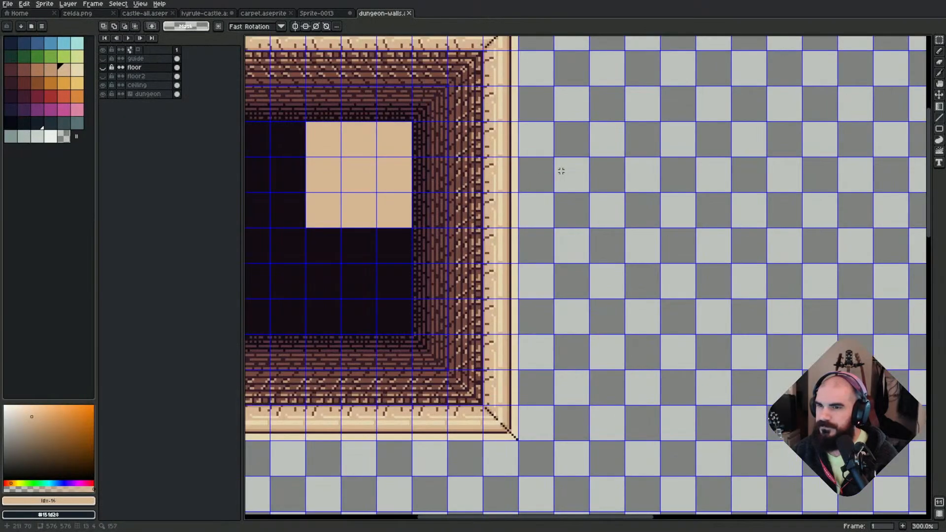
scroll(533, 150, "down", 1)
middle_click_drag(535, 154, 586, 196)
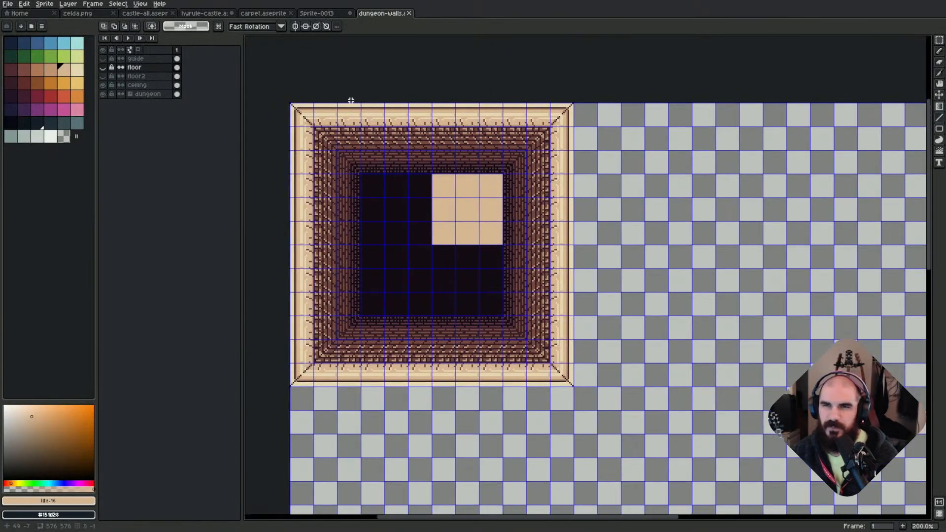
left_click(148, 94)
left_click_drag(303, 113, 575, 378)
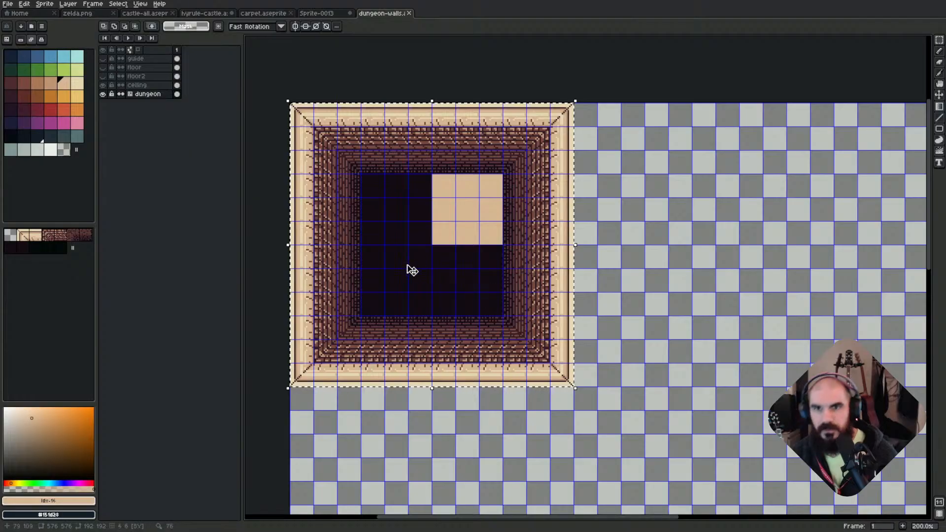
Switch to Tilesetter, show it full screen and enlarge its tile set area in width and height.
key("super+f")
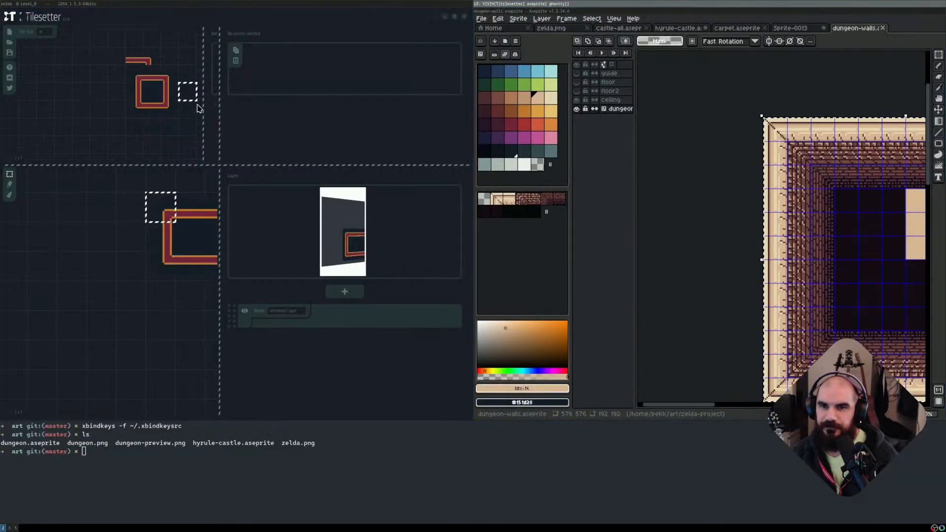
key("super+f")
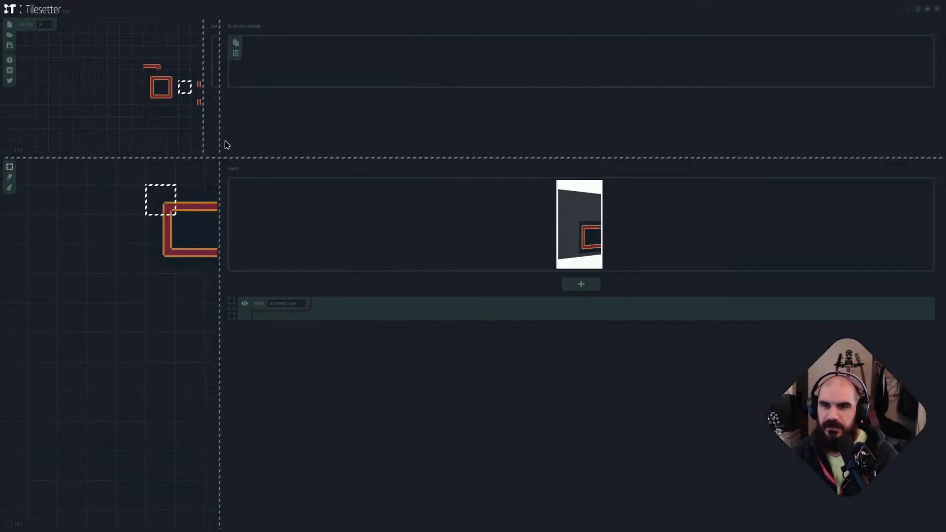
left_click_drag(220, 145, 463, 273)
left_click_drag(204, 191, 413, 193)
Paste the copied dungeon wall block into the empty tile set area below the existing border tiles.
scroll(278, 192, "down", 2)
middle_click_drag(268, 201, 320, 168)
scroll(319, 168, "up", 2)
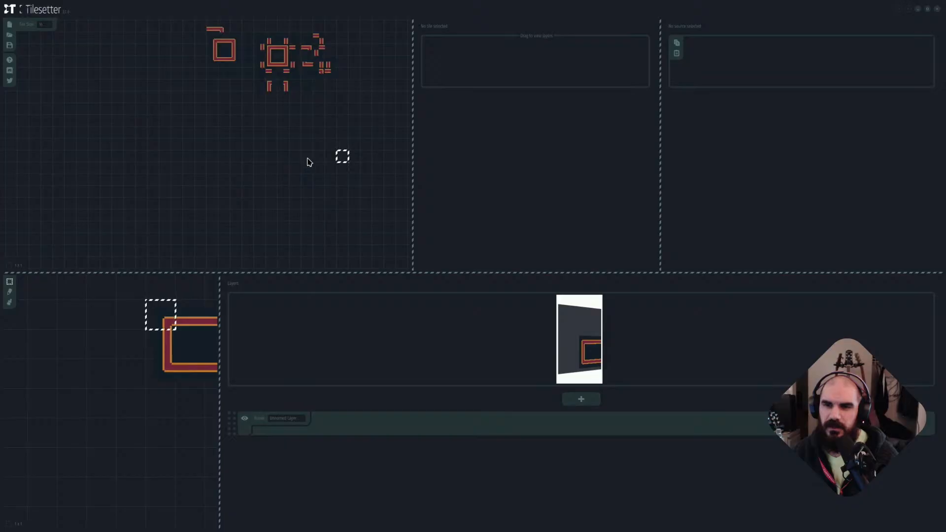
left_click(216, 206)
scroll(302, 218, "down", 2)
scroll(318, 172, "up", 2)
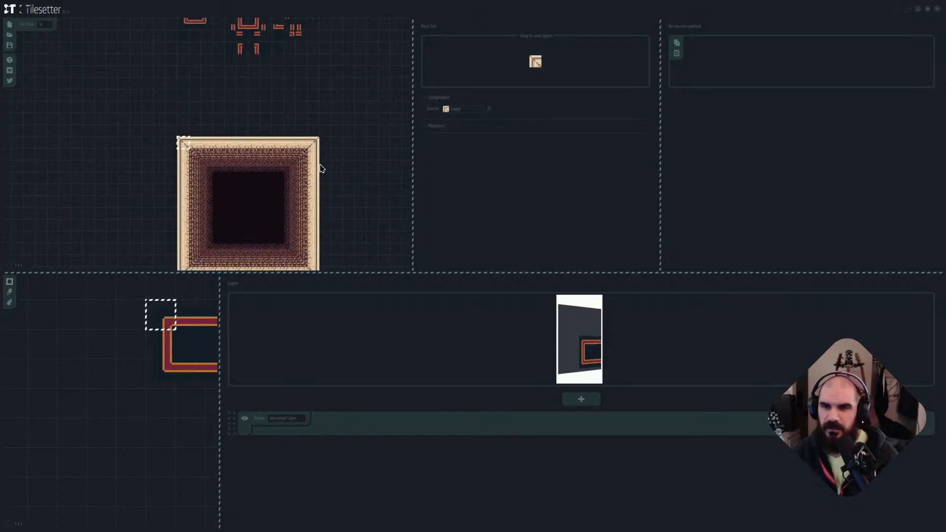
middle_click_drag(321, 169, 326, 142)
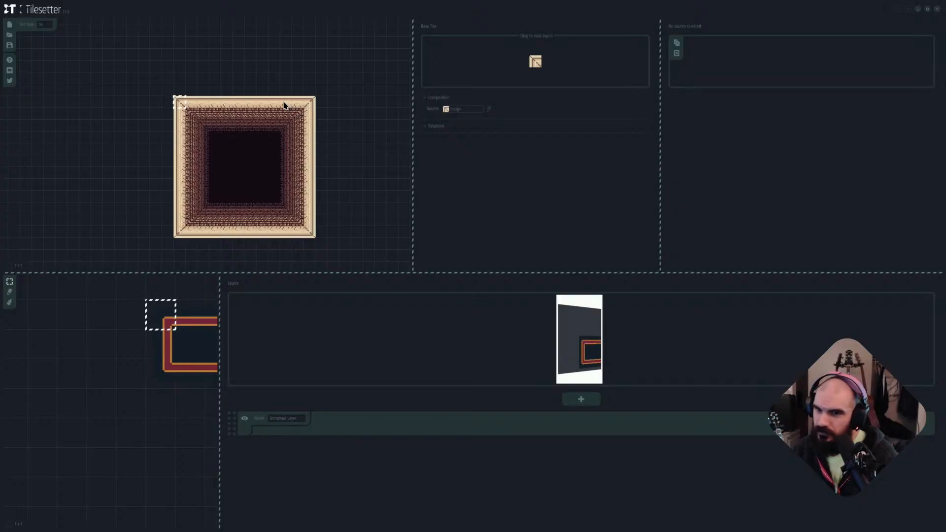
left_click_drag(284, 105, 314, 236)
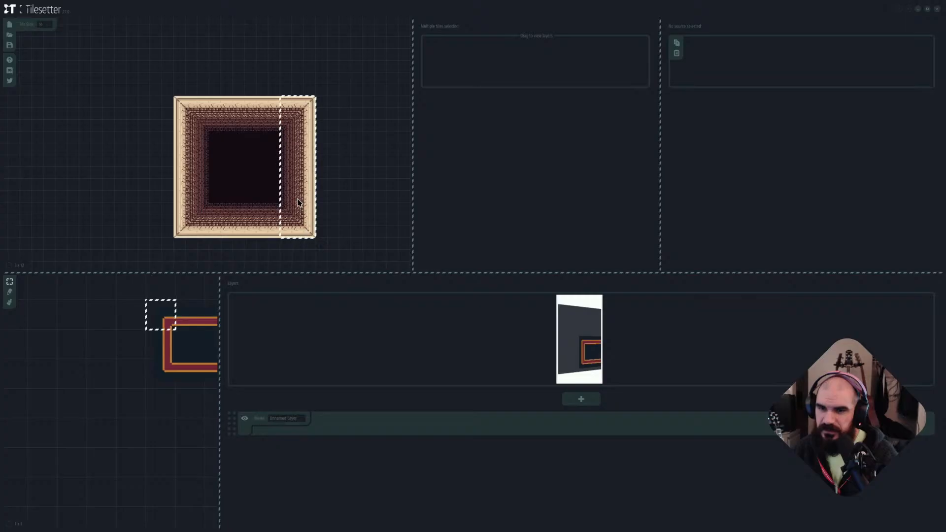
left_click_drag(298, 202, 156, 202)
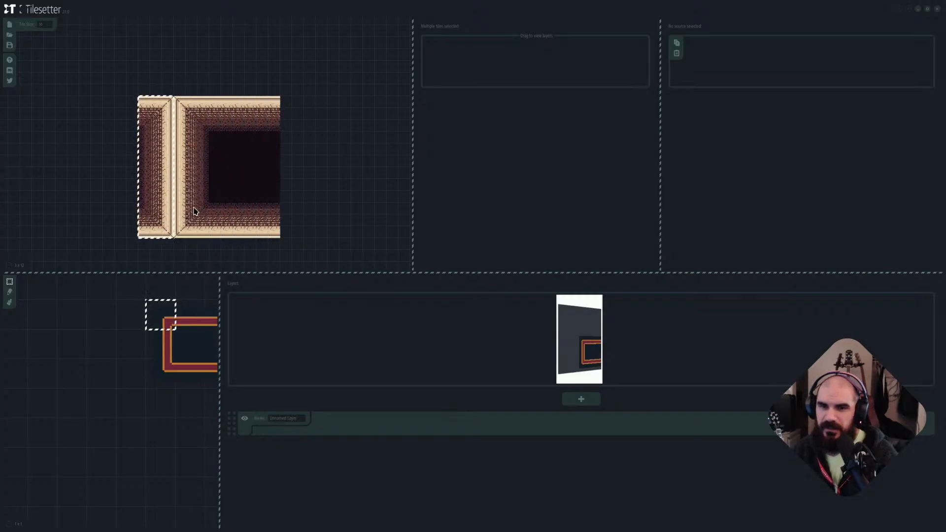
left_click_drag(177, 192, 243, 95)
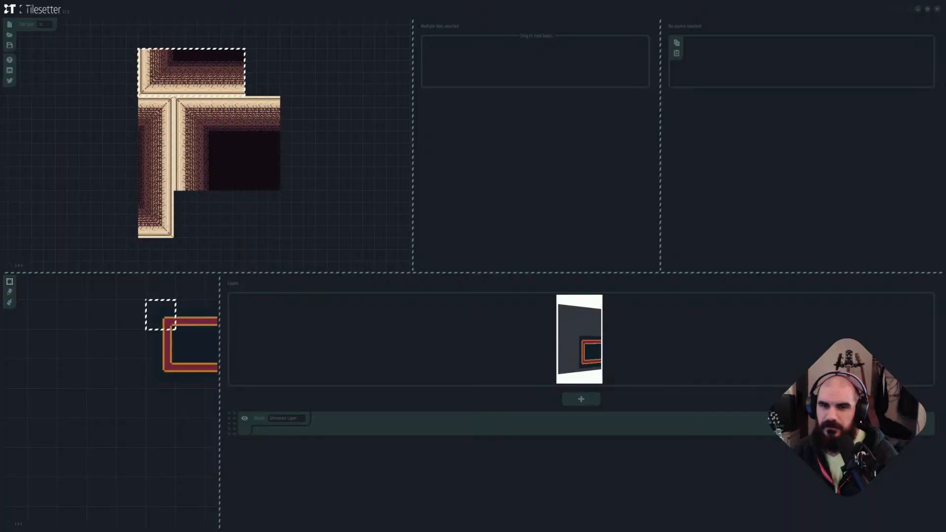
key("ctrl+z")
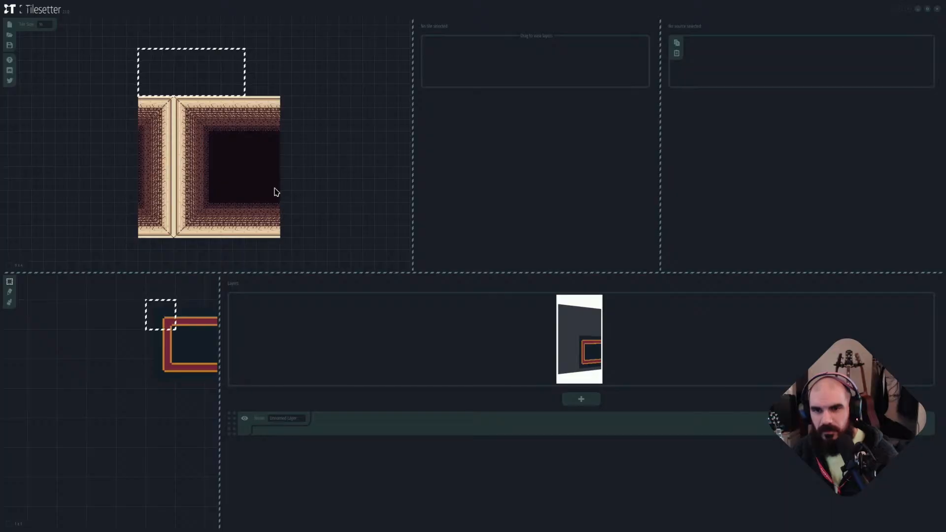
key("ctrl+z")
key("ctrl+z")
key("ctrl+y")
left_click(345, 162)
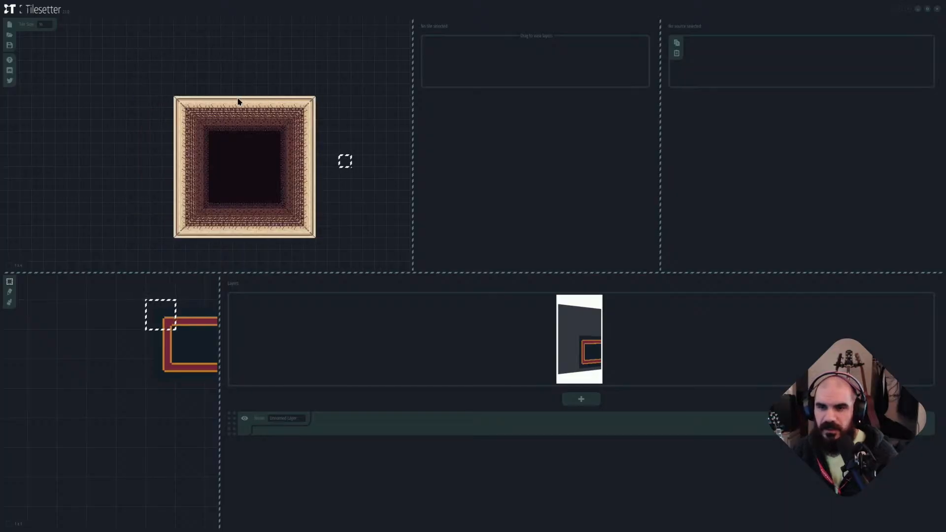
left_click(344, 125)
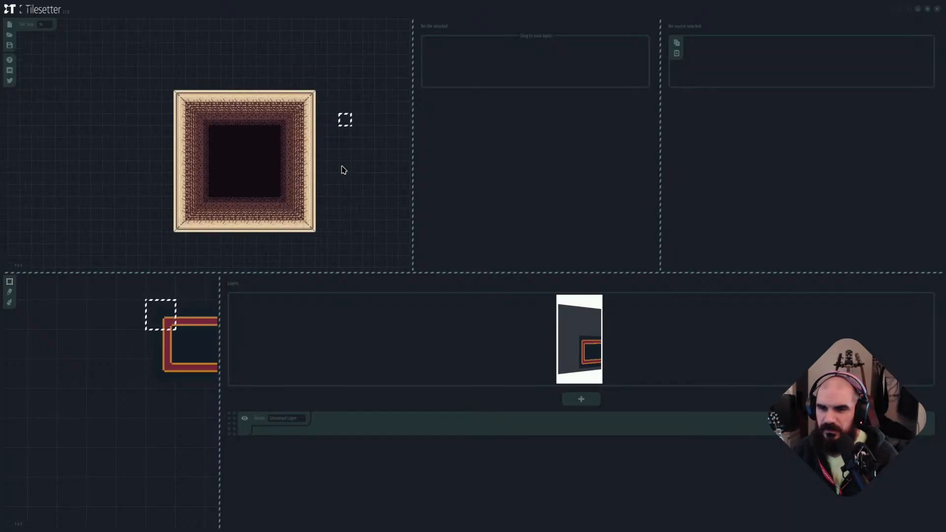
Move one dark centre tile from the wall block to the empty area below it and build a blob tile set from it.
left_click(239, 131)
scroll(297, 120, "down", 2)
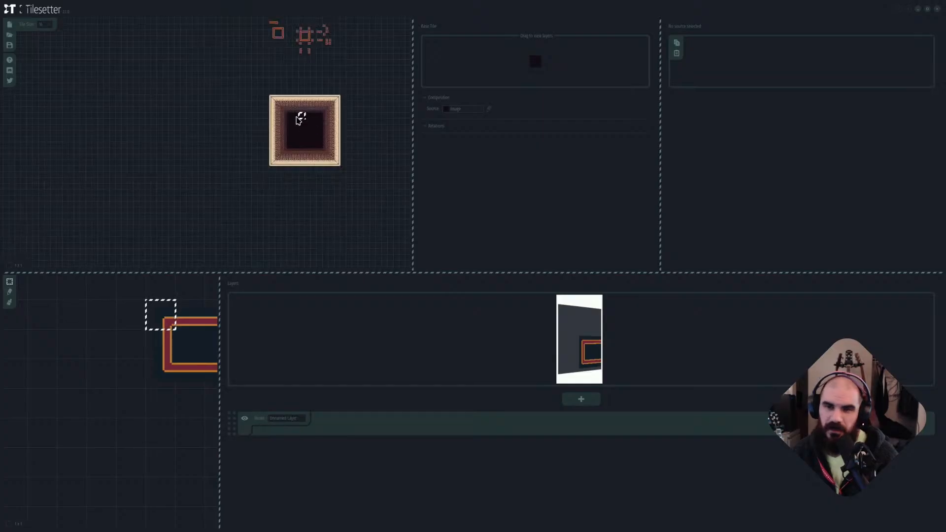
scroll(305, 128, "up", 2)
left_click_drag(281, 110, 246, 261)
middle_click_drag(303, 240, 304, 233)
middle_click_drag(242, 241, 248, 181)
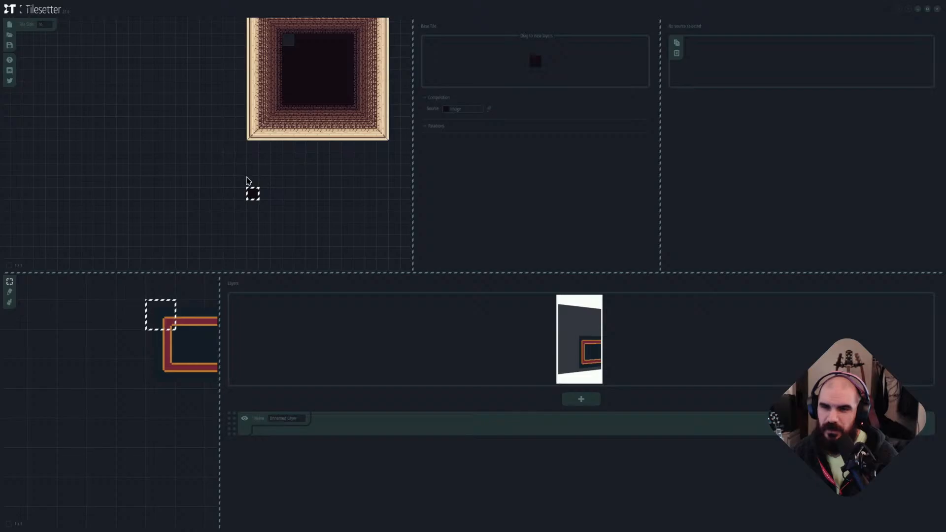
right_click(253, 223)
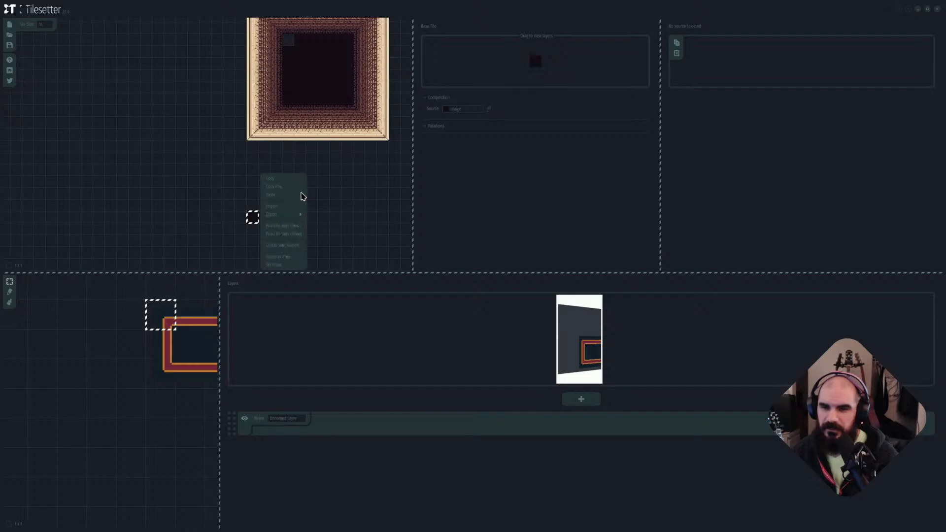
left_click(289, 227)
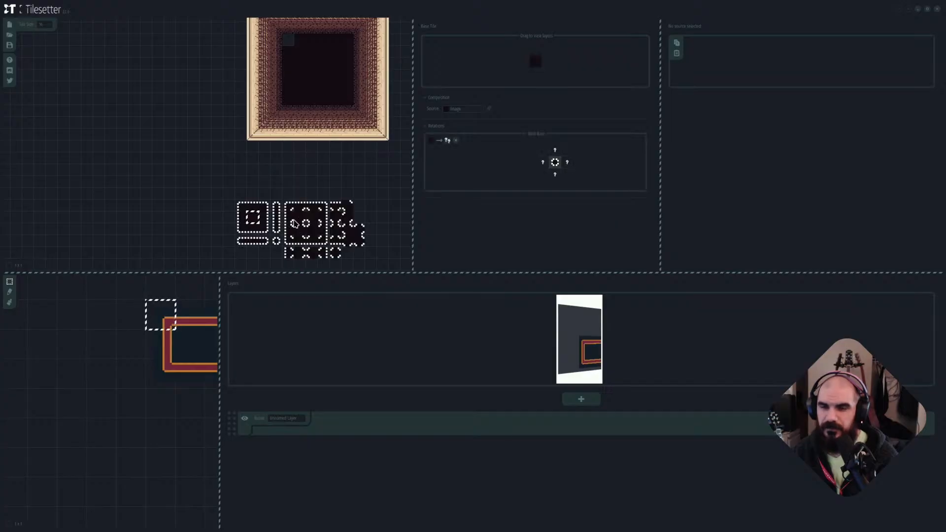
Set the source of the blob set's top border tile to a straight tile from the wall block's outer top edge.
mouse_move(303, 198)
middle_mouse_down()
mouse_move(331, 198)
mouse_move(313, 196)
middle_mouse_up()
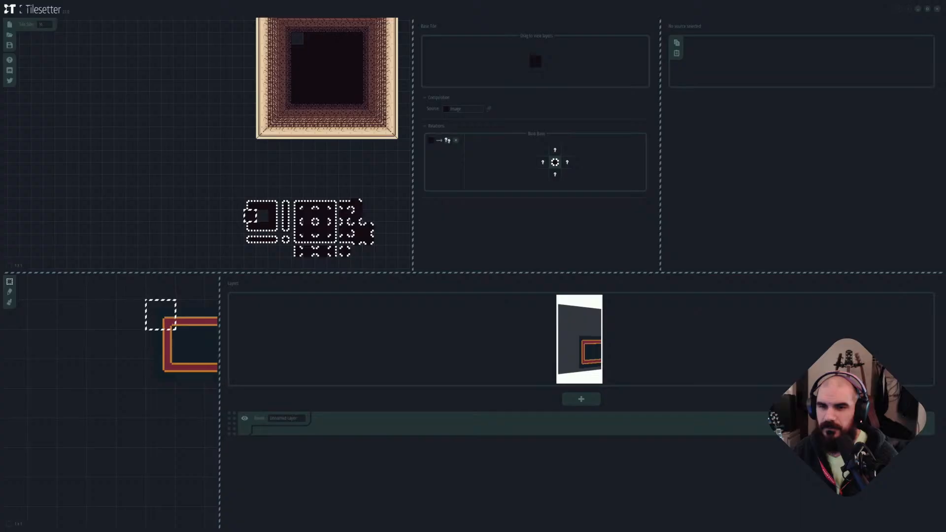
left_click(263, 215)
scroll(291, 209, "up", 1)
middle_click_drag(333, 231, 258, 170)
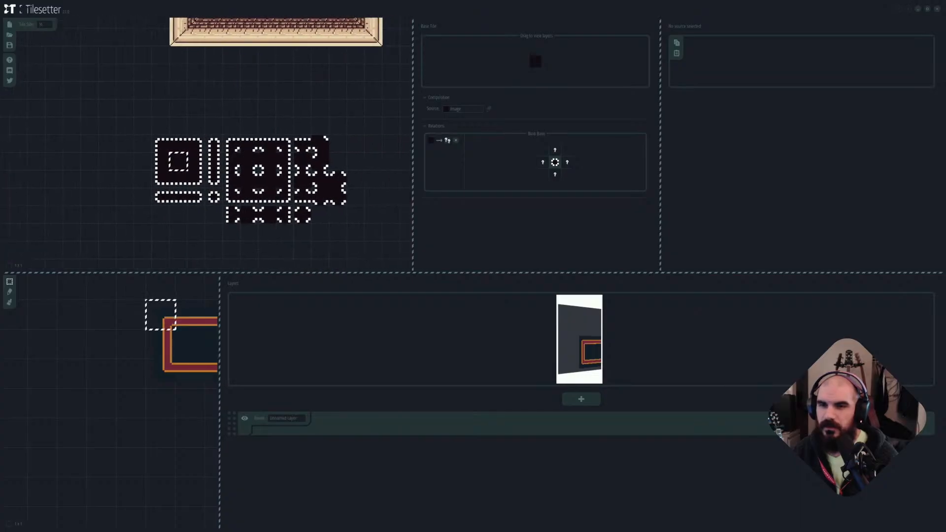
left_click(179, 143)
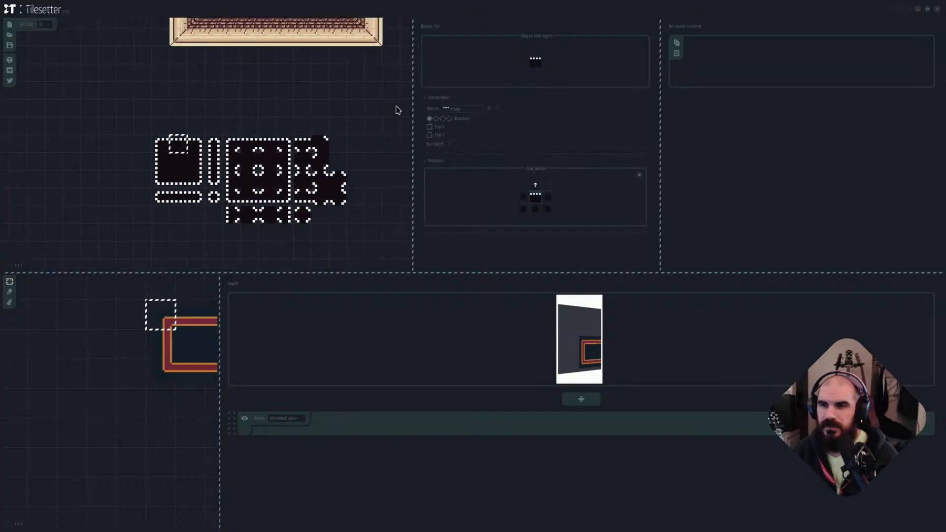
scroll(329, 99, "down", 2)
middle_click_drag(329, 99, 333, 159)
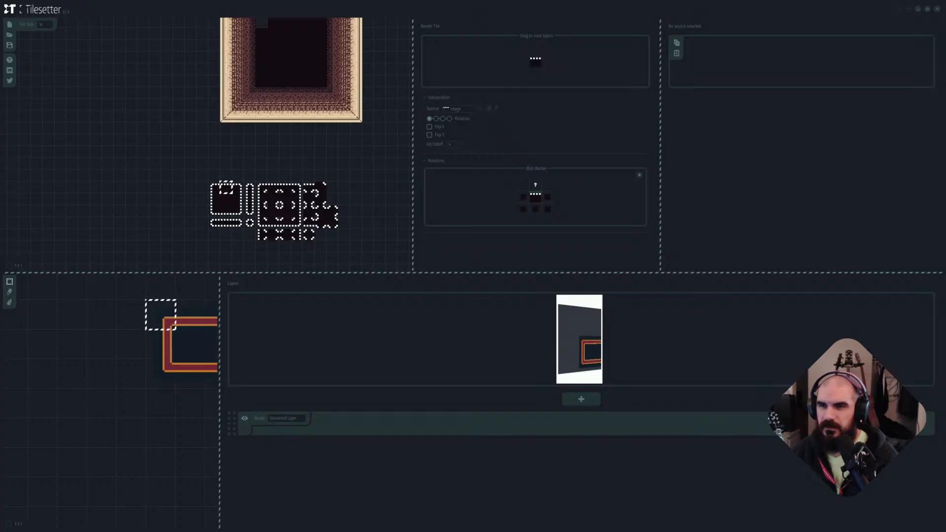
middle_click_drag(315, 132, 303, 190)
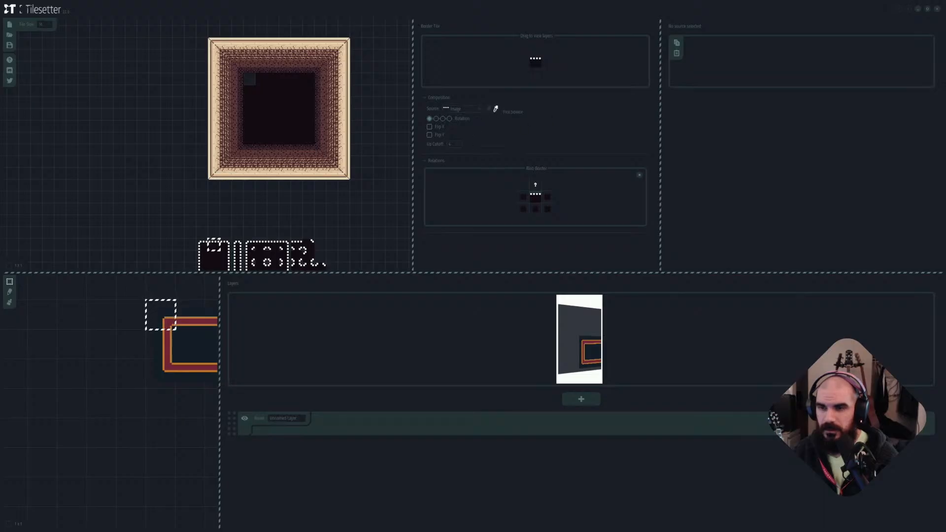
left_click(238, 44)
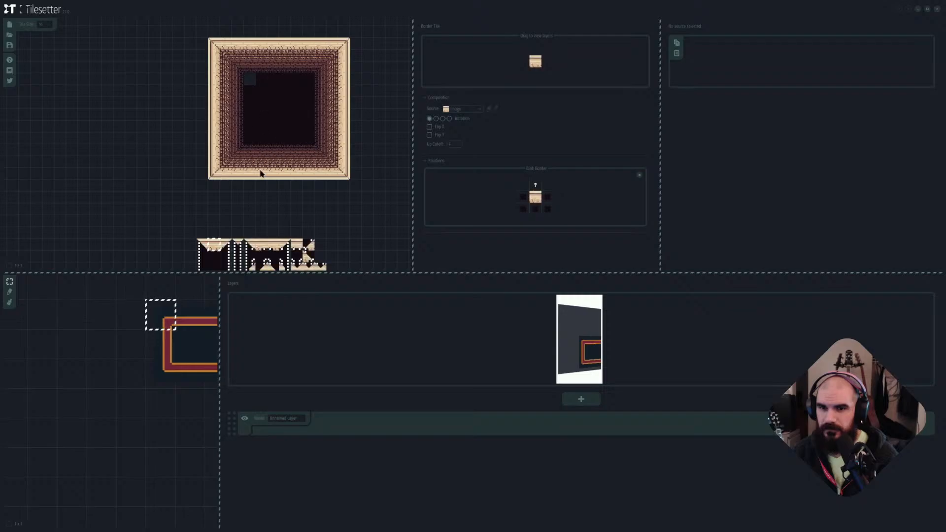
Select the left border tile of the dark blob set.
middle_click_drag(257, 217, 338, 152)
scroll(297, 153, "up", 2)
left_click(190, 194)
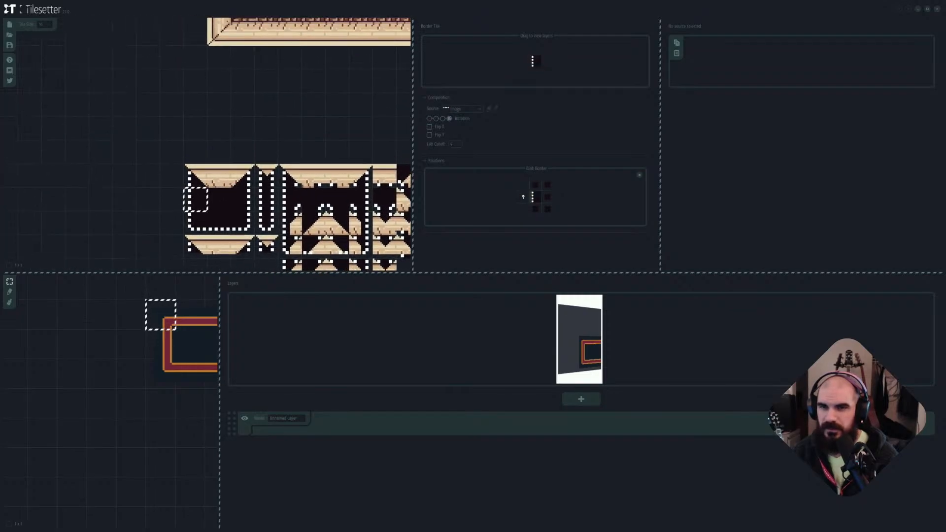
scroll(313, 214, "up", 4)
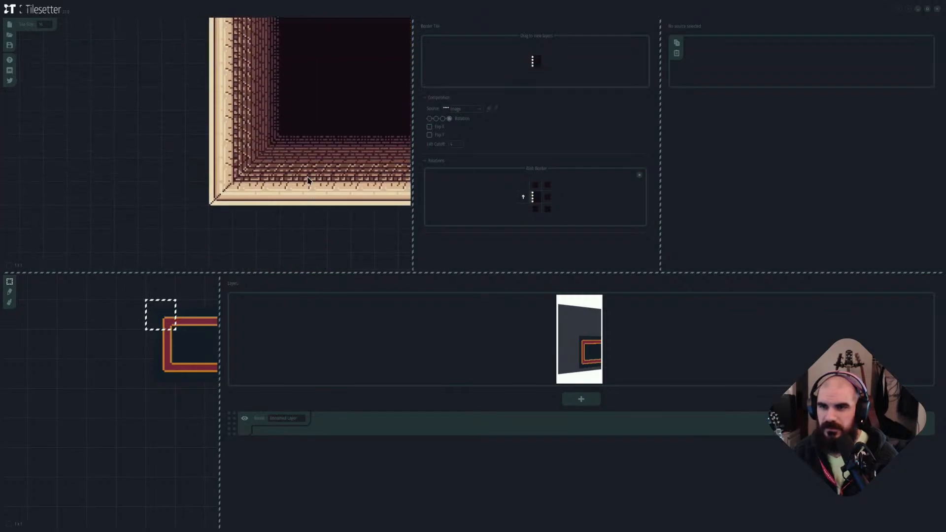
left_click(497, 110)
left_click(212, 158)
middle_click_drag(209, 263, 219, 20)
middle_click_drag(279, 105, 285, 76)
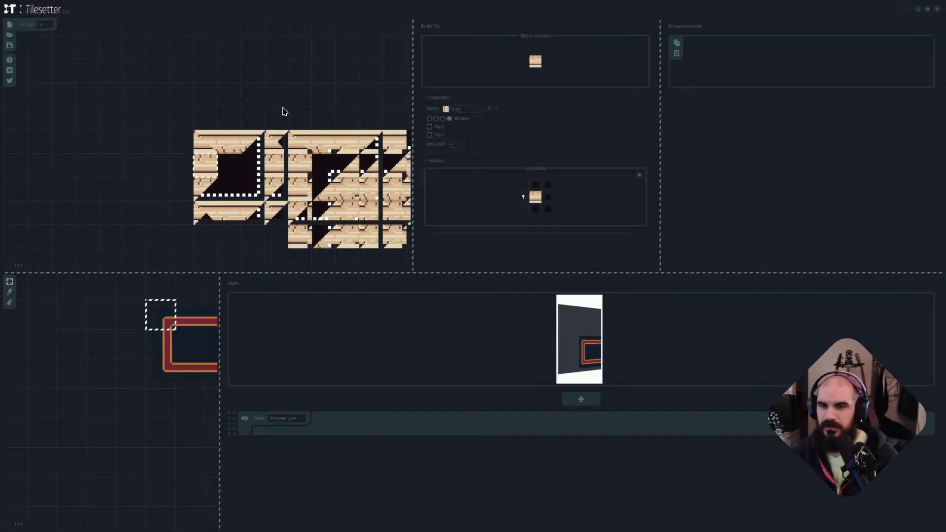
key("ctrl+z")
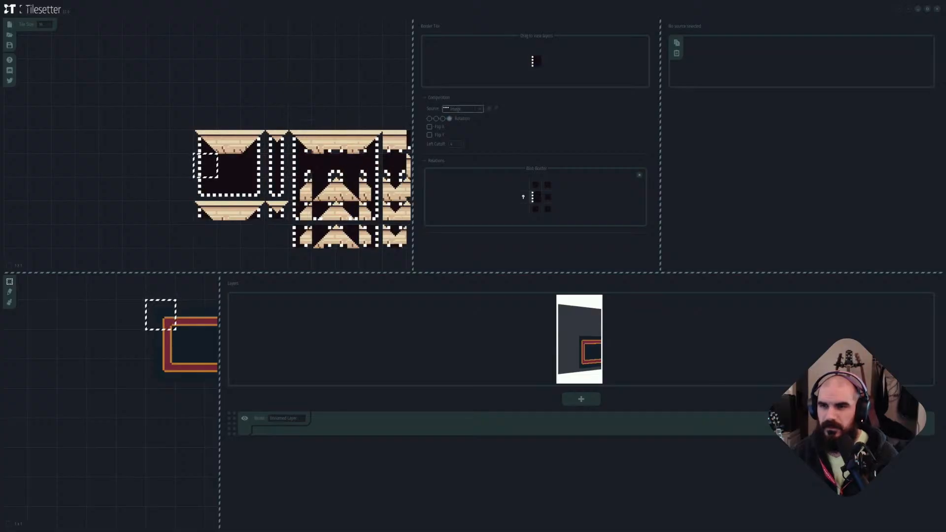
Source the blob set's left border tile from a straight tile in the wall block's outer top edge.
scroll(282, 69, "down", 3)
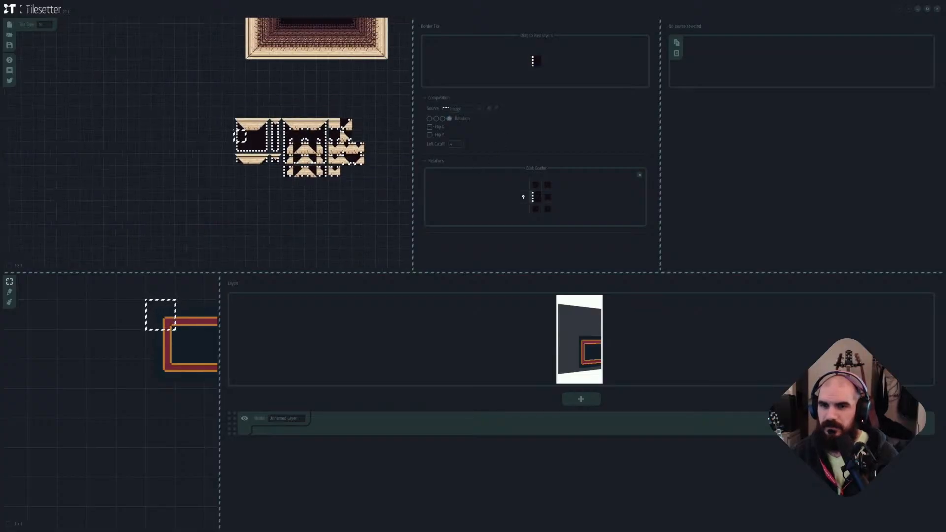
middle_click_drag(356, 53, 338, 192)
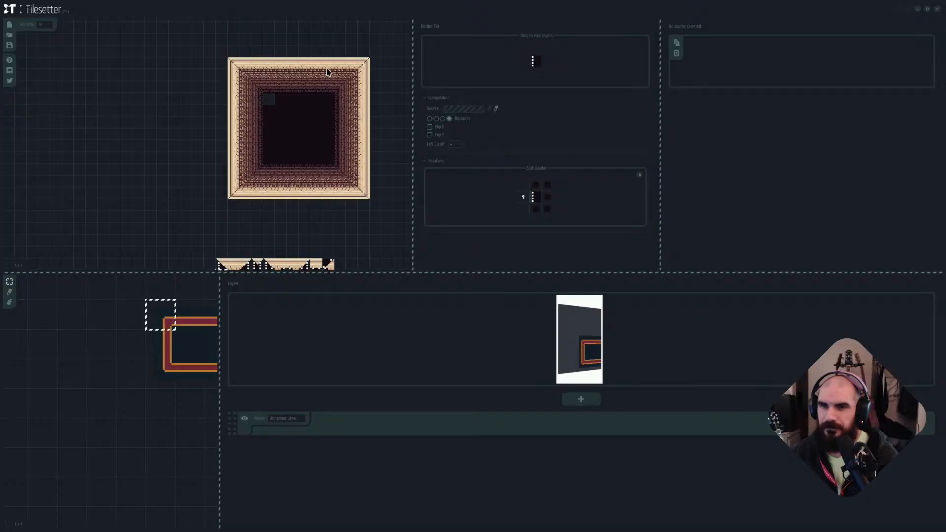
left_click(263, 62)
Source the blob set's right border tile from the wall block's outer top edge as well.
scroll(283, 123, "down", 2)
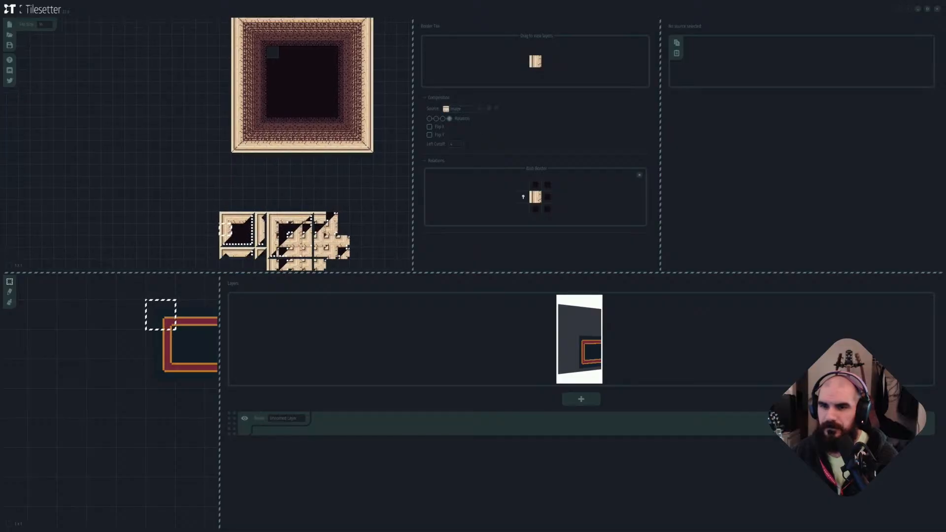
left_click(261, 190)
scroll(287, 163, "up", 3)
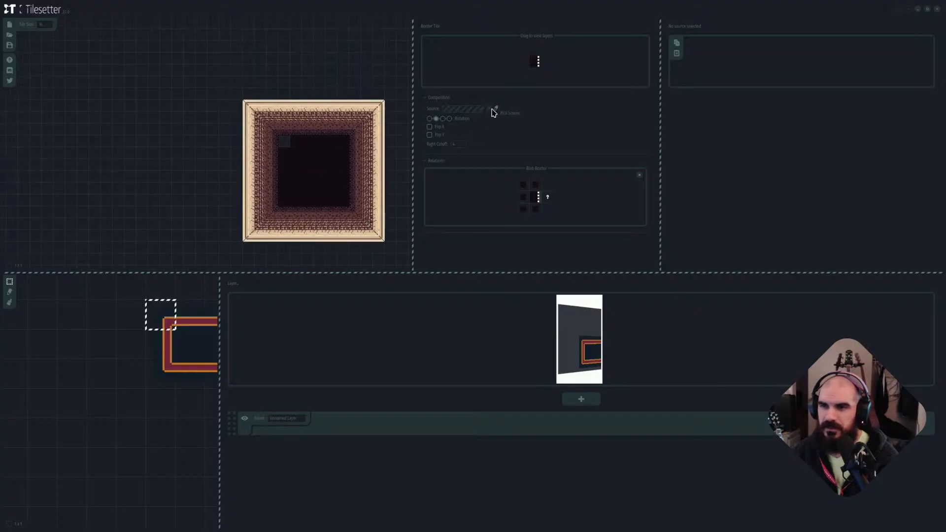
left_click(284, 105)
scroll(315, 127, "down", 3)
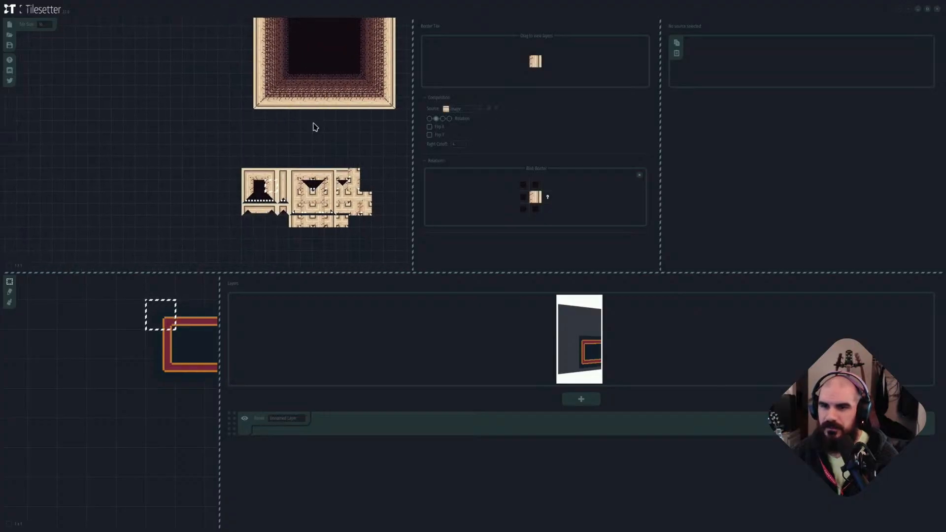
Source the blob set's bottom border tile from the wall block's outer top edge and check the completed blob set.
left_click(260, 202)
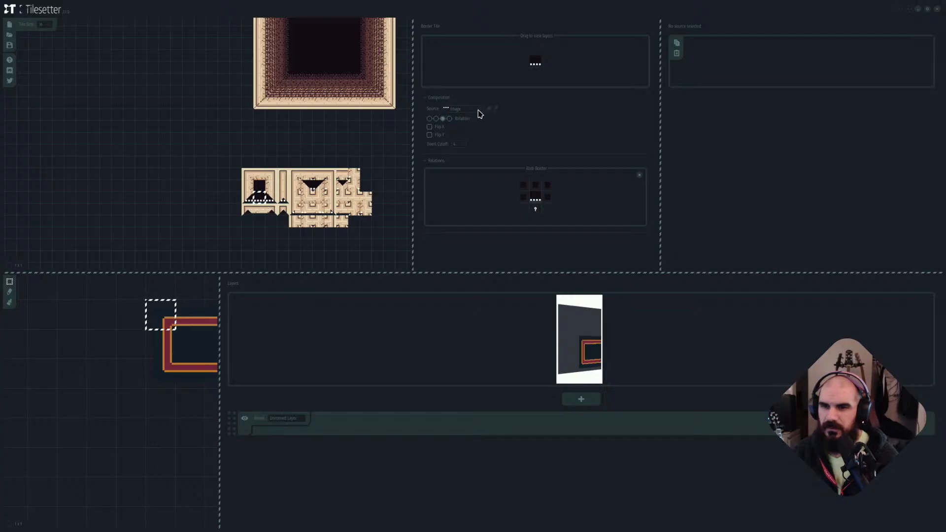
scroll(311, 73, "up", 2)
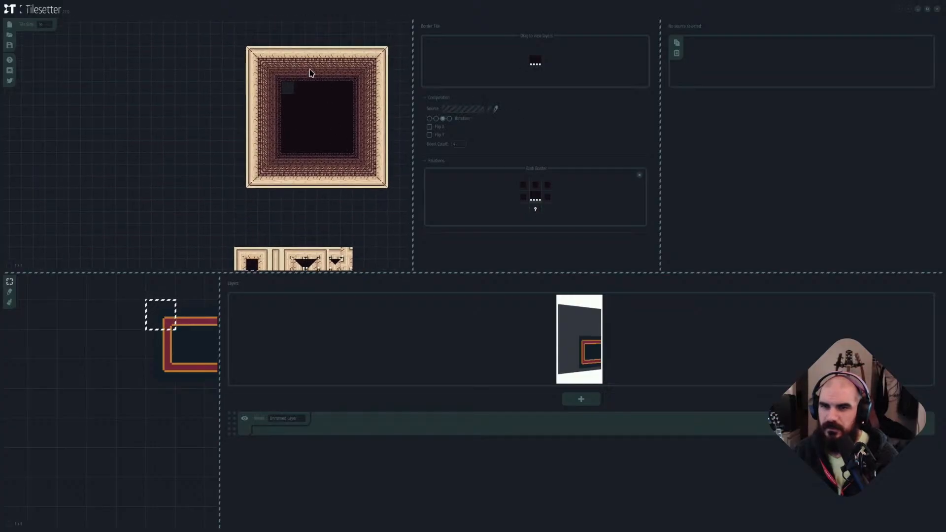
left_click(285, 55)
scroll(321, 99, "up", 3, "ctrl")
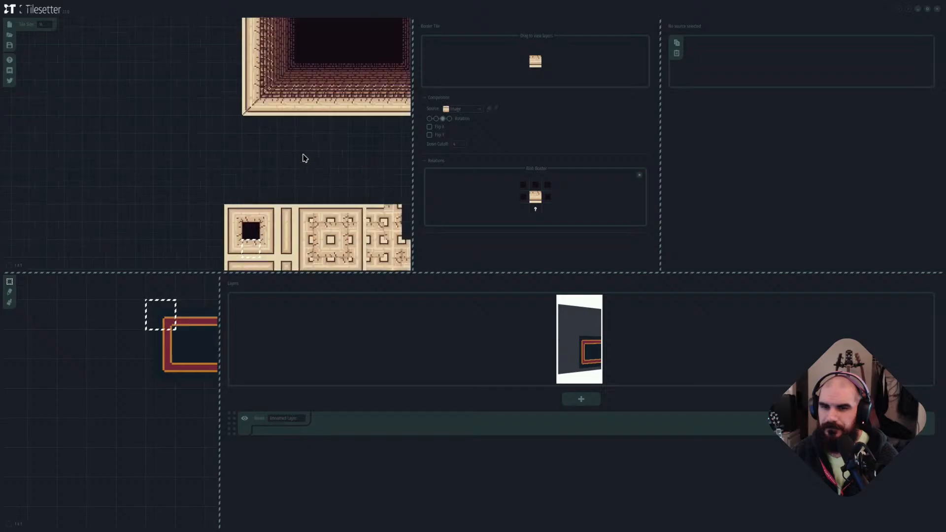
middle_click_drag(306, 169, 294, 76)
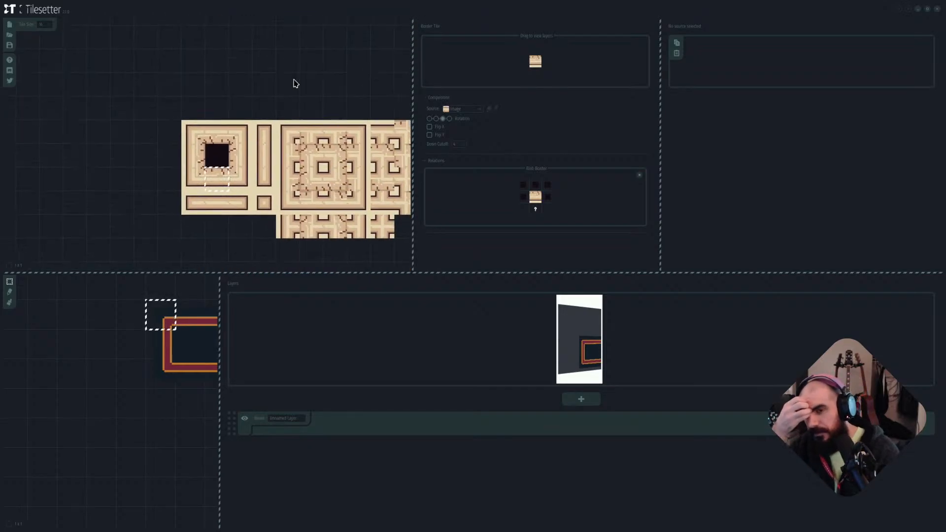
scroll(294, 141, "down", 1)
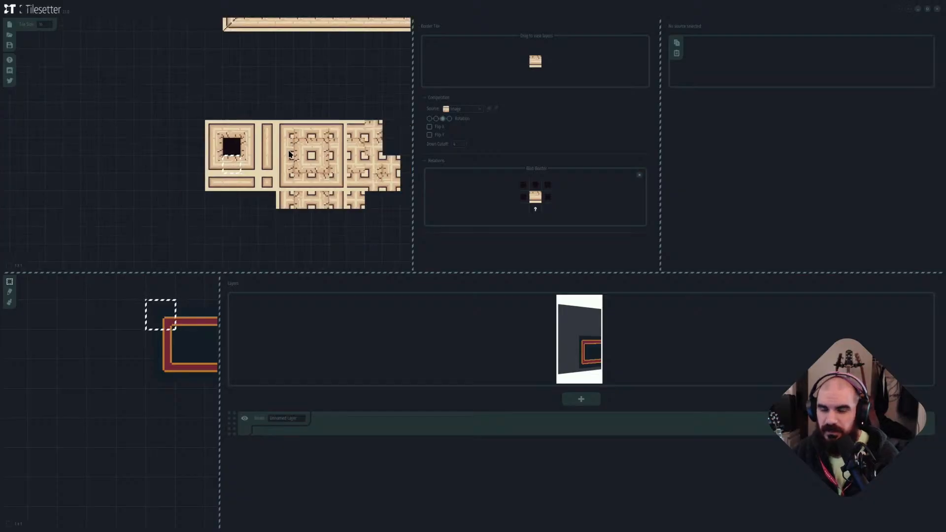
scroll(295, 158, "up", 1)
middle_click_drag(281, 181, 245, 150)
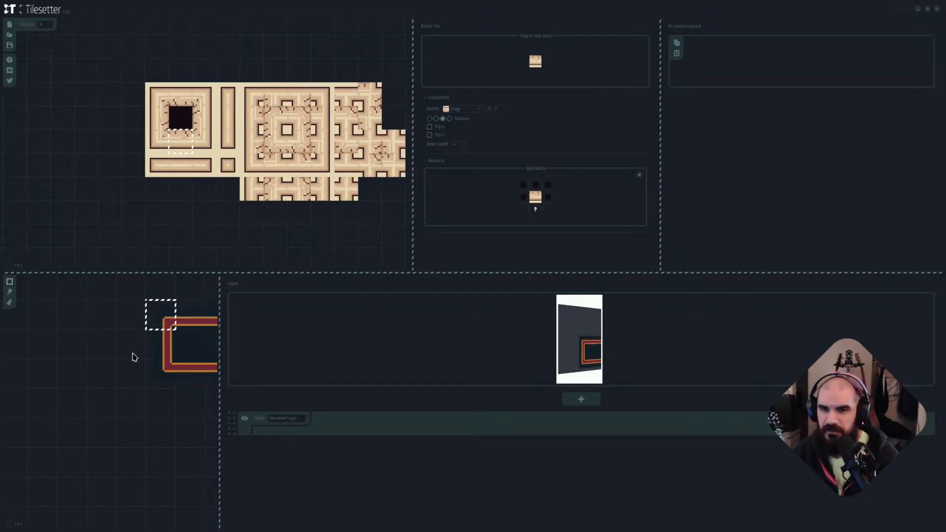
Choose the blob set's dark base tile and paint an irregular, stepped test room with it in the map's empty area.
scroll(135, 358, "down", 1)
middle_click_drag(135, 358, 122, 321)
scroll(125, 327, "down", 1)
scroll(159, 371, "down", 1)
middle_click_drag(189, 325, 152, 297)
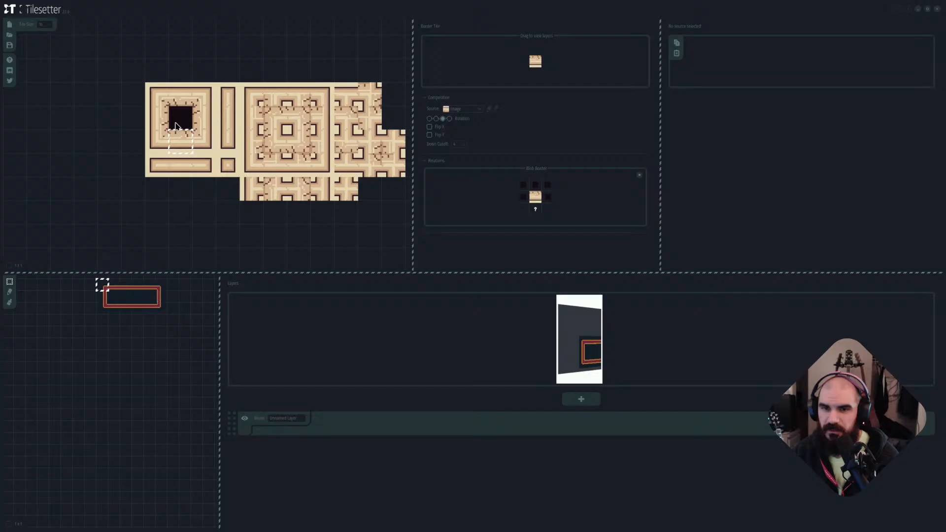
left_click(176, 127)
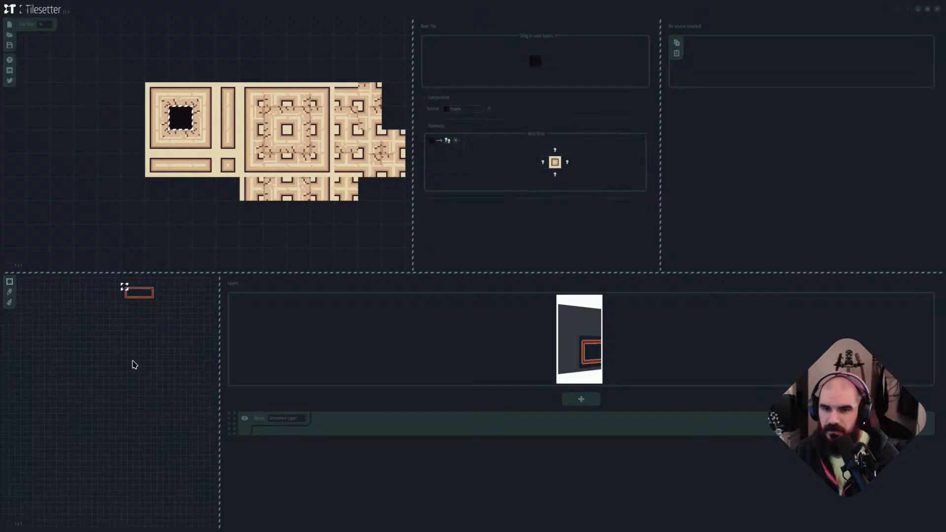
left_click_drag(133, 364, 160, 388)
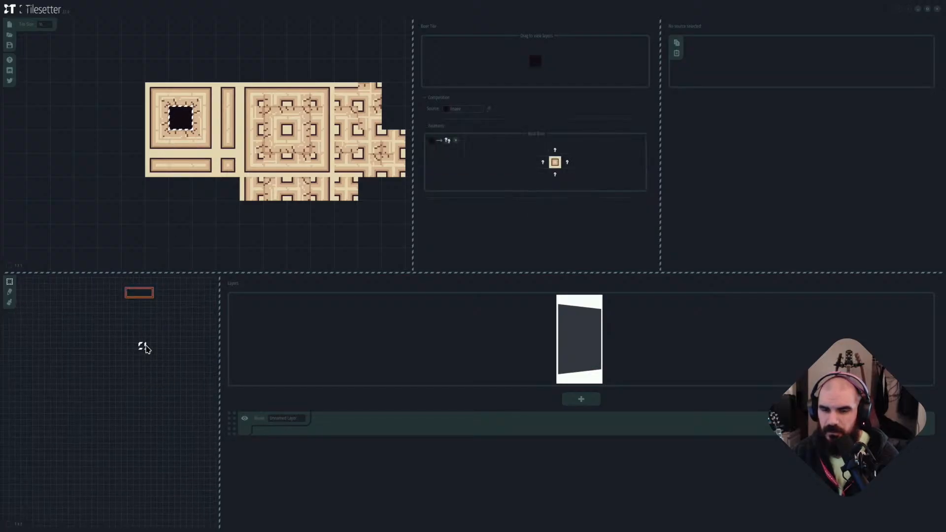
key("e")
mouse_move(102, 336)
left_mouse_down()
mouse_move(118, 335)
mouse_move(136, 387)
mouse_move(153, 335)
mouse_move(153, 391)
mouse_move(156, 363)
mouse_move(169, 386)
mouse_move(93, 383)
mouse_move(99, 332)
left_mouse_up()
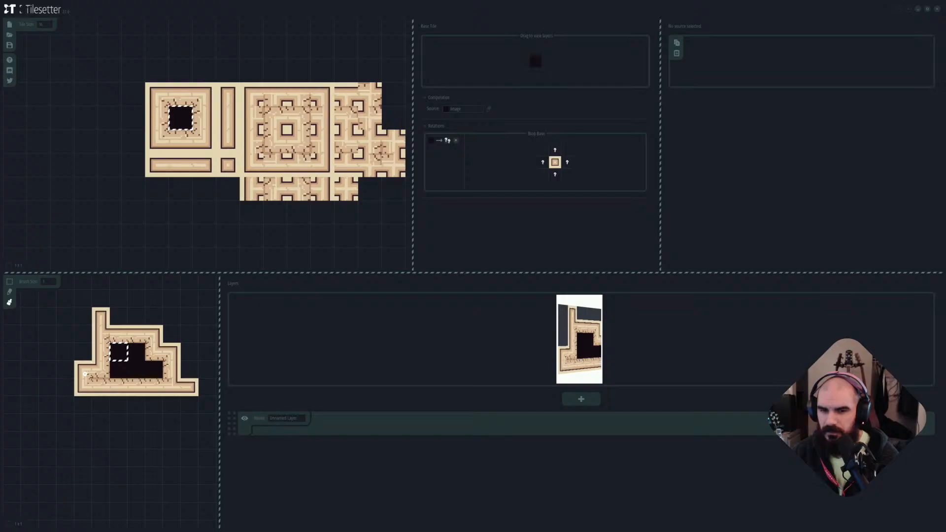
Reshape the test room's left side by painting outward arms and a downward spur, and erasing tiles around its lower-left corner and top.
mouse_move(85, 374)
left_mouse_down()
mouse_move(67, 335)
mouse_move(65, 384)
left_mouse_up()
right_click_drag(64, 384, 76, 380)
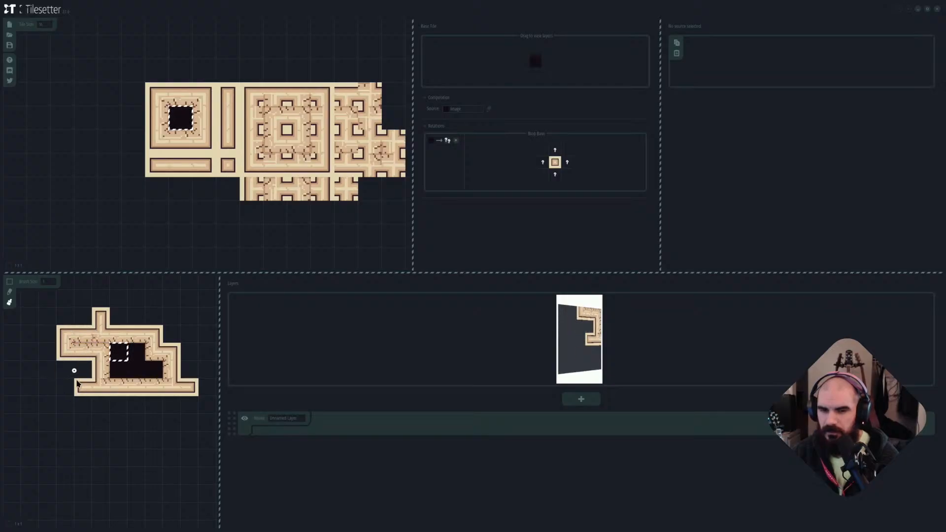
left_click_drag(84, 380, 87, 377)
left_click(83, 404)
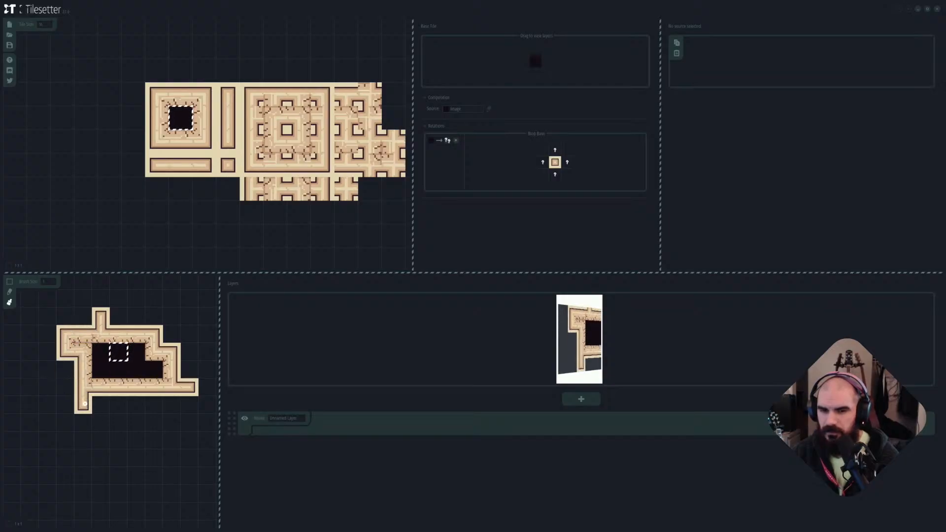
scroll(82, 366, "up", 1)
right_click_drag(109, 326, 67, 329)
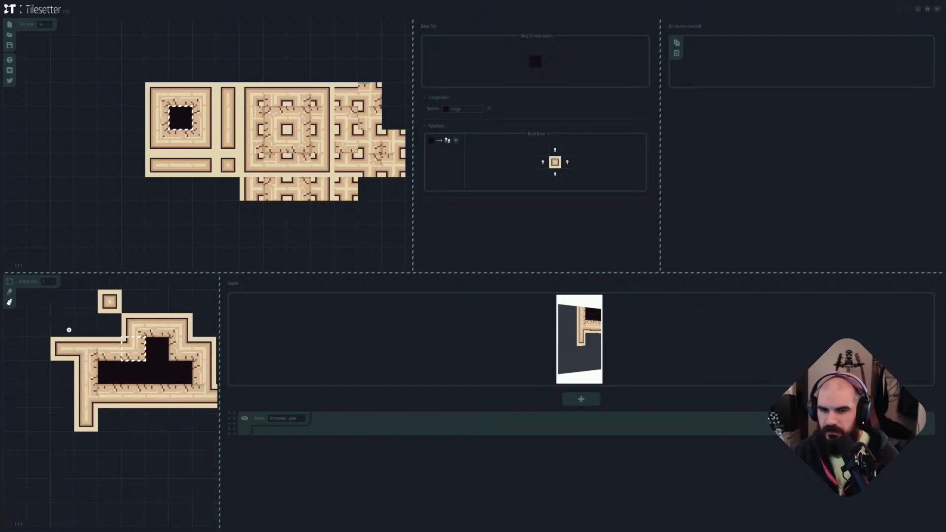
Paint a block and passage at the room's upper left, trim its lower-right edge, and fill the middle into a wider stepped room.
left_click_drag(54, 333, 41, 341)
middle_click_drag(69, 338, 150, 364)
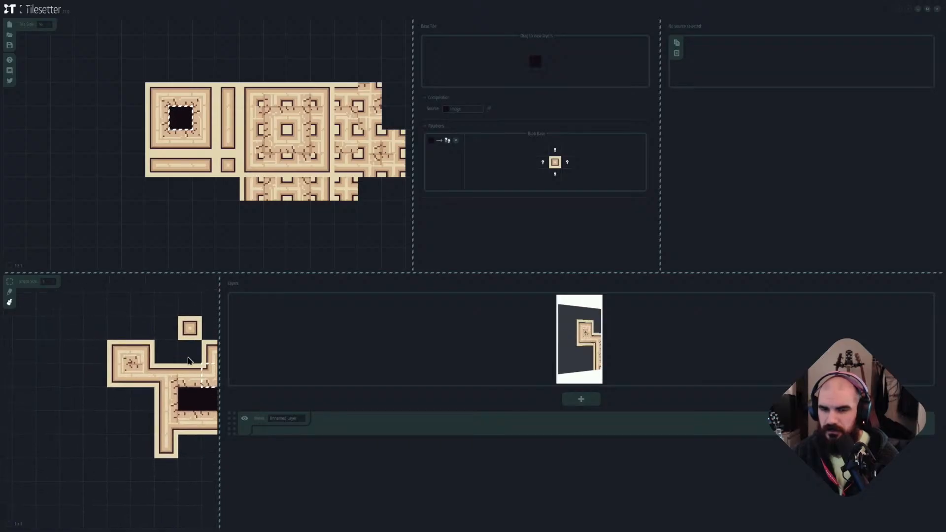
scroll(181, 346, "down", 1)
right_click(147, 353)
mouse_move(132, 342)
left_mouse_down()
mouse_move(134, 308)
mouse_move(180, 318)
left_mouse_up()
middle_click_drag(180, 318, 124, 322)
scroll(124, 323, "down", 1)
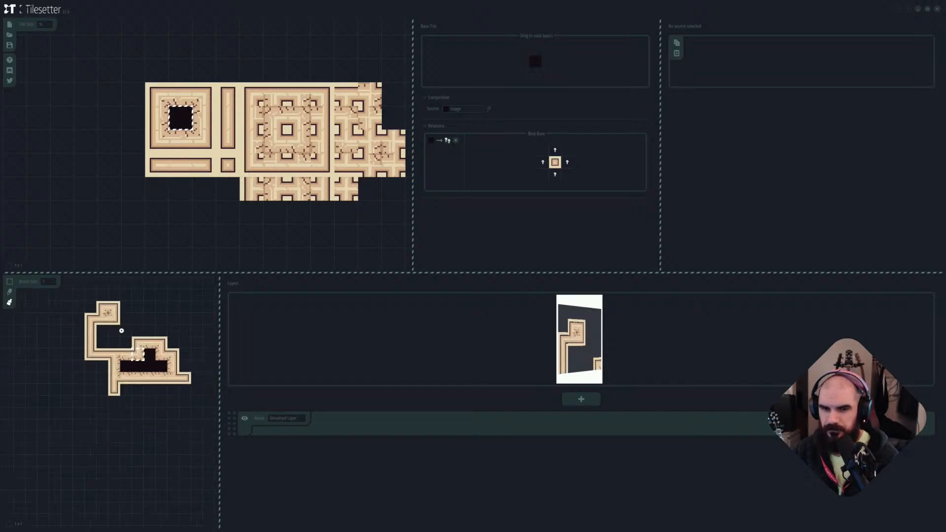
mouse_move(181, 382)
right_mouse_down()
mouse_move(157, 376)
mouse_move(169, 366)
right_mouse_up()
mouse_move(160, 366)
left_mouse_down()
mouse_move(196, 366)
mouse_move(106, 341)
mouse_move(112, 331)
mouse_move(192, 351)
mouse_move(187, 333)
mouse_move(161, 328)
left_mouse_up()
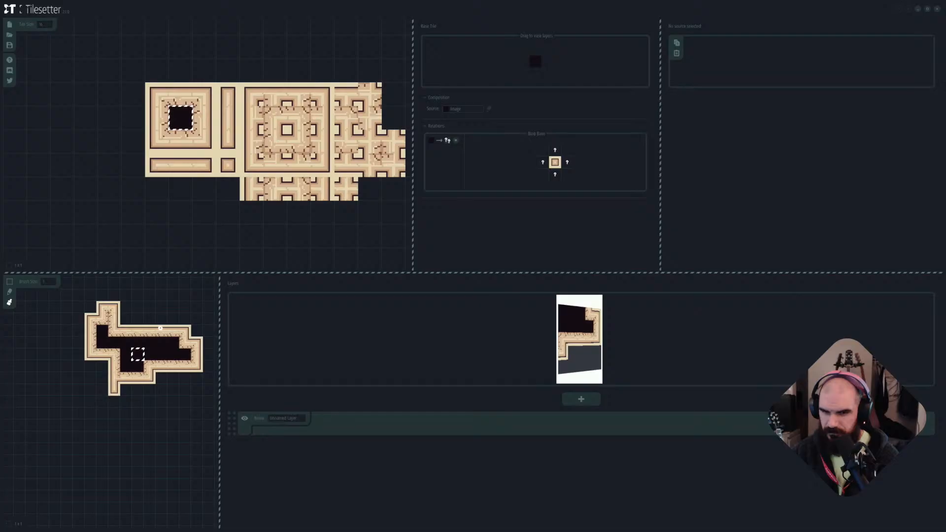
Thicken the test room's lower spur and upper-left area with more base tiles to form stepped corners.
scroll(178, 373, "up", 3)
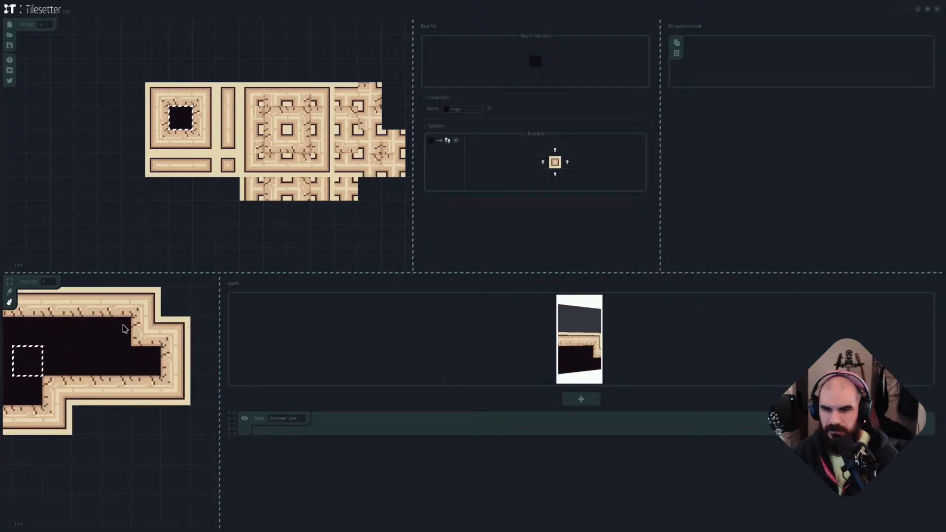
middle_click_drag(26, 352, 79, 339)
scroll(79, 339, "down", 1)
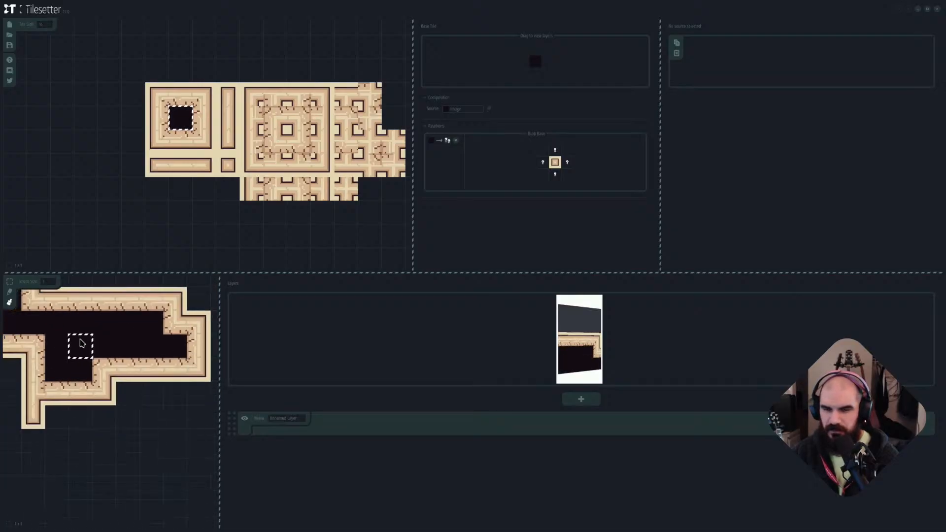
scroll(119, 353, "down", 1)
left_click(76, 394)
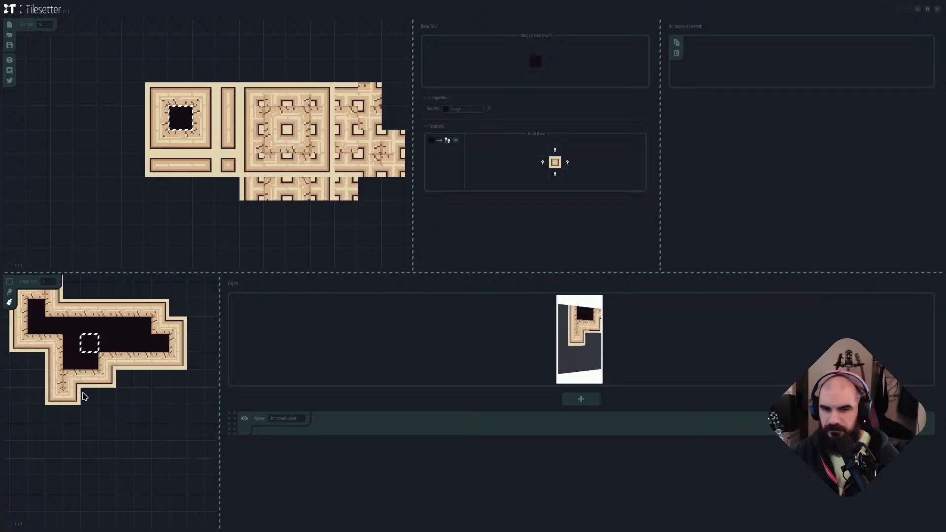
left_click(83, 393)
middle_click_drag(128, 344, 137, 376)
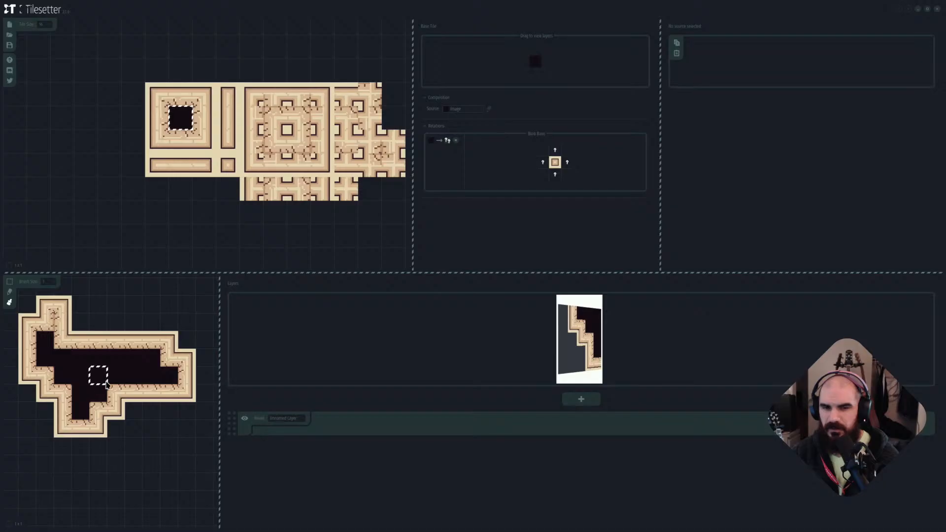
scroll(91, 365, "down", 2)
scroll(98, 360, "up", 3)
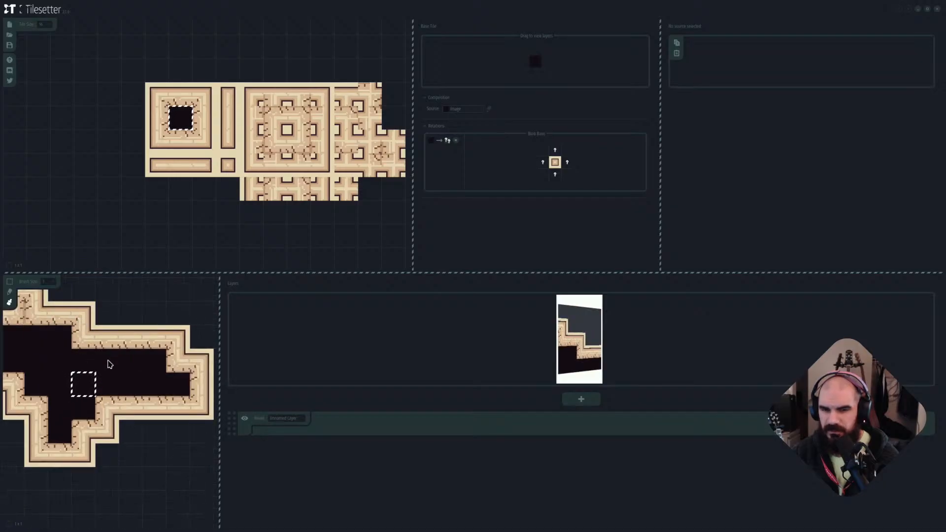
scroll(128, 364, "down", 1)
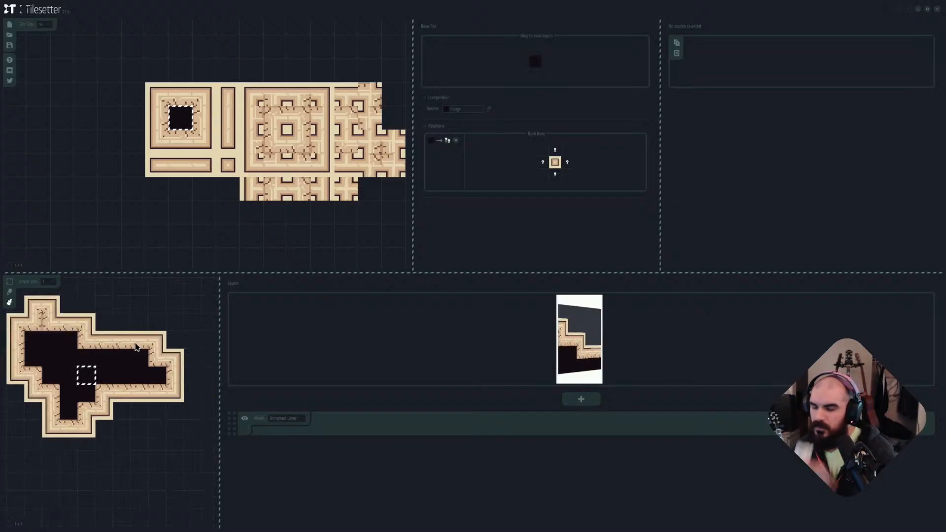
scroll(116, 353, "down", 1)
scroll(116, 353, "up", 1)
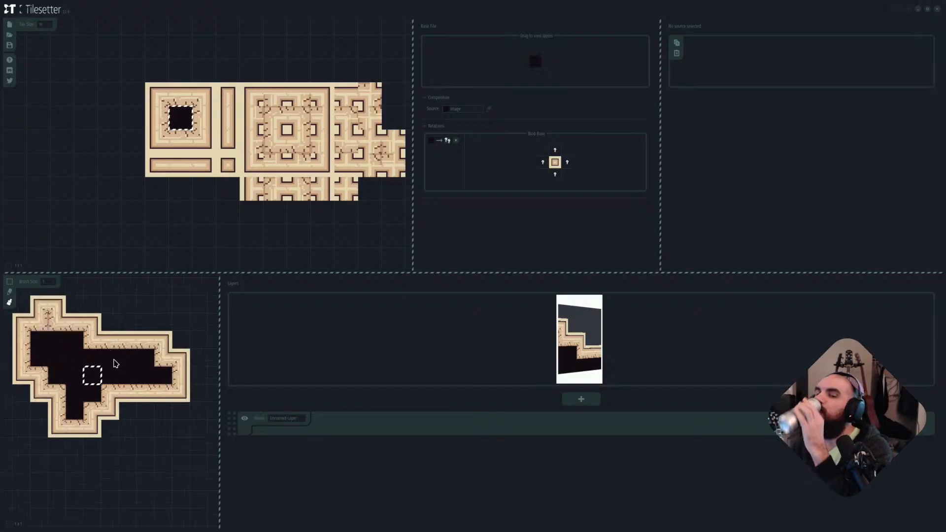
Widen the map view and the tileset view, and centre the test room in the enlarged map area.
left_click_drag(218, 357, 350, 362)
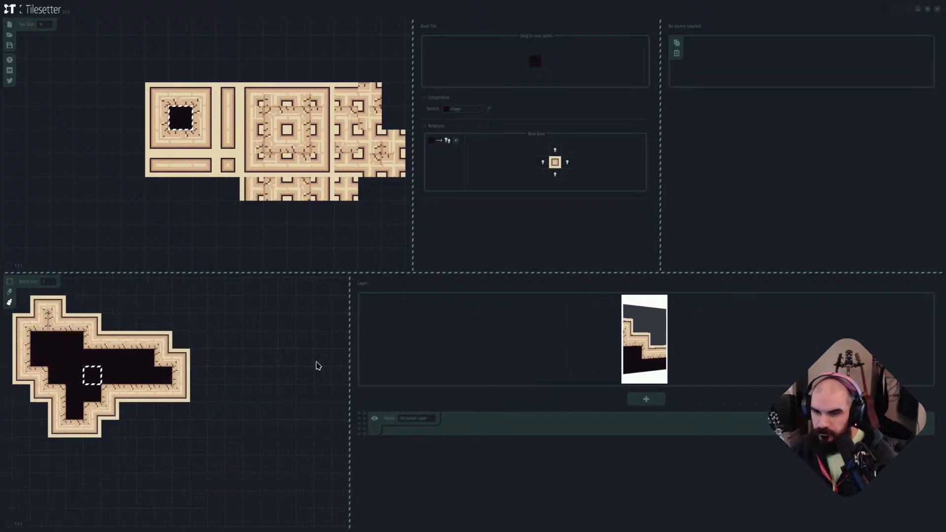
scroll(278, 377, "down", 1)
scroll(266, 377, "up", 1)
middle_click_drag(252, 376, 295, 394)
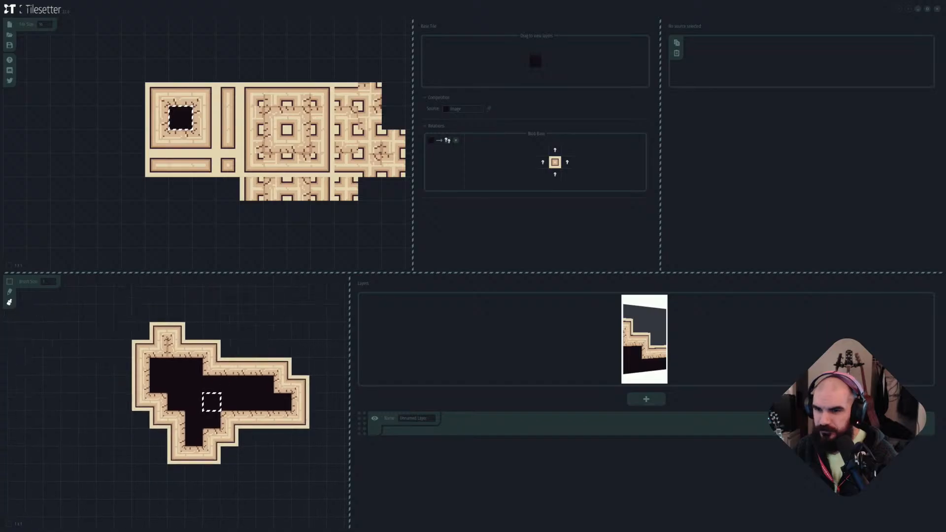
mouse_move(413, 247)
left_mouse_down()
mouse_move(423, 247)
mouse_move(425, 233)
left_mouse_up()
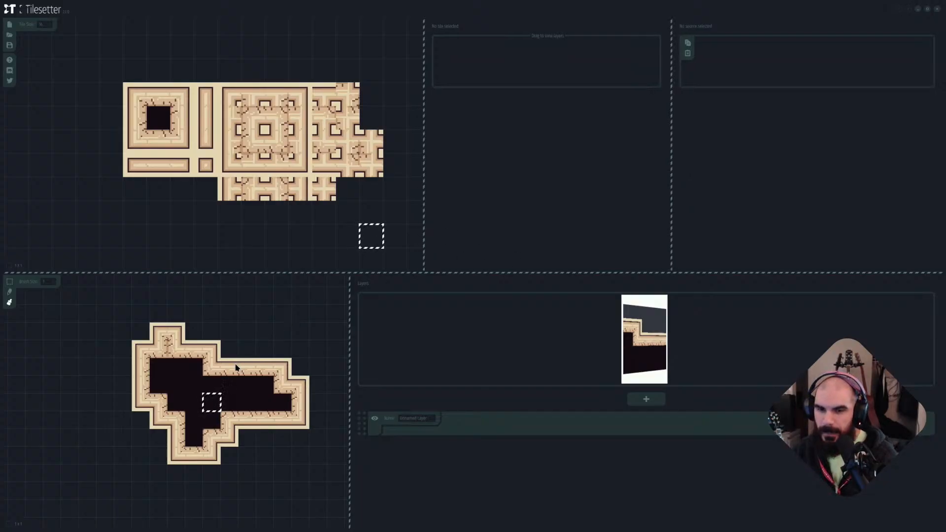
scroll(316, 356, "down", 1)
scroll(310, 360, "up", 1)
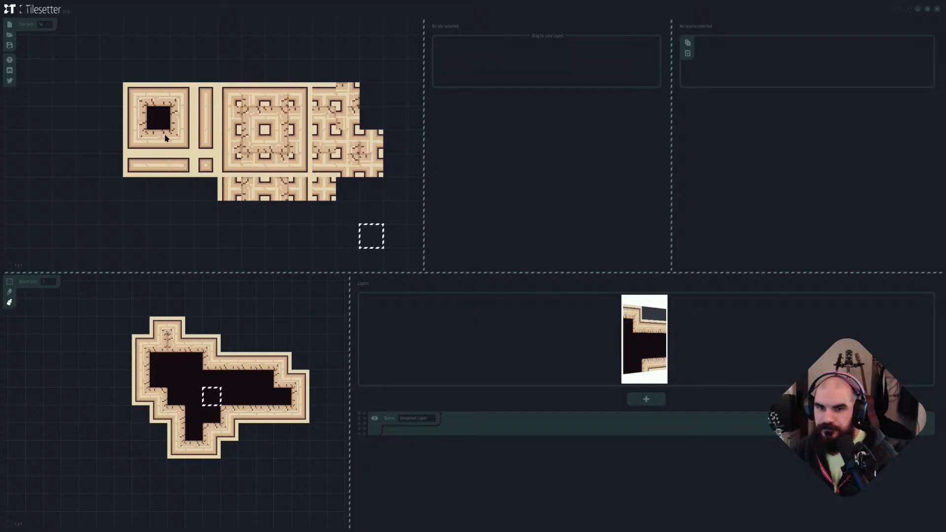
Select the dark base tile again and extend the test room with a broad stepped area along its upper side.
left_click(165, 127)
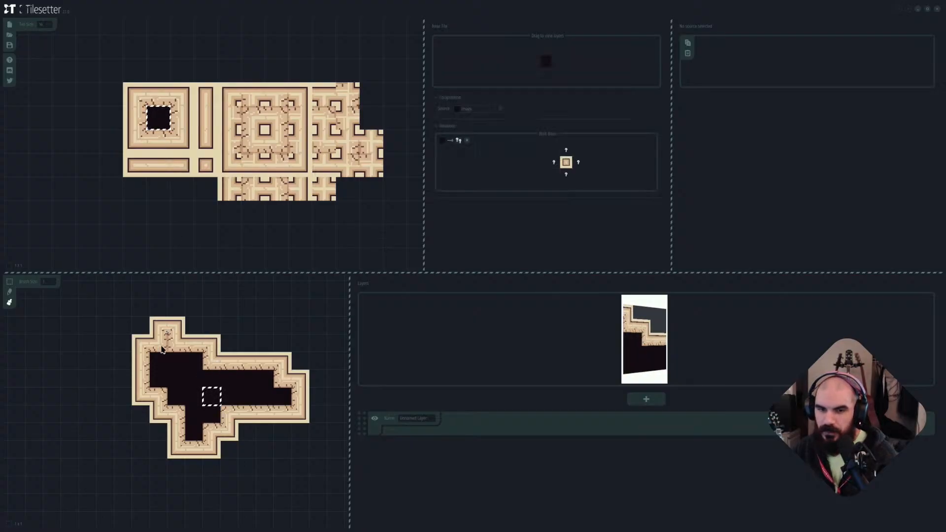
left_click(68, 330)
mouse_move(103, 324)
left_mouse_down()
mouse_move(89, 358)
mouse_move(142, 345)
mouse_move(153, 331)
mouse_move(116, 320)
mouse_move(264, 354)
mouse_move(165, 326)
mouse_move(227, 325)
mouse_move(270, 347)
mouse_move(264, 340)
left_mouse_up()
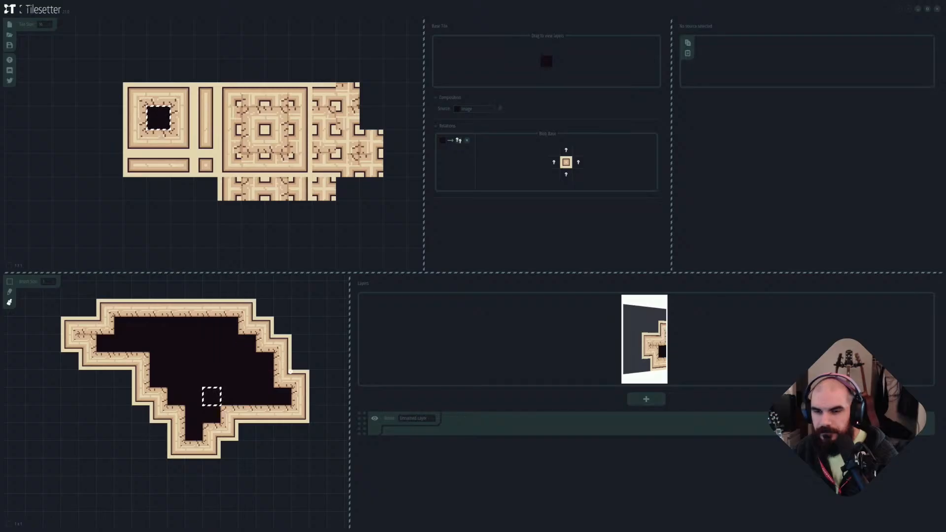
Look over the finished blob tileset and start a new empty project with 48-pixel tiles.
scroll(237, 141, "down", 1)
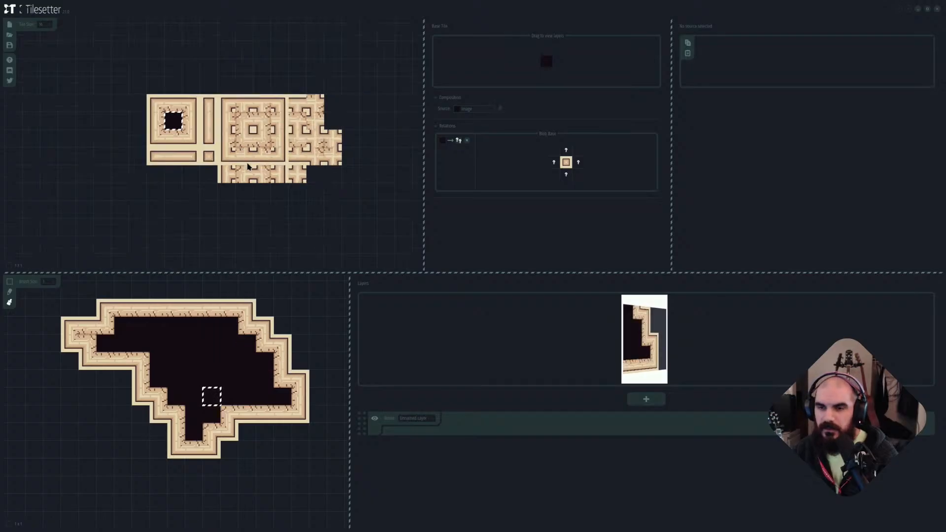
scroll(217, 125, "up", 1)
scroll(205, 117, "down", 1)
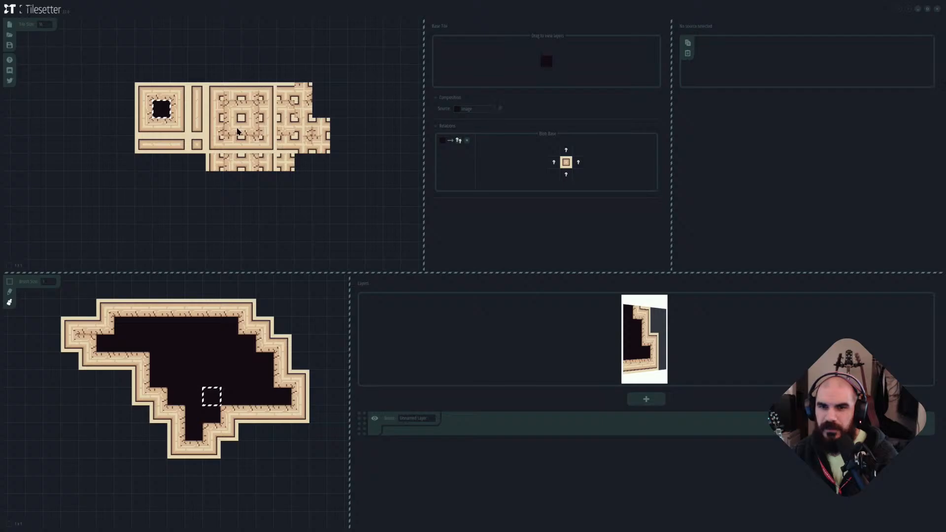
left_click(10, 34)
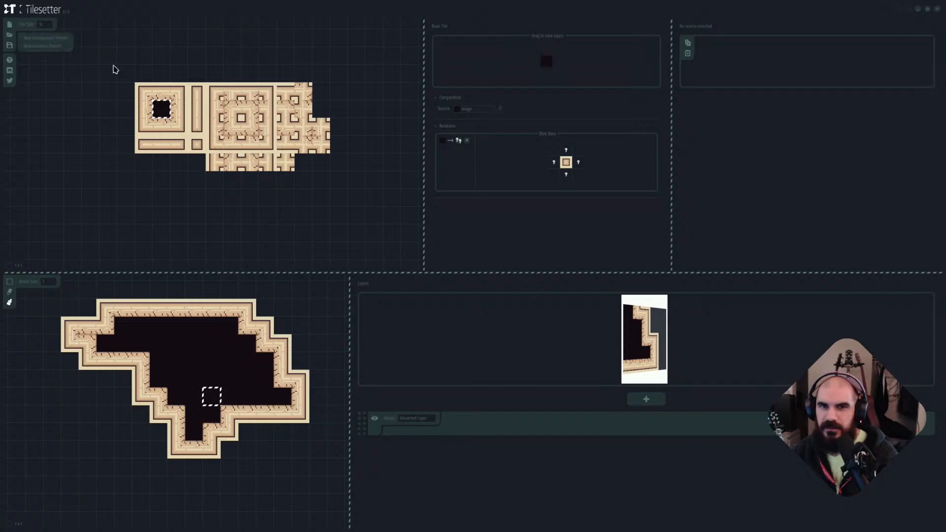
left_click(58, 44)
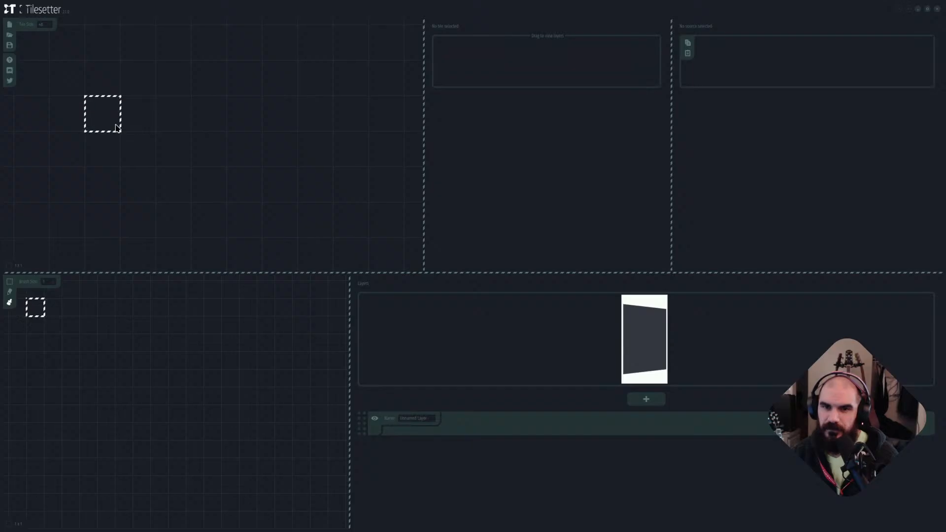
Show the windows side by side and paste the copied dungeon wall image into the empty tileset area.
key("super+f")
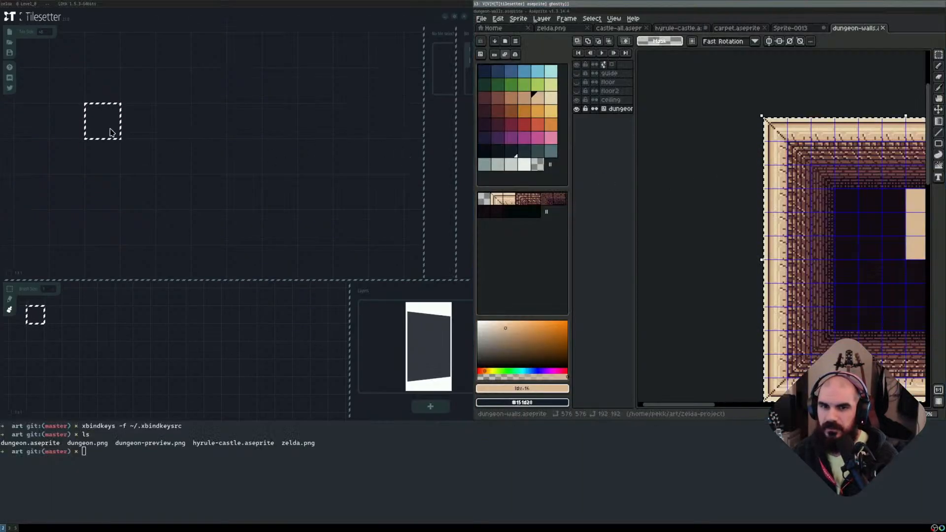
key("ctrl+v")
scroll(151, 143, "up", 1)
scroll(153, 143, "up", 2)
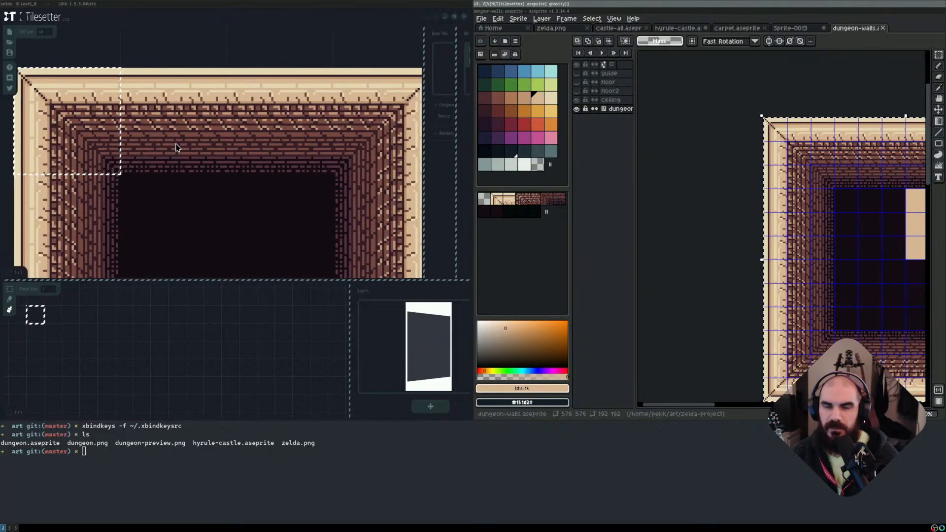
scroll(148, 176, "up", 1)
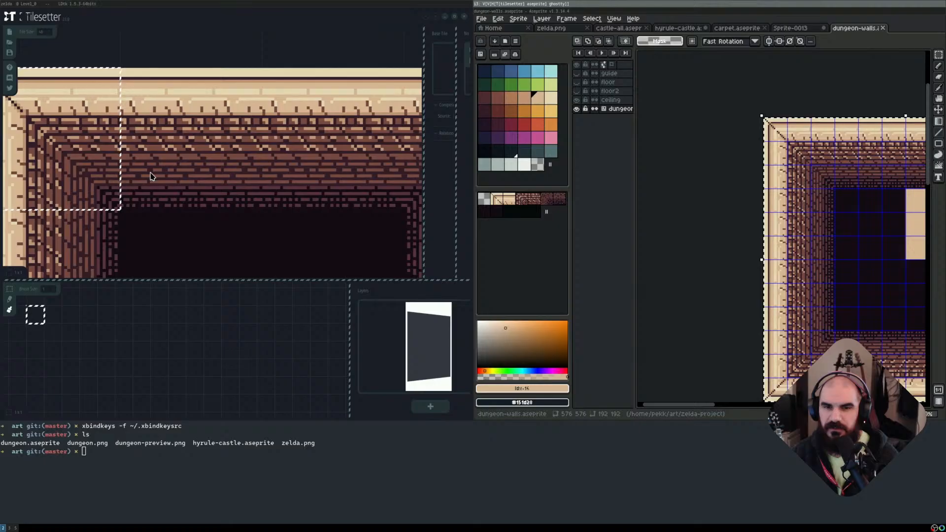
middle_click_drag(148, 174, 188, 177)
Switch to Aseprite and mark the 16 × 16 outer and inner corner cells of the dungeon wall to compare their grid.
middle_click_drag(815, 193, 770, 193)
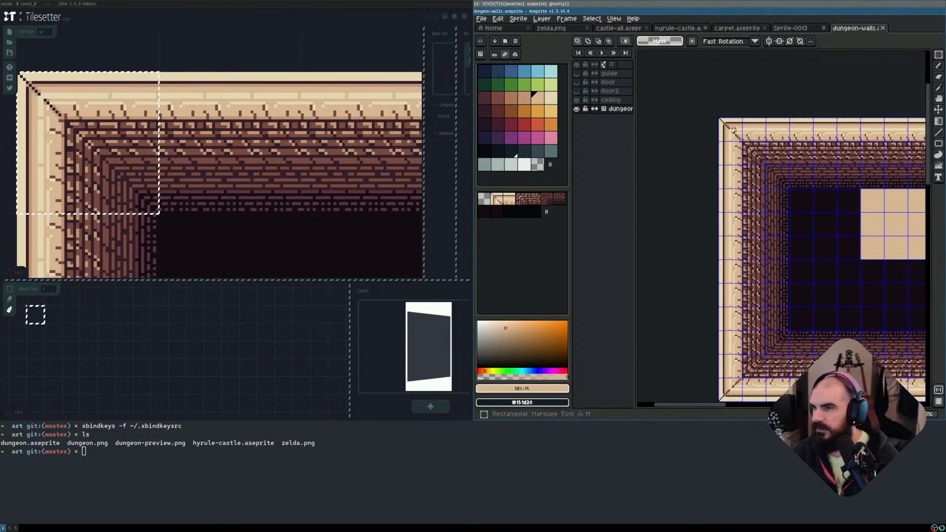
left_click_drag(721, 120, 742, 135)
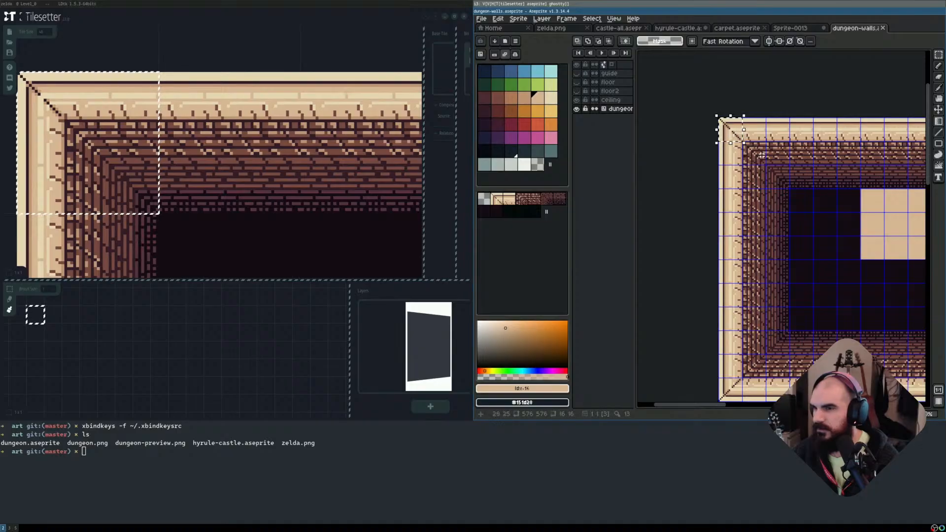
left_click(777, 175)
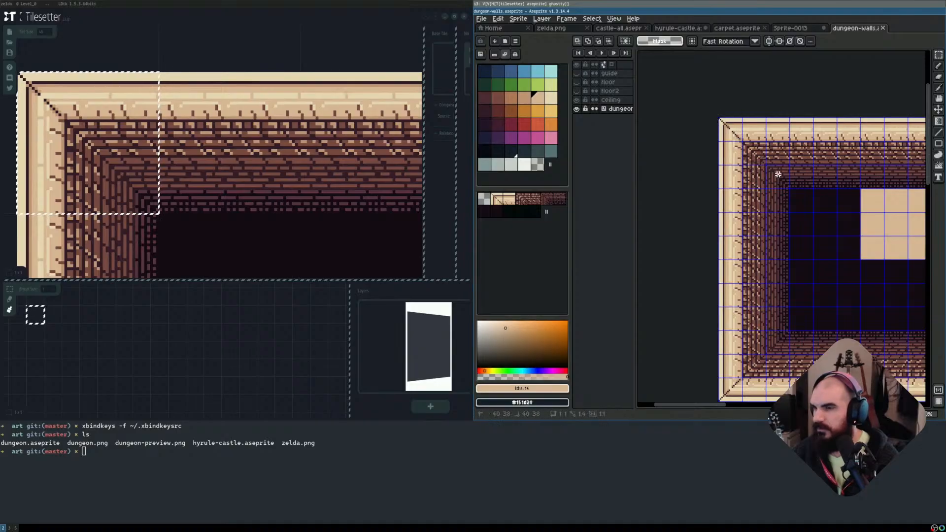
left_click_drag(778, 173, 782, 179)
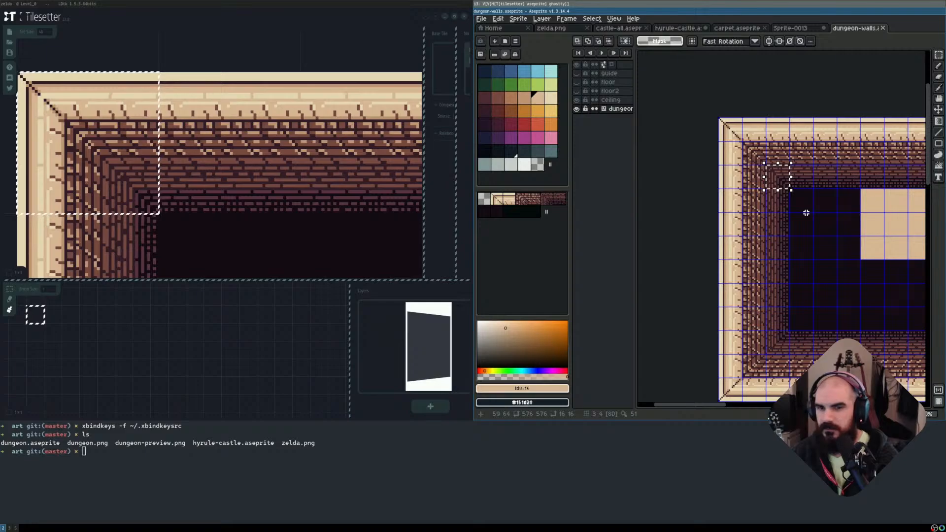
Switch back to Tilesetter and examine how the pasted wall's tile divisions and dark centre compare with the Aseprite source.
scroll(340, 209, "down", 1)
middle_click_drag(340, 209, 266, 129)
scroll(266, 131, "down", 2)
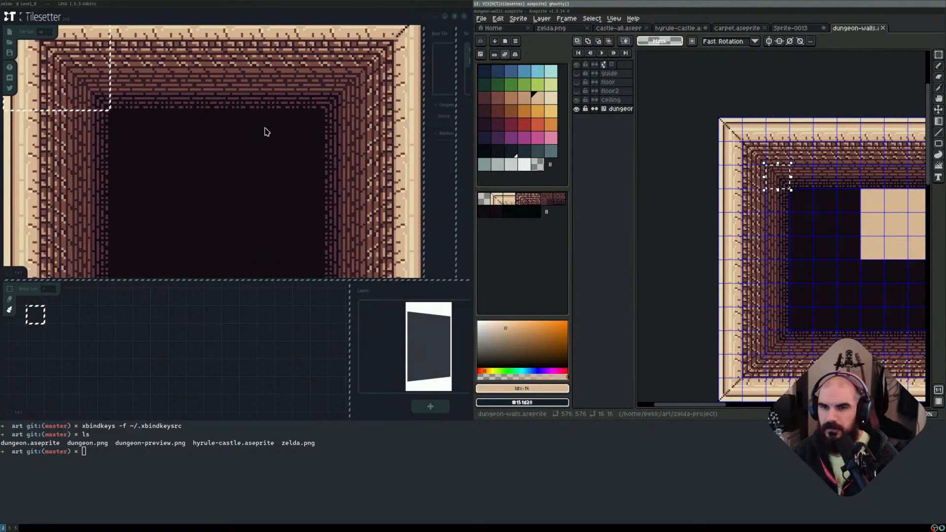
left_click(194, 151)
left_click(266, 155)
scroll(266, 154, "down", 1)
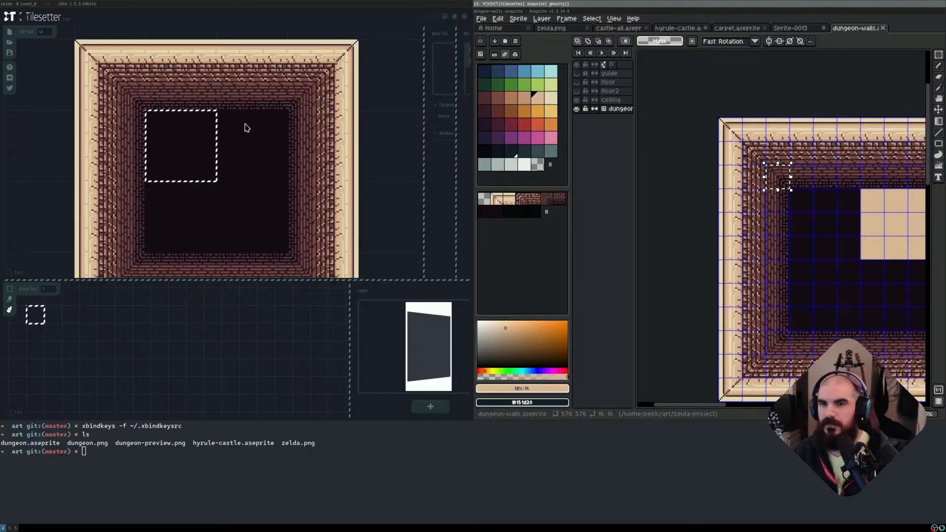
scroll(245, 126, "down", 2)
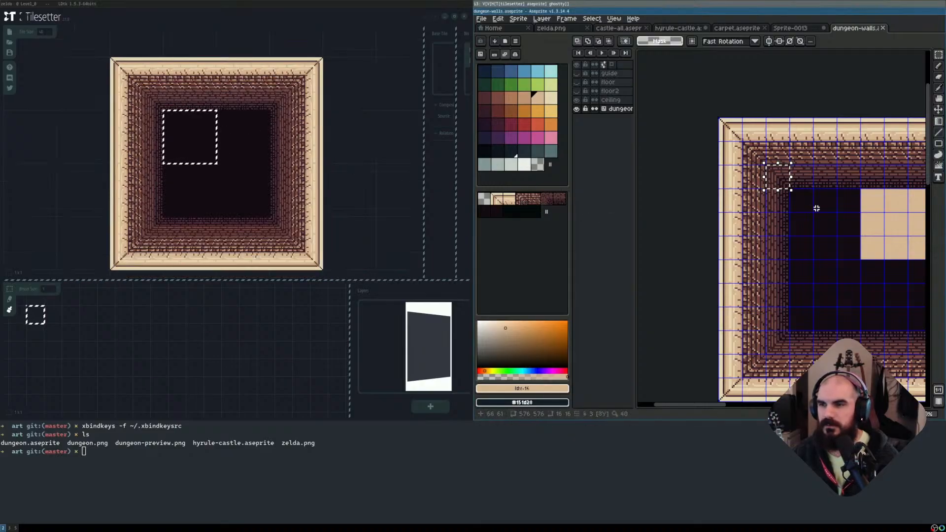
middle_click_drag(824, 205, 752, 202)
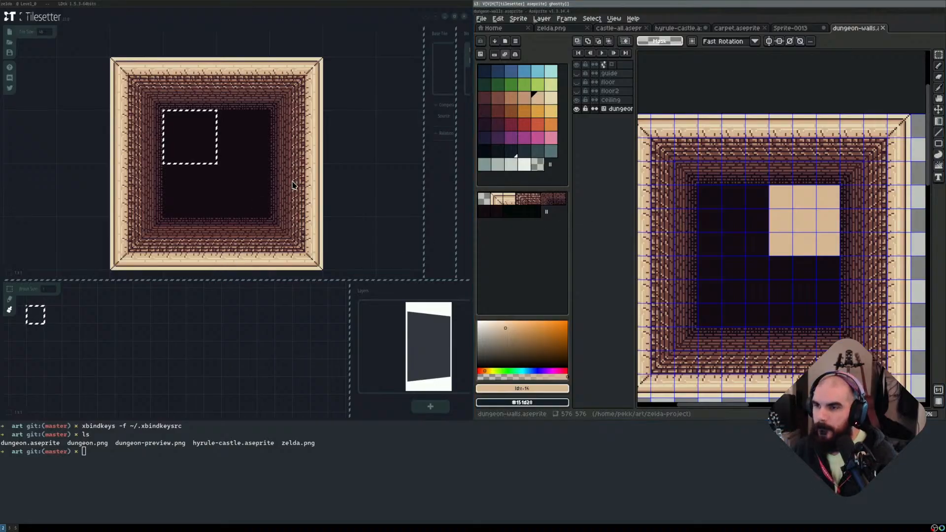
scroll(289, 197, "down", 2)
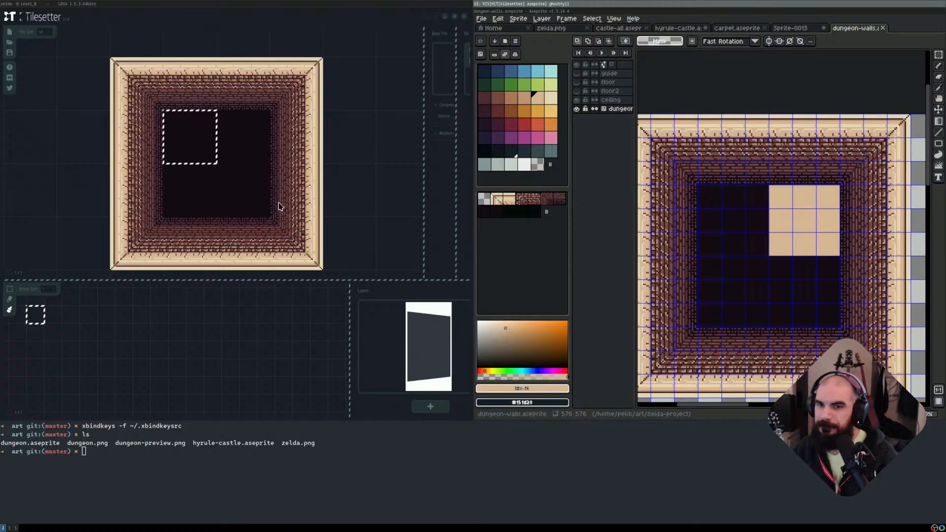
scroll(276, 207, "up", 2)
scroll(193, 317, "up", 1)
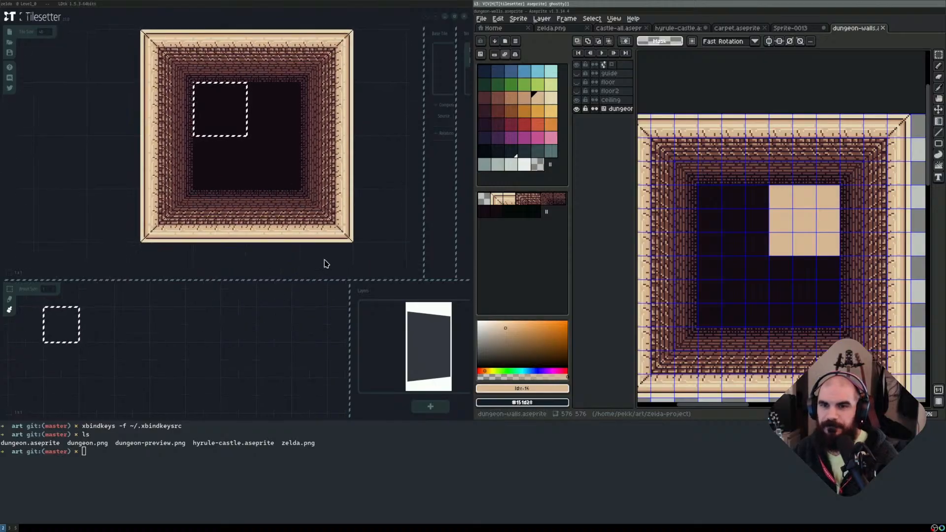
middle_click_drag(297, 193, 242, 184)
scroll(243, 184, "down", 1)
middle_click_drag(305, 176, 243, 183)
scroll(245, 187, "up", 1)
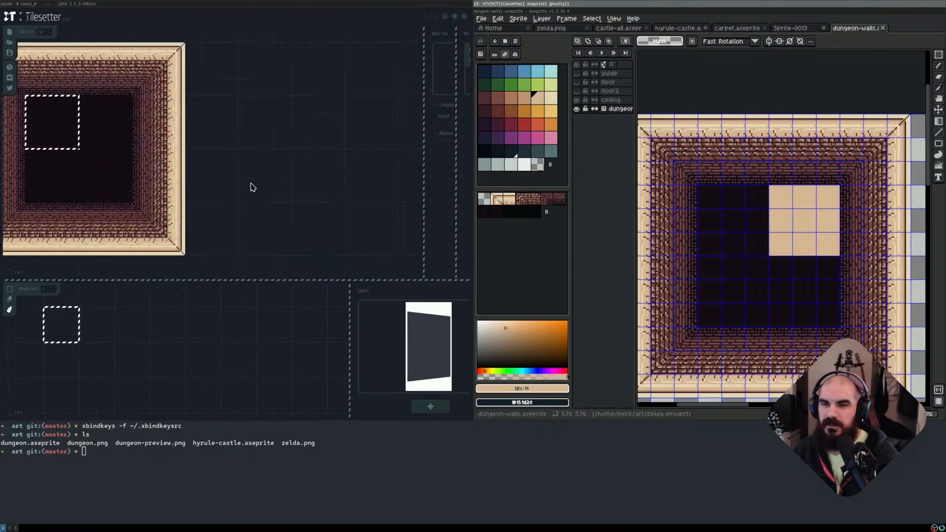
Make the Tilesetter window fill the screen and resize its panes to widen the tileset view and enlarge the map area.
key("super+f")
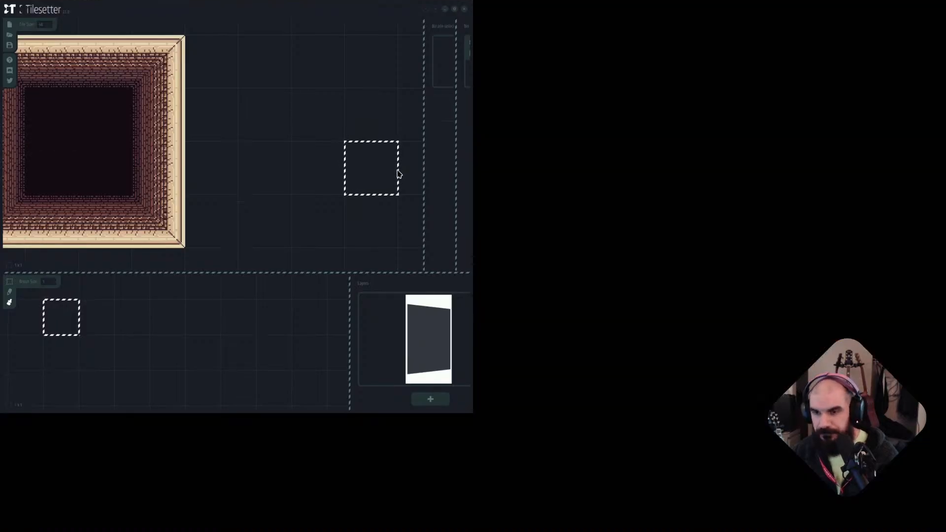
left_click_drag(340, 183, 567, 186)
scroll(201, 215, "down", 1)
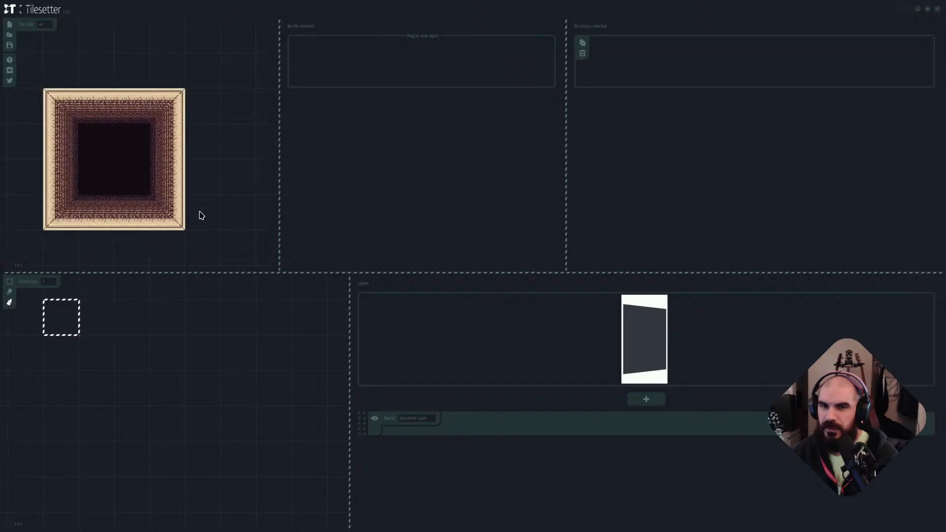
middle_click_drag(202, 215, 238, 192)
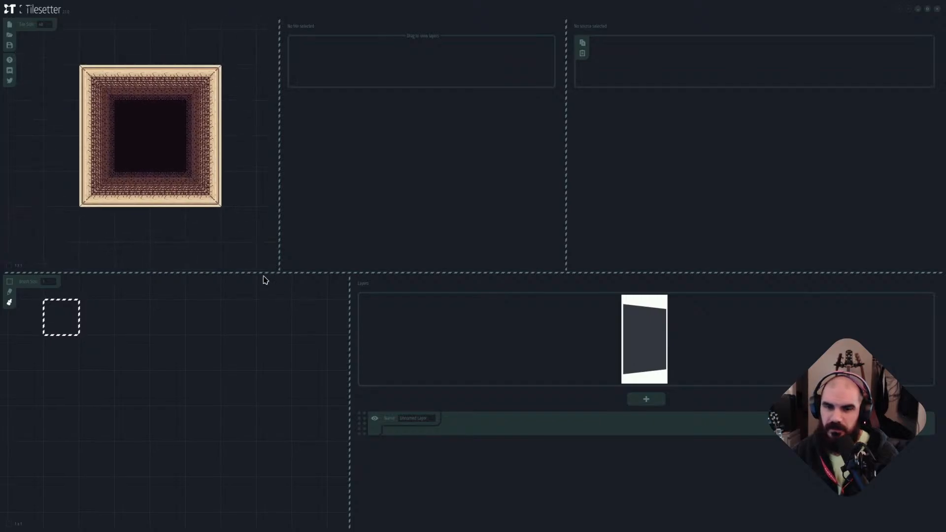
left_click_drag(265, 273, 272, 251)
middle_click_drag(275, 300, 304, 307)
scroll(233, 321, "up", 1)
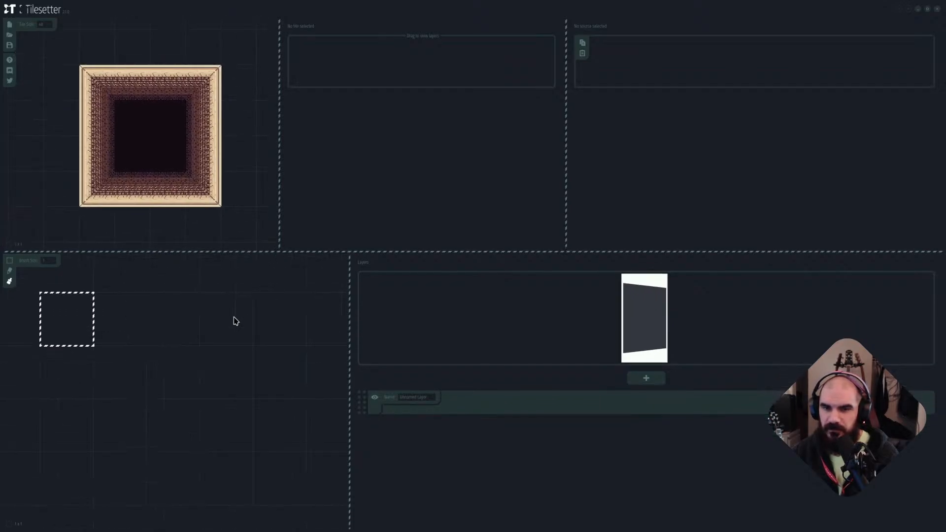
middle_click_drag(232, 321, 248, 329)
Move the upper-left tile of the wall's dark centre below the wall image and build a blob border set from it.
left_click_drag(79, 64, 223, 208)
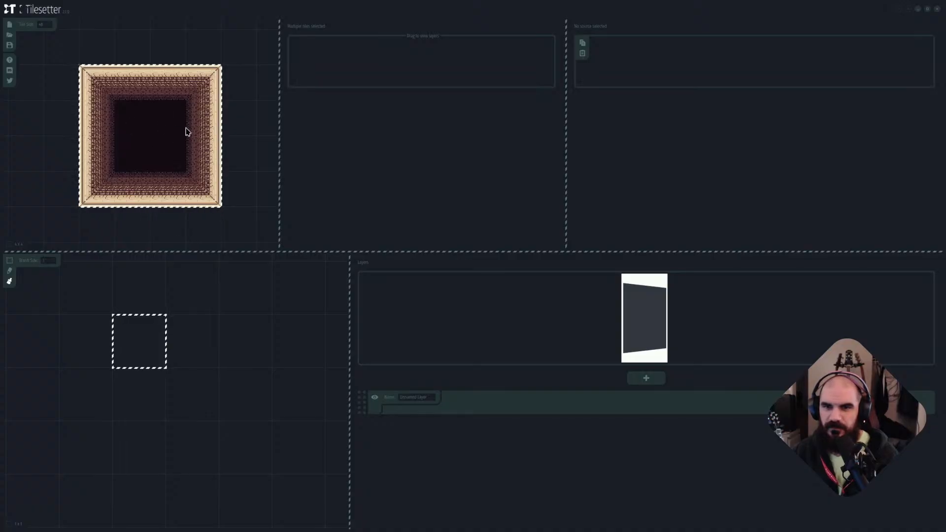
left_click(146, 123)
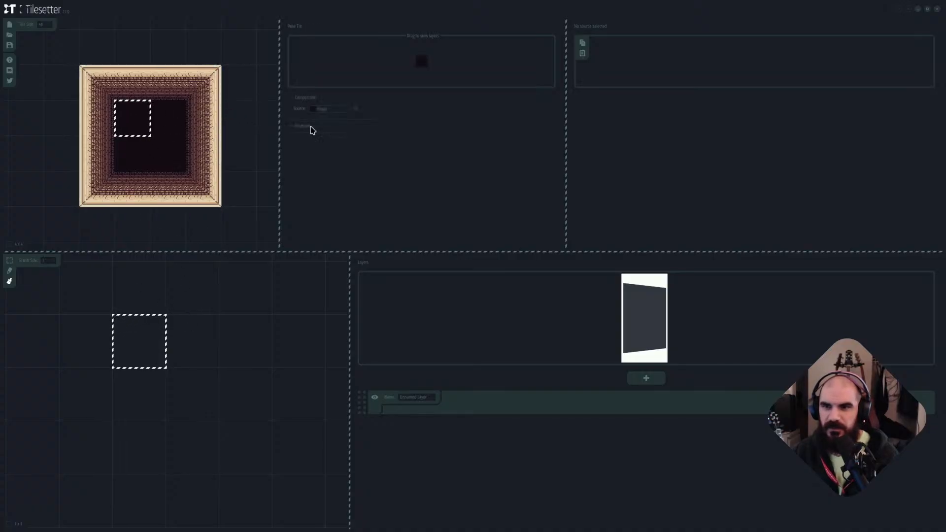
scroll(193, 174, "down", 2)
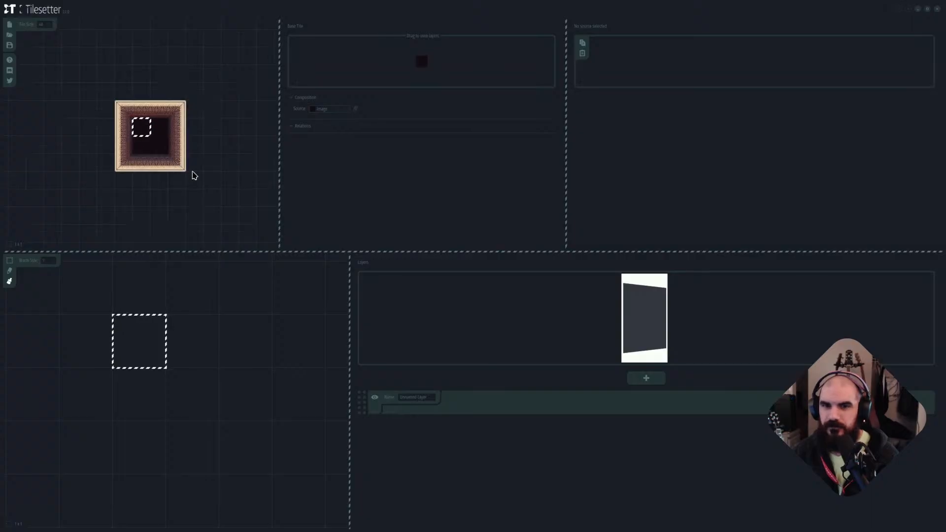
middle_click_drag(123, 232, 138, 173)
right_click(146, 176)
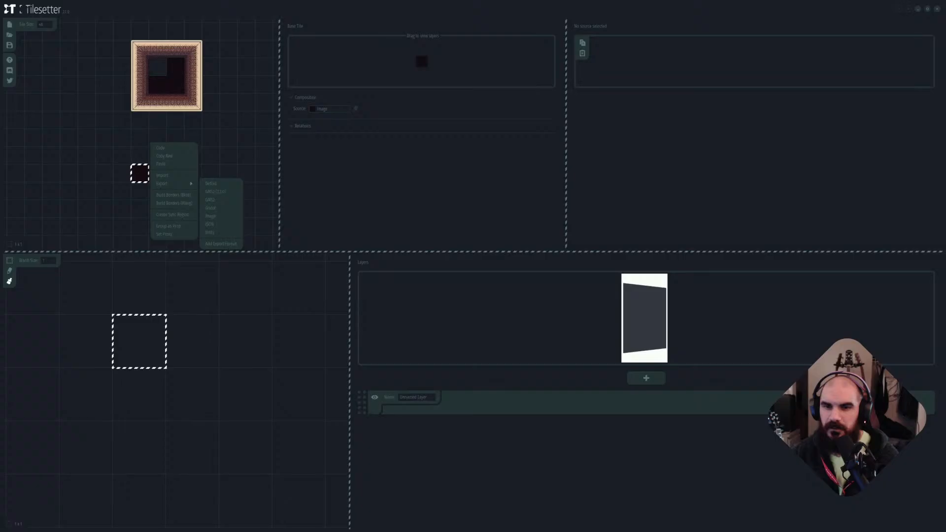
left_click(174, 194)
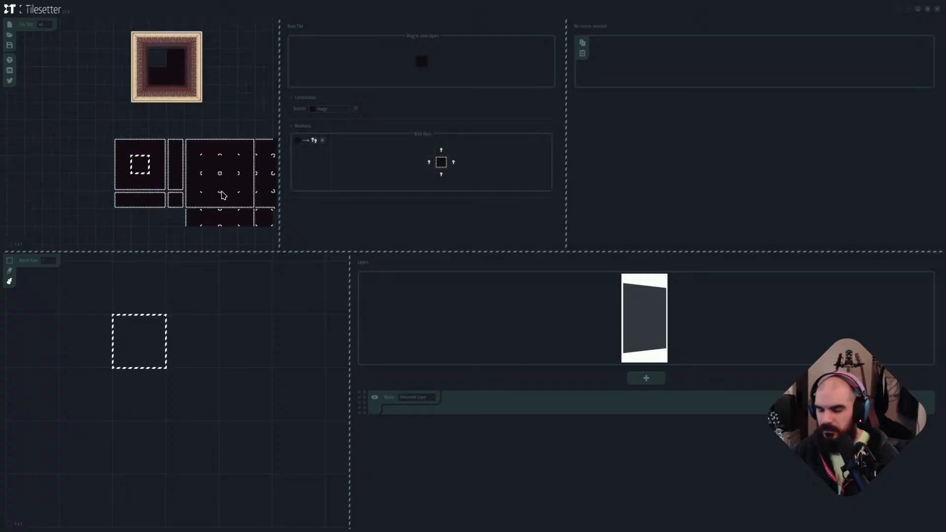
scroll(221, 193, "up", 1)
middle_click_drag(221, 193, 287, 247)
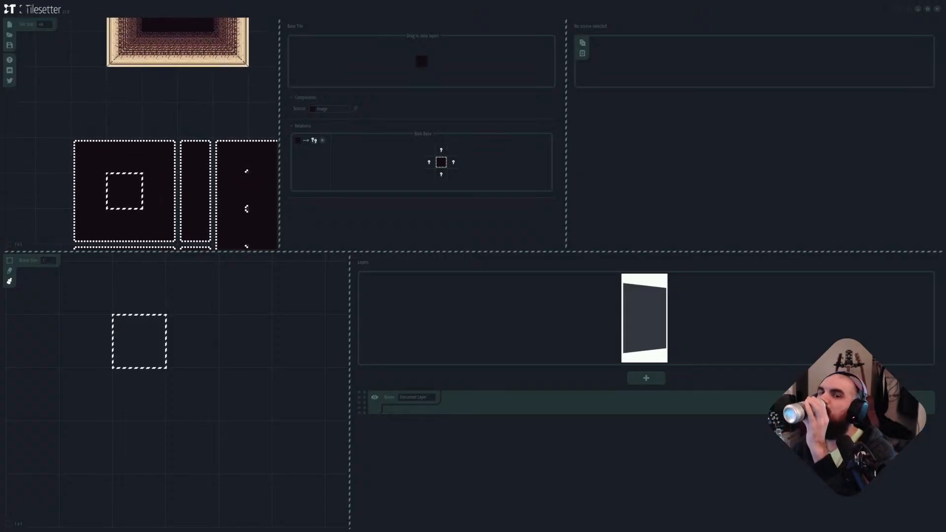
Assign the wall's straight top section as the source of the blob set's top and left borders.
left_click(125, 156)
middle_click_drag(259, 89, 211, 185)
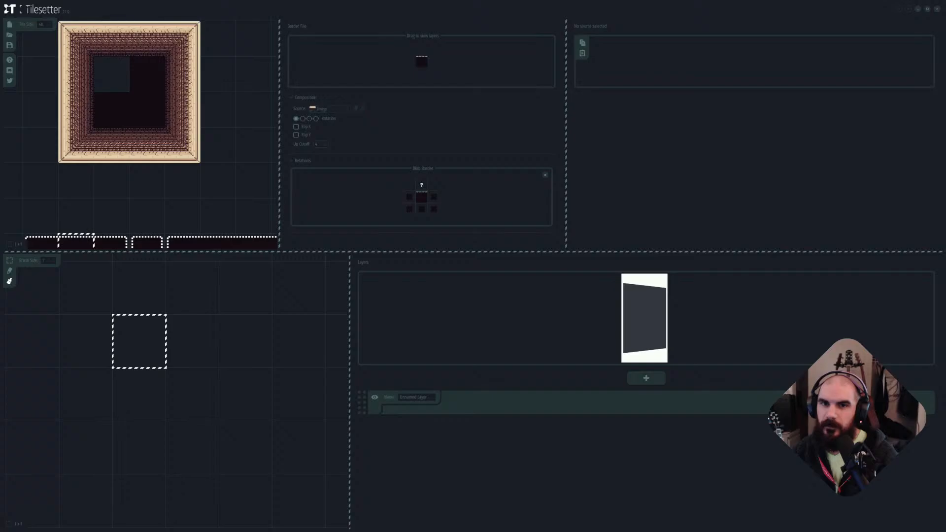
middle_click_drag(176, 150, 216, 71)
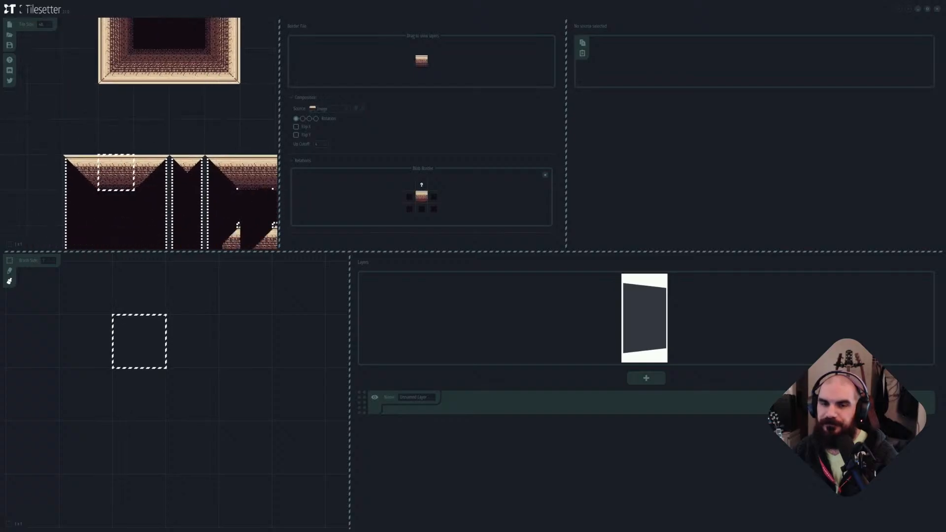
left_click(316, 119)
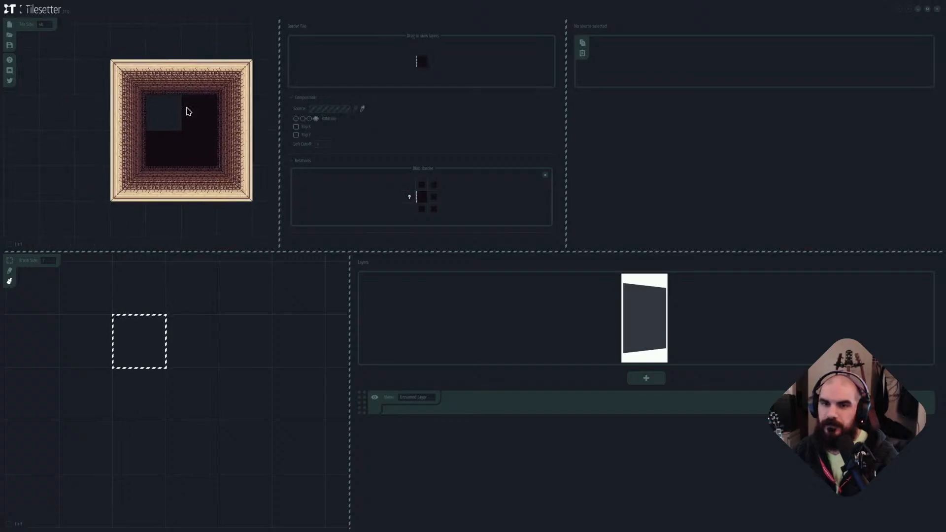
left_click(183, 74)
middle_click_drag(192, 241, 180, 172)
Assign the wall's straight top section as the source of the blob set's right and bottom borders.
left_click(166, 172)
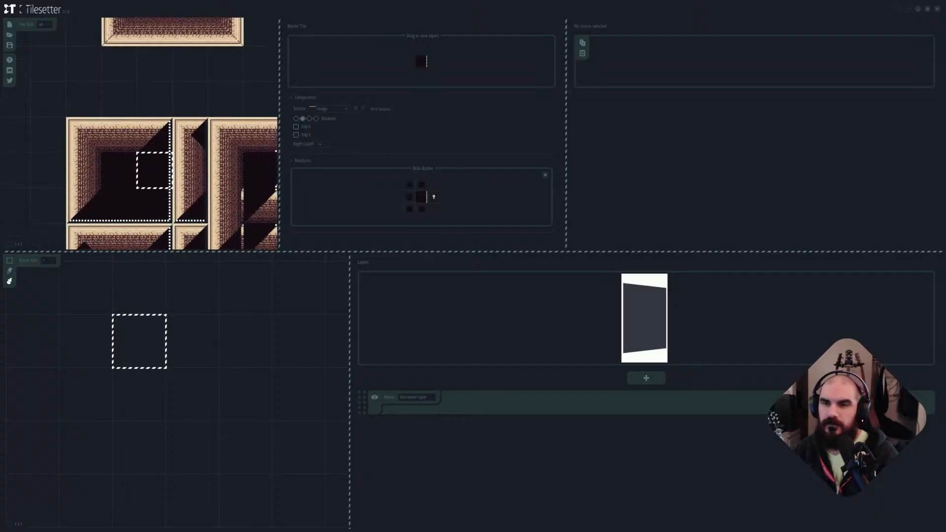
middle_click_drag(191, 69, 196, 126)
left_click(178, 46)
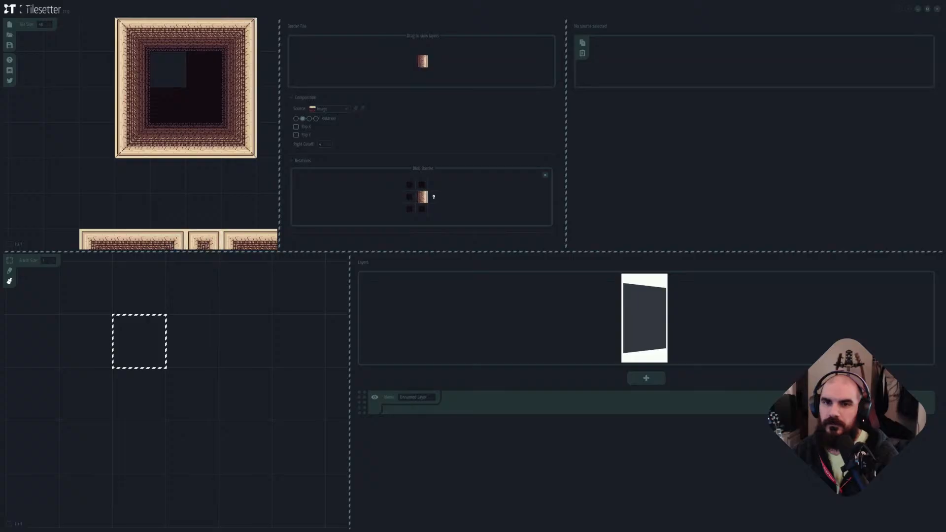
middle_click_drag(178, 46, 160, 166)
left_click(149, 198)
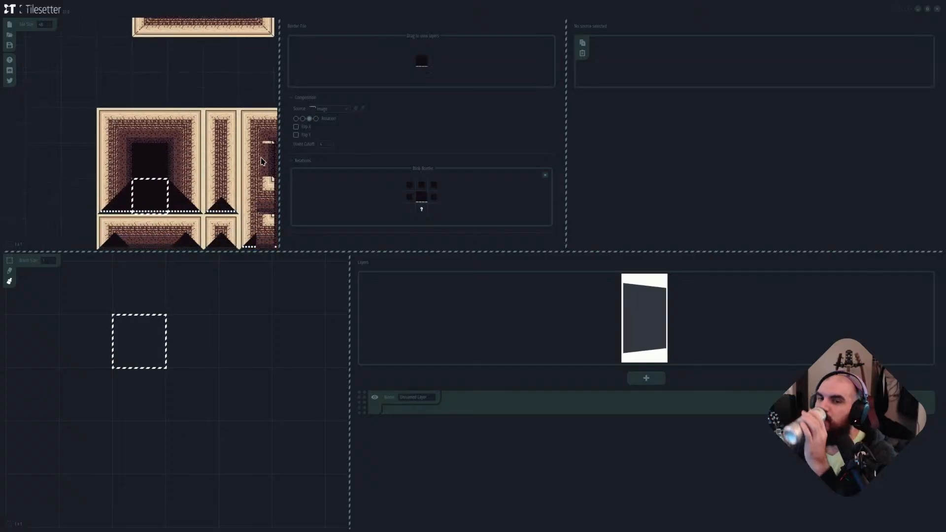
mouse_move(192, 57)
middle_mouse_down()
mouse_move(184, 148)
mouse_move(197, 69)
middle_mouse_up()
middle_click_drag(198, 171, 200, 101)
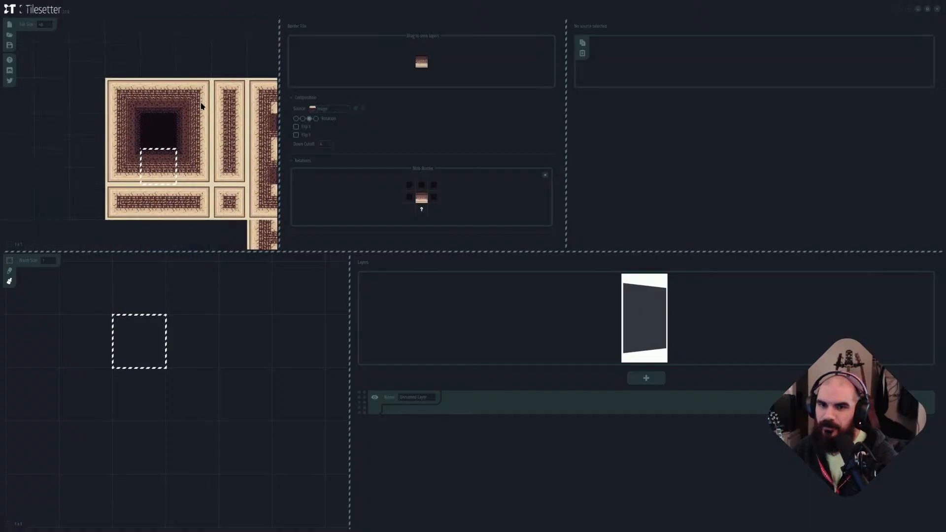
Examine the generated blob set's corners and brick joins around its dark centre.
scroll(198, 124, "up", 1)
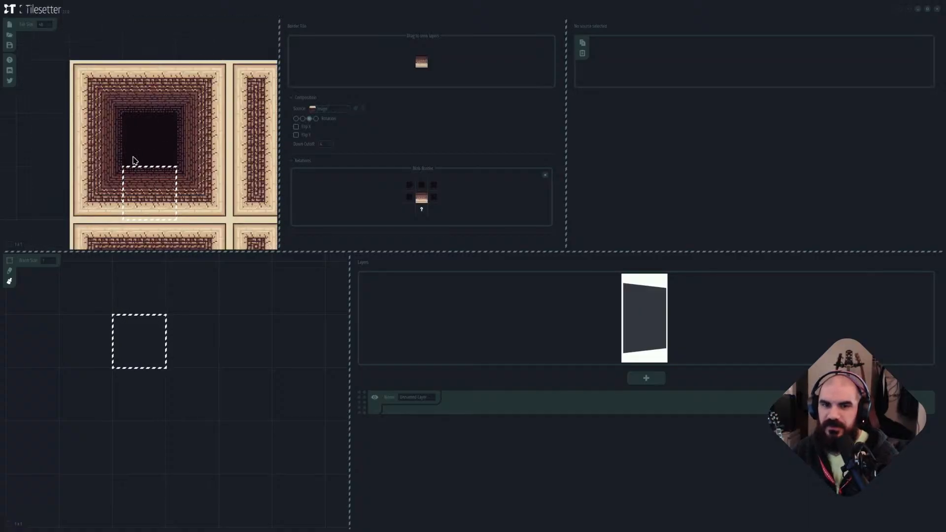
scroll(169, 93, "down", 1)
scroll(205, 79, "up", 1)
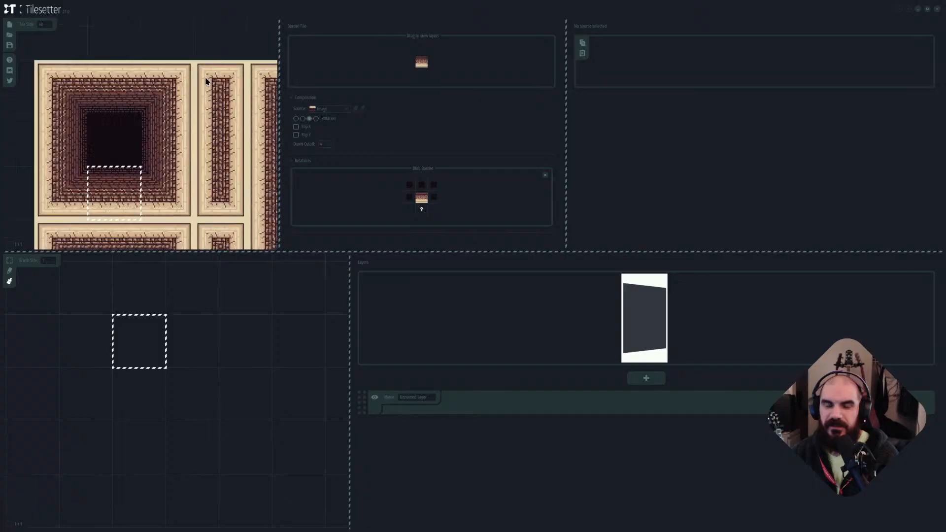
scroll(189, 94, "up", 1)
middle_click_drag(63, 141, 116, 152)
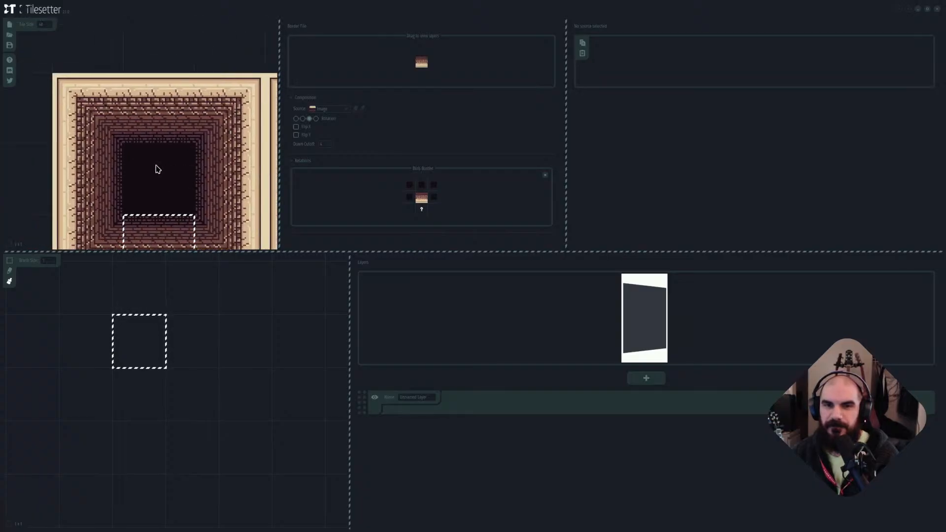
scroll(161, 169, "down", 1)
middle_click_drag(158, 53, 163, 139)
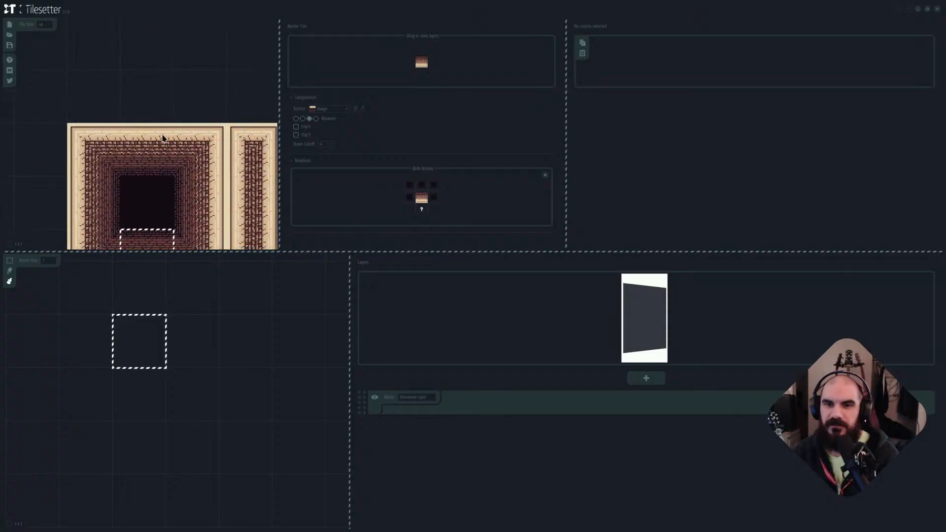
middle_click_drag(177, 201, 184, 132)
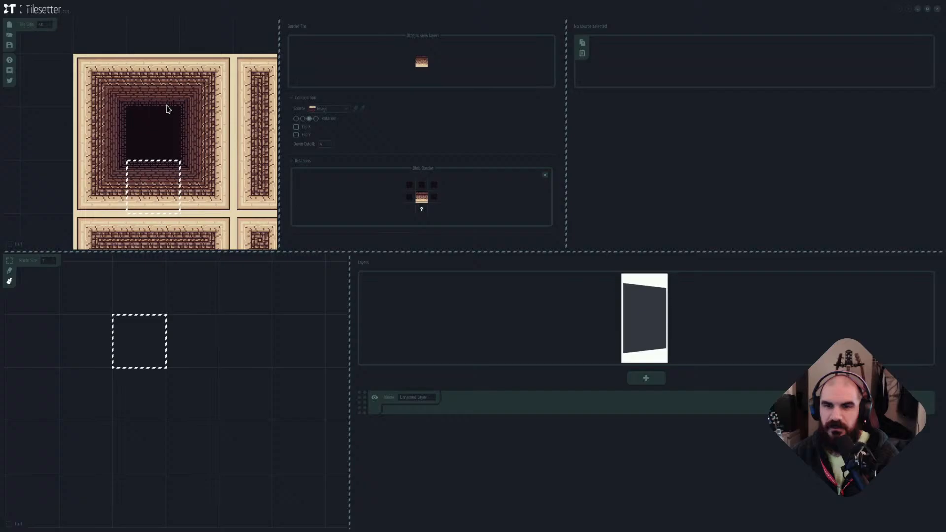
scroll(154, 110, "down", 1)
scroll(125, 99, "up", 1)
Turn off compositing for the blob set's upper-left corner and use the wall's upper-left corner tile as its source.
left_click(99, 80)
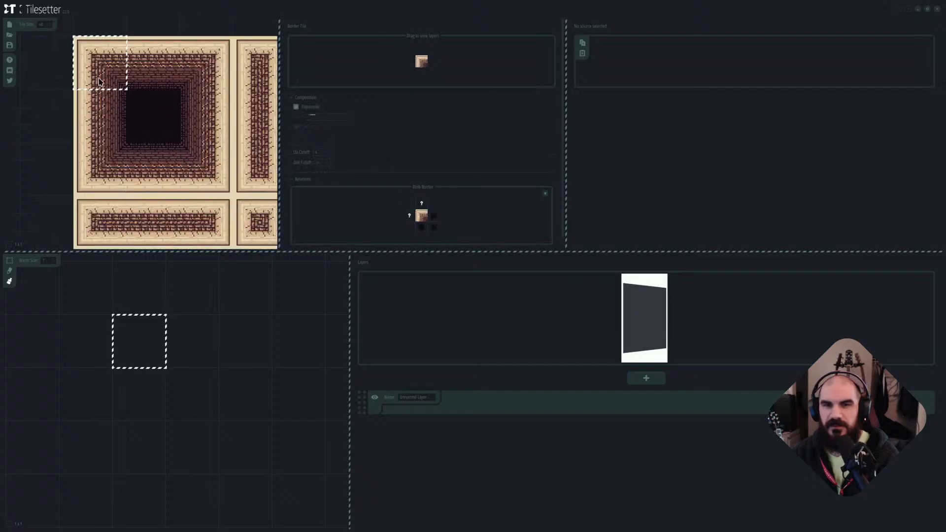
left_click(294, 107)
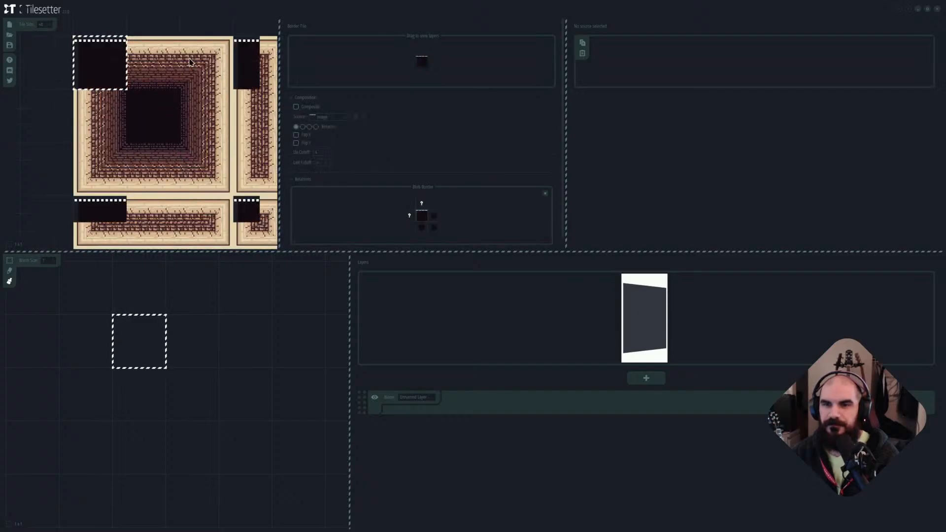
middle_click_drag(181, 97, 194, 246)
left_click(325, 117)
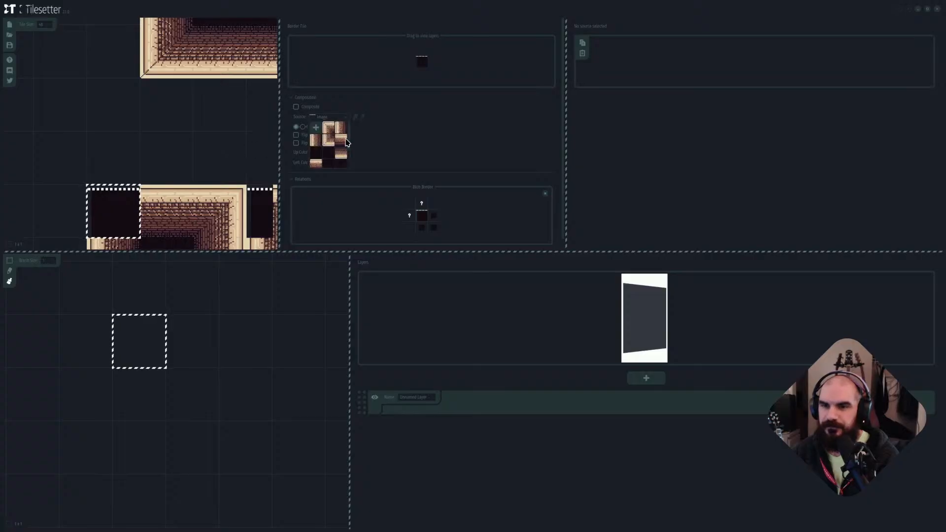
left_click(329, 130)
middle_click_drag(256, 153, 238, 72)
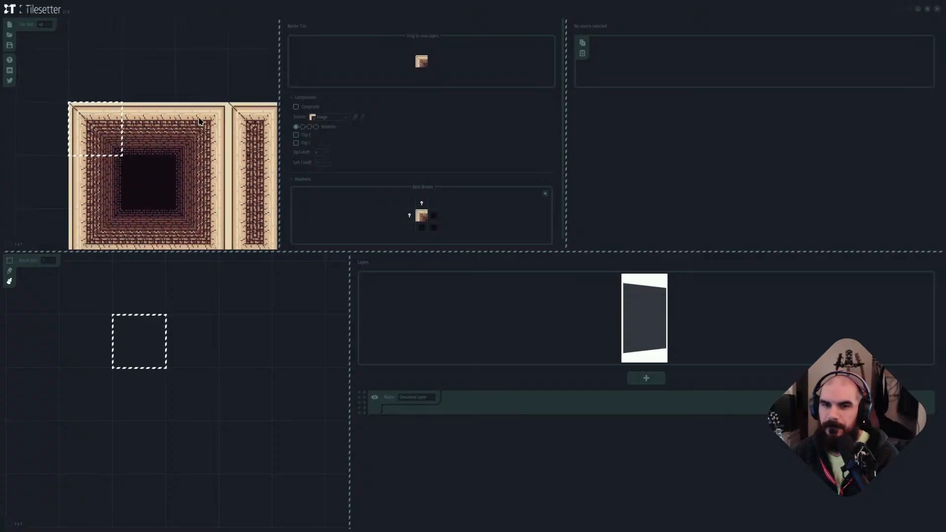
Turn off compositing for the blob set's upper-right, lower-right and lower-left corner tiles.
left_click(224, 131)
left_click(296, 107)
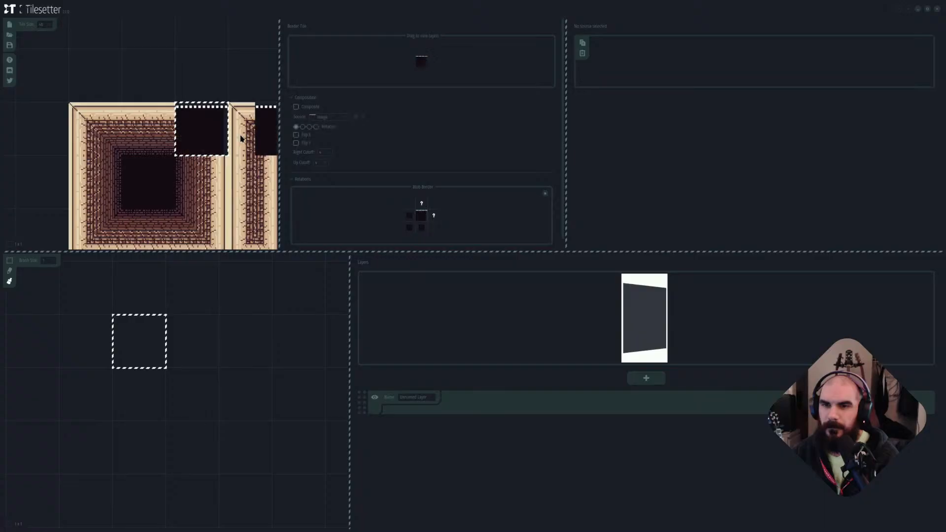
middle_click_drag(241, 139, 253, 86)
left_click(212, 183)
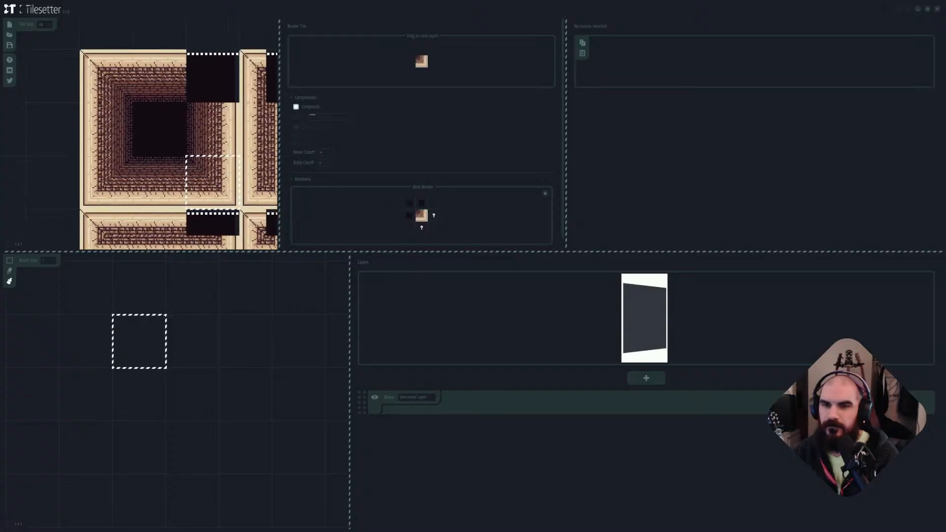
left_click(296, 107)
left_click(107, 183)
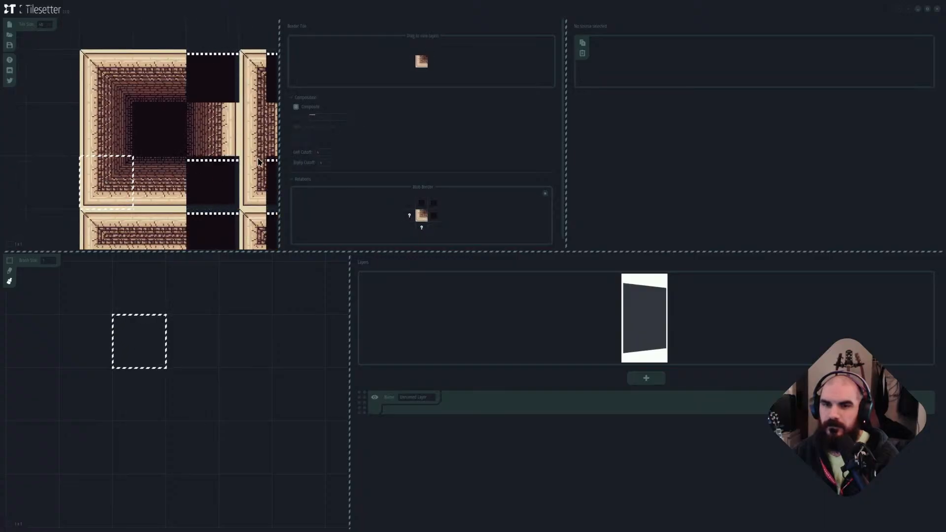
left_click(295, 107)
Set the source of the blob set's upper-right corner to the wall's upper-right corner tile.
left_click(218, 84)
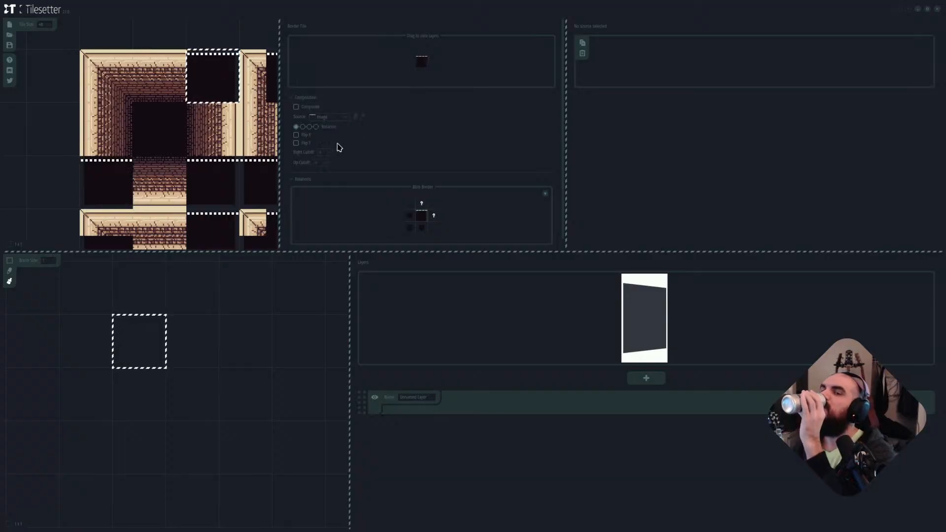
left_click(343, 119)
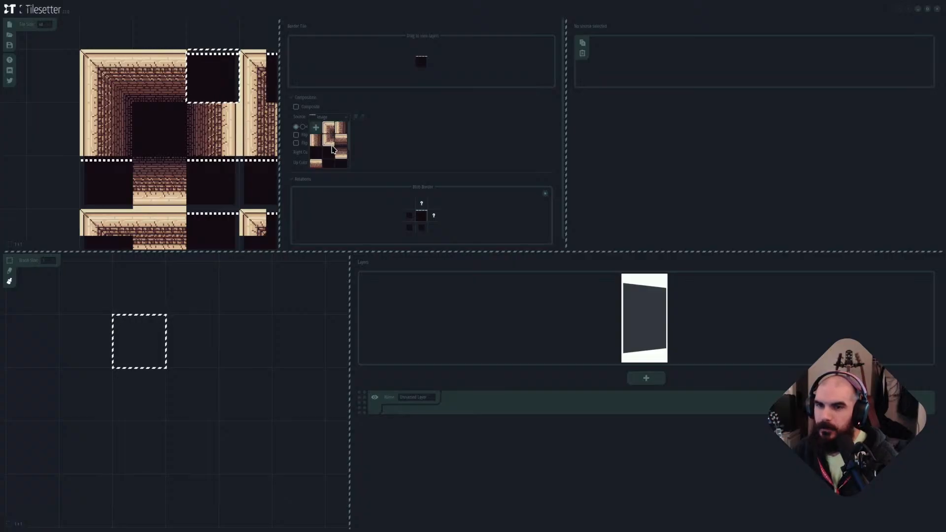
scroll(335, 155, "down", 2)
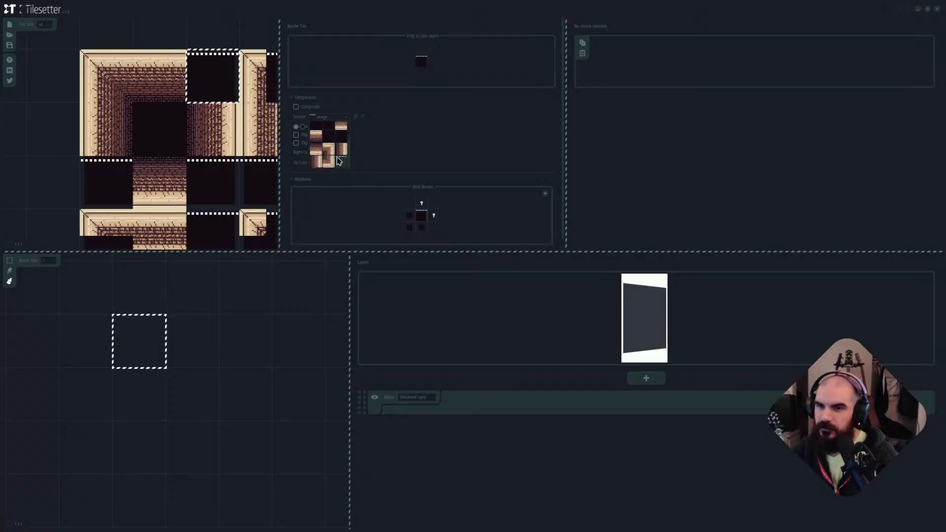
left_click(328, 150)
scroll(186, 104, "down", 2)
Set the sources of the blob set's lower-right and lower-left corner tiles to the wall's matching corner tiles.
left_click(215, 147)
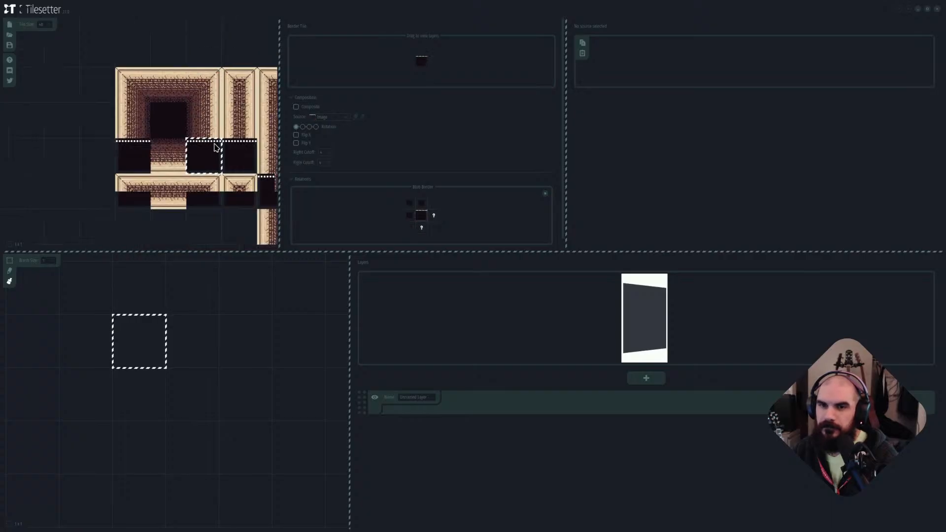
left_click(329, 119)
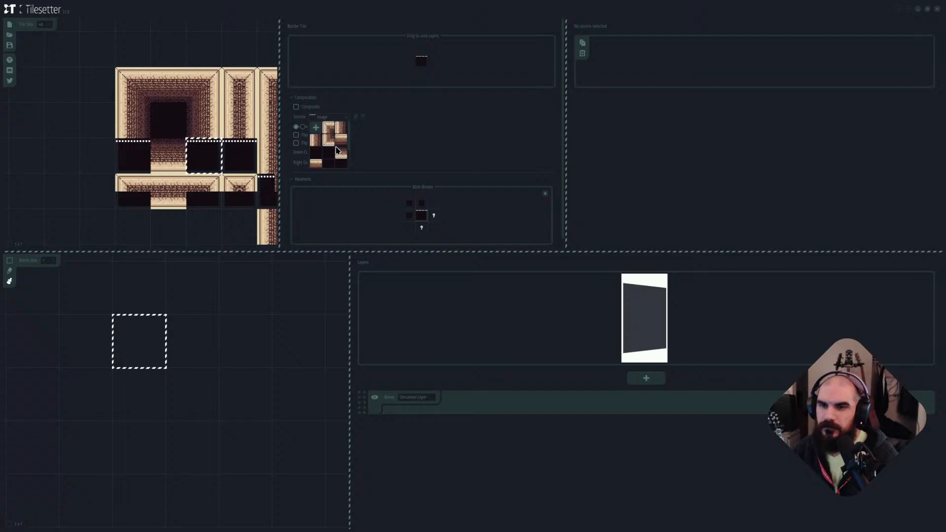
scroll(330, 153, "down", 2)
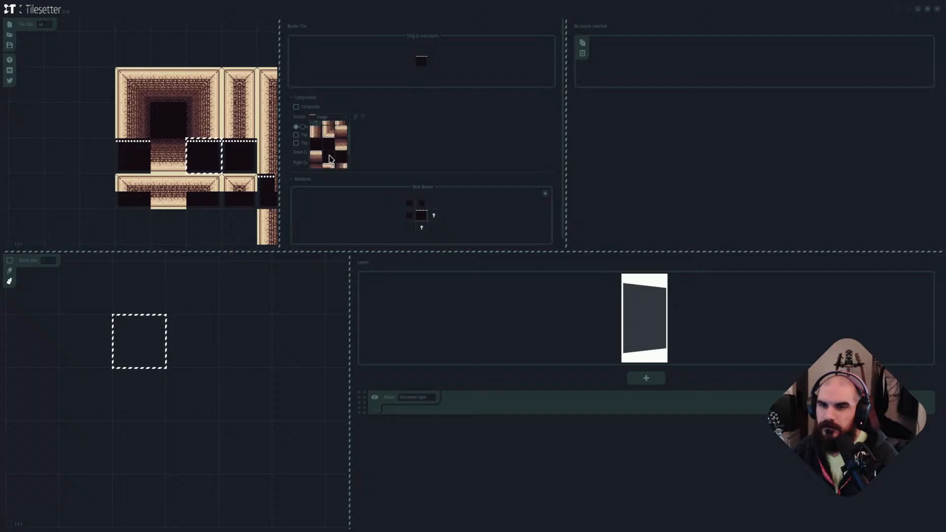
left_click(328, 161)
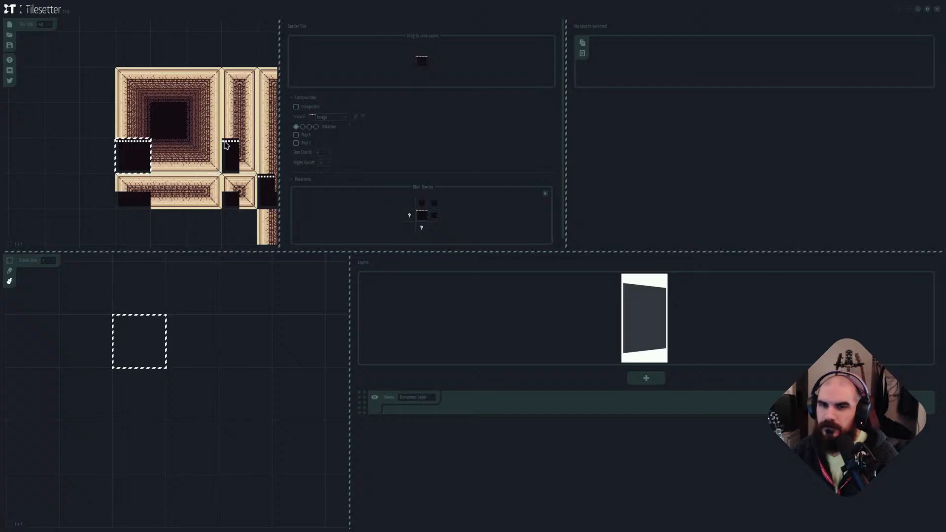
left_click(328, 117)
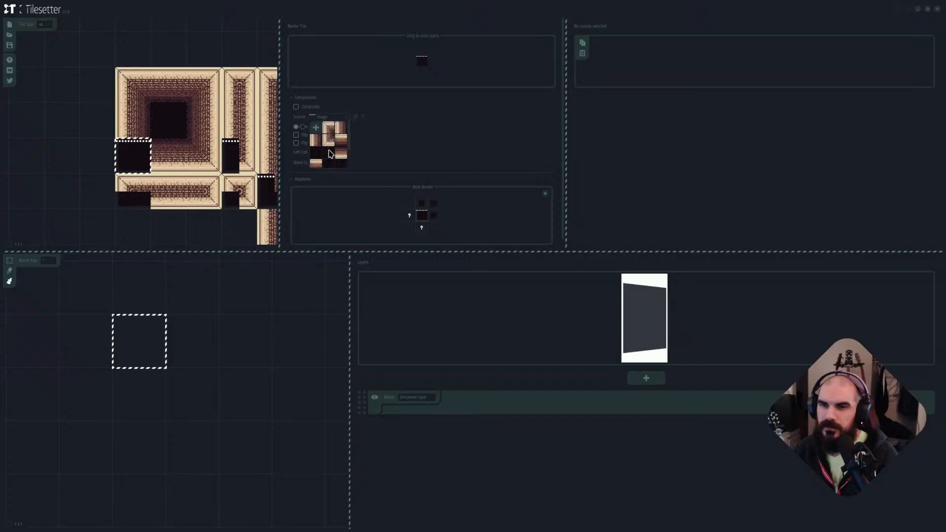
left_click(329, 142)
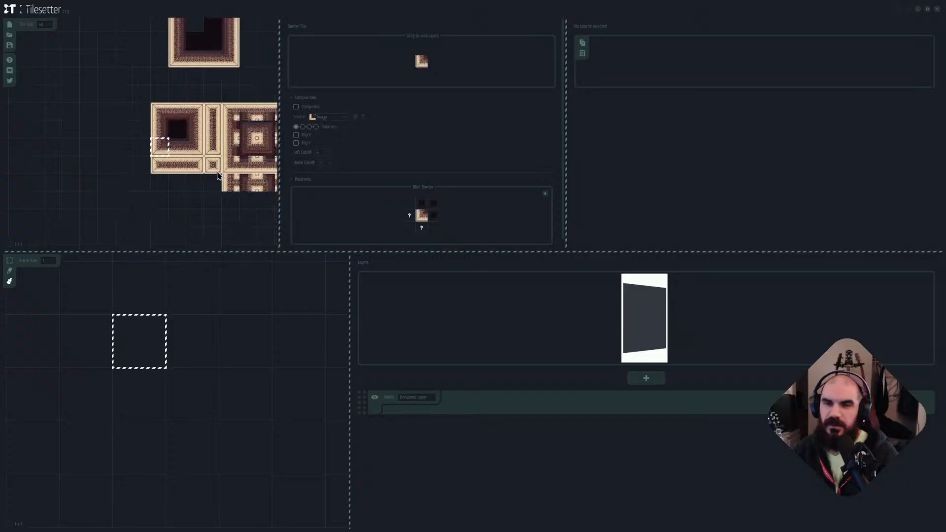
Widen the tileset area and examine the blob set's narrow walls, inner corners and junction tiles.
middle_click_drag(207, 143, 179, 151)
scroll(192, 142, "up", 1)
scroll(192, 140, "down", 2)
scroll(180, 156, "up", 1)
scroll(180, 177, "down", 1)
scroll(192, 177, "up", 1)
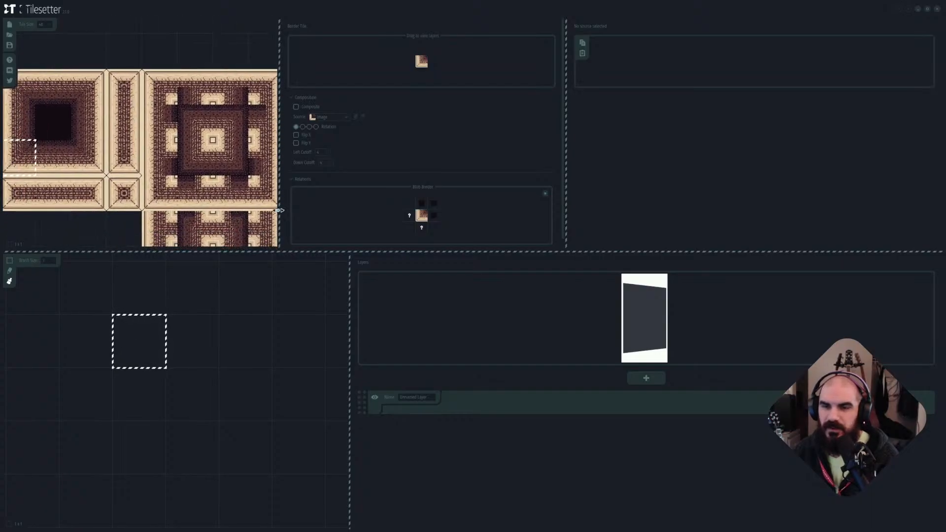
mouse_move(279, 211)
left_mouse_down()
mouse_move(400, 228)
mouse_move(419, 290)
left_mouse_up()
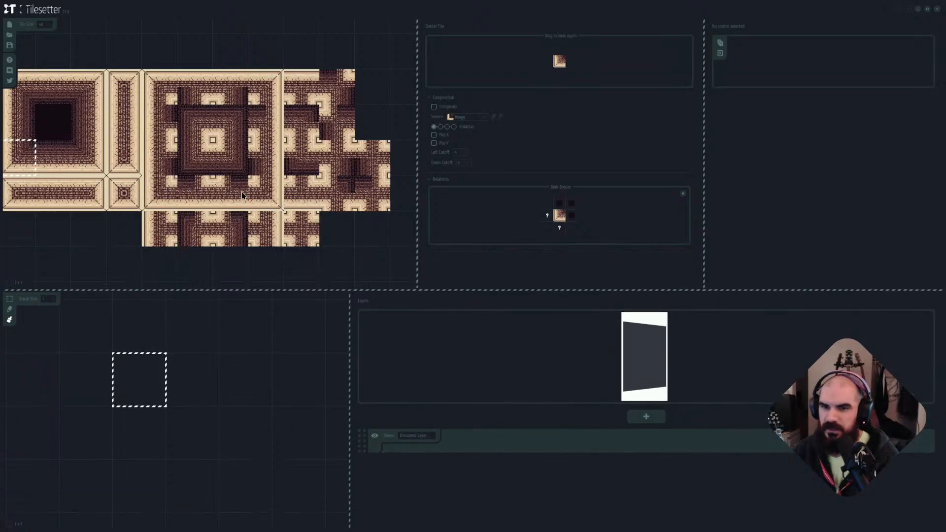
middle_click_drag(242, 195, 299, 197)
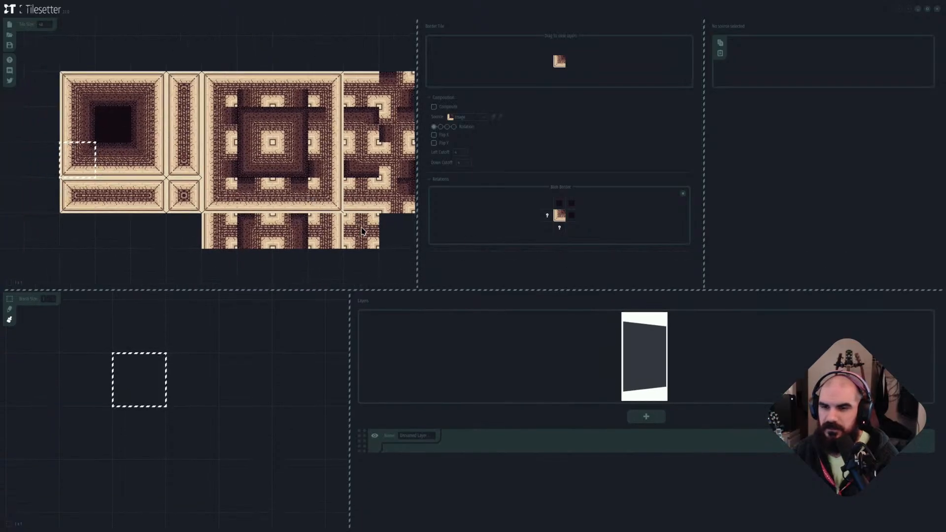
scroll(371, 231, "up", 2)
middle_click_drag(371, 232, 312, 208)
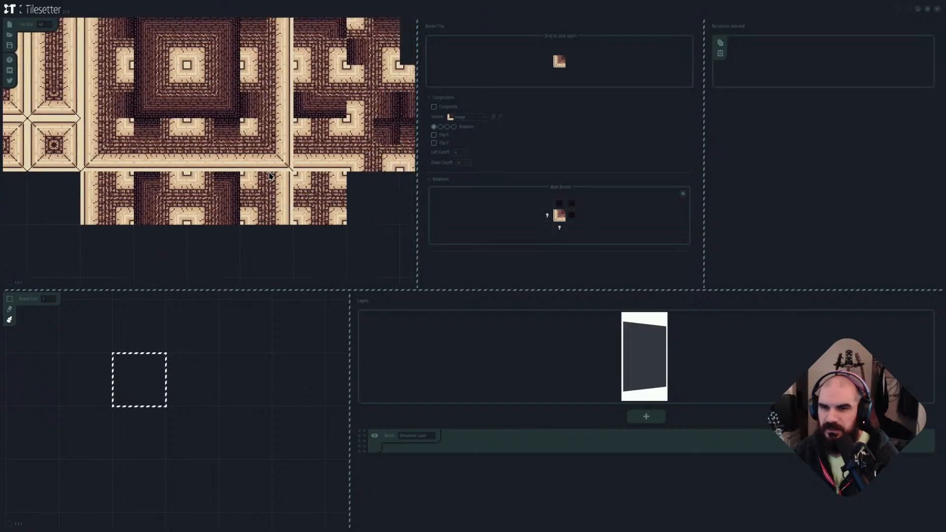
scroll(270, 176, "down", 3)
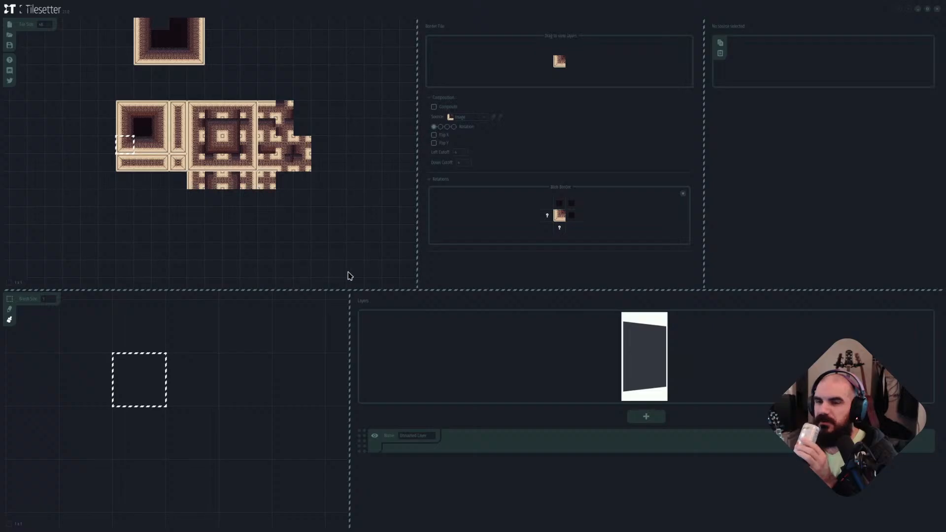
Enlarge the map area and paint a test wall four tiles wide and three high, extended beyond its left and lower edges.
left_click_drag(384, 289, 395, 240)
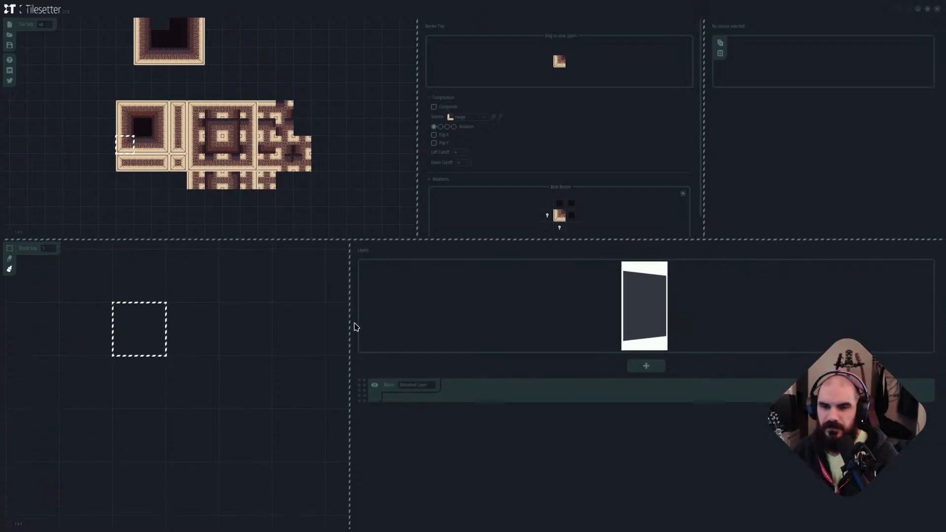
mouse_move(353, 329)
left_mouse_down()
mouse_move(562, 321)
mouse_move(506, 323)
left_mouse_up()
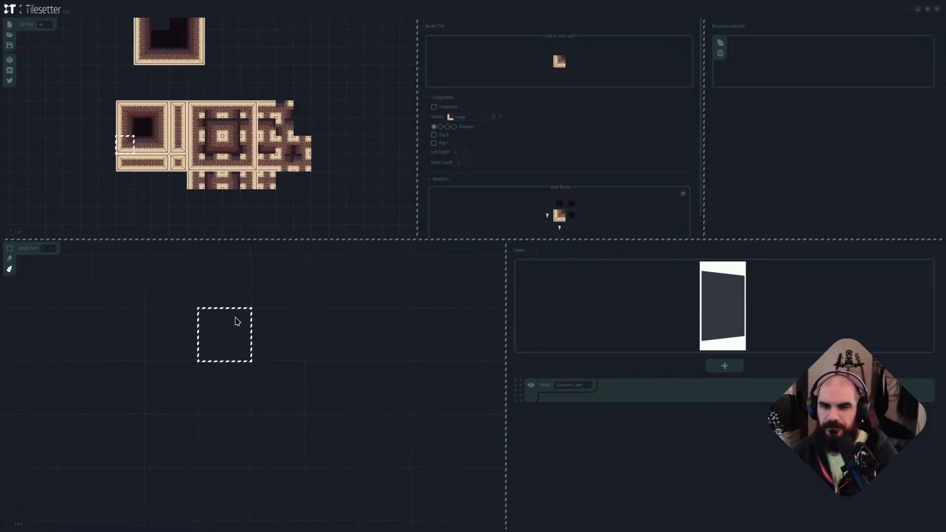
mouse_move(232, 326)
left_mouse_down()
mouse_move(276, 389)
mouse_move(303, 334)
mouse_move(238, 279)
mouse_move(389, 276)
mouse_move(394, 345)
mouse_move(370, 311)
left_mouse_up()
right_click_drag(377, 352, 339, 351)
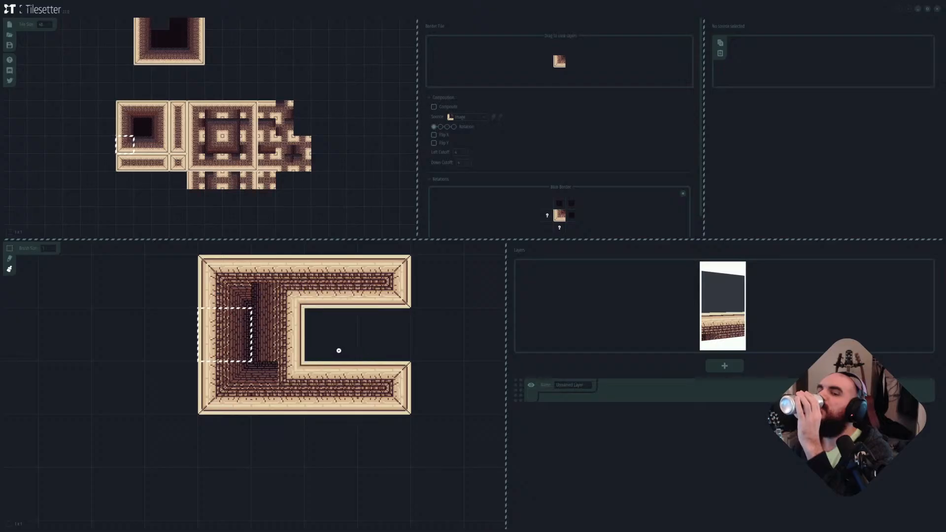
left_click(318, 337)
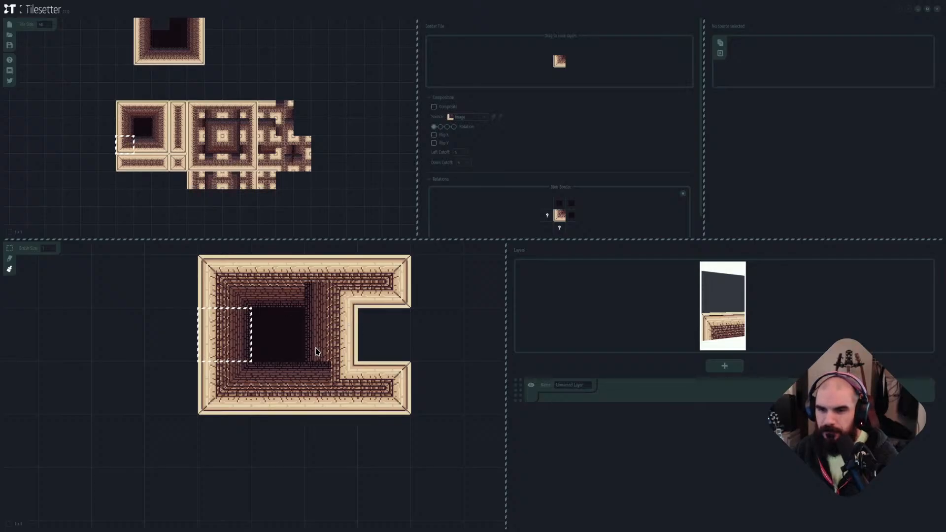
scroll(317, 340, "up", 2)
left_click(407, 338)
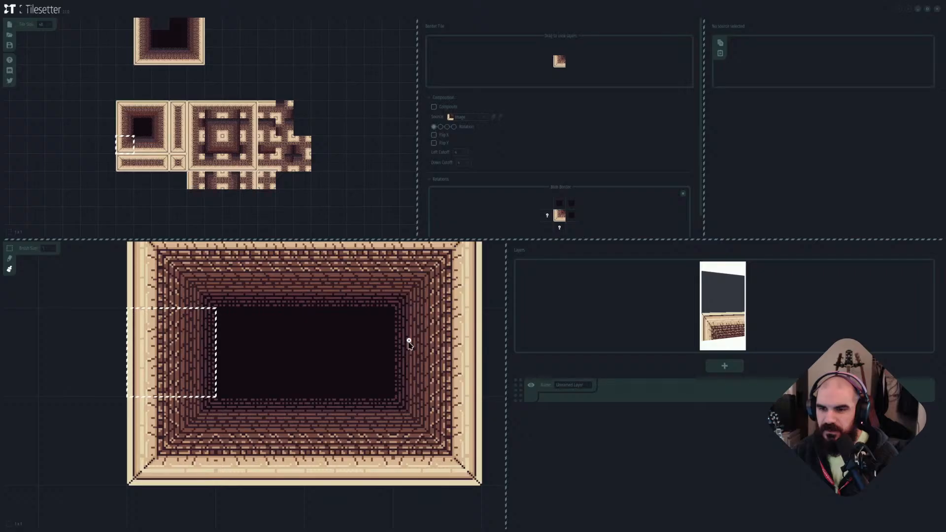
scroll(392, 374, "down", 2)
mouse_move(209, 346)
left_mouse_down()
mouse_move(246, 434)
mouse_move(344, 422)
mouse_move(369, 451)
left_mouse_up()
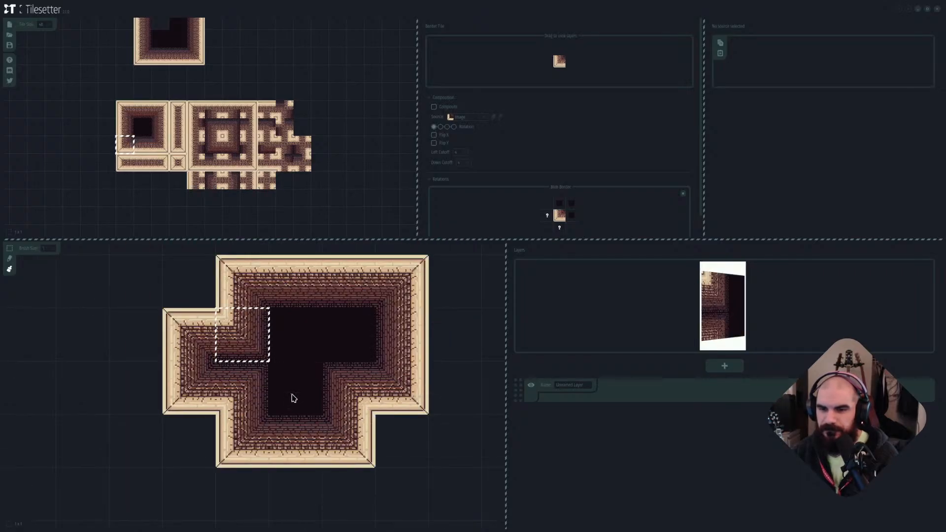
Check the test wall's inner and outer corners and erase its upper-right tile to form a cross shape.
scroll(287, 383, "down", 1)
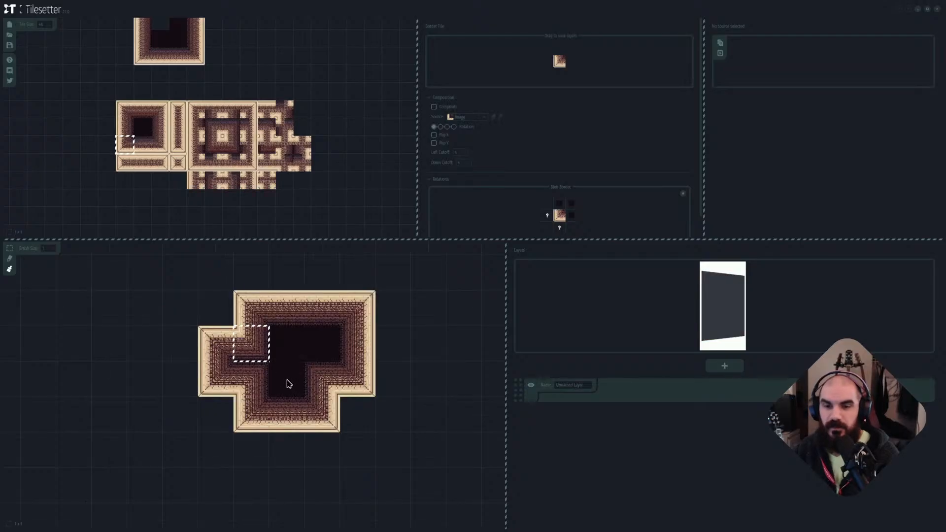
scroll(288, 384, "up", 1)
middle_click_drag(231, 333, 289, 340)
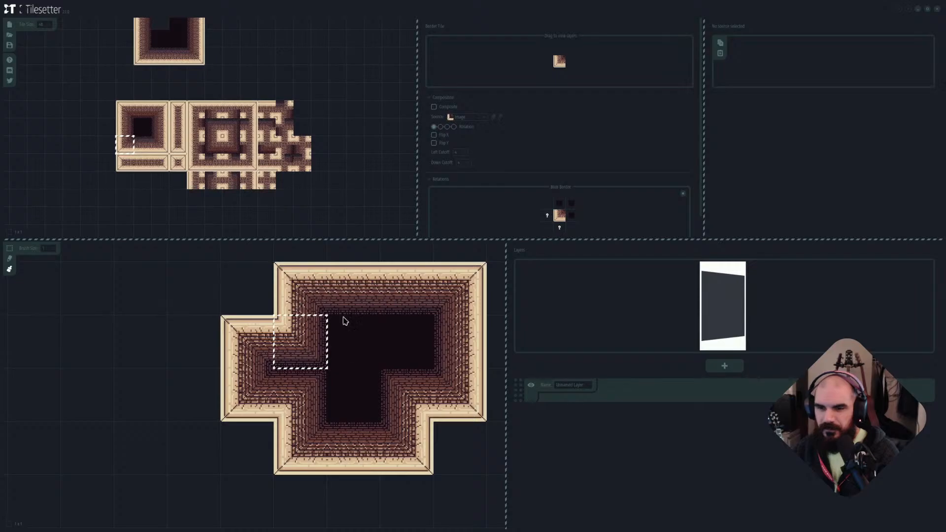
scroll(365, 387, "down", 1)
scroll(369, 393, "up", 2)
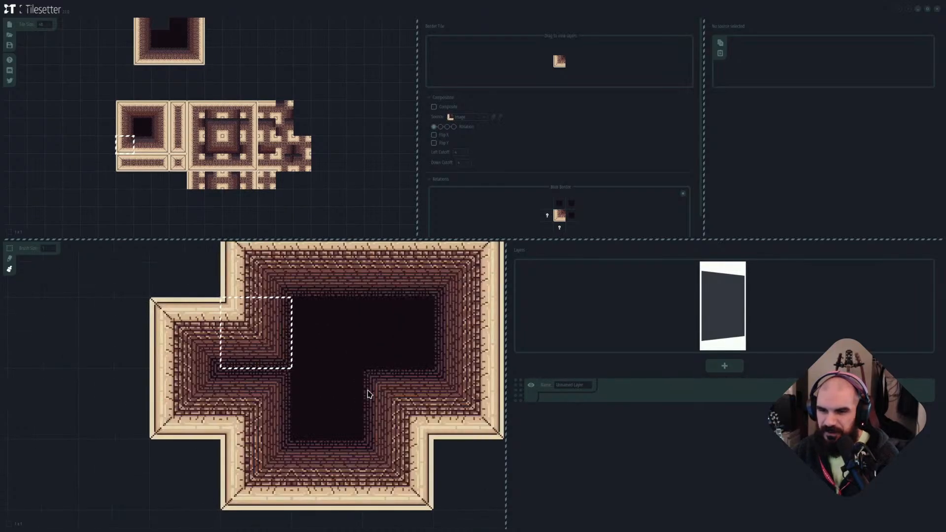
scroll(364, 393, "down", 1)
middle_click_drag(401, 378, 343, 342)
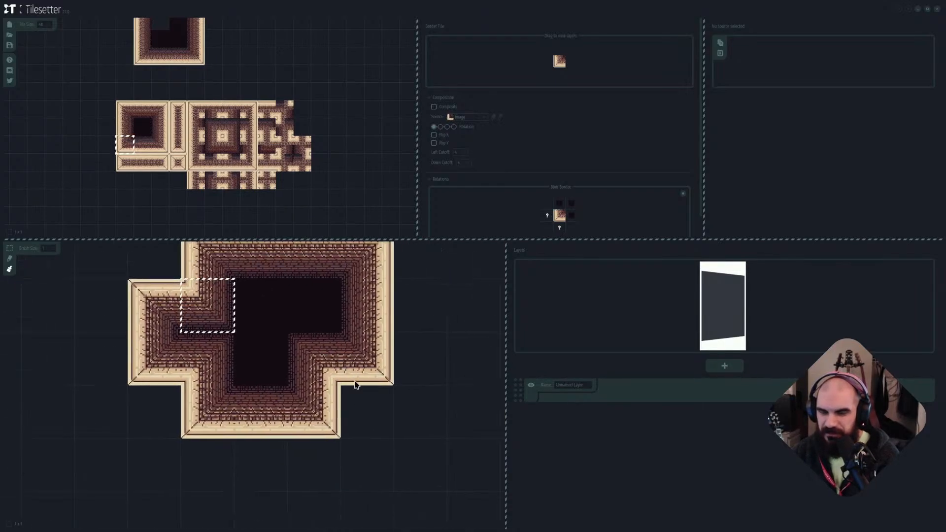
scroll(367, 361, "down", 1)
scroll(370, 366, "up", 1)
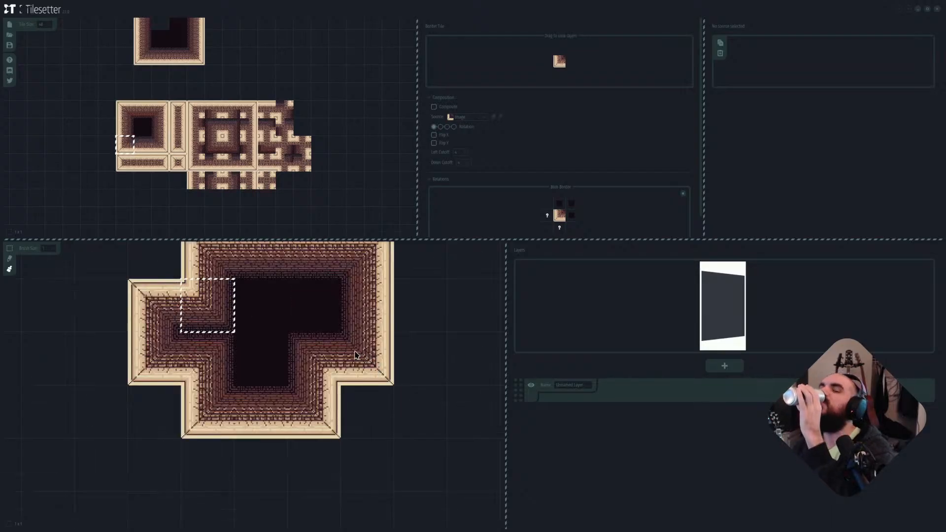
middle_click_drag(347, 290, 338, 325)
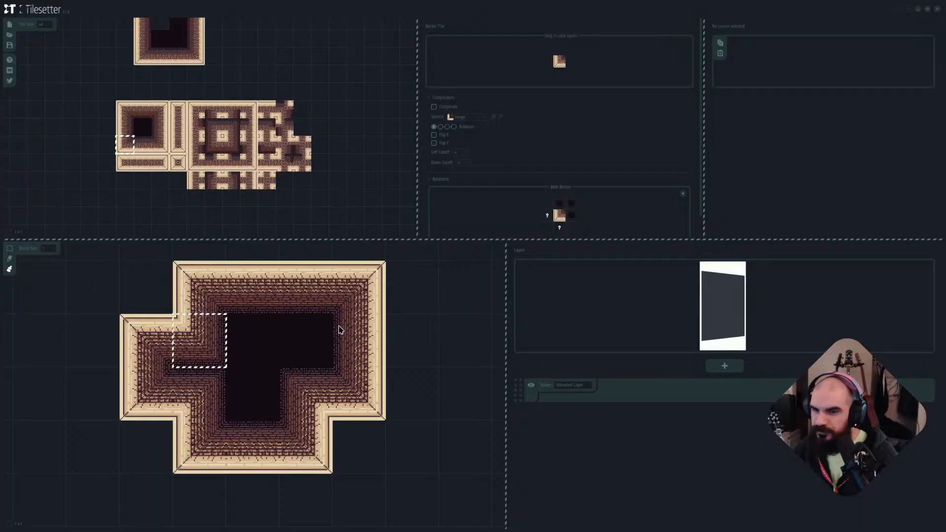
right_click(357, 290)
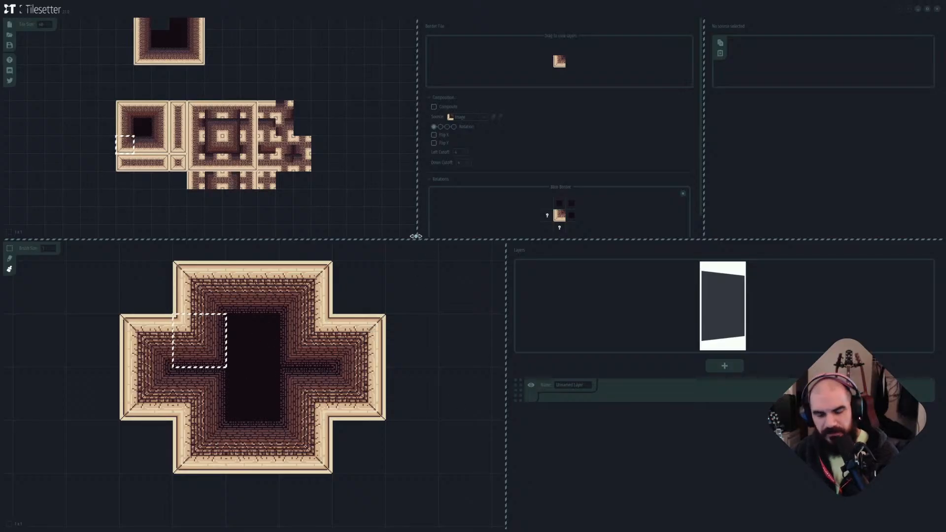
Switch to the LDtk level and compare it with auto-layer rendering on and off to see the underlying Trim and Walls cells.
key("super+f")
key("super+Left")
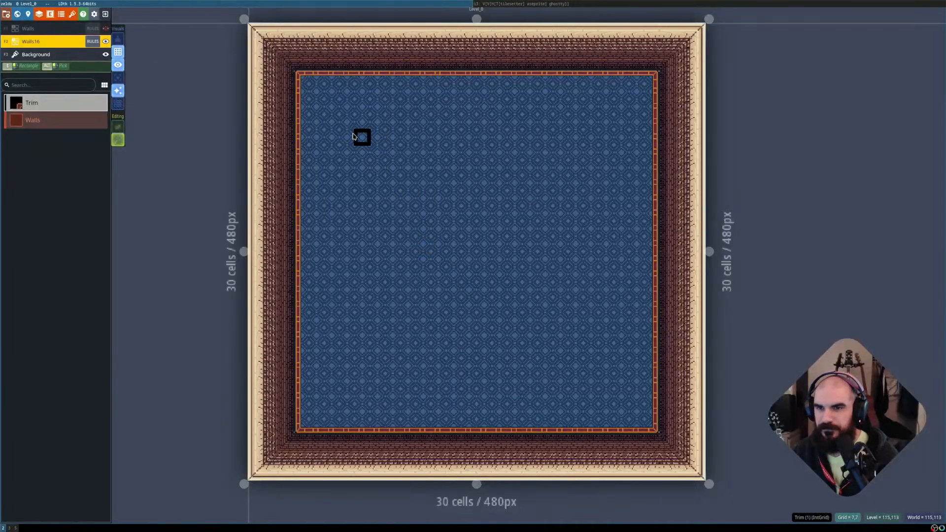
scroll(353, 129, "up", 1)
left_click_drag(386, 137, 643, 135, "shift")
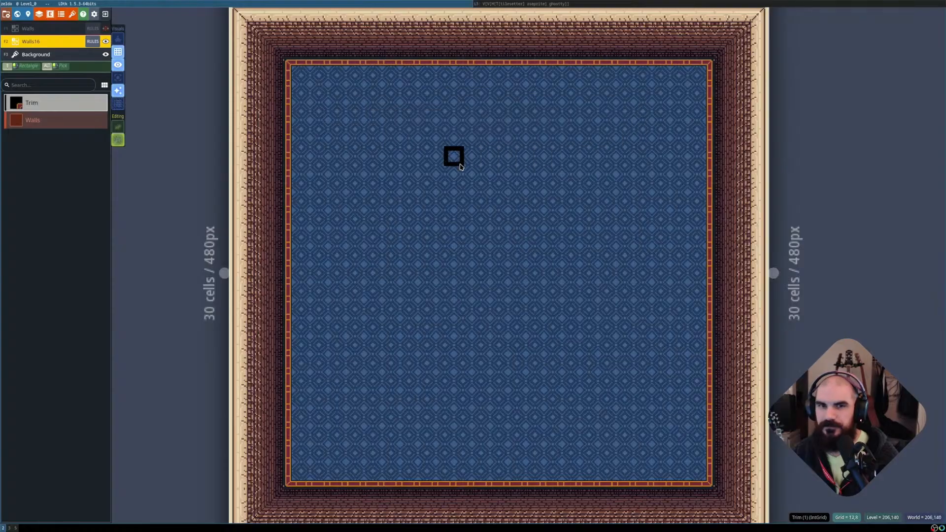
key("shift+r")
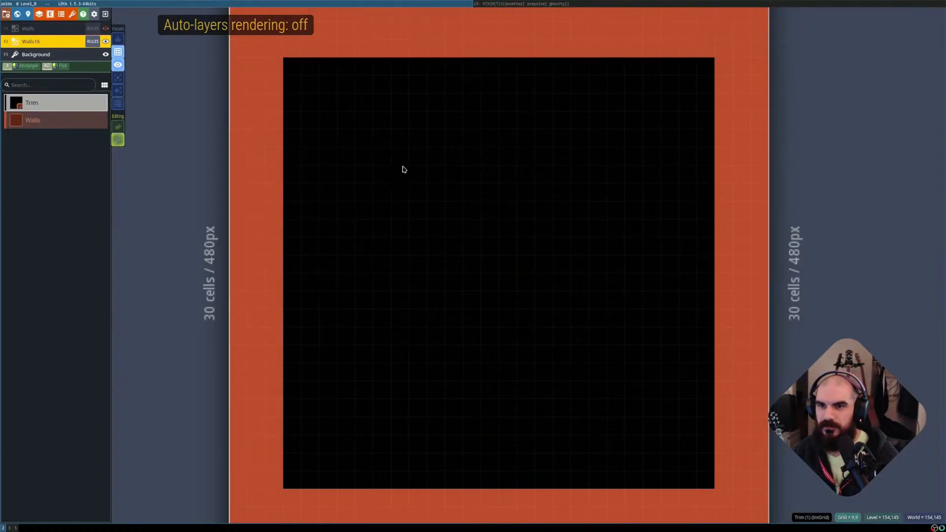
key("shift+r")
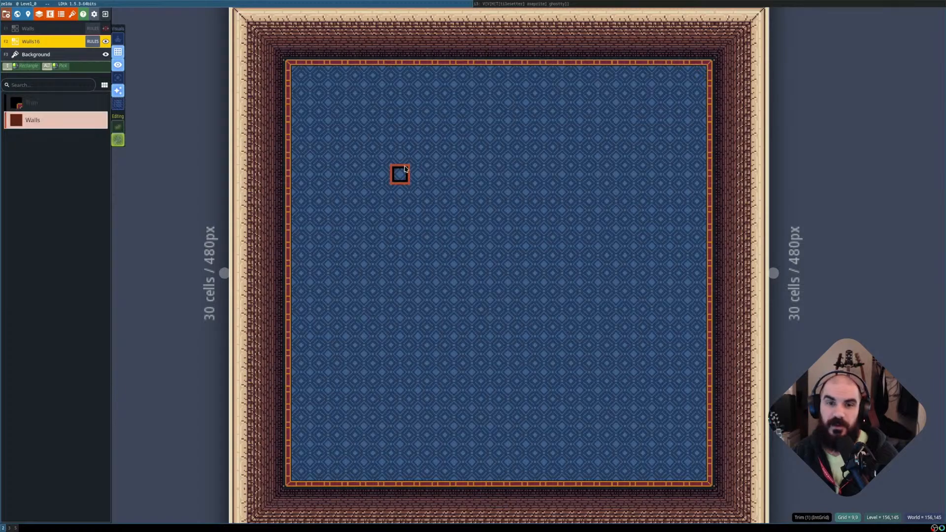
key("shift+r")
key("shift+r")
key("shift+r")
key("shift+r")
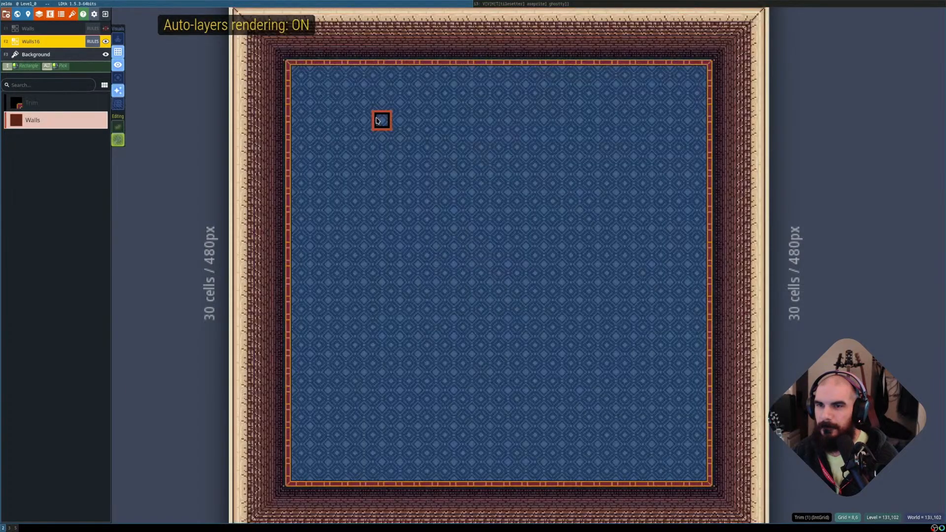
With auto-layer rendering off, paint a 14 by 3 cell Walls rectangle near the floor's upper edge, and turn rendering back on.
key("shift+r")
scroll(379, 119, "up", 3)
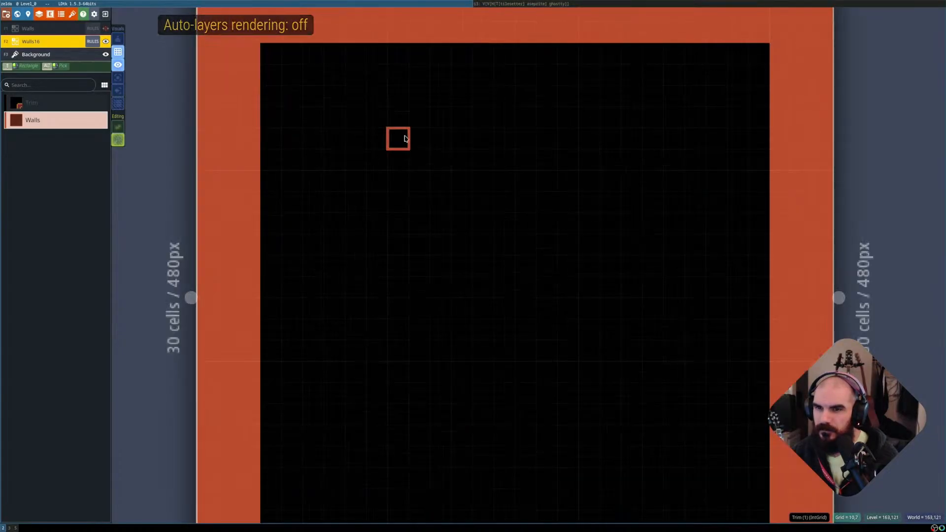
left_click_drag(372, 92, 702, 135, "shift")
key("shift+r")
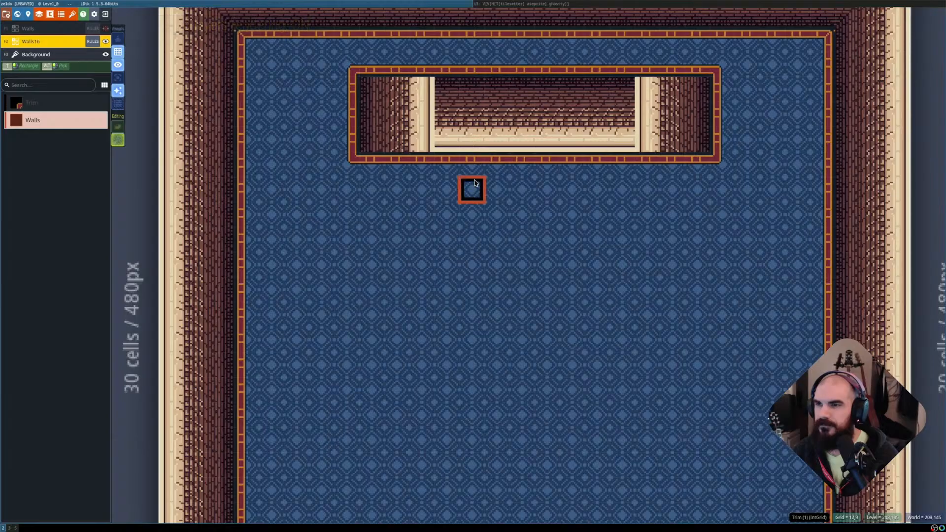
With auto-layer rendering off, extend the Walls rectangle into a closed 14 by 11 cell ring three cells thick, and render it again.
key("shift+r")
left_click_drag(371, 163, 429, 331, "shift")
mouse_move(441, 288)
left_mouse_down("shift")
mouse_move(566, 336)
mouse_move(692, 338)
left_mouse_up("shift")
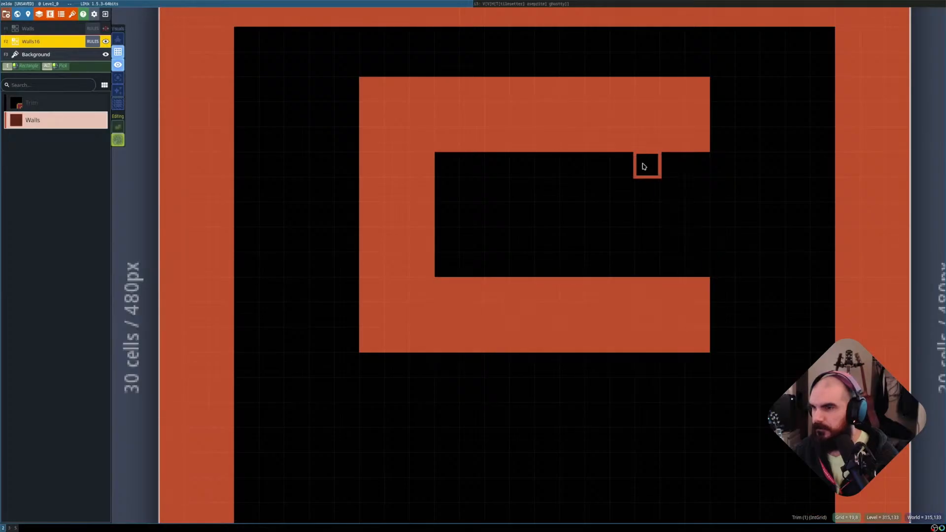
left_click_drag(644, 163, 685, 277, "shift")
key("shift+r")
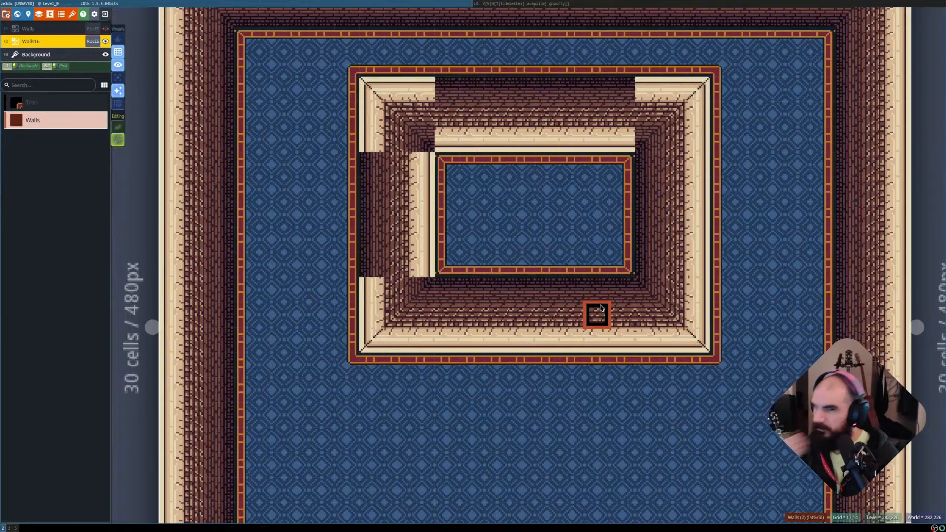
scroll(588, 320, "down", 2)
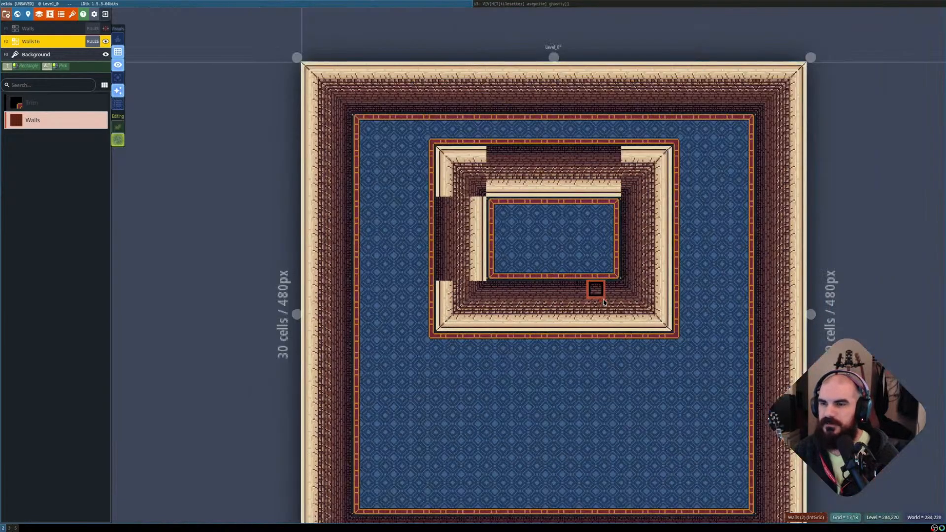
scroll(600, 338, "up", 1)
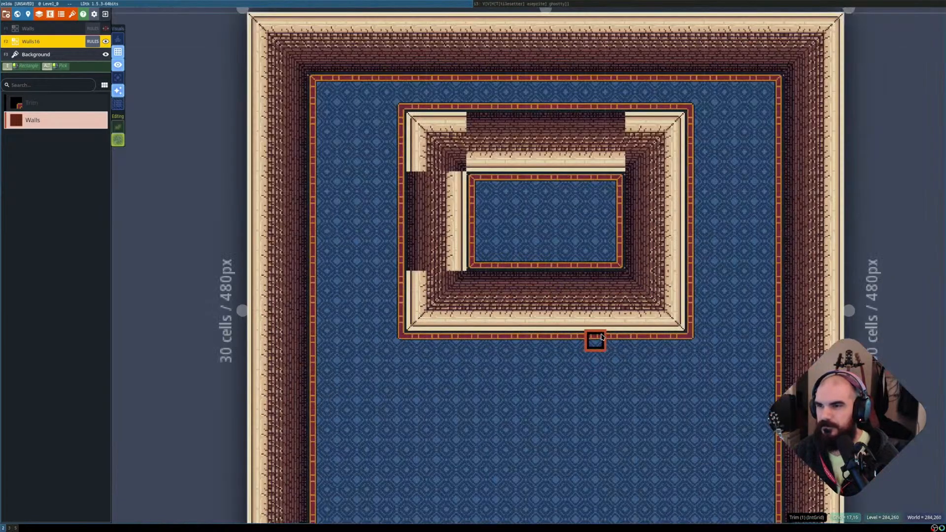
Open the Walls16 auto-layer rules and toggle the X mirror of the horizontal wall rule off and on to compare its effect on the level.
scroll(605, 301, "up", 1)
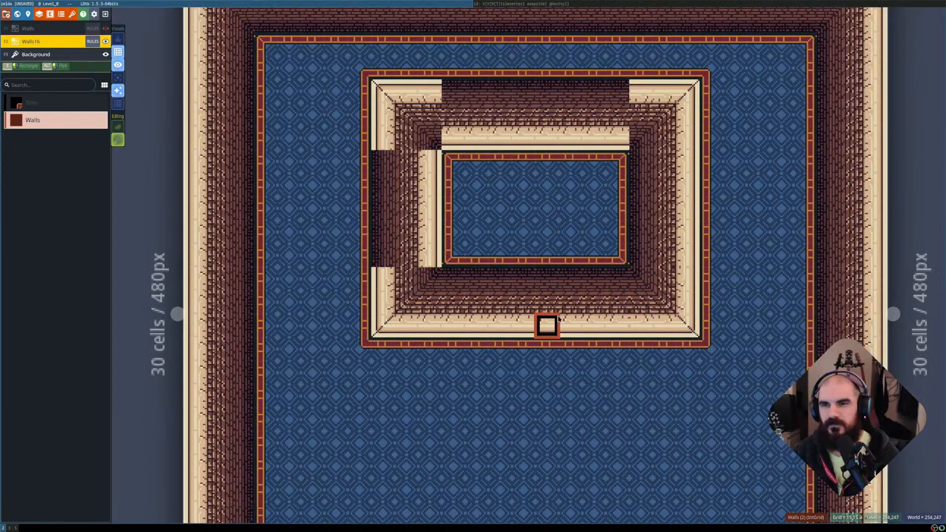
scroll(569, 324, "down", 1)
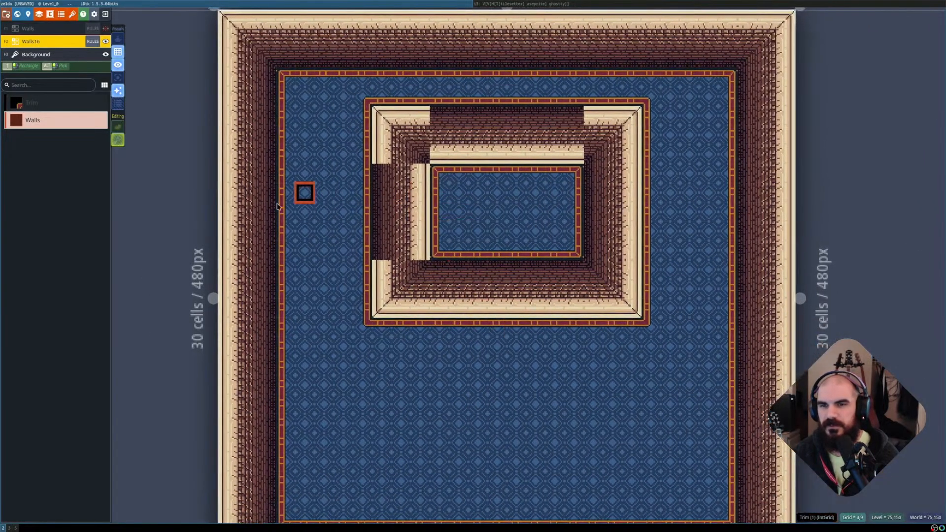
scroll(537, 165, "down", 1)
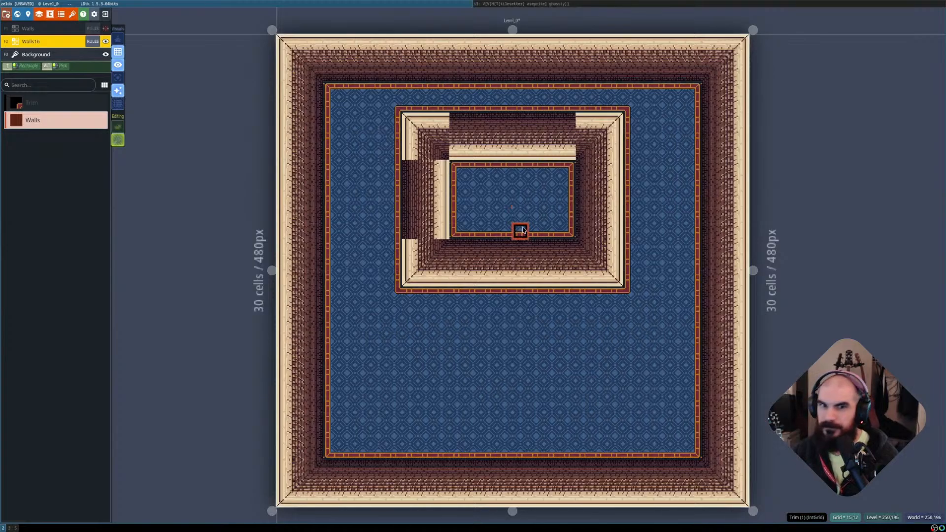
left_click(92, 42)
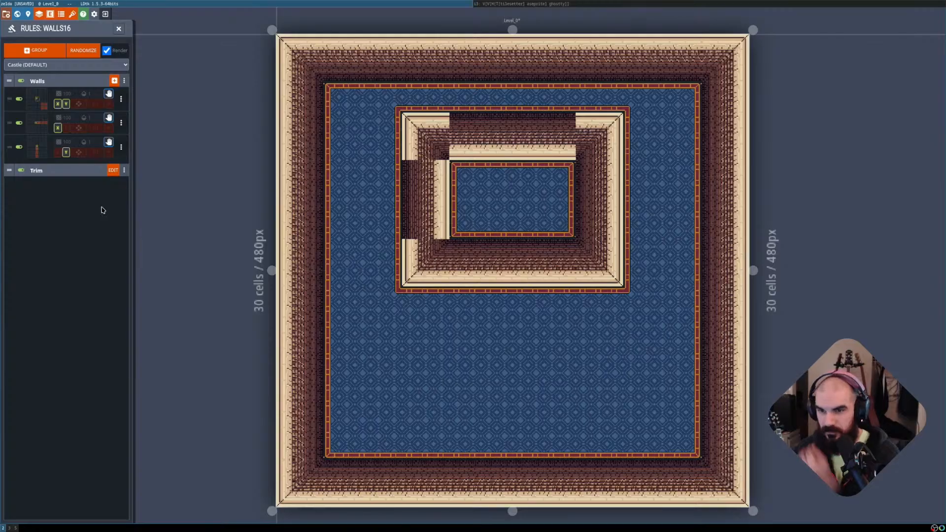
left_click(57, 128)
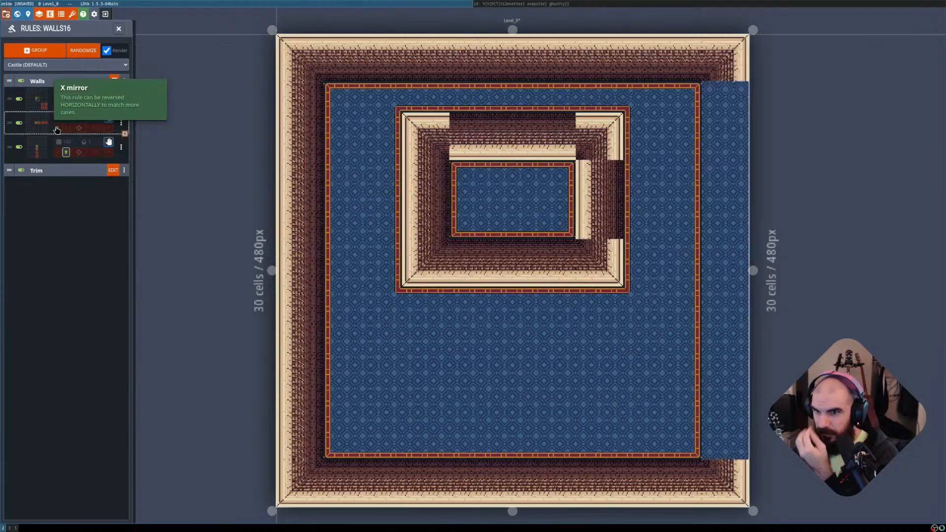
left_click(57, 128)
left_click(57, 128)
left_click(58, 129)
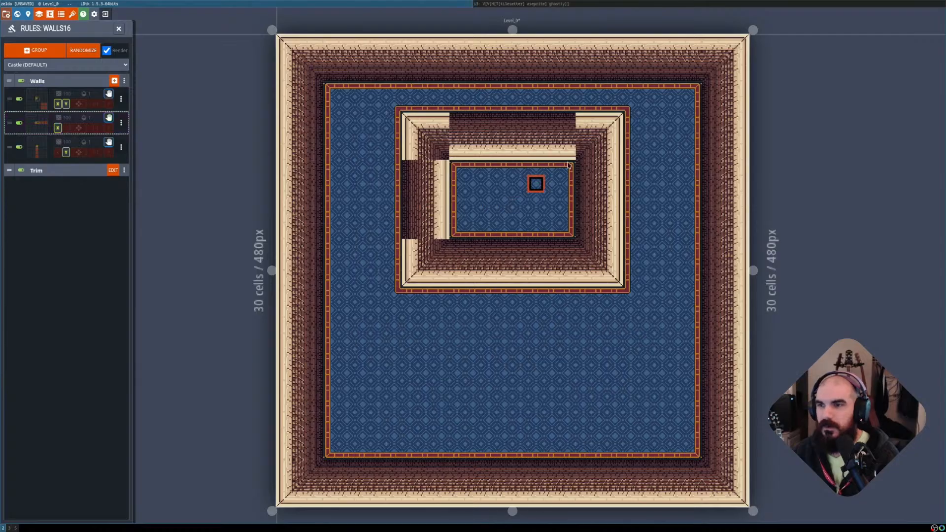
Toggle the vertical wall rule's Y mirror off and on, and compare the level with auto-layer rendering off and on.
left_click(67, 153)
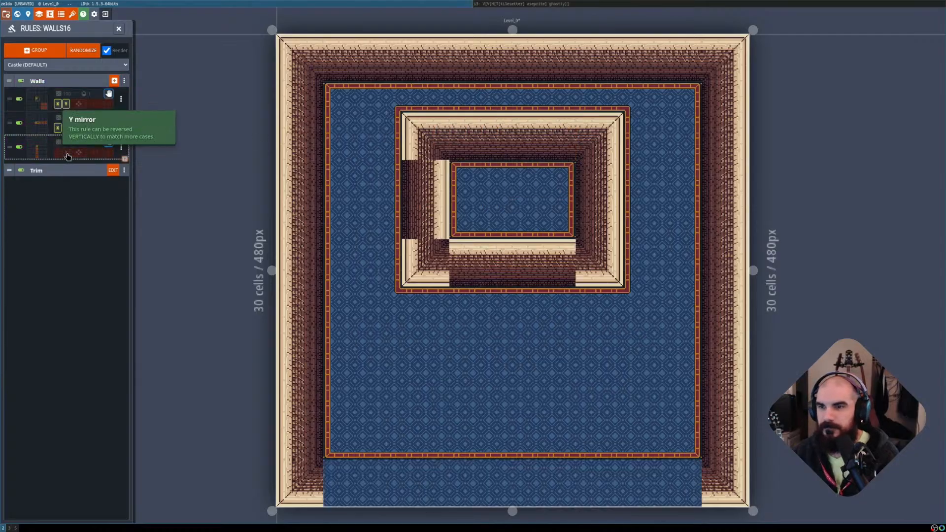
left_click(67, 153)
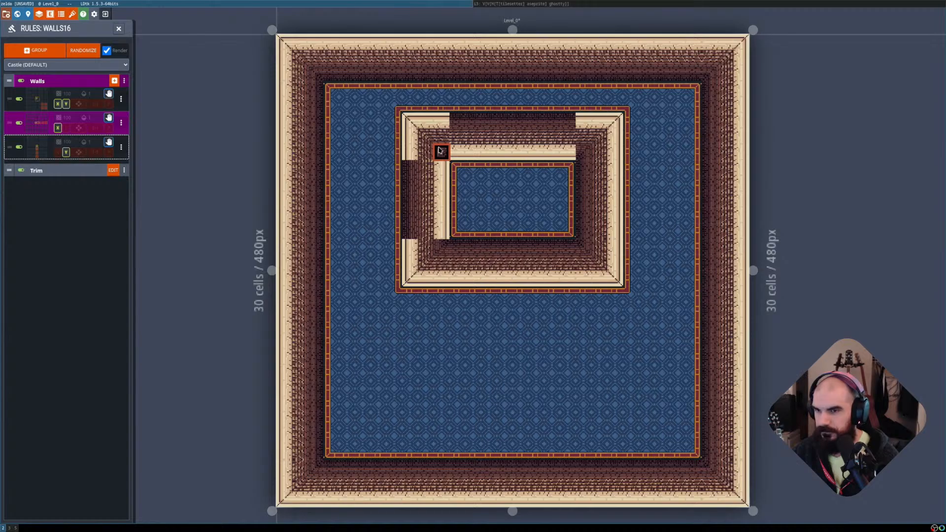
key("shift+r")
scroll(488, 121, "up", 1)
scroll(464, 128, "up", 1)
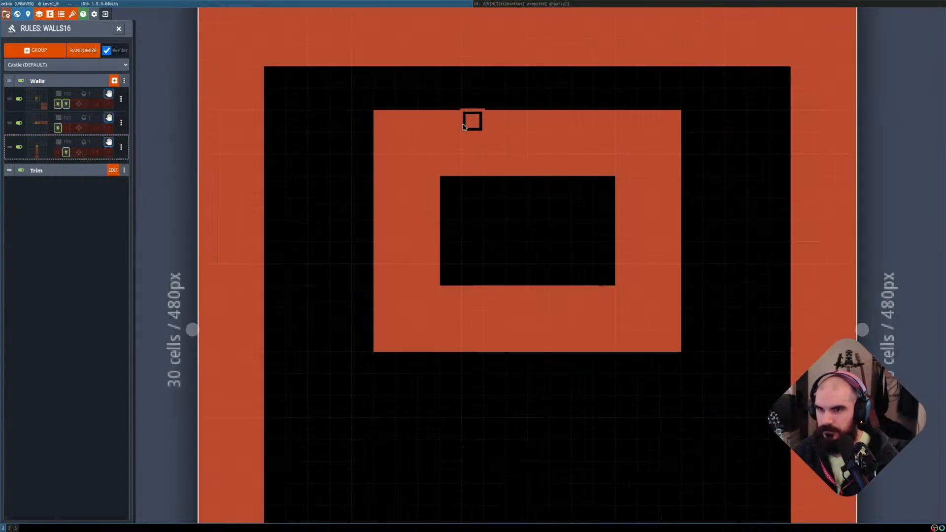
key("shift+r")
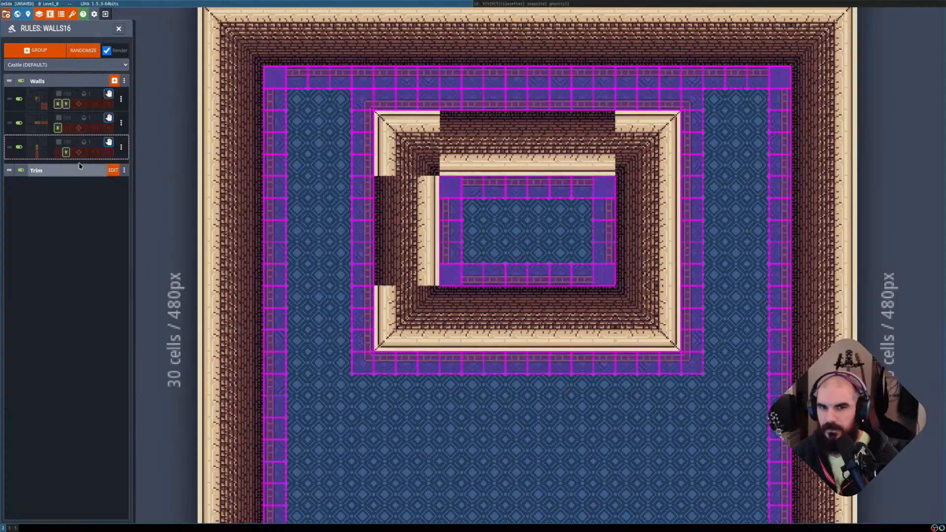
Disable the vertical wall rule's Y mirror and try the Empty cells out-of-bounds policy on the horizontal wall rule.
left_click(66, 153)
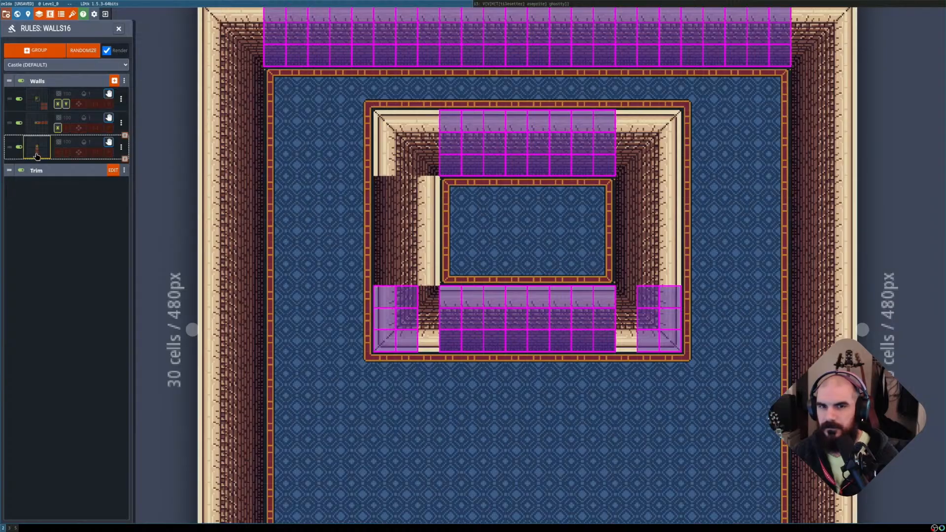
scroll(321, 182, "down", 2)
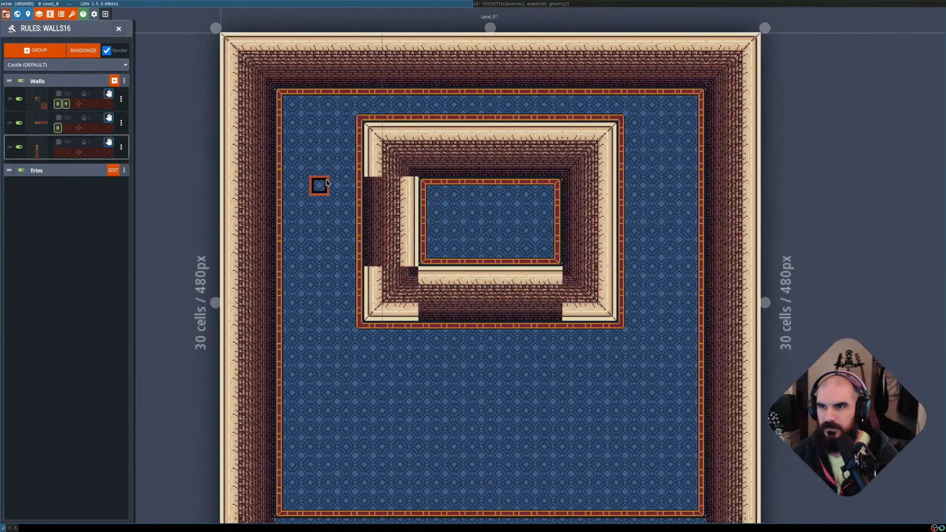
middle_click_drag(422, 222, 409, 164)
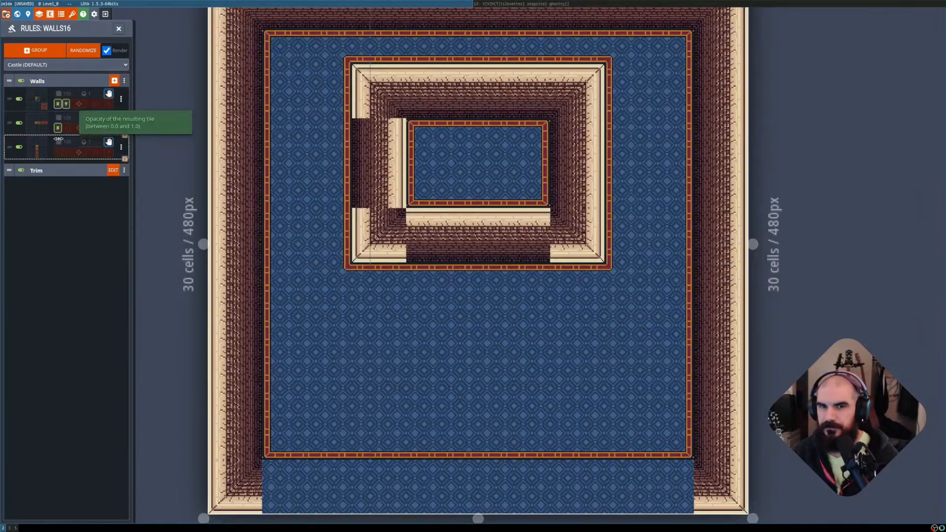
left_click(46, 128)
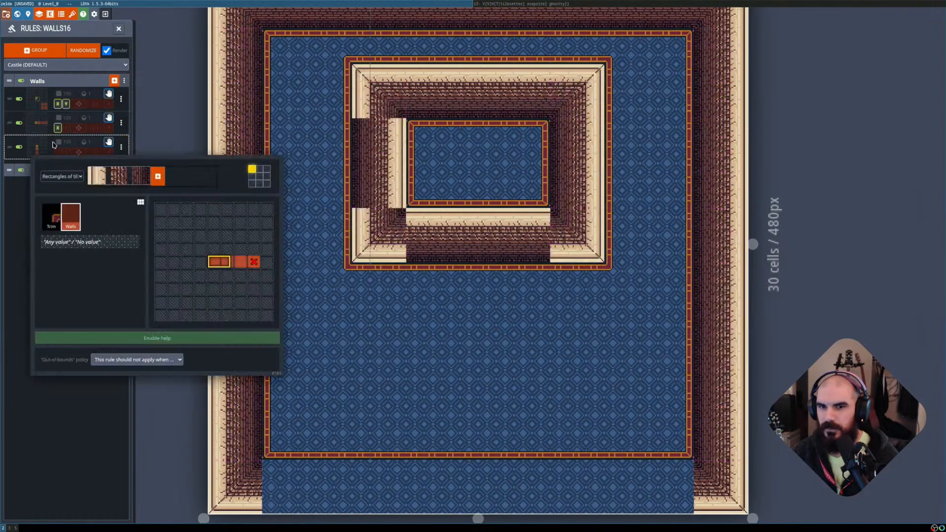
left_click(147, 359)
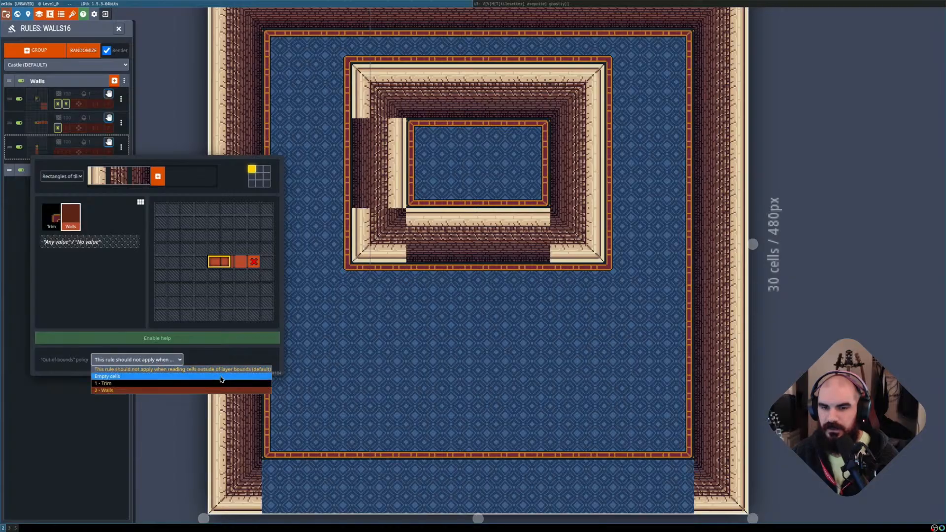
left_click(175, 376)
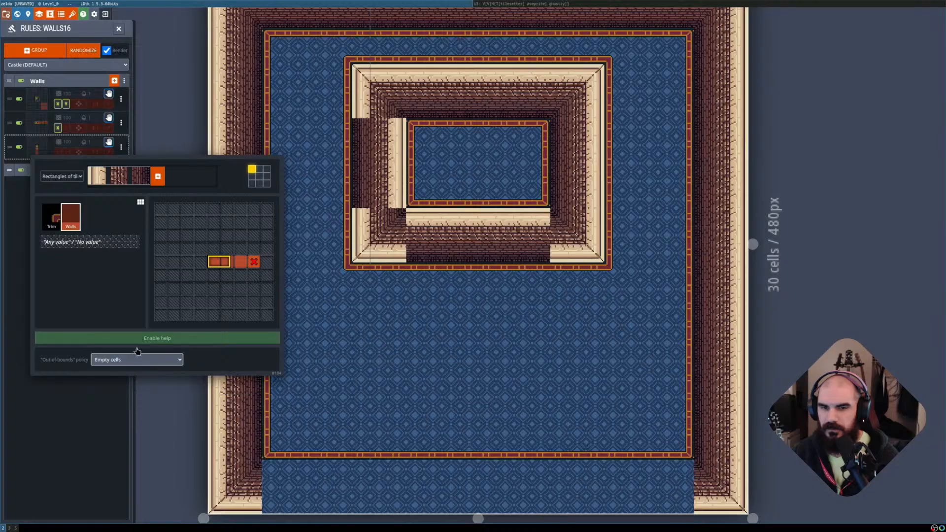
left_click(158, 154)
scroll(306, 180, "down", 1)
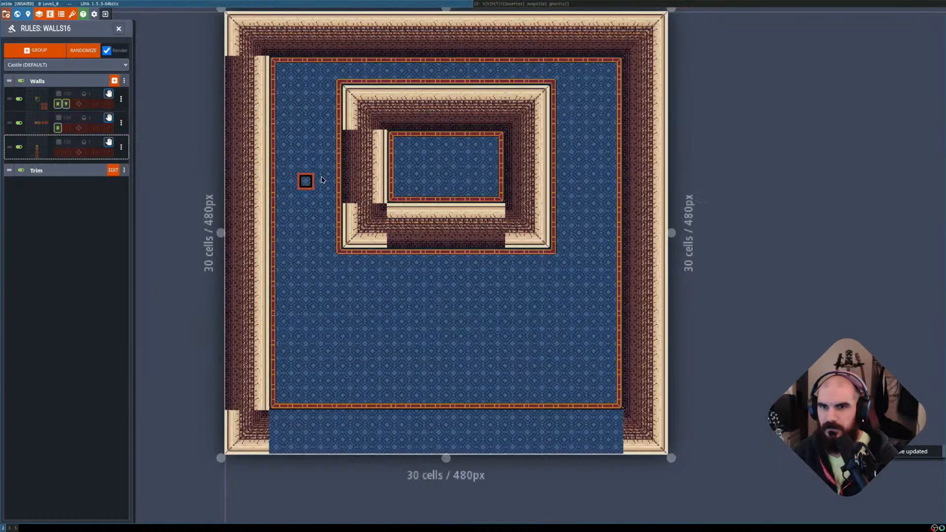
scroll(327, 179, "down", 1)
scroll(412, 178, "up", 1)
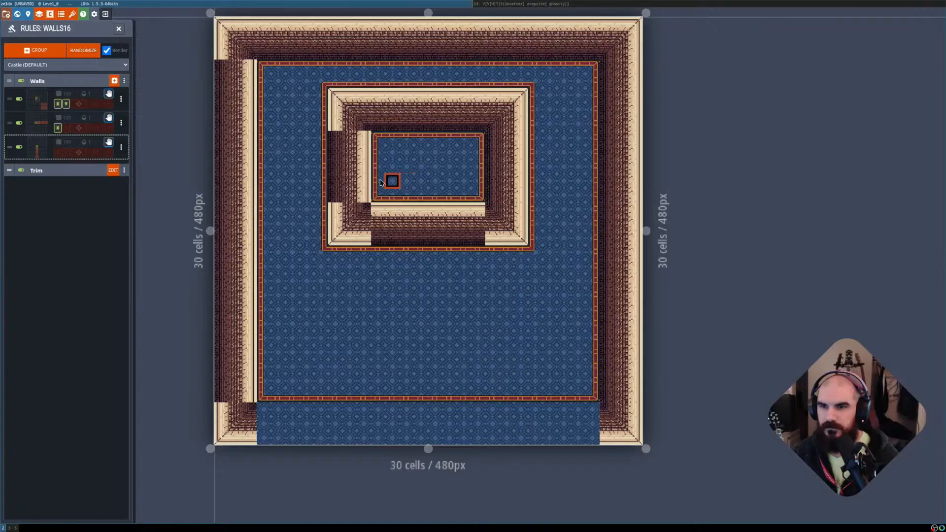
Re-enable the vertical wall rule's Y mirror and return the horizontal wall rule's out-of-bounds policy to its default.
left_click(66, 153)
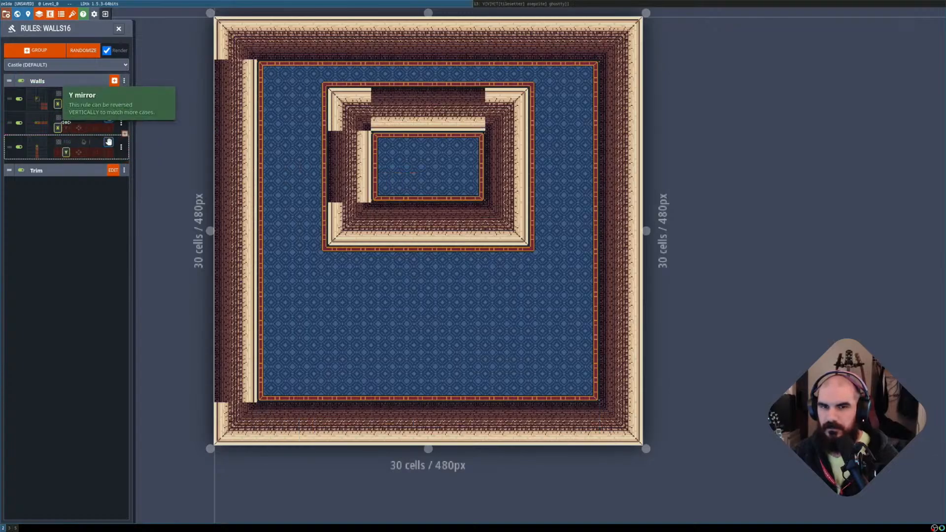
left_click(44, 122)
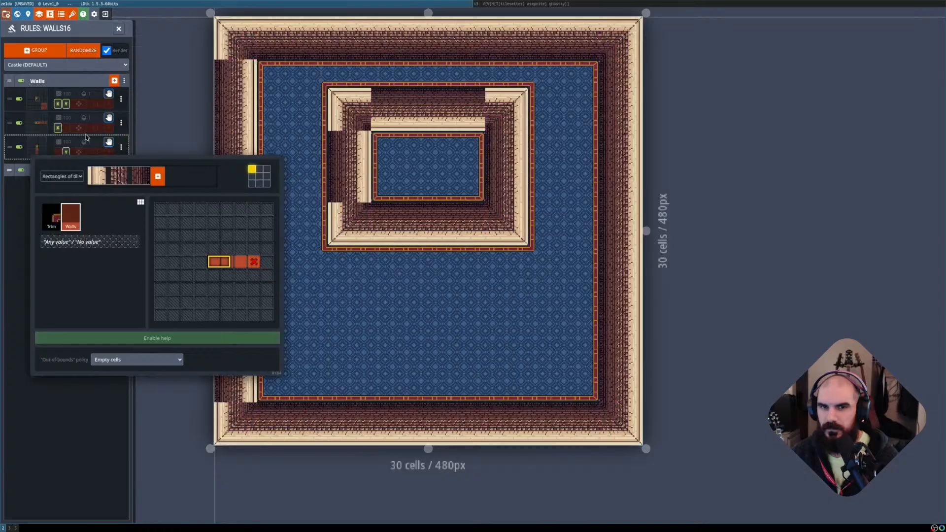
left_click(133, 360)
left_click(123, 356)
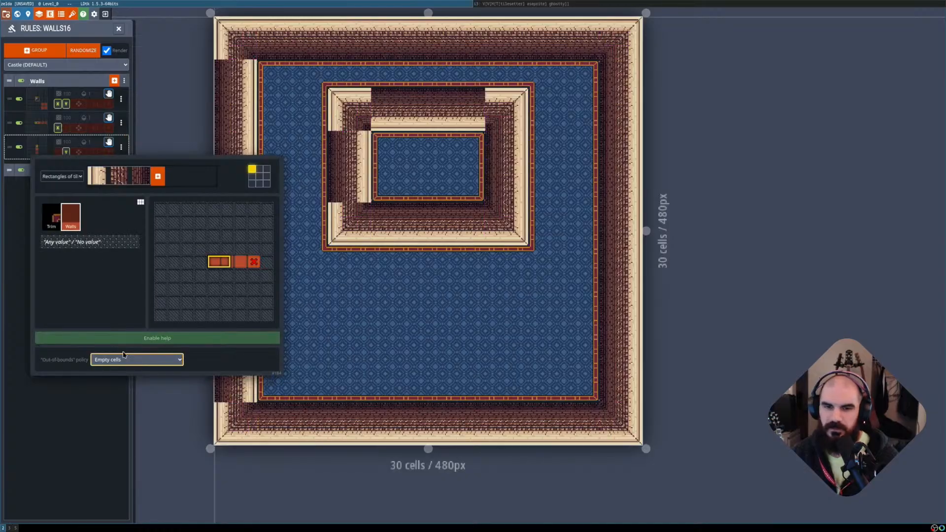
left_click(124, 356)
left_click(123, 373)
left_click(135, 147)
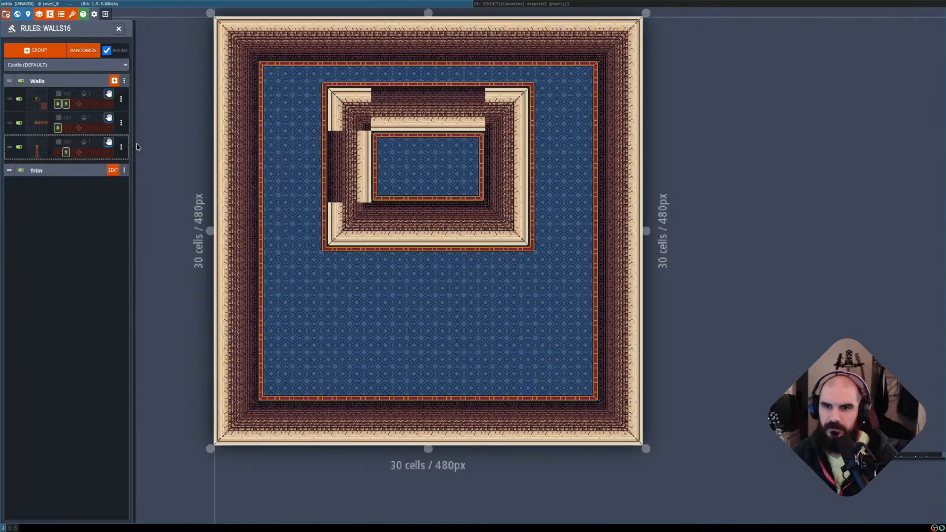
Review the vertical wall rule's out-of-bounds policy options and keep the default, which does not apply the rule outside the layer bounds.
left_click(35, 151)
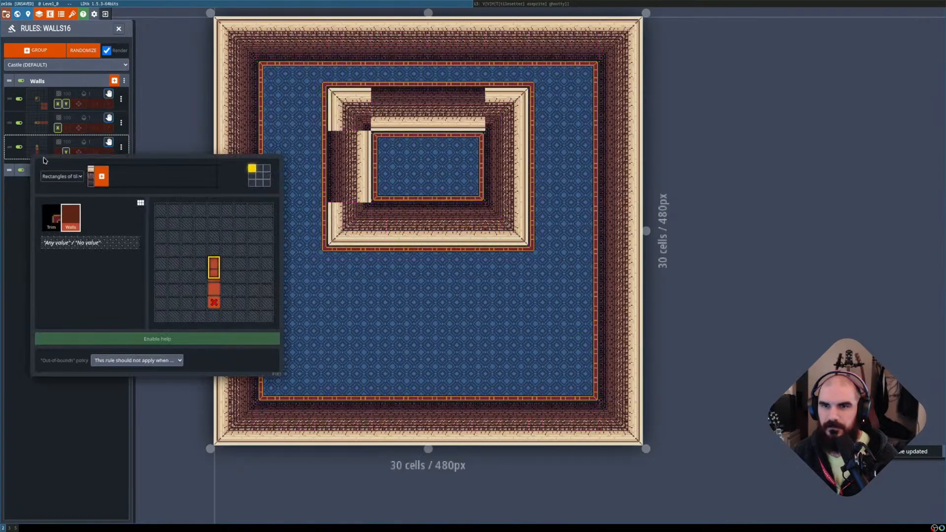
left_click(117, 360)
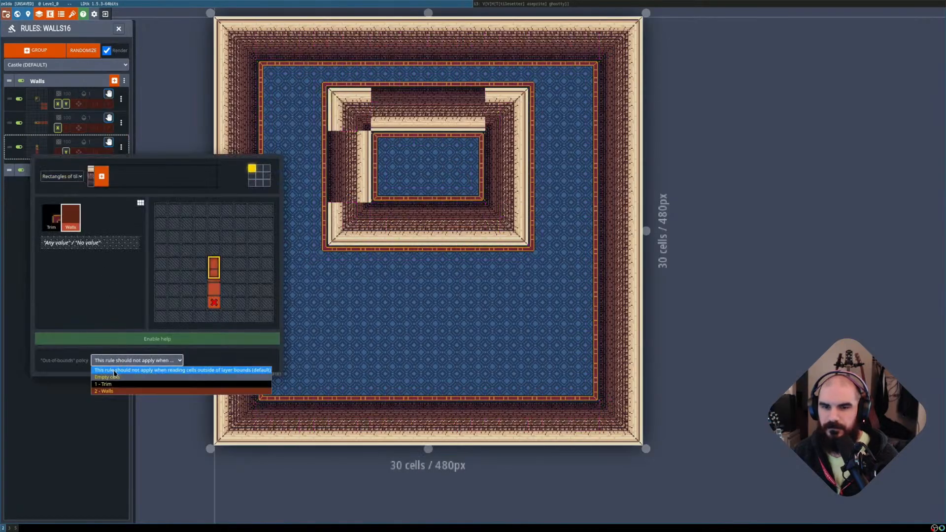
left_click(114, 371)
left_click(138, 147)
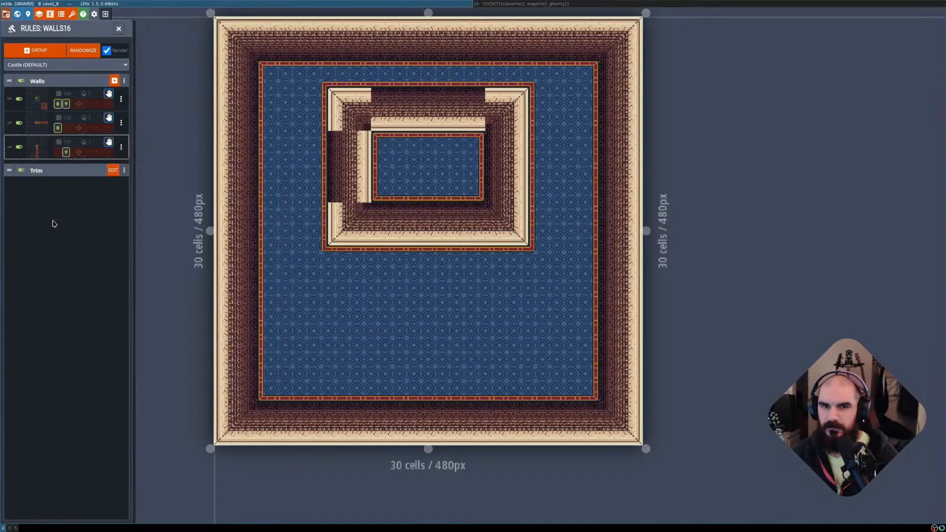
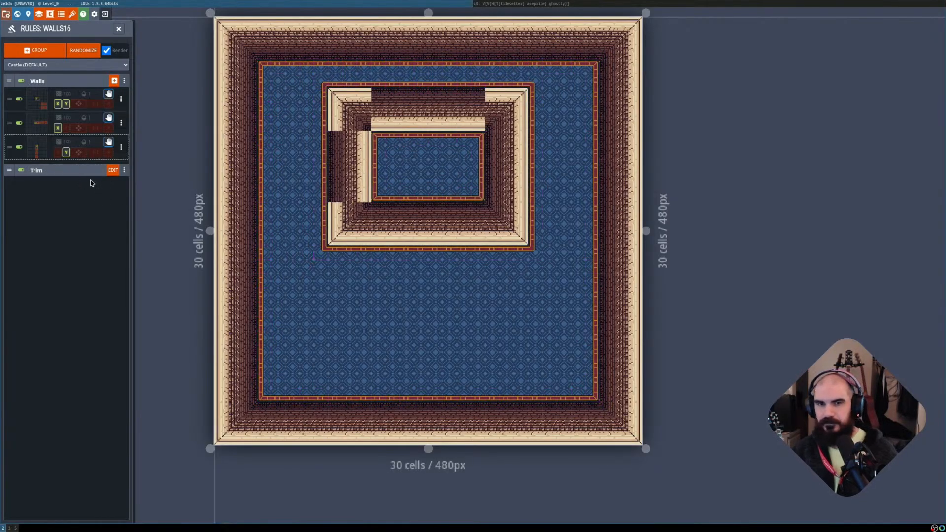
Switch off the horizontal wall rule's X mirror, compare the level with auto-layer rendering off and on, and restore the mirror.
left_click(58, 128)
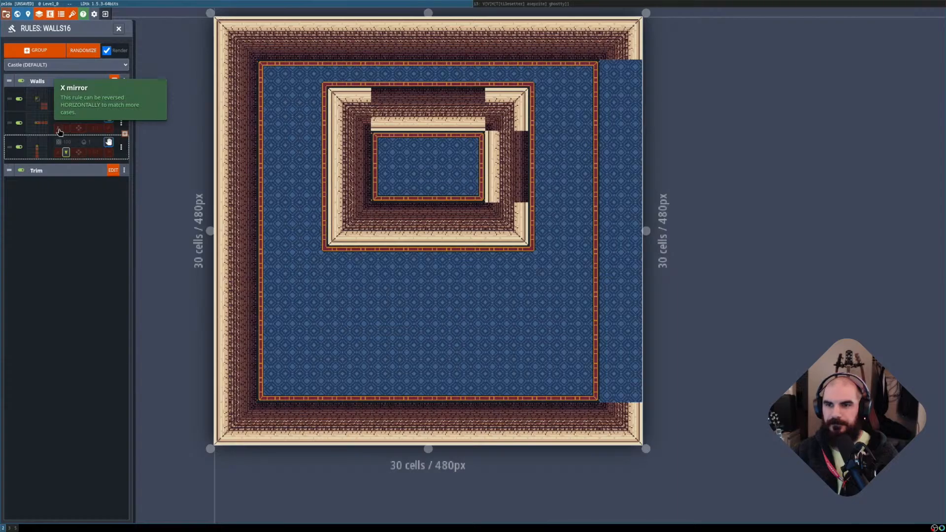
key("shift+r")
key("shift+r")
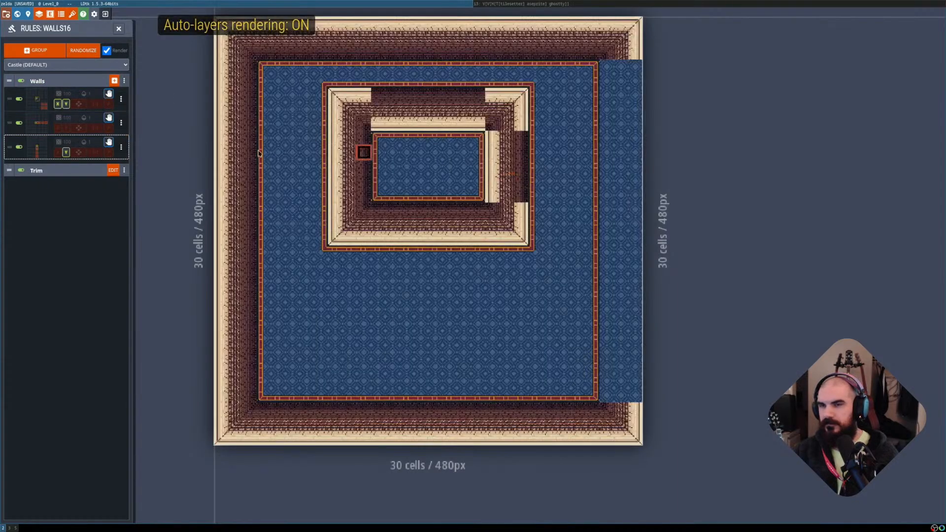
left_click(58, 128)
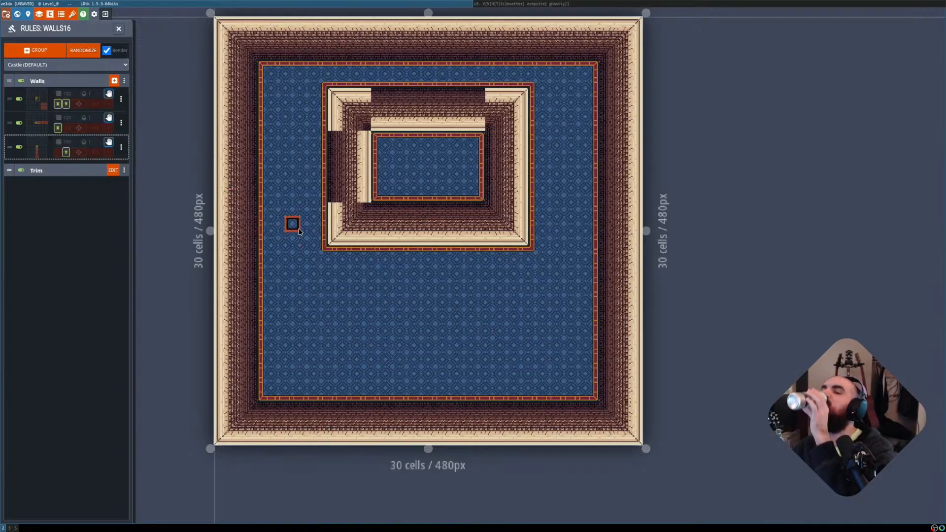
With auto-layer rendering off, paint a downward-opening U of Walls cells, 14 by 7 cells and three cells thick, one cell below the ring.
scroll(364, 218, "up", 1)
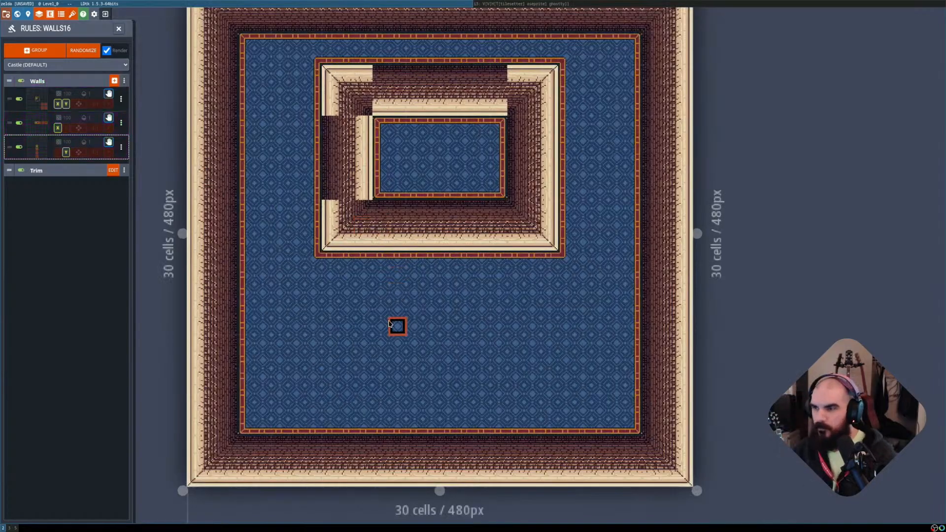
key("shift+r")
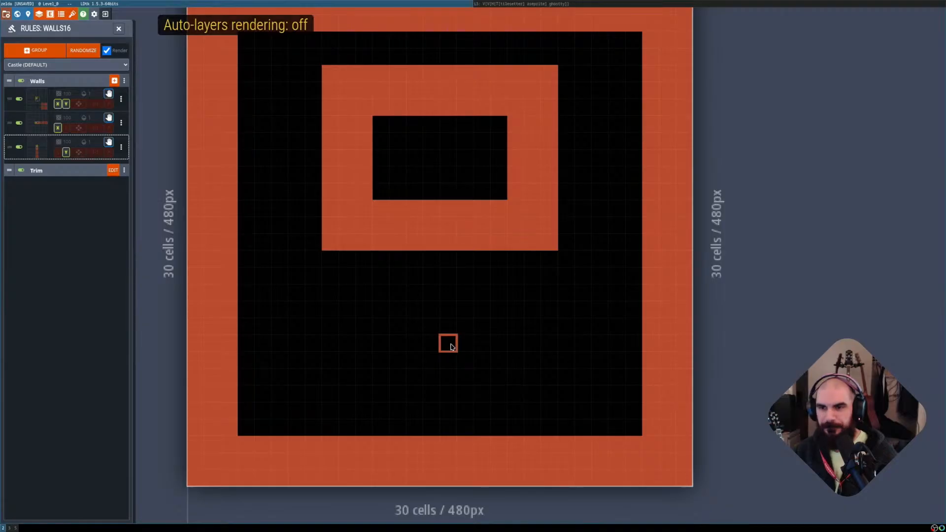
middle_click_drag(463, 347, 448, 316)
scroll(388, 293, "up", 1)
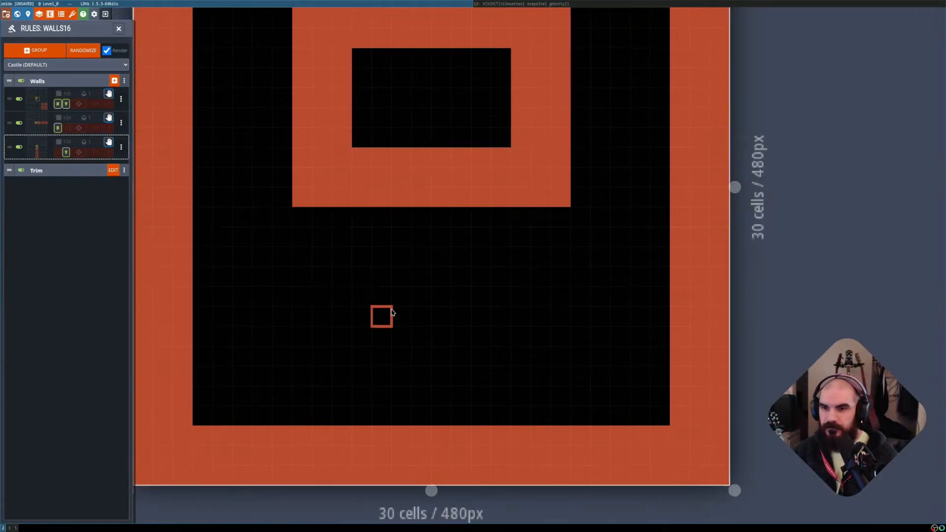
scroll(395, 312, "down", 2)
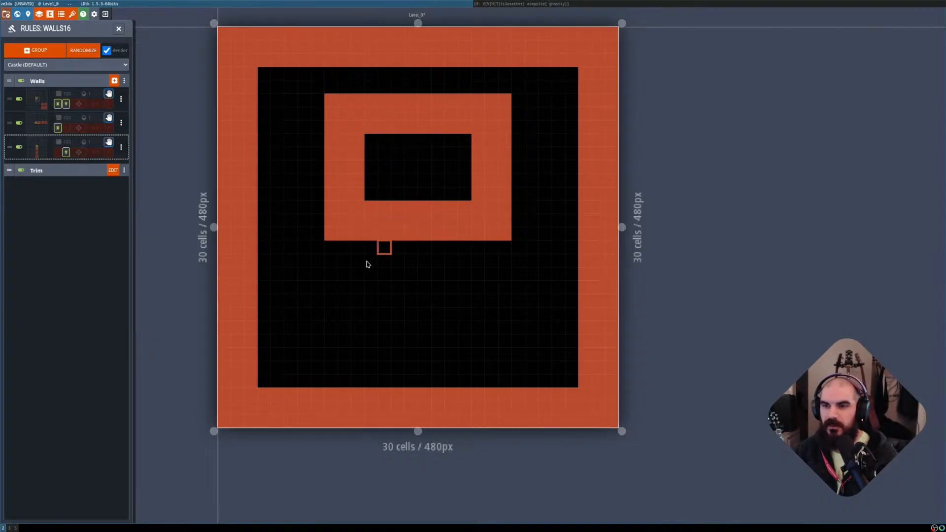
scroll(354, 306, "up", 2)
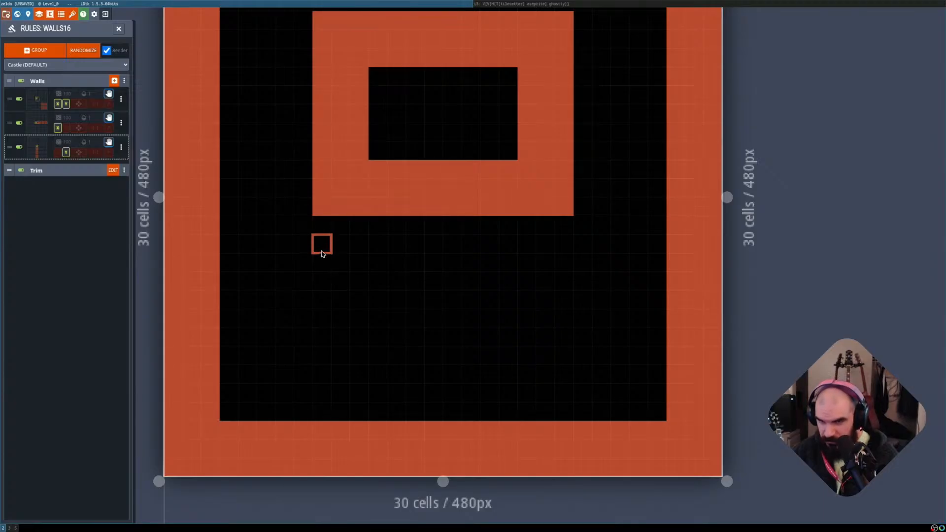
left_click_drag(322, 252, 561, 357, "shift")
left_click_drag(321, 299, 360, 356, "shift")
middle_click_drag(404, 381, 379, 330)
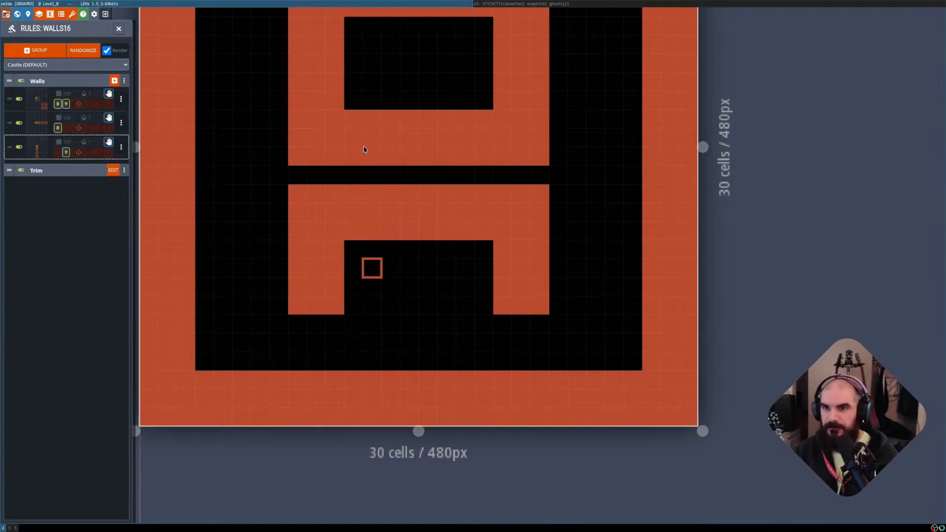
Move the 14 by 11 cell wall ring up one cell and fill the row it vacates with Trim cells.
middle_click_drag(380, 108, 405, 219)
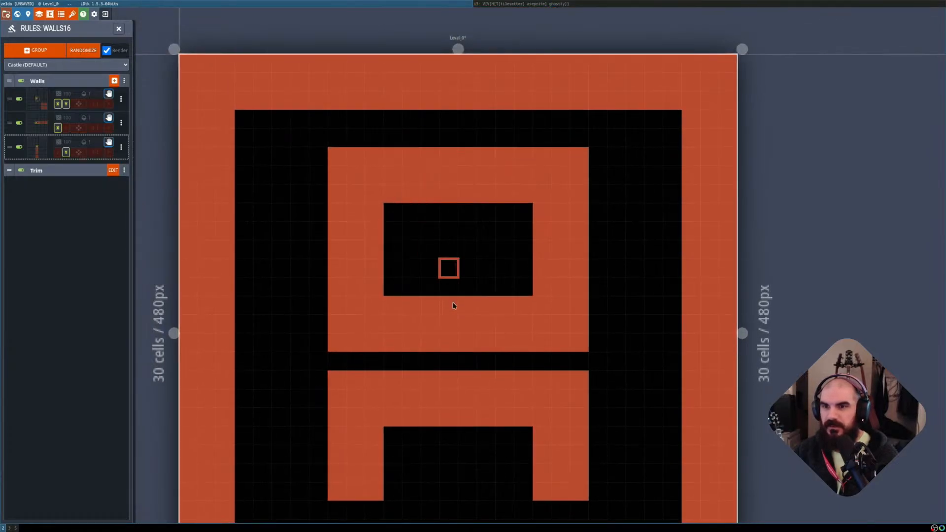
middle_click_drag(451, 301, 440, 243)
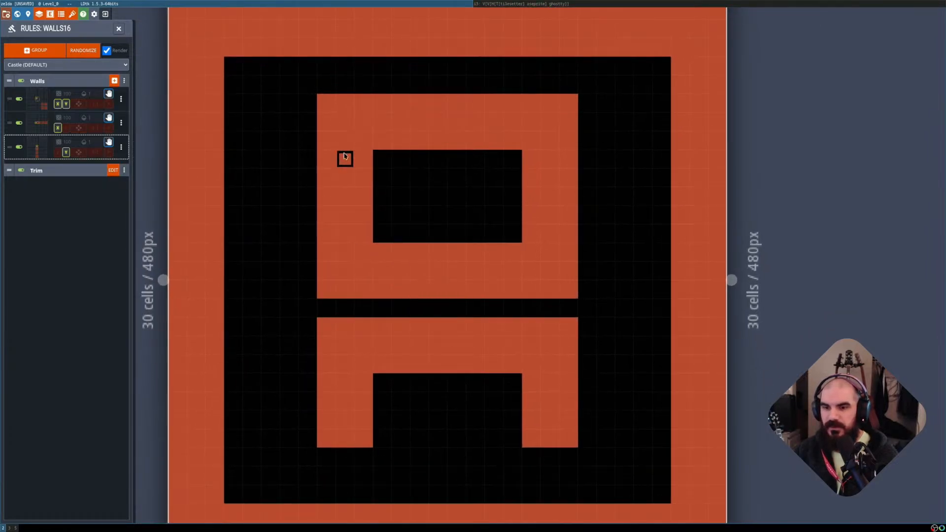
mouse_move(326, 86)
left_mouse_down()
mouse_move(397, 93)
mouse_move(534, 85)
mouse_move(308, 85)
left_mouse_up()
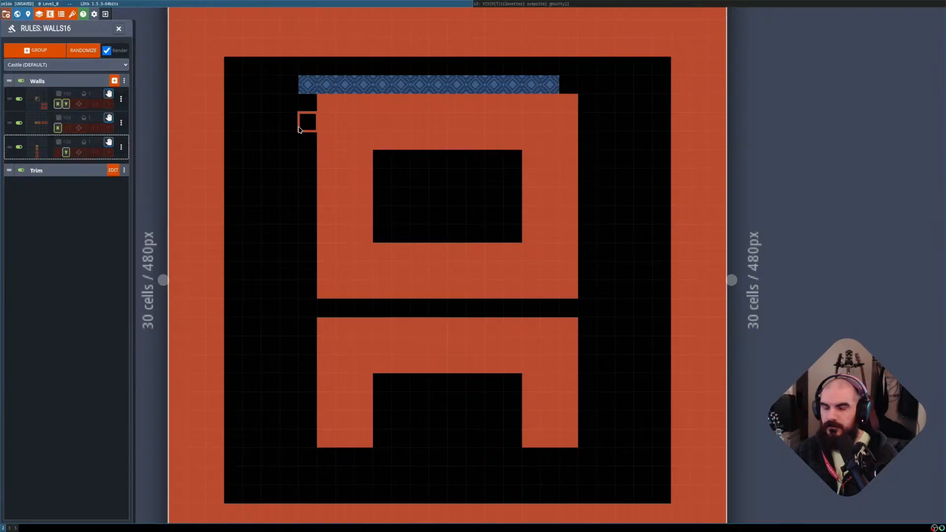
right_click_drag(362, 83, 549, 84)
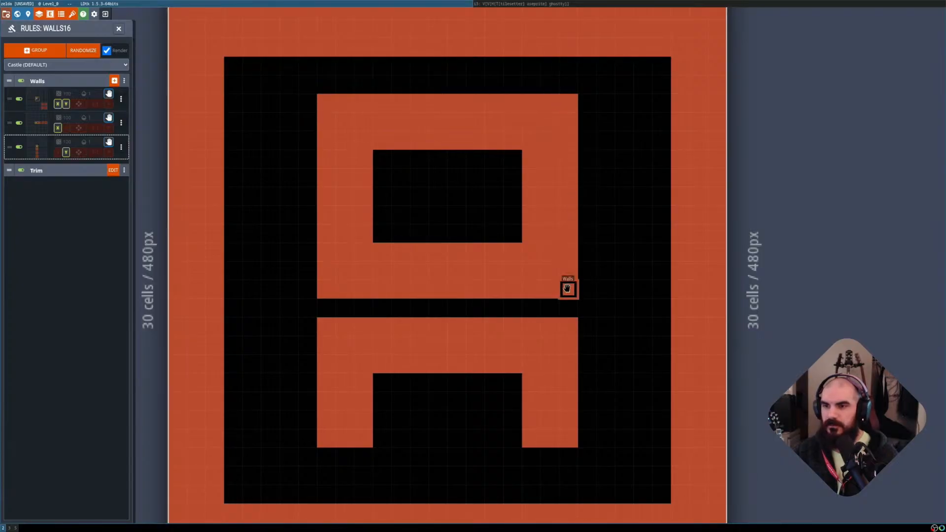
left_click_drag(572, 291, 318, 94, "alt+shift")
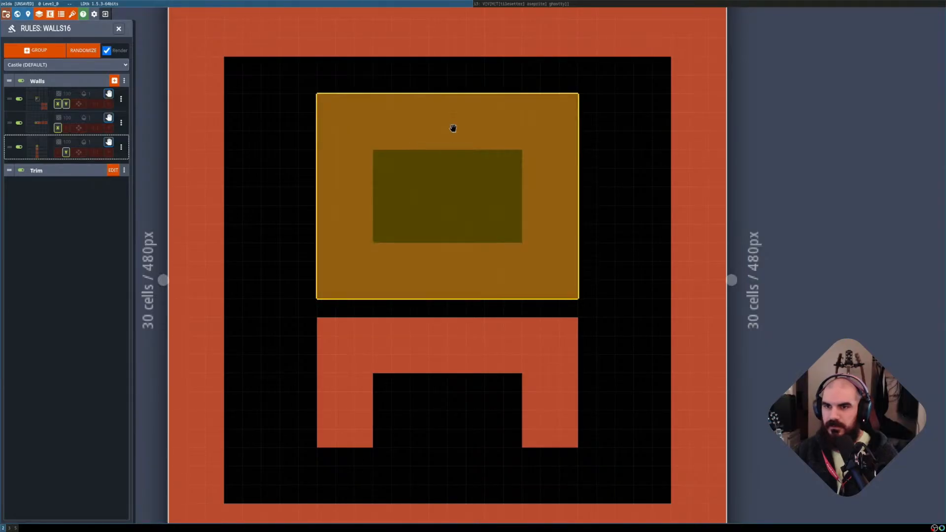
left_click_drag(454, 128, 455, 110)
key("Escape")
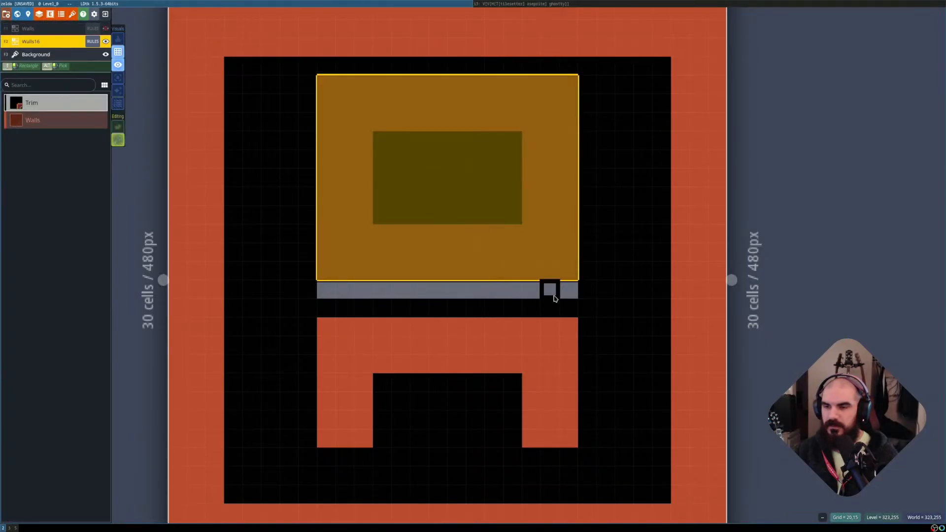
right_click_drag(593, 298, 478, 295)
left_click_drag(477, 295, 301, 289)
Move the U-shaped wall up one cell and close its open end with Walls cells, making a ring 14 by 10 cells and three thick.
middle_click_drag(480, 361, 469, 298)
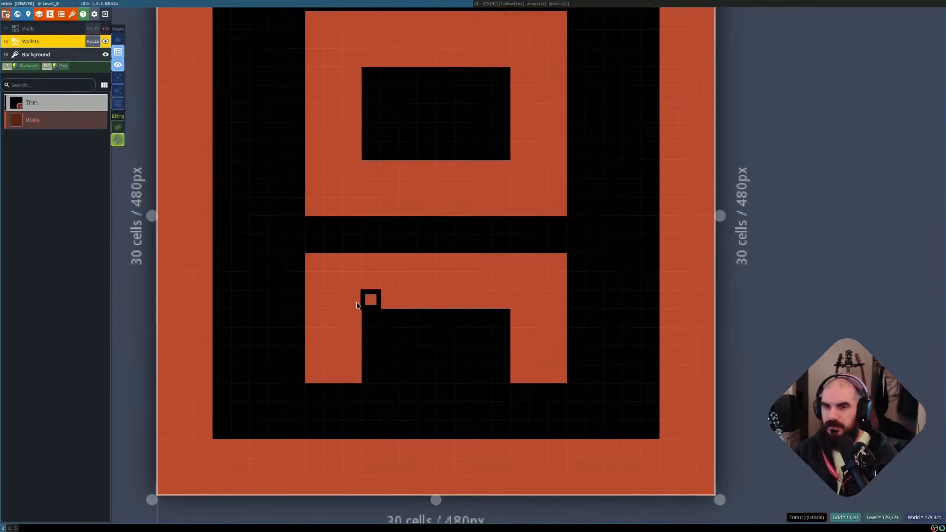
left_click_drag(558, 375, 317, 267, "shift")
mouse_move(398, 273)
left_mouse_down()
mouse_move(396, 257)
mouse_move(406, 257)
left_mouse_up()
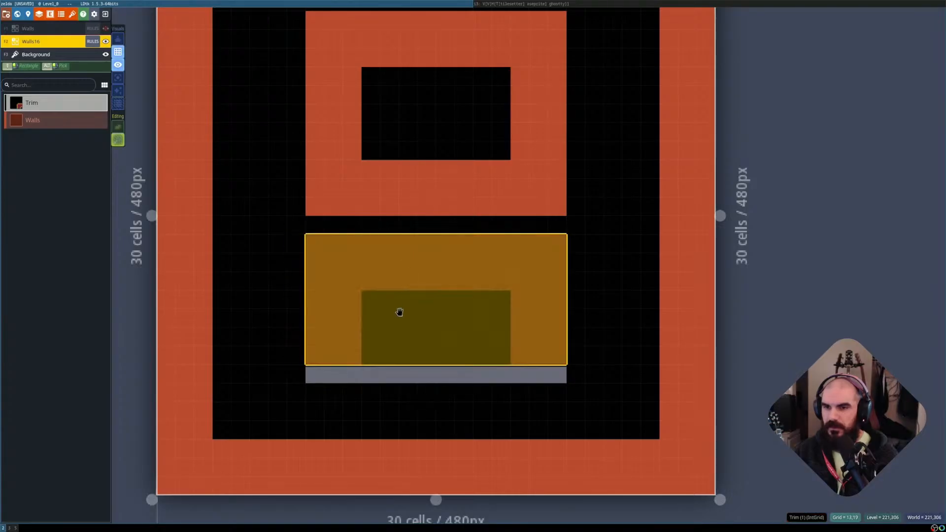
left_click(316, 358, "alt")
left_click_drag(316, 375, 558, 394, "shift")
Turn auto-layer rendering on, examine the wall tiles of both rings, and reopen the Walls16 layer's rules.
scroll(466, 190, "down", 2)
key("shift+r")
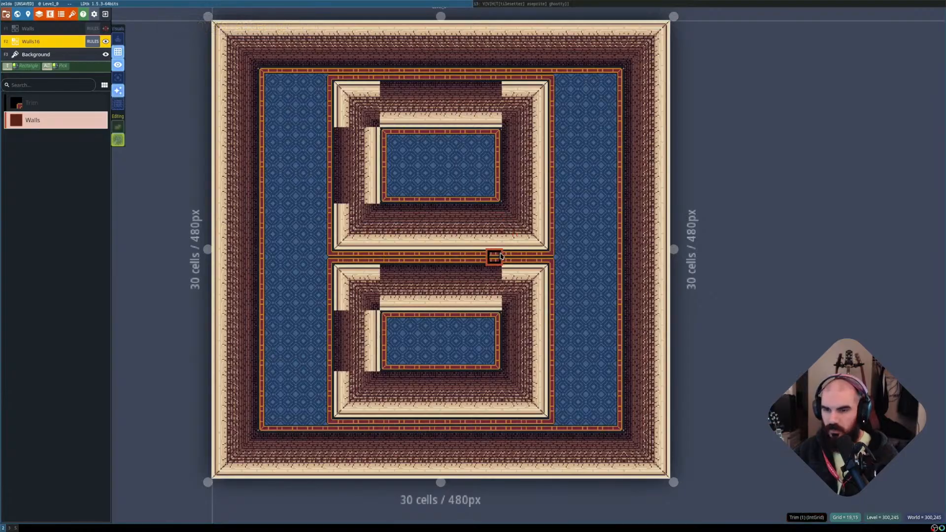
scroll(493, 305, "up", 1)
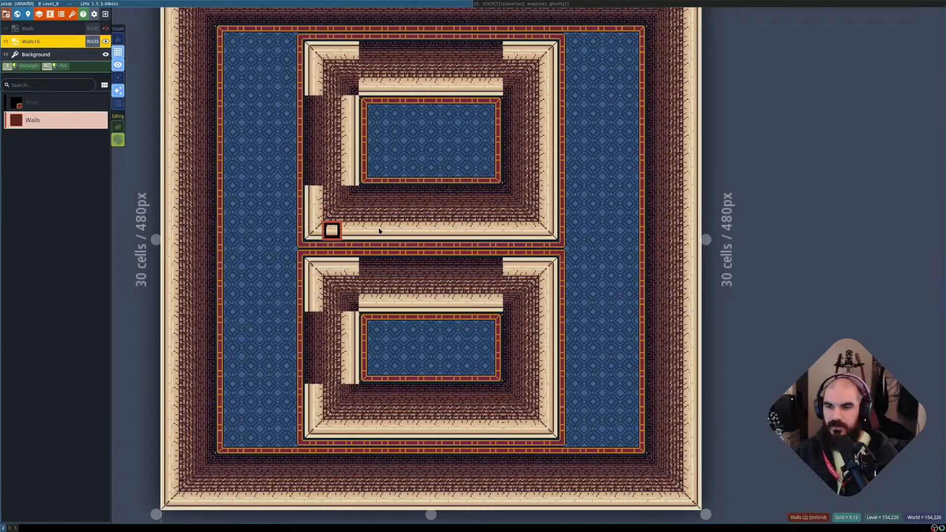
scroll(427, 223, "down", 1)
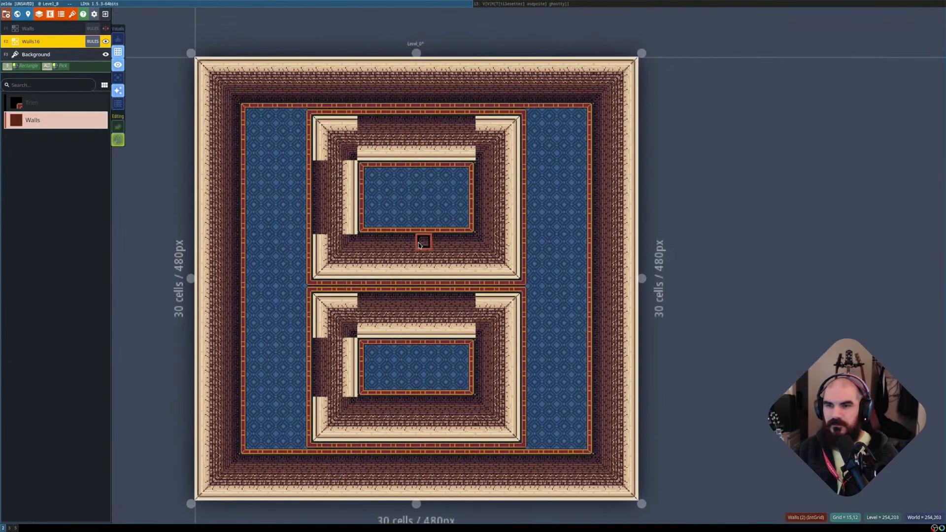
scroll(422, 239, "up", 1)
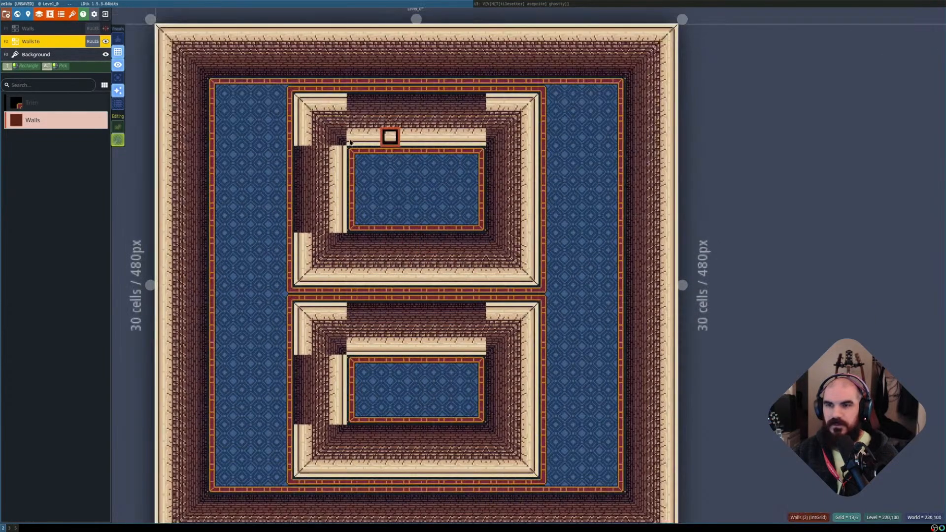
left_click(92, 41)
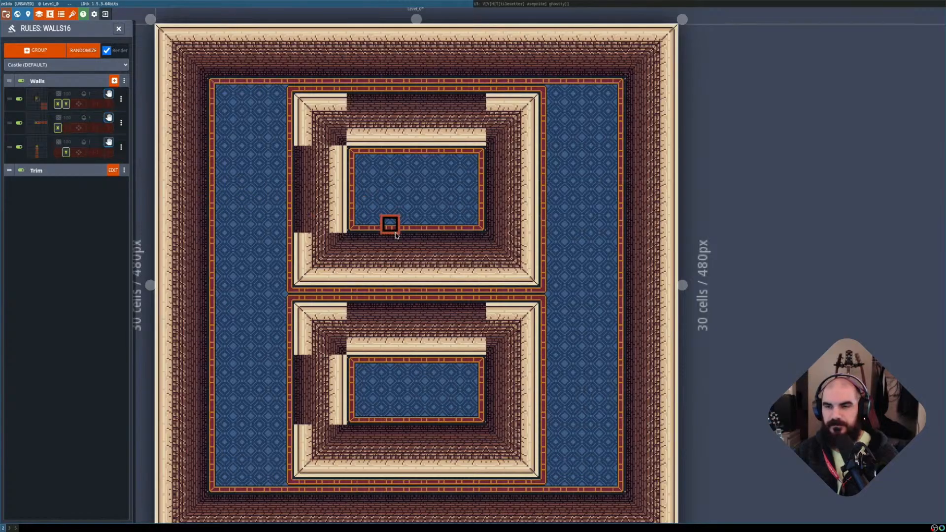
scroll(389, 259, "down", 1)
scroll(391, 266, "up", 1)
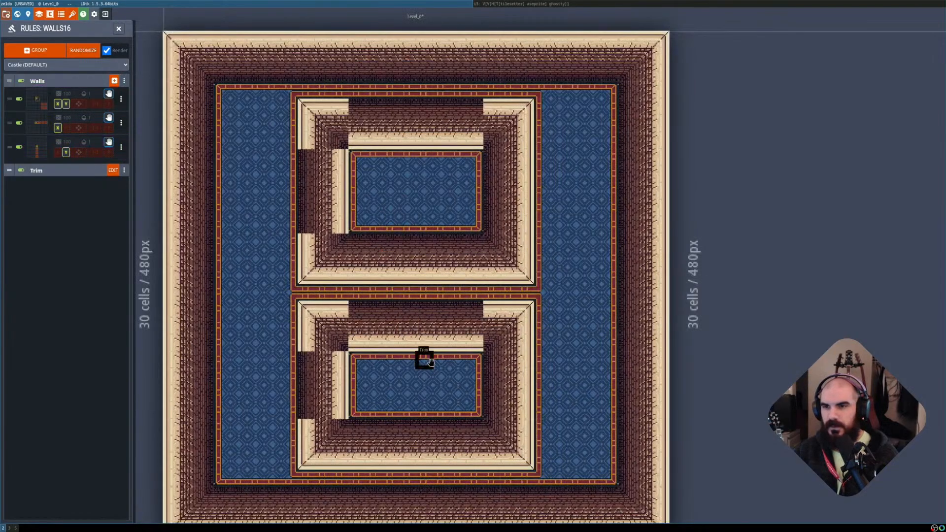
With auto-layer rendering off, replace the four 3 by 3 cell corners of the lower ring with Trim cells.
key("shift+r")
scroll(424, 330, "up", 1)
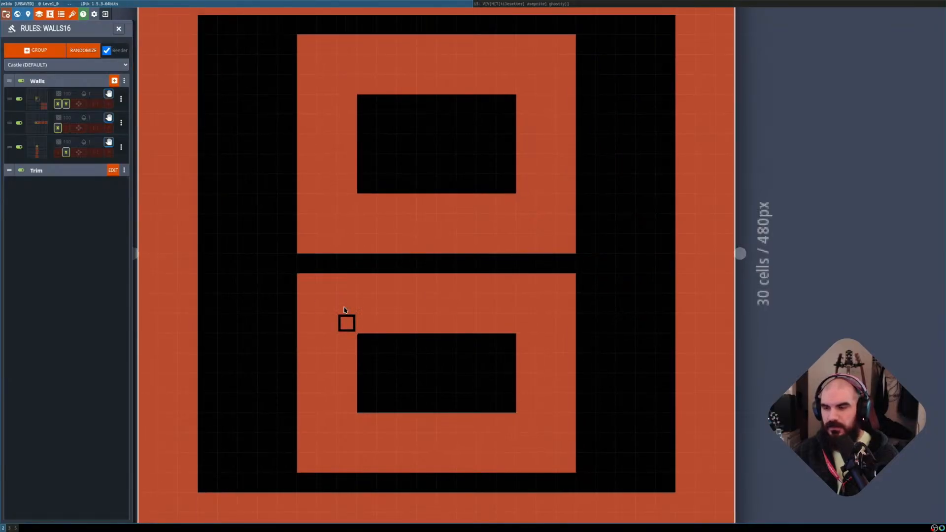
left_click_drag(316, 290, 347, 324, "shift")
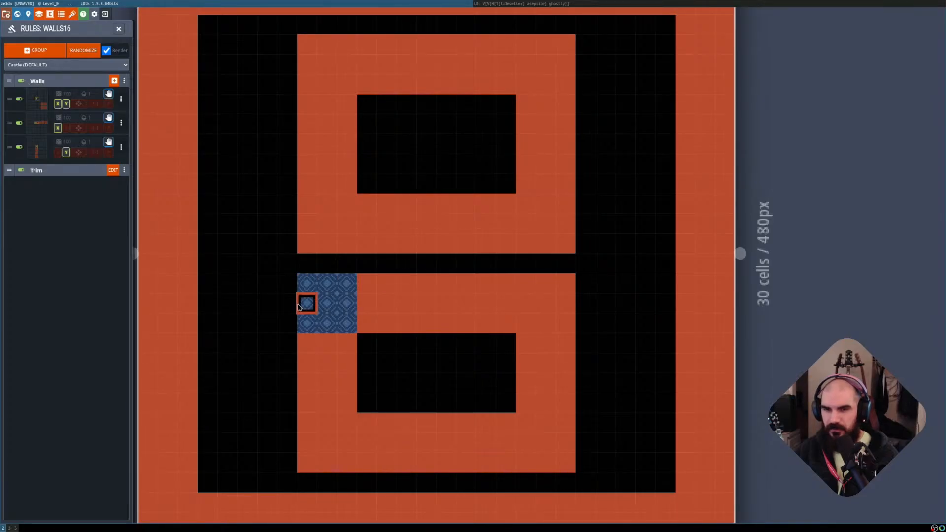
right_click(301, 286)
right_click_drag(301, 285, 346, 324, "shift")
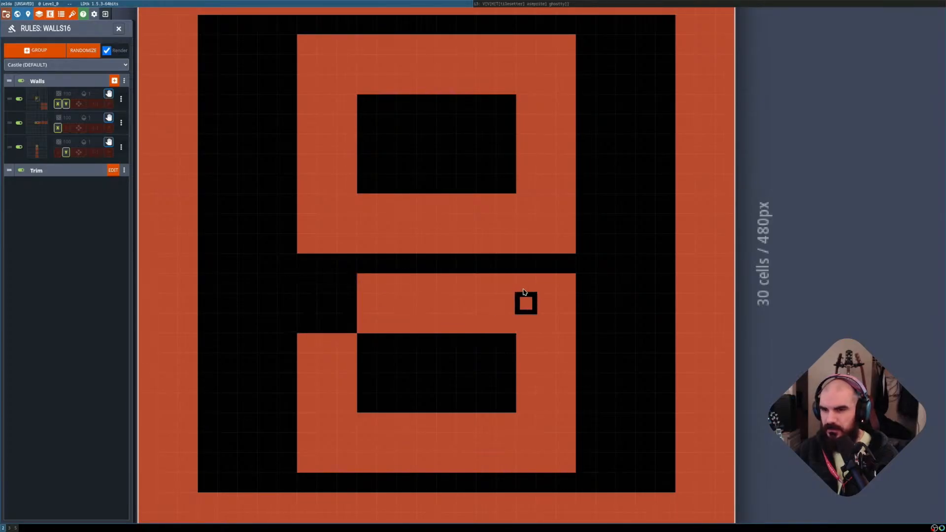
right_click_drag(548, 316, 567, 329, "shift")
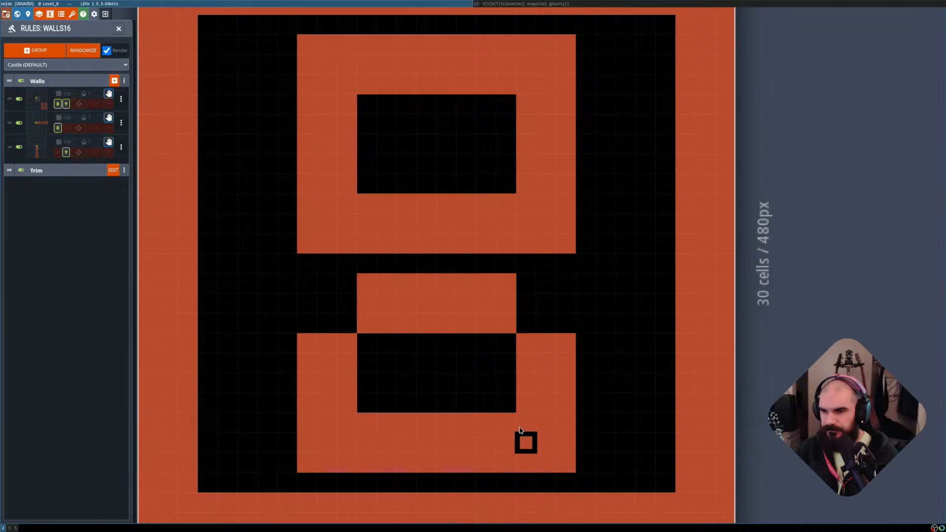
right_click_drag(527, 442, 570, 469, "shift")
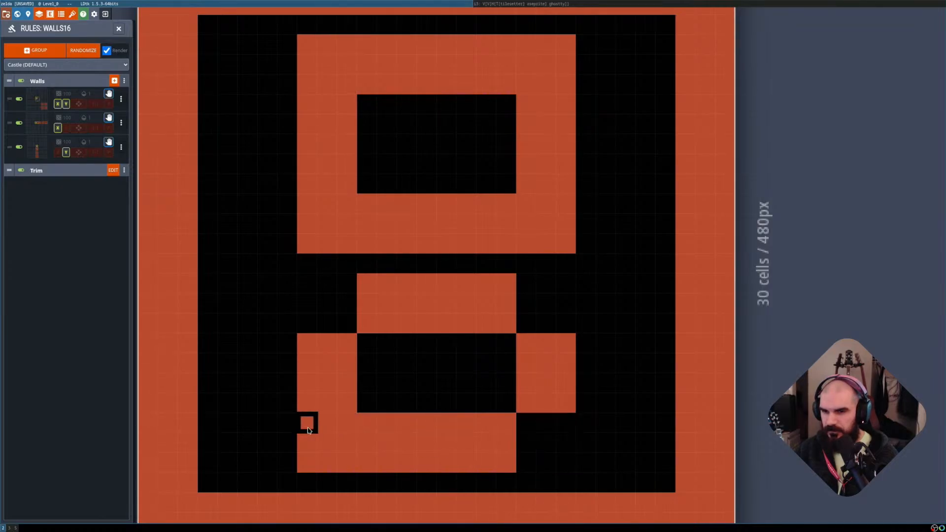
right_click_drag(306, 422, 345, 468, "shift")
Turn auto-layer rendering on and examine how the lower ring's four separated wall blocks are tiled.
key("shift+r")
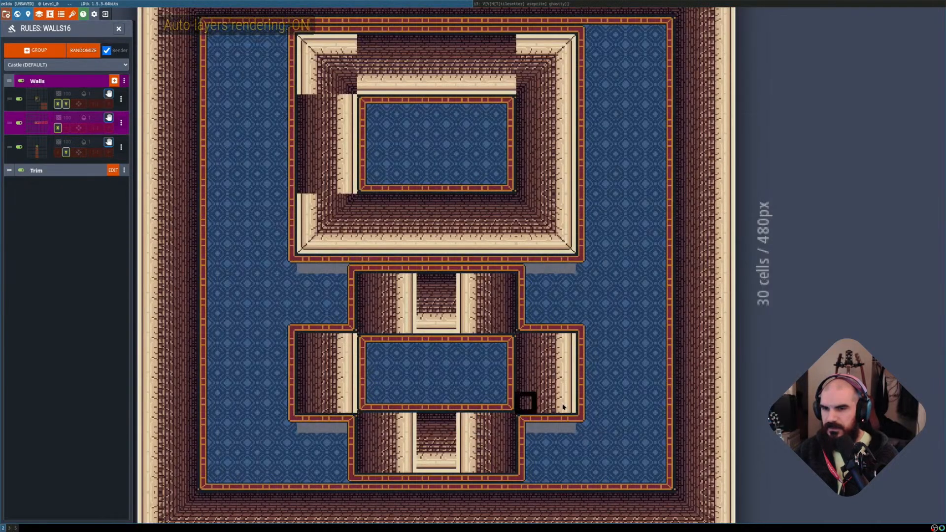
scroll(578, 397, "down", 1)
scroll(578, 398, "down", 1)
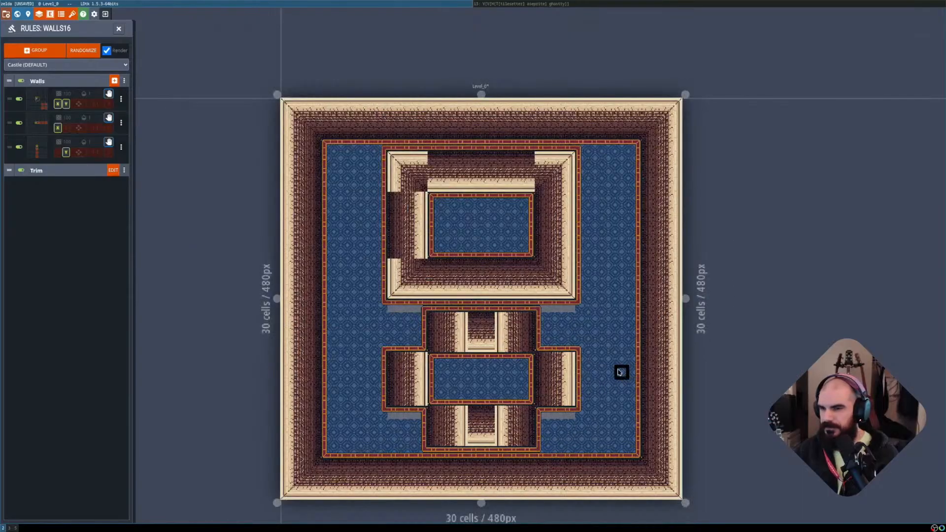
scroll(620, 372, "up", 3)
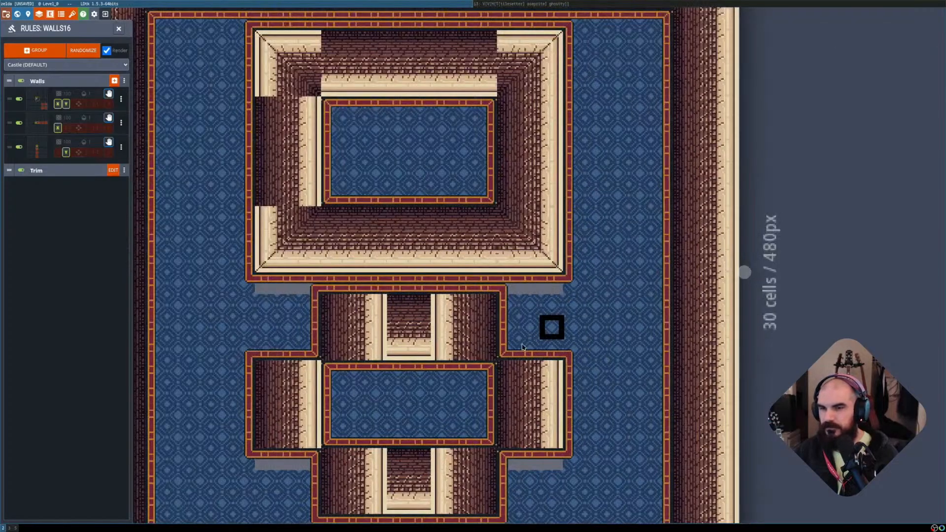
middle_click_drag(475, 368, 474, 303)
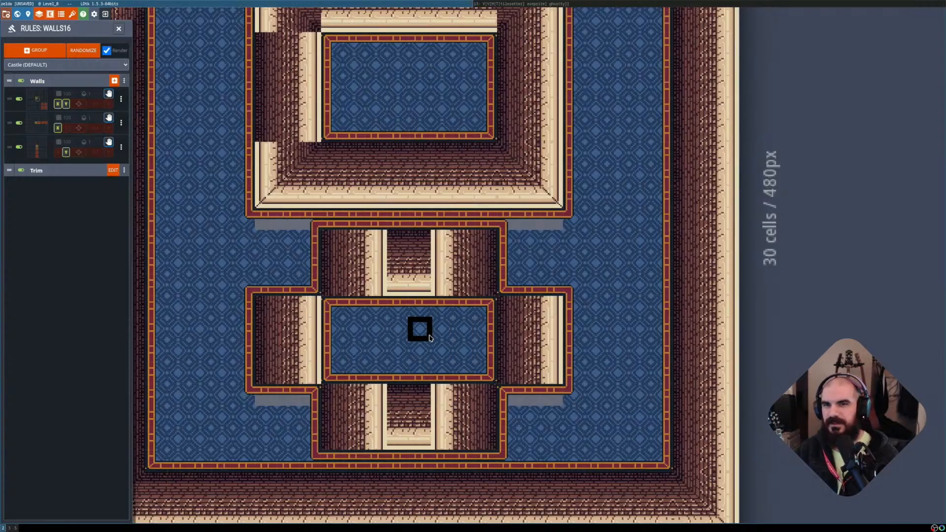
Switch to Tilesetter, examine the plus-shaped test map row by row, and return to LDtk.
key("super+f")
key("super+f")
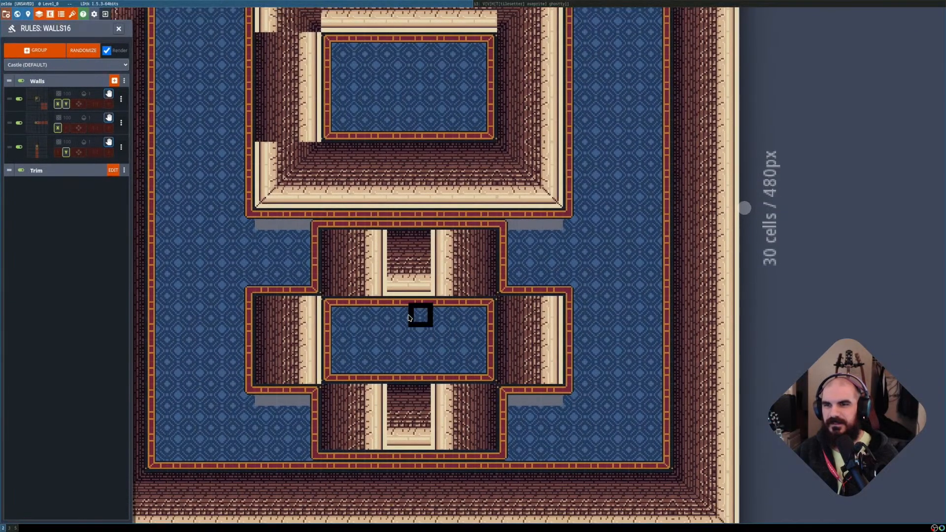
key("super+Right")
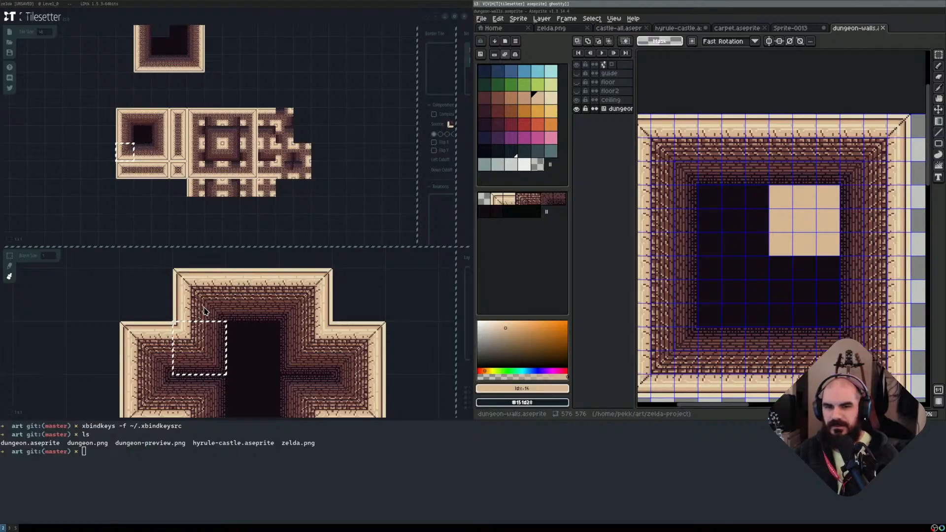
key("super+f")
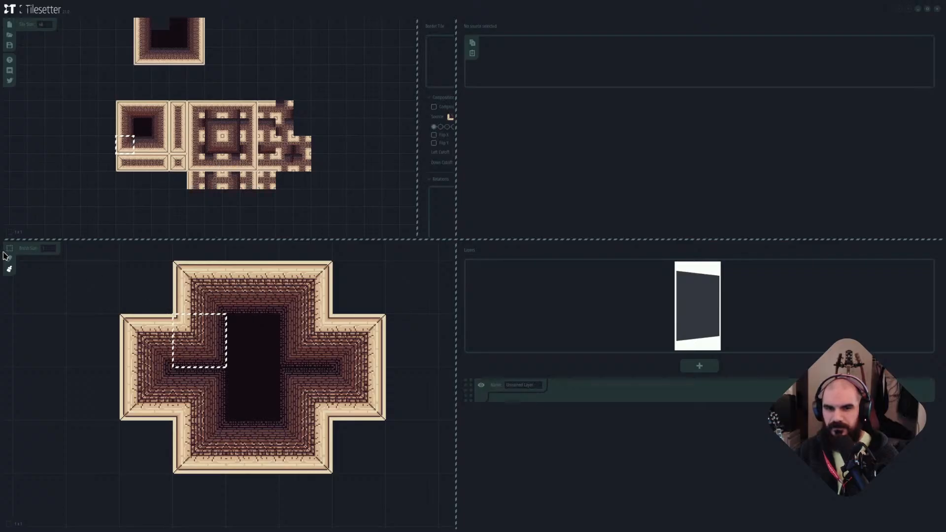
left_click_drag(202, 295, 307, 292)
left_click_drag(165, 360, 366, 354)
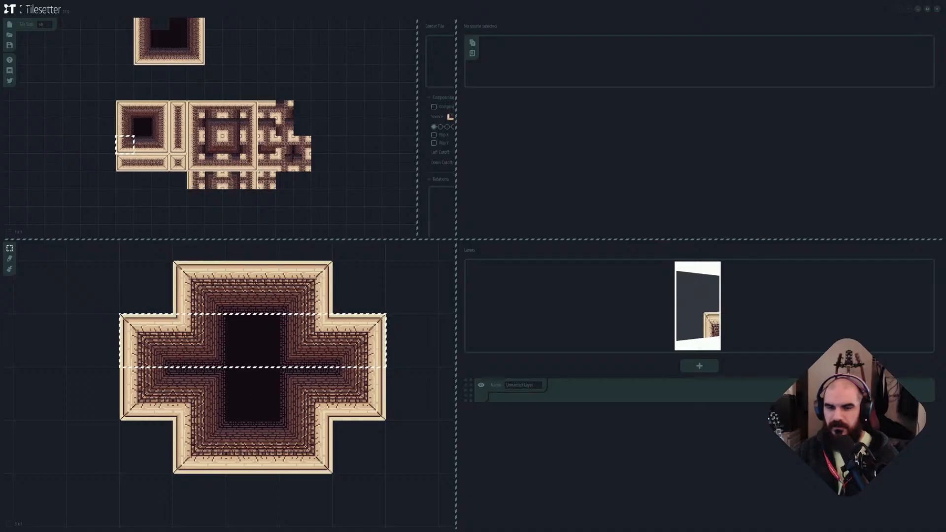
left_click_drag(150, 396, 364, 397)
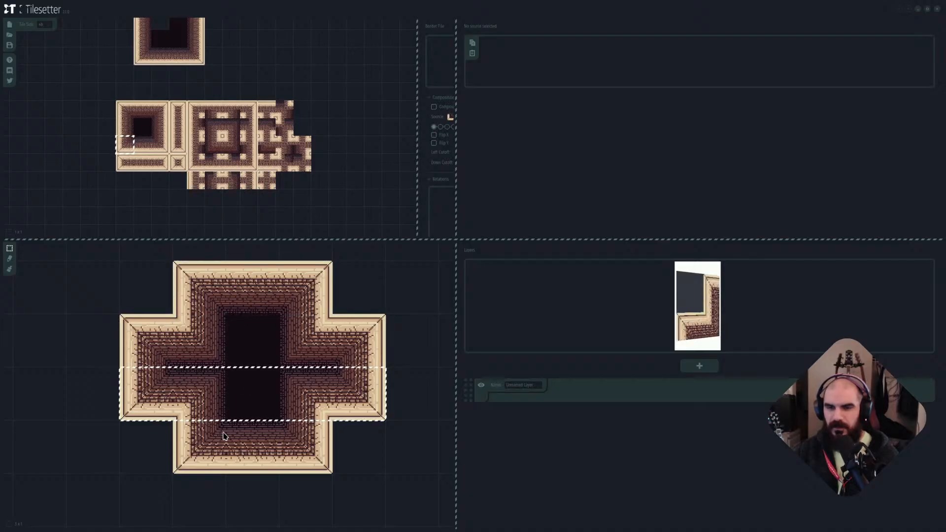
left_click(388, 433)
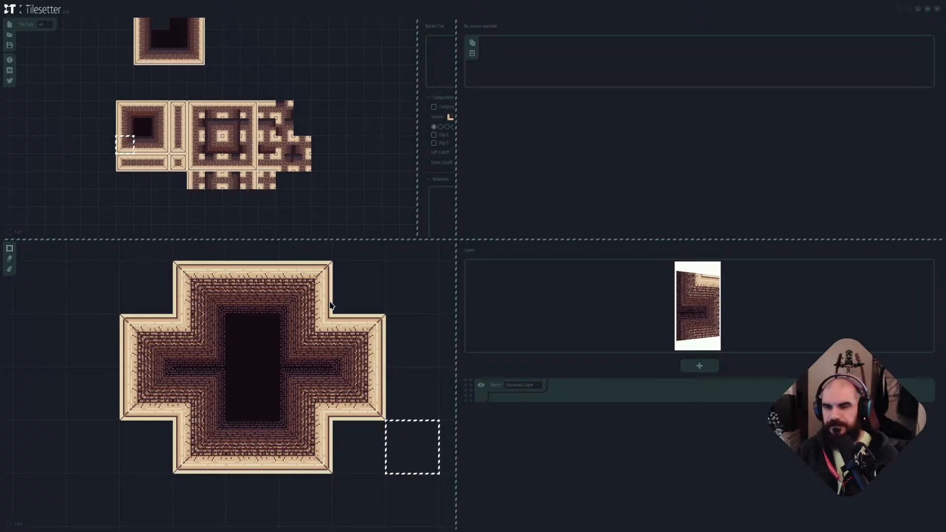
key("super+f")
key("super+h")
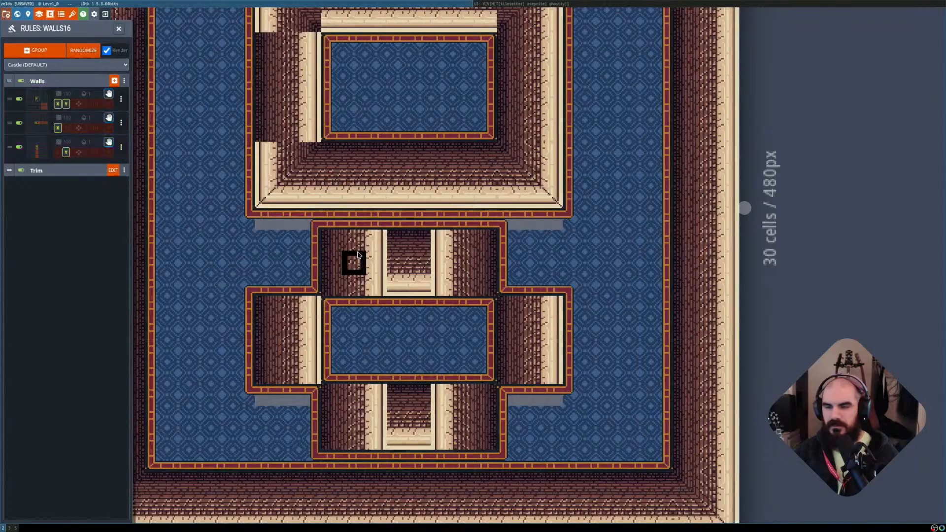
With auto-layer rendering off, mark a diagonal of Trim cells across the upper block's first three columns and refill it with Walls.
key("shift+r")
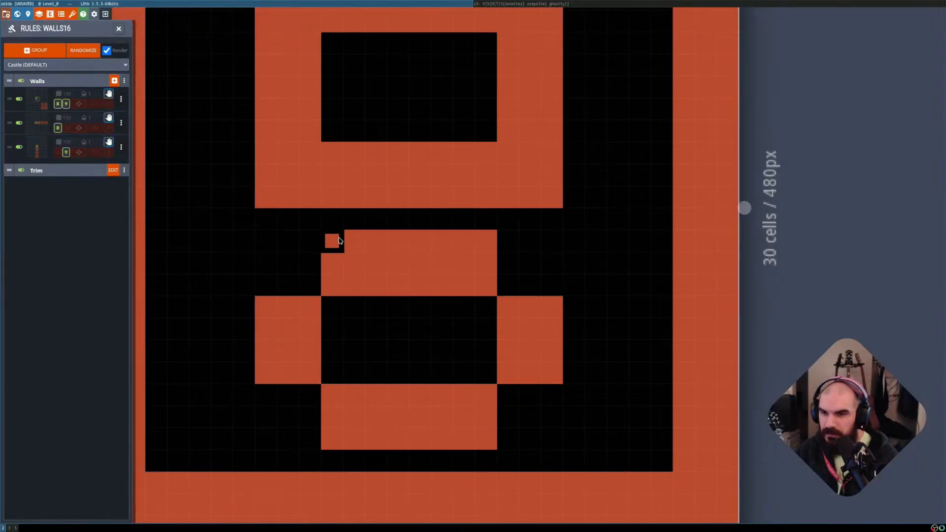
right_click_drag(354, 263, 377, 280)
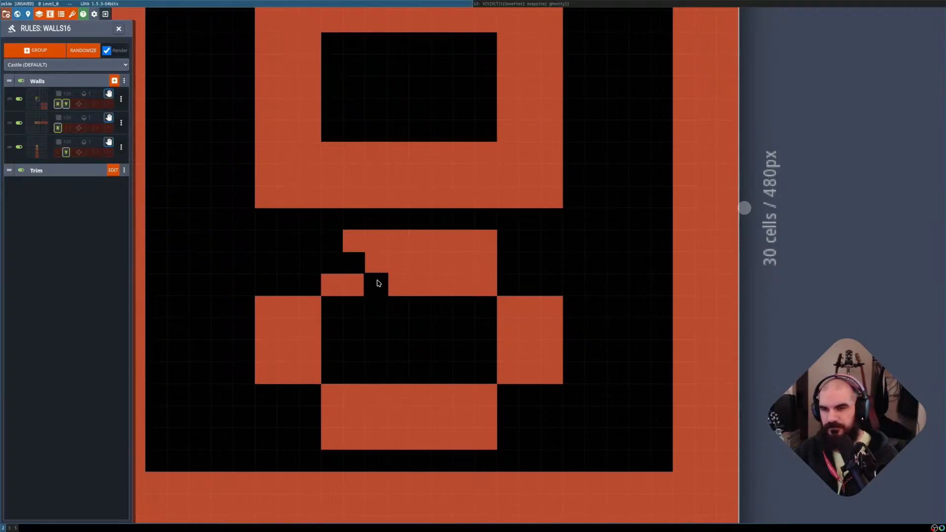
right_click(365, 288)
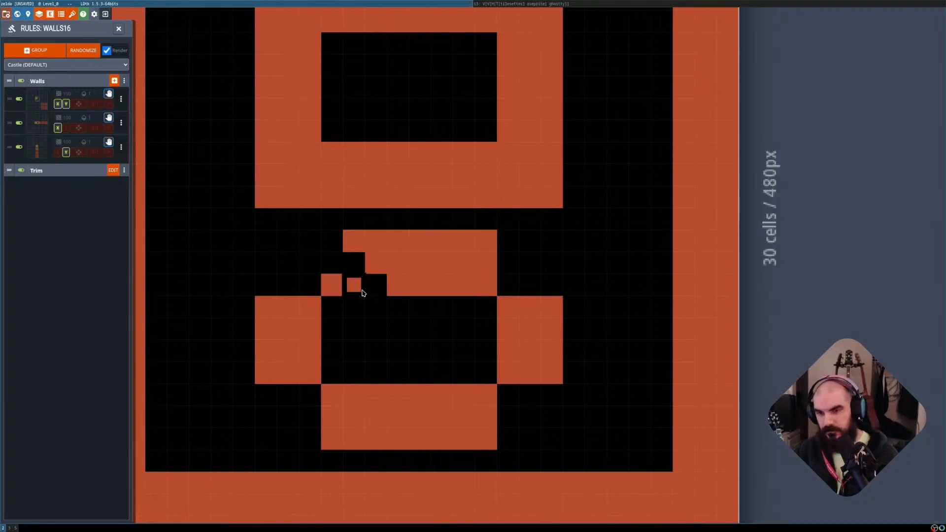
left_click(363, 292)
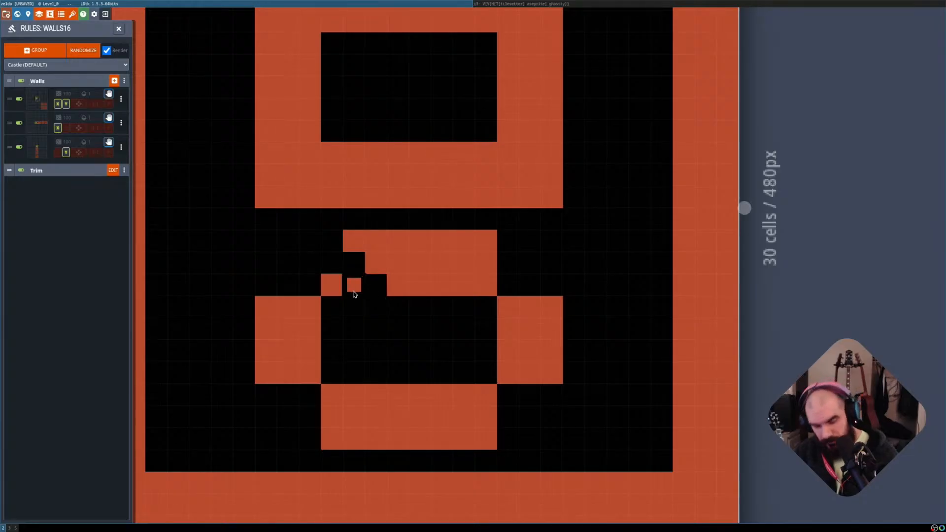
left_click(350, 294)
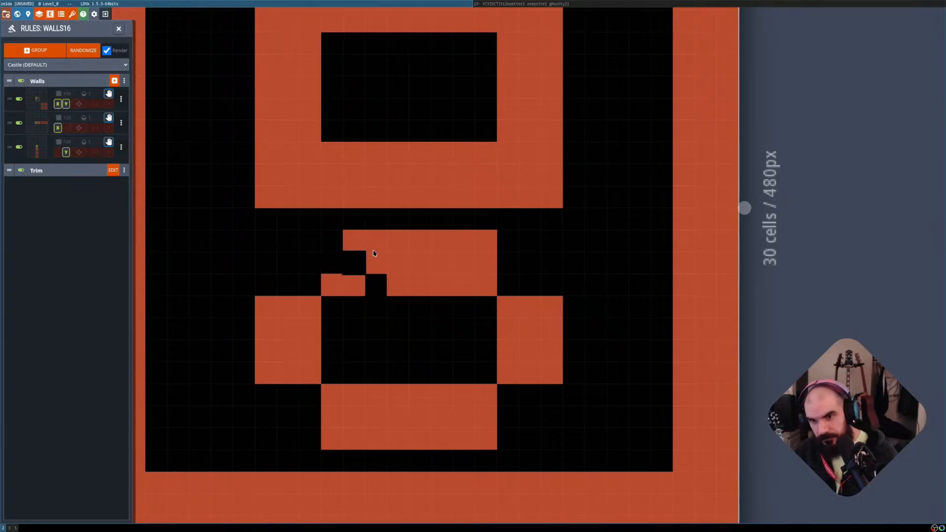
left_click(331, 241)
left_click_drag(355, 266, 384, 288, "shift")
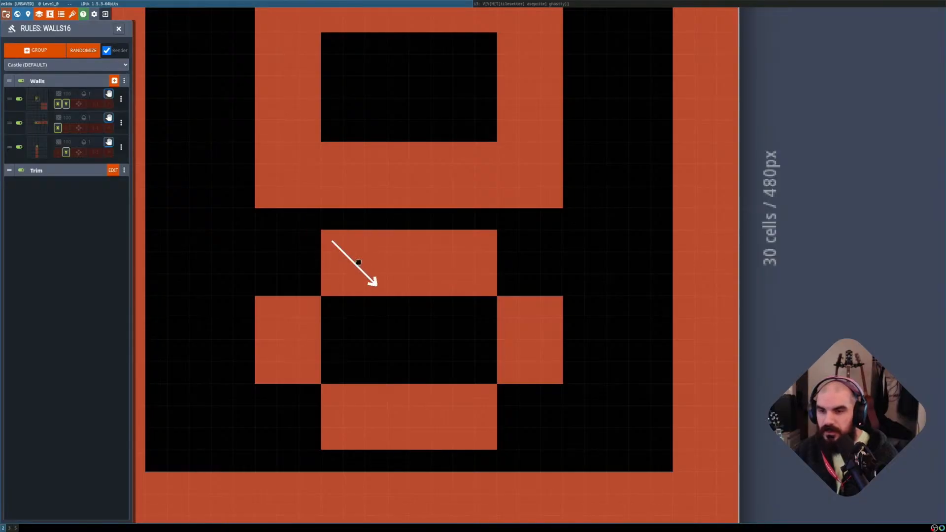
Mark off 3 by 3 cell sections of the lower ring's upper wall block and extend the block with one column of three Walls cells.
left_click_drag(359, 262, 385, 277, "alt")
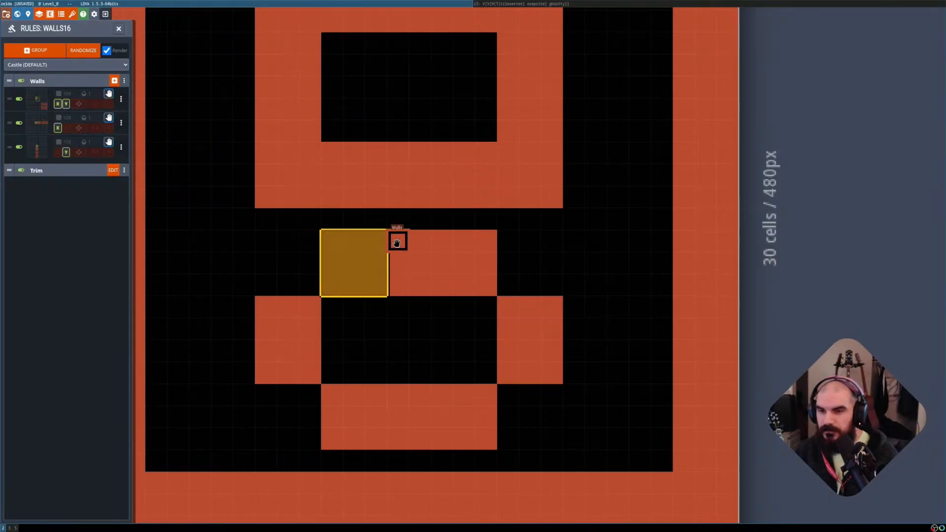
left_click_drag(397, 243, 439, 289, "alt+shift")
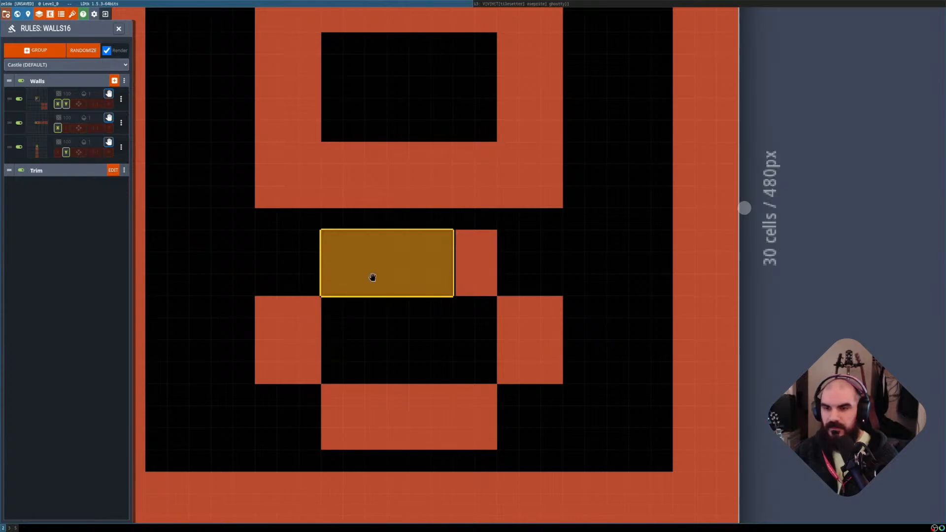
left_click(508, 241)
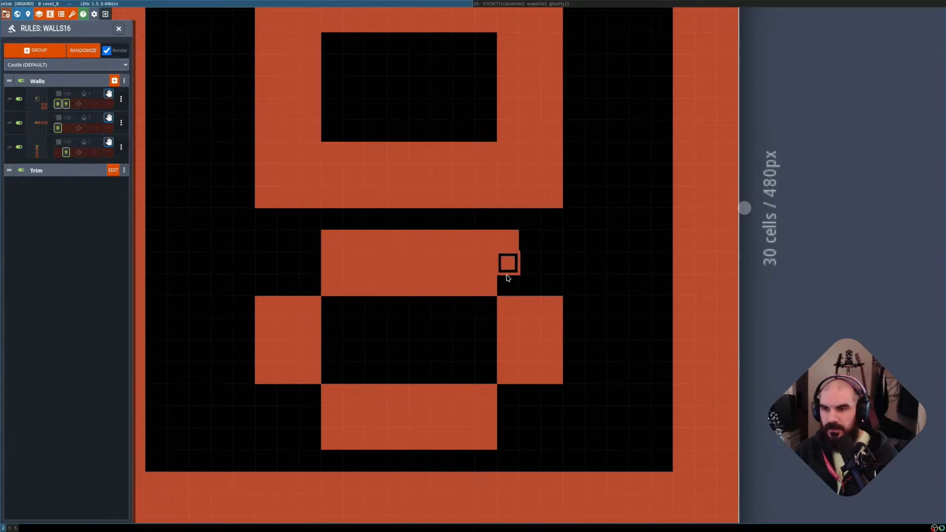
left_click_drag(507, 276, 509, 288)
left_click_drag(337, 247, 375, 281, "ctrl")
left_click_drag(397, 239, 451, 277, "ctrl")
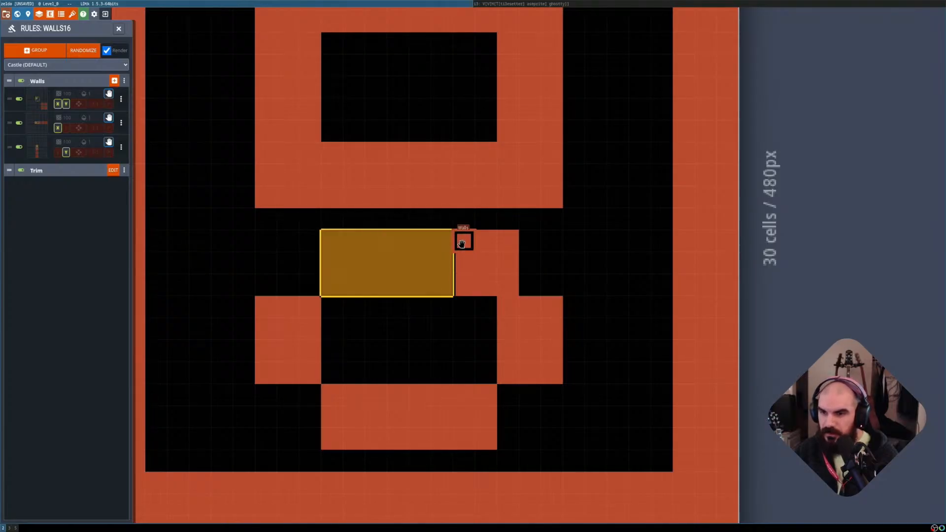
left_click_drag(462, 243, 487, 354, "ctrl")
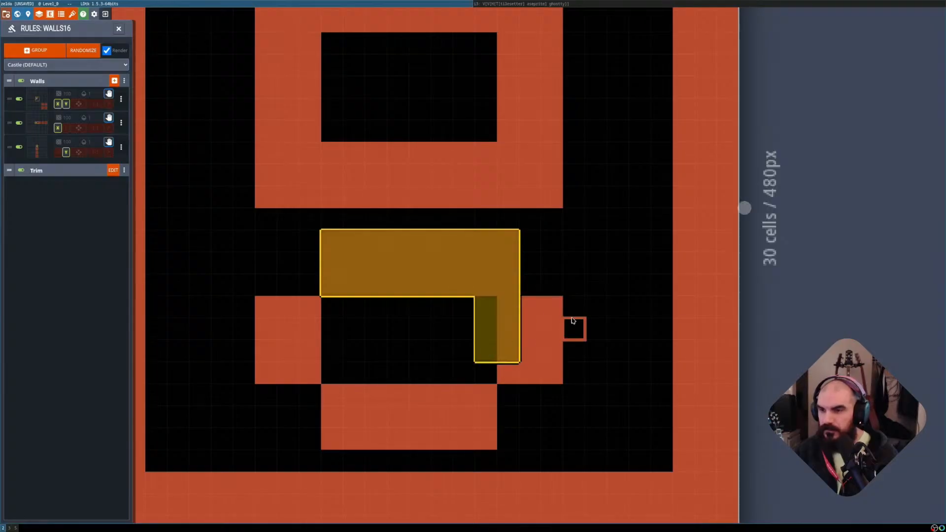
key("Escape")
Add a Walls column to the outer side of the ring's right and lower blocks, and fill the enclosed Trim area with Walls.
left_click_drag(573, 307, 574, 373)
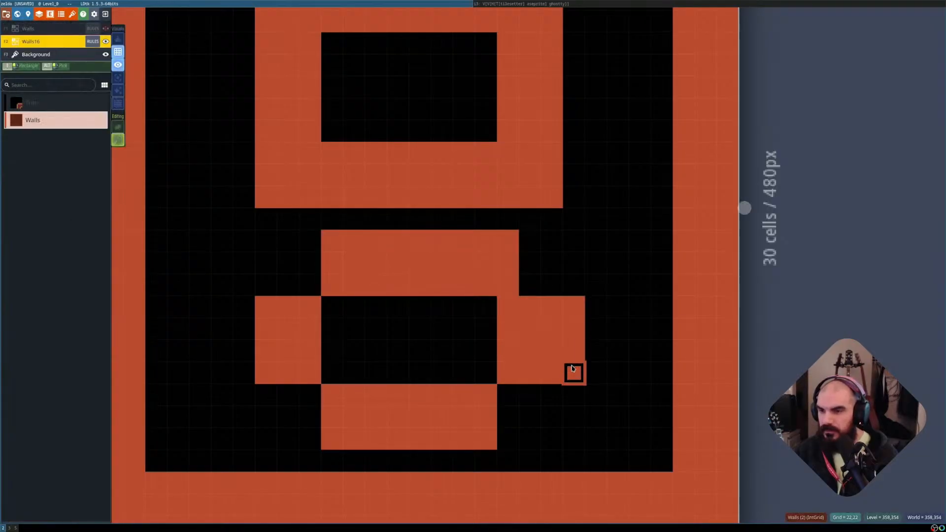
mouse_move(530, 307)
left_mouse_down("shift")
mouse_move(571, 376)
mouse_move(488, 359)
mouse_move(466, 375)
left_mouse_up("shift")
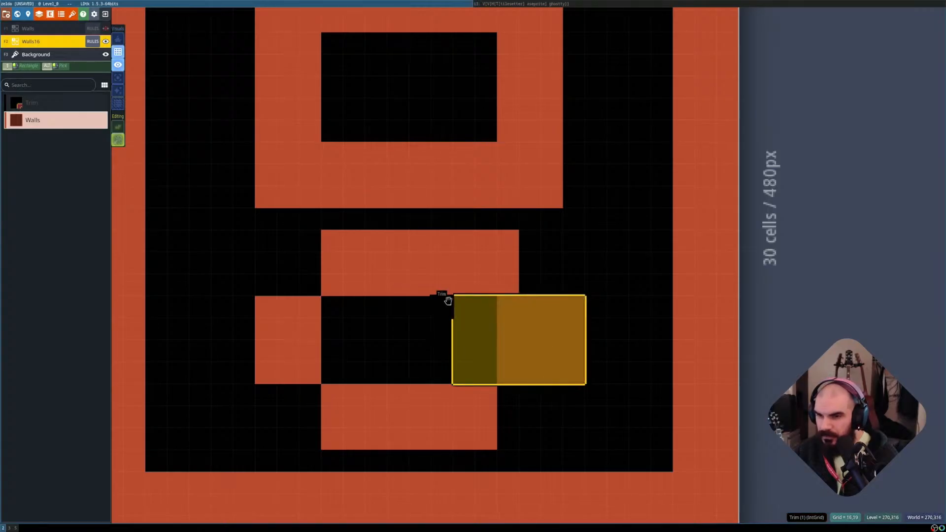
left_click_drag(448, 301, 325, 309, "ctrl+shift")
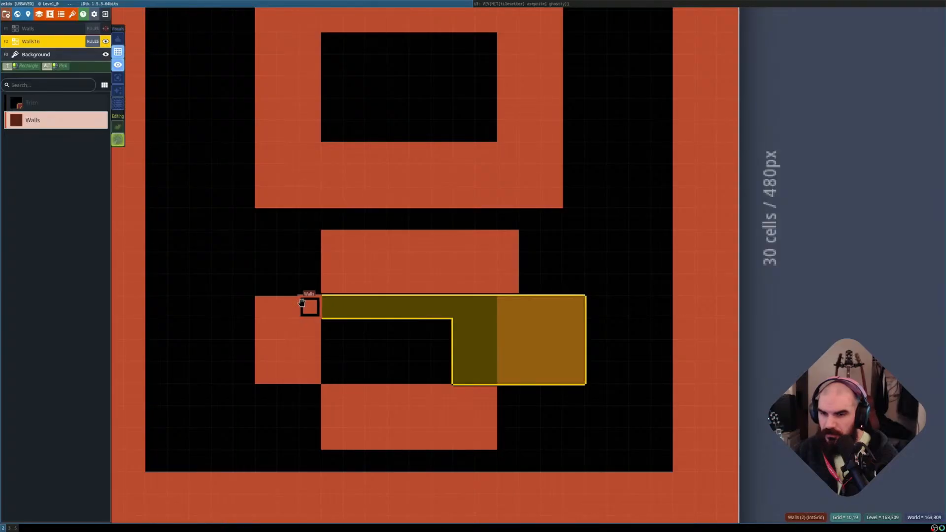
key("Escape")
left_click(429, 339, "shift")
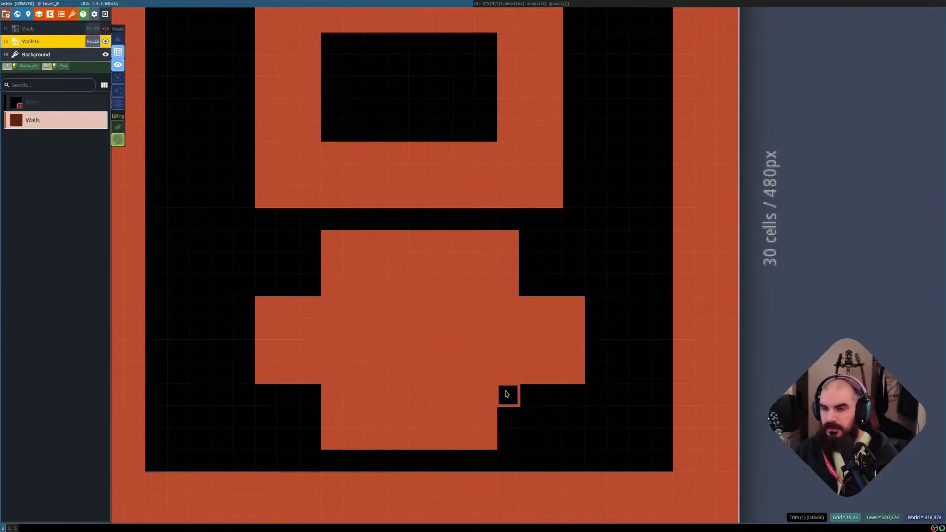
left_click_drag(505, 395, 507, 439)
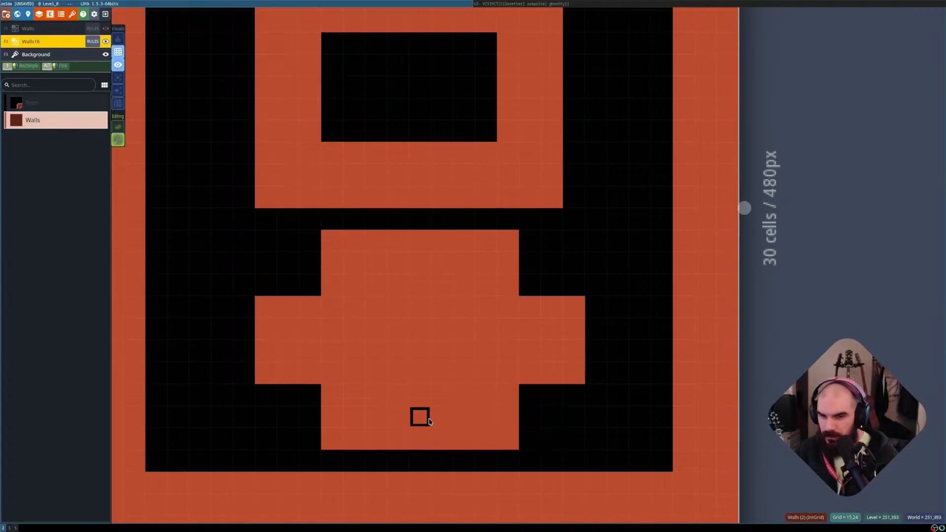
Turn auto-layer rendering on and examine how the filled cross-shaped wall area is tiled compared with the upper ring.
scroll(483, 393, "up", 1)
middle_click_drag(533, 374, 491, 347)
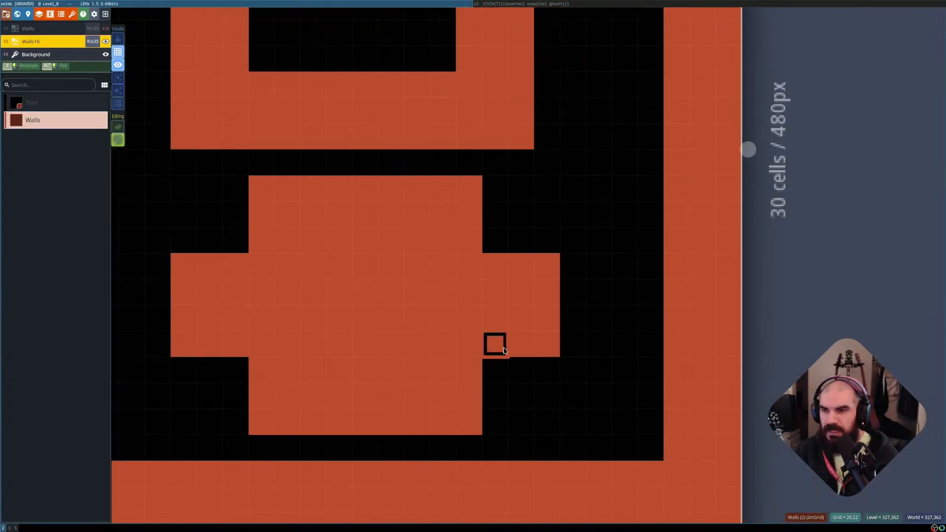
key("shift+r")
scroll(417, 317, "down", 1)
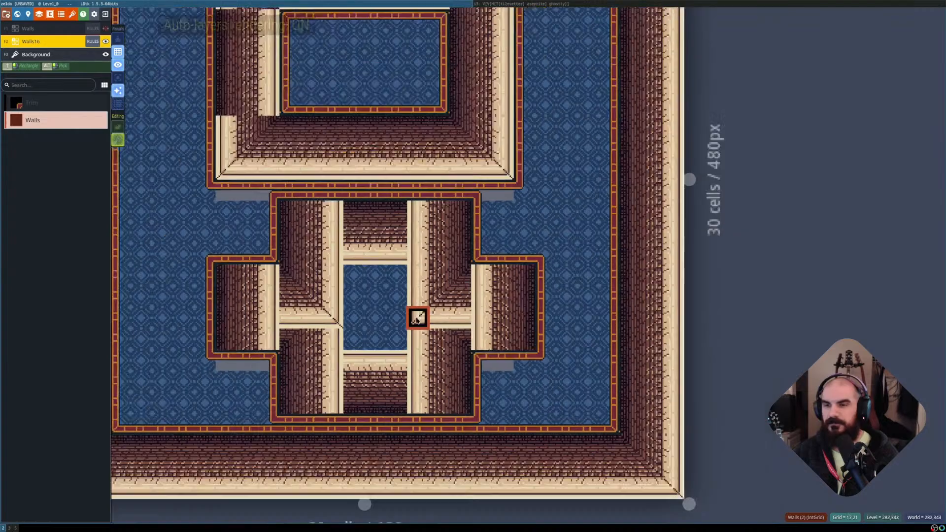
scroll(409, 310, "down", 1)
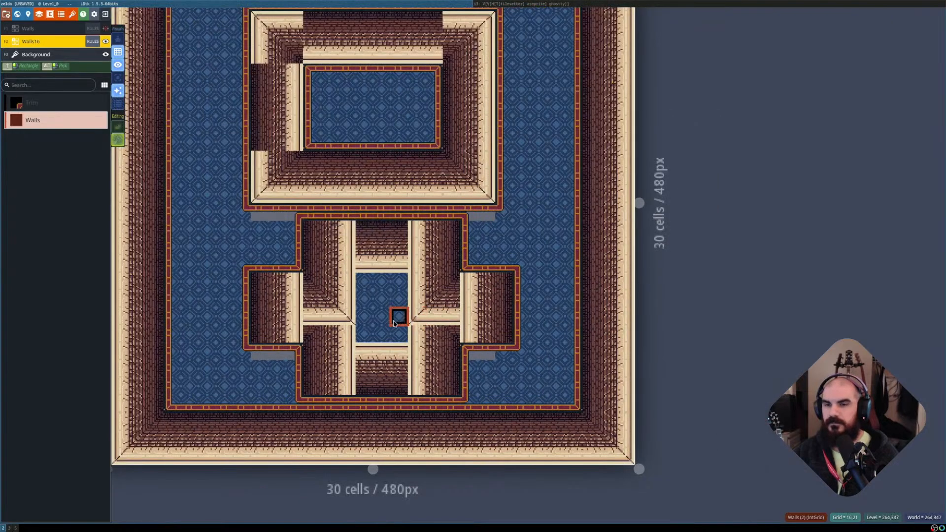
middle_click_drag(356, 261, 391, 273)
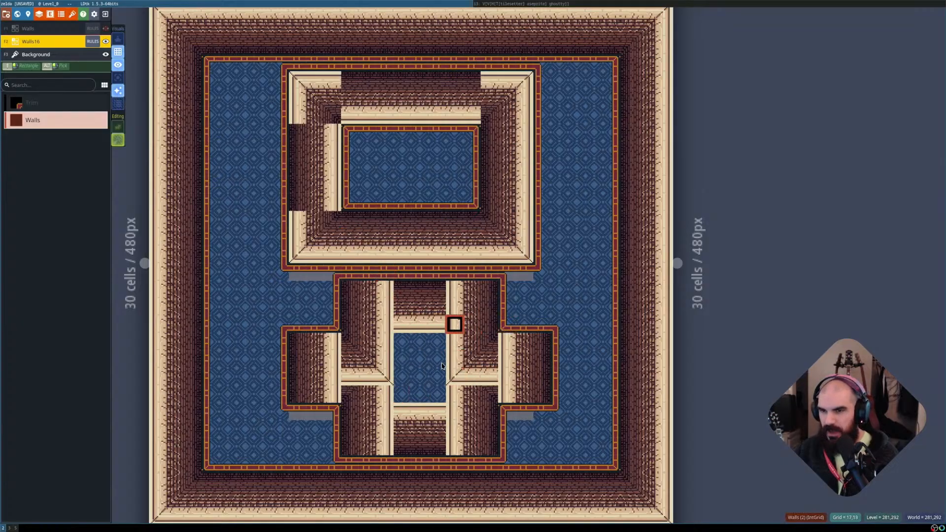
scroll(456, 278, "up", 1)
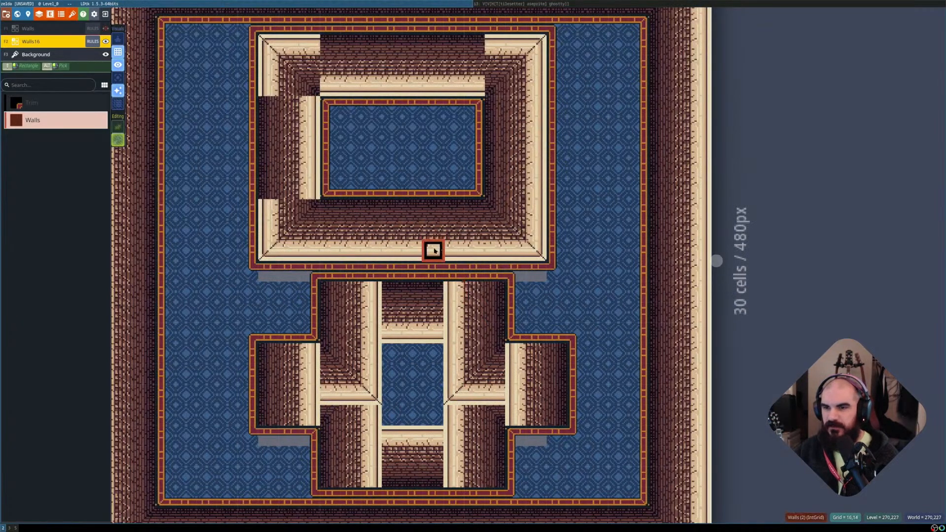
scroll(442, 236, "down", 1)
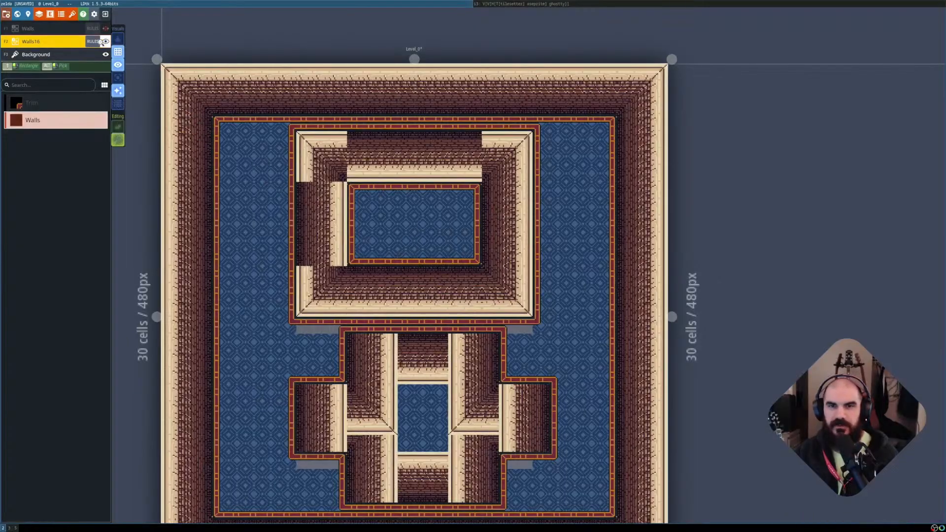
Open the Walls16 layer's rules and toggle the X mirror option of the second Walls rule.
left_click(100, 41)
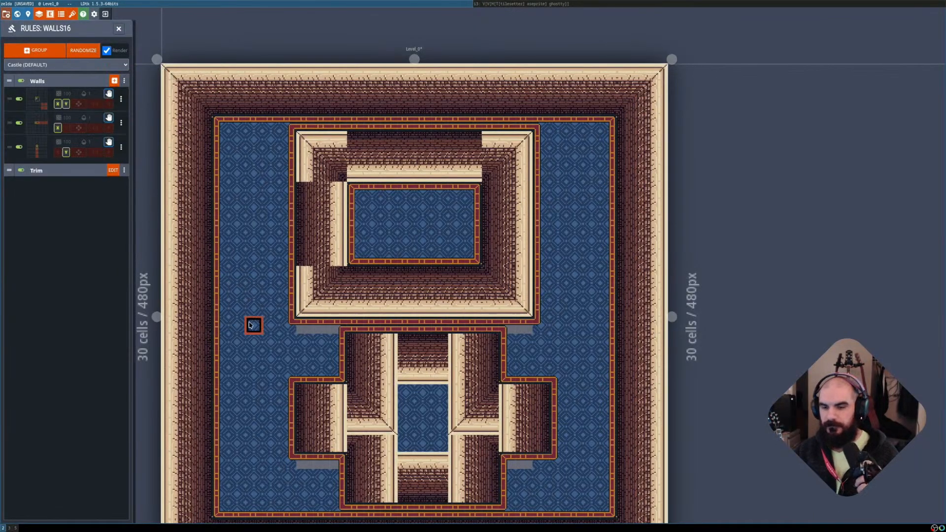
left_click(57, 129)
left_click(59, 128)
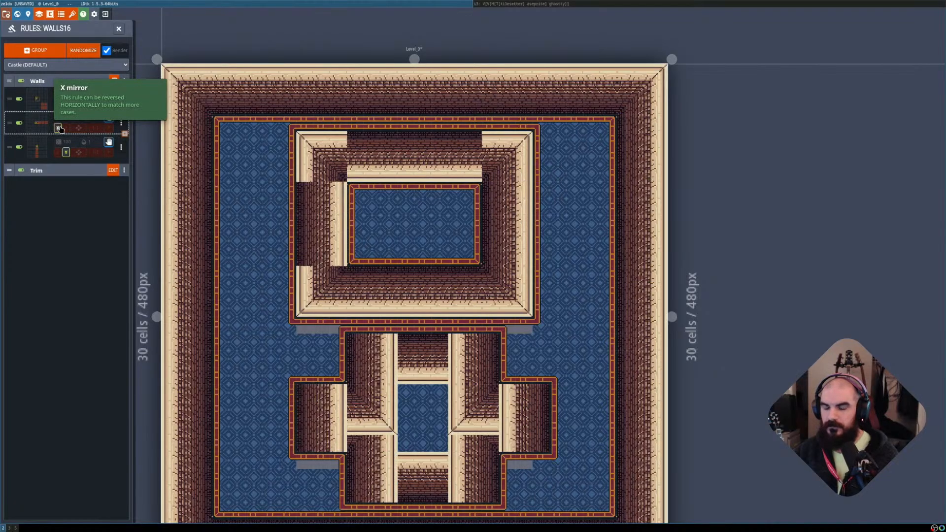
left_click(59, 128)
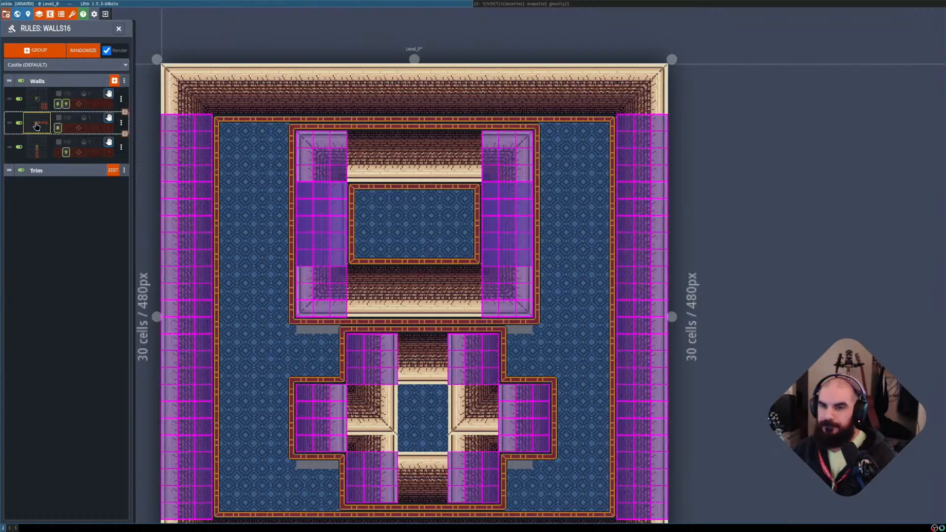
Try the second Walls rule without the excluded Walls cell at the end of its horizontal pattern.
left_click(38, 127)
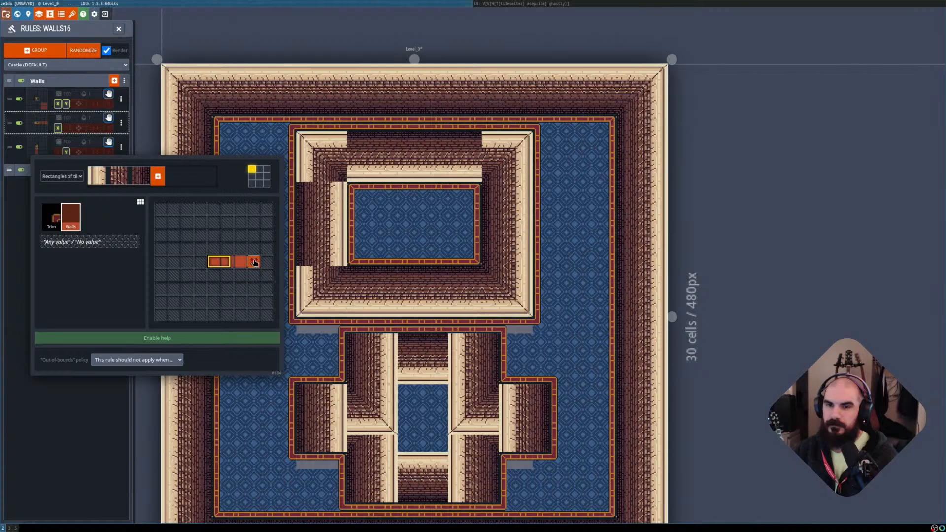
right_click(254, 262)
left_click(157, 145)
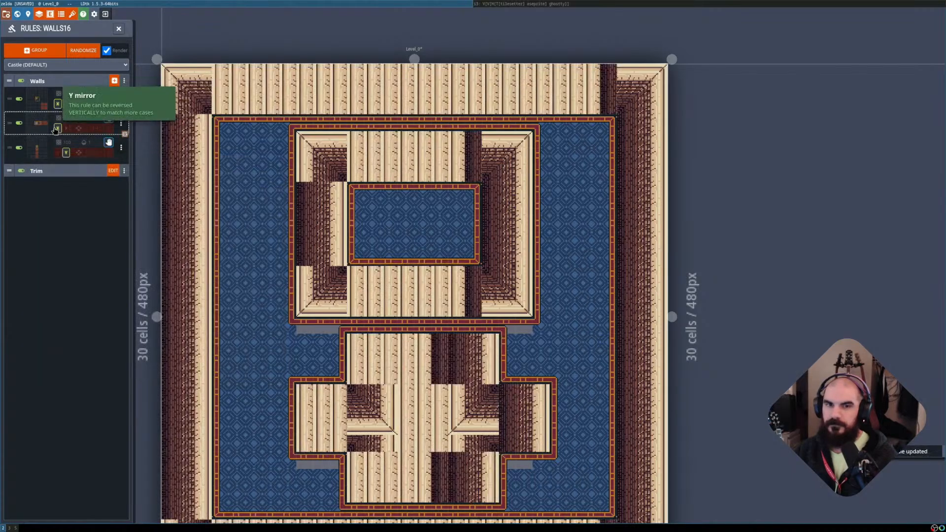
Exclude Walls at both ends of the second rule's horizontal three-cell pattern and change its out-of-bounds policy.
left_click(40, 124)
right_click(253, 263)
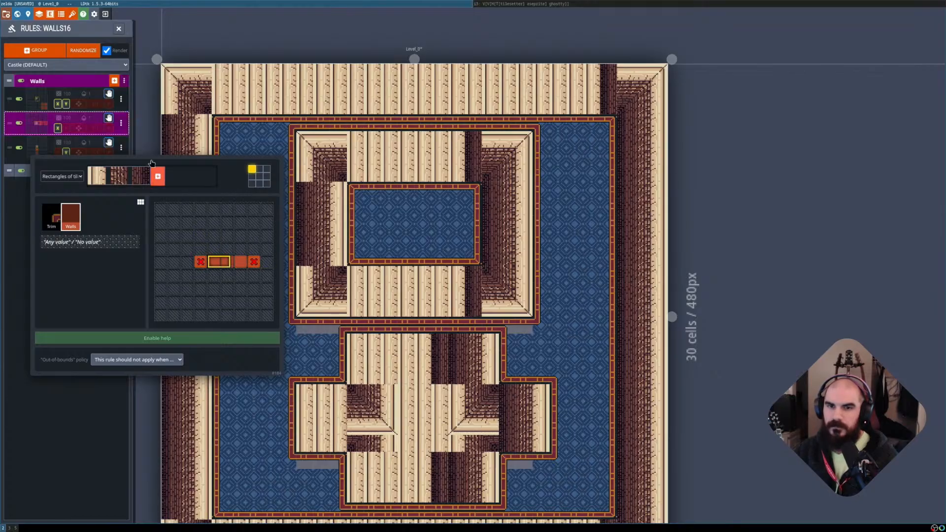
left_click(142, 144)
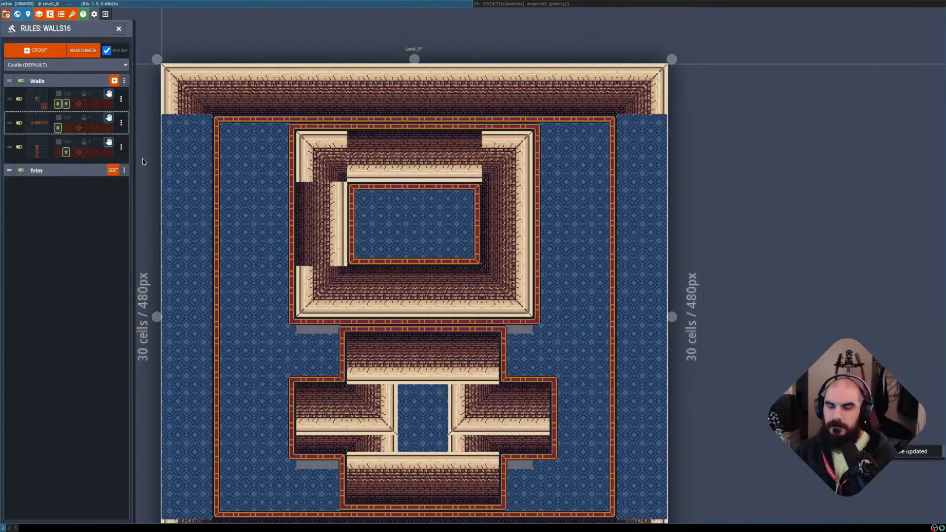
left_click(37, 123)
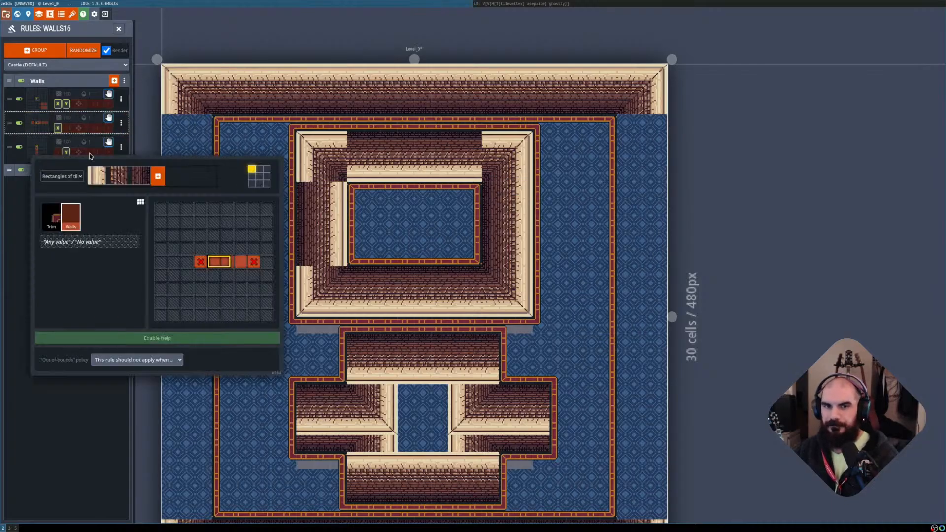
left_click(132, 363)
left_click(129, 381)
left_click(119, 397)
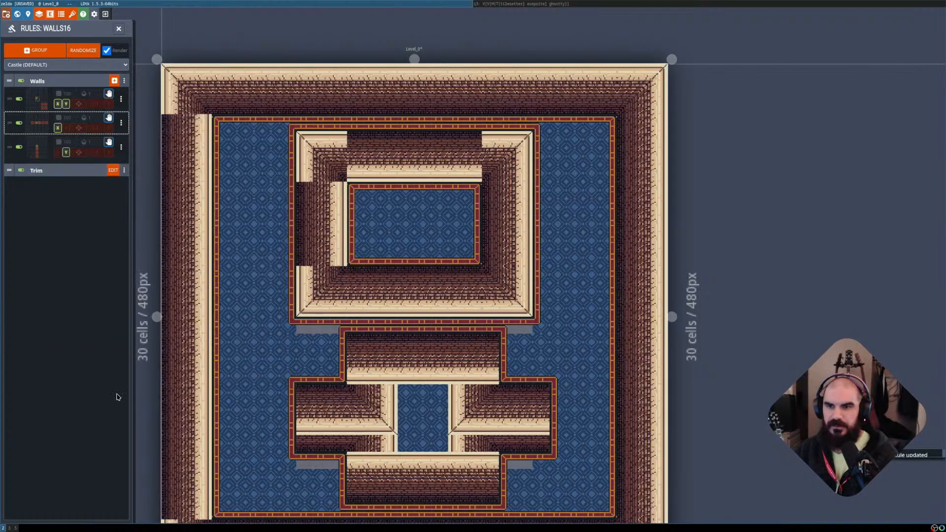
Exclude Walls above and below the third rule's vertical three-cell pattern, change its out-of-bounds policy, and check the resulting level tiling.
left_click(39, 152)
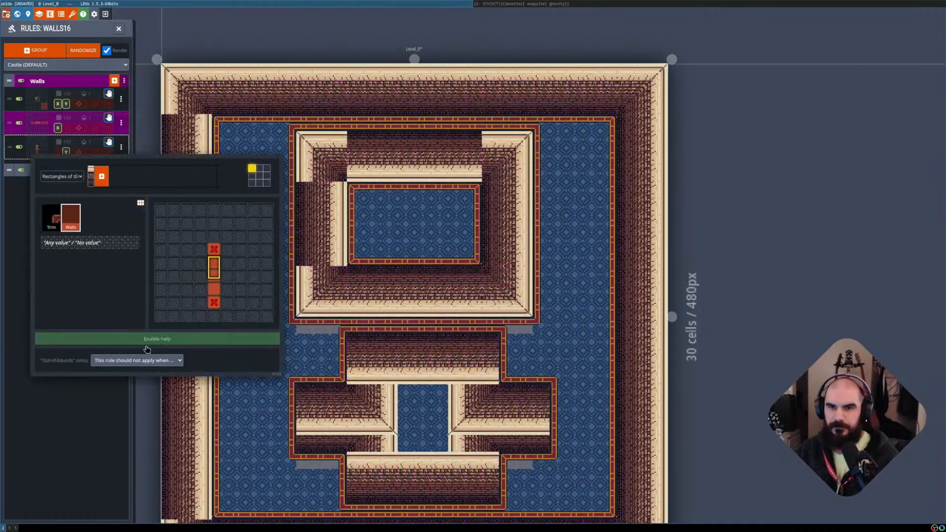
left_click(132, 360)
left_click(130, 378)
left_click(102, 425)
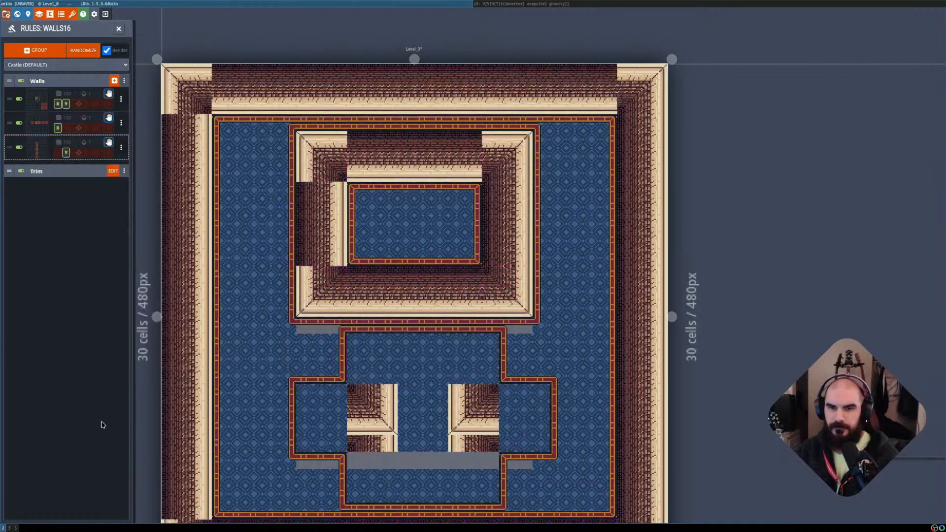
scroll(361, 353, "down", 3)
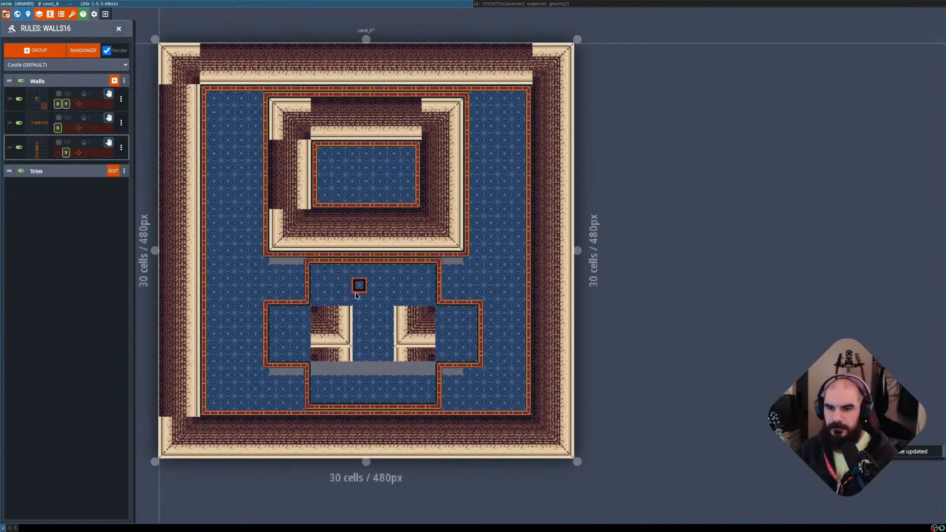
scroll(377, 290, "up", 2)
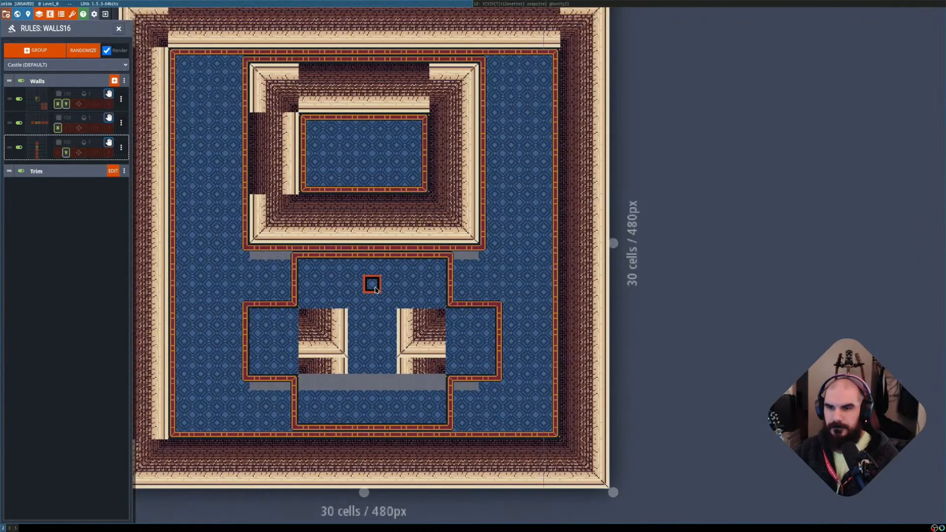
Compare the raw Walls cells with the rendered tiles by switching auto-layer rendering off and on, and examine the wall tiling across the level.
scroll(375, 290, "up", 1)
key("shift+r")
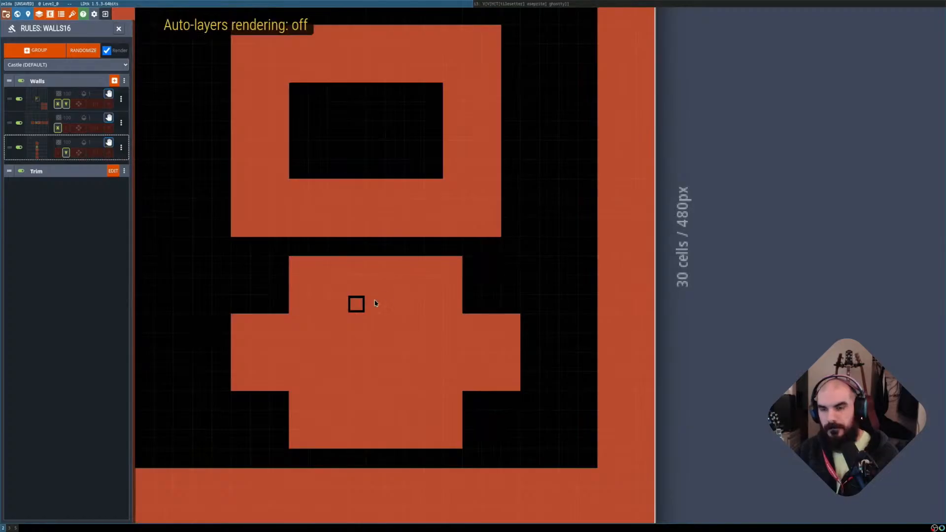
key("shift+r")
key("shift+r")
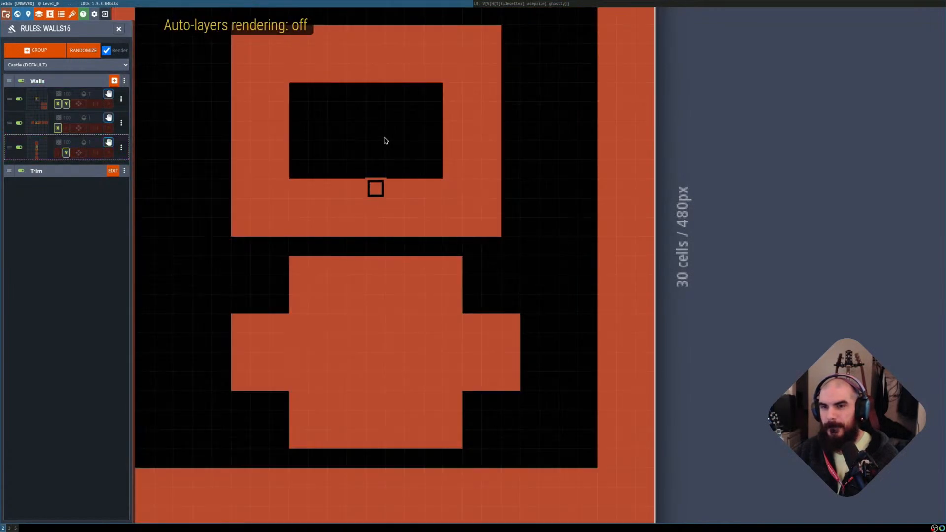
middle_click_drag(433, 176, 444, 245)
key("shift+r")
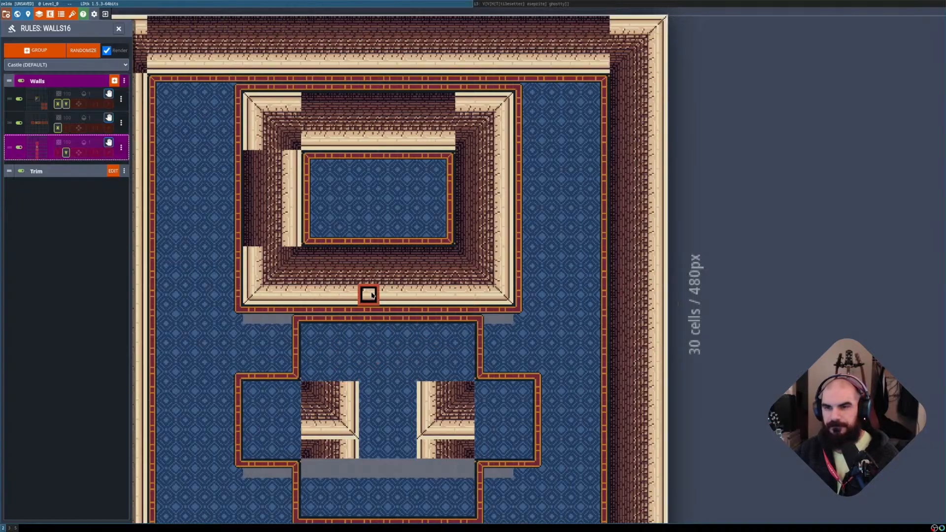
scroll(424, 271, "down", 2)
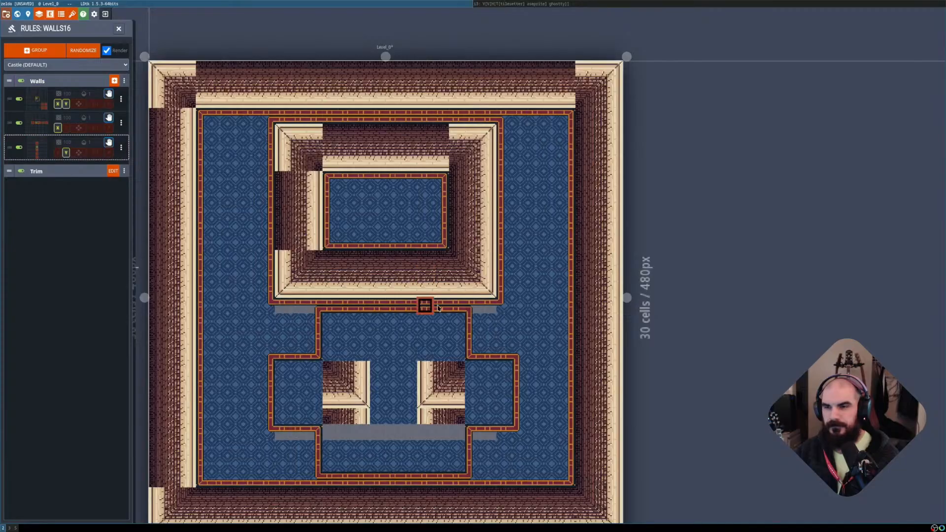
middle_click_drag(443, 299, 448, 276)
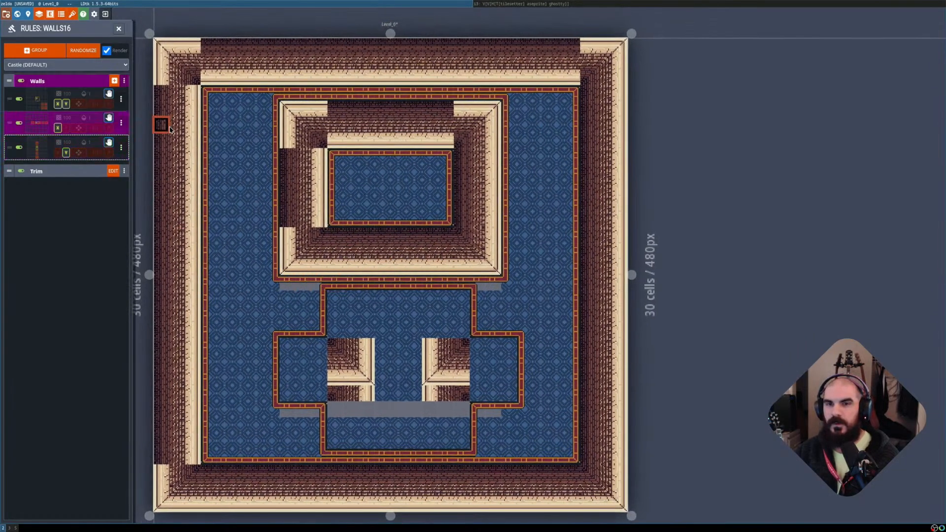
Compare the tiling with and without the second Walls rule's X mirror, review its horizontal pattern, and leave X mirror off.
left_click(60, 128)
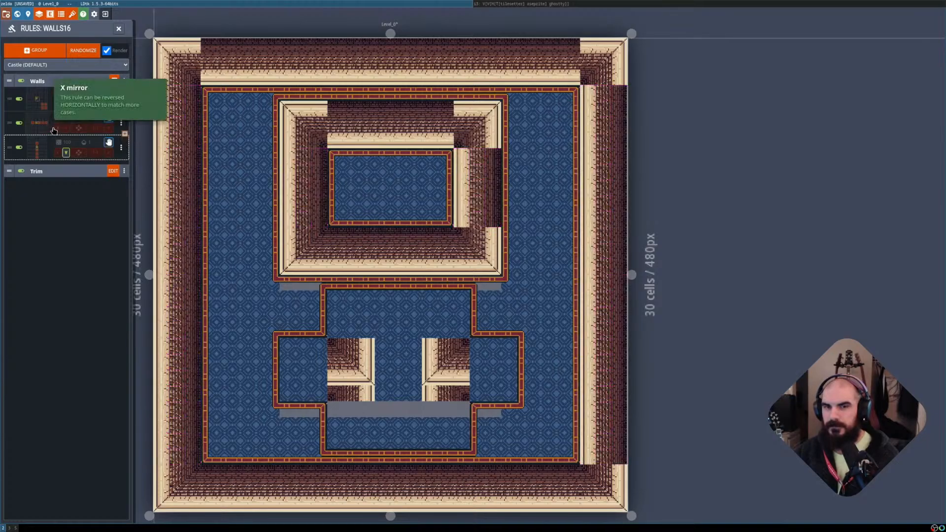
left_click(44, 129)
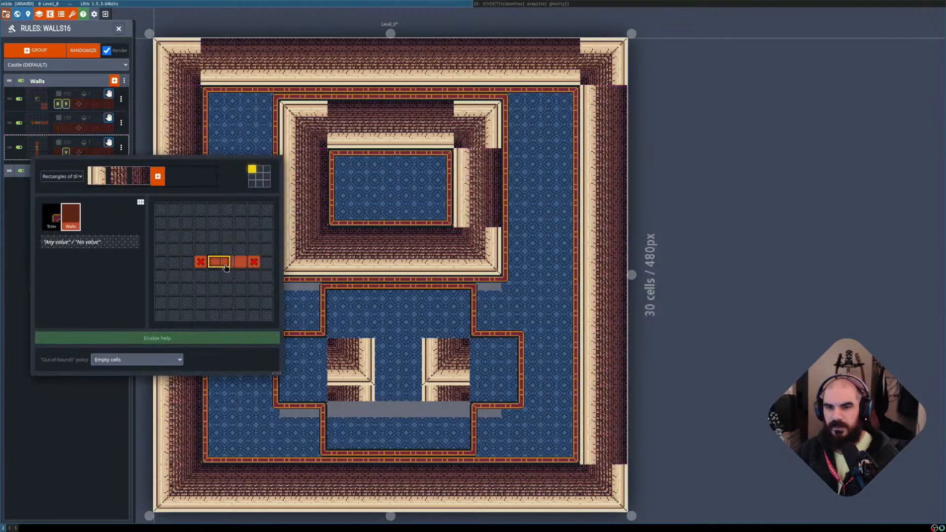
left_click(137, 139)
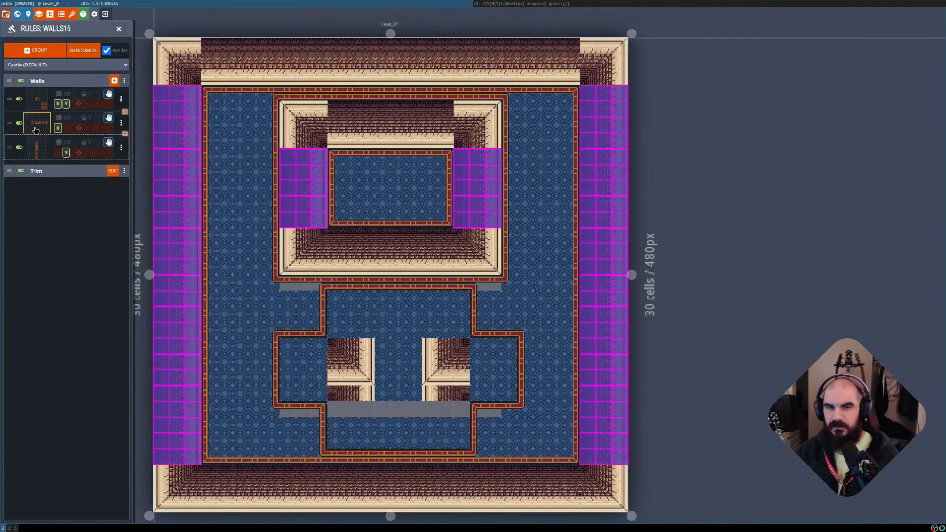
left_click(57, 128)
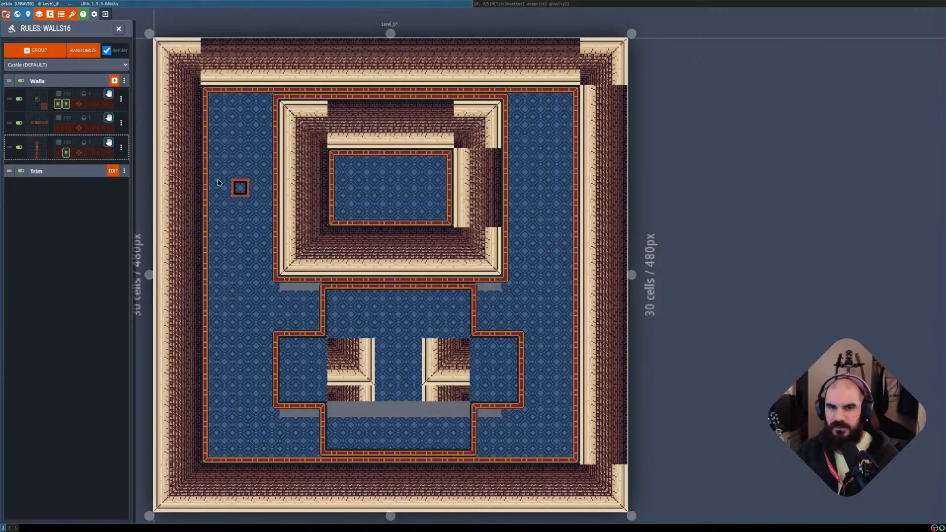
Disable and re-enable the second Walls rule to compare the vertical side walls in the level.
left_click(23, 123)
left_click(21, 123)
left_click(21, 123)
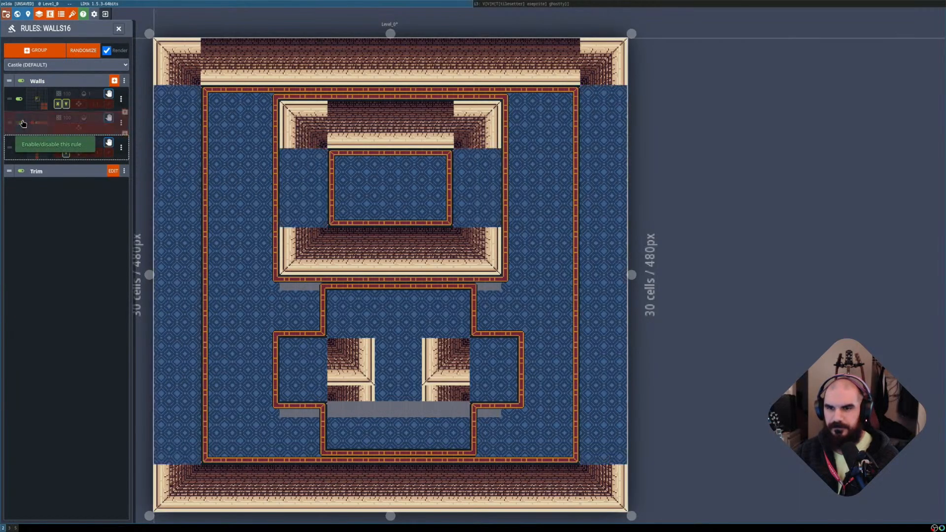
left_click(22, 123)
Try excluding Walls in the three cells above and the three cells below the second rule's horizontal pattern.
left_click(40, 123)
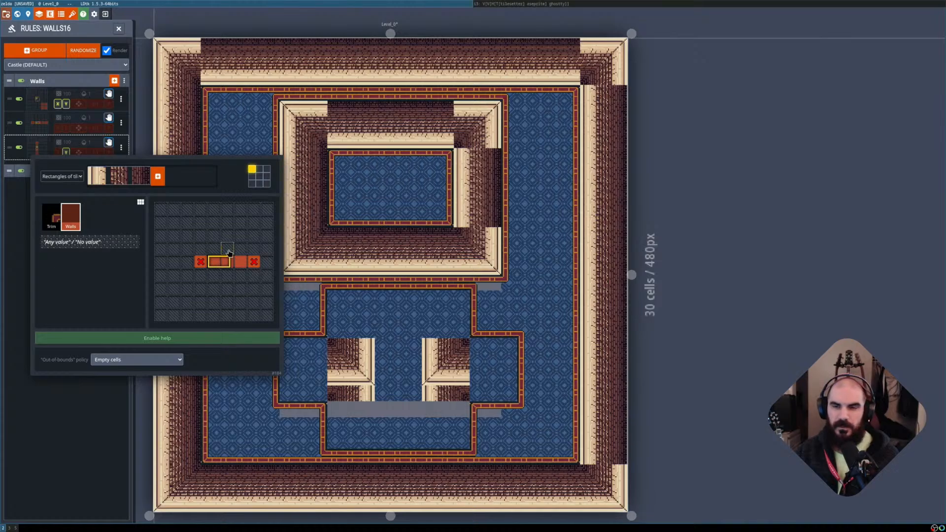
left_click_drag(227, 253, 238, 254)
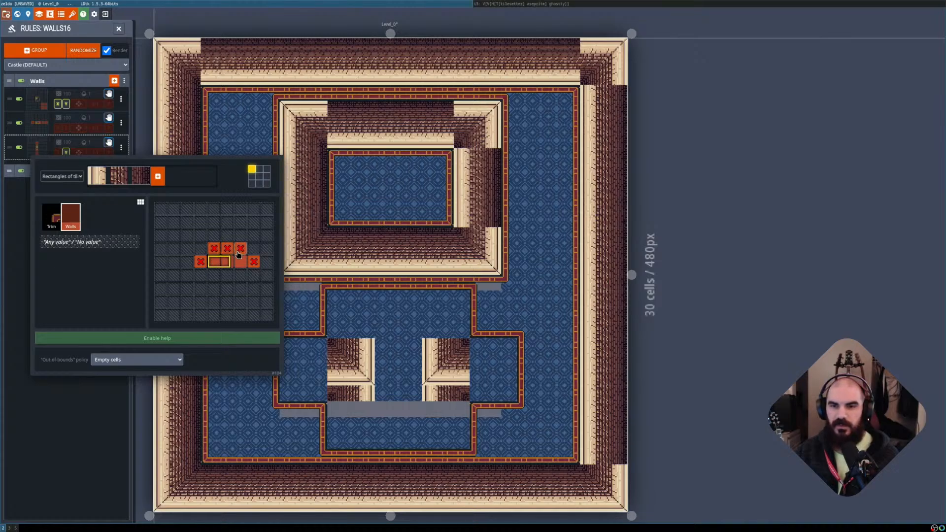
right_click_drag(221, 276, 234, 277)
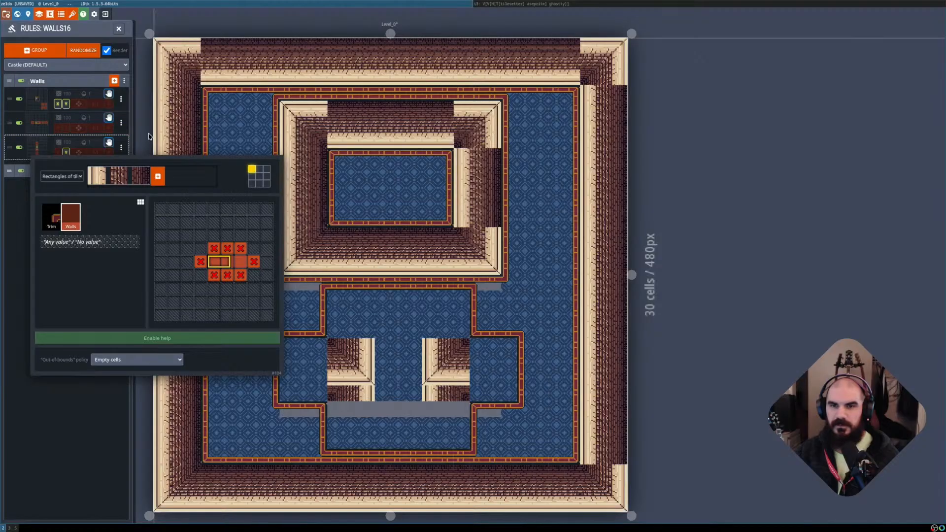
left_click(149, 136)
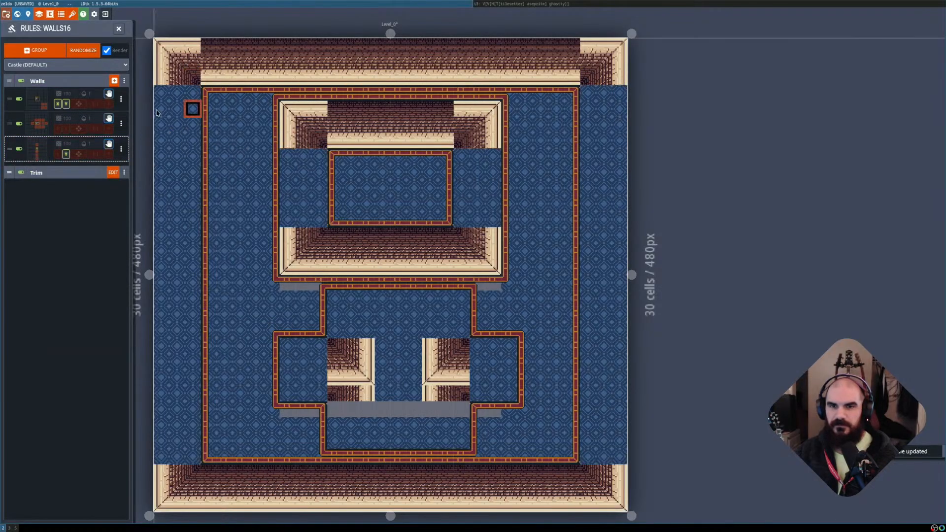
Clear all excluded Walls cells above and below the second rule's horizontal pattern.
left_click(37, 149)
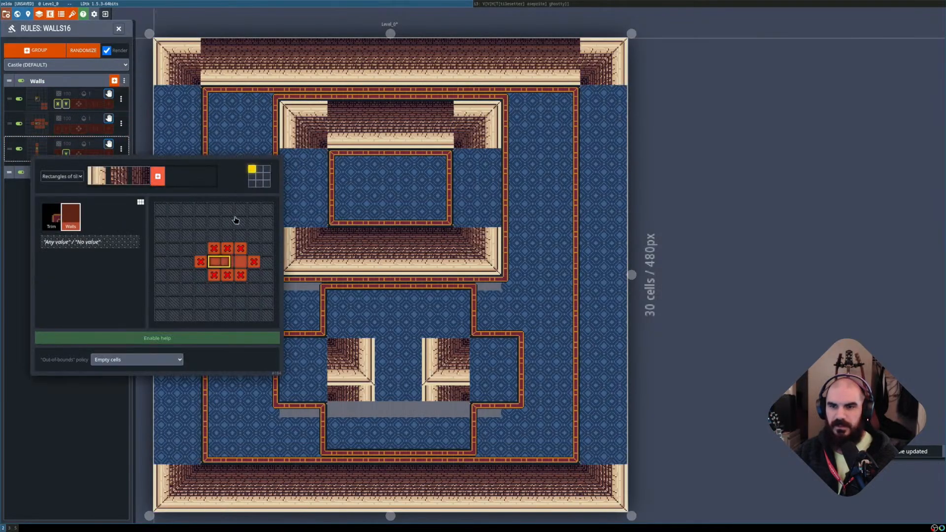
right_click(237, 249)
right_click(228, 249)
right_click(239, 276)
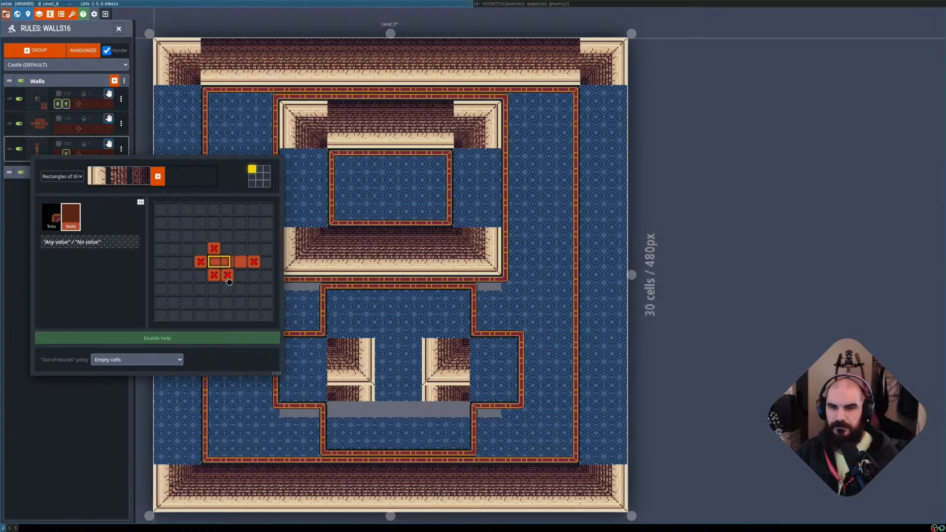
right_click(227, 276)
left_click(149, 403)
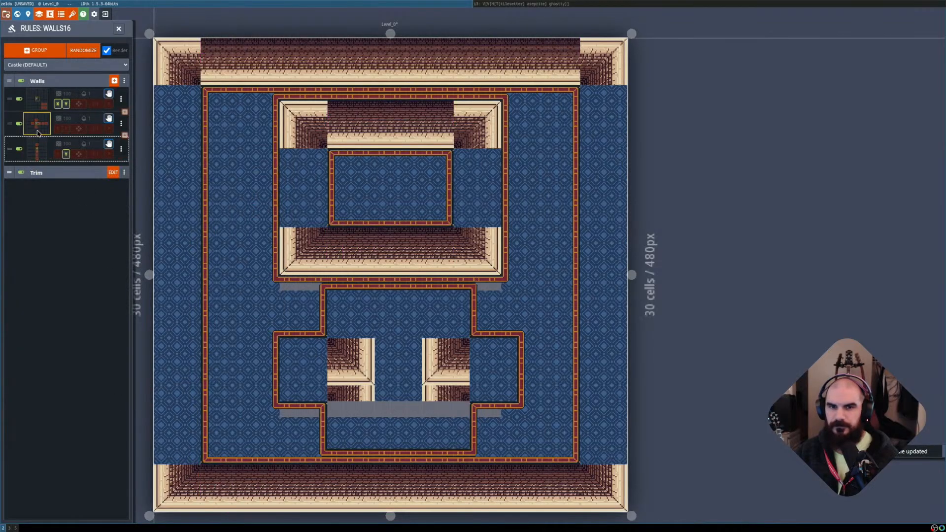
left_click(37, 148)
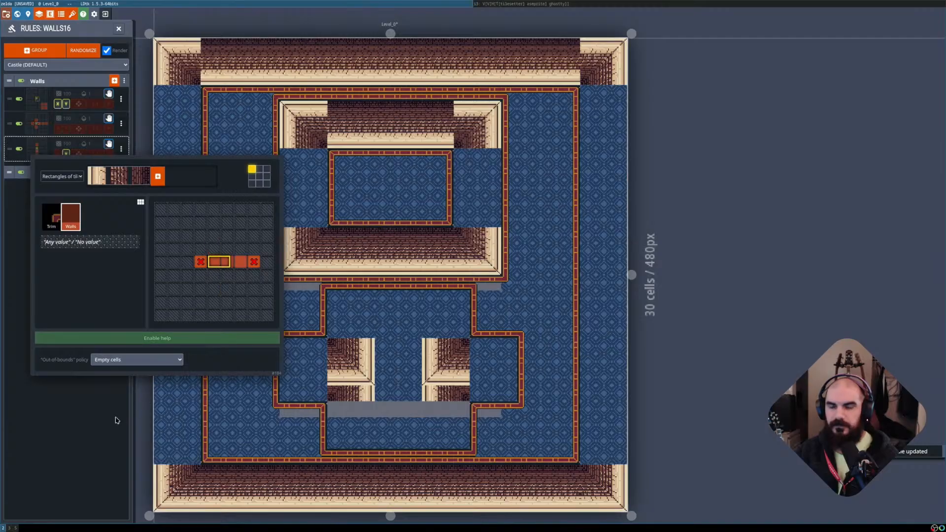
left_click(117, 420)
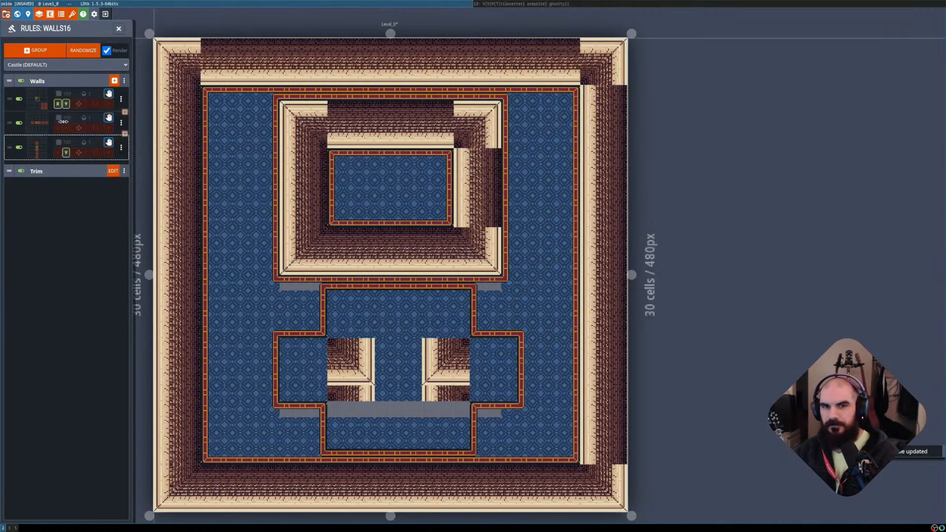
Try the second rule without the excluded Walls cell at its pattern's left end, with rule help shown, and restore that exclusion.
left_click(37, 148)
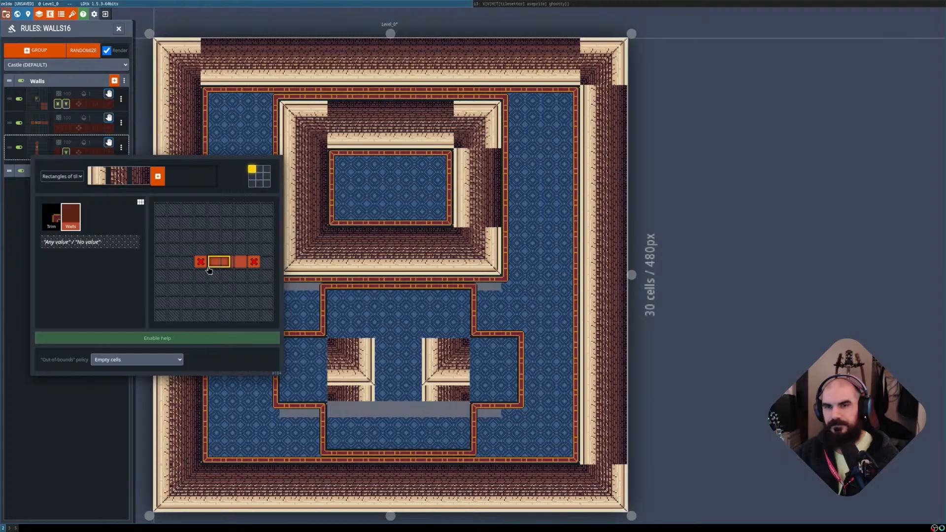
left_click(163, 338)
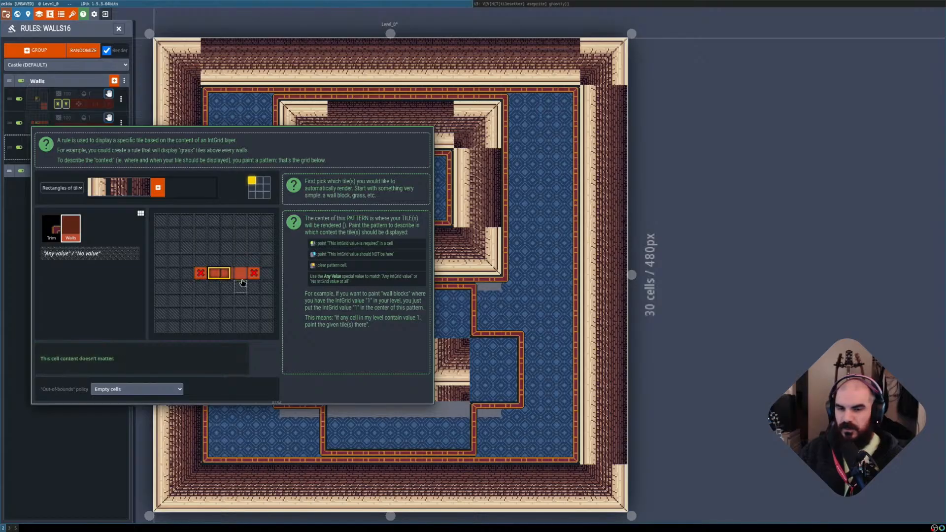
right_click(201, 274)
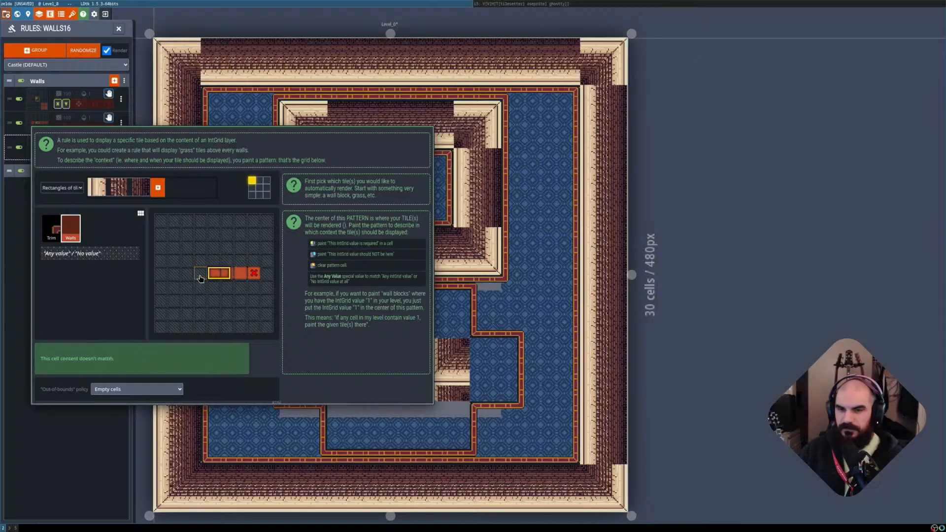
left_click(108, 439)
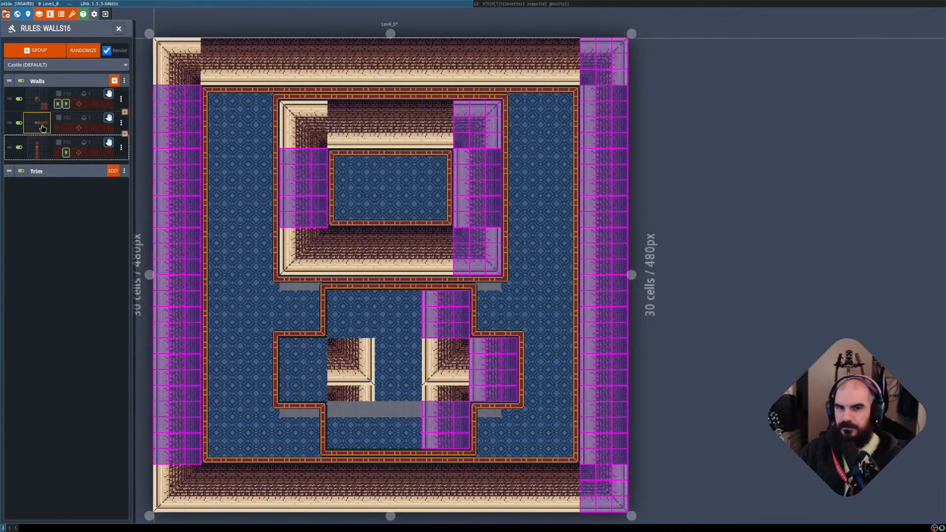
left_click(42, 129)
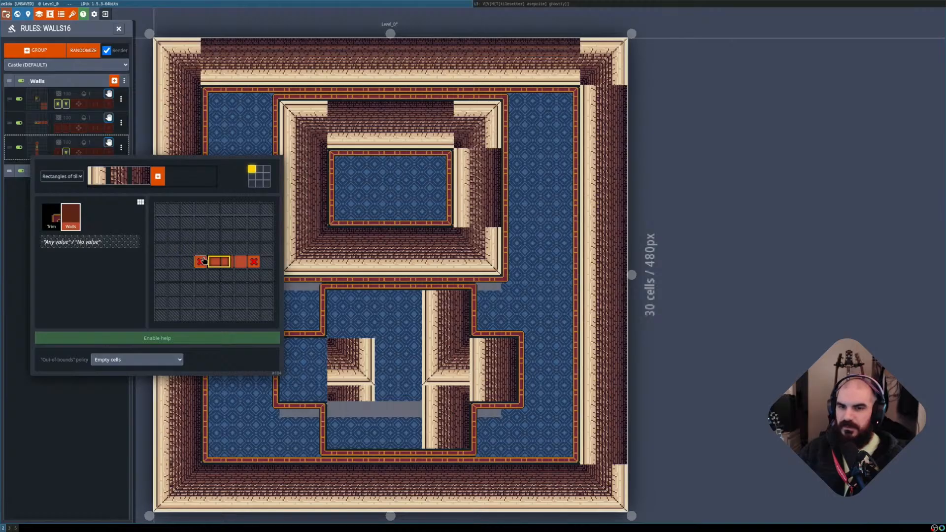
left_click(103, 429)
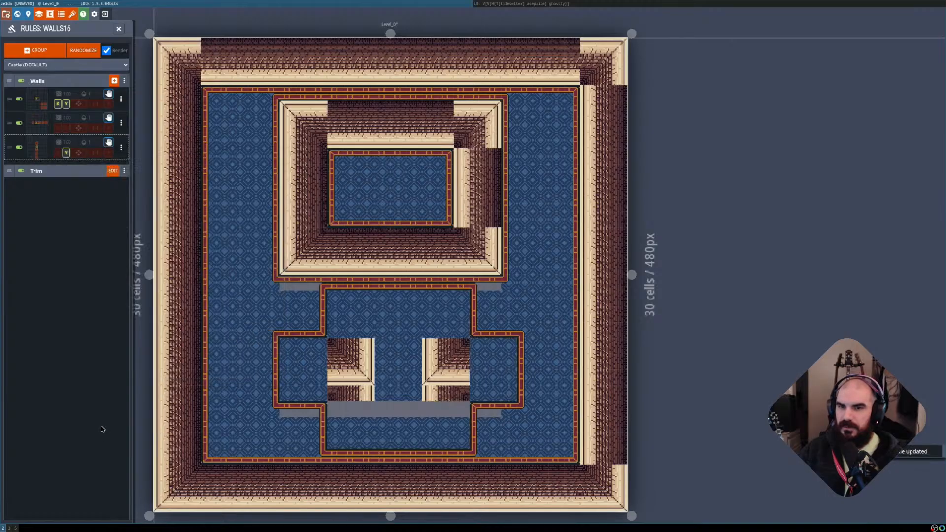
Turn on the second rule's X mirror and try excluding Walls in the remaining row cells beyond both ends of its pattern.
left_click(57, 129)
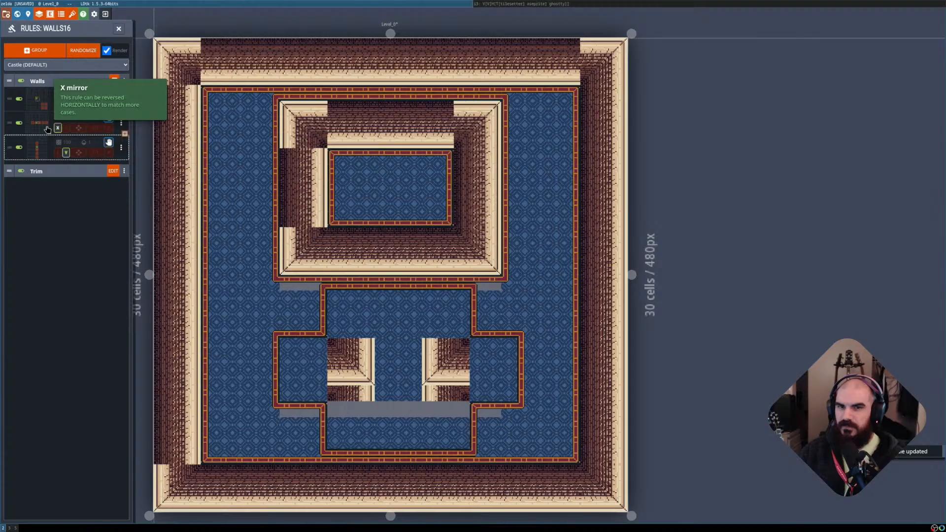
left_click(48, 129)
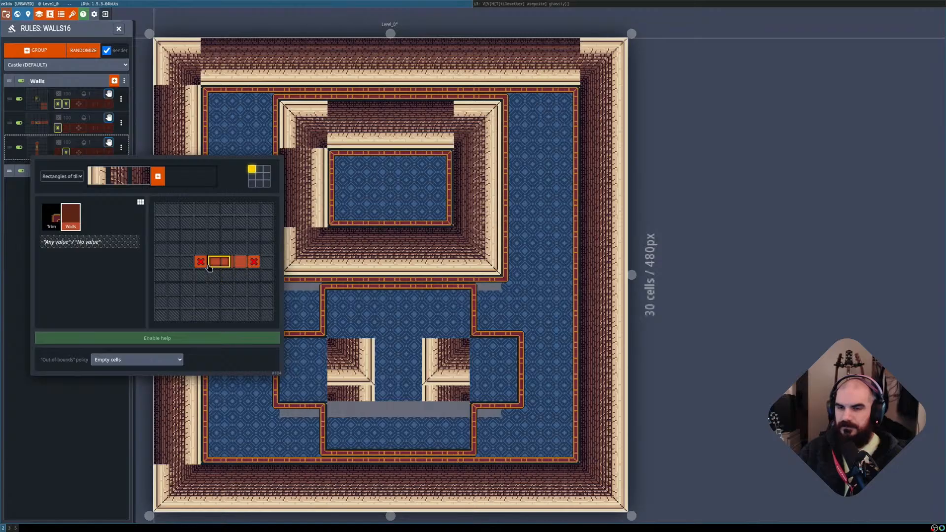
right_click_drag(195, 264, 160, 262)
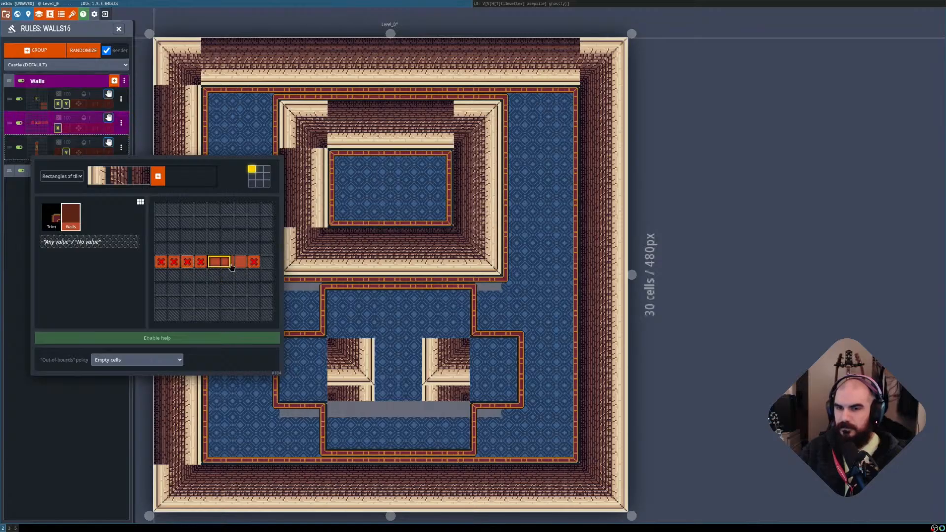
right_click(267, 263)
left_click(100, 400)
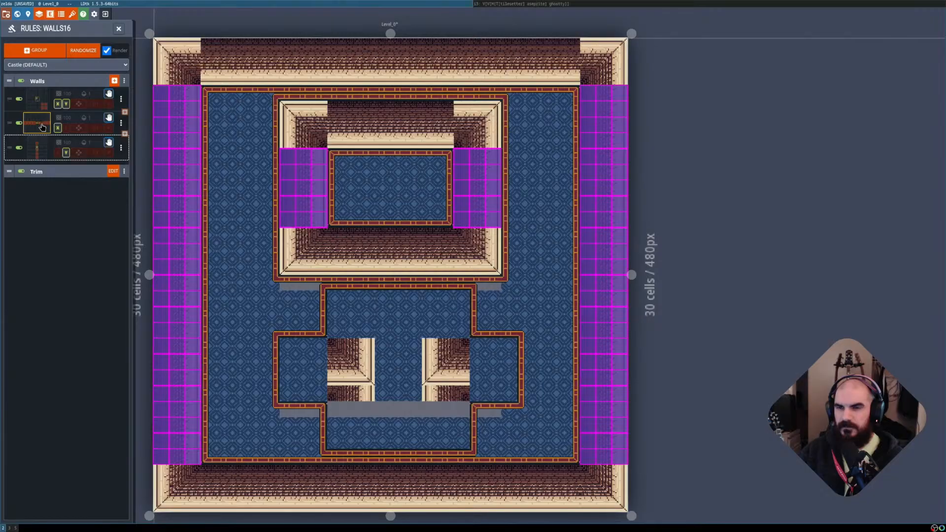
Clear the extra excluded Walls cells beyond both ends of the second rule's pattern and compare it with the third rule's vertical pattern.
left_click(42, 127)
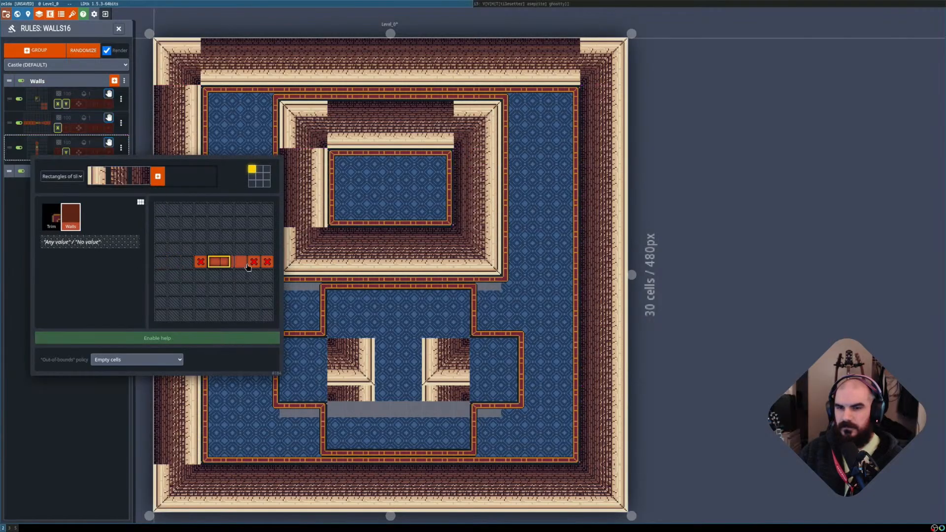
right_click(264, 265)
left_click(87, 400)
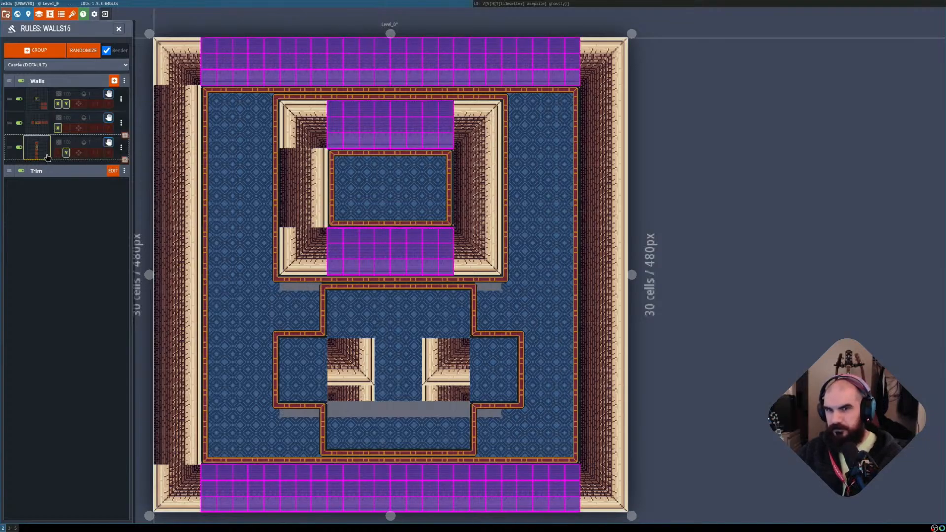
left_click(48, 144)
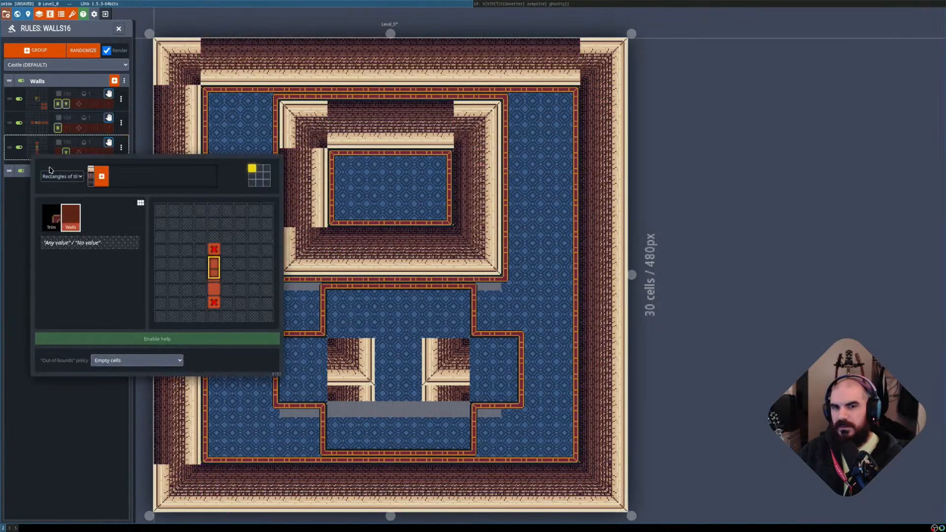
left_click(80, 444)
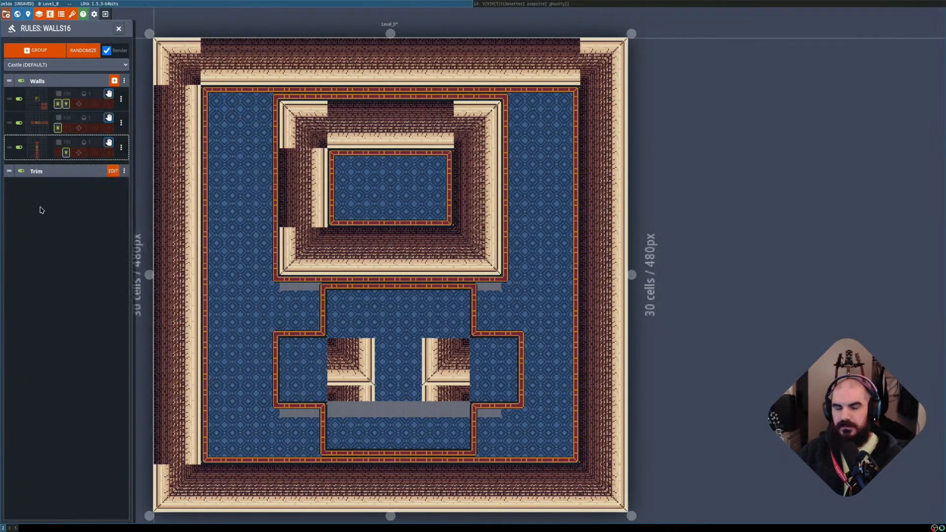
Shift the second rule's horizontal pattern one cell left, with Walls excluded just beyond both ends, and turn off its X mirror.
left_click(42, 126)
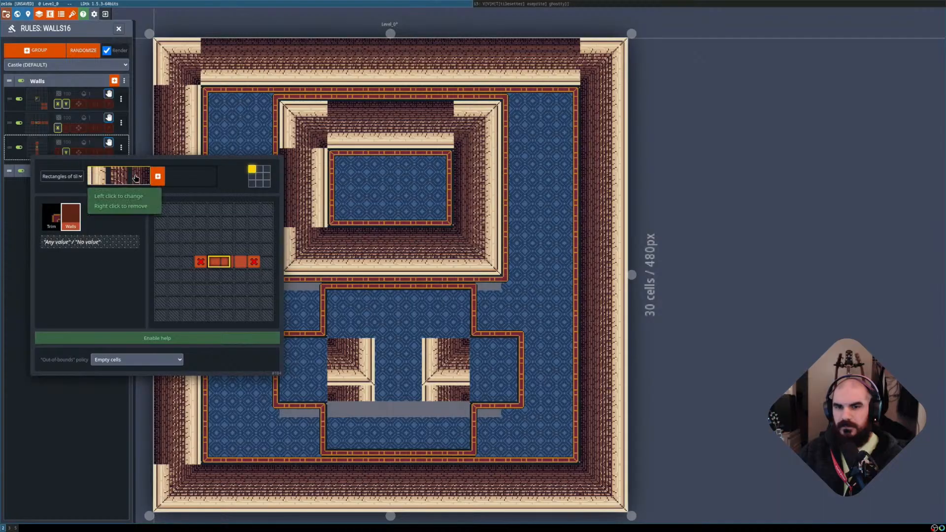
right_click(253, 265)
right_click(242, 264)
right_click(242, 265)
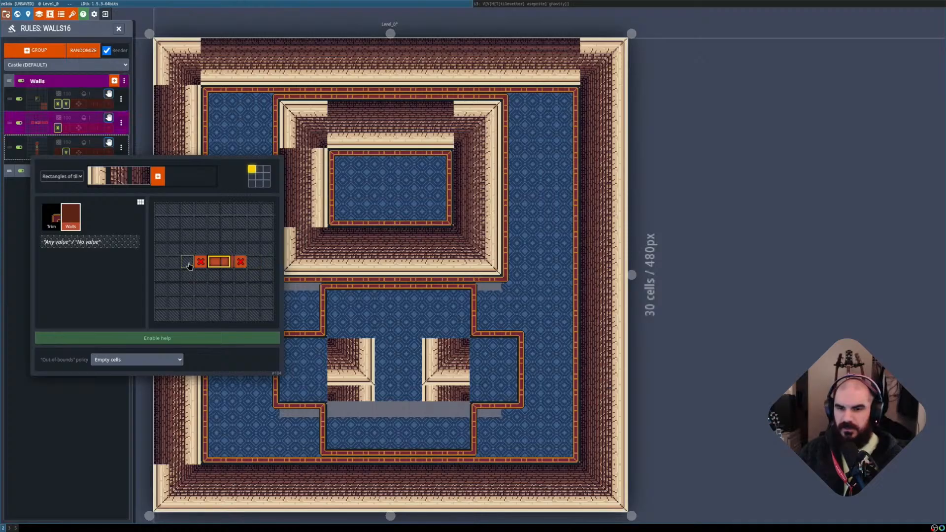
right_click(200, 265)
left_click(95, 423)
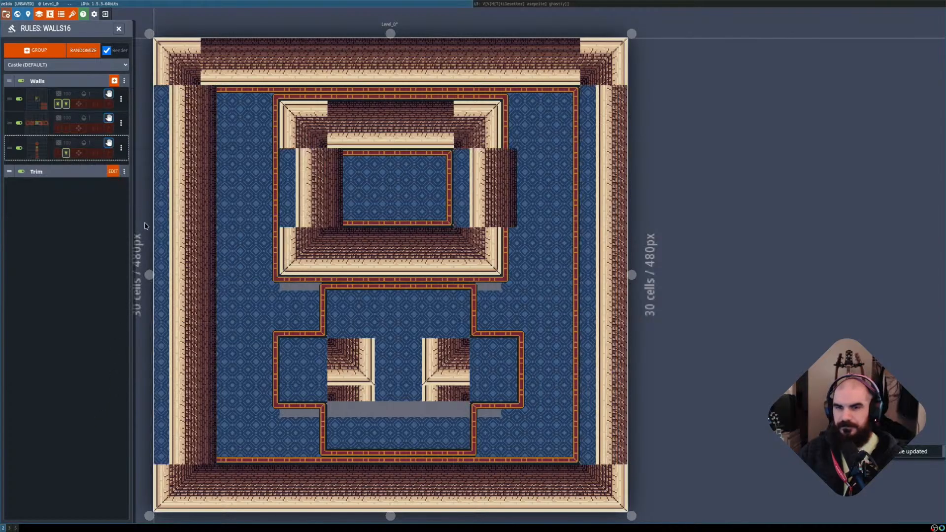
Review the second rule's pattern and compare its matched cells against the level with auto-layer rendering on and off.
left_click(42, 131)
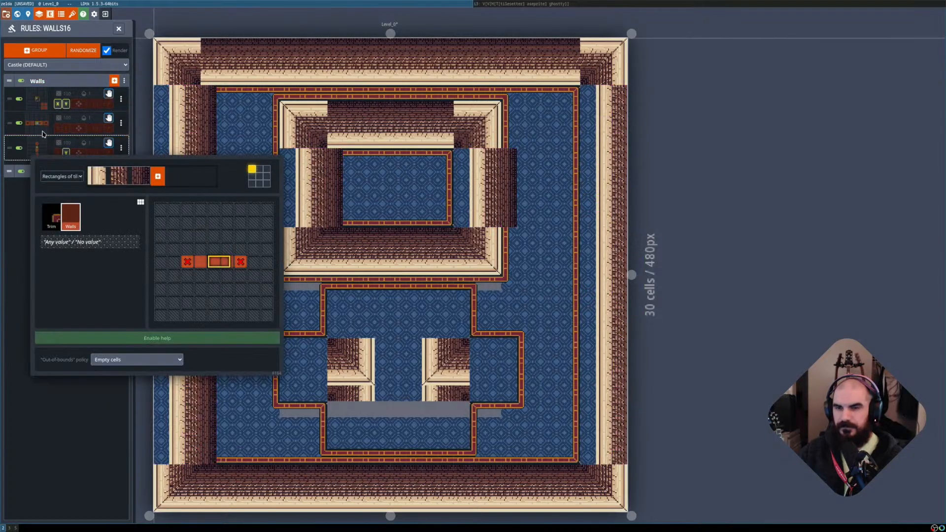
left_click(93, 415)
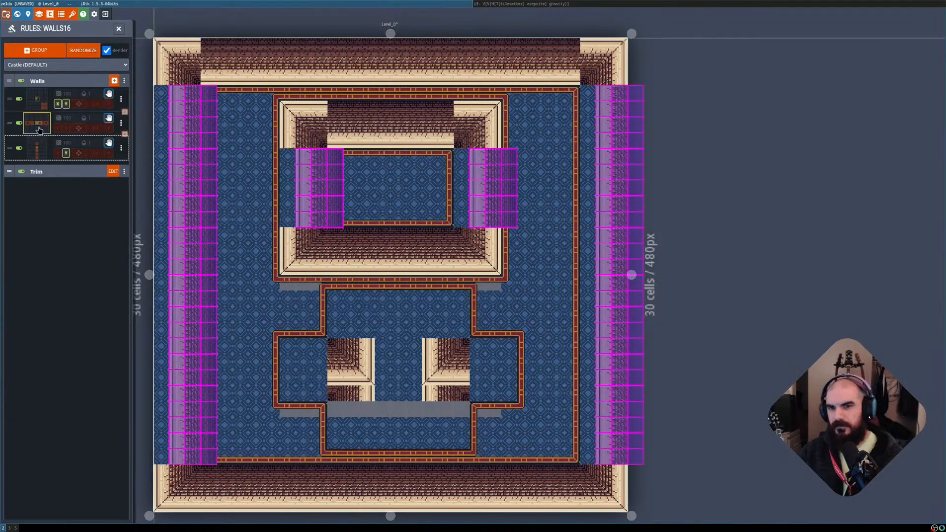
key("shift+r")
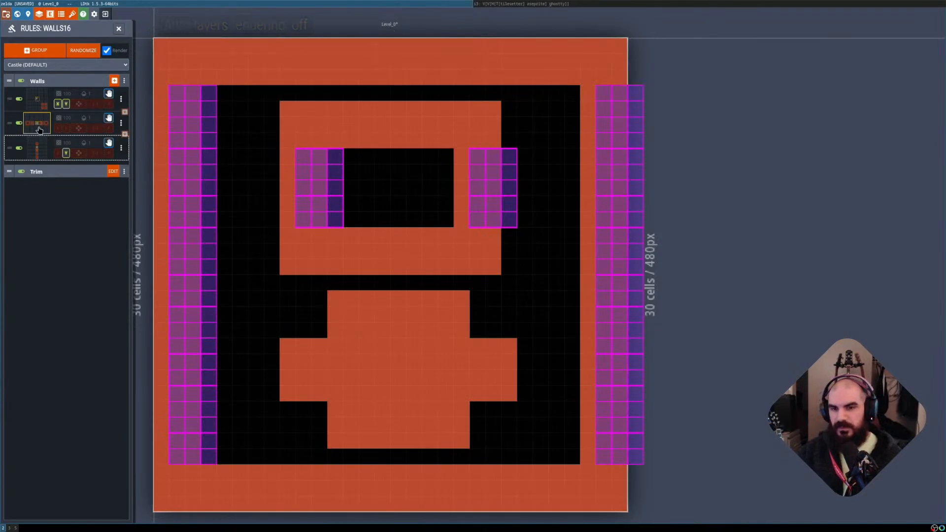
key("shift+r")
key("shift+r")
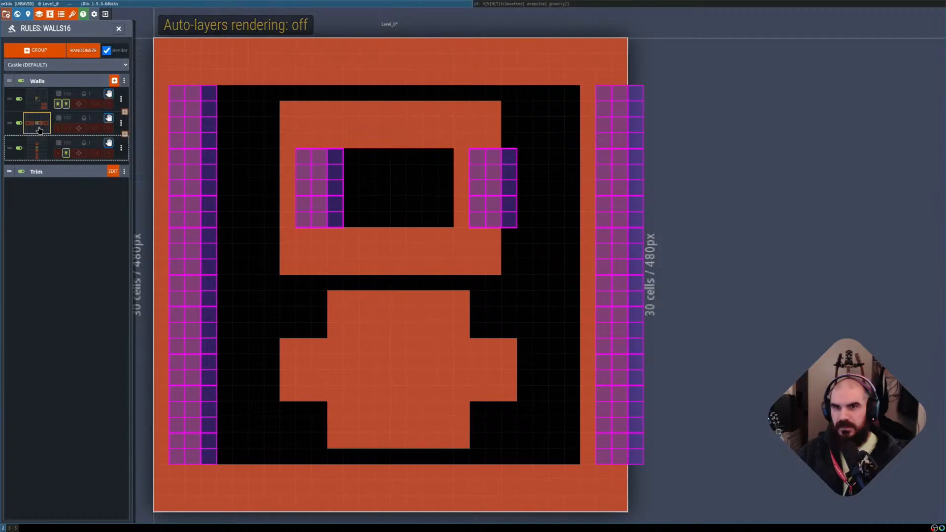
key("shift+r")
key("shift+r")
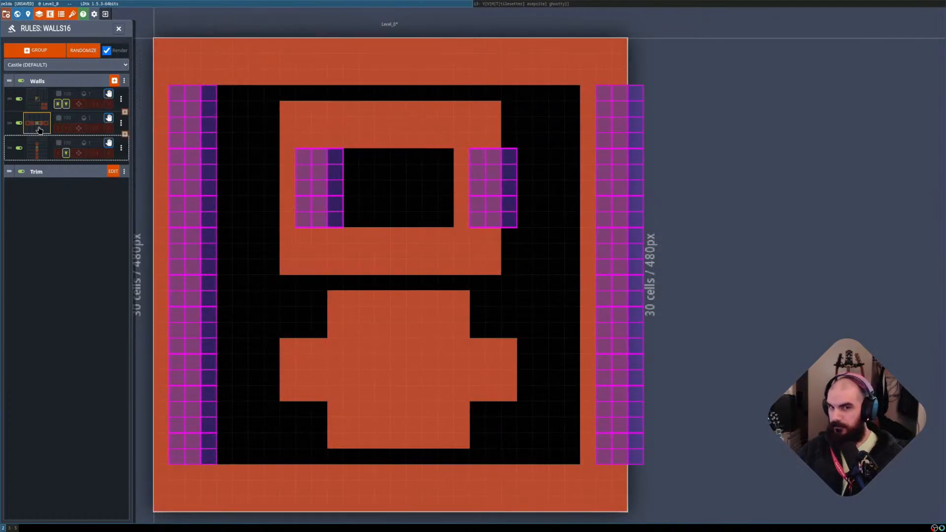
Shorten the second rule's pattern by excluding Walls directly left of its centre and clearing the exclusion farther left, with auto-layer rendering on.
left_click(39, 129)
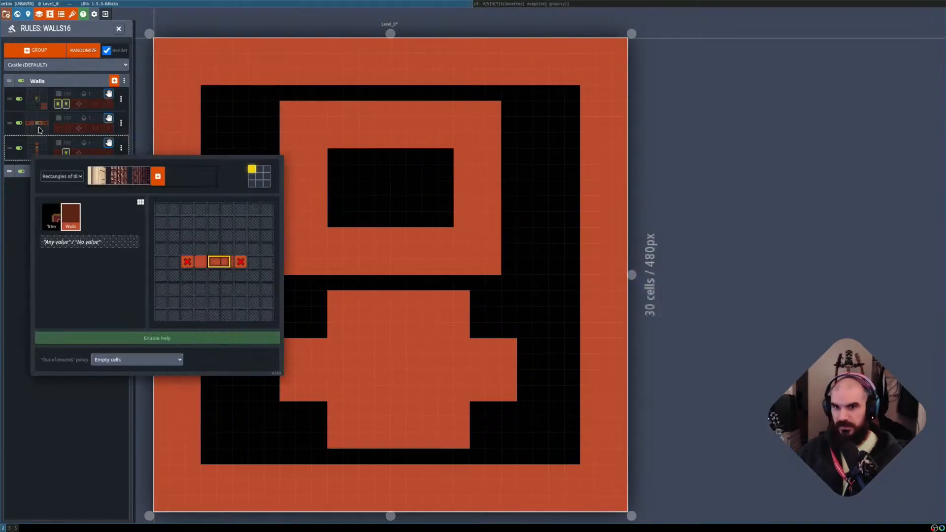
right_click(201, 264)
right_click(190, 264)
right_click(200, 264)
left_click(116, 422)
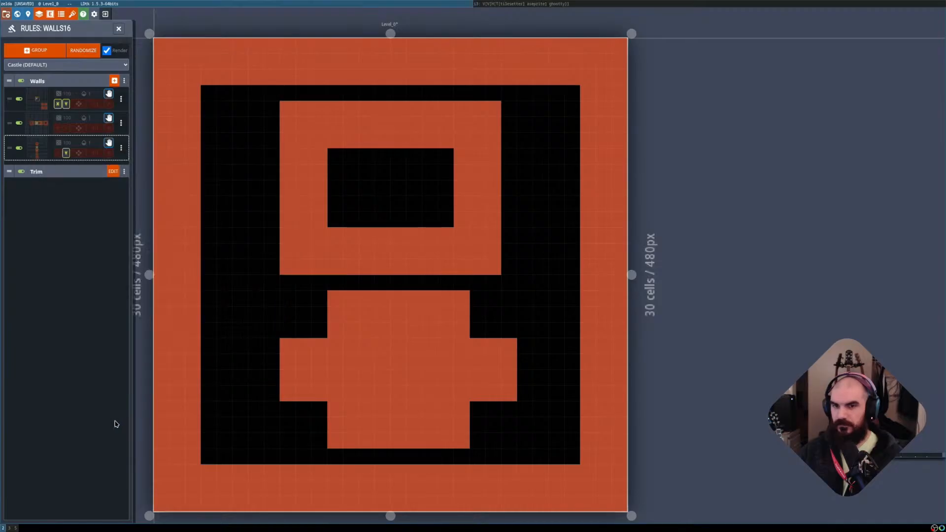
key("shift+r")
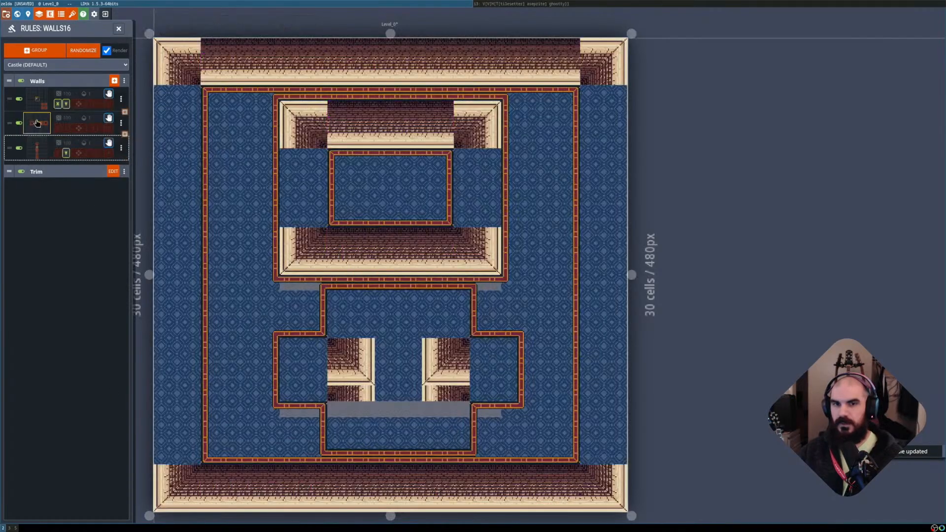
Clear the excluded Walls cell left of the second rule's centre and compare the rendered auto-layer with the raw wall cells.
left_click(37, 123)
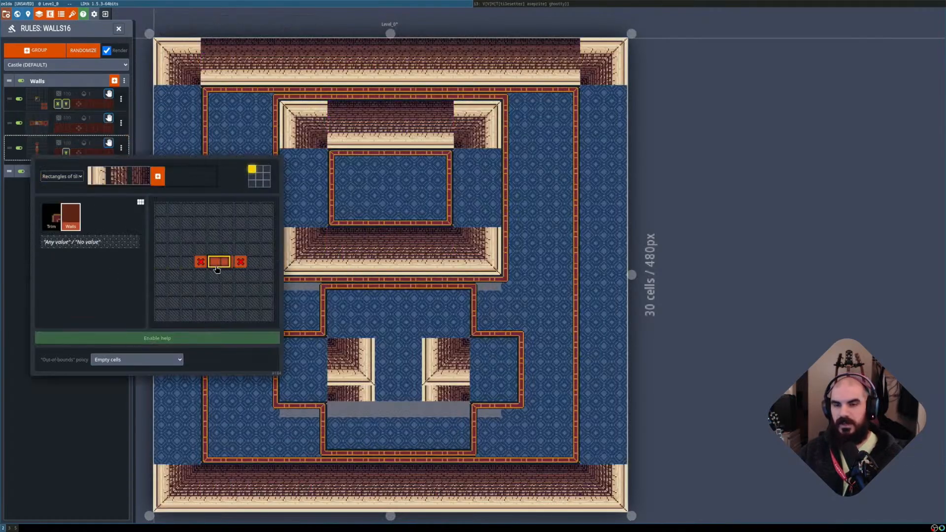
right_click(200, 262)
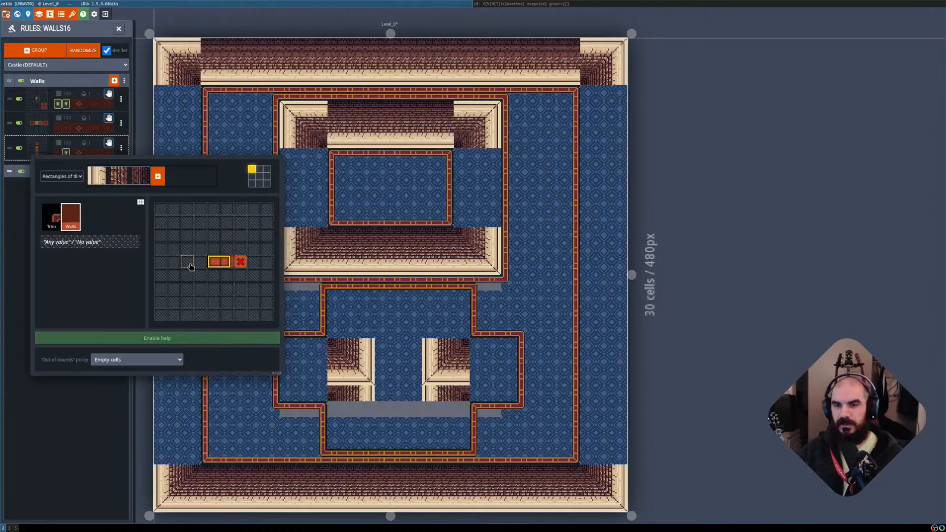
key("Escape")
key("shift+r")
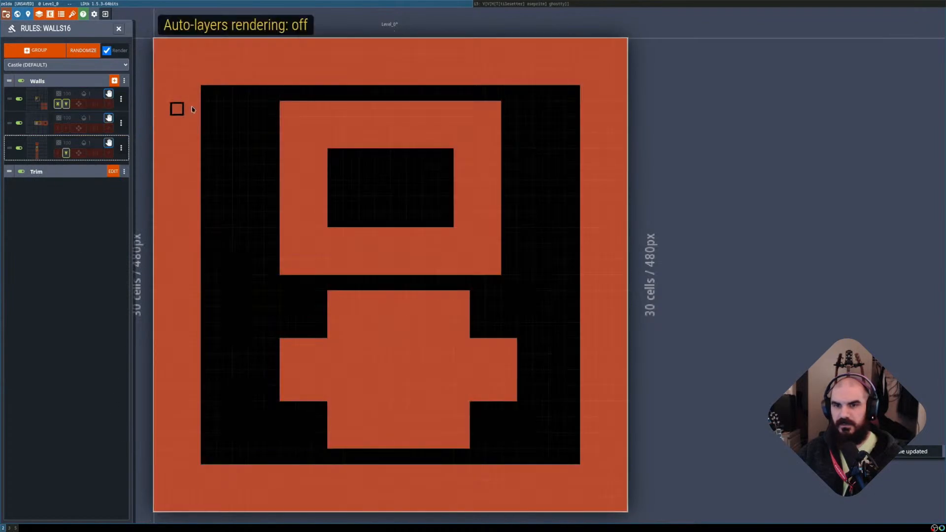
key("shift+r")
key("shift+r")
key("shift+r")
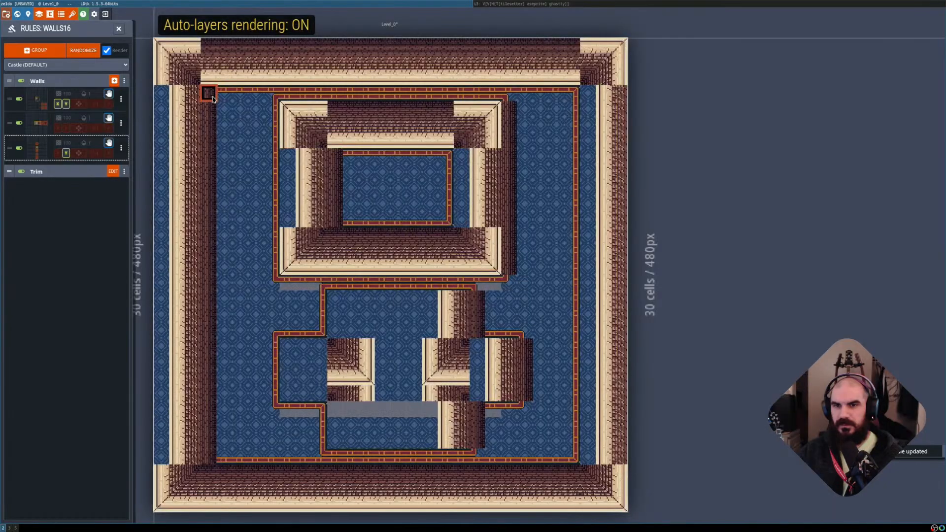
key("shift+r")
key("shift+r")
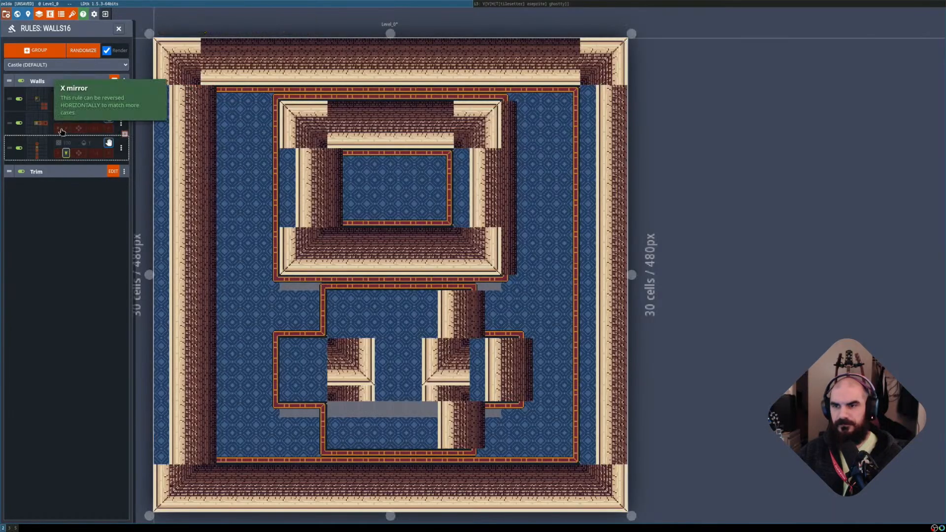
Try the second rule with its X mirror on and off and compare the wall results.
left_click(58, 129)
left_click(58, 130)
left_click(58, 129)
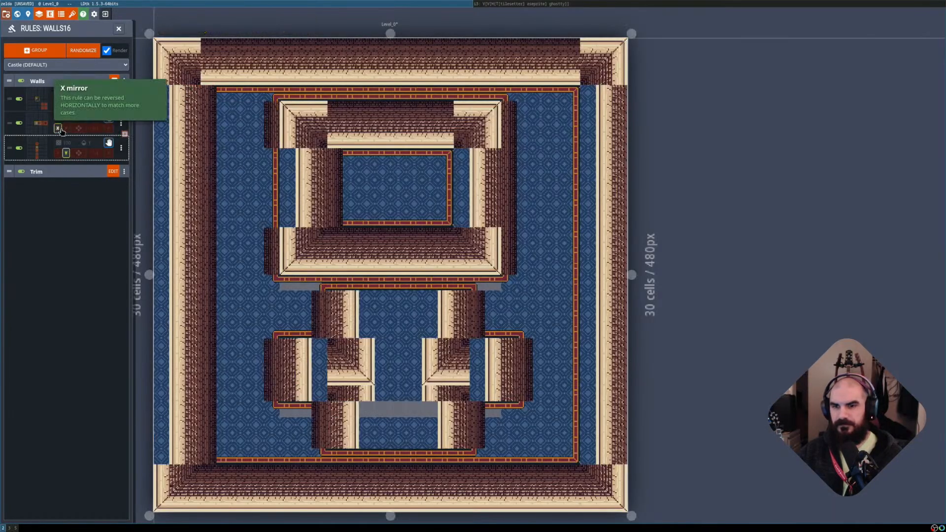
left_click(58, 129)
left_click(58, 129)
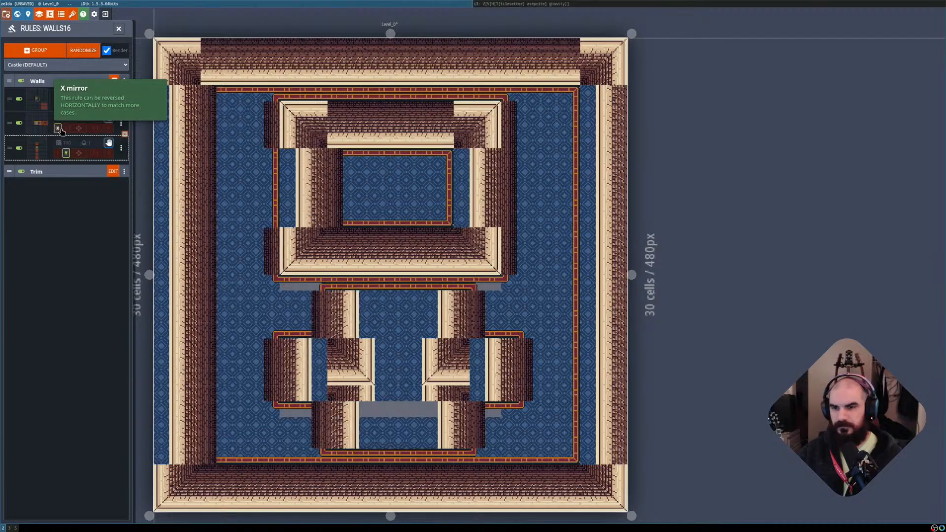
Try the second rule without the excluded Walls cell at the right end of its pattern.
key("shift+r")
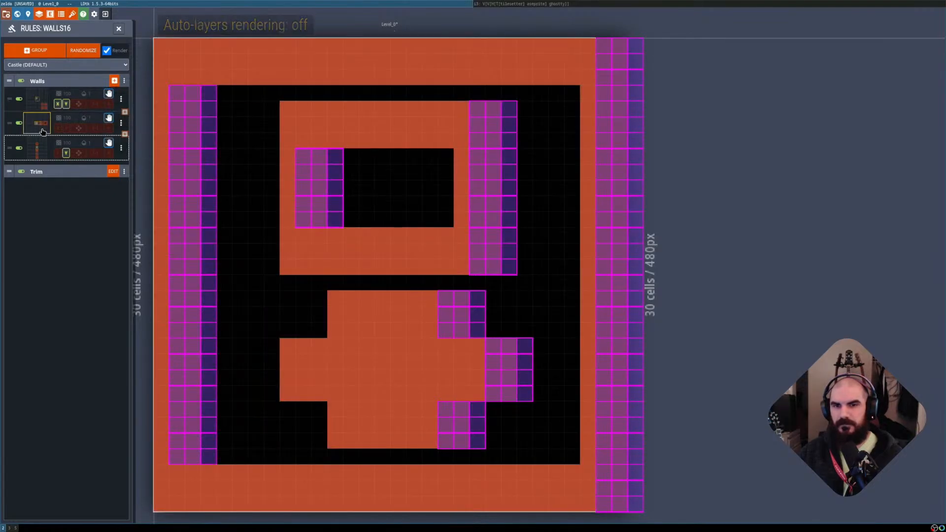
key("shift+r")
left_click(39, 124)
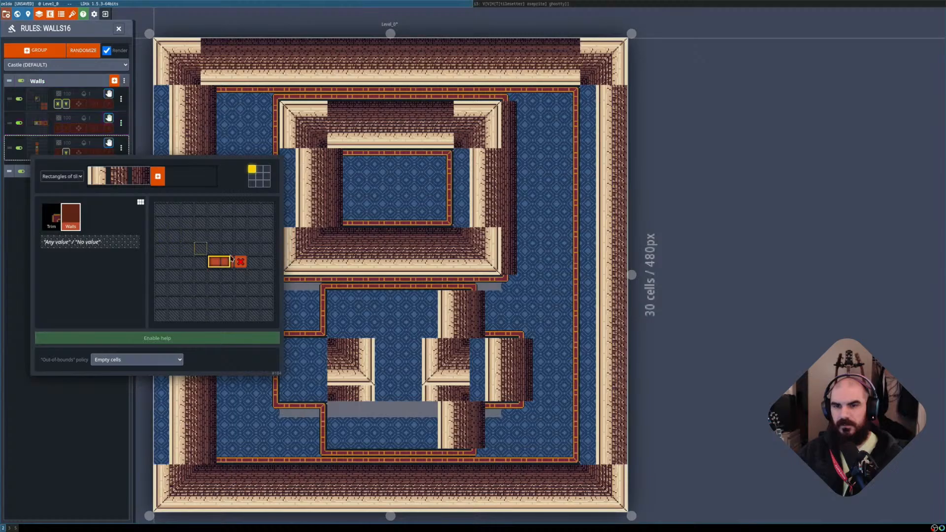
key("Escape")
key("shift+r")
key("shift+r")
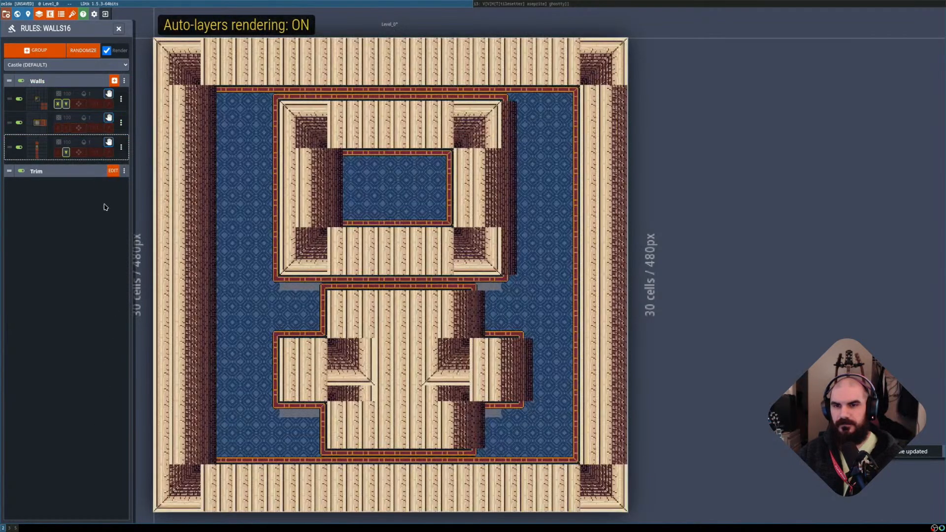
Exclude Walls in the second and third cells right of the second rule's centre and render the auto-layer.
mouse_move(43, 129)
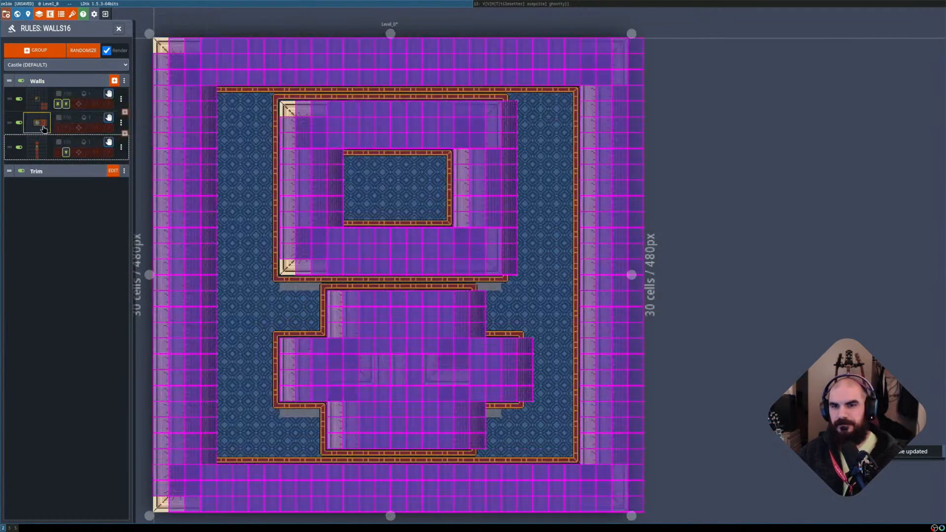
key("shift+r")
left_click(43, 129)
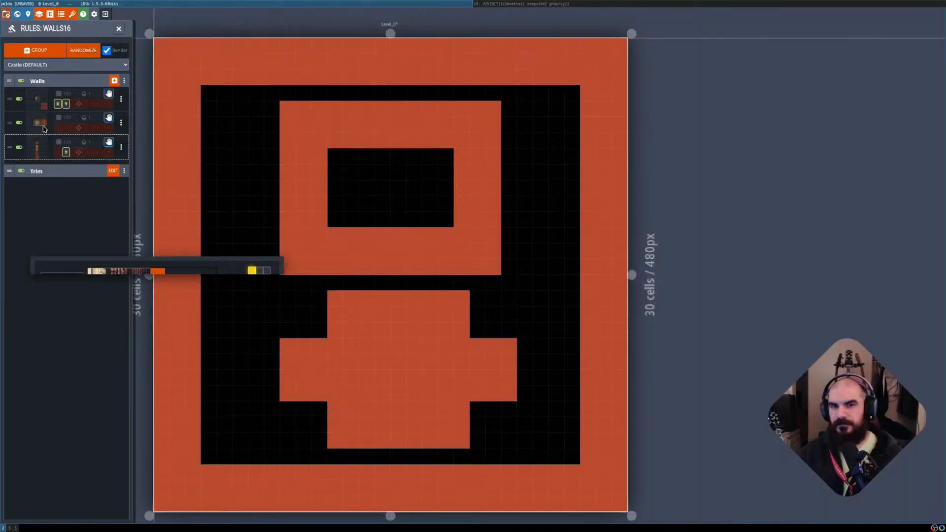
right_click(240, 261)
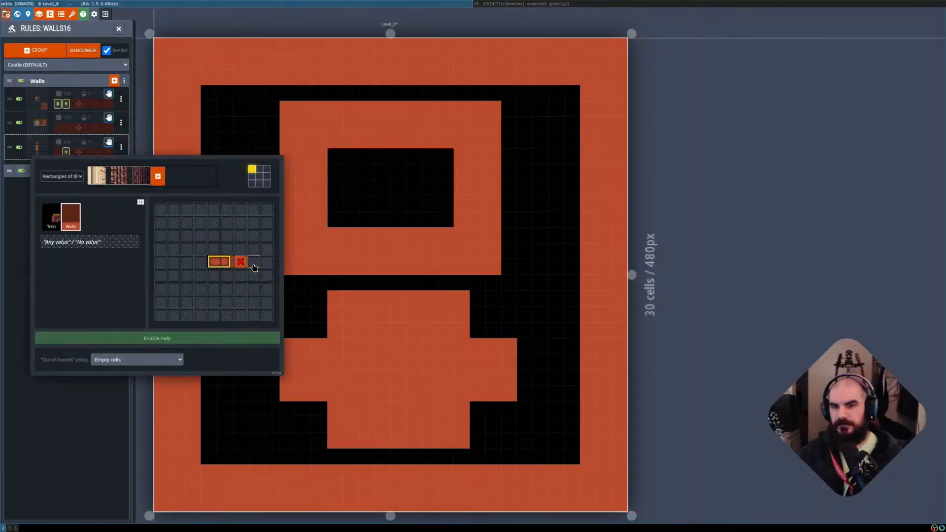
right_click(254, 262)
left_click(95, 395)
key("shift+r")
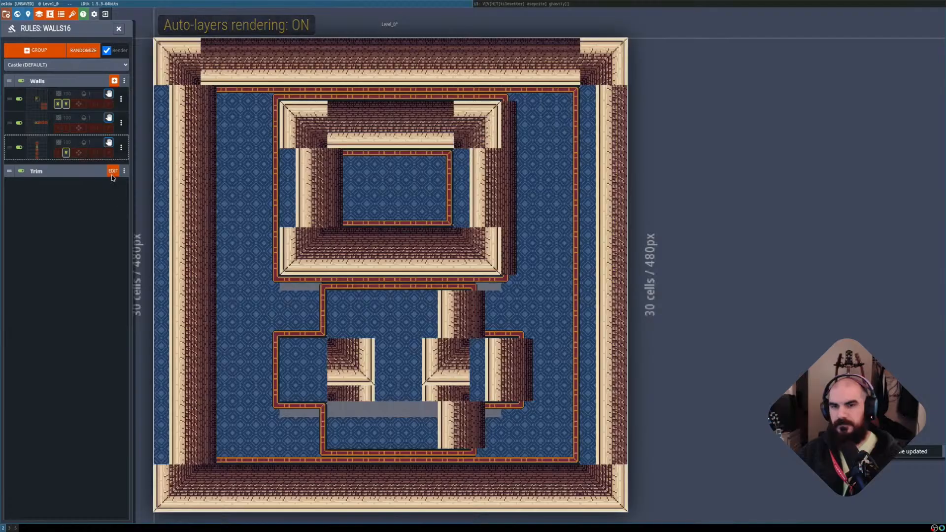
Require Walls in the second cell right of the second rule's centre and exclude it only in the third.
left_click(44, 131)
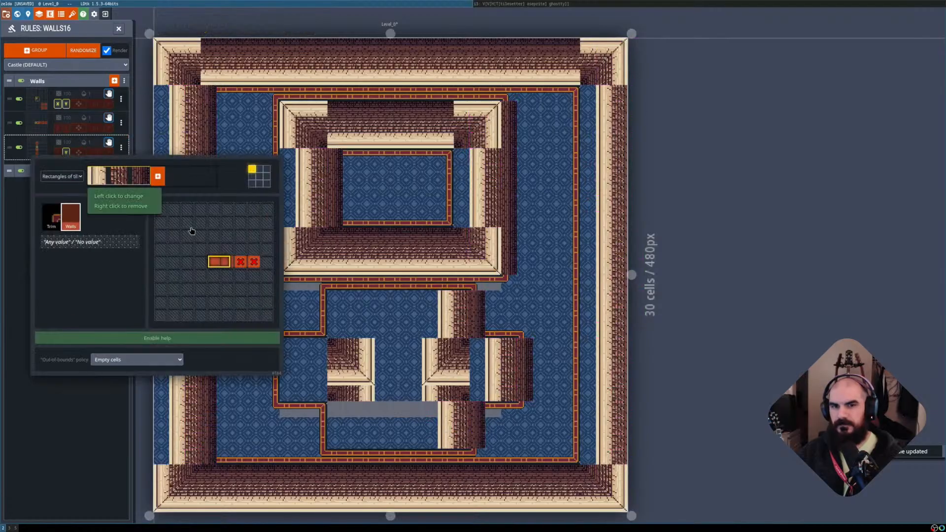
right_click(240, 263)
left_click(241, 262)
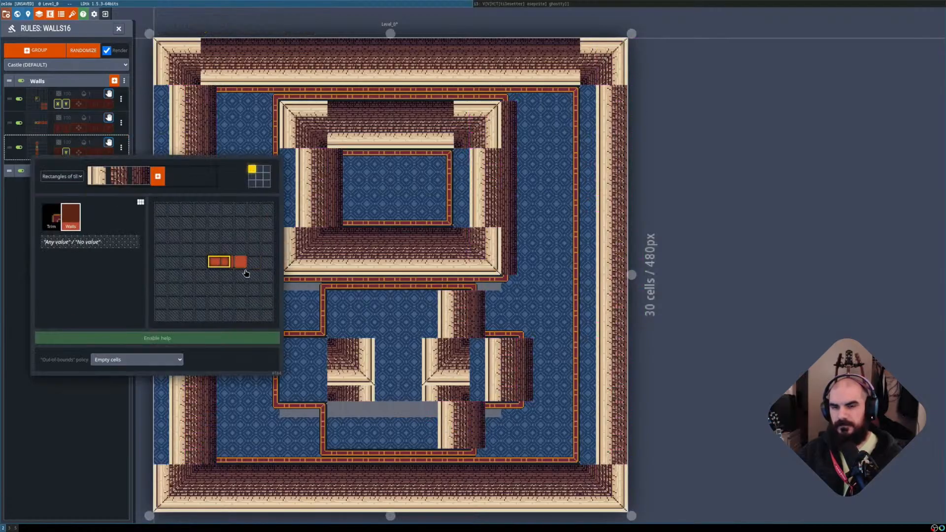
left_click(108, 397)
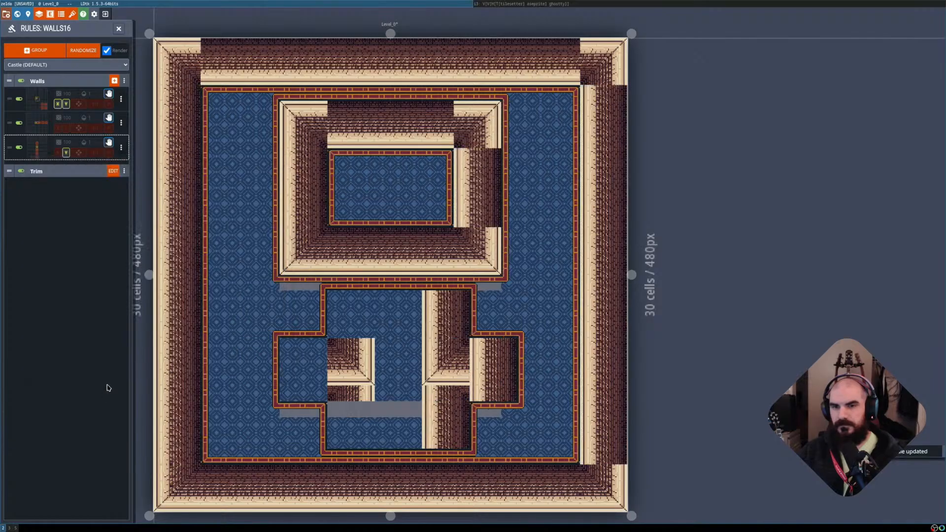
Reduce the second rule's pattern to Walls at the centre with Walls excluded in the cell directly right, and render the result.
left_click(39, 148)
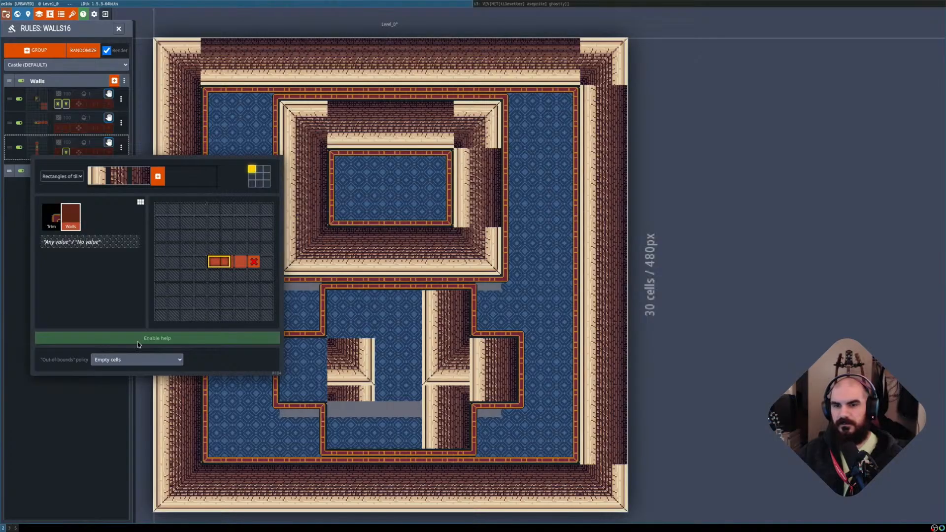
key("Escape")
key("shift+r")
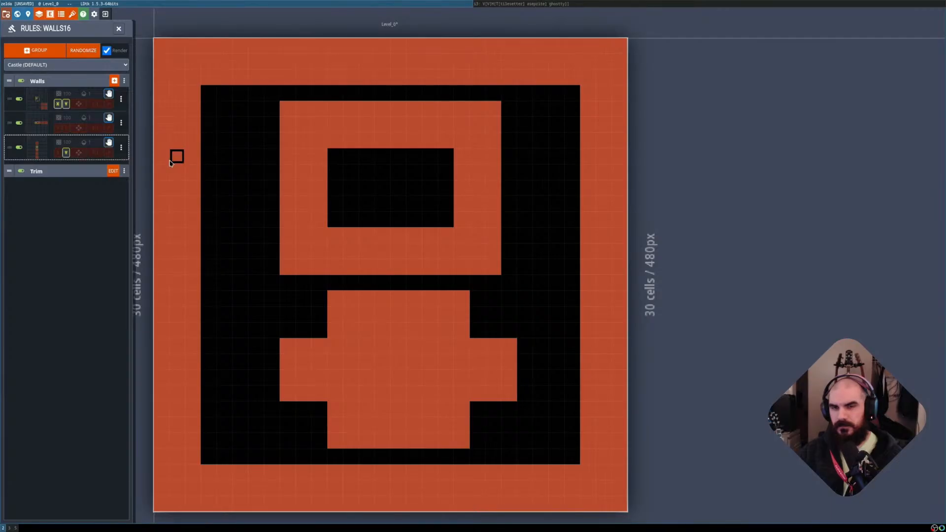
scroll(207, 169, "up", 3)
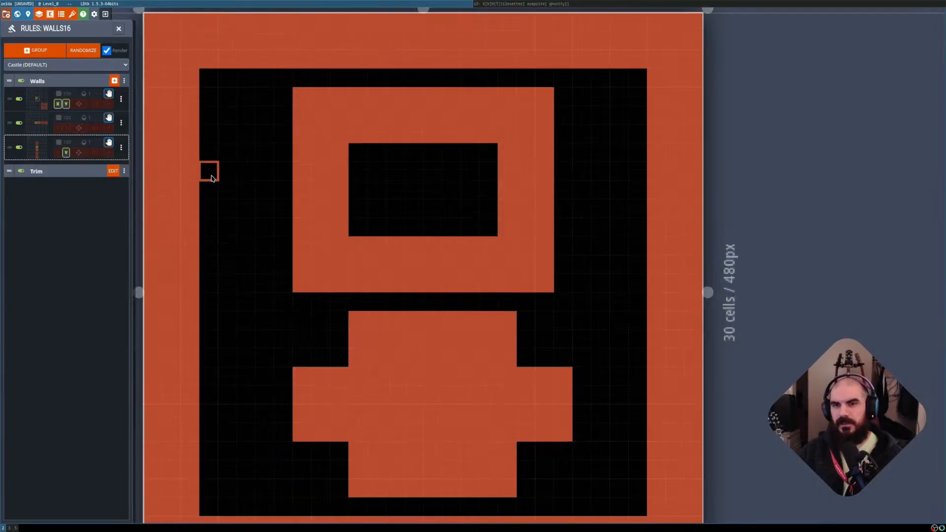
scroll(296, 210, "up", 3)
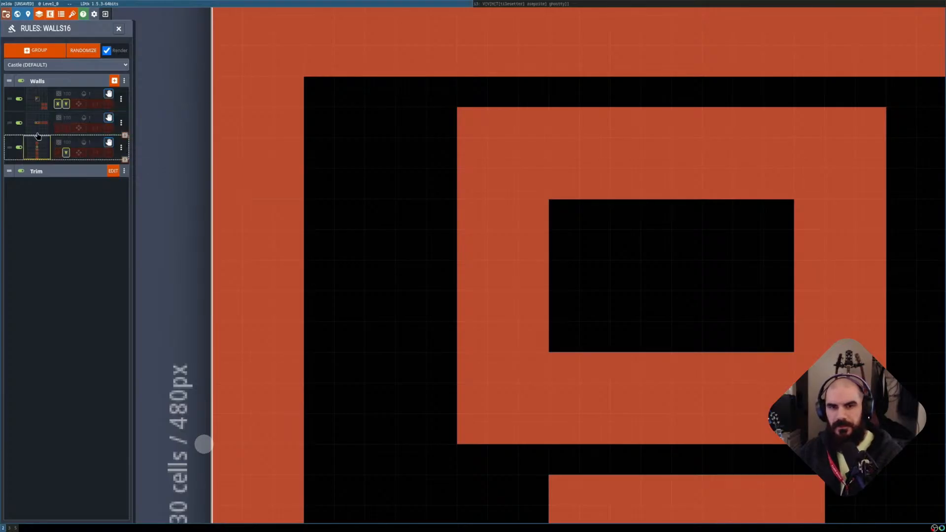
left_click(37, 149)
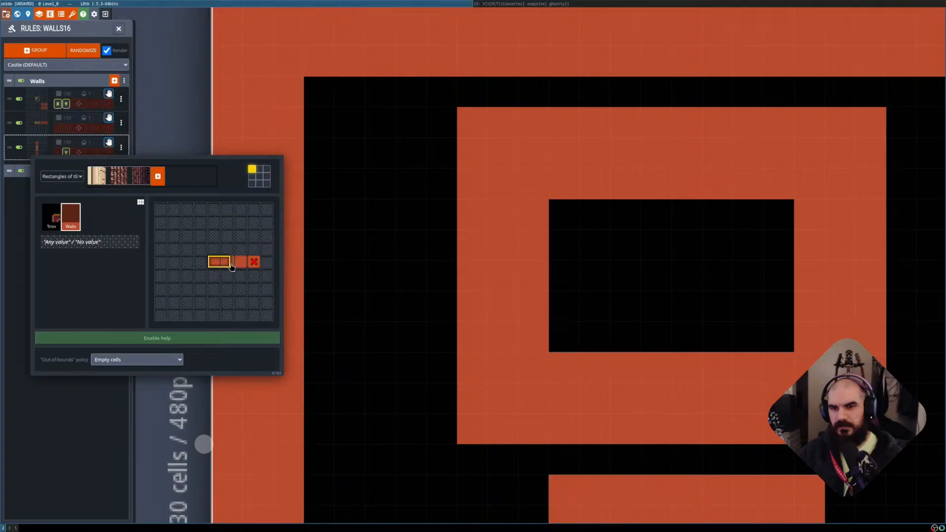
left_click_drag(232, 266, 246, 265)
left_click(111, 401)
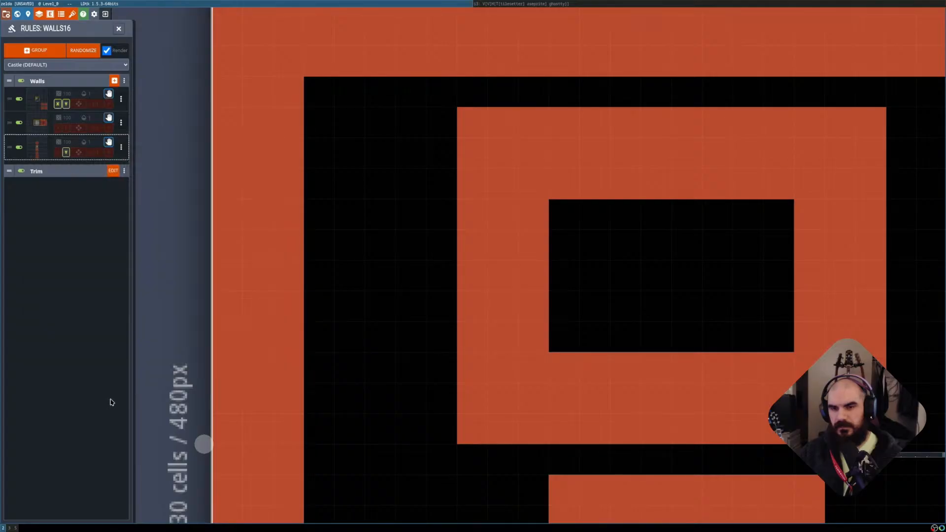
key("shift+r")
scroll(249, 259, "down", 2)
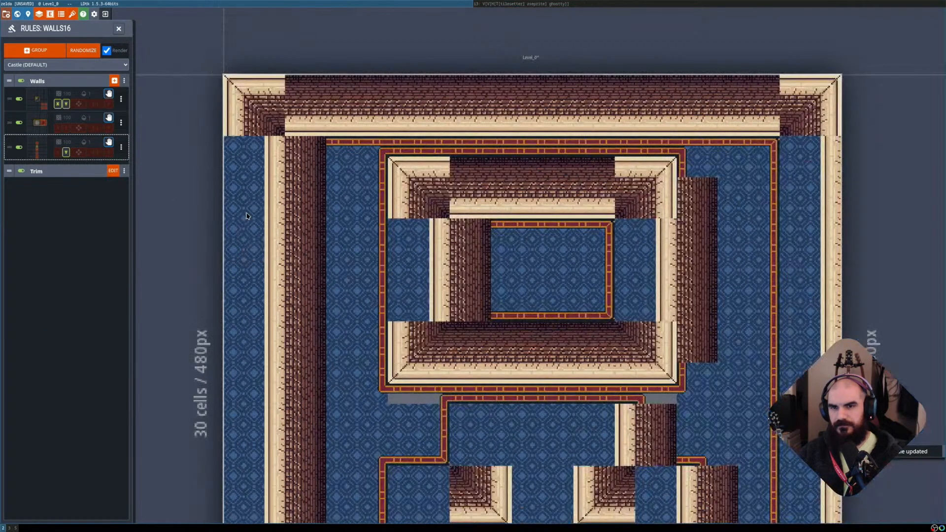
Shift the second rule's pattern to require Walls directly right of the centre and exclude Walls two cells right, and render the auto-layer.
key("shift+r")
key("shift+r")
key("shift+r")
key("shift+r")
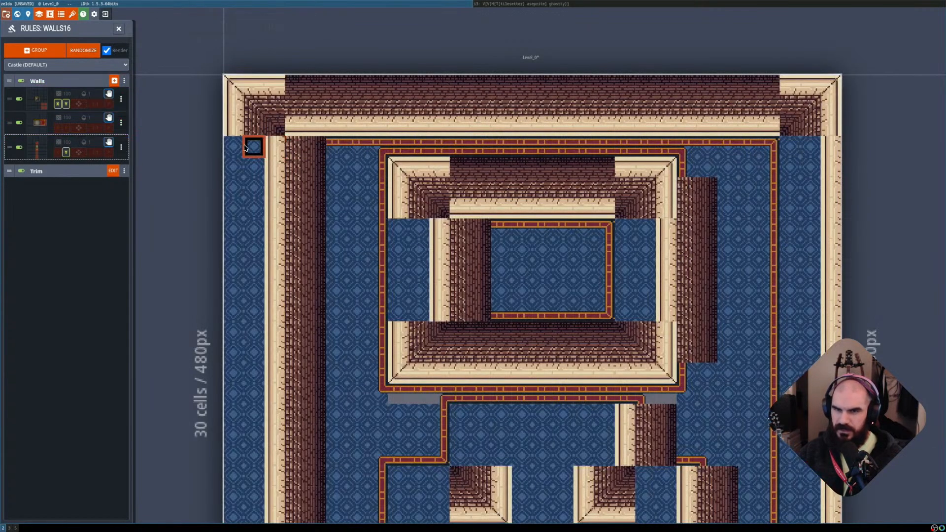
key("shift+r")
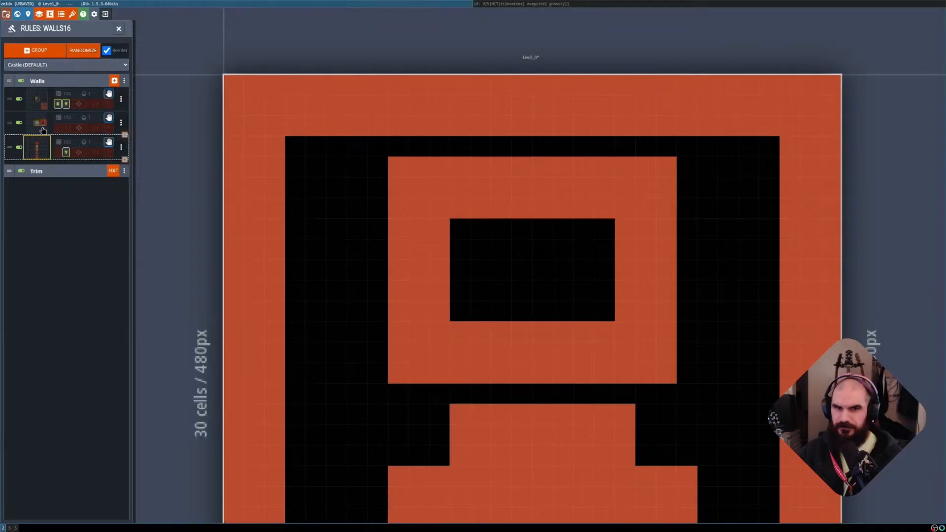
left_click(39, 148)
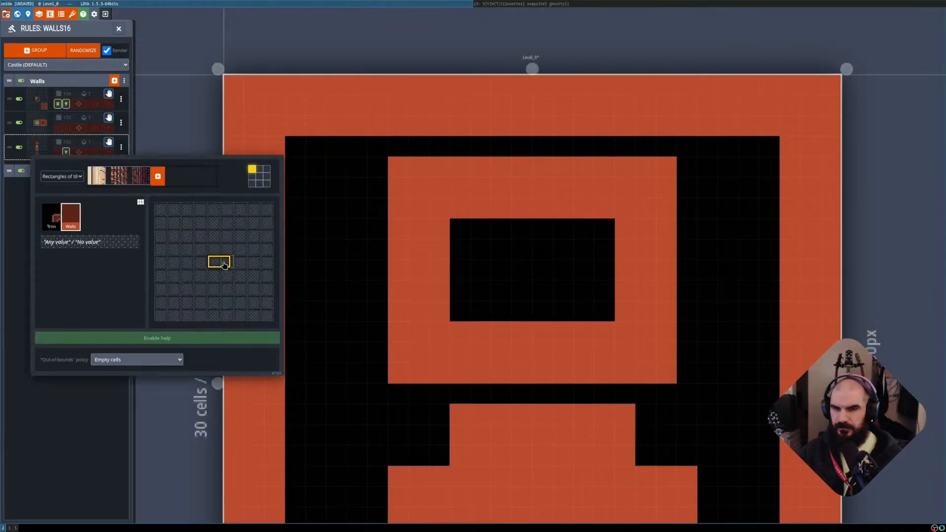
left_click(95, 408)
key("shift+r")
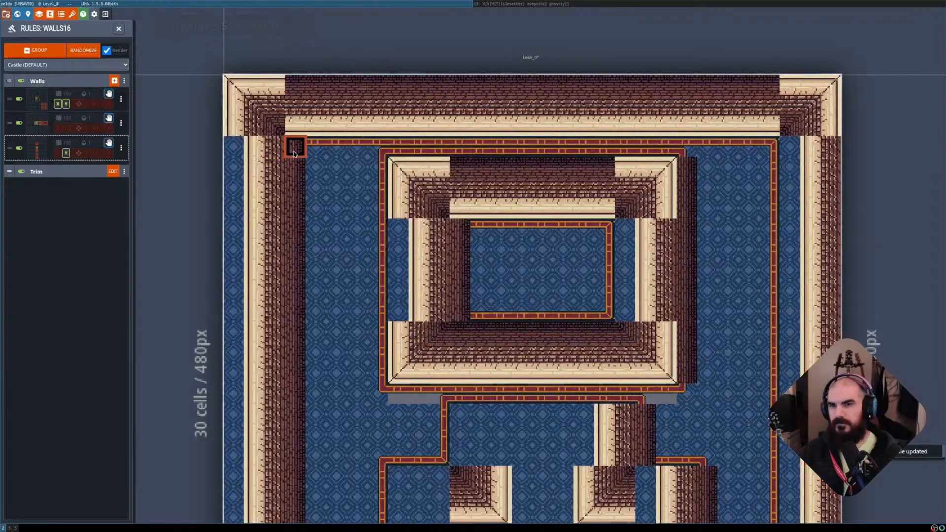
Move the second rule's required Walls cell back to the centre with Walls excluded directly right, and compare the render with the raw layer.
key("shift+r")
key("shift+r")
key("shift+r")
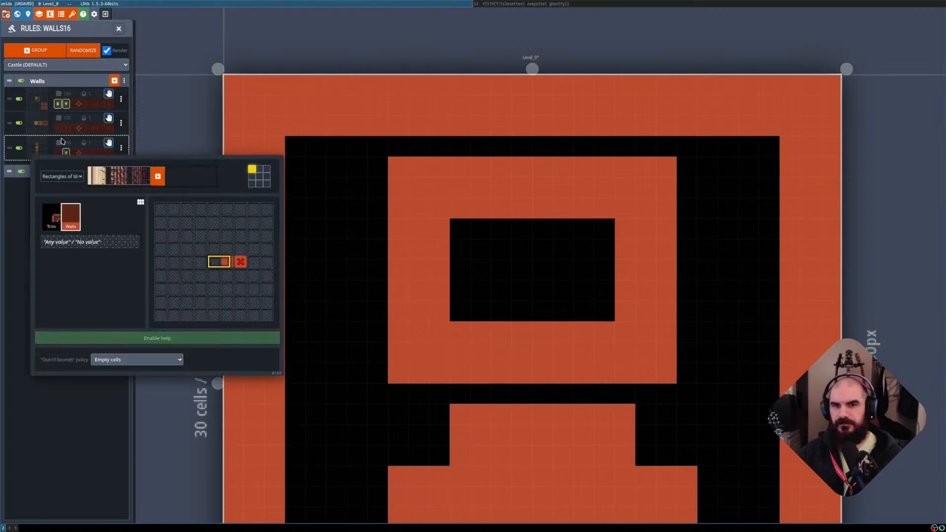
left_click(39, 125)
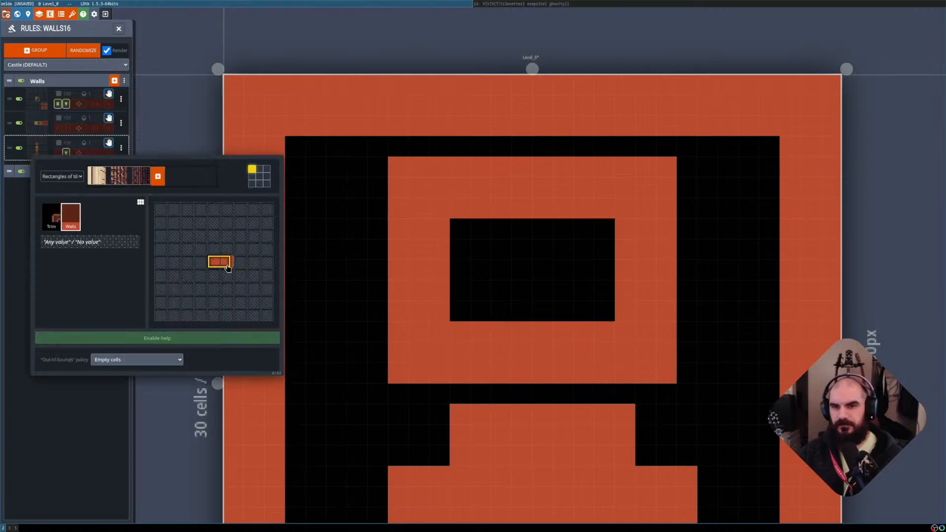
key("shift+r")
key("shift+r")
key("shift+r")
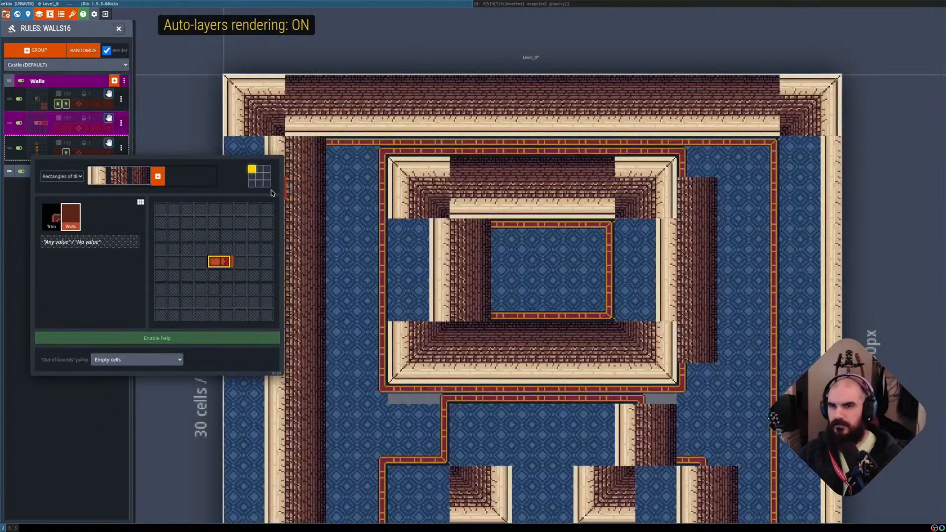
key("shift+r")
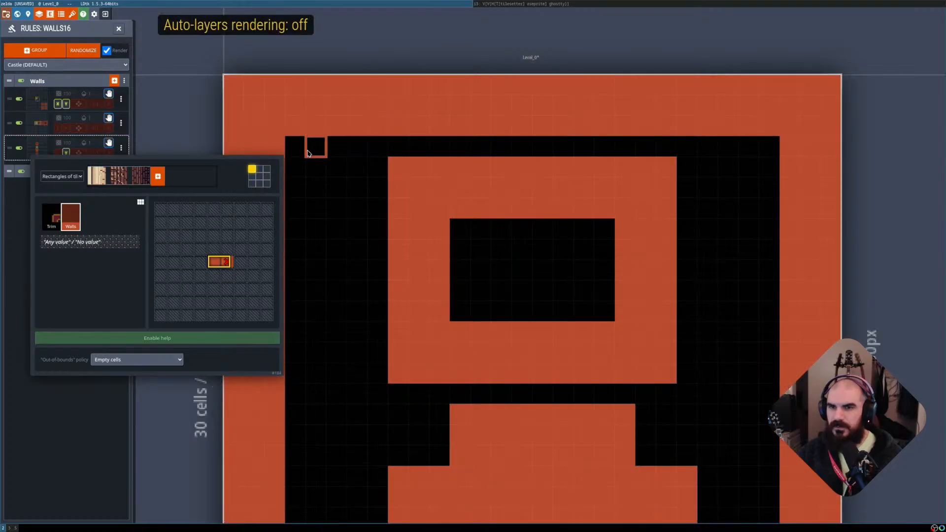
Require Walls only two cells right of the second rule's centre, exclude Walls three cells right, and check the render against the raw layer.
key("shift+r")
key("shift+r")
key("shift+r")
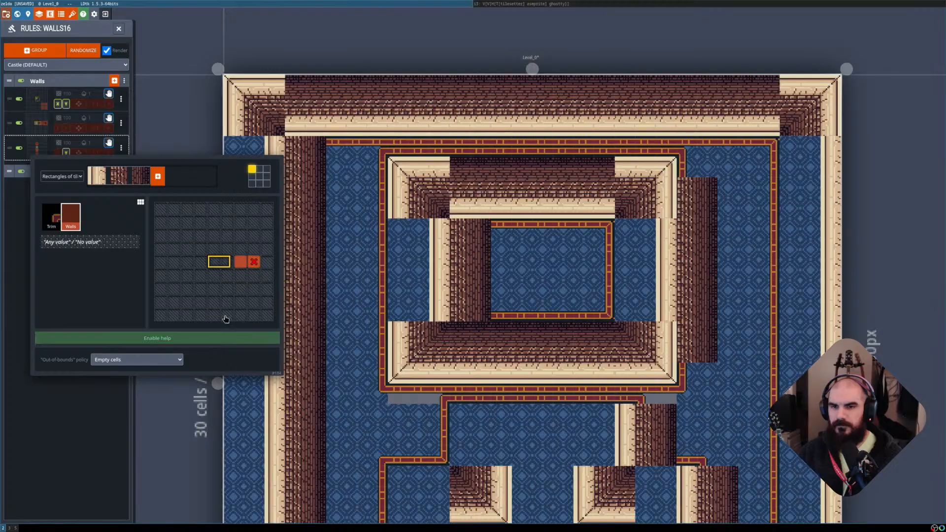
left_click(80, 420)
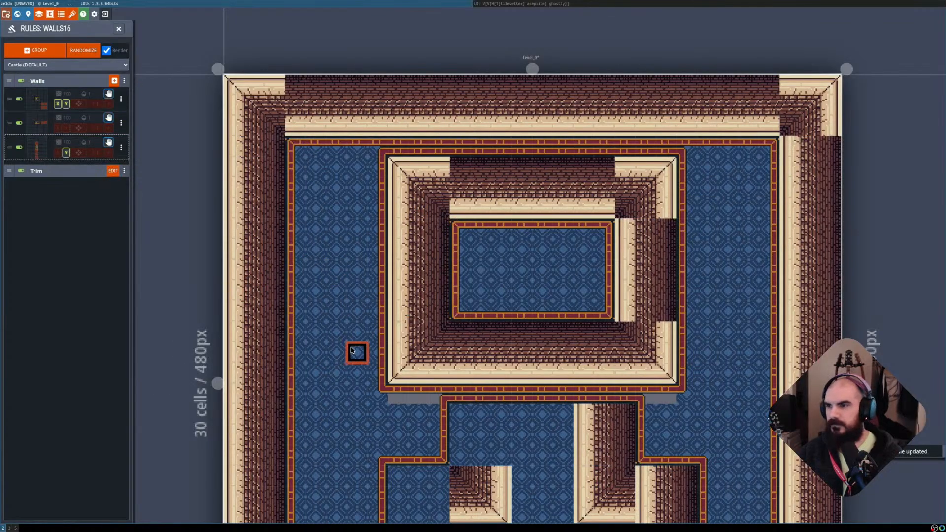
middle_click_drag(353, 351, 342, 258)
scroll(329, 262, "down", 1)
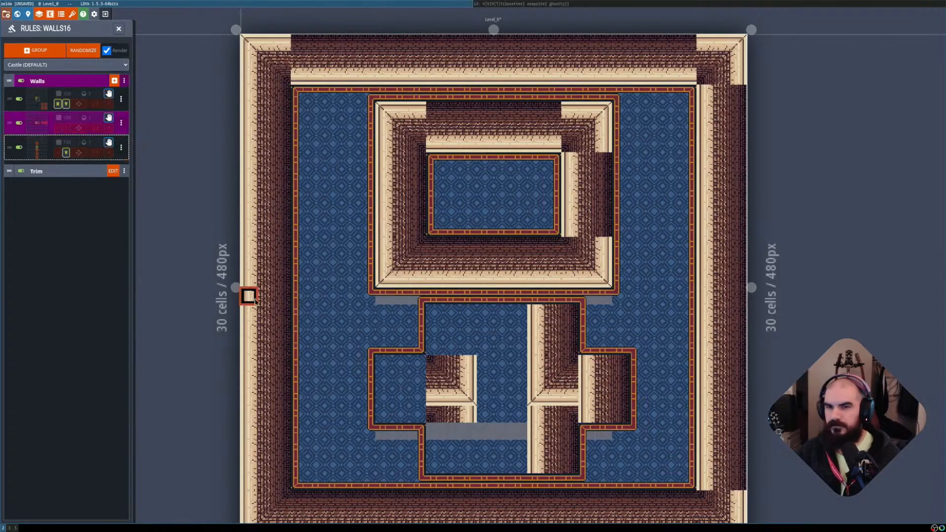
key("shift+r")
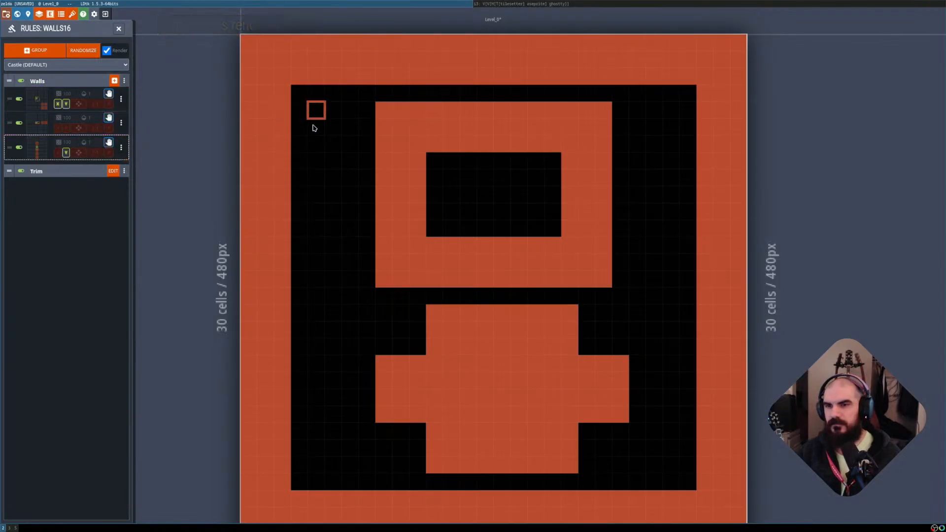
key("shift+r")
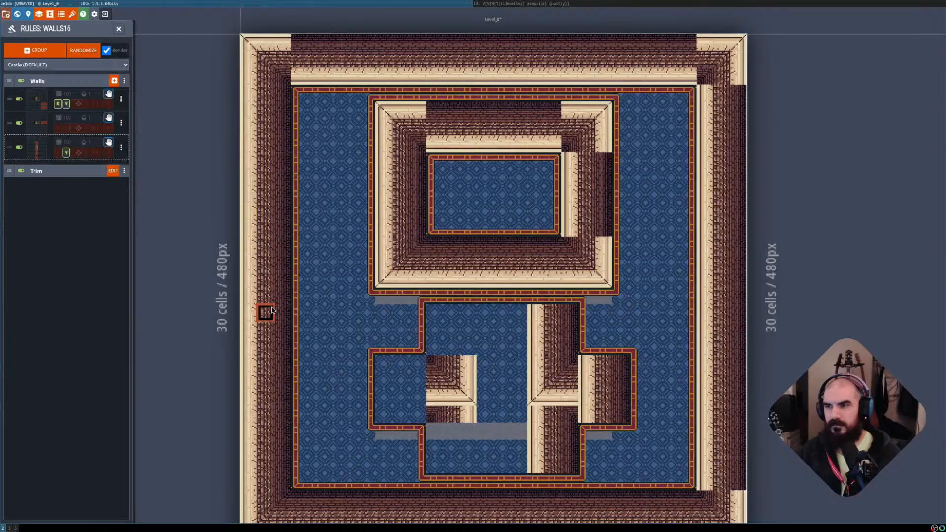
Enable horizontal mirroring (X mirror) for the second rule in the Walls group.
middle_click_drag(341, 304, 328, 212)
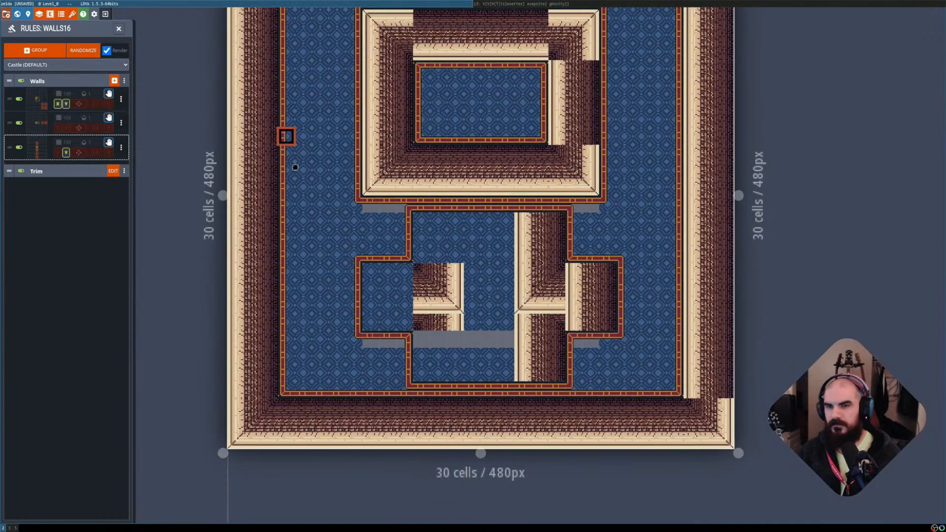
middle_click_drag(295, 167, 298, 248)
middle_click_drag(379, 248, 374, 213)
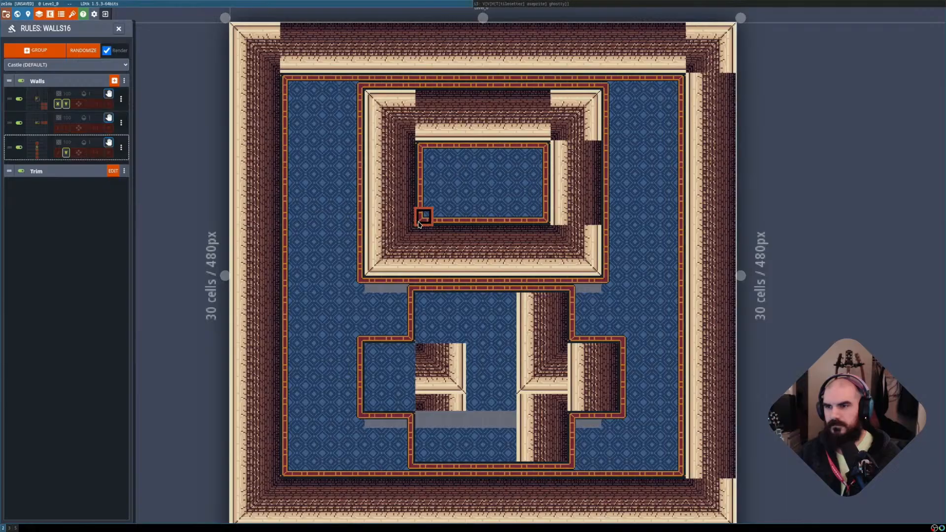
left_click(57, 128)
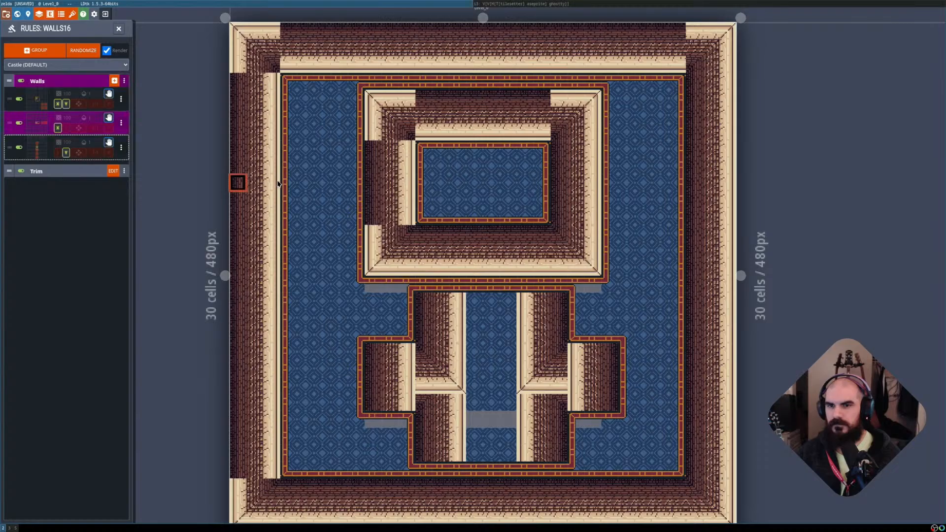
left_click(56, 130)
left_click(56, 130)
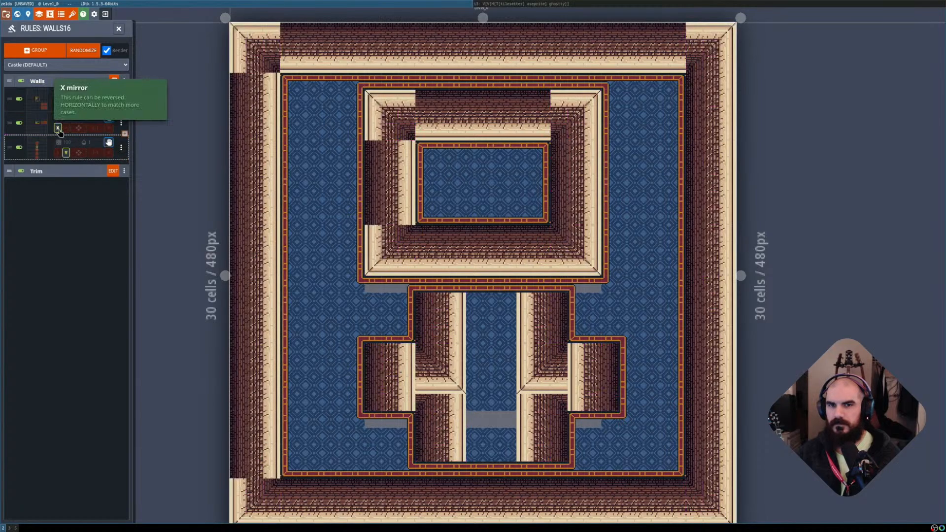
Try forbidding Walls in the pattern cell just right of the centre in the second Walls rule.
left_click(42, 123)
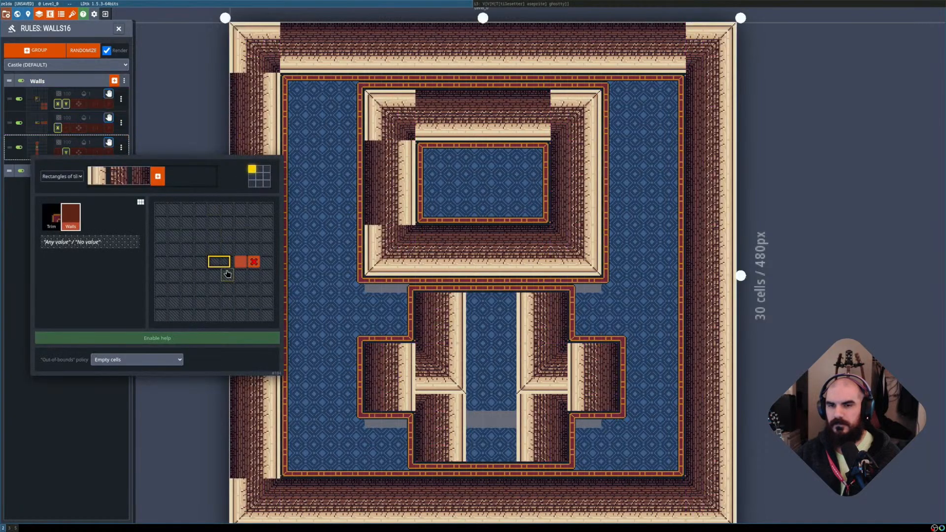
left_click(158, 389)
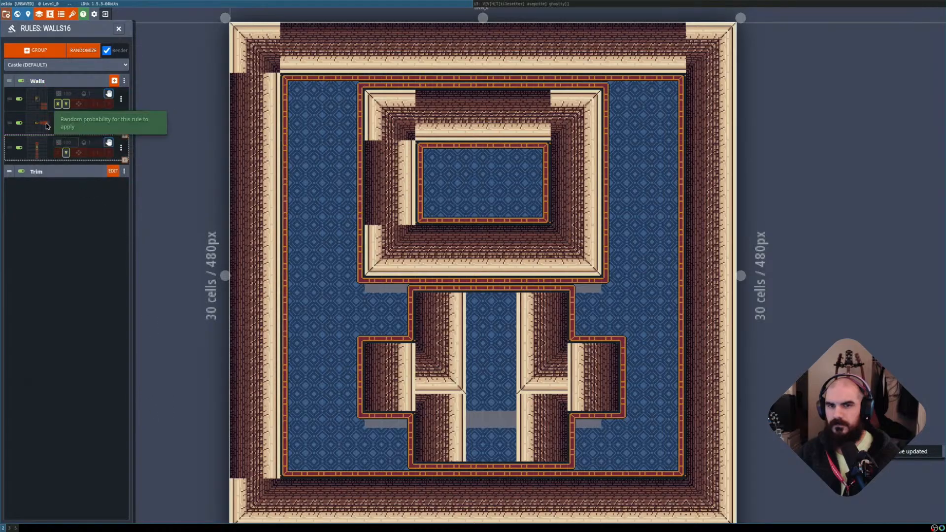
left_click(37, 148)
right_click(267, 261)
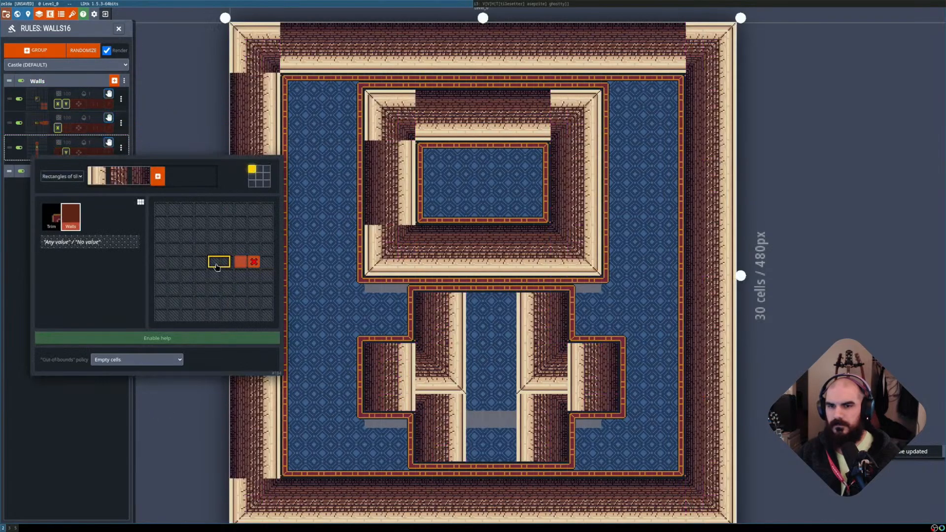
left_click(104, 424)
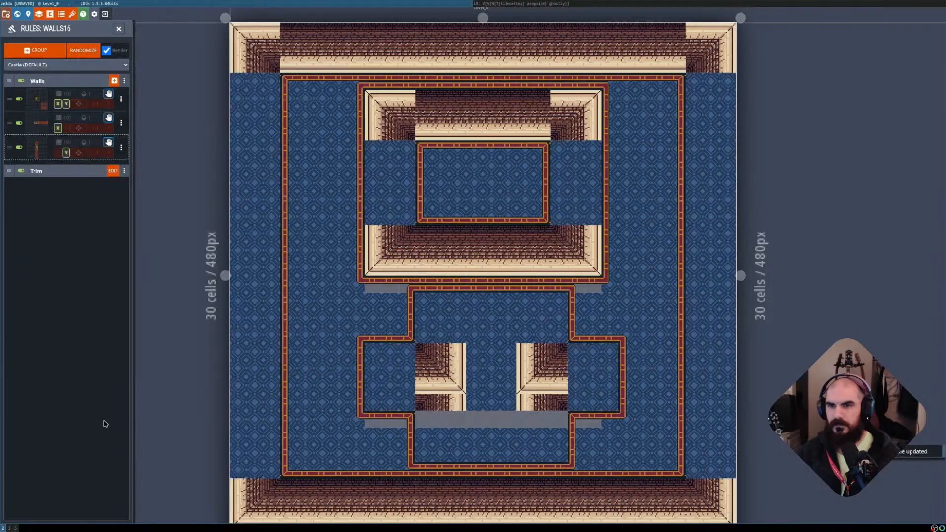
Clear the forbidden mark beside the centre of the second Walls rule's pattern.
left_click(37, 148)
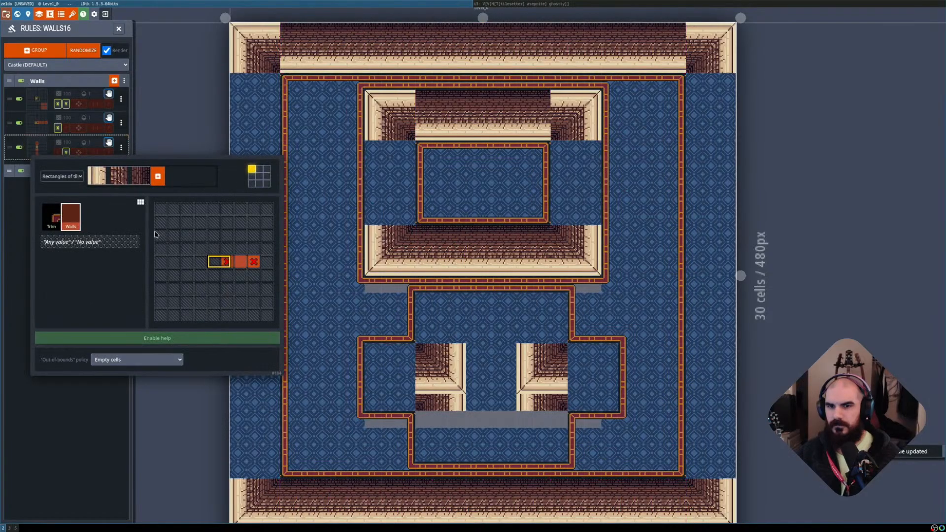
right_click(214, 265)
left_click(102, 418)
Try forbidding Walls in the pattern cells left of the centre in the second rule, keeping only the mark nearest the centre.
left_click(37, 148)
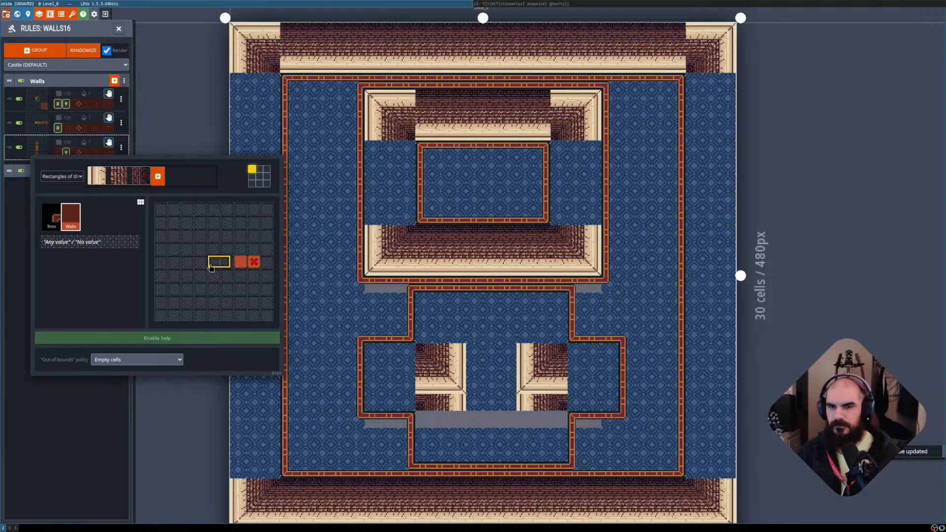
left_click(81, 423)
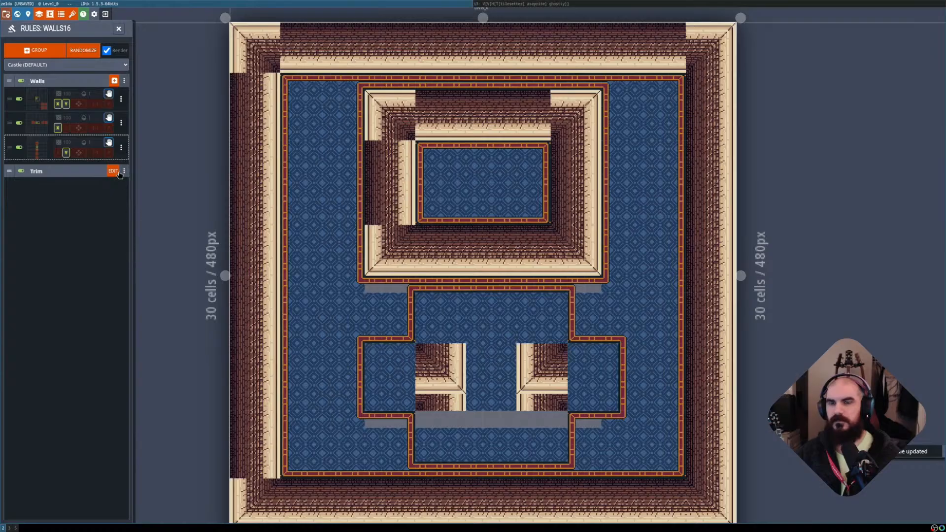
left_click(37, 147)
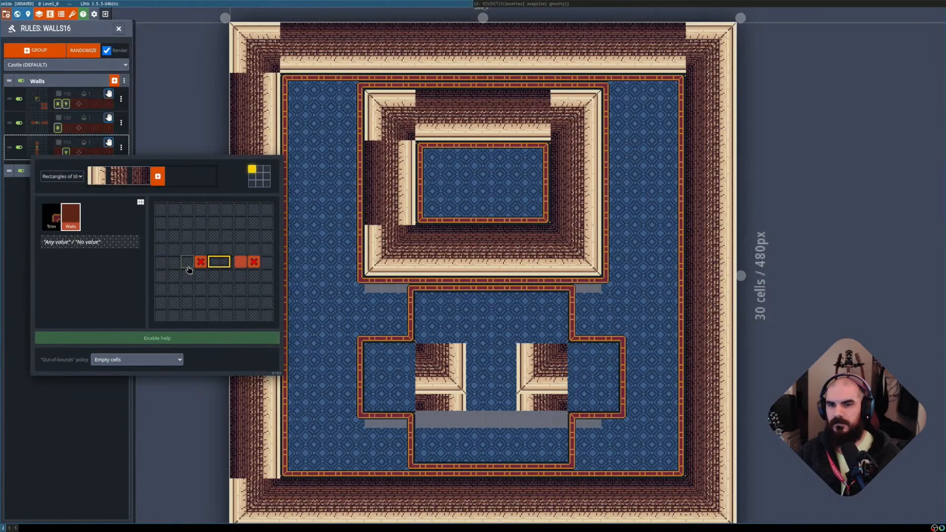
right_click(187, 262)
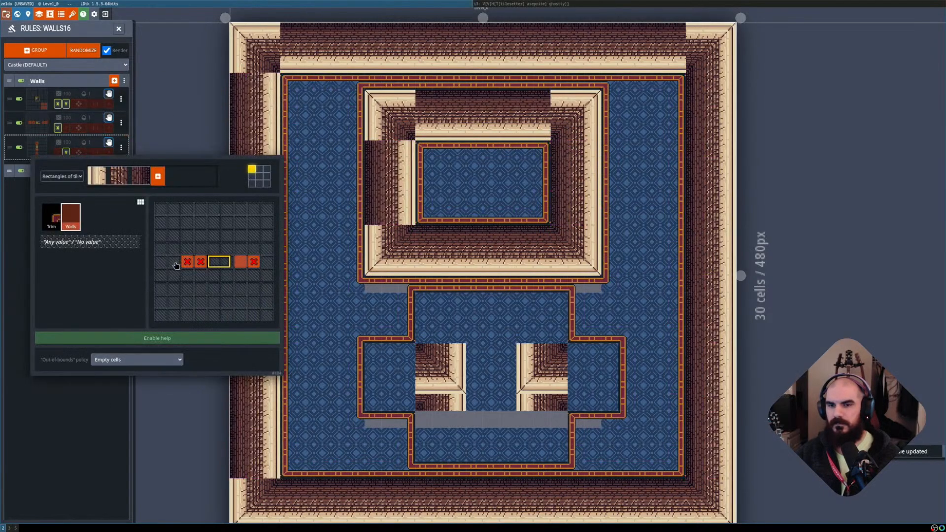
right_click(159, 263)
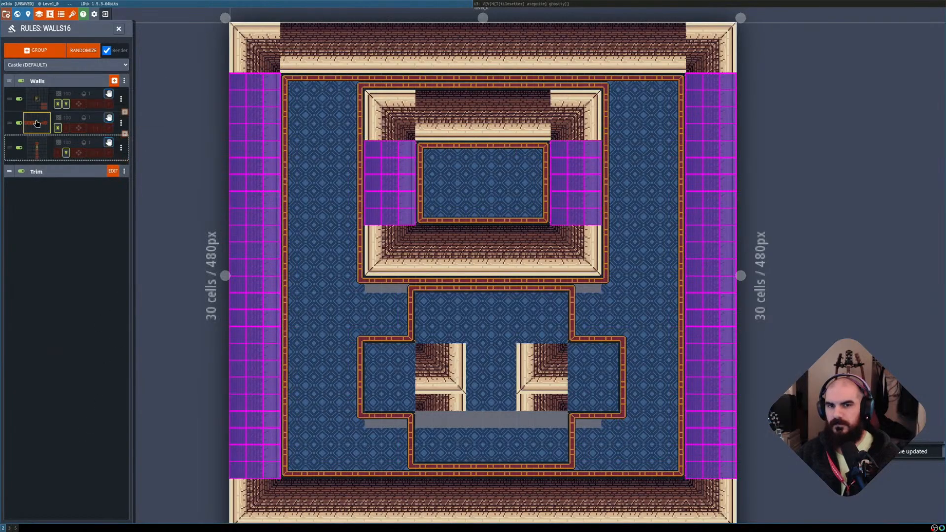
right_click_drag(161, 263, 181, 267)
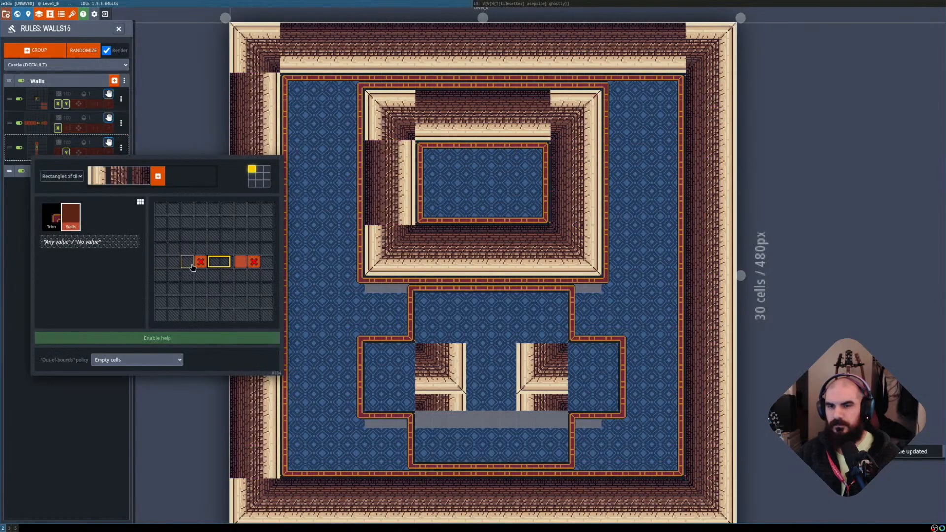
left_click(89, 421)
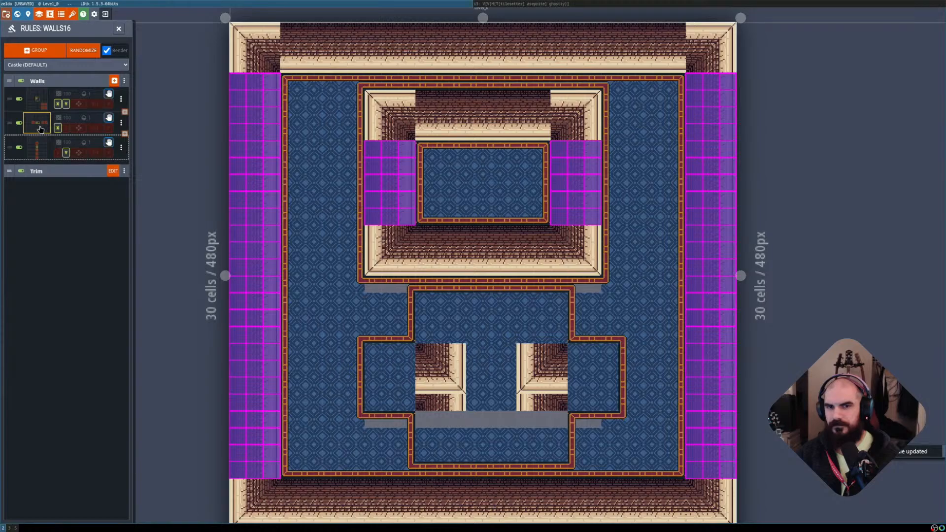
Turn off X mirror for the second Walls rule and clear the forbidden cell left of its pattern's centre.
left_click(57, 128)
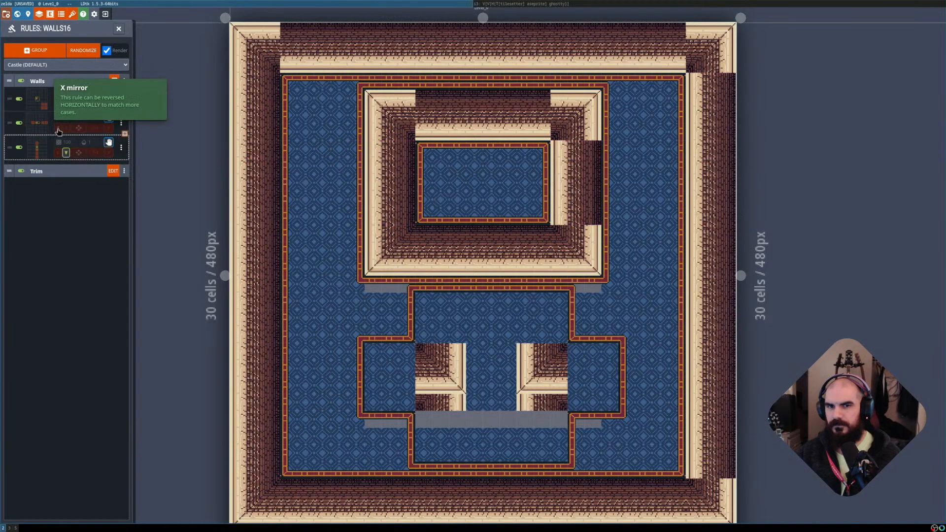
left_click(58, 129)
left_click(58, 129)
left_click(59, 130)
left_click(58, 129)
left_click(38, 124)
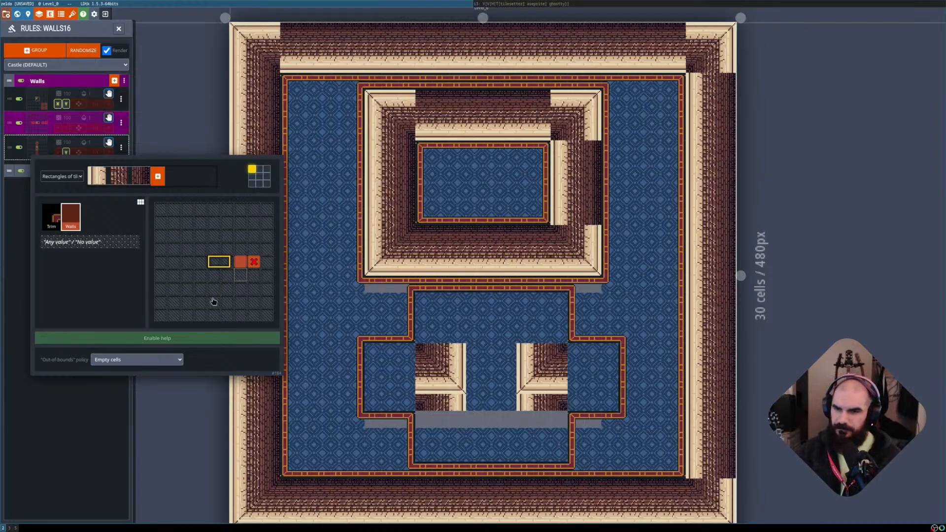
left_click(89, 418)
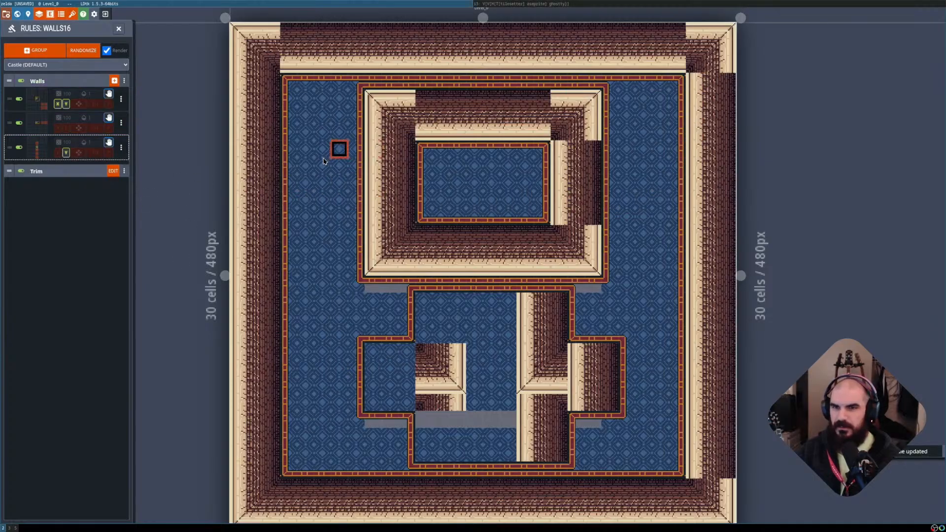
With auto-layer rendering off, erase the two inner columns of the level's left outer wall and check the rendered result.
key("shift+r")
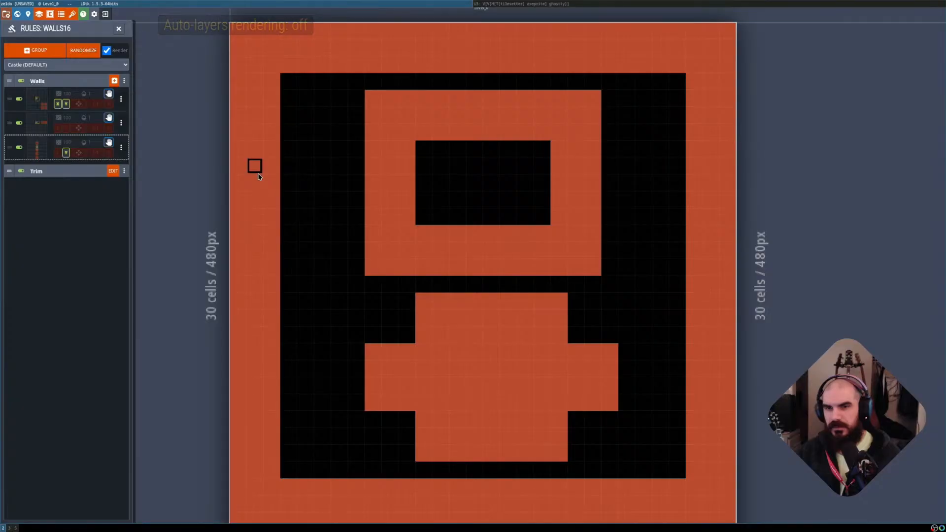
key("shift+r")
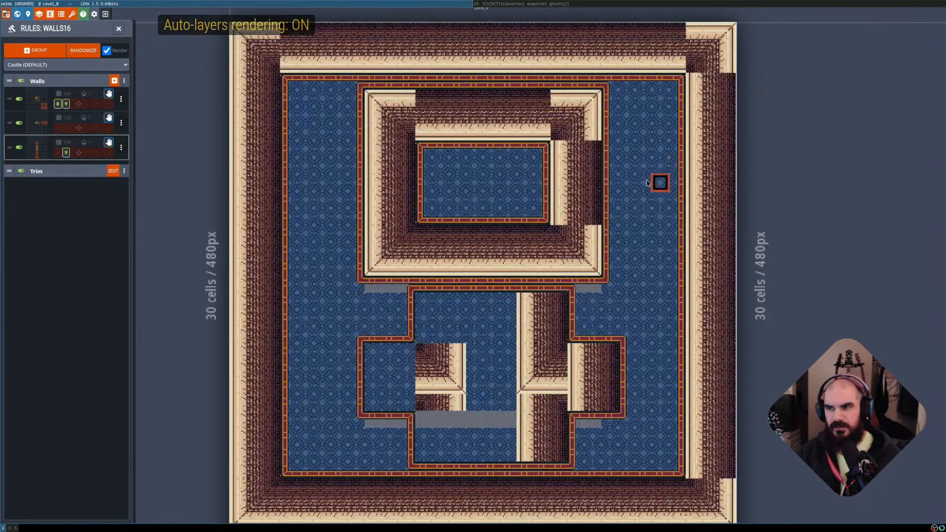
key("shift+r")
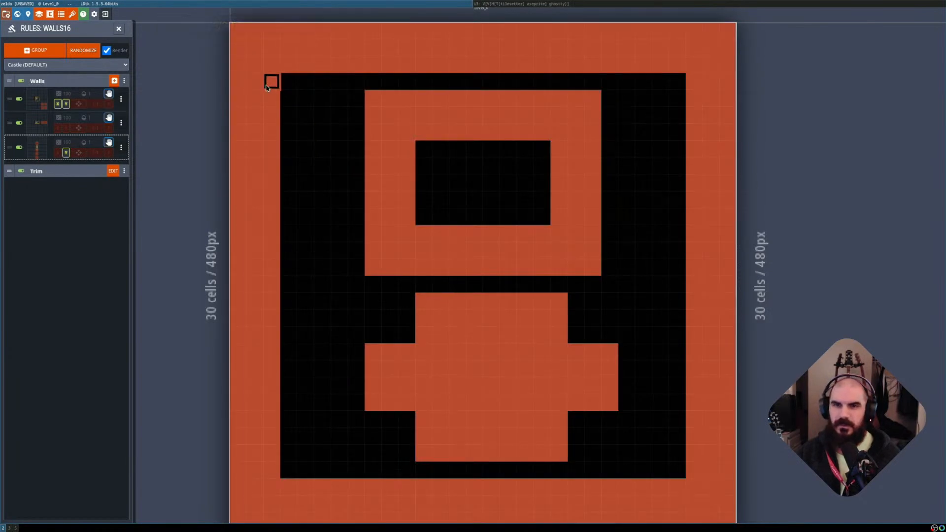
mouse_move(254, 82)
left_mouse_down("shift")
mouse_move(280, 199)
mouse_move(279, 493)
mouse_move(275, 470)
left_mouse_up("shift")
key("shift+r")
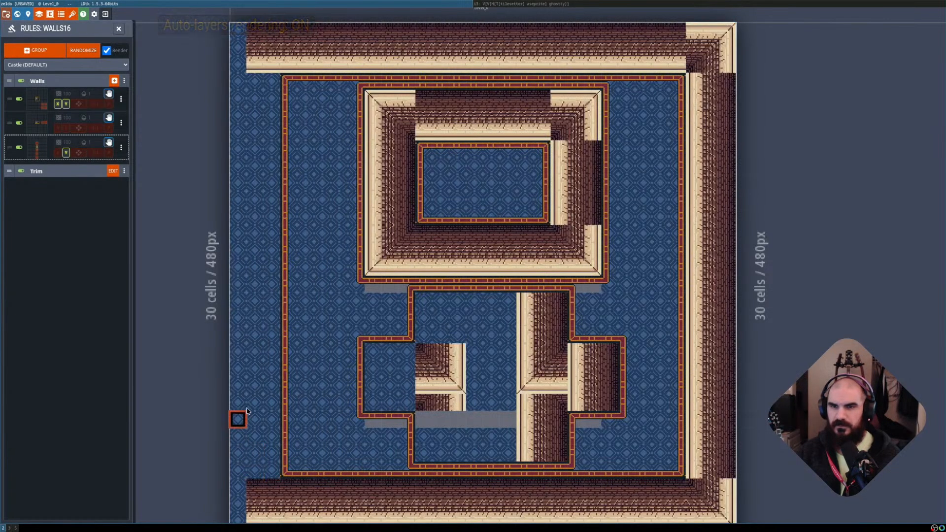
key("shift+r")
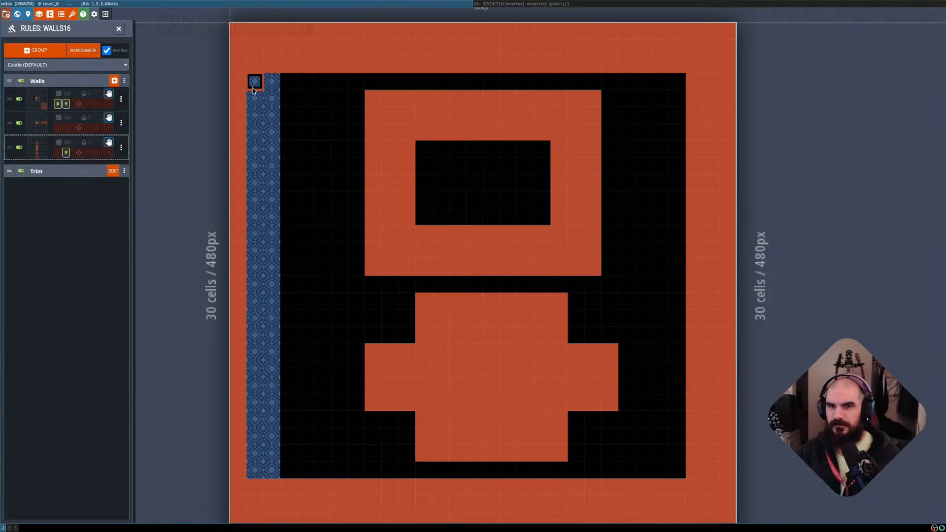
Repaint the two erased columns of the left outer wall with Walls cells, checking the auto-layer rendering.
left_click_drag(253, 90, 250, 472, "shift")
key("shift+r")
key("shift+r")
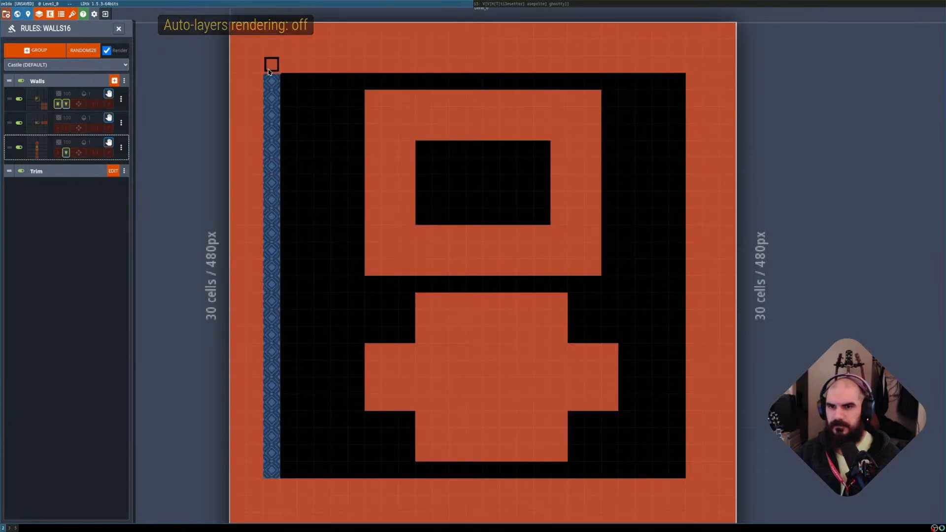
left_click_drag(272, 82, 268, 464, "shift")
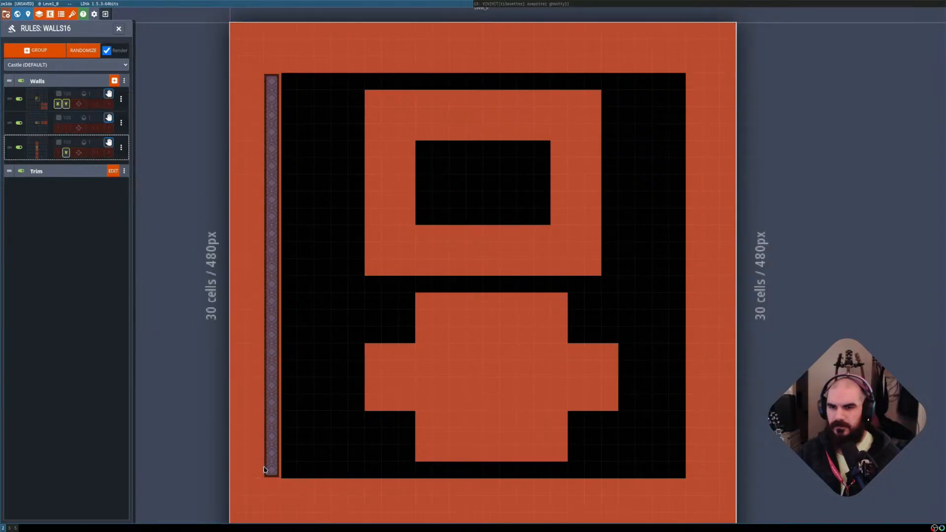
key("shift+r")
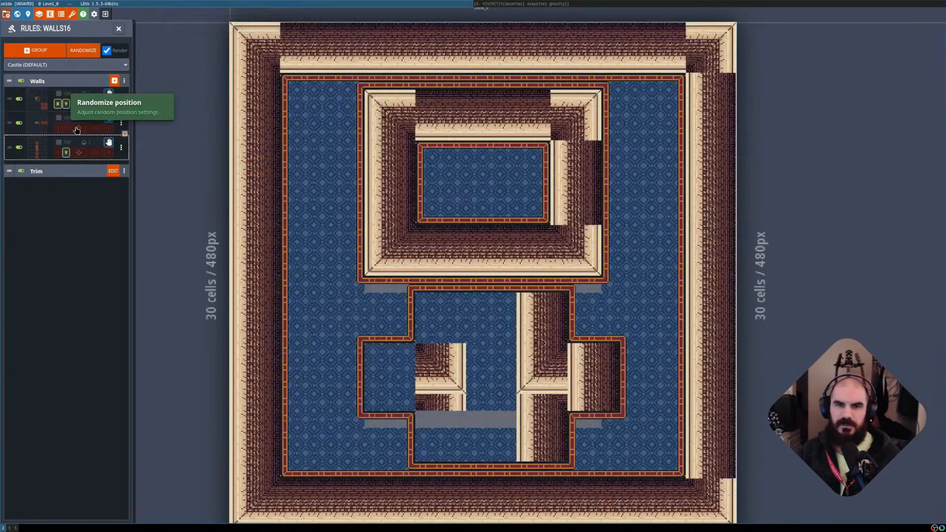
Clear the required Walls cell from the second rule's pattern and compare the rendered tiles with the raw wall cells.
left_click(53, 130)
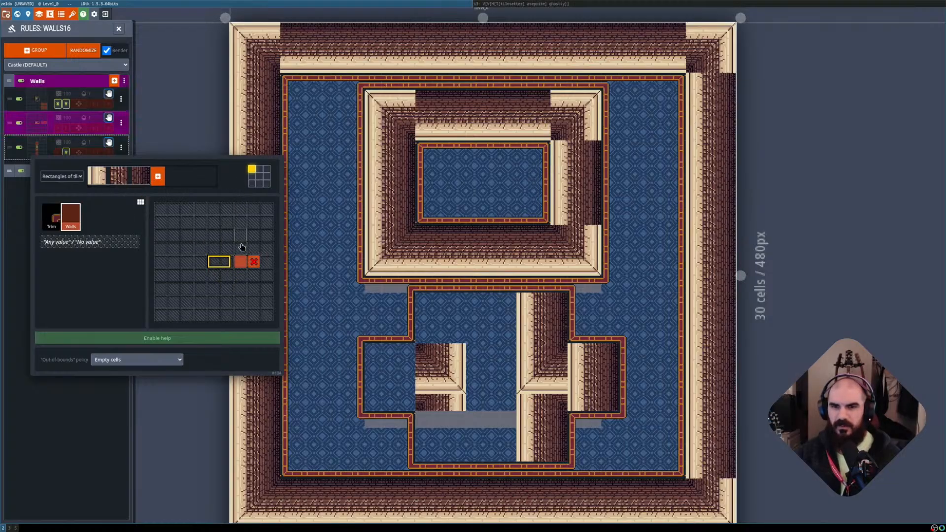
left_click(180, 337)
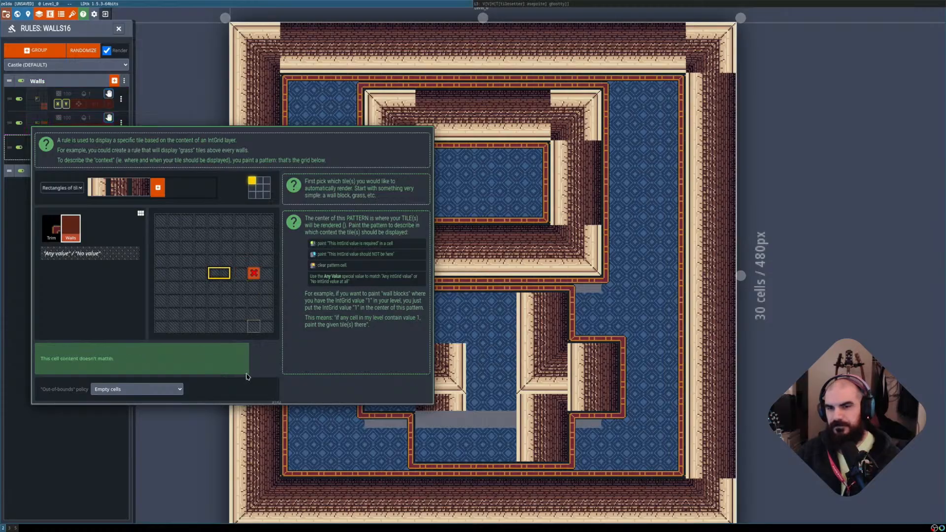
left_click(205, 416)
key("shift+r")
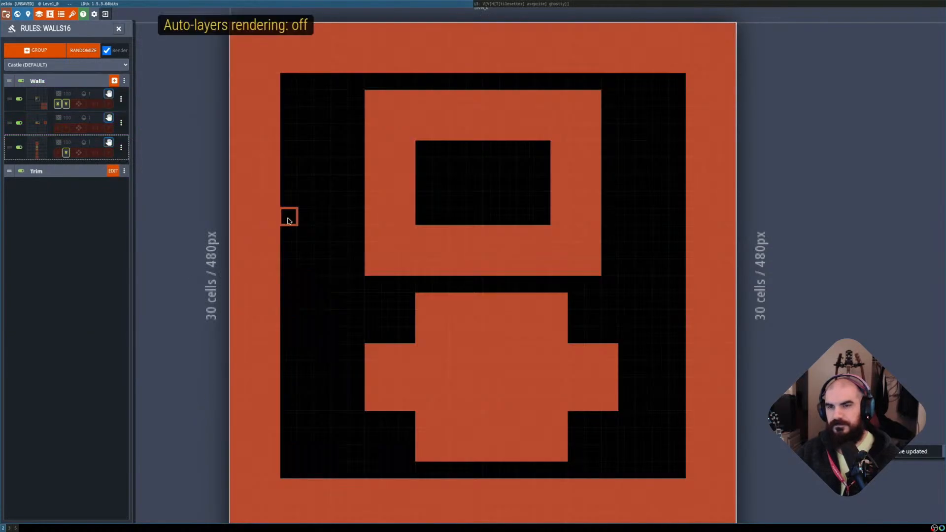
key("shift+r")
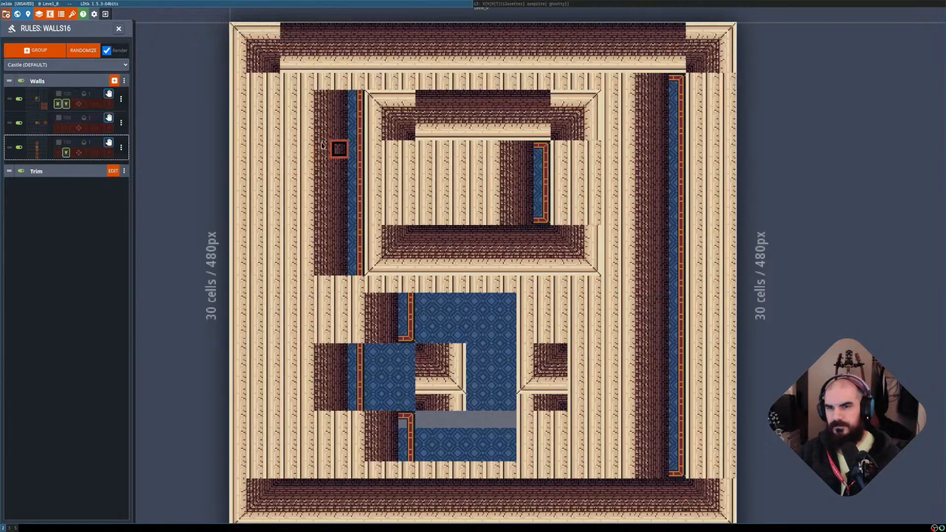
key("shift+r")
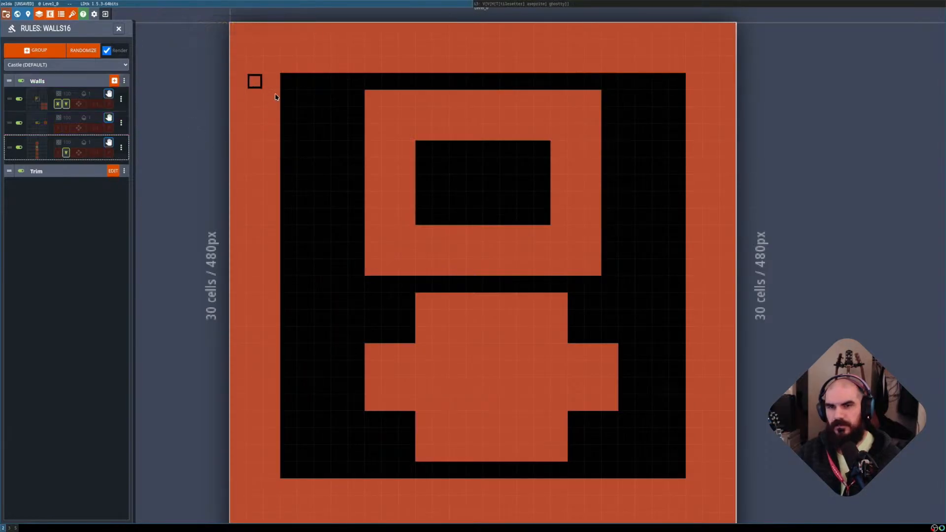
In the second Walls rule, require Walls two cells right of the centre again and forbid Walls in the centre cell and its right neighbour.
left_click(40, 123)
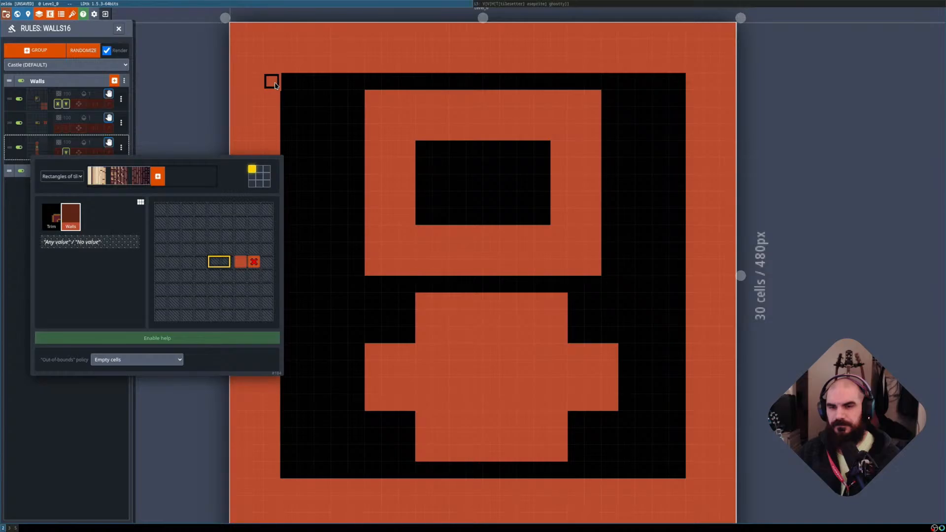
right_click(215, 261)
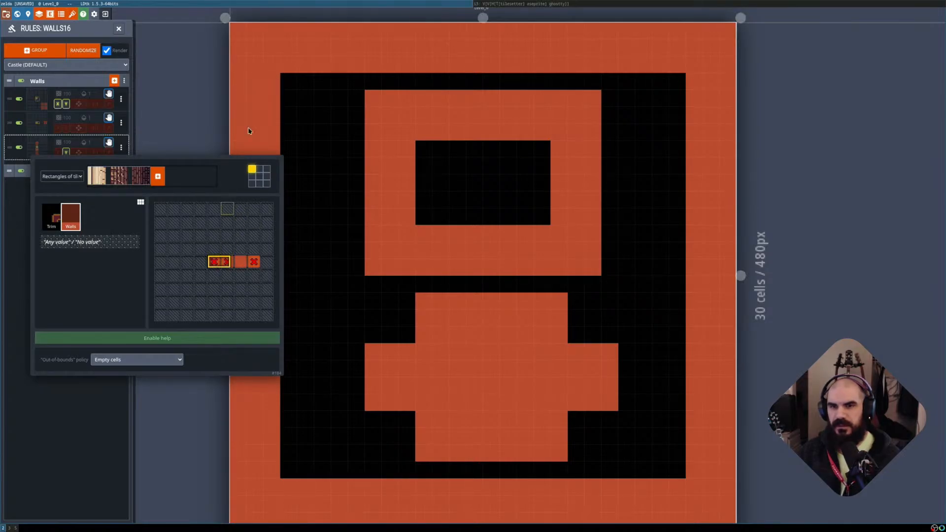
left_click(197, 134)
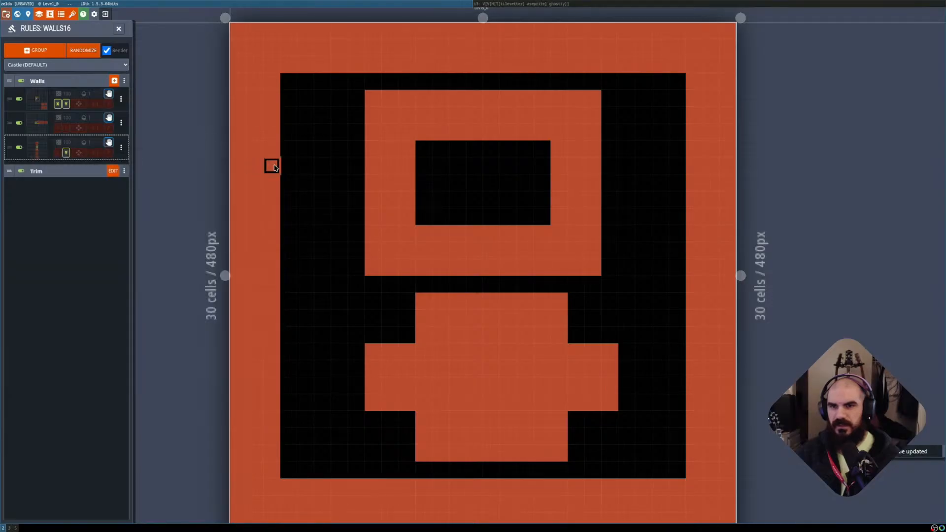
Erase the two outer columns of the level's left outer wall and check the auto-layer rendering.
key("shift+r")
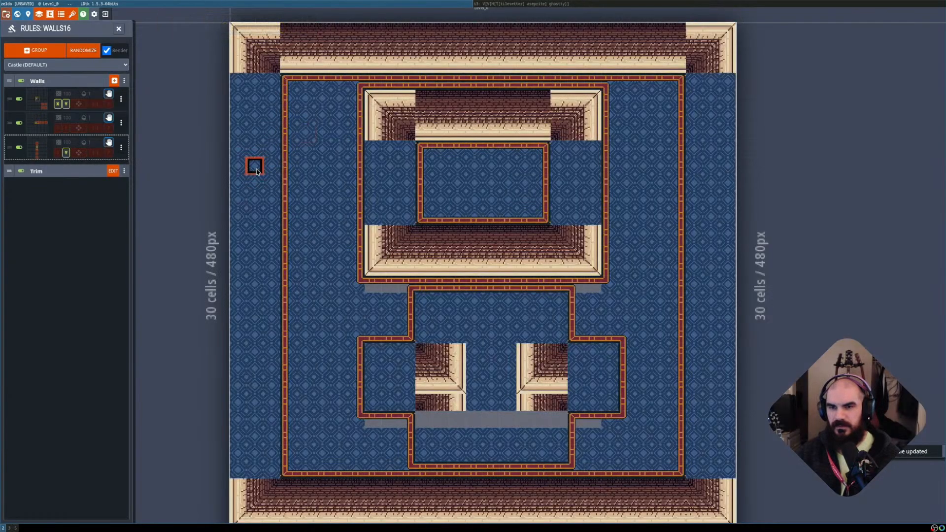
key("shift+r")
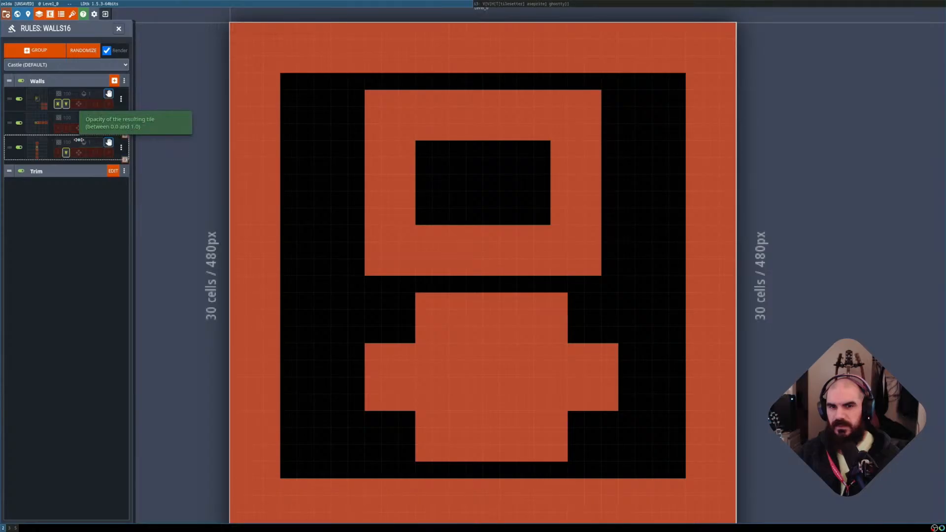
left_click_drag(243, 82, 254, 470)
key("shift+r")
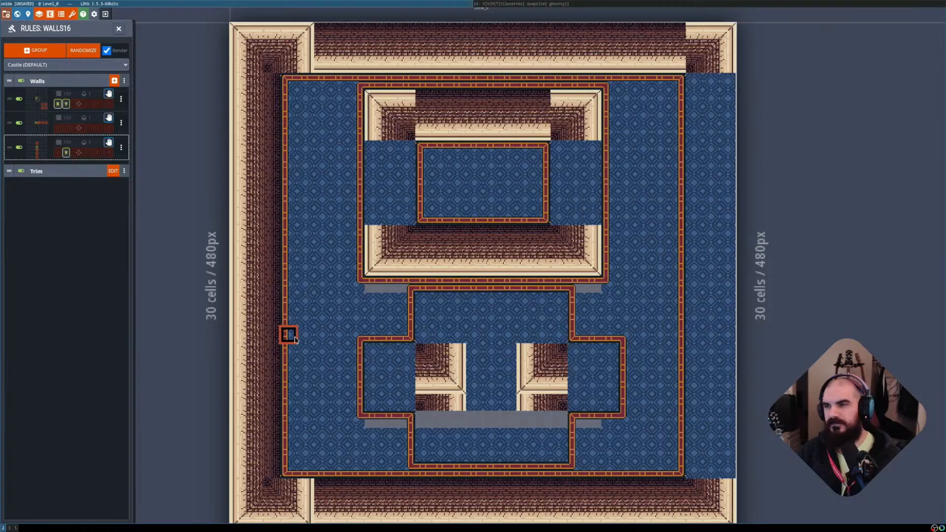
Try horizontal mirroring on the second Walls rule and compare the rendered tiles with and without it.
left_click(58, 129)
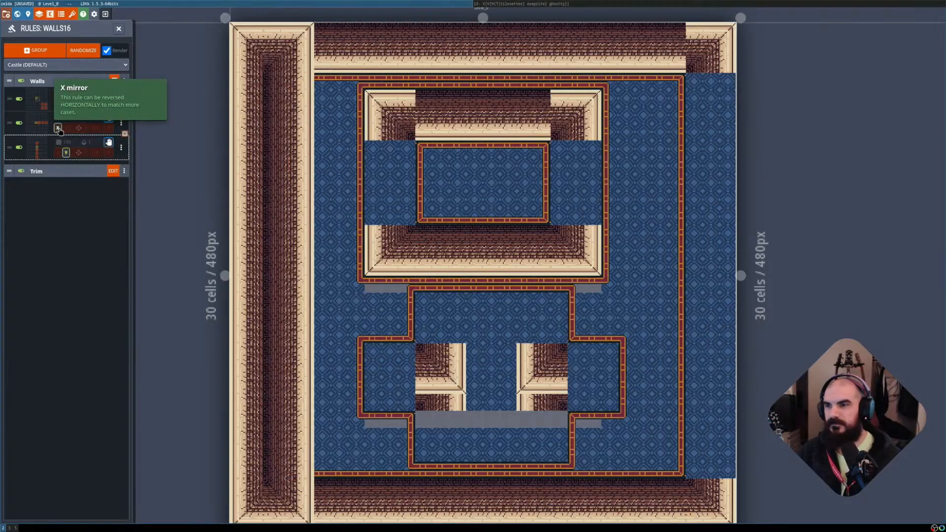
left_click(59, 129)
left_click(58, 129)
left_click(58, 129)
With auto-layer rendering off, repaint the two erased outer columns of the left outer wall with Walls cells, then render the result.
key("shift+r")
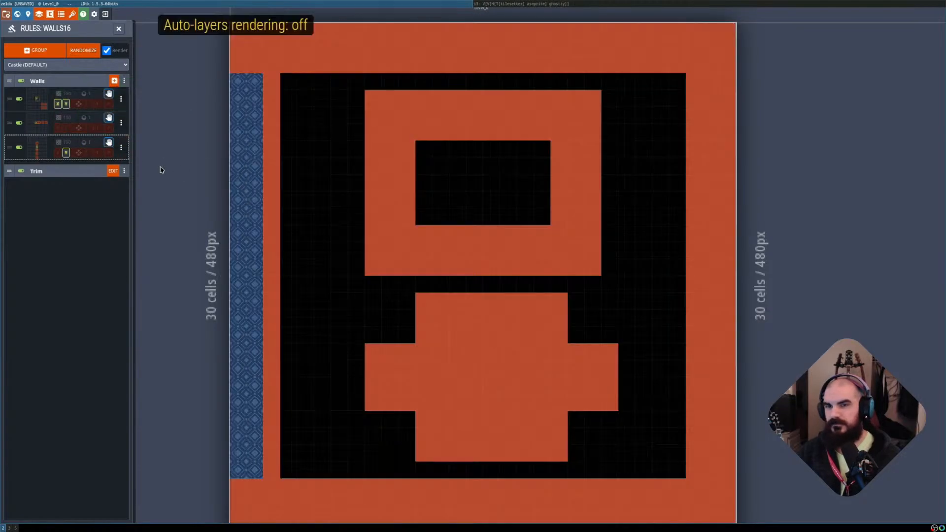
left_click_drag(237, 81, 260, 474, "shift")
key("shift+r")
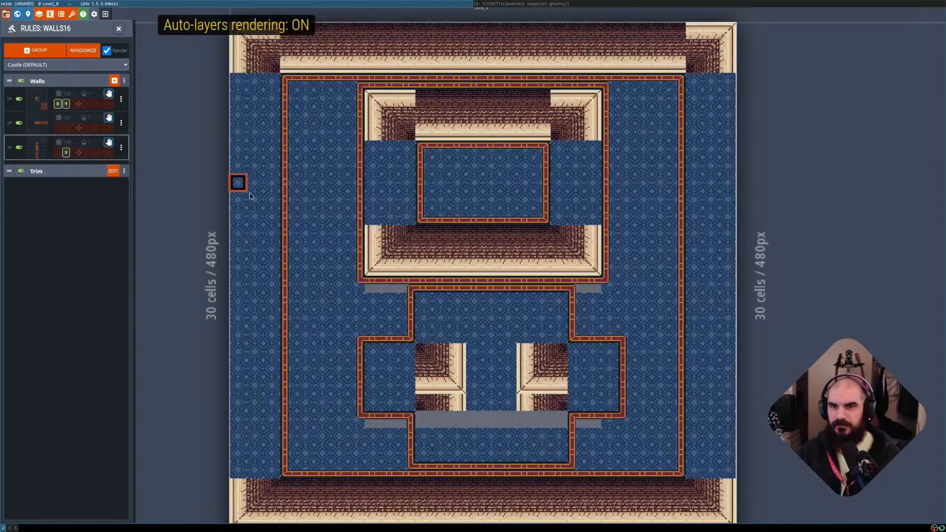
In the second Walls rule, require Walls in the centre cell and its right neighbour, and compare the rendered tiles with the raw cells.
left_click(76, 139)
right_click(222, 262)
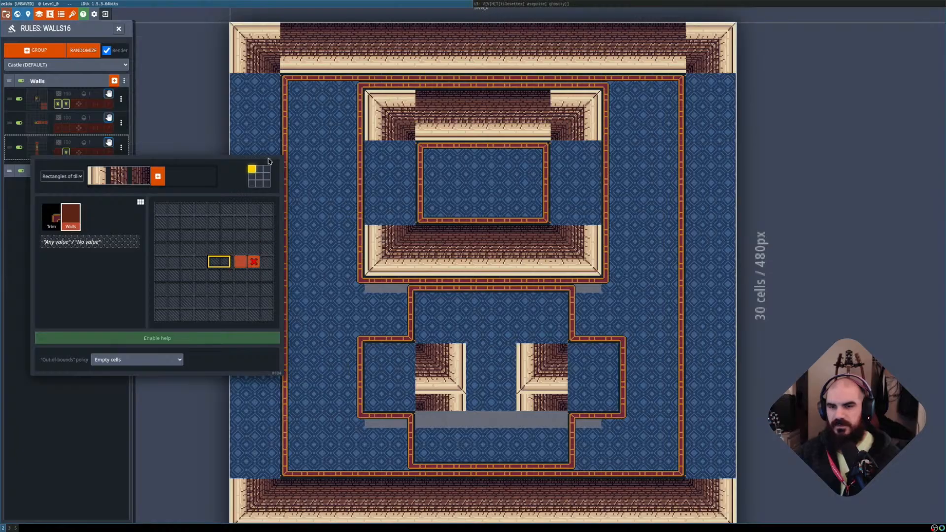
key("shift+r")
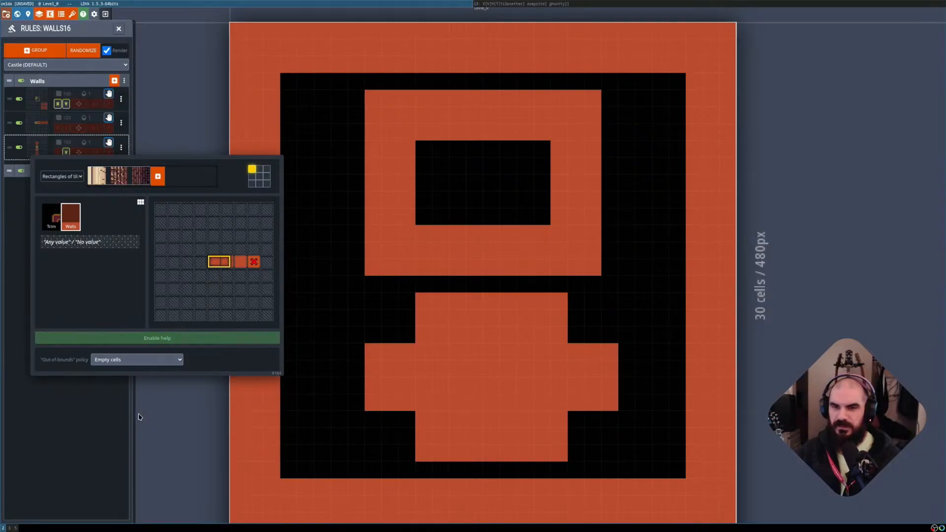
left_click(123, 422)
key("shift+r")
key("shift+r")
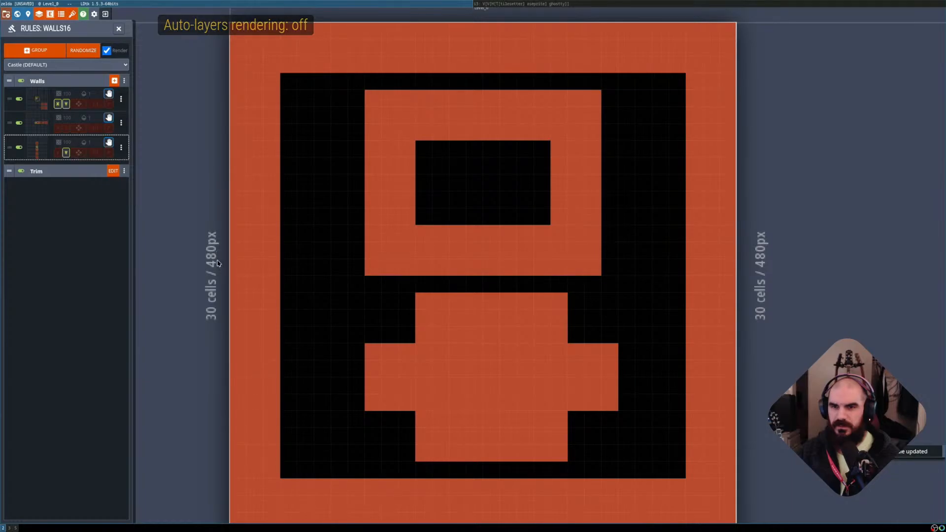
key("shift+r")
key("shift+r")
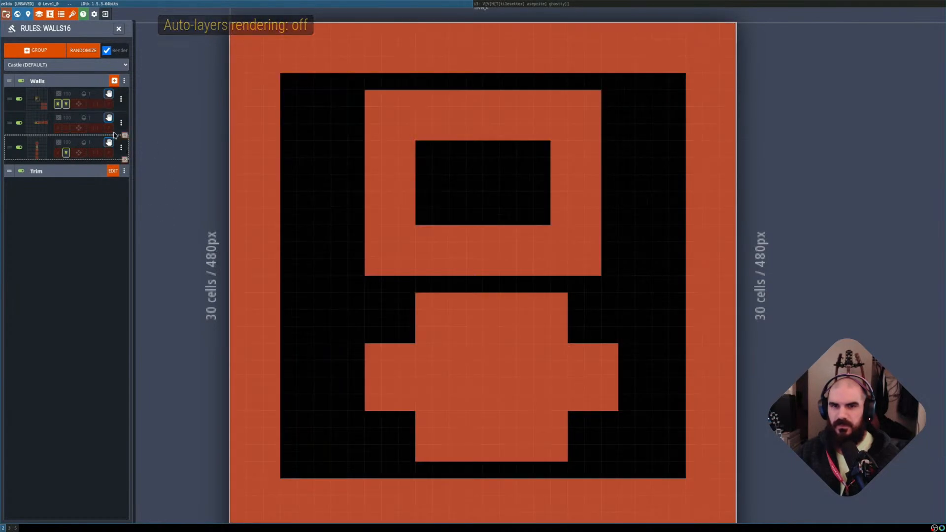
Clear the Walls requirement from the second rule's centre cell and its right neighbour, checking the level with auto-layer rendering on and off.
left_click(45, 131)
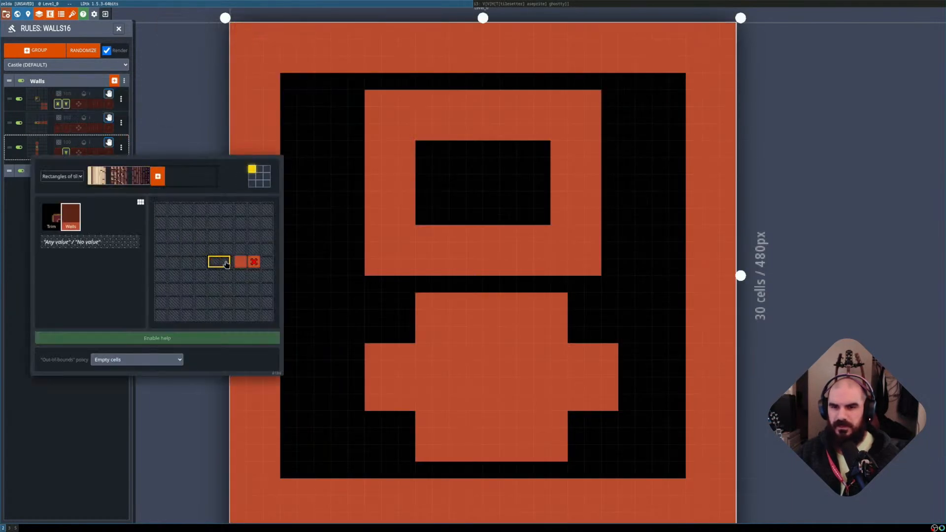
key("shift+r")
key("shift+r")
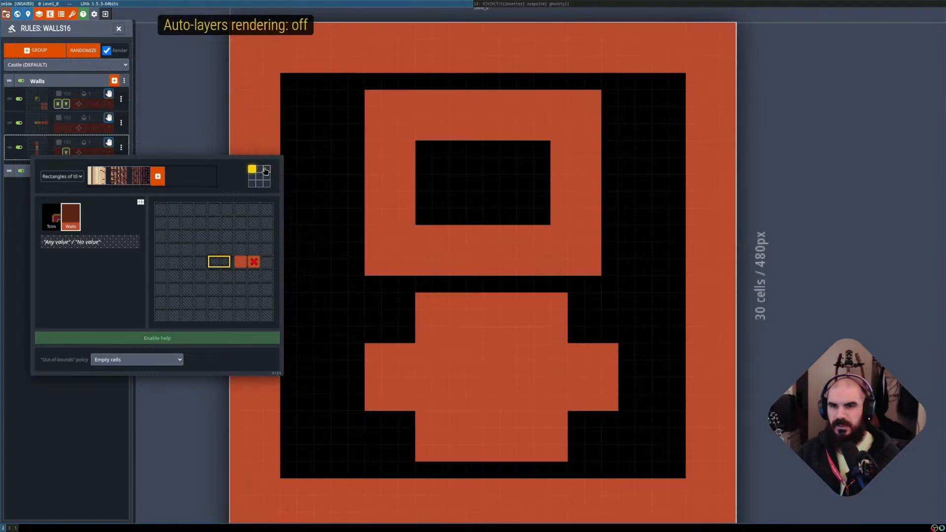
left_click(190, 131)
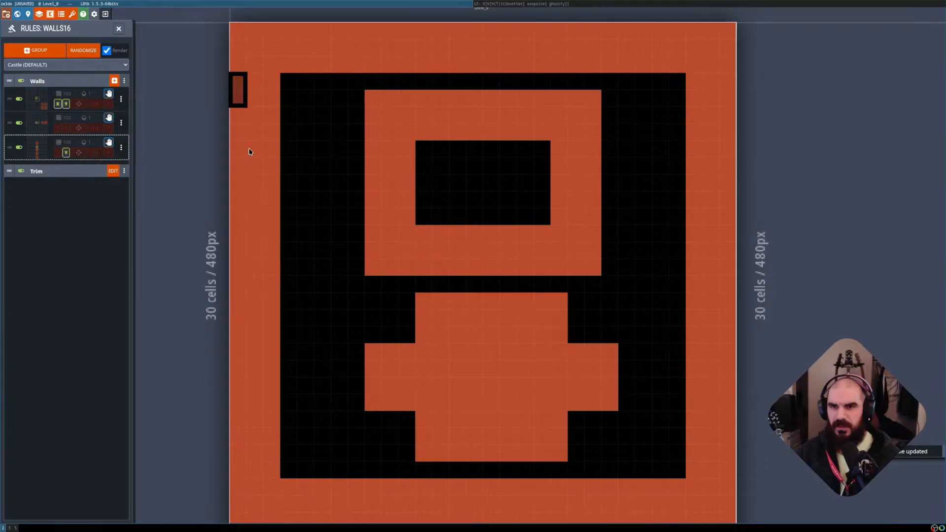
Erase the left outer wall's two outer columns again and render the auto-layer tiles.
left_click_drag(250, 151, 251, 470, "shift")
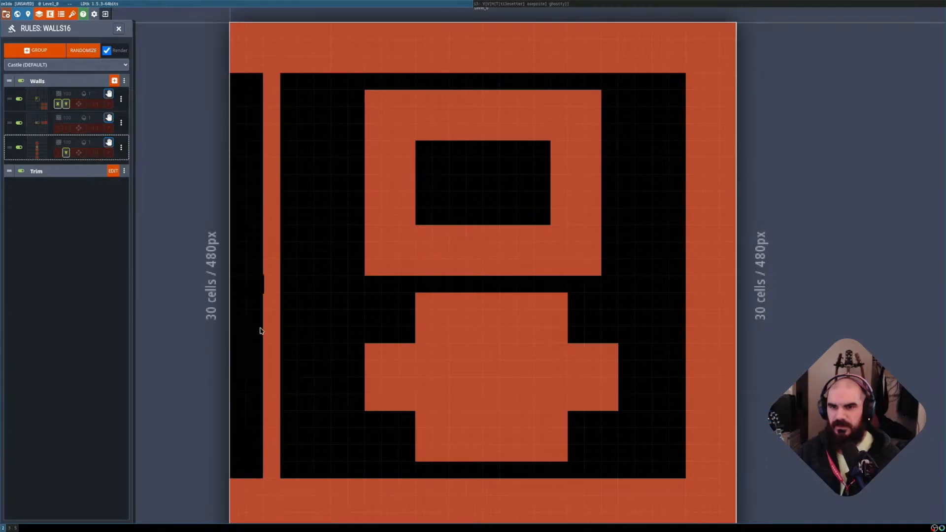
key("shift+r")
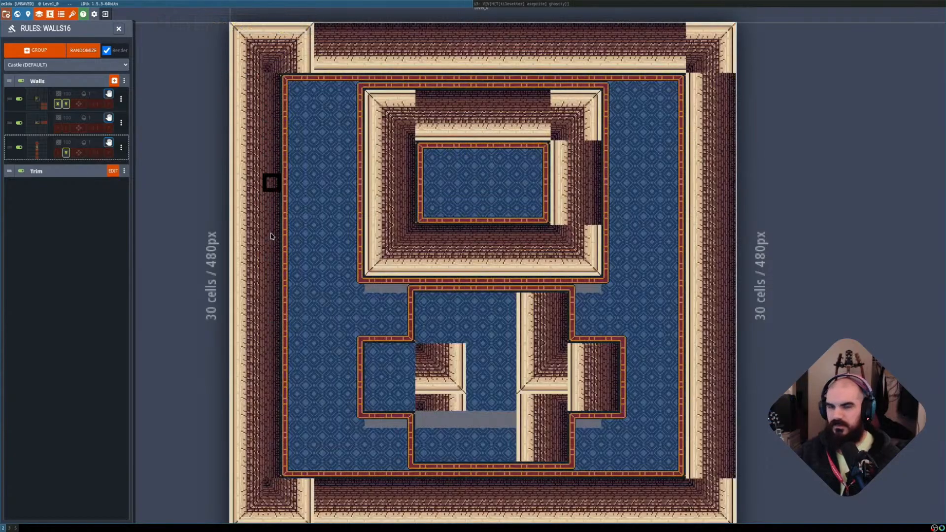
Require Walls again in the second rule's centre cell and right neighbour, and leave the rules editor.
left_click(40, 122)
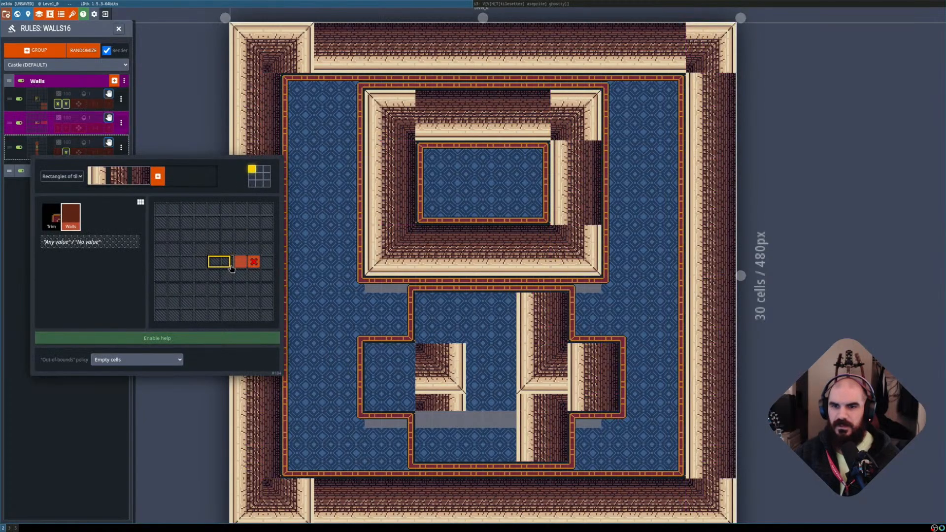
left_click(94, 402)
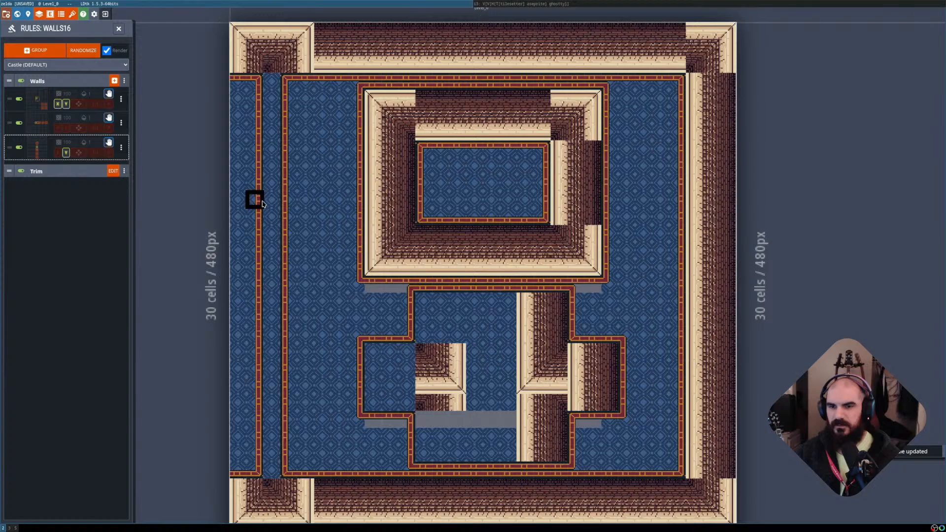
key("w")
key("w")
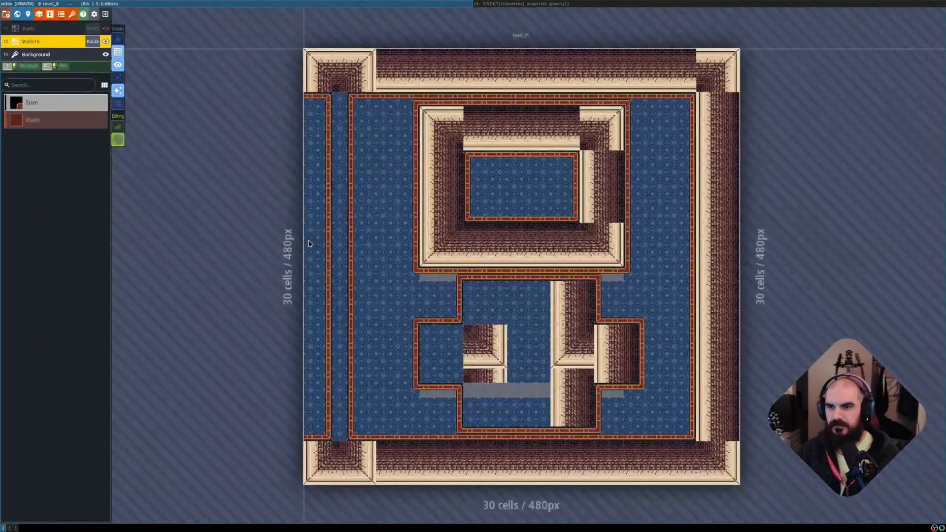
Pick the Walls value from the level, refill the two outer columns of the left outer wall, and check the rendering.
key("shift+r")
scroll(321, 98, "up", 2)
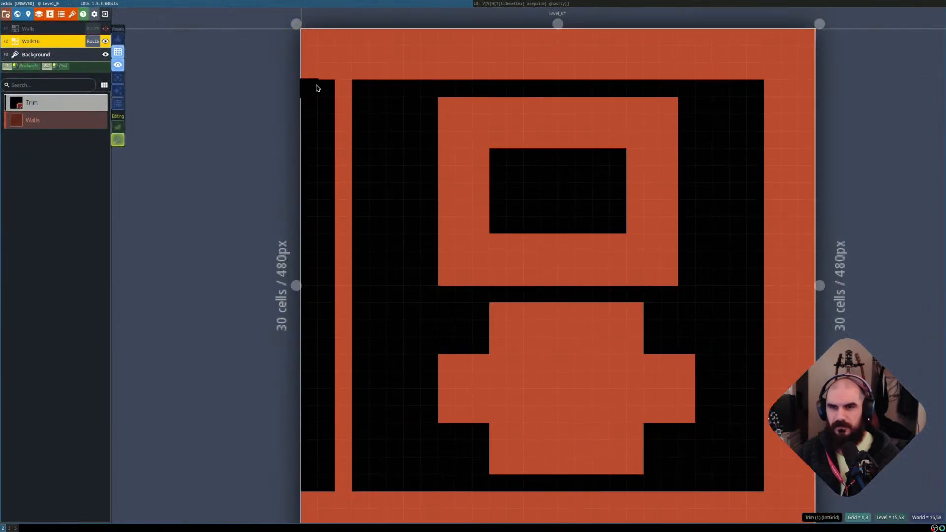
left_click(325, 69, "alt")
left_click_drag(314, 88, 323, 488, "shift")
key("shift+r")
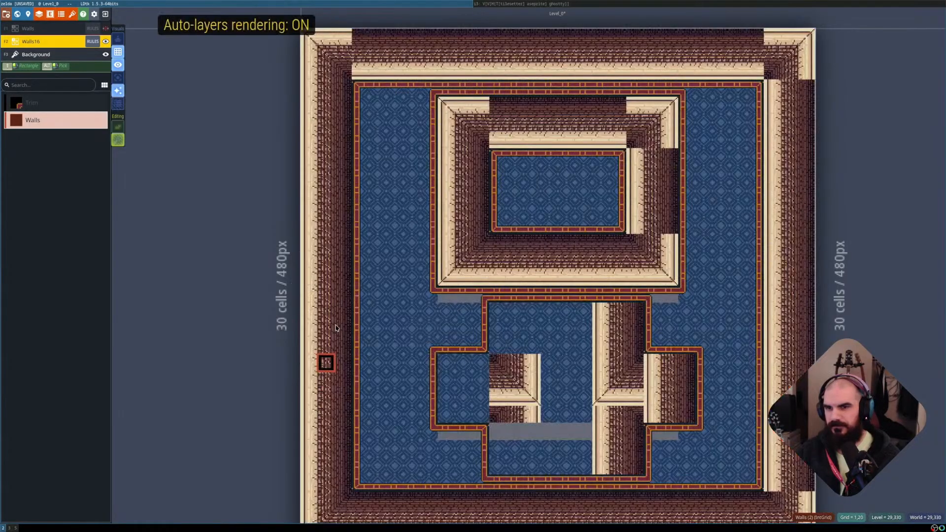
key("shift+r")
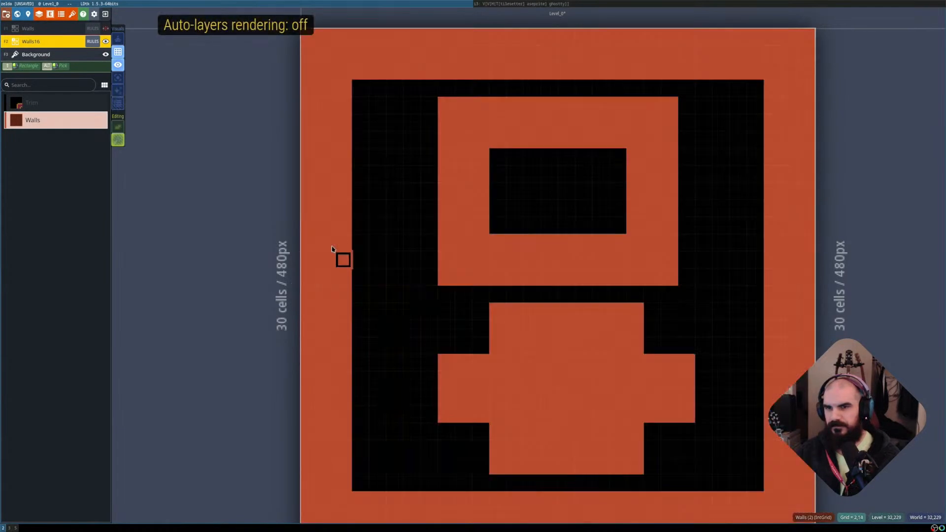
Reopen the Walls16 rules and examine the patterns of the second and first Walls rules against the raw wall cells.
left_click(93, 42)
scroll(377, 278, "up", 2)
middle_click_drag(423, 285, 251, 226)
scroll(325, 237, "down", 2)
middle_click_drag(329, 238, 358, 254)
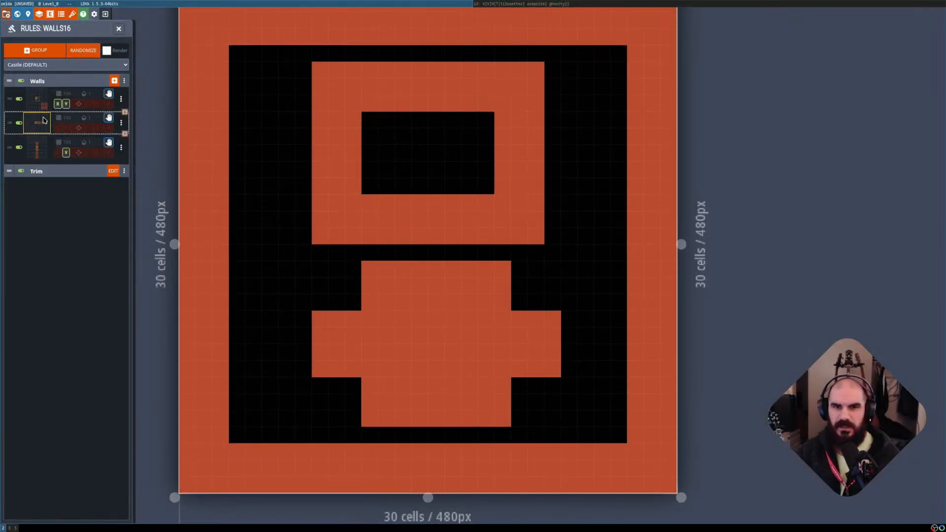
left_click(42, 123)
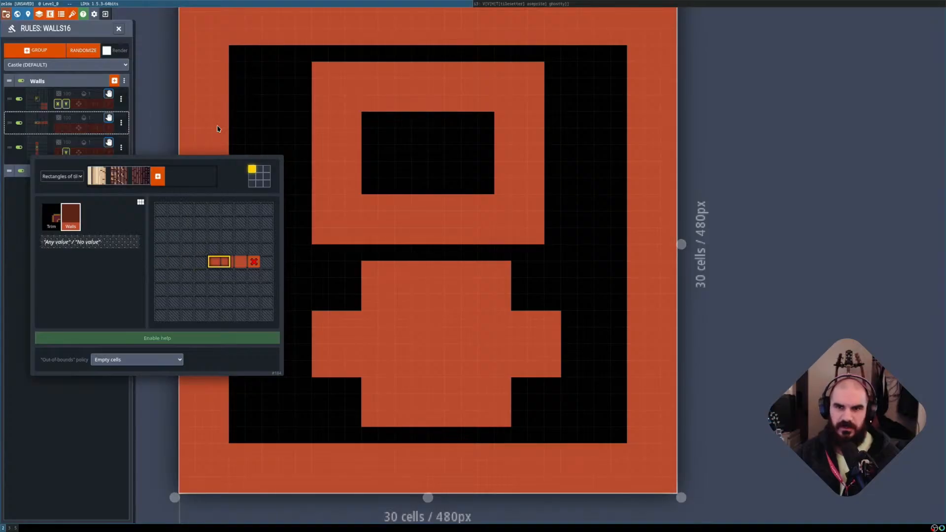
key("Escape")
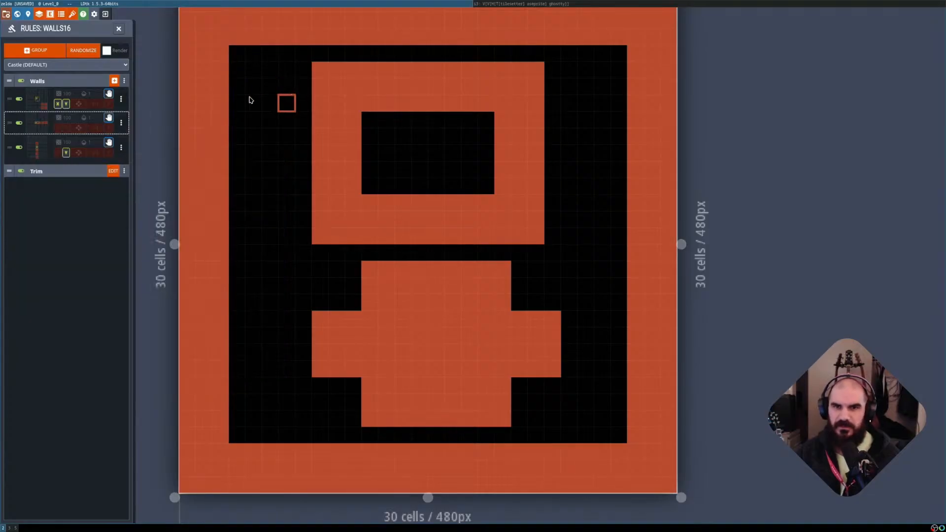
left_click(41, 105)
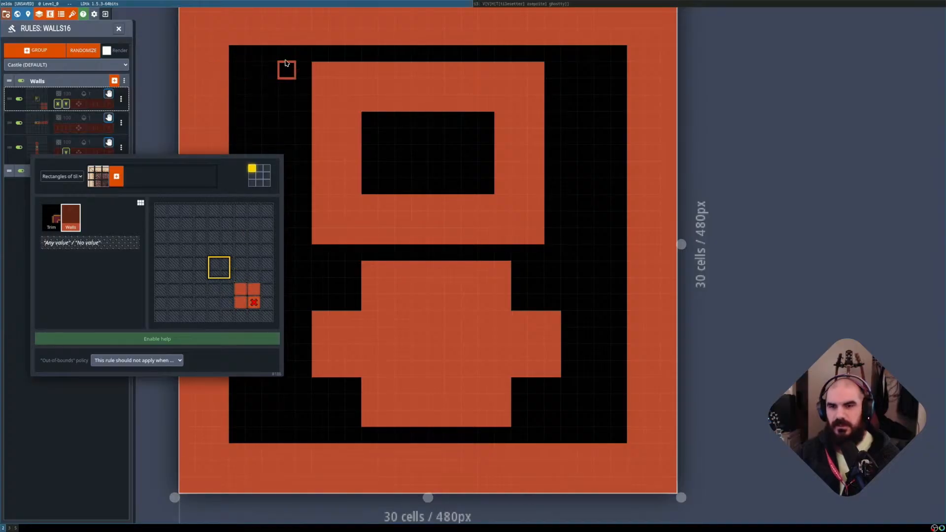
left_click(295, 79)
middle_click_drag(223, 119, 260, 201)
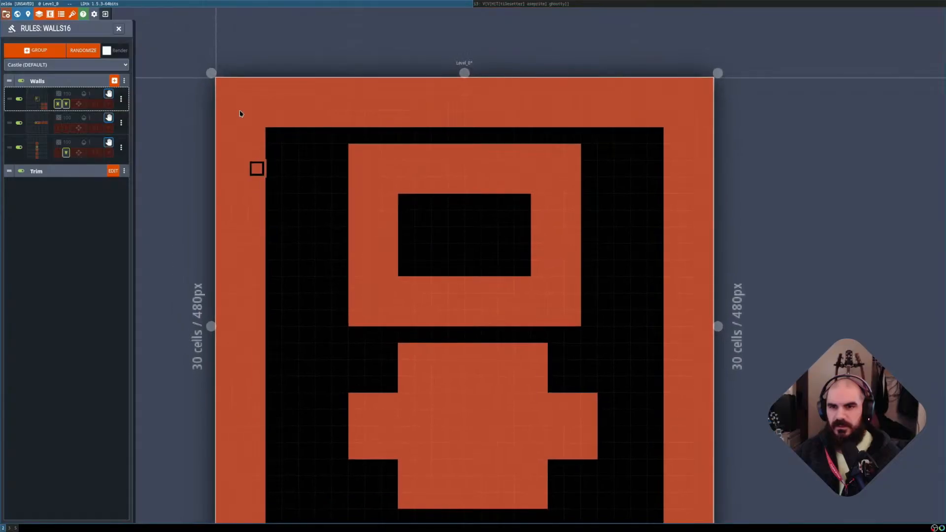
In the first Walls rule, require Walls throughout the 4×4 block right and down from the centre except its forbidden far corner, and check the rendering.
left_click(44, 110)
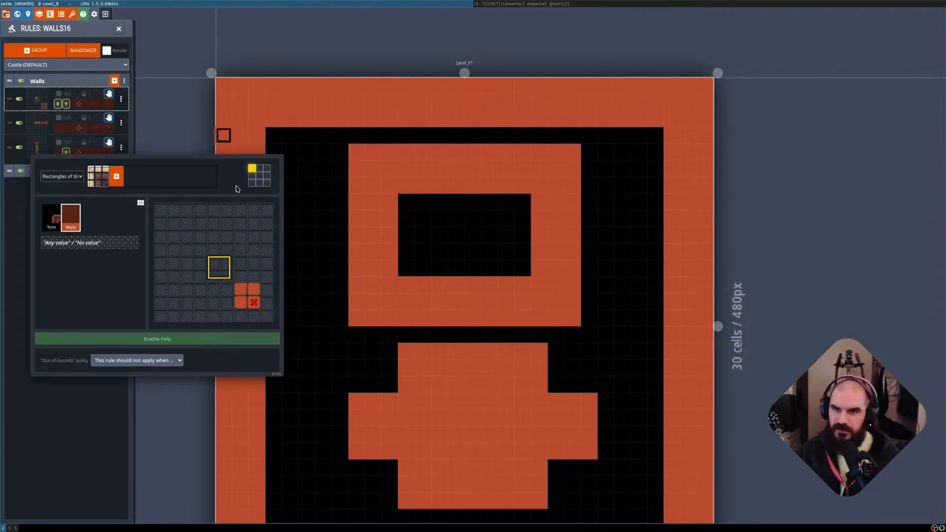
left_click_drag(248, 277, 253, 264)
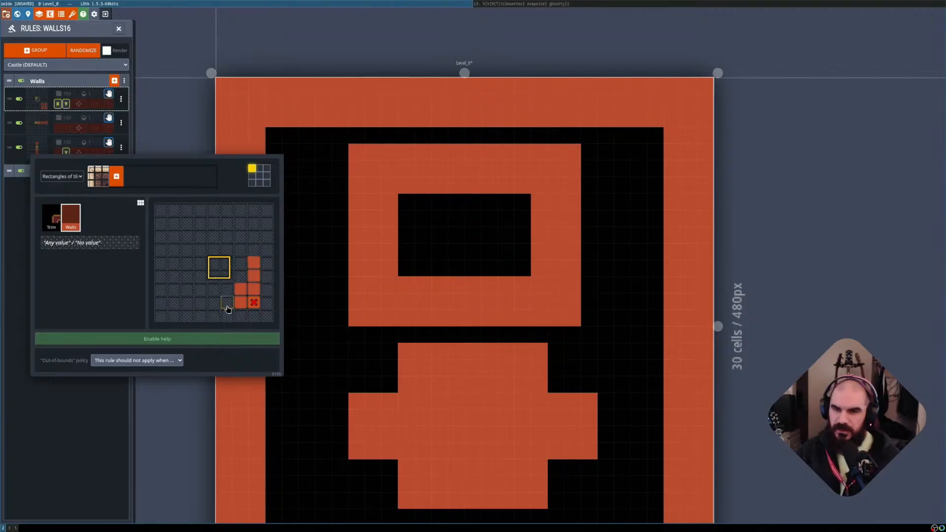
mouse_move(228, 309)
left_mouse_down()
mouse_move(218, 311)
mouse_move(220, 274)
mouse_move(241, 266)
mouse_move(228, 271)
mouse_move(223, 292)
left_mouse_up()
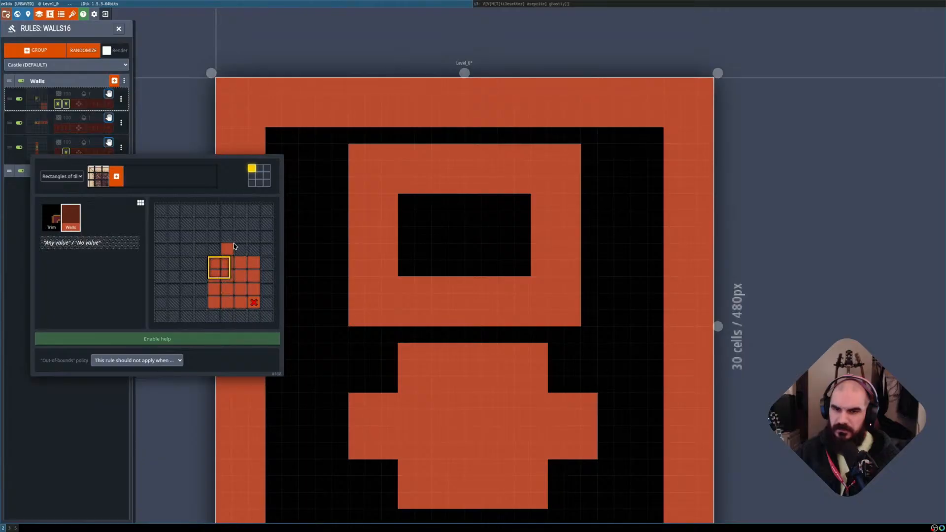
key("shift+r")
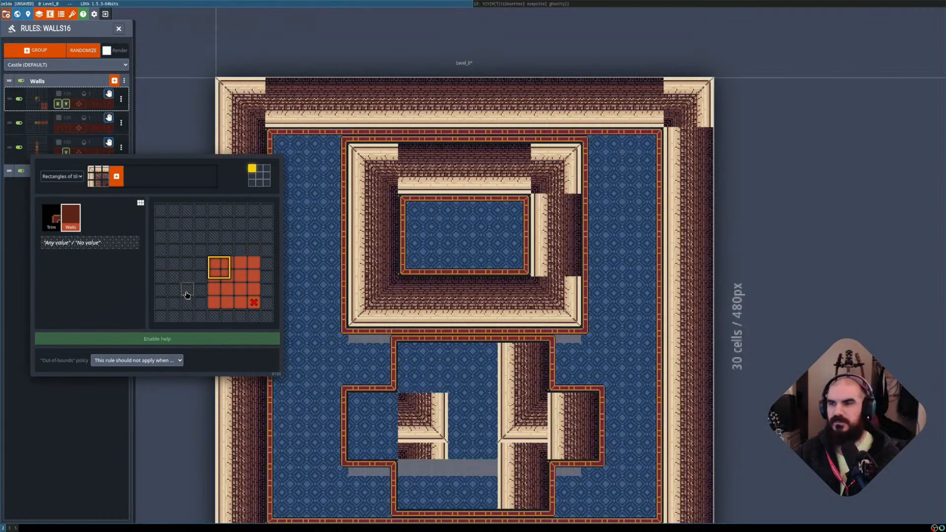
left_click(171, 132)
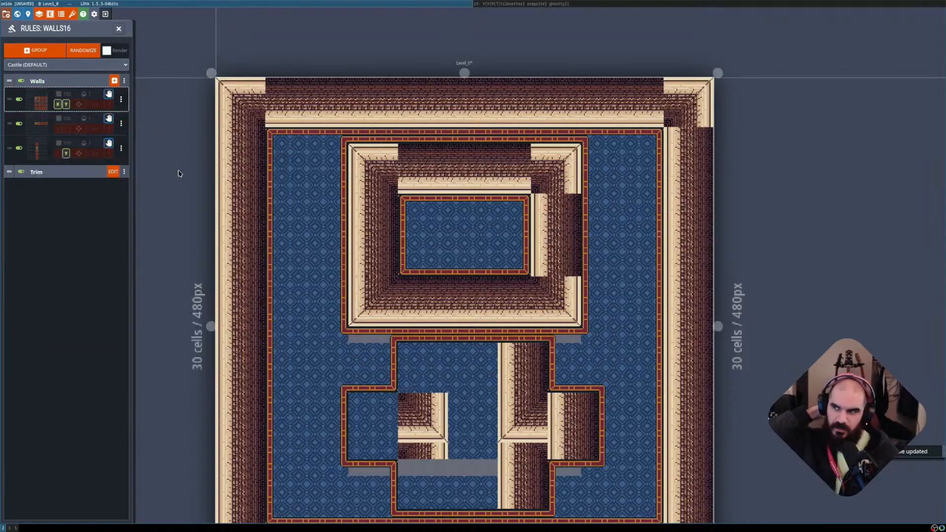
scroll(345, 281, "down", 2)
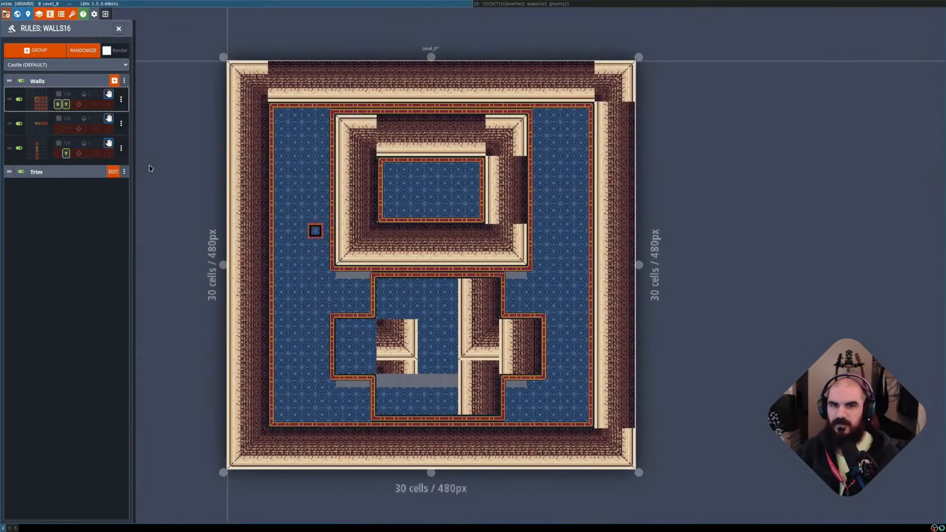
left_click(44, 107)
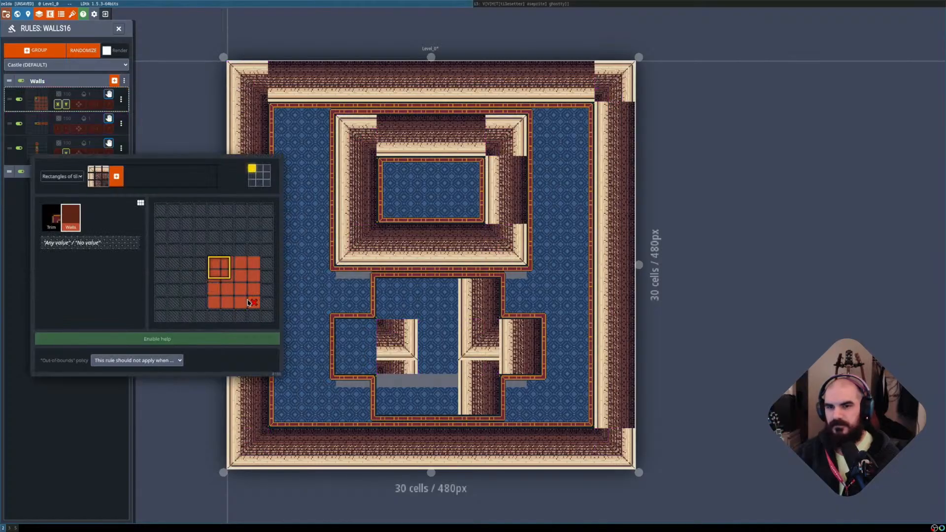
left_click(179, 137)
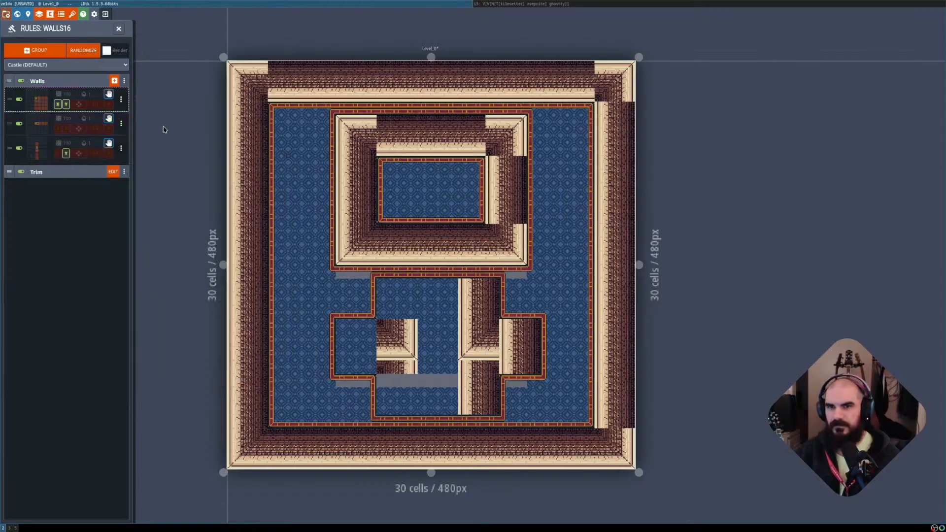
scroll(214, 165, "up", 1)
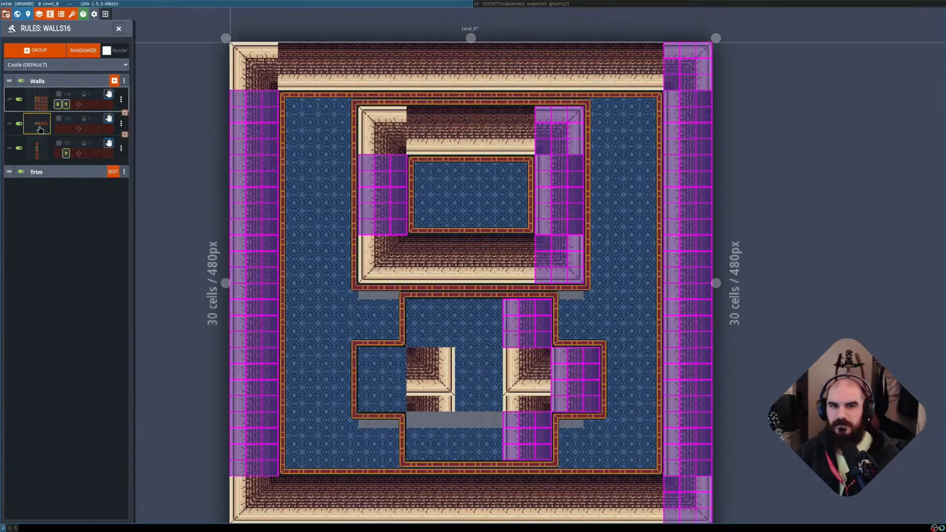
In the second Walls rule, clear the cell two right of centre and require Walls in the centre's left neighbour.
left_click(38, 124)
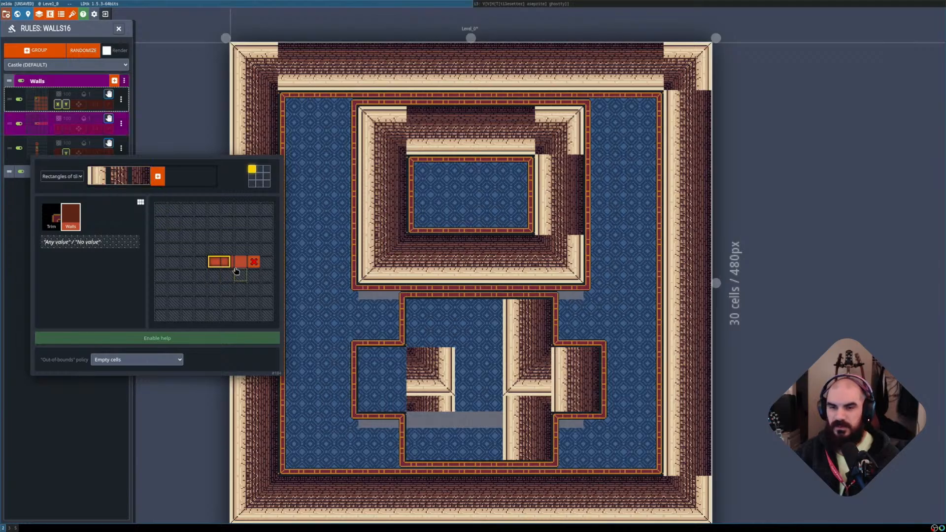
left_click(236, 266)
left_click(202, 267)
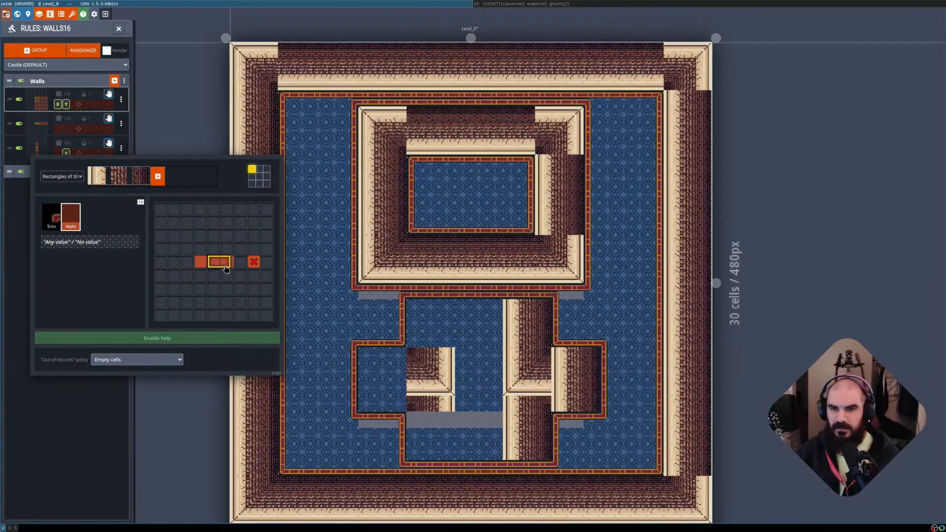
left_click(182, 134)
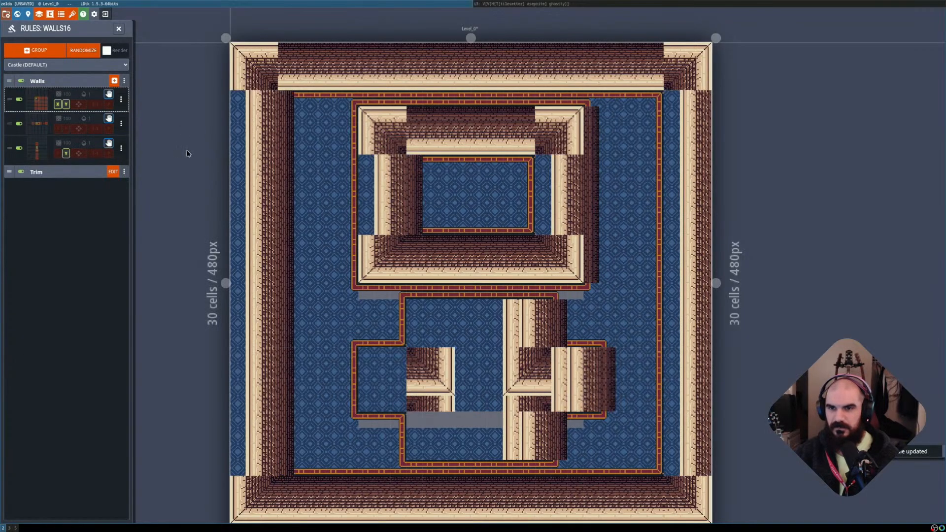
Move the second rule's forbidden Walls cell inward to two cells right of centre, and compare the rendering with the raw wall cells.
left_click(37, 129)
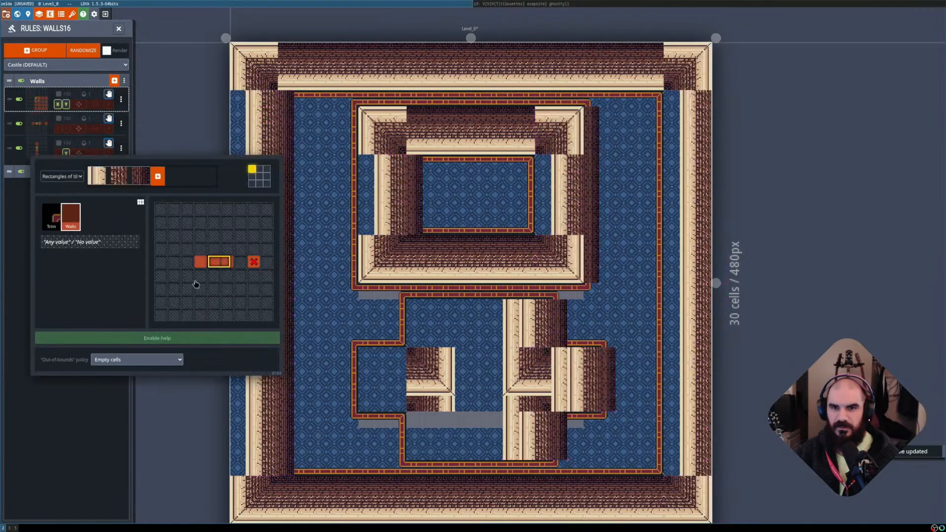
left_click(243, 264)
left_click(188, 112)
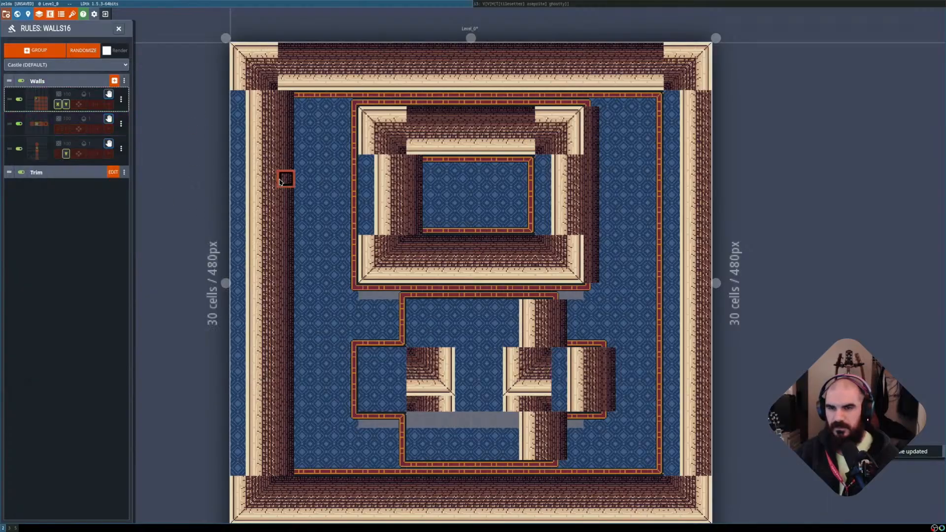
key("shift+r")
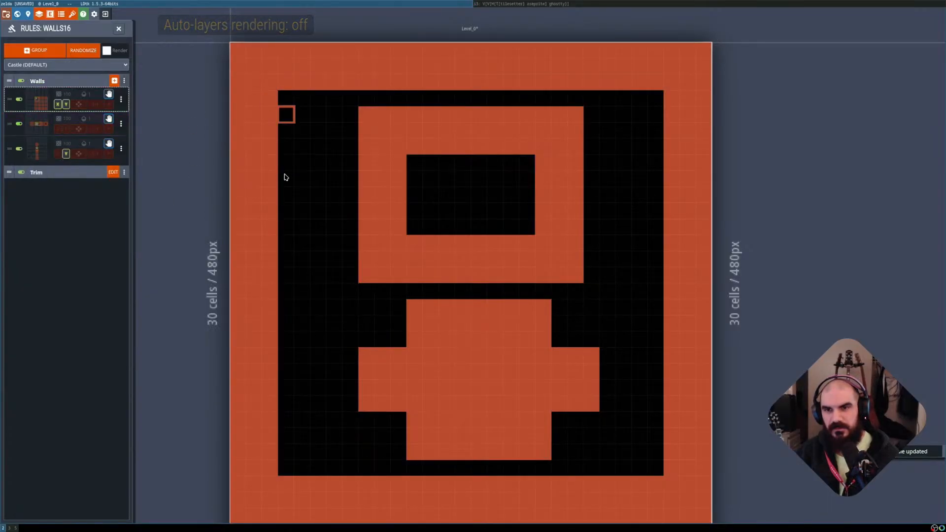
key("shift+r")
key("shift+r")
Restore the second rule to require Walls from the centre to two cells right and forbid it three cells right, and check the rendering.
left_click(39, 124)
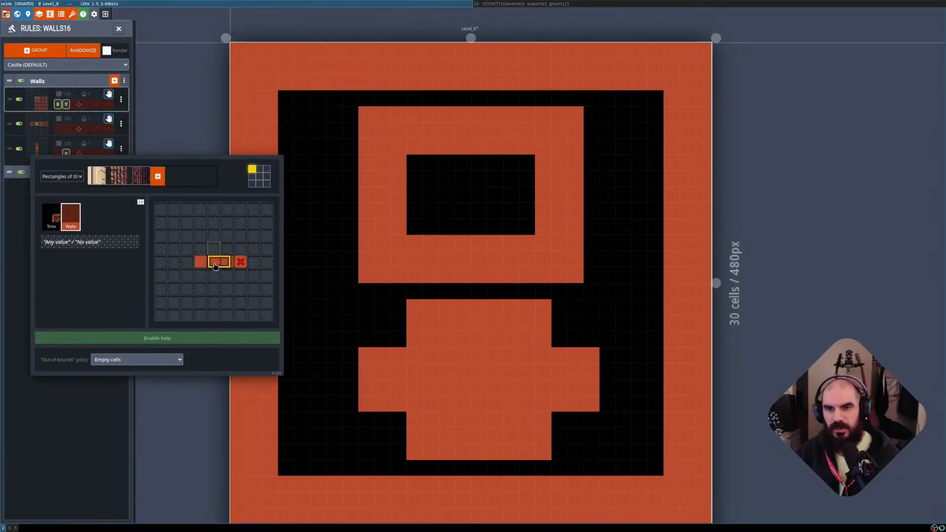
left_click(201, 261)
left_click(240, 262)
right_click(254, 262)
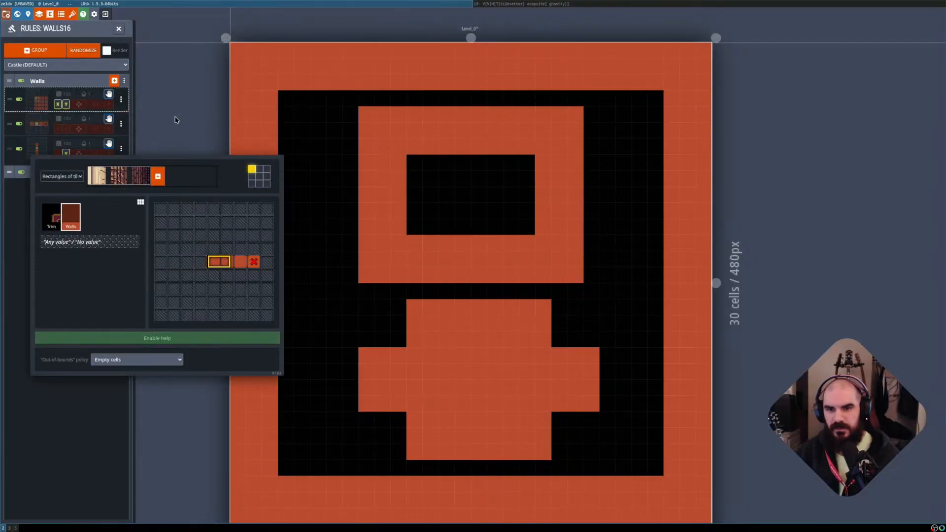
left_click(175, 120)
key("shift+r")
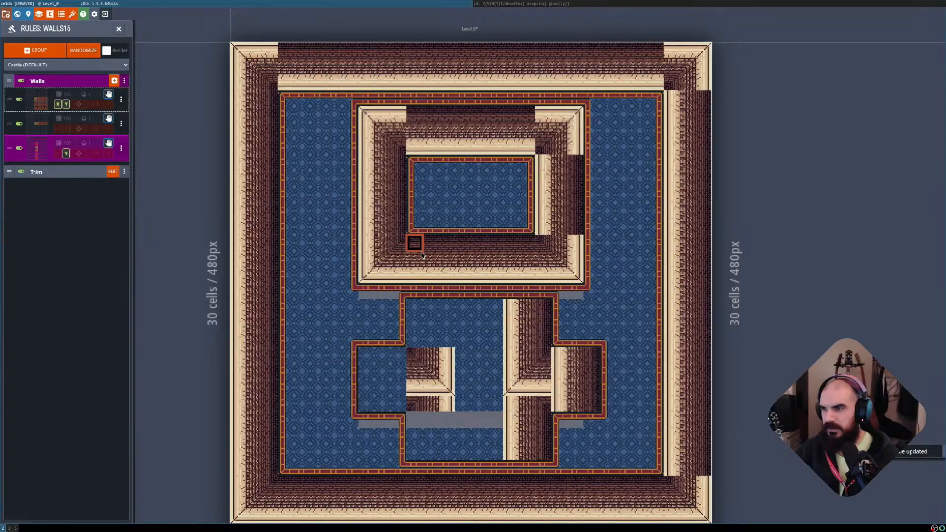
Paint a single Walls cell in the open floor between the outer left wall and the upper inner room.
scroll(451, 321, "down", 2)
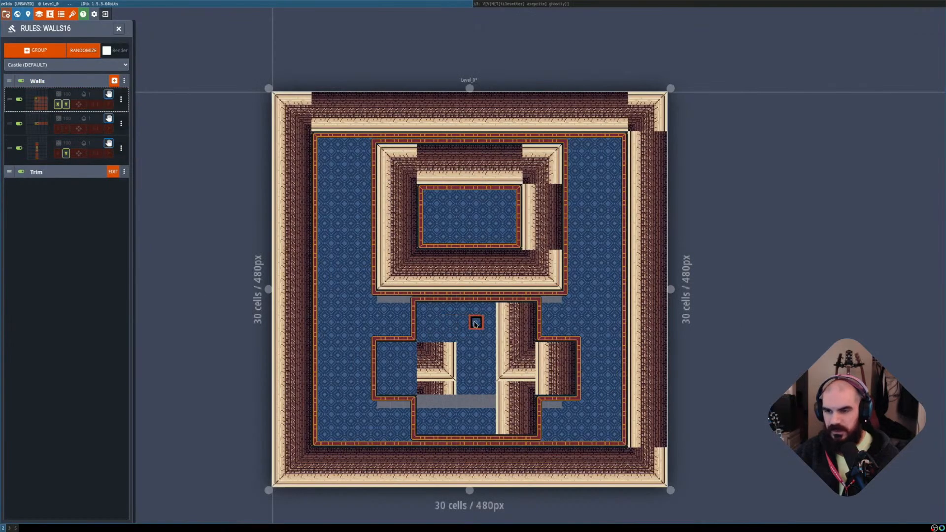
mouse_move(515, 348)
middle_mouse_down()
mouse_move(466, 295)
mouse_move(458, 298)
mouse_move(475, 323)
mouse_move(487, 311)
middle_mouse_up()
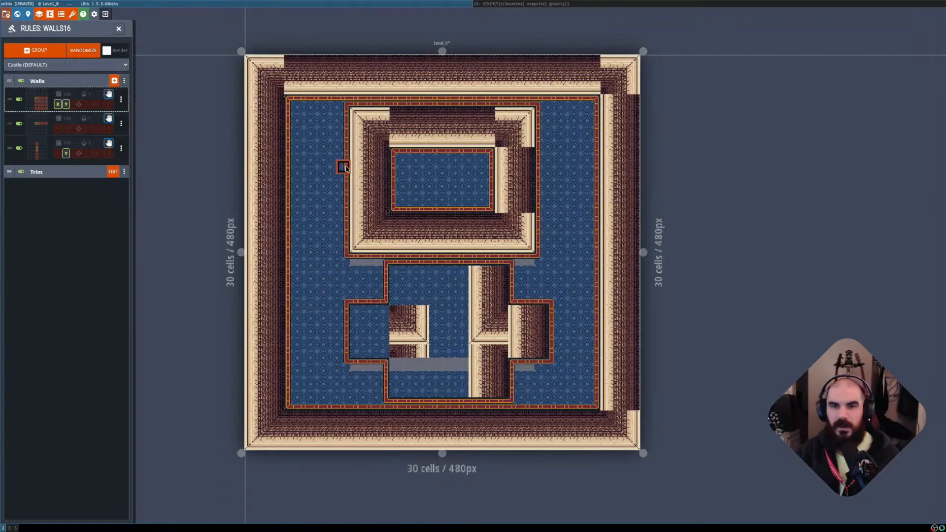
scroll(317, 236, "down", 1)
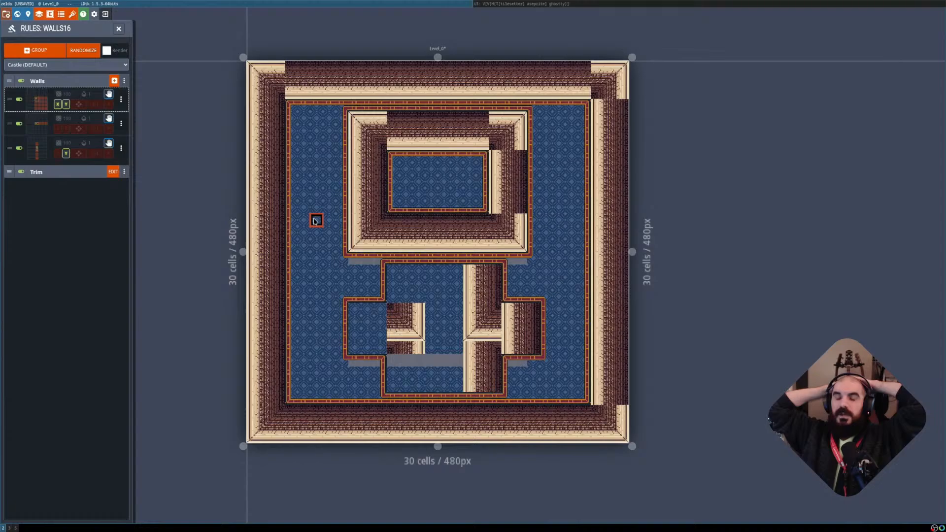
left_click(316, 195)
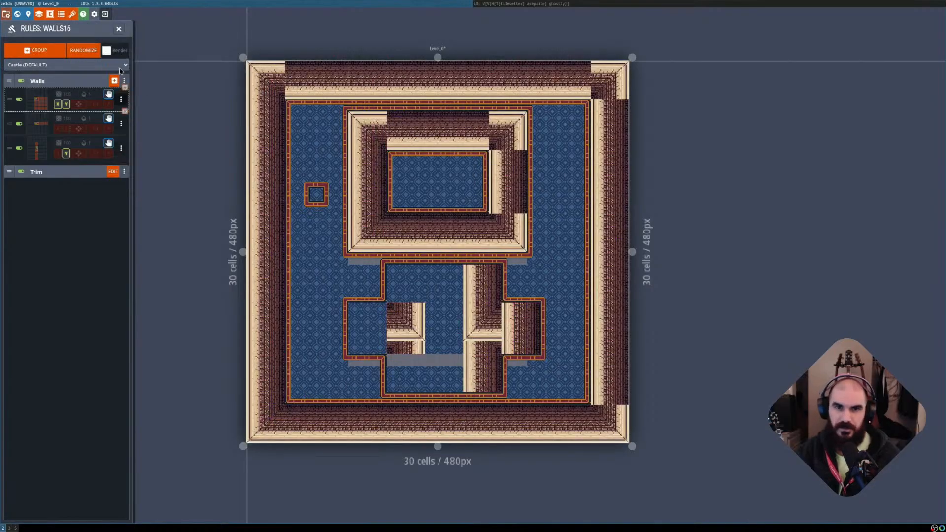
Start a new rule group with the assistant and assign the cream corner, horizontal edge and vertical edge tiles plus the plain dark fill tile.
left_click(97, 80)
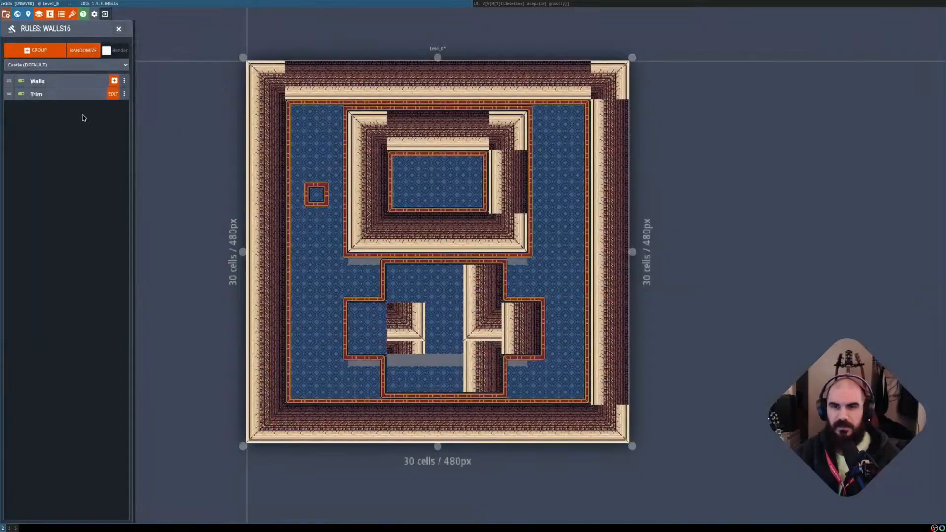
left_click(45, 50)
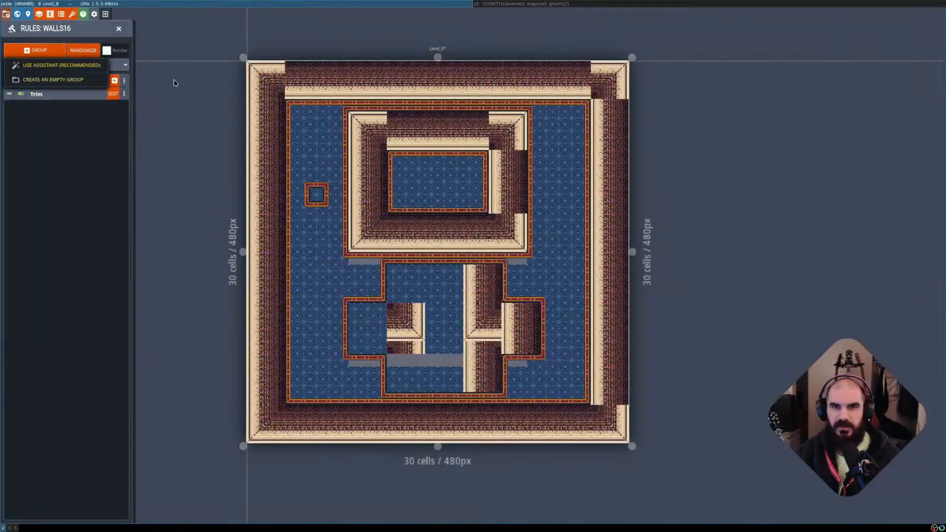
left_click(81, 69)
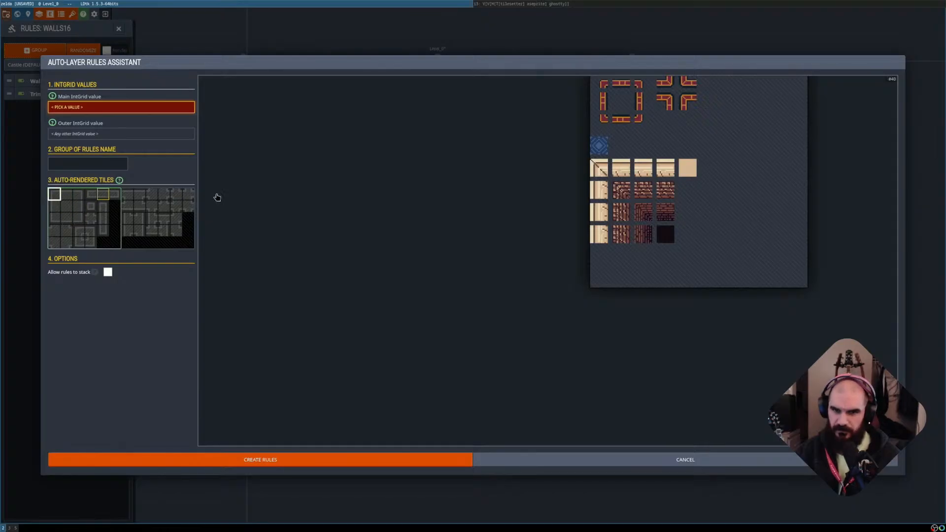
left_click(598, 171)
left_click(66, 194)
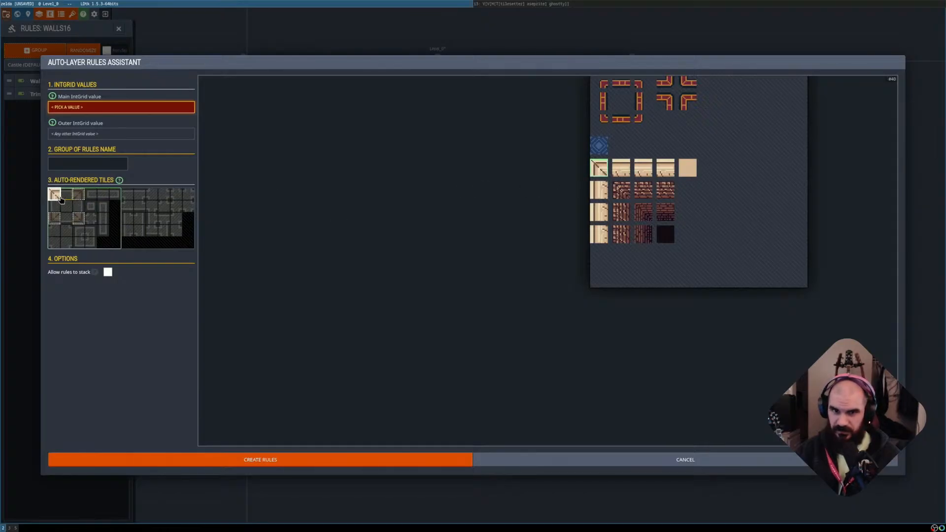
left_click(625, 172)
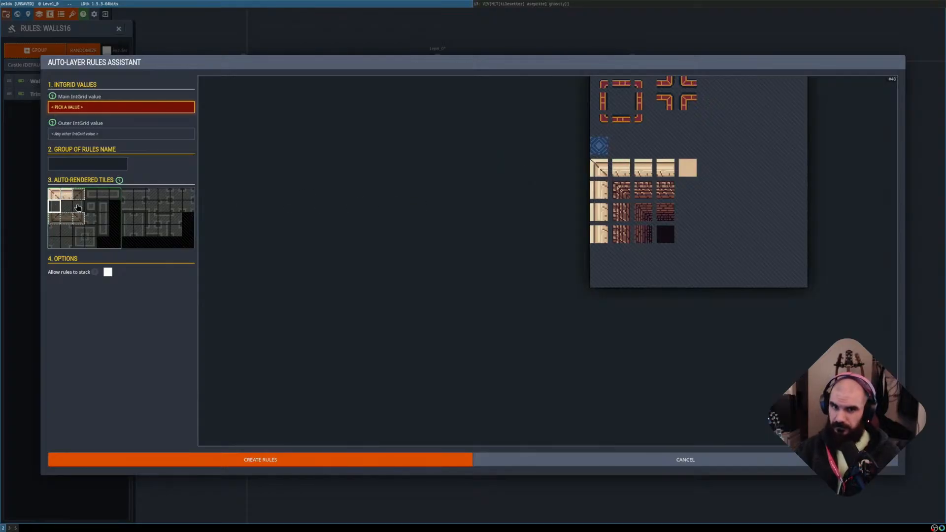
left_click(596, 196)
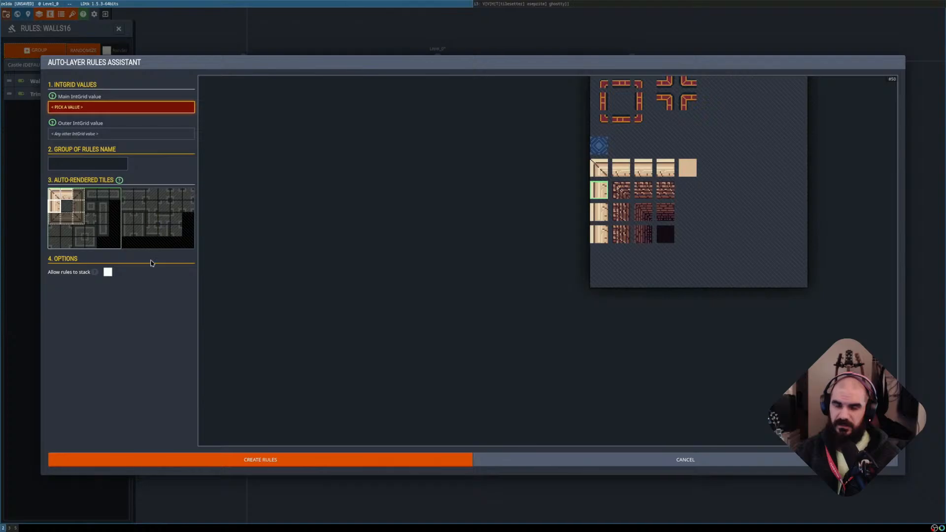
left_click(67, 206)
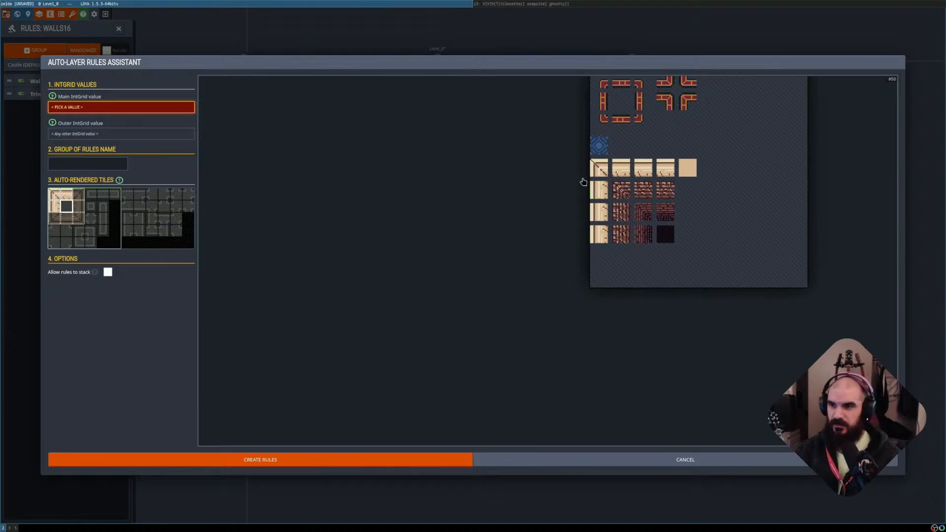
left_click(669, 233)
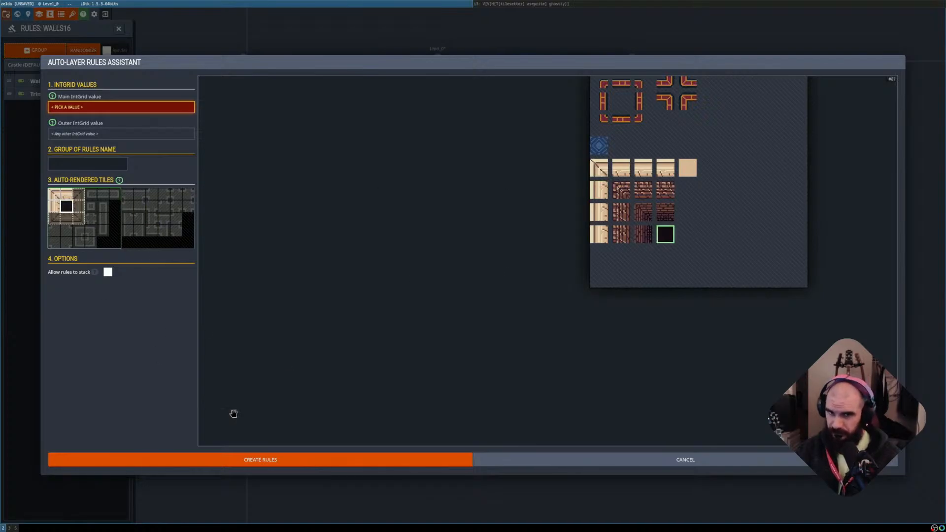
Create the assistant's rule group with Walls as the main IntGrid value, and switch the group to advanced mode.
left_click(119, 108)
left_click(114, 139)
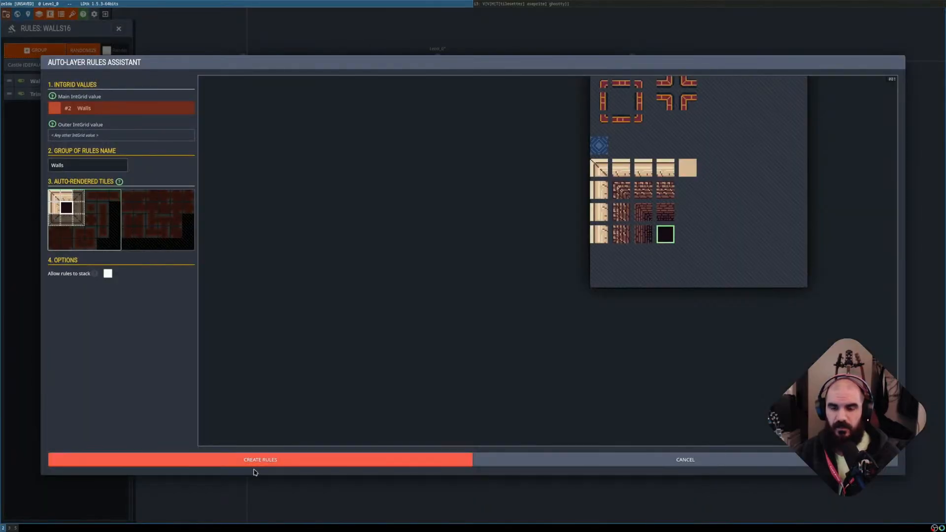
left_click(282, 461)
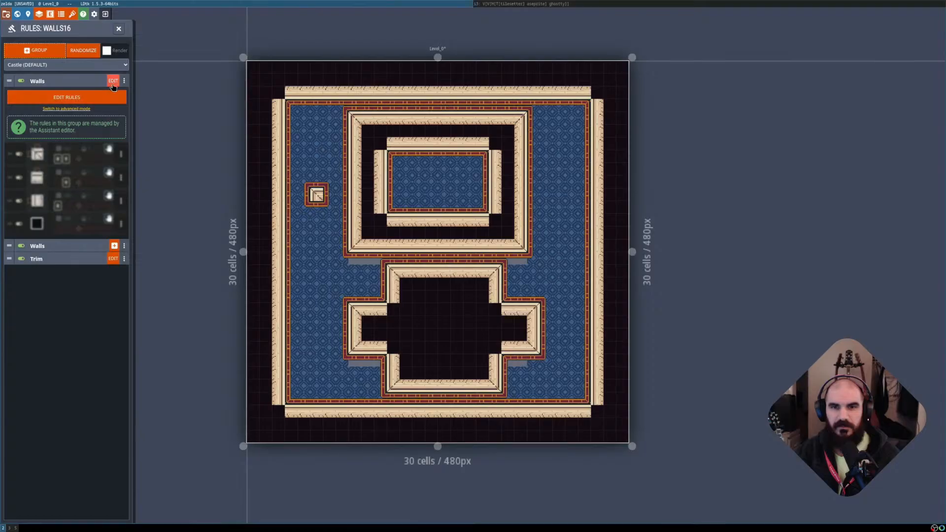
left_click(79, 109)
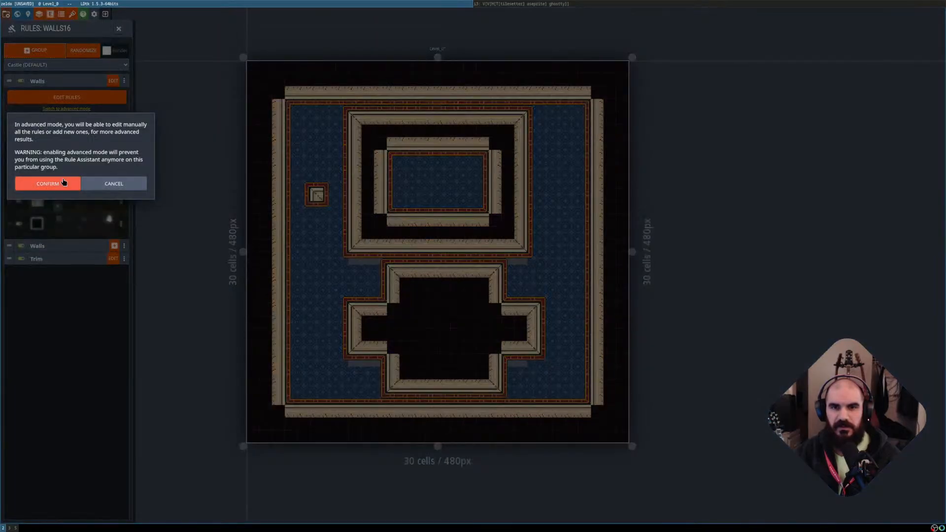
left_click(62, 180)
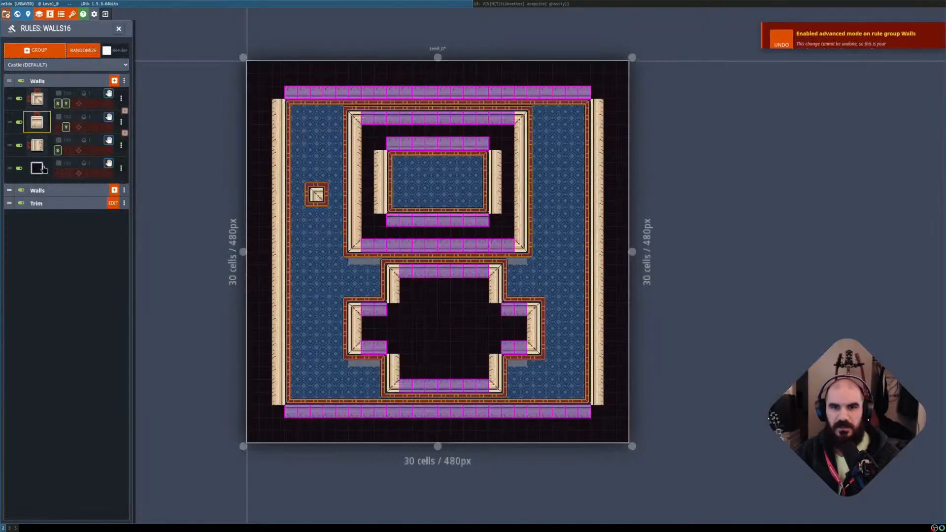
Examine the cell patterns of the corner, horizontal edge, vertical edge and fill rules in the new Walls group.
left_click(43, 103)
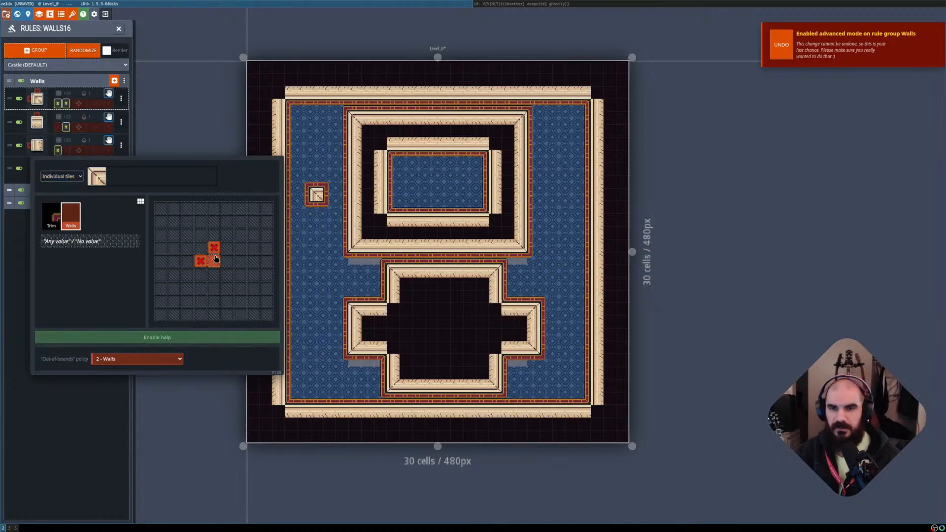
left_click(42, 104)
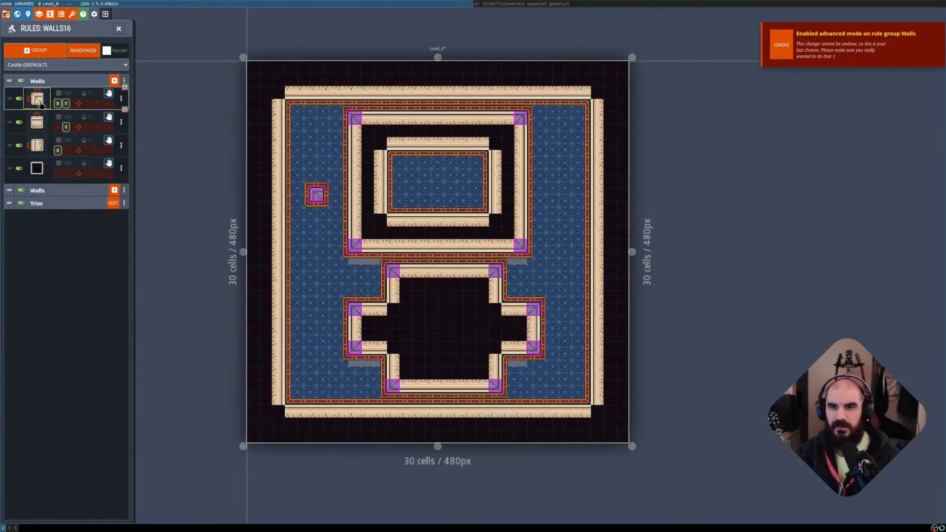
left_click(36, 123)
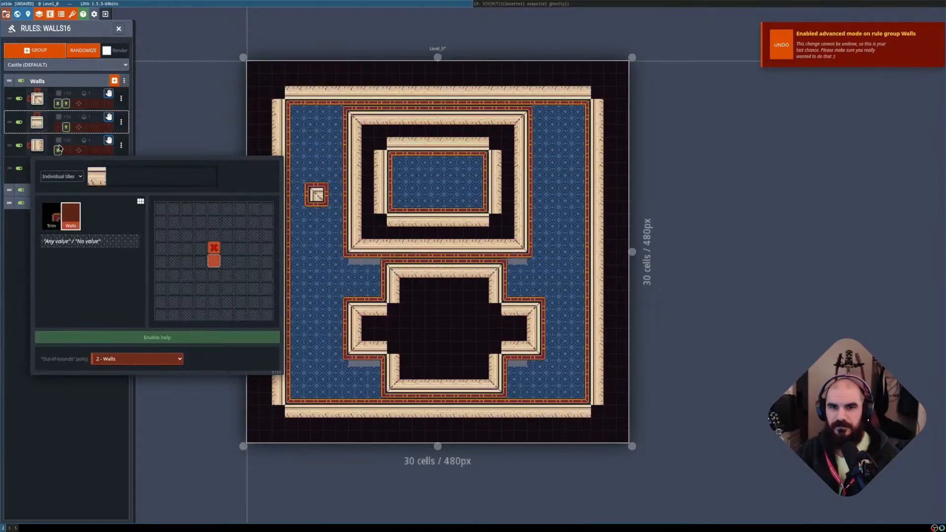
left_click(49, 447)
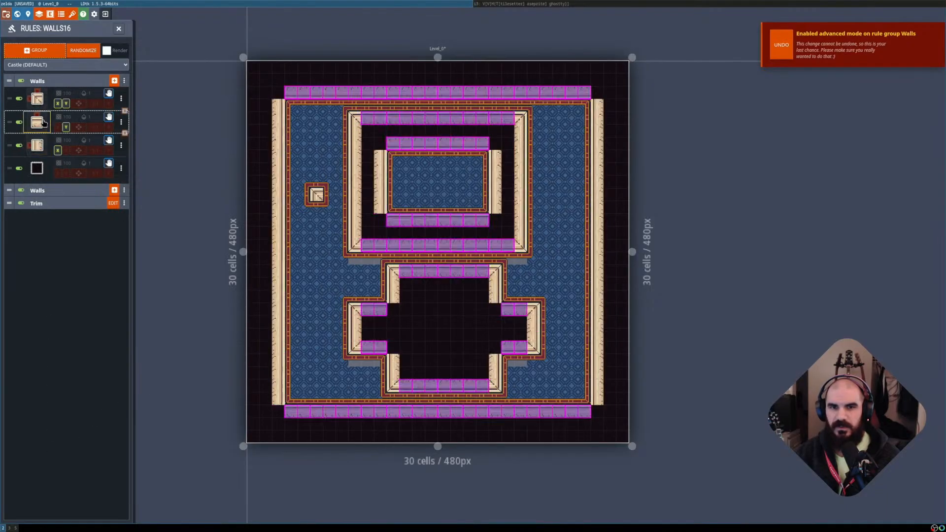
left_click(37, 146)
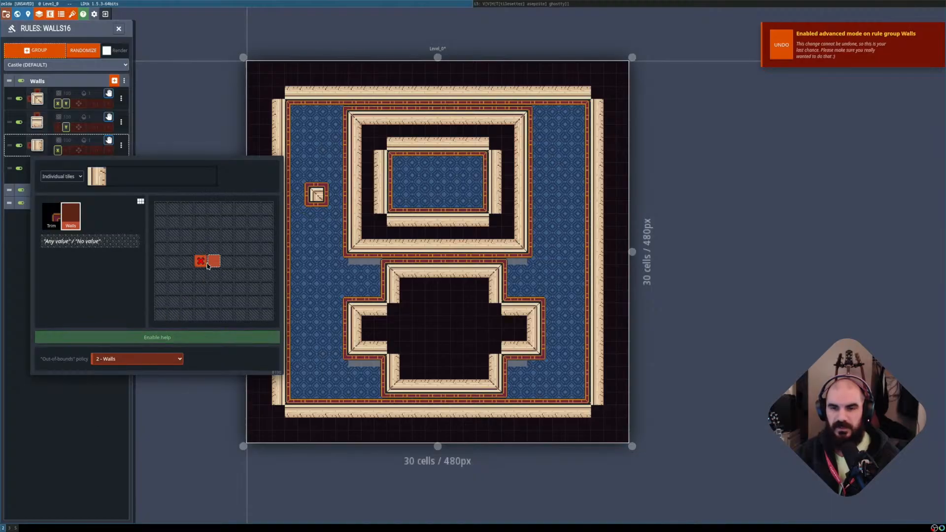
left_click(79, 442)
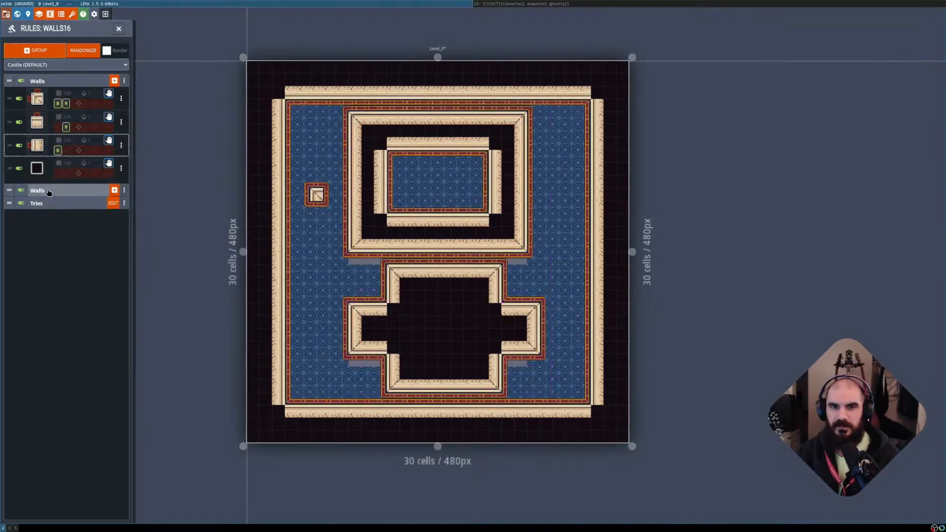
left_click(44, 169)
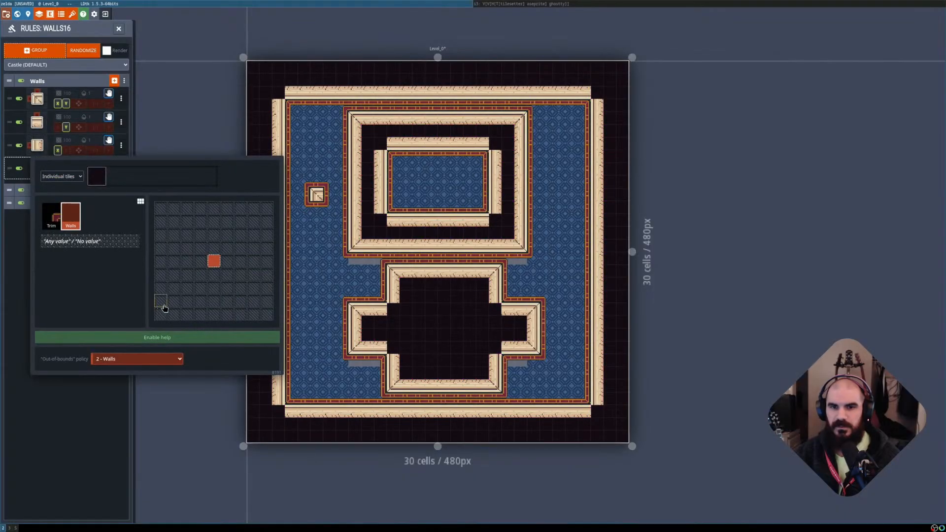
left_click(61, 446)
left_click(39, 148)
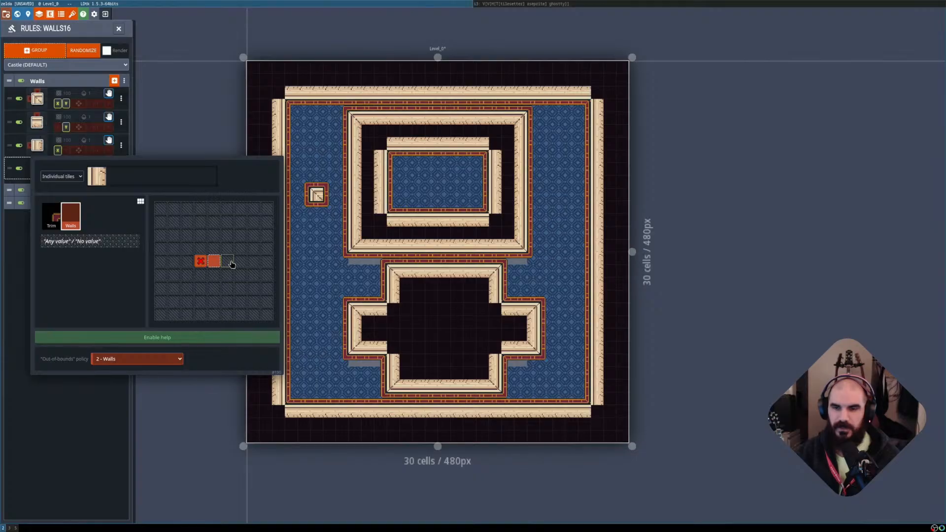
left_click(82, 448)
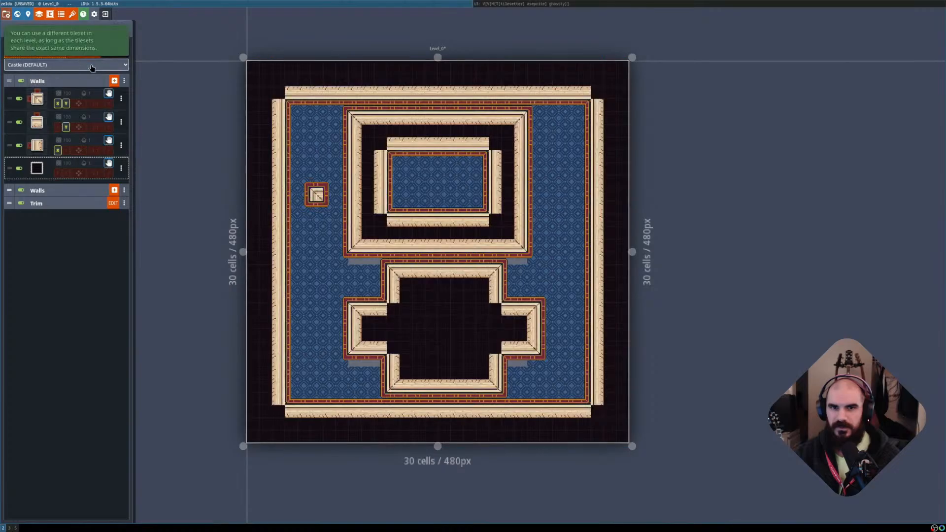
Disable the new Walls rule group made with the assistant.
left_click(21, 81)
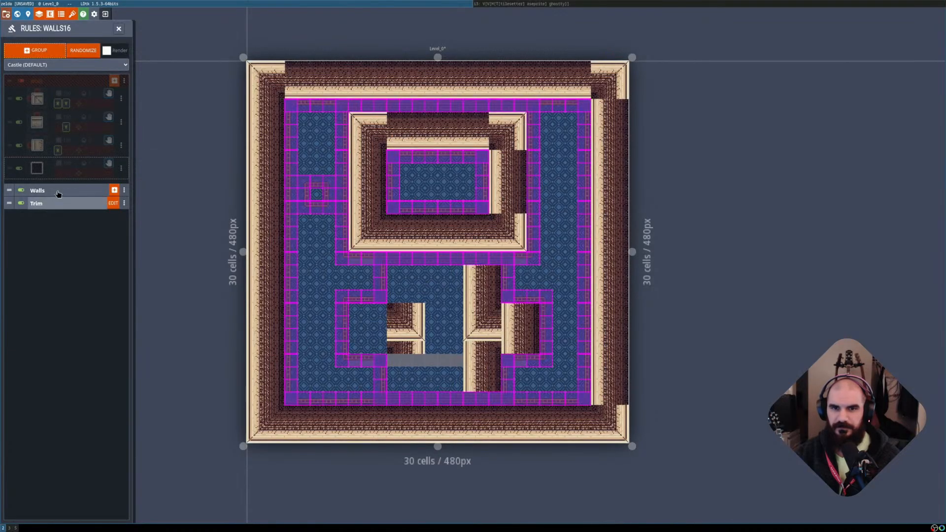
Expand the Walls rule group and examine the cell pattern of its second rule, the side-wall rule.
left_click(58, 193)
left_click(40, 231)
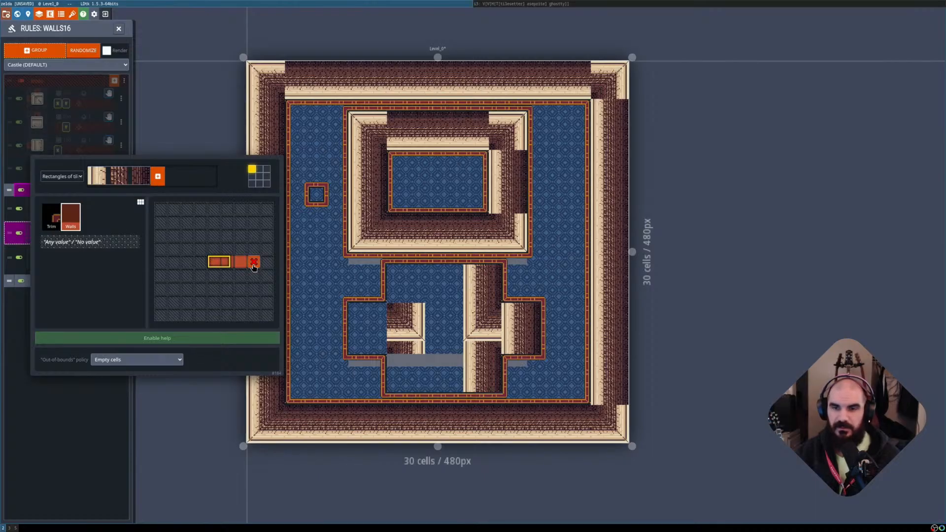
left_click(147, 144)
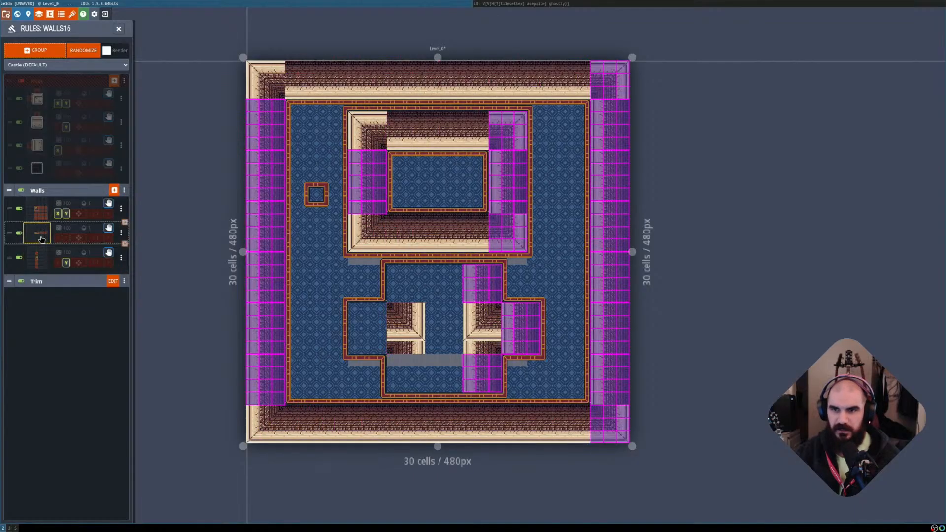
Reverse the side-wall rule's pattern, with a Walls cell directly left of centre and a not-Walls cell beyond it, and test X mirror.
left_click(42, 239)
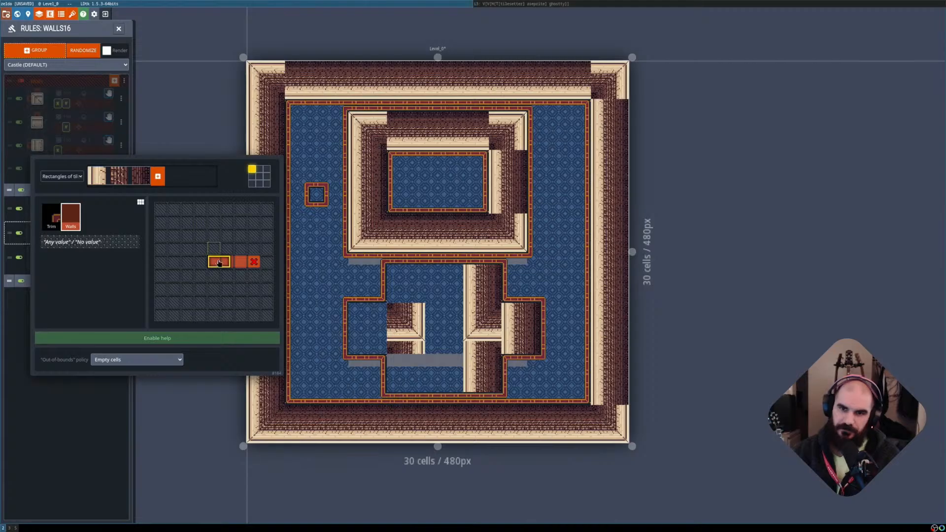
right_click(254, 262)
left_click(201, 261)
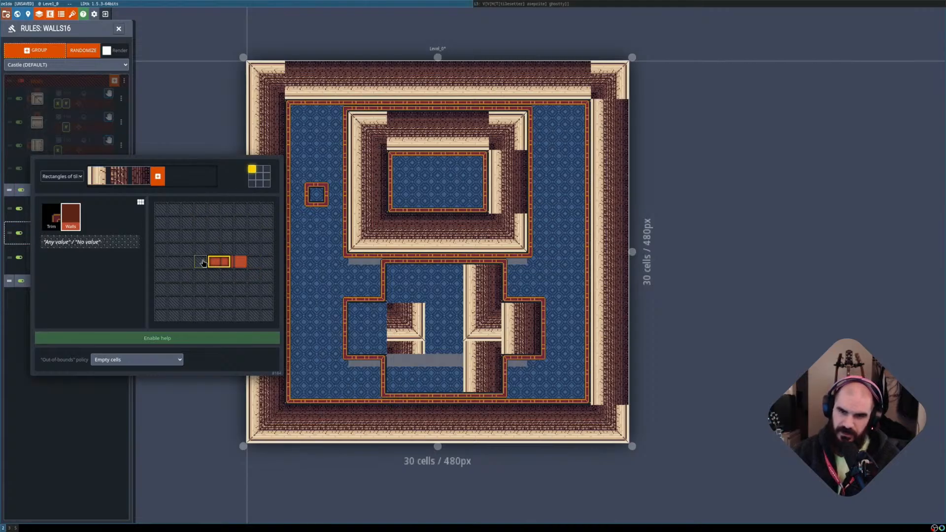
left_click(43, 403)
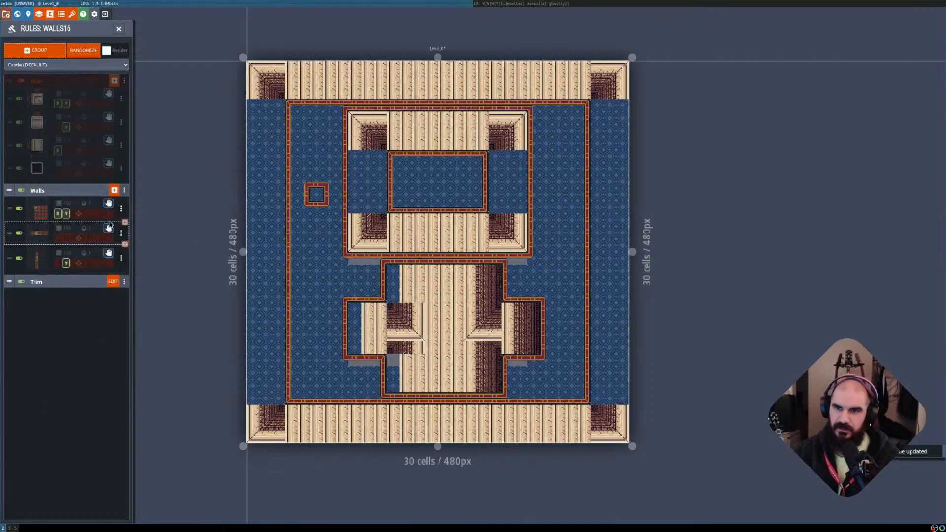
left_click(30, 241)
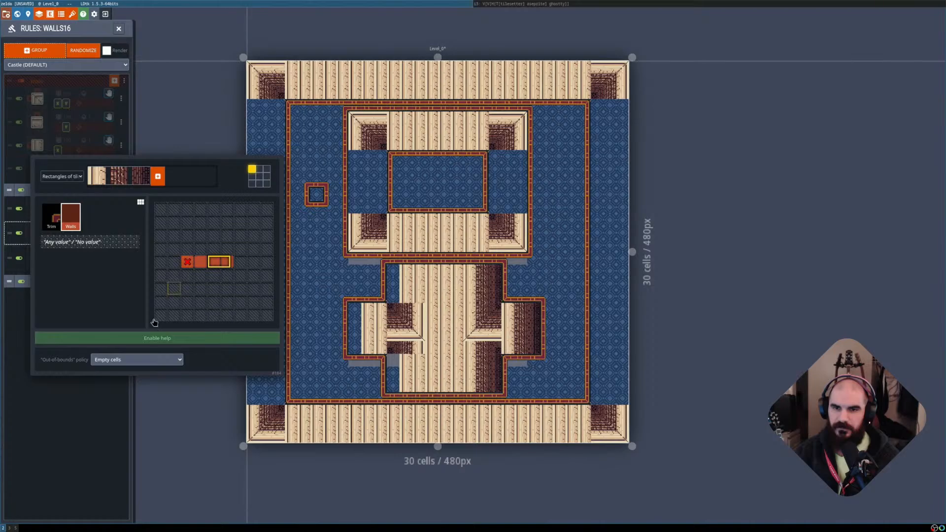
left_click(74, 400)
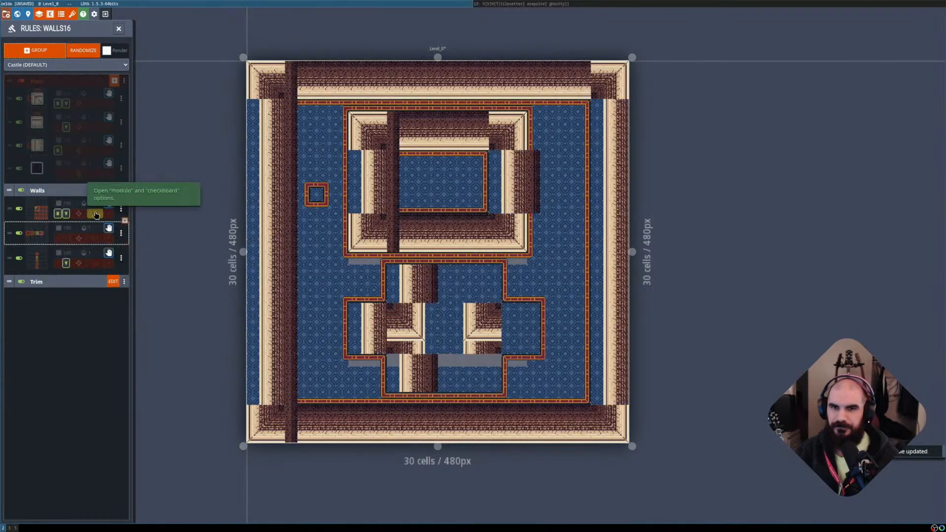
left_click(57, 239)
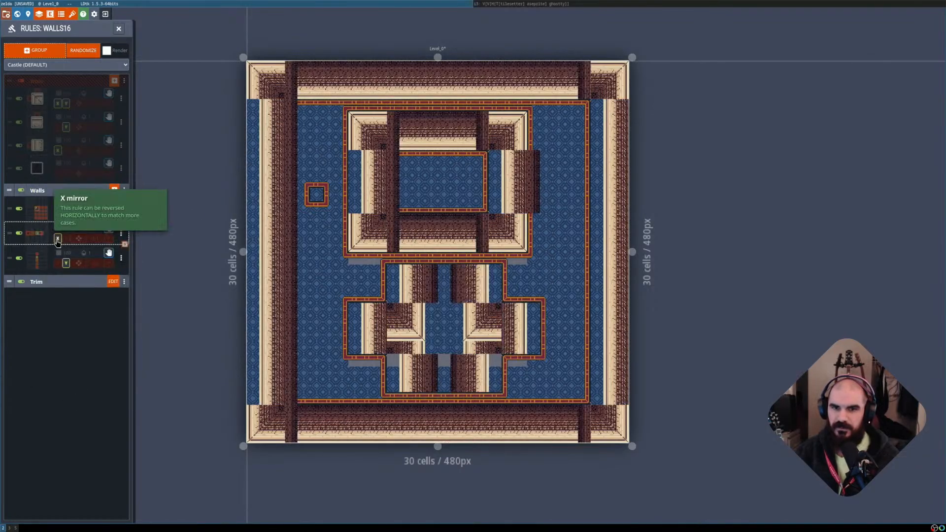
left_click(57, 239)
Rearrange the side-wall rule's pattern to a not-Walls cell directly left of centre, with Walls cells extending to the right.
left_click(39, 234)
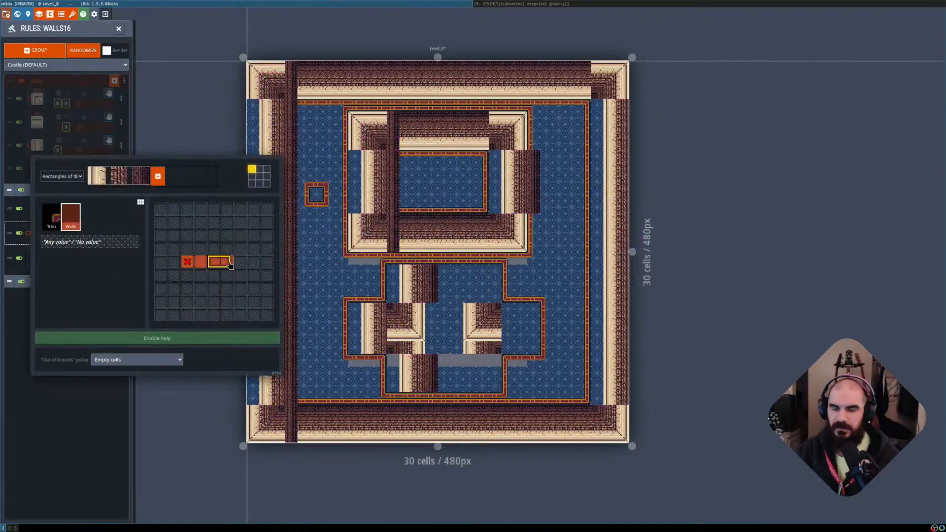
right_click(187, 262)
right_click(201, 262)
left_click(240, 262)
left_click(40, 438)
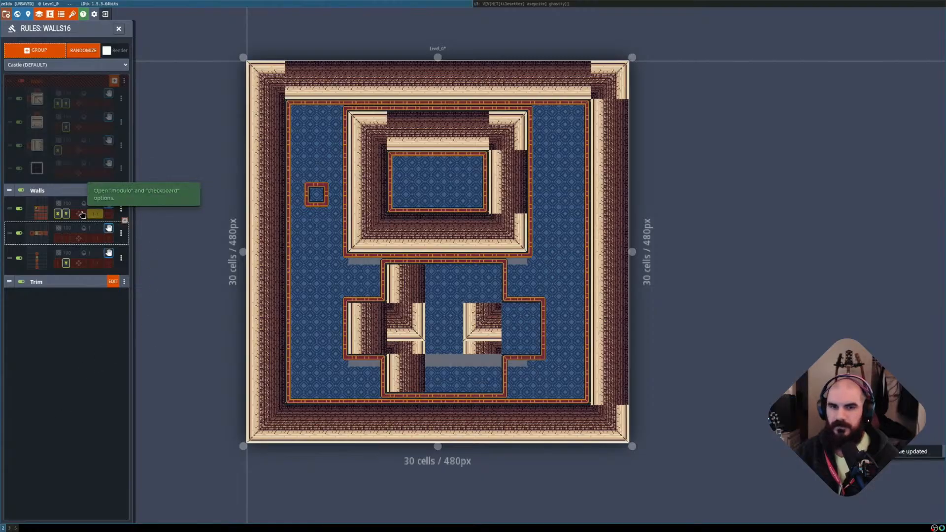
Try X mirror on the side-wall rule, compare its pattern with the level, and switch mirroring off again.
left_click(58, 239)
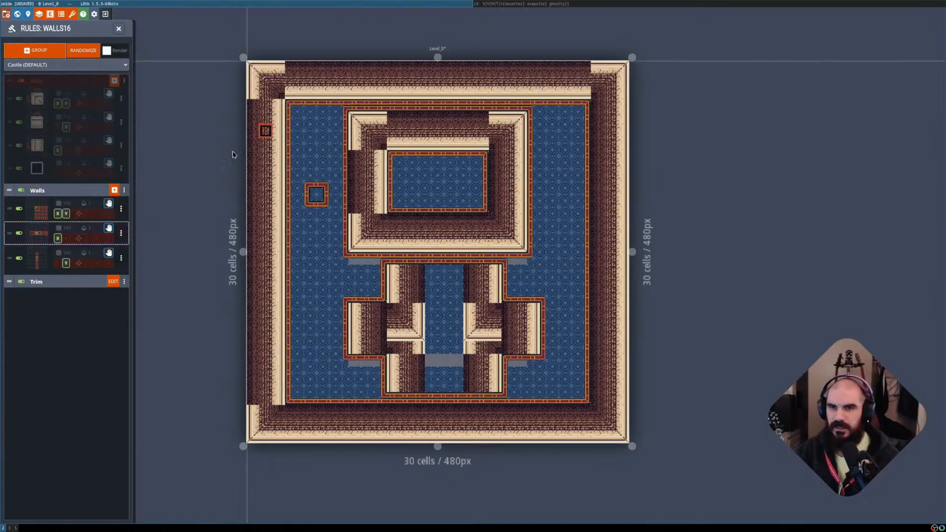
mouse_move(43, 228)
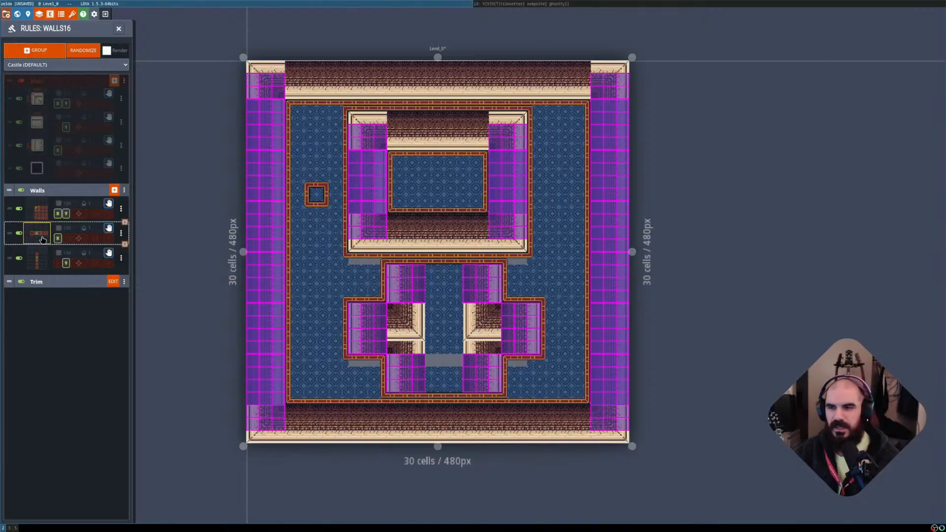
left_click(44, 240)
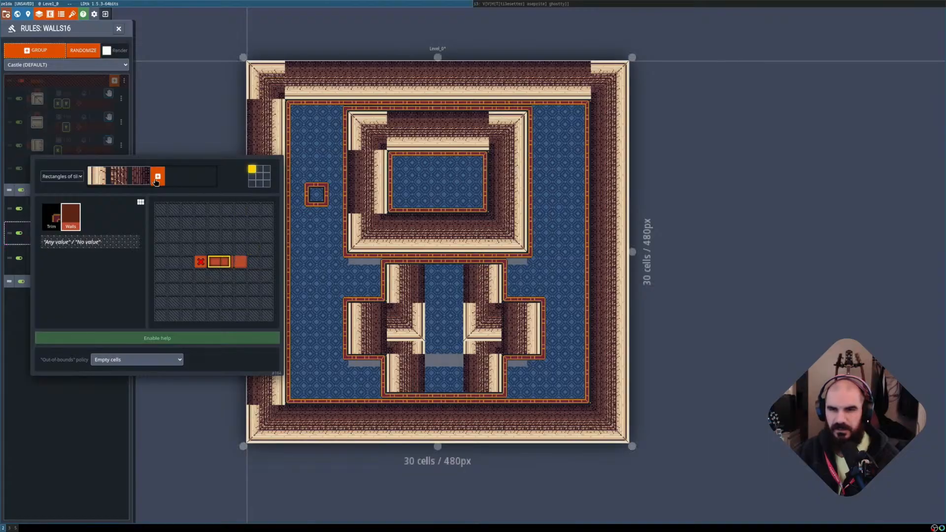
left_click(92, 412)
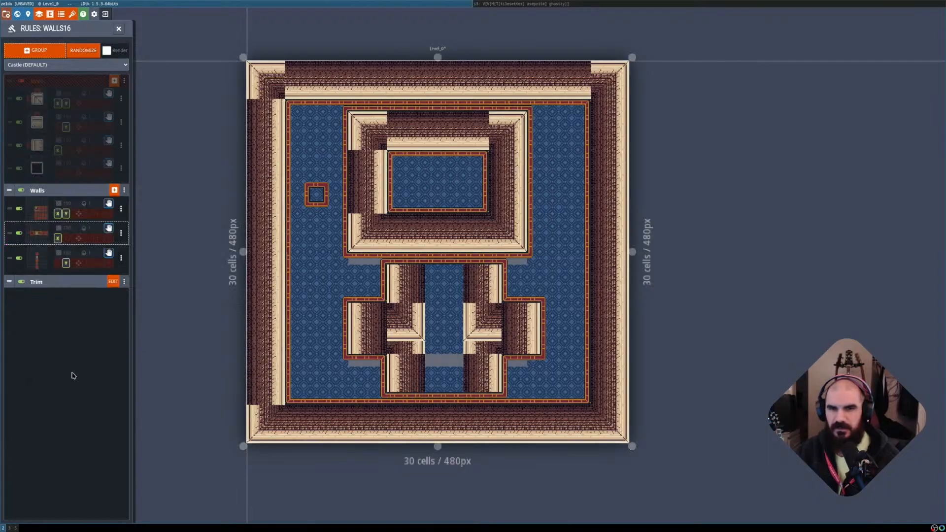
left_click(60, 243)
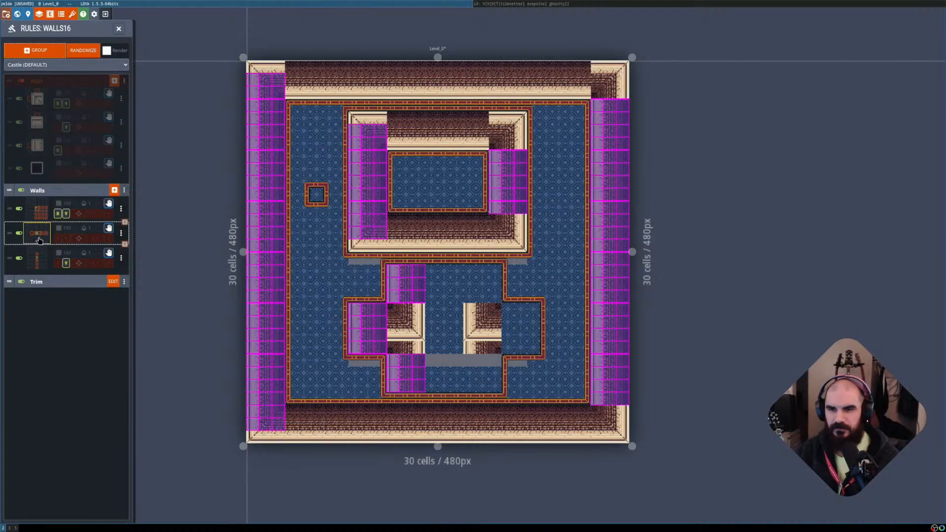
Try a not-Walls cell at the right end of the side-wall rule's pattern, and remove it again.
left_click(40, 240)
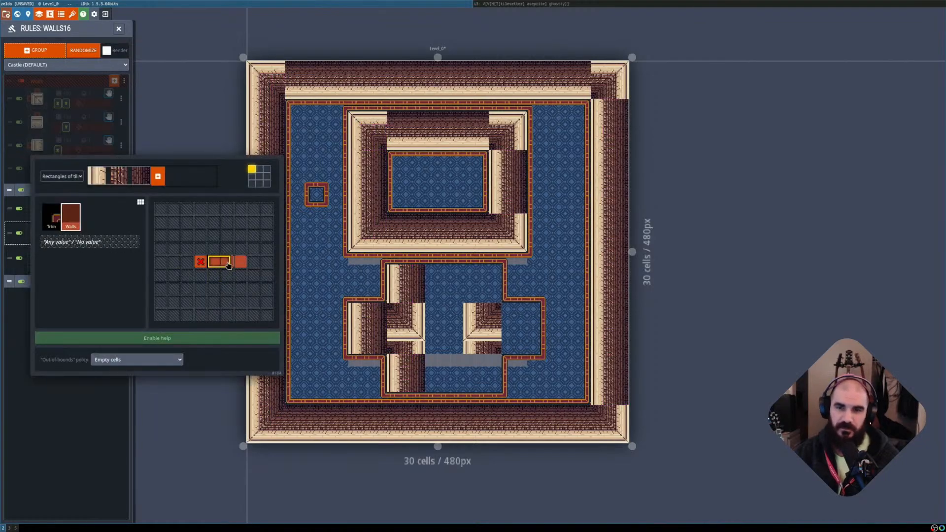
left_click(252, 262)
left_click(99, 414)
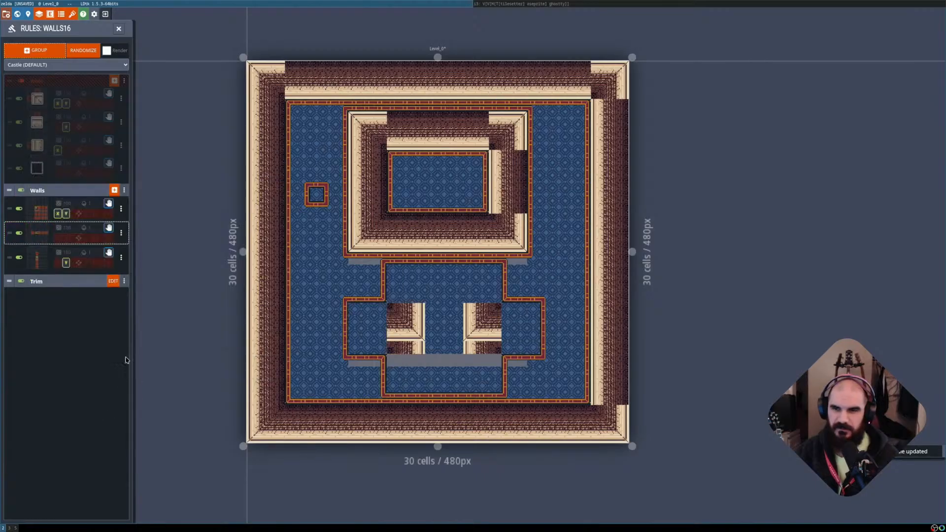
left_click(39, 232)
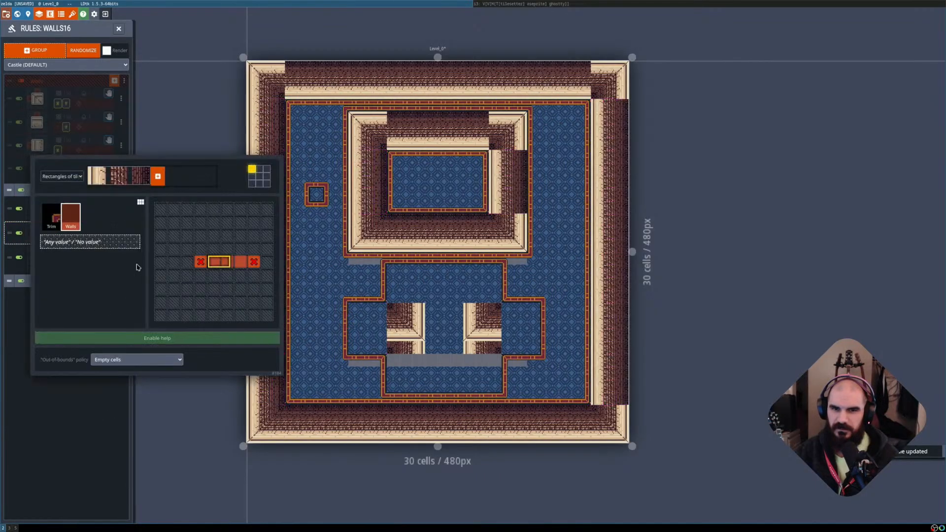
right_click(254, 262)
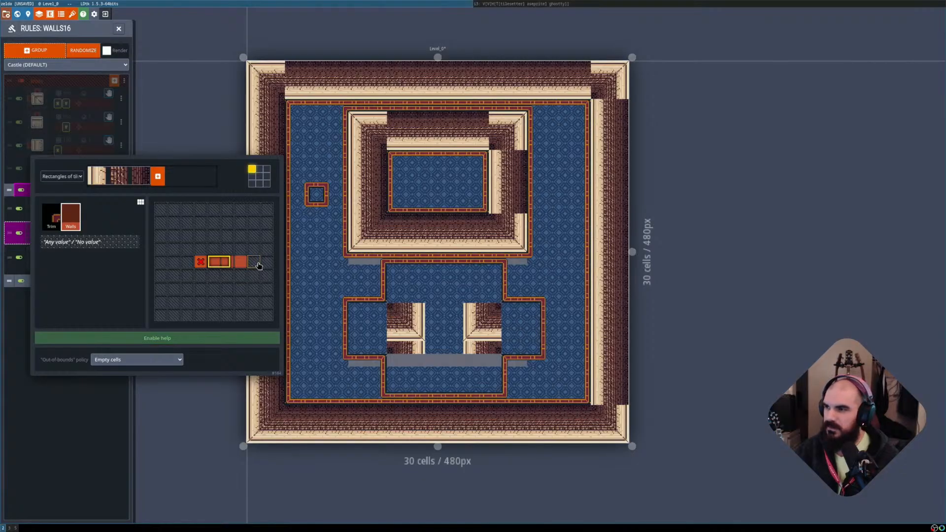
Try extending the right end of the side-wall rule's pattern with more cells, and clear the added cells.
left_click(258, 266)
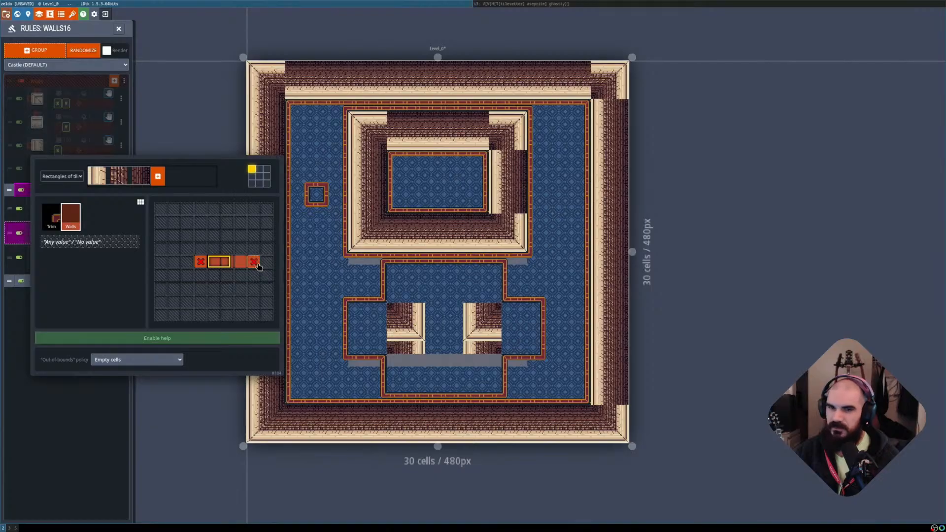
left_click(268, 265)
left_click(99, 402)
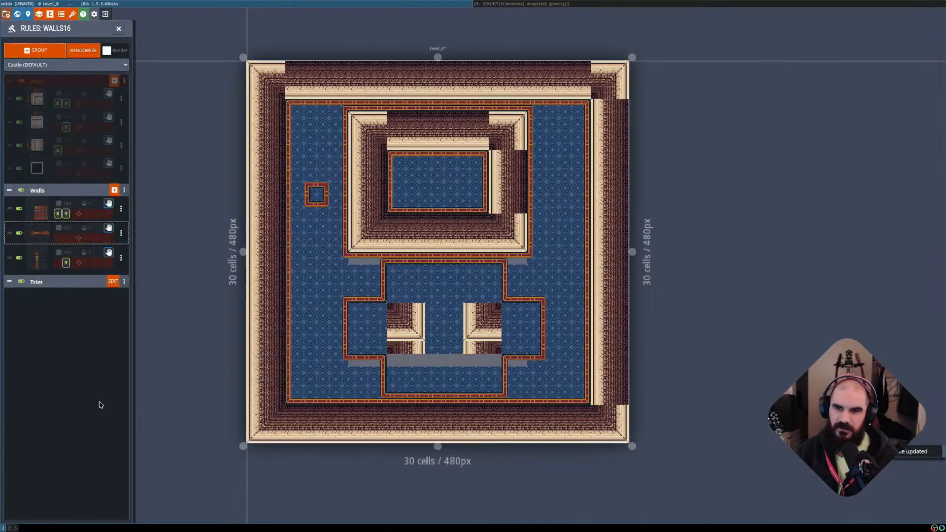
left_click(47, 232)
right_click(268, 262)
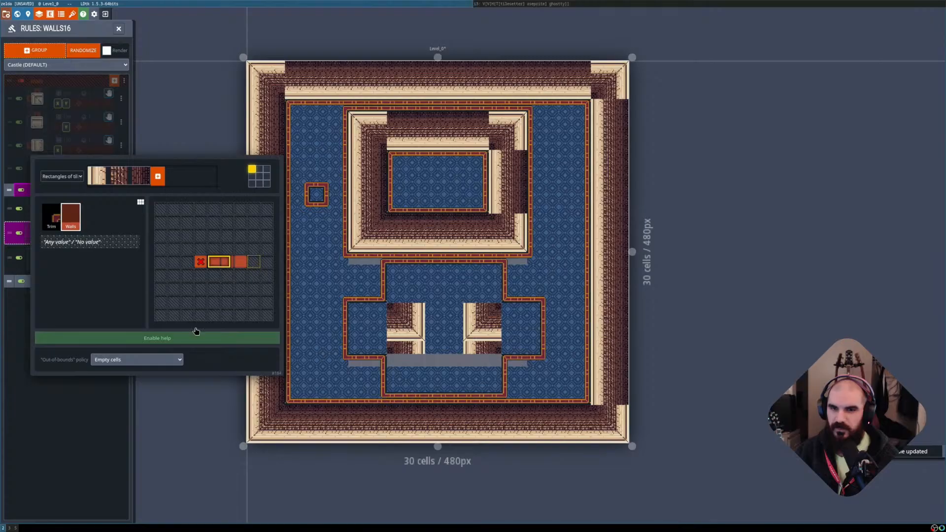
left_click(108, 393)
Examine the cell pattern of the third Walls rule and inspect the wall tiles placed in the level.
left_click(40, 260)
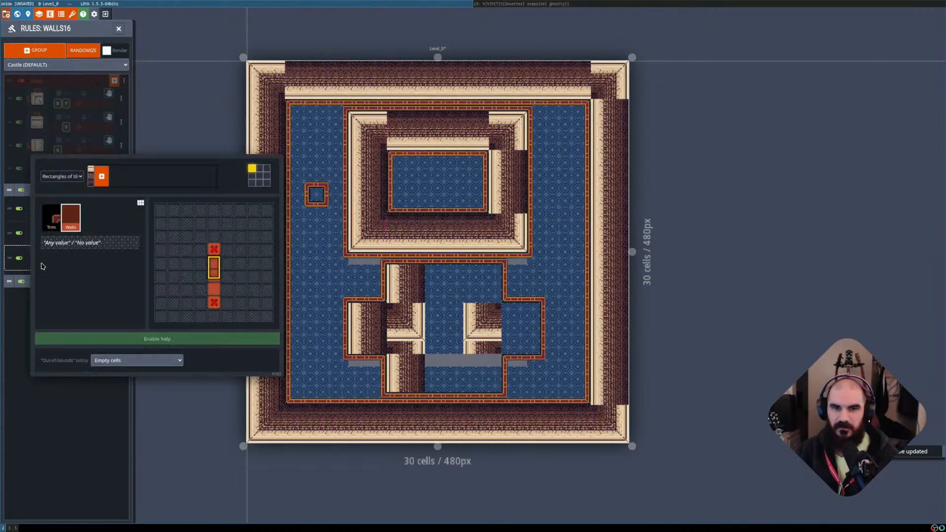
left_click(101, 409)
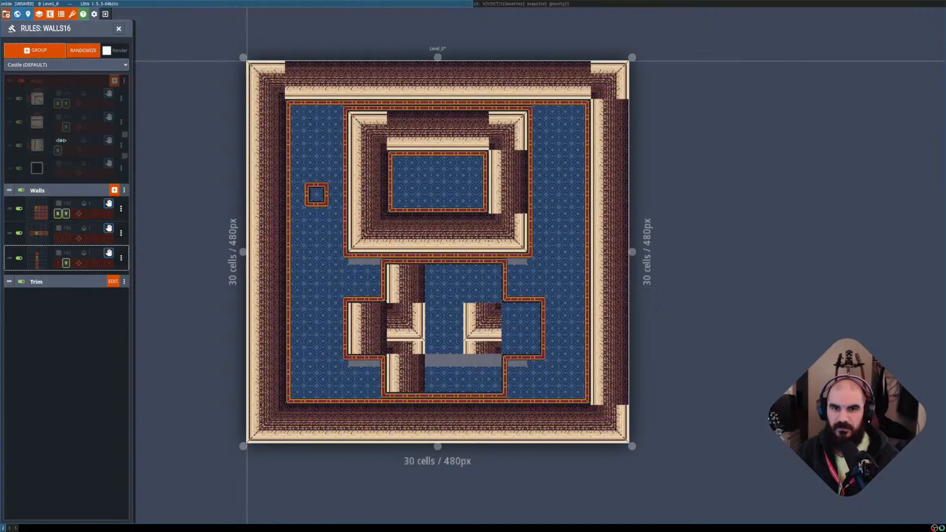
scroll(359, 207, "up", 2)
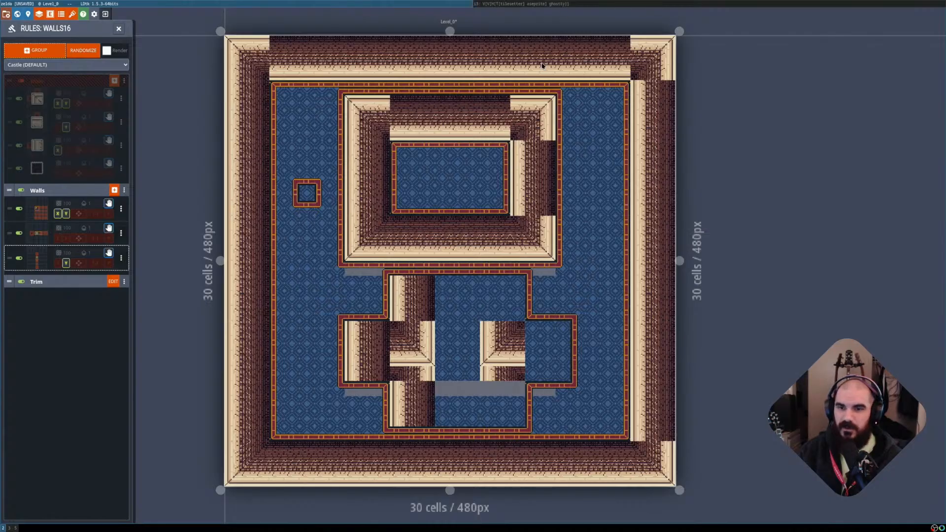
left_click(472, 211)
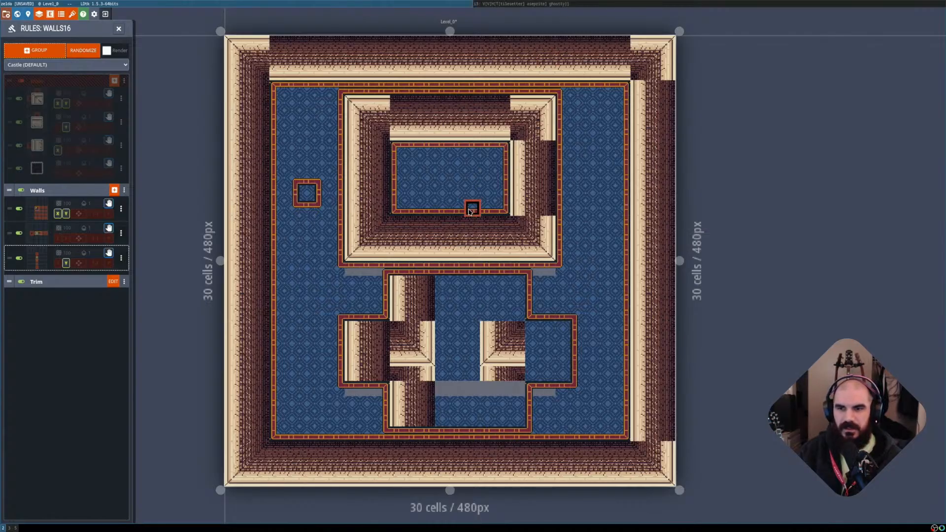
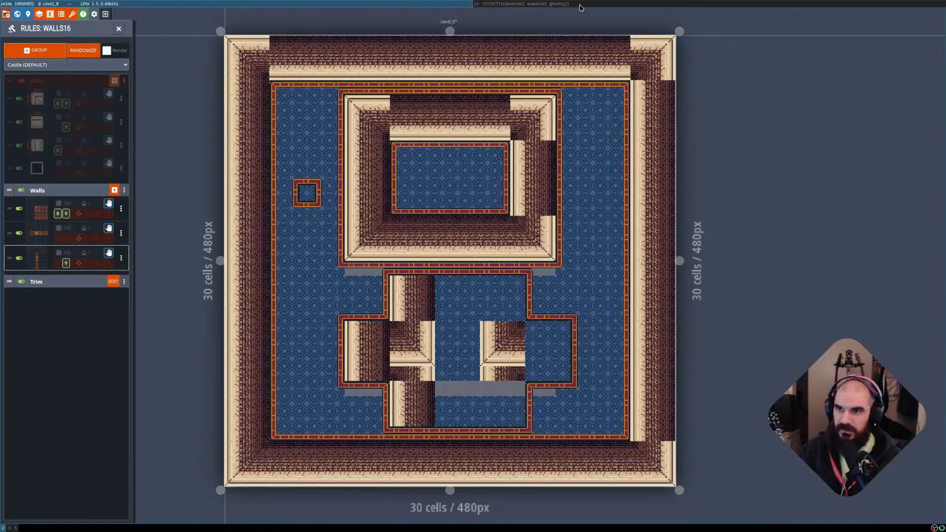
Switch to Aseprite, make its window full screen and view the whole wall frame in the dungeon-walls sprite.
left_click(580, 7)
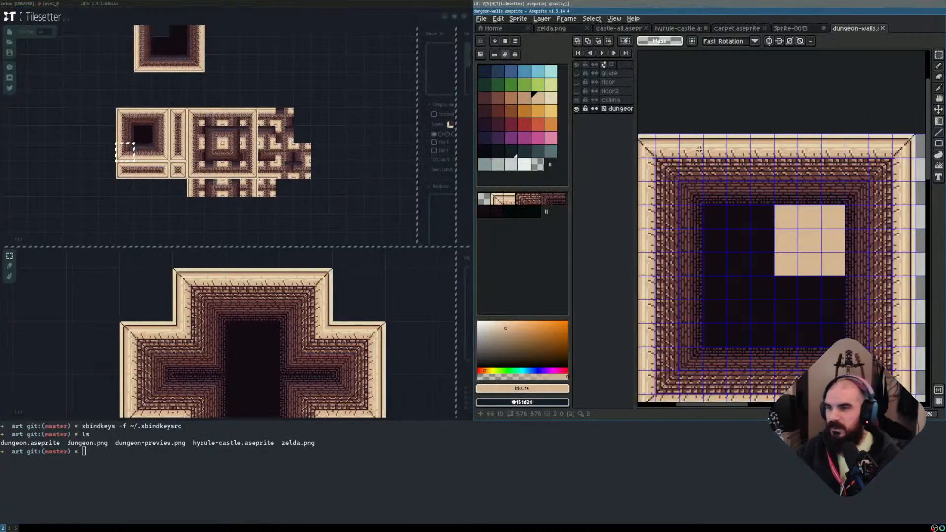
key("super+f")
middle_click_drag(473, 236, 537, 220)
scroll(536, 239, "down", 1)
scroll(537, 220, "up", 1)
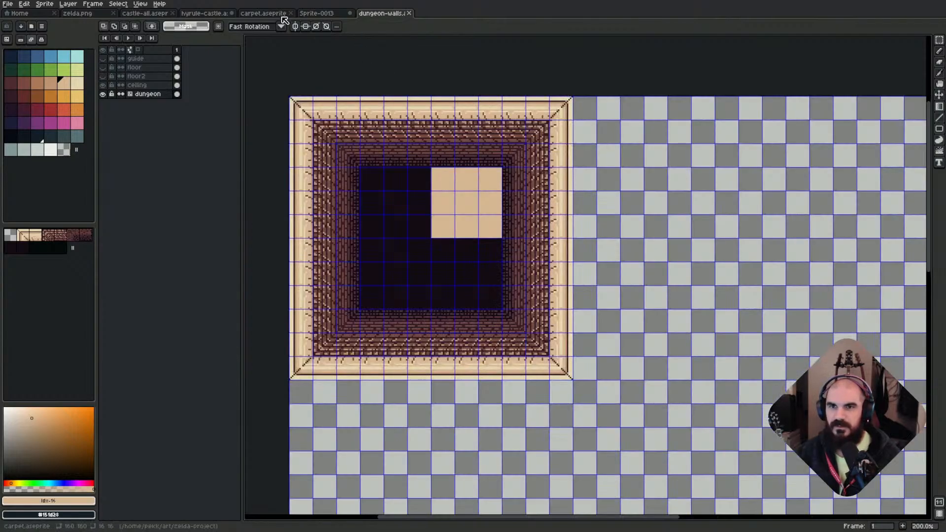
Examine the trim, floor and wall corner tiles in the castle-all sprite.
left_click(140, 15)
scroll(418, 207, "up", 1)
scroll(418, 207, "down", 1)
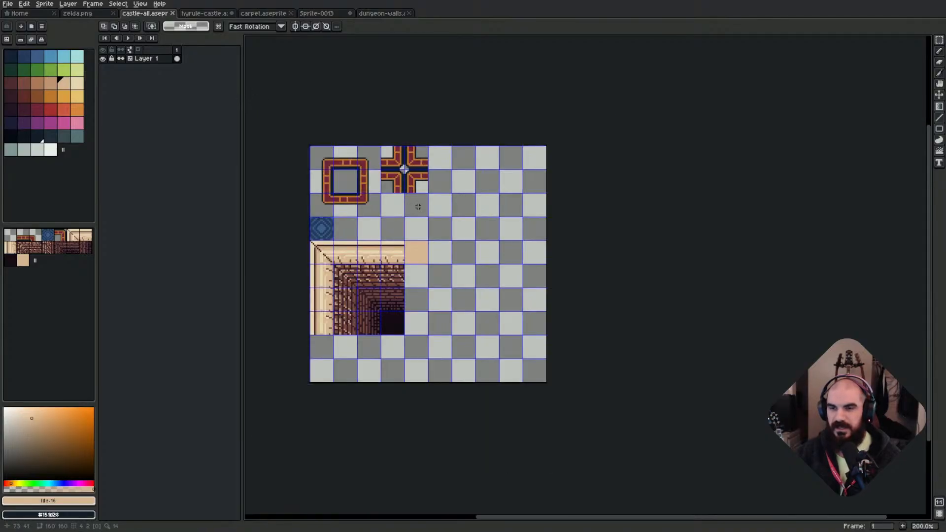
scroll(490, 228, "up", 1)
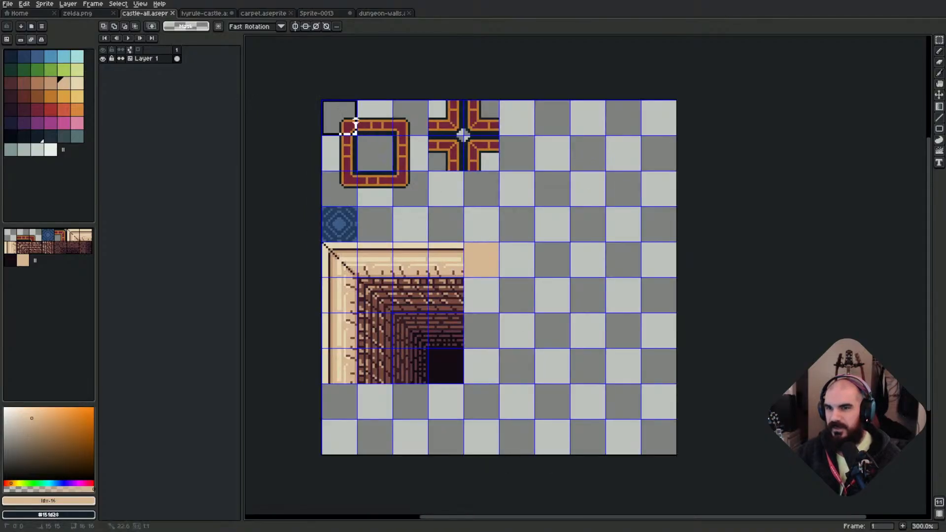
left_click_drag(356, 123, 494, 363)
left_click(552, 300)
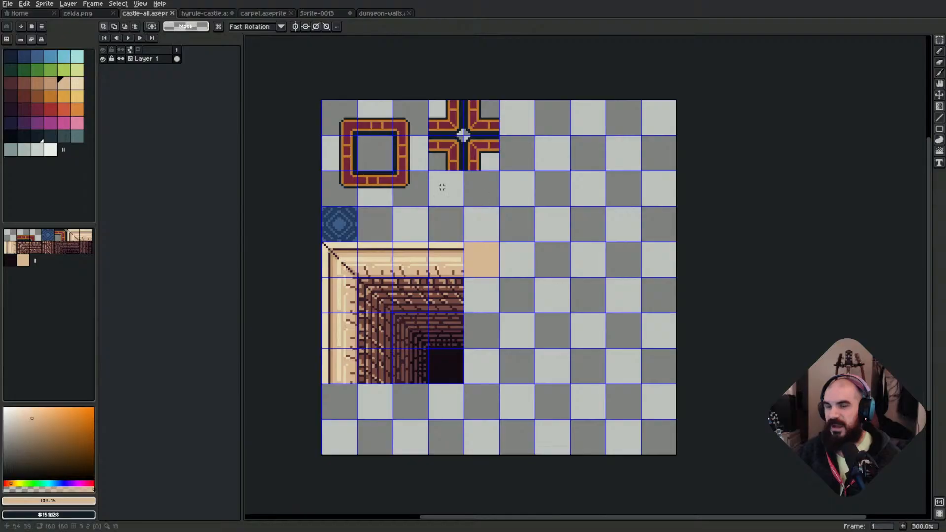
Restore Aseprite to its tiled window size and return to the Castle level in LDtk.
key("super+f")
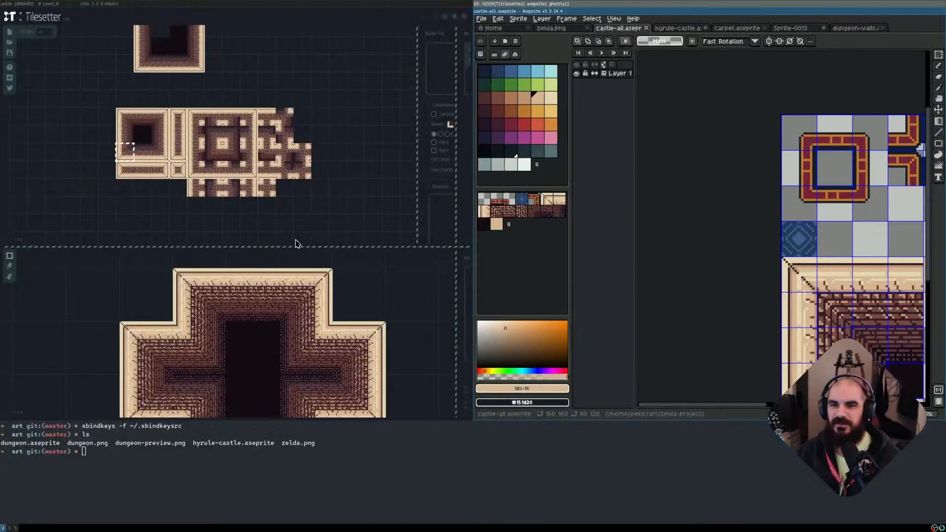
key("super+f")
key("super+f")
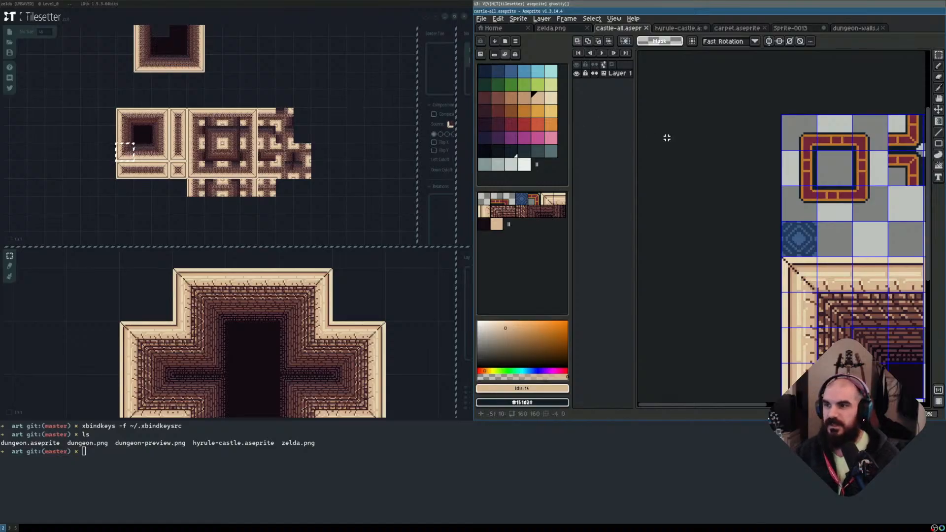
key("super+Left")
key("super+Left")
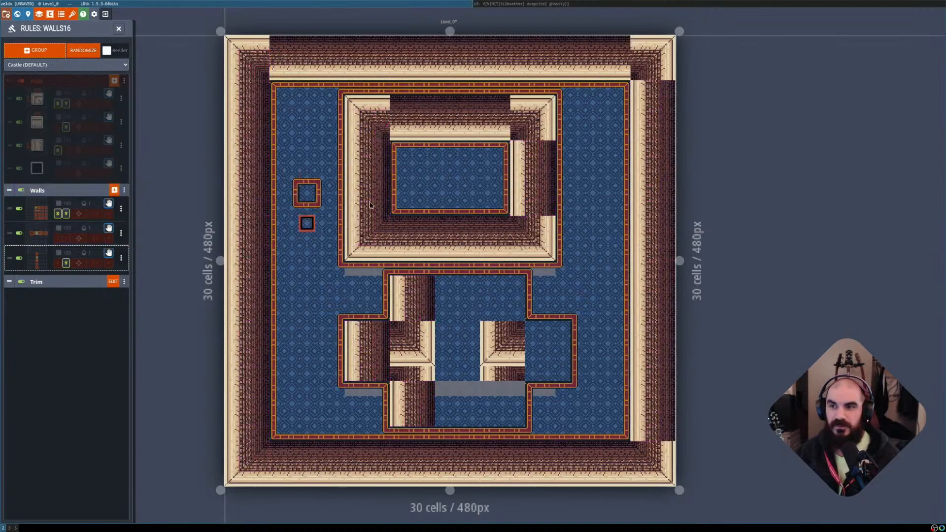
View the generated wall tiles and cross-shaped room preview in Tilesetter, and return to the Castle level in LDtk.
key("super+Right")
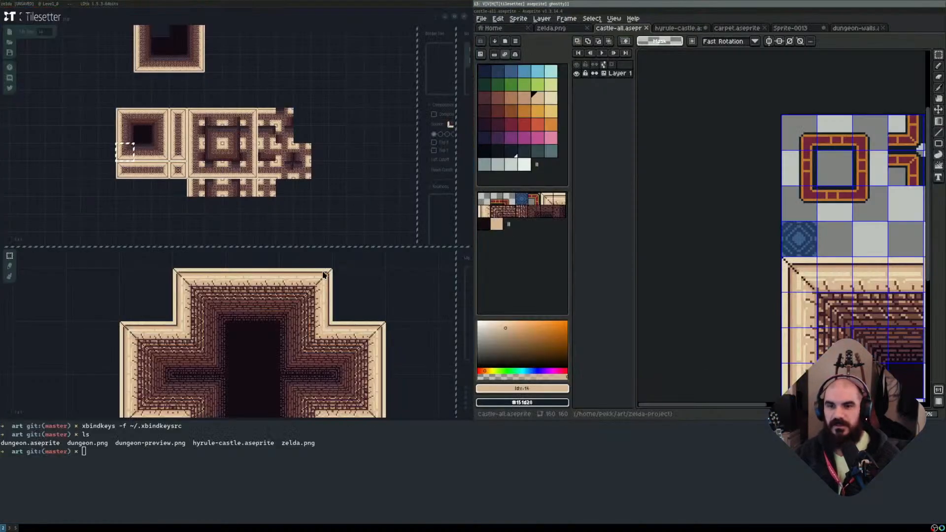
scroll(337, 282, "up", 1)
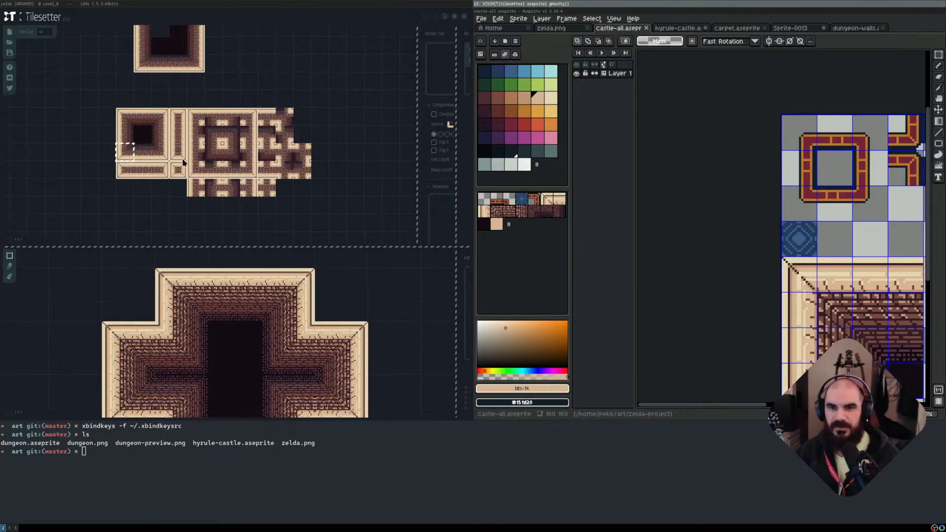
middle_click_drag(221, 138, 223, 158)
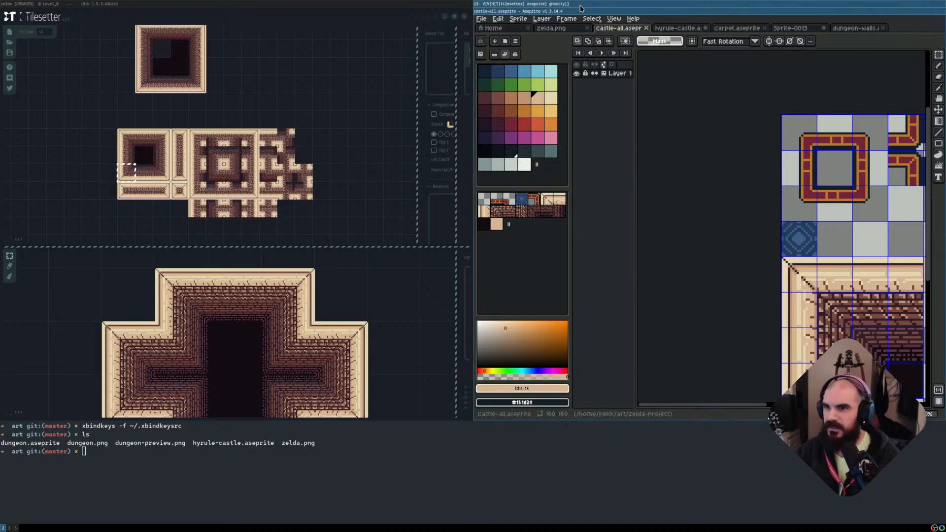
left_click(447, 4)
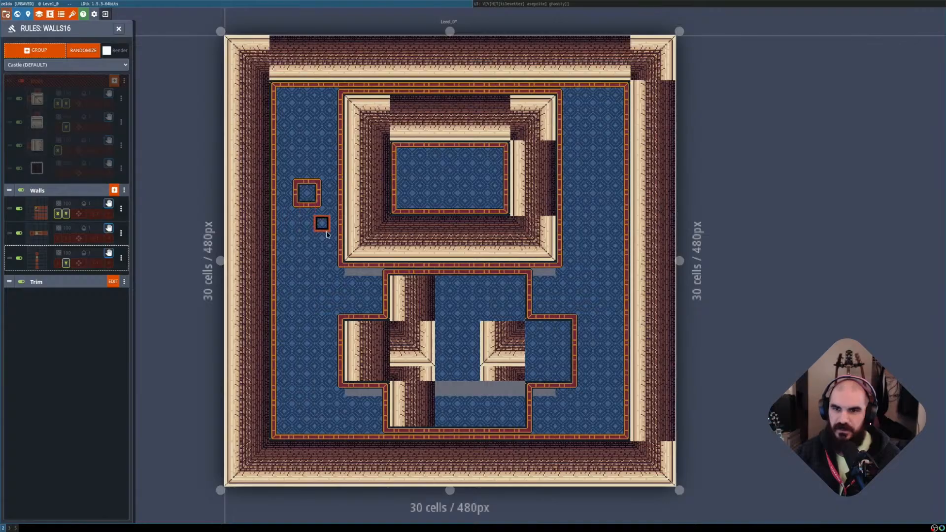
Switch to Aseprite in full screen and view the octagonal throne room in the hyrule-castle sprite.
left_click(581, 5)
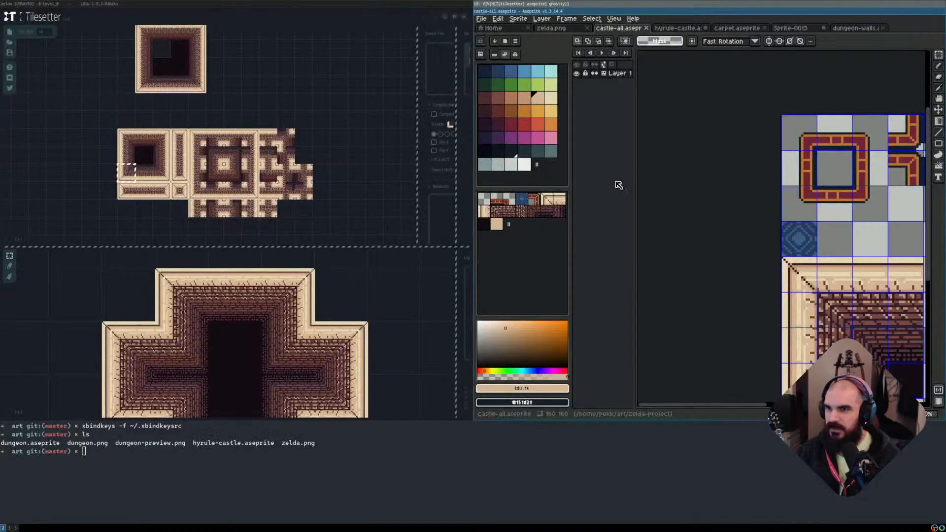
key("super+f")
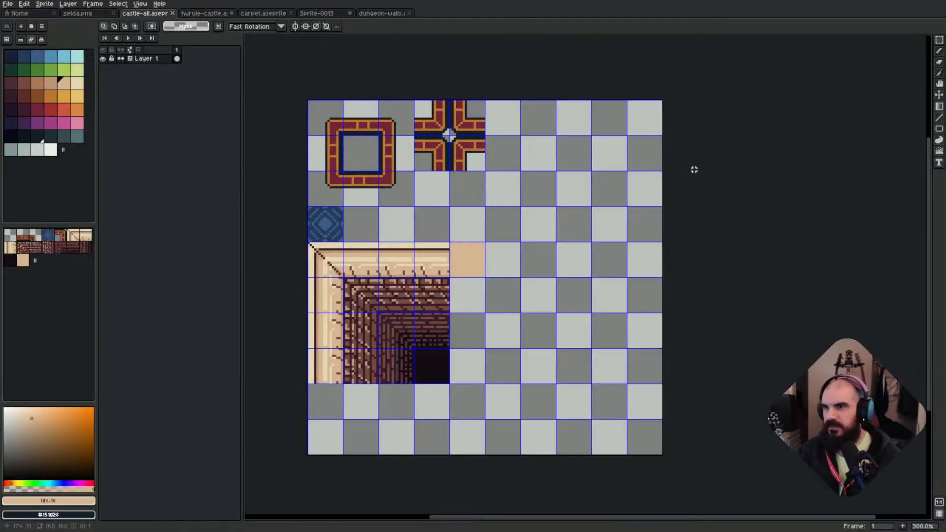
left_click(201, 15)
scroll(456, 216, "down", 2)
mouse_move(481, 276)
middle_mouse_down()
mouse_move(583, 242)
mouse_move(552, 190)
mouse_move(579, 151)
middle_mouse_up()
scroll(441, 317, "up", 1)
middle_click_drag(598, 252, 708, 148)
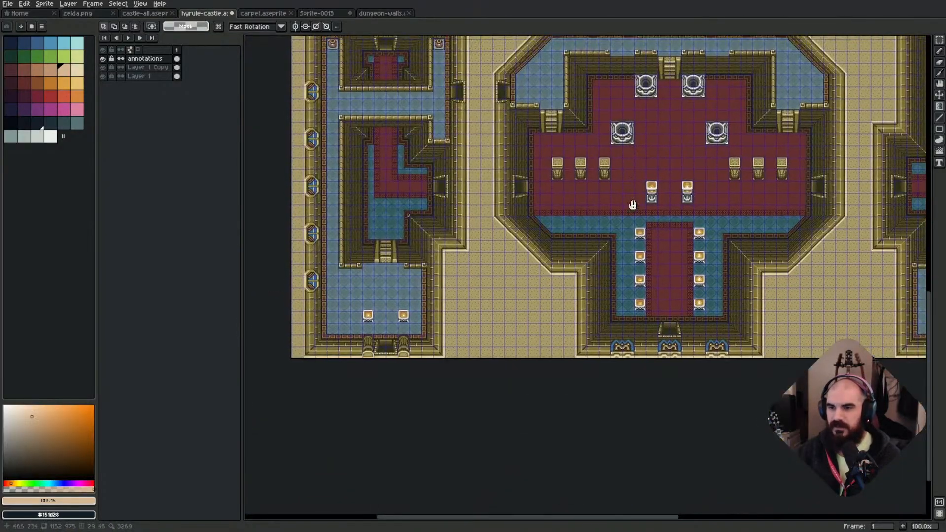
mouse_move(632, 205)
middle_mouse_down()
mouse_move(637, 349)
mouse_move(591, 343)
mouse_move(473, 360)
mouse_move(304, 254)
mouse_move(420, 282)
middle_mouse_up()
middle_click_drag(576, 221, 639, 280)
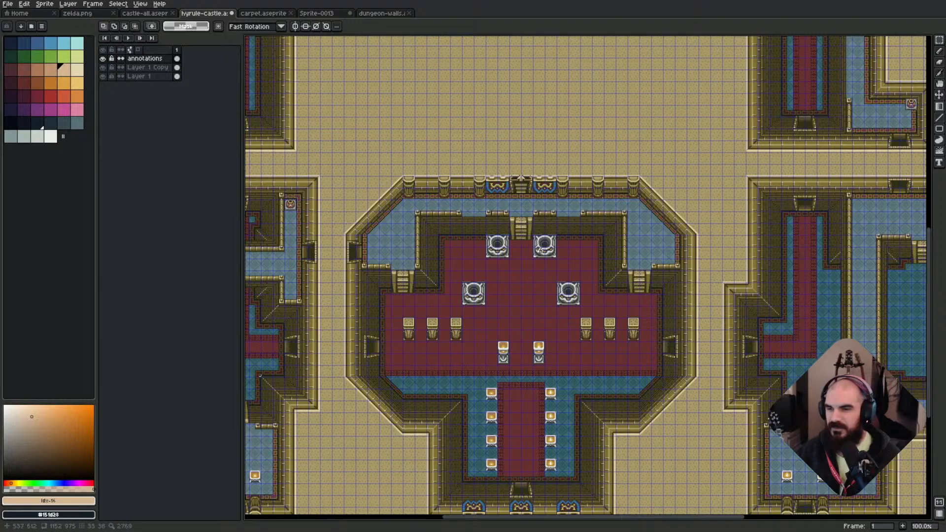
Inspect the wall section beside the diagonal corner below the throne room's red floor, and compare it with the surrounding rooms.
scroll(447, 361, "up", 4)
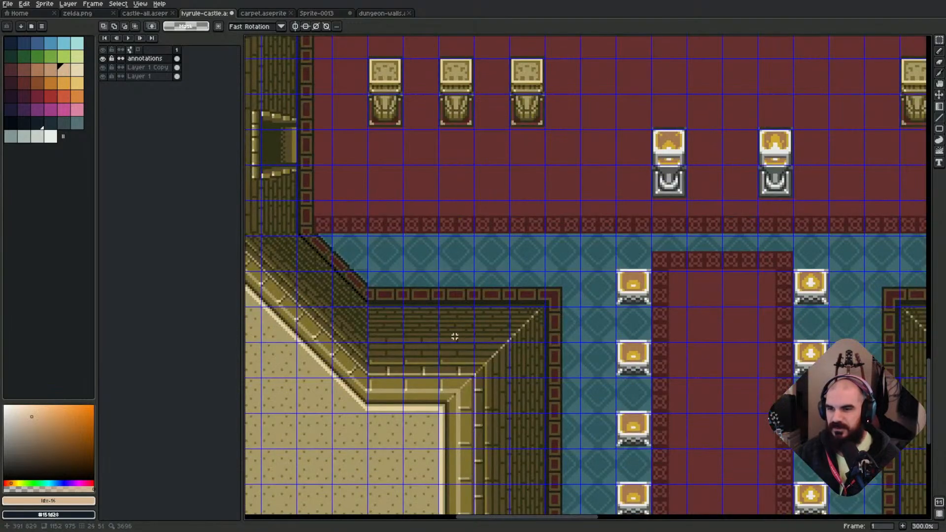
left_click_drag(384, 287, 447, 373)
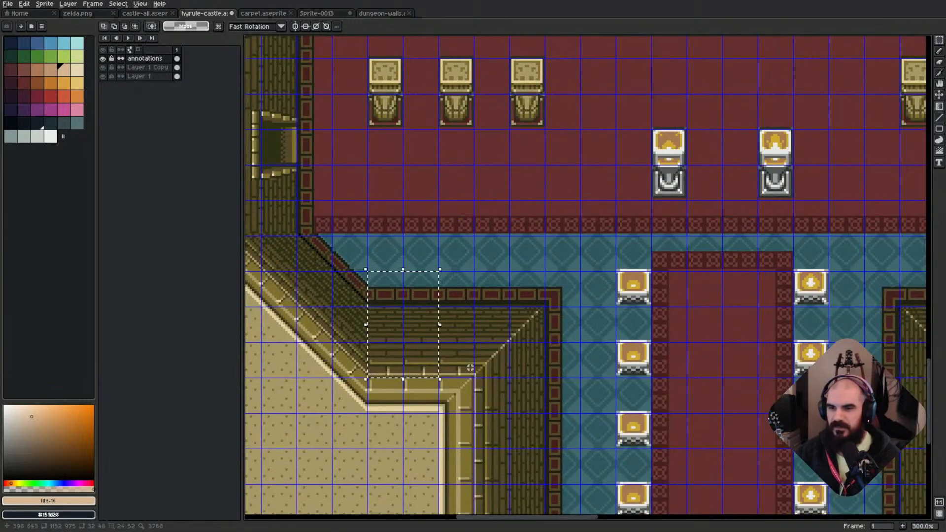
key("ctrl+d")
scroll(441, 362, "down", 1)
scroll(475, 259, "down", 1)
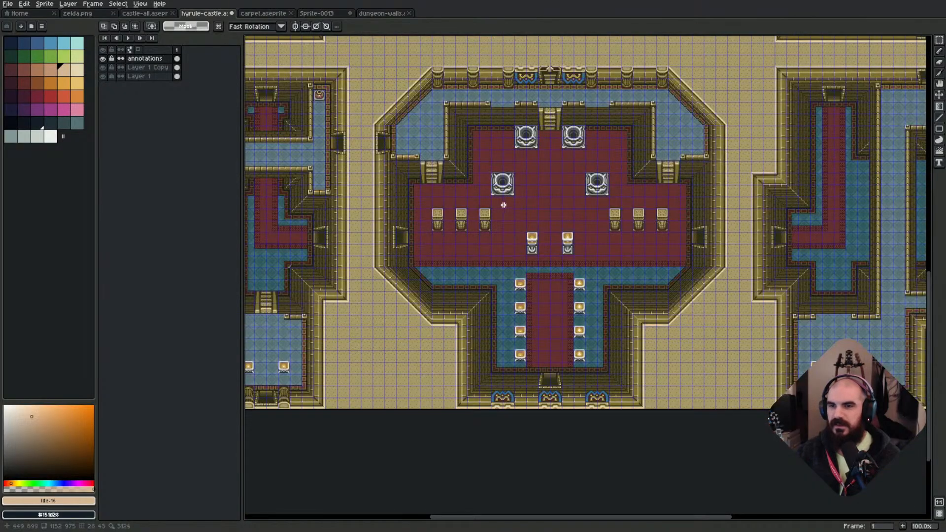
middle_click_drag(503, 189, 493, 301)
middle_click_drag(396, 265, 507, 311)
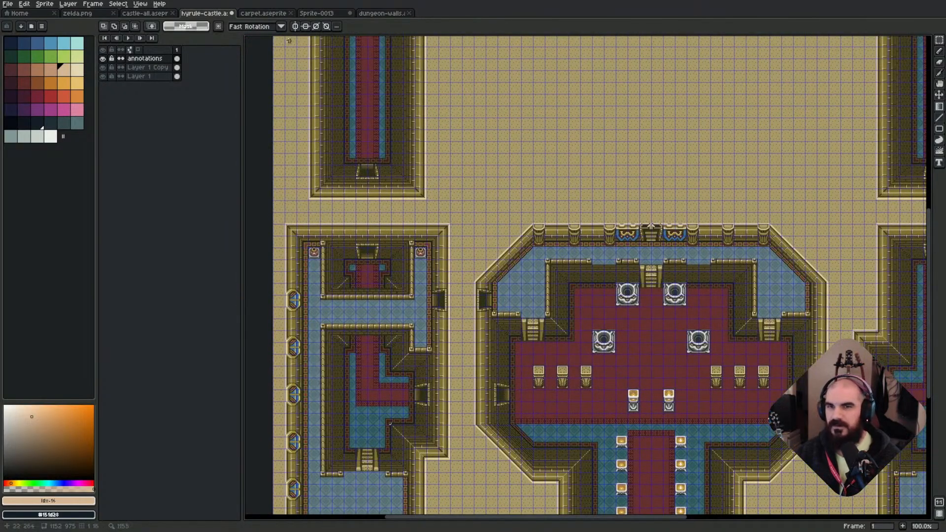
View the wall frame in the dungeon-walls sprite, restore Aseprite to its tiled window size and return to LDtk.
left_click(375, 13)
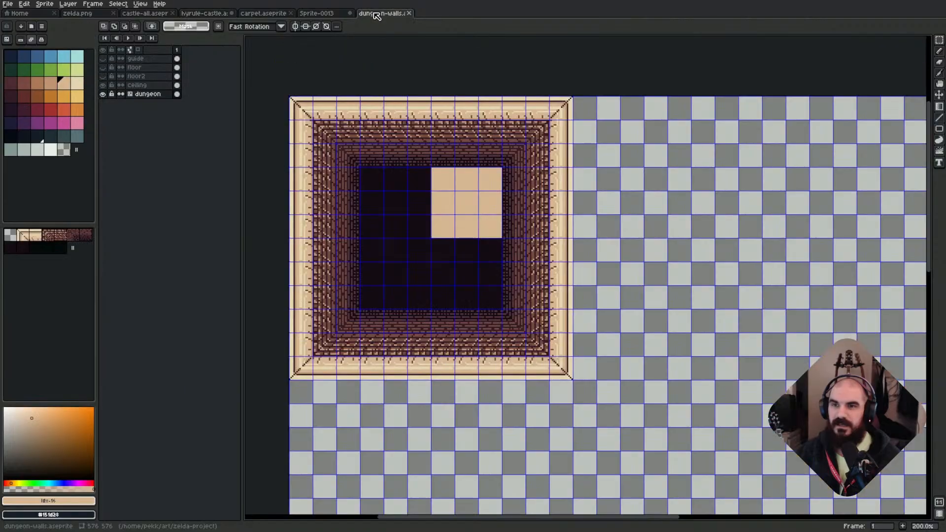
middle_click_drag(432, 233, 498, 261)
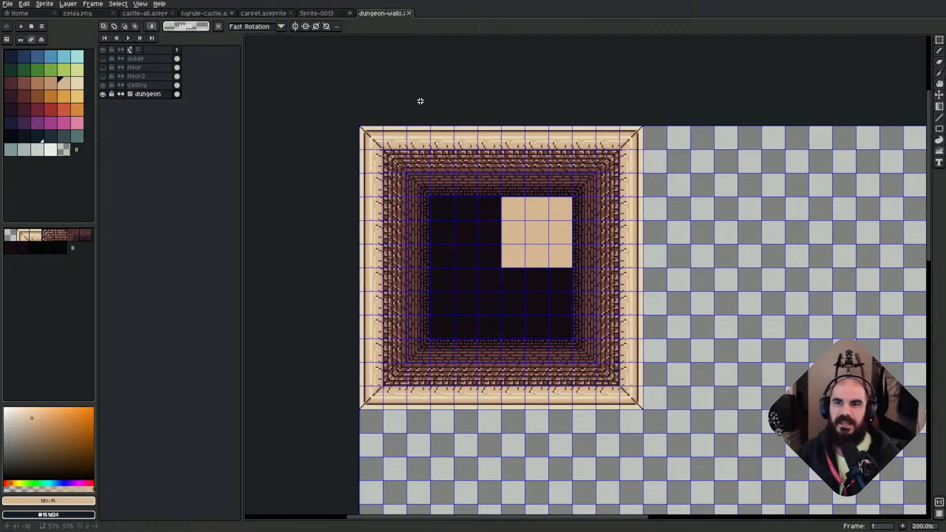
key("super+f")
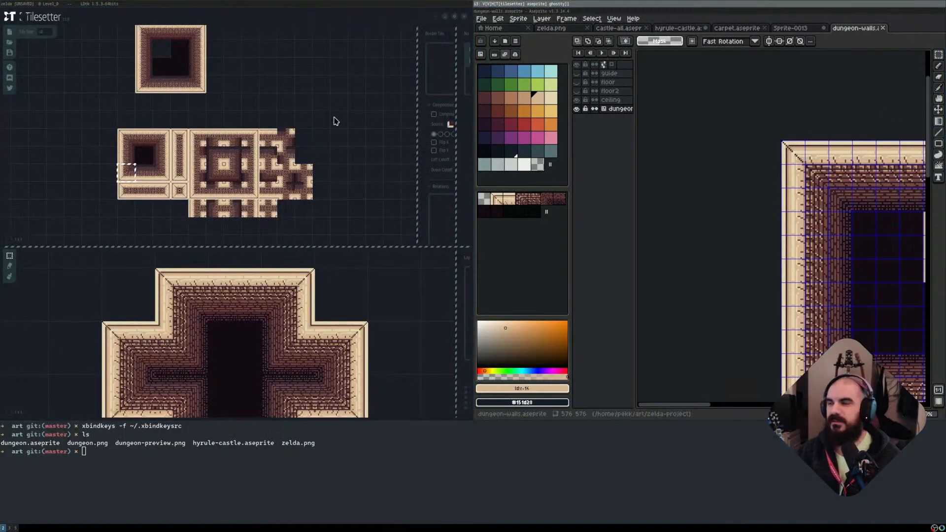
key("super+Left")
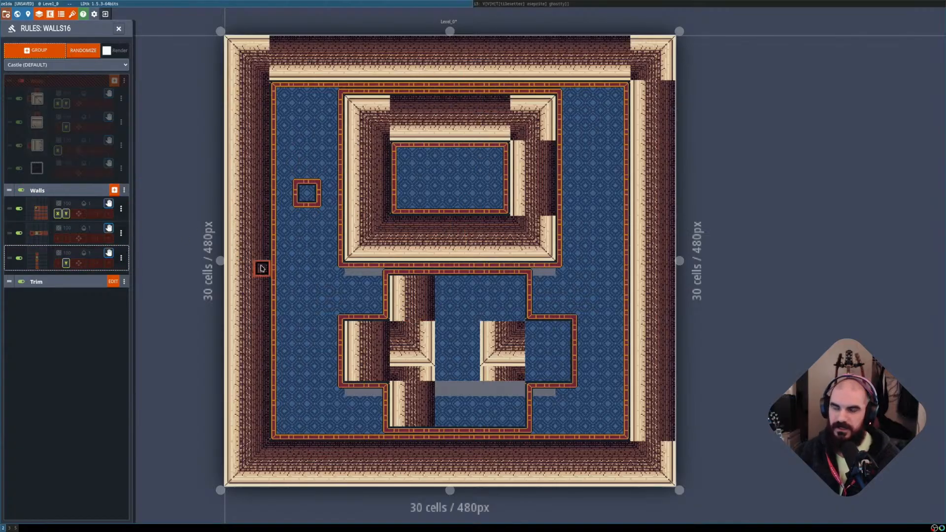
Switch to Aseprite in full screen and start opening a file, browsing to the code folder inside the home directory.
left_click(590, 4)
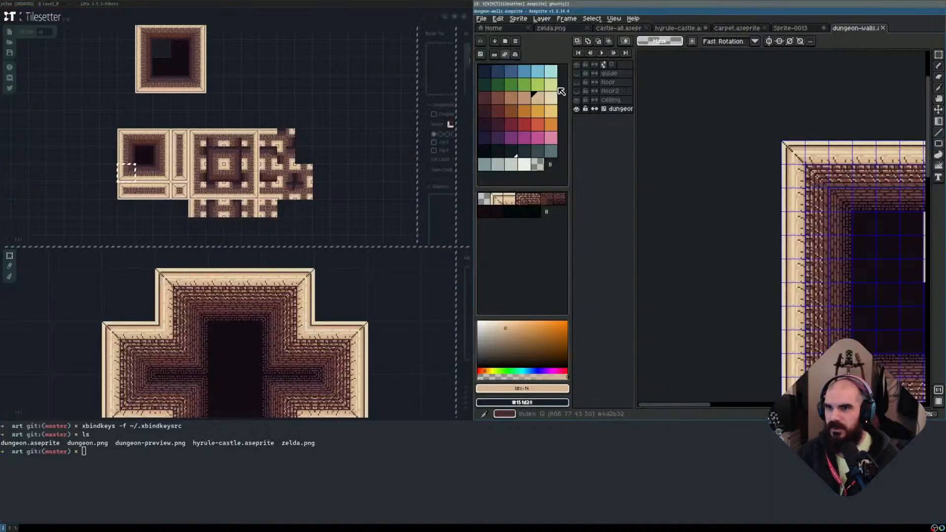
key("super+f")
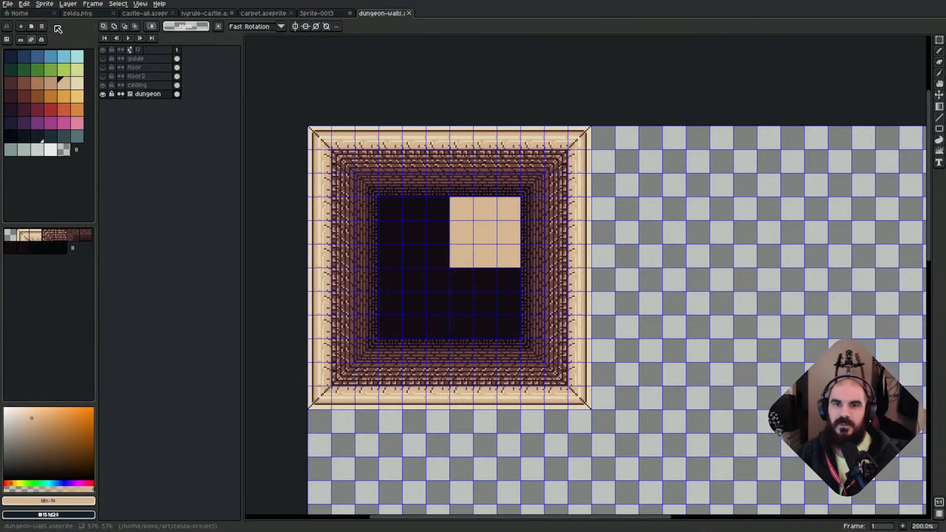
left_click(34, 15)
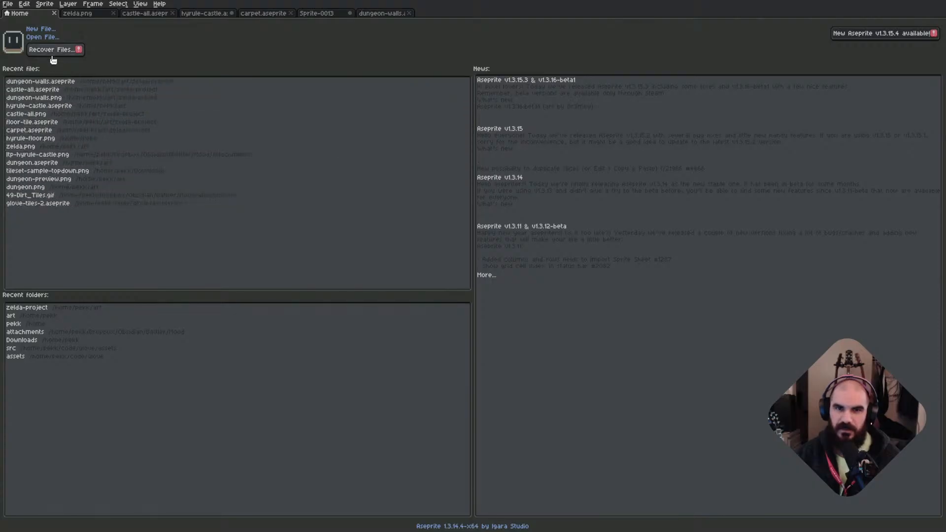
left_click(45, 37)
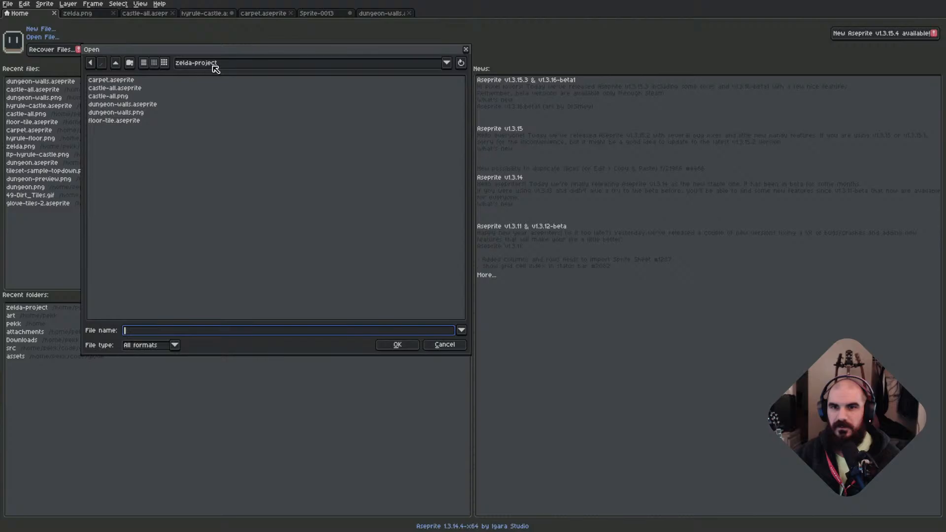
left_click(446, 63)
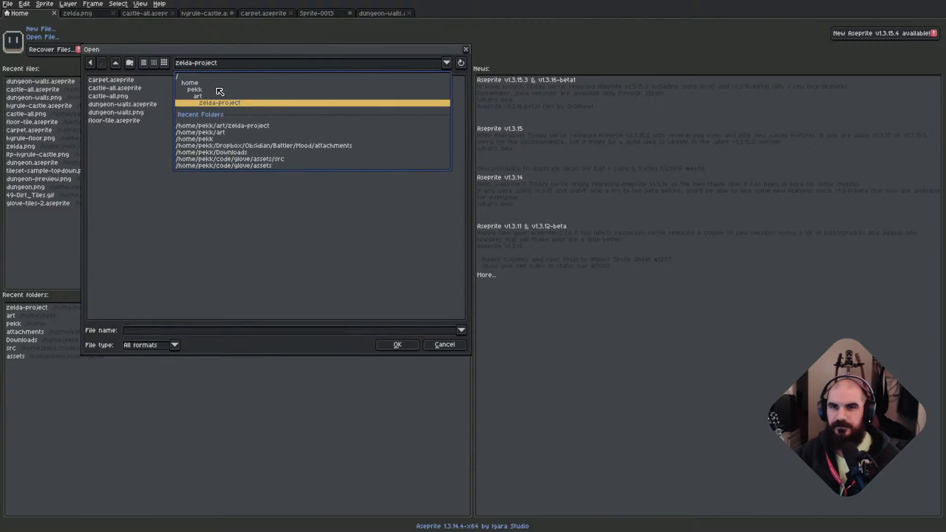
left_click_drag(209, 84, 211, 90)
double_click(107, 104)
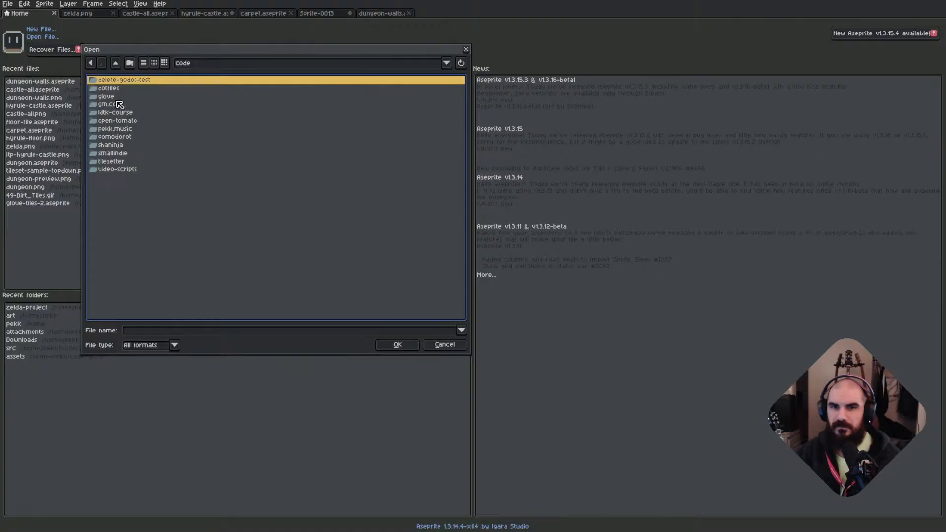
Open glove-tiles-2.aseprite from the src folder inside glove/assets.
double_click(122, 97)
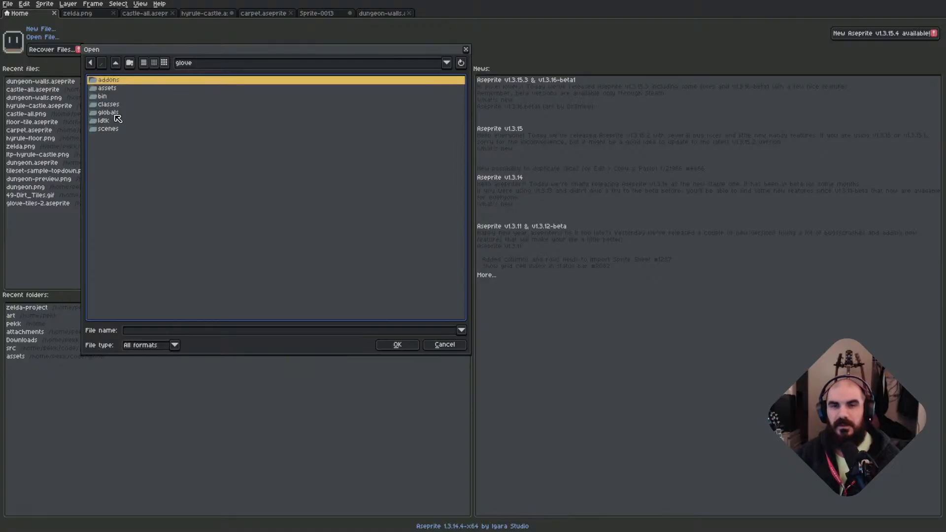
left_click(127, 92)
double_click(126, 92)
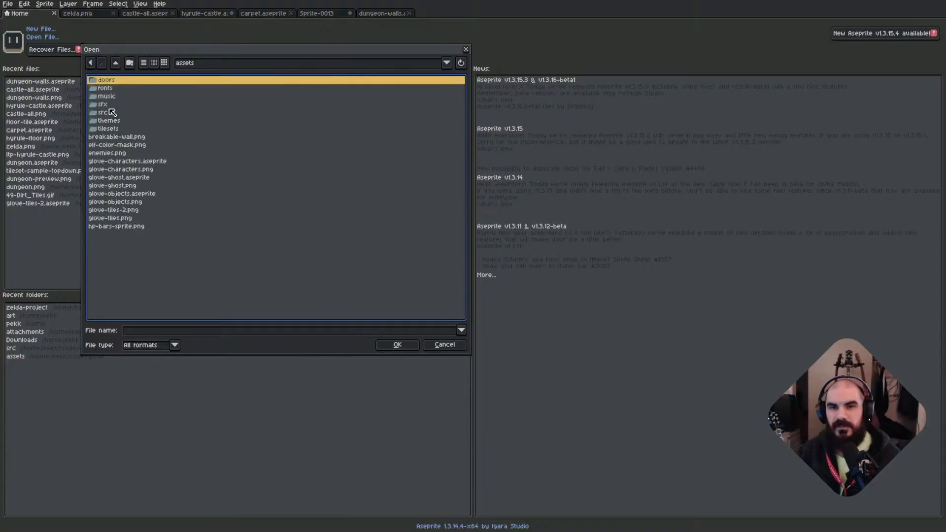
double_click(104, 113)
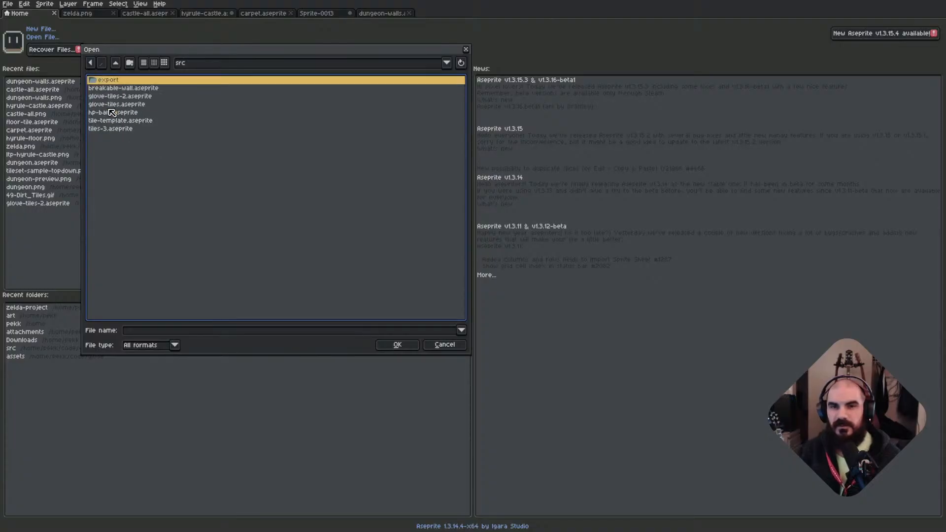
left_click(132, 97)
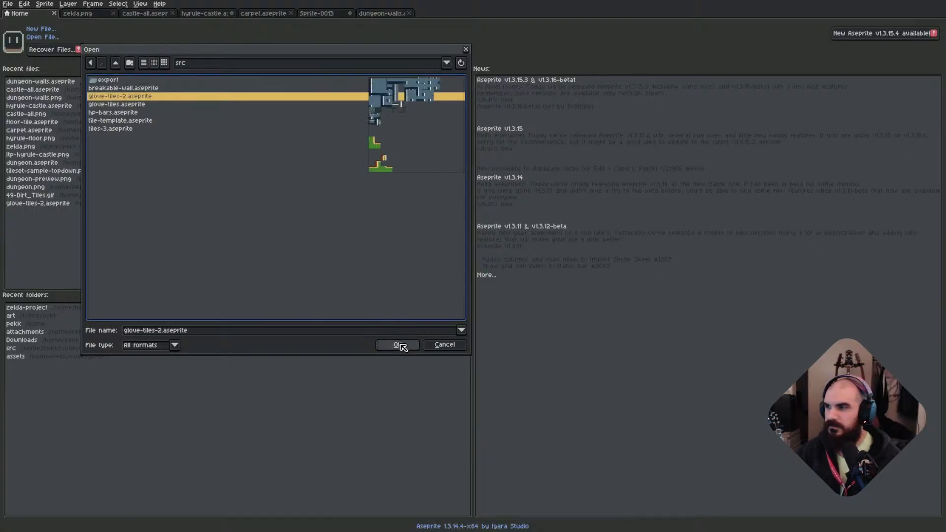
left_click(398, 345)
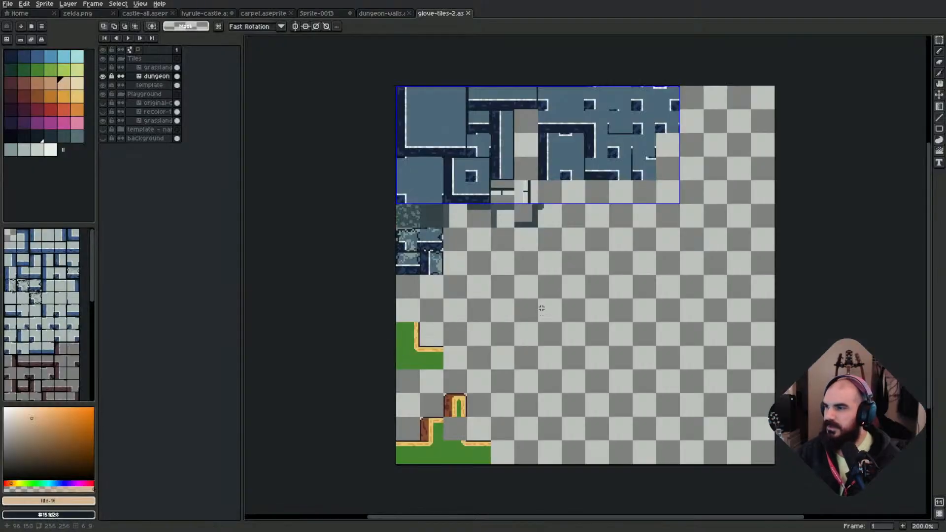
Examine the blue dungeon wall tiles in the upper part of the glove-tiles-2 sprite.
scroll(536, 308, "up", 1)
middle_click_drag(473, 272, 576, 371)
middle_click_drag(632, 267, 573, 304)
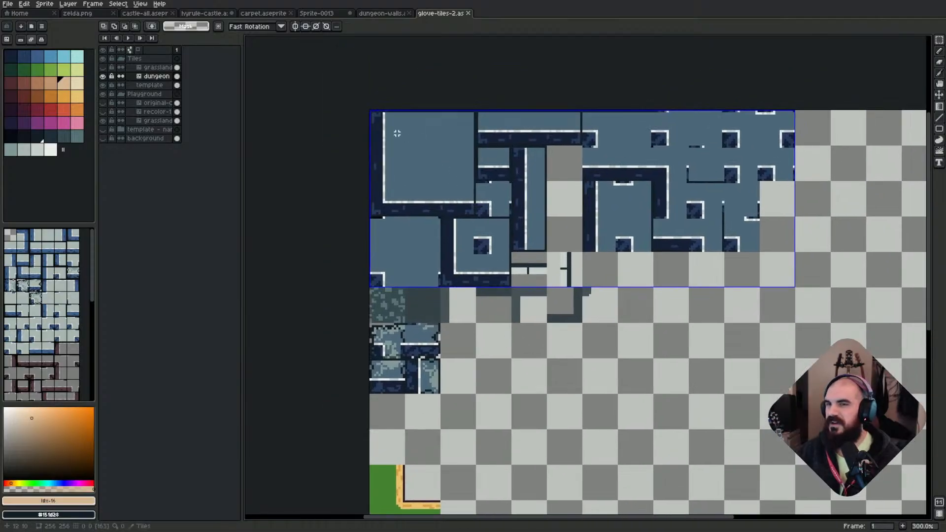
left_click_drag(387, 126, 554, 244)
left_click(564, 325)
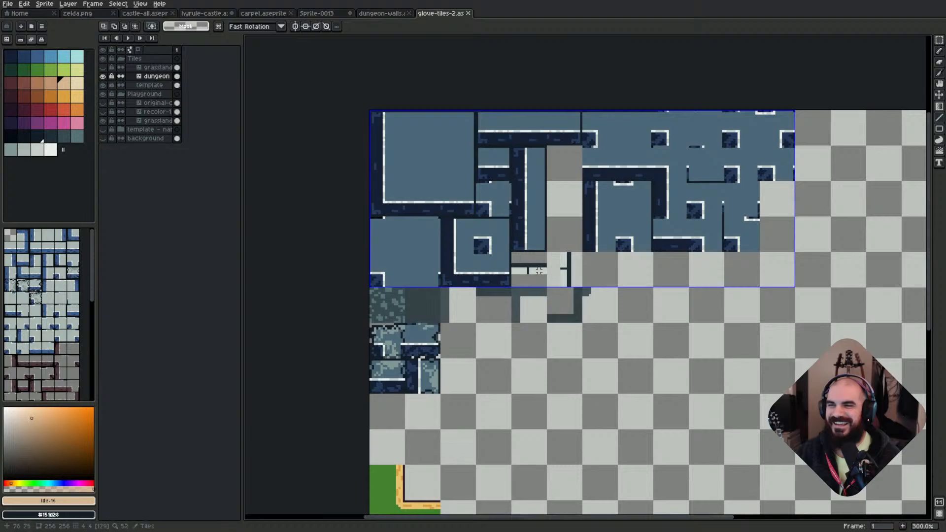
Show the grid on glove-tiles-2 and examine how the dungeon tileset divides into individual edge and corner tiles.
scroll(502, 217, "up", 1)
key("ctrl+apostrophe")
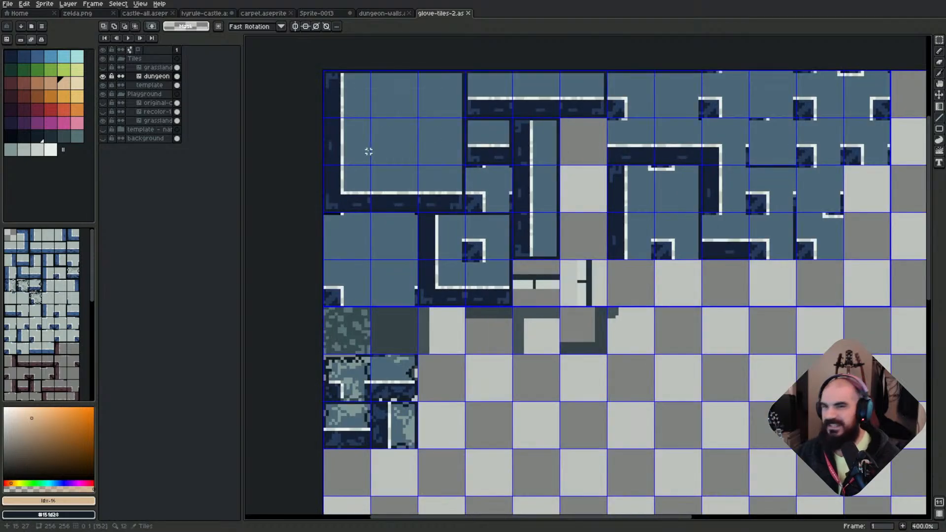
left_click_drag(339, 107, 708, 265)
left_click(682, 284)
scroll(485, 202, "down", 1)
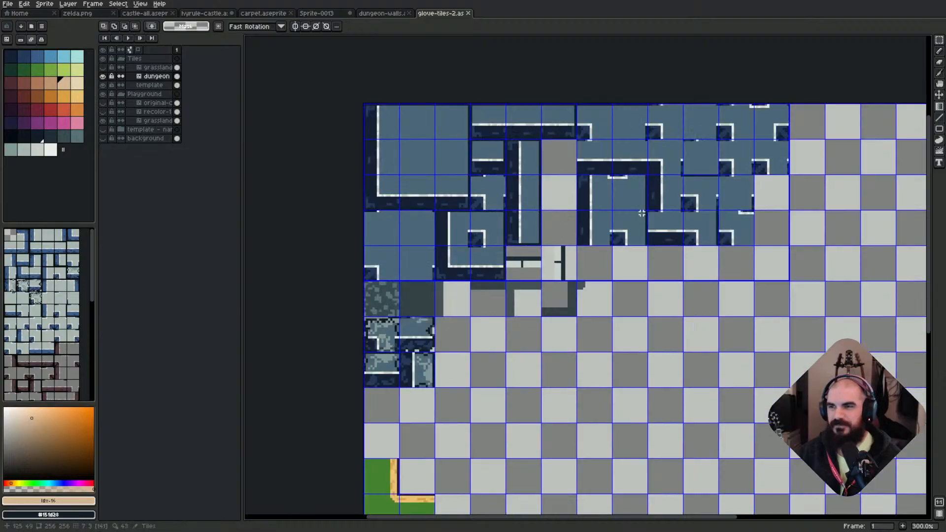
middle_click_drag(436, 139, 361, 159)
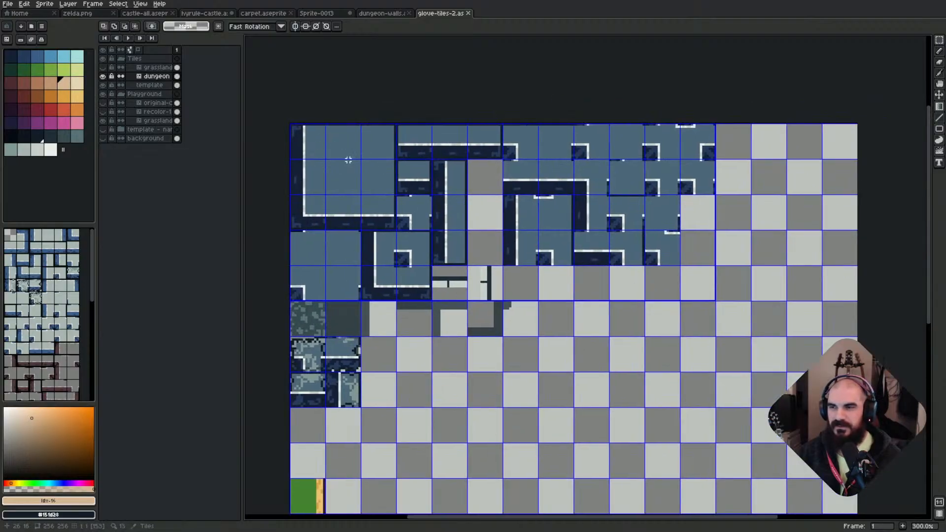
left_click_drag(319, 144, 554, 266)
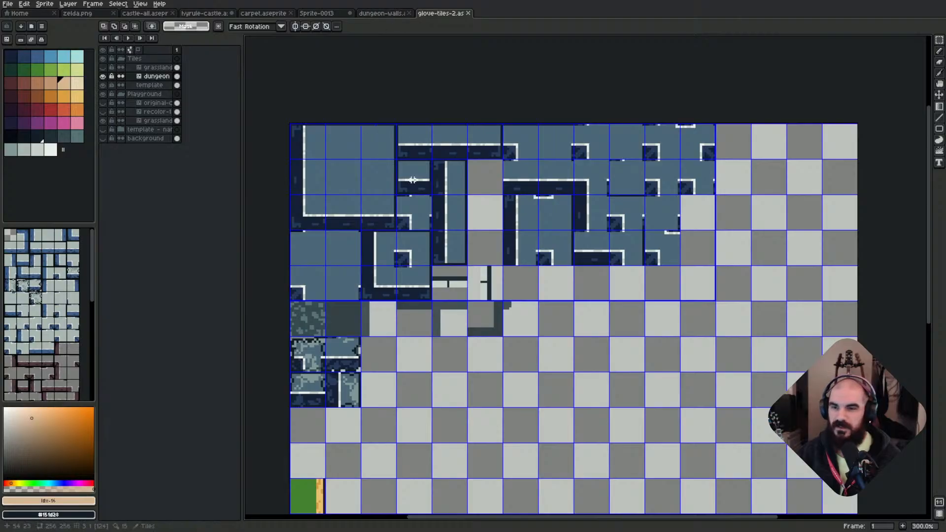
Look at the dungeon-walls sprite again and switch to the carpet sprite.
left_click(384, 13)
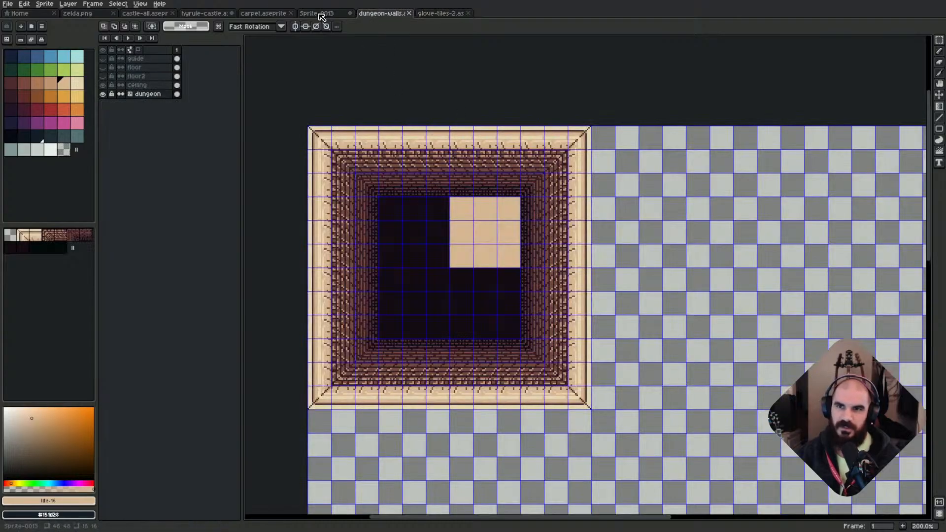
left_click(261, 14)
left_click(261, 14)
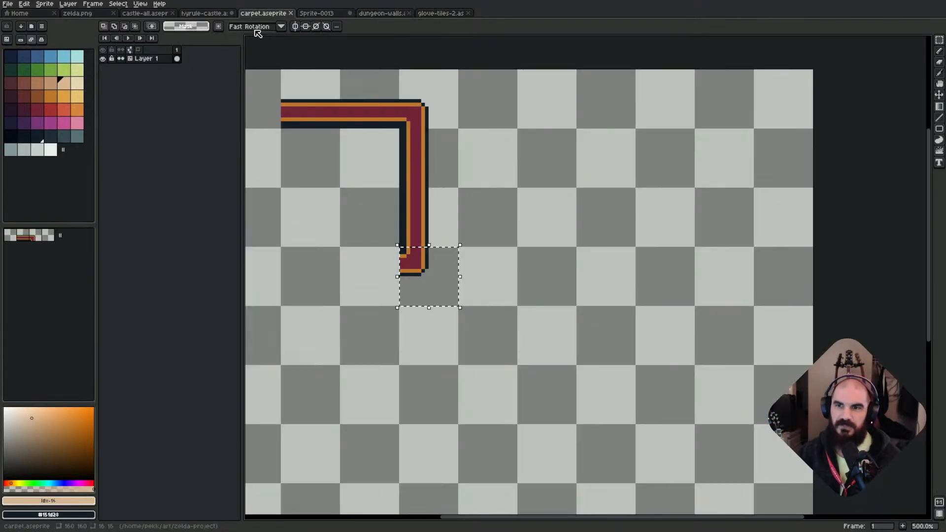
Measure the thickness of the main hall's west wall in the hyrule-castle sprite with a grid-snapped selection one tile high, then clear the selection.
left_click(204, 14)
scroll(513, 321, "up", 2)
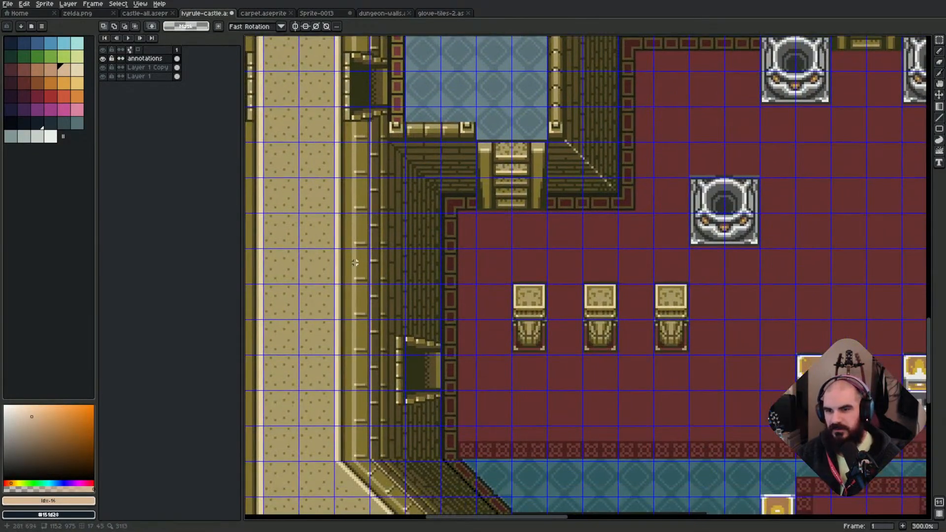
left_click_drag(356, 263, 425, 273)
key("ctrl+d")
key("shift+s")
left_click_drag(350, 257, 444, 274)
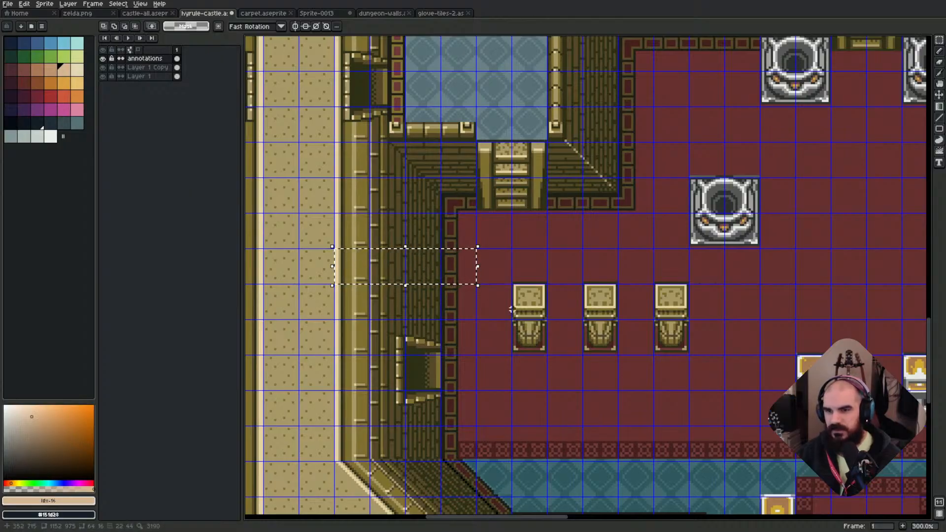
scroll(513, 305, "down", 1)
middle_click_drag(592, 314, 542, 275)
scroll(537, 273, "up", 1)
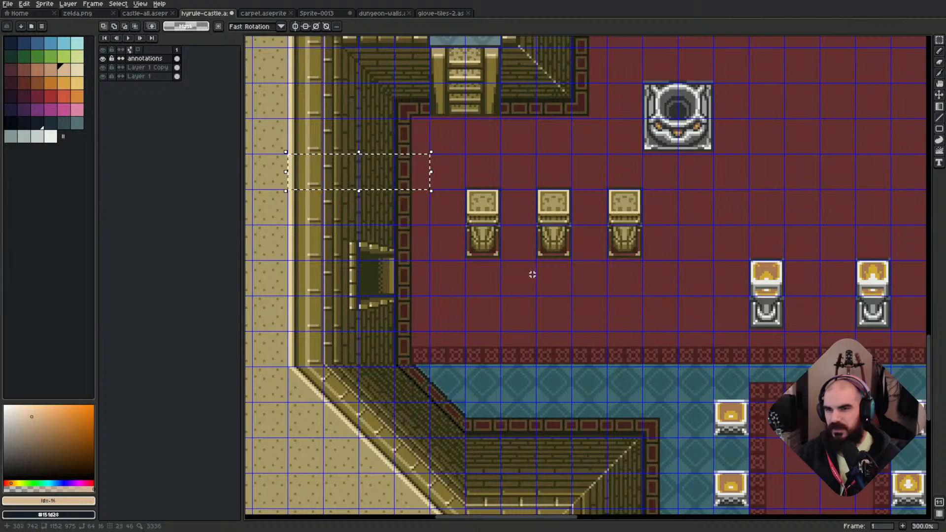
middle_click_drag(446, 173, 508, 253)
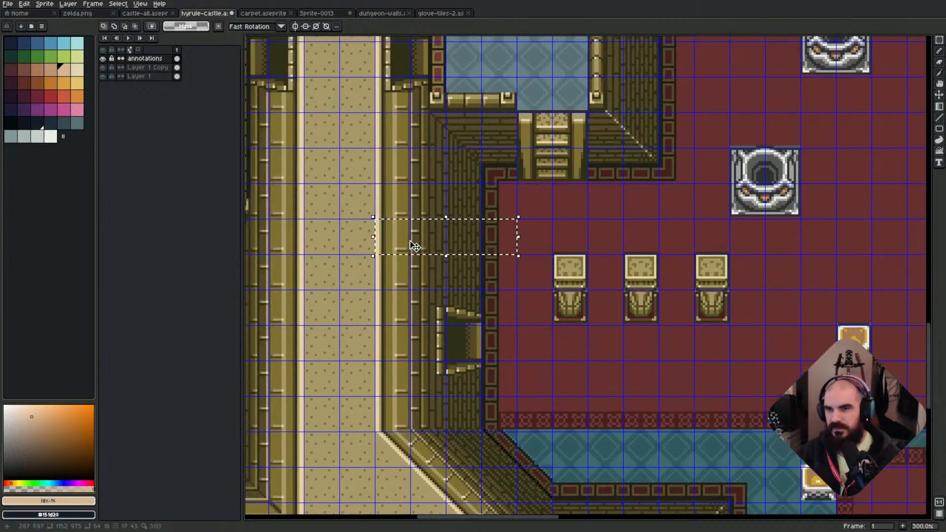
left_click(544, 247)
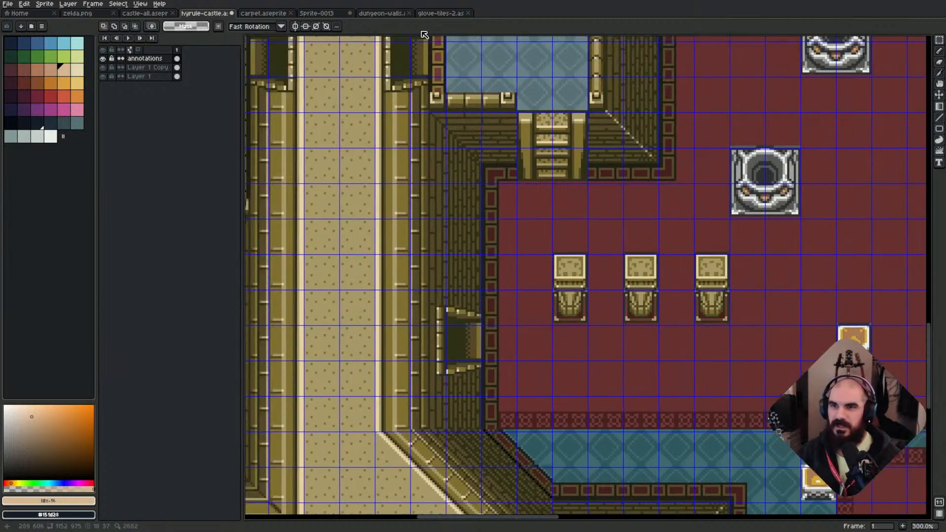
Mark out a three-tile strip across the left wall of the dungeon-walls sprite to compare its thickness.
left_click(440, 13)
left_click(382, 13)
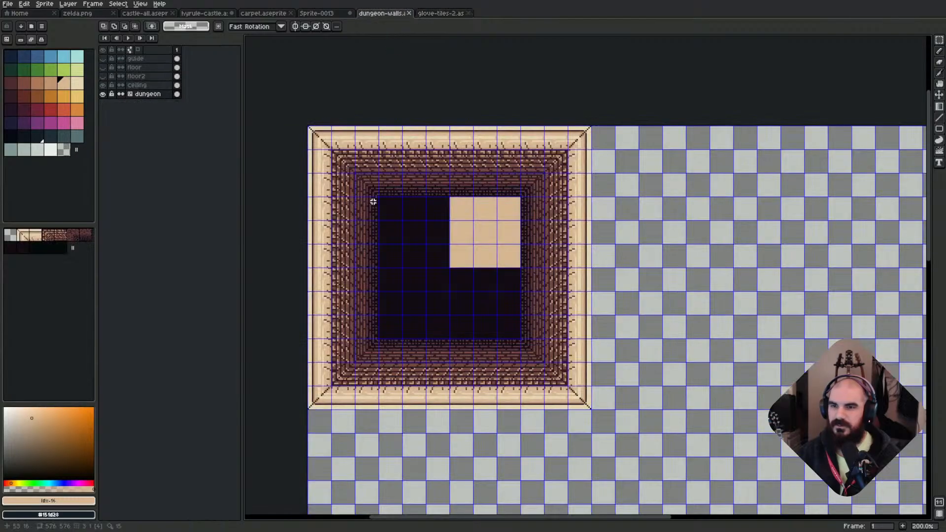
left_click_drag(310, 246, 365, 258)
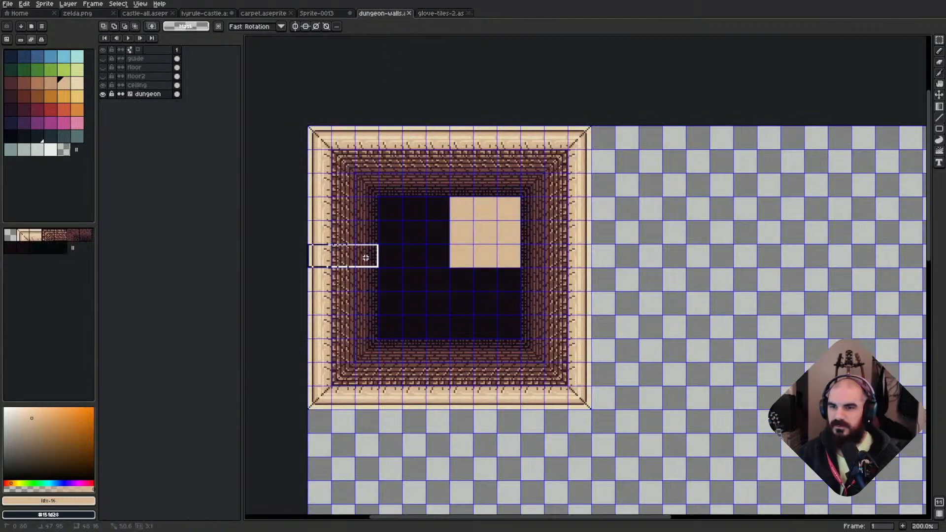
Return to the hyrule-castle sprite, mark out a 48 × 16 px strip across the main hall's west wall, and examine the hall's wall layout.
left_click(241, 16)
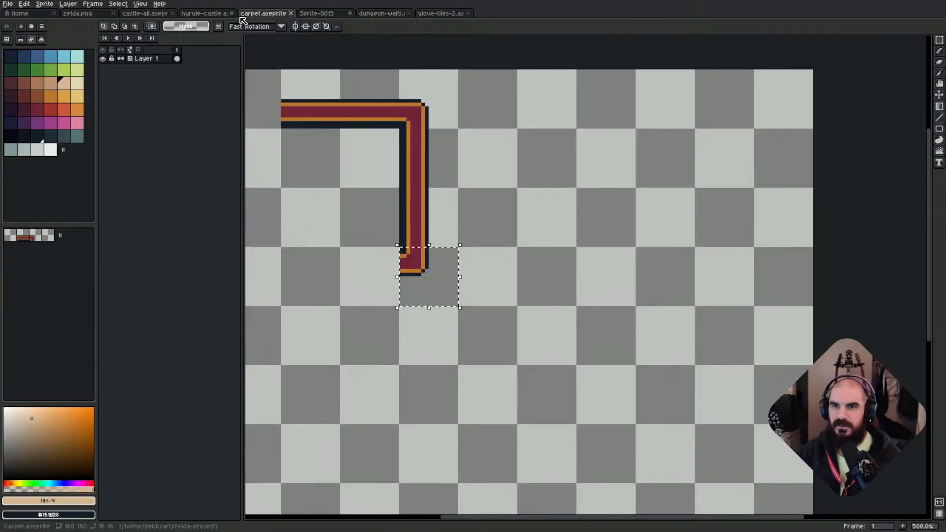
left_click(217, 14)
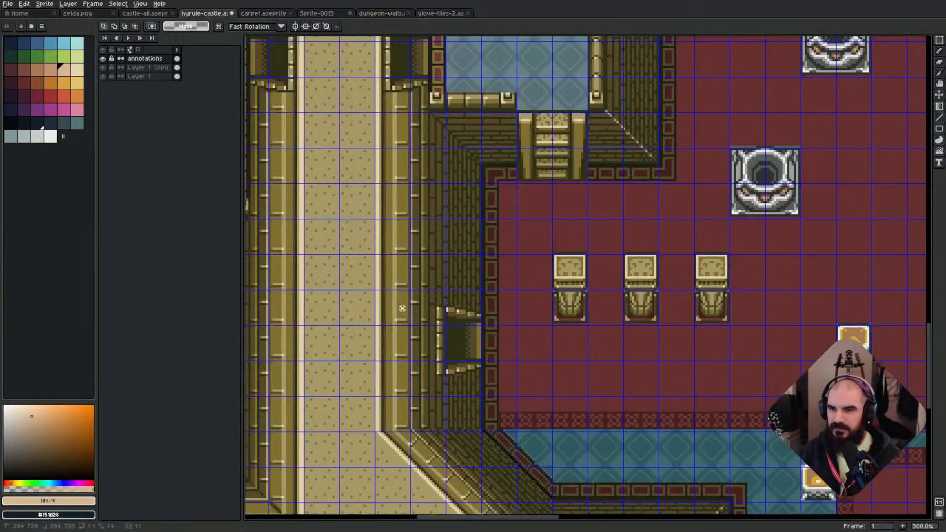
left_click_drag(390, 266, 476, 287)
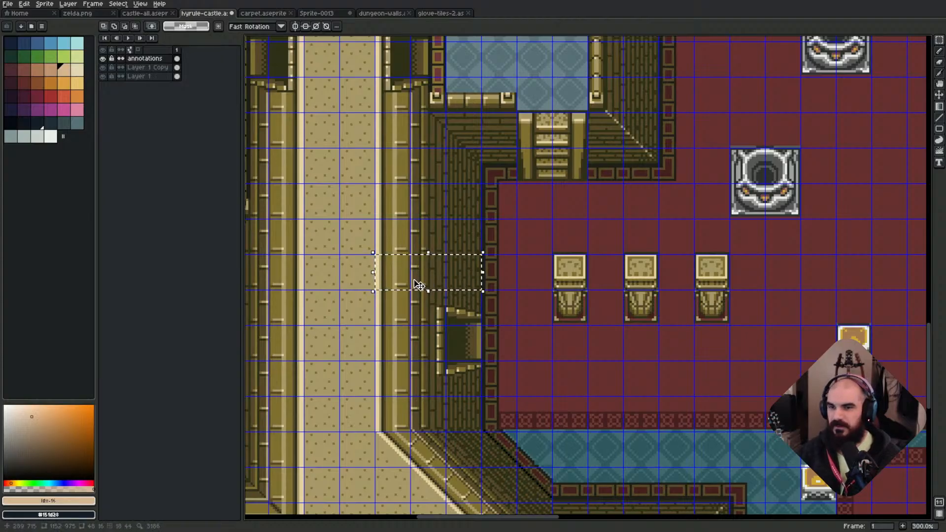
left_click_drag(364, 270, 366, 272)
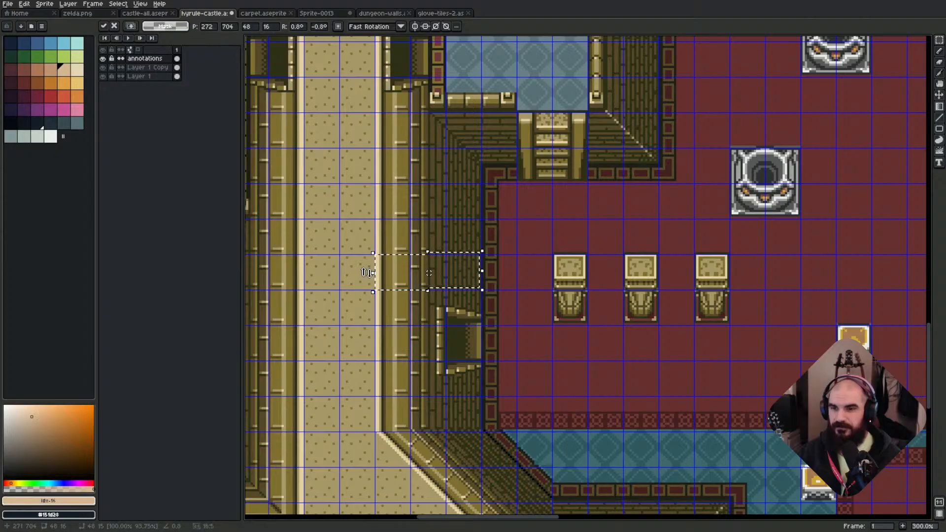
key("ctrl+d")
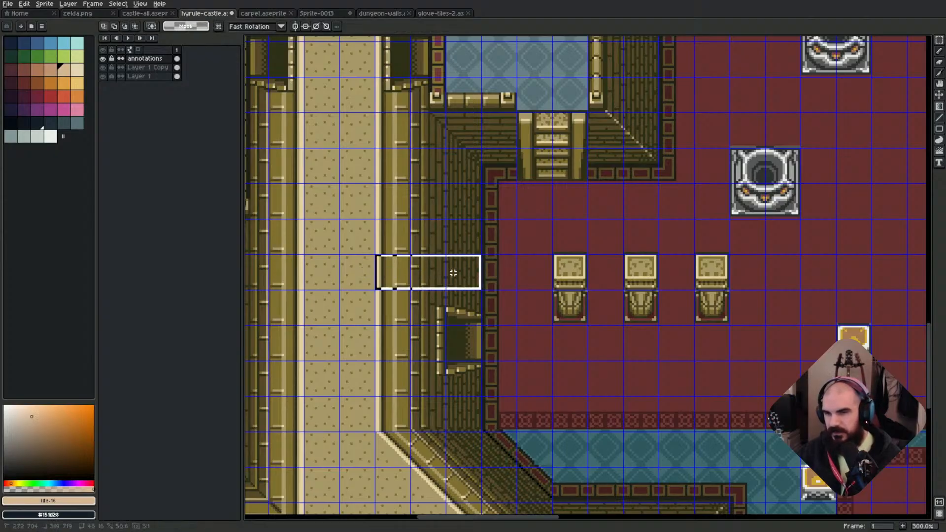
scroll(522, 288, "up", 2)
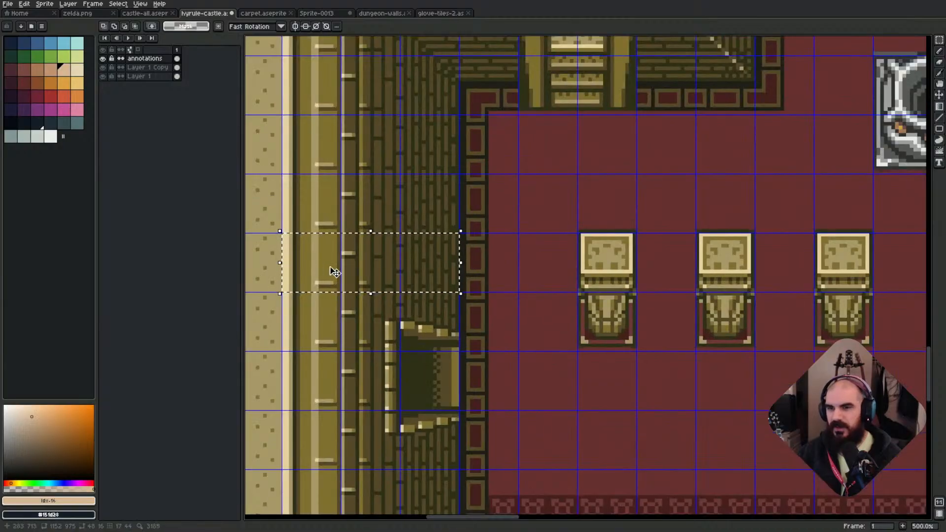
scroll(408, 275, "down", 3)
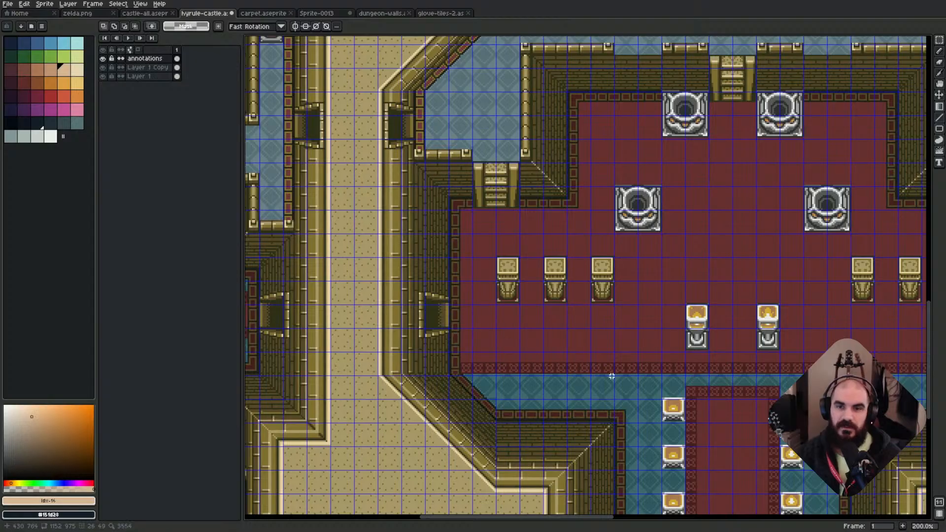
scroll(588, 375, "down", 2)
scroll(575, 327, "up", 2)
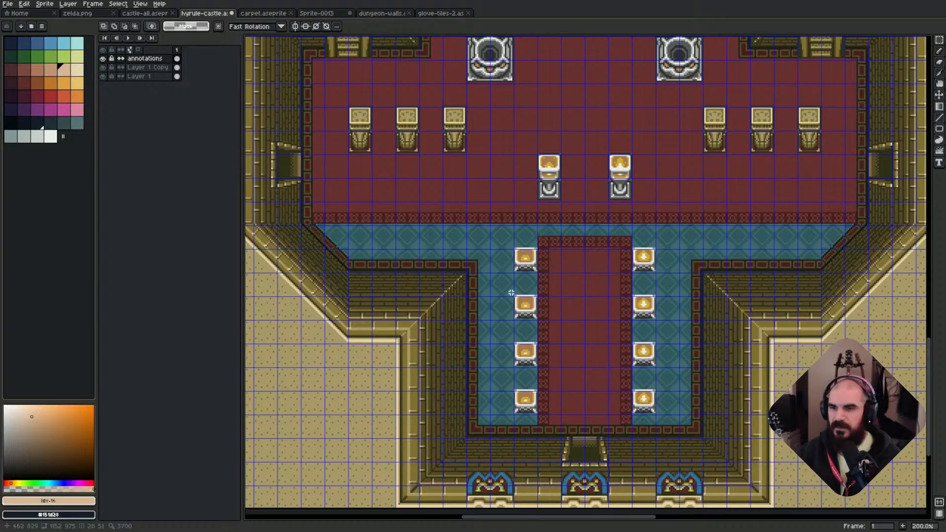
scroll(535, 253, "down", 2)
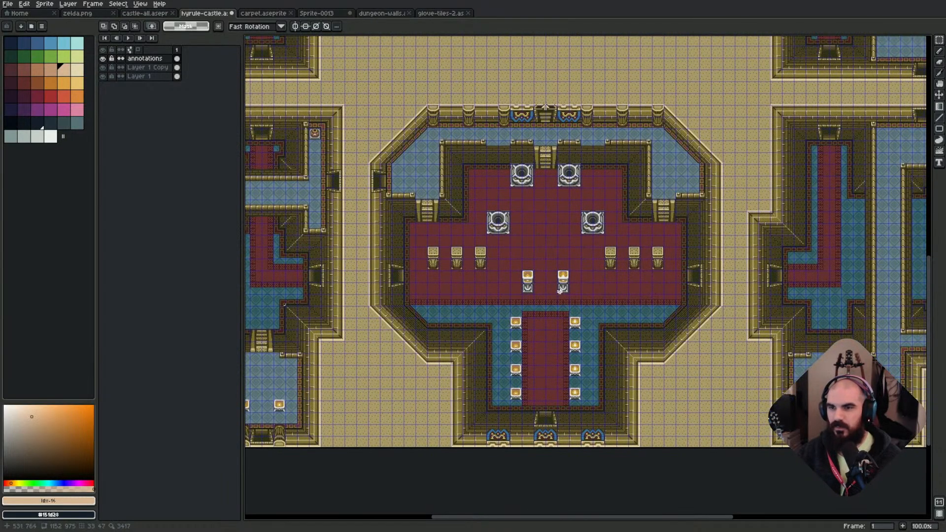
scroll(556, 291, "up", 2)
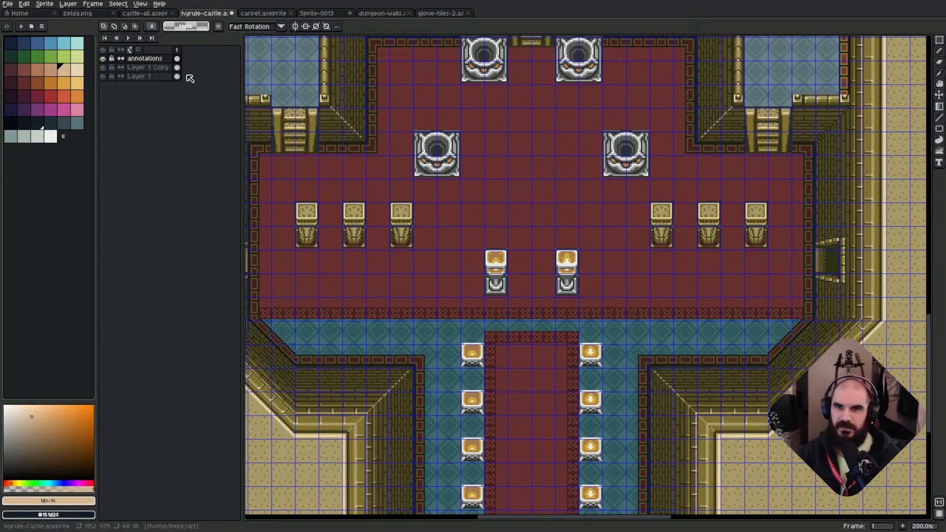
Set up the Pencil with a pink colour and an 11 px square brush for annotating the castle map.
left_click(63, 109)
key("b")
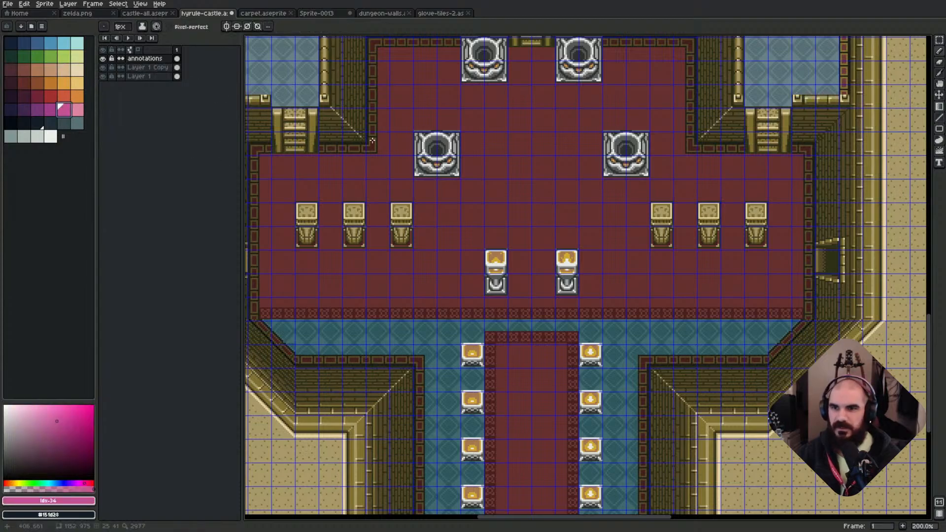
scroll(386, 149, "down", 10, "ctrl")
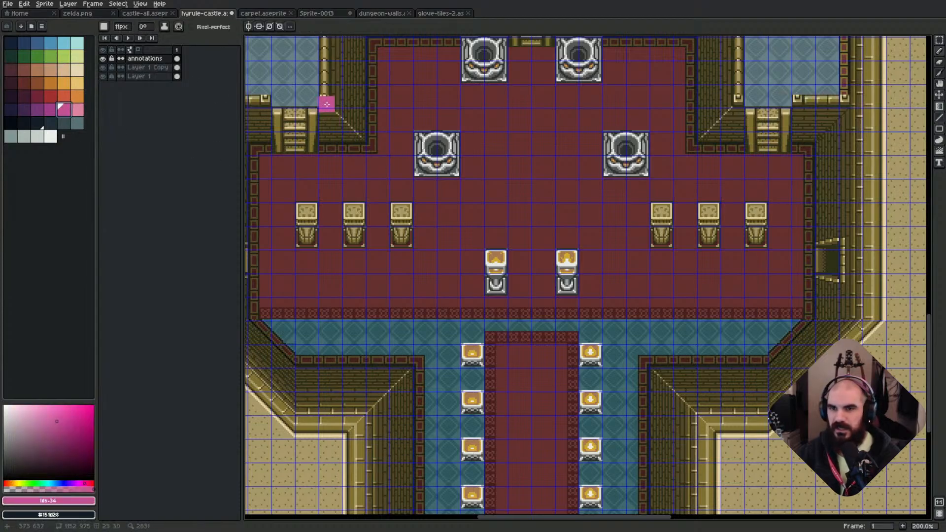
Try two crossing diagonal lines between opposite wall corners of the main hall on the annotations layer, and undo them.
mouse_move(327, 104)
left_mouse_down("shift")
mouse_move(556, 283)
mouse_move(685, 406)
mouse_move(495, 287)
left_mouse_up("shift")
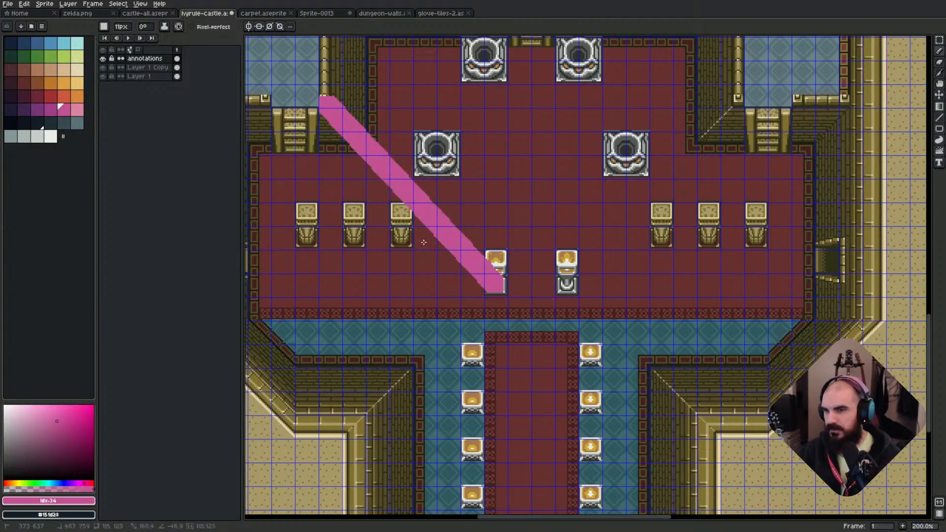
mouse_move(424, 242)
left_mouse_down("shift")
mouse_move(335, 200)
mouse_move(518, 274)
mouse_move(724, 437)
left_mouse_up("shift")
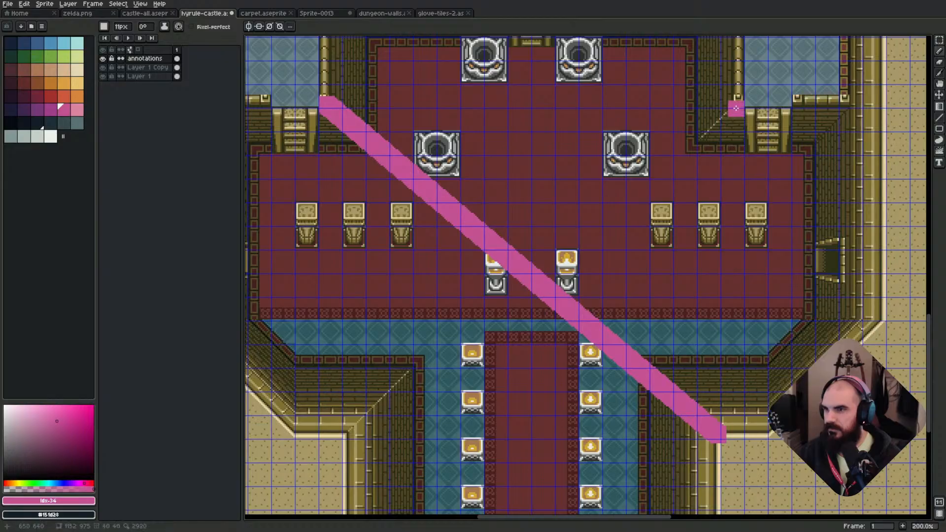
mouse_move(736, 108)
left_mouse_down("shift")
mouse_move(412, 387)
mouse_move(343, 432)
left_mouse_up("shift")
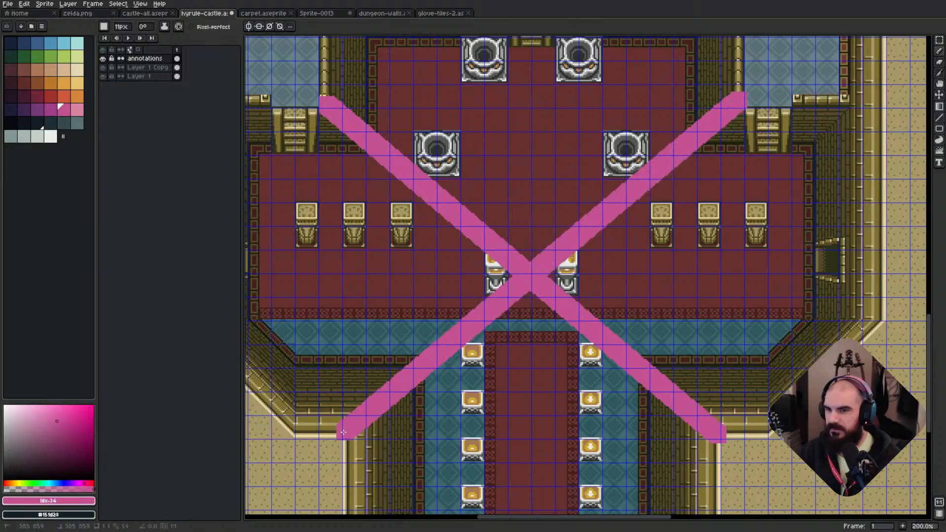
scroll(673, 352, "down", 2)
key("ctrl+z")
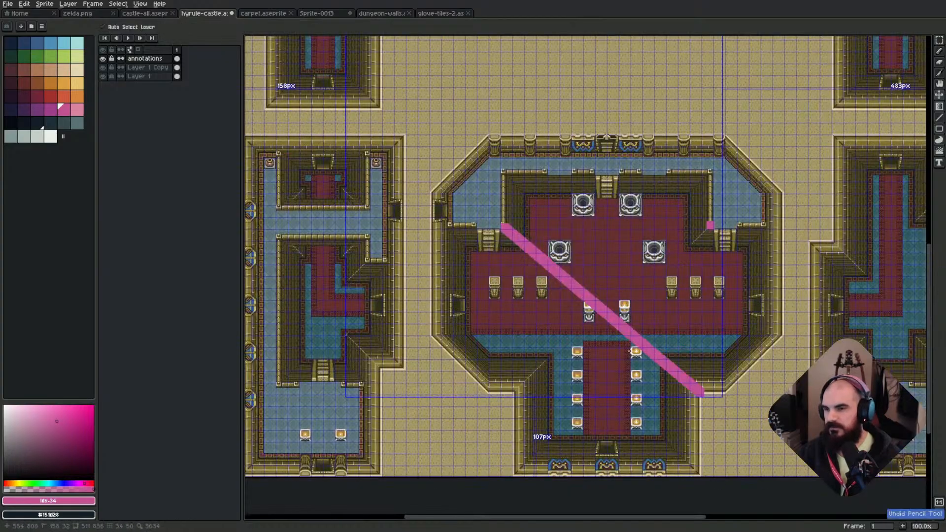
scroll(641, 355, "up", 1)
key("ctrl+z")
Try a pink centre mark in the main hall with lines reaching it from three wall corners, and undo these strokes.
mouse_move(581, 254)
left_mouse_down()
mouse_move(567, 263)
mouse_move(594, 261)
left_mouse_up()
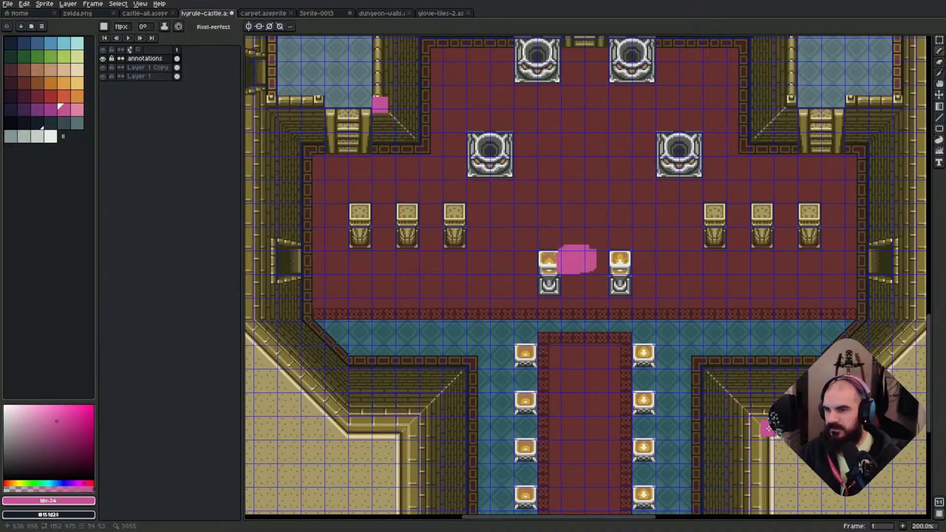
left_click_drag(772, 432, 574, 264)
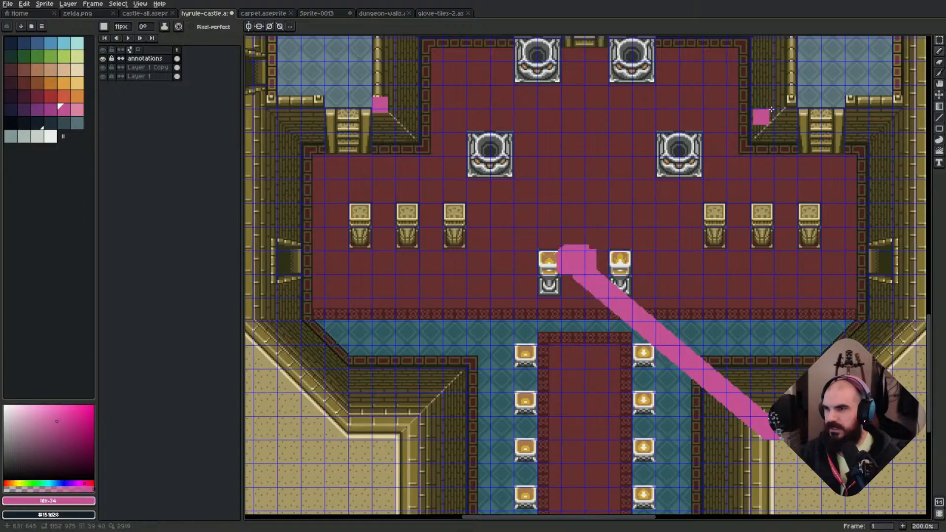
left_click_drag(780, 105, 579, 267)
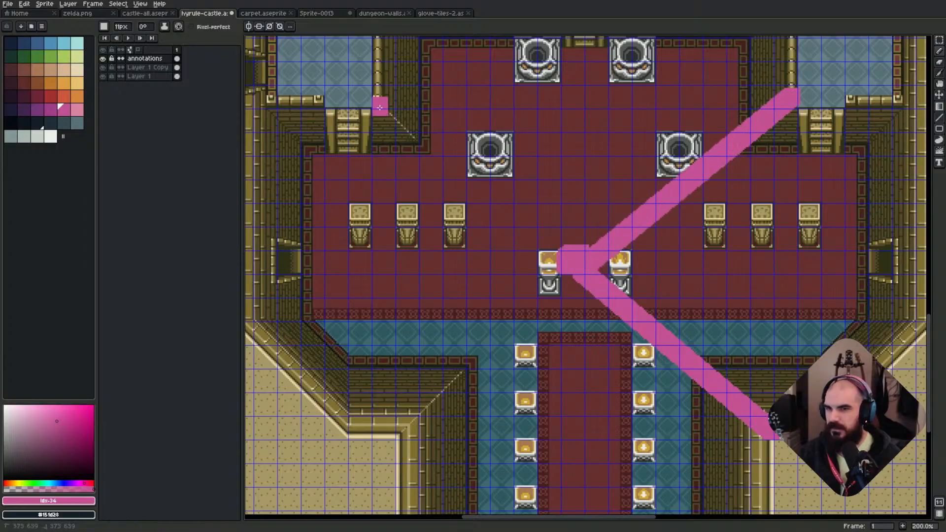
left_click_drag(387, 105, 577, 268)
key("ctrl+z")
key("ctrl+z")
key("ctrl+z")
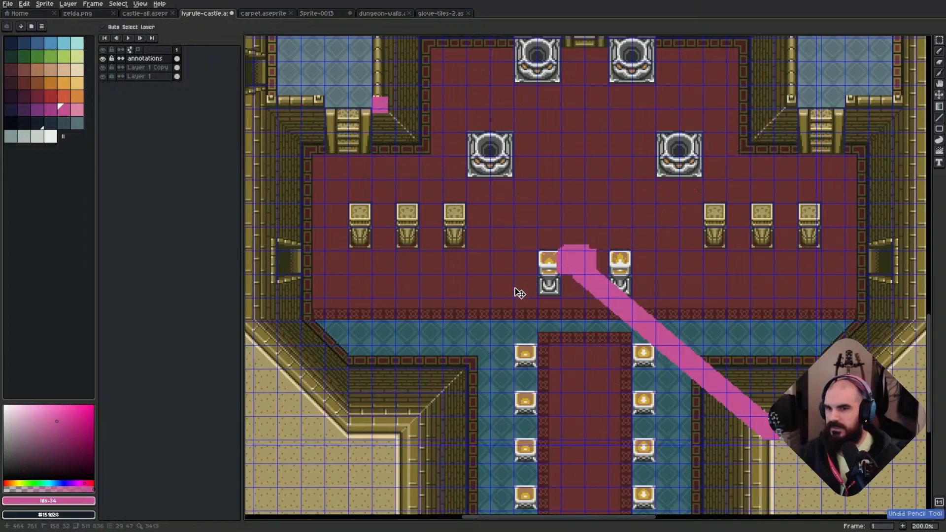
key("ctrl+z")
key("ctrl+z")
key("ctrl+z")
key("ctrl+z")
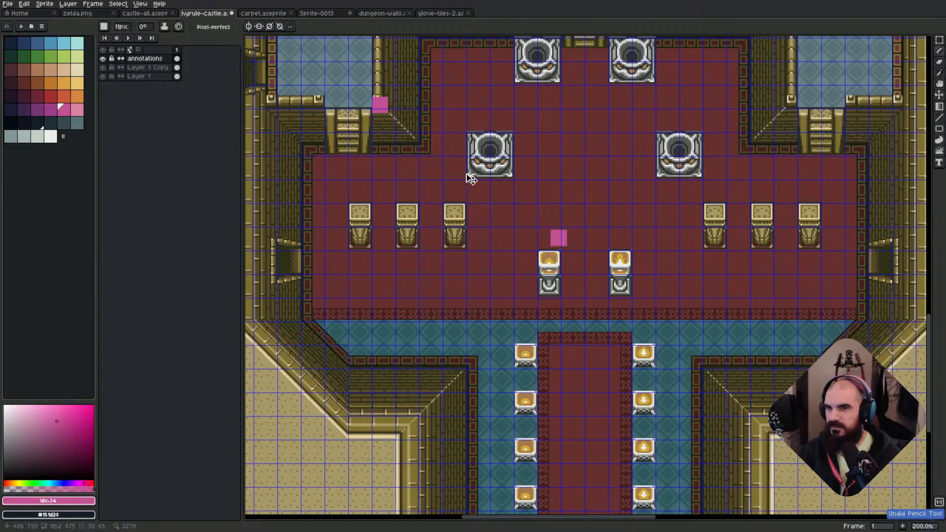
Mark a pink point on the L-shaped carpet west of the main hall and link it to the railing corner northeast of it.
key("b")
scroll(631, 311, "down", 2)
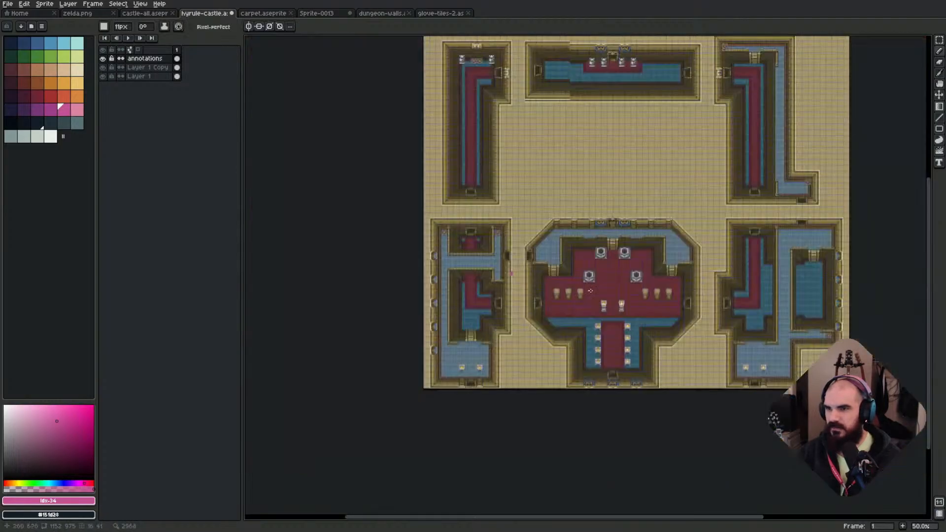
scroll(580, 285, "up", 1)
scroll(466, 326, "up", 1)
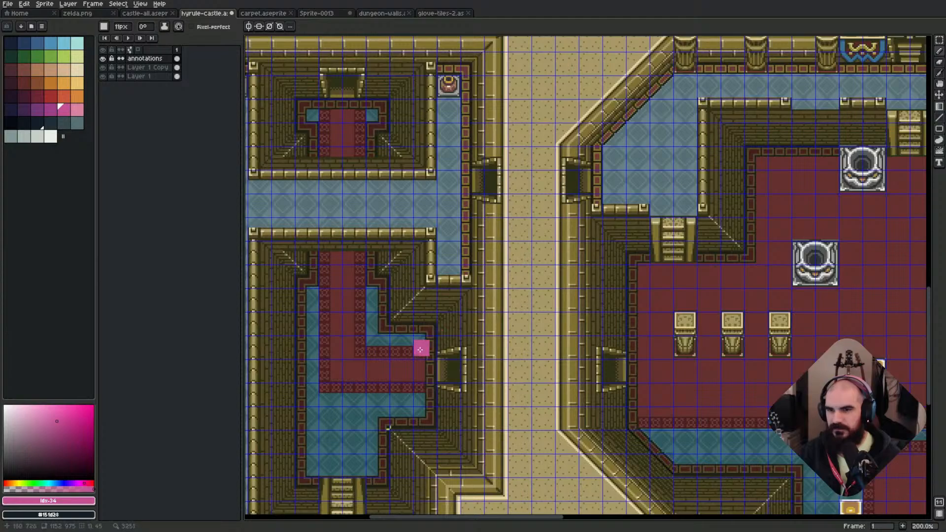
middle_click_drag(422, 345, 487, 298)
scroll(488, 299, "up", 1)
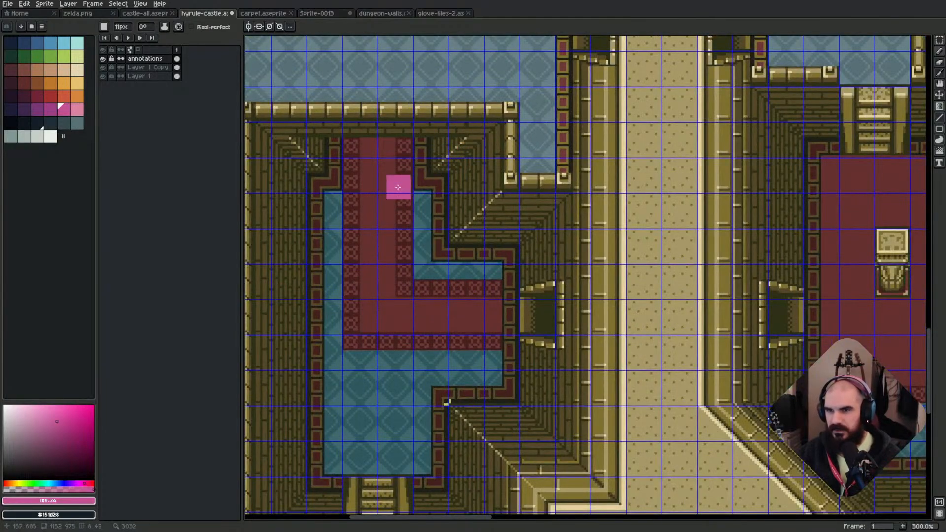
left_click(376, 224)
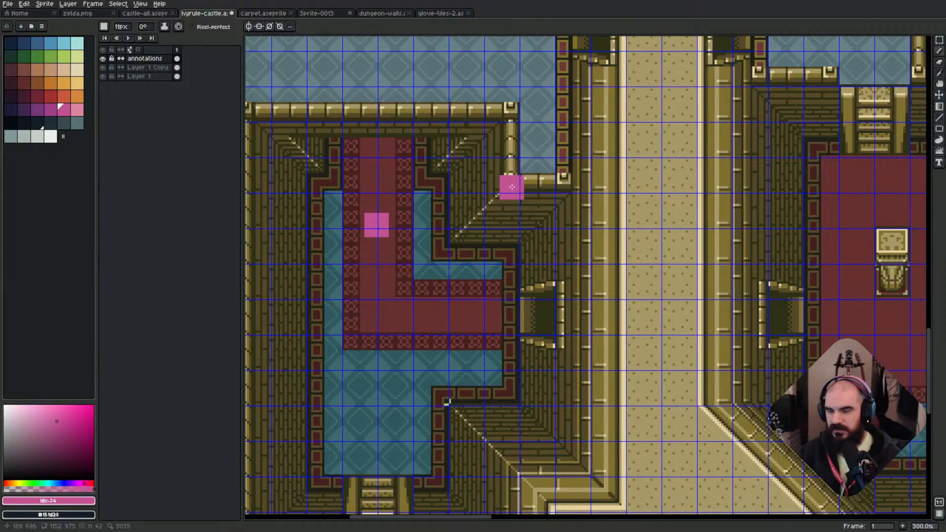
left_click_drag(509, 185, 401, 305)
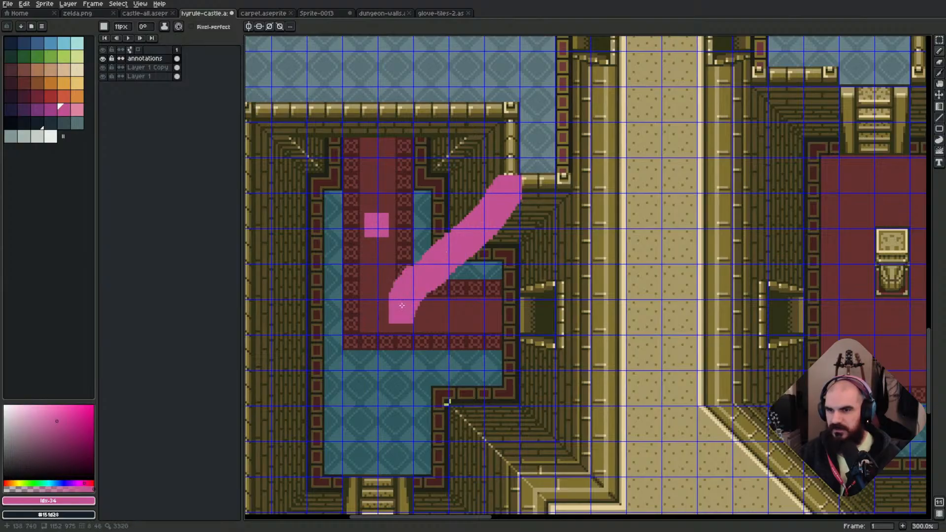
key("ctrl+z")
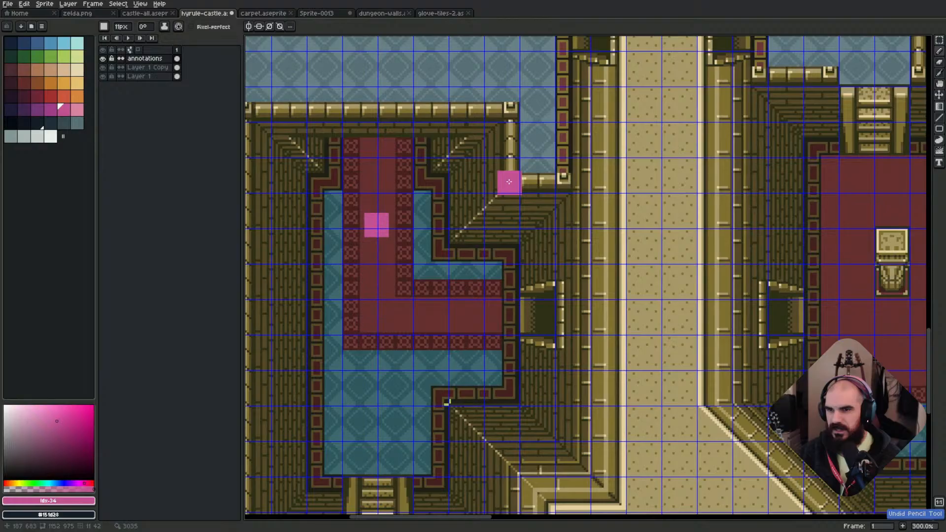
left_click_drag(509, 181, 379, 226)
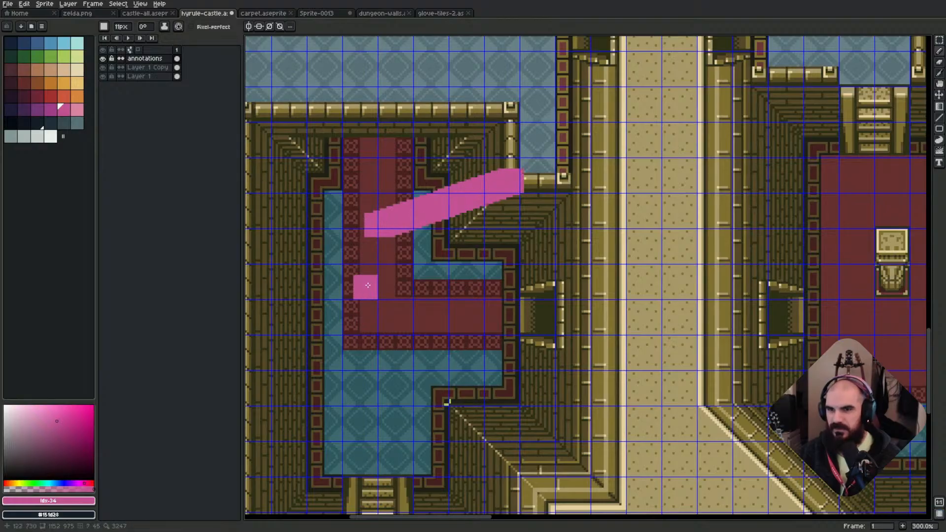
Try pink lines from the mark on the L-shaped carpet to the room's northeast and northwest wall corners, and undo the linking lines.
left_click_drag(487, 121, 372, 222)
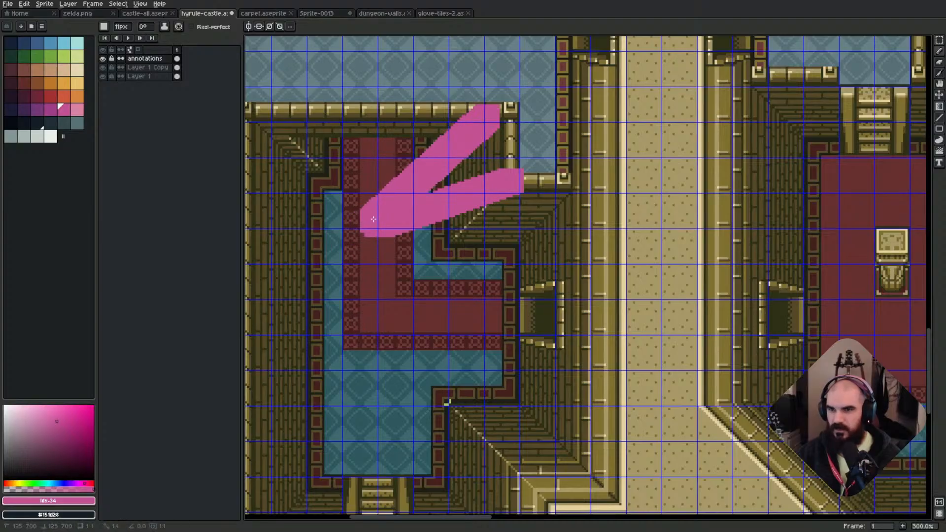
left_click_drag(264, 126, 364, 221)
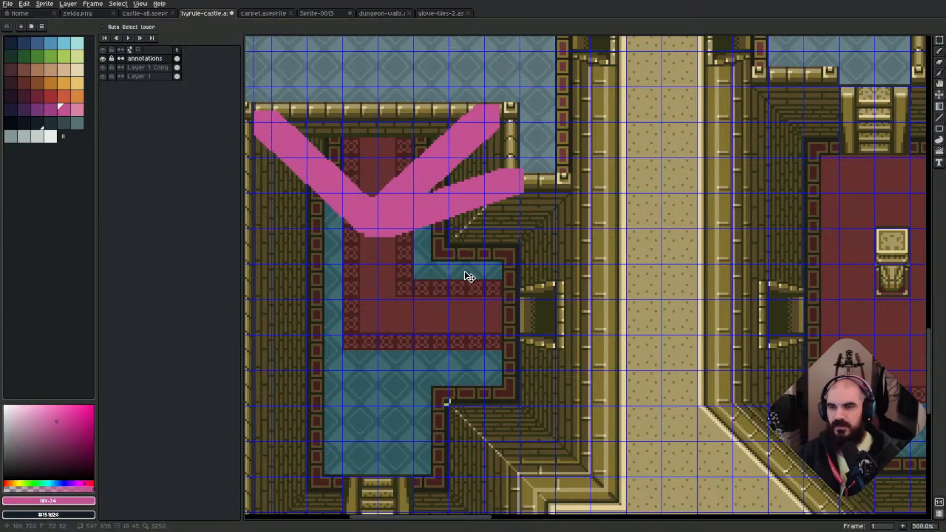
key("ctrl+z")
key("ctrl+z")
key("ctrl+z")
key("b")
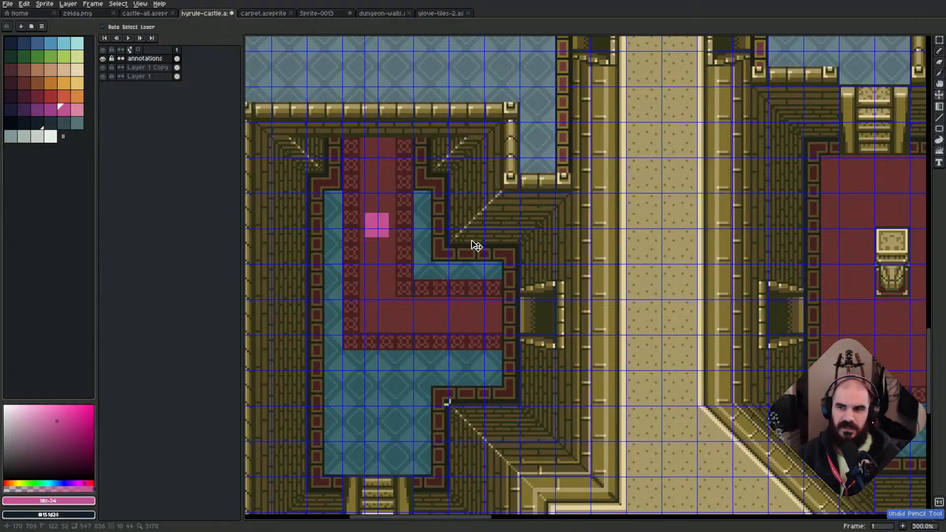
Try pink diagonals from the railing corners beside the south stairs and from the northeast railing corner into the carpet room, and undo them.
scroll(441, 269, "down", 1)
middle_click_drag(468, 333, 444, 288)
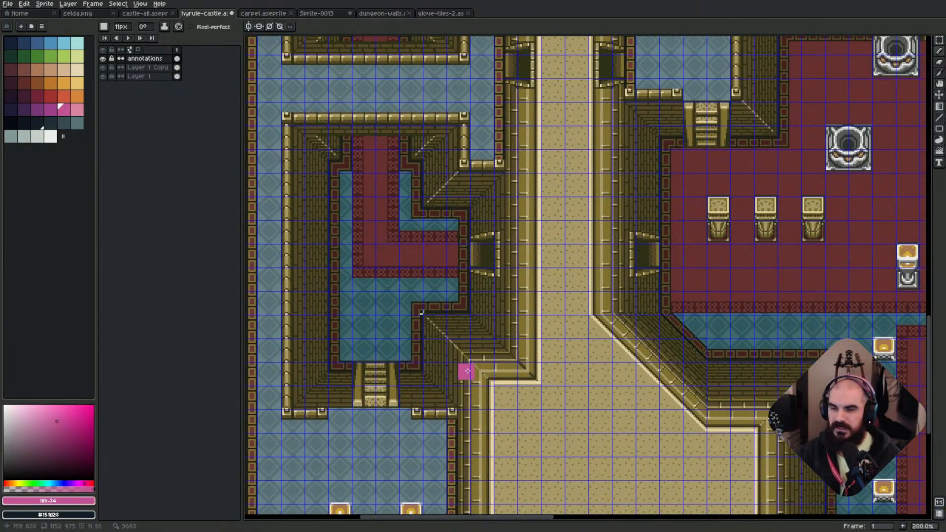
middle_click_drag(470, 366, 501, 300)
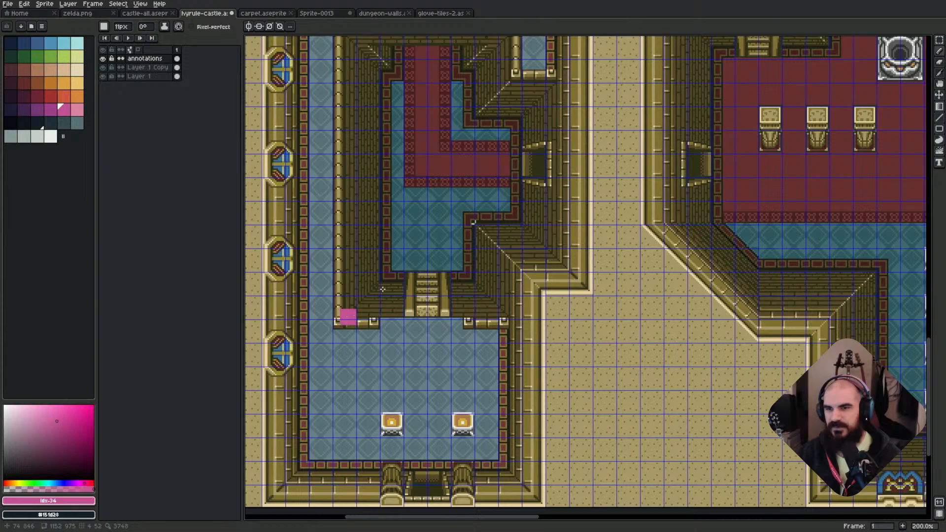
left_click_drag(346, 318, 418, 238)
left_click_drag(508, 318, 436, 231)
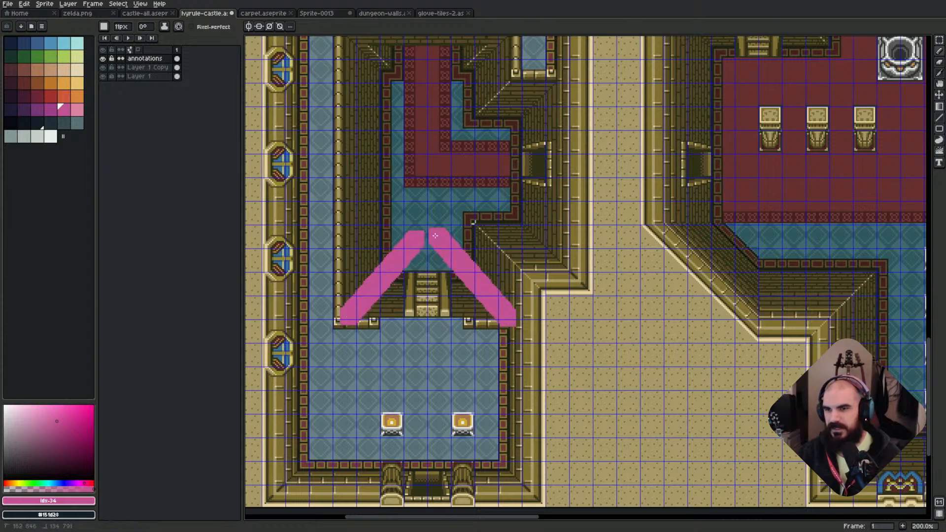
mouse_move(514, 72)
left_mouse_down()
mouse_move(434, 167)
mouse_move(459, 142)
left_mouse_up()
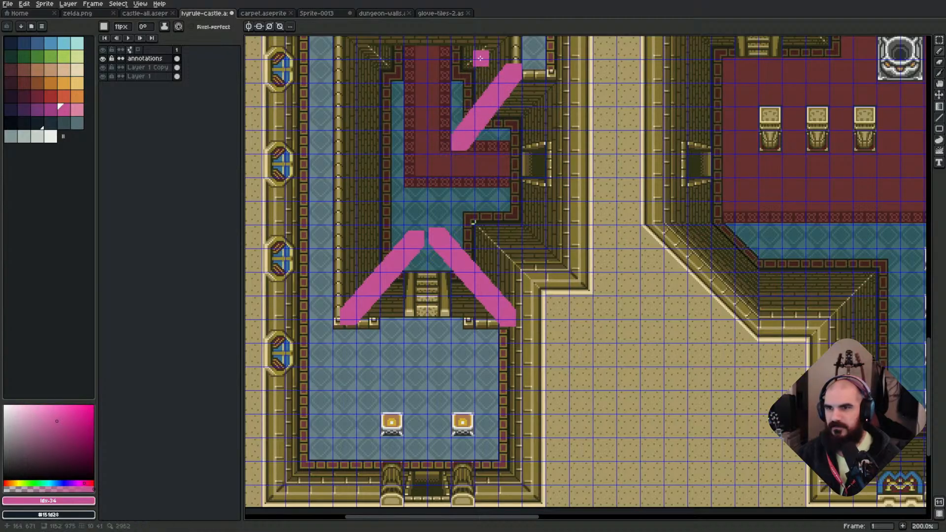
key("ctrl+z")
key("ctrl+z")
key("ctrl+z")
key("ctrl+z")
key("ctrl+z")
key("ctrl+z")
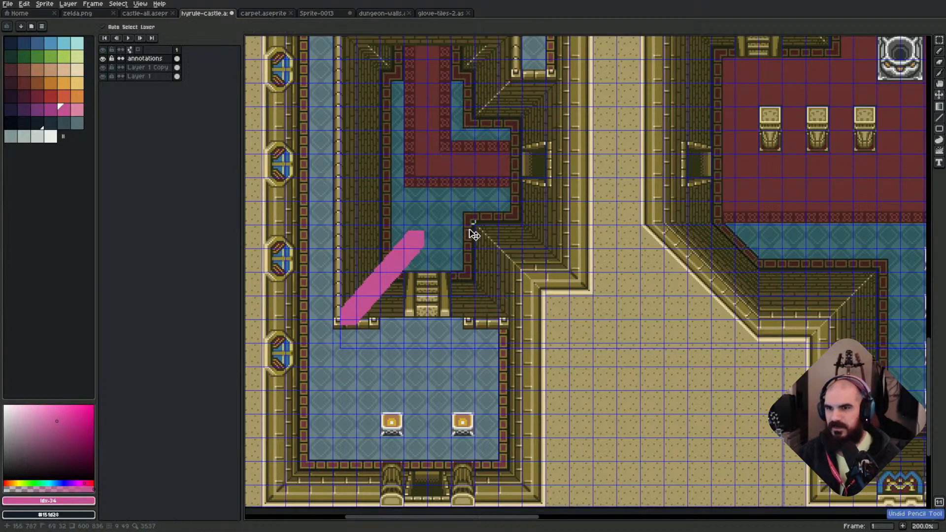
Examine the walls and corners around the southern part of the central throne hall.
scroll(470, 238, "down", 1)
middle_click_drag(637, 286, 466, 318)
middle_click_drag(726, 279, 596, 271)
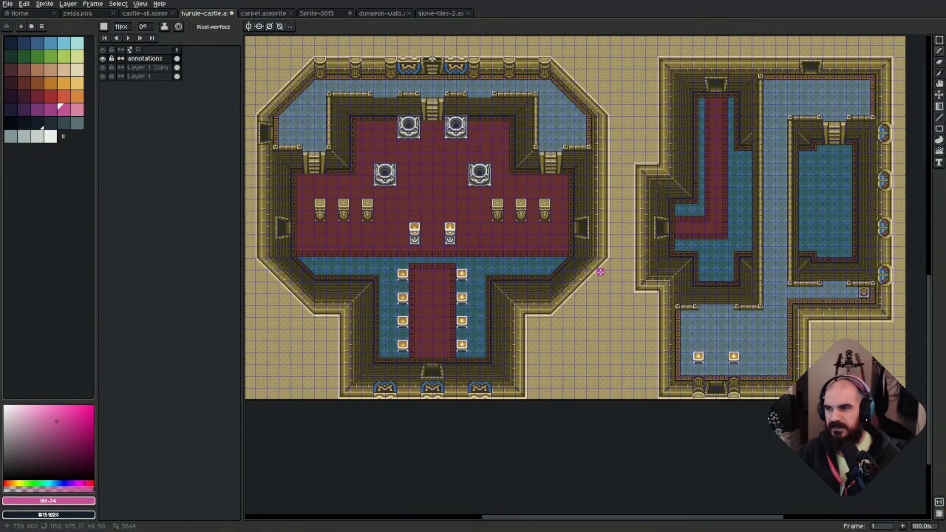
scroll(488, 291, "up", 1)
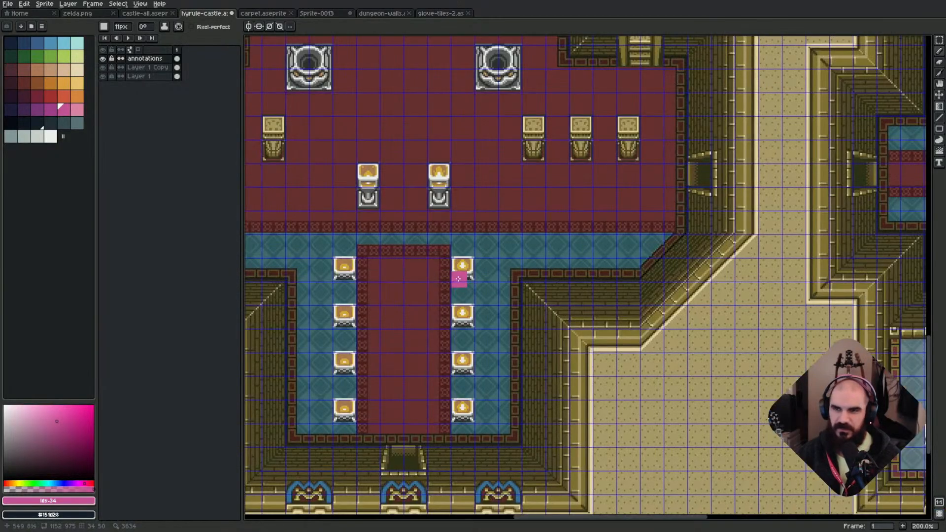
middle_click_drag(469, 256, 524, 259)
scroll(437, 274, "down", 1)
scroll(402, 329, "up", 1)
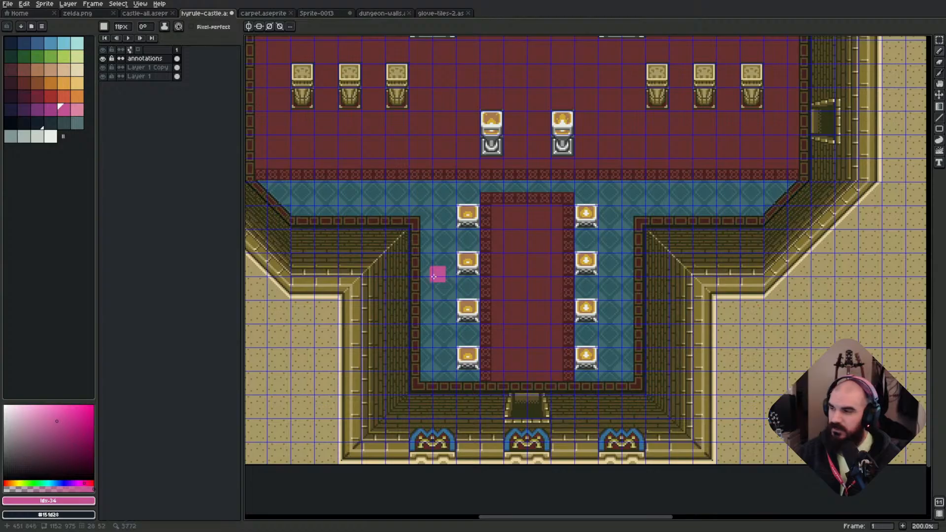
scroll(435, 288, "up", 1)
middle_click_drag(394, 273, 488, 290)
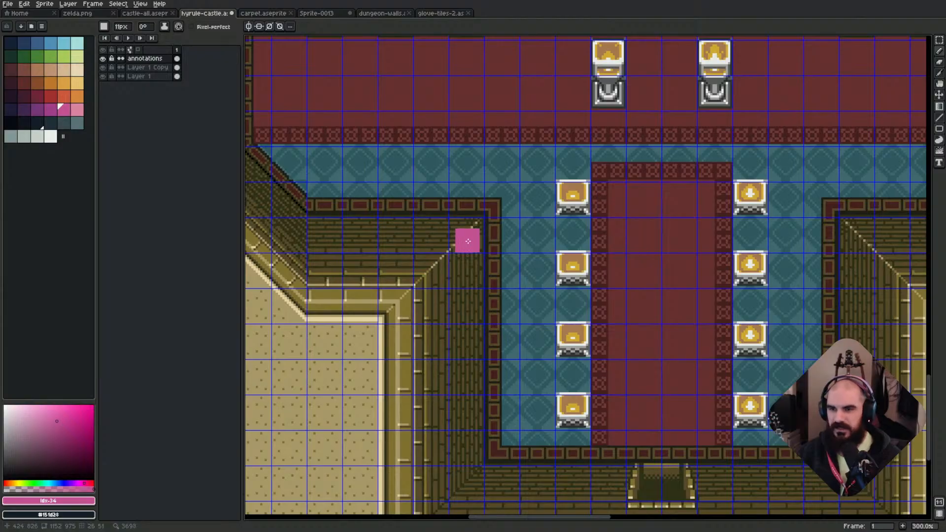
Gauge the wall thickness at the diagonal corner southwest of the throne hall by selecting single grid tiles there, and clear the selection.
scroll(467, 238, "up", 2)
key("m")
mouse_move(412, 226)
left_mouse_down()
mouse_move(477, 271)
mouse_move(415, 231)
left_mouse_up()
left_click(472, 225)
left_click(455, 293)
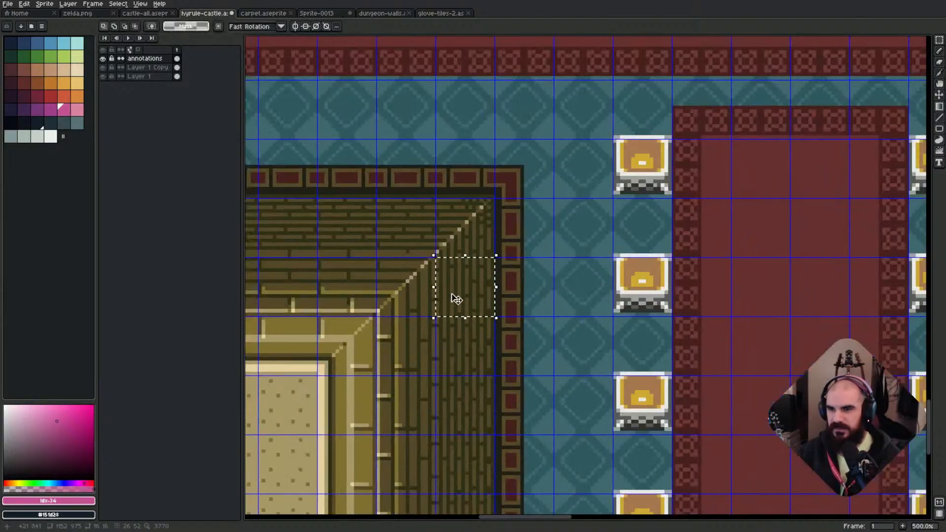
left_click(401, 296)
Examine the walls, stairs and railings around the throne hall's upper levels and compare them with the neighbouring rooms.
scroll(496, 270, "down", 4)
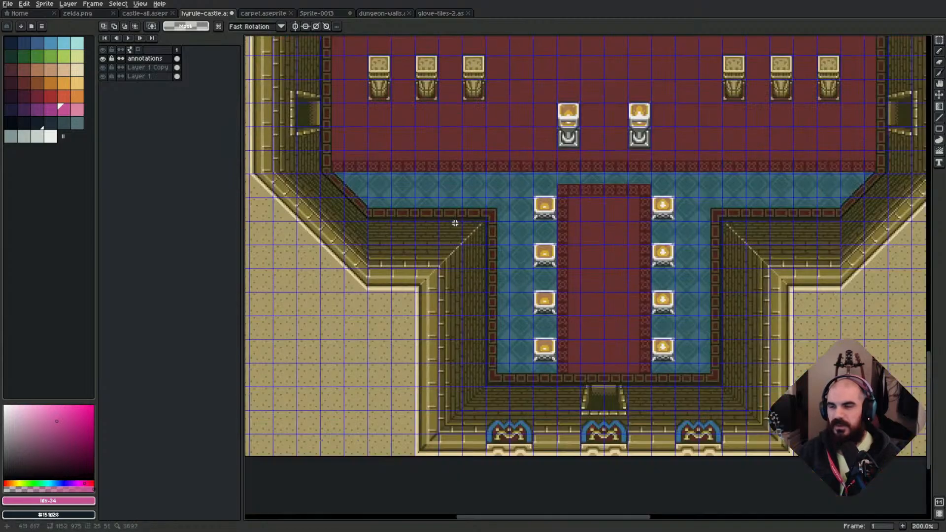
scroll(536, 317, "up", 1)
scroll(536, 316, "down", 1)
scroll(416, 144, "up", 1)
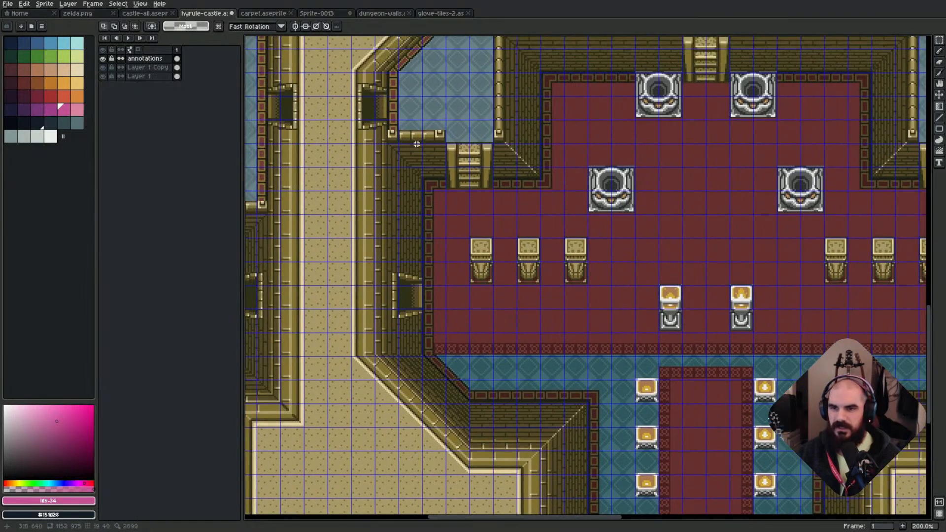
scroll(455, 136, "down", 1)
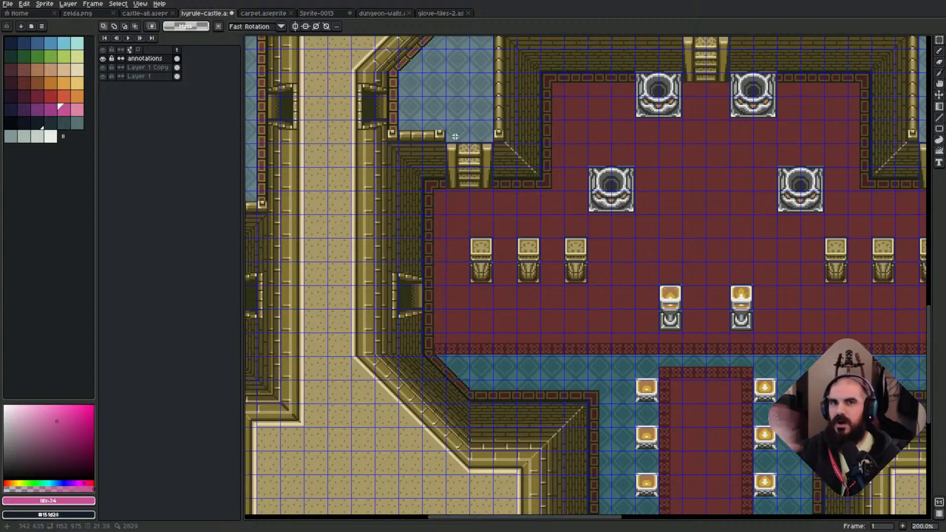
scroll(456, 137, "up", 1)
scroll(496, 172, "down", 1)
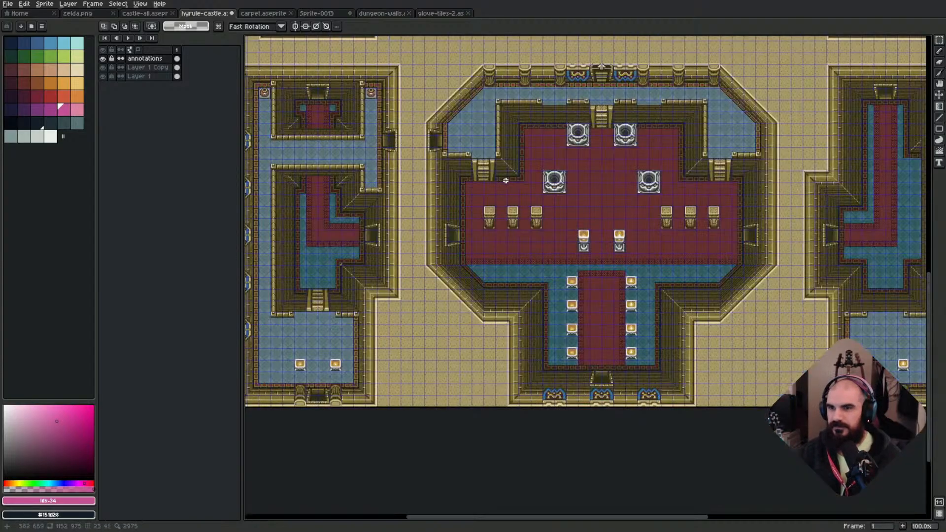
scroll(543, 233, "up", 1)
middle_click_drag(543, 230, 456, 298)
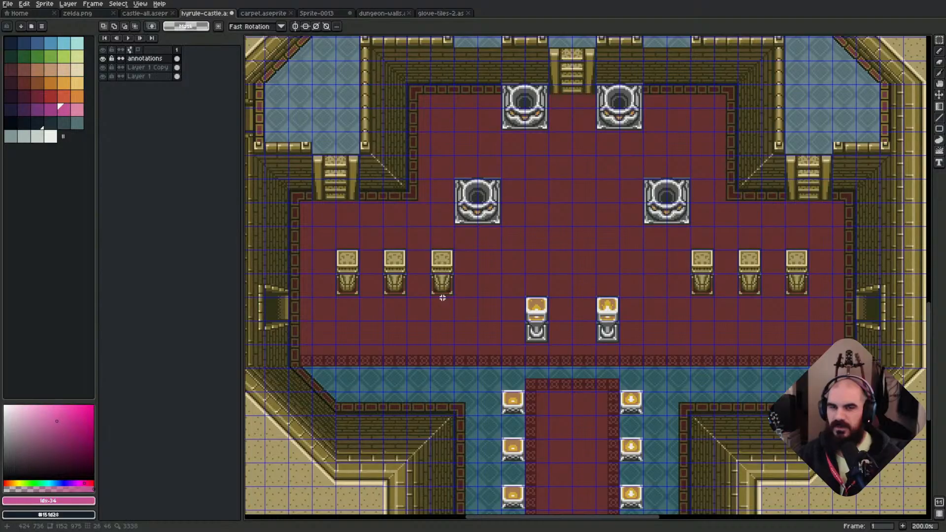
Leave the full-screen view of the castle art and switch to the Castle level in LDtk.
key("super+f")
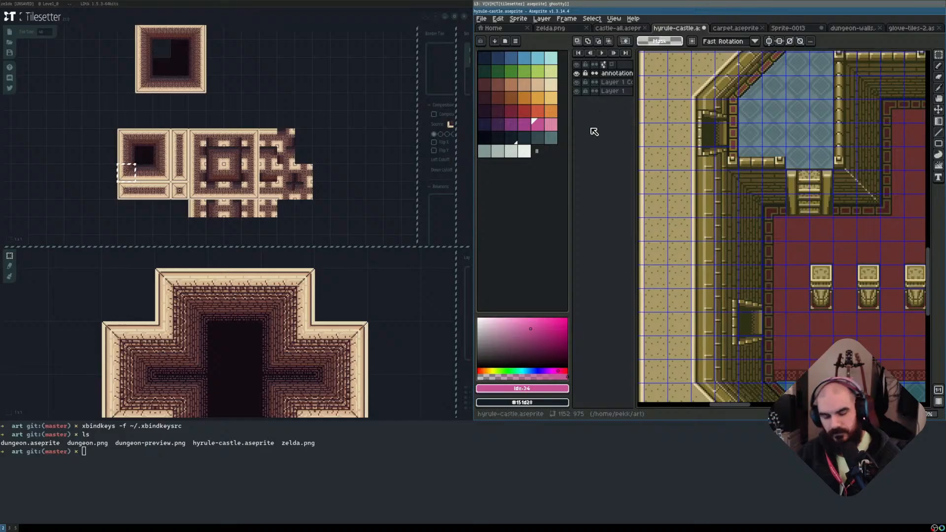
key("super+a")
key("super+Left")
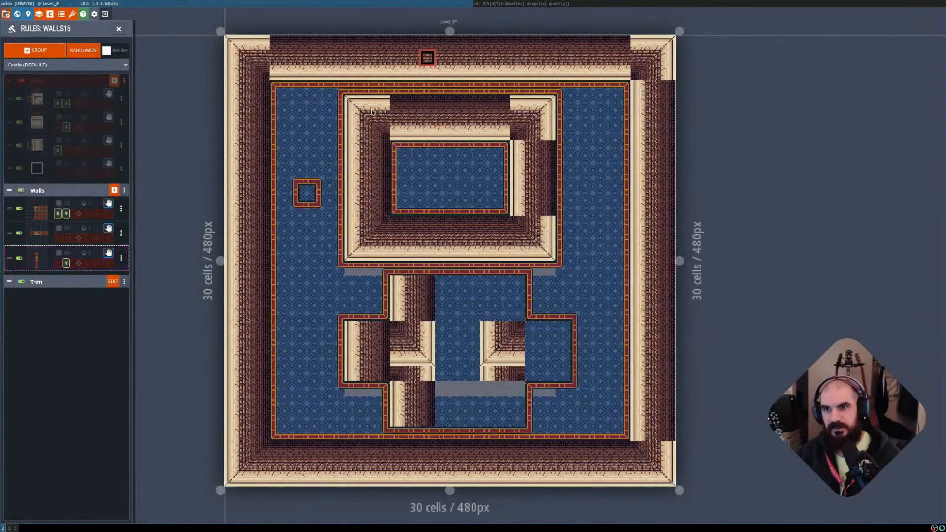
Turn off auto-layer rendering and erase the lone wall cell in the corridor west of the inner room.
key("shift+r")
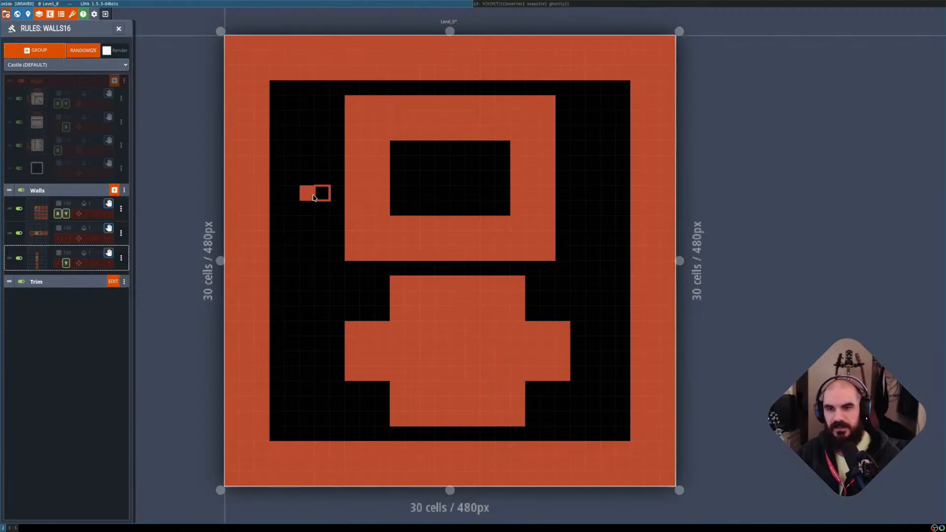
key("shift+r")
key("shift+r")
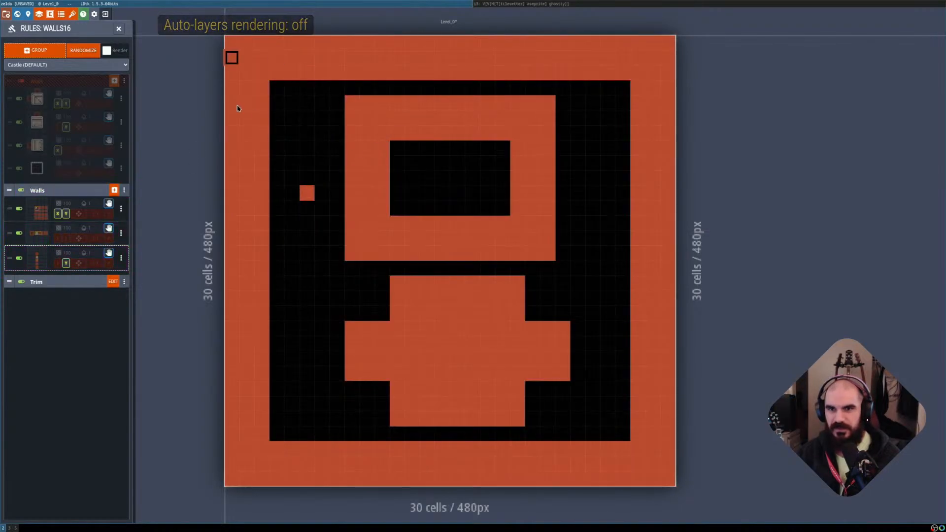
key("shift+r")
key("shift+r")
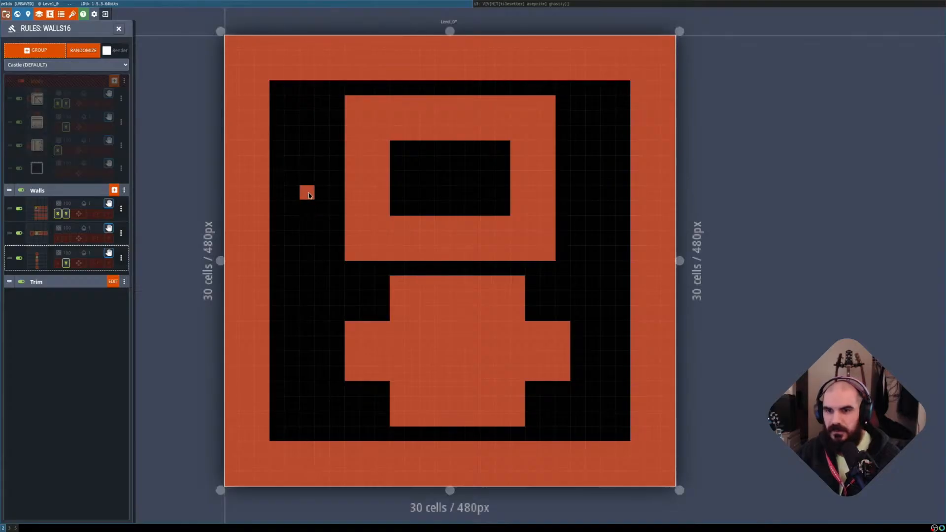
right_click(307, 193)
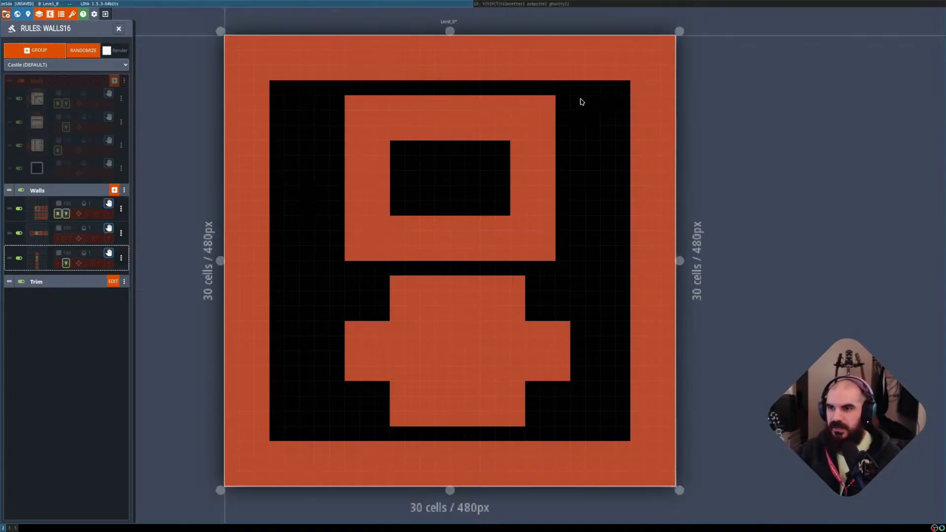
Turn auto-layer rendering back on for the level and glance at the tileset and castle reference windows.
scroll(341, 171, "down", 1)
scroll(346, 160, "up", 3)
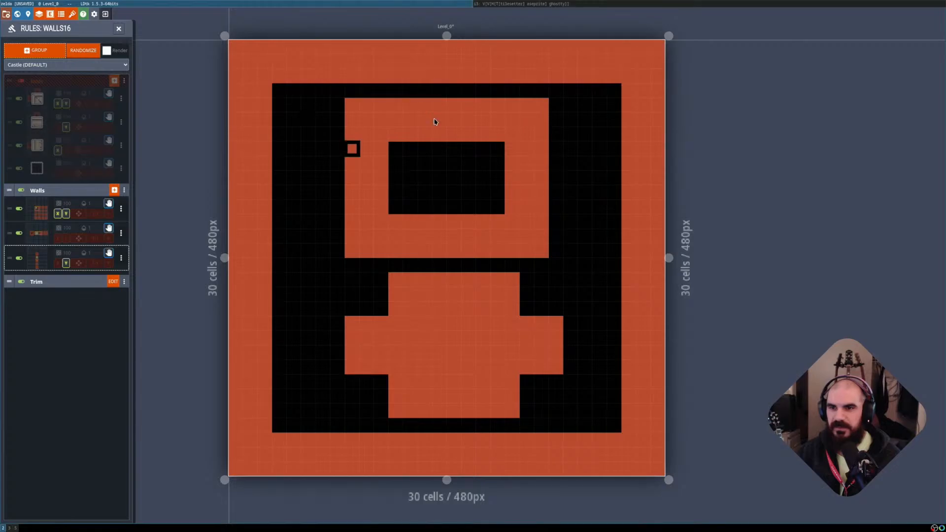
middle_click_drag(297, 132, 335, 219)
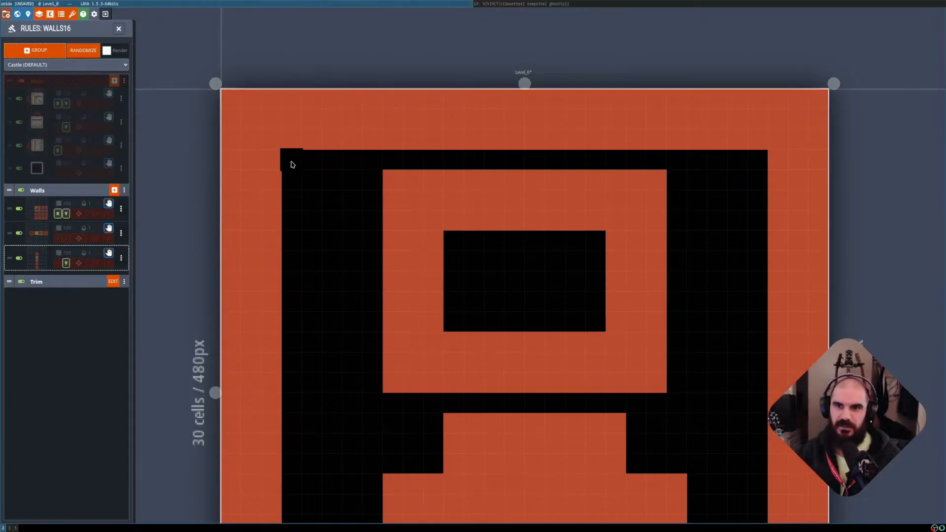
key("shift+r")
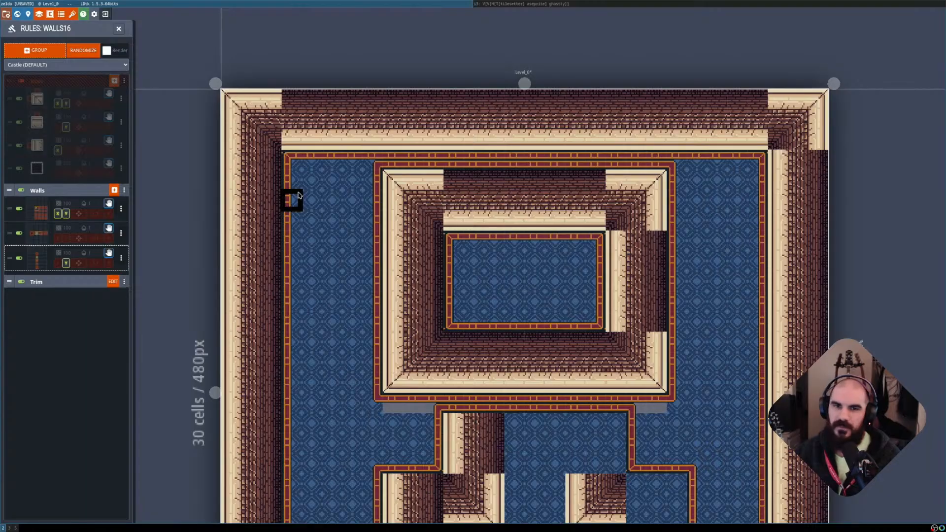
left_click(595, 4)
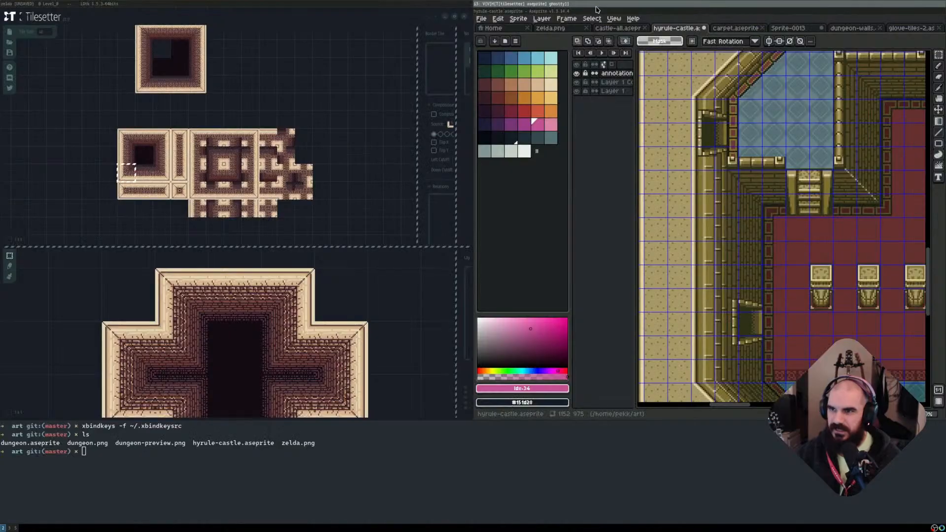
left_click(444, 5)
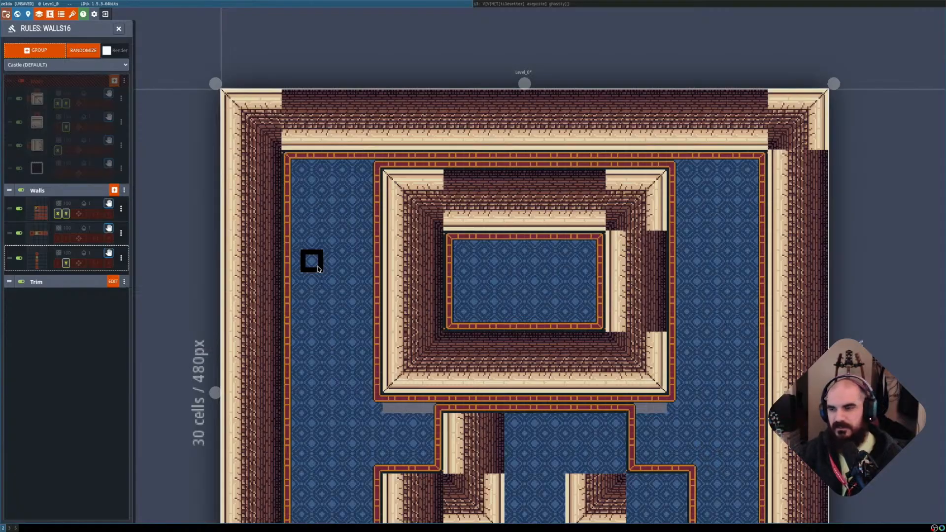
Examine the rendered wall tiles and corners around the inner rectangular room and in the cross-shaped block south of it.
scroll(387, 285, "down", 2)
middle_click_drag(443, 309, 248, 176)
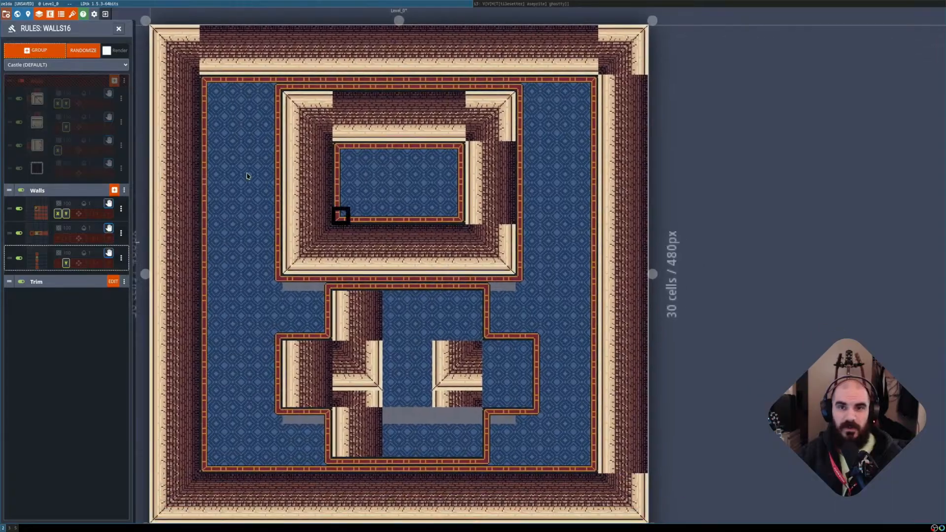
middle_click_drag(306, 165, 385, 187)
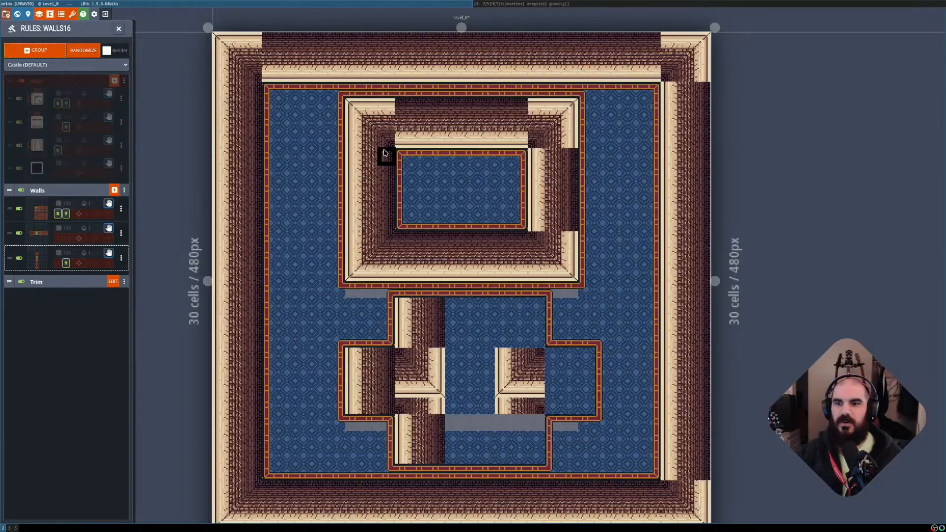
scroll(424, 207, "up", 5)
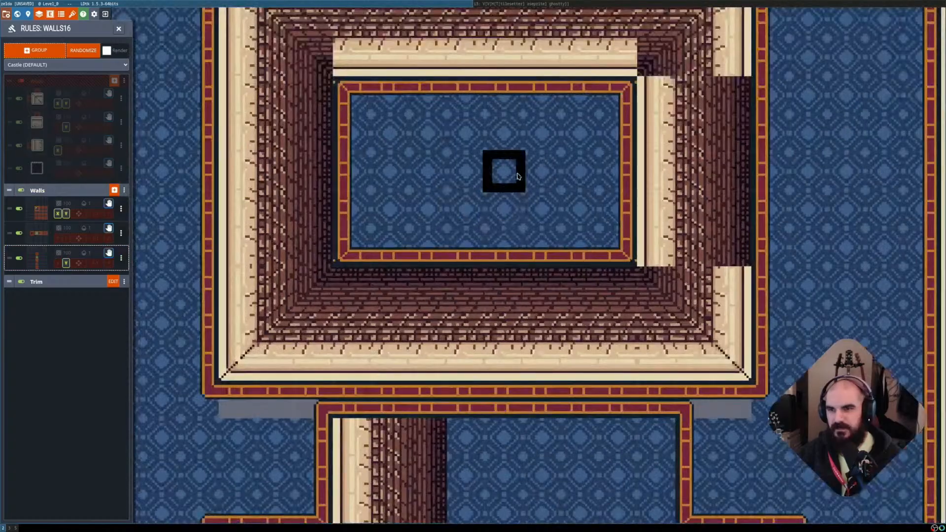
middle_click_drag(517, 177, 515, 252)
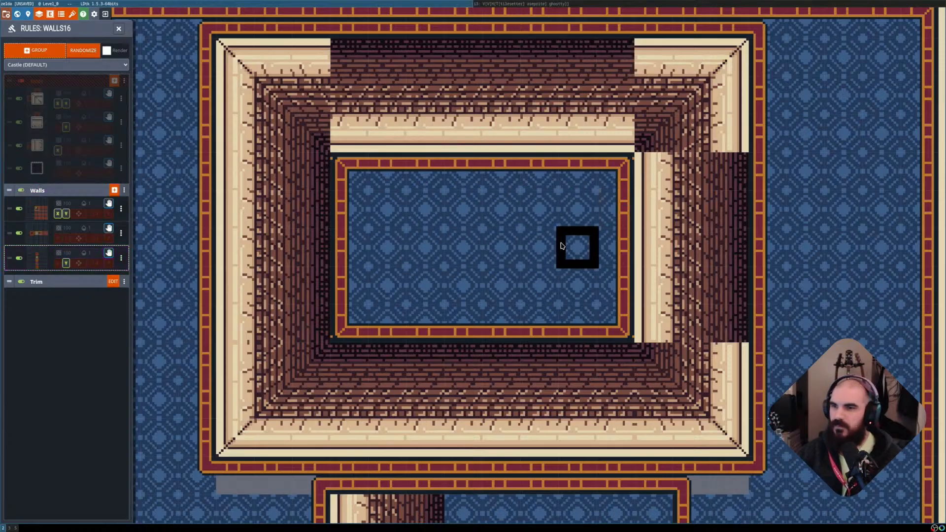
scroll(575, 247, "down", 1)
middle_click_drag(324, 277, 459, 269)
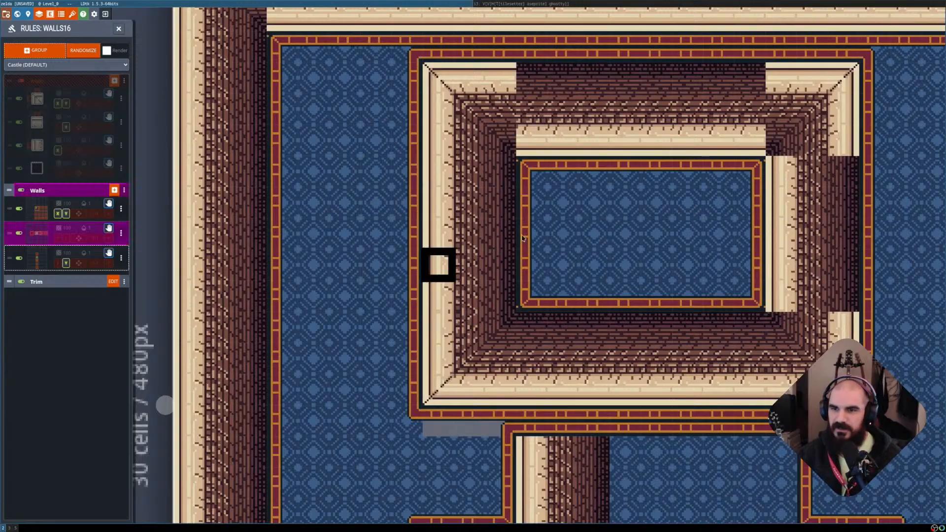
scroll(501, 259, "down", 1)
middle_click_drag(587, 351, 478, 242)
scroll(475, 242, "down", 2)
scroll(481, 251, "up", 2)
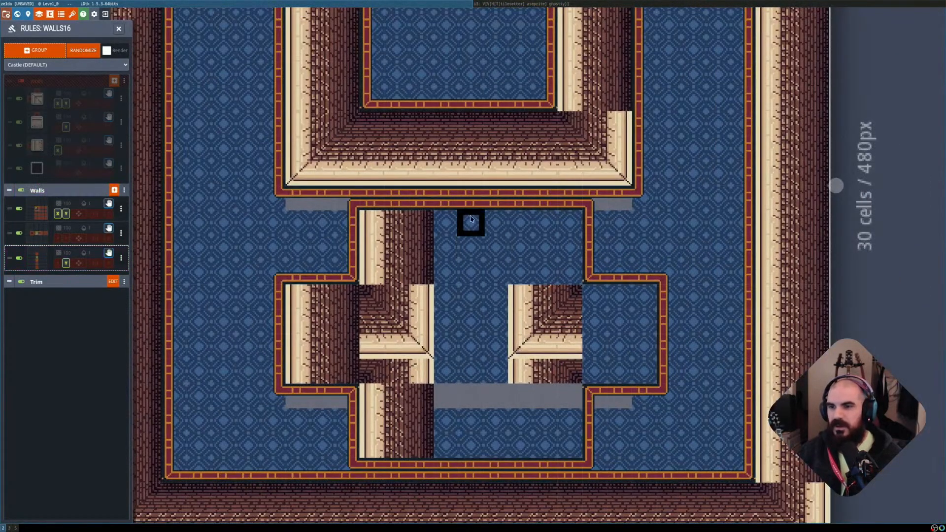
Inspect the walls in the cross-shaped block, then switch to Aseprite with the castle reference art and make its window full screen.
scroll(496, 221, "up", 3)
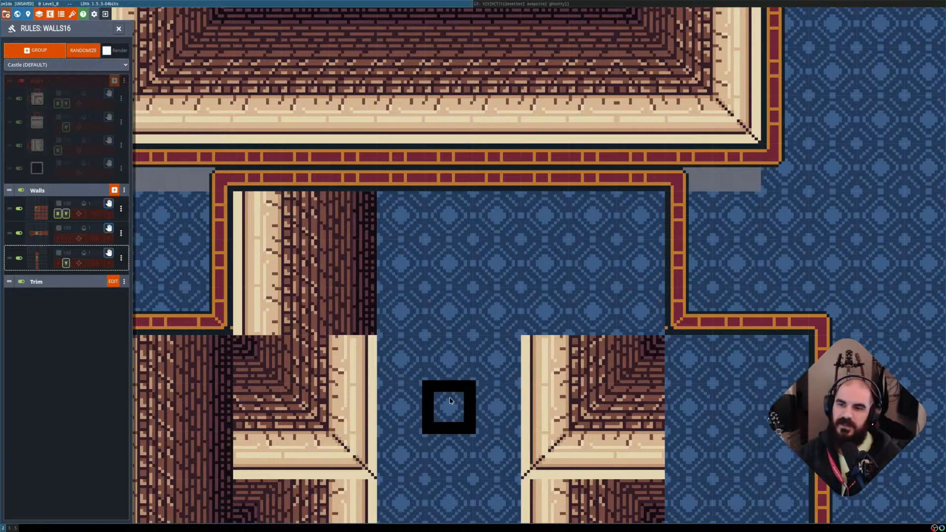
scroll(473, 370, "up", 2)
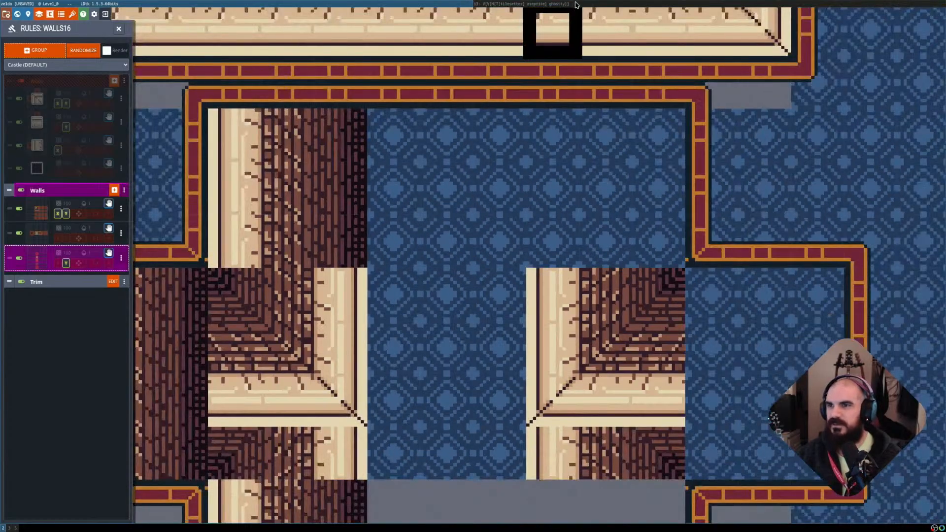
left_click(577, 5)
key("super+f")
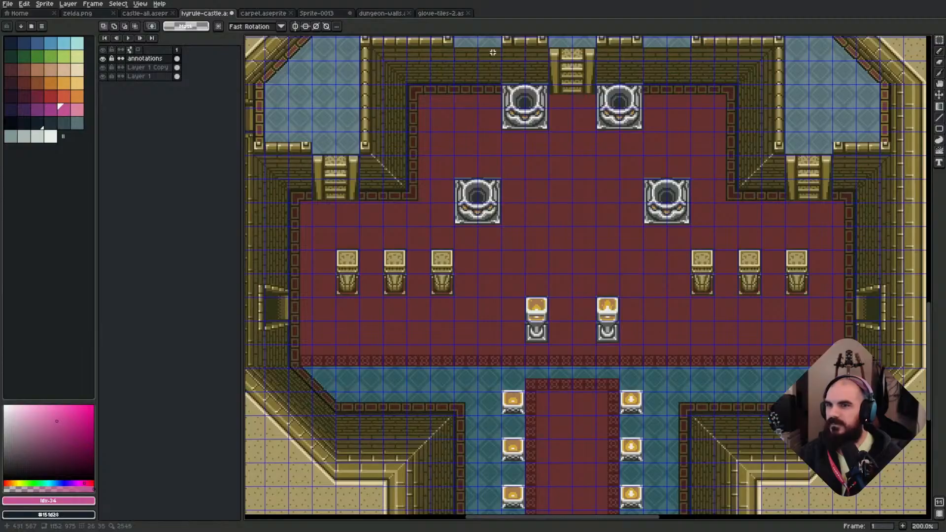
Open carpet.aseprite from the recent files and view its border art.
left_click(261, 15)
left_click(154, 13)
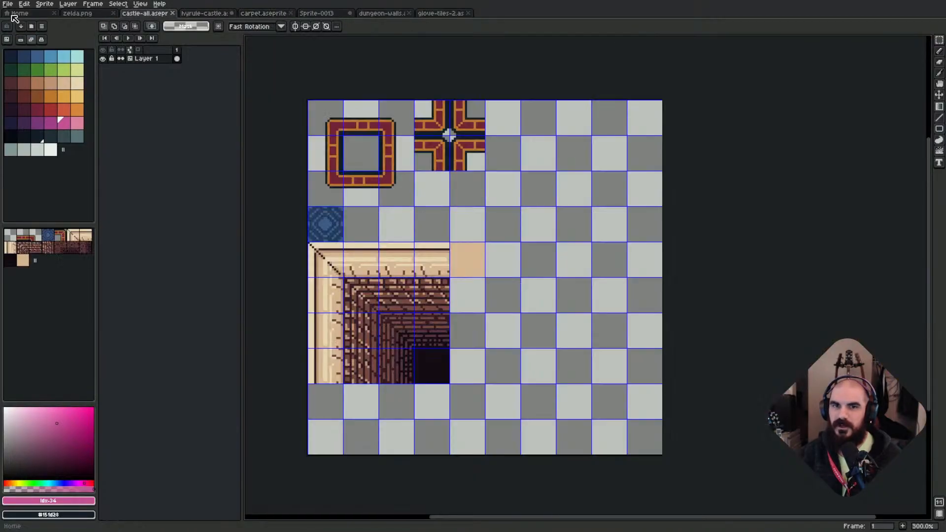
left_click(17, 14)
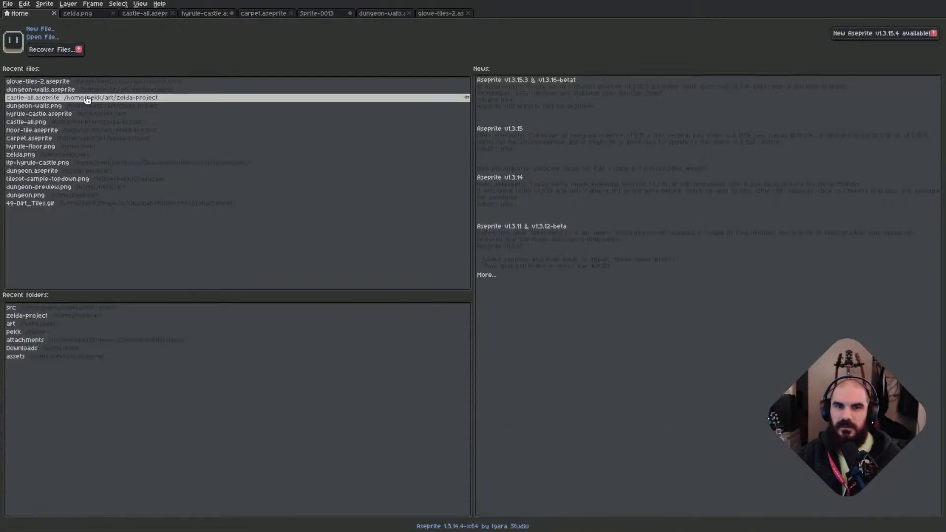
left_click(91, 142)
scroll(458, 201, "down", 1)
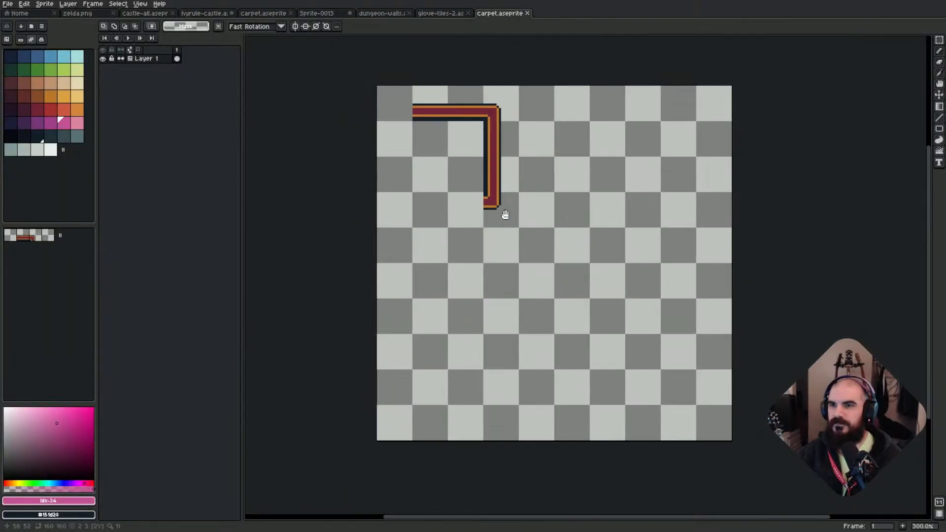
middle_click_drag(505, 215, 509, 230)
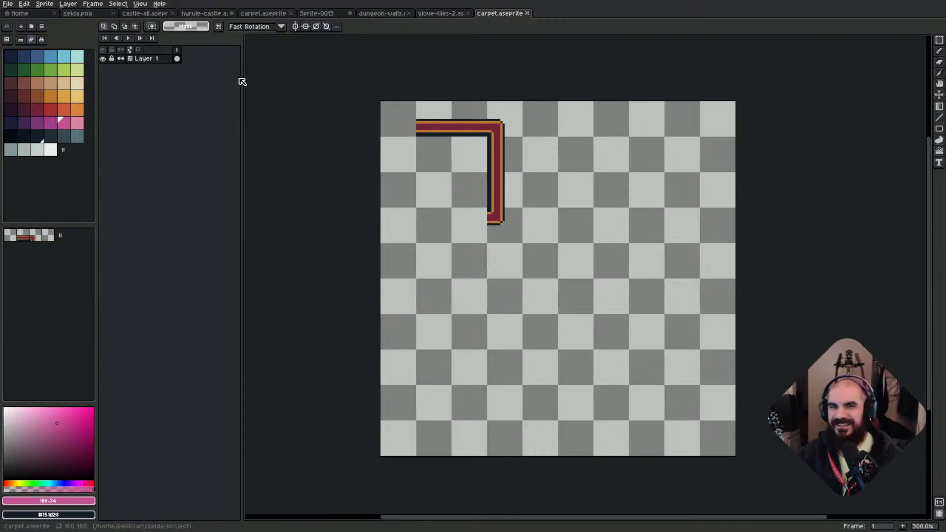
Look through the other open sprites, including Sprite-0013 with its carpet border corner.
left_click(318, 14)
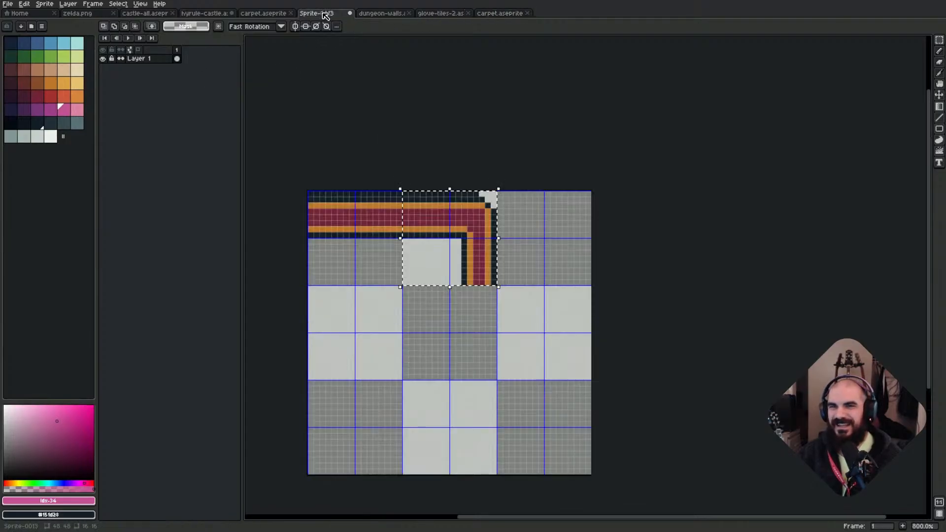
left_click(197, 17)
left_click(318, 16)
left_click(382, 15)
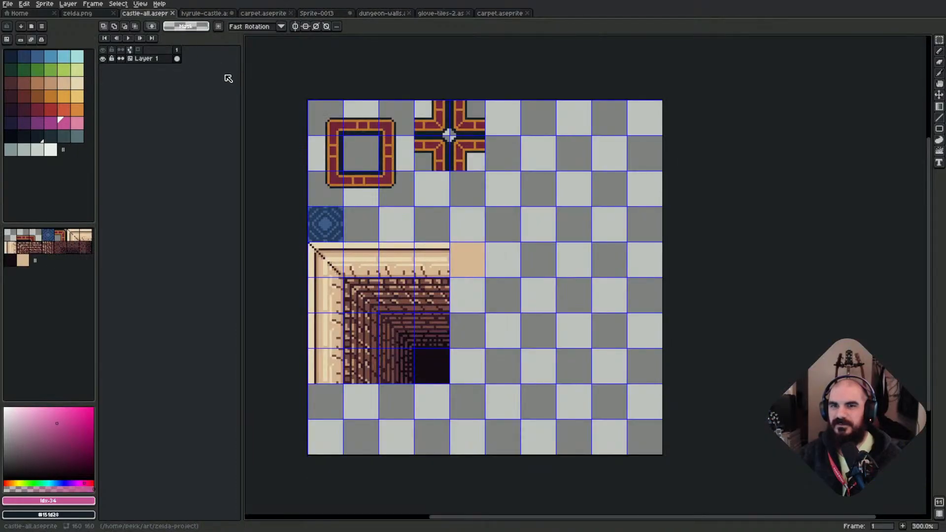
Copy the blue floor tile from castle-all.aseprite and paste it into a new 16×16 sprite.
left_click(148, 14)
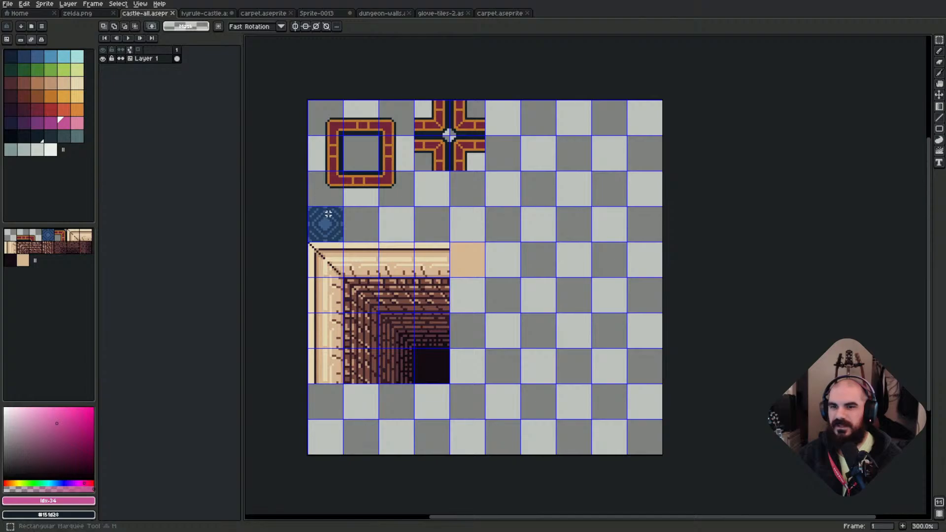
left_click_drag(329, 214, 340, 236)
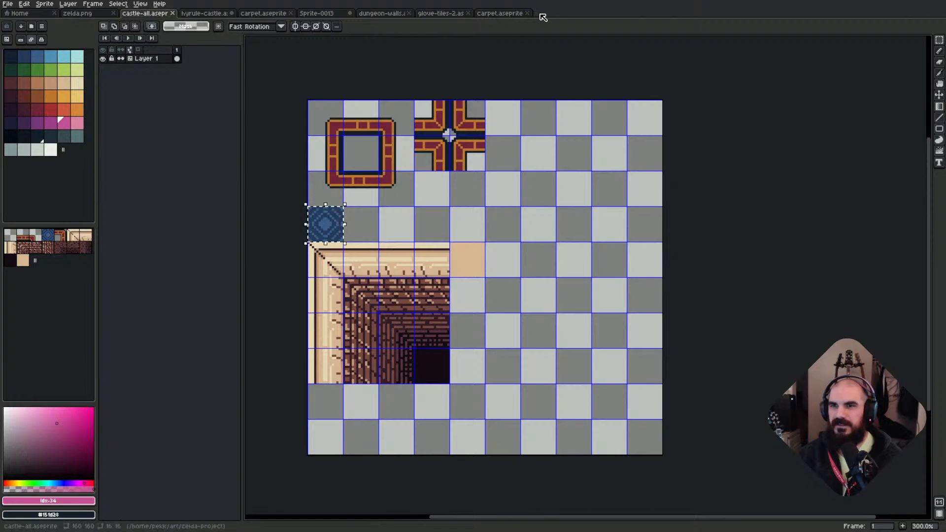
key("ctrl+n")
left_click(450, 331)
key("ctrl+v")
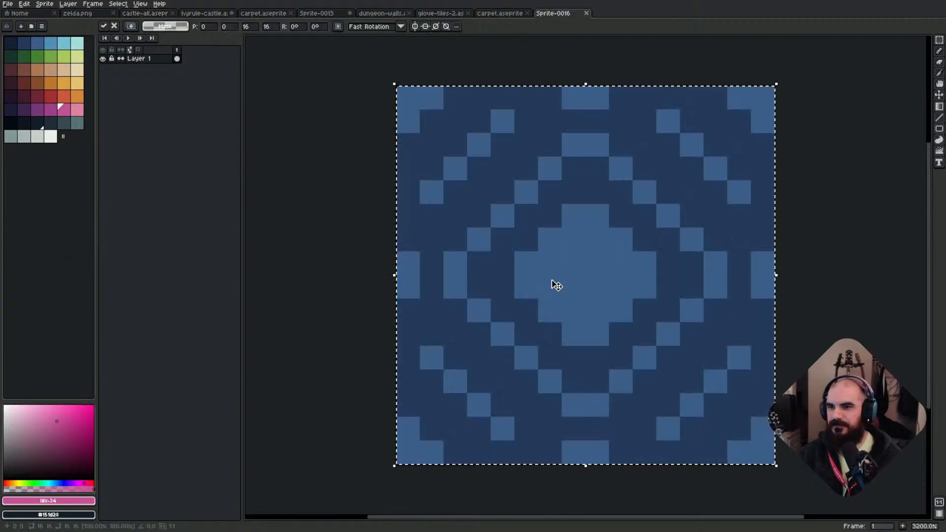
key("Return")
Turn on tiled mode in both axes for the floor tile and show the grid.
scroll(557, 286, "down", 10)
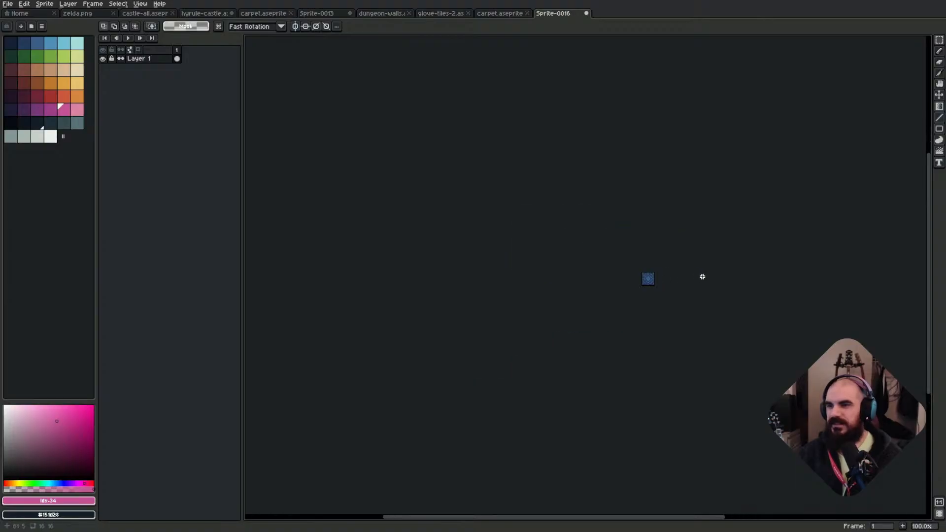
scroll(626, 278, "up", 1)
key("shift+t")
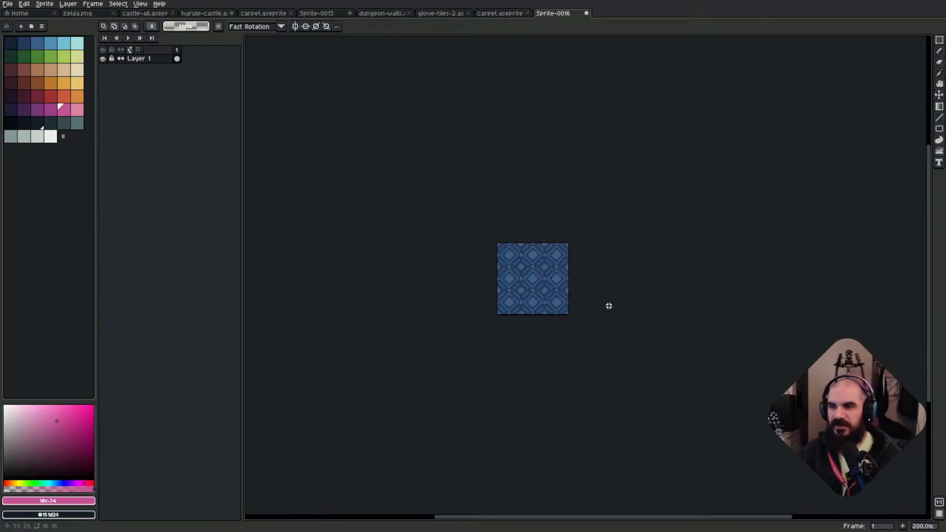
scroll(631, 310, "up", 1)
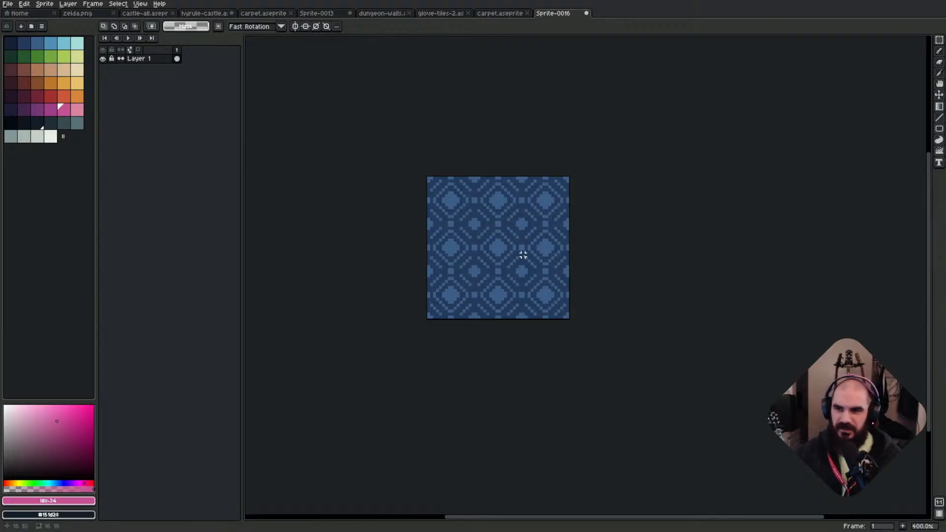
key("ctrl+apostrophe")
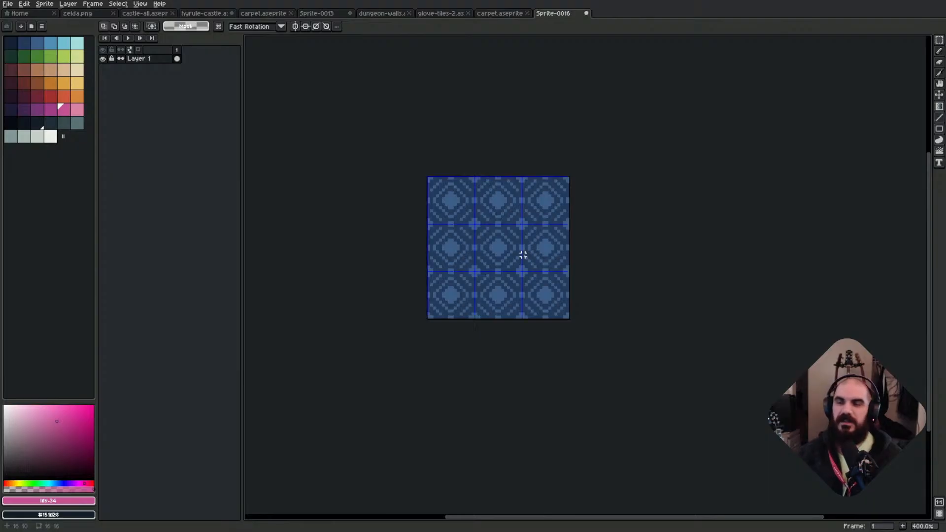
Examine how the floor tile's diamond pattern joins across the grid lines of the tiled view.
scroll(523, 254, "up", 3)
scroll(487, 233, "up", 3)
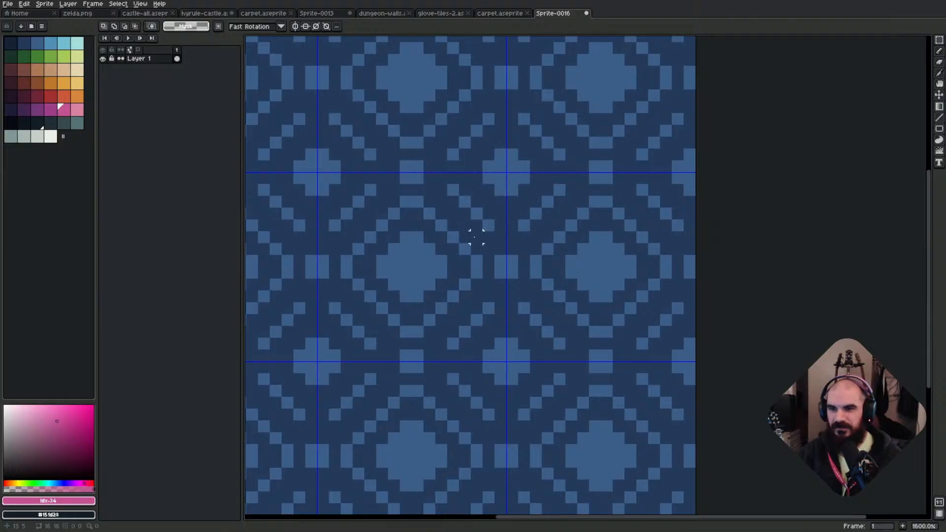
scroll(468, 247, "down", 2)
middle_click_drag(481, 258, 522, 264)
scroll(502, 278, "up", 2)
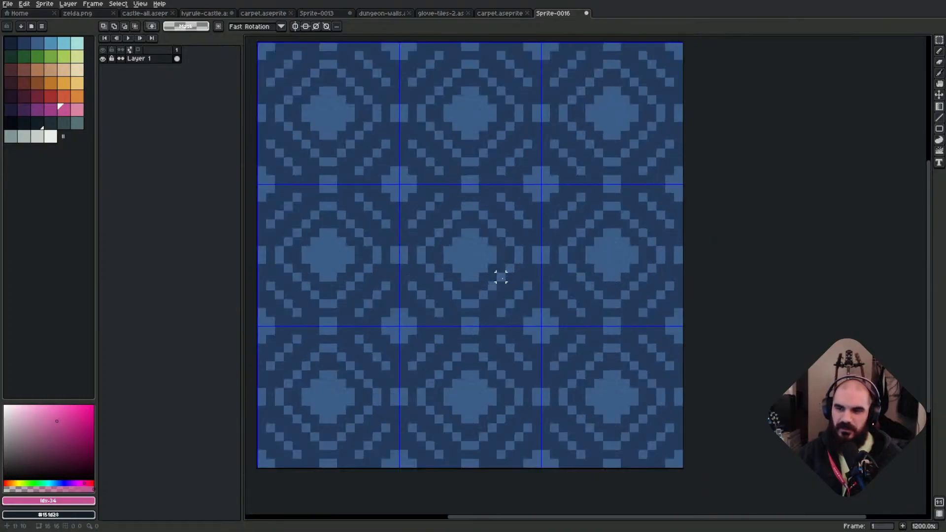
scroll(508, 278, "down", 1)
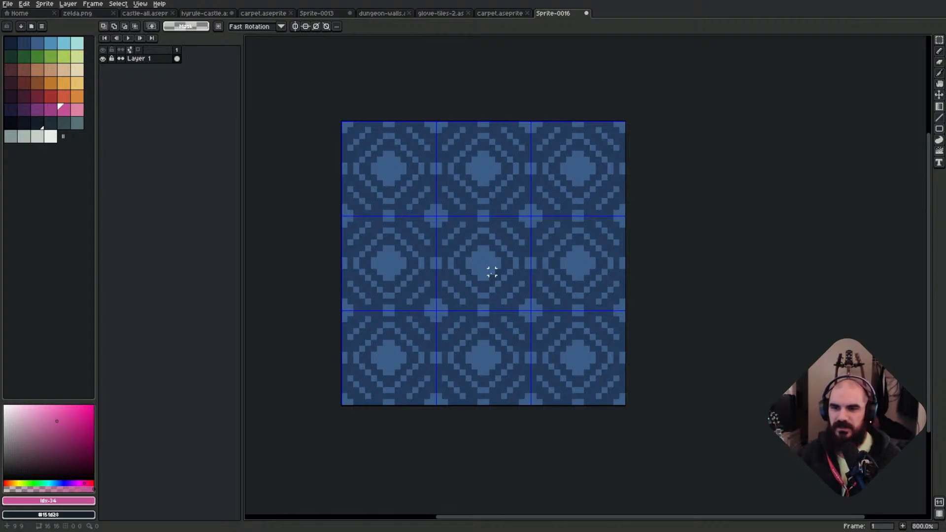
scroll(503, 278, "up", 2)
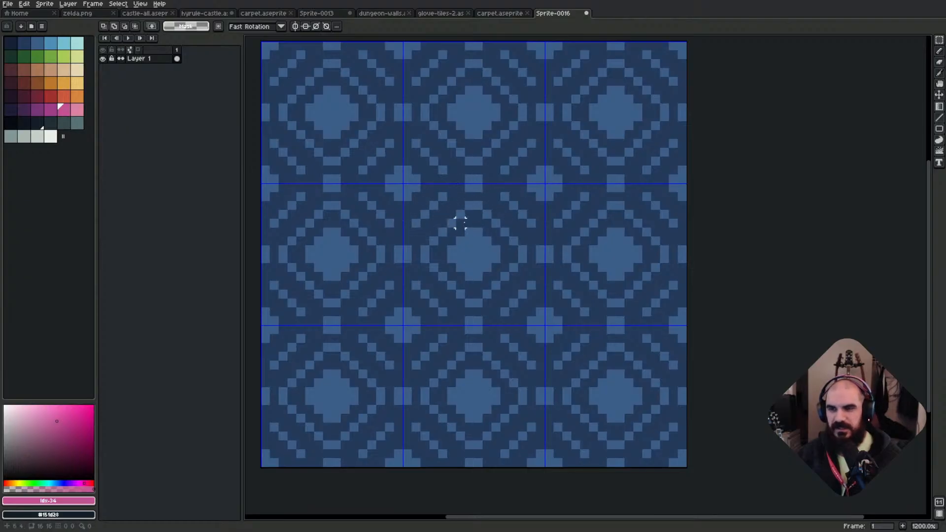
Toggle tiled mode and switch it off to view the single floor tile on its own.
key("shift+t")
key("shift+t")
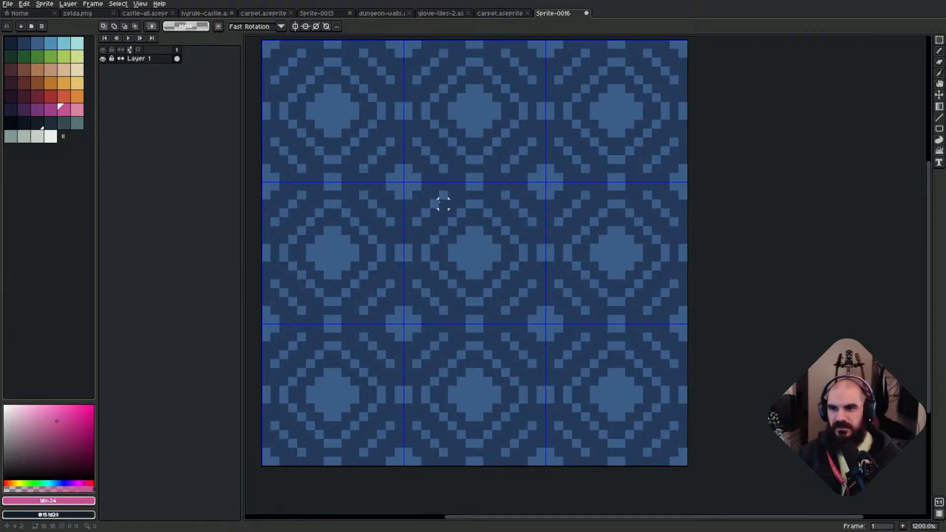
scroll(461, 247, "down", 1)
key("shift+t")
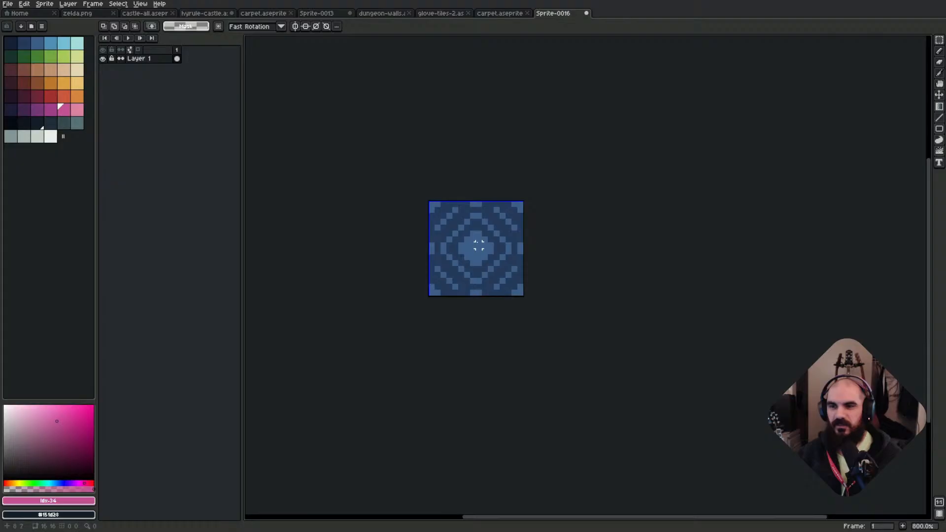
scroll(552, 254, "down", 1)
scroll(537, 279, "down", 1)
scroll(518, 274, "up", 1)
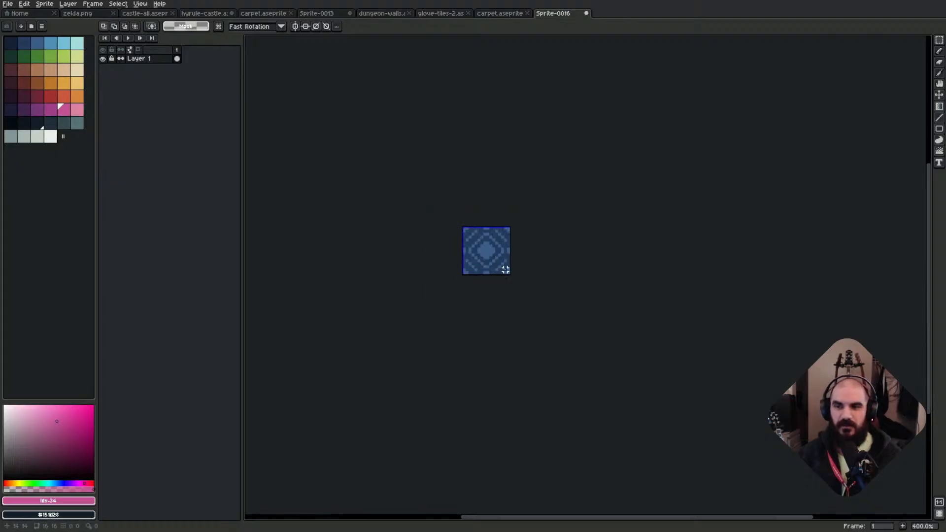
Compare the floor tile untiled and tiled along separate axes, finishing with tiling in both axes.
key("shift+t")
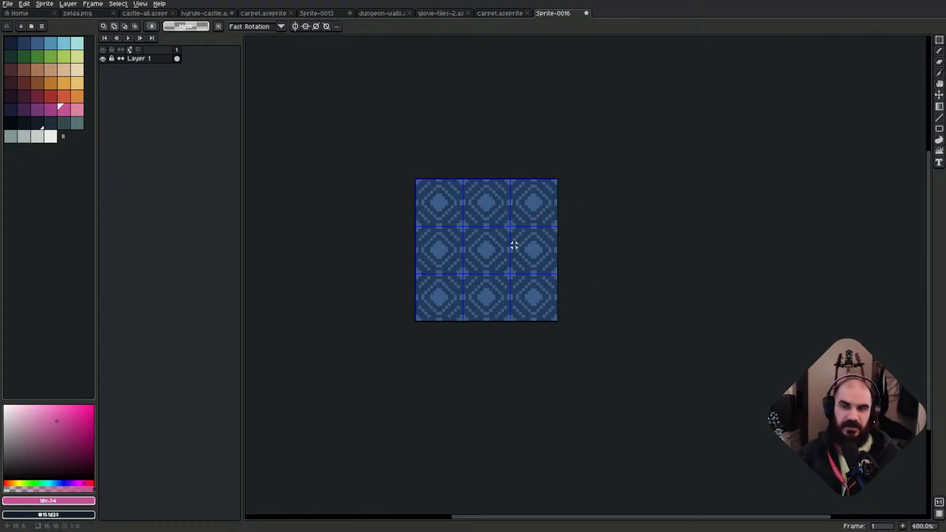
key("shift+t")
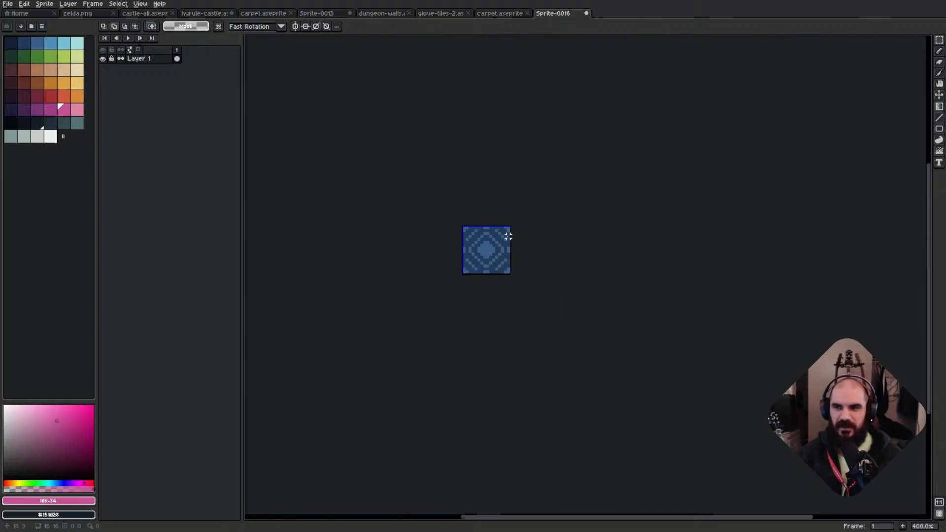
key("shift+t")
key("shift+t")
key("shift+t")
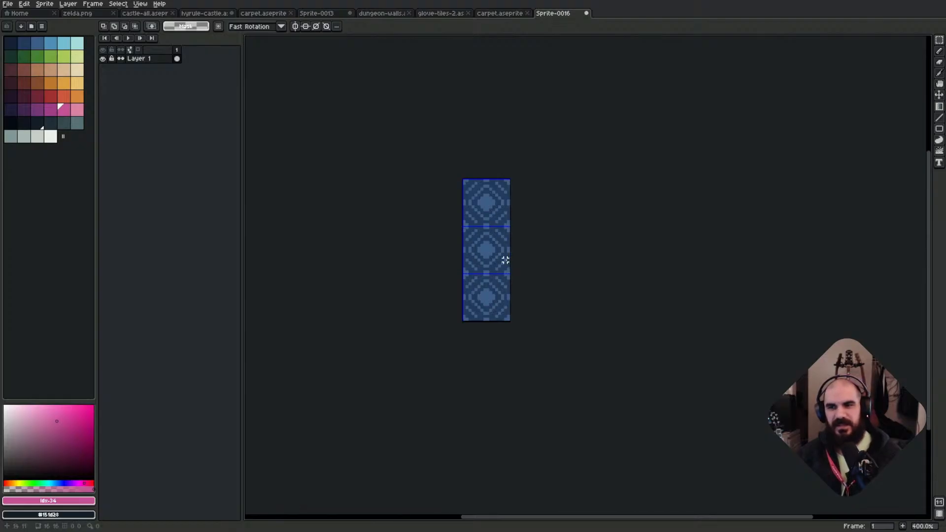
key("shift+t")
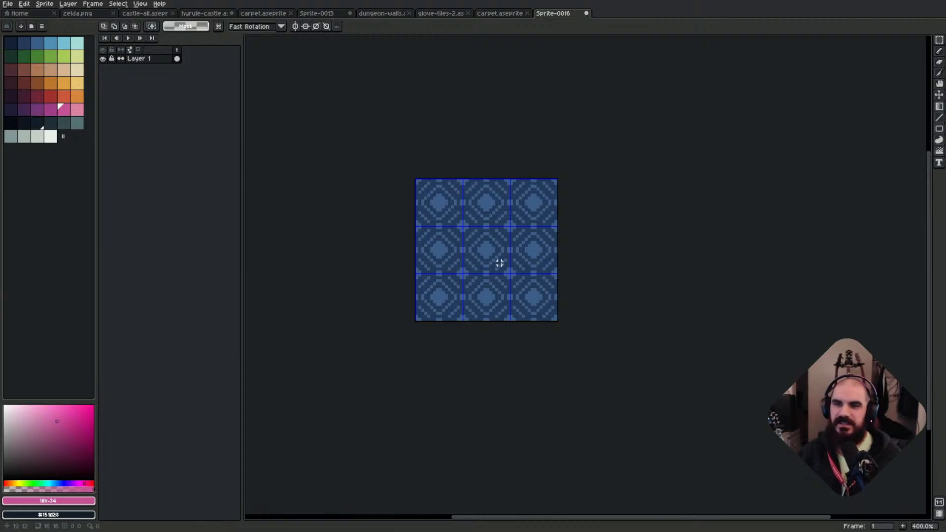
Create another new 16×16 sprite and draw a 1 px pink rectangle outline along its edges.
double_click(613, 20)
left_click(461, 333)
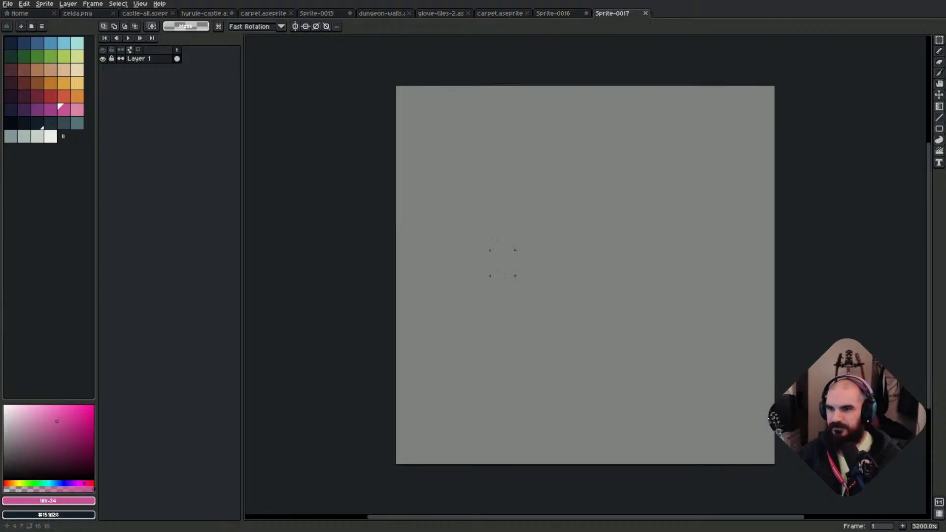
scroll(503, 262, "down", 2)
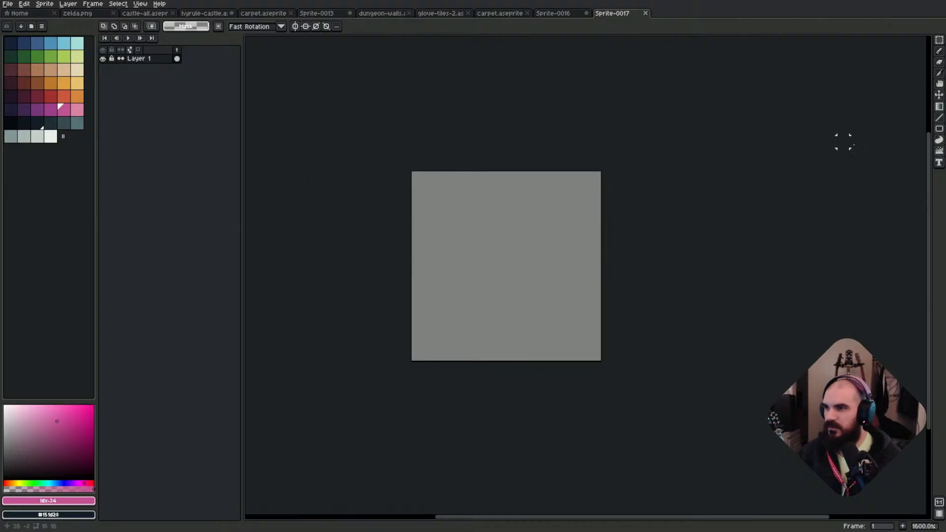
left_click(939, 129)
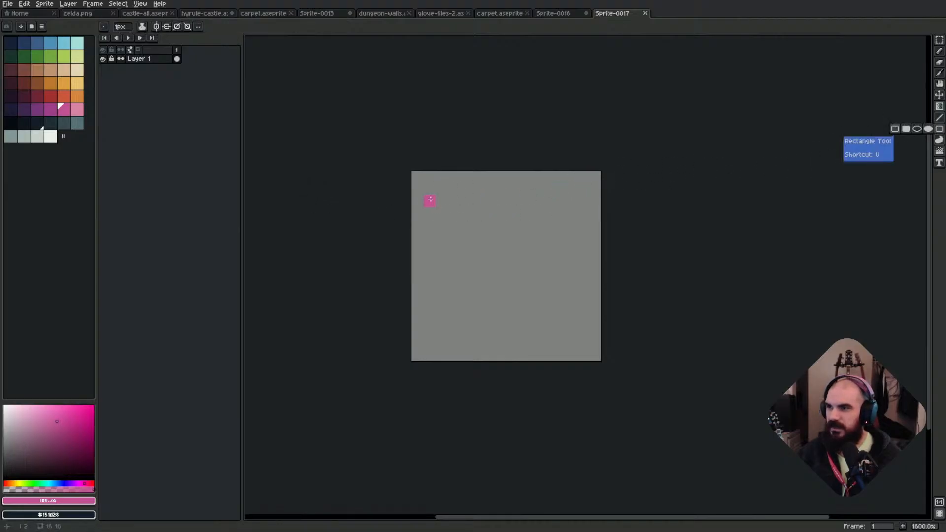
left_click_drag(417, 178, 600, 365)
Turn on tiled mode in both axes for the outlined square.
scroll(599, 264, "down", 2)
key("shift+t")
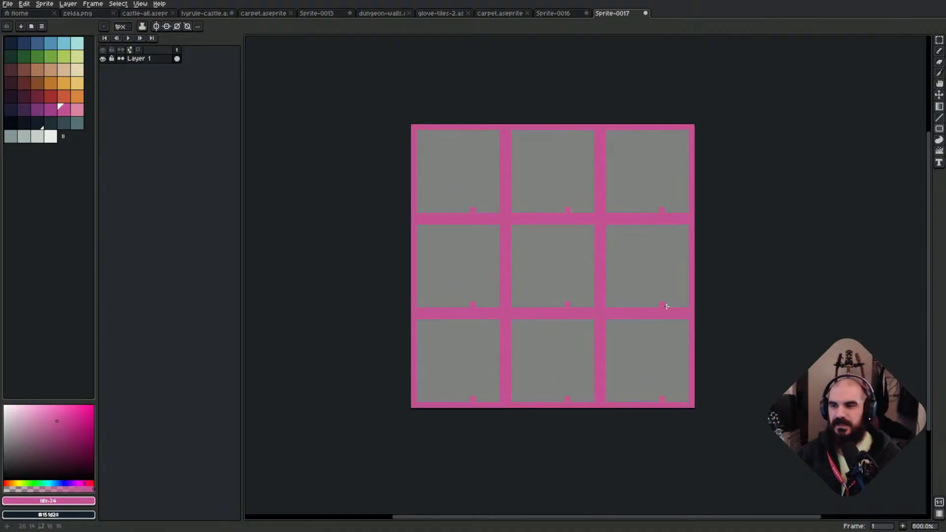
scroll(678, 305, "down", 3)
middle_click_drag(695, 153, 539, 150)
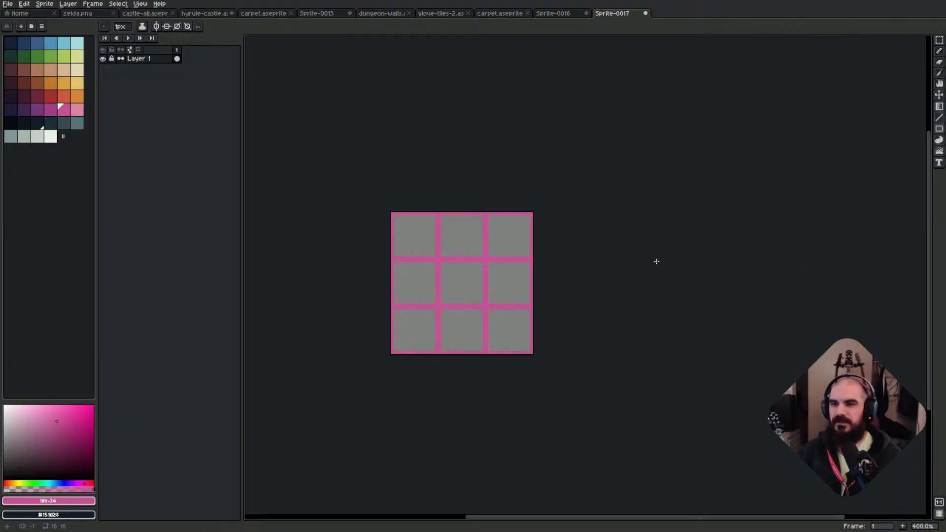
Fill the inside of the outlined square with orange and recolor its pink border dark red.
left_click(66, 85)
key("g")
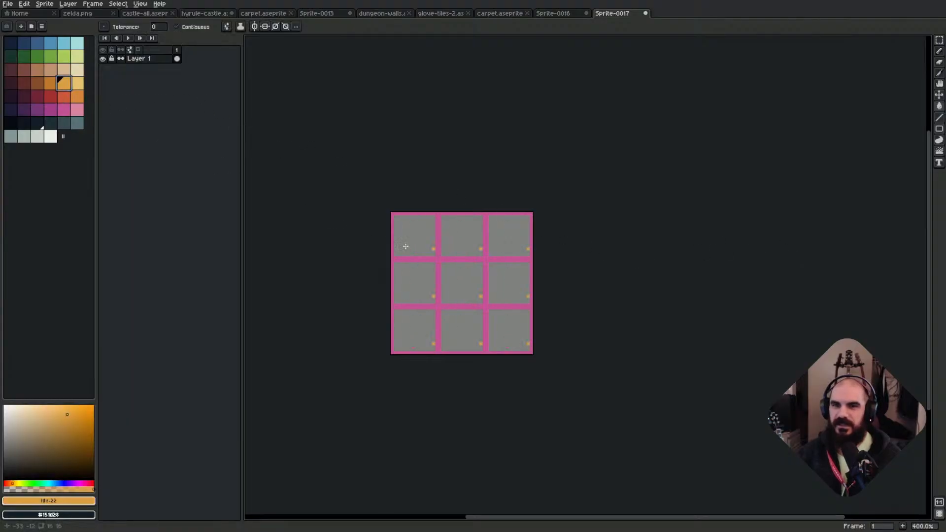
left_click(448, 266)
left_click(38, 96)
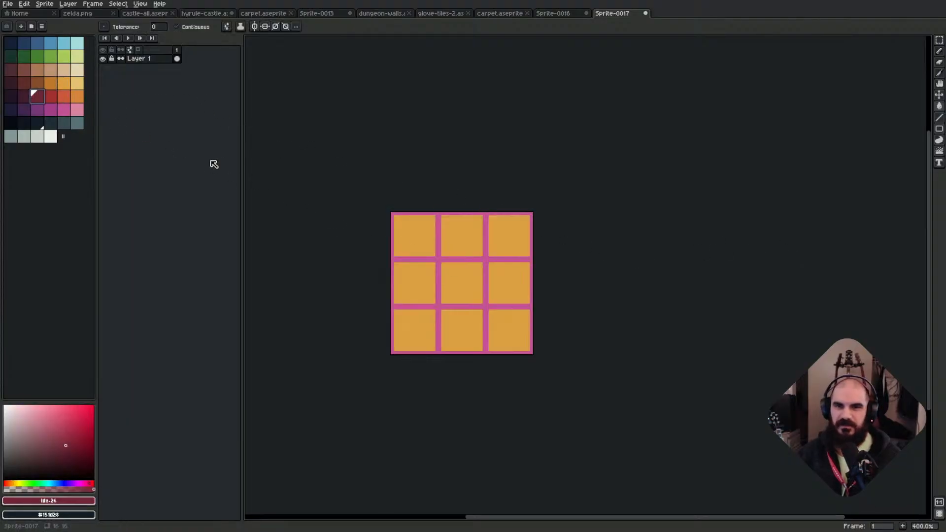
left_click(471, 257)
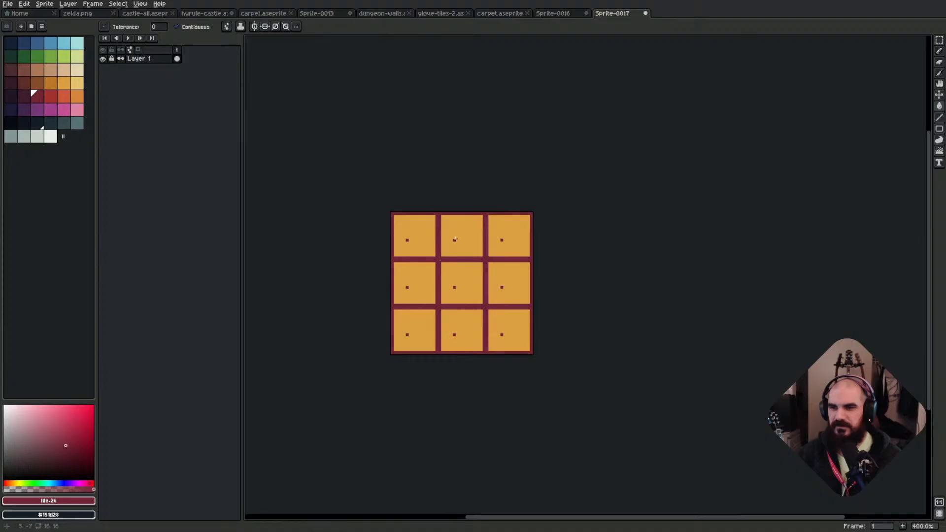
Fill the inside of the tiled square with a darker orange, discarding an oversized brush stroke made on the way.
left_click(48, 82)
key("b")
left_click(461, 232)
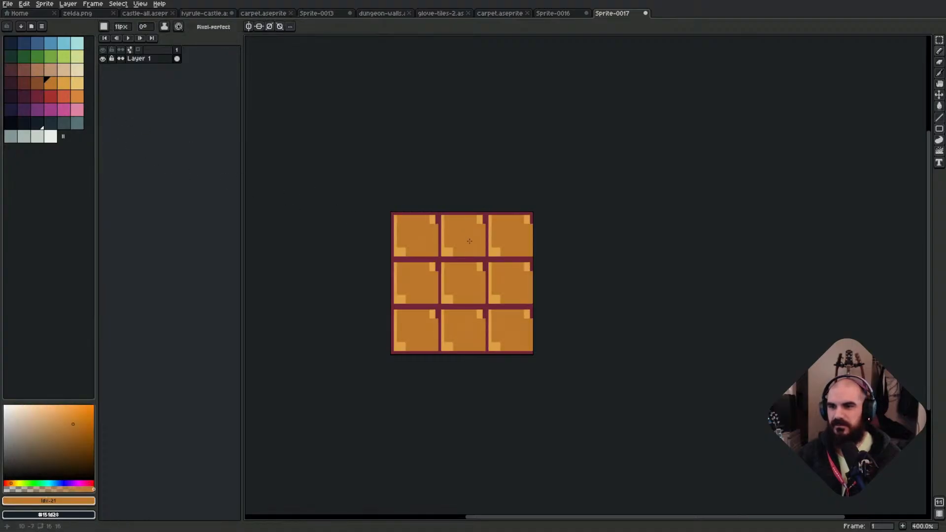
key("ctrl+z")
key("g")
left_click(459, 235)
scroll(678, 273, "down", 1)
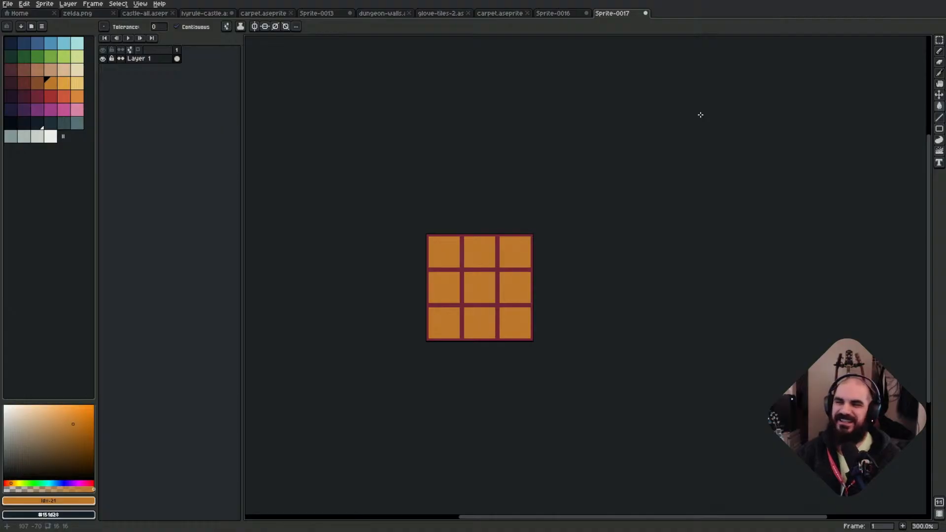
scroll(539, 288, "up", 4)
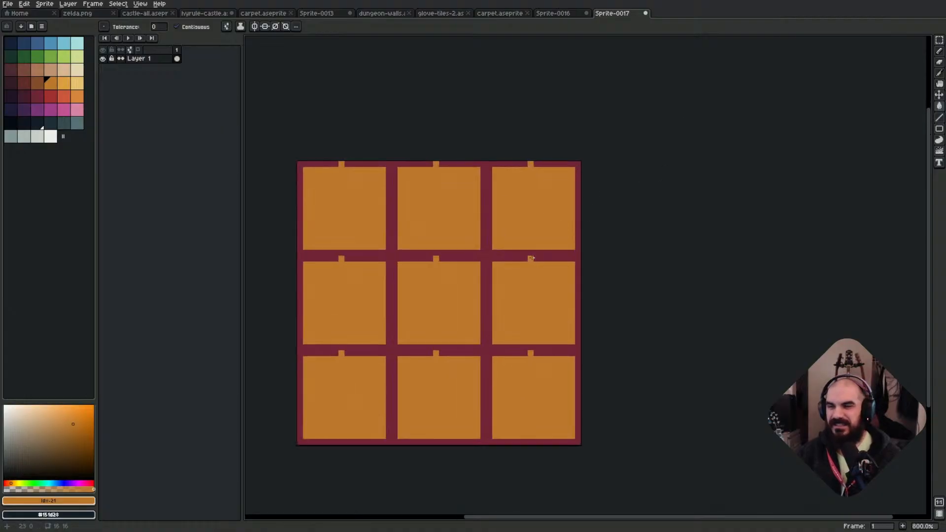
Show the grid over the tiled square to mark where each 16×16 tile repeats.
key("ctrl+apostrophe")
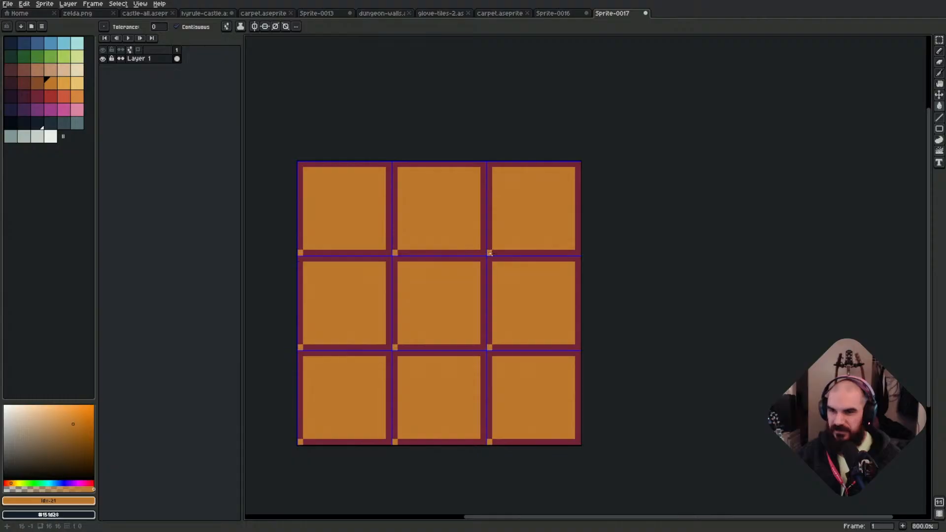
scroll(498, 258, "up", 2)
scroll(497, 256, "up", 1)
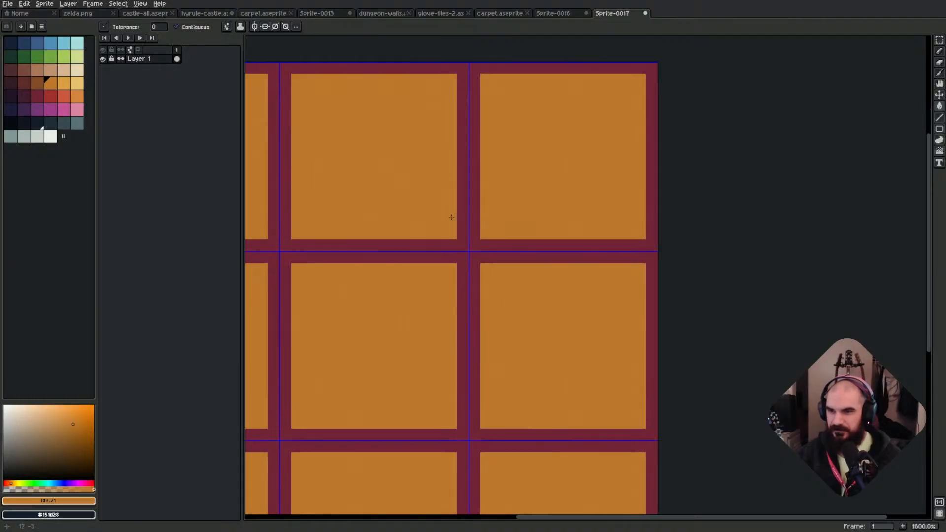
Reduce the pencil brush to 1 px and paint orange gaps across the dark red borders of the tile.
key("b")
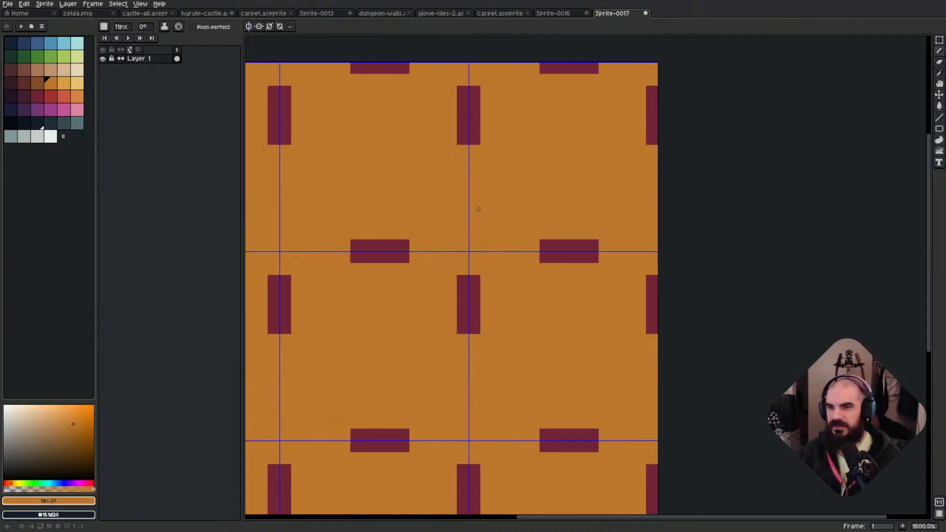
key("minus")
key("minus")
key("minus")
key("minus")
key("minus")
key("minus")
key("minus")
key("minus")
key("minus")
key("minus")
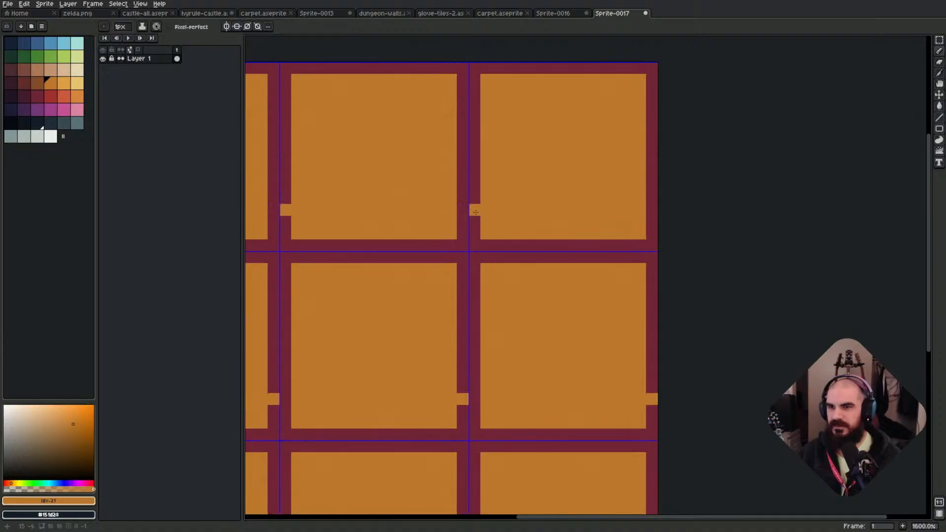
mouse_move(450, 214)
left_mouse_down()
mouse_move(492, 208)
mouse_move(511, 246)
mouse_move(500, 288)
mouse_move(445, 279)
mouse_move(395, 228)
mouse_move(364, 285)
left_mouse_up()
scroll(386, 291, "down", 1)
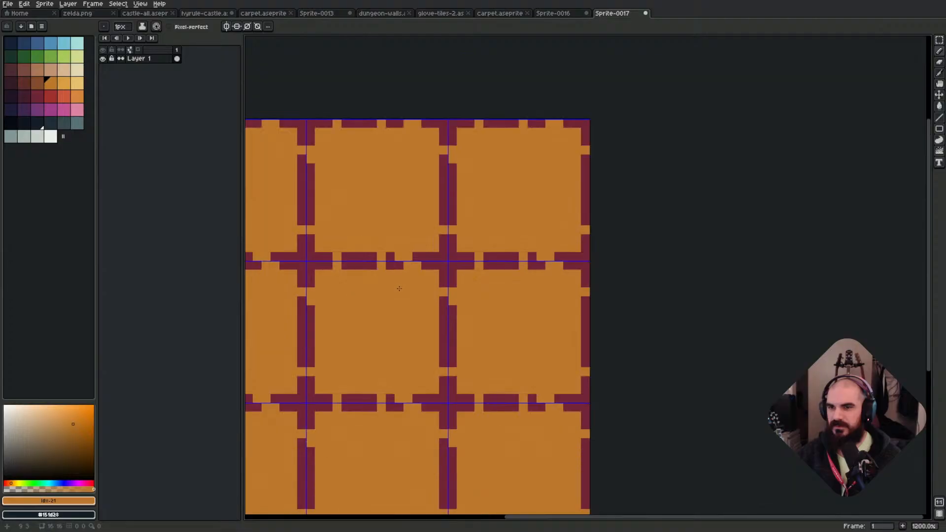
scroll(399, 288, "down", 2)
scroll(461, 286, "up", 2)
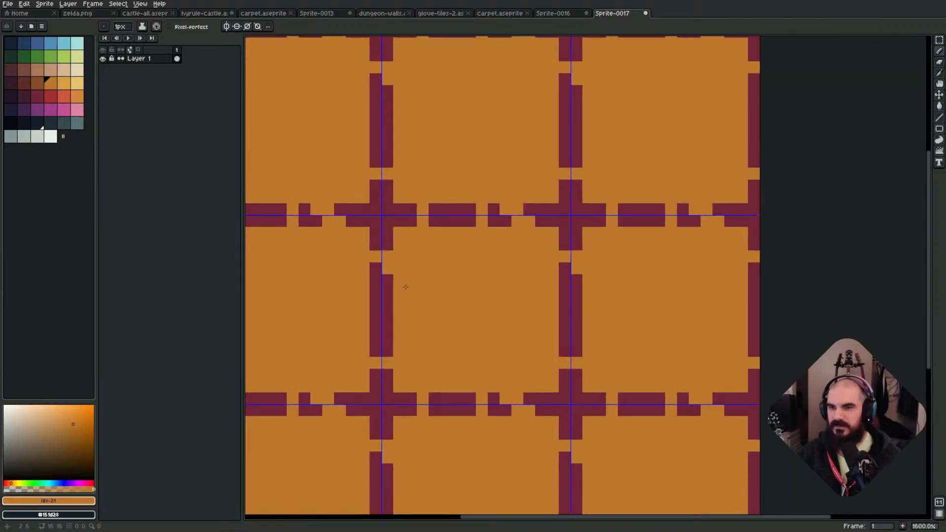
Paint orange over part of the vertical border and draw dark red freehand curves inside the tile.
mouse_move(376, 304)
left_mouse_down()
mouse_move(388, 339)
mouse_move(437, 267)
mouse_move(506, 258)
mouse_move(542, 294)
left_mouse_up()
left_click(33, 93)
left_click_drag(433, 339, 515, 338)
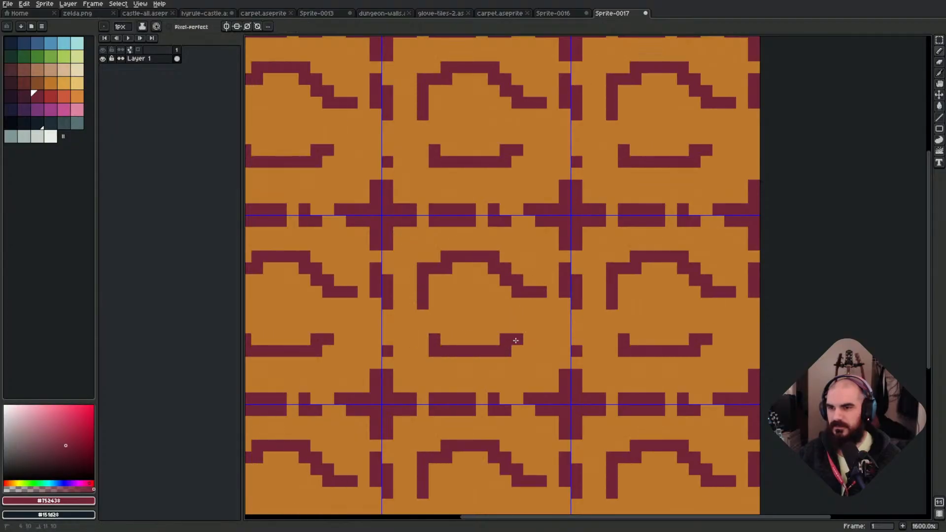
scroll(515, 338, "down", 3)
key("v")
key("b")
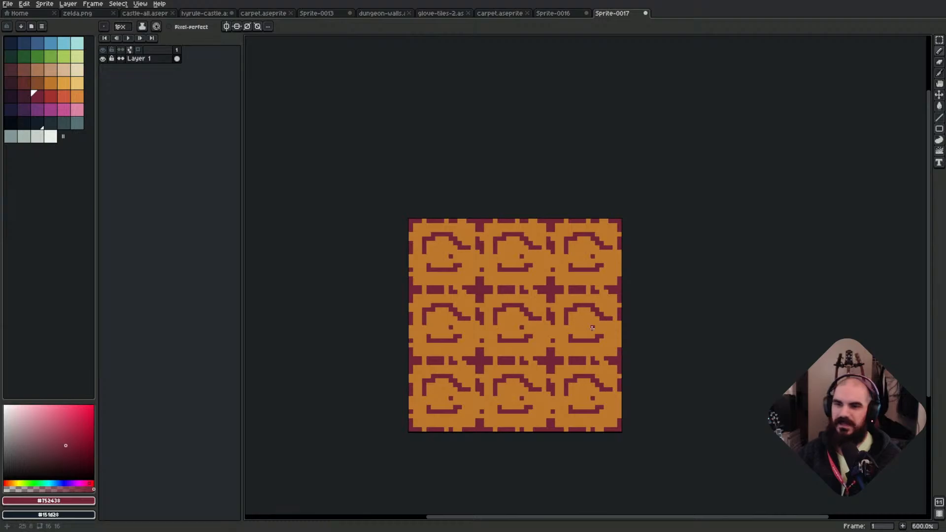
scroll(650, 345, "up", 1)
scroll(670, 368, "down", 1)
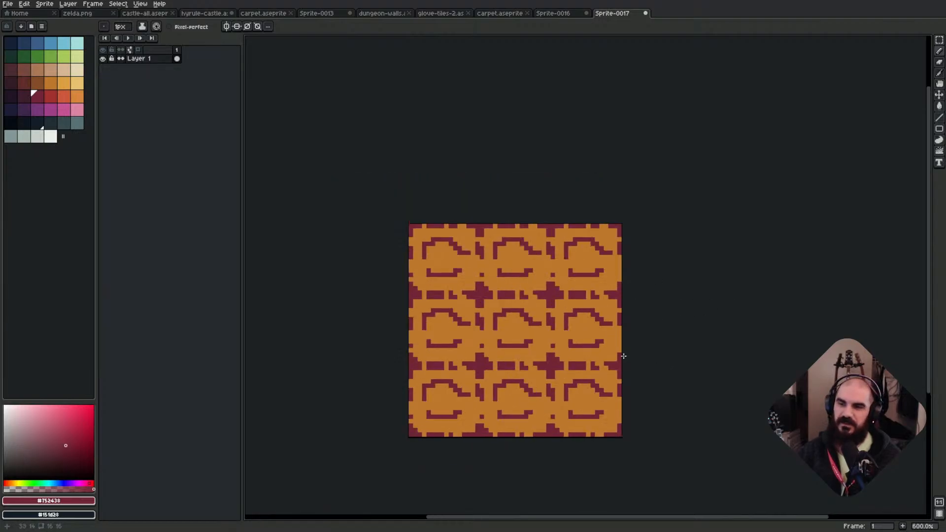
Sample the tile's orange as the background color and paint it over much of the dark red border and upper curve.
scroll(464, 266, "up", 3)
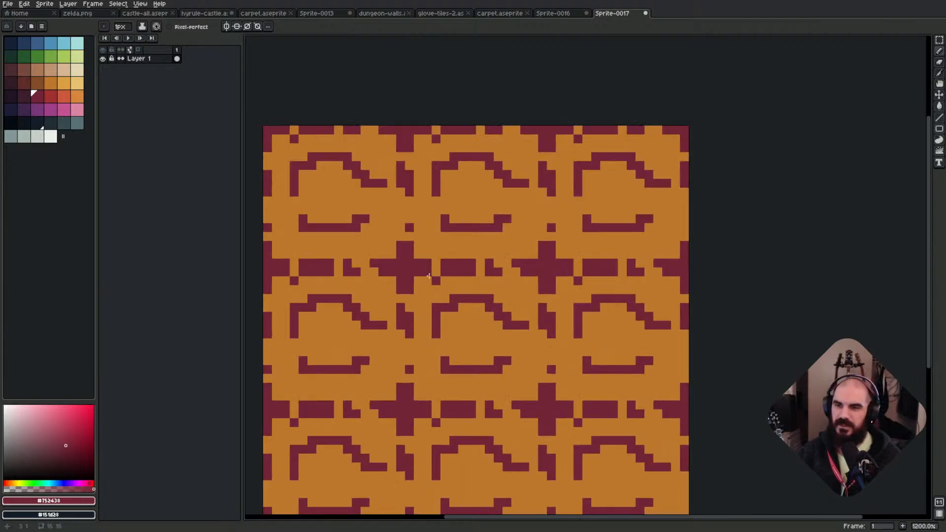
key("i")
right_click(435, 291)
key("b")
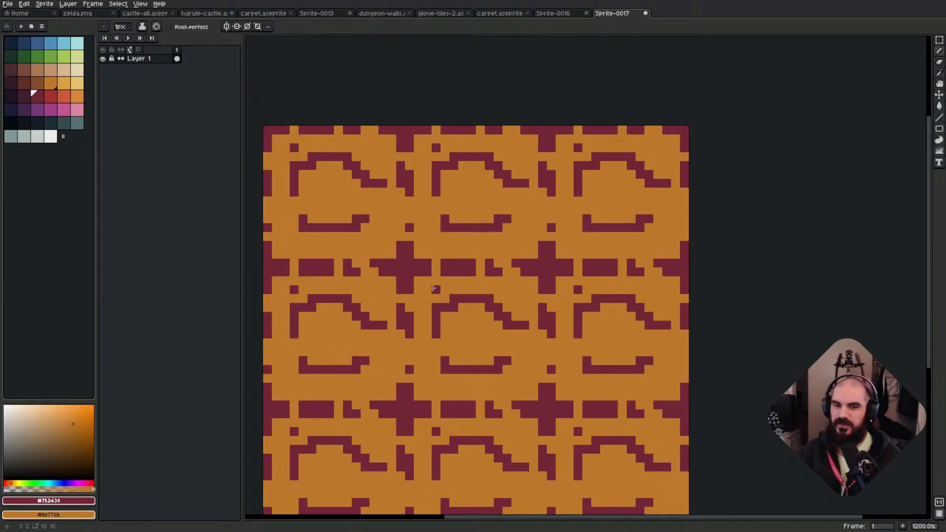
mouse_move(429, 289)
right_mouse_down()
mouse_move(387, 274)
mouse_move(313, 278)
mouse_move(321, 264)
right_mouse_up()
right_click_drag(347, 272, 357, 273)
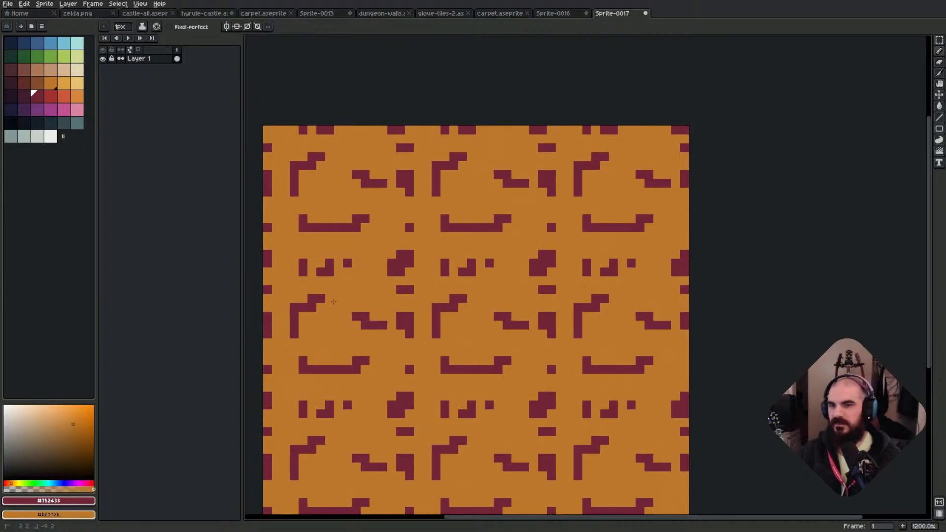
Break up the remaining curves and border clumps with orange, keeping only small scattered dark red marks.
right_click_drag(356, 317, 374, 325)
mouse_move(350, 370)
right_mouse_down()
mouse_move(339, 370)
mouse_move(313, 310)
mouse_move(335, 335)
right_mouse_up()
right_click(356, 369)
scroll(494, 352, "down", 2)
scroll(496, 371, "up", 2)
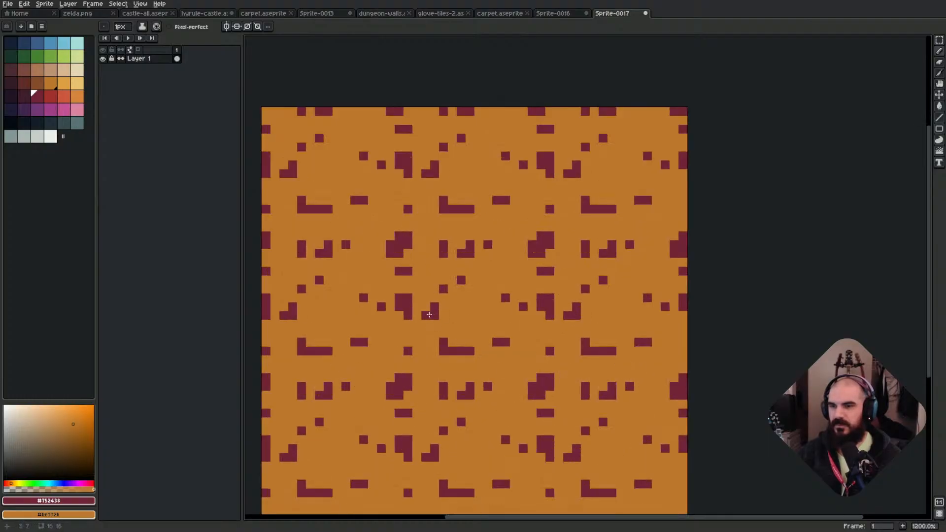
right_click_drag(409, 307, 399, 298)
right_click_drag(406, 253, 397, 254)
right_click(390, 253)
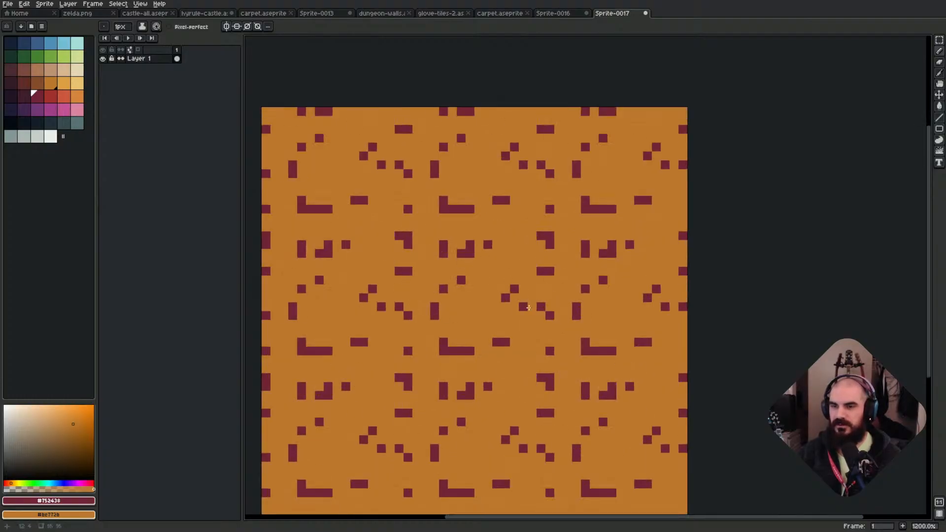
scroll(531, 309, "down", 2)
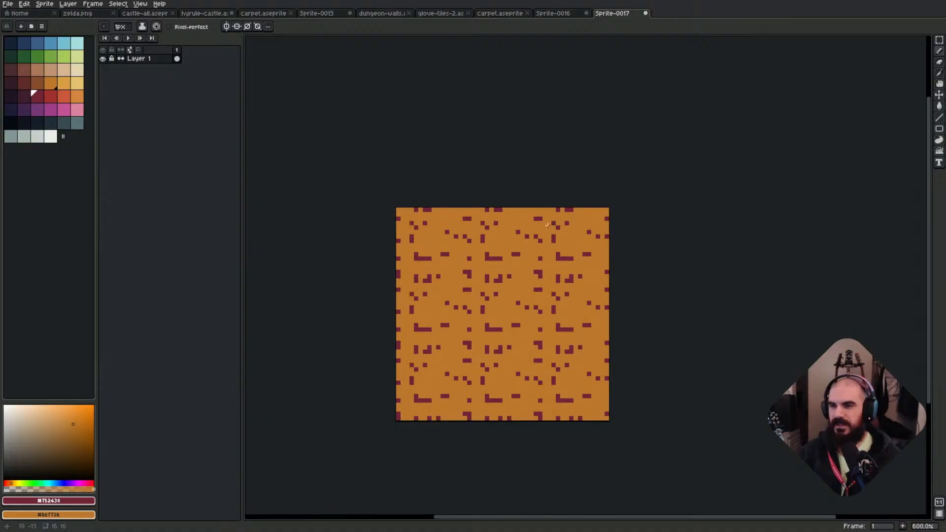
Draw dark red freehand strokes across the tile's seams to form a continuous repeating pattern.
right_click(549, 241)
left_click_drag(509, 241, 504, 241)
left_click_drag(531, 254, 549, 245)
left_click(550, 245)
scroll(619, 295, "down", 1)
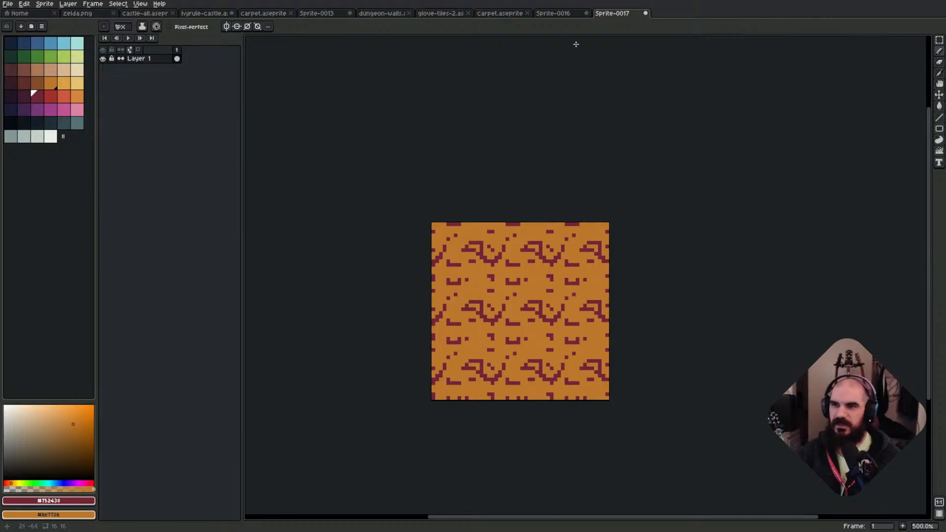
Close Sprite-0017 without saving and switch to the hyrule-castle reference map.
middle_click(630, 17)
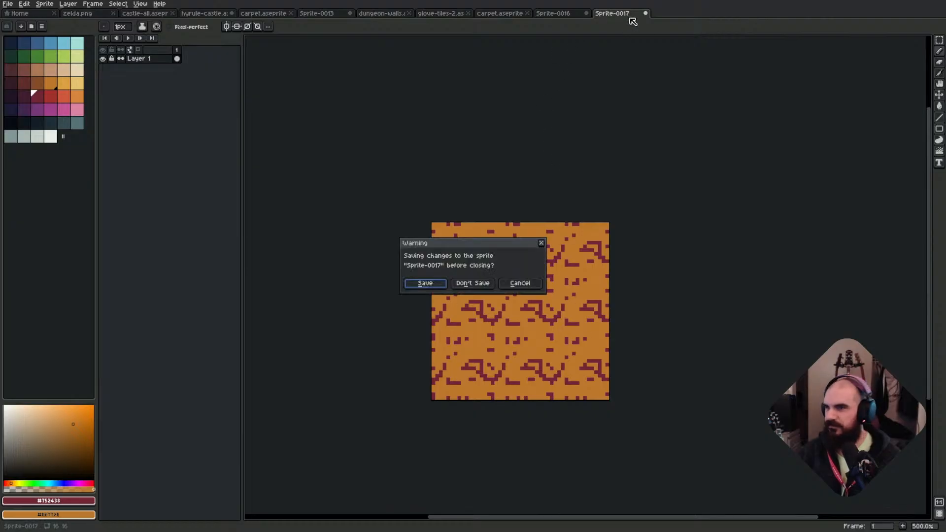
left_click(473, 284)
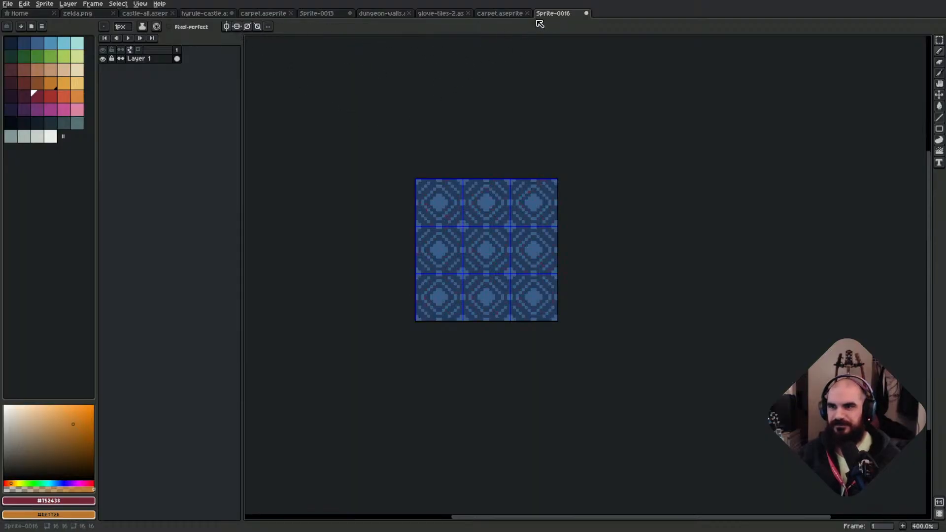
left_click(500, 13)
left_click(450, 13)
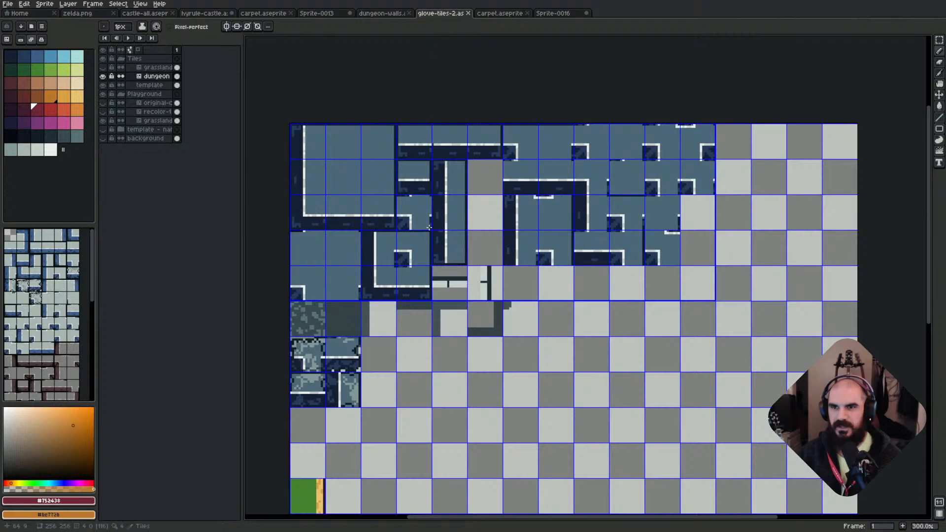
left_click(206, 14)
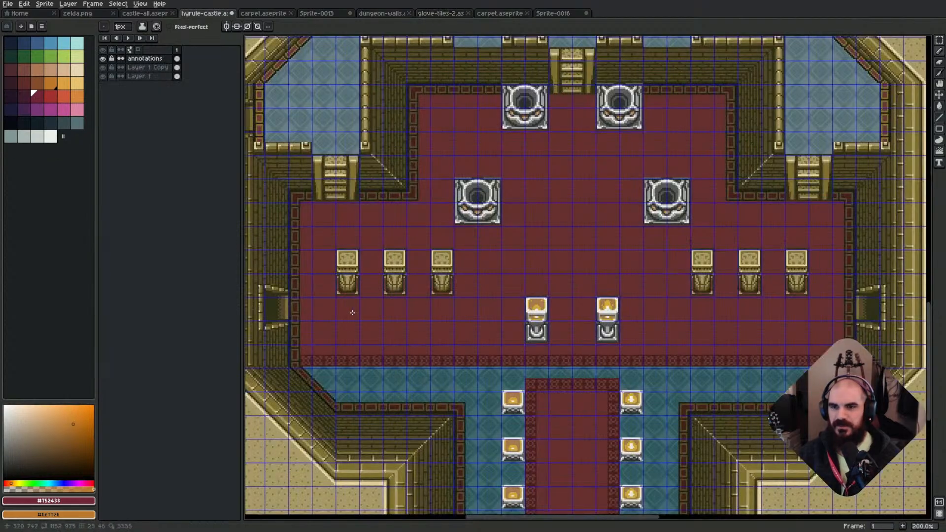
Select a 48×16 px strip across the west wall of the red-carpeted room to gauge the wall's depth in tiles.
middle_click_drag(442, 271, 575, 258)
scroll(424, 269, "up", 1)
key("m")
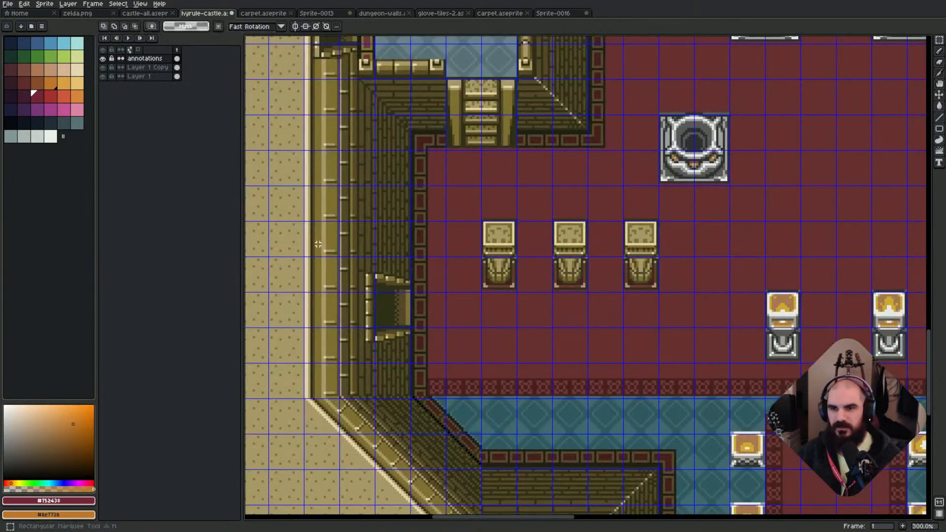
mouse_move(307, 223)
left_mouse_down()
mouse_move(339, 239)
mouse_move(434, 247)
mouse_move(404, 247)
left_mouse_up()
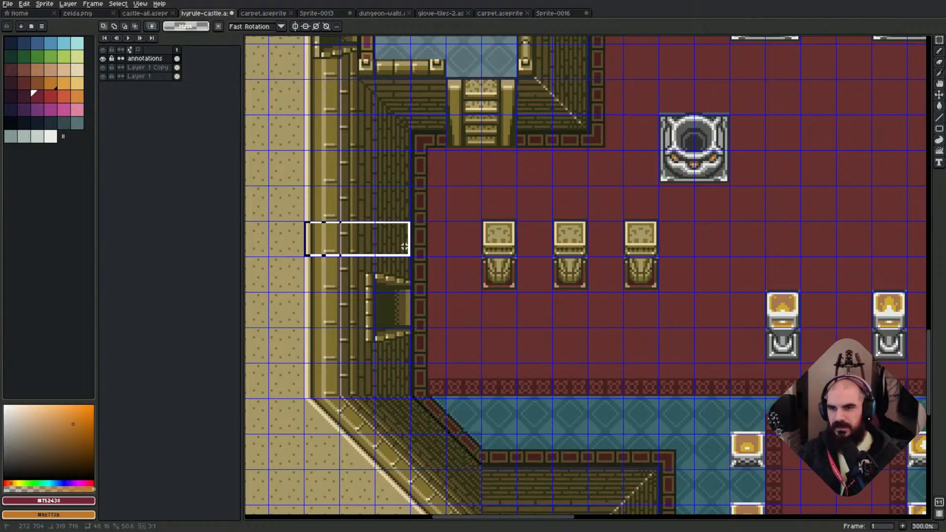
left_click_drag(404, 247, 404, 246)
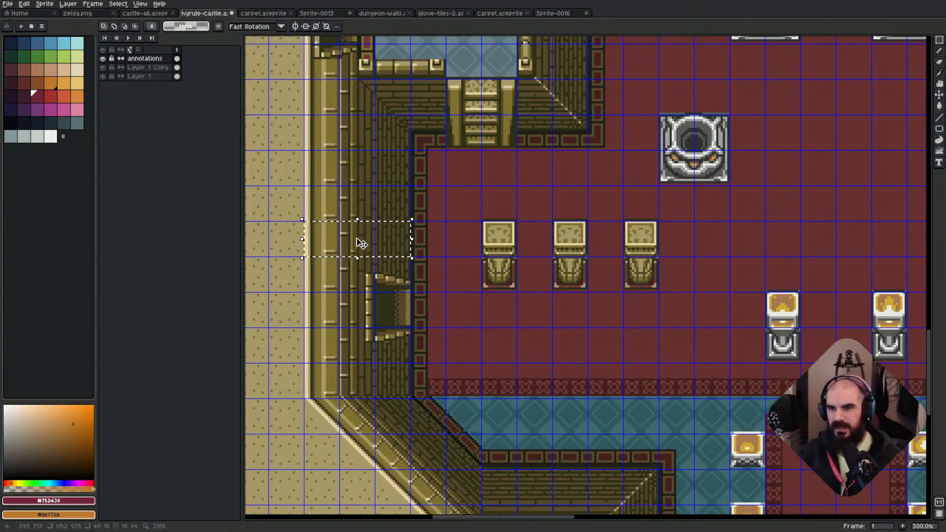
middle_click_drag(331, 242, 386, 238)
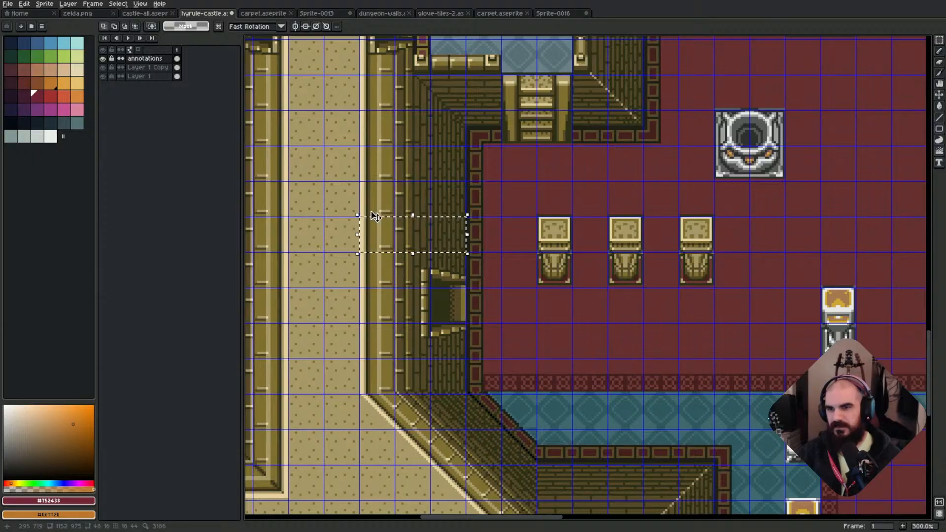
View the castle-all tileset, switch to LDtk and examine the cells covered by the Walls rules in the level.
left_click(148, 13)
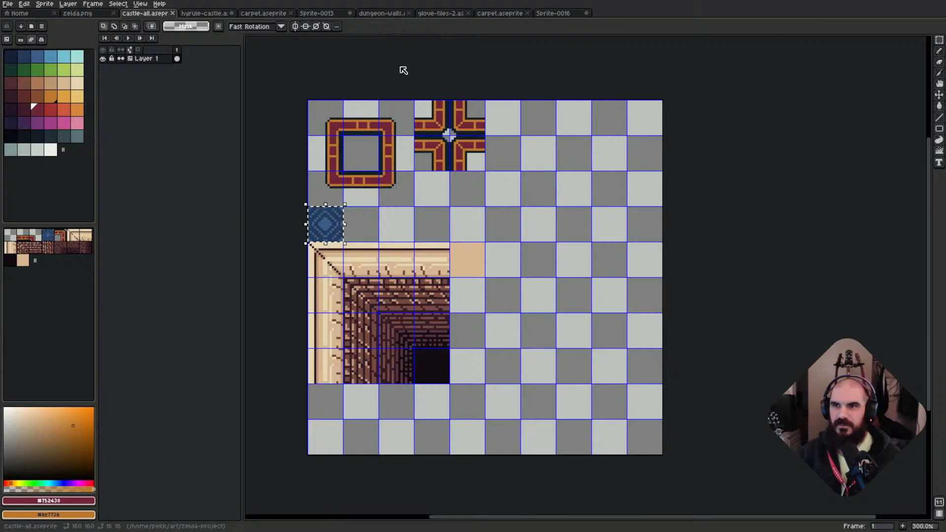
key("super+f")
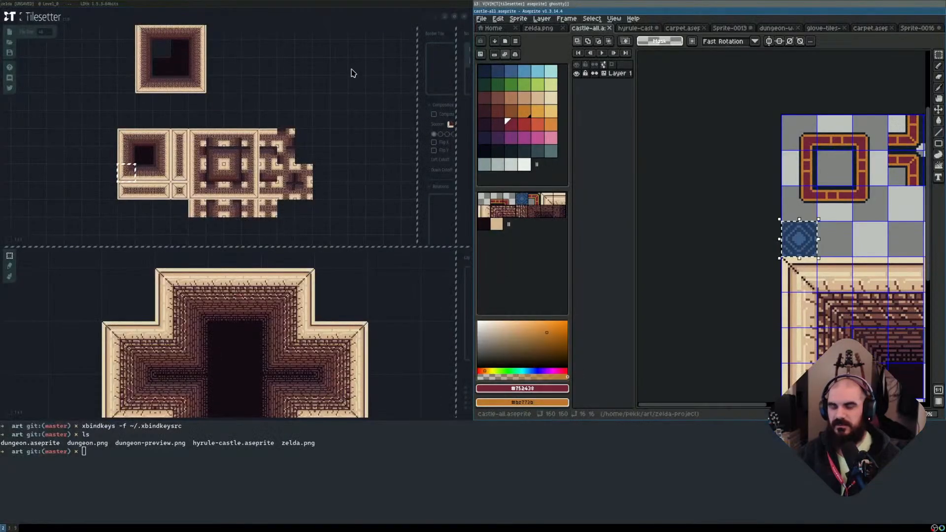
key("super+Left")
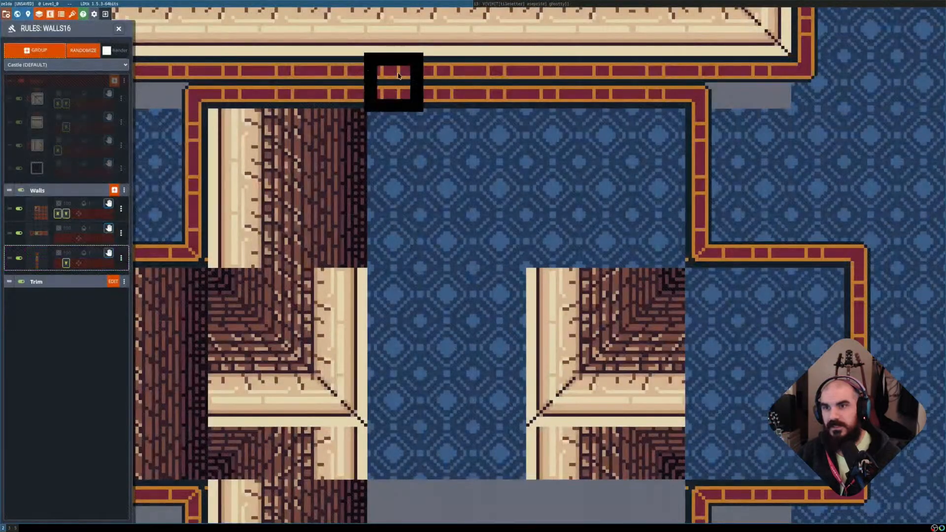
scroll(256, 222, "down", 6)
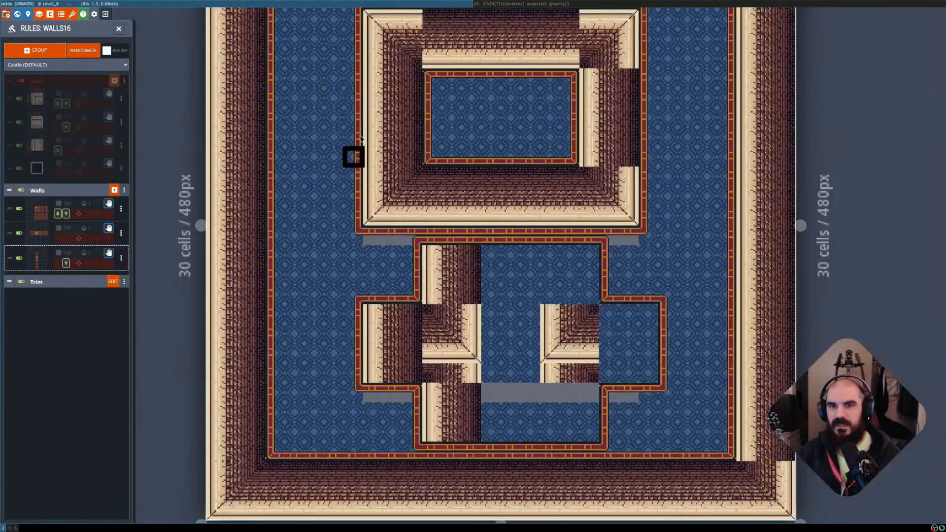
middle_click_drag(376, 125, 405, 202)
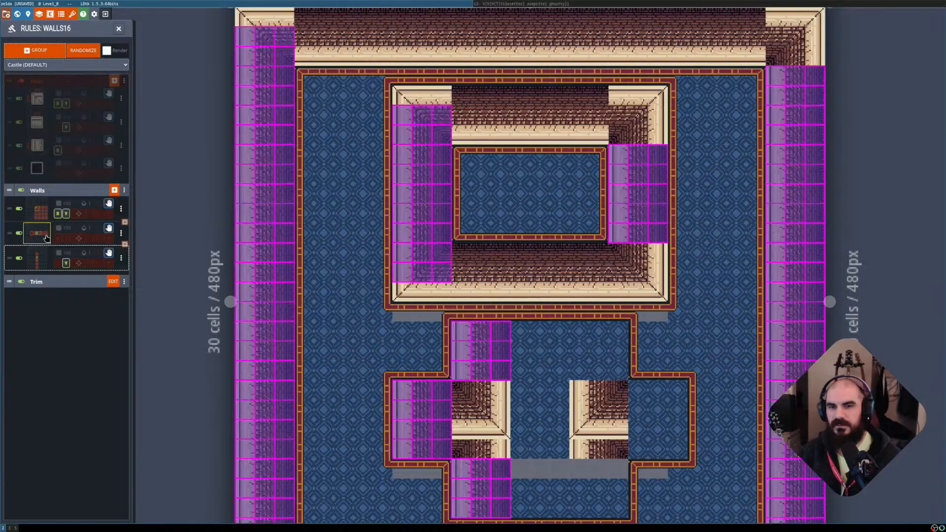
scroll(382, 312, "down", 2)
middle_click_drag(515, 258, 499, 128)
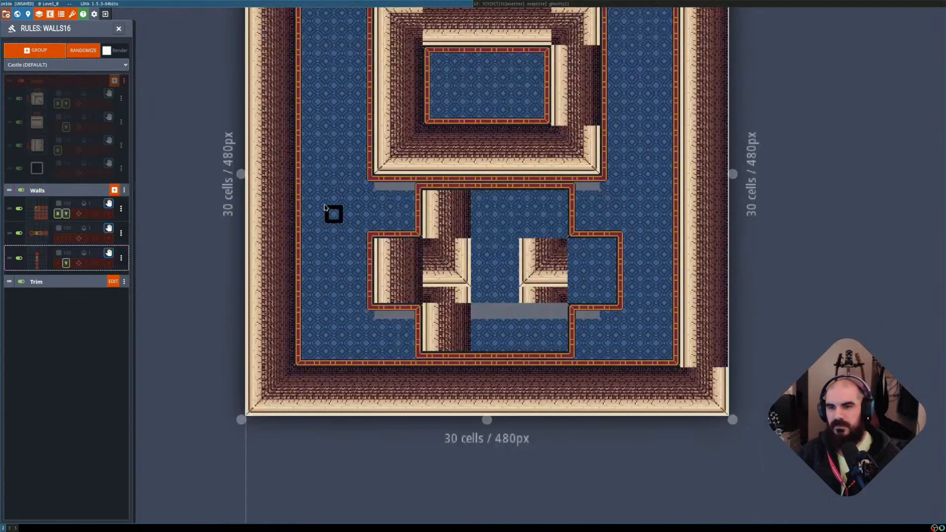
Close the Walls16 rules and paint a horizontal Walls strip three cells long on the blue floor west of the cross-shaped room.
left_click(119, 28)
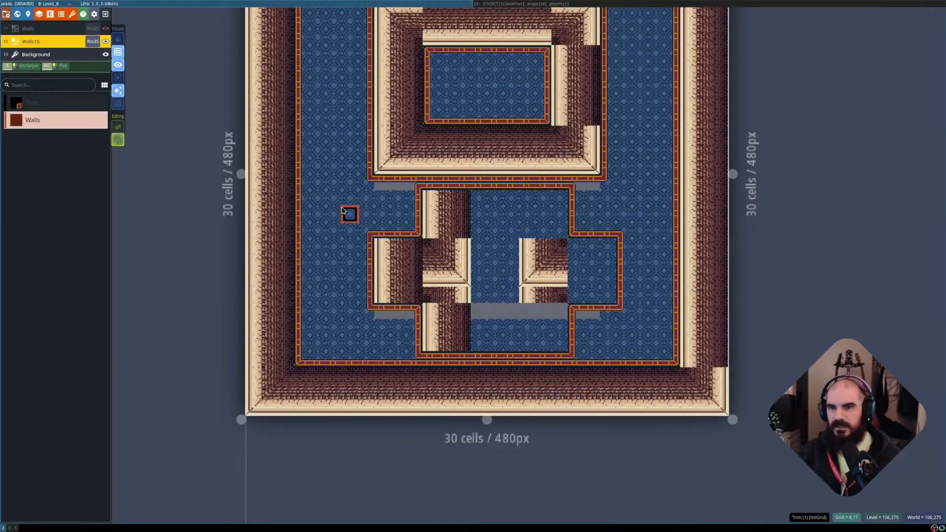
scroll(344, 209, "up", 1)
left_click_drag(329, 216, 372, 216)
scroll(372, 215, "down", 1)
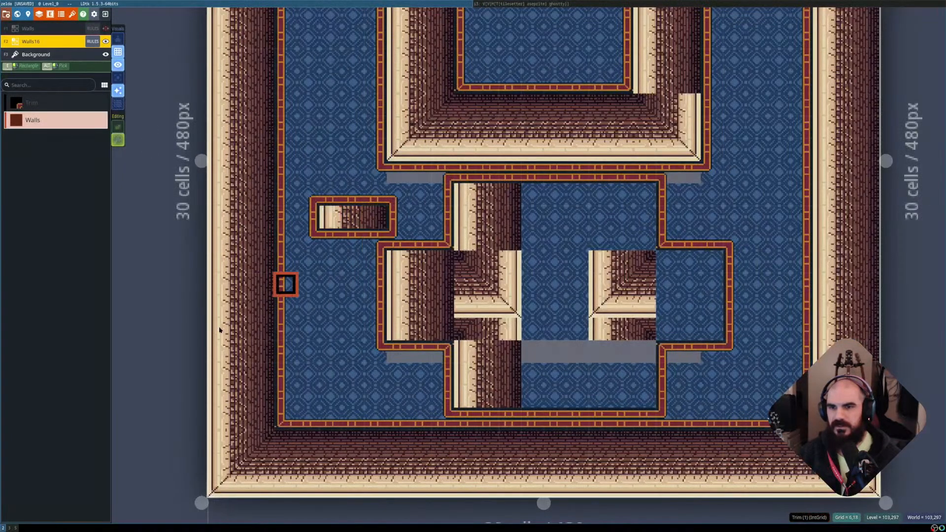
In the Walls16 vertical side-wall rule, require Walls in three cells above and below the row and exclude Walls at their west ends.
scroll(262, 330, "down", 1)
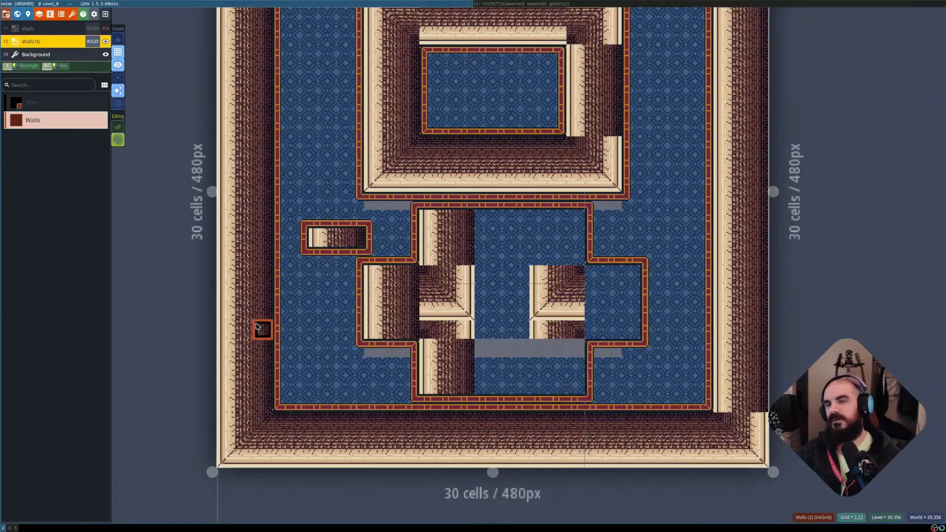
scroll(269, 314, "down", 1)
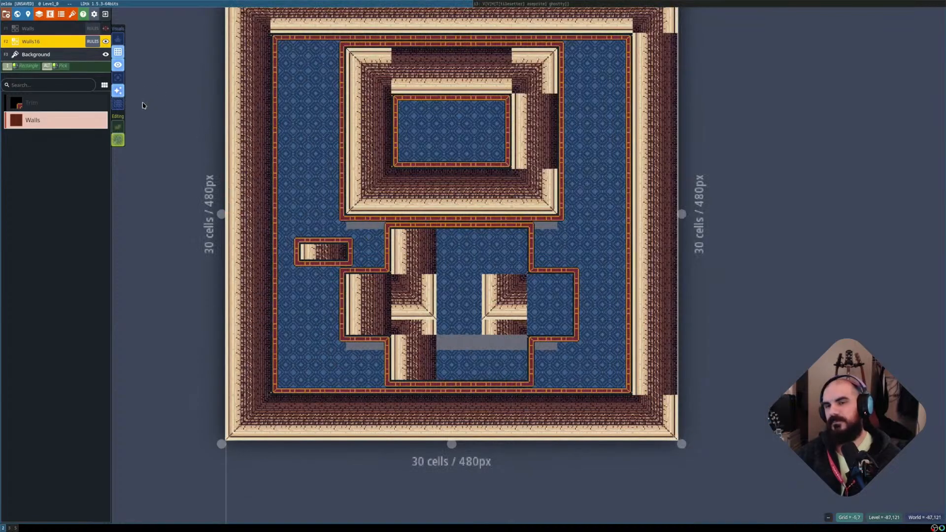
left_click(93, 41)
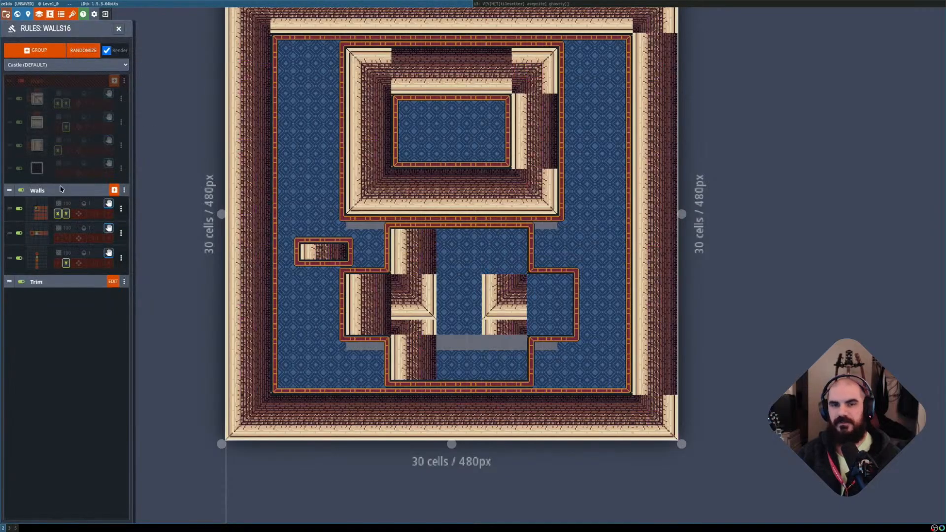
left_click(39, 232)
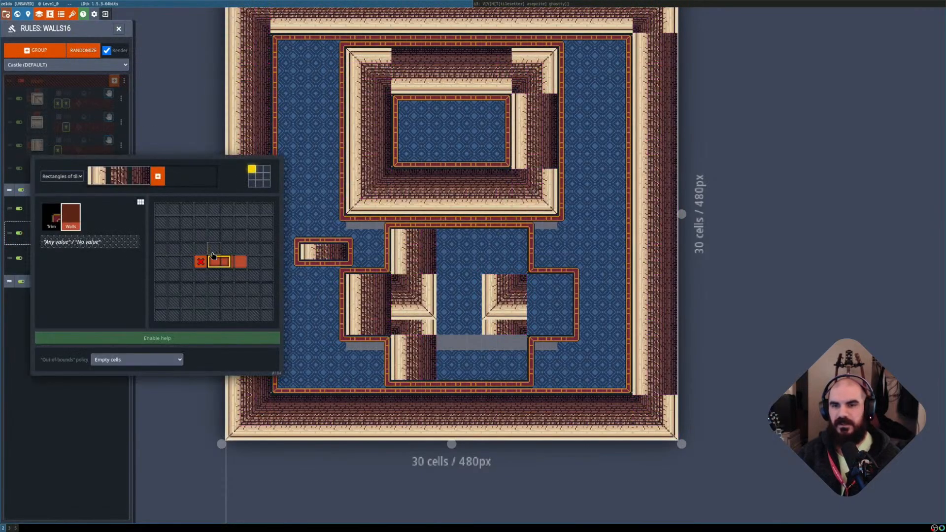
left_click_drag(213, 248, 240, 248)
left_click(225, 280)
left_click(238, 278)
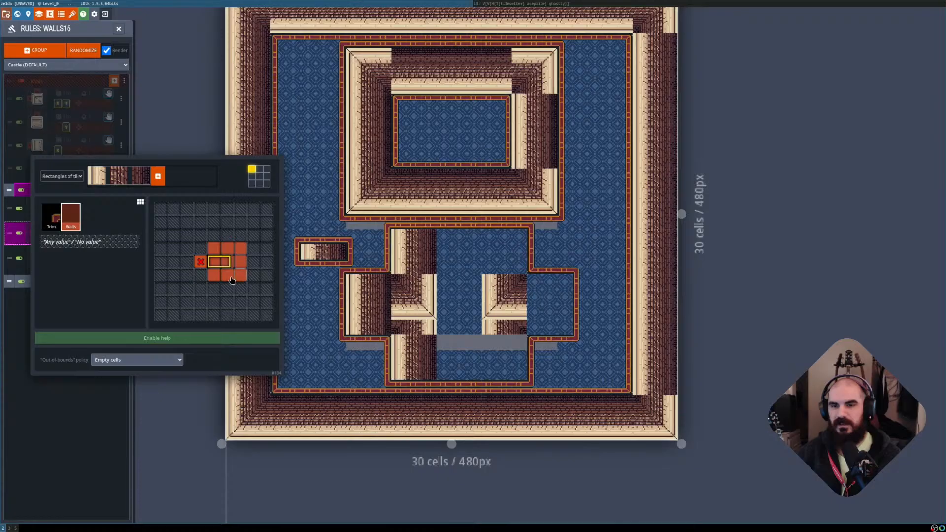
right_click(202, 275)
right_click(201, 249)
left_click(188, 386)
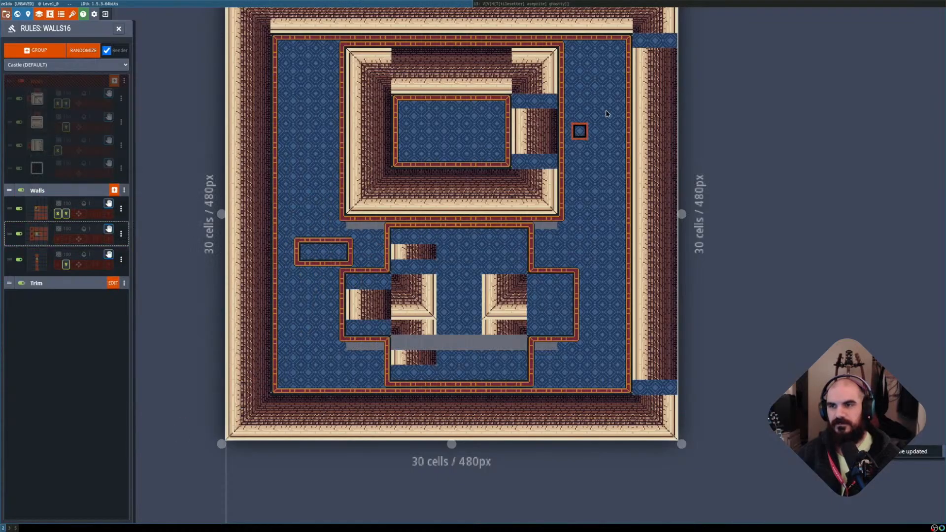
Compare the auto-layer rendering with the raw IntGrid cells around the east wall of the inner rectangular room.
scroll(564, 114, "up", 2)
scroll(489, 108, "up", 1)
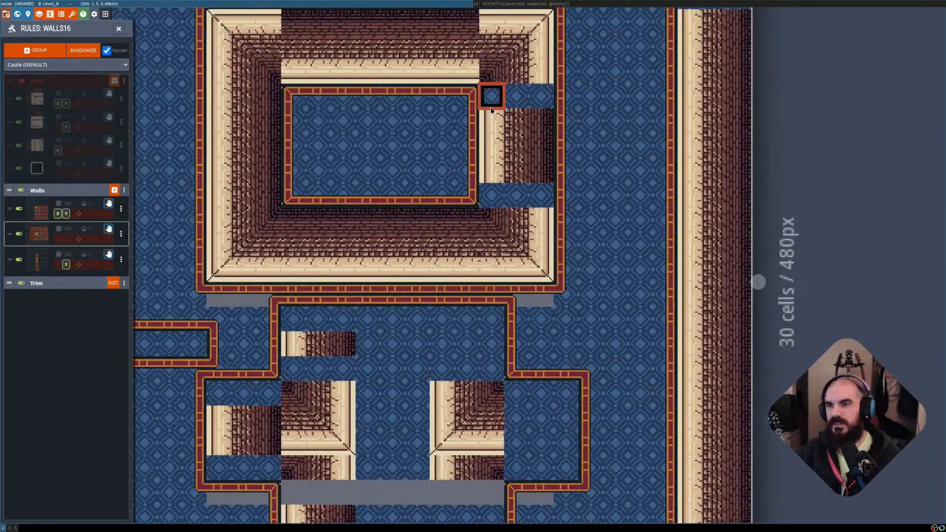
key("shift+r")
key("shift+r")
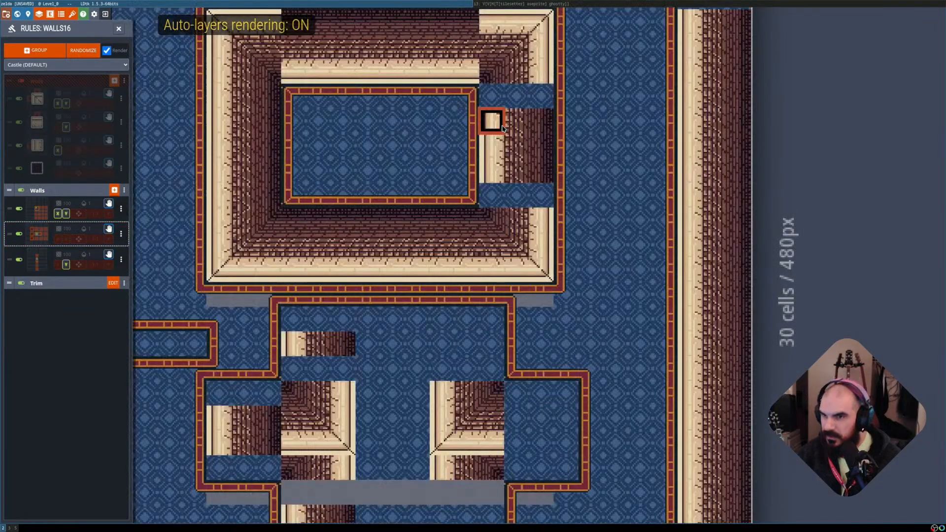
key("shift+r")
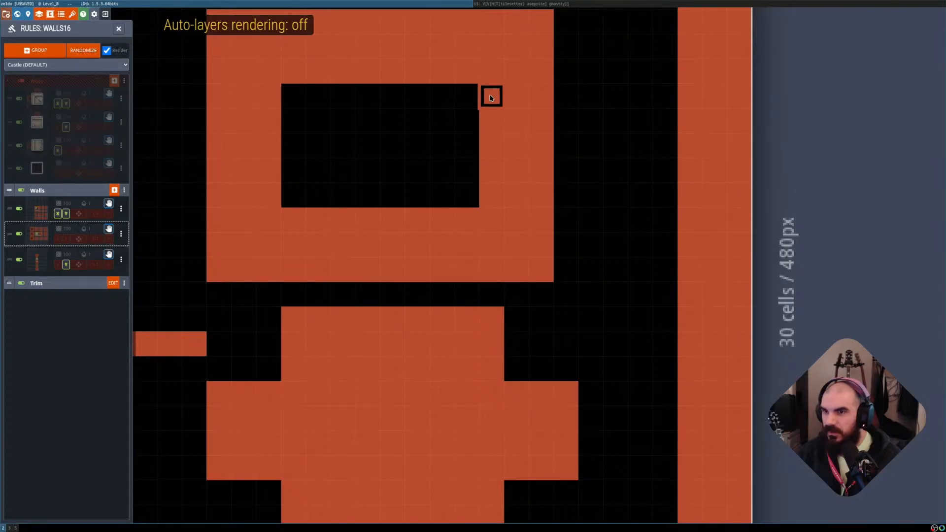
key("shift+r")
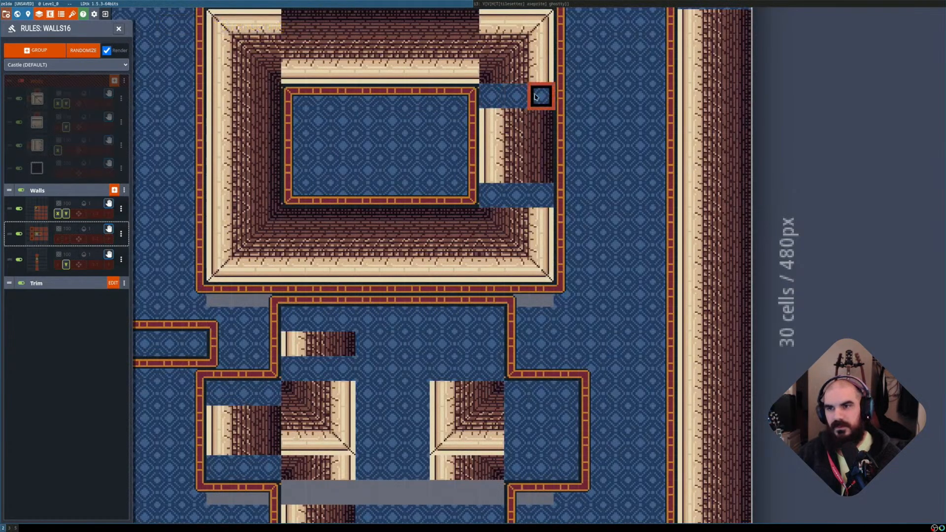
key("shift+r")
key("shift+r")
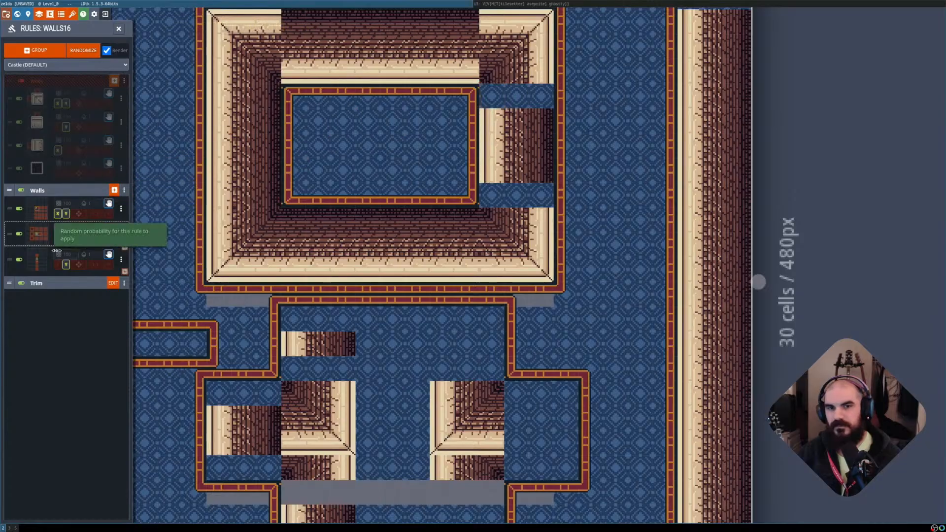
Try mirroring the vertical side-wall rule on the X axis, inspect the level with auto-layer rendering toggled, and remove the mirroring.
left_click(58, 240)
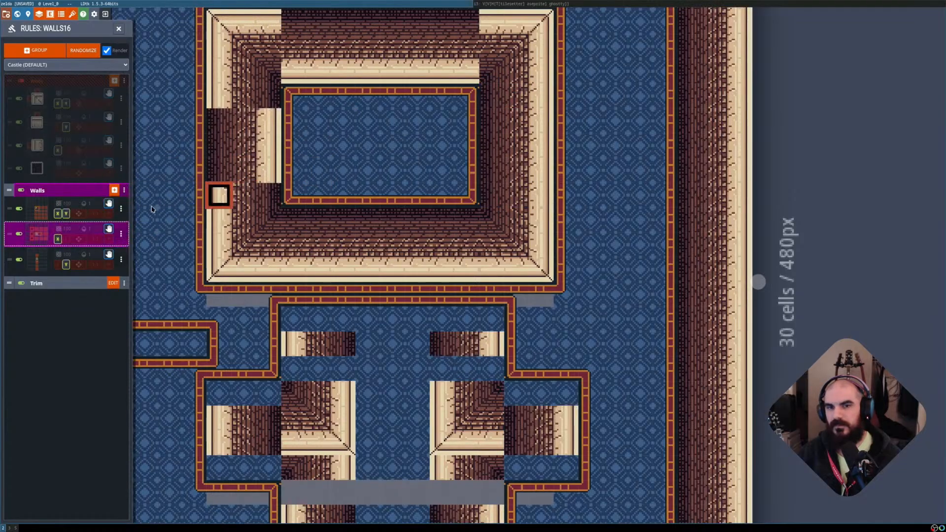
scroll(337, 146, "down", 2)
middle_click_drag(338, 147, 434, 152)
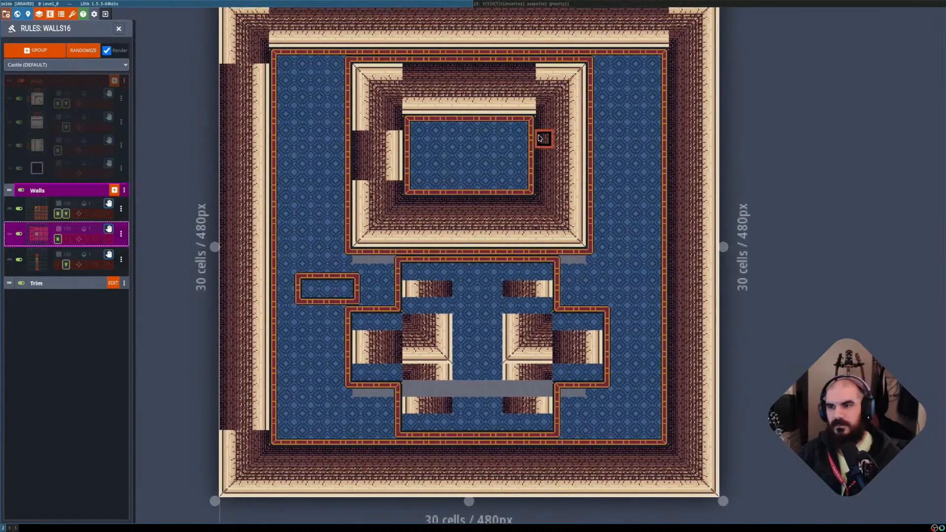
key("shift+r")
key("shift+r")
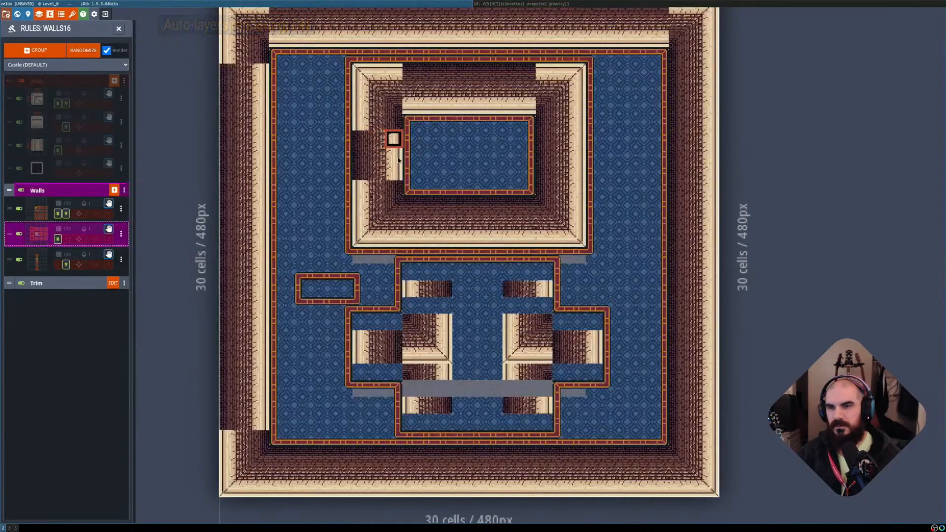
left_click(58, 240)
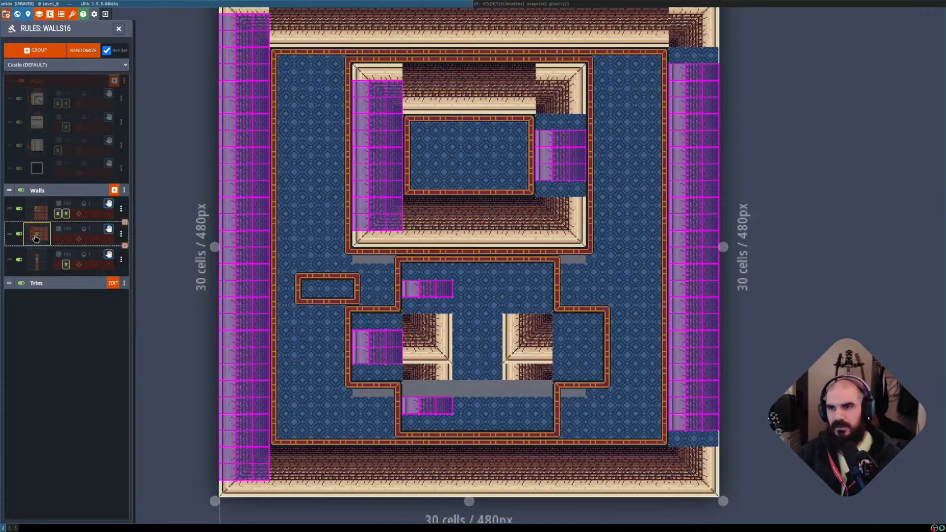
Examine which cells the two straight-wall rules cover, comparing auto-layer rendering on and off.
key("shift+r")
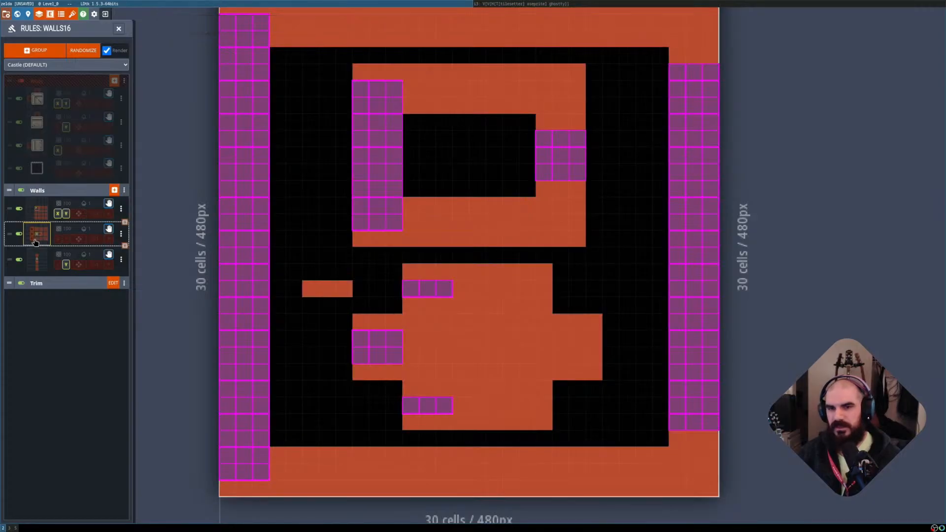
key("shift+r")
key("shift+r")
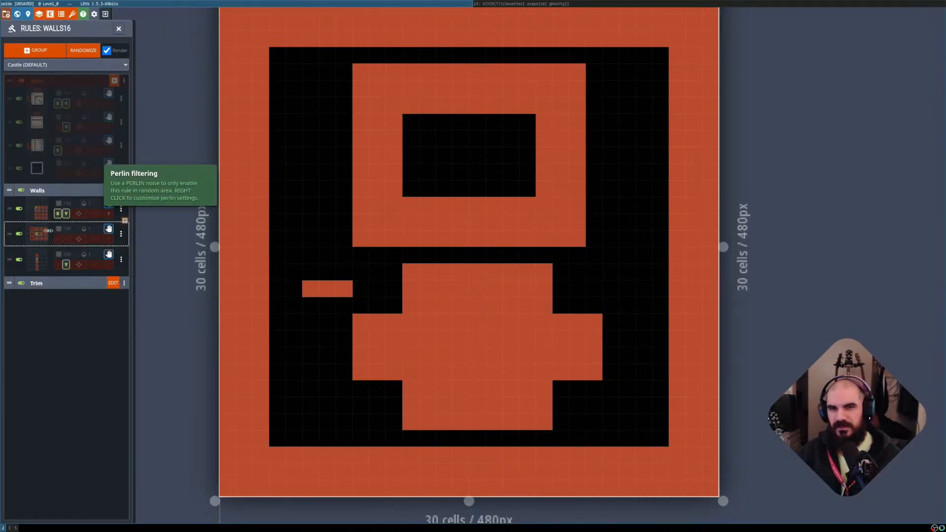
key("shift+r")
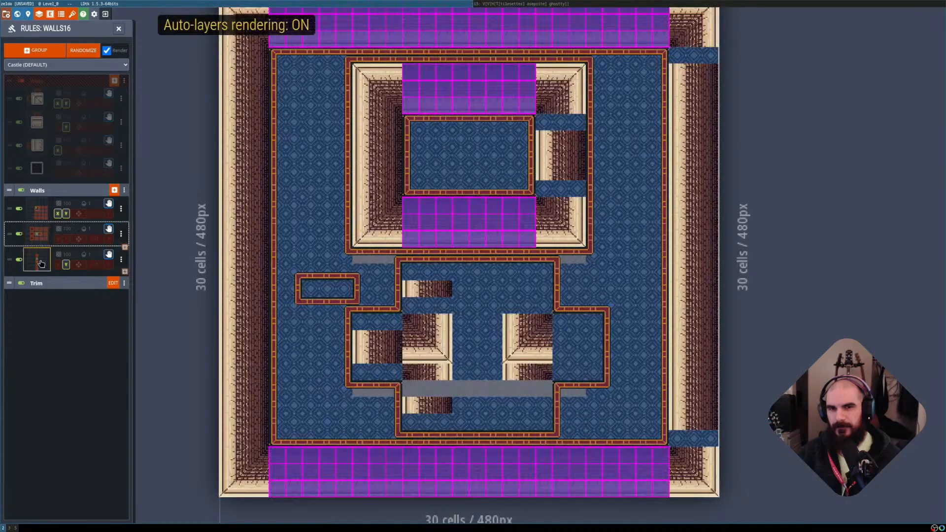
key("shift+r")
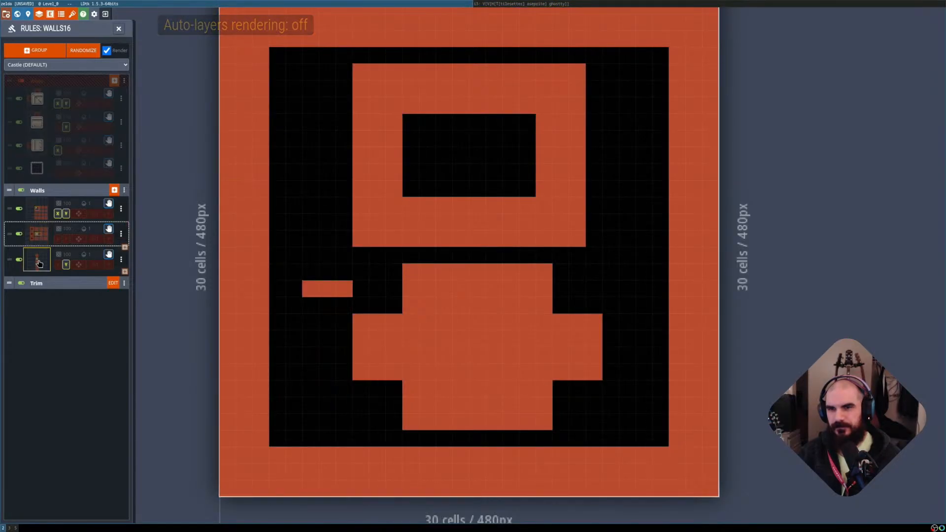
key("shift+r")
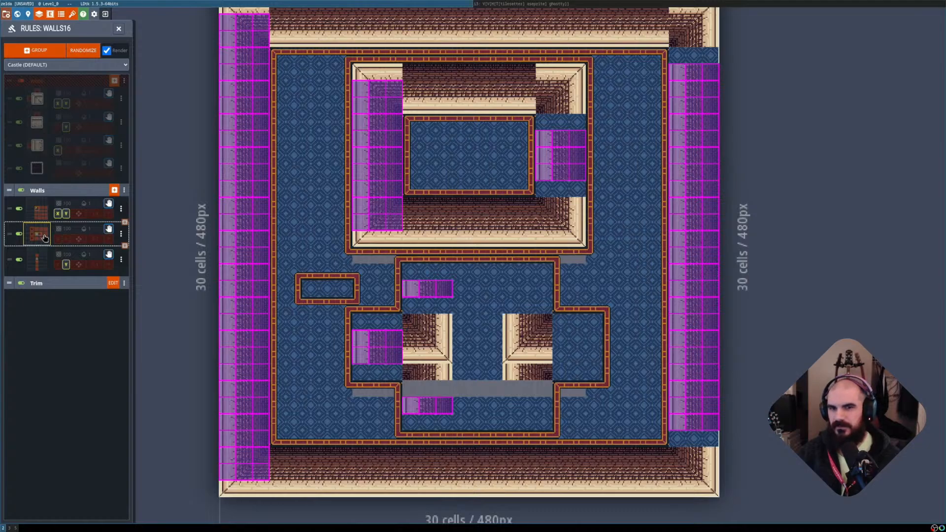
left_click(45, 238)
key("Escape")
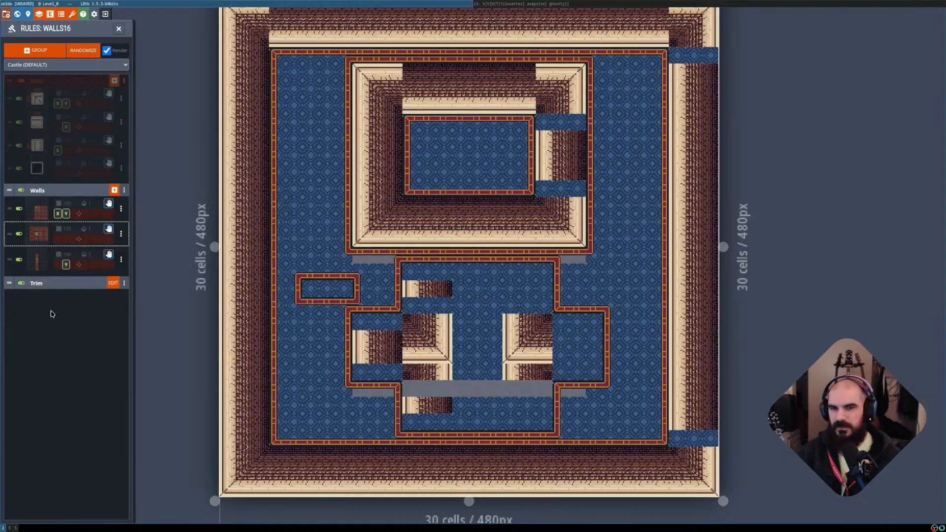
Set the Walls group's corner rule out-of-bounds policy to Empty cells.
left_click(41, 212)
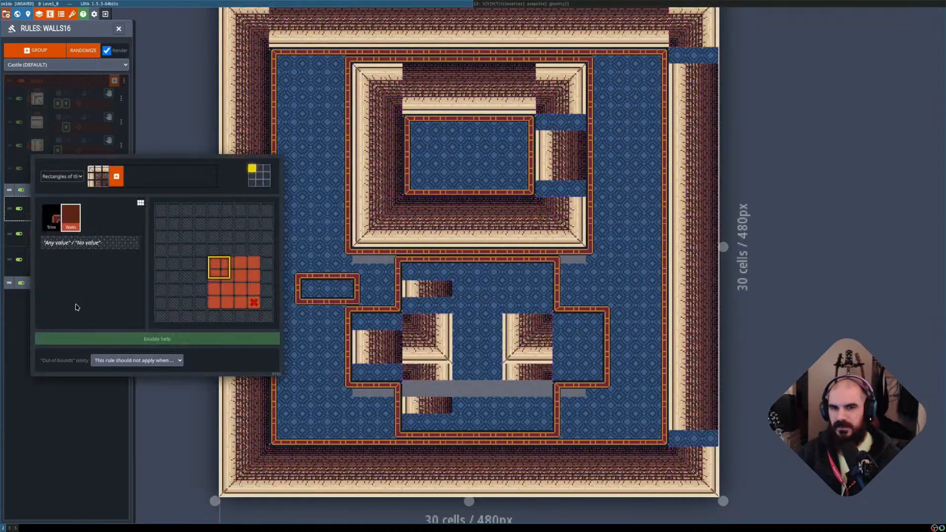
left_click(142, 359)
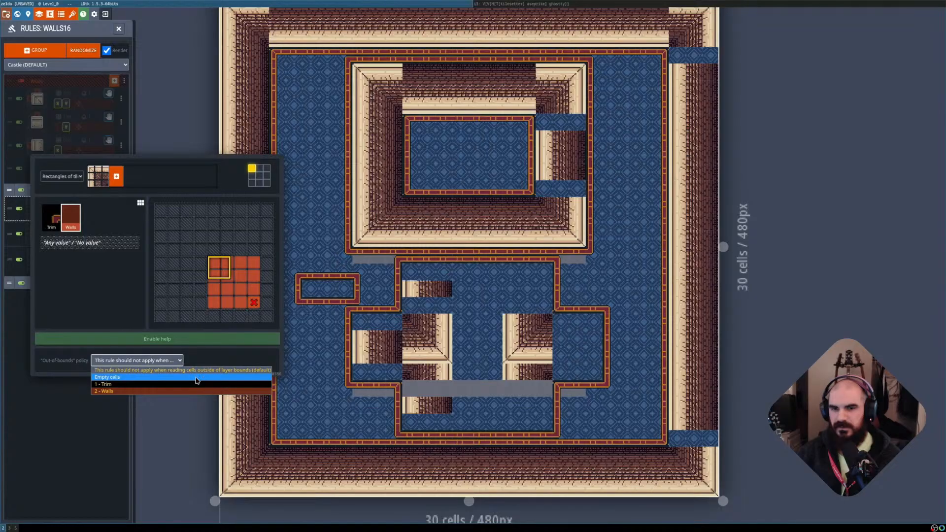
left_click(143, 379)
left_click(46, 444)
scroll(272, 237, "down", 2)
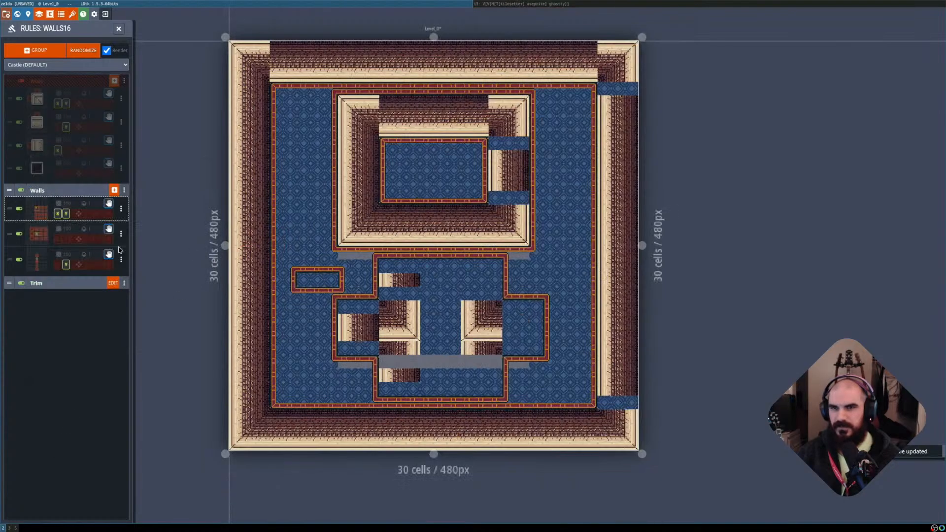
Check the out-of-bounds policies of other wall rules and set the corner rule's policy to 2 - Walls.
left_click(38, 260)
left_click(111, 401)
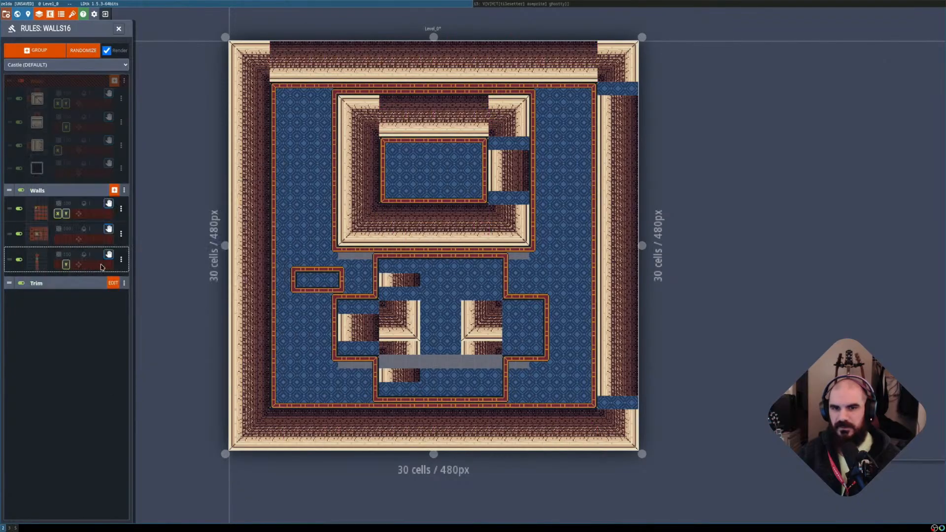
left_click(38, 145)
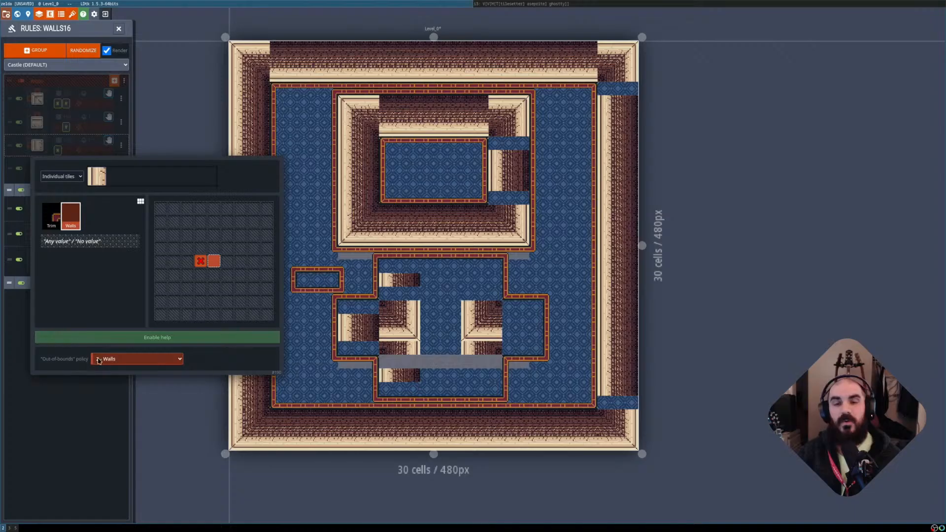
left_click(107, 403)
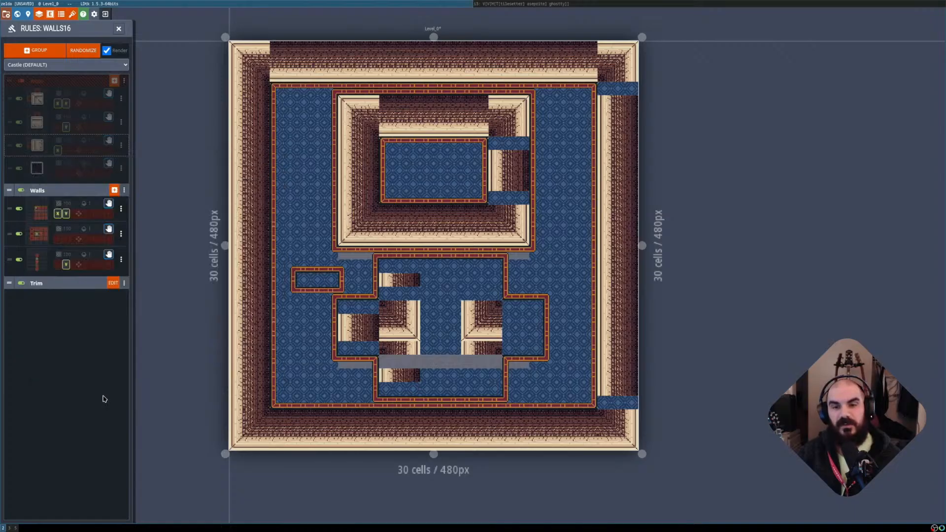
left_click(43, 211)
left_click(127, 361)
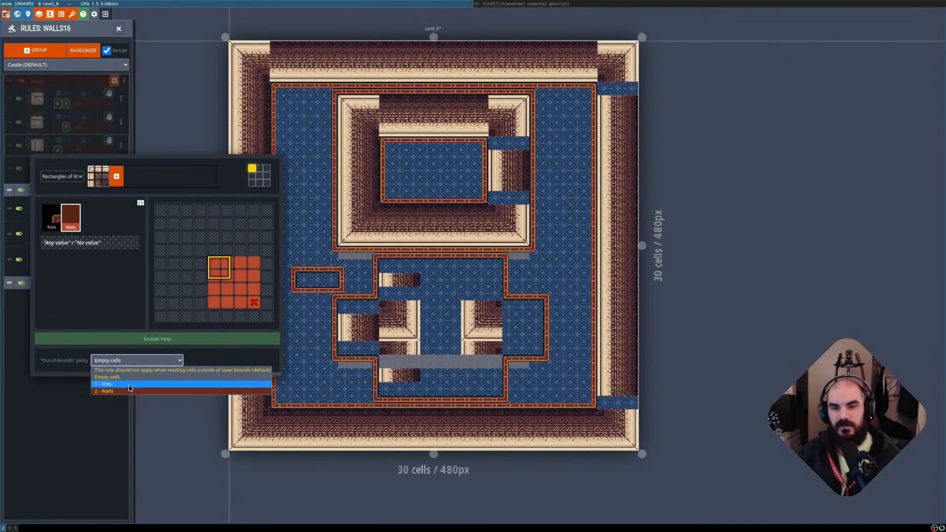
left_click(128, 391)
left_click(178, 339)
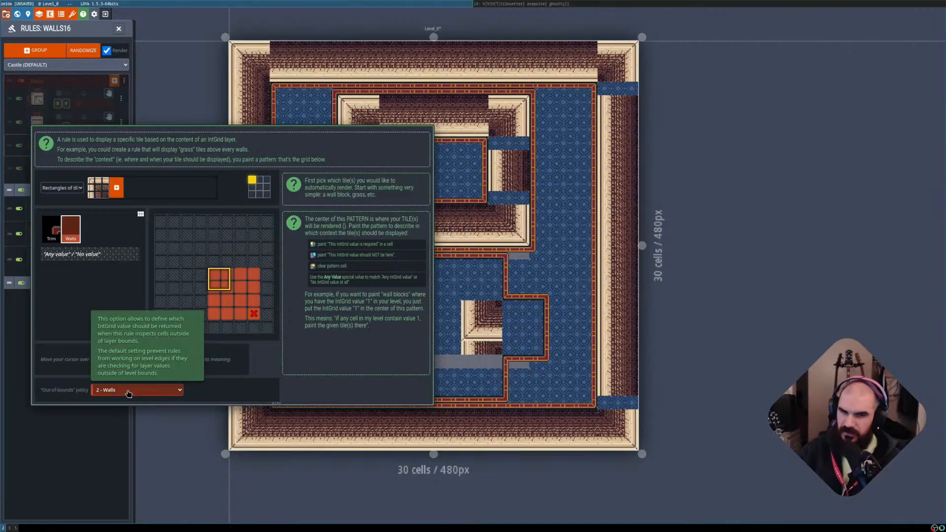
left_click(97, 419)
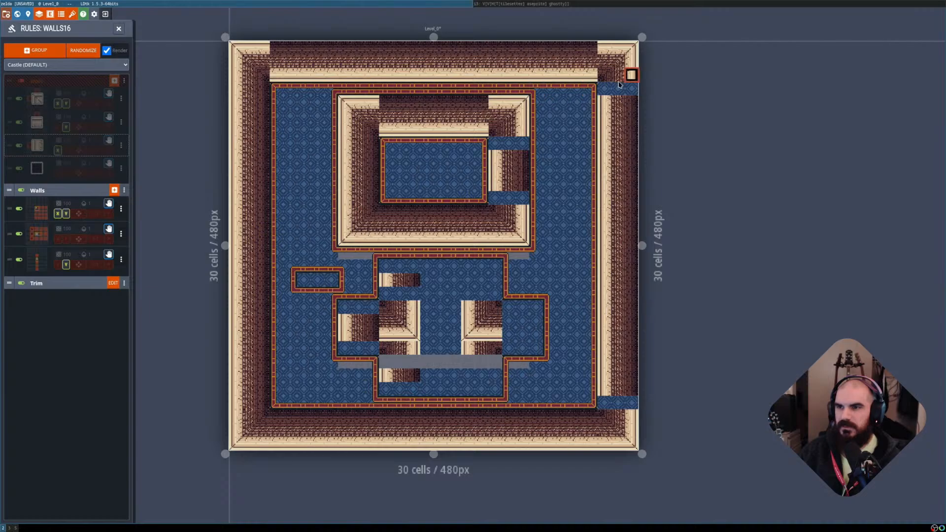
Set the vertical side-wall rule's out-of-bounds policy to 2 - Walls and open the corner rule for editing.
mouse_move(40, 266)
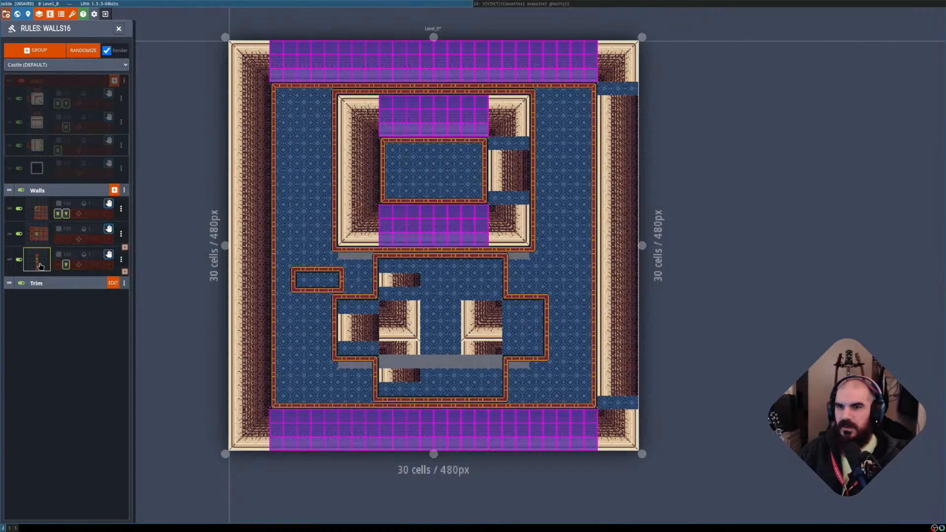
mouse_move(49, 232)
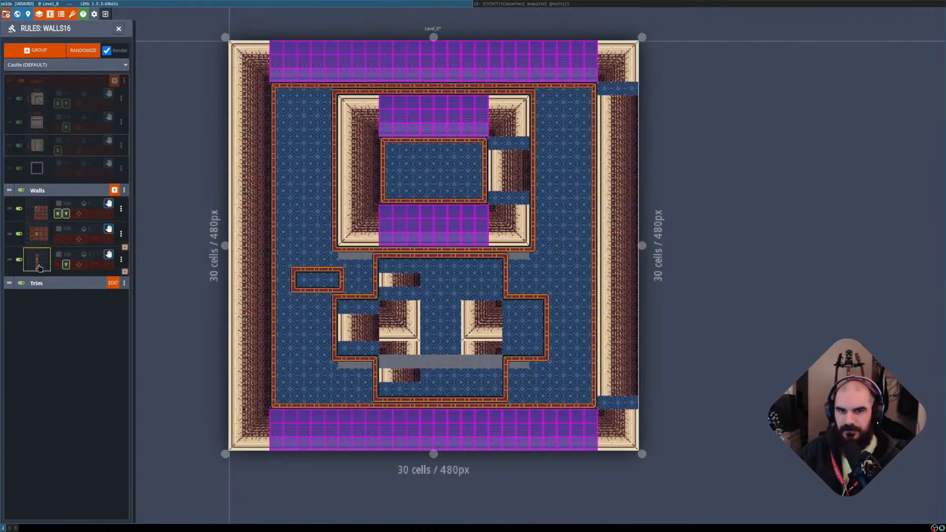
left_click(39, 265)
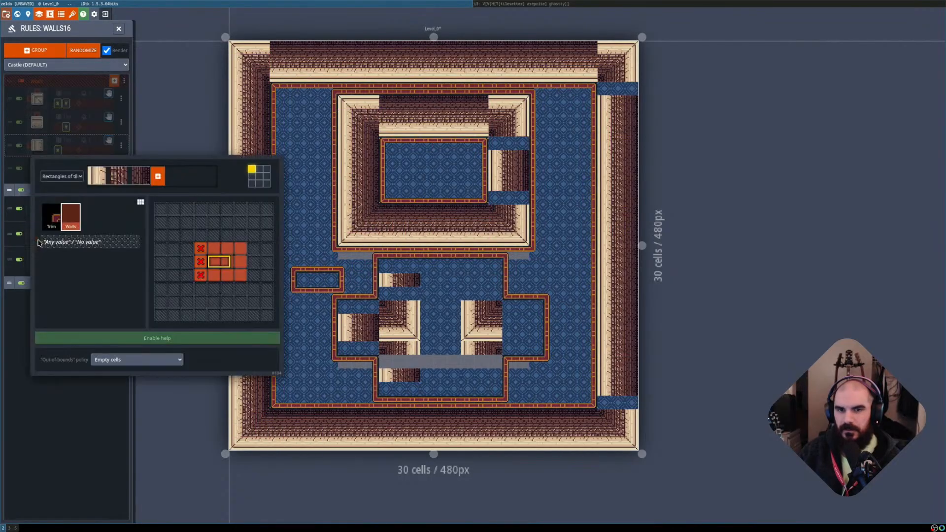
left_click(133, 360)
left_click(128, 399)
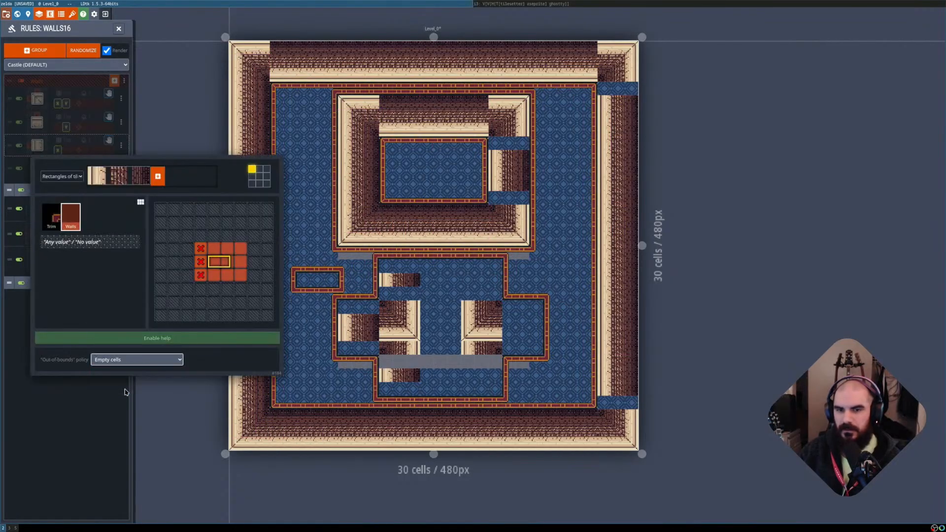
left_click(72, 421)
left_click(41, 213)
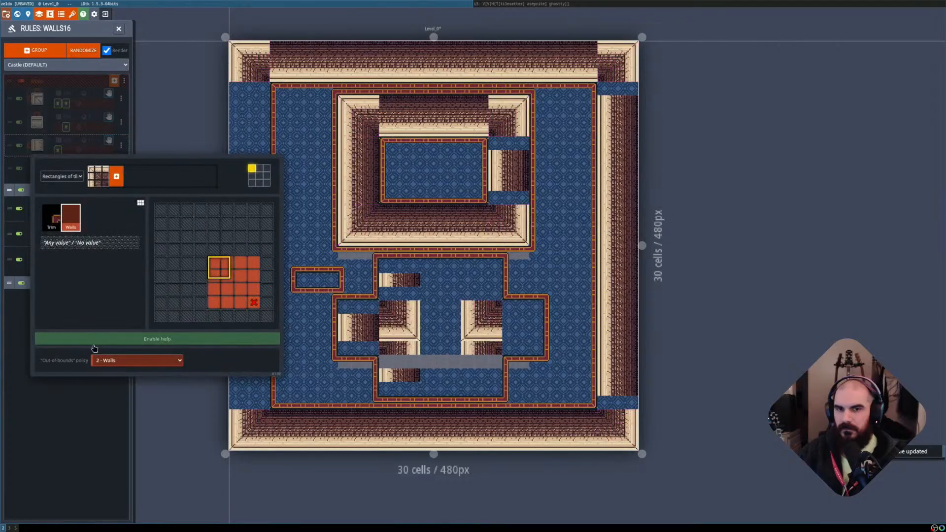
Set the horizontal top/bottom wall rule's out-of-bounds policy to 2 - Walls.
left_click(118, 383)
left_click(39, 236)
left_click(132, 363)
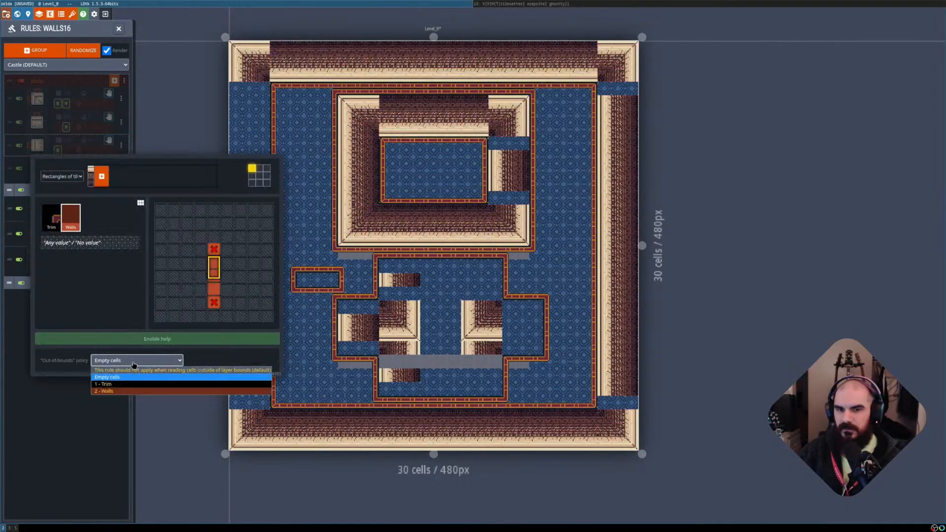
left_click(134, 391)
left_click(102, 433)
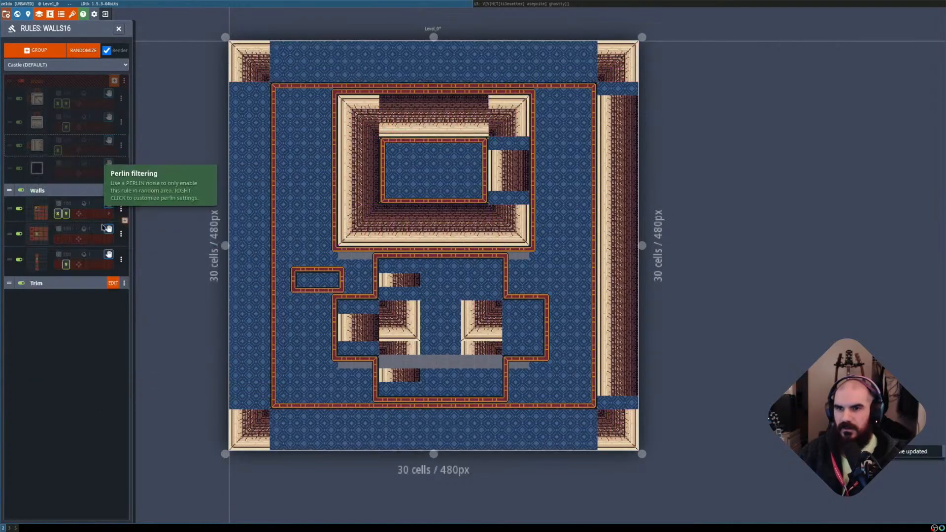
Remove the excluded-Walls cell from the upper end of the horizontal wall rule's column pattern.
left_click(42, 268)
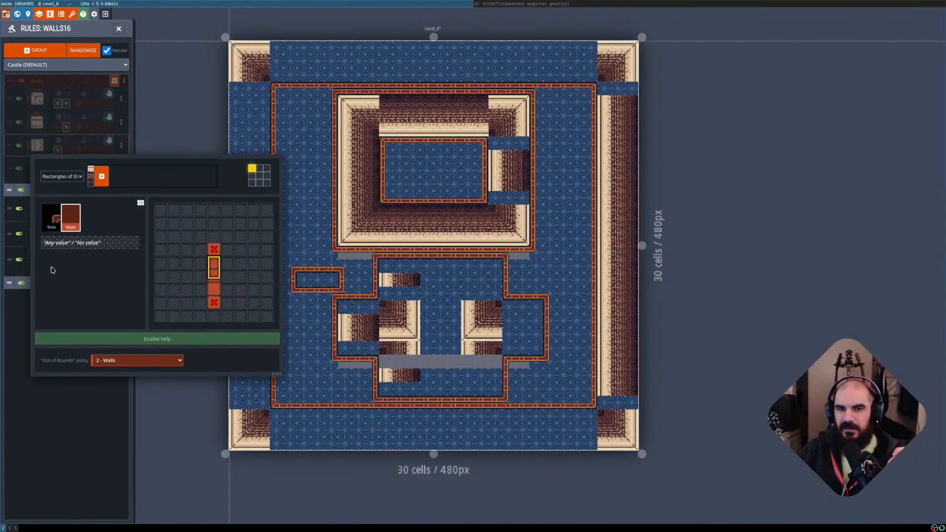
left_click(218, 251)
left_click(84, 422)
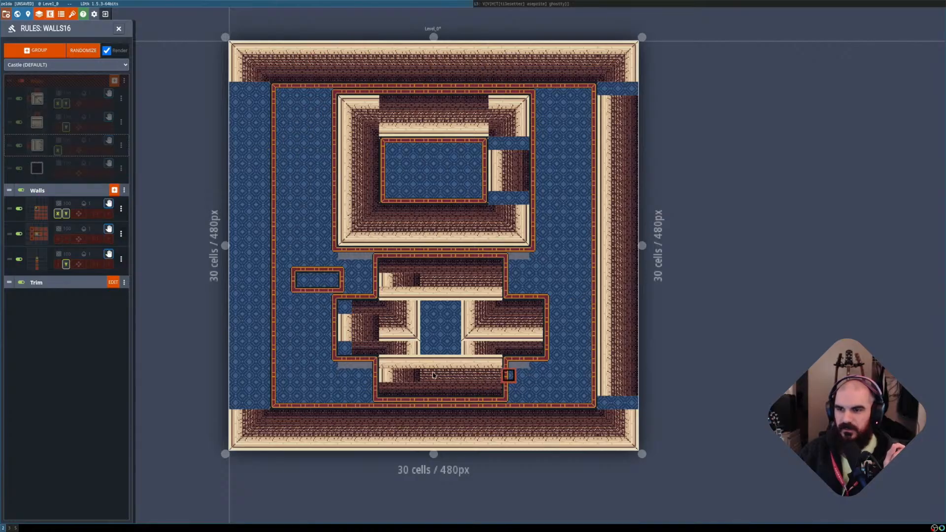
Clear the rows above and below the side-wall rule's pattern, leaving a single row with the excluded cell at its left end.
left_click(42, 244)
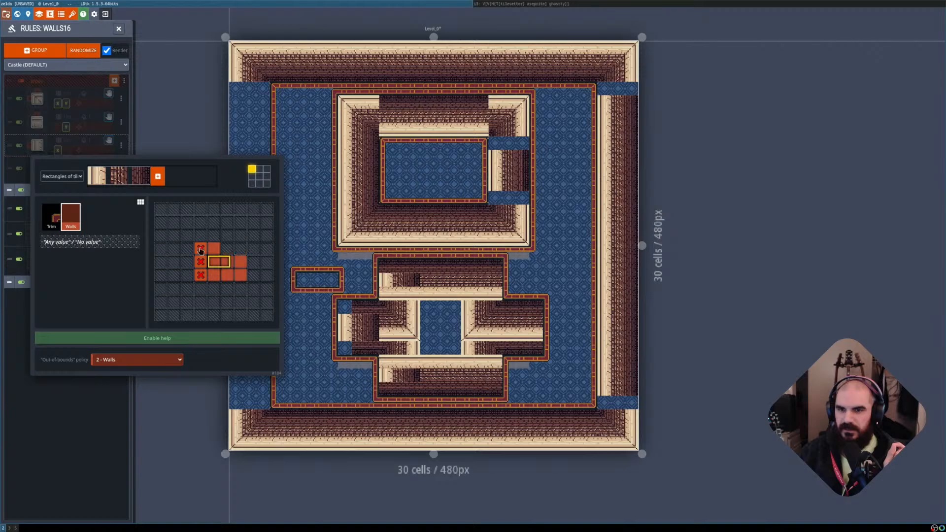
left_click_drag(243, 275, 199, 276)
left_click(97, 447)
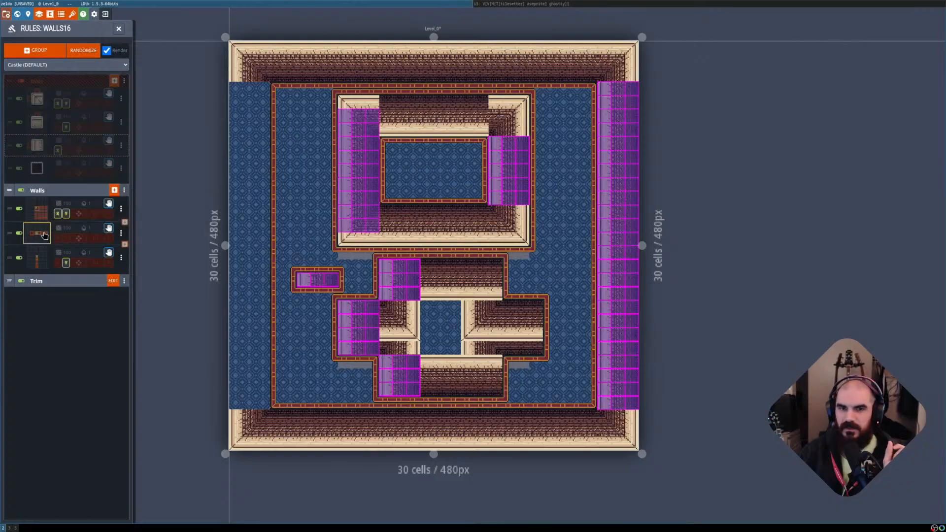
left_click(44, 236)
left_click(45, 397)
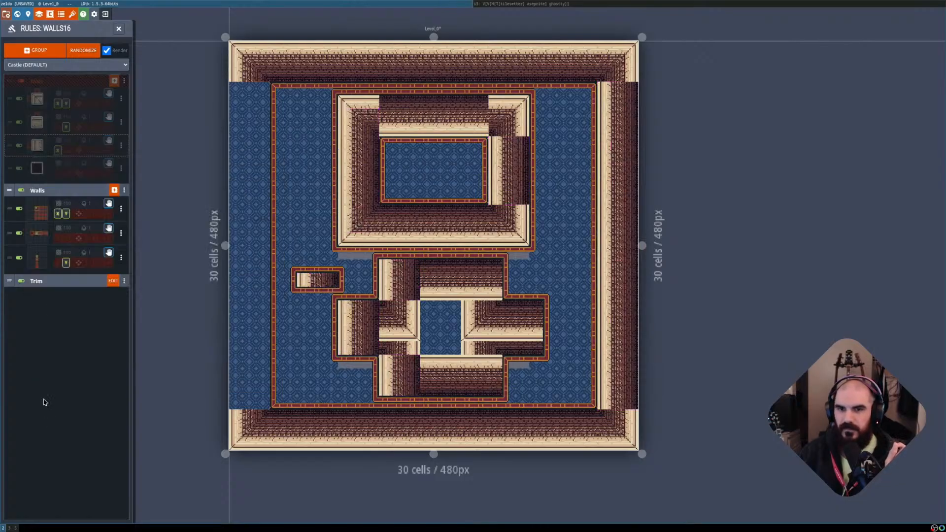
Check the horizontal wall rule's column pattern and its assigned tiles.
left_click(34, 270)
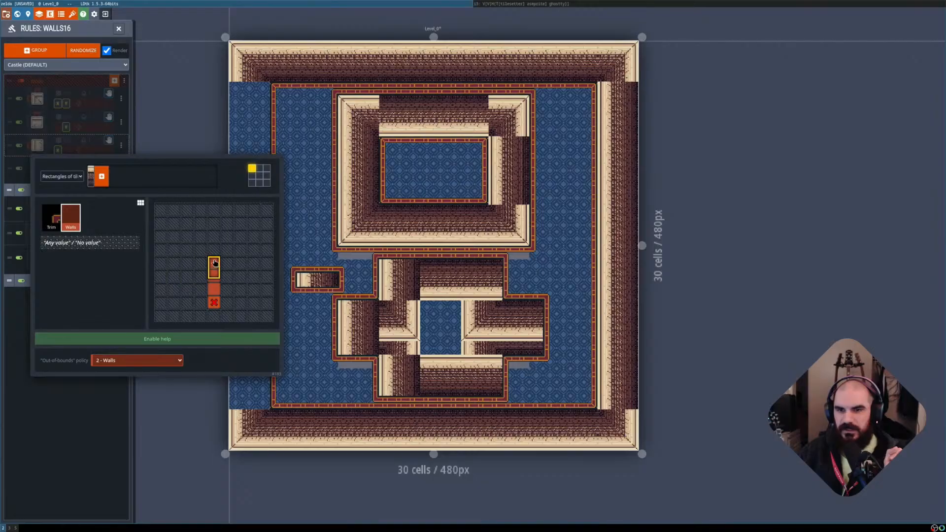
right_click(215, 302)
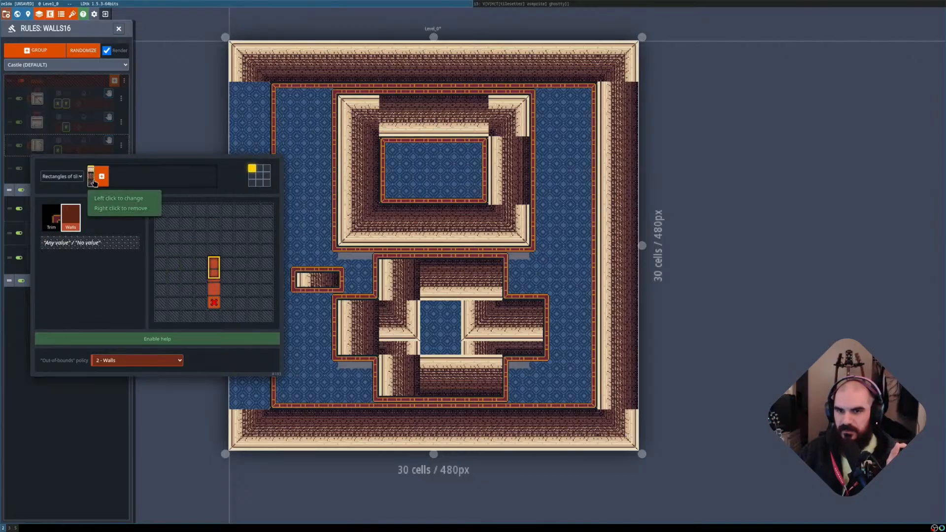
left_click(94, 431)
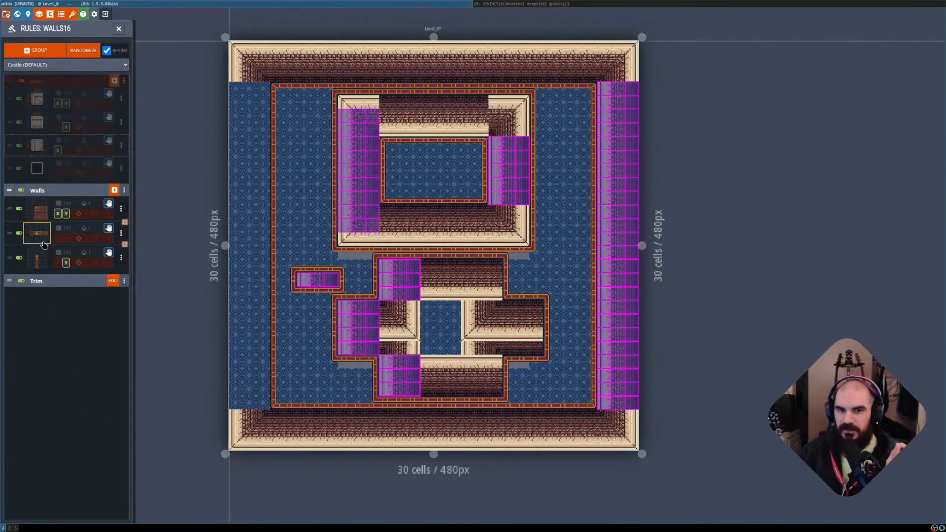
Move the side-wall rule's excluded-Walls cell from the left end to the right end of the row and enable X mirroring.
left_click(43, 241)
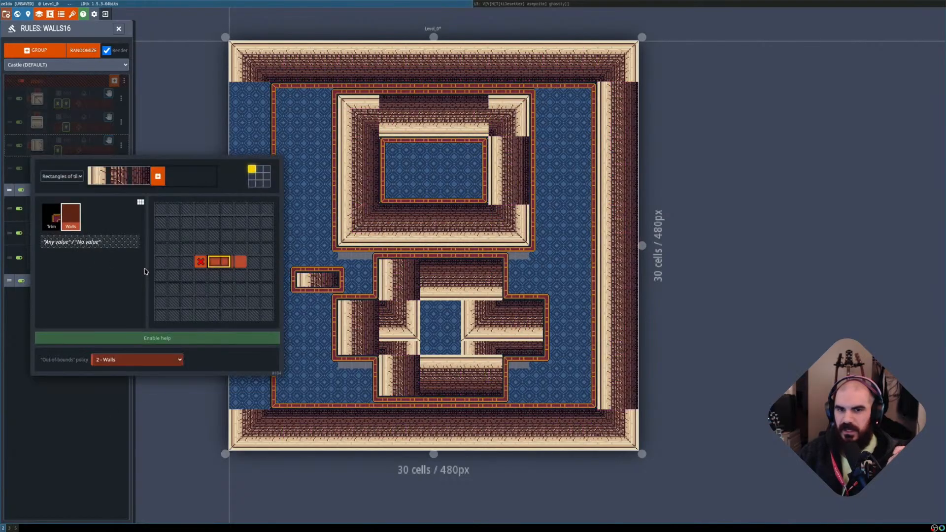
right_click(253, 263)
left_click(74, 423)
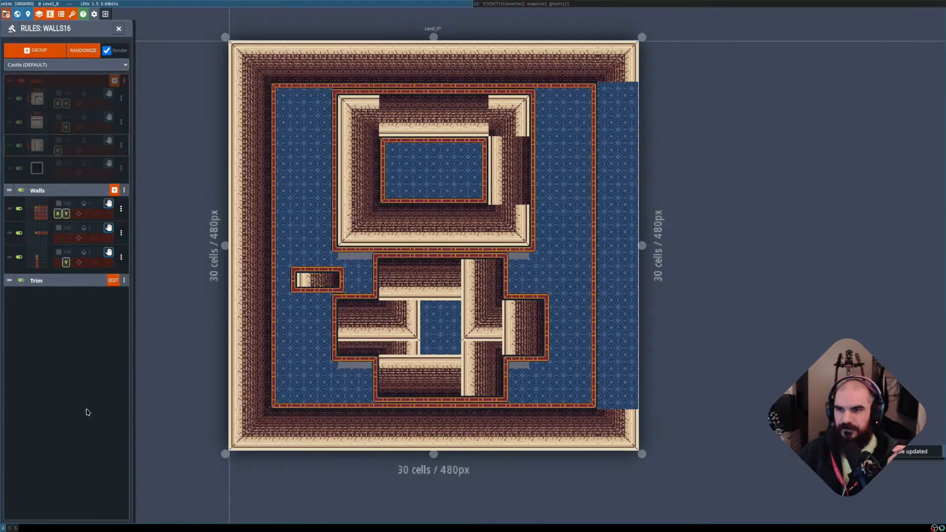
left_click(59, 239)
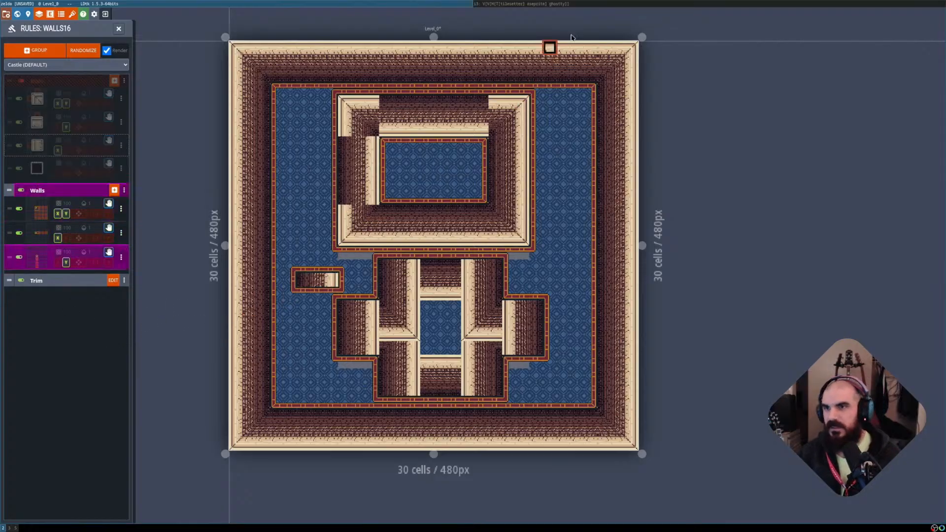
left_click(612, 7)
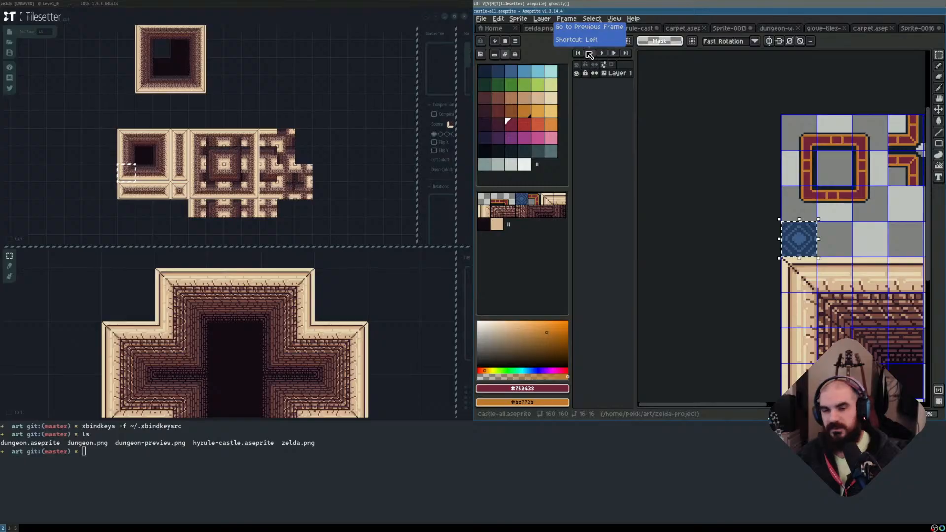
key("super+f")
key("super+f")
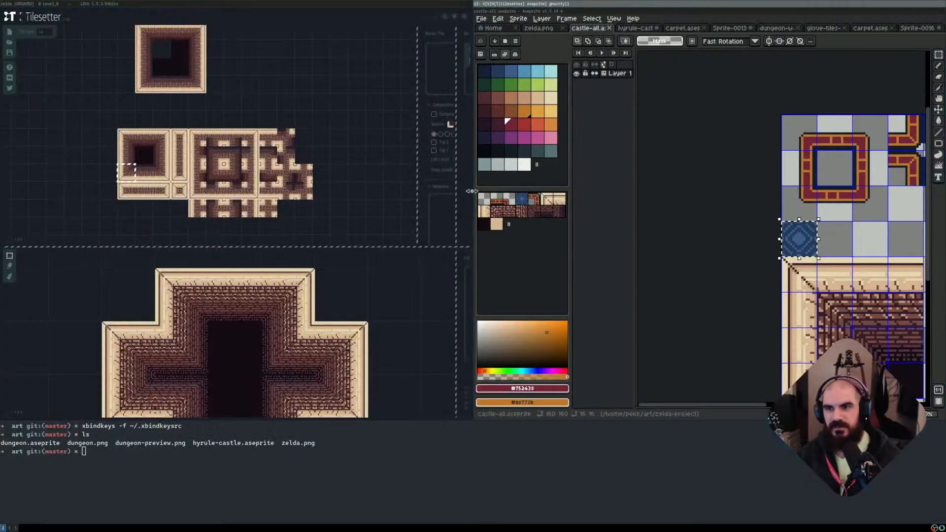
key("super+f")
key("super+f")
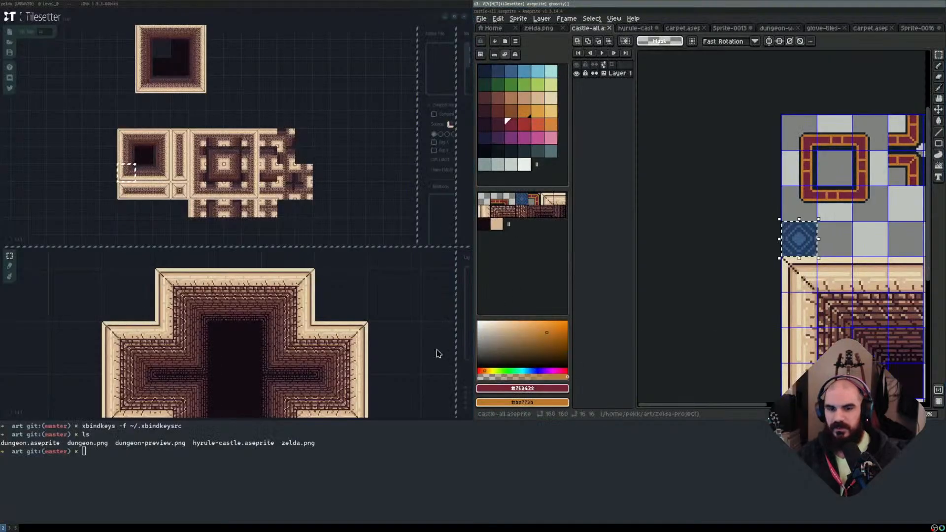
key("super+f")
key("super+f")
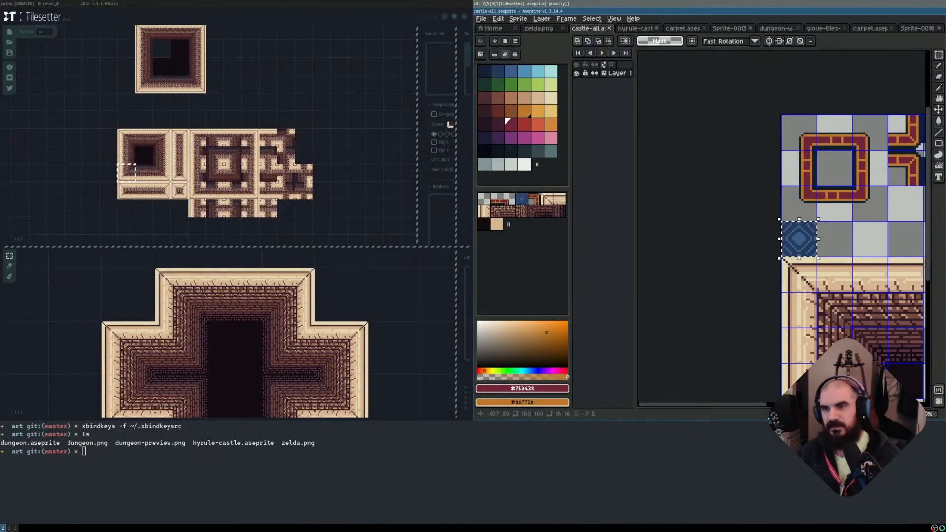
Switch to the Brave browser and search in a new tab for "what does 16-bit graphics mean".
key("super+1")
key("ctrl+t")
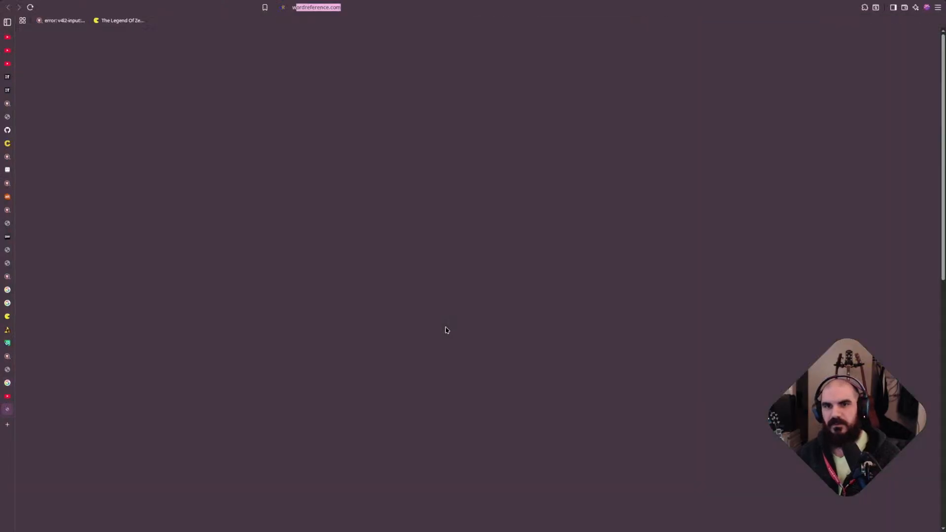
type("what does 16 bit mean i")
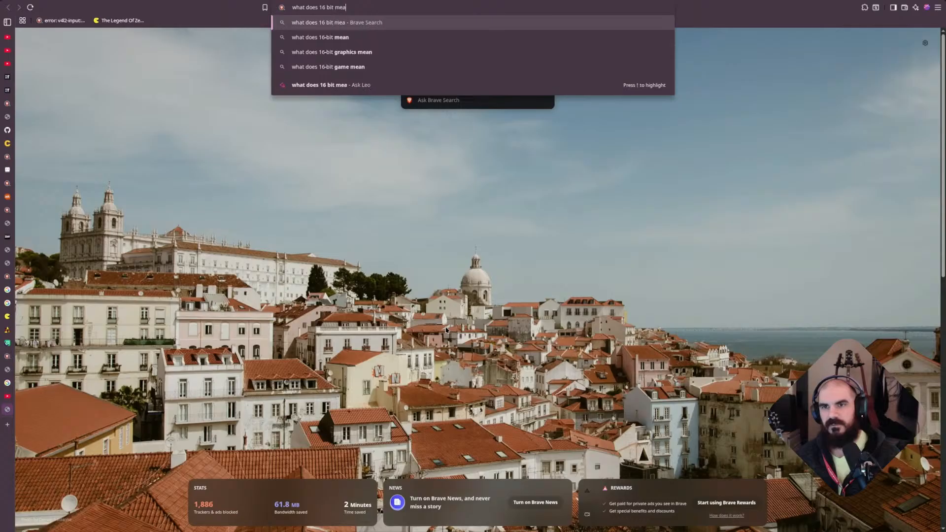
key("BackSpace")
key("BackSpace")
key("BackSpace")
key("BackSpace")
key("BackSpace")
key("BackSpace")
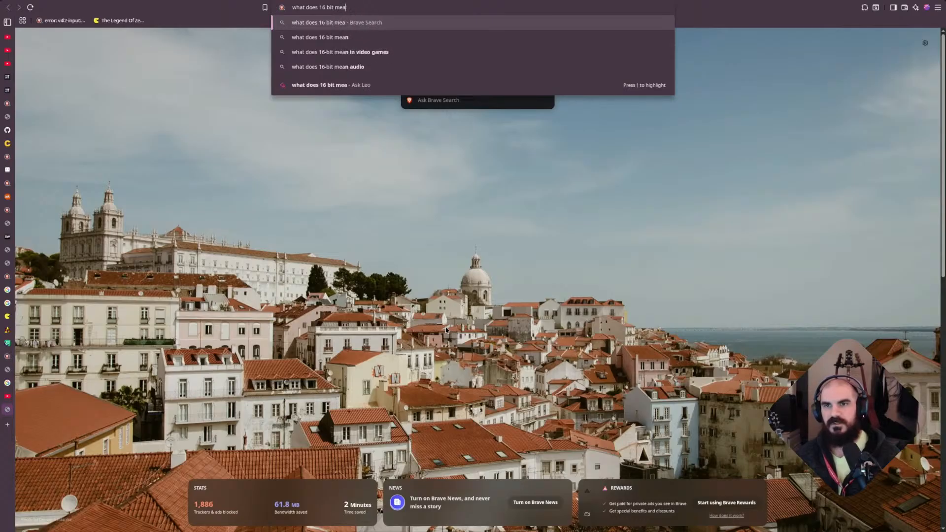
type("graphic")
key("Down")
key("Return")
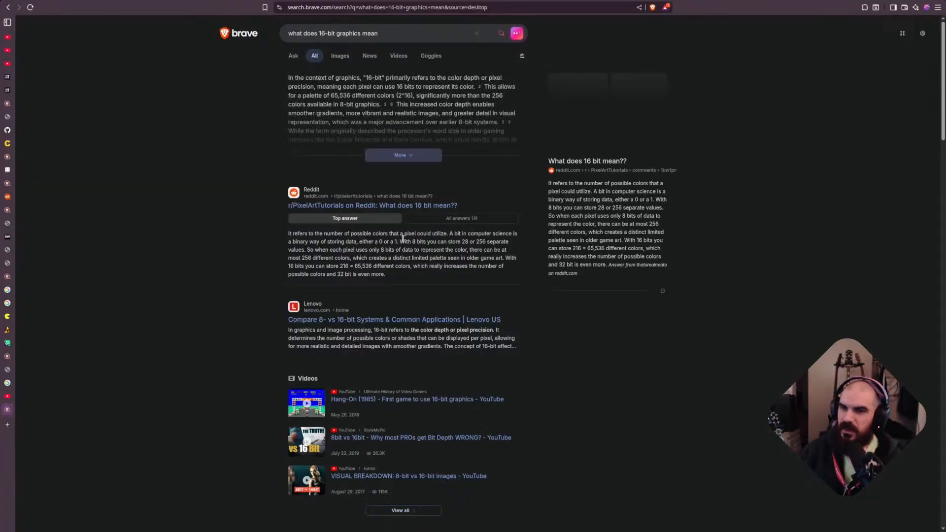
Read the full AI answer on 16-bit graphics and look over the other search results on color depth.
left_click(410, 232)
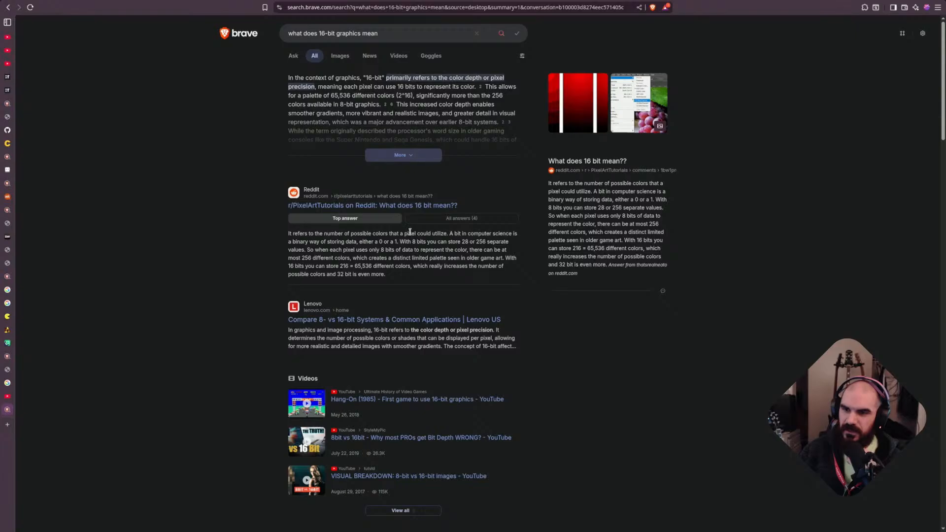
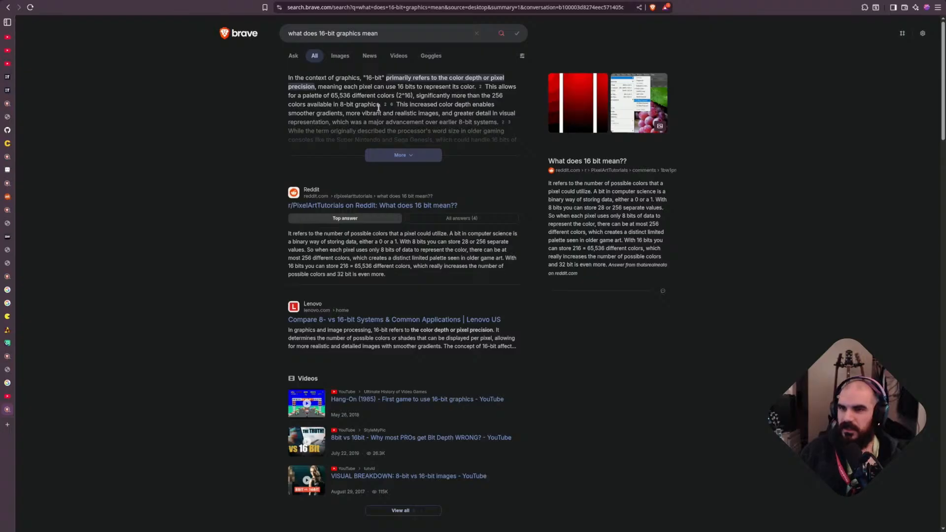
triple_click(430, 96)
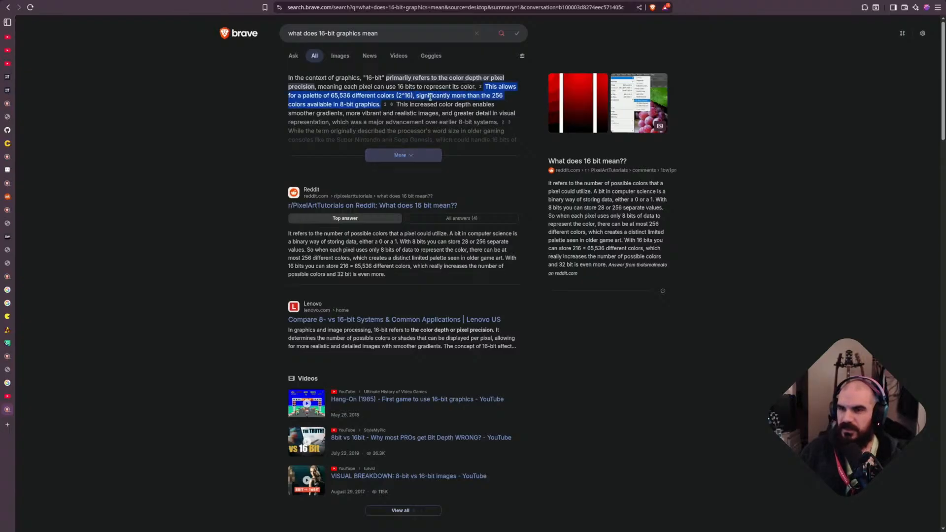
left_click(445, 113)
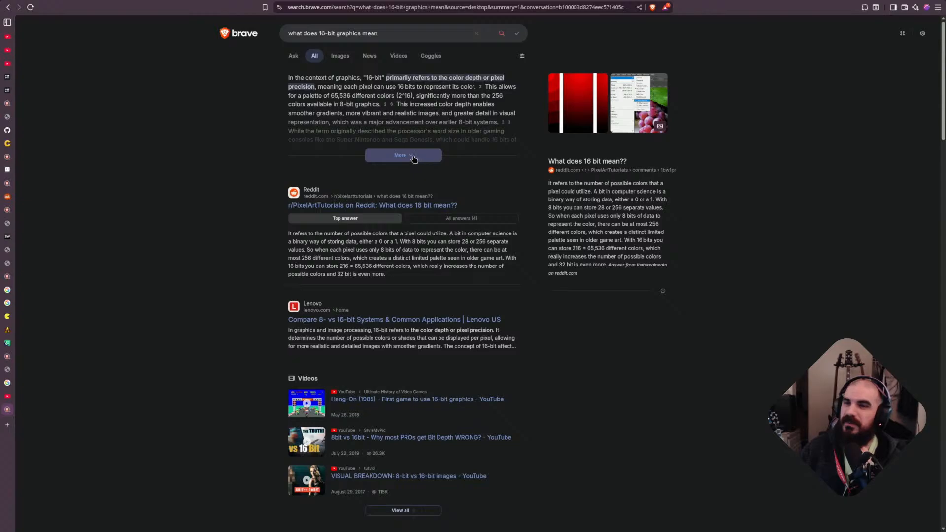
left_click(413, 156)
scroll(385, 163, "down", 5)
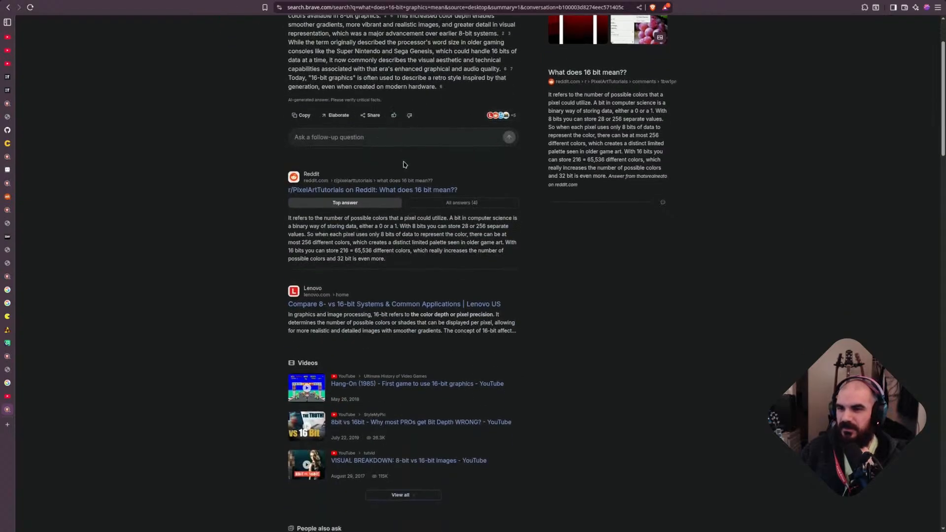
scroll(386, 168, "down", 4)
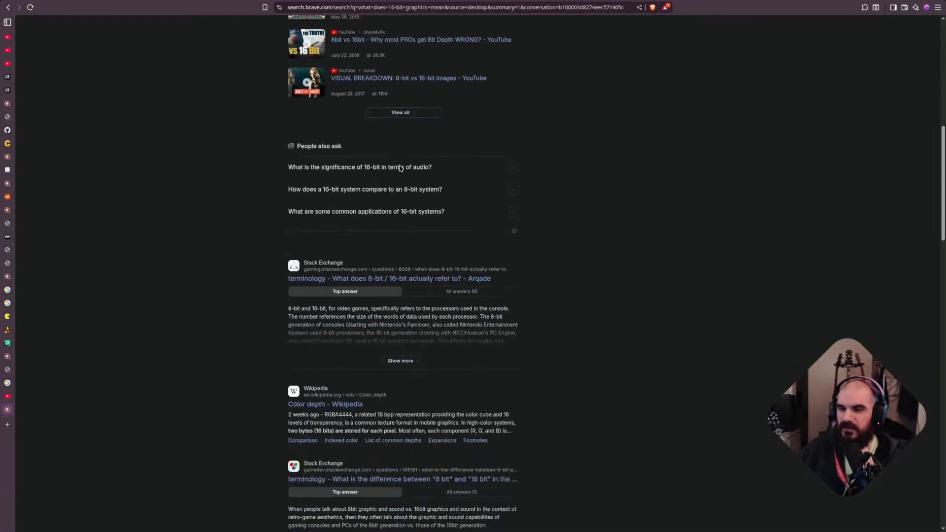
scroll(387, 168, "up", 5)
scroll(389, 168, "up", 4)
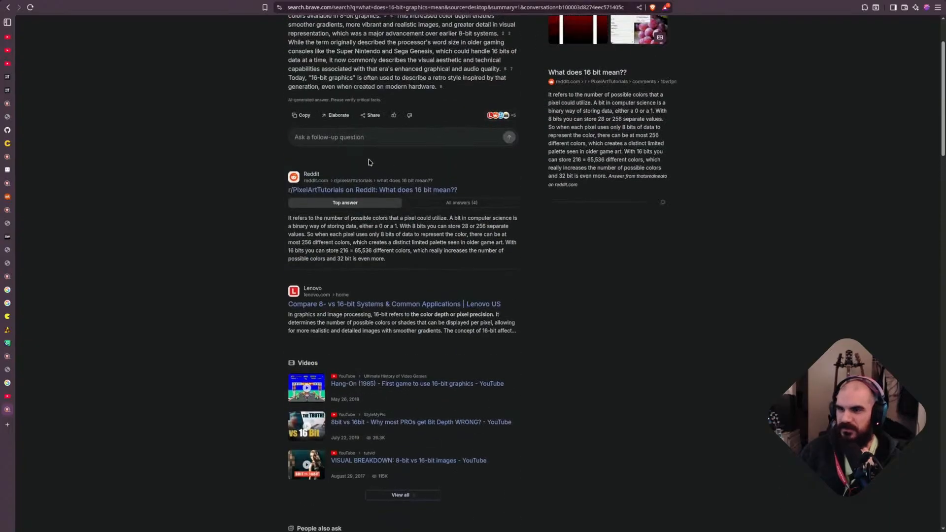
Search the web for "windows 3.0".
left_click(393, 35)
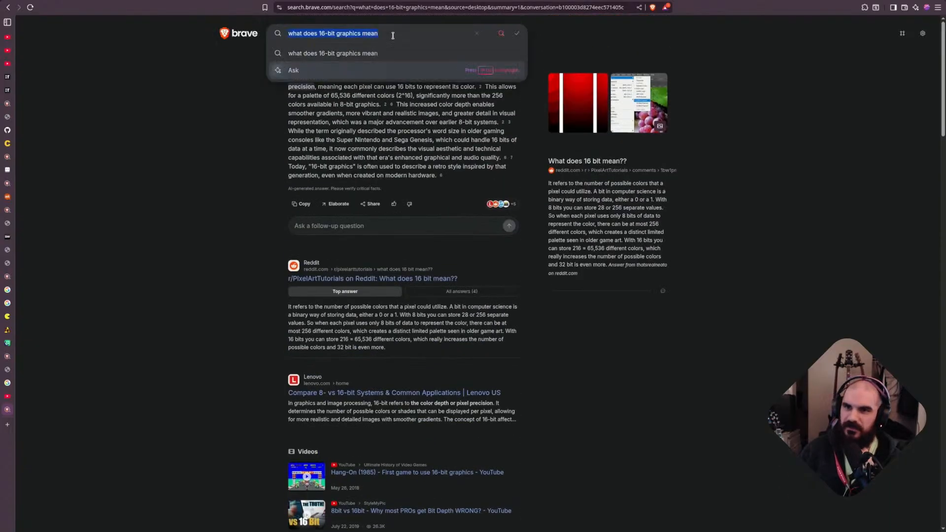
type("w")
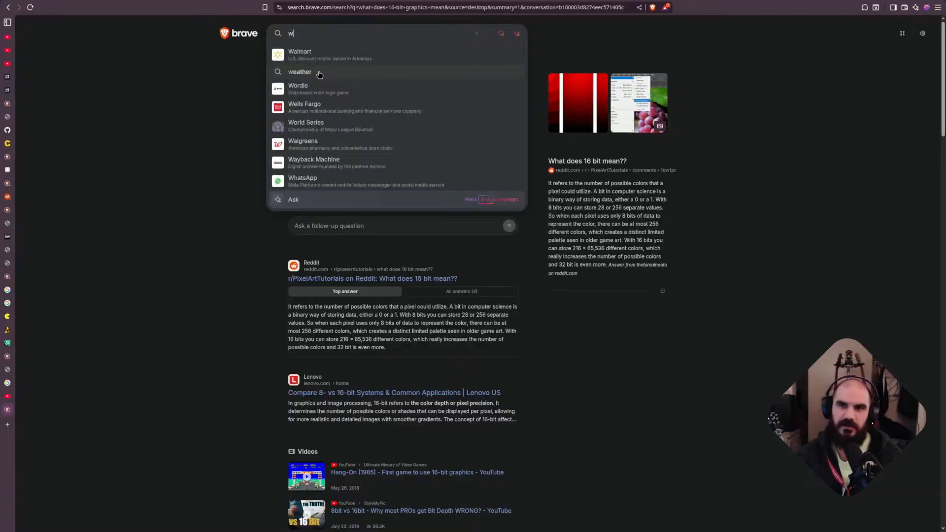
type("indows 3")
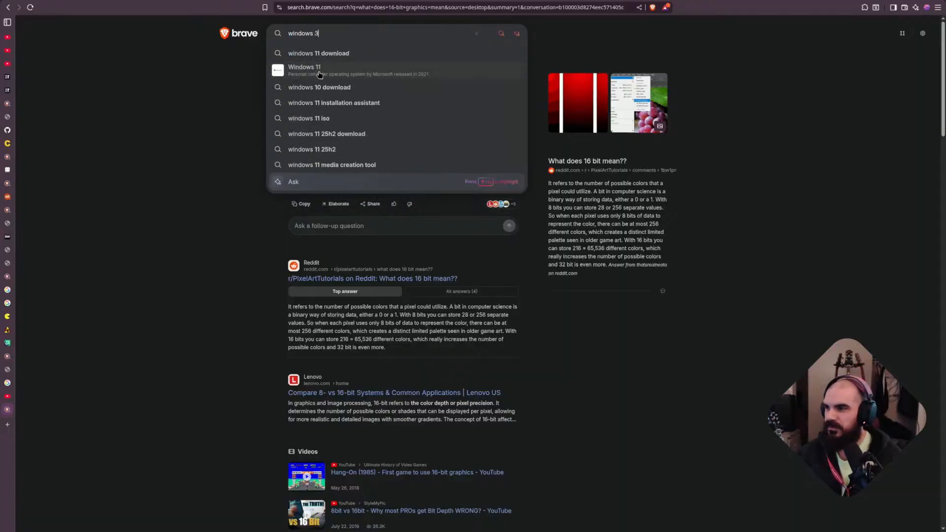
type(".0")
key("Return")
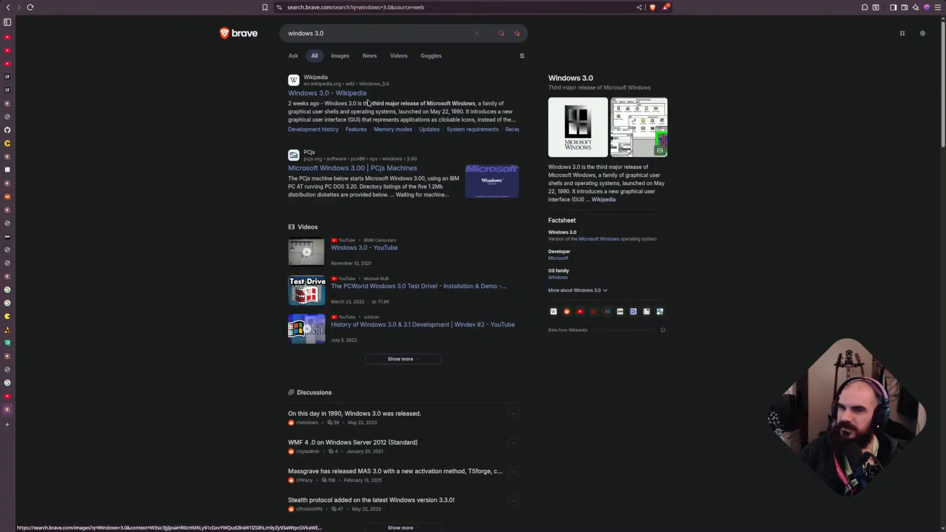
Show the Windows 3.0 image results and preview two Program Manager screenshots.
left_click(631, 120)
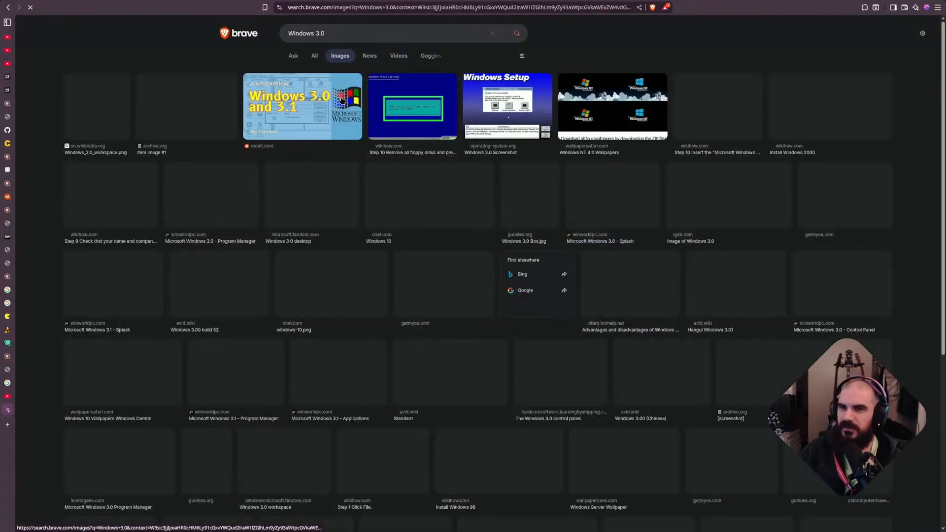
left_click(210, 104)
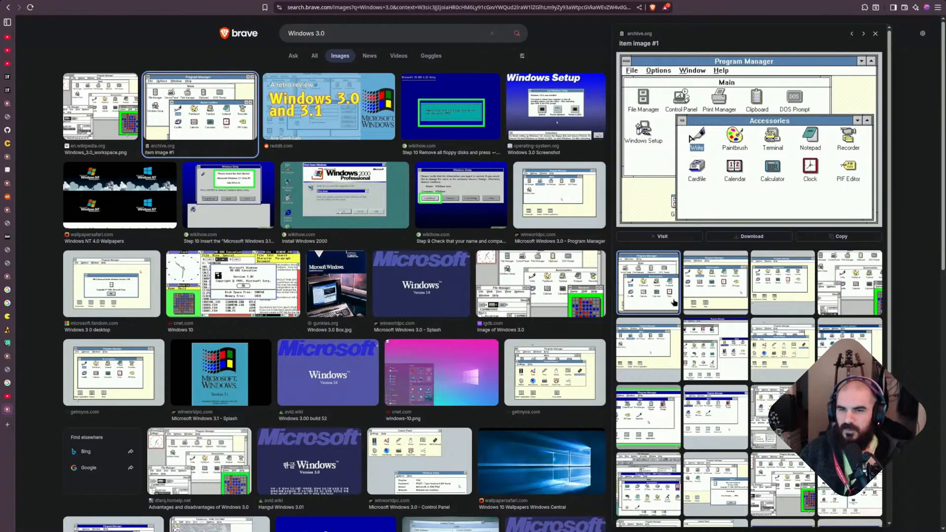
left_click(708, 291)
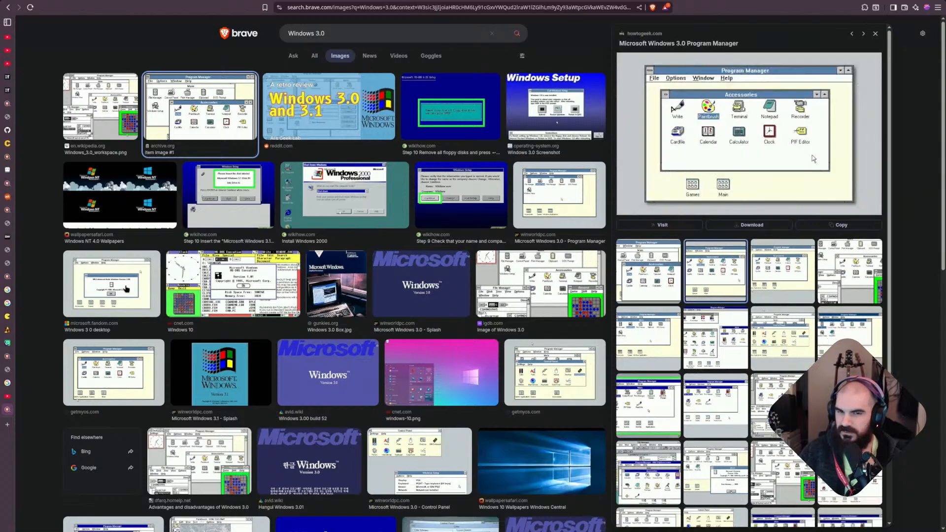
Preview the Windows 3.0 desktop image and two of its related screenshots, ending on the About dialog one.
left_click(126, 290)
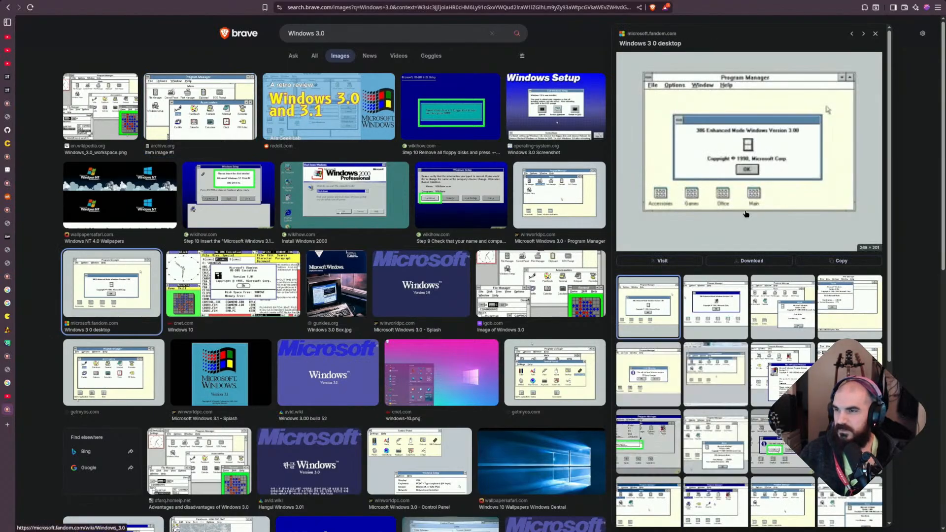
left_click(738, 304)
left_click(773, 306)
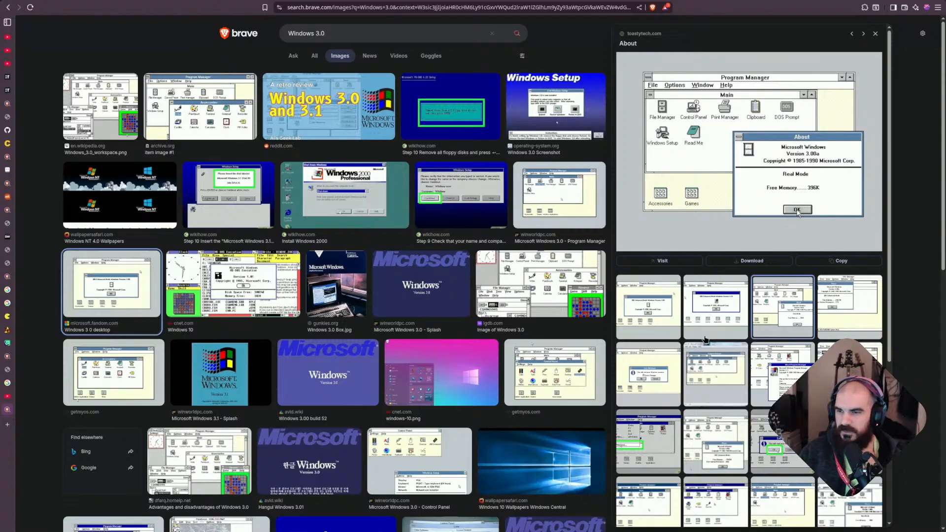
Look through the related images, preview the Windows 3.1 Control Panel screenshot, and browse further down the Windows 3.0 image results.
scroll(706, 340, "down", 3)
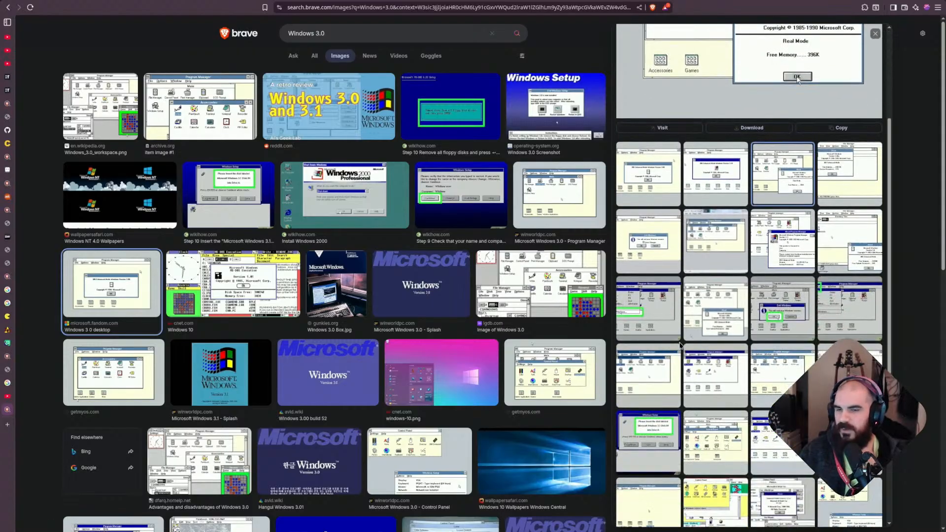
scroll(680, 345, "down", 3)
scroll(705, 392, "up", 5)
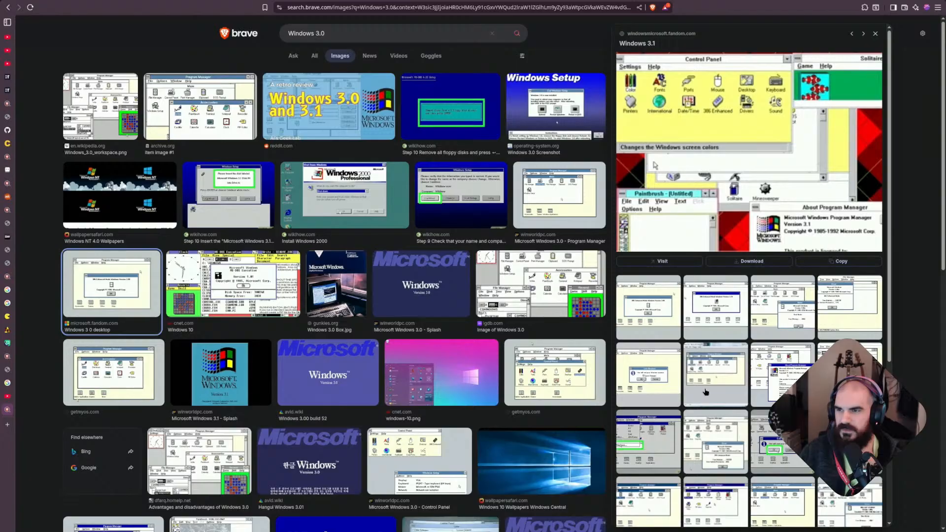
scroll(585, 343, "down", 10)
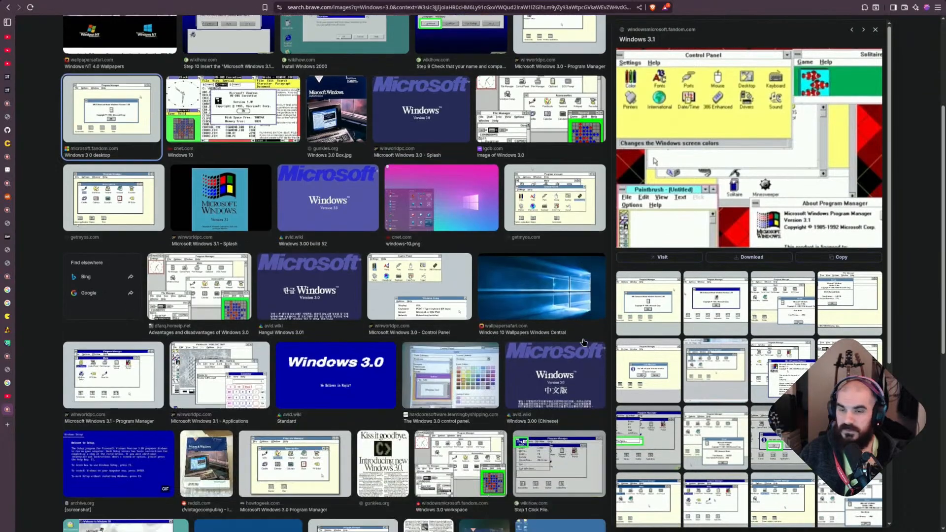
scroll(526, 337, "down", 8)
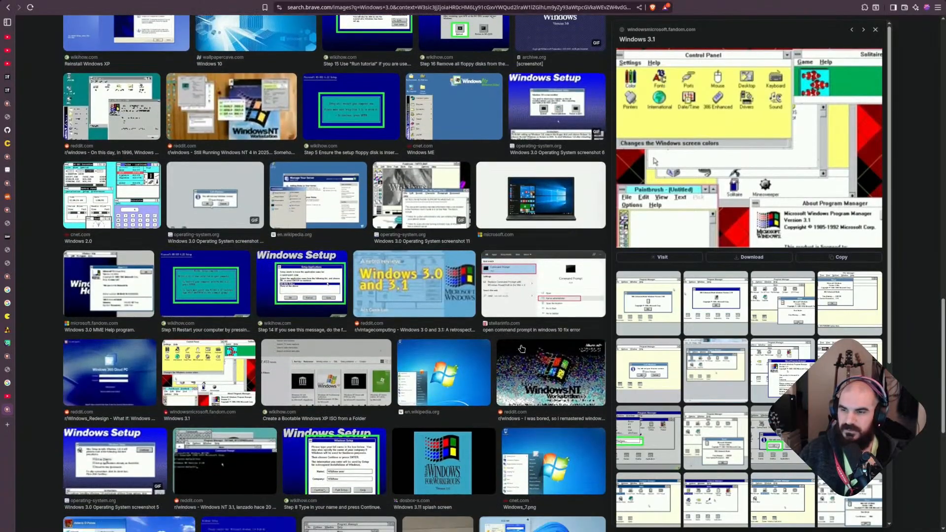
Preview the remastered Windows NT 4.0 wallpaper from the image results.
left_click(521, 349)
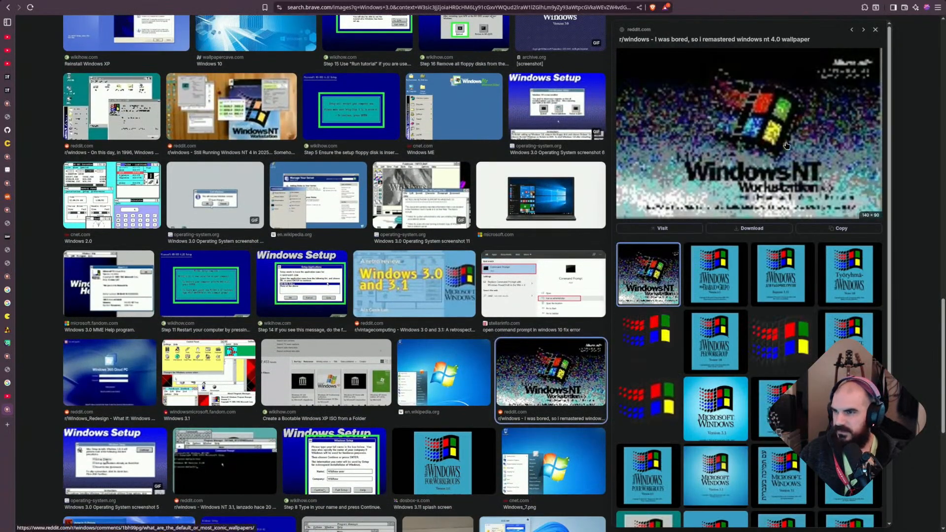
scroll(435, 118, "up", 7)
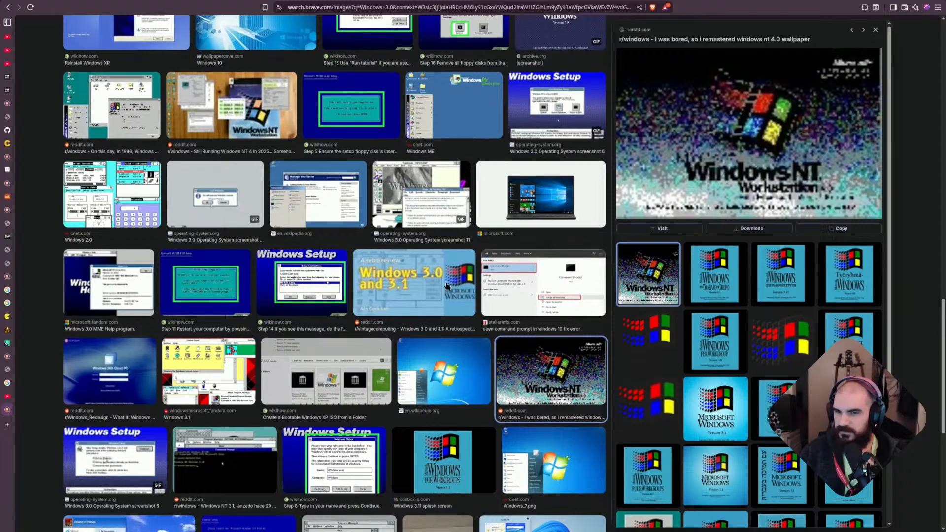
scroll(434, 118, "up", 10)
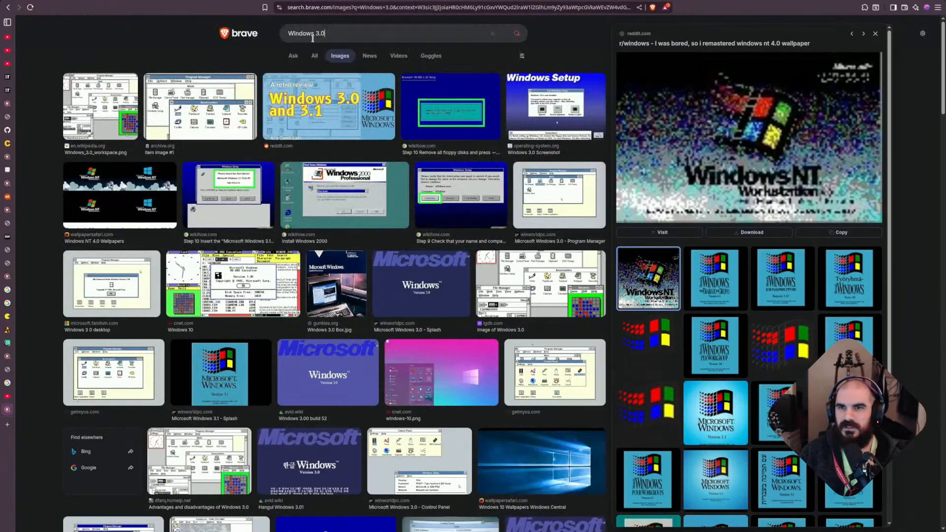
Replace the image search query with "256 color images" and run the search.
left_click(313, 38)
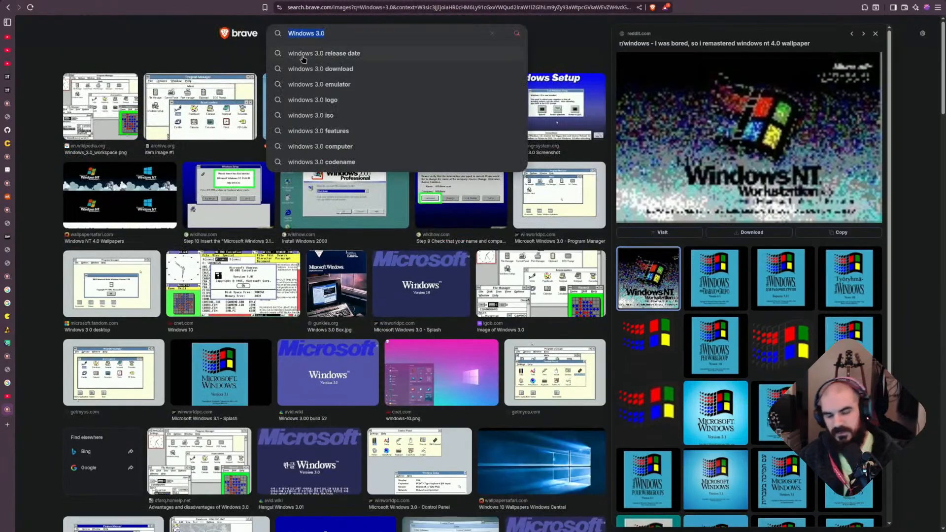
type("256 colo")
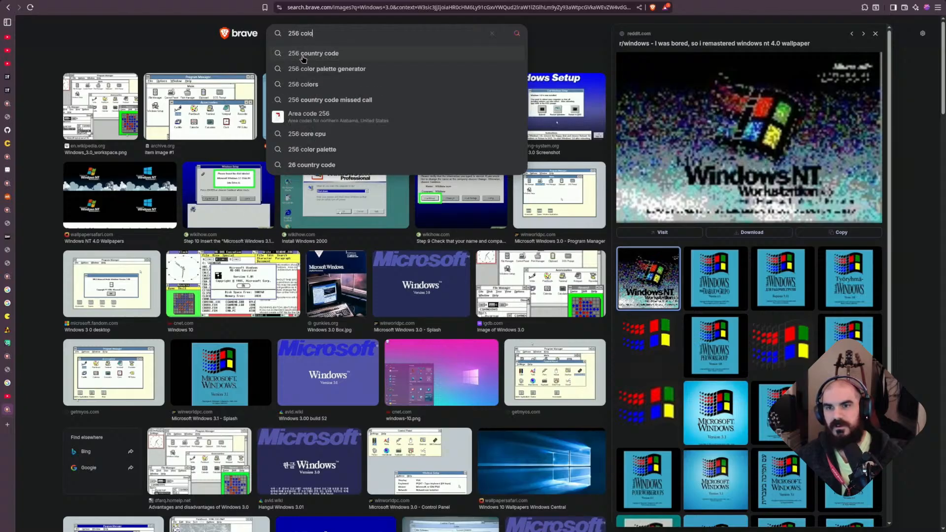
type("rs")
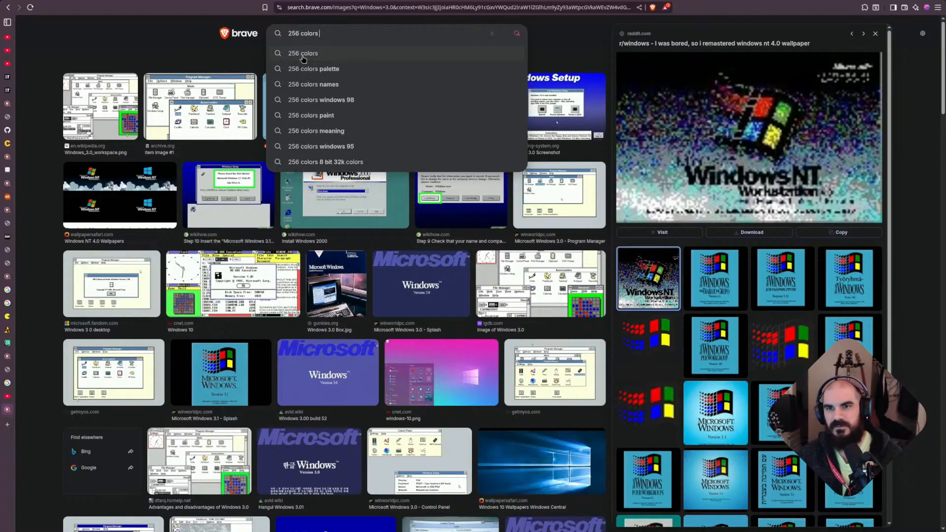
key("BackSpace")
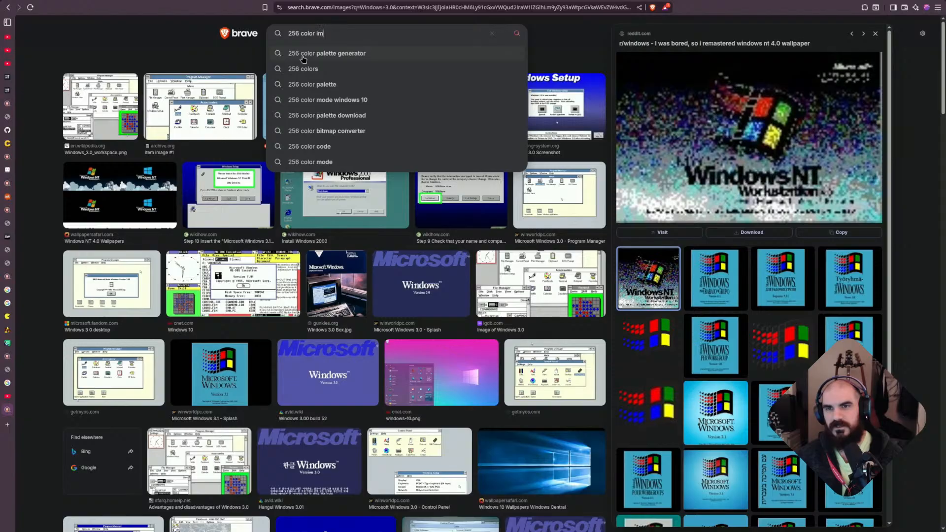
type("images")
key("Return")
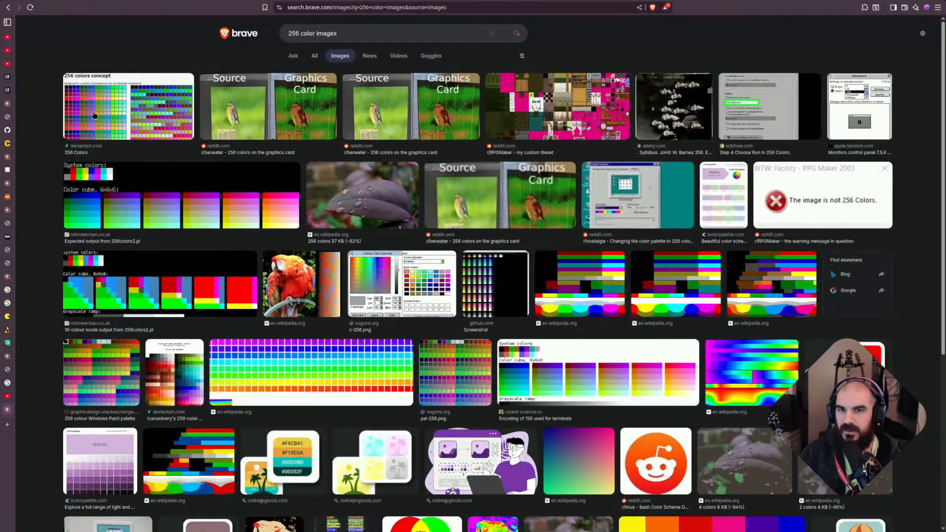
Look through the 256-color results and preview the r/Artadvice skin color zones cheat sheet.
scroll(370, 271, "down", 8)
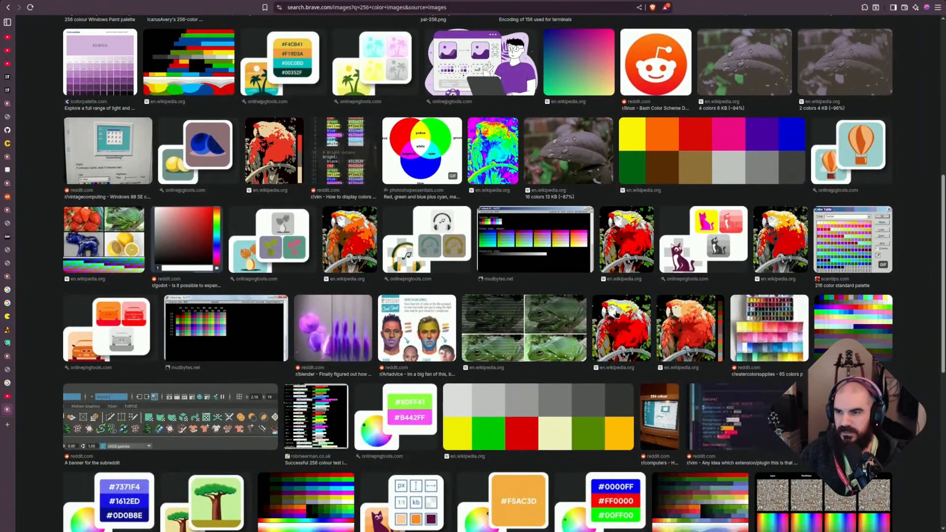
scroll(433, 274, "down", 2)
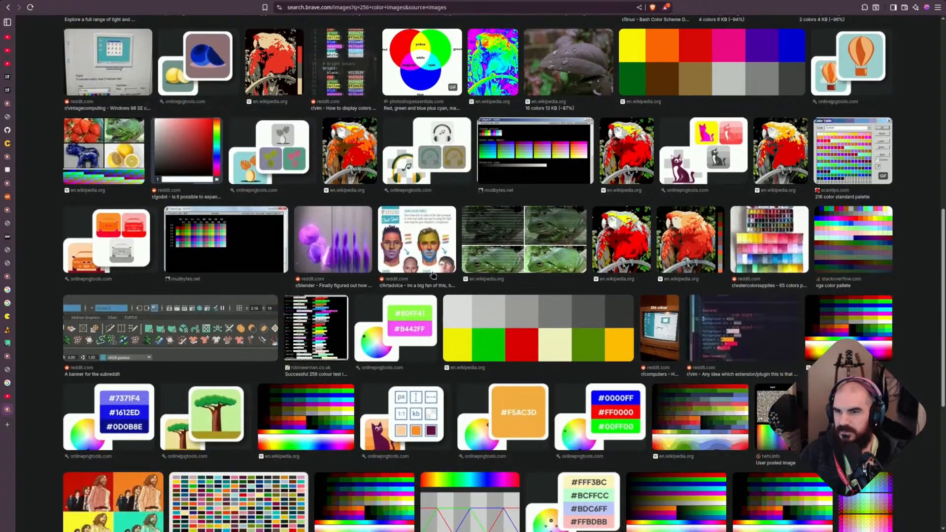
left_click(431, 266)
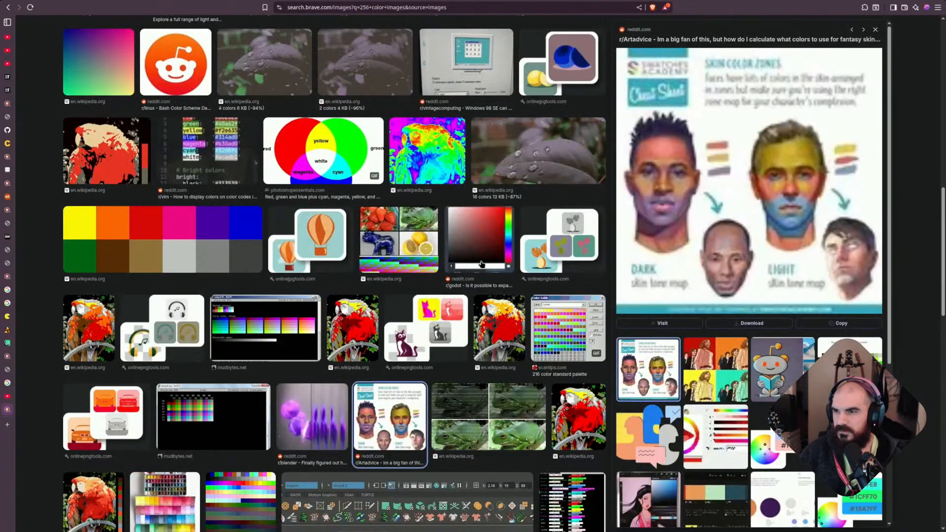
Browse further image results for low-color artwork and preview the r/photoshop Sonic sprite, including its red-background version.
scroll(483, 277, "down", 1)
scroll(484, 277, "down", 3)
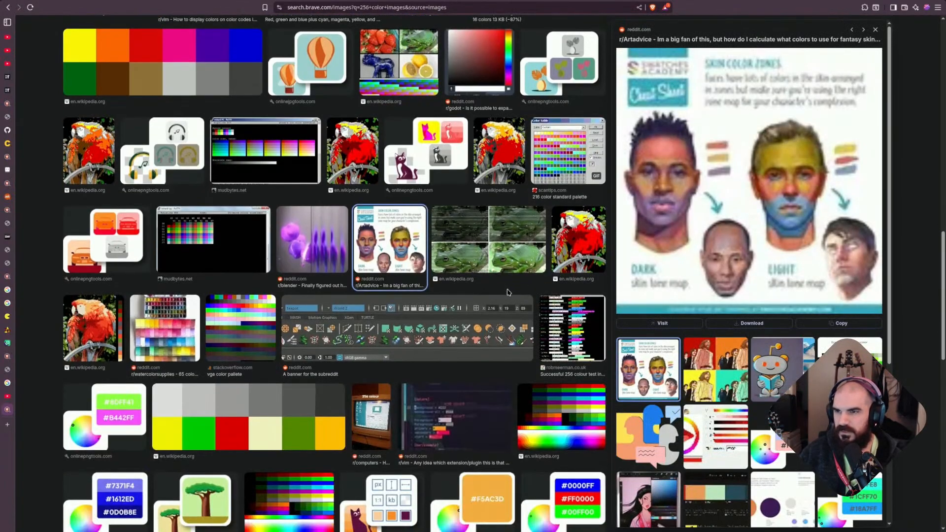
scroll(513, 286, "down", 9)
scroll(412, 293, "down", 2)
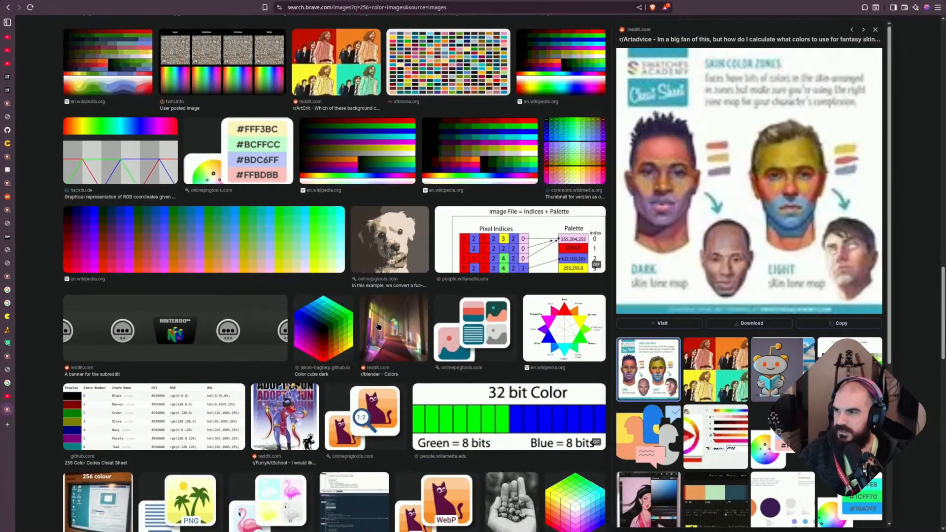
scroll(372, 332, "down", 10)
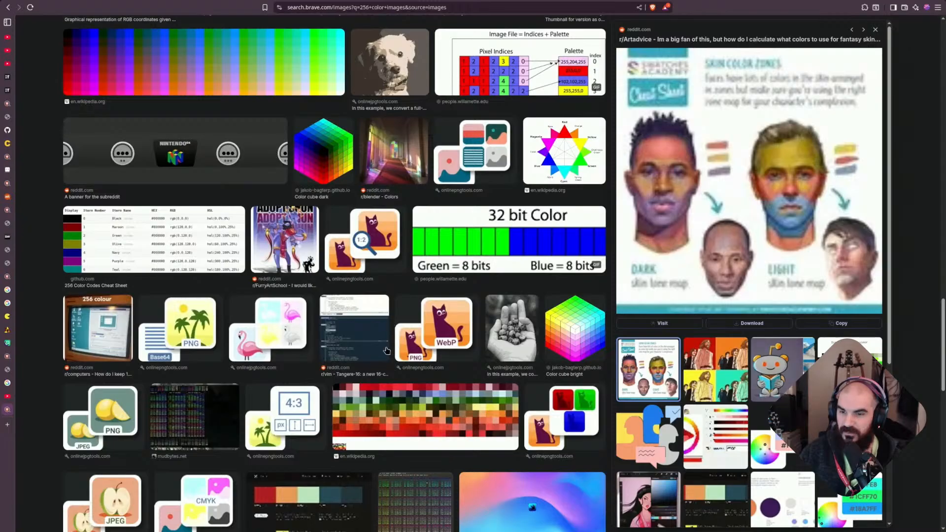
scroll(397, 336, "down", 9)
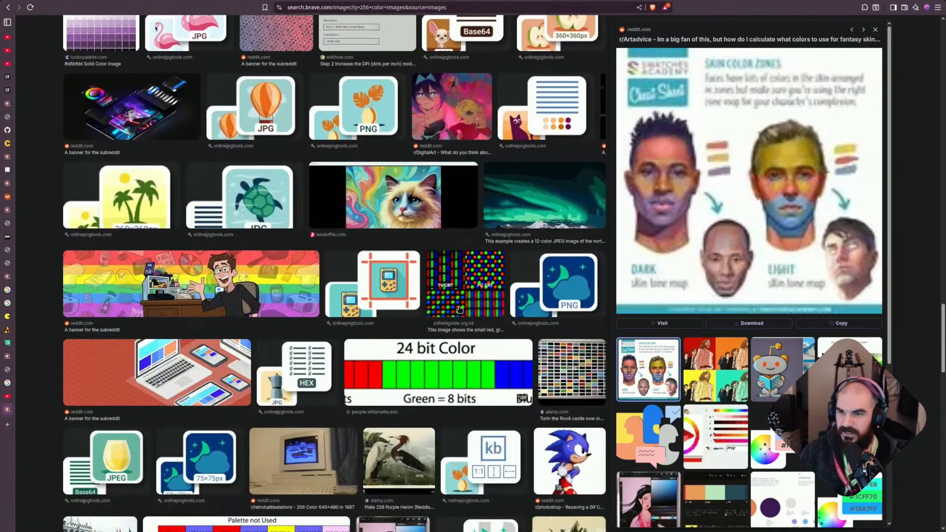
scroll(461, 316, "down", 5)
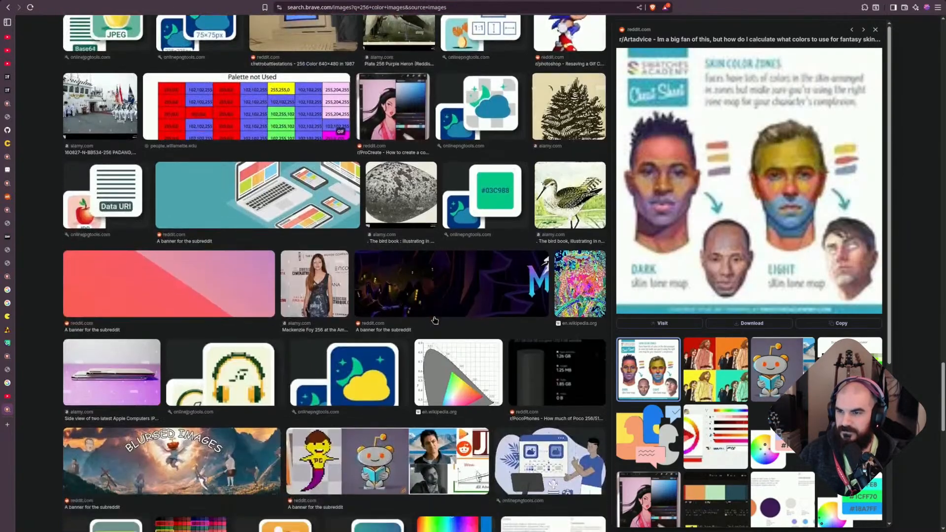
scroll(566, 235, "up", 4)
left_click(566, 236)
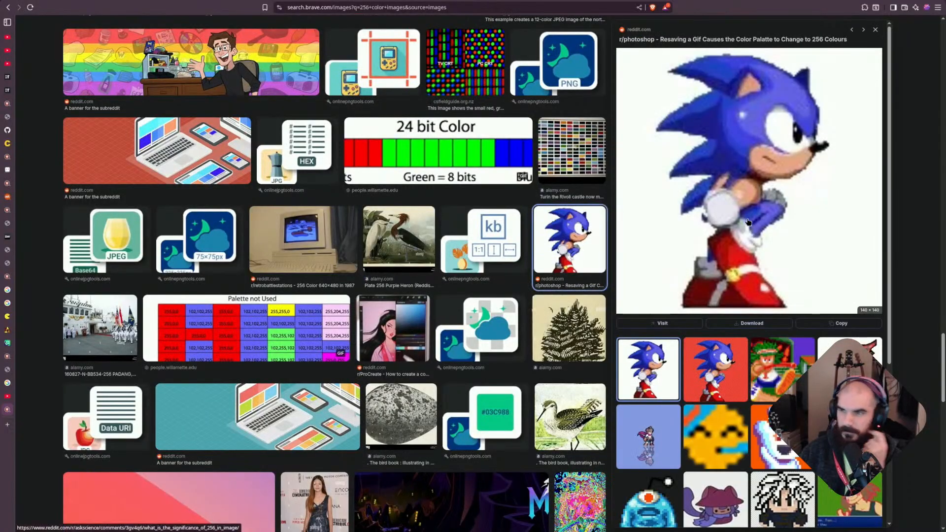
left_click(708, 388)
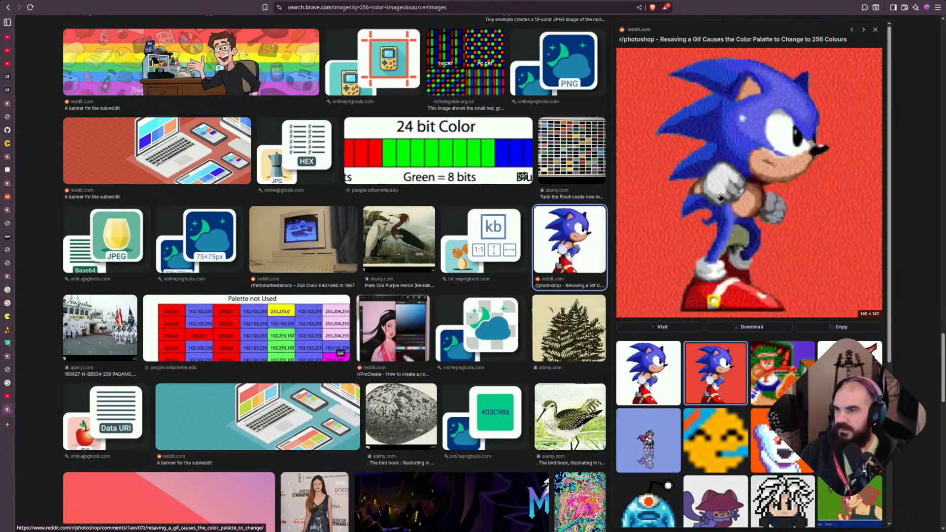
Preview the r/nostalgia image about changing the color palette to 256 colors and open its image file by itself.
scroll(548, 202, "up", 20)
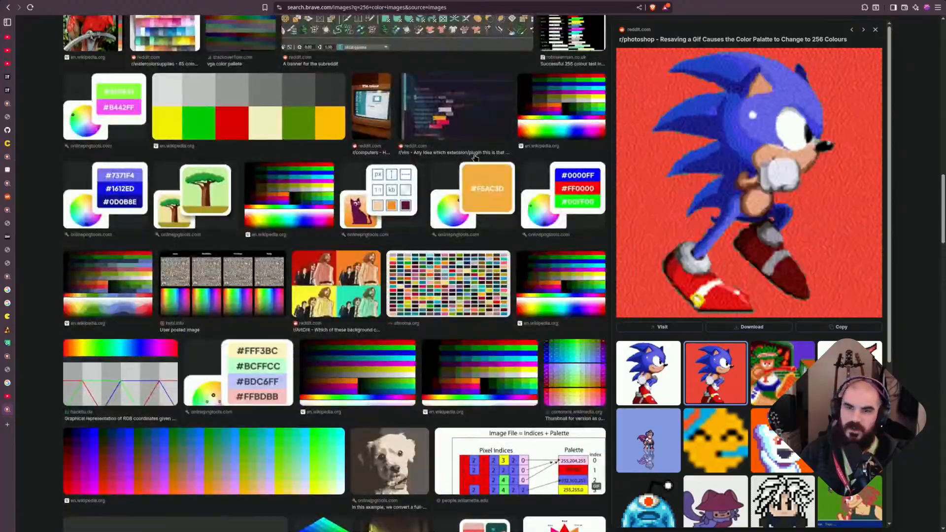
scroll(465, 163, "up", 10)
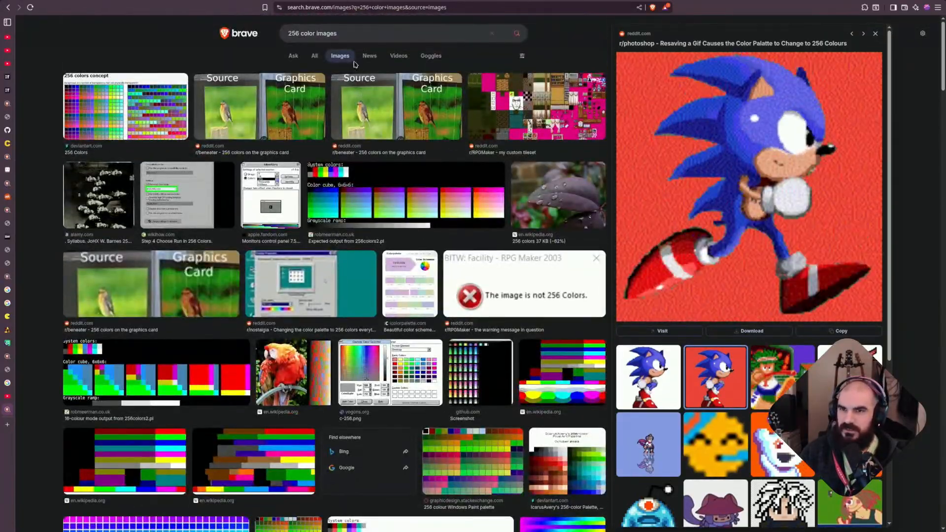
left_click(344, 35)
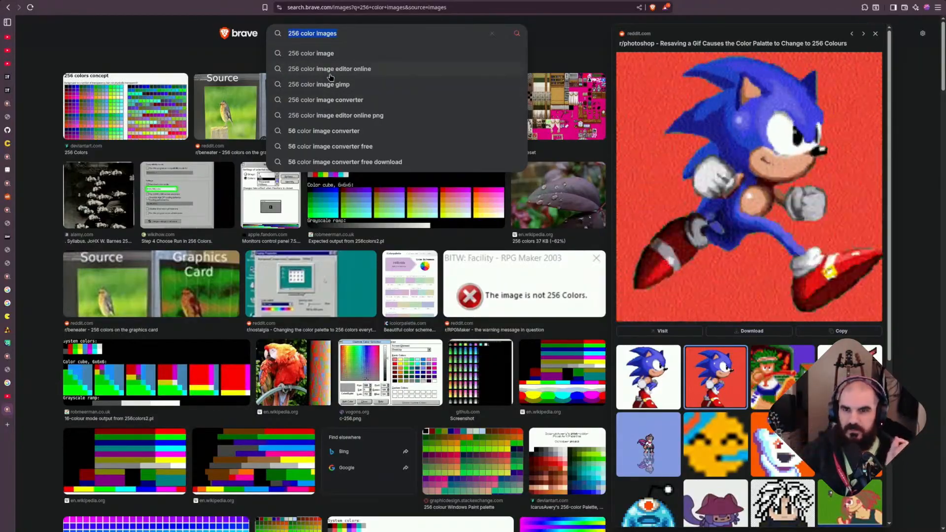
left_click(290, 266)
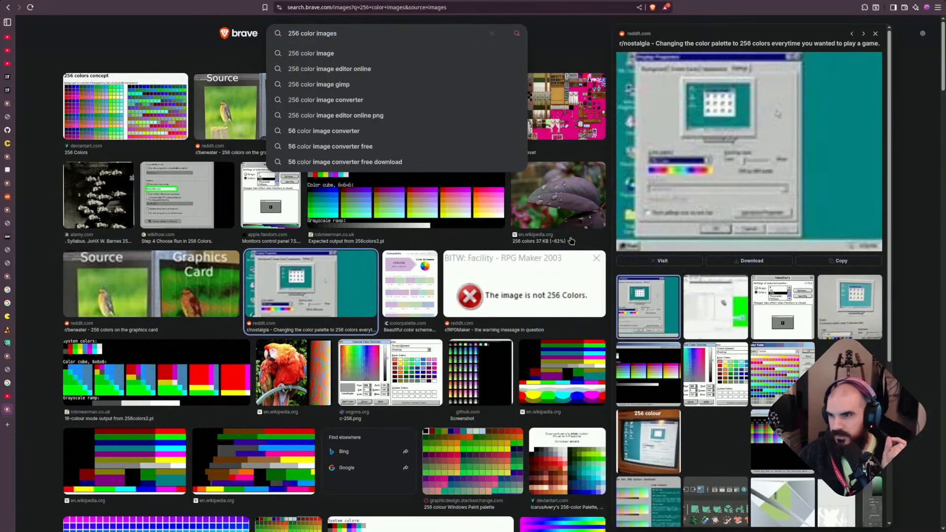
left_click(752, 263)
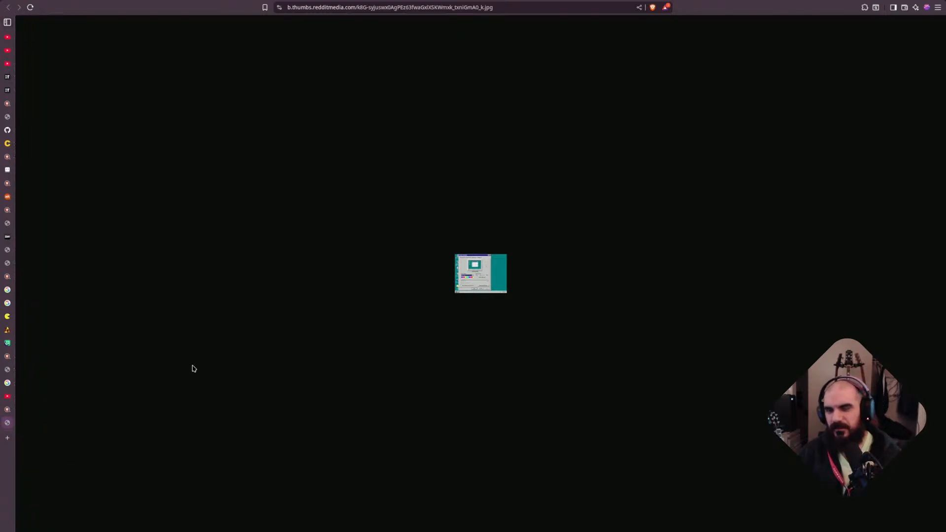
Search the web for "sonic the hedgehog sprite geneseis".
key("ctrl+l")
type("sonic")
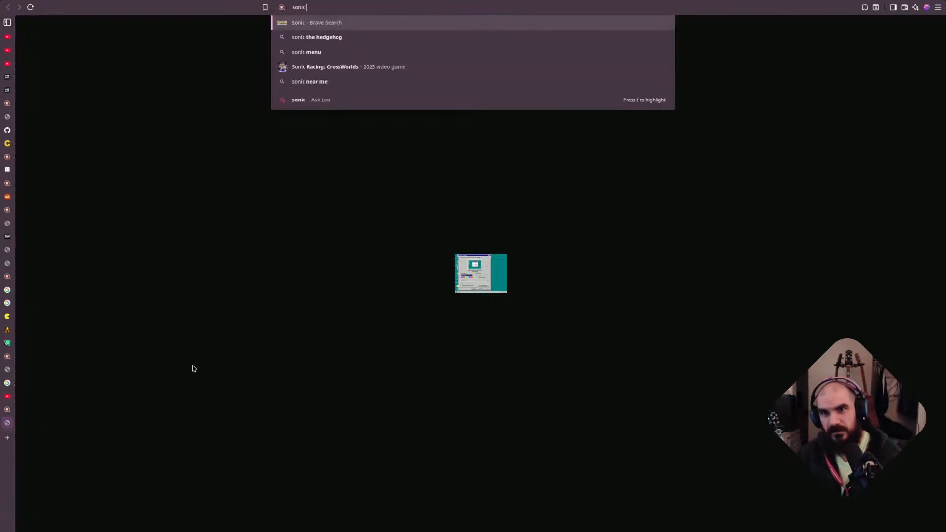
type(" the hedgehog ")
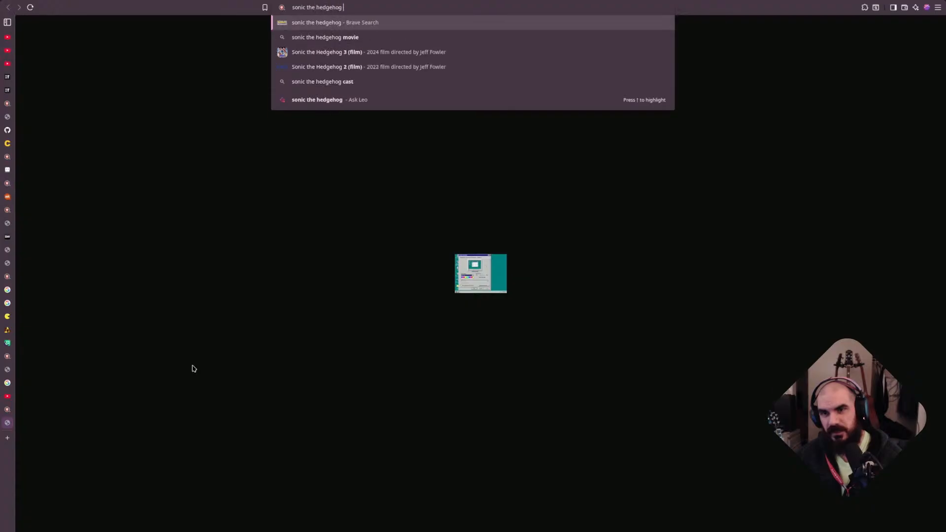
type("sprite geneseis")
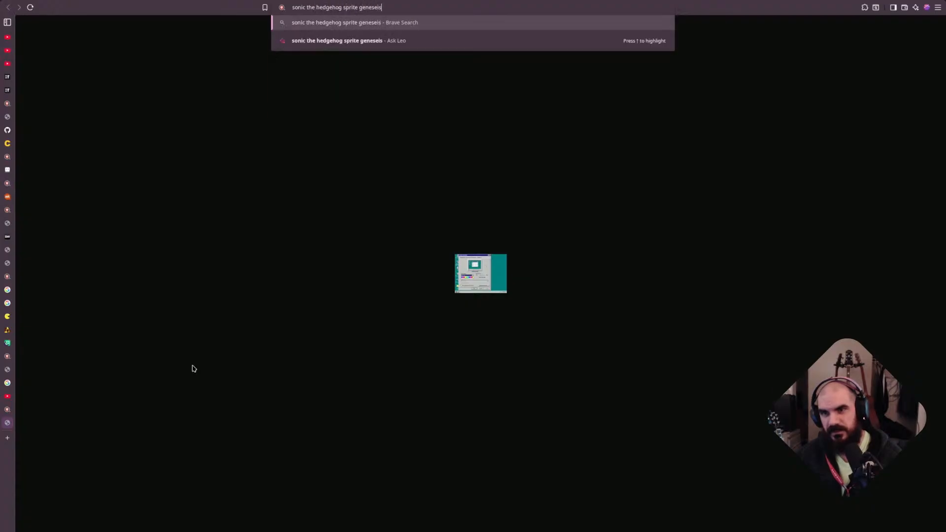
key("Return")
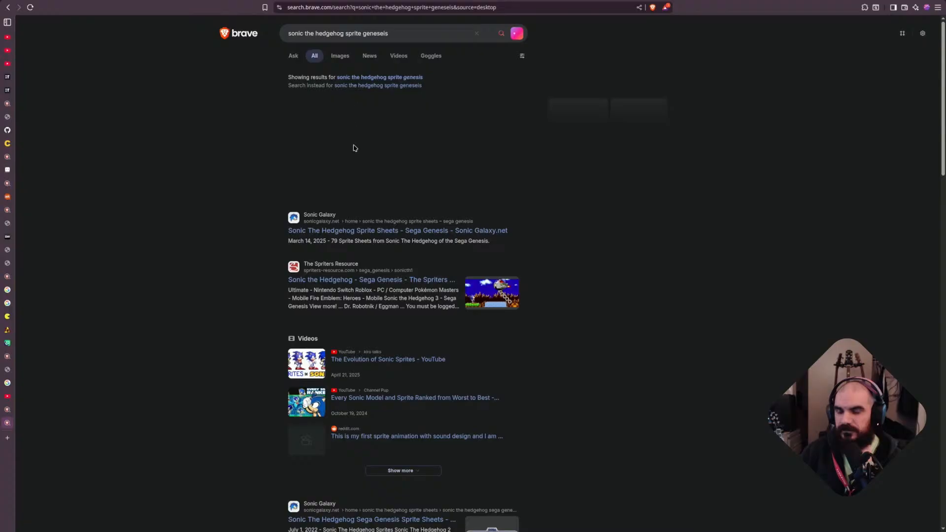
Open The Spriters Resource page for Sonic the Hedgehog on Sega Genesis and look through its asset categories.
left_click(491, 289)
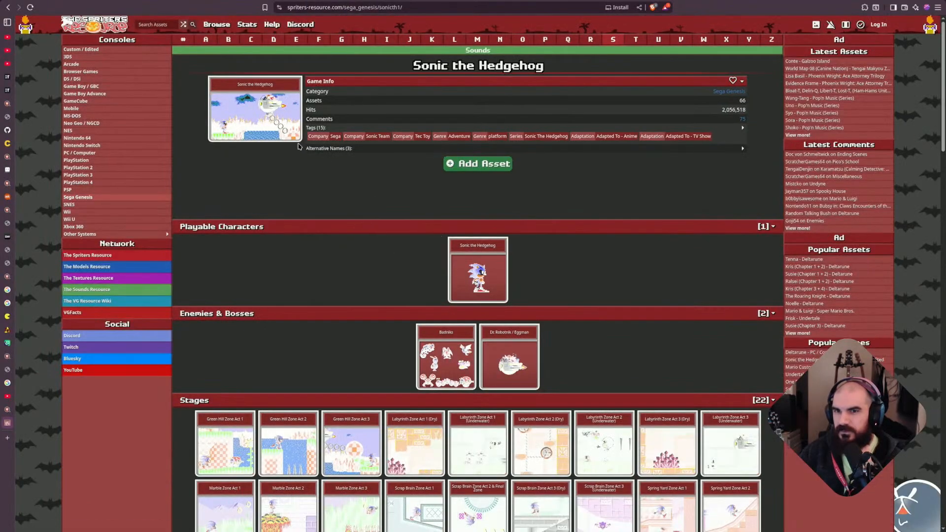
scroll(440, 209, "down", 3)
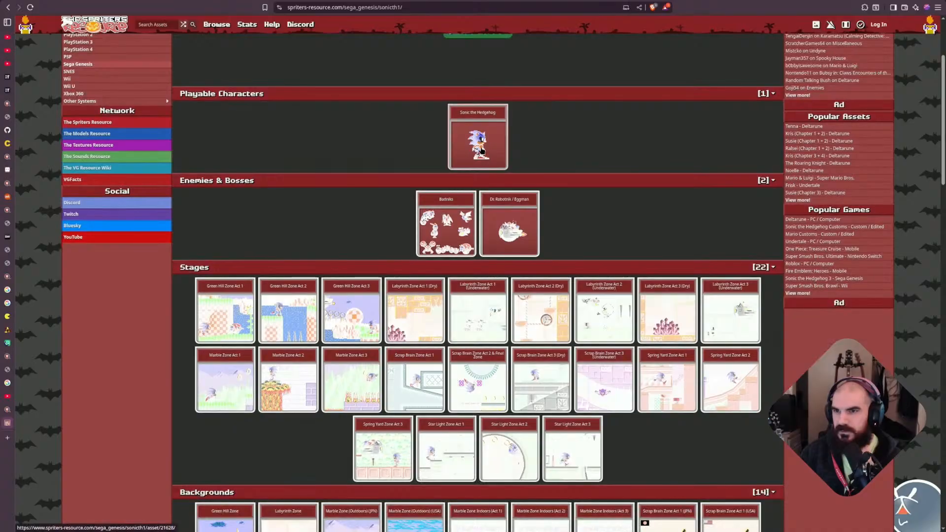
scroll(440, 209, "down", 10)
scroll(438, 147, "up", 10)
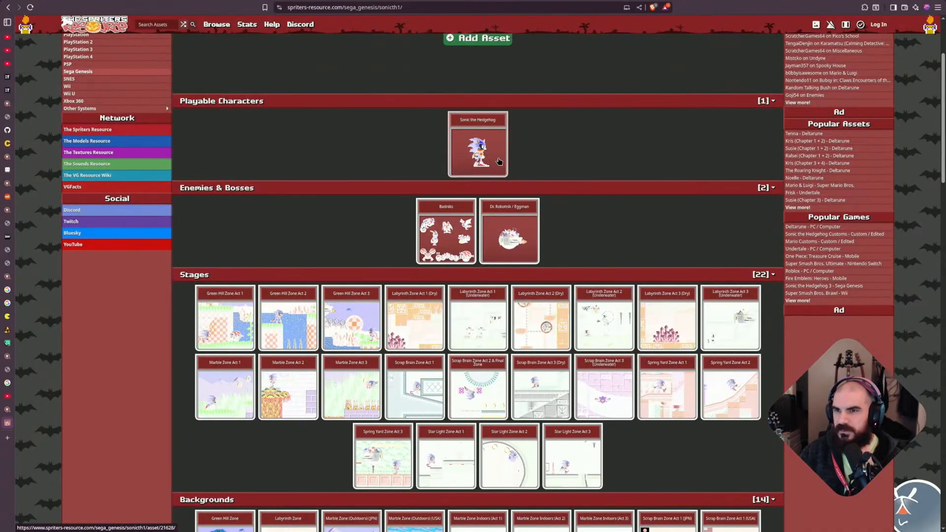
Open the playable Sonic the Hedgehog sprite sheet and enlarge it in the zoom viewer.
left_click(498, 161)
scroll(375, 178, "down", 2)
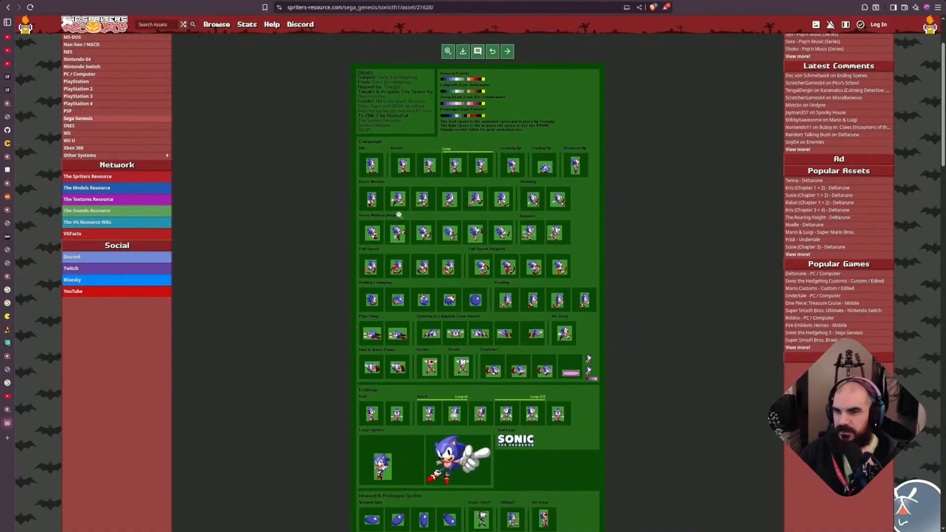
left_click(375, 163)
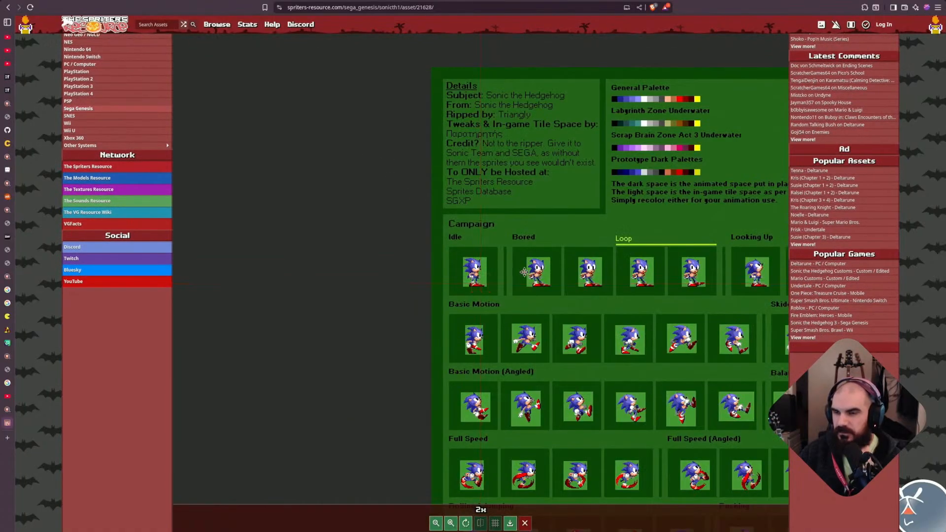
Examine the pixels and shading of Sonic's Idle sprite up close on the sheet.
scroll(484, 274, "up", 1)
right_click(485, 274)
key("Escape")
scroll(468, 266, "up", 5)
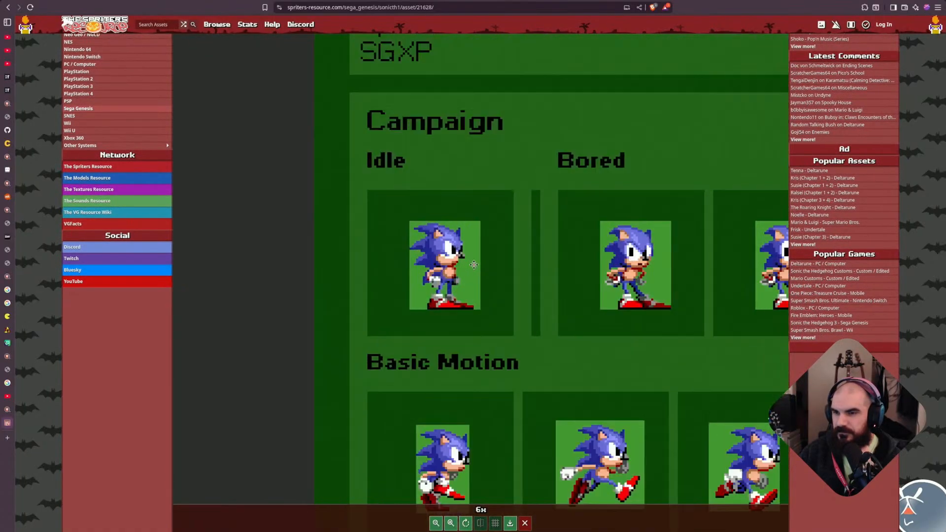
scroll(469, 258, "up", 1)
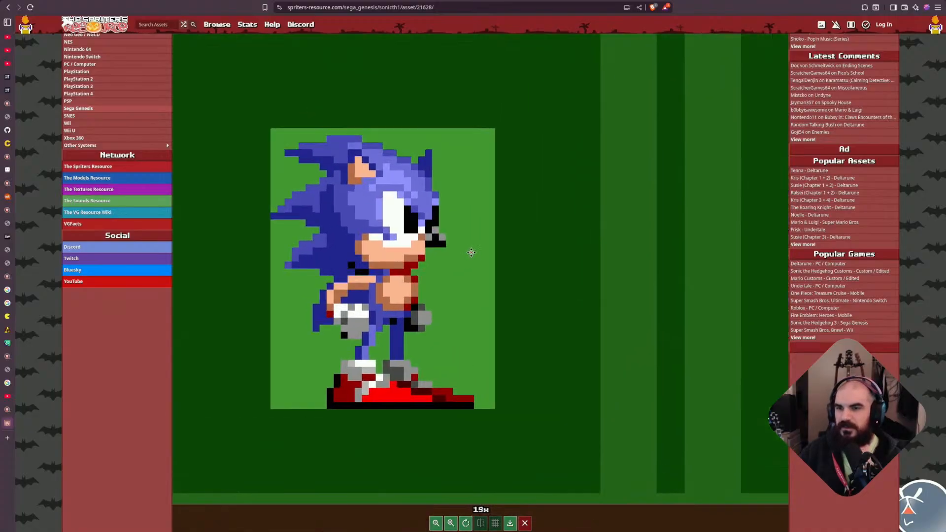
scroll(472, 252, "down", 4)
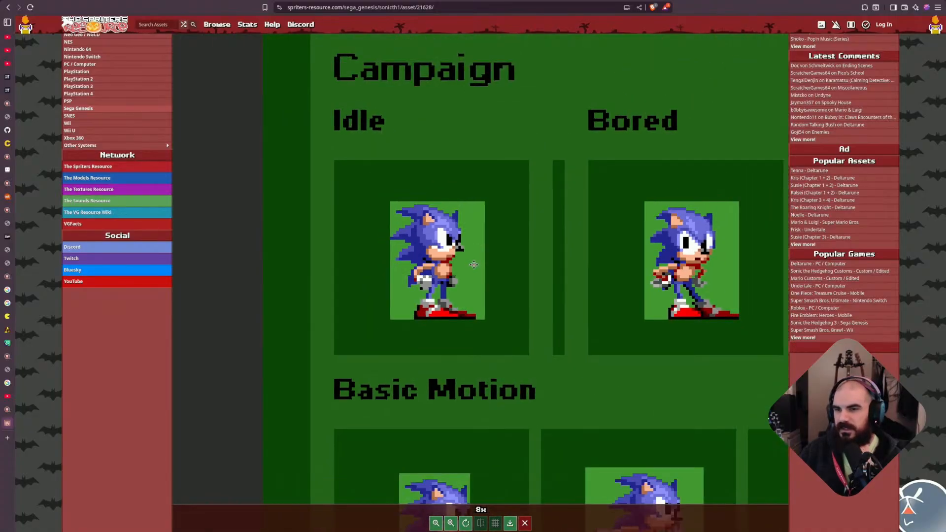
Compare the pixel shading of the Idle and first Bored sprites at several magnifications.
scroll(473, 256, "up", 5)
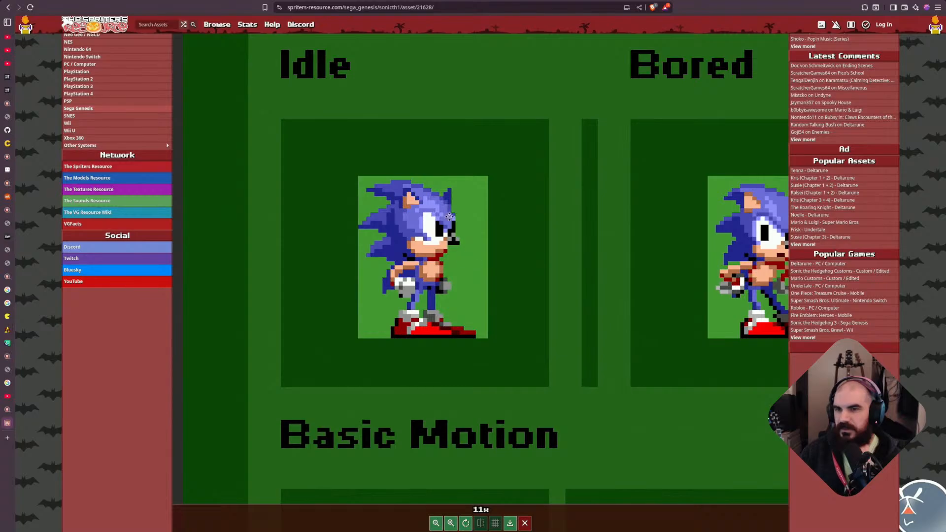
scroll(452, 223, "down", 4)
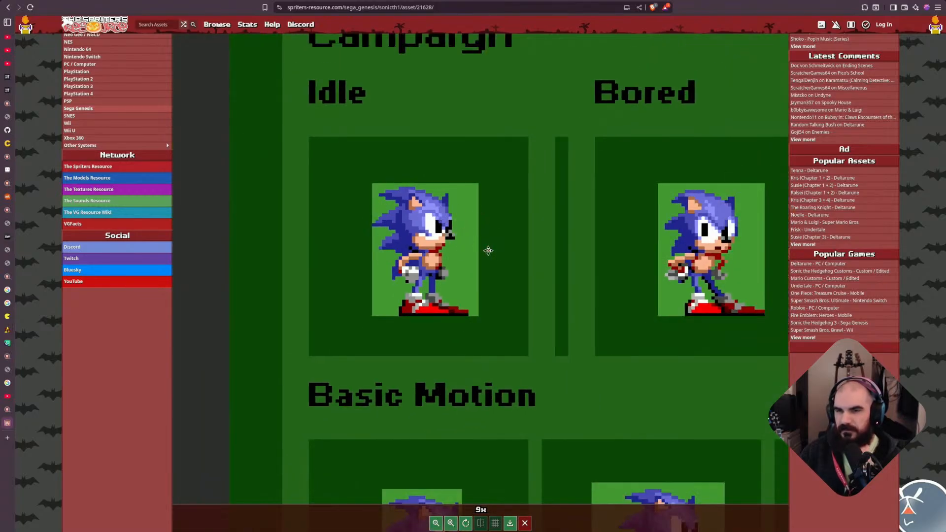
scroll(448, 250, "down", 1)
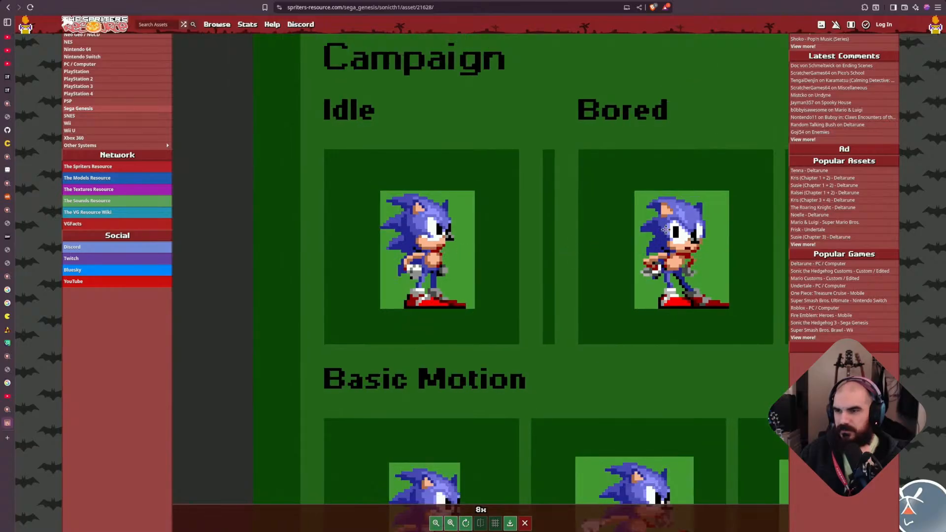
scroll(474, 238, "up", 1)
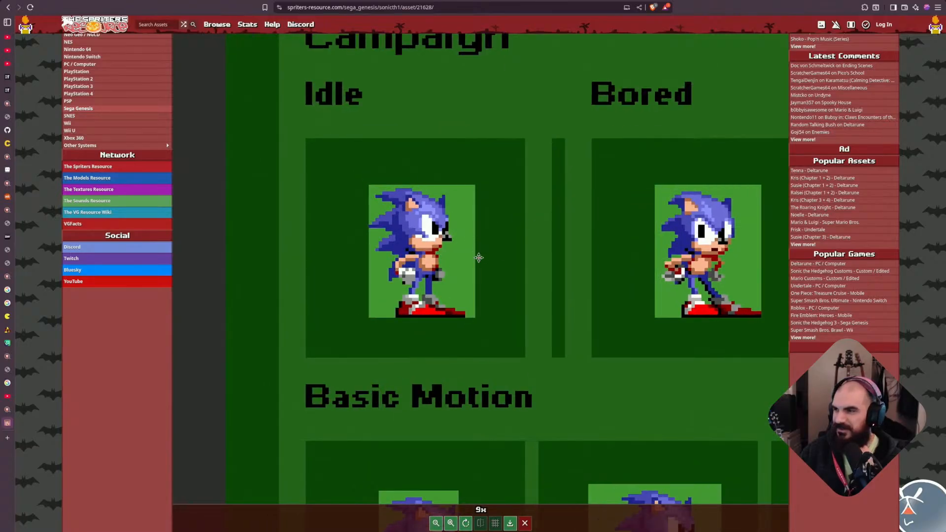
scroll(450, 272, "down", 4)
scroll(412, 260, "up", 2)
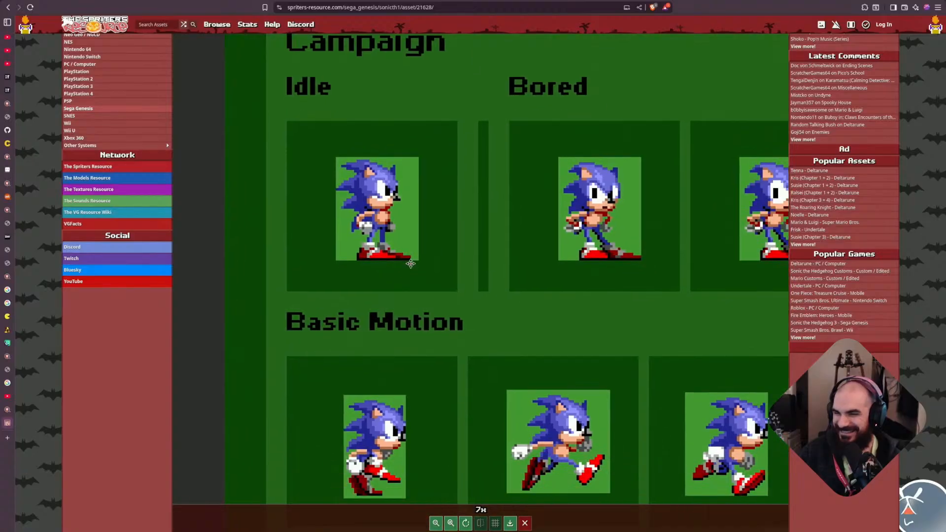
Examine the Bored sprite's shading up close and view it alongside the Basic Motion running frames.
left_click_drag(489, 308, 463, 275)
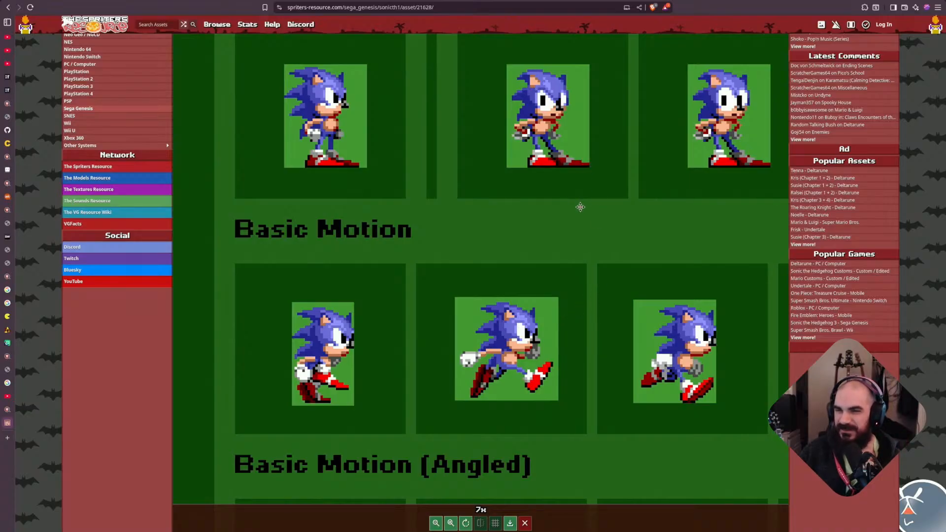
scroll(555, 134, "down", 1)
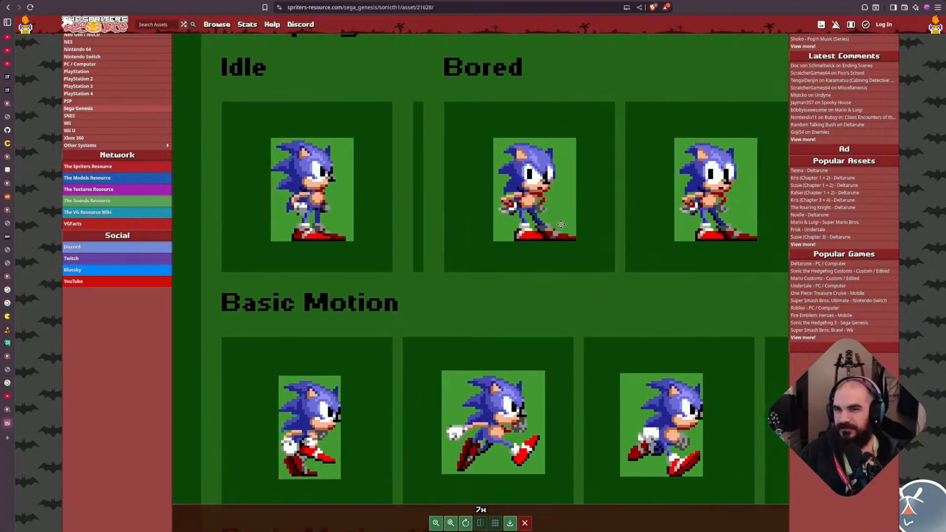
scroll(542, 138, "up", 6)
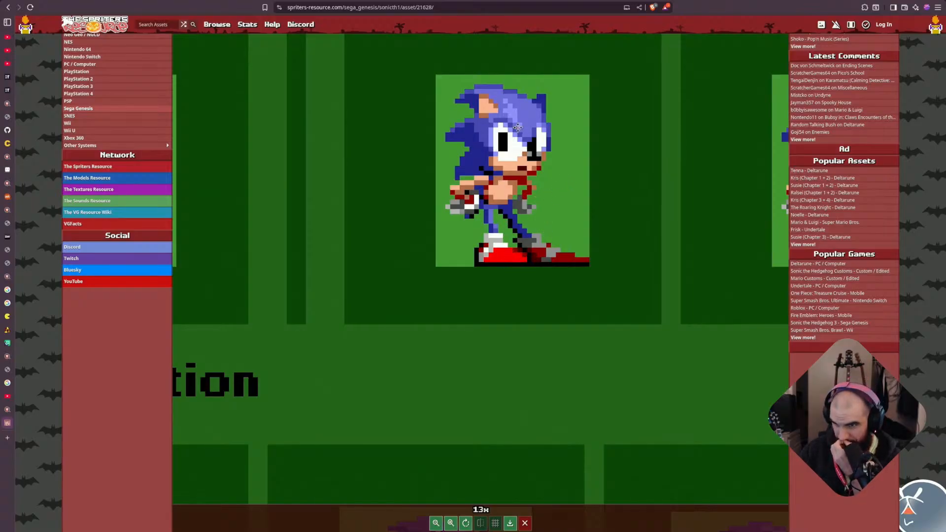
scroll(517, 129, "down", 5)
scroll(557, 146, "up", 6)
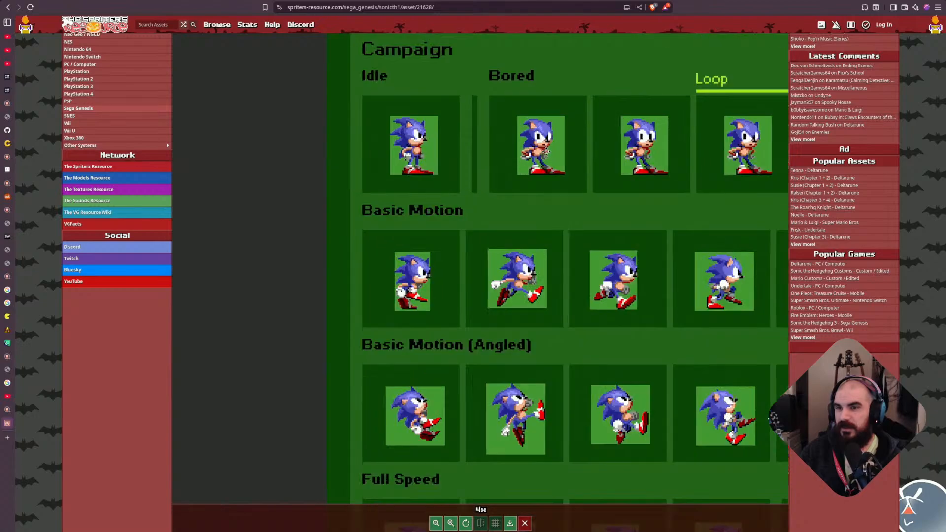
scroll(544, 216, "down", 4)
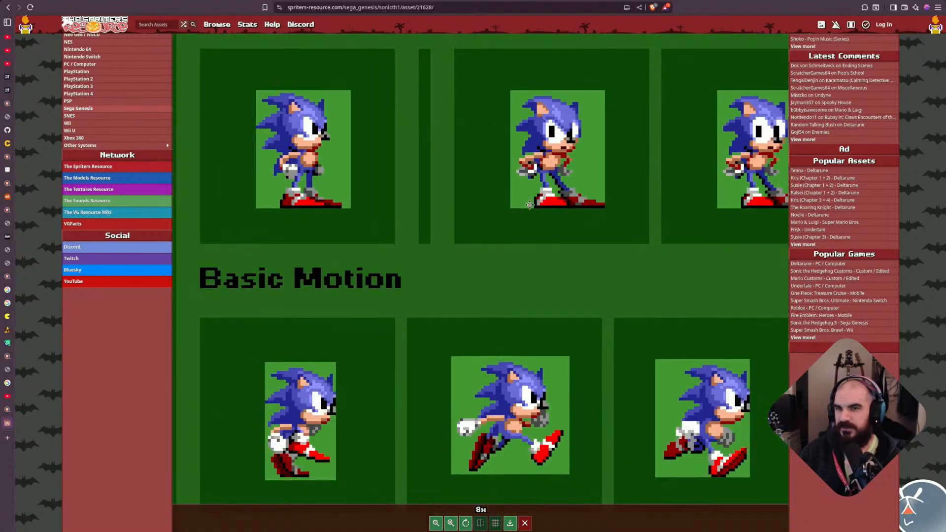
scroll(515, 241, "down", 2)
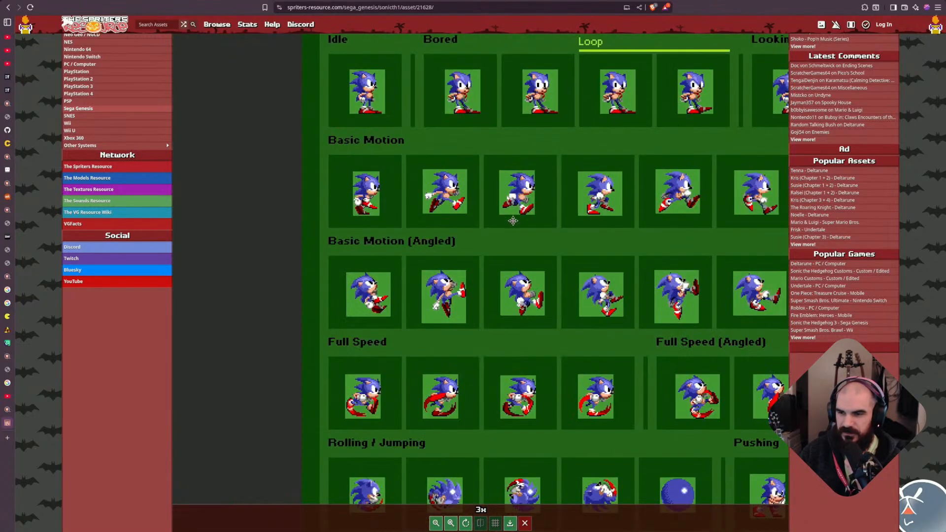
Find the round ball sprite in the Rolling / Jumping row and examine its dithered shading and highlight up close.
left_click_drag(581, 301, 511, 225)
scroll(615, 374, "up", 2)
left_click_drag(644, 463, 551, 295)
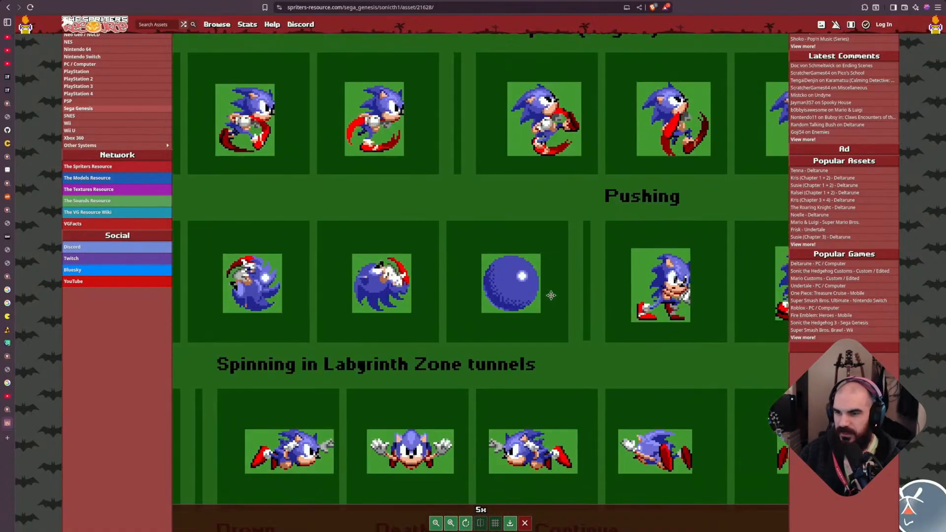
scroll(542, 289, "up", 3)
scroll(441, 287, "up", 1)
scroll(544, 279, "down", 6)
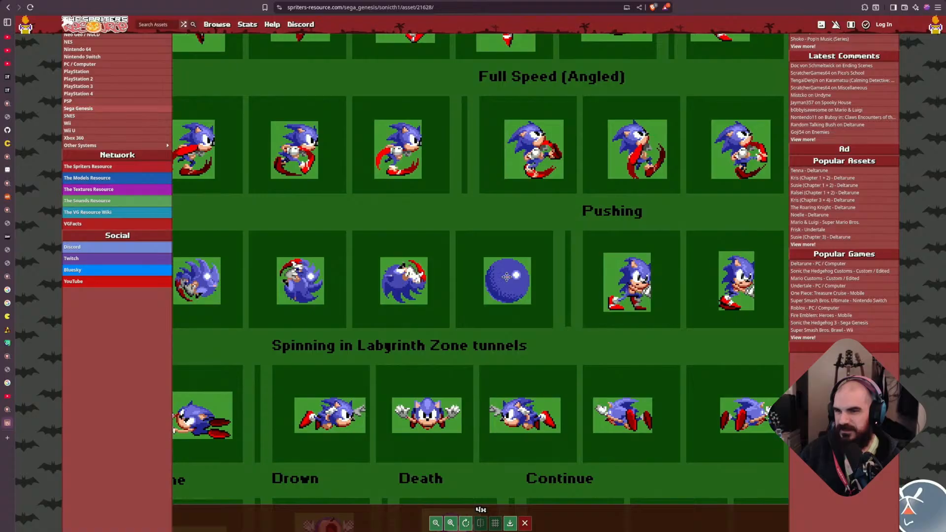
scroll(503, 276, "up", 3)
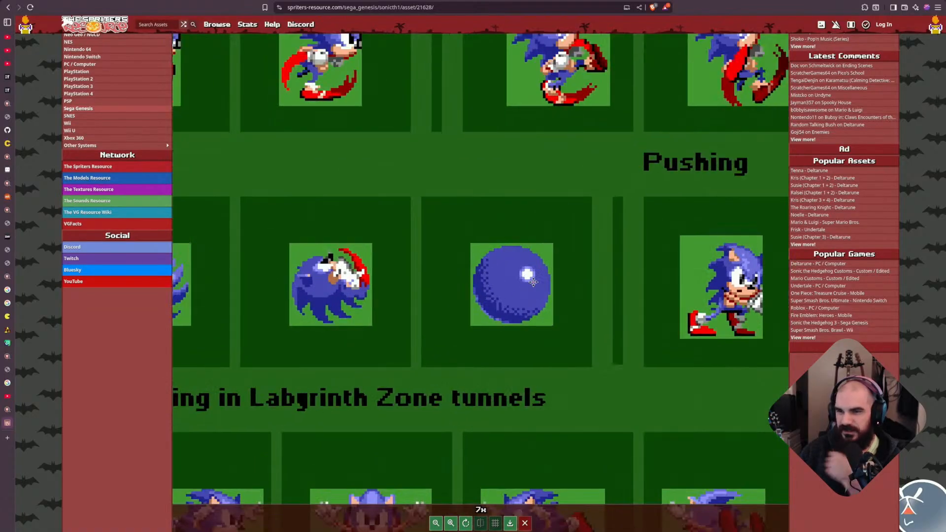
scroll(522, 277, "up", 4)
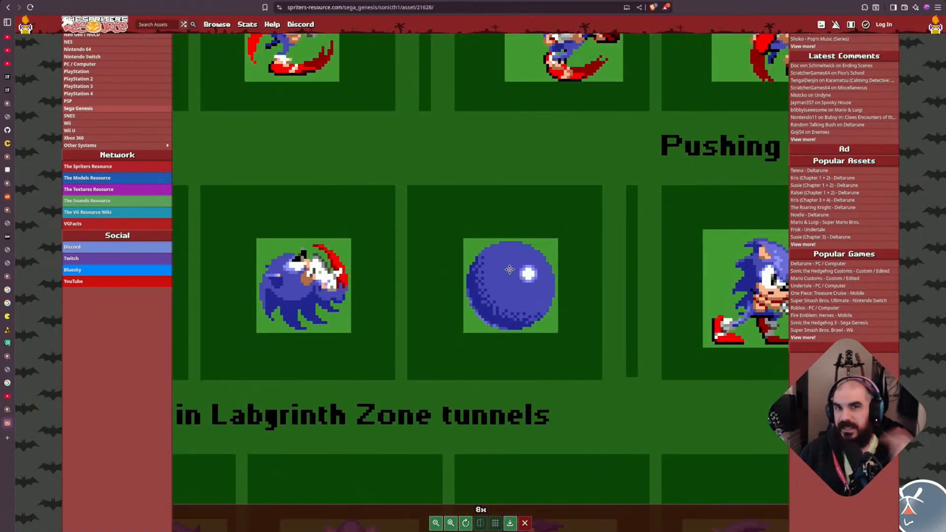
key("m")
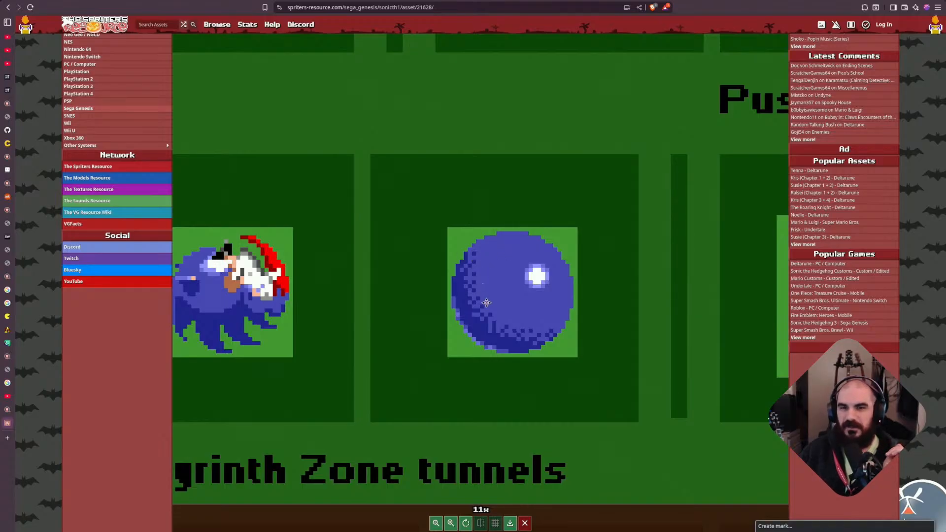
scroll(485, 311, "down", 7)
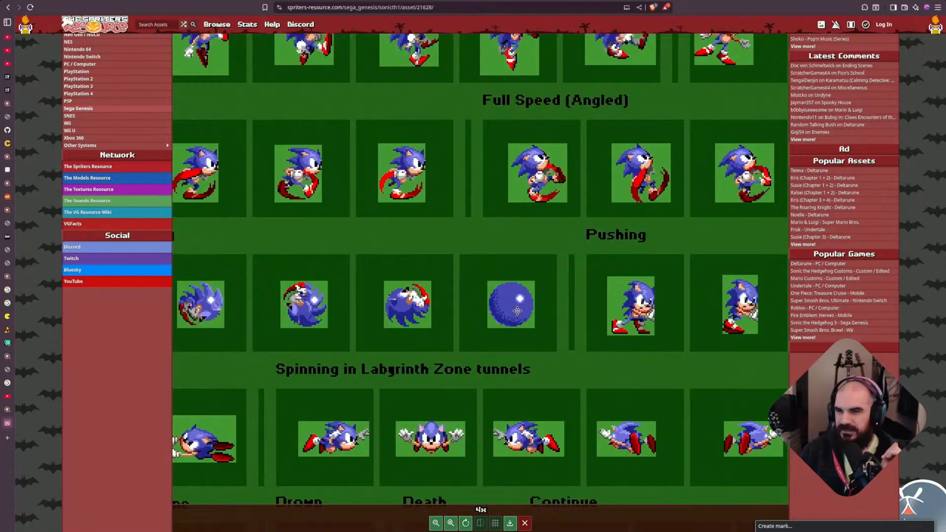
Look past the Drown, Death and Endings rows and examine the large pointing Sonic sprite under Large Sprites up close.
left_click_drag(520, 345, 526, 282)
scroll(571, 318, "down", 1)
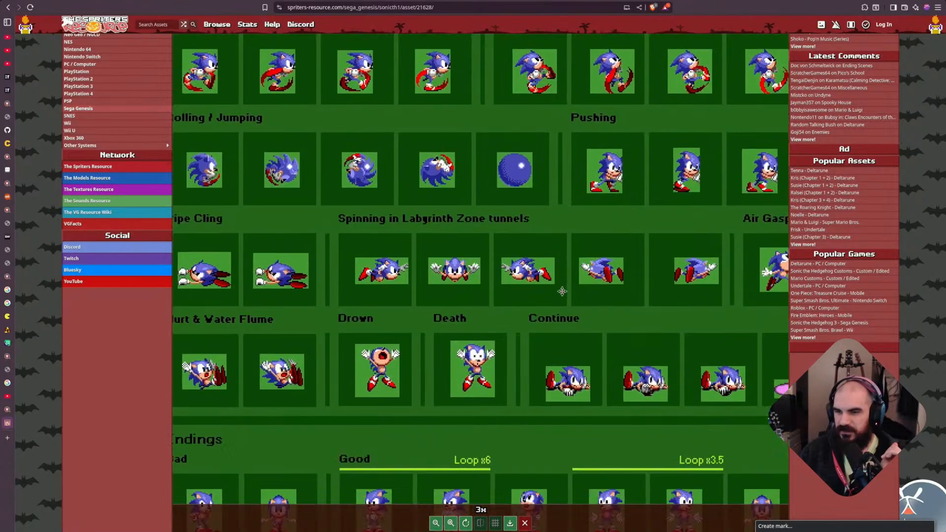
scroll(561, 314, "down", 2)
left_click_drag(567, 355, 539, 298)
scroll(540, 299, "up", 3)
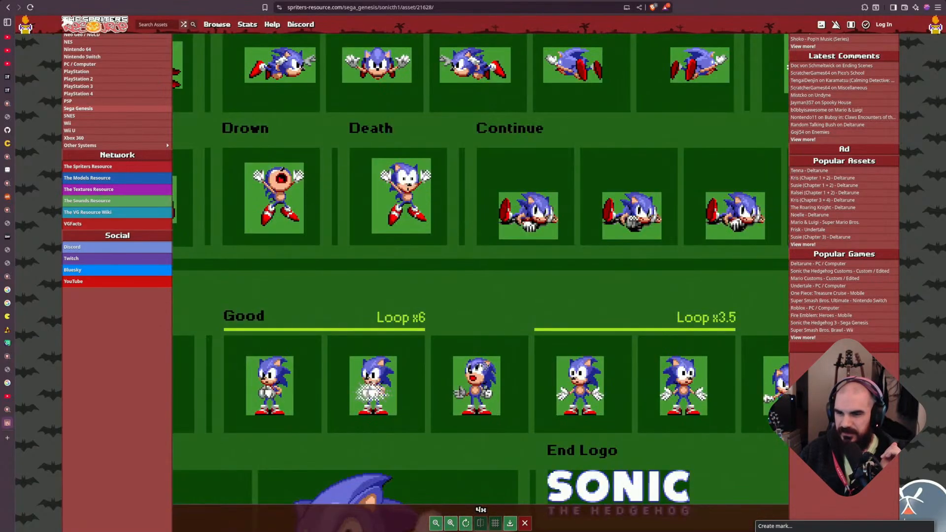
left_click_drag(442, 471, 522, 259)
left_click_drag(412, 320, 477, 297)
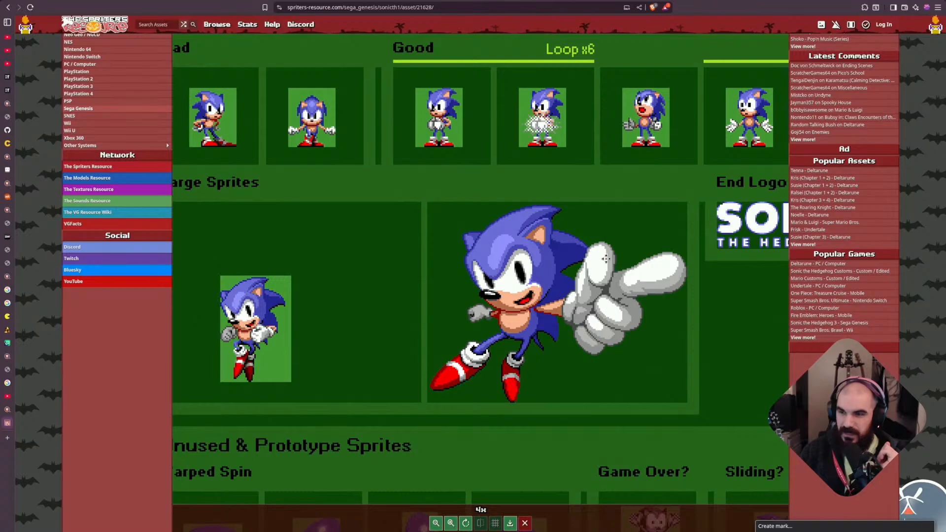
scroll(559, 274, "up", 3)
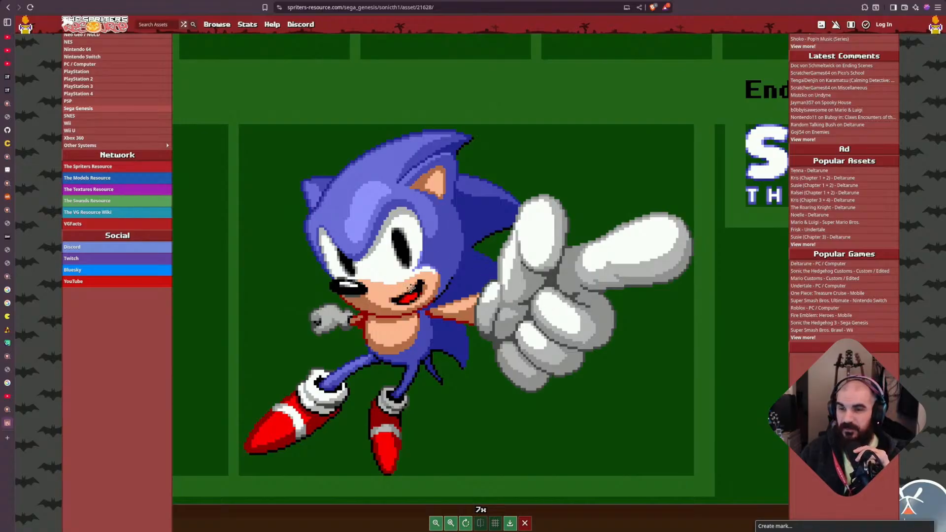
scroll(451, 271, "down", 1)
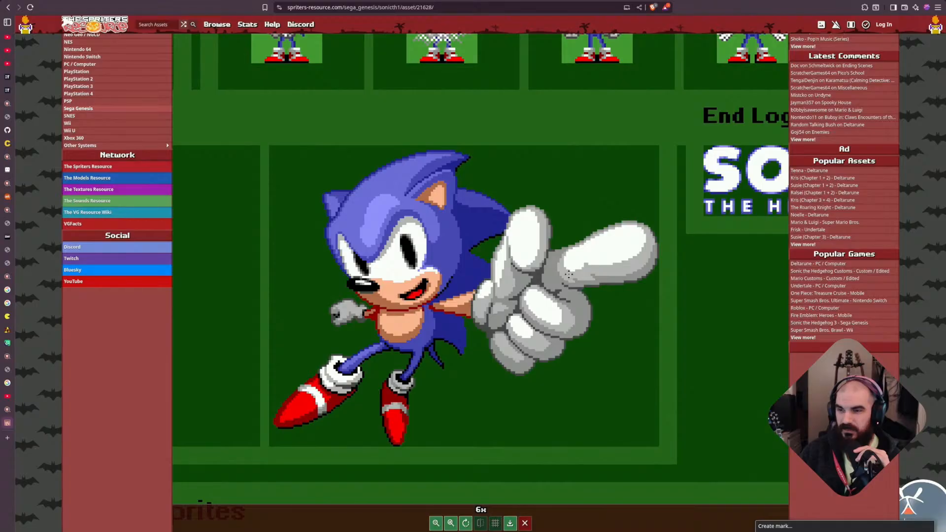
scroll(570, 275, "down", 5)
scroll(570, 294, "up", 4)
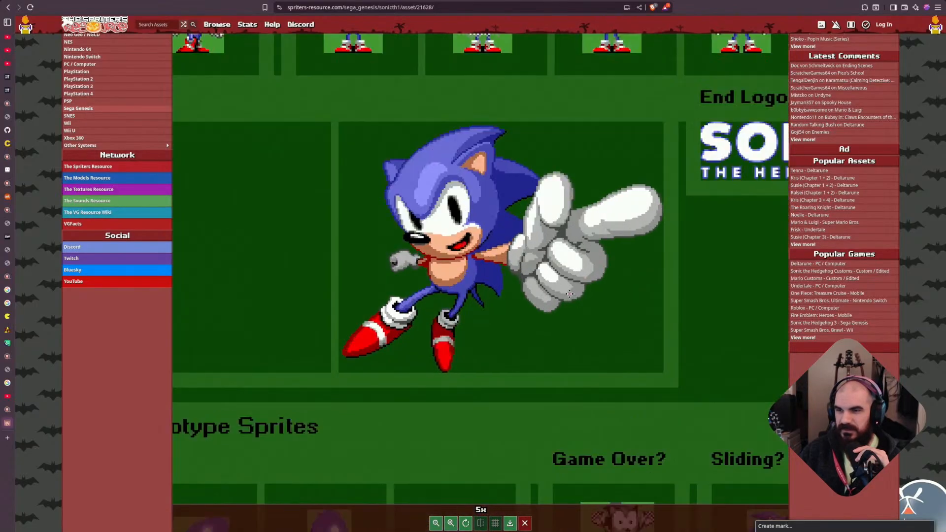
scroll(569, 294, "up", 2)
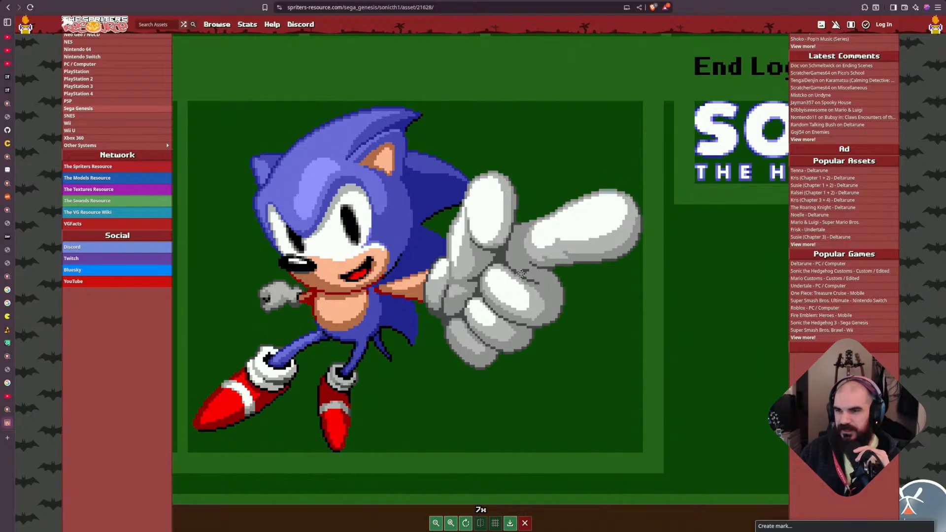
scroll(437, 326, "down", 3)
Examine the dithering and highlights on the Warped Spin ovals under Unused & Prototype Sprites.
left_click_drag(416, 376, 556, 221)
left_click_drag(364, 301, 452, 299)
scroll(452, 300, "up", 3)
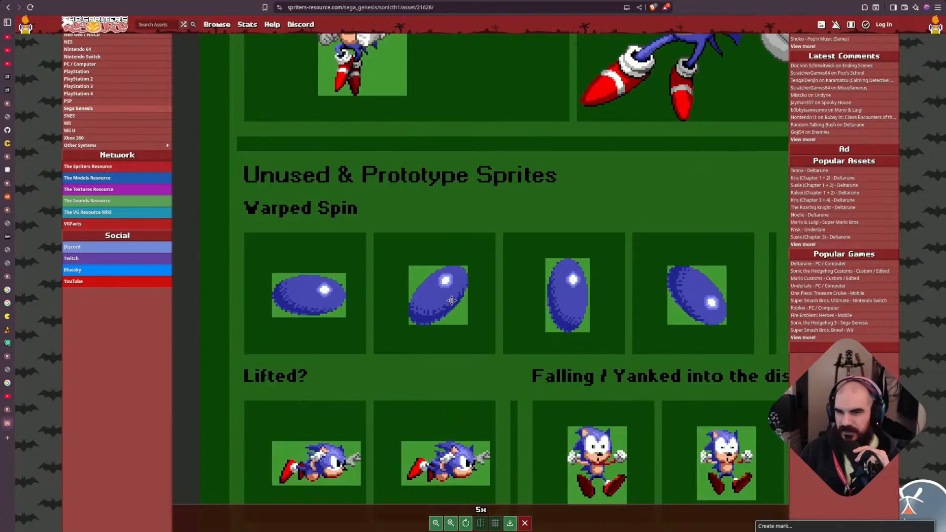
scroll(427, 326, "up", 1)
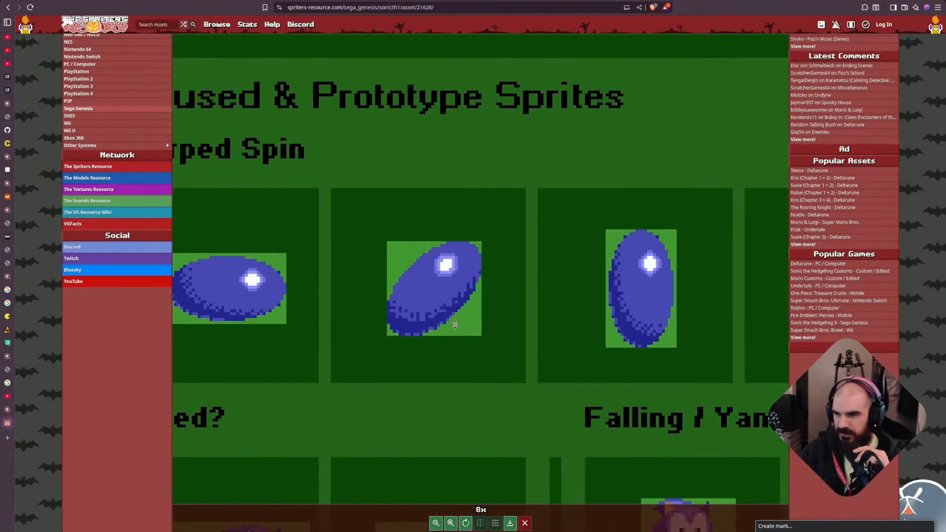
scroll(463, 322, "down", 1)
left_click_drag(485, 319, 527, 306)
scroll(394, 298, "up", 2)
left_click_drag(392, 299, 473, 319)
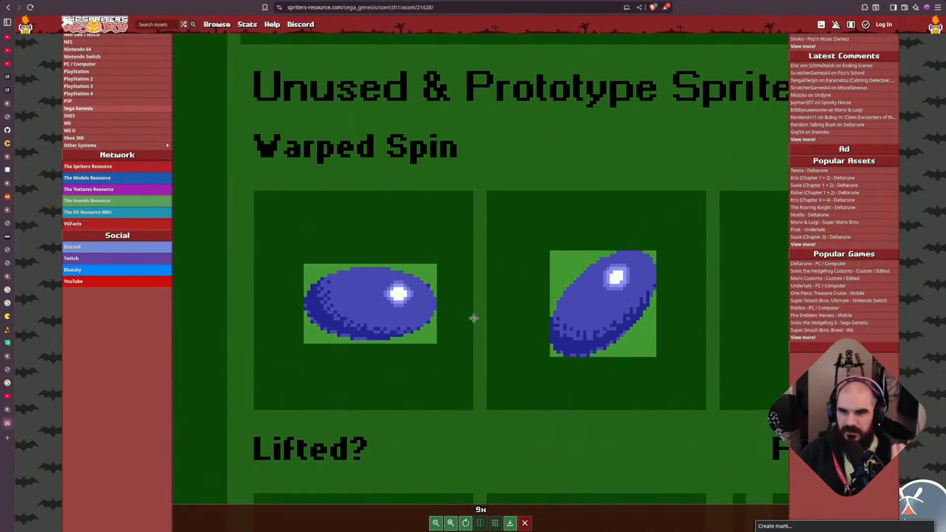
scroll(448, 312, "up", 2)
scroll(448, 313, "up", 1)
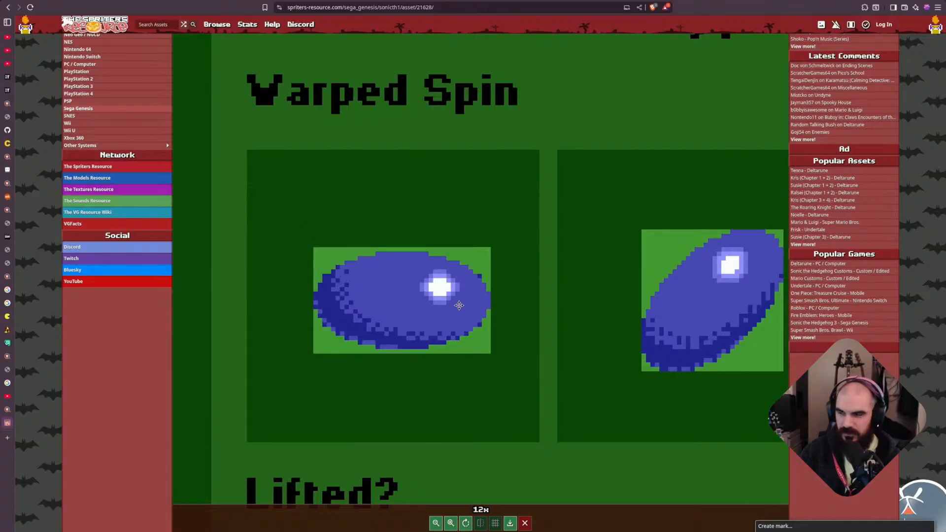
scroll(459, 306, "down", 3)
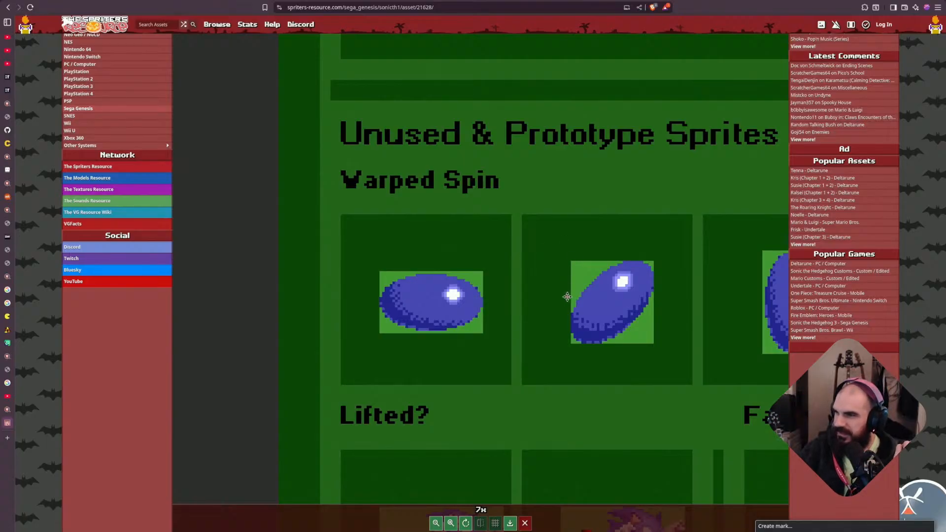
Look over the remaining unused sprites, including Lifted?, End of Act Victory and Goggles, and return to the whole-sheet view.
scroll(564, 306, "down", 3)
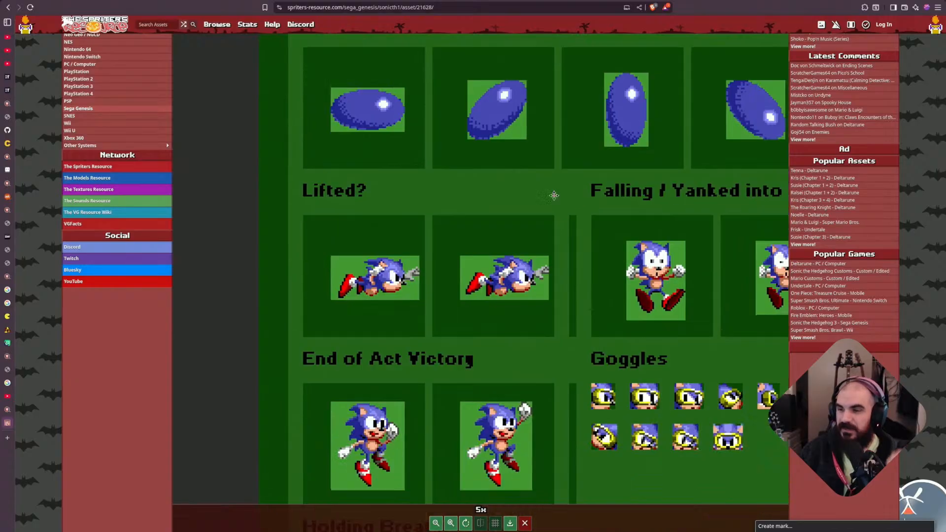
scroll(591, 281, "down", 1)
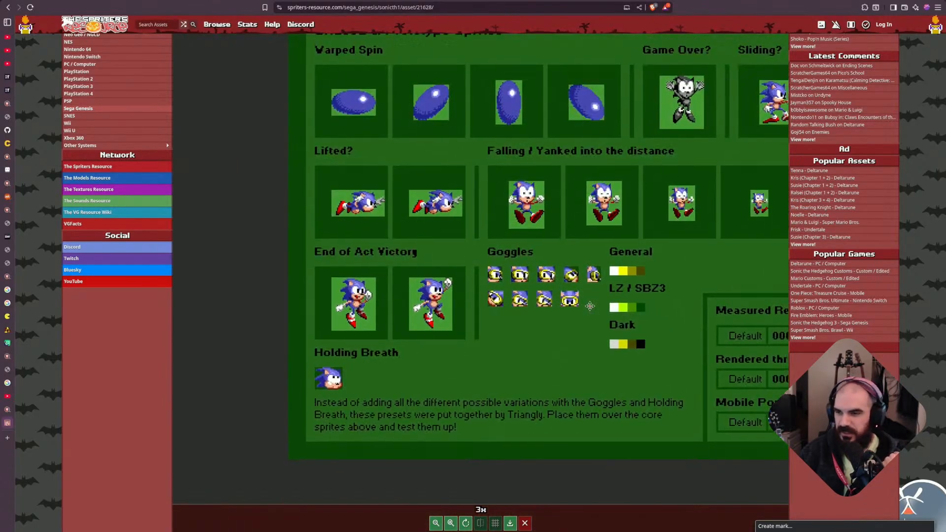
scroll(567, 284, "down", 3)
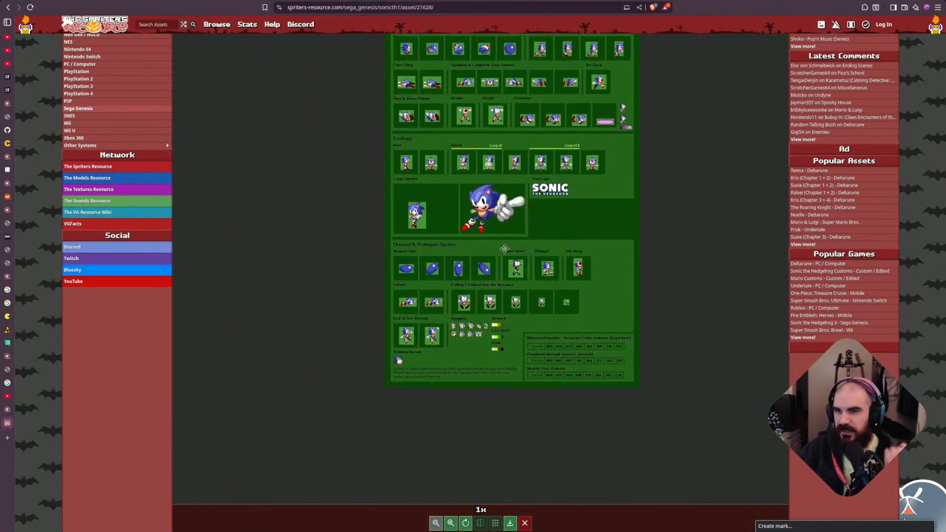
Go back up through the sheet to its header and examine the General, Labyrinth Zone, Scrap Brain Zone and Prototype Dark palettes.
scroll(505, 248, "up", 1)
left_click_drag(521, 232, 551, 316)
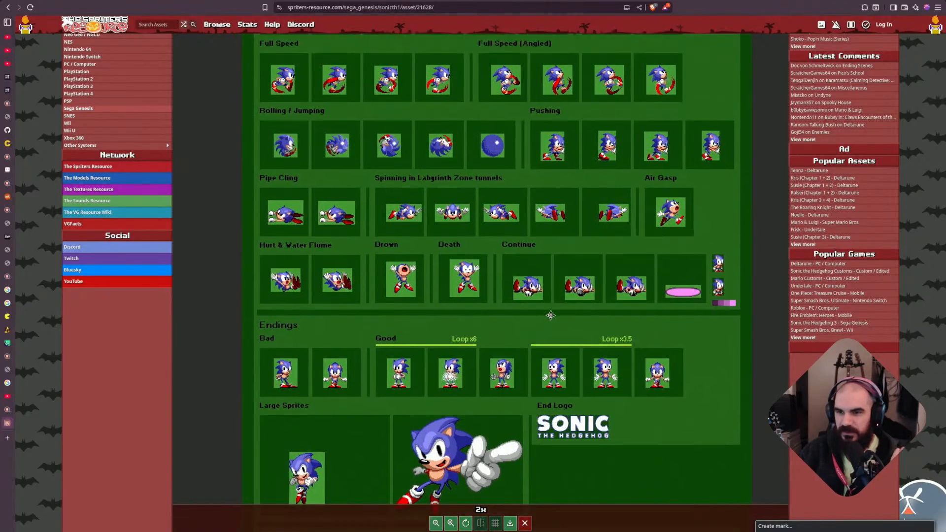
scroll(505, 303, "up", 1)
left_click_drag(456, 226, 559, 395)
scroll(439, 297, "down", 1)
scroll(491, 282, "up", 2)
mouse_move(456, 192)
left_mouse_down()
mouse_move(487, 263)
mouse_move(481, 348)
mouse_move(463, 405)
left_mouse_up()
mouse_move(476, 213)
left_mouse_down()
mouse_move(476, 326)
mouse_move(459, 402)
mouse_move(407, 378)
left_mouse_up()
left_click_drag(467, 375, 440, 377)
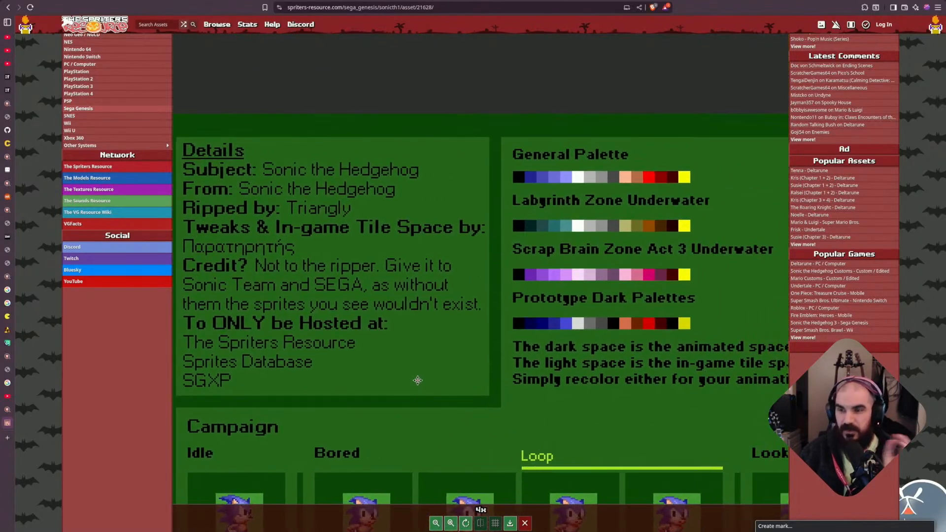
scroll(418, 382, "down", 1)
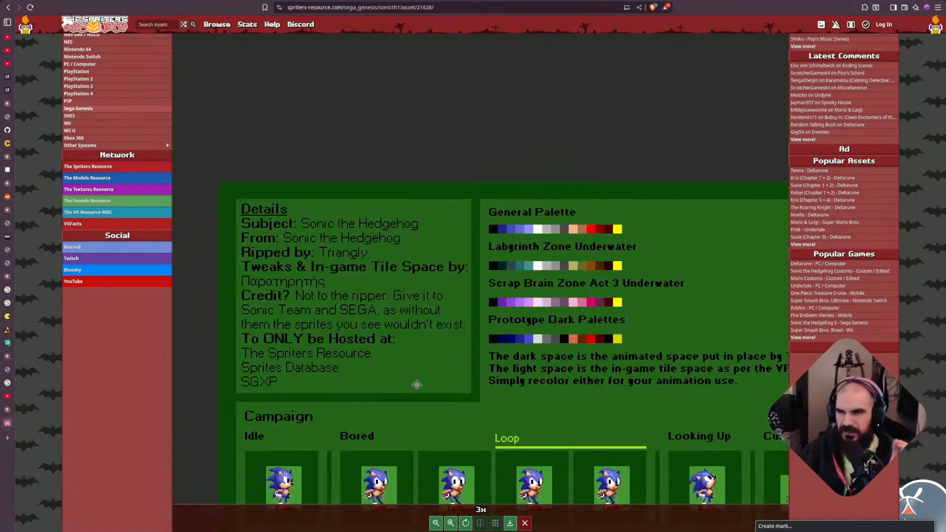
Look over the Sonic sheet from its palette header down through the Campaign animation rows.
scroll(417, 385, "down", 1)
left_click_drag(419, 389, 442, 301)
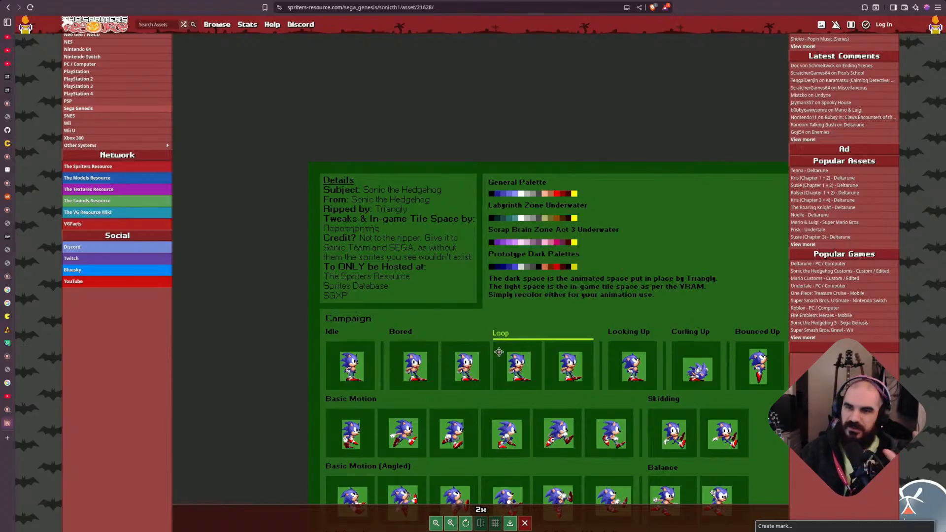
scroll(383, 360, "down", 1)
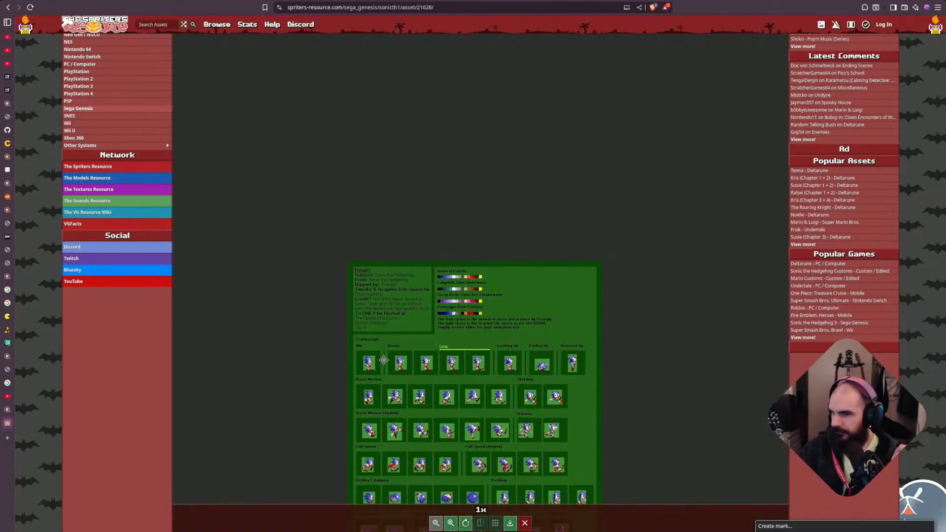
scroll(476, 344, "up", 1)
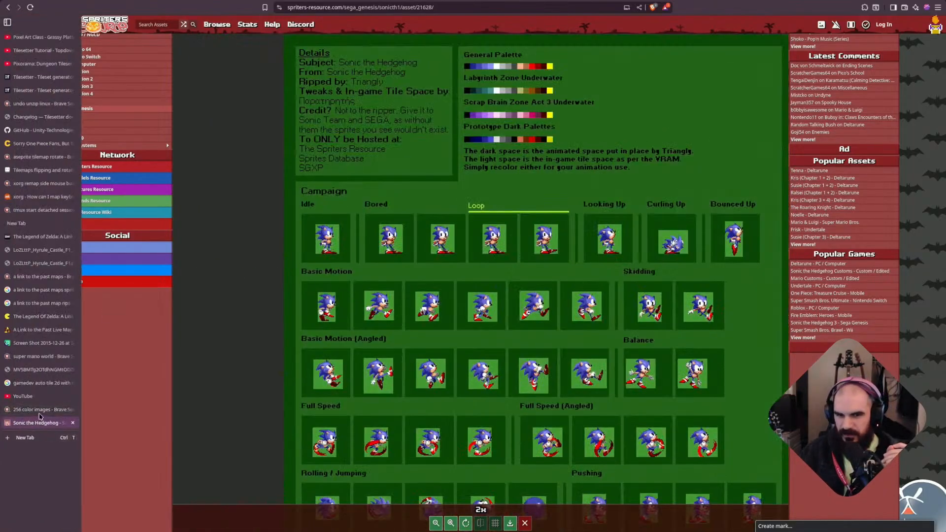
Go back to the 256 color images search results and look through them for limited-palette examples.
left_click(39, 412)
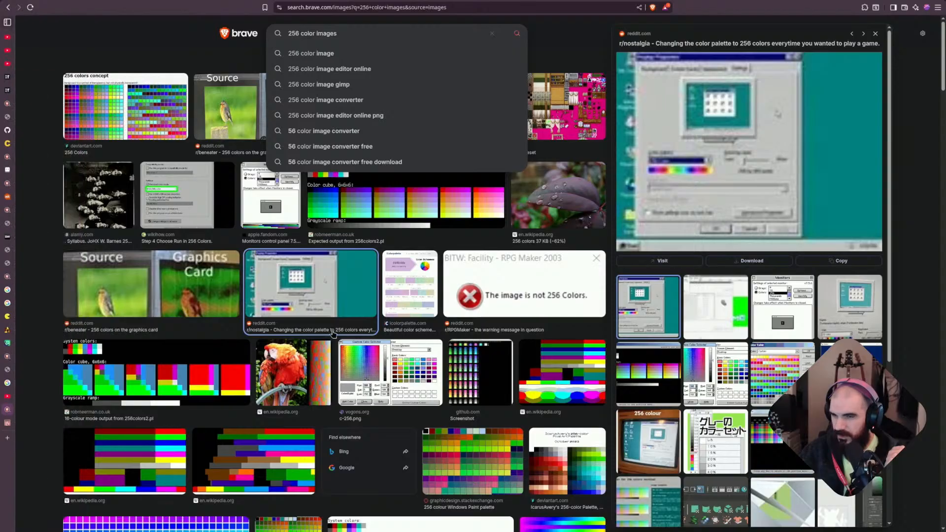
left_click(565, 46)
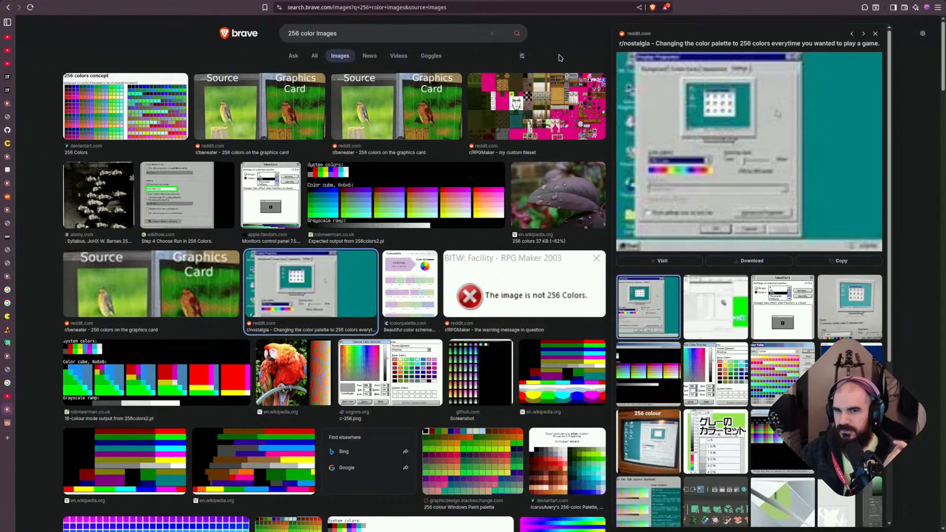
scroll(413, 256, "down", 8)
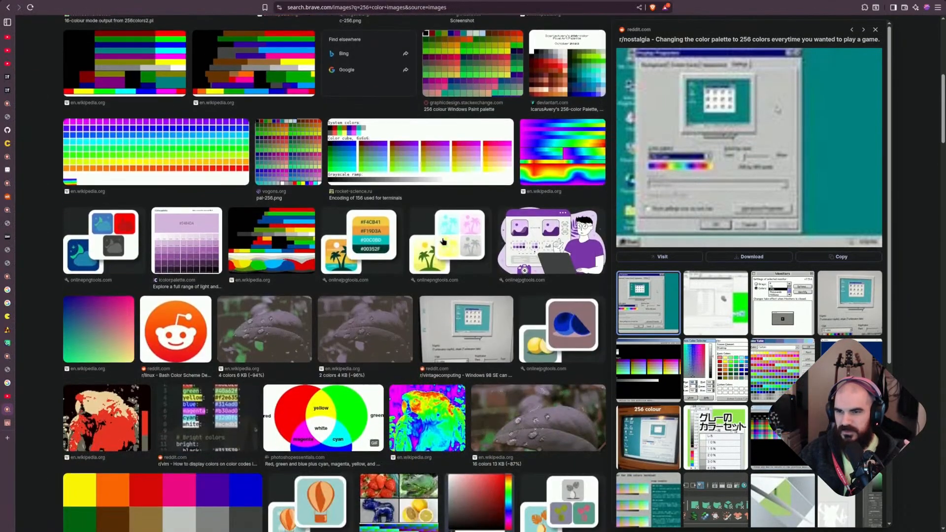
scroll(435, 241, "down", 4)
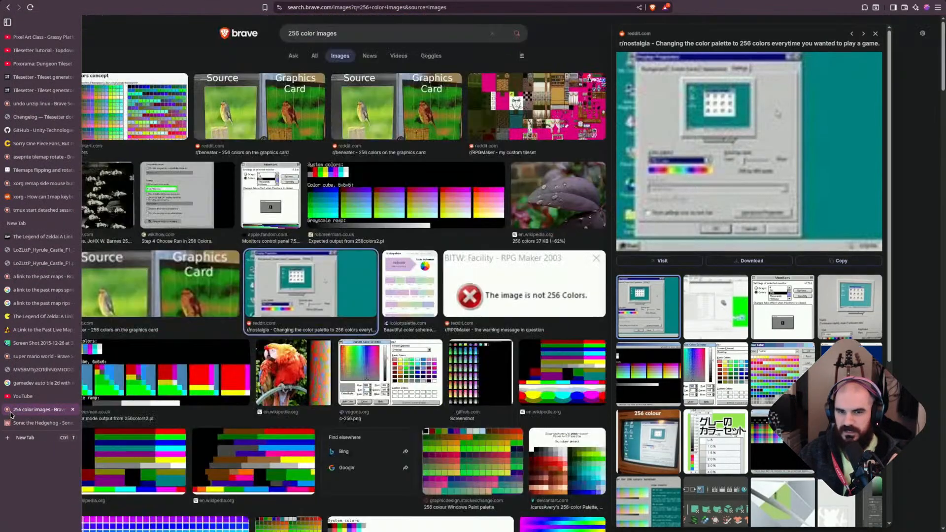
Close the 256 color images results and the Sonic the Hedgehog sprite sheet.
middle_click(20, 412)
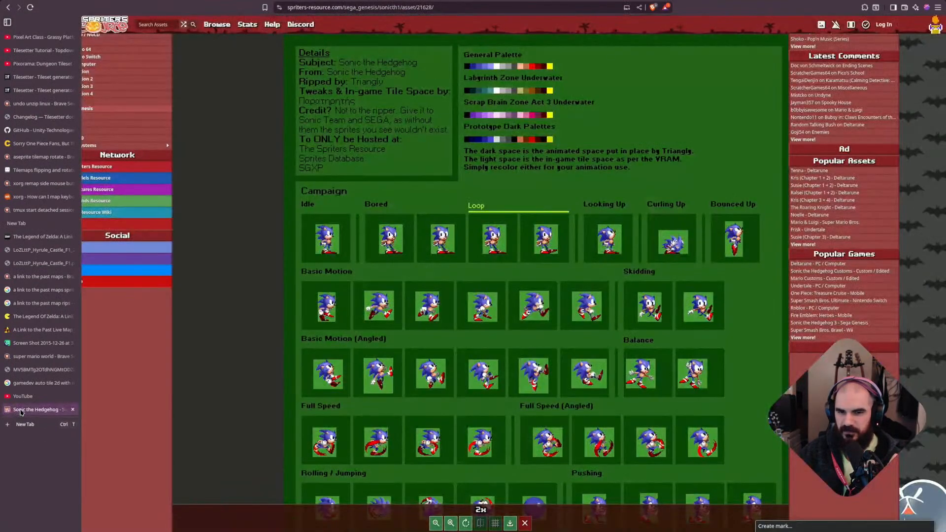
middle_click(21, 412)
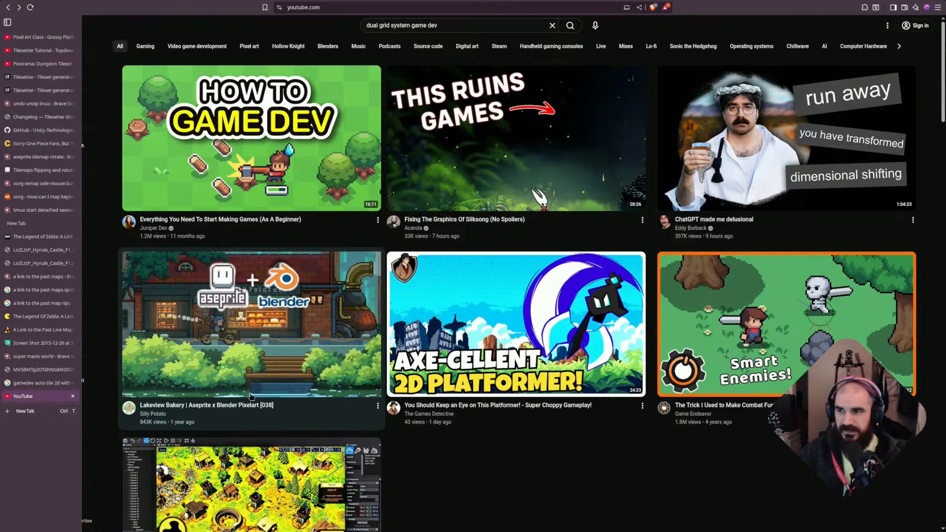
mouse_move(298, 384)
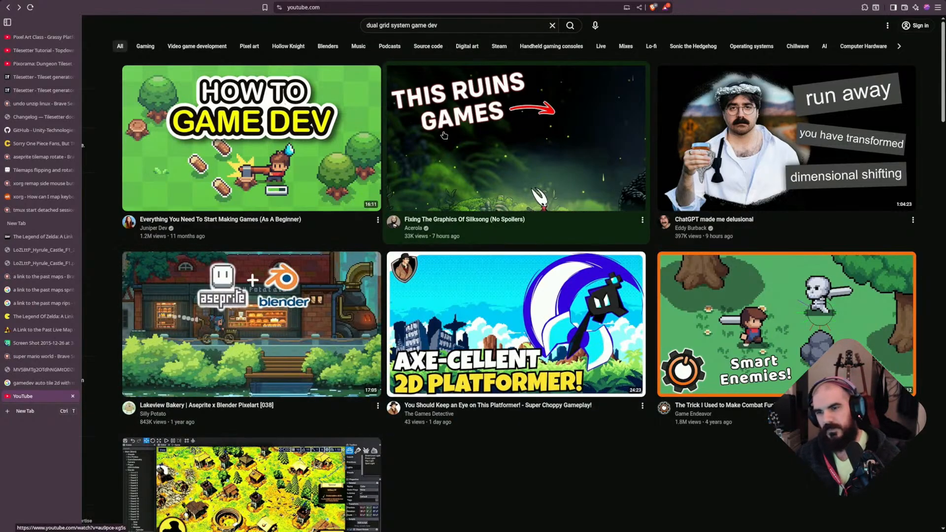
mouse_move(443, 137)
Take the browser out of fullscreen and switch to LDtk, viewing the castle level's inner rooms up close.
key("super+f")
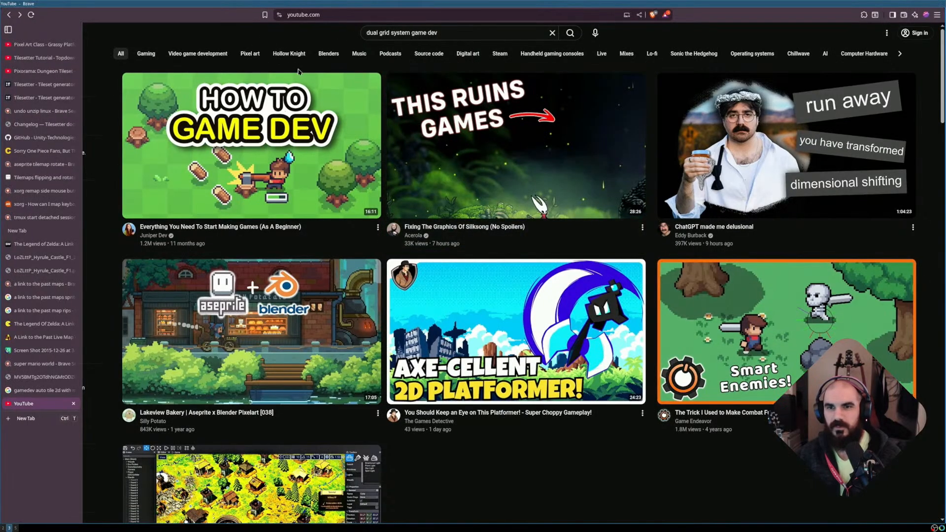
key("super+2")
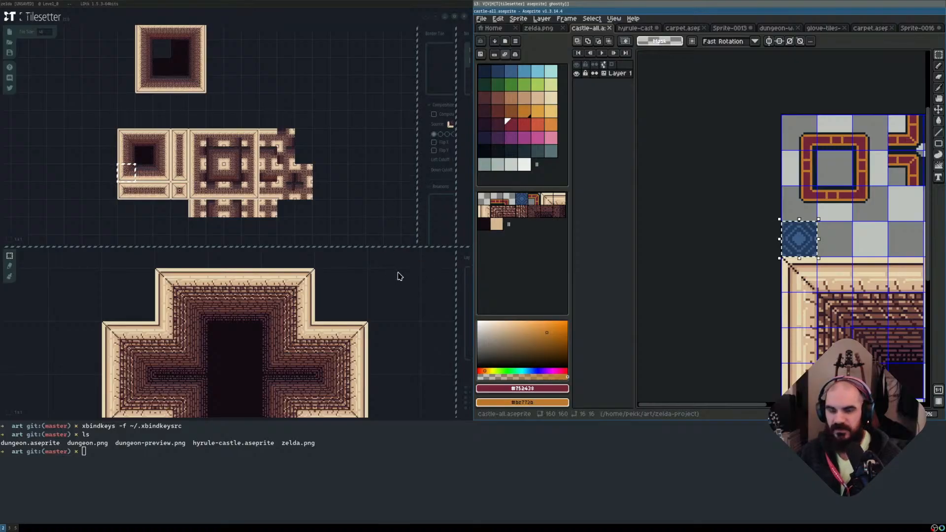
key("super+Left")
key("super+Left")
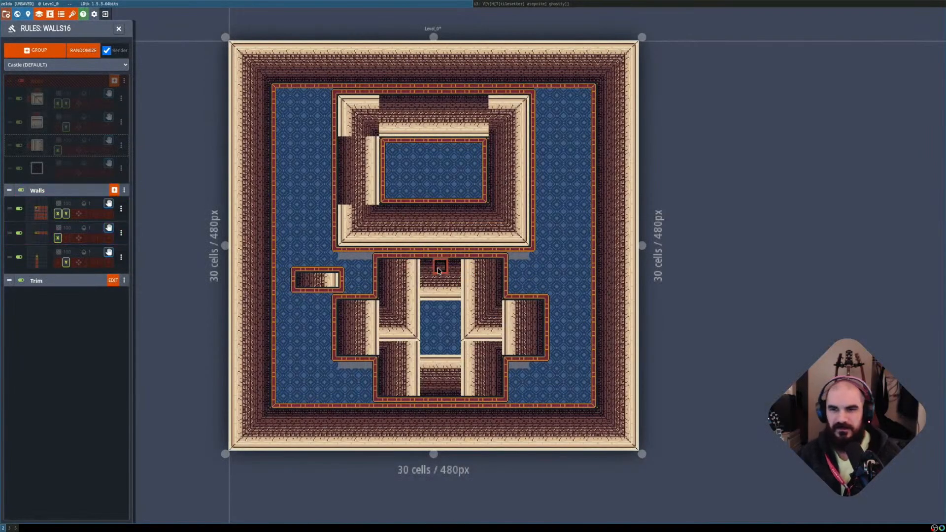
scroll(407, 231, "up", 1)
scroll(386, 164, "up", 1)
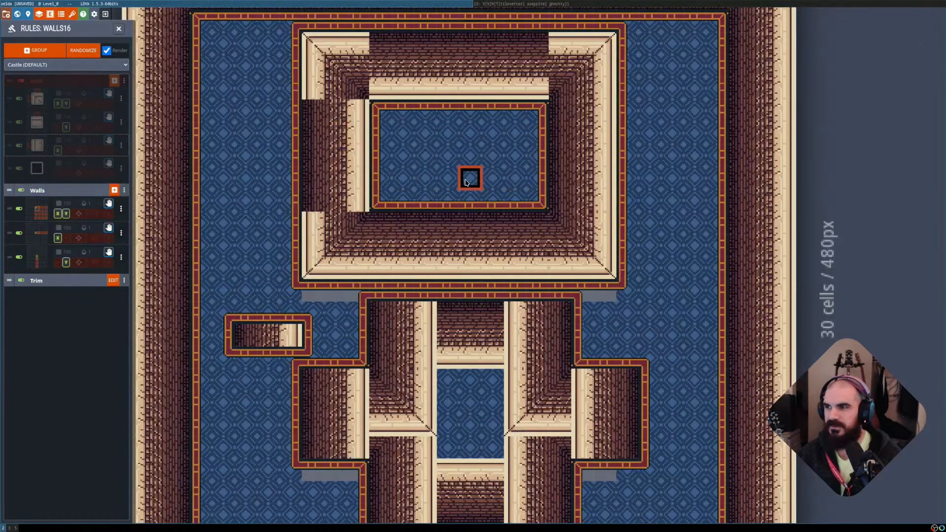
Turn off auto-layer rendering to show the raw Walls16 cells.
key("shift+r")
key("shift+r")
key("shift+r")
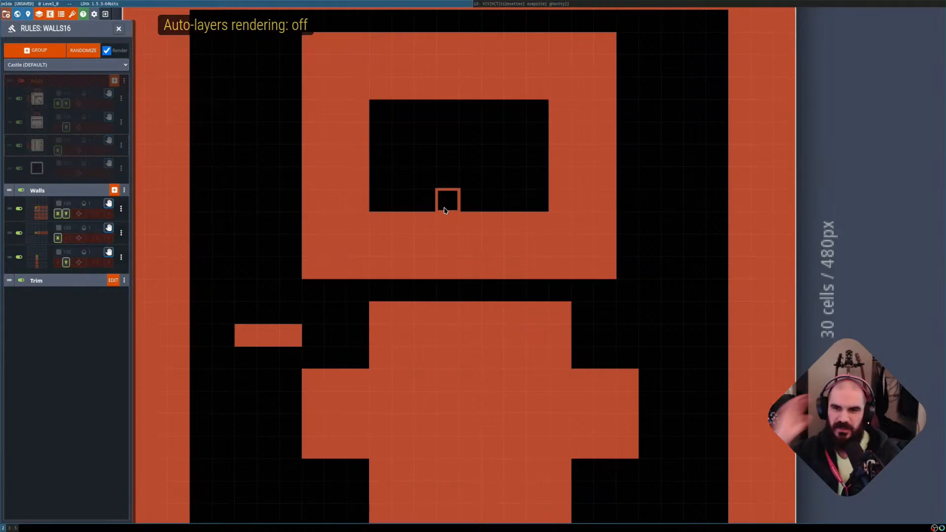
key("shift+r")
key("shift+r")
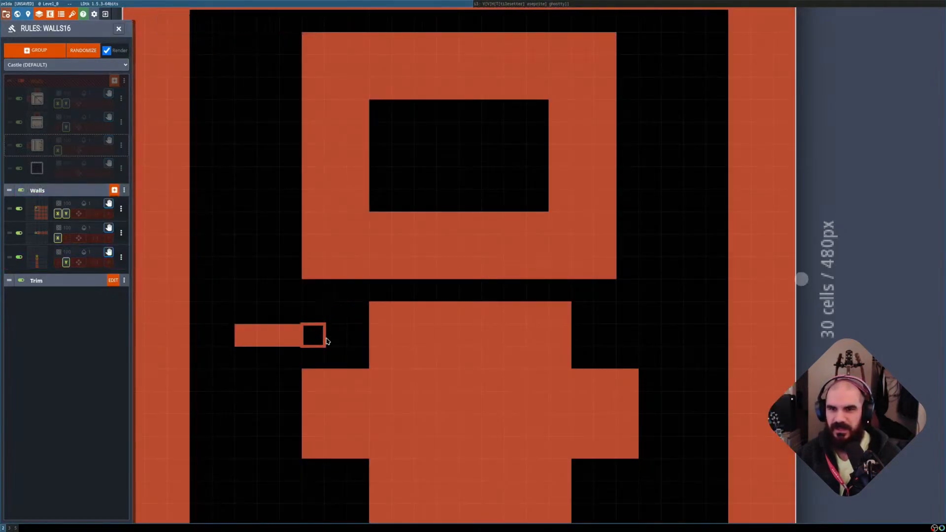
Erase the small three-cell wall bar beside the cross-shaped wall area on the Walls16 layer.
left_click_drag(327, 339, 336, 338)
mouse_move(313, 337)
right_mouse_down()
mouse_move(336, 337)
mouse_move(241, 336)
right_mouse_up()
left_click(292, 313, "alt")
scroll(375, 316, "down", 1)
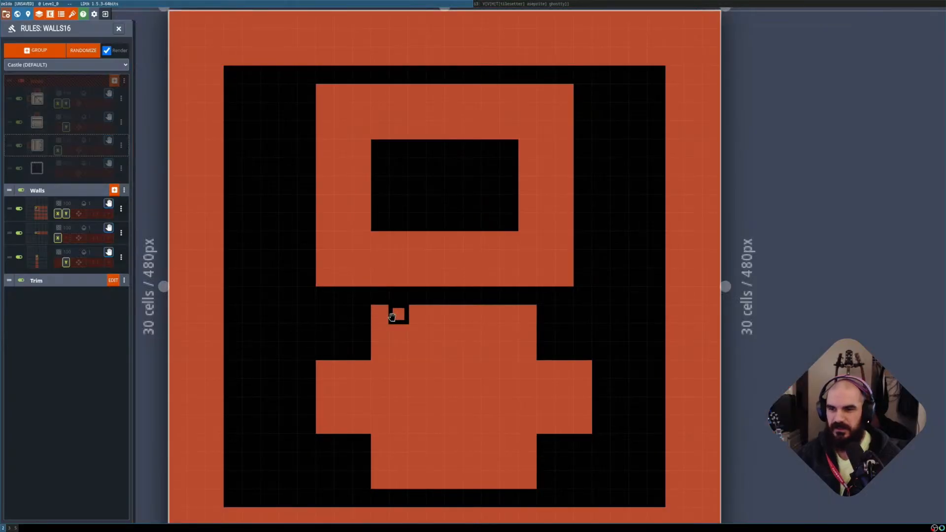
scroll(392, 316, "down", 1)
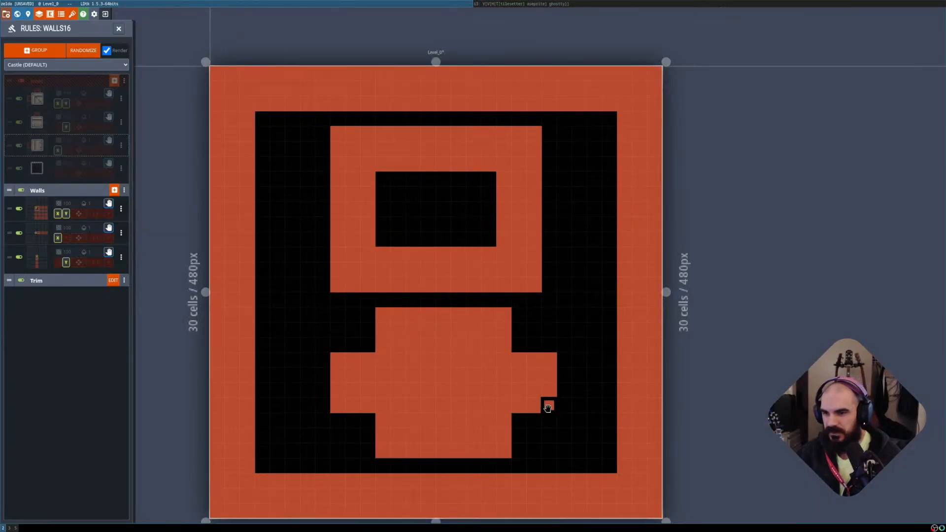
Erase the lowest row of wall cells from both arms and the base of the cross-shaped wall area.
scroll(589, 391, "up", 1)
right_click_drag(534, 417, 493, 416)
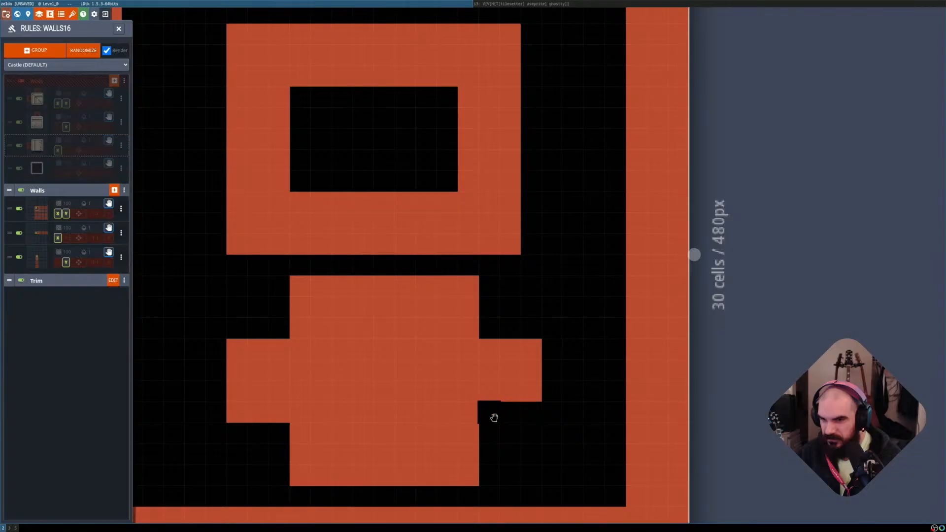
right_click_drag(490, 468, 292, 485)
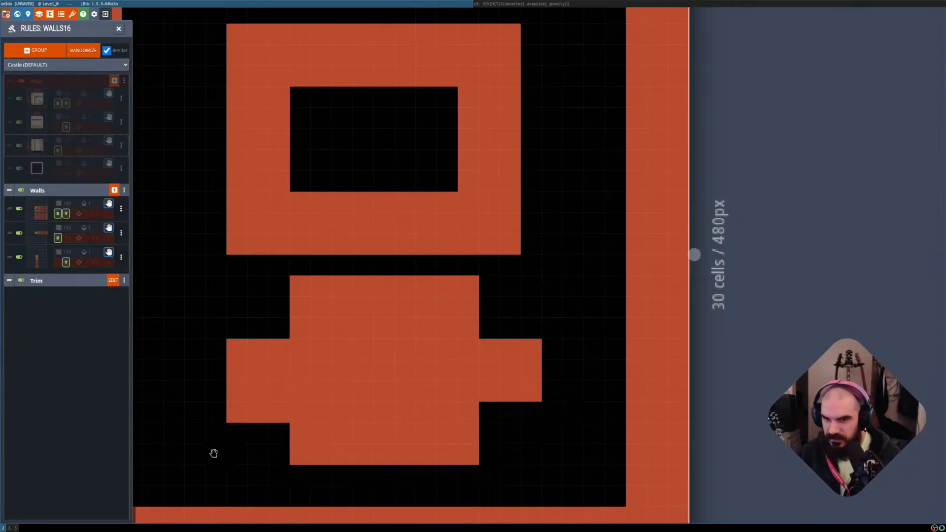
right_click_drag(236, 413, 262, 418)
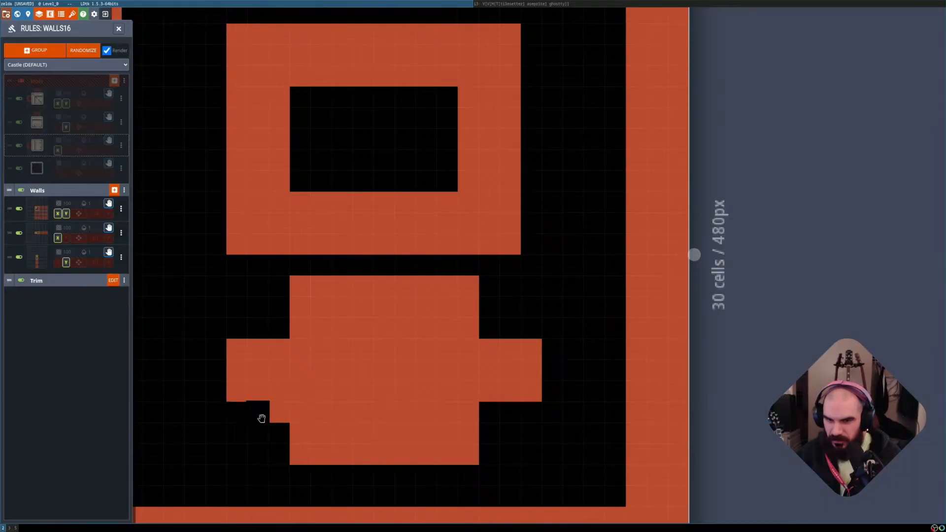
right_click(267, 419)
scroll(217, 441, "up", 3)
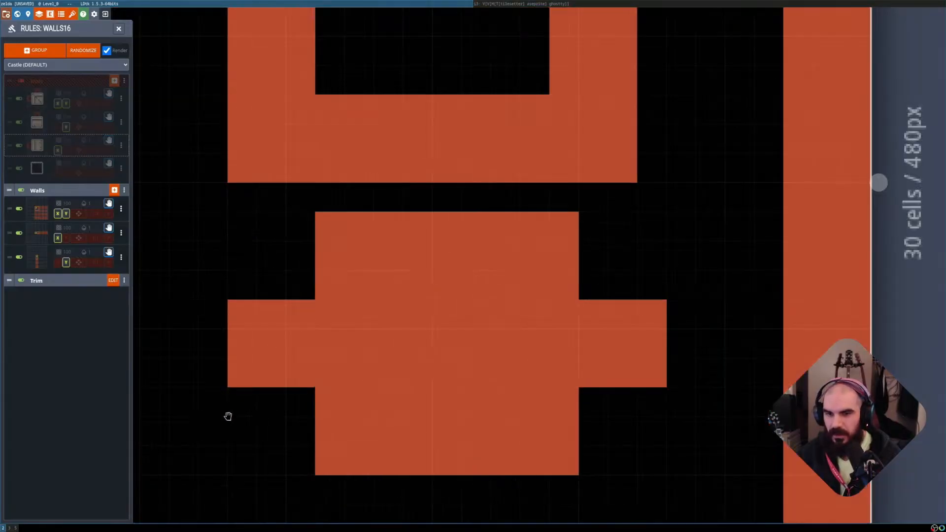
left_click(254, 309)
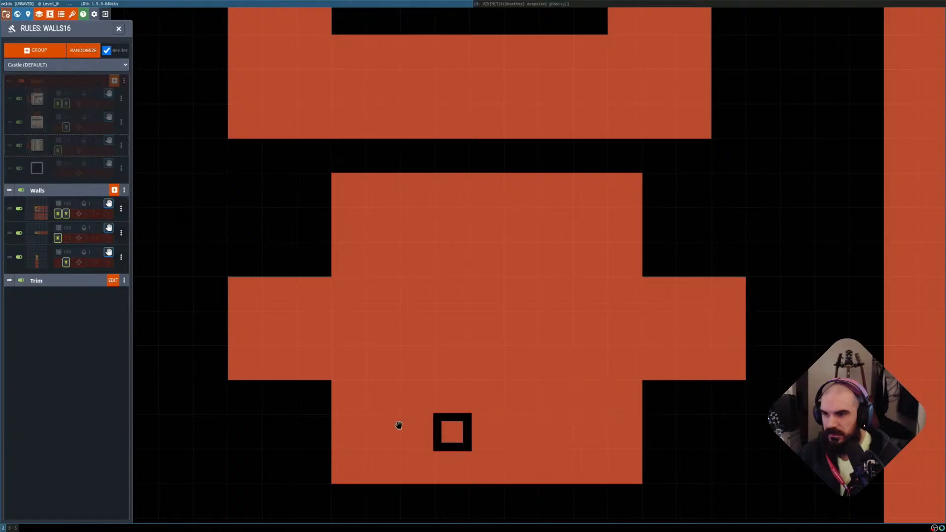
Turn auto-layer rendering back on and examine the tiles on the trimmed cross-shaped wall area.
scroll(556, 226, "down", 3)
key("shift+r")
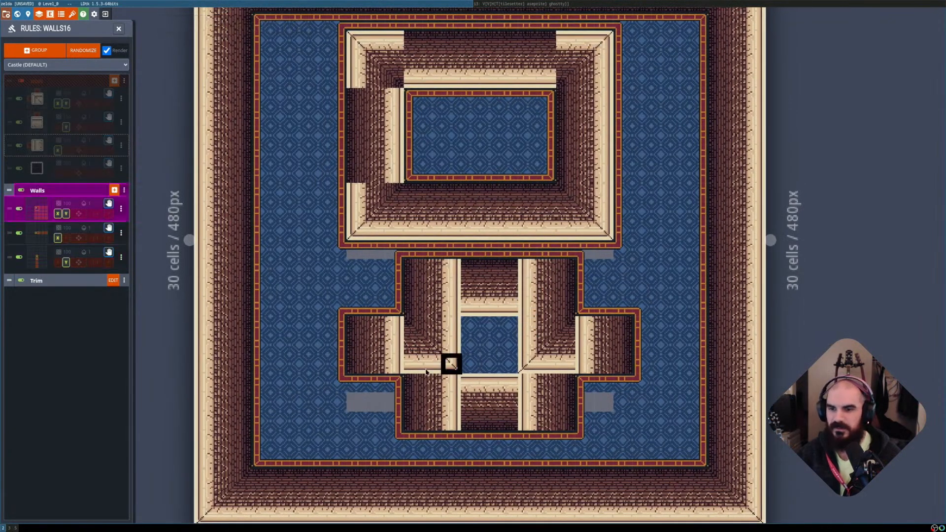
key("shift+r")
key("shift+r")
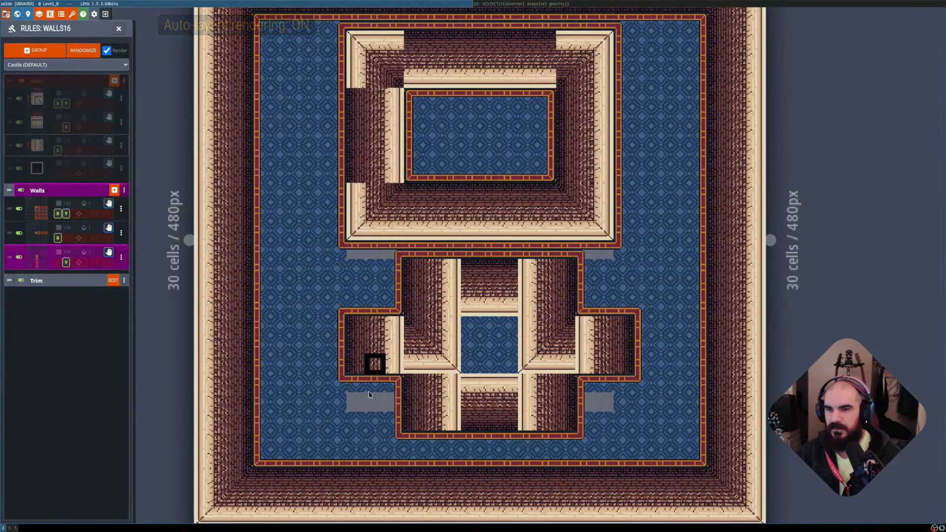
scroll(389, 309, "up", 1)
scroll(395, 285, "down", 1)
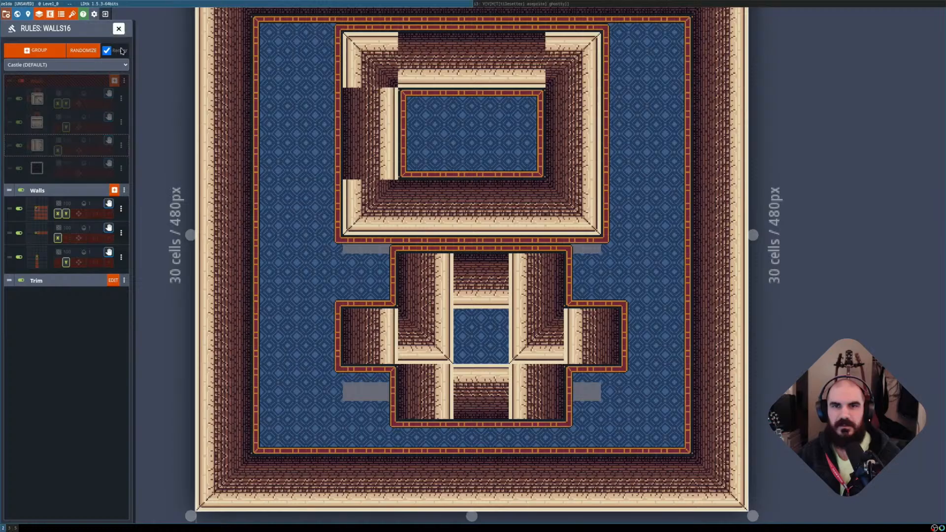
Hide the Walls16 layer and fill the two grey strips on the Background layer with the blue floor tile.
left_click(119, 29)
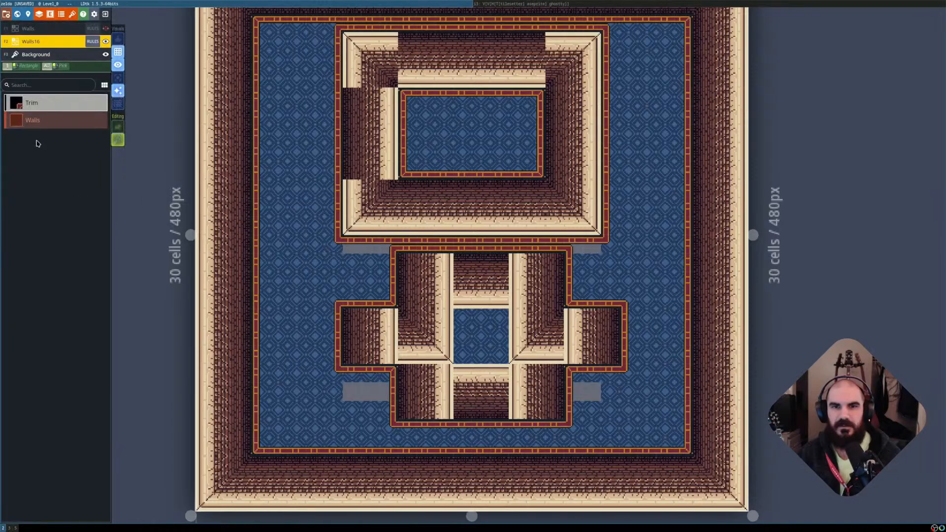
left_click(102, 42)
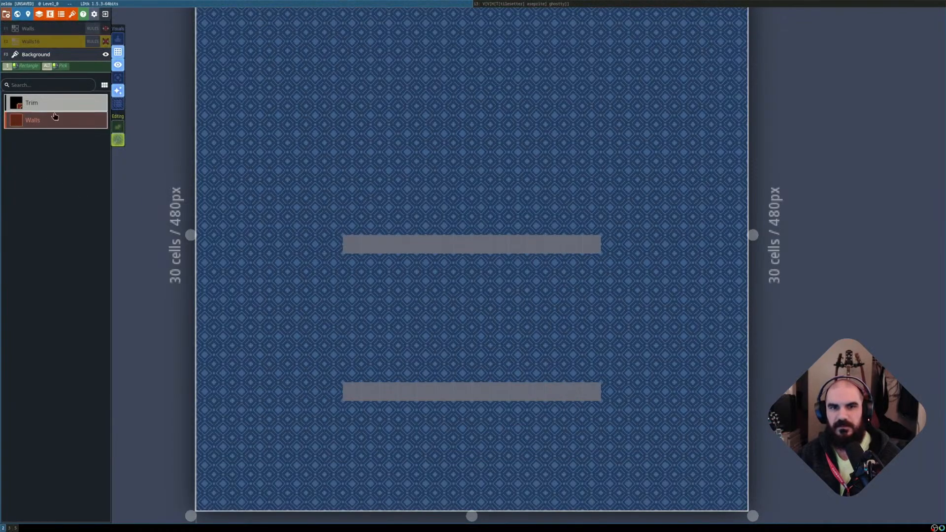
left_click(74, 53)
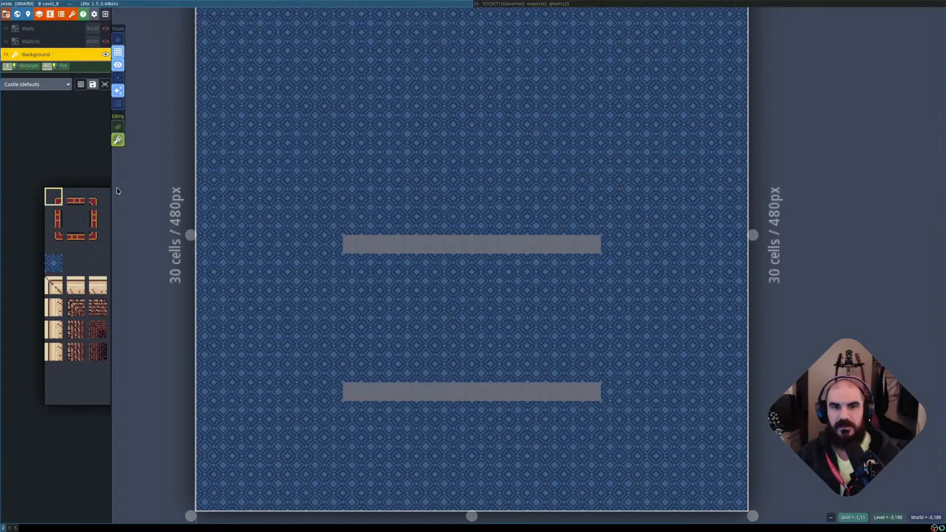
mouse_move(84, 287)
left_click(55, 264)
left_click(444, 246, "shift")
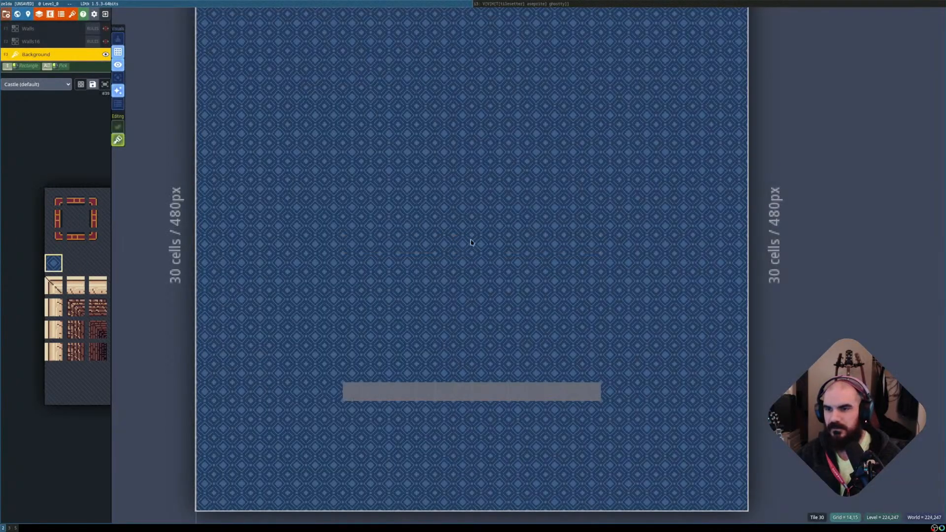
left_click(463, 392, "shift")
middle_click_drag(459, 219, 341, 220)
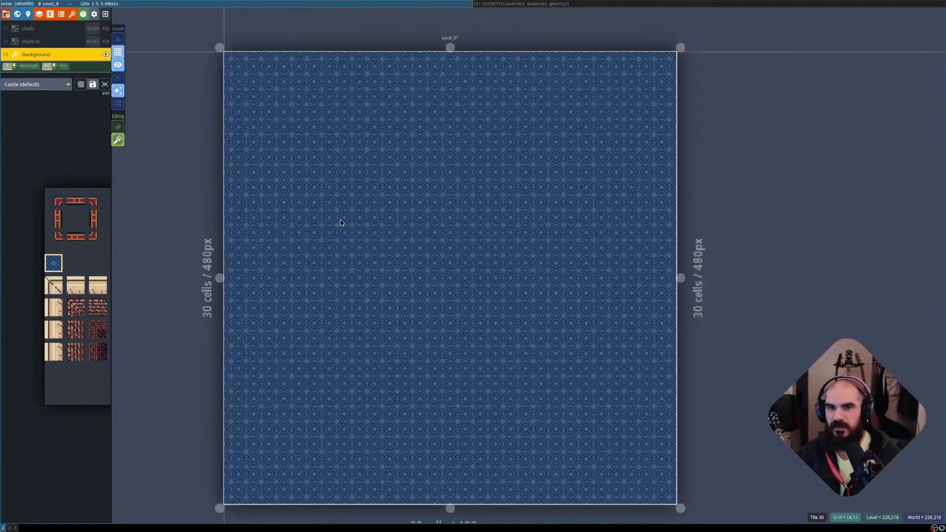
Stamp the 4 by 4 block of castle wall corner tiles into the level's upper-left corner on the Background layer.
mouse_move(413, 236)
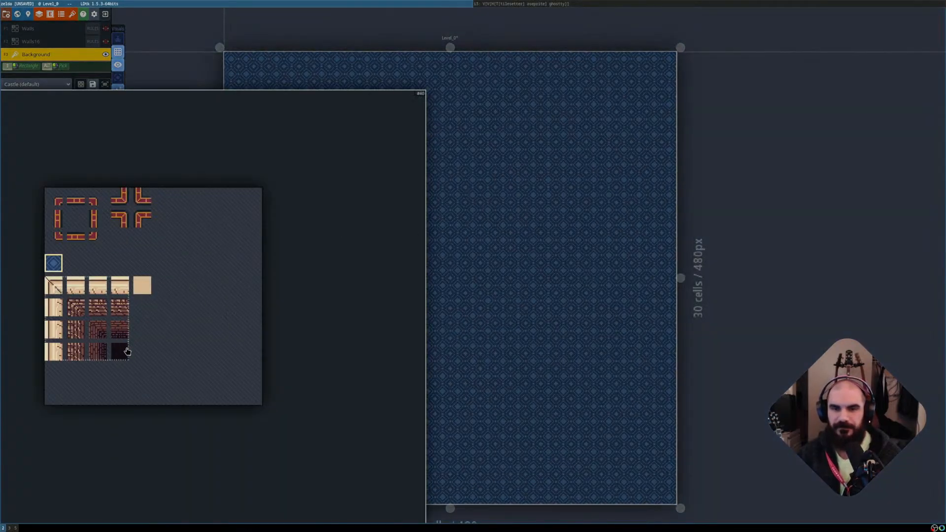
left_click_drag(127, 352, 128, 352)
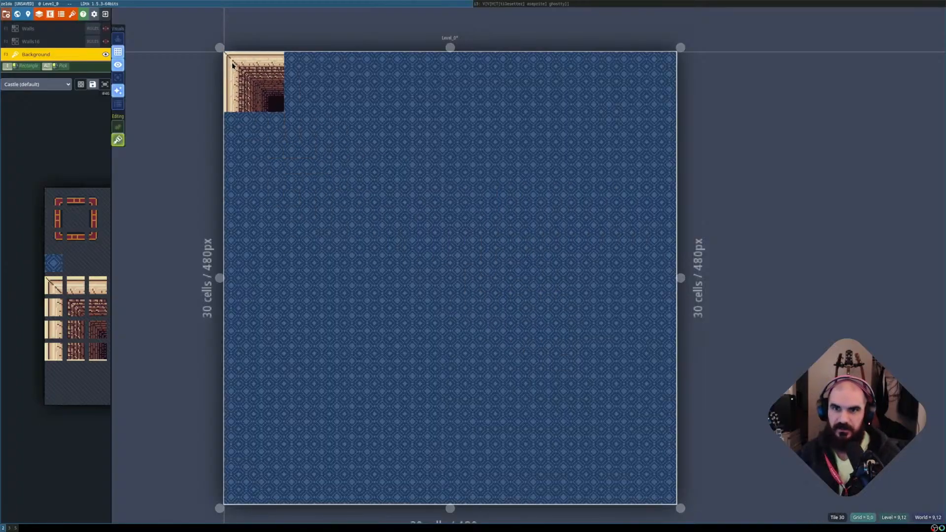
left_click(233, 65)
Extend the beige trim row along the level's upper edge and paint a matching row of brick tiles below it.
mouse_move(89, 312)
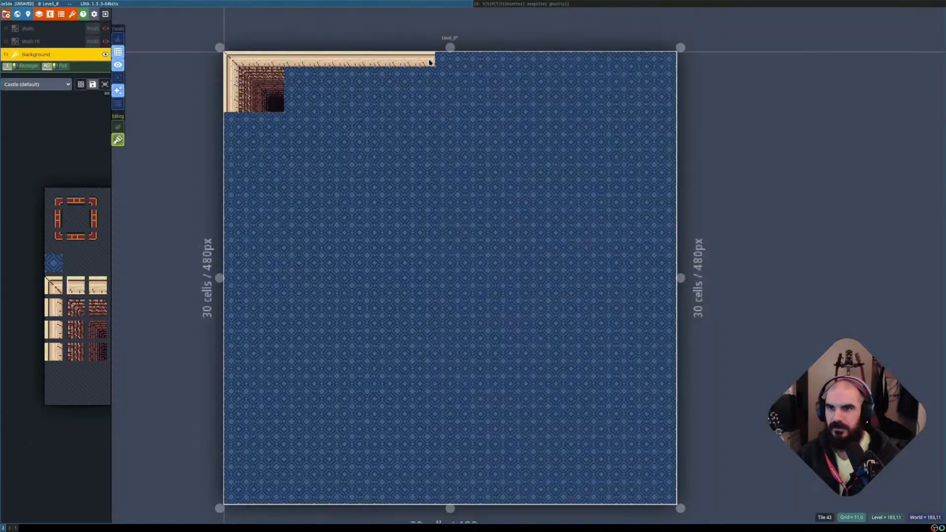
left_click_drag(430, 62, 610, 62)
mouse_move(99, 242)
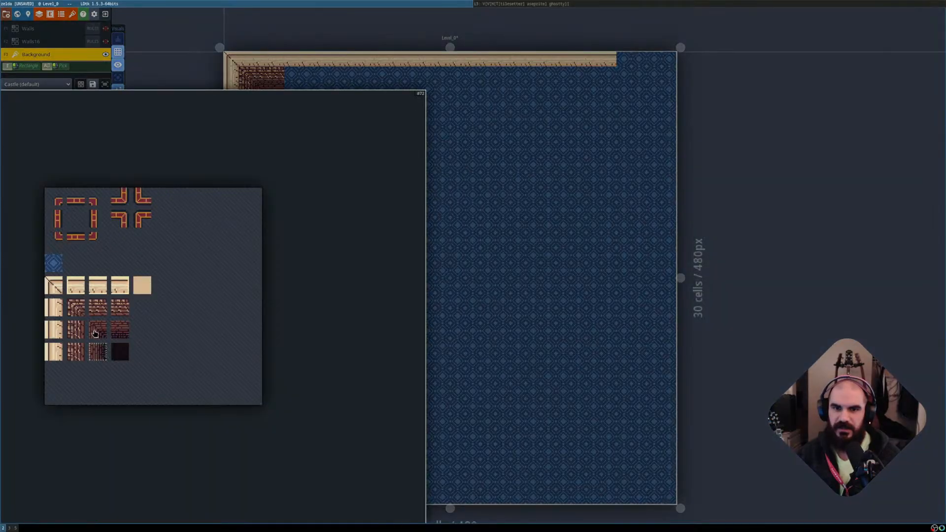
left_click_drag(115, 311, 117, 311)
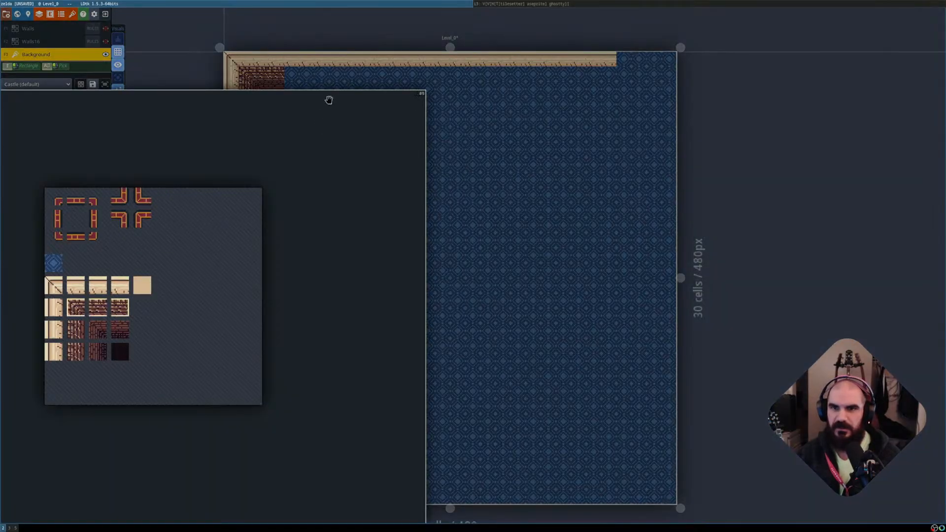
mouse_move(108, 311)
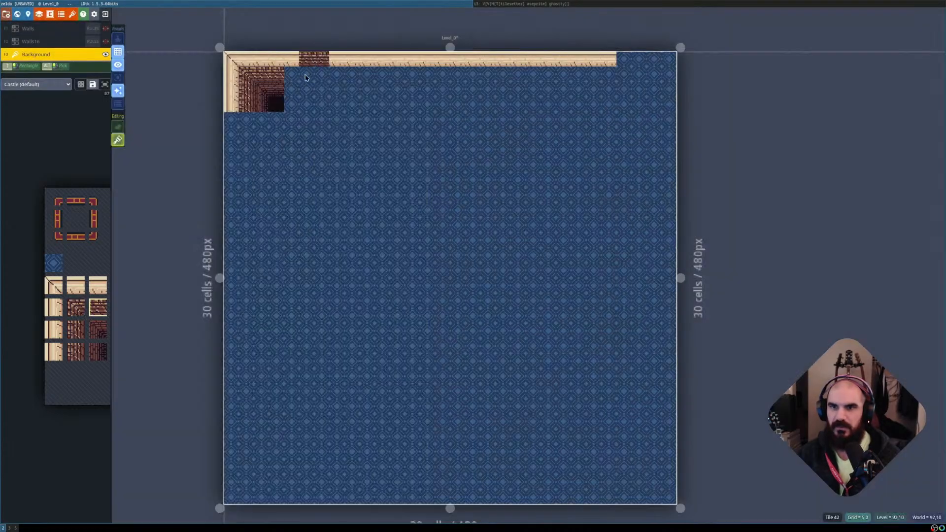
left_click_drag(363, 79, 599, 81)
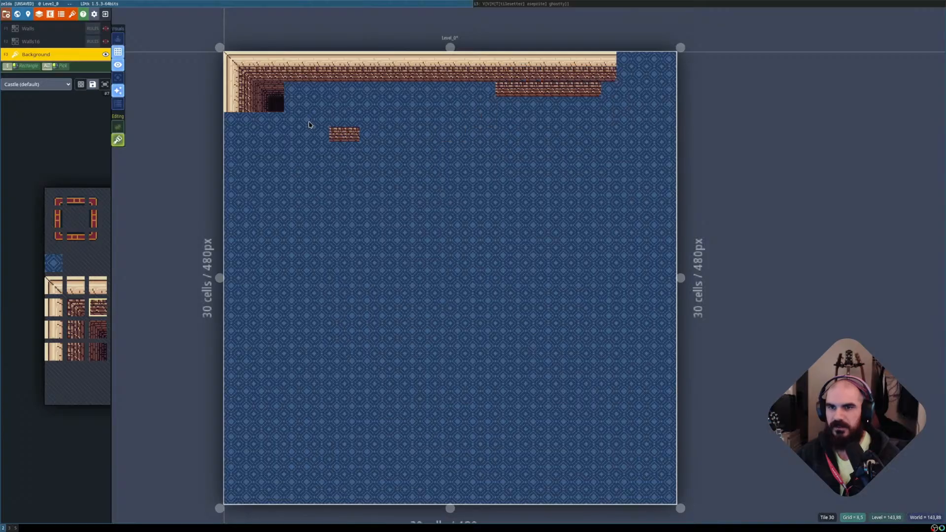
Erase the added brick strips and part of the beige trim row from the Background layer.
right_click(333, 78, "shift")
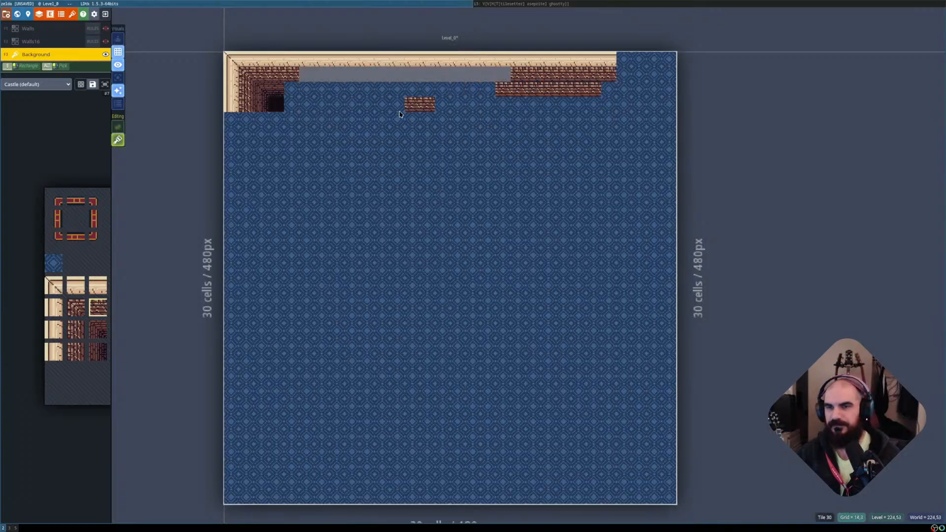
right_click(533, 90, "shift")
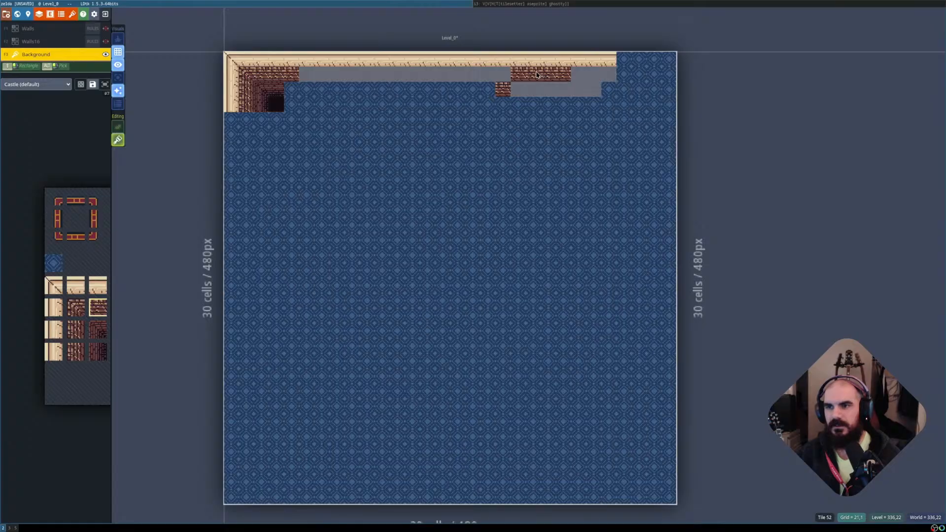
right_click(538, 74, "shift")
right_click(503, 59, "shift")
Fill the erased areas and cover the remaining trim and corner tiles with the blue floor tile.
left_click(479, 165, "shift")
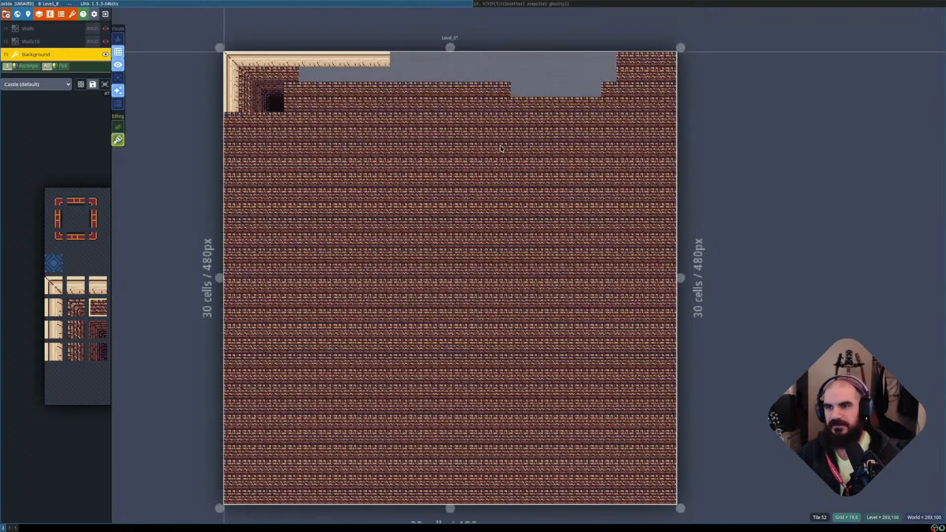
key("ctrl+z")
left_click(429, 178, "alt")
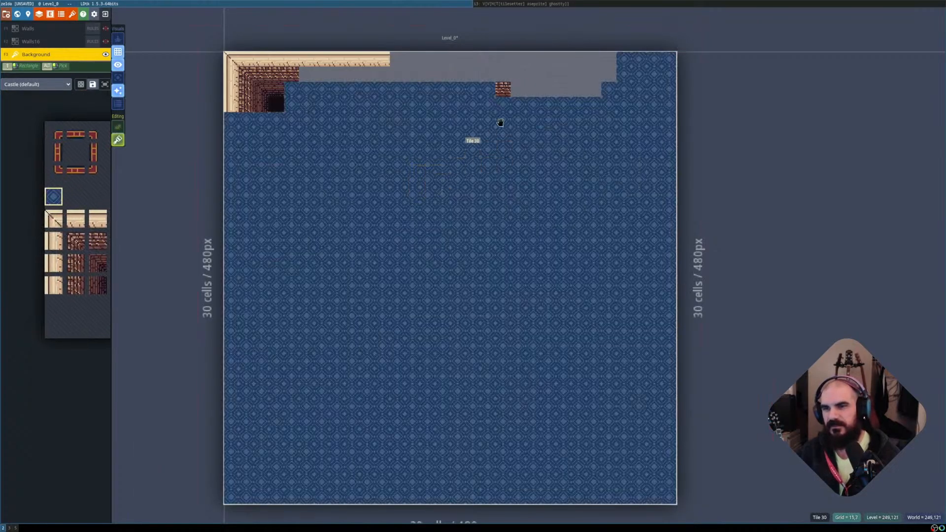
left_click(539, 90, "shift")
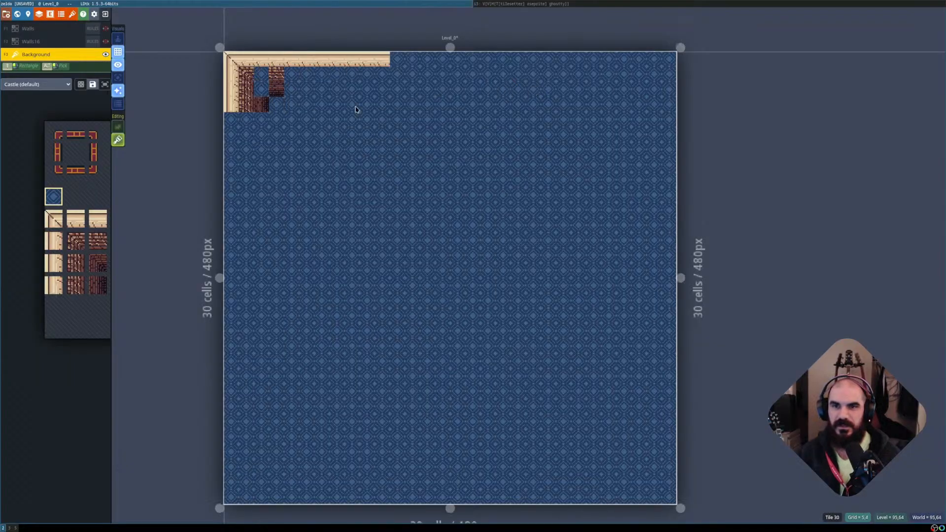
left_click_drag(399, 60, 232, 112, "shift")
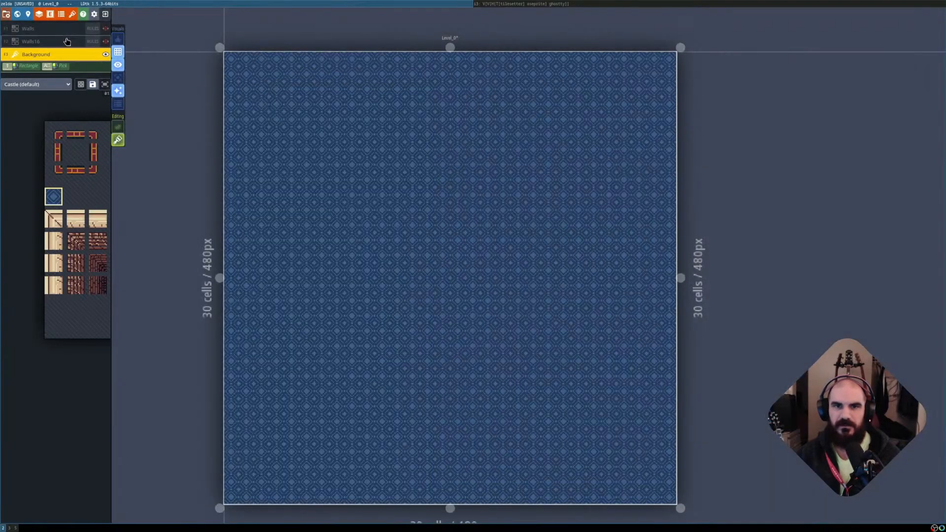
Make the Walls16 layer active and visible again, and open its auto-layer rules.
left_click(67, 42)
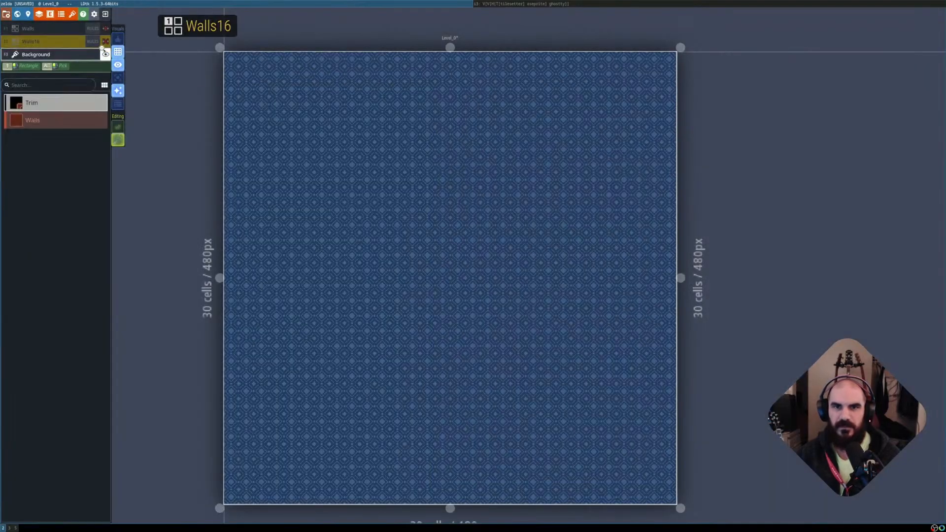
left_click(106, 42)
scroll(420, 264, "up", 1)
middle_click_drag(420, 264, 399, 274)
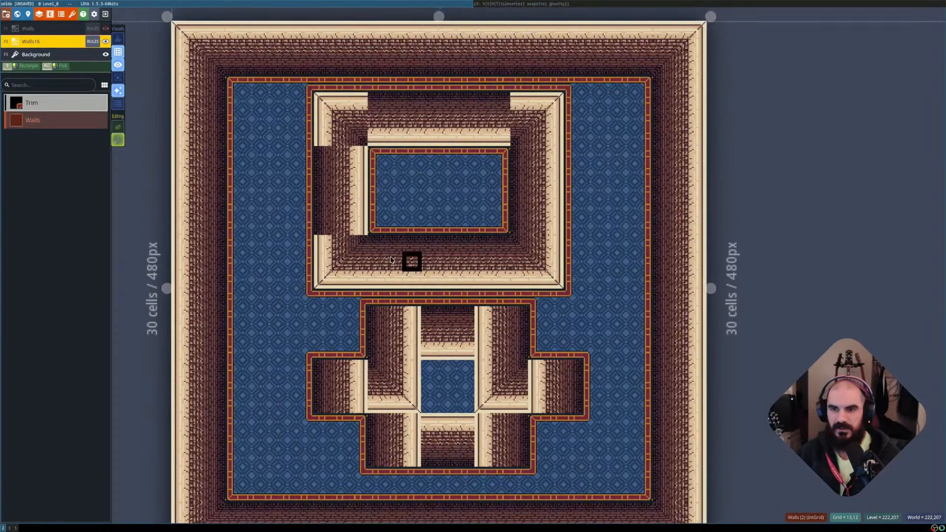
left_click(92, 42)
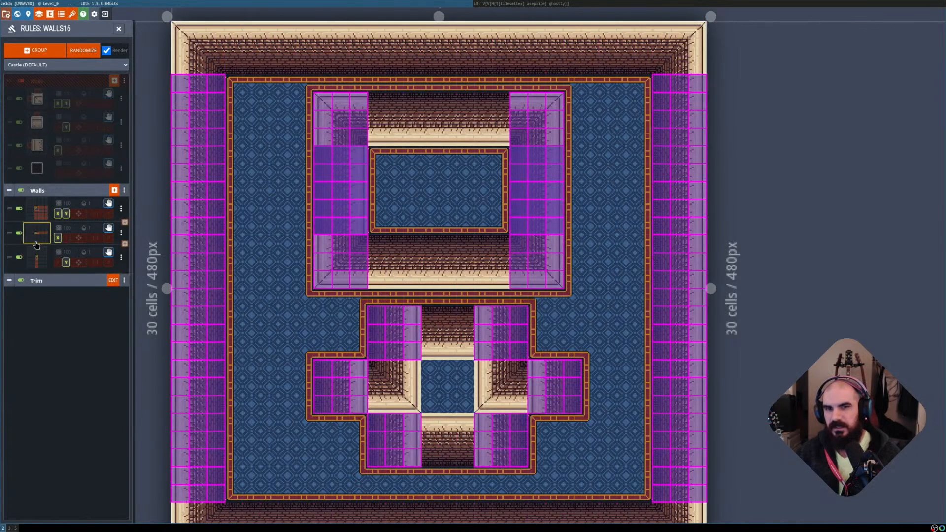
Try the second rule of the Walls group without X mirroring, and turn the mirroring back on.
left_click(58, 240)
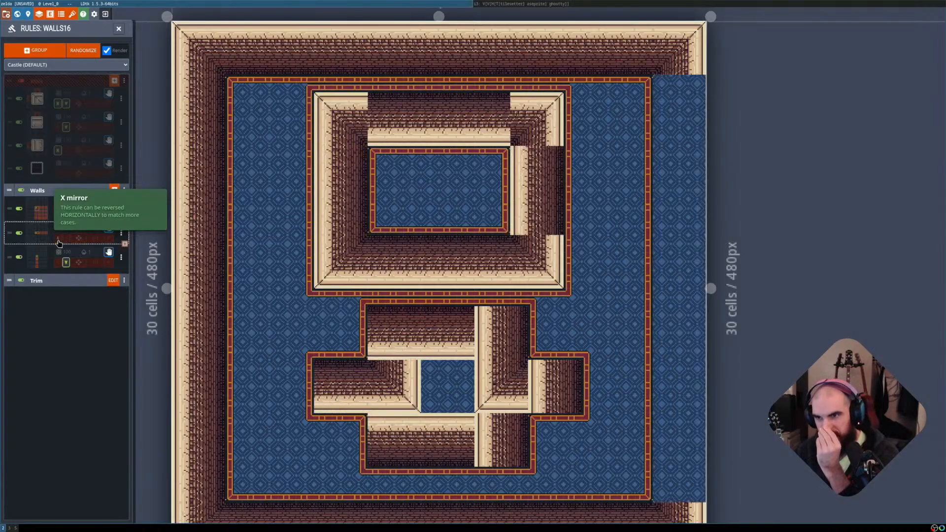
left_click(58, 241)
middle_click_drag(480, 266, 450, 220)
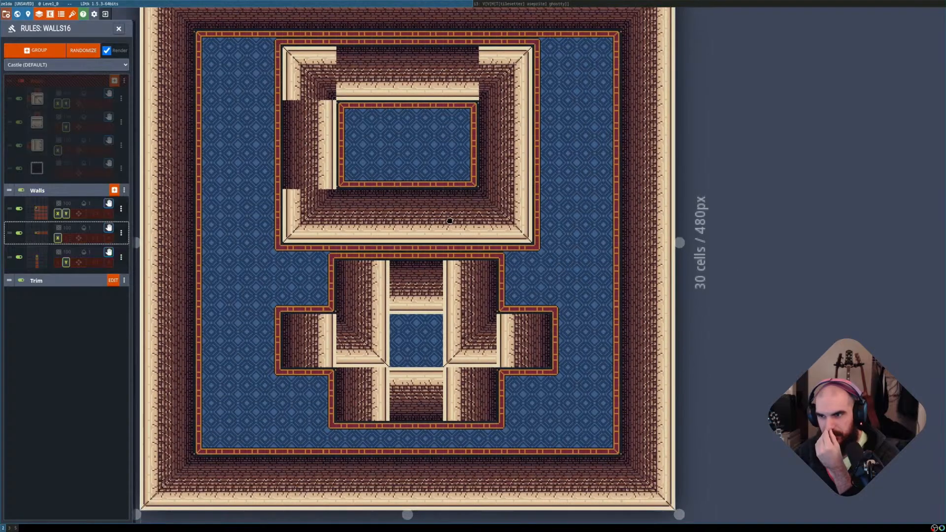
Try the out-of-bounds policy that does not apply the rule on the second Walls rule.
mouse_move(31, 237)
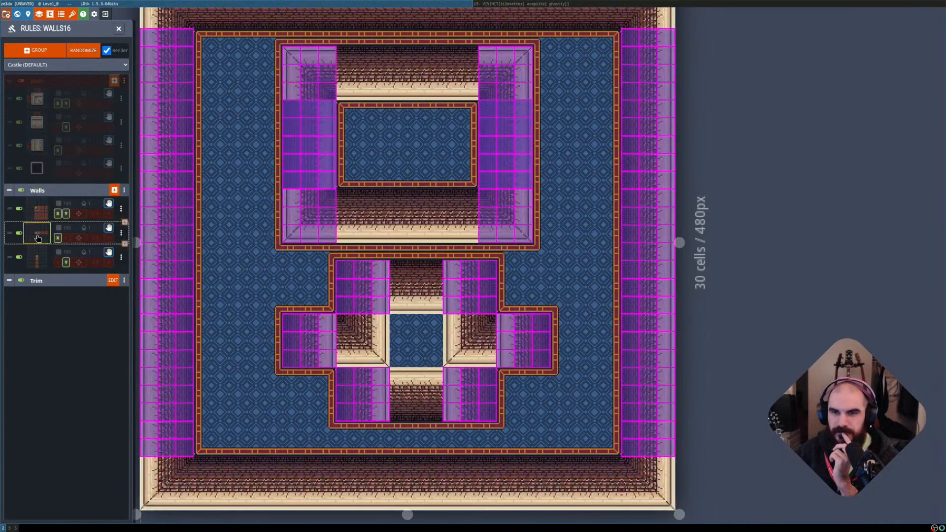
left_click(38, 239)
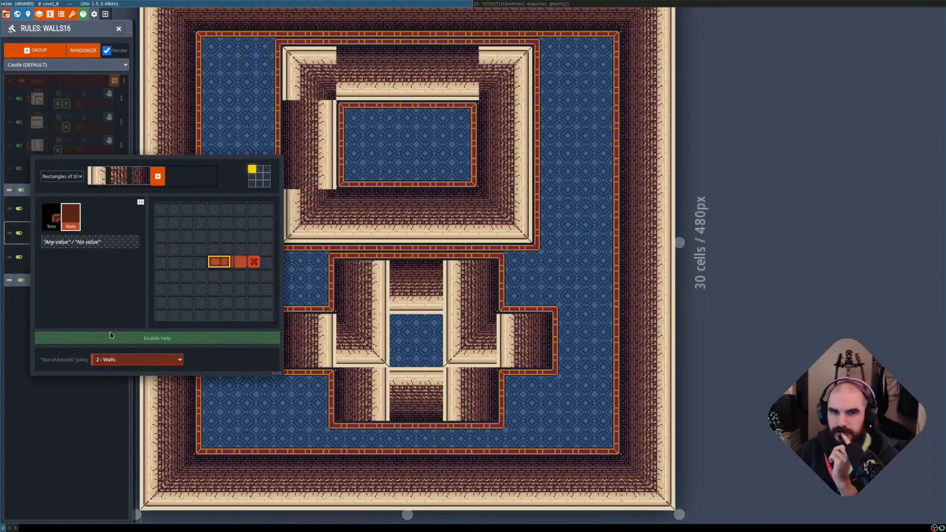
left_click(126, 361)
left_click(113, 385)
left_click(116, 383)
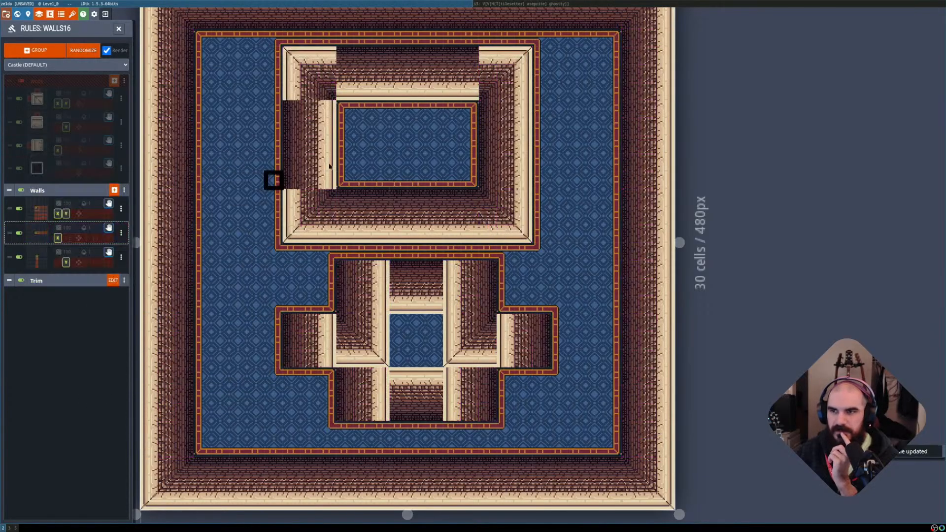
Set the second Walls rule's out-of-bounds policy back to "2 - Walls".
middle_click_drag(331, 166, 351, 215)
left_click(40, 238)
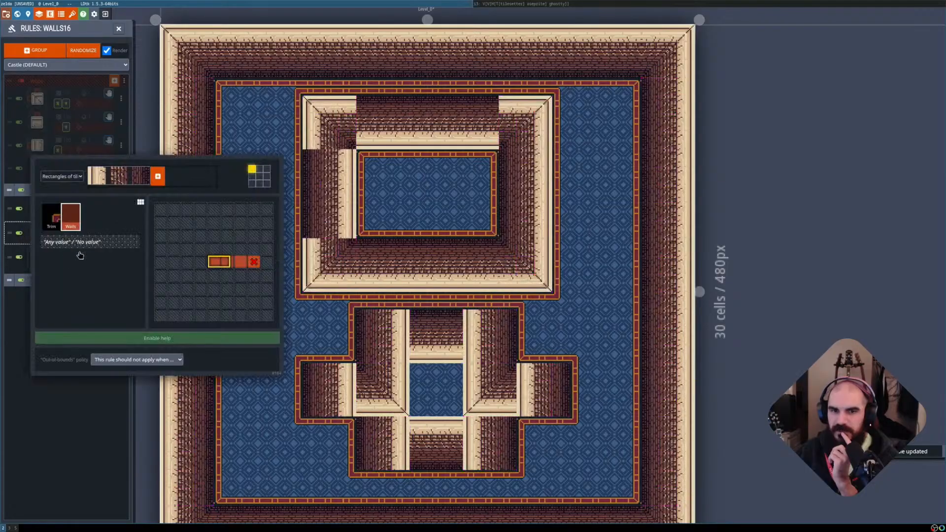
left_click(129, 360)
left_click(113, 385)
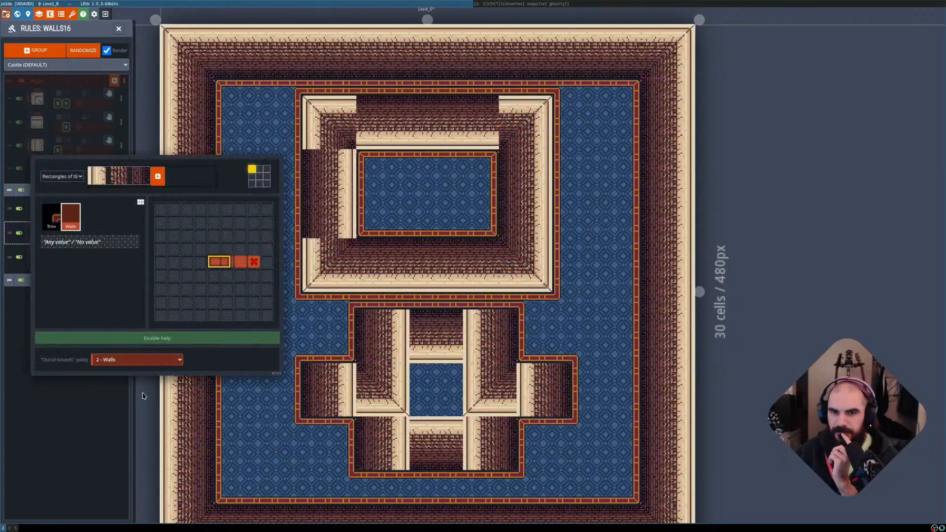
left_click(268, 249)
Toggle auto-layer rendering to compare the raw cells with the rendered tiles along the upper ring's left wall.
scroll(292, 175, "up", 1)
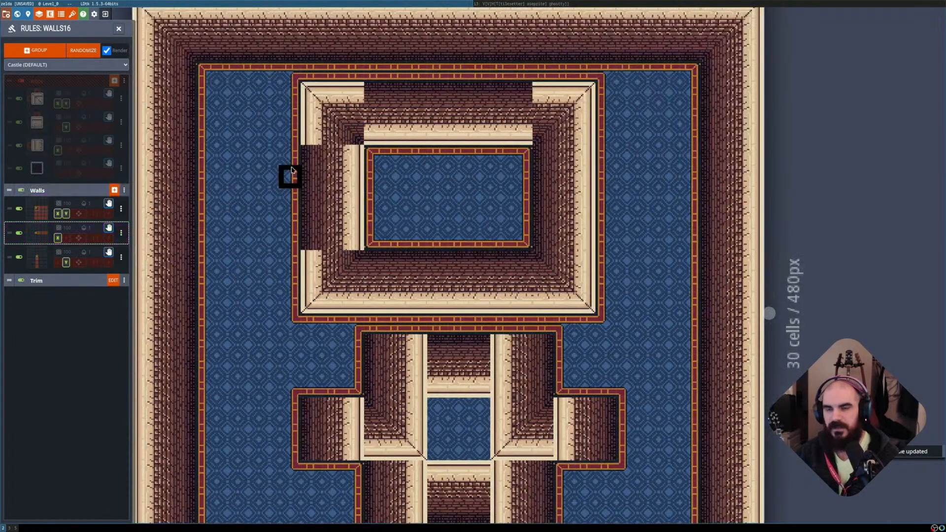
key("shift+r")
key("shift+r")
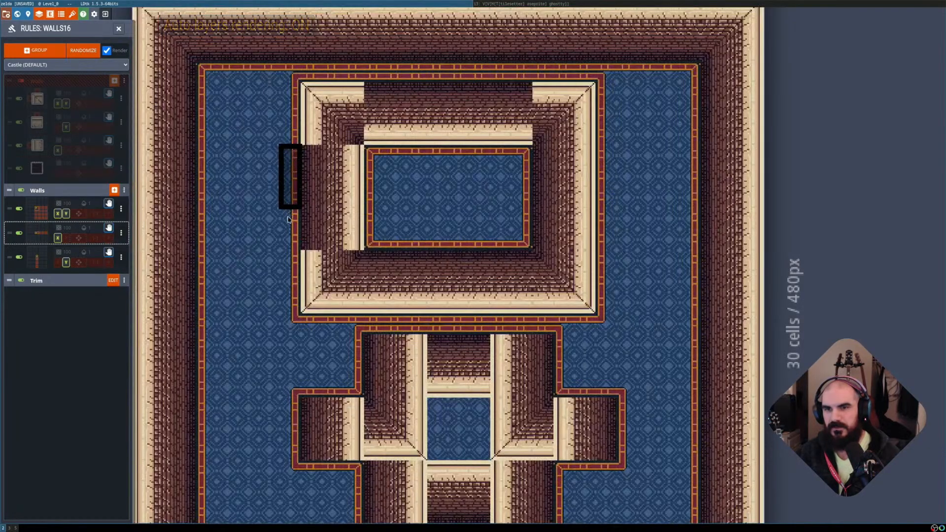
key("shift+r")
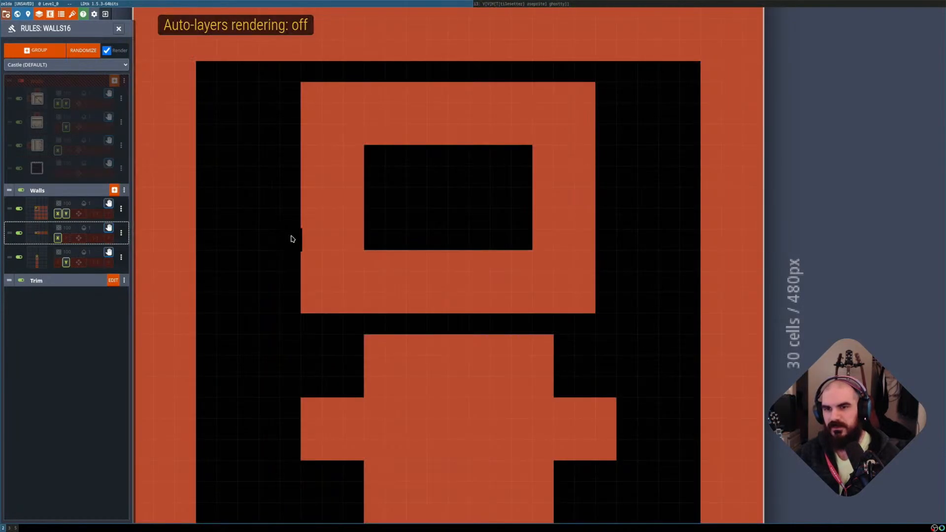
key("shift+r")
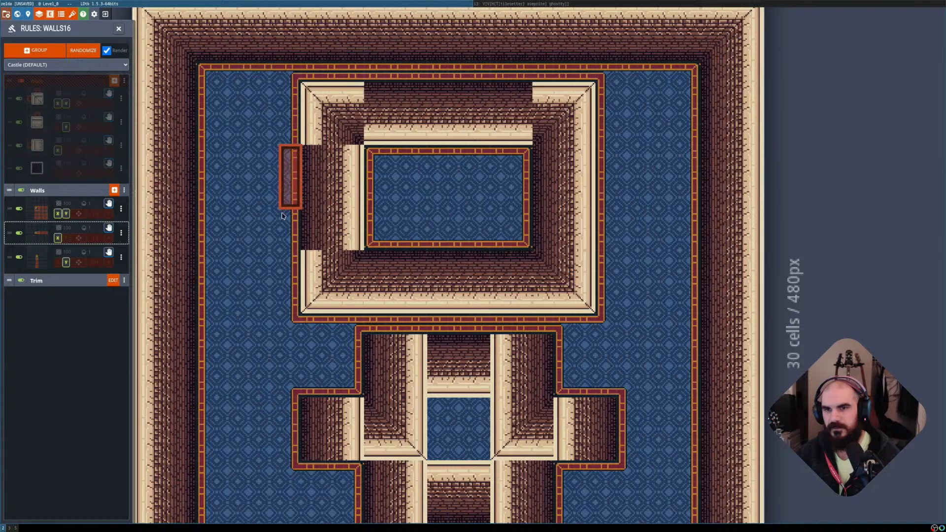
Try widening the upper ring's left side with a one-cell column of walls, and revert that column to trim.
left_click(281, 237)
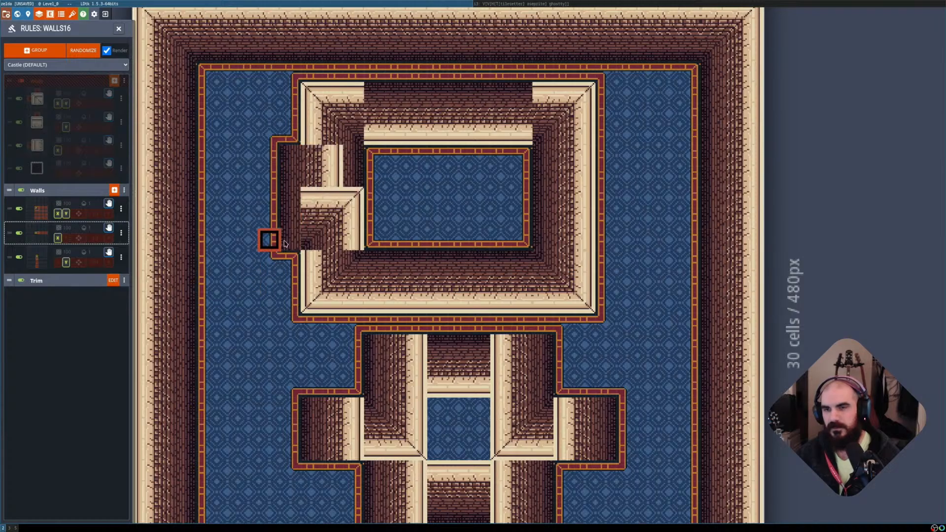
left_click_drag(295, 167, 288, 239)
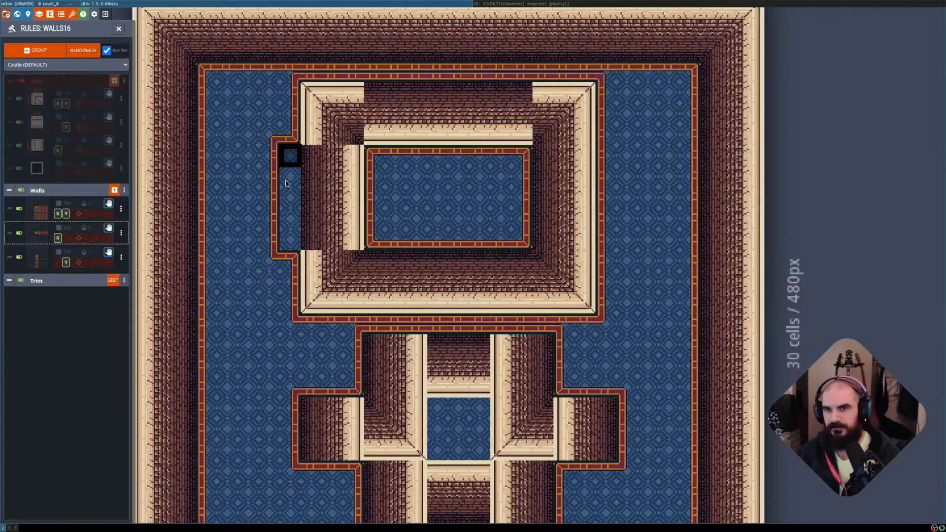
left_click_drag(286, 183, 289, 244)
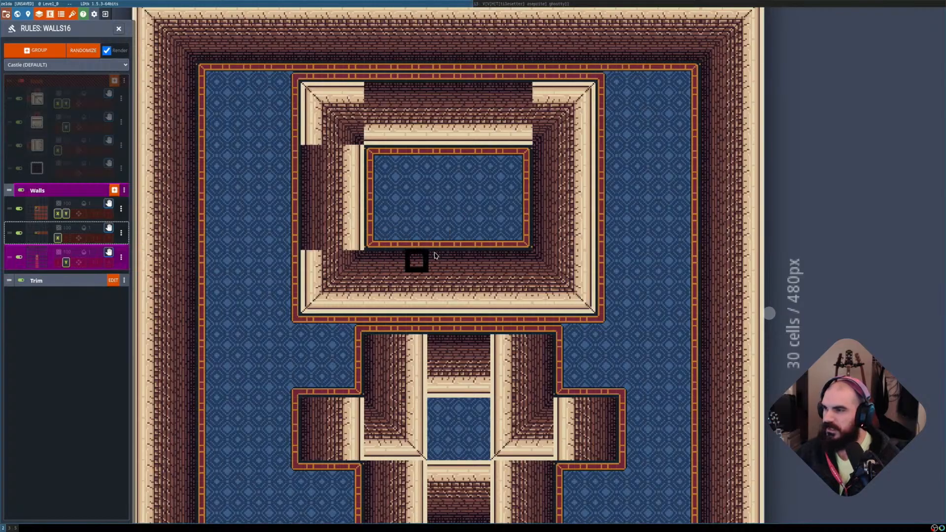
scroll(455, 247, "down", 2)
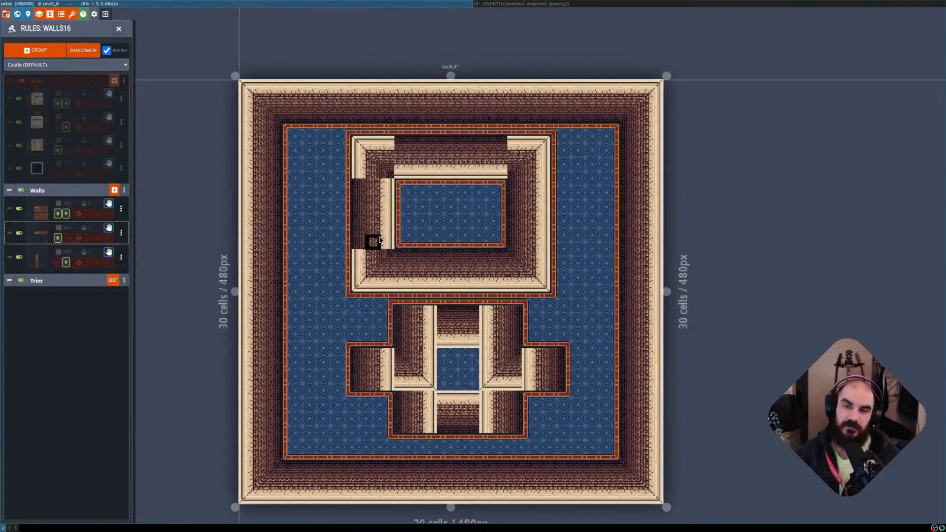
scroll(402, 263, "up", 3)
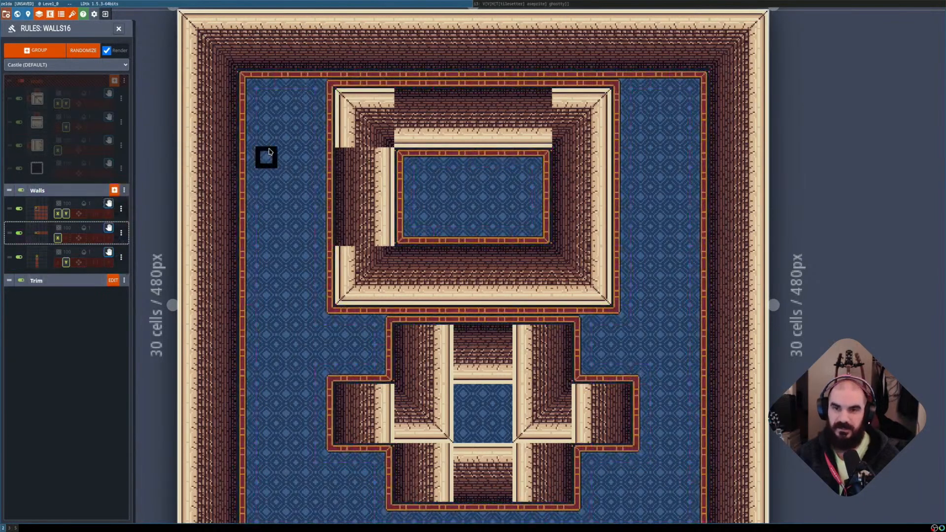
Switch to Aseprite in full screen and show the pixel grid over the wall corner tiles in castle-all.aseprite.
key("super+Right")
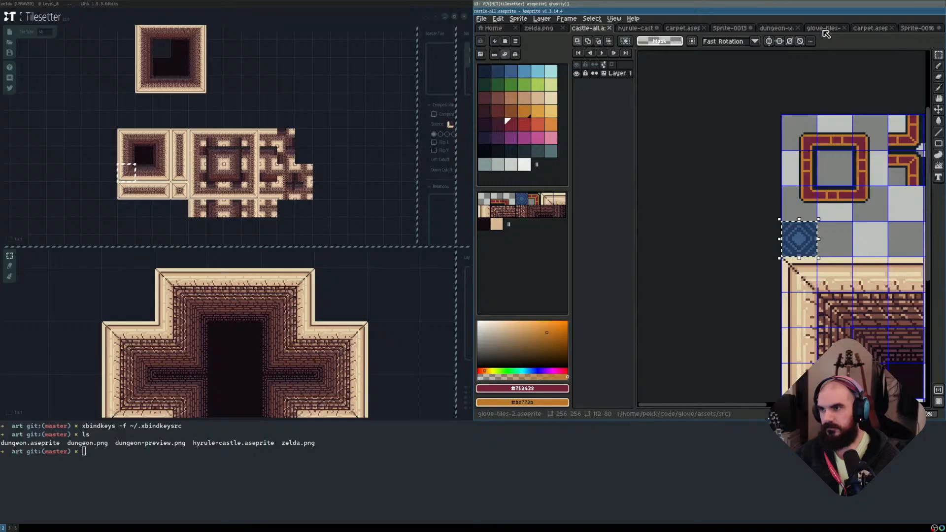
key("super+f")
scroll(380, 249, "up", 2)
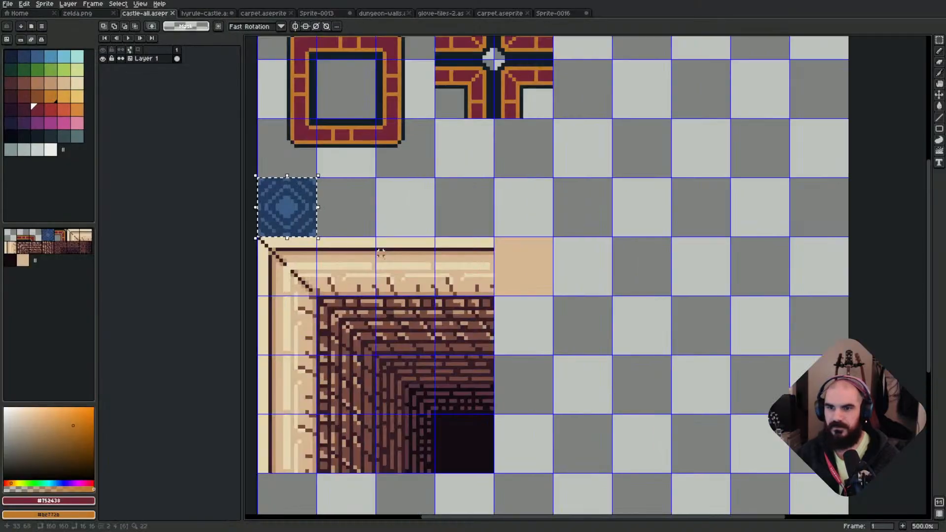
scroll(384, 268, "down", 1)
scroll(384, 268, "down", 1)
scroll(340, 272, "up", 4)
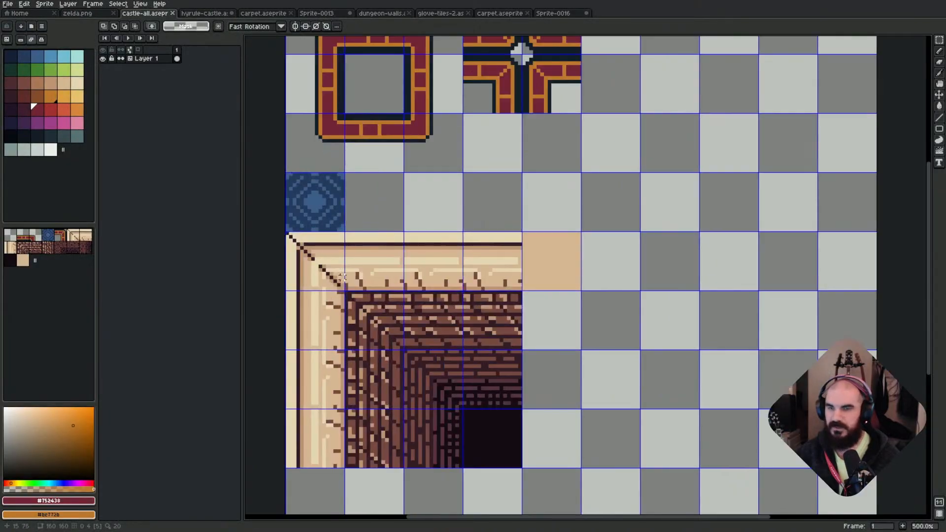
middle_click_drag(353, 265, 385, 251)
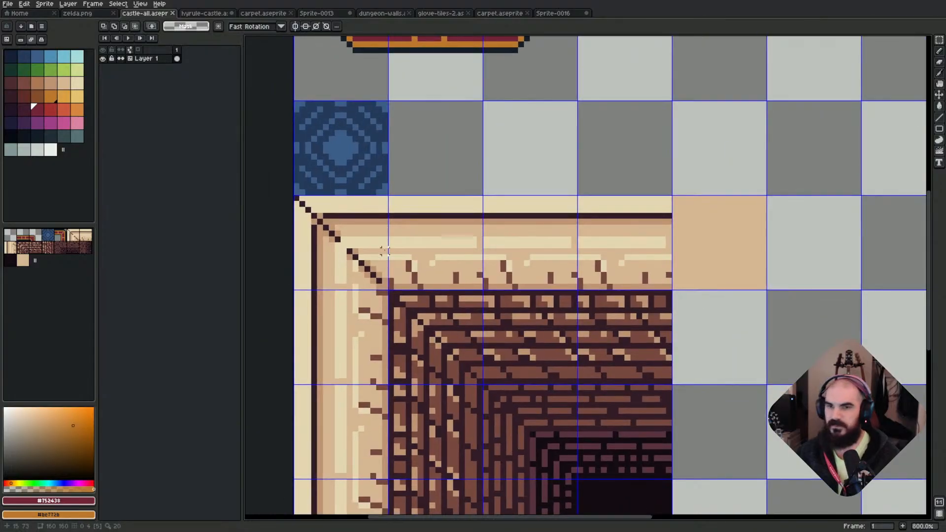
key("ctrl+shift+apostrophe")
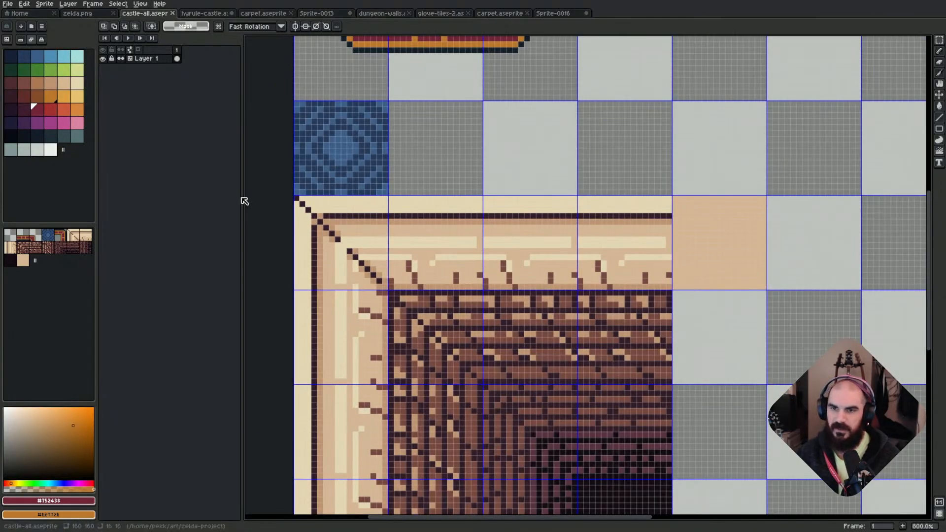
Hide the pixel grid and examine the wall corner and brick tiles in castle-all.aseprite using temporary marquee selections.
key("ctrl+shift+apostrophe")
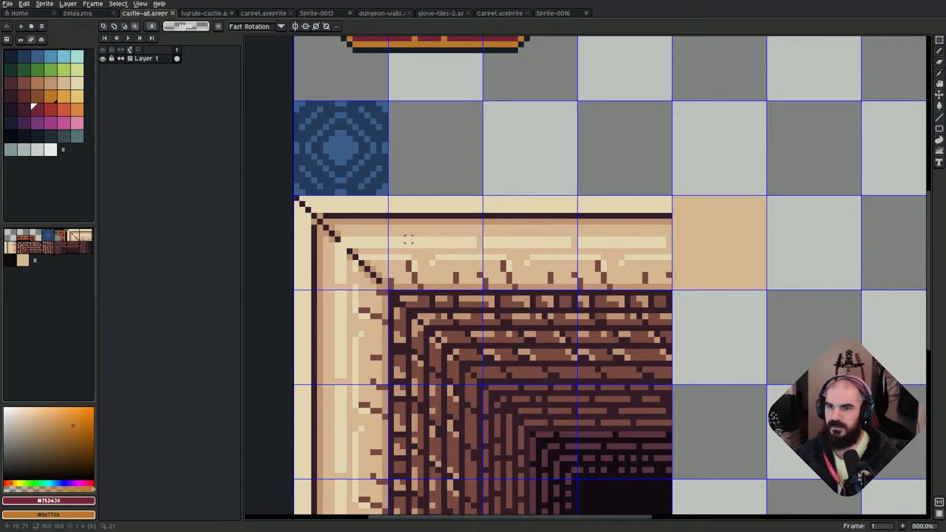
mouse_move(313, 203)
left_mouse_down()
mouse_move(408, 203)
mouse_move(501, 288)
left_mouse_up()
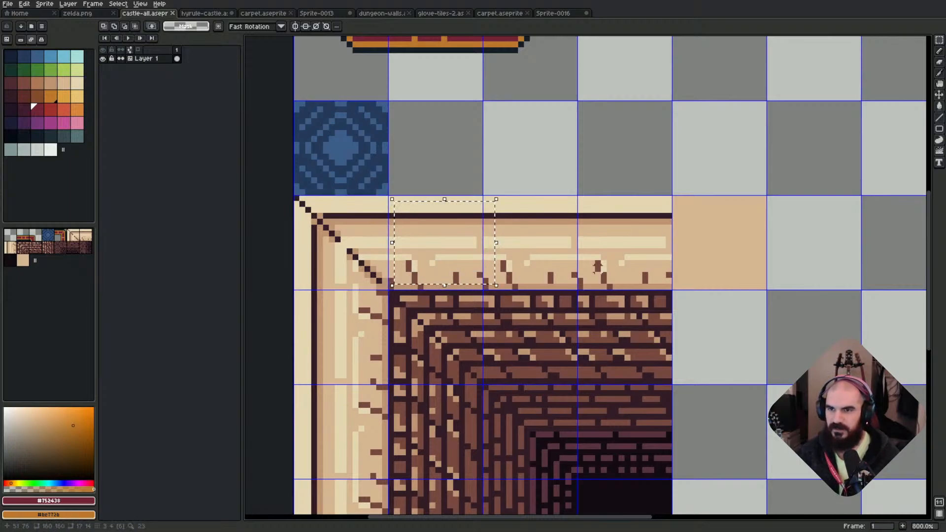
key("ctrl+d")
scroll(552, 312, "down", 1)
middle_click_drag(545, 314, 455, 232)
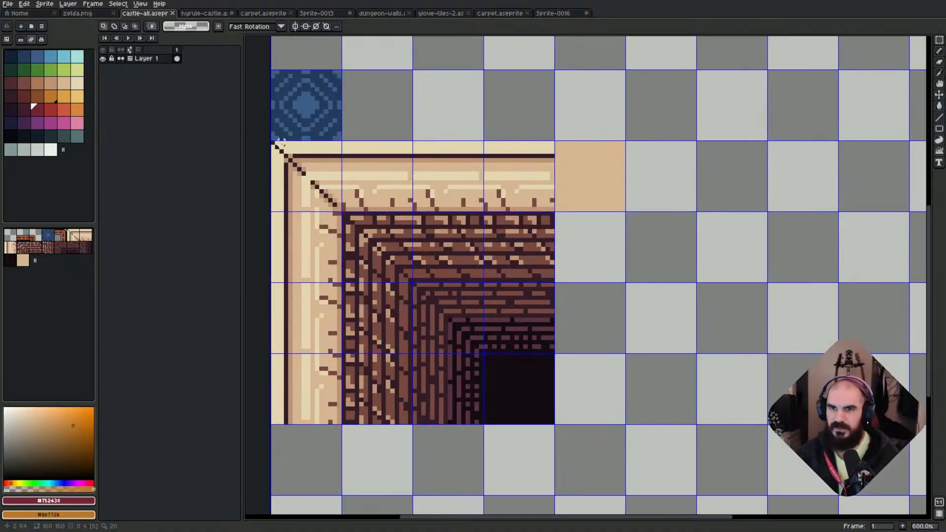
left_click_drag(279, 141, 553, 321)
key("ctrl+d")
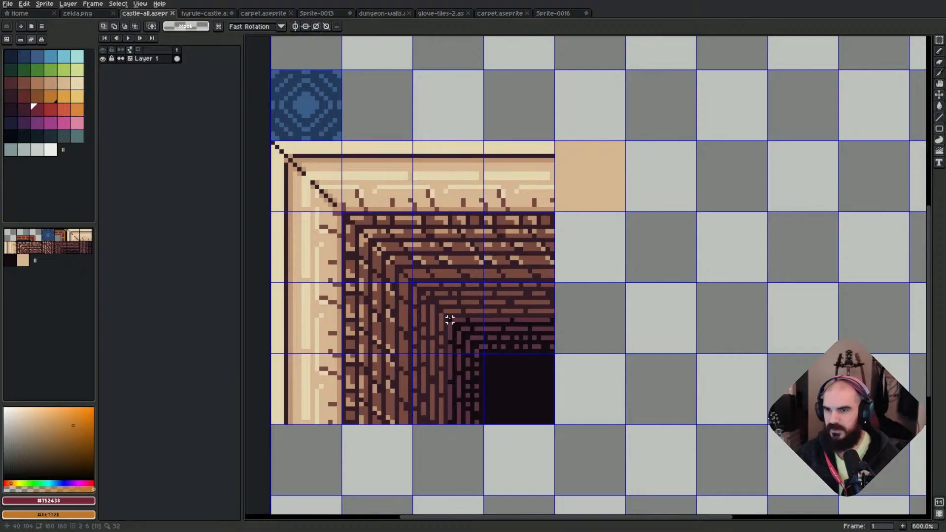
left_click_drag(450, 319, 556, 355)
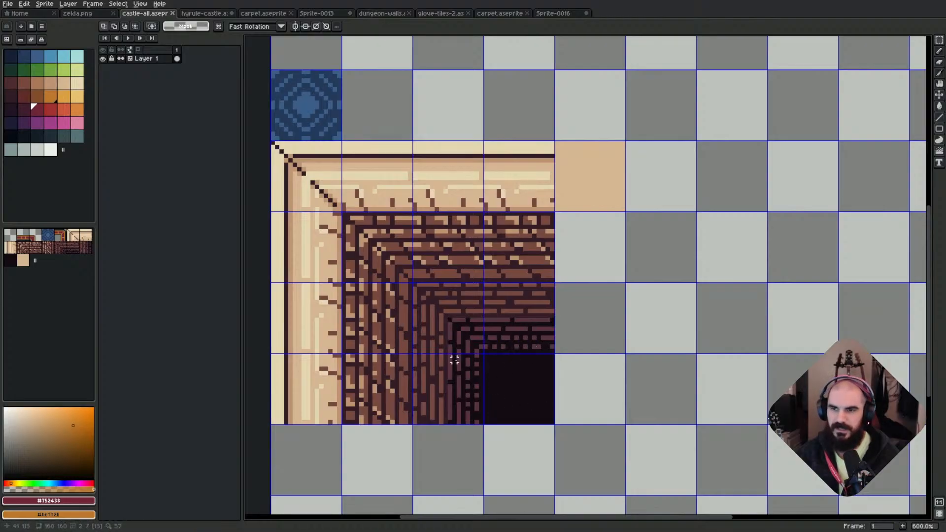
left_click_drag(472, 387, 482, 422)
Examine the blue carpet tile, the red trim tiles and the wall block across the whole castle tileset.
scroll(532, 277, "down", 2)
scroll(533, 332, "up", 3)
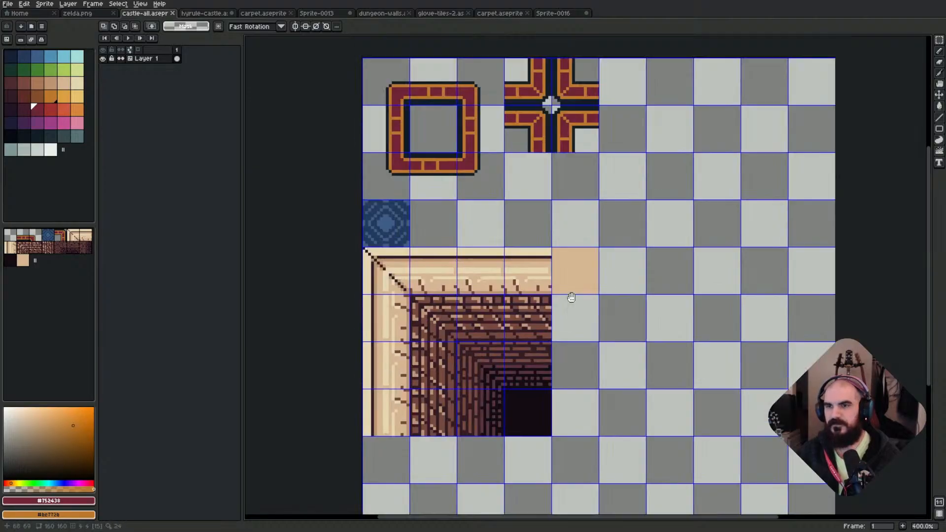
left_click_drag(377, 261, 383, 266)
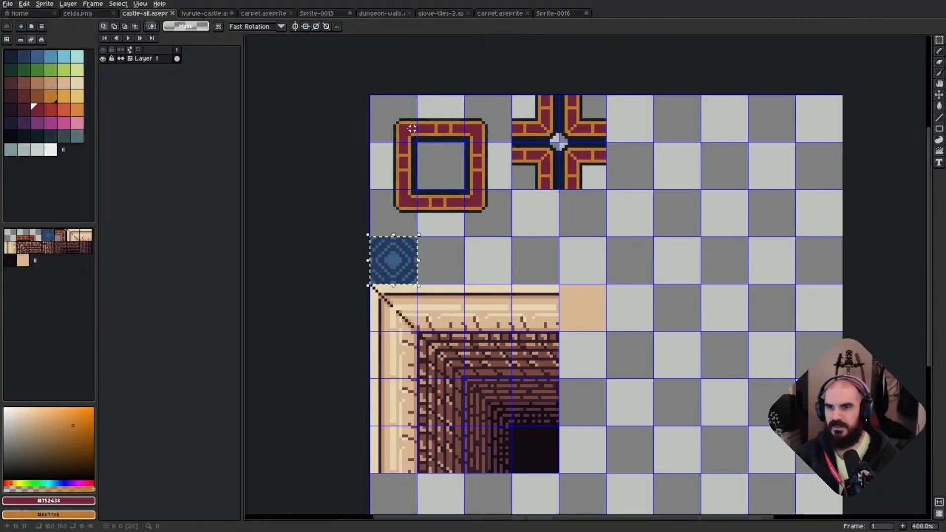
left_click_drag(402, 123, 579, 224)
left_click(599, 248)
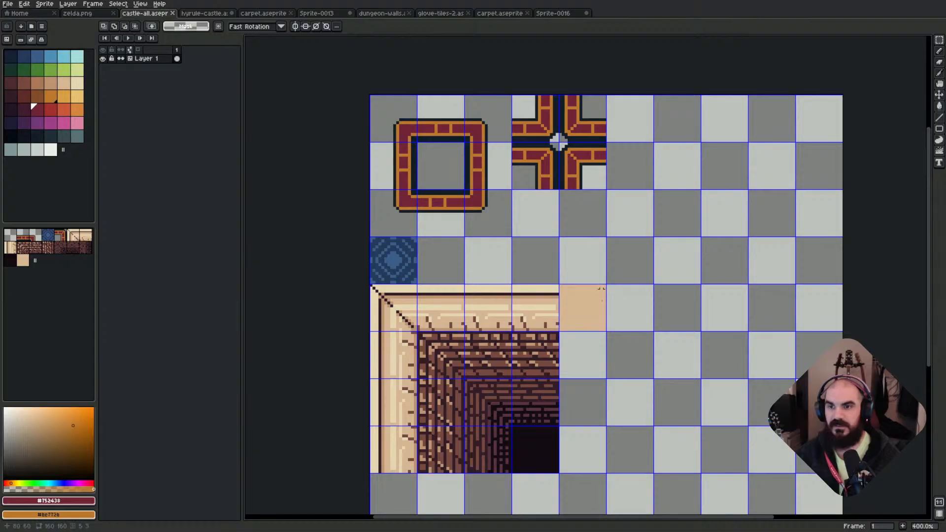
scroll(611, 319, "down", 1)
middle_click_drag(628, 310, 590, 254)
left_click_drag(412, 260, 507, 359)
left_click(517, 311)
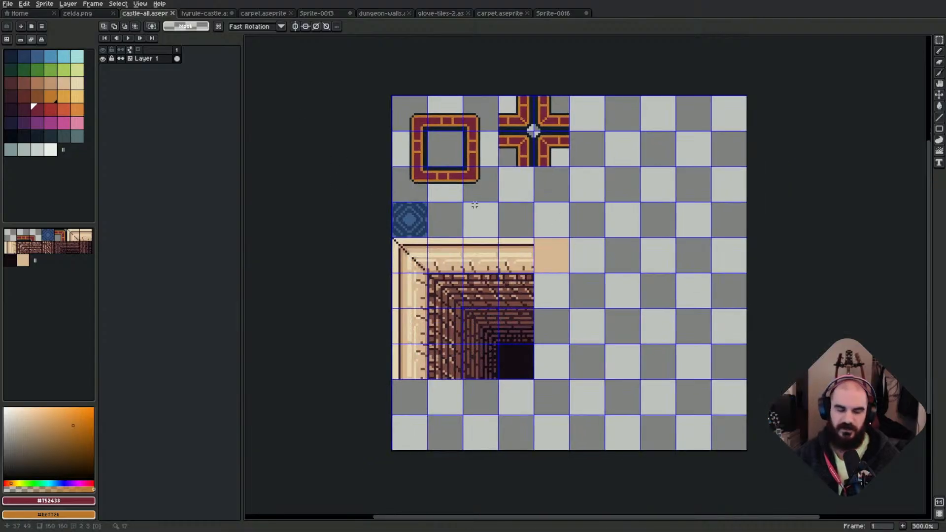
Switch back to LDtk, then save and close the zelda project.
key("super+f")
key("super+f")
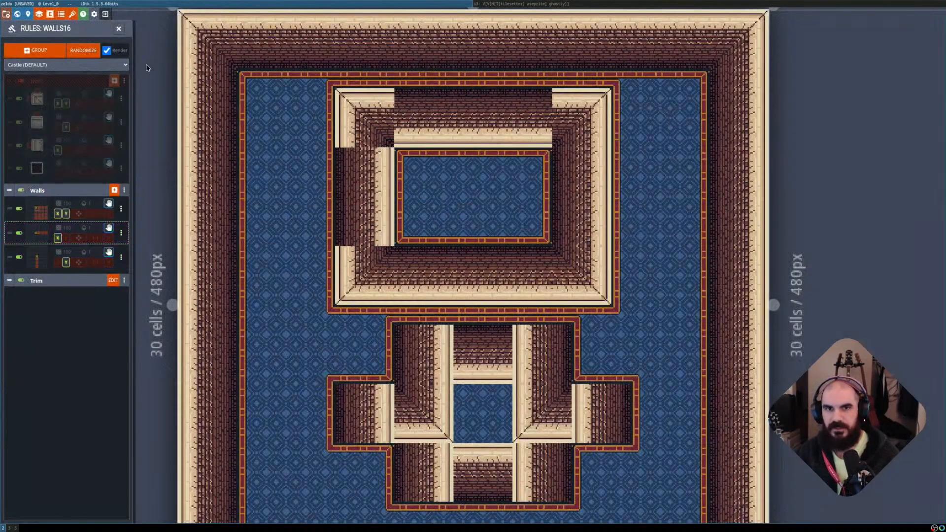
key("ctrl+s")
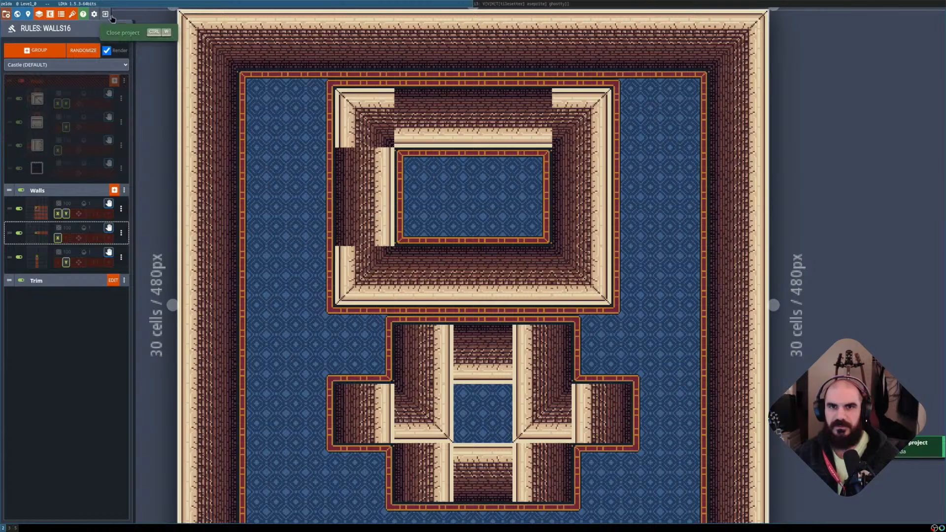
left_click(106, 15)
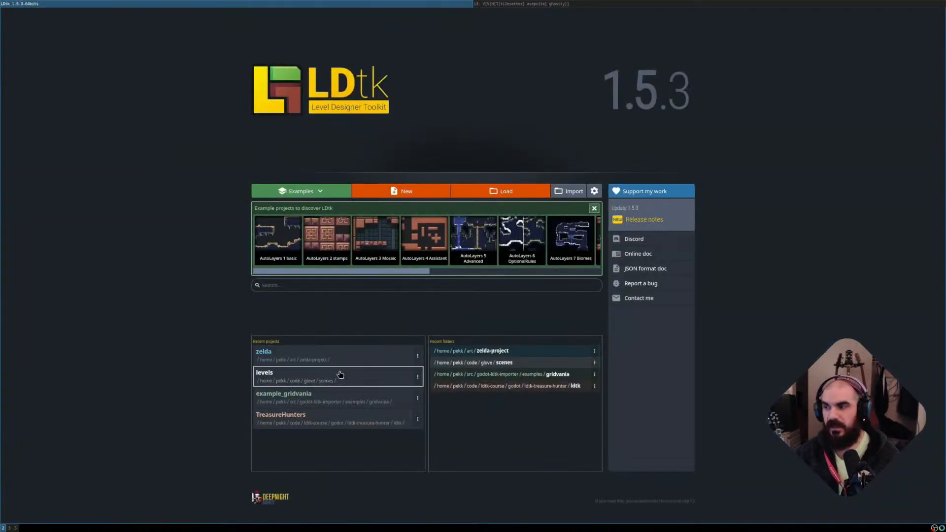
Open the recent levels project from the glove scenes folder and look over Level_0 and Level_1.
left_click(340, 375)
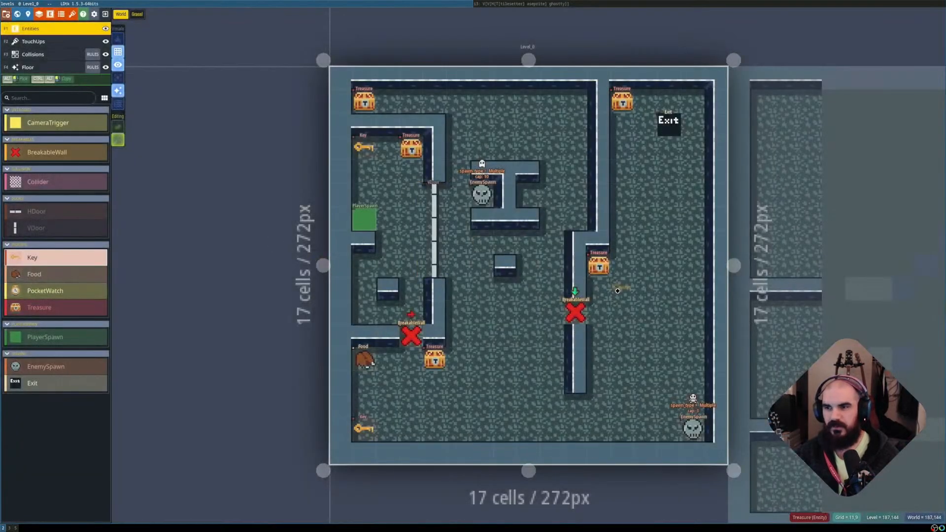
middle_click_drag(629, 263, 476, 234)
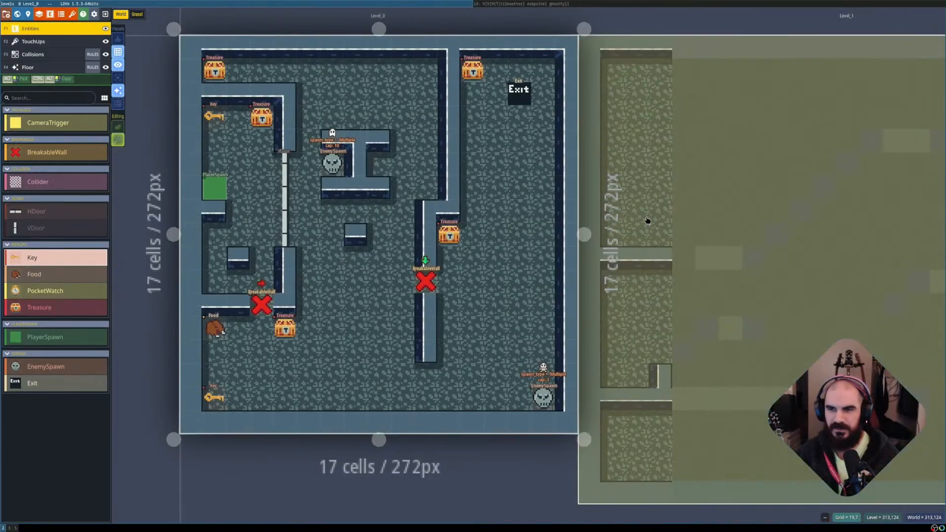
left_click(650, 221)
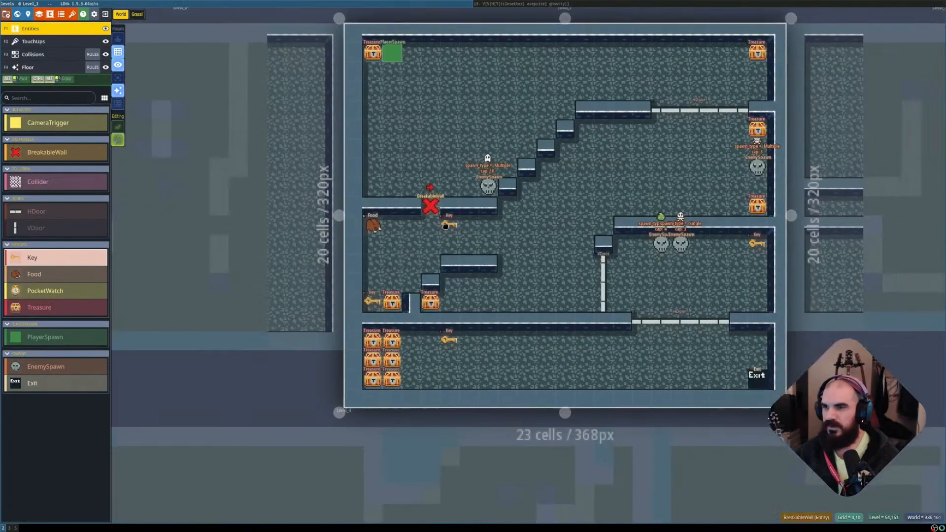
middle_click_drag(554, 249, 510, 220)
middle_click_drag(593, 271, 515, 331)
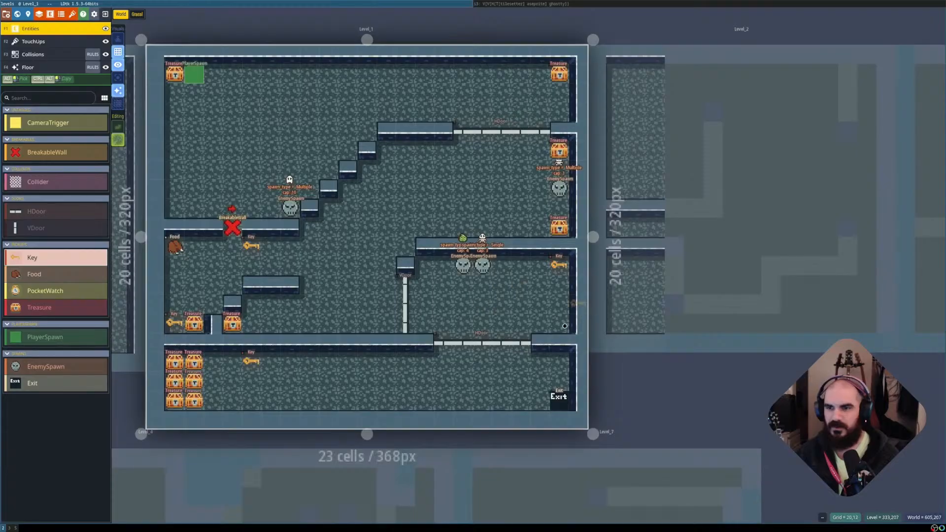
scroll(515, 330, "down", 2)
Survey the levels in the world view and inspect the dungeon walls of Level_2.
key("w")
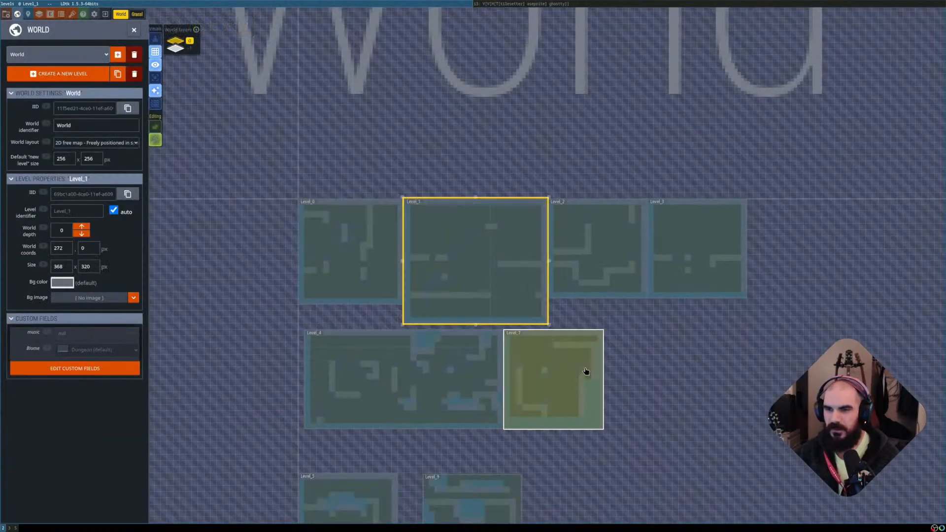
middle_click_drag(620, 363, 554, 259)
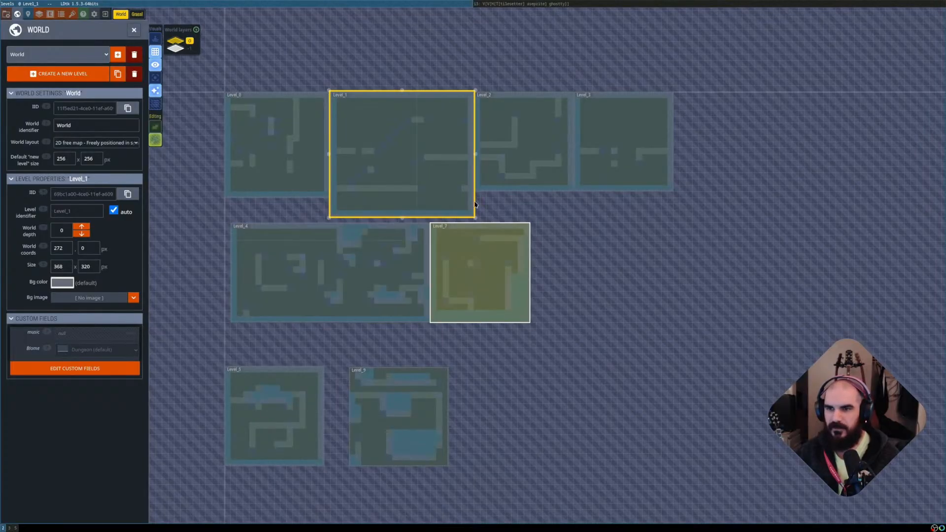
left_click(528, 164)
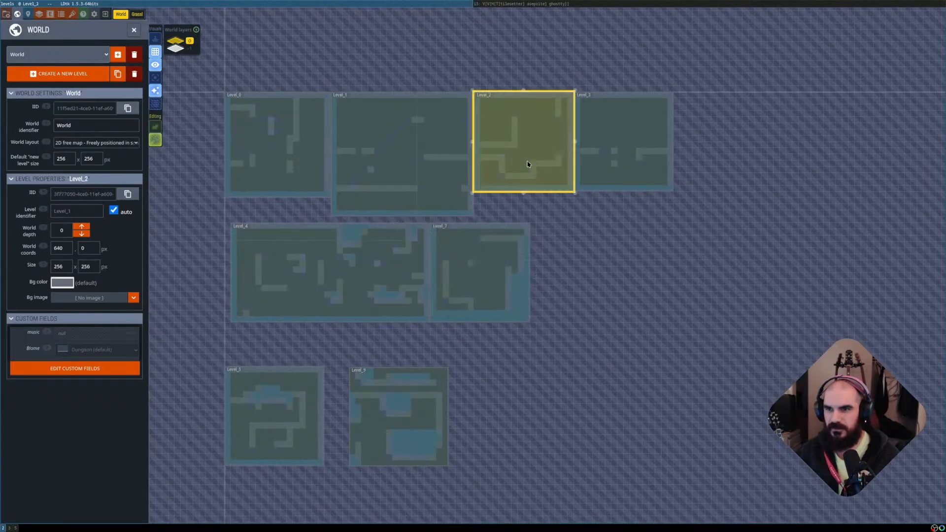
key("w")
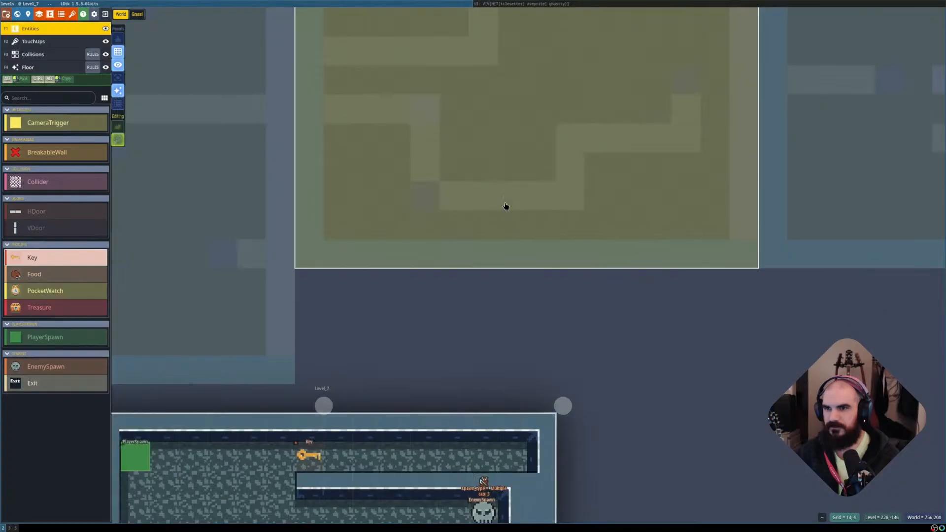
key("w")
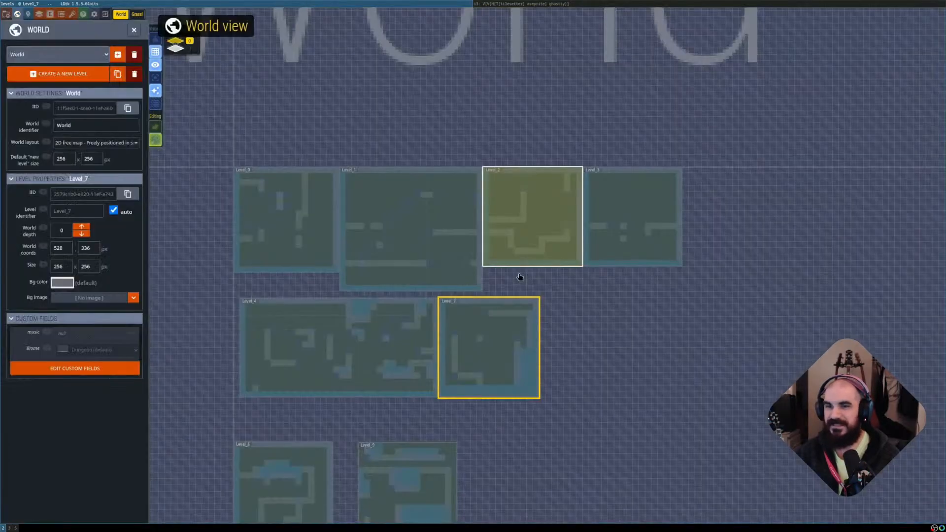
double_click(547, 228)
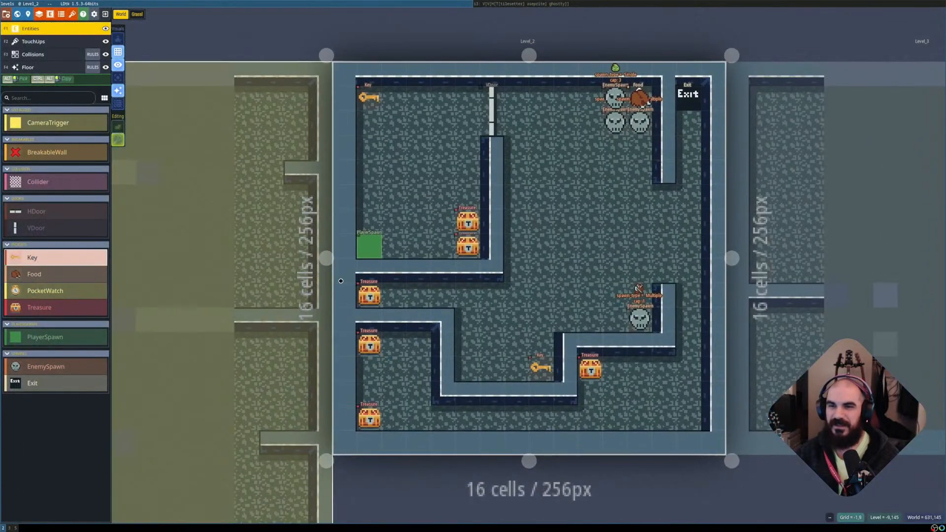
key("w")
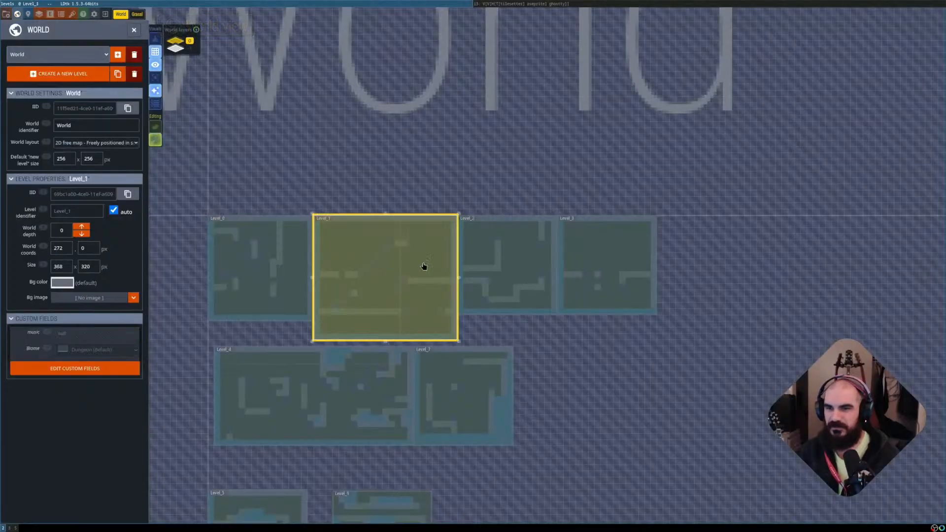
Inspect how the dungeon walls tile in Level_4, Level_7 and Level_9, returning to the world view.
left_click(566, 261)
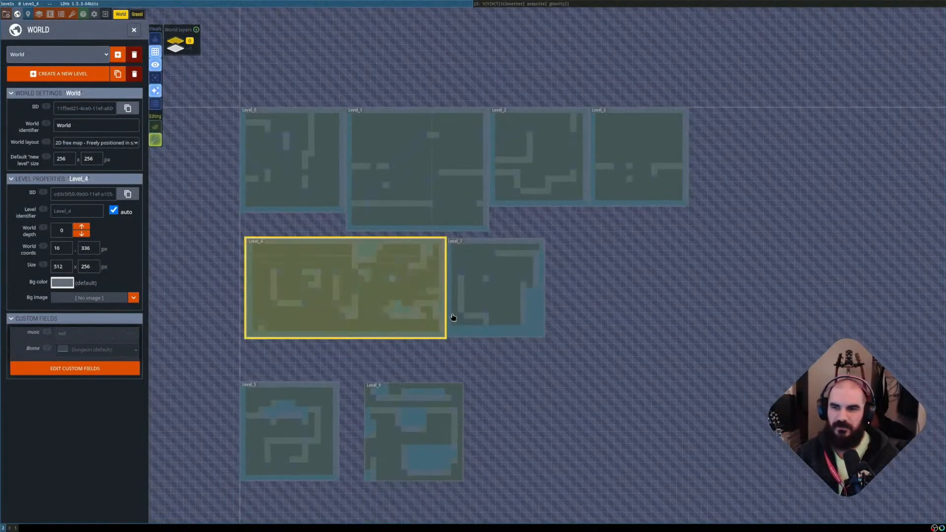
double_click(454, 315)
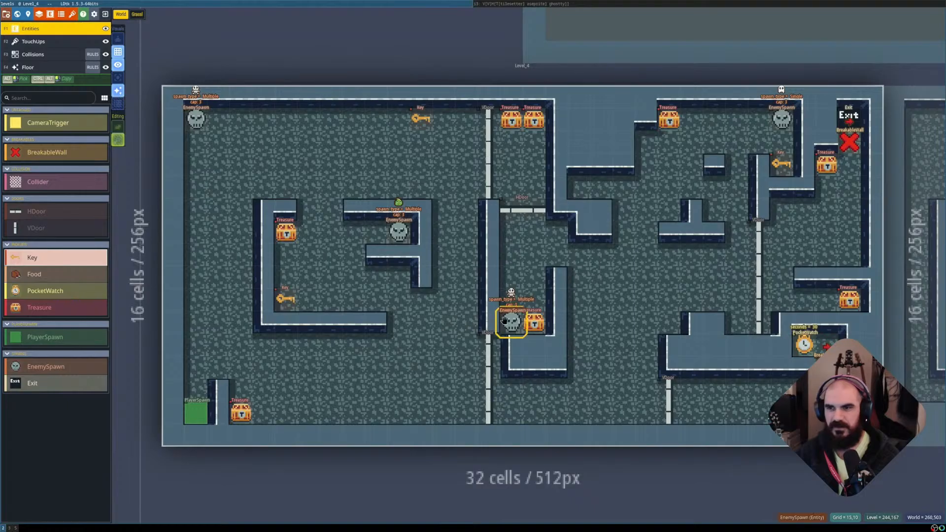
key("w")
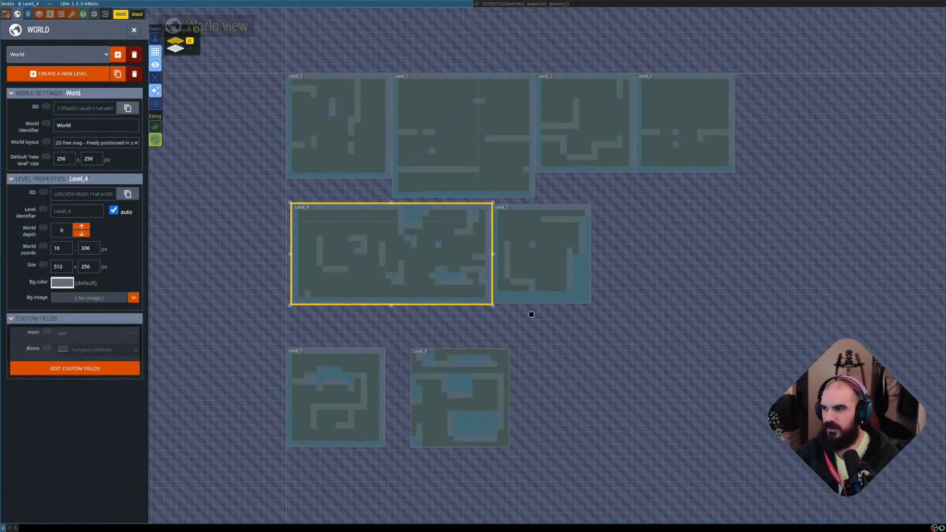
left_click(484, 299)
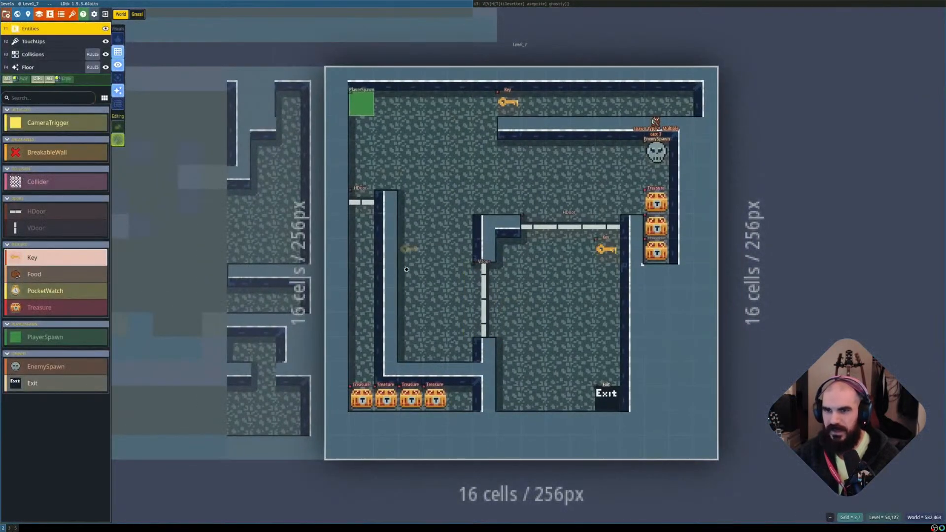
key("w")
left_click(458, 394)
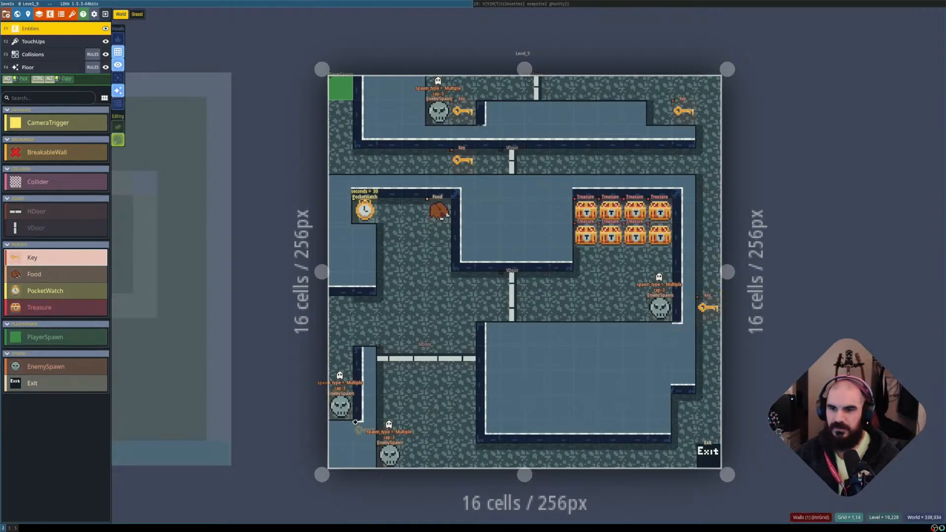
key("w")
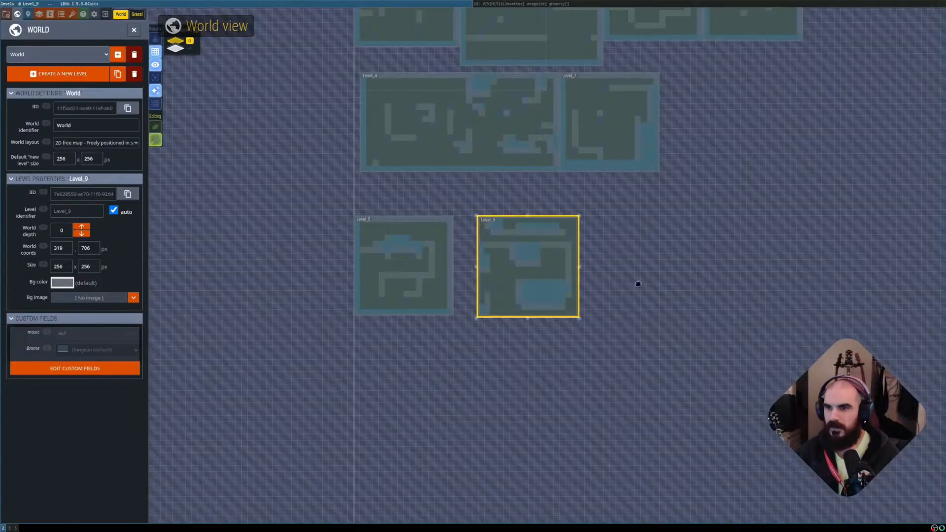
Create a new 256 × 256 px level in World and place it against Level_9's right edge at 575, 706.
right_click(549, 251)
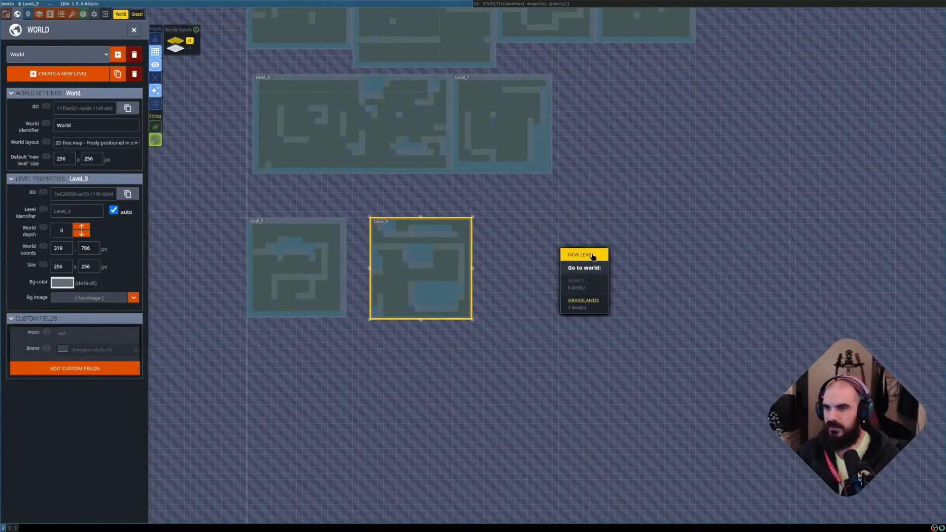
left_click(592, 252)
mouse_move(521, 295)
left_mouse_down()
mouse_move(506, 298)
mouse_move(515, 300)
left_mouse_up()
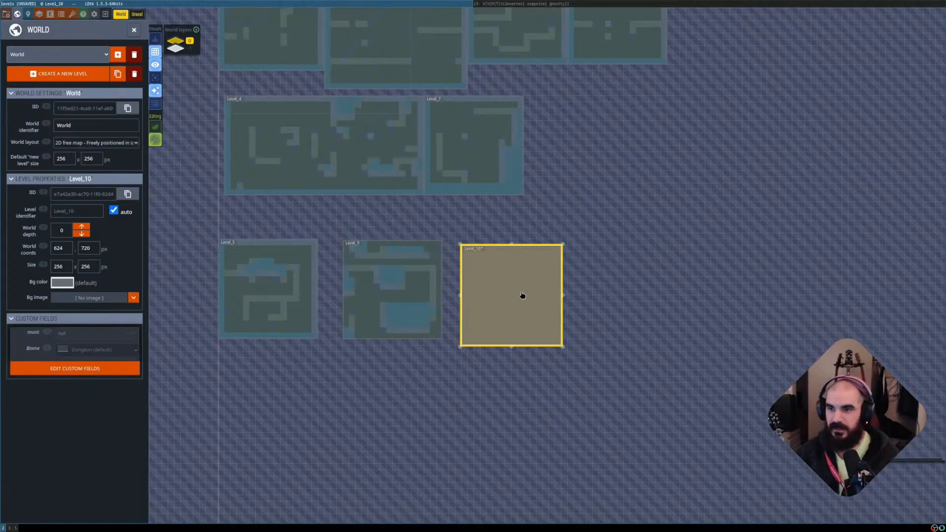
double_click(523, 297)
right_click(539, 264)
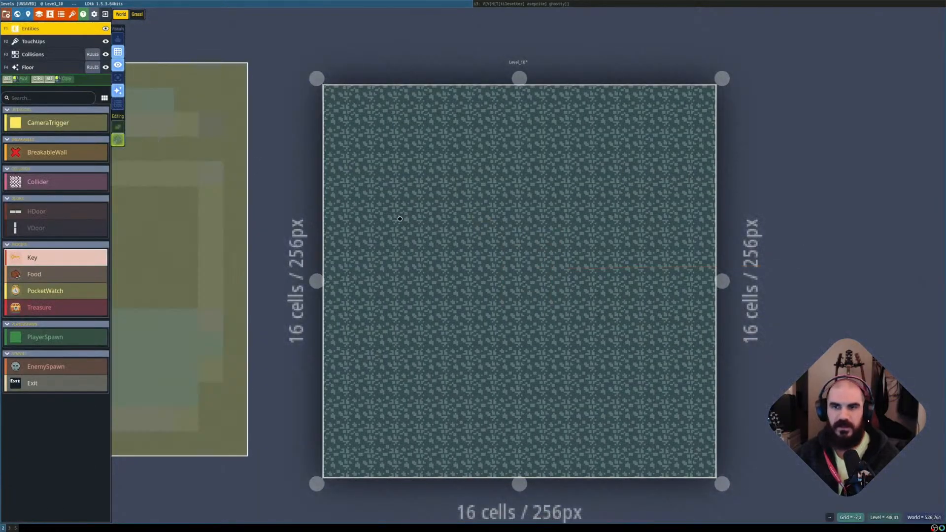
key("w")
left_click_drag(518, 251, 507, 246)
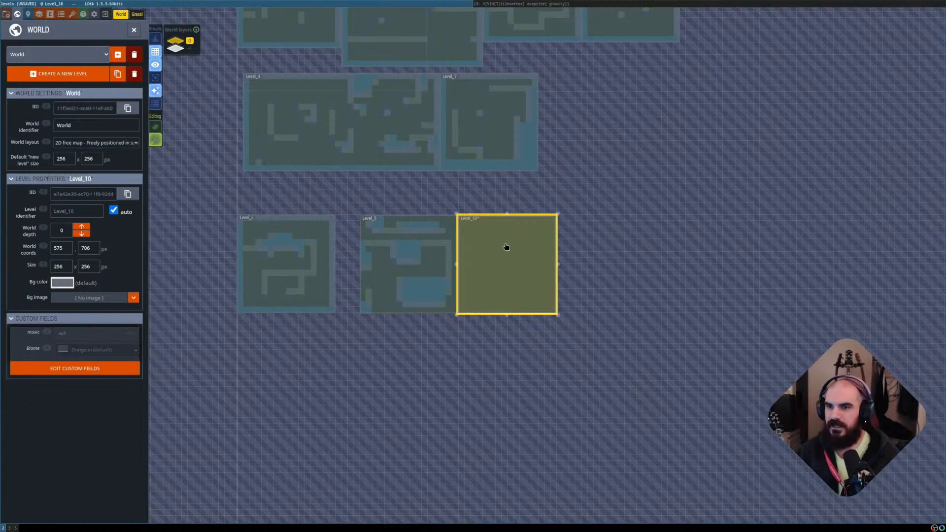
Open Level_10 and paint a winding Walls path along its upper edge and down its right-hand side on the Collisions layer.
double_click(477, 271)
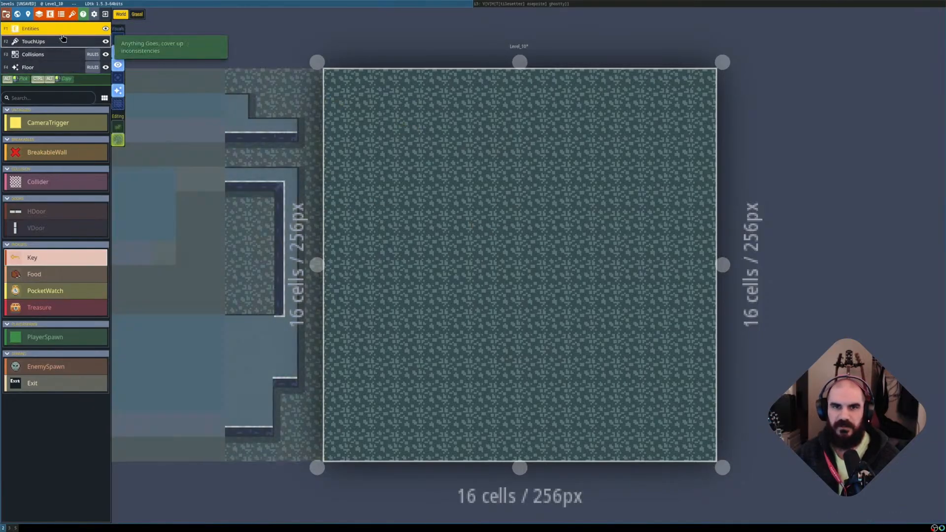
left_click(60, 55)
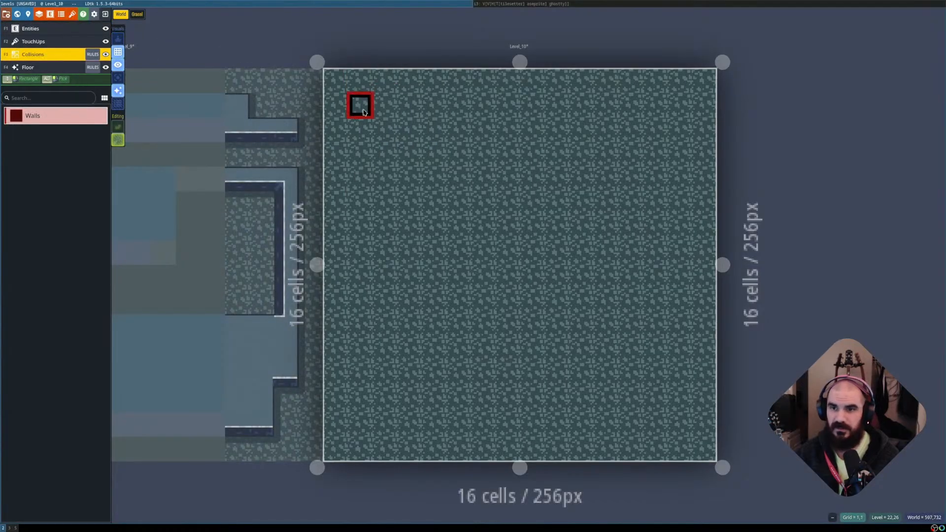
left_click_drag(363, 112, 507, 103)
right_click_drag(508, 104, 364, 103)
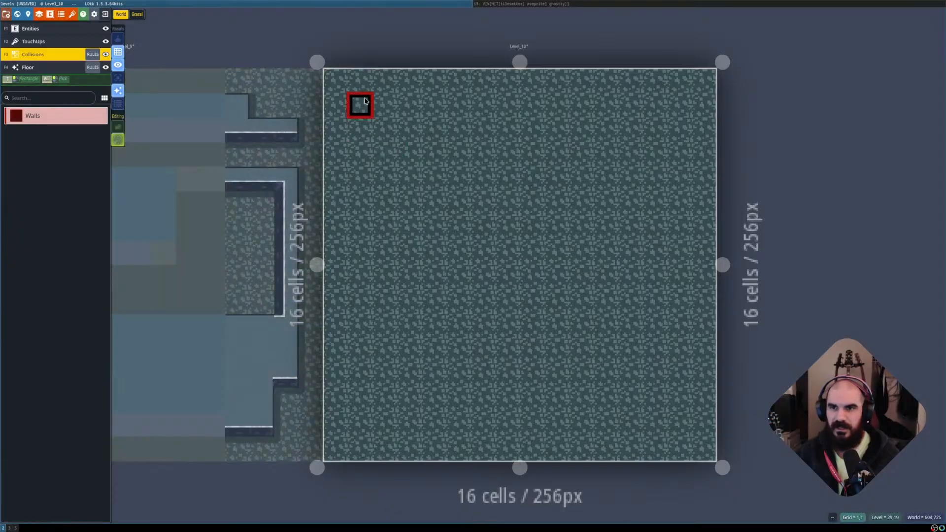
mouse_move(365, 101)
left_mouse_down()
mouse_move(507, 103)
mouse_move(644, 124)
mouse_move(680, 154)
mouse_move(681, 226)
mouse_move(630, 226)
mouse_move(644, 308)
mouse_move(680, 302)
mouse_move(657, 399)
mouse_move(577, 377)
left_mouse_up()
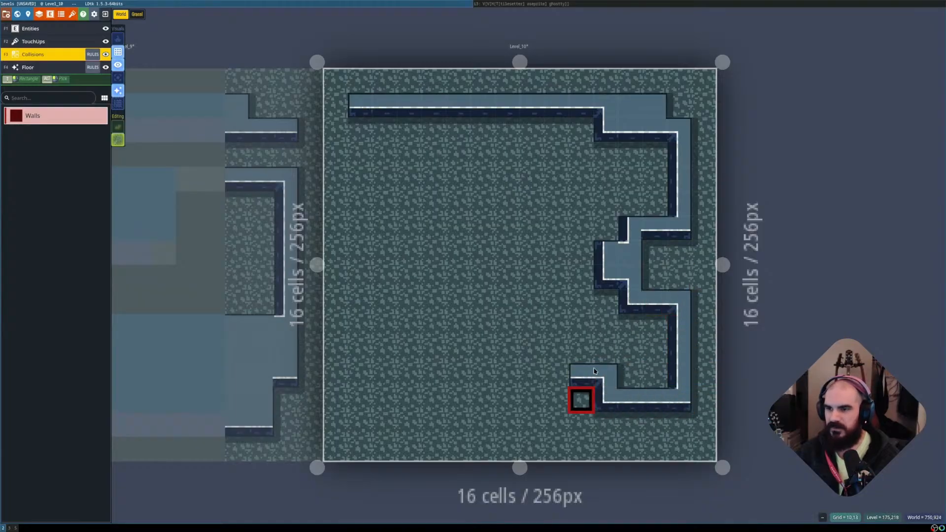
left_click_drag(552, 375, 552, 422)
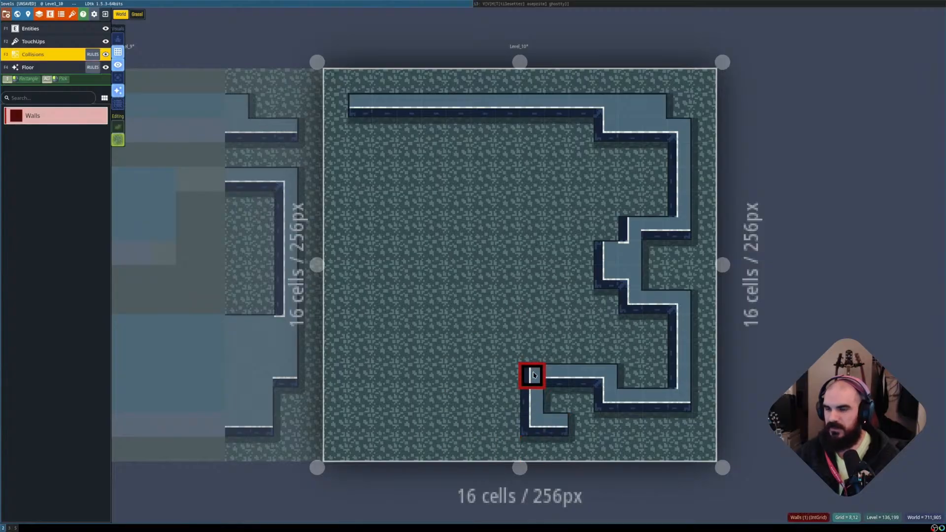
left_click_drag(534, 375, 614, 375)
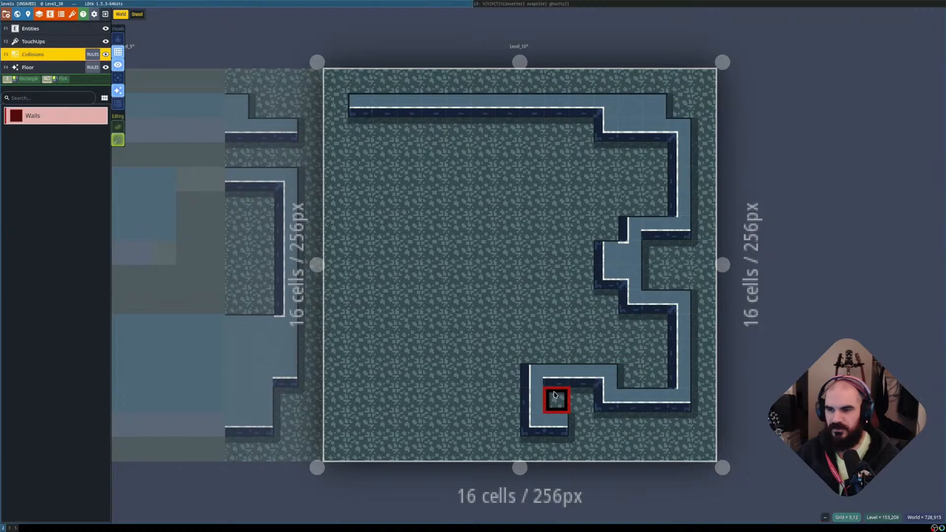
left_click(538, 402)
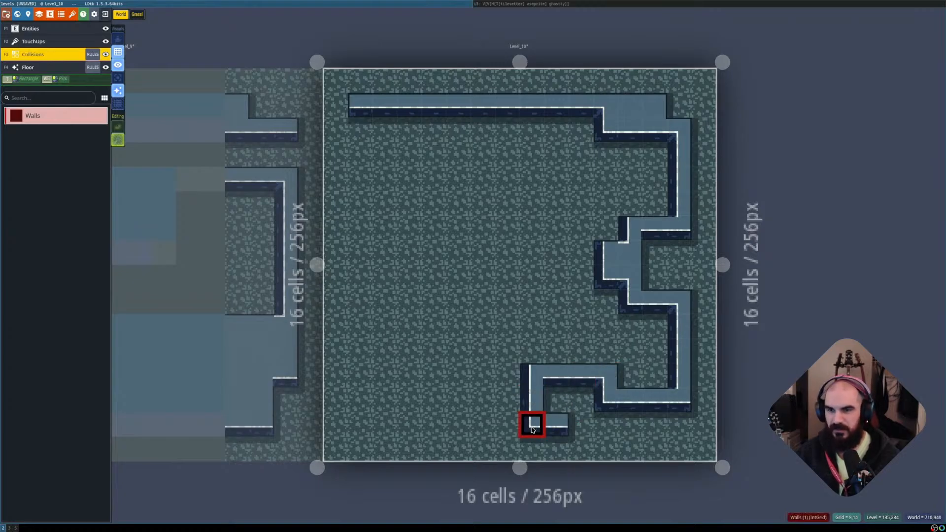
Build a 7 × 6 cell wall block in Level_10's left half, extended outward on both sides, and hollow out its middle.
mouse_move(360, 202)
left_mouse_down("shift")
mouse_move(439, 281)
mouse_move(509, 318)
left_mouse_up("shift")
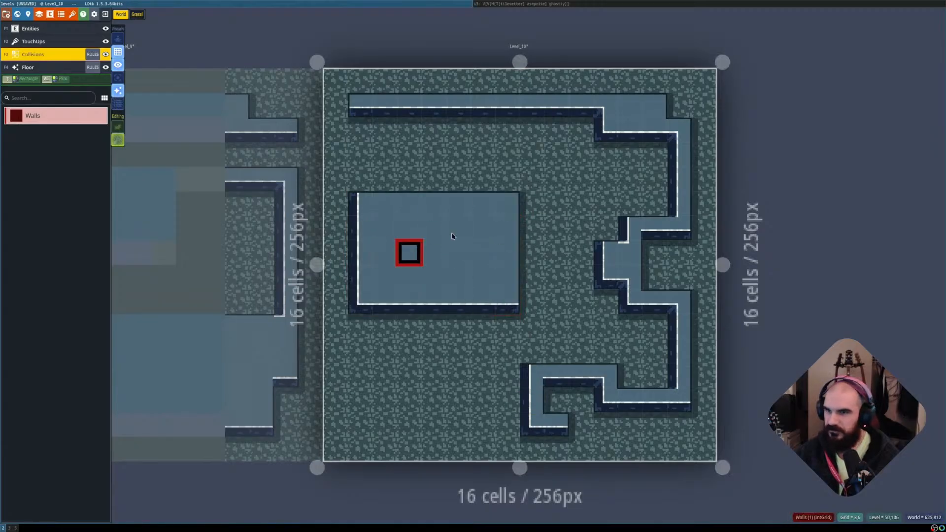
left_click_drag(359, 327, 512, 327, "shift")
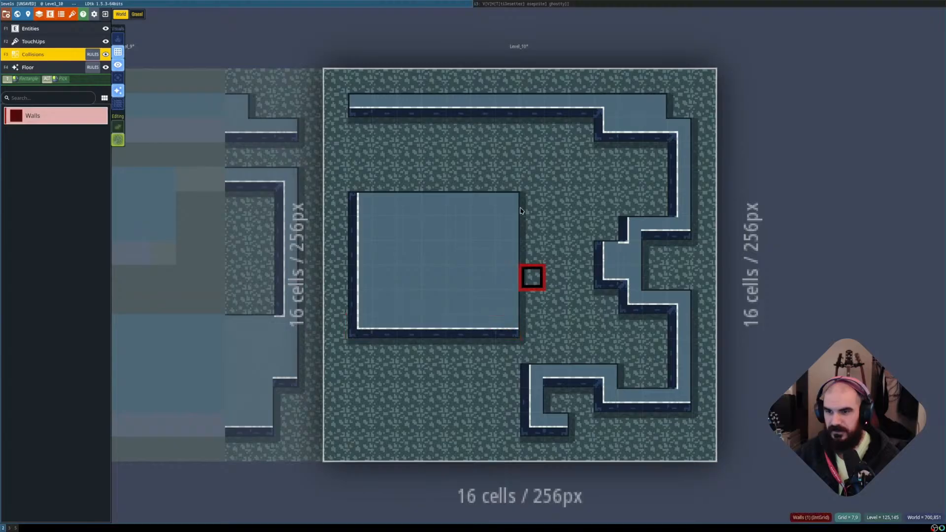
left_click_drag(533, 228, 532, 303)
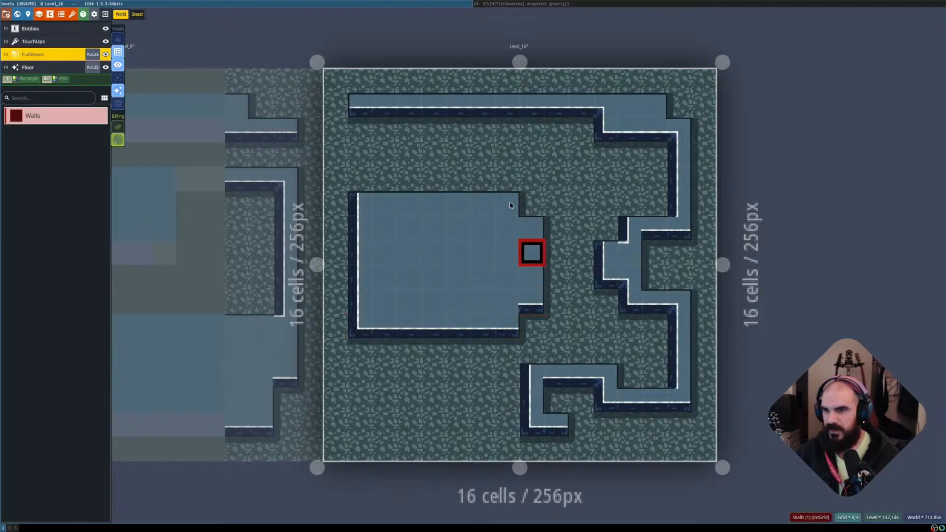
left_click_drag(333, 227, 334, 302)
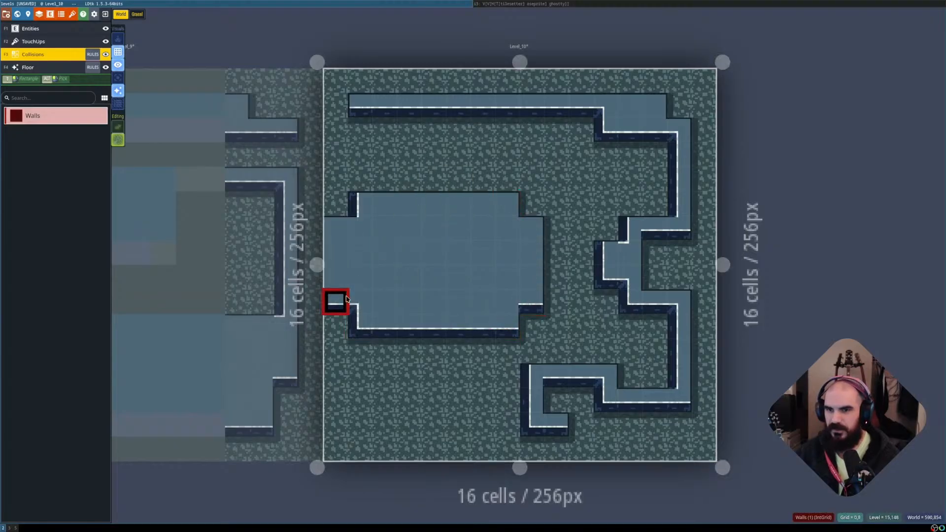
left_click_drag(361, 253, 501, 257, "shift")
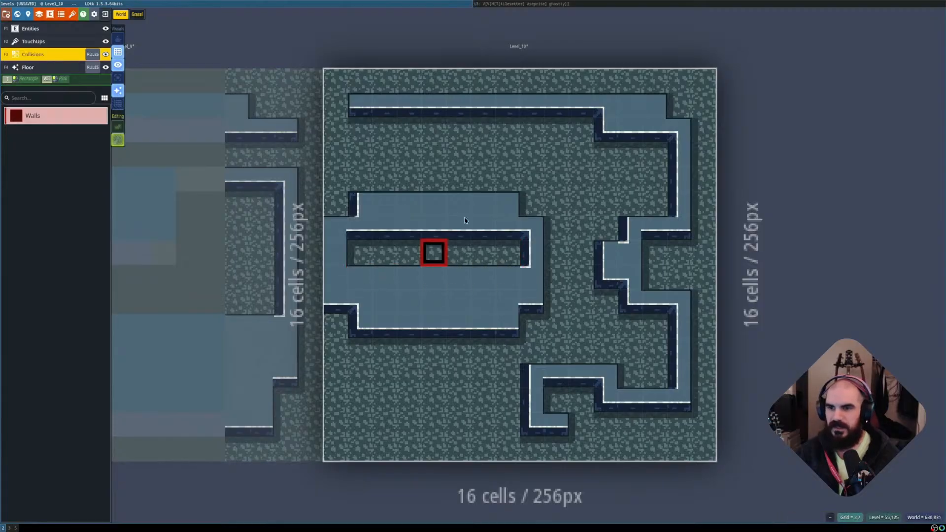
left_click_drag(359, 276, 503, 282, "shift")
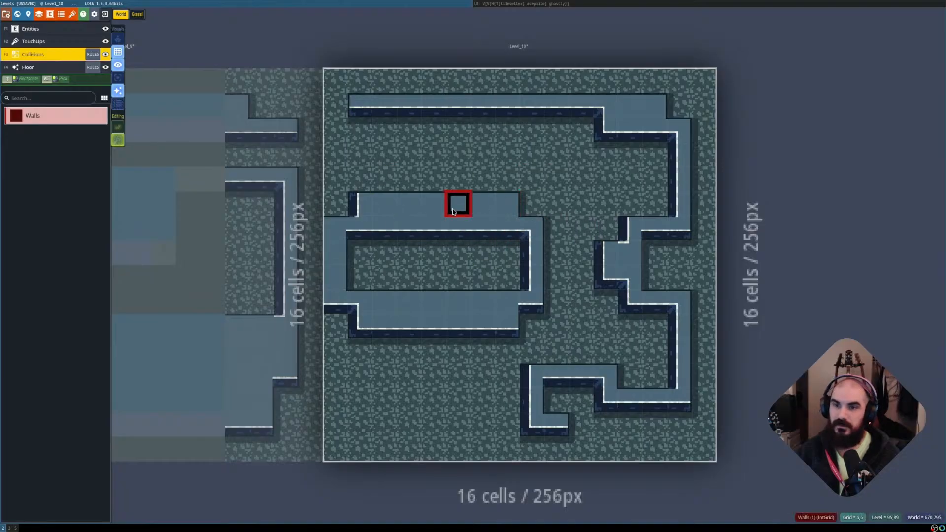
Erase both wall shapes in Level_10 and flood-fill the whole level with Walls.
right_click(459, 209, "shift")
right_click(640, 124, "shift")
left_click(416, 196, "shift")
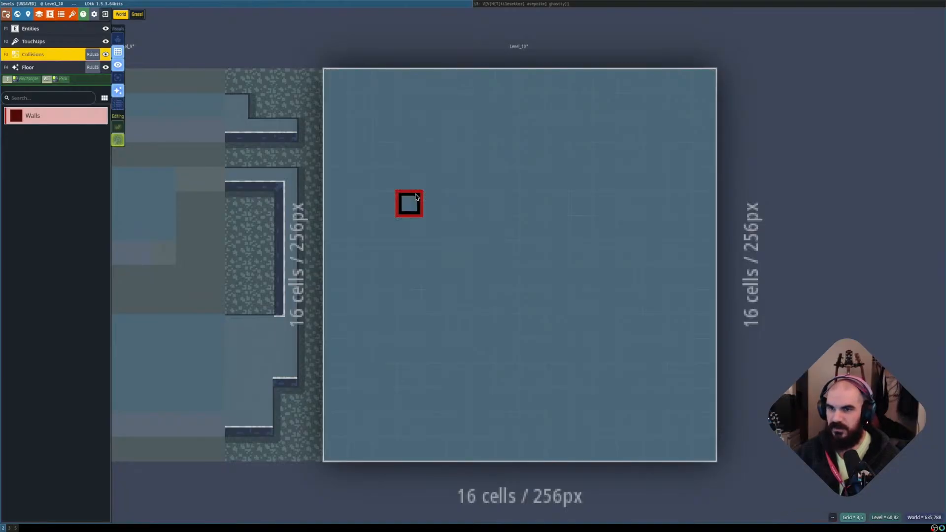
Carve an angular corridor and a stepped diagonal passage out of the filled walls, and clear all walls from the level.
left_click_drag(360, 105, 630, 105, "shift")
left_click_drag(360, 130, 490, 224, "shift")
mouse_move(679, 153)
left_mouse_down("shift")
mouse_move(526, 302)
mouse_move(657, 160)
mouse_move(680, 153)
mouse_move(581, 249)
mouse_move(655, 177)
mouse_move(679, 128)
mouse_move(622, 226)
left_mouse_up("shift")
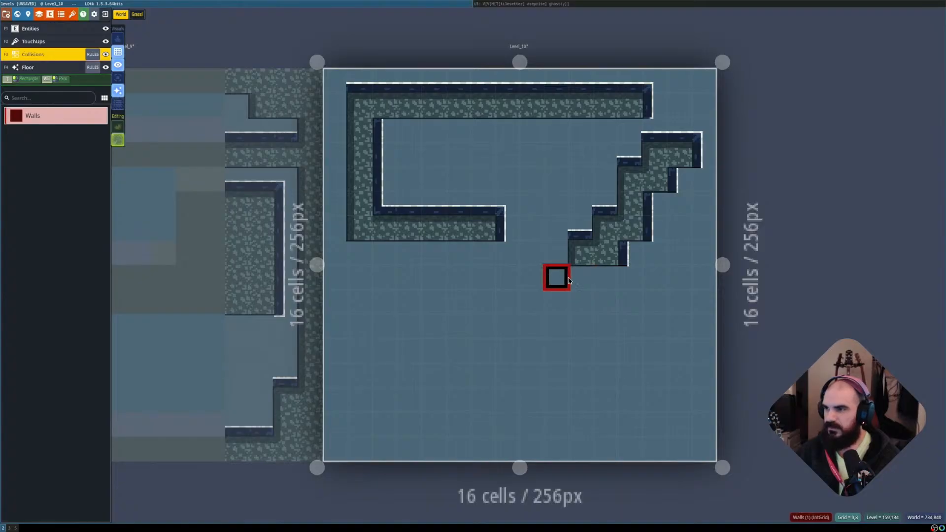
left_click(557, 302, "shift")
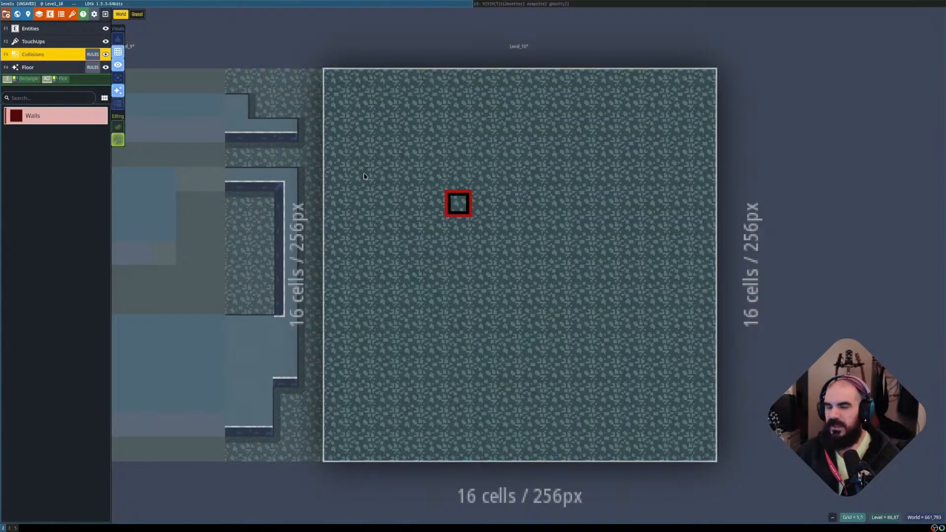
Examine the tile layout behind the Dungeon rule group of the Collisions layer in the rules assistant, and close the rules without updating them.
left_click(96, 55)
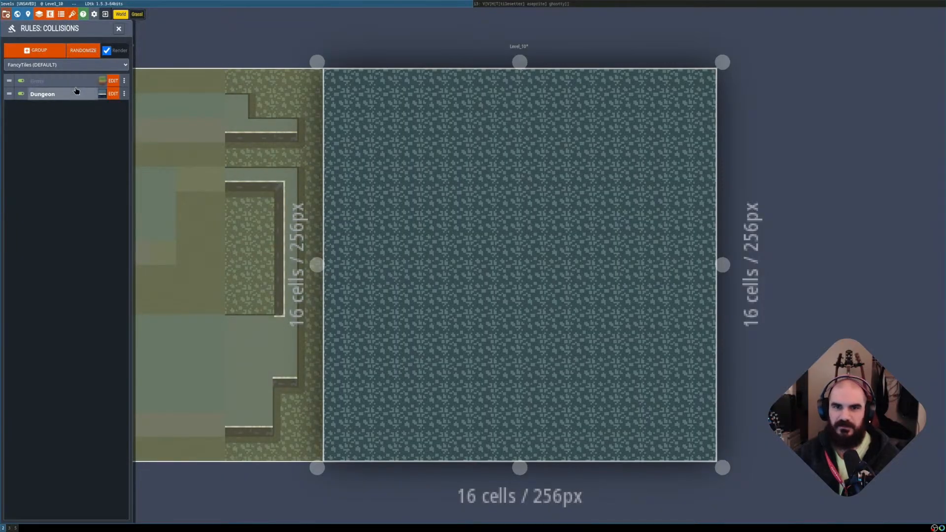
left_click(68, 99)
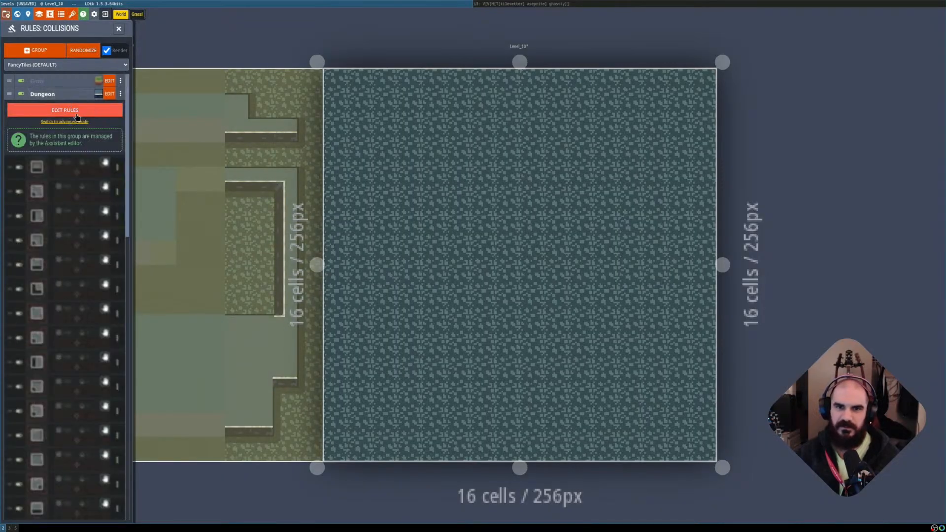
left_click(74, 111)
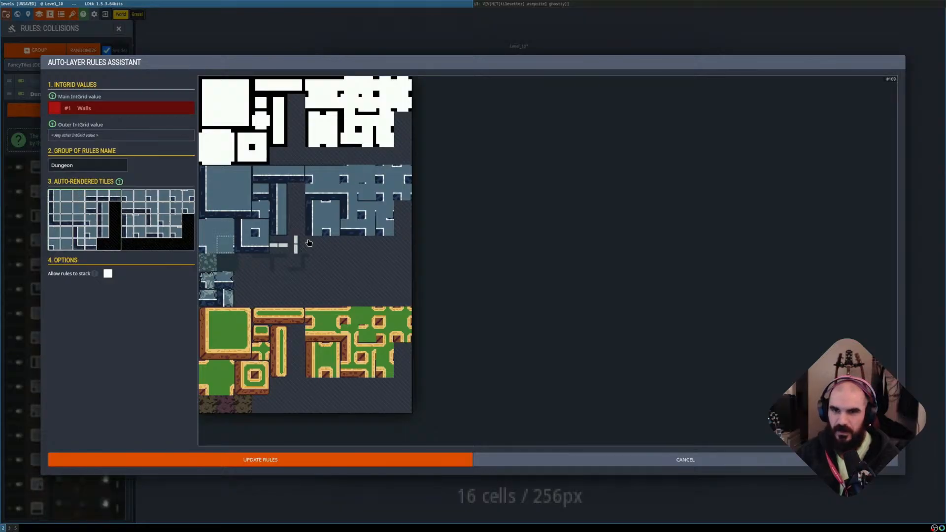
scroll(227, 140, "up", 1)
middle_click_drag(228, 141, 437, 220)
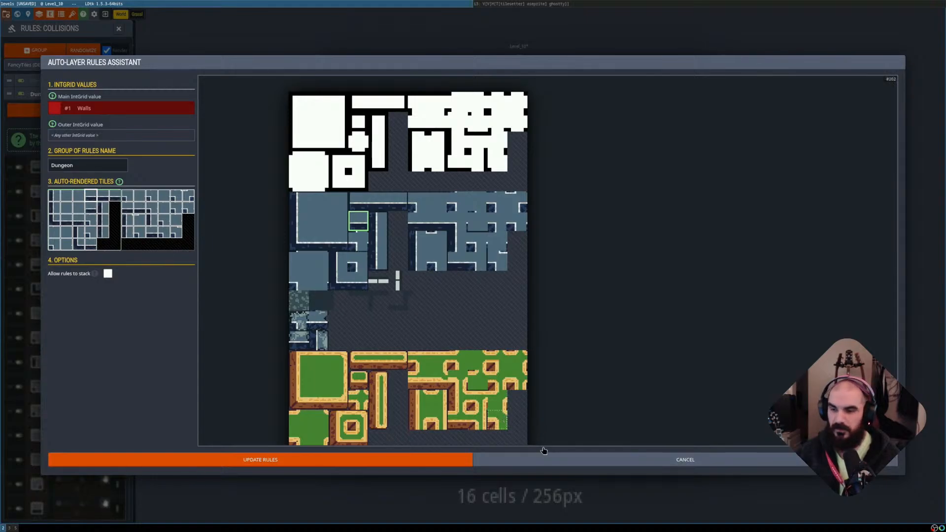
left_click(552, 462)
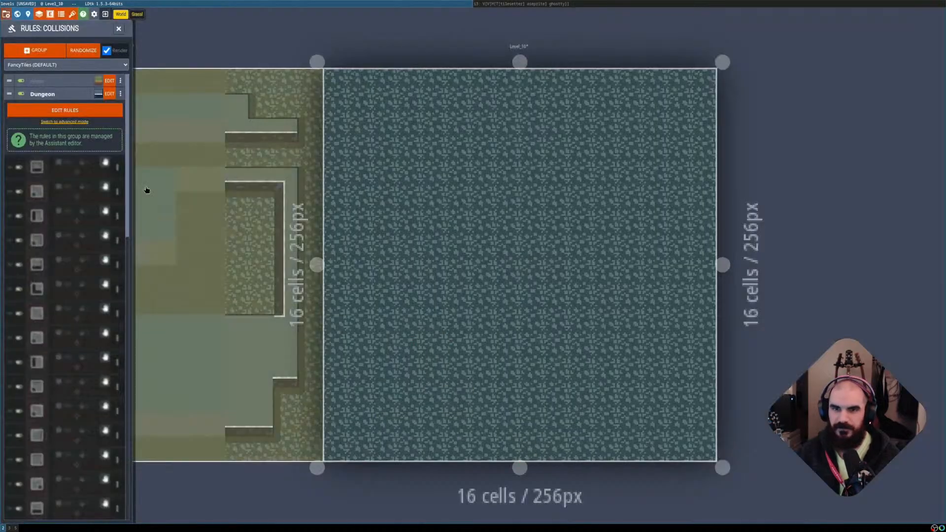
left_click(51, 93)
left_click(54, 94)
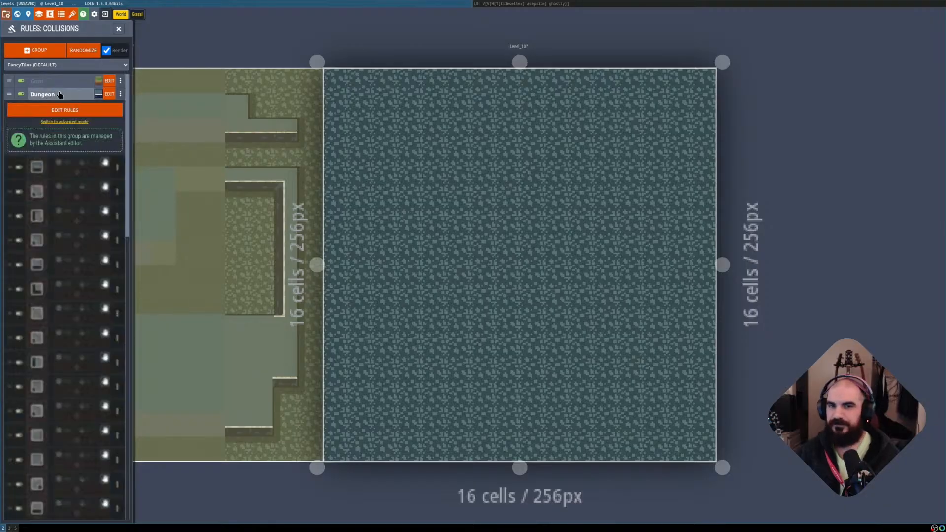
left_click(59, 94)
scroll(456, 179, "down", 2)
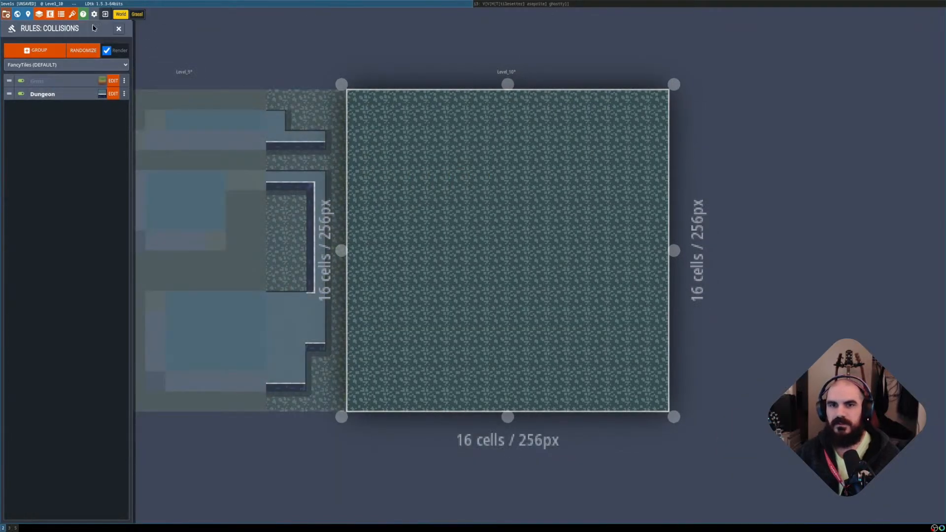
left_click(119, 30)
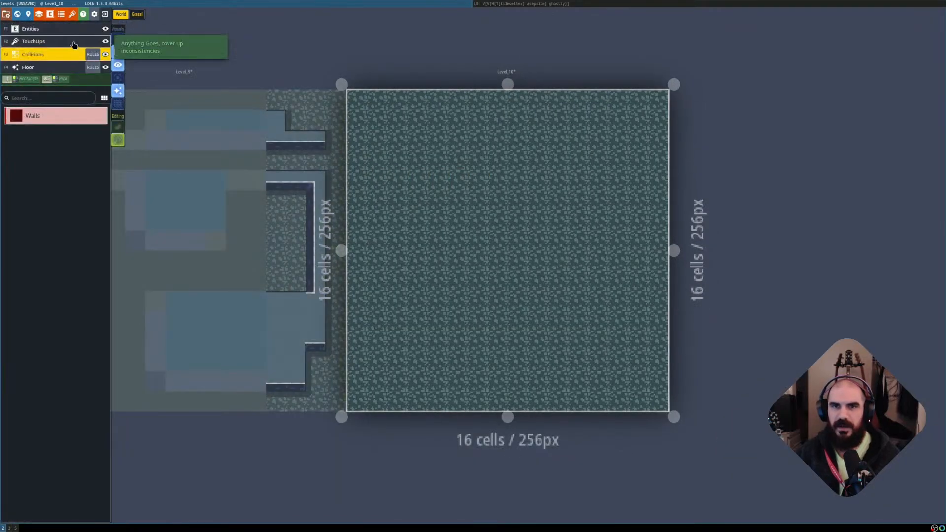
Leave the levels project without saving and open the recent zelda project.
left_click(106, 15)
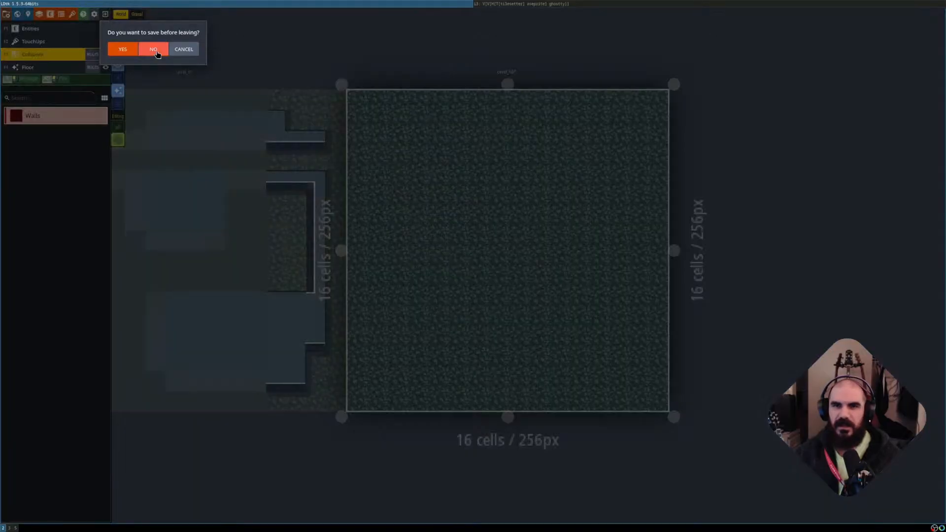
left_click(153, 49)
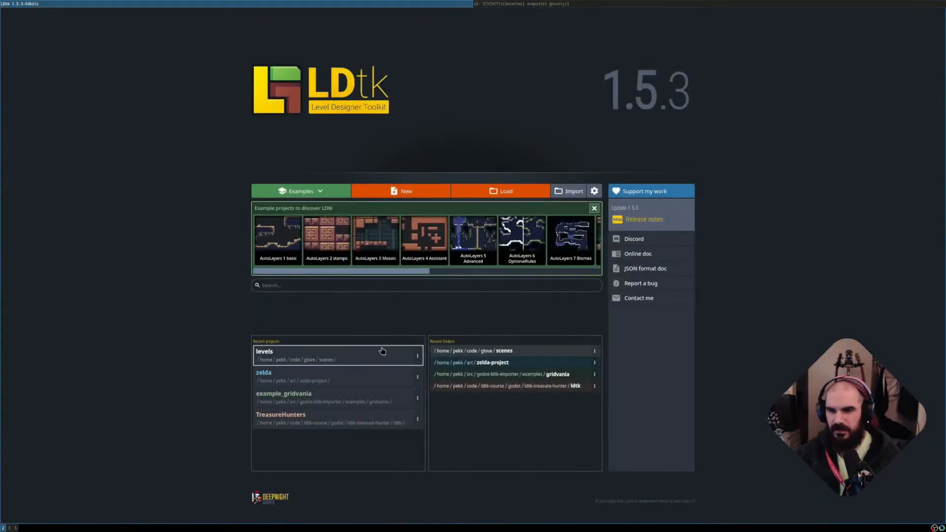
left_click(359, 378)
Examine how the castle walls tile around the inner rooms of the zelda project's Level_0.
scroll(384, 286, "up", 2)
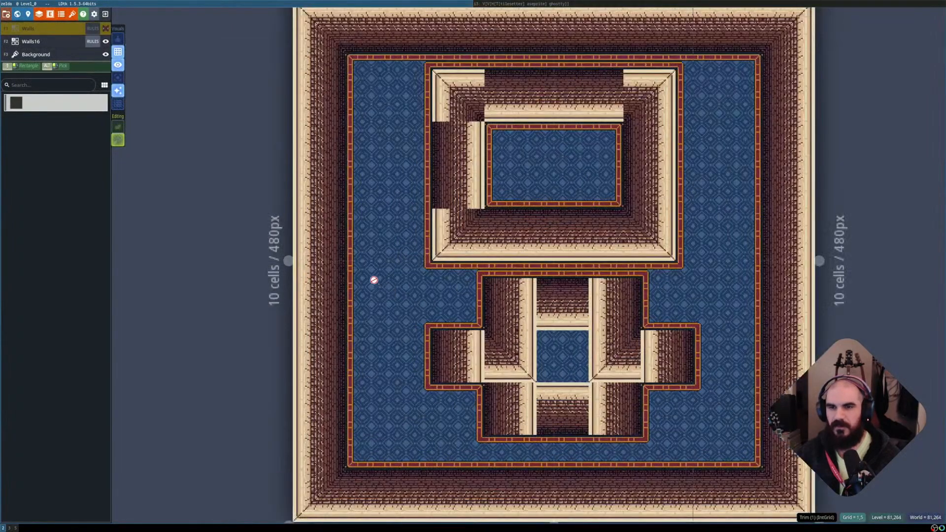
scroll(327, 181, "down", 1)
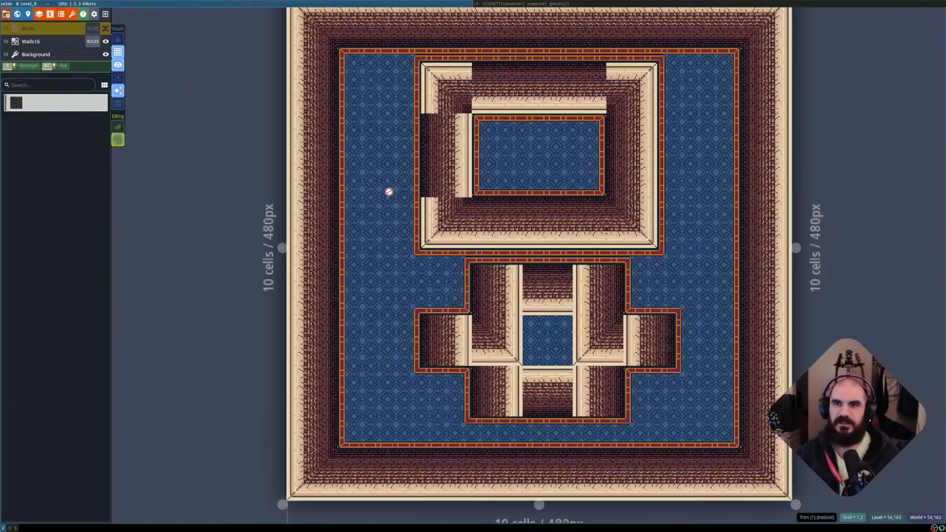
scroll(366, 194, "up", 1)
scroll(365, 194, "down", 1)
middle_click_drag(388, 203, 284, 220)
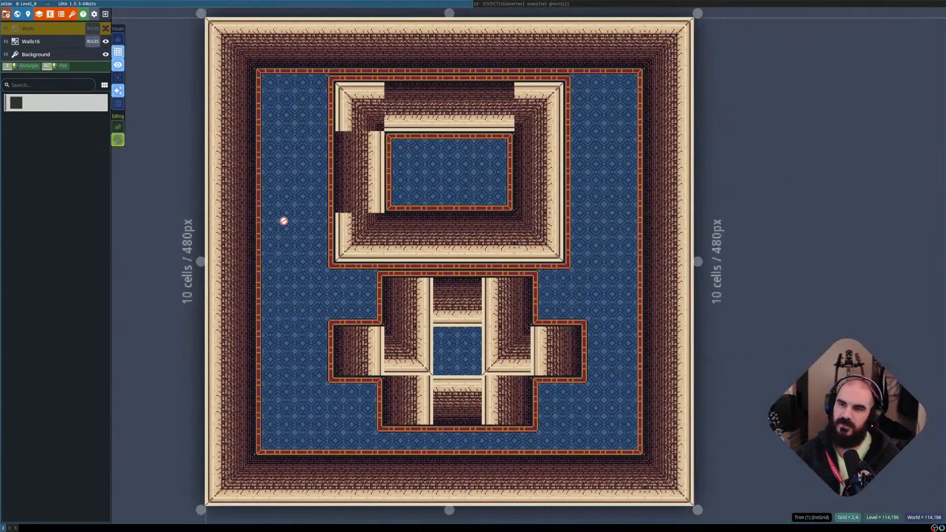
scroll(298, 212, "up", 1)
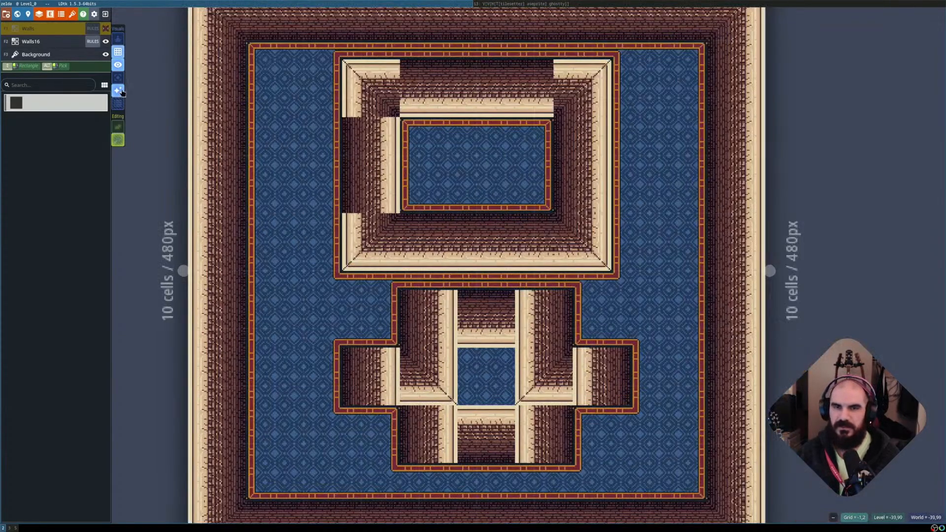
scroll(328, 153, "down", 1)
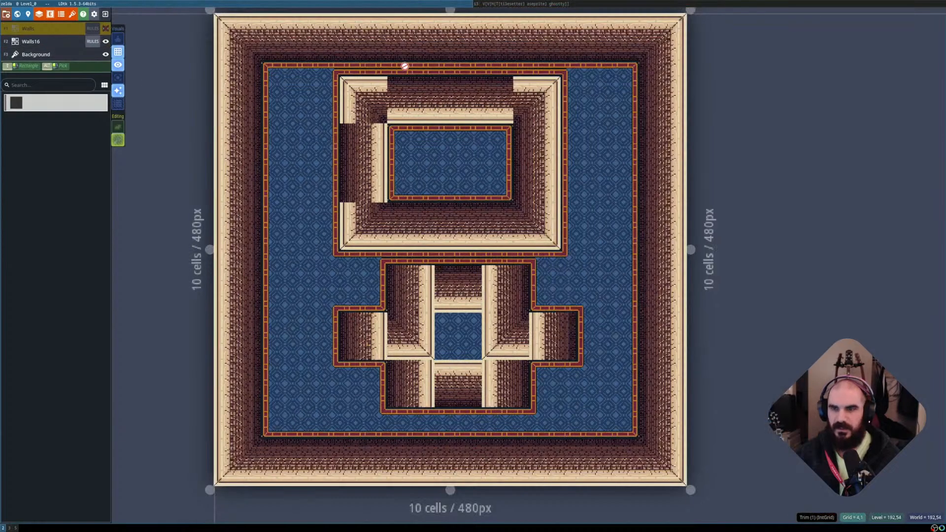
Switch to Aseprite and inspect the wall corners and edges in the hyrule-castle reference map.
key("super+Right")
key("super+f")
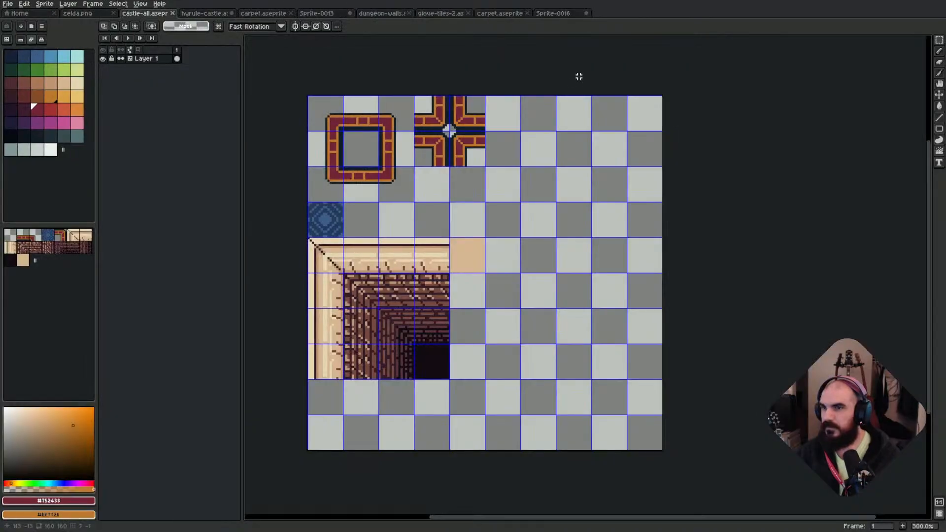
left_click(207, 13)
scroll(481, 245, "down", 1)
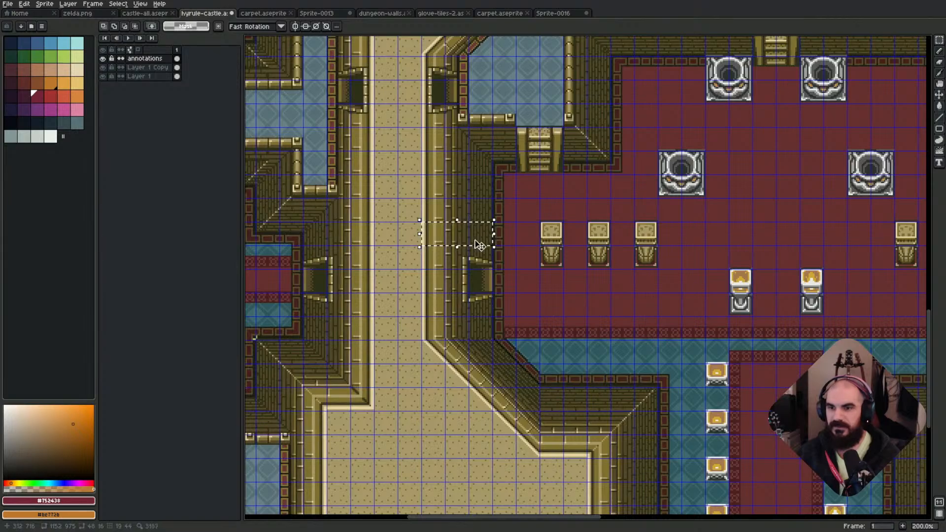
scroll(476, 246, "up", 2)
left_click_drag(396, 232, 508, 245)
scroll(533, 238, "down", 2)
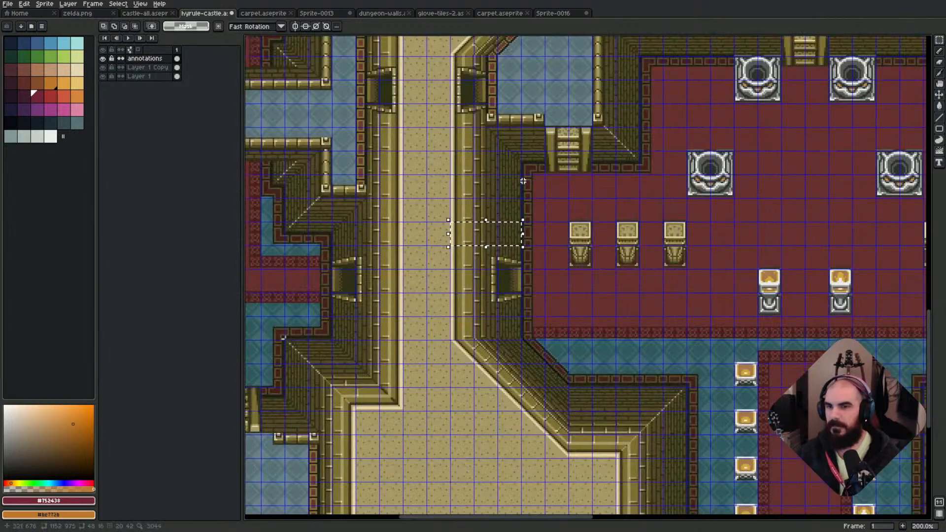
middle_click_drag(371, 123, 525, 196)
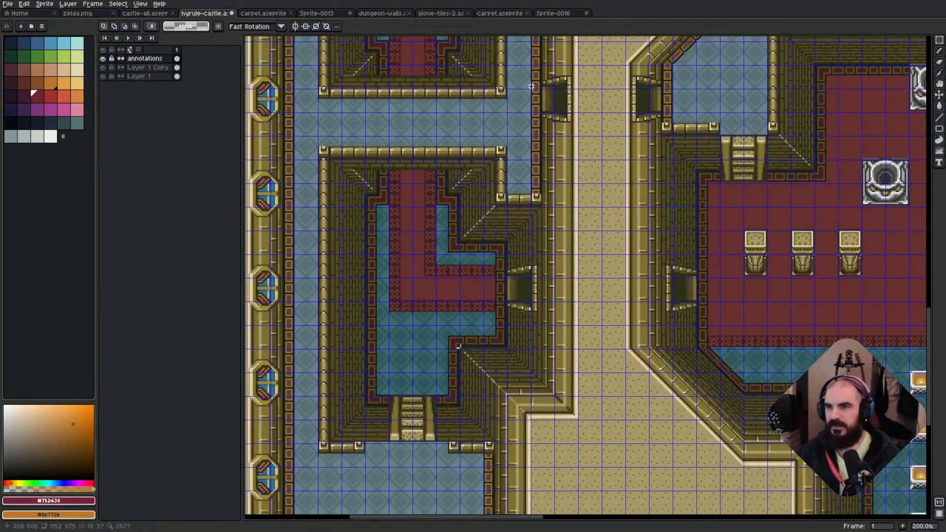
Examine how many tiles wide the corridors and outer walls of the hyrule-castle map are, selecting a corridor and a wall section.
middle_click_drag(531, 87, 547, 213)
left_click_drag(531, 150, 517, 305)
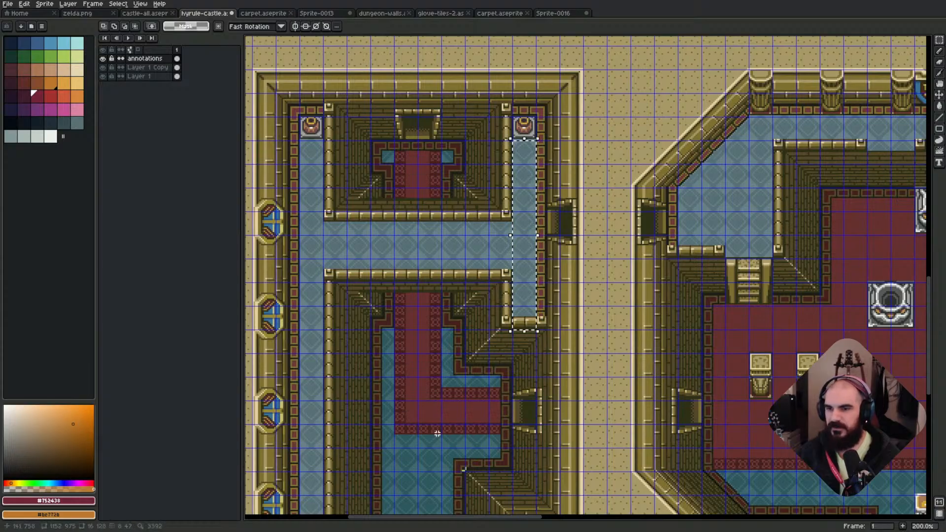
left_click_drag(431, 456, 430, 491)
scroll(518, 180, "up", 1)
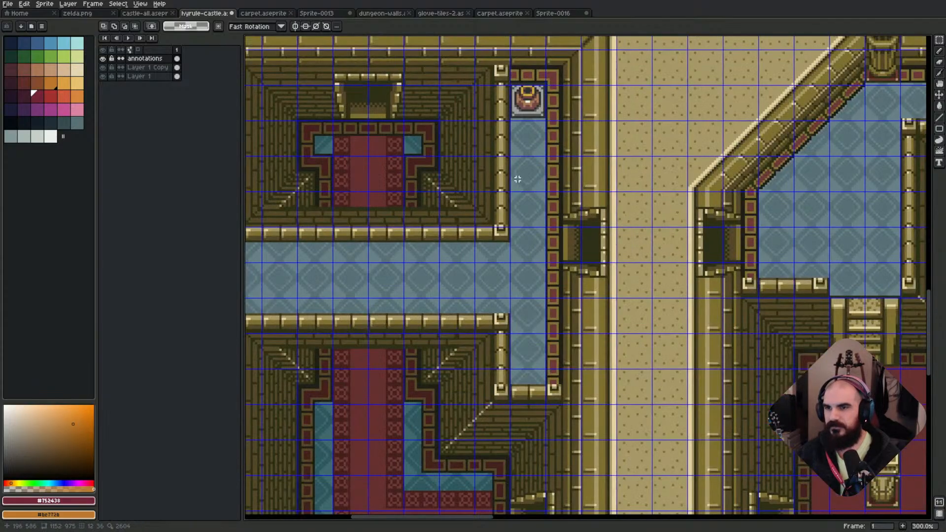
left_click_drag(589, 71, 568, 207)
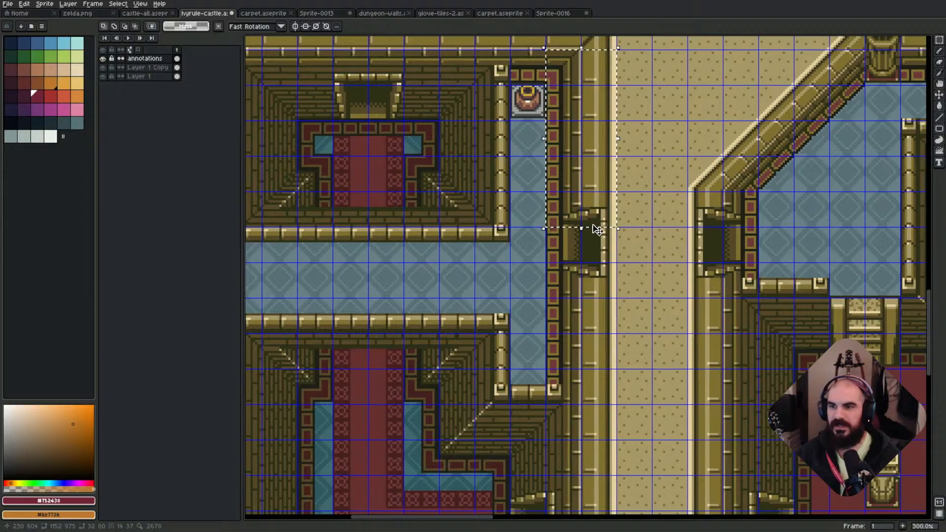
scroll(616, 149, "down", 1)
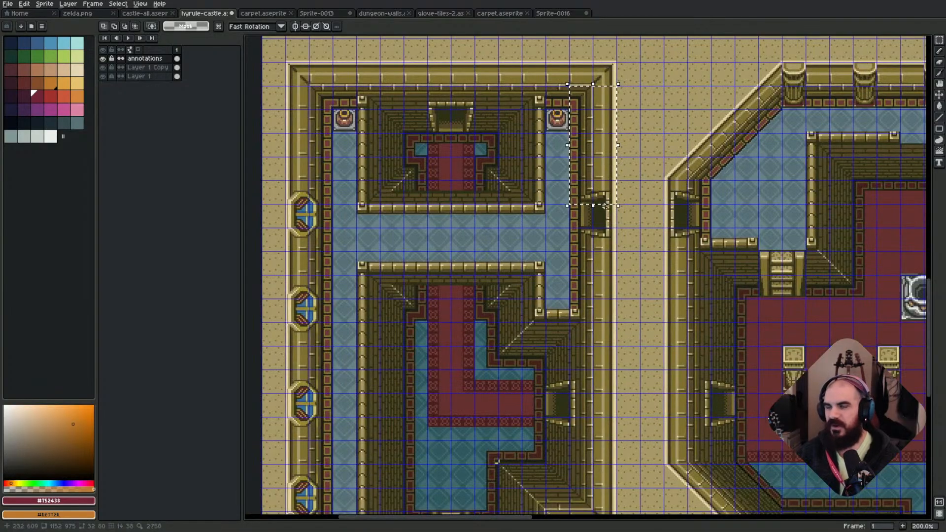
middle_click_drag(733, 317, 591, 247)
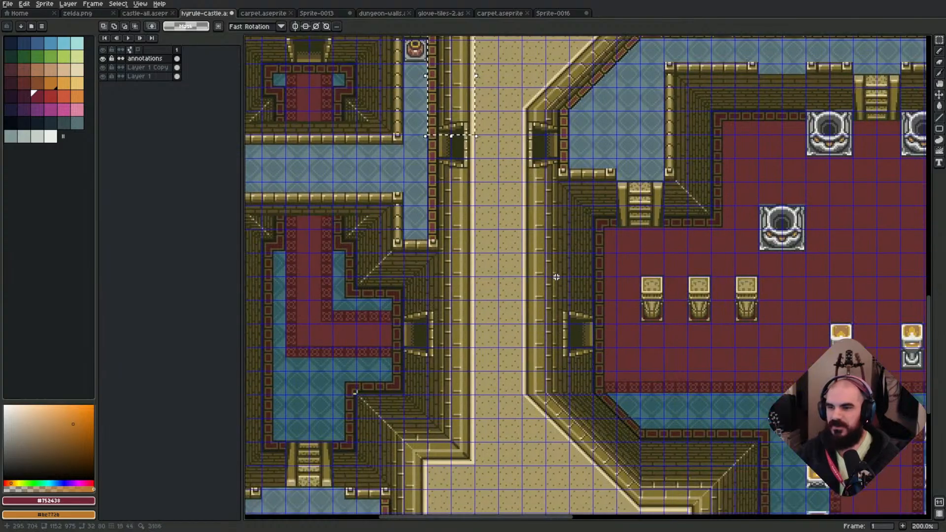
Set the hyrule-castle grid to 48 × 48 and compare it with the castle walls, clearing the selection.
key("ctrl+g")
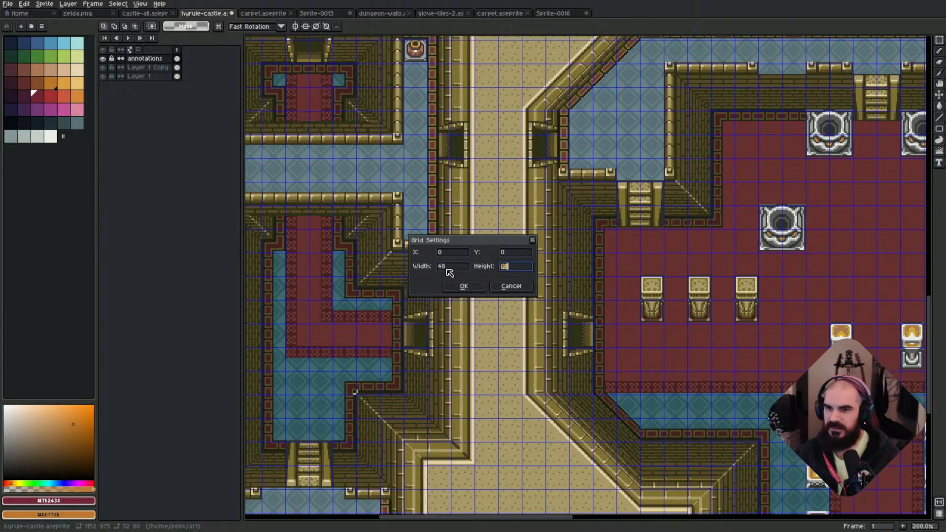
key("Tab")
left_click(462, 286)
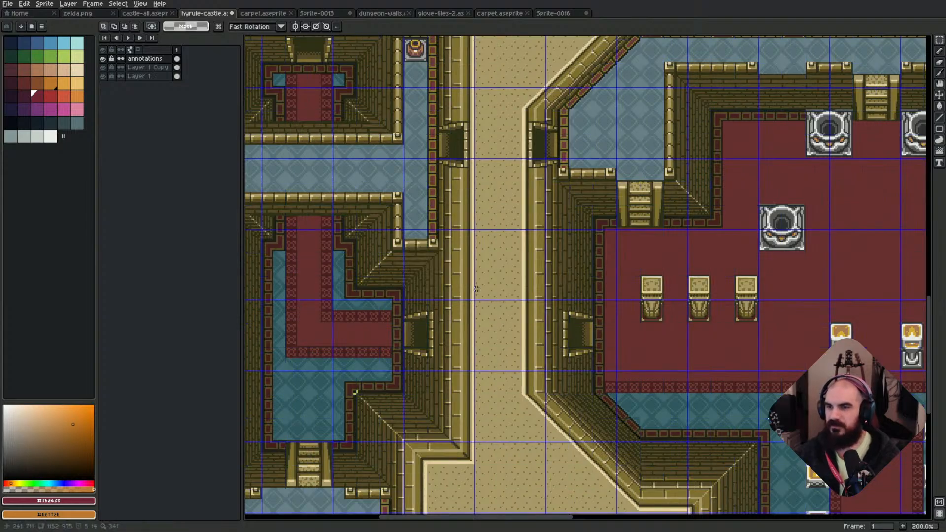
left_click_drag(571, 267, 559, 273)
scroll(488, 237, "down", 1)
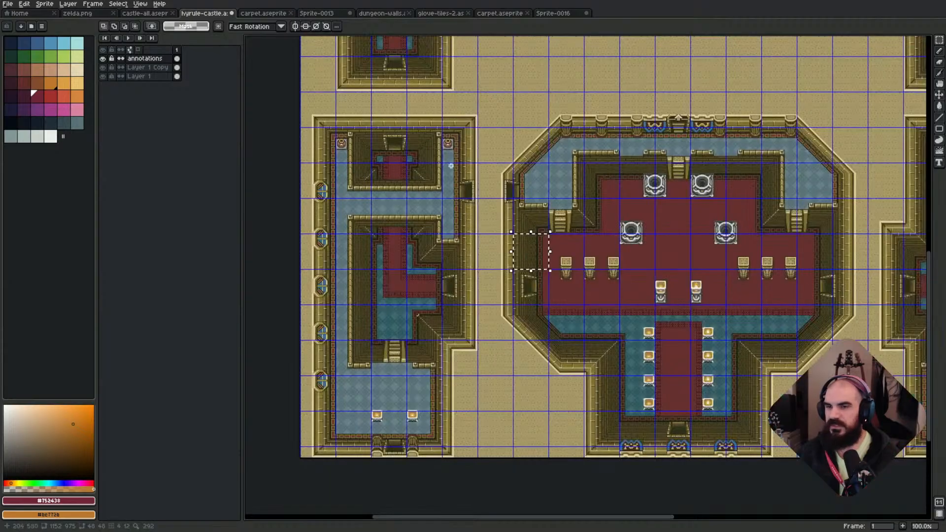
middle_click_drag(451, 165, 543, 381)
middle_click_drag(505, 169, 496, 392)
scroll(502, 294, "up", 1)
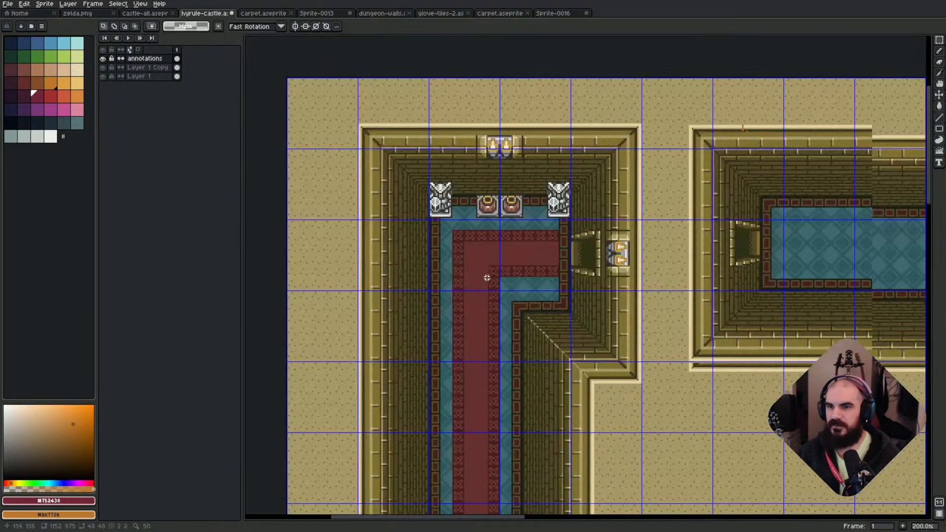
key("ctrl+d")
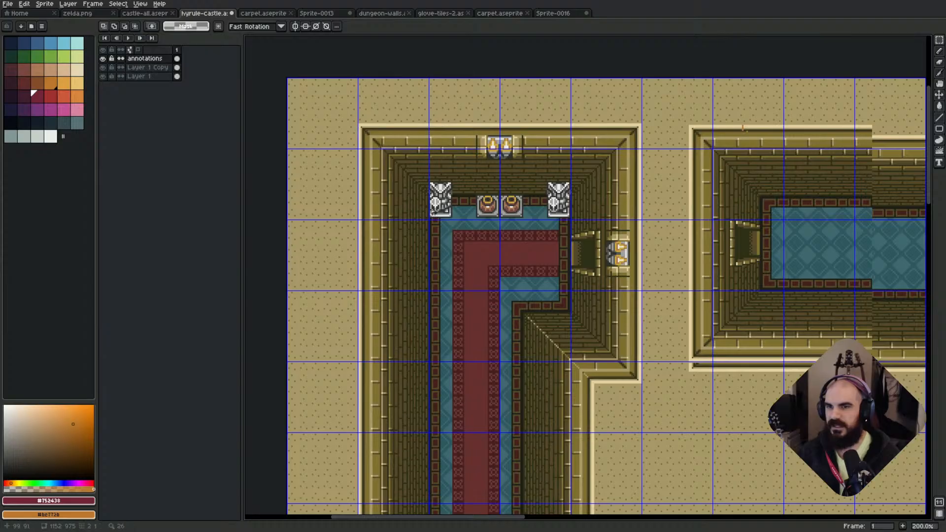
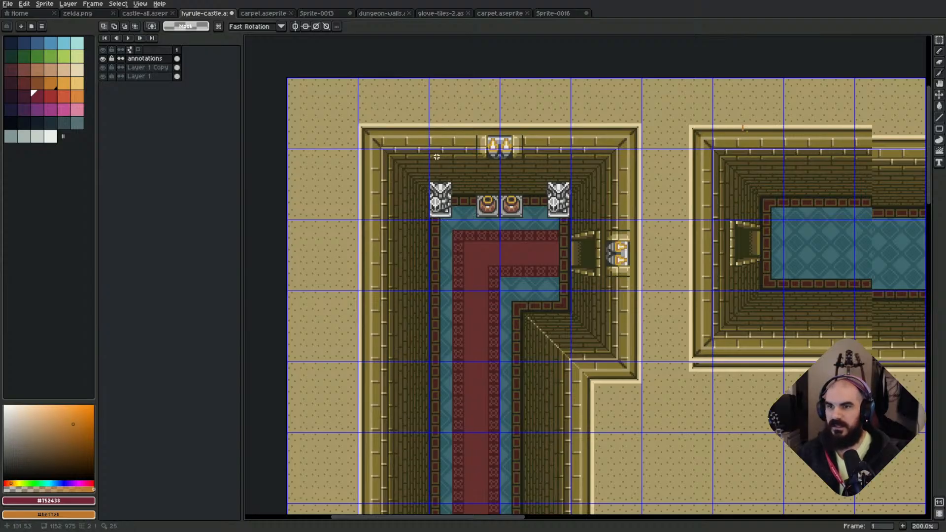
Set the hyrule-castle grid to 16 × 16.
key("ctrl+g")
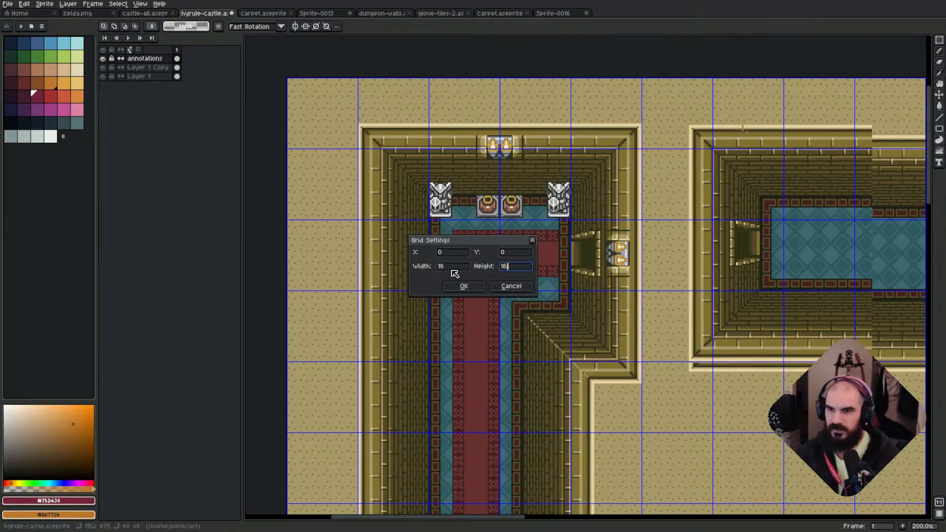
key("Tab")
left_click(462, 285)
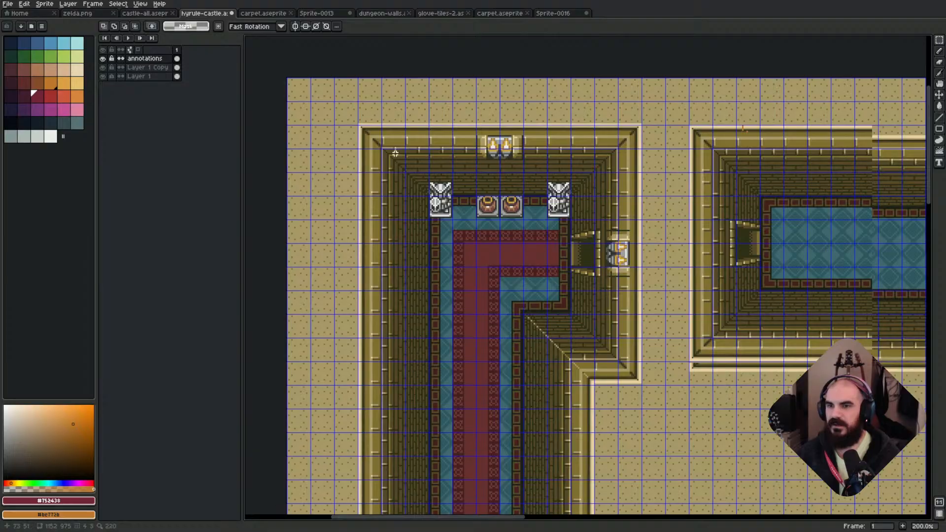
Open the dungeon-walls sprite, clear its selection and apply a 16 × 16 grid with X and Y offsets of 16.
left_click(500, 14)
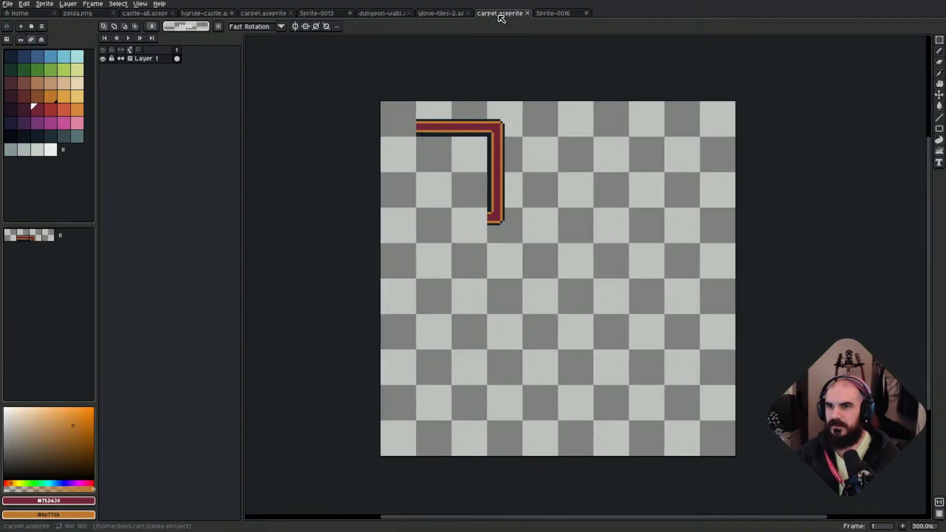
left_click(435, 14)
left_click(375, 16)
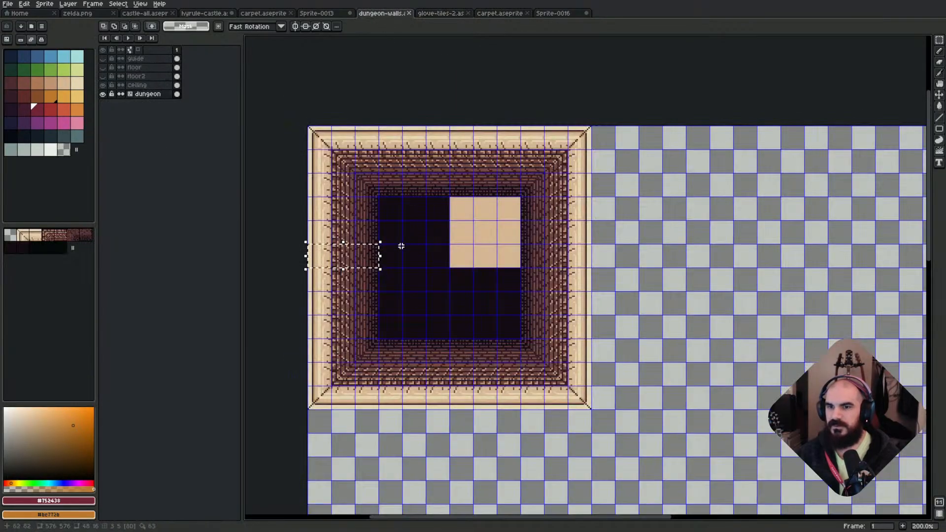
key("ctrl+d")
key("ctrl+g")
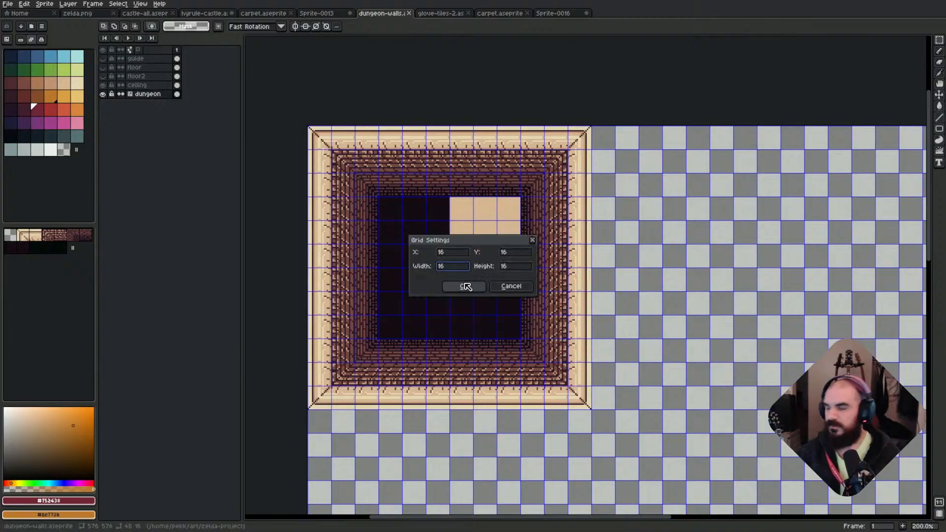
left_click(465, 287)
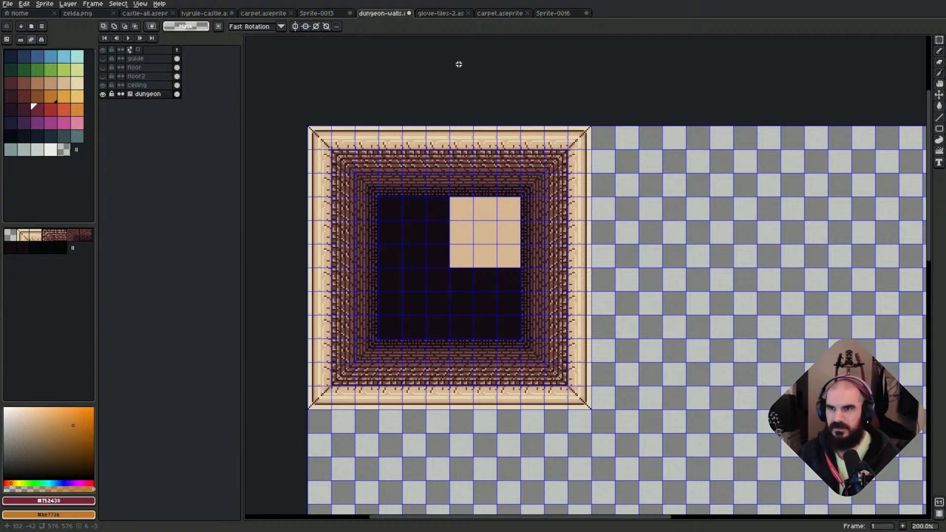
Look over the tile layout of the glove-tiles-2 sprite.
left_click(503, 13)
left_click(429, 13)
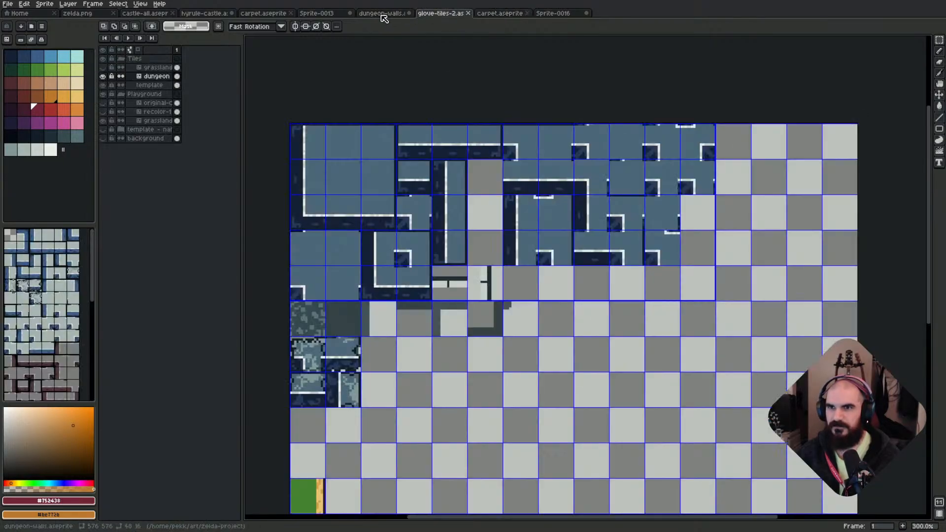
scroll(477, 161, "down", 1)
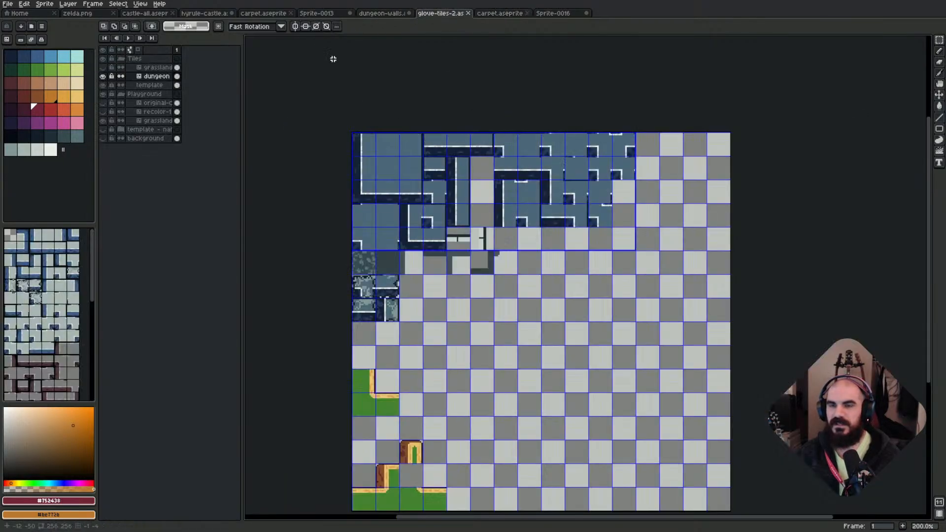
Open the castle-all sprite and apply a 16 × 16 grid with X and Y offsets of 16.
left_click(260, 14)
left_click(144, 14)
scroll(431, 283, "up", 1)
key("ctrl+g")
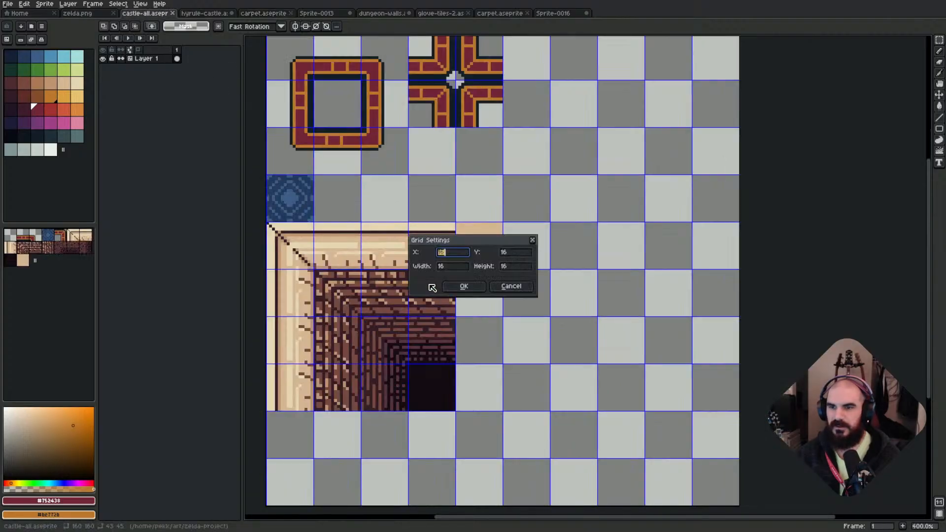
left_click(464, 286)
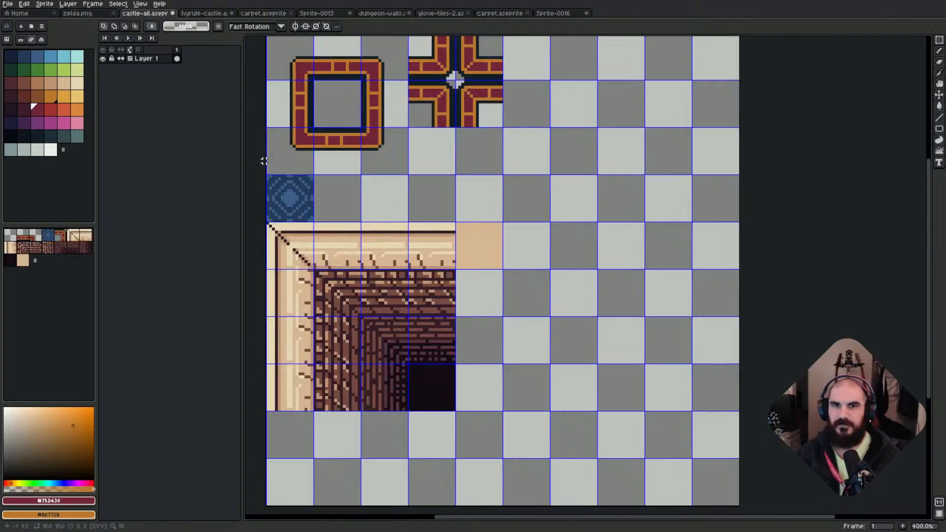
Add a new layer above Layer 1 in castle-all and name it whatever.
key("shift+n")
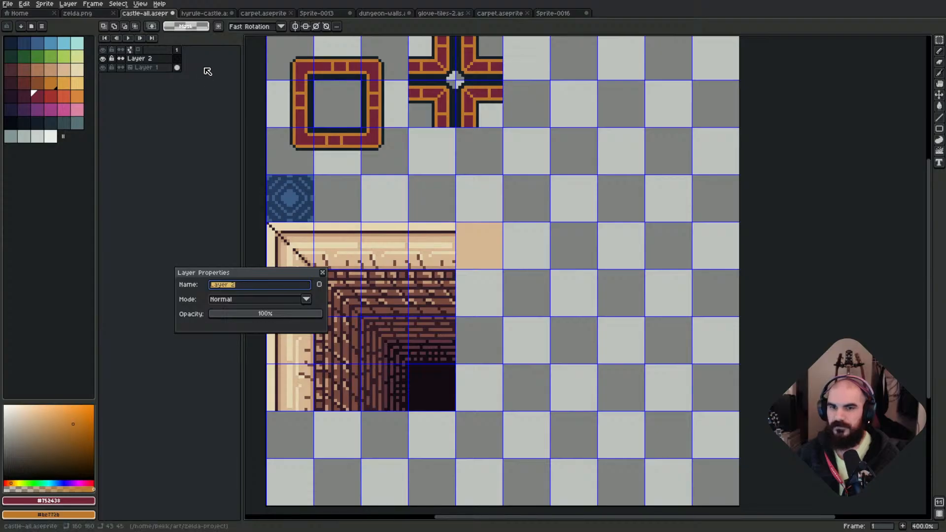
key("Return")
key("shift+p")
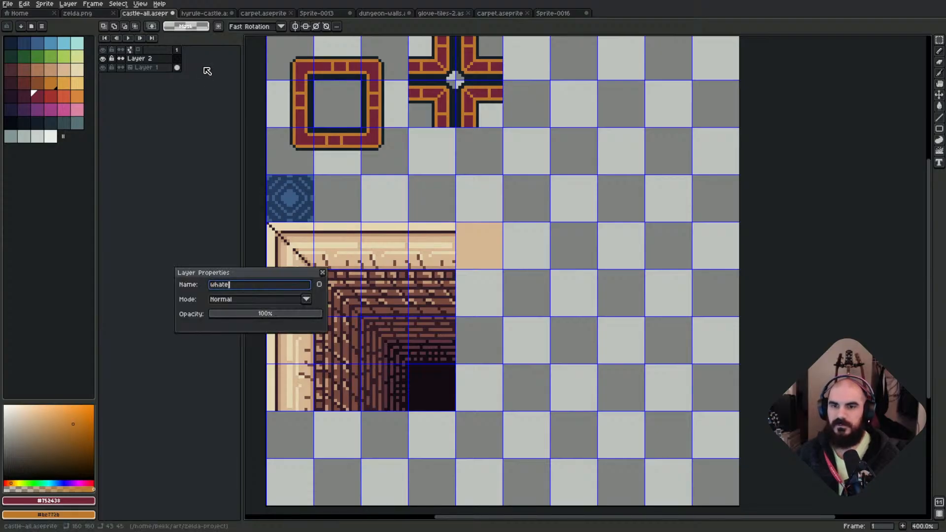
key("Return")
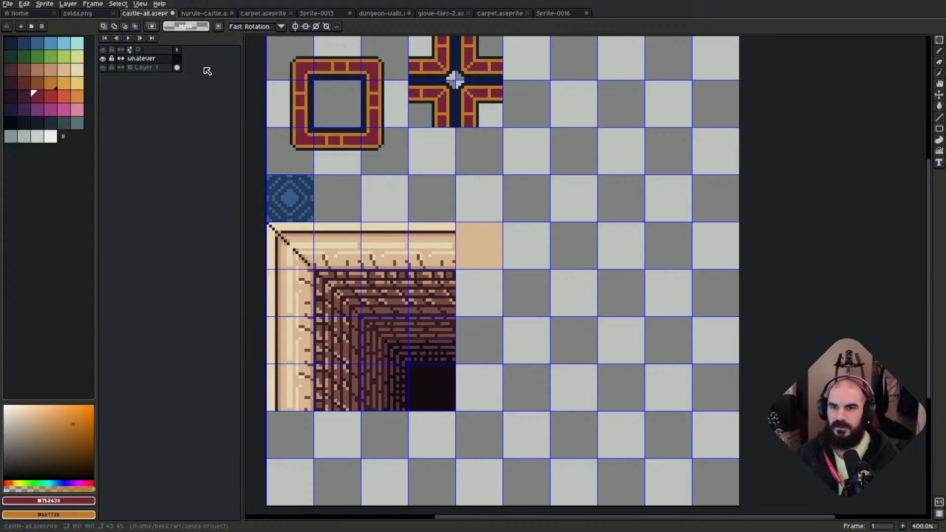
Set the castle-all grid to 48 × 48 with X and Y offsets of 0 and compare it with the wall tiles.
key("ctrl+g")
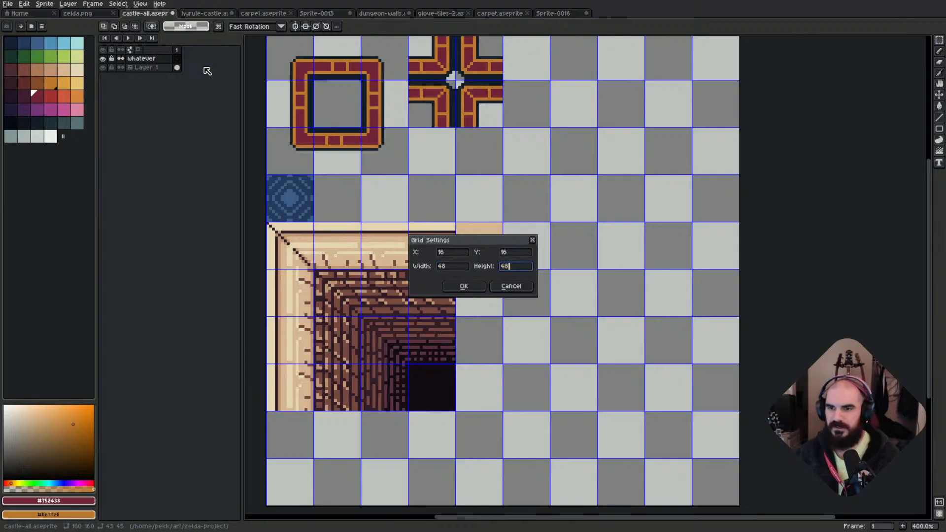
type("0")
key("Return")
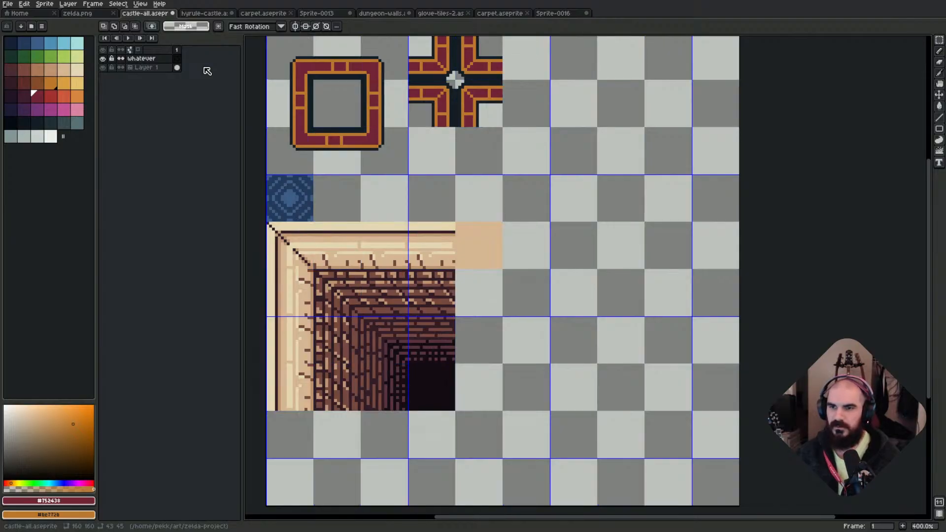
scroll(377, 174, "down", 1)
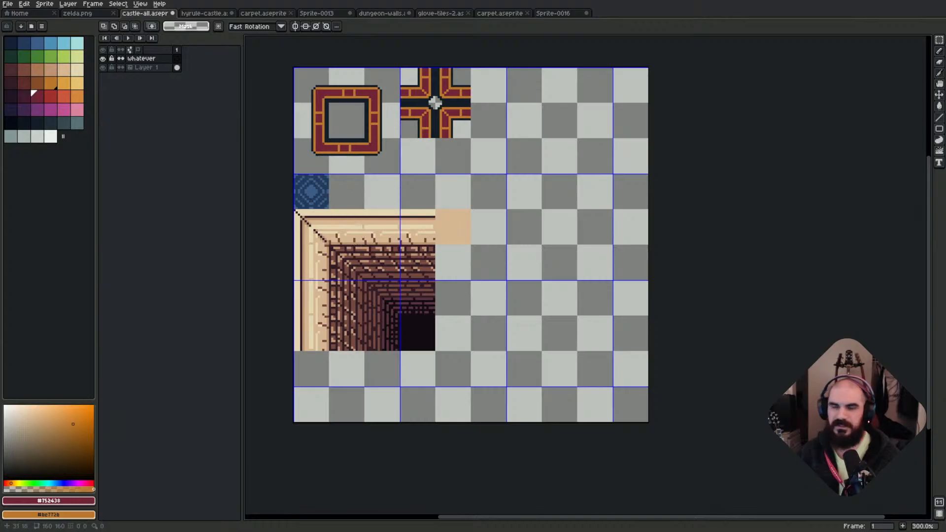
scroll(310, 212, "up", 1)
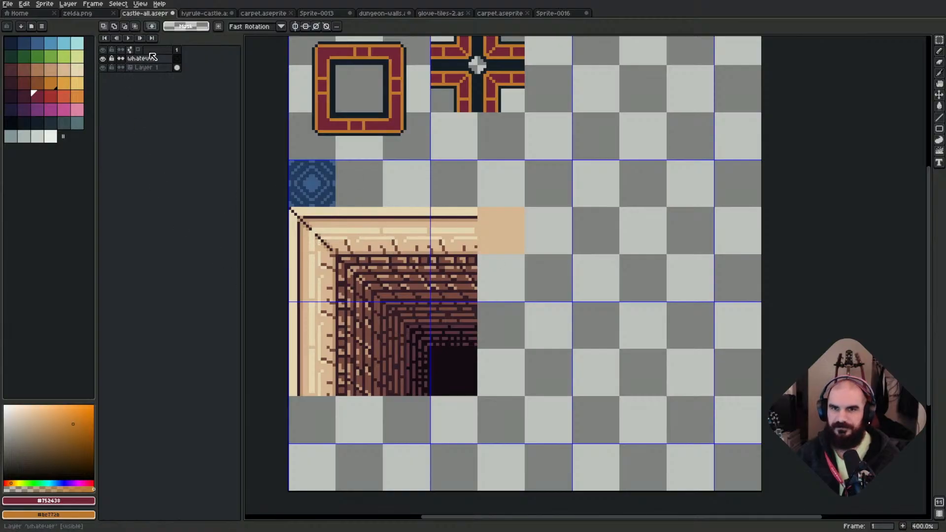
Set the castle-all grid width and height to 16.
key("ctrl+g")
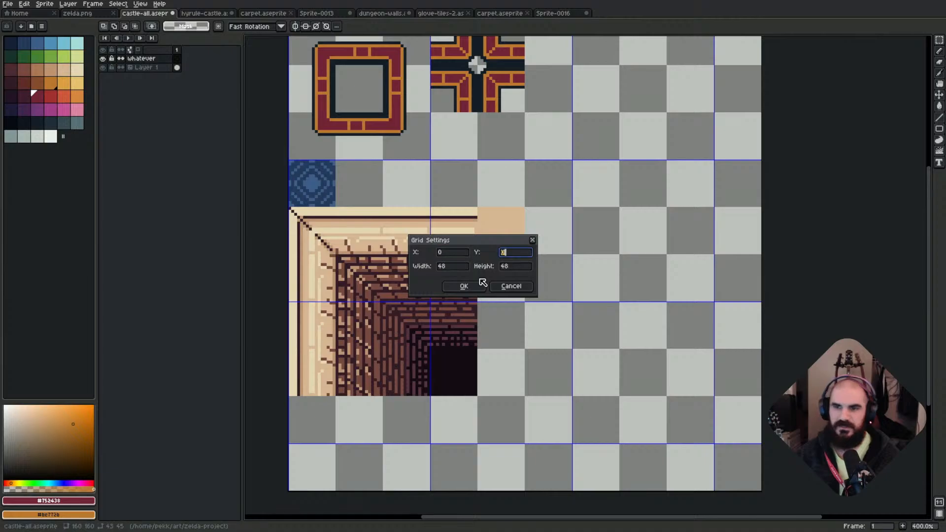
key("Tab")
type("16")
key("Tab")
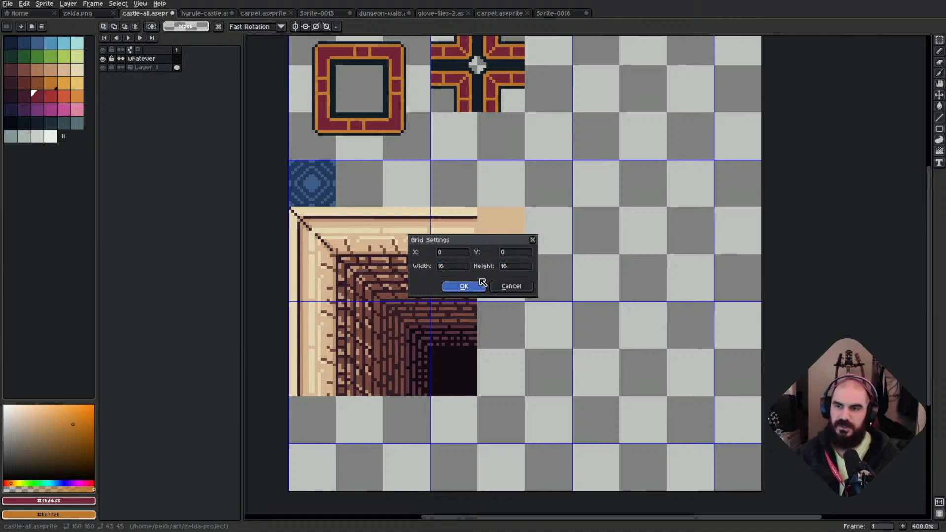
left_click(480, 285)
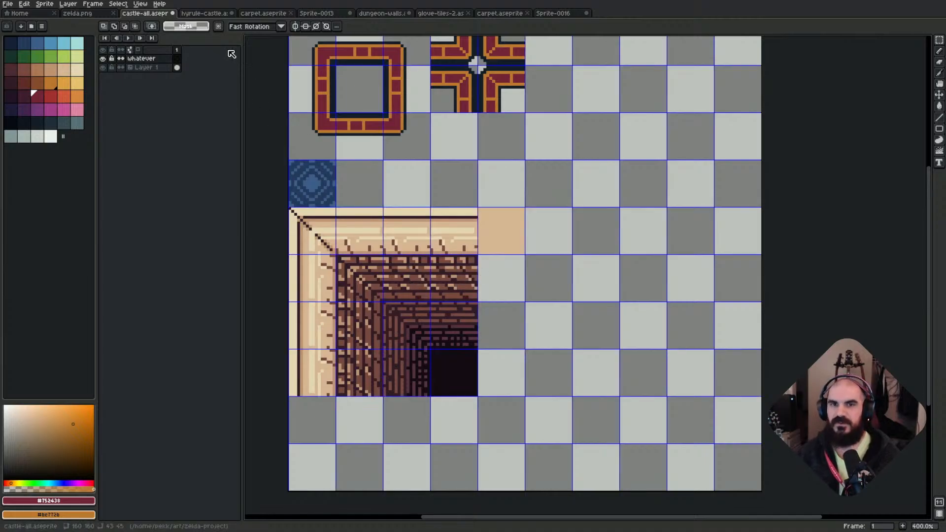
Delete the whatever layer, clear the selection over the wall corner tiles and save castle-all.
key("Delete")
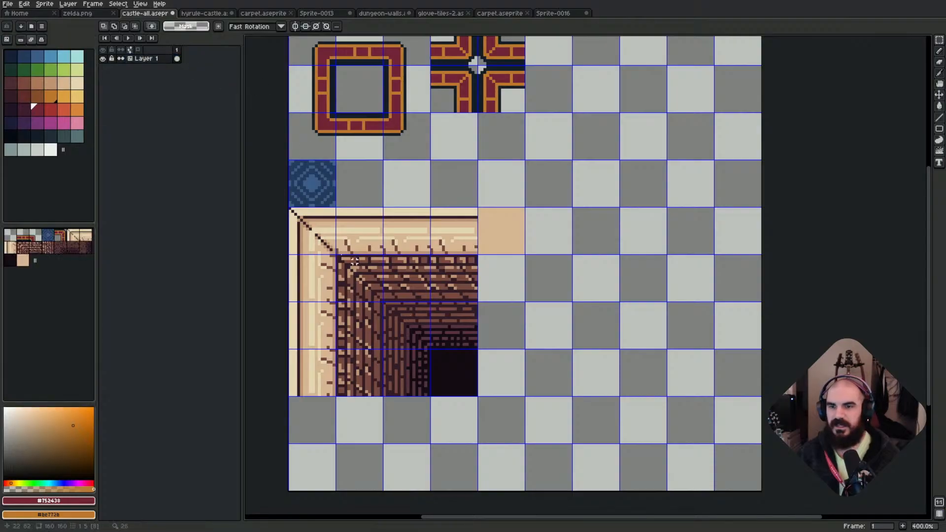
left_click_drag(300, 225, 427, 347)
key("ctrl+d")
key("ctrl+s")
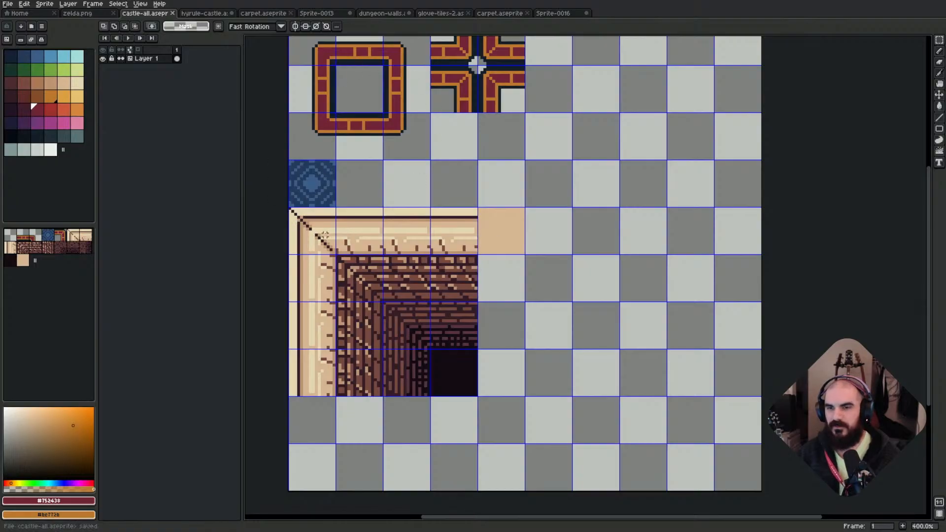
Examine the diagonal corner tiles of the castle-all wall and leave full screen so the Tilesetter window shows alongside.
left_click_drag(324, 235, 365, 284)
left_click_drag(403, 340, 410, 347)
left_click(435, 371)
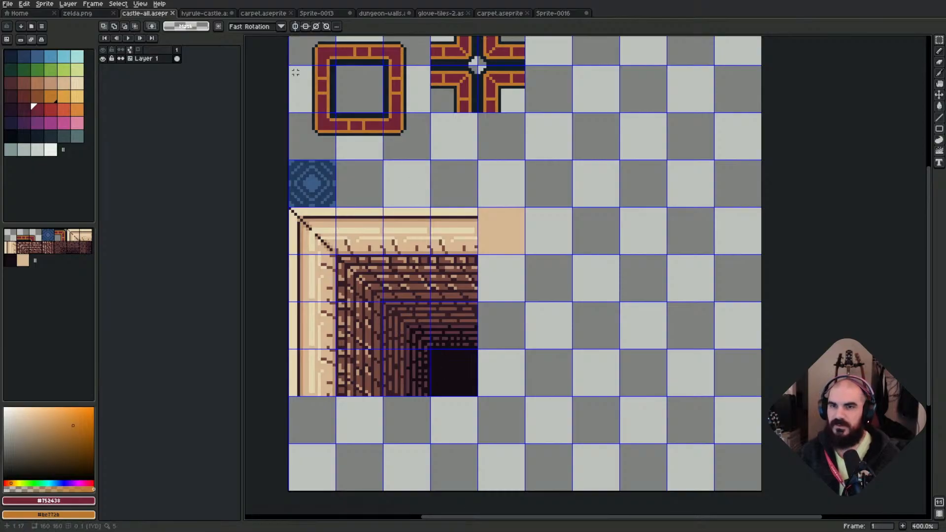
key("super+f")
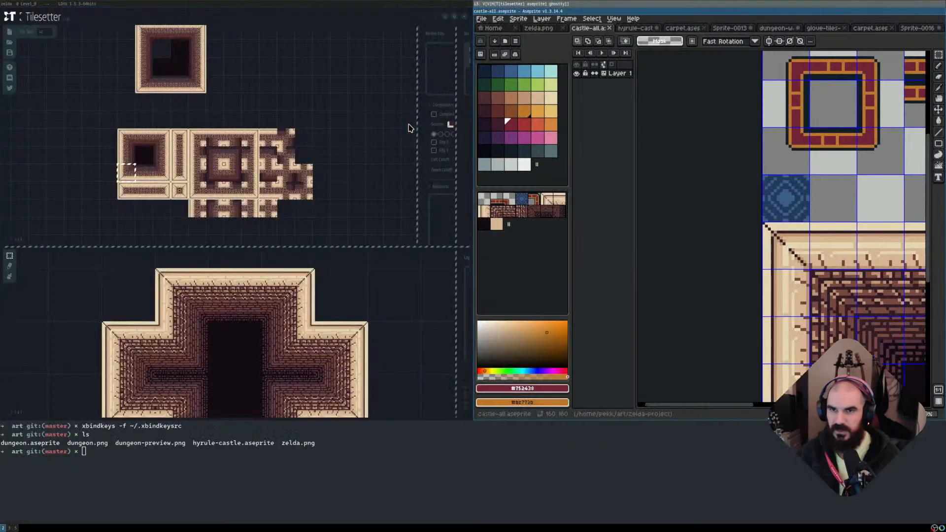
Switch to LDtk, look over the castle wall tiling in the level and open the Walls16 layer settings.
key("super+Left")
key("super+Left")
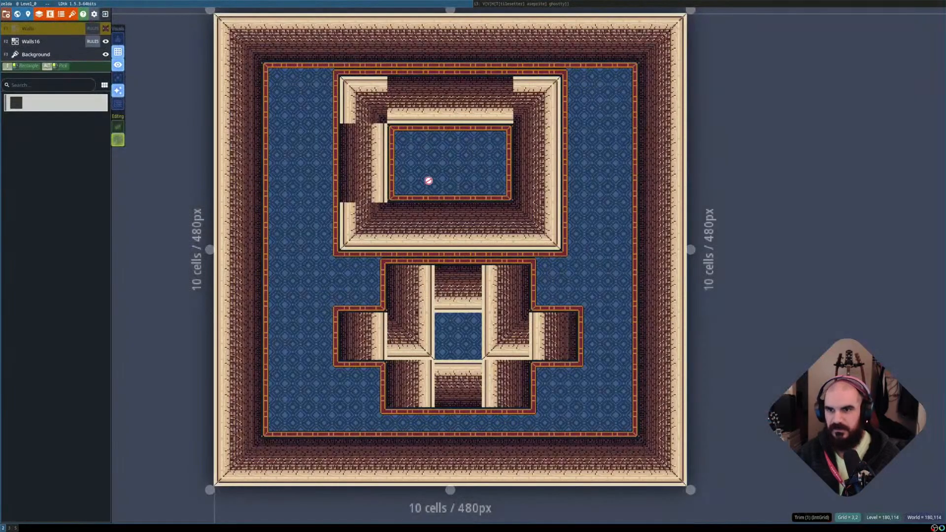
scroll(306, 156, "up", 2)
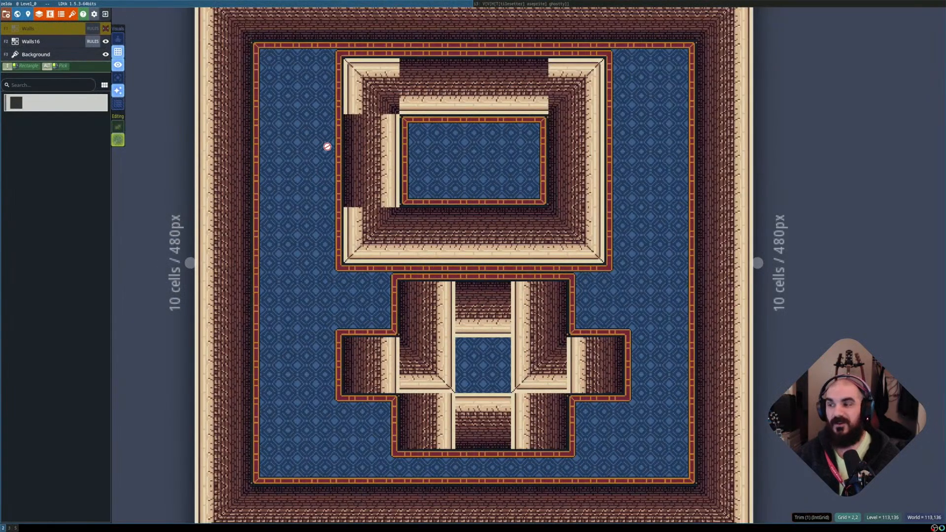
scroll(378, 129, "down", 2)
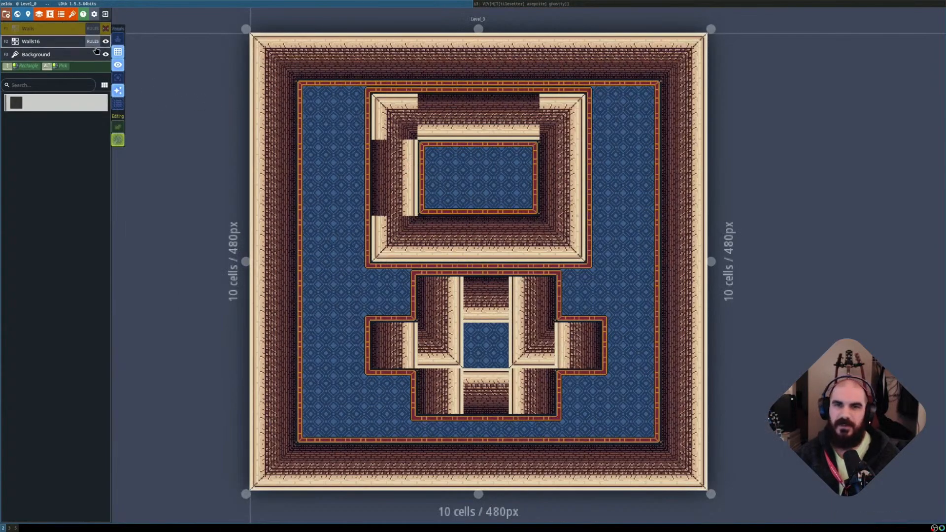
left_click(52, 48)
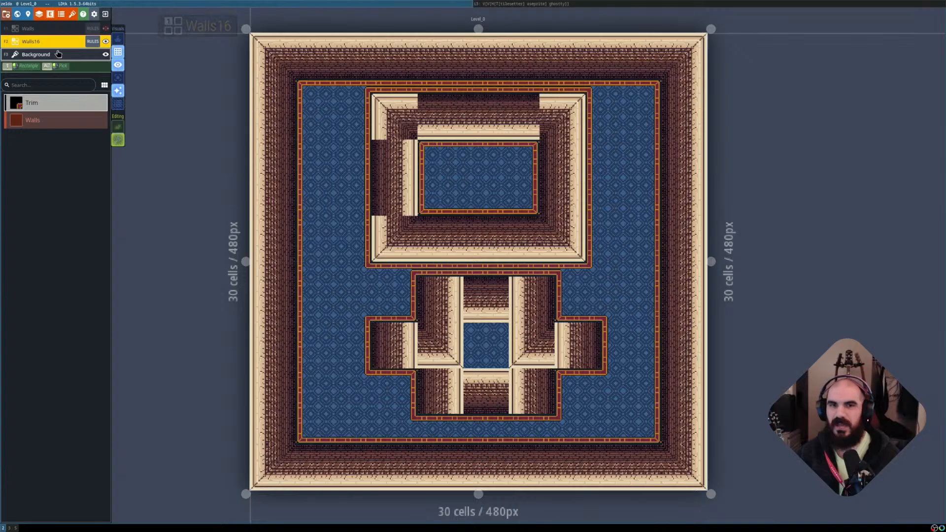
key("l")
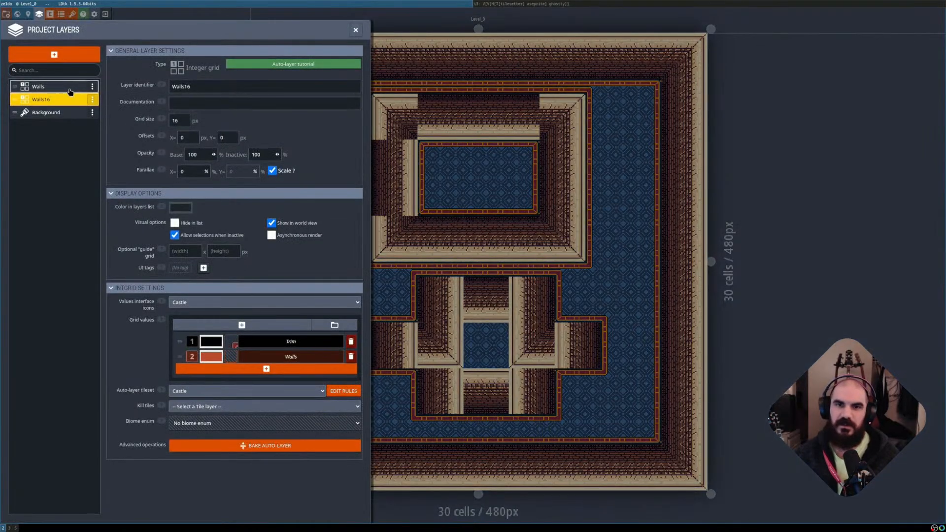
left_click(55, 55)
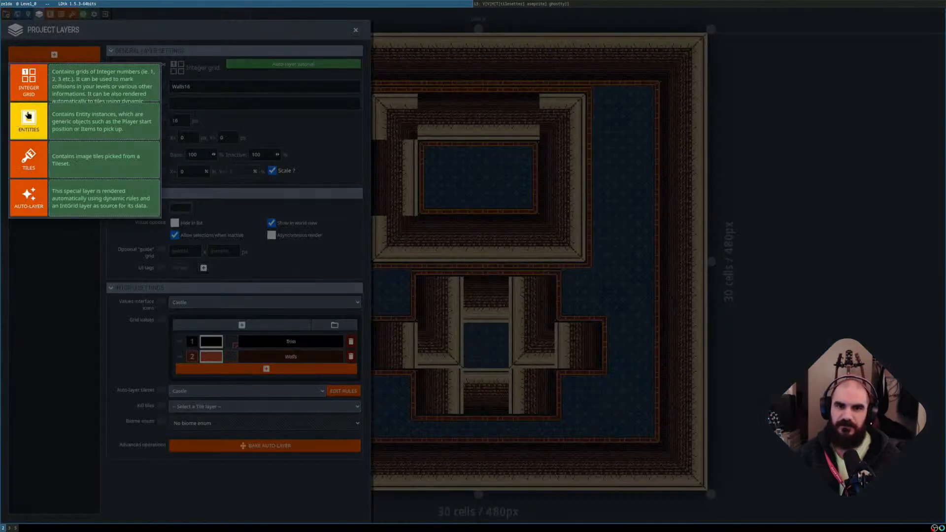
left_click(47, 196)
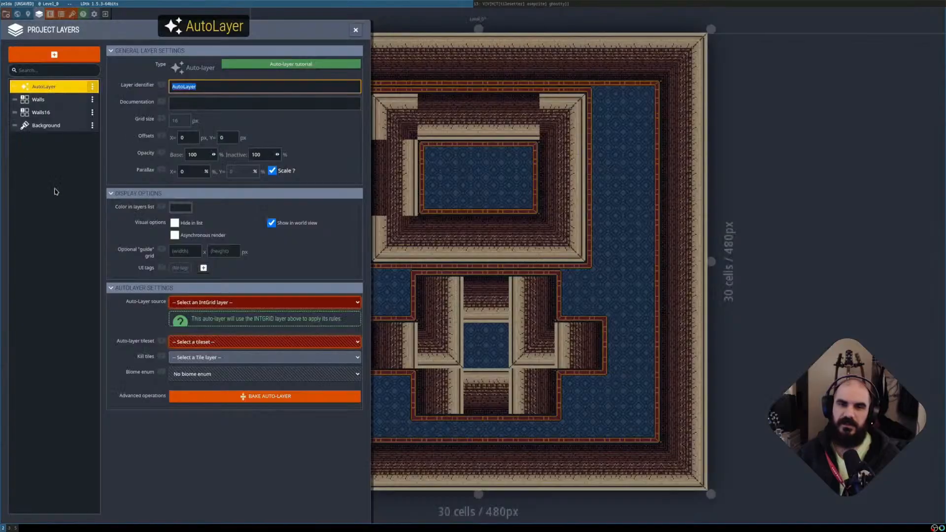
left_click(91, 87)
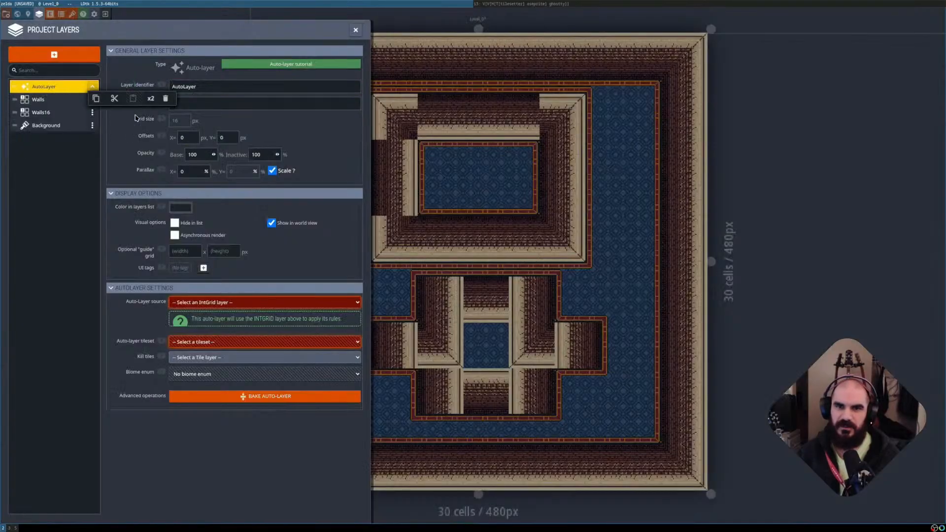
left_click(167, 101)
Add a Tiles layer to the project, hide the Walls16 layer and select the new layer for painting.
left_click(82, 60)
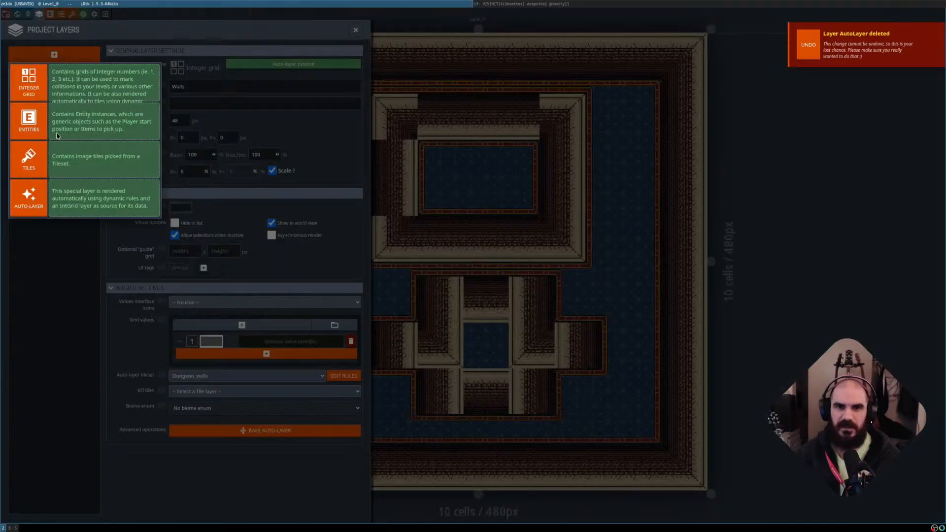
left_click(32, 163)
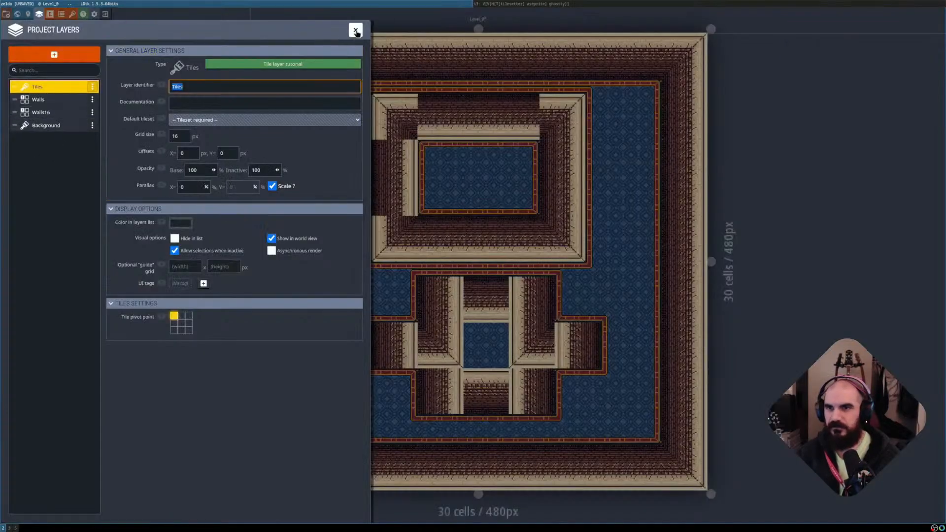
left_click(356, 31)
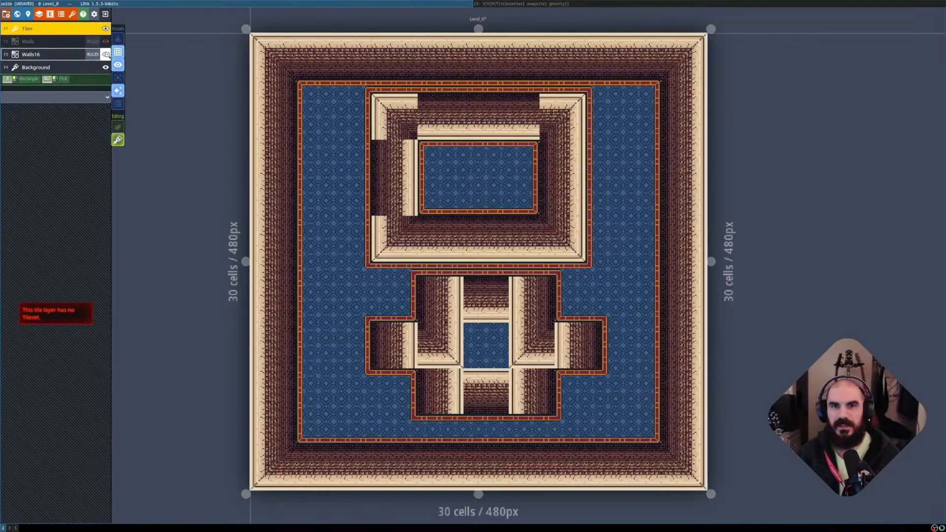
left_click(106, 55)
left_click(54, 28)
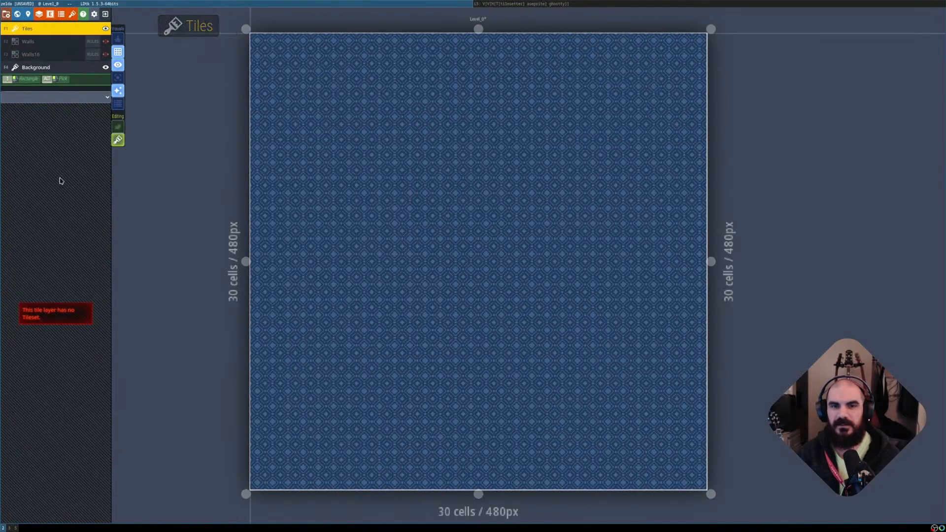
Set the Tiles layer's default tileset to Castle and return to the level.
left_click(39, 14)
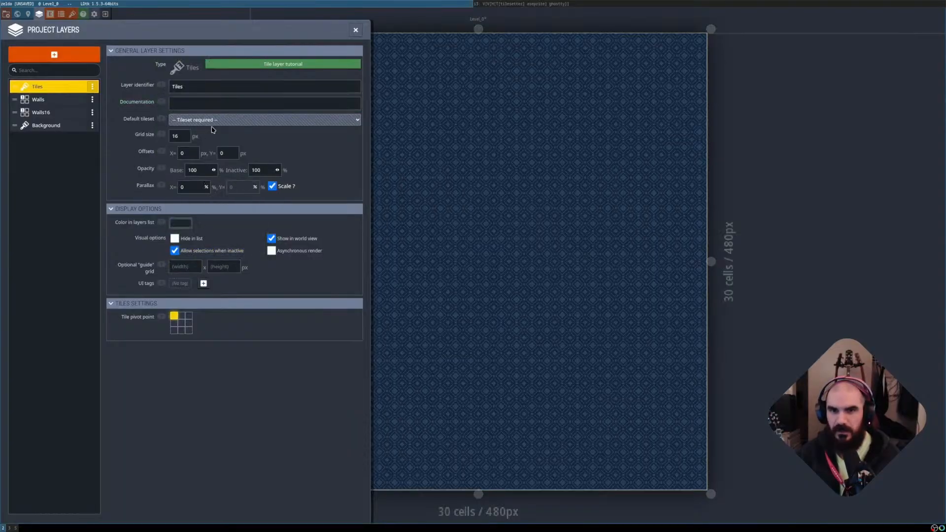
left_click(212, 121)
left_click(197, 143)
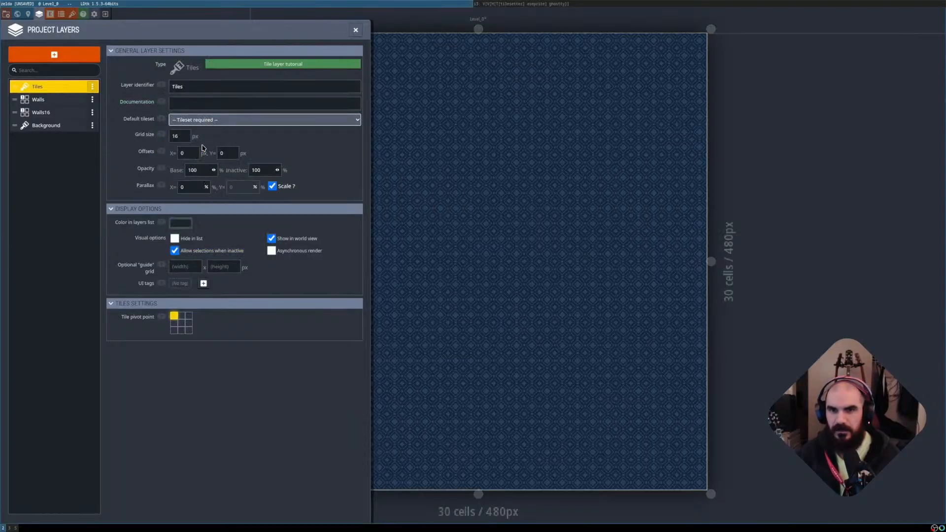
left_click(389, 19)
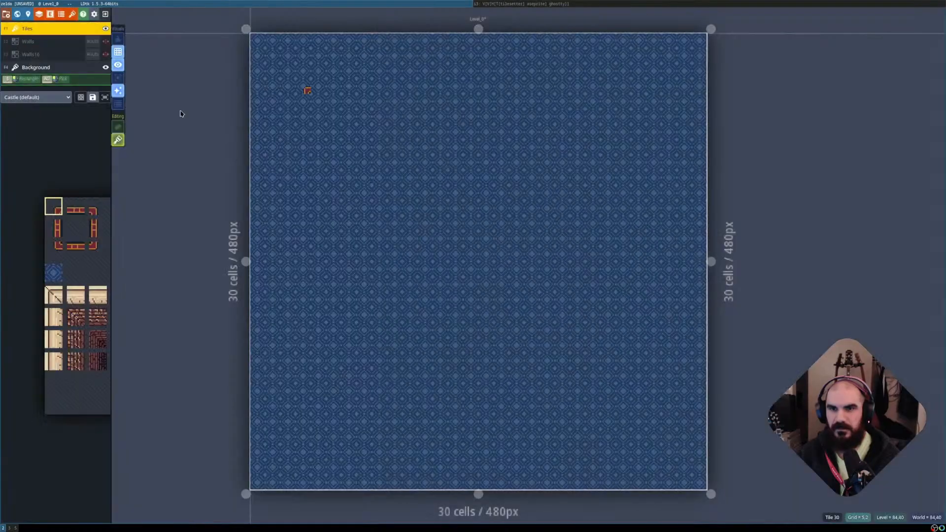
Stamp the 4 × 4 block of castle wall corner tiles into the level's top-left corner.
mouse_move(74, 282)
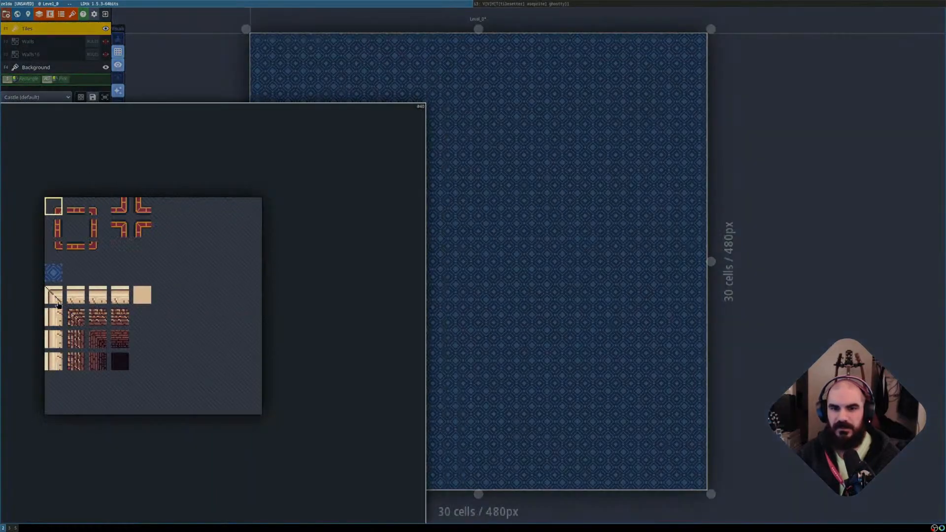
left_click_drag(113, 361, 114, 363)
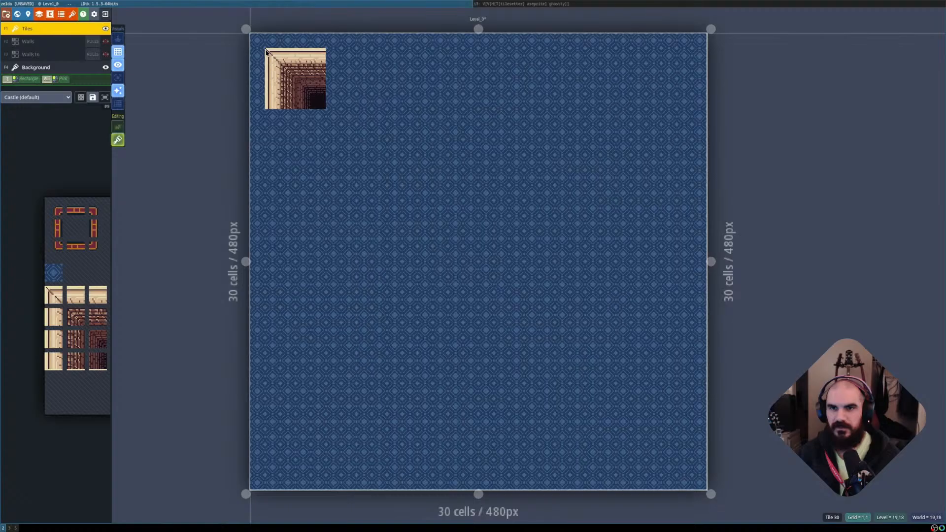
left_click(260, 45)
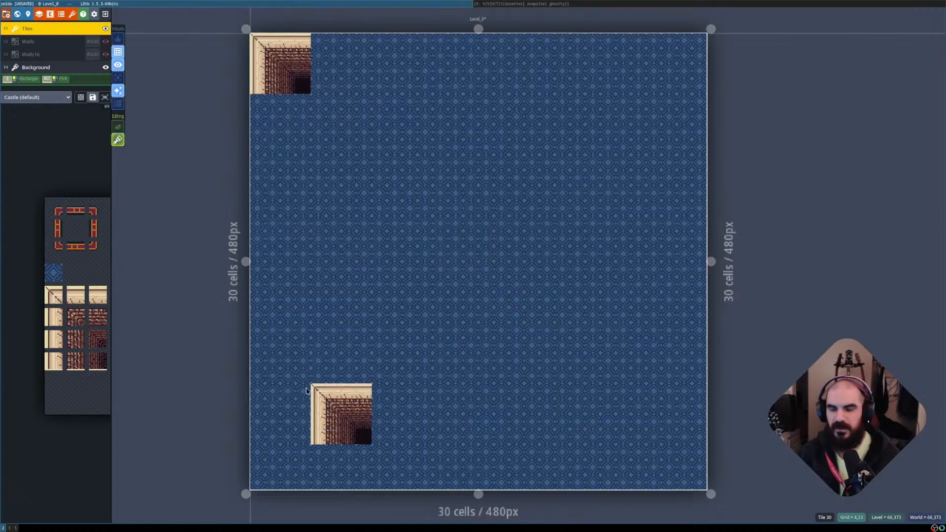
Stamp flipped copies of the wall corner block into the level's top-right, bottom-right and bottom-left corners.
key("x")
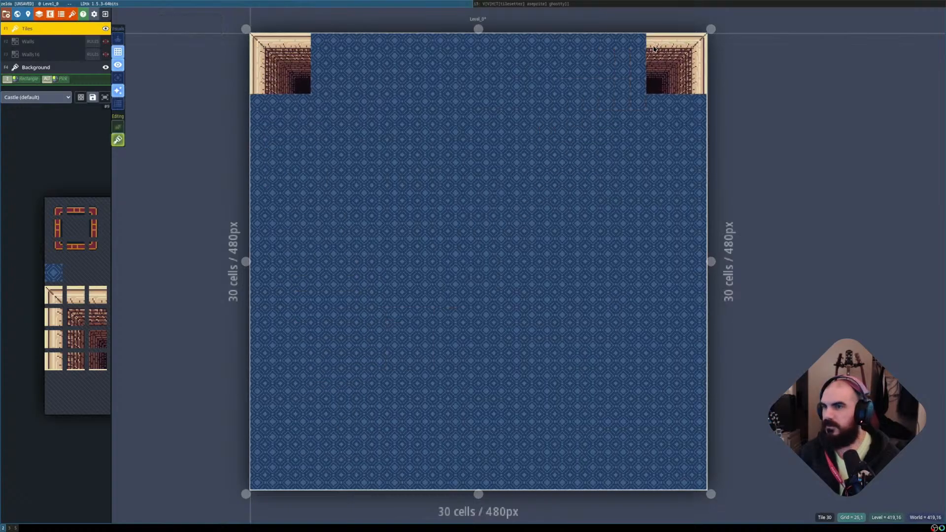
left_click(650, 50)
key("y")
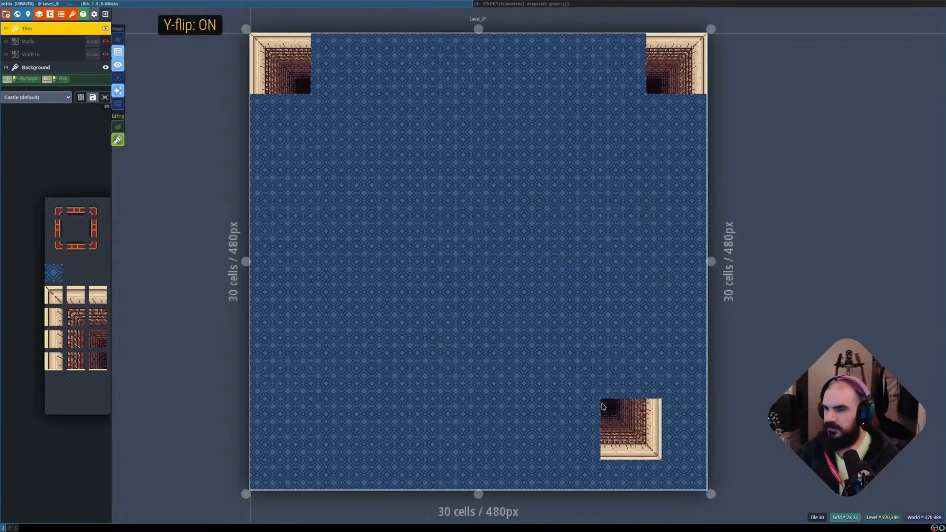
left_click(658, 438)
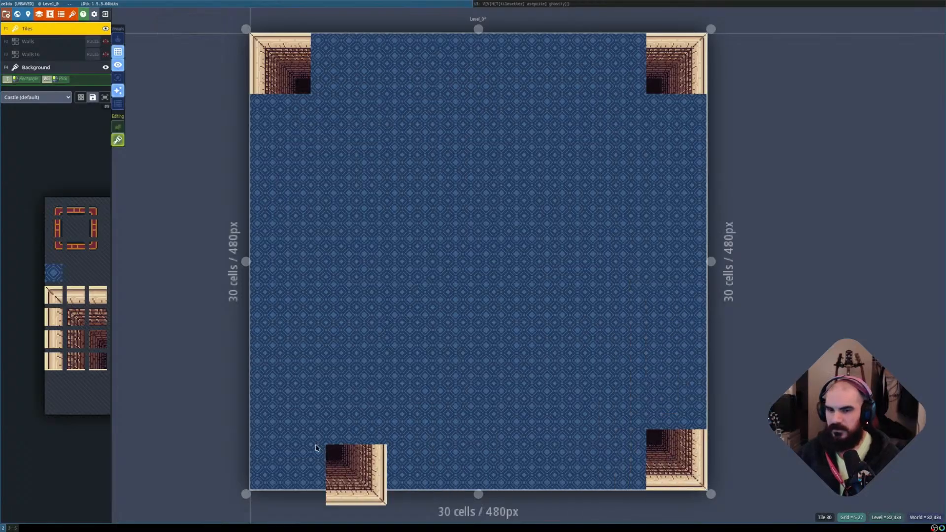
key("x")
left_click(257, 443)
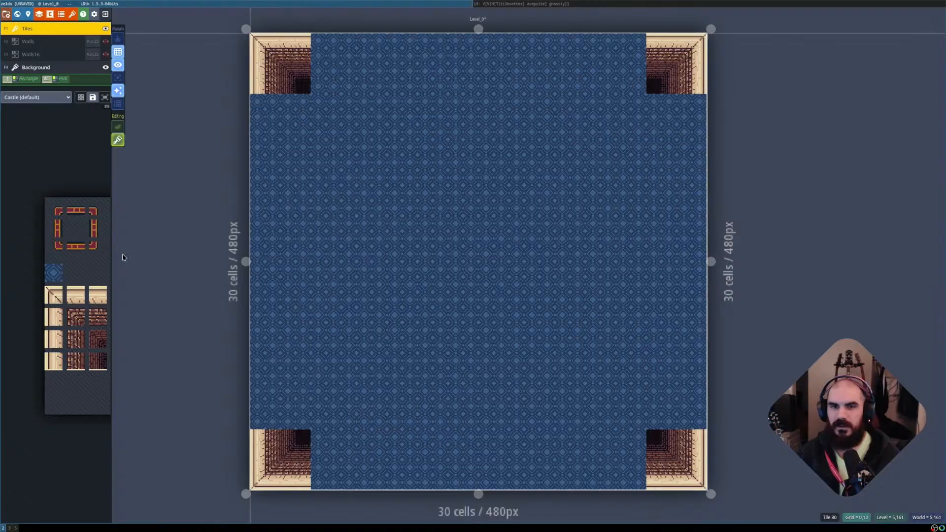
Paint the level's left wall between the two corners with the tileset's bottom row of four wall tiles.
mouse_move(70, 318)
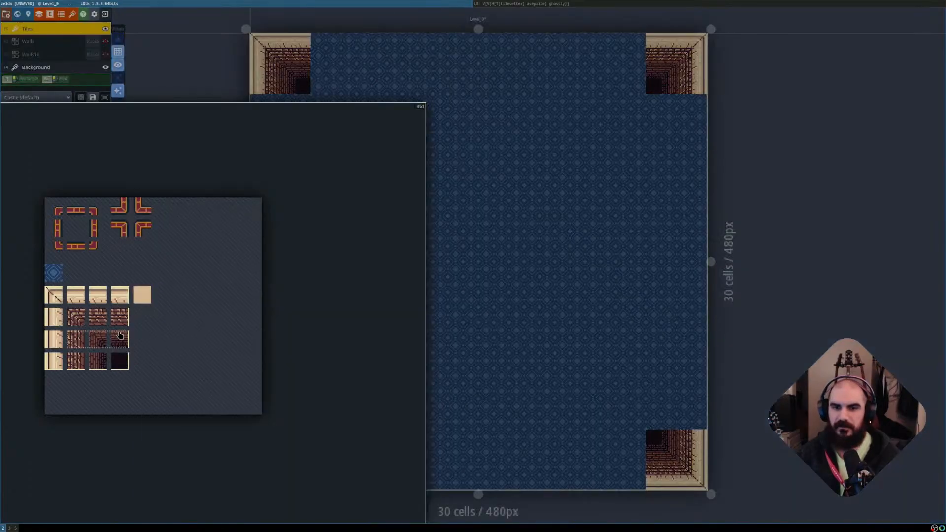
left_click_drag(120, 335, 120, 362)
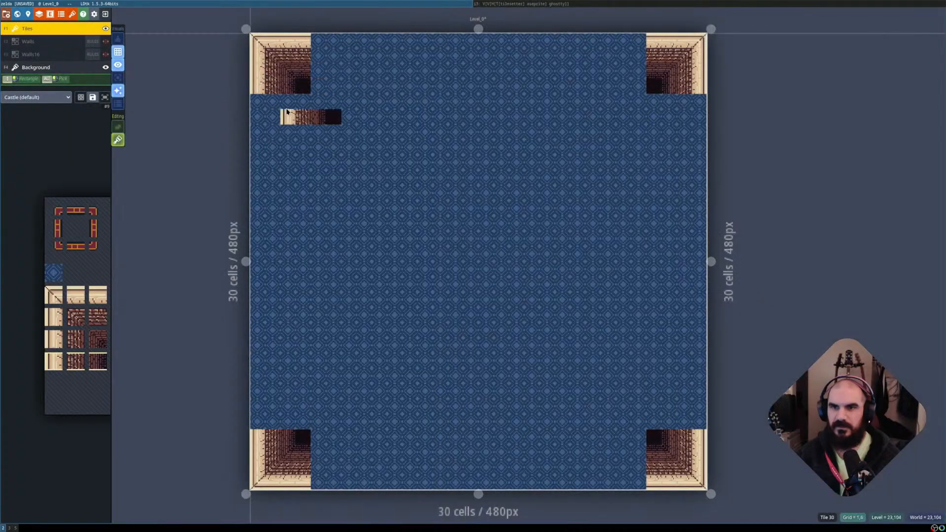
left_click_drag(264, 104, 270, 301)
mouse_move(261, 225)
left_mouse_down()
mouse_move(261, 374)
mouse_move(259, 345)
left_mouse_up()
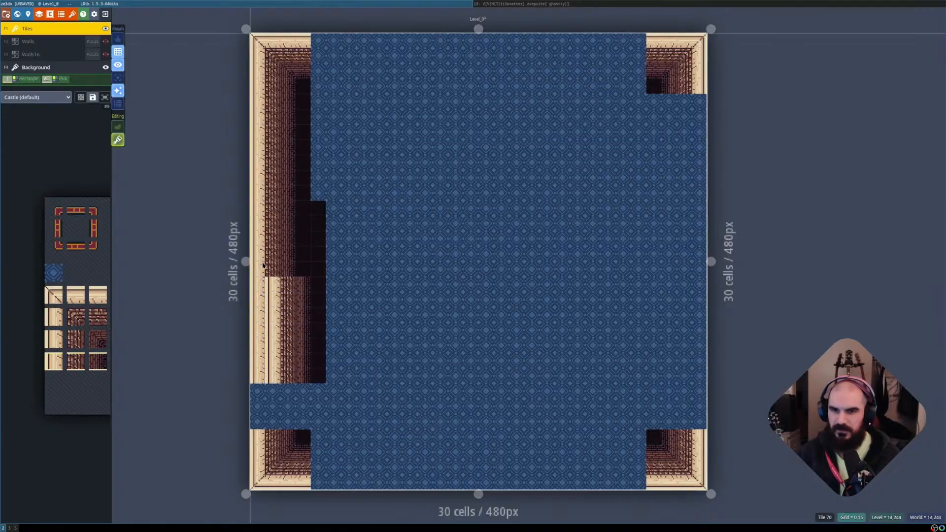
mouse_move(260, 308)
left_mouse_down()
mouse_move(246, 264)
mouse_move(254, 425)
left_mouse_up()
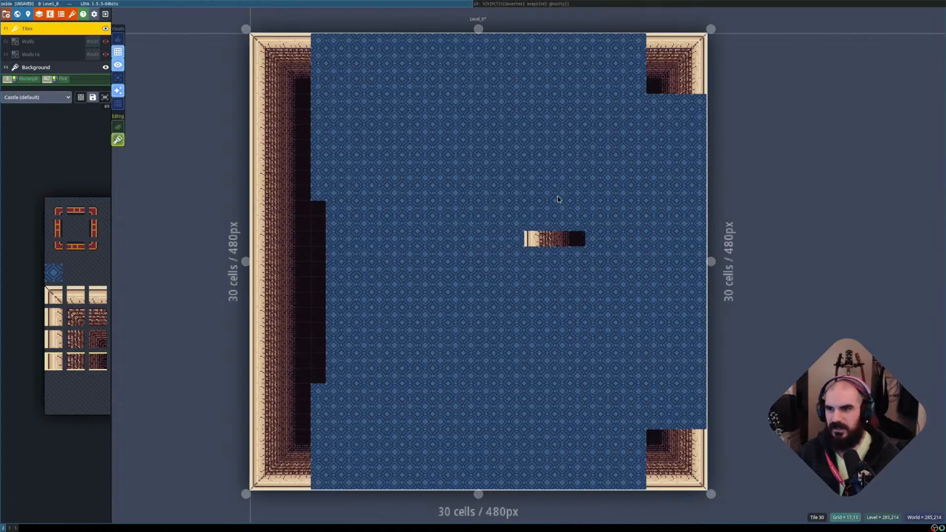
Paint the level's right wall between the corners with the same wall strip flipped horizontally.
key("x")
left_click_drag(659, 108, 657, 418)
key("x")
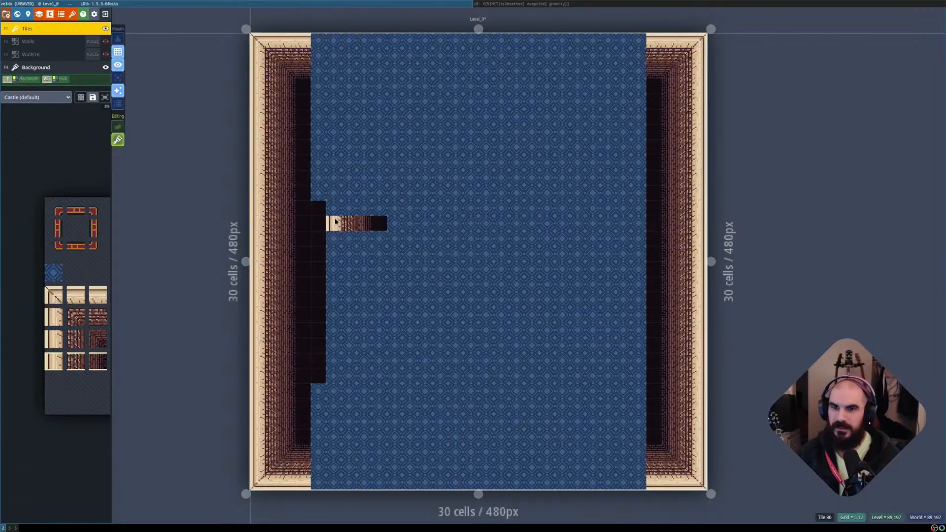
Paint a second vertical wall section just inside the left wall and a horizontally flipped one inside the right wall.
mouse_move(326, 224)
left_mouse_down()
mouse_move(342, 316)
mouse_move(336, 377)
left_mouse_up()
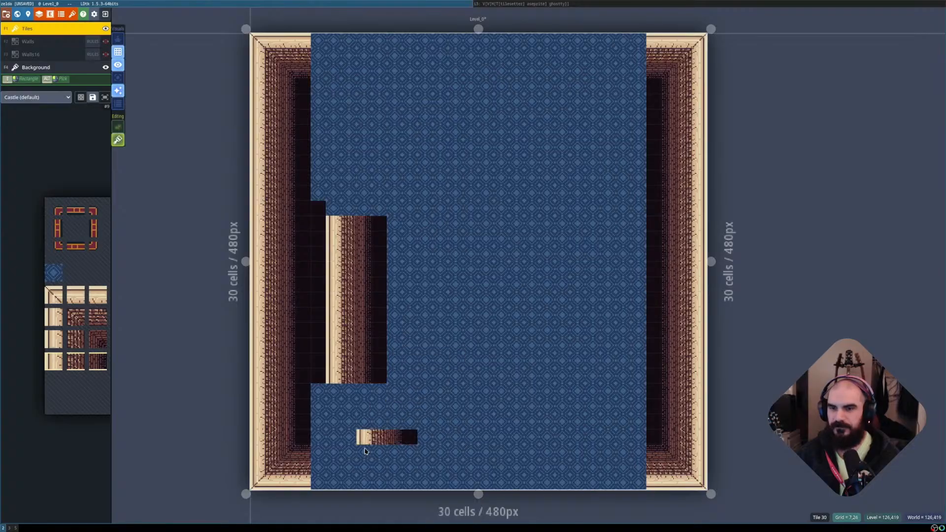
key("x")
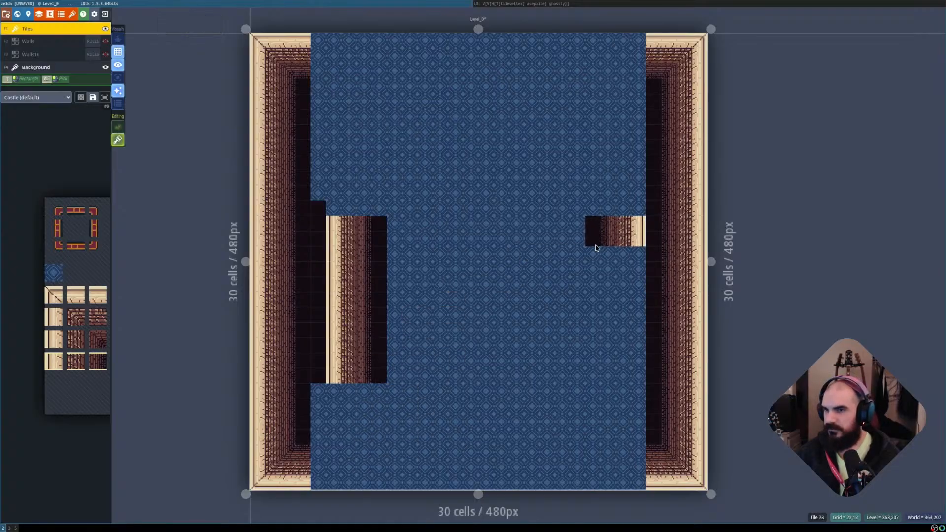
left_click_drag(596, 248, 598, 378)
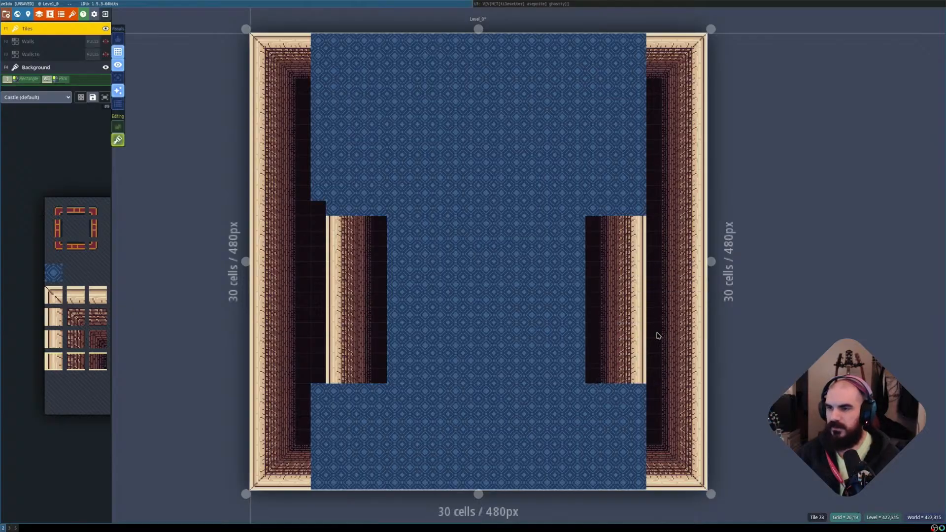
key("x")
key("x")
left_click(379, 211)
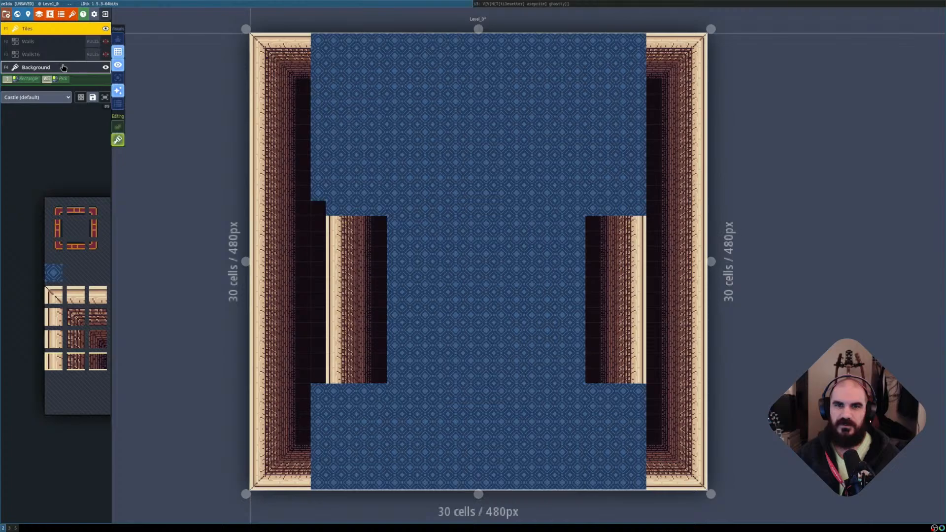
Undo the painted wall strips and flipped corners, keeping only the top-left corner block on the Tiles layer.
key("ctrl+a")
key("ctrl+z")
key("ctrl+z")
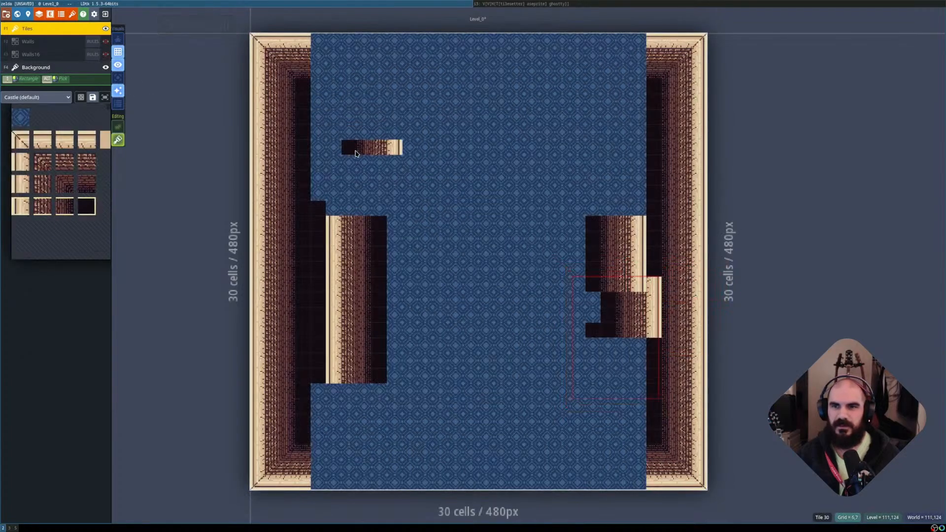
key("ctrl+z")
key("ctrl+z")
key("ctrl+z")
key("ctrl+z")
key("ctrl+z")
key("ctrl+z")
key("ctrl+z")
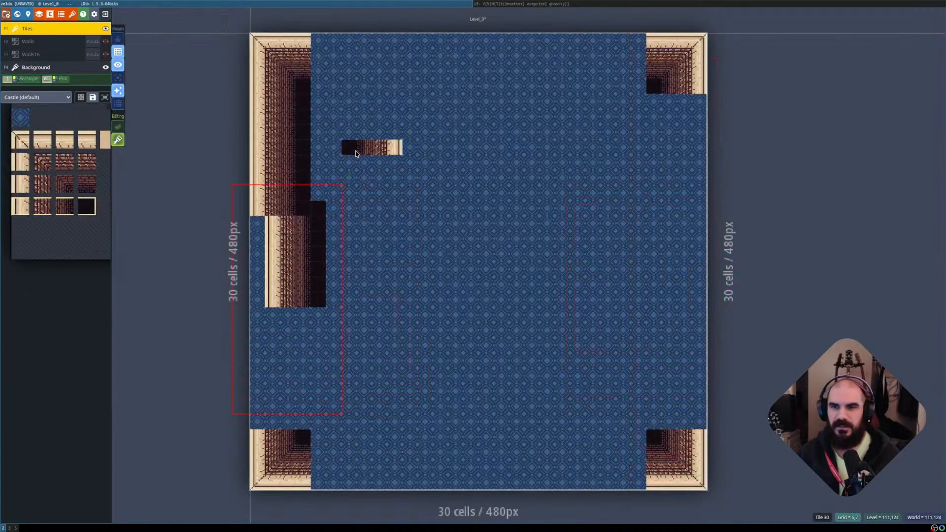
key("ctrl+z")
key("ctrl+z")
key("ctrl+z")
key("ctrl+z")
key("ctrl+z")
key("ctrl+z")
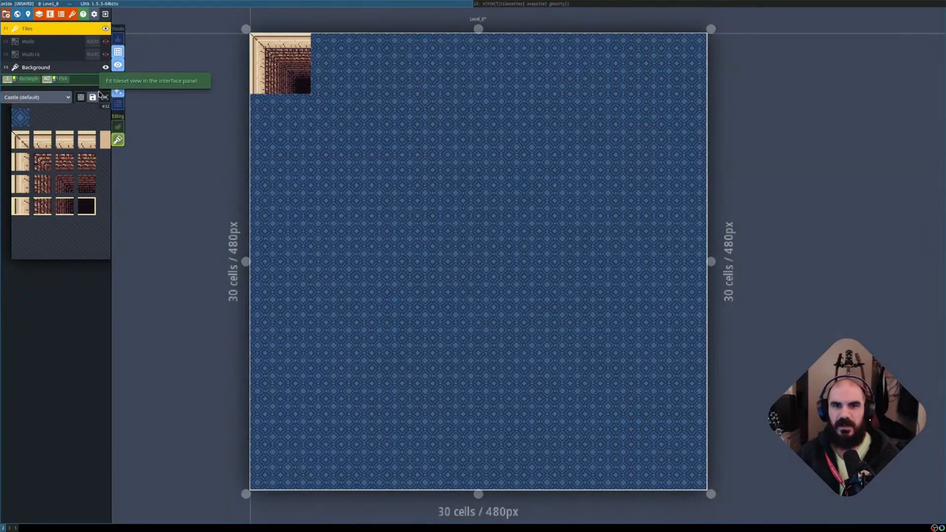
key("F4")
left_click(70, 35)
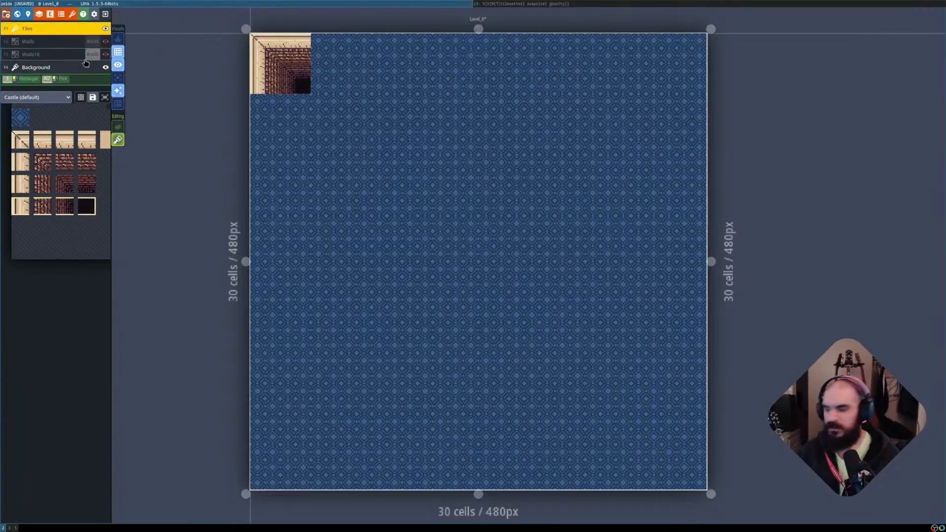
Redo the undone painting on the Tiles layer, restoring the flipped corners, both side walls and the inner wall sections.
key("ctrl+y")
key("ctrl+y")
key("ctrl+y")
key("ctrl+y")
key("ctrl+y")
key("ctrl+y")
key("ctrl+y")
key("ctrl+y")
key("ctrl+y")
key("ctrl+y")
key("ctrl+y")
key("ctrl+y")
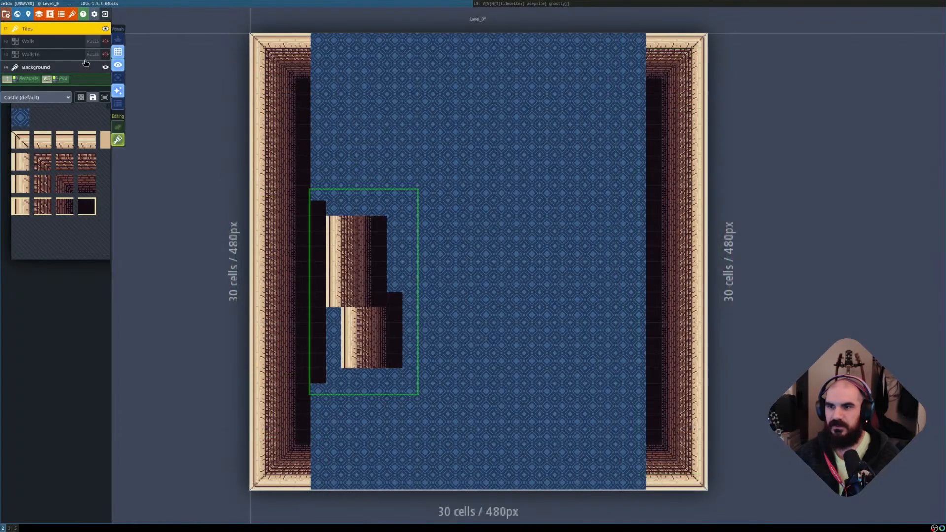
key("ctrl+y")
key("ctrl+y")
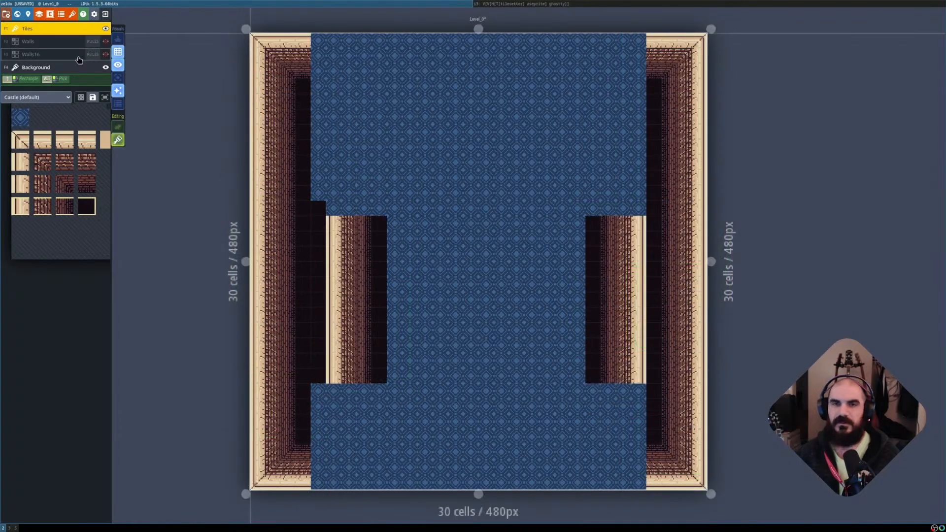
Toggle the Tiles layer's visibility to compare the level with and without the painted walls, leaving the layer hidden.
left_click(106, 28)
left_click(105, 28)
left_click(106, 29)
left_click(106, 28)
left_click(106, 29)
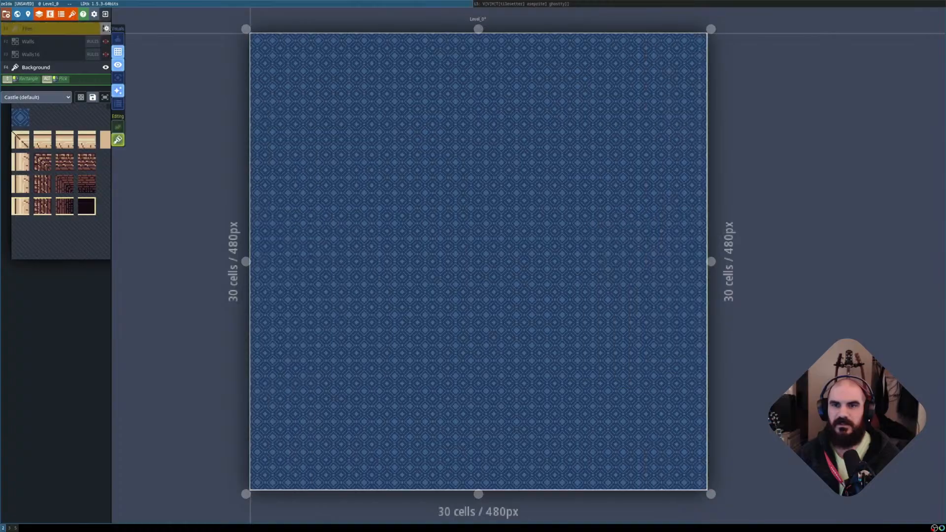
left_click(106, 29)
mouse_move(77, 133)
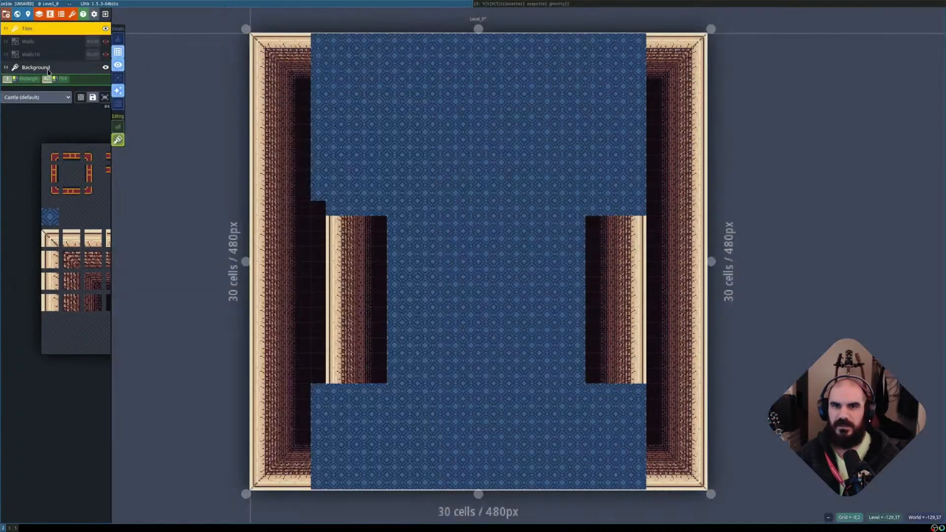
left_click(106, 29)
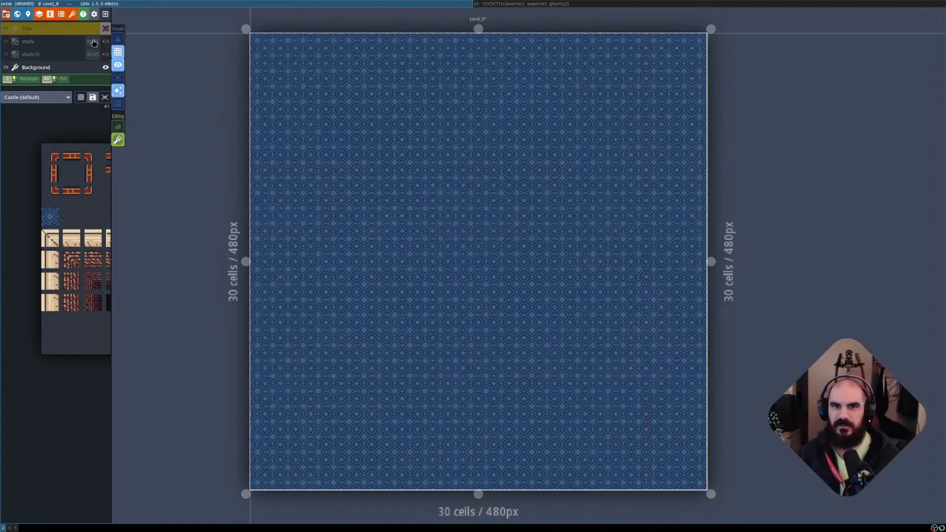
Show the Walls layer and examine its rule group's tile layout in the rules assistant, leaving the rules unchanged.
left_click(63, 42)
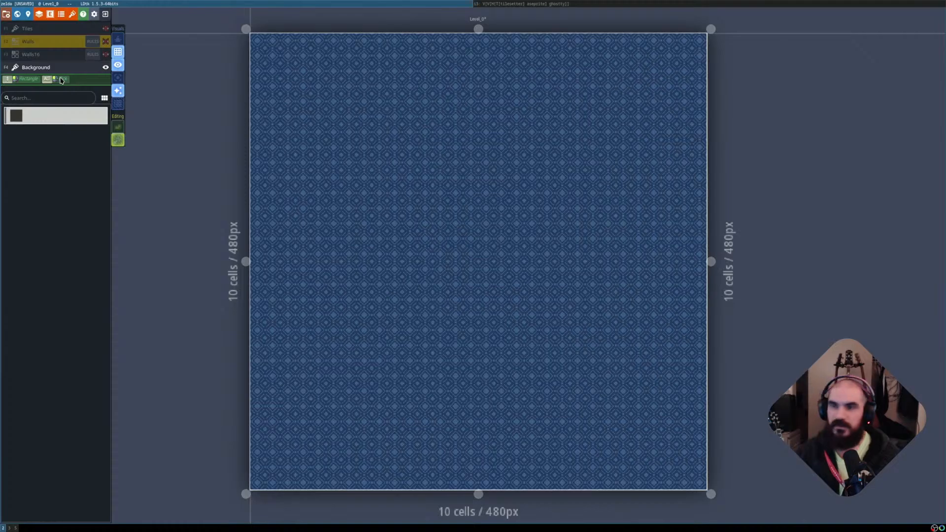
left_click(56, 54)
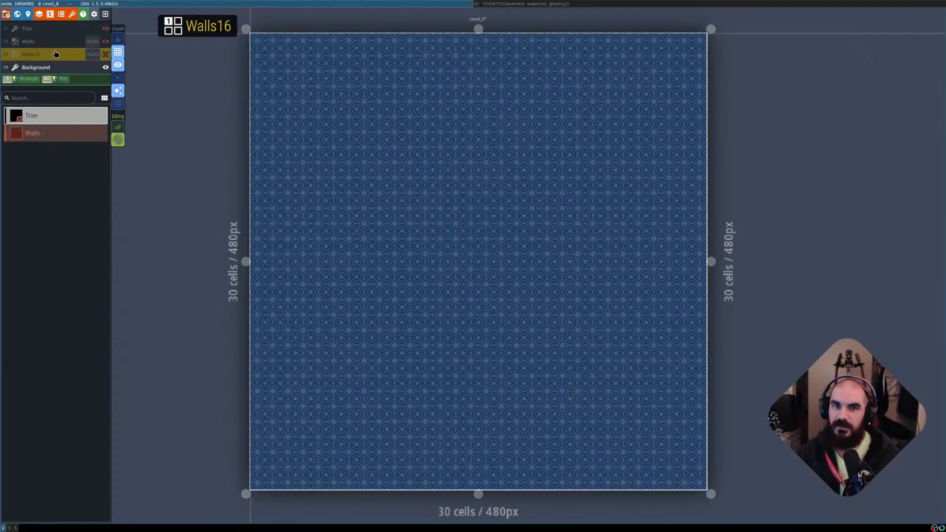
left_click(105, 42)
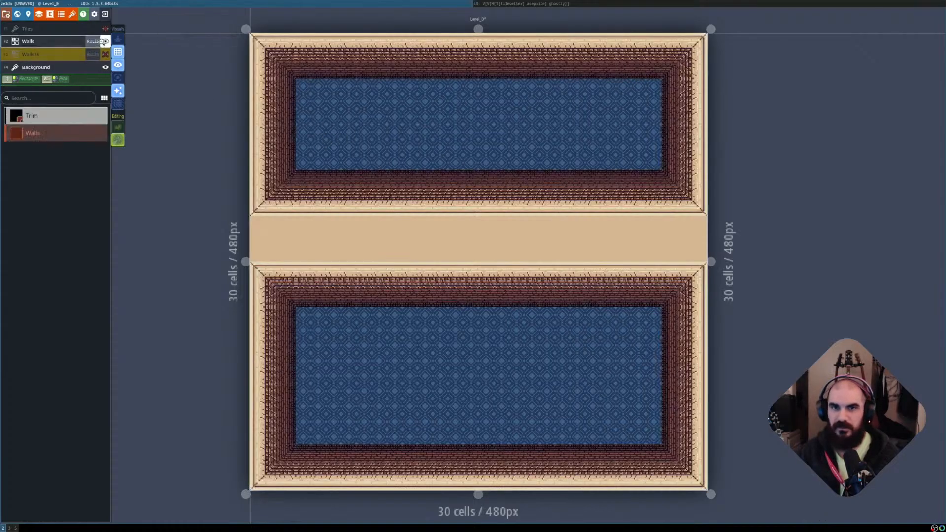
left_click(83, 42)
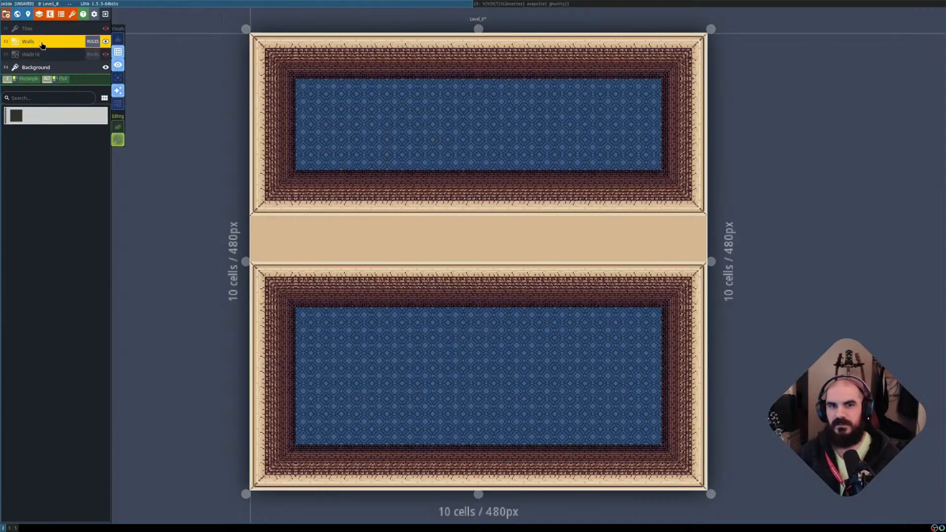
left_click(93, 43)
left_click(68, 80)
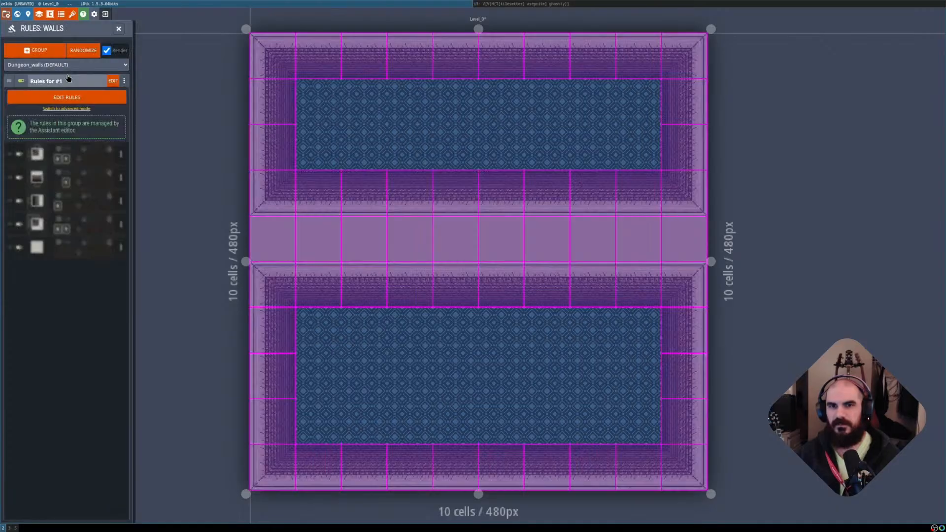
left_click(65, 101)
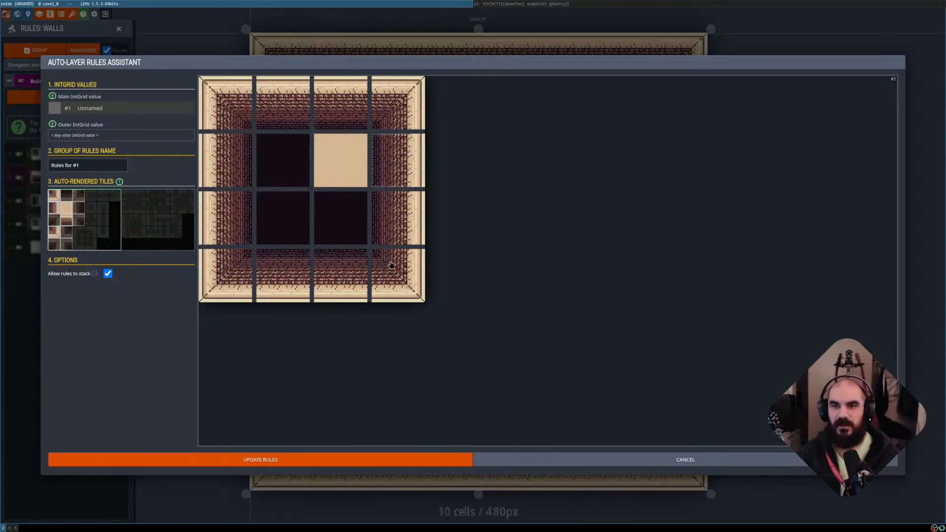
left_click(563, 459)
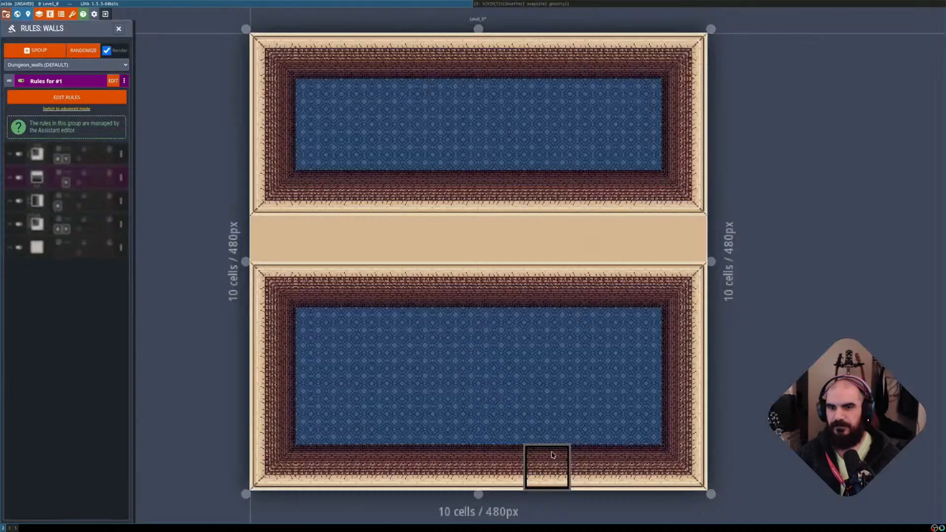
Duplicate the Walls layer's "Rules for #1" group and switch the first of the two groups to advanced mode.
left_click(88, 82)
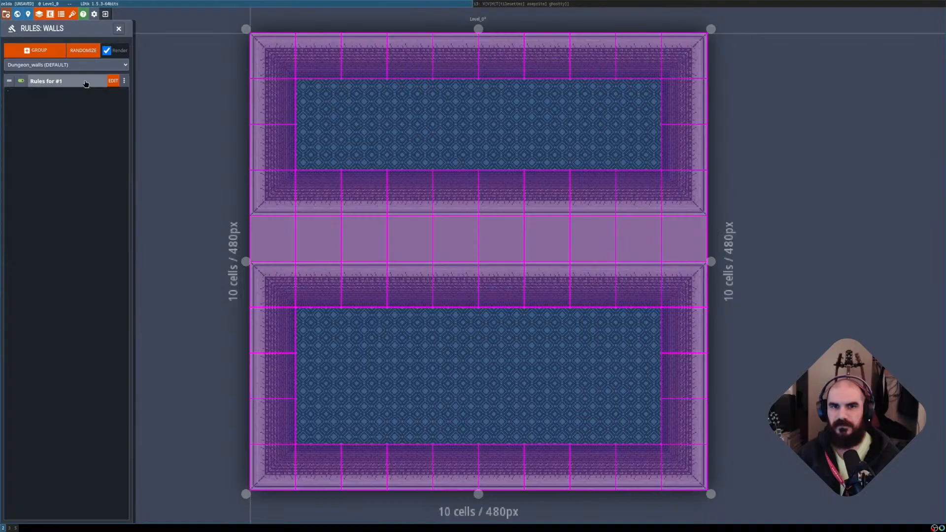
left_click(125, 81)
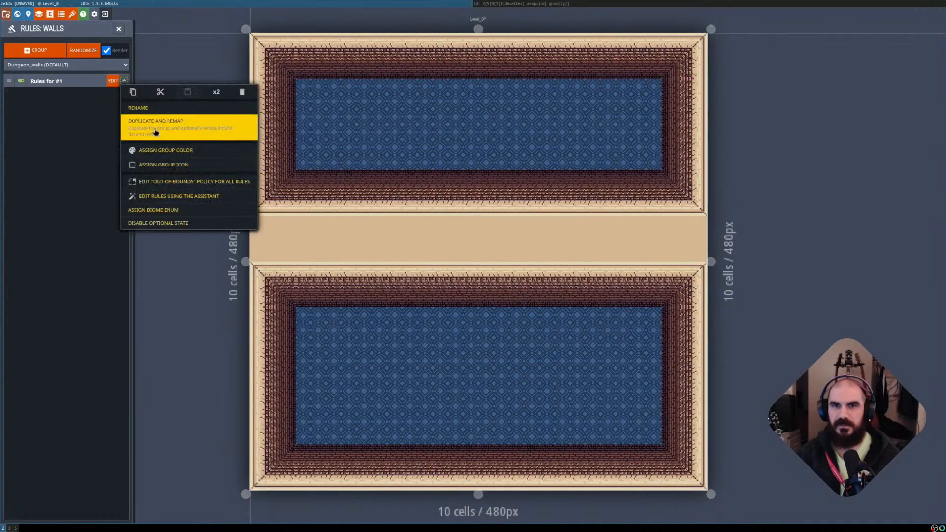
left_click(215, 92)
left_click(69, 81)
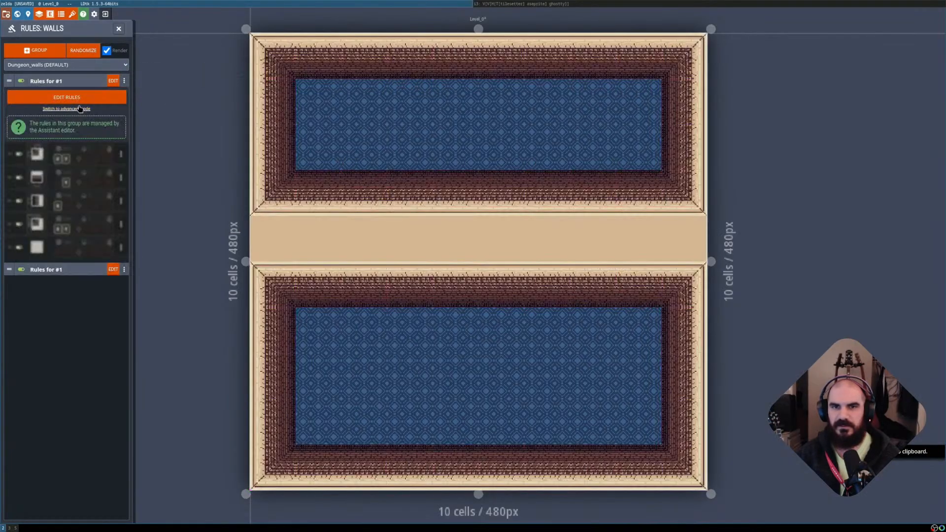
left_click(68, 108)
left_click(55, 180)
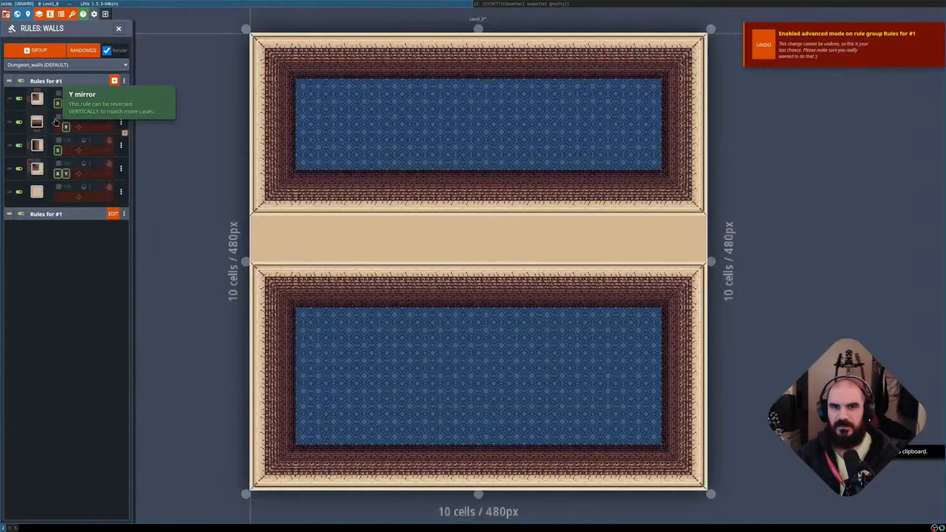
Examine the pattern of the first corner rule in the Walls layer, then close the layer's rules.
left_click(37, 99)
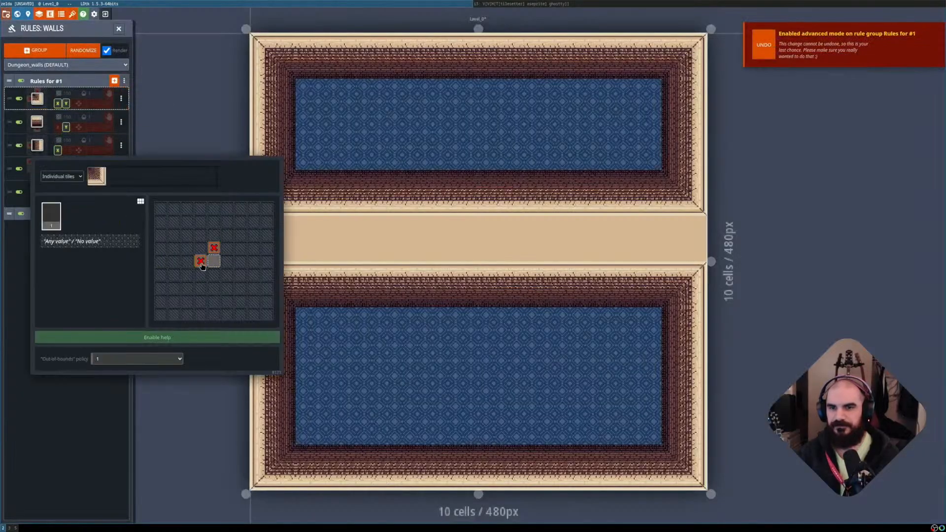
left_click(79, 457)
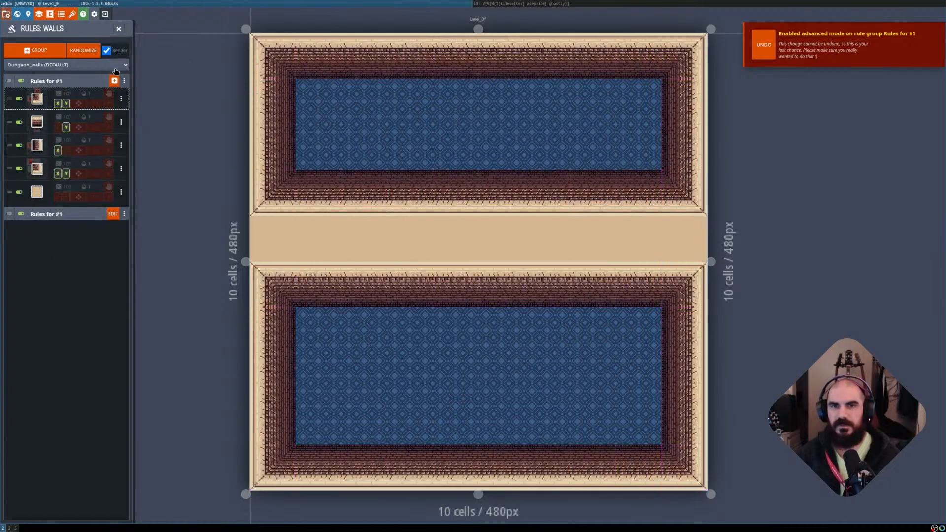
left_click(119, 30)
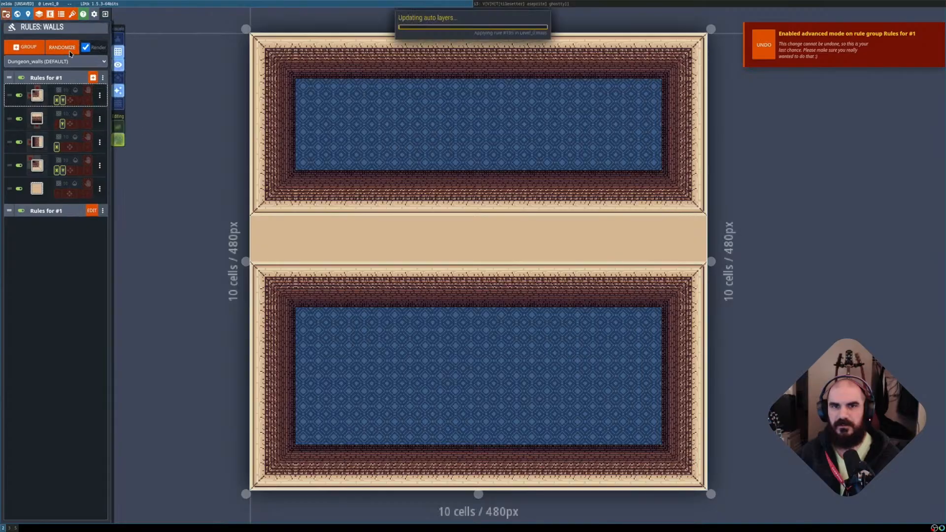
Hide the Walls layer, show the Walls16 layer and open its auto-layer rules at the Walls group.
left_click(105, 41)
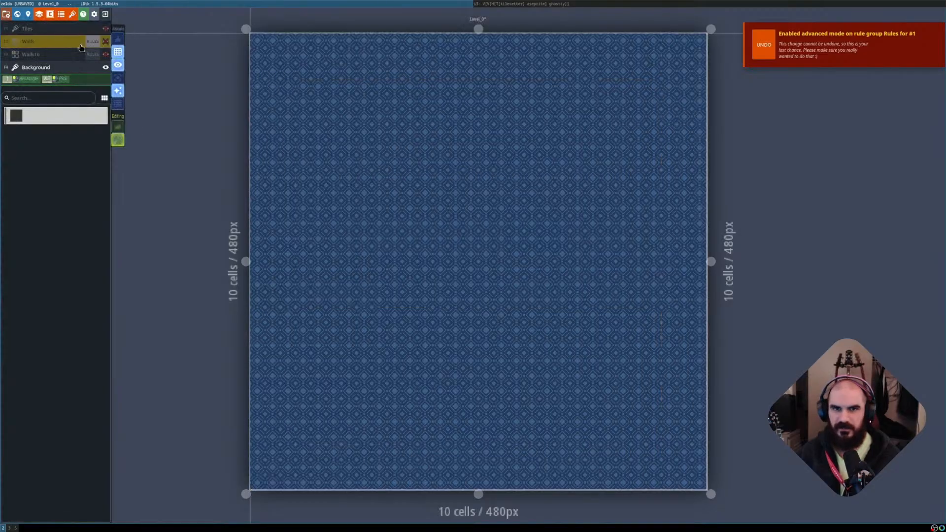
left_click(62, 55)
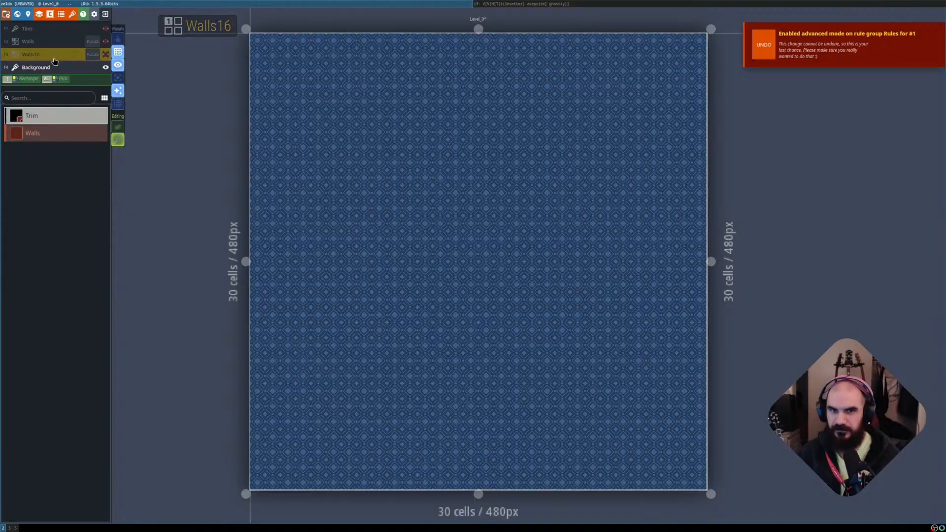
left_click(91, 54)
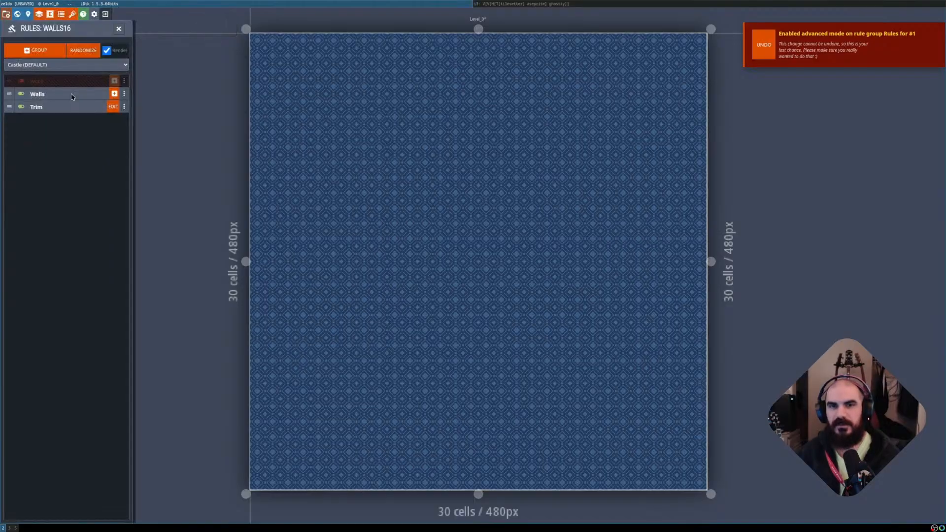
left_click(118, 30)
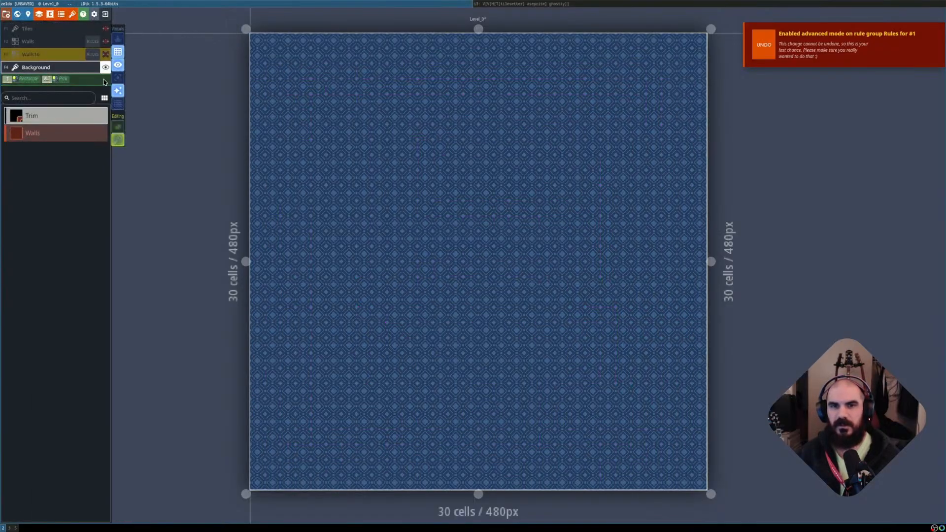
left_click(106, 54)
left_click(93, 54)
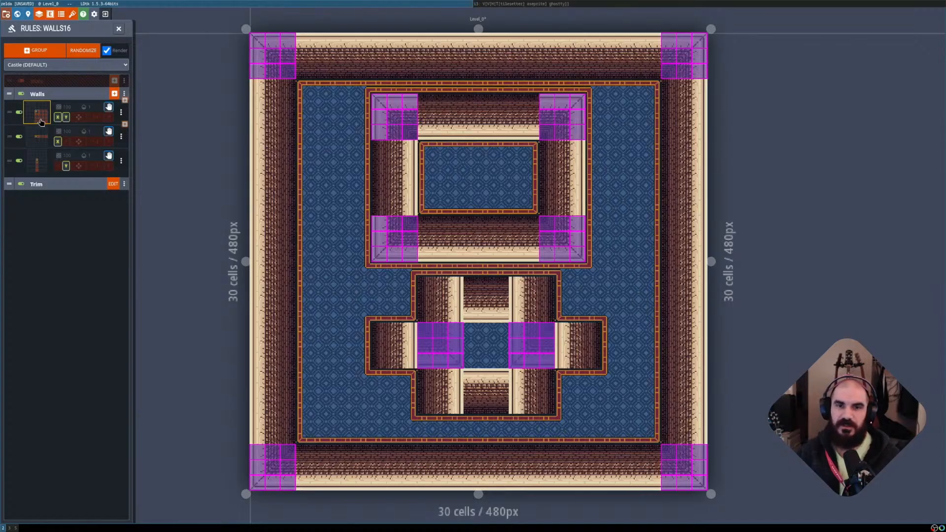
Try excluding Walls from the cells directly above and left of the Walls16 corner rule's upper-left pattern cell.
left_click(41, 121)
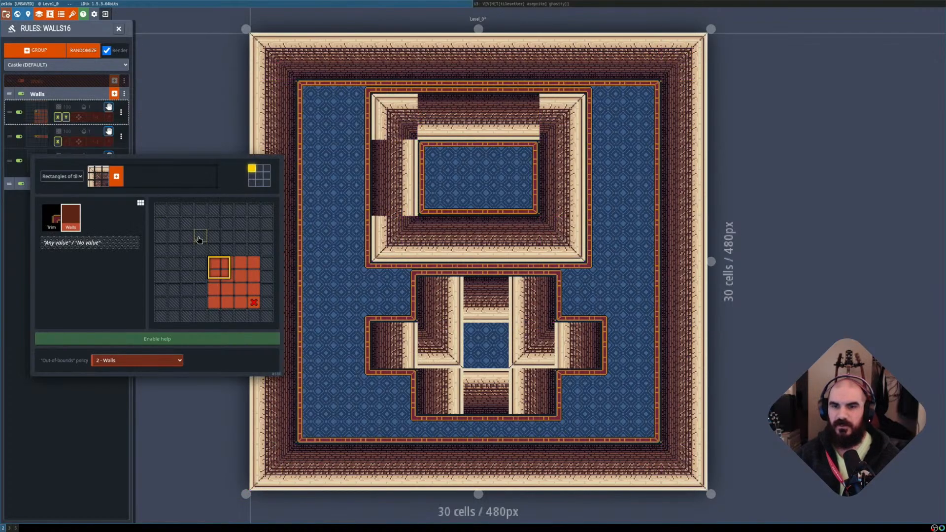
right_click(214, 249)
right_click(200, 263)
key("Escape")
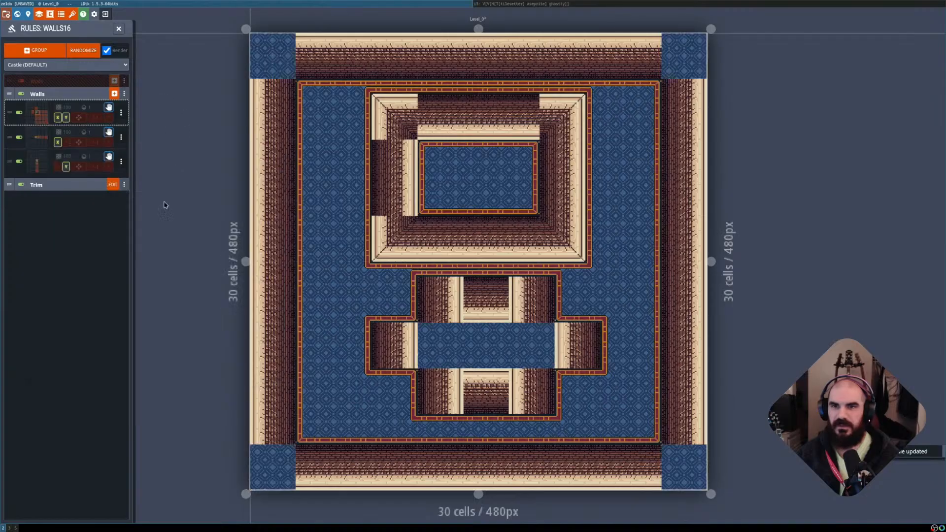
Clear the two excluded cells bordering the upper-left cell of the corner rule's pattern.
left_click(41, 114)
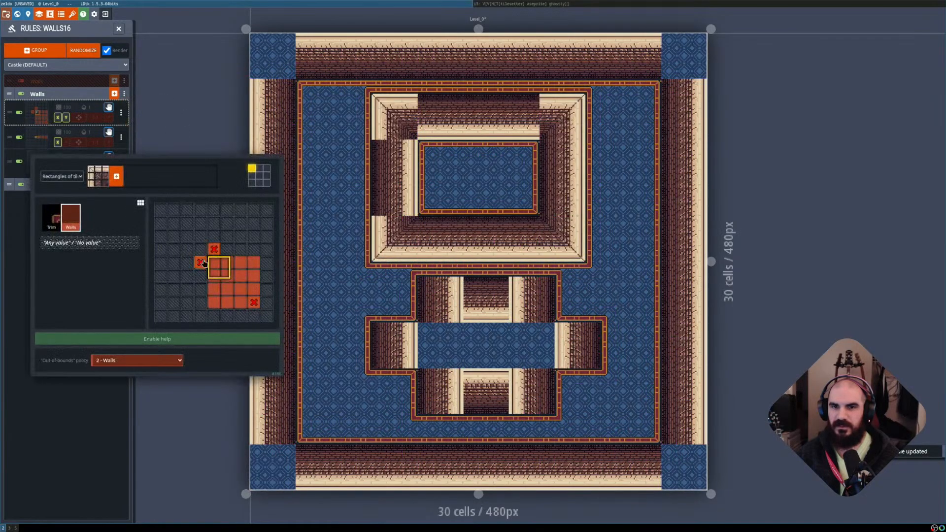
right_click(214, 250)
right_click(201, 263)
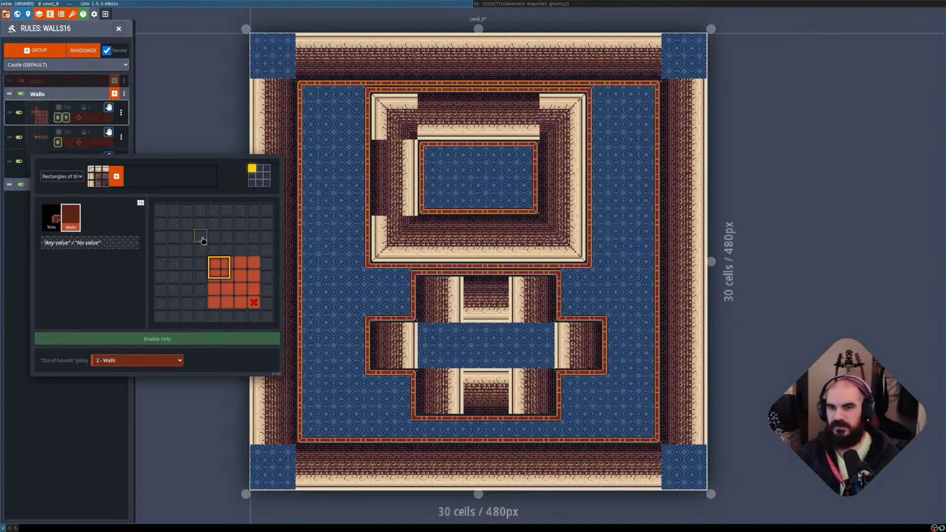
Try excluding Walls from a two-by-two block of cells diagonally up and left of the corner rule's pattern.
right_click(175, 237)
right_click(175, 224)
right_click(186, 224)
left_click(157, 119)
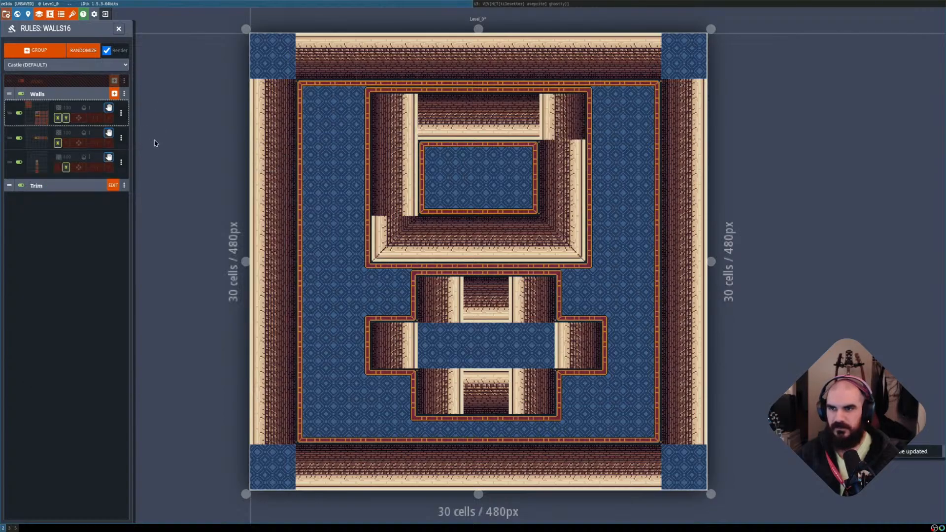
Clear the two-by-two block of excluded cells from the corner rule's pattern.
left_click(42, 120)
right_click(174, 223)
right_click(175, 234)
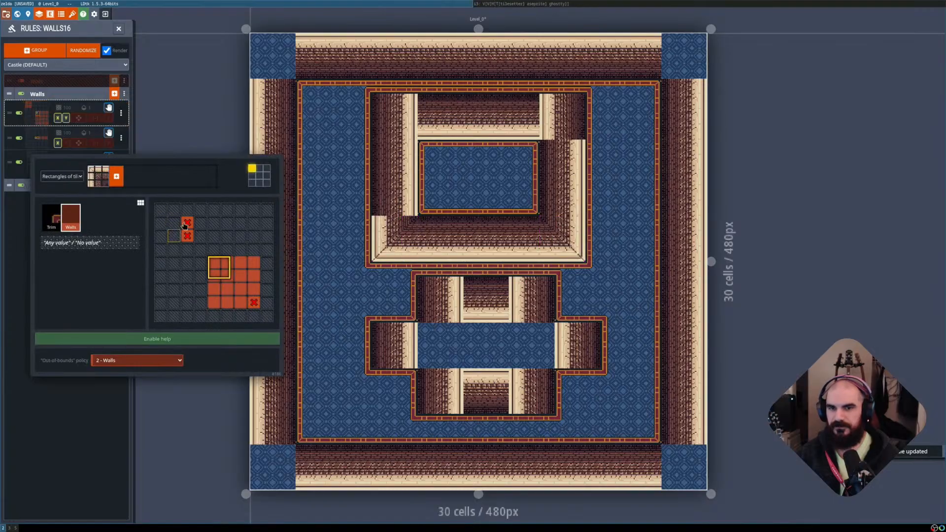
right_click(187, 224)
right_click(186, 236)
left_click(148, 105)
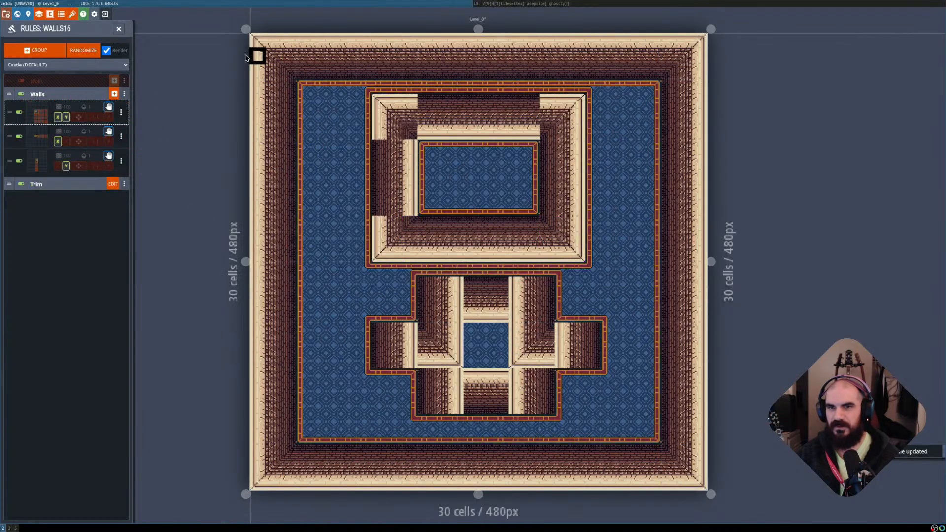
Exclude Walls from the three cells directly above, left and diagonally up-left of the corner rule's upper-left pattern cell.
left_click(41, 117)
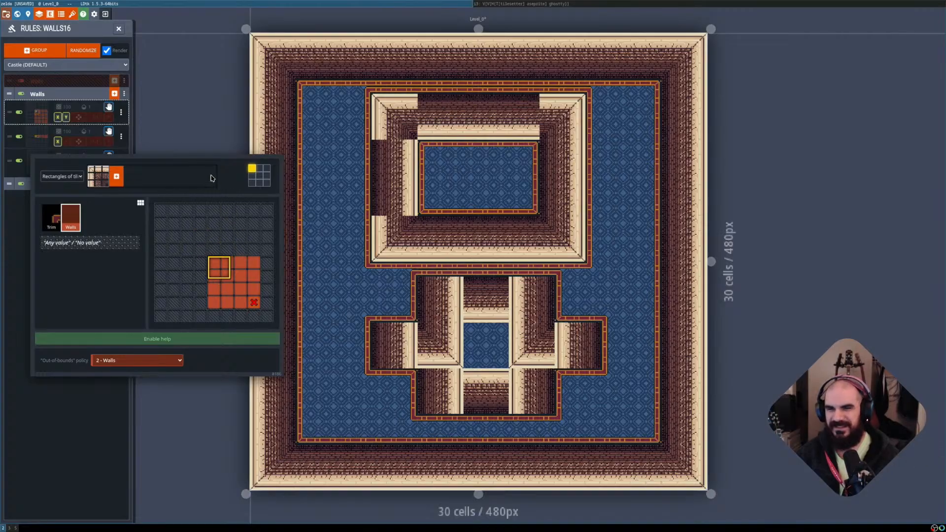
left_click(155, 96)
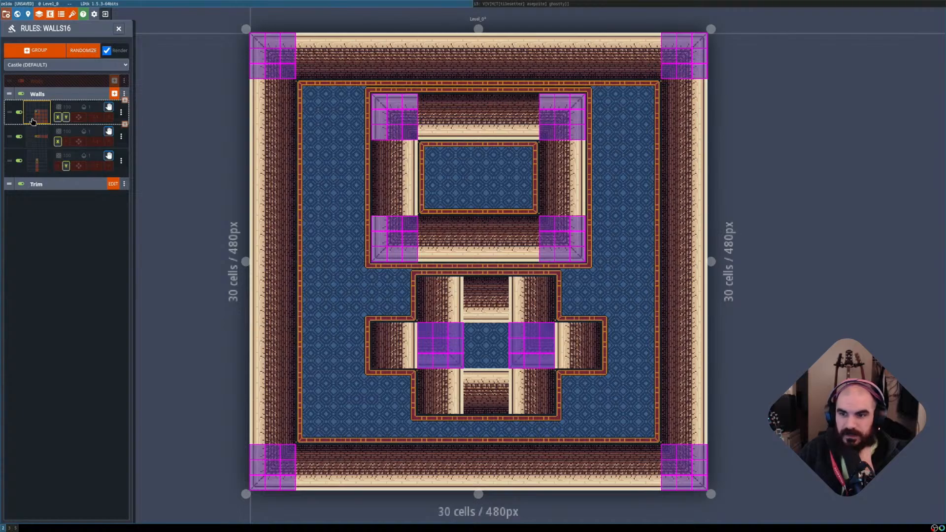
left_click(32, 121)
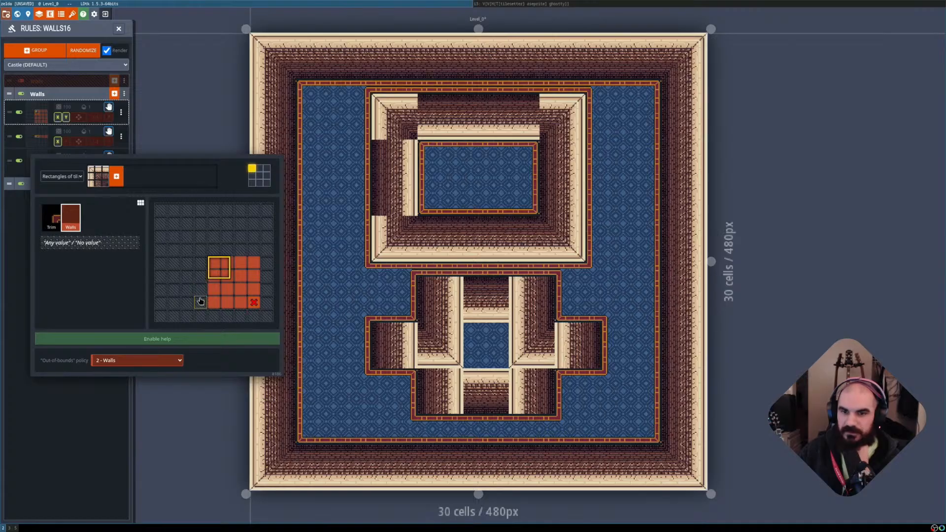
right_click_drag(199, 251, 200, 275)
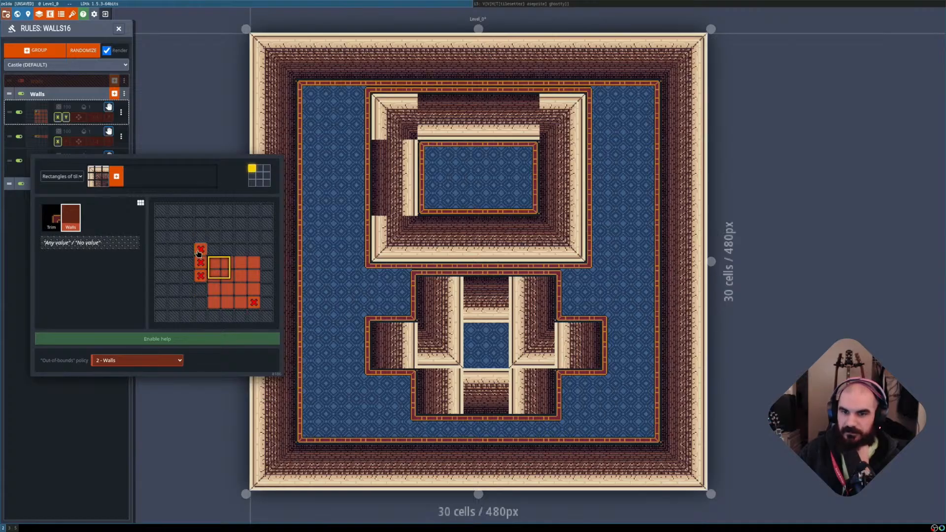
left_click(173, 83)
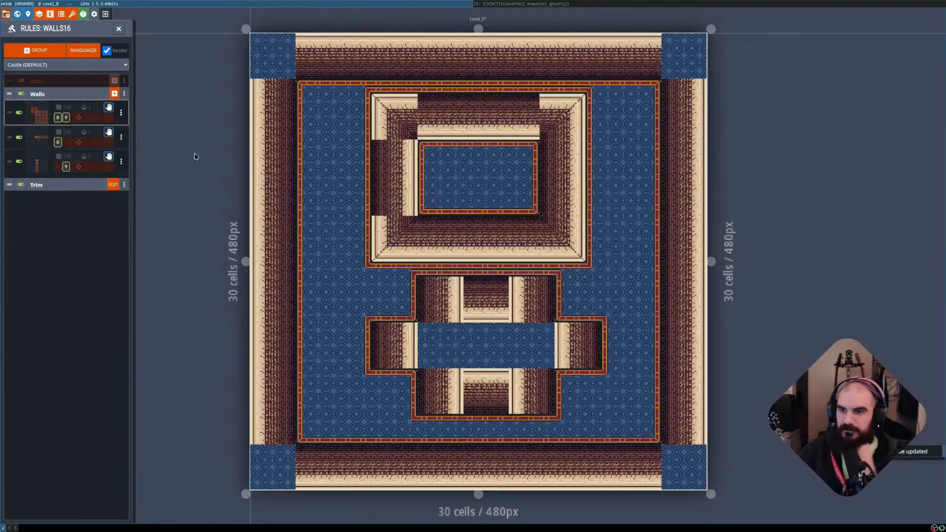
Set the Walls16 corner rule's out-of-bounds policy to Empty cells.
mouse_move(45, 118)
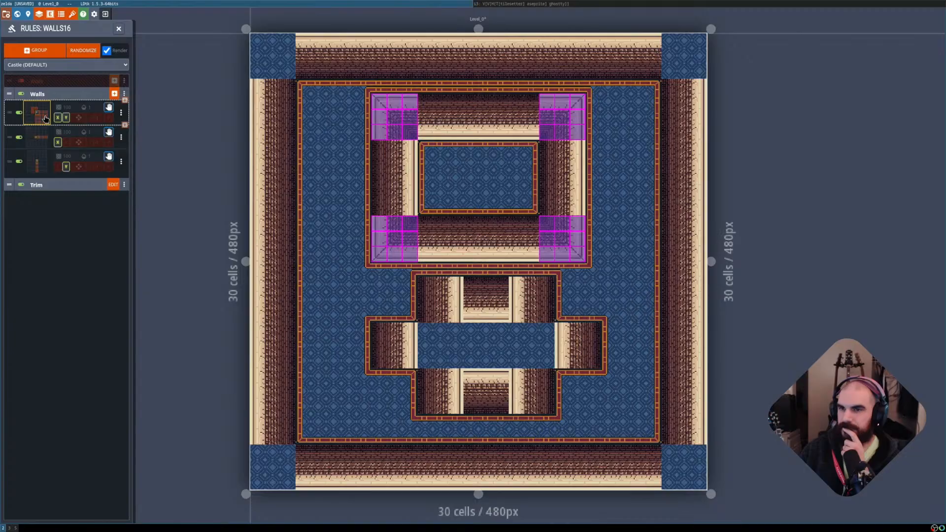
left_click(45, 119)
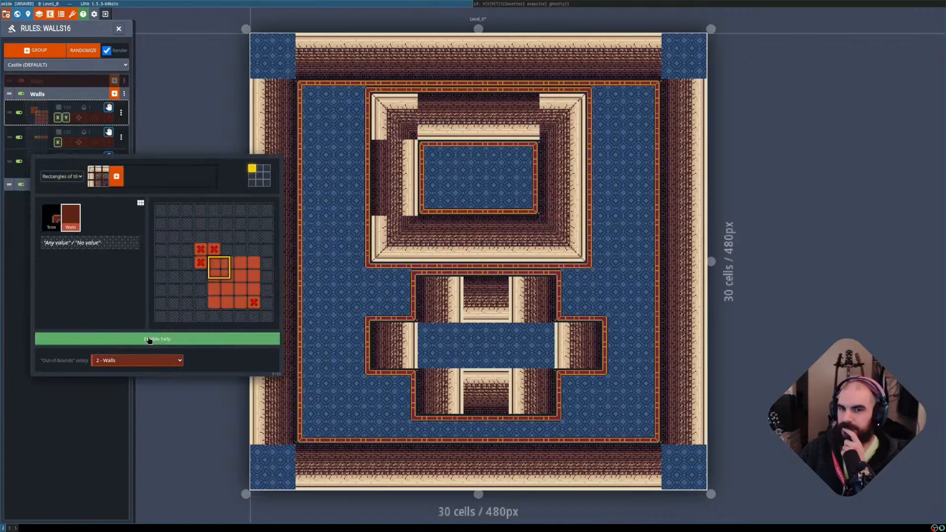
left_click(137, 360)
left_click(136, 379)
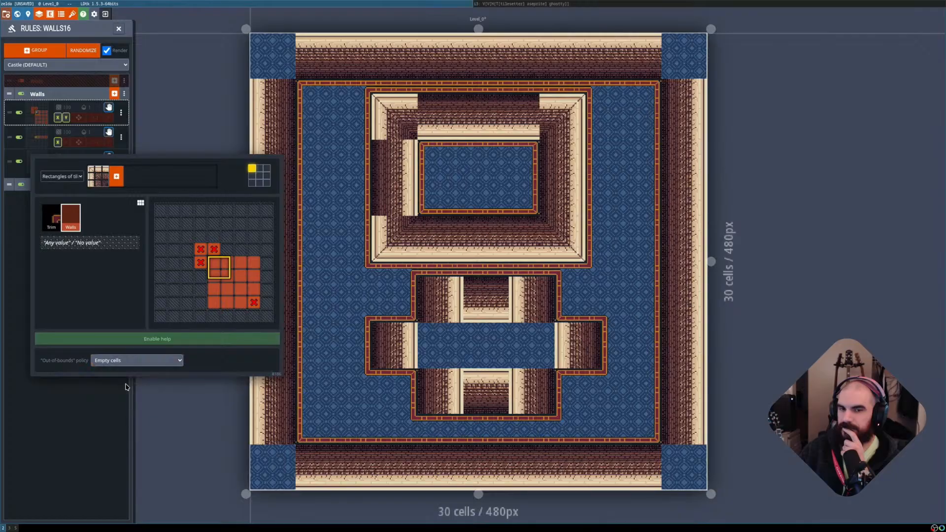
left_click(92, 401)
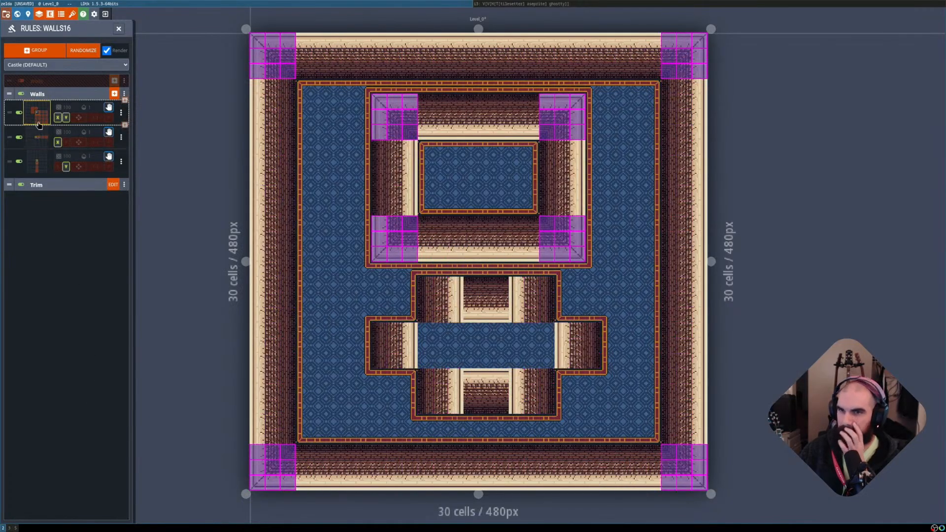
Try the corner rule without the excluded cell at its pattern's lower-right corner and restore that exclusion.
left_click(39, 125)
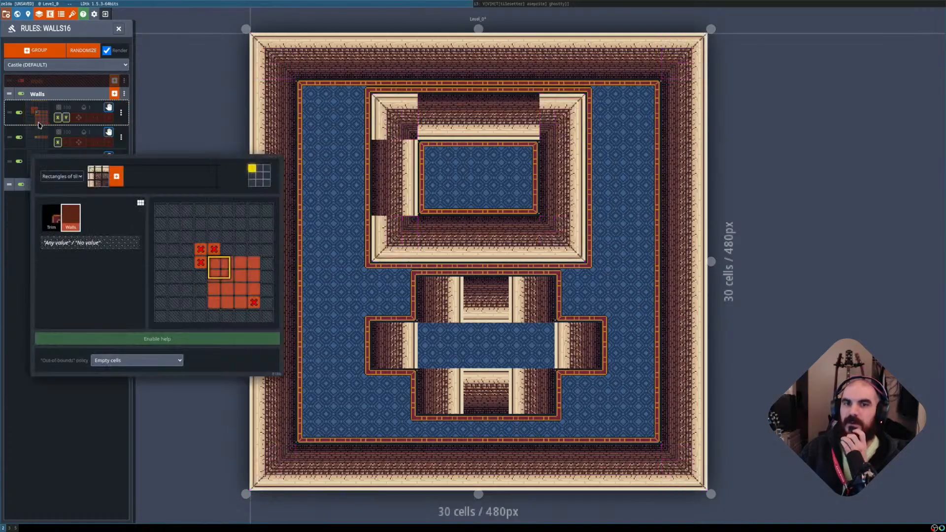
left_click(185, 96)
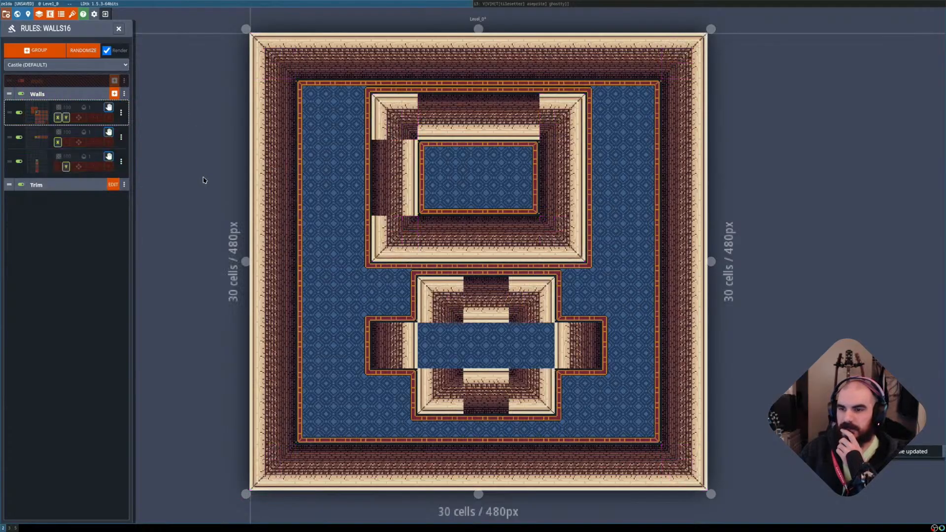
left_click(39, 125)
left_click(254, 302)
left_click(197, 92)
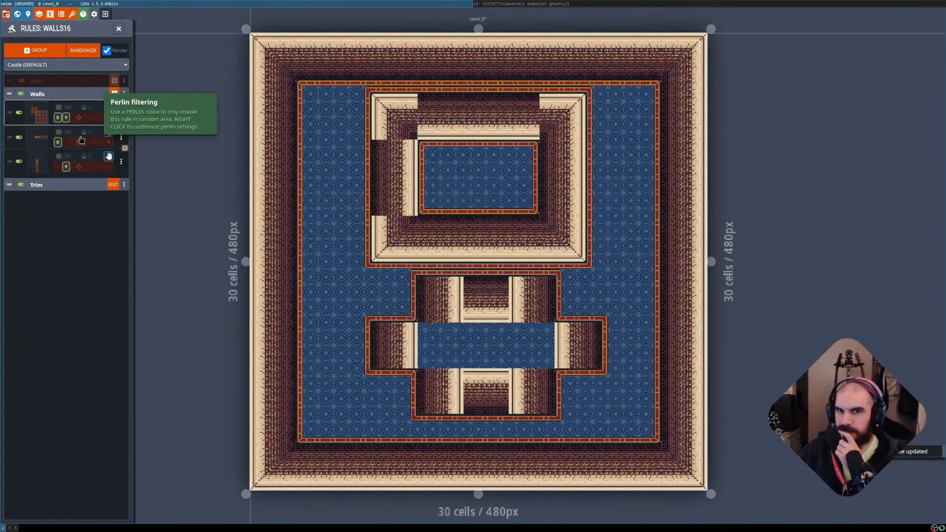
Compare the side-wall rule with X mirror on and off, leaving the mirroring off.
mouse_move(41, 123)
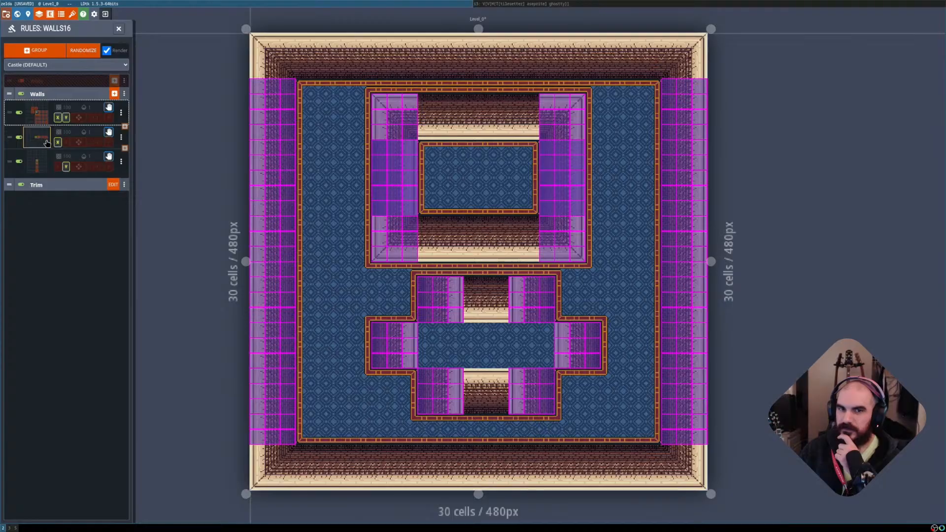
left_click(57, 143)
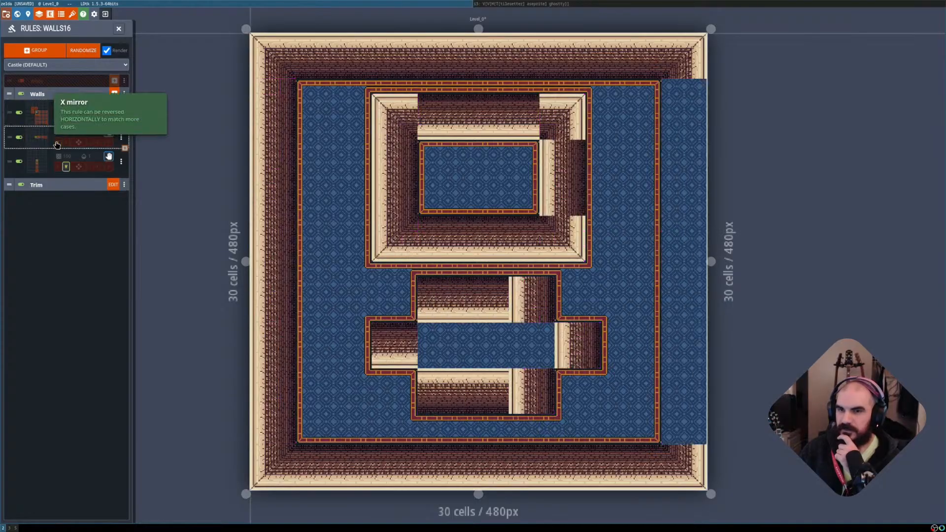
left_click(57, 143)
left_click(58, 143)
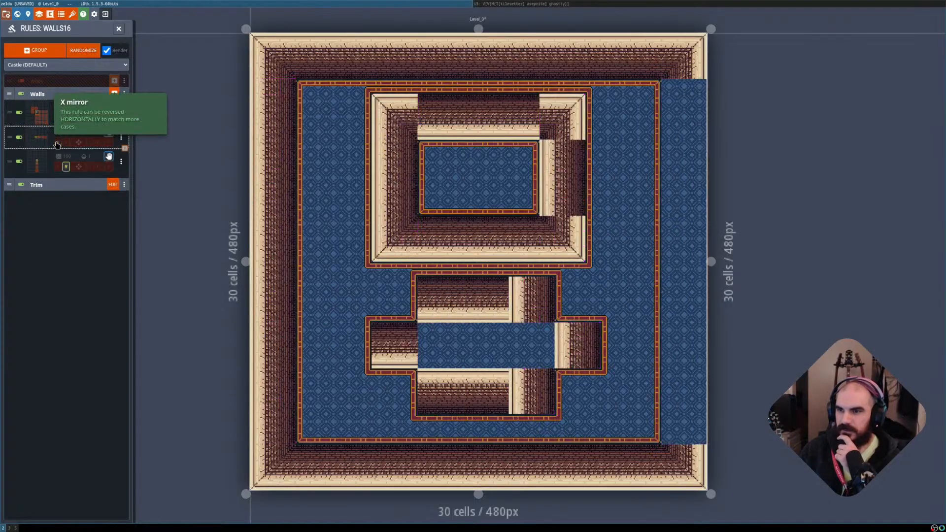
left_click(57, 142)
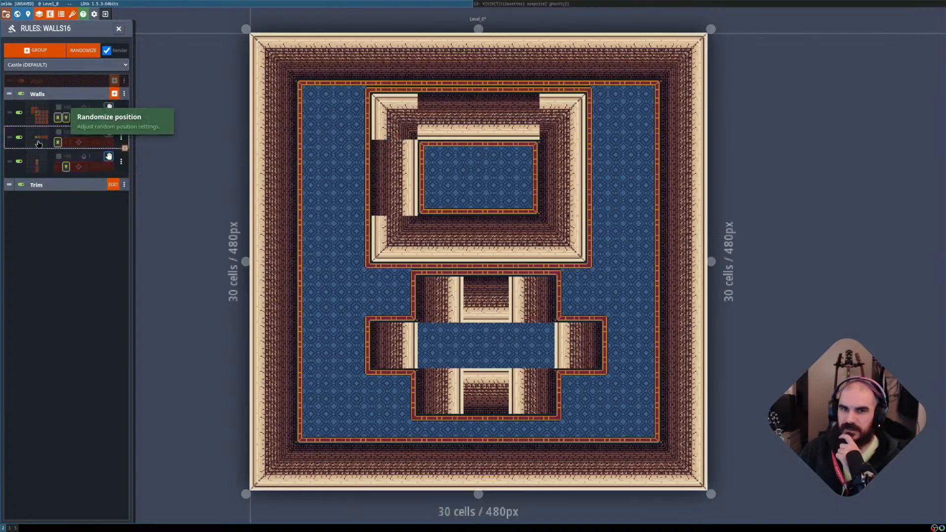
left_click(57, 143)
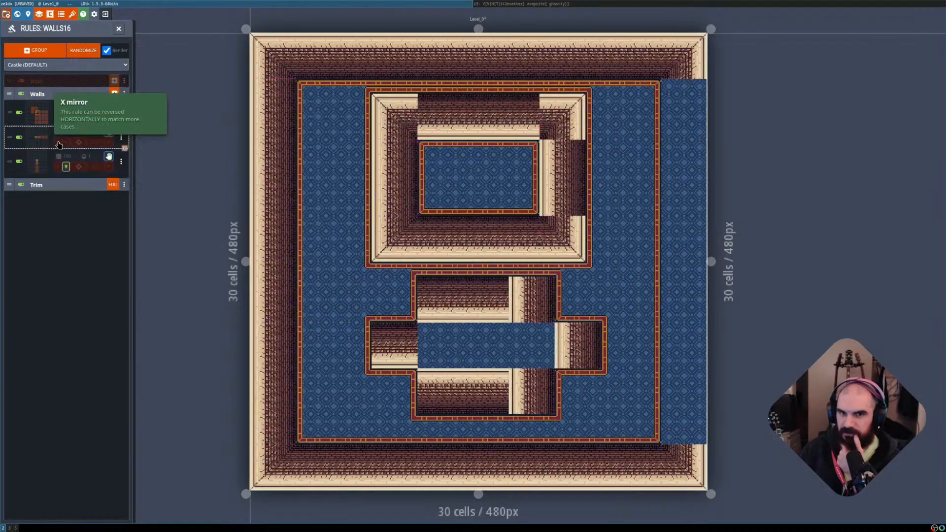
left_click(59, 142)
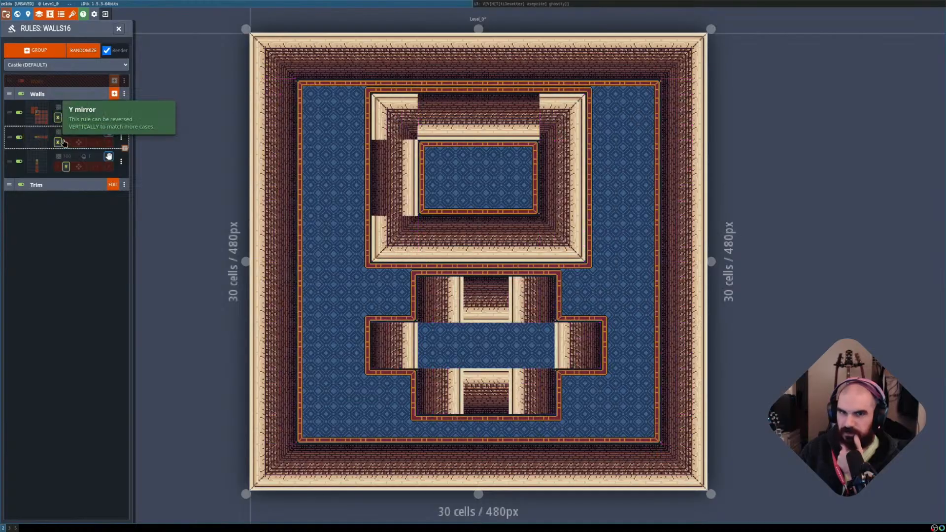
left_click(58, 142)
left_click(58, 142)
left_click(58, 142)
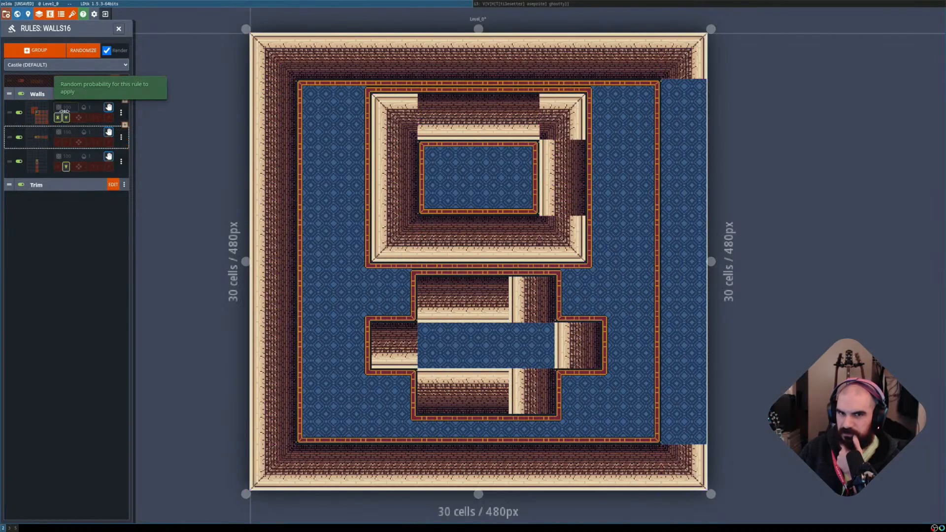
Disable the corner rule and compare the side walls with and without X mirror, leaving the mirroring off.
left_click(19, 112)
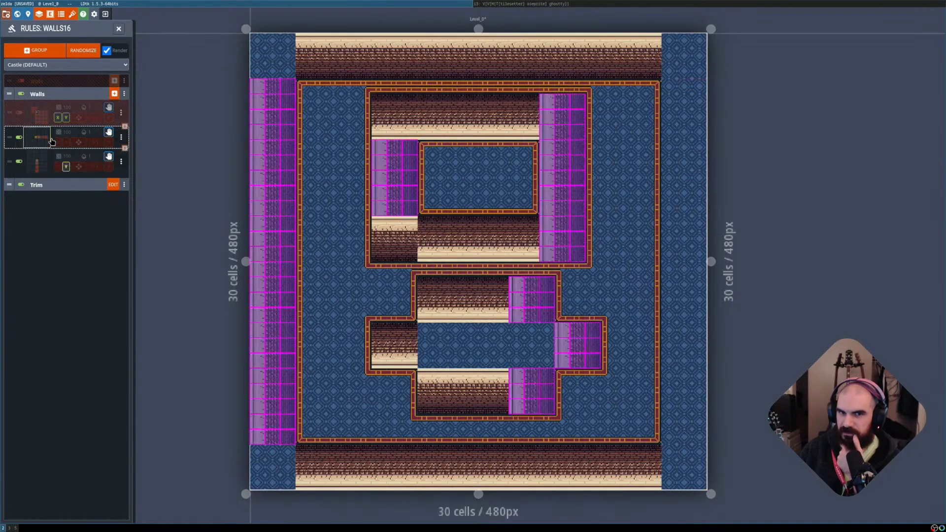
left_click(57, 142)
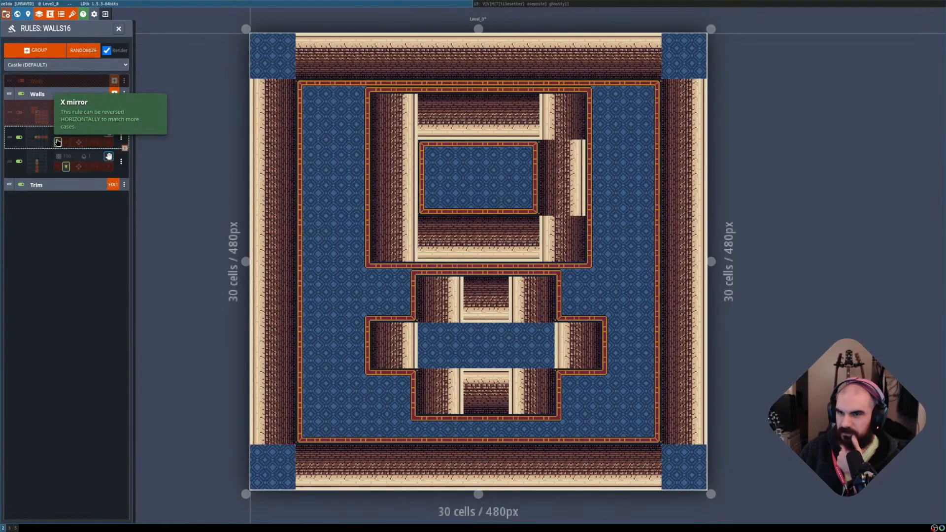
left_click(57, 142)
left_click(57, 143)
left_click(58, 142)
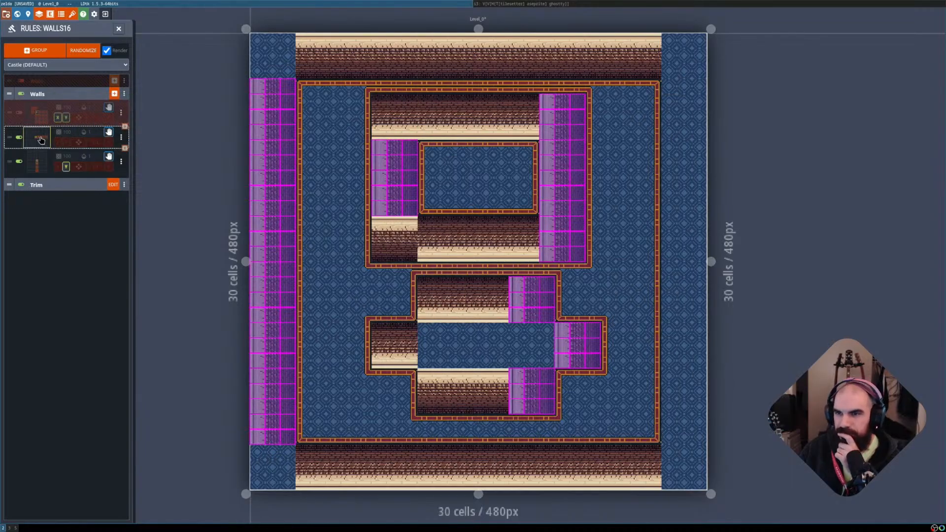
left_click(58, 144)
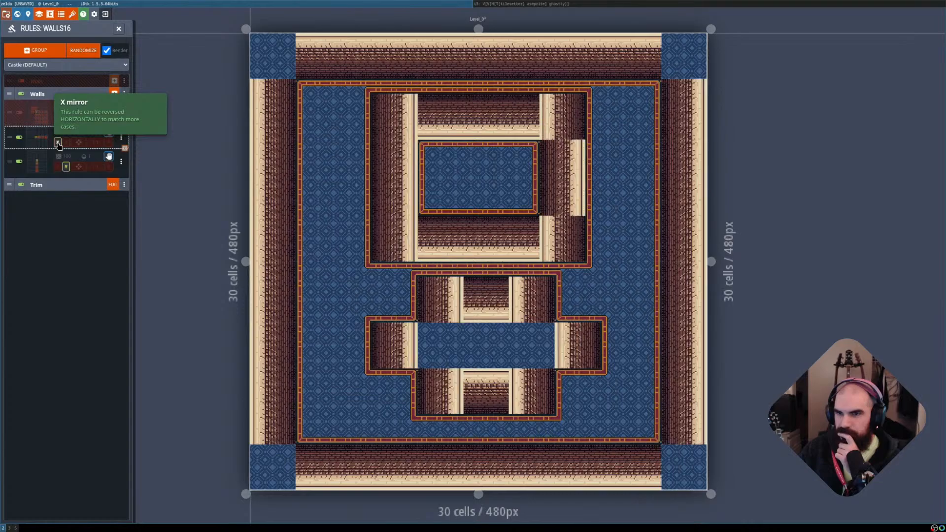
mouse_move(37, 142)
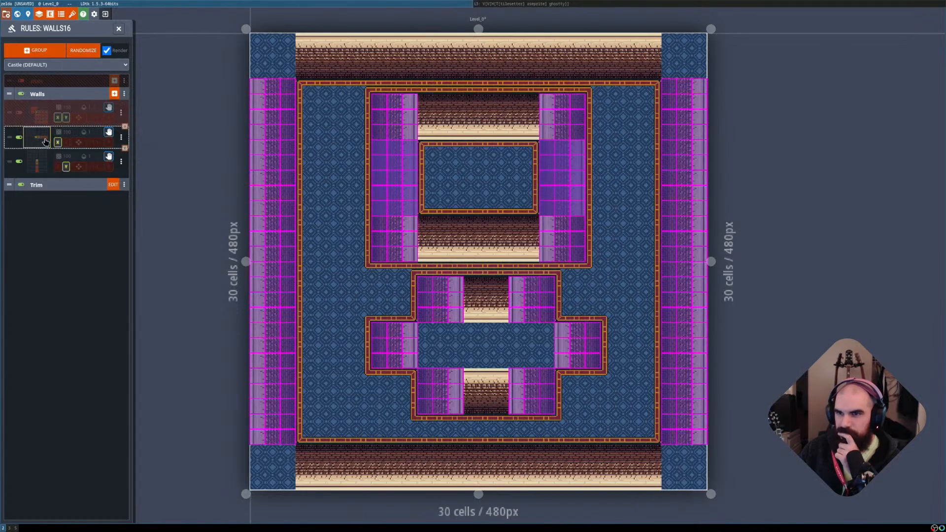
left_click(58, 142)
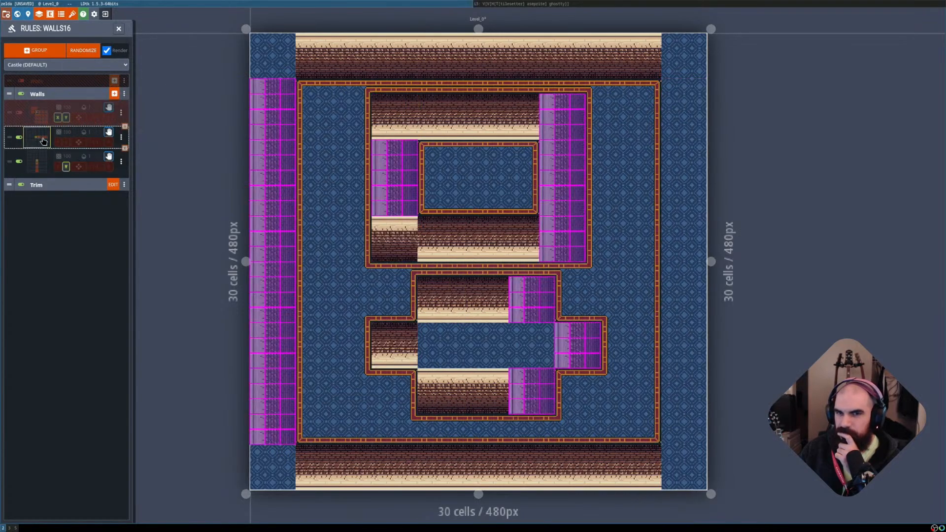
Try excluding Walls from the cells directly above and below the excluded right-end cell of the side-wall rule's pattern.
left_click(44, 141)
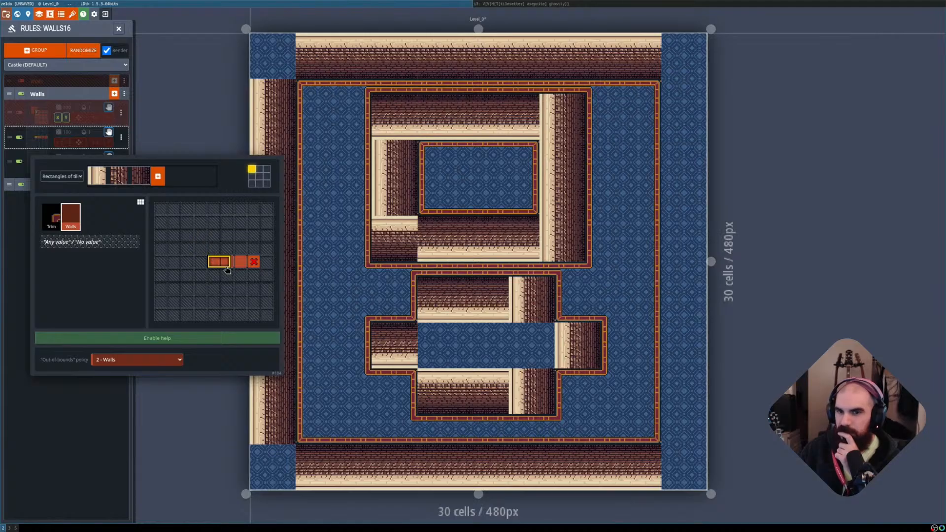
right_click(254, 248)
right_click(254, 275)
left_click(192, 119)
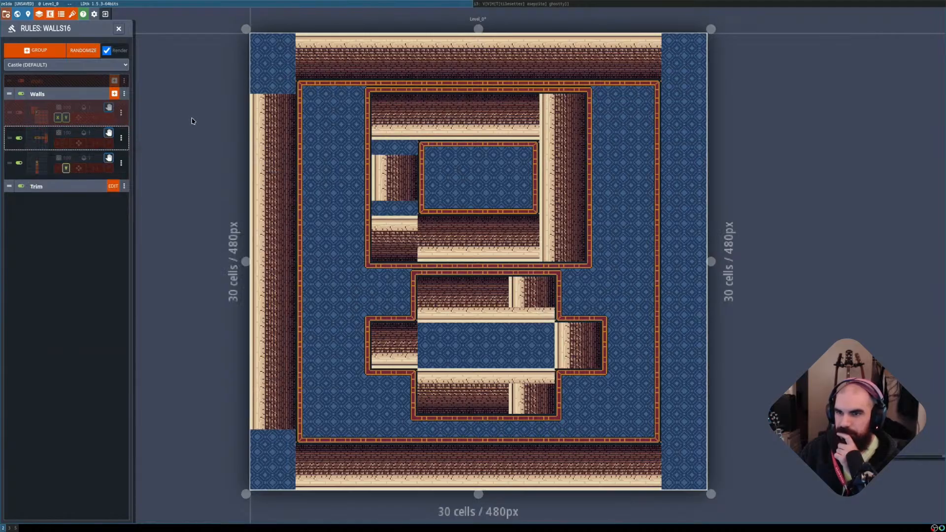
Clear the two added exclusions above and below the right-end cell of the side-wall rule's pattern.
left_click(39, 141)
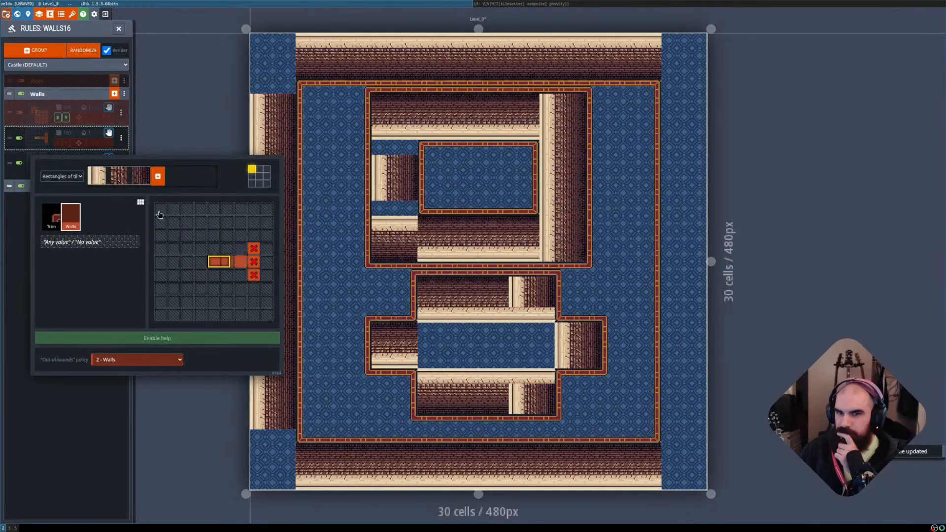
left_click(35, 144)
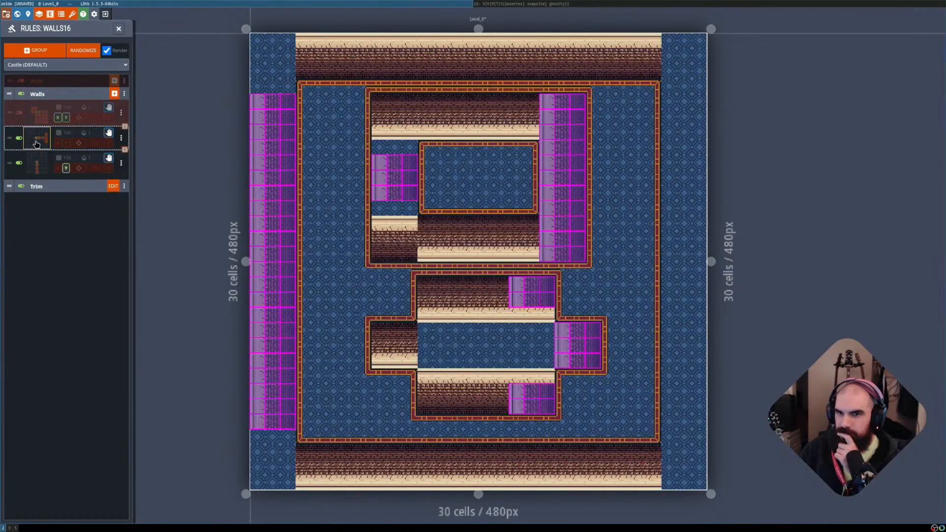
left_click(35, 143)
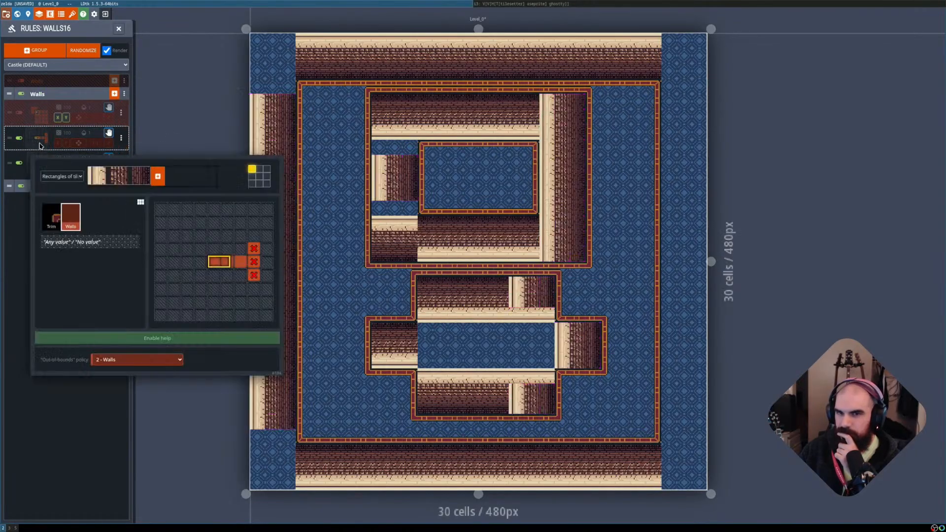
right_click(253, 249)
right_click(254, 275)
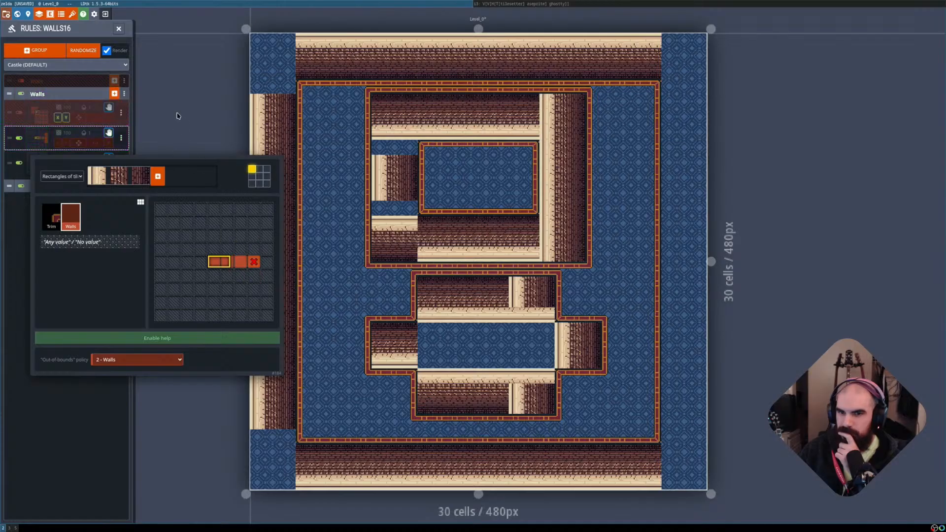
left_click(39, 143)
left_click(45, 143)
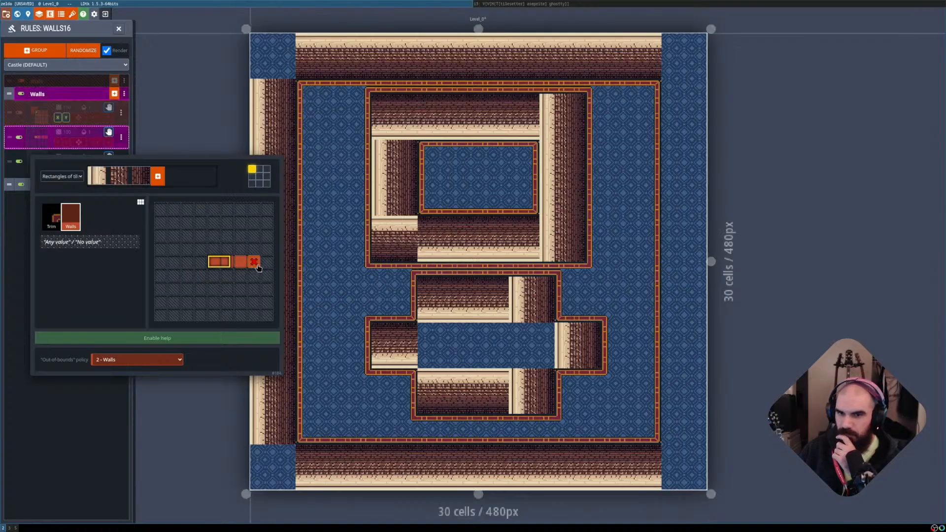
left_click(165, 124)
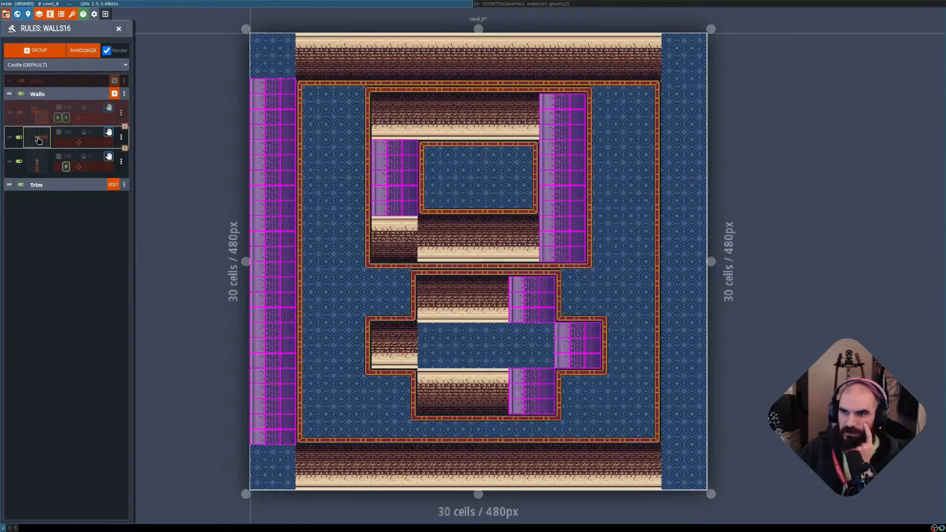
Set the side-wall rule's out-of-bounds policy to Empty cells.
left_click(39, 140)
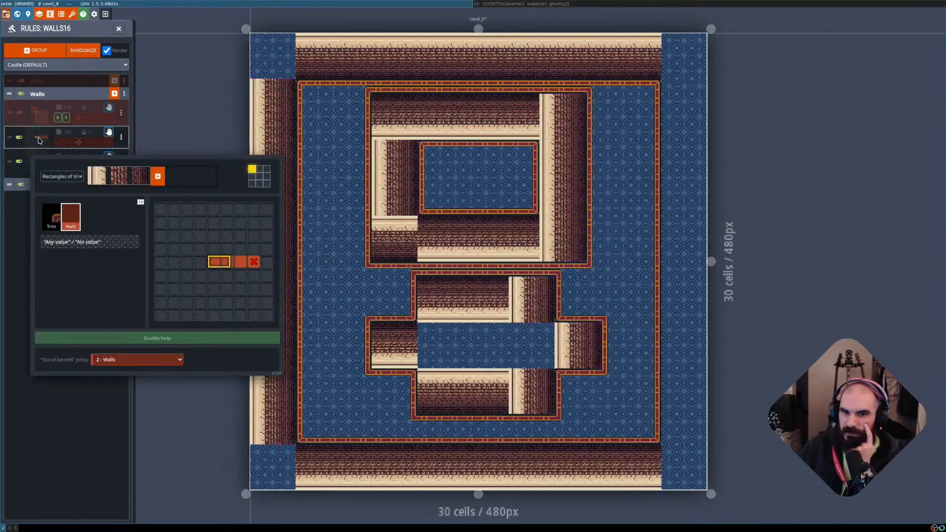
left_click(138, 361)
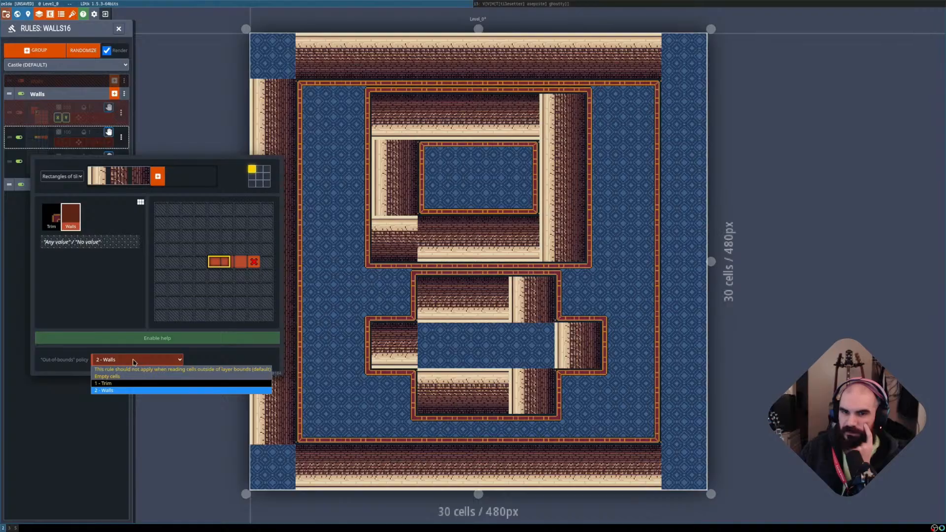
left_click(124, 378)
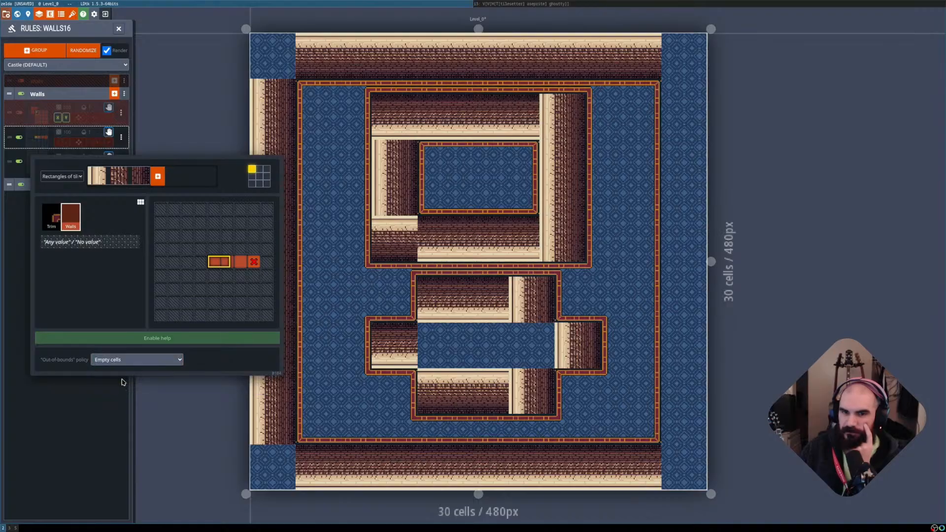
left_click(98, 415)
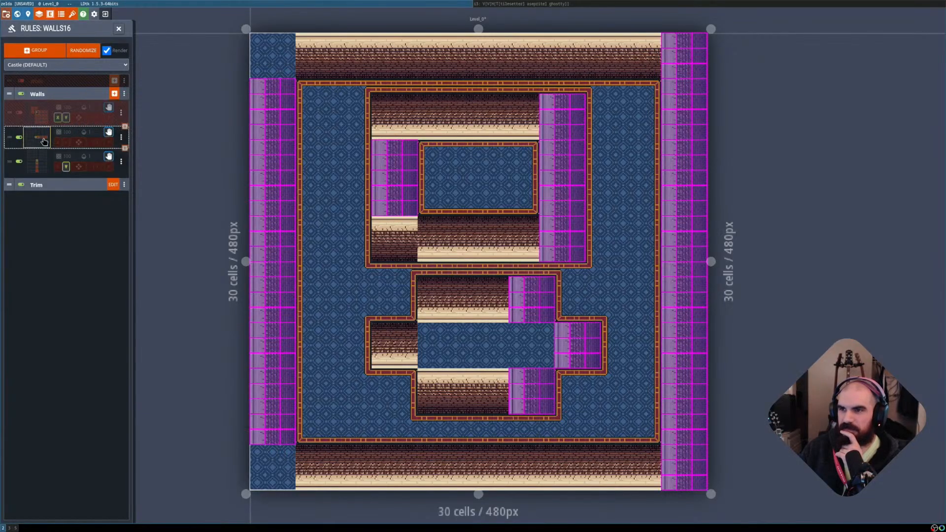
Compare the side-wall rule with X mirror on and off under the Empty cells policy, leaving the mirroring off.
left_click(57, 143)
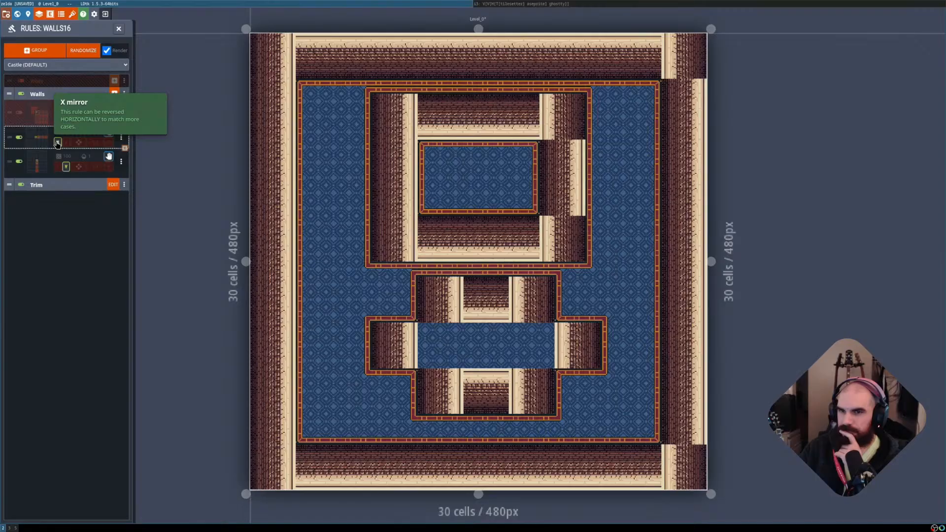
left_click(57, 143)
left_click(57, 143)
left_click(57, 143)
left_click(57, 143)
left_click(58, 143)
Set the side-wall rule's out-of-bounds policy back to 2 - Walls.
left_click(43, 144)
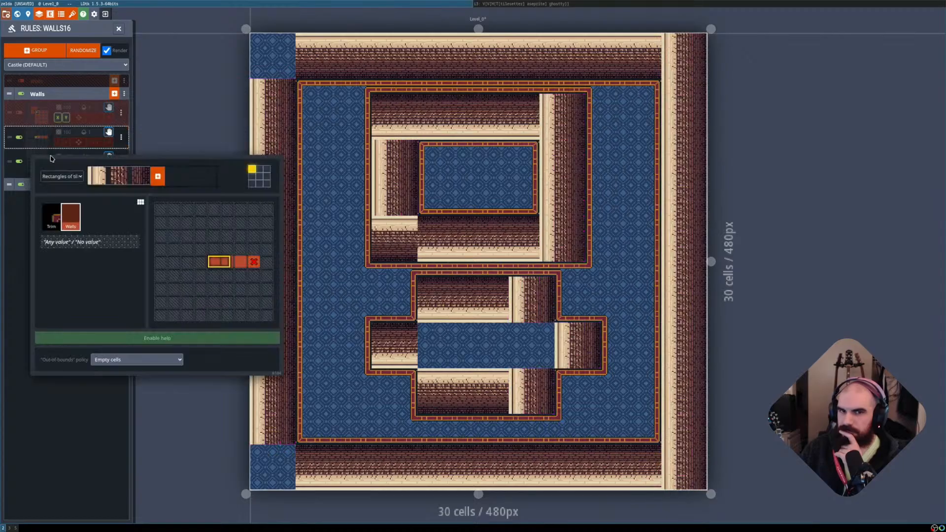
left_click(141, 360)
left_click(127, 391)
left_click(60, 414)
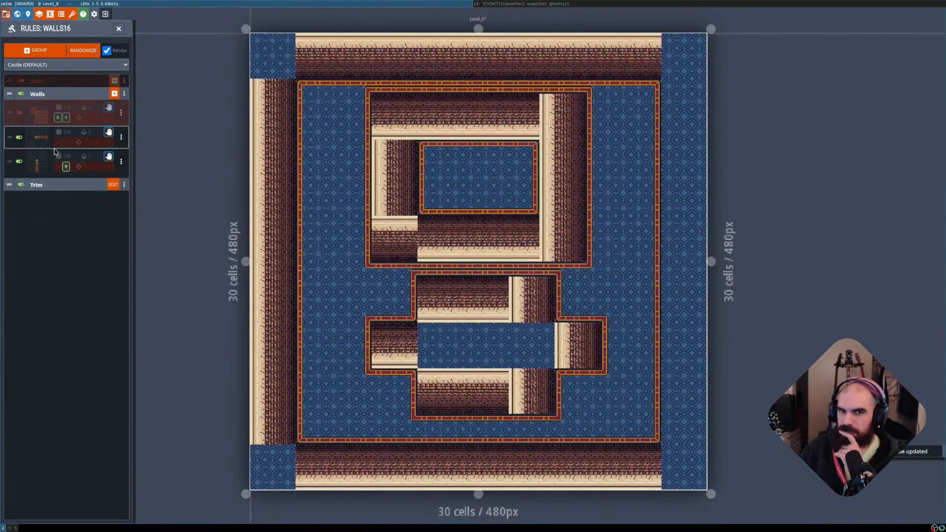
Compare the side-wall rule with X mirror off and on under the Walls policy, leaving the mirroring on.
left_click(57, 143)
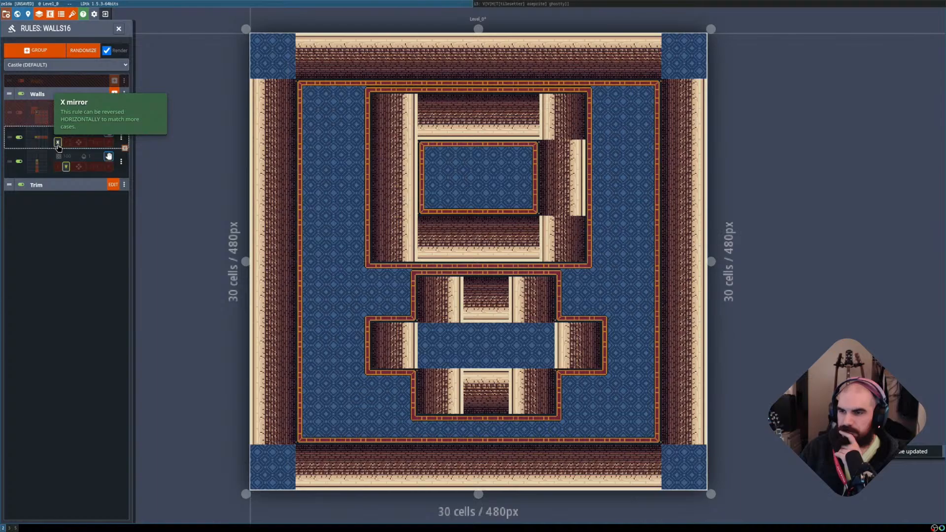
left_click(57, 143)
left_click(58, 143)
left_click(57, 143)
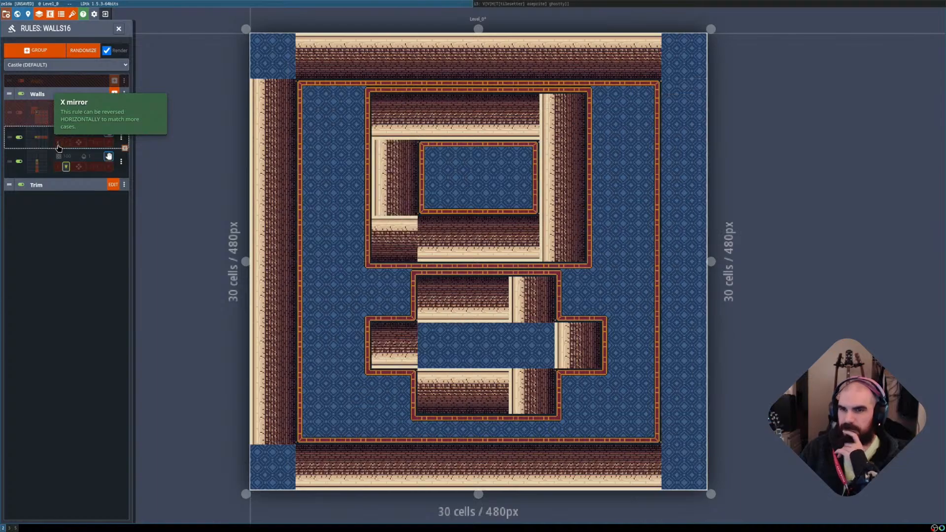
left_click(58, 143)
left_click(58, 144)
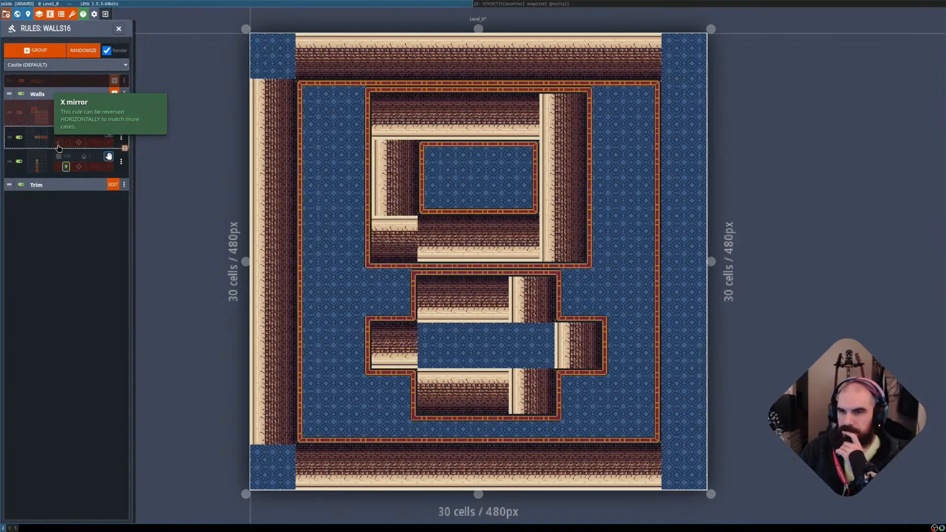
left_click(58, 143)
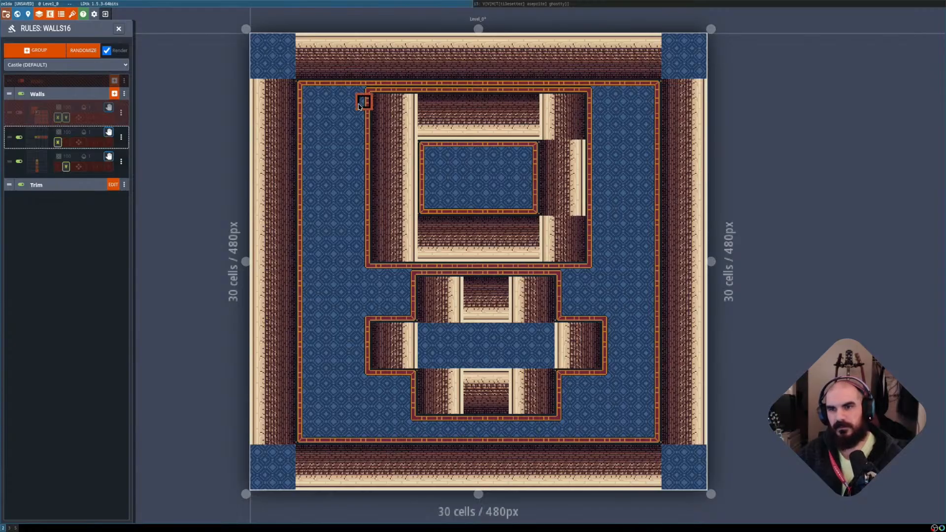
Try widening the upper wall block's left side by two cells of Walls, and restore the original cells.
left_click_drag(363, 102, 344, 257, "shift")
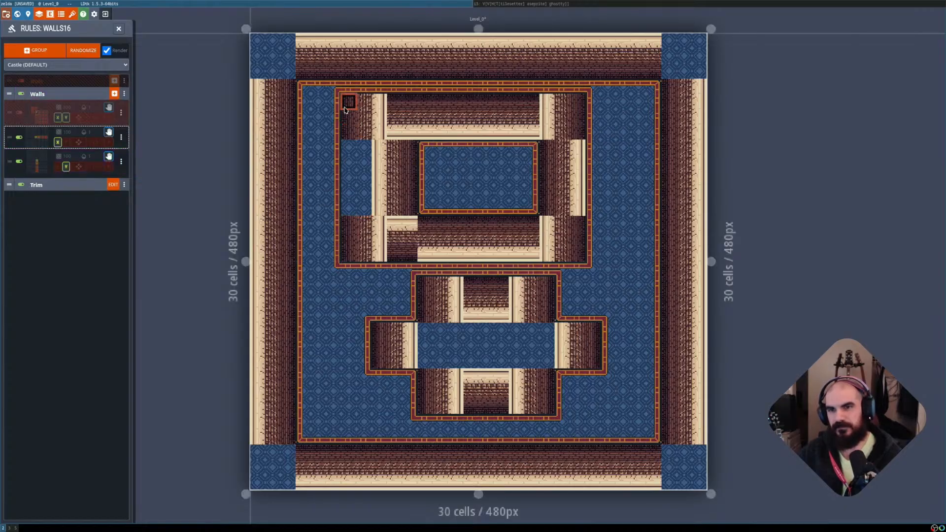
left_click_drag(346, 110, 354, 261)
right_click_drag(356, 258, 359, 259, "shift")
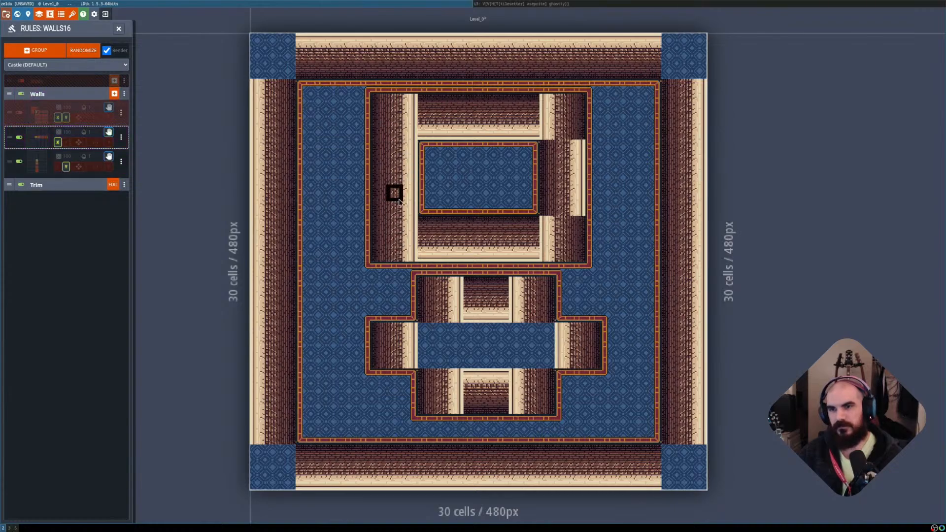
left_click(381, 216)
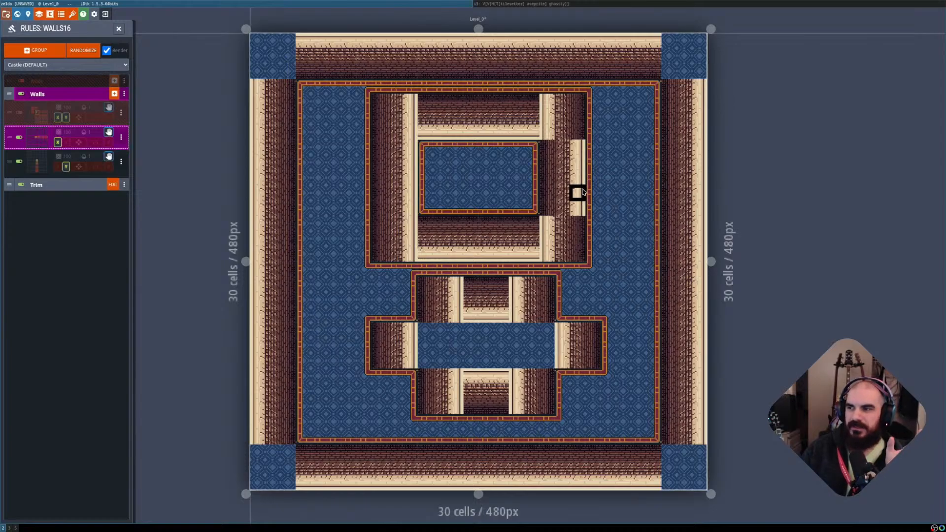
Add a third grid value named Ceiling to the Walls16 layer's IntGrid settings.
left_click(120, 30)
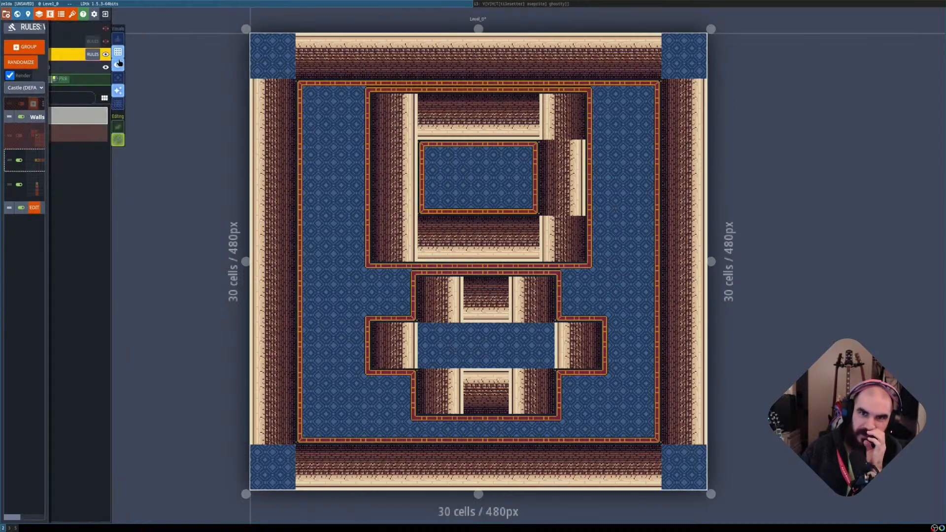
left_click(77, 138)
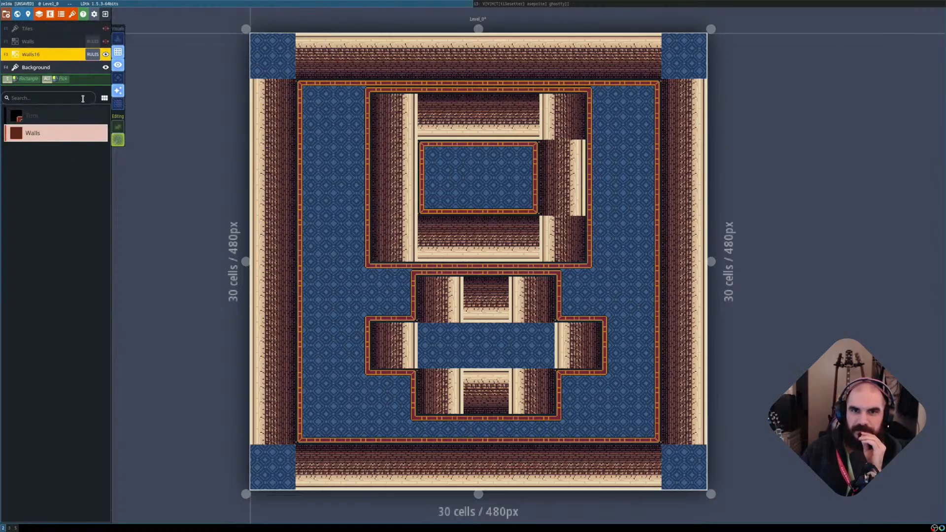
key("l")
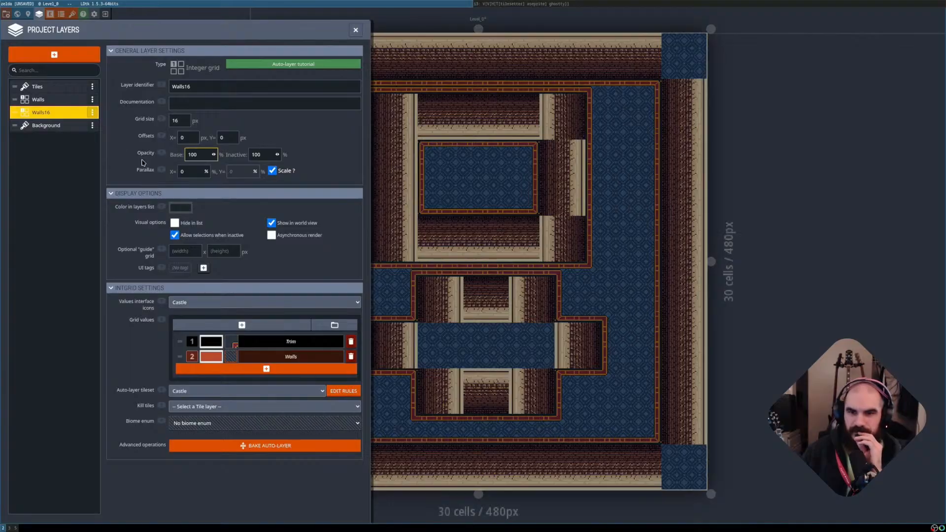
left_click(212, 372)
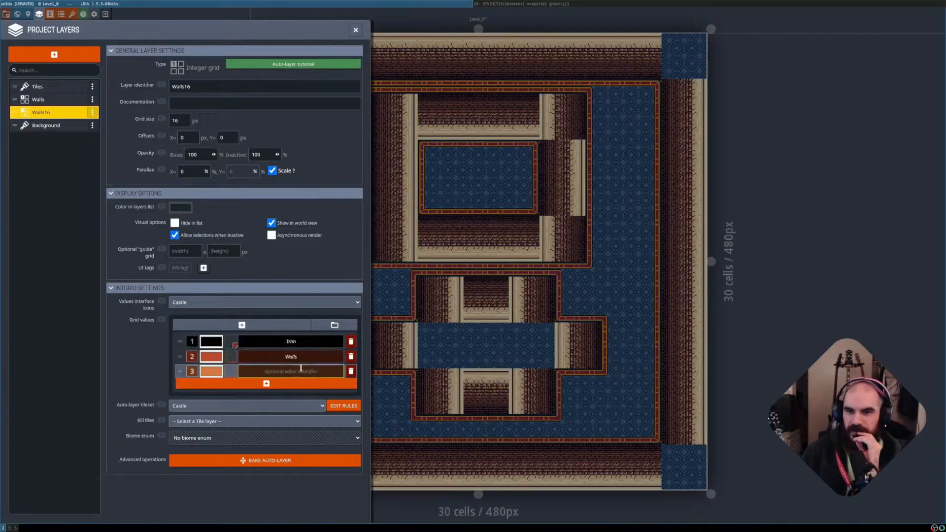
left_click(295, 371)
type("d")
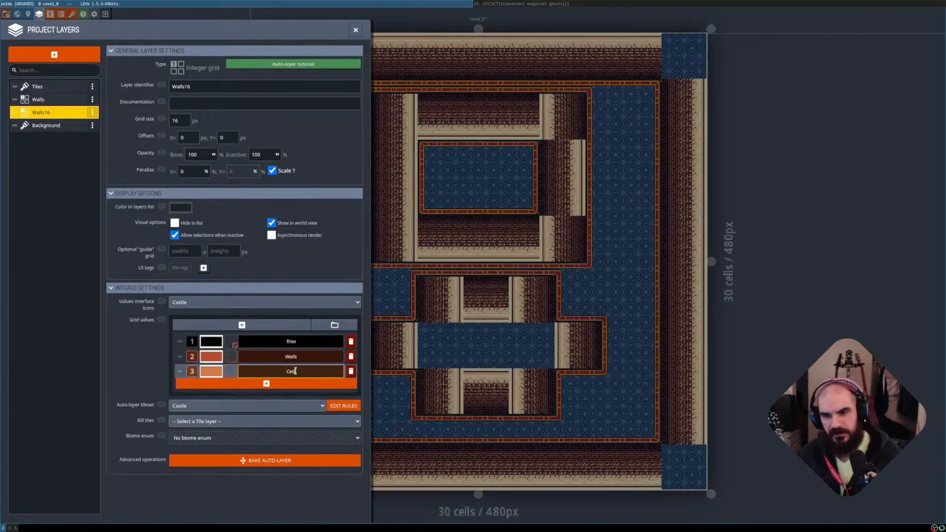
type("eiling")
key("Return")
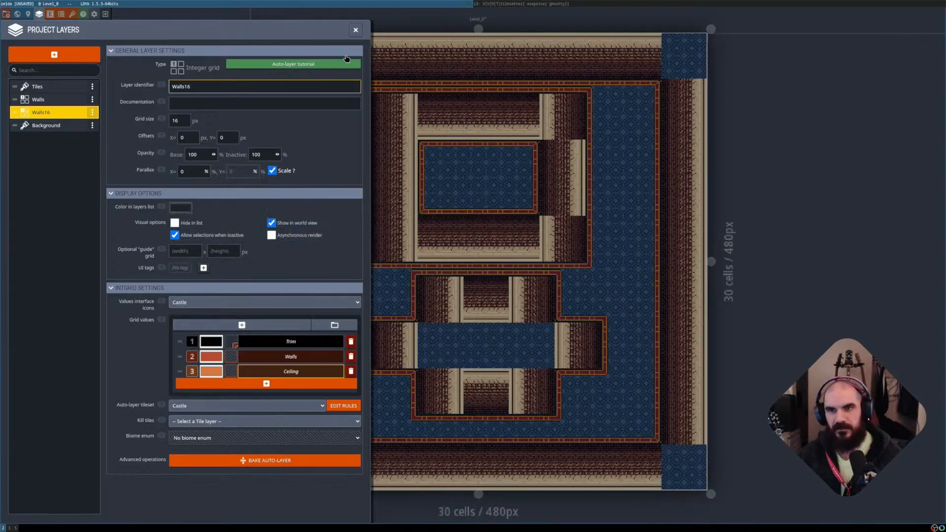
left_click(356, 30)
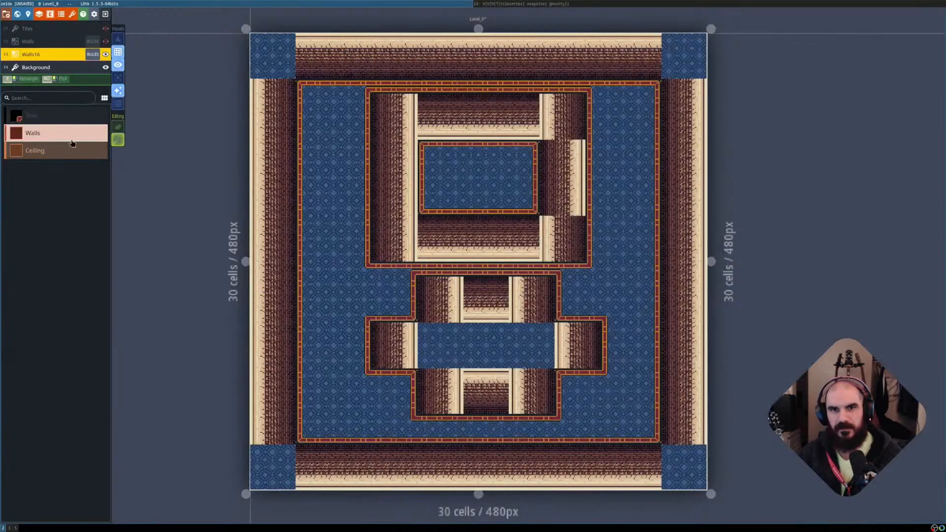
Create an empty rule group named Ceiling in the Walls16 auto-layer rules.
left_click(93, 54)
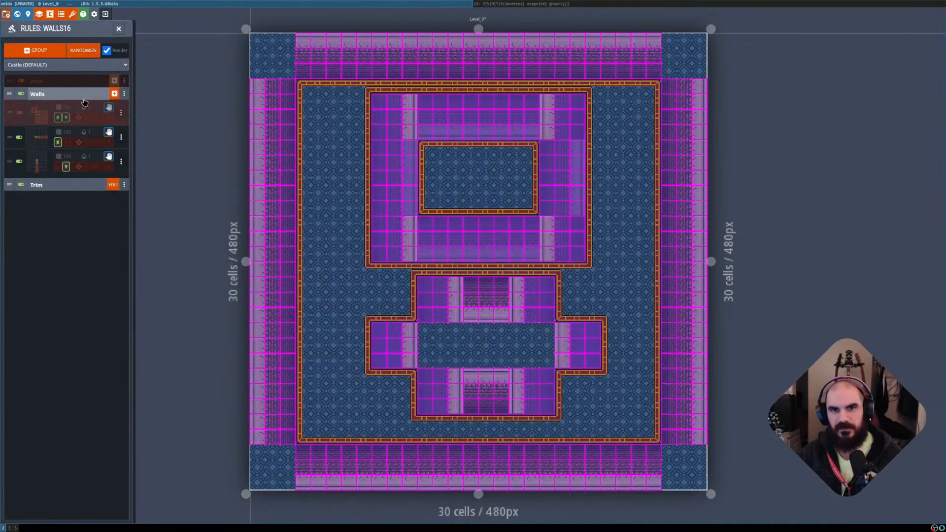
left_click(74, 94)
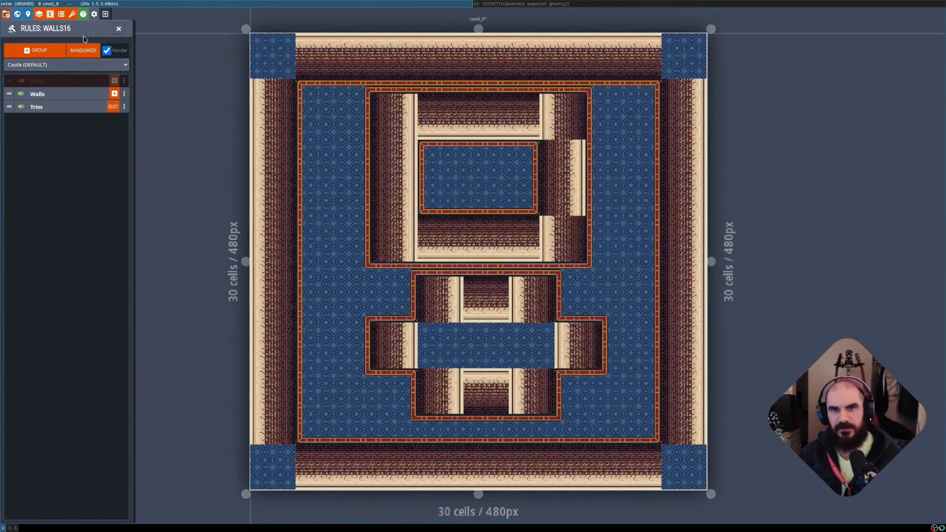
left_click(43, 50)
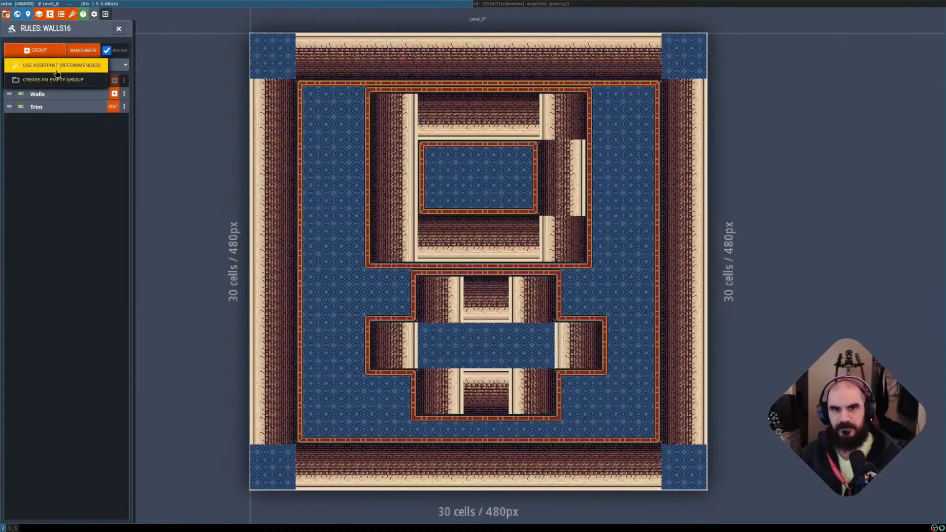
left_click(47, 80)
type("Ceiling")
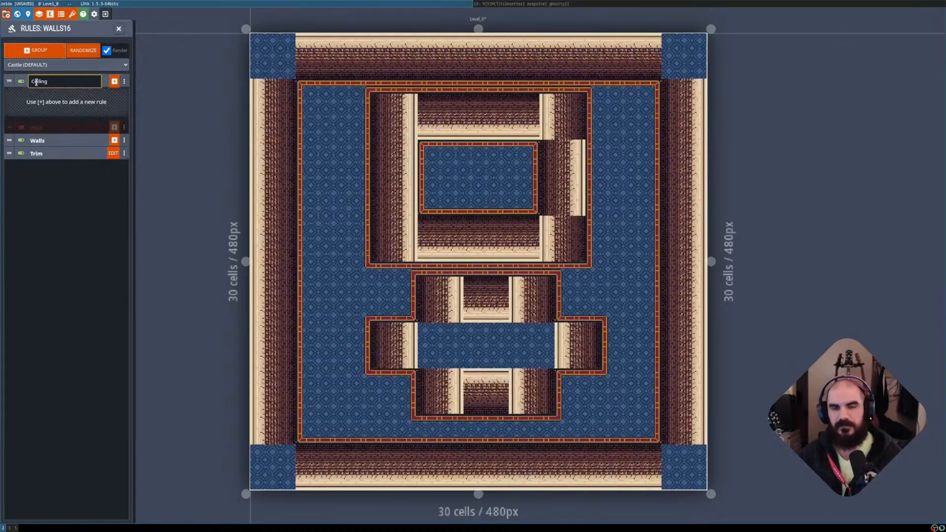
key("Return")
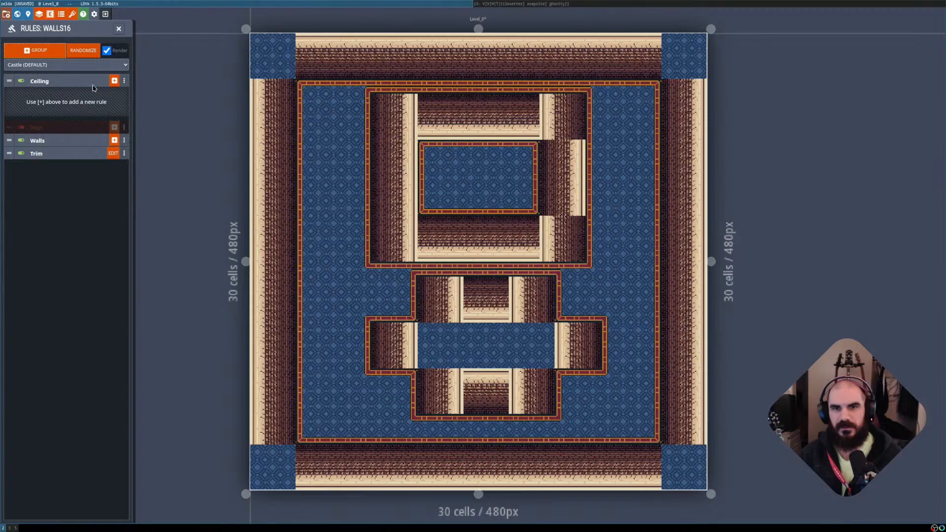
Add a rule to the Ceiling group that draws the plain beige tile, with Trim in the pattern's centre cell.
left_click(114, 80)
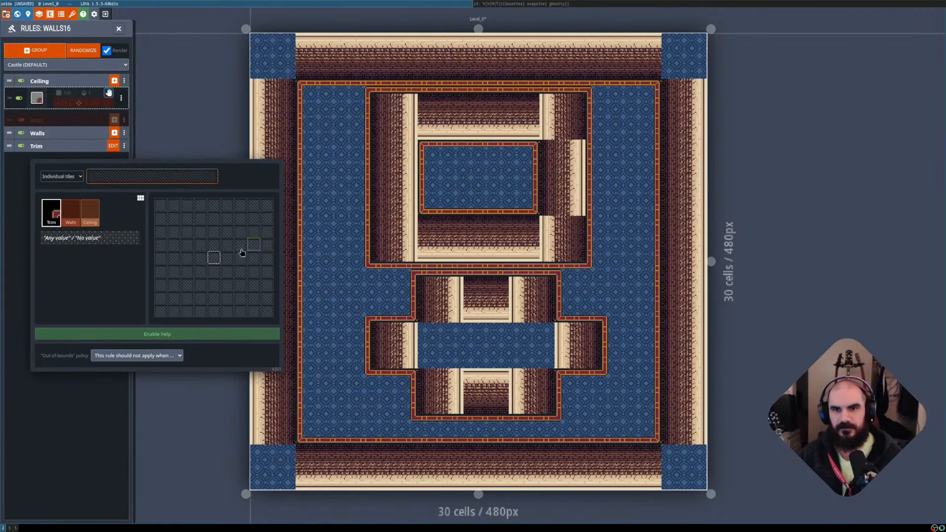
left_click(214, 257)
left_click(90, 212)
left_click(90, 176)
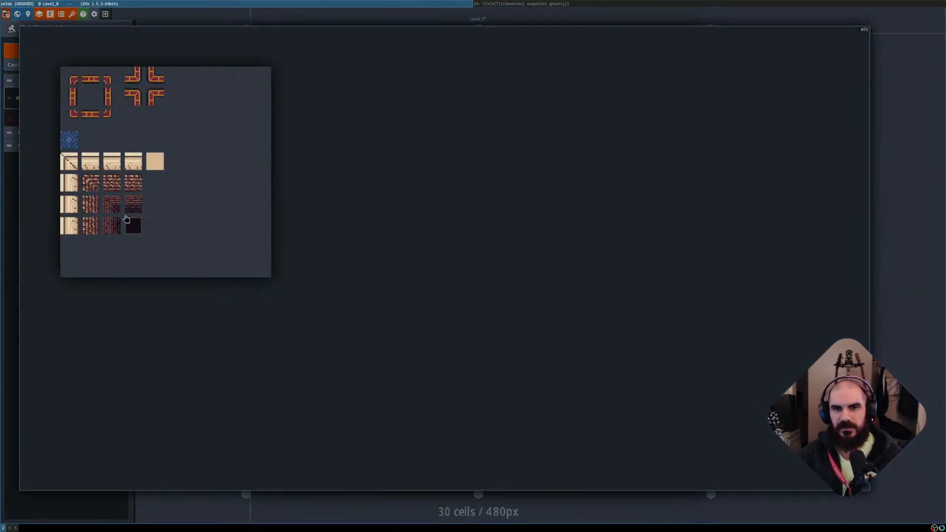
left_click(87, 506)
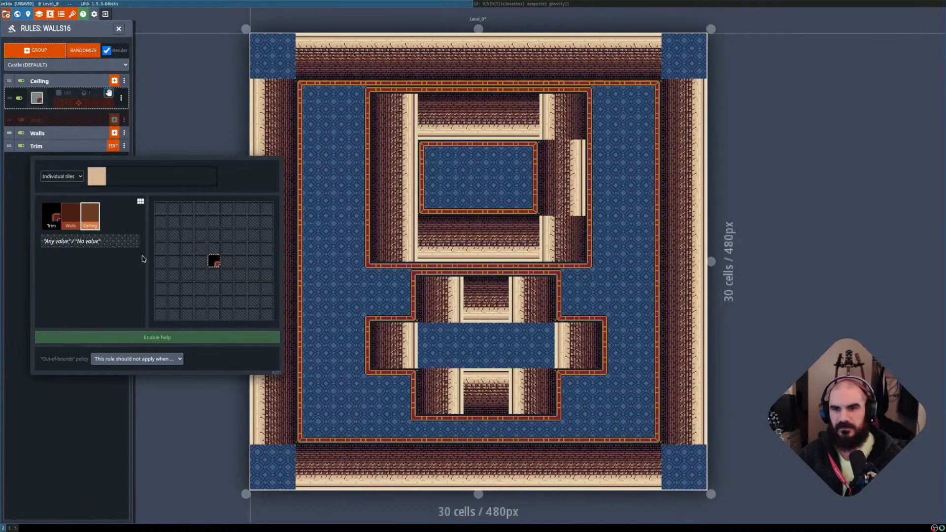
left_click(22, 252)
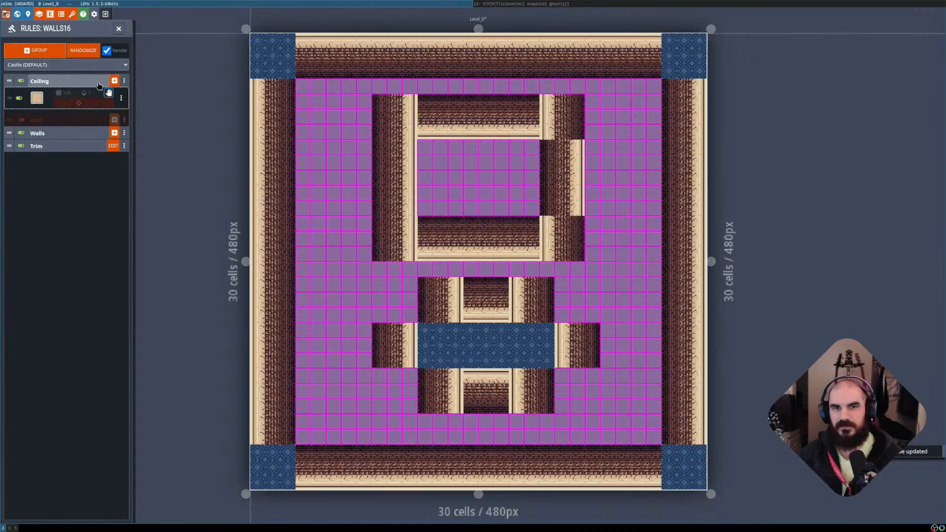
Compare the level with auto-layer rendering off and on, and review the Ceiling rule's pattern and the Walls16 values.
key("shift+r")
key("shift+r")
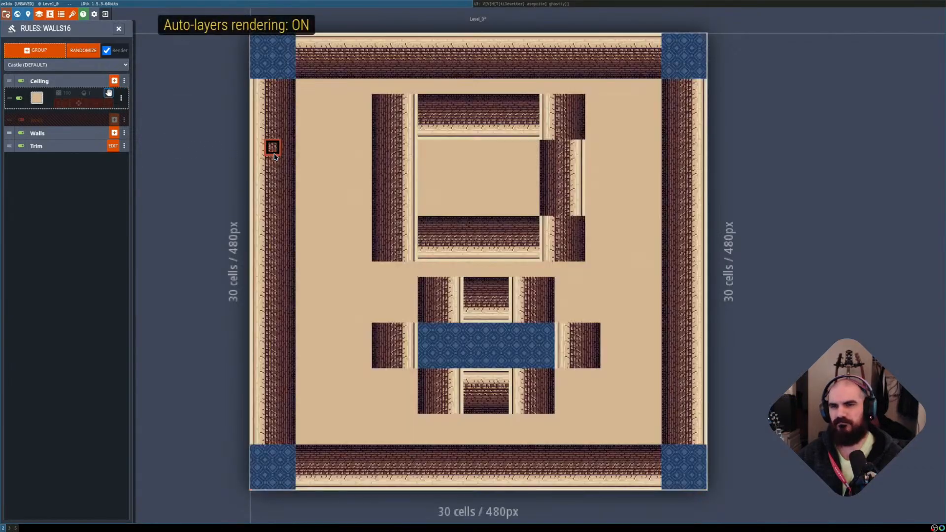
left_click(58, 101)
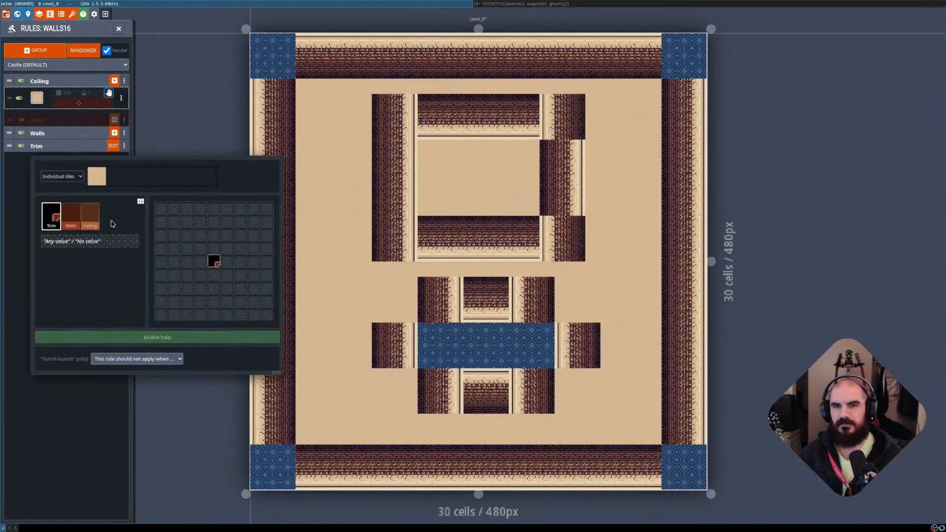
left_click(81, 422)
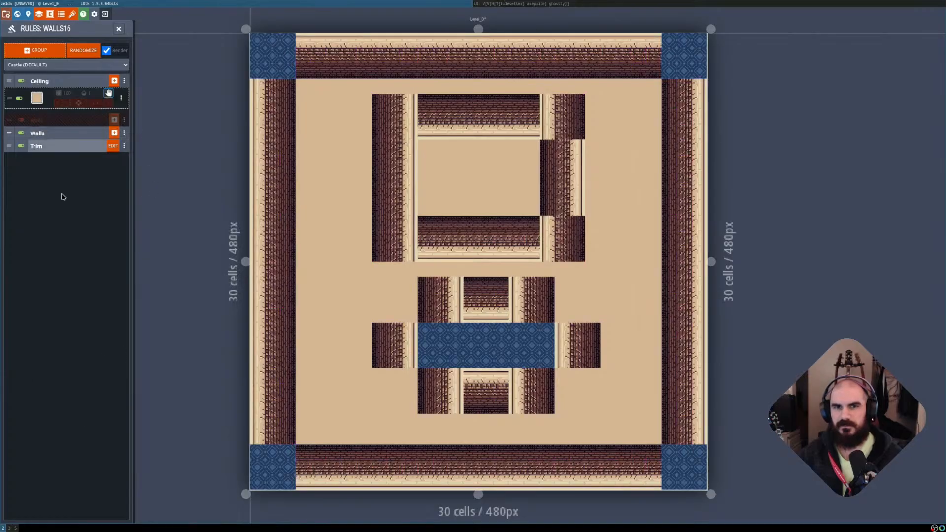
key("w")
key("w")
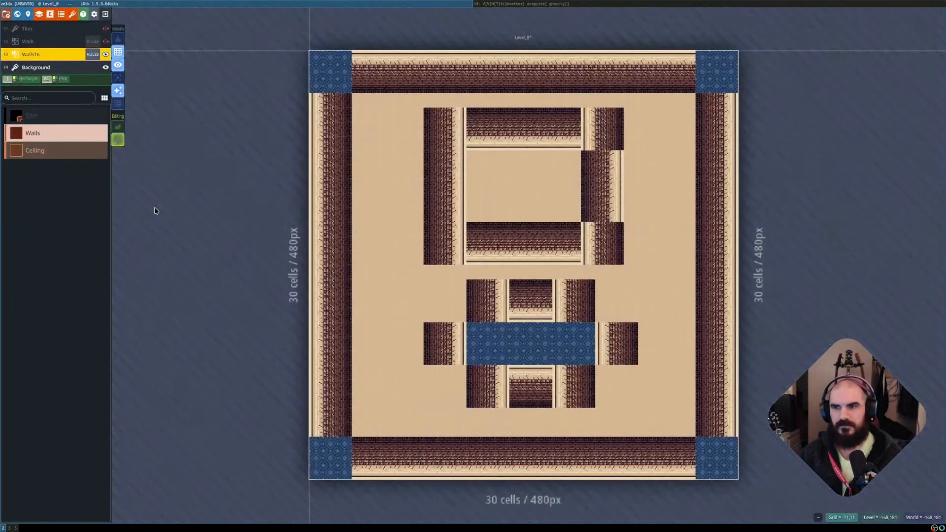
left_click(92, 55)
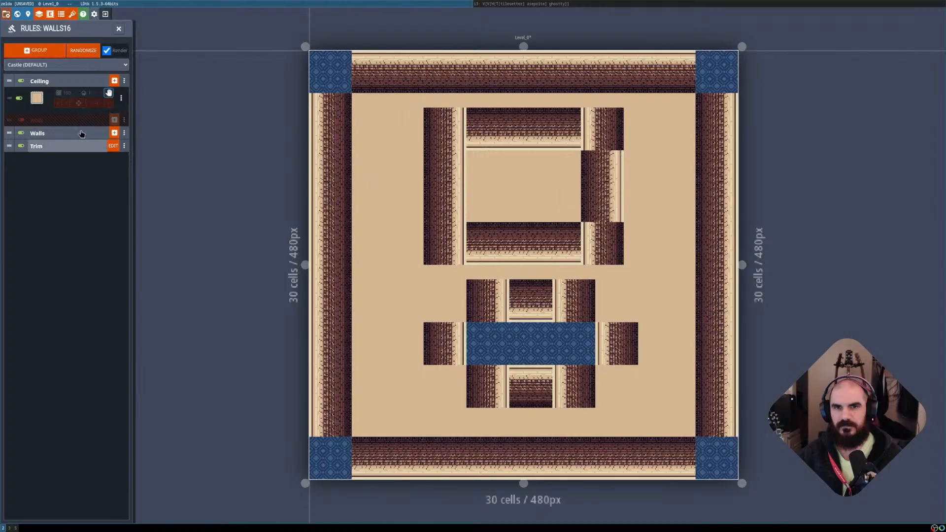
Replace Trim with Ceiling in the centre cell of the Ceiling rule's pattern and compare the level with auto-layer rendering off and on.
left_click(44, 102)
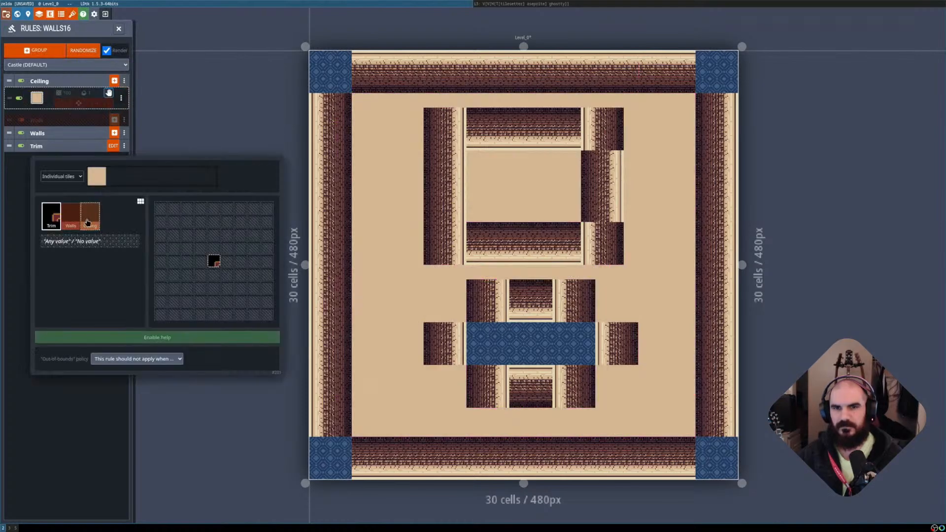
left_click(89, 223)
left_click(214, 263)
left_click(101, 403)
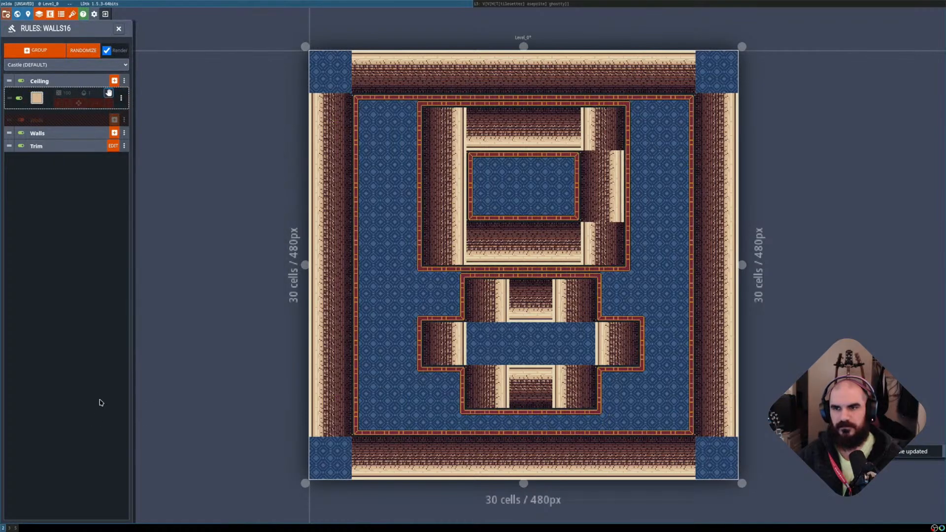
key("shift+r")
key("shift+r")
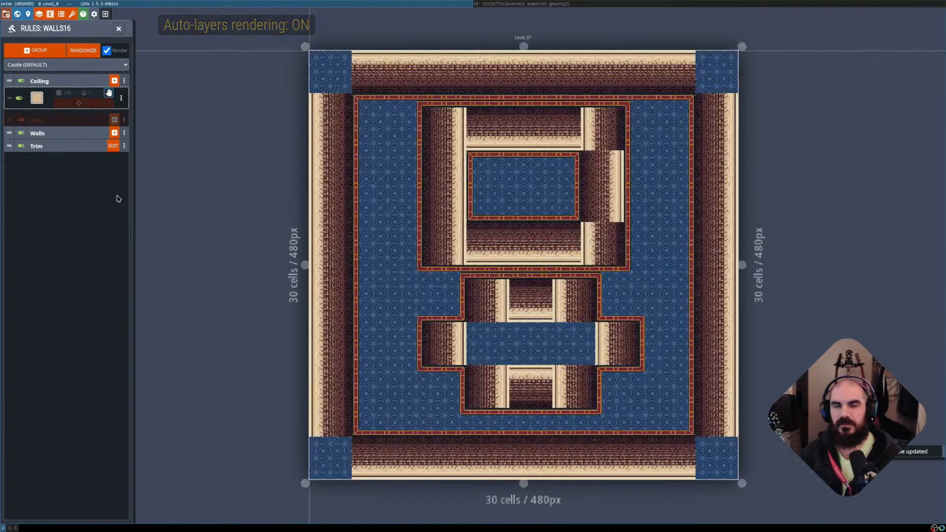
key("Escape")
Try to fill the Trim corridor left of the upper inner room with Walls, and undo the fill.
scroll(389, 186, "down", 1)
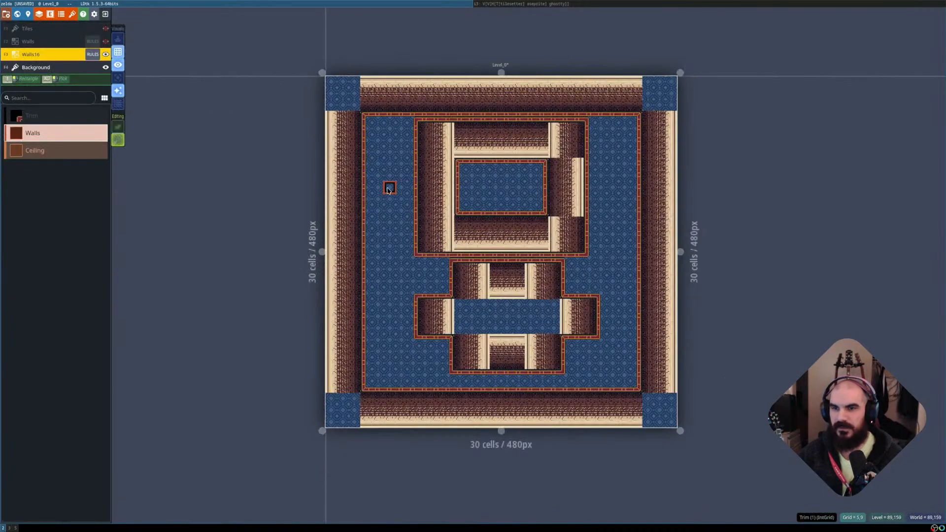
scroll(388, 191, "up", 3)
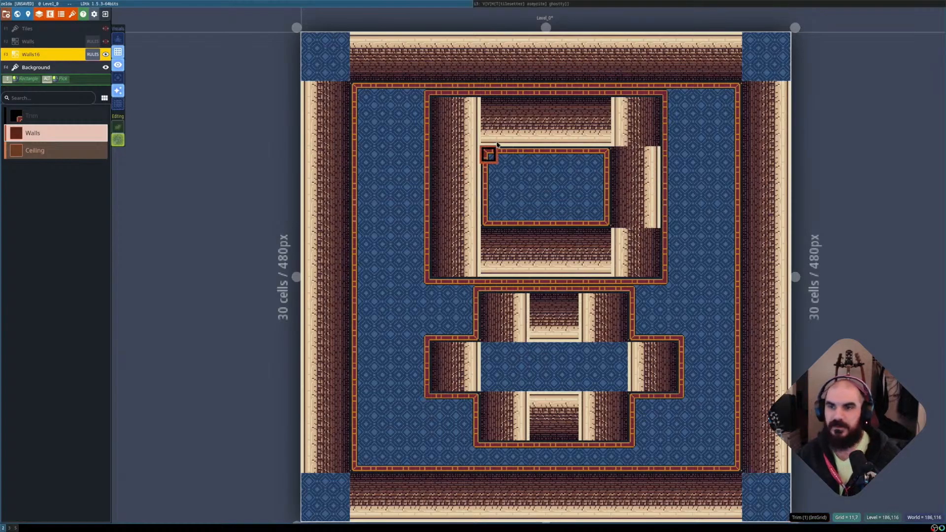
scroll(409, 122, "up", 1)
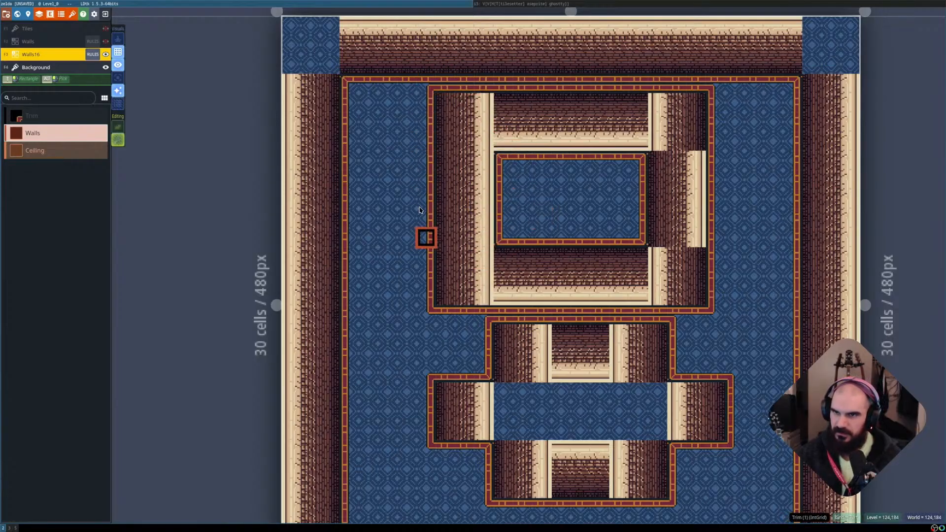
left_click_drag(345, 89, 426, 305, "shift")
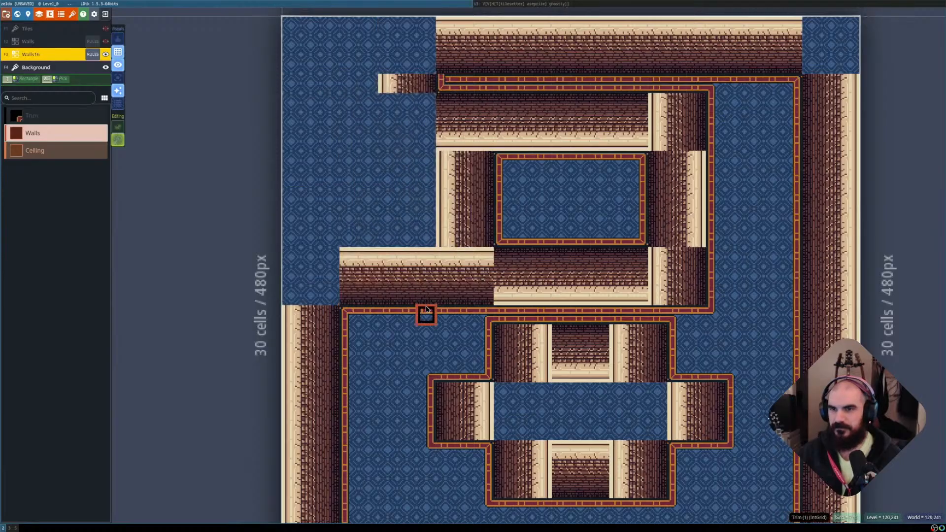
key("ctrl+z")
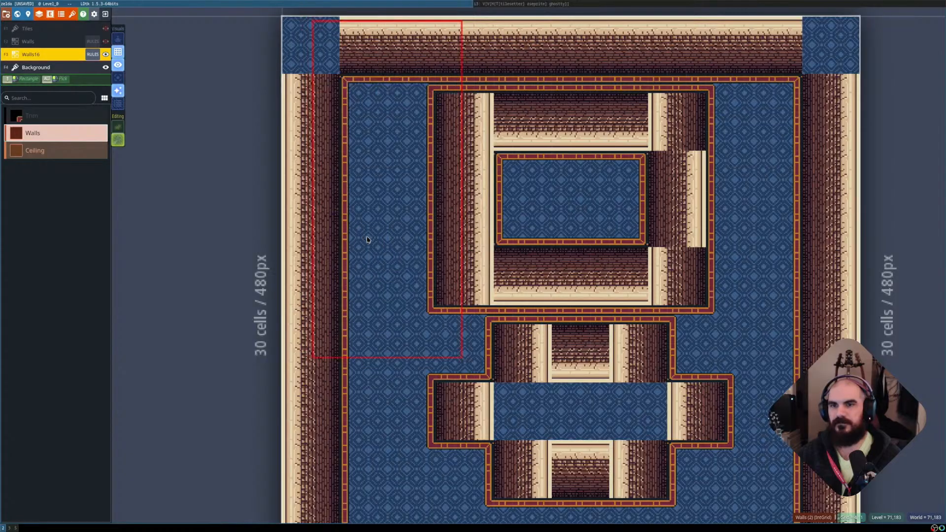
Fill the corridor and outer wall left of the upper inner room with Ceiling, about 8 by 12 cells in all.
key("w")
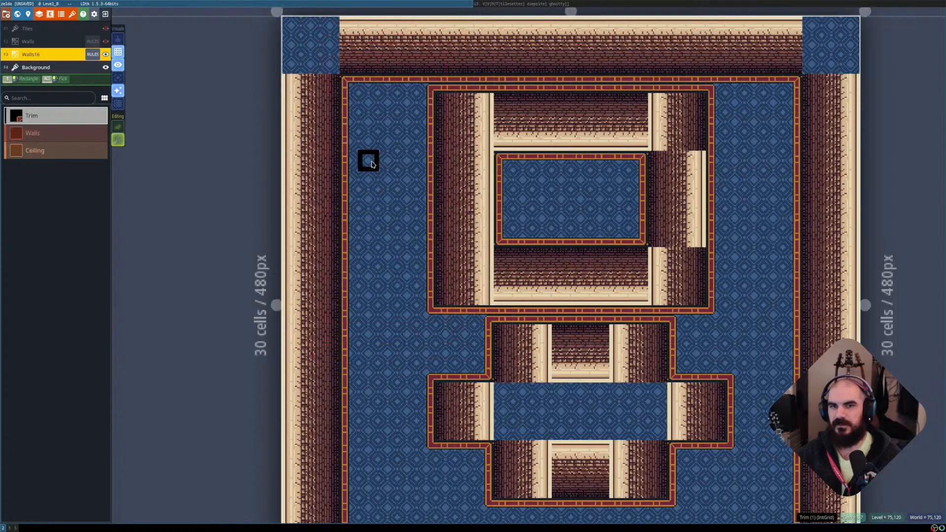
key("s")
key("s")
left_click_drag(350, 84, 427, 300, "shift")
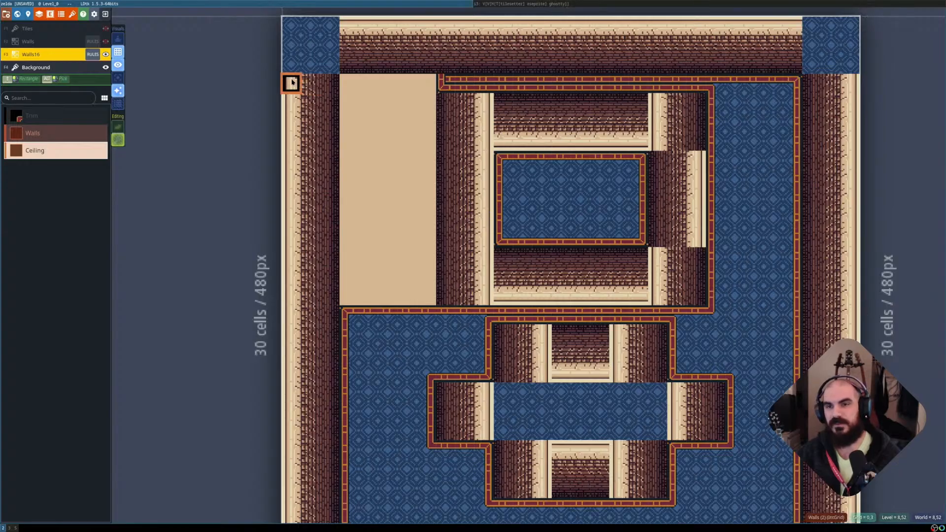
left_click_drag(292, 82, 343, 291, "shift")
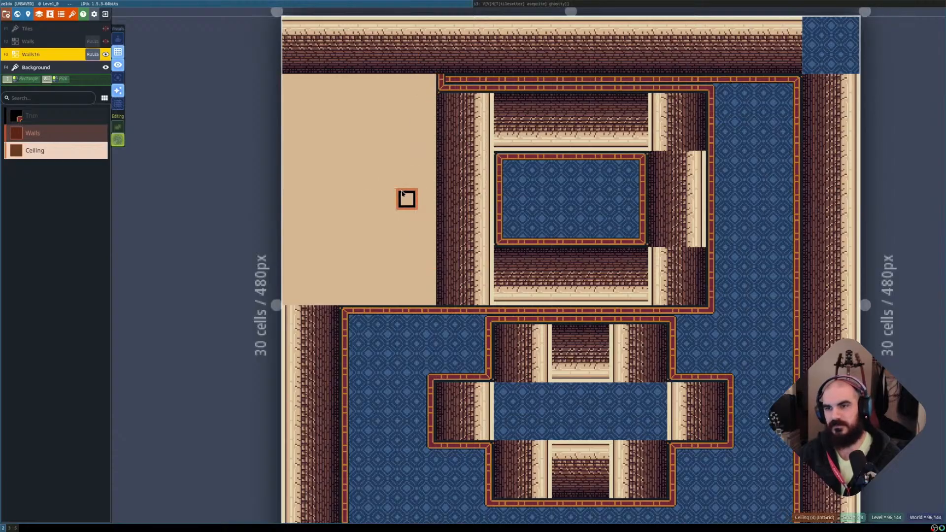
Fill the level's top four rows with Ceiling, plus an area about 8 by 11 cells right of the upper inner room.
scroll(599, 218, "down", 2)
middle_click_drag(665, 217, 507, 199)
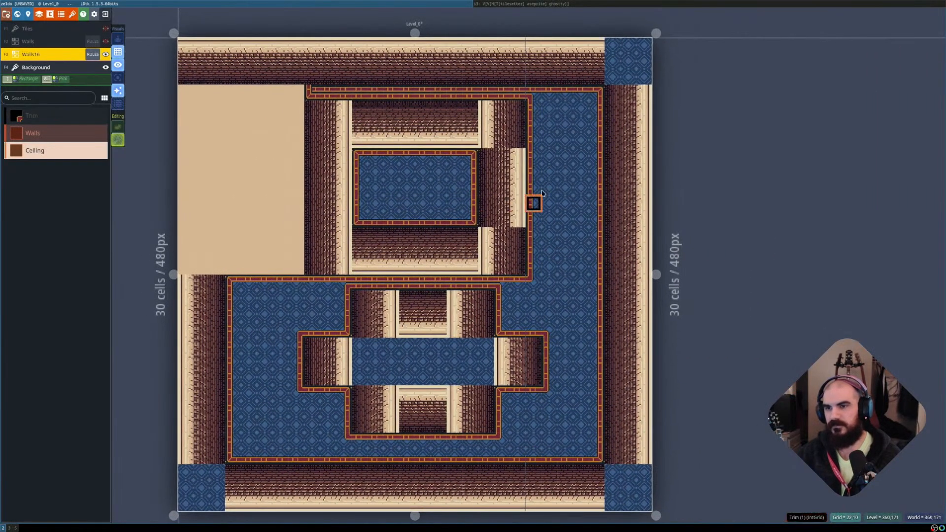
key("shift+r")
key("shift+r")
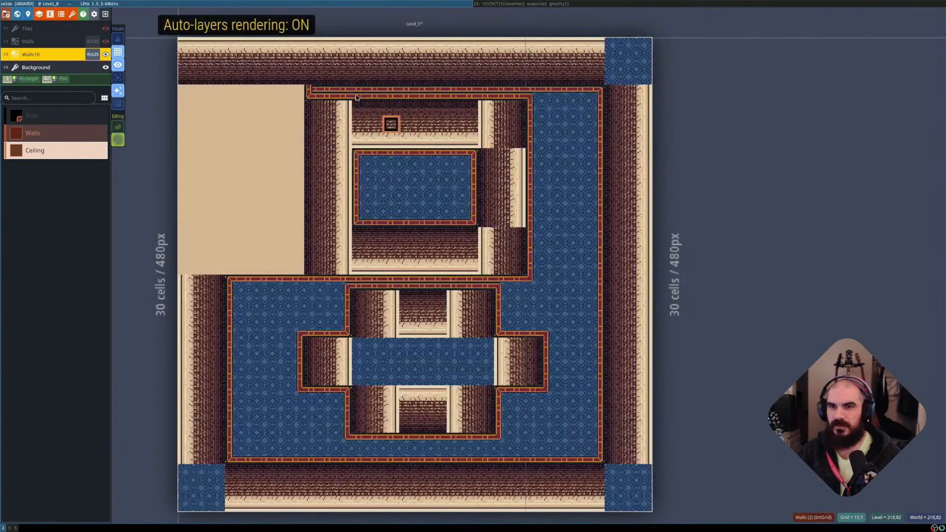
left_click_drag(185, 50, 643, 97)
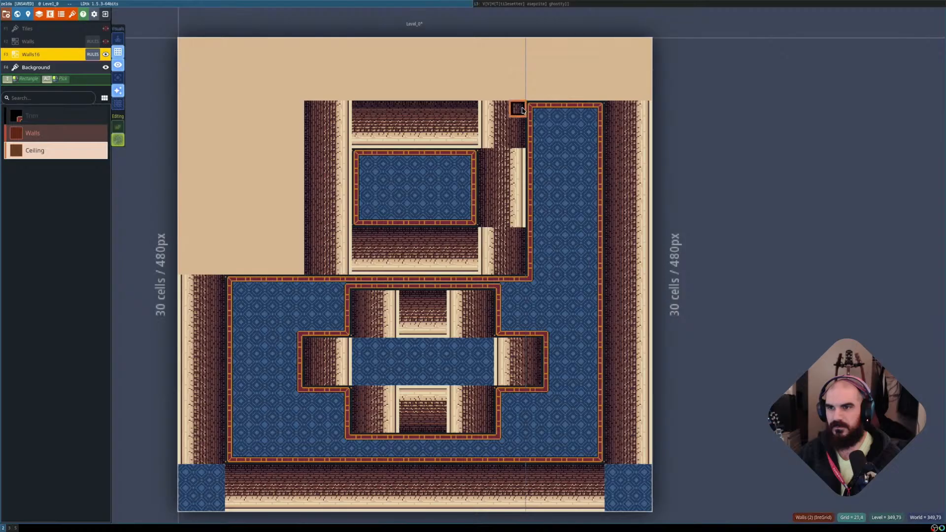
left_click_drag(532, 108, 638, 270)
scroll(405, 249, "up", 1)
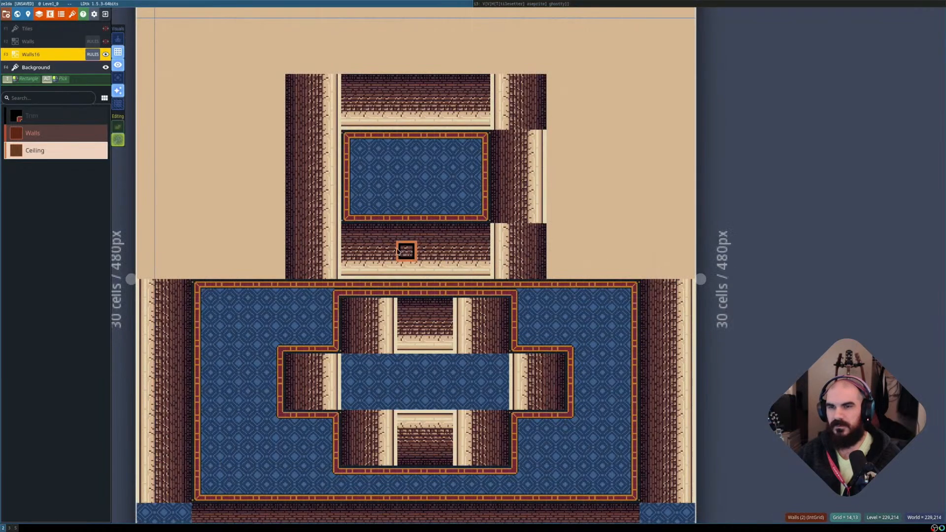
Paint a row of Ceiling cells across the full level width at grid row 15, along the lower room's top edge.
scroll(396, 251, "down", 1)
scroll(371, 256, "up", 1)
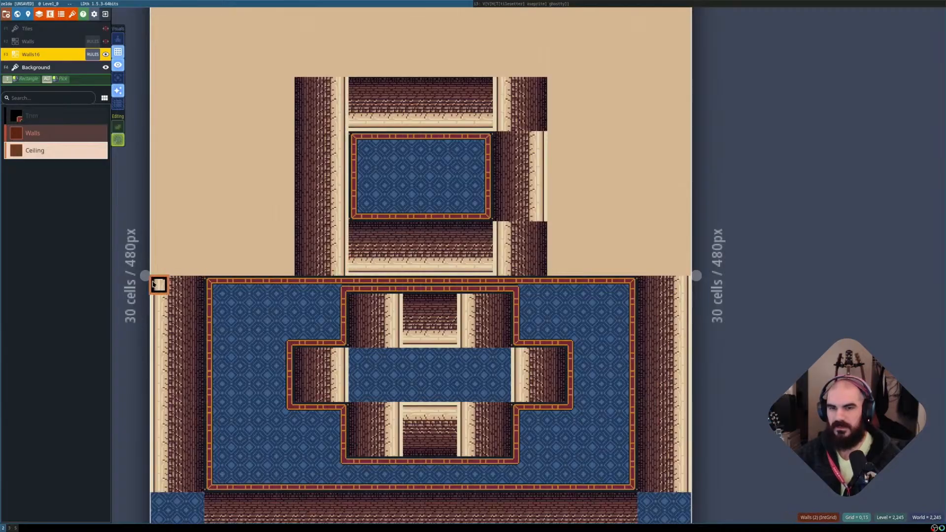
left_click_drag(160, 285, 679, 286)
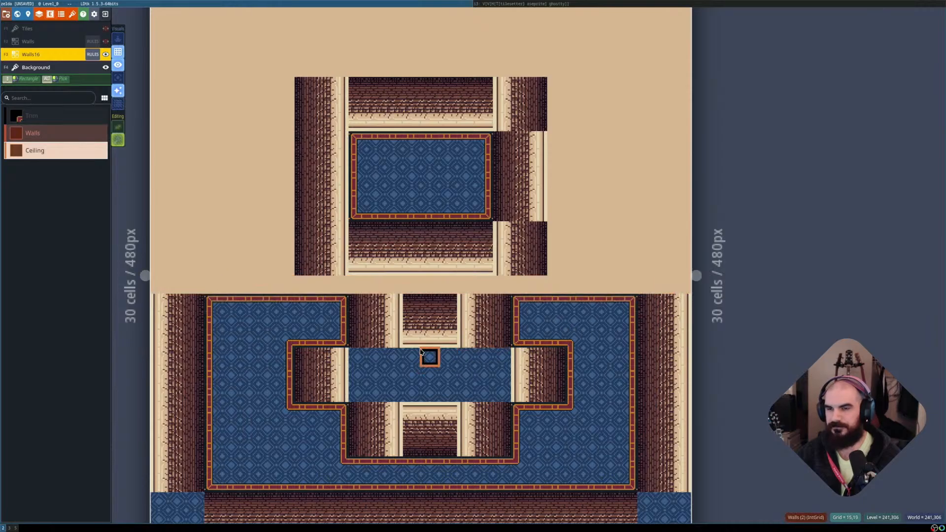
scroll(422, 350, "down", 1)
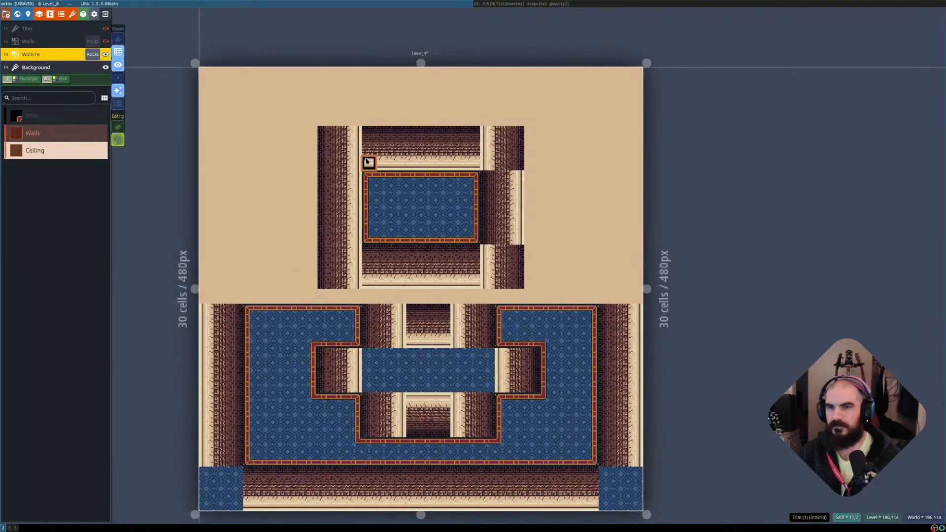
Select the upper room together with its surrounding walls and move it three cells up.
scroll(382, 163, "up", 1)
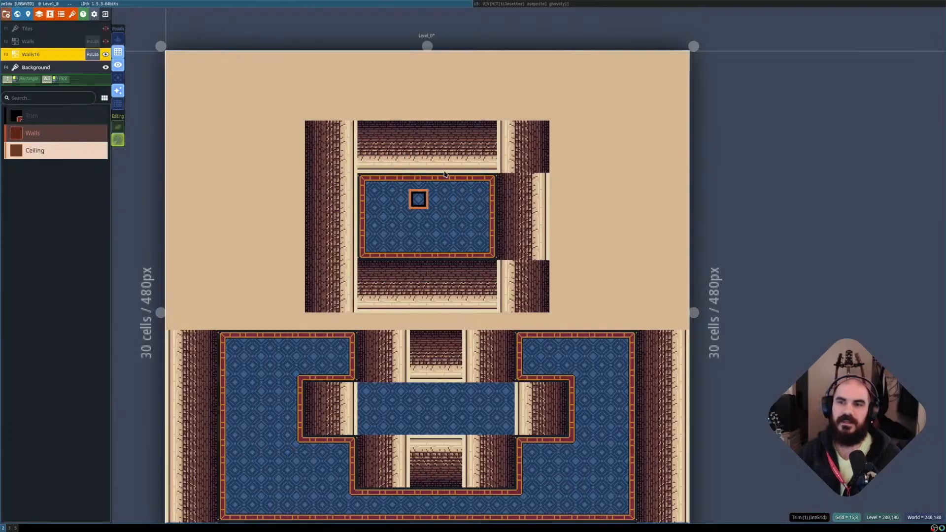
key("shift+r")
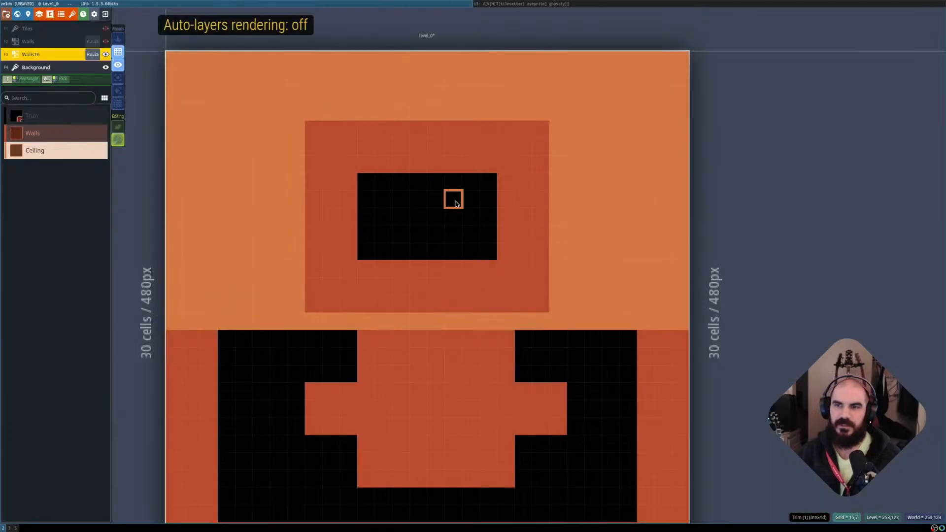
left_click(544, 304, "alt")
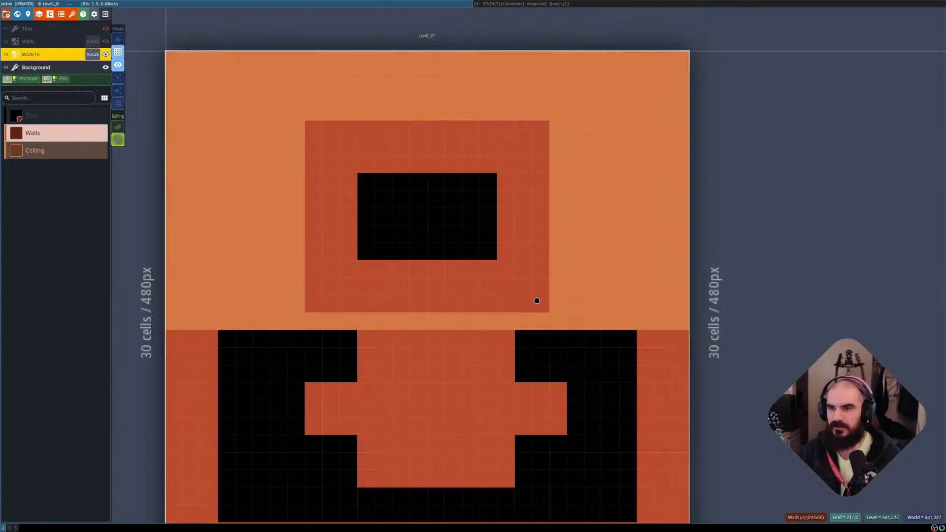
left_click_drag(541, 305, 319, 131, "shift")
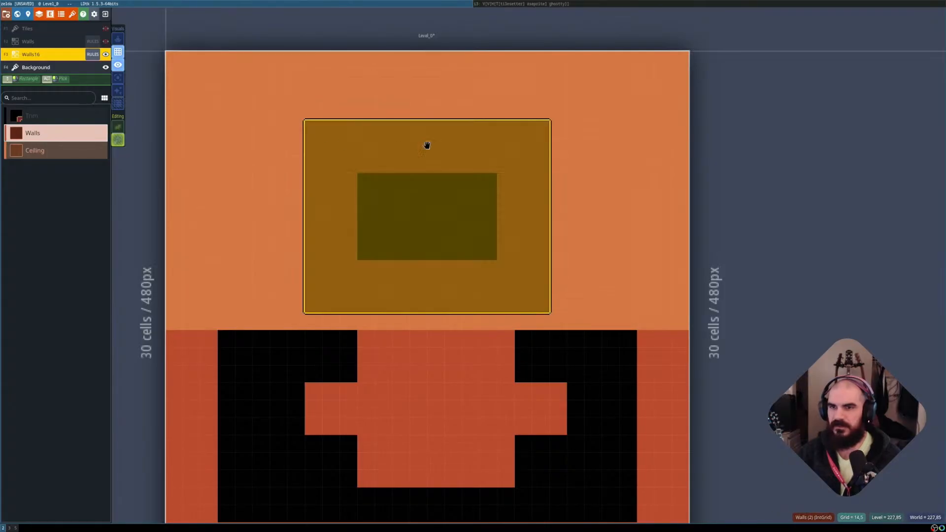
left_click_drag(436, 116, 436, 100)
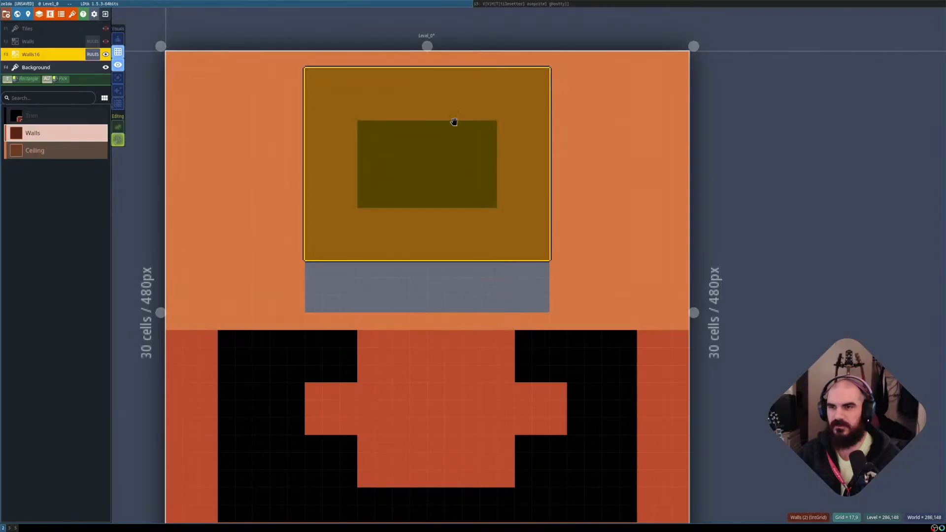
key("Escape")
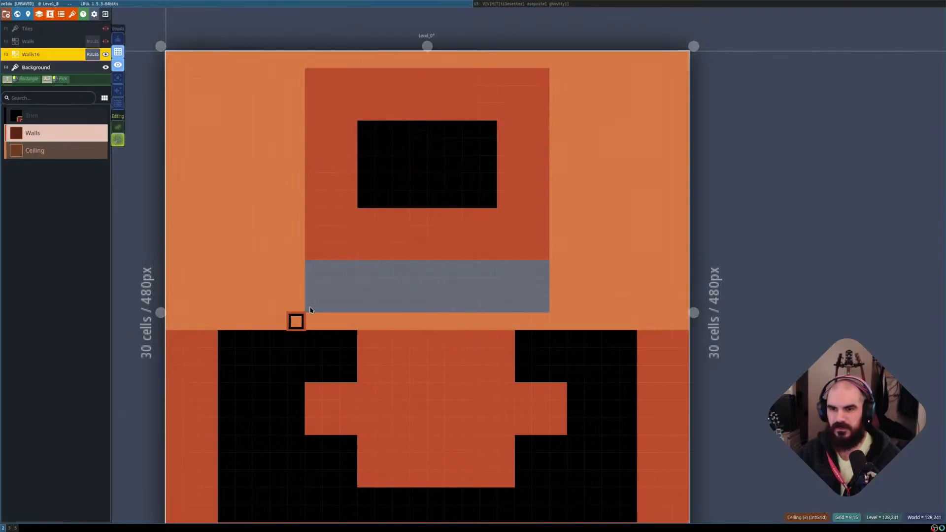
Fill the gap below the moved room with Walls and repaint its lowest row, grid row 14, as Ceiling.
key("shift+r")
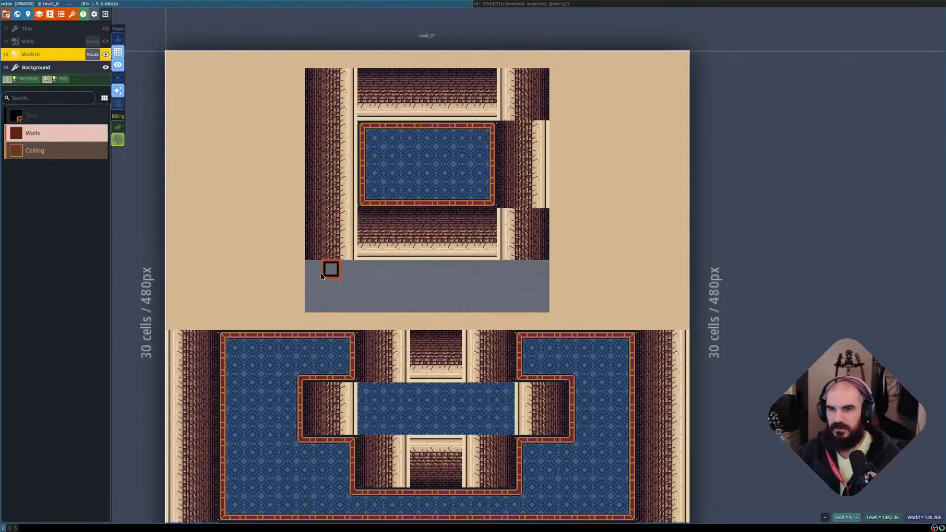
left_click_drag(321, 276, 544, 314)
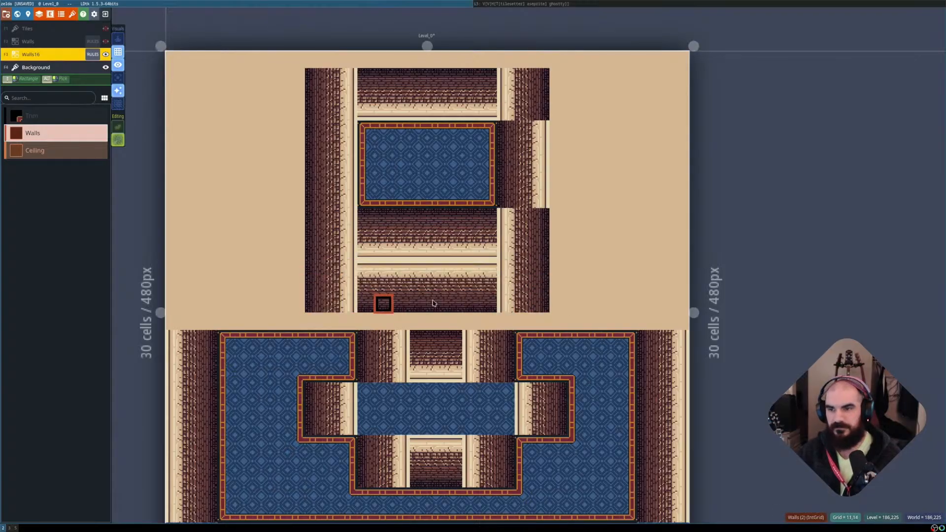
left_click(564, 292, "alt")
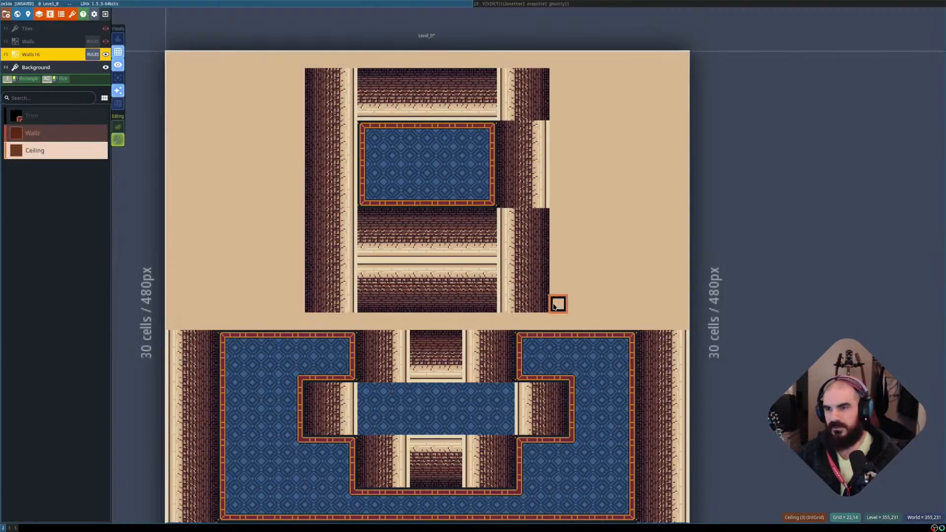
left_click_drag(559, 302, 217, 302)
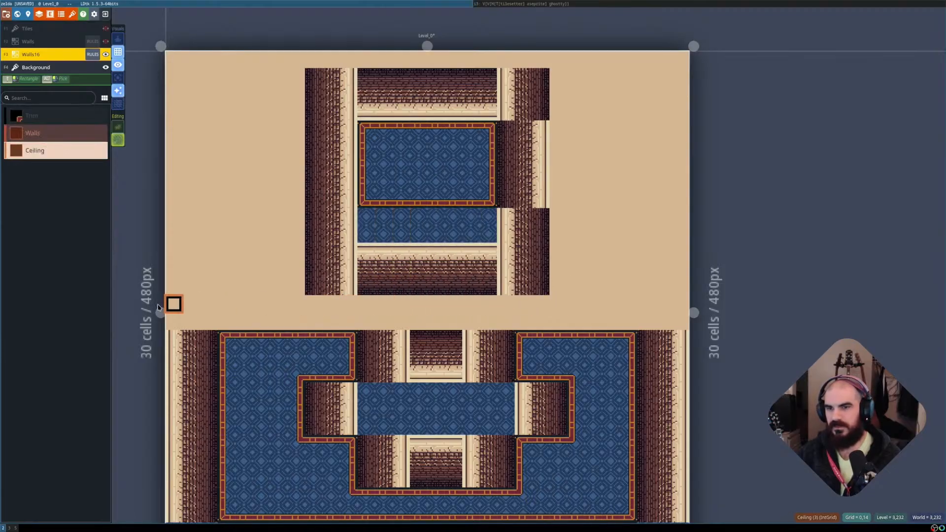
Enable the disabled corner rule in the Walls group of the Walls16 auto-layer rules.
scroll(486, 289, "down", 1)
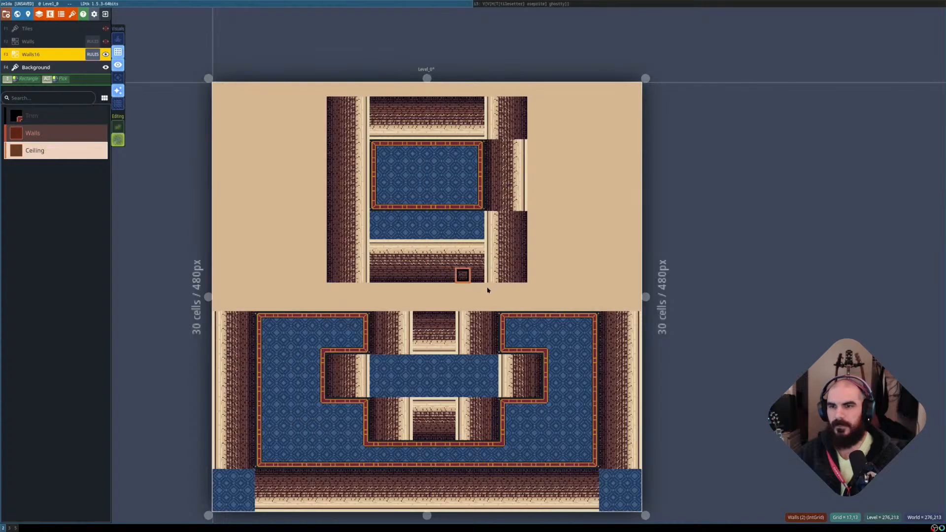
scroll(535, 303, "up", 1)
scroll(508, 225, "down", 1)
scroll(496, 222, "up", 1)
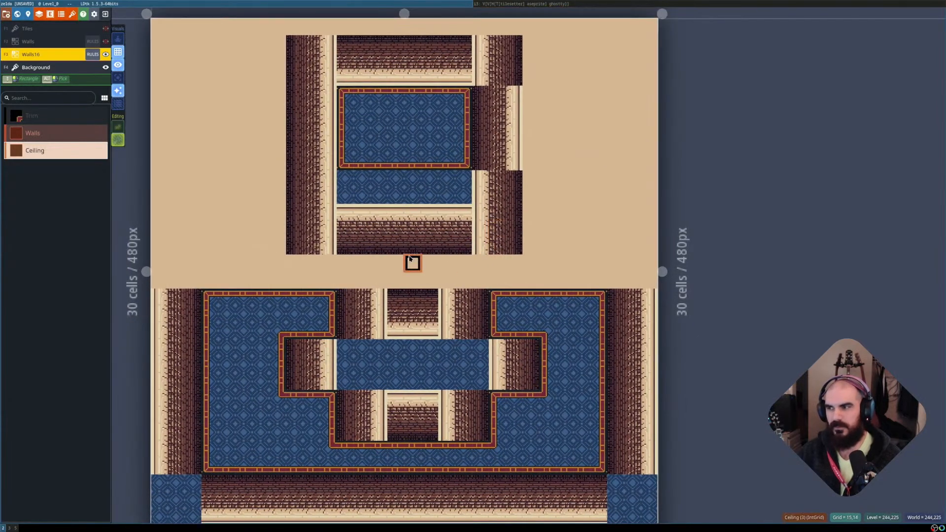
mouse_move(407, 190)
middle_mouse_down()
mouse_move(431, 200)
mouse_move(422, 149)
middle_mouse_up()
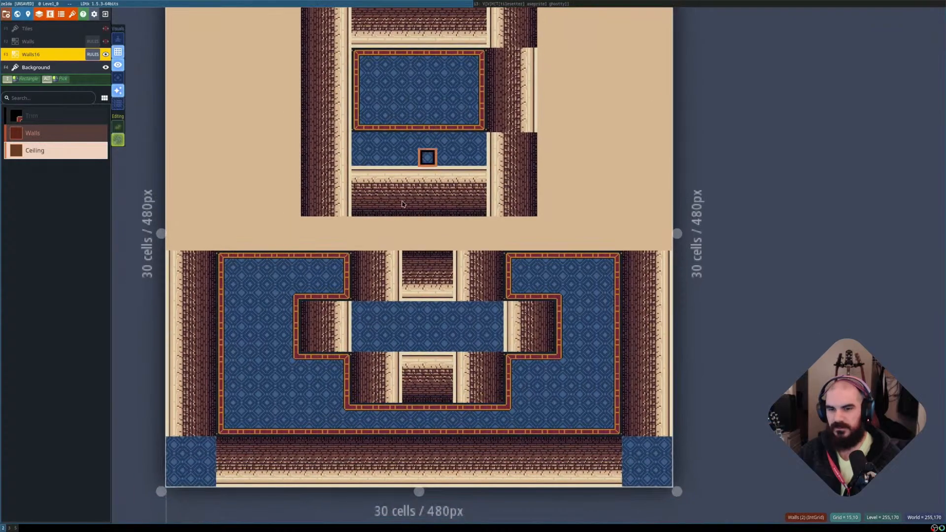
left_click(88, 54)
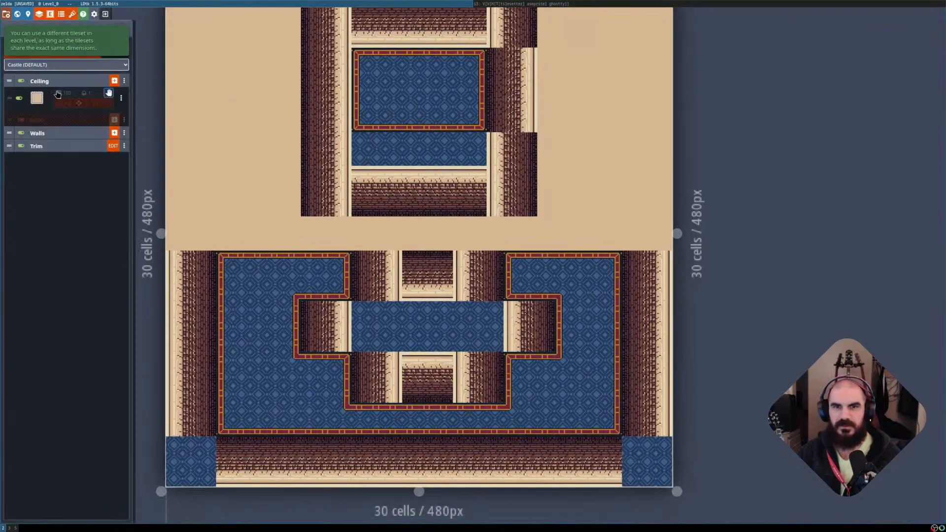
left_click(43, 136)
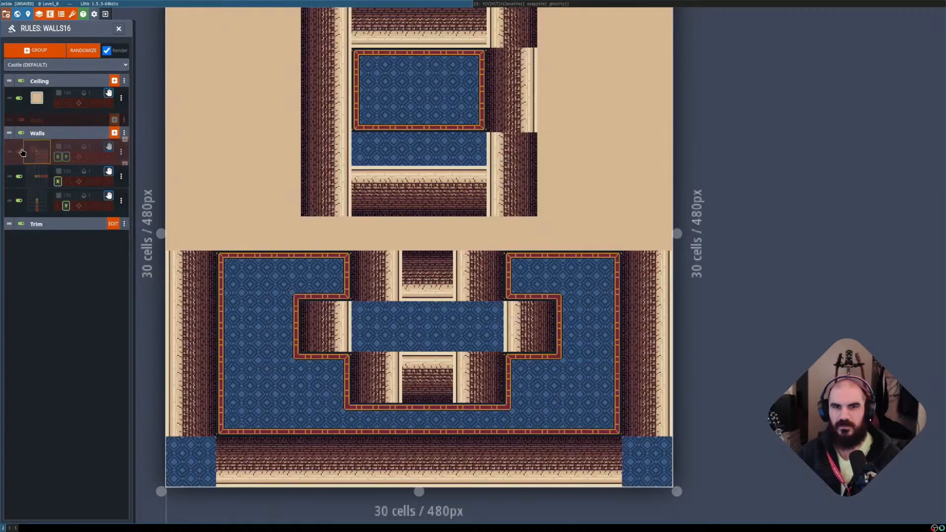
left_click(20, 152)
middle_click_drag(424, 158, 422, 205)
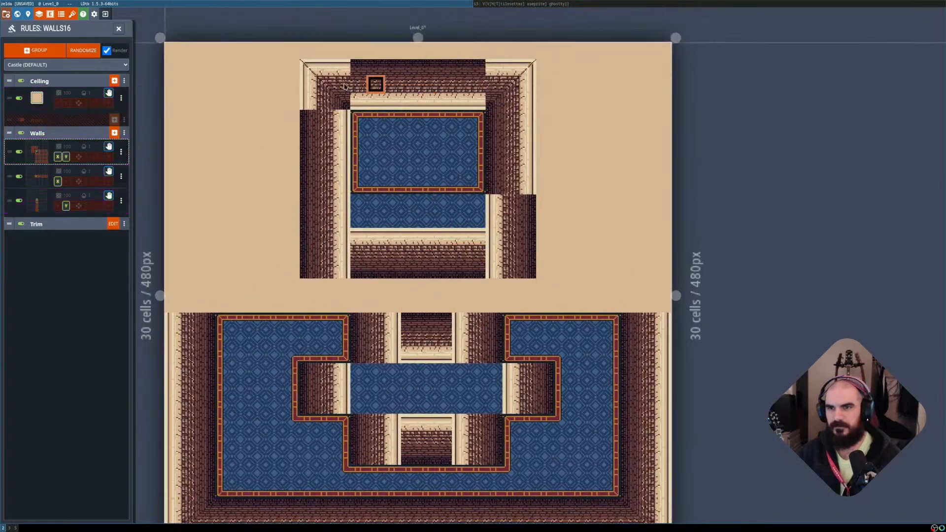
Try removing the excluded Walls cell from the horizontal wall rule's pattern.
left_click(42, 178)
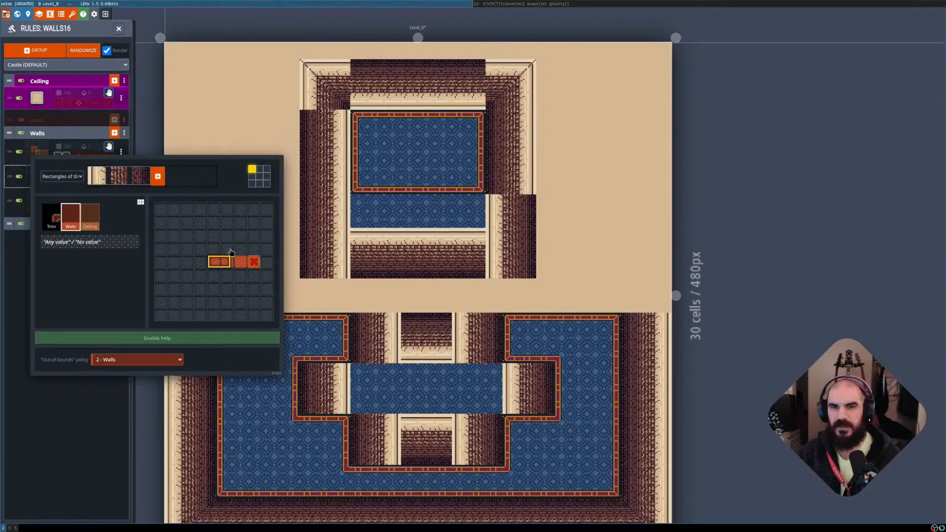
left_click(89, 217)
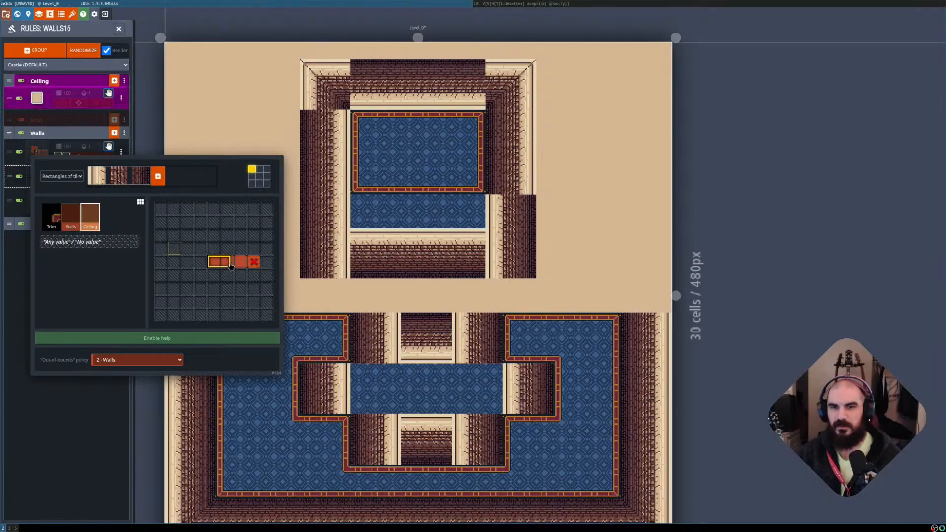
left_click(253, 264)
left_click(107, 425)
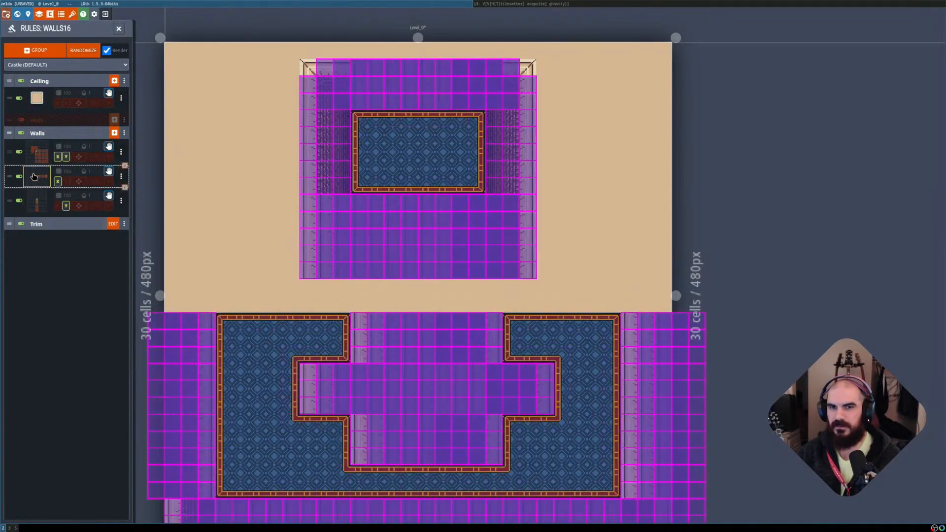
key("shift+r")
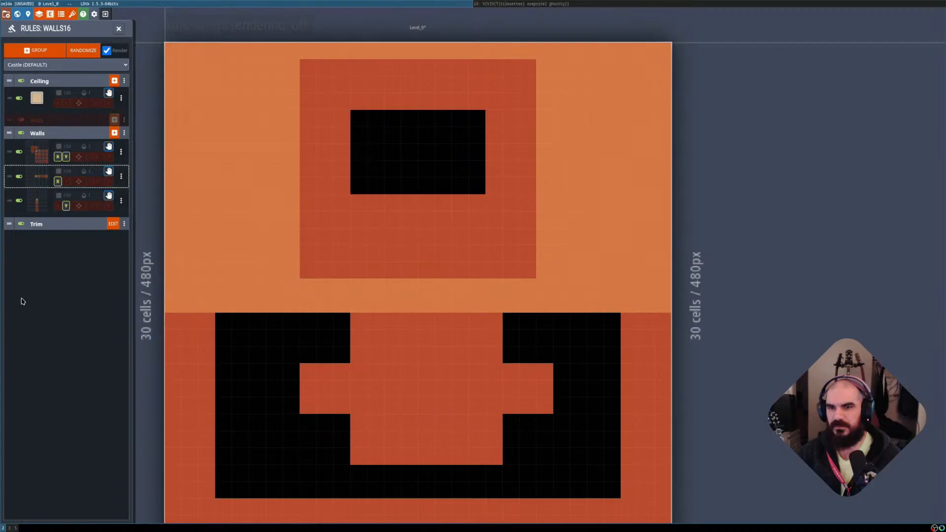
key("shift+r")
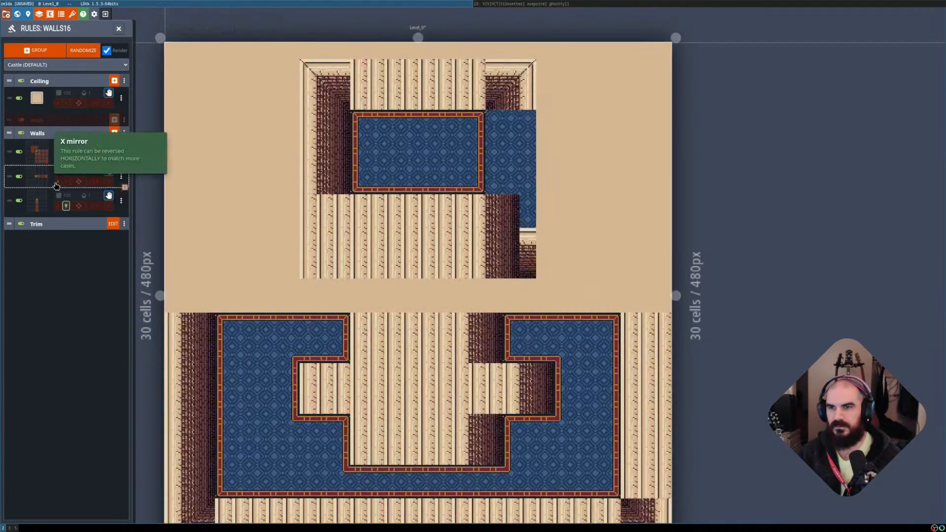
Restore the X mirror and the excluded Walls cell in the horizontal wall rule.
left_click(57, 183)
left_click(41, 176)
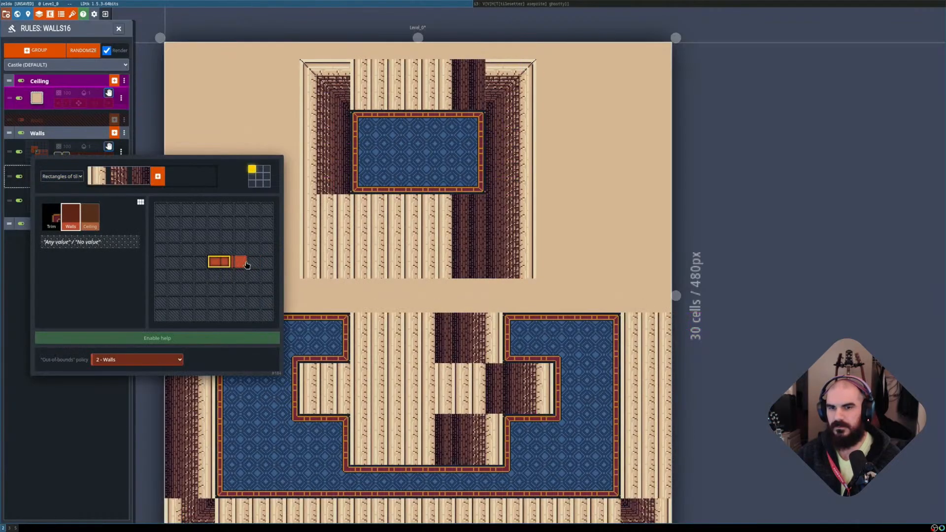
left_click(84, 376)
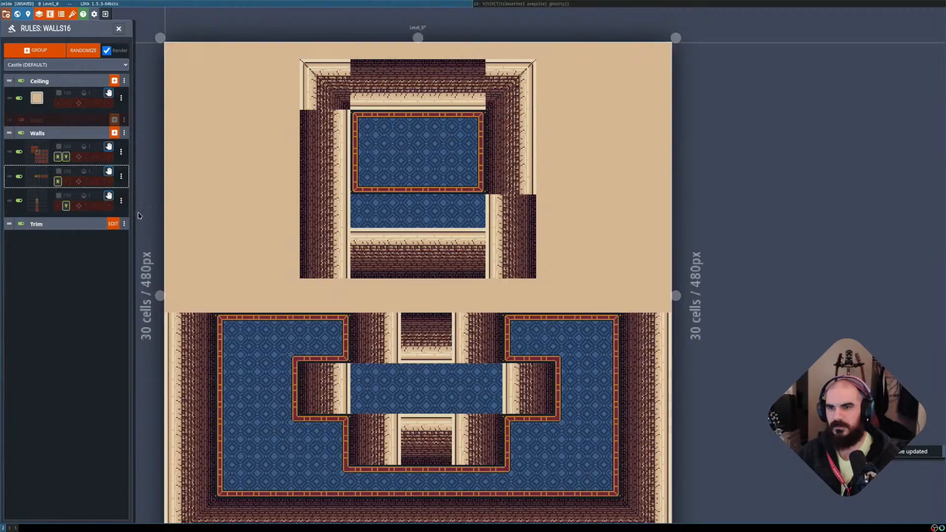
Compare the horizontal wall rule's matches with the raw grid values and try excluding Ceiling from the cell before its first Walls cell.
key("shift+r")
key("shift+r")
key("shift+r")
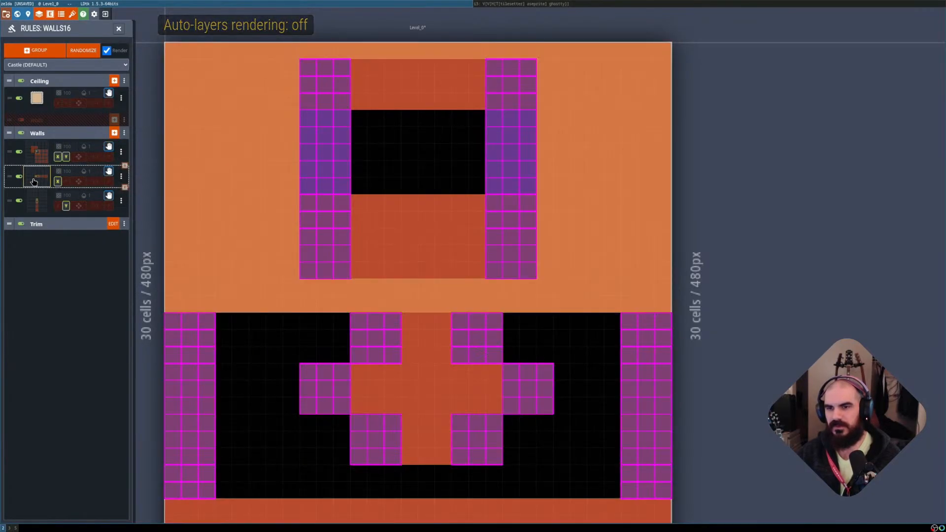
key("shift+r")
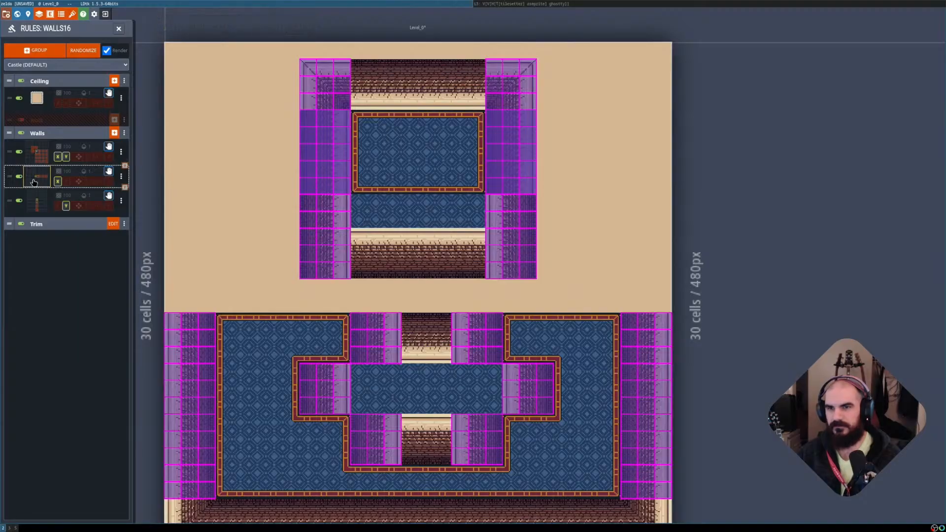
key("shift+r")
left_click(33, 182)
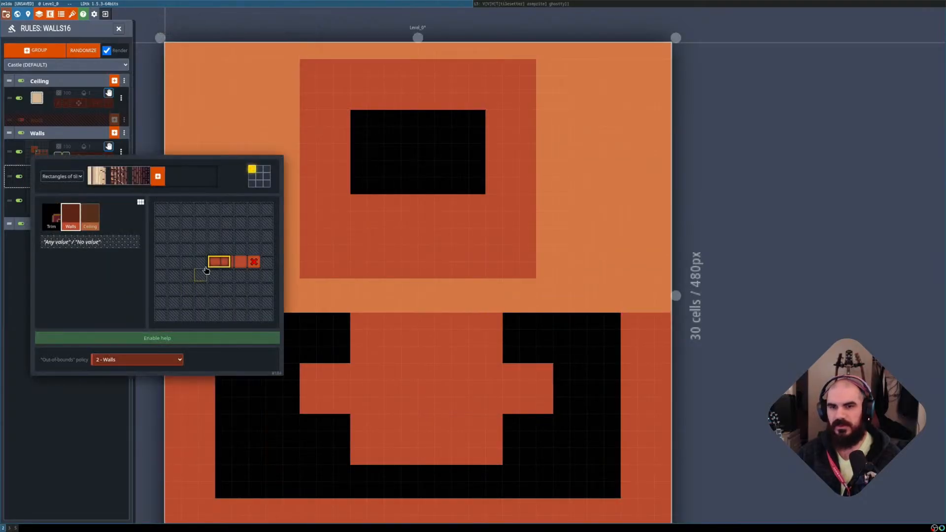
left_click(91, 221)
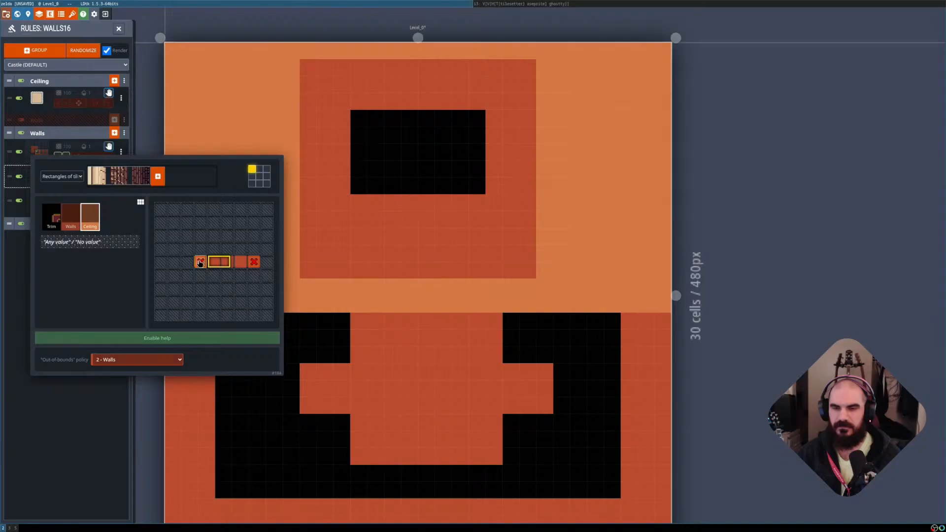
left_click(85, 429)
key("shift+r")
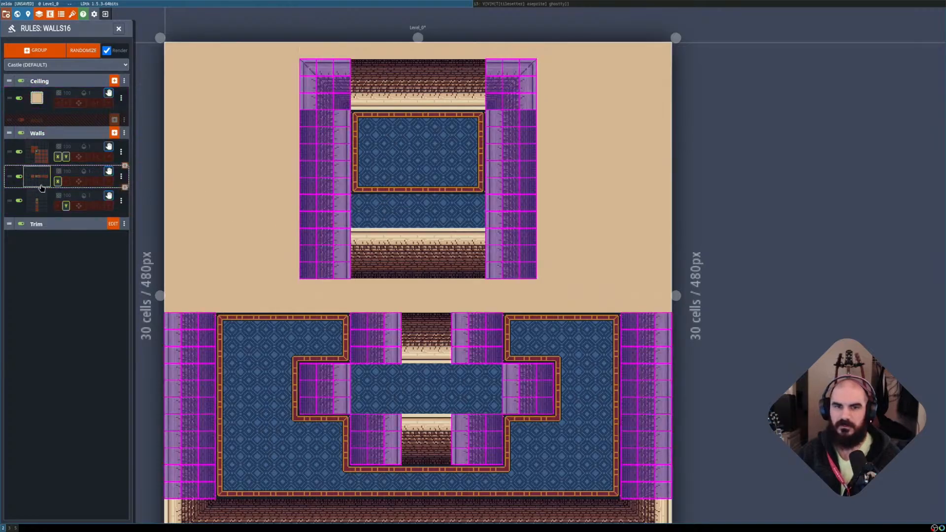
Require Ceiling in the cell before the first Walls cell of the horizontal wall rule's pattern.
left_click(99, 181)
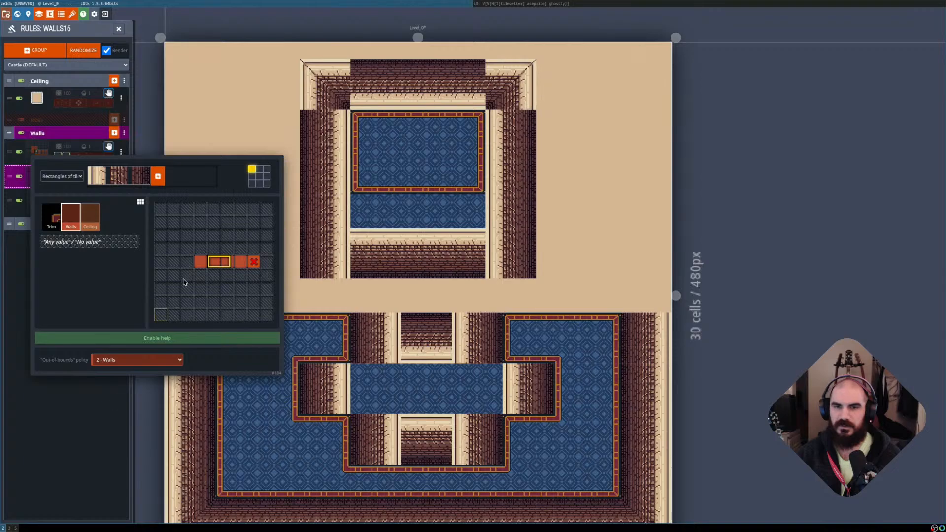
left_click(90, 217)
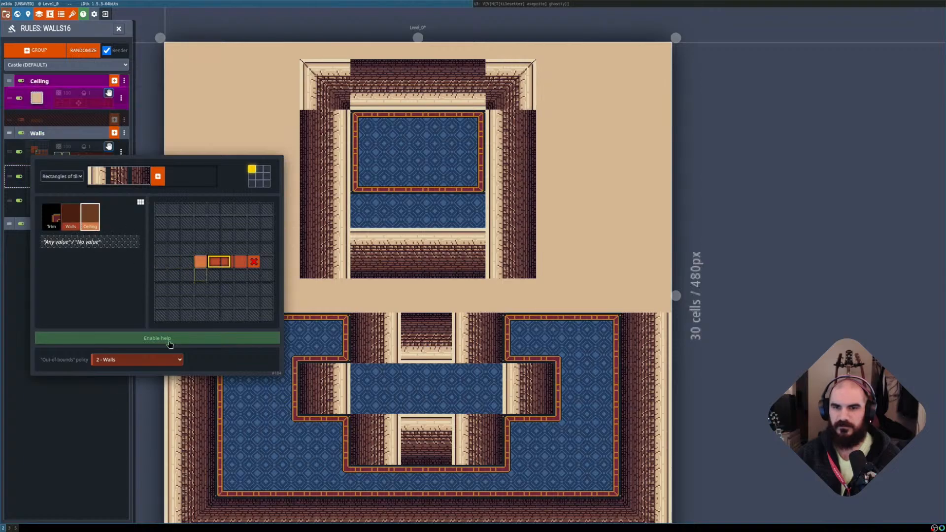
left_click(101, 427)
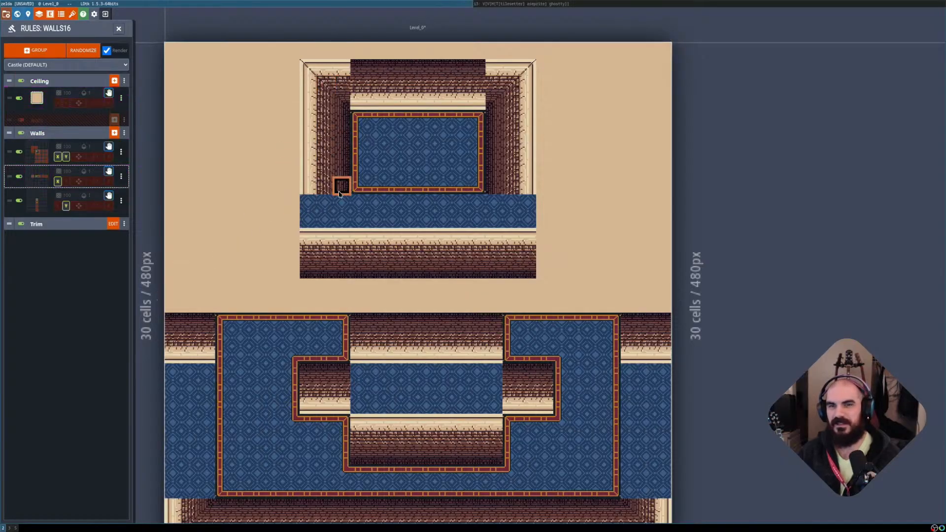
Require Ceiling in the cell above the first Walls cell of the vertical wall rule's pattern.
left_click(38, 202)
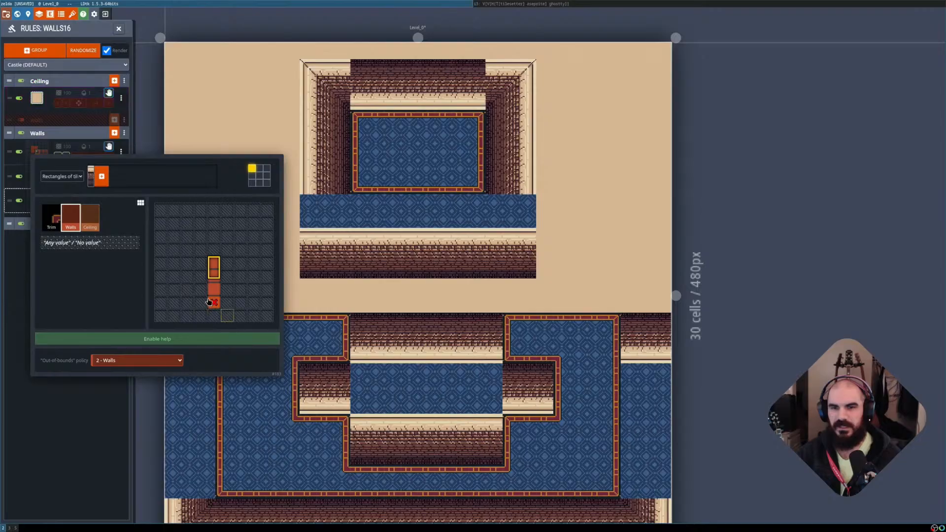
left_click(88, 230)
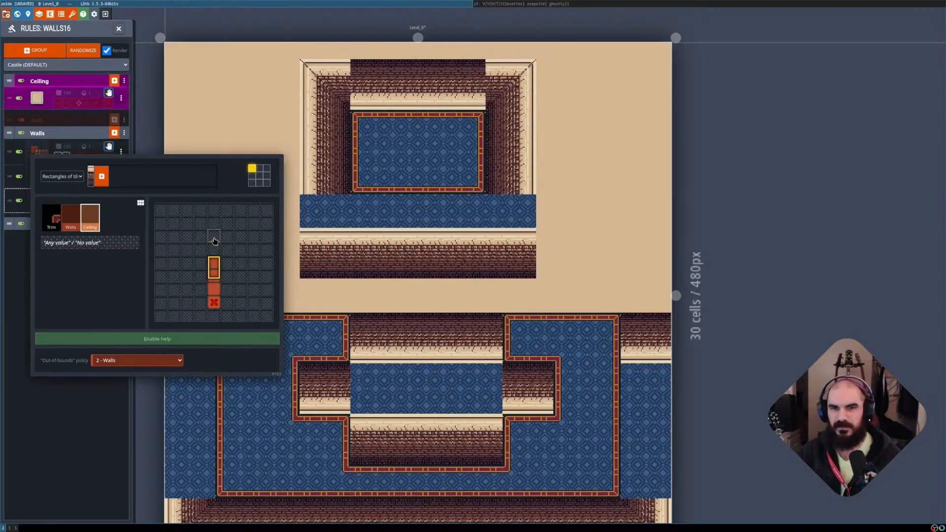
left_click(214, 249)
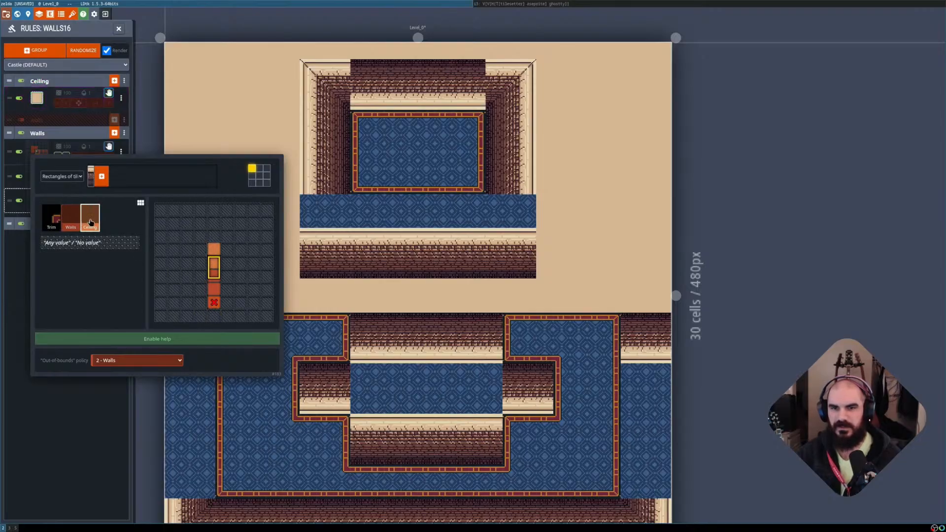
left_click(123, 429)
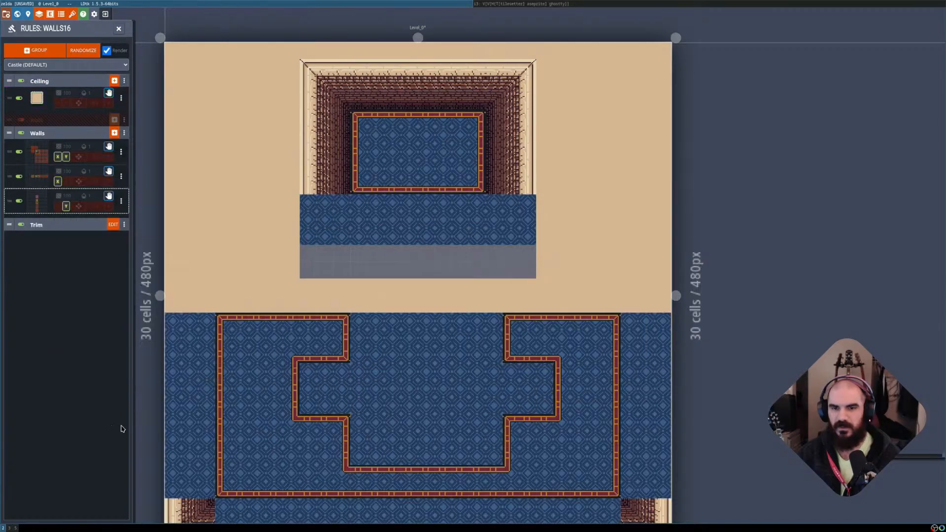
scroll(206, 333, "down", 1)
scroll(317, 330, "up", 1)
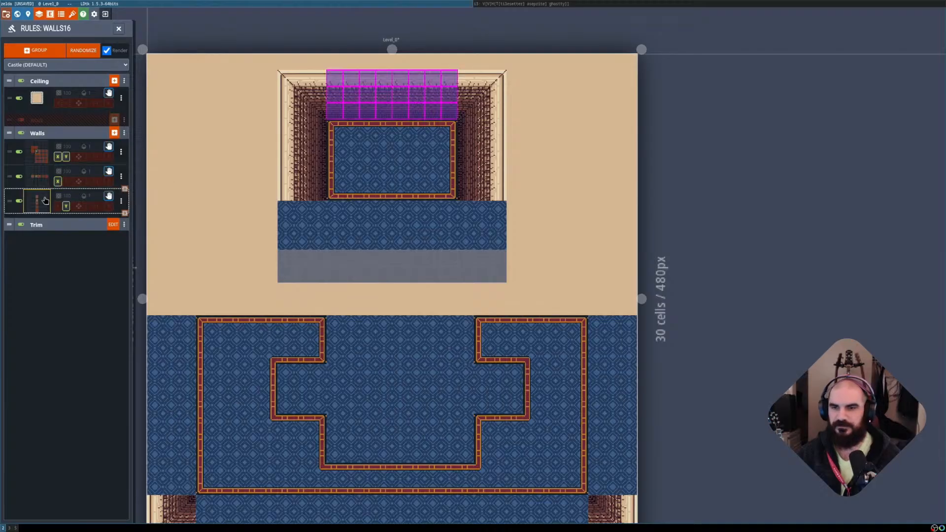
With auto-layer rendering switched off, fill the two lowest Walls rows beneath the upper room with Ceiling, and restore the rendering.
key("w")
key("w")
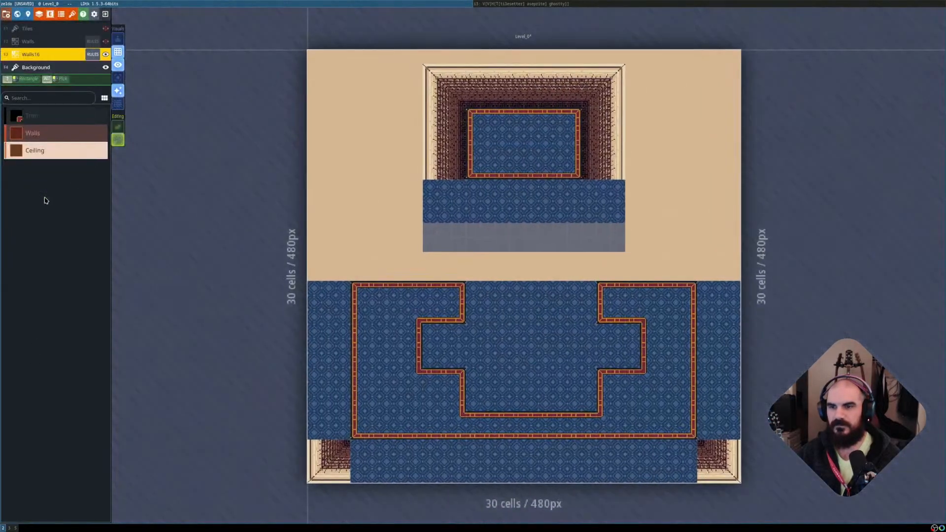
key("shift+r")
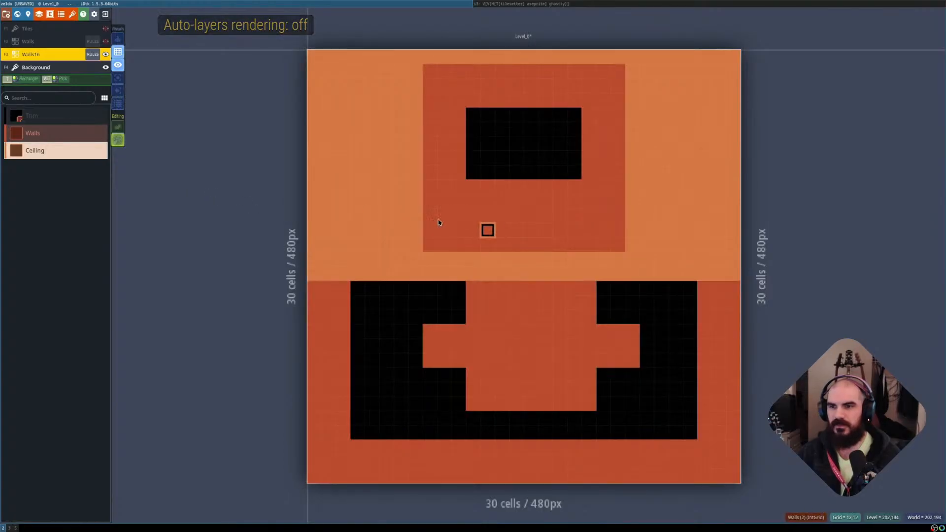
scroll(577, 227, "up", 1)
middle_click_drag(635, 194, 626, 229)
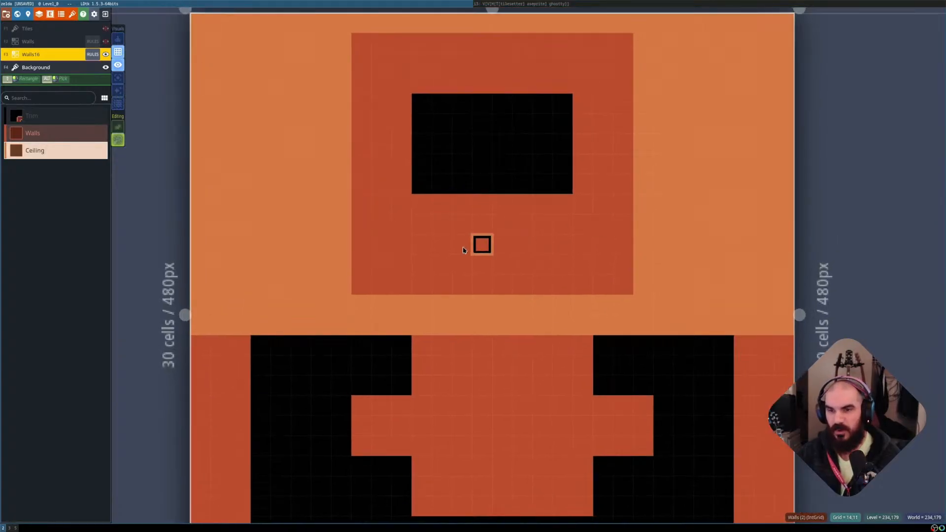
scroll(470, 245, "up", 1)
mouse_move(346, 277)
right_mouse_down("shift")
mouse_move(600, 304)
mouse_move(678, 302)
right_mouse_up("shift")
key("shift+r")
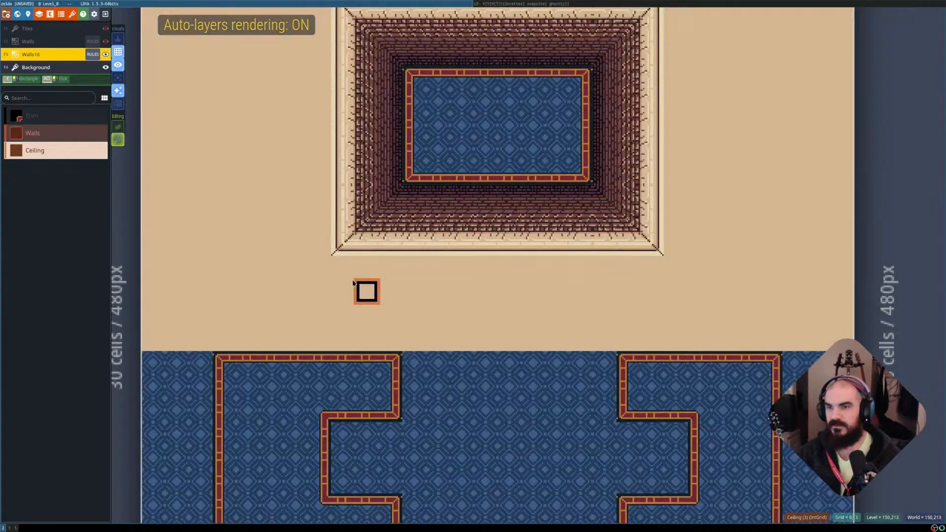
Paint a vertical Walls strip 3 cells wide and 10 cells high near the level's upper-left corner, one cell in from the edge.
scroll(375, 285, "down", 3)
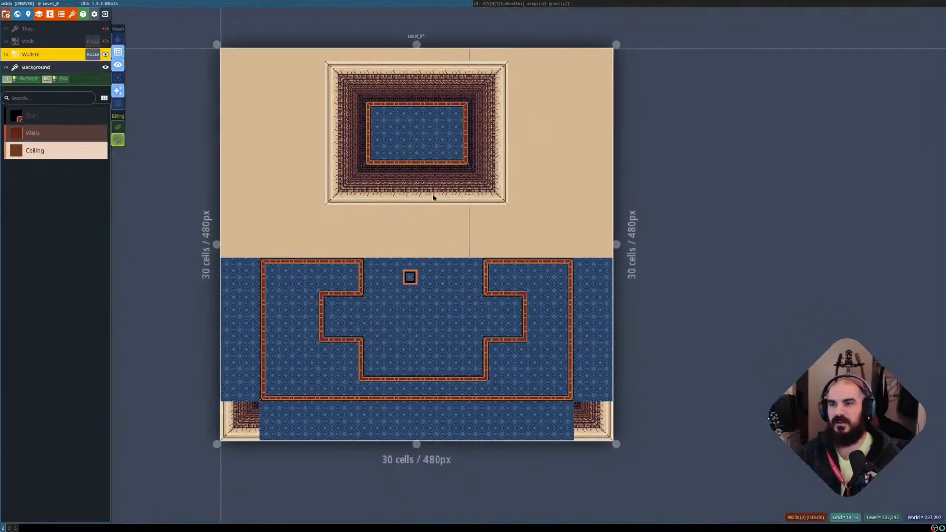
scroll(460, 92, "up", 2)
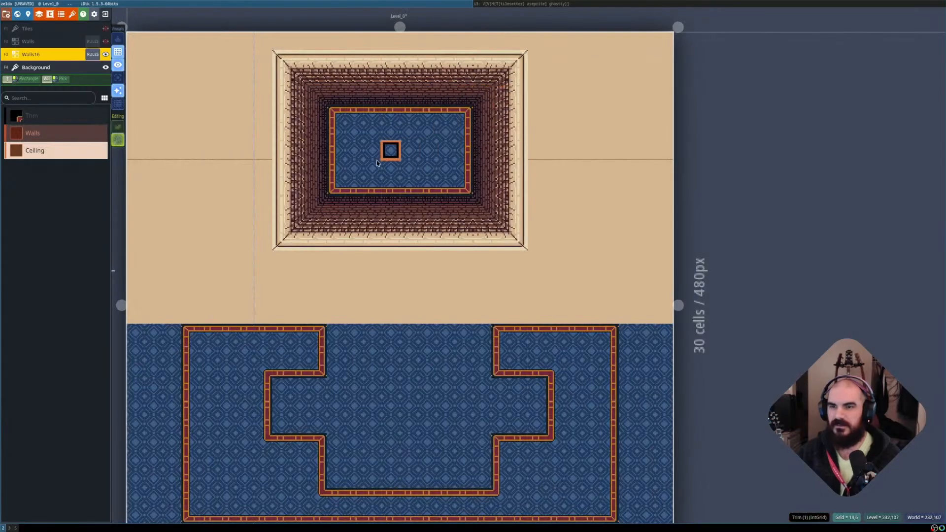
scroll(375, 227, "down", 1)
scroll(383, 243, "up", 2)
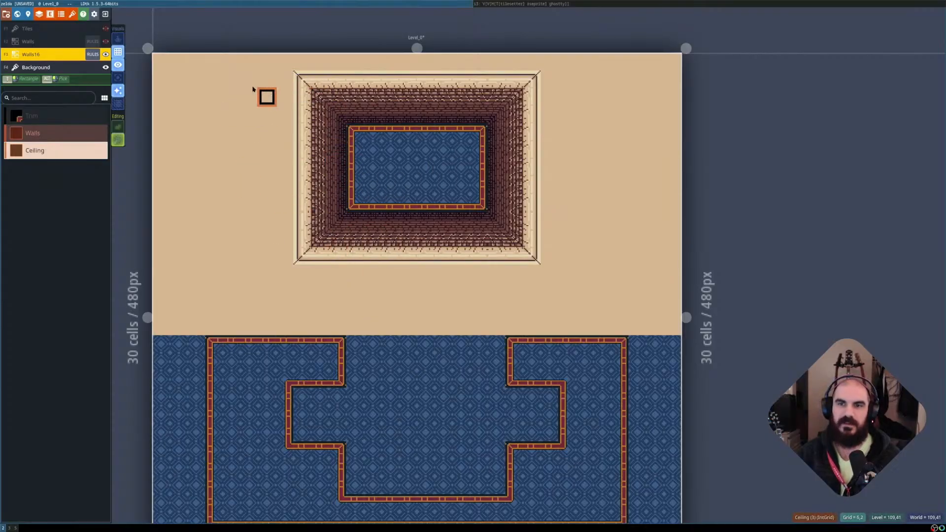
left_click(52, 138)
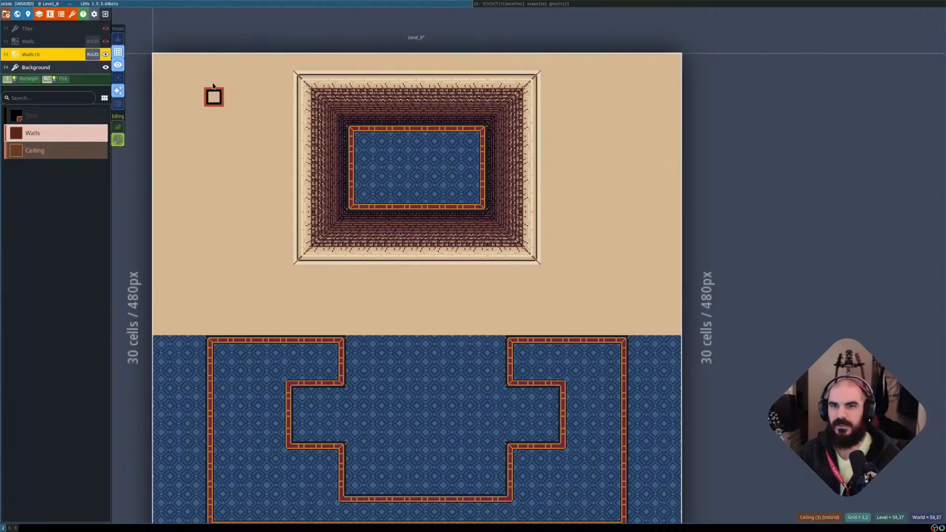
mouse_move(215, 79)
left_mouse_down("shift")
mouse_move(191, 177)
mouse_move(141, 244)
mouse_move(179, 234)
left_mouse_up("shift")
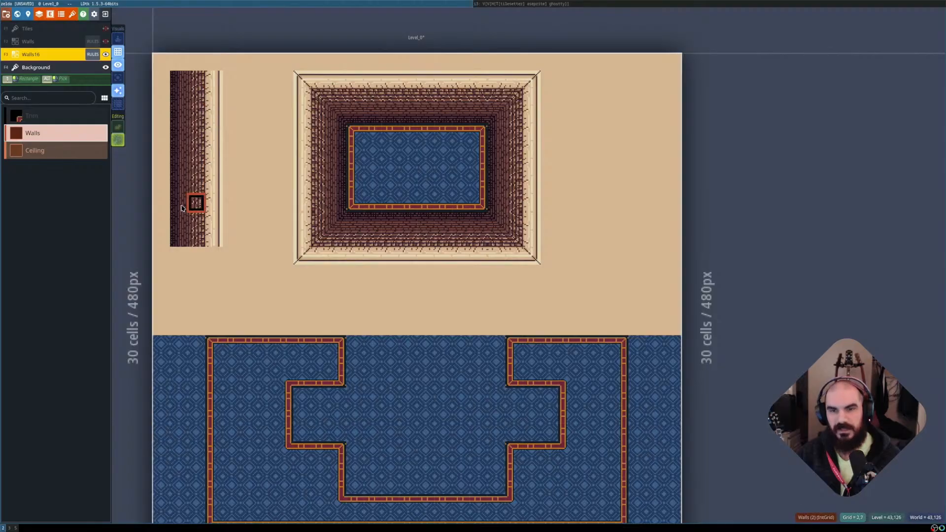
left_click_drag(165, 83, 154, 200, "shift")
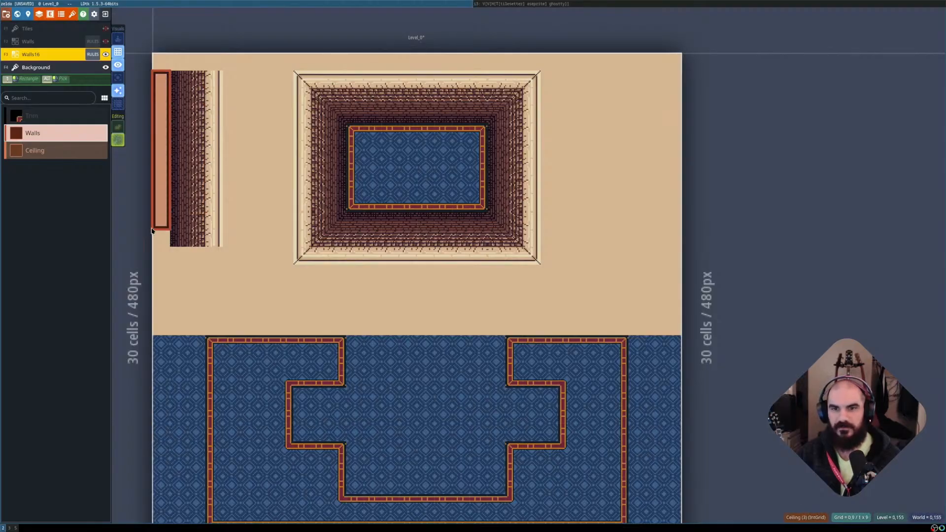
left_click_drag(152, 236, 153, 238, "shift")
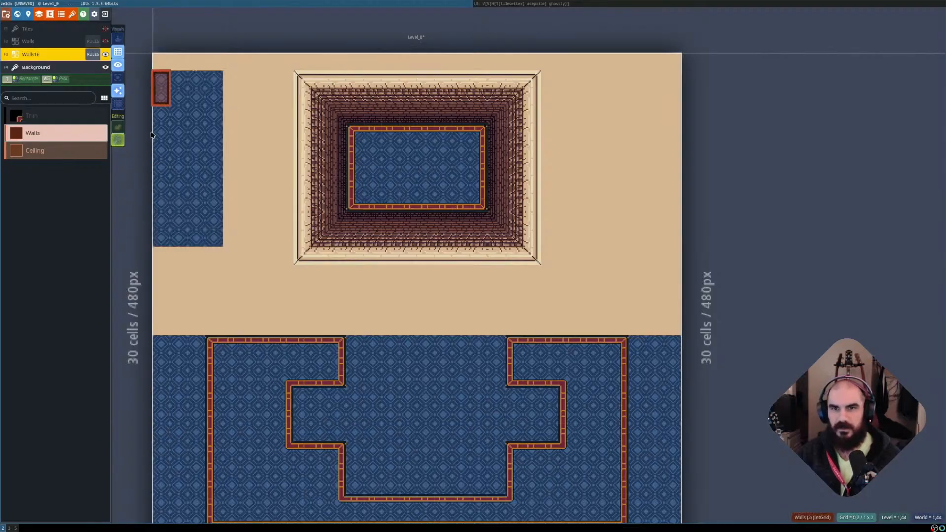
right_click_drag(151, 135, 158, 235, "shift")
Paint a one-cell-wide Trim column, 10 cells high, between the new Walls strip and the level's left edge.
key("w")
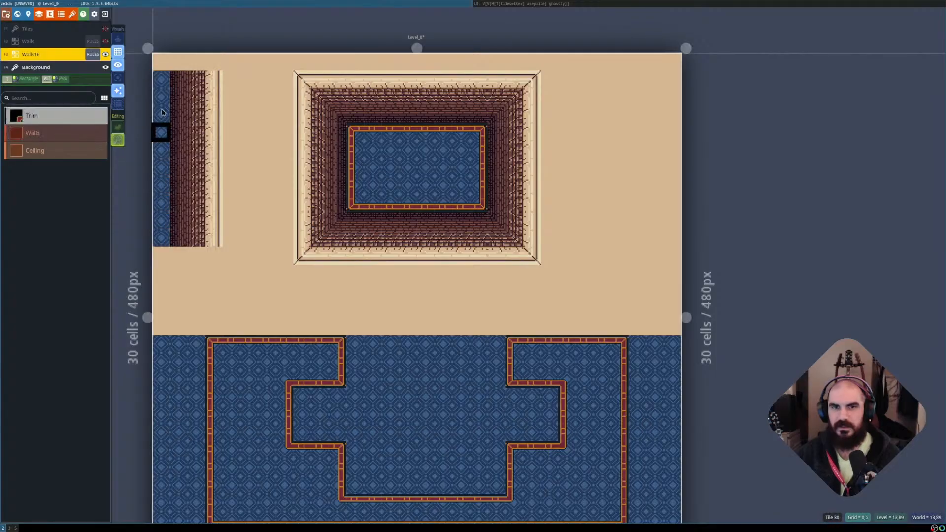
left_click_drag(161, 79, 154, 239, "shift")
scroll(318, 328, "down", 1)
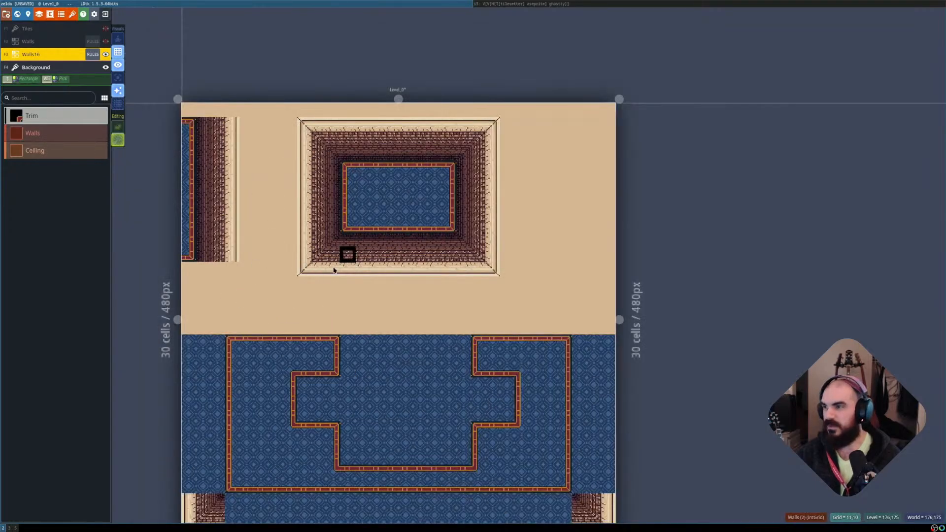
Require Ceiling in the three cells around the outer corner of the corner wall rule's Walls pattern.
middle_click_drag(353, 273, 319, 185)
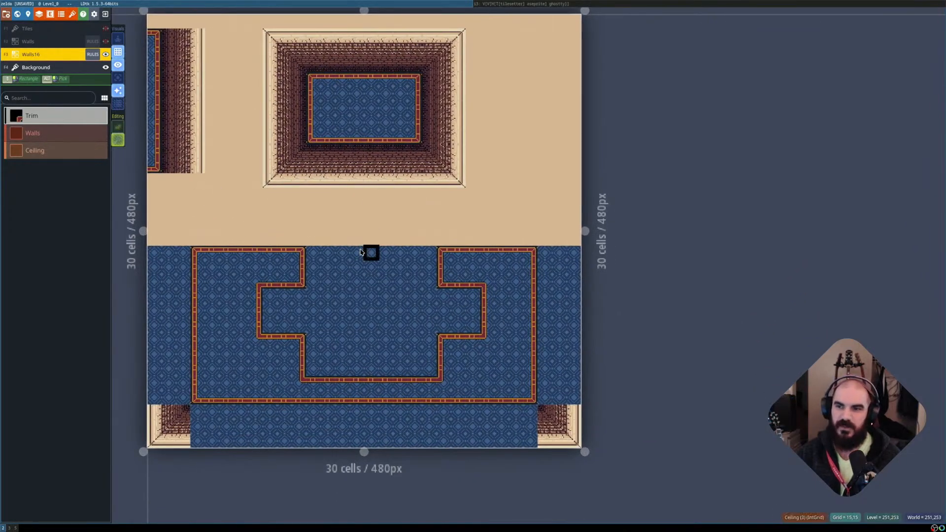
scroll(360, 252, "up", 1)
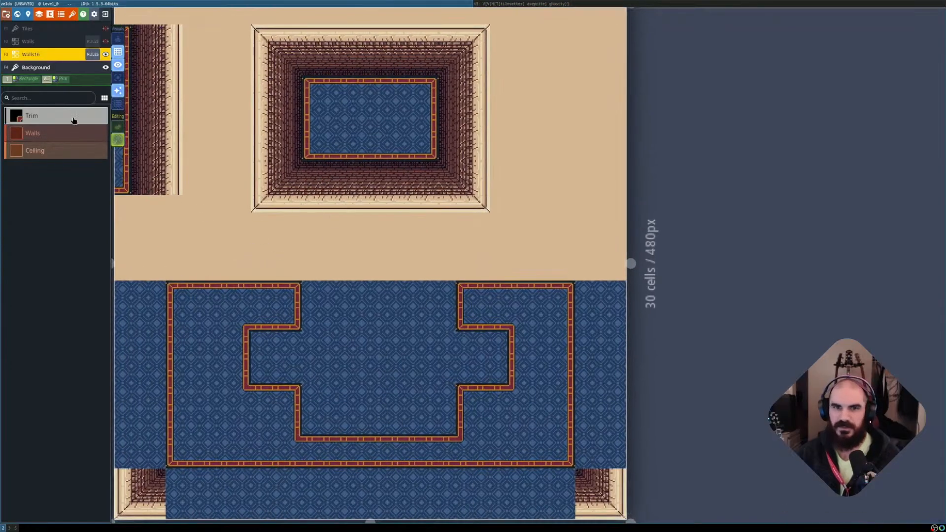
left_click(92, 54)
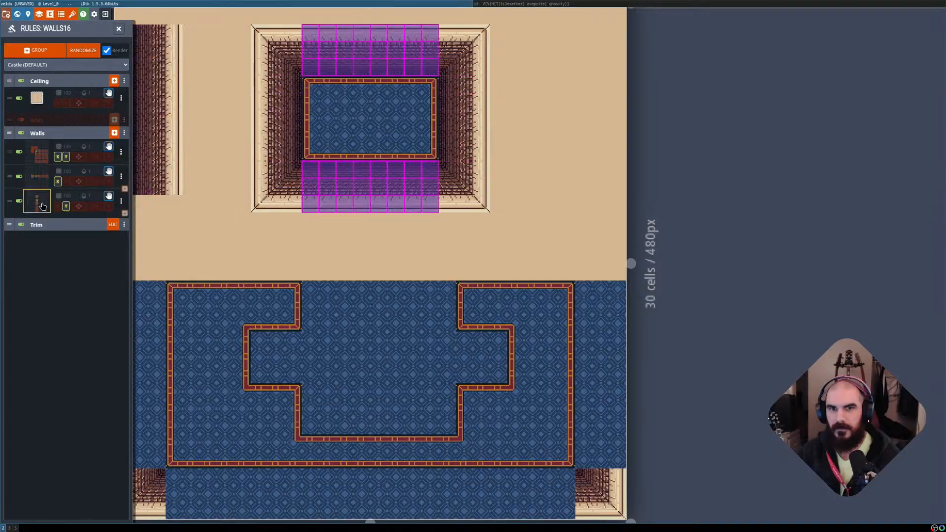
left_click(40, 153)
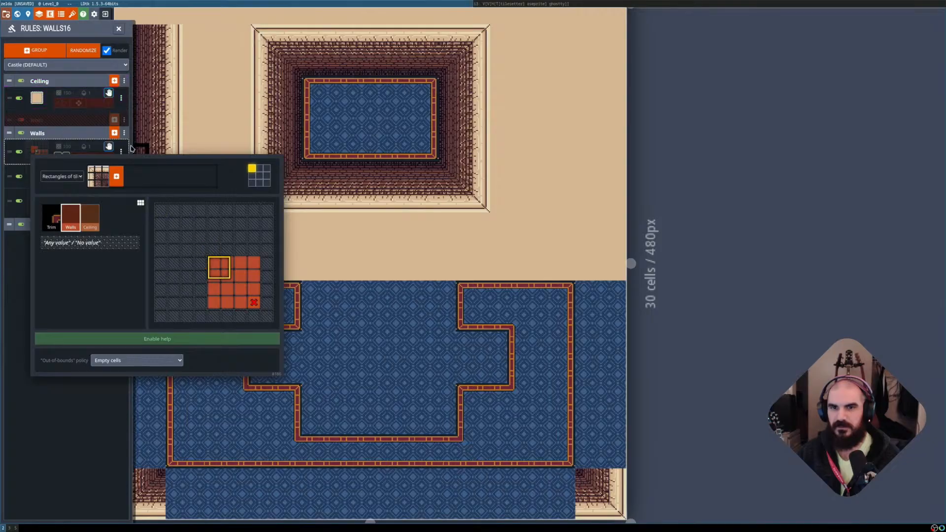
left_click(81, 402)
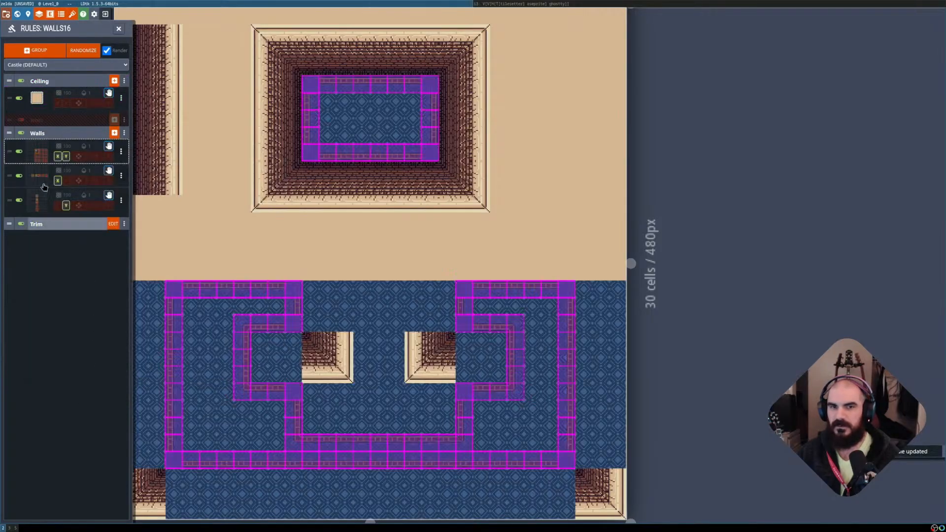
left_click(39, 152)
left_click(90, 213)
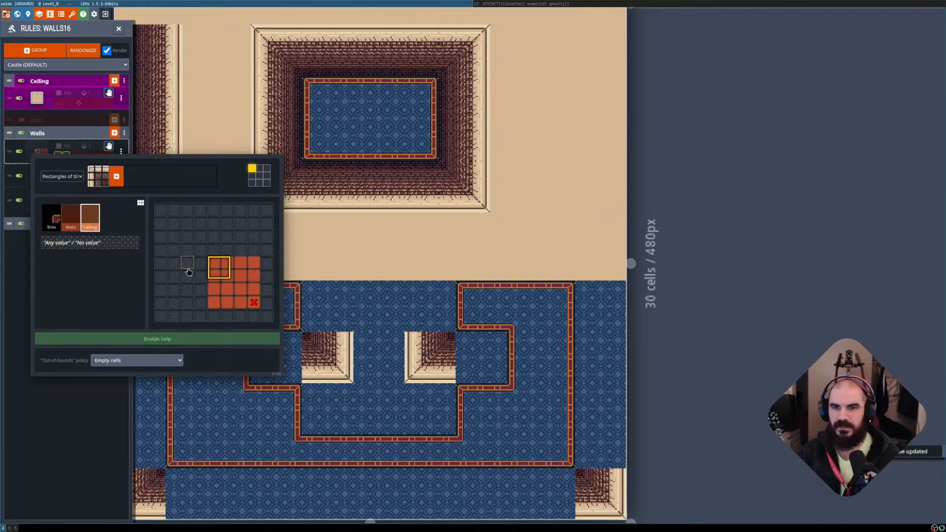
left_click(96, 401)
scroll(256, 333, "down", 2)
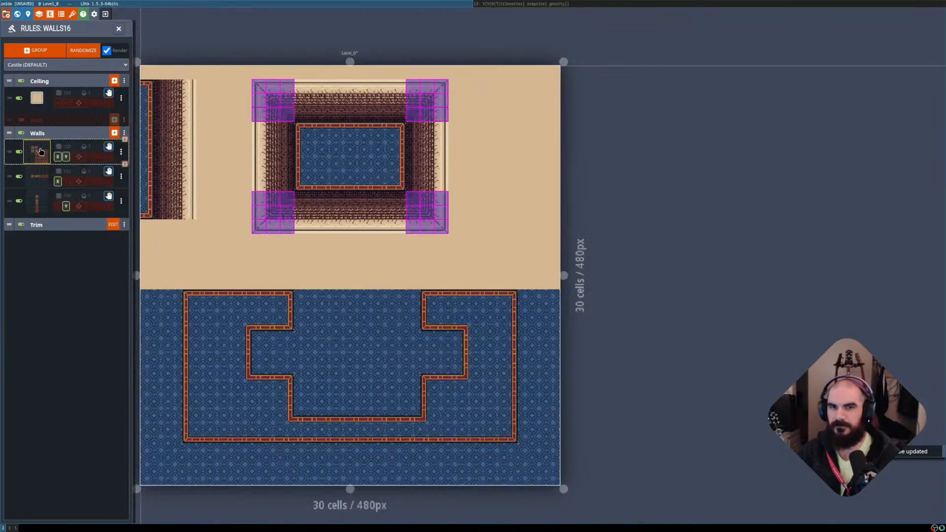
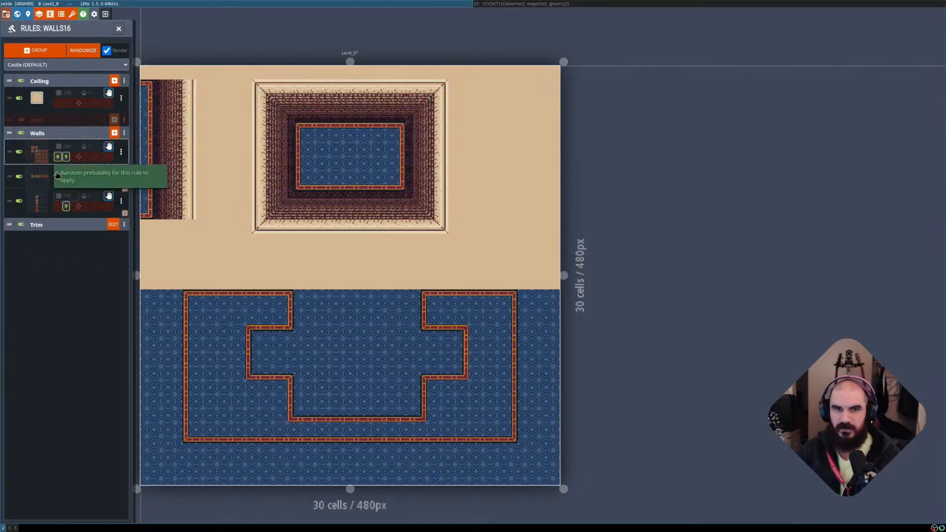
Set the corner wall rule's out-of-bounds policy to "3 - Ceiling" and recheck its pattern.
middle_click_drag(257, 271, 411, 248)
scroll(419, 257, "up", 1)
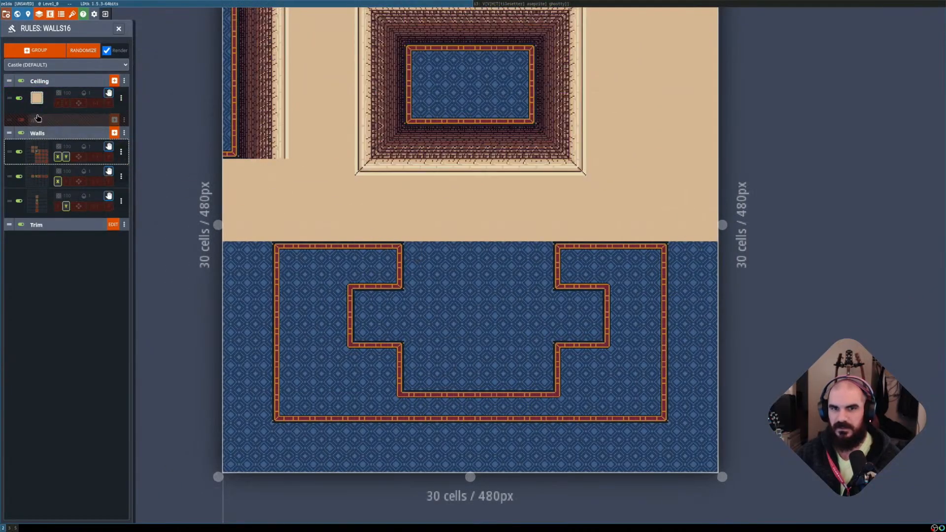
left_click(43, 156)
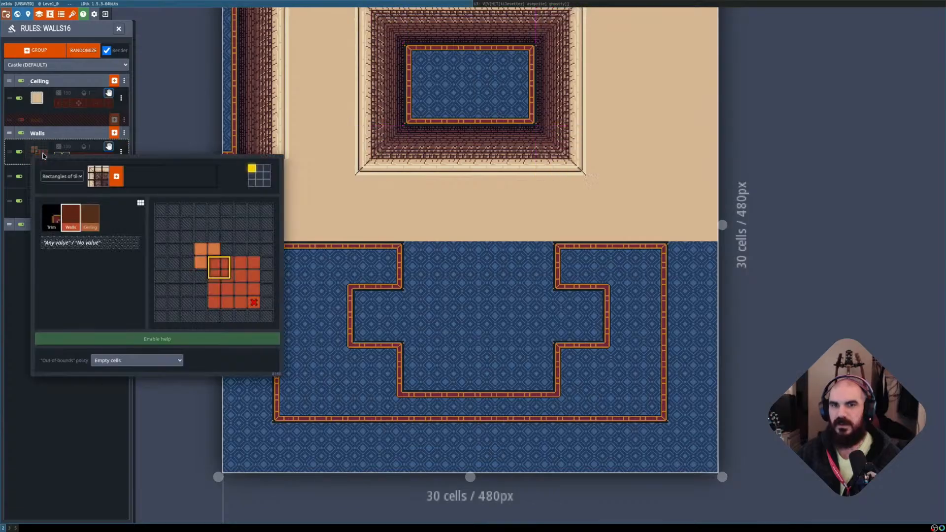
left_click(139, 359)
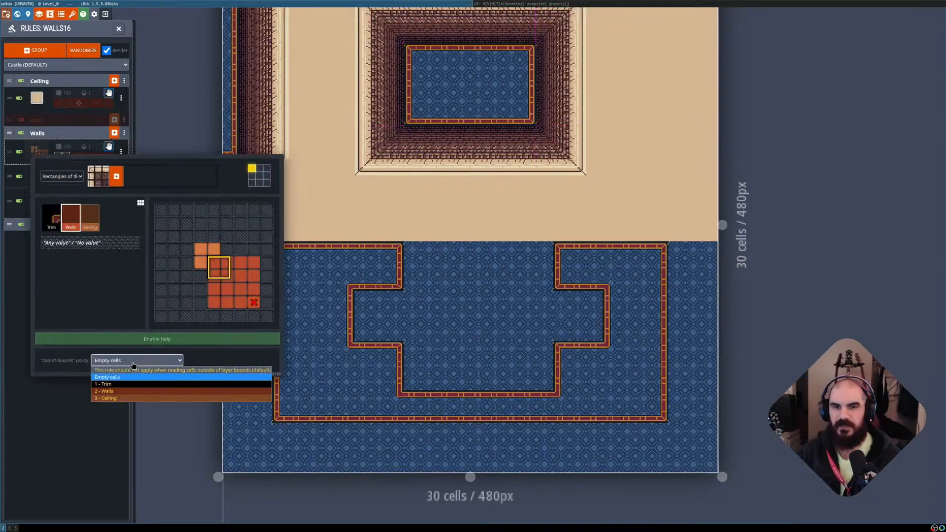
left_click(120, 399)
left_click(99, 431)
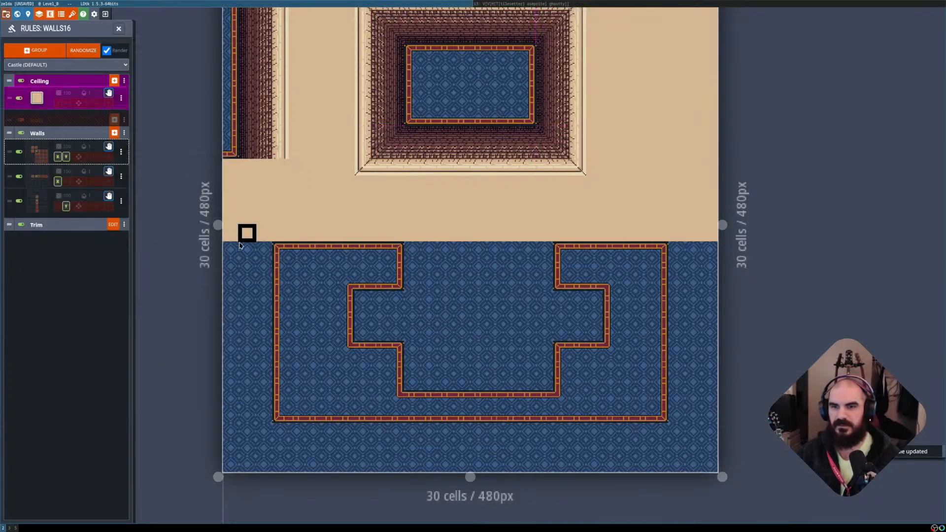
left_click(46, 157)
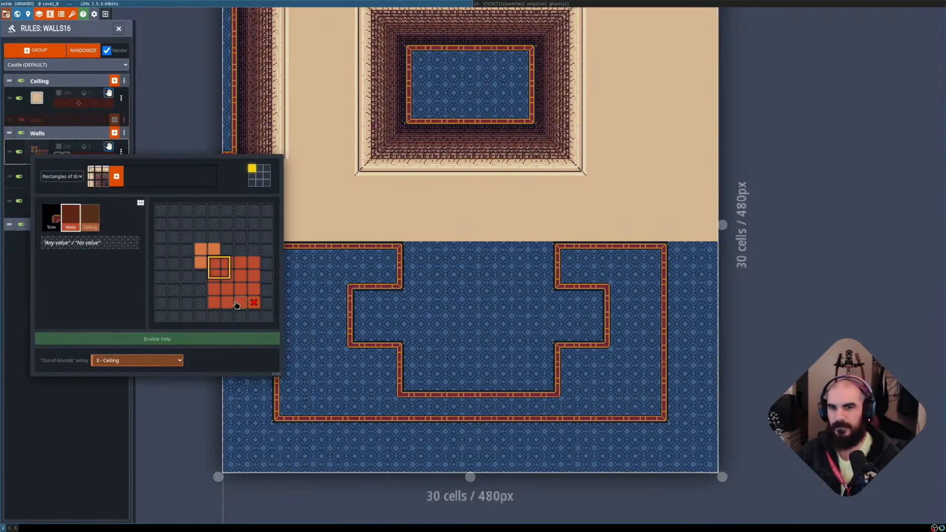
left_click(68, 405)
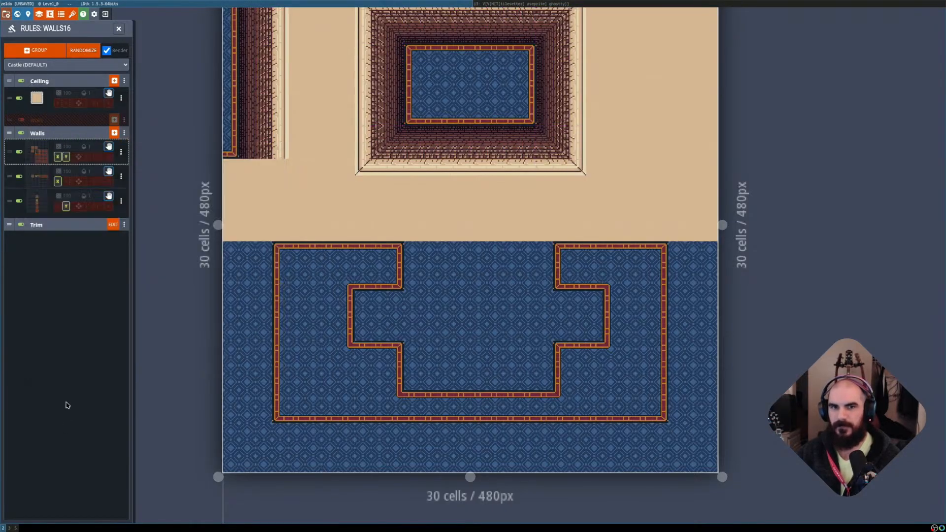
Try the corner wall rule without its X and Y mirrors, restore both, and look over the whole level layout.
left_click(66, 156)
left_click(58, 157)
left_click(65, 157)
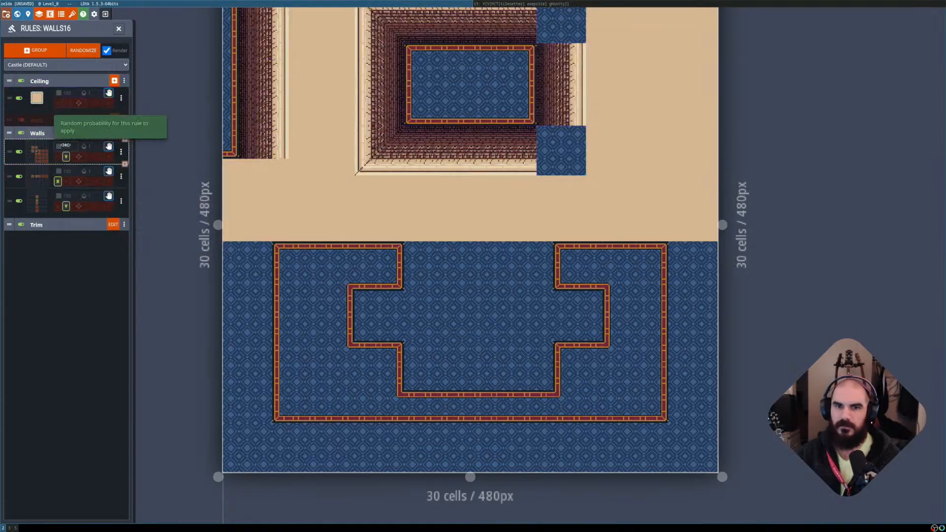
left_click(58, 157)
middle_click_drag(366, 11, 367, 137)
middle_click_drag(434, 260, 421, 183)
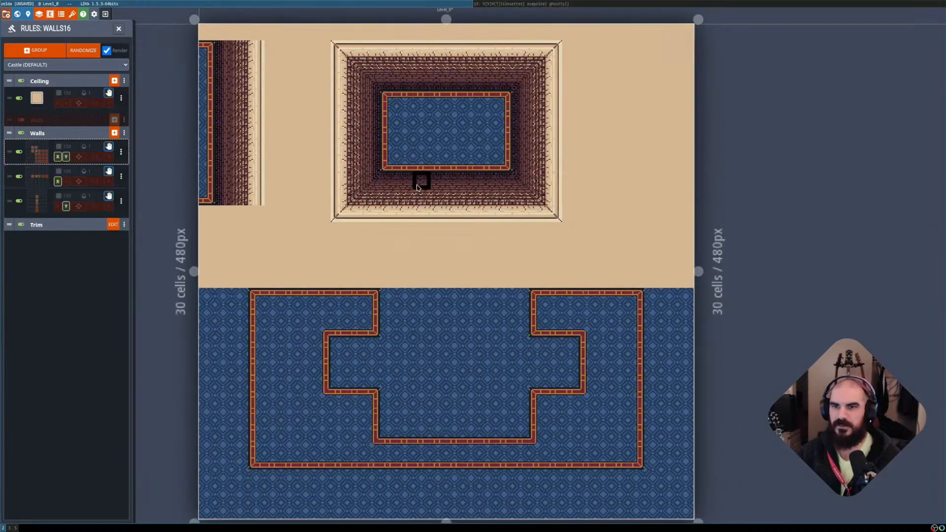
middle_click_drag(440, 301, 422, 226)
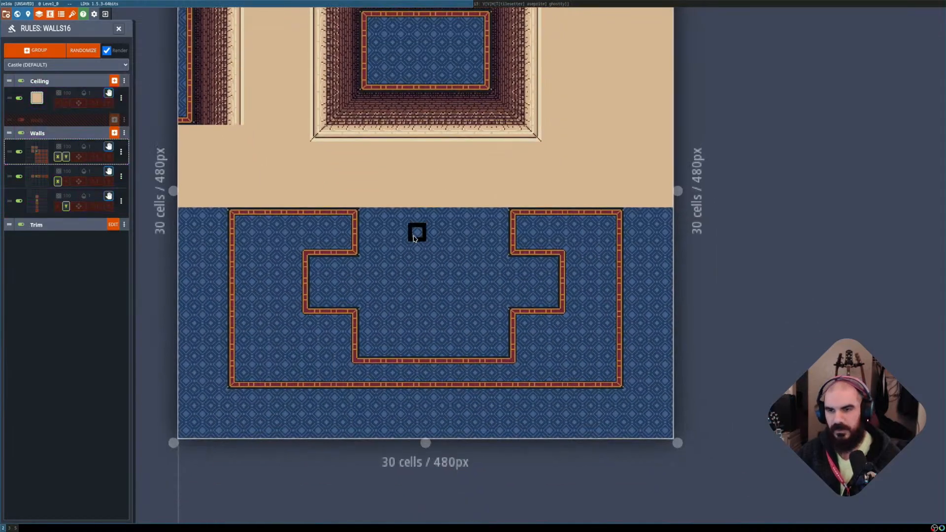
Compare the painted cells with the rendered auto-layer tiles around the lower room layout.
key("shift+r")
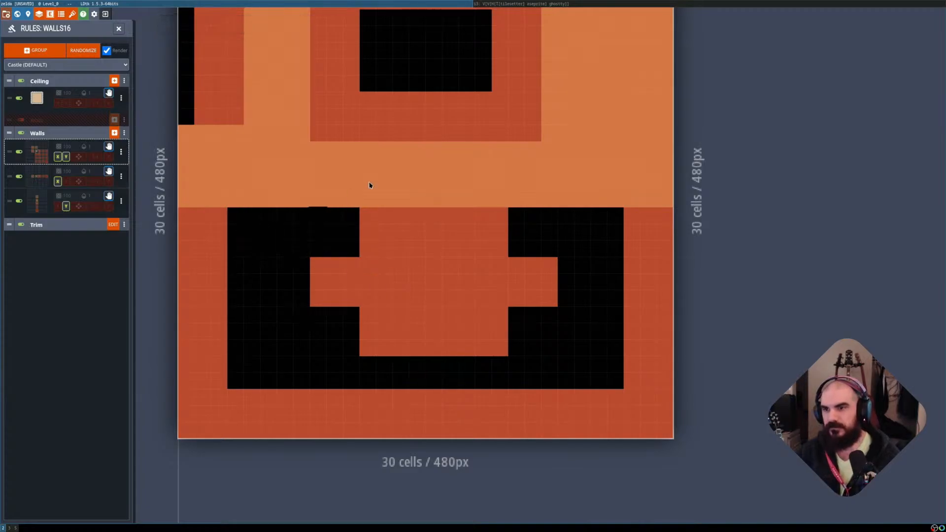
scroll(416, 163, "down", 2)
key("shift+r")
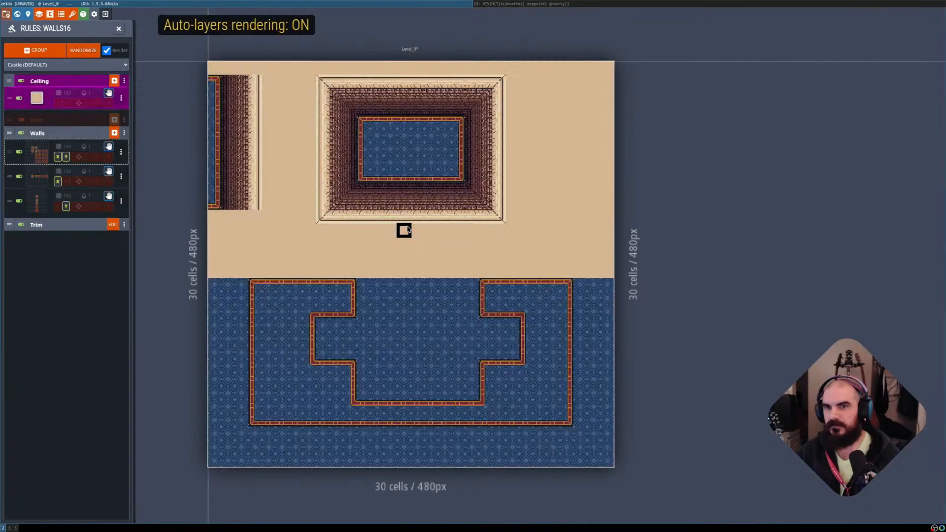
key("shift+r")
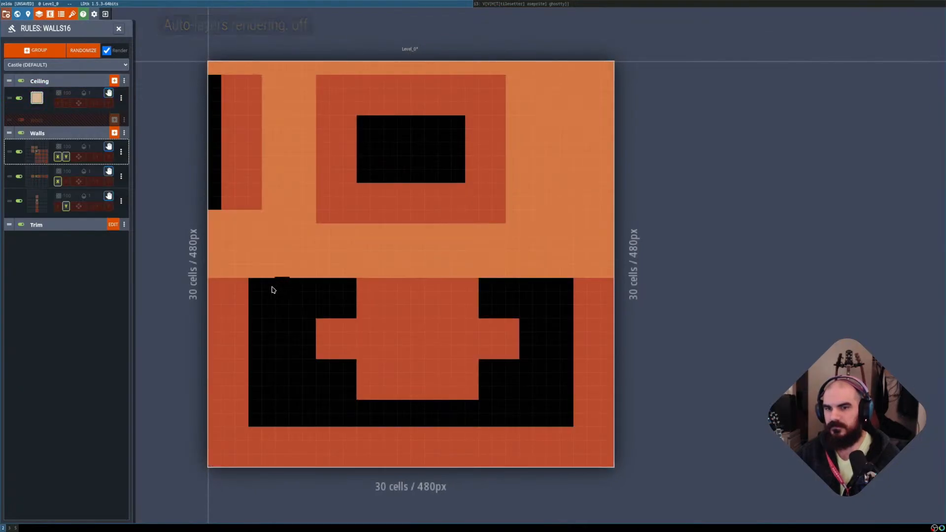
key("shift+r")
key("shift+r")
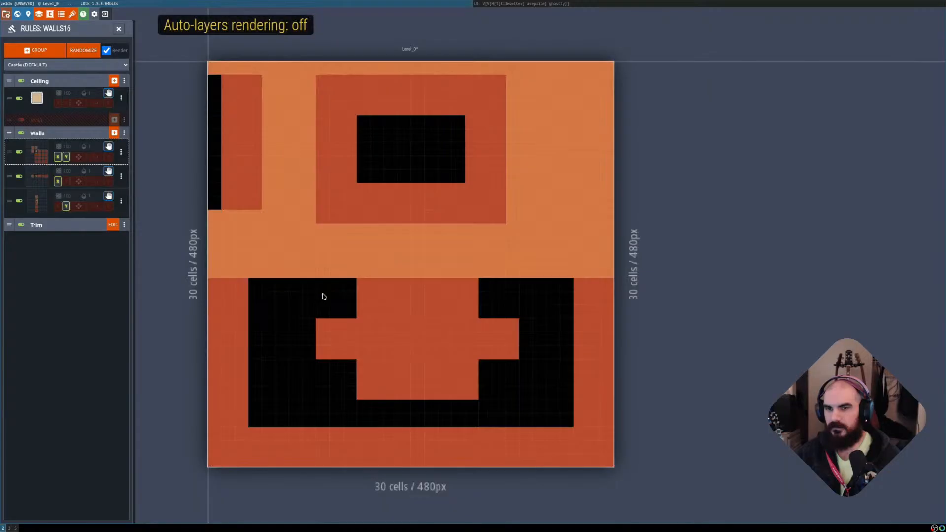
key("shift+r")
middle_click_drag(449, 318, 437, 269)
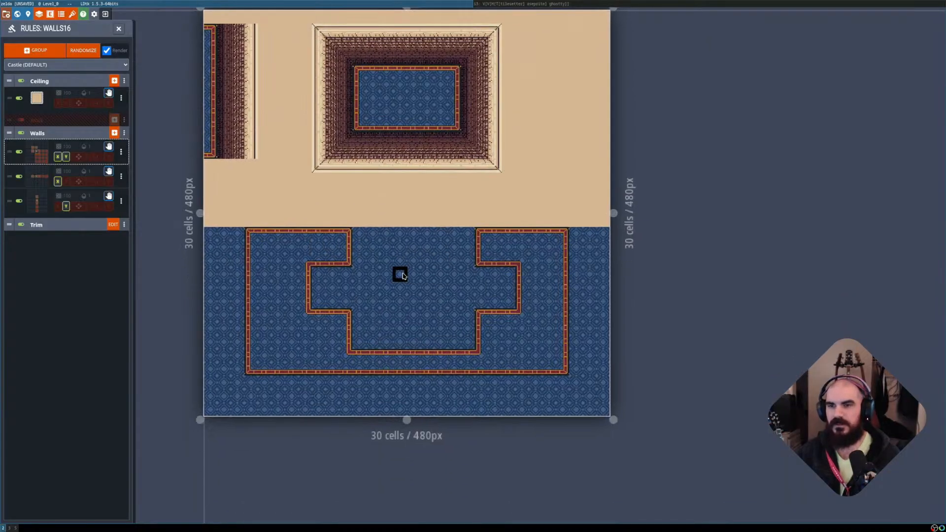
key("shift+r")
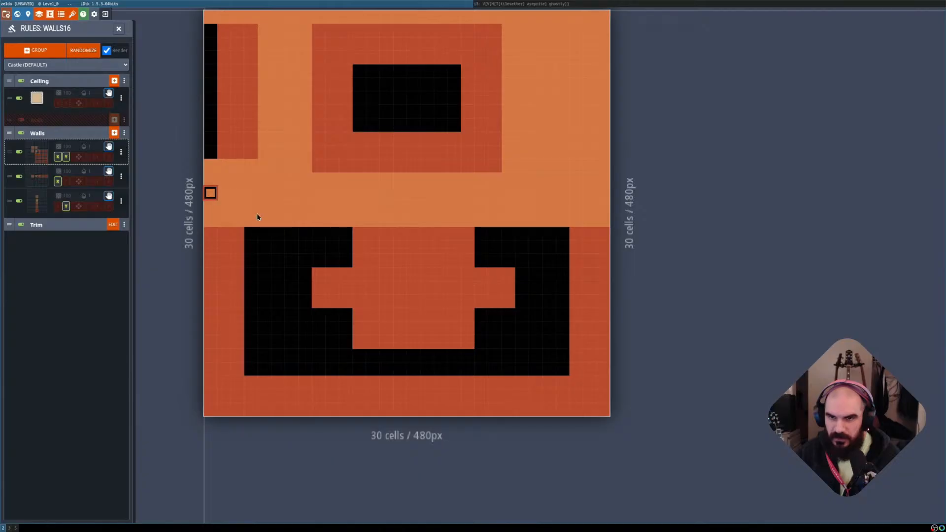
Paint a three-cell-high Walls strip across the level's full width, directly above the lower room layout.
left_click_drag(257, 216, 599, 222, "shift")
key("shift+r")
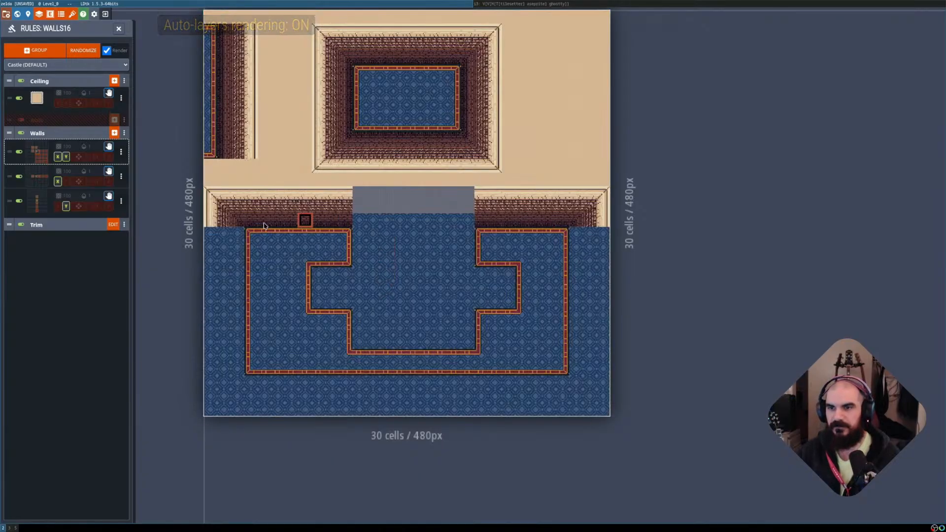
scroll(361, 193, "down", 1)
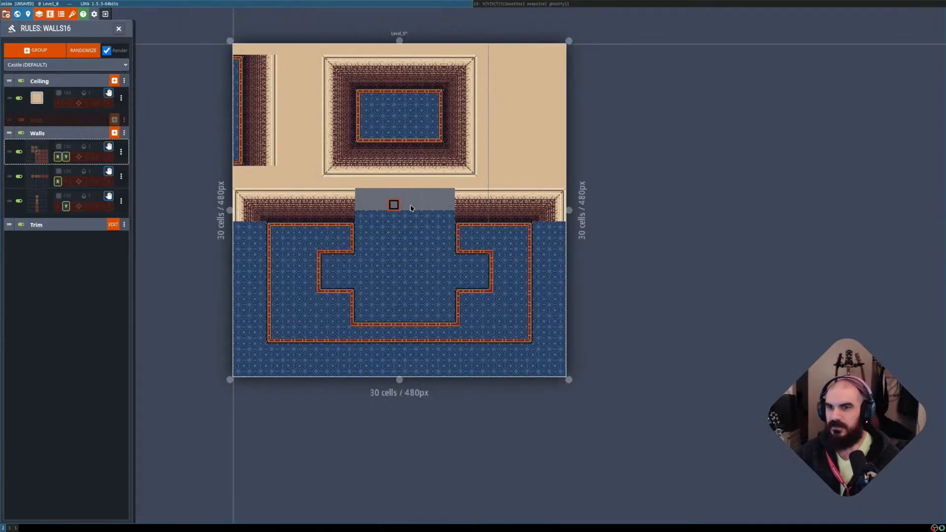
scroll(412, 192, "up", 1)
middle_click_drag(411, 199, 449, 255)
scroll(399, 240, "up", 2)
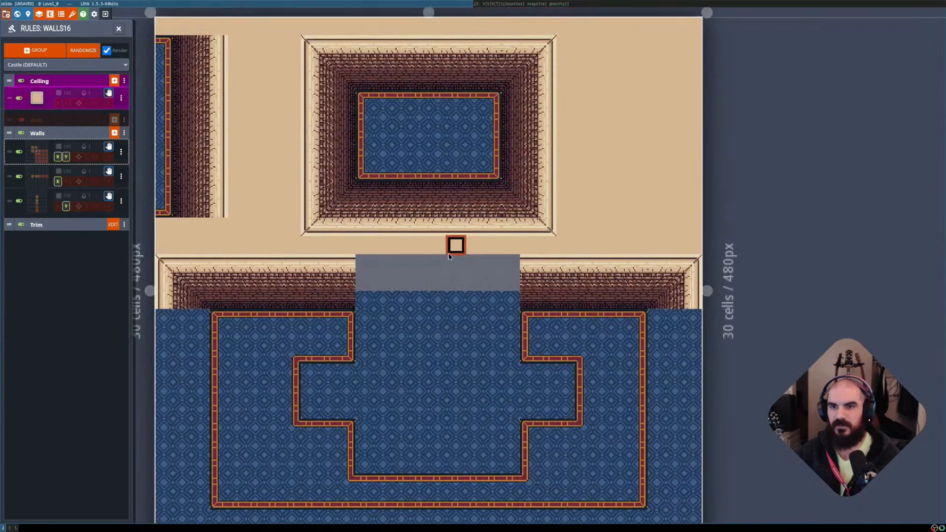
scroll(440, 257, "down", 1)
middle_click_drag(463, 298, 429, 239)
Move the 15-by-9-cell block with the inner Walls shape down one cell and fill the gap above it with Trim.
key("shift+r")
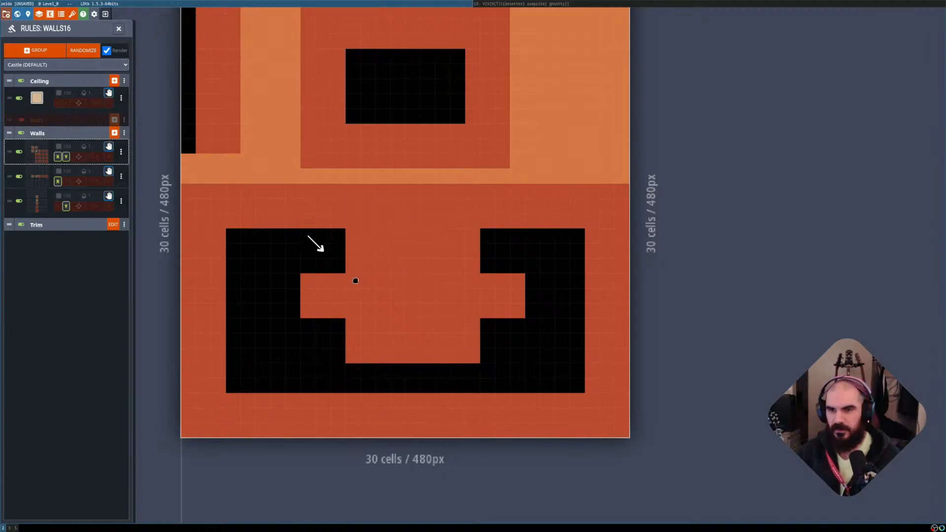
left_click_drag(309, 239, 496, 355)
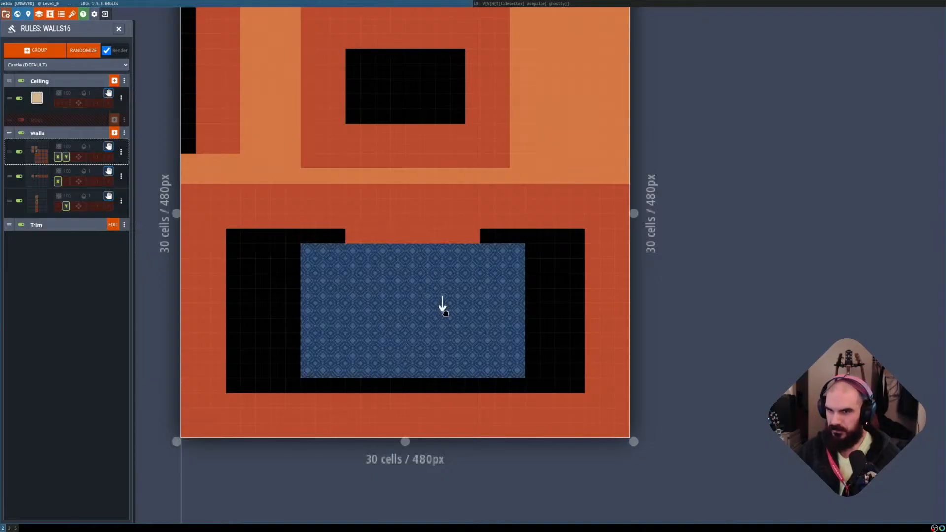
left_click_drag(446, 314, 446, 313)
key("Escape")
key("Escape")
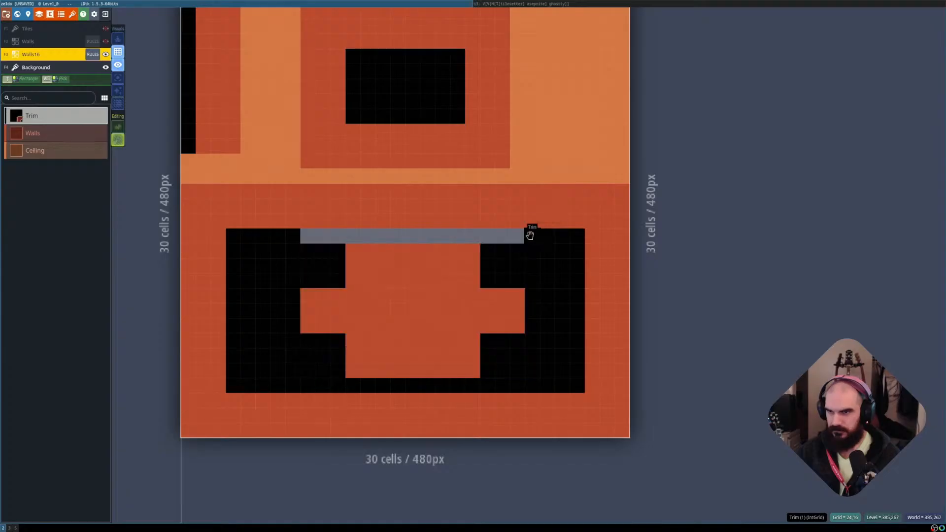
left_click_drag(527, 235, 287, 241)
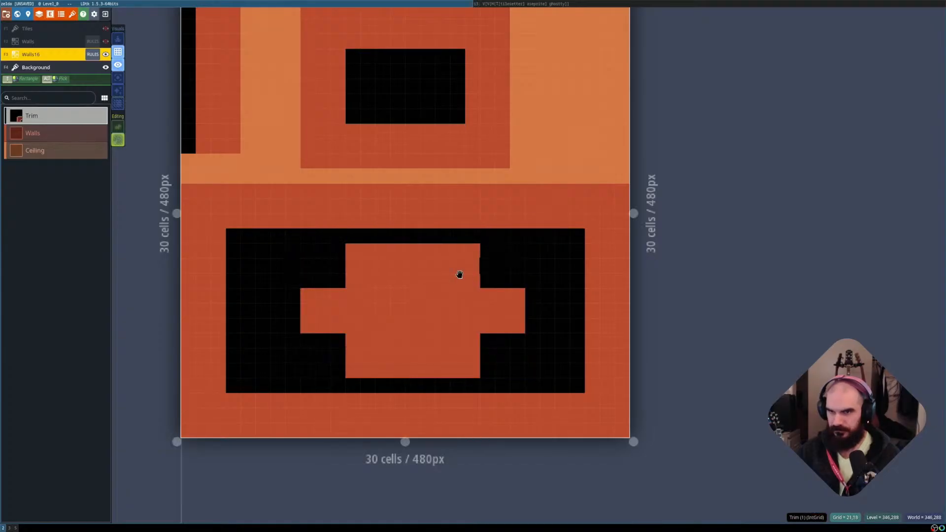
Examine the lower layout's rendered tiles against its painted cells, especially where Trim borders the inner Walls shape.
scroll(459, 274, "down", 2)
key("shift+r")
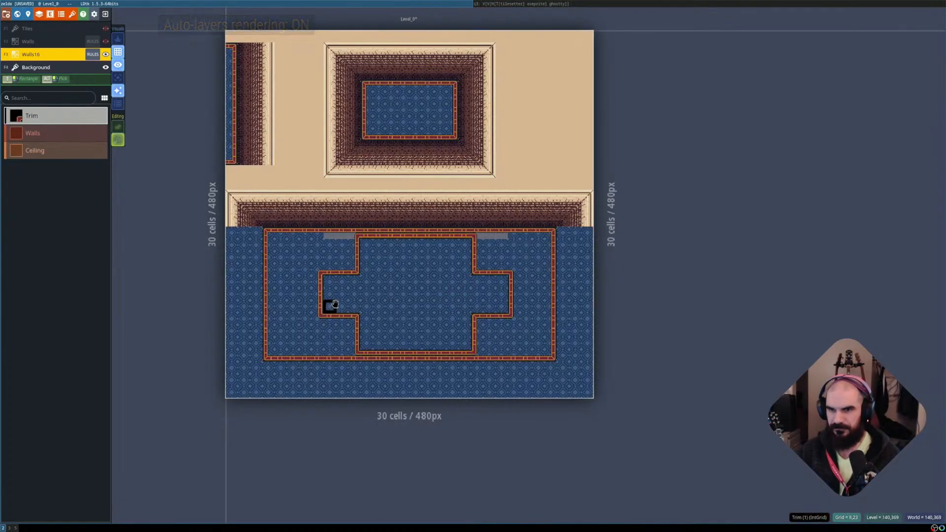
key("shift+r")
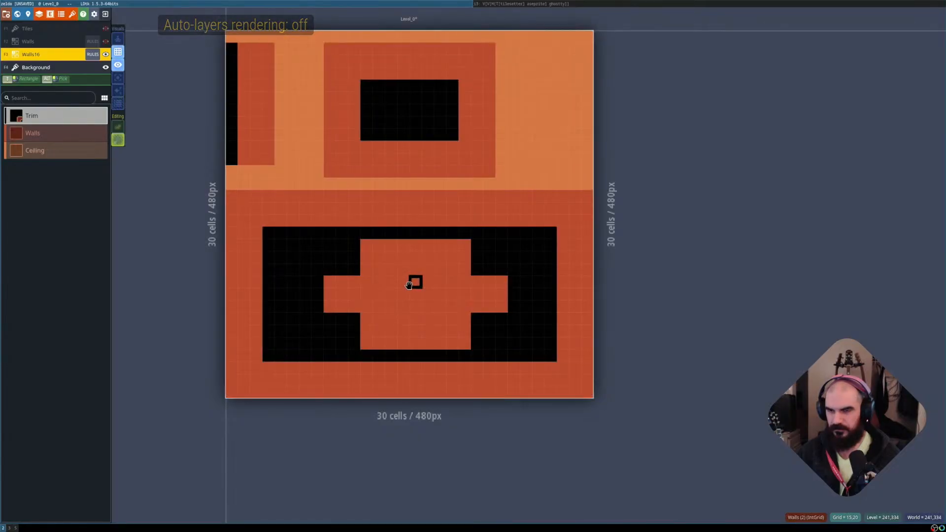
key("shift+r")
key("shift+r")
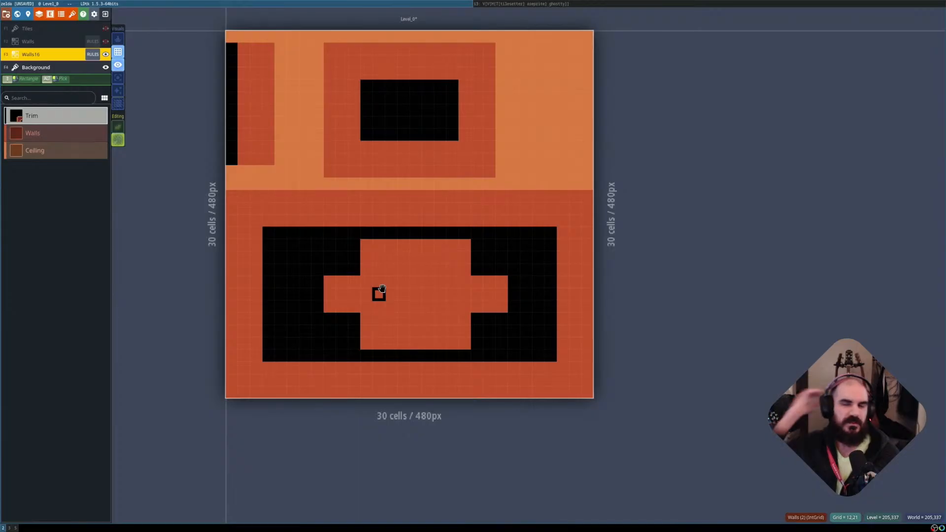
key("shift+r")
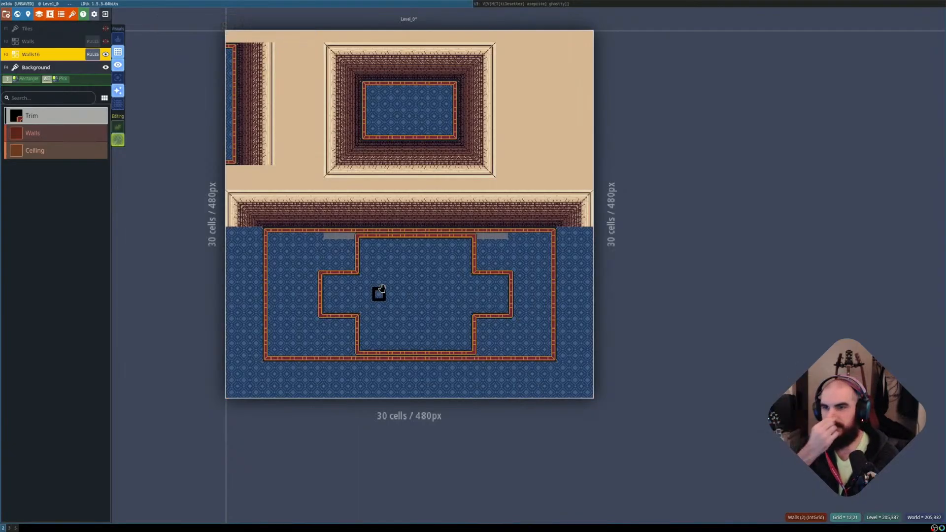
key("shift+r")
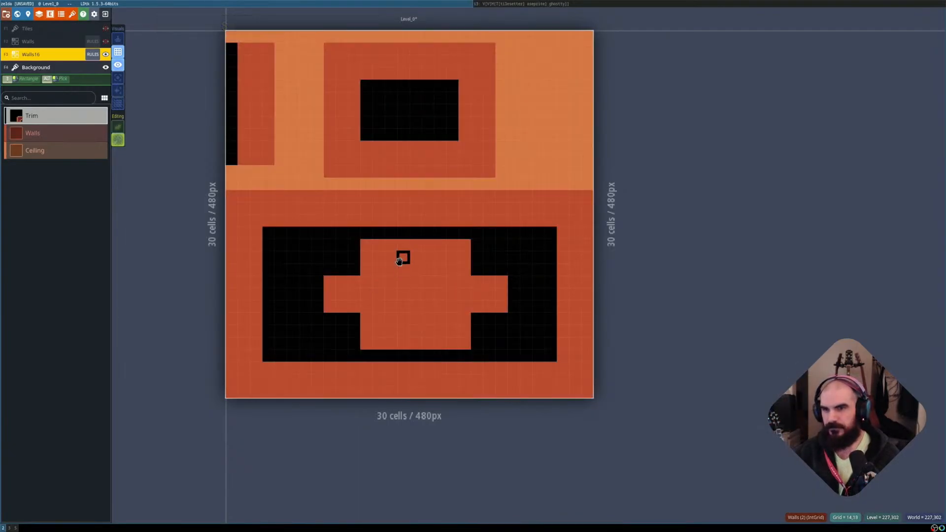
left_click(362, 247)
key("shift+r")
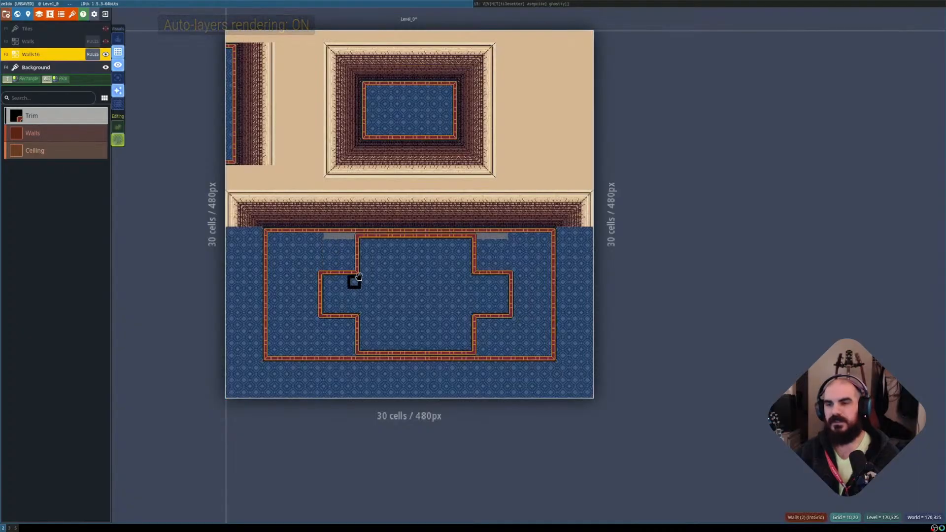
key("shift+r")
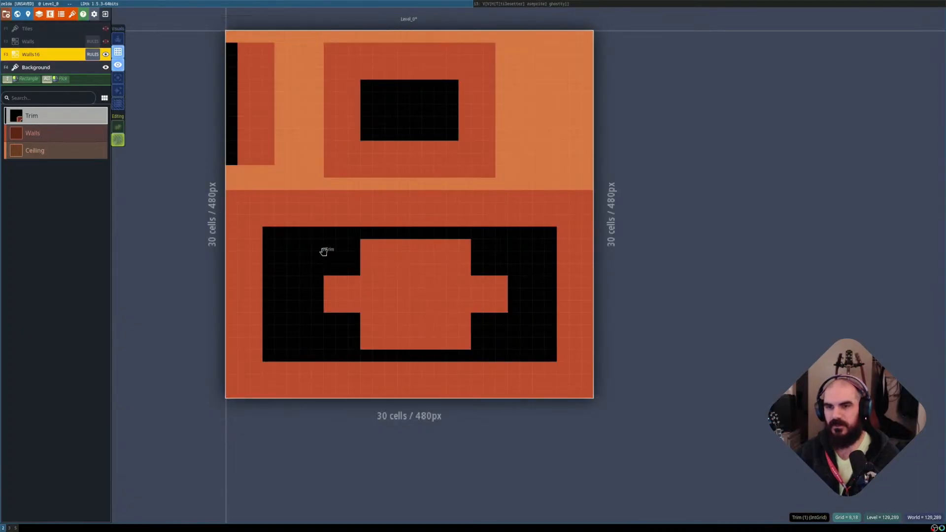
Flood-fill the lower layout's outer Walls area and surrounding Trim area with Ceiling, keeping the inner Walls shape, and check the rendering.
left_click(297, 182, "alt")
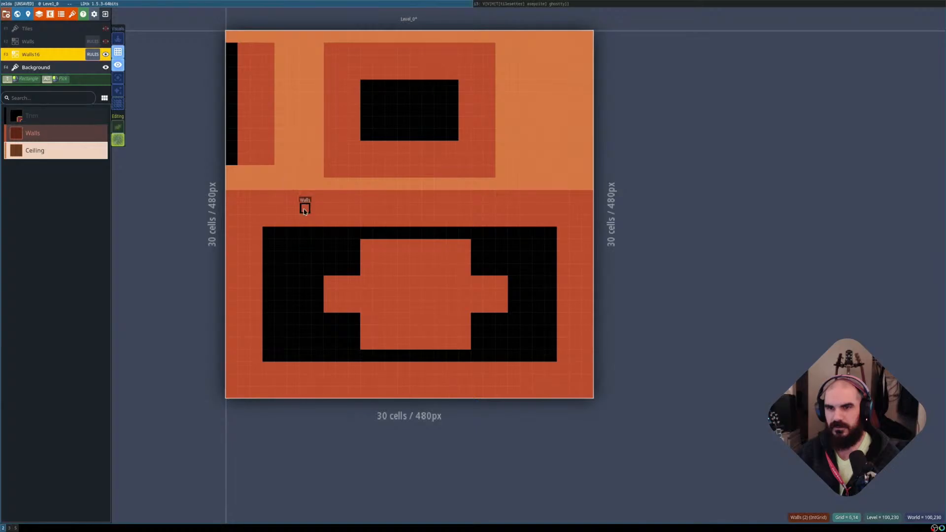
left_click(305, 209, "shift")
left_click(304, 263, "shift")
key("shift+r")
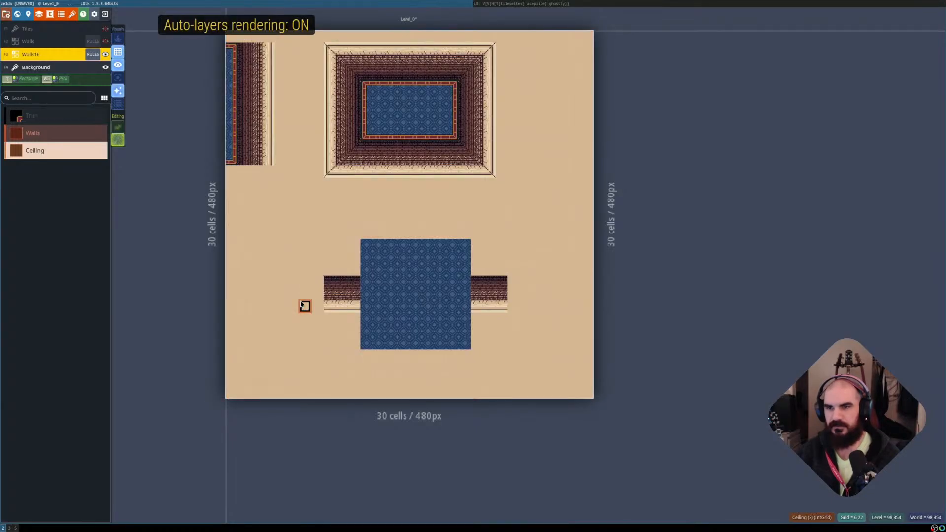
key("shift+r")
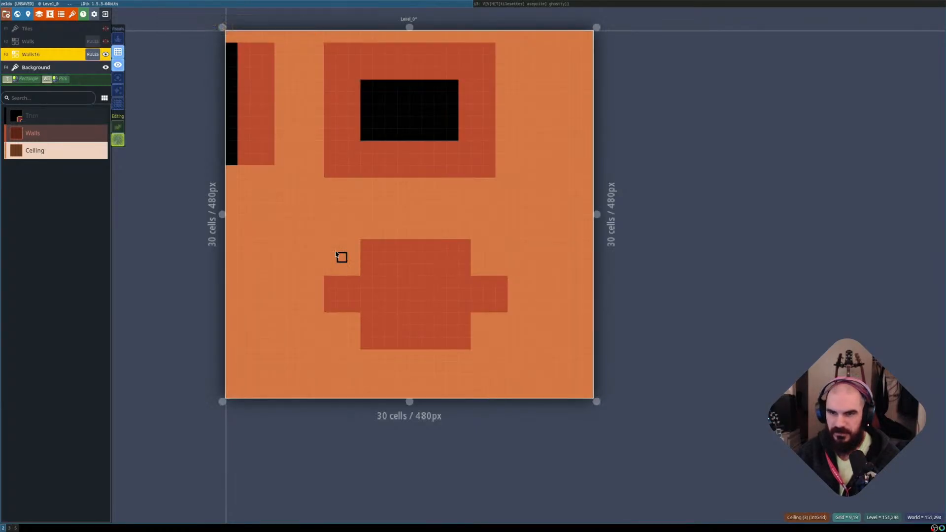
key("shift+r")
middle_click_drag(377, 204, 393, 230)
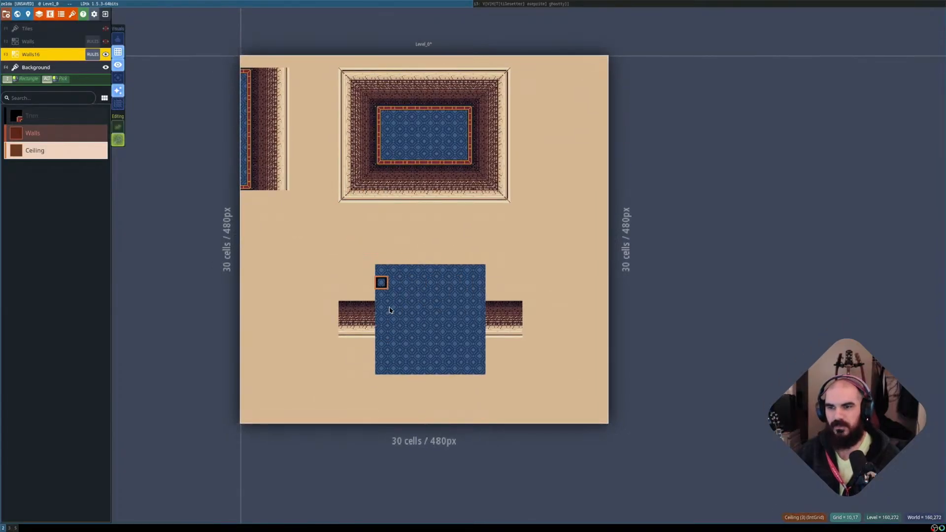
key("shift+r")
Create a new 480 x 480 px level adjoining the right edge of Level_0 and open it with auto-layer rendering on.
middle_click_drag(609, 223, 484, 213)
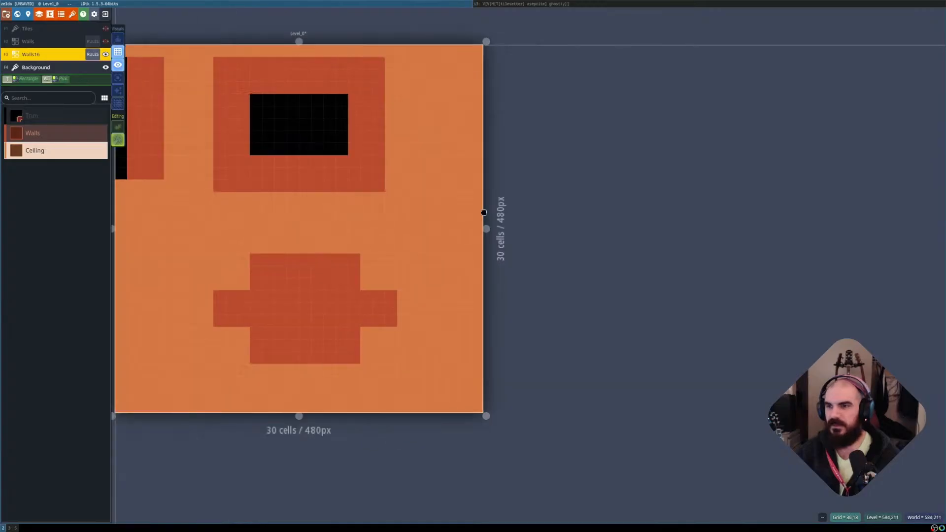
left_click(480, 202)
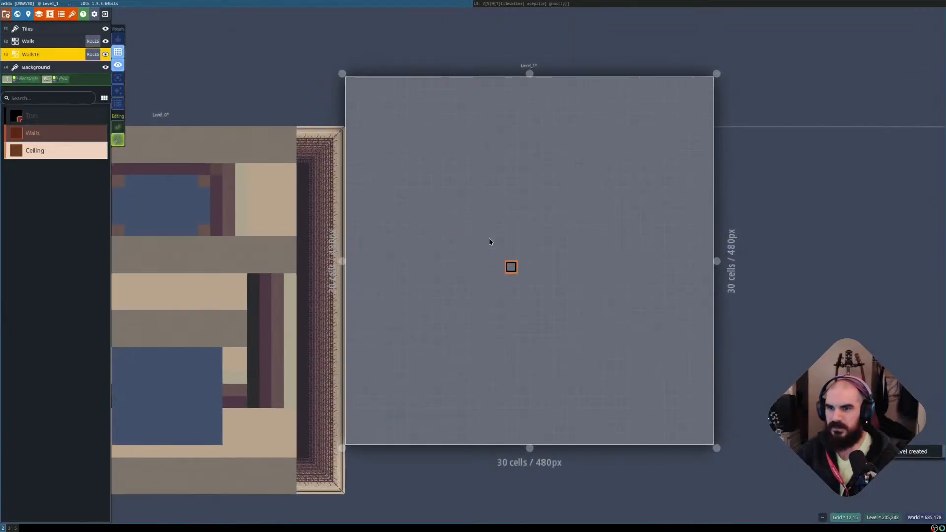
scroll(523, 202, "down", 2)
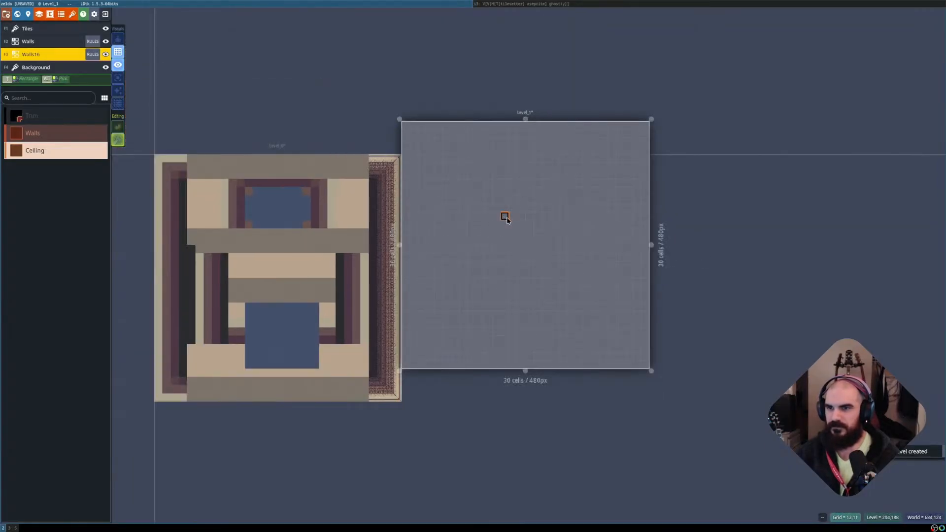
key("w")
key("shift+r")
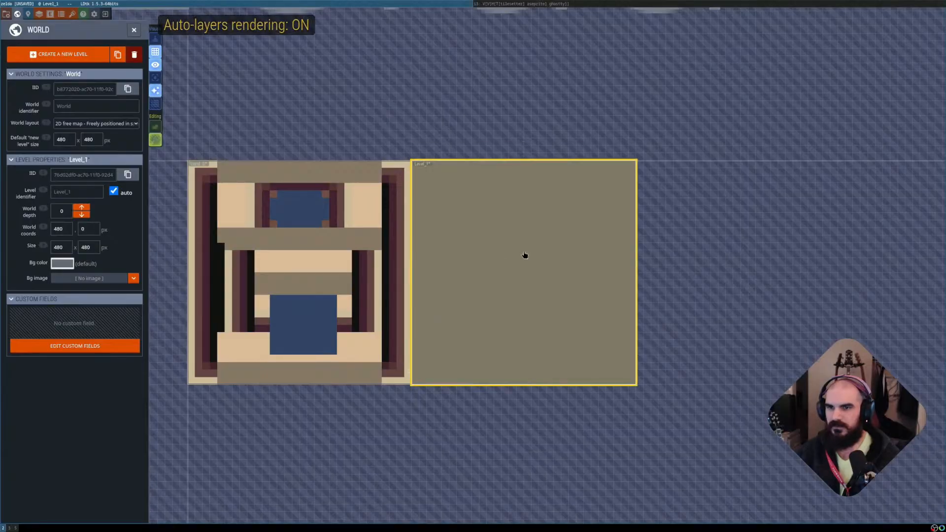
key("w")
left_click(519, 250)
right_click(517, 247)
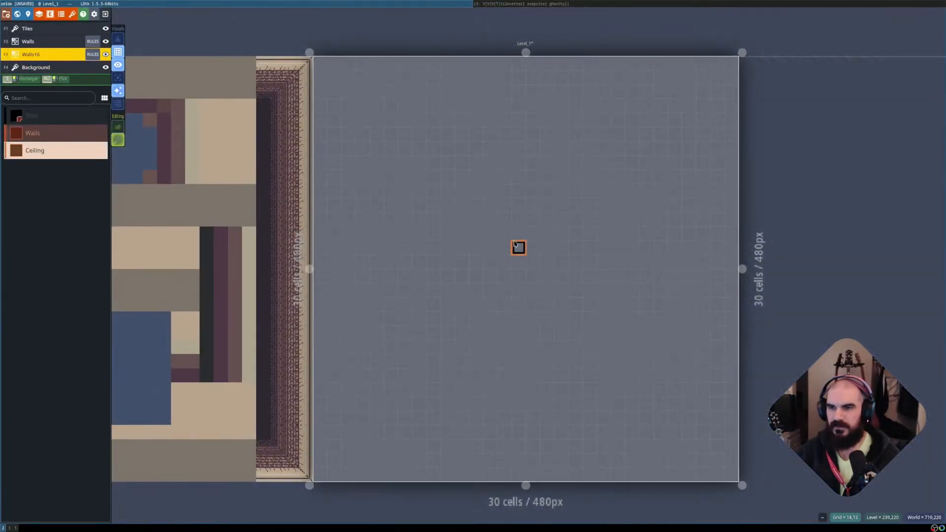
middle_click_drag(505, 236, 449, 232)
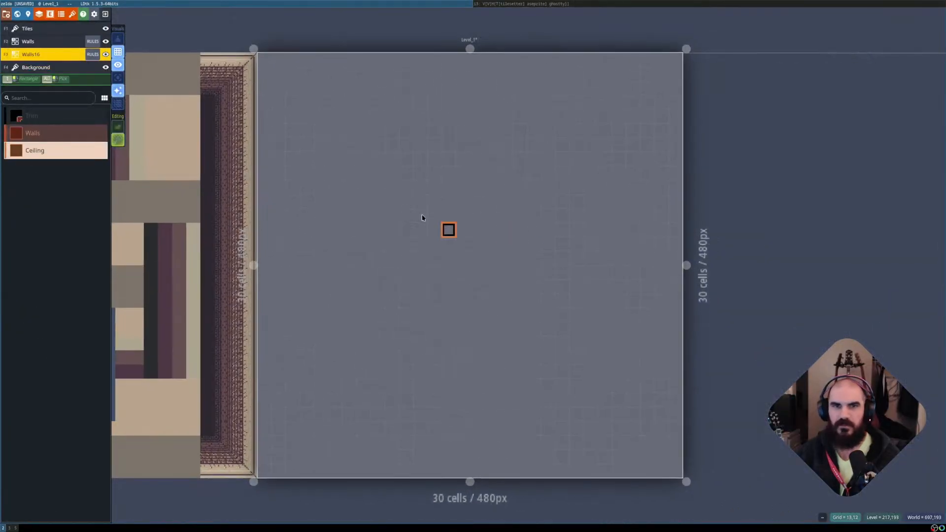
Fill the new level's entire Background layer with the blue floor tile and hide the grid.
left_click(48, 72)
mouse_move(55, 224)
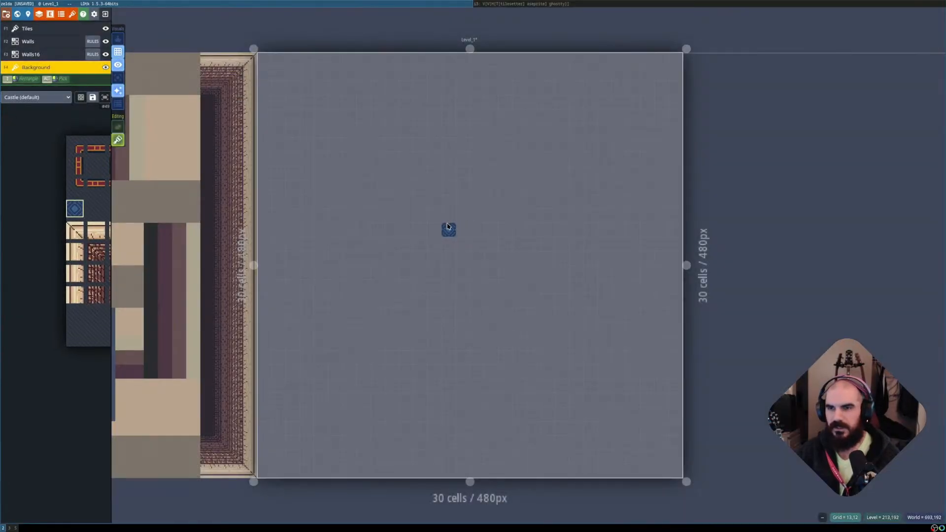
key("g")
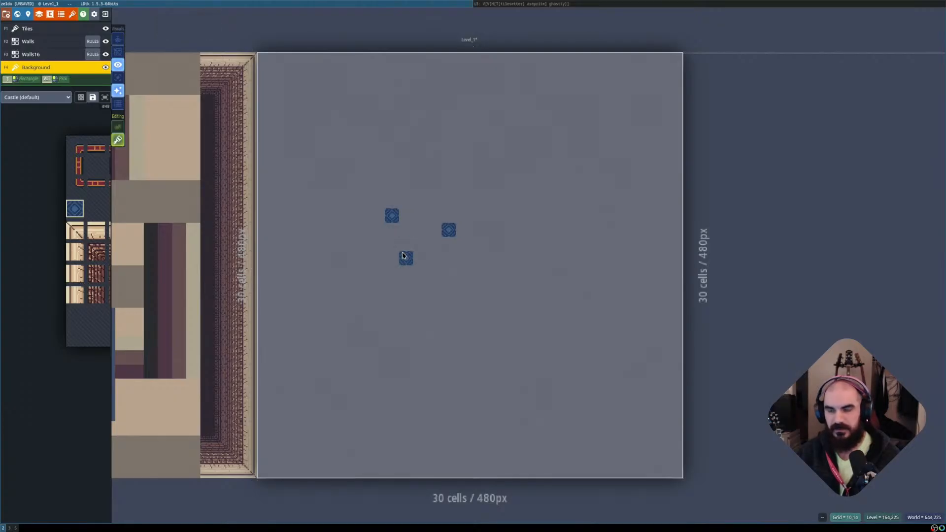
left_click(405, 249, "alt+shift")
Paint a Trim rectangle over nearly the whole new level on the Walls16 layer.
key("F3")
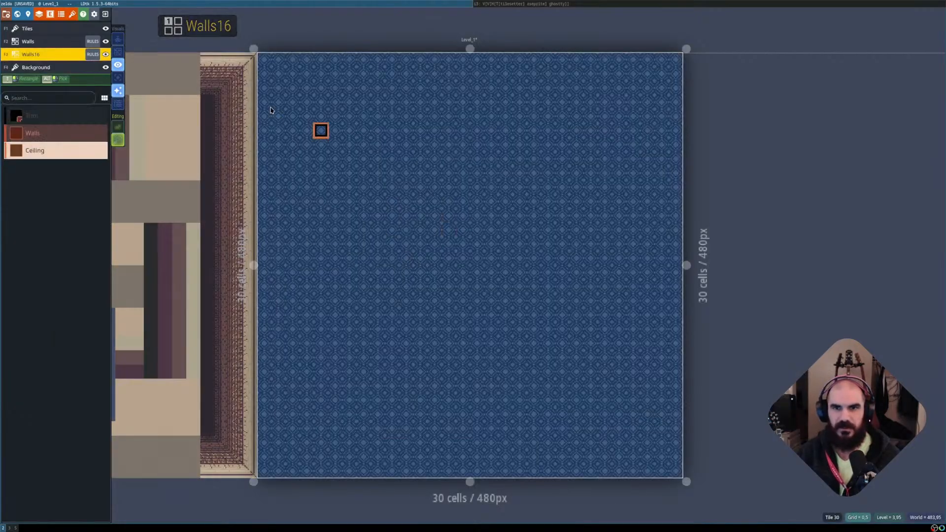
left_click(45, 121)
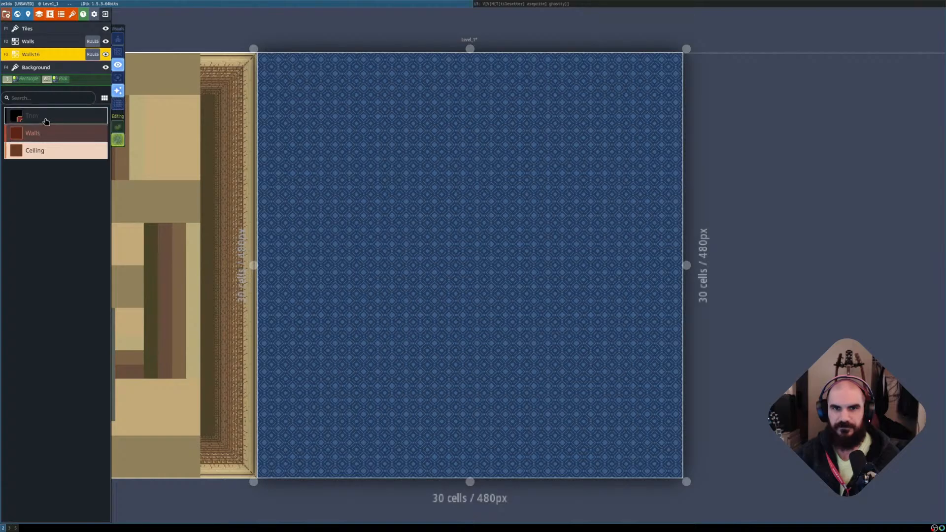
mouse_move(264, 72)
left_mouse_down("shift")
mouse_move(319, 177)
mouse_move(642, 454)
mouse_move(689, 468)
mouse_move(676, 471)
left_mouse_up("shift")
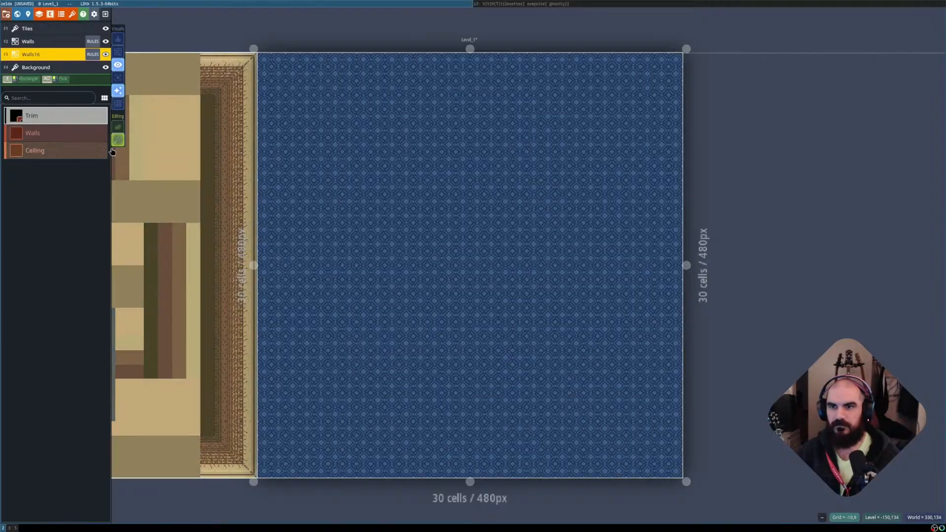
Review the Trim rule group's settings in the Walls16 rules assistant and close it without changing anything.
scroll(343, 177, "down", 1)
scroll(371, 189, "up", 1)
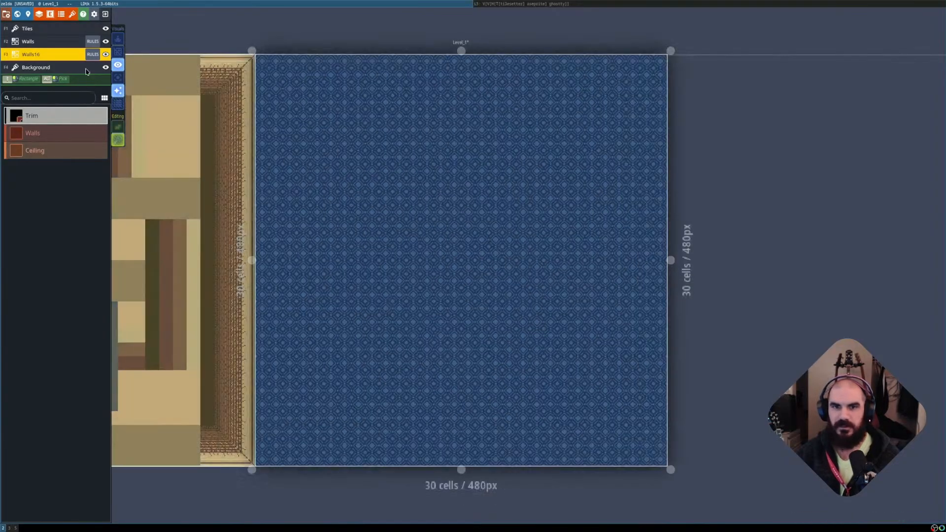
left_click(93, 55)
left_click(95, 57)
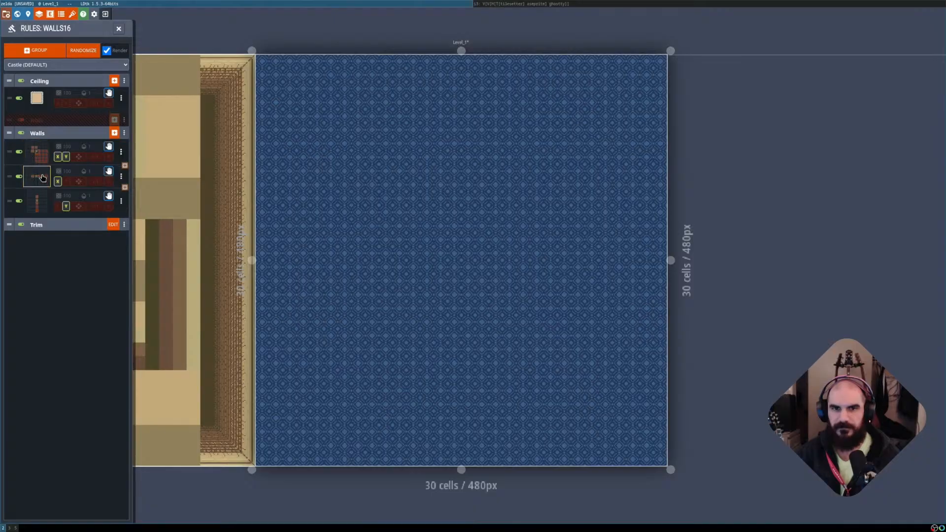
left_click(44, 227)
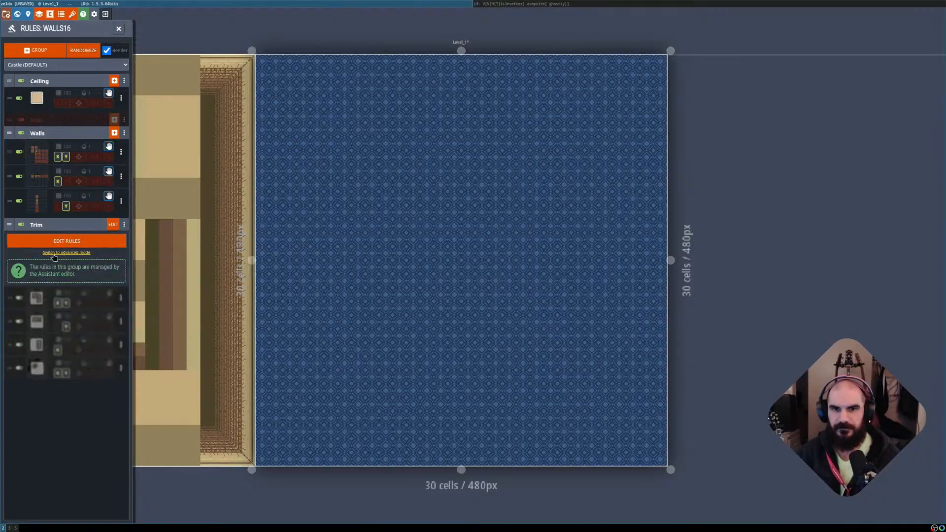
left_click(67, 242)
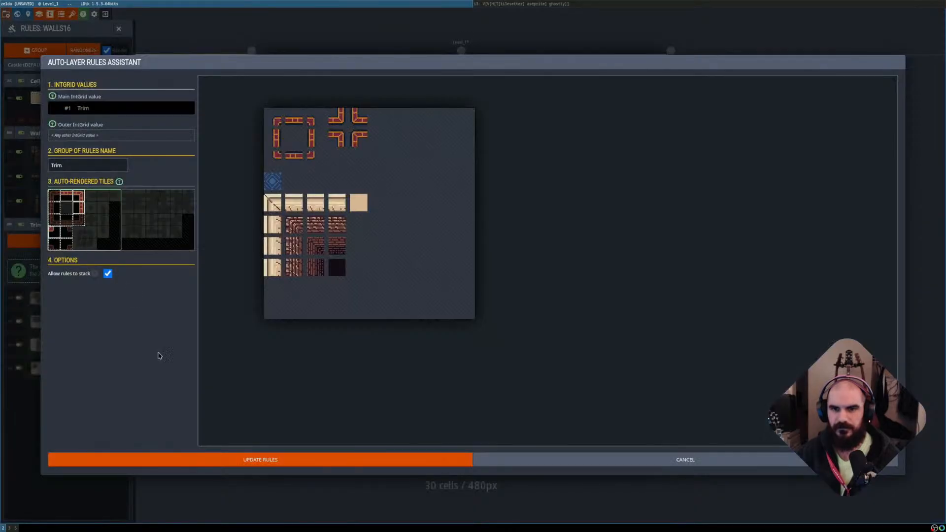
left_click(190, 509)
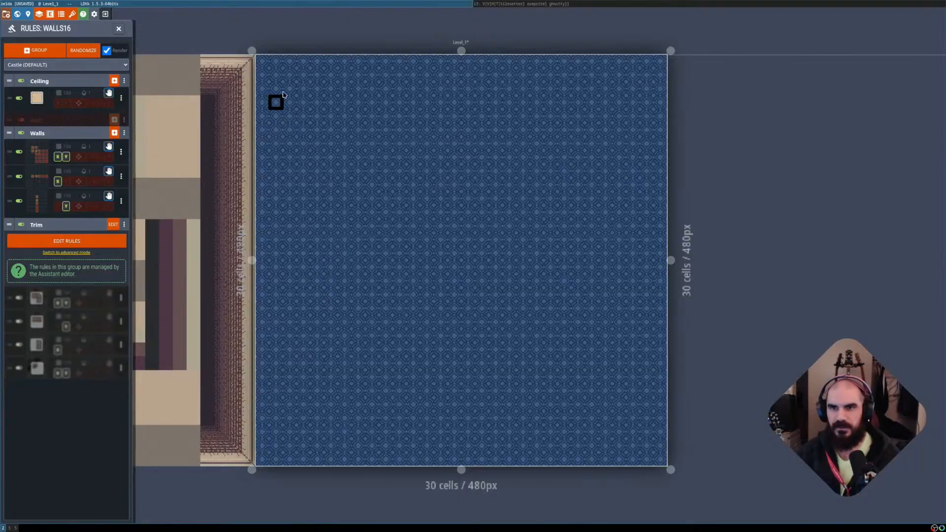
scroll(289, 95, "down", 1)
scroll(298, 100, "up", 1)
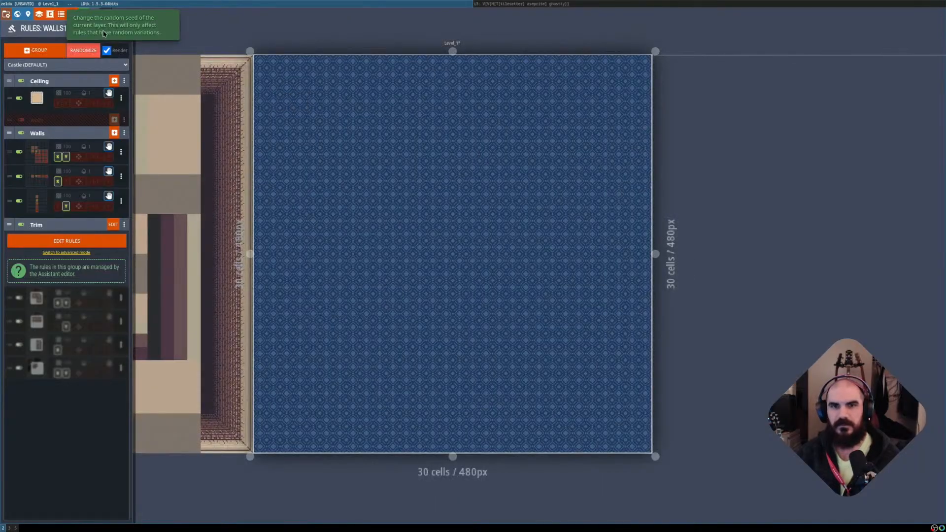
left_click(122, 32)
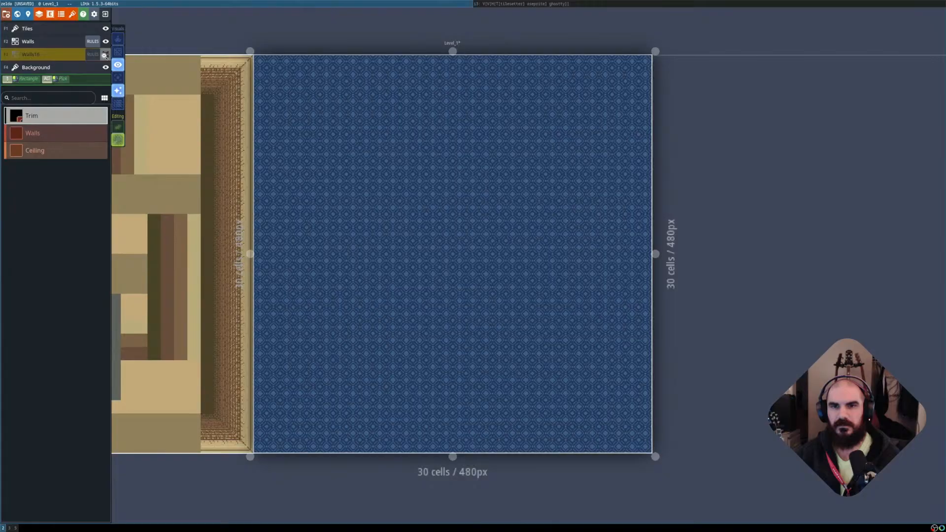
Toggle auto-layer rendering off and on, paint a test Trim rectangle about one cell inside the new level's edges, and undo it.
key("shift+r")
key("shift+r")
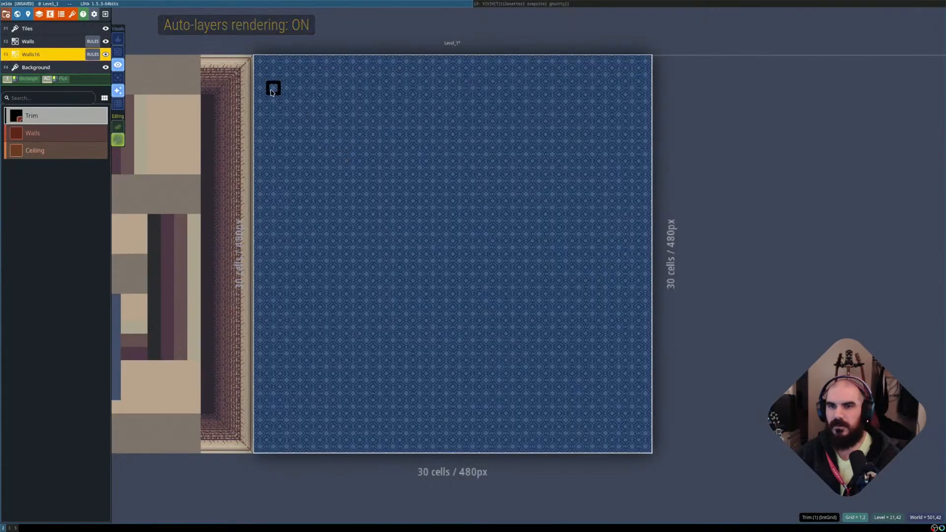
left_click_drag(272, 77, 631, 434)
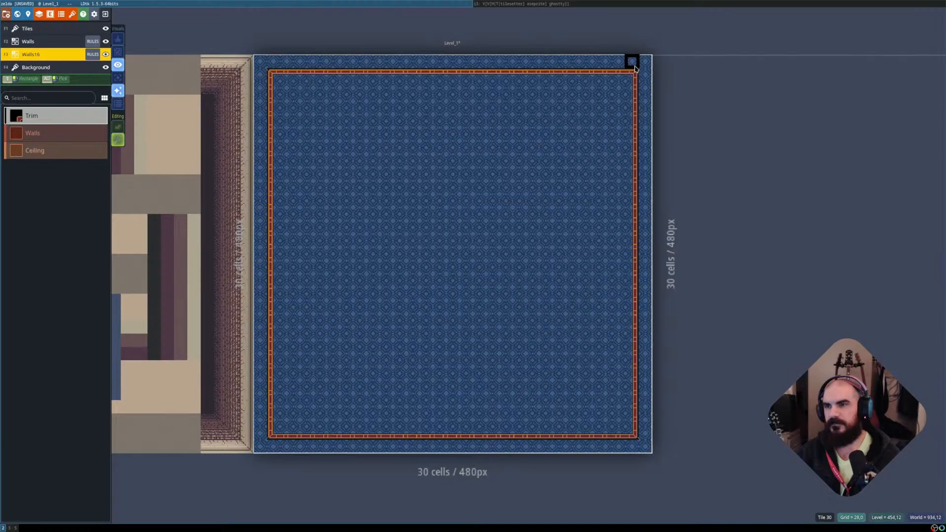
key("ctrl+z")
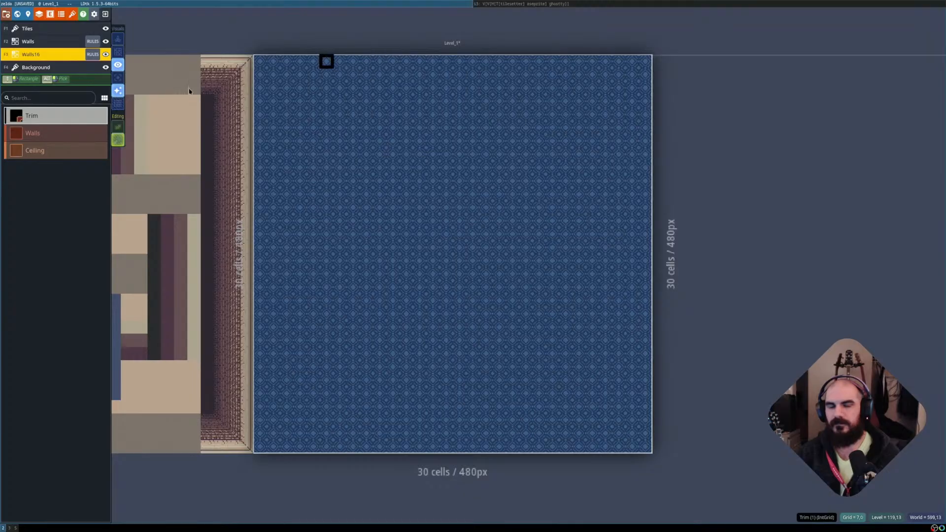
Disable rule stacking for the Walls16 Trim group in the rules assistant and update the rules.
left_click(93, 55)
left_click(59, 237)
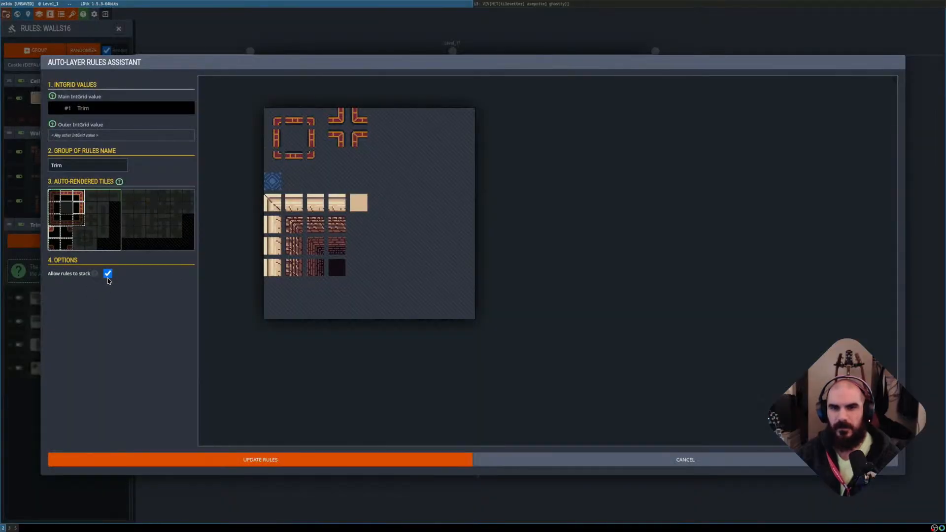
mouse_move(96, 275)
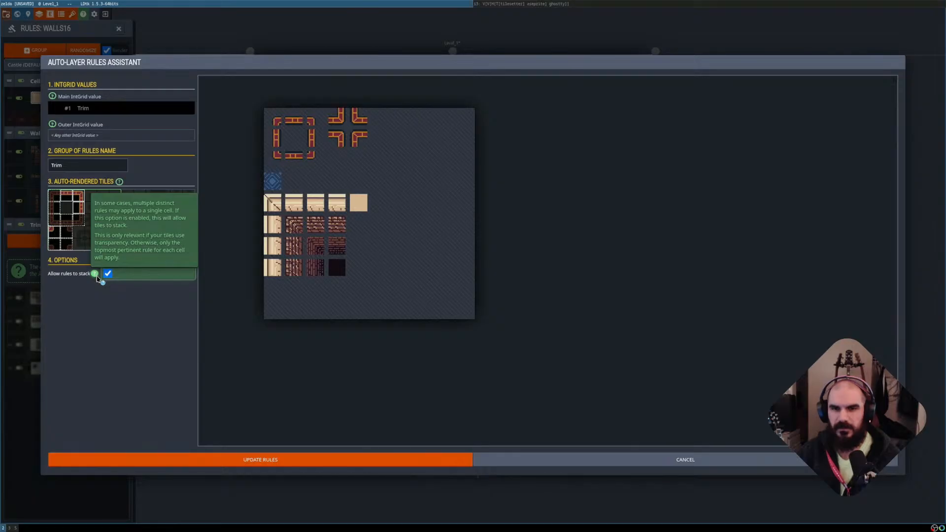
left_click(141, 459)
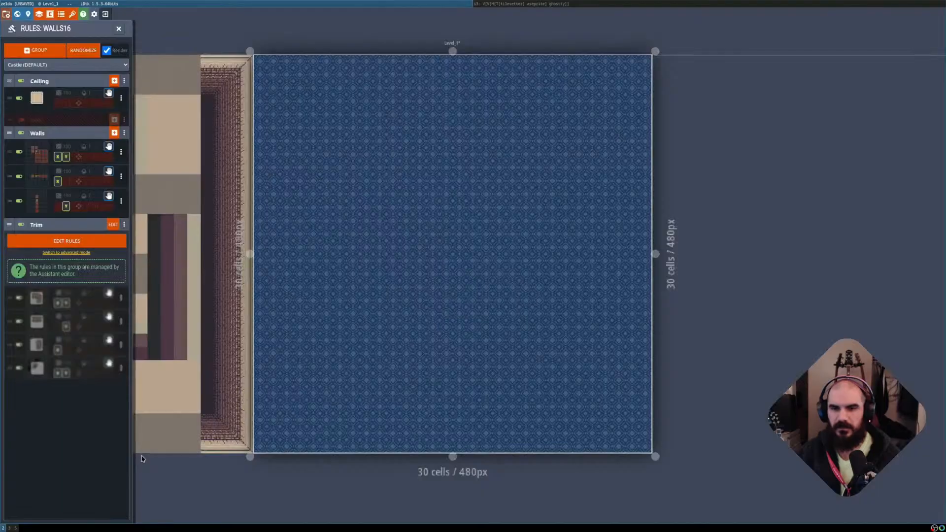
Try Walls (2) as the Trim group's outer IntGrid value and update the rules.
left_click(69, 242)
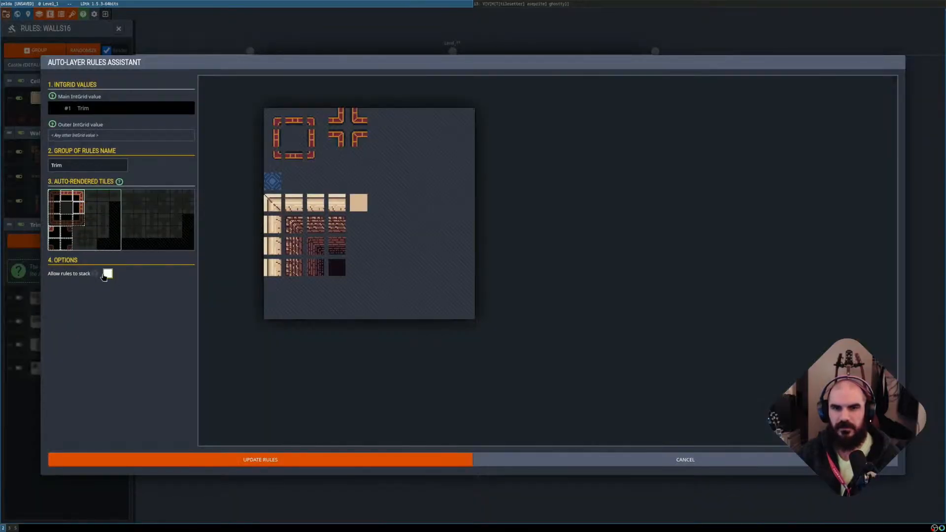
left_click(109, 136)
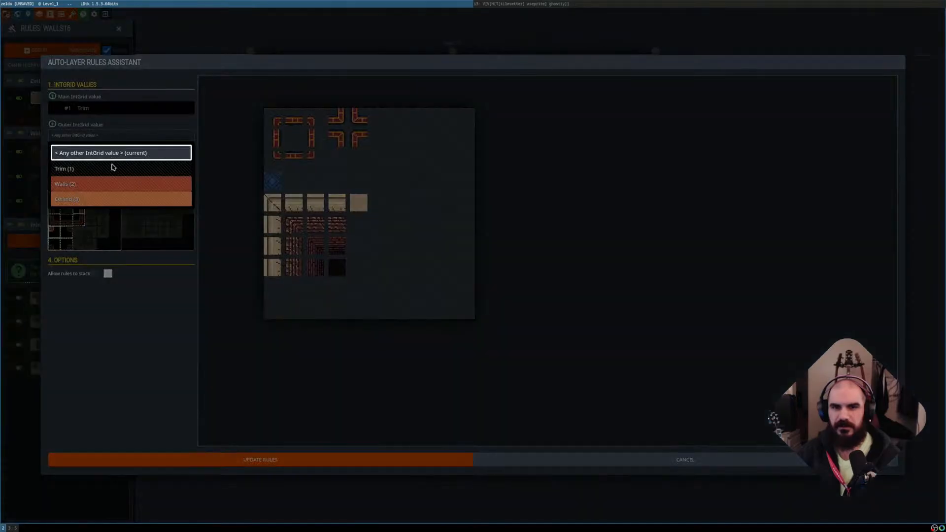
left_click(100, 189)
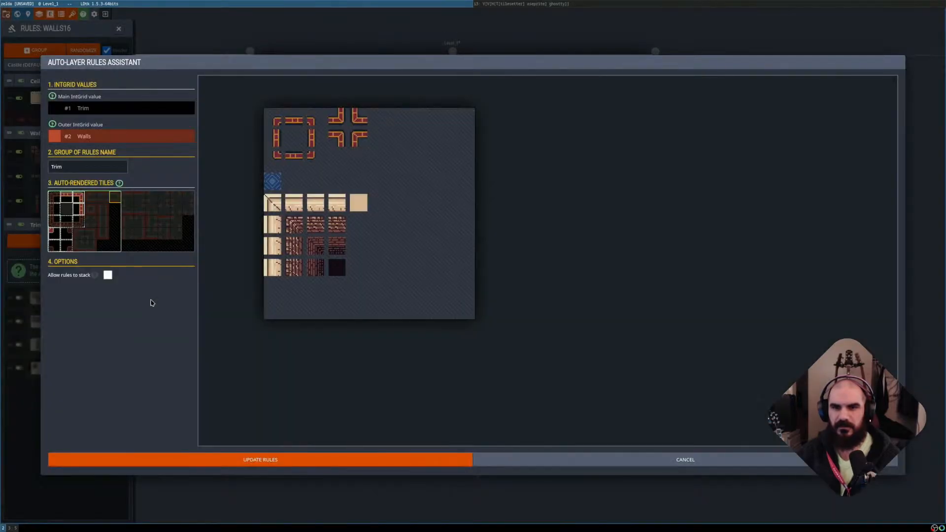
left_click(174, 461)
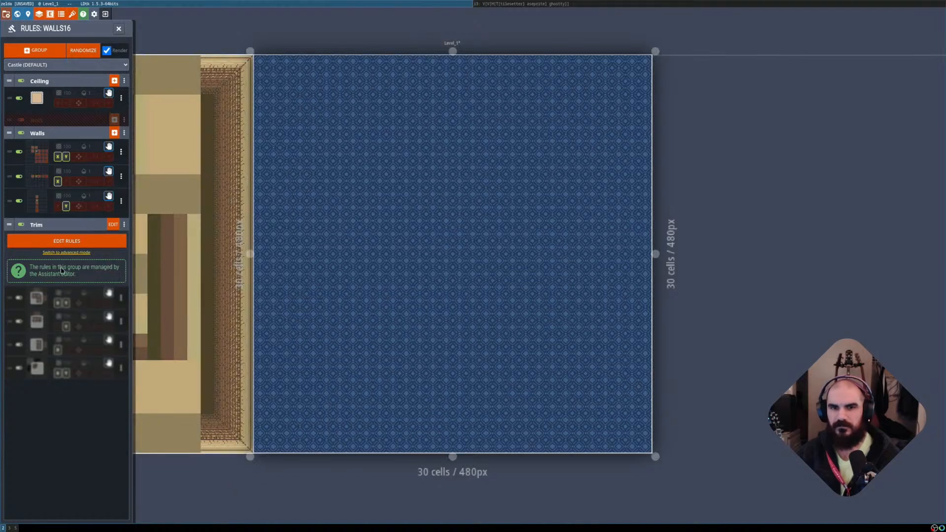
Try Trim (1) as the Trim group's outer IntGrid value and update the rules.
left_click(87, 240)
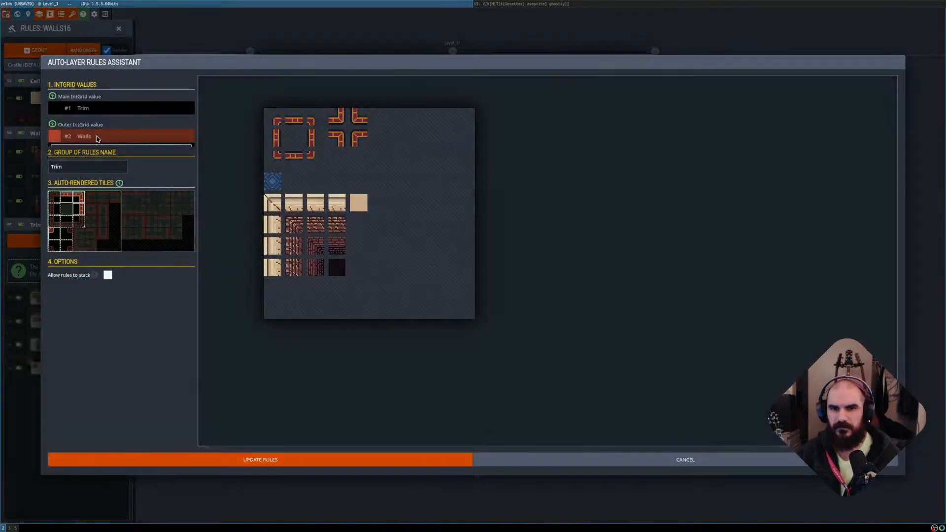
left_click(124, 136)
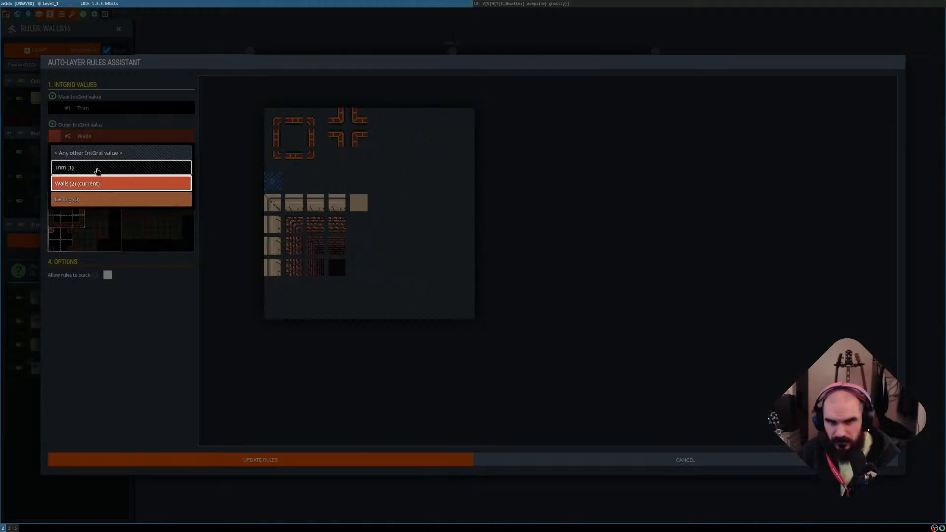
left_click(95, 168)
left_click(195, 463)
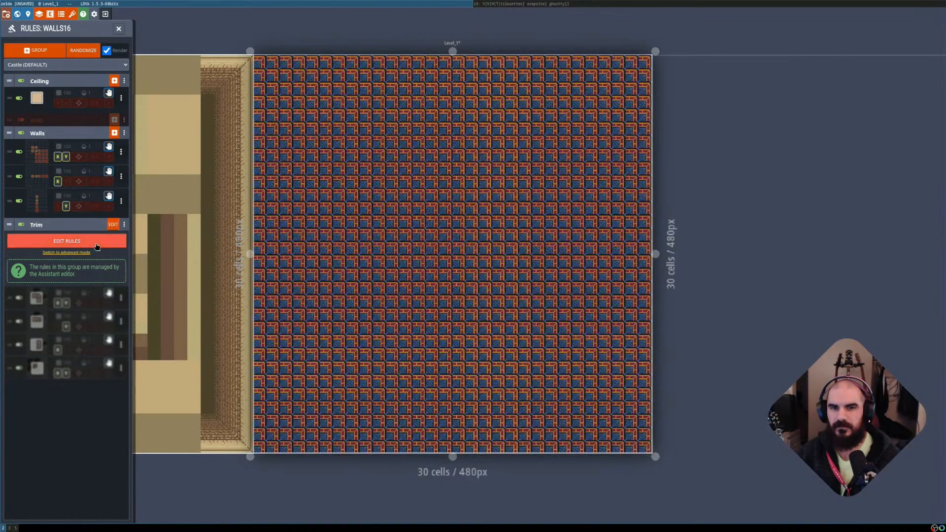
Switch the Trim group's outer IntGrid value back to Walls (2) and update the rules again.
left_click(102, 240)
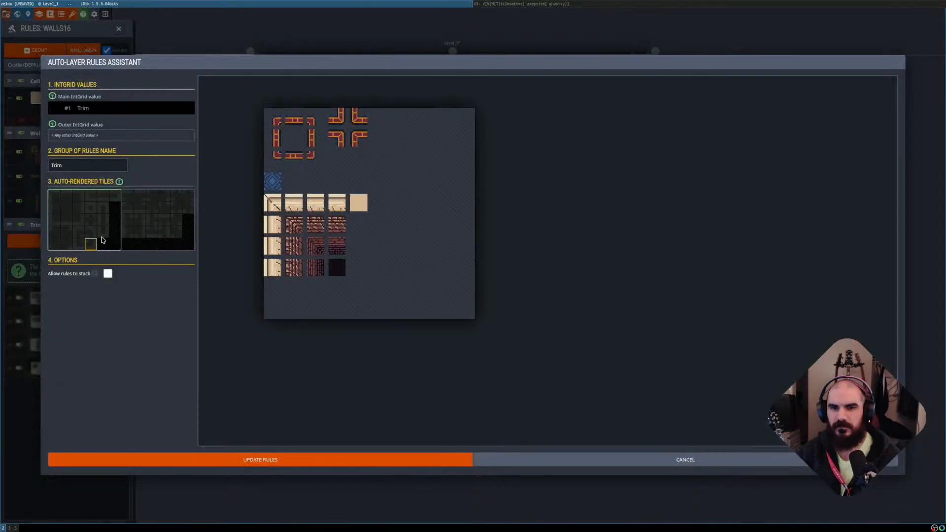
left_click(99, 136)
left_click(95, 187)
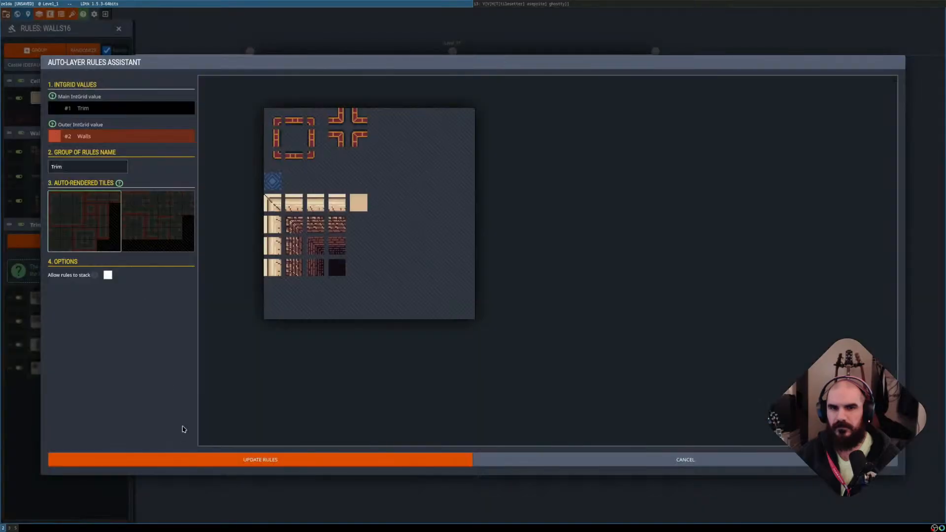
left_click(159, 458)
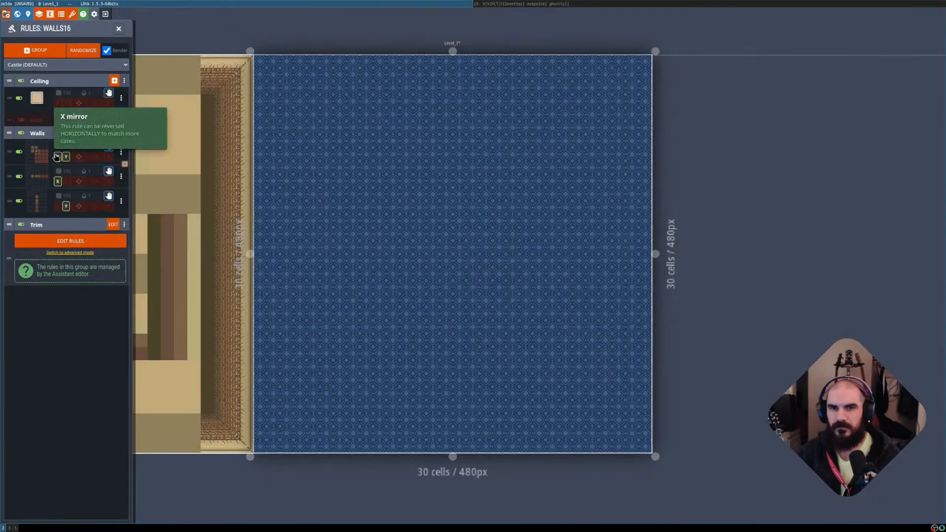
left_click(99, 242)
left_click(82, 137)
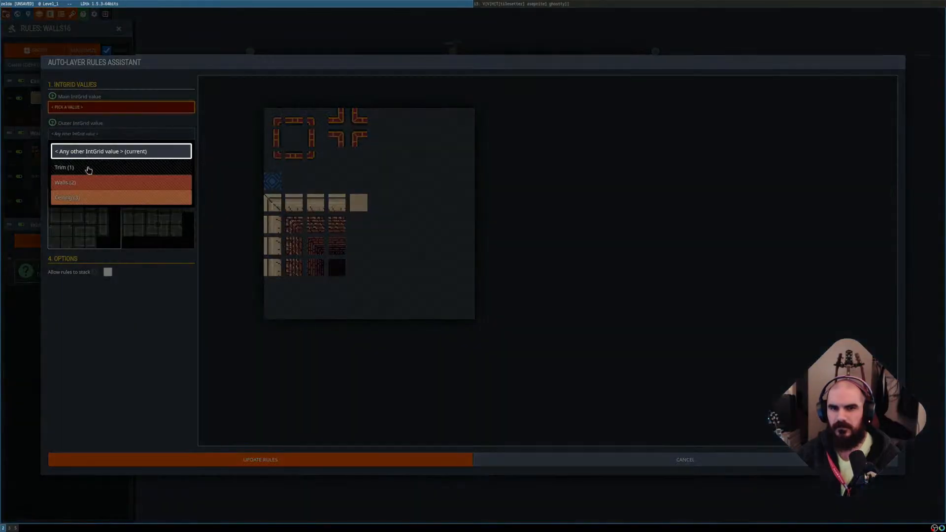
left_click(86, 198)
left_click(160, 457)
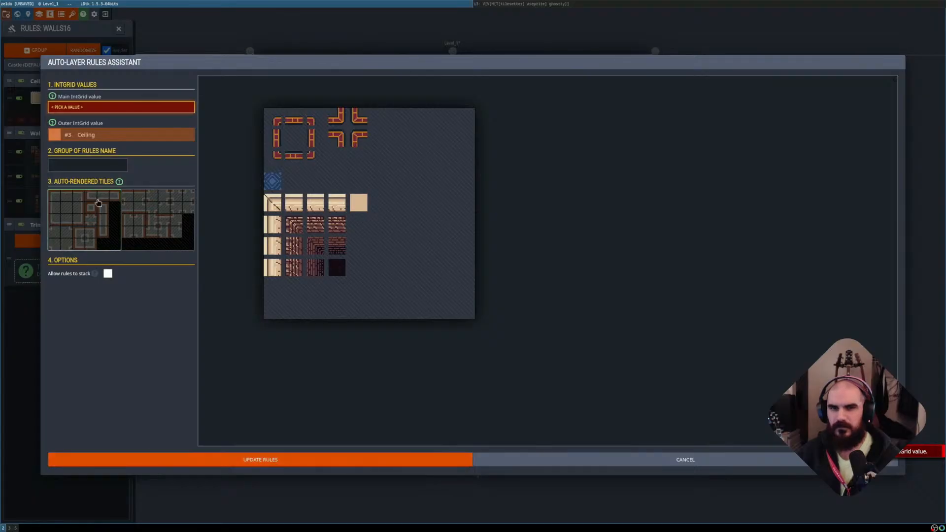
left_click(104, 108)
left_click(96, 133)
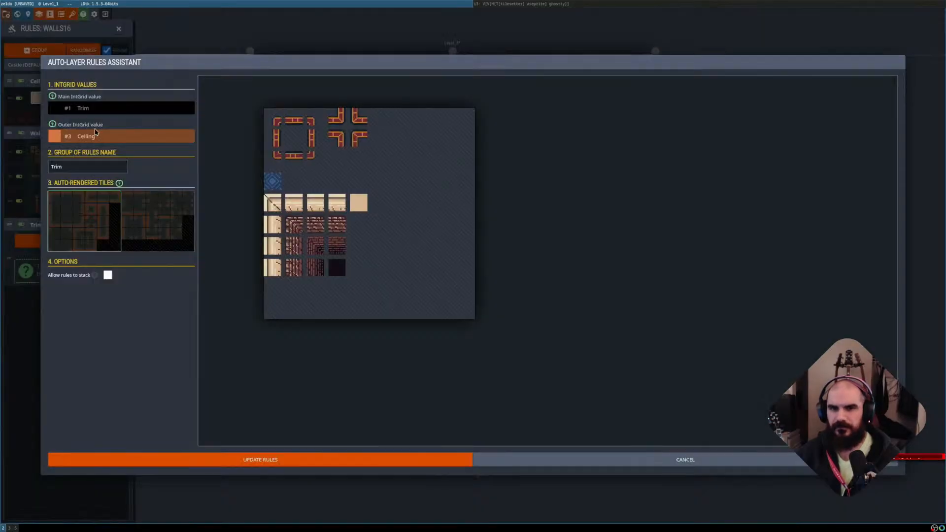
left_click(538, 460)
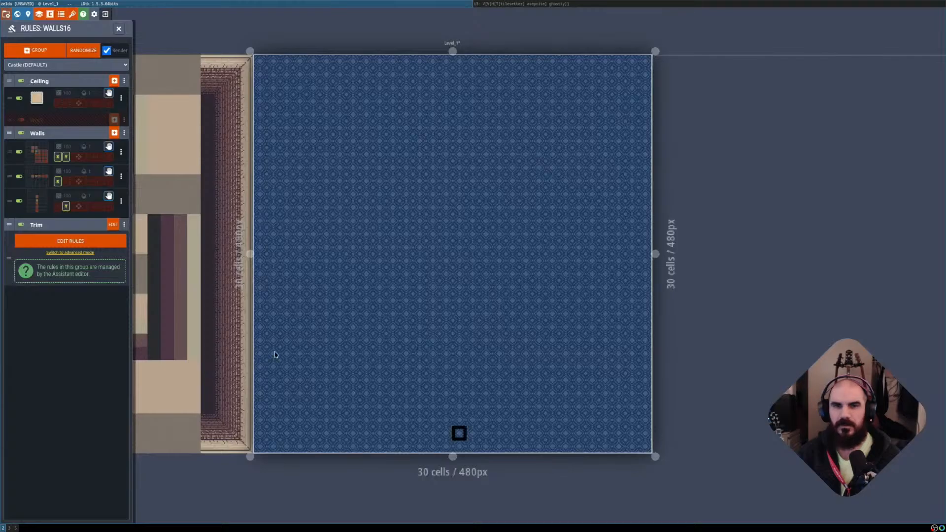
Set Trim as the main IntGrid value of the emptied Trim group and assign the square trim frame tiles to its outer-edge slots.
left_click(101, 241)
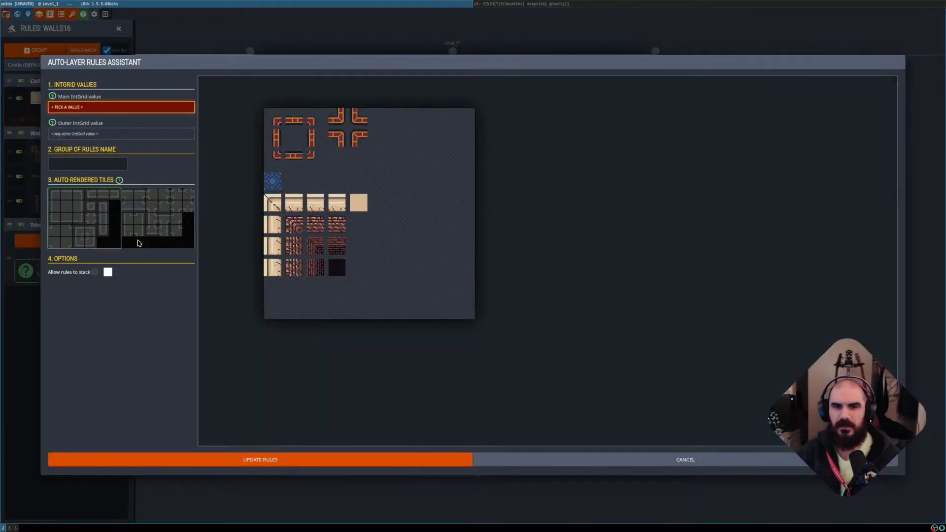
left_click(85, 107)
left_click(70, 132)
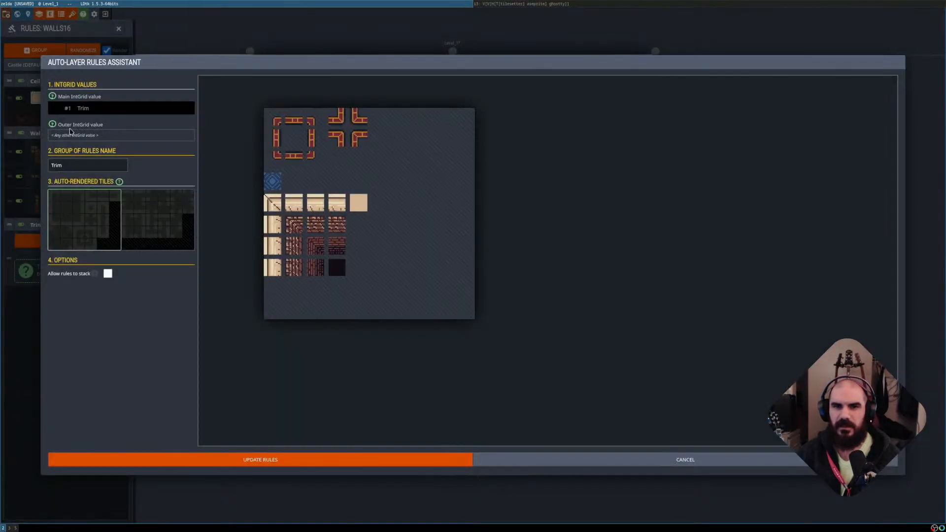
left_click(270, 126)
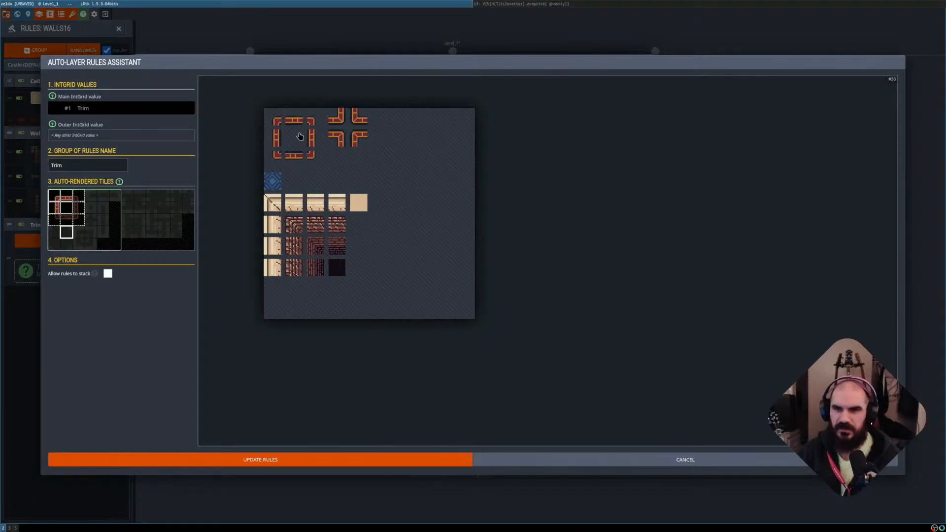
Assign the L-shaped inner-corner trim tile to the Trim group's inner-corner slot.
left_click(356, 122)
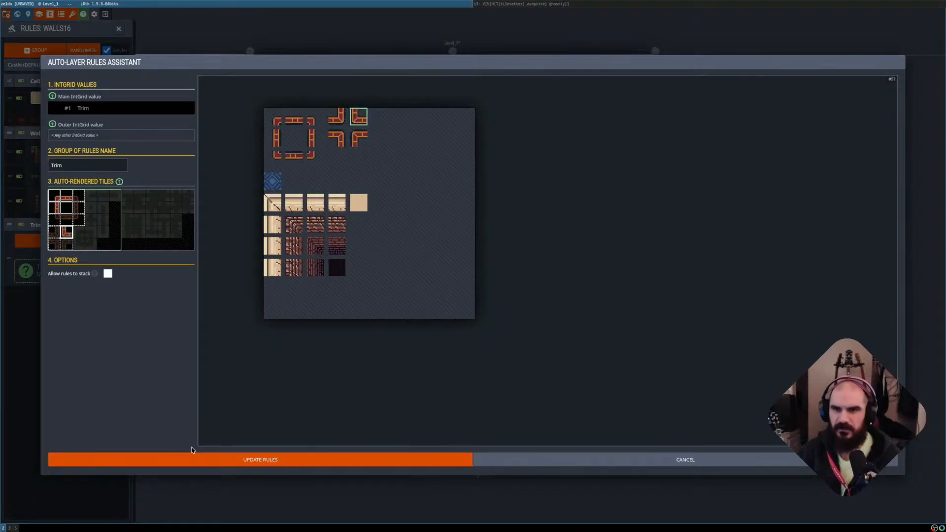
right_click(71, 232)
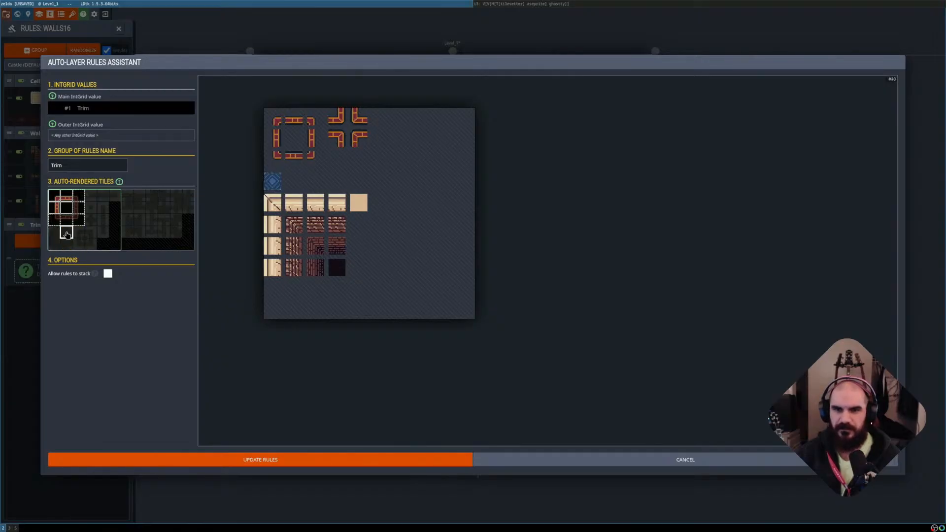
left_click(358, 116)
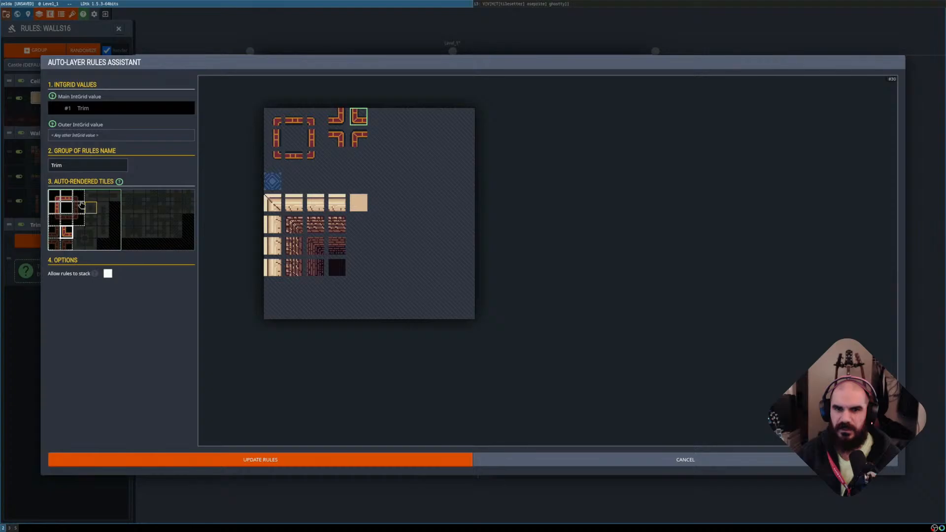
Reassign the frame's left-side tile to the Trim group's left-edge slot and update the rules.
left_click(59, 210)
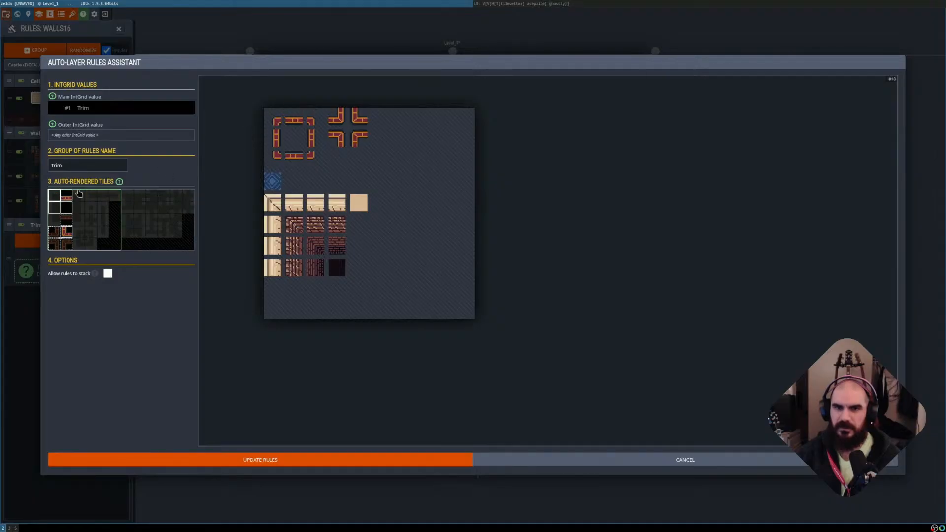
left_click(268, 124)
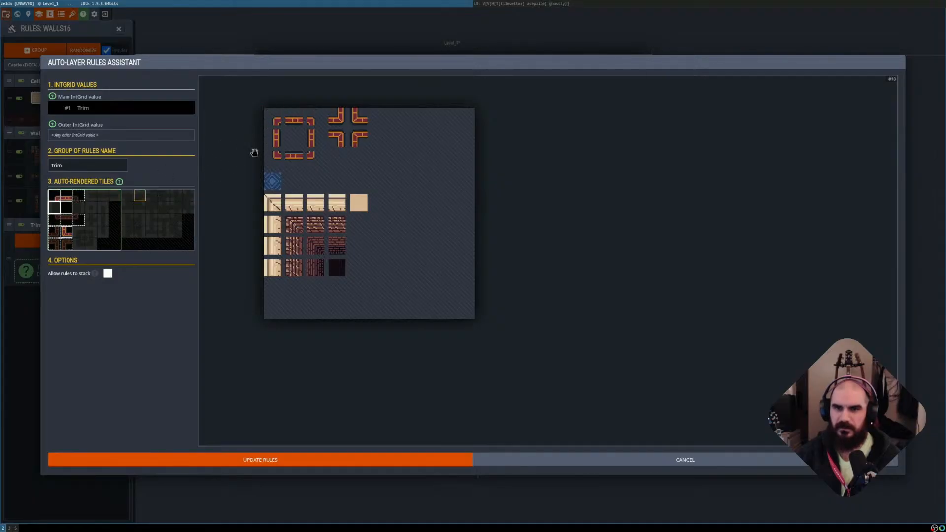
left_click(272, 138)
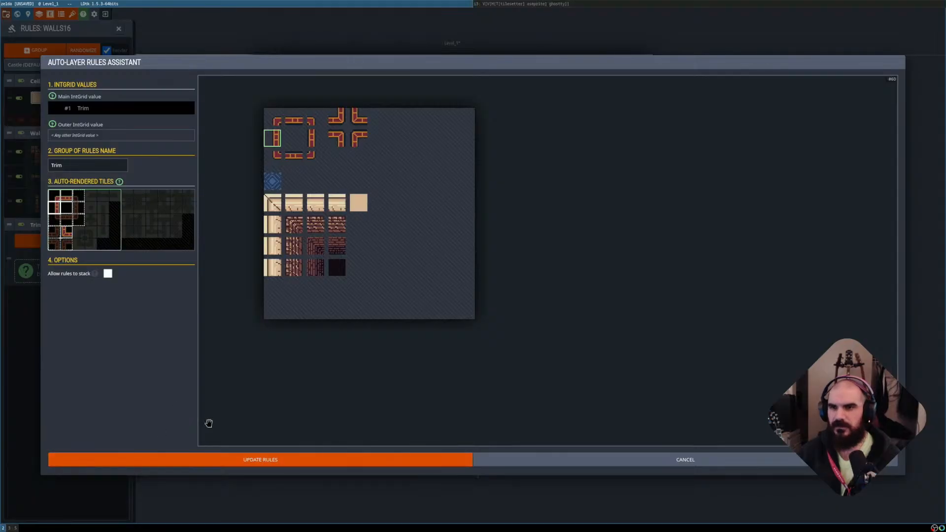
left_click(241, 458)
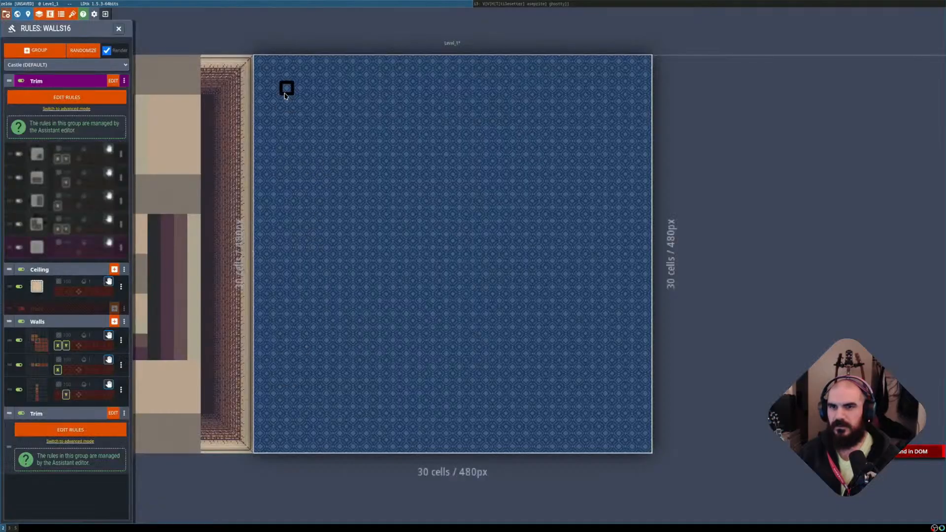
Test the Trim rules with a Trim fill inset one cell from Level_1's border, and clear the fill again.
mouse_move(269, 80)
left_mouse_down("shift")
mouse_move(401, 302)
mouse_move(567, 416)
mouse_move(635, 435)
left_mouse_up("shift")
key("shift+r")
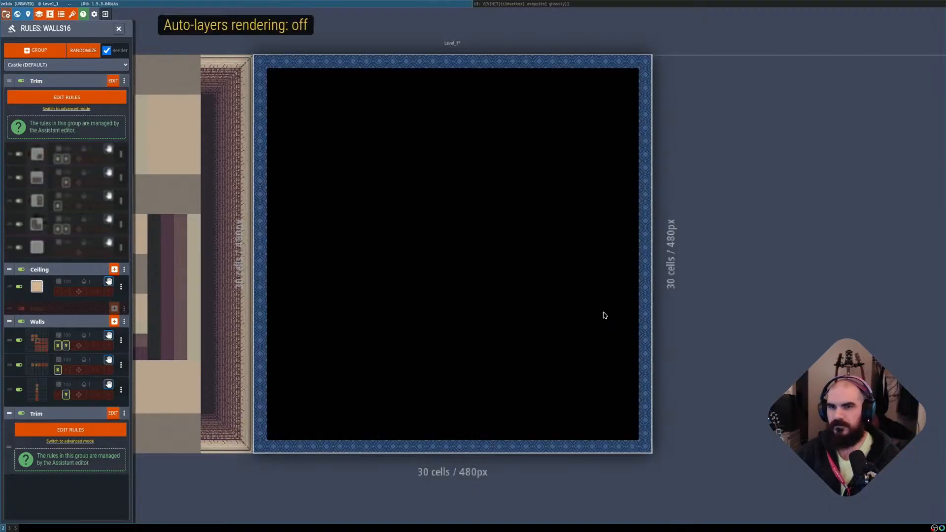
key("shift+r")
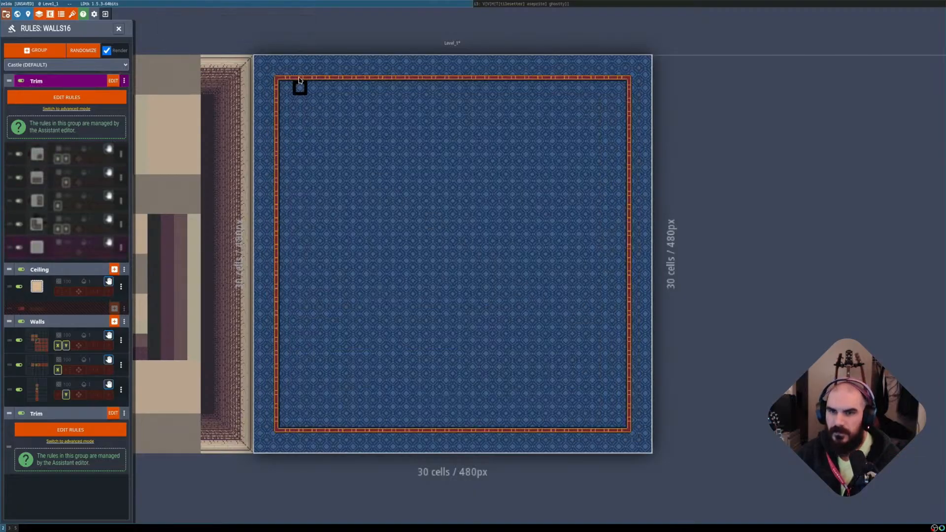
key("shift+r")
key("shift+r")
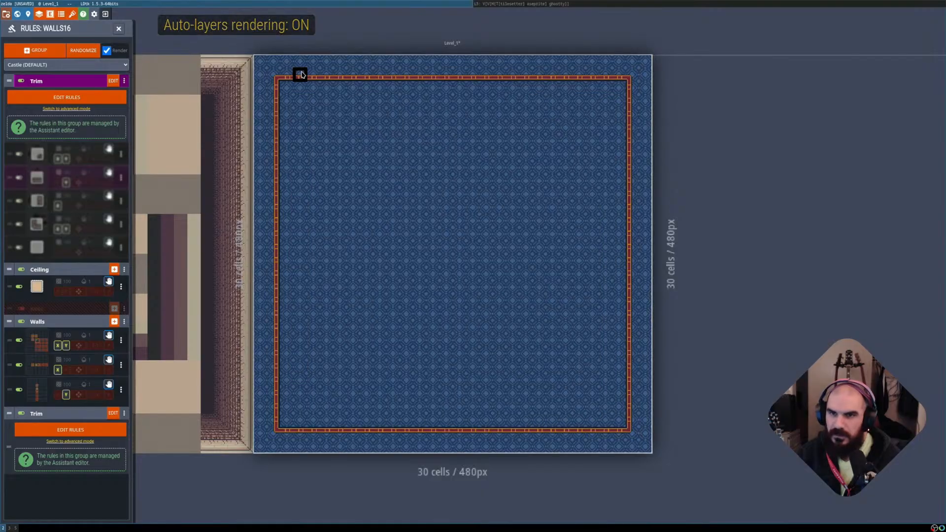
key("shift+r")
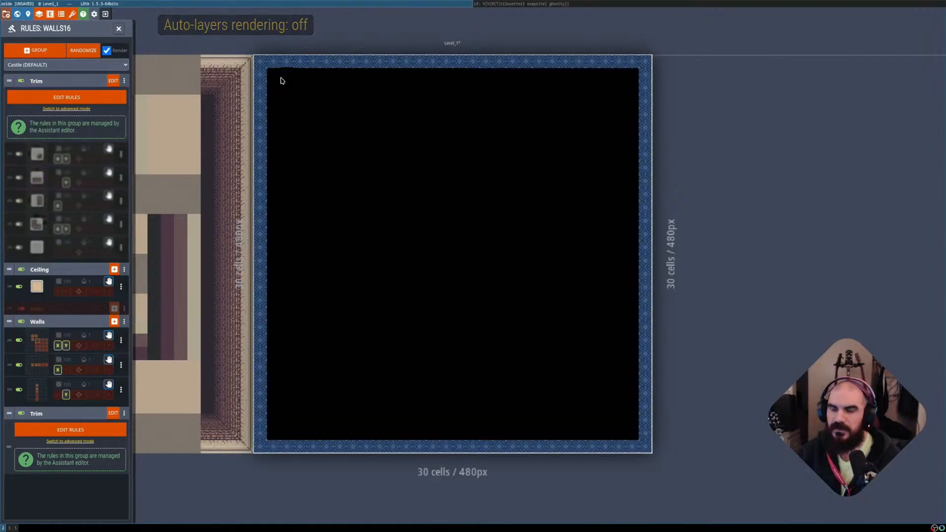
key("shift+r")
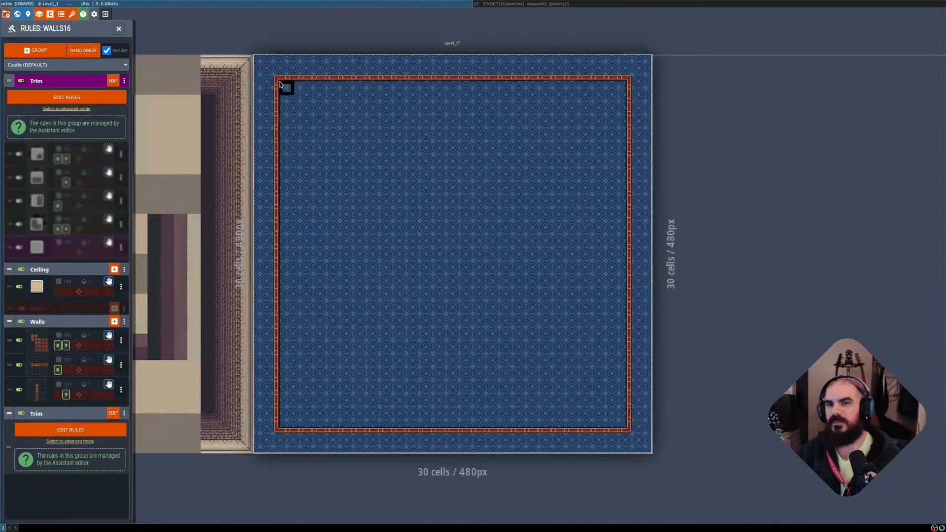
key("ctrl+z")
mouse_move(261, 63)
left_mouse_down("shift")
mouse_move(335, 187)
mouse_move(615, 459)
mouse_move(636, 442)
mouse_move(647, 446)
left_mouse_up("shift")
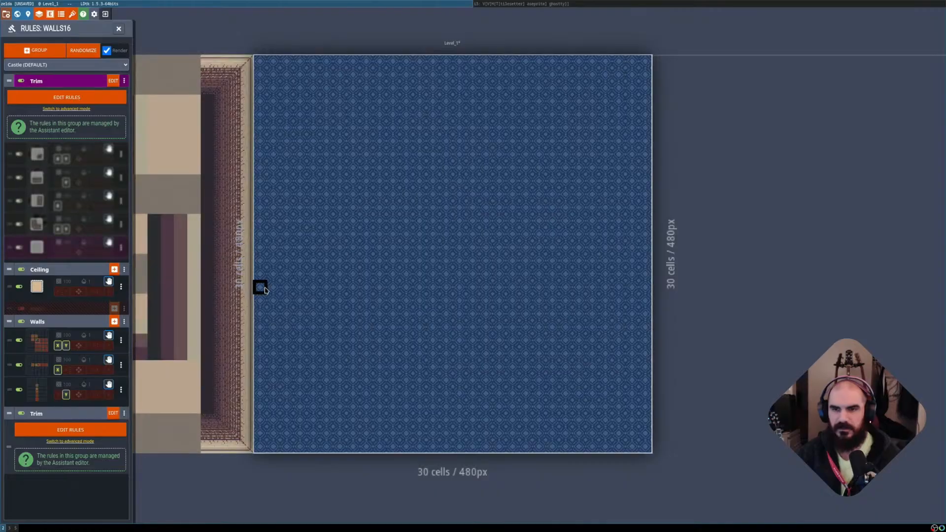
Collapse the lower Trim group and close the Walls16 rules.
left_click(66, 414)
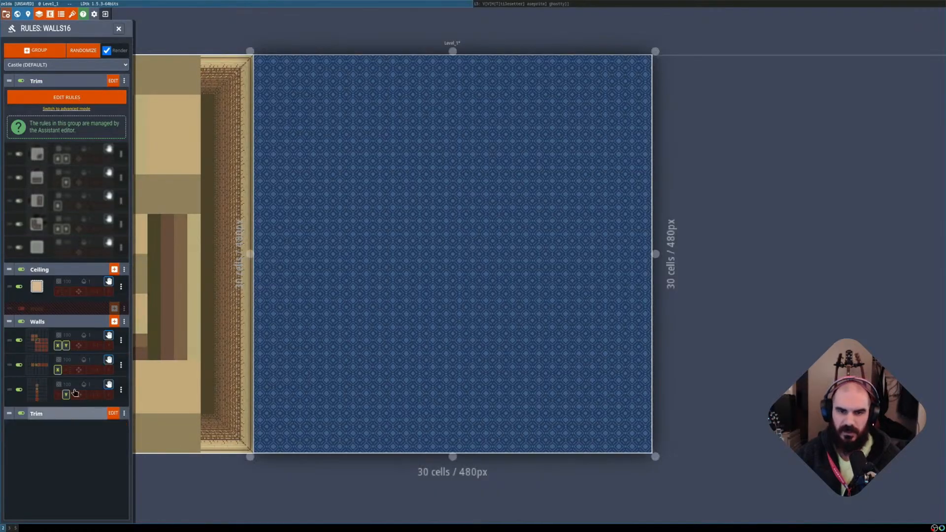
left_click(64, 322)
left_click(65, 322)
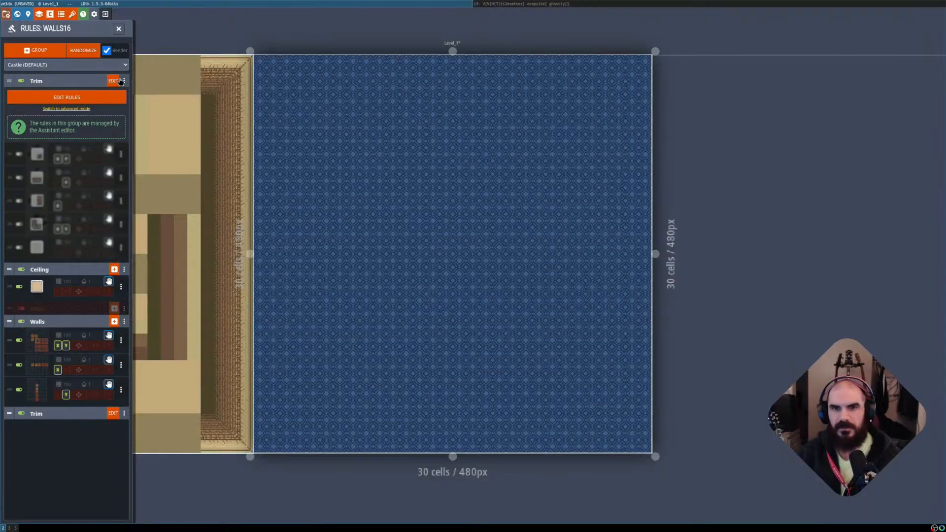
left_click(119, 29)
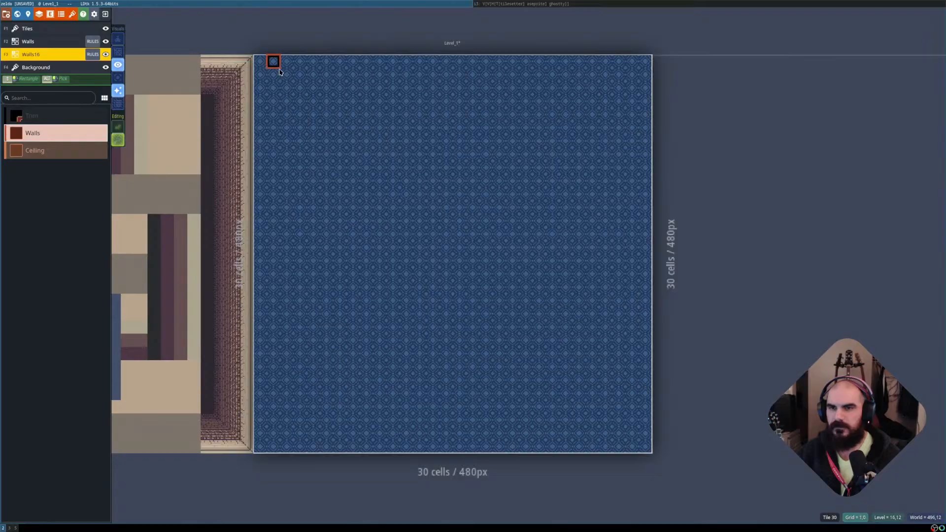
Paint a three-cell-thick Walls border along all four sides of Level_1.
scroll(279, 72, "up", 2)
left_click_drag(255, 55, 710, 94, "shift")
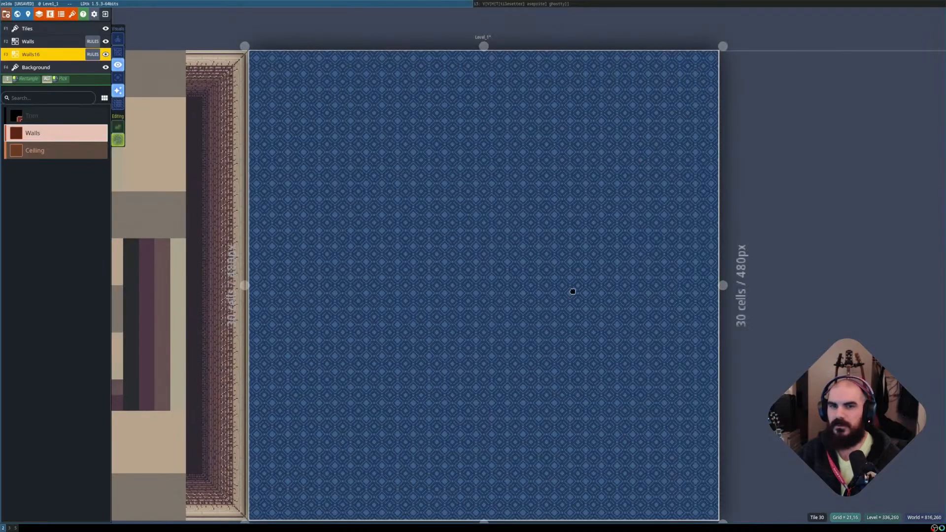
middle_click_drag(573, 292, 546, 196)
key("shift+r")
middle_click_drag(482, 200, 483, 278)
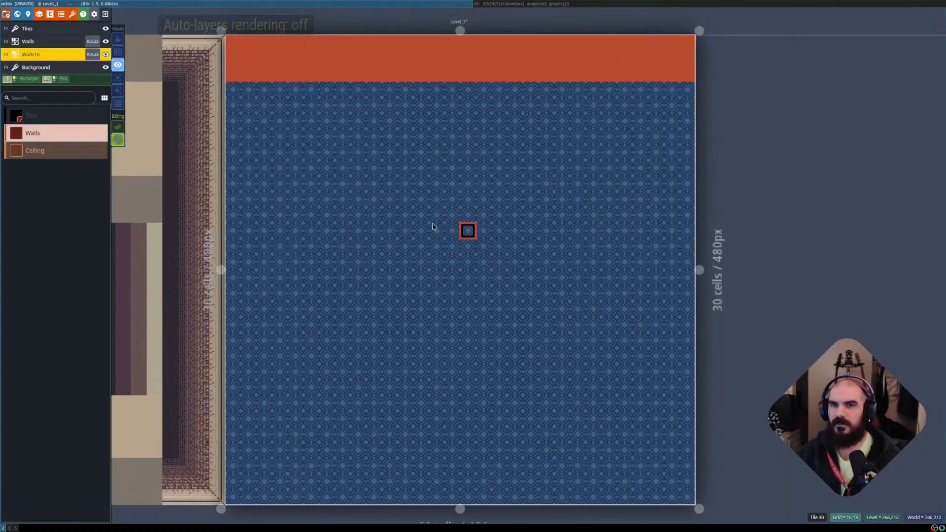
scroll(364, 183, "down", 1)
mouse_move(254, 102)
left_mouse_down("shift")
mouse_move(295, 145)
mouse_move(286, 444)
mouse_move(622, 446)
left_mouse_up("shift")
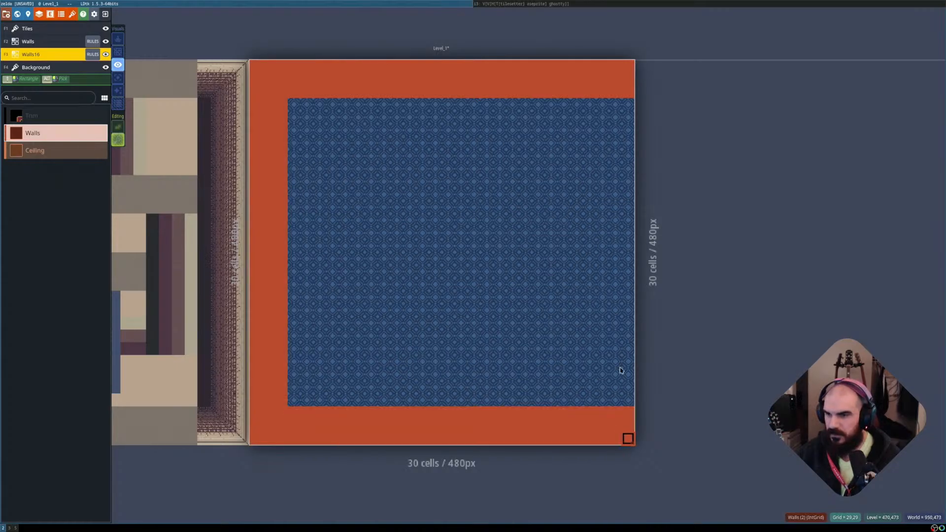
left_click_drag(608, 105, 625, 337, "shift")
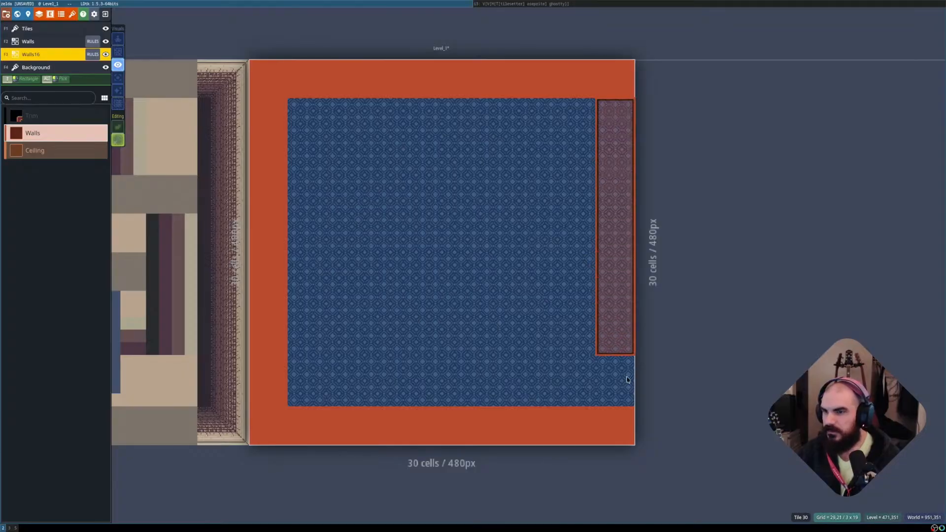
left_click_drag(628, 379, 616, 398, "shift")
key("shift+r")
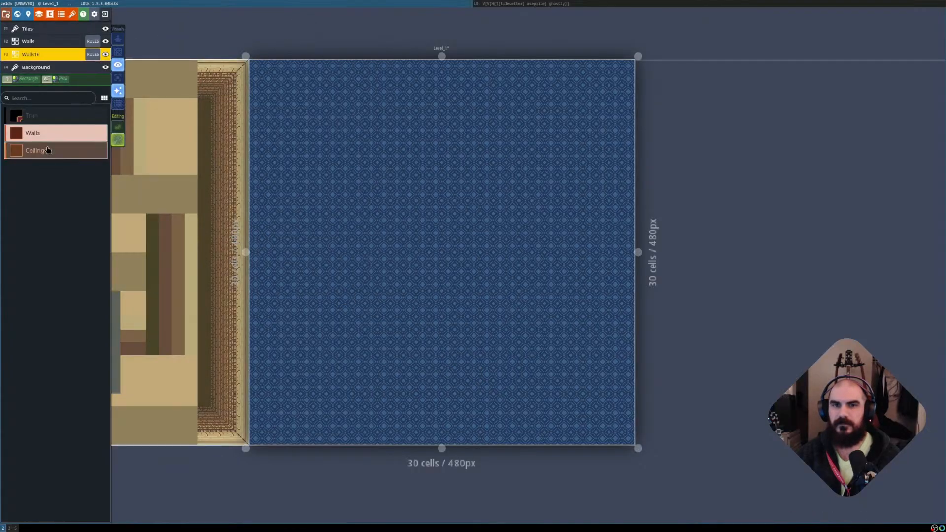
left_click(93, 54)
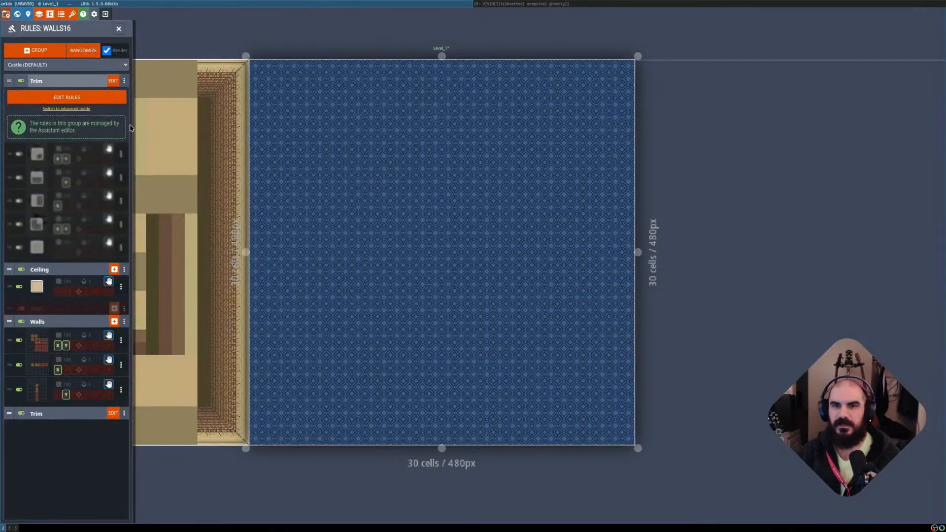
key("Escape")
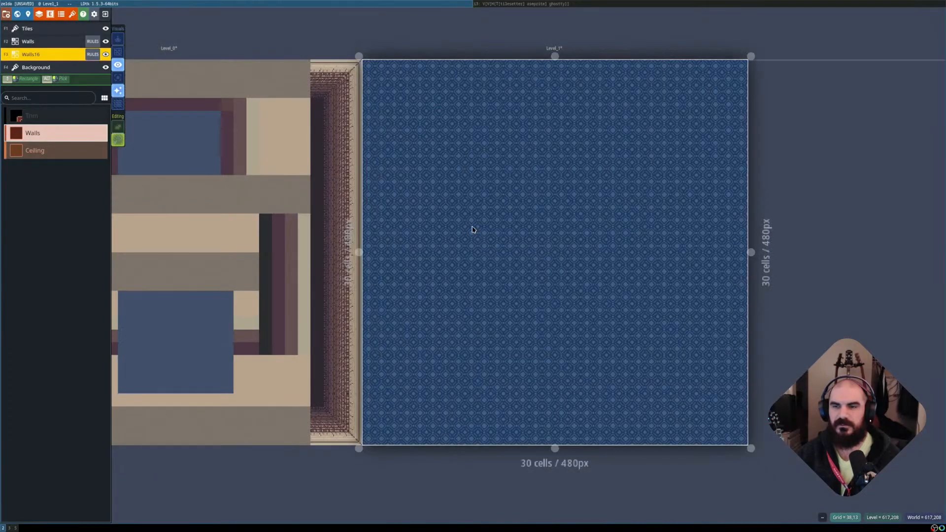
scroll(472, 227, "down", 1)
middle_click_drag(497, 224, 414, 228)
scroll(416, 225, "up", 1)
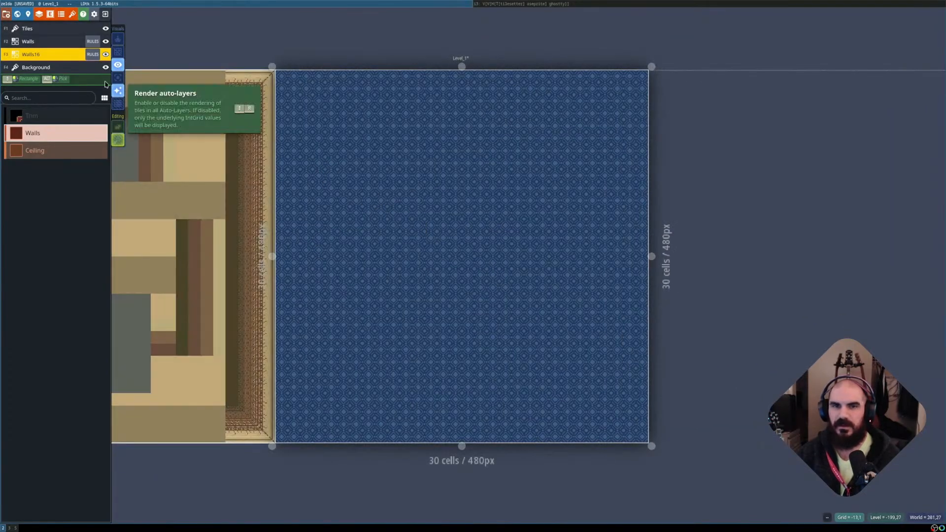
Set the out-of-bounds policy of the horizontal and vertical strip rules in the Walls group to 3 - Ceiling.
left_click(92, 54)
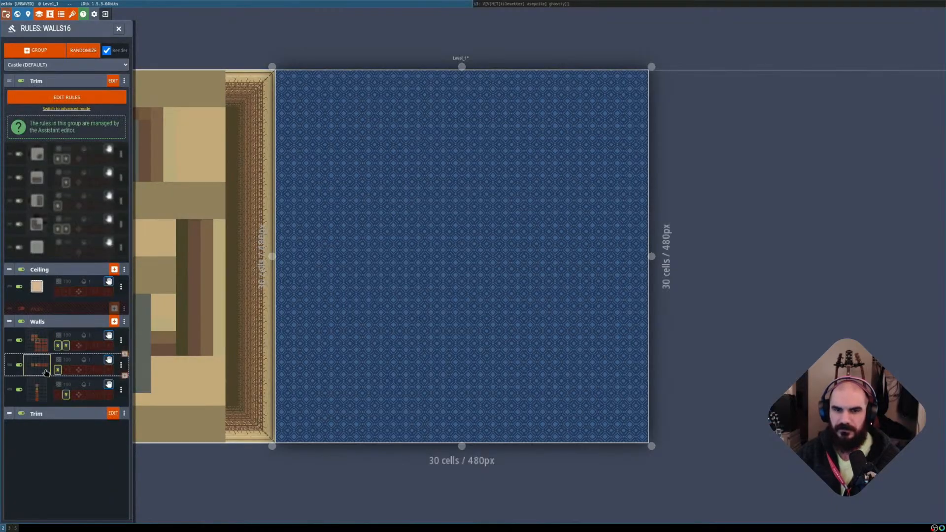
left_click(47, 373)
left_click(123, 365)
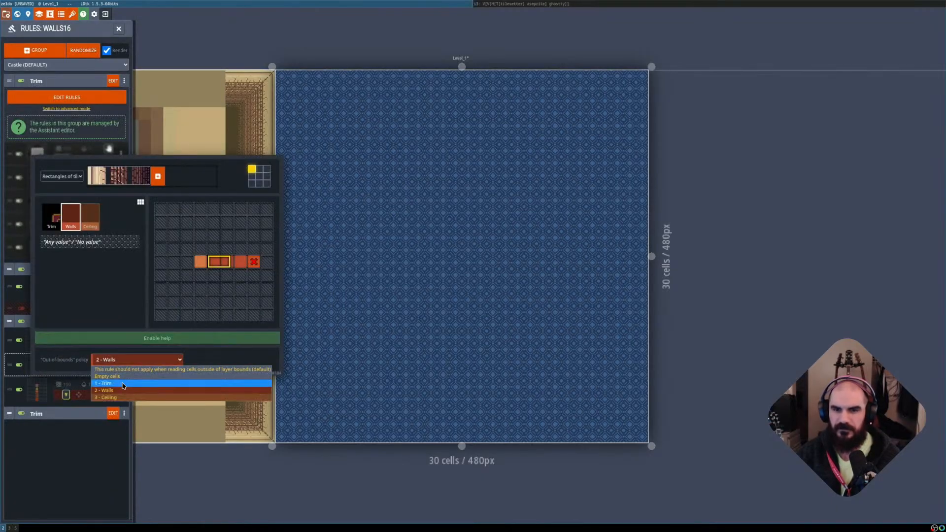
left_click(122, 397)
left_click(60, 437)
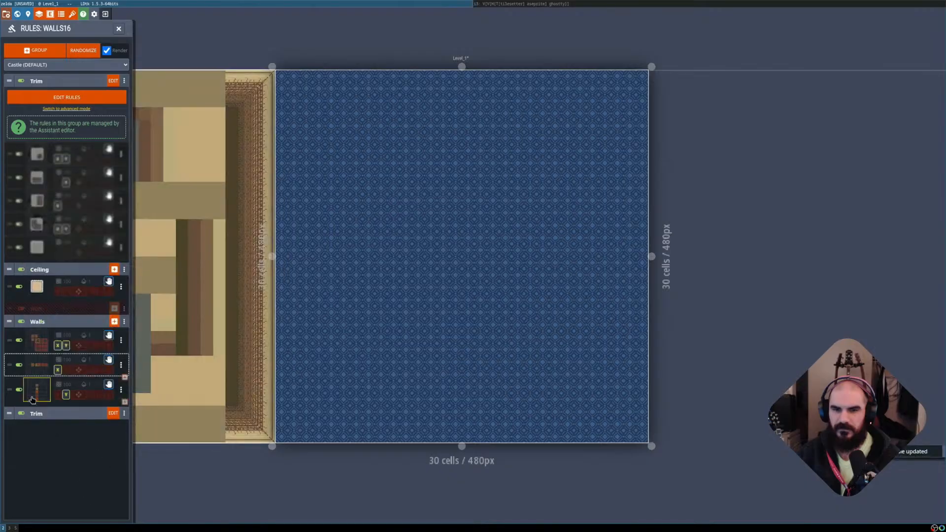
left_click(66, 395)
left_click(120, 361)
left_click(122, 398)
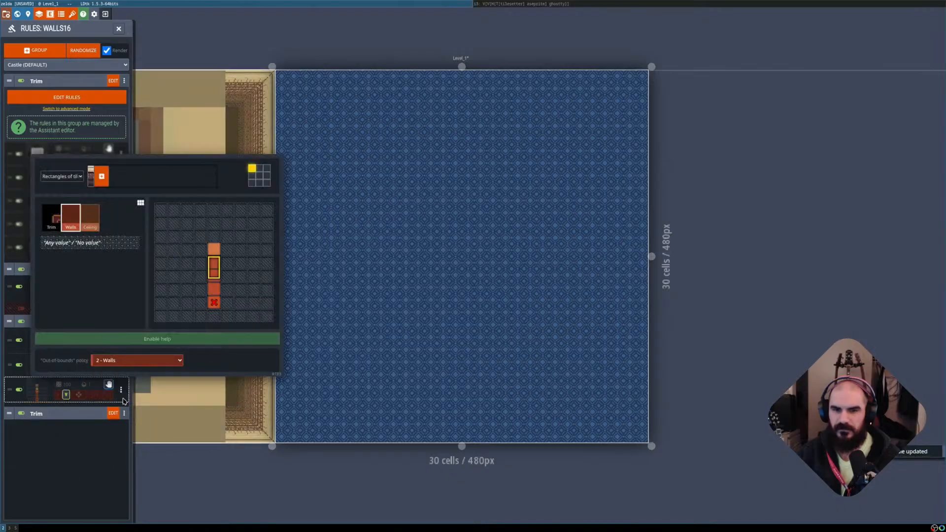
left_click(87, 477)
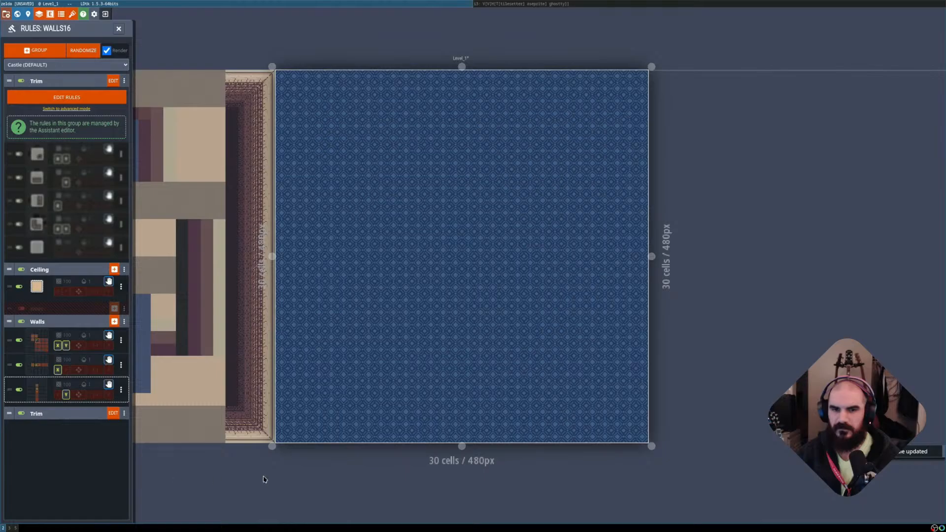
Close the Walls16 rules and compare the wall tiles on Level_0 and Level_1 with auto-layer rendering on and off.
key("shift+r")
key("shift+r")
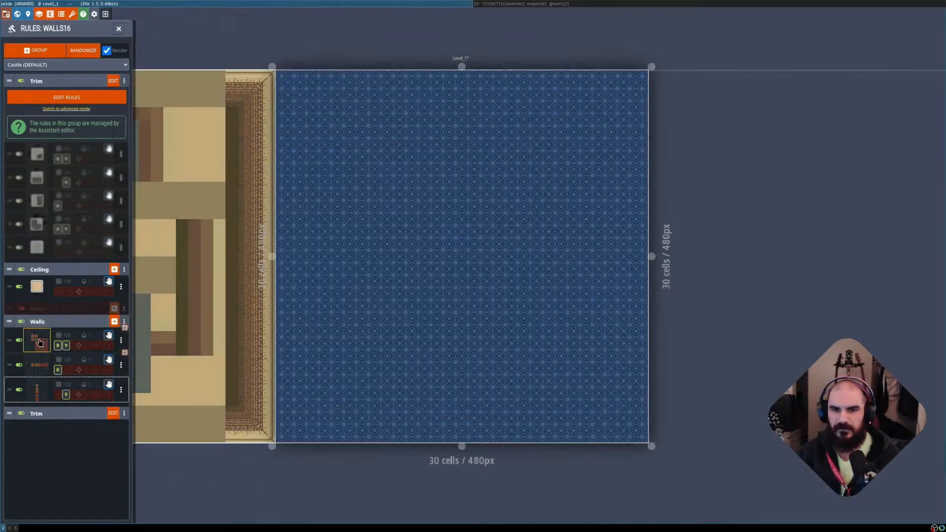
left_click(118, 30)
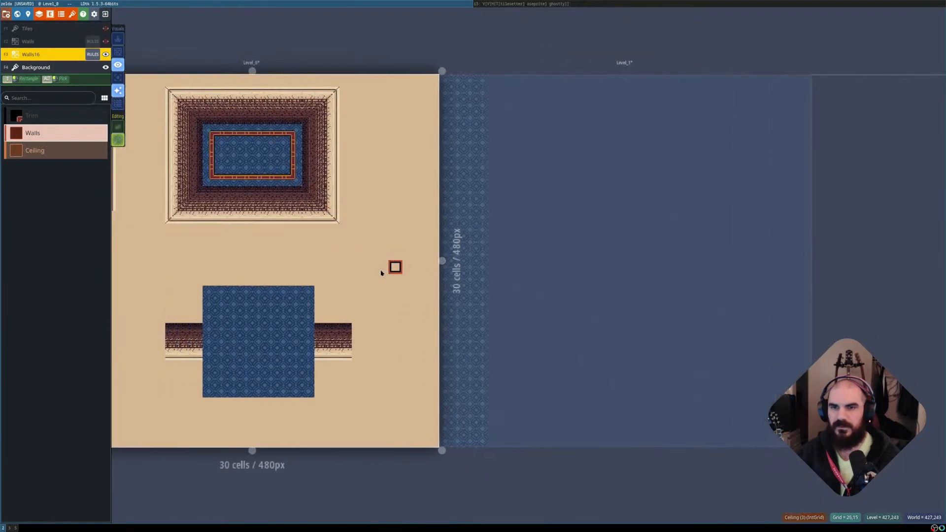
key("shift+r")
key("shift+r")
left_click(516, 280)
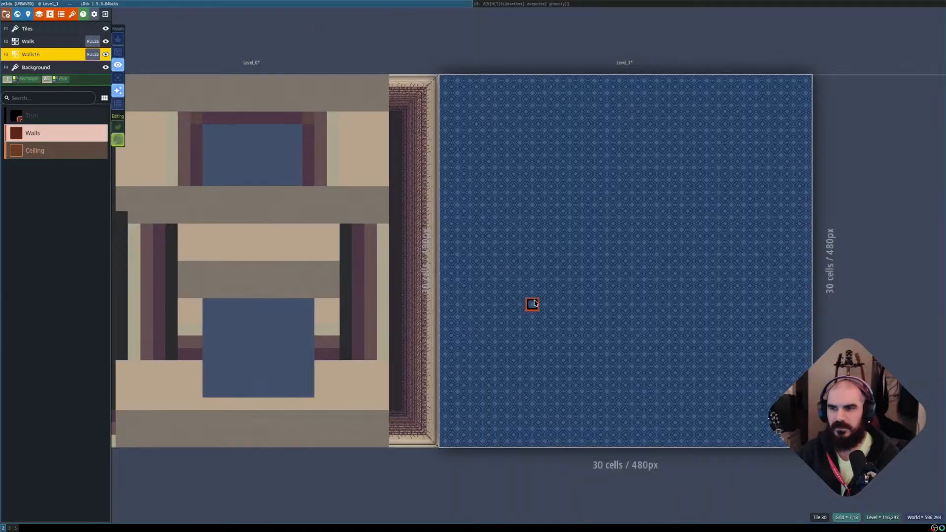
middle_click_drag(531, 290, 430, 287)
Cancel leaving the project and save it.
left_click(106, 14)
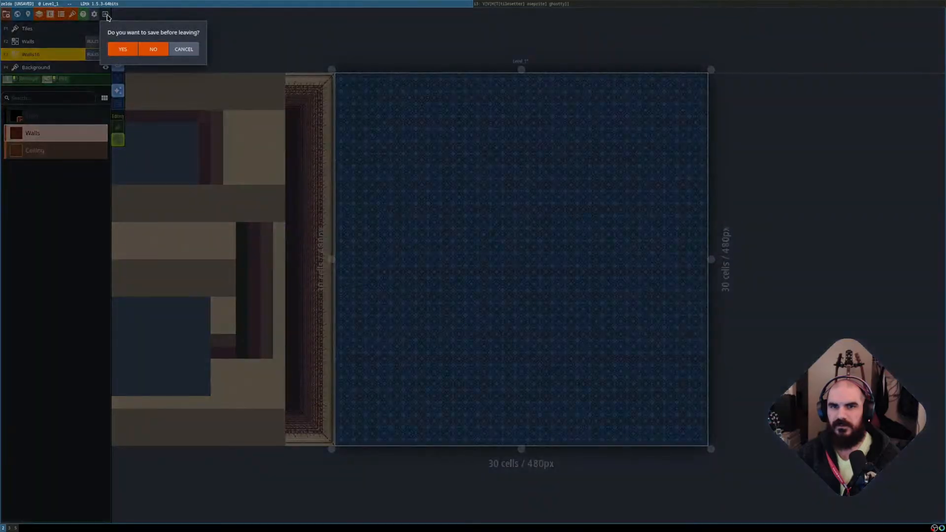
left_click(184, 48)
key("ctrl+s")
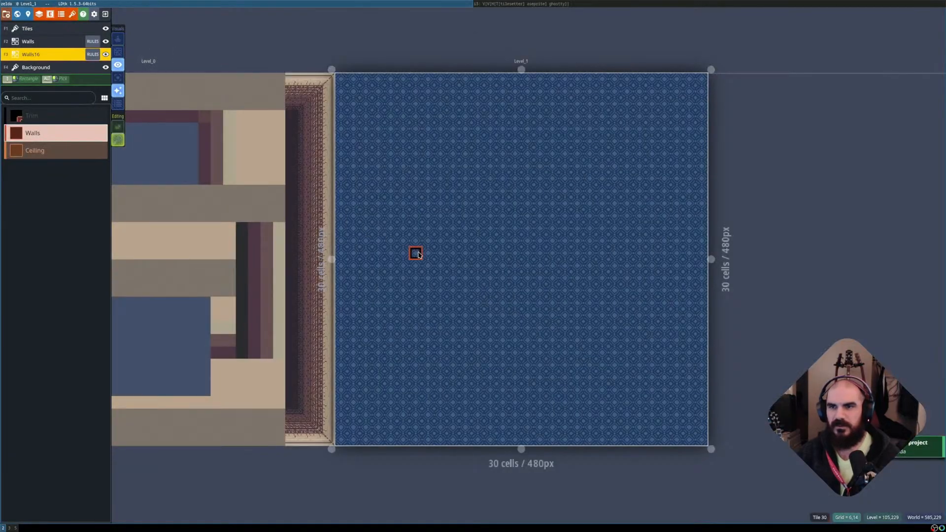
key("w")
key("w")
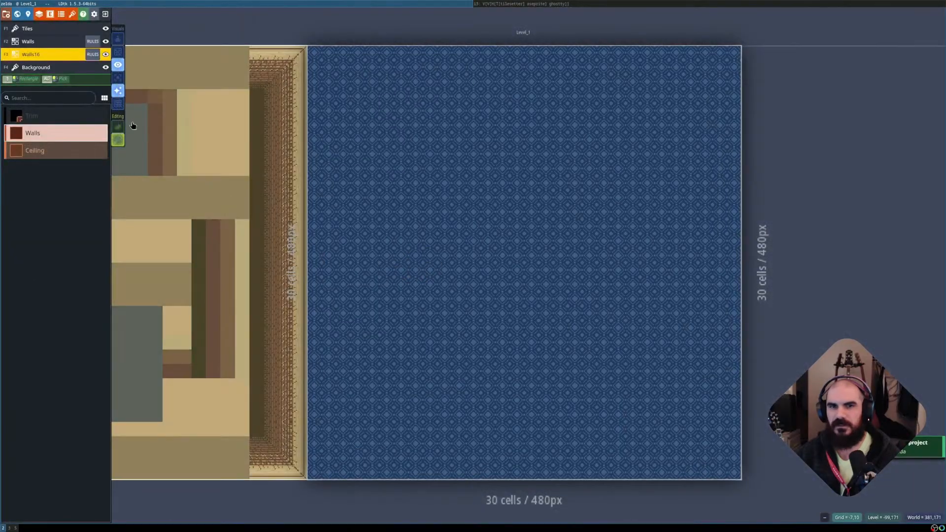
Compare Level_0 and Level_1 with auto-layer rendering on and off while the Background layer is active.
left_click(107, 67)
left_click(107, 67)
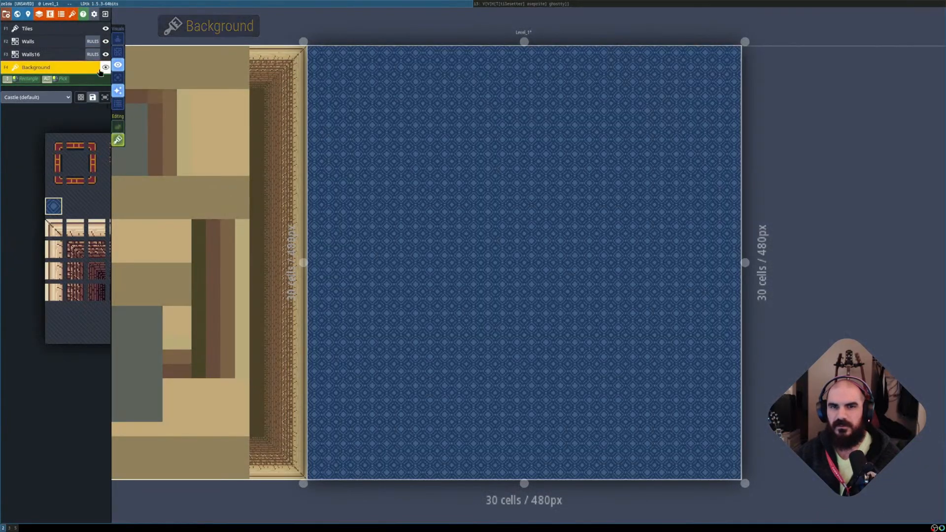
key("shift+r")
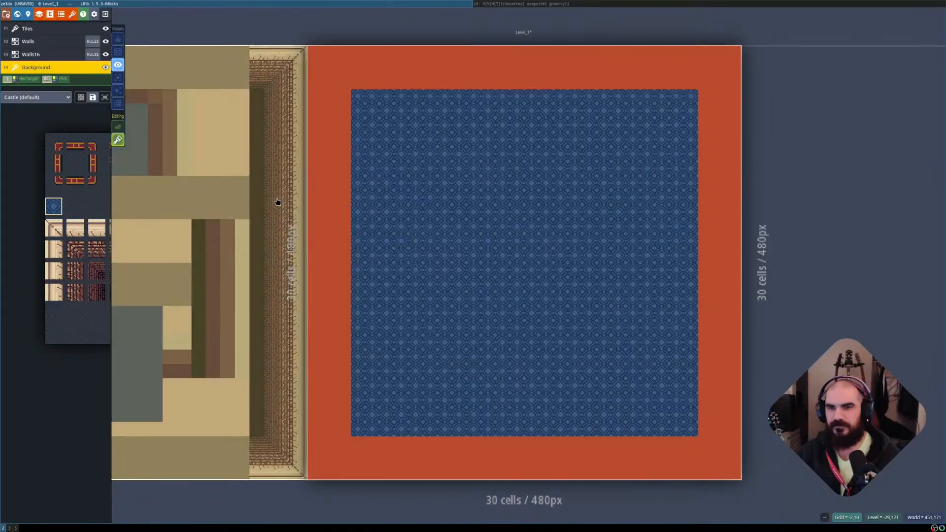
key("shift+r")
left_click(253, 201)
key("shift+r")
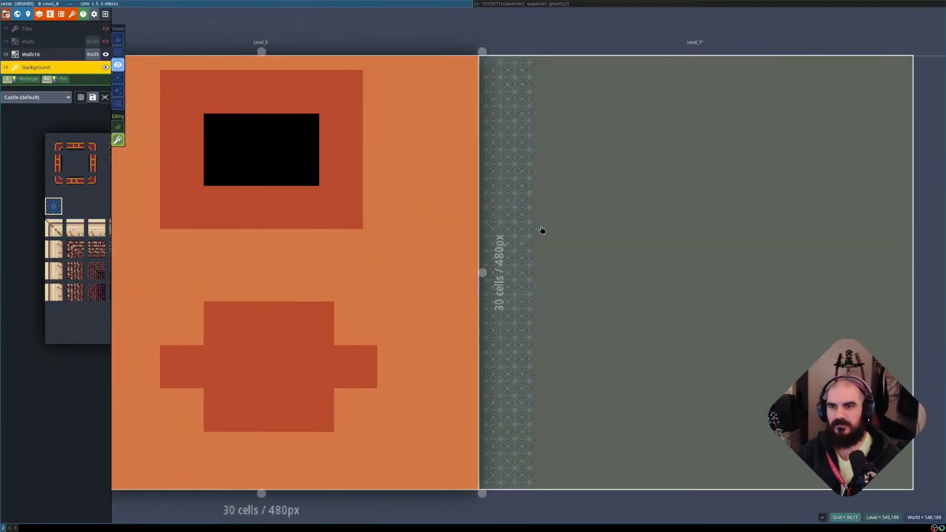
left_click(543, 230)
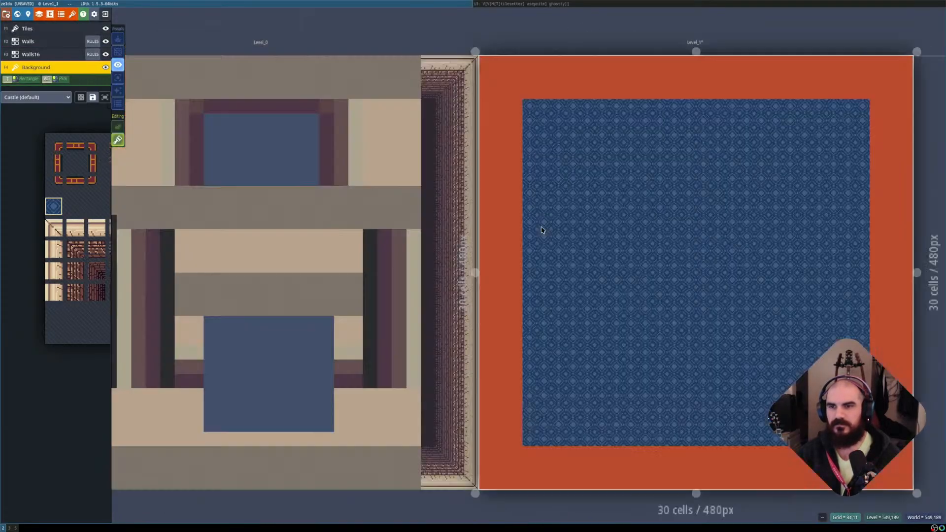
middle_click_drag(587, 258, 444, 254)
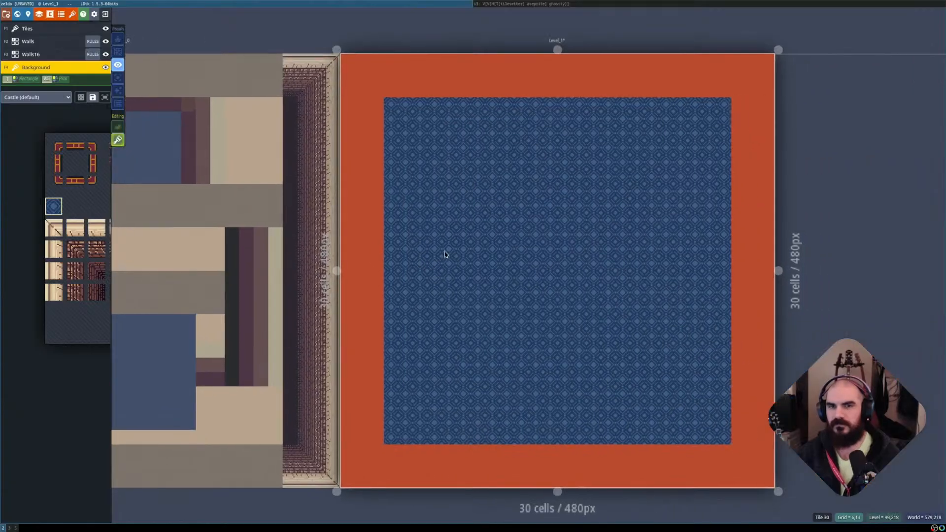
key("shift+r")
key("shift+r")
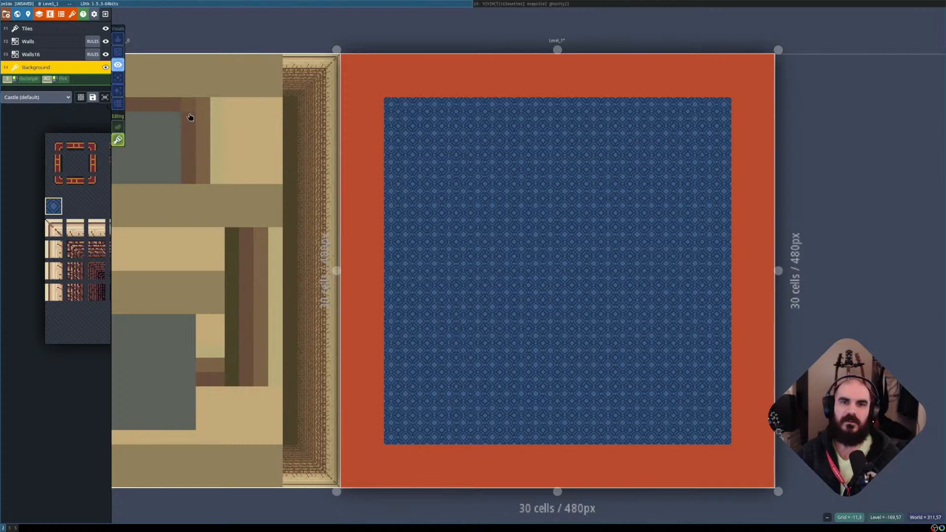
Fill the area inside Level_1's Walls border with Trim on the Walls16 layer and turn auto-layer rendering back on.
key("F3")
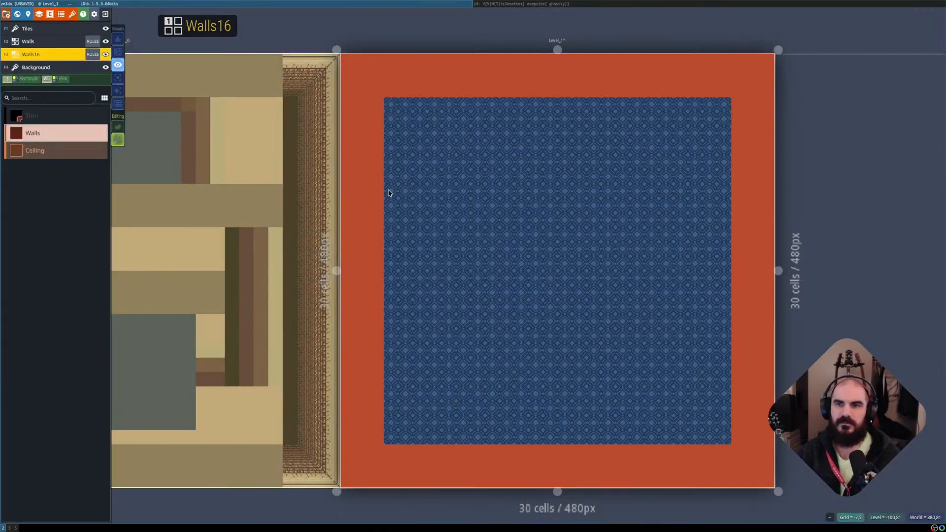
key("shift+r")
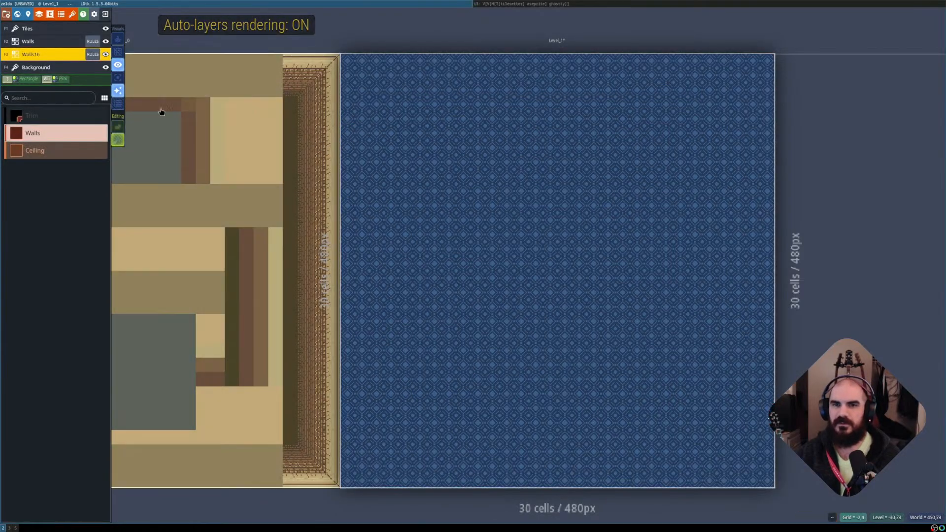
left_click(57, 115)
key("shift+r")
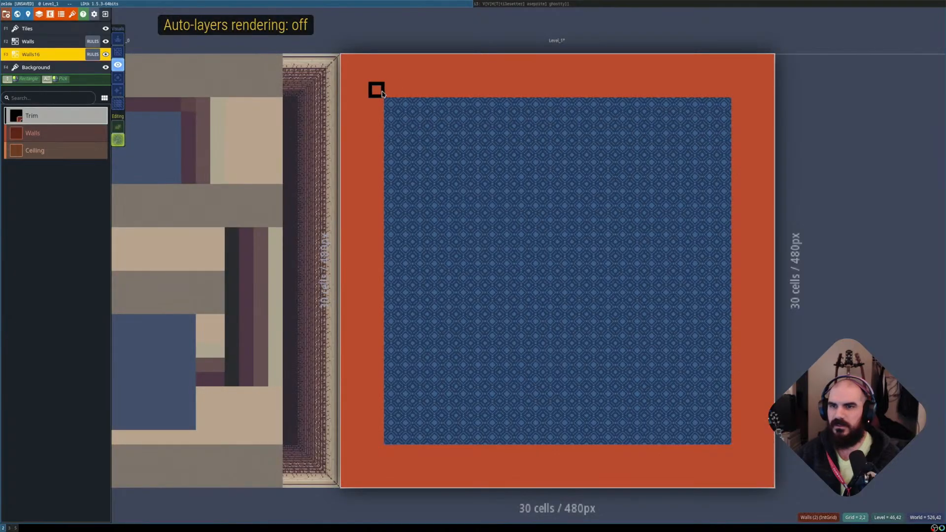
mouse_move(406, 105)
left_mouse_down("shift")
mouse_move(413, 141)
mouse_move(566, 362)
left_mouse_up("shift")
left_click(641, 333, "shift")
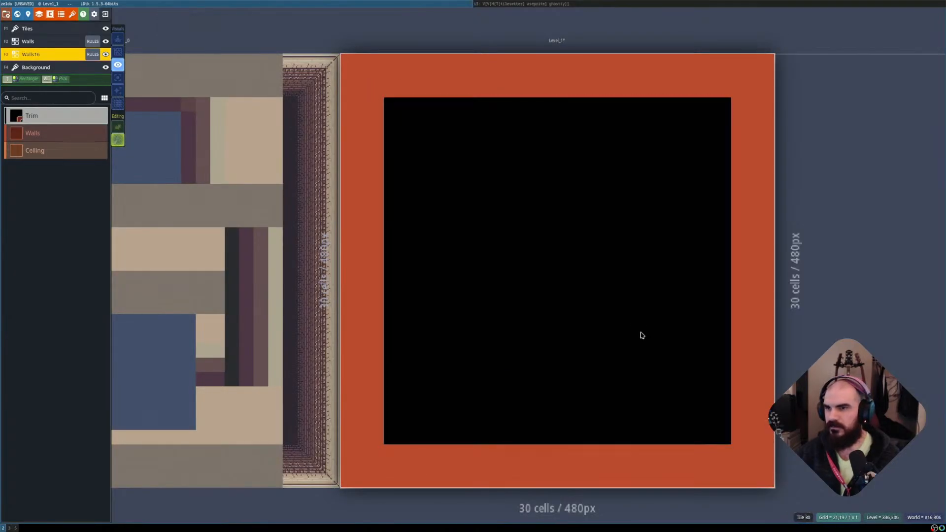
key("shift+r")
scroll(577, 391, "down", 2)
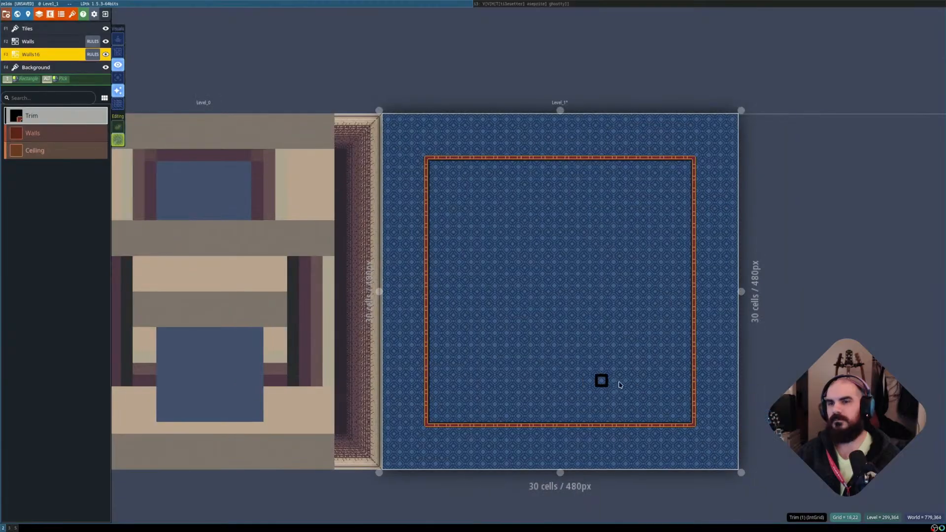
middle_click_drag(625, 383, 507, 339)
scroll(552, 357, "up", 2)
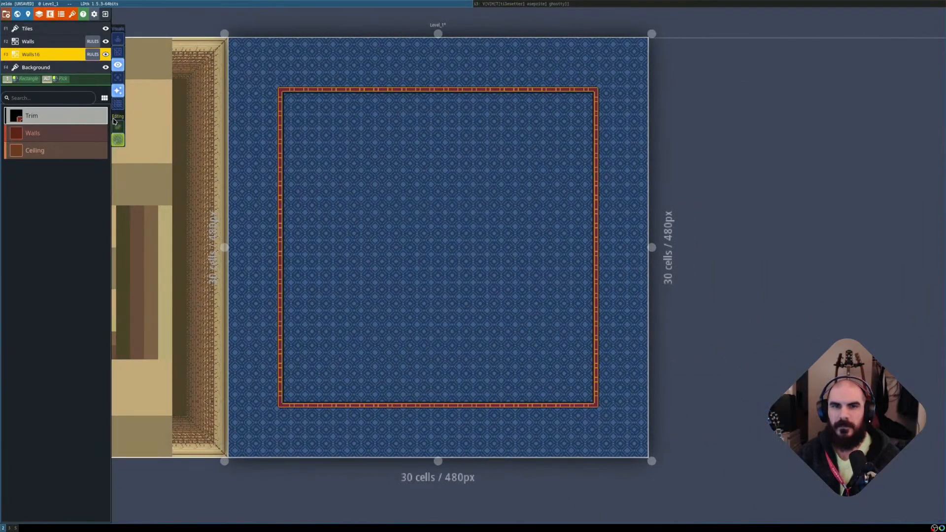
Try the default out-of-bounds policy on the horizontal strip rule in the Walls group and check the walls on Level_0.
left_click(92, 54)
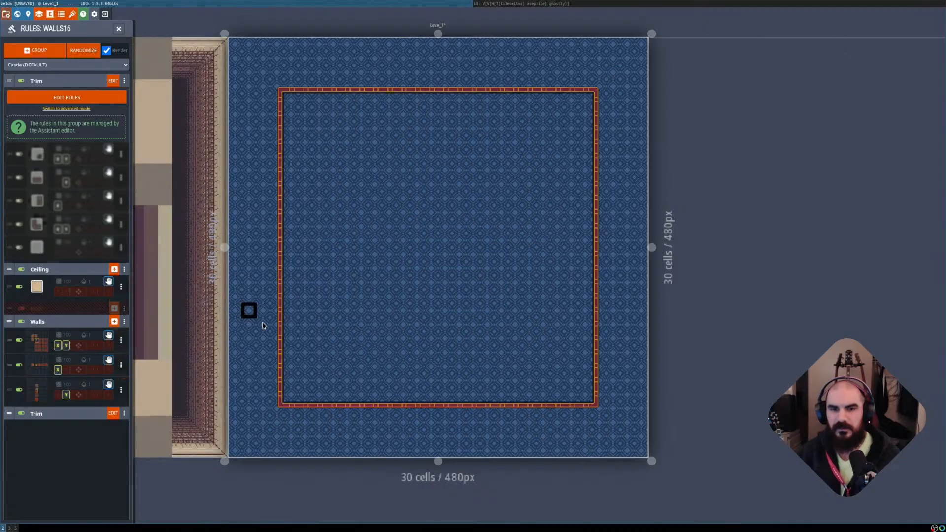
middle_click_drag(249, 311, 262, 276)
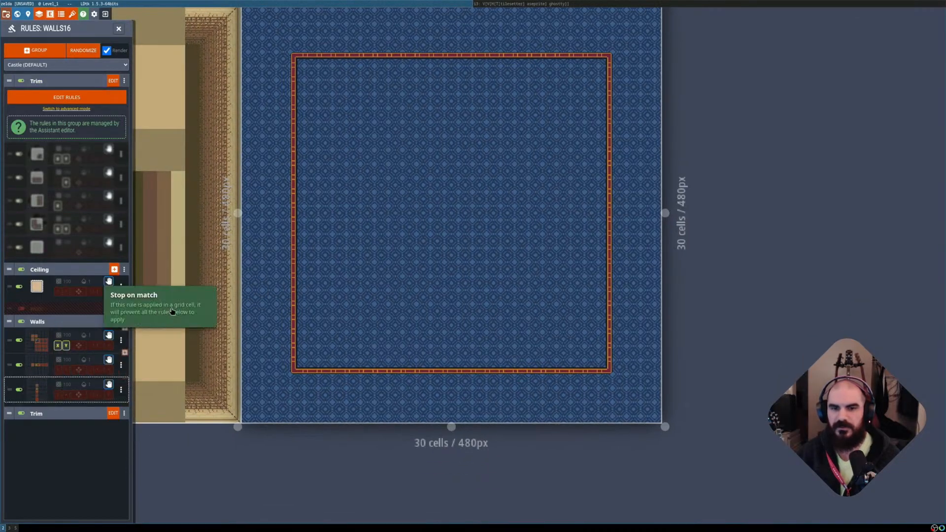
left_click(120, 365)
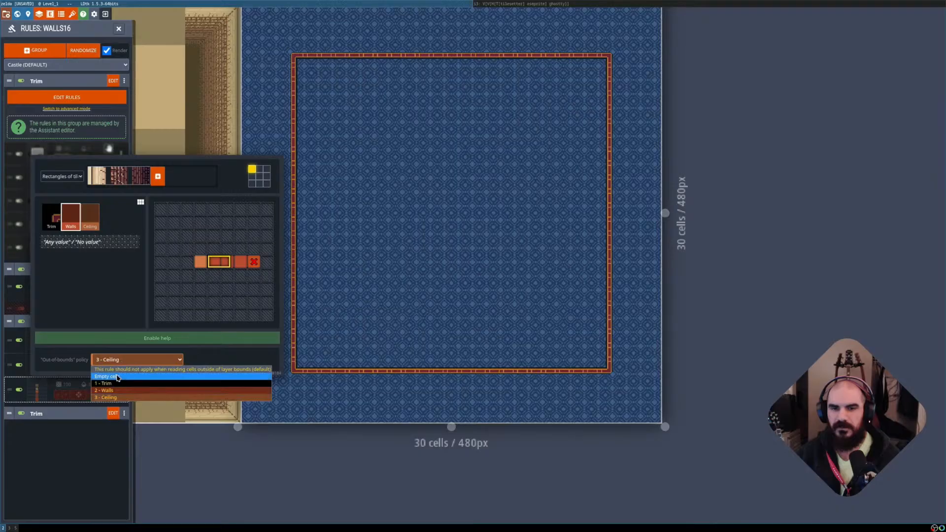
left_click(117, 379)
left_click(119, 364)
left_click(119, 399)
left_click(97, 452)
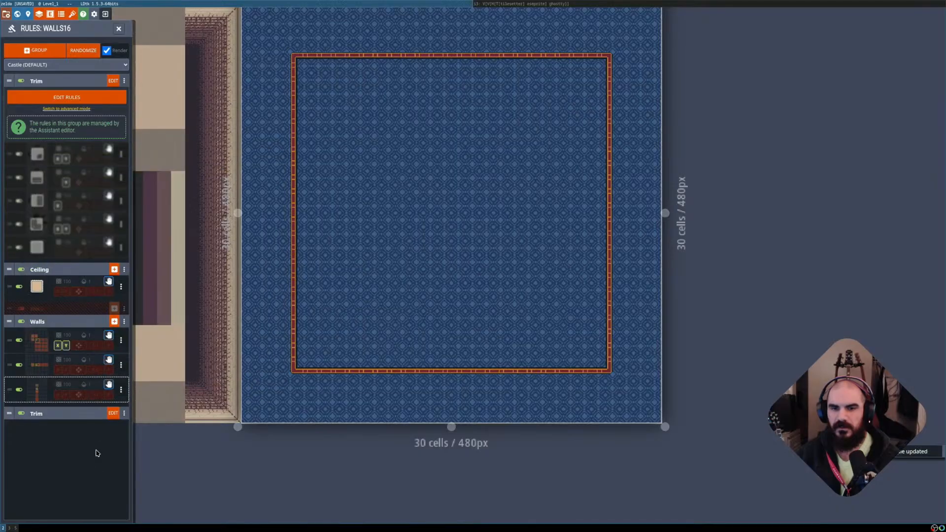
left_click(216, 286)
middle_click_drag(240, 283, 370, 321)
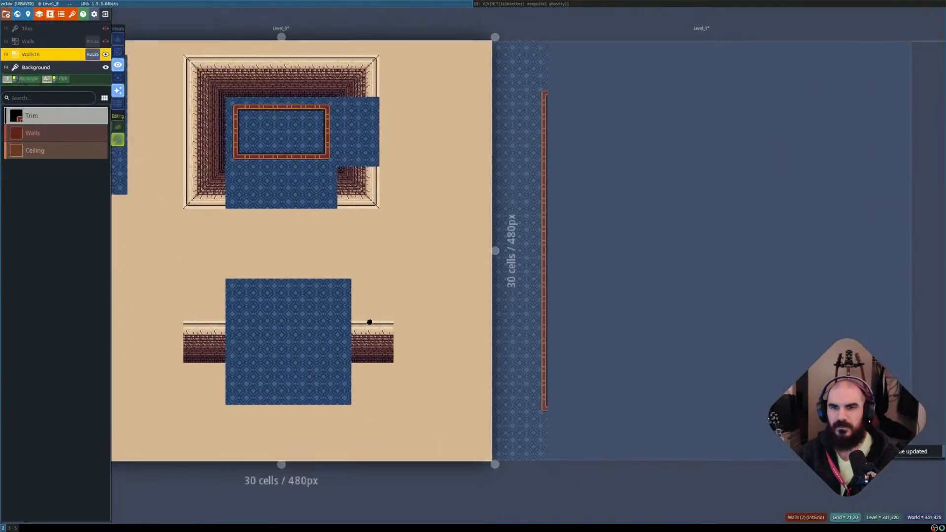
middle_click_drag(398, 282, 499, 306)
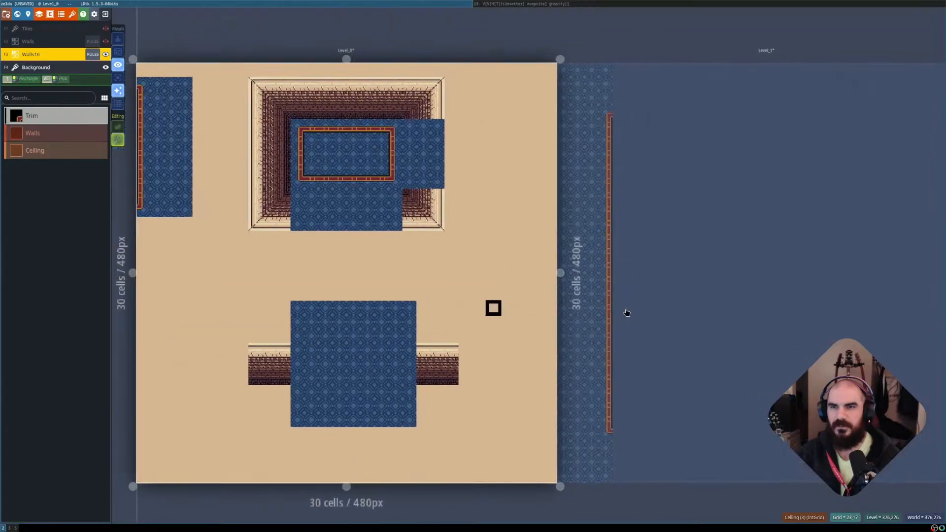
left_click(628, 313)
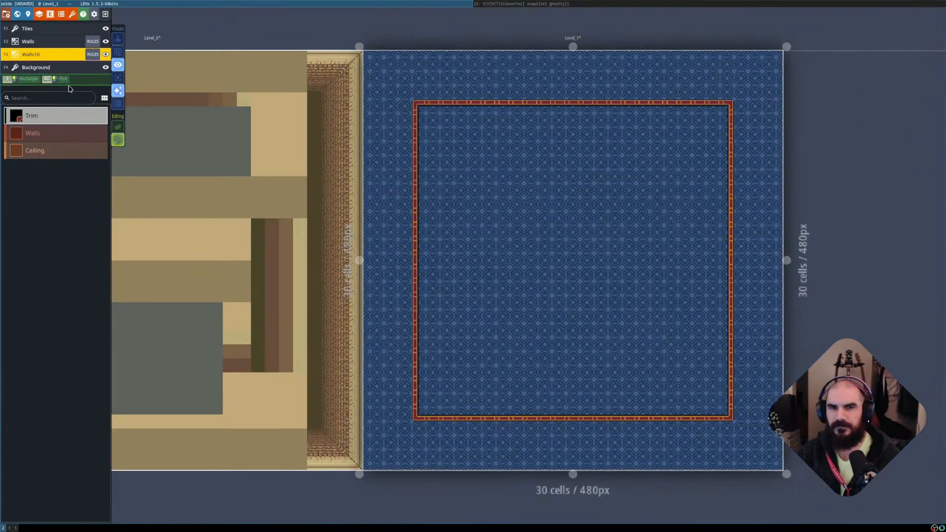
Try Empty cells as the horizontal strip rule's out-of-bounds policy and check the walls on Level_0 and Level_1.
left_click(93, 55)
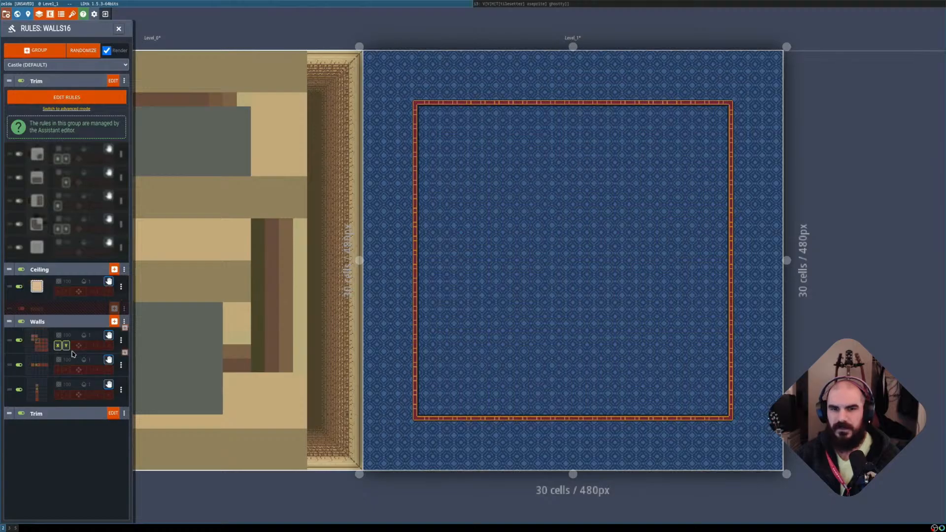
left_click(45, 366)
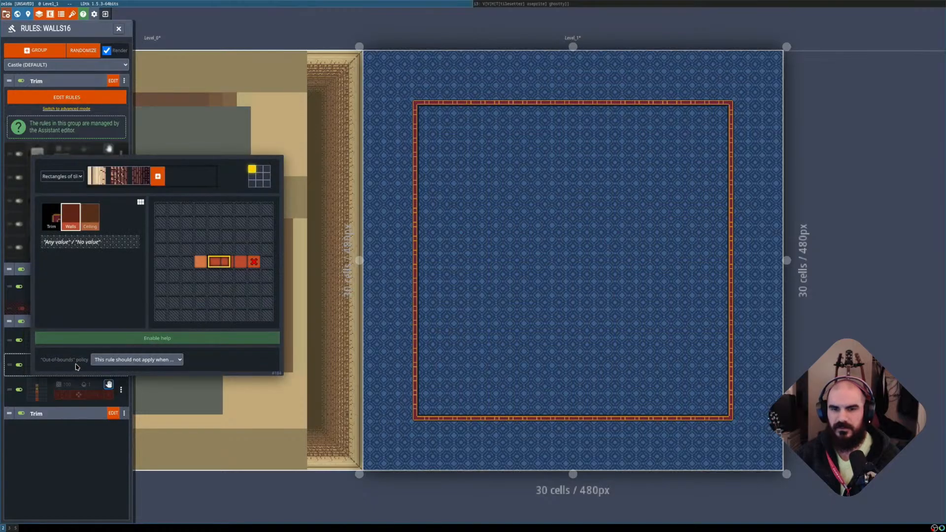
left_click(135, 360)
left_click(125, 376)
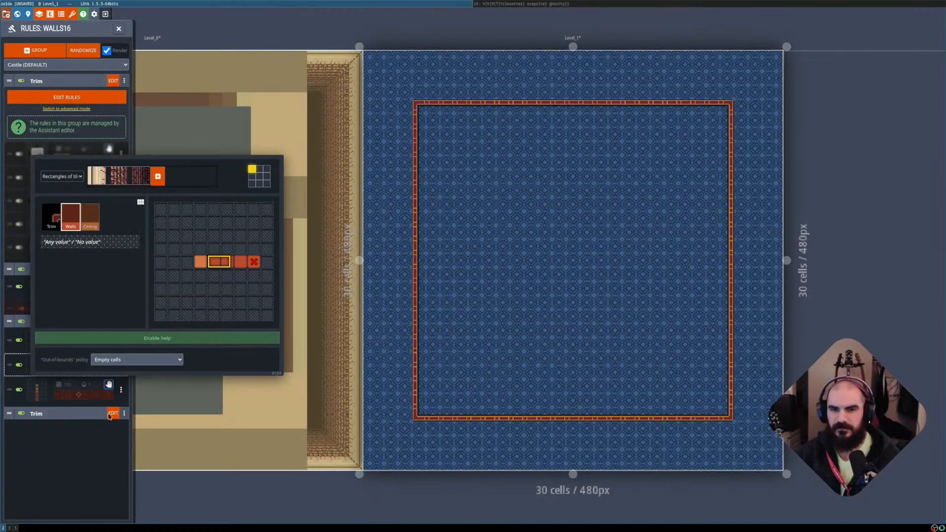
left_click(224, 501)
left_click(302, 294)
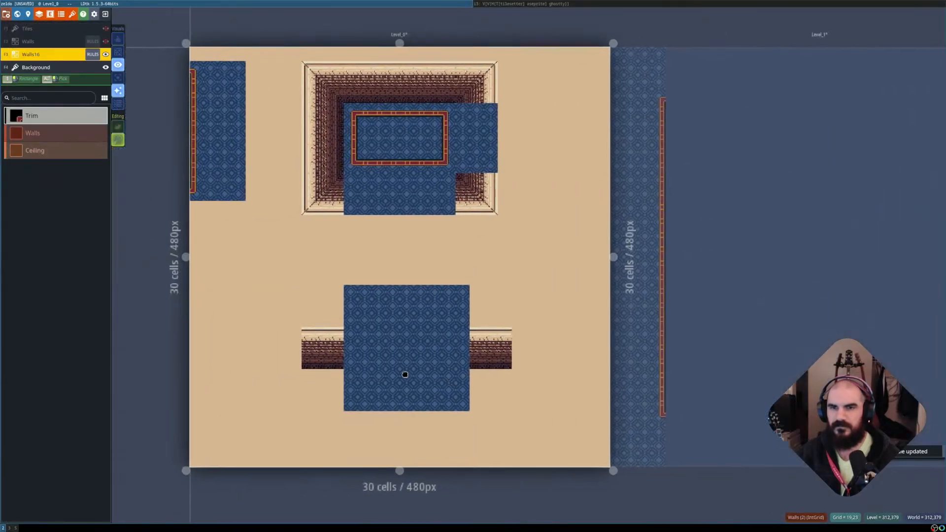
left_click(625, 336)
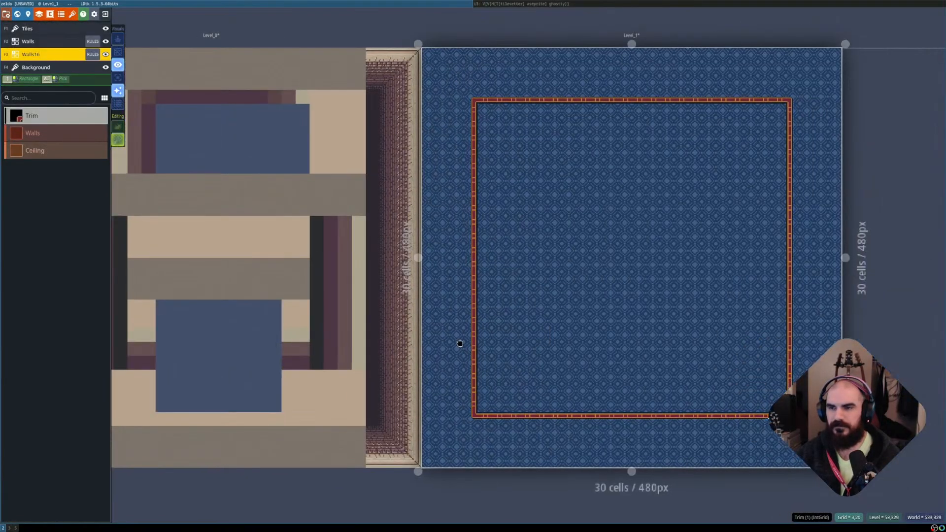
Set the out-of-bounds policy of the horizontal strip rule in the Walls group to 3 - Ceiling.
left_click(93, 54)
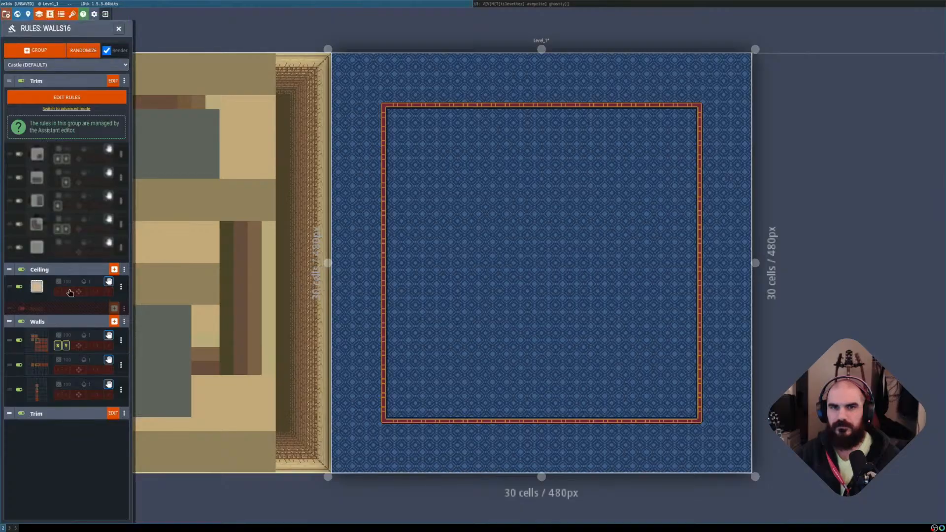
left_click(36, 364)
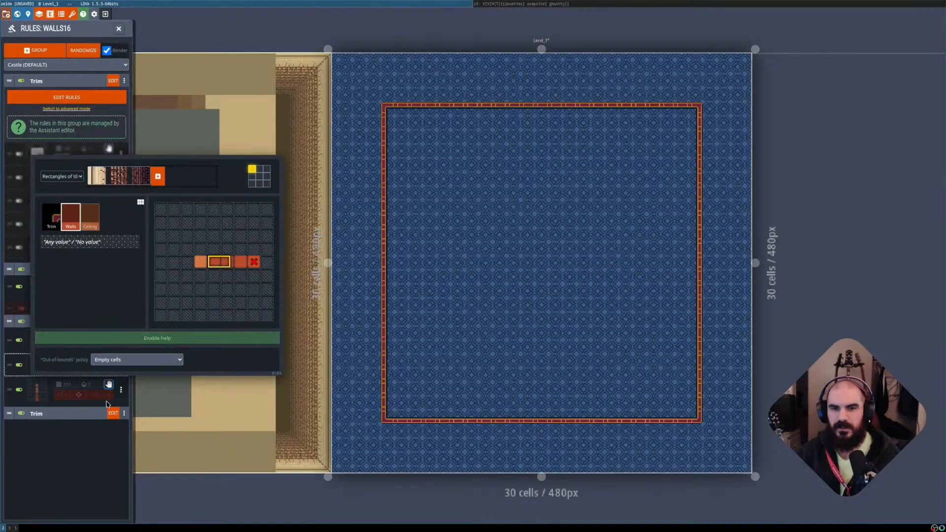
left_click(121, 361)
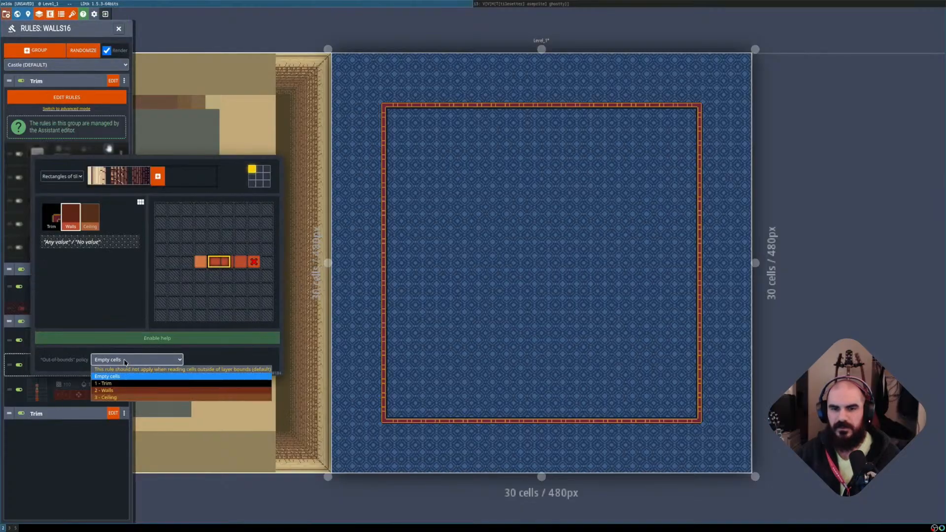
left_click(128, 394)
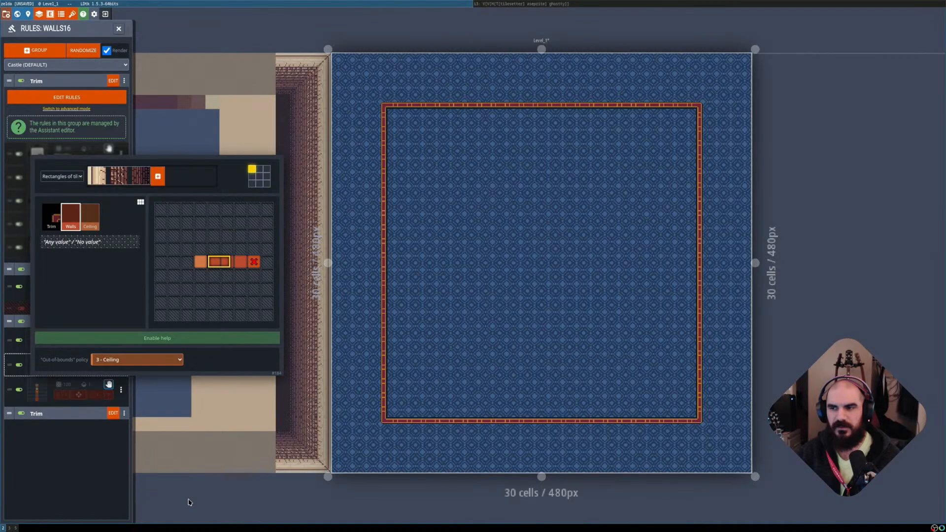
left_click(133, 506)
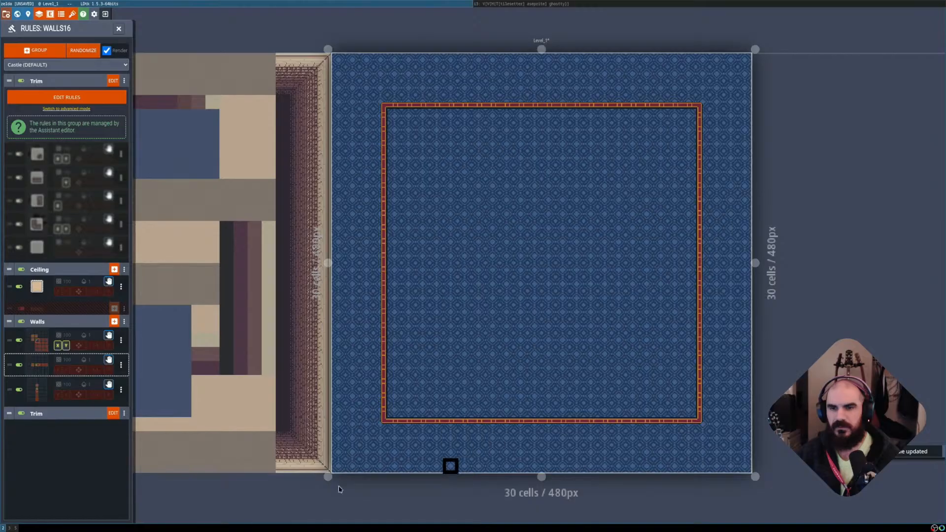
Move Level_1 away from Level_0 to world coordinates 517, 1 and compare it with auto-layer rendering on and off.
middle_click_drag(450, 408, 404, 395)
scroll(466, 401, "down", 2)
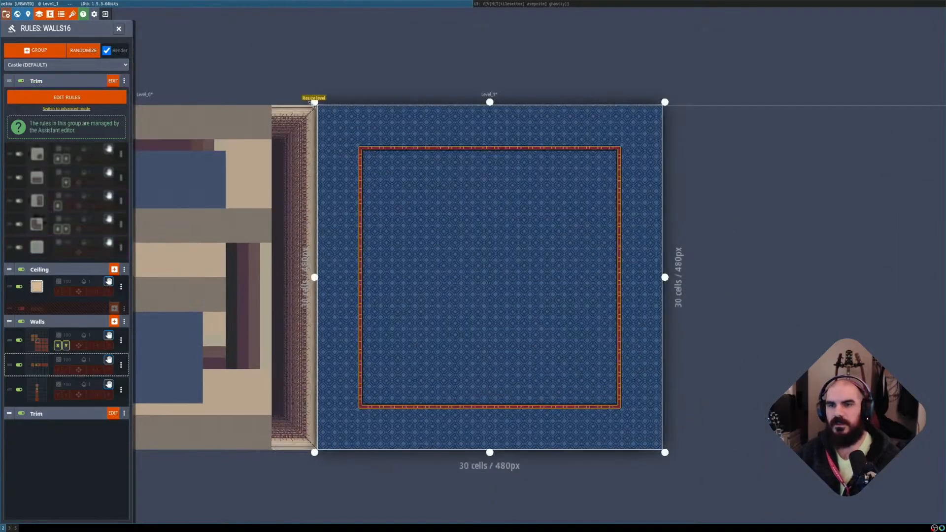
scroll(380, 177, "down", 5)
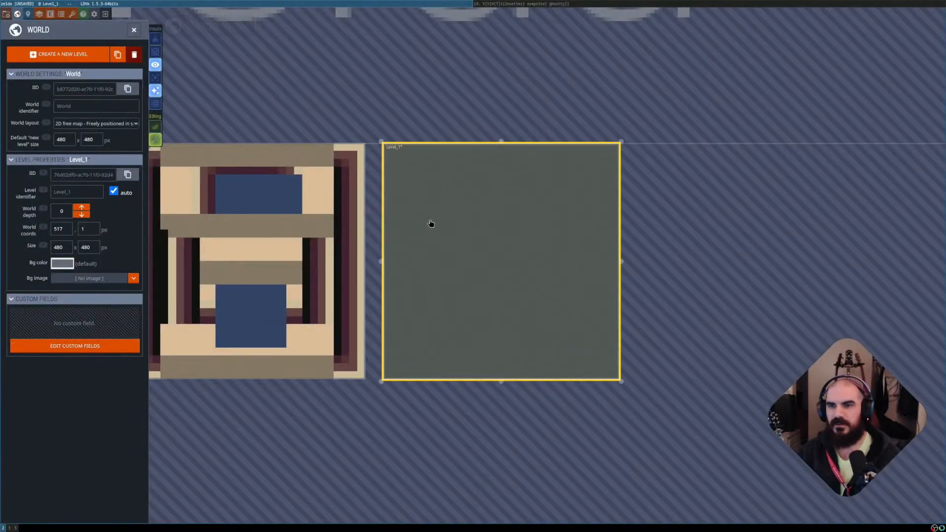
left_click_drag(428, 222, 432, 223)
left_click(432, 224)
key("shift+r")
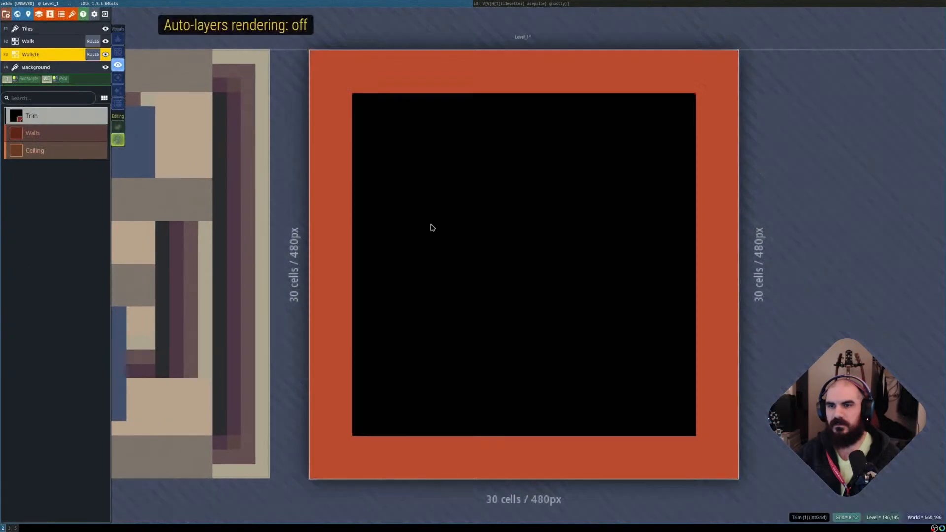
key("shift+r")
key("shift+r")
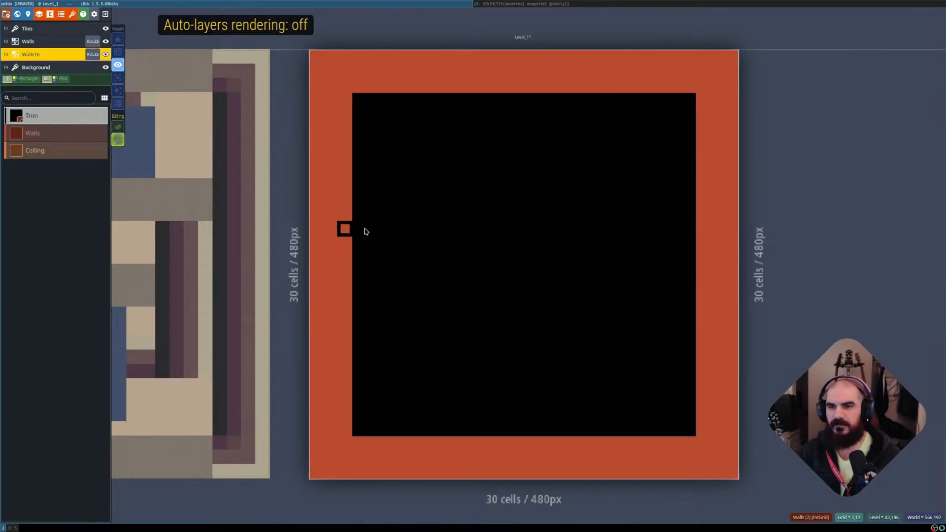
Move Level_1 to world coordinates 512, 1, reopen it and turn auto-layer rendering on.
scroll(421, 239, "down", 4)
left_click_drag(468, 243, 457, 242)
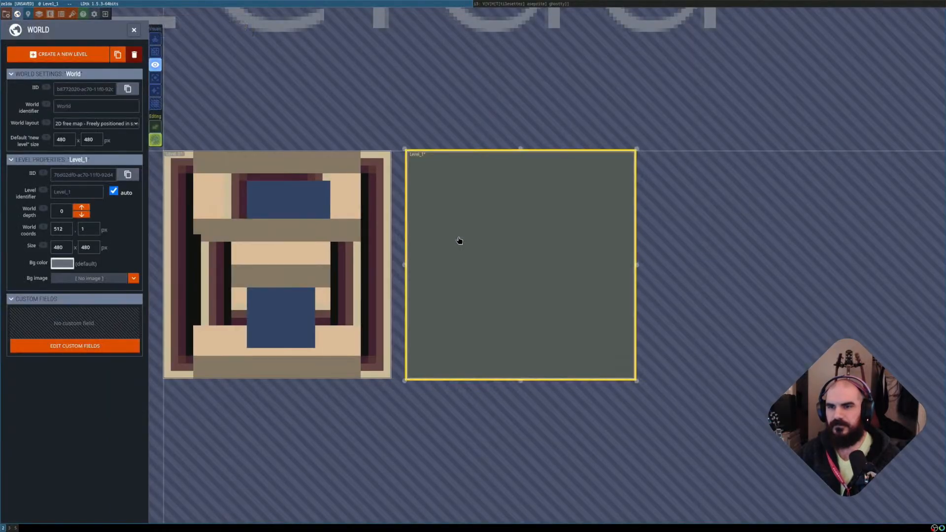
double_click(457, 242)
key("shift+r")
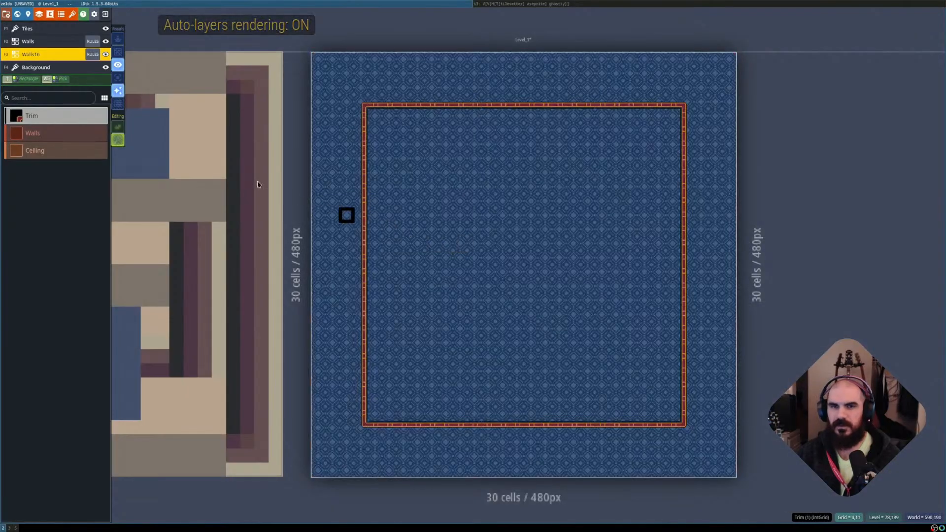
Clear the Ceiling cell from the horizontal strip rule's pattern in the Walls group and compare Level_1 with auto-layer rendering off and on.
left_click(91, 55)
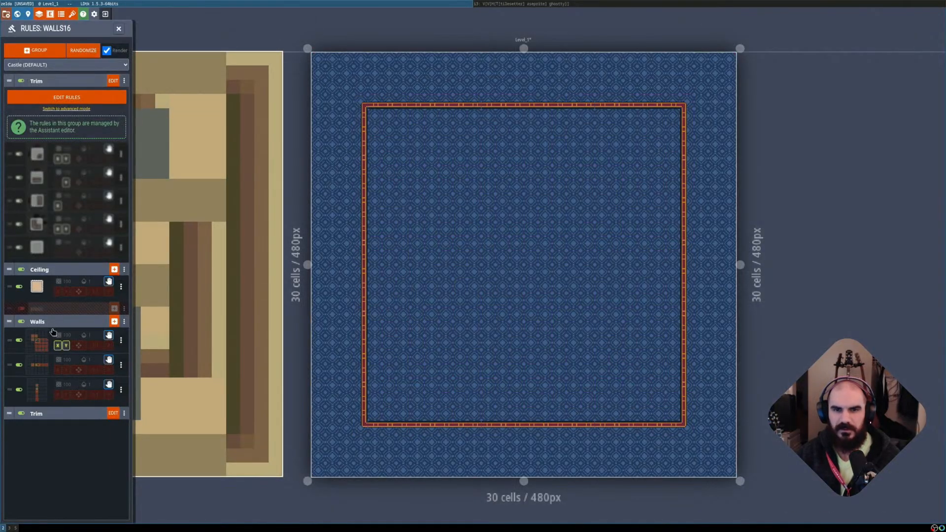
left_click(40, 365)
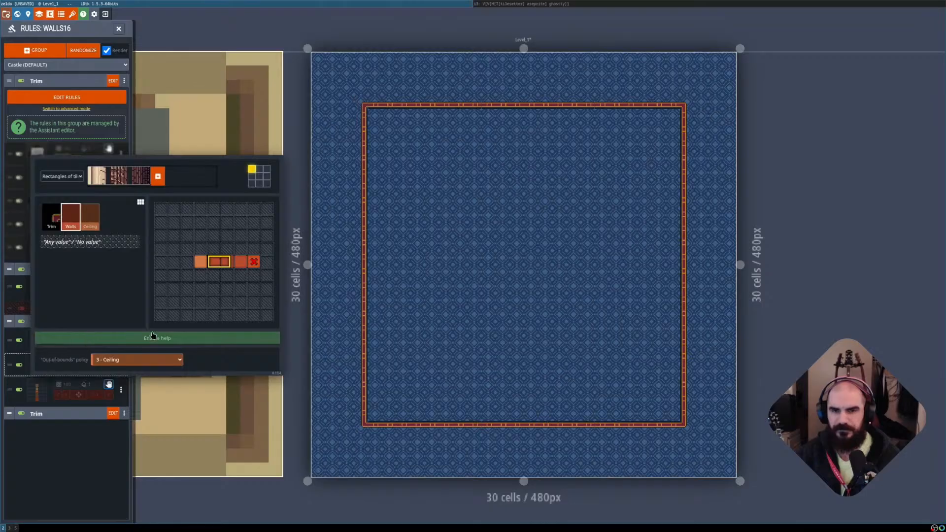
left_click(208, 461)
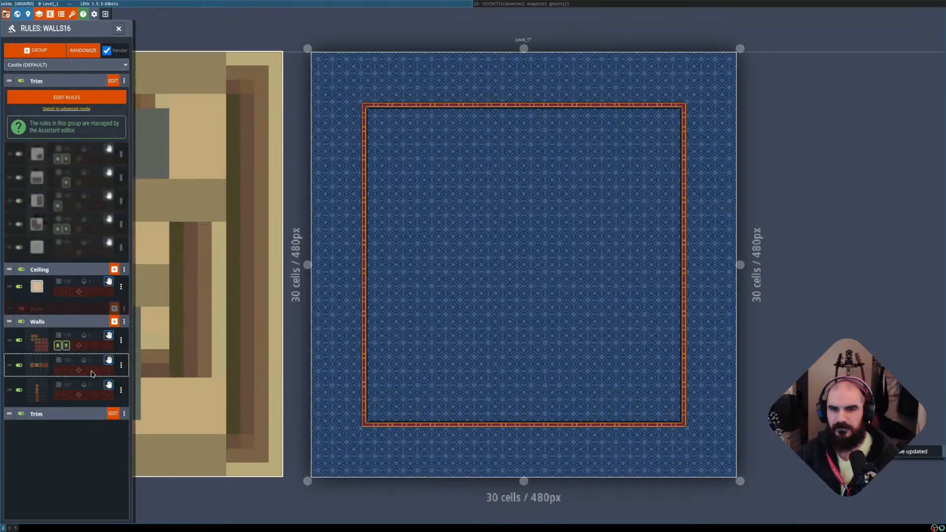
left_click(37, 370)
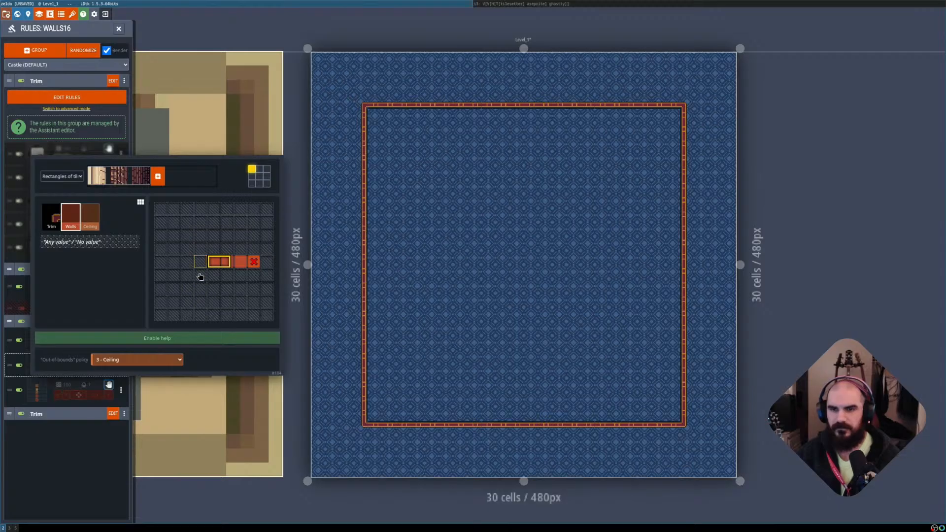
left_click(186, 463)
key("shift+r")
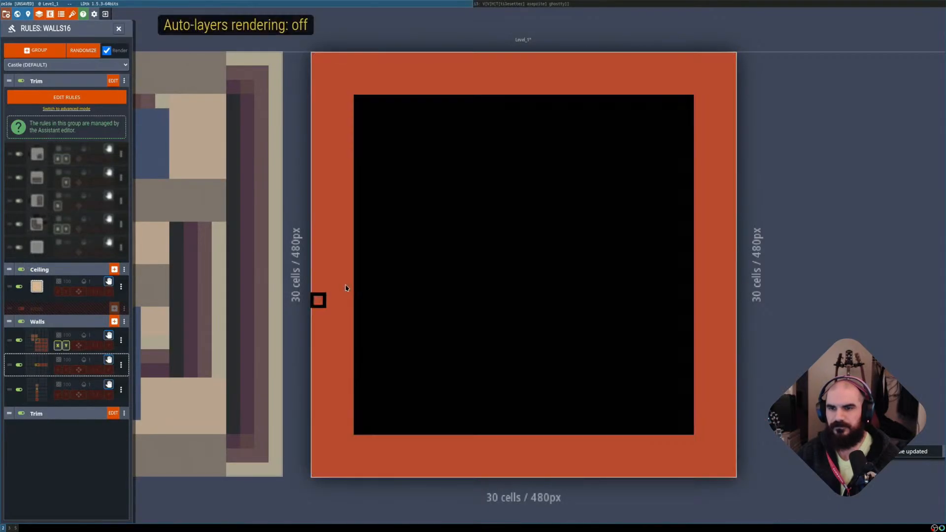
key("shift+r")
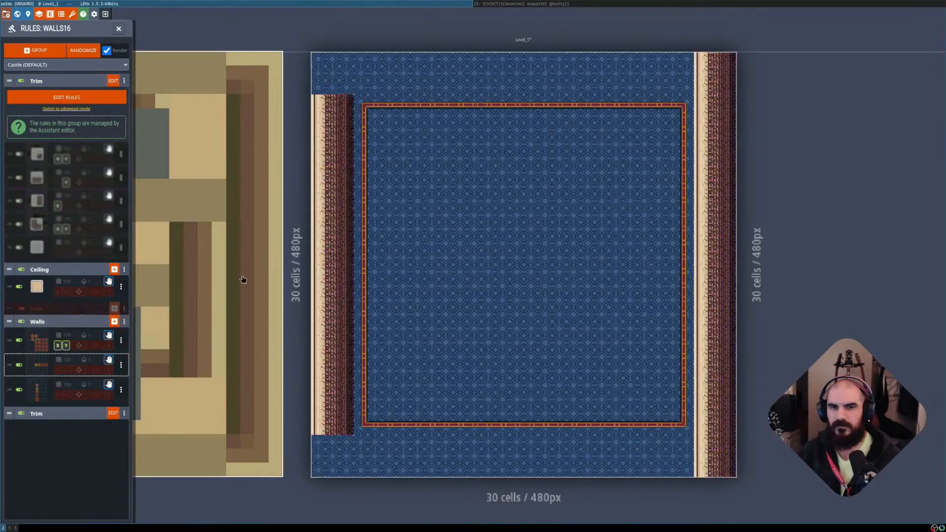
Open Level_0 and expand the last Trim group in the Walls16 auto-layer rules.
middle_click_drag(332, 259, 385, 269)
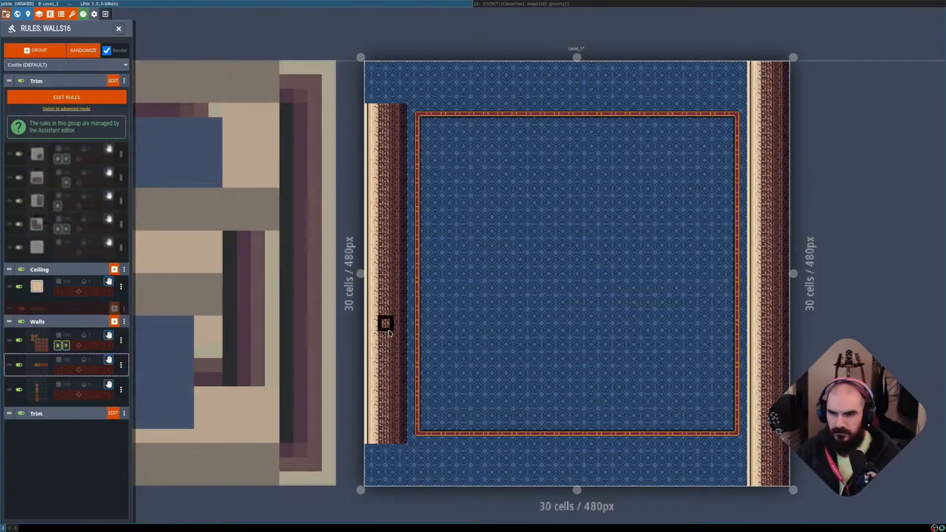
left_click(241, 254)
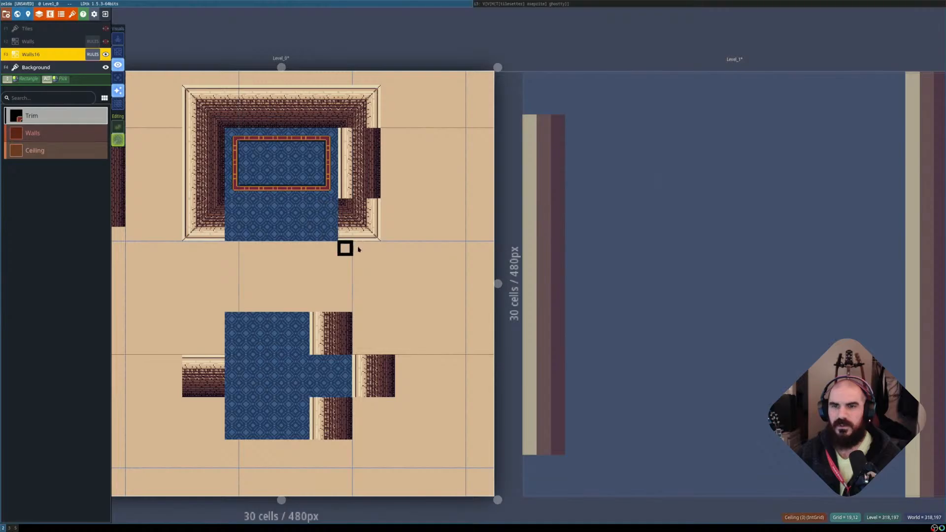
left_click(90, 54)
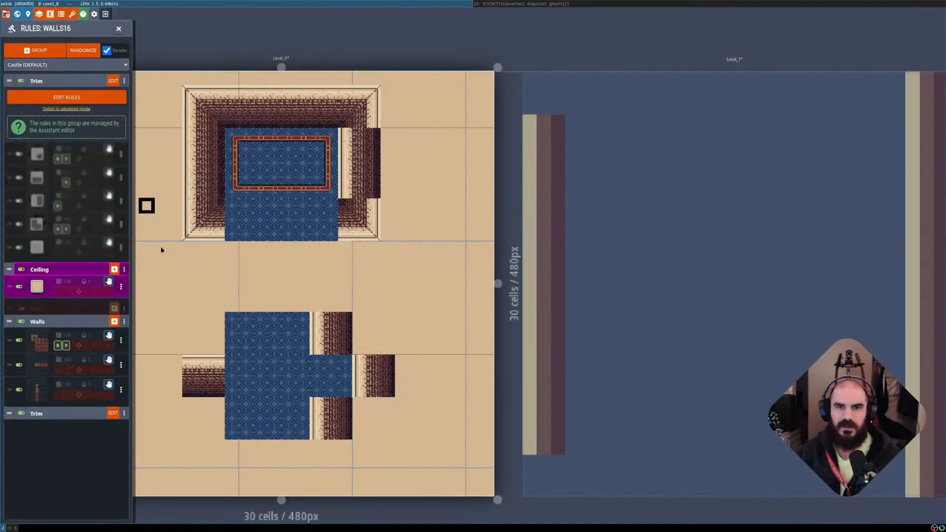
left_click(71, 415)
left_click(92, 430)
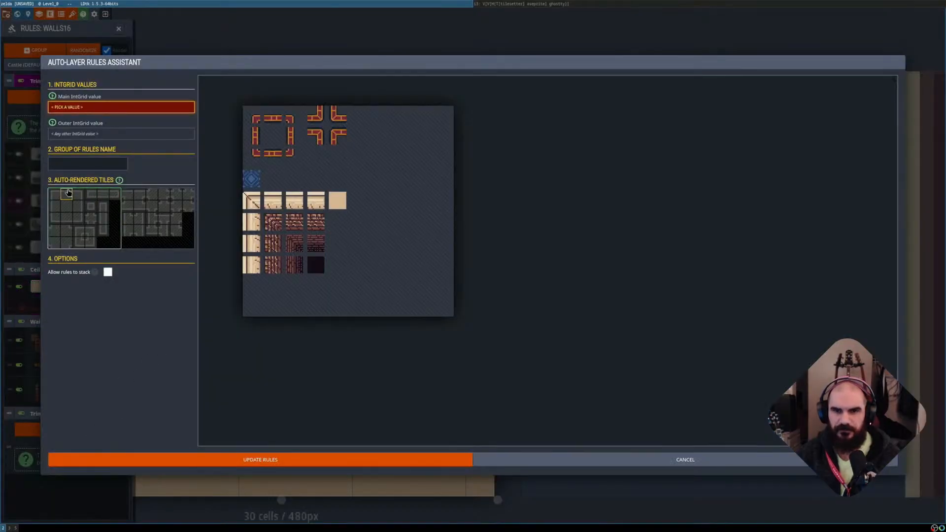
left_click(495, 457)
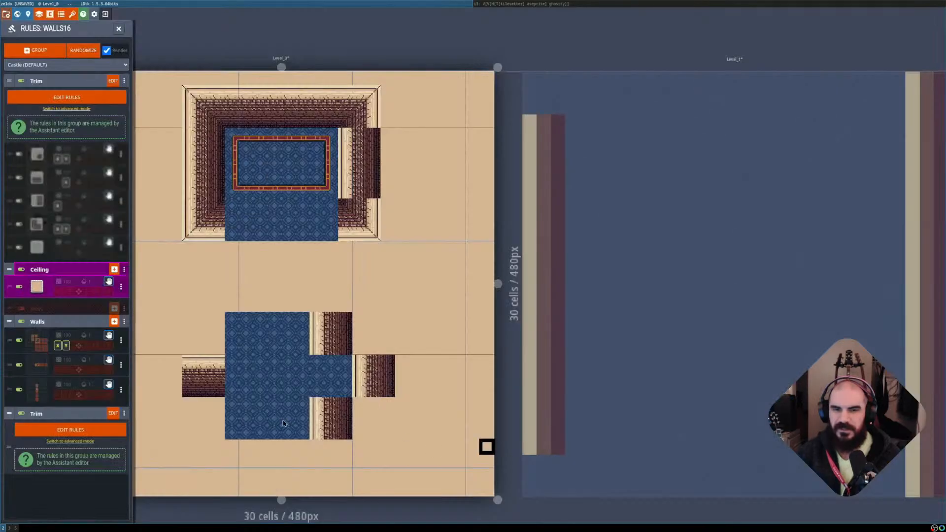
left_click(91, 434)
key("Escape")
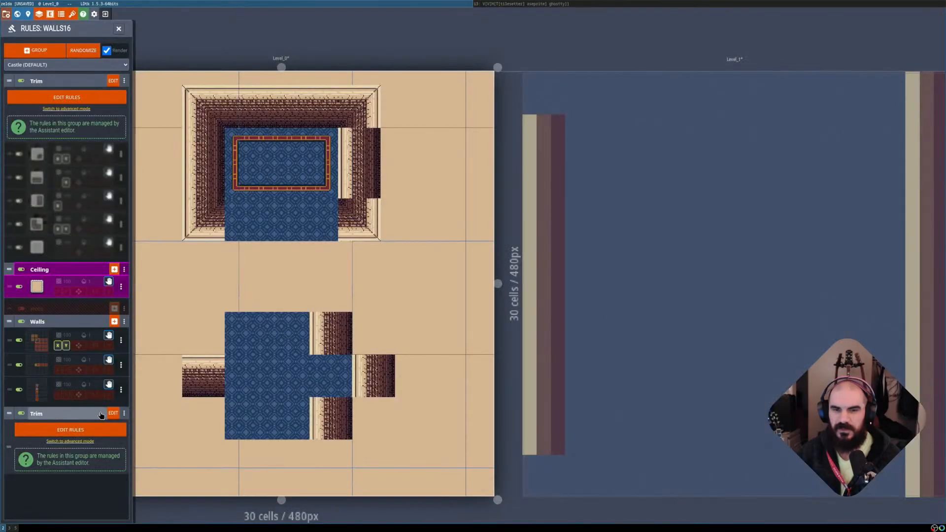
Set the empty Trim group's main IntGrid value to Trim and assign the frame's bottom tile to the top edge, its right tile to the left.
left_click(110, 415)
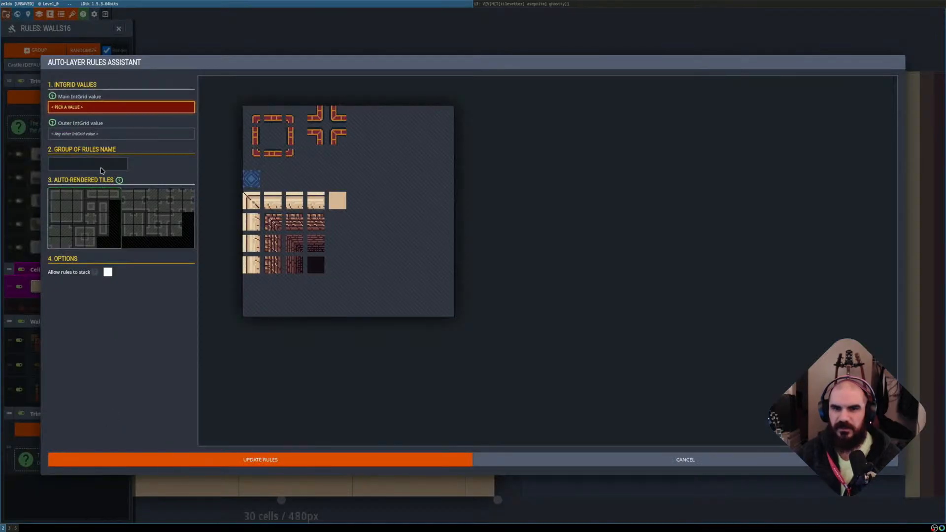
left_click(88, 107)
left_click(89, 124)
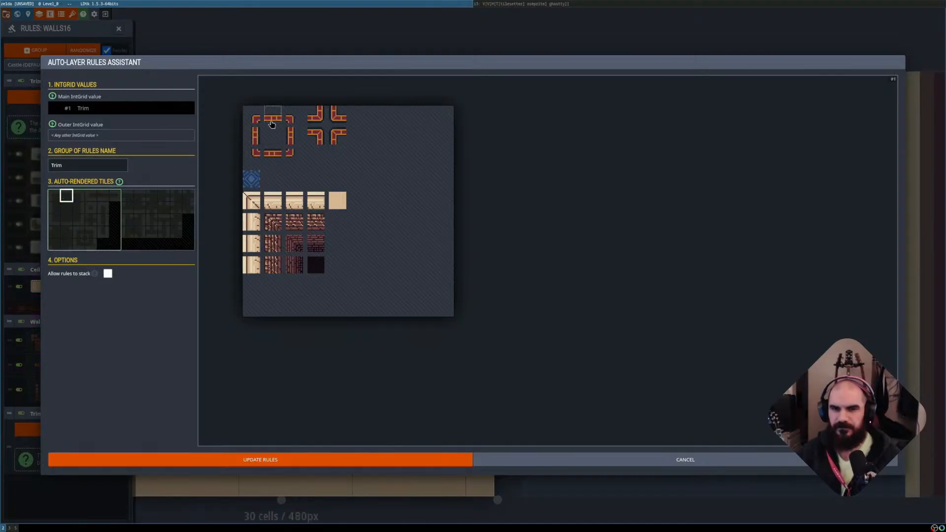
left_click(274, 155)
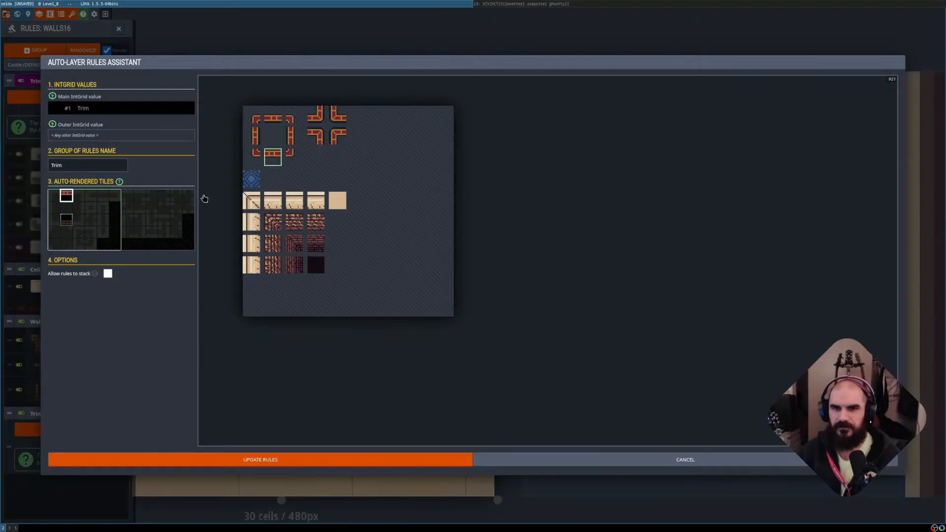
left_click(56, 212)
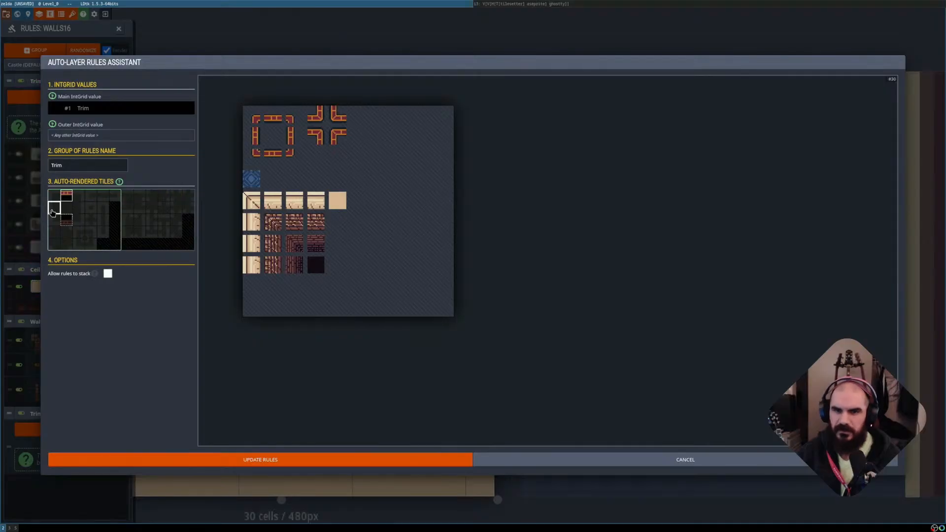
left_click(296, 139)
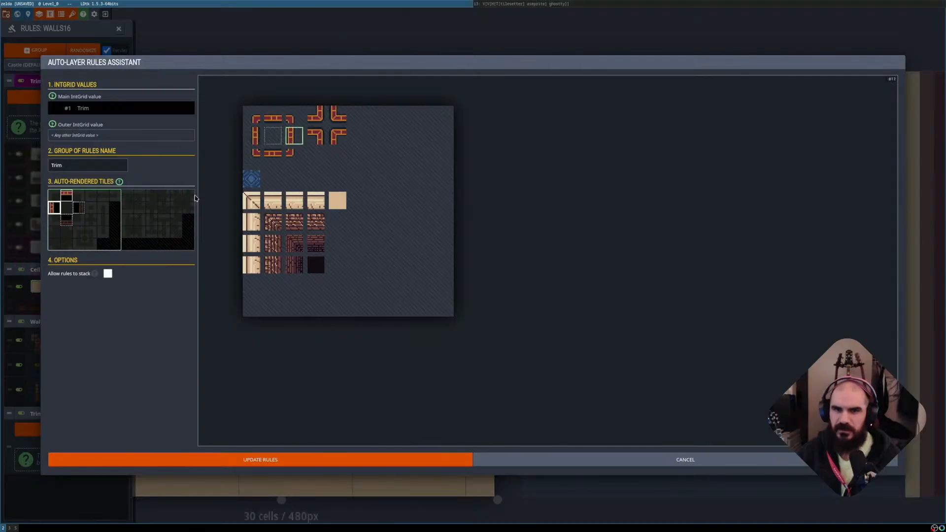
Assign the inner-corner tile to the outer corner, the blank tile to the centre and the frame's top-left tile to the inner corner, and update the rules.
left_click(61, 196)
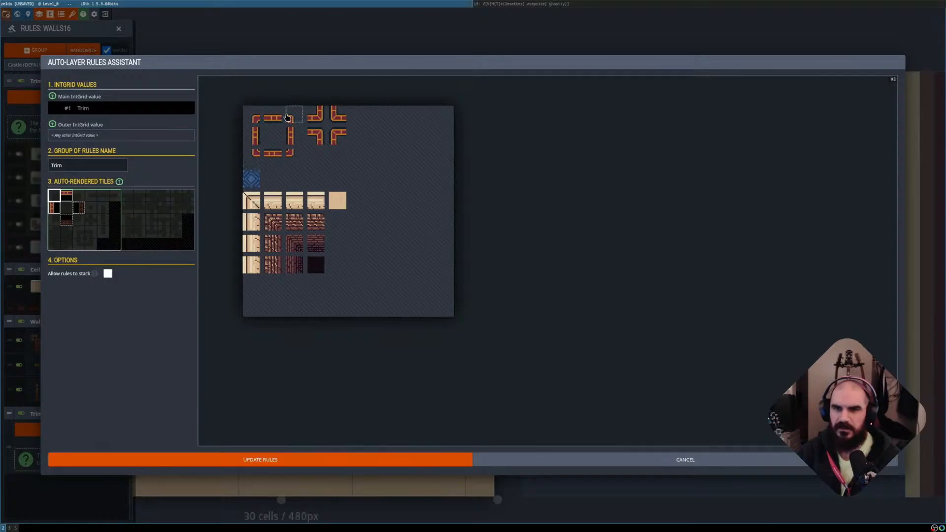
left_click(345, 137)
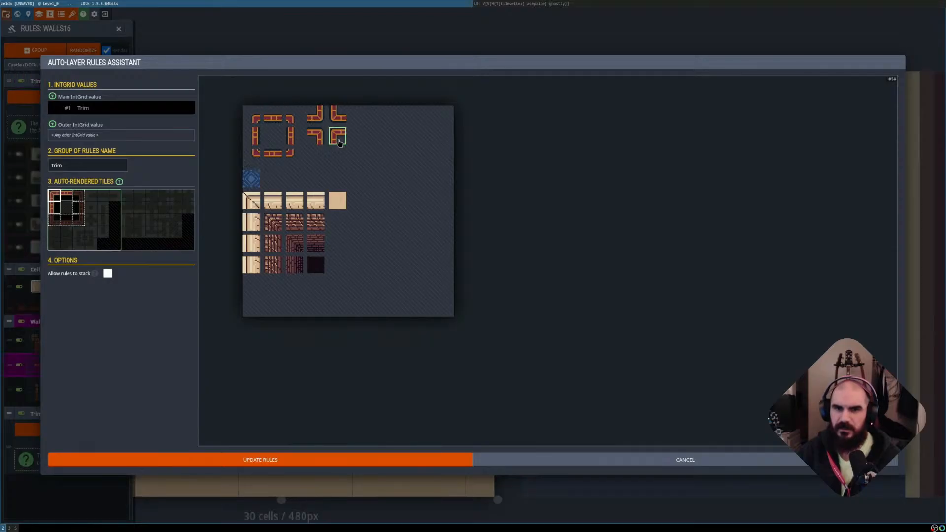
left_click(69, 208)
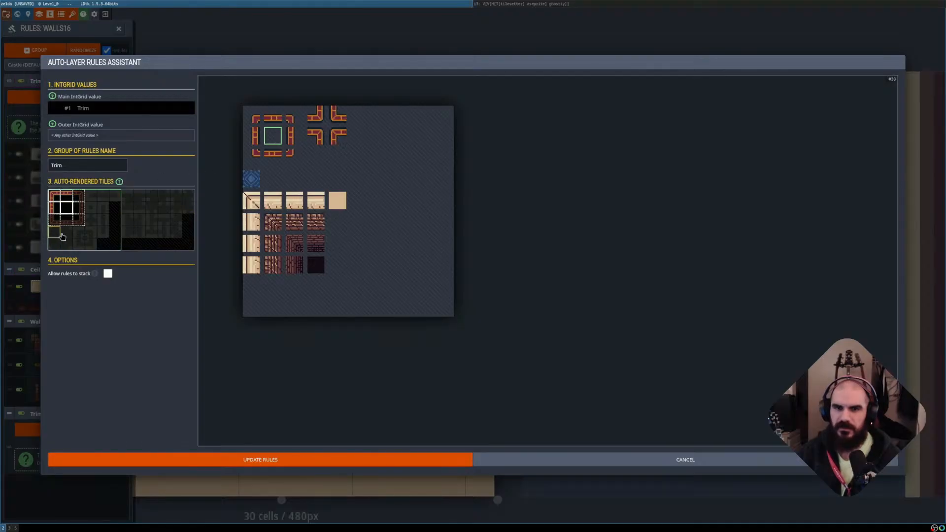
left_click(256, 124)
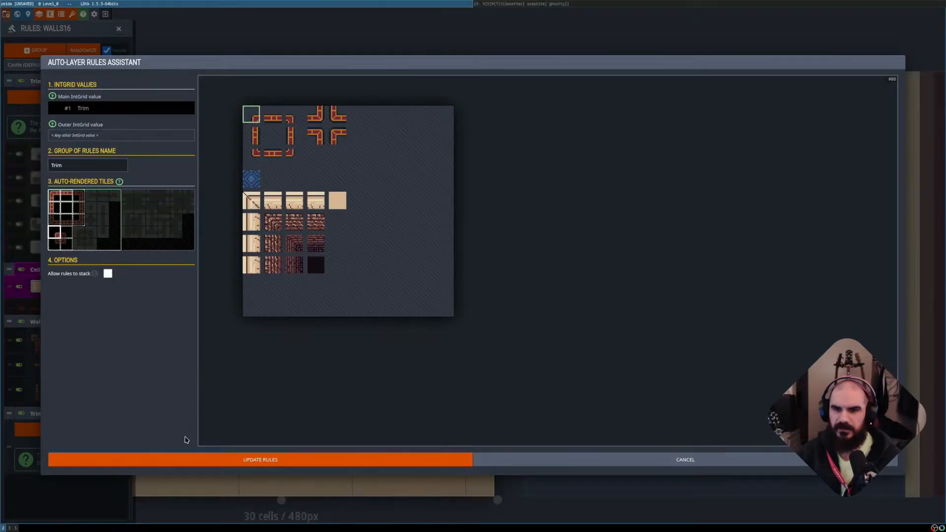
left_click(192, 459)
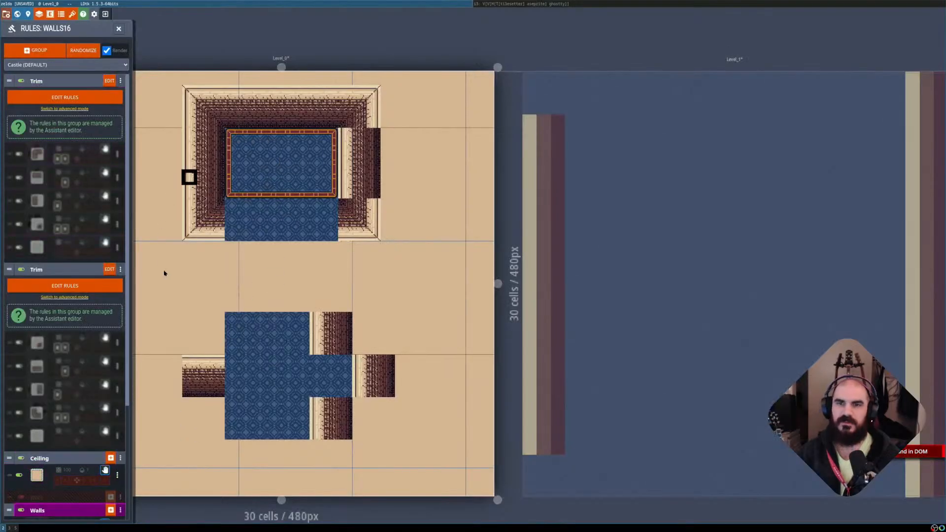
Replace the Walls ring around Level_1 with the Trim value and turn auto-layer rendering back on.
scroll(463, 257, "down", 2)
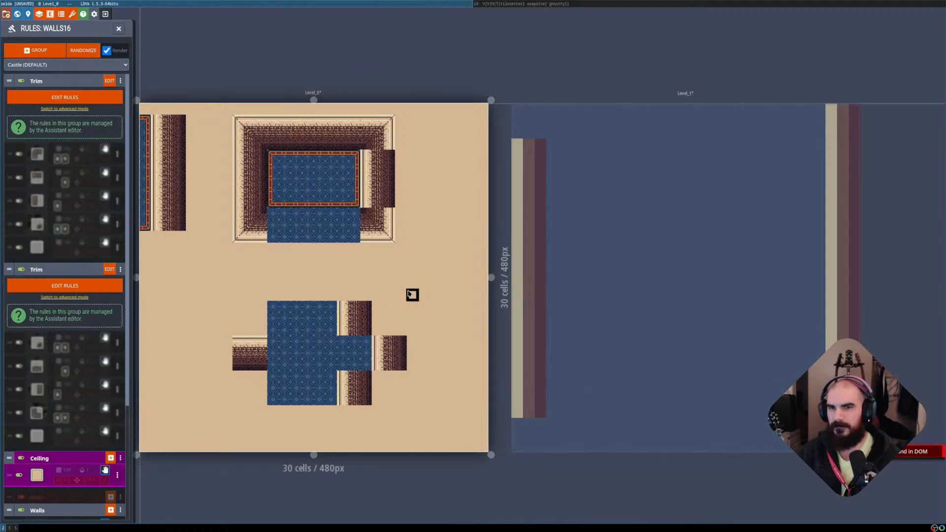
scroll(412, 294, "down", 1)
left_click(543, 292)
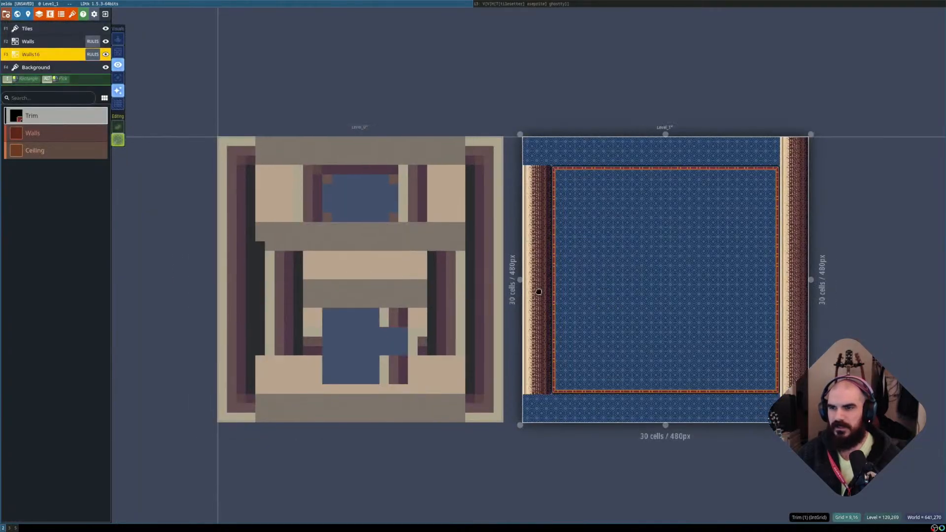
scroll(520, 268, "up", 2)
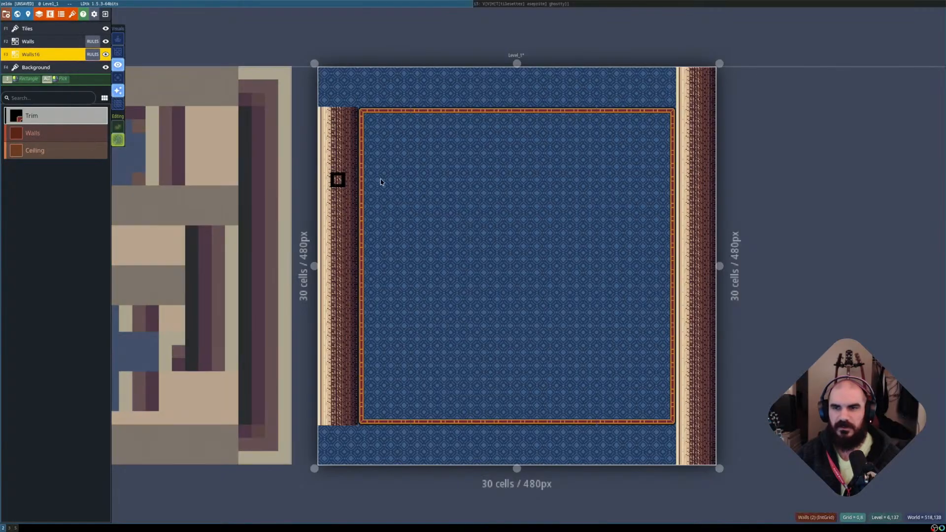
key("shift+r")
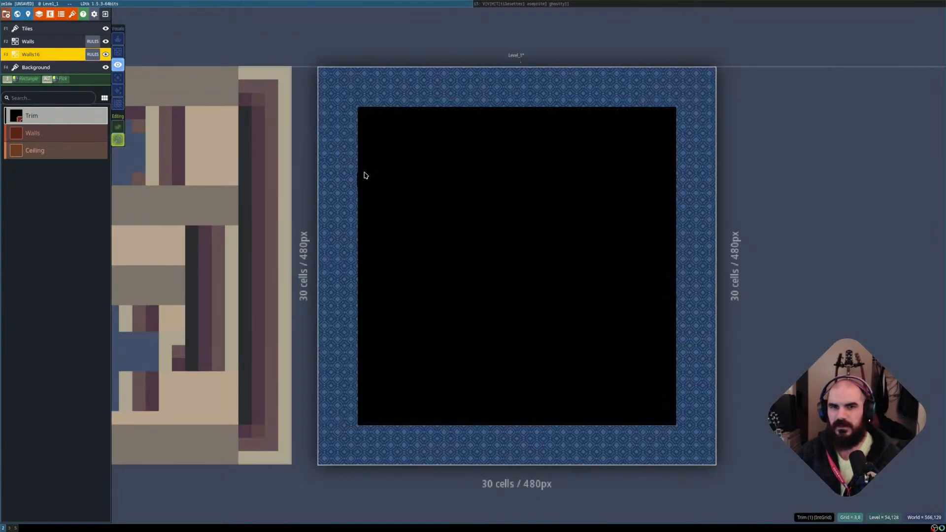
left_click(328, 174, "alt+shift")
key("shift+r")
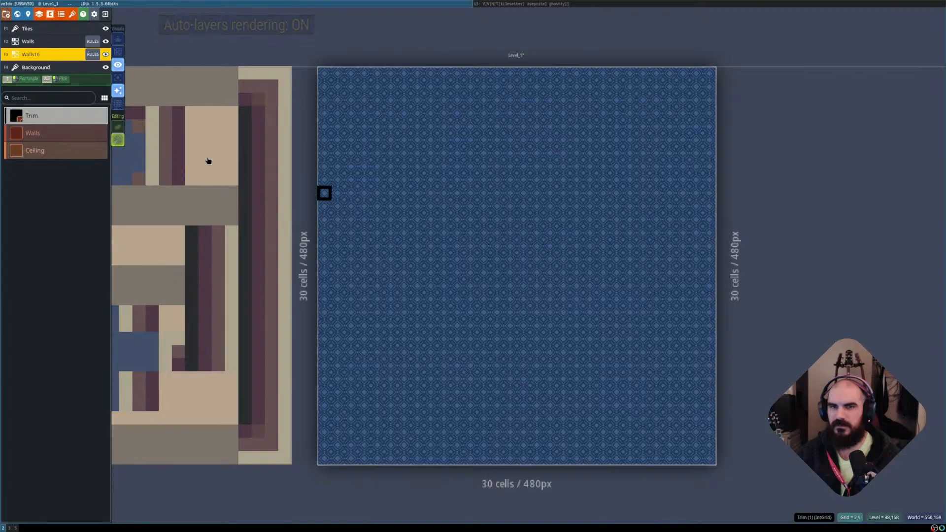
Delete the empty Trim rule group below the Walls group in the Walls16 rules.
left_click(93, 55)
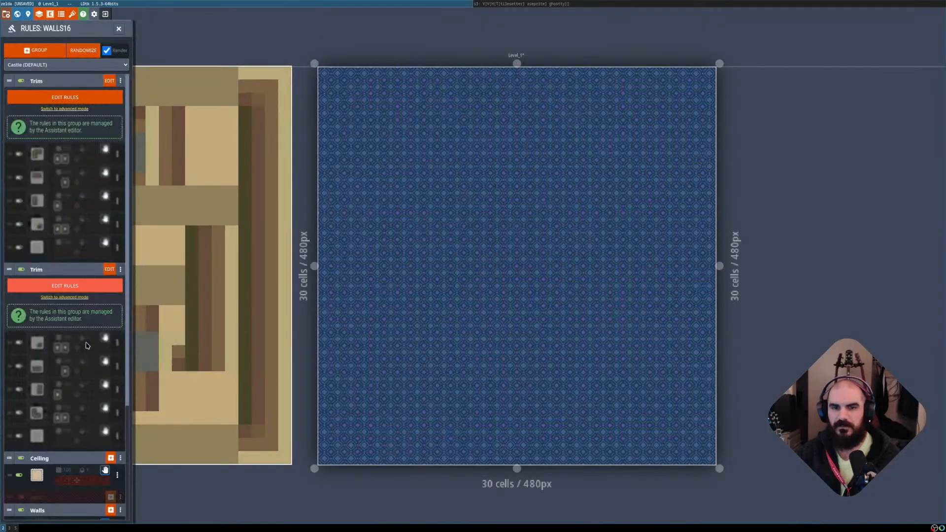
scroll(88, 382, "down", 3)
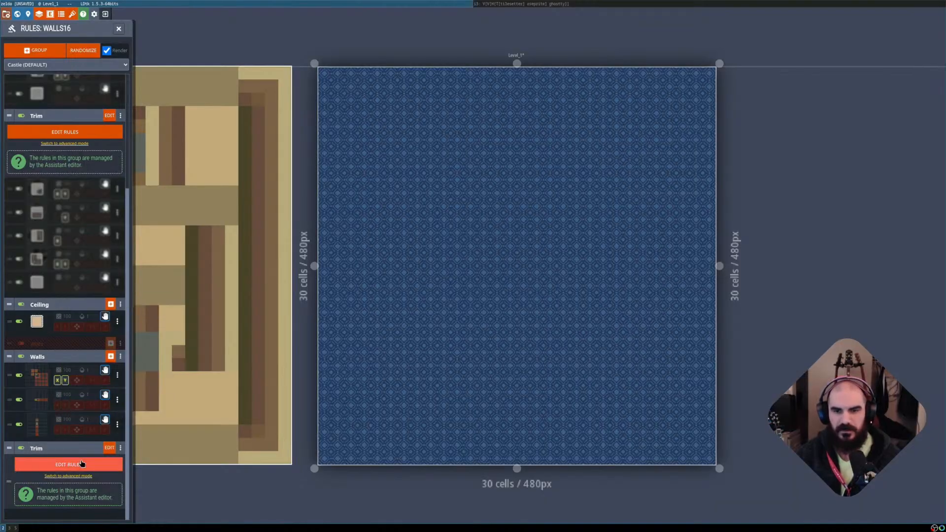
left_click(109, 448)
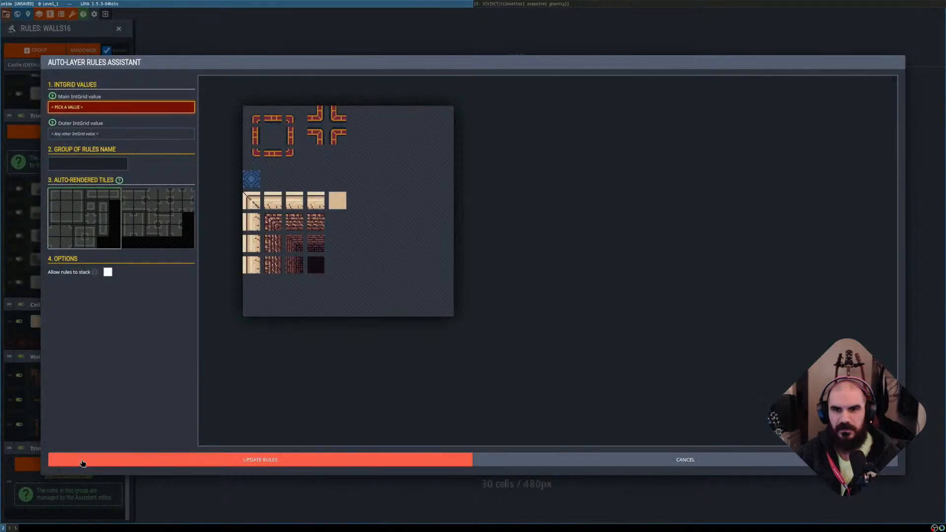
left_click(424, 460)
left_click(120, 448)
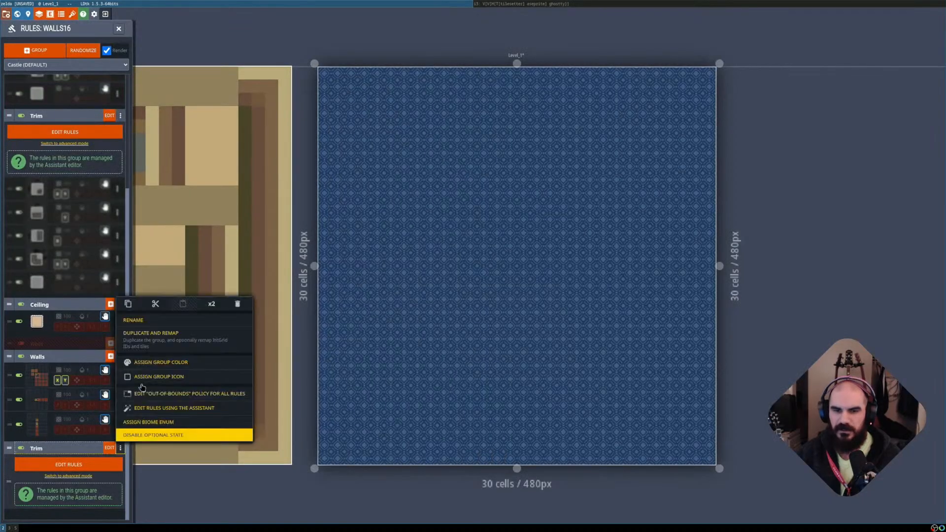
left_click(236, 305)
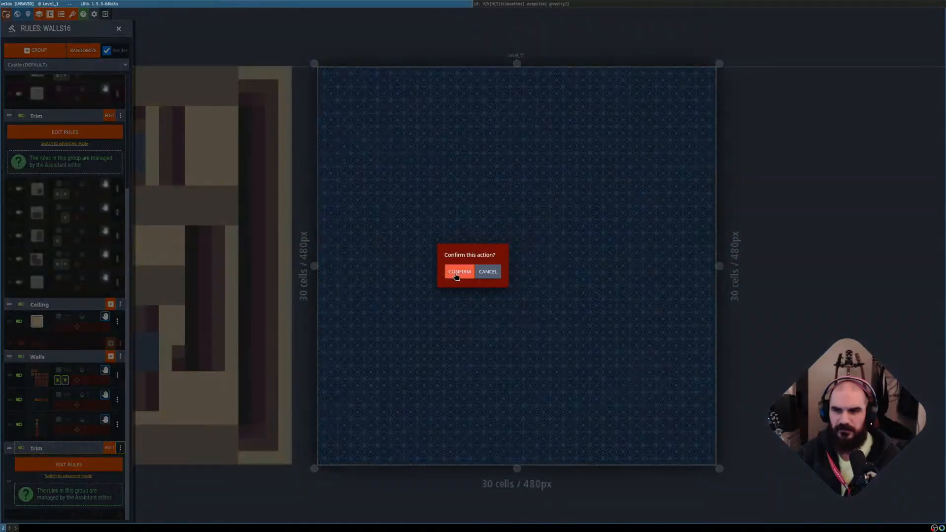
left_click(459, 273)
scroll(57, 158, "down", 3)
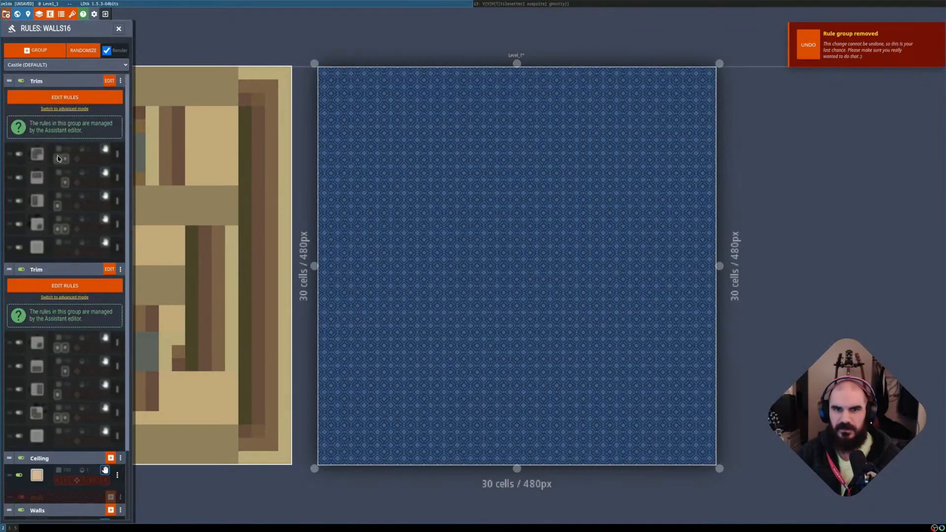
scroll(74, 192, "down", 3)
scroll(75, 227, "up", 3)
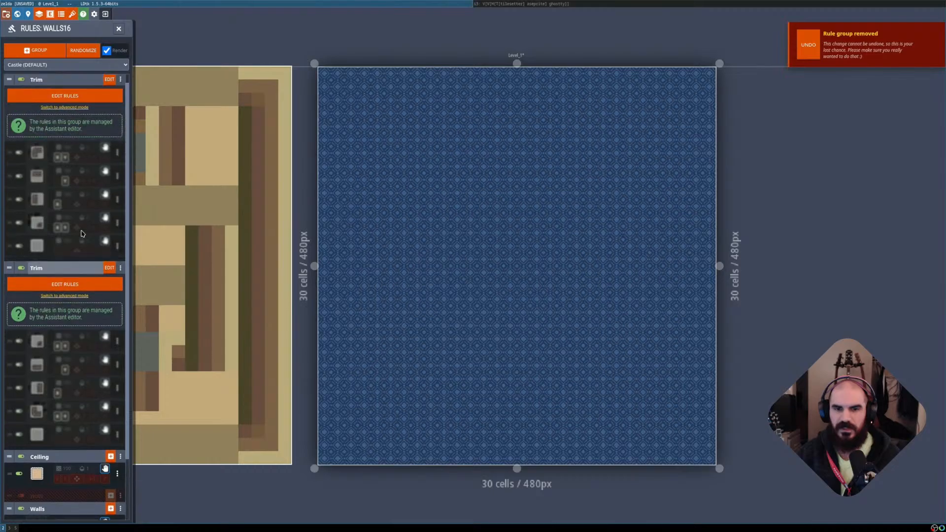
scroll(83, 247, "down", 3)
scroll(74, 425, "up", 2)
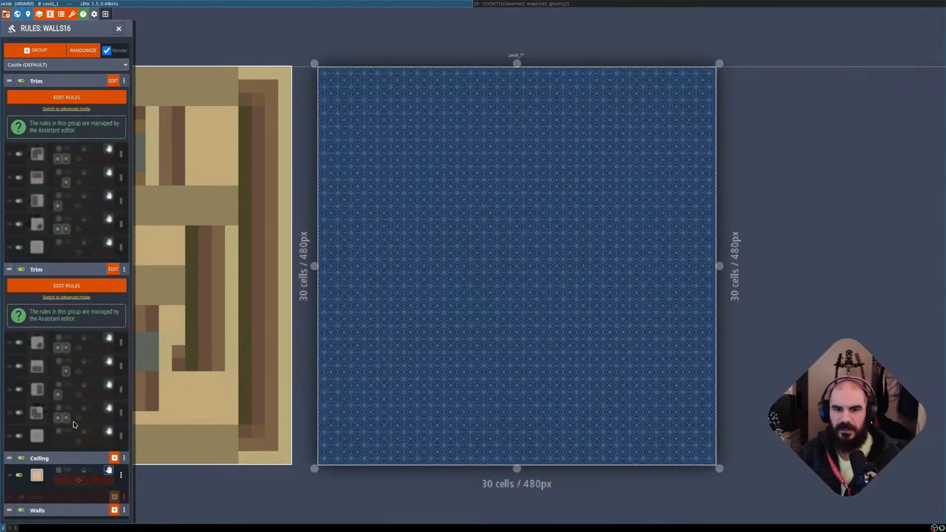
Collapse the Ceiling rules and toggle the two Trim groups off and on in turn to compare their rendering on Level_0.
left_click(63, 456)
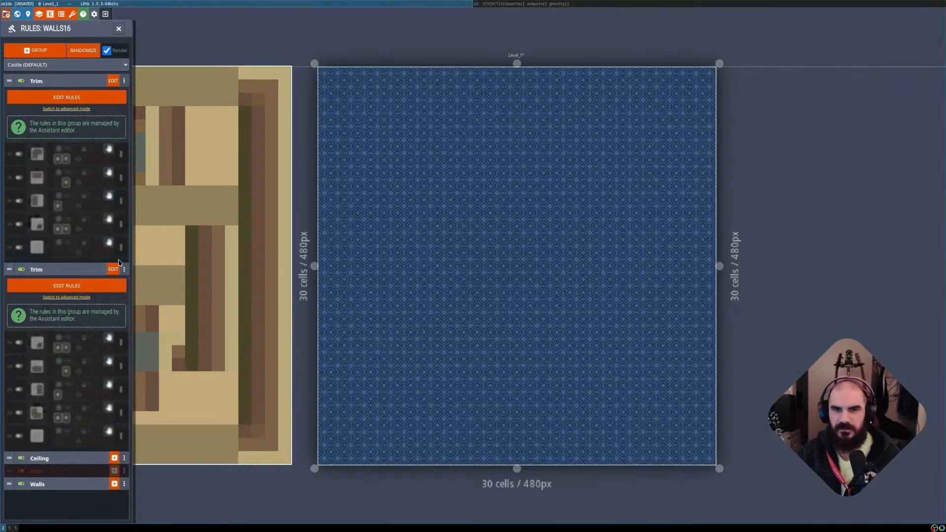
left_click(22, 269)
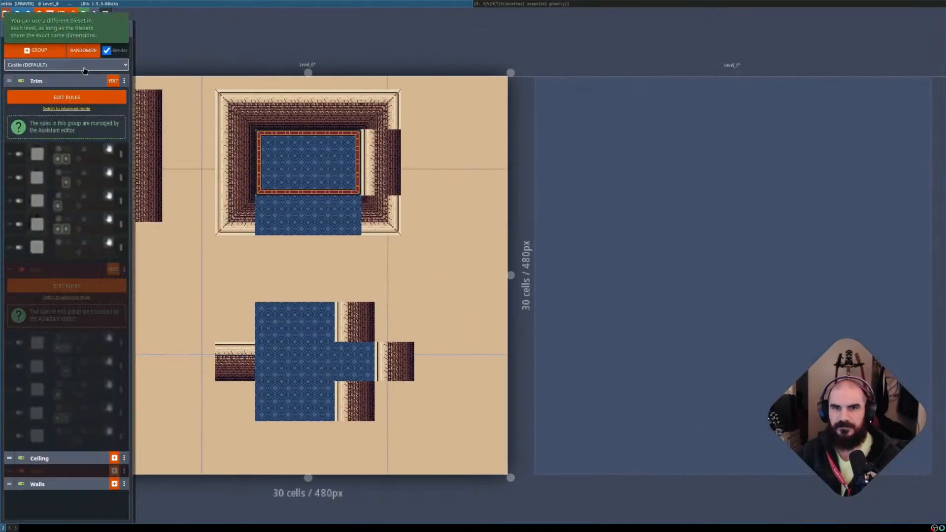
left_click(22, 81)
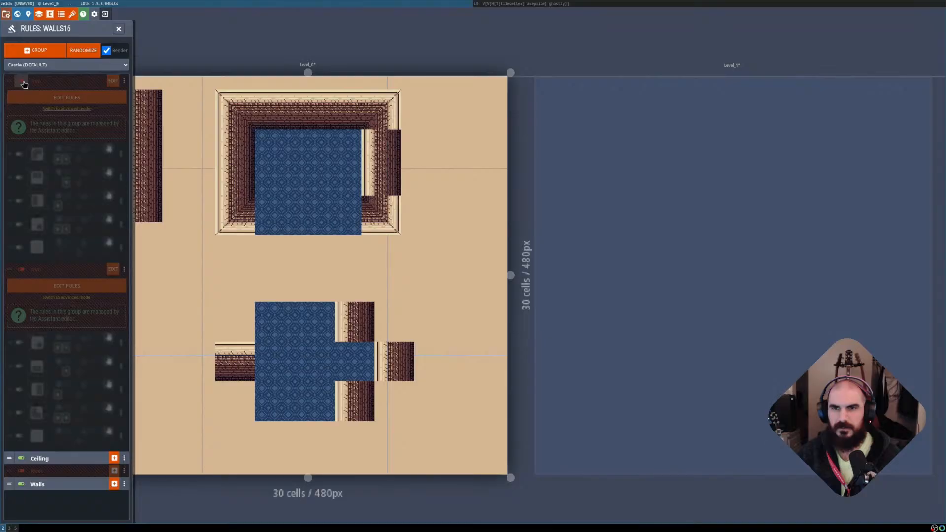
left_click(22, 82)
left_click(22, 82)
left_click(22, 270)
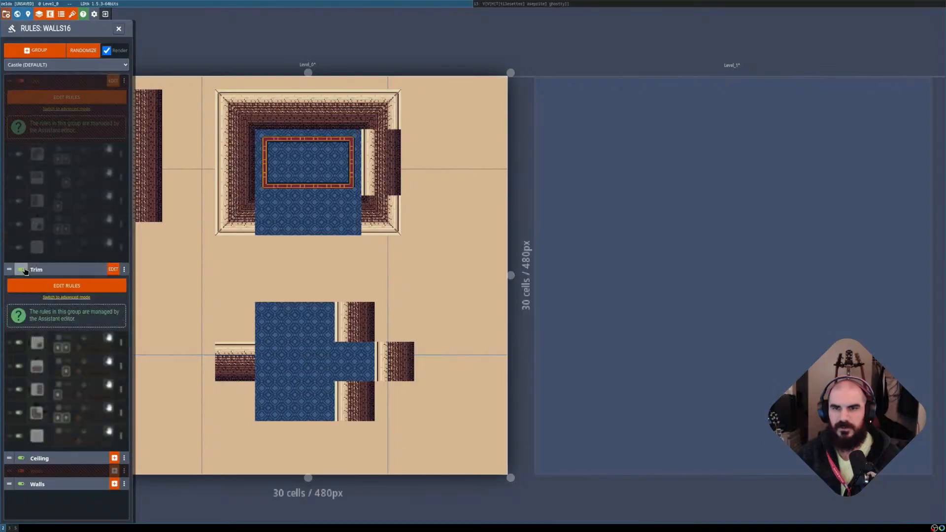
left_click(22, 270)
Delete the second Trim rule group, directly above Ceiling, from the Walls16 rules.
left_click(124, 270)
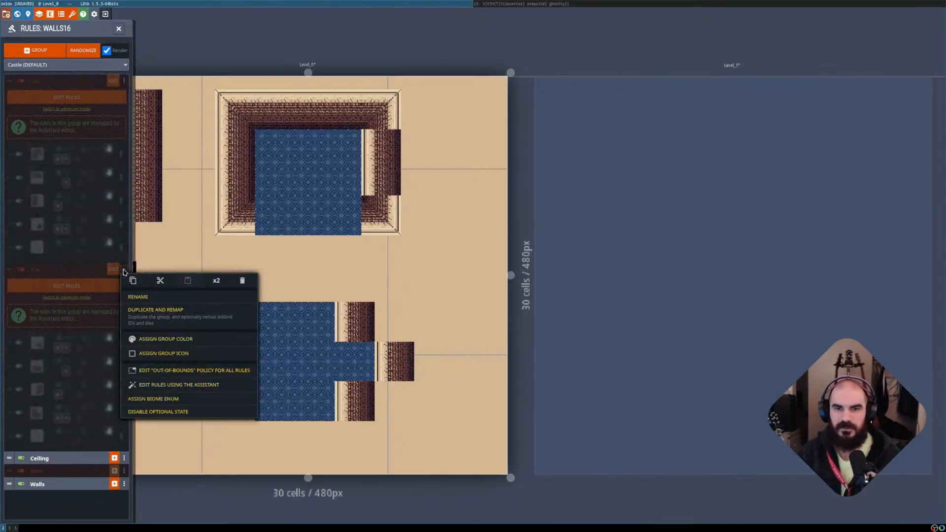
left_click(244, 281)
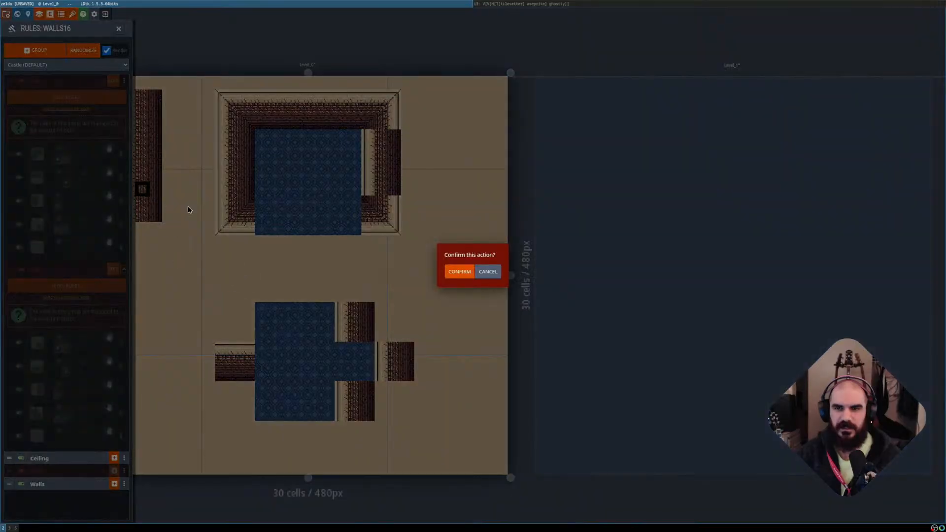
left_click(458, 272)
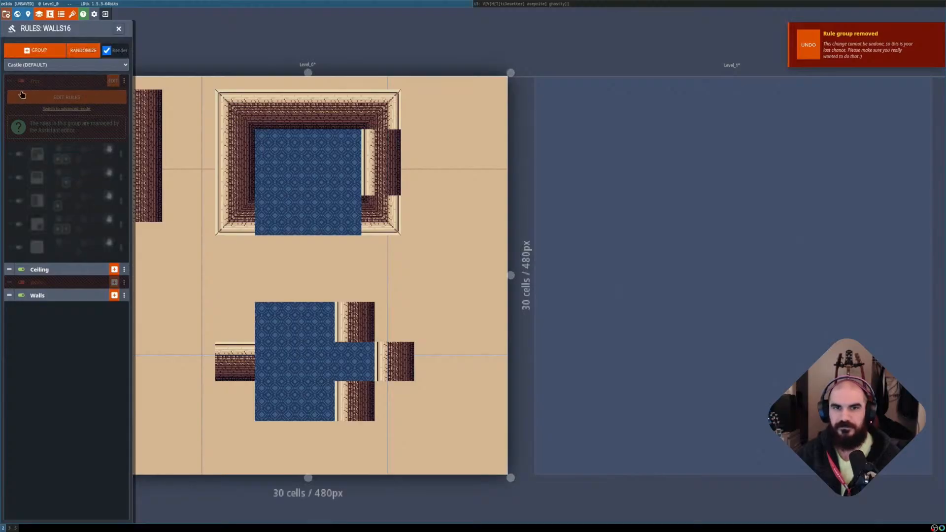
Regenerate the remaining Trim group's rules for Level_1 through the rules assistant, keeping its current tile assignments.
left_click(577, 255)
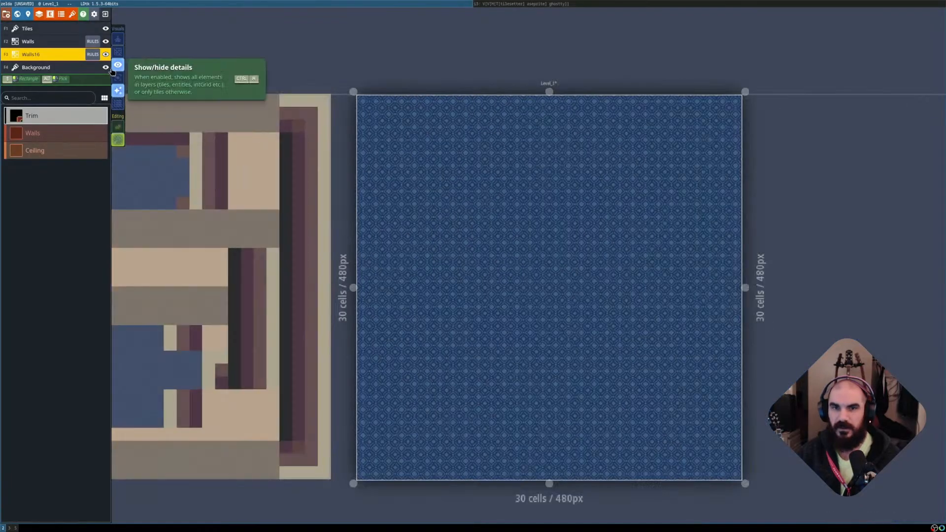
left_click(93, 55)
left_click(67, 97)
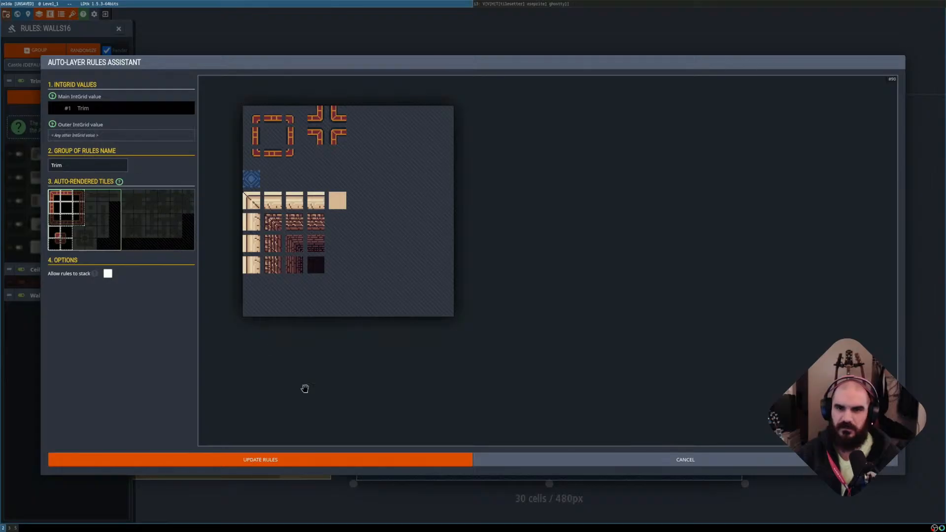
left_click(284, 465)
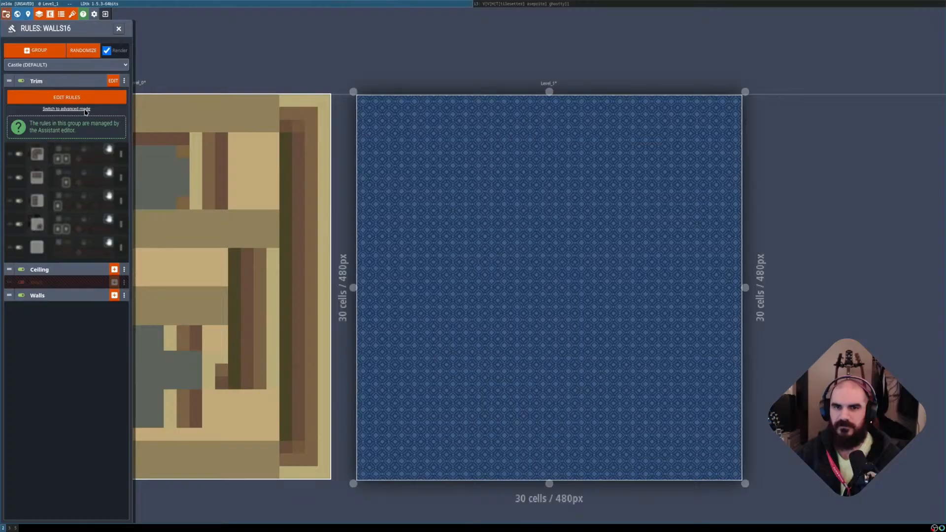
Switch the Trim group to advanced mode and set the outer-corner rule's out-of-bounds policy to Empty cells.
left_click(86, 112)
left_click(54, 184)
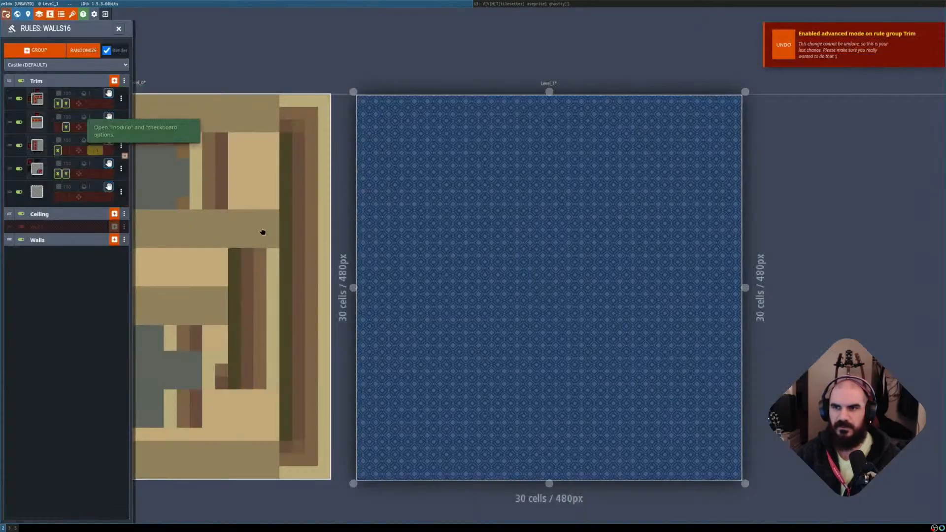
middle_click_drag(442, 230, 416, 223)
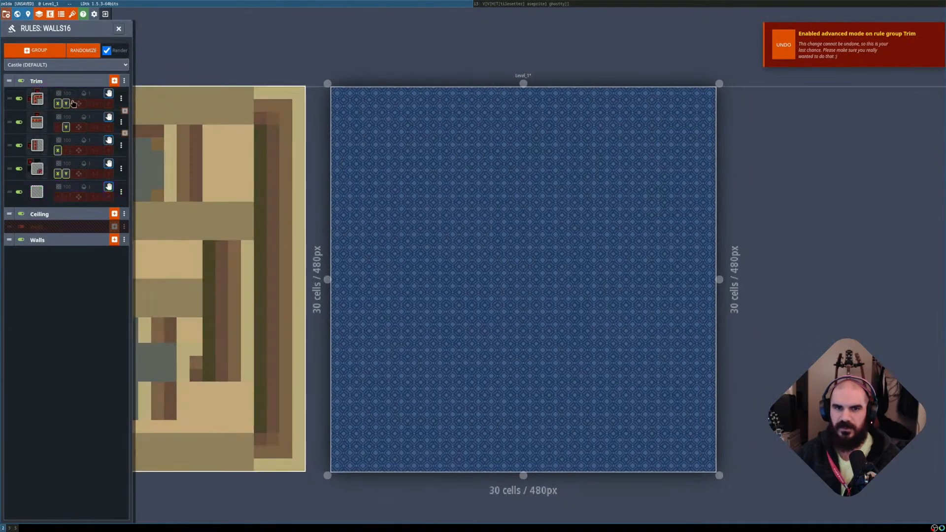
left_click(38, 100)
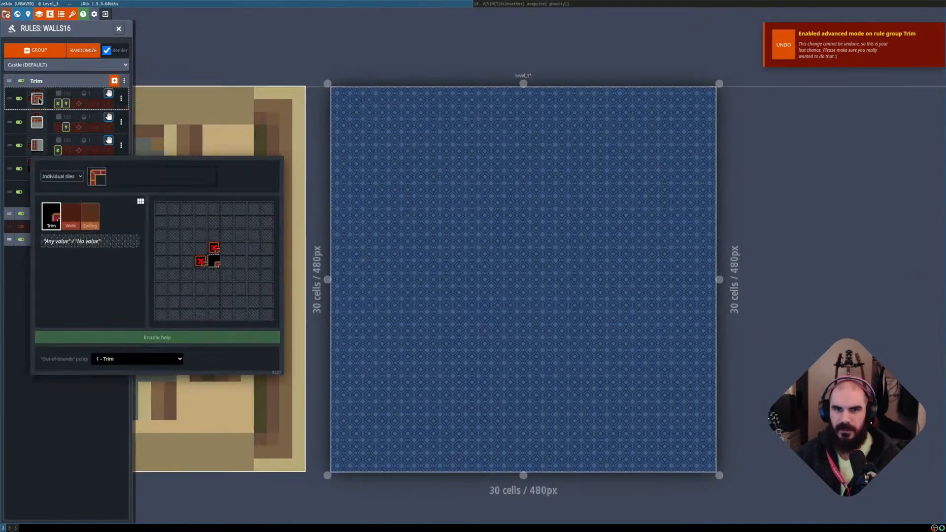
left_click(147, 360)
left_click(119, 377)
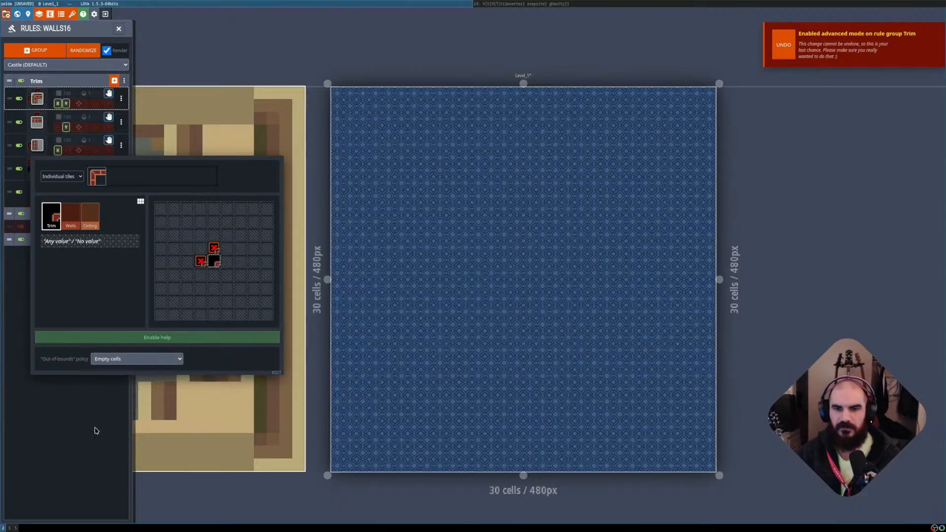
left_click(95, 430)
Set the top-edge trim rule's out-of-bounds policy to not apply when reading cells outside the layer bounds.
left_click(37, 121)
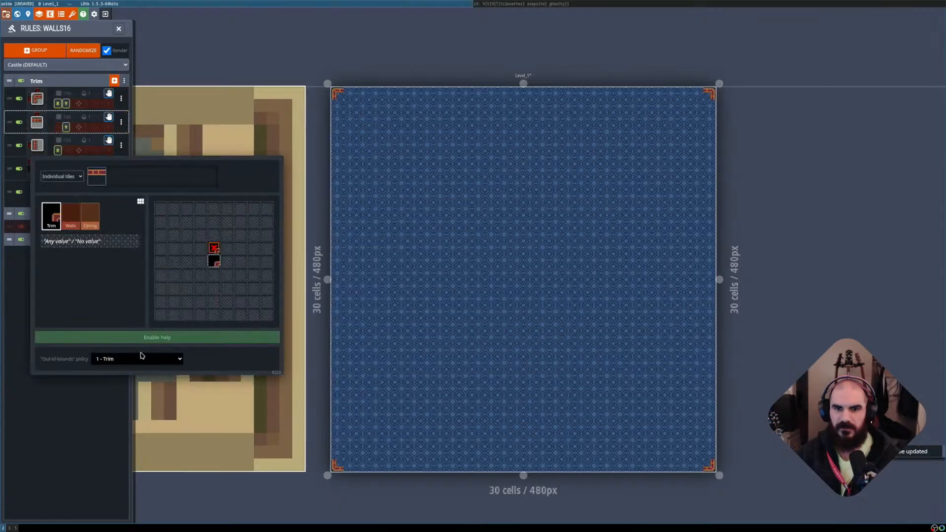
left_click(141, 359)
left_click(113, 375)
left_click(81, 391)
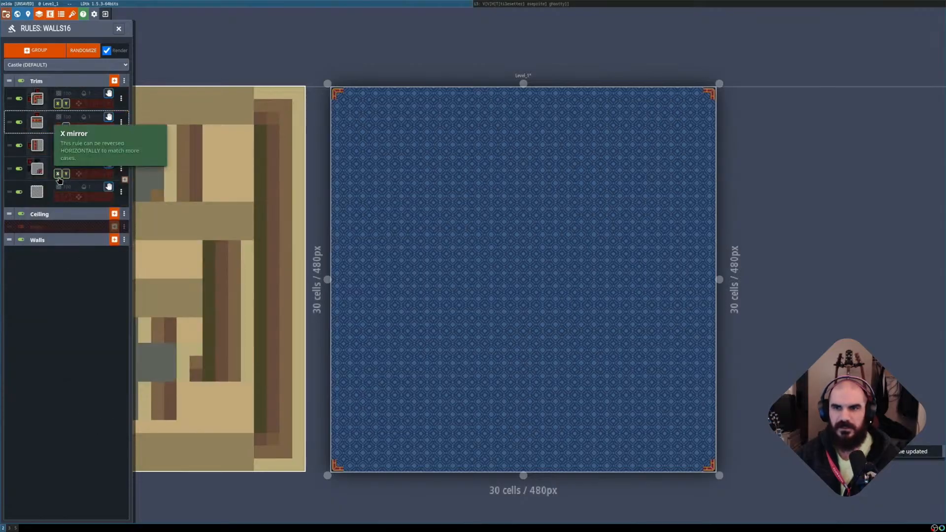
Set the left-edge trim rule's out-of-bounds policy to Empty cells.
left_click(38, 146)
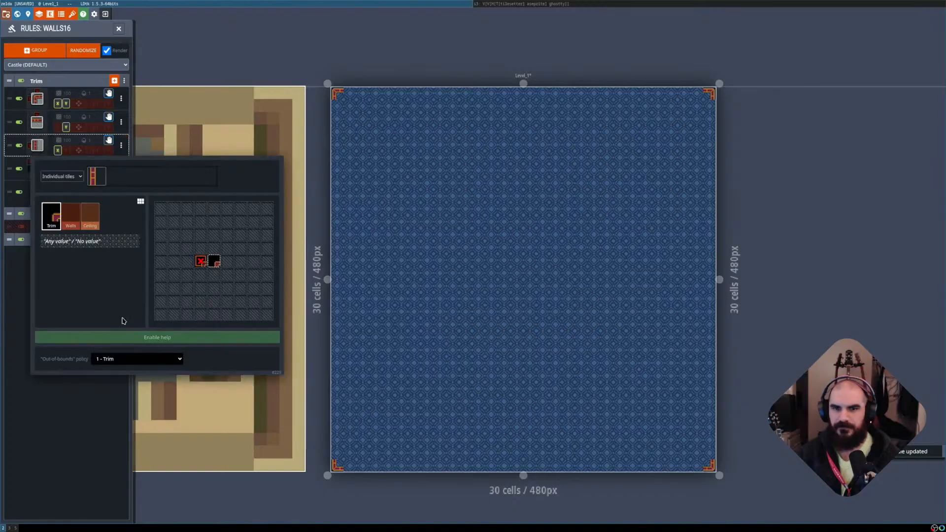
left_click(138, 359)
left_click(113, 375)
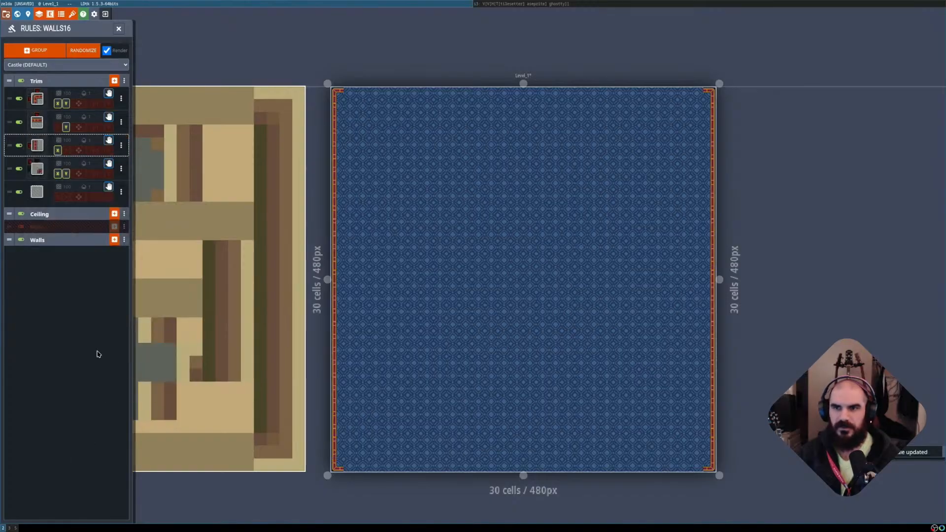
Change the out-of-bounds policies of the inner-corner trim rule and the blank centre rule.
left_click(37, 168)
left_click(109, 360)
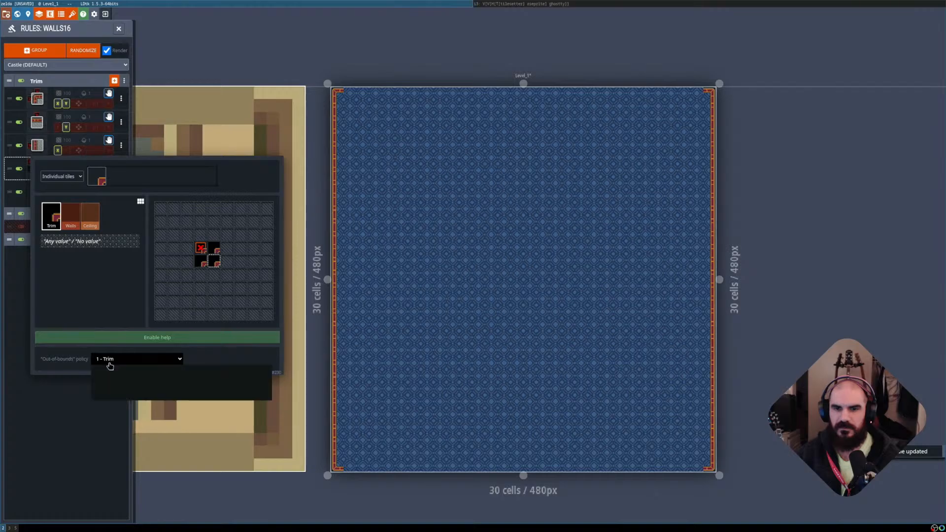
left_click(111, 370)
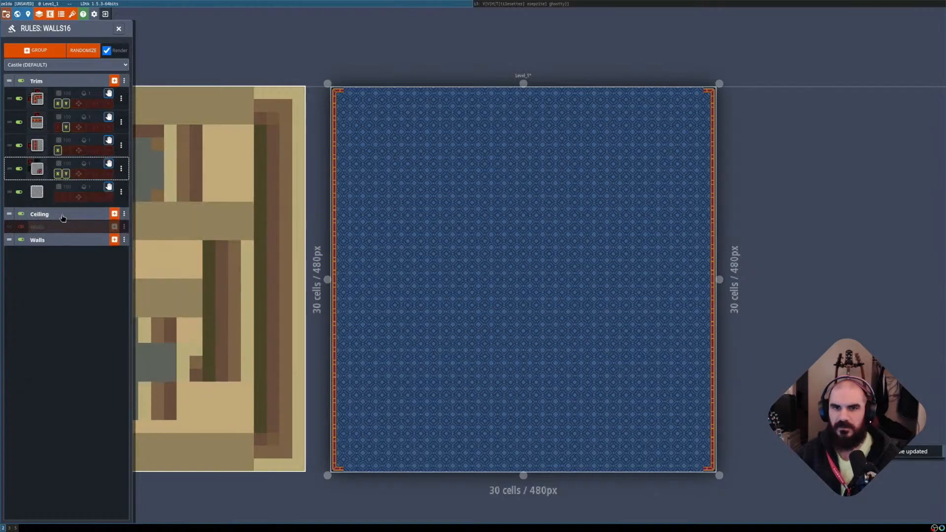
left_click(38, 194)
left_click(36, 194)
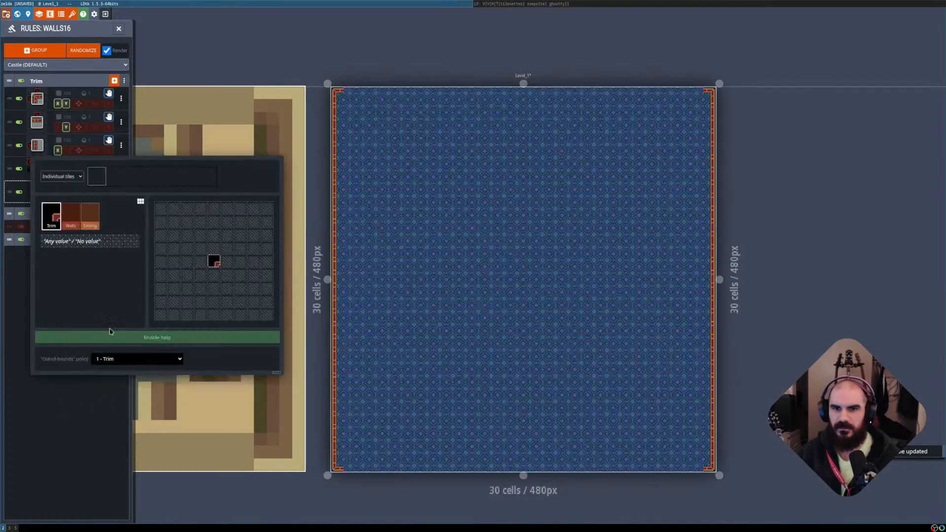
left_click(108, 359)
left_click(116, 374)
left_click(80, 427)
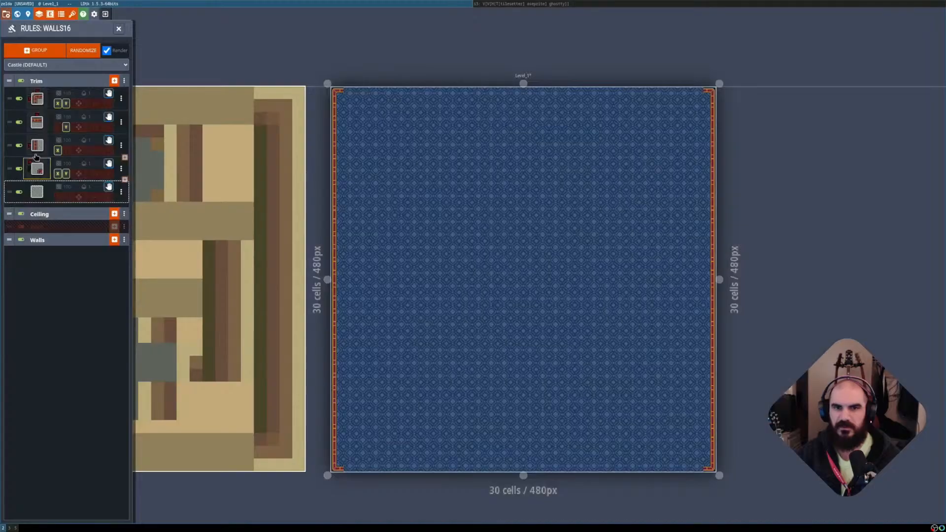
Set the top-edge trim rule's out-of-bounds policy to Empty cells.
left_click(37, 122)
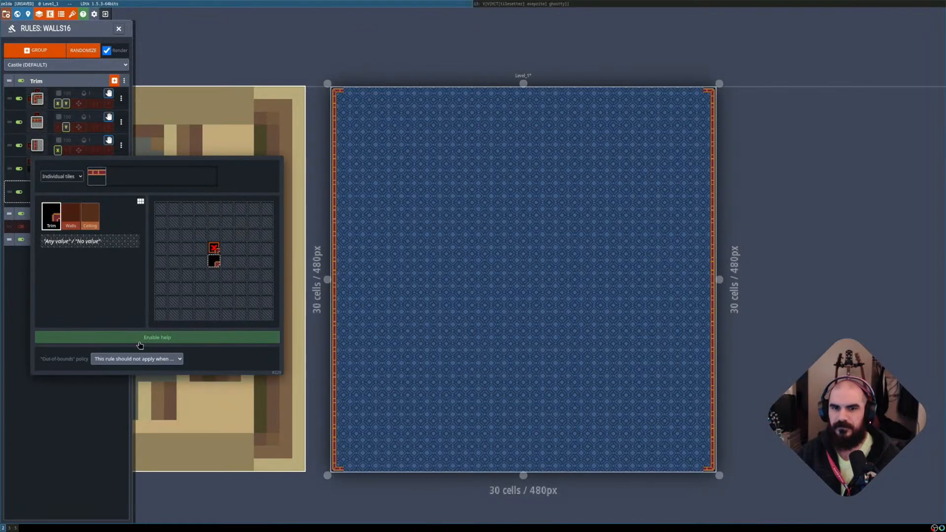
left_click(138, 359)
left_click(138, 375)
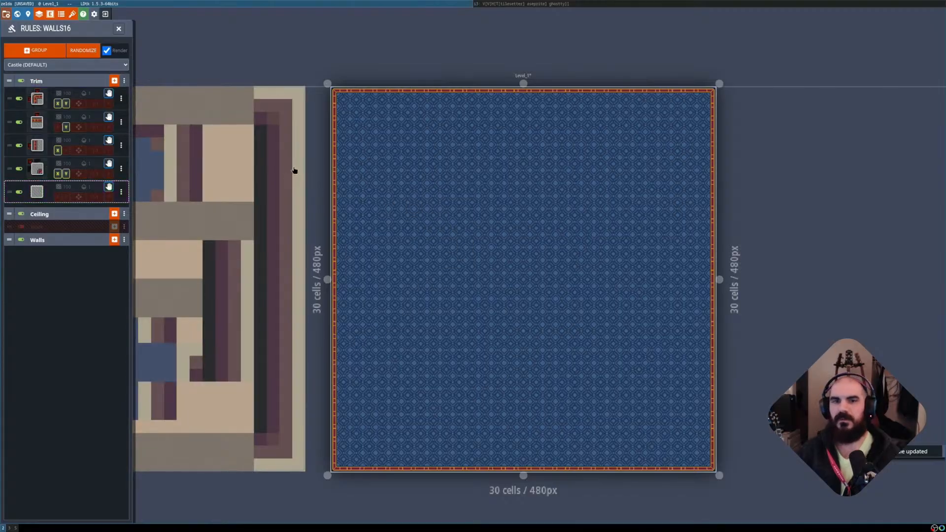
Examine how the trim and wall tiles render on Level_0 and Level_1, alternating between the two levels.
left_click(296, 173)
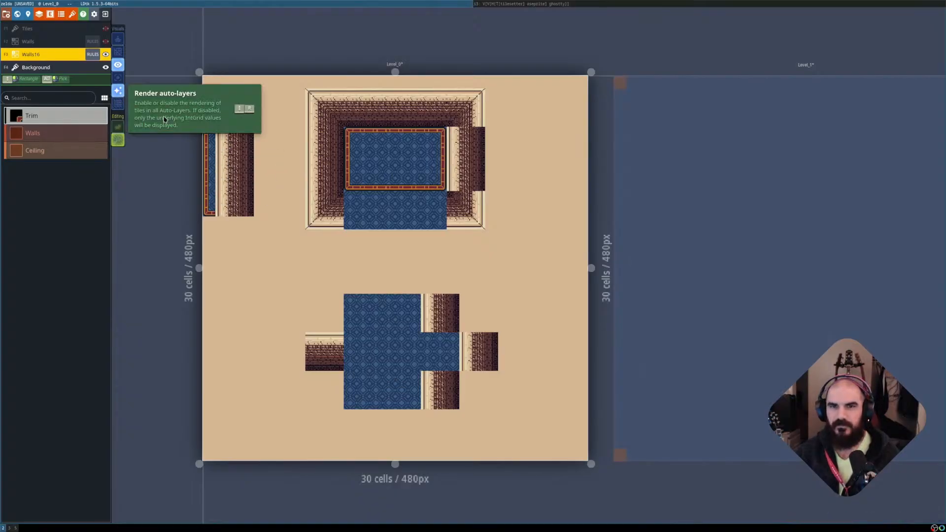
left_click(636, 212)
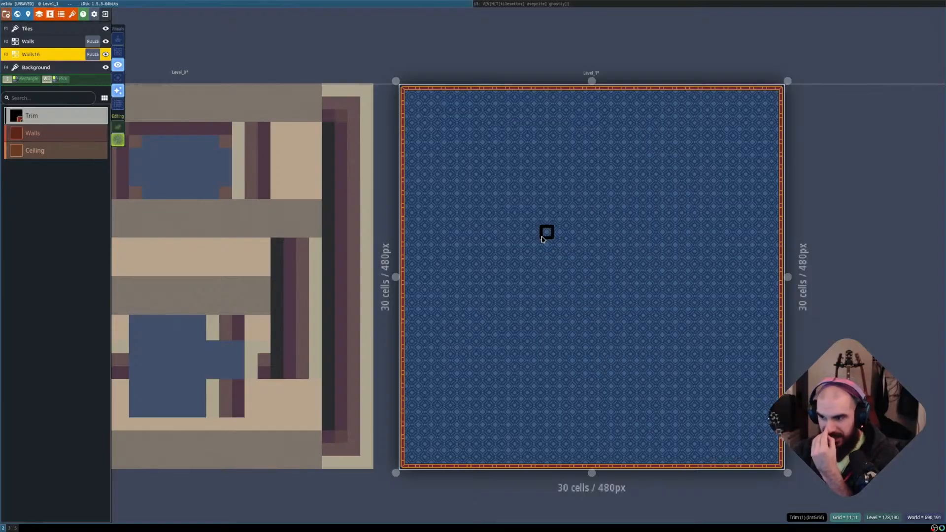
left_click(301, 259)
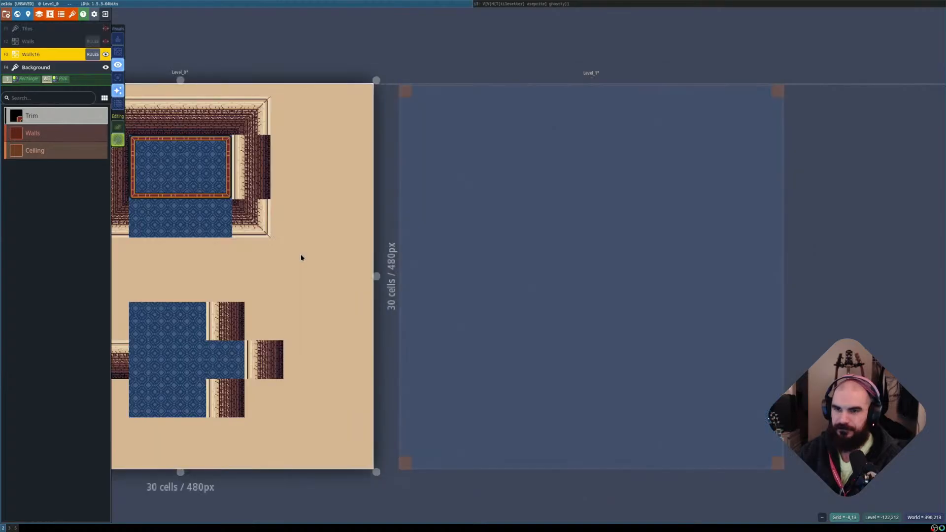
middle_click_drag(314, 262, 439, 262)
mouse_move(374, 261)
middle_mouse_down()
mouse_move(487, 265)
mouse_move(418, 271)
middle_mouse_up()
scroll(477, 262, "down", 1)
scroll(475, 273, "up", 1)
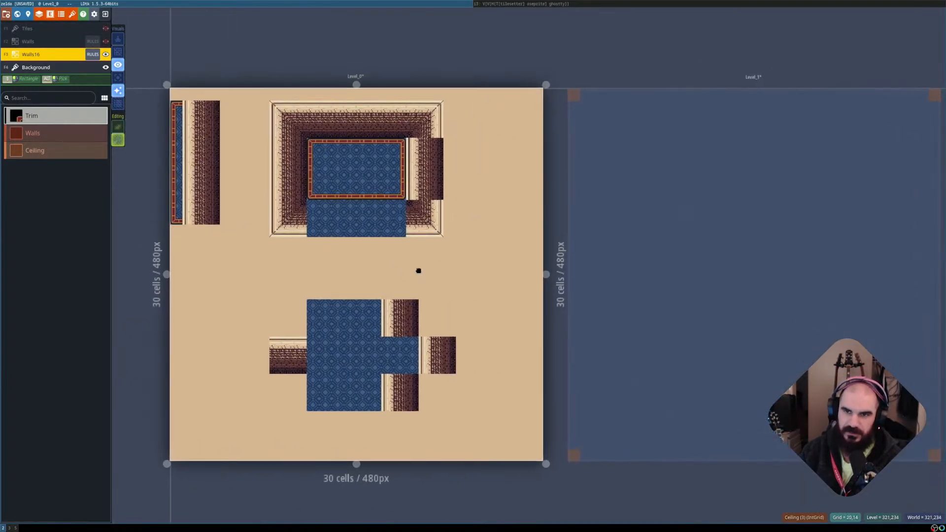
left_click(637, 256)
middle_click_drag(649, 256, 439, 260)
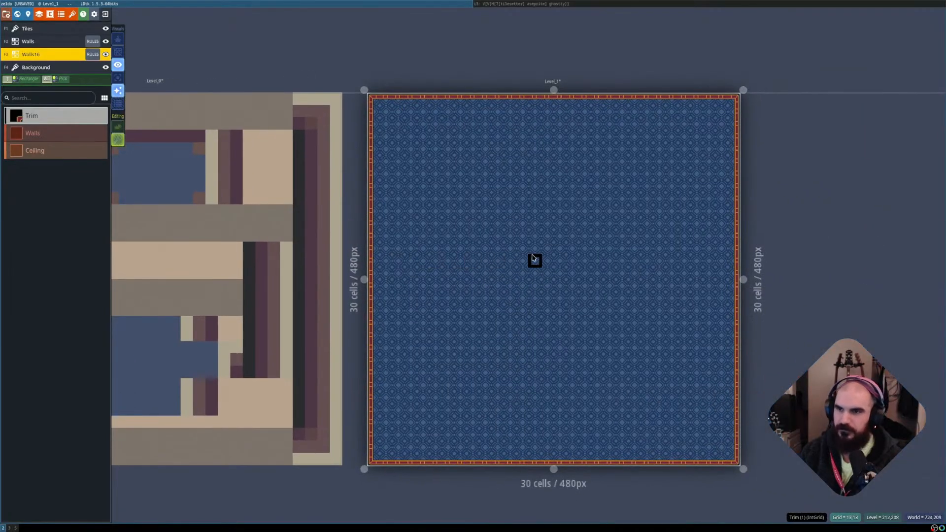
scroll(530, 257, "up", 1)
scroll(531, 256, "down", 1)
left_click(313, 255)
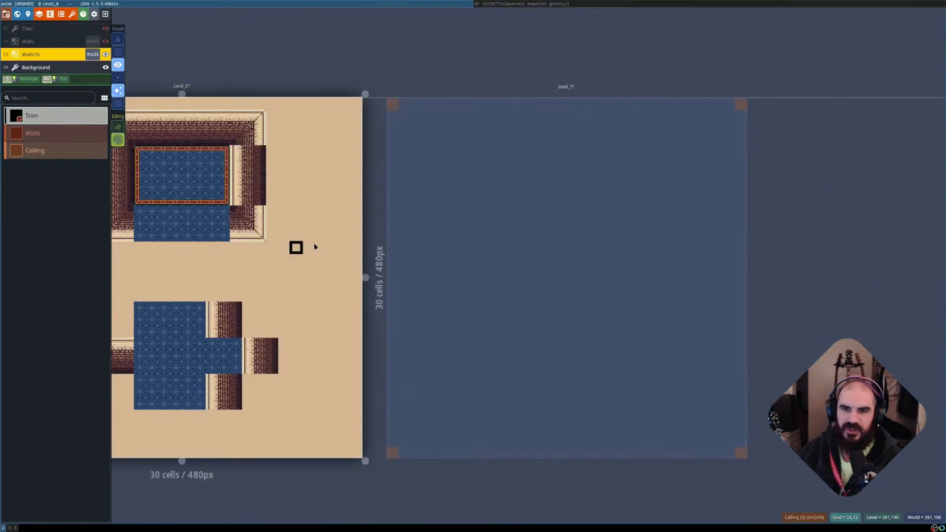
Reopen the Walls16 rules on Level_1 and set the outer-corner trim rule's out-of-bounds policy to Walls.
left_click(489, 249)
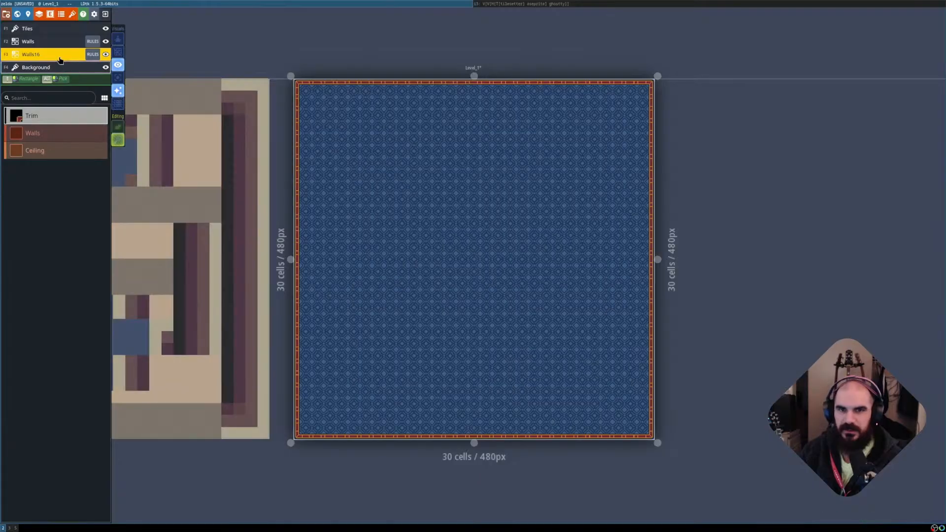
left_click(92, 54)
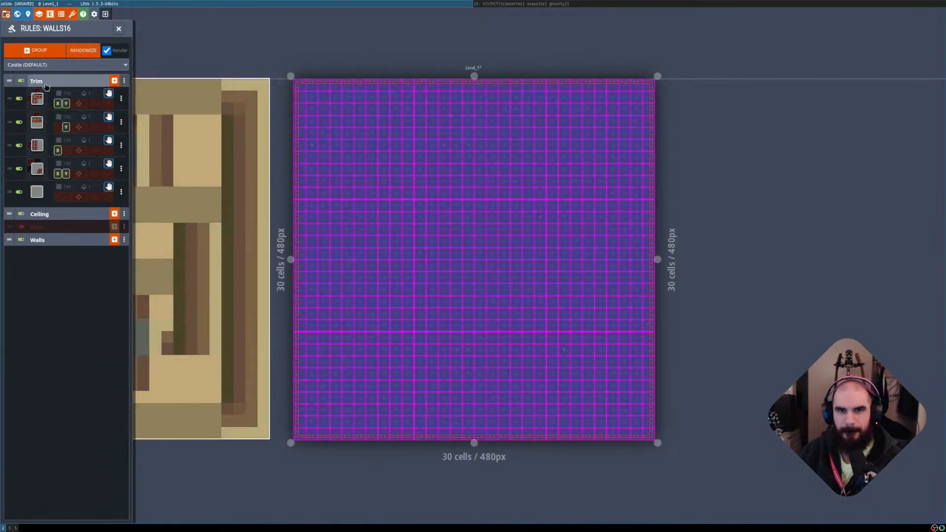
left_click(42, 97)
left_click(144, 359)
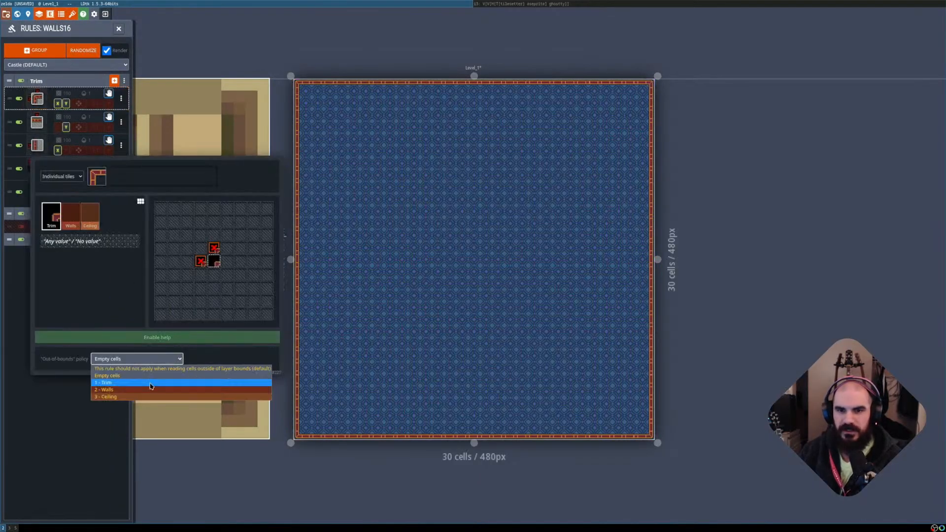
left_click(151, 390)
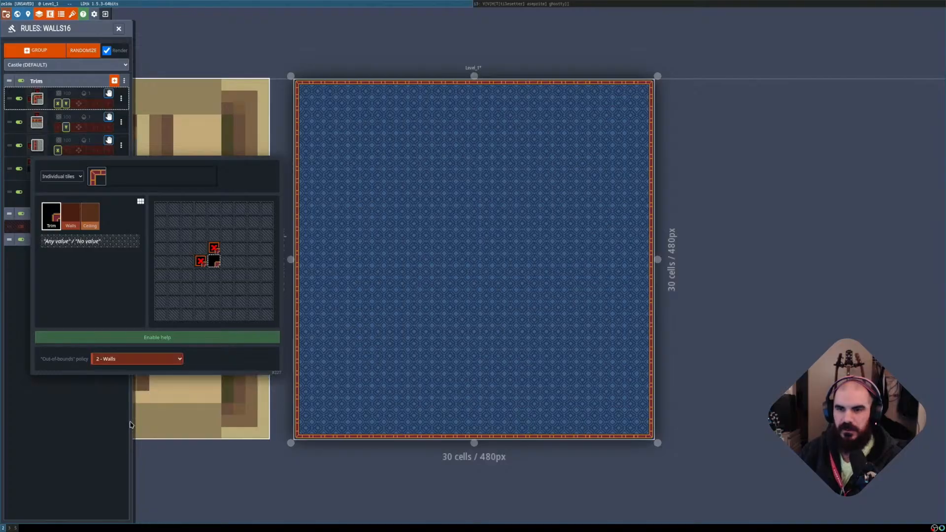
left_click(216, 489)
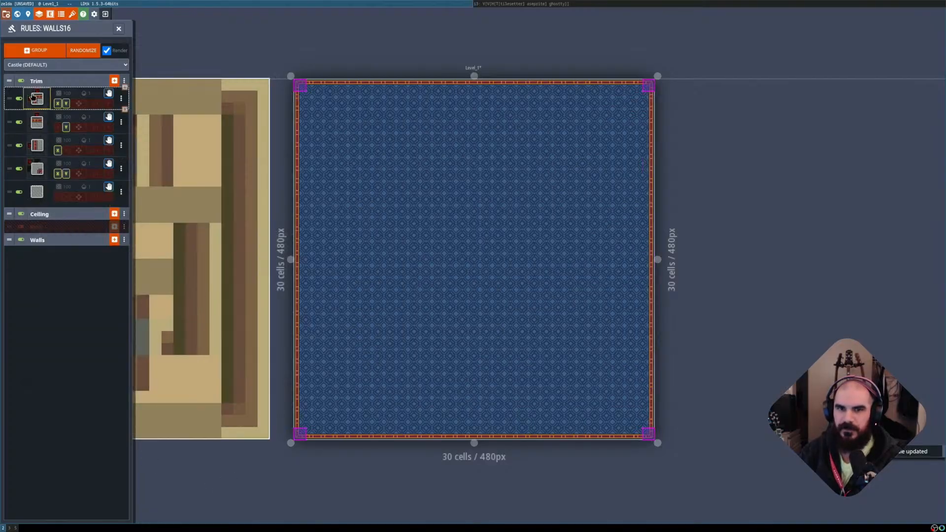
Switch to Level_0 and try the Ceiling and Trim out-of-bounds policies on the outer-corner trim rule in Walls16.
left_click(239, 212)
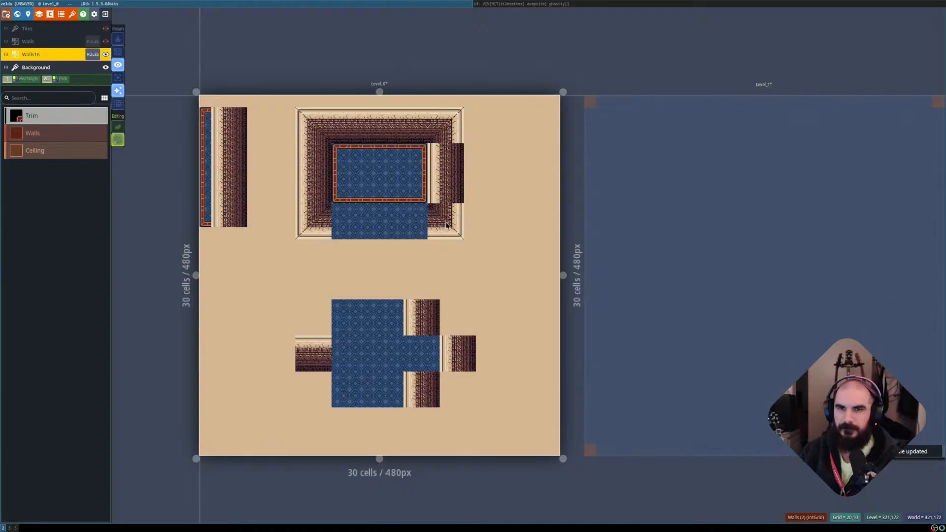
left_click(93, 54)
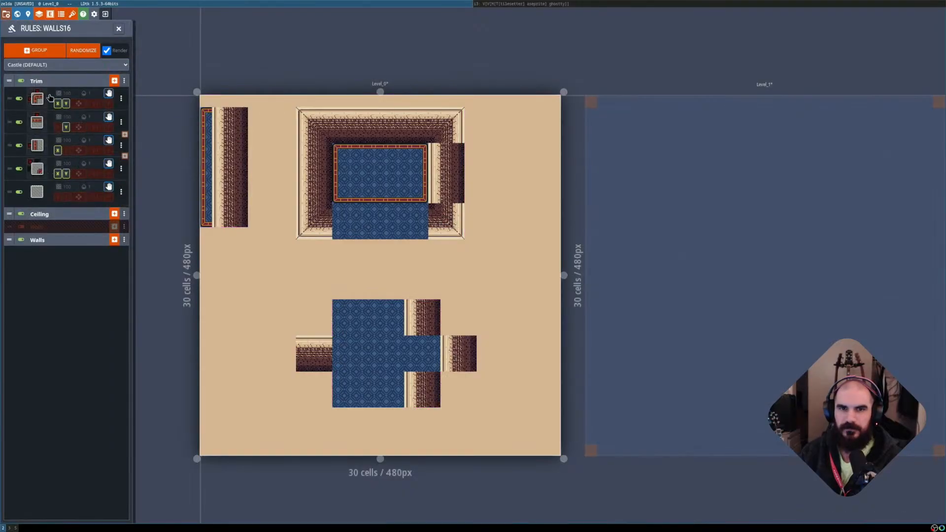
left_click(37, 100)
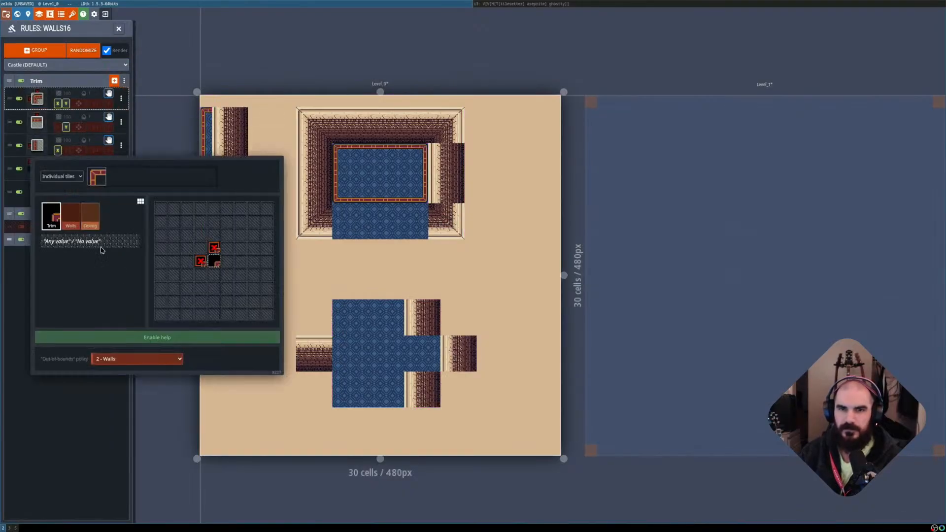
left_click(146, 359)
left_click(138, 392)
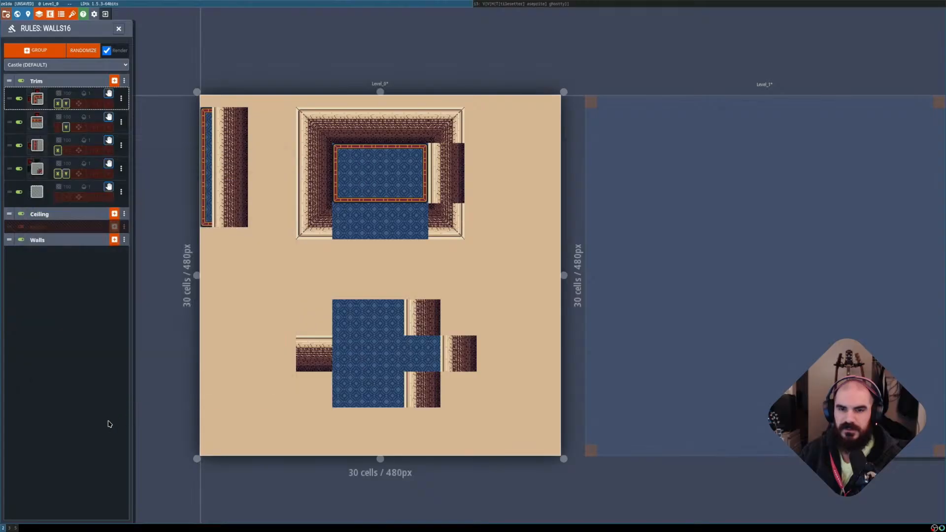
left_click(37, 99)
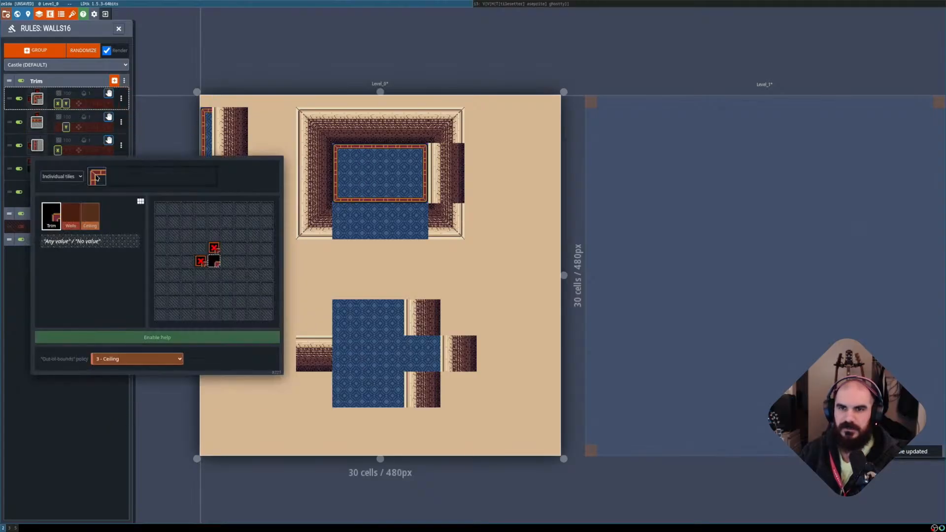
left_click(145, 360)
left_click(143, 384)
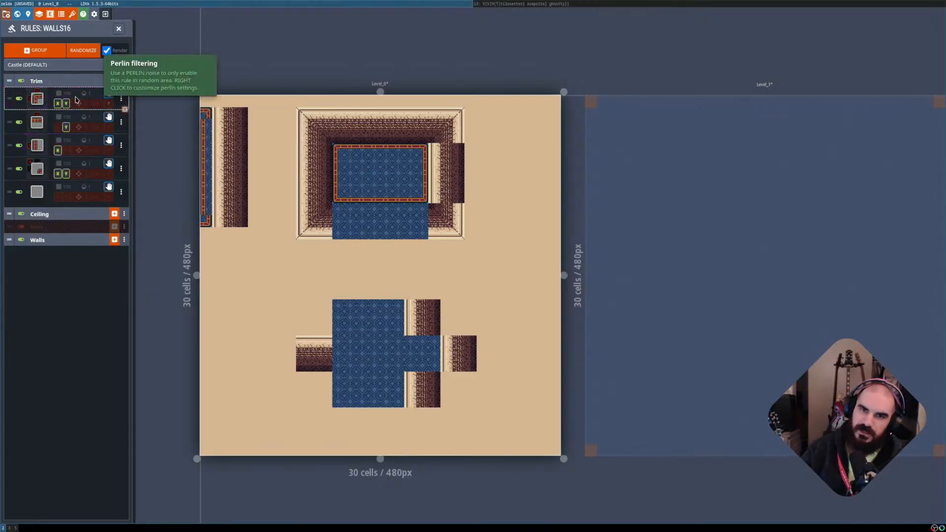
Set the outer-corner trim rule's out-of-bounds policy to Empty cells.
left_click(37, 98)
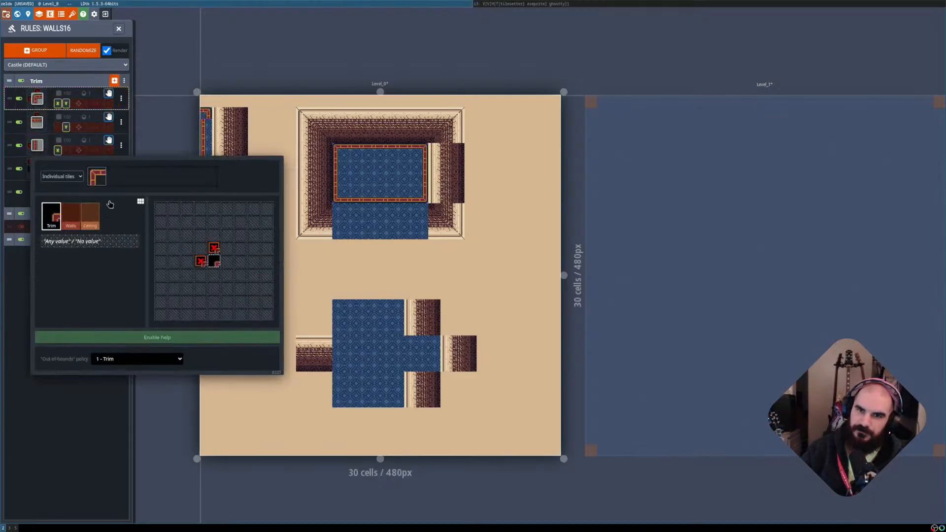
left_click(126, 363)
left_click(116, 382)
left_click(97, 416)
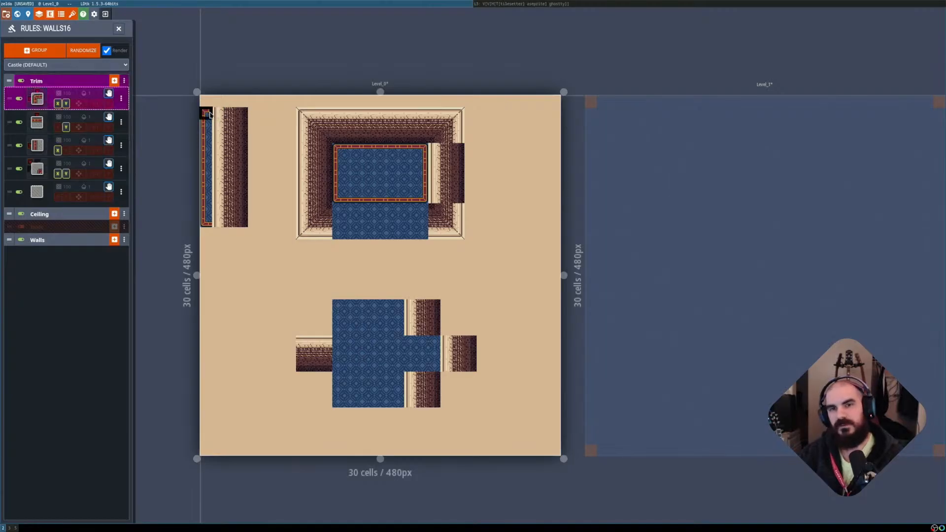
Close the Walls16 rules and erase the trim column and the adjoining wall strip along Level_0's left edge.
left_click(119, 29)
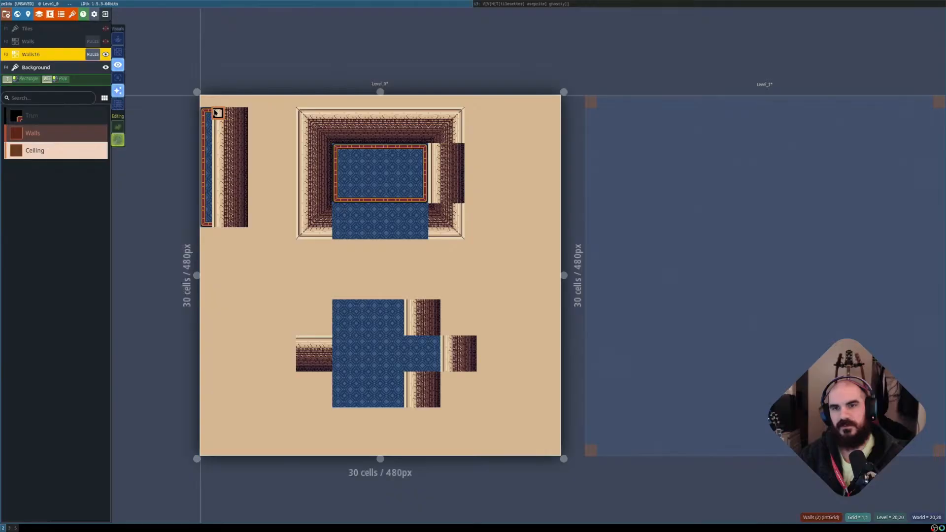
right_click_drag(215, 112, 207, 219)
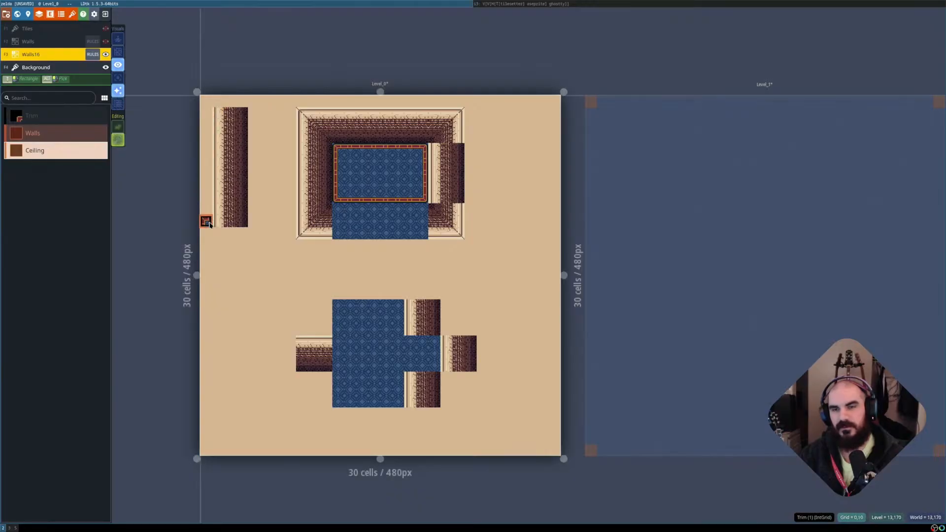
left_click_drag(217, 110, 242, 222, "shift")
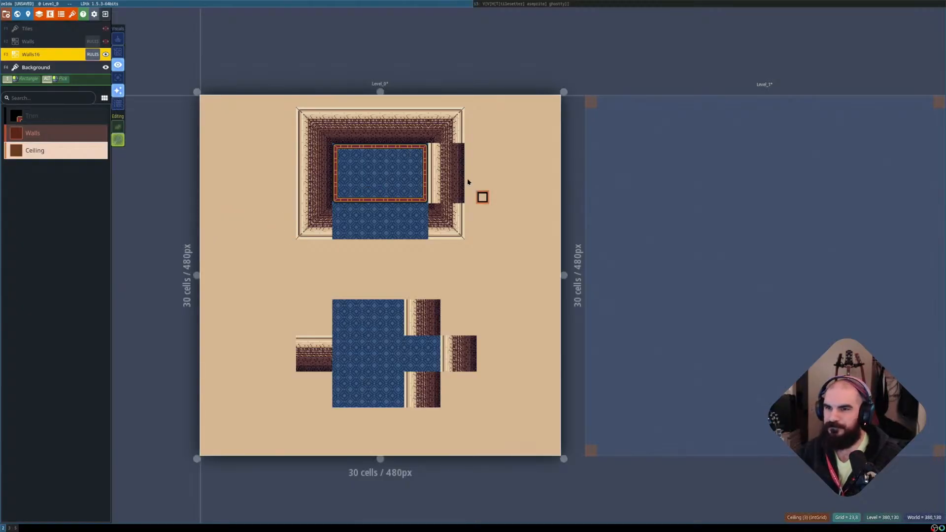
Create a new level directly to the right of Level_1 in the world view and open it for editing.
left_click(672, 232)
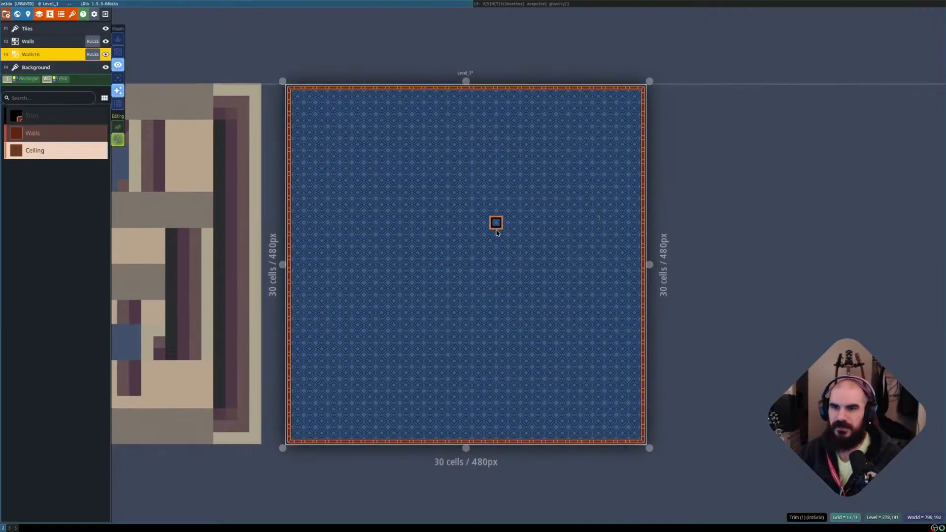
key("w")
left_click_drag(513, 251, 517, 264)
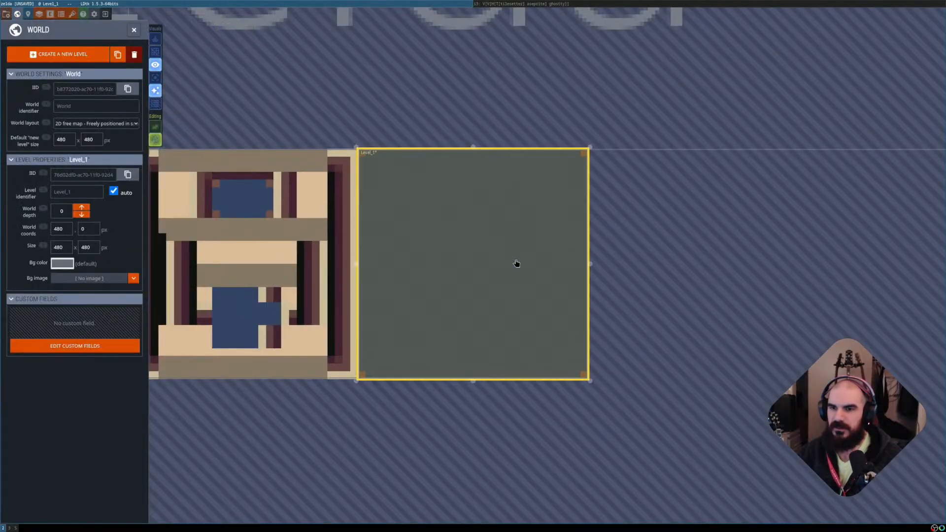
double_click(537, 267)
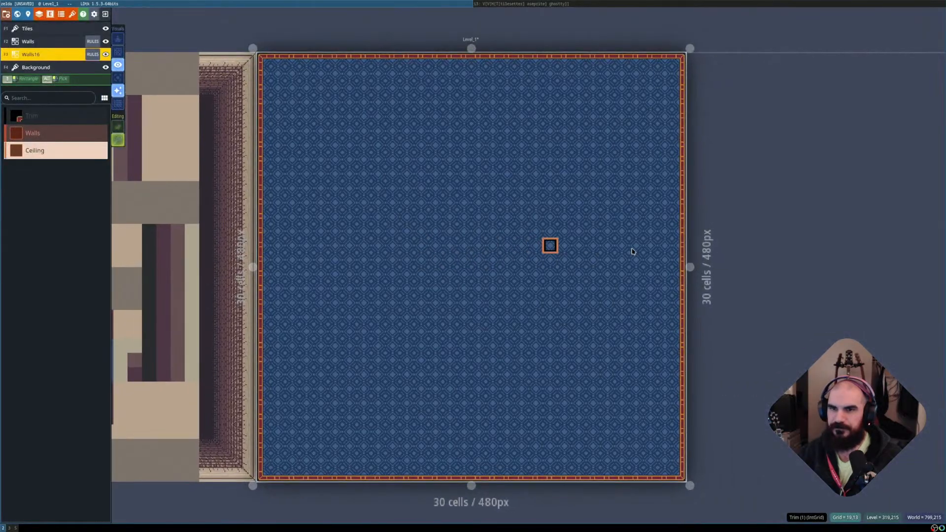
key("w")
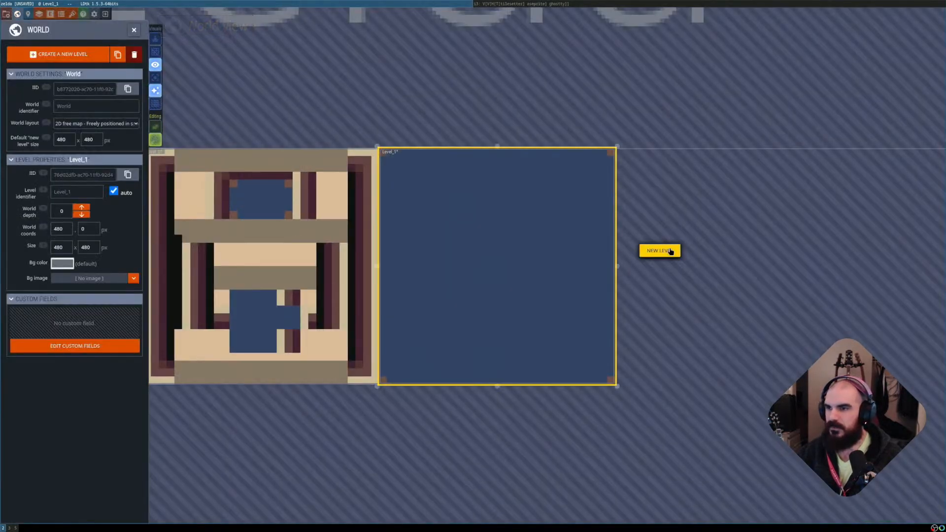
left_click(665, 251)
double_click(568, 272)
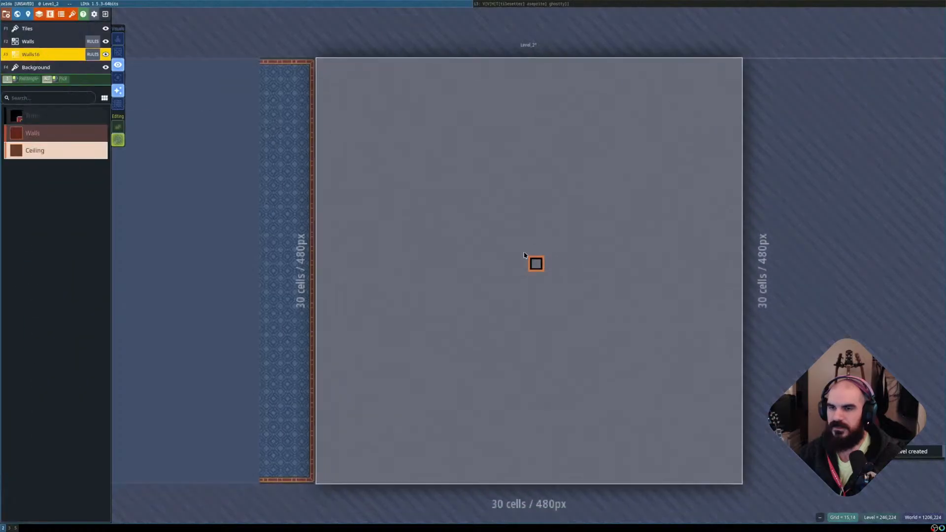
key("w")
double_click(503, 232)
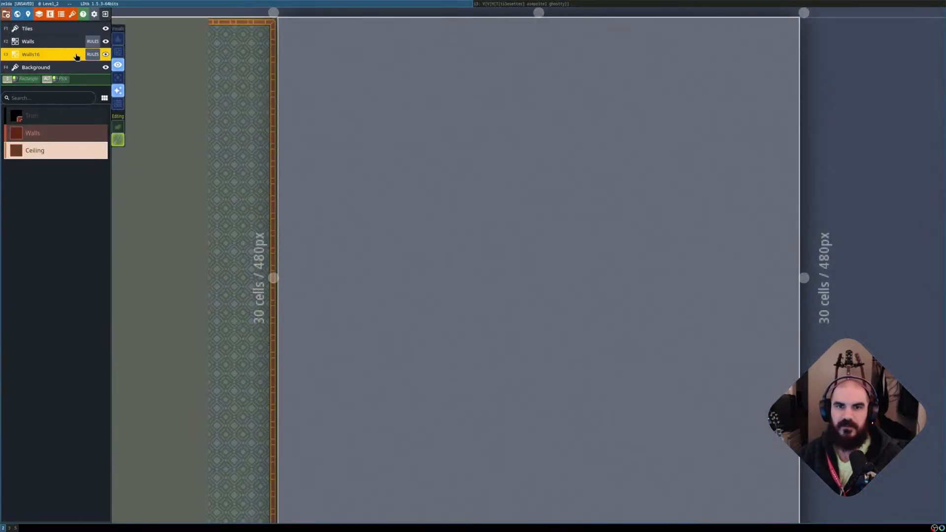
Paint a rectangle of Trim cells, about 5 by 9 cells, in Level_2's top-left corner and compare it with Level_1.
key("Up")
key("Up")
scroll(379, 110, "down", 2)
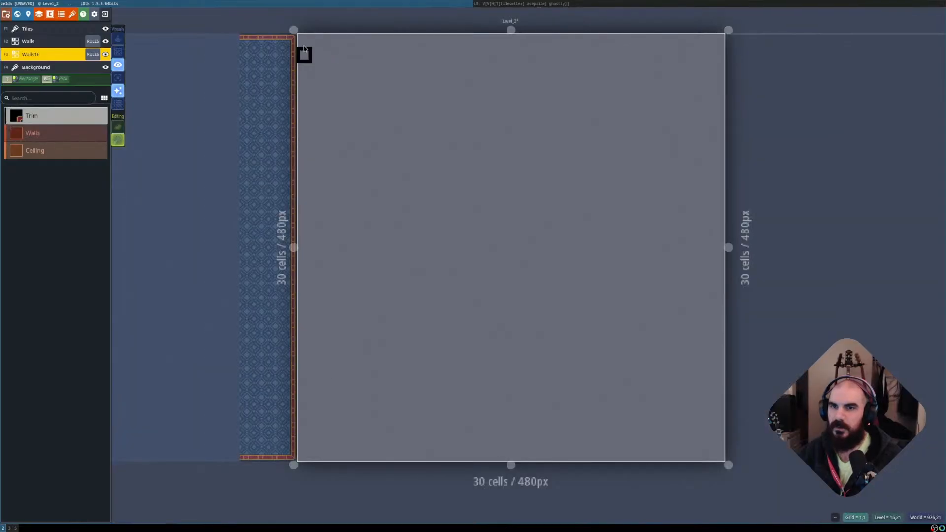
left_click_drag(304, 39, 360, 155, "shift")
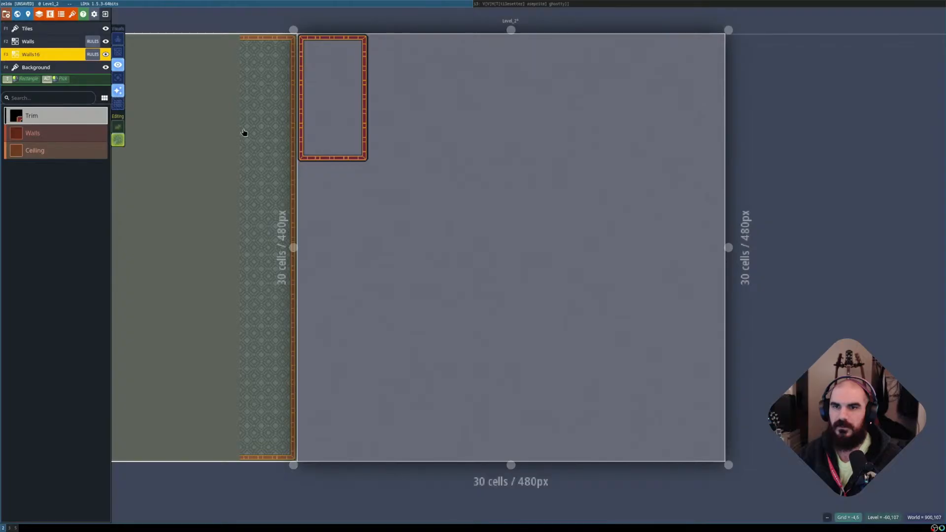
left_click(242, 128)
left_click(445, 158)
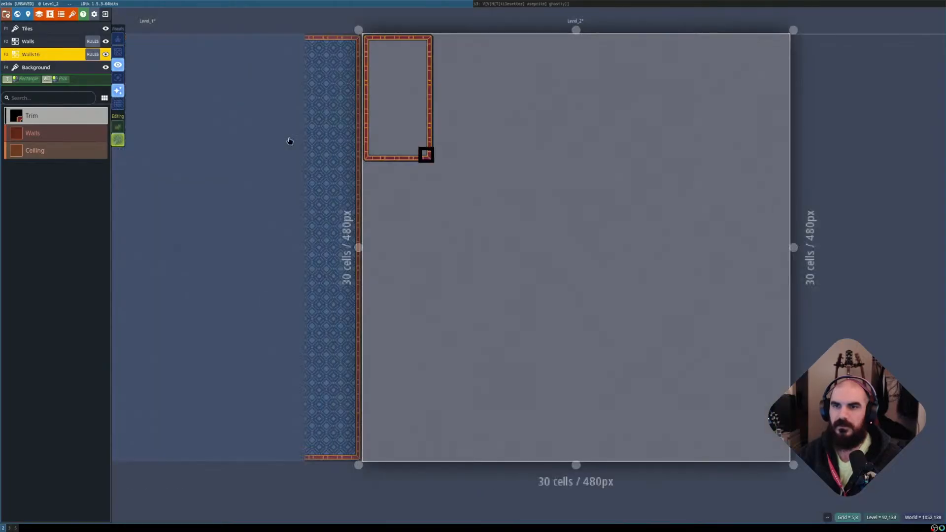
Try the default out-of-bounds policy, not applying the rule outside layer bounds, on the outer-corner trim rule.
left_click(93, 54)
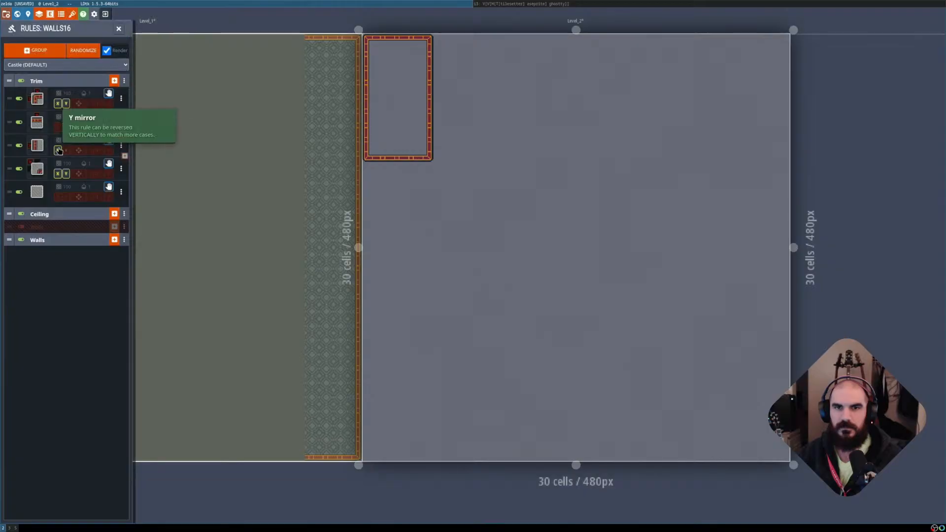
left_click(39, 100)
left_click(129, 361)
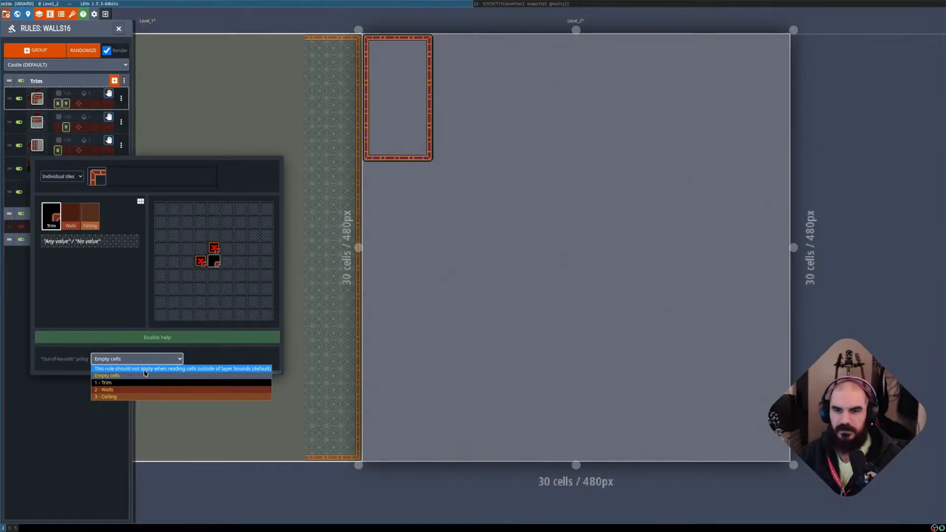
left_click(145, 373)
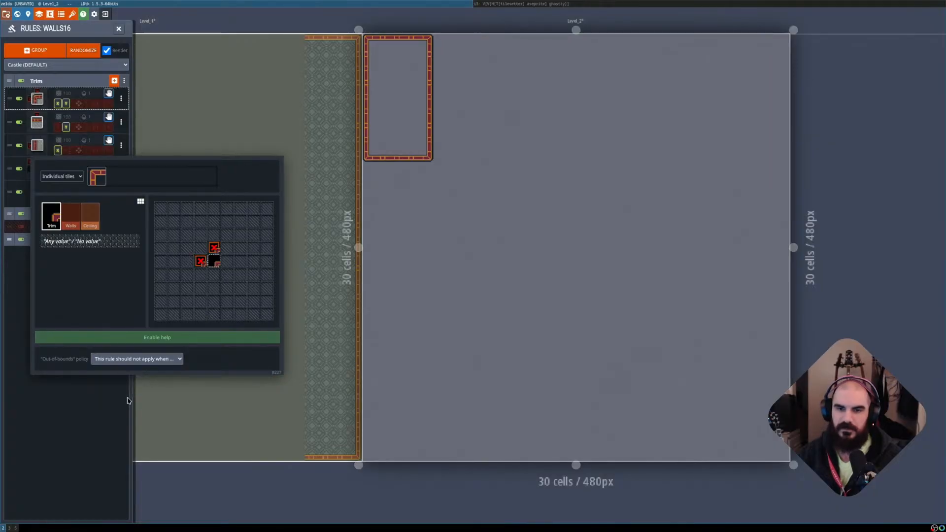
left_click(82, 442)
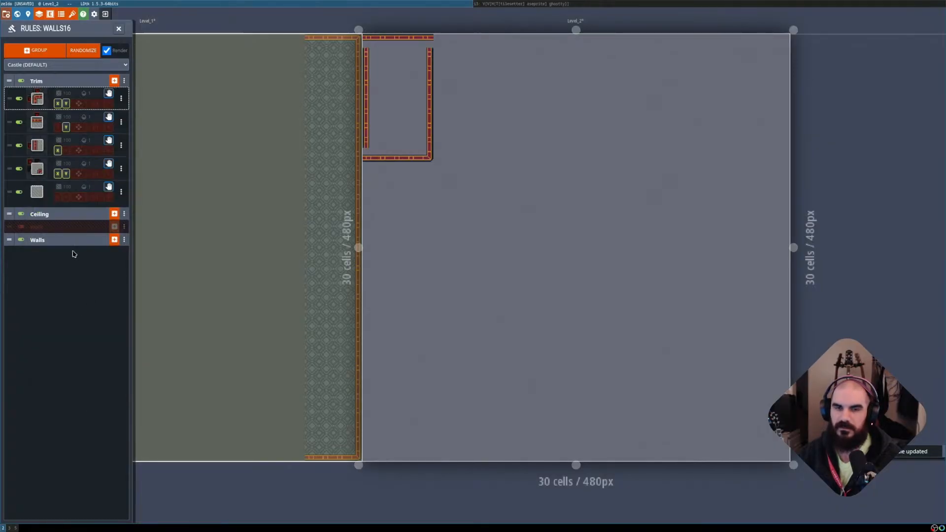
Try the default out-of-bounds policy, not applying the rule outside layer bounds, on the top-edge trim rule.
left_click(37, 122)
left_click(147, 358)
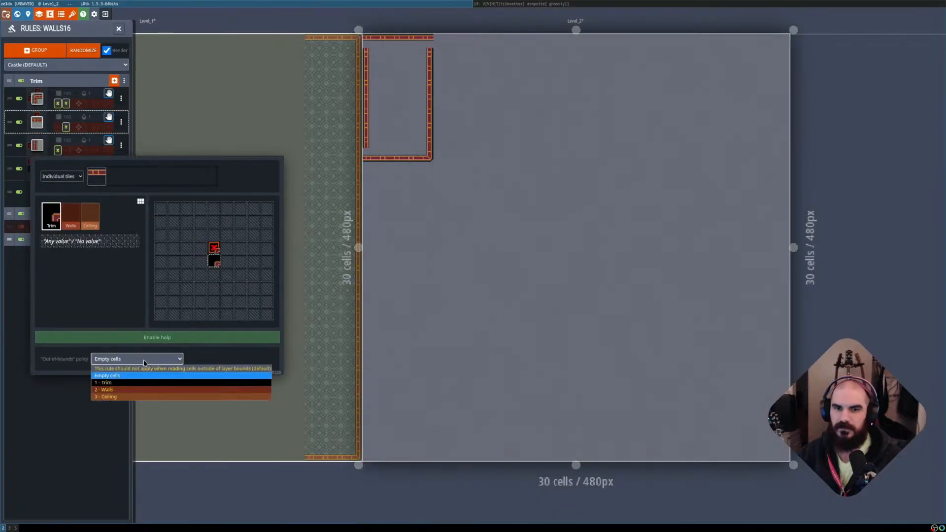
left_click(145, 369)
left_click(143, 385)
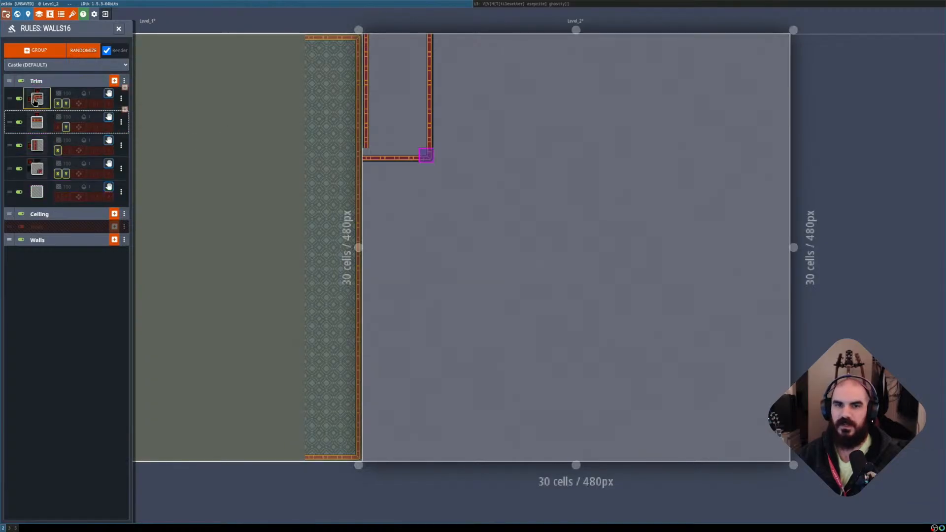
Set the out-of-bounds policies of the top-edge and outer-corner trim rules back to Empty cells.
left_click(37, 122)
left_click(140, 360)
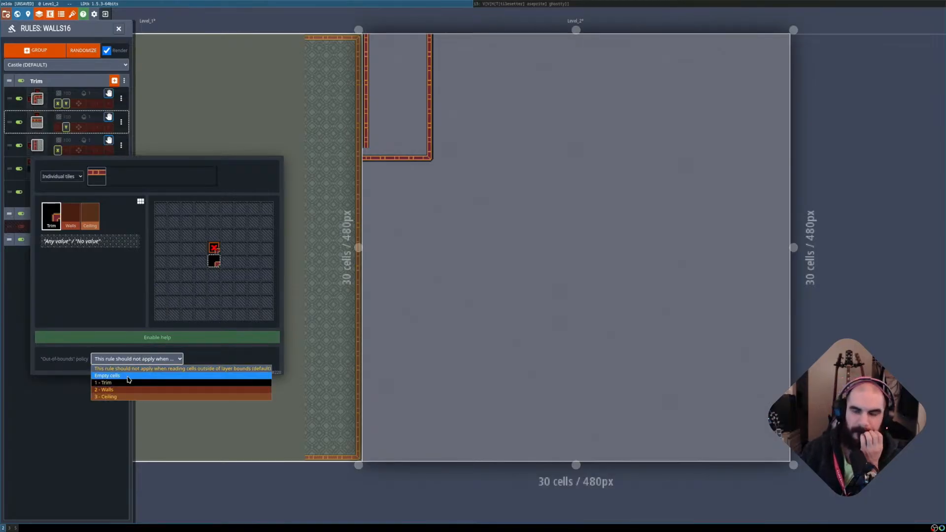
left_click(129, 380)
left_click(80, 423)
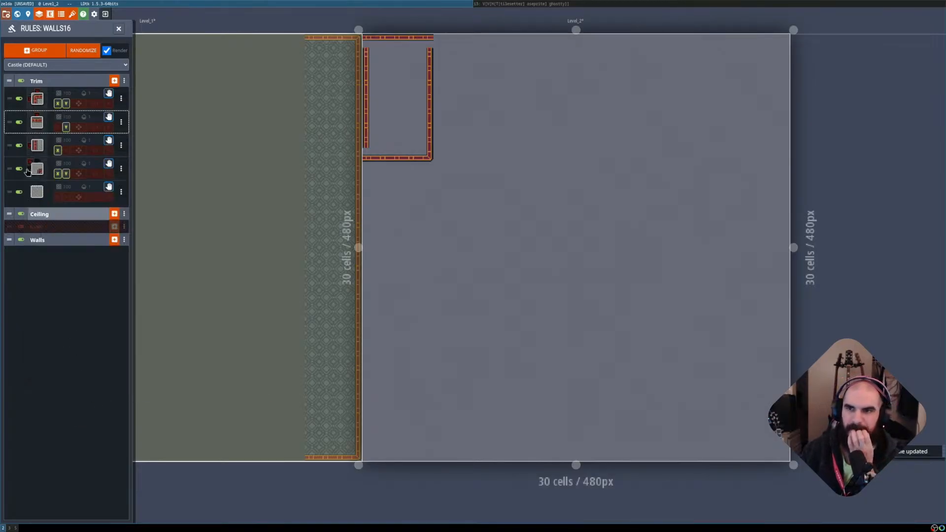
left_click(28, 102)
left_click(124, 358)
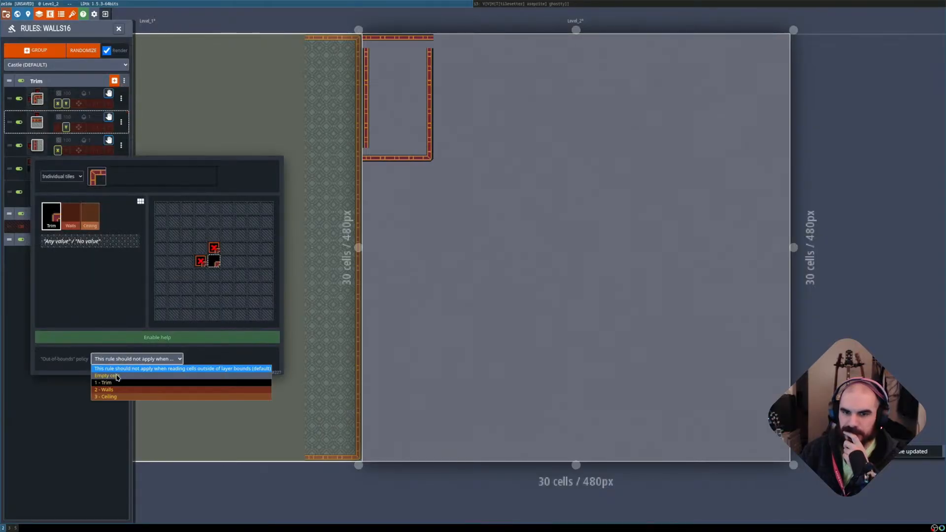
left_click(117, 378)
left_click(90, 424)
Check how the trim tiles render on Level_1 and Level_2, and view the levels together in the world view.
left_click(250, 307)
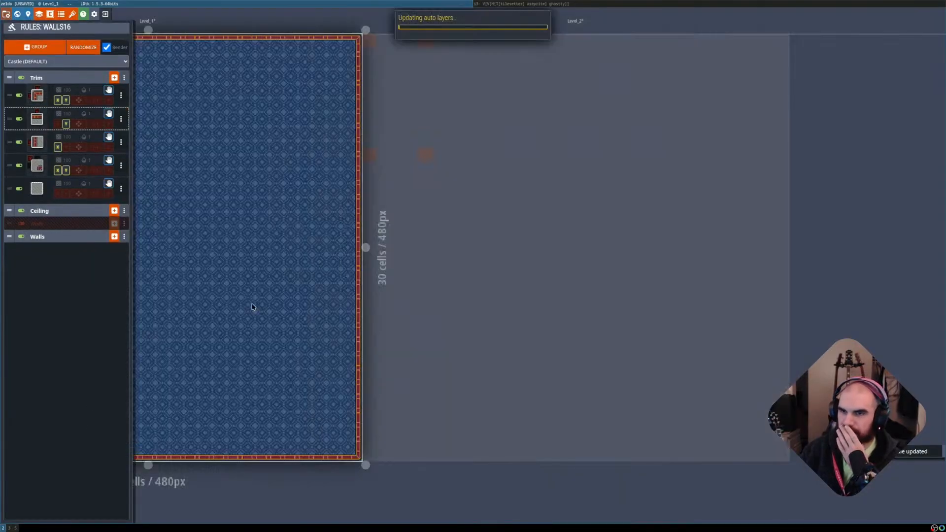
left_click(434, 290)
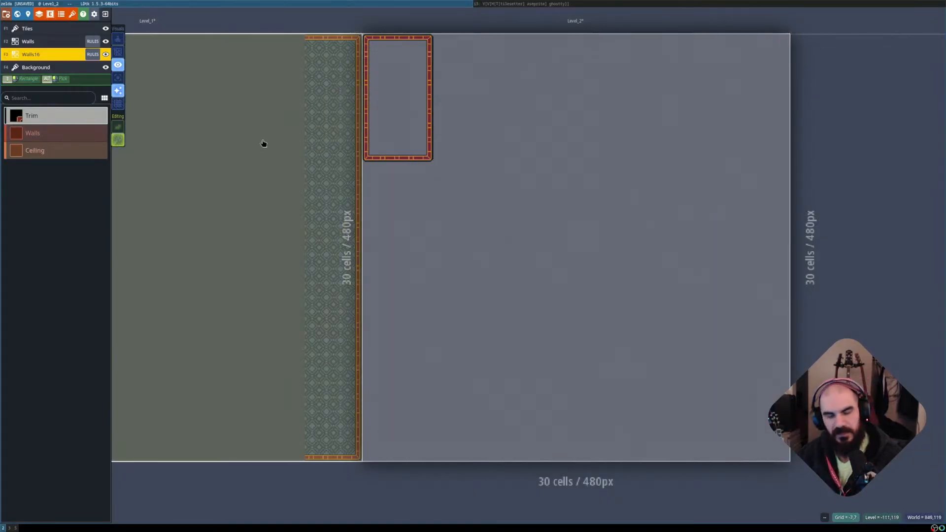
key("w")
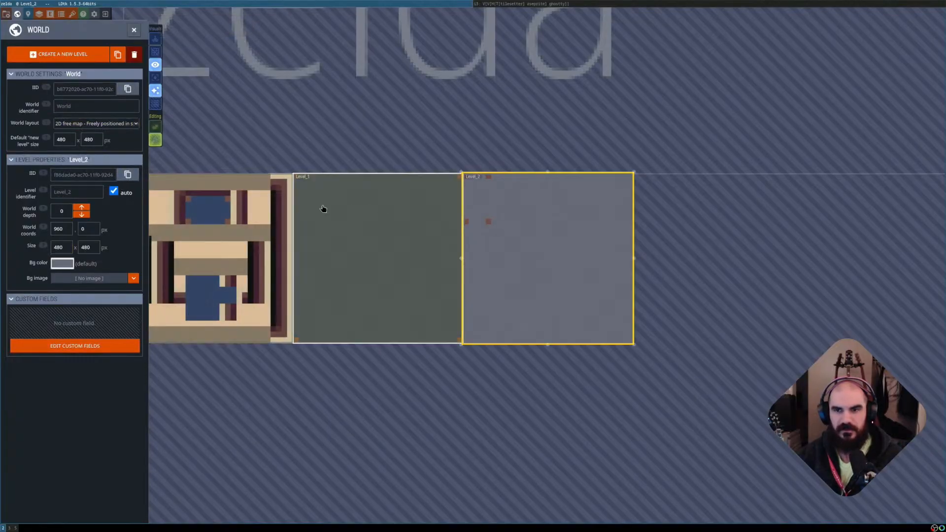
key("w")
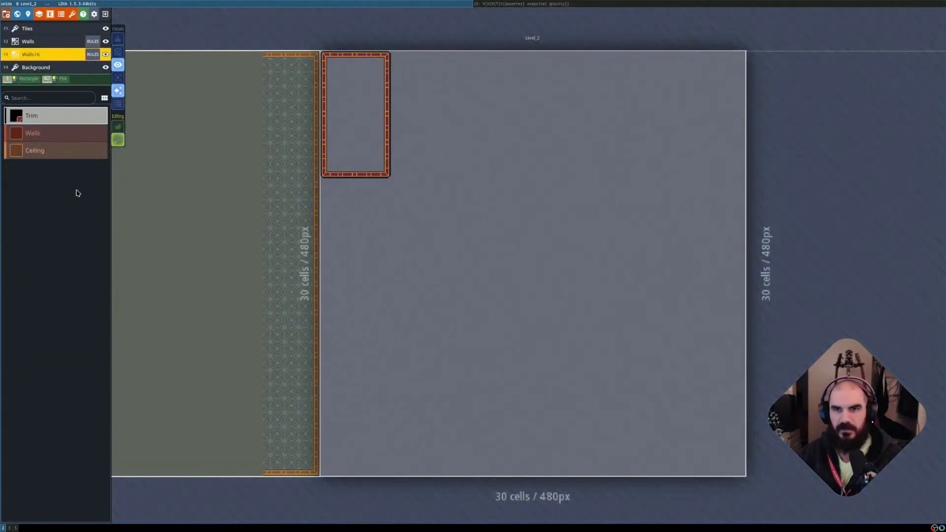
Open the project settings and review the advanced project settings.
key("p")
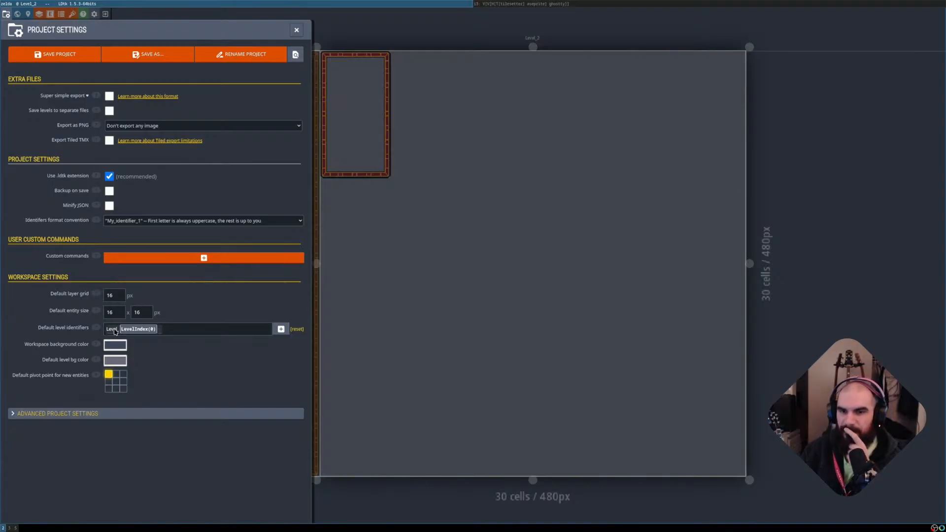
left_click(101, 413)
scroll(103, 394, "down", 3)
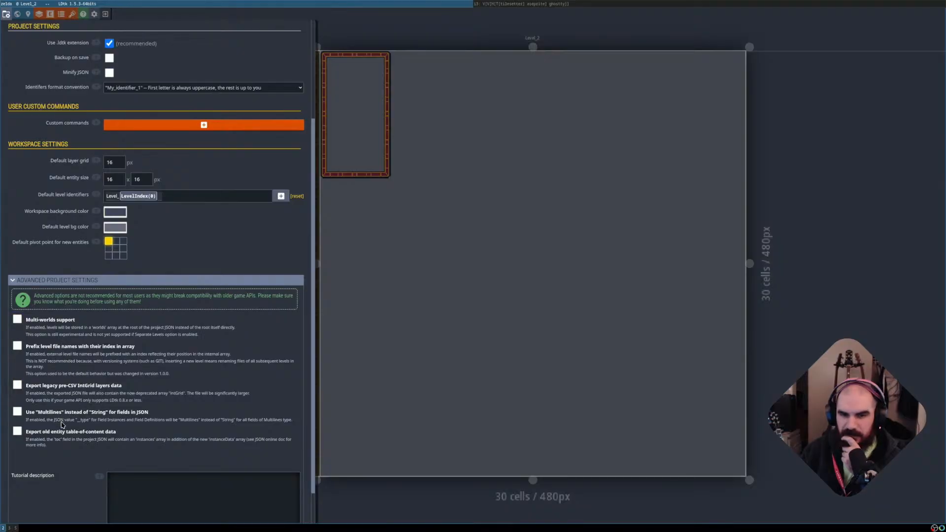
Review the remaining project settings and the layer settings of Walls16.
scroll(92, 439, "down", 1)
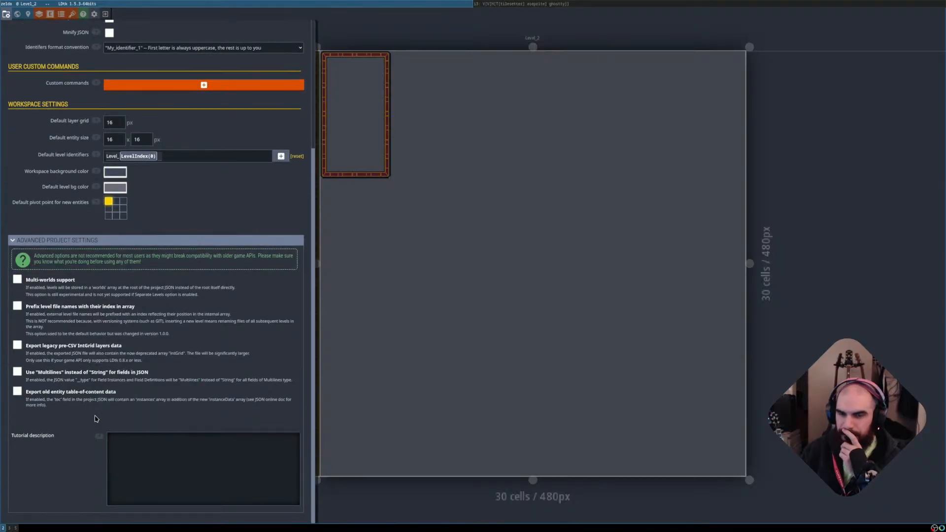
scroll(96, 419, "up", 5)
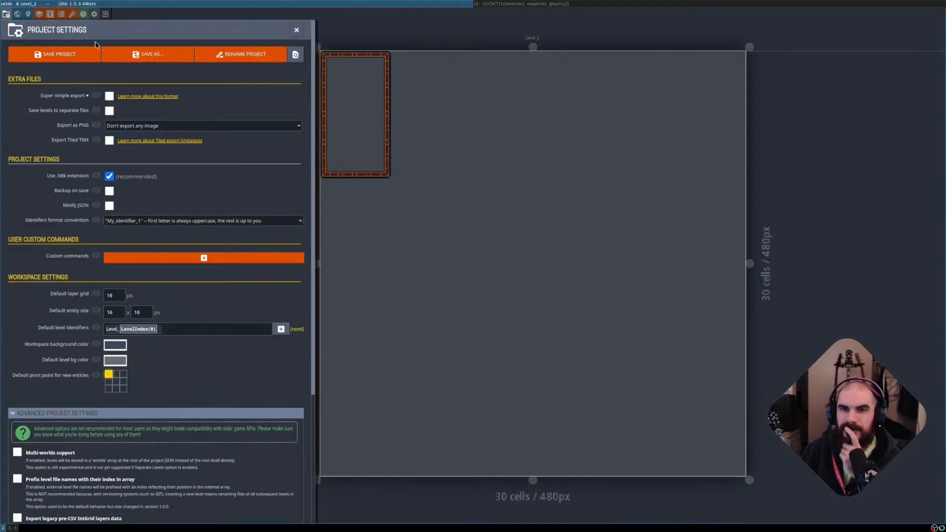
left_click(295, 31)
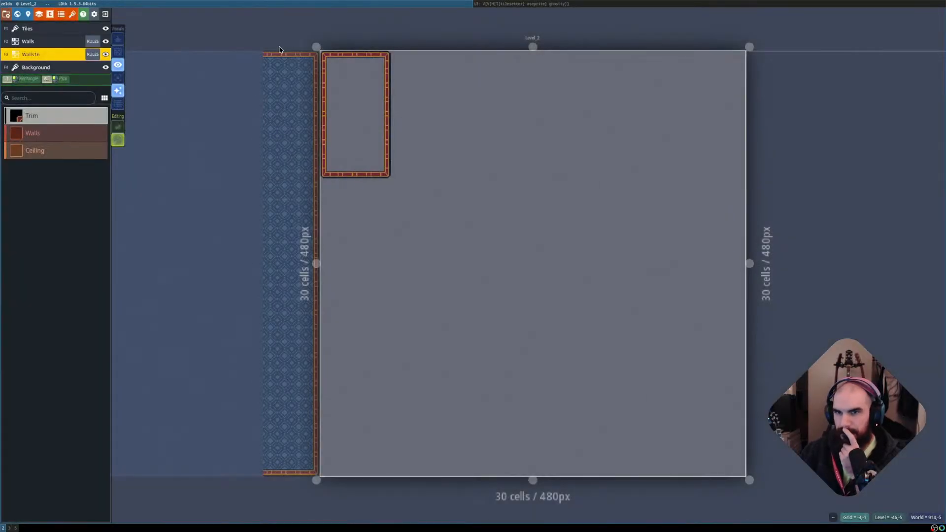
key("l")
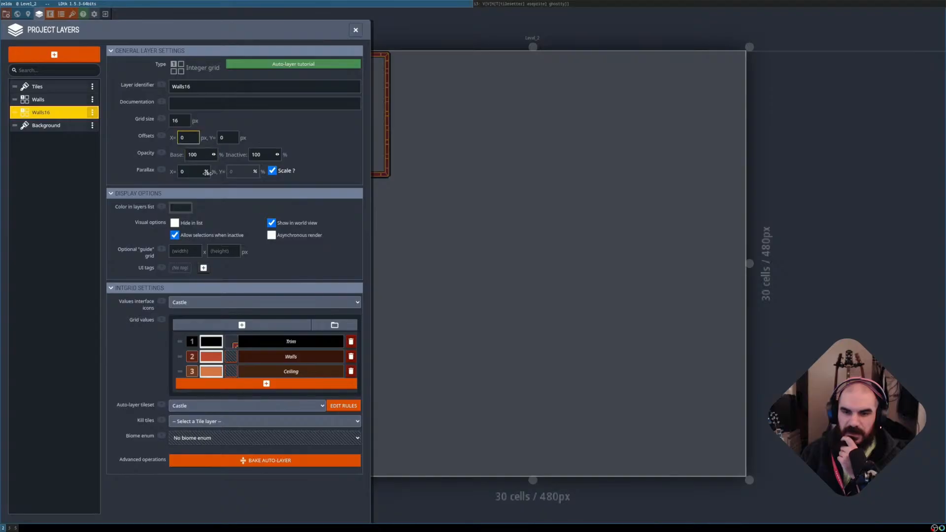
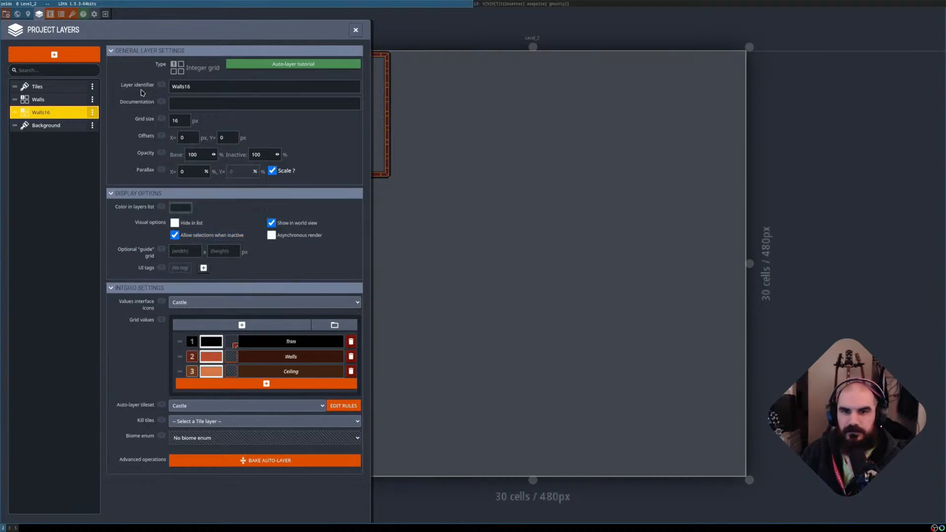
left_click(355, 30)
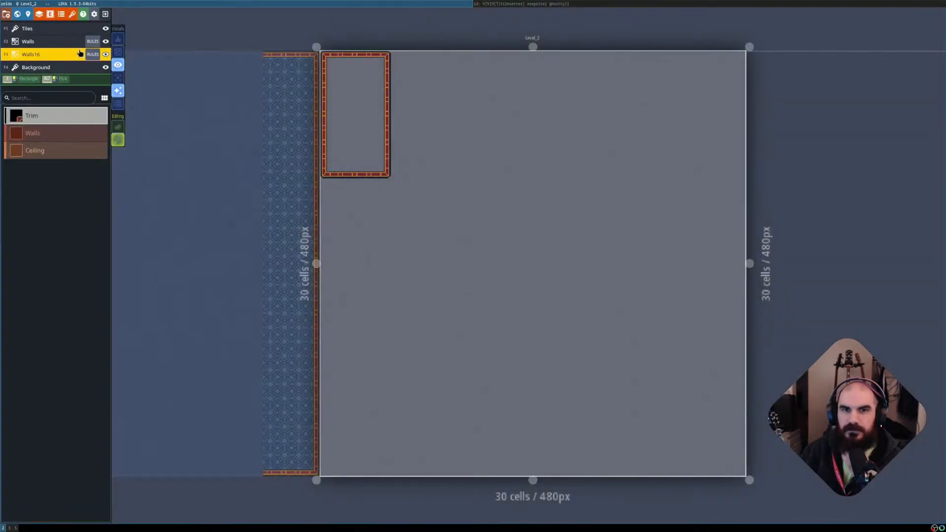
Set the out-of-bounds policy to 3 - Ceiling for all rules in the Trim group of Walls16.
left_click(93, 55)
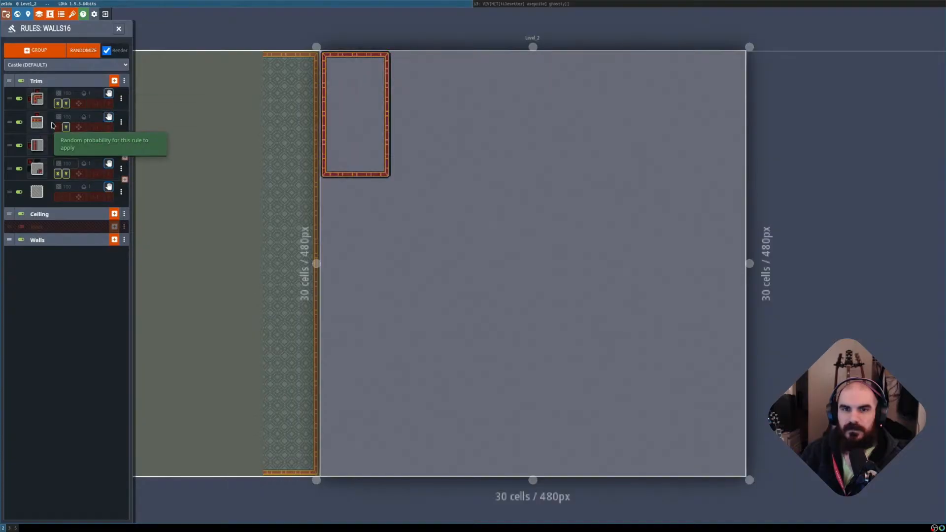
left_click(125, 81)
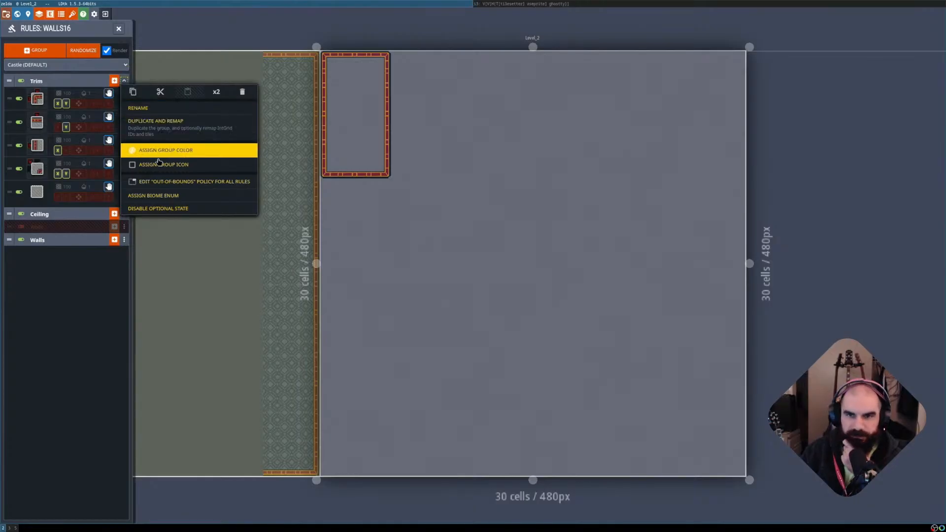
left_click(195, 186)
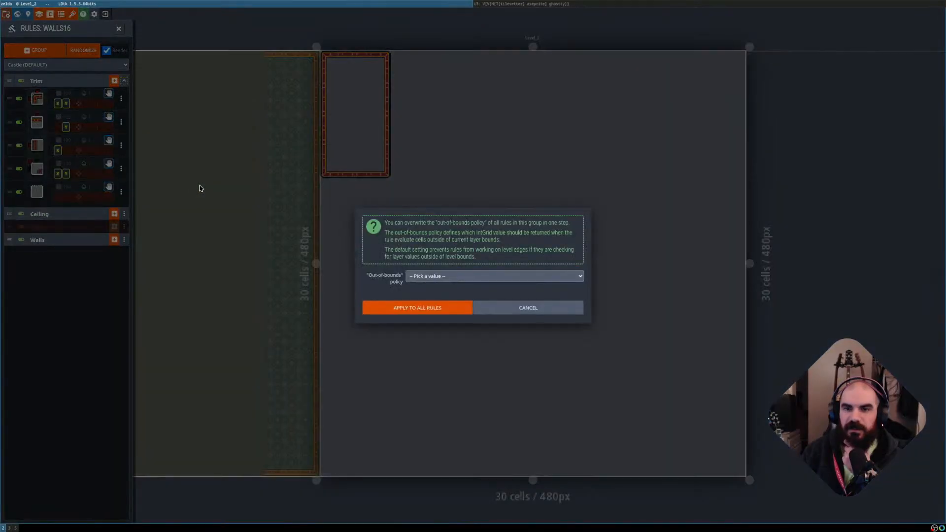
left_click(454, 277)
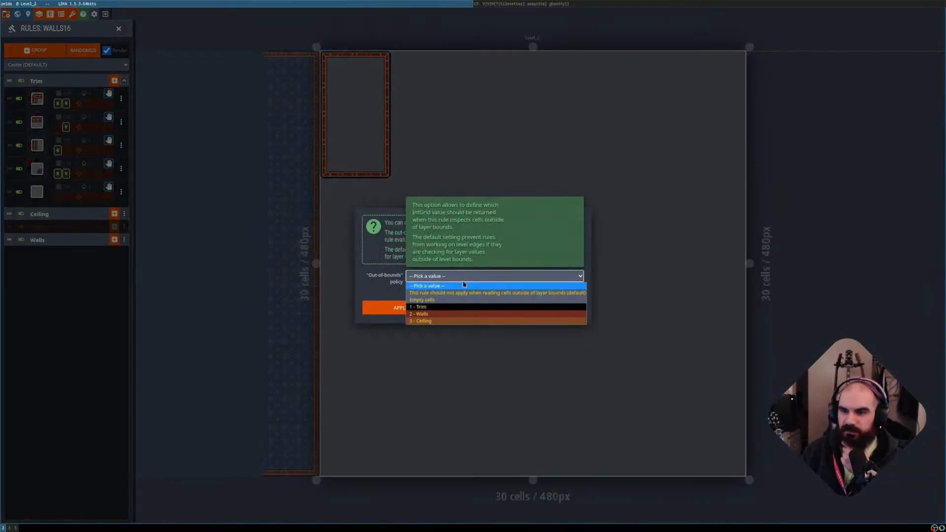
left_click(457, 321)
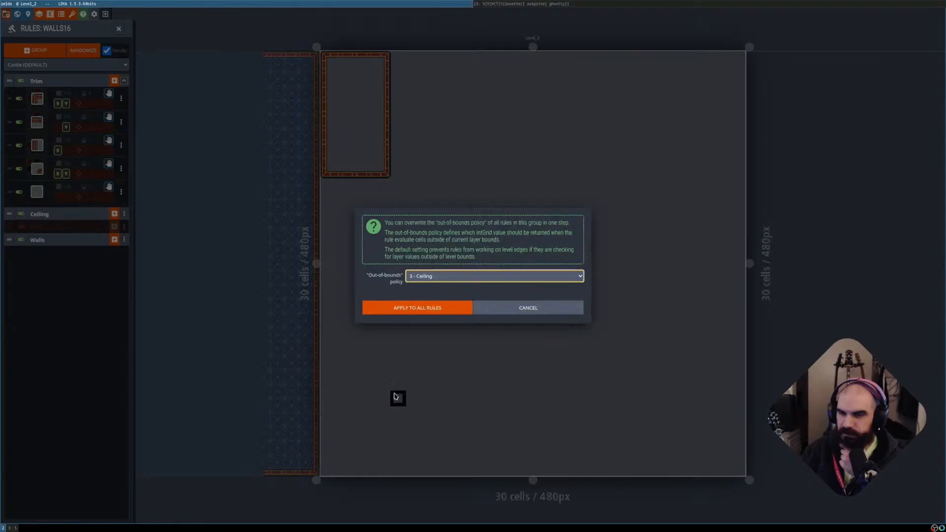
left_click(434, 309)
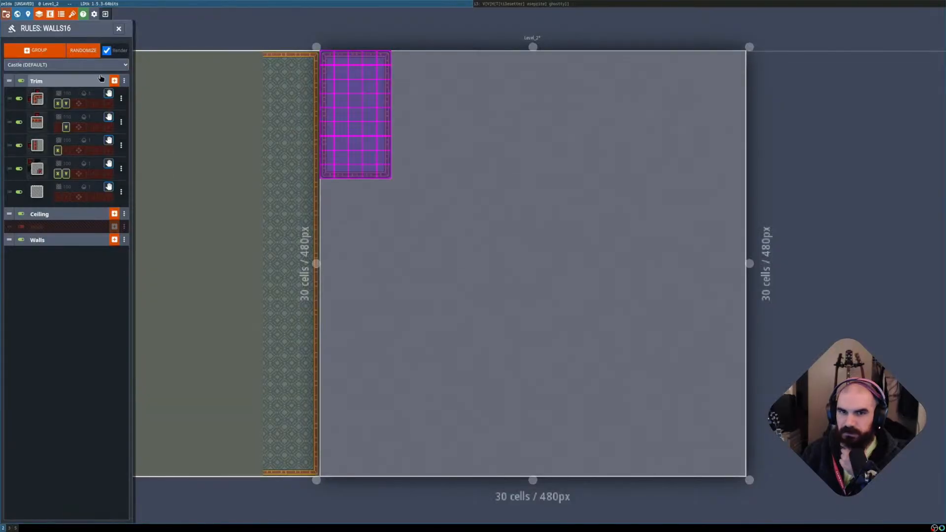
Change the out-of-bounds policy of all Trim group rules to Empty cells.
left_click(126, 81)
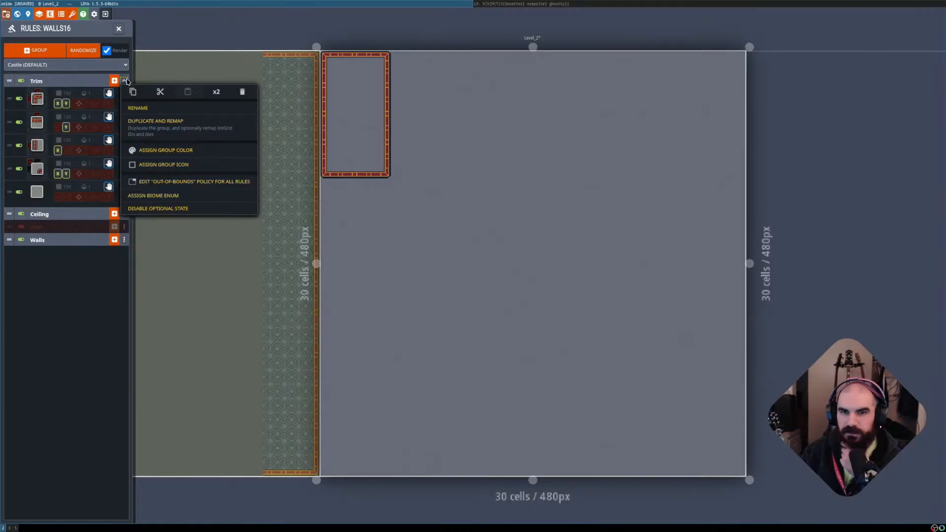
left_click(183, 186)
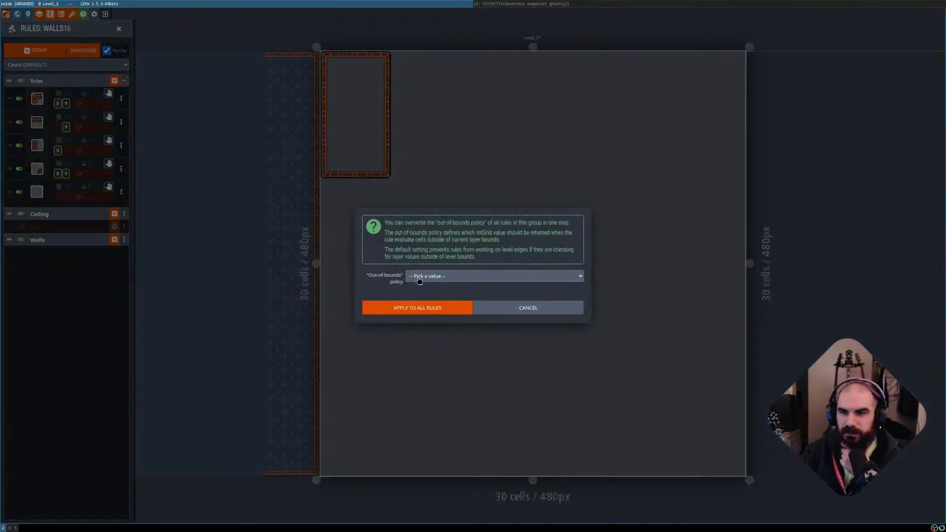
left_click(468, 276)
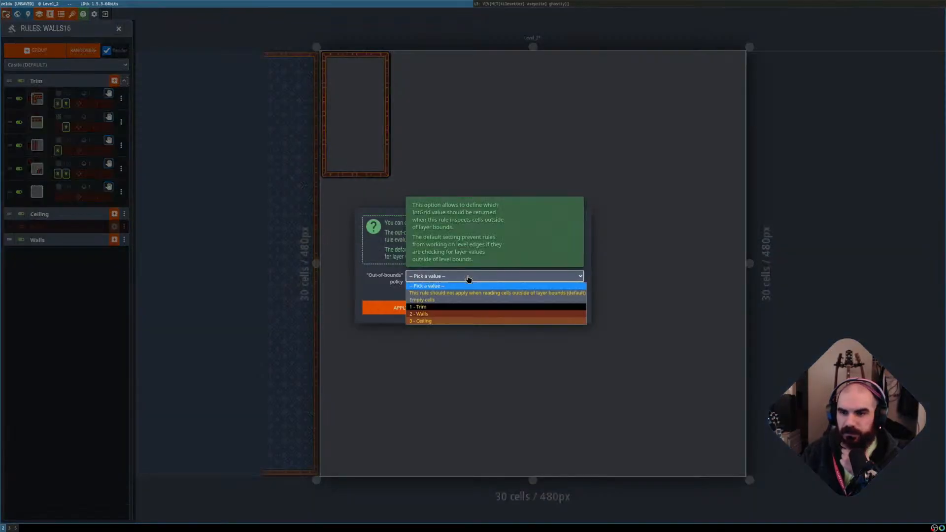
left_click(427, 300)
left_click(433, 308)
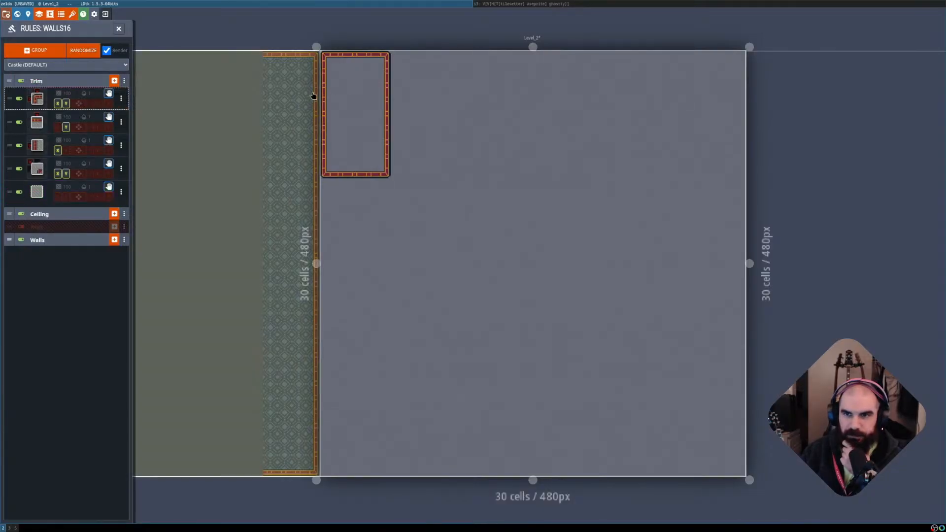
Try 1 - Trim as the out-of-bounds policy for all rules in the Trim group.
left_click(122, 98)
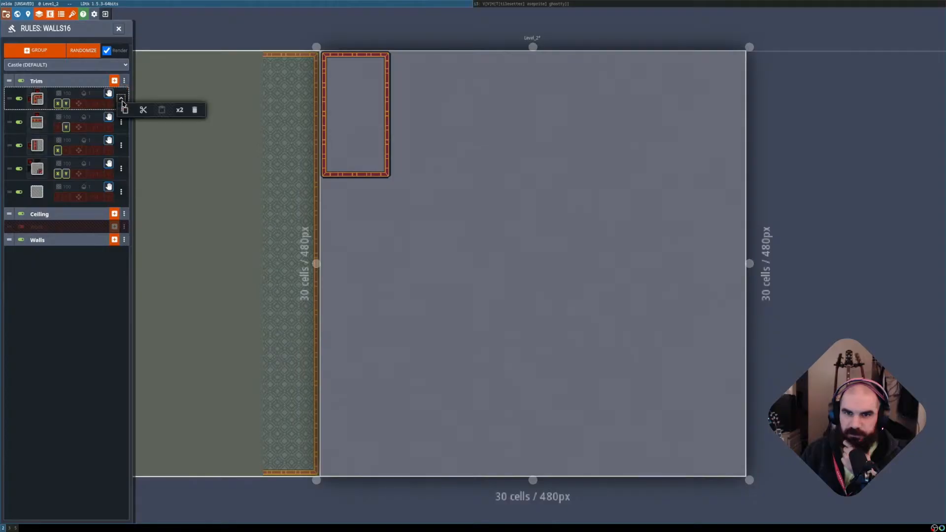
left_click(124, 80)
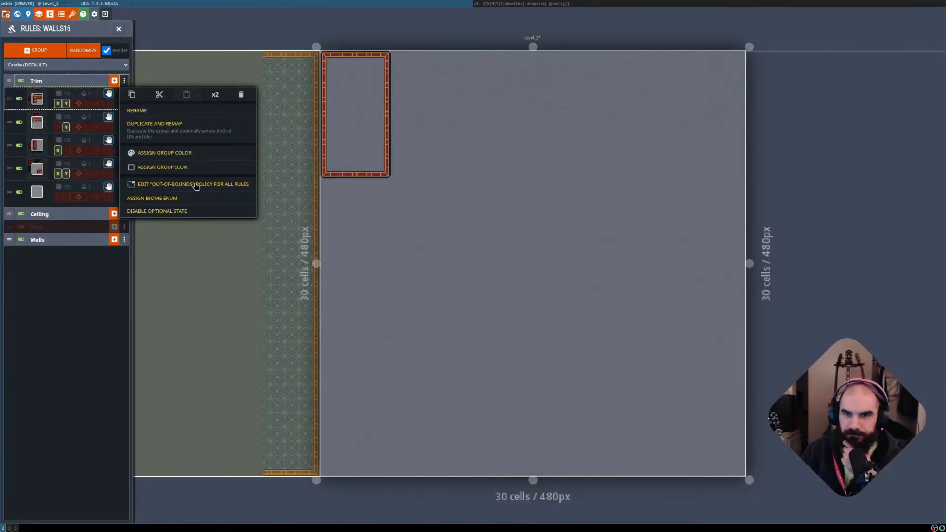
left_click(196, 184)
left_click(490, 275)
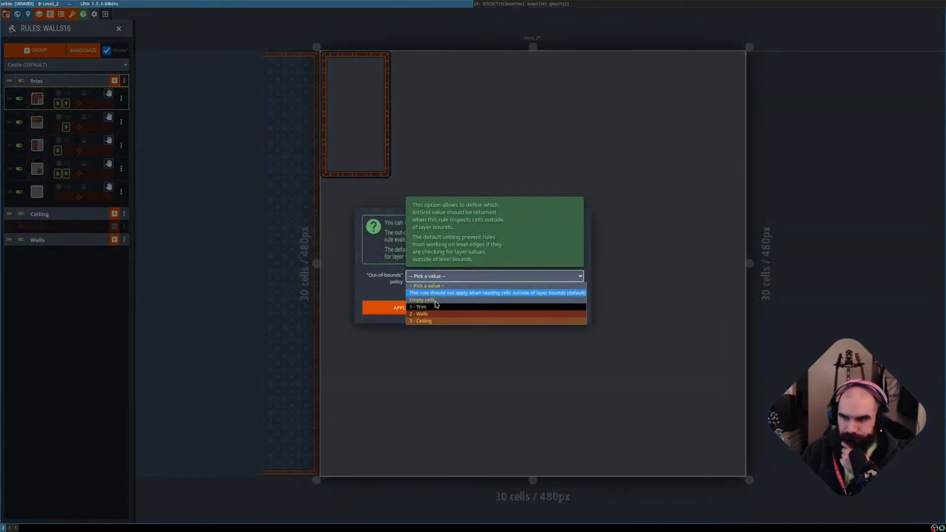
left_click(425, 307)
left_click(433, 311)
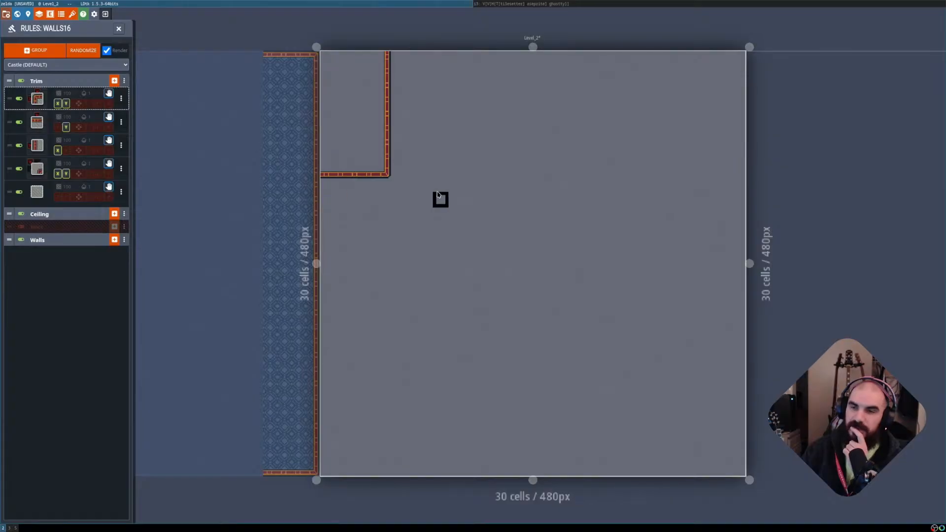
Create a new level beside Level_2 and align it with Level_2's top edge in the world view.
scroll(636, 187, "down", 1)
scroll(633, 187, "down", 1)
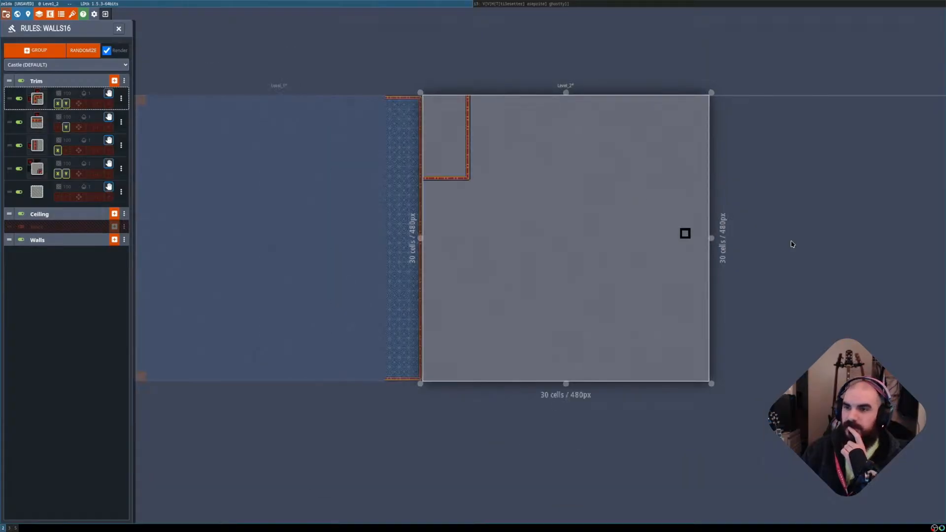
left_click(742, 220)
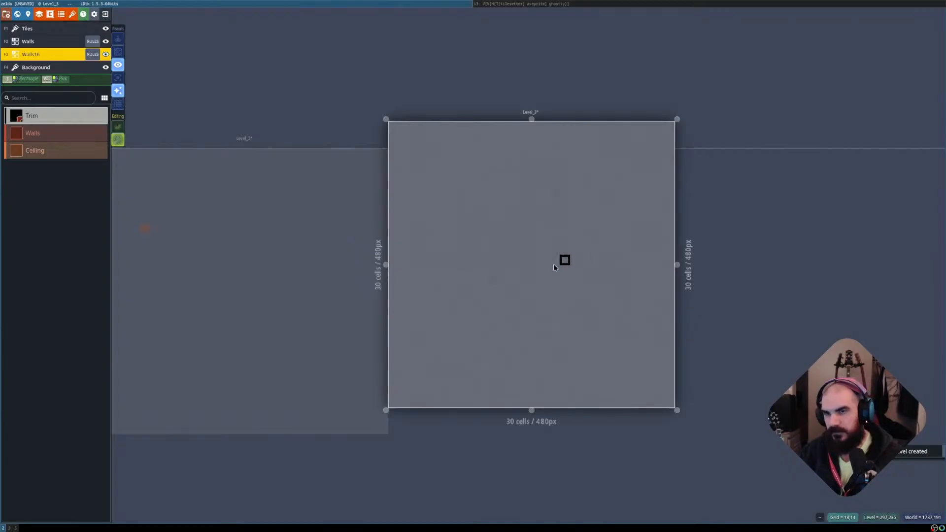
key("w")
left_click_drag(526, 245, 524, 268)
key("w")
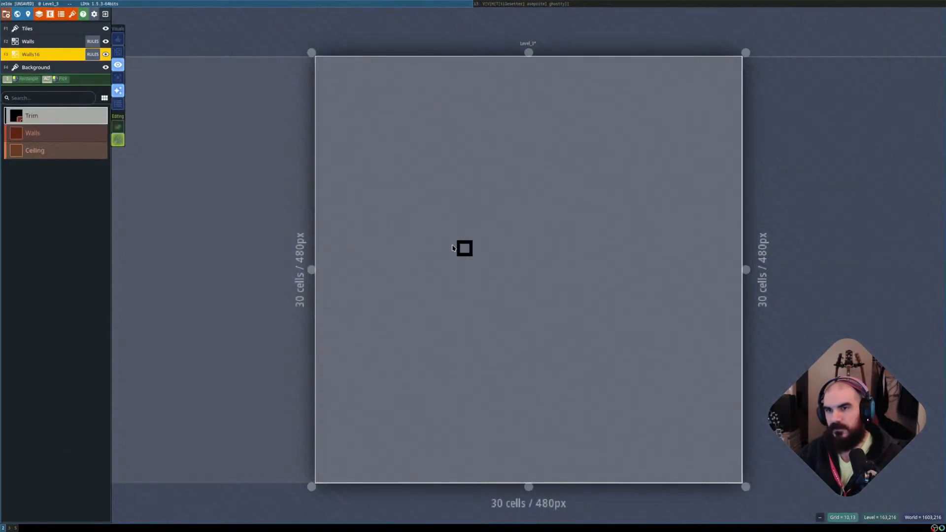
Check how the trim tiles render at the edges of Level_2, Level_1 and the level beside it.
left_click(286, 210)
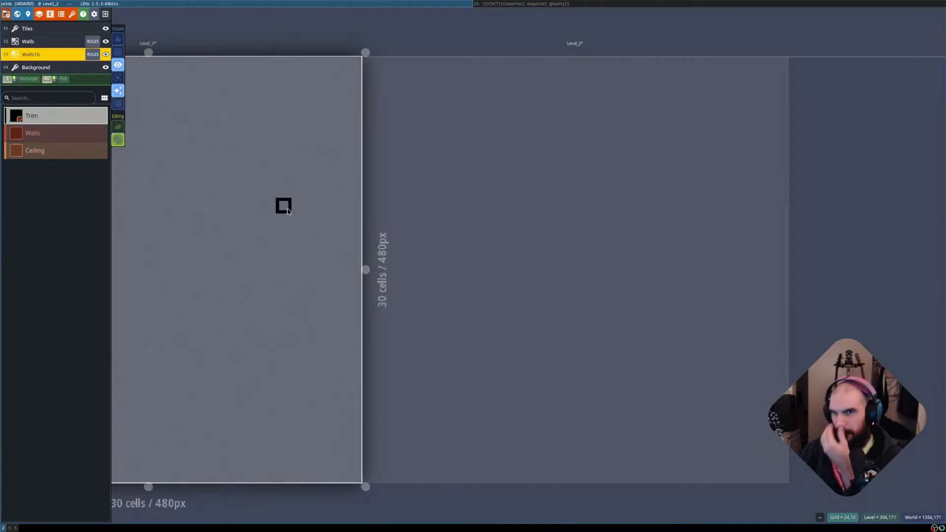
middle_click_drag(295, 211, 403, 219)
middle_click_drag(323, 231, 491, 232)
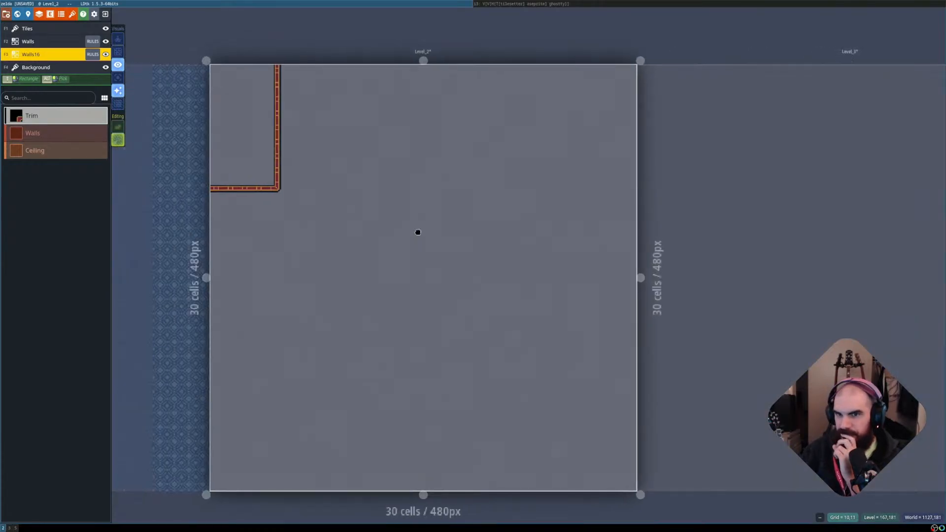
middle_click_drag(418, 232, 465, 234)
middle_click_drag(295, 208, 365, 220)
scroll(310, 241, "down", 3)
left_click(307, 243)
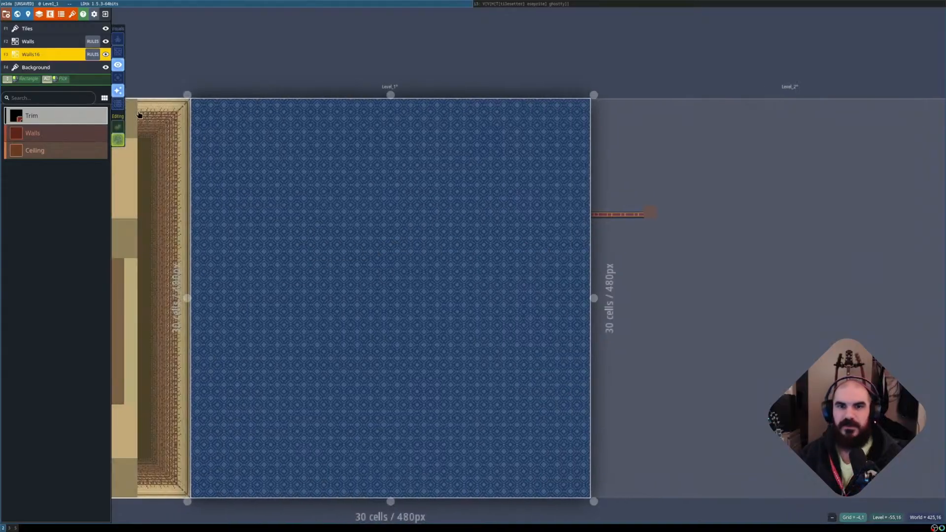
left_click(168, 188)
left_click(564, 154)
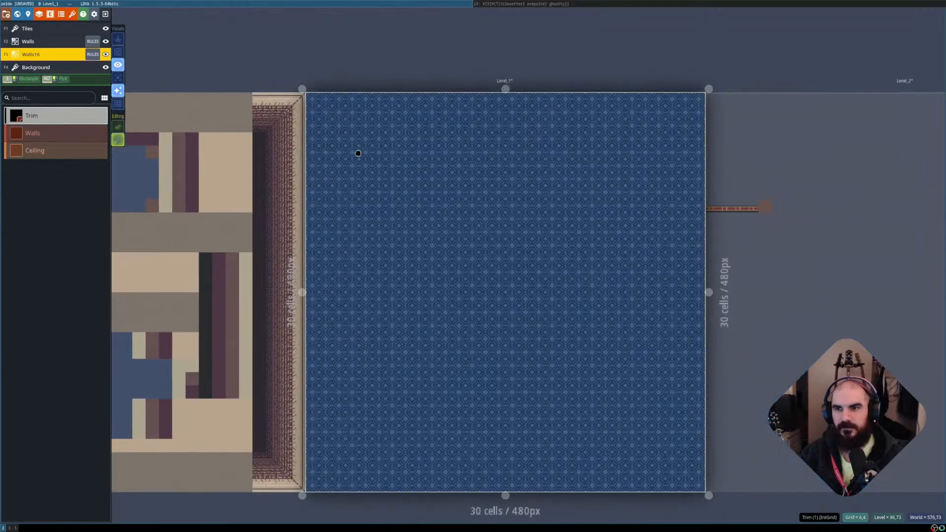
Apply the Empty cells out-of-bounds policy to all Trim group rules in the Walls16 layer.
left_click(93, 54)
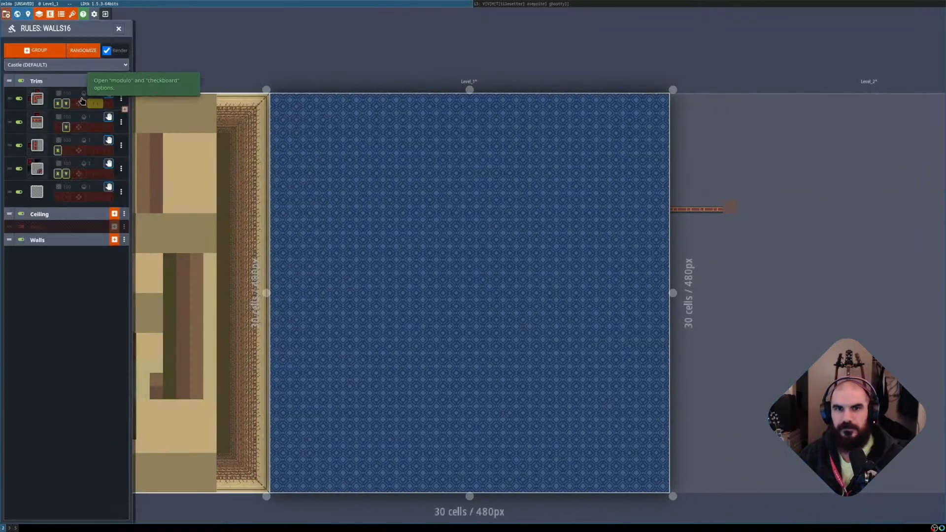
left_click(124, 80)
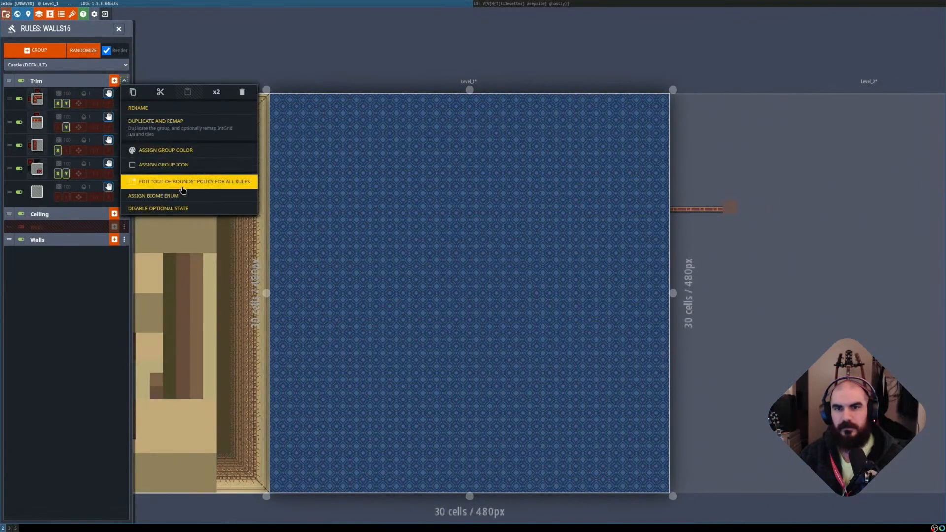
left_click(183, 188)
left_click(183, 188)
left_click(123, 82)
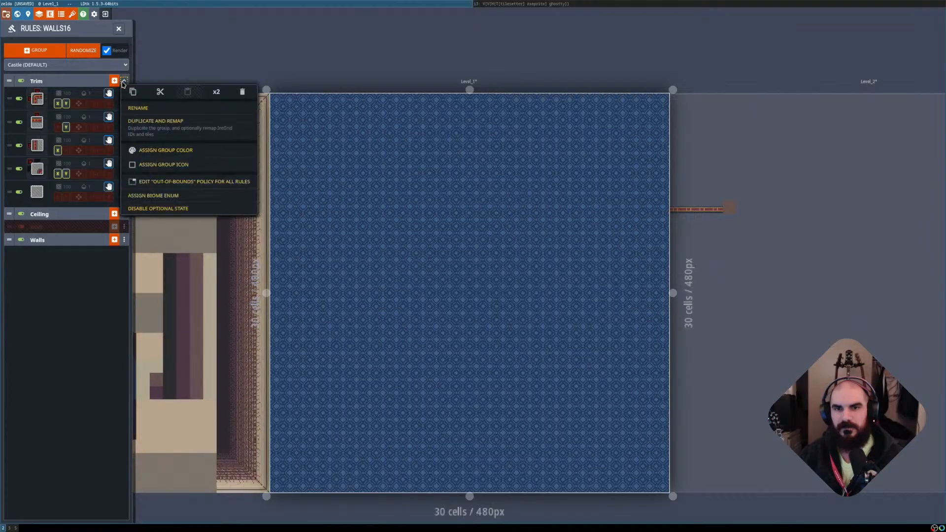
left_click(193, 182)
left_click(451, 277)
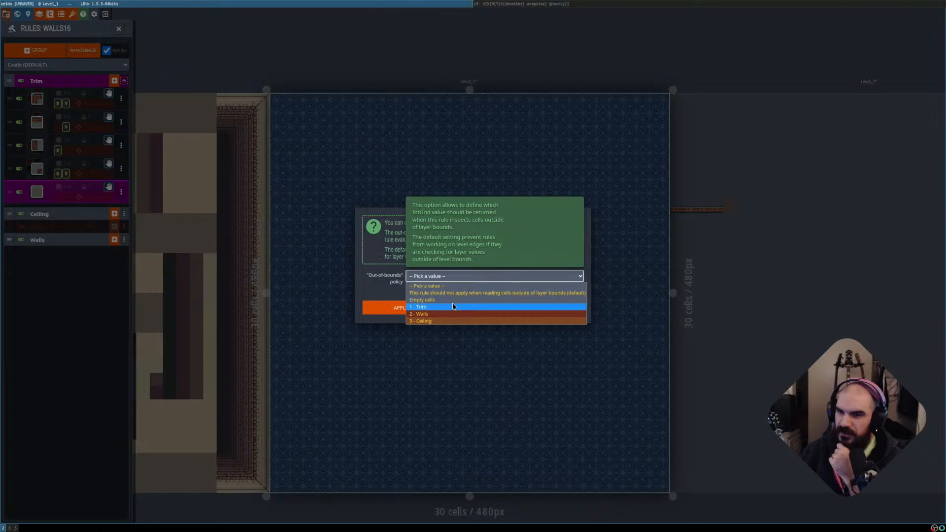
key("Up")
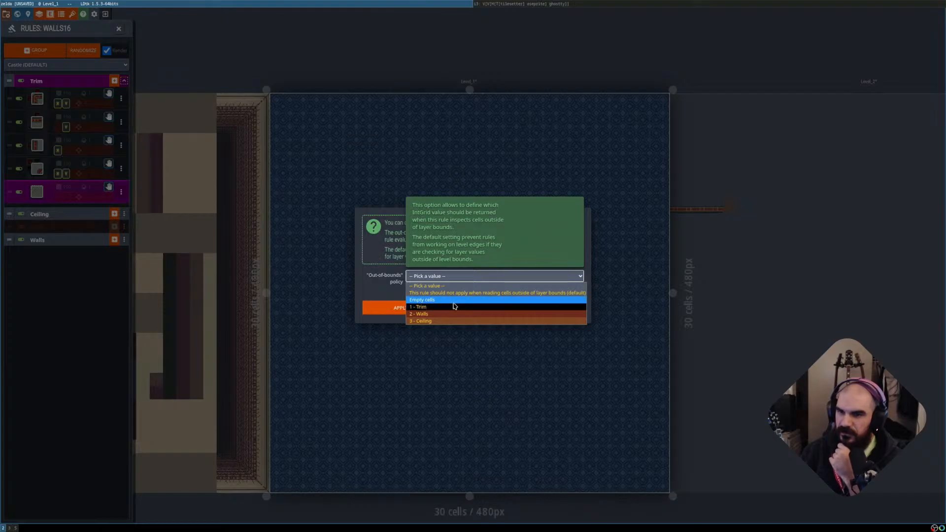
key("Return")
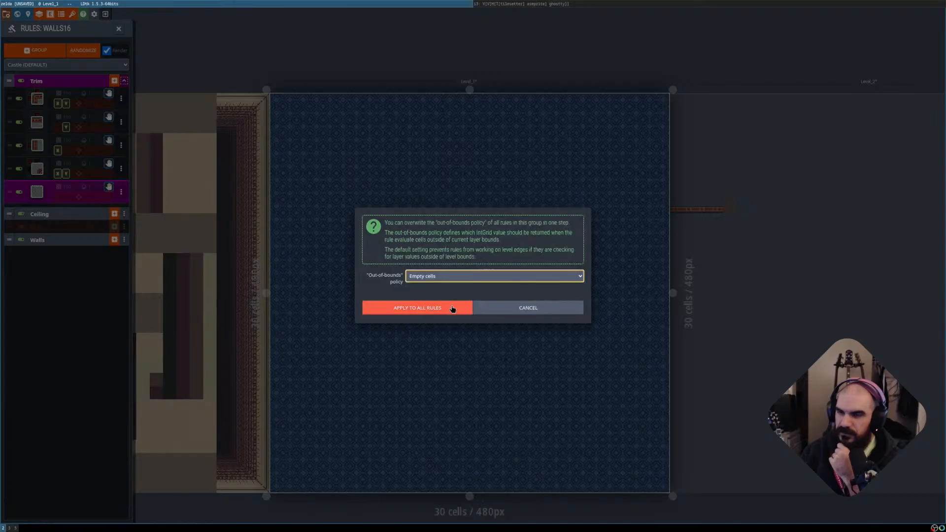
left_click(452, 309)
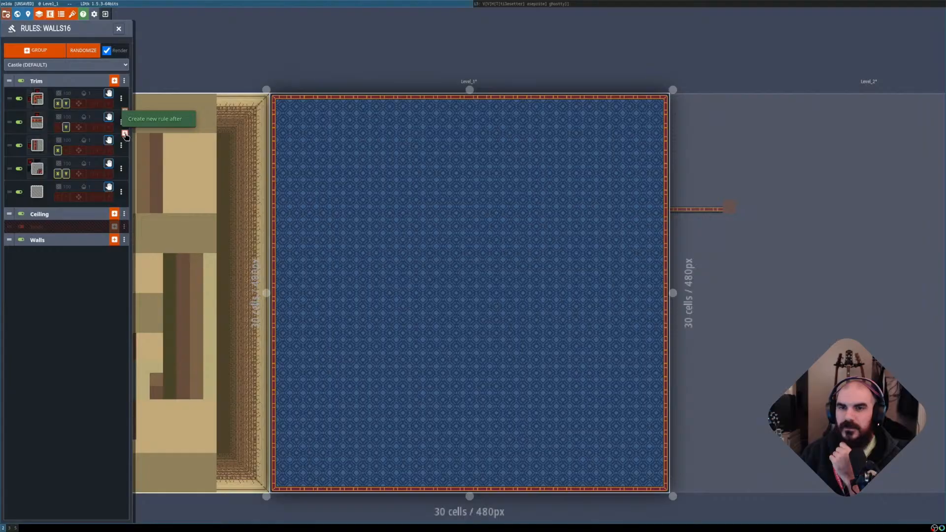
left_click(124, 81)
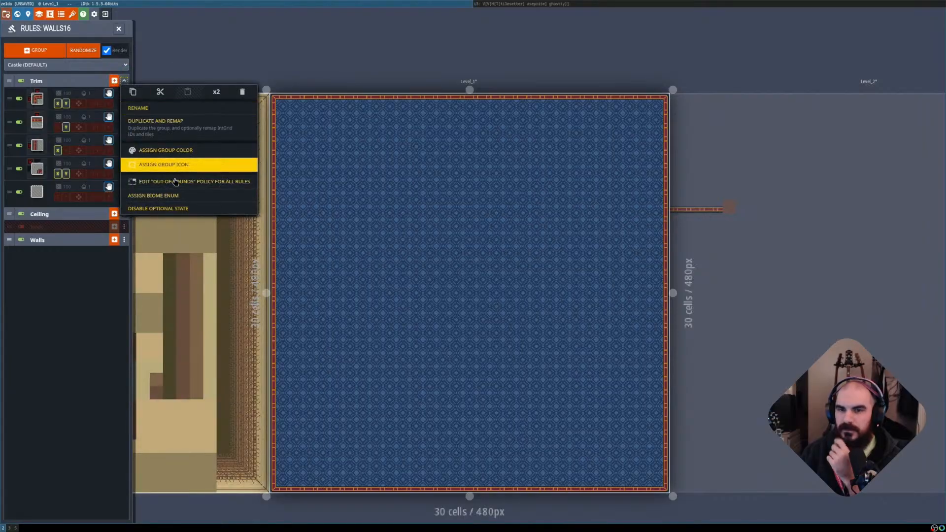
left_click(201, 182)
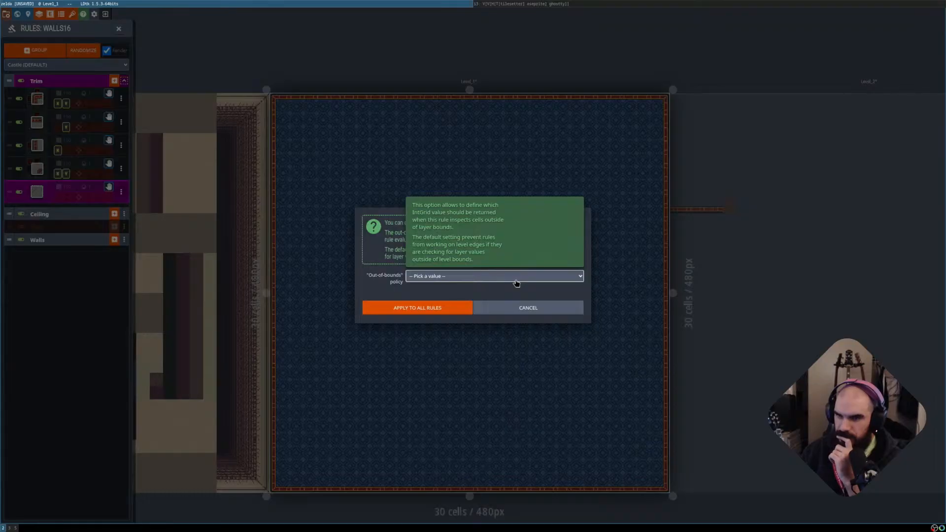
left_click(518, 309)
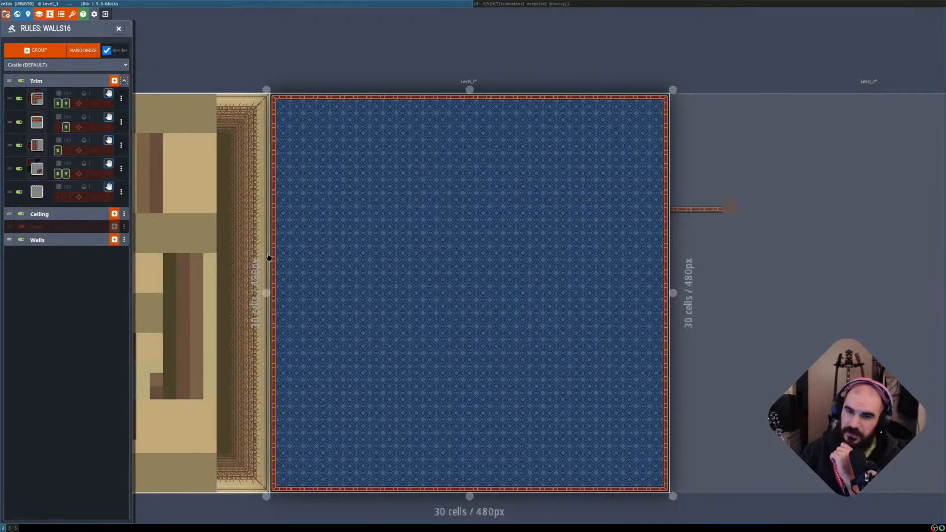
Switch editing from Level_1 to Level_0.
left_click(93, 216)
left_click(94, 216)
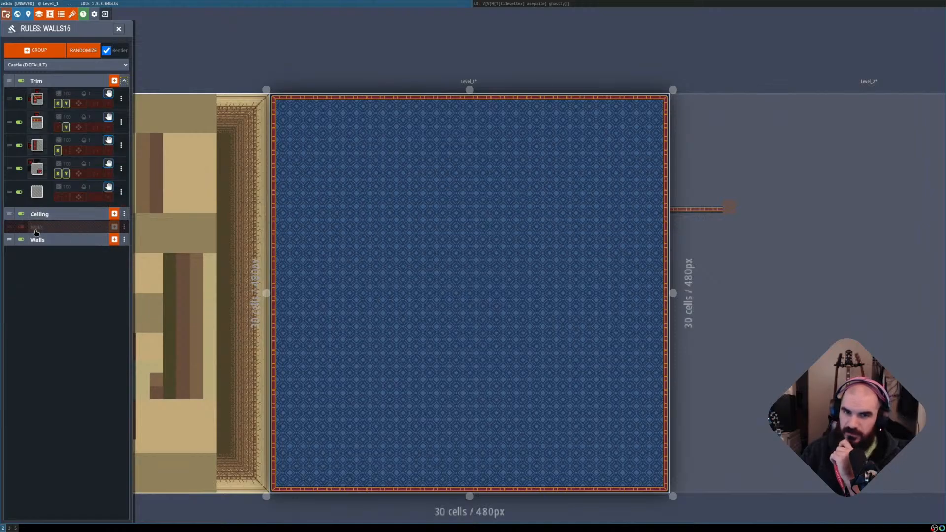
left_click(178, 224)
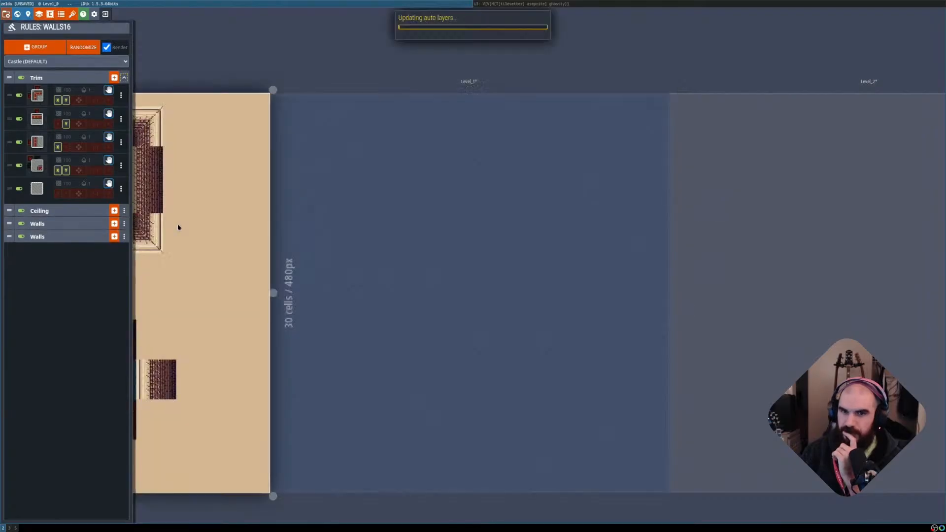
middle_click_drag(268, 203, 329, 207)
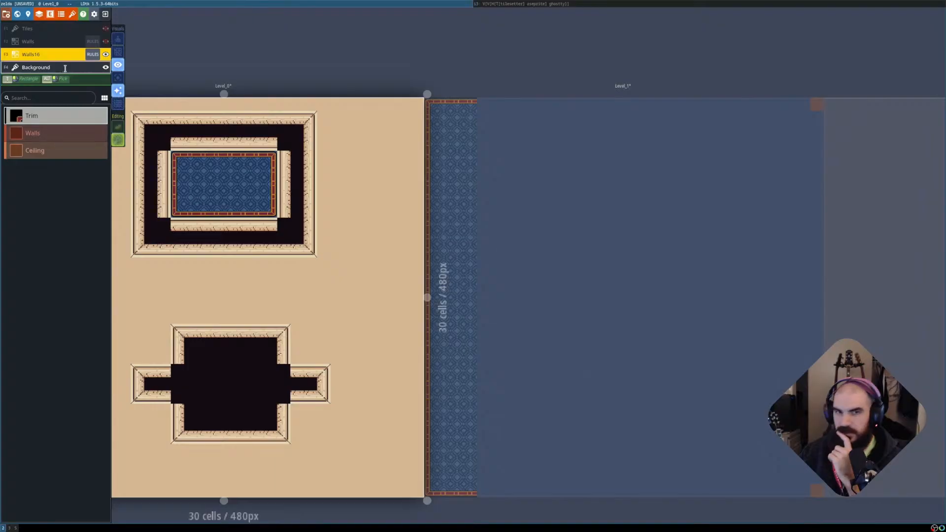
Rename the 48 px Walls layer to Walls48 in the project layers.
key("l")
left_click(38, 100)
left_click(229, 87)
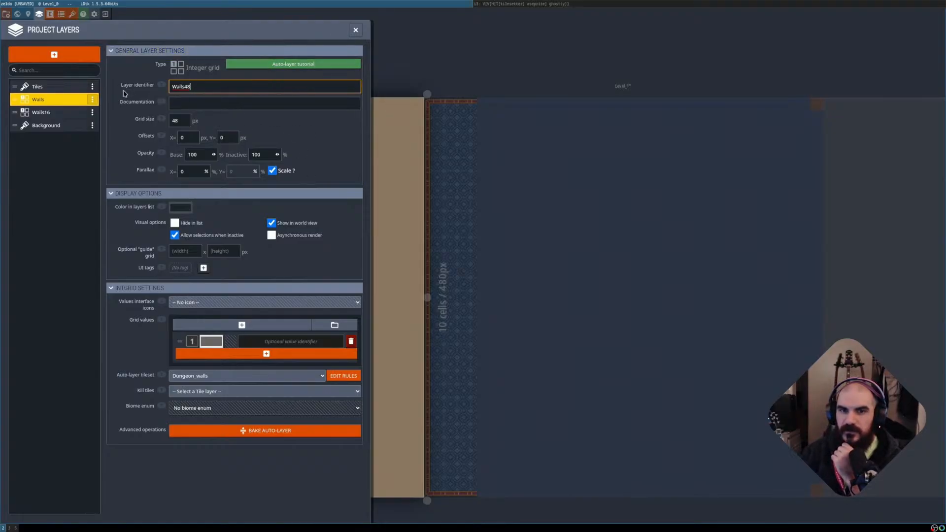
left_click(359, 35)
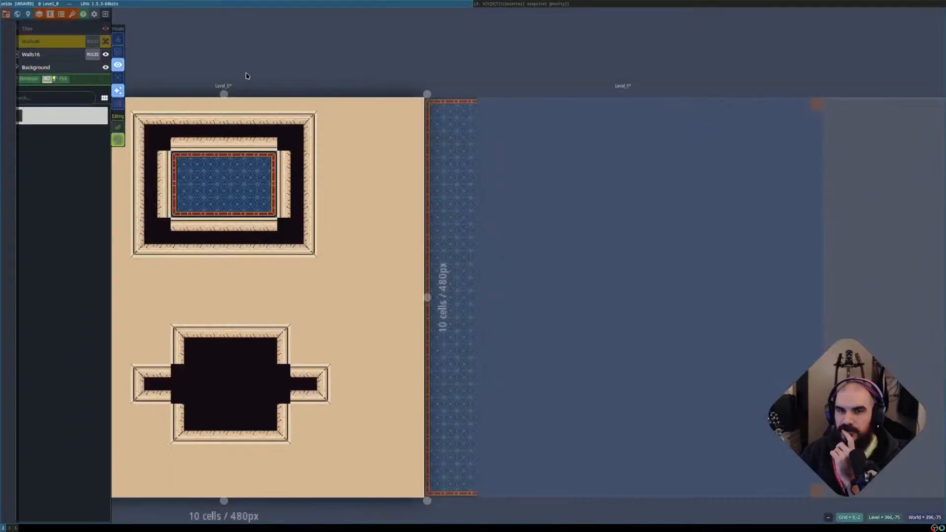
left_click(106, 55)
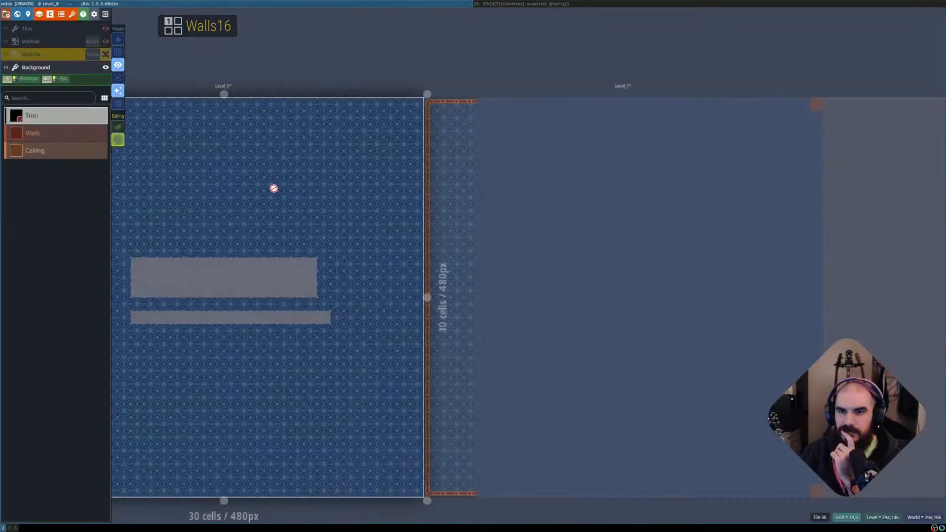
left_click(90, 55)
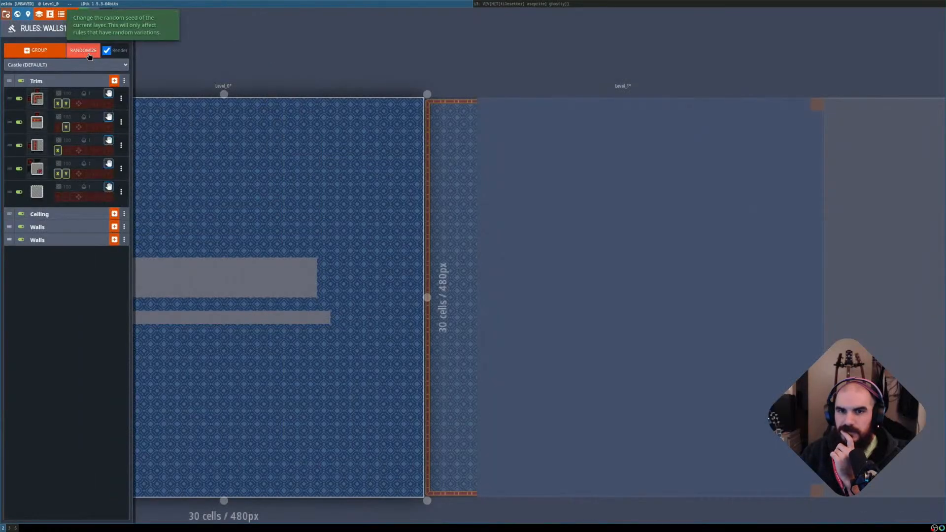
left_click(122, 30)
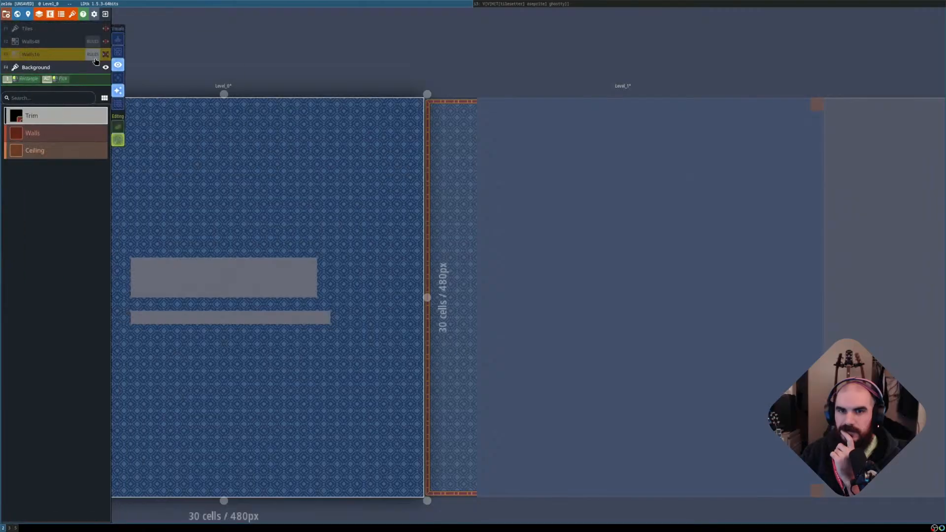
left_click(106, 55)
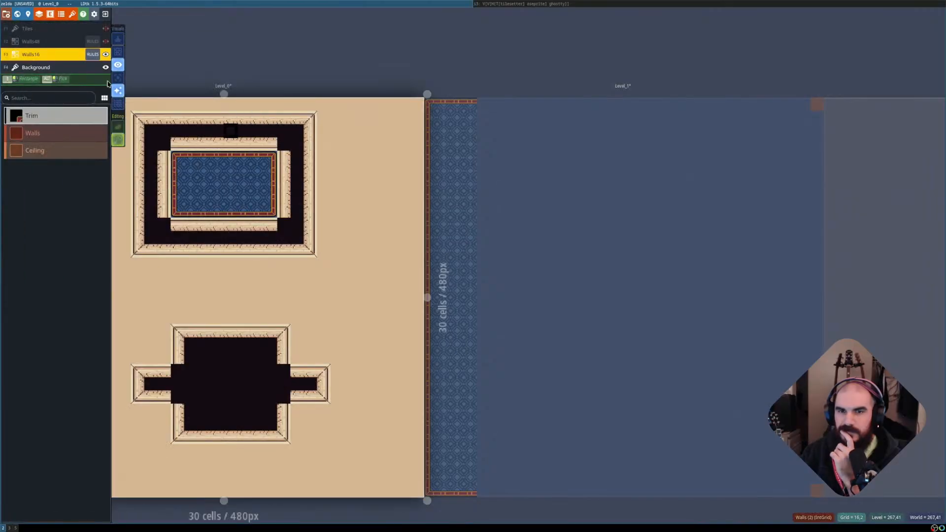
Delete the four-rule Walls group directly below the Ceiling group from the Walls16 layer's auto-layer rules.
left_click(90, 55)
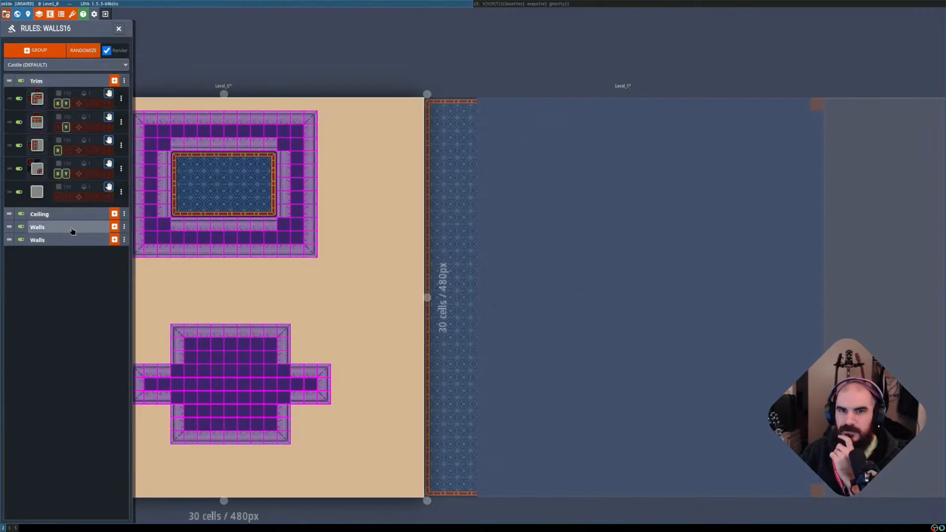
left_click(73, 228)
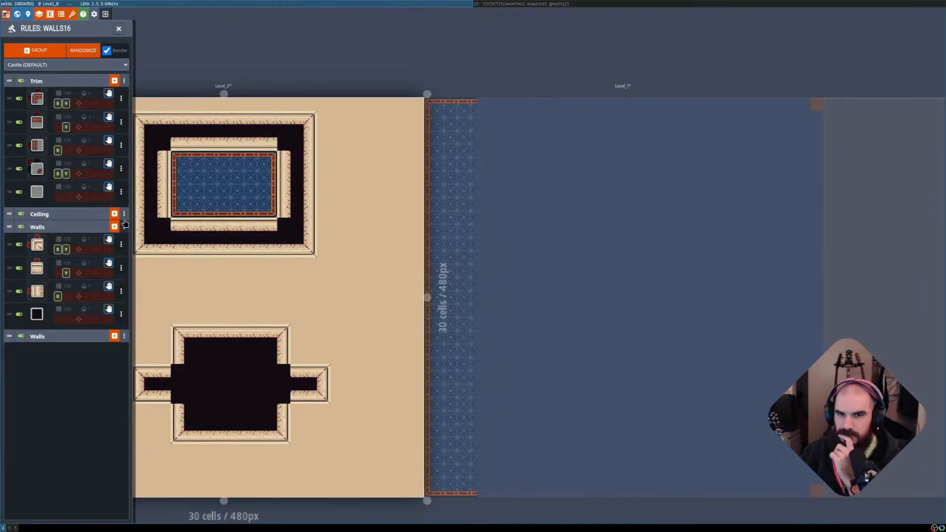
left_click(125, 227)
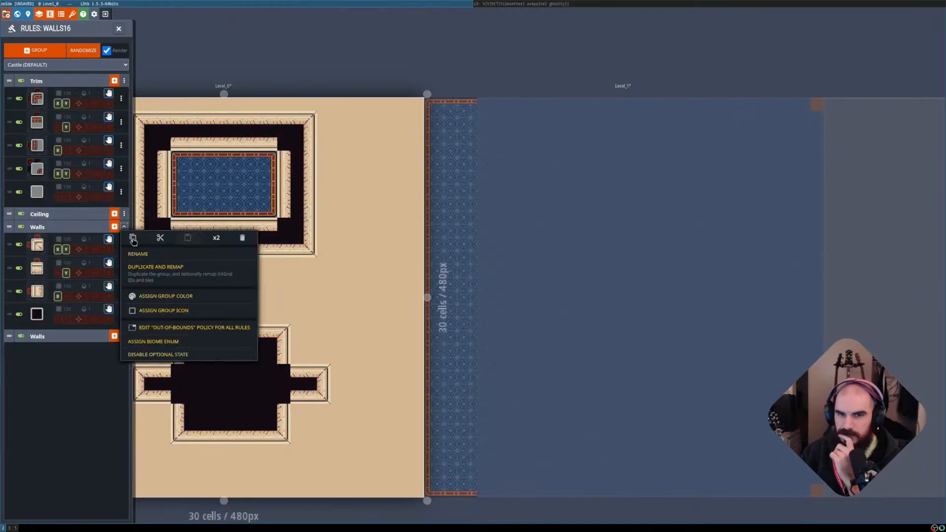
left_click(242, 237)
left_click(459, 272)
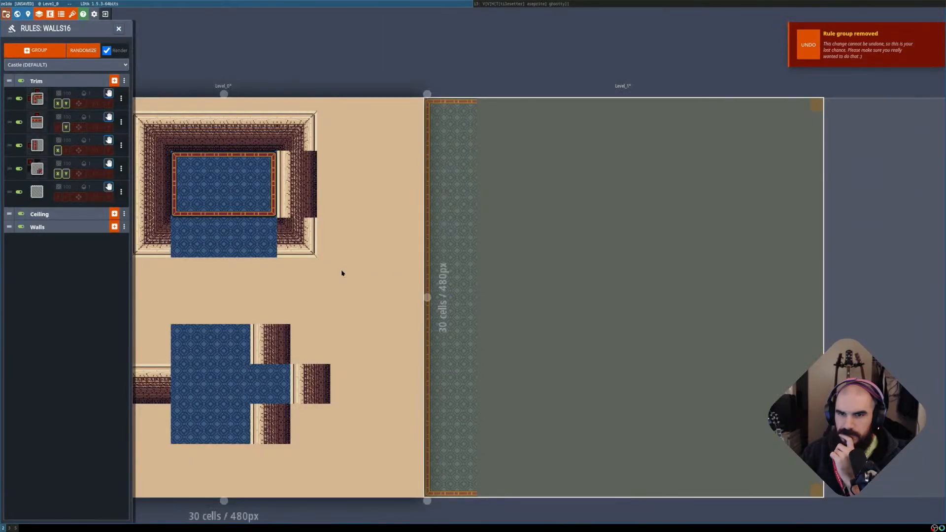
Collapse the Trim group and enable vertical mirroring on the third rule of the remaining Walls group.
left_click(74, 82)
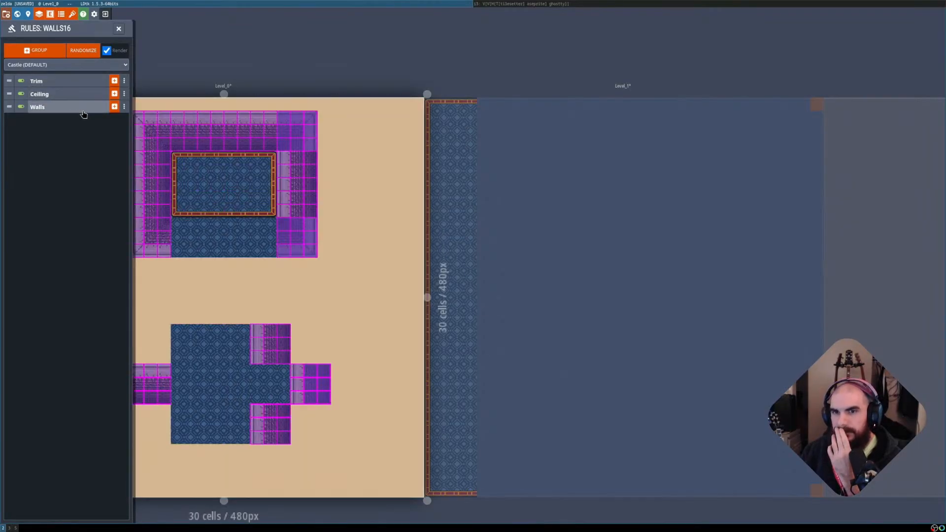
left_click(62, 107)
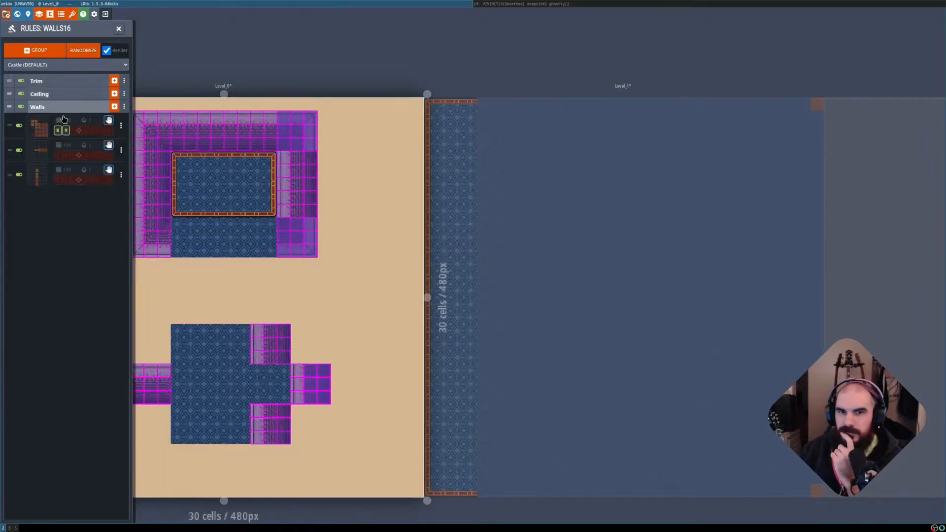
left_click(66, 181)
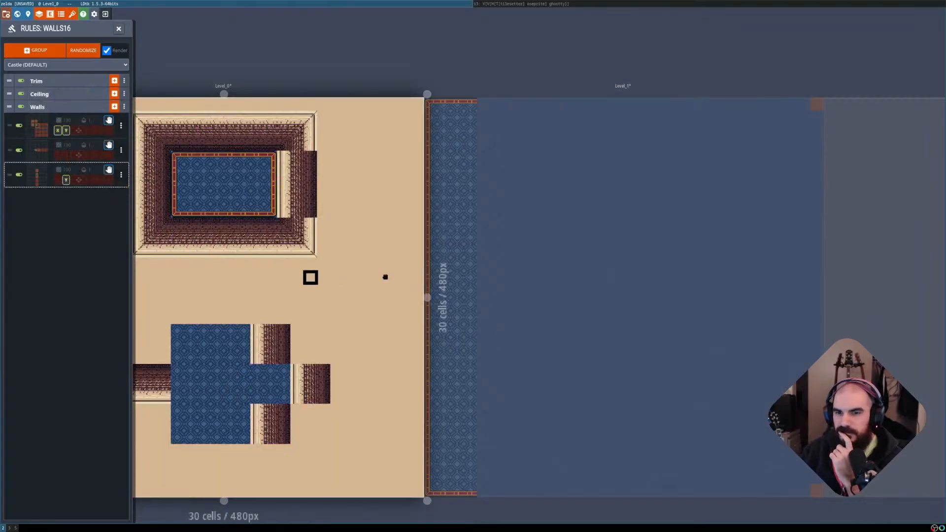
middle_click_drag(339, 282, 464, 272)
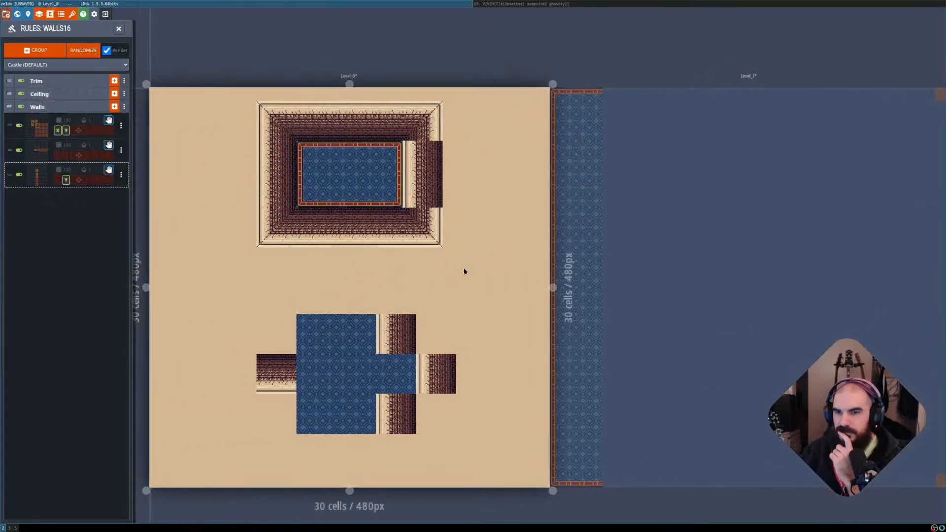
Check the pattern and out-of-bounds policy of the second rule in the Walls group, and leave the group collapsed.
left_click(39, 153)
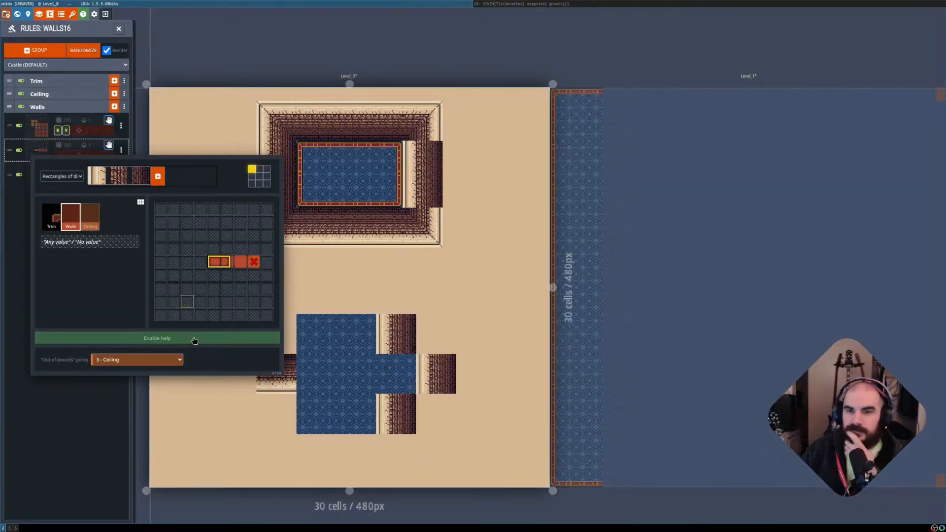
left_click(117, 416)
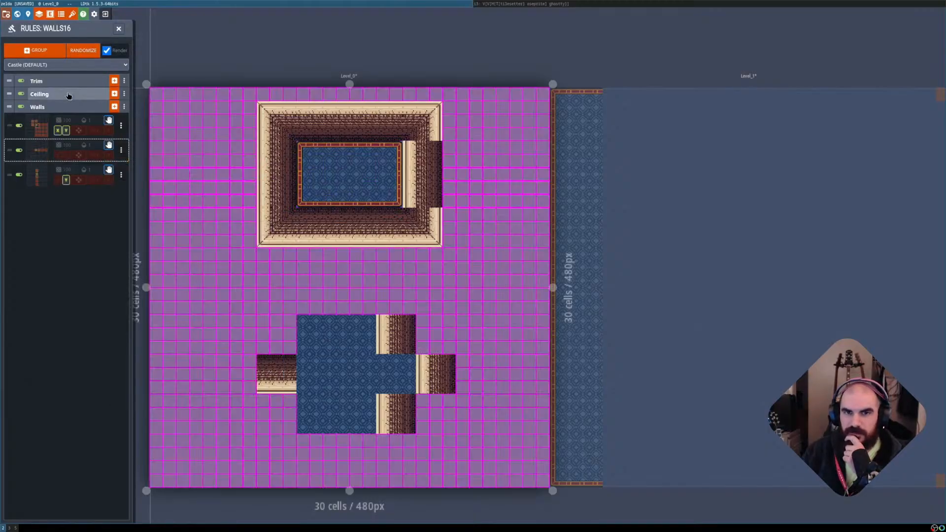
left_click(72, 107)
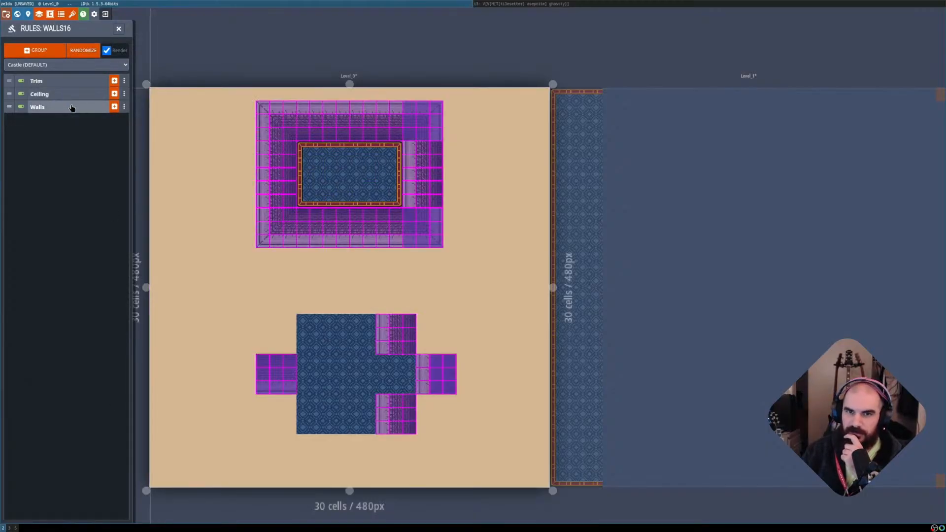
left_click(72, 106)
left_click(72, 105)
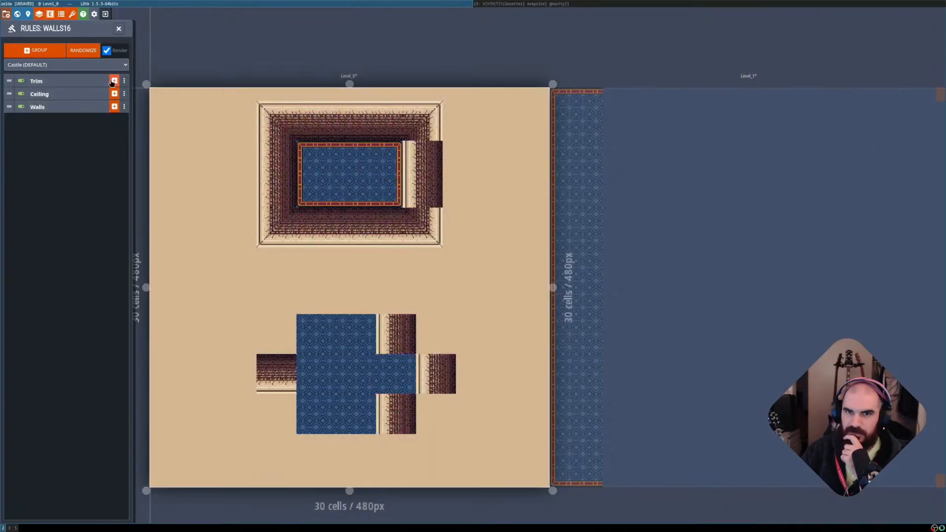
Start a new rule group with the rules assistant, using Walls as the main IntGrid value and AssistantWalls as the group name.
left_click(52, 52)
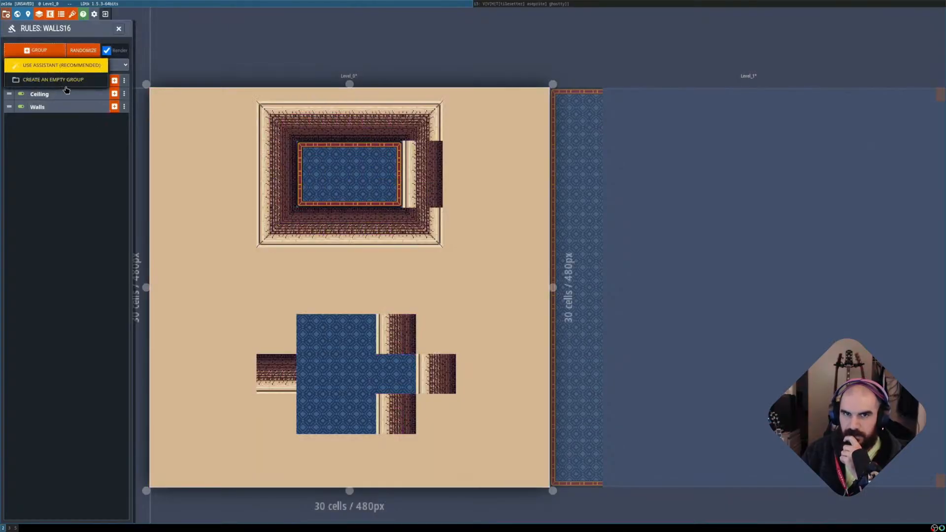
left_click(74, 65)
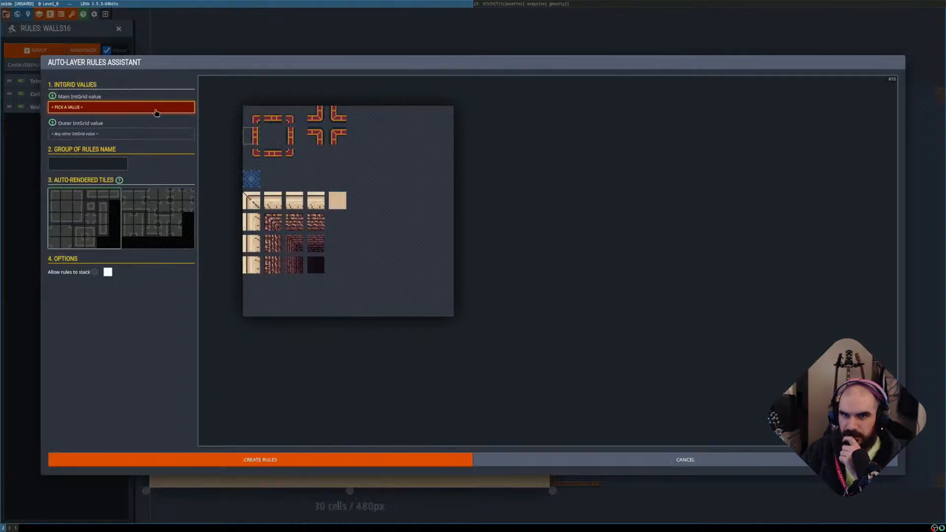
left_click(106, 108)
left_click(93, 139)
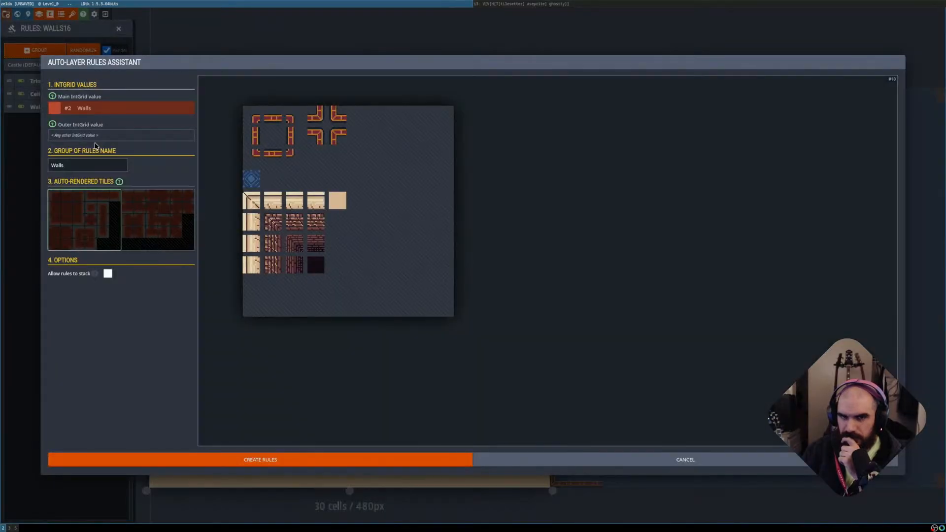
left_click(86, 162)
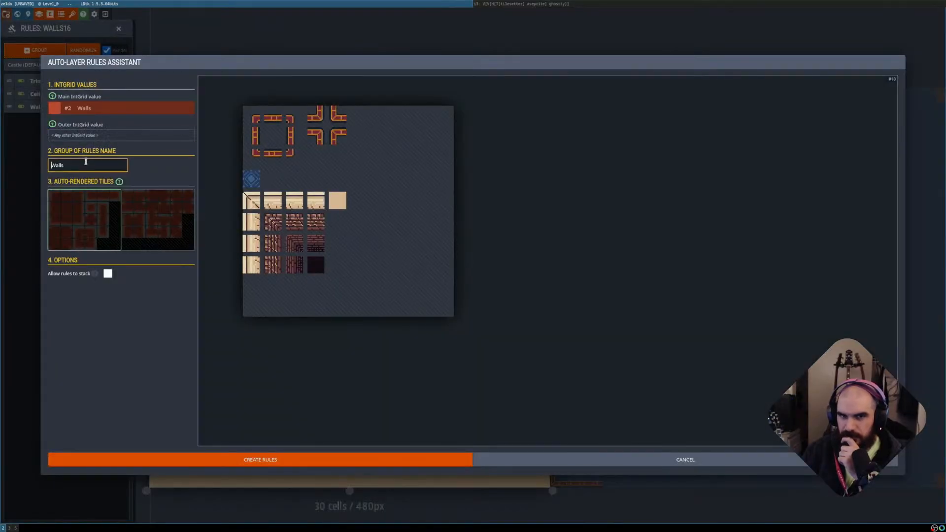
type("Assistan")
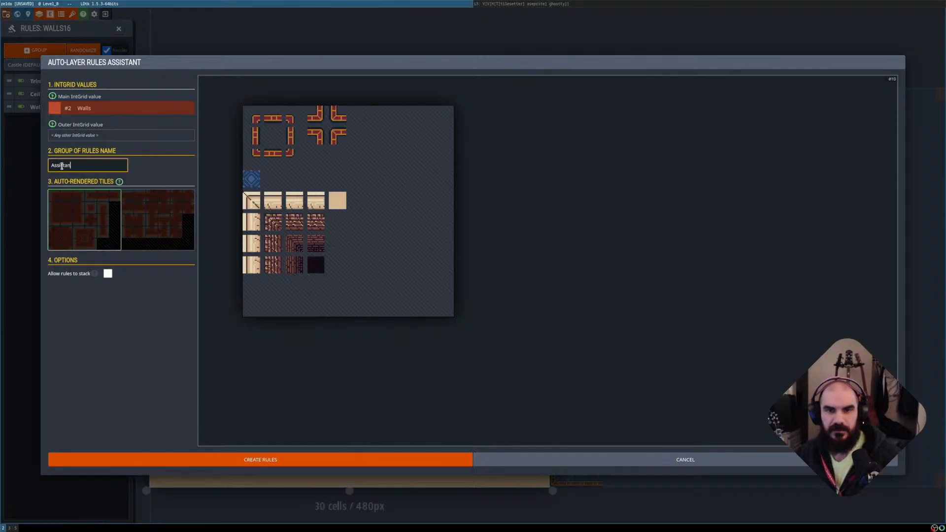
type("tWalls")
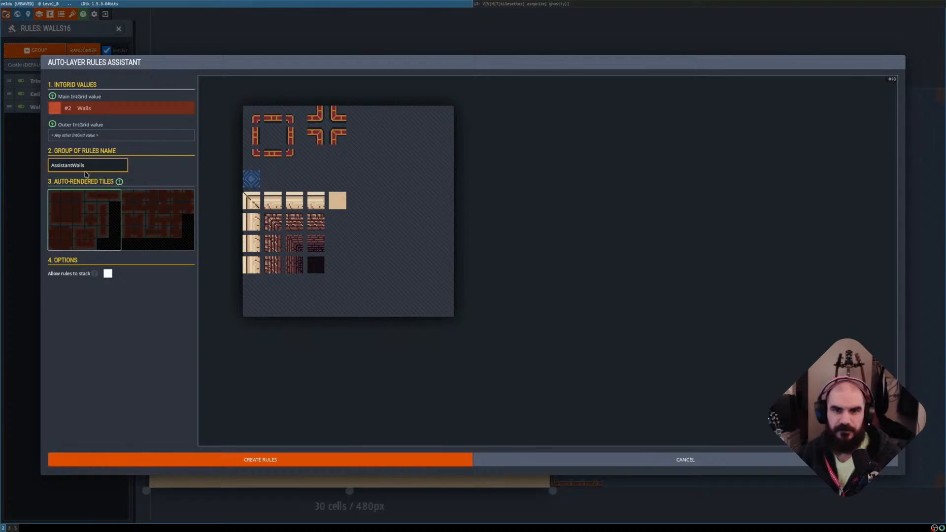
Assign the wall corner, top edge, black centre and side edge tiles to the matching template cells and create the AssistantWalls rules.
left_click(56, 197)
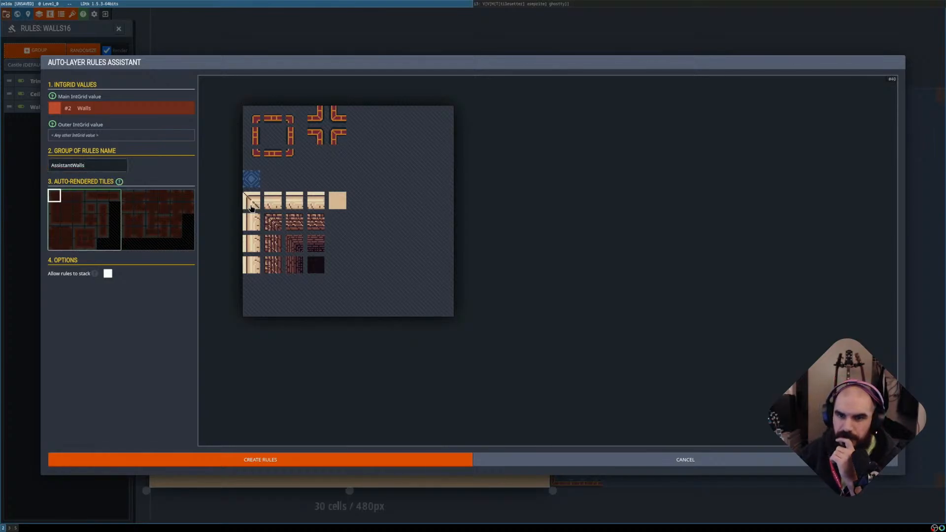
left_click(251, 208)
left_click(64, 196)
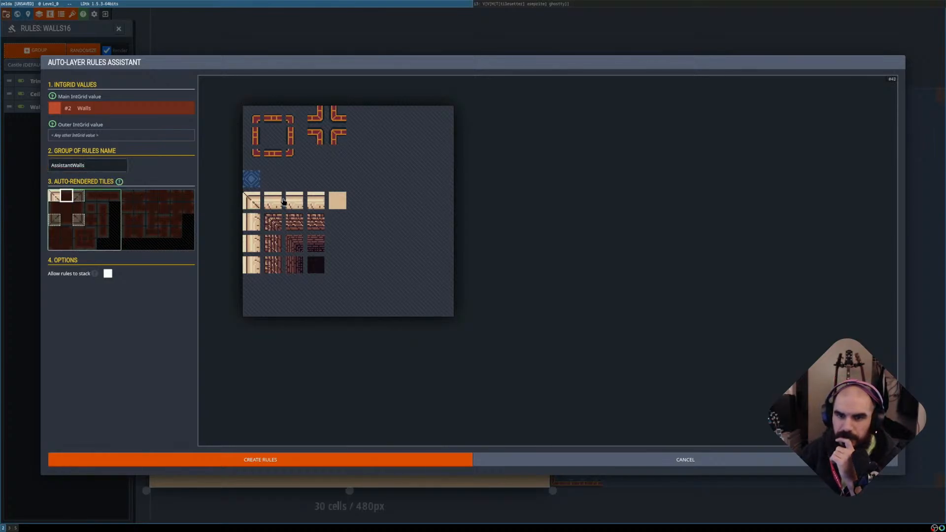
left_click(284, 202)
left_click(66, 208)
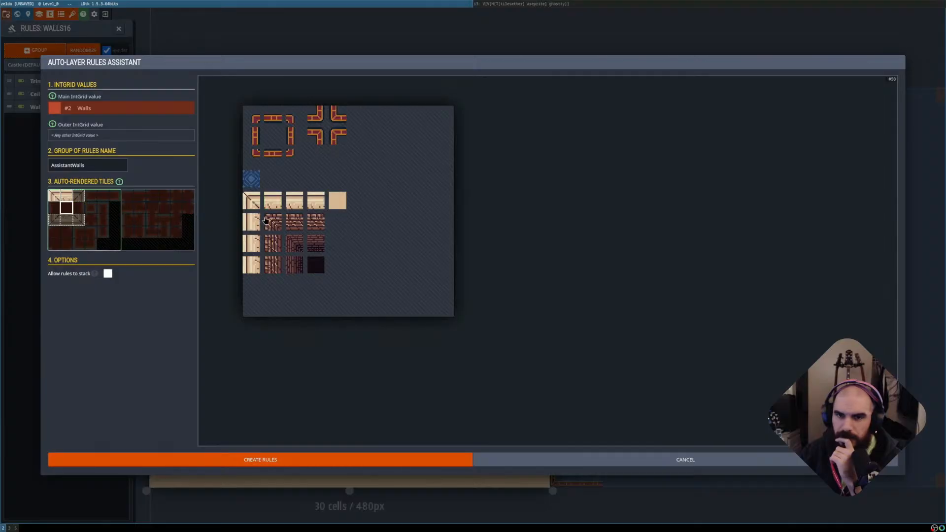
left_click(316, 271)
left_click(52, 208)
left_click(252, 223)
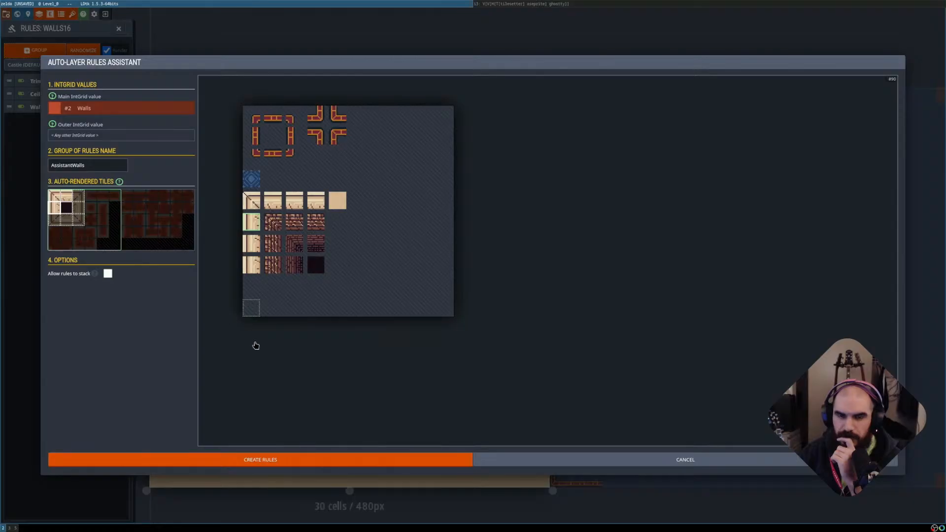
left_click(254, 460)
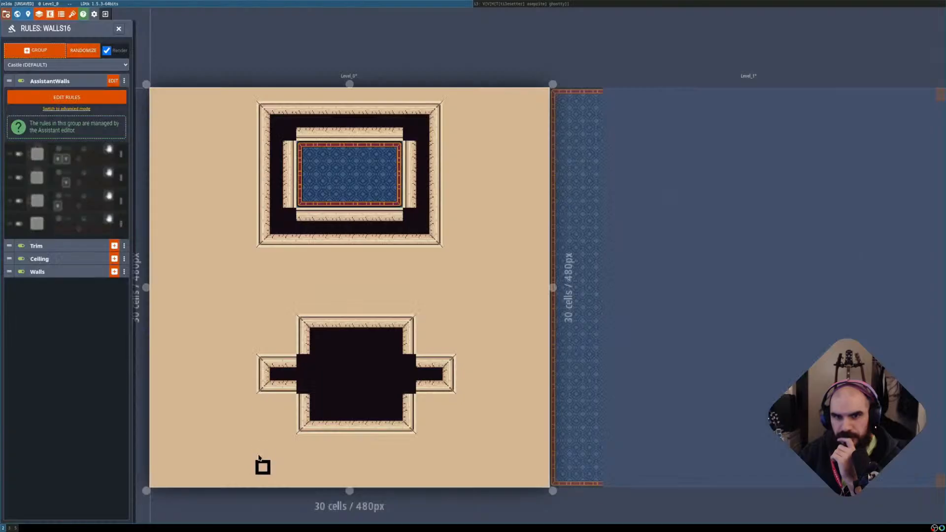
Switch the AssistantWalls rule group to advanced mode and disable the group.
left_click(83, 110)
left_click(71, 183)
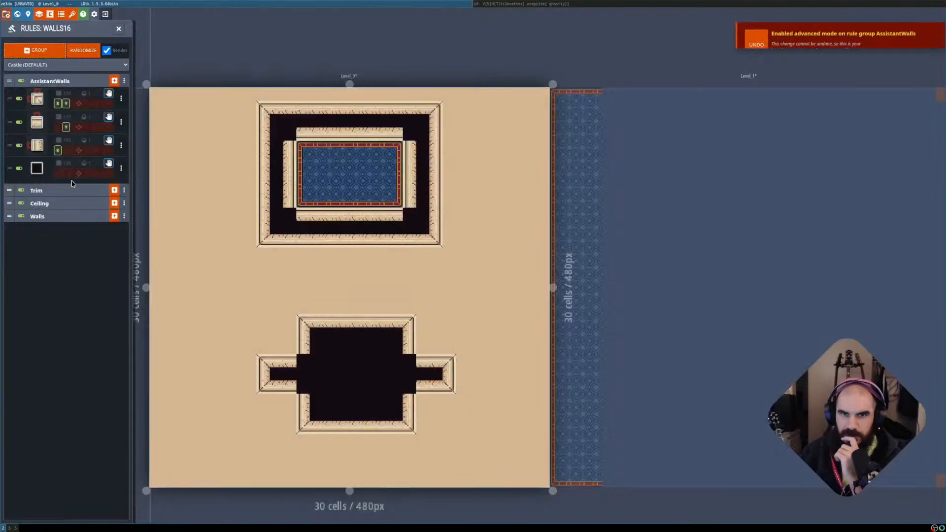
left_click(21, 81)
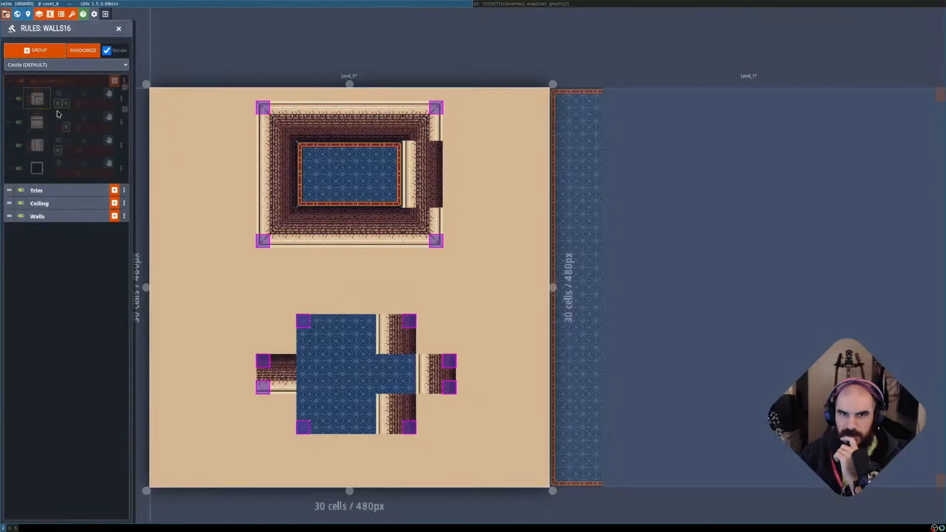
Check the patterns and out-of-bounds policies of the AssistantWalls edge and corner rules, and look over the Ceiling group's rule.
left_click(46, 145)
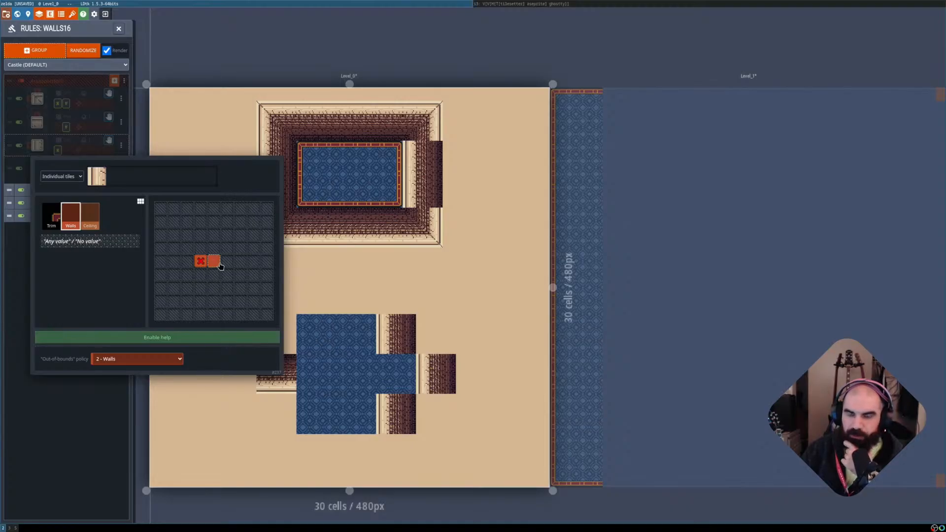
left_click(37, 123)
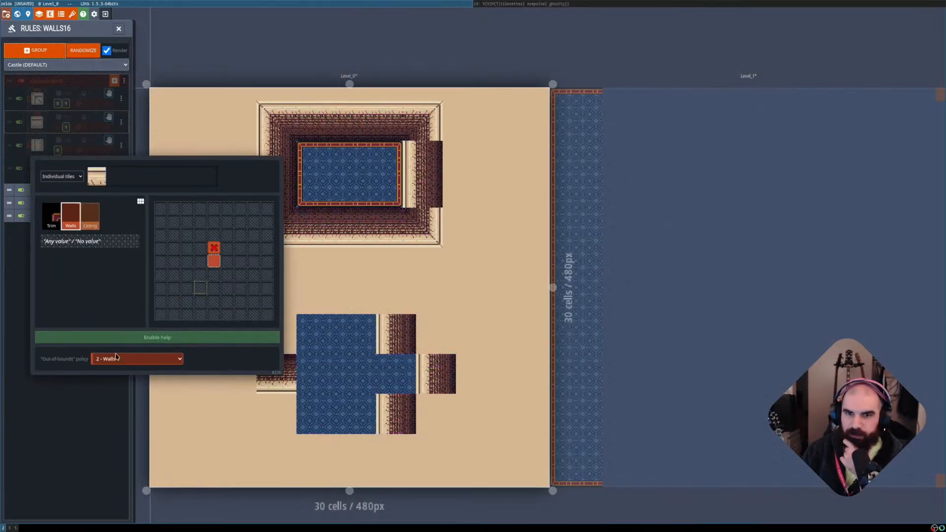
left_click(37, 146)
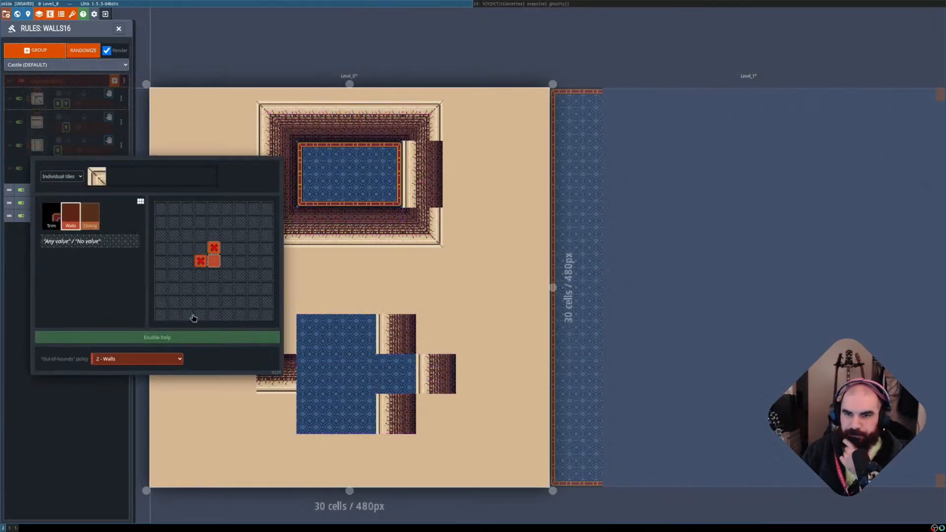
left_click(40, 203)
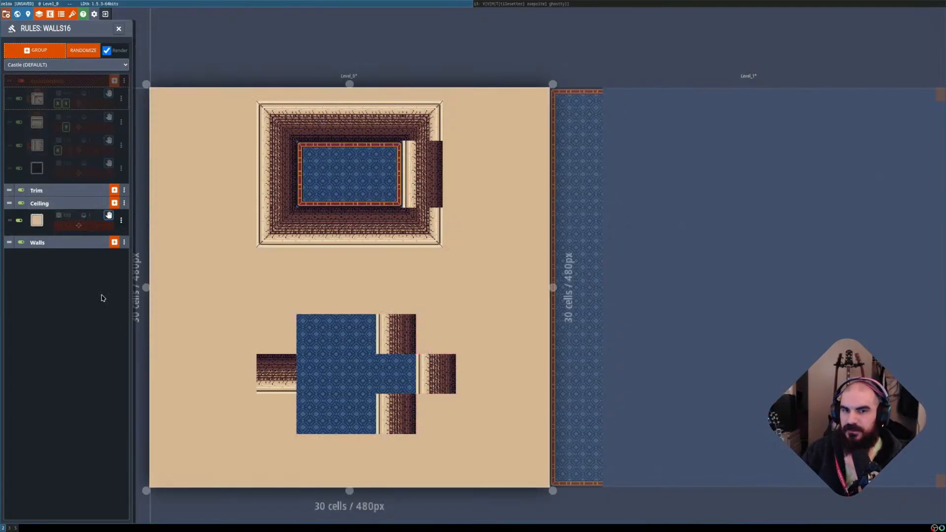
left_click(59, 203)
Rework the third Walls rule's pattern, placing a Ceiling cell directly above the centre Walls cell and clearing the old cells beneath it.
left_click(74, 216)
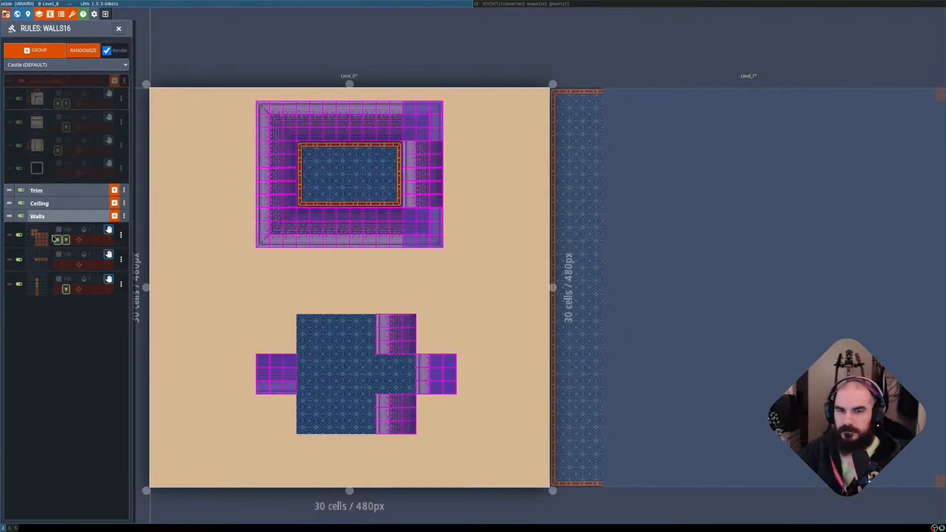
left_click(41, 291)
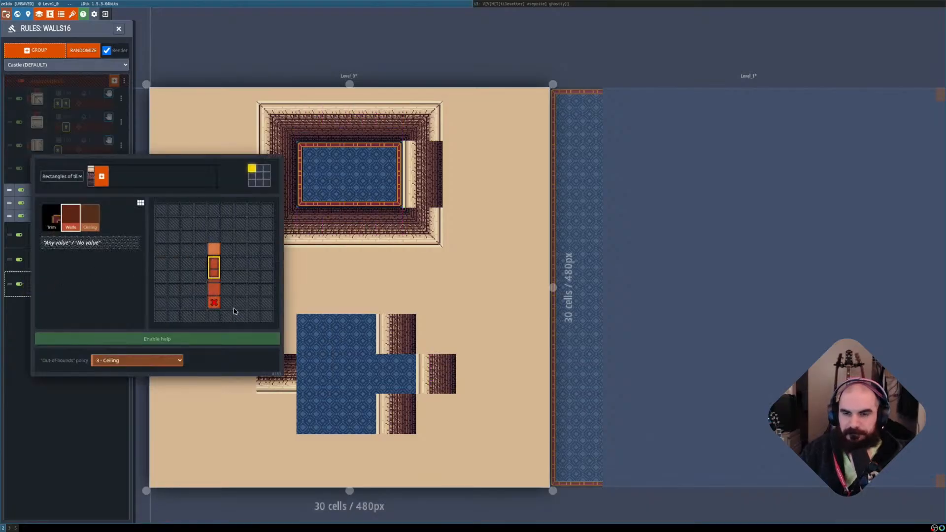
left_click(83, 450)
left_click(39, 287)
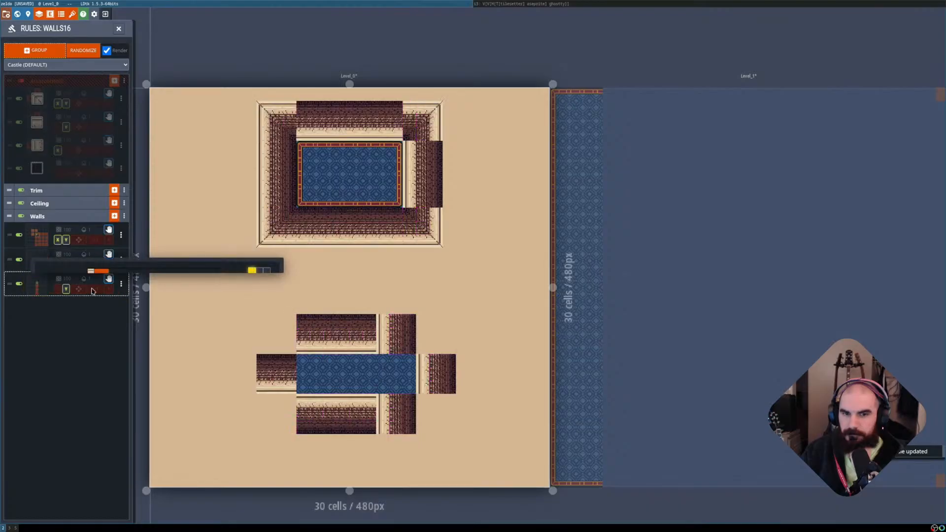
left_click(92, 221)
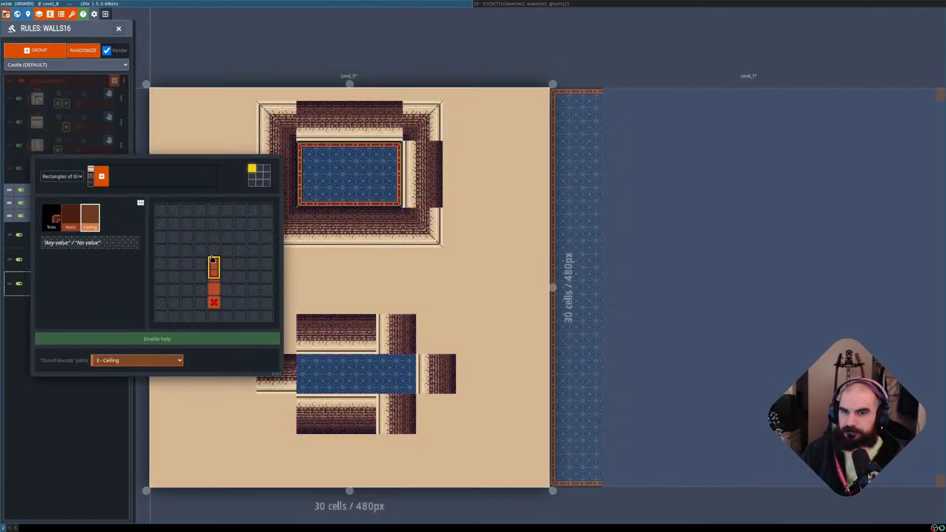
left_click(214, 249)
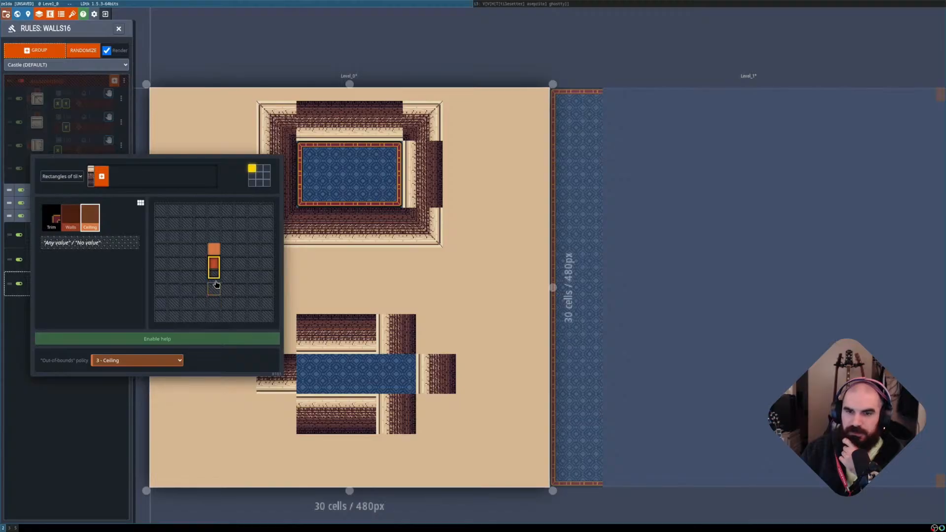
left_click(95, 427)
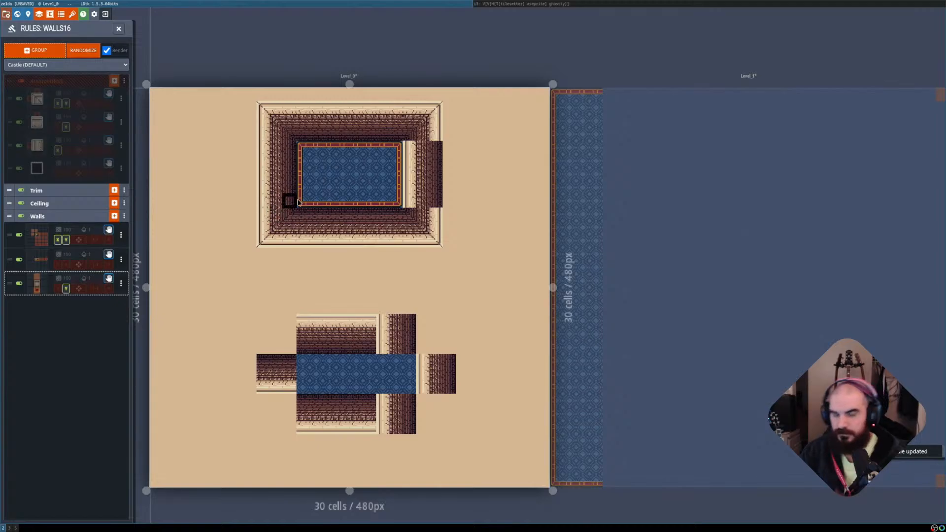
Toggle auto-layer rendering repeatedly to compare the rendered wall tiles with the underlying IntGrid values.
key("shift+r")
key("shift+r")
key("shift+r")
key("shift+r")
key("shift+r")
key("shift+r")
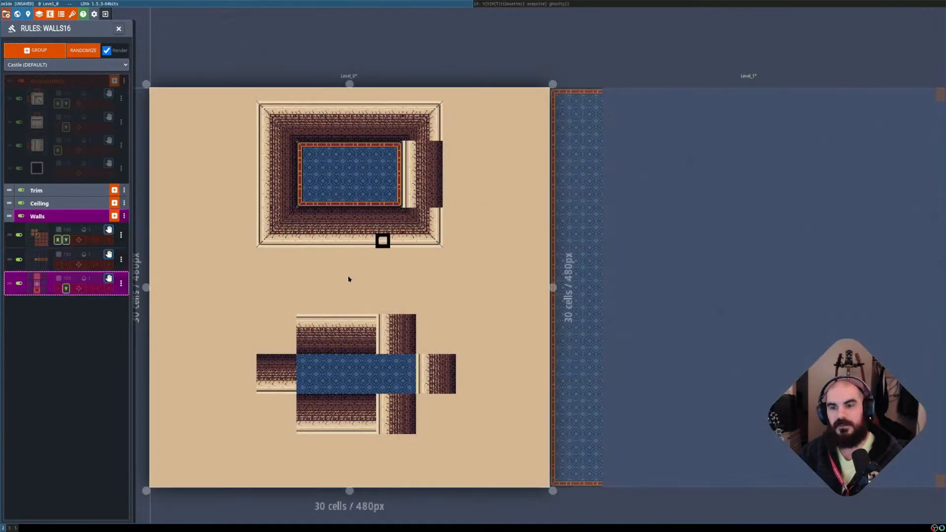
Clear the extra cells from the horizontal wall rule's pattern and require Ceiling next to its centre Walls cell.
left_click(57, 269)
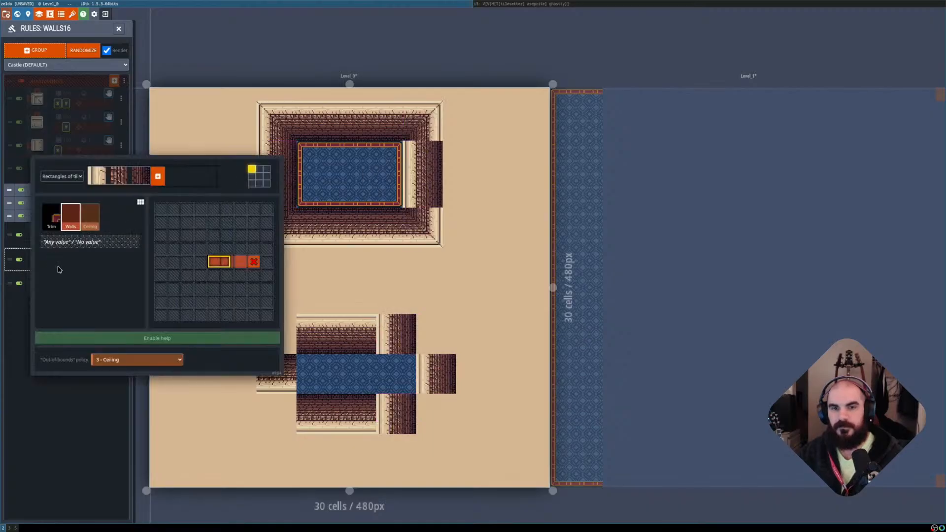
left_click(240, 261)
right_click(254, 262)
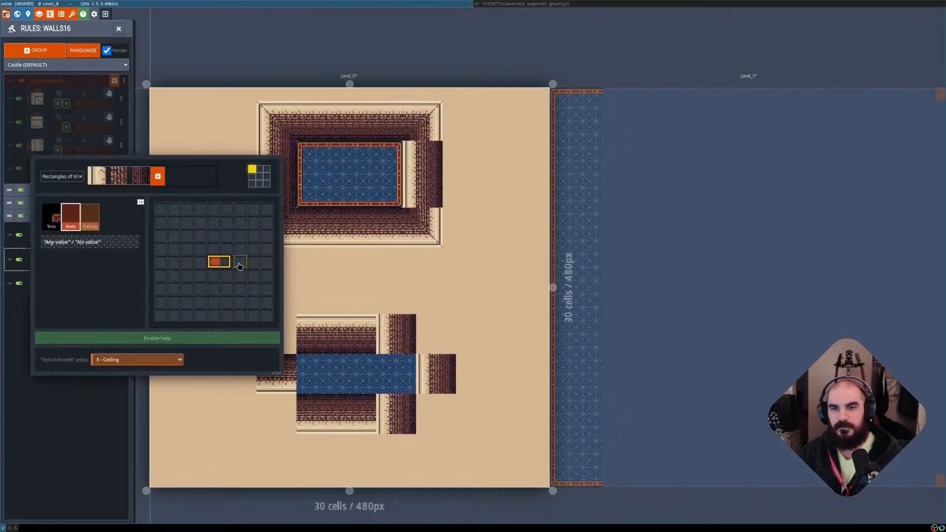
left_click(225, 262)
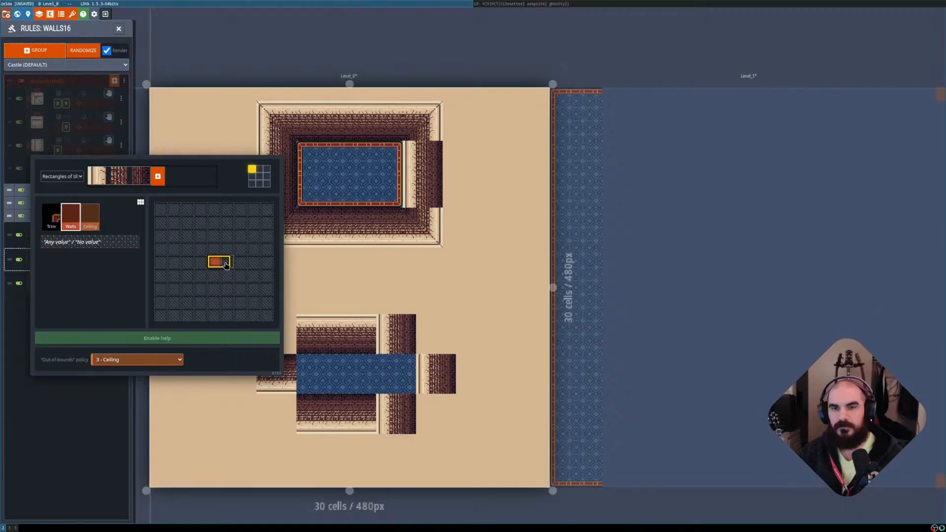
left_click(90, 217)
left_click(80, 424)
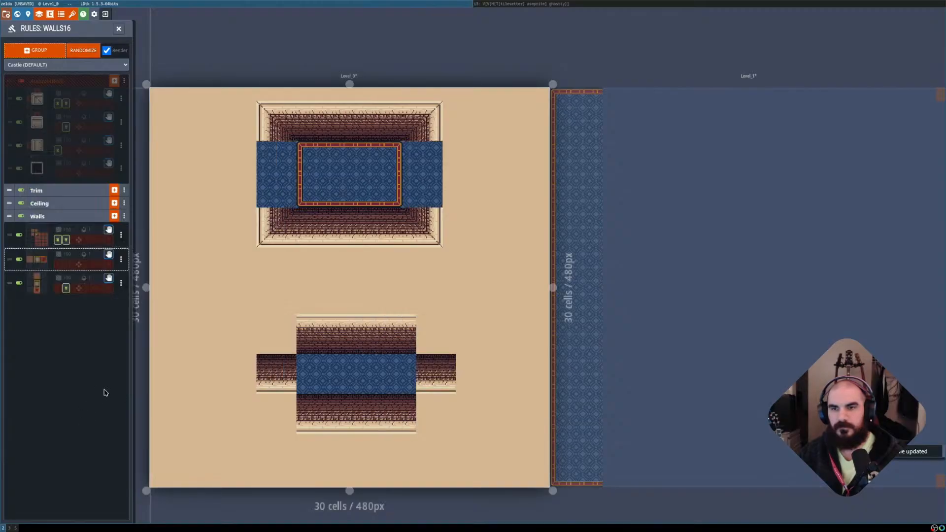
key("shift+r")
key("shift+r")
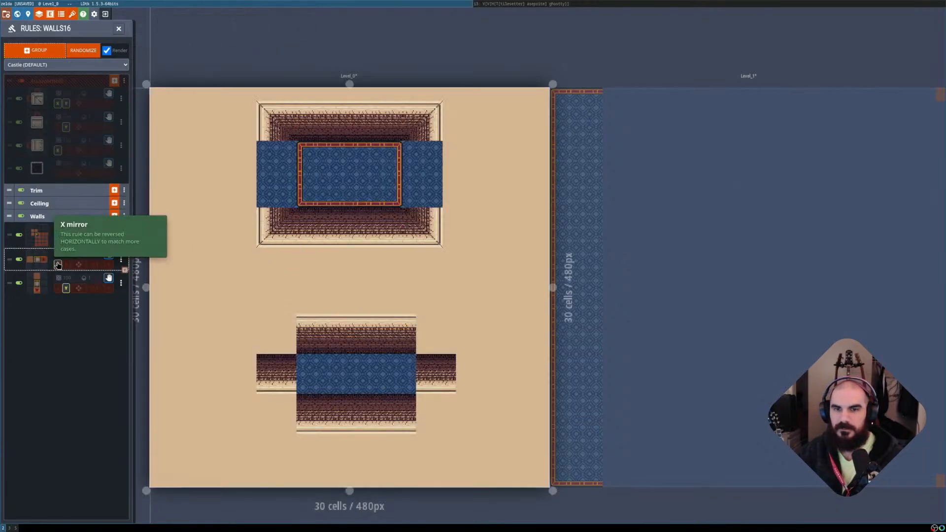
Try the horizontal wall rule with a second Walls cell followed by a cell that excludes Walls.
left_click(35, 260)
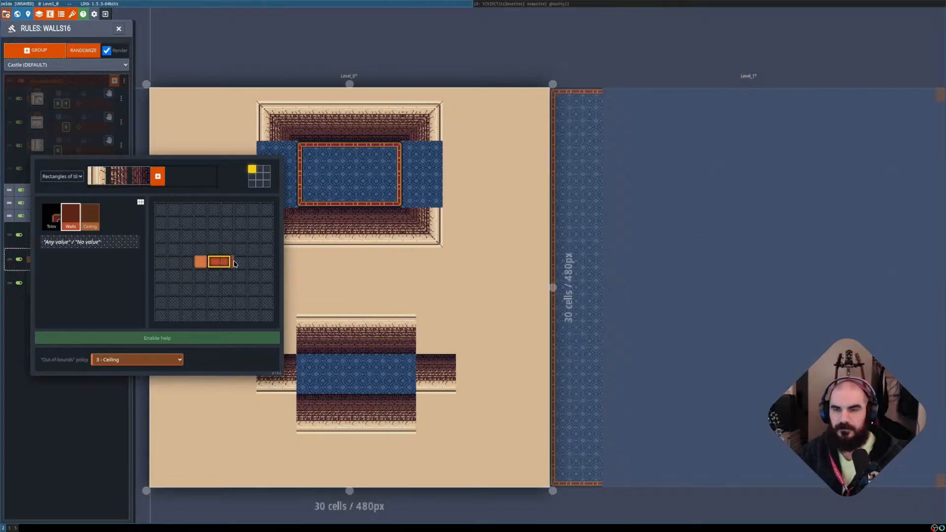
left_click(237, 262)
left_click(75, 420)
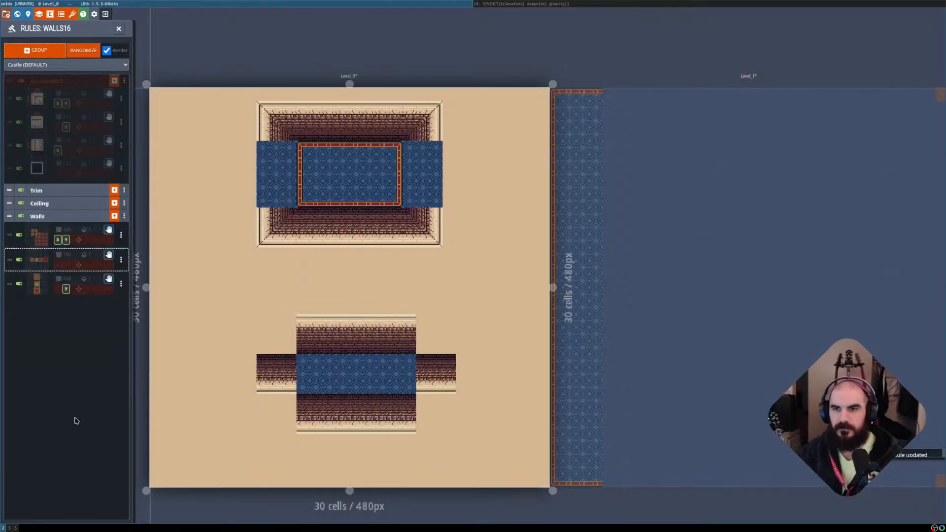
Examine the vertical wall rule's pattern and compare it with the IntGrid values painted in the level.
left_click(37, 290)
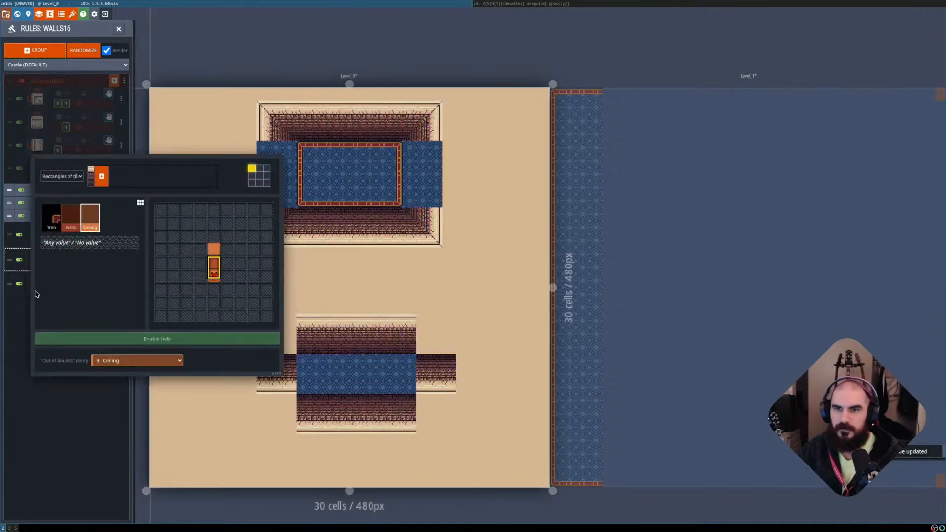
left_click(59, 402)
key("shift+r")
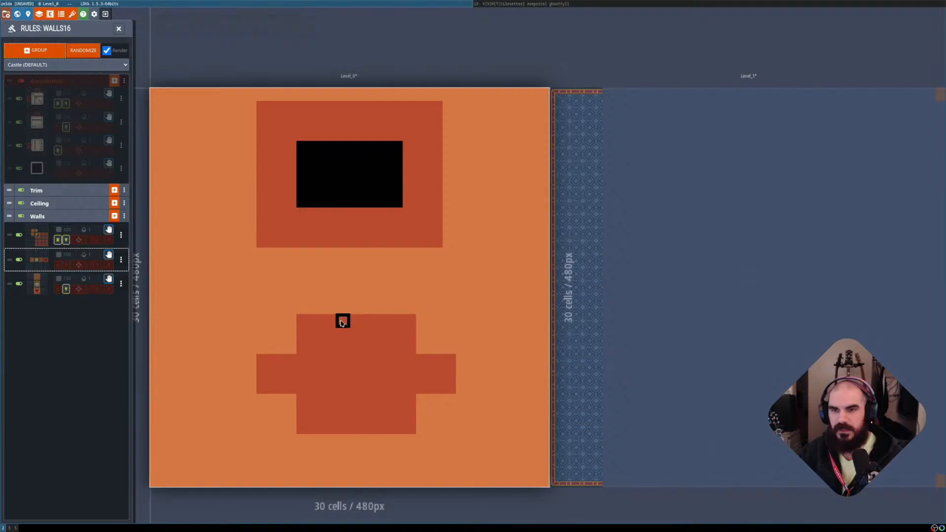
key("shift+r")
left_click(37, 285)
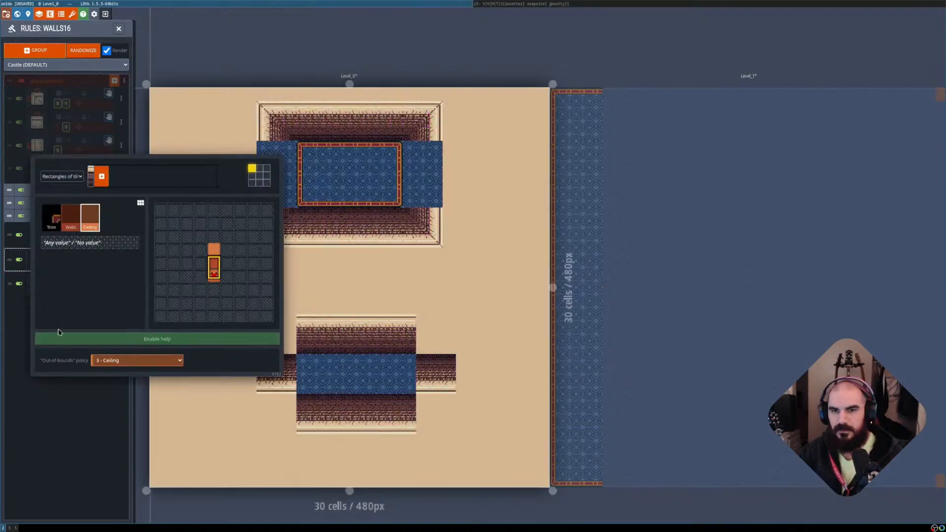
left_click(59, 424)
left_click(36, 285)
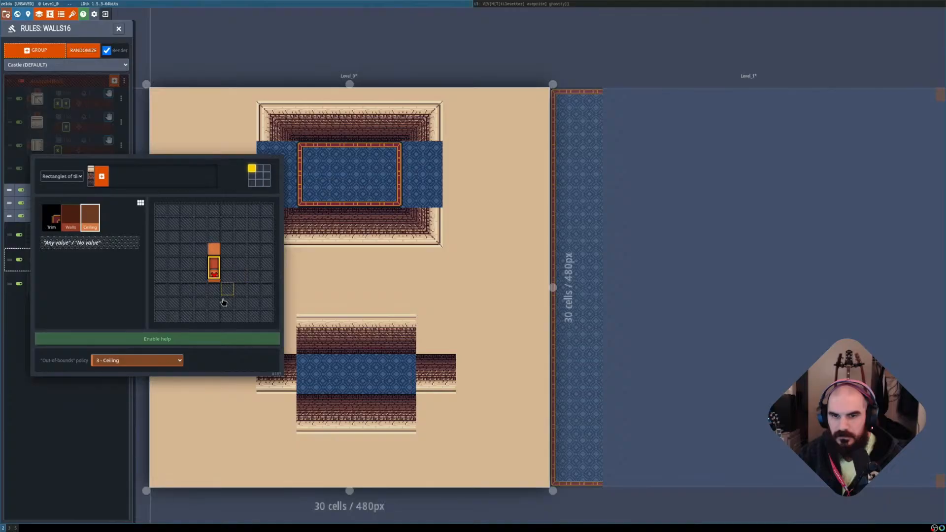
left_click(198, 340)
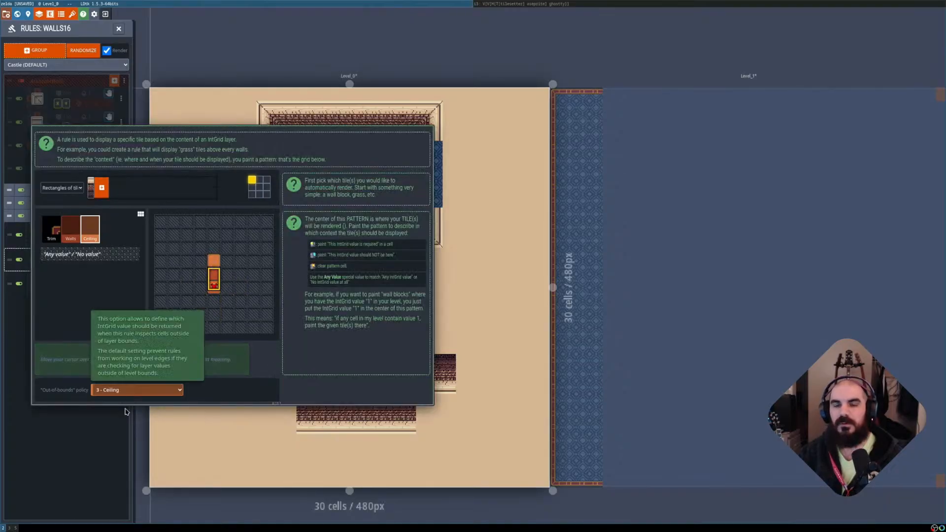
left_click(96, 437)
Rework the horizontal wall rule to exclude Ceiling on the side opposite its Ceiling cell, and enable its X mirror.
left_click(40, 260)
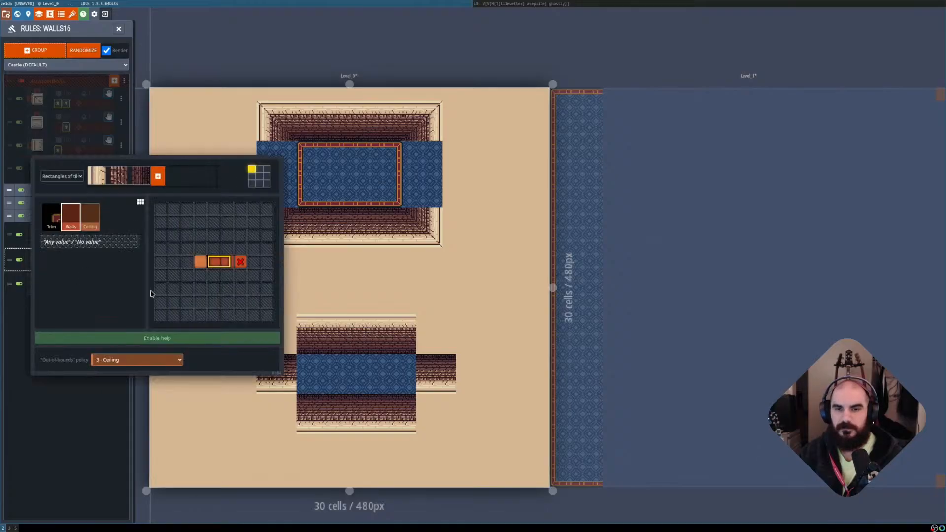
left_click(104, 418)
left_click(46, 266)
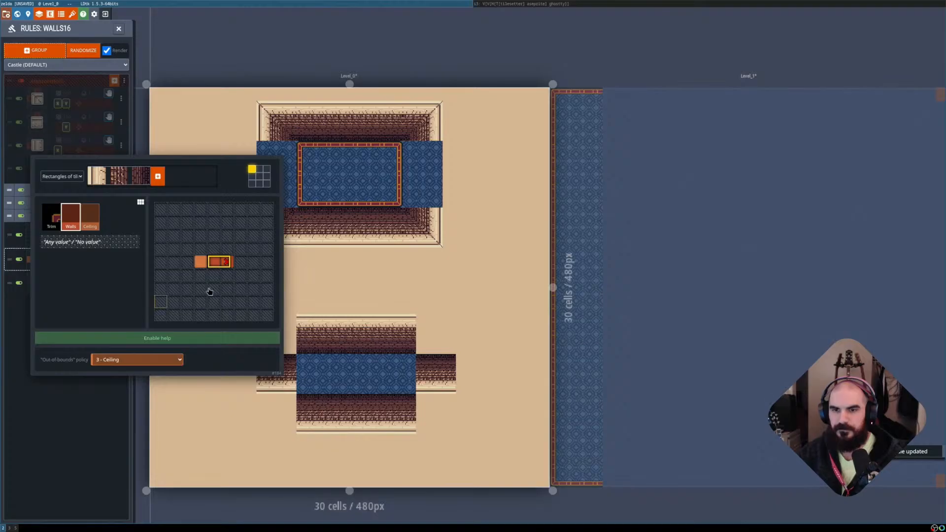
left_click(225, 262)
left_click(89, 217)
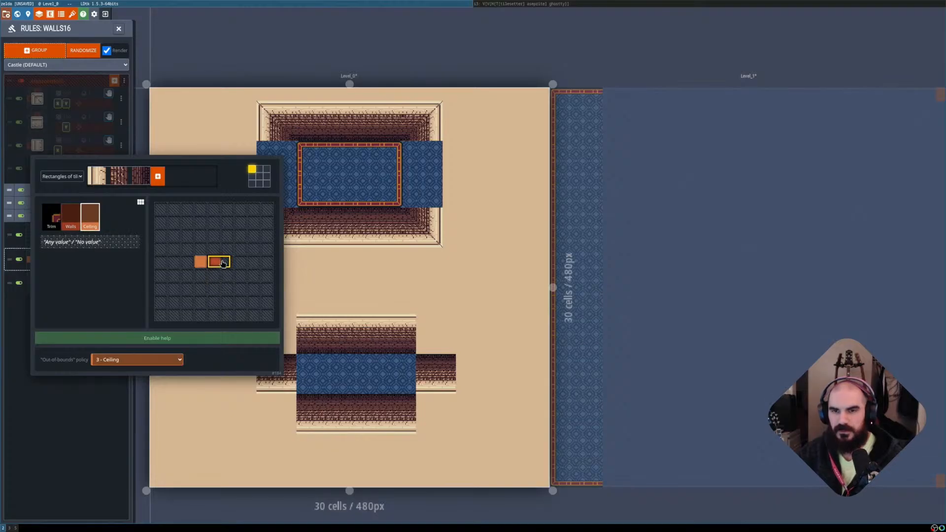
left_click(87, 423)
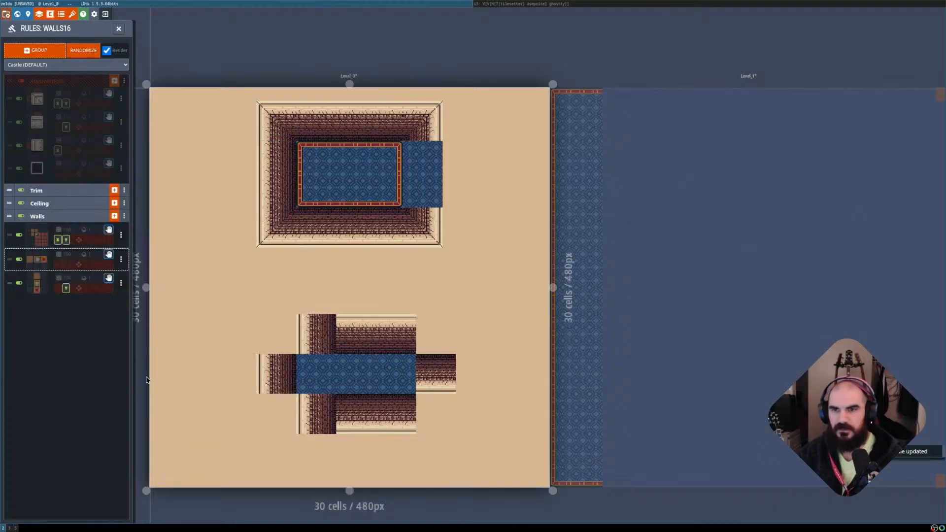
left_click(58, 265)
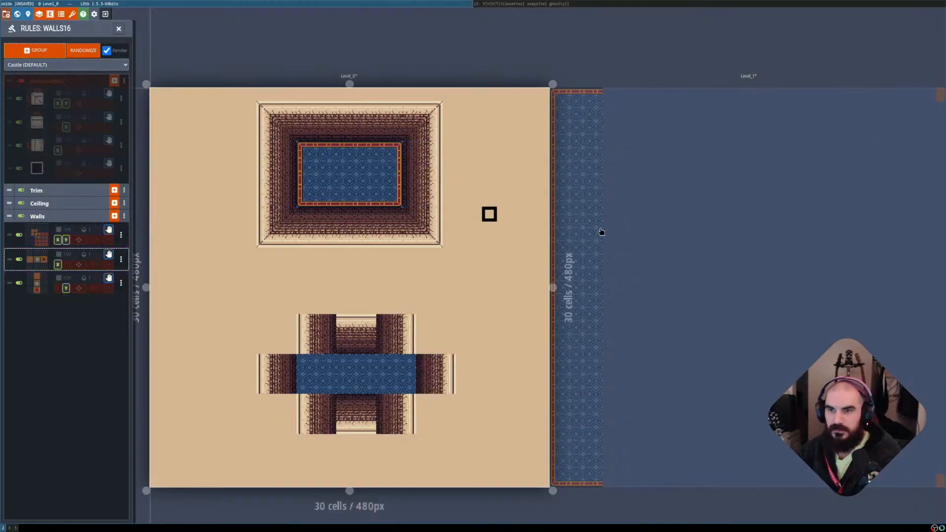
Close the rules and compare the lower cross shape's rendered tiles with its IntGrid values by toggling auto-layer rendering.
left_click(621, 215)
left_click(517, 246)
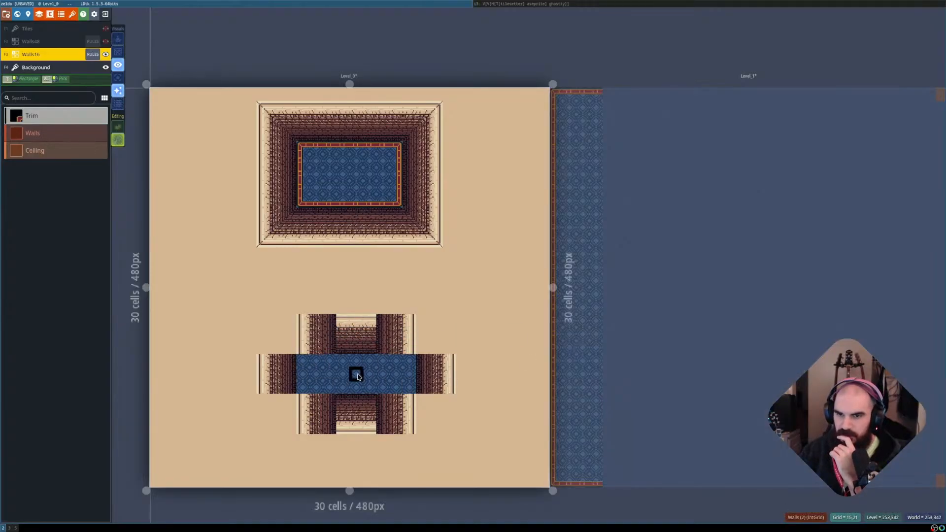
key("shift+r")
key("shift+r")
key("shift+r")
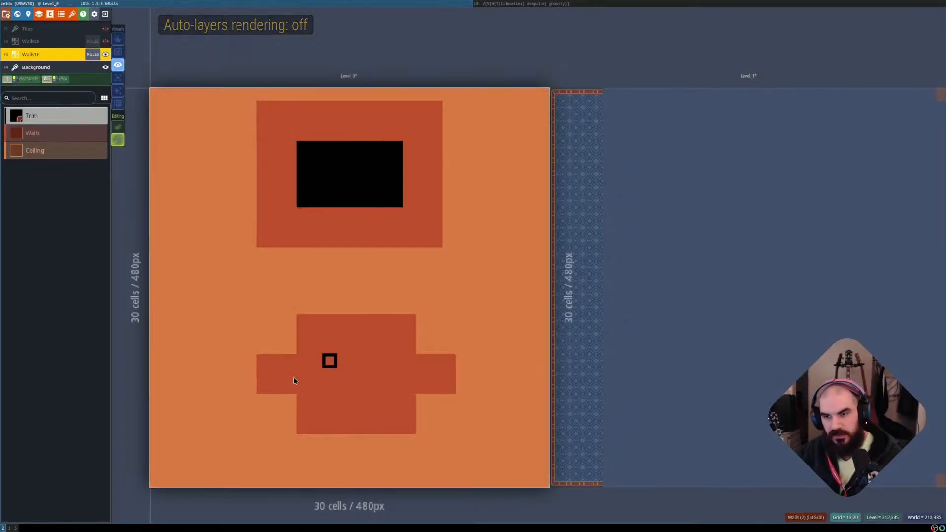
key("shift+r")
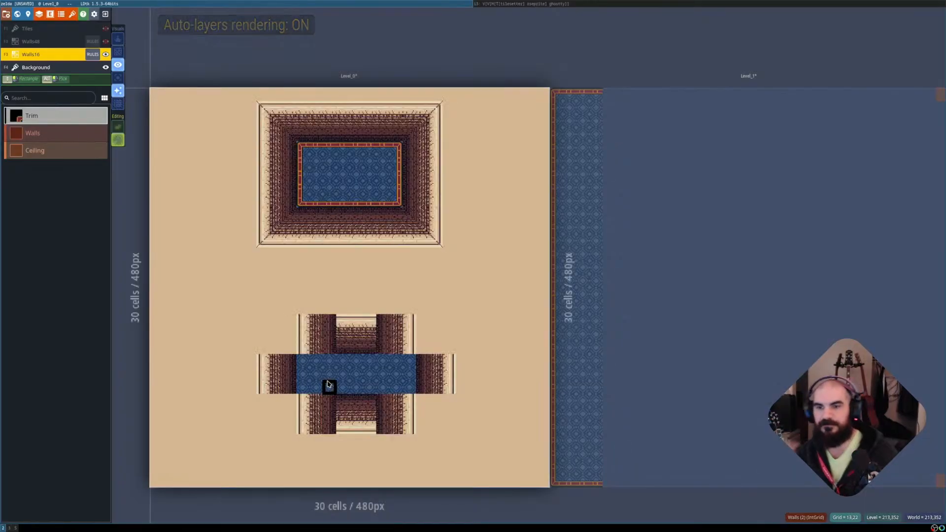
key("shift+r")
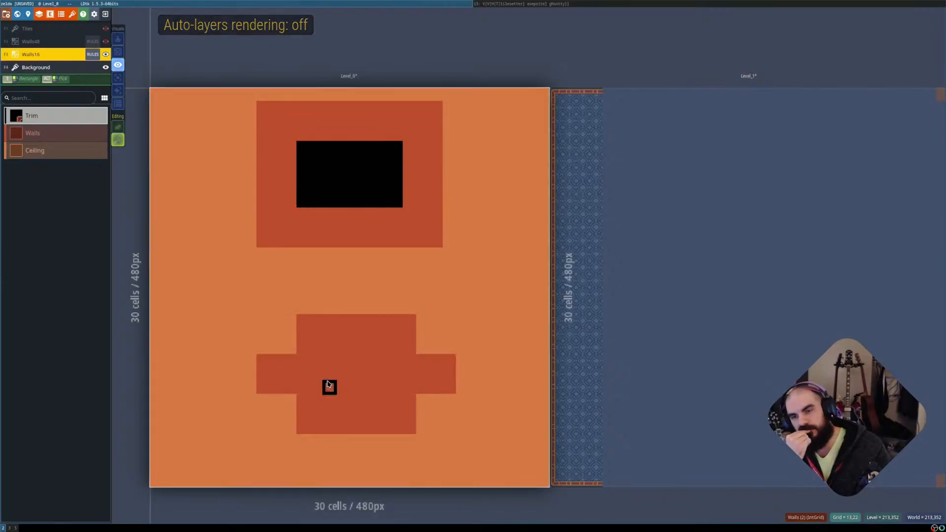
key("shift+r")
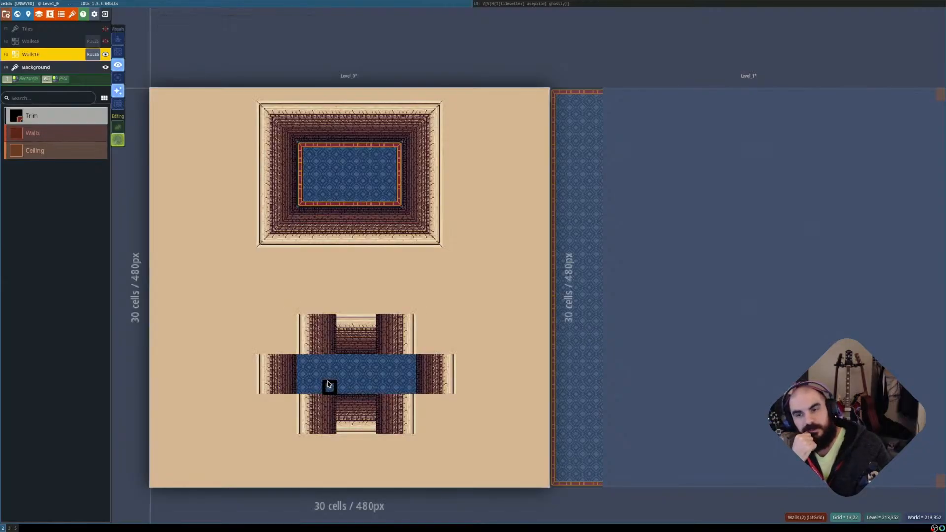
key("shift+r")
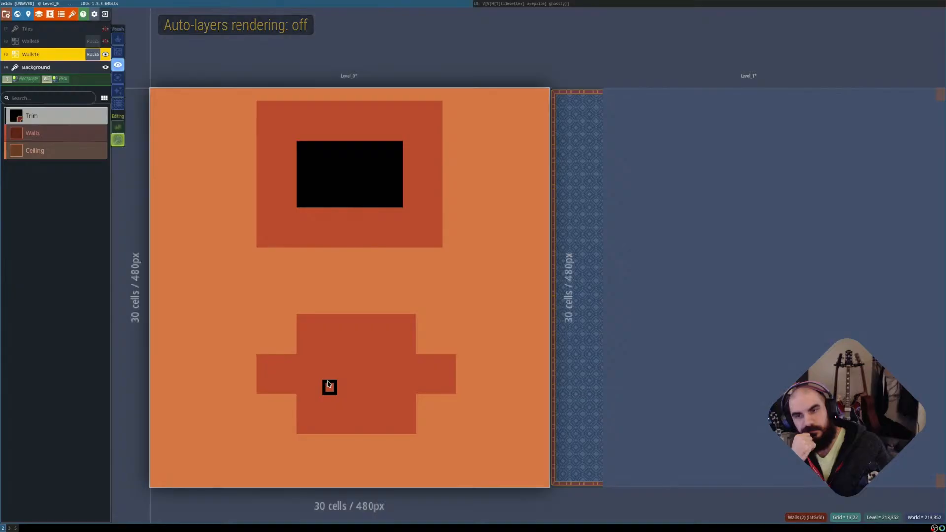
key("shift+r")
key("shift+r")
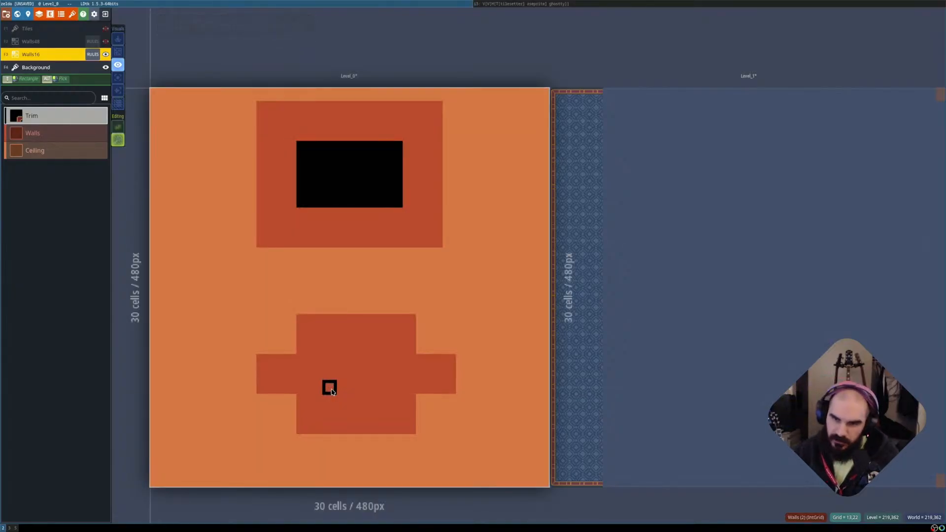
key("shift+r")
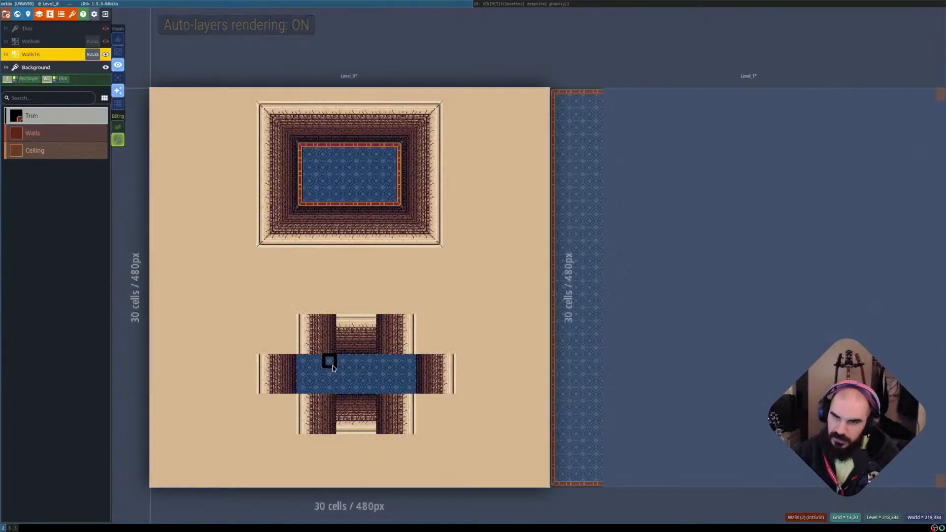
key("shift+r")
key("shift+r")
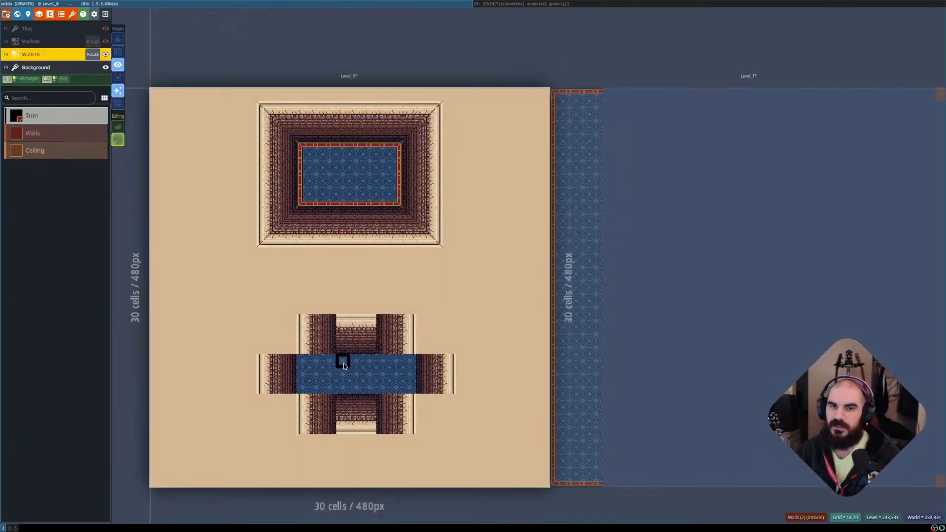
Fill the centre of the lower cross shape with a 3×3 Trim rectangle and replace it with Ceiling.
left_click_drag(352, 378, 371, 393, "shift")
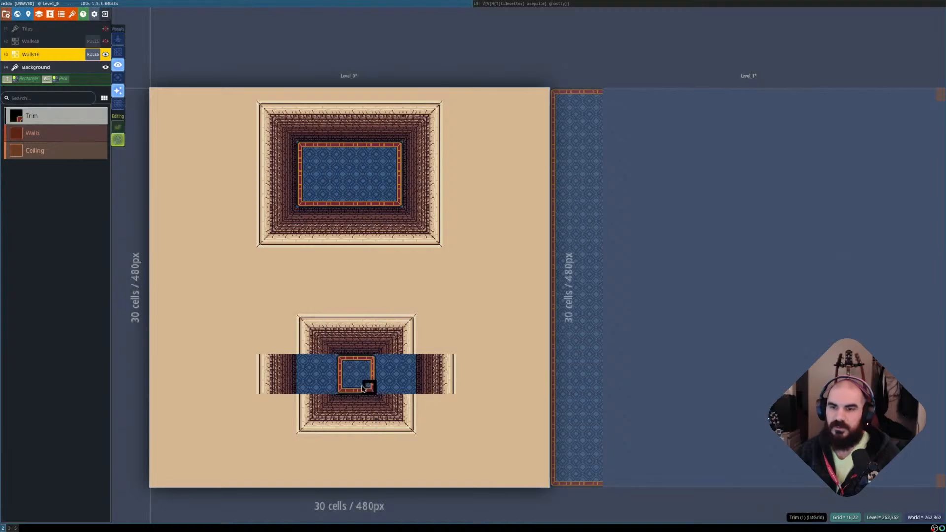
left_click(63, 154)
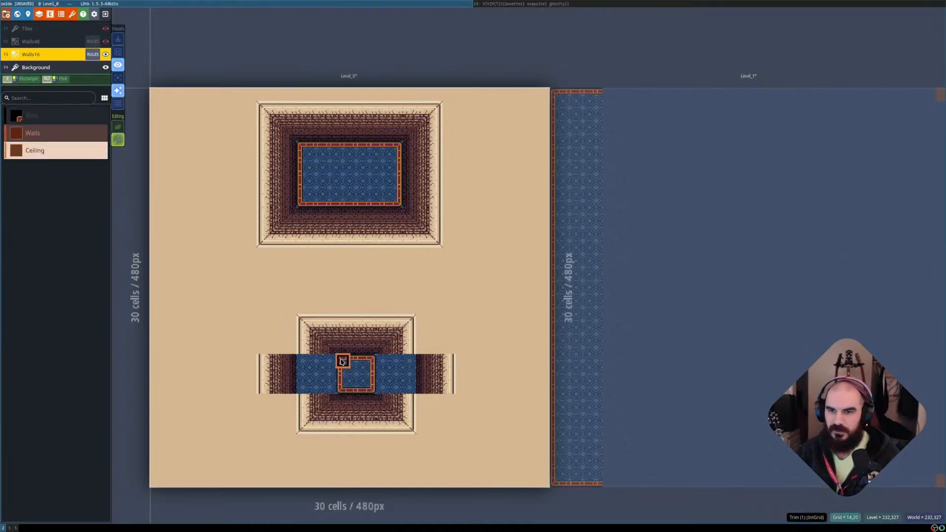
left_click_drag(342, 361, 374, 392, "shift")
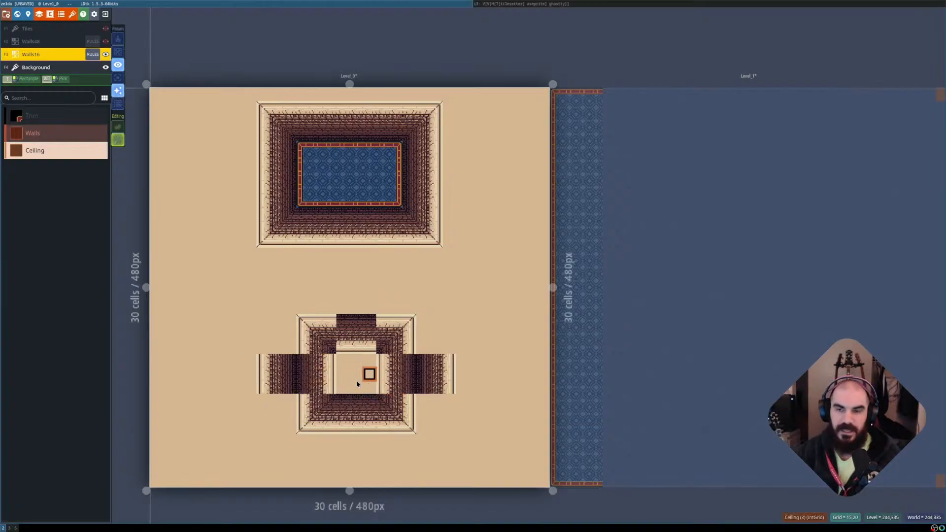
key("shift+r")
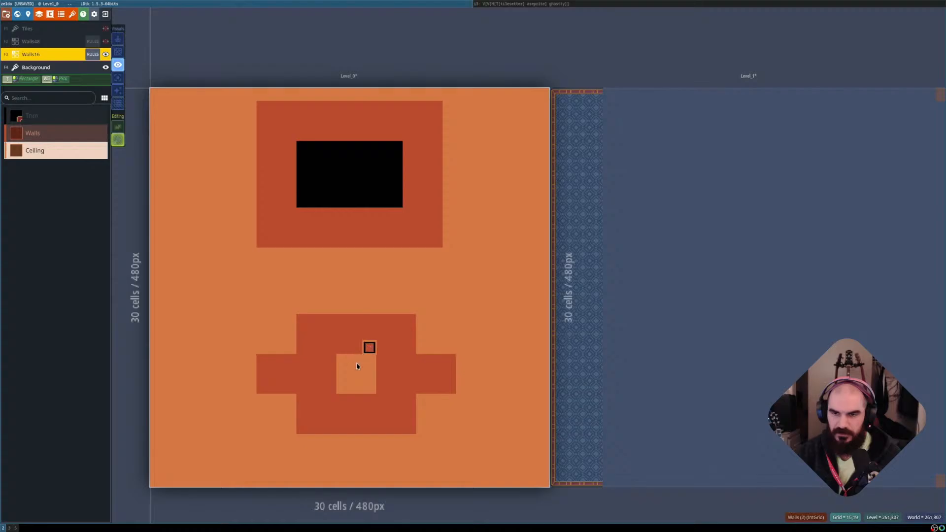
key("shift+r")
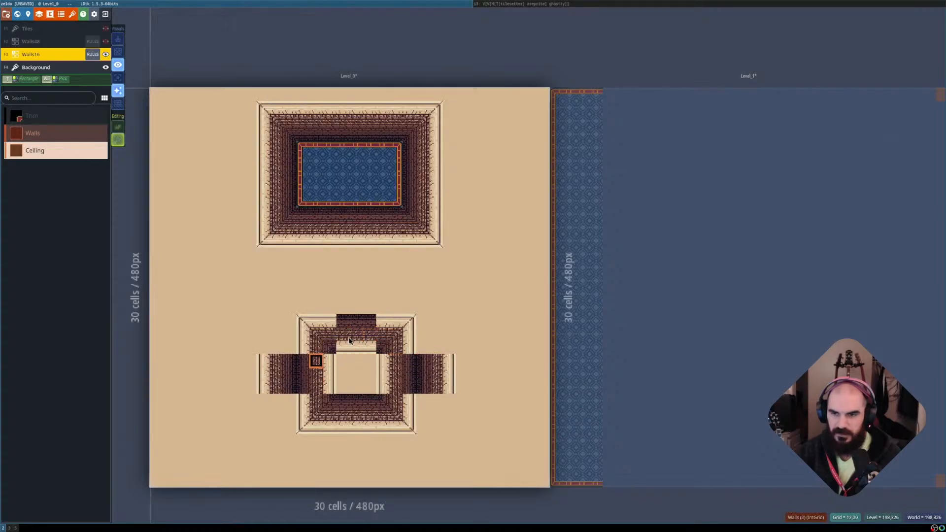
Open the Walls16 layer's rules and test the corner wall rule with its X mirror off and on again.
left_click(90, 54)
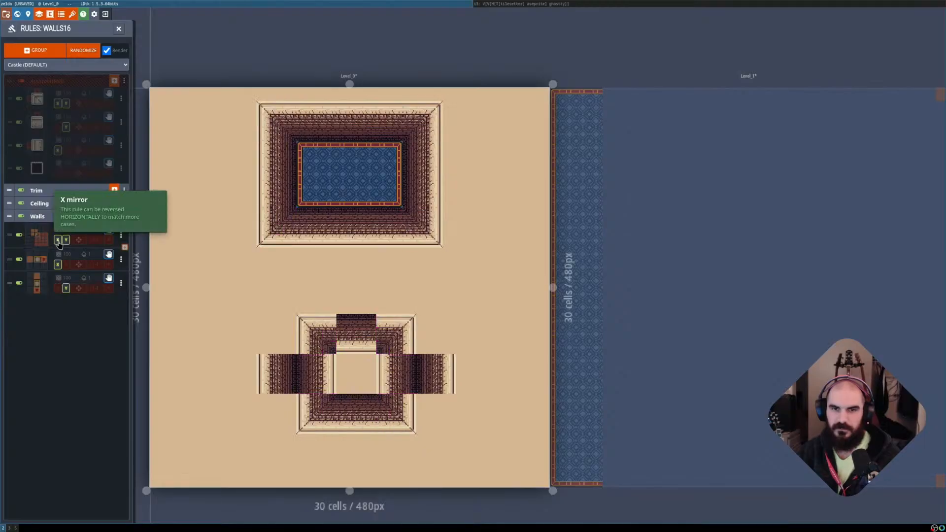
left_click(57, 241)
left_click(57, 241)
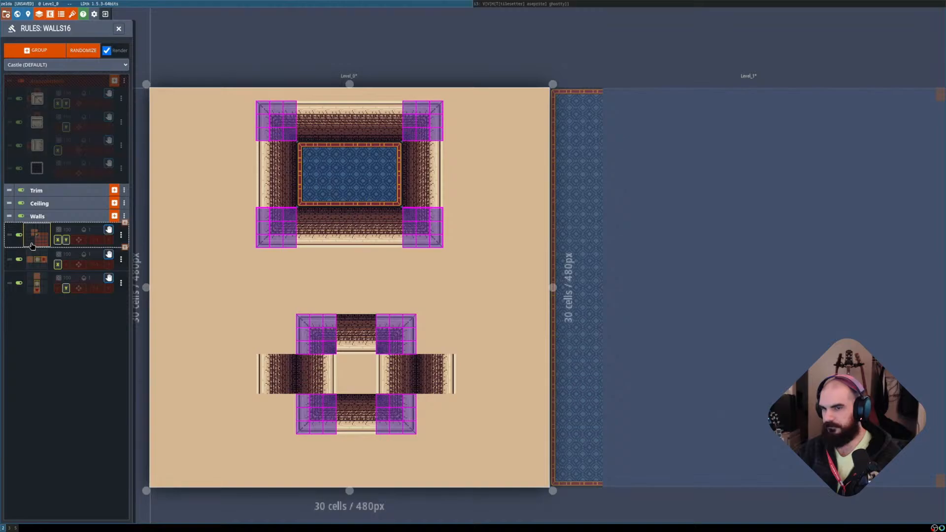
Replace the Walls exclusion three cells diagonally lower-right of the corner wall rule's centre with a Ceiling exclusion.
left_click(32, 245)
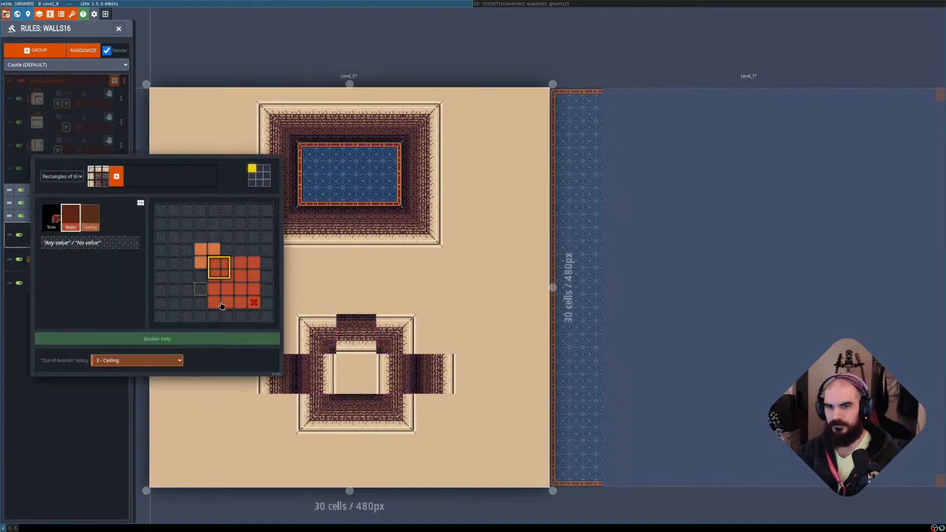
left_click(90, 217)
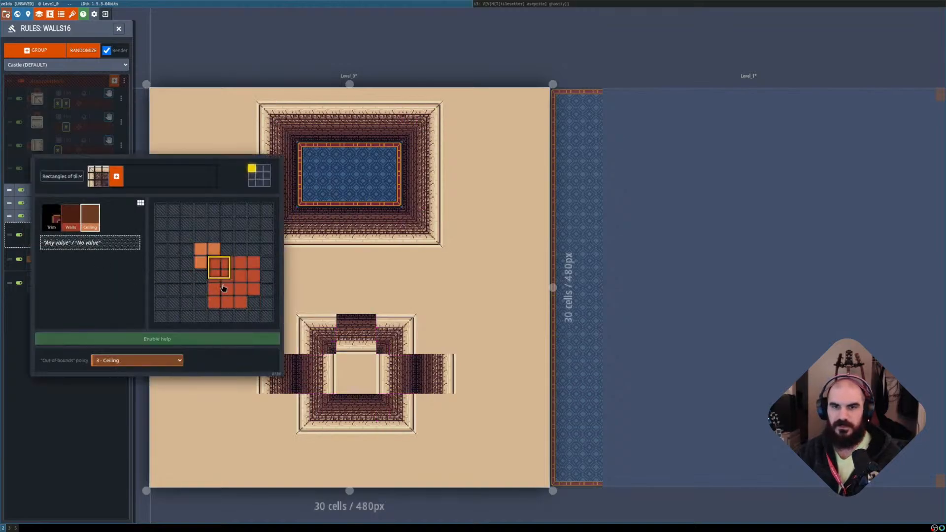
right_click(253, 303)
left_click(168, 391)
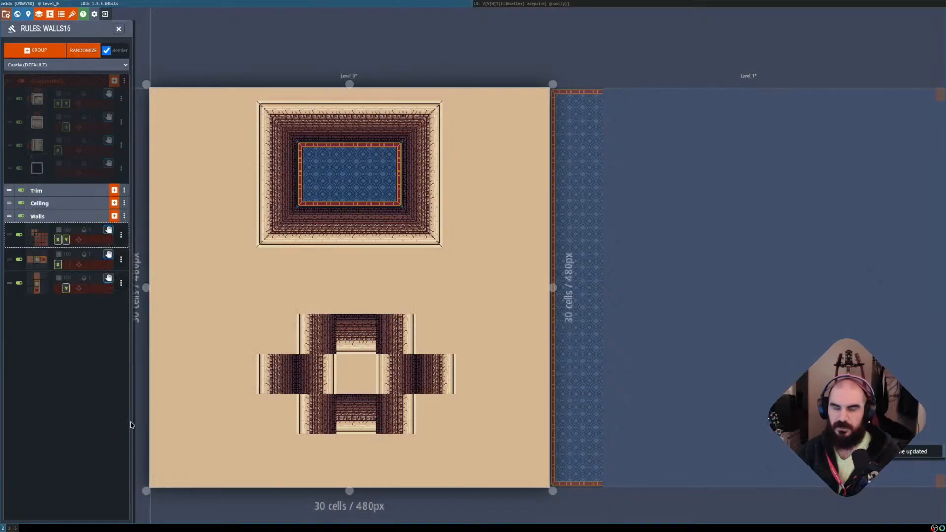
Clear the Ceiling cells from the corner wall rule's pattern and reduce its Walls block to the single centre cell.
left_click(40, 245)
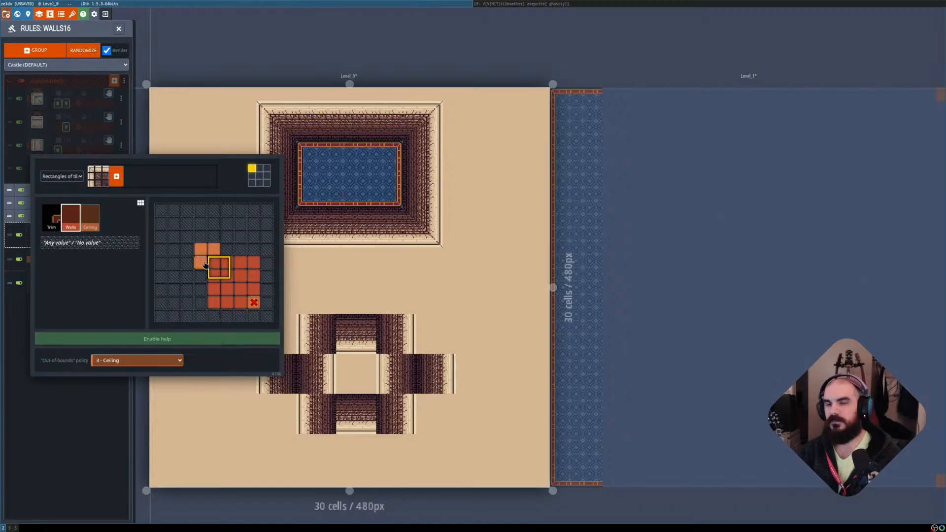
left_click(106, 418)
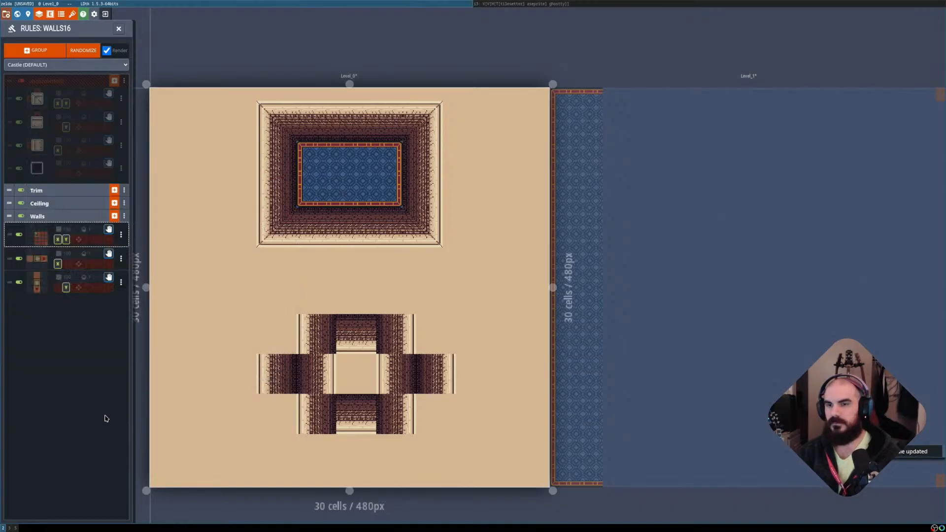
left_click(42, 245)
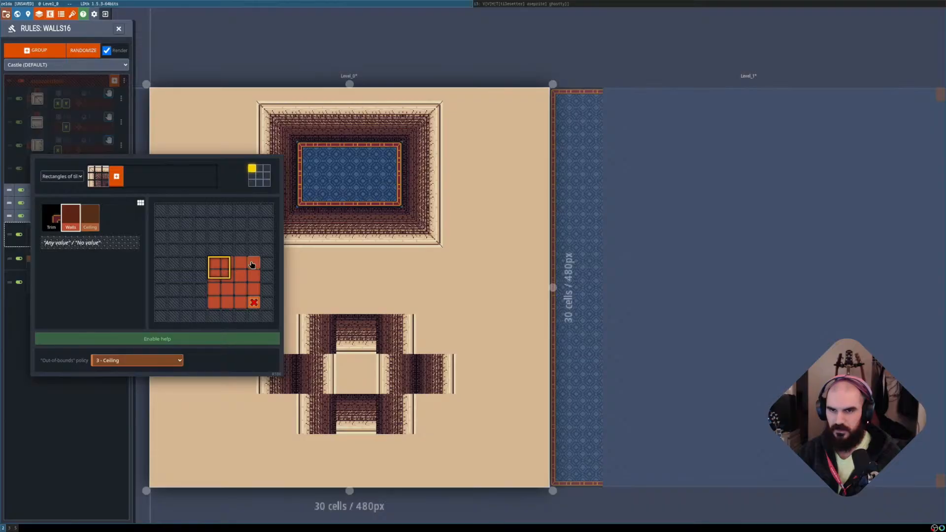
mouse_move(253, 263)
left_mouse_down()
mouse_move(217, 264)
mouse_move(241, 276)
mouse_move(241, 289)
mouse_move(214, 315)
left_mouse_up()
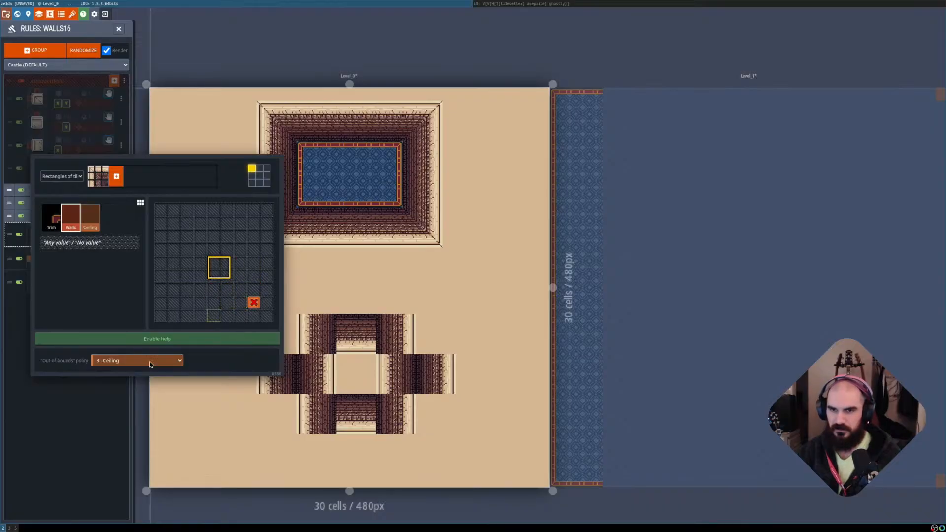
left_click(111, 436)
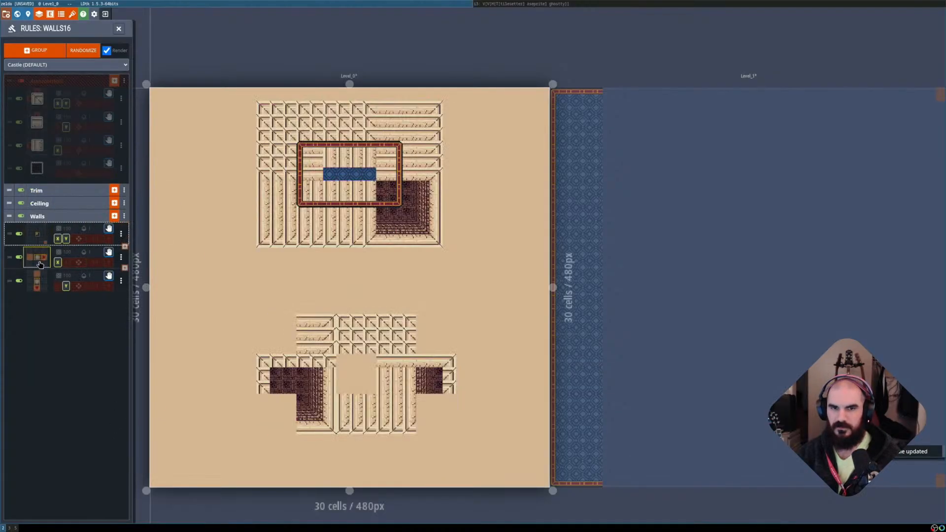
Move the corner rule's exclusion to two cells diagonally lower-right of the centre, excluding Walls there.
left_click(49, 241)
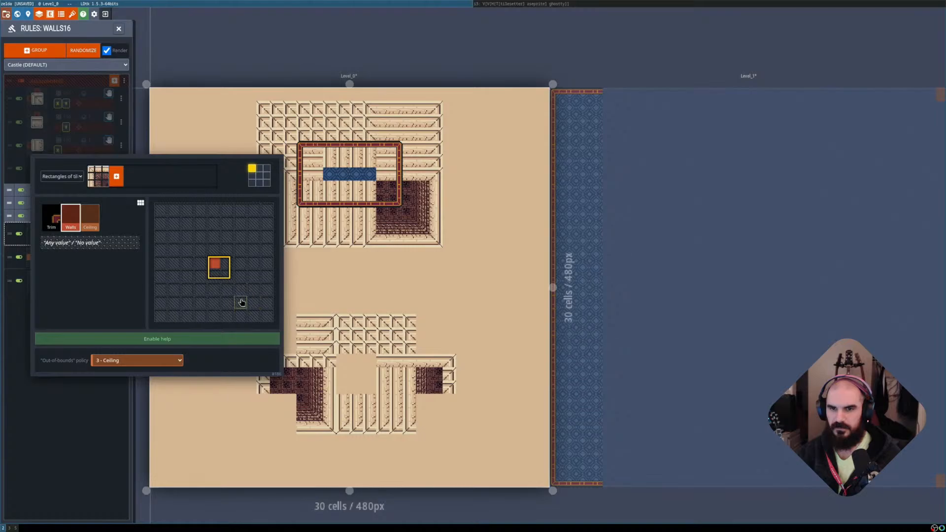
left_click(241, 290)
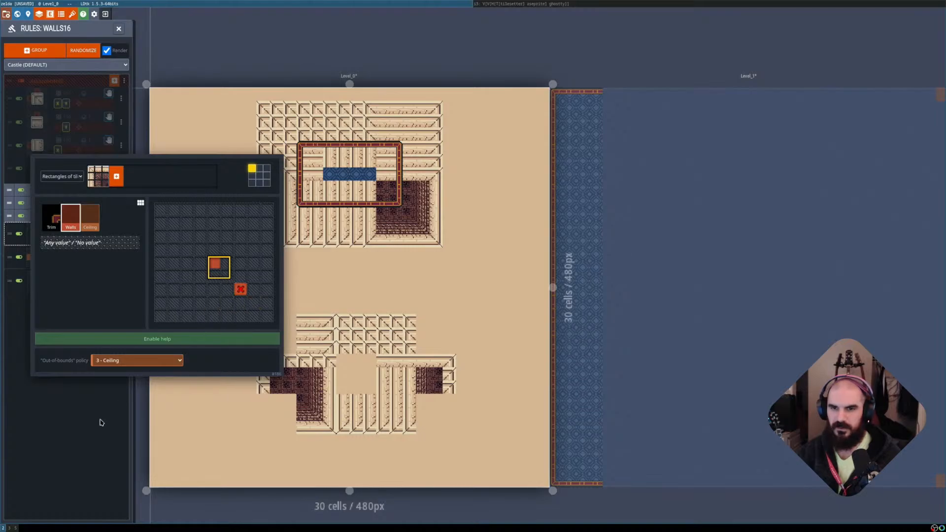
left_click(102, 421)
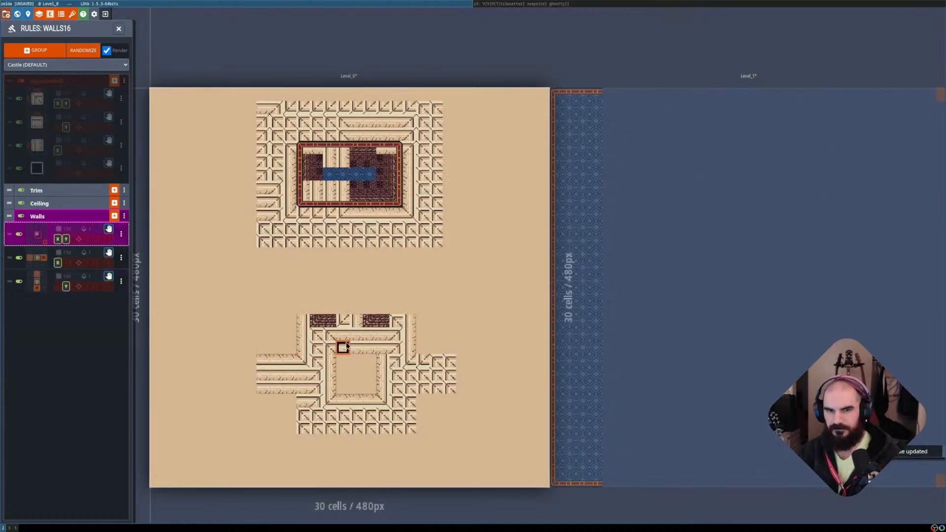
Compare the lower cross shape's corner tiles with the underlying IntGrid values by toggling auto-layer rendering.
key("shift+r")
key("shift+r")
key("shift+r")
key("shift+r")
key("shift+r")
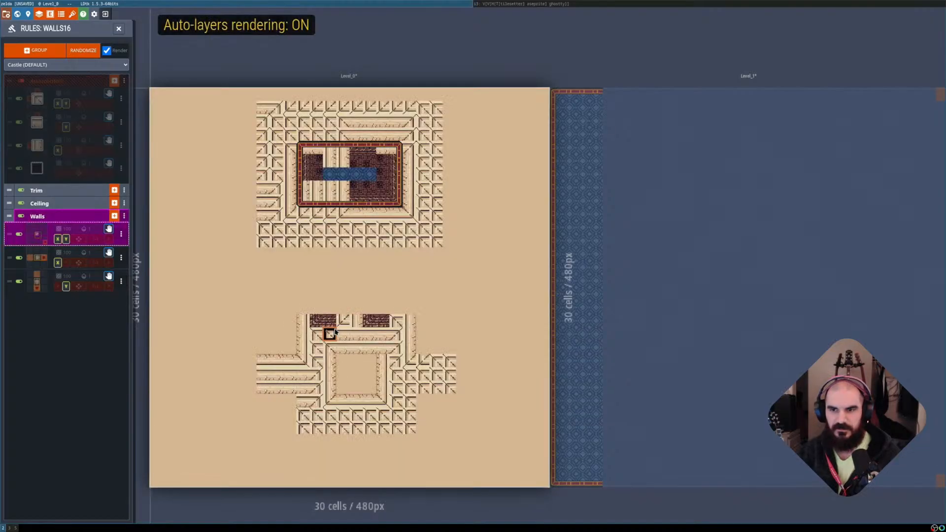
key("shift+r")
key("shift+r")
key("shift+r")
key("shift+r")
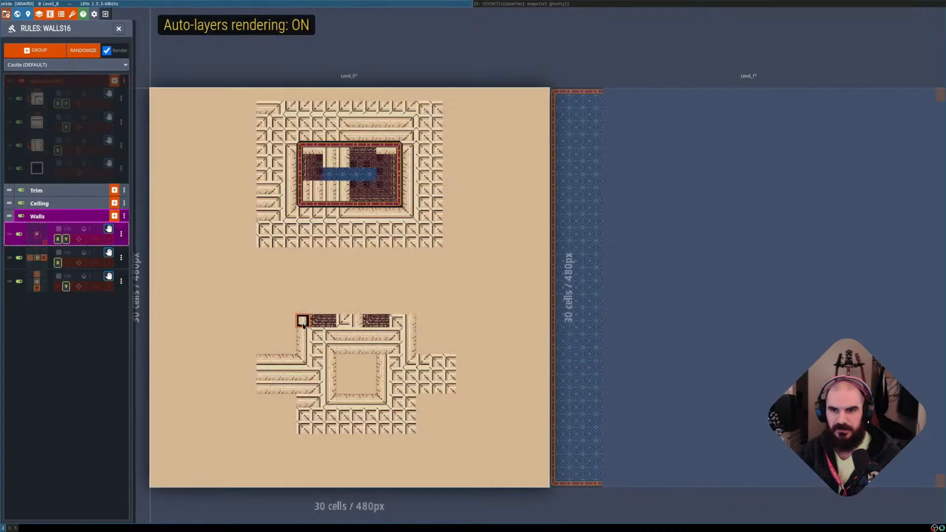
key("shift+r")
Move the corner rule's Walls exclusion to the cell diagonally adjacent to the centre and compare the result with the IntGrid values.
left_click(38, 236)
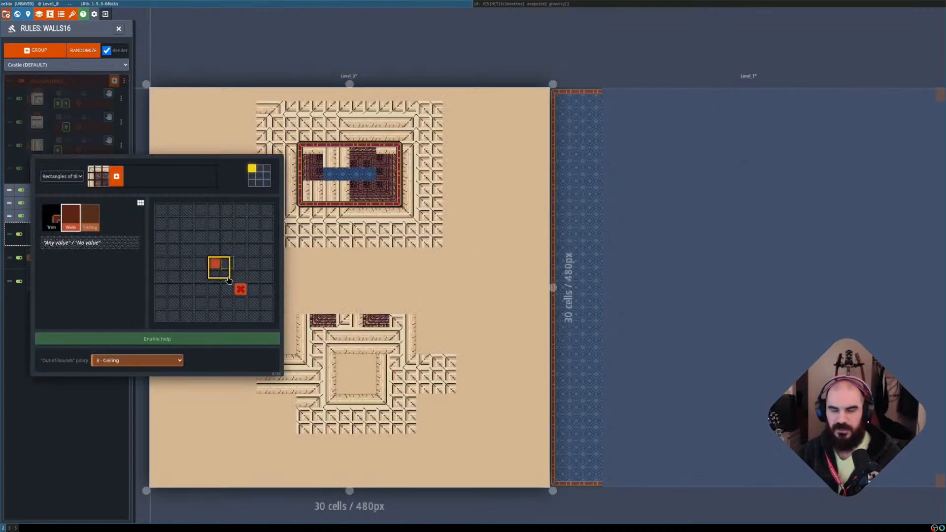
right_click(240, 289)
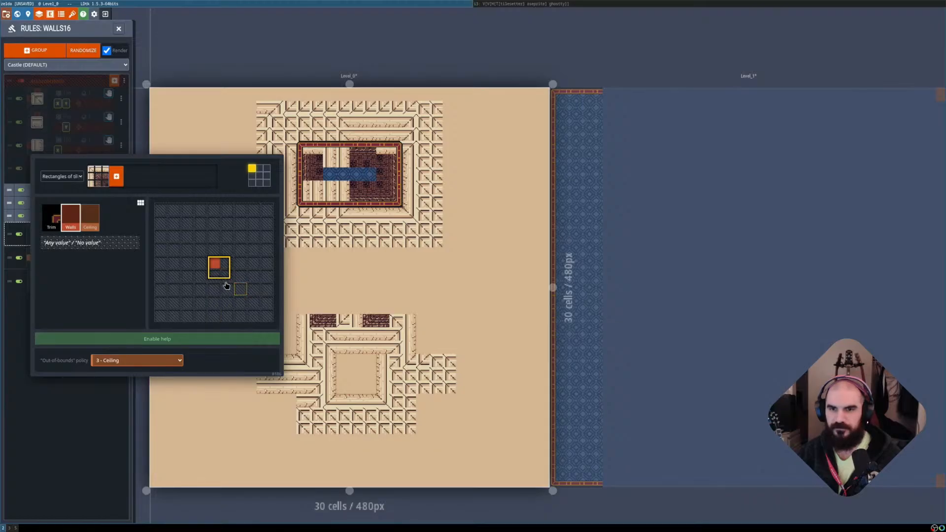
left_click(113, 418)
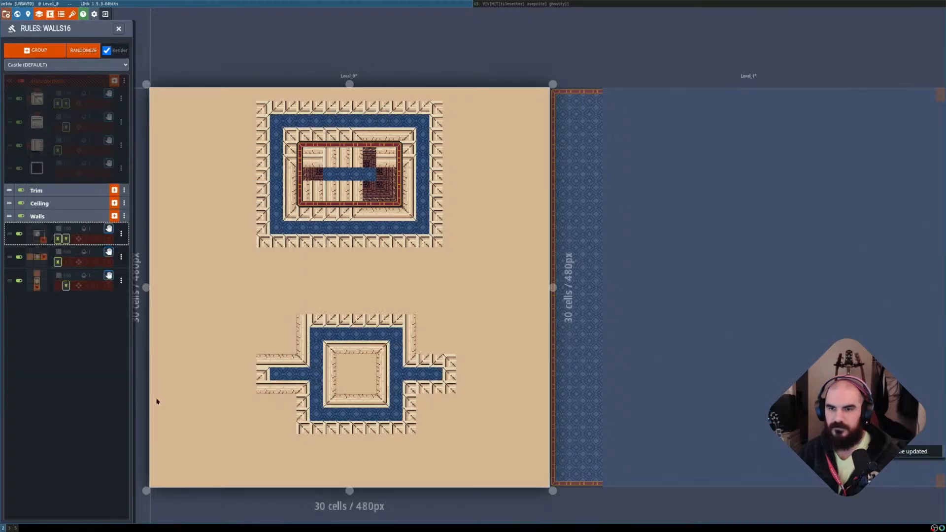
key("shift+r")
key("shift+r")
key("shift+r")
key("shift+r")
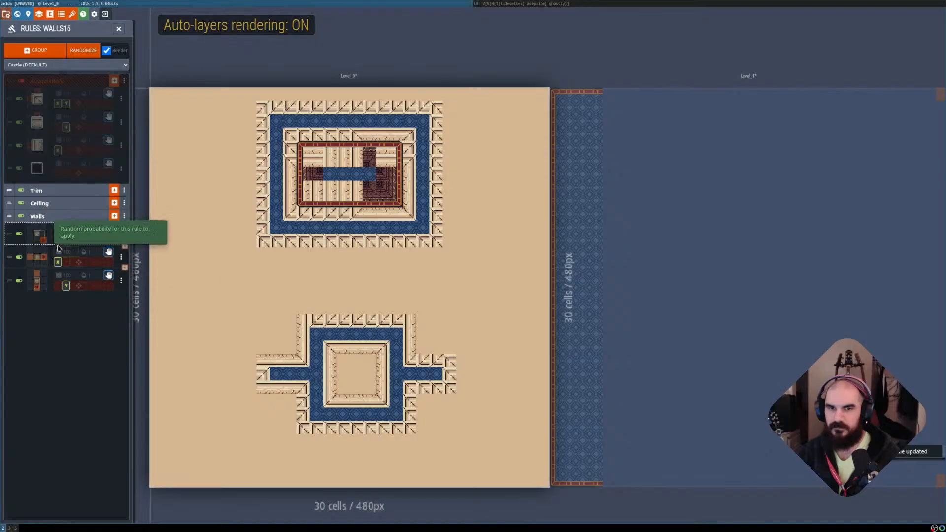
Change the exclusion diagonally adjacent to the corner rule's centre from Walls to Ceiling and check the rendering.
left_click(39, 235)
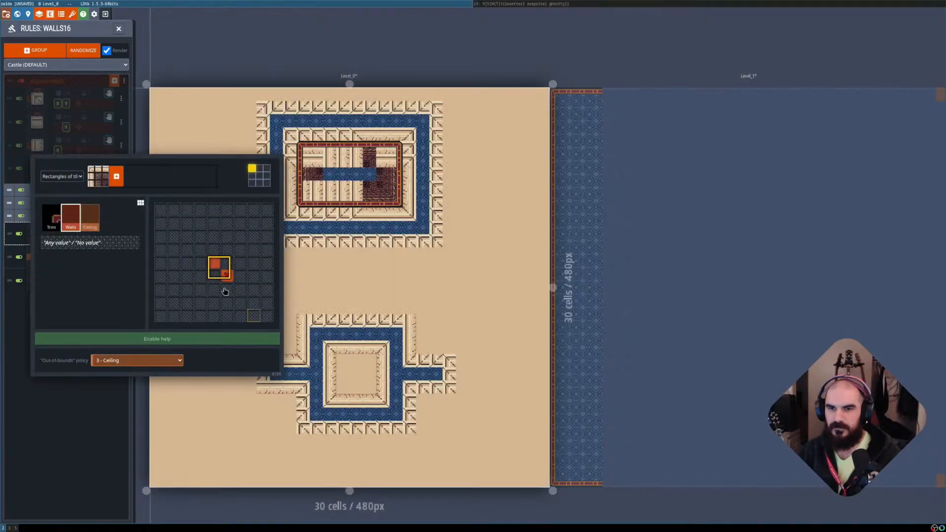
left_click(97, 224)
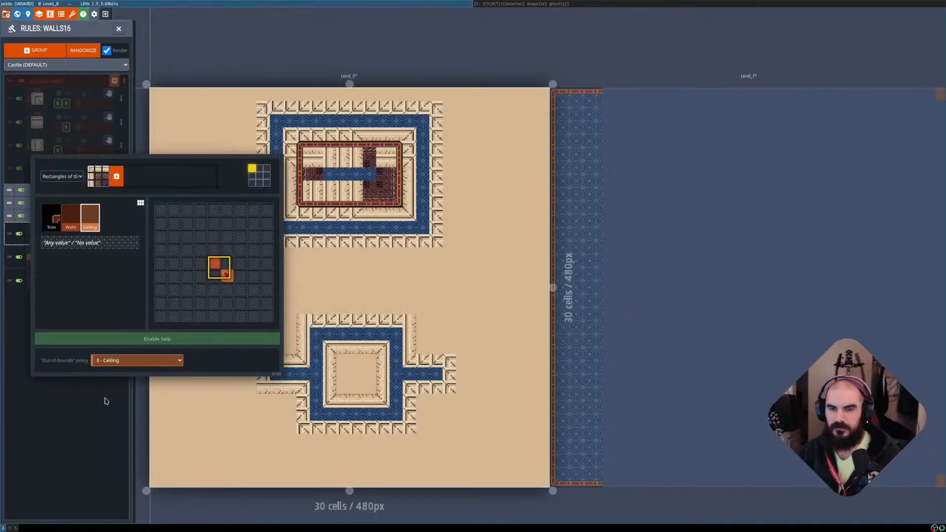
left_click(106, 402)
key("shift+r")
key("shift+r")
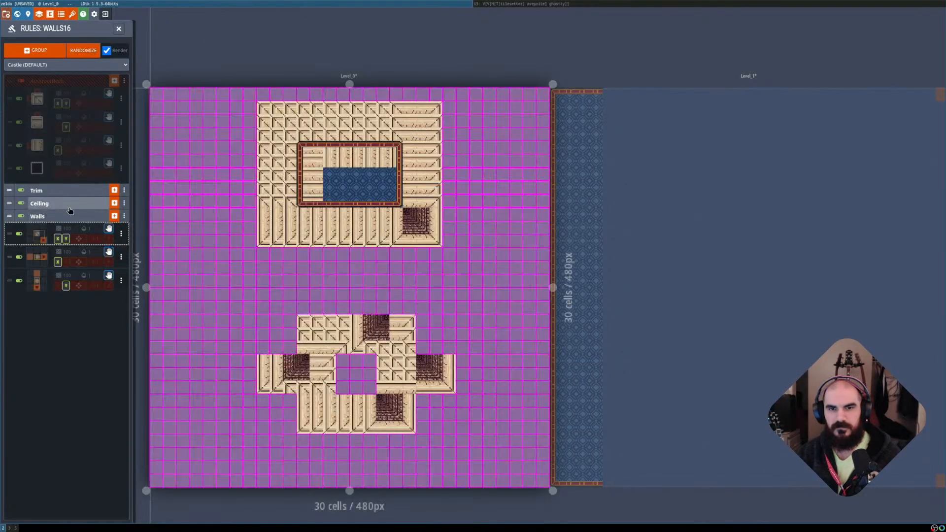
Require Ceiling in the cell diagonally upper-left of the corner rule's centre and compare the result with the IntGrid values.
left_click(39, 236)
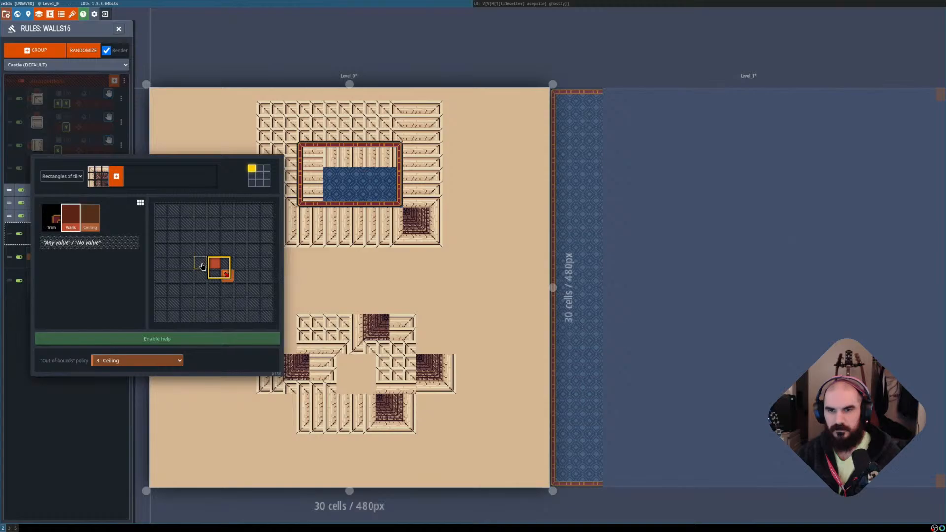
mouse_move(202, 267)
left_mouse_down()
mouse_move(214, 250)
mouse_move(198, 262)
left_mouse_up()
left_click(85, 422)
key("shift+r")
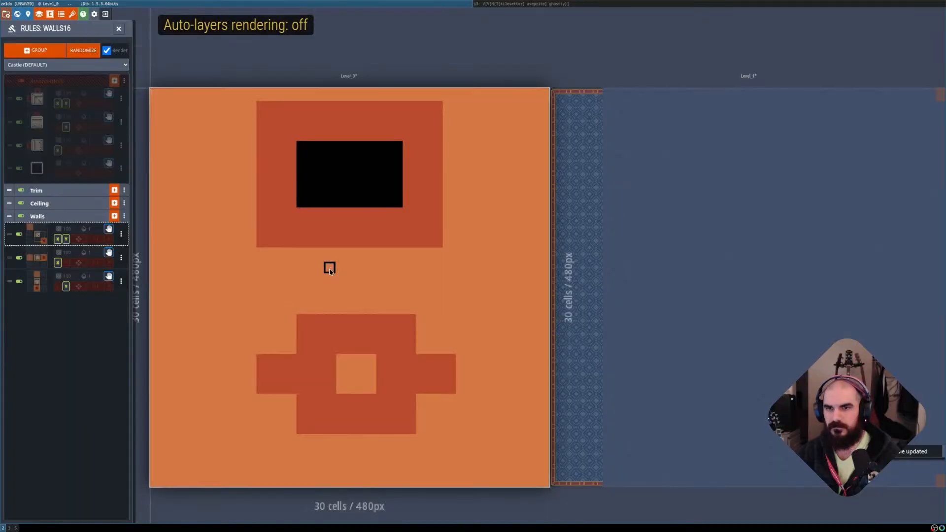
key("shift+r")
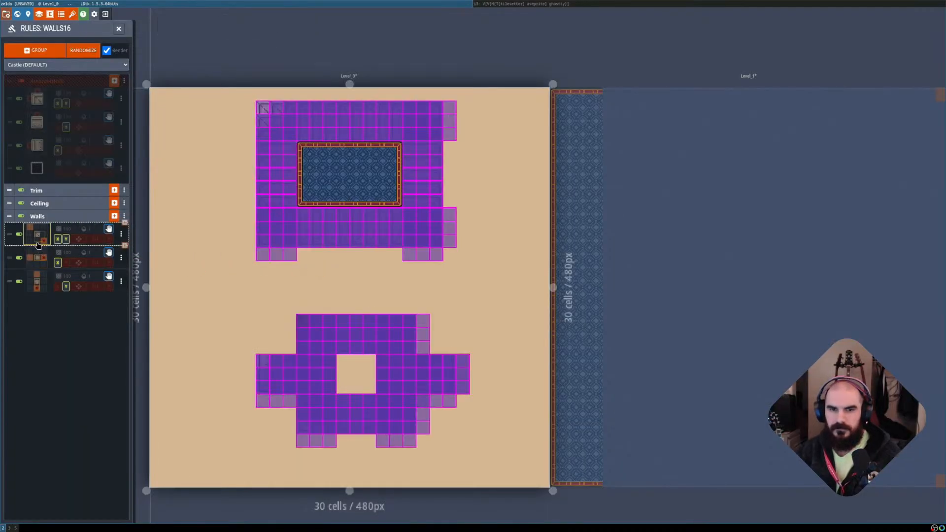
Require Walls in the cell diagonally lower-right of the corner rule's centre and exclude Walls one cell further along the diagonal.
left_click(80, 256)
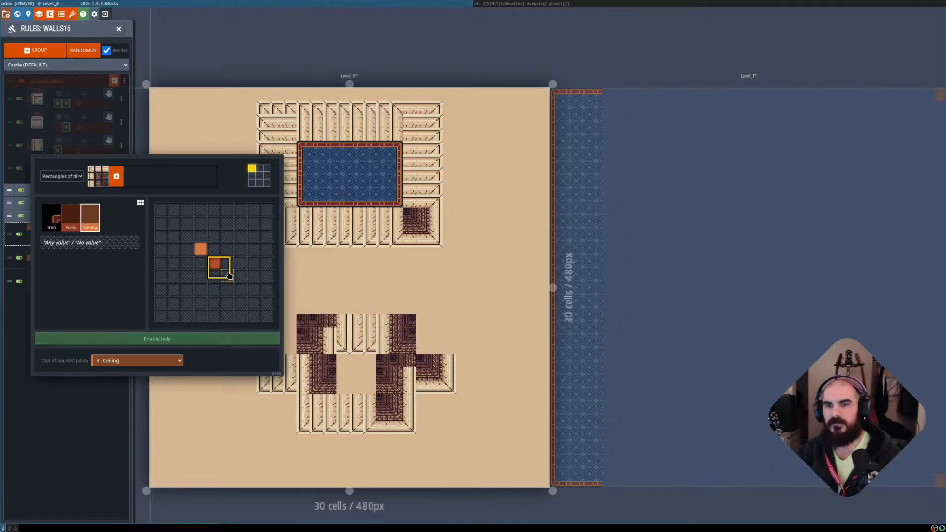
left_click(226, 274)
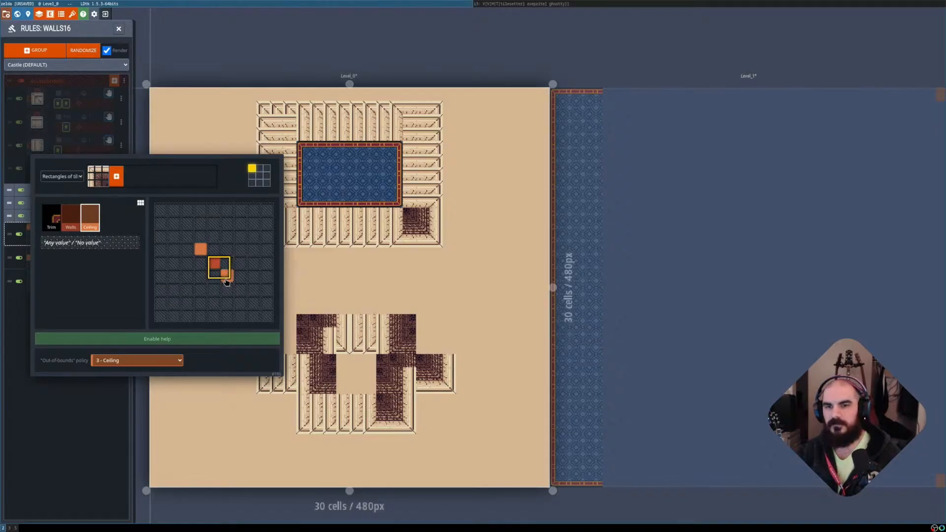
left_click(227, 278)
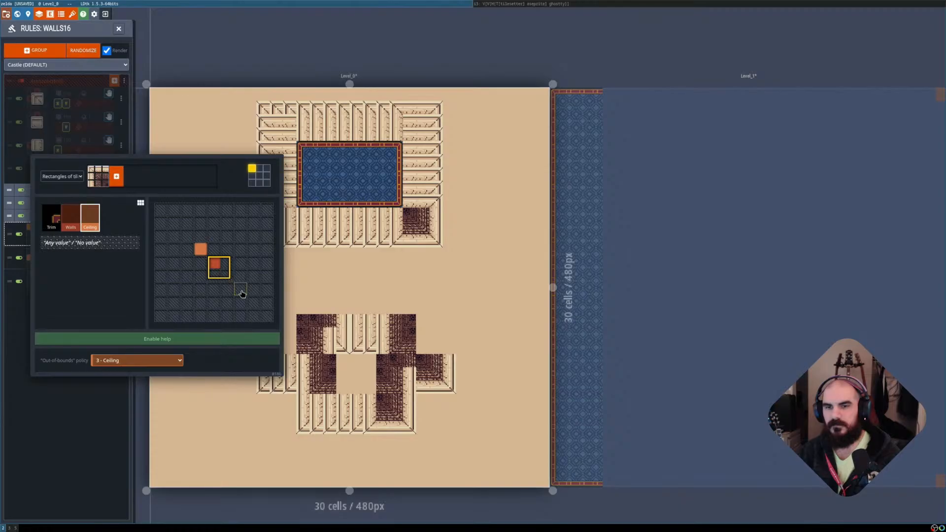
left_click(71, 217)
left_click(225, 274)
left_click(87, 396)
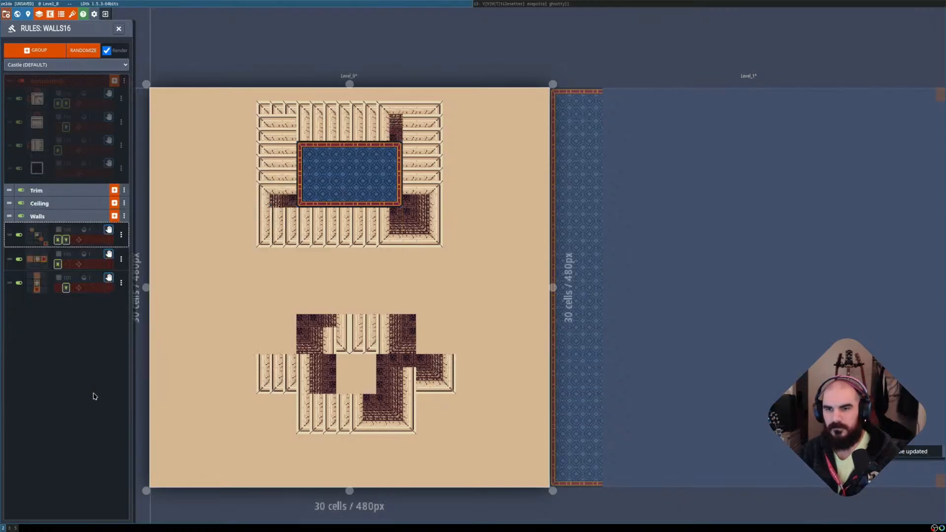
Turn off the corner rule's X and Y mirrors and complete a 2×2 Walls block at the centre of its pattern.
left_click(66, 240)
left_click(57, 240)
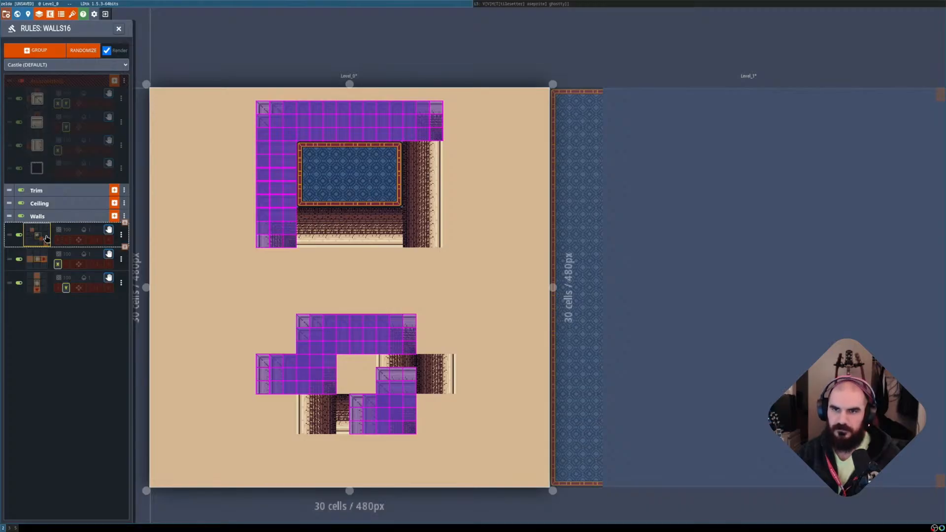
left_click(45, 239)
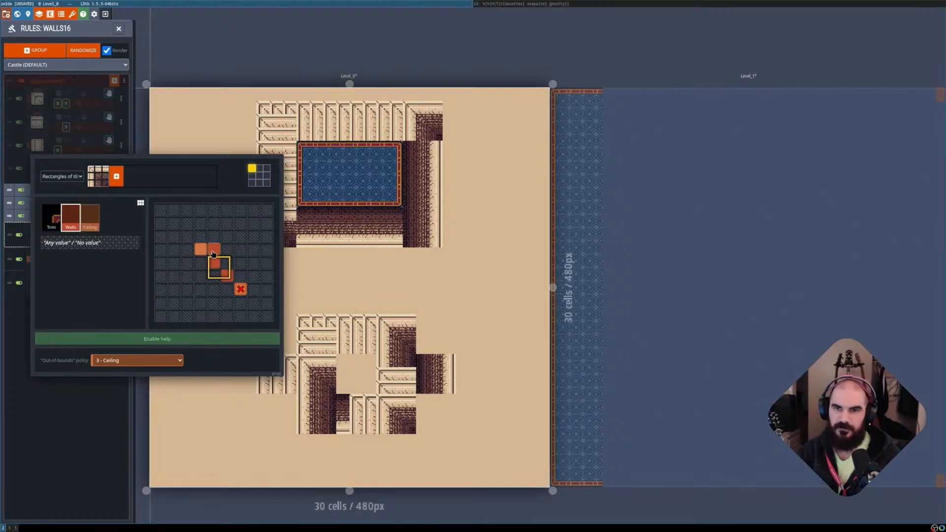
left_click(79, 394)
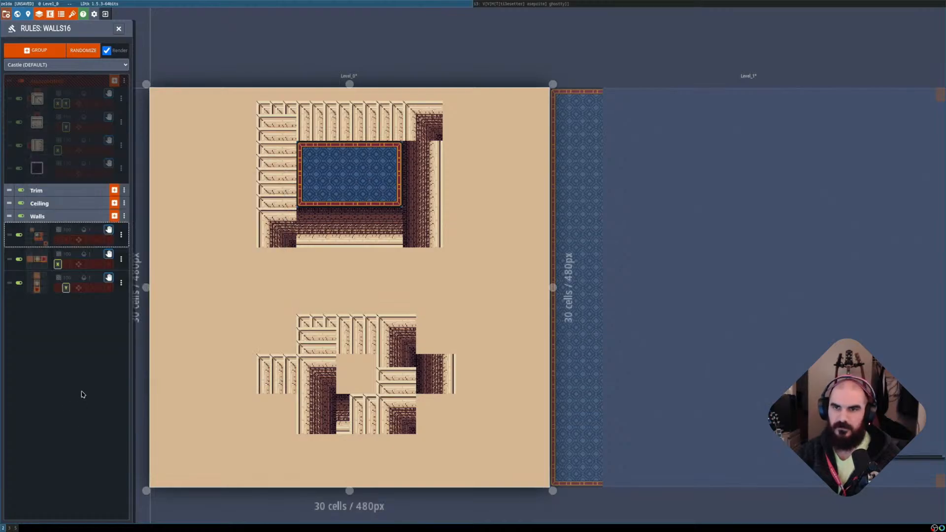
Move the corner rule's Walls exclusion one cell further out along the lower-right diagonal.
left_click(39, 242)
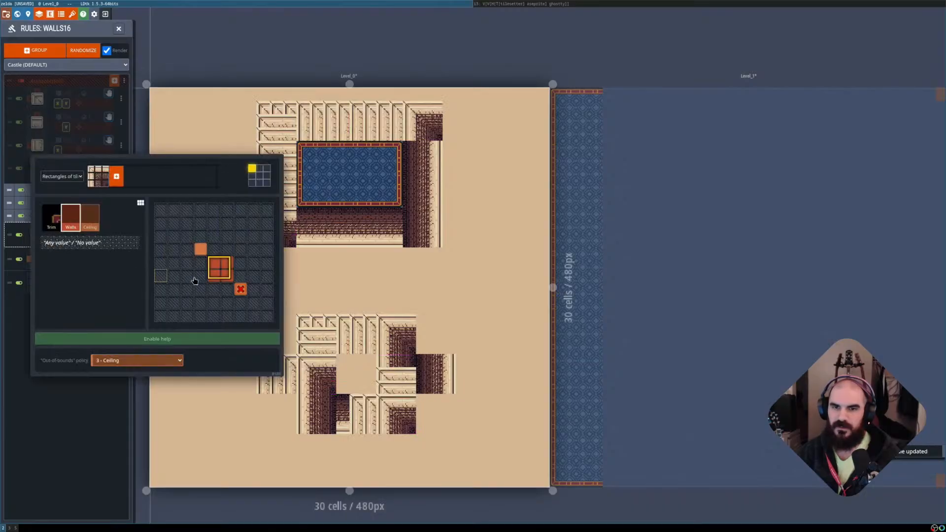
right_click(240, 291)
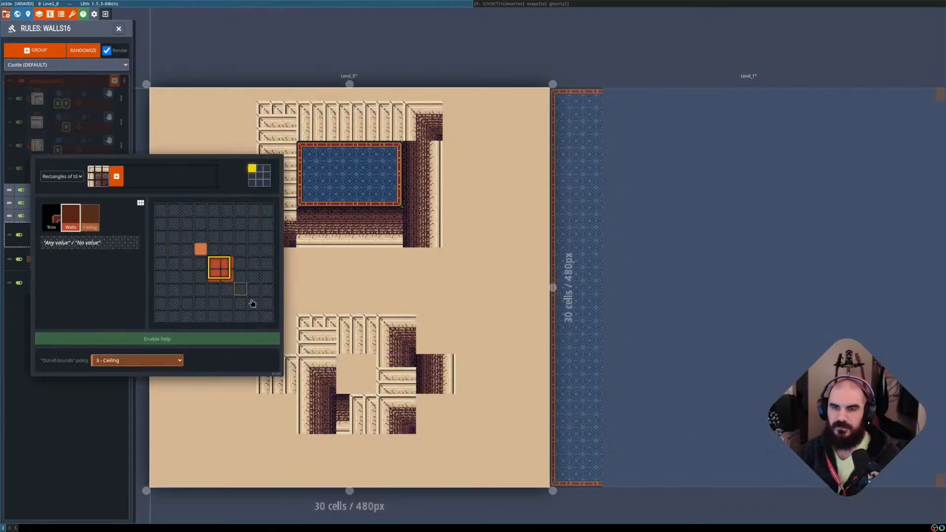
left_click(80, 428)
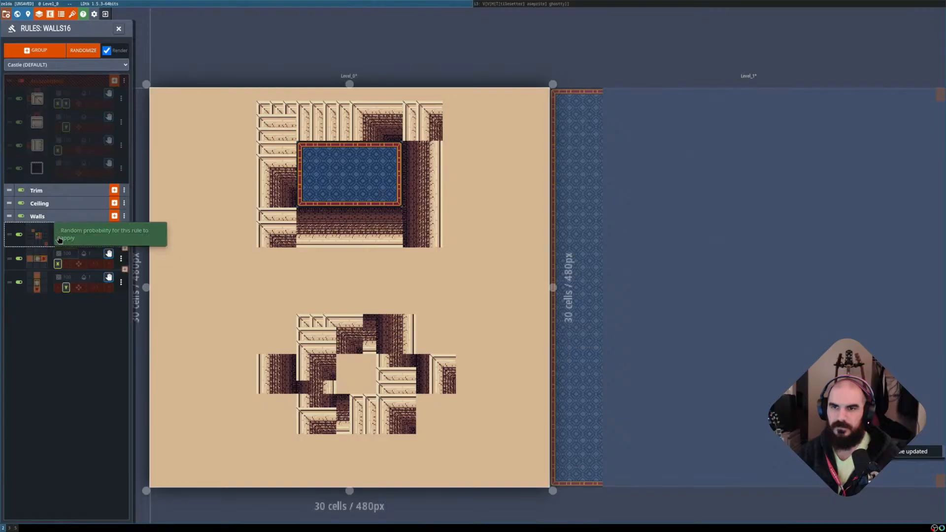
Replace the corner rule's lower-right diagonal Walls exclusion with a Ceiling exclusion and clear the Ceiling requirement on its upper-left diagonal.
left_click(33, 238)
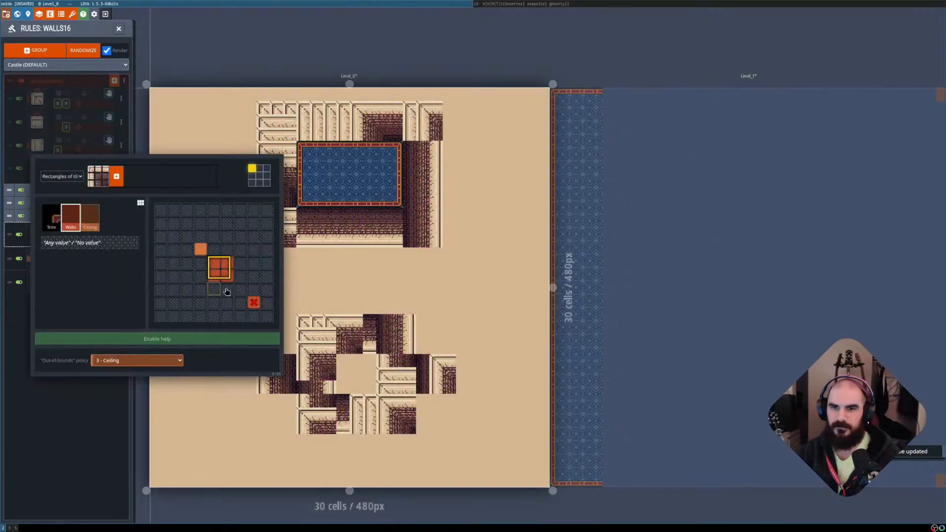
right_click(253, 303)
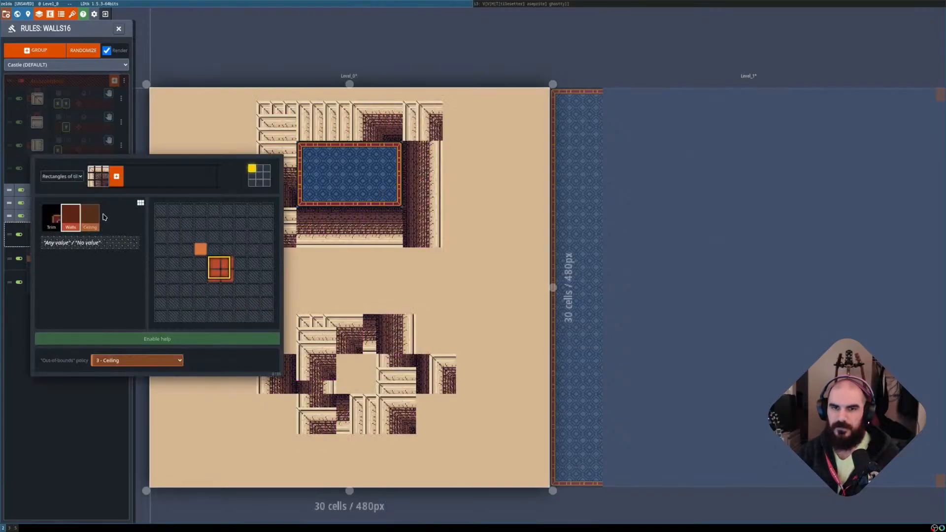
left_click(90, 218)
left_click(253, 303)
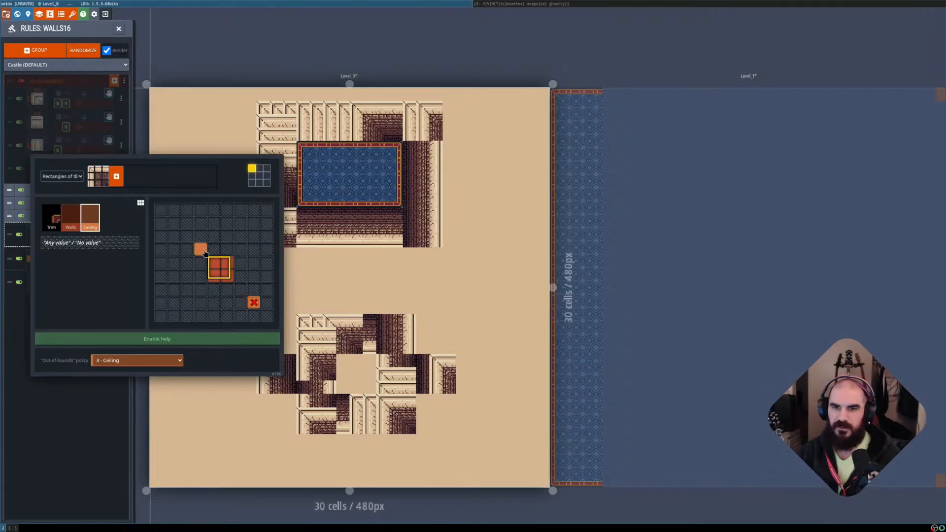
left_click(63, 410)
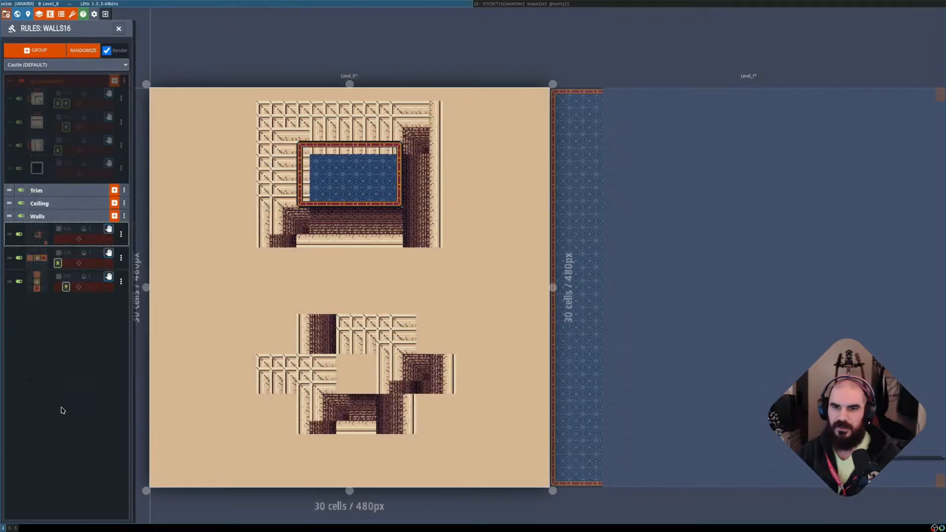
Try excluding Walls throughout a 2×2 block of cells at the lower-right end of the corner rule's pattern.
left_click(39, 242)
right_click(254, 316)
right_click(268, 316)
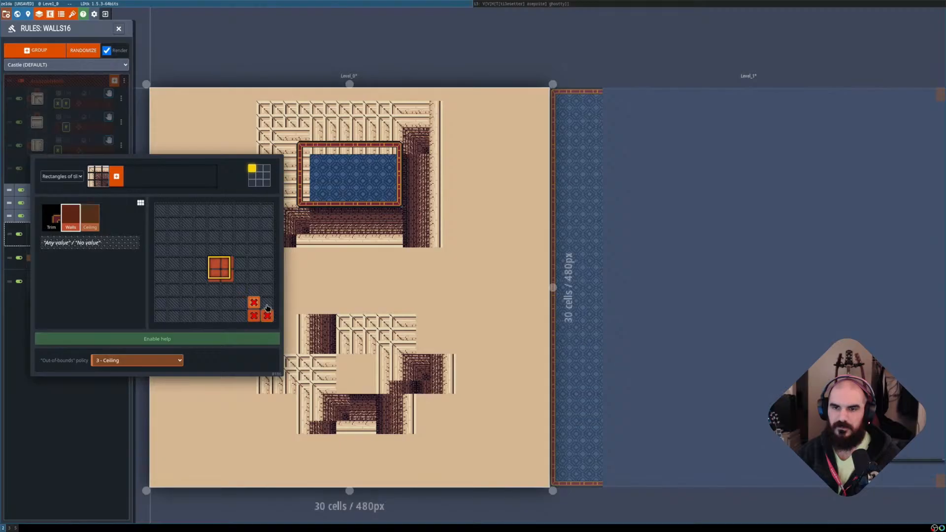
right_click(268, 303)
left_click(84, 396)
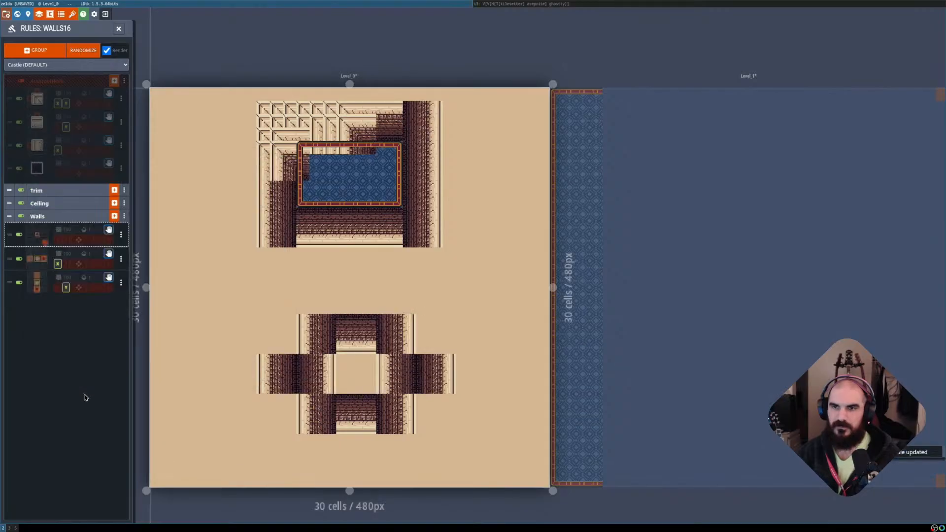
left_click(46, 231)
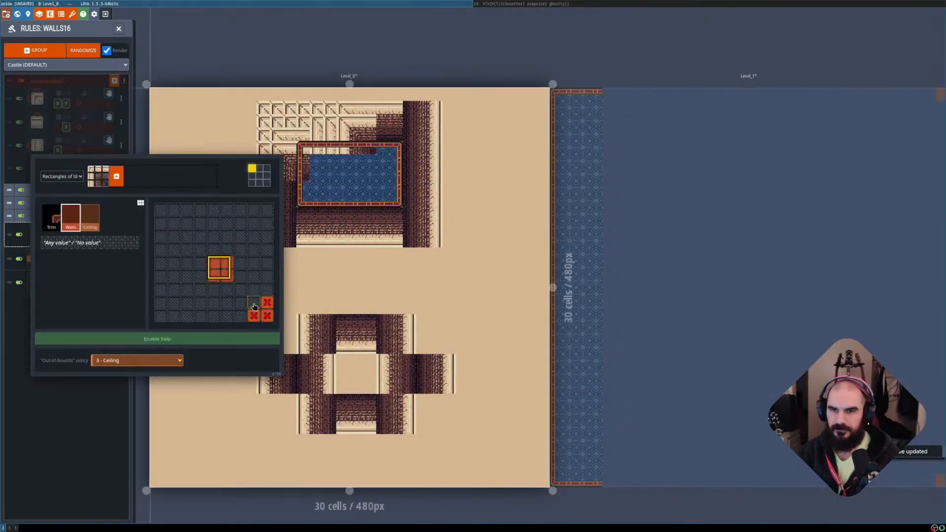
left_click(85, 425)
Clear the 2×2 block of Walls exclusions from the corner rule's pattern.
left_click(38, 240)
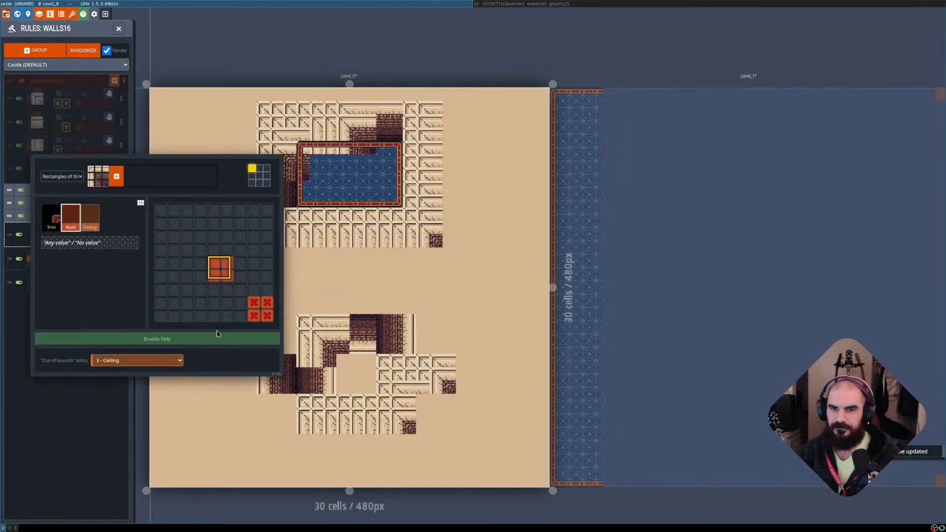
right_click(253, 316)
right_click(267, 304)
right_click(254, 300)
right_click(267, 317)
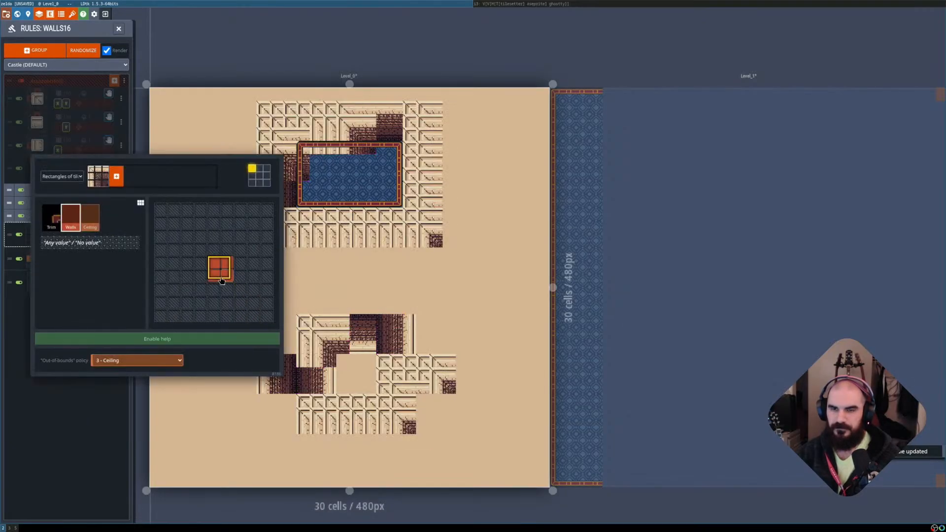
Build a lower-right 2×2 block requiring Walls in three cells and excluding Walls in the outer one, and clear the rule's centre Walls block.
left_click(242, 300)
left_click(241, 291)
left_click(254, 290)
left_click(216, 264)
left_click(215, 275)
left_click(226, 275)
left_click(226, 264)
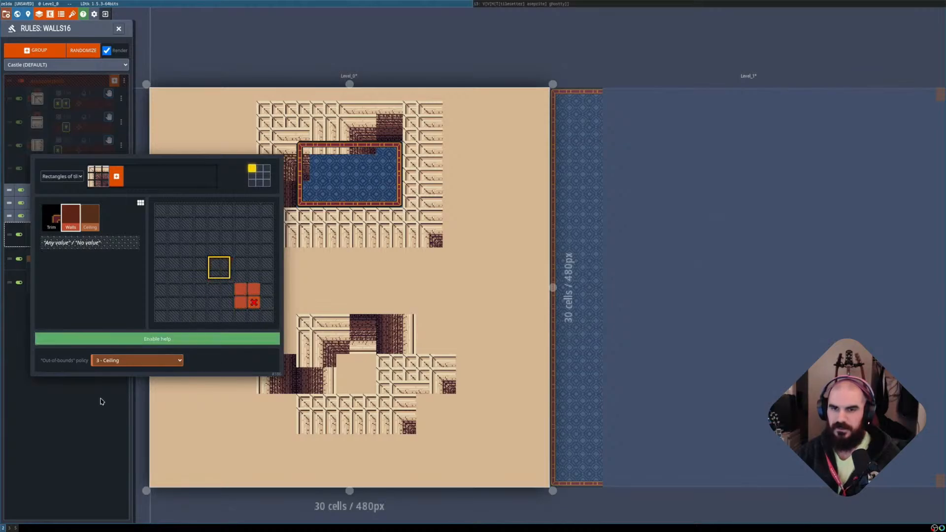
left_click(102, 402)
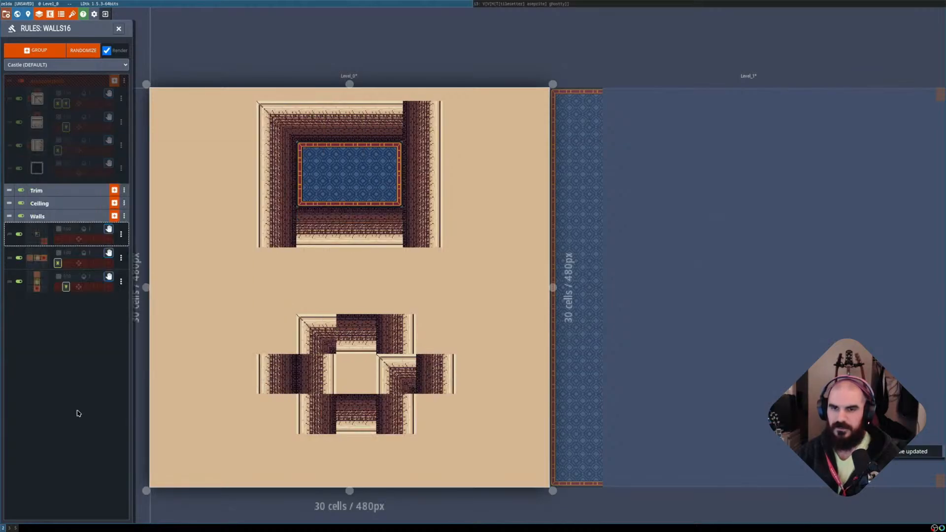
Turn on the corner rule's X and Y mirrors.
left_click(58, 239)
left_click(67, 239)
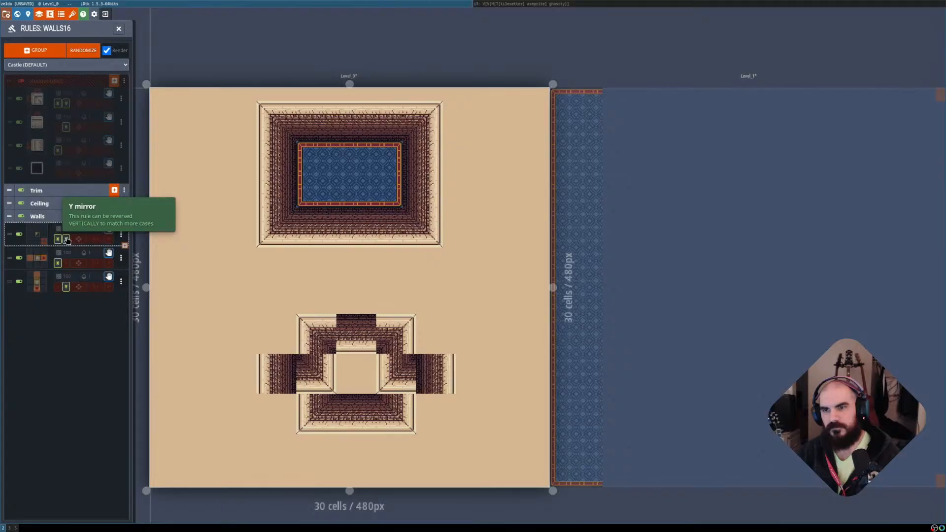
Try the corner rule without the Walls requirements beside its diagonal exclusion, and restore them.
left_click(35, 236)
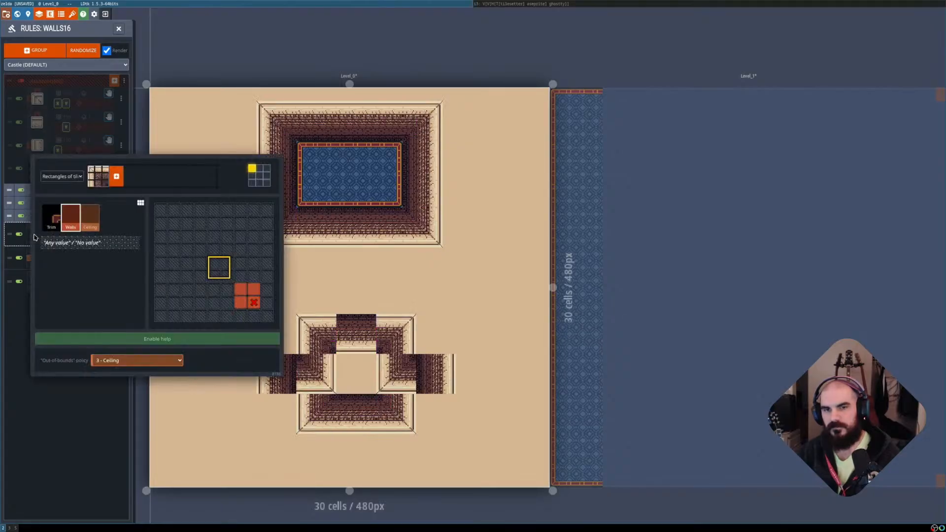
left_click(253, 291)
left_click(95, 407)
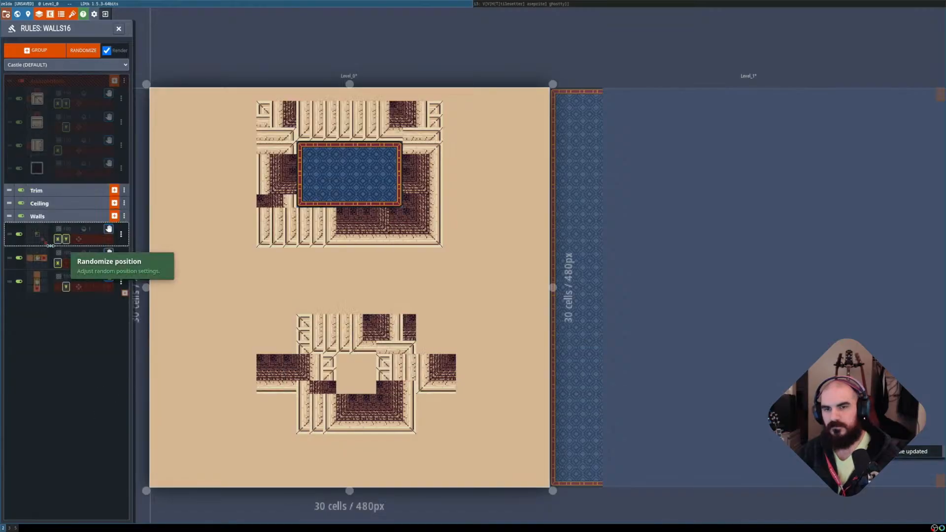
left_click(38, 236)
left_click(242, 301)
left_click(253, 290)
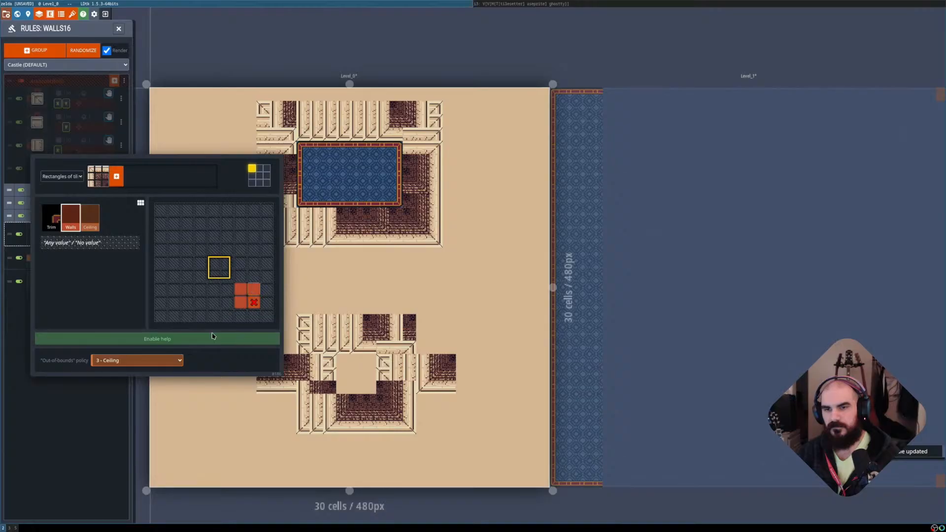
left_click(93, 414)
Compare the auto-layer rendering of the wall corners with the underlying IntGrid values.
key("shift+r")
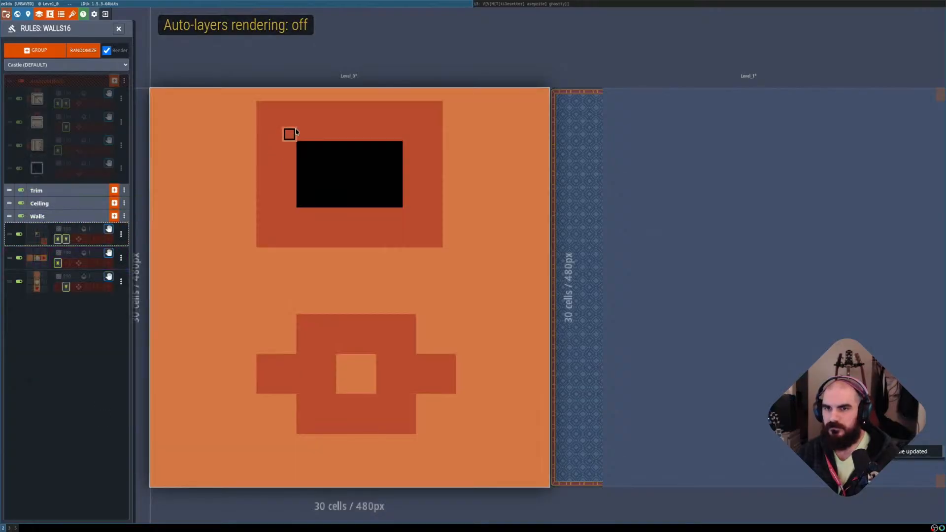
key("shift+r")
key("shift+r")
key("shift+r")
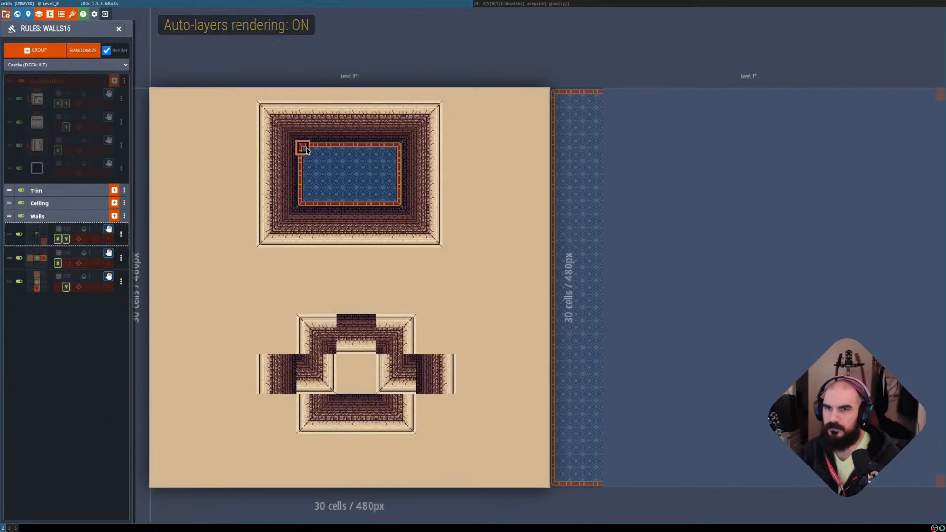
key("shift+r")
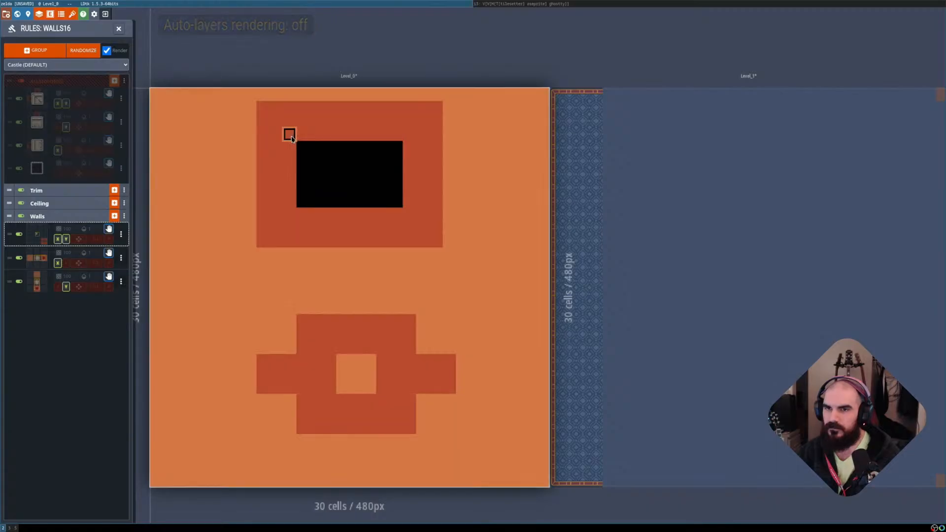
key("shift+r")
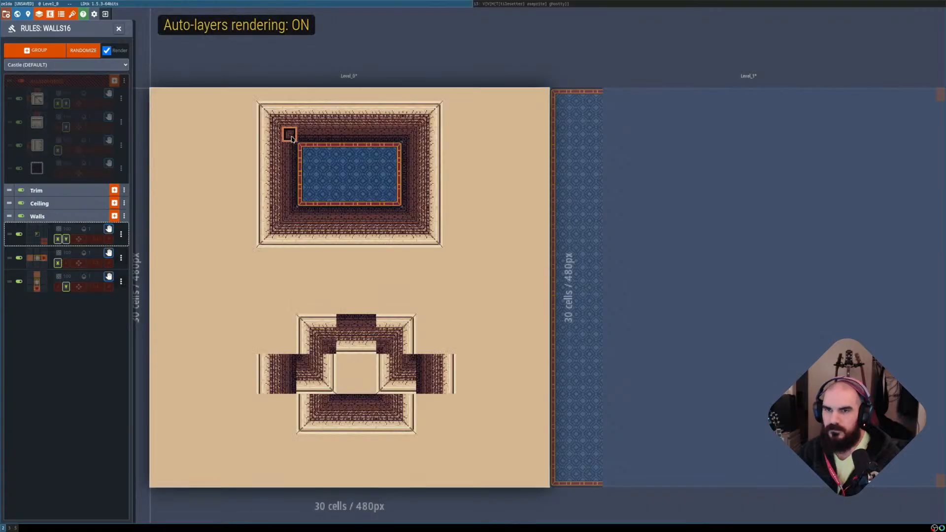
Exclude Ceiling instead of Walls in the corner rule's lower-right diagonal cell, and turn off its X and Y mirrors.
left_click(39, 243)
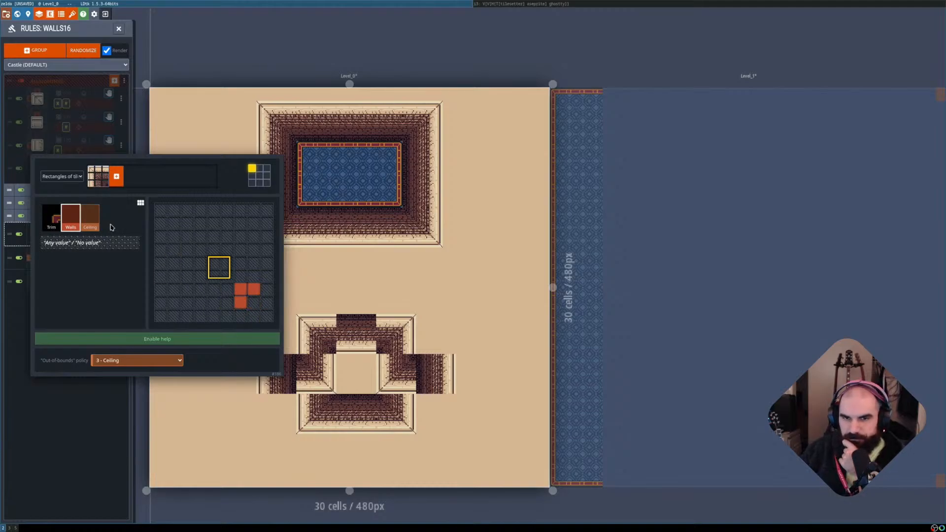
left_click(92, 219)
left_click(53, 474)
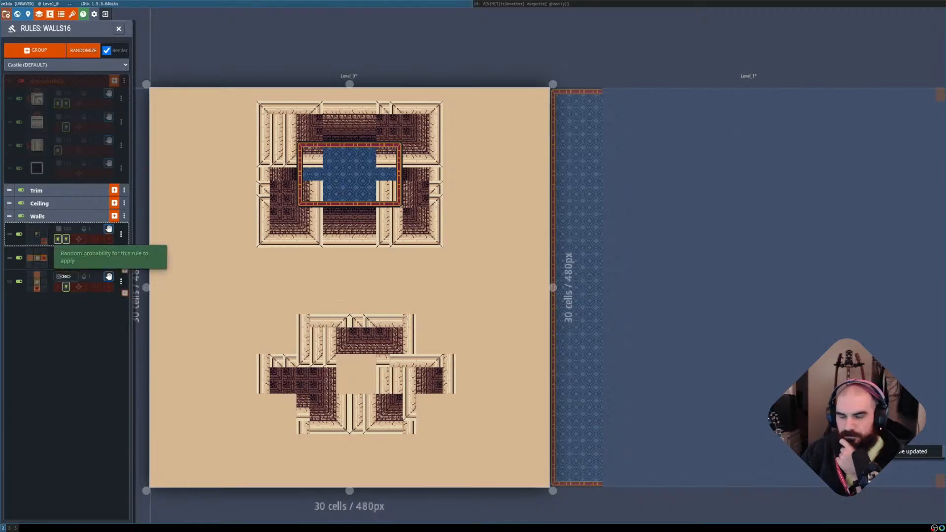
left_click(59, 240)
left_click(66, 240)
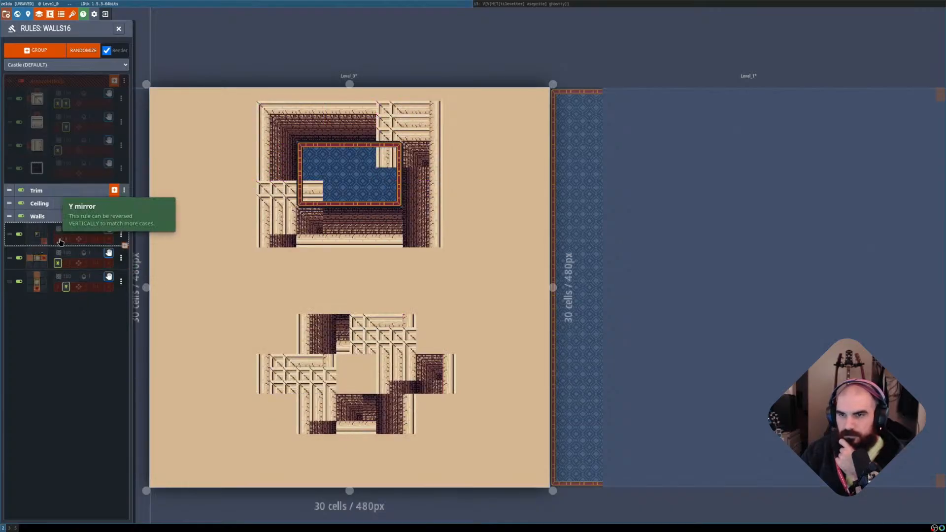
Require Walls from the corner rule's centre through the rest of the 4×4 block that ends at the lower-right Ceiling exclusion.
mouse_move(28, 236)
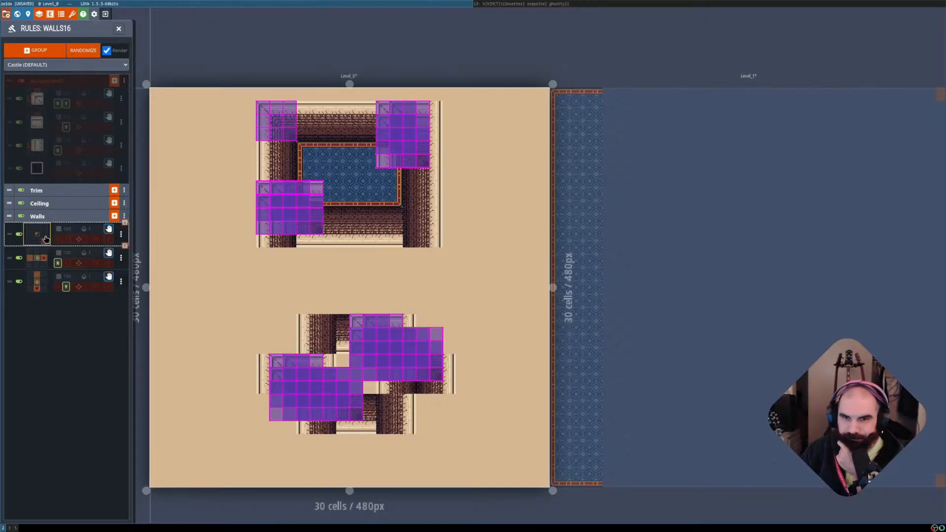
left_click(38, 236)
left_click_drag(213, 270, 229, 267)
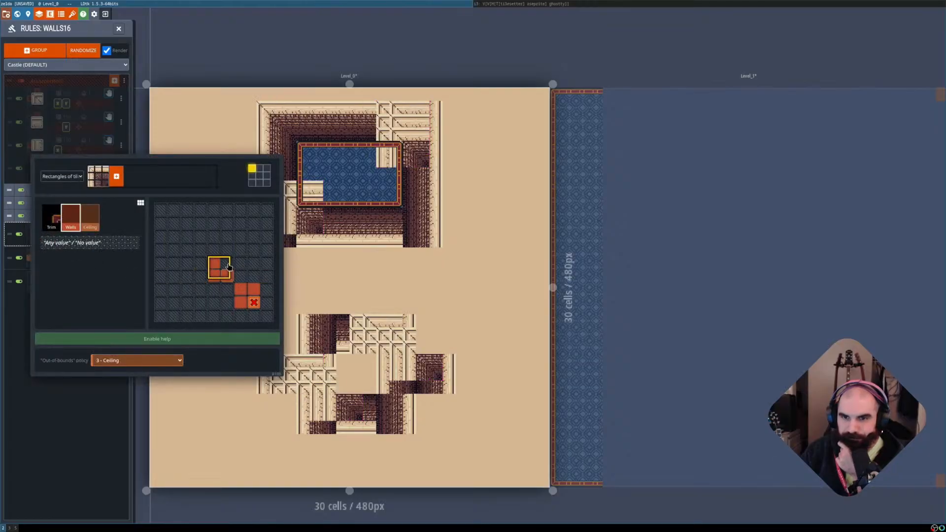
left_click(100, 408)
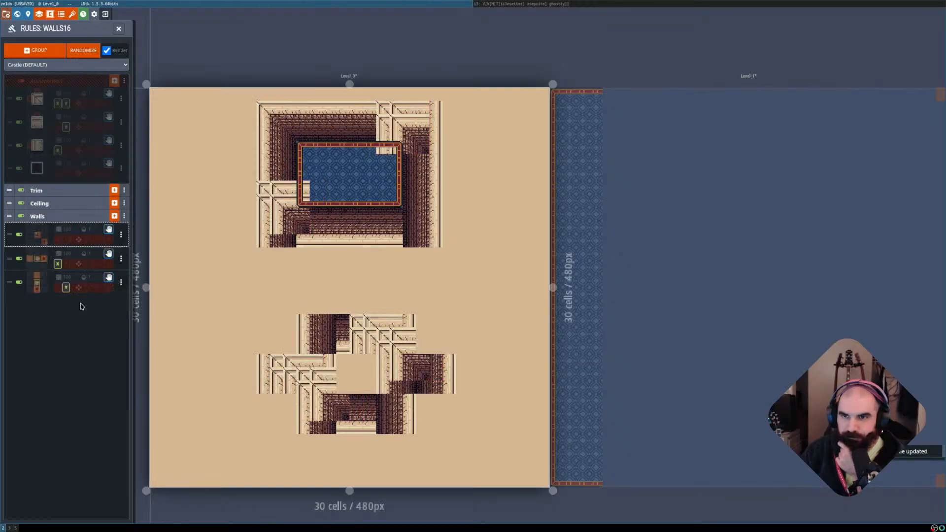
left_click(39, 240)
mouse_move(251, 267)
left_mouse_down()
mouse_move(254, 274)
mouse_move(225, 293)
mouse_move(230, 304)
left_mouse_up()
left_click(87, 433)
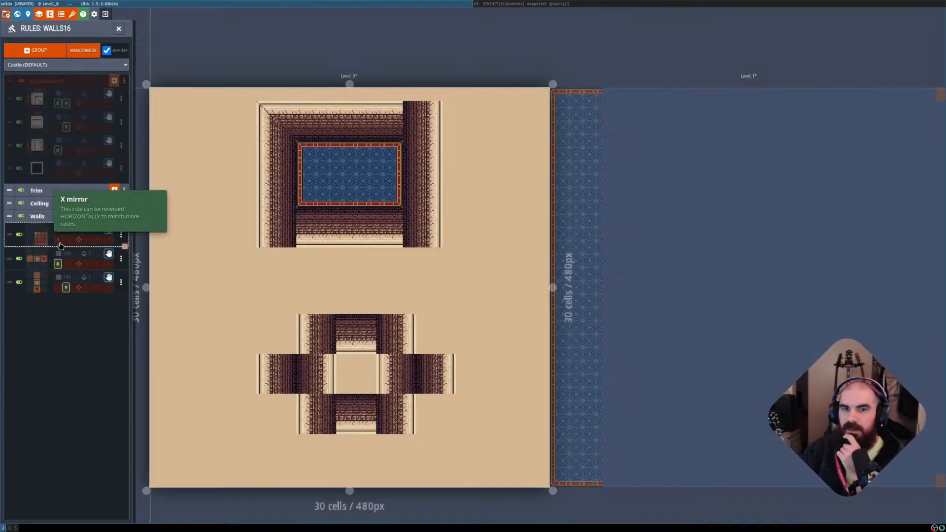
Enable both X and Y mirroring on the 4×4 corner rule and review its pattern.
left_click(58, 240)
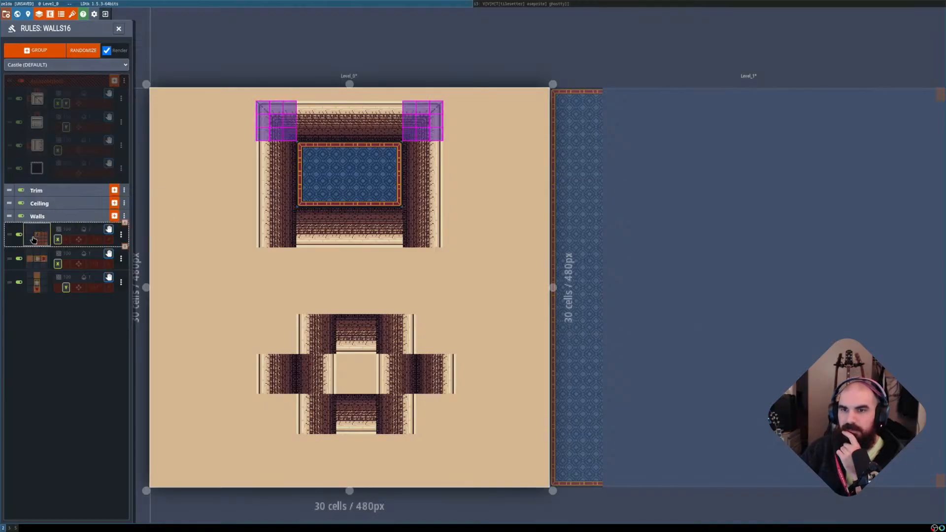
left_click(66, 240)
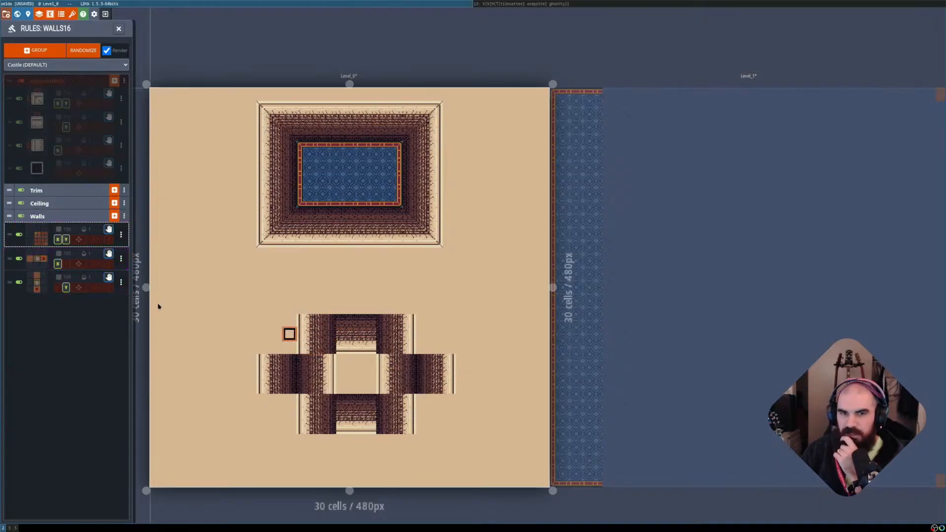
left_click(40, 239)
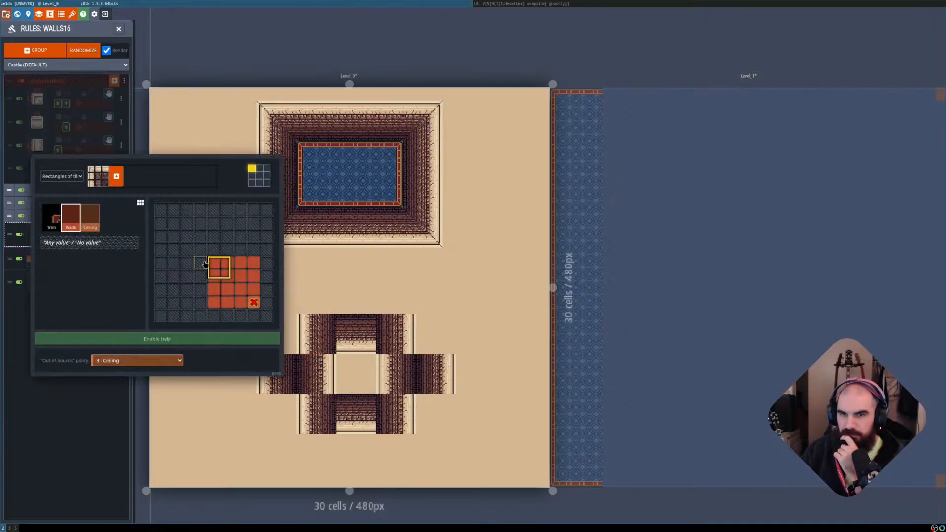
left_click(91, 430)
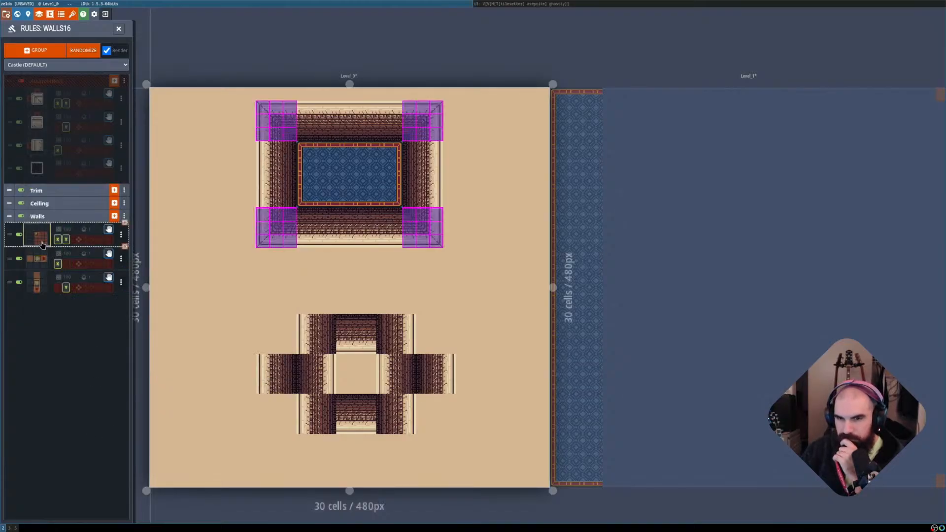
Compare the corner rule's matched areas with both mirrors off and with X and Y mirroring restored one at a time.
left_click(58, 239)
left_click(67, 240)
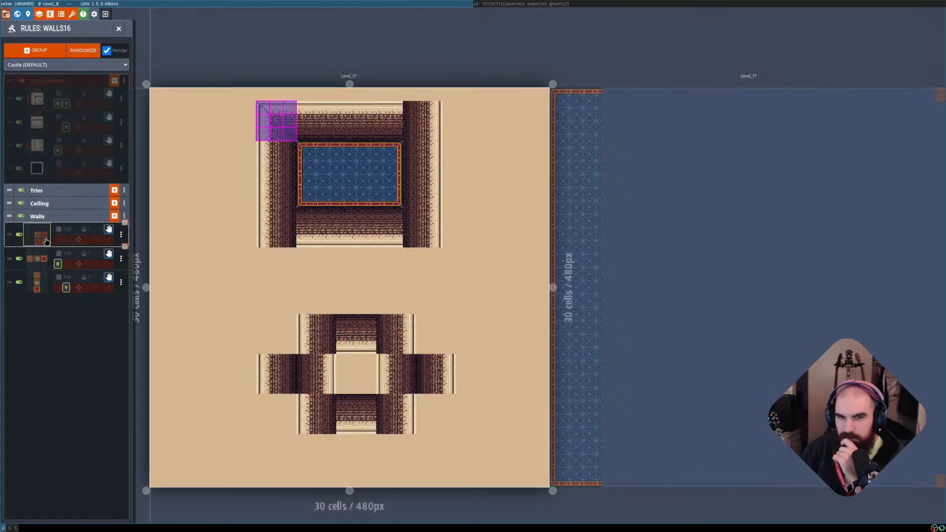
left_click(57, 240)
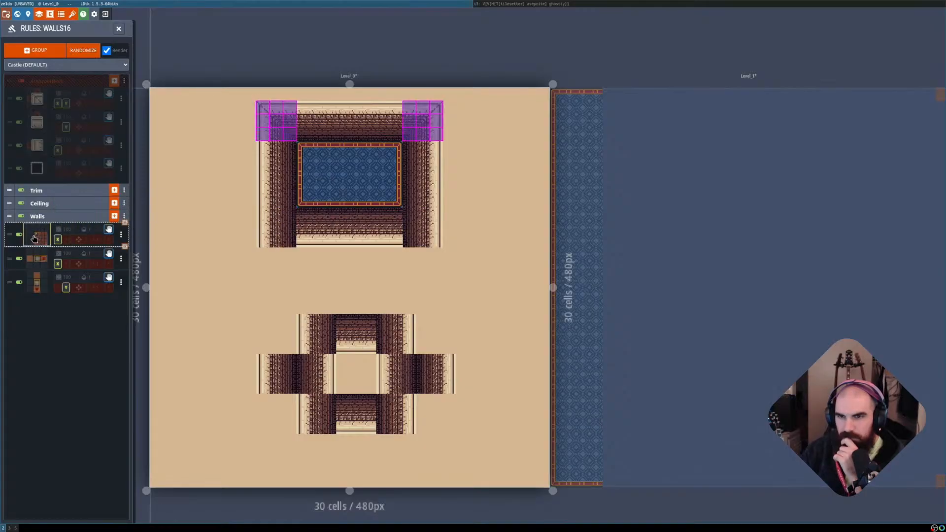
left_click(66, 239)
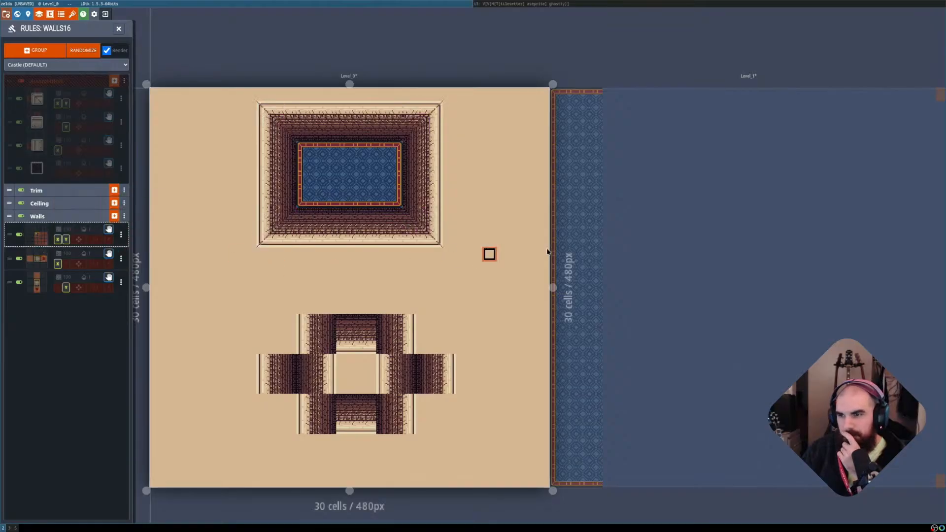
Leave the Walls16 rules and switch to Level_2 to view its trim block.
left_click(548, 252)
left_click(773, 277)
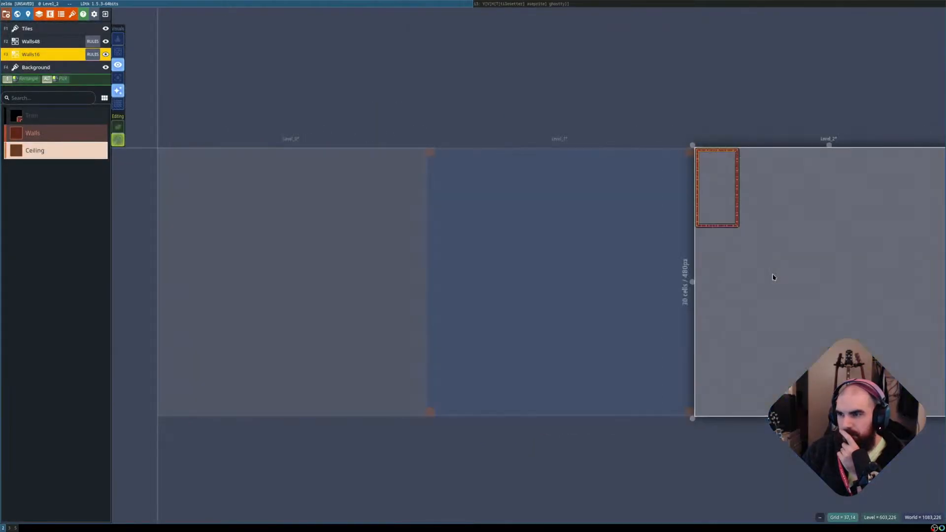
scroll(464, 207, "up", 1)
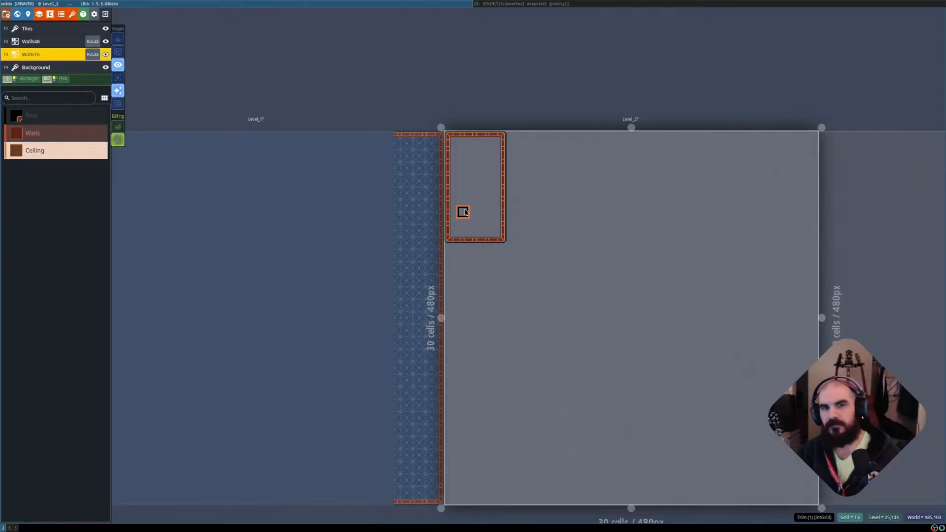
Refill Level_2's trim block with Ceiling, replace that with Walls, and erase the whole block.
left_click(502, 202, "shift")
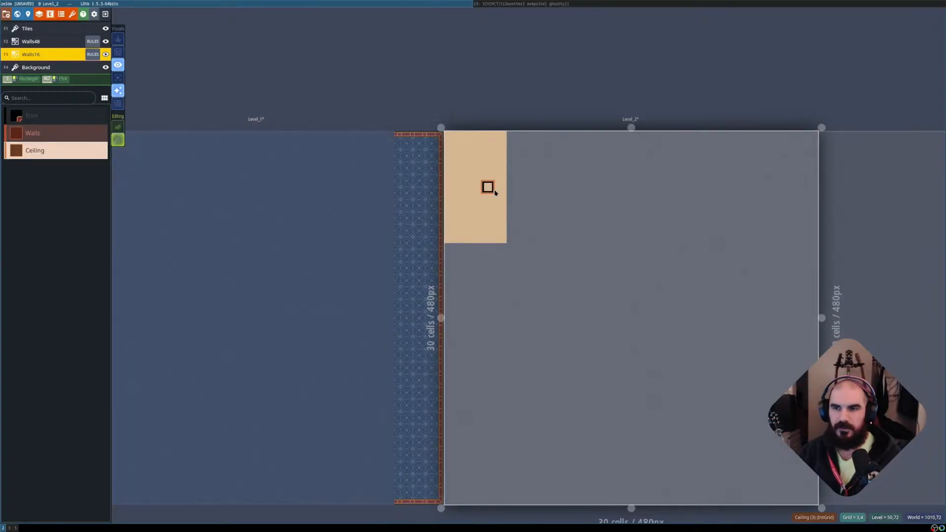
left_click(93, 132)
left_click(497, 193, "shift")
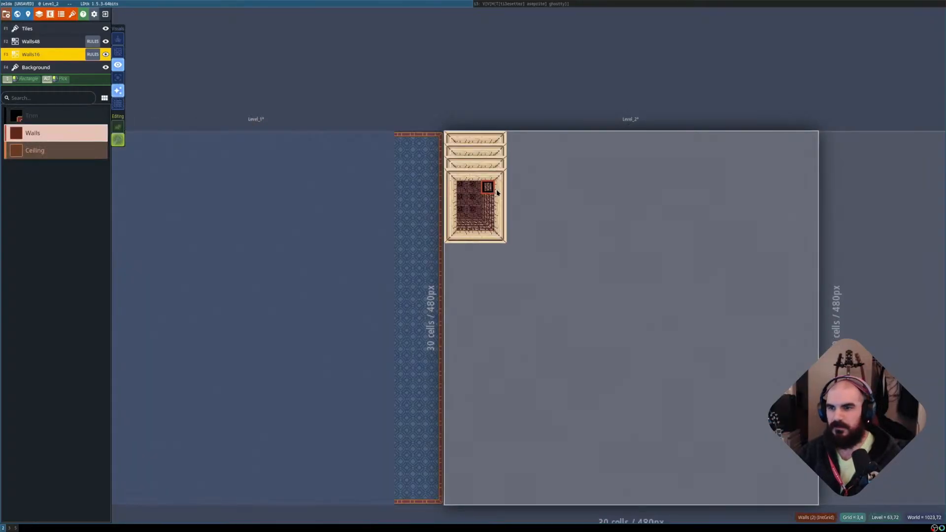
right_click(498, 188, "shift")
Flood-fill the empty Level_2 with Walls, toggle auto-layer rendering to check the tiles, and clear the fill.
left_click(577, 236, "shift")
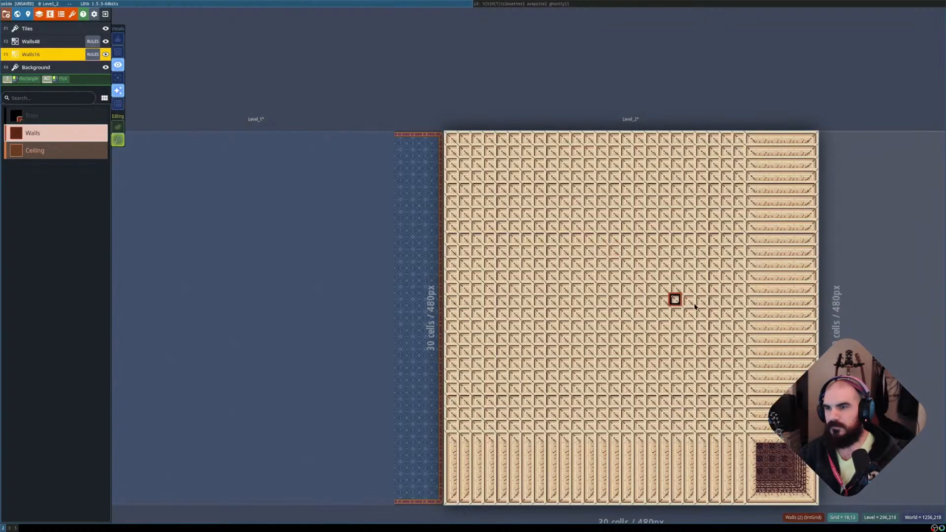
middle_click_drag(674, 298, 611, 255)
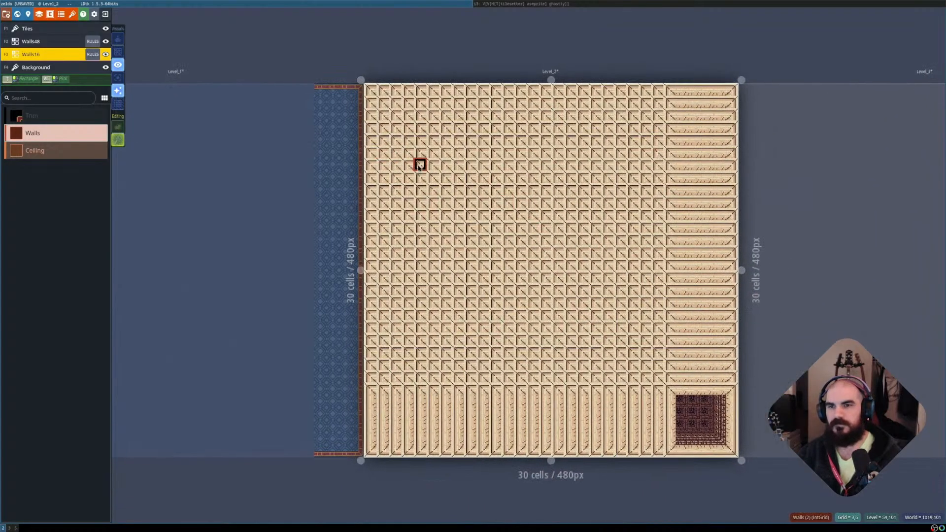
key("shift+r")
key("shift+r")
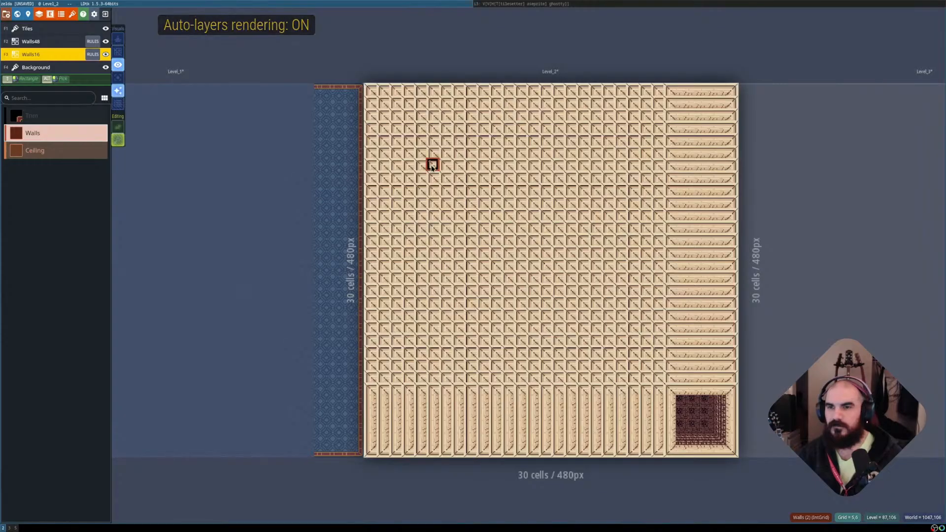
right_click(433, 164, "shift")
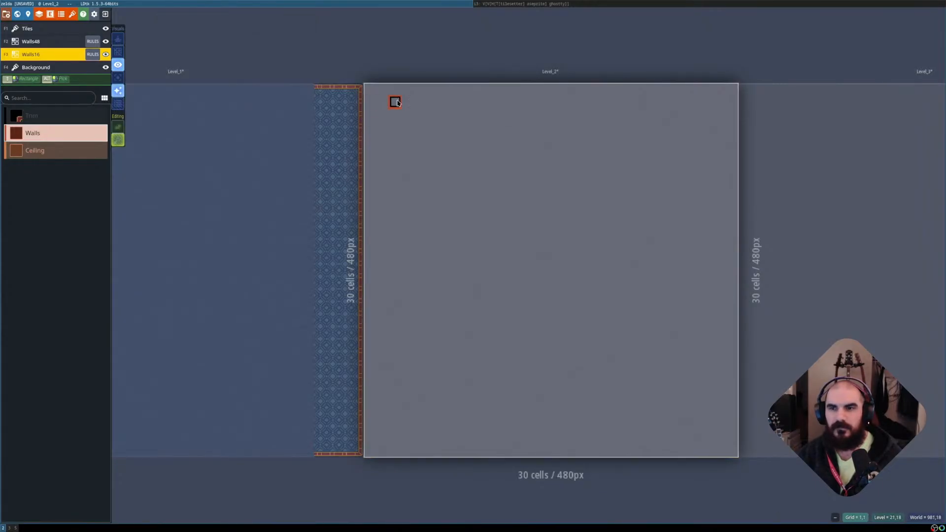
Flood-fill Level_2 with Walls again and, with auto-layer rendering turned off, erase the cell at grid 3,3.
left_click(396, 102, "shift")
key("shift+r")
scroll(383, 106, "up", 2)
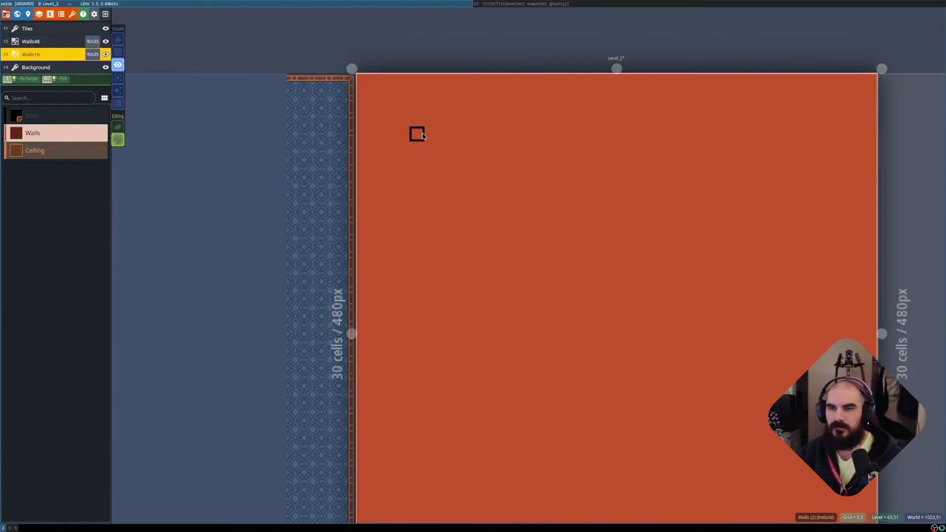
right_click(424, 136)
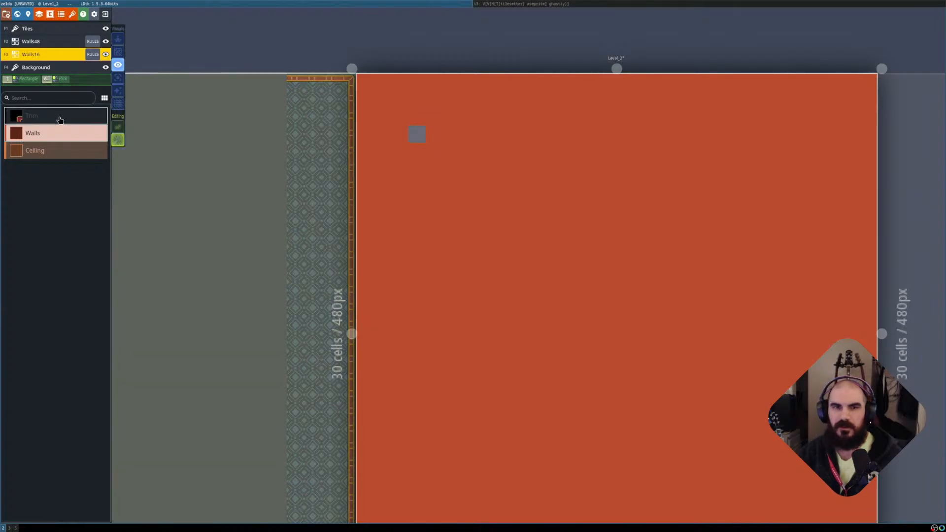
Paint a filled Trim rectangle over the Walls in Level_2, from cell 3,3 to cell 27,26.
left_click(59, 119)
scroll(486, 185, "down", 1)
middle_click_drag(555, 222, 393, 129)
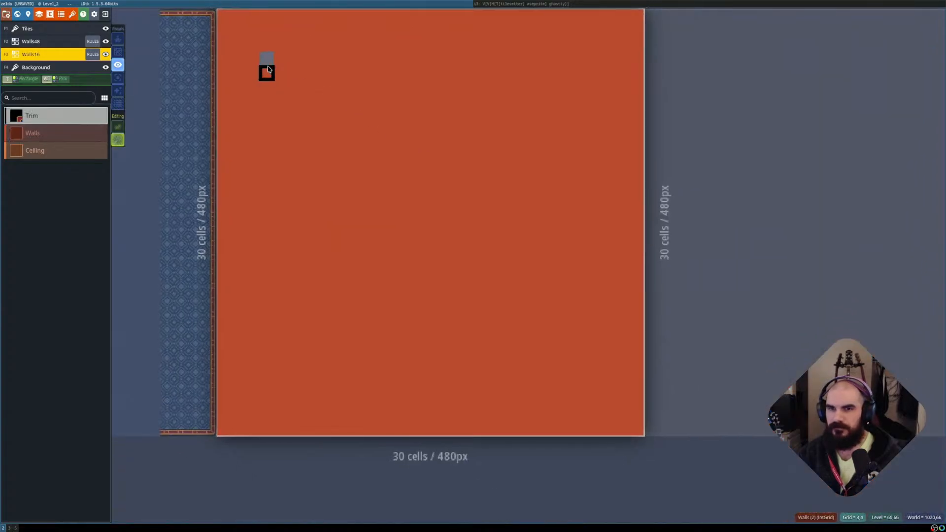
left_click_drag(266, 59, 467, 260)
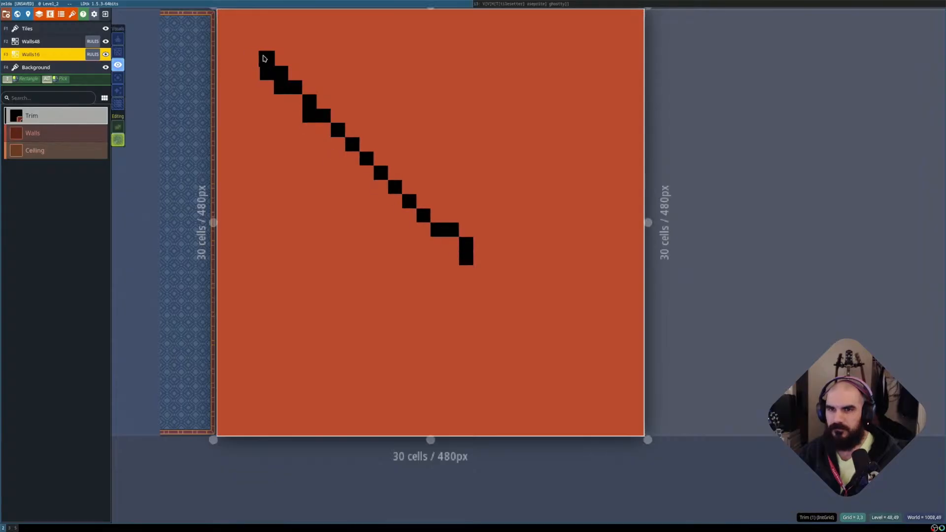
mouse_move(266, 57)
left_mouse_down("shift")
mouse_move(360, 162)
mouse_move(616, 405)
mouse_move(613, 393)
left_mouse_up("shift")
scroll(616, 375, "up", 3)
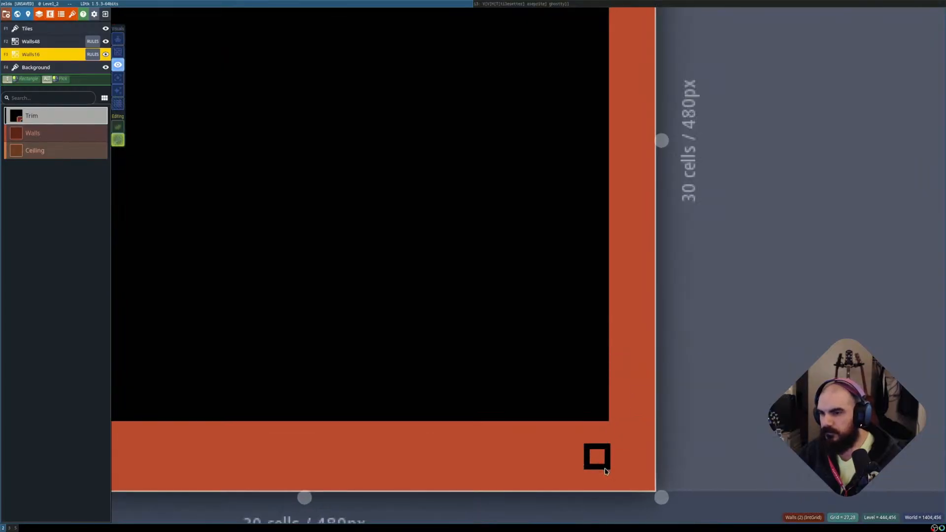
Replace the Trim rectangle's rightmost column with Walls for an even three-cell border, and turn auto-layer rendering back on.
left_click(603, 457, "alt")
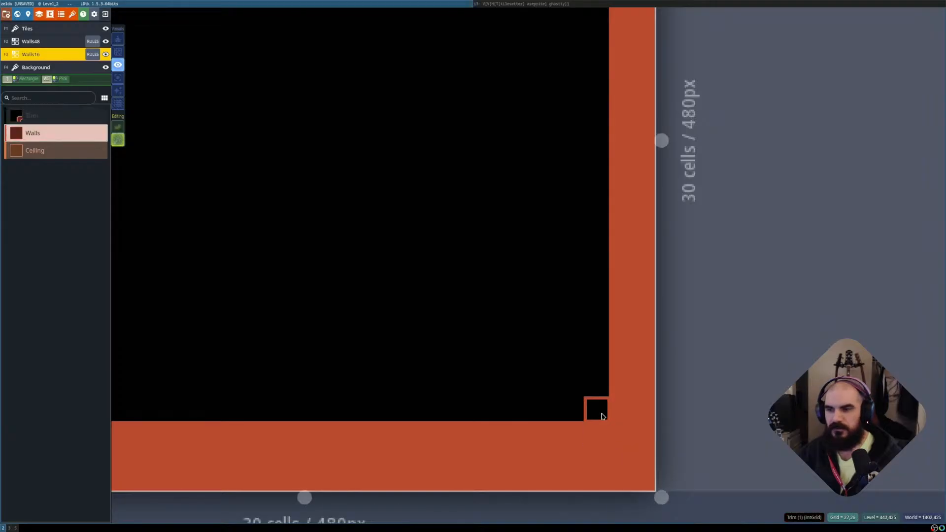
scroll(557, 281, "down", 3)
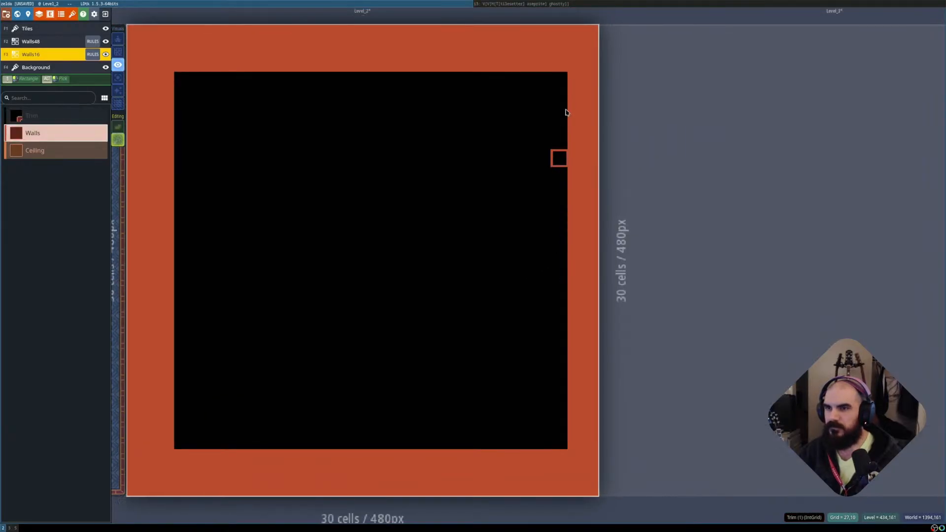
left_click_drag(559, 76, 563, 444, "shift")
key("shift+r")
middle_click_drag(445, 364, 510, 358)
scroll(487, 373, "down", 2)
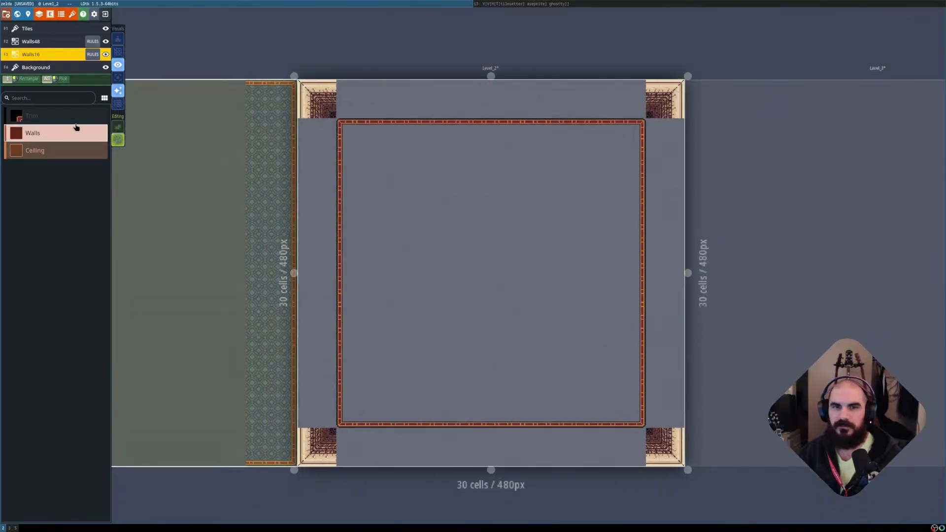
Open the Walls16 rules and check the horizontal wall rule's pattern and out-of-bounds policy.
left_click(90, 54)
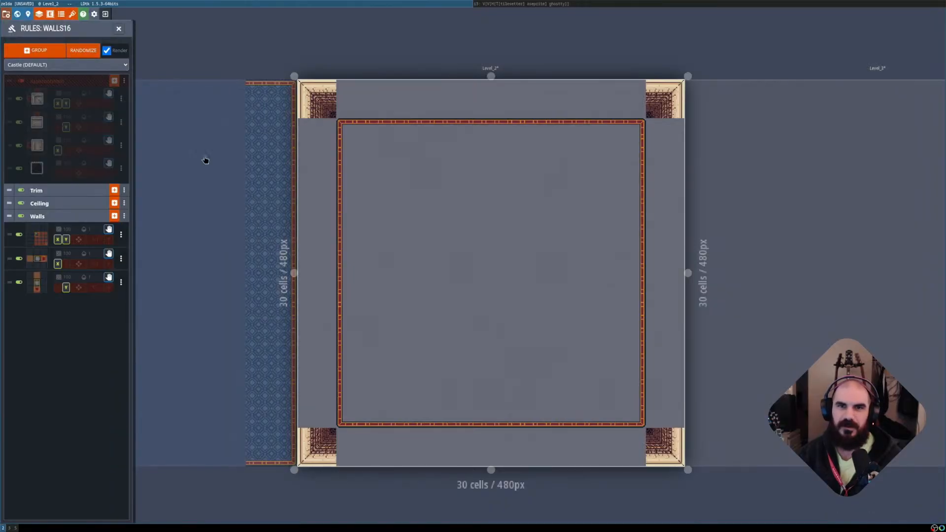
left_click(49, 269)
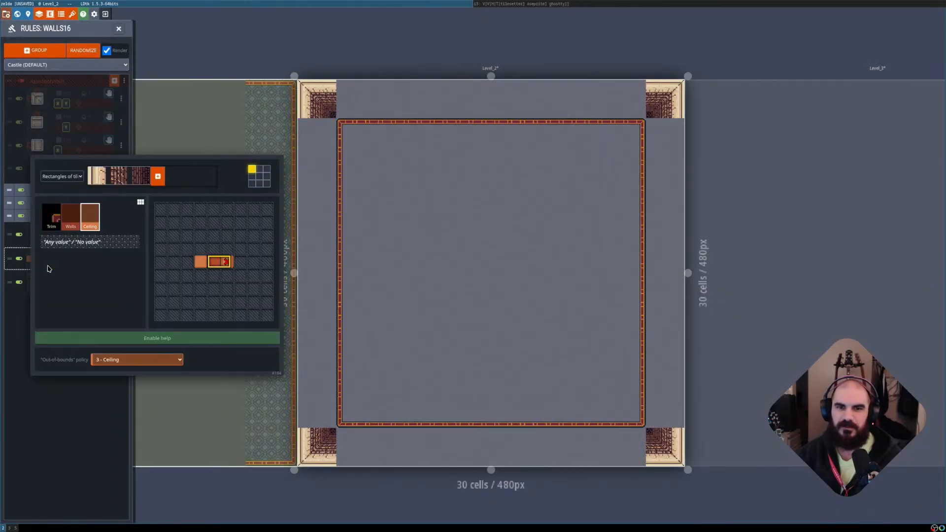
left_click(74, 432)
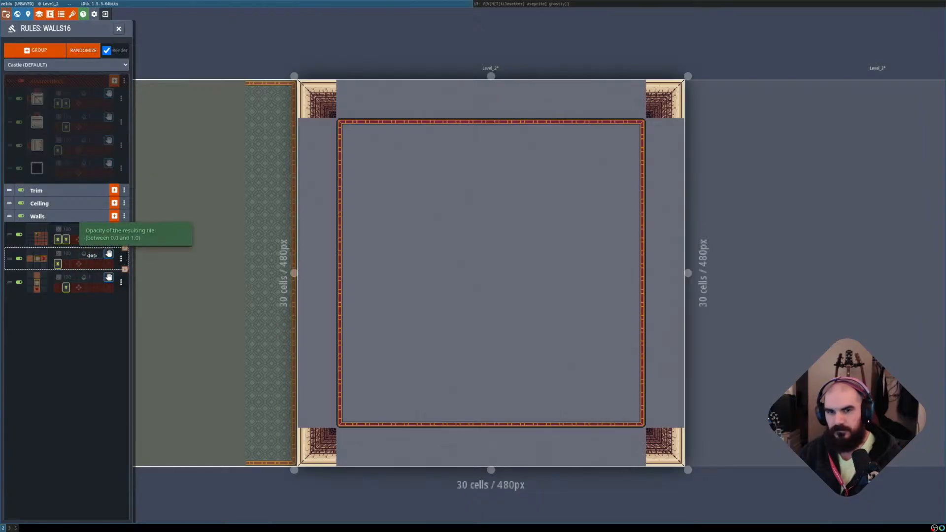
Set the out-of-bounds policy of all rules in the Walls group to not apply when reading cells outside layer bounds.
left_click(122, 232)
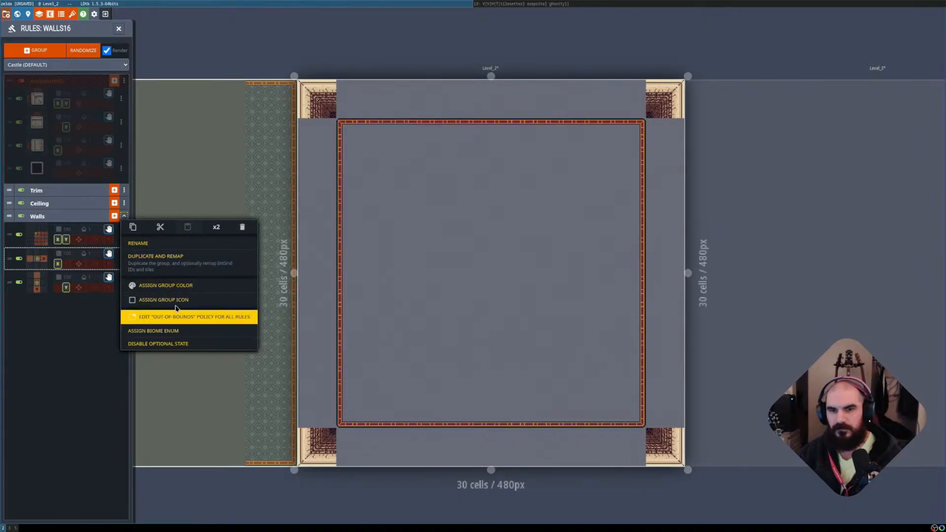
left_click(198, 317)
key("Escape")
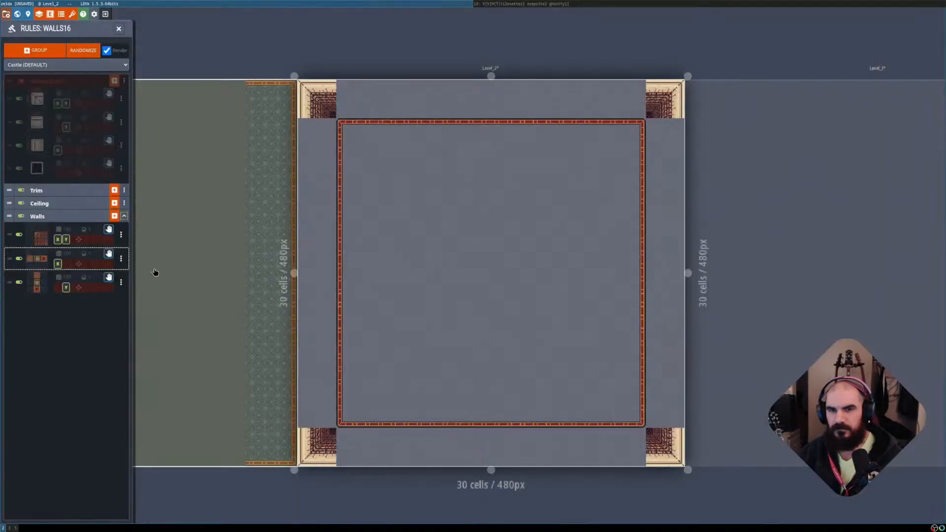
left_click(125, 217)
left_click(191, 331)
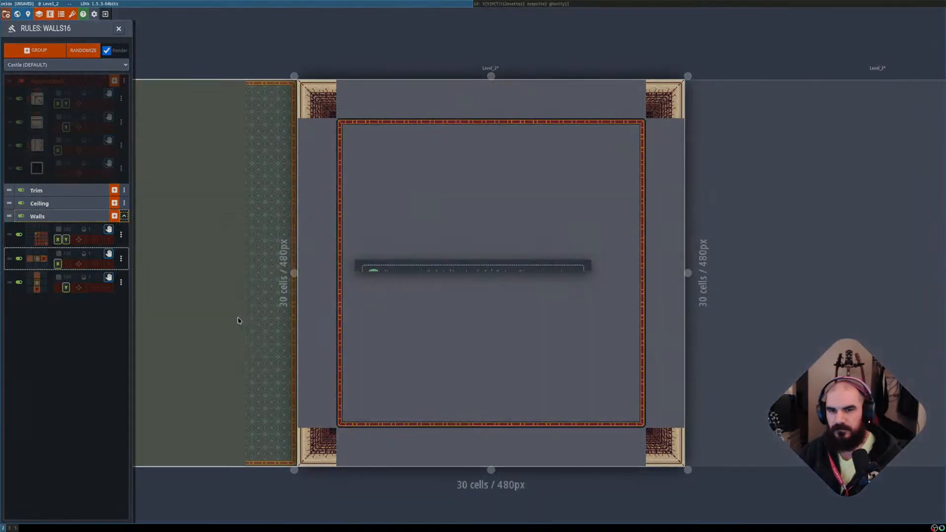
left_click(469, 276)
left_click(446, 293)
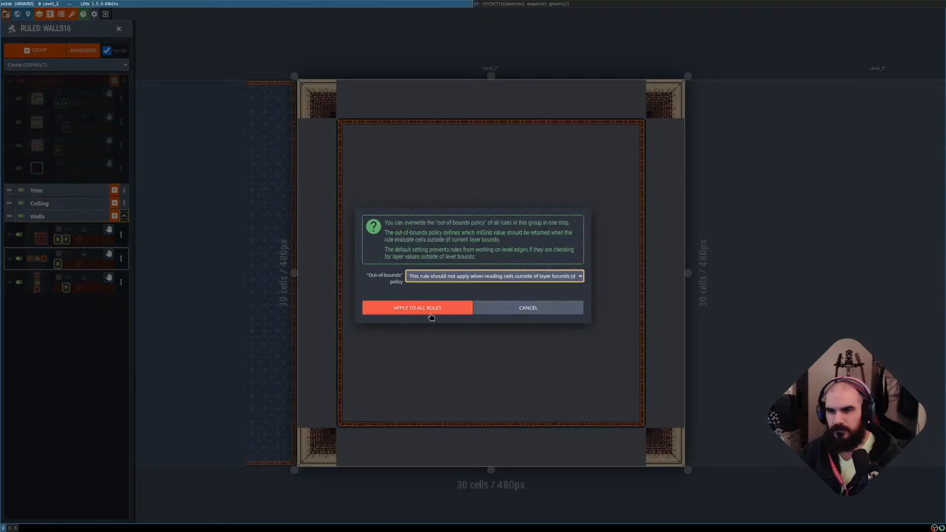
left_click(430, 308)
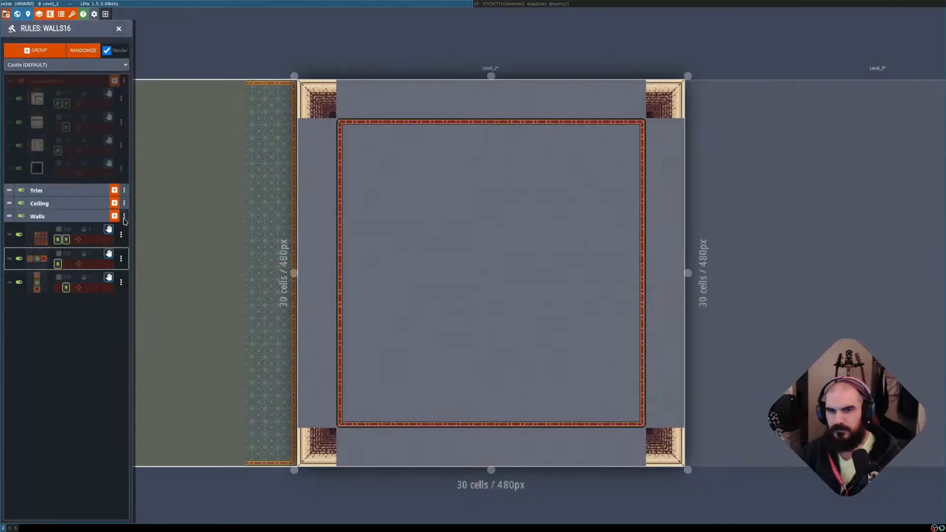
Set the out-of-bounds policy of every rule in the Walls group to 2 - Walls.
left_click(124, 216)
left_click(214, 319)
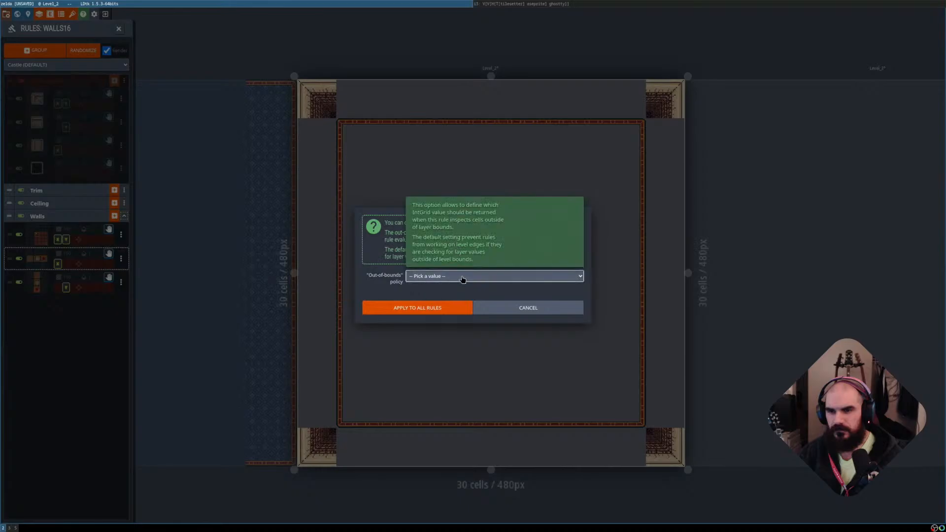
left_click(471, 276)
left_click(431, 314)
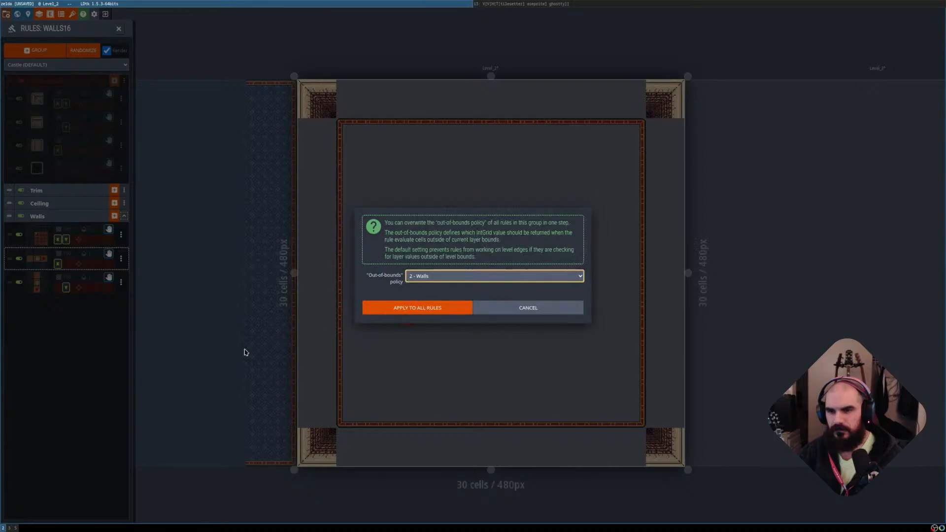
left_click(409, 308)
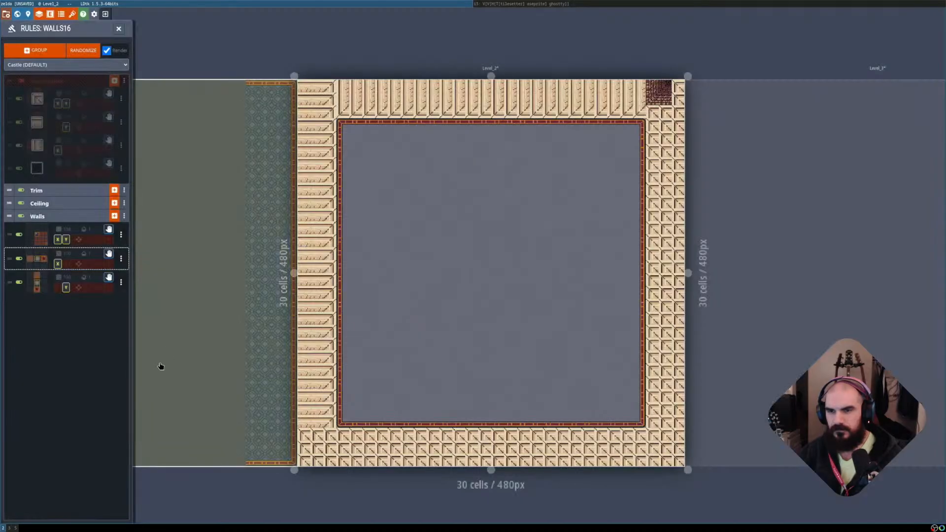
Examine the corner rule's matched area and compare Level_2 with that rule disabled and enabled.
mouse_move(44, 239)
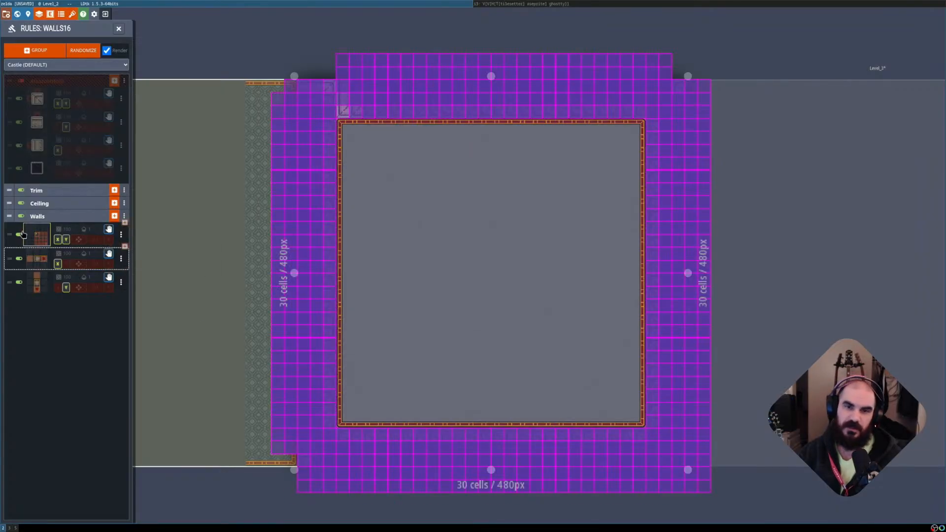
left_click(22, 235)
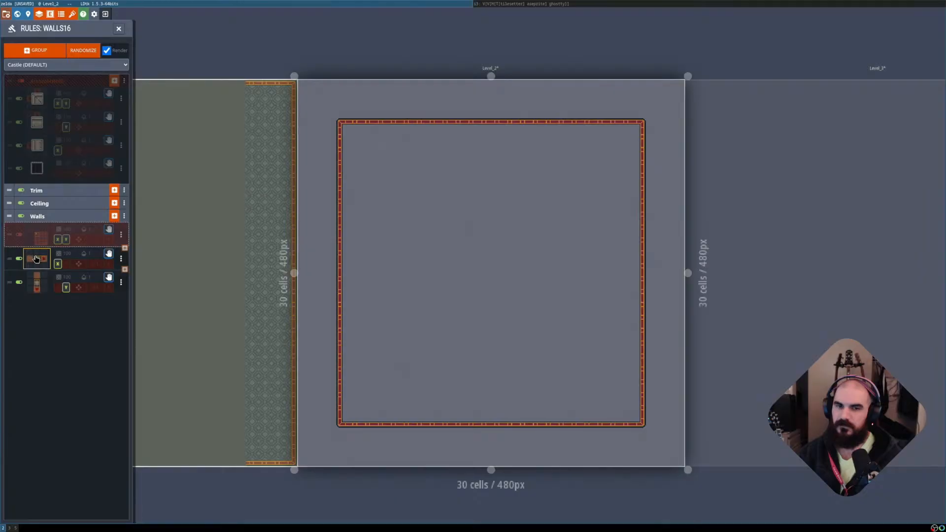
left_click(19, 235)
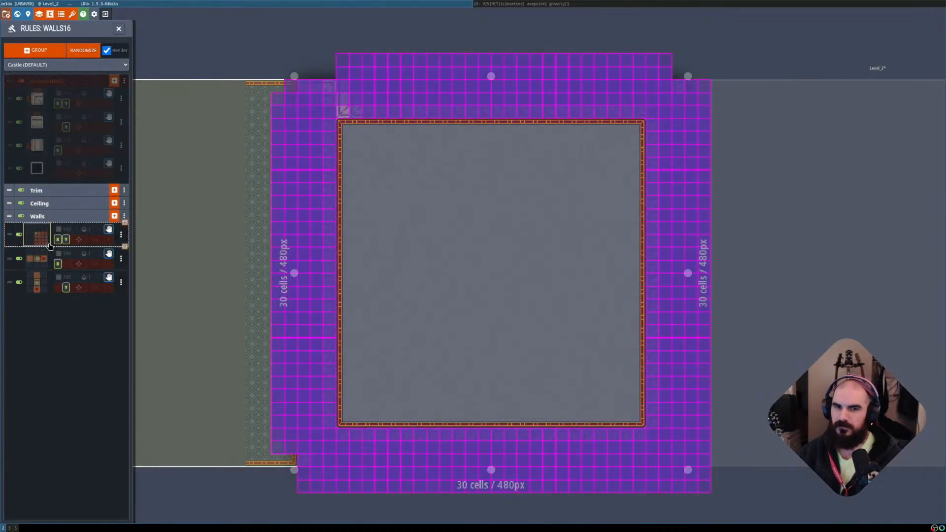
Set the 4×4 corner rule's out-of-bounds policy to 3 - Ceiling.
left_click(50, 246)
left_click(141, 361)
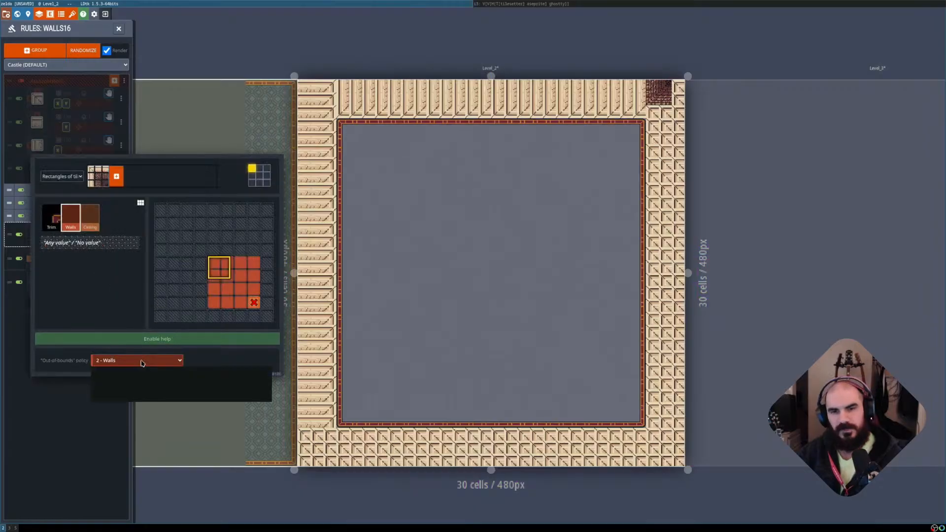
left_click(129, 398)
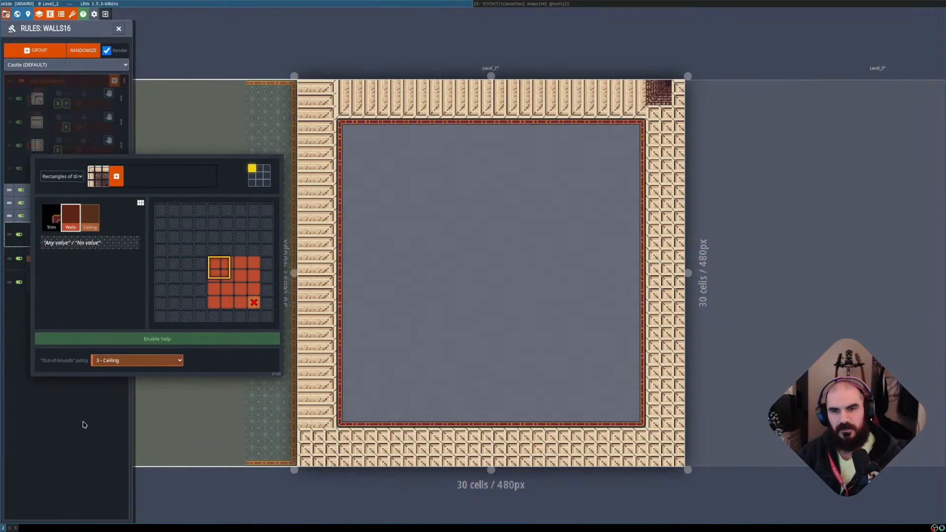
left_click(79, 425)
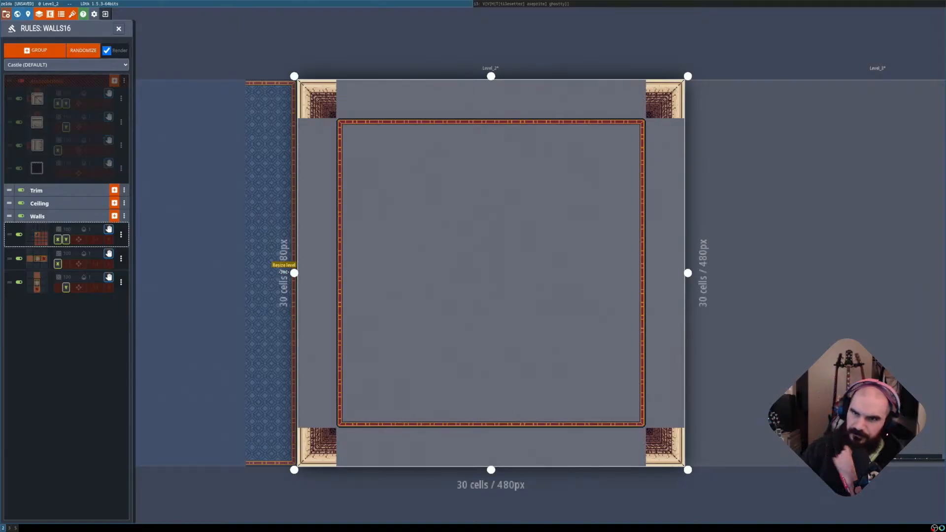
Review the horizontal wall rule's settings, then inspect the cross-shaped wall layout in Level_0.
left_click(37, 260)
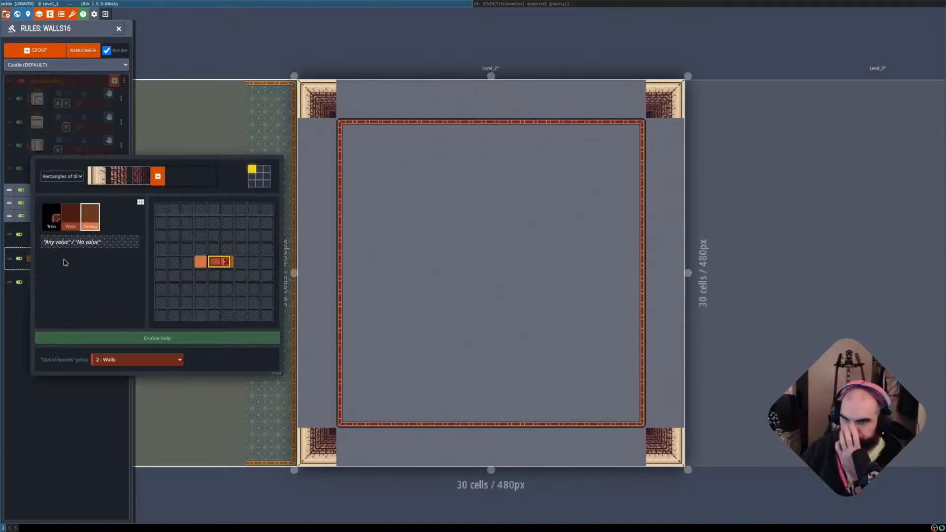
left_click(393, 244)
middle_click_drag(372, 252, 544, 245)
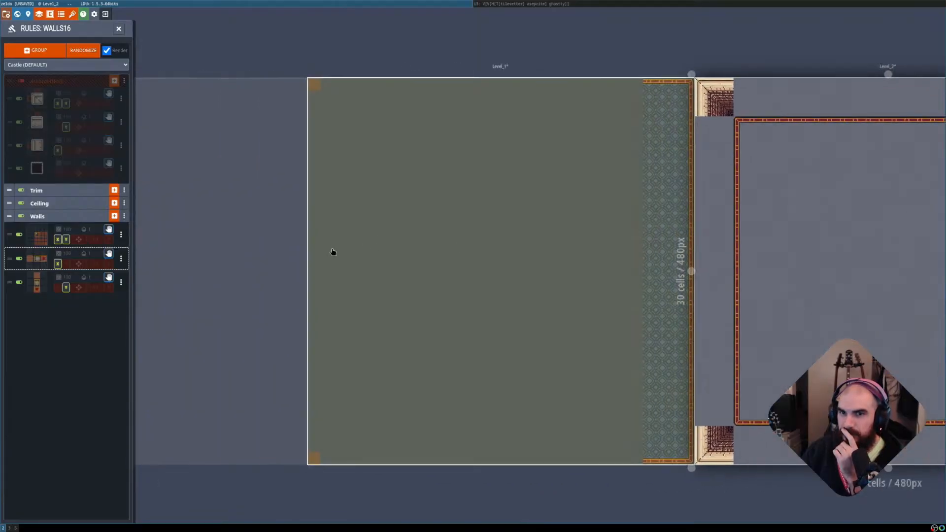
scroll(333, 253, "down", 3)
scroll(273, 245, "down", 2)
middle_click_drag(276, 244, 516, 238)
scroll(407, 245, "up", 2)
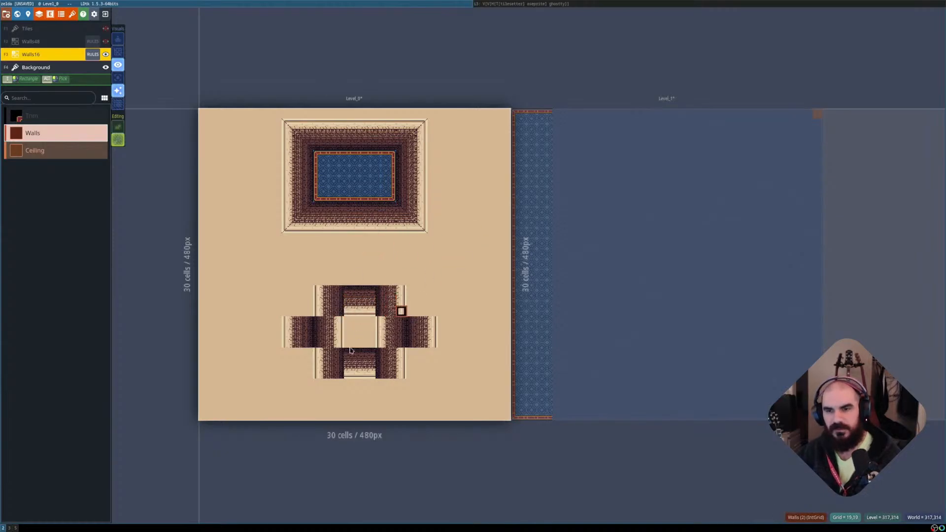
scroll(409, 340, "up", 3)
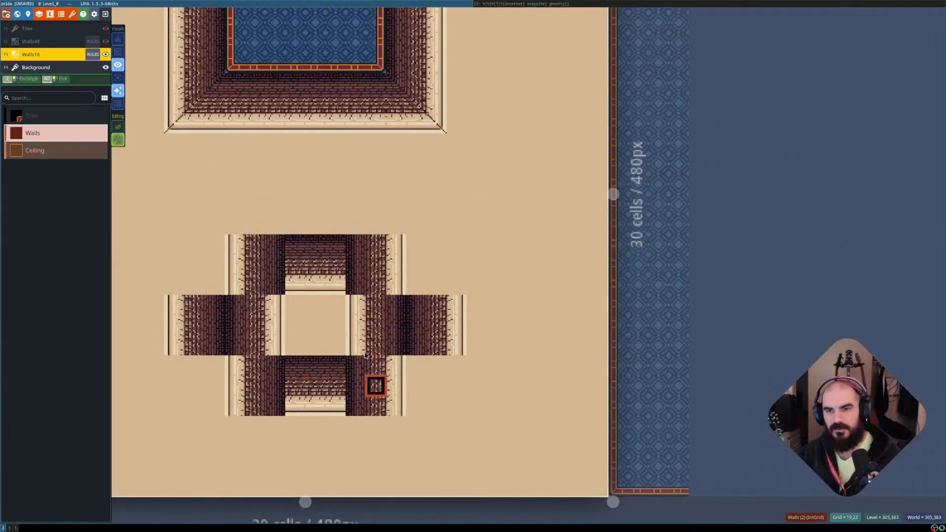
Fill a Ceiling rectangle across the middle of the cross-shaped wall layout in Level_0, splitting it into separate wall sections.
scroll(313, 345, "down", 3)
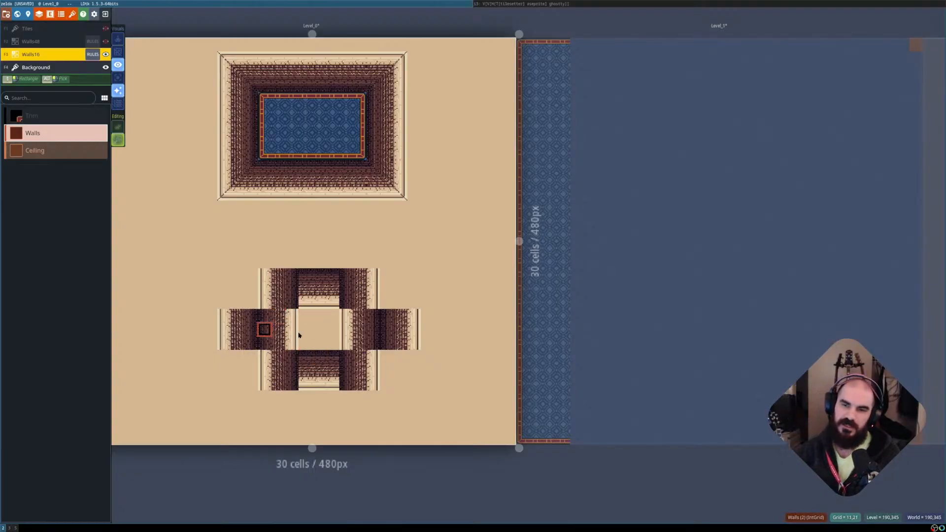
scroll(313, 333, "up", 3)
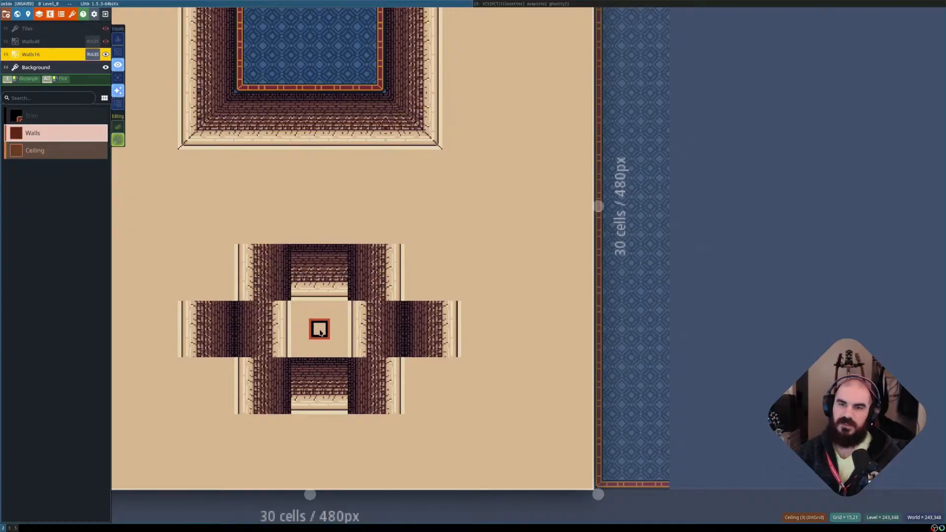
key("shift+r")
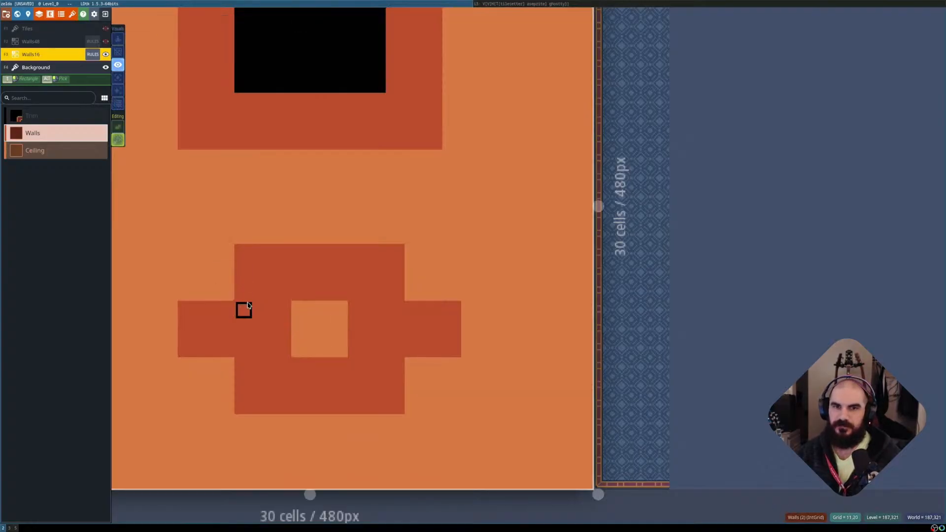
left_click(244, 311, "alt")
left_click_drag(242, 309, 393, 345, "shift")
key("shift+r")
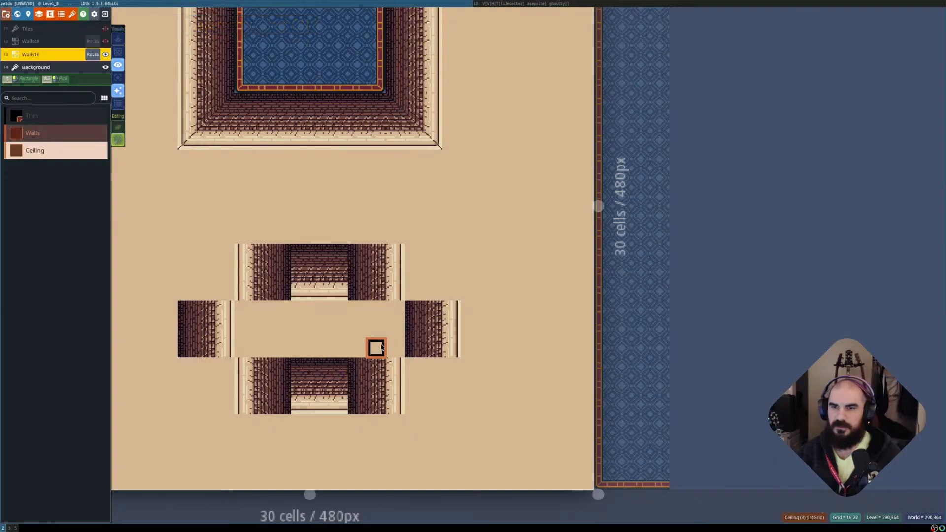
scroll(395, 346, "up", 1)
scroll(375, 344, "down", 1)
scroll(374, 345, "down", 1)
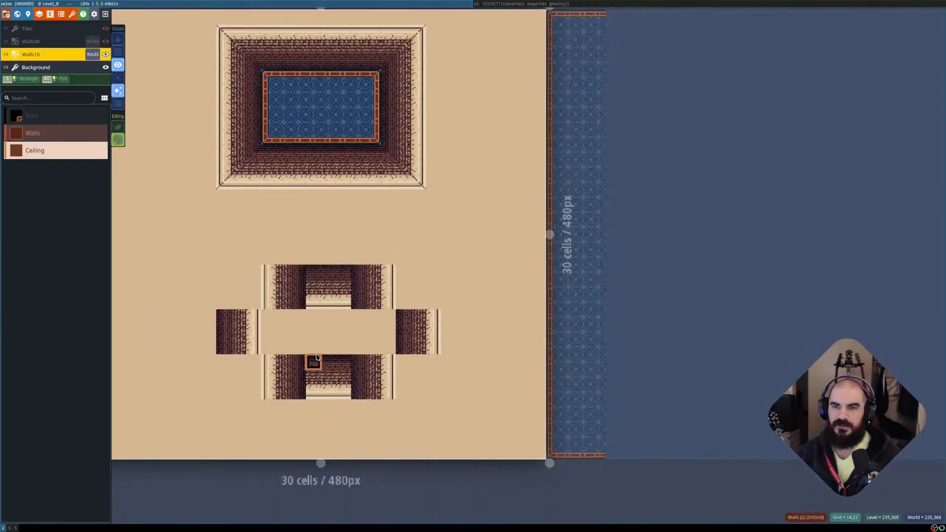
key("shift+r")
key("shift+r")
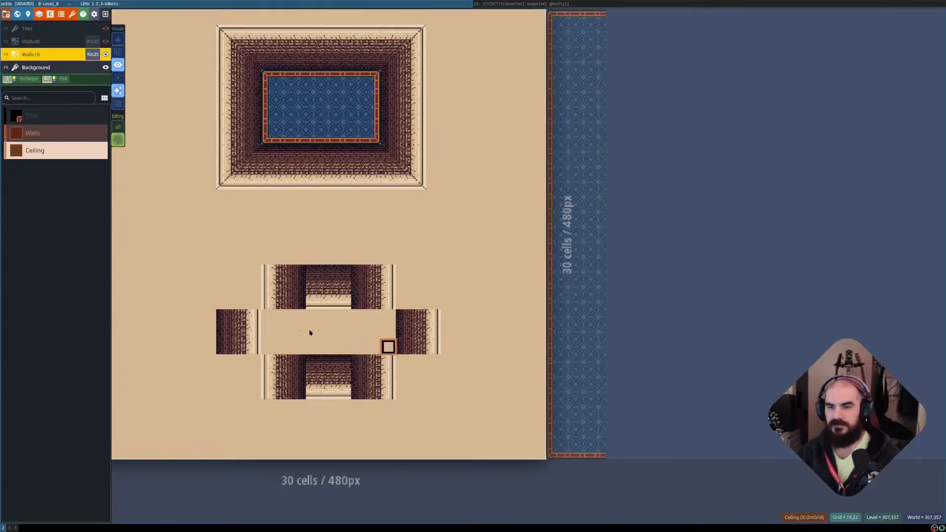
Compare Level_0 with the horizontal wall rule's X mirror off and on, and review that rule's pattern and out-of-bounds policy.
left_click(92, 54)
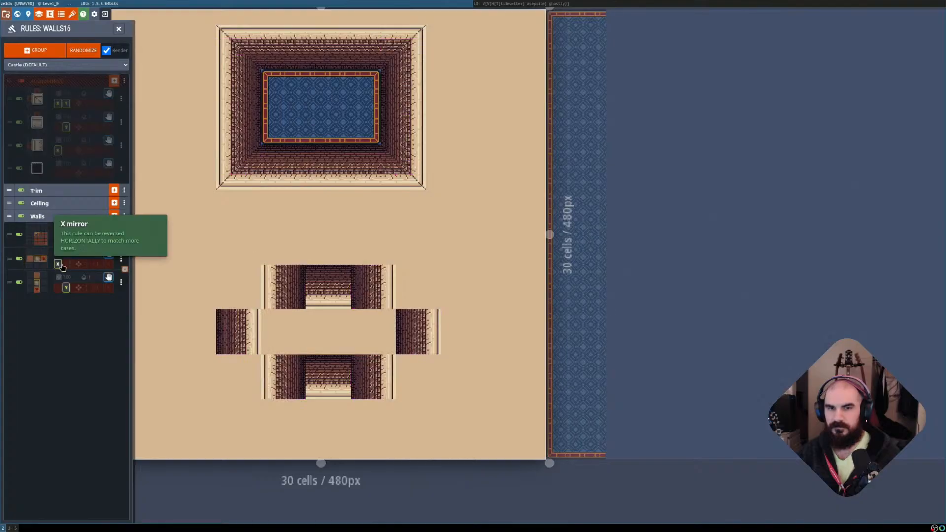
left_click(59, 265)
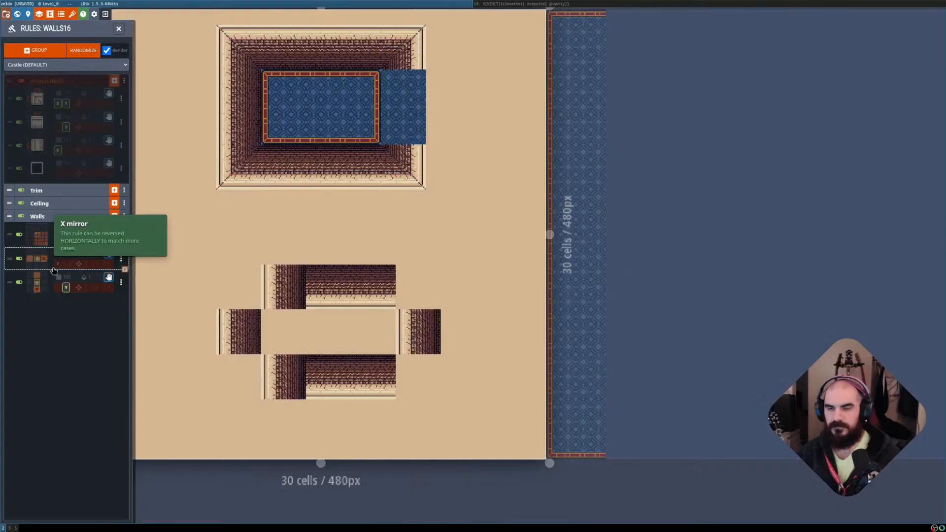
mouse_move(46, 280)
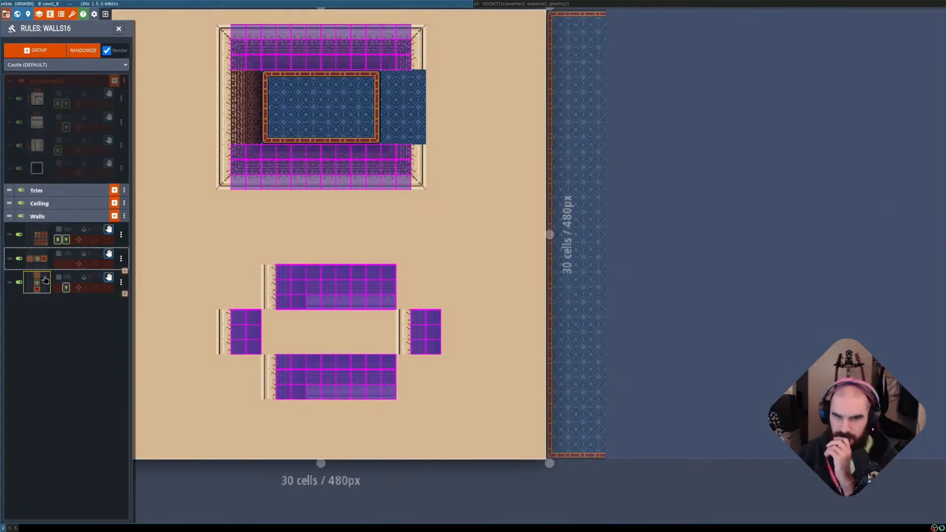
left_click(57, 265)
left_click(43, 261)
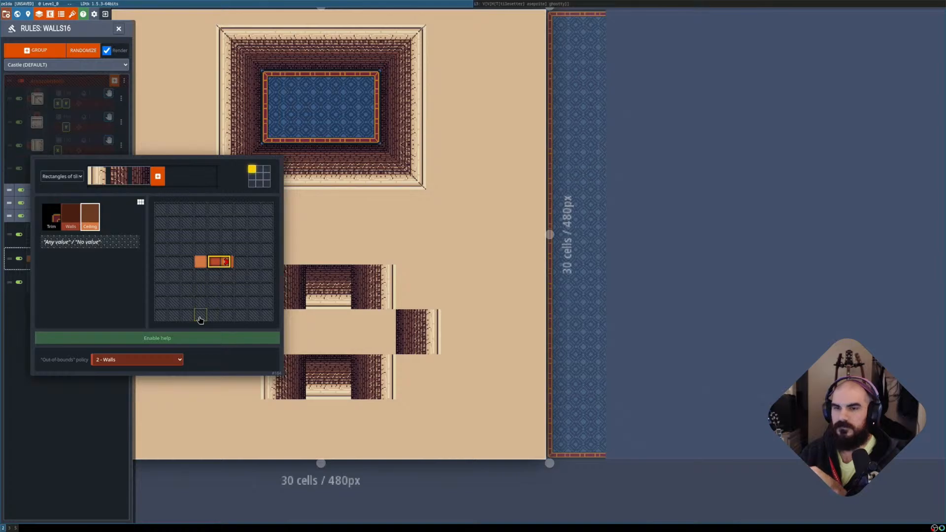
left_click(103, 423)
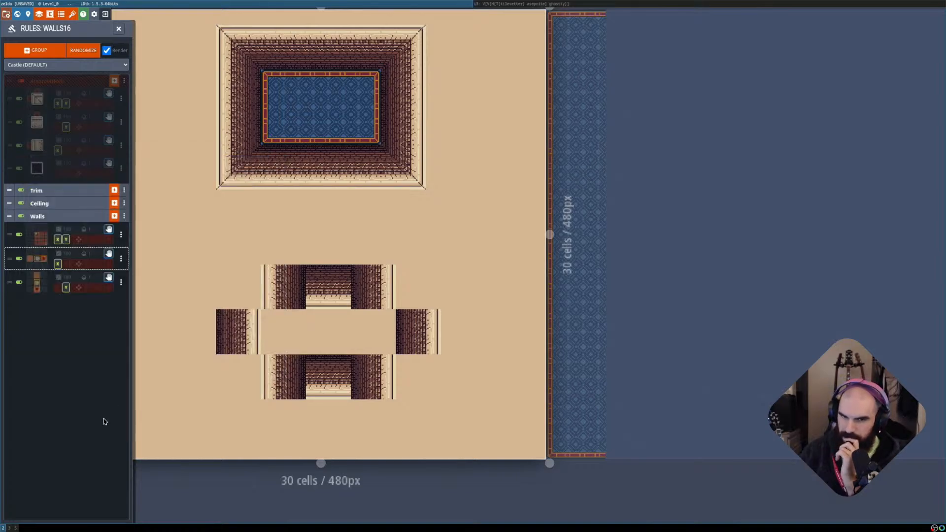
Examine how walls, ceiling and trim render in Level_1, Level_2 and Level_3, ending at Level_0.
scroll(518, 350, "down", 1)
left_click(649, 331)
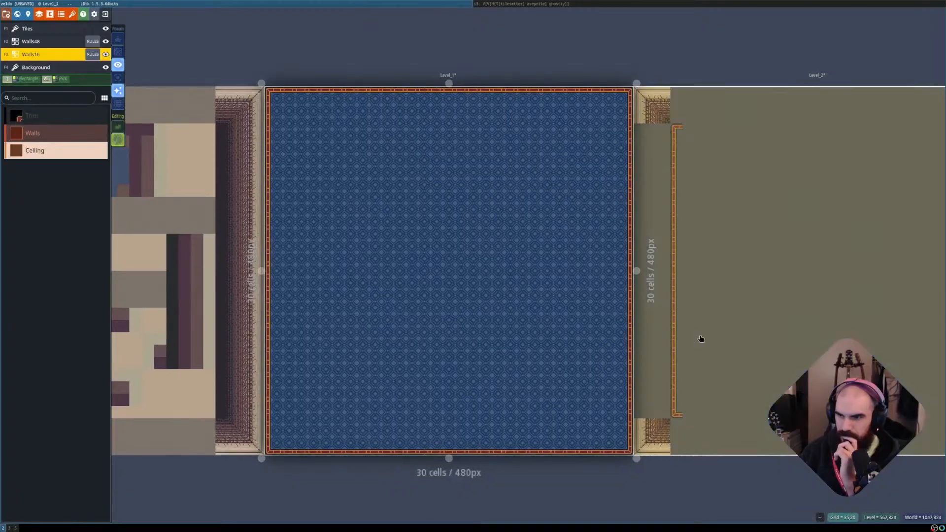
left_click(701, 338)
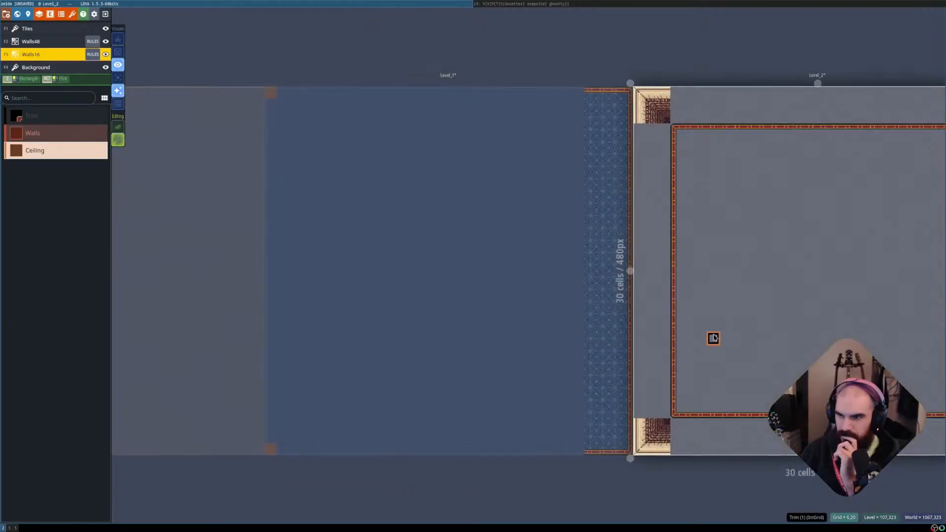
left_click(745, 331)
middle_click_drag(639, 330, 442, 330)
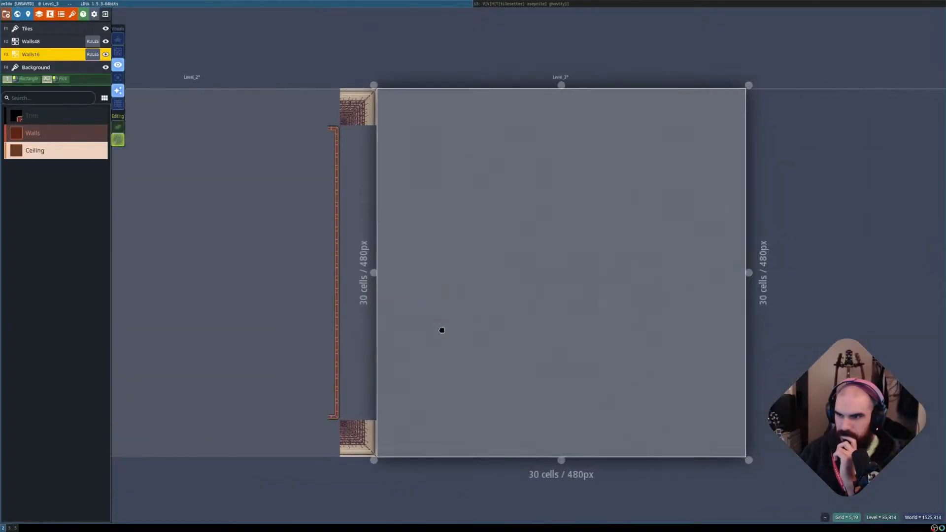
scroll(442, 330, "down", 2)
left_click(362, 332)
middle_click_drag(363, 332, 560, 334)
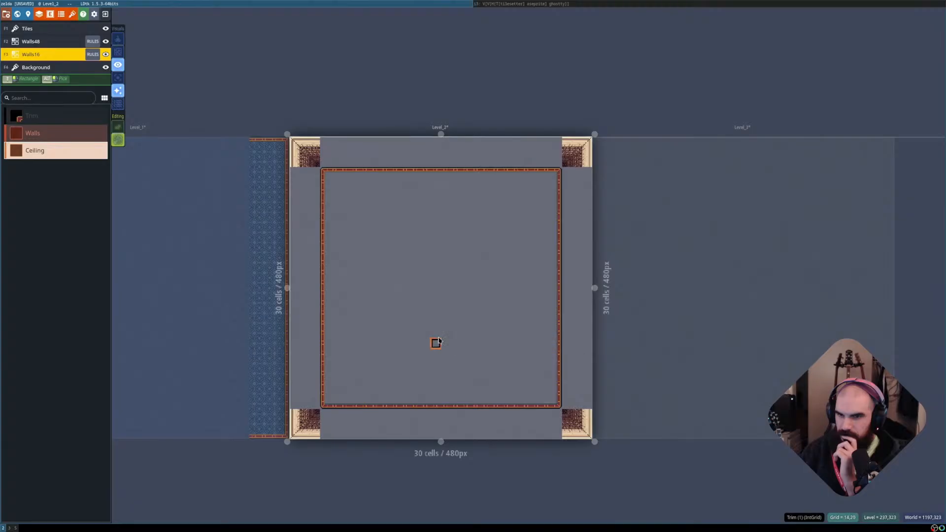
scroll(437, 343, "up", 2)
middle_click_drag(292, 344, 508, 346)
left_click(416, 340)
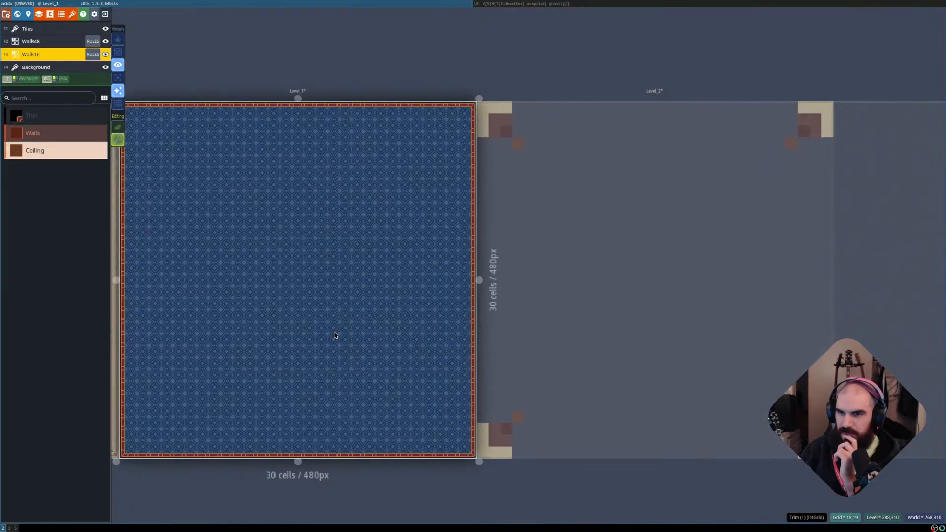
middle_click_drag(334, 334, 574, 323)
left_click(296, 314)
middle_click_drag(296, 314, 507, 308)
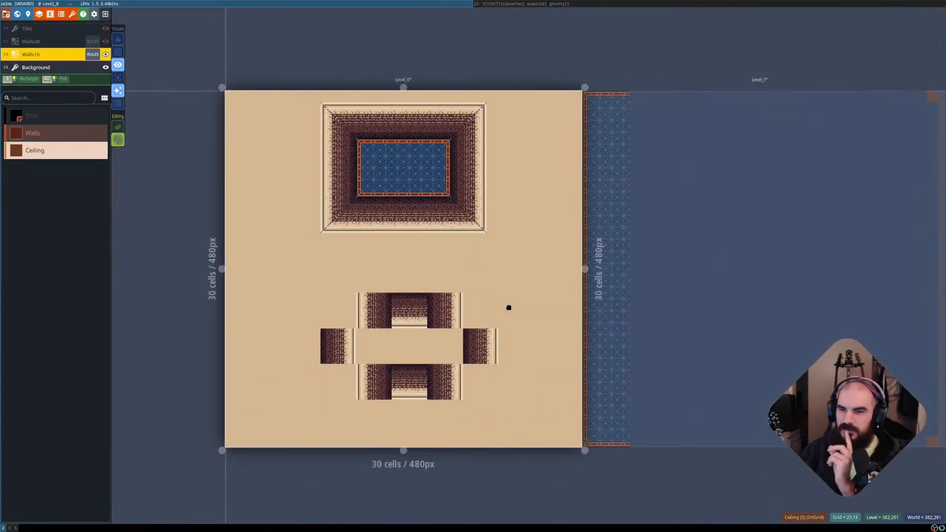
Recheck the level borders of Level_1, Level_2 and Level_3 against the wall layouts in Level_0.
scroll(505, 309, "down", 1)
middle_click_drag(700, 323, 461, 318)
left_click(460, 318)
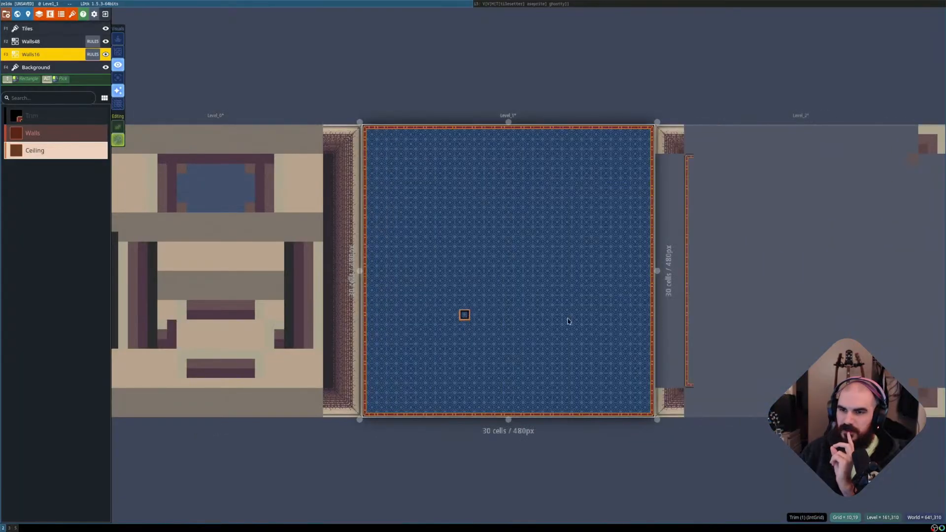
left_click(733, 312)
middle_click_drag(733, 312, 467, 316)
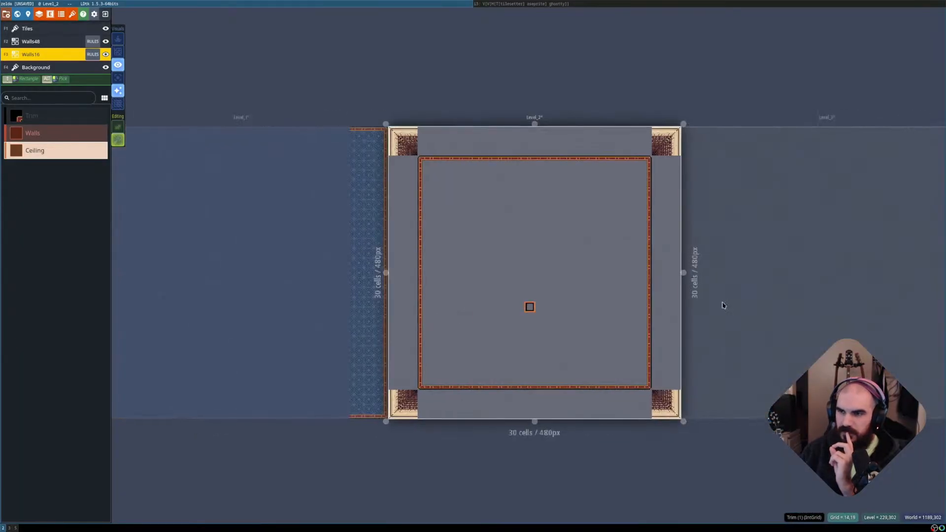
left_click(767, 297)
middle_click_drag(767, 298, 554, 311)
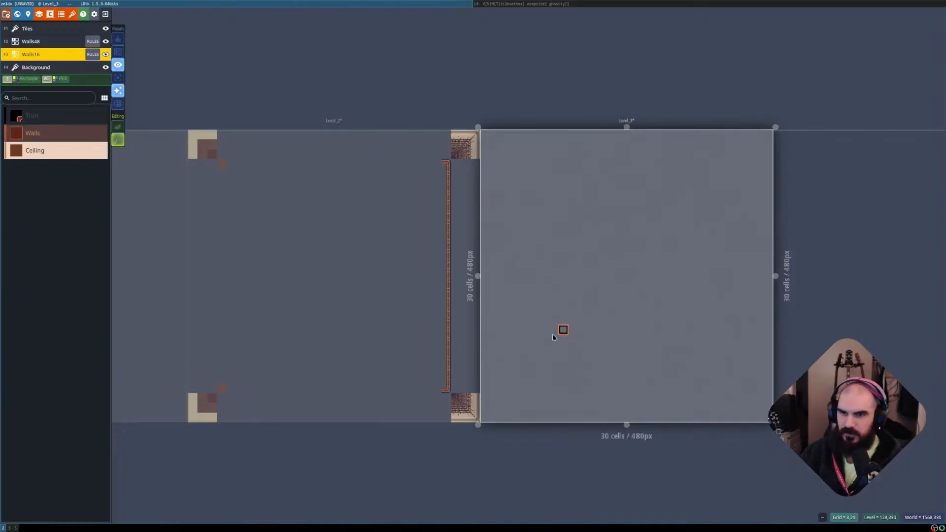
left_click(335, 293)
middle_click_drag(181, 244, 449, 259)
middle_click_drag(340, 253, 577, 241)
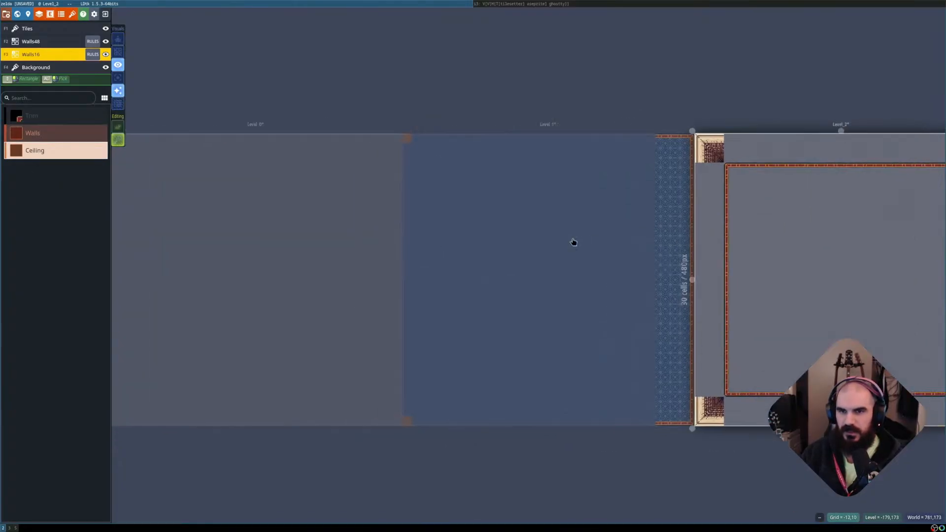
scroll(574, 242, "down", 2)
left_click(344, 243)
scroll(352, 249, "up", 3)
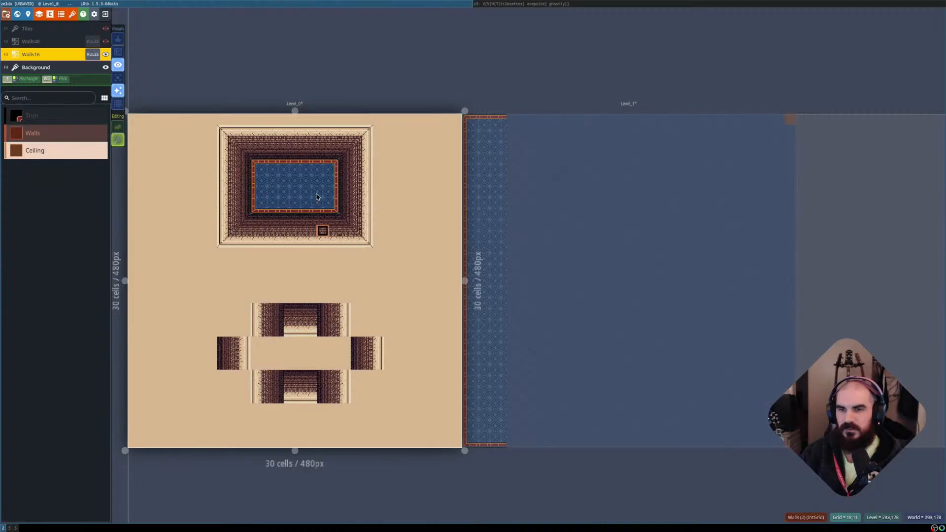
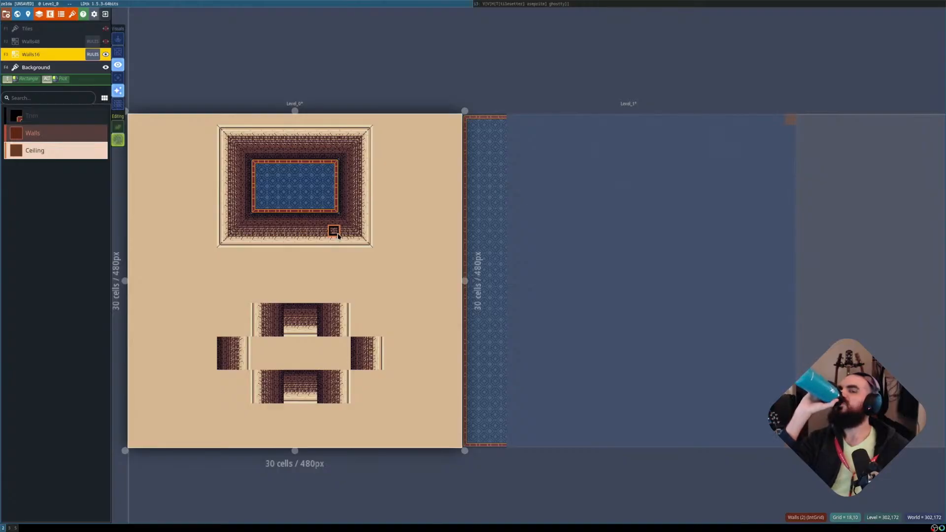
Save the project.
key("ctrl+s")
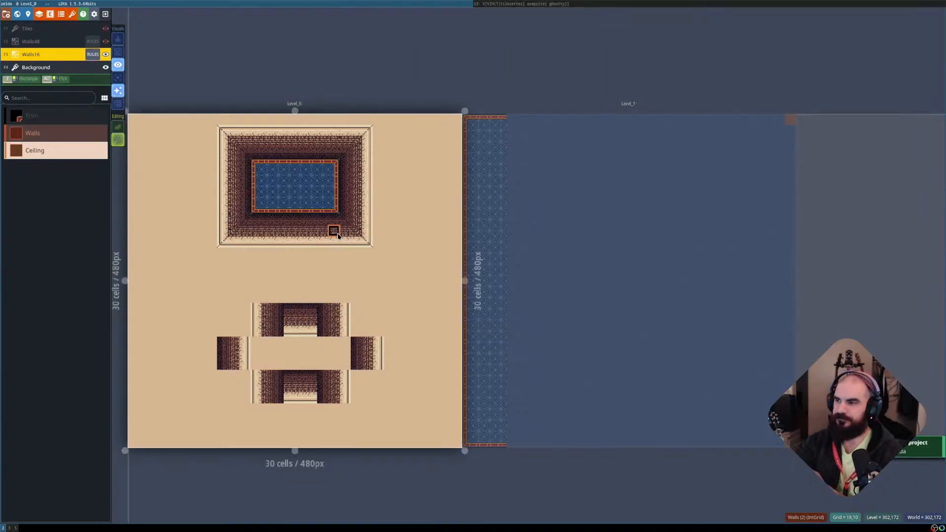
Go through all four levels to compare their wall corners and edge rendering, returning to Level_0.
left_click(545, 227)
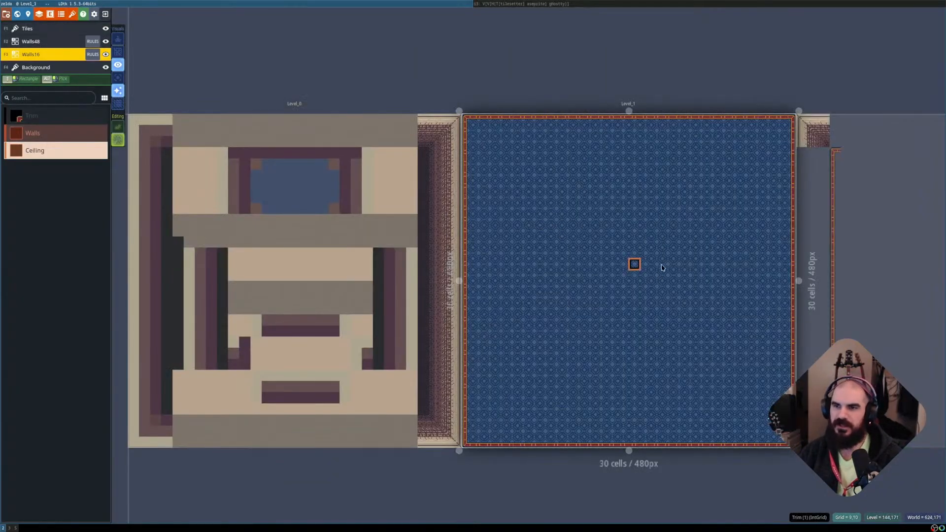
left_click(392, 257)
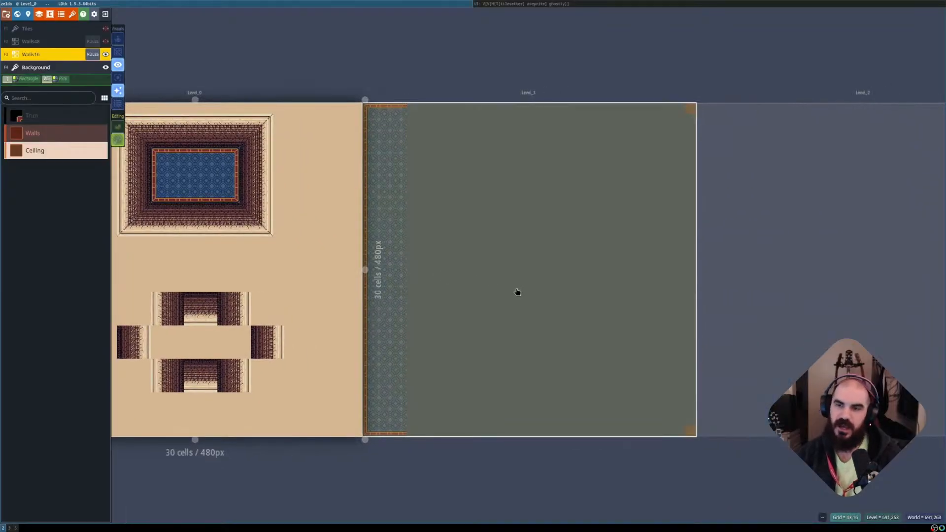
left_click(745, 257)
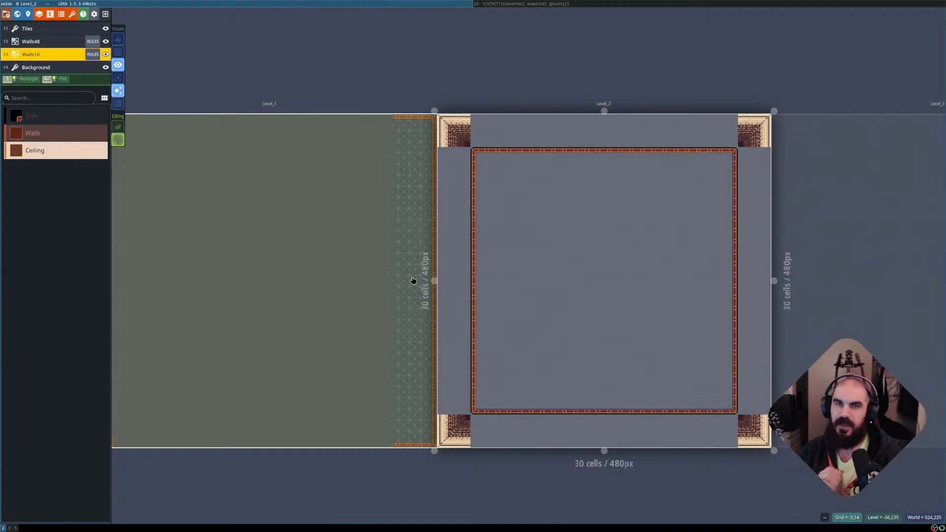
left_click(808, 291)
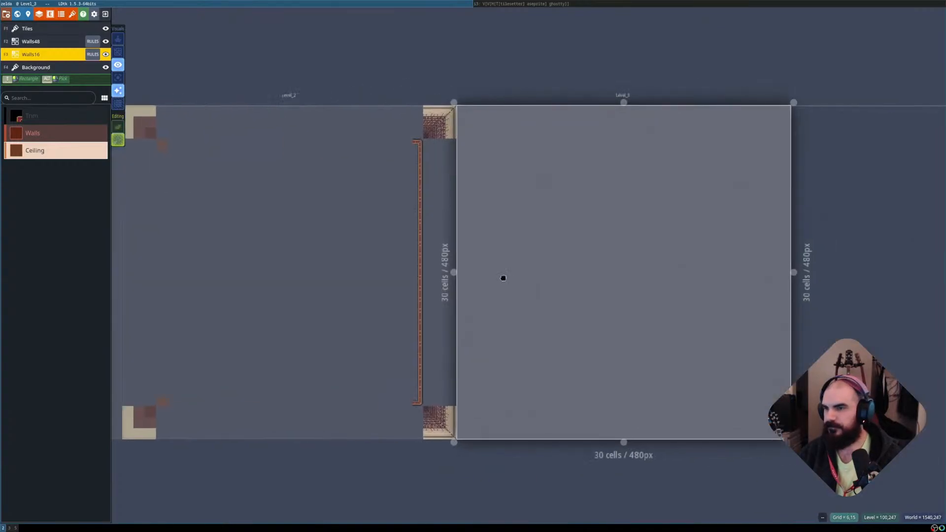
left_click(296, 289)
middle_click_drag(291, 289, 414, 277)
left_click(320, 270)
middle_click_drag(322, 269, 494, 258)
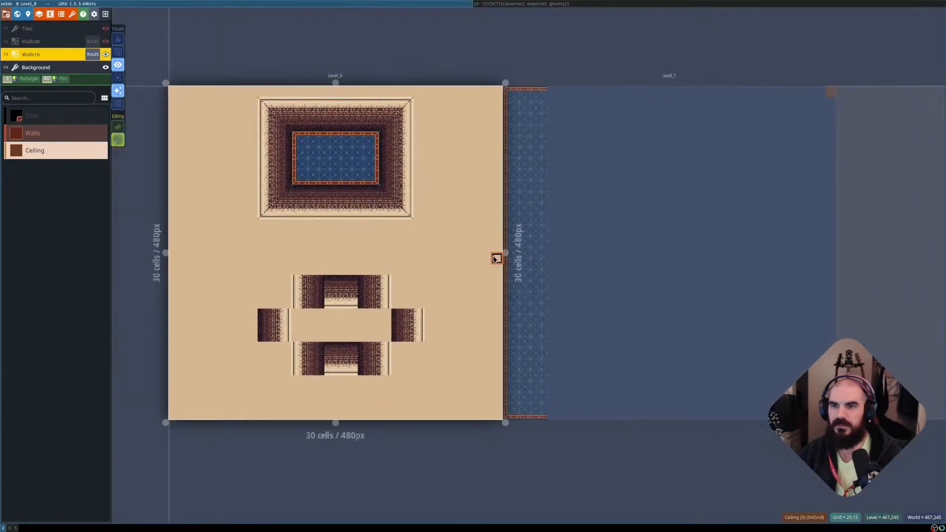
Inspect Level_1 and Level_2 once more, and examine the split wall sections in Level_0 up close.
left_click(570, 273)
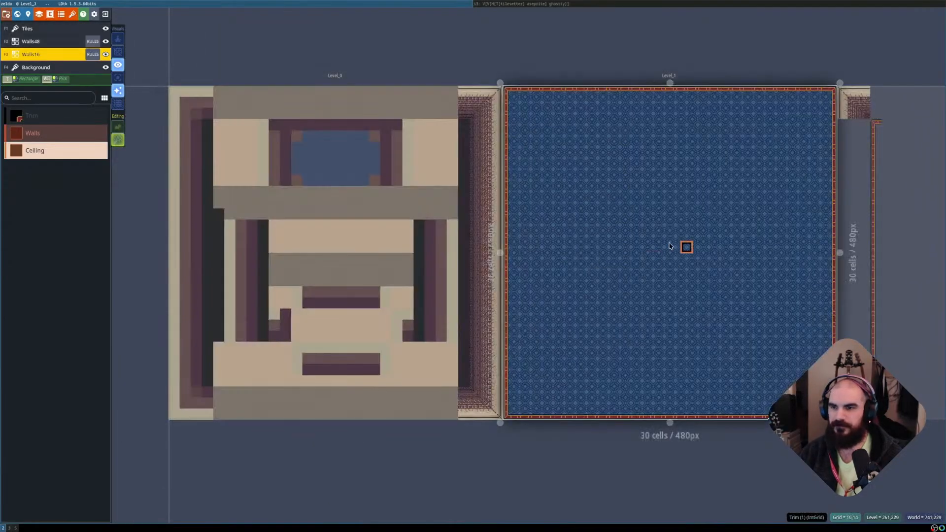
middle_click_drag(685, 245, 393, 258)
left_click(690, 265)
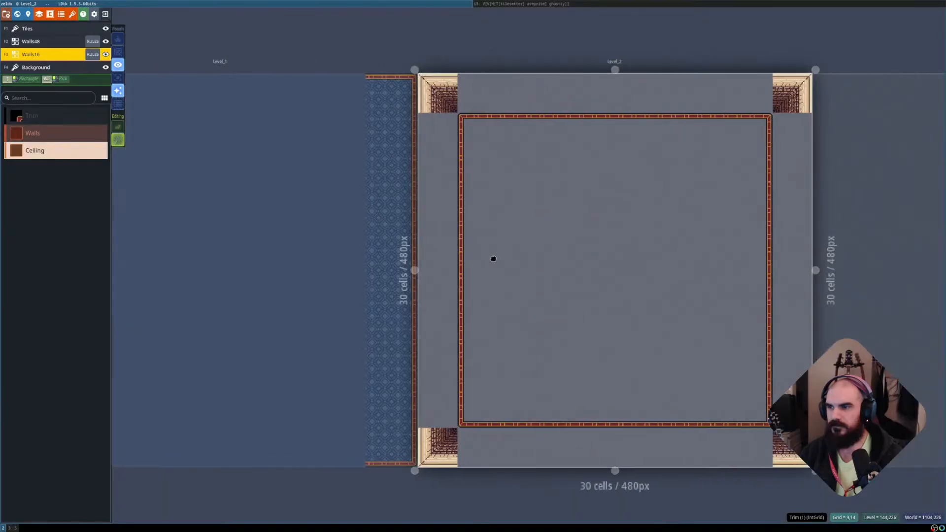
scroll(792, 238, "down", 2)
middle_click_drag(659, 240, 425, 246)
scroll(426, 246, "down", 1)
middle_click_drag(230, 240, 304, 225)
left_click(304, 226)
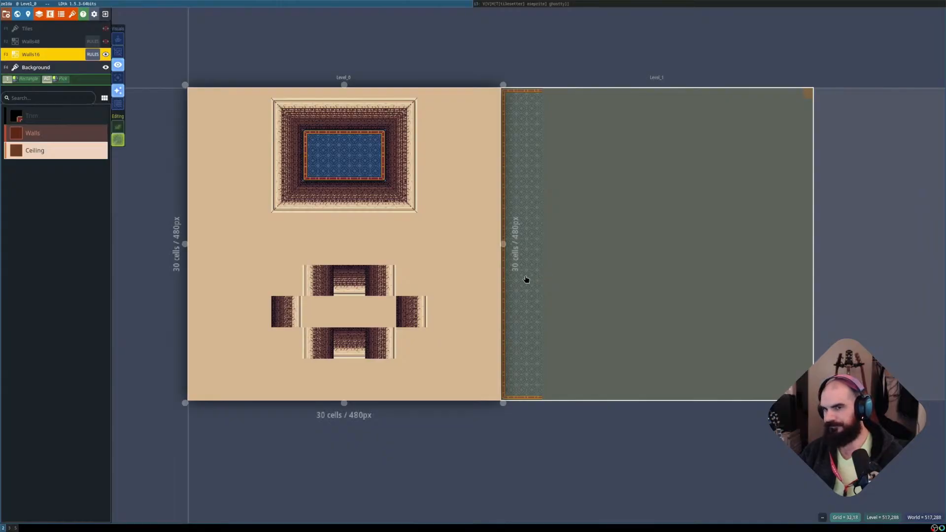
scroll(304, 274, "up", 3)
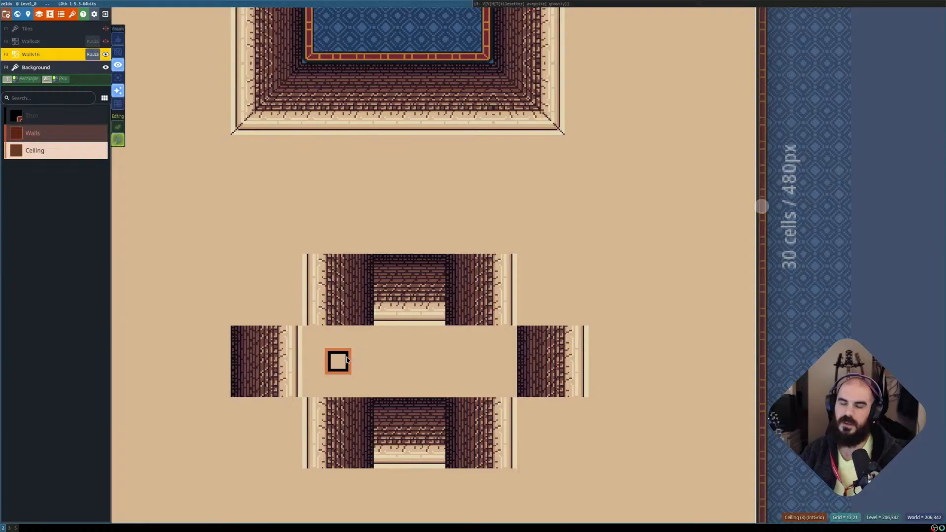
scroll(378, 367, "up", 3)
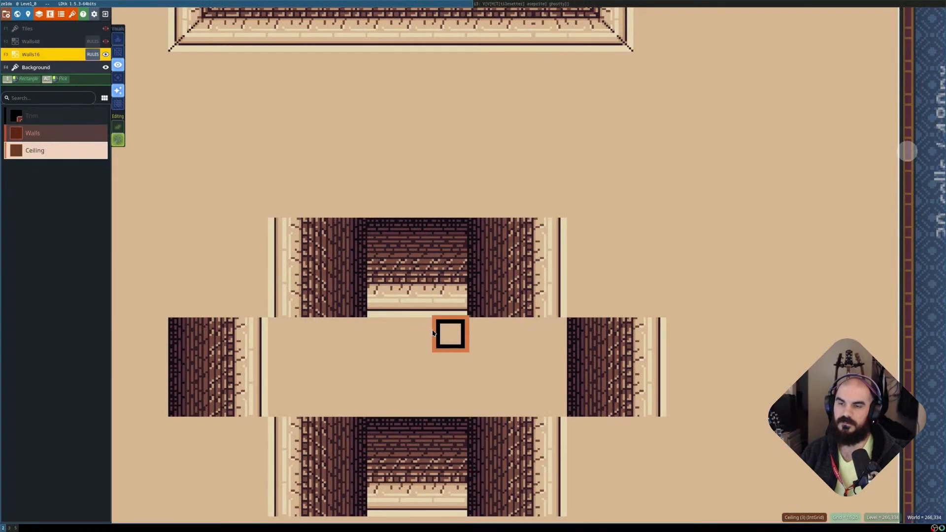
scroll(414, 336, "down", 4)
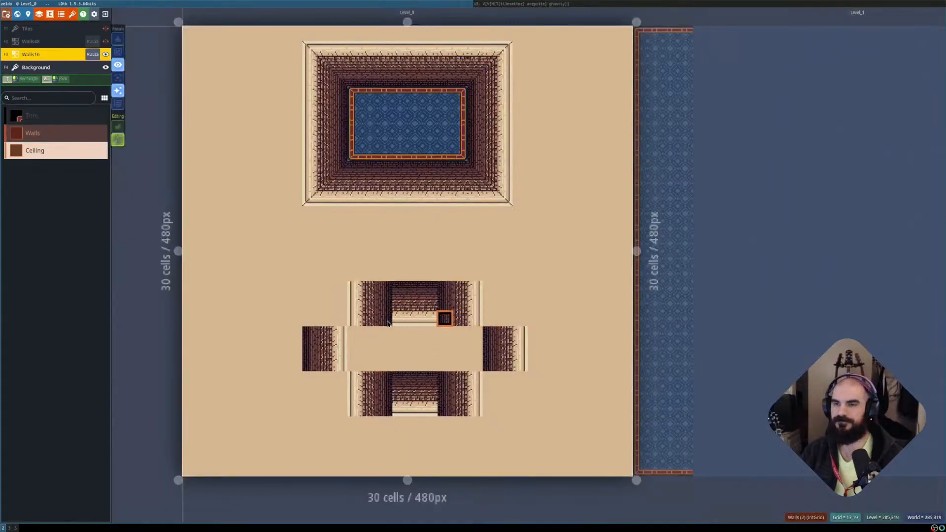
Create a new level in the empty world space directly below Level_0.
middle_click_drag(712, 254, 553, 256)
scroll(553, 257, "down", 3)
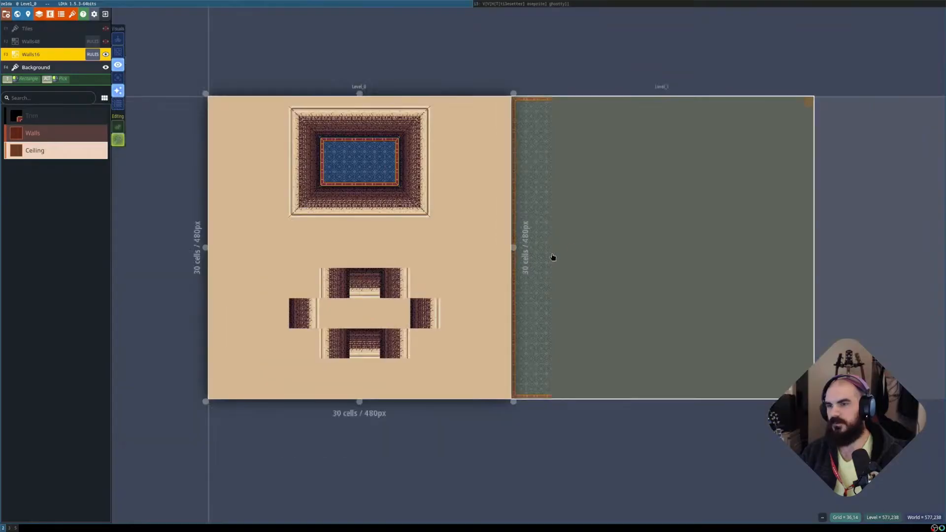
middle_click_drag(458, 318, 472, 209)
middle_click_drag(394, 385, 412, 268)
right_click(418, 281)
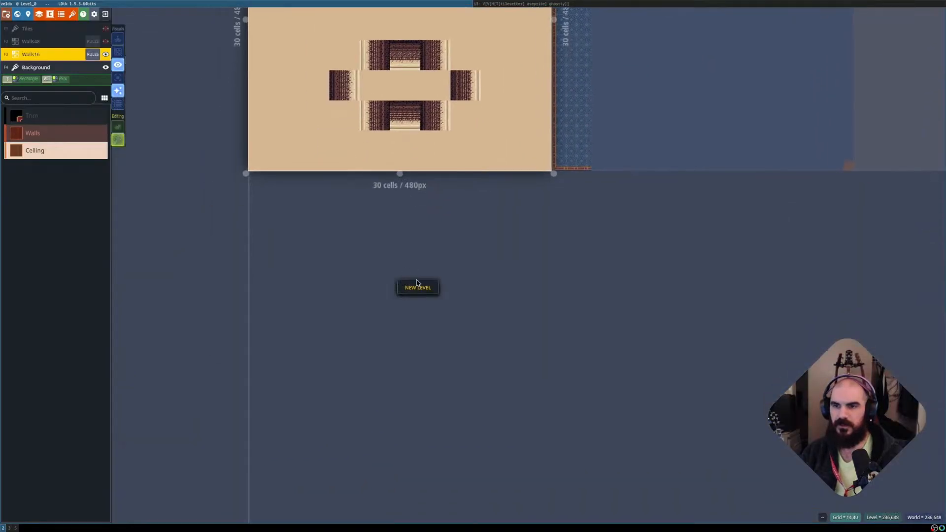
left_click(418, 286)
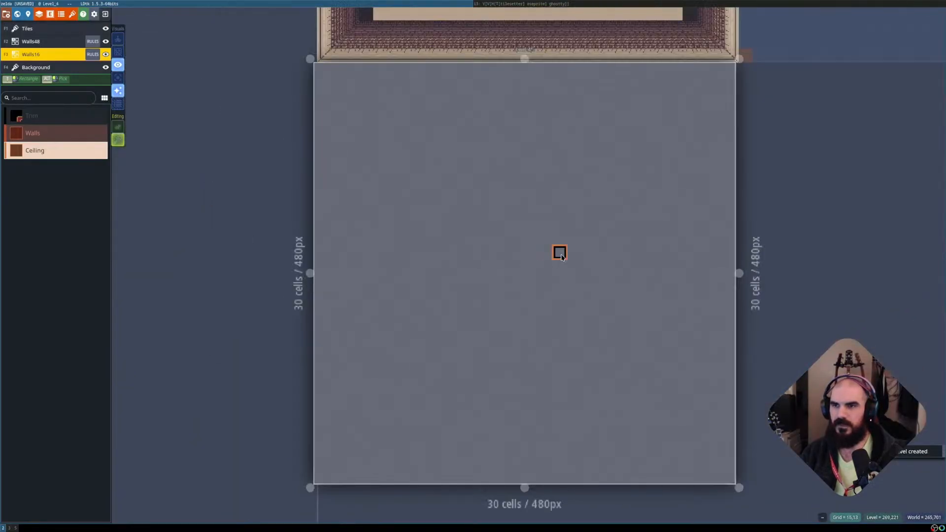
Fill the new level's Background layer with the blue castle floor tile.
middle_click_drag(562, 257, 486, 270)
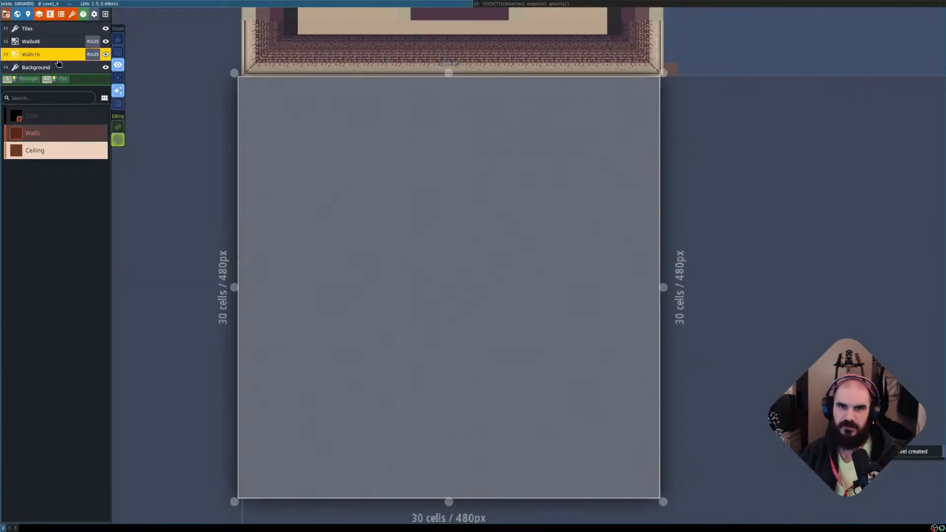
left_click(59, 67)
mouse_move(79, 232)
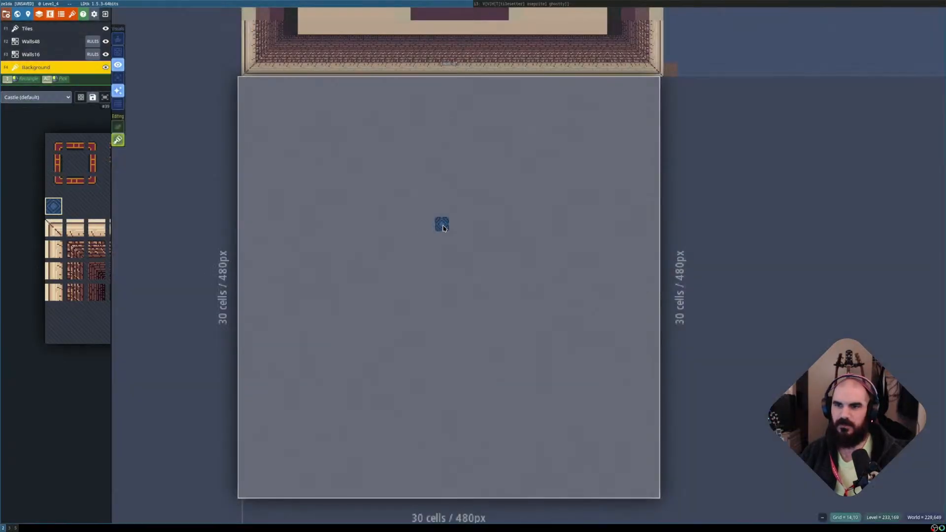
left_click(440, 223, "alt+shift")
scroll(379, 96, "down", 1)
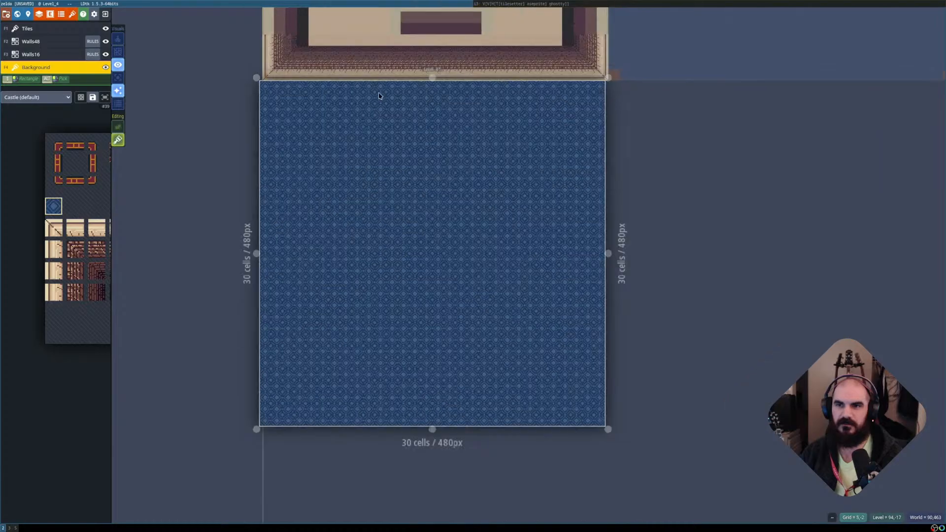
middle_click_drag(379, 96, 356, 179)
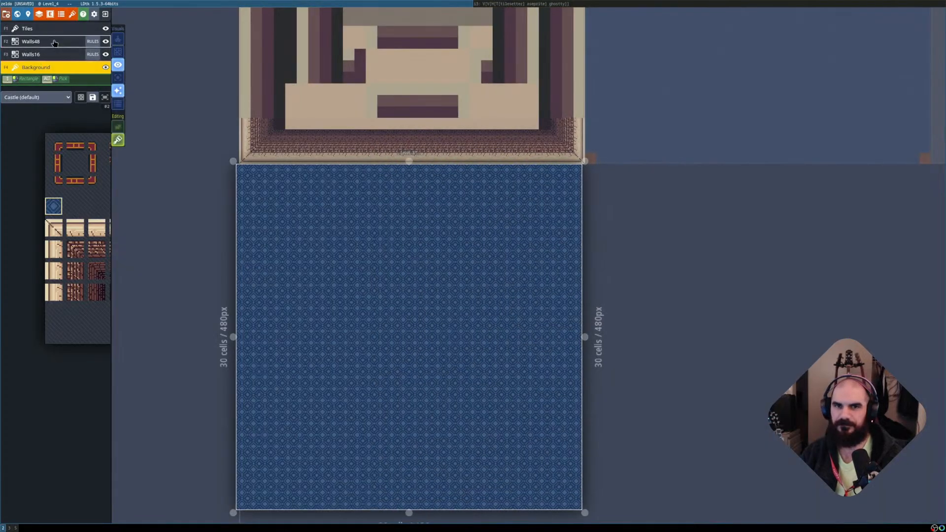
Duplicate Level_0 in the world view and place the copy beside the blue-floor level, below the original row.
left_click(35, 41)
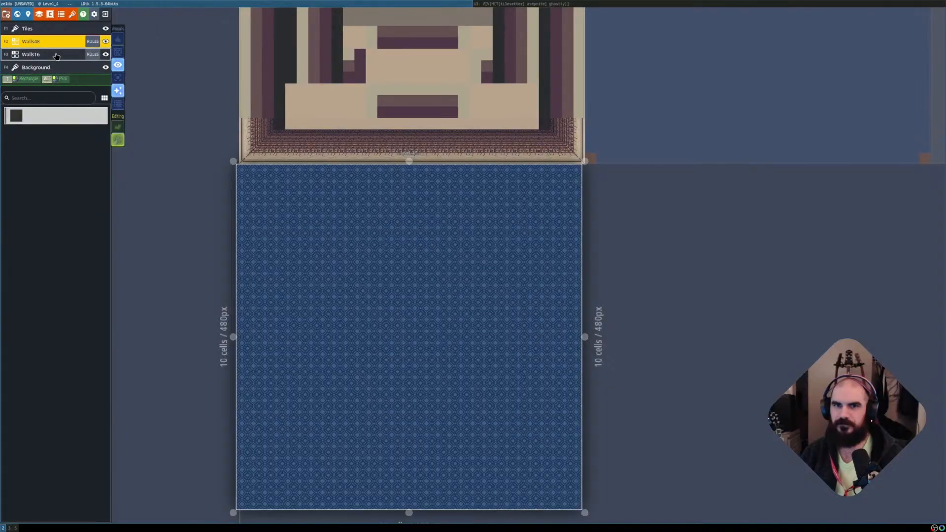
left_click(31, 54)
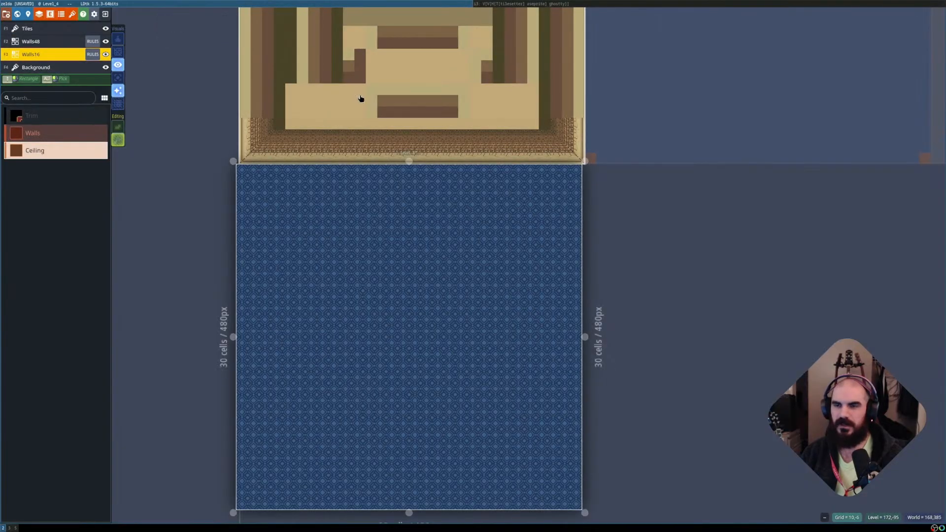
key("w")
left_click(488, 149)
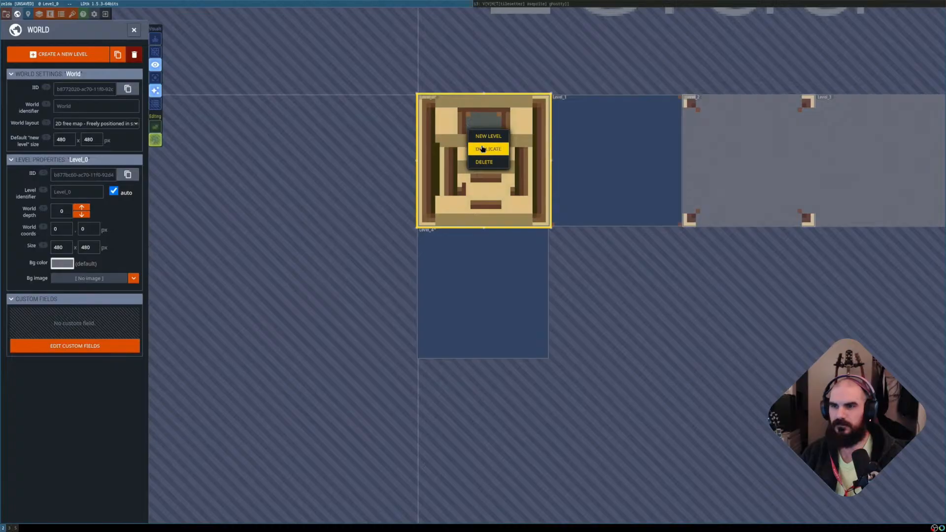
left_click_drag(491, 157, 627, 295)
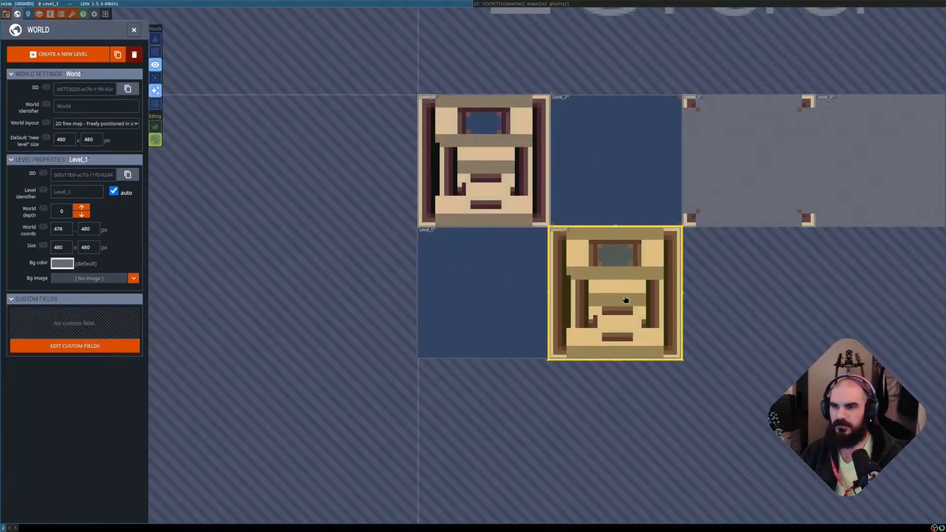
Delete the blue-floor level below Level_0 and move the duplicate into its place at world coordinates 0, 480.
left_click(486, 302)
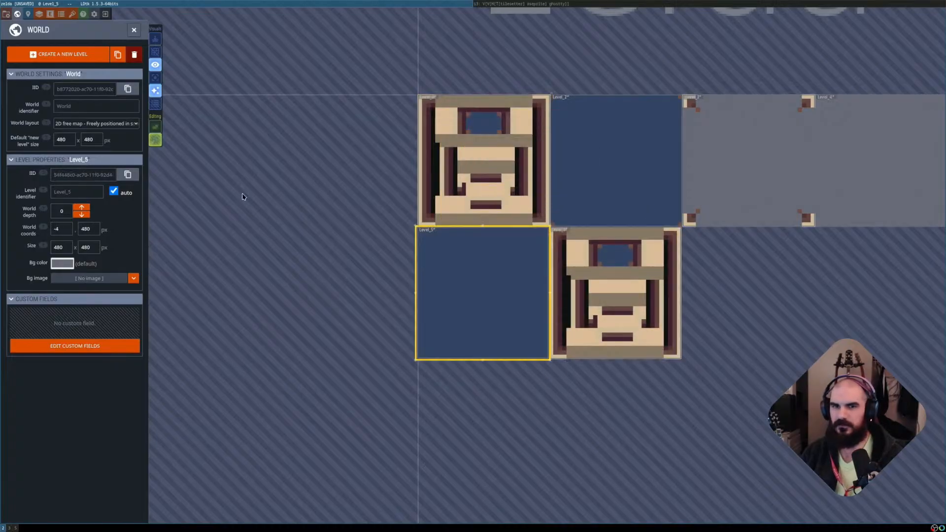
left_click(134, 55)
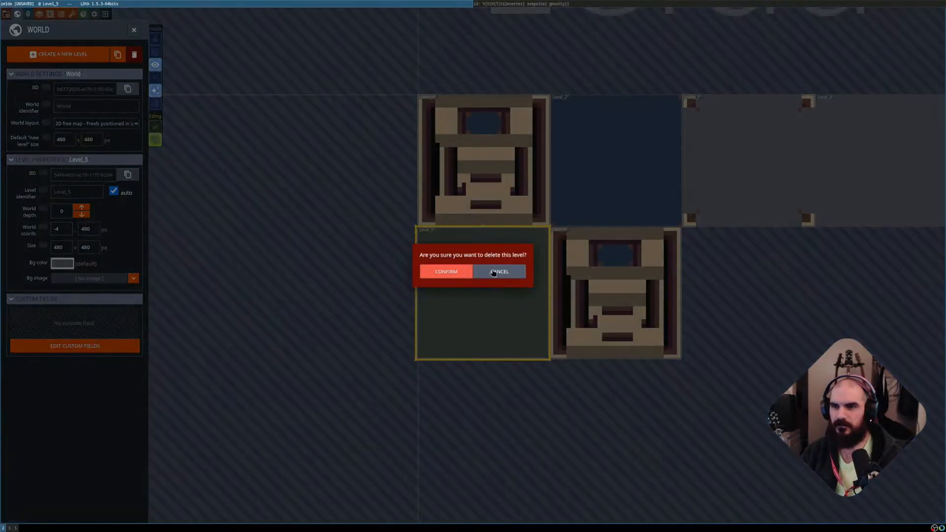
left_click(464, 272)
left_click_drag(575, 266, 469, 279)
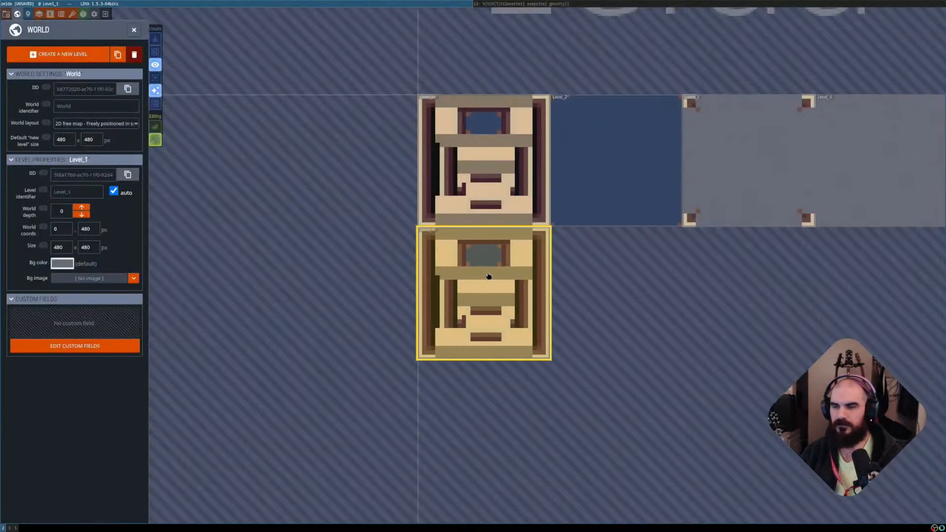
Open the duplicated level for editing and make its Tiles layer visible.
double_click(489, 276)
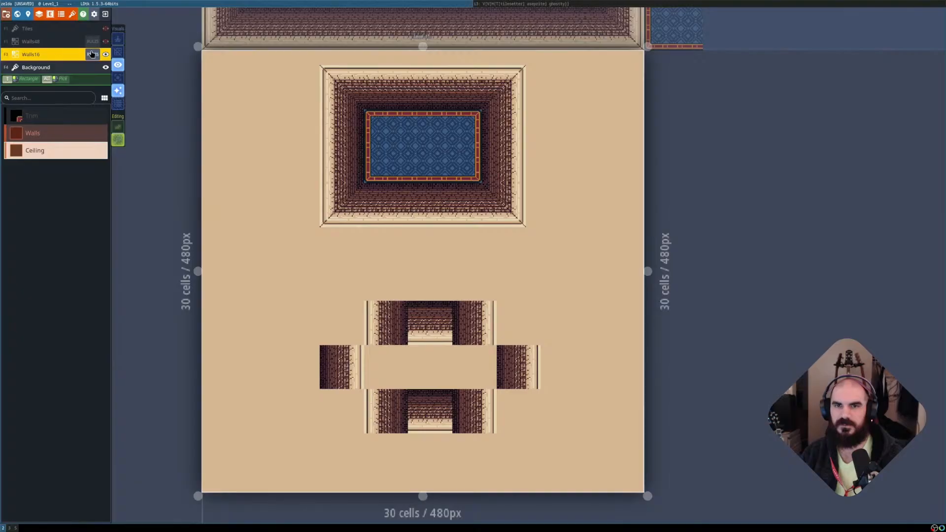
left_click(105, 53)
left_click(105, 54)
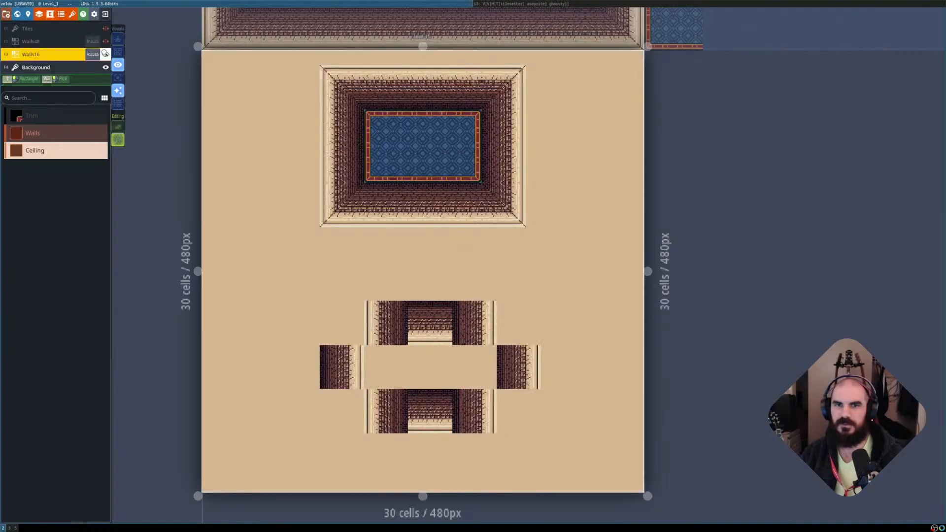
left_click(105, 53)
left_click(105, 53)
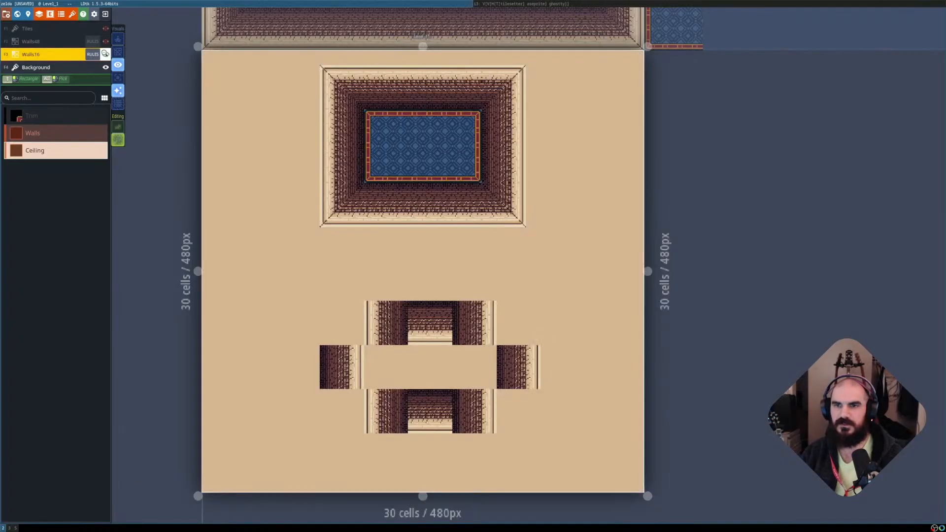
left_click(49, 28)
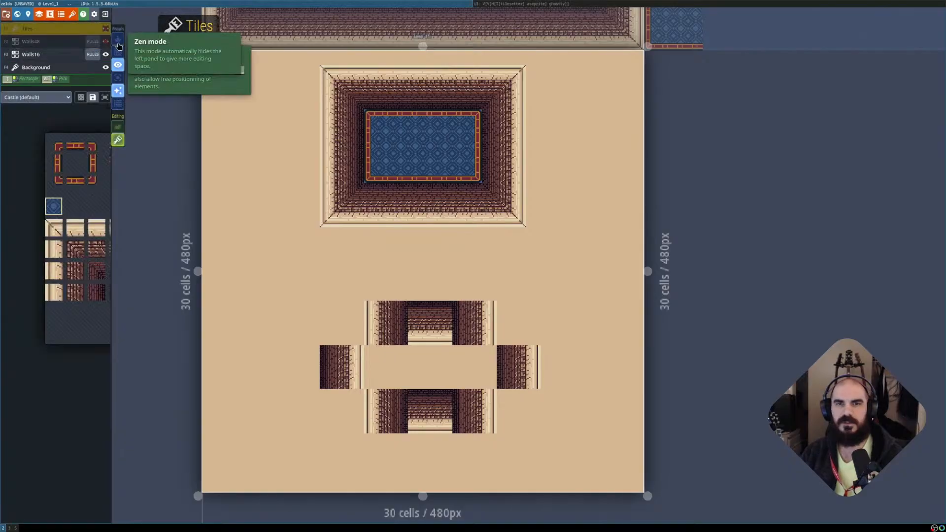
left_click(101, 28)
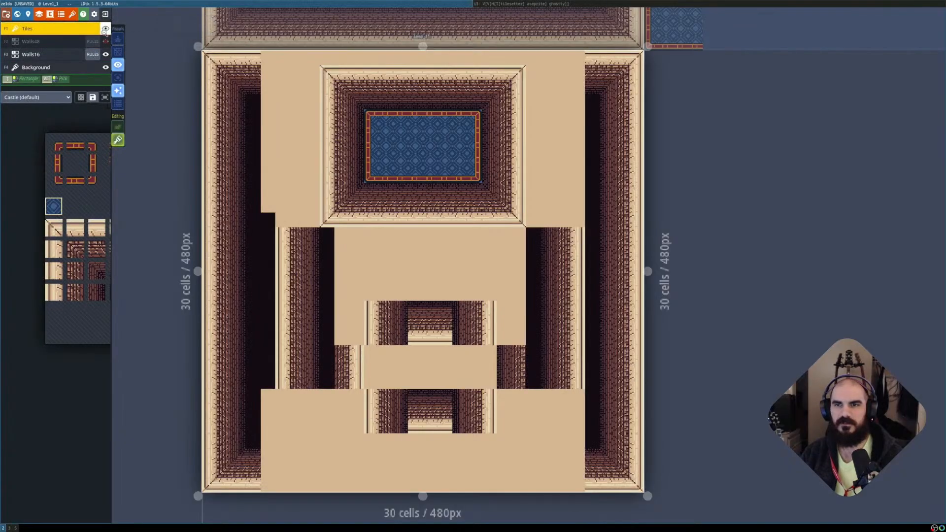
Erase one strip of wall tiles from the Tiles layer, hide Walls16 and switch auto-layer rendering off.
right_click(223, 102, "shift")
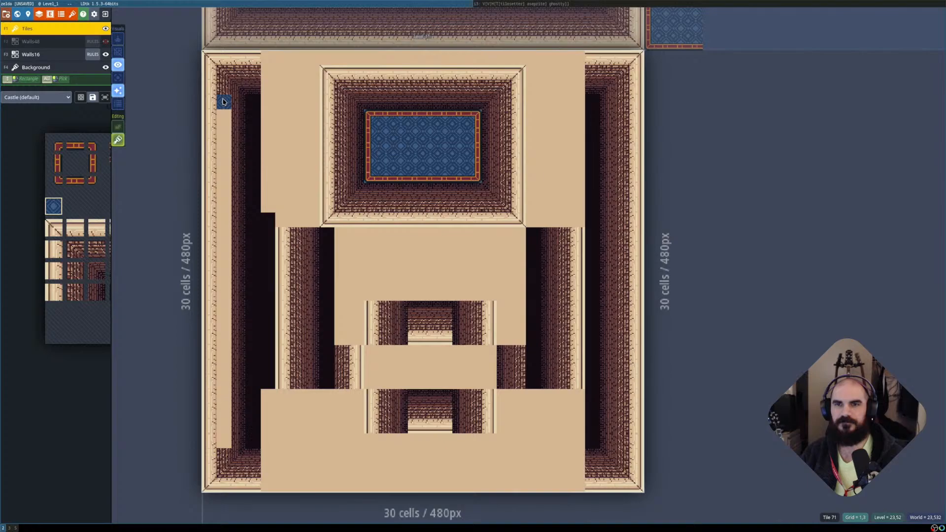
left_click(104, 55)
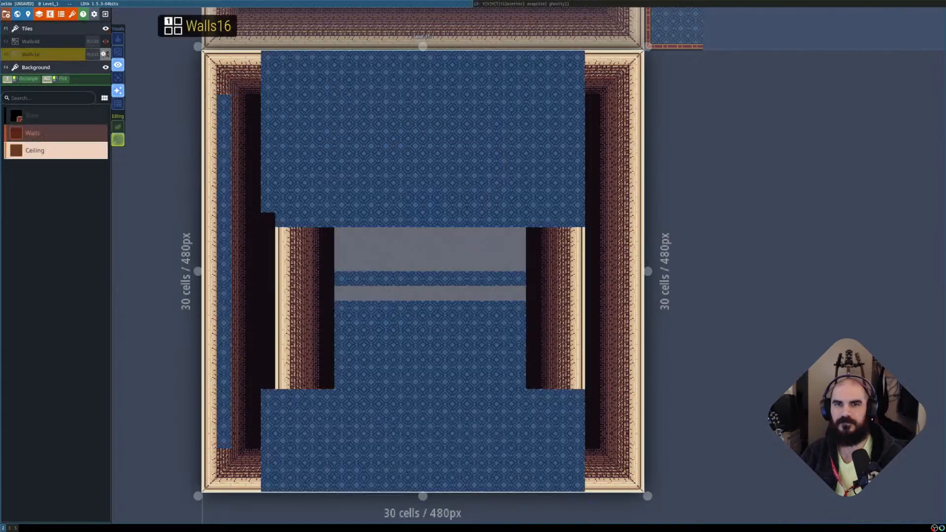
key("shift+r")
key("shift+r")
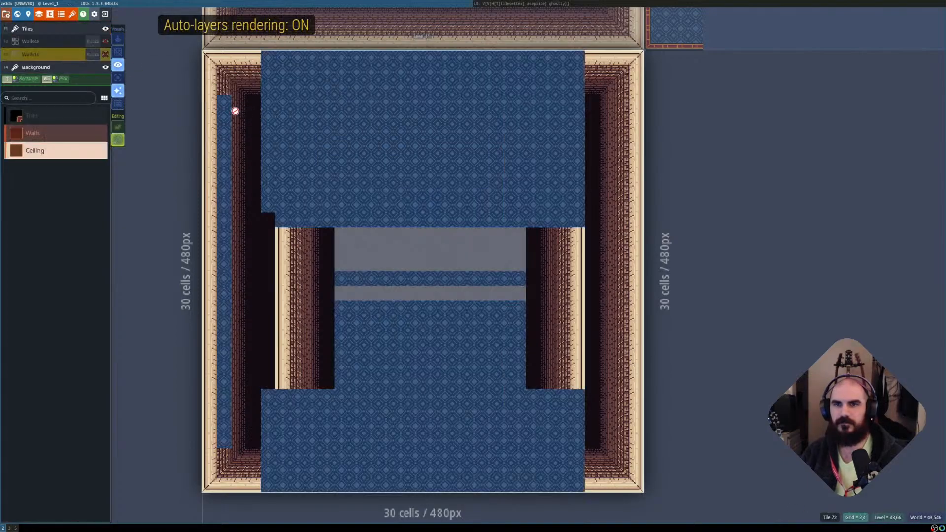
left_click(75, 31)
key("shift+r")
key("shift+r")
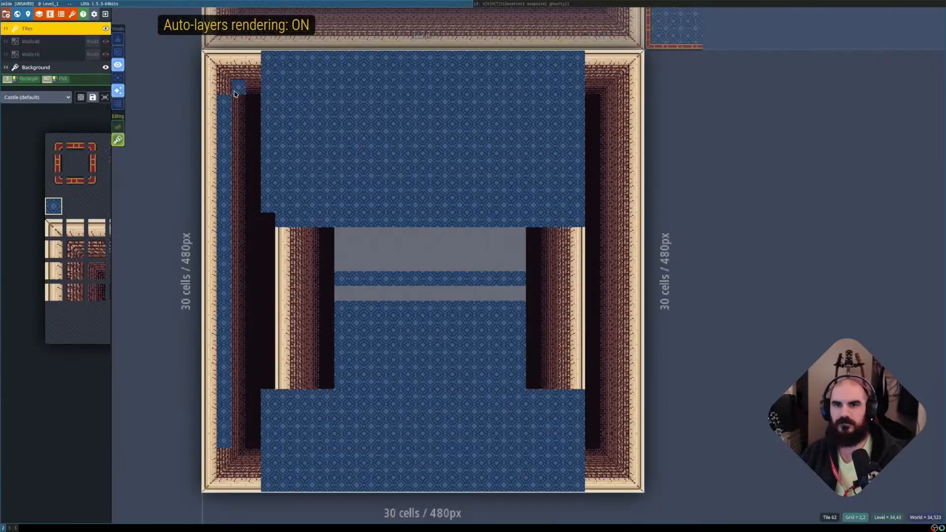
key("shift+r")
Erase all remaining tiles from the Tiles layer and fill the gaps in the Background with the blue floor tile.
left_click(242, 116, "shift")
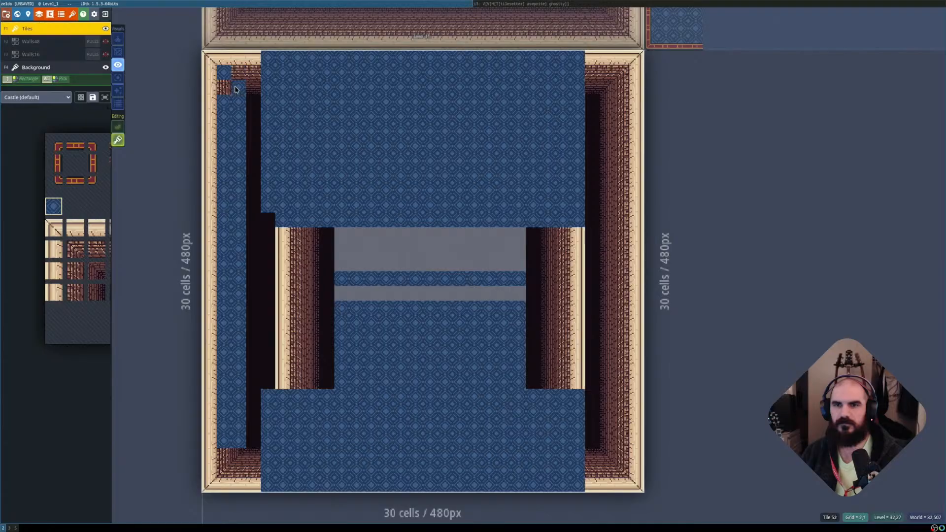
left_click(250, 74)
left_click_drag(239, 74, 226, 104, "shift")
left_click_drag(210, 57, 639, 488, "shift")
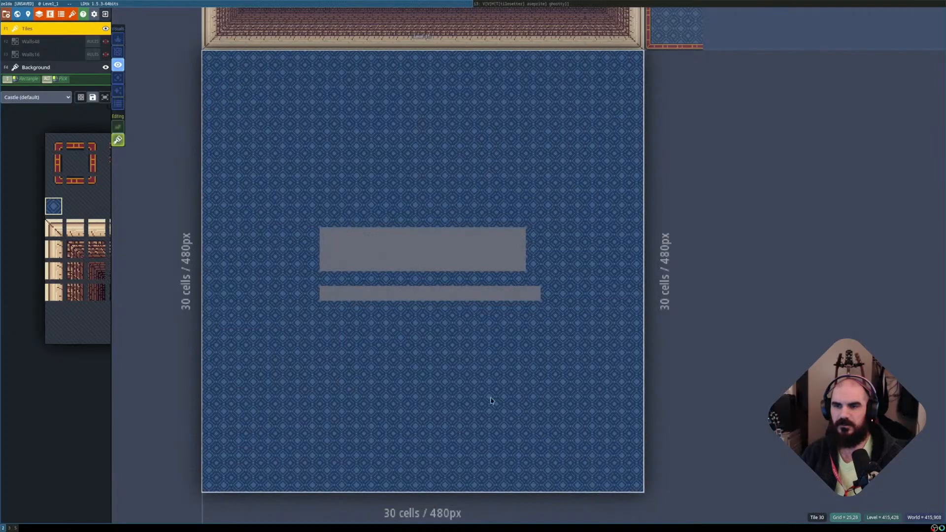
key("F4")
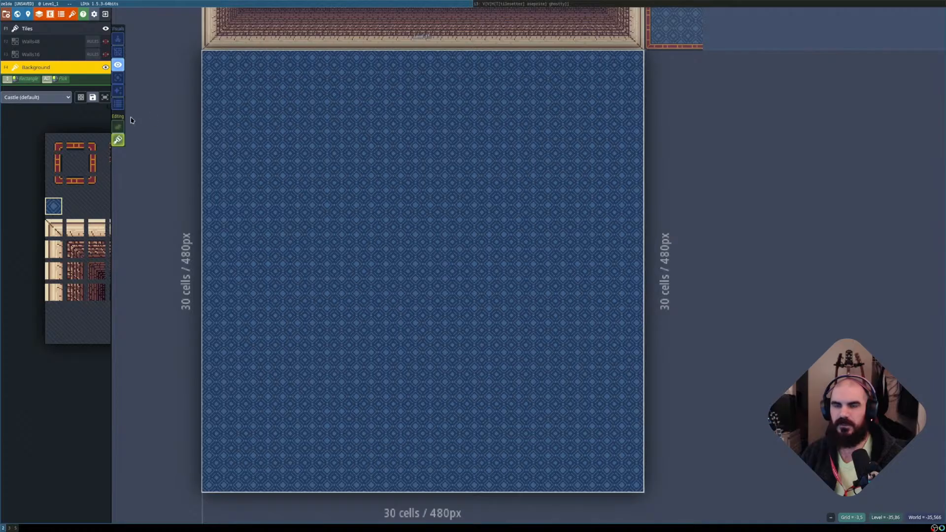
left_click(39, 29)
mouse_move(137, 212)
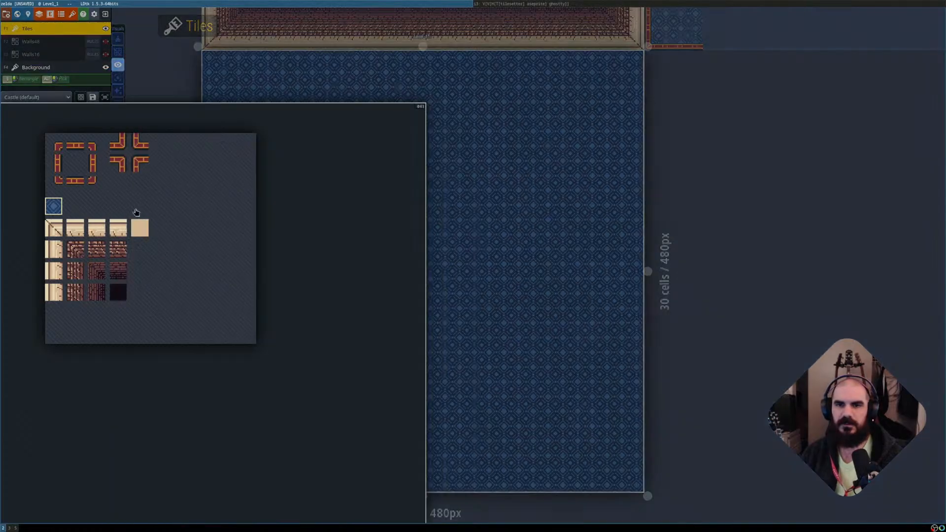
Check Level_0's wall layout against the cleaned duplicate below it, returning to the duplicate.
scroll(386, 129, "down", 2)
middle_click_drag(387, 130, 383, 214)
left_click(316, 110)
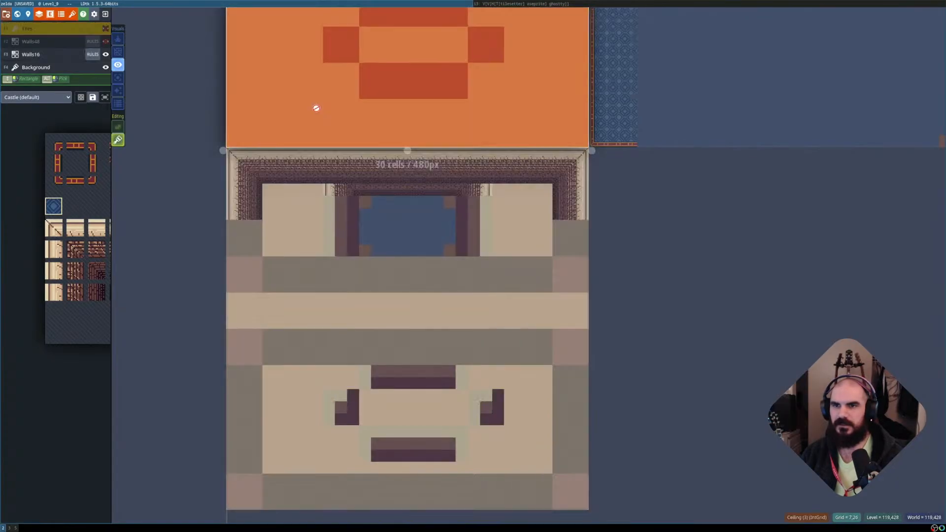
scroll(410, 244, "up", 3)
scroll(408, 228, "down", 4)
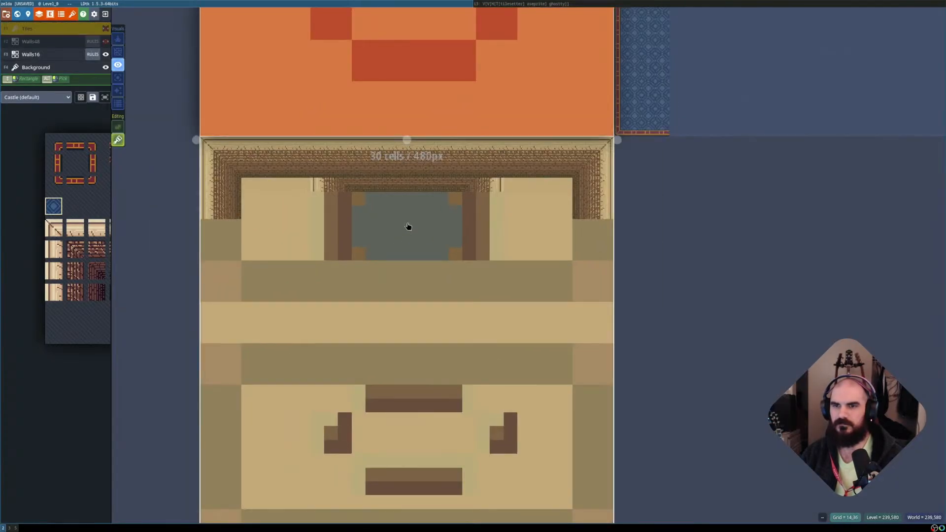
left_click(416, 229)
middle_click_drag(465, 249, 415, 121)
scroll(414, 121, "up", 2)
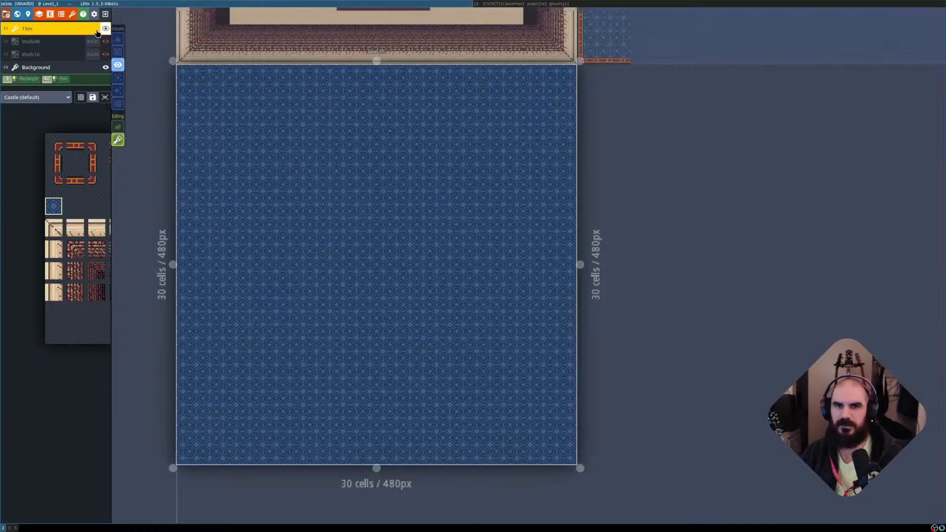
Show the Walls16 layer with auto-layer rendering on, comparing the upper room's rendered corner with its IntGrid values.
left_click(104, 54)
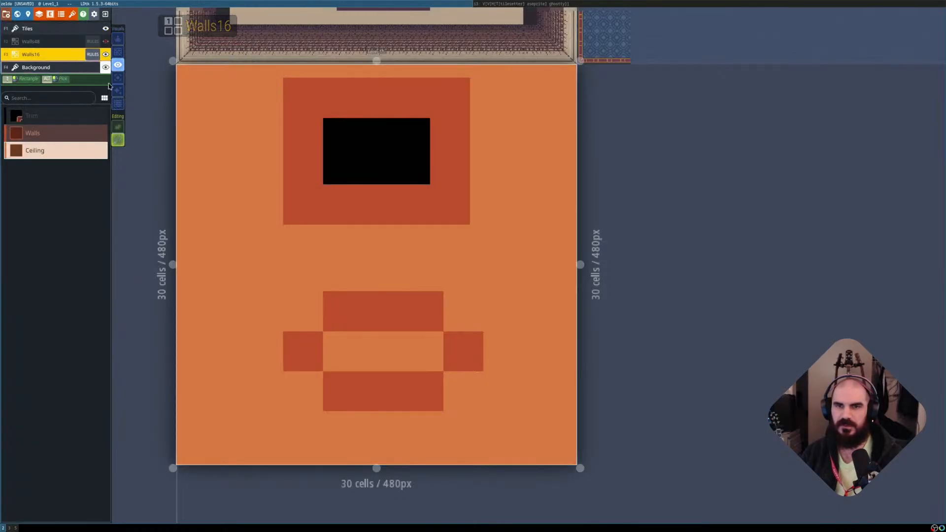
key("shift+r")
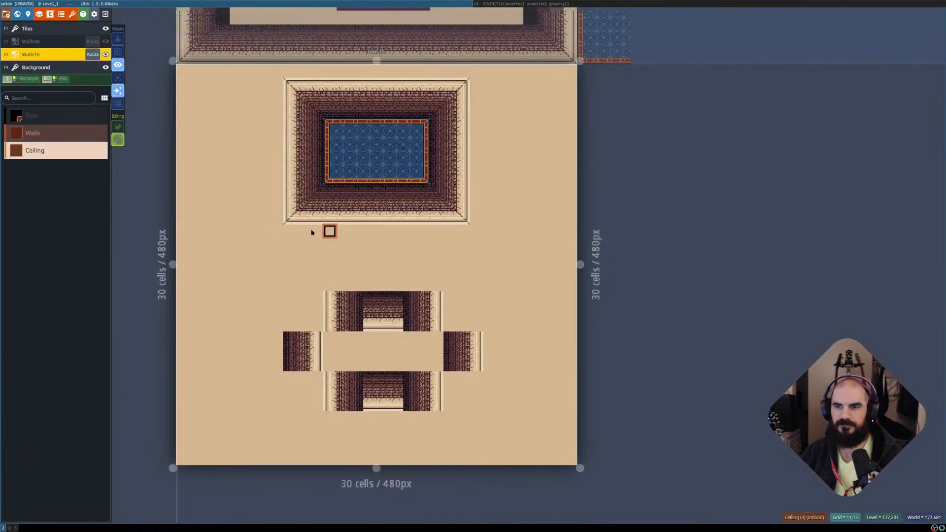
scroll(305, 96, "up", 1)
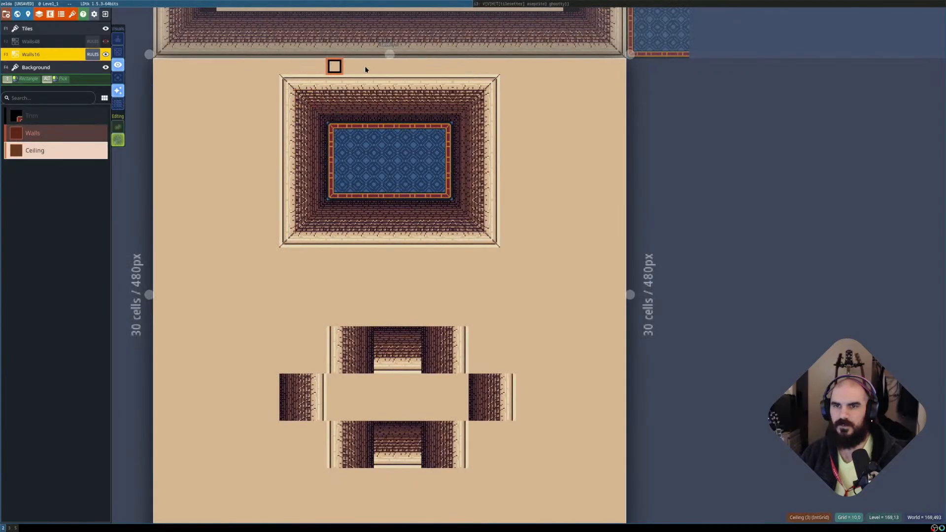
key("shift+r")
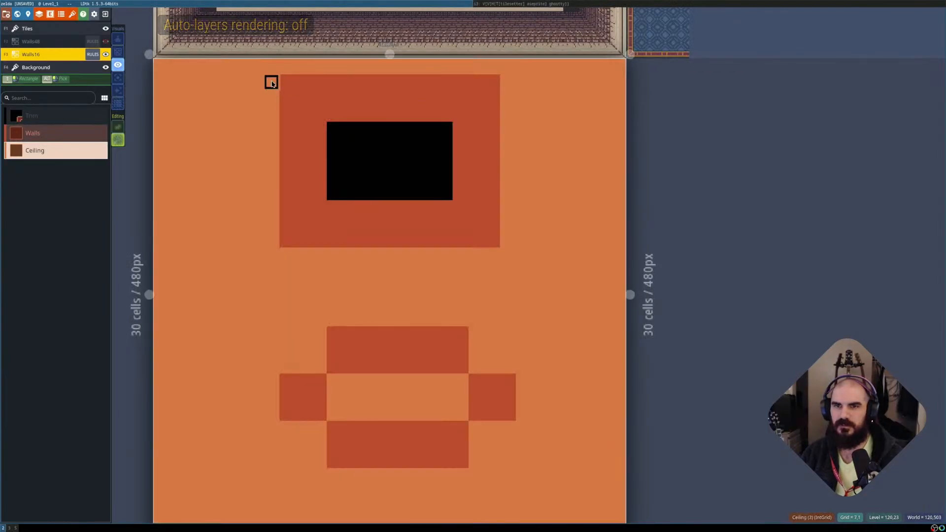
scroll(272, 84, "up", 2)
middle_click_drag(312, 95, 375, 109)
key("shift+r")
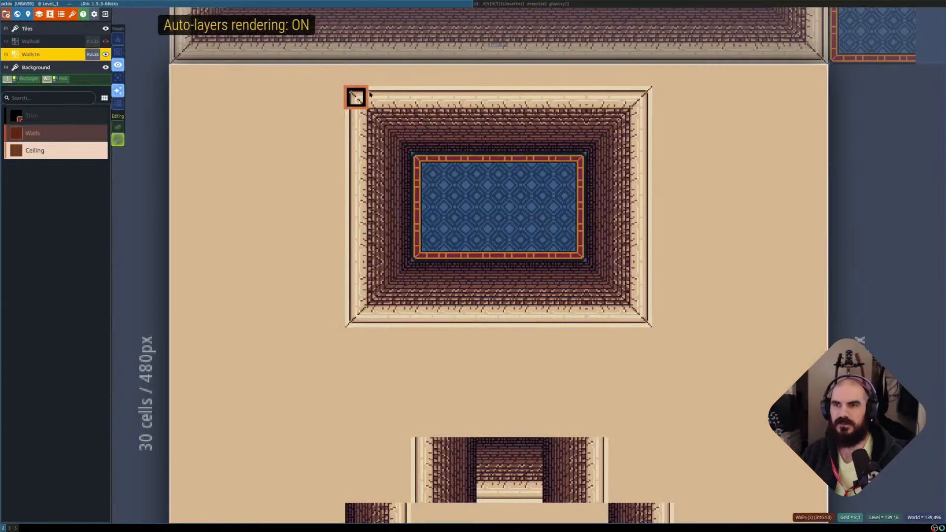
Turn auto-layer rendering off and mark off the upper room's top wall in three-cell-deep blocks to check its width, leaving nothing selected.
key("shift+r")
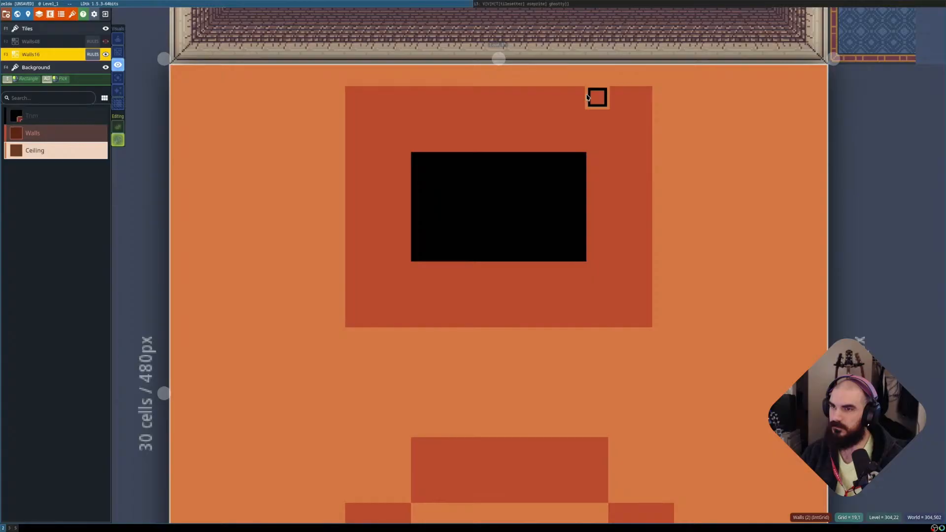
left_click_drag(595, 99, 638, 135, "alt")
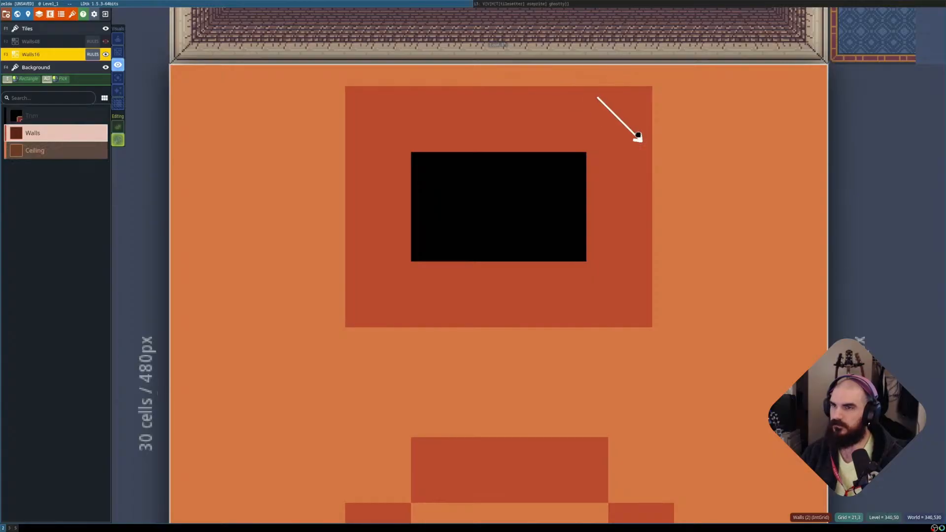
left_click_drag(596, 96, 643, 144, "alt+shift")
left_click_drag(572, 89, 529, 142, "alt+shift")
left_click_drag(488, 99, 455, 96, "alt+shift")
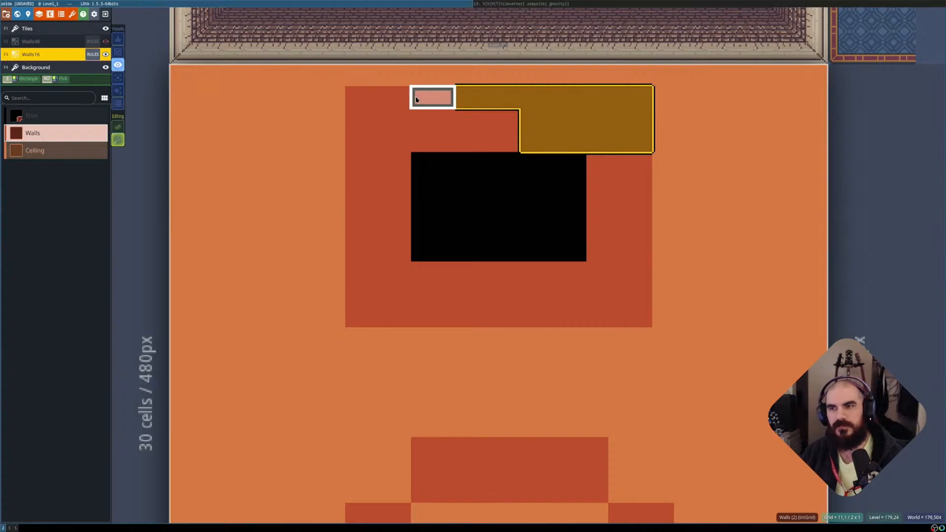
left_click(415, 96, "alt+shift")
left_click_drag(406, 139, 407, 146, "alt+shift")
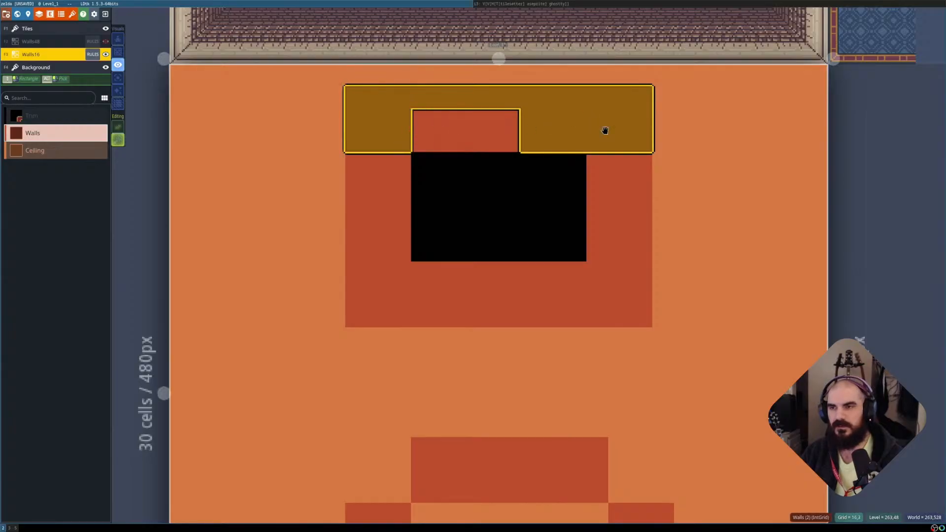
key("Escape")
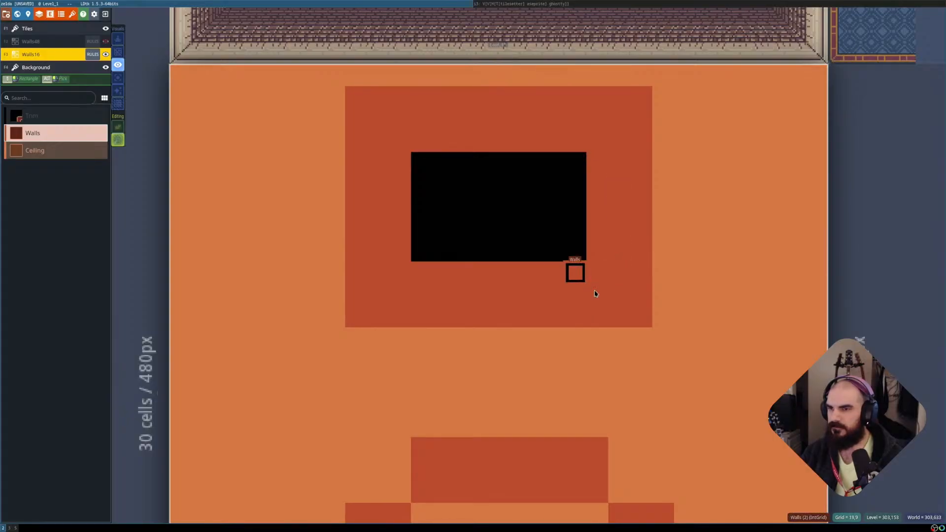
left_click(663, 272)
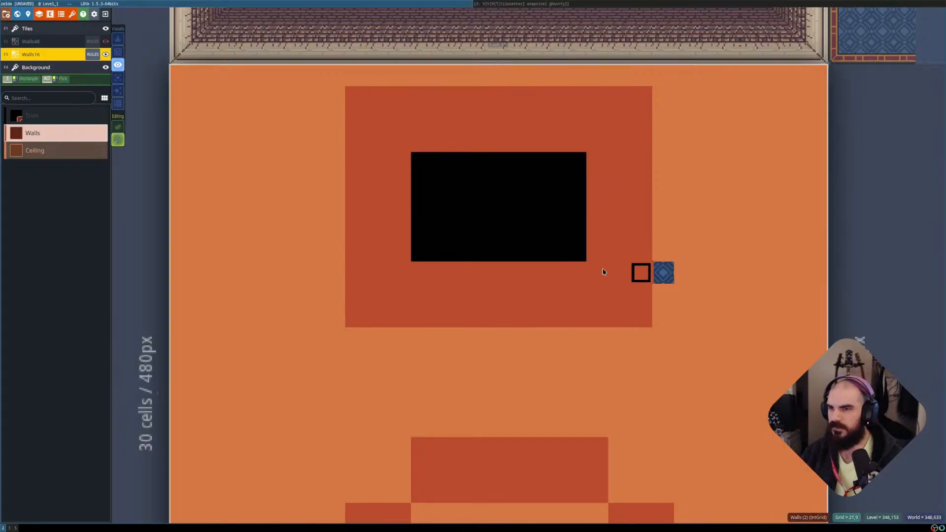
left_click_drag(599, 269, 633, 314, "shift")
left_click_drag(582, 274, 419, 273, "shift")
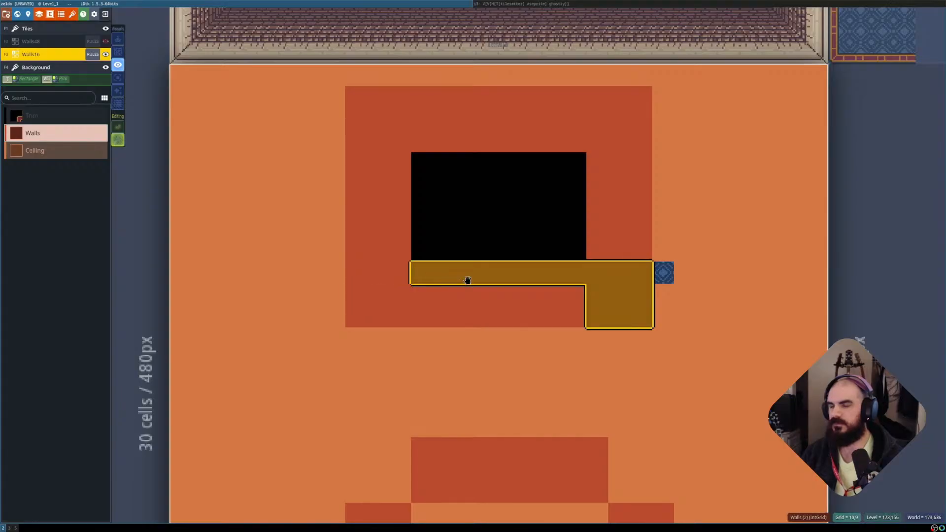
left_click_drag(379, 272, 544, 320, "shift")
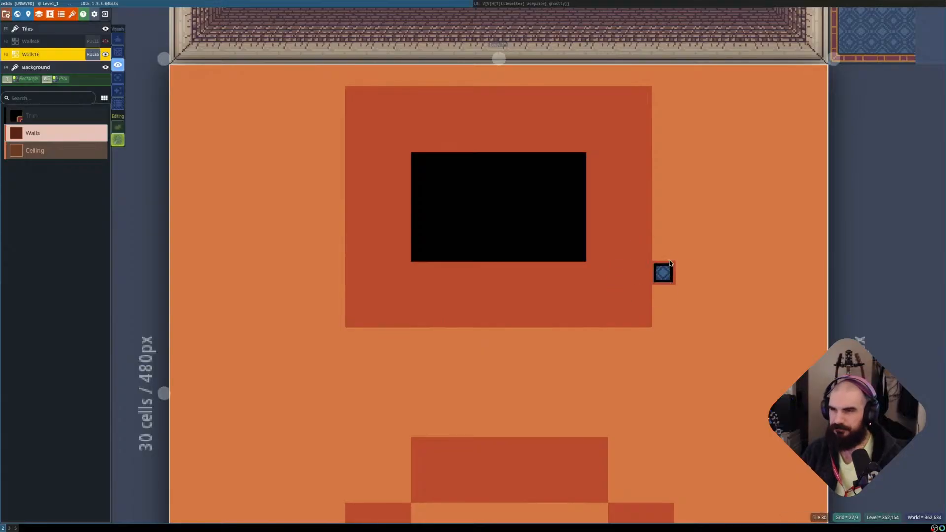
left_click(686, 229, "alt")
left_click(669, 276)
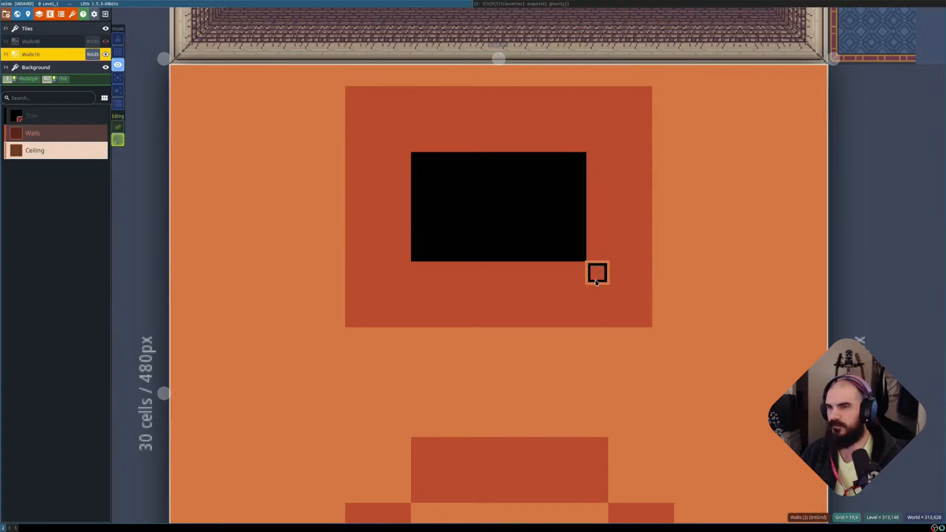
Mark off the upper room's bottom wall in three-cell-wide blocks, starting from its right corner, to check its width.
left_click_drag(606, 279, 636, 327, "shift")
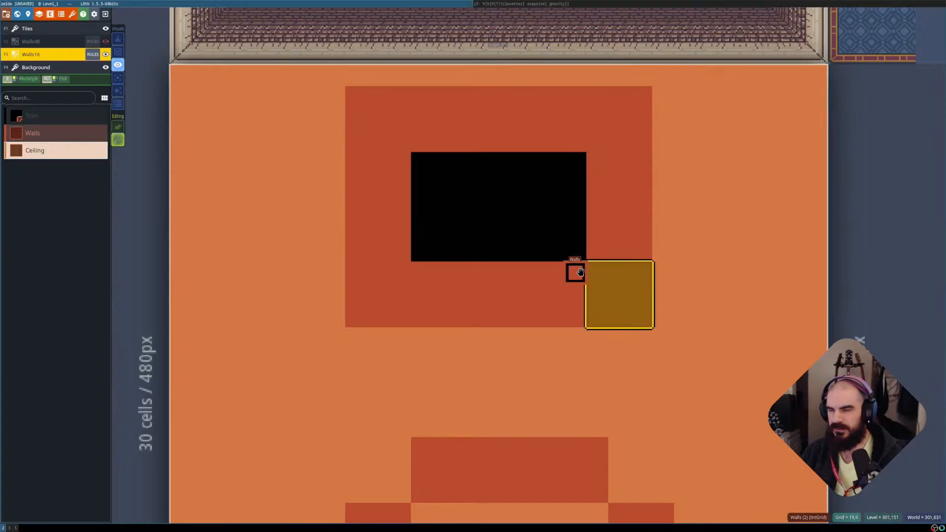
left_click_drag(579, 273, 527, 321, "shift")
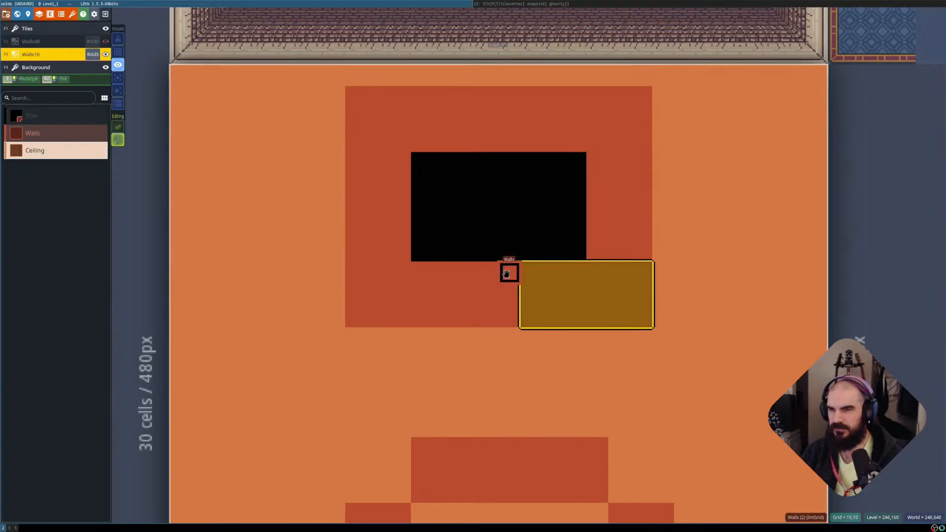
left_click_drag(509, 270, 467, 316, "shift")
left_click_drag(441, 271, 434, 314, "shift")
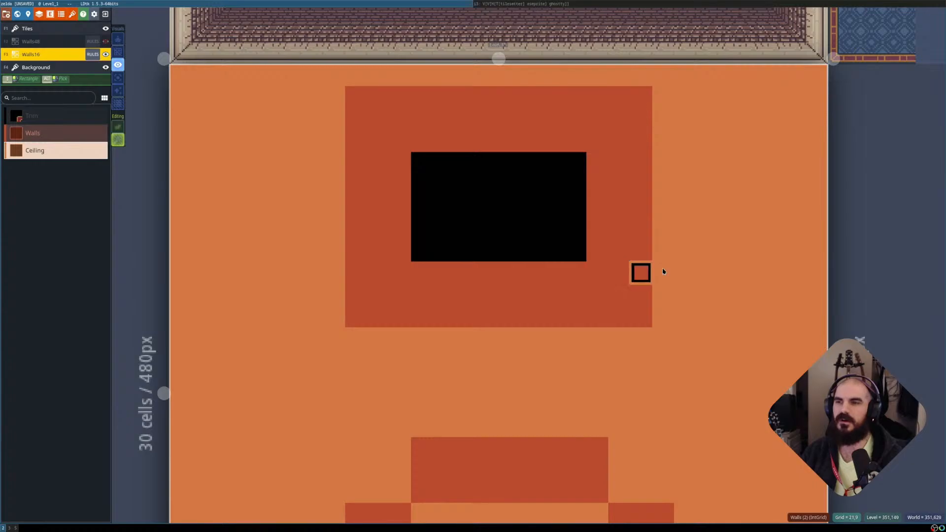
Move the upper room's whole right wall, three cells wide with both corners, one cell to the right.
left_click_drag(591, 95, 635, 316, "shift")
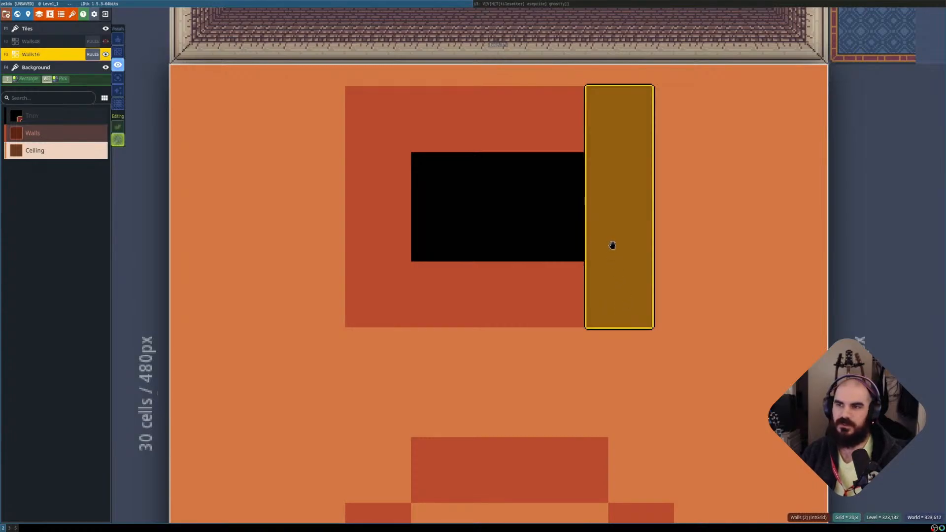
mouse_move(633, 248)
left_mouse_down()
mouse_move(623, 248)
mouse_move(633, 249)
left_mouse_up()
key("Escape")
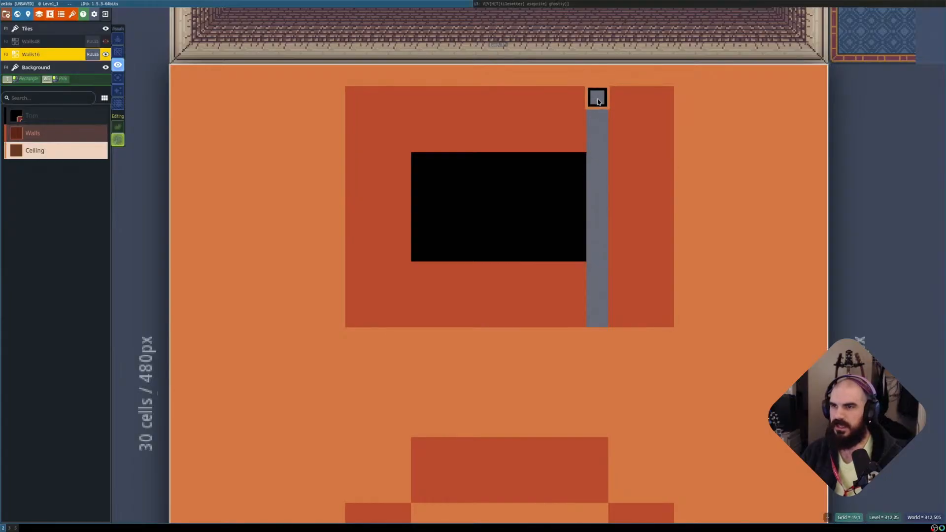
Fill the gap column's upper and lower ends with Walls and its middle with Trim, and turn auto-layer rendering back on.
left_click_drag(601, 123, 599, 141)
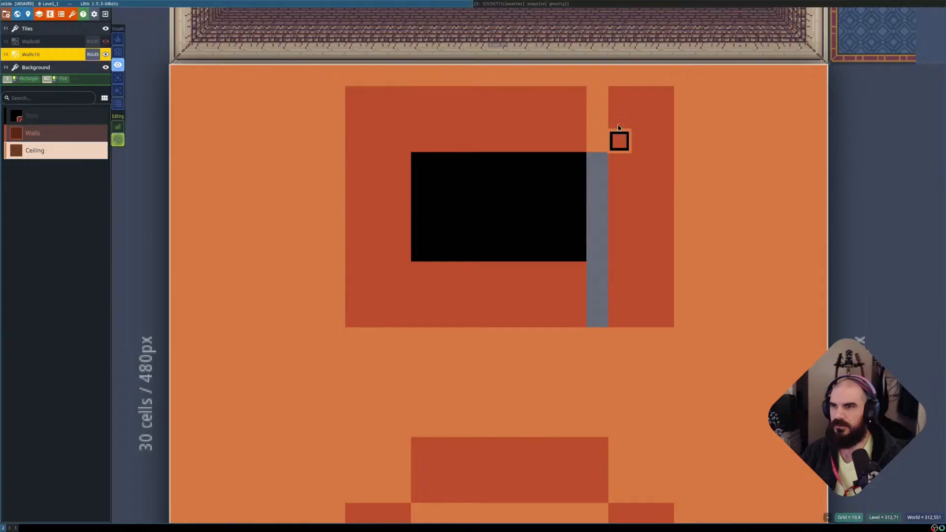
left_click(619, 109, "alt")
left_click_drag(598, 94, 598, 146, "shift")
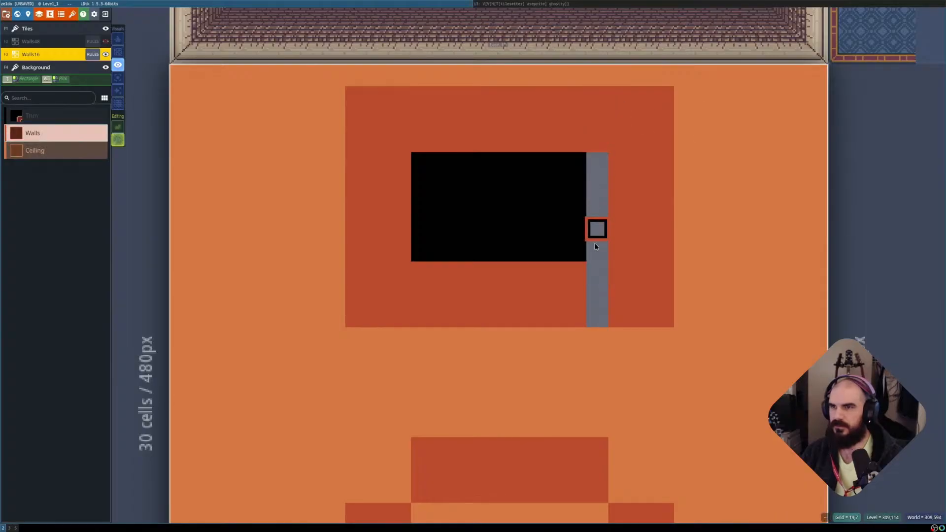
left_click_drag(594, 307, 595, 315, "shift")
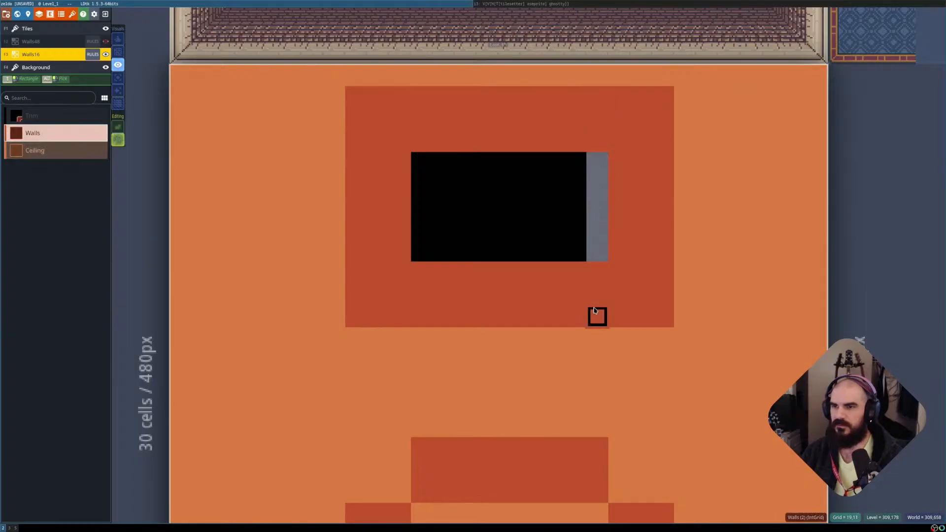
left_click(553, 184, "alt")
left_click_drag(593, 168, 598, 252, "shift")
key("shift+r")
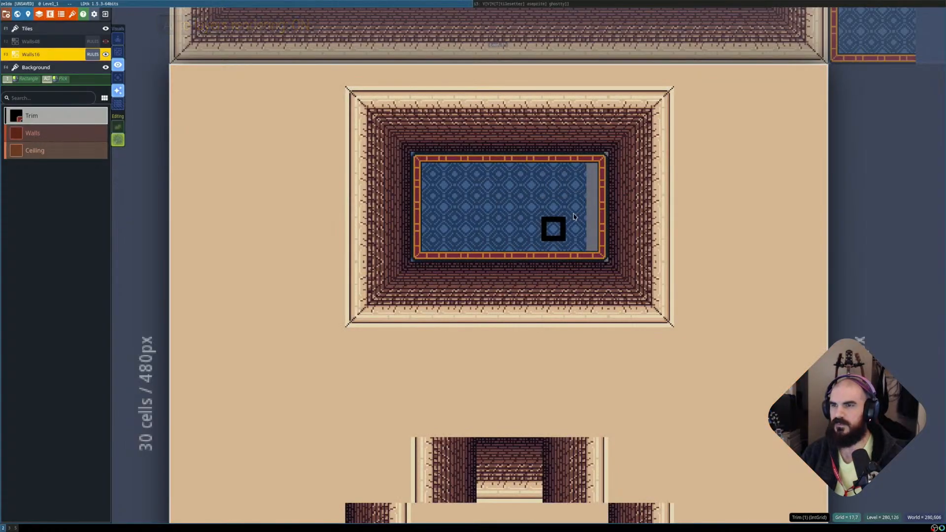
key("shift+r")
key("shift+r")
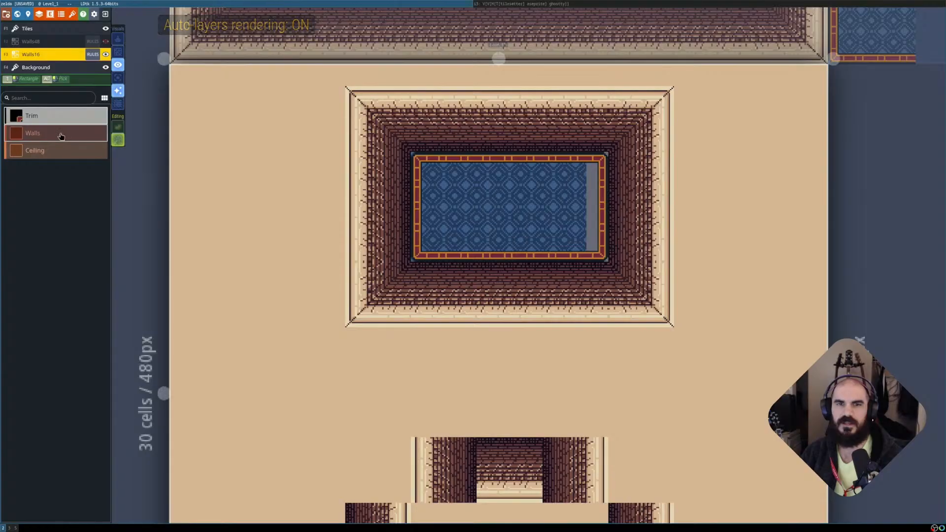
With Walls16 hidden, fill the empty strip in the Background layer with the blue floor tile, and show Walls16 again.
key("F4")
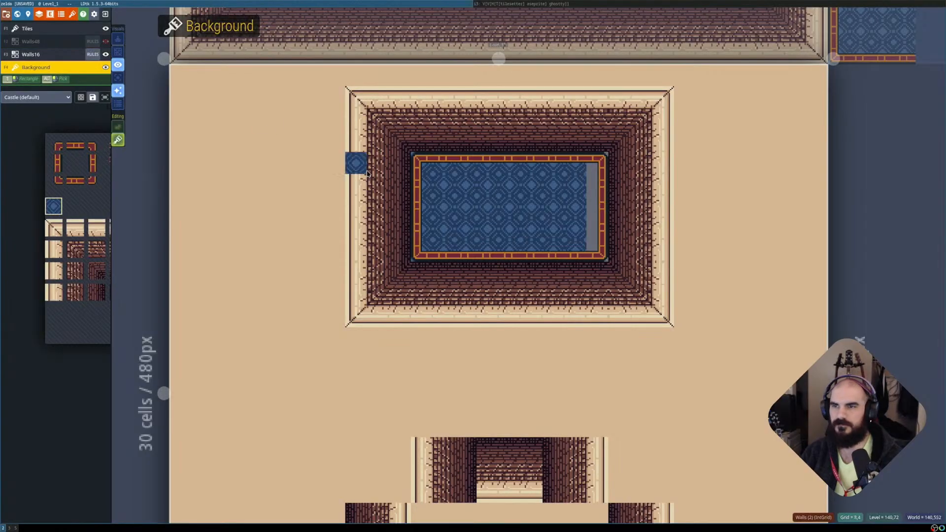
left_click(105, 54)
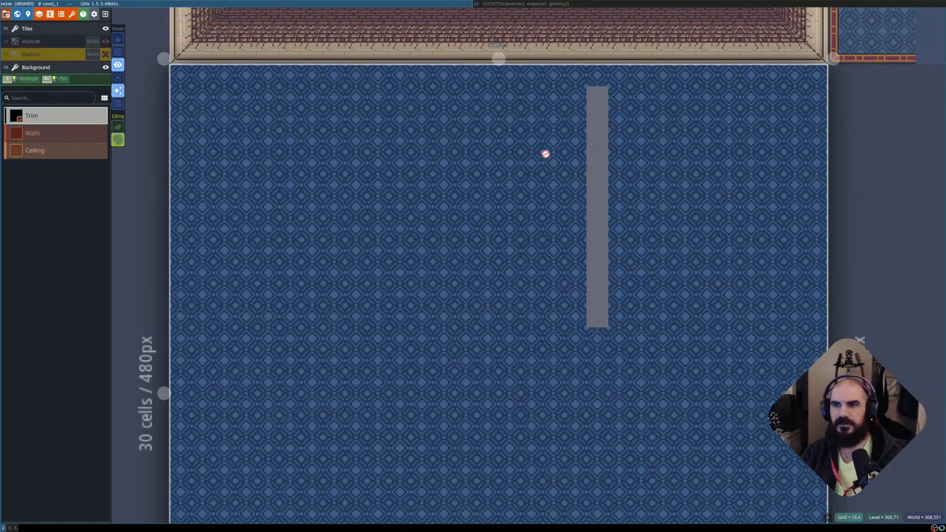
left_click(94, 72)
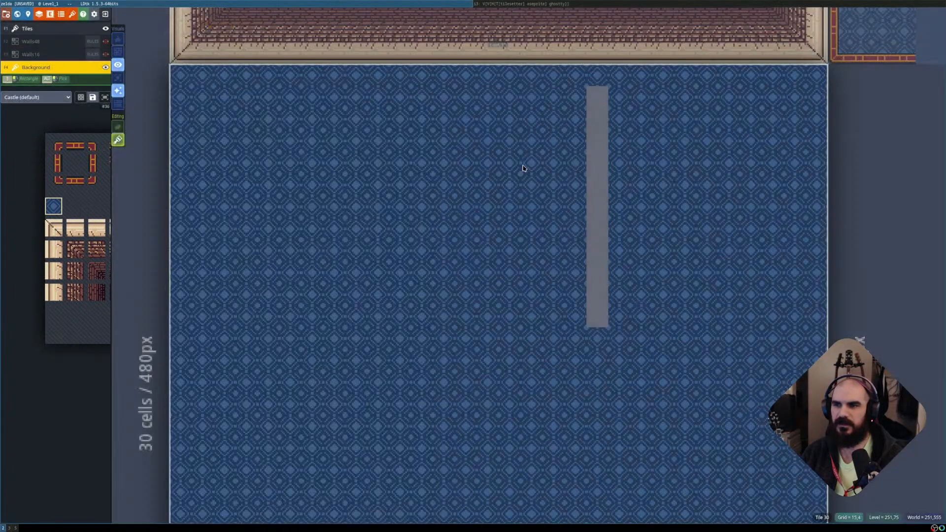
key("ctrl+z")
scroll(549, 271, "down", 3)
middle_click_drag(583, 274, 543, 173)
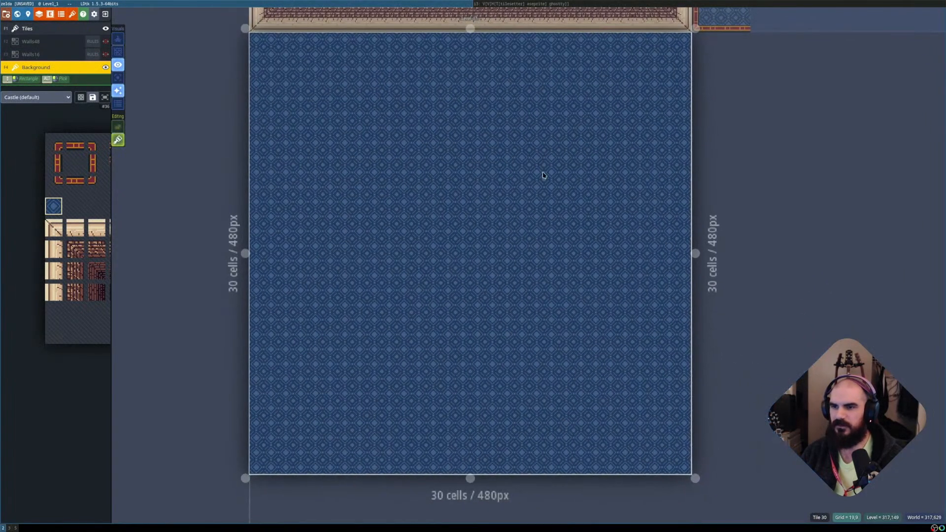
middle_click_drag(429, 154, 439, 182)
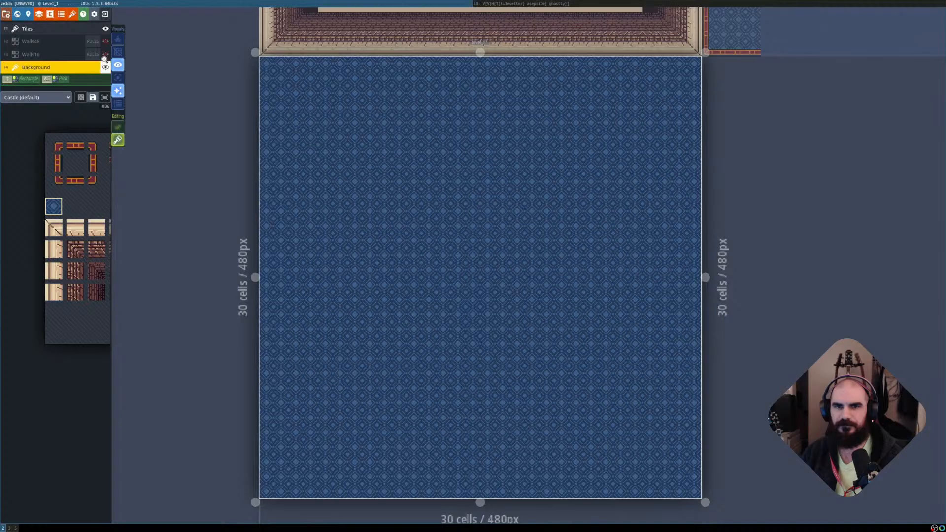
left_click(55, 54)
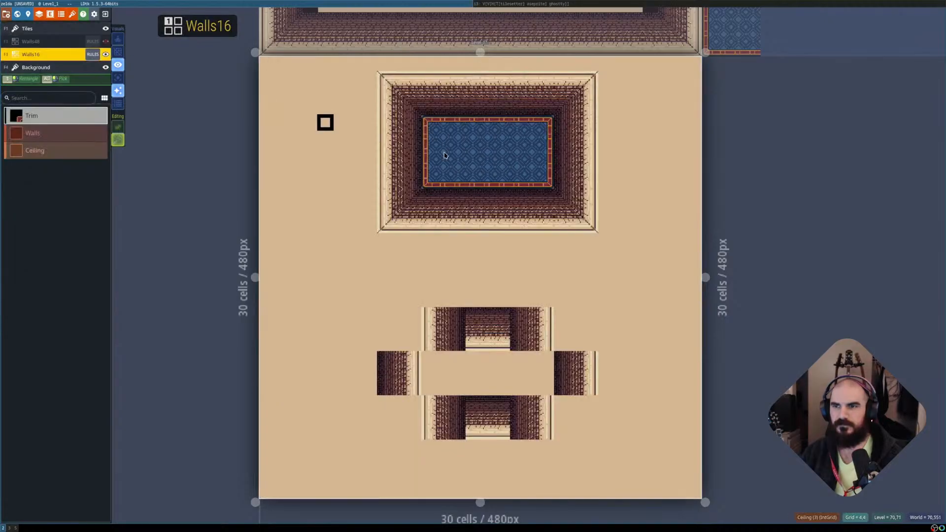
scroll(445, 155, "up", 2)
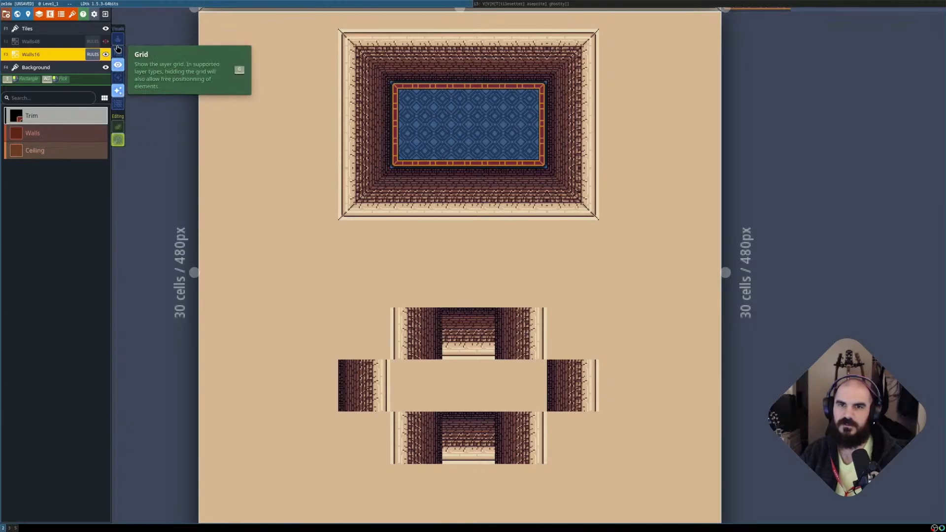
Compare Walls16 on its own with all layers together using single layer mode, leaving the mode off.
left_click(117, 79)
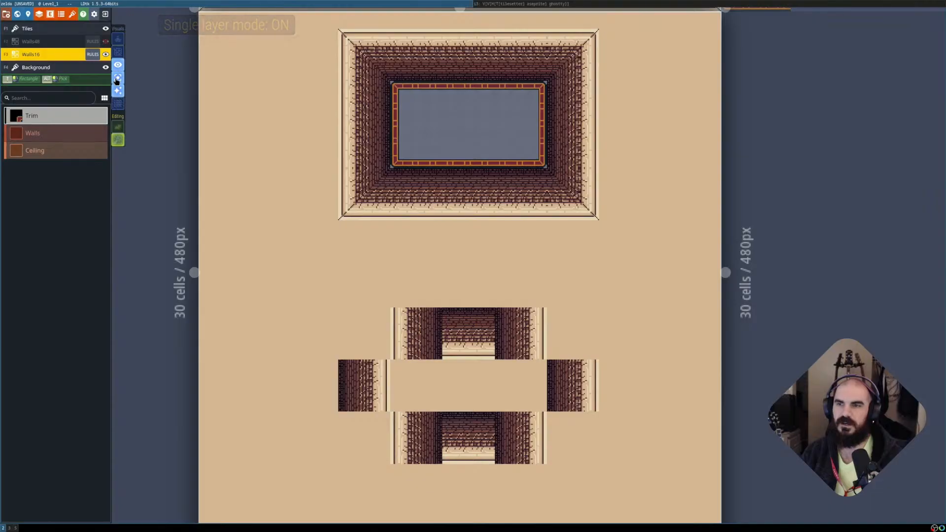
left_click(117, 79)
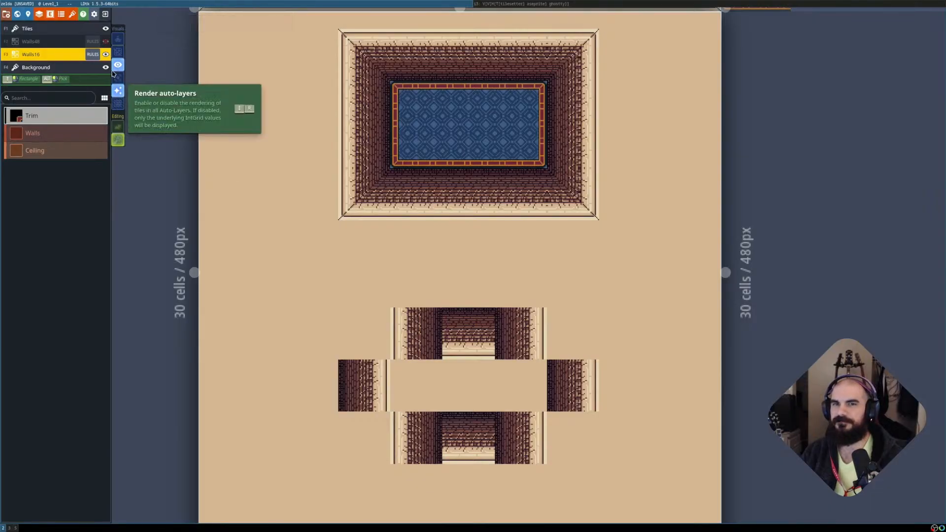
left_click(115, 76)
left_click(116, 77)
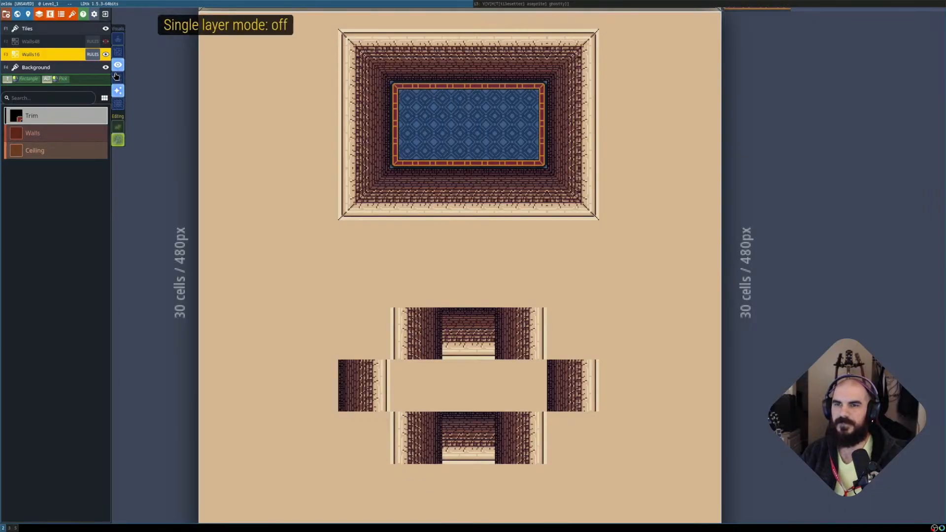
key("shift+a")
key("shift+a")
middle_click_drag(621, 226, 549, 194)
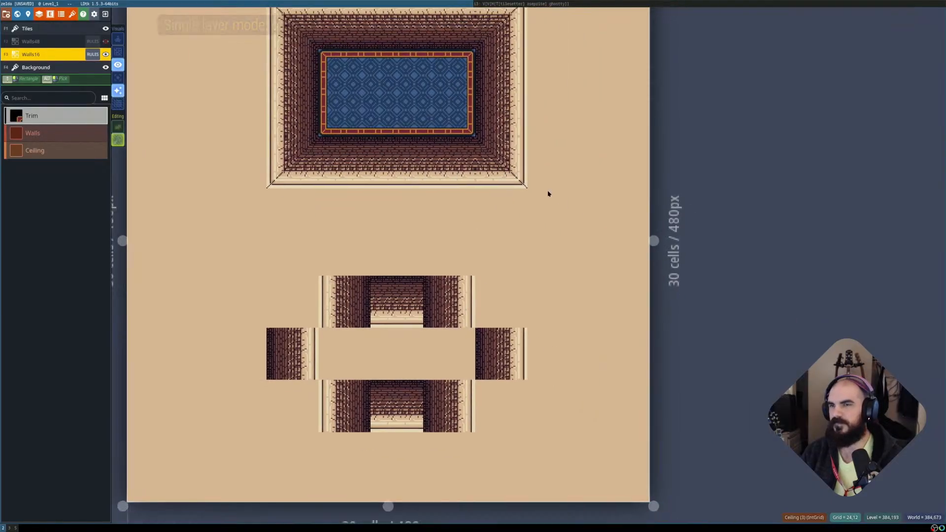
scroll(482, 214, "down", 2)
scroll(481, 214, "up", 2)
middle_click_drag(455, 198, 466, 245)
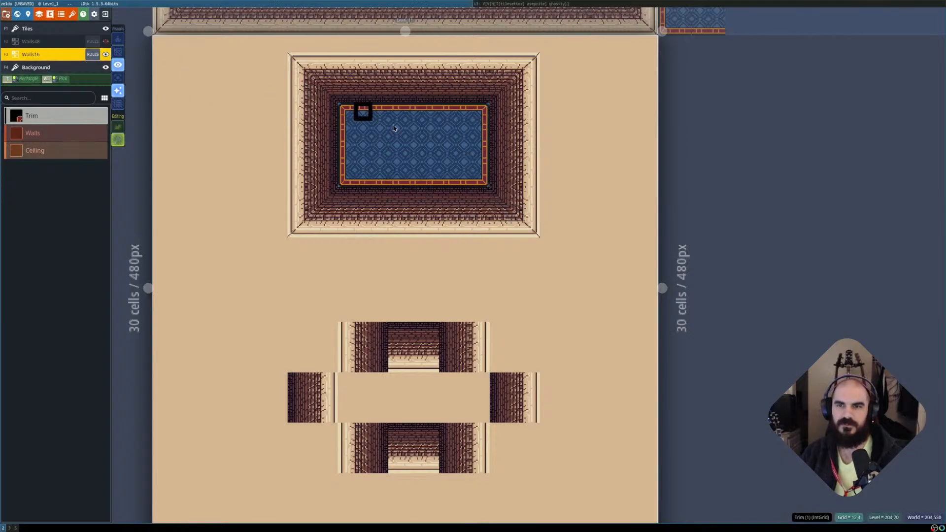
scroll(443, 158, "down", 2)
scroll(460, 213, "up", 2)
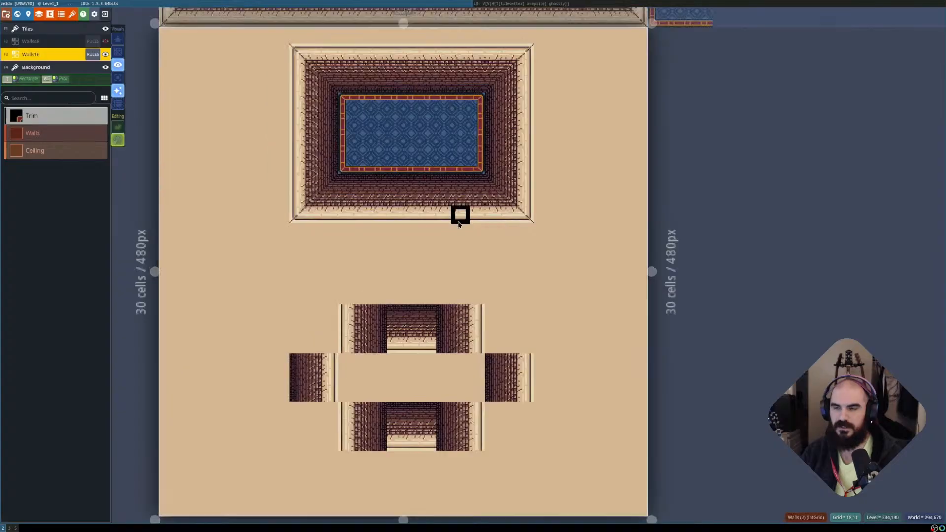
Compare the level with Walls16 hidden and shown, leaving Walls16 as the active layer and hidden.
left_click(105, 53)
left_click(105, 53)
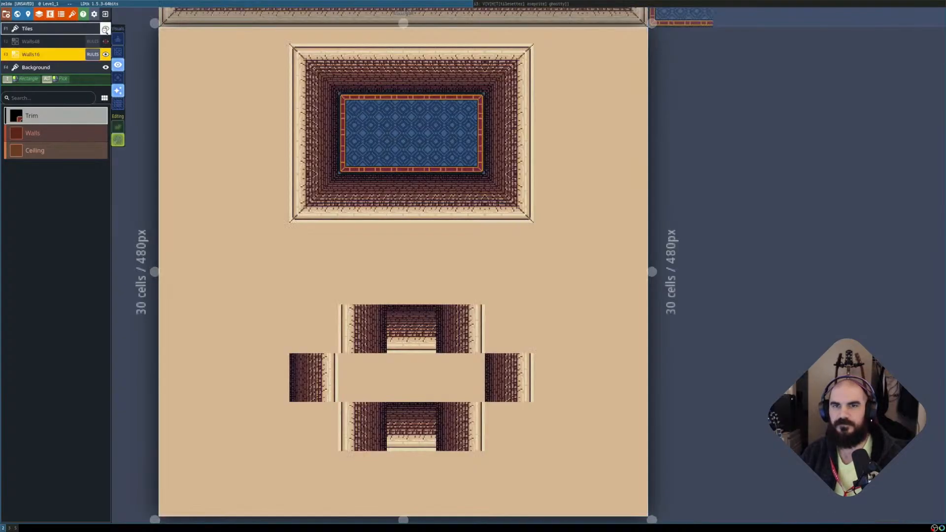
left_click(104, 29)
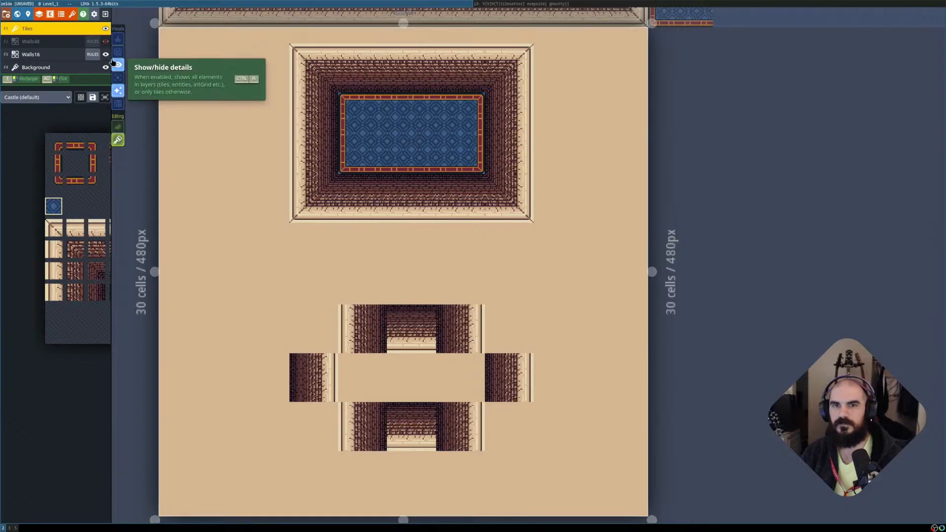
left_click(50, 54)
left_click(105, 54)
scroll(340, 69, "up", 1)
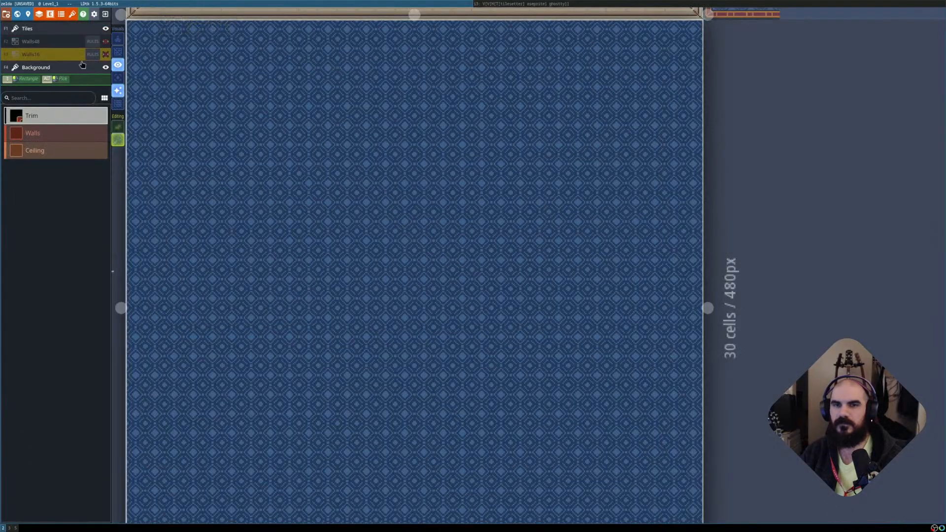
Show Walls16 again, and on the Tiles layer place the dark solid tile on the four outer corners of the upper room.
left_click(106, 55)
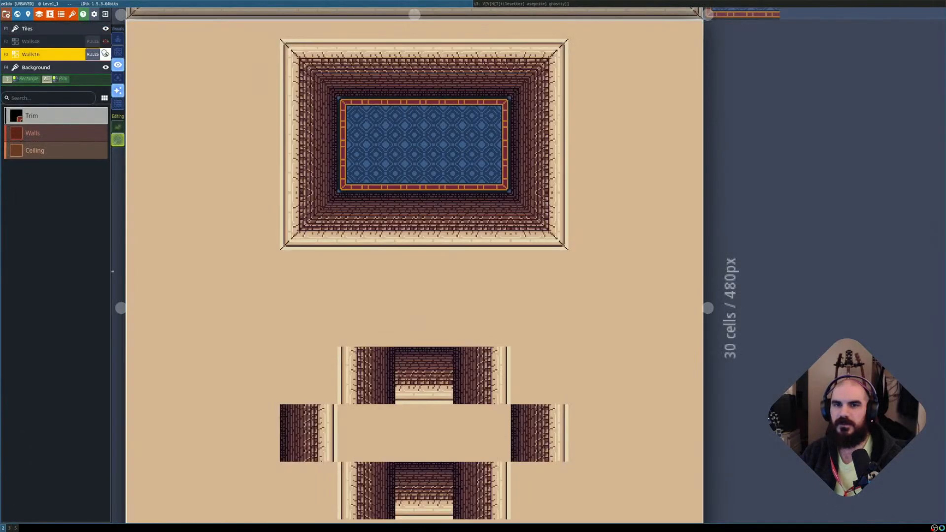
left_click(58, 29)
mouse_move(74, 185)
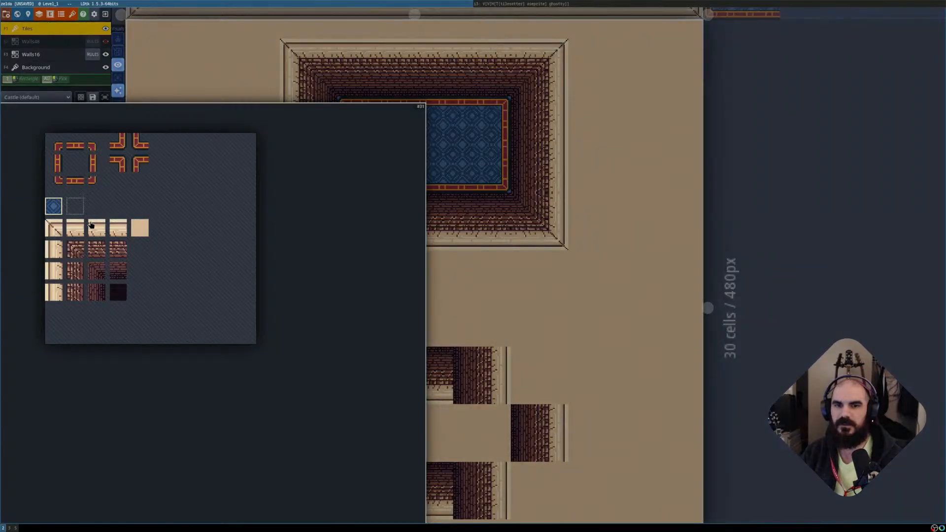
left_click(118, 292)
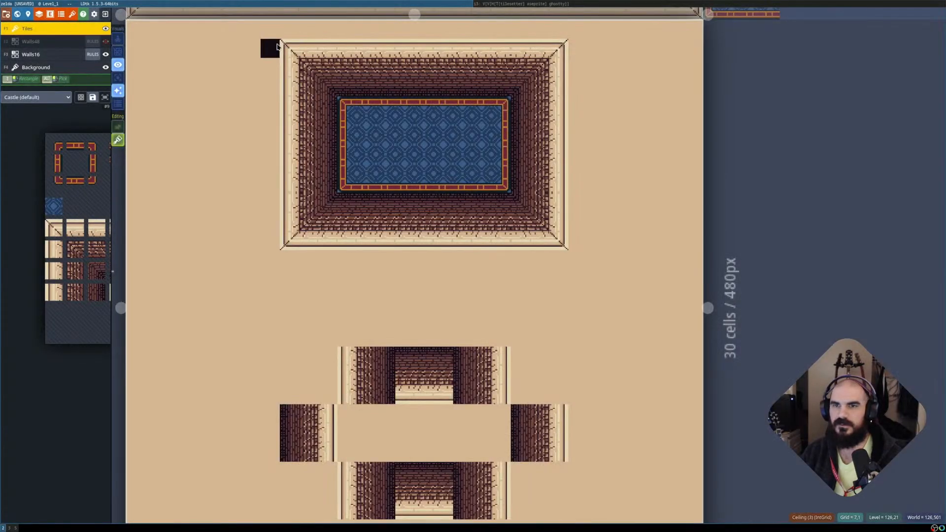
left_click(289, 48)
left_click(559, 48)
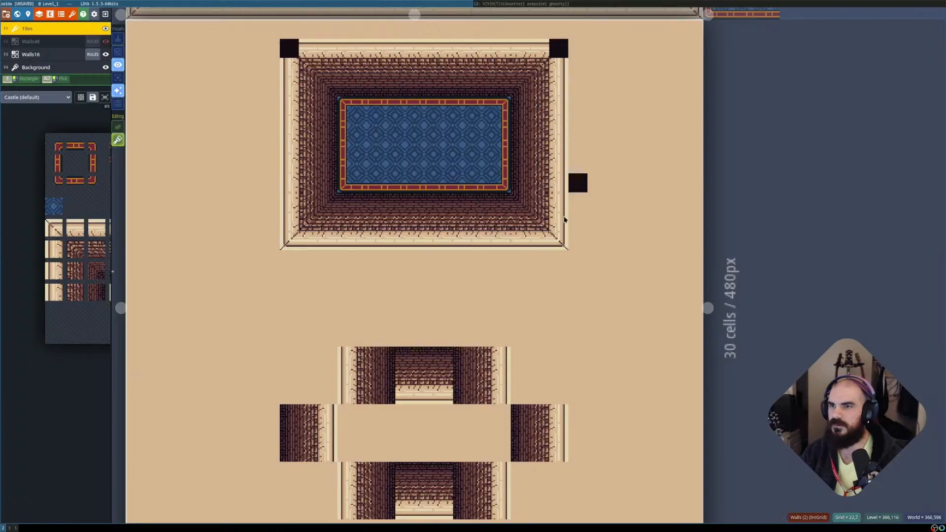
left_click(559, 241)
left_click(283, 243)
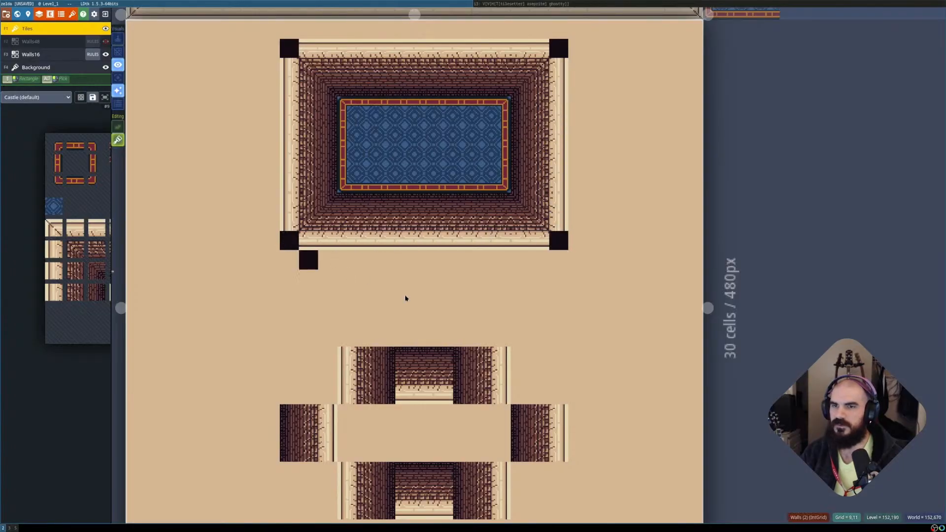
Place the dark tile on the corner cells of the western wall pieces in the lower structure.
middle_click_drag(504, 358, 473, 274)
left_click(311, 274)
left_click(258, 331)
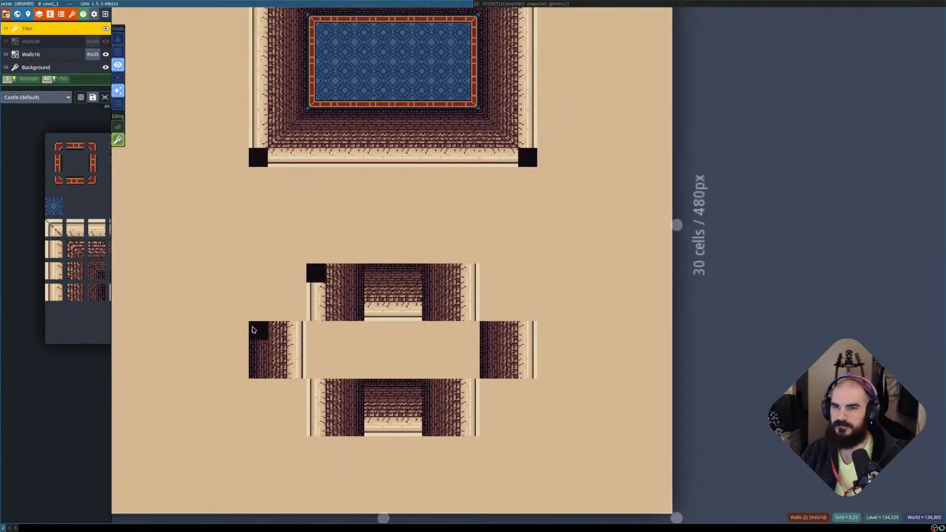
left_click(297, 330)
left_click(316, 311)
left_click(335, 350)
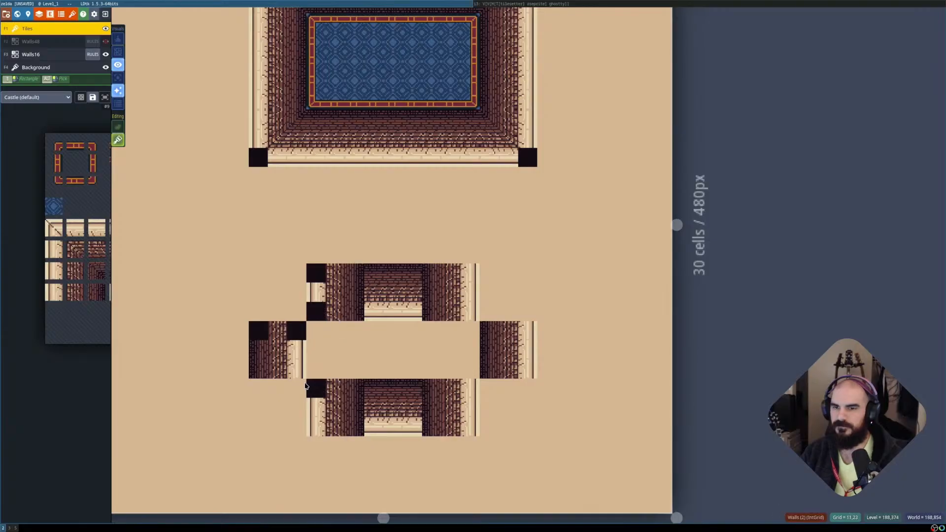
left_click(298, 372)
left_click(321, 387)
left_click(323, 435)
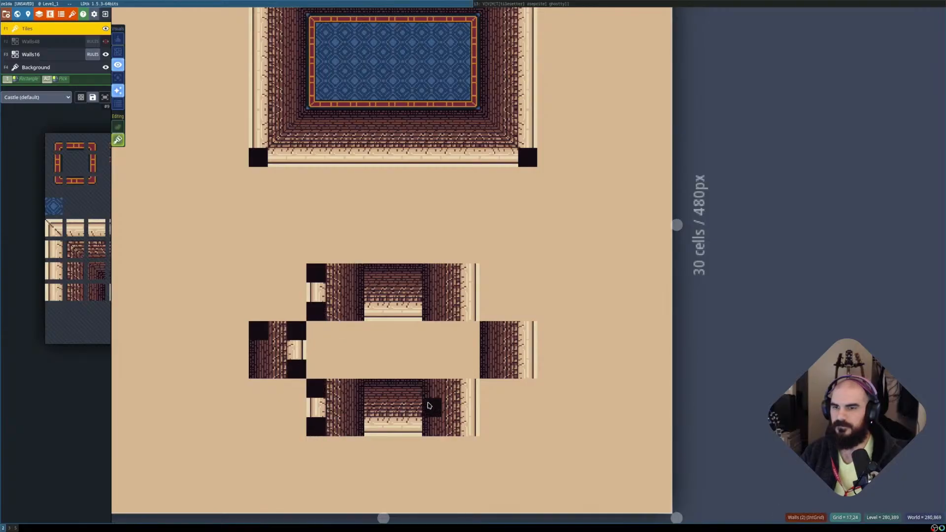
Place the dark tile on the corner cells of the lower structure's eastern wall pieces, plus the inner cell under the upper piece's brick column.
left_click(464, 395)
left_click(469, 427)
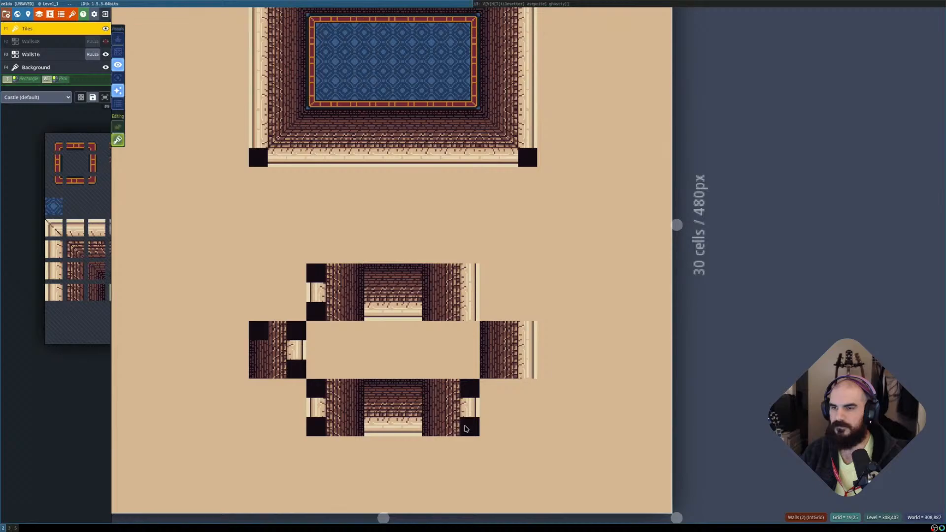
left_click(491, 370)
left_click(483, 328)
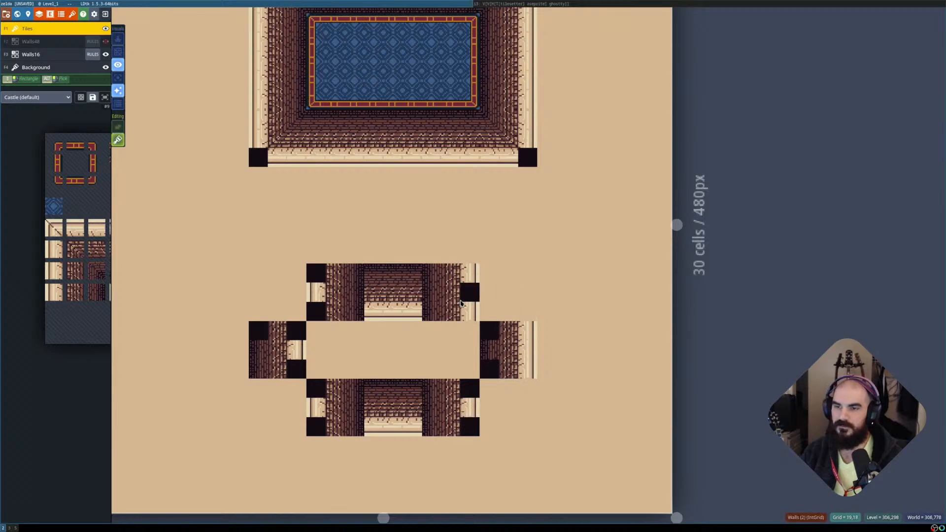
left_click(466, 310)
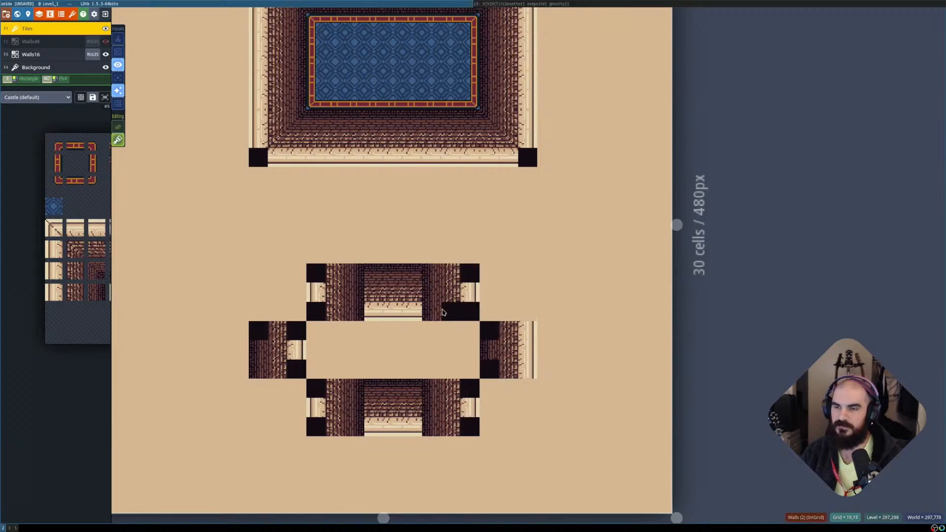
left_click(432, 311)
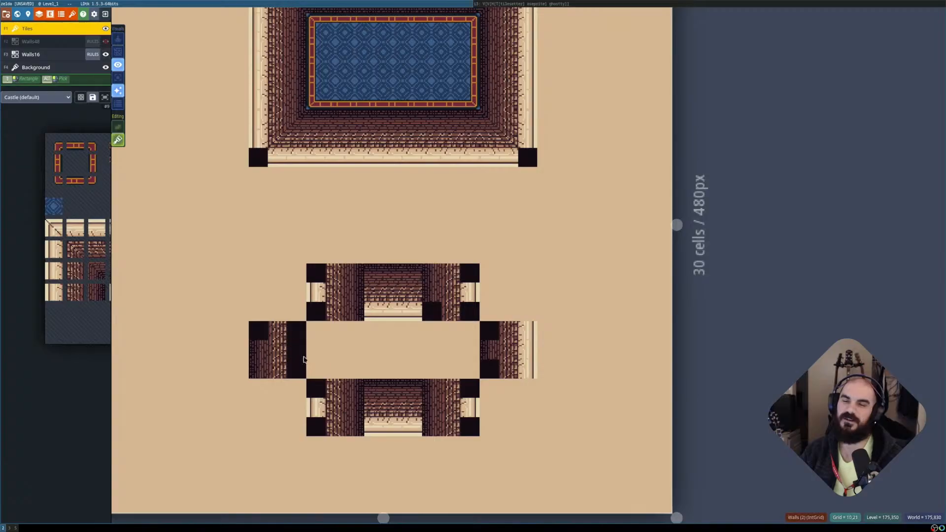
Fill the wall edges facing the lower structure's central gap with the dark tile, making a continuous border around it.
left_click(486, 351)
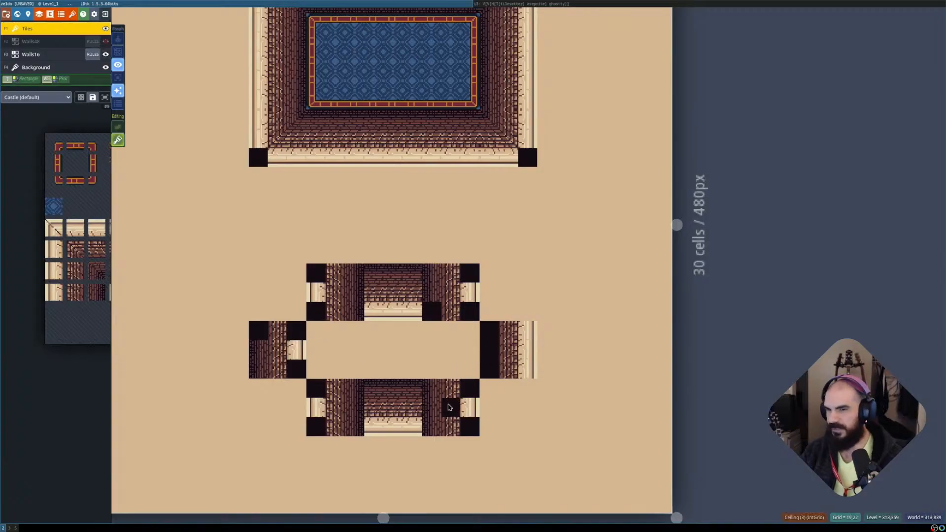
left_click(296, 351)
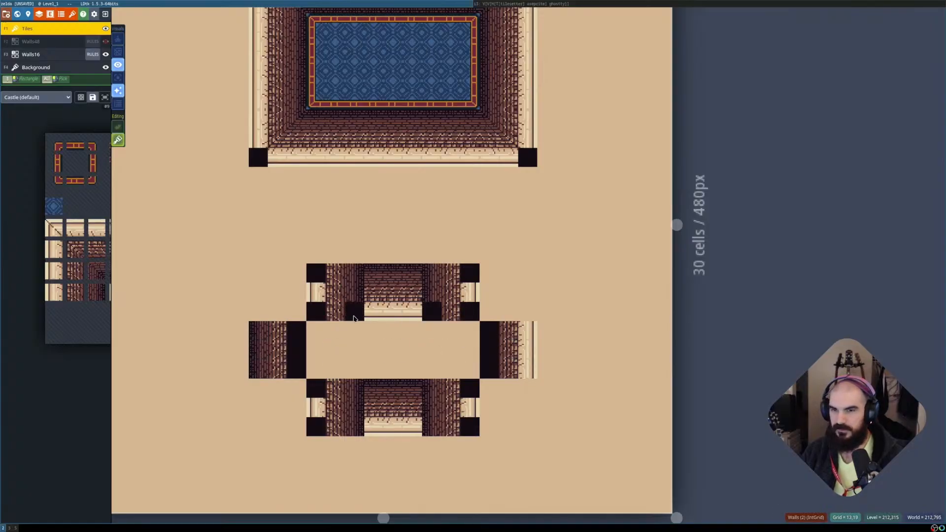
left_click(337, 311)
left_click(445, 312)
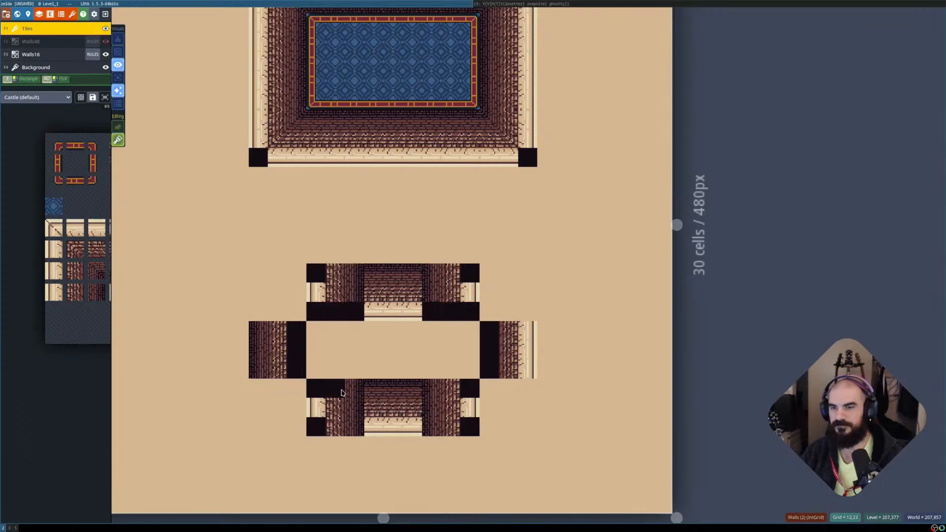
left_click(352, 389)
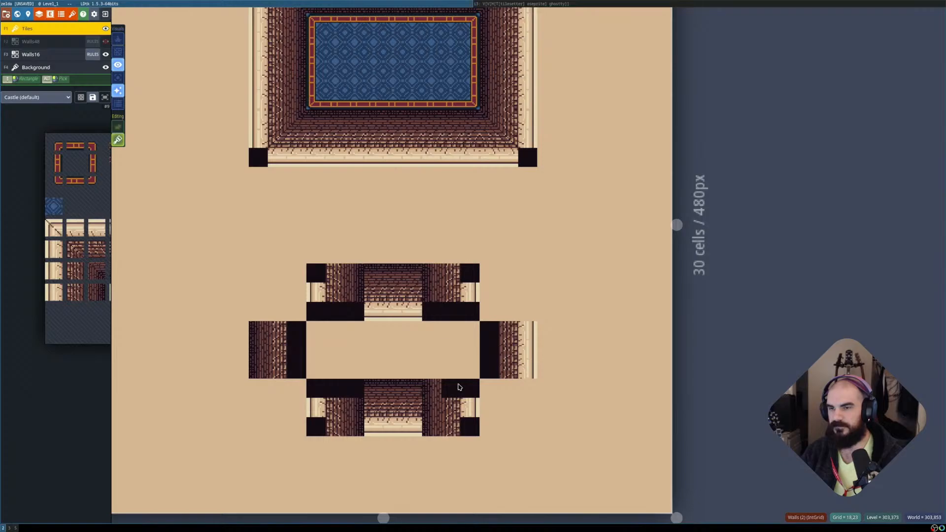
left_click_drag(457, 389, 377, 386)
left_click_drag(412, 311, 355, 330)
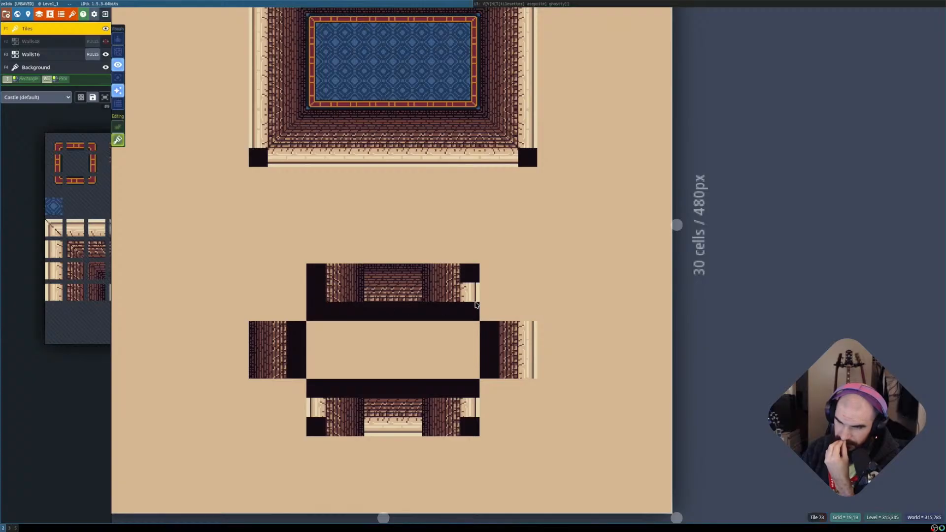
Extend the dark tile along the outer columns of the upper and lower pieces and the horizontal edges of both side pieces.
mouse_move(476, 305)
left_mouse_down()
mouse_move(469, 290)
mouse_move(520, 334)
mouse_move(502, 365)
mouse_move(527, 370)
left_mouse_up()
left_click(469, 407)
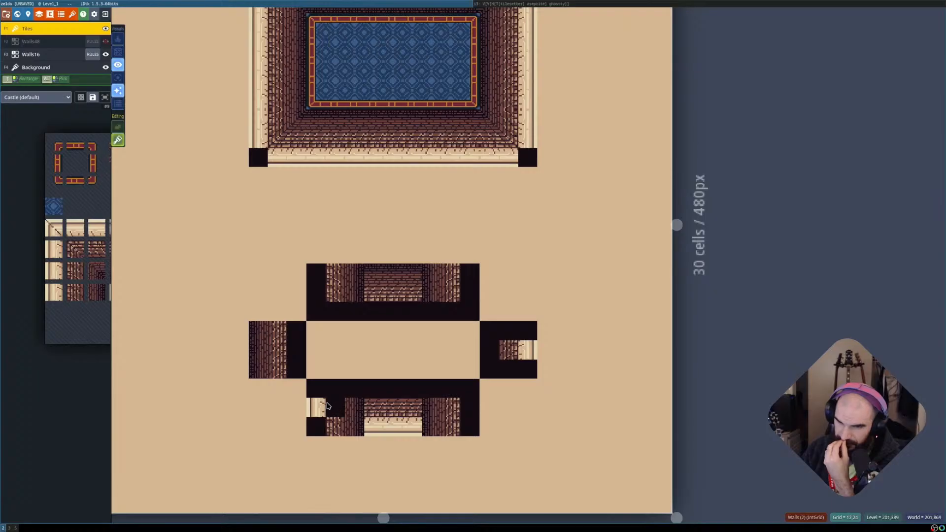
left_click(314, 405)
left_click_drag(278, 370, 254, 369)
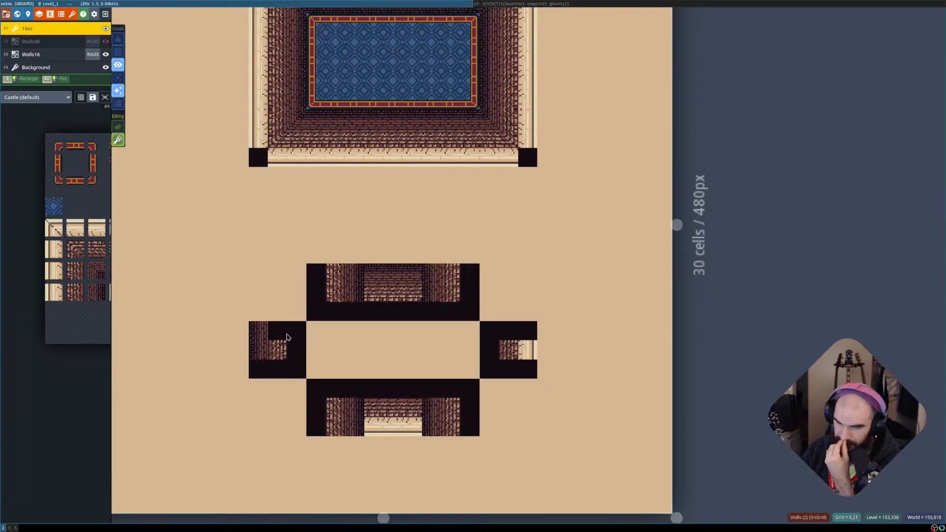
left_click_drag(278, 331, 266, 332)
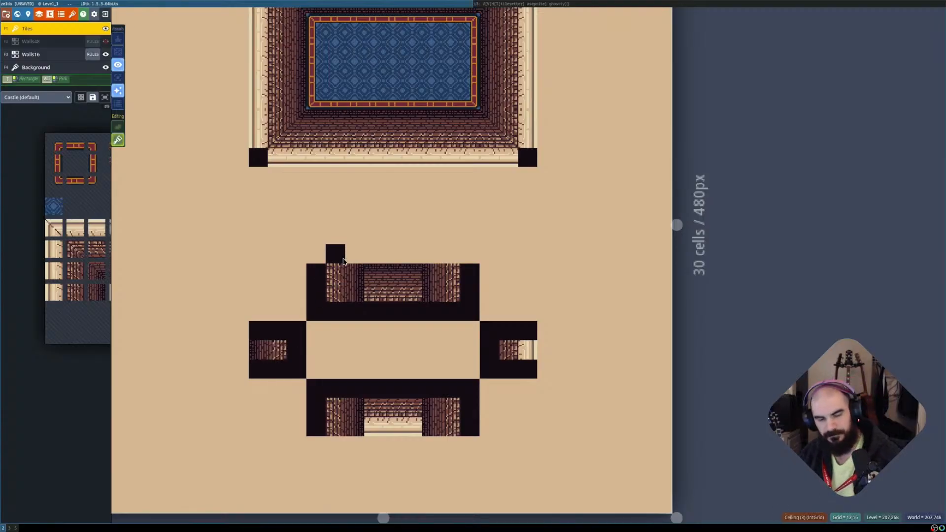
Save the project, close it and open the levels project.
key("ctrl+s")
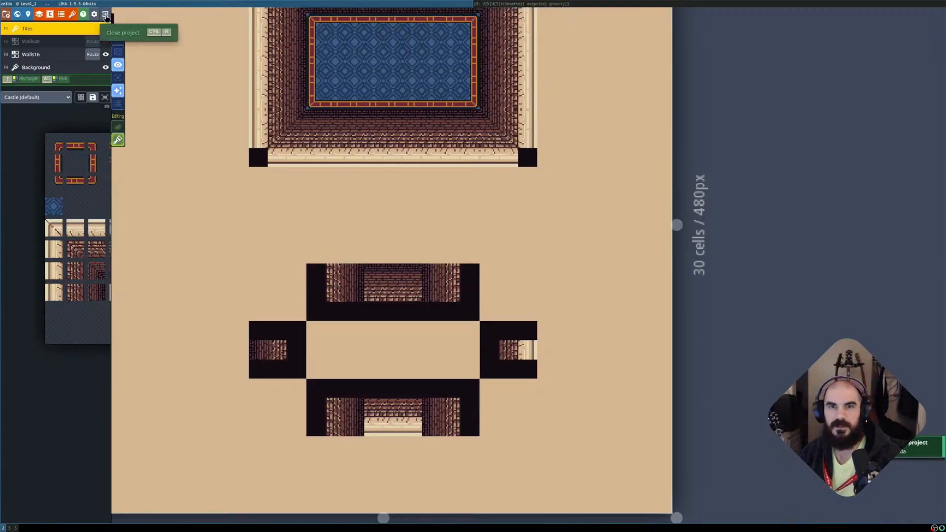
left_click(106, 13)
left_click(302, 374)
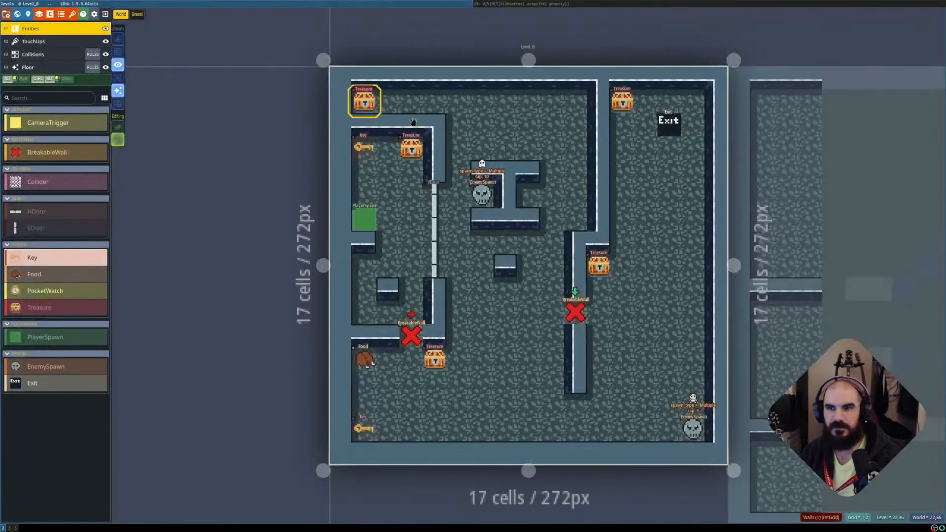
Create a new level in the empty world space beside the lower row of levels and open it for editing.
scroll(485, 138, "down", 3)
middle_click_drag(540, 185, 345, 135)
scroll(429, 247, "down", 3)
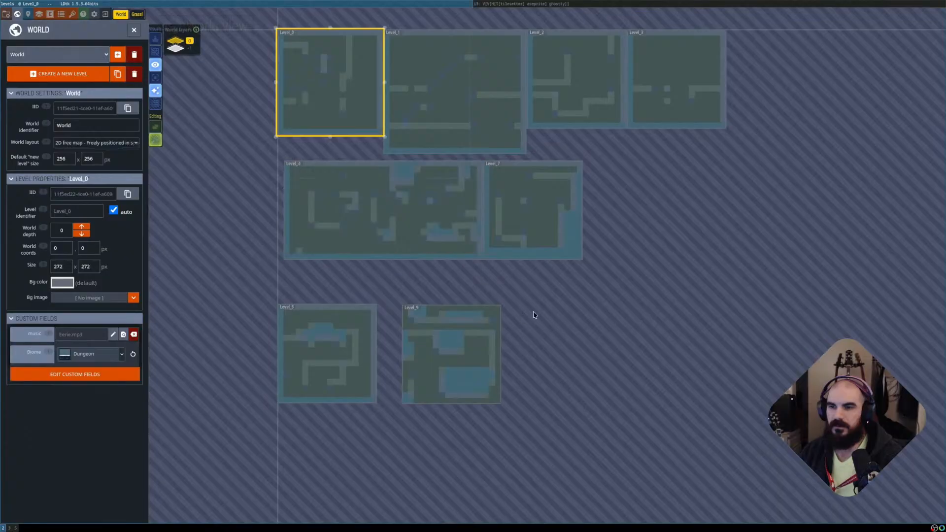
right_click(542, 300)
left_click(549, 305)
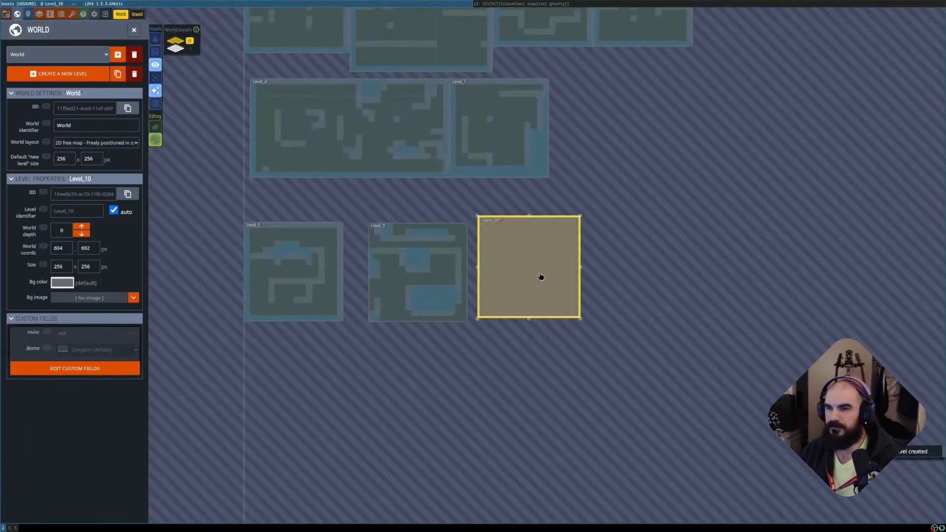
double_click(541, 273)
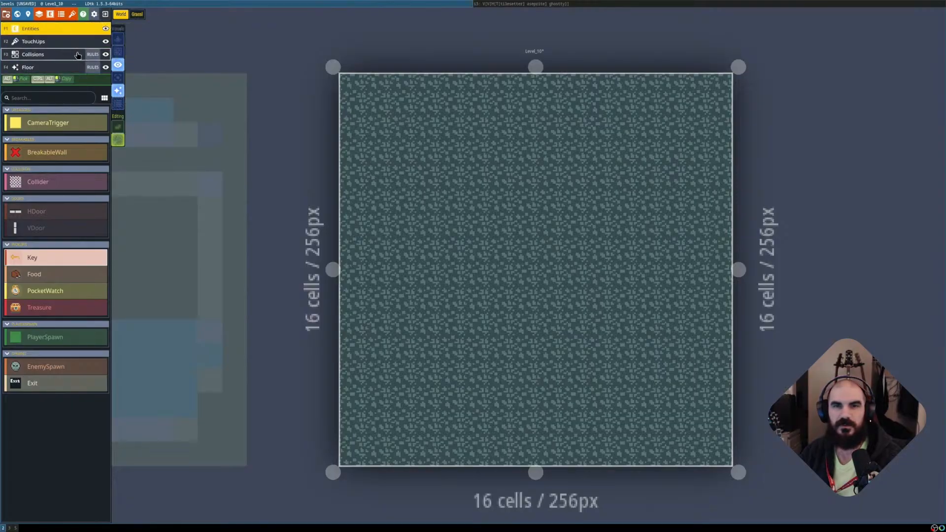
Start a rule group with the assistant on the Collisions layer, using Walls as main value and Template as group name.
left_click(93, 55)
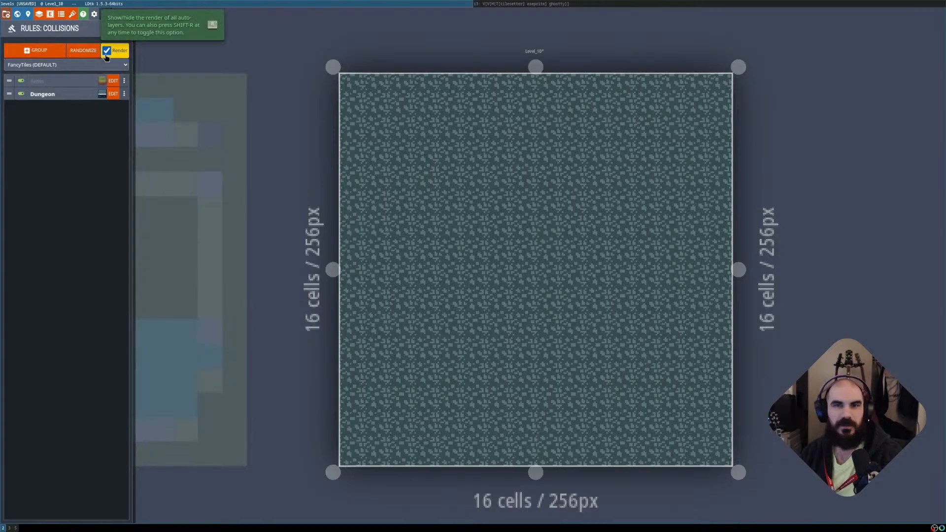
left_click(37, 50)
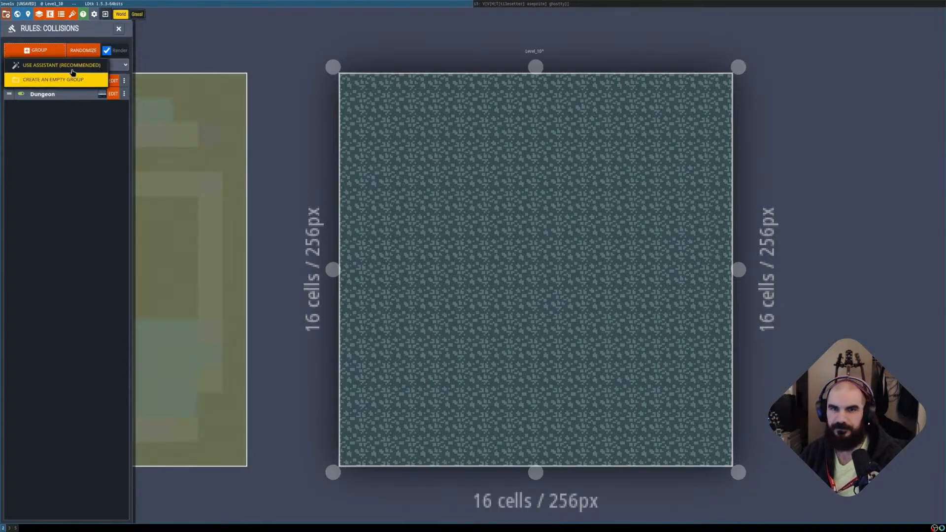
left_click(69, 66)
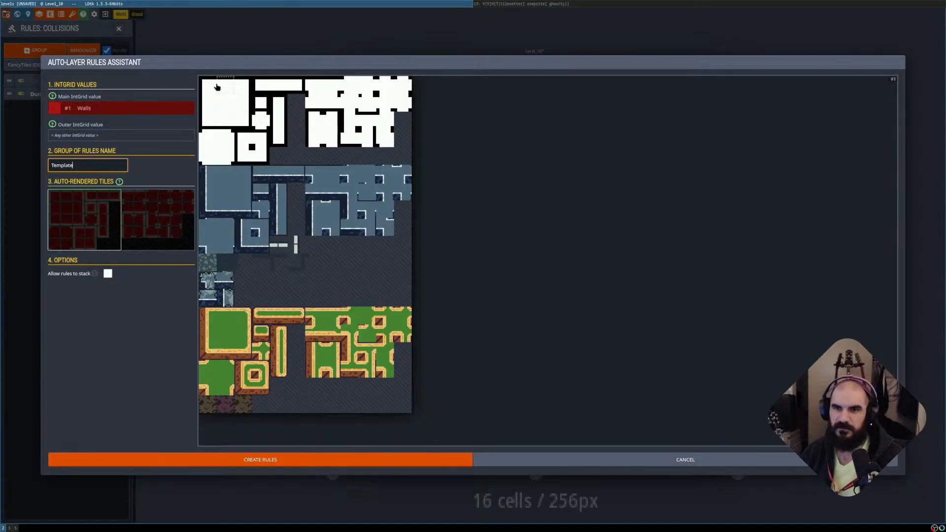
Assign the white template's large square tiles to the outer corner, edge and centre slots of the first block.
left_click(57, 196)
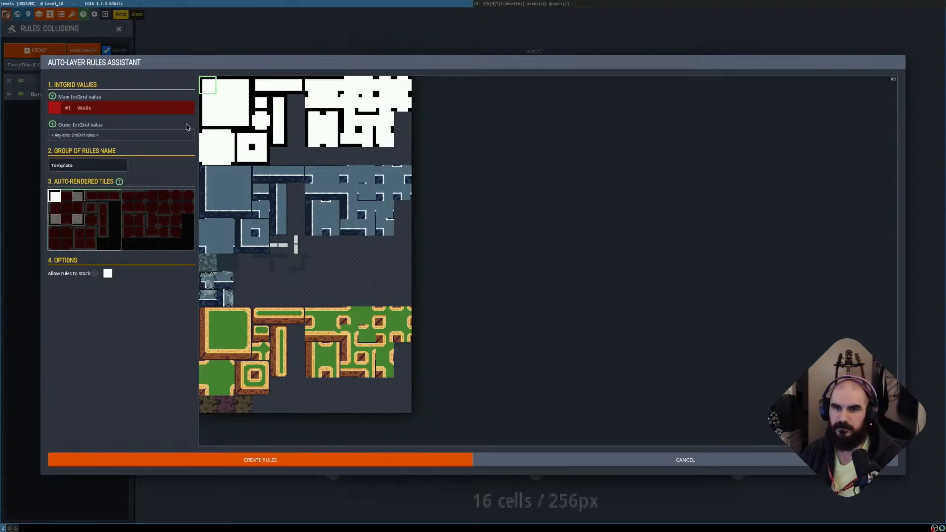
left_click(224, 94)
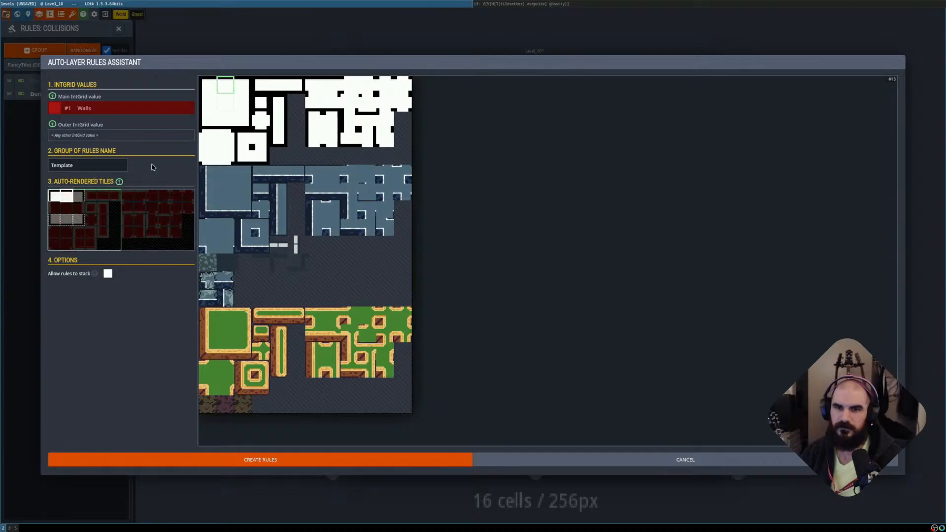
left_click(54, 209)
left_click(214, 98)
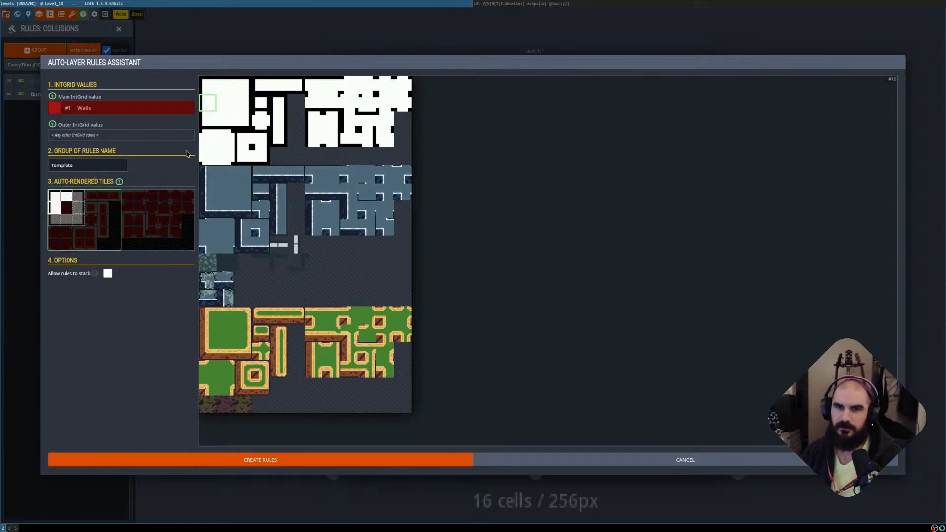
left_click(78, 211)
left_click(219, 105)
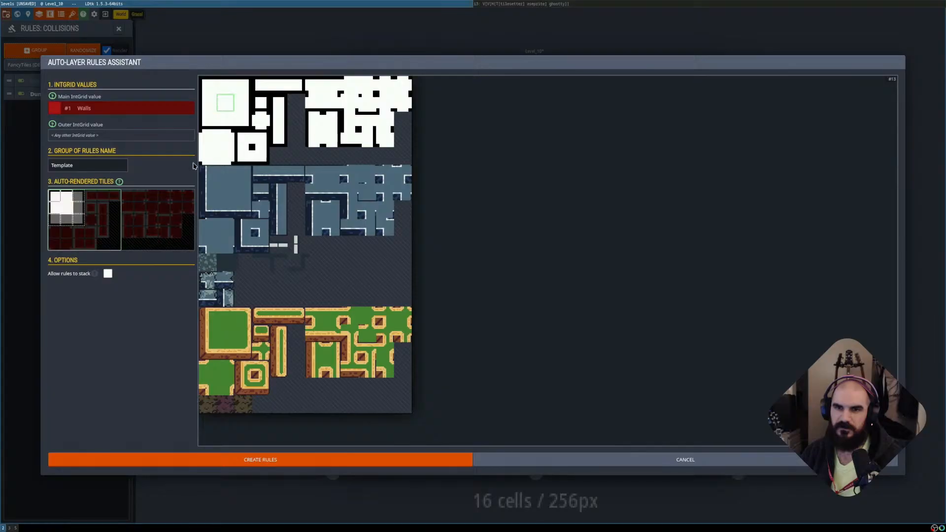
Assign the white template's inner-corner block, hollow square, small junction tile and isolated single-cell tile to their matching slots in the first block.
left_click(54, 234)
left_click(207, 138)
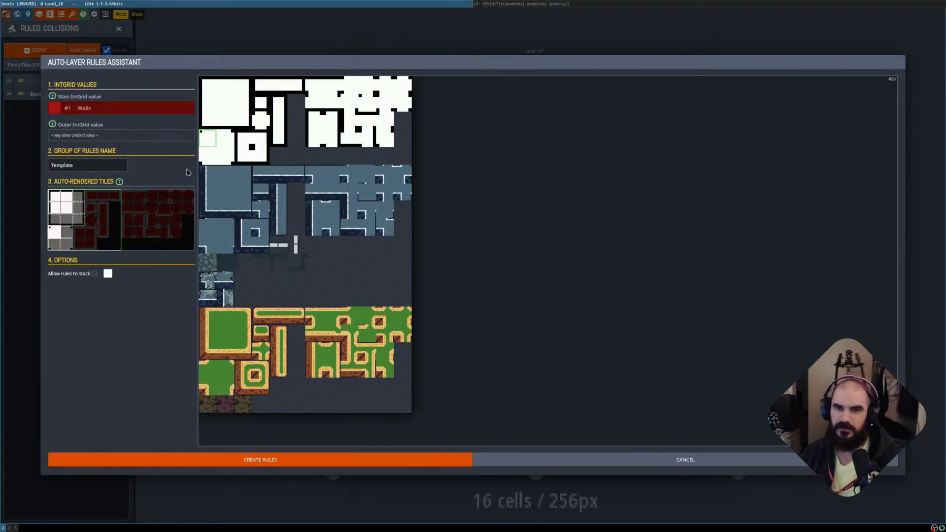
left_click(84, 233)
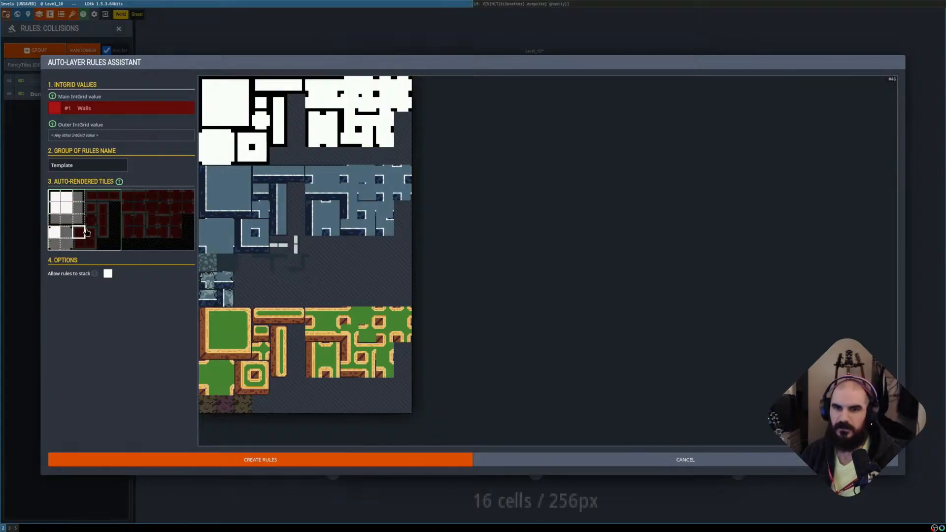
left_click(238, 139)
left_click(95, 218)
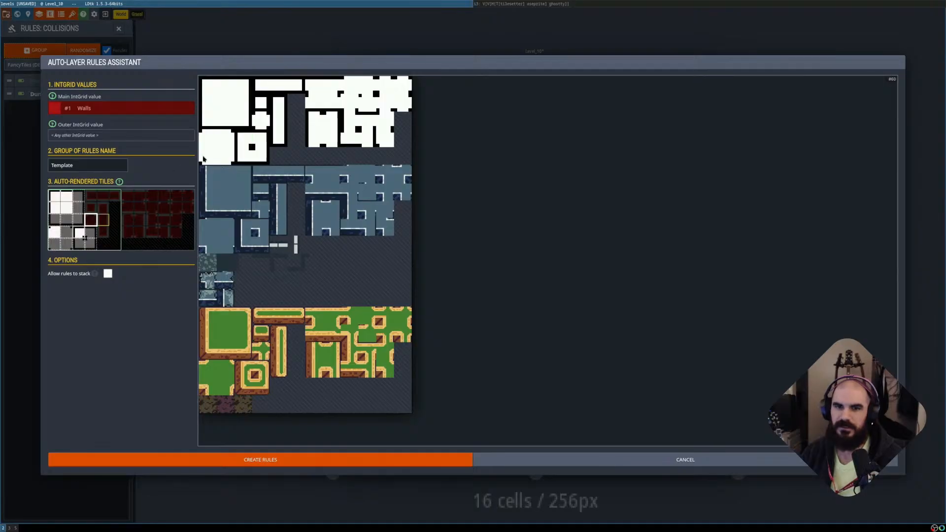
left_click(258, 118)
left_click(259, 108)
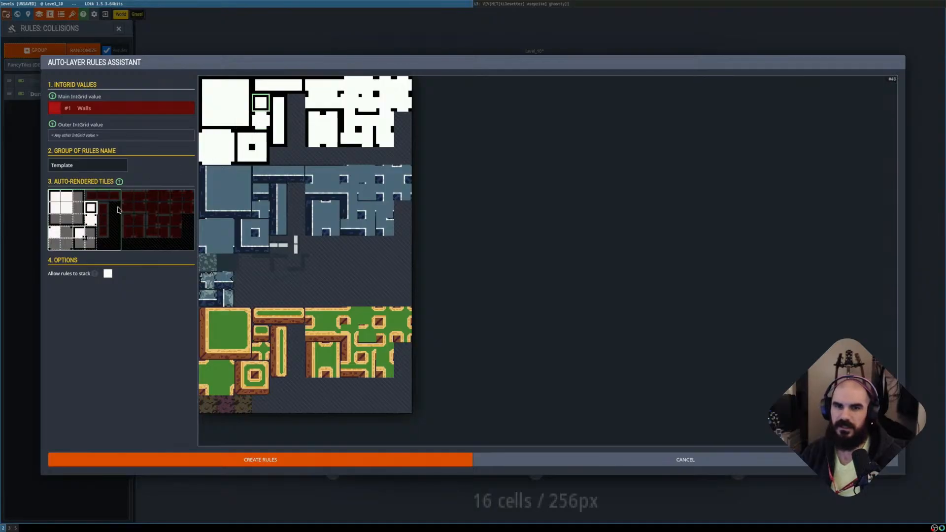
Assign the white template's one-cell-wide vertical and horizontal strip tiles to their matching slots.
left_click(104, 211)
left_click(278, 106)
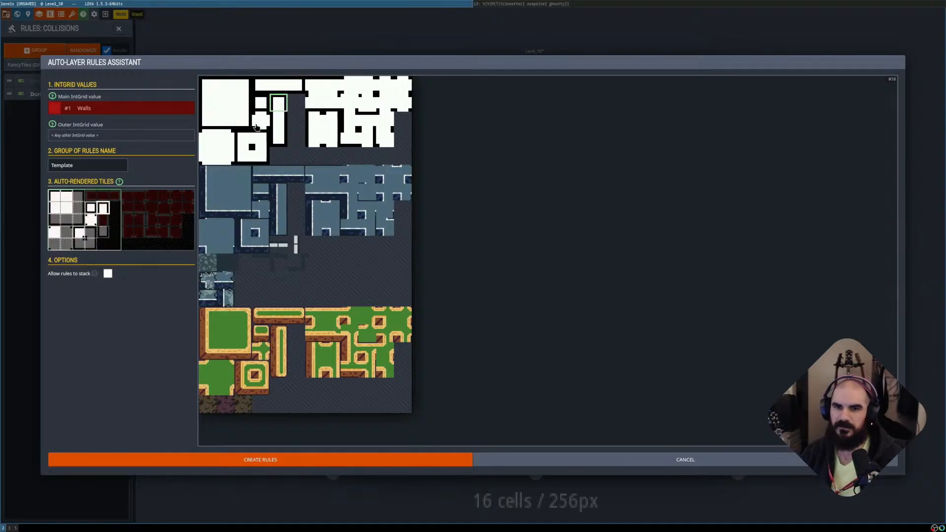
left_click(109, 217)
left_click(271, 126)
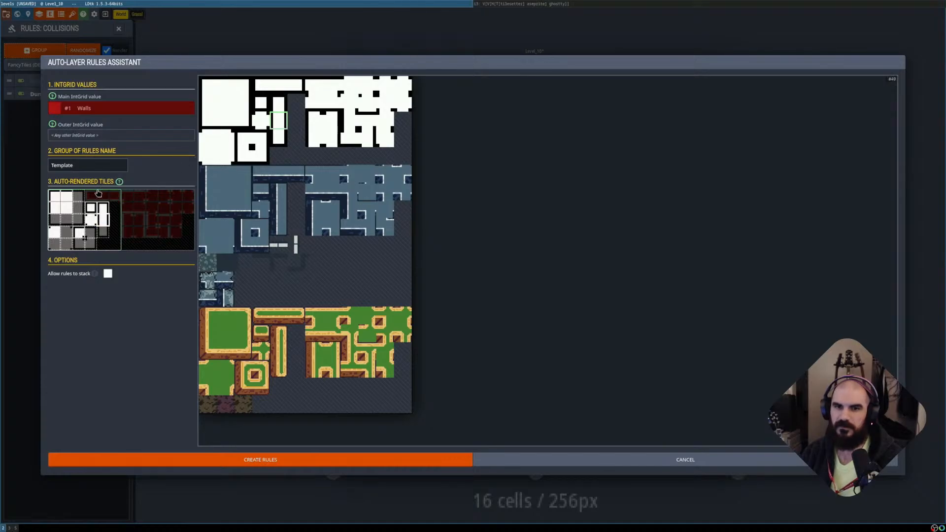
left_click(93, 195)
left_click(261, 86)
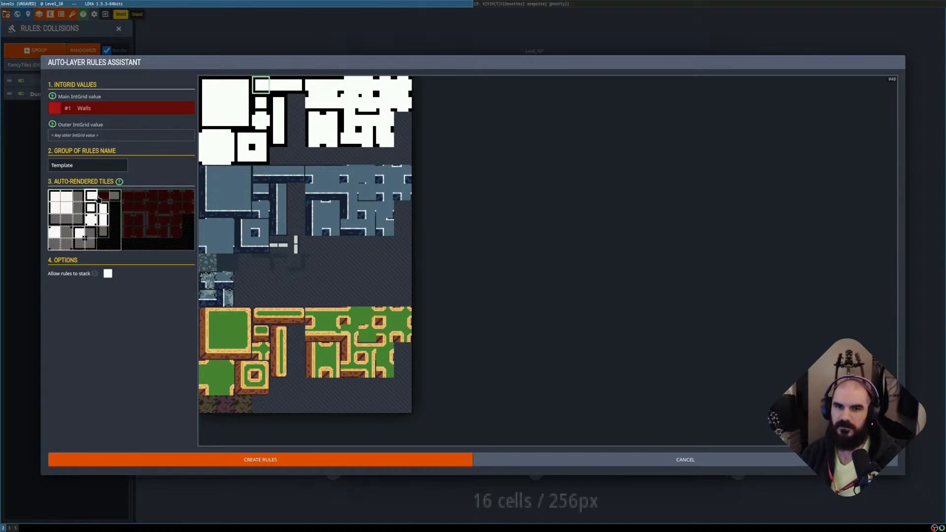
left_click(103, 196)
left_click(279, 84)
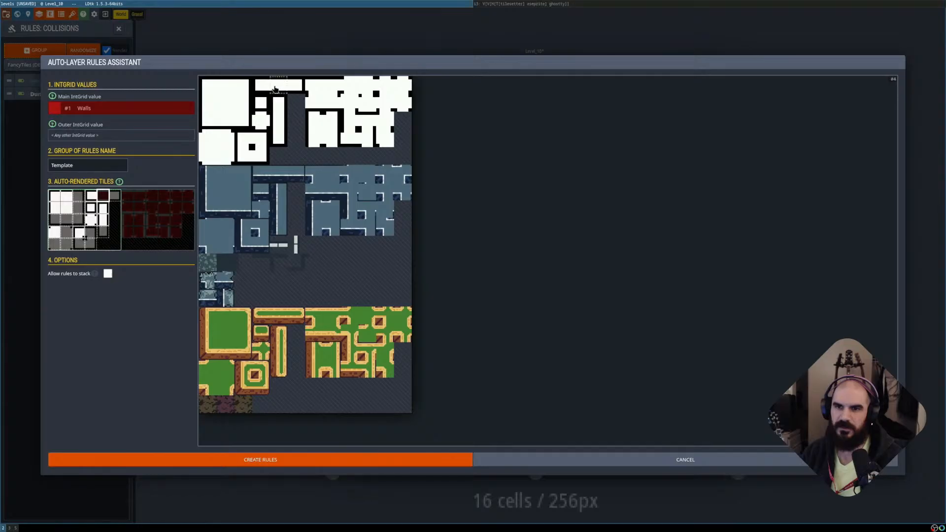
Assign the white template's matching tiles to the second block's first upper slots and its lower-row slots up to the centre columns.
left_click(127, 196)
left_click(310, 87)
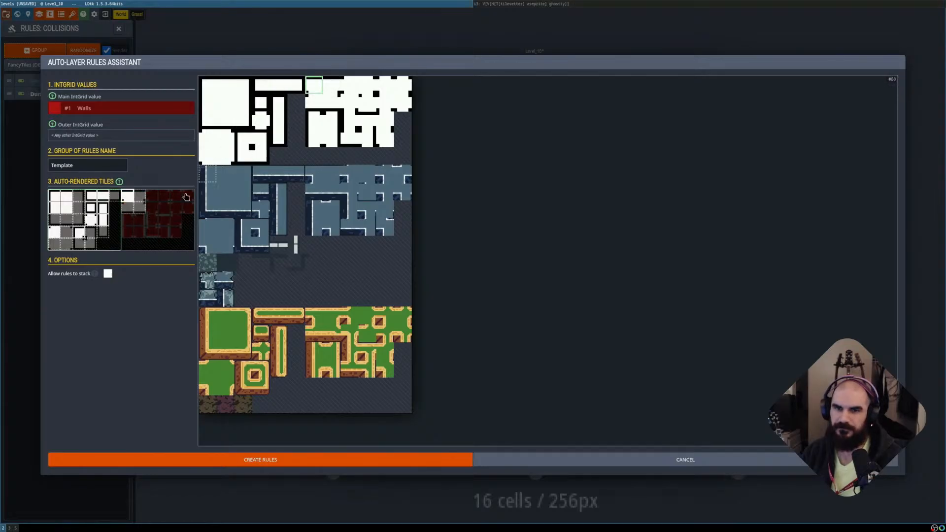
left_click(124, 224)
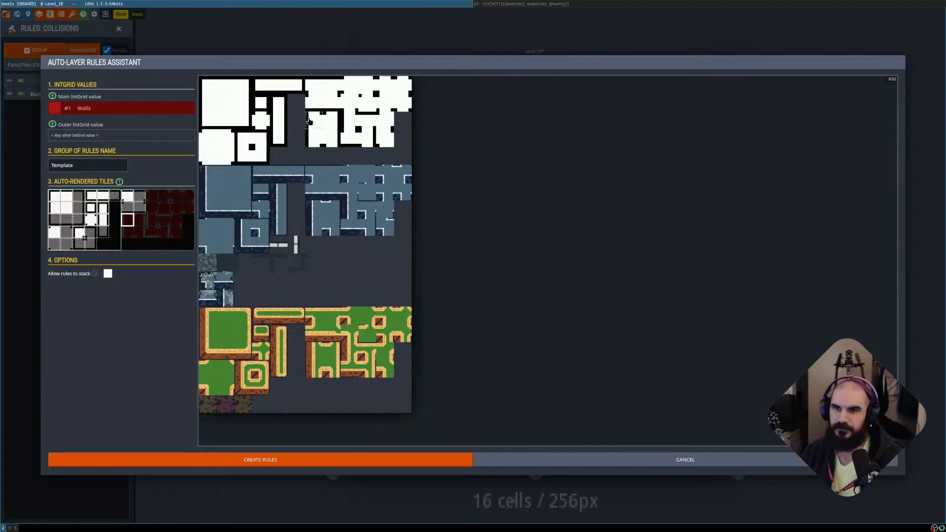
left_click(309, 121)
left_click(151, 220)
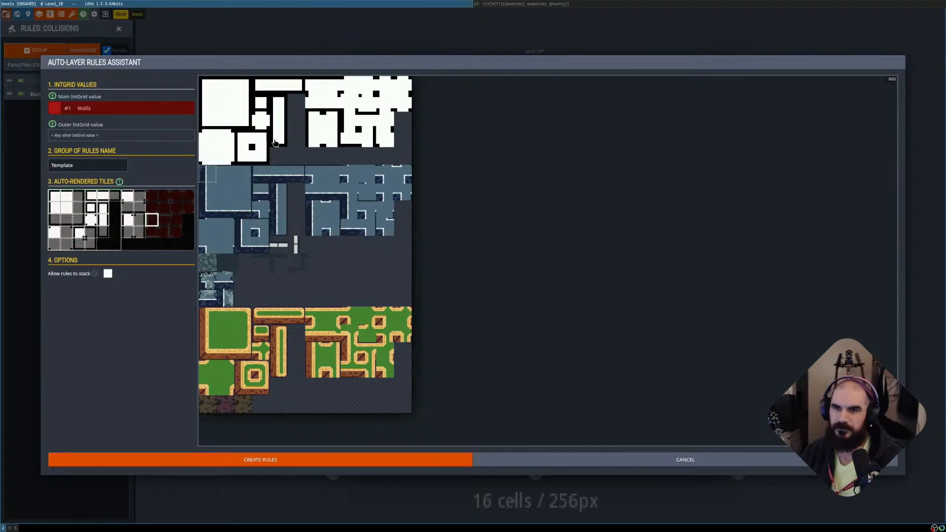
left_click(349, 120)
left_click(151, 231)
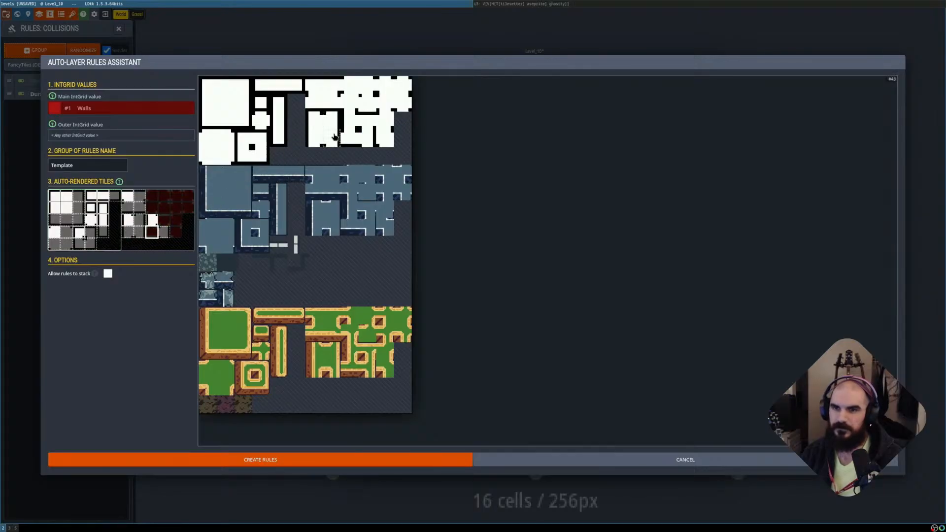
left_click(349, 136)
Assign the white template's matching tiles to the second block's remaining upper and outer slots, and create the Template rules.
left_click(155, 200)
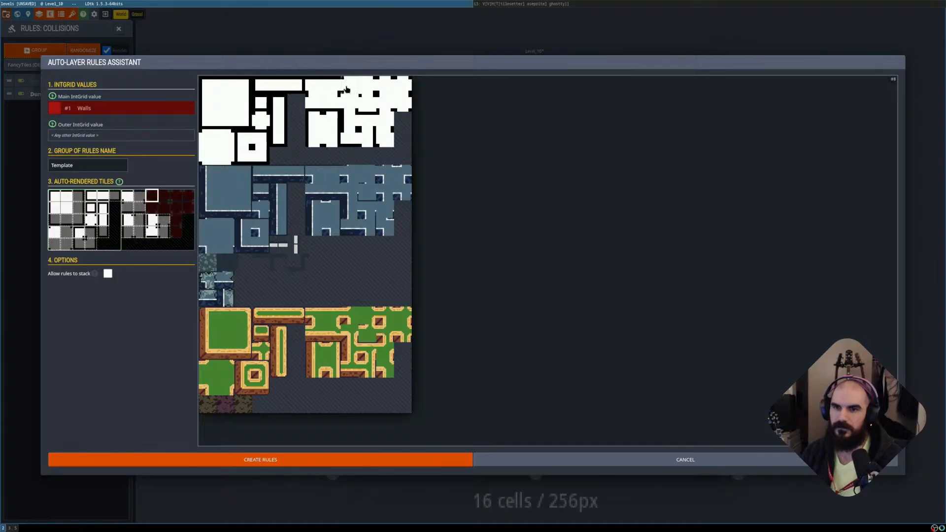
left_click(349, 89)
left_click(153, 208)
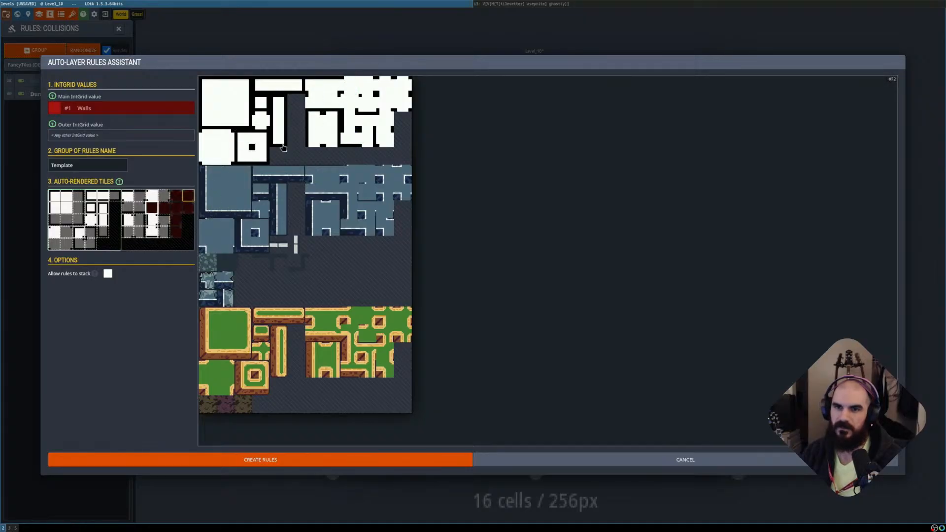
left_click(350, 103)
left_click(174, 198)
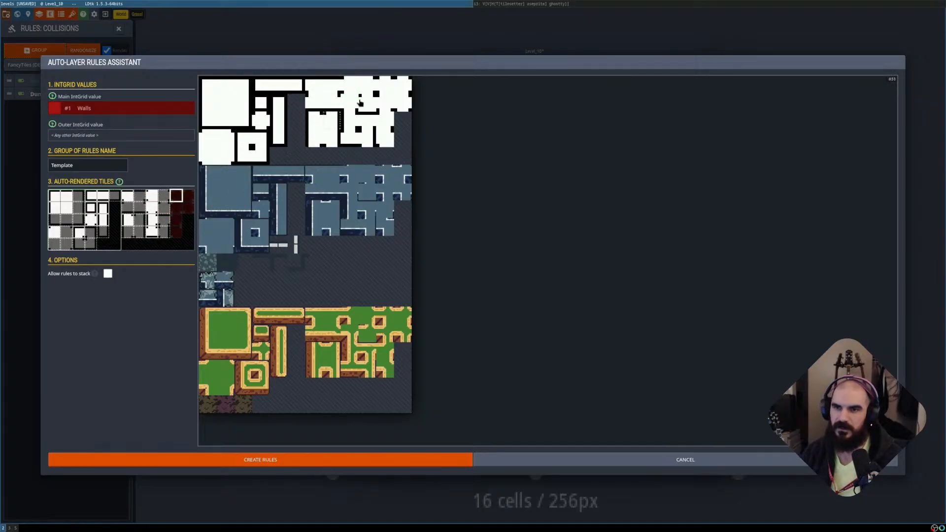
left_click(385, 86)
left_click(172, 219)
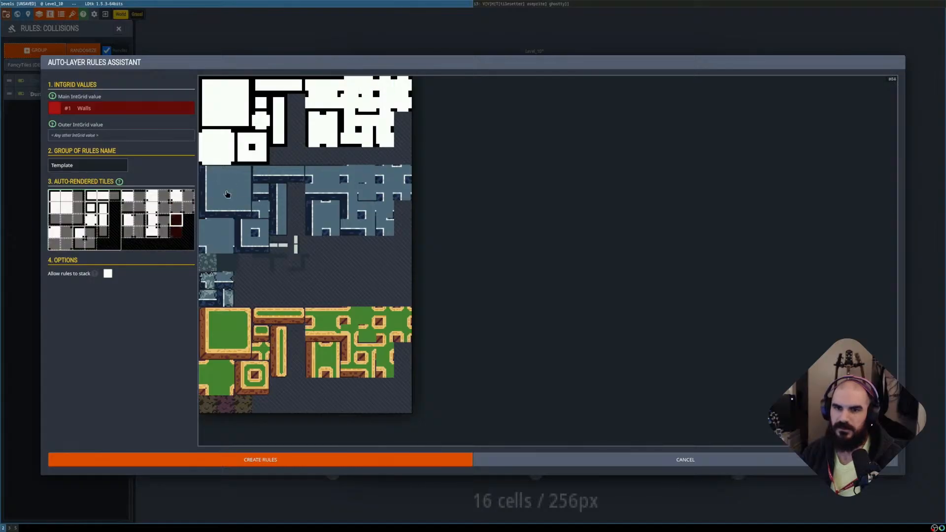
left_click(380, 118)
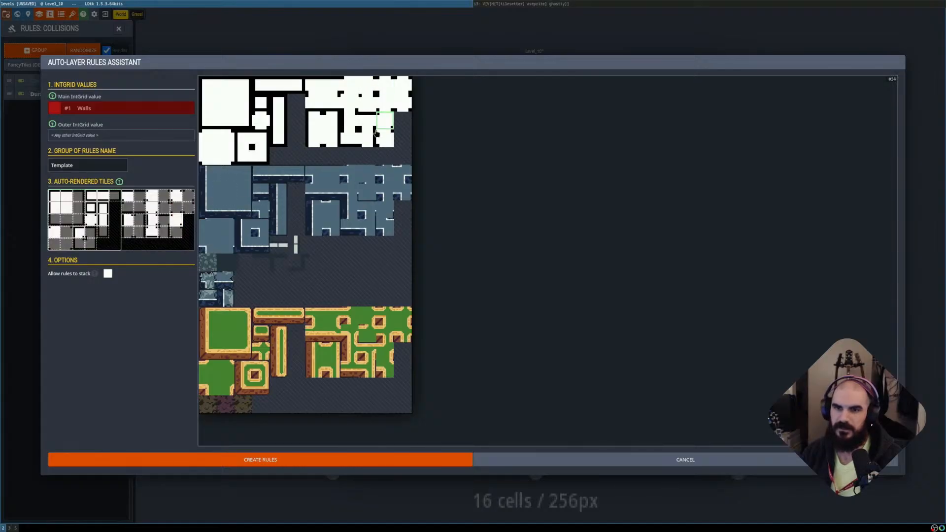
left_click(225, 461)
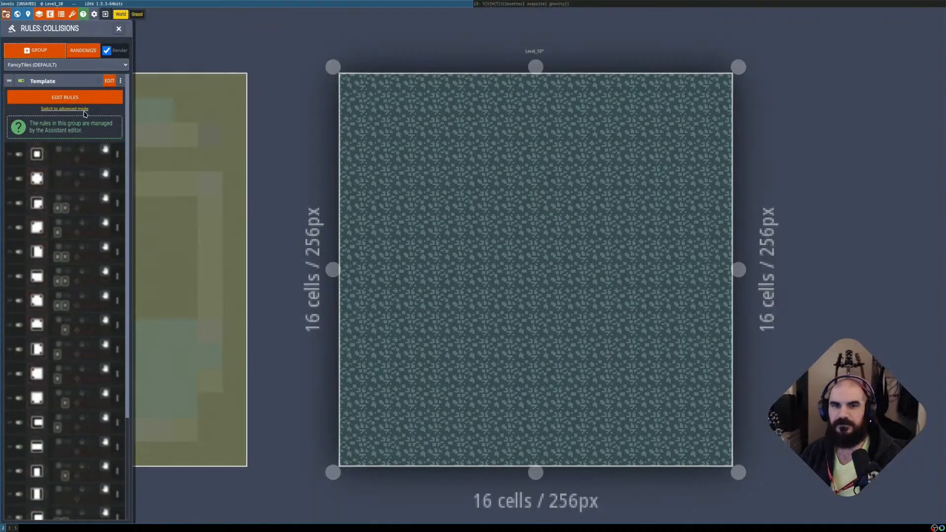
Add a Debug value to the project's Biome enum.
left_click(104, 82)
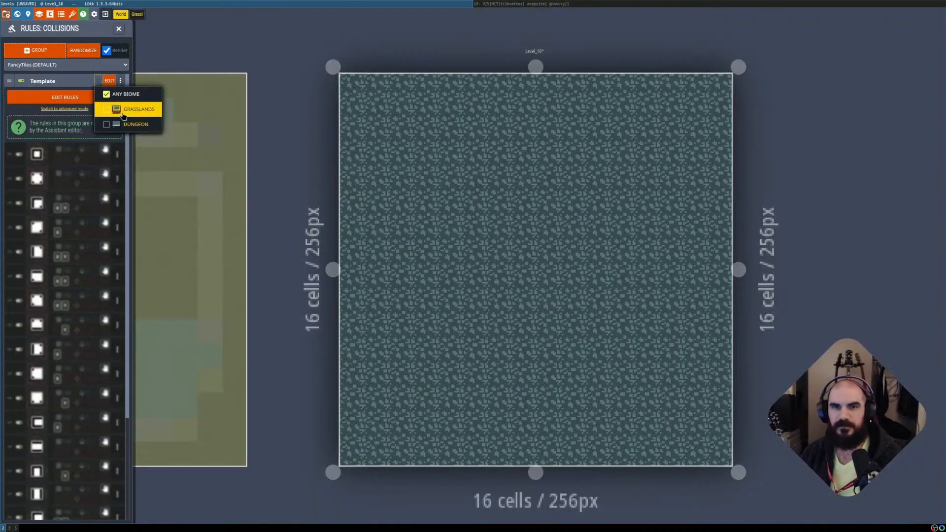
left_click(65, 92)
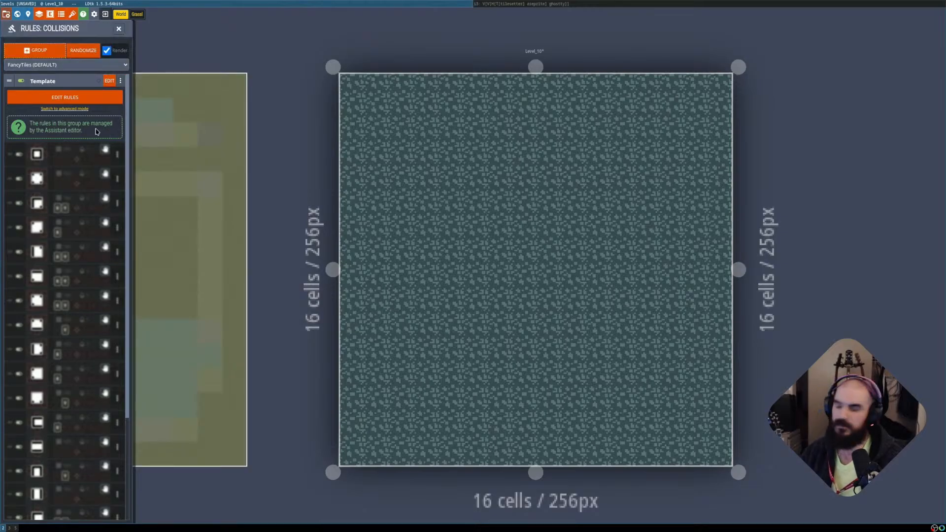
key("F4")
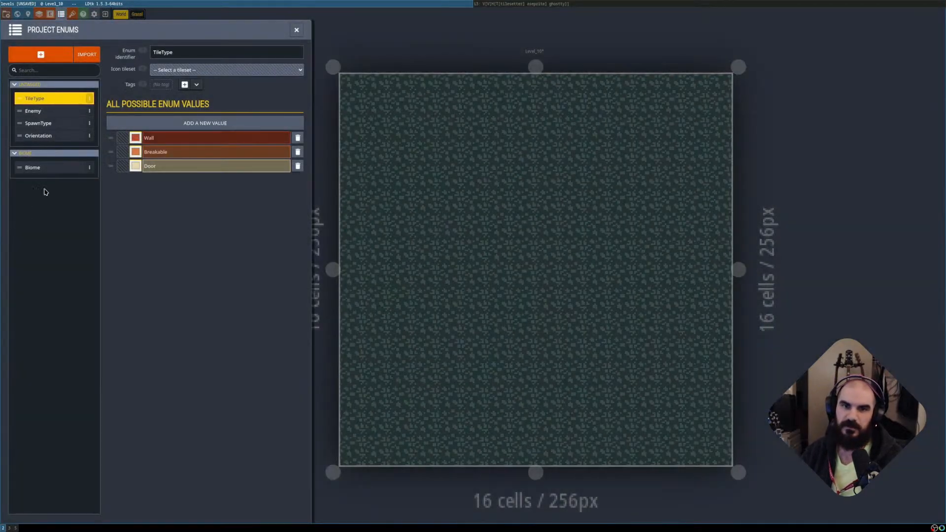
left_click(72, 166)
left_click(237, 126)
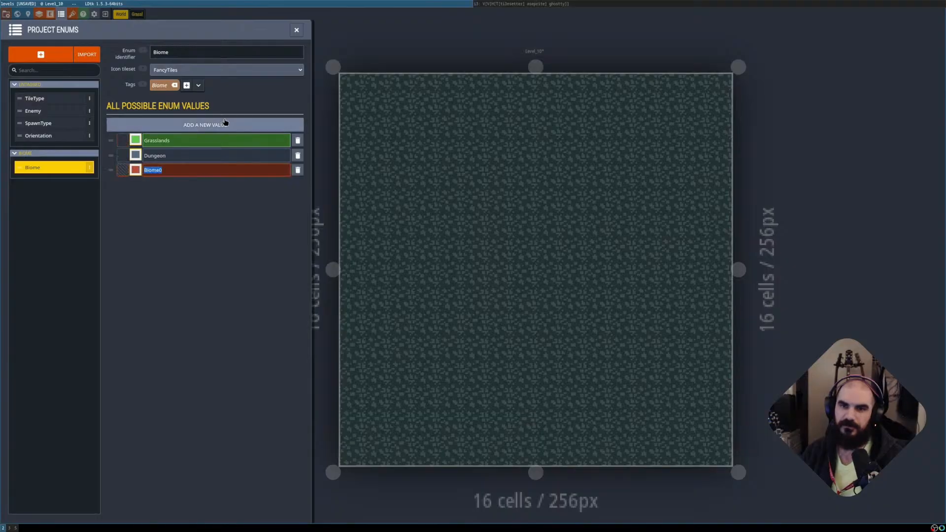
type("Deb")
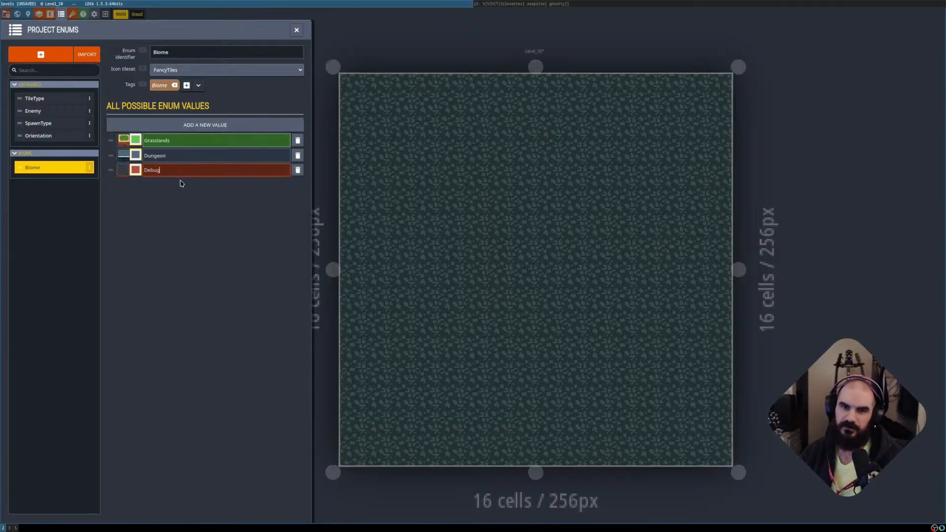
type("ug")
left_click(296, 30)
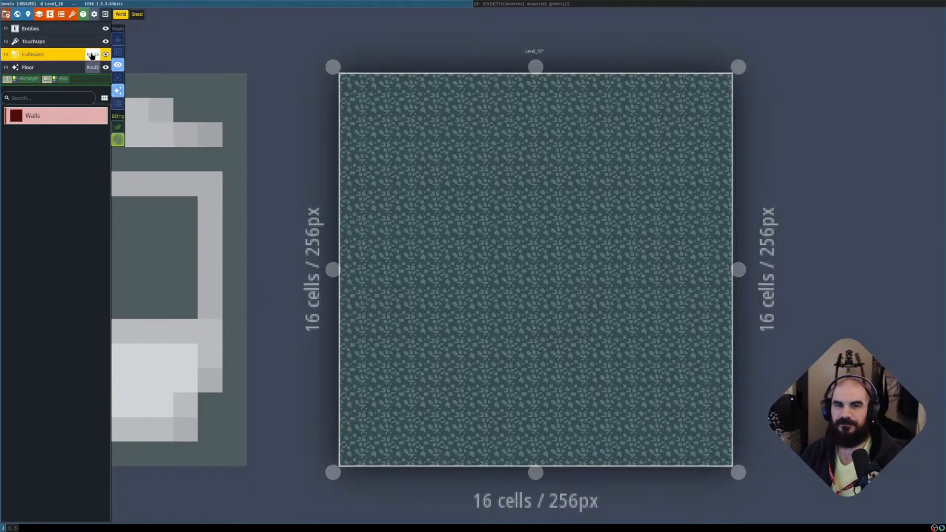
Restrict the Template rule group on the Collisions layer to the Debug biome.
left_click(92, 55)
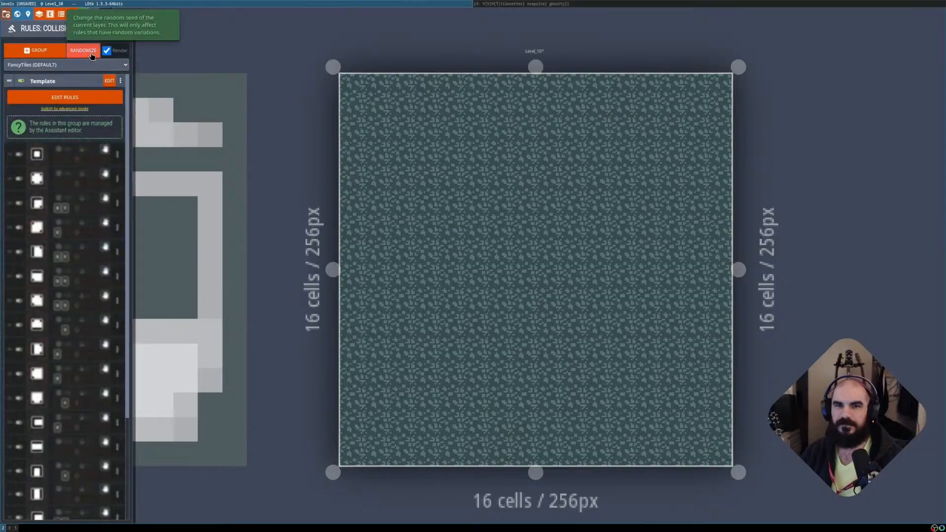
left_click(98, 80)
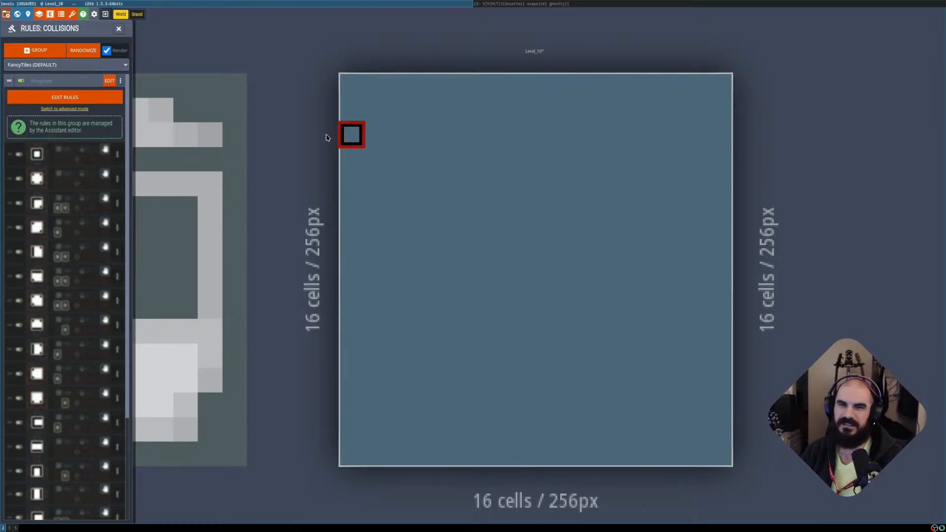
left_click(119, 29)
Set the new level's Biome custom field to Debug and return to editing the level.
key("w")
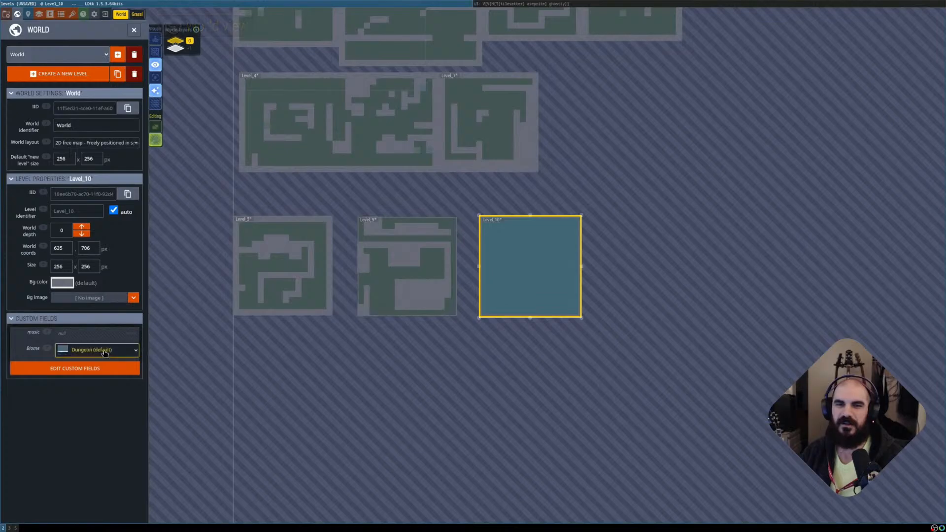
left_click(97, 350)
left_click(89, 414)
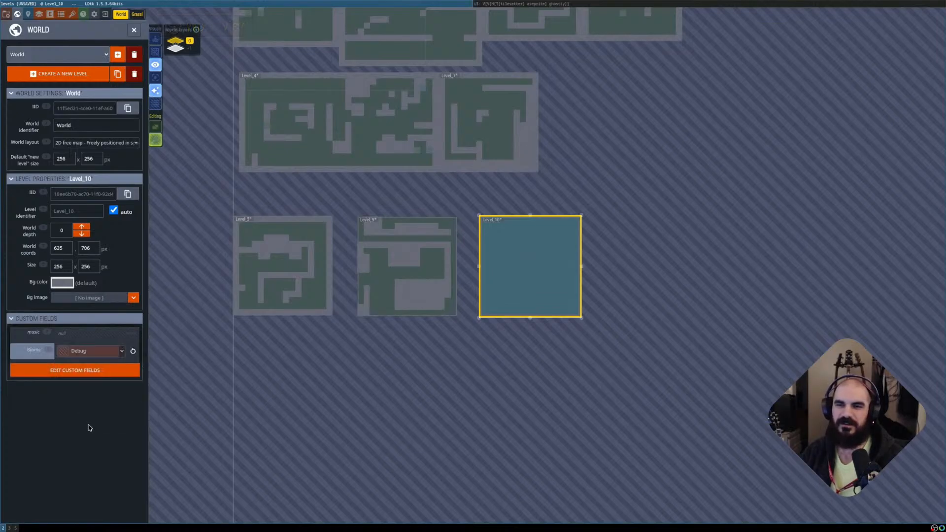
key("w")
Fill the whole new level with Walls on the Collisions layer.
scroll(447, 234, "up", 1)
middle_click_drag(448, 236, 407, 228)
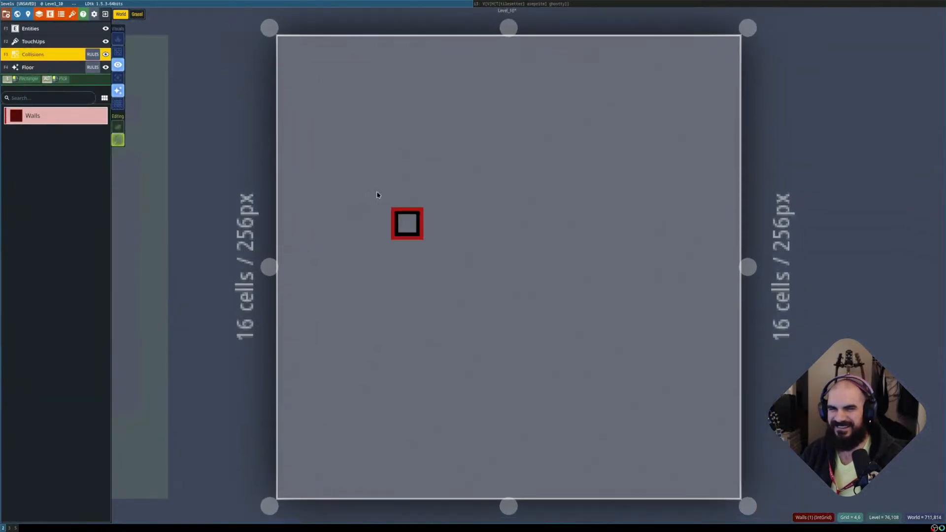
mouse_move(326, 83)
left_mouse_down("shift")
mouse_move(340, 128)
mouse_move(494, 311)
left_mouse_up("shift")
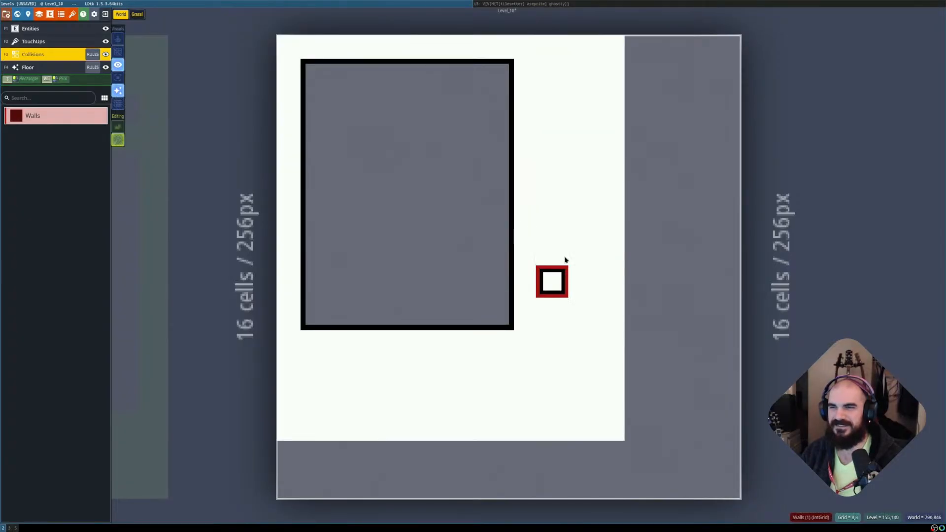
key("ctrl+z")
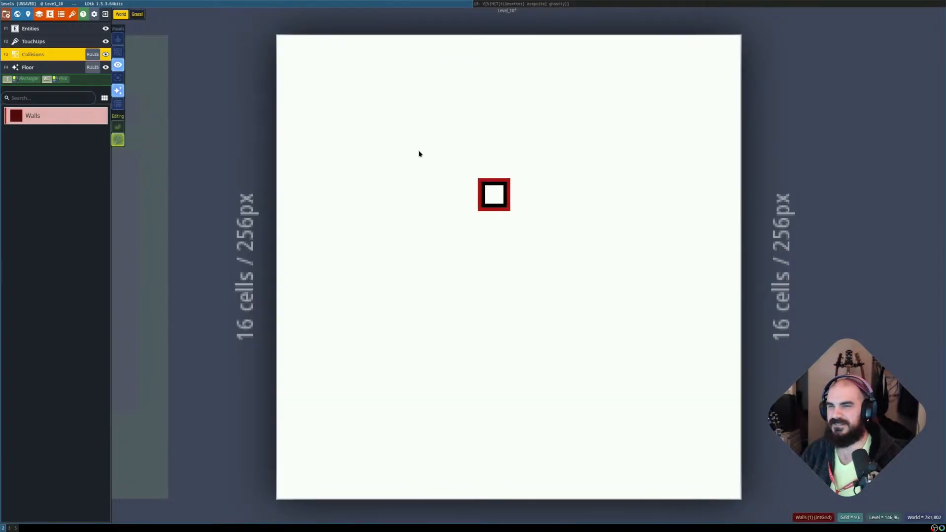
Carve a one-cell-wide rectangular ring about 13 by 7 cells into the walls near the level's upper edge, and refill it with Walls.
left_click_drag(317, 87, 678, 81, "shift")
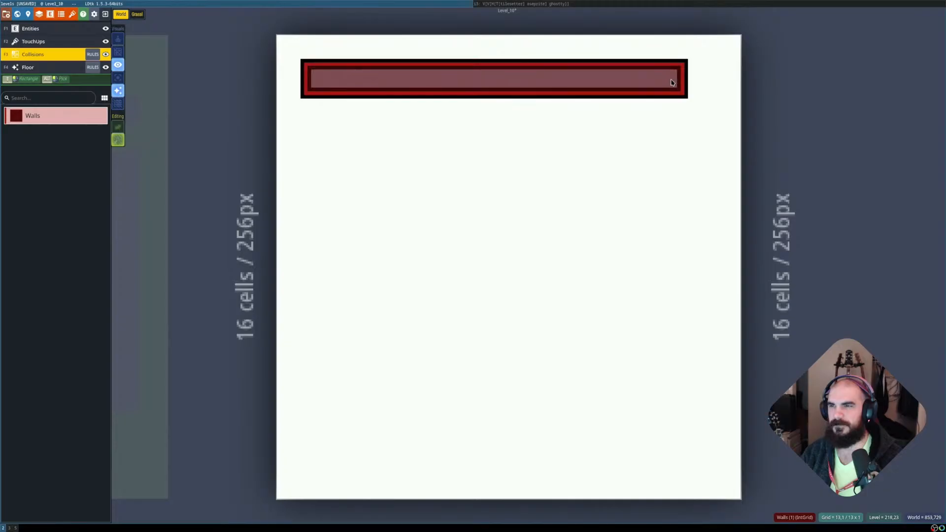
mouse_move(319, 109)
left_mouse_down("shift")
mouse_move(318, 261)
mouse_move(581, 227)
mouse_move(640, 253)
left_mouse_up("shift")
left_click_drag(670, 109, 668, 212, "shift")
left_click_drag(663, 247, 662, 249, "shift")
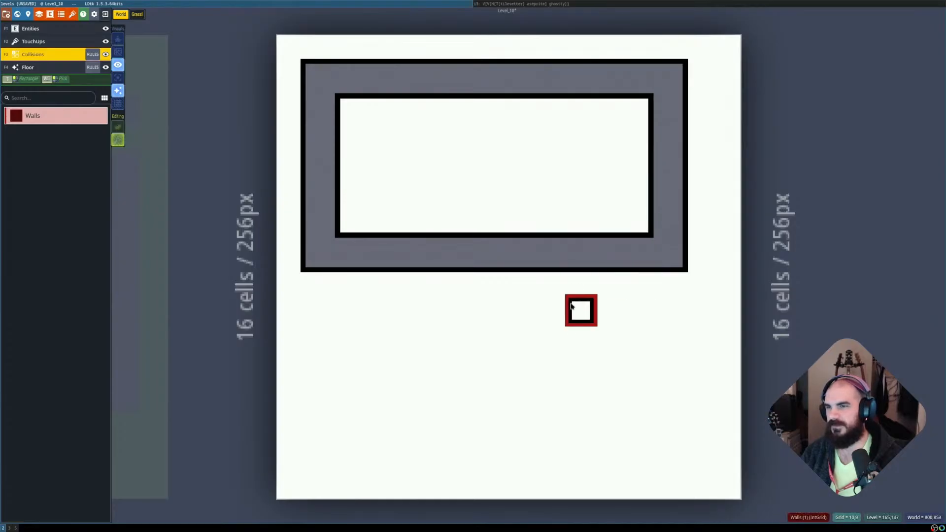
middle_click_drag(557, 378, 543, 344)
right_click(562, 218, "shift")
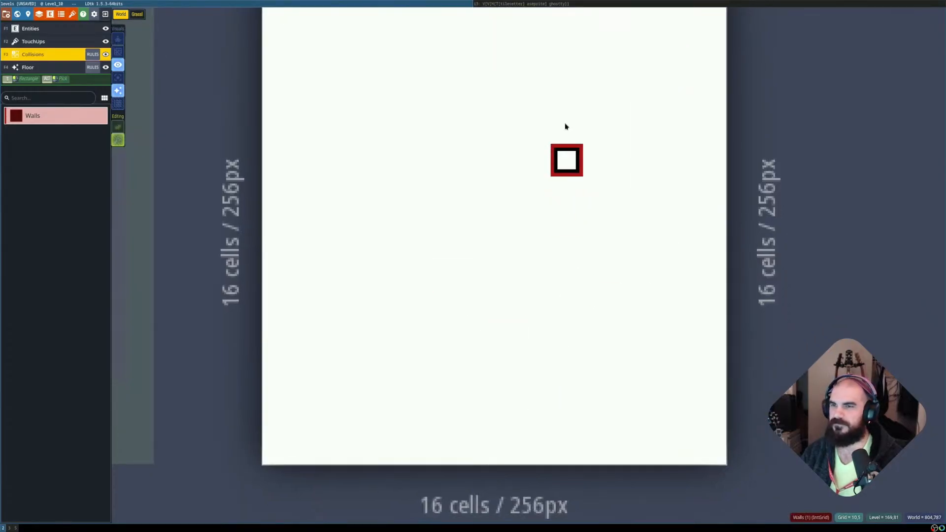
middle_click_drag(475, 131, 466, 173)
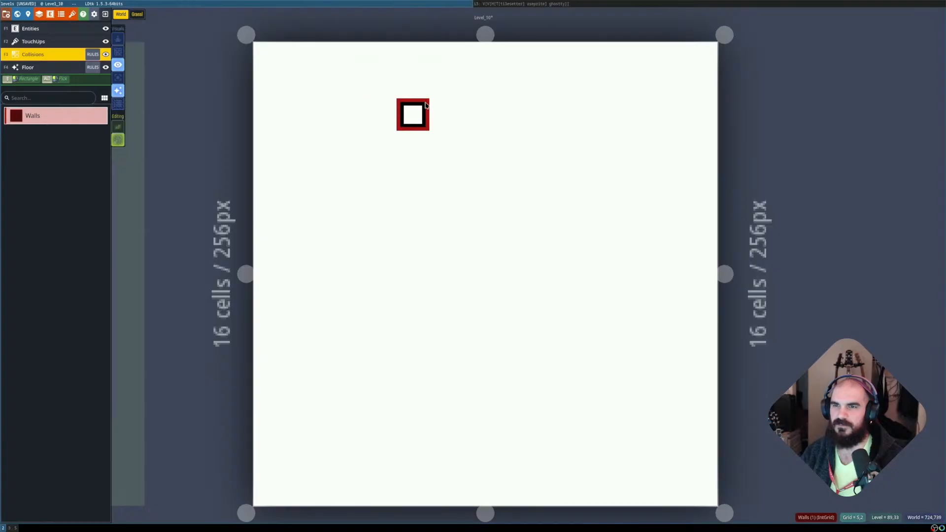
Carve a 3 by 3 cell room near the level's upper edge and another below it with a one-cell extension on either side.
left_click_drag(378, 88, 441, 133, "shift")
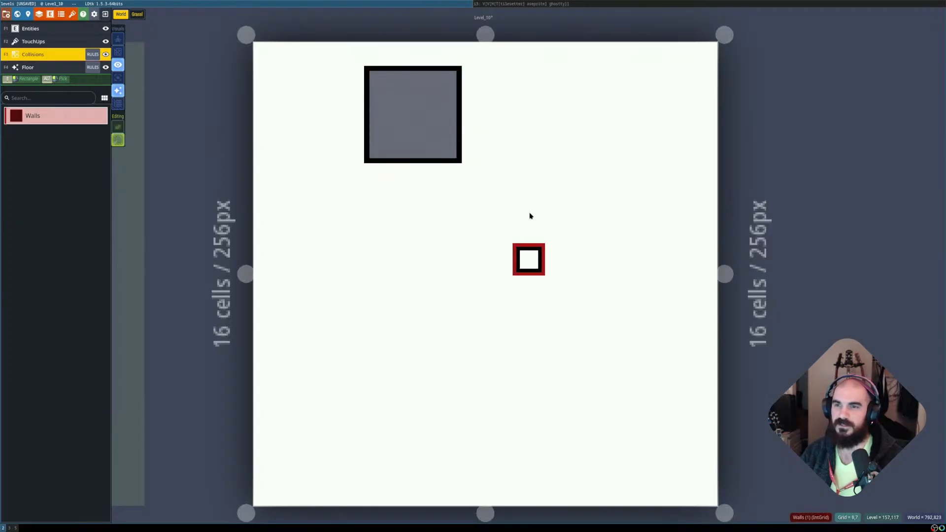
middle_click_drag(552, 154, 554, 165)
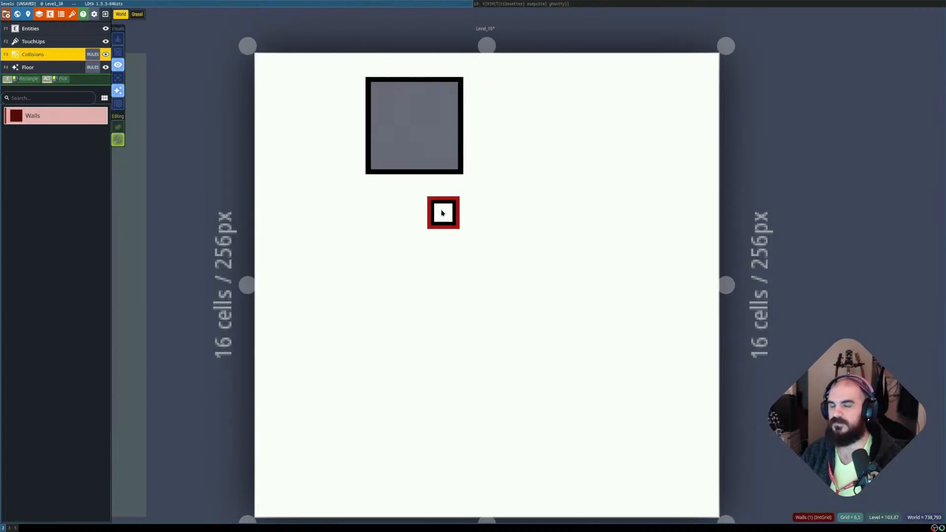
middle_click_drag(422, 255, 419, 216)
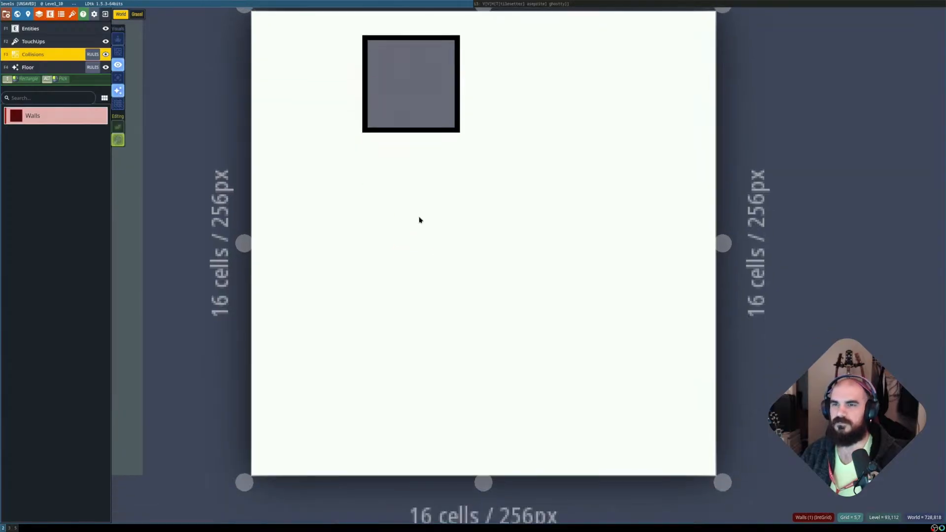
middle_click_drag(437, 274, 429, 270)
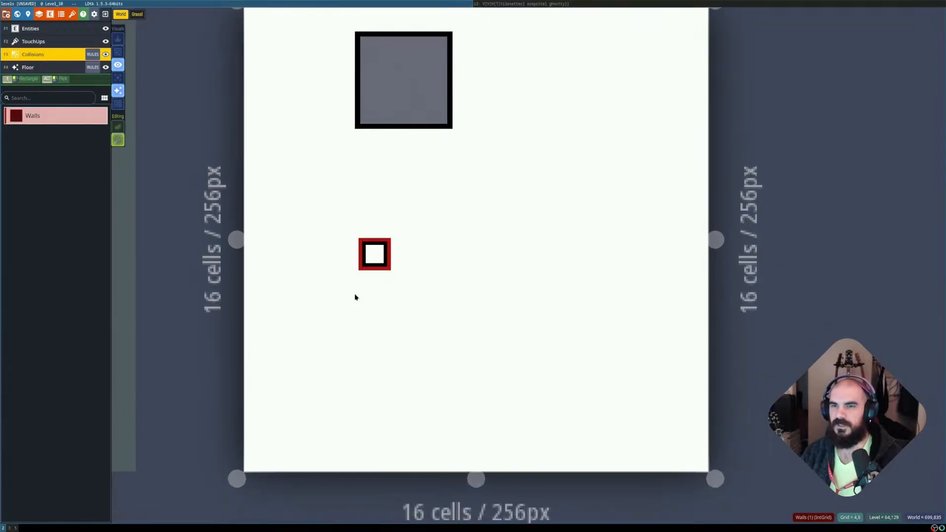
mouse_move(382, 210)
left_mouse_down()
mouse_move(409, 202)
mouse_move(434, 212)
left_mouse_up()
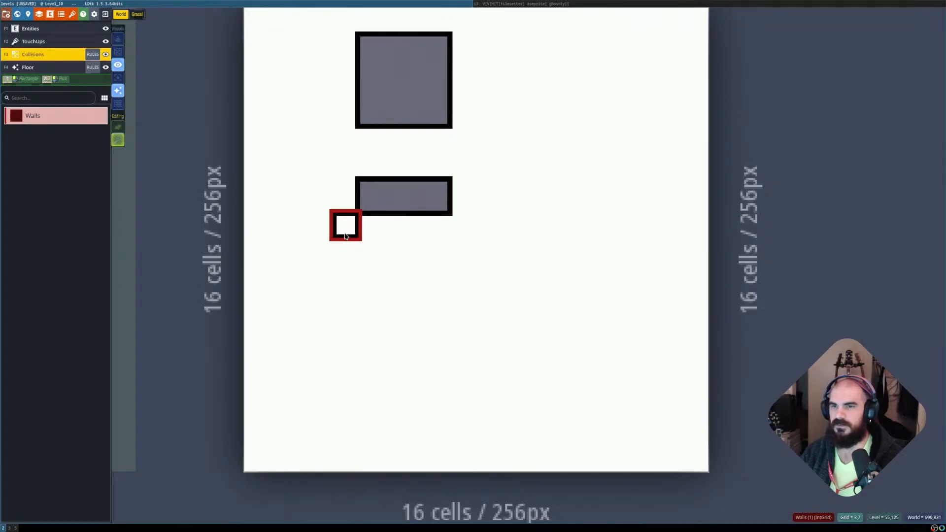
left_click_drag(345, 235, 466, 228)
left_click_drag(378, 254, 430, 254)
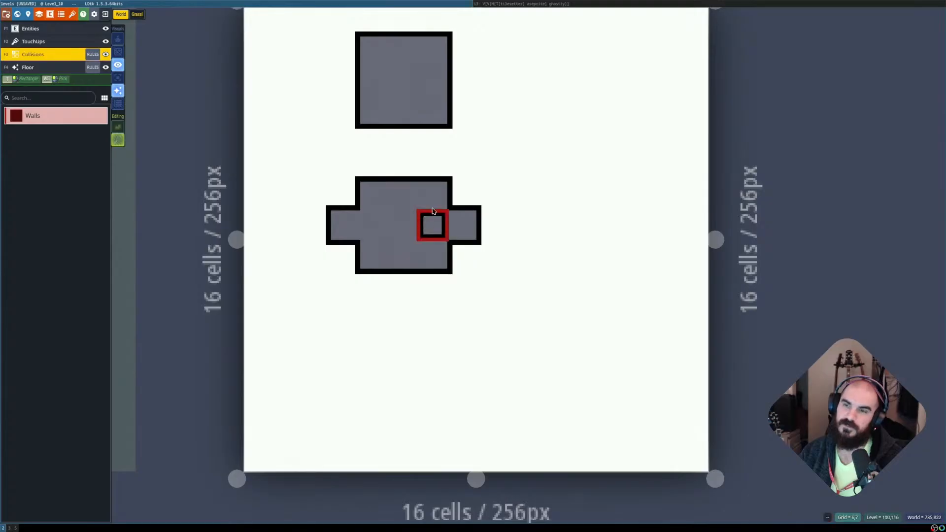
scroll(434, 224, "up", 2)
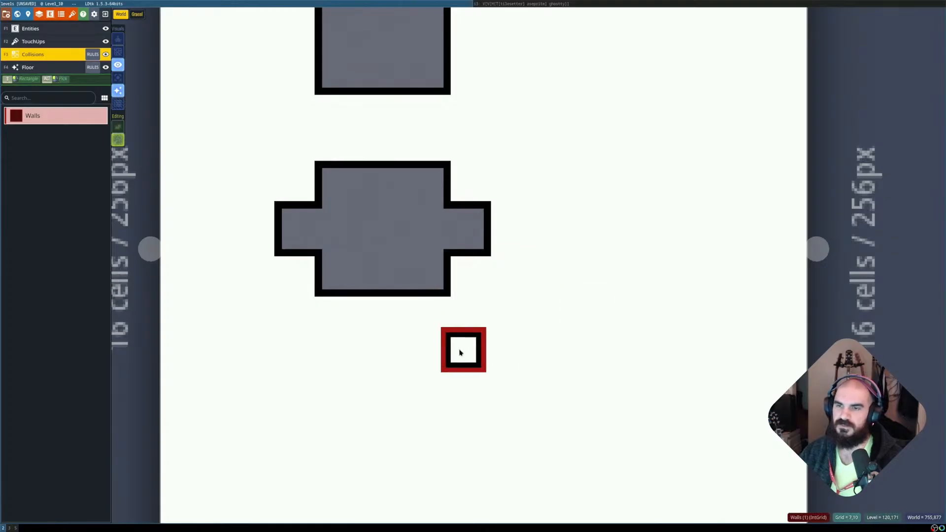
scroll(459, 351, "down", 2)
middle_click_drag(569, 359, 437, 271)
mouse_move(405, 219)
middle_mouse_down()
mouse_move(425, 247)
mouse_move(480, 286)
middle_mouse_up()
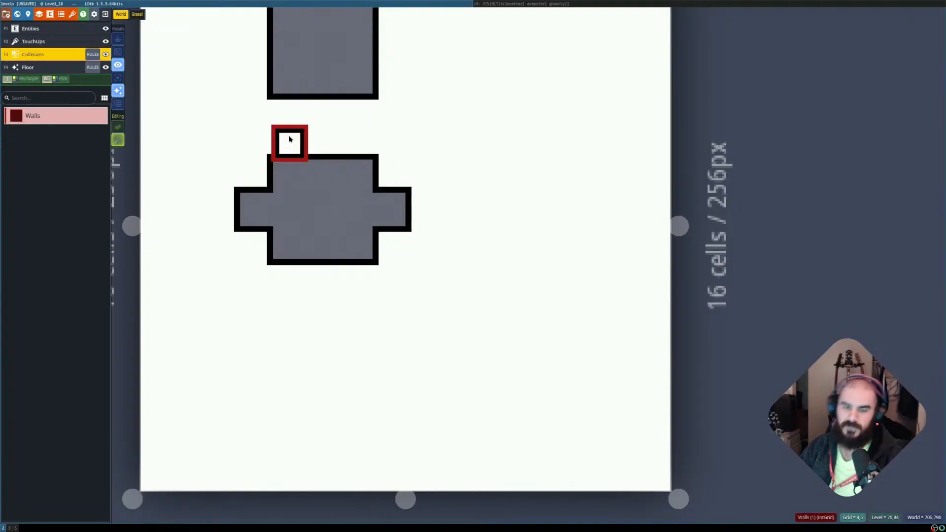
Switch to Tilesetter, enlarge its map view, and examine how the cross-shaped wall sample's corners and edges use the tile set.
key("super+f")
key("super+f")
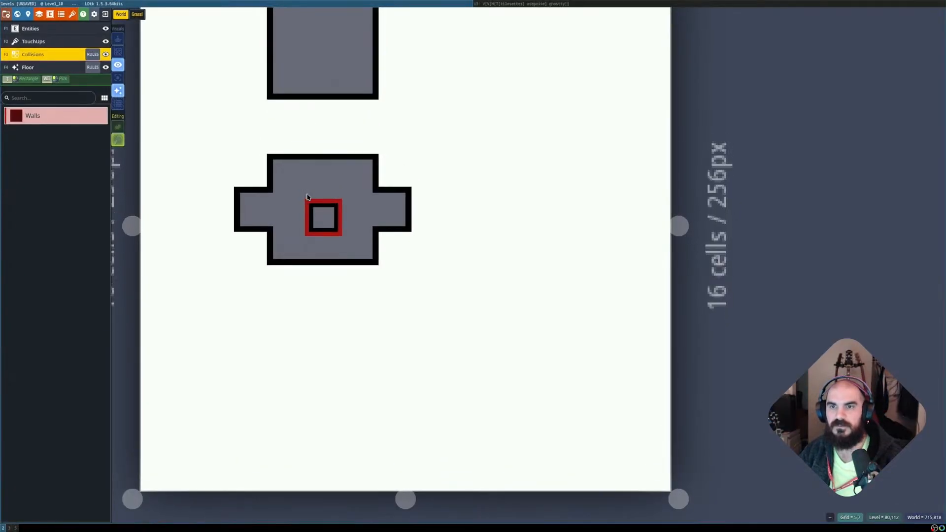
key("super+l")
scroll(257, 326, "down", 1)
middle_click_drag(279, 325, 262, 283)
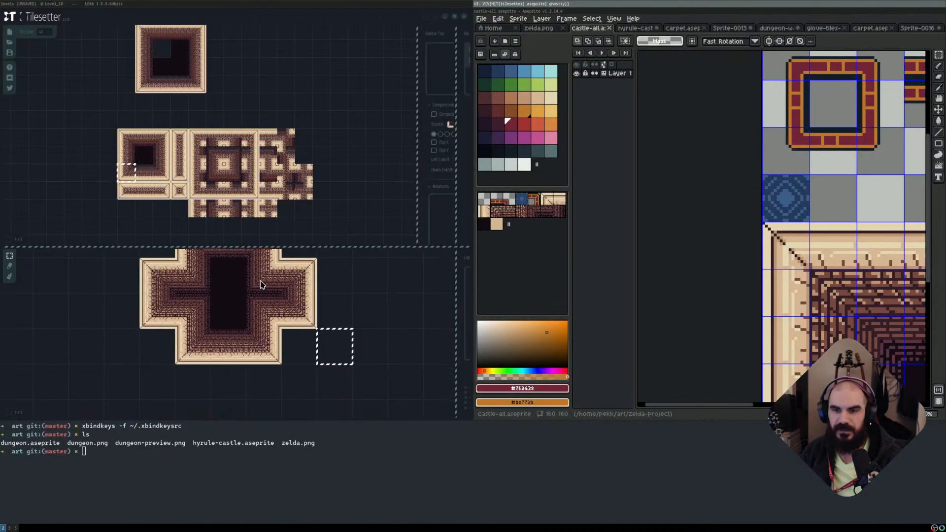
scroll(261, 282, "up", 1)
left_click_drag(340, 245, 344, 211)
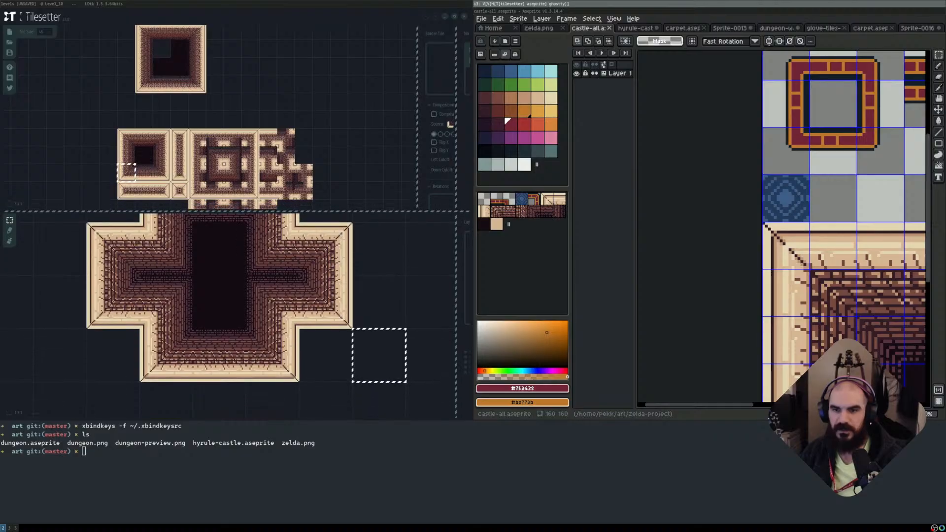
middle_click_drag(279, 271, 298, 325)
scroll(299, 296, "down", 1)
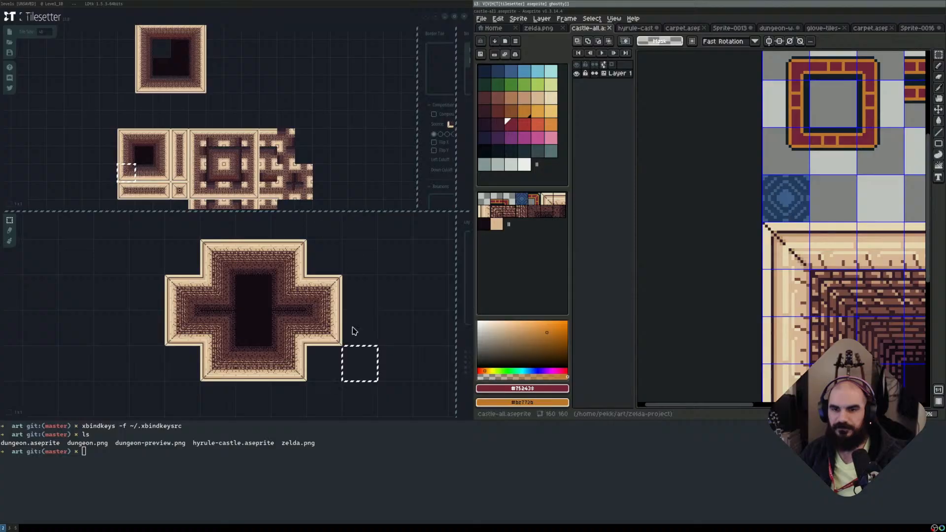
middle_click_drag(419, 271, 319, 283)
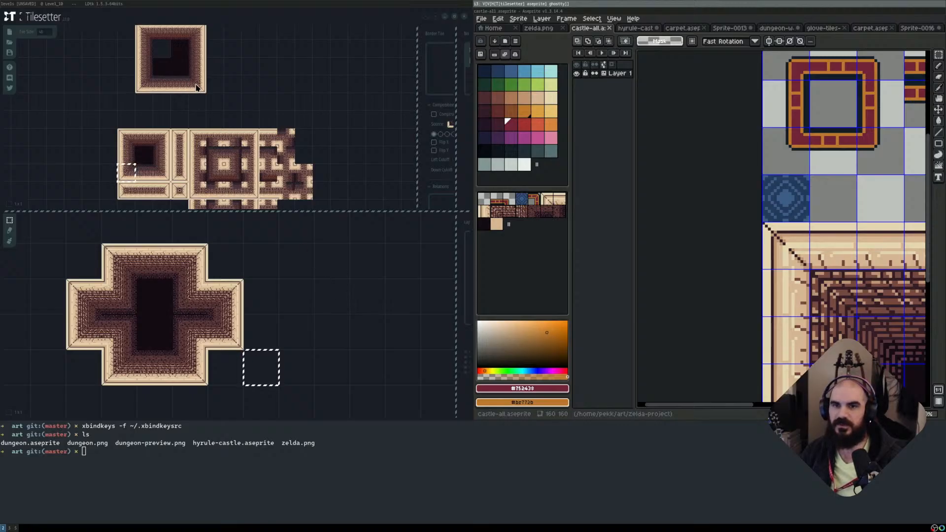
scroll(235, 188, "down", 5)
scroll(286, 168, "up", 6)
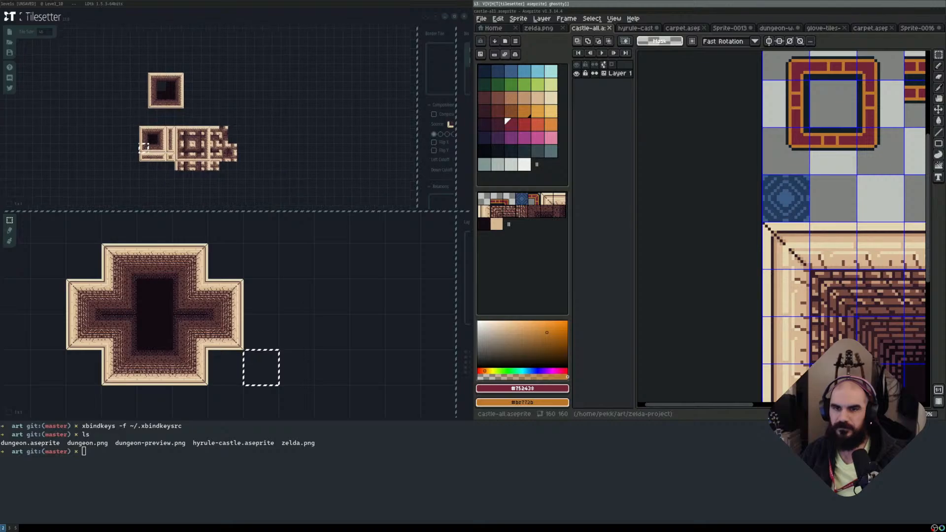
scroll(303, 157, "down", 1)
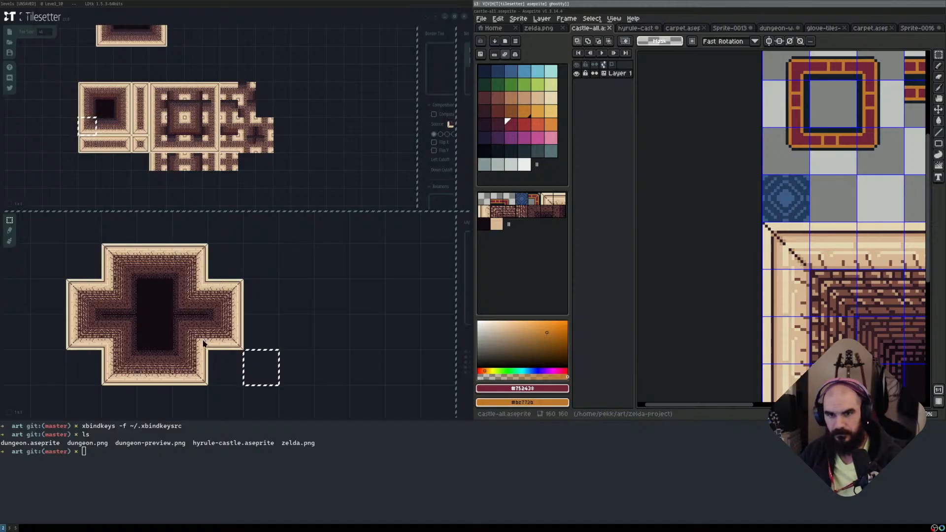
scroll(209, 338, "up", 5)
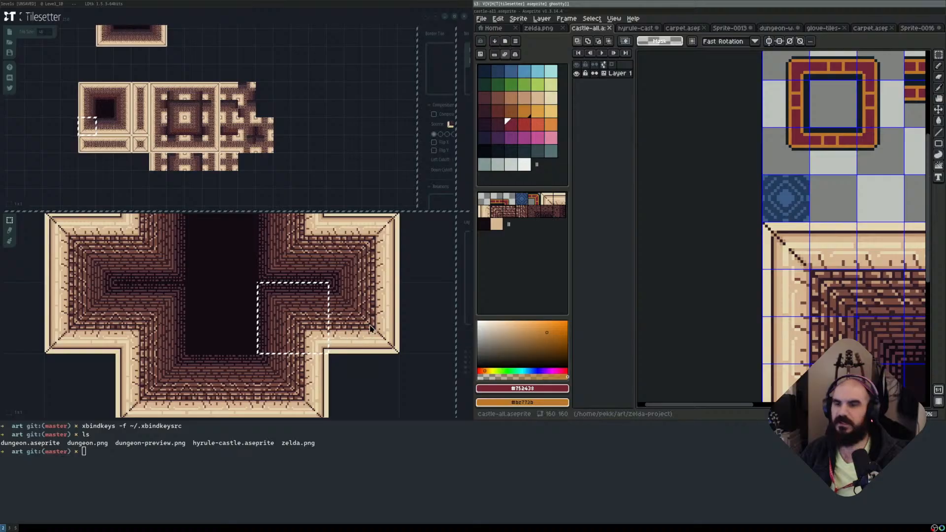
scroll(350, 253, "down", 2)
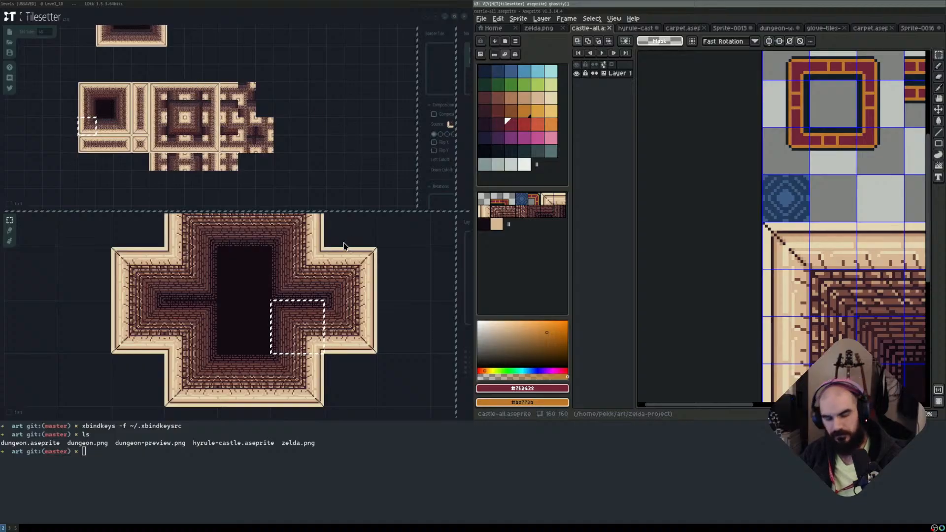
Switch back to LDtk and save the levels project.
key("super+Left")
key("ctrl+s")
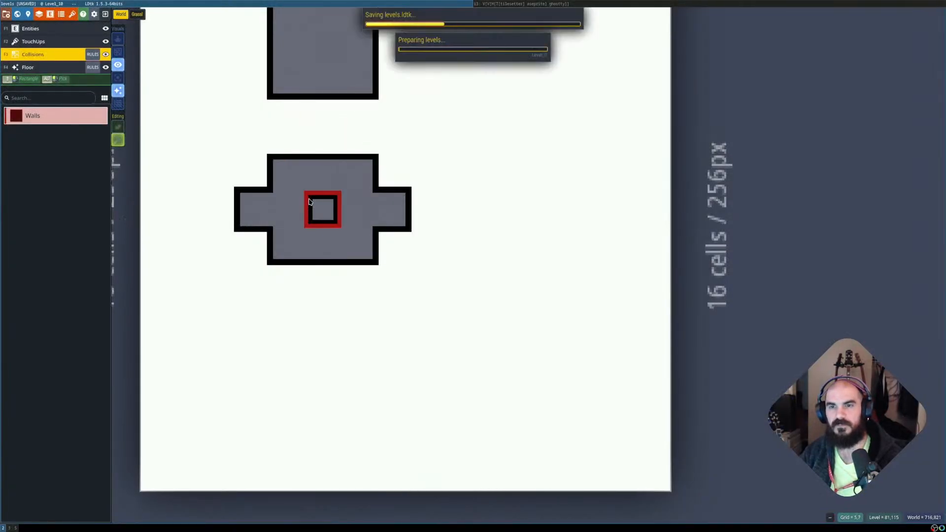
scroll(429, 198, "down", 2)
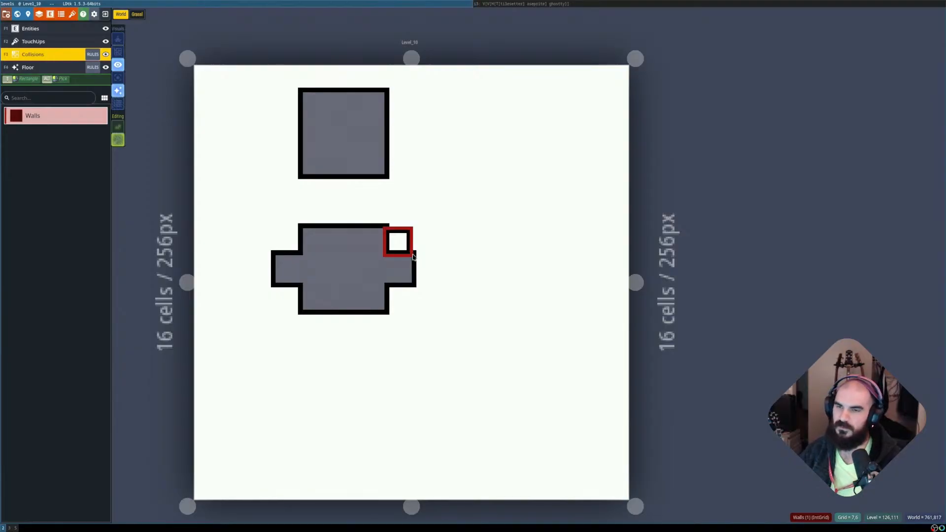
Carve a sideways T about 3 by 3 cells to the right of the cross-shaped room, refilling the extra cells at its stem's end.
left_click(534, 268)
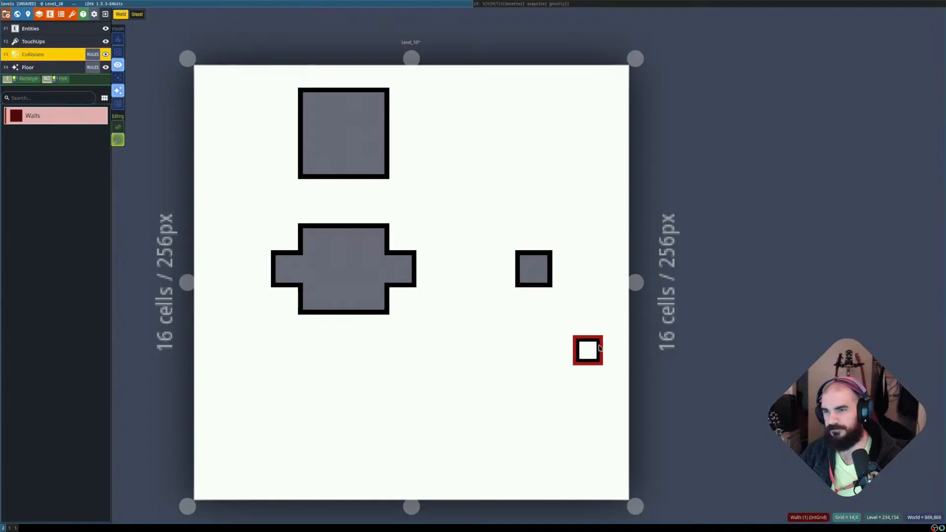
scroll(506, 295, "up", 1)
left_click(503, 265)
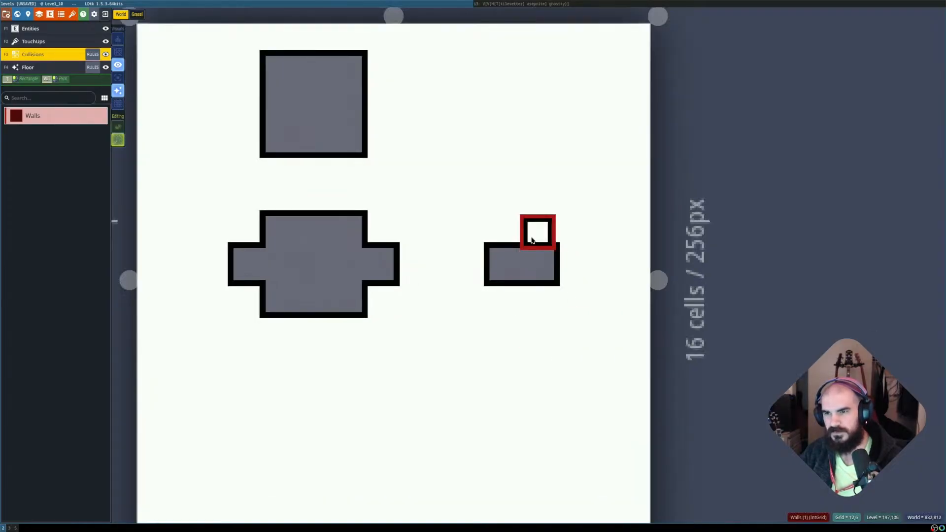
left_click(538, 232)
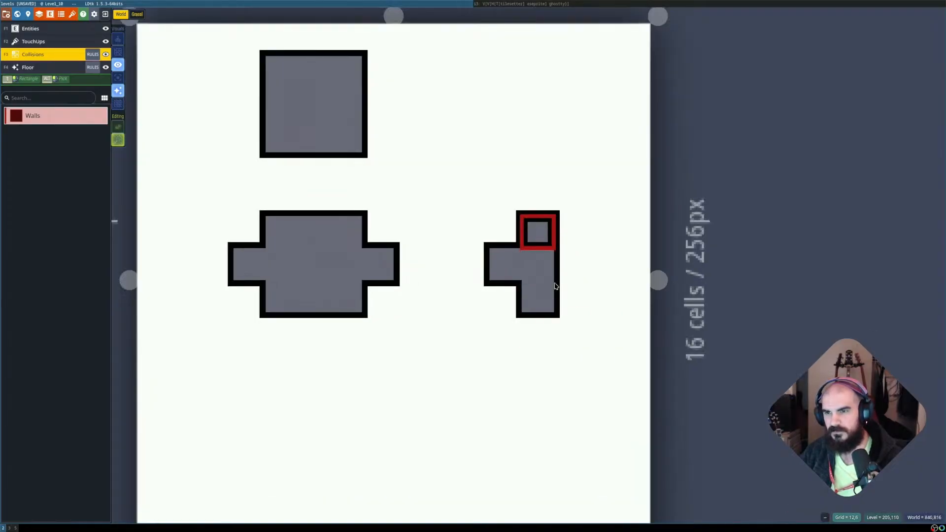
mouse_move(474, 265)
left_mouse_down()
mouse_move(474, 230)
mouse_move(473, 296)
left_mouse_up()
right_click(532, 305)
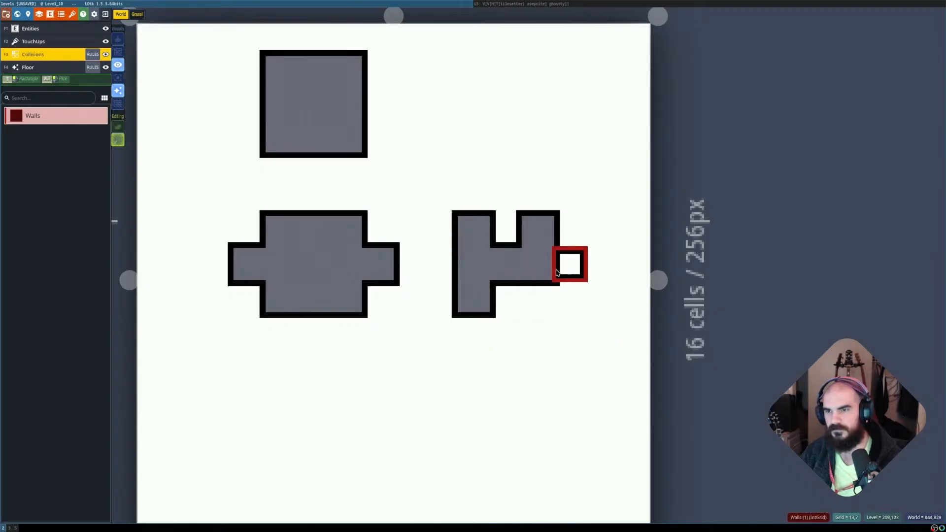
right_click(538, 230)
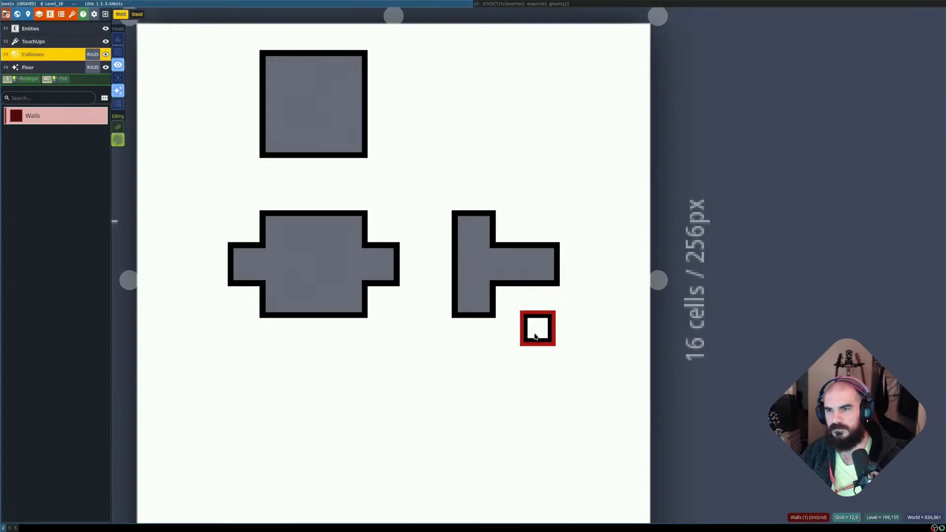
Carve a 3 by 3 cell room near the level's lower edge with a one-cell extension from the middle of its right side.
middle_click_drag(493, 352, 518, 270)
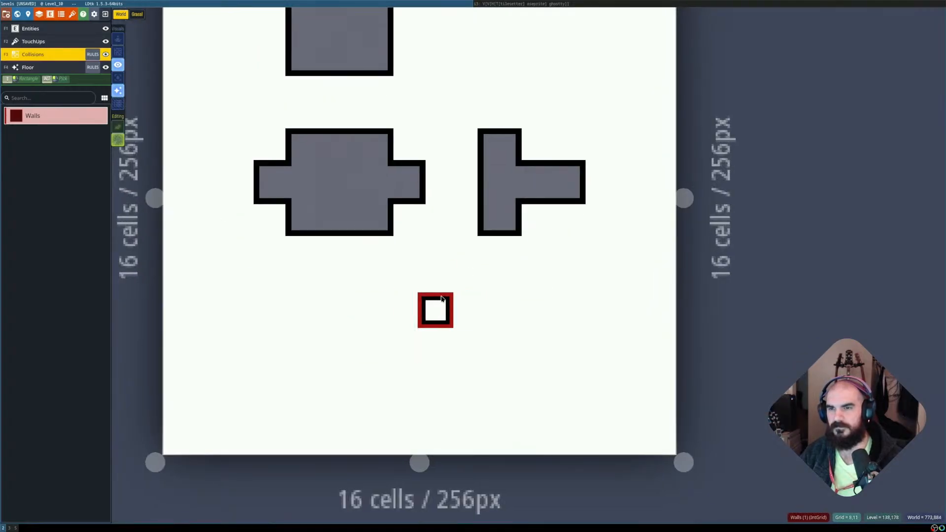
left_click(438, 315)
left_click(409, 327)
left_click_drag(409, 328, 434, 340)
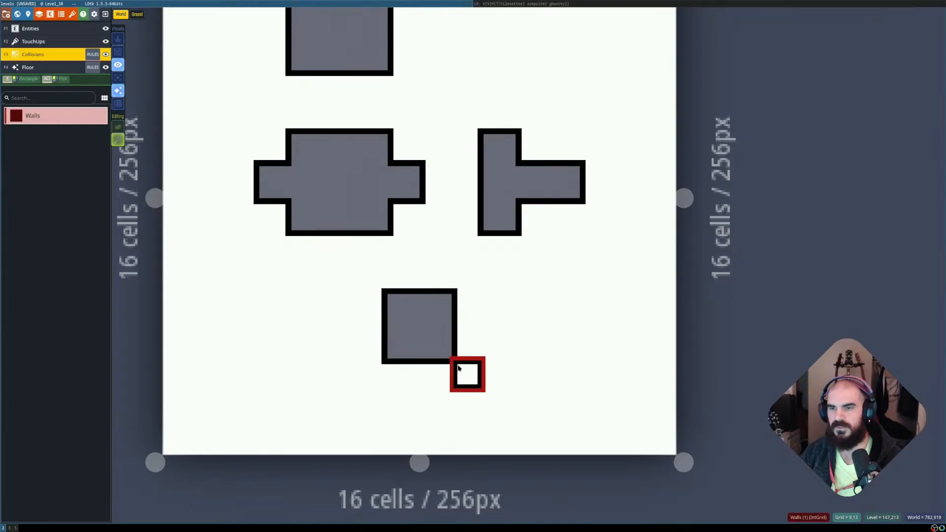
left_click(467, 375)
left_click(467, 341)
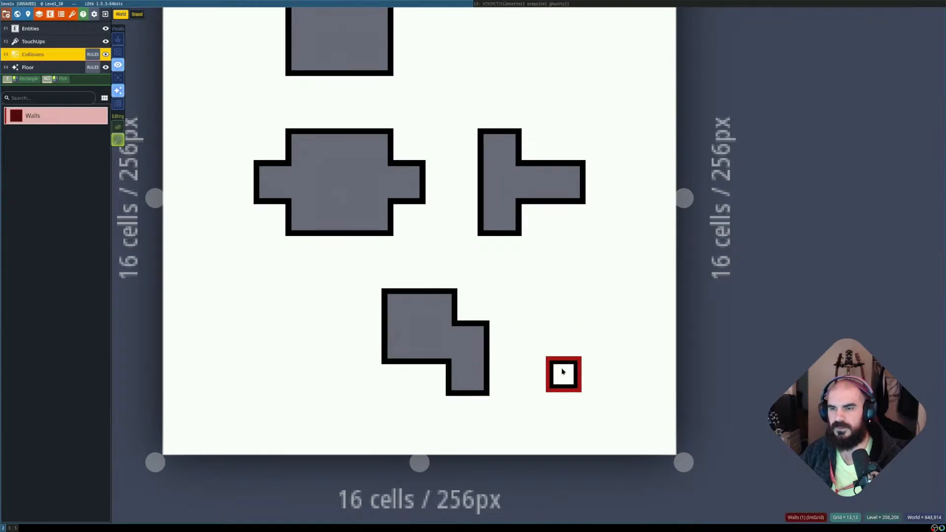
right_click(468, 378)
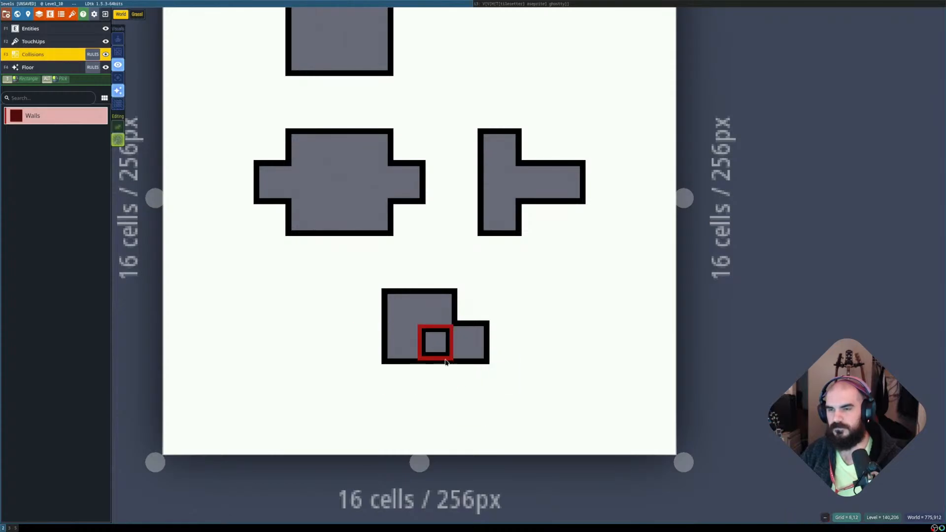
mouse_move(422, 370)
left_mouse_down()
mouse_move(404, 376)
mouse_move(370, 309)
mouse_move(369, 343)
mouse_move(434, 349)
left_mouse_up()
Carve two diagonally touching cells beyond the lower room's extension, keeping the notch between them as Walls, and an isolated single cell further right.
left_click(499, 374)
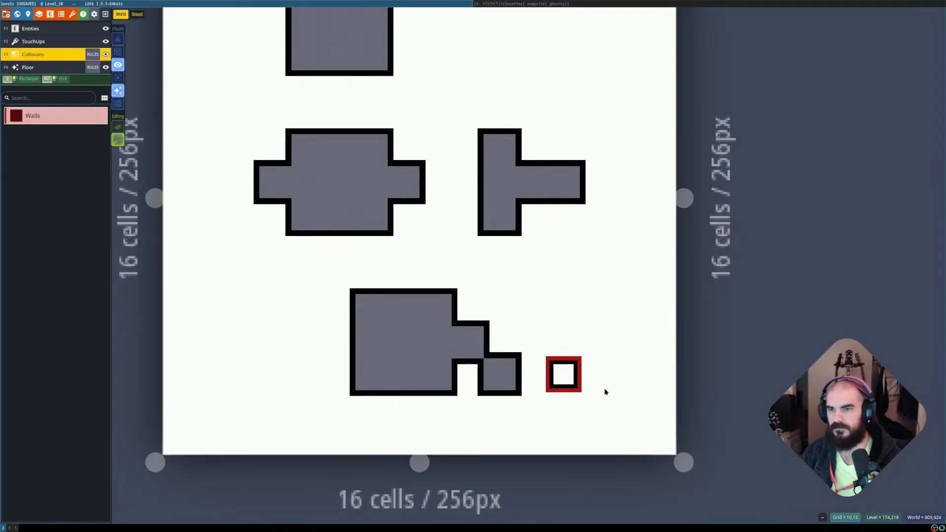
left_click(536, 345)
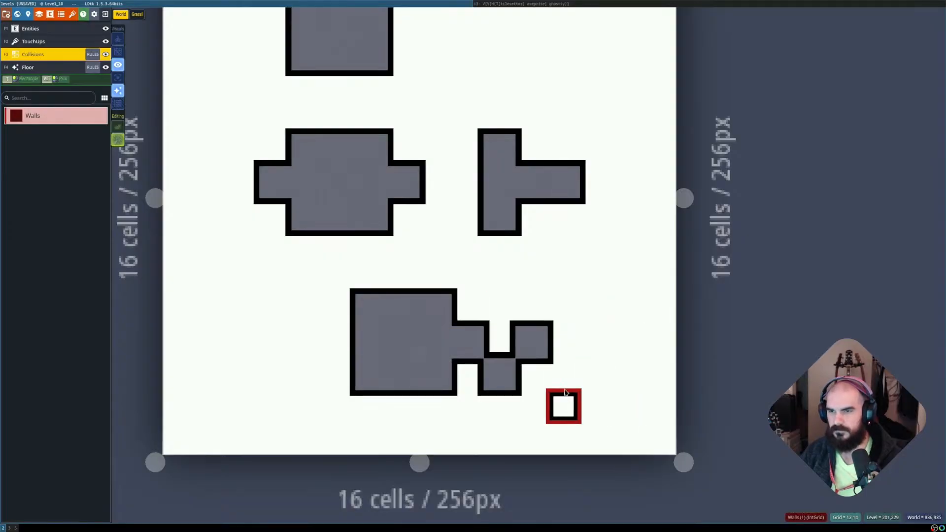
scroll(563, 362, "up", 1)
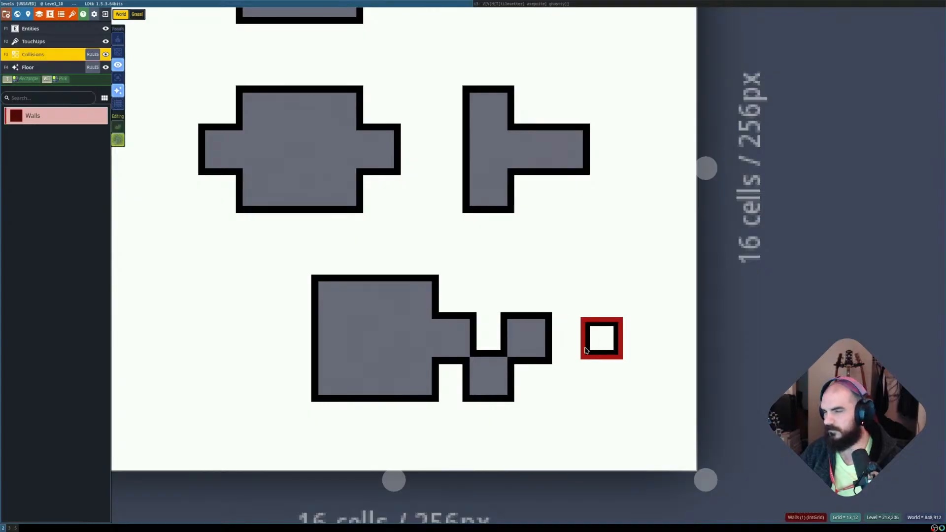
scroll(594, 350, "up", 1)
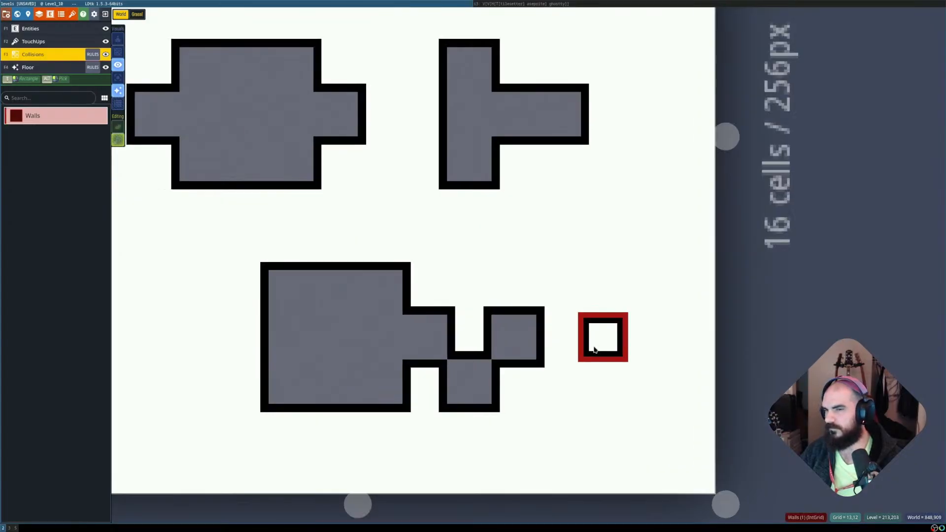
scroll(594, 350, "up", 1)
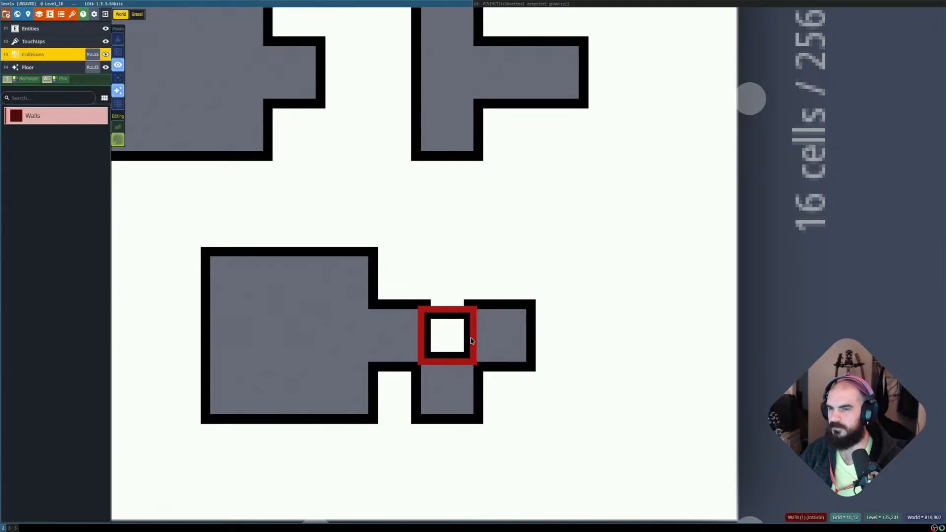
right_click(472, 341)
left_click(567, 333)
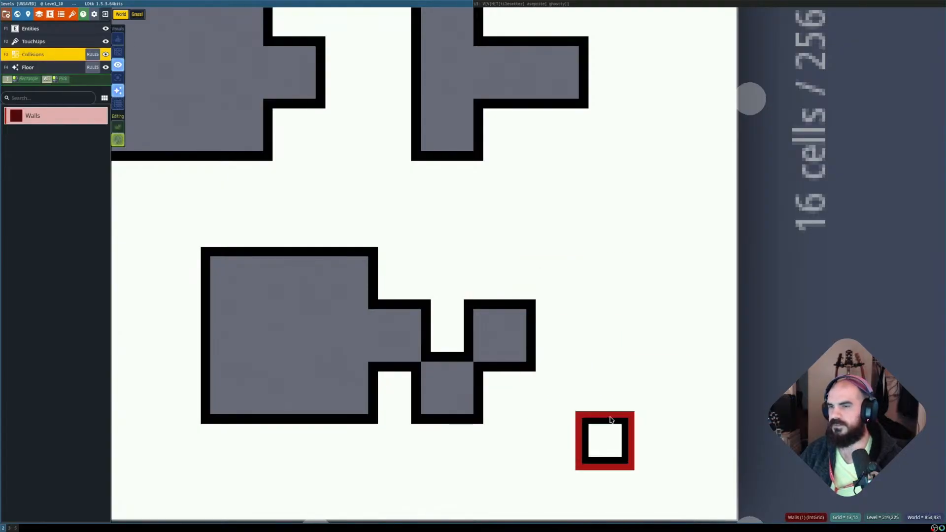
left_click(606, 285)
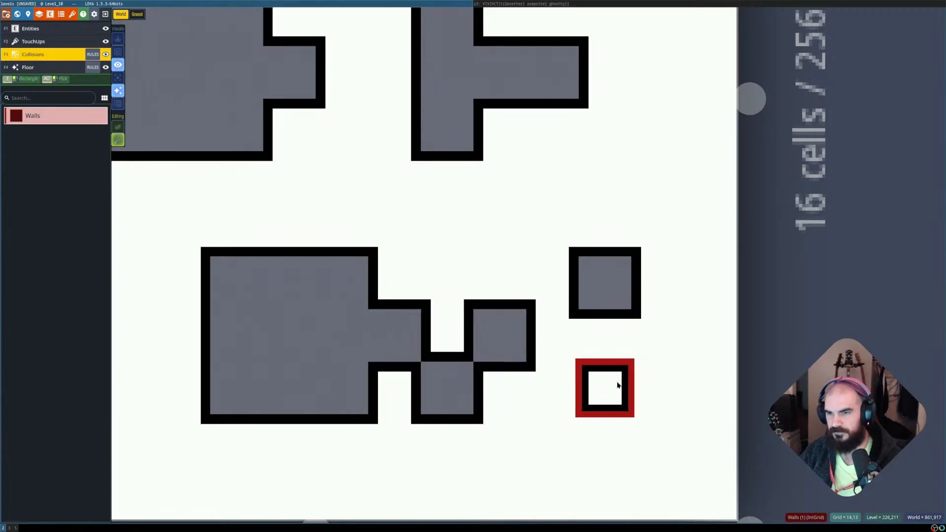
Carve a third diagonally touching cell at the lower-right end of the zigzag and refill the isolated single cell with Walls.
left_click(555, 391)
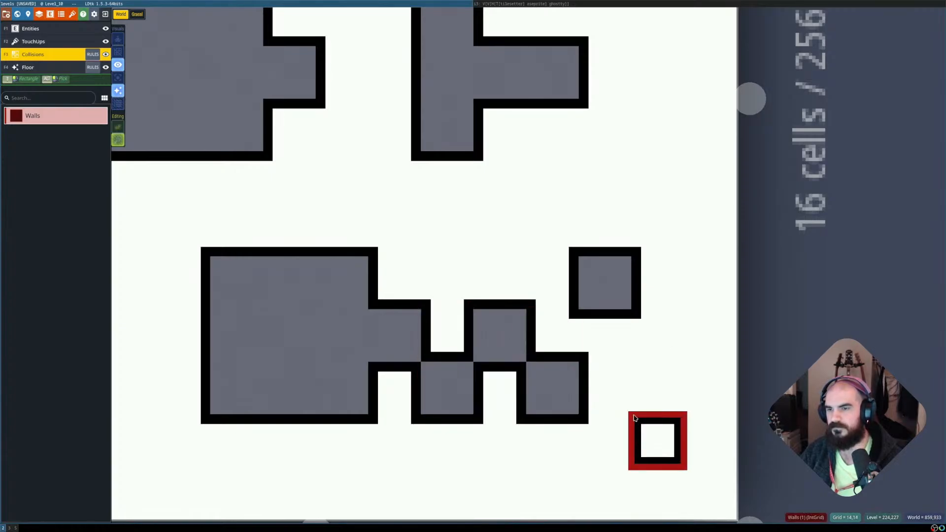
scroll(631, 412, "down", 1)
scroll(641, 379, "down", 1)
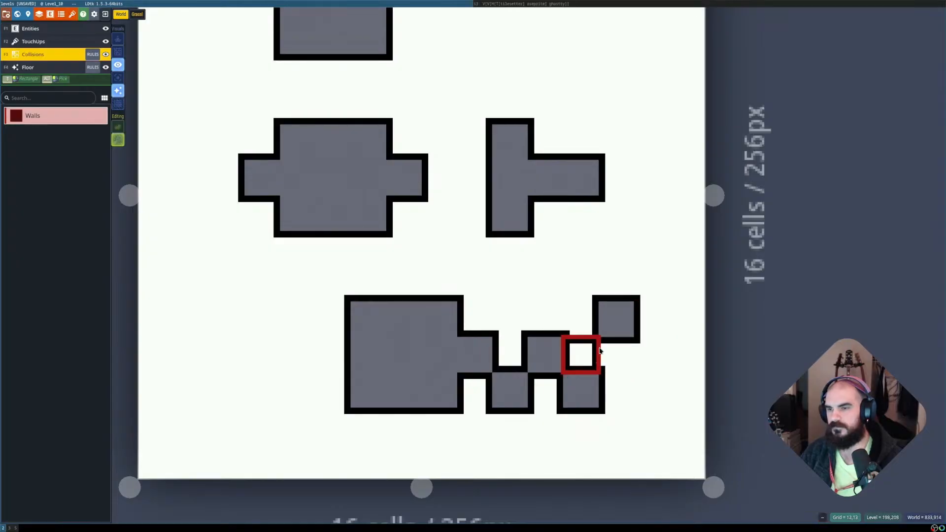
right_click(615, 321)
scroll(614, 377, "down", 1)
scroll(641, 391, "up", 2)
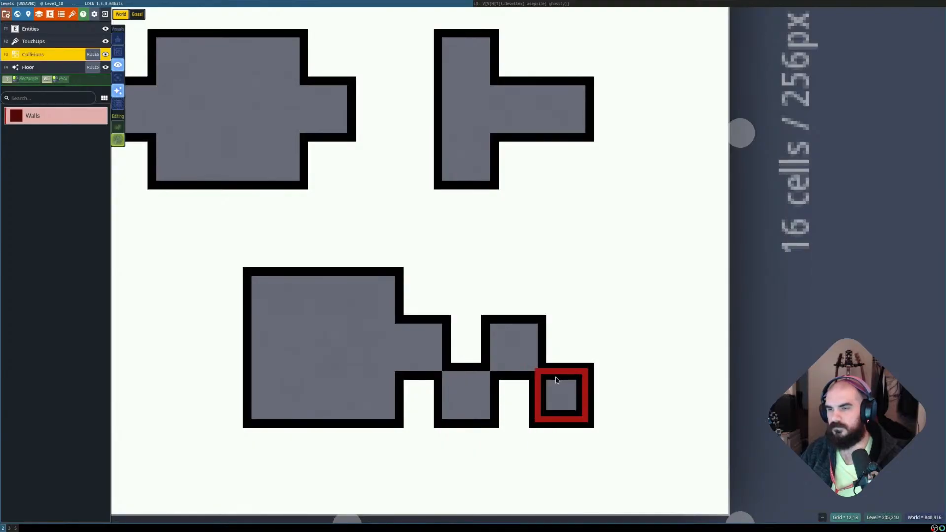
Open the Collisions rules, switch the Template group to advanced mode, and save the project.
left_click(92, 54)
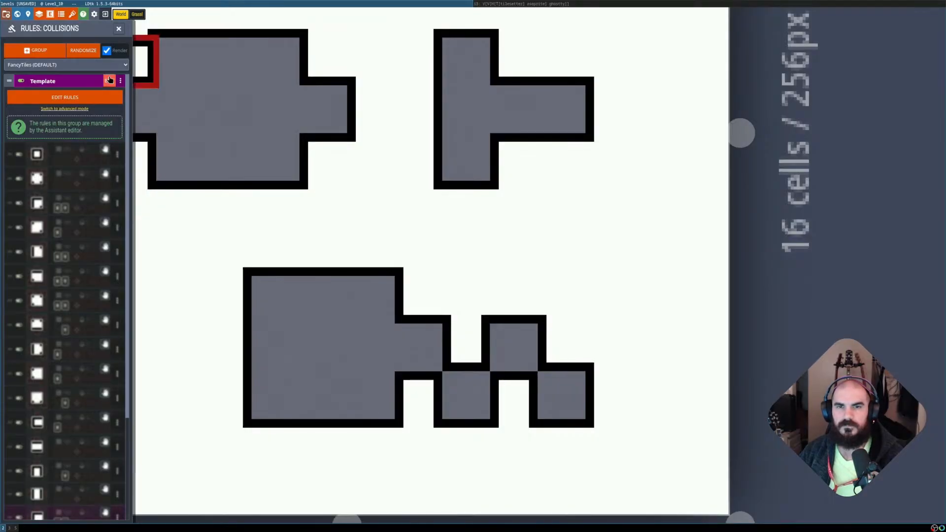
left_click(76, 109)
left_click(68, 183)
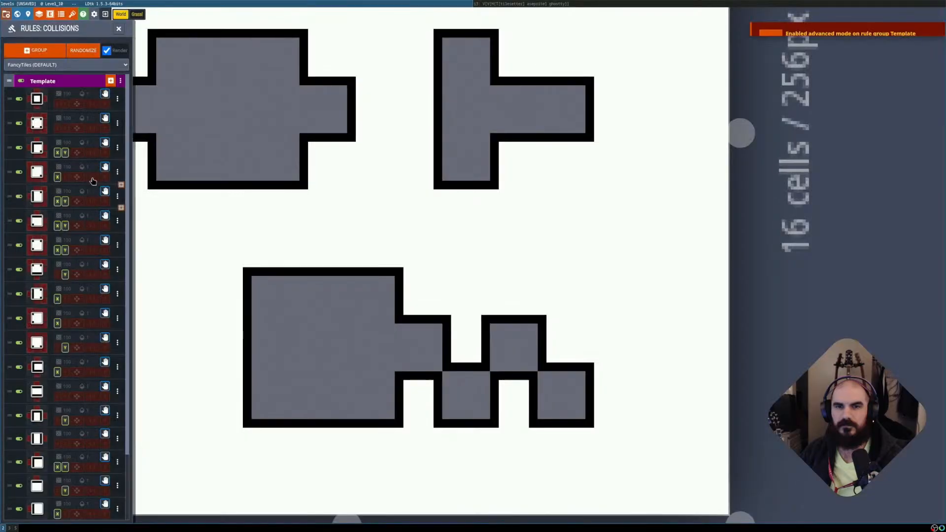
key("ctrl+s")
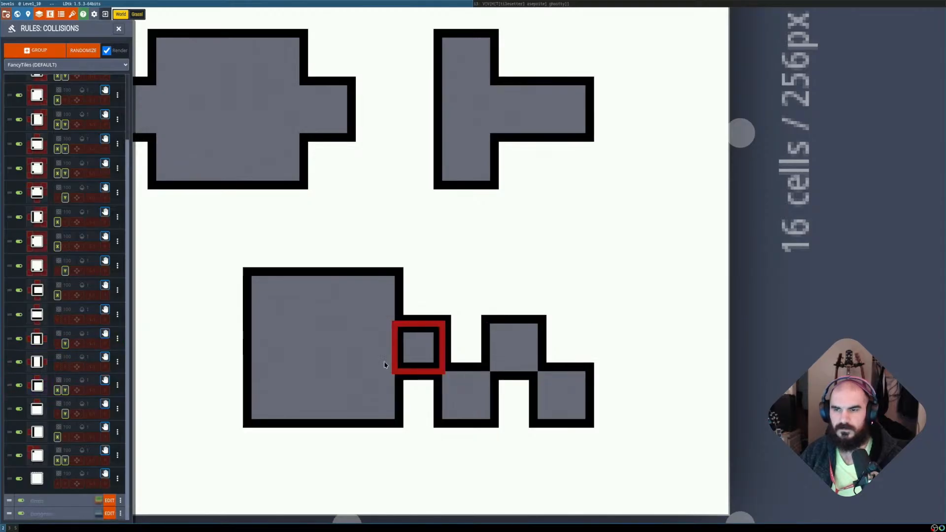
Compare the rules in the Template group with the wall corners and edges around the carved rooms.
scroll(54, 293, "up", 2)
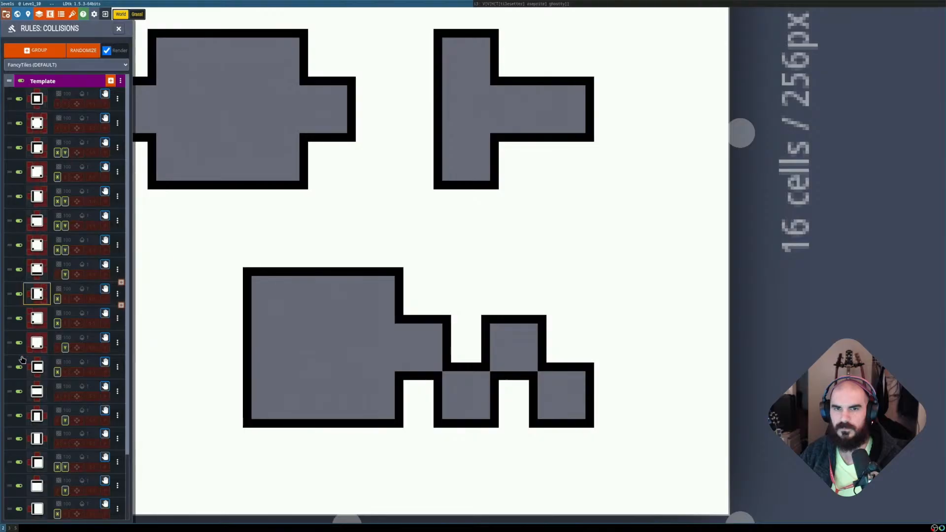
scroll(49, 385, "down", 3)
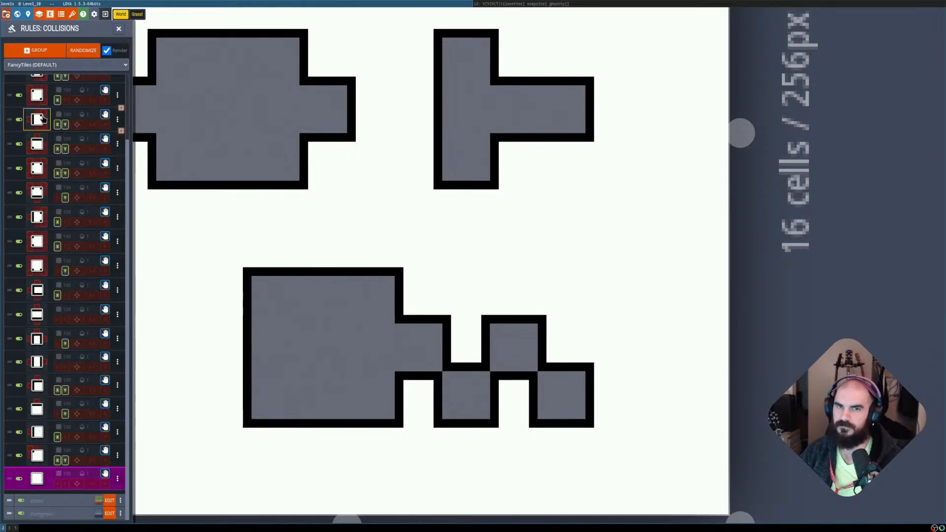
scroll(40, 121, "up", 5)
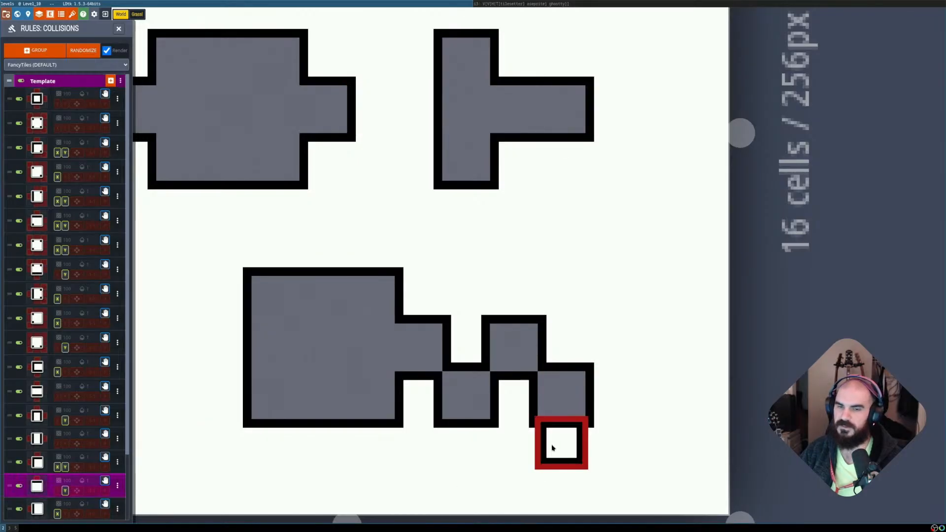
scroll(502, 435, "down", 2)
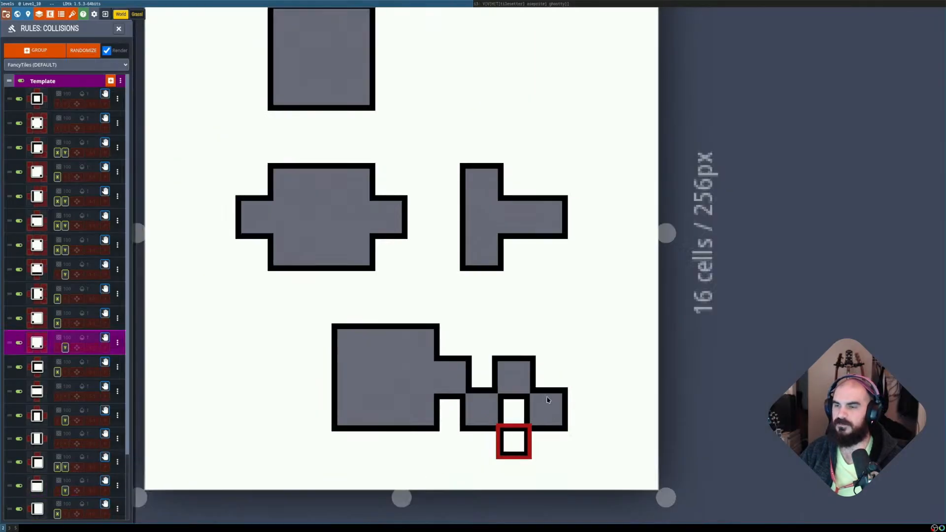
scroll(550, 449, "up", 1)
middle_click_drag(607, 423, 581, 353)
left_click(496, 359)
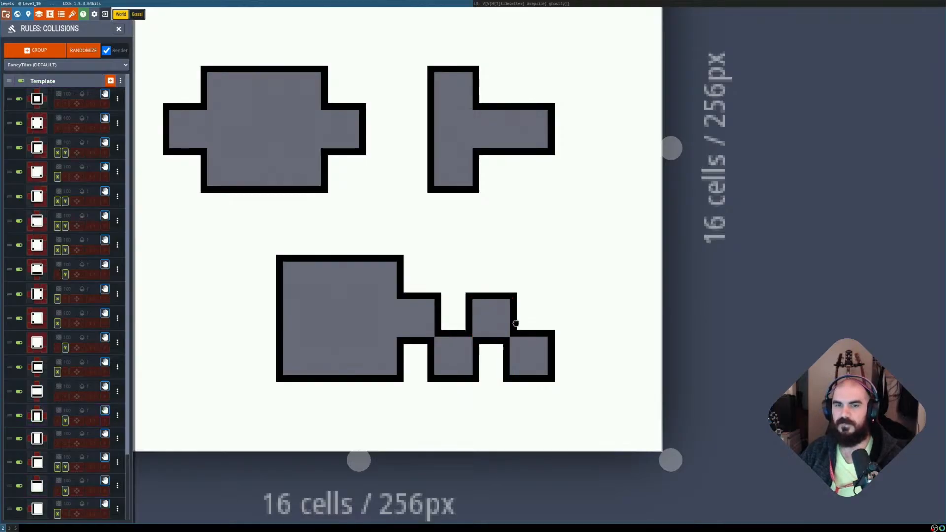
middle_click_drag(516, 323, 521, 305)
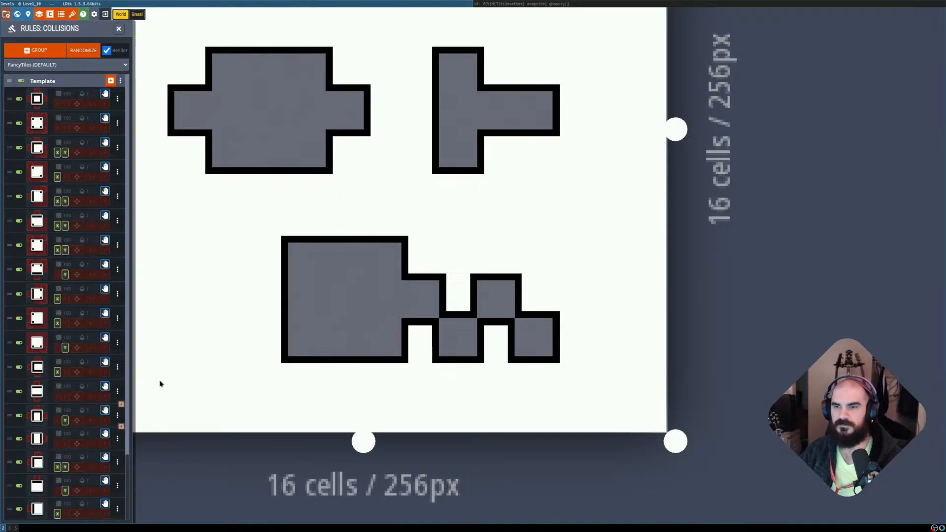
Inspect the pattern of the Template rule with two diagonally opposite corners and check it against the level's shapes.
left_click(86, 273)
scroll(81, 272, "down", 2)
scroll(41, 193, "up", 1)
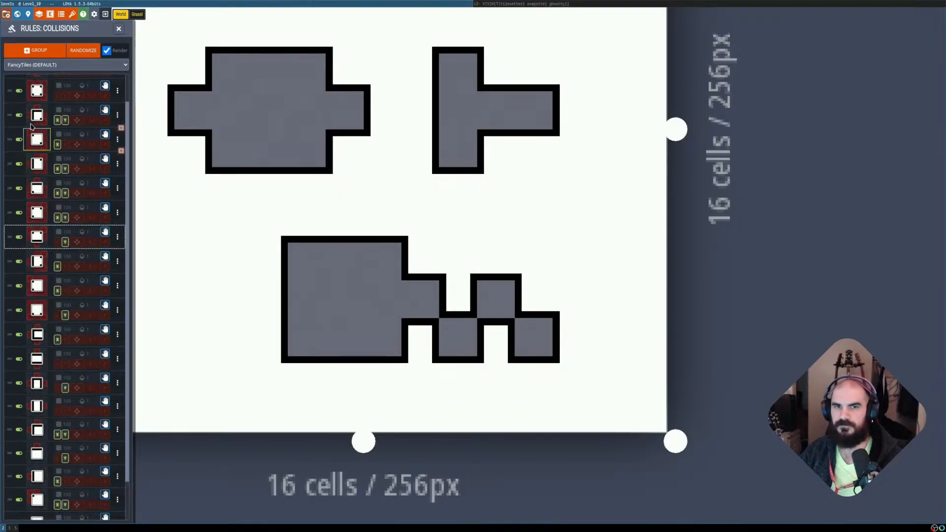
left_click(43, 142)
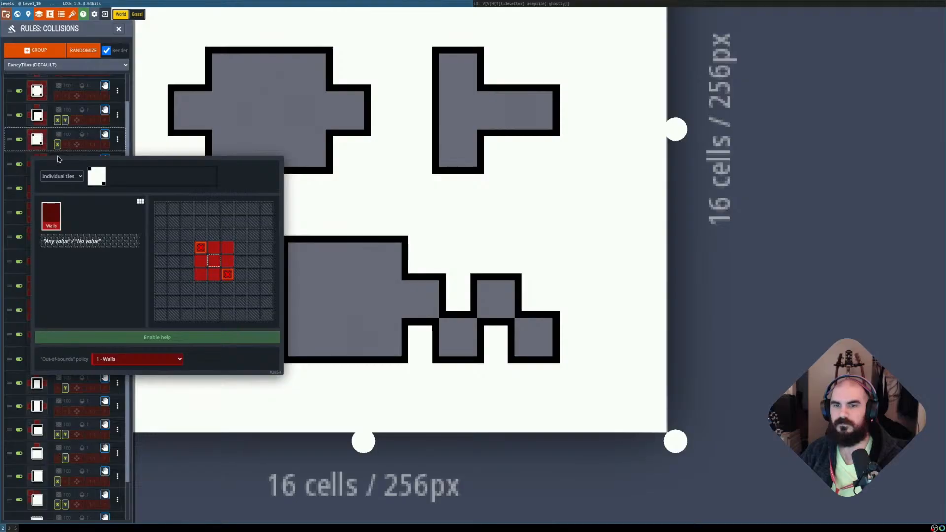
left_click(132, 454)
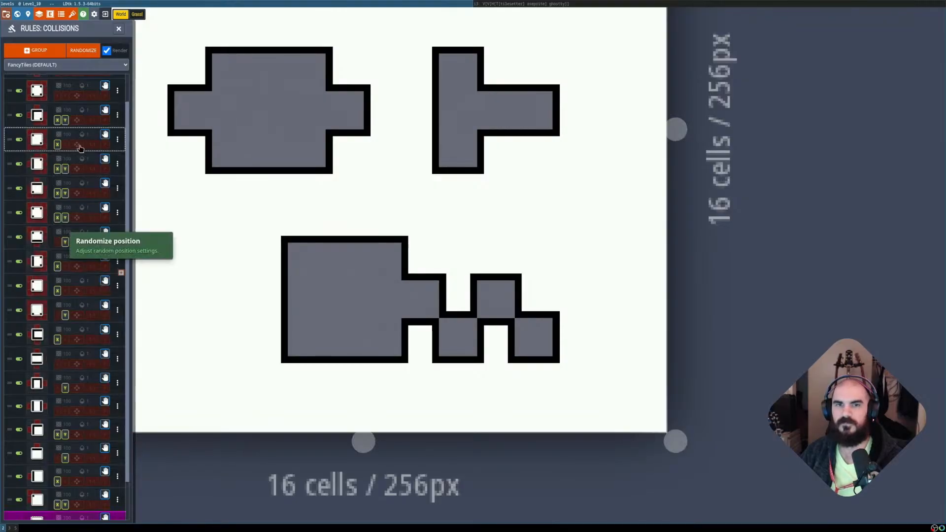
middle_click_drag(295, 170, 368, 246)
scroll(348, 296, "down", 2)
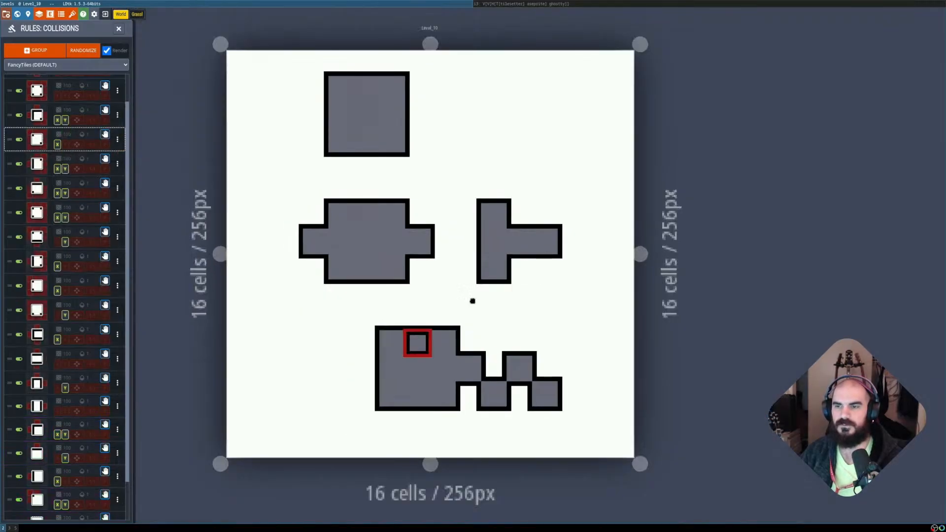
scroll(585, 348, "up", 1)
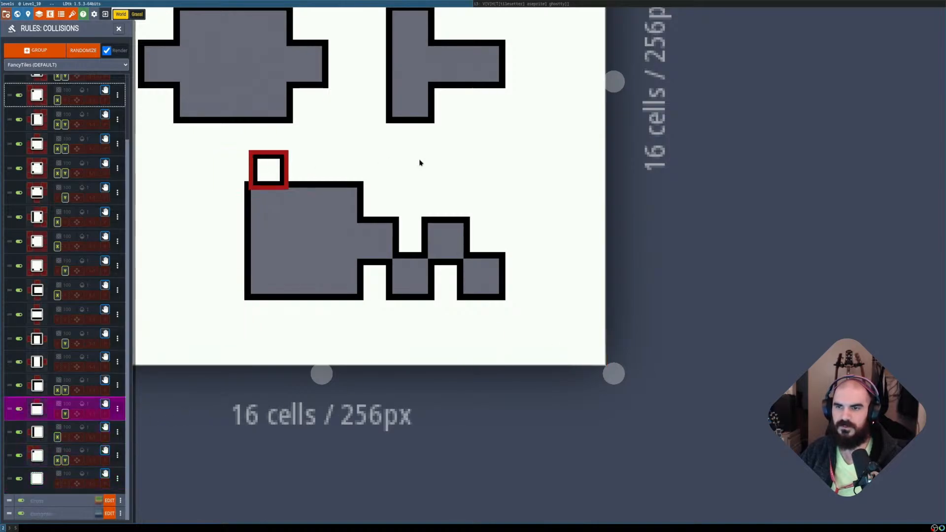
scroll(421, 163, "down", 1)
scroll(494, 148, "down", 1)
middle_click_drag(557, 152, 533, 245)
Create a new 256 by 256 px level in the world, directly to the right of the Debug test level.
scroll(562, 207, "down", 2)
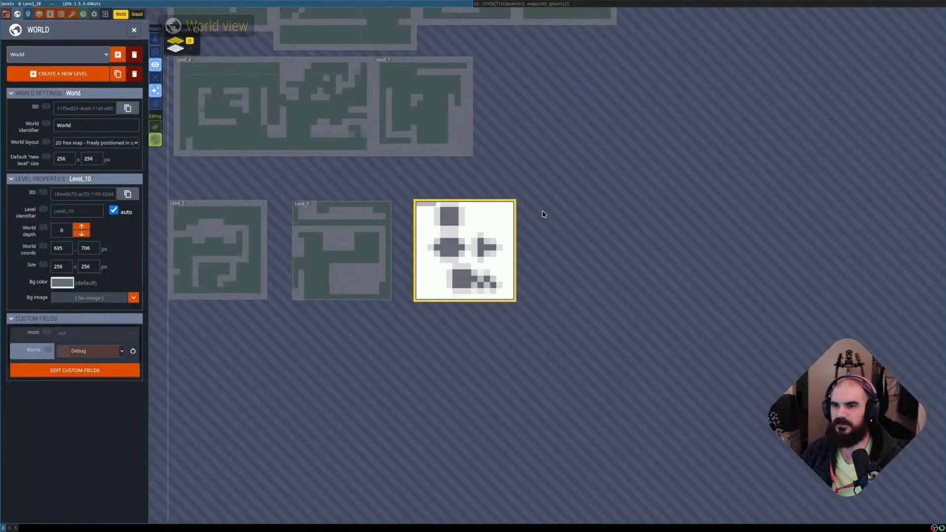
left_click(544, 217)
left_click(564, 239)
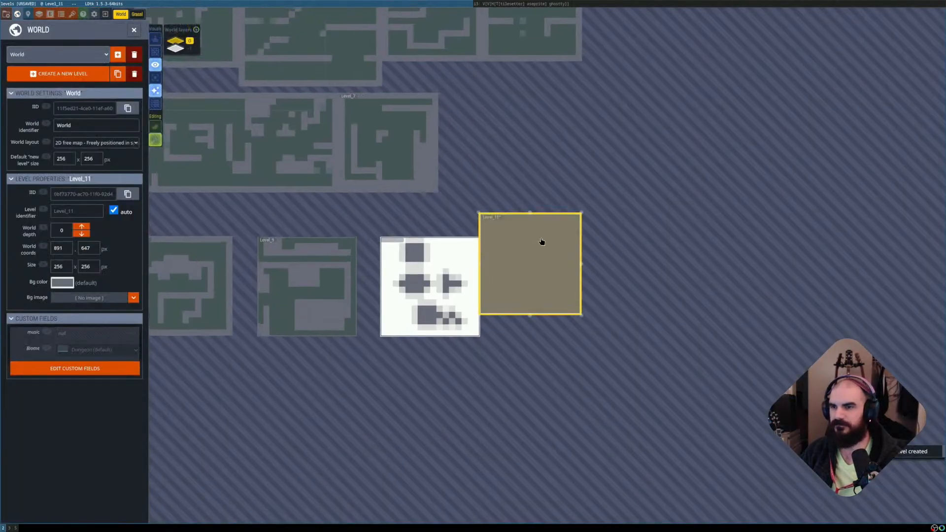
double_click(536, 279)
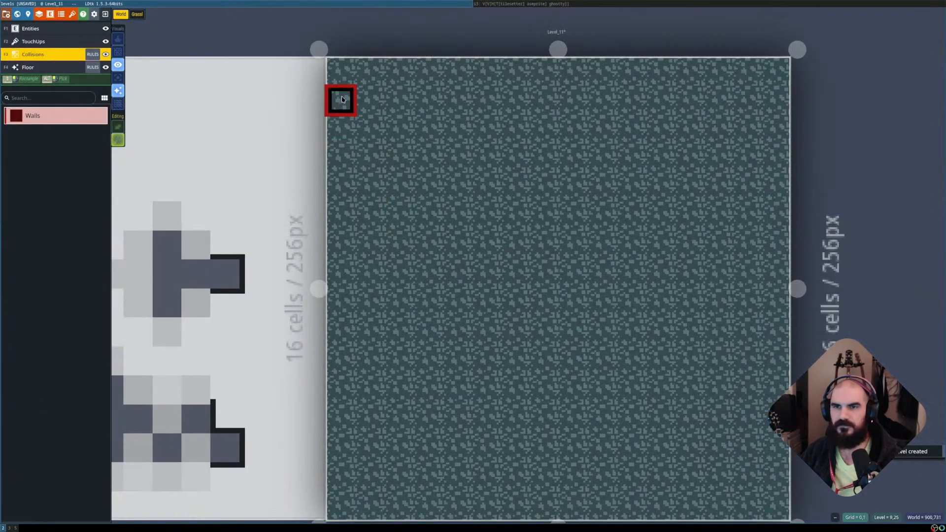
left_click_drag(375, 108, 424, 190, "shift")
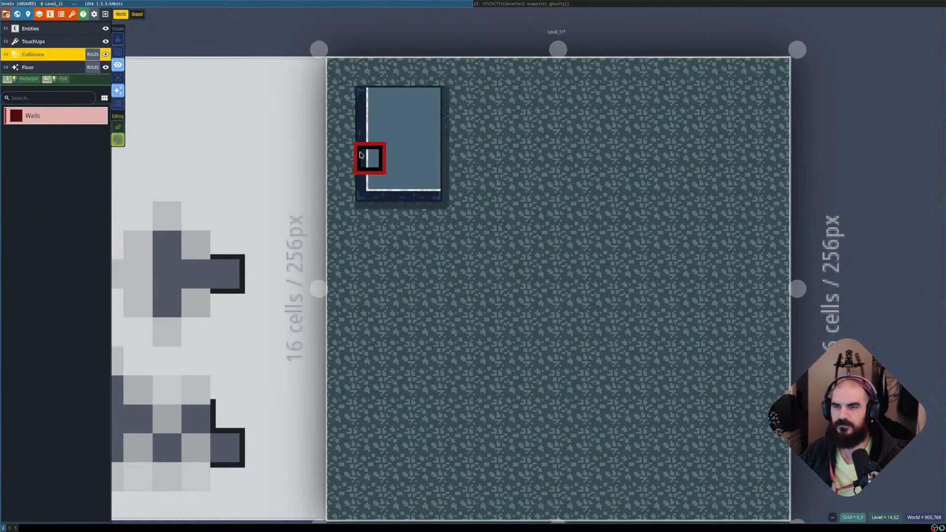
key("ctrl+z")
Set the new level's Biome field to Debug.
key("w")
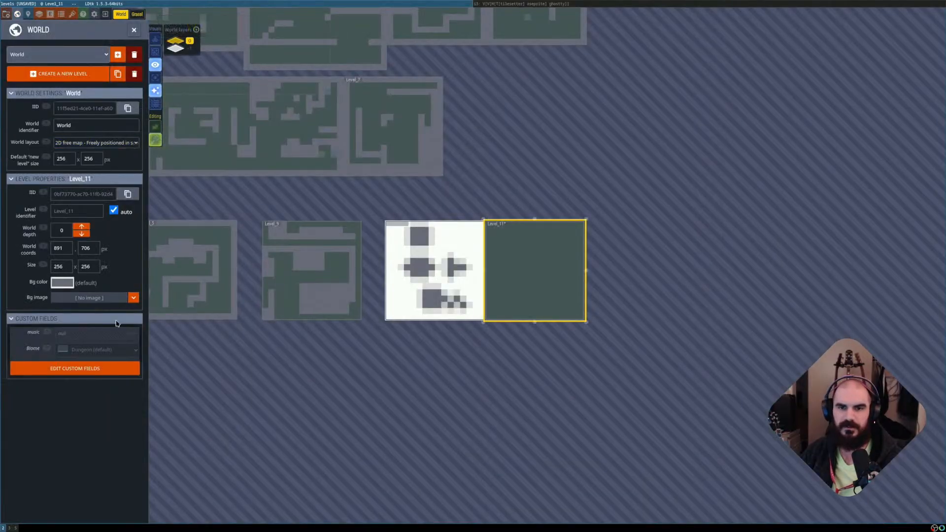
left_click(89, 349)
left_click(81, 404)
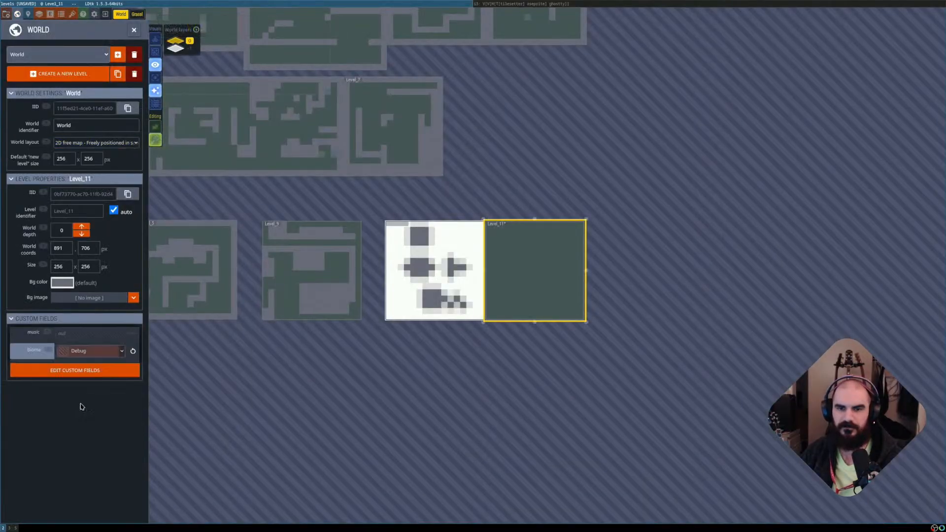
Paint a 3 by 3 block of Walls one cell in from the new level's upper-left corner and review the Collisions rules.
double_click(529, 271)
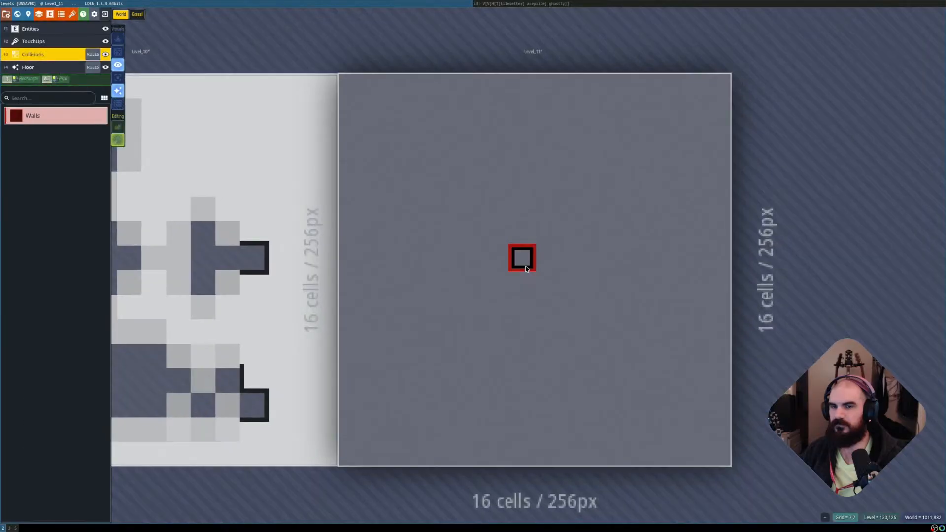
left_click_drag(375, 110, 425, 183, "shift")
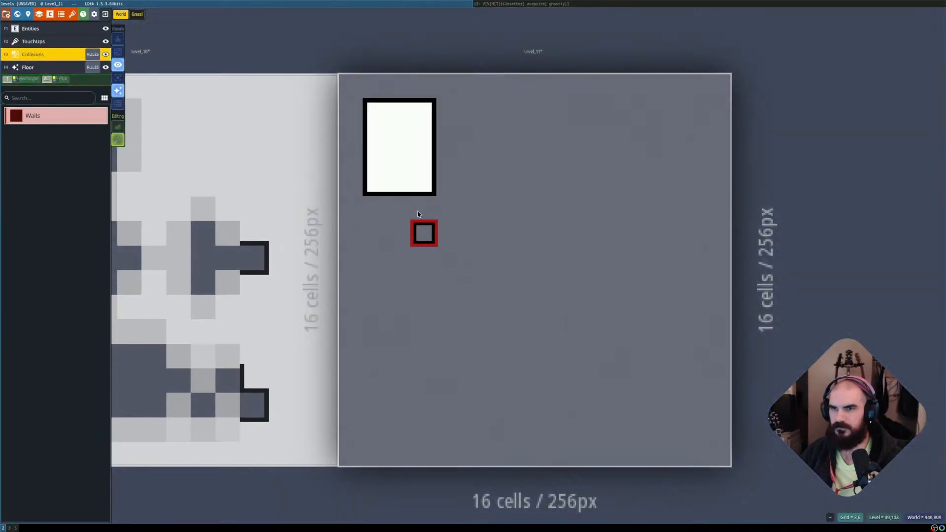
right_click_drag(424, 184, 373, 184)
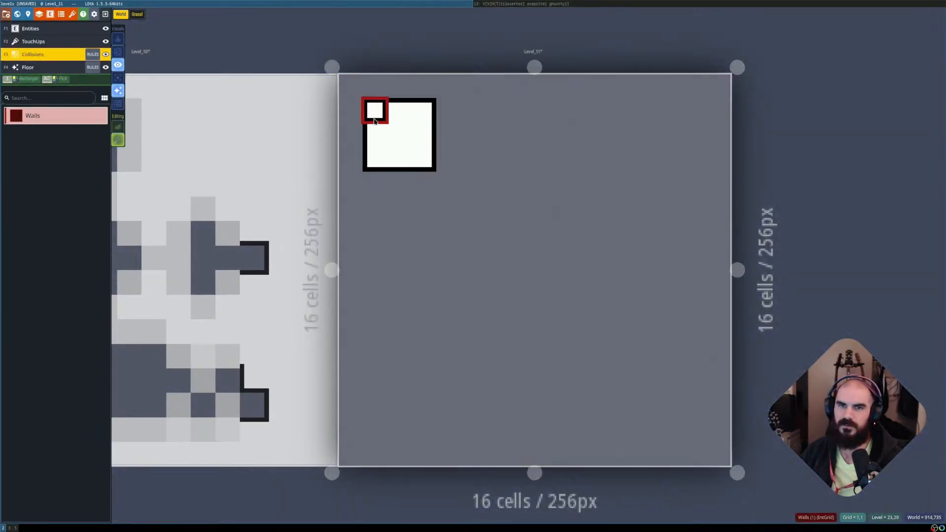
left_click(93, 54)
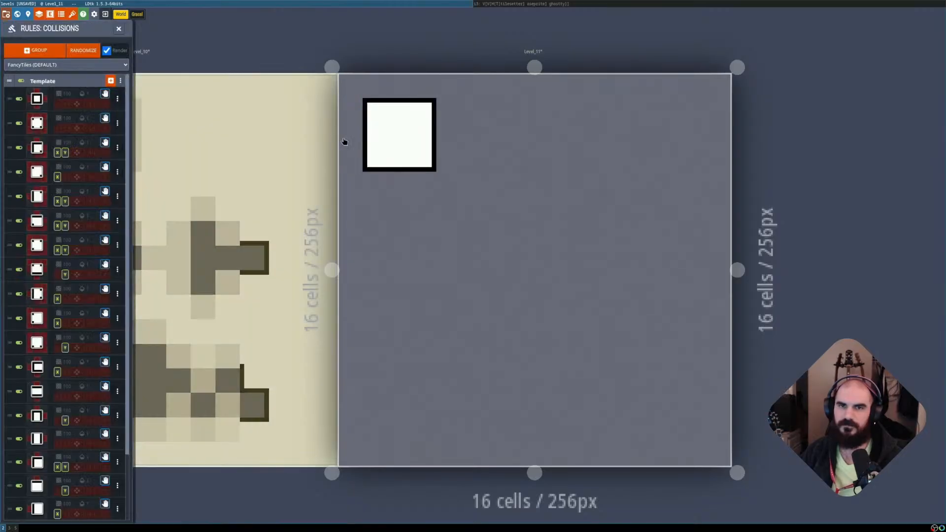
scroll(79, 237, "down", 3)
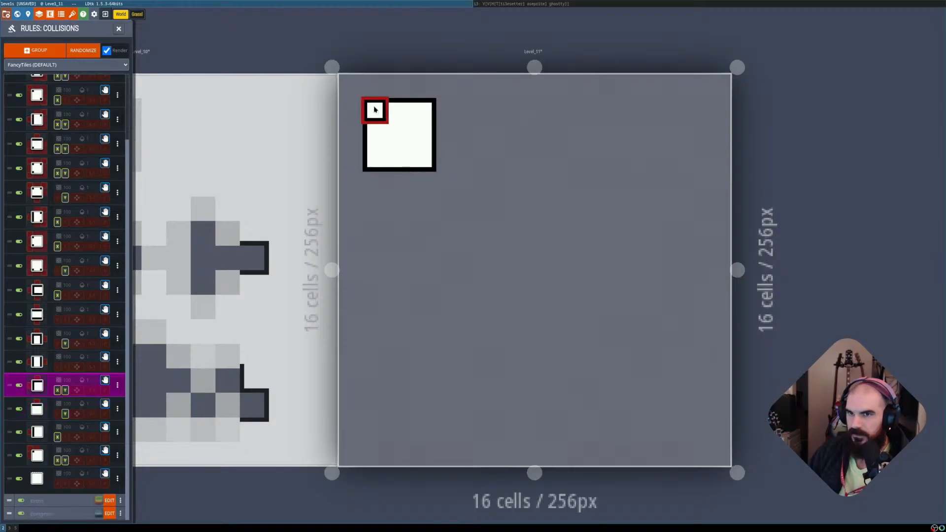
Switch to Aseprite, select the 48 by 48 px beige wall corner in castle-all, and try flipping it horizontally and back.
left_click(537, 10)
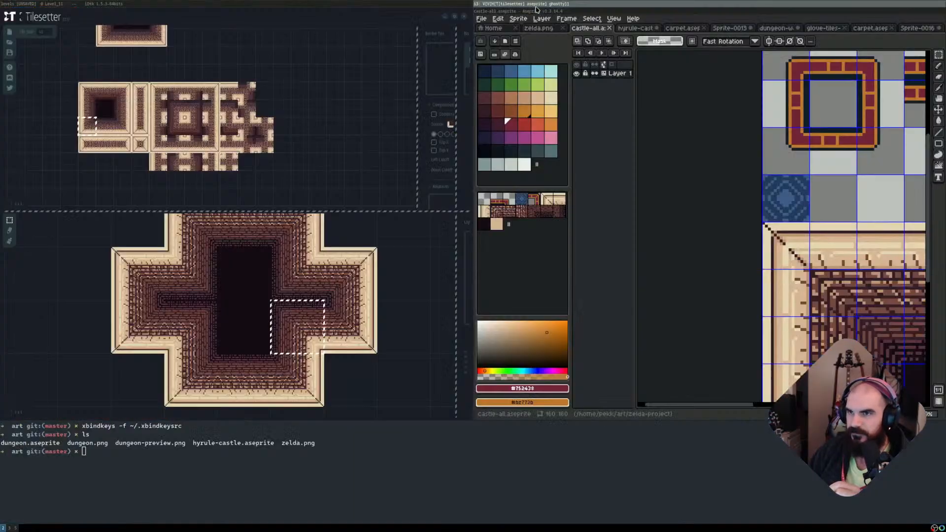
scroll(692, 258, "down", 3)
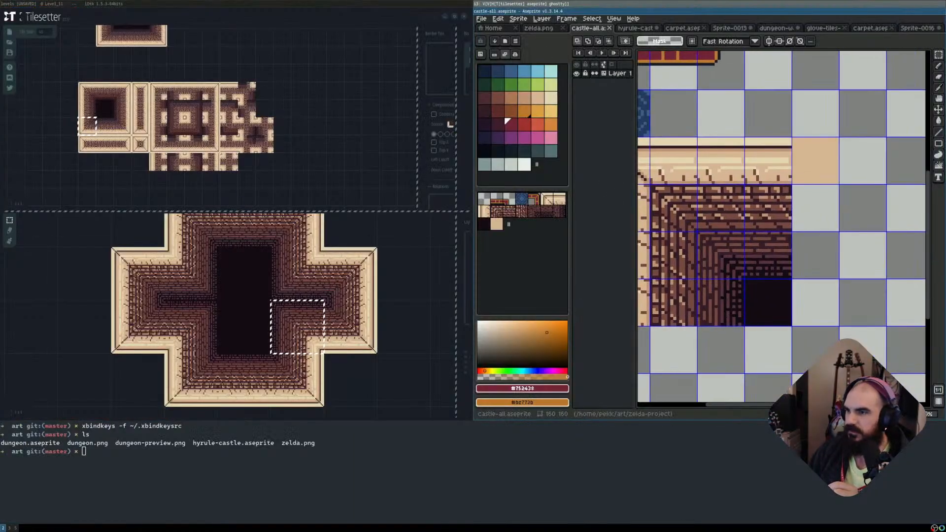
left_click_drag(659, 188, 705, 237)
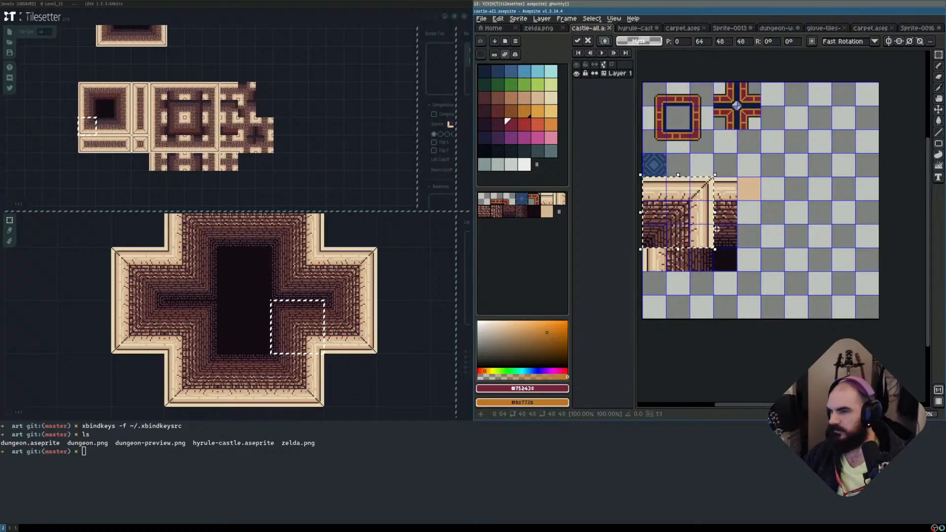
key("shift+h")
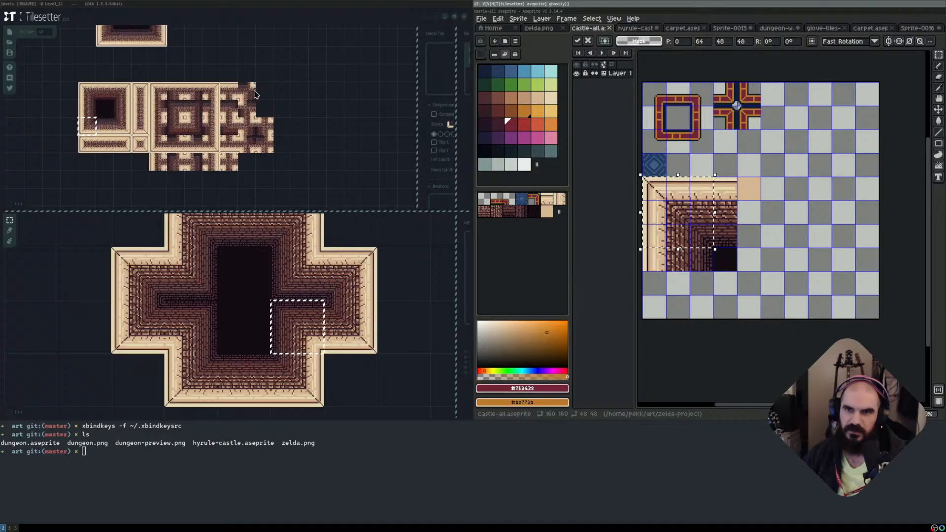
Check the 3 by 3 wall block in LDtk, then return to the selected wall corner in Aseprite for comparison.
key("super+Left")
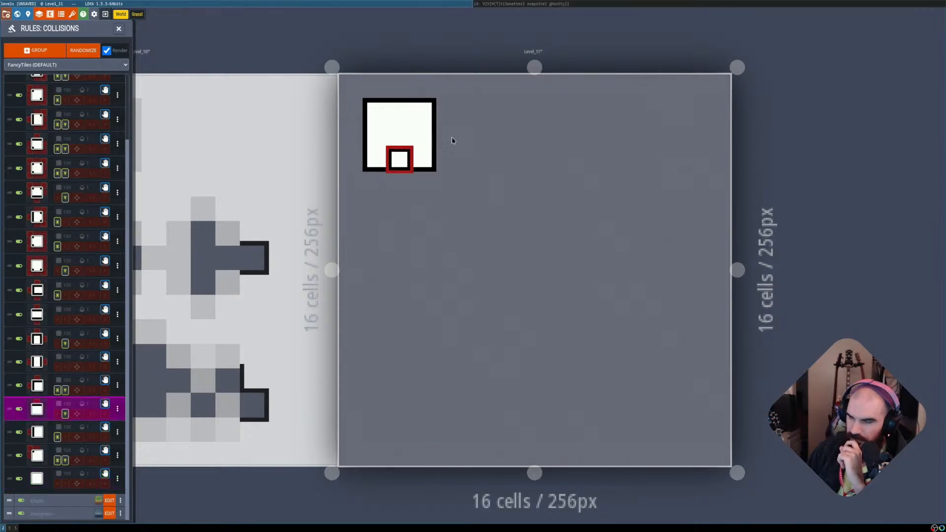
left_click(570, 4)
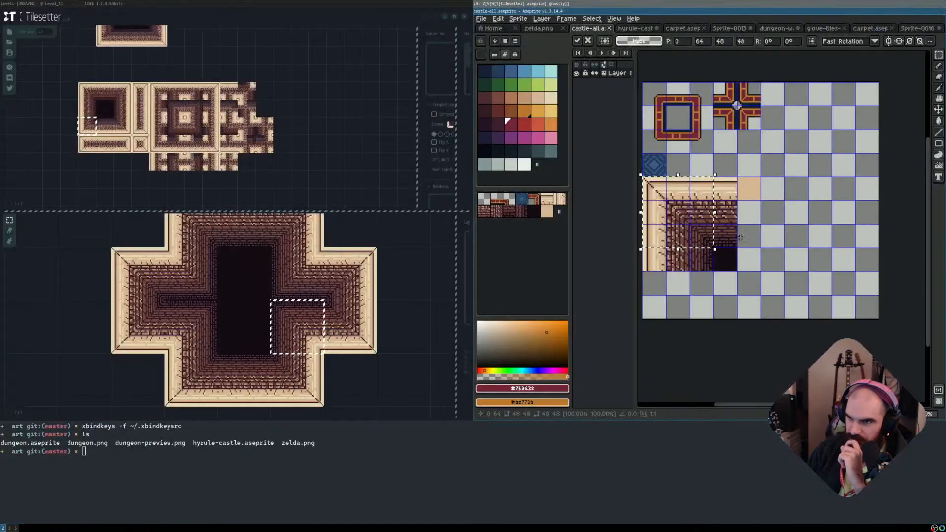
scroll(741, 238, "down", 2)
scroll(769, 231, "up", 3)
scroll(790, 228, "down", 1)
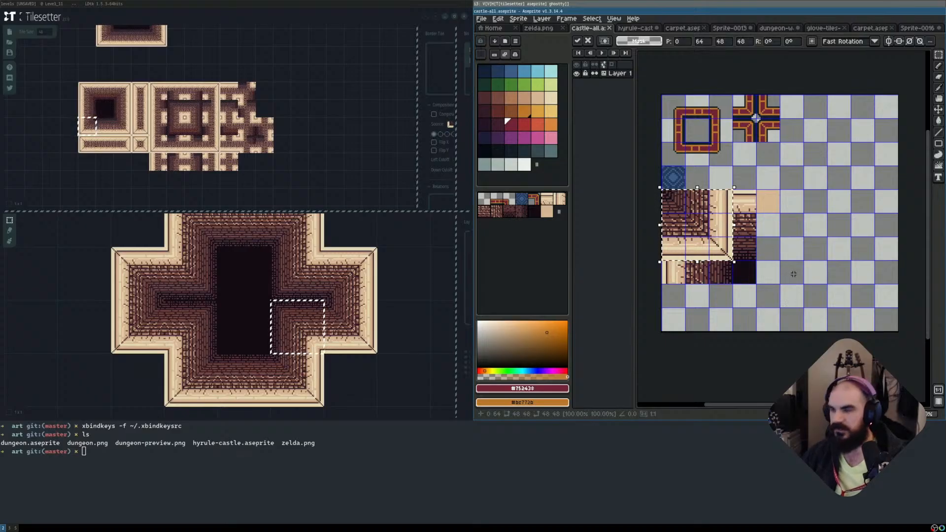
Deselect the wall corner in Aseprite, switch back to LDtk, and save the levels project with the Collisions rules closed.
key("ctrl+d")
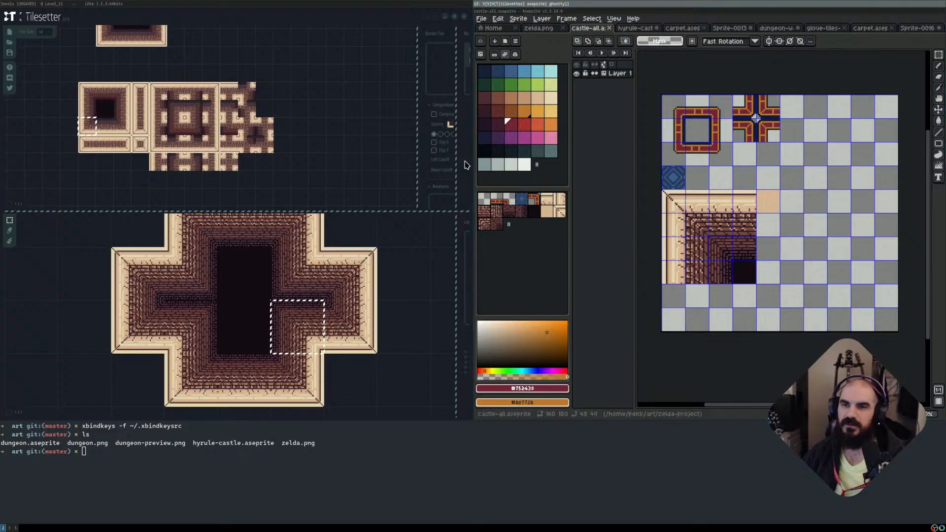
key("super+Left")
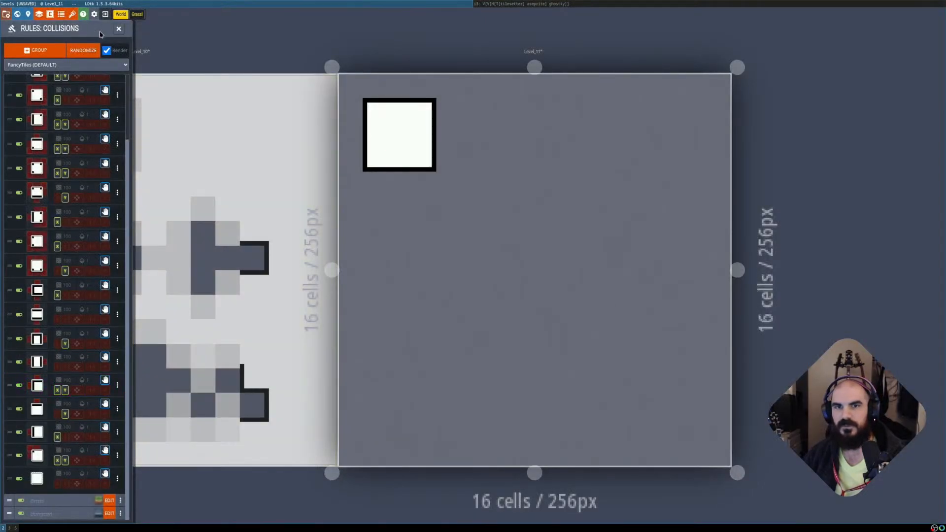
key("ctrl+s")
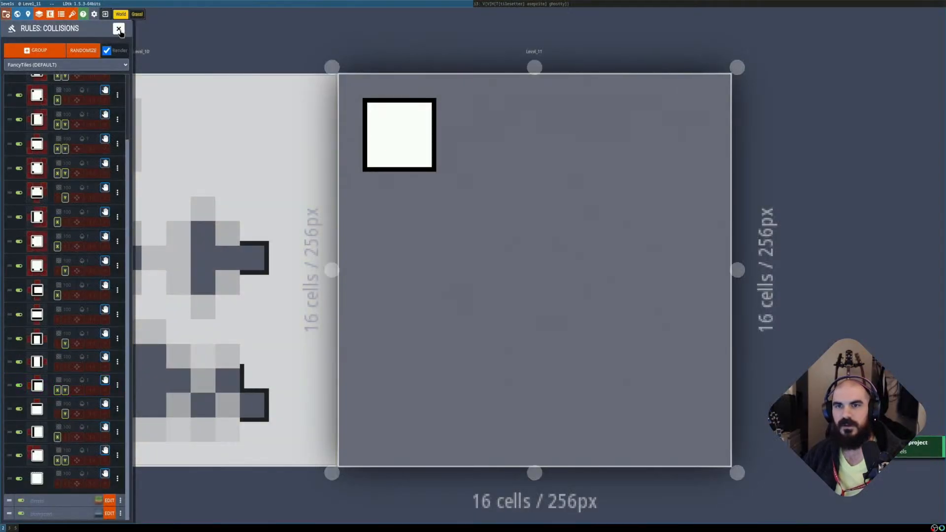
key("Escape")
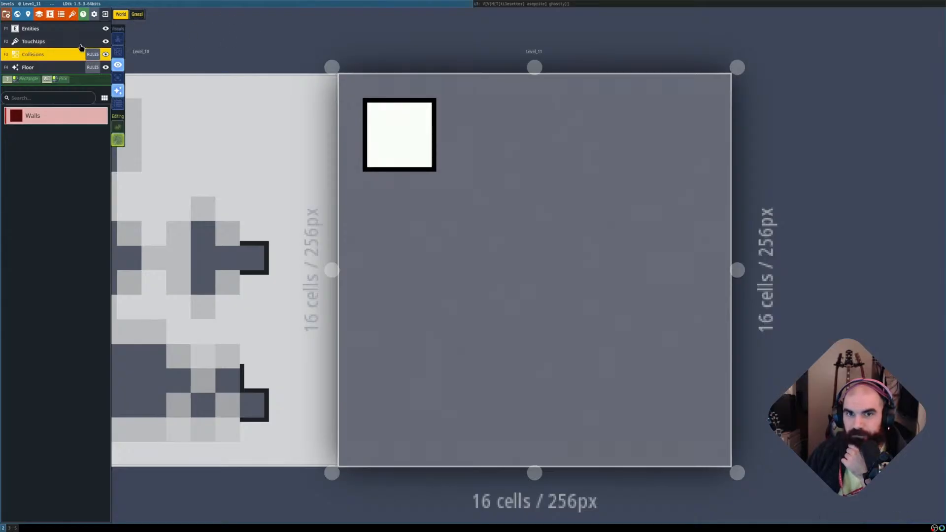
Leave the levels project and open the zelda project to examine the castle wall layout in Level_0.
left_click(106, 16)
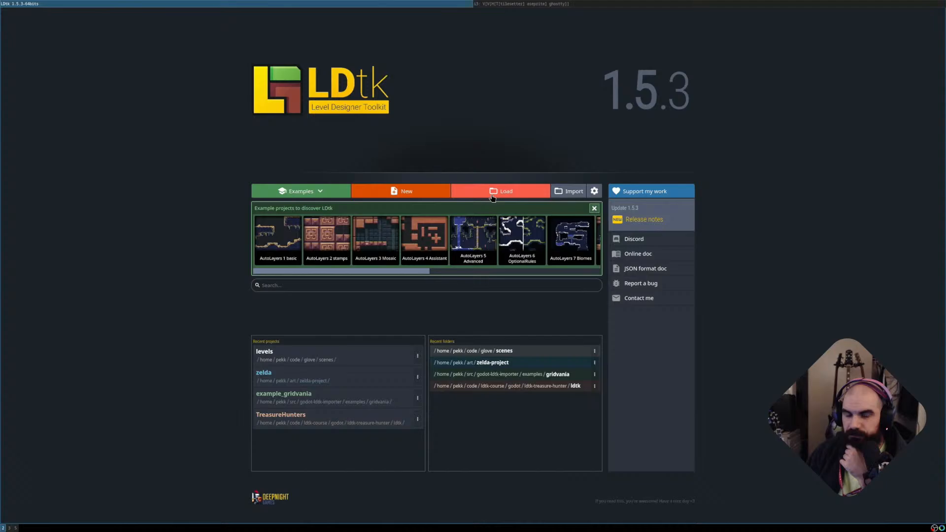
left_click(356, 355)
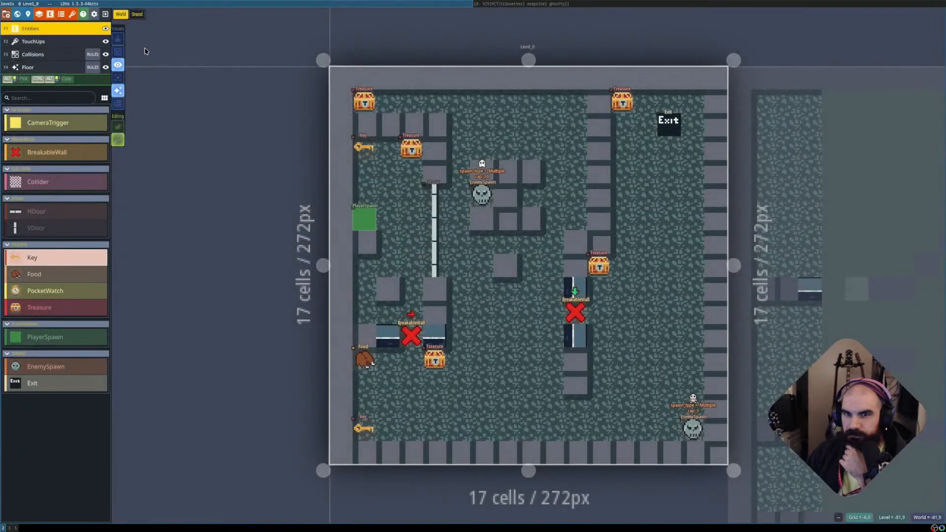
left_click(106, 16)
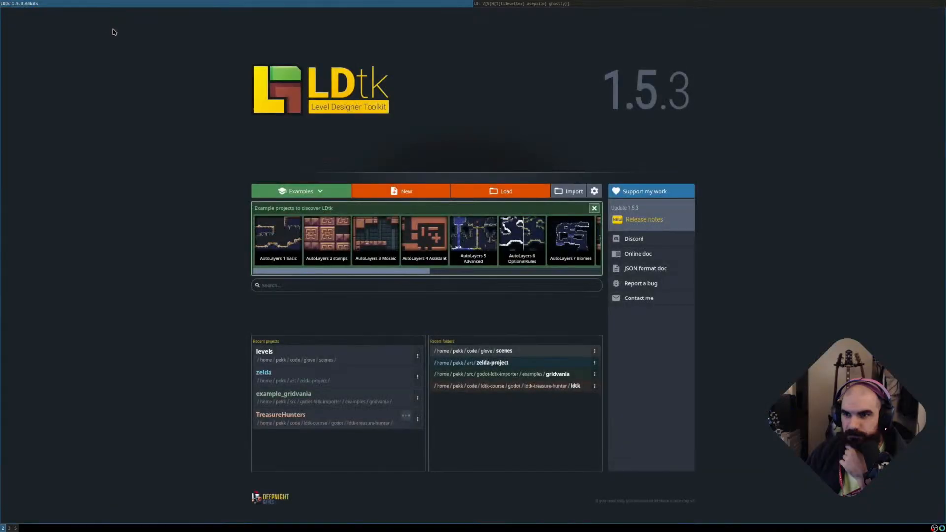
left_click(351, 381)
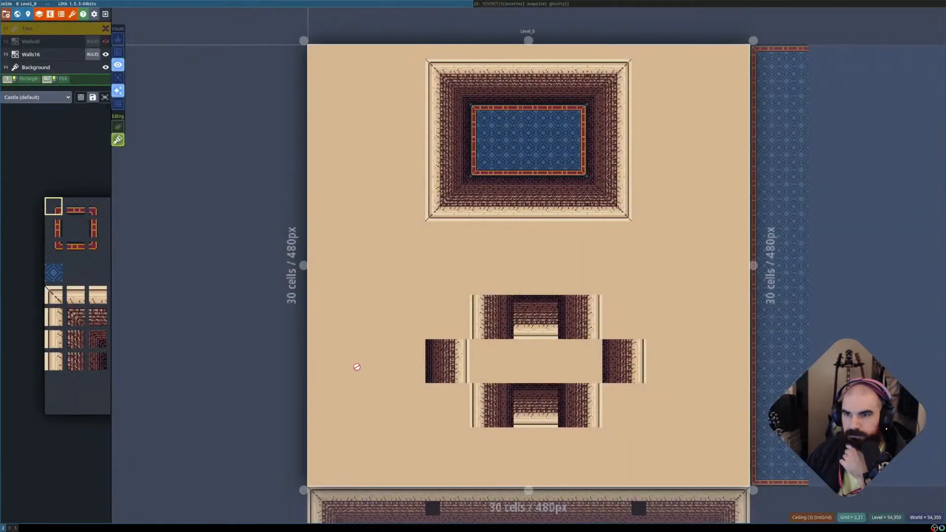
scroll(542, 316, "down", 1)
scroll(551, 311, "up", 1)
middle_click_drag(588, 299, 527, 297)
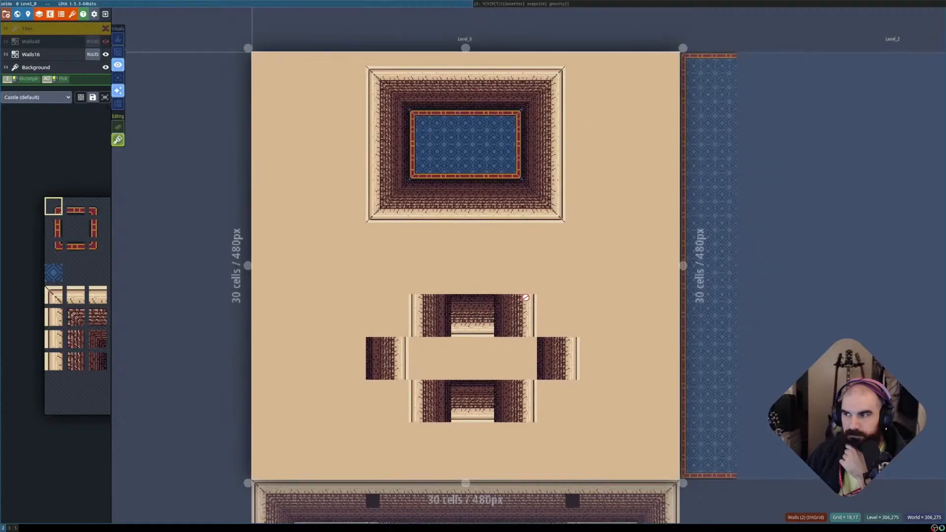
Reopen the levels project, make Collisions the active layer in Level_0, and save the project.
left_click(106, 14)
left_click(333, 373)
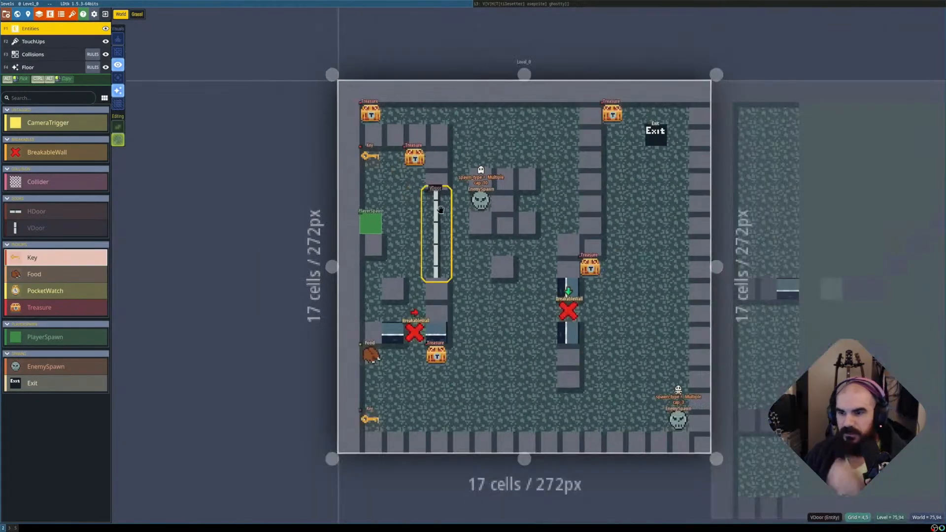
left_click(103, 54)
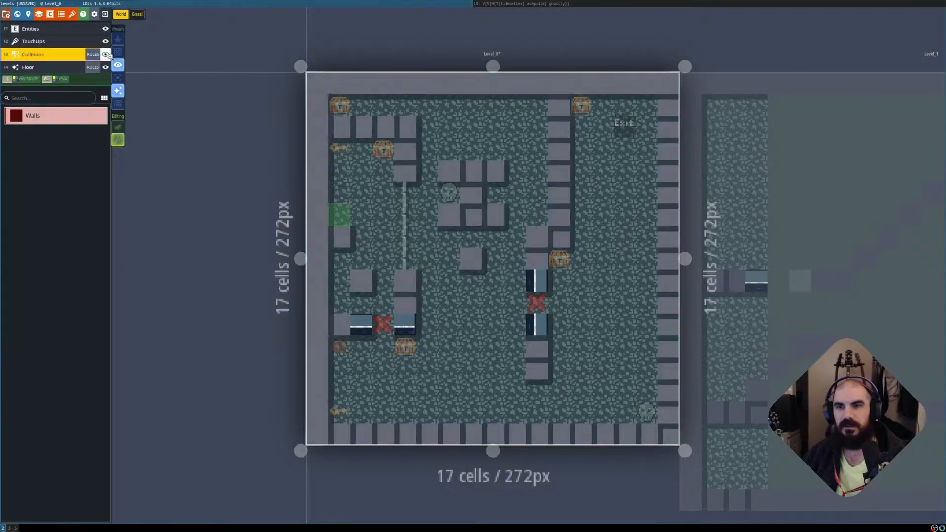
key("ctrl+s")
scroll(518, 203, "up", 1)
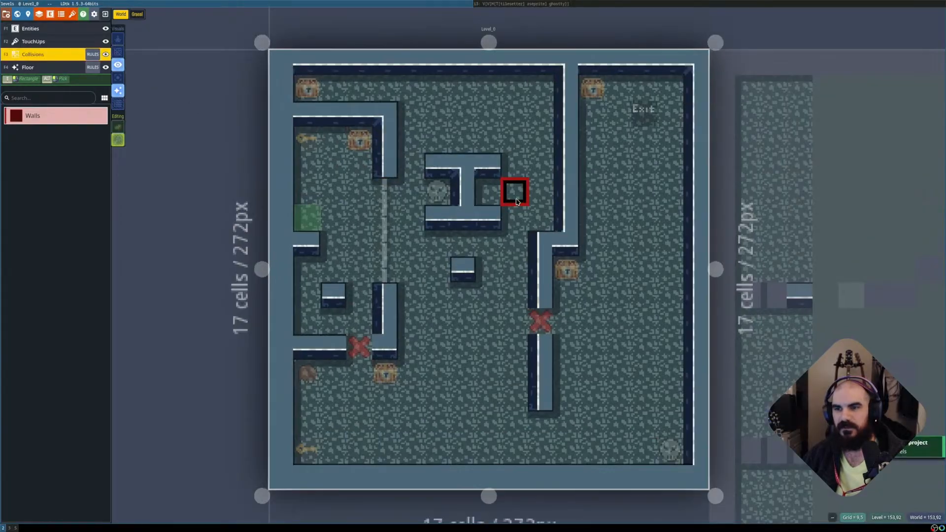
Inspect the adjacent level's raw collision cells by switching auto-layer rendering off and back on.
scroll(517, 203, "down", 1)
left_click(767, 237)
key("shift+r")
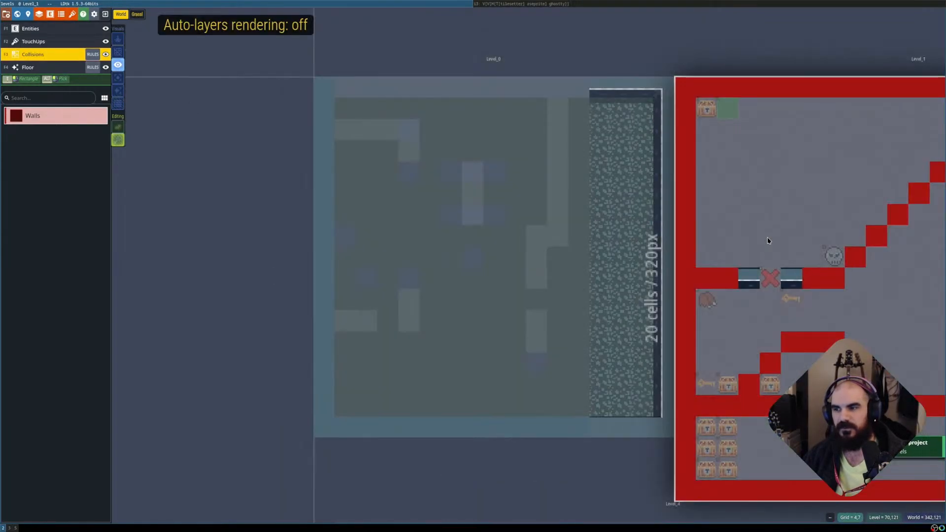
key("shift+r")
left_click(577, 243)
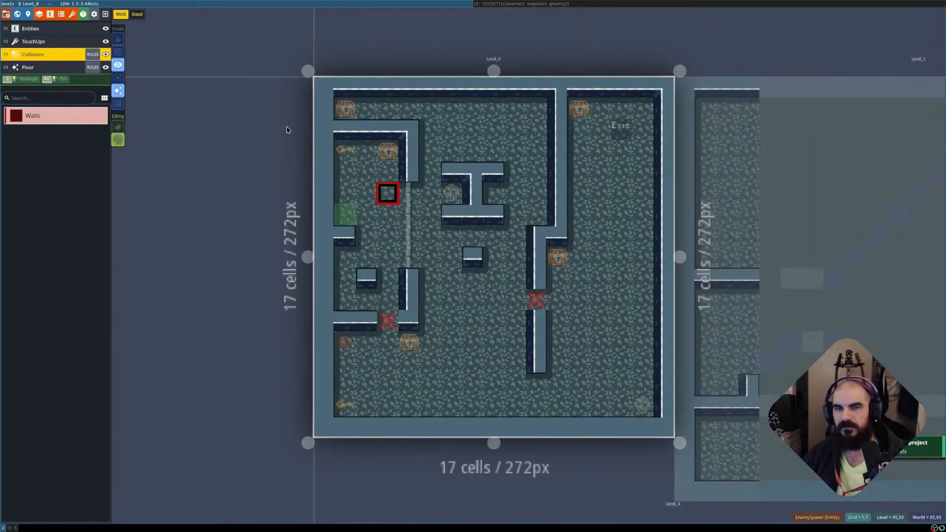
Leave the current project, open the recent zelda project and display the auto-layer rules of its Walls16 layer.
left_click(105, 15)
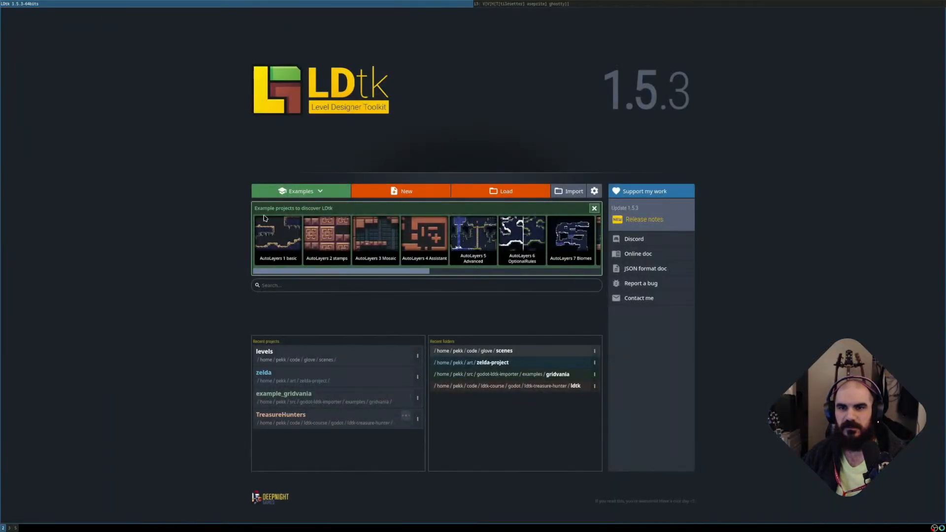
left_click(343, 373)
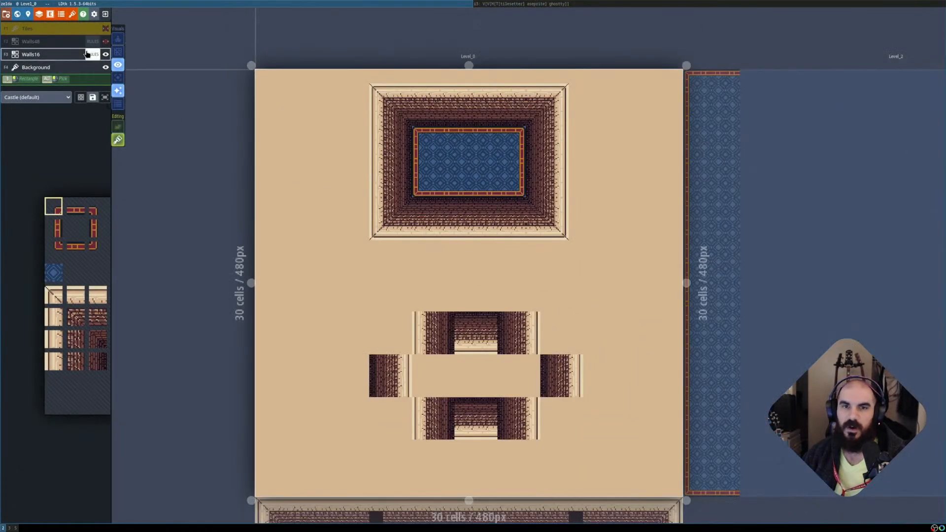
left_click(90, 54)
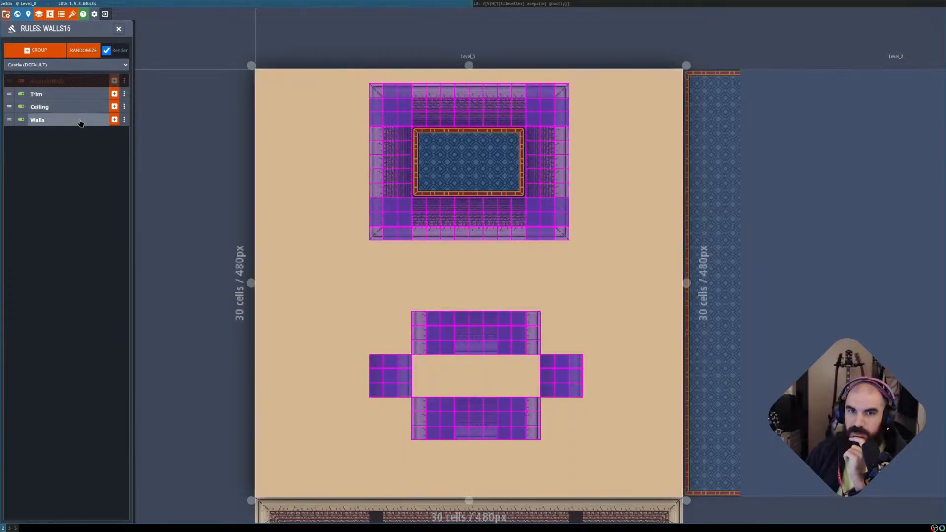
Examine the tile and pattern settings of the first rule in the Walls rule group.
left_click(81, 121)
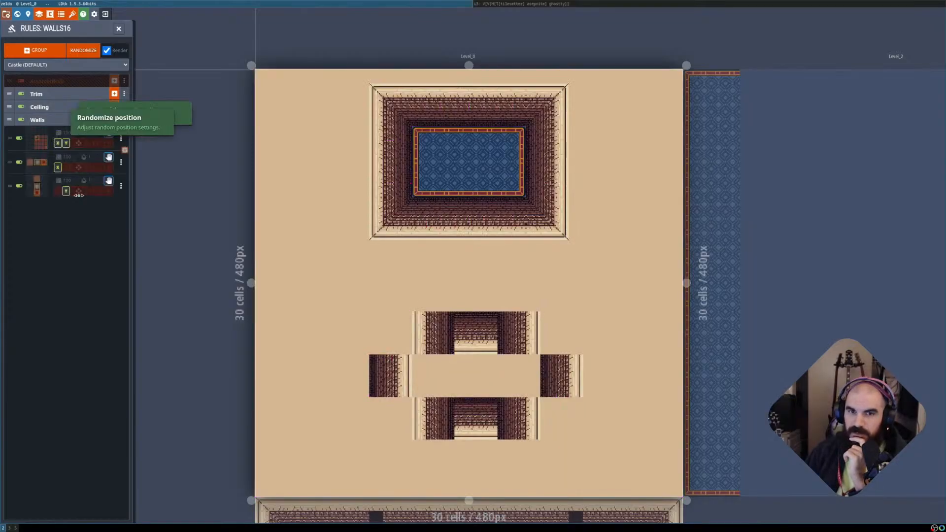
left_click(47, 148)
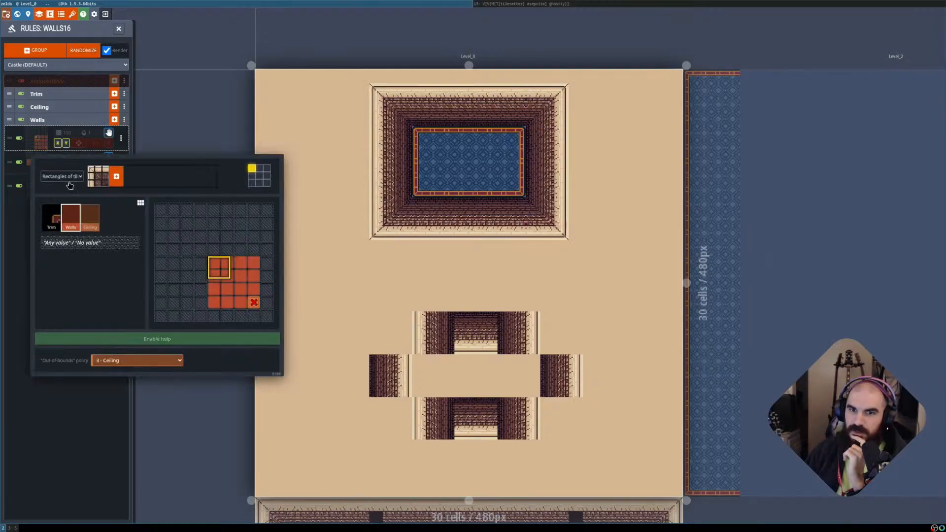
left_click(56, 407)
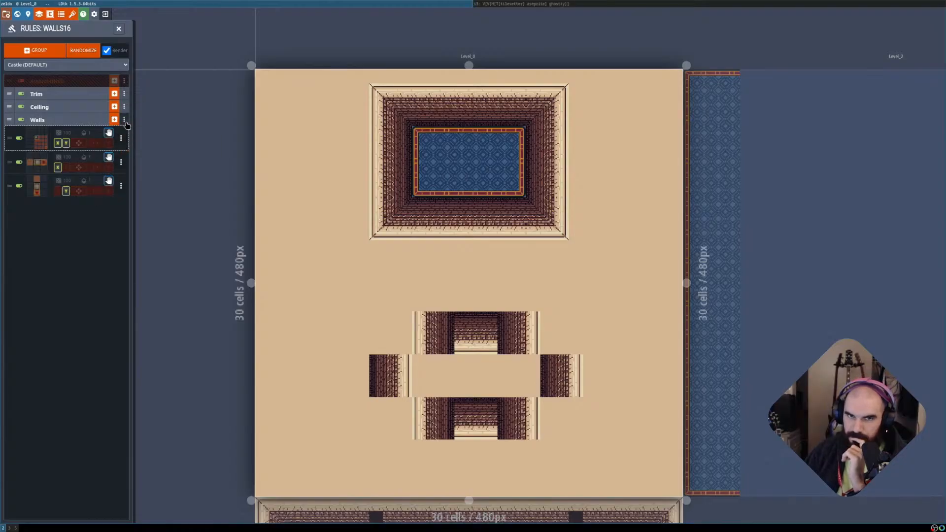
left_click(47, 122)
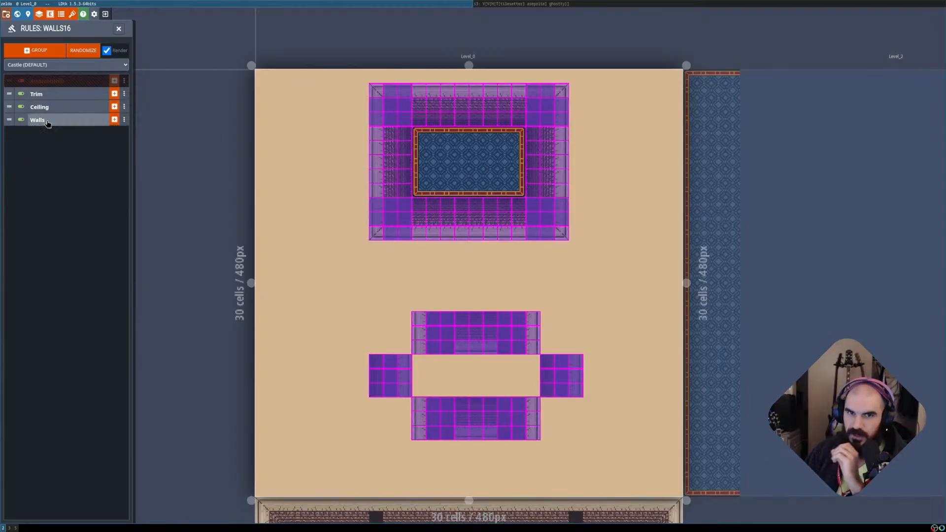
Rename the Walls rule group to Floor and disable that group.
left_click(124, 119)
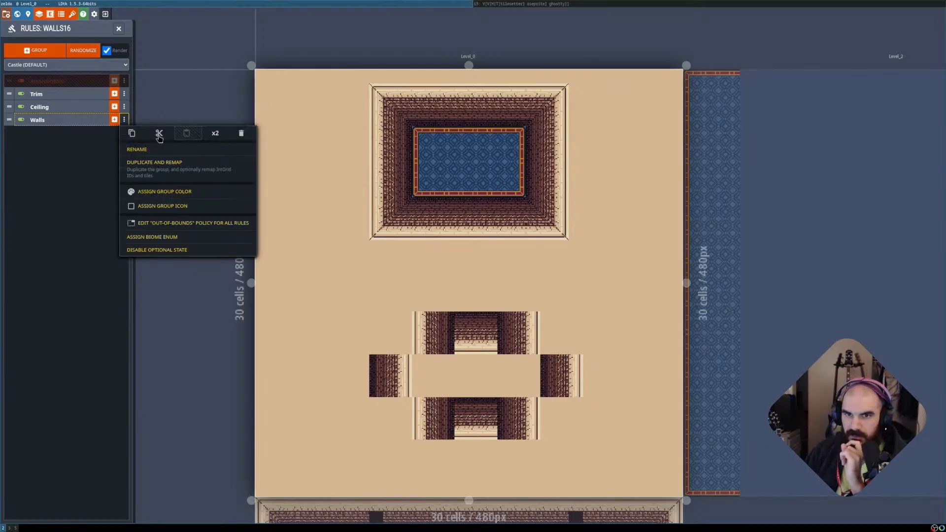
left_click(144, 150)
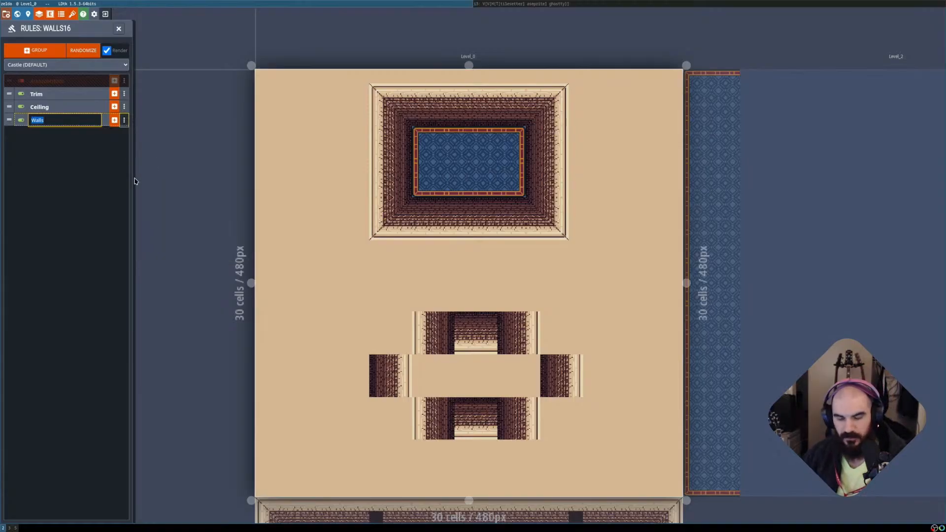
type("Floor")
key("Return")
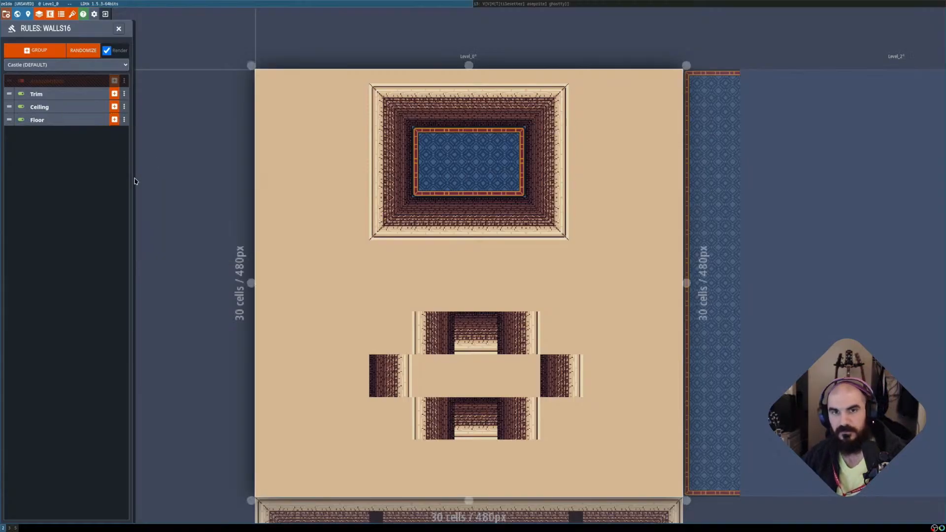
left_click(22, 119)
Add a new rule to the Ceiling group and assign it the empty tile beside the solid dark wall tile.
left_click(70, 108)
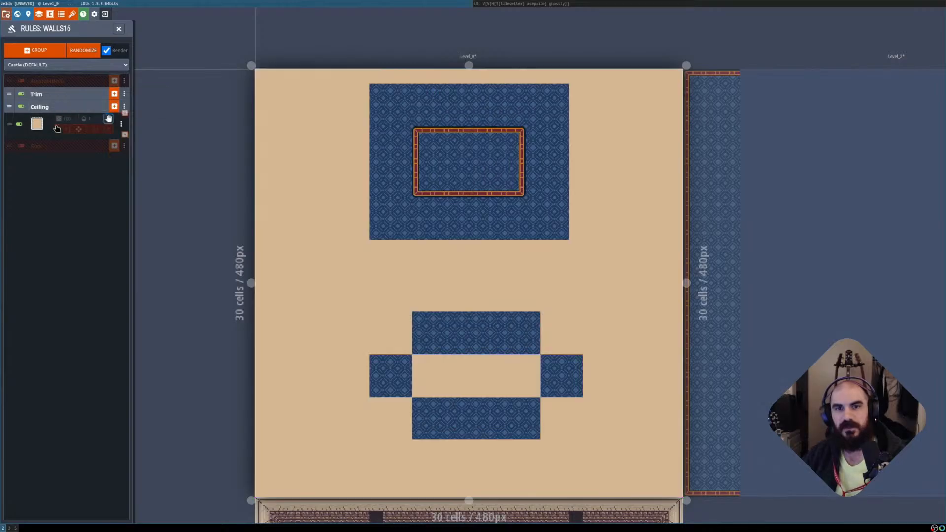
left_click(114, 107)
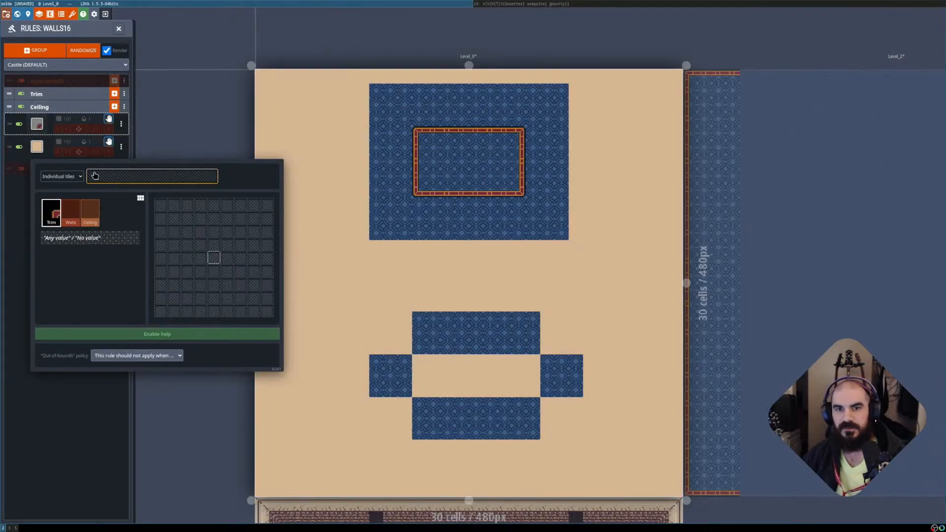
left_click(95, 176)
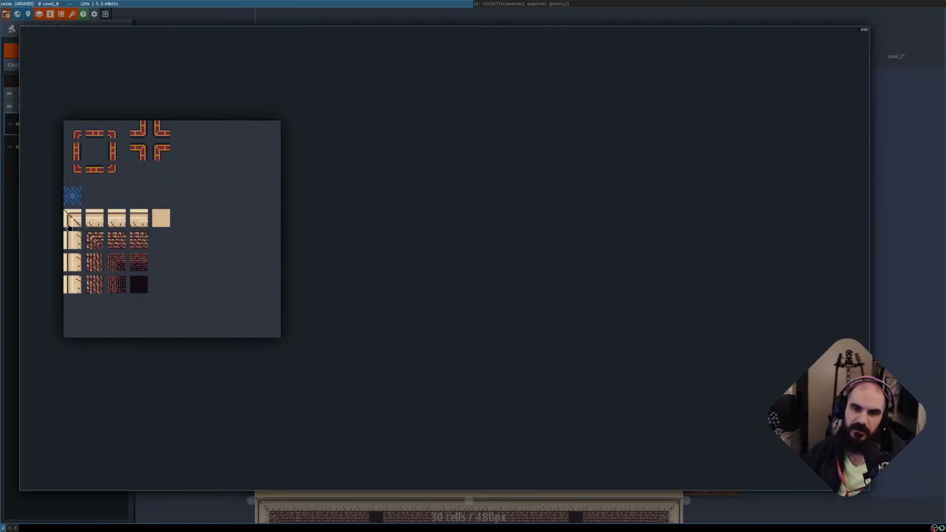
left_click_drag(68, 226, 119, 284)
left_click(167, 286)
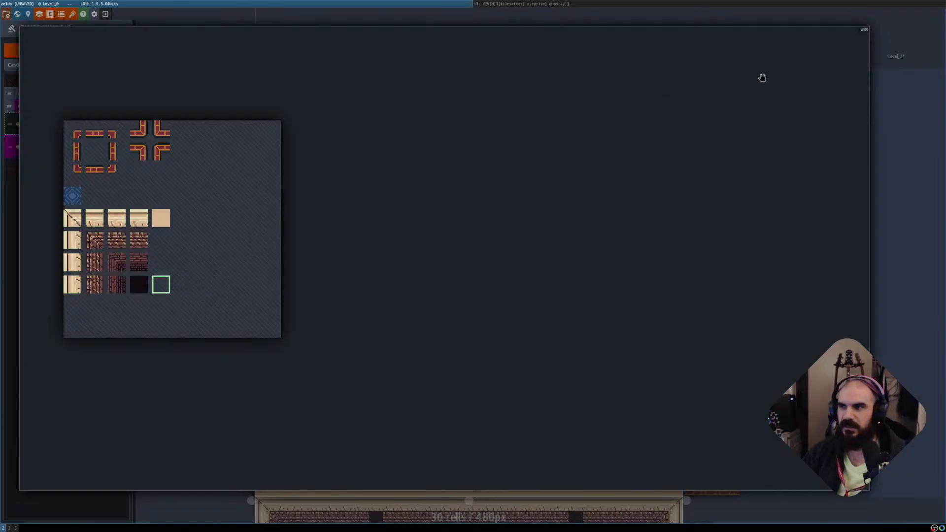
left_click(883, 85)
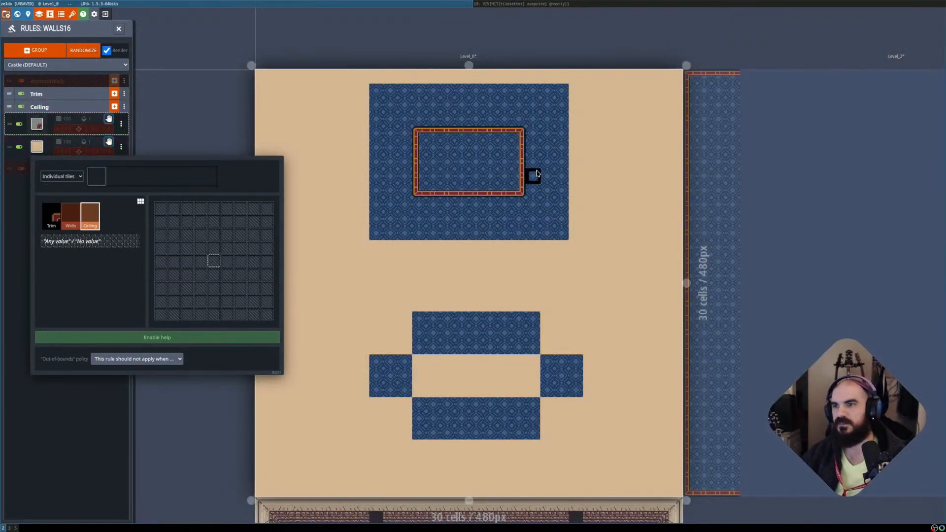
Switch to Aseprite and duplicate the 64 x 64 wall corner block of castle-all.aseprite to x 80, y 64.
left_click(574, 4)
key("super+f")
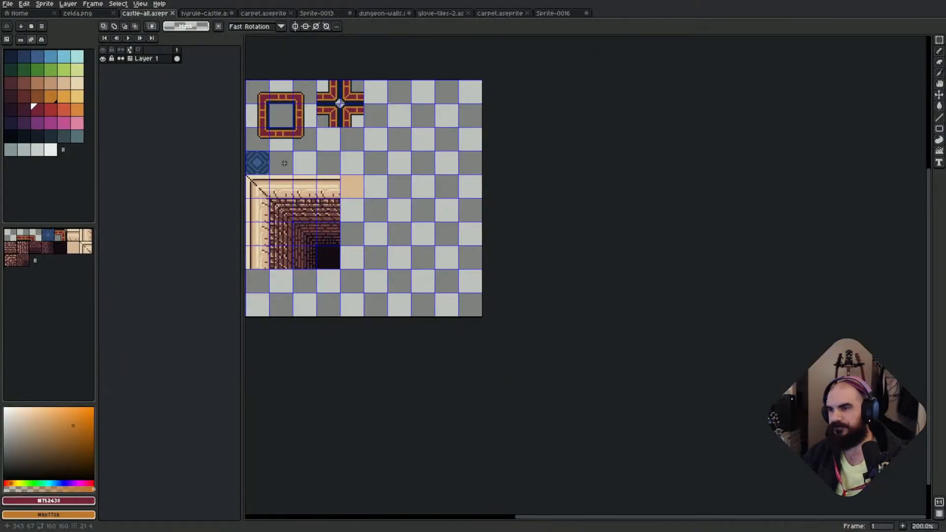
scroll(534, 217, "down", 1)
scroll(433, 215, "up", 1)
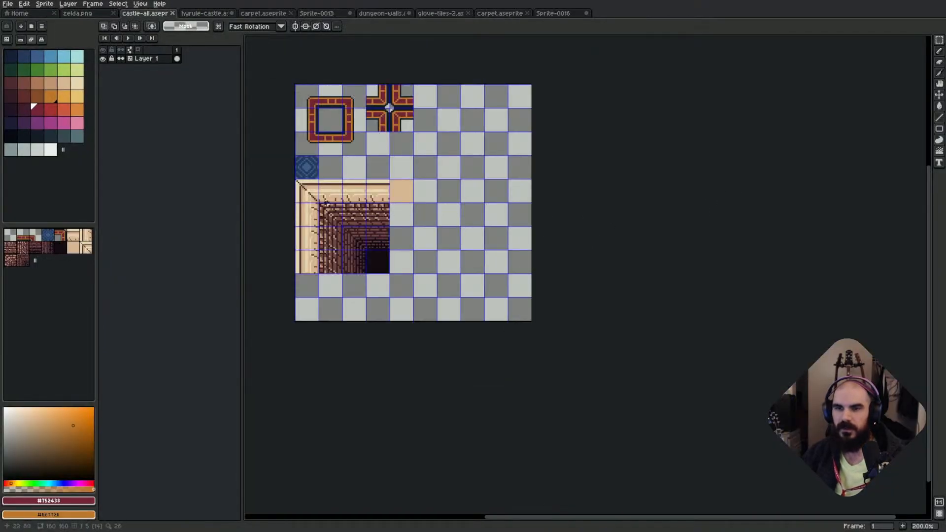
mouse_move(305, 190)
left_mouse_down()
mouse_move(337, 242)
mouse_move(361, 259)
mouse_move(384, 244)
mouse_move(474, 241)
mouse_move(454, 240)
left_mouse_up()
key("alt")
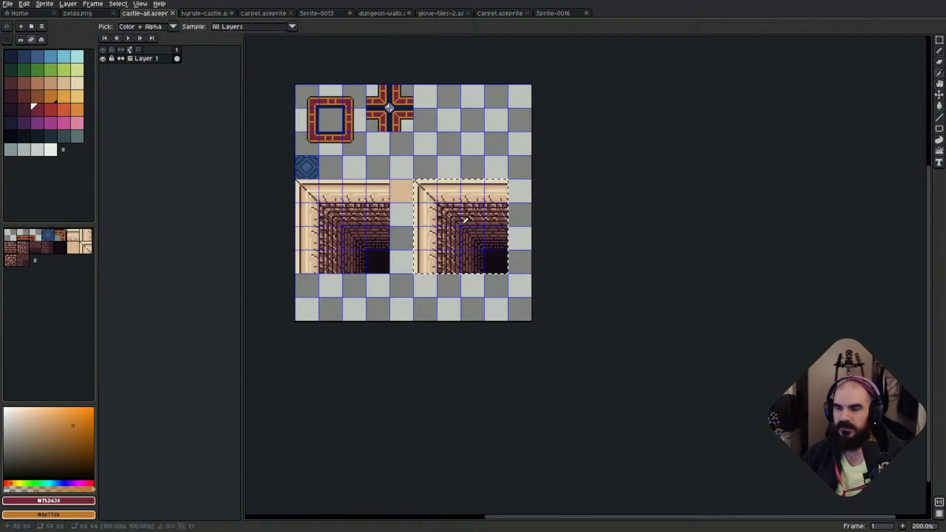
Flip the copied wall block horizontally and vertically, then save the sprite and re-export the tileset image.
key("shift+h")
key("shift+v")
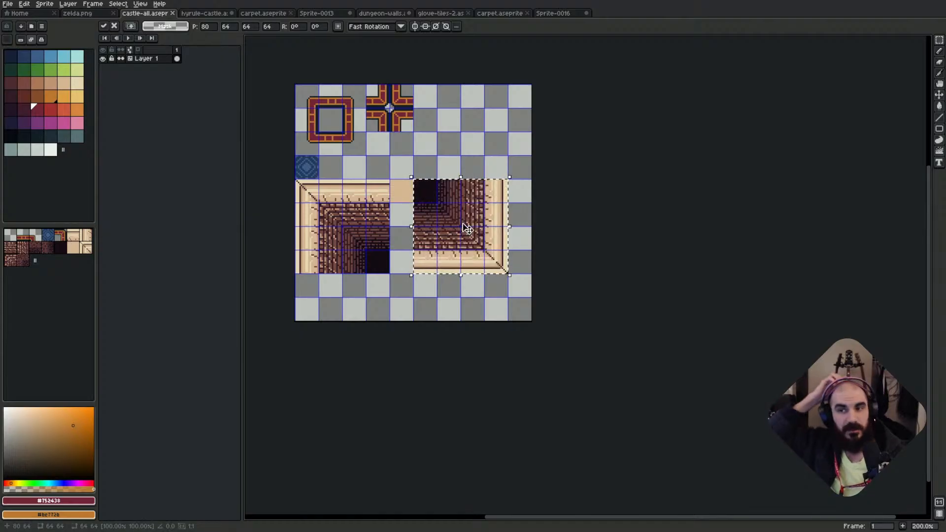
key("ctrl+d")
key("ctrl+s")
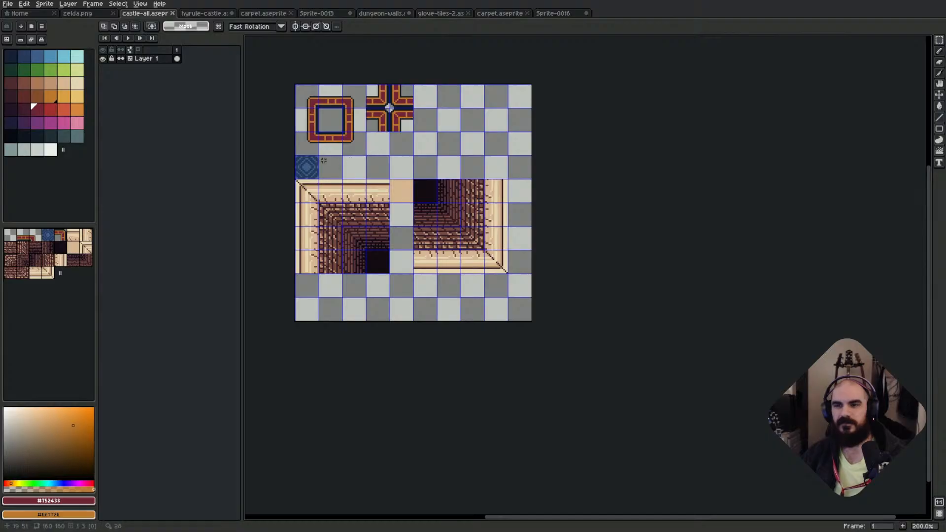
key("ctrl+shift+x")
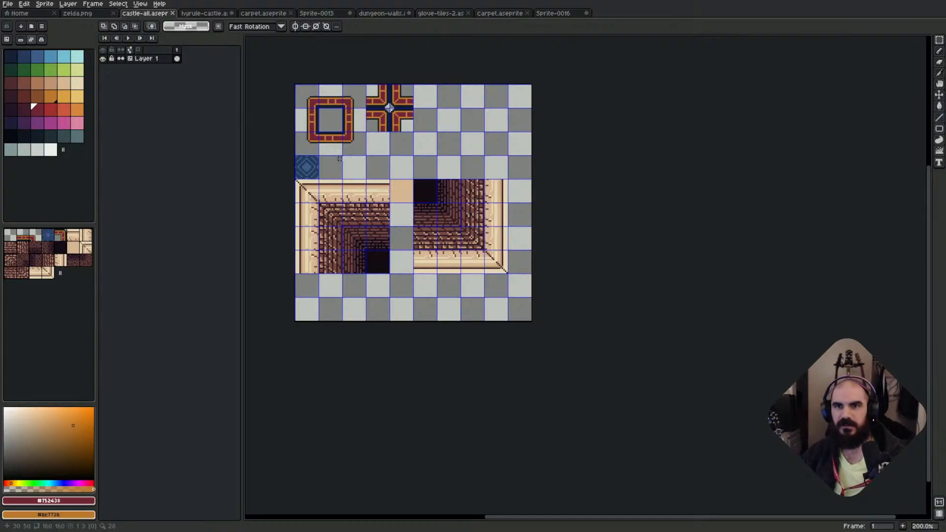
Switch back to LDtk and give the new Ceiling rule the third tile in the second row of the flipped wall block.
key("super+f")
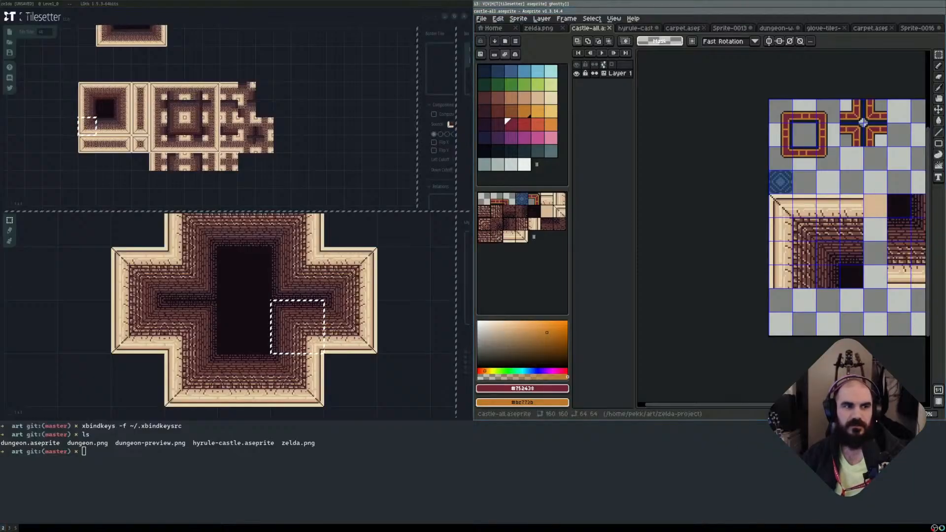
key("super+h")
key("super+h")
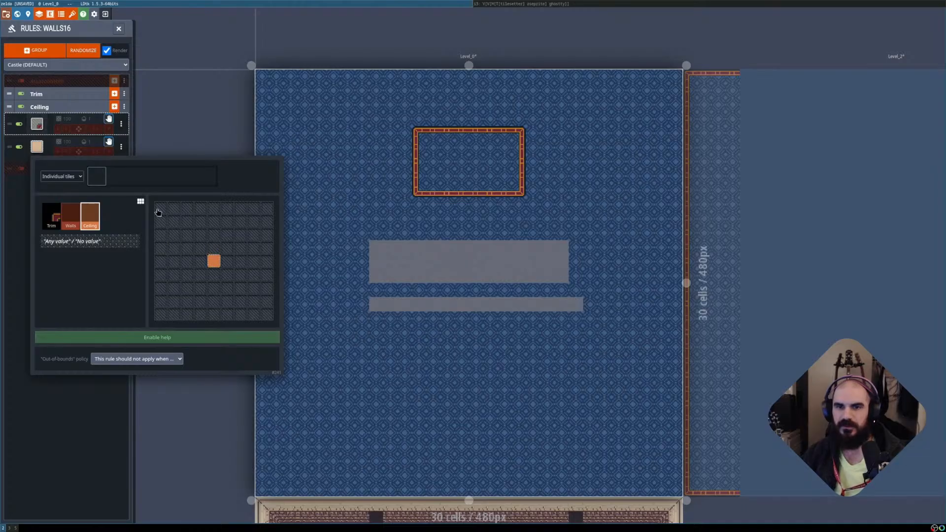
left_click(101, 177)
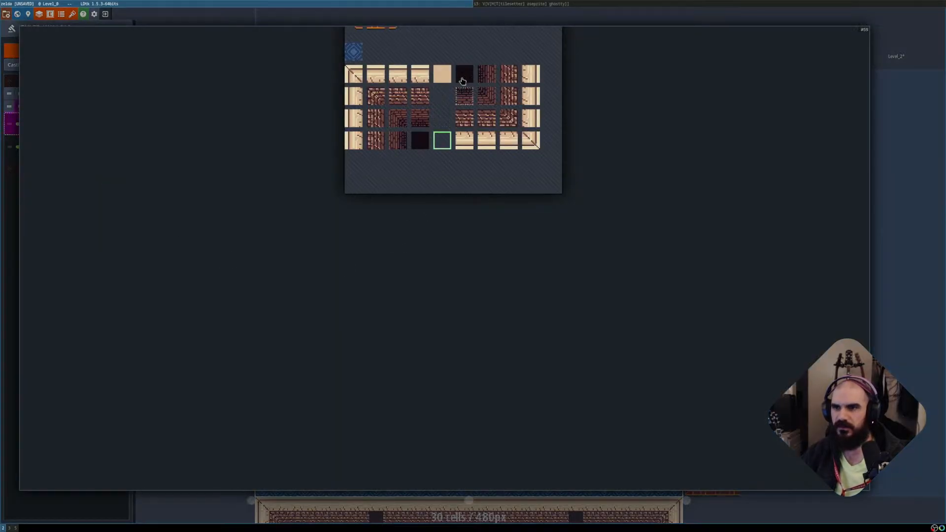
left_click_drag(464, 73, 536, 146)
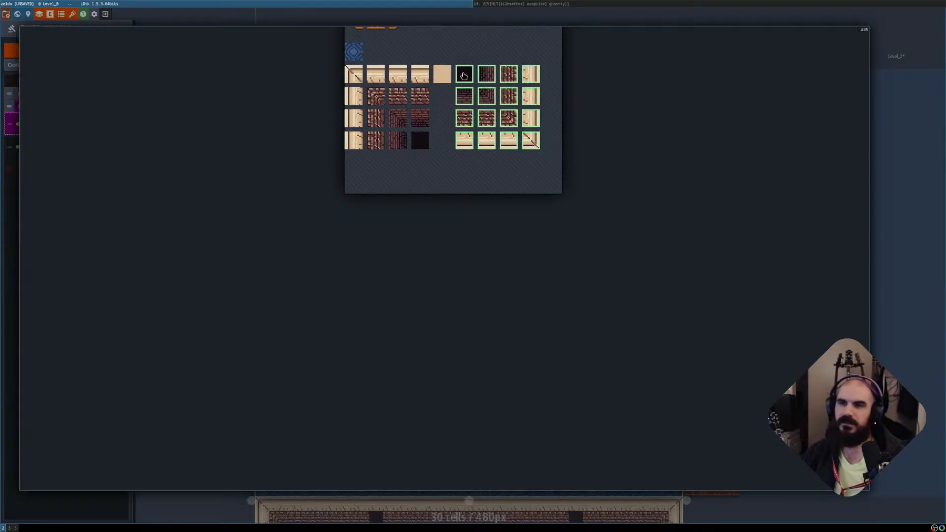
scroll(513, 95, "up", 2)
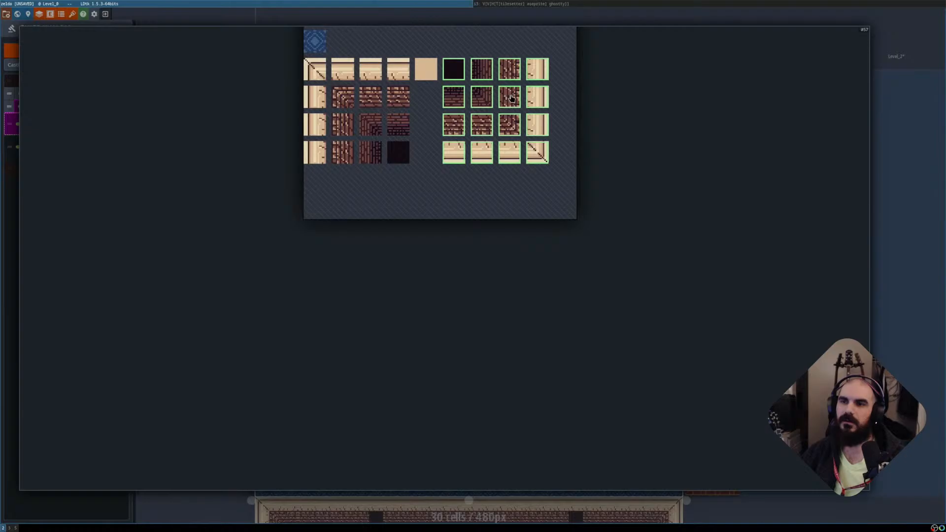
scroll(513, 99, "up", 1)
left_click(513, 100)
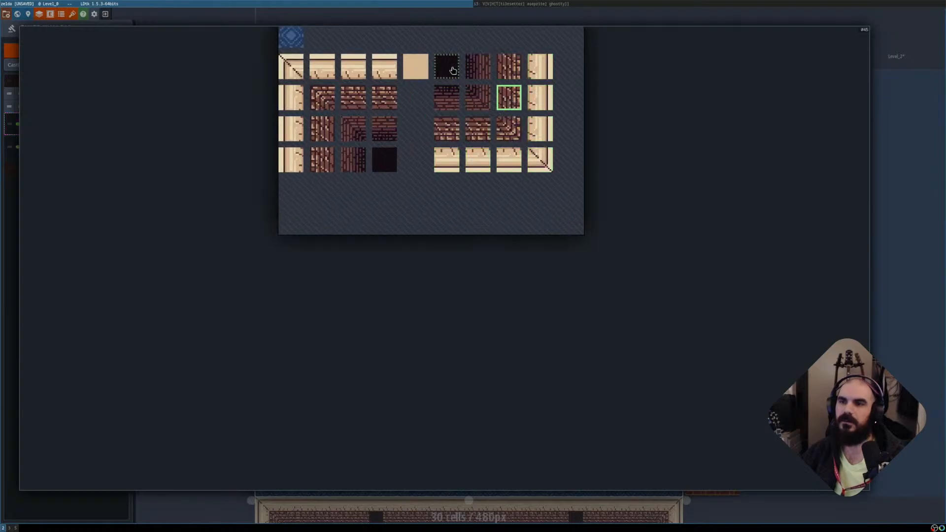
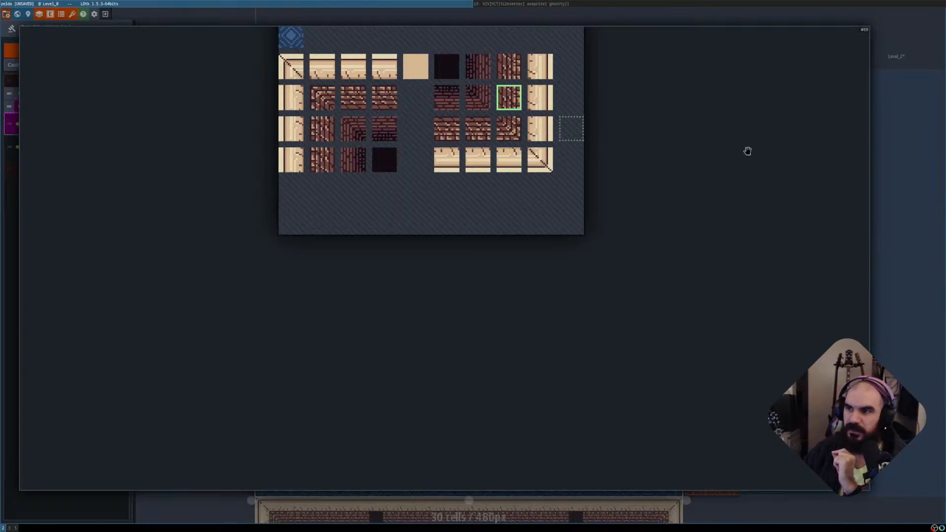
left_click(872, 178)
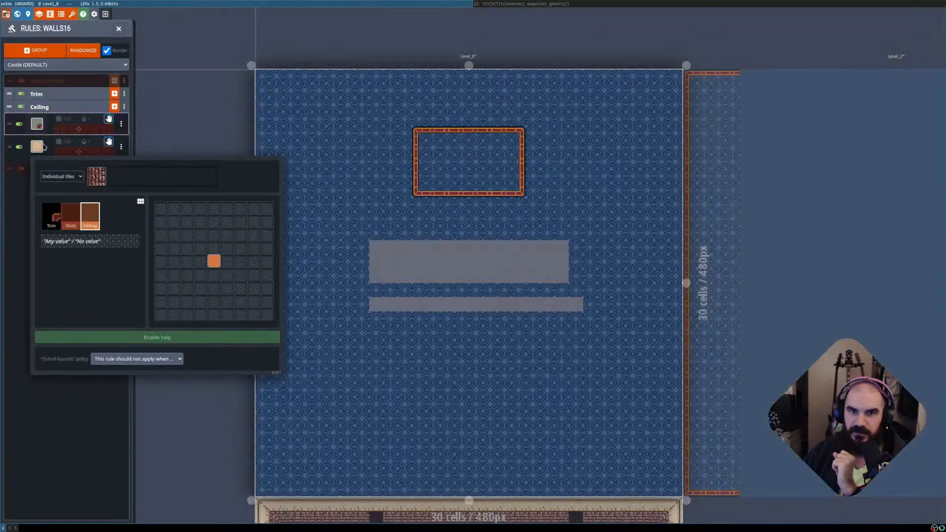
Examine the tile rectangle assigned to the first rule of the disabled Floor group.
left_click(65, 113)
left_click(67, 109)
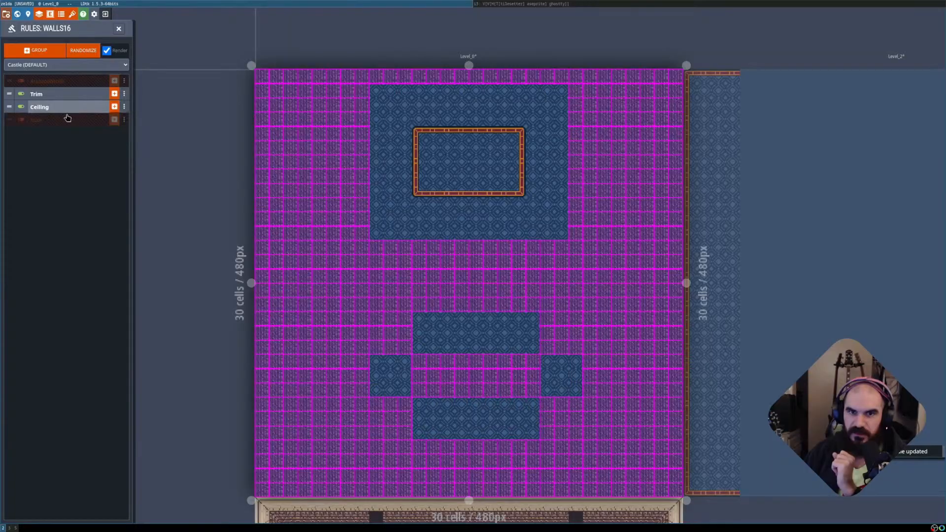
left_click(56, 121)
left_click(42, 143)
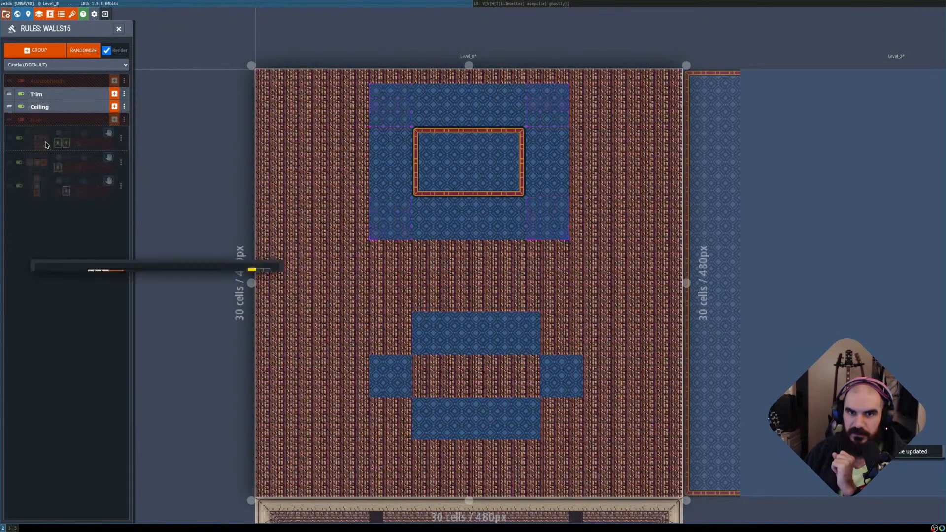
left_click(98, 176)
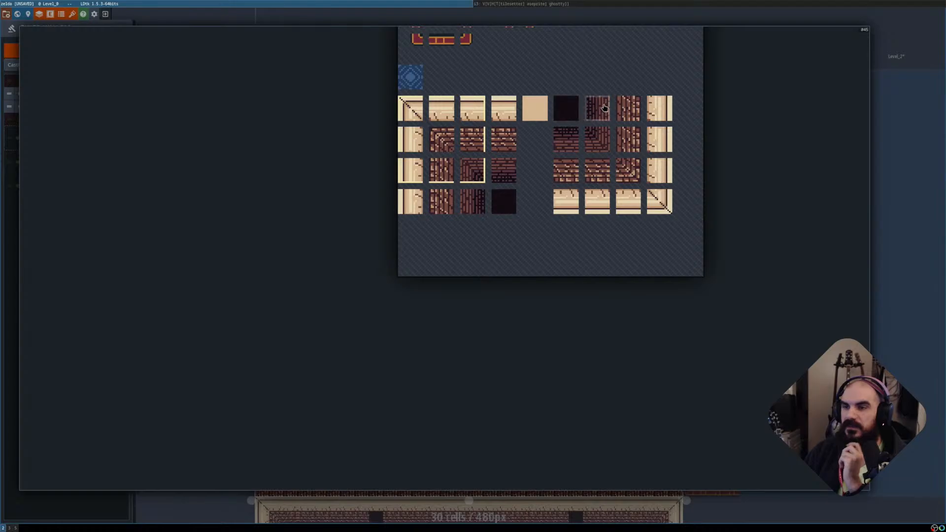
left_click(909, 39)
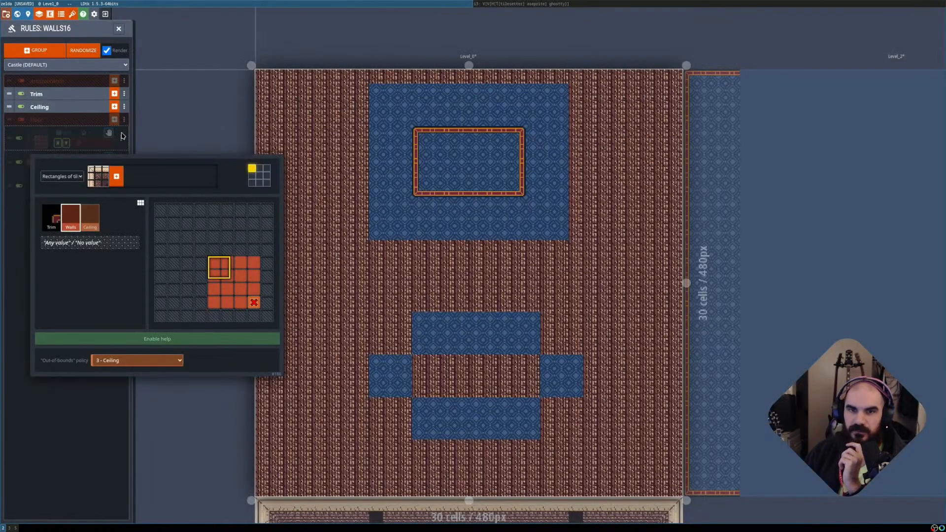
Switch the first Ceiling rule to rectangles of tiles and assign the 3 x 3 lower-right corner portion of the flipped wall block.
left_click(163, 99)
left_click(73, 109)
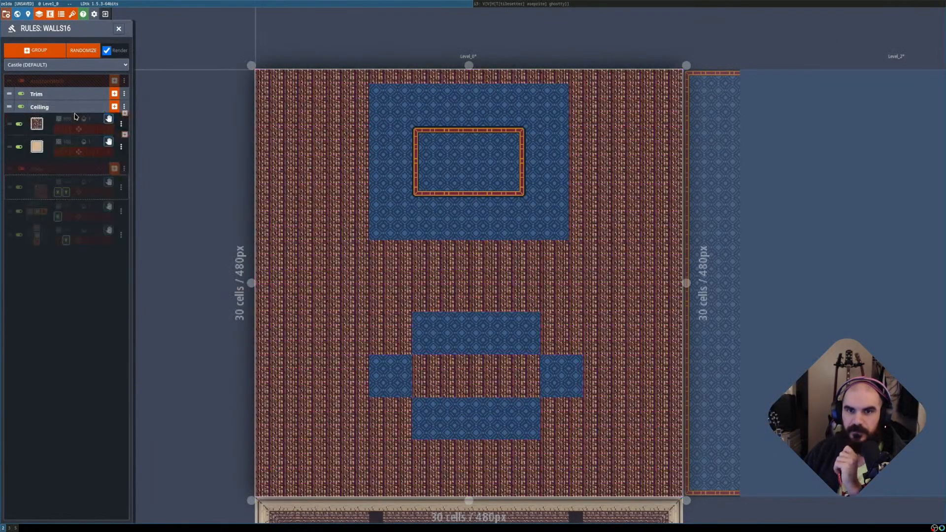
left_click(54, 132)
left_click(134, 183)
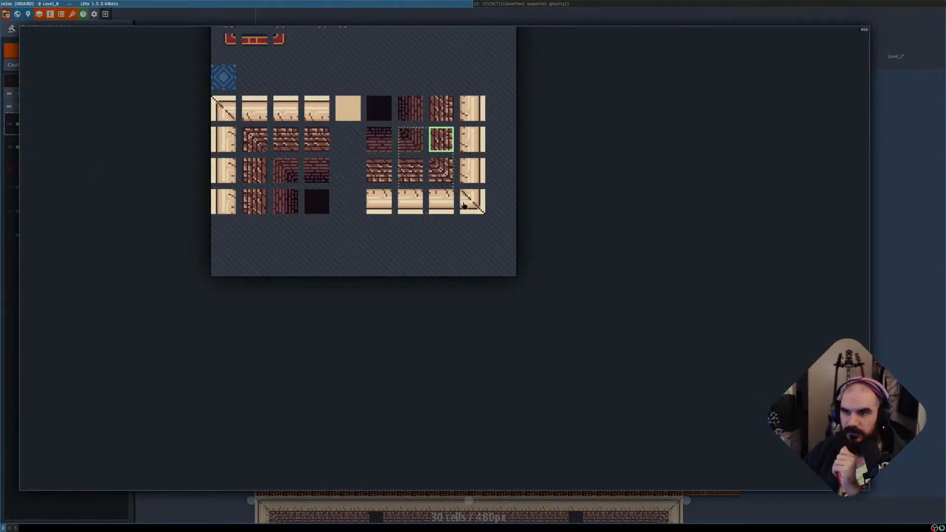
left_click_drag(464, 206, 466, 213)
left_click(573, 294)
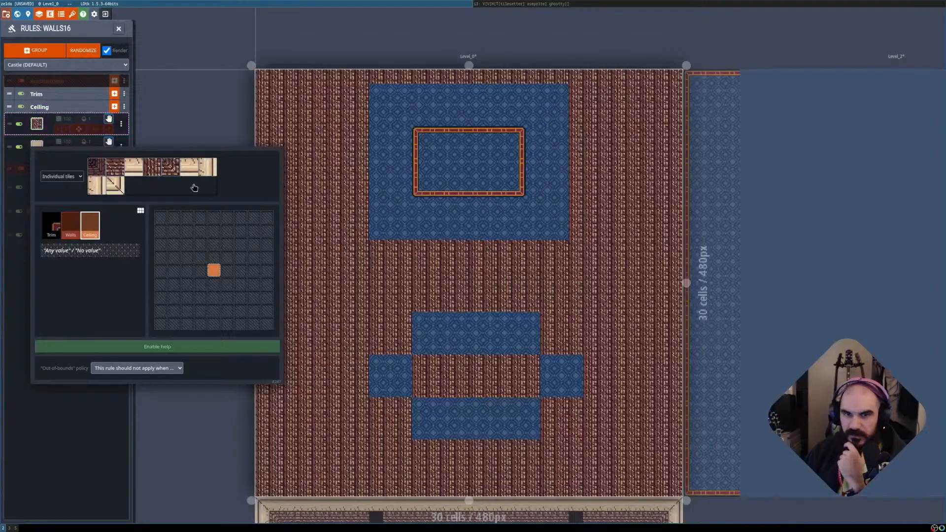
left_click(73, 180)
left_click(76, 203)
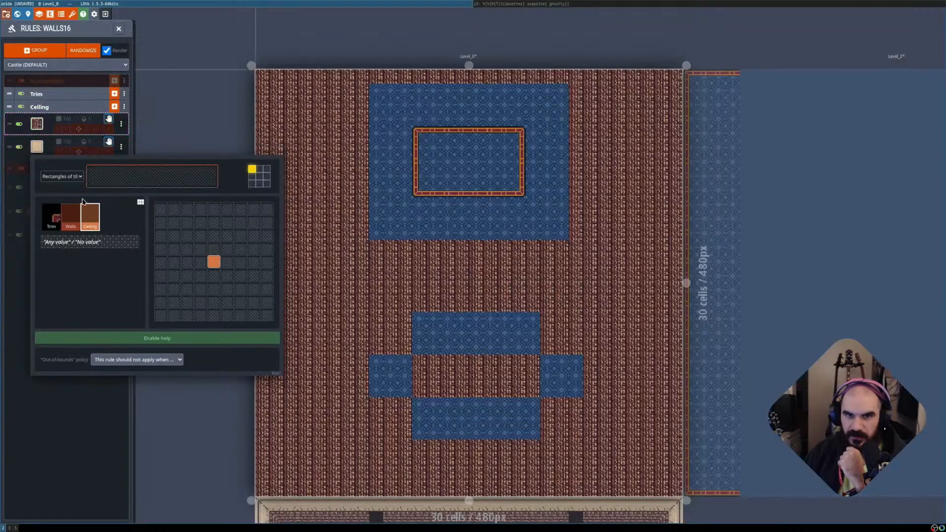
left_click(95, 176)
left_click_drag(411, 139, 466, 197)
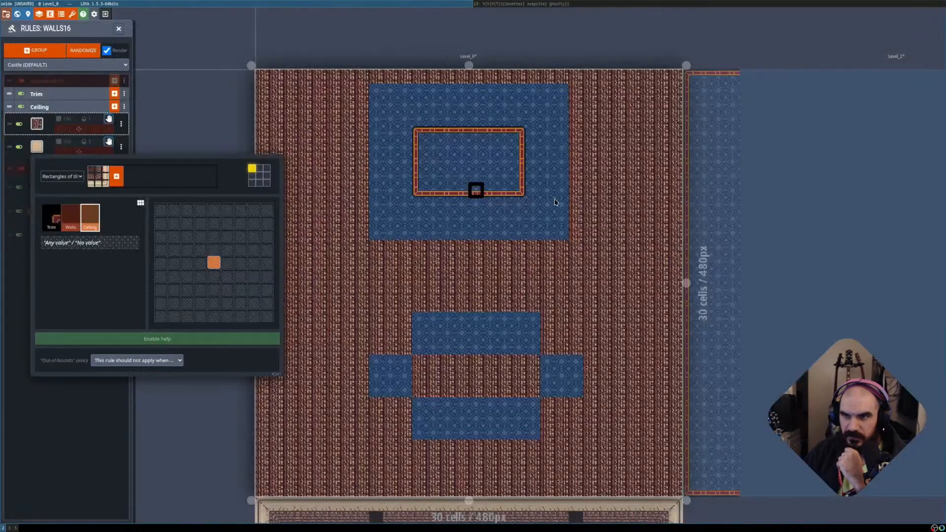
Exclude Ceiling from the cells directly above and left of the rule's centre cell, and check the rendered level.
right_click(216, 252)
left_click(81, 433)
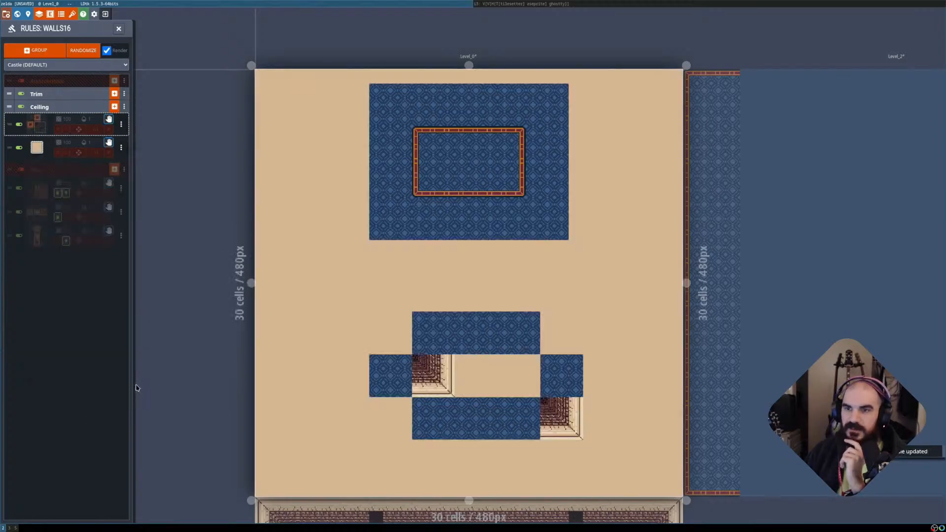
key("shift+r")
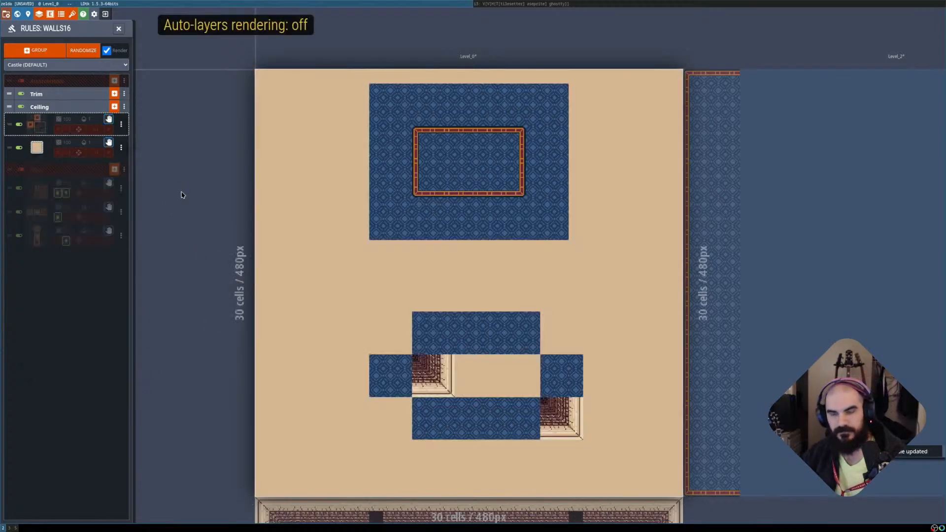
key("shift+r")
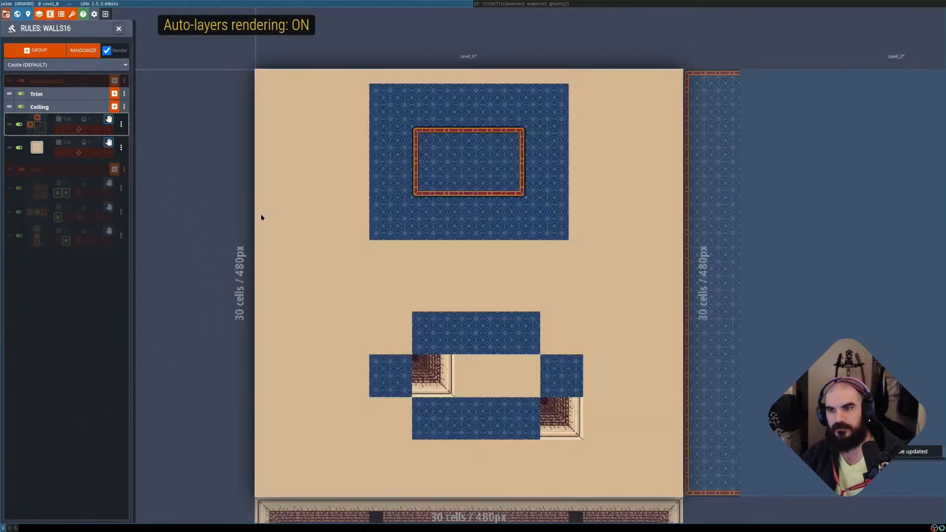
left_click(42, 130)
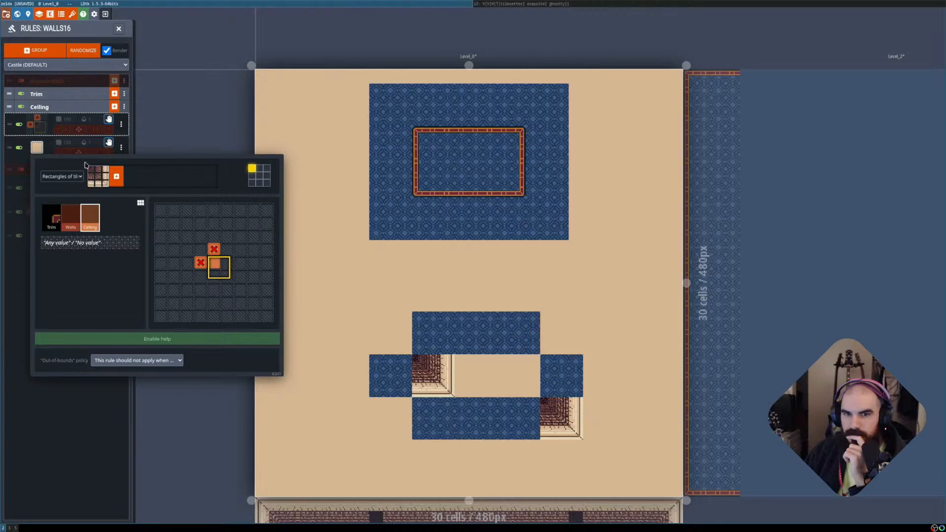
left_click(123, 361)
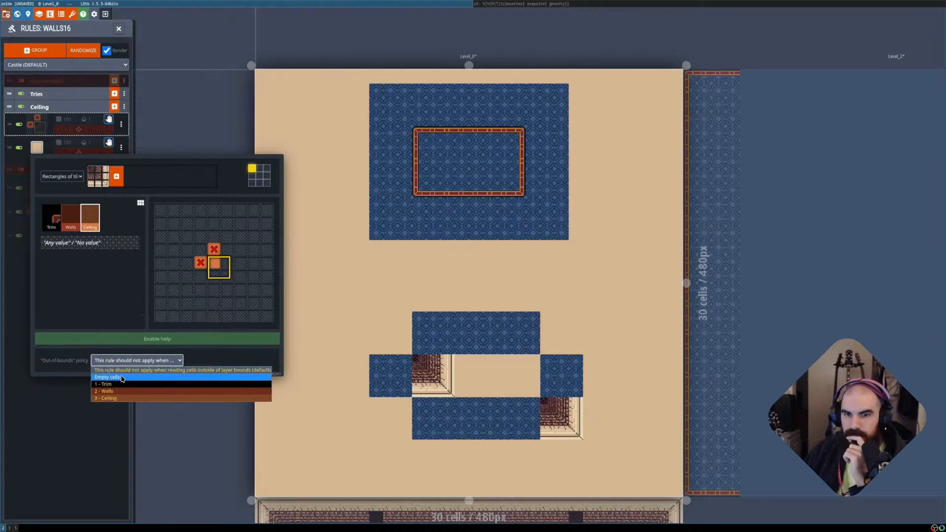
left_click(65, 354)
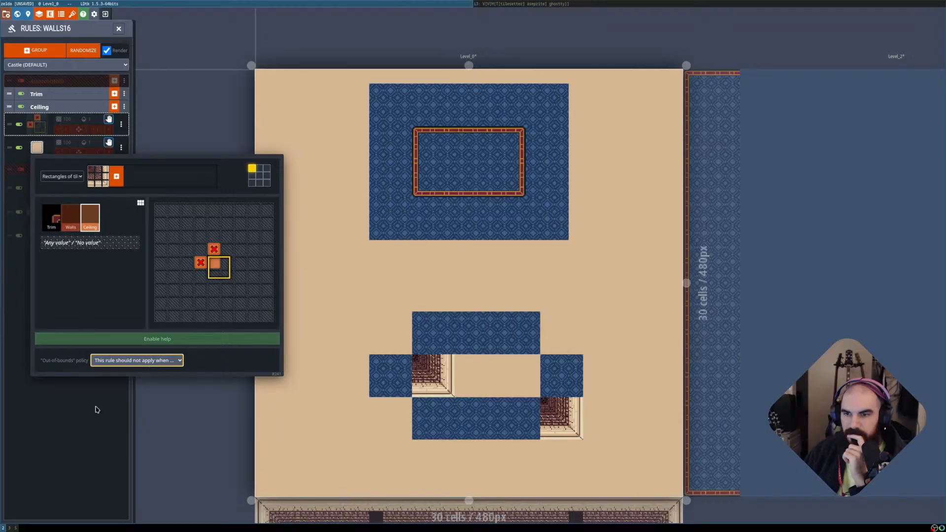
left_click(70, 420)
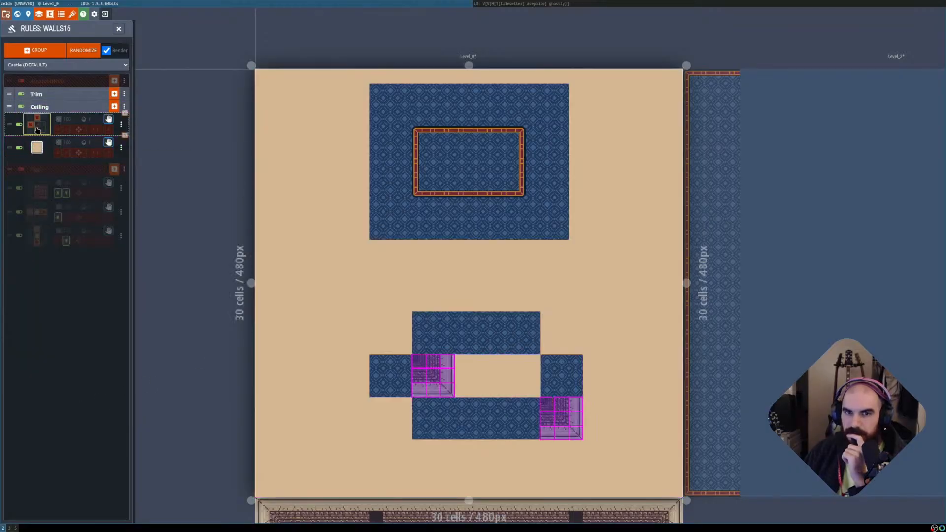
Enable X and Y mirroring on the first Ceiling rule and compare the rendered corners with the raw grid values.
left_click(58, 131)
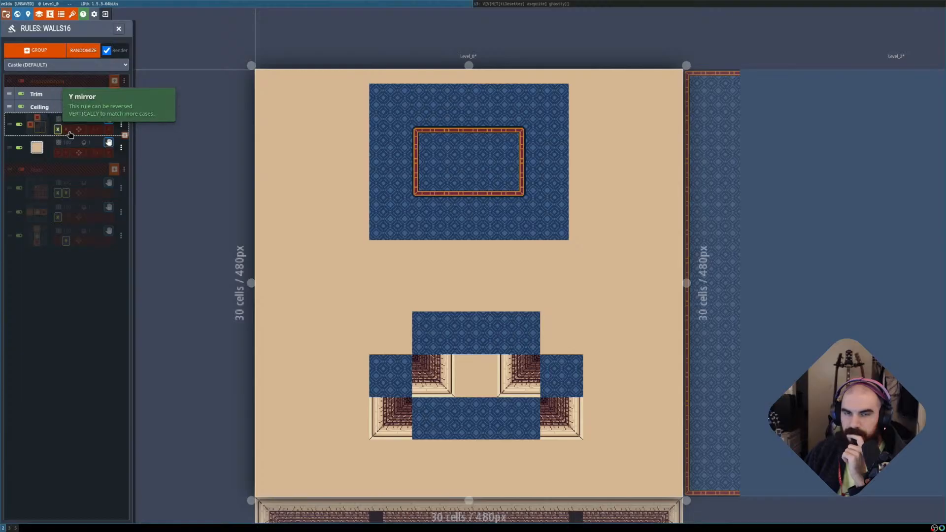
left_click(66, 130)
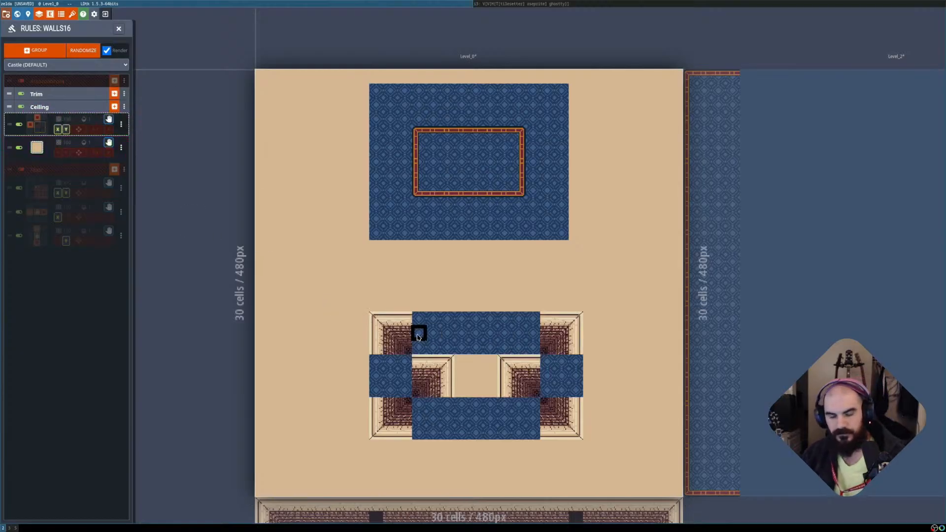
key("shift+r")
key("shift+r")
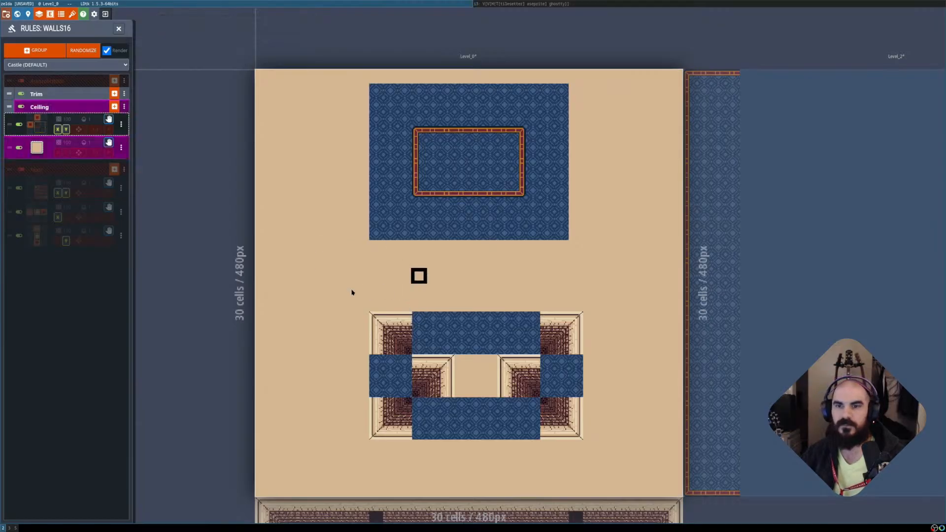
Erase the connected Ceiling area surrounding the rooms in Level_0 and hide the auto-layer rendering.
right_click(349, 272, "shift")
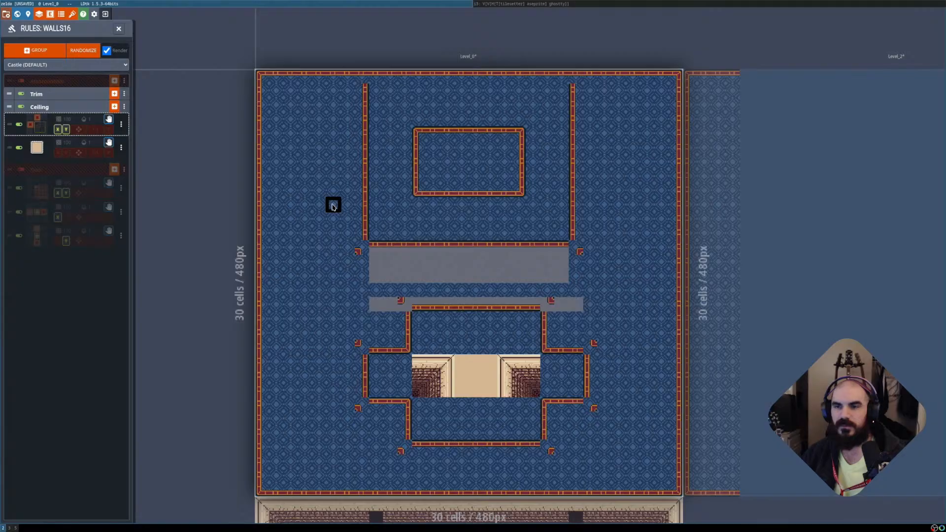
key("shift+r")
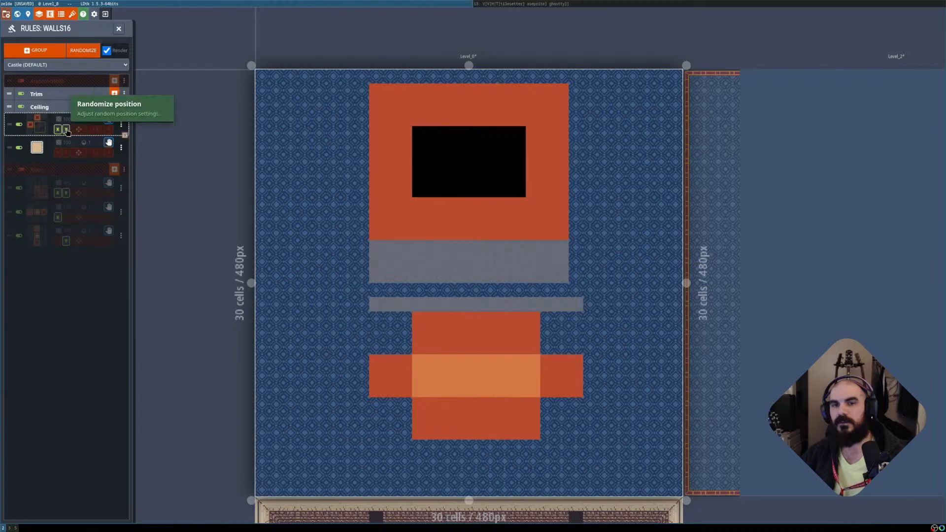
Rename the Ceiling rule group to Walls and briefly preview the rendered level.
right_click(56, 109)
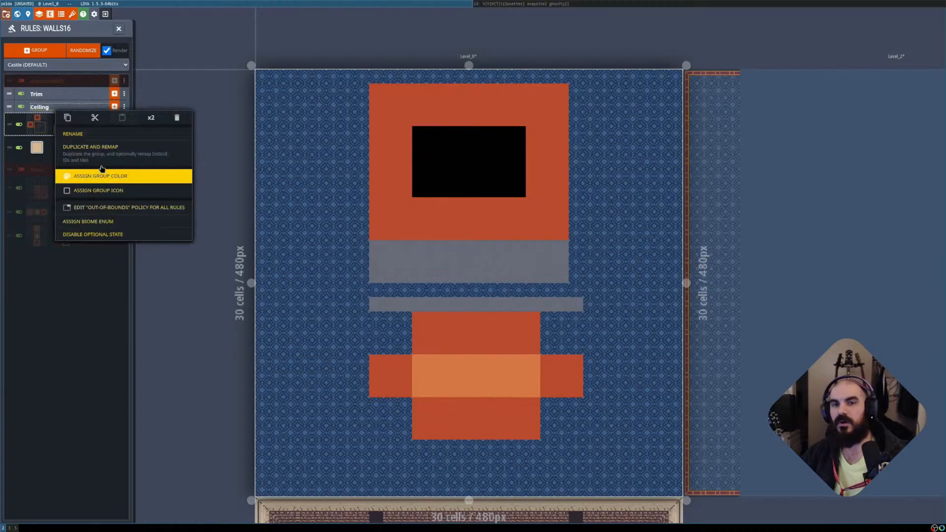
left_click(86, 134)
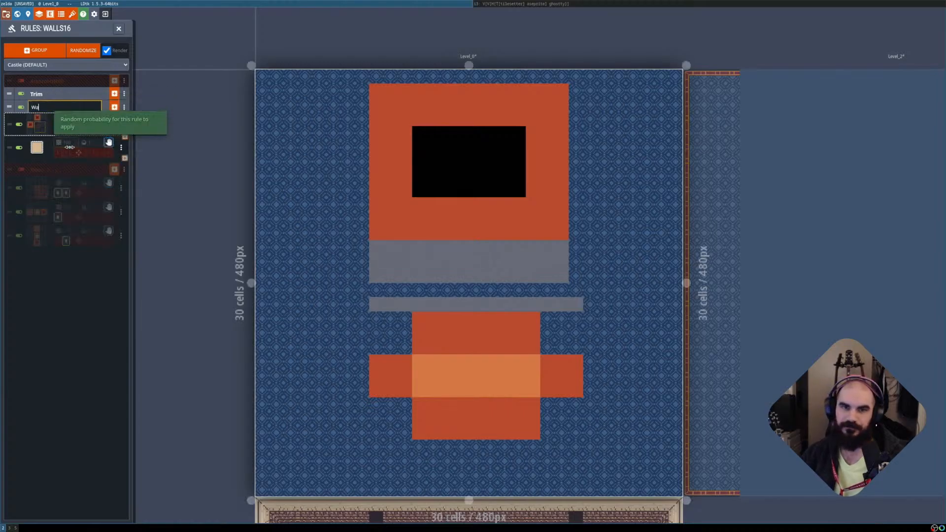
key("Return")
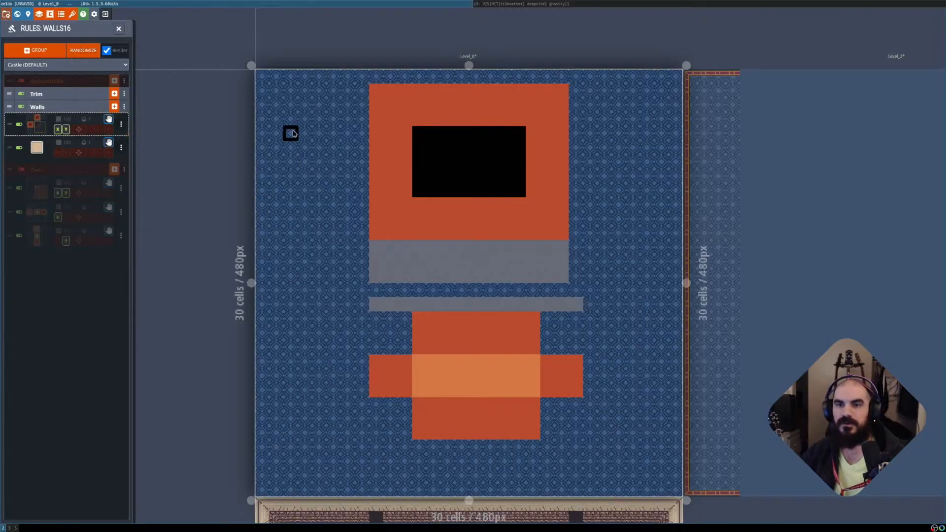
key("shift+r")
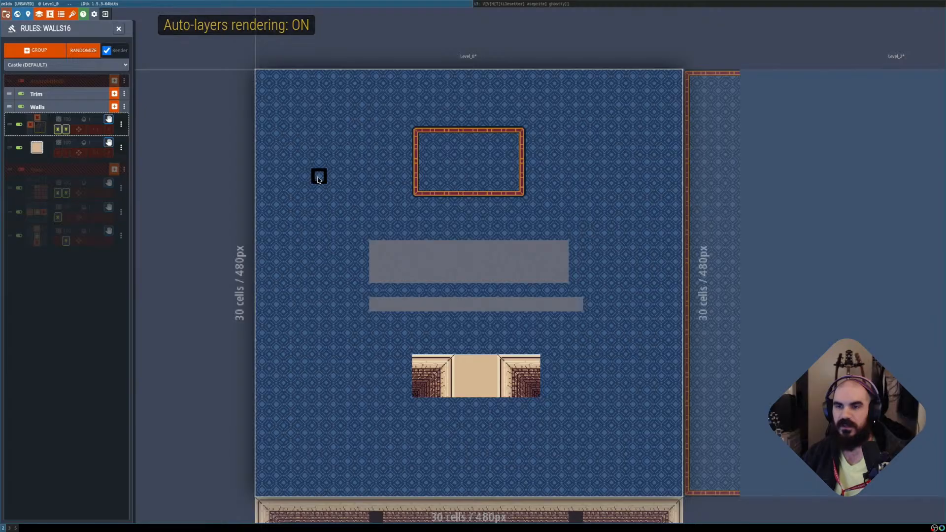
key("shift+r")
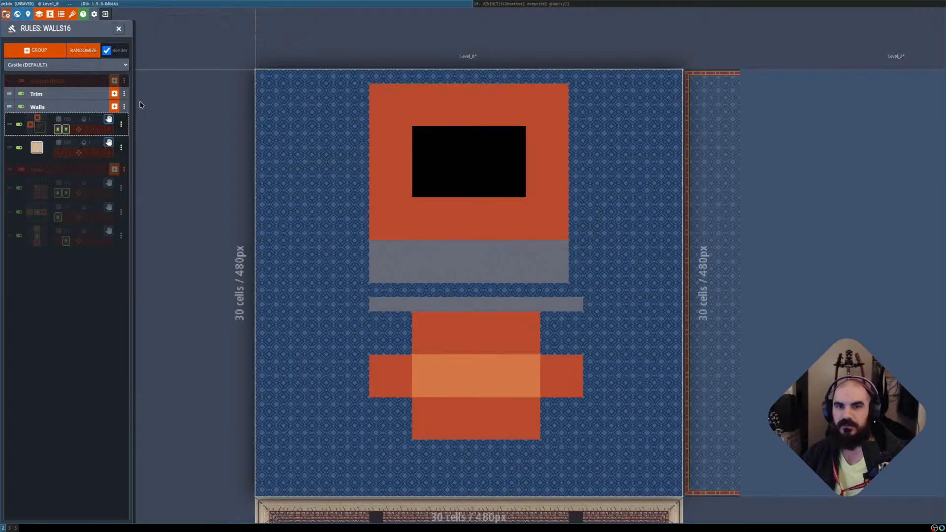
Make the first Walls rule match Walls in its centre cell and exclude Walls directly above and left, with rendering shown.
left_click(37, 124)
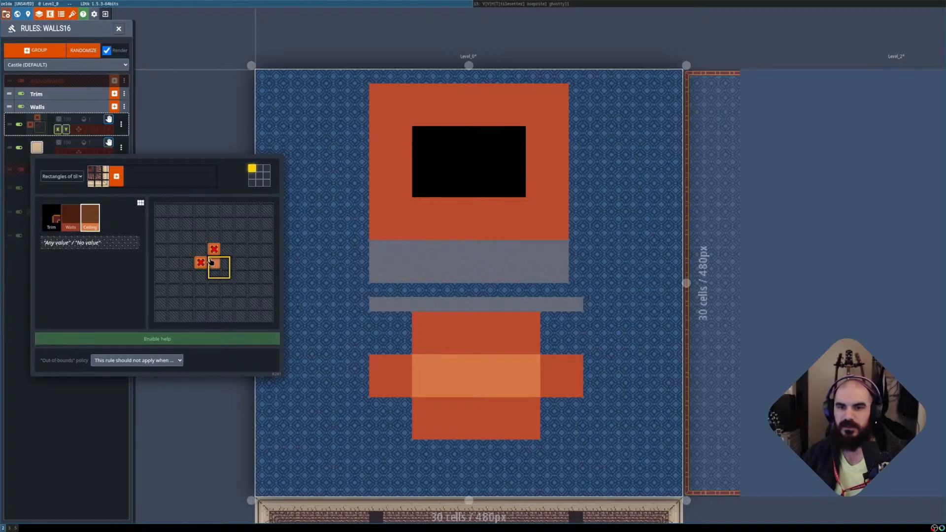
left_click(71, 224)
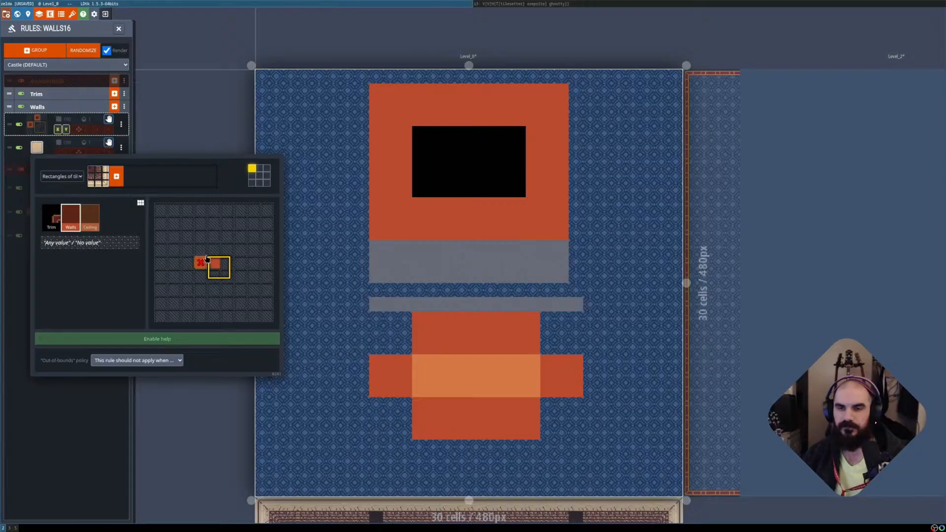
key("Escape")
key("shift+r")
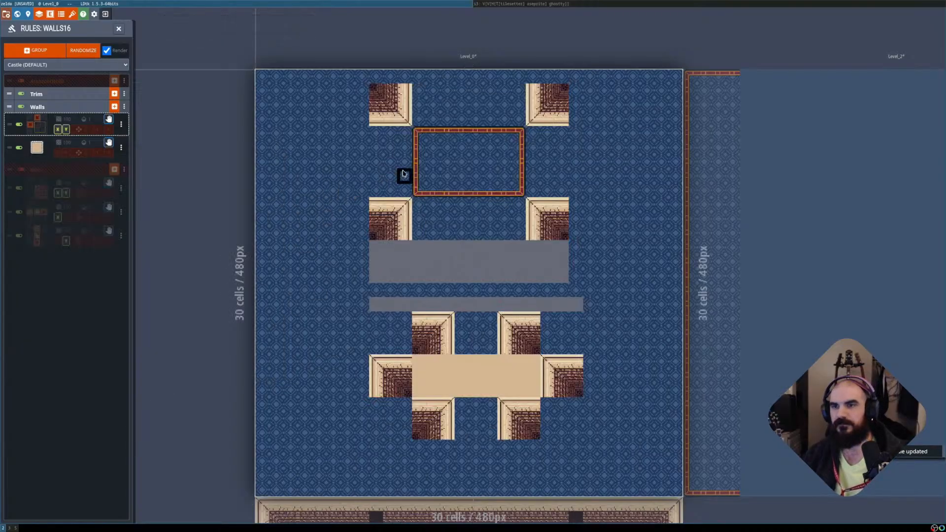
Examine the corner rule's pattern and compare the rendered wall corners in Level_0 with the underlying grid values.
key("shift+r")
key("shift+r")
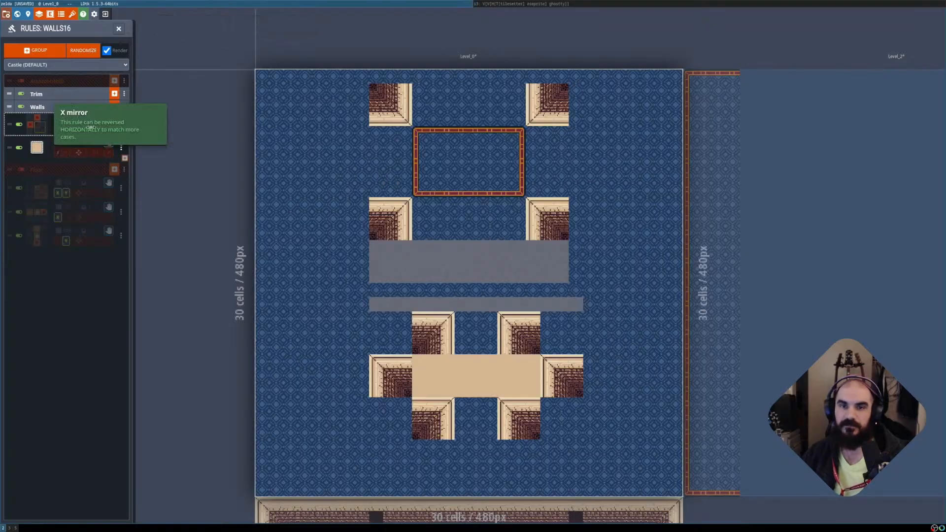
left_click(37, 128)
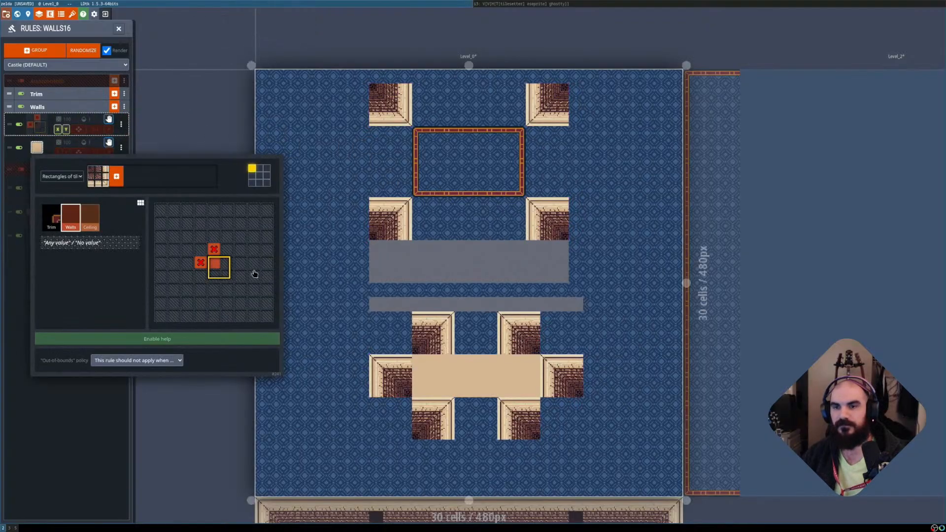
left_click(158, 413)
key("shift+r")
key("shift+r")
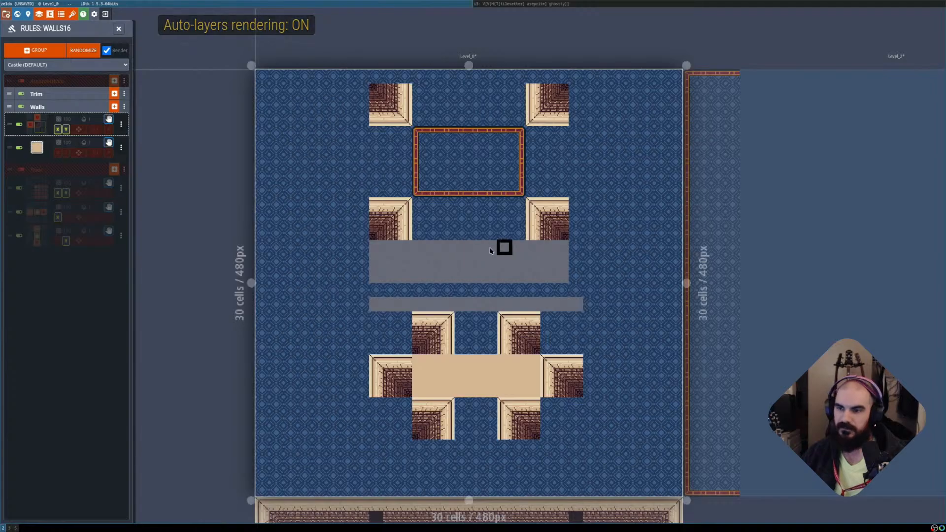
scroll(498, 254, "down", 2)
scroll(497, 265, "up", 2)
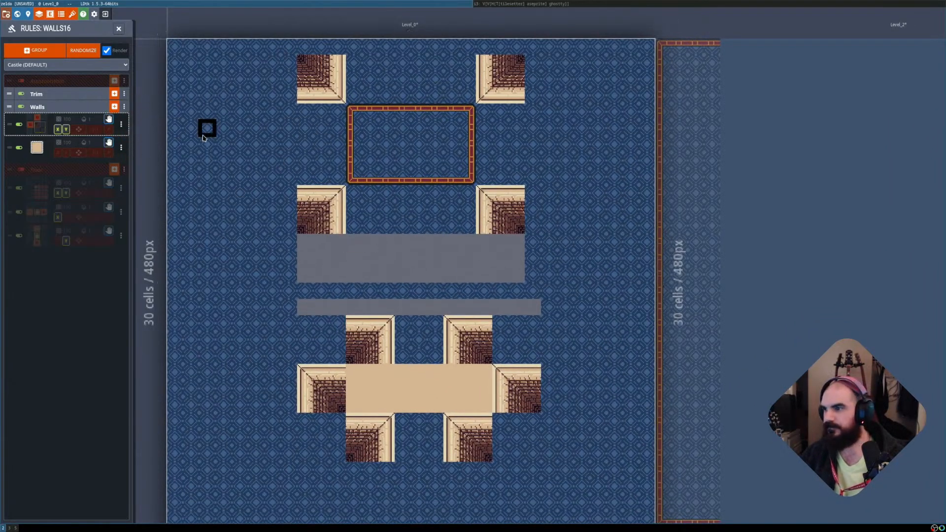
key("shift+r")
key("shift+r")
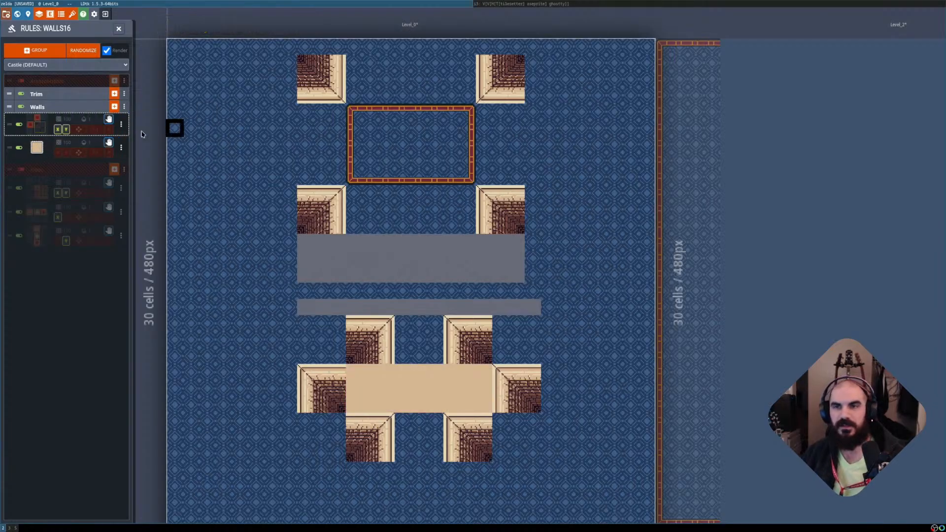
key("shift+r")
key("shift+r")
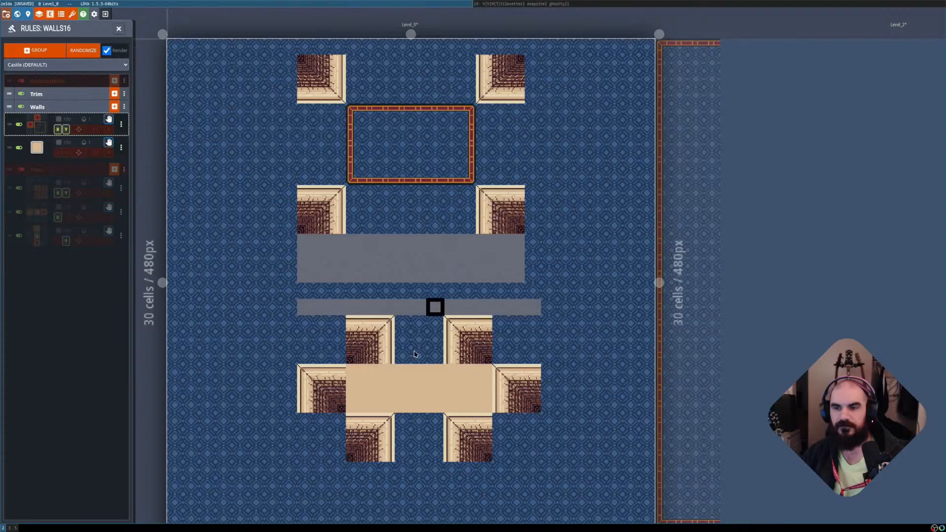
key("shift+r")
key("shift+r")
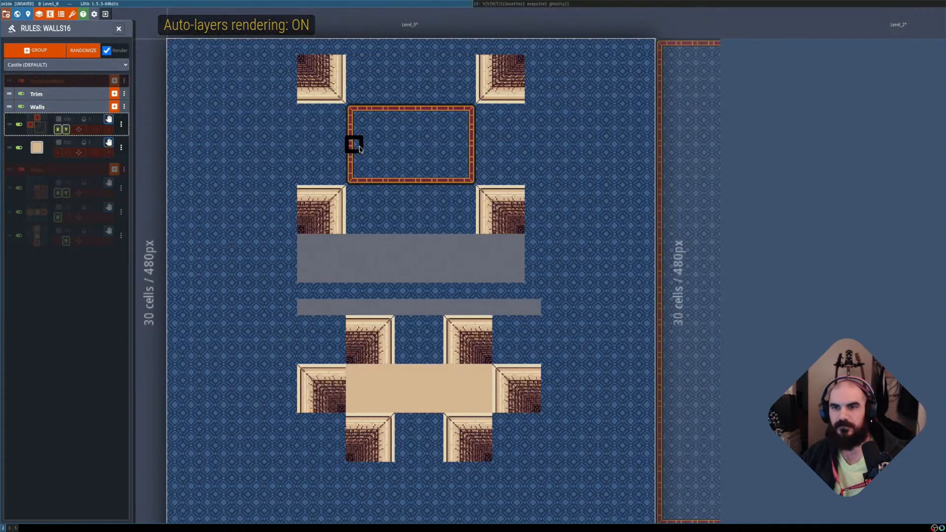
Erase the Trim block inside the upper room, restore Trim over the same rectangle, and show the rendering.
key("shift+r")
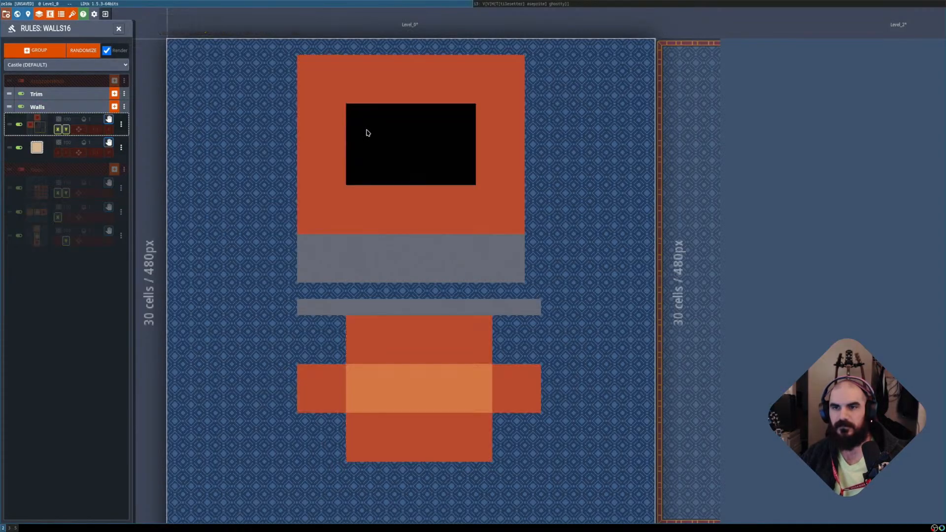
right_click(375, 131, "shift")
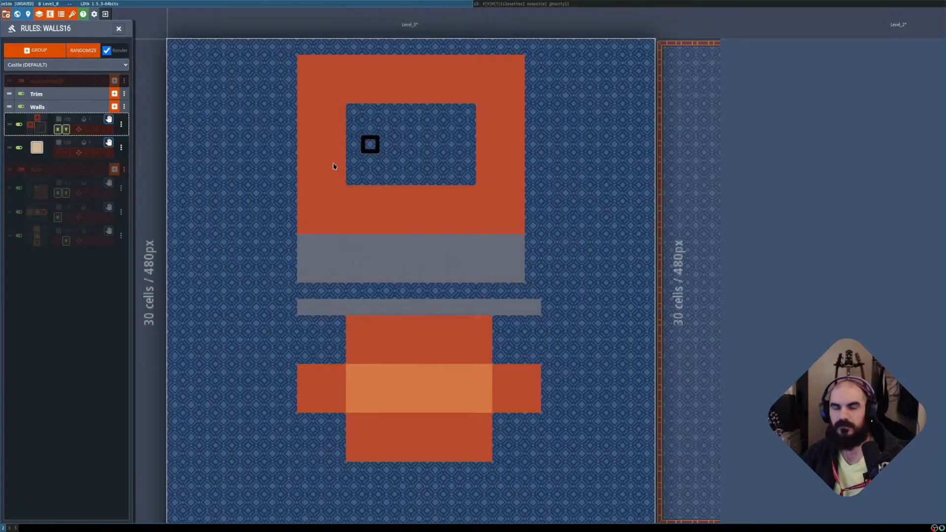
key("shift+r")
key("shift+r")
left_click_drag(354, 110, 471, 182, "shift")
key("shift+r")
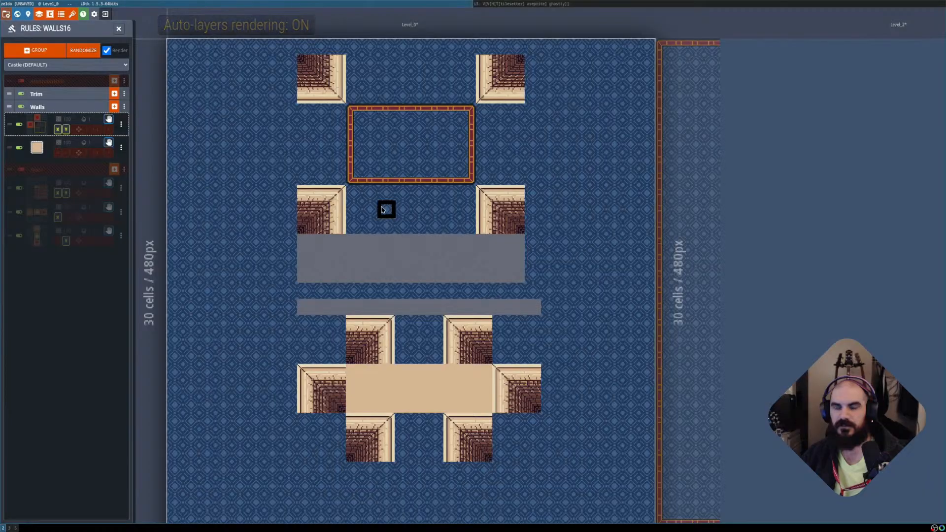
Replace the Trim rectangle inside the upper room with Walls values and show the auto-layer rendering.
key("shift+r")
left_click(304, 123, "alt")
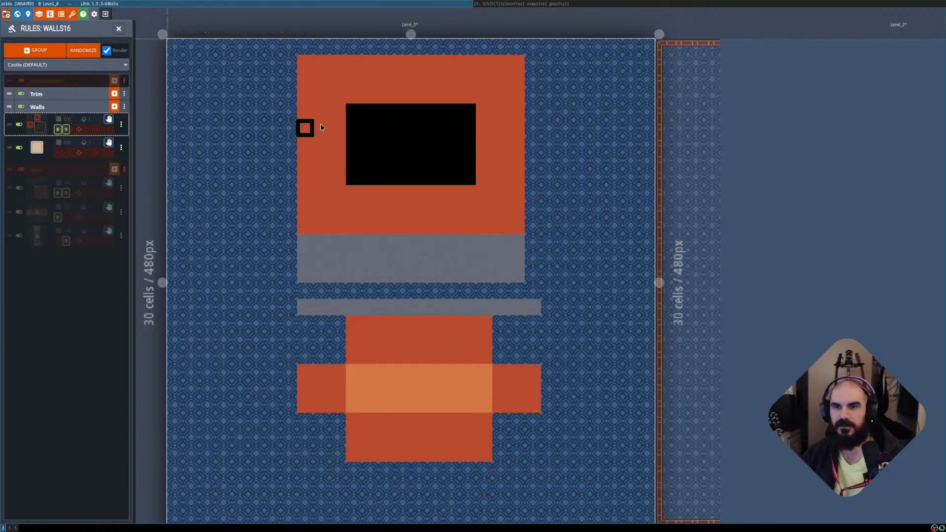
left_click_drag(352, 114, 462, 178, "shift")
key("shift+r")
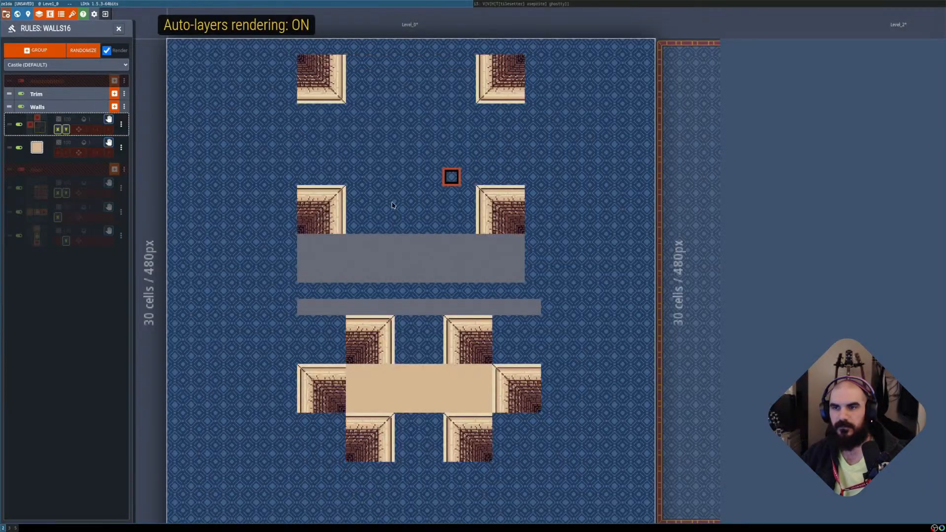
Change the second Walls rule, the plain beige tile, so its centre cell matches Walls instead of Ceiling.
mouse_move(45, 154)
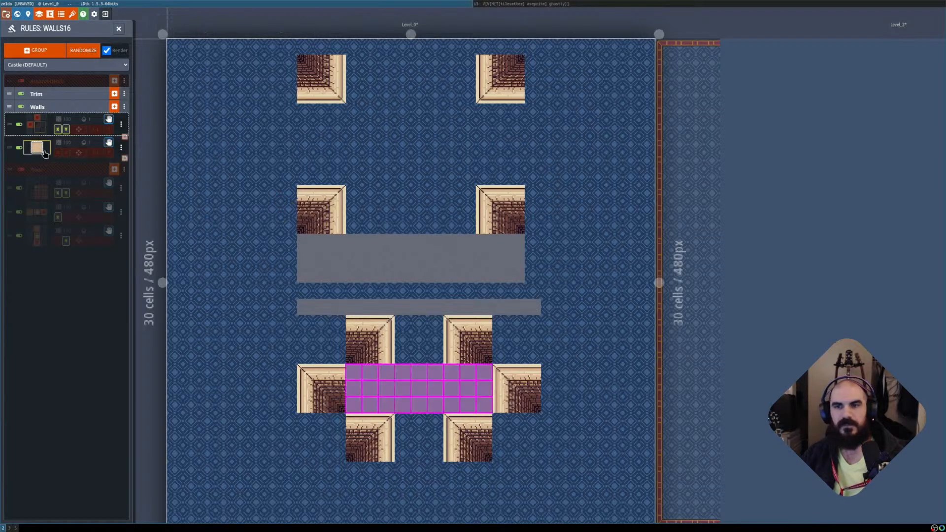
left_click(44, 153)
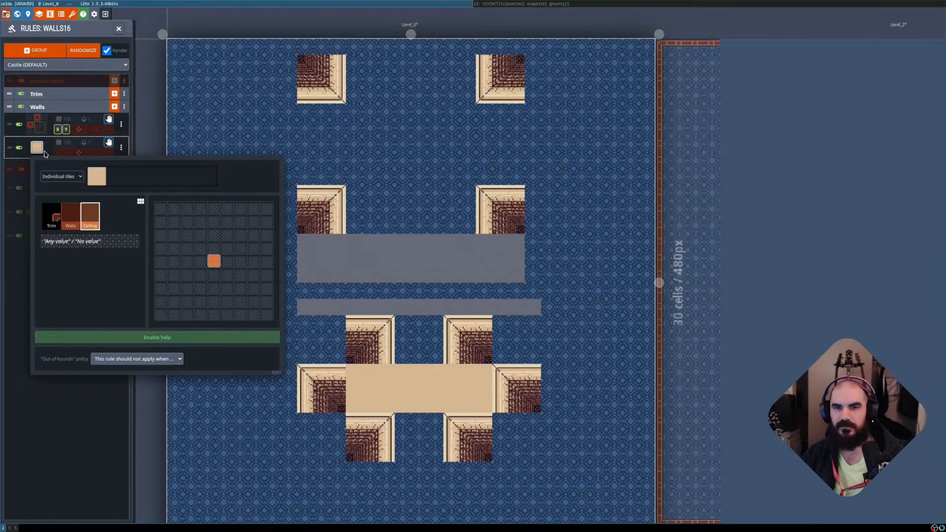
left_click(72, 223)
left_click(82, 443)
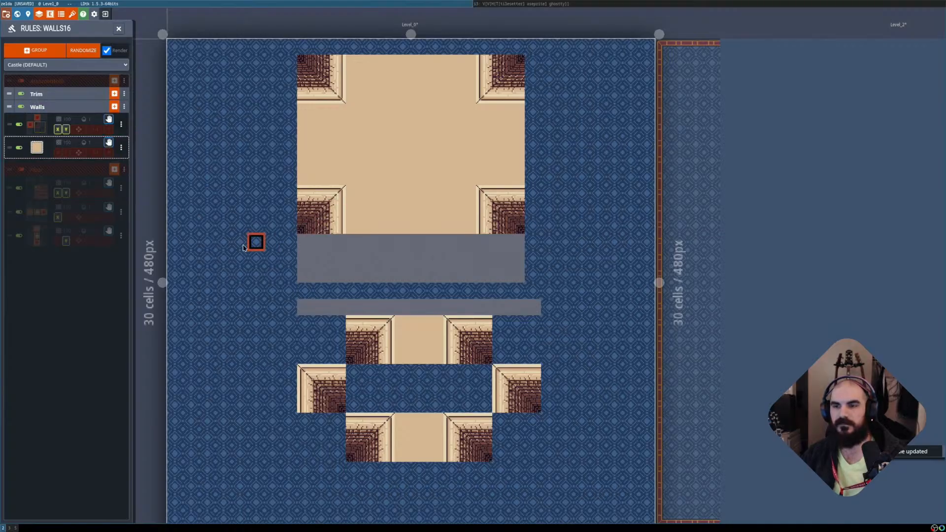
scroll(268, 237, "down", 1)
scroll(322, 229, "up", 1)
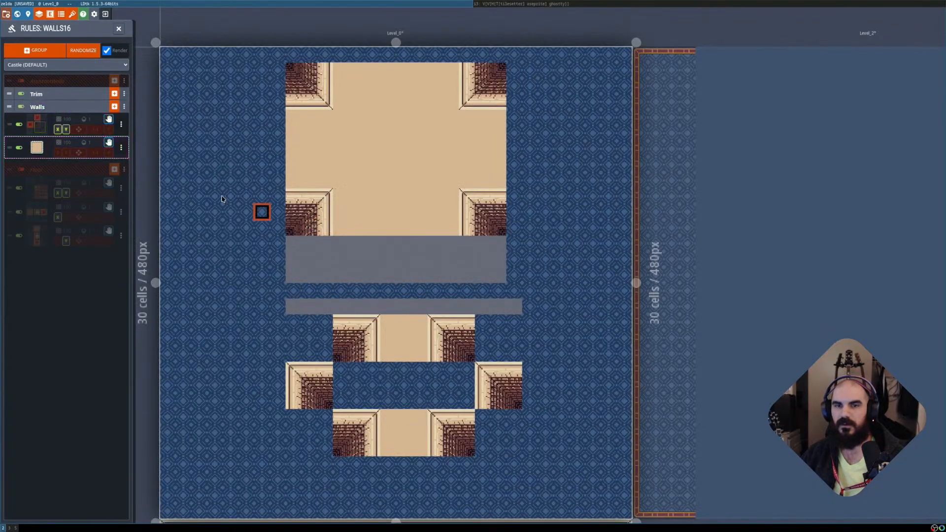
Paint a 3 x 3 block of Walls in the upper-left corner of Level_0, undoing the oversized 4 x 4 attempt.
mouse_move(38, 127)
mouse_move(35, 148)
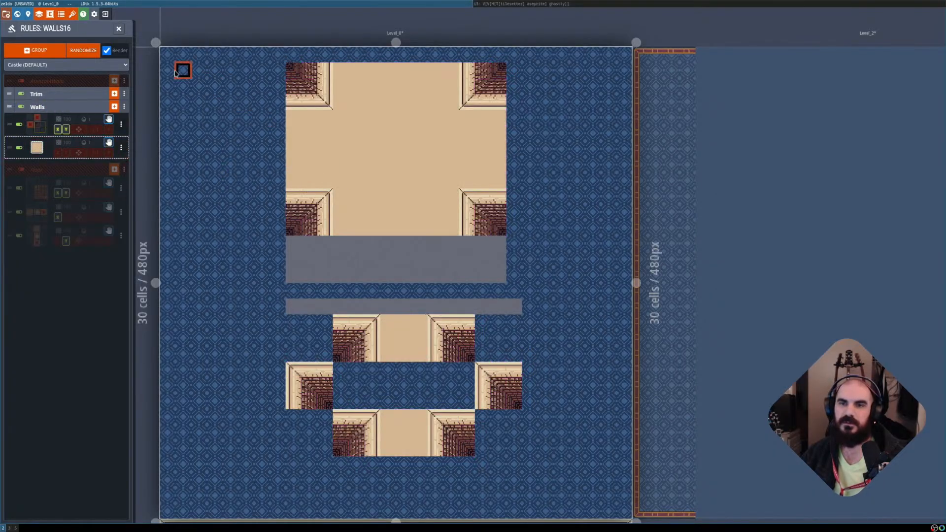
left_click_drag(164, 53, 216, 105, "shift")
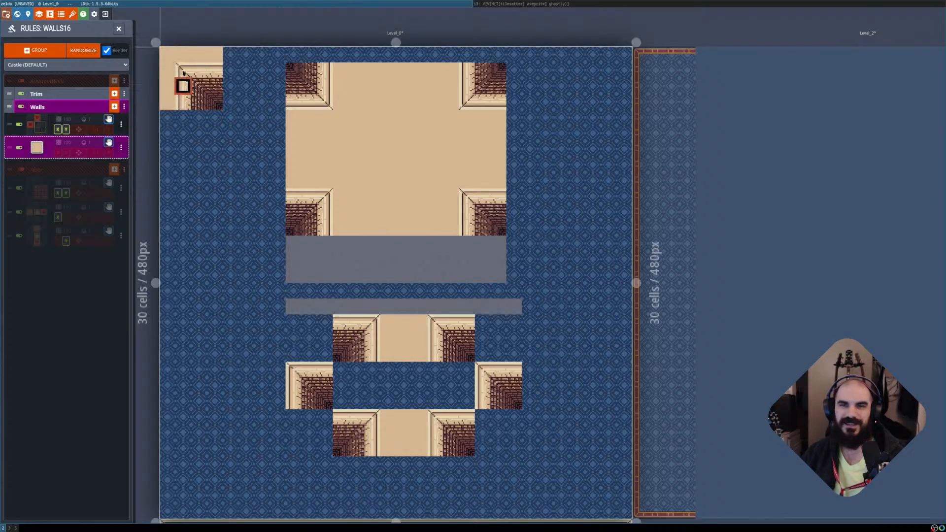
key("ctrl+z")
left_click_drag(164, 57, 198, 90, "shift")
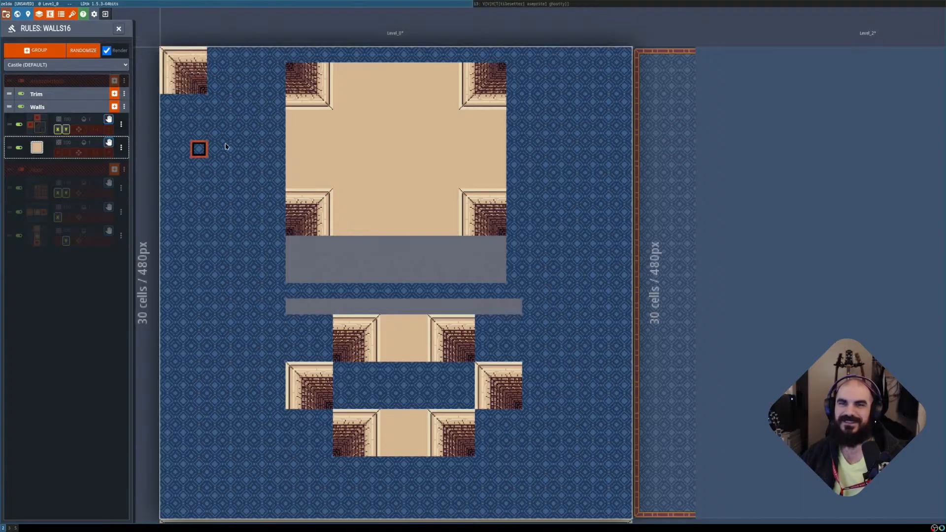
Erase every connected Walls area from Level_0, including the small block in the upper-left corner.
right_click(341, 150, "shift")
right_click(361, 340, "shift")
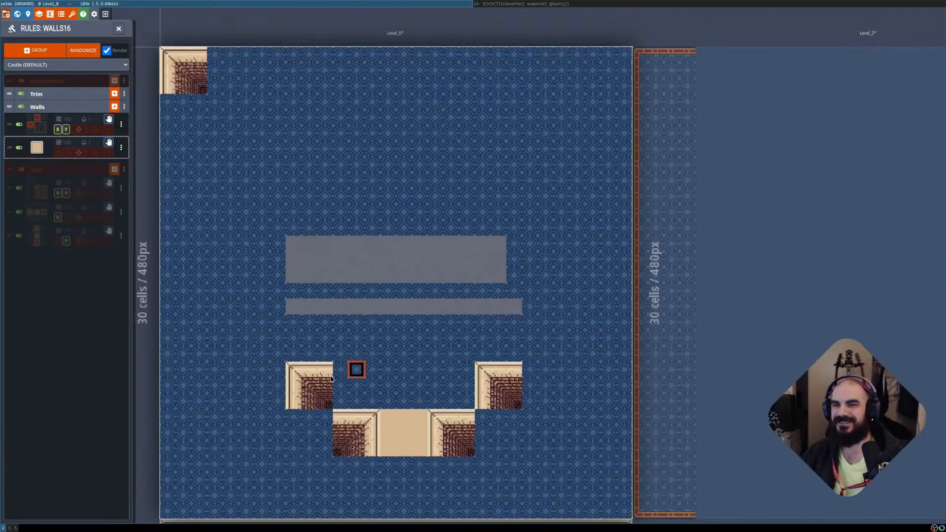
right_click(314, 387, "shift")
right_click(395, 417, "shift")
right_click(504, 392, "shift")
right_click(182, 70, "shift")
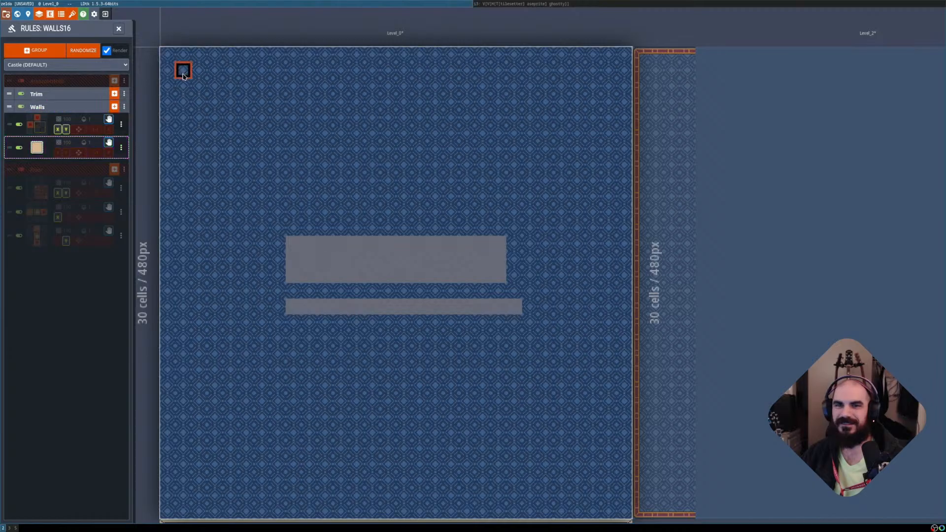
Fill the two grey gaps in Level_0's Background layer with the blue floor tile.
left_click(119, 30)
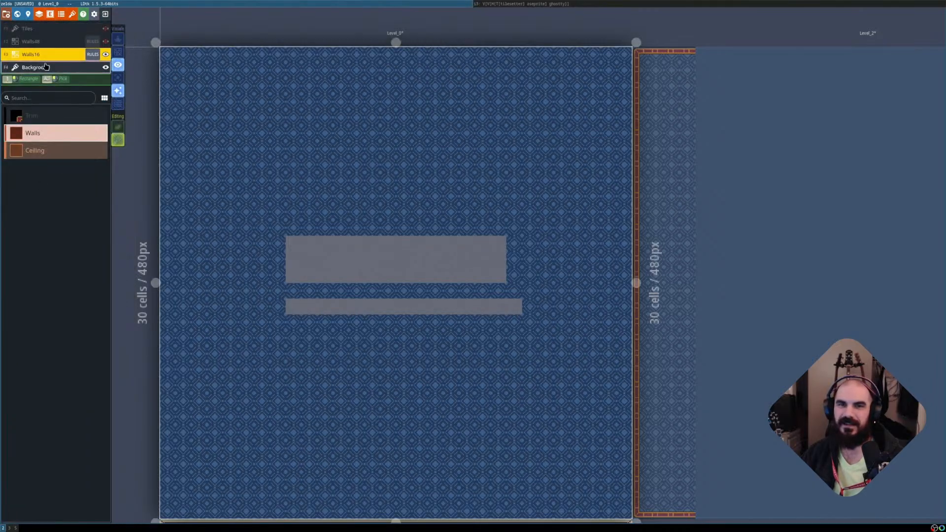
key("F4")
mouse_move(57, 274)
left_click(53, 298)
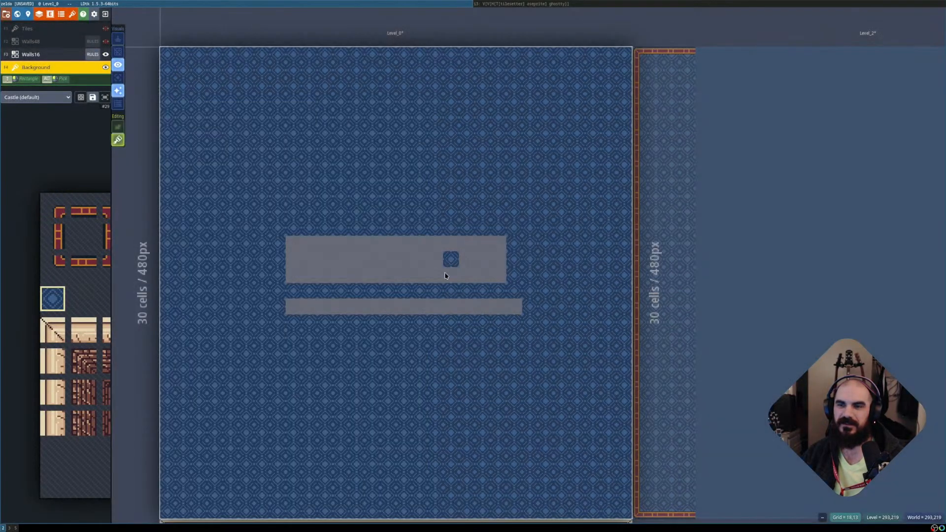
left_click_drag(448, 257, 355, 296)
Examine the two rule groups of the Walls48 layer and the rules they contain.
left_click(53, 43)
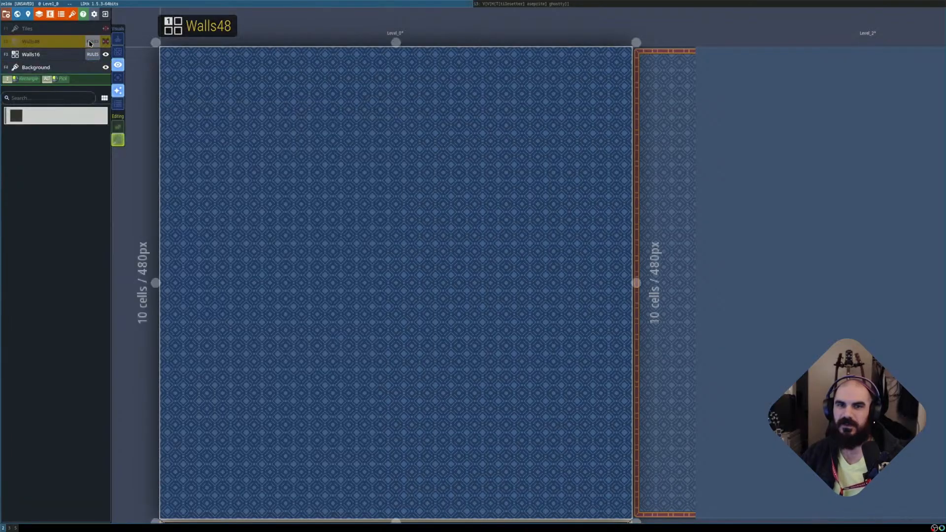
left_click(92, 42)
left_click(70, 90)
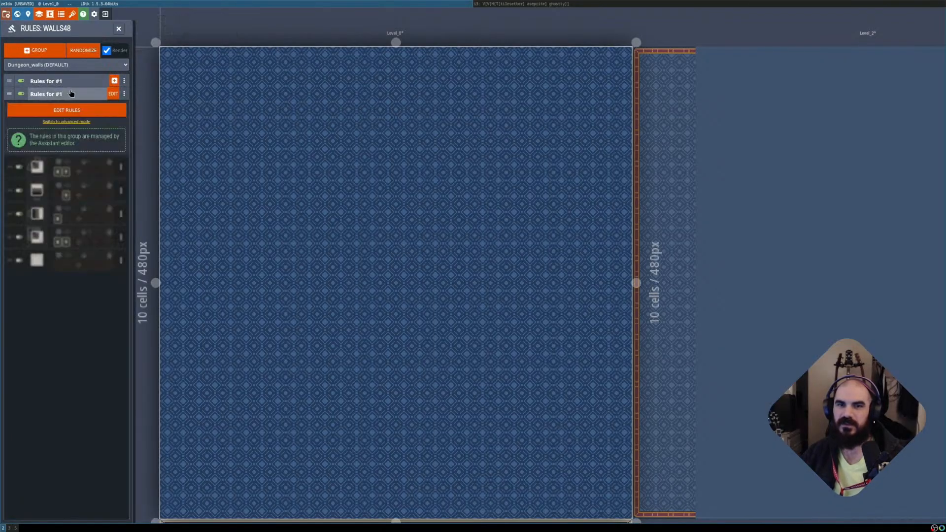
left_click(70, 91)
left_click(77, 85)
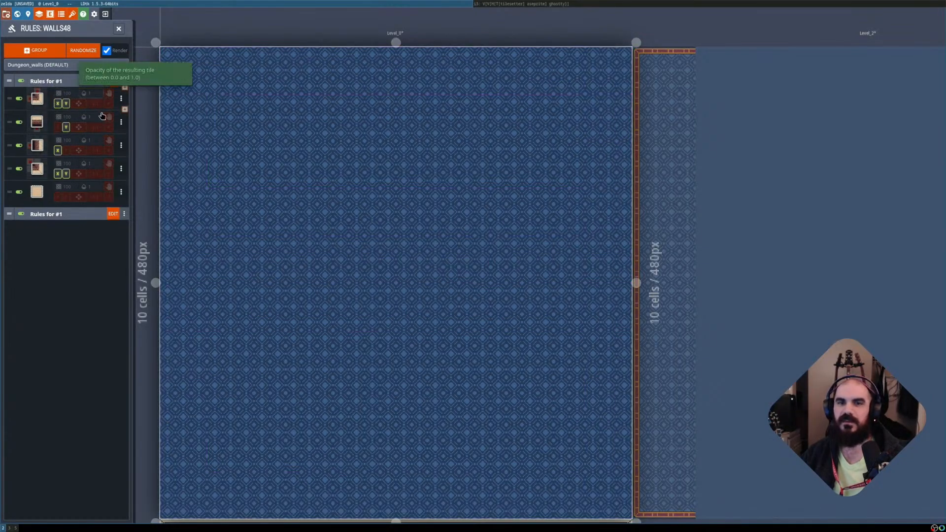
left_click(61, 85)
left_click(61, 88)
left_click(61, 88)
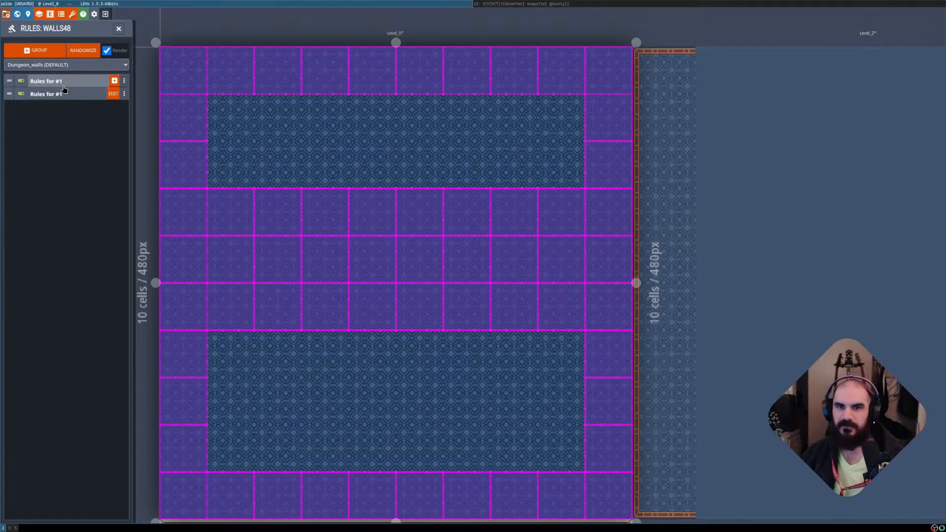
left_click(118, 30)
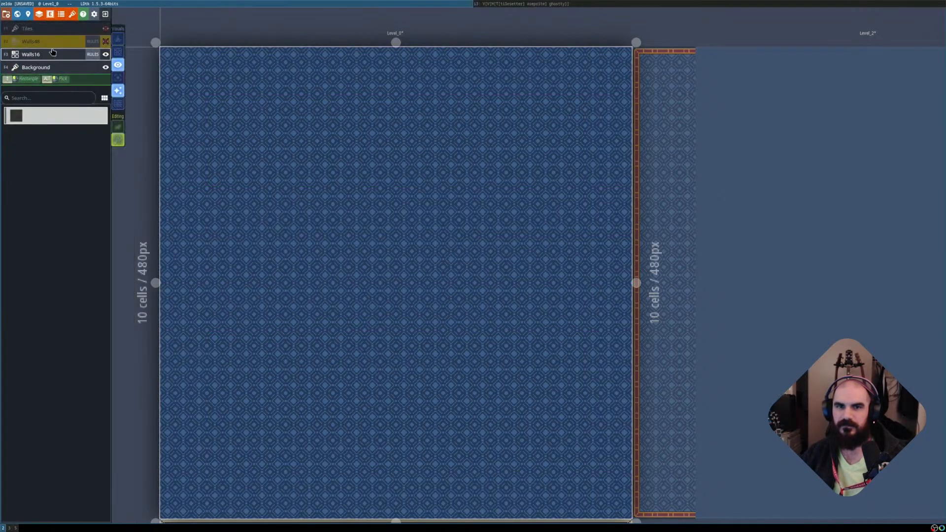
Return to the Walls16 layer and open its auto-layer rules.
left_click(88, 56)
left_click(92, 54)
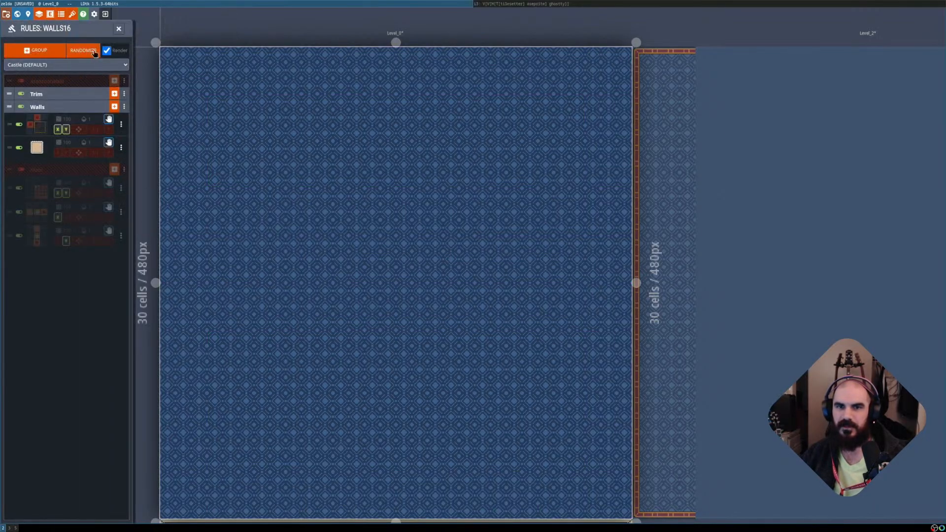
left_click(119, 31)
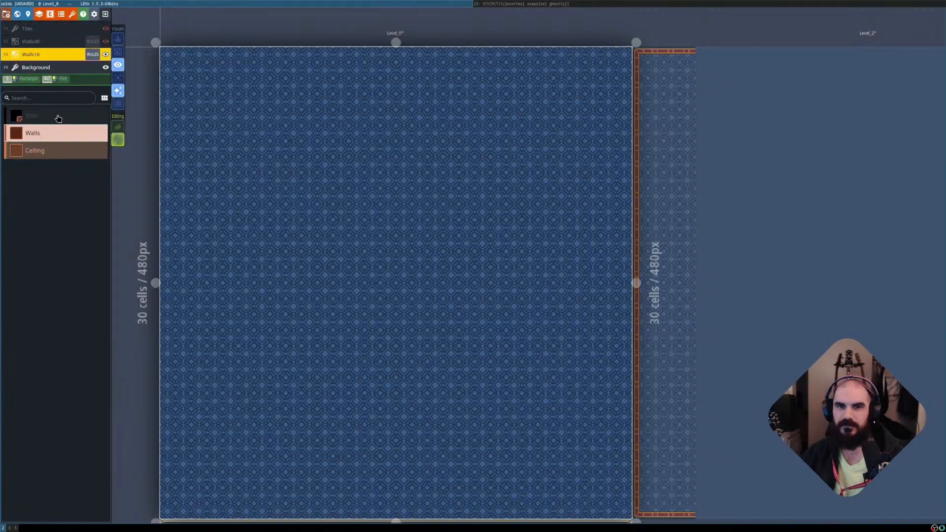
left_click(88, 55)
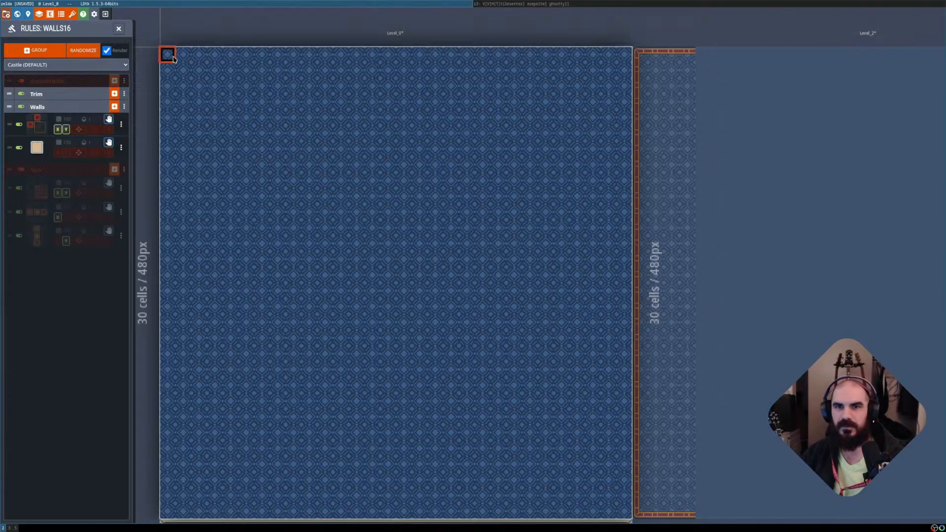
Undo a trial 3 x 3 corner block and fill all of Level_0 with Walls, including the Ceiling rectangle.
left_click_drag(164, 51, 202, 91, "shift")
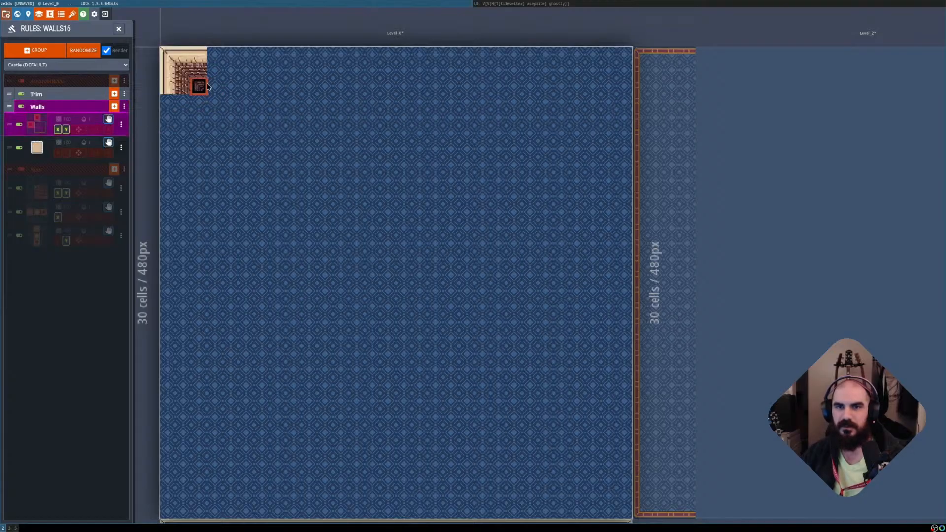
key("ctrl+z")
key("ctrl+z")
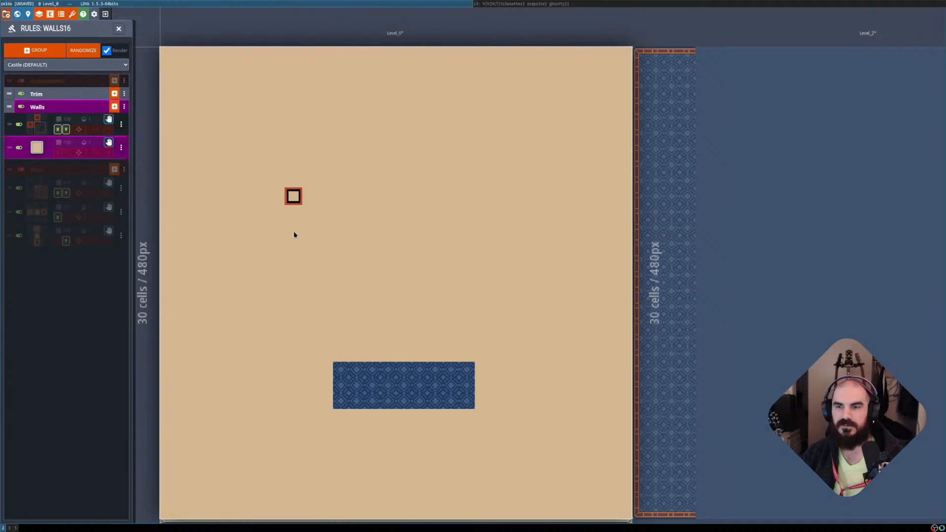
key("shift+r")
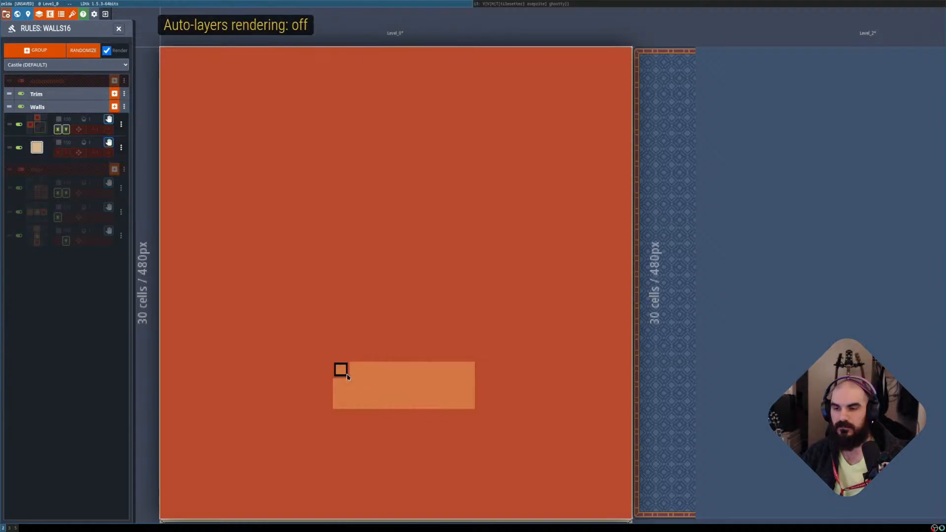
left_click_drag(340, 373, 472, 407, "shift")
key("shift+r")
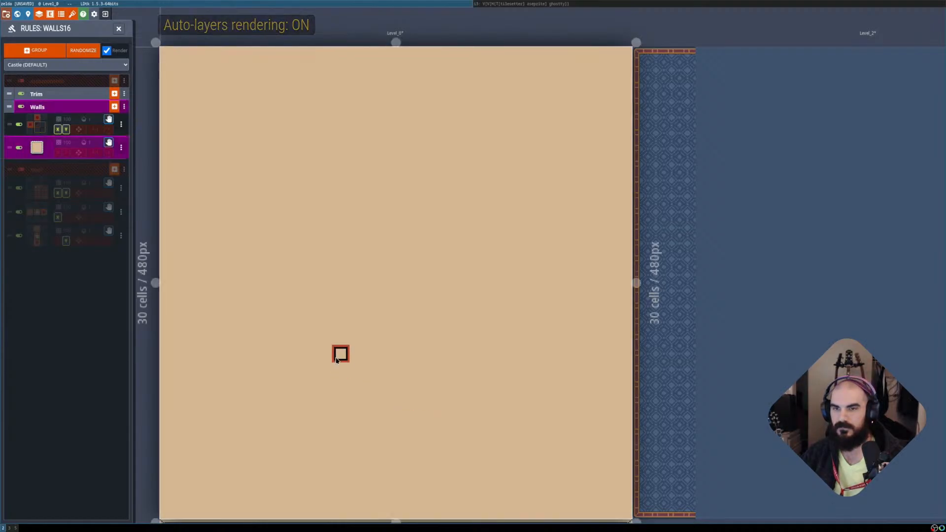
Clear a 6 x 6 block of Walls near the upper-left corner of Level_0 and compare rendering with grid values.
scroll(340, 353, "down", 1)
scroll(340, 353, "up", 1)
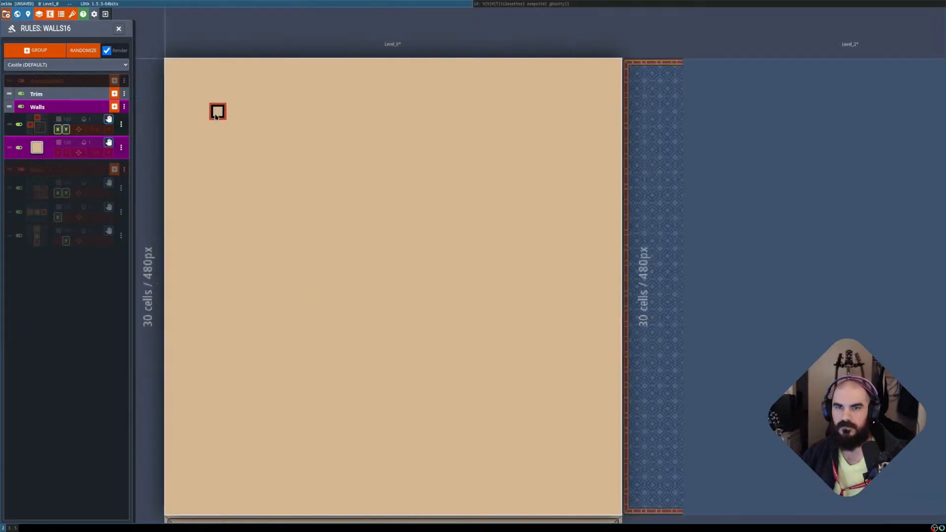
left_click_drag(203, 111, 279, 188, "shift")
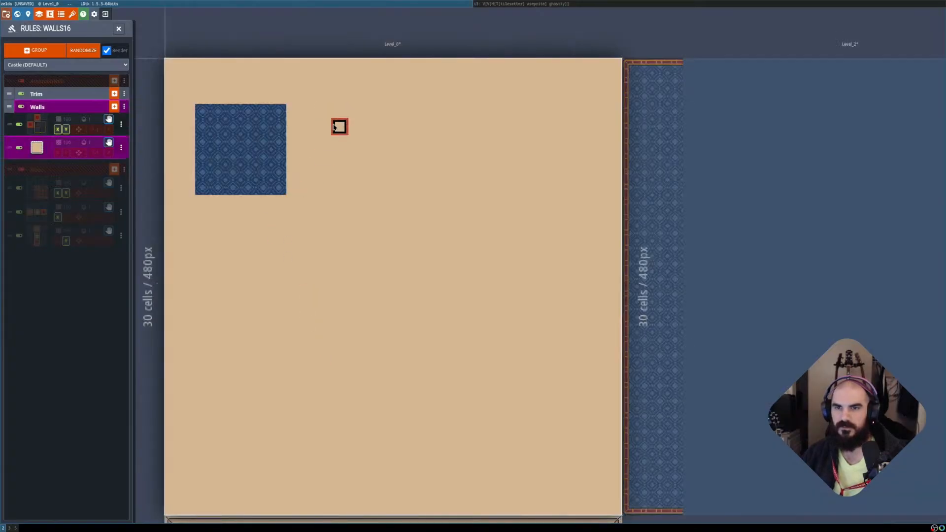
key("shift+r")
key("shift+r")
key("shift+r")
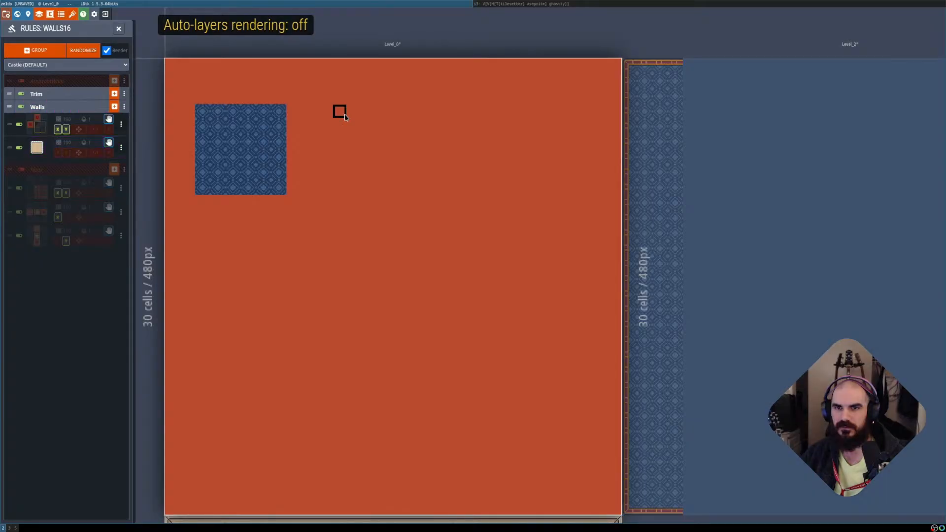
Clear a second 6 x 6 block beside the first and refill the first block's leftmost column with Walls.
key("shift+r")
mouse_move(355, 110)
left_mouse_down("shift")
mouse_move(409, 182)
mouse_move(433, 194)
left_mouse_up("shift")
key("shift+r")
right_click_drag(201, 110, 203, 127)
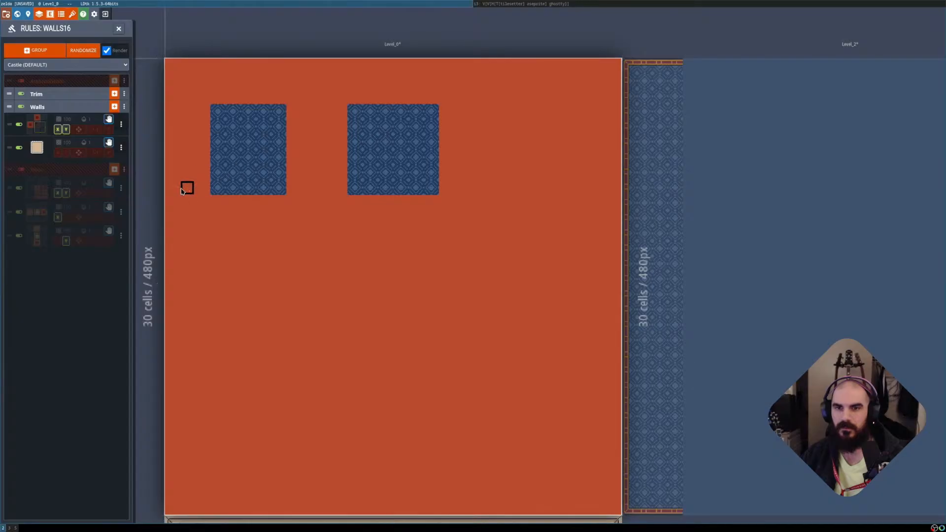
key("shift+r")
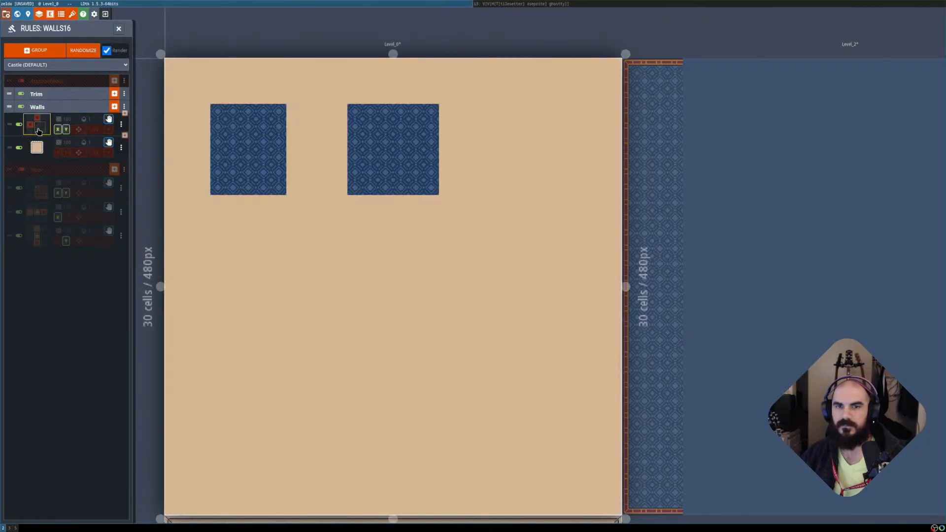
Examine the corner rule's pattern and compare the rendered level with its underlying grid values.
left_click(37, 125)
left_click(105, 416)
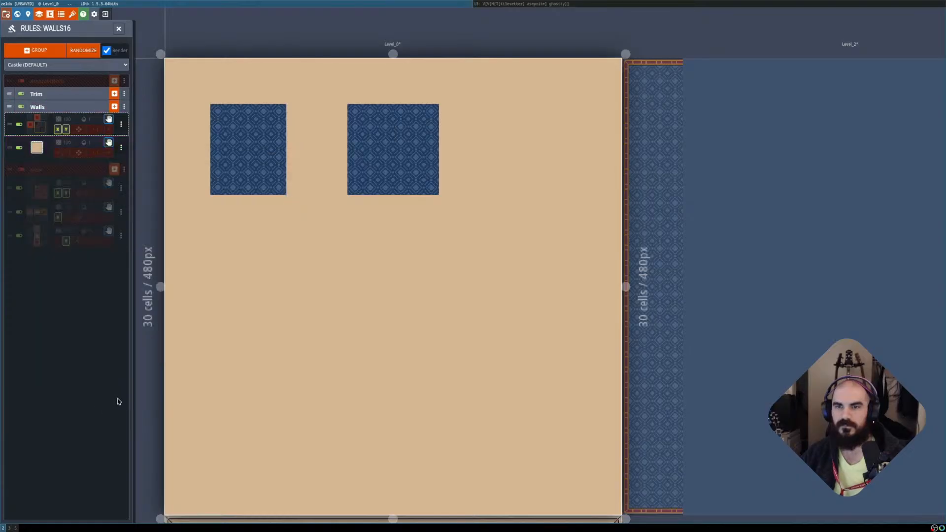
key("shift+r")
key("shift+r")
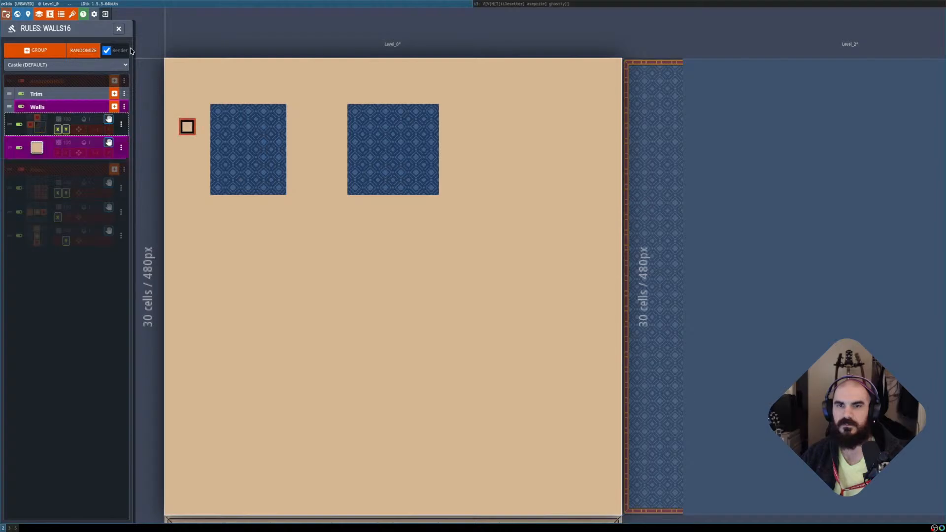
Sample the value painted in the level, select Ceiling as the paint value, and reopen the Walls16 rules.
left_click(119, 29)
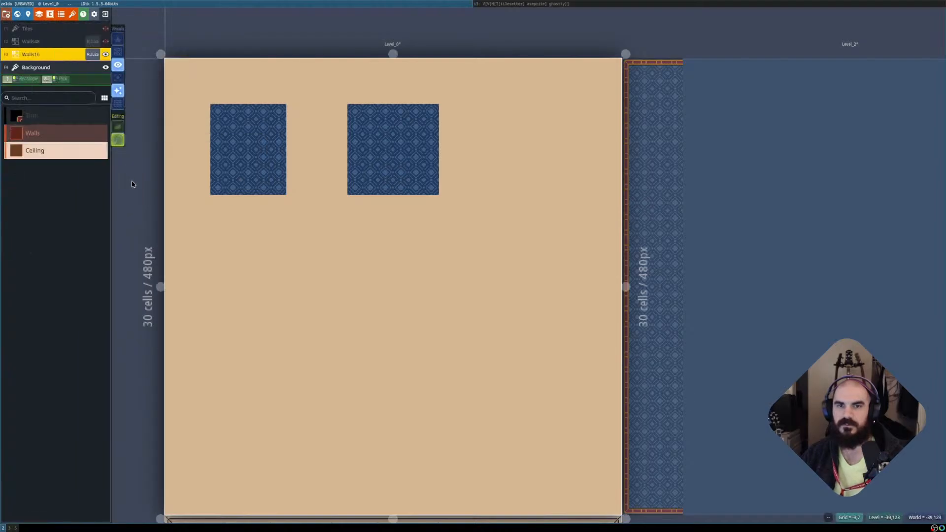
left_click(262, 248, "alt")
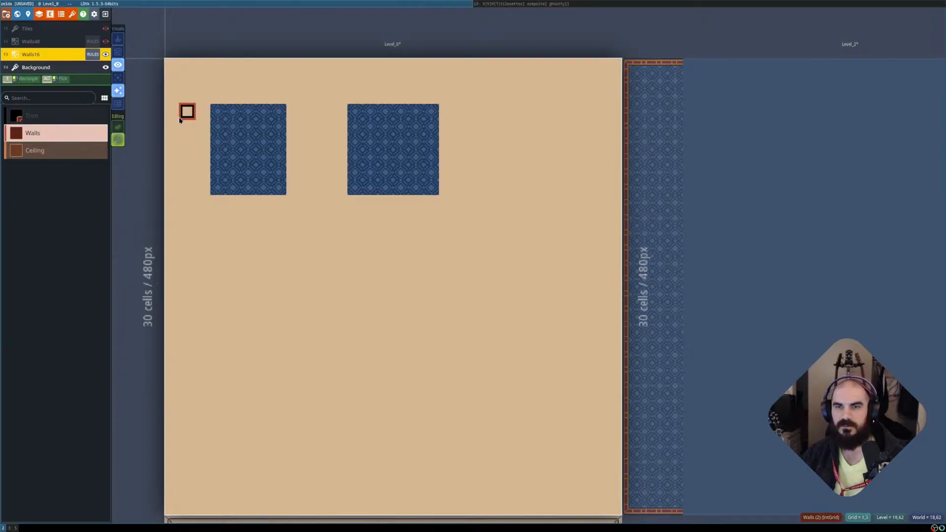
left_click(93, 152)
left_click(90, 55)
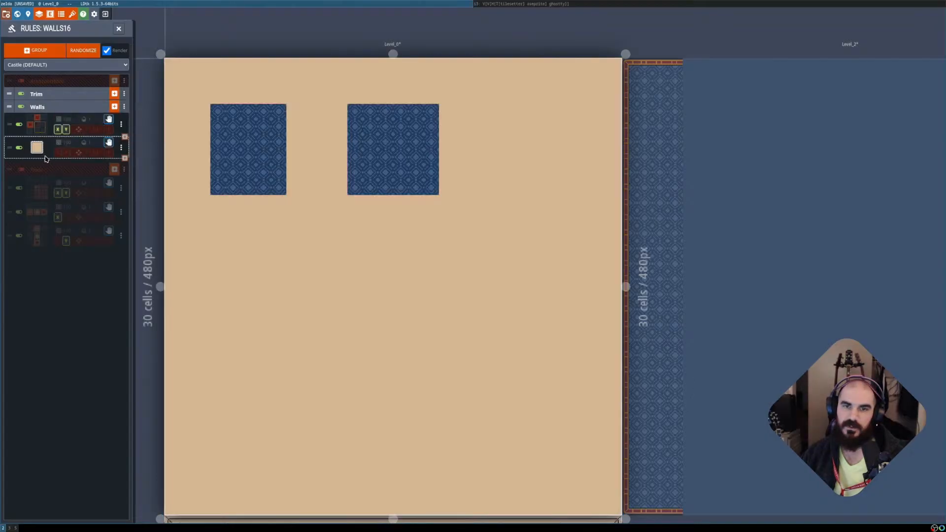
Add a rule to the Walls group using two brick tiles and the cream edge tile, matching a Walls cell without Walls to its right.
left_click(114, 107)
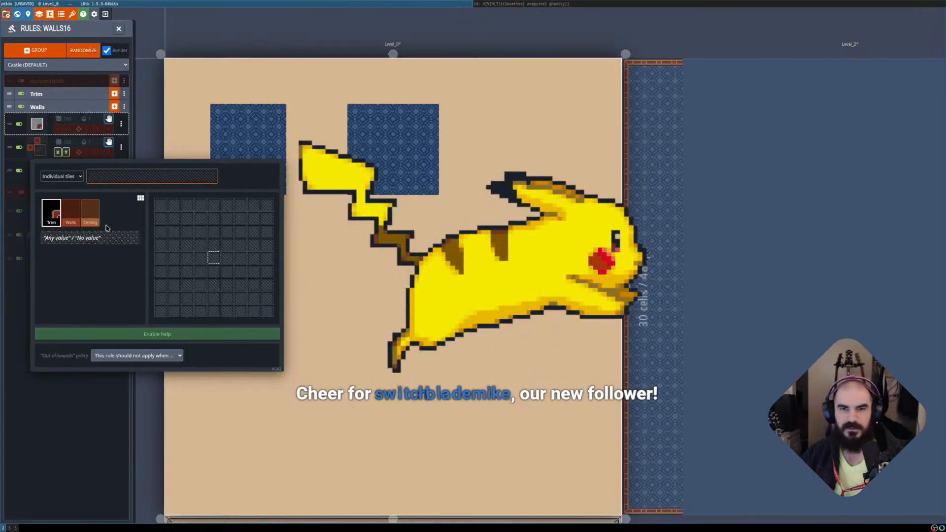
left_click(95, 179)
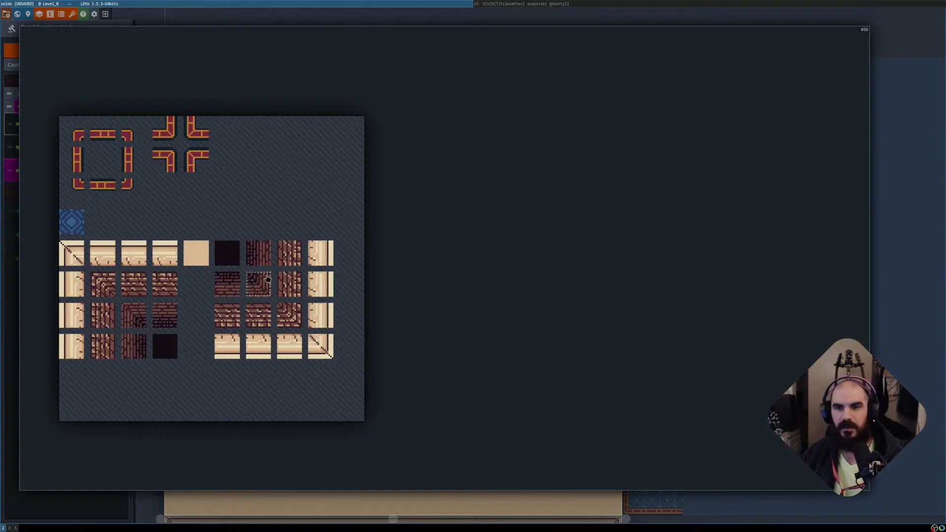
left_click_drag(271, 263, 257, 261)
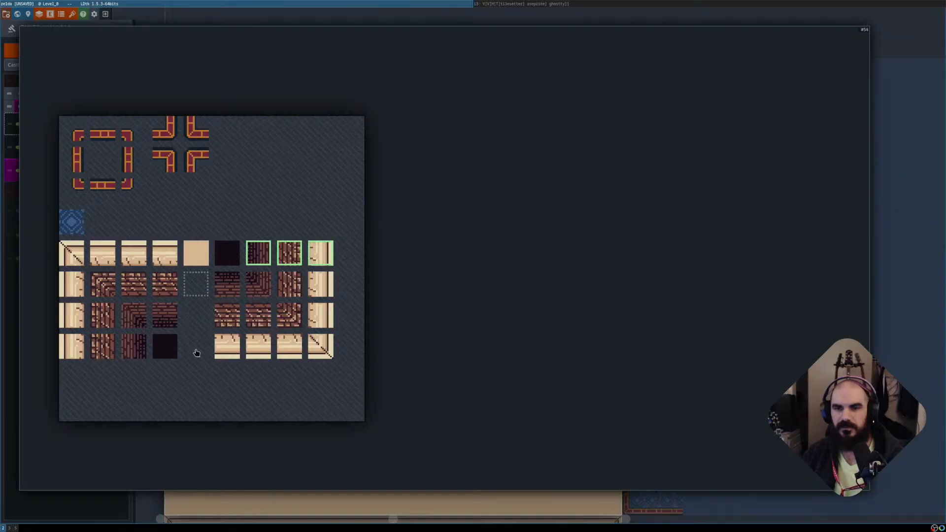
left_click(186, 452)
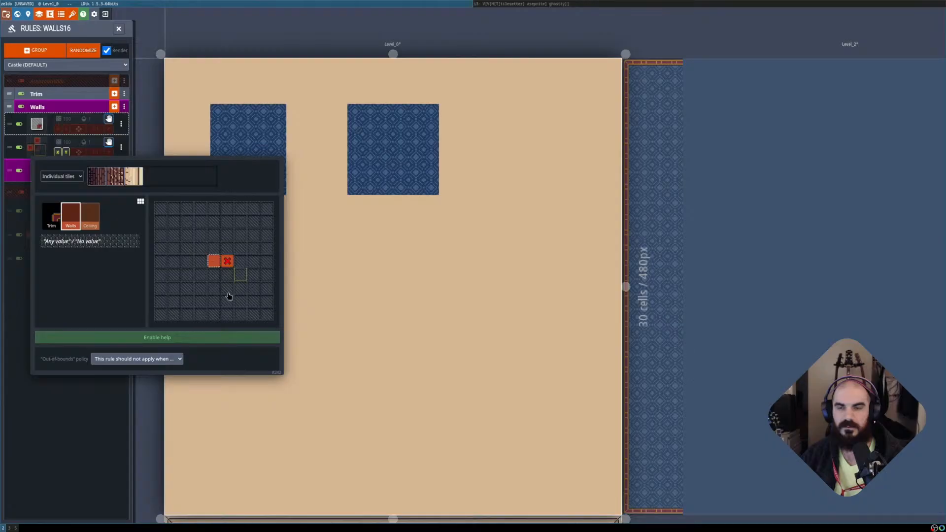
left_click(75, 417)
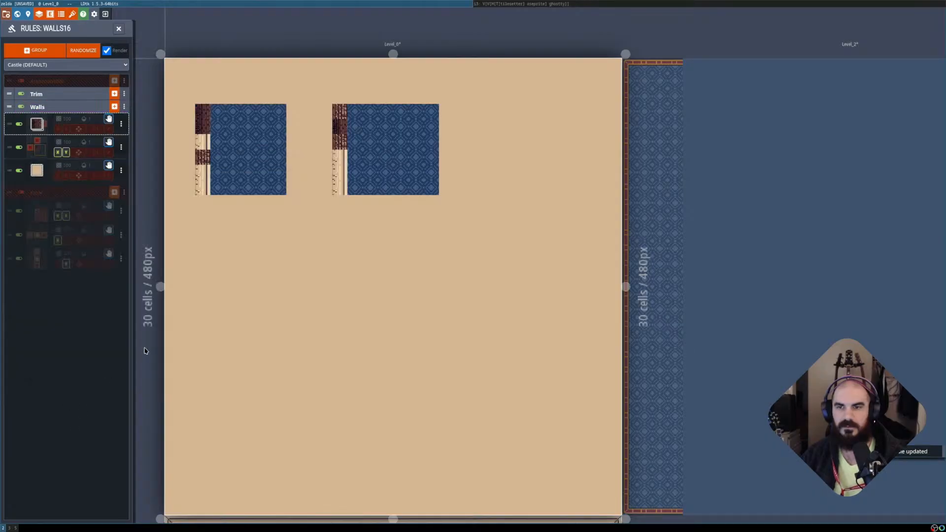
Enable horizontal mirroring on the new rule and require Walls in the cell left of its centre.
left_click(59, 129)
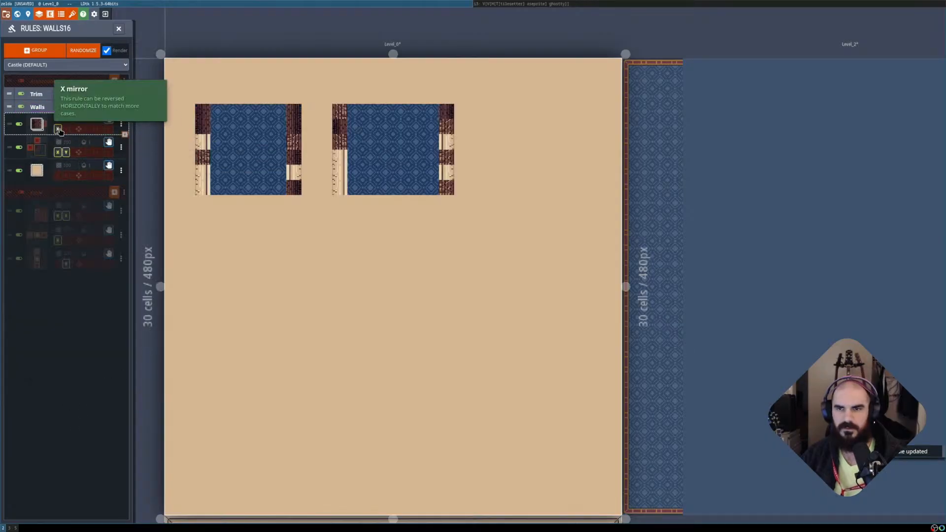
left_click(59, 130)
left_click(59, 130)
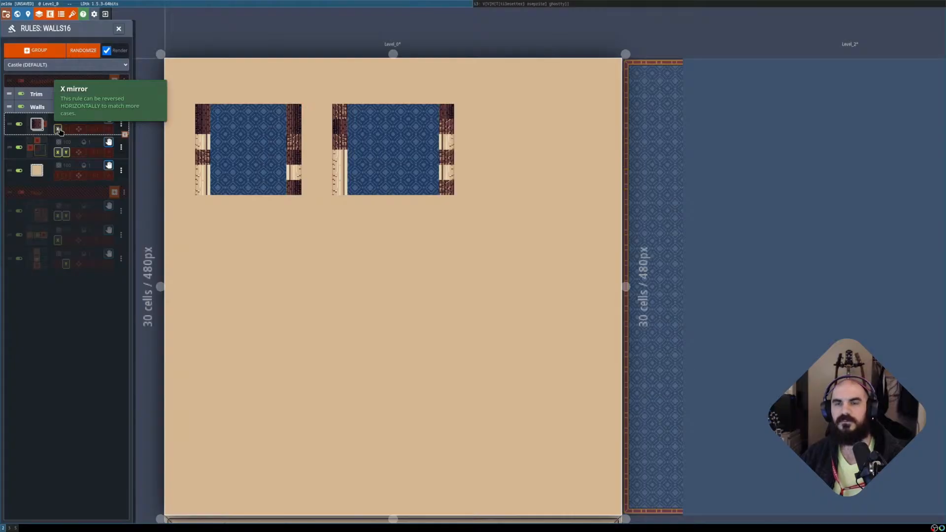
left_click(38, 125)
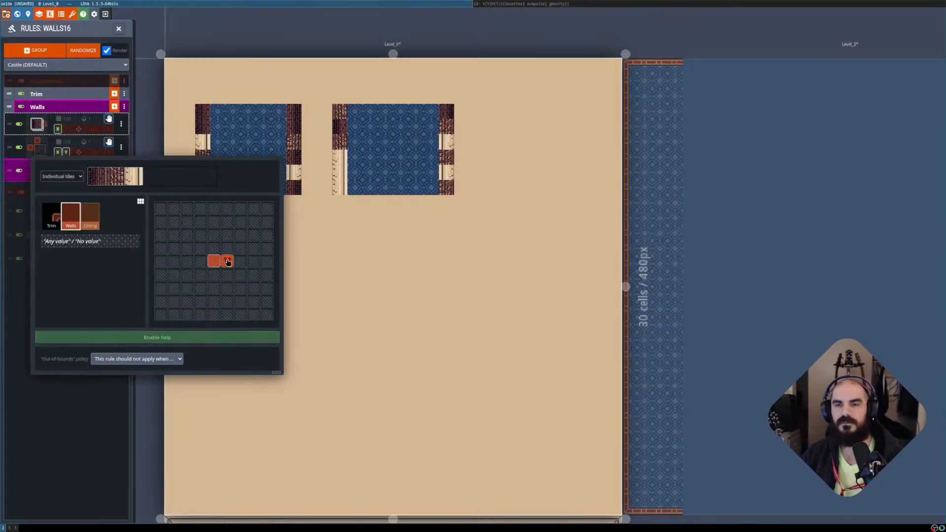
left_click(200, 266)
left_click(74, 417)
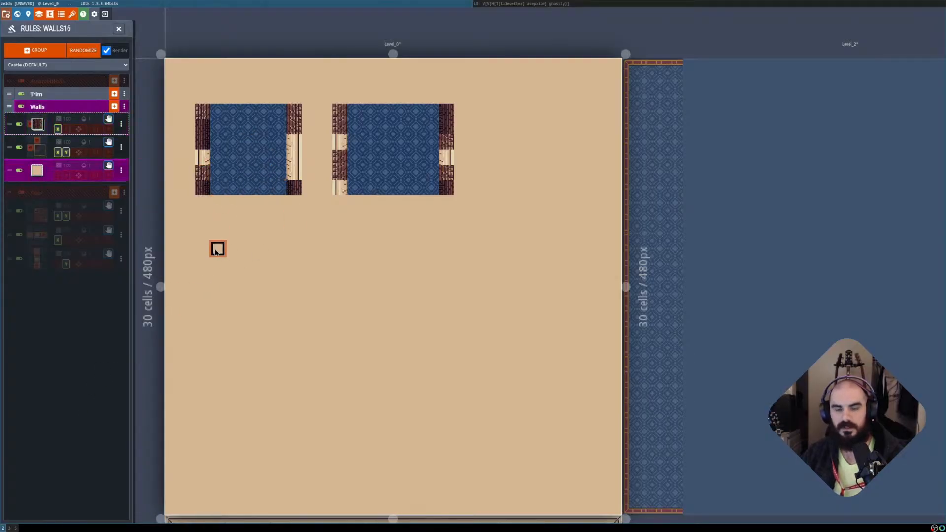
Compare the rendered level with its grid values and clear the entire Walls area from Level_0.
key("shift+r")
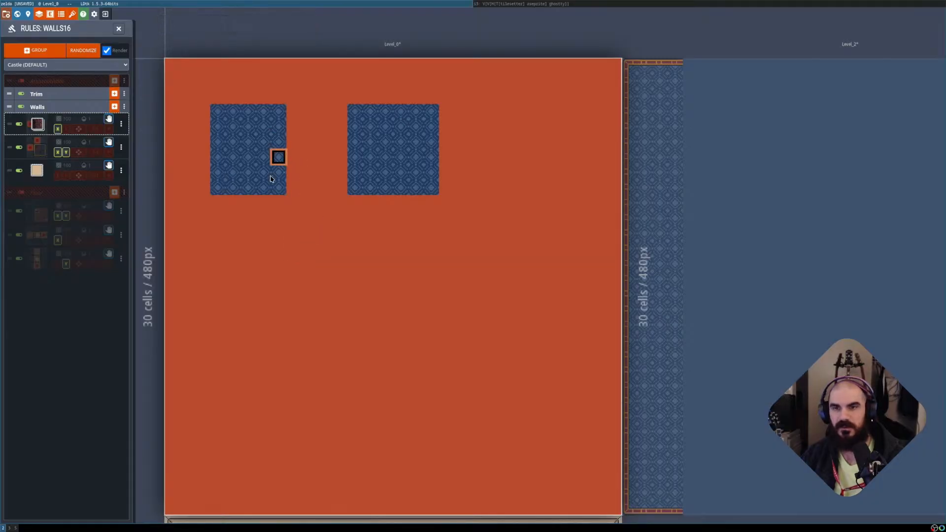
key("shift+r")
key("shift+r")
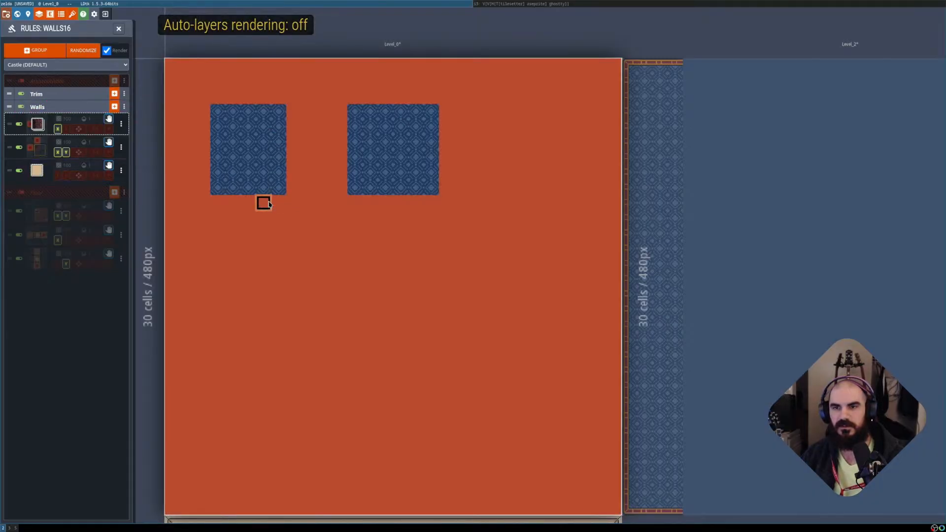
key("shift+r")
key("shift+r")
right_click(279, 234, "shift")
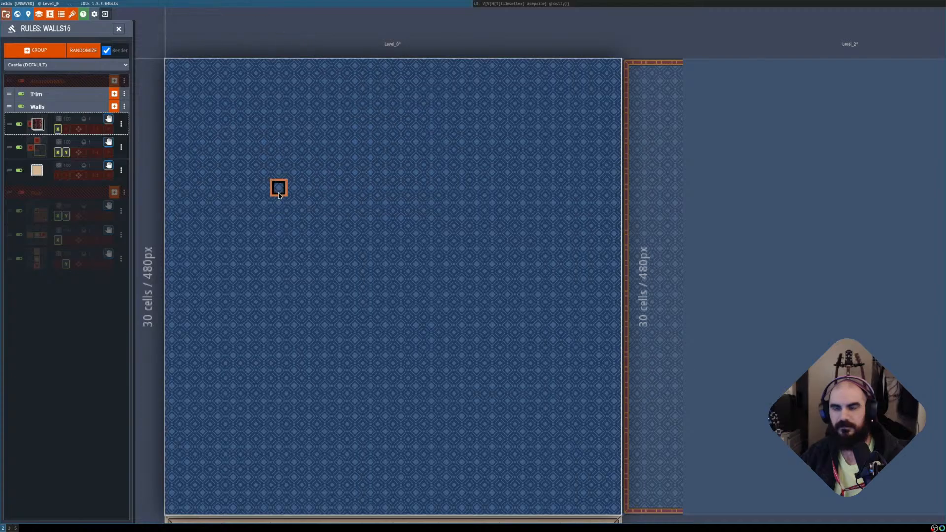
Examine the emptied level with auto-layer rendering and the grid switched off and on.
key("shift+r")
key("shift+r")
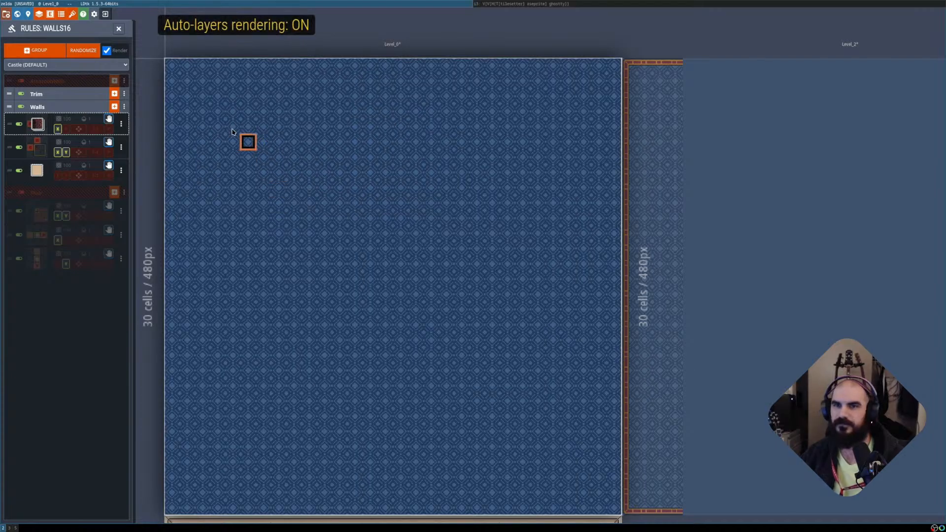
key("shift+r")
key("shift+r")
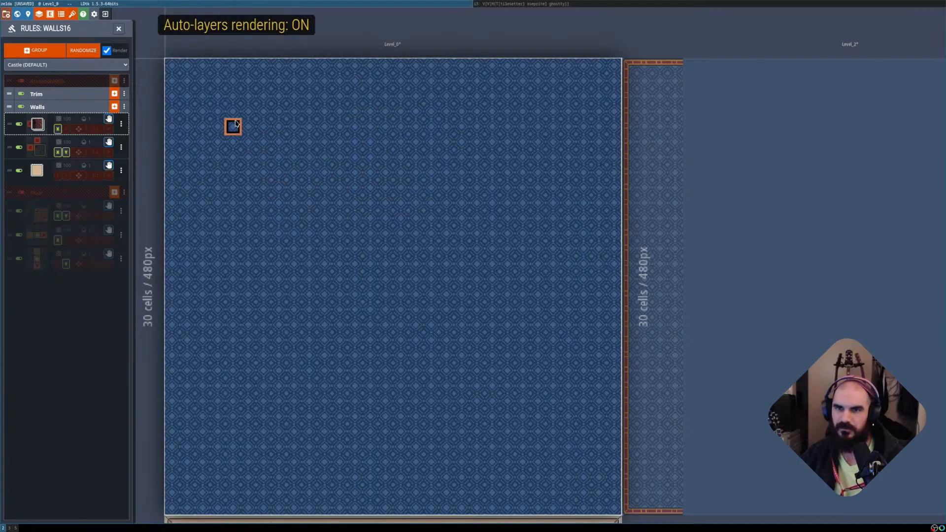
scroll(243, 140, "up", 3)
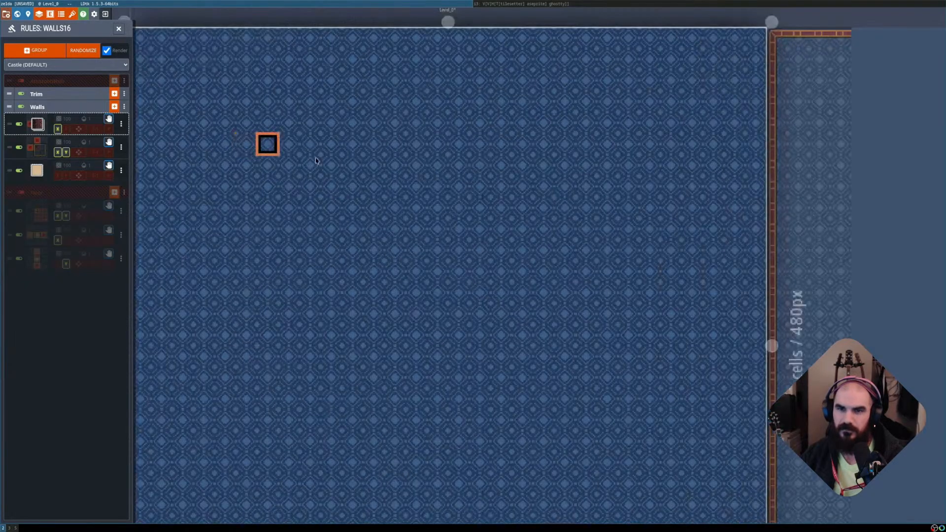
middle_click_drag(316, 160, 370, 177)
scroll(294, 166, "up", 2)
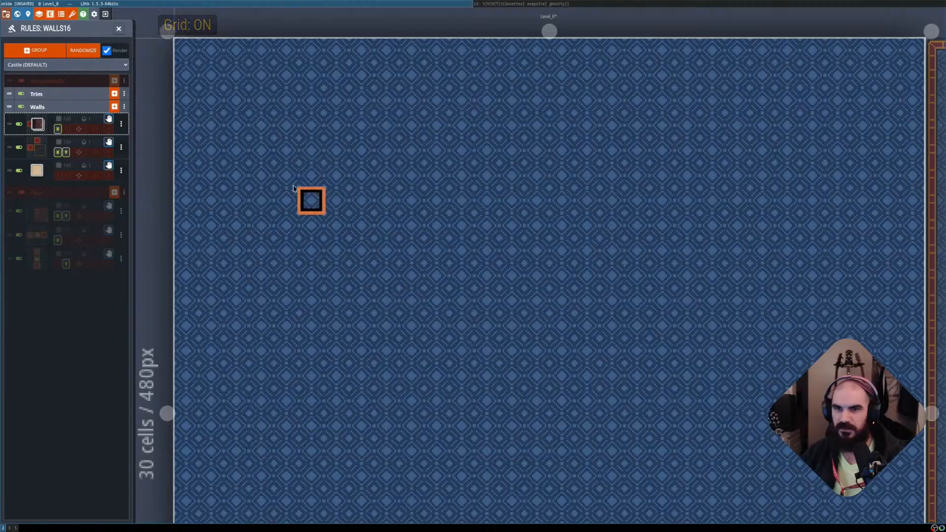
key("g")
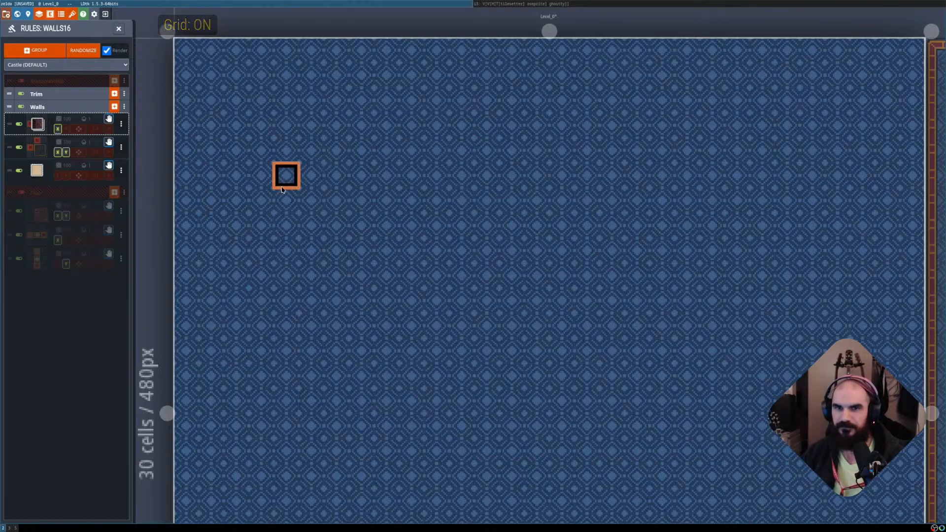
scroll(287, 170, "up", 1)
scroll(287, 134, "up", 1)
scroll(288, 158, "down", 1)
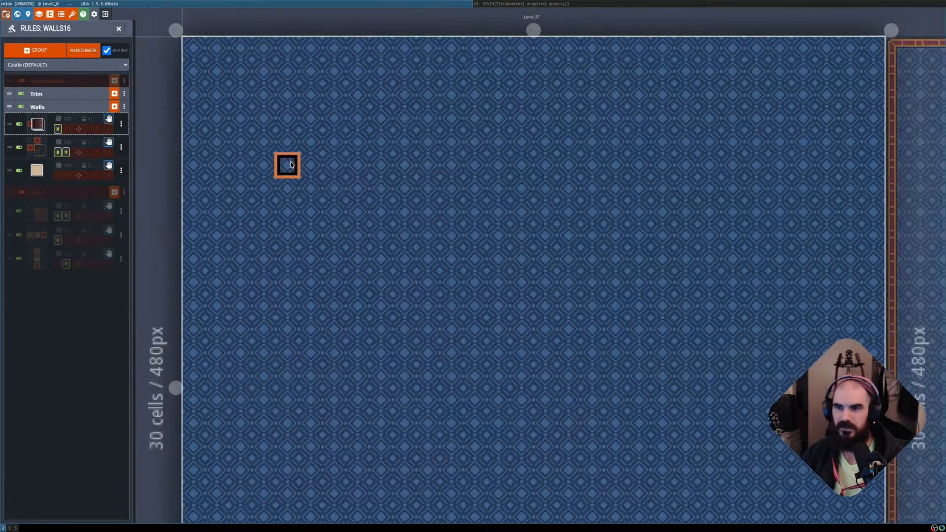
key("g")
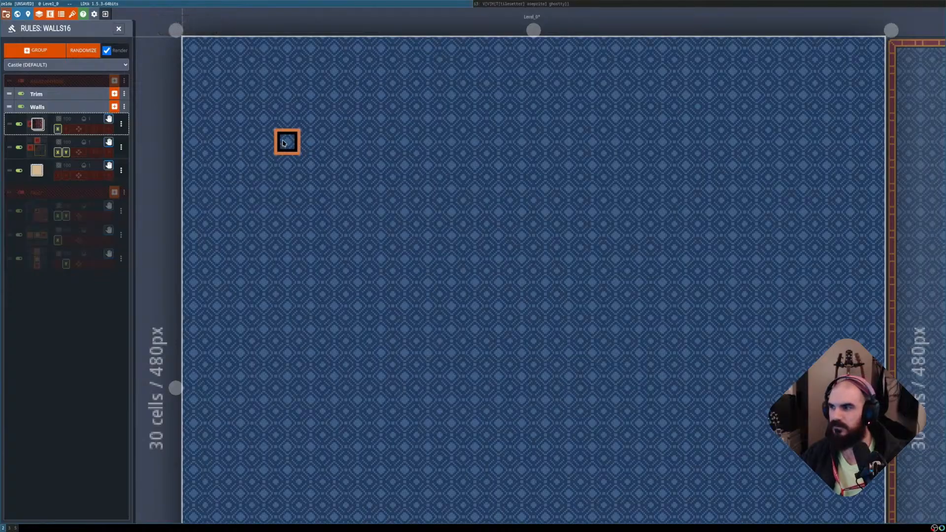
key("g")
key("g")
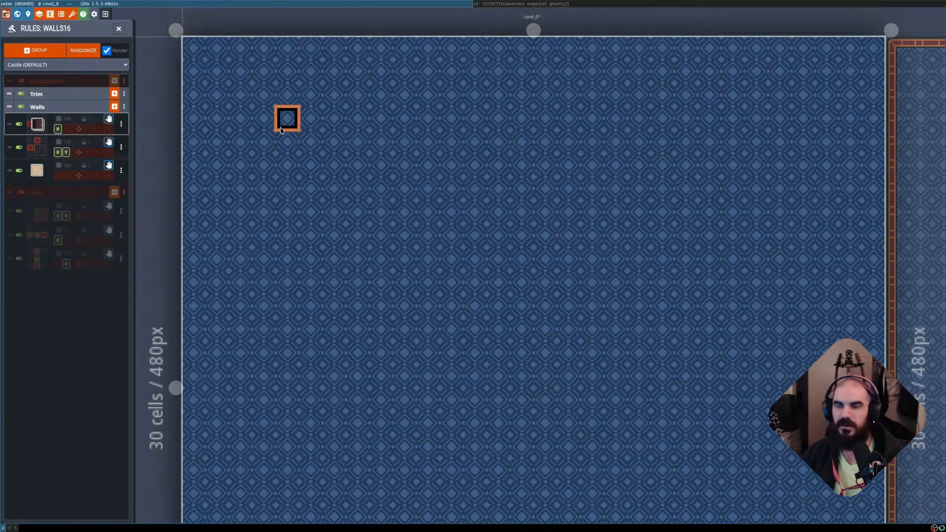
key("shift+r")
key("shift+r")
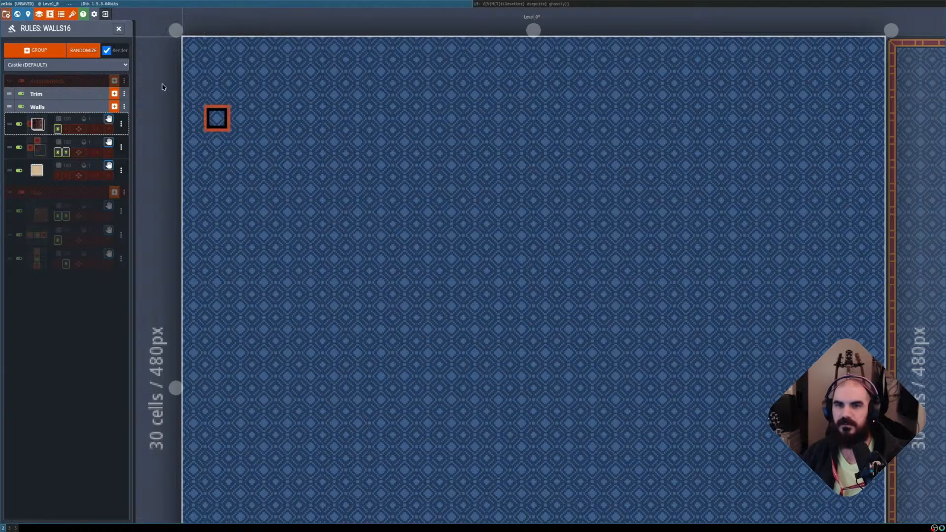
Close the rules, paint a 3 x 3 block of Walls near Level_0's upper-left corner, and compare its rendering with the grid values.
left_click(119, 29)
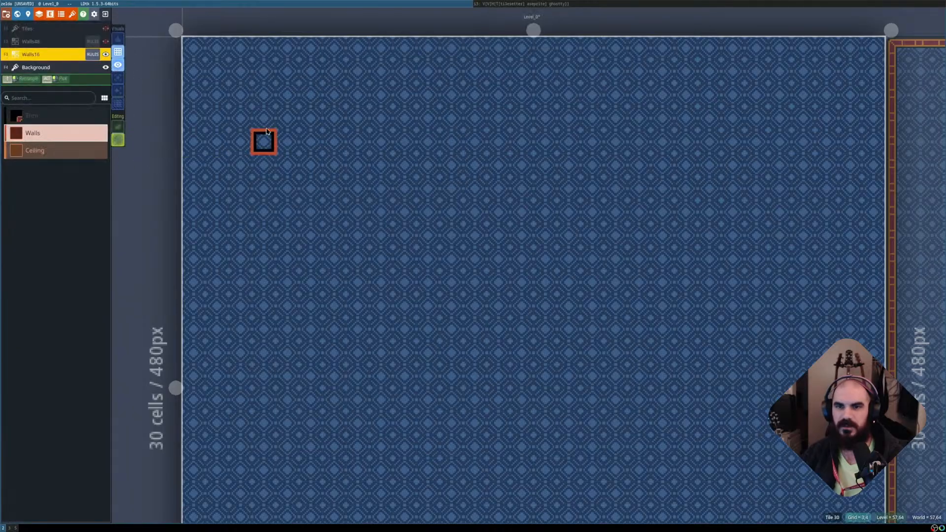
mouse_move(268, 116)
left_mouse_down()
mouse_move(289, 157)
mouse_move(286, 121)
left_mouse_up()
right_click(283, 167)
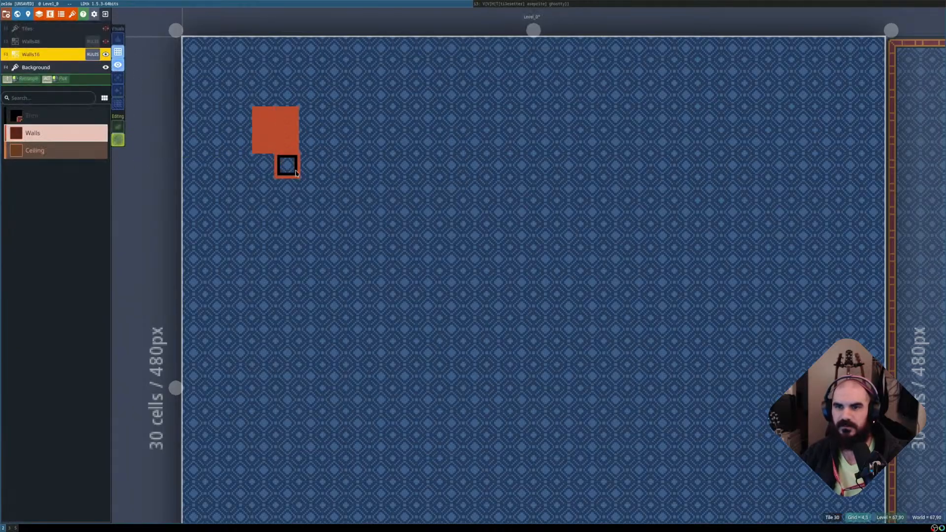
key("shift+r")
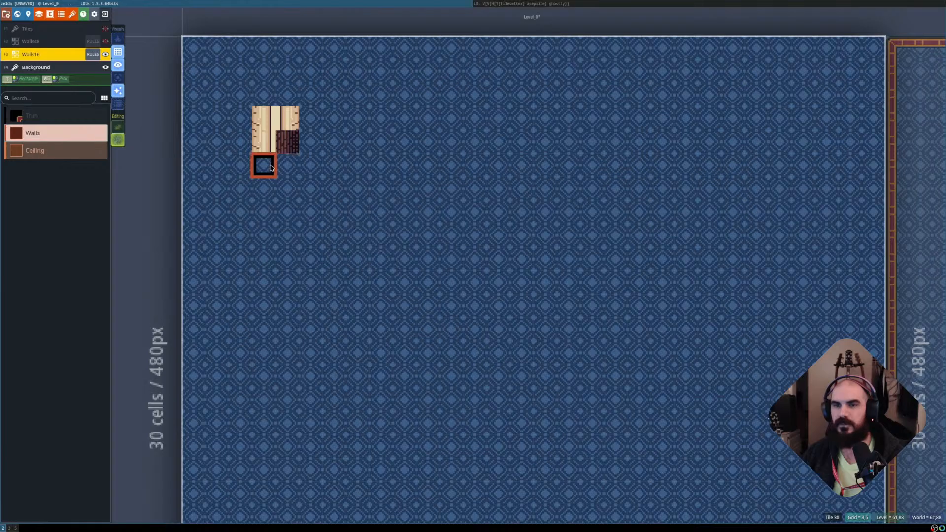
left_click_drag(262, 161, 307, 156)
scroll(308, 156, "down", 3)
key("shift+r")
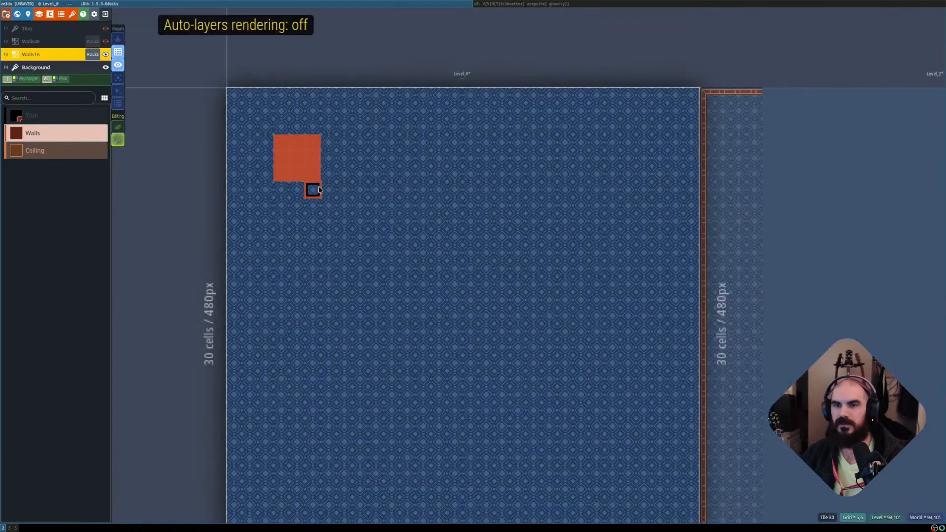
key("shift+r")
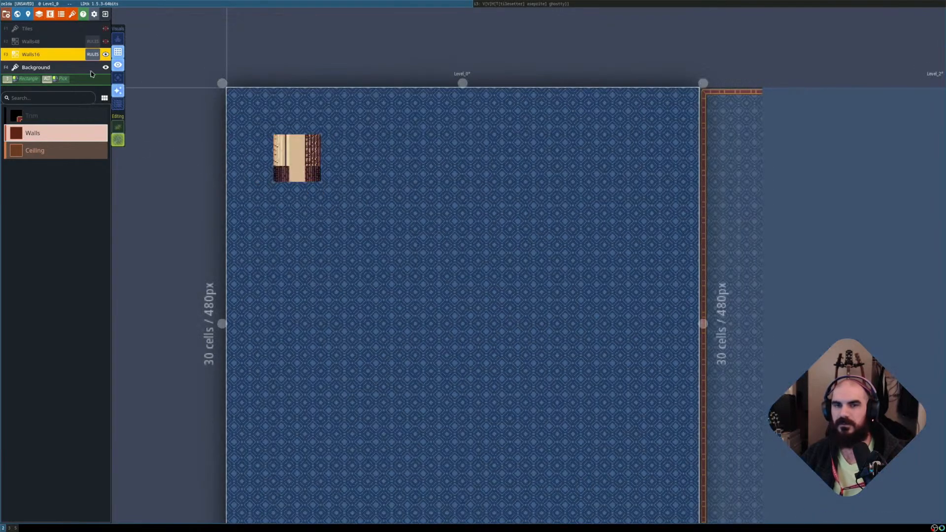
Reopen the Walls16 rules, move the side-wall rule below the corner rule, and turn off auto-layer rendering.
left_click(93, 54)
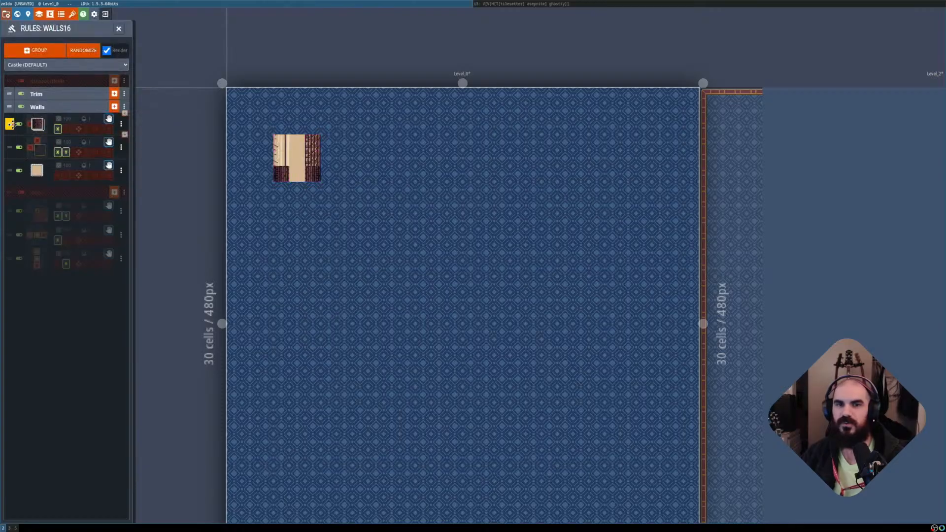
left_click_drag(12, 147, 55, 154)
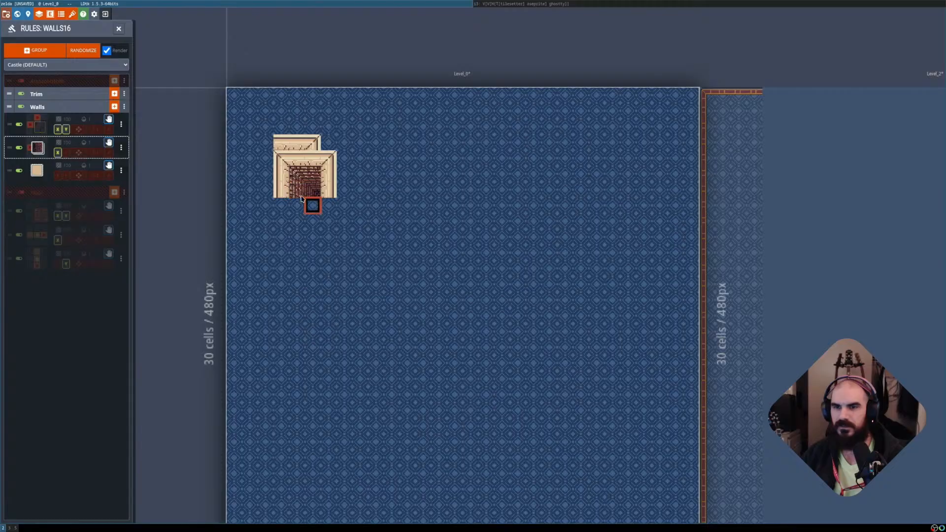
key("shift+r")
Extend the Walls block downward into a column 3 cells wide and 9 cells tall, and turn auto-layer rendering on to check it.
left_click(282, 192)
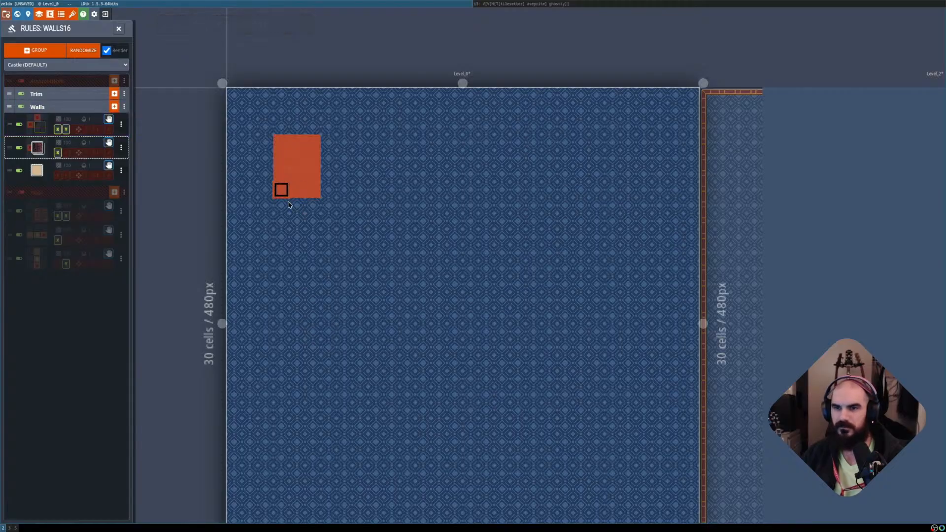
left_click_drag(284, 202, 313, 237, "shift")
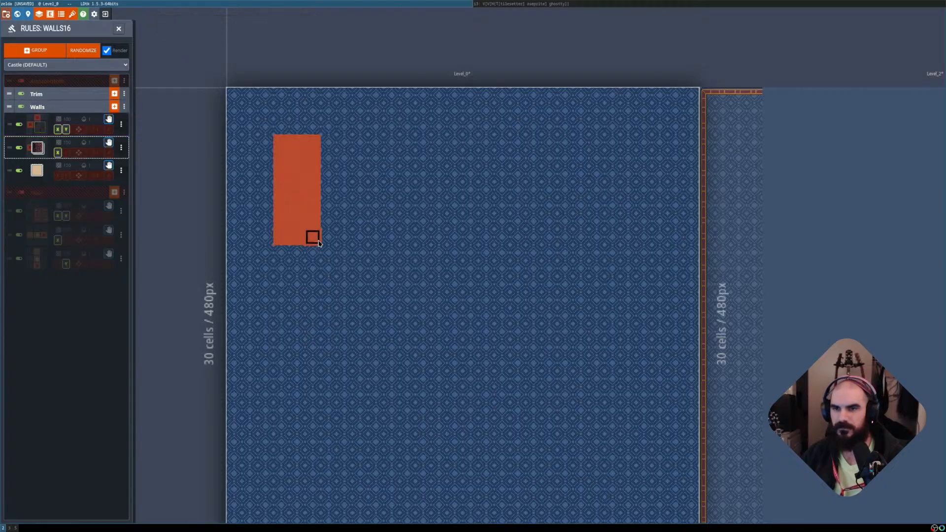
scroll(348, 232, "up", 2)
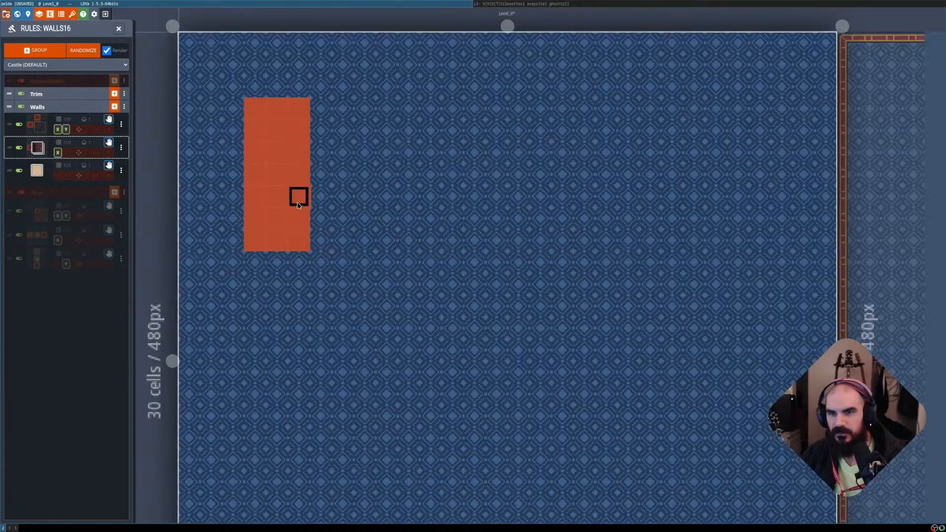
mouse_move(297, 262)
left_mouse_down()
mouse_move(274, 262)
mouse_move(298, 281)
mouse_move(263, 285)
mouse_move(270, 296)
left_mouse_up()
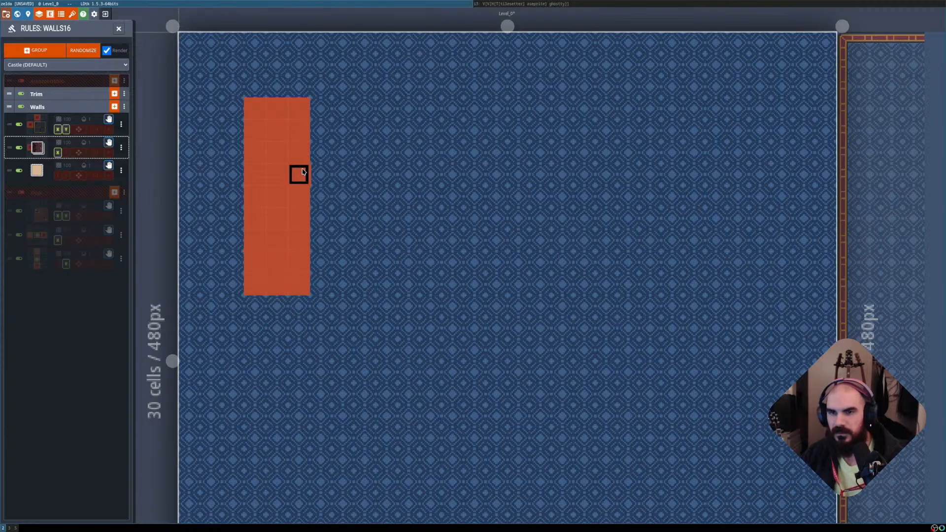
scroll(301, 170, "up", 2)
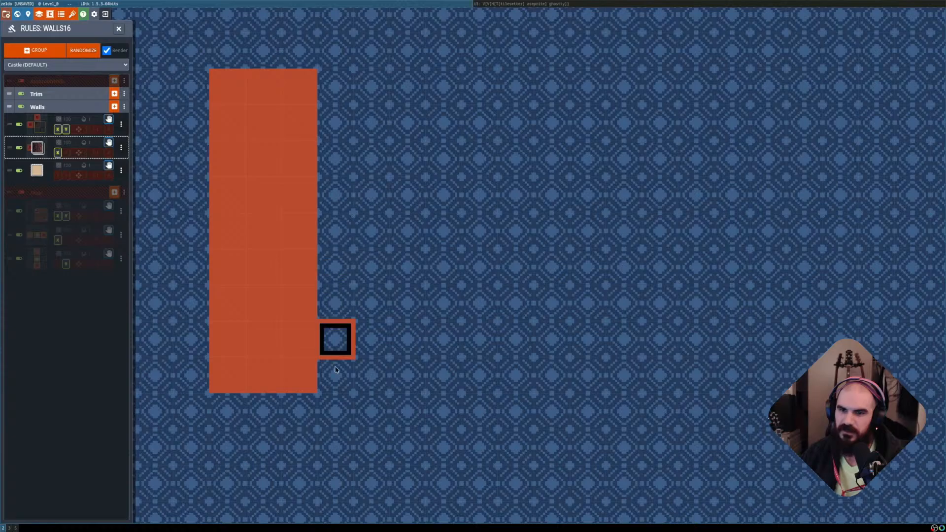
scroll(411, 372, "down", 1)
scroll(411, 373, "down", 1)
key("shift+r")
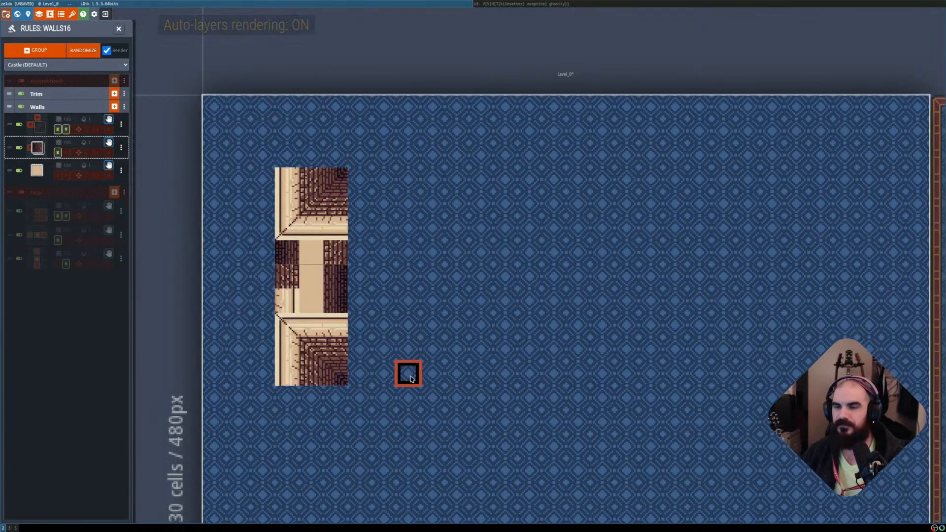
With rendering off, extend the Walls column into a U shape with a 12 x 3 cell base and a 3-cell-wide right arm reaching the level's top edge.
key("shift+r")
left_click_drag(359, 324, 554, 370, "shift")
left_click_drag(540, 308, 500, 118, "shift")
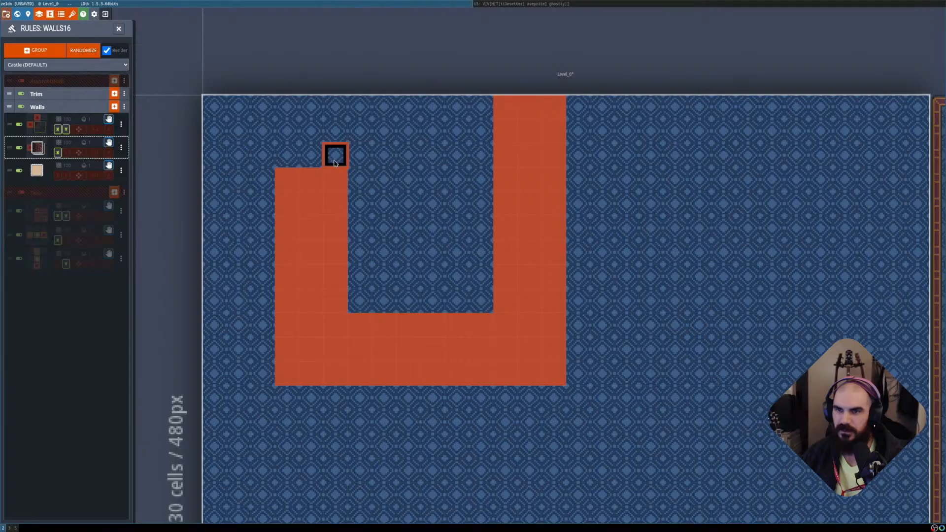
Join the U's arms with a 3-cell-tall Walls band along the level's top edge, turn rendering on, and fill the enclosed area into a 12 x 12 block.
left_click_drag(361, 105, 505, 154, "shift")
key("shift+r")
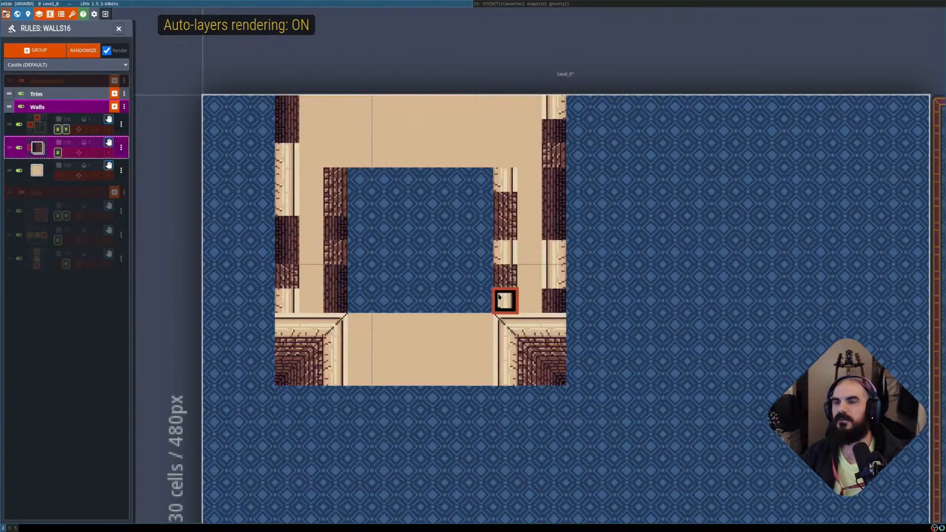
scroll(527, 301, "down", 2)
scroll(527, 306, "up", 2)
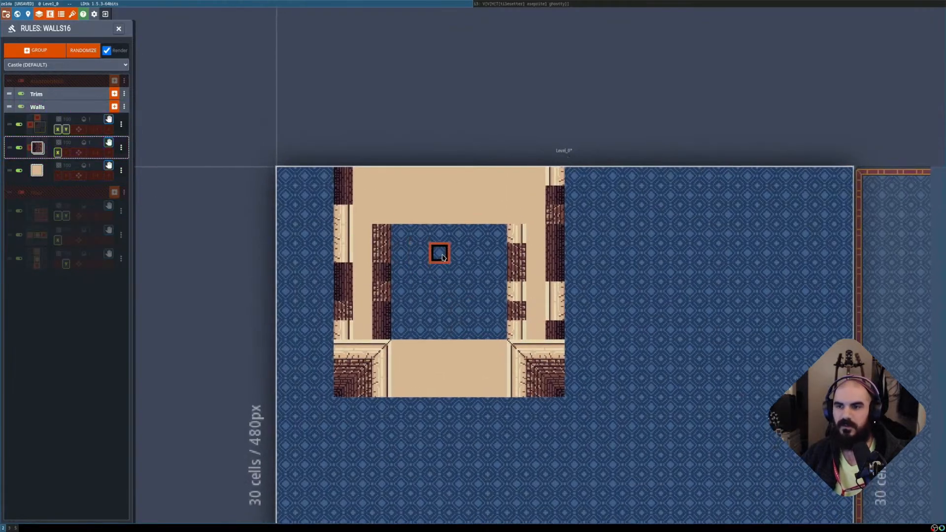
left_click(443, 256, "alt+shift")
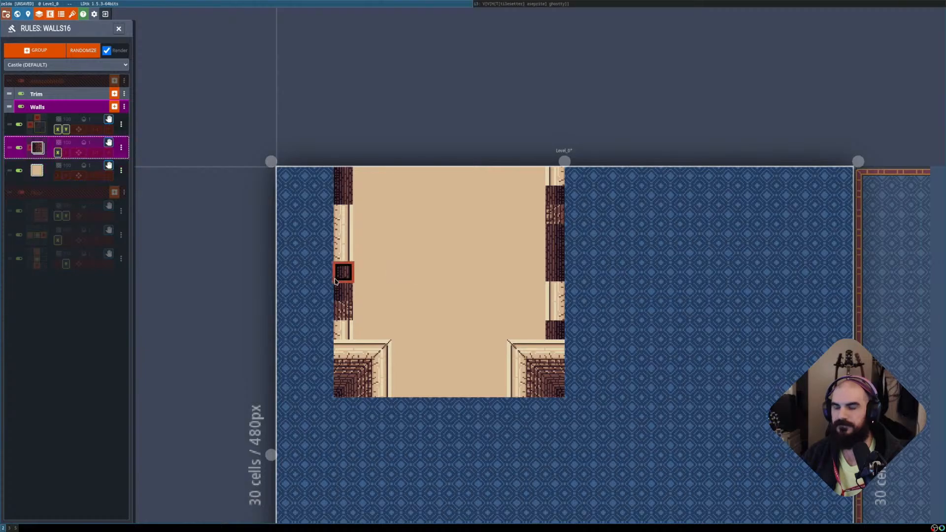
middle_click_drag(508, 321, 469, 323)
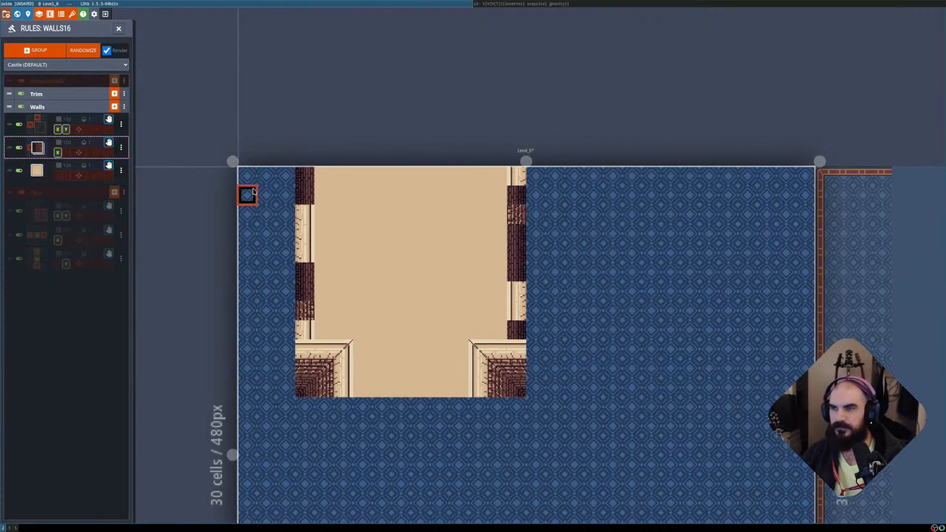
Try moving the side-wall rule's no-Walls condition from the left neighbour to the cell right of the centre.
mouse_move(60, 108)
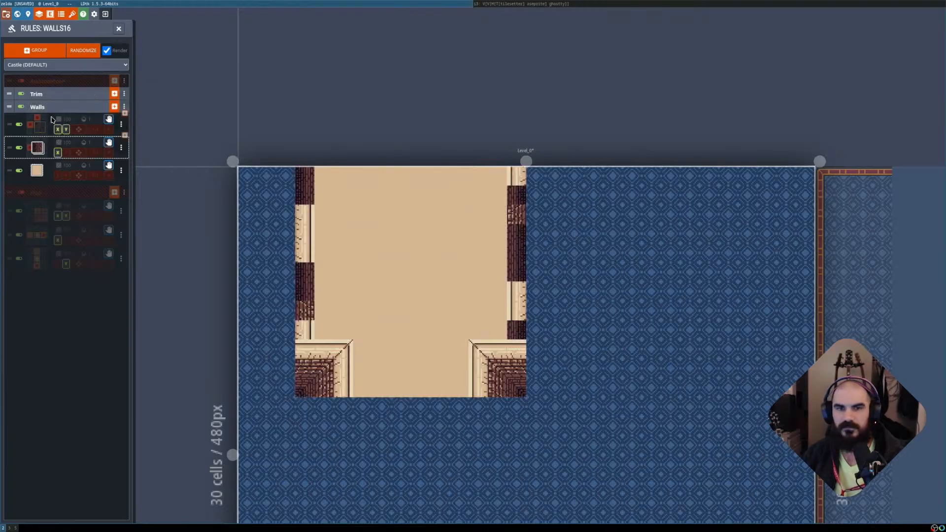
left_click(37, 148)
left_click(200, 263)
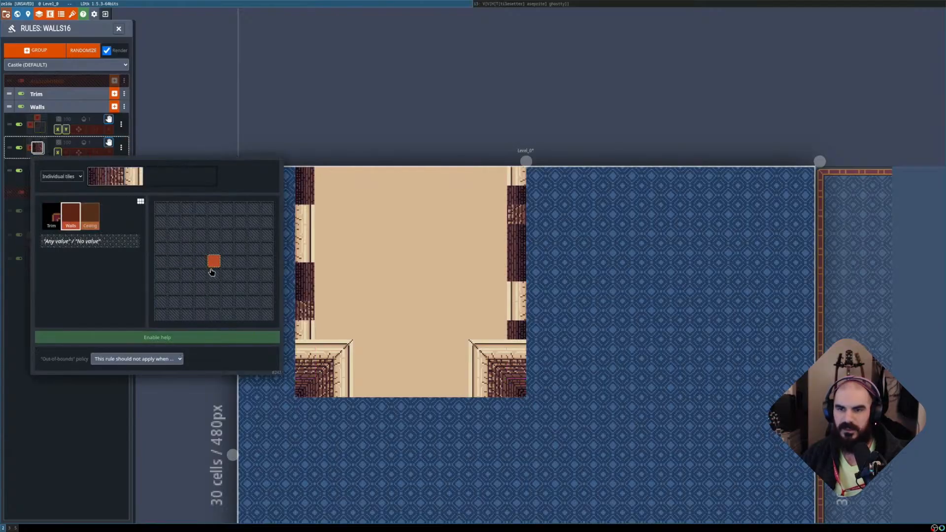
left_click(227, 261)
left_click(91, 425)
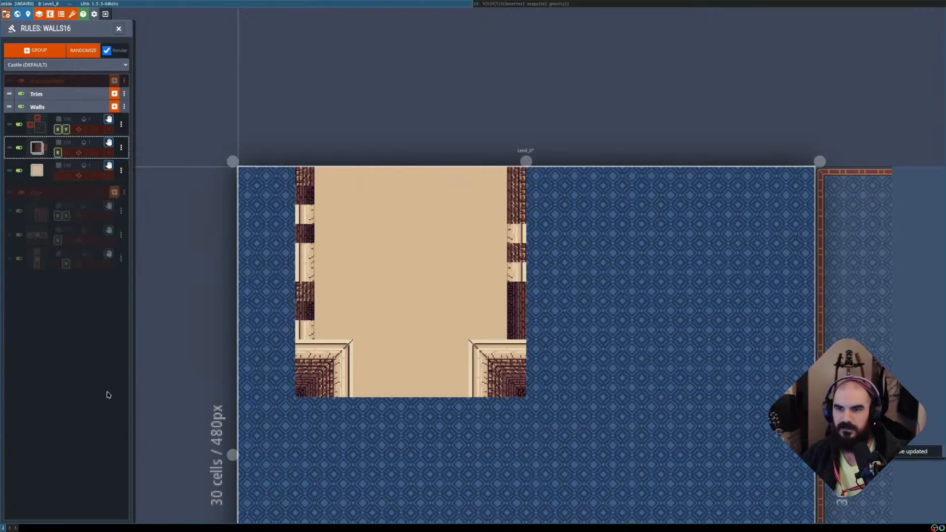
Move the side-wall rule's no-Walls condition back to the cell left of the centre and turn off its X mirror.
left_click(38, 148)
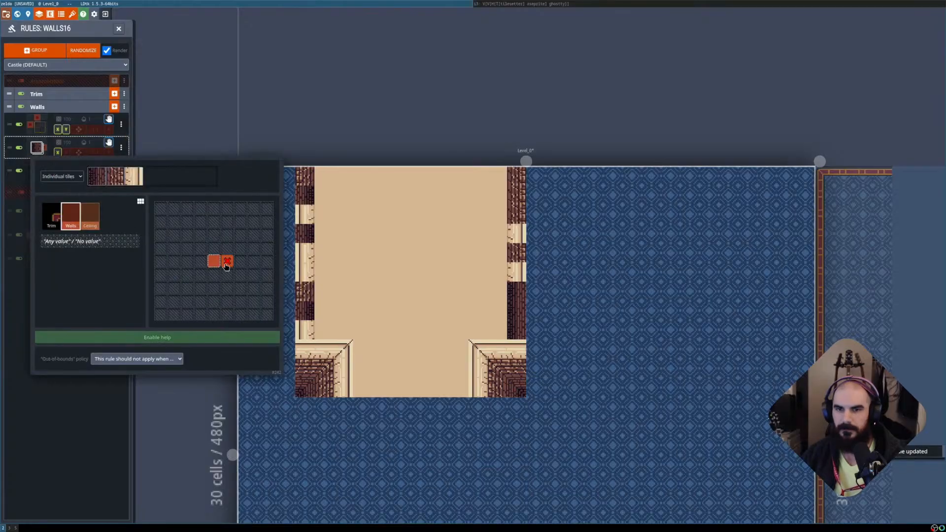
left_click(228, 261)
left_click(201, 261)
left_click(69, 423)
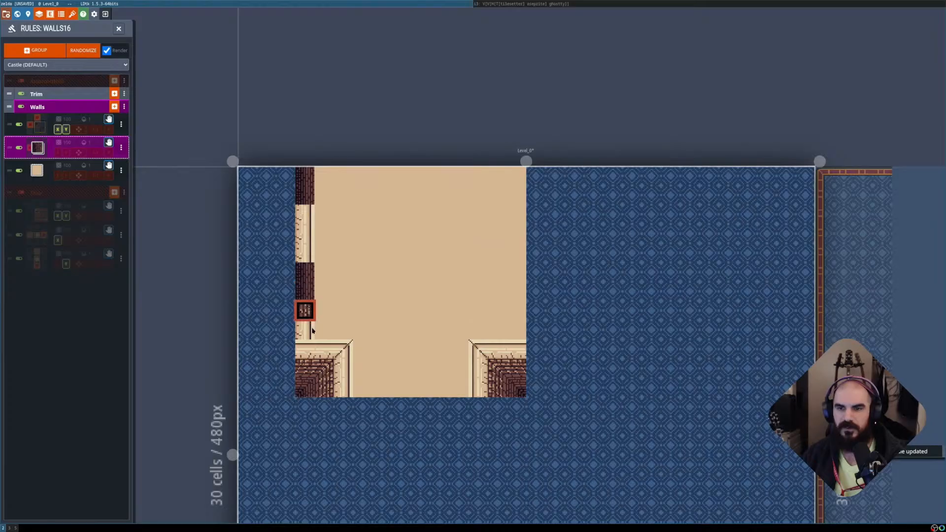
Switch the side-wall rule to Rectangles of tiles with the horizontal three-tile brick and trim strip, and enable its X mirror.
left_click(38, 147)
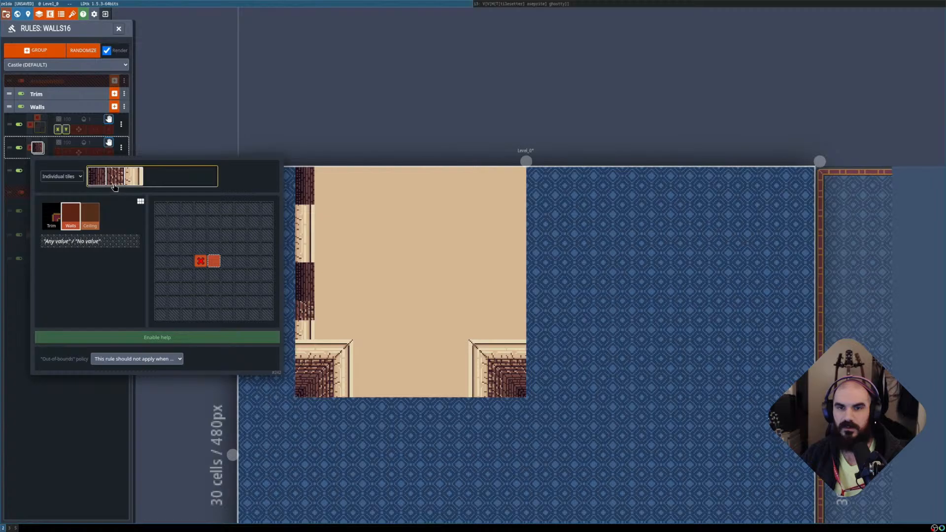
left_click(62, 176)
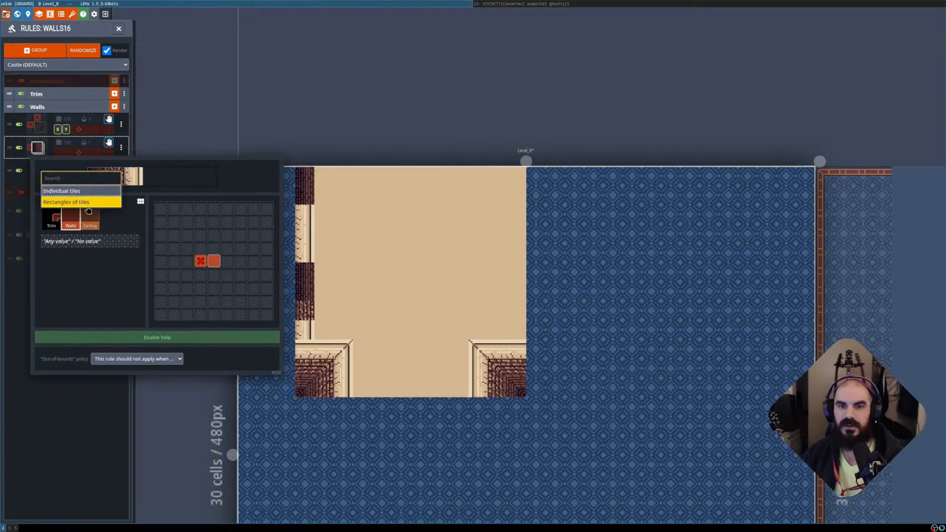
left_click(59, 197)
left_click(109, 179)
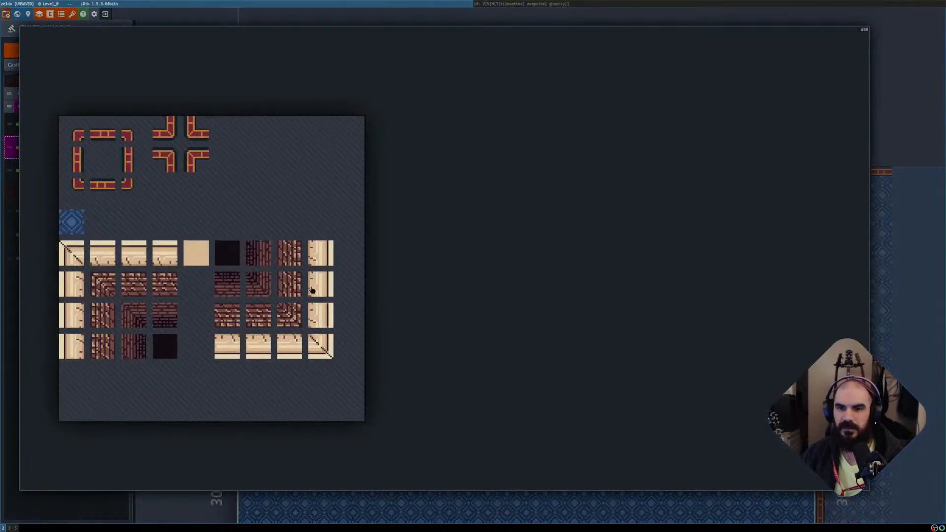
left_click_drag(320, 256, 260, 256)
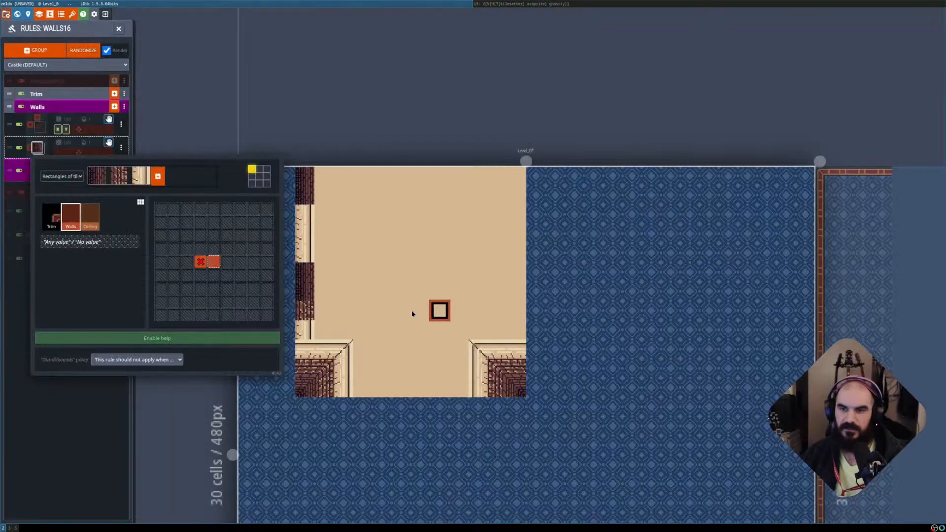
left_click(86, 429)
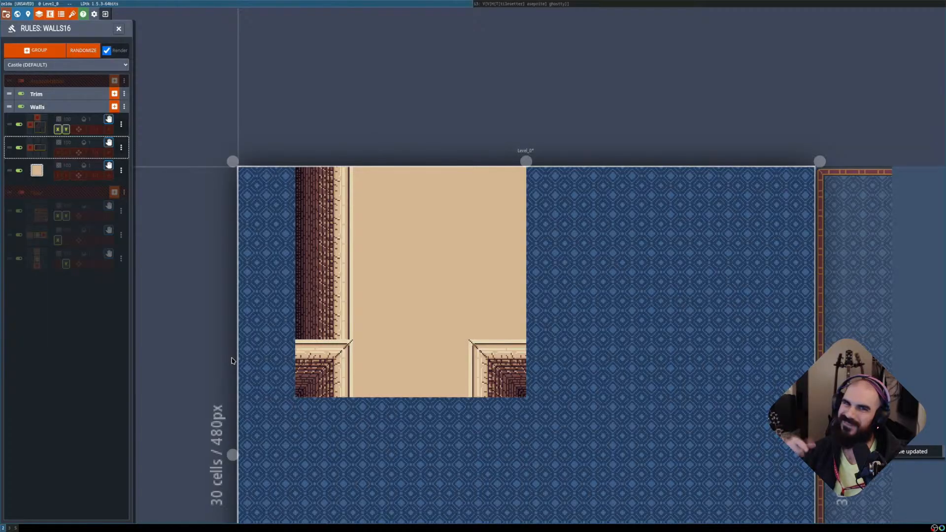
left_click(57, 154)
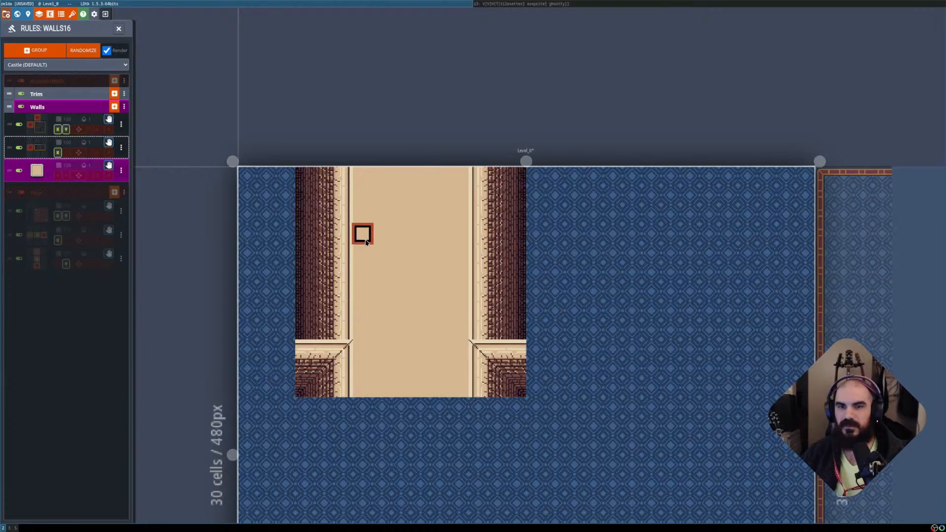
Turn rendering off, select the 12 x 12 Walls block, close the rules, and compare its grid values with the rendered walls.
key("shift+r")
left_click_drag(306, 182, 510, 381, "shift")
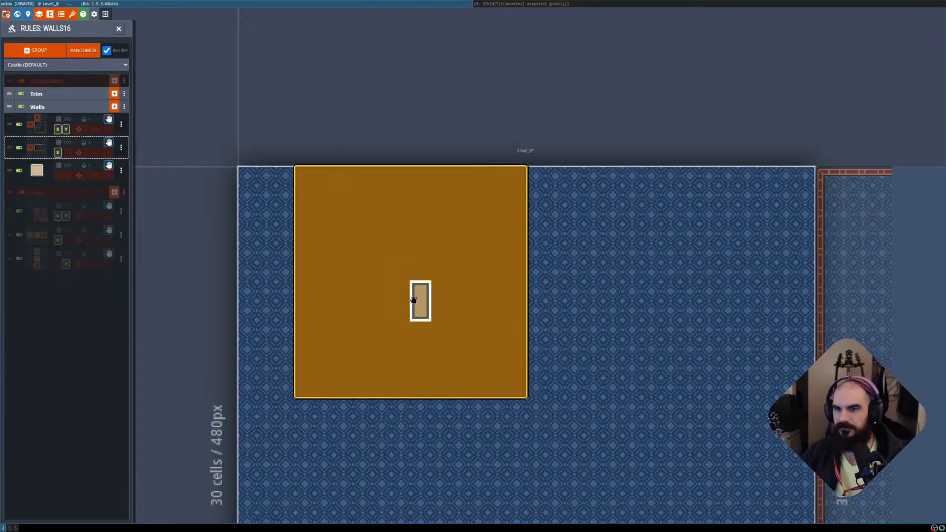
key("Escape")
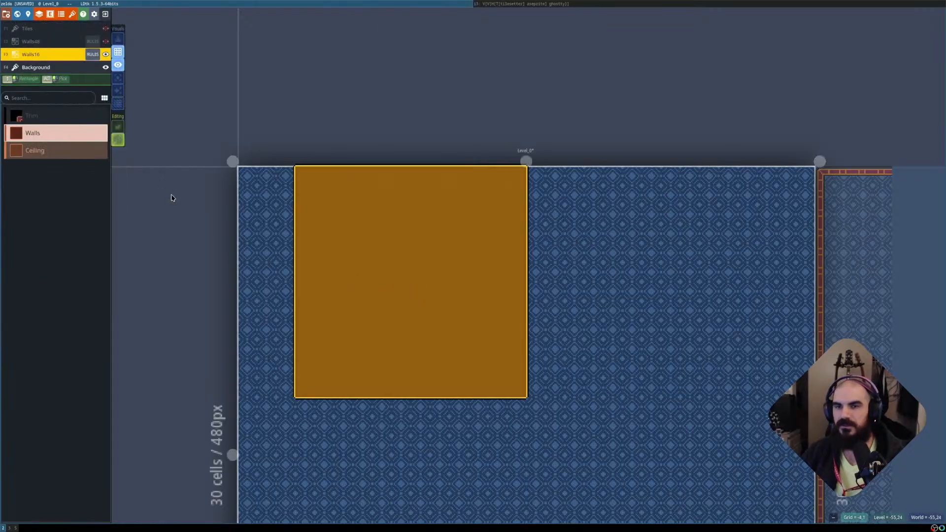
key("shift+r")
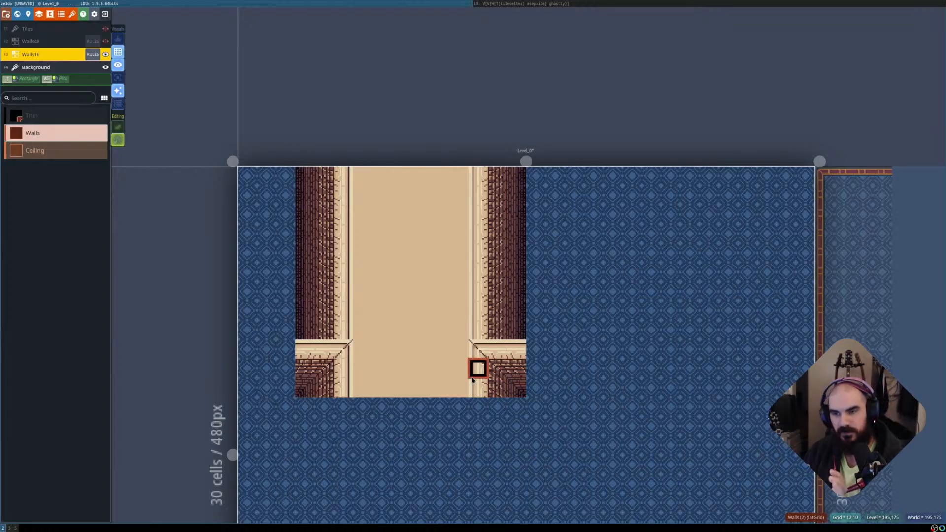
Reopen the Walls16 rules and examine the corner rule's pattern and out-of-bounds policy.
left_click(93, 54)
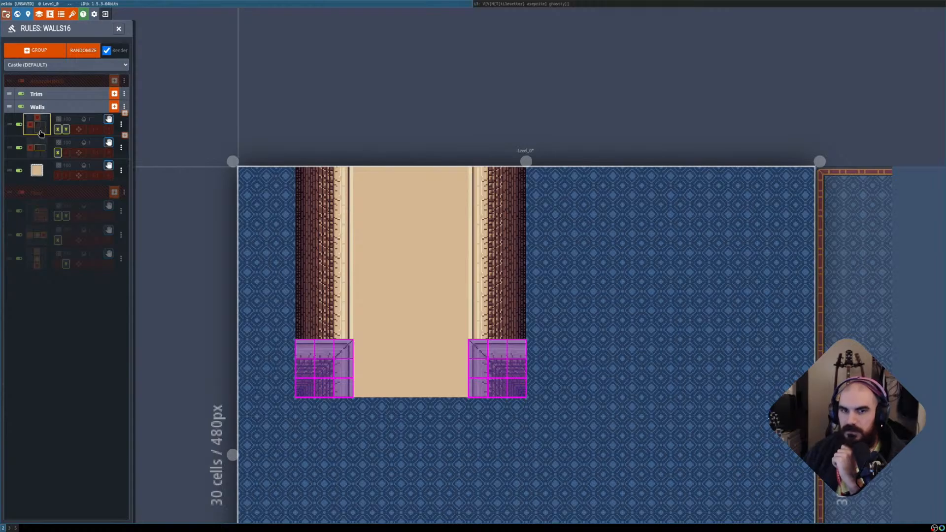
left_click(41, 129)
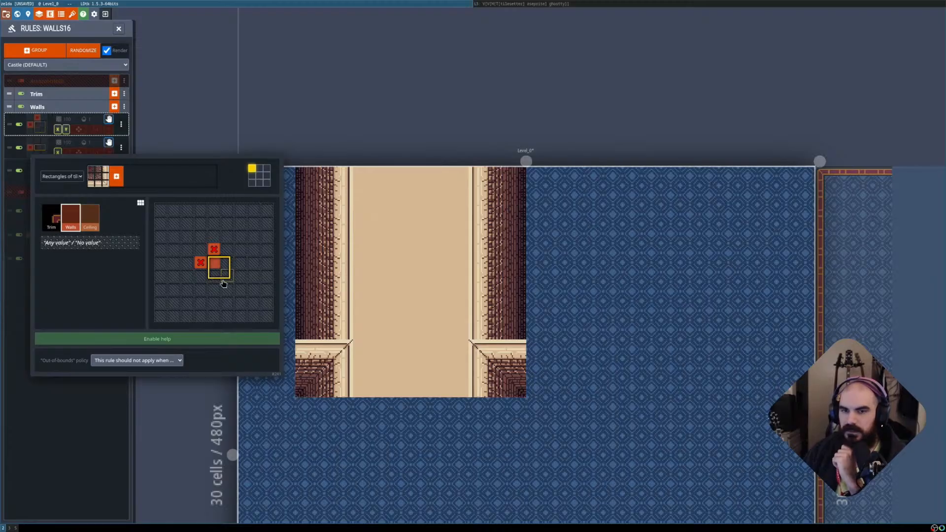
left_click(101, 394)
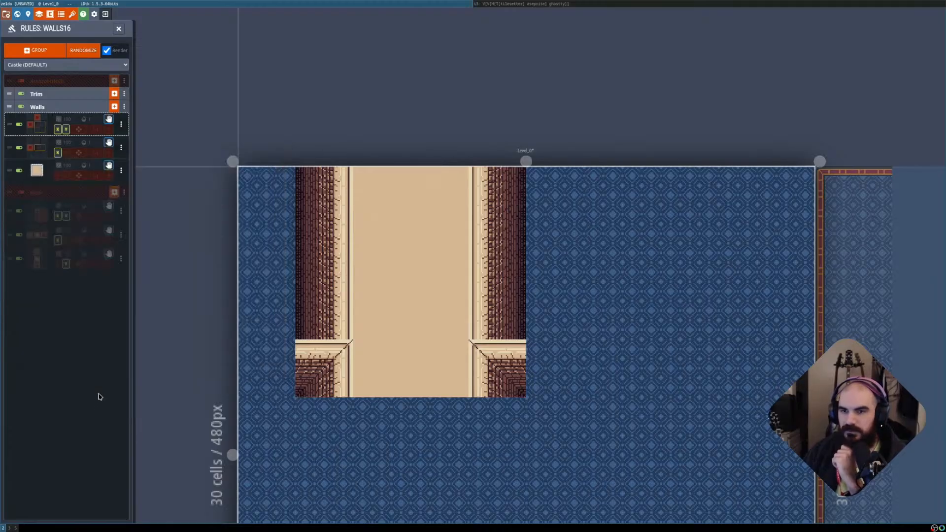
left_click(42, 134)
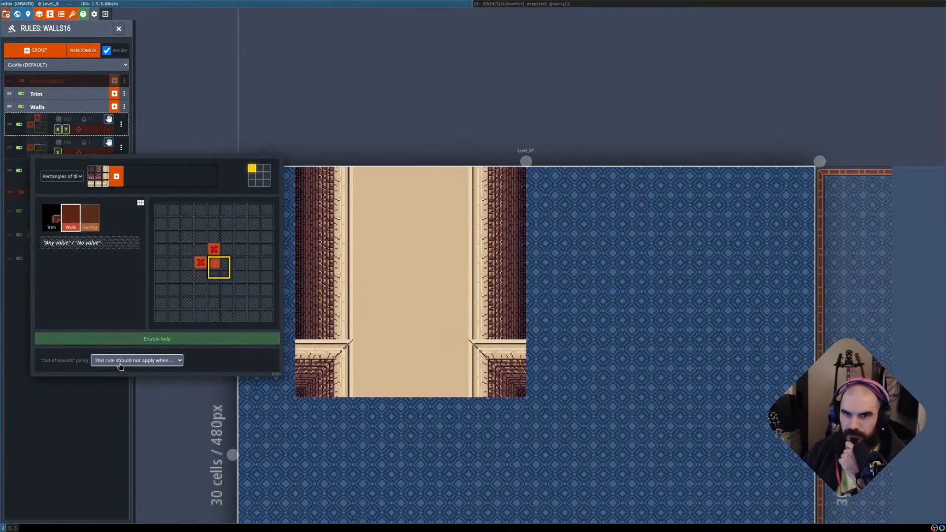
left_click(62, 412)
Add a Walls rule using Rectangles of tiles and the 3 x 3 tile block that starts at the light diagonal upper-left corner tile.
left_click(114, 107)
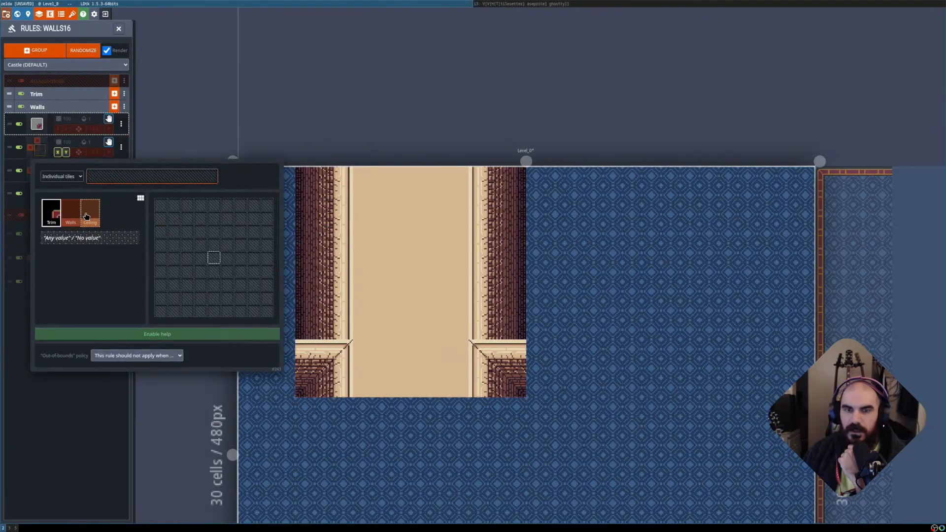
left_click(73, 215)
left_click(61, 176)
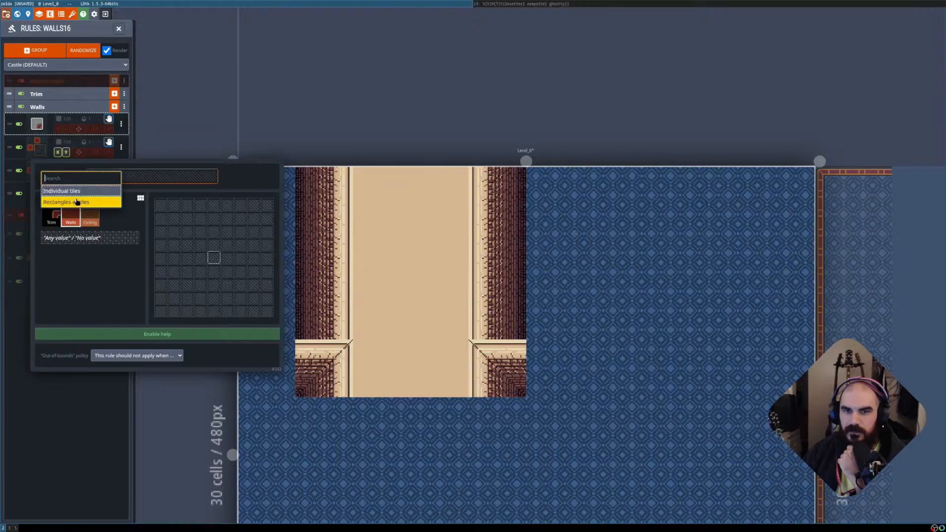
left_click(92, 196)
left_click(92, 185)
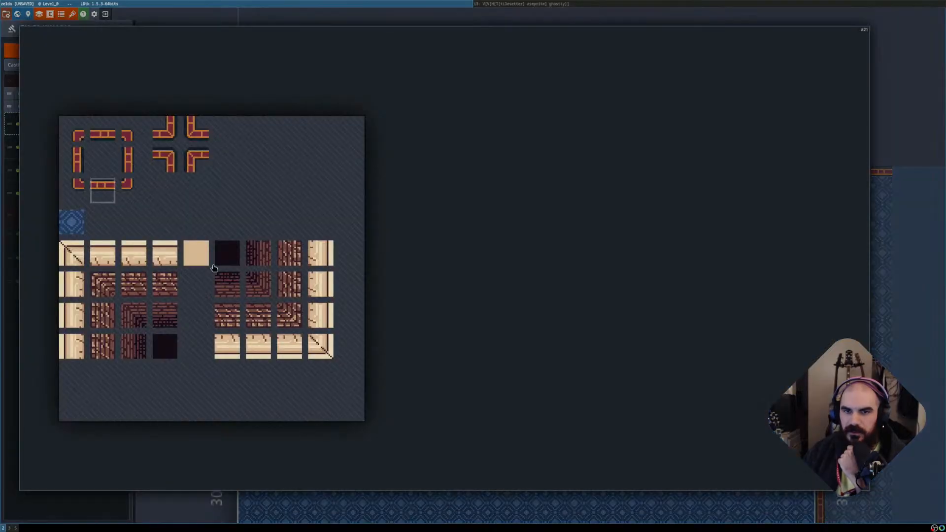
left_click(76, 261)
left_click(96, 178)
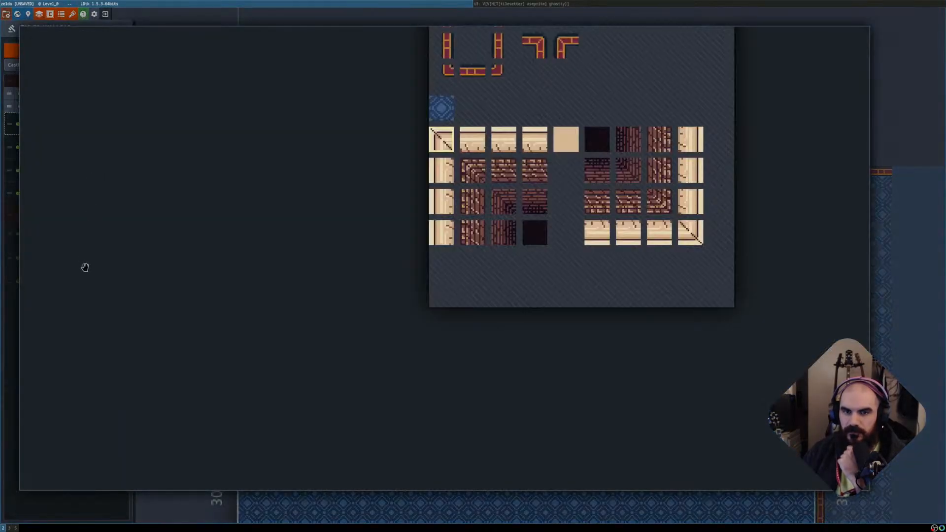
left_click_drag(441, 139, 509, 207)
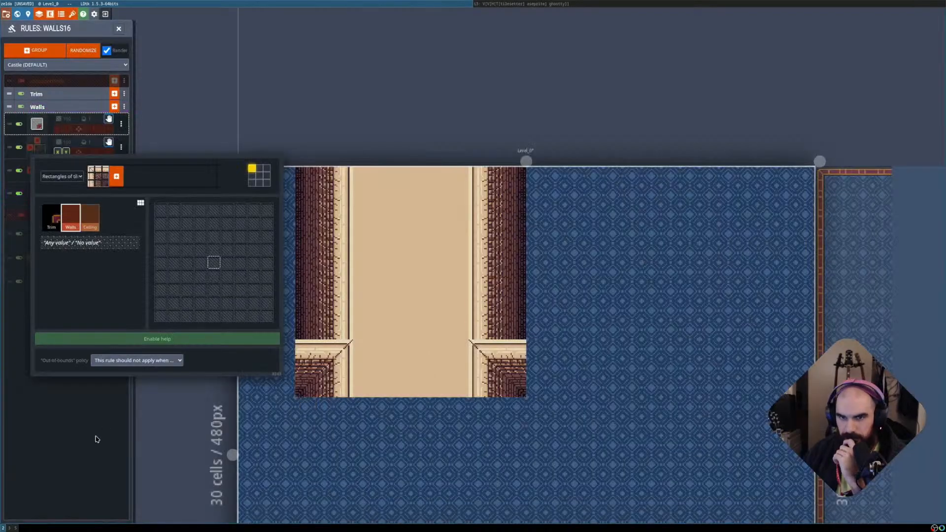
Make the new rule require Walls at the centre and no Walls directly right or below, with X and Y mirroring enabled.
left_click(217, 263)
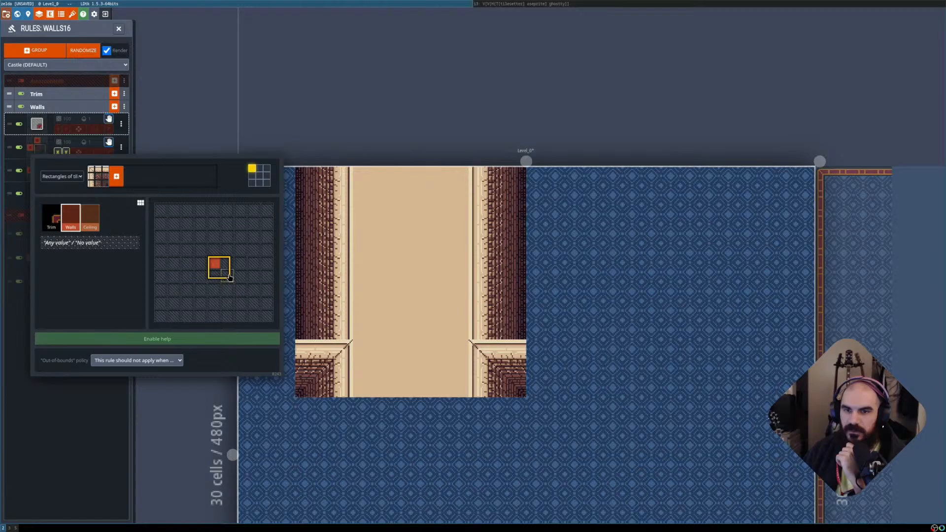
right_click(227, 289)
right_click(241, 276)
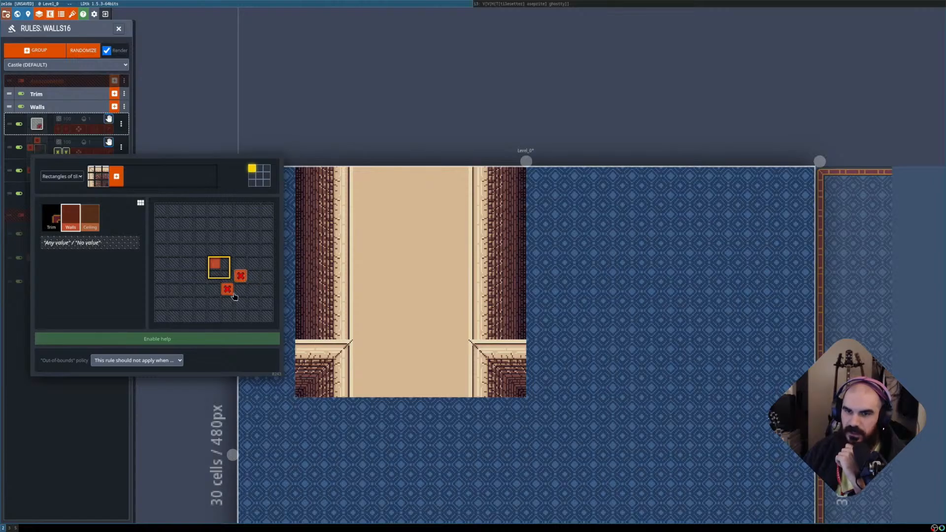
right_click(227, 291)
right_click(239, 277)
right_click(215, 276)
right_click(227, 265)
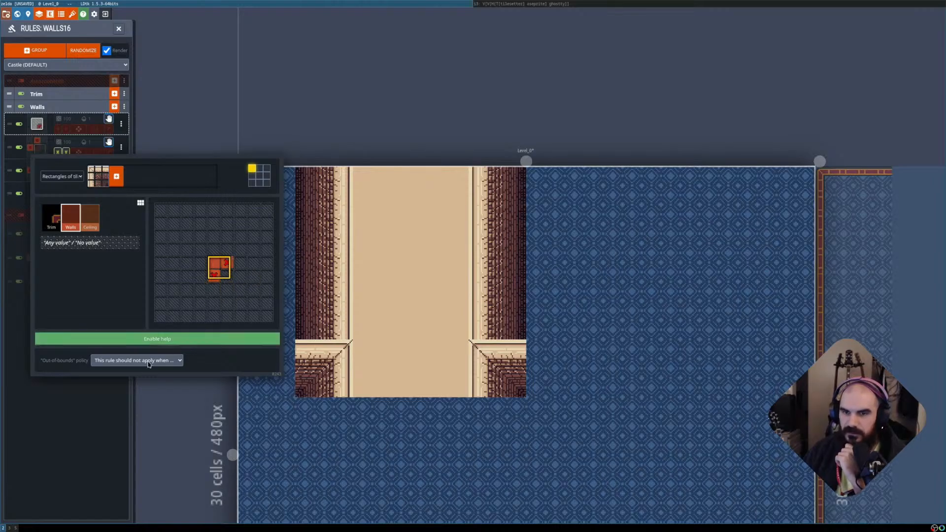
left_click(103, 407)
mouse_move(39, 127)
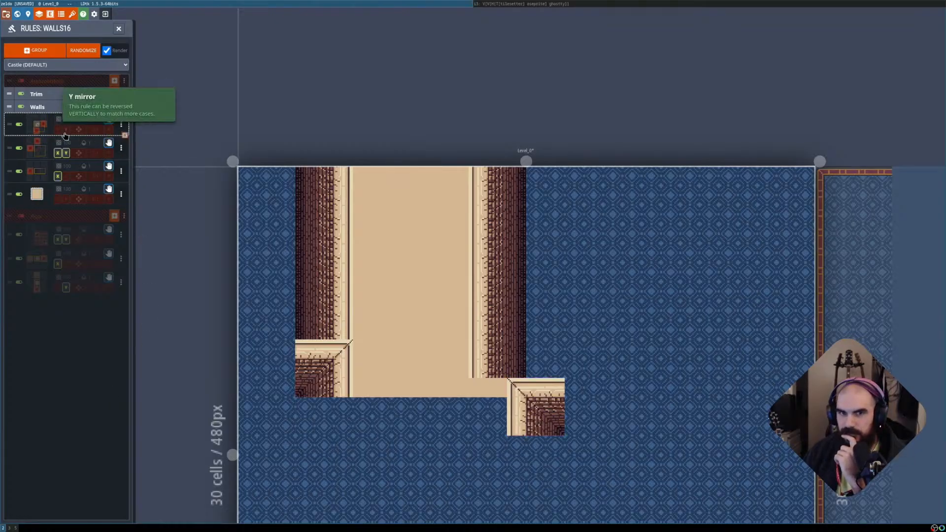
left_click(57, 129)
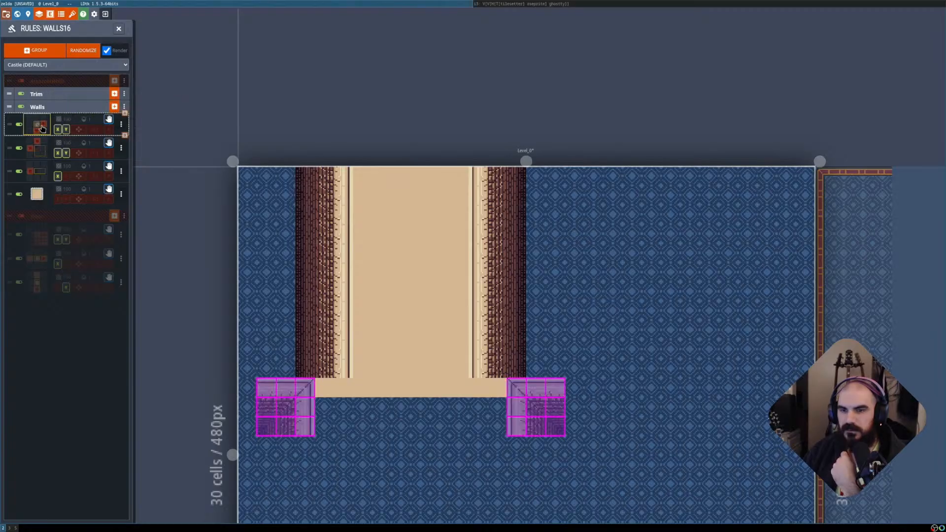
Replace the new rule's no-Walls conditions with one diagonally up-right of the centre and one two cells to its right.
left_click(44, 130)
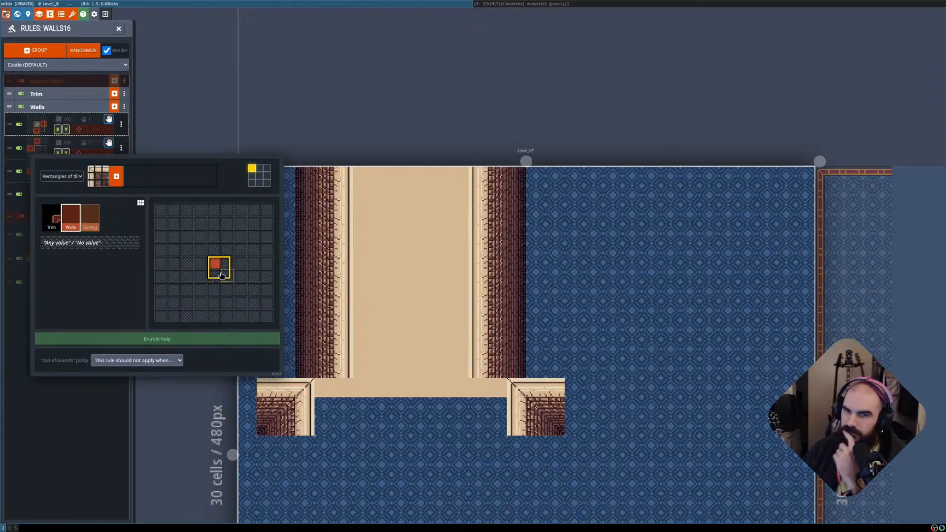
right_click(205, 265)
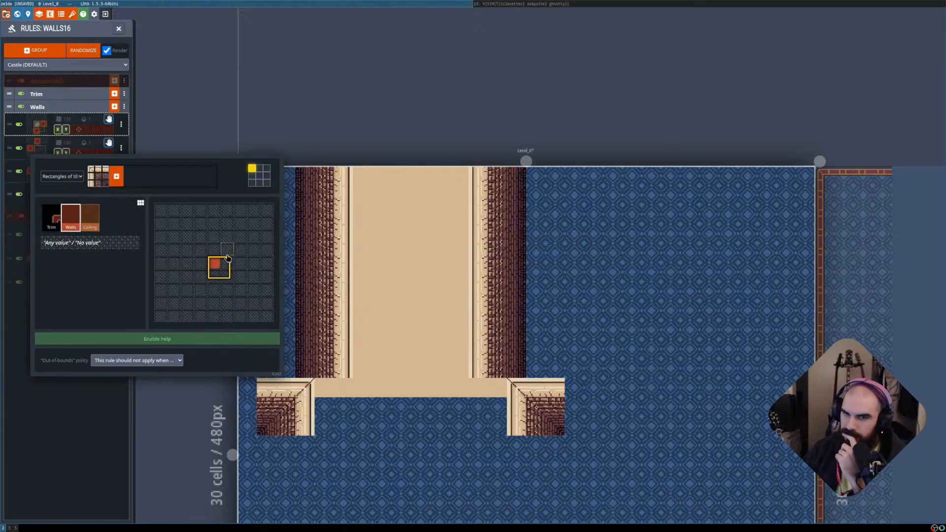
right_click(226, 253)
right_click(240, 264)
left_click(103, 406)
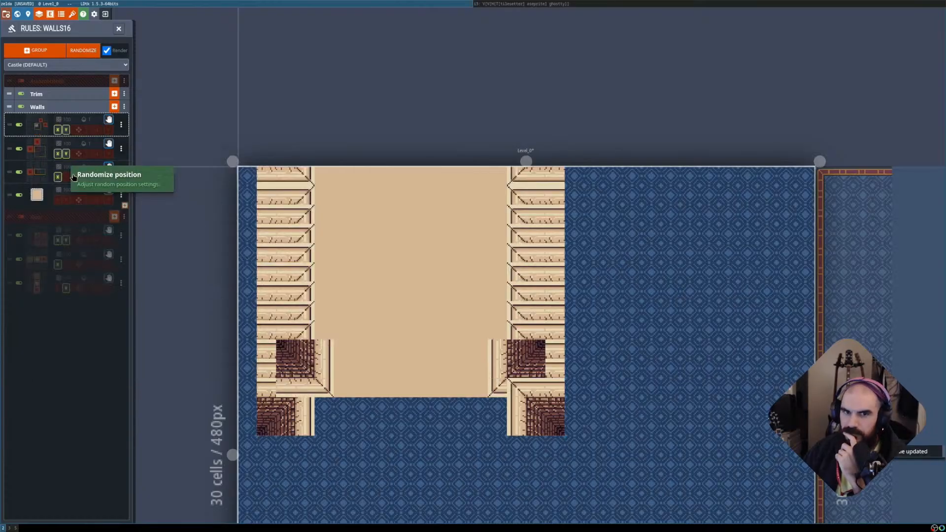
Disable X mirroring on the new corner rule in the Walls group while keeping Y mirroring enabled.
left_click(59, 130)
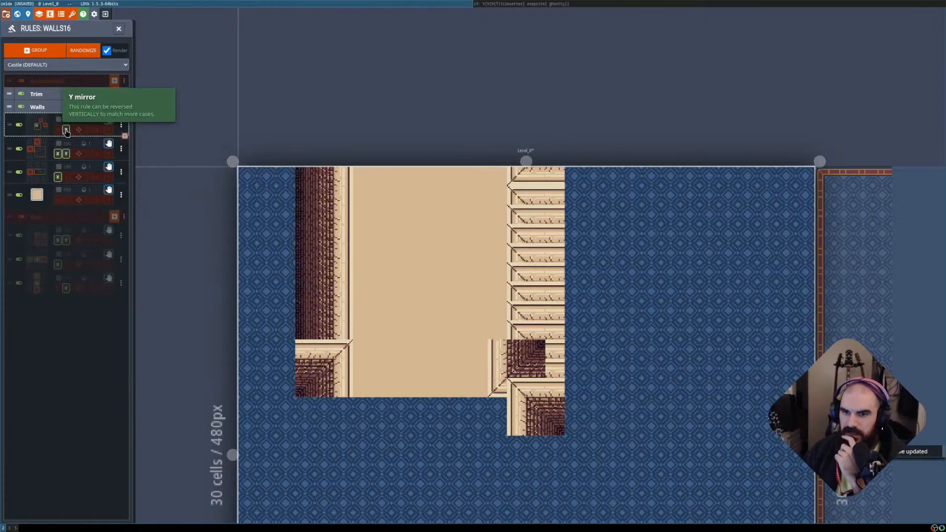
left_click(66, 131)
left_click(66, 132)
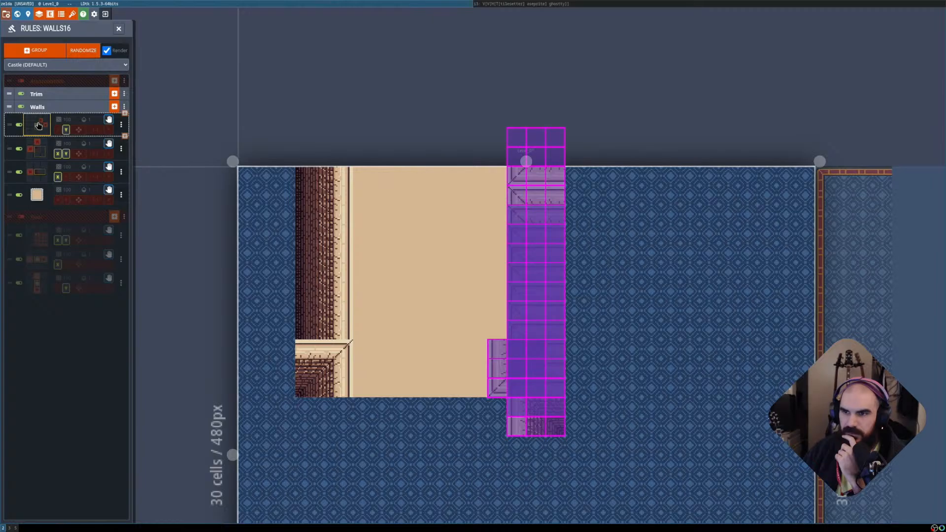
Shift the corner rule's pattern to require Walls one cell right of the centre and no Walls directly above or right of that cell.
left_click(38, 125)
right_click(228, 252)
right_click(241, 265)
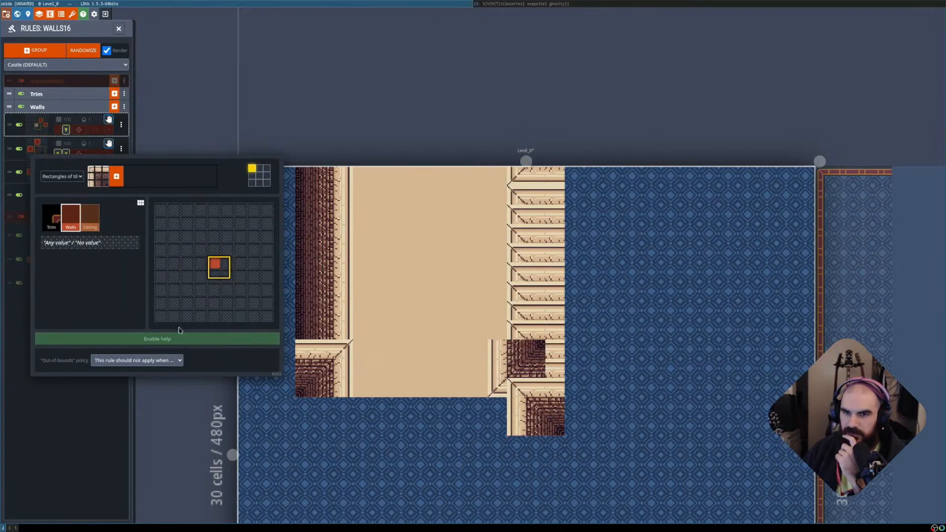
right_click(227, 249)
right_click(240, 262)
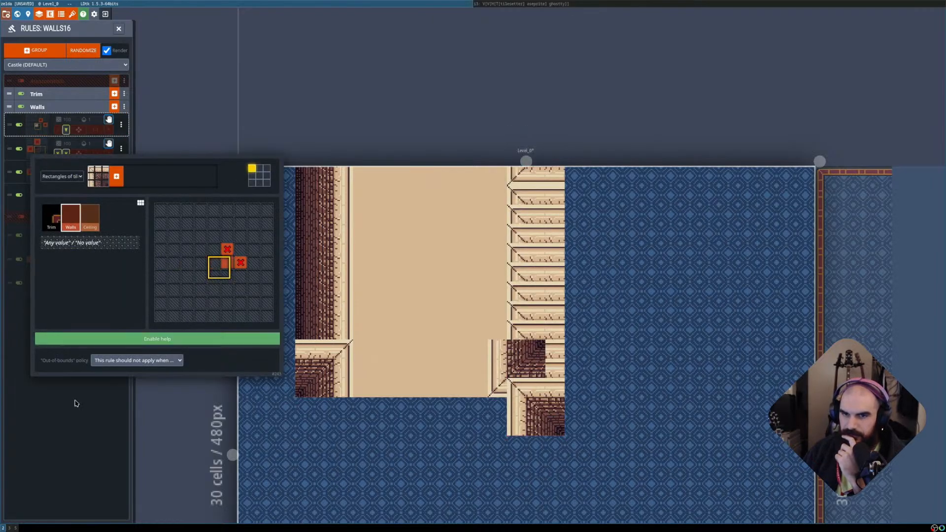
left_click(77, 403)
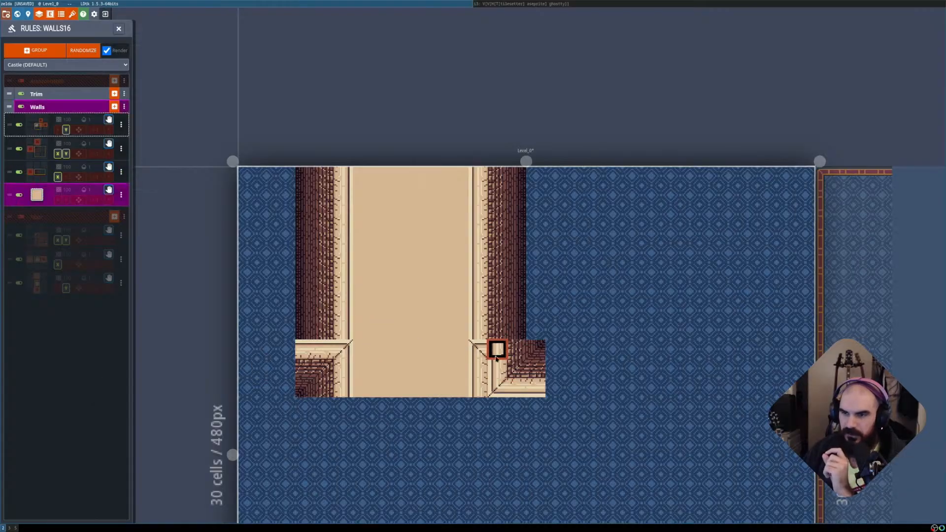
Move the corner rule's pattern back so it requires Walls at the centre and no Walls directly above or right of it.
left_click(41, 128)
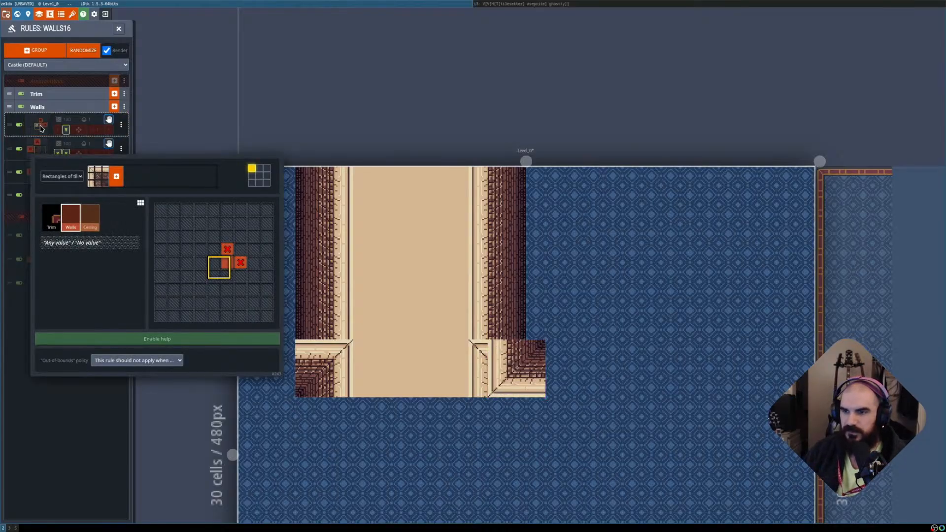
left_click(53, 436)
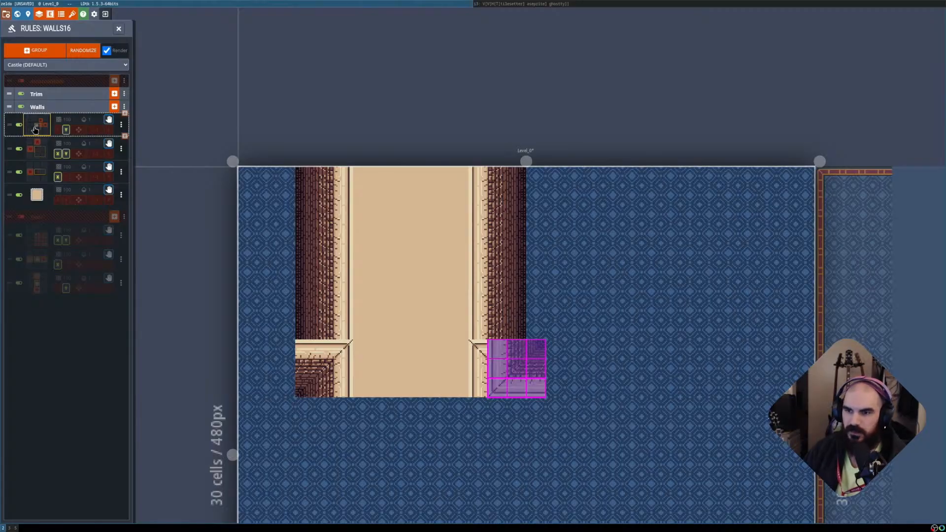
left_click(35, 129)
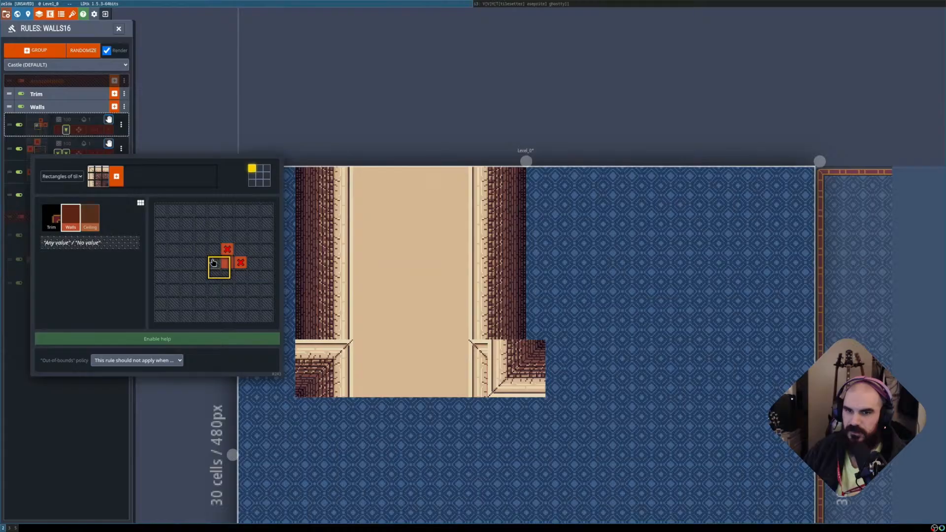
right_click(227, 262)
right_click(227, 250)
right_click(240, 263)
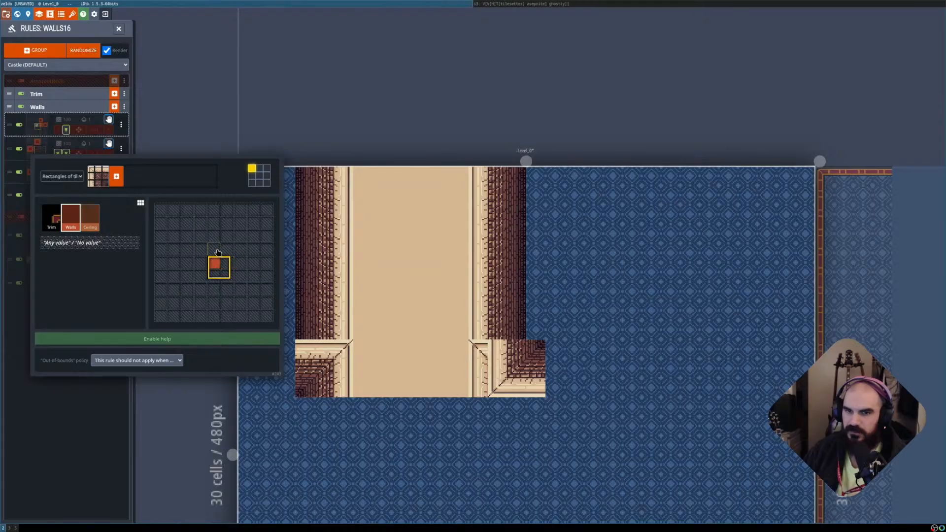
right_click(215, 250)
right_click(228, 262)
left_click(102, 431)
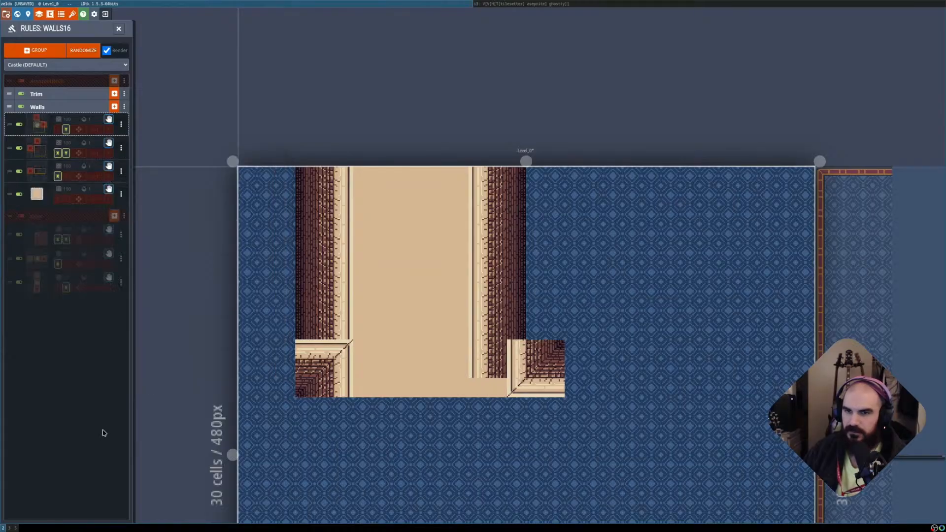
Make the corner rule require Walls two cells right of the centre with no Walls directly above or right of that cell, and enable X mirroring.
left_click(42, 128)
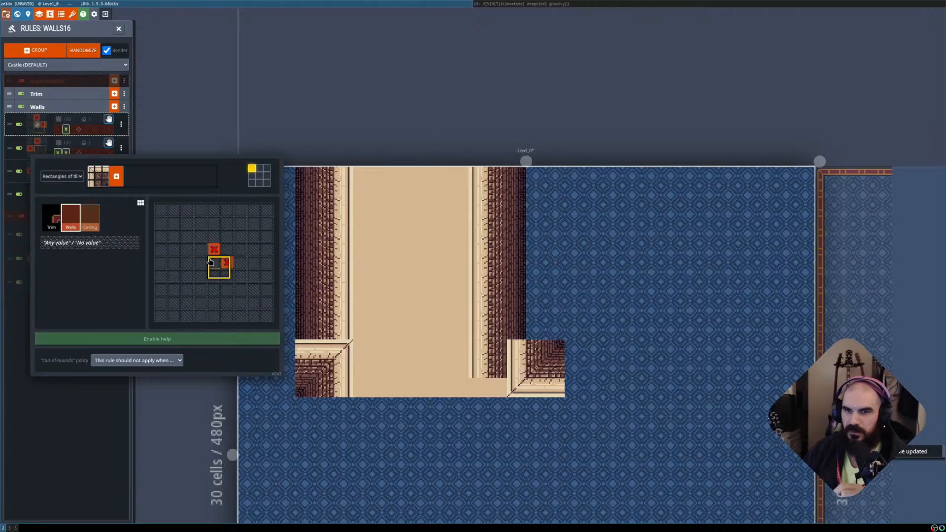
right_click(223, 262)
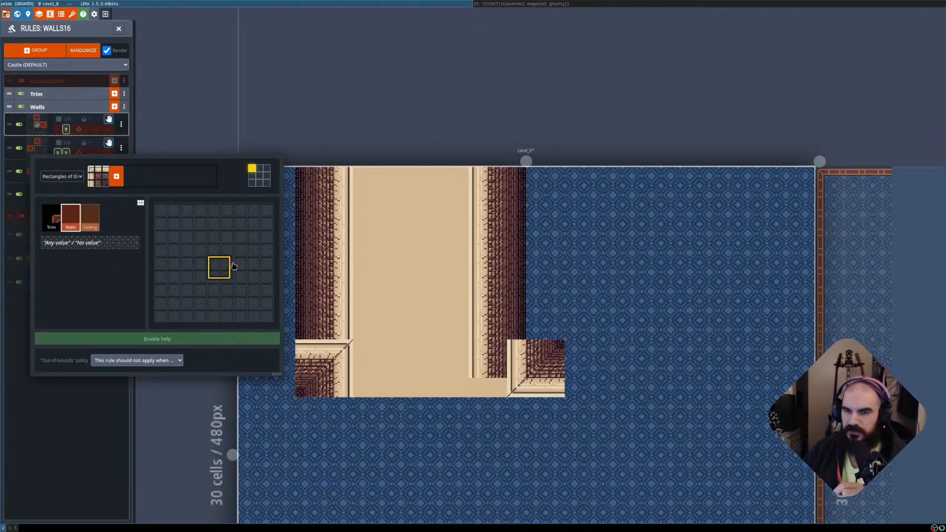
left_click(242, 262)
right_click(242, 250)
right_click(254, 251)
right_click(255, 263)
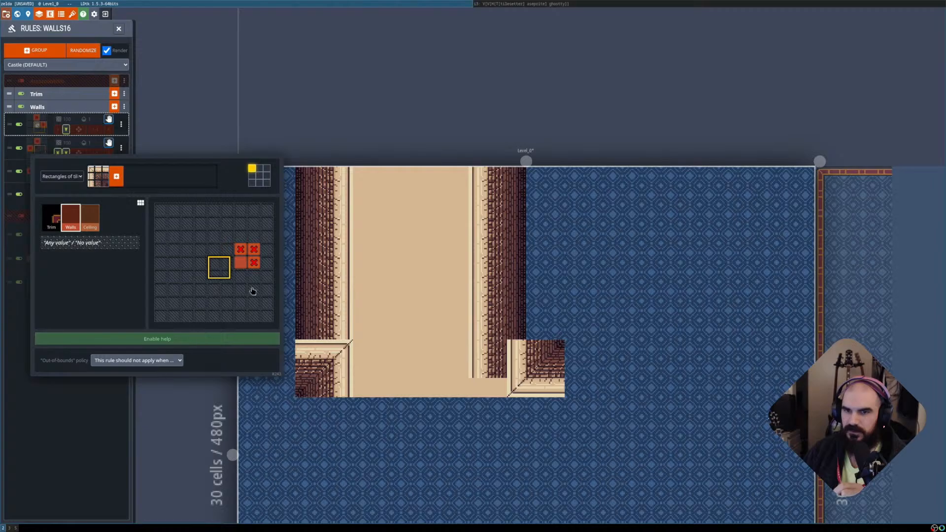
right_click(254, 250)
left_click(88, 443)
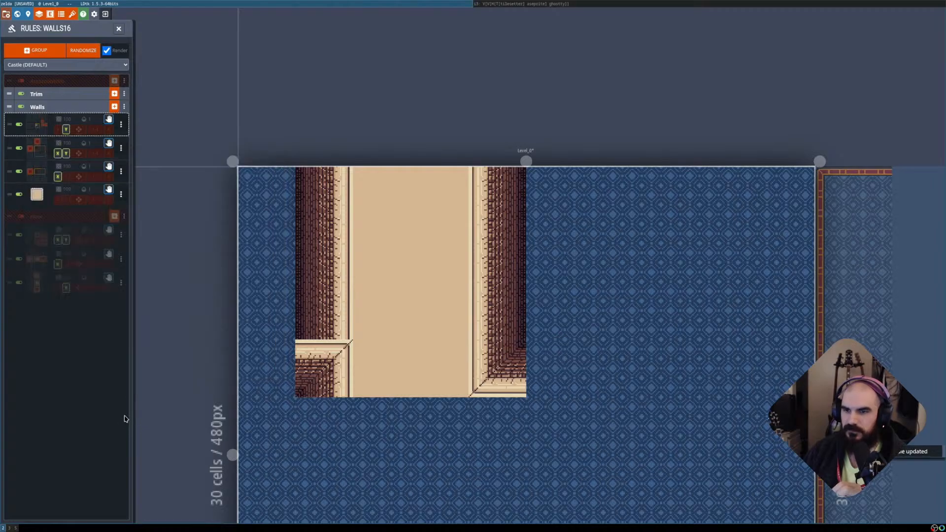
left_click(58, 130)
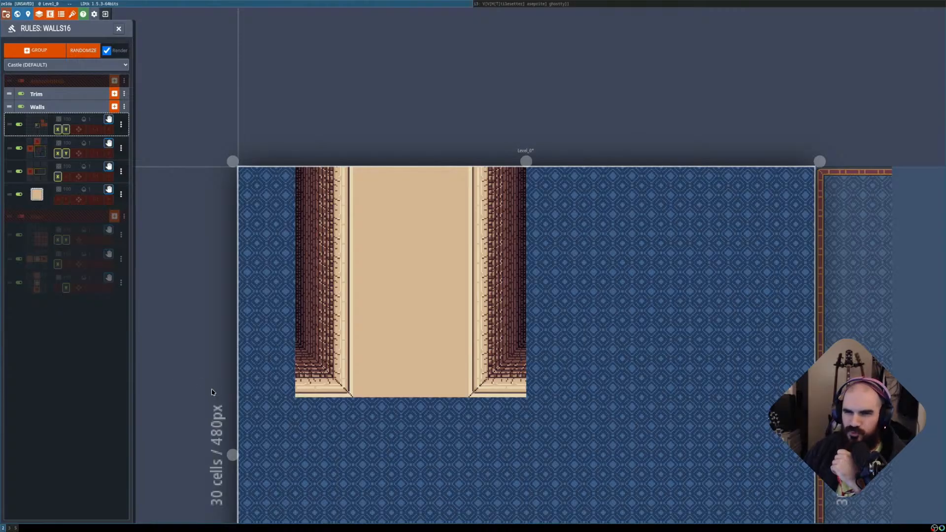
Examine the patterns of the corner rule and the side-wall rule and the level cells each one covers.
mouse_move(41, 120)
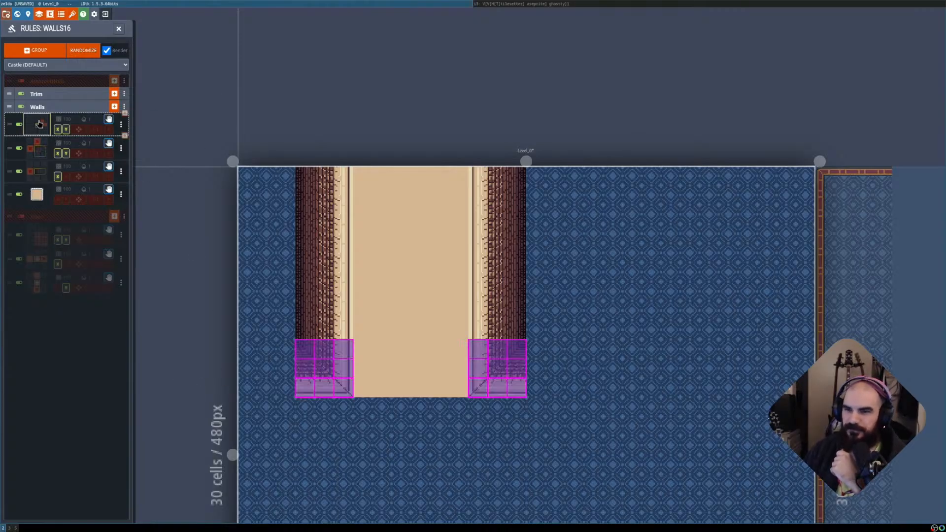
mouse_move(41, 167)
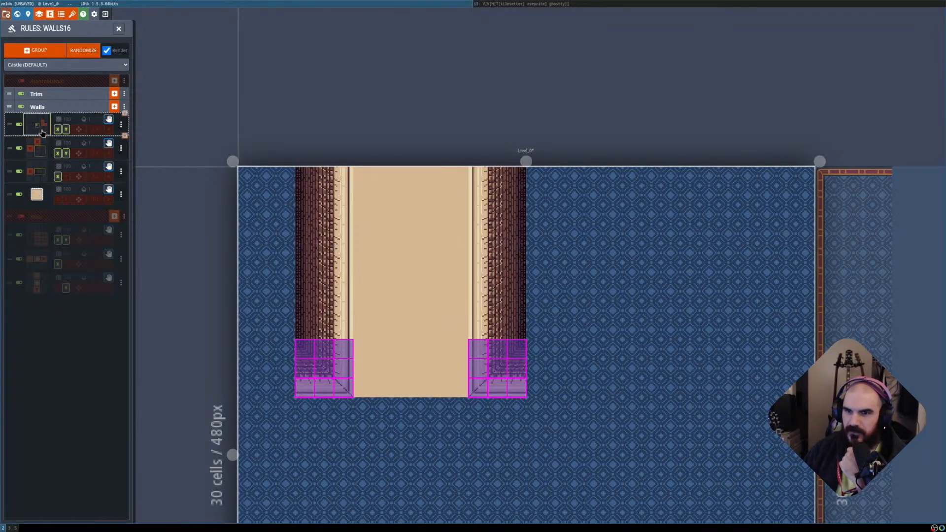
left_click(43, 126)
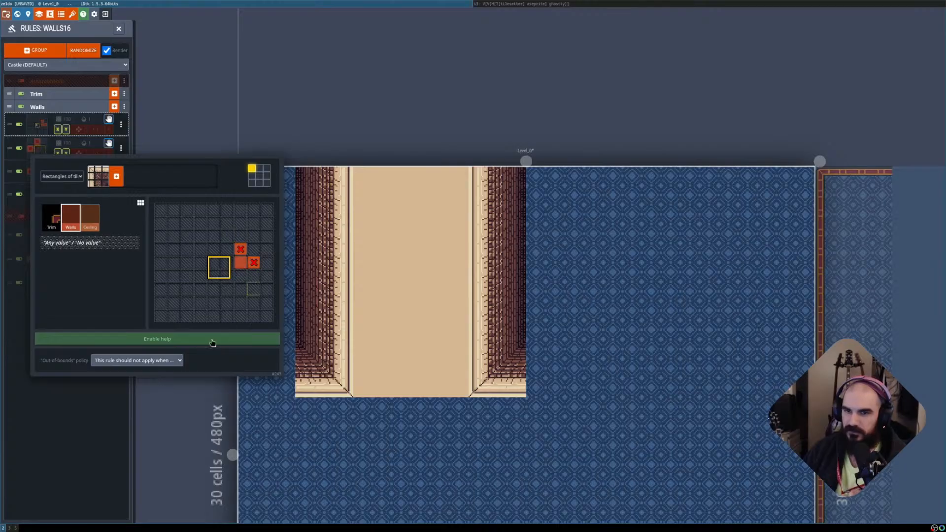
left_click(165, 393)
left_click(39, 171)
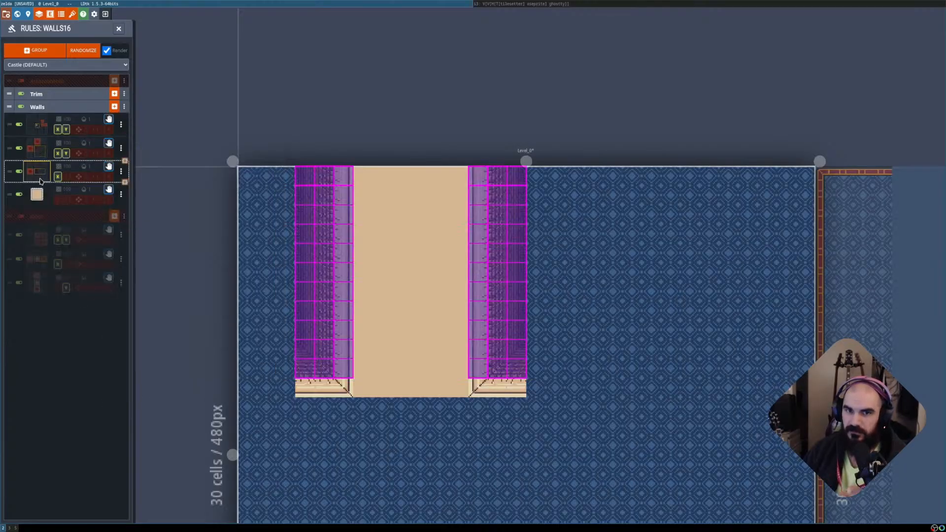
left_click(93, 452)
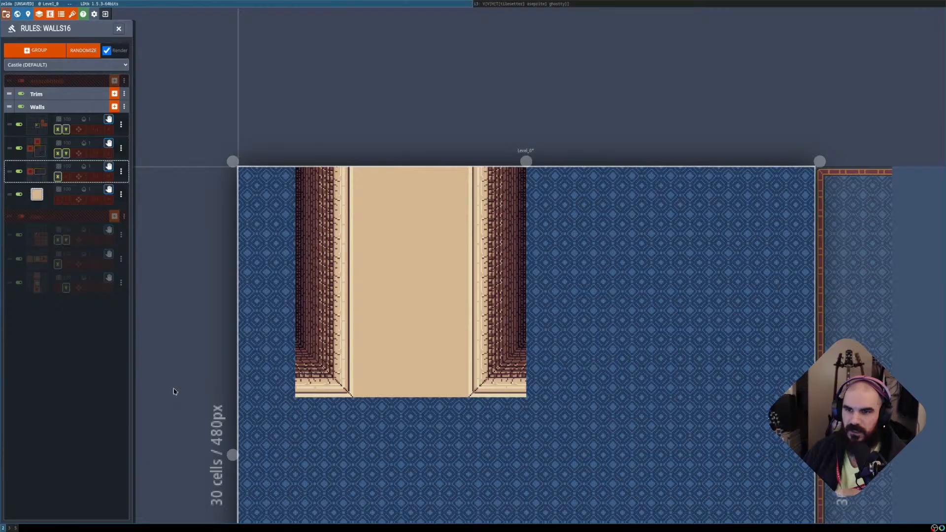
Fill a Walls strip about 11 x 3 cells extending right from the block's lower end and compare it with auto-layer rendering off and on.
scroll(325, 378, "down", 1)
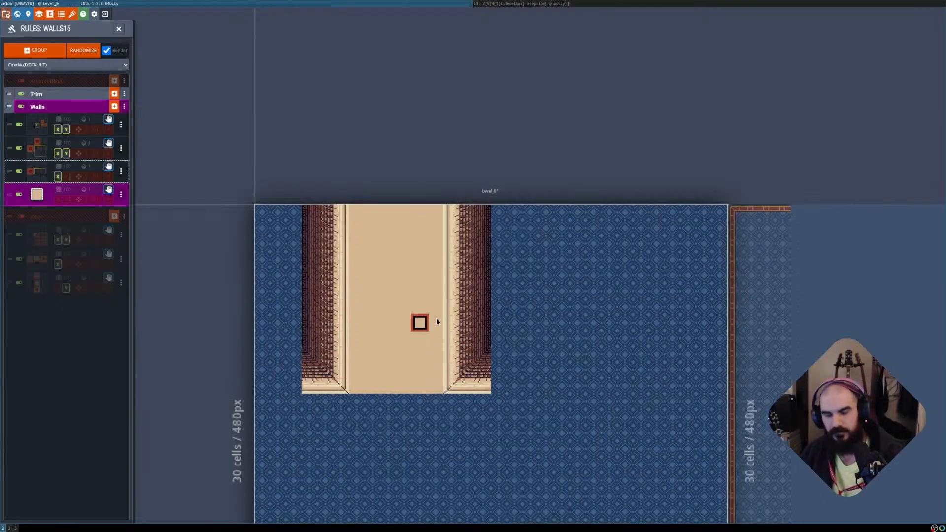
key("shift+r")
key("shift+r")
key("shift+r")
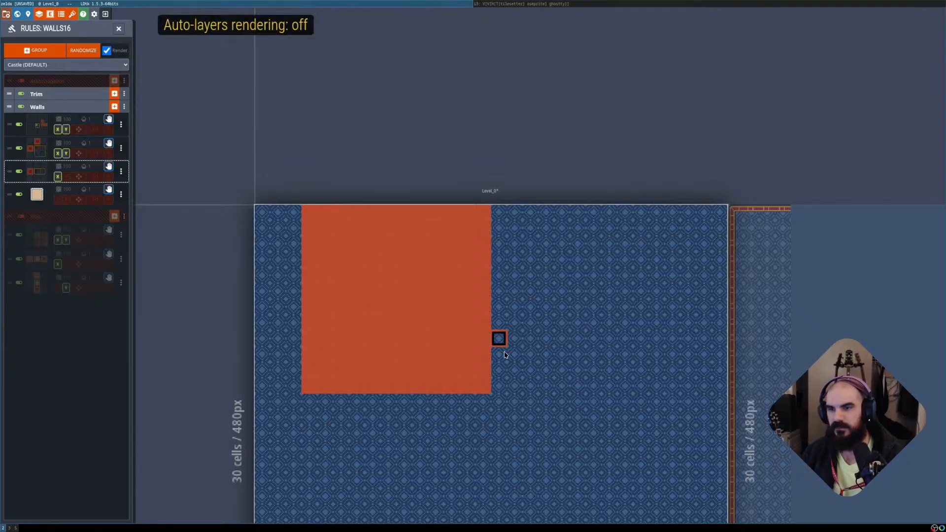
key("shift+r")
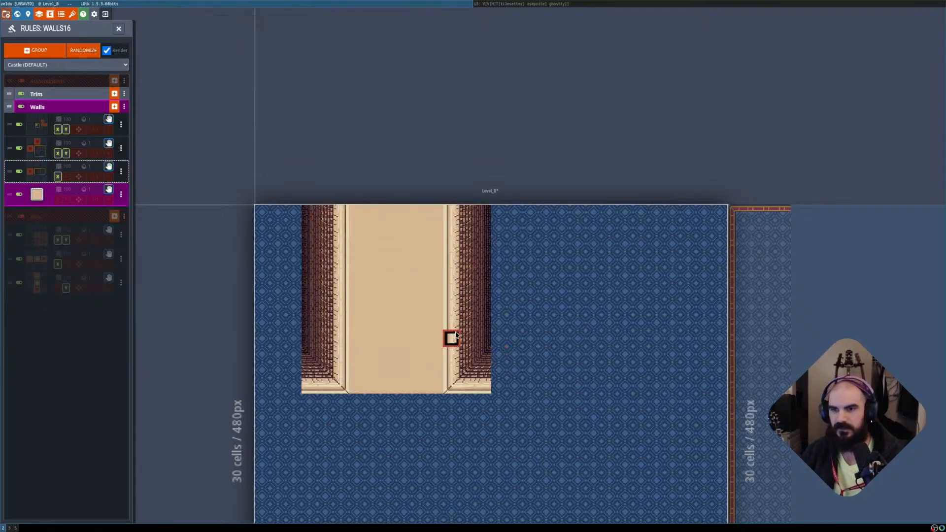
left_click_drag(495, 351, 661, 385, "shift")
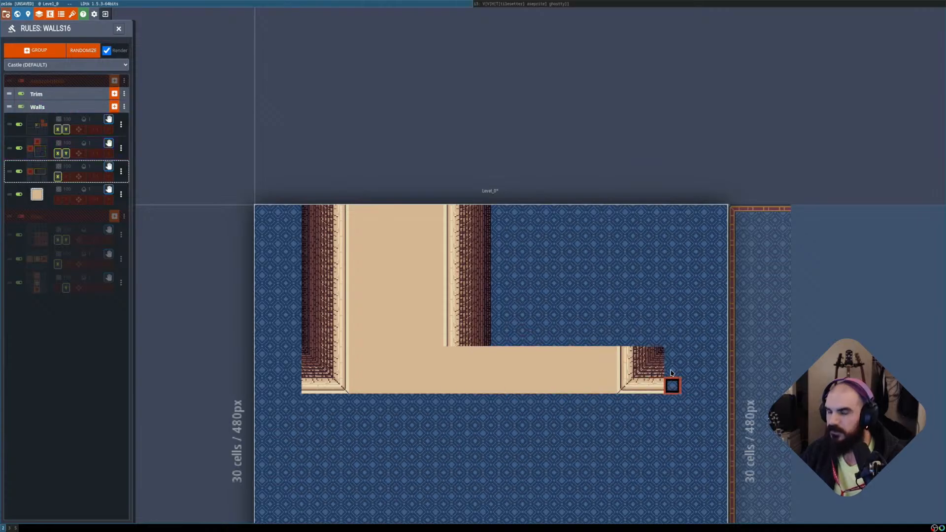
key("shift+r")
key("shift+r")
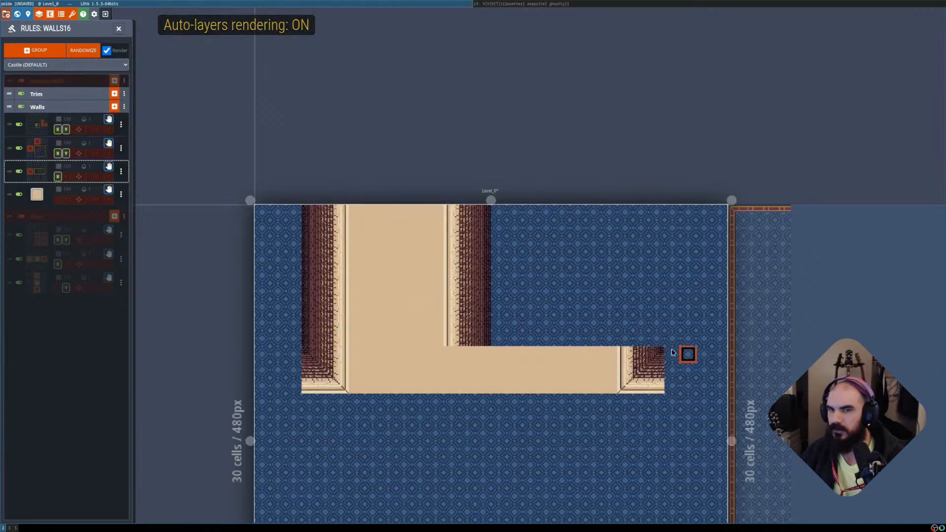
Widen the Walls strip by one column at its right end and add an arm about 3 x 9 cells up to the level's top edge.
middle_click_drag(673, 353, 596, 355)
scroll(580, 359, "up", 1)
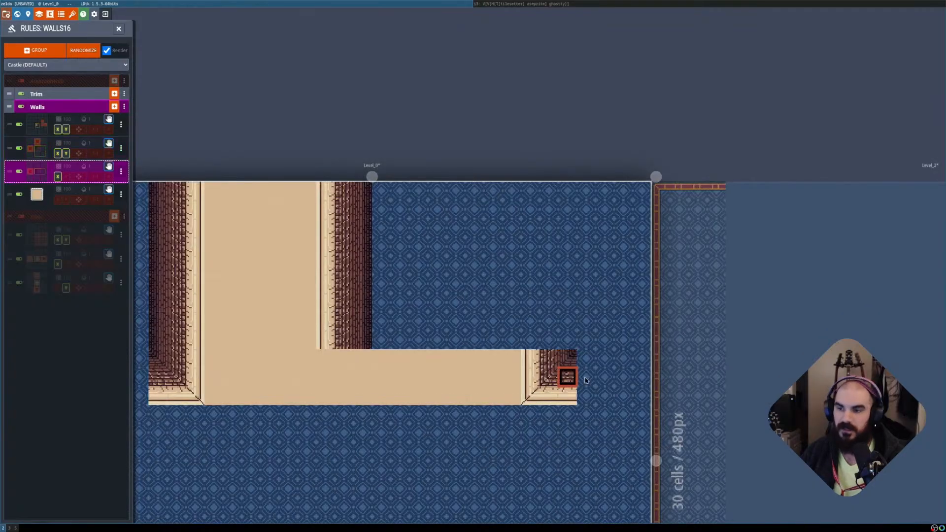
key("shift+r")
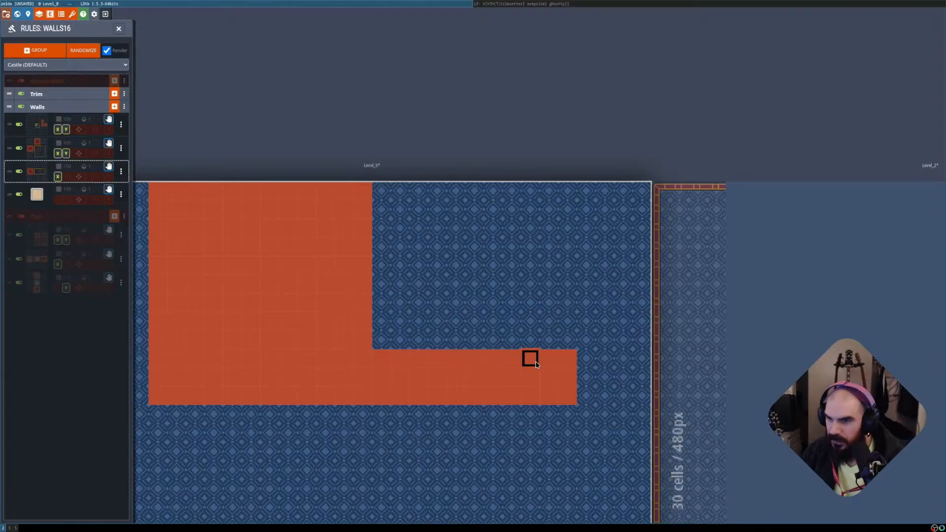
left_click_drag(585, 360, 585, 395)
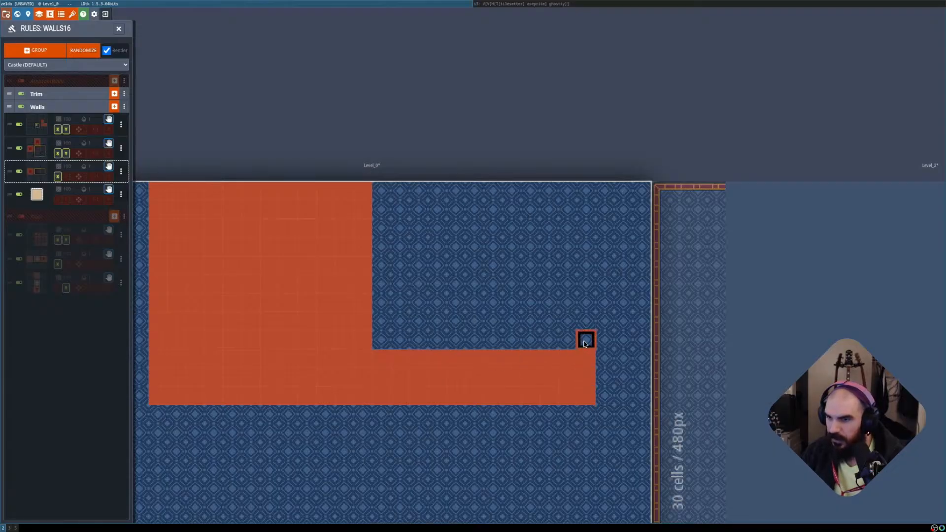
left_click_drag(585, 343, 544, 191, "shift")
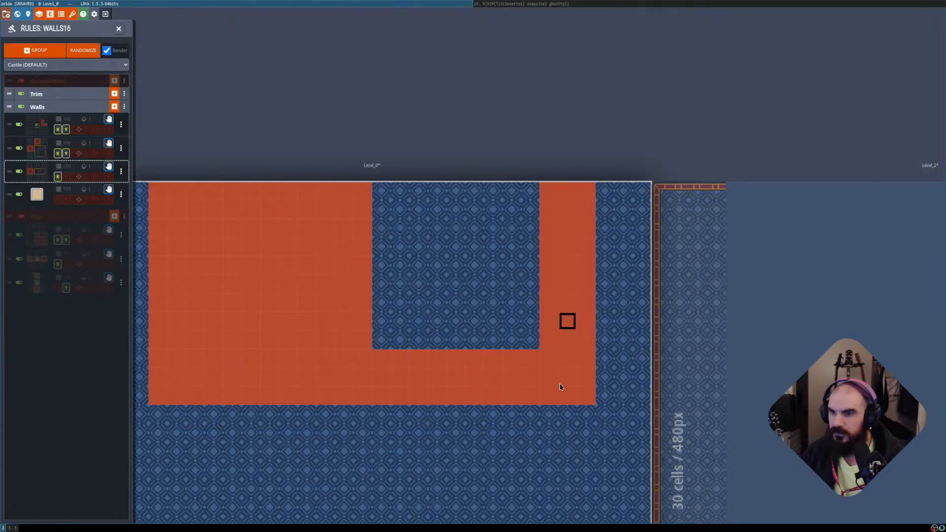
key("shift+r")
scroll(424, 302, "down", 1)
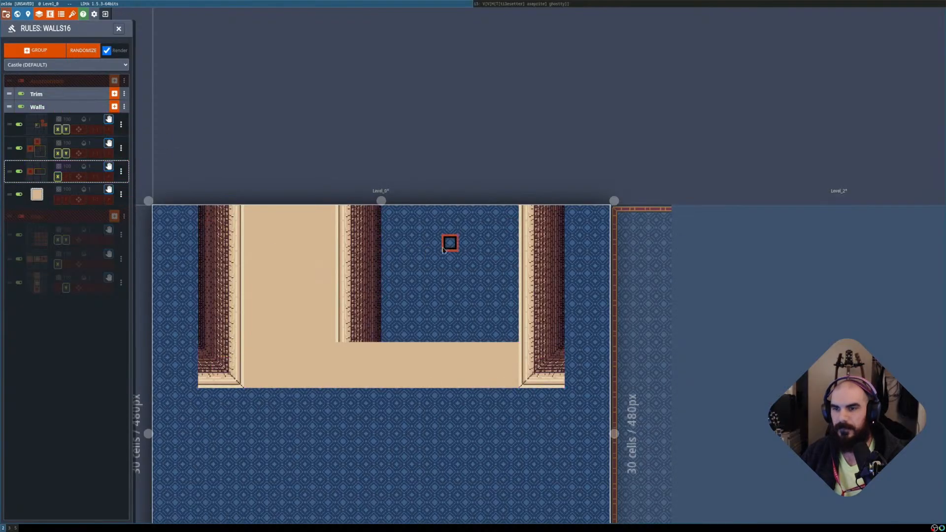
Fill a Walls area about 3 x 12 cells between the vertical arm and the level's right edge, and check its auto-layer rendering.
key("shift+r")
left_click_drag(571, 212, 606, 383, "shift")
key("shift+r")
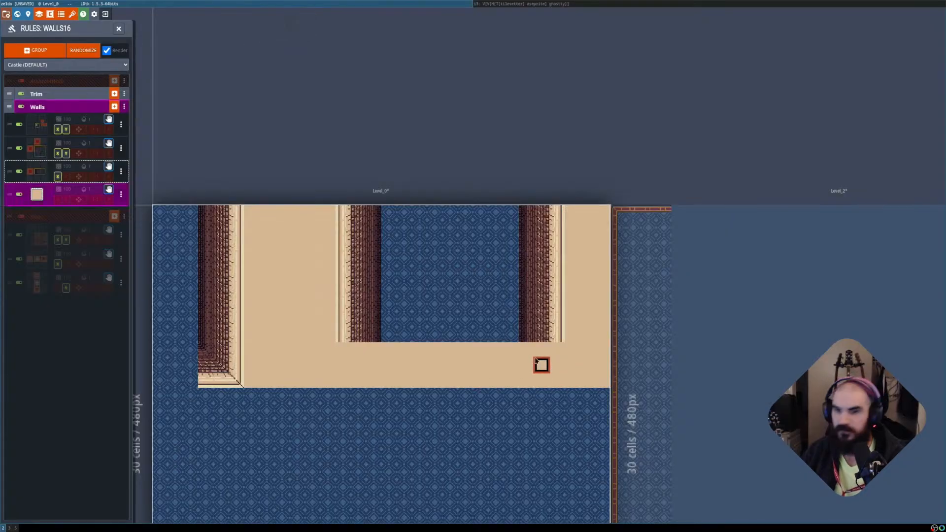
middle_click_drag(512, 296, 536, 161)
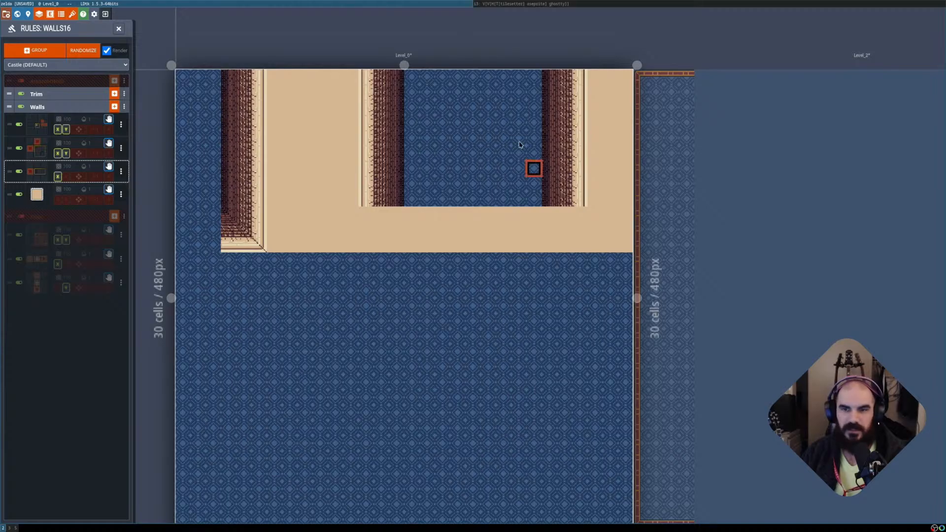
middle_click_drag(315, 141, 332, 215)
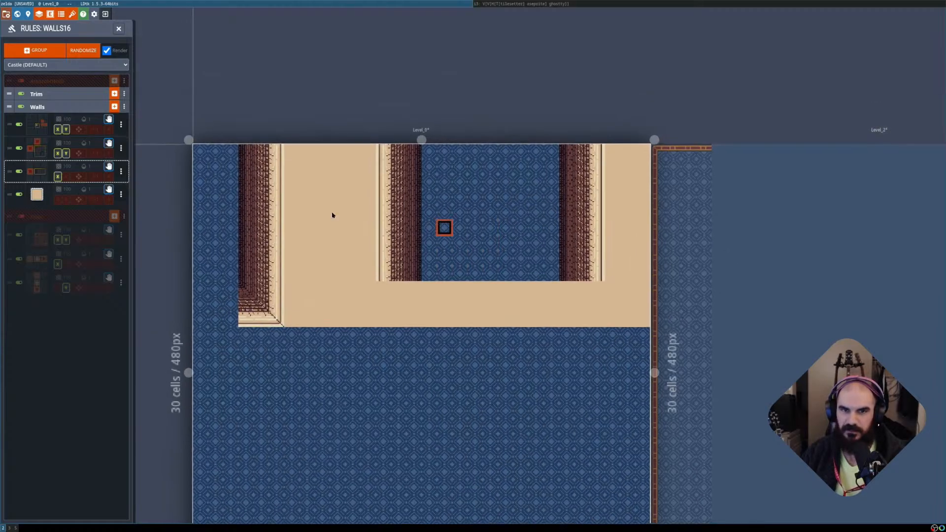
Check the side-wall rule, and add a new rule at the start of the Walls group using rectangles of tiles.
left_click(39, 176)
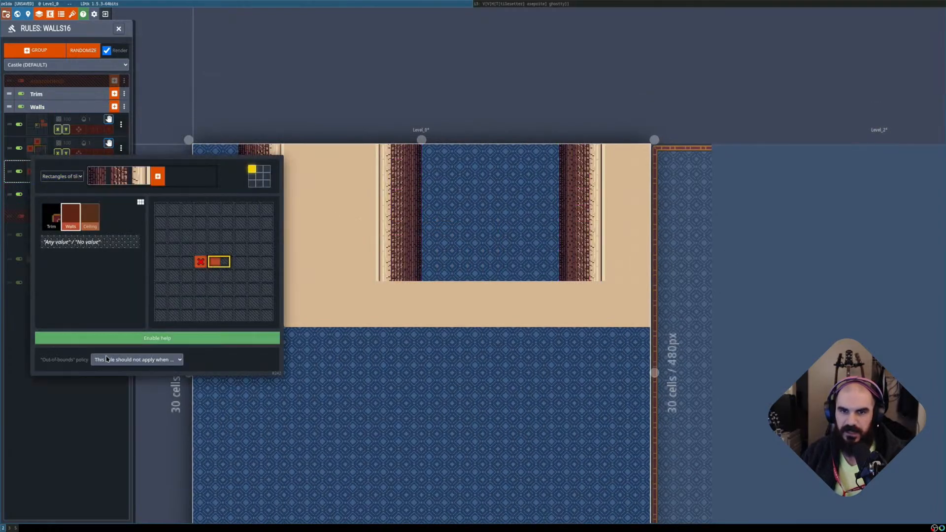
left_click(106, 339)
left_click(115, 106)
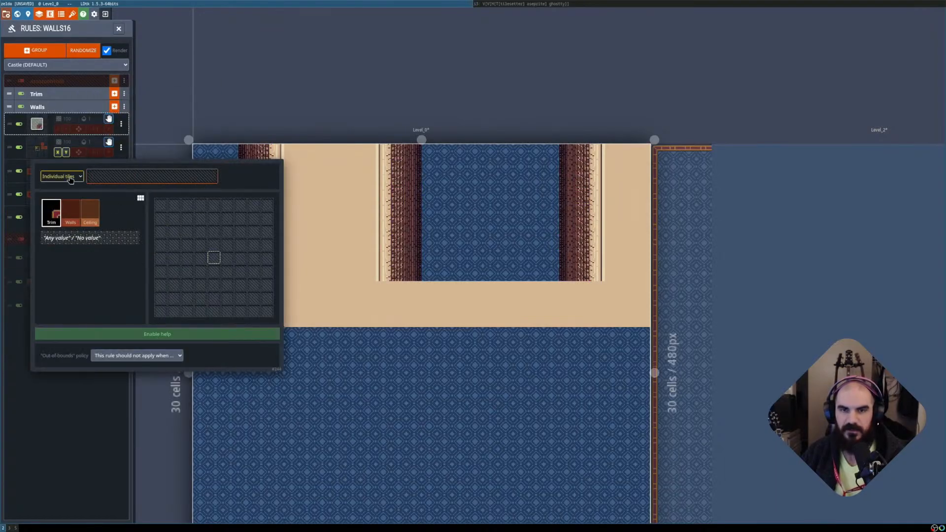
left_click(71, 180)
left_click(81, 203)
Assign the new rule a one-tile-wide, three-tile-high rectangle of dark brick, lighter brick and cream edge tiles.
left_click(123, 178)
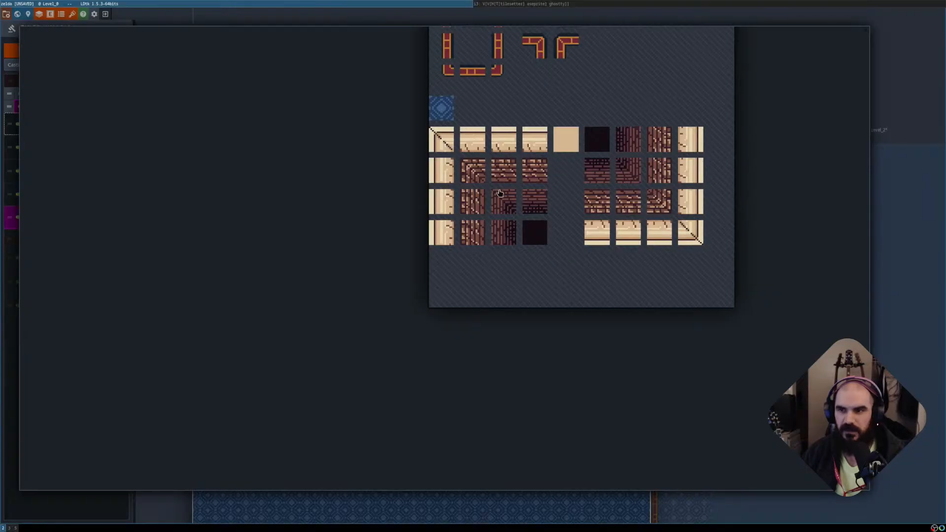
left_click_drag(628, 228, 629, 207)
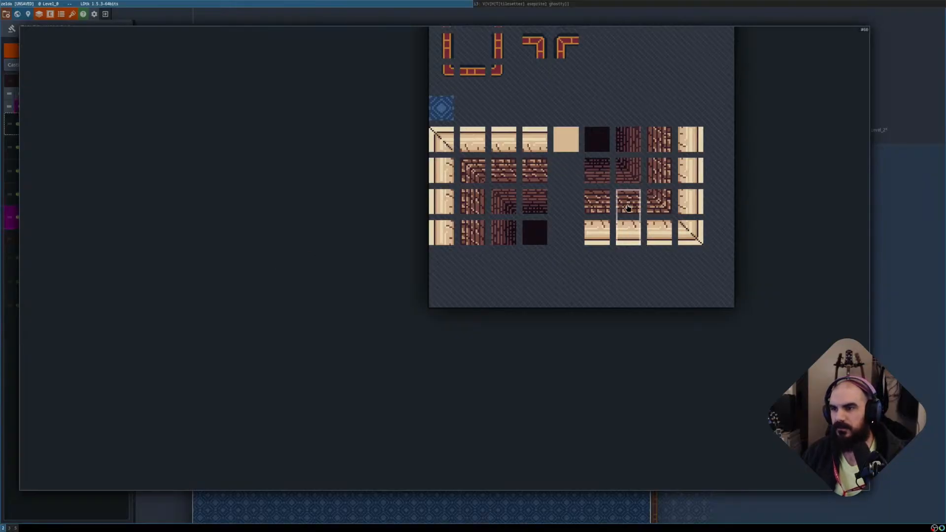
left_click(640, 240)
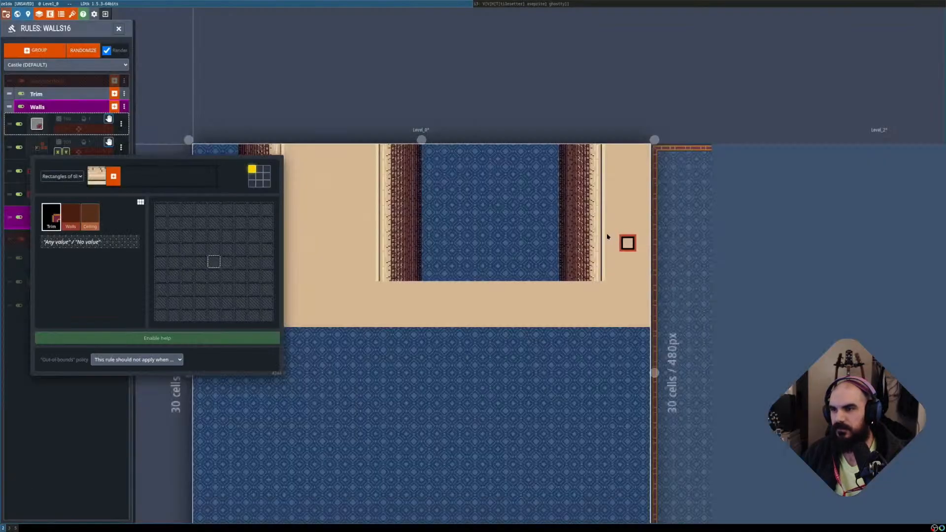
left_click(94, 183)
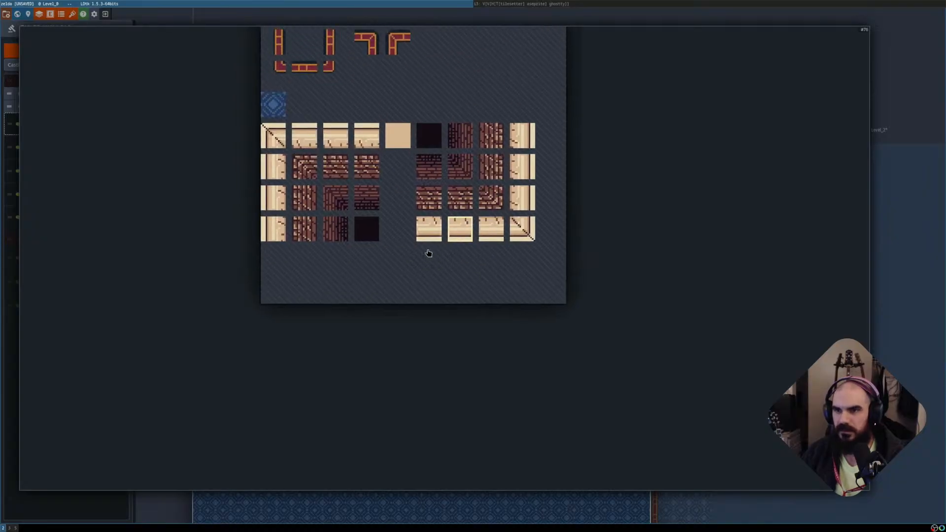
left_click_drag(429, 197, 429, 169)
left_click(430, 169)
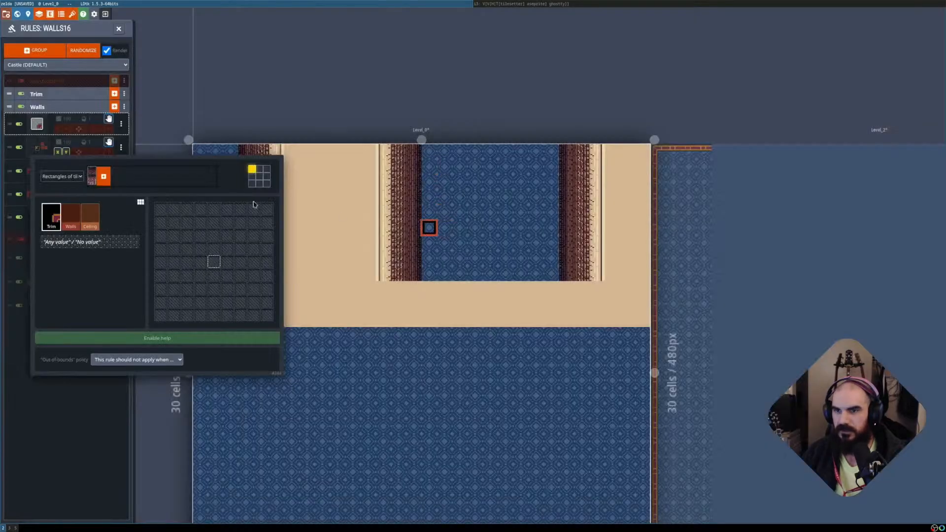
left_click(90, 182)
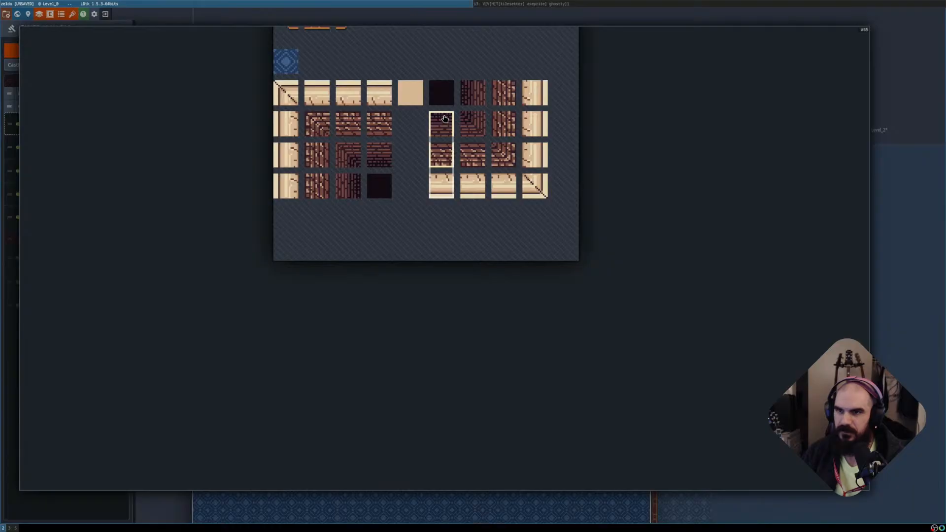
left_click(445, 119)
Define the new rule's pattern as a Walls cell in the centre with no Walls below it.
left_click(70, 218)
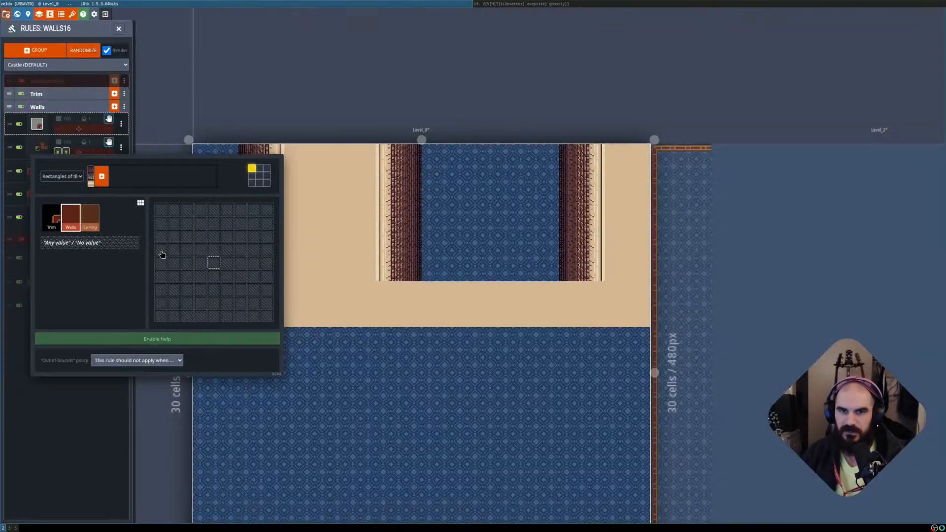
left_click(214, 267)
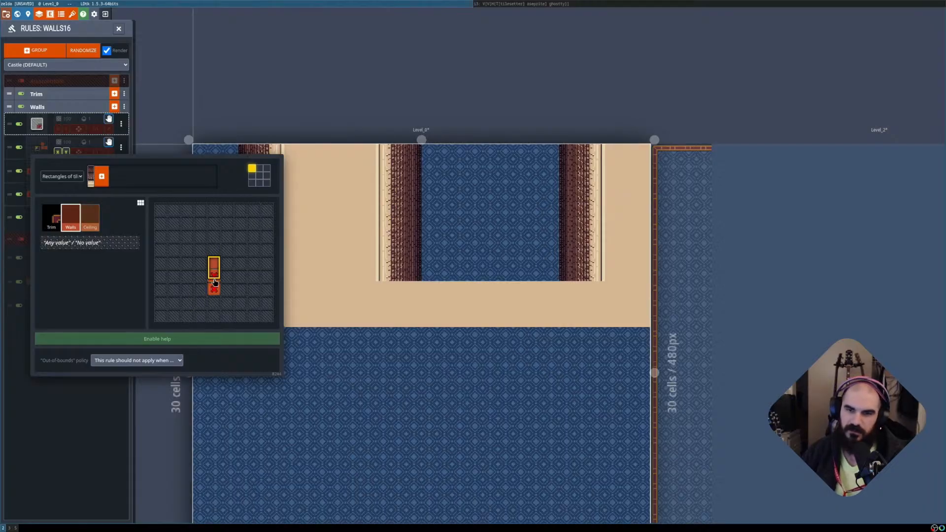
left_click(76, 441)
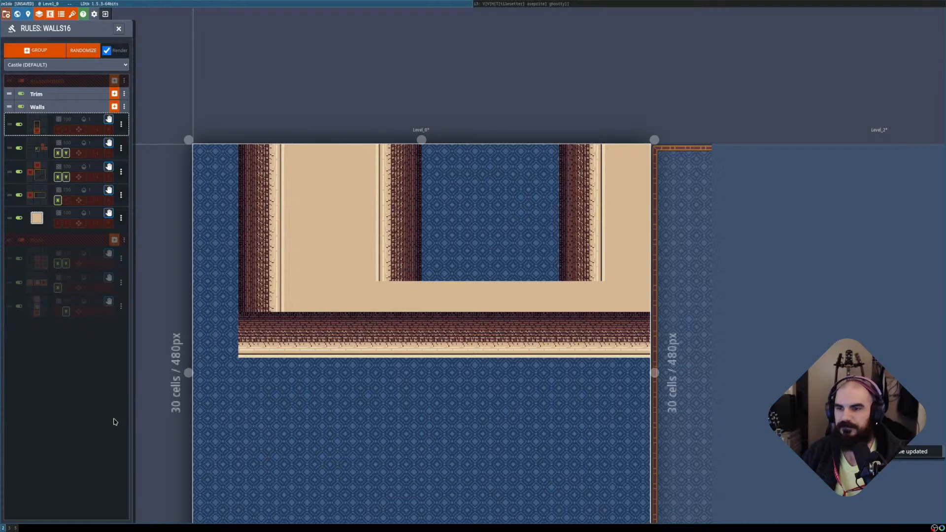
Compare the horizontal wall with auto-layer rendering off and on, and inspect the side-wall rule's pattern.
key("shift+r")
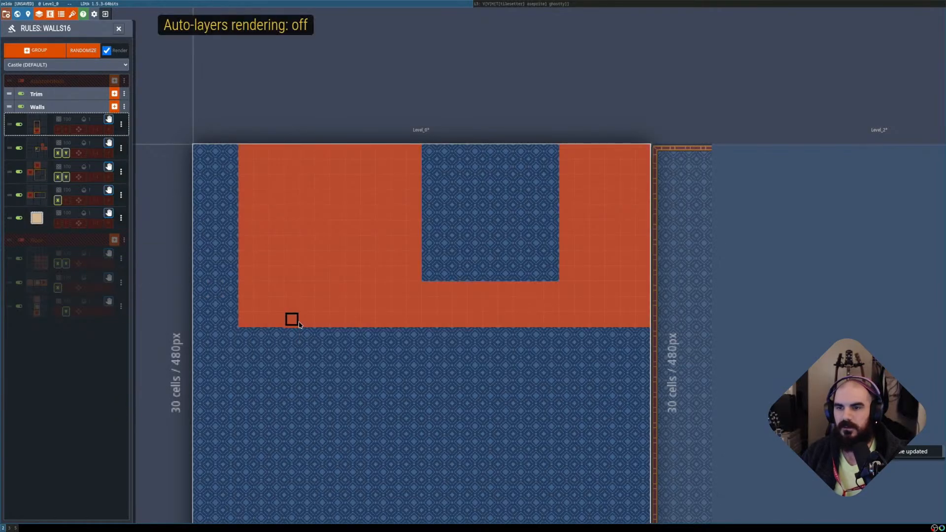
key("shift+r")
key("shift+r")
key("shift+r")
key("shift+r")
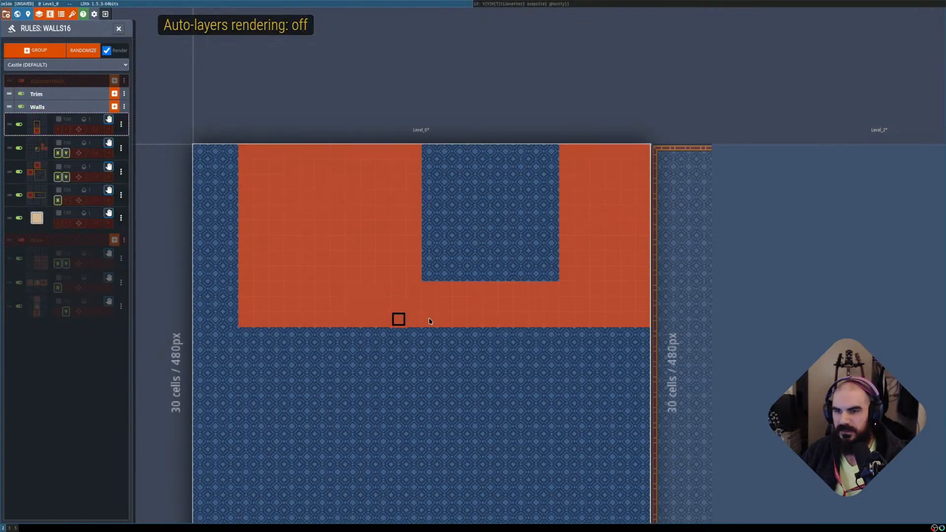
key("shift+r")
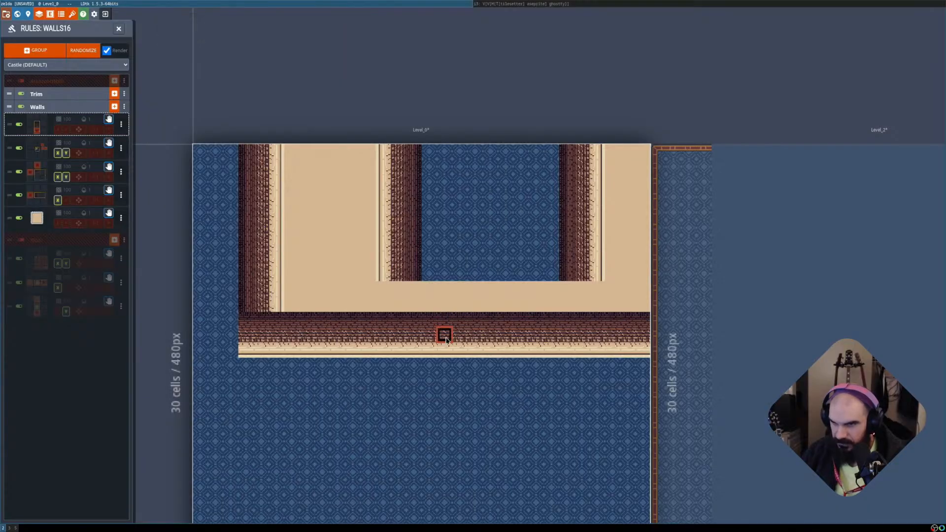
key("shift+r")
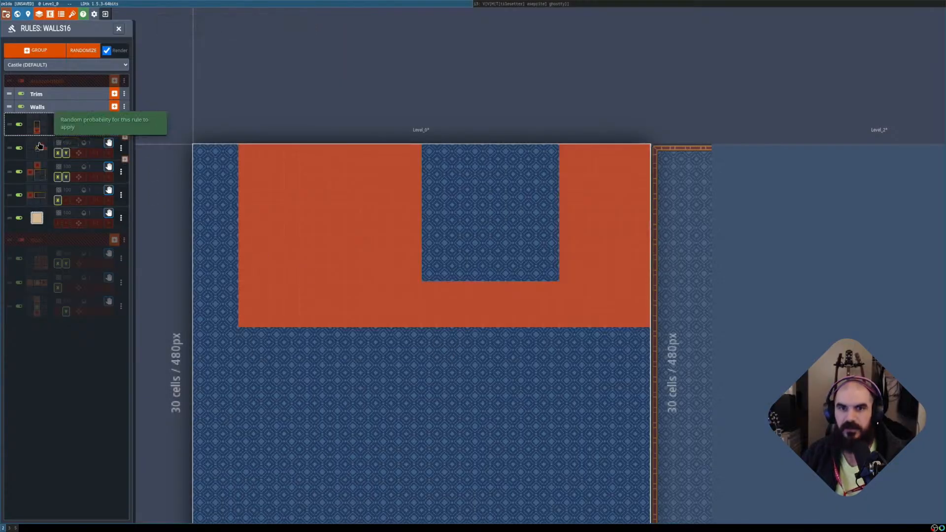
left_click(42, 198)
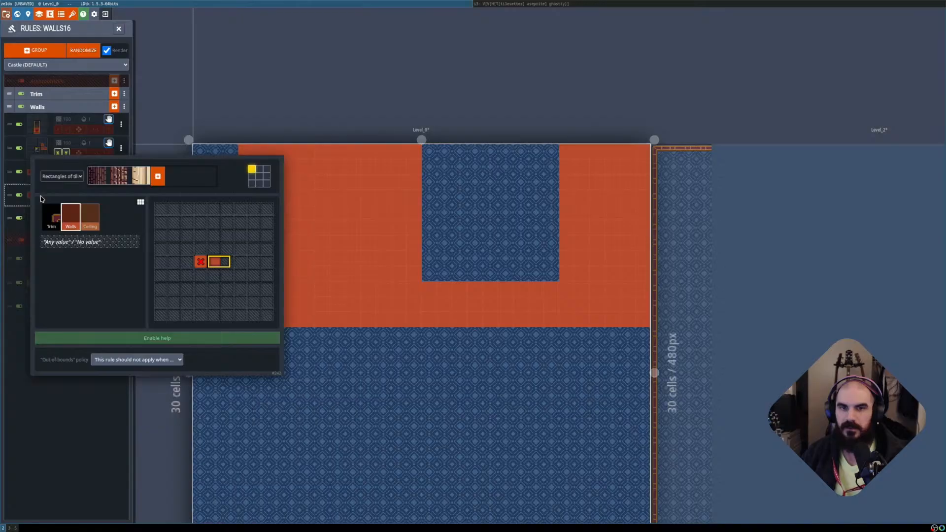
key("Escape")
Move the new horizontal-wall rule below the two corner rules and compare the level with auto-layer rendering off and on.
left_click_drag(10, 129, 10, 171)
key("shift+r")
key("shift+r")
key("shift+r")
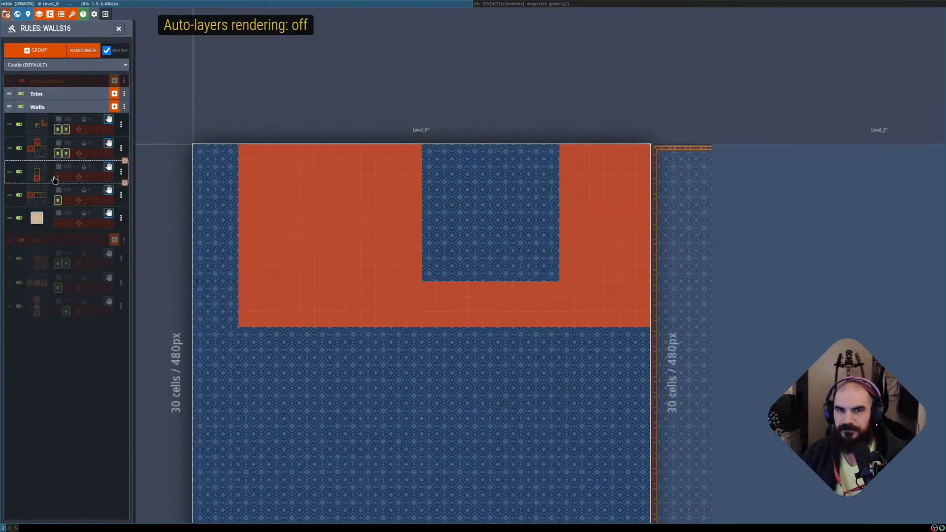
key("shift+r")
key("shift+r")
key("shift+r")
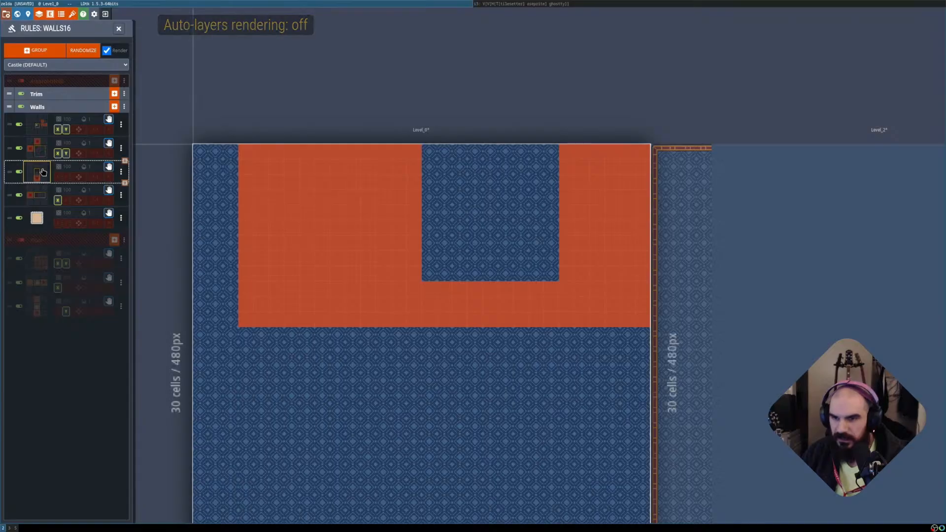
key("shift+r")
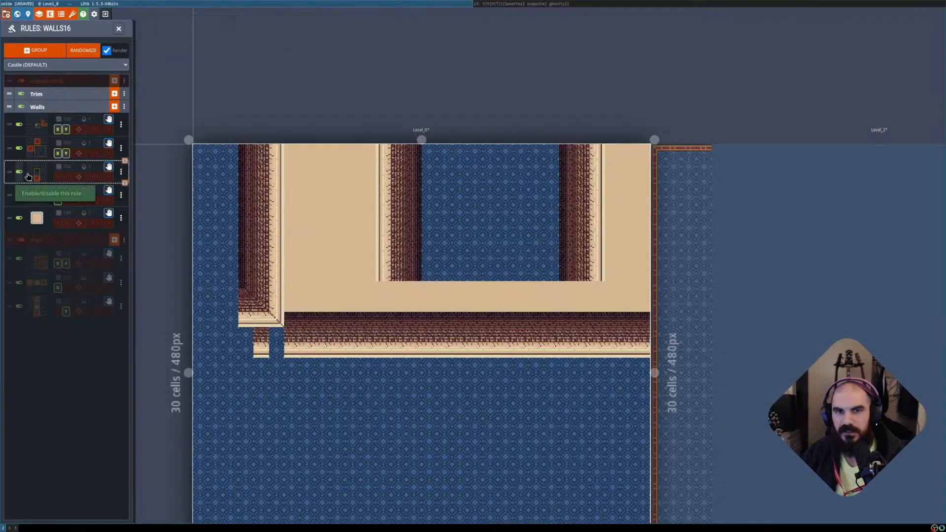
Try Y mirroring on the horizontal-wall rule, and turn it back off.
mouse_move(37, 173)
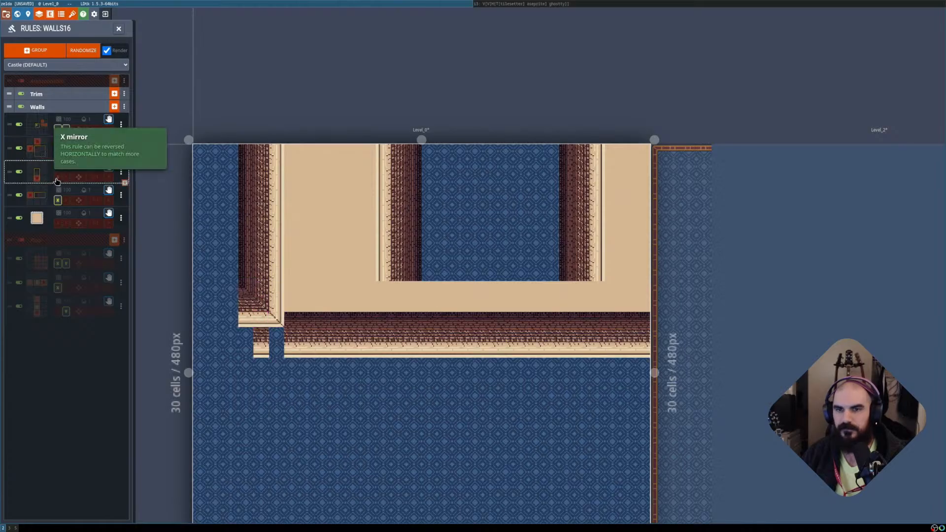
left_click(66, 179)
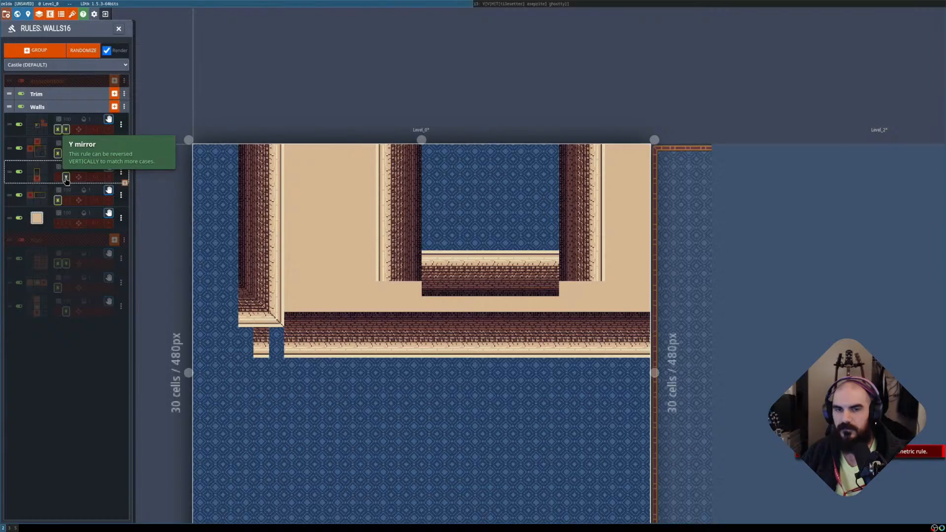
left_click(67, 178)
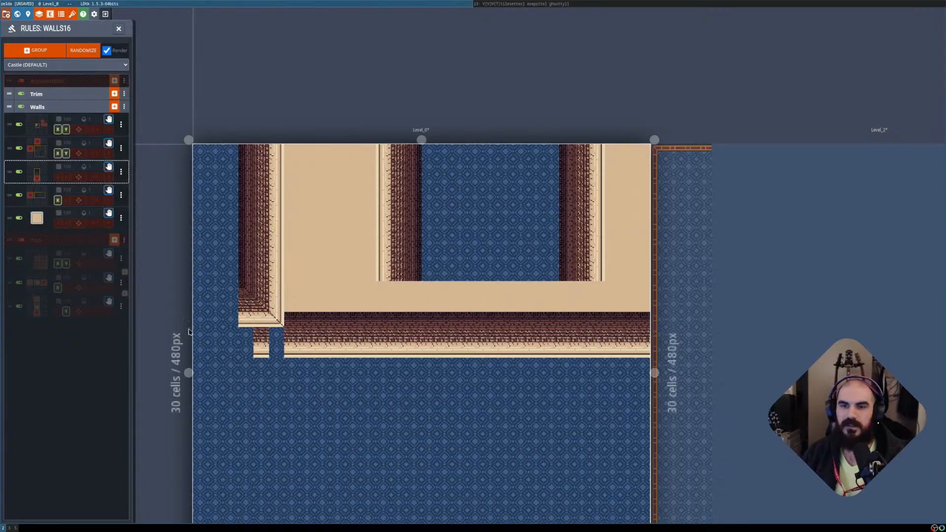
Fill a Walls area about 27 x 18 cells from the existing strip down to the level's bottom edge, and check its rendering.
key("shift+r")
scroll(313, 373, "down", 1)
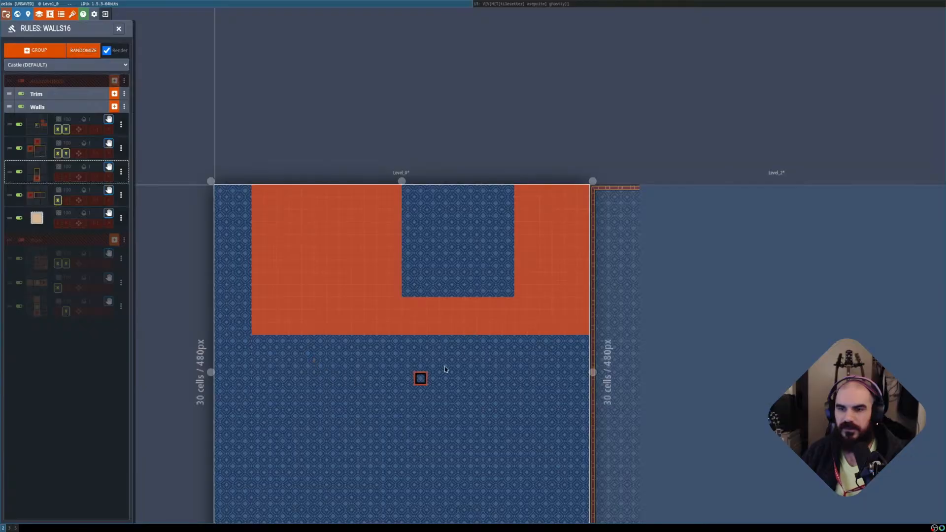
middle_click_drag(446, 370, 394, 247)
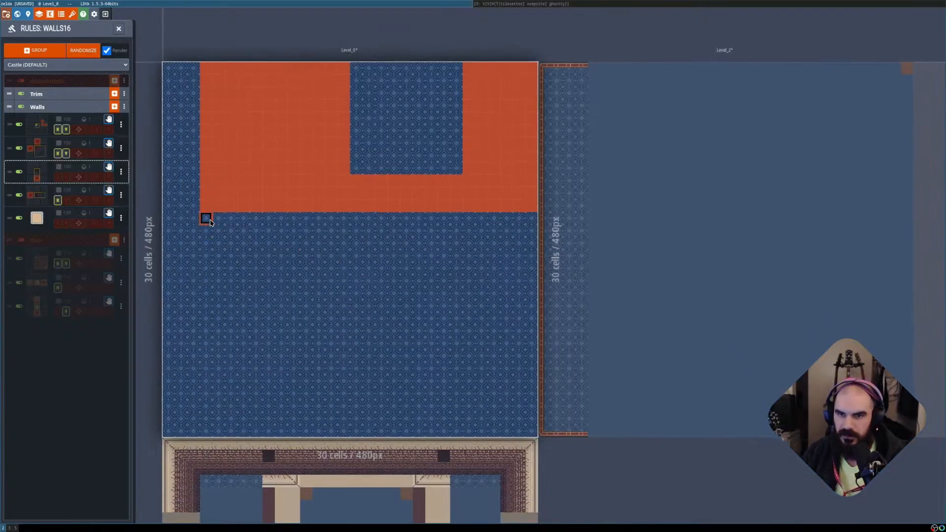
left_click_drag(206, 218, 532, 433, "shift")
key("shift+r")
middle_click_drag(313, 194, 352, 262)
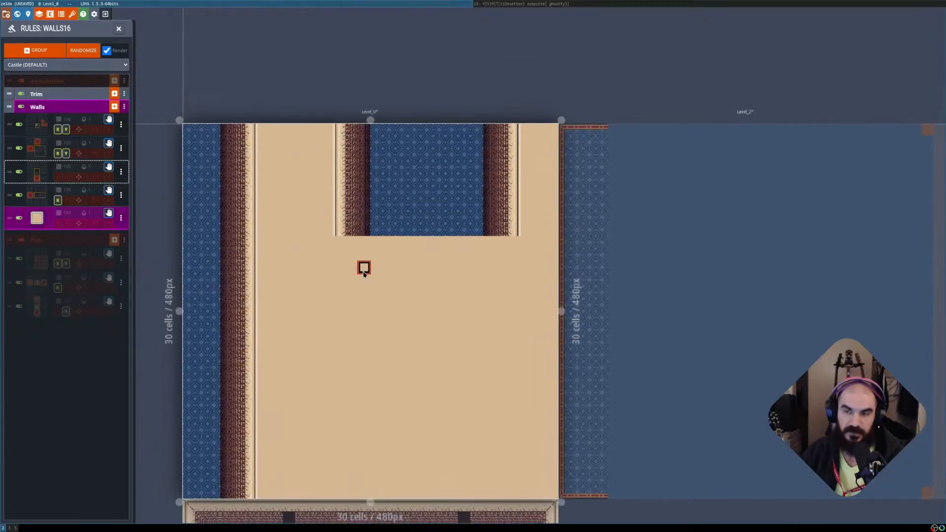
scroll(331, 253, "up", 1)
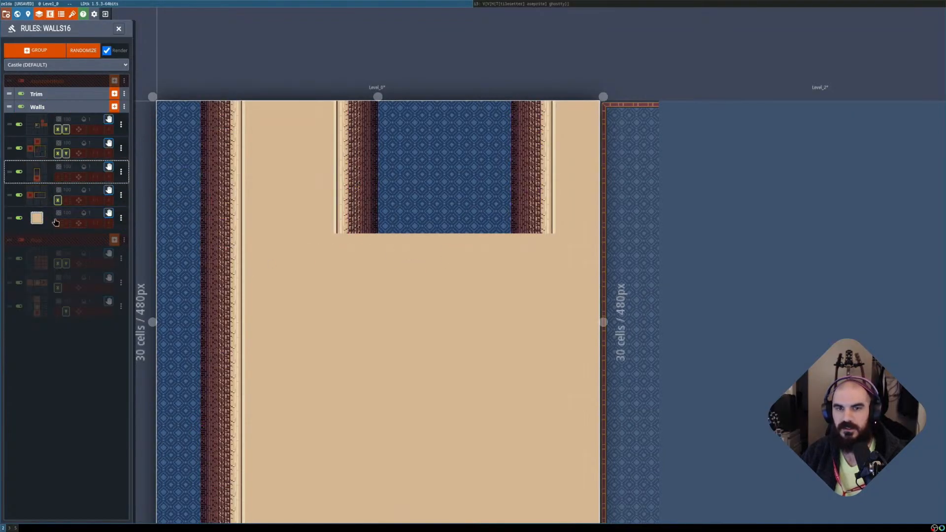
Rework the horizontal-wall rule's pattern to require Walls in the centre cell and no Walls directly above it.
left_click(37, 171)
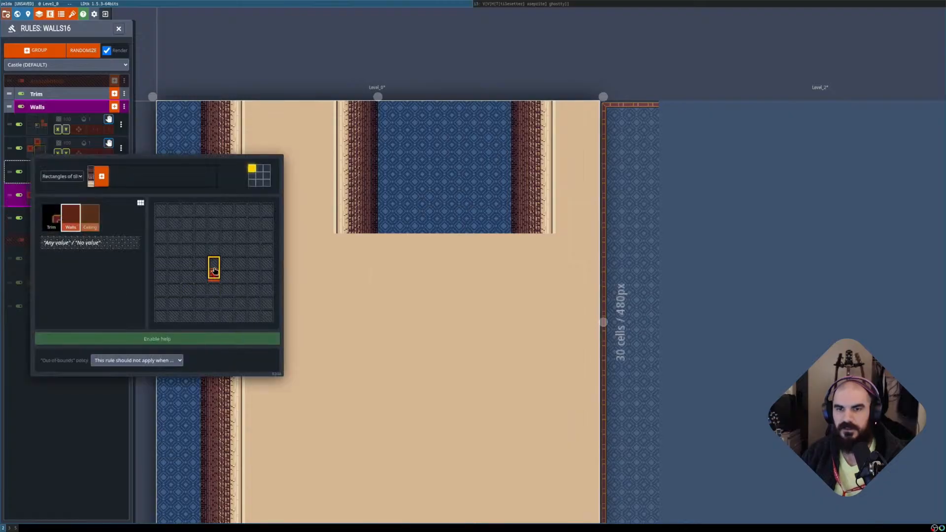
left_click(159, 383)
scroll(293, 310, "down", 1)
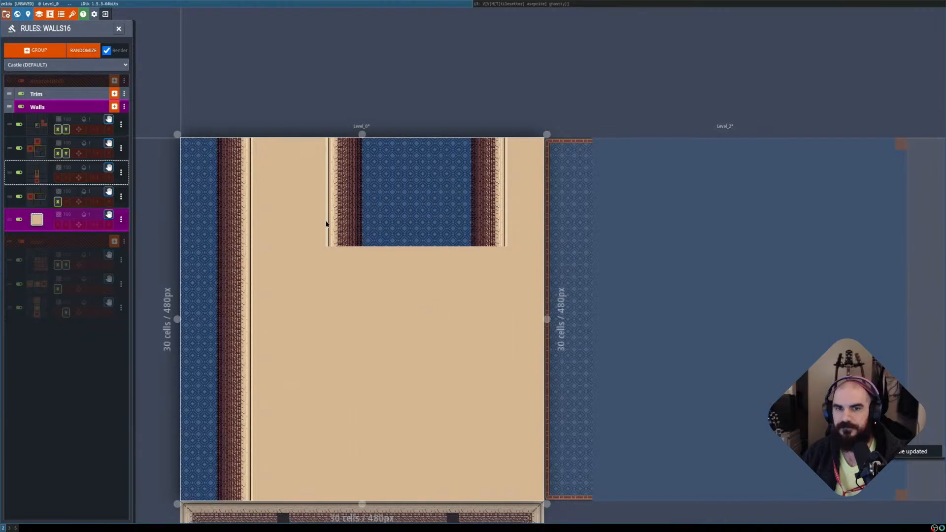
middle_click_drag(326, 224, 308, 187)
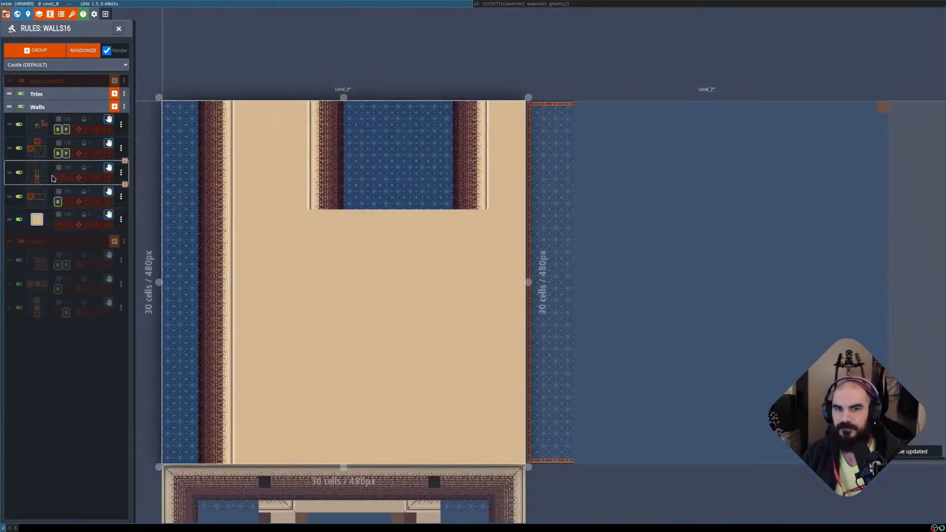
mouse_move(351, 251)
middle_mouse_down()
mouse_move(345, 192)
mouse_move(345, 261)
middle_mouse_up()
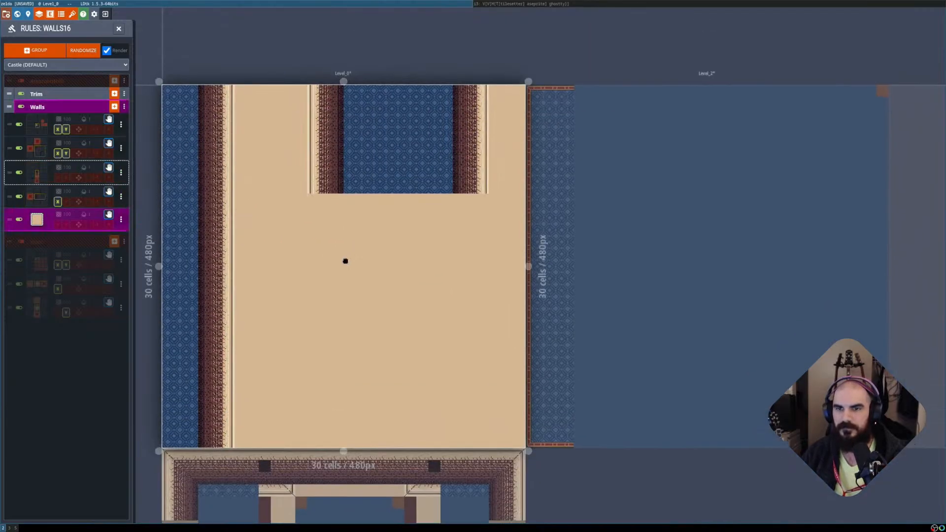
left_click(39, 184)
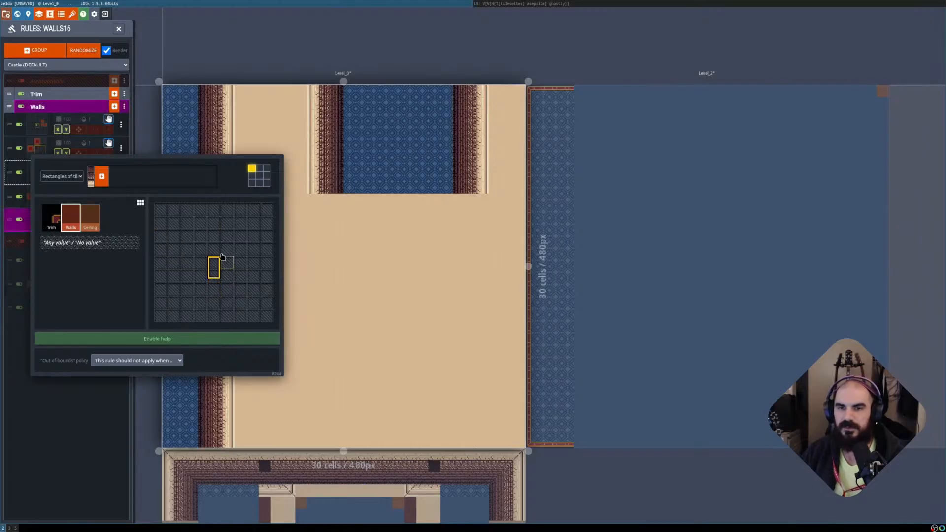
left_click(107, 407)
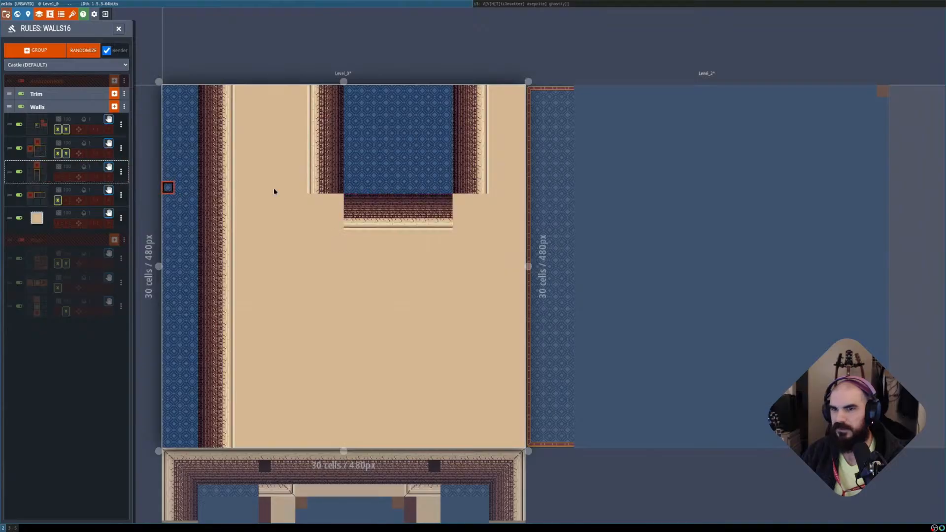
Examine the horizontal wall beneath the floor opening and the pattern of the rule that draws it.
middle_click_drag(394, 189, 374, 212)
scroll(383, 227, "up", 1)
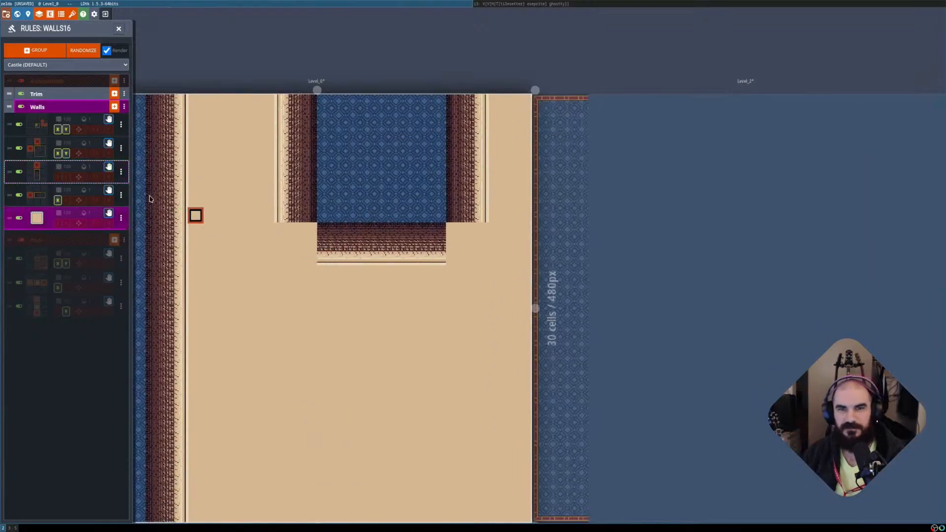
left_click(34, 170)
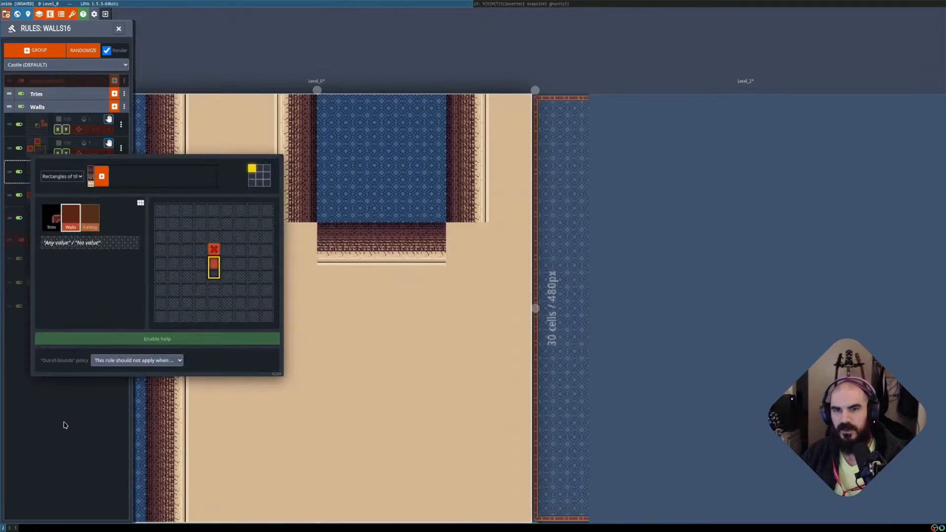
left_click(65, 399)
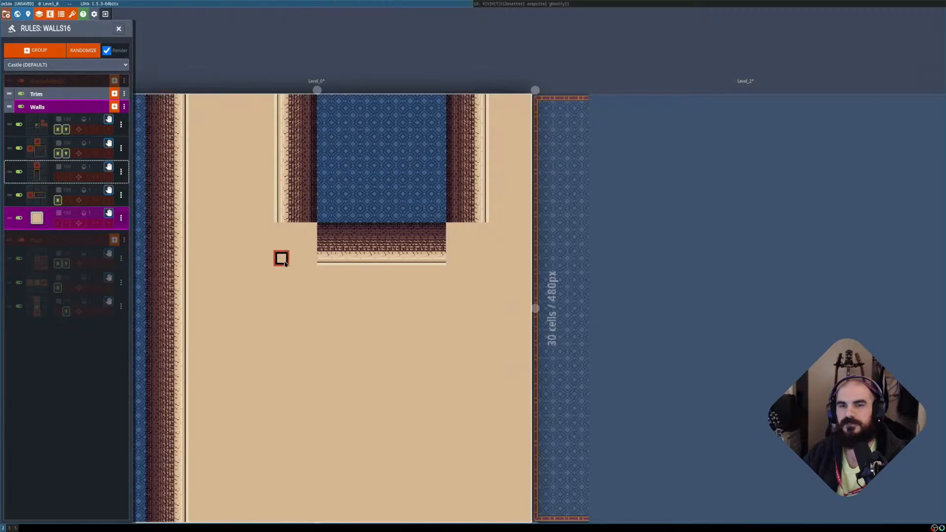
Try "Any value" instead of the Walls exclusions left of and above the centre in the second Walls rule.
middle_click_drag(338, 259, 383, 259)
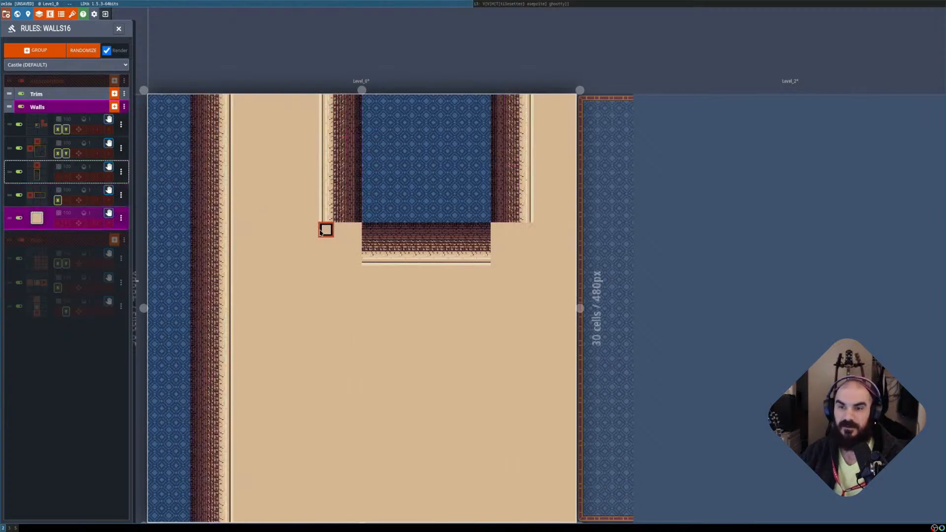
middle_click_drag(407, 233, 402, 307)
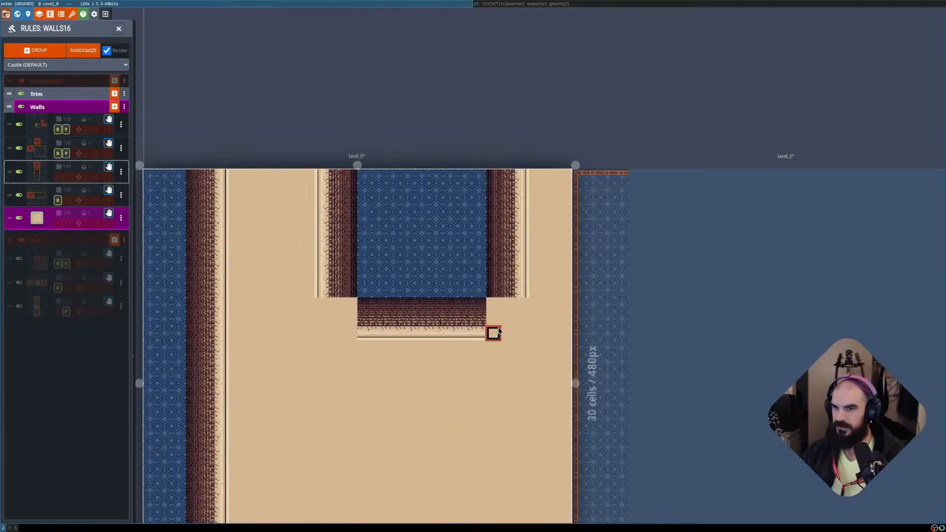
scroll(499, 336, "down", 2)
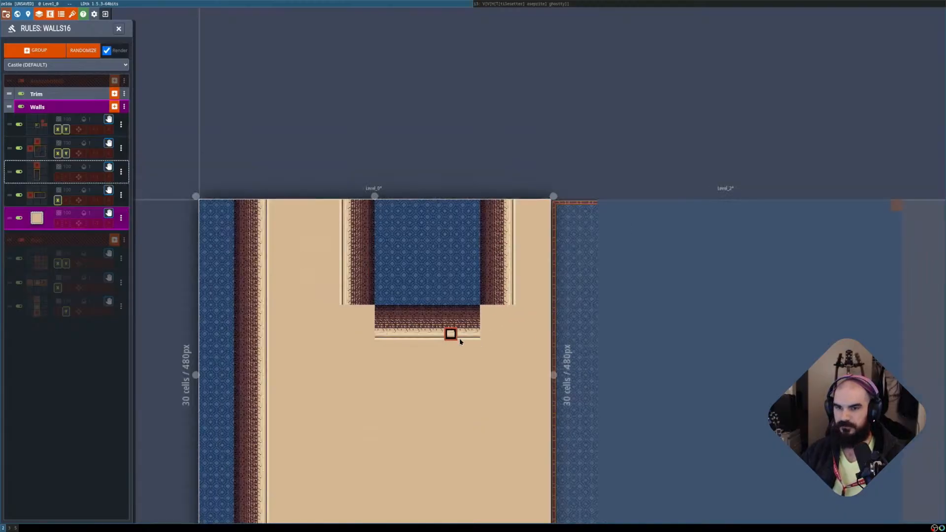
middle_click_drag(450, 334, 444, 259)
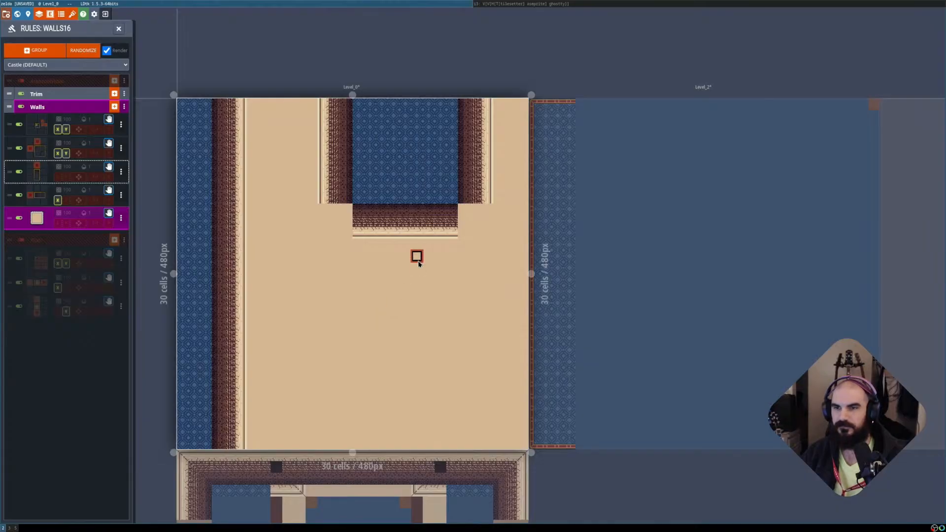
scroll(407, 250, "up", 1)
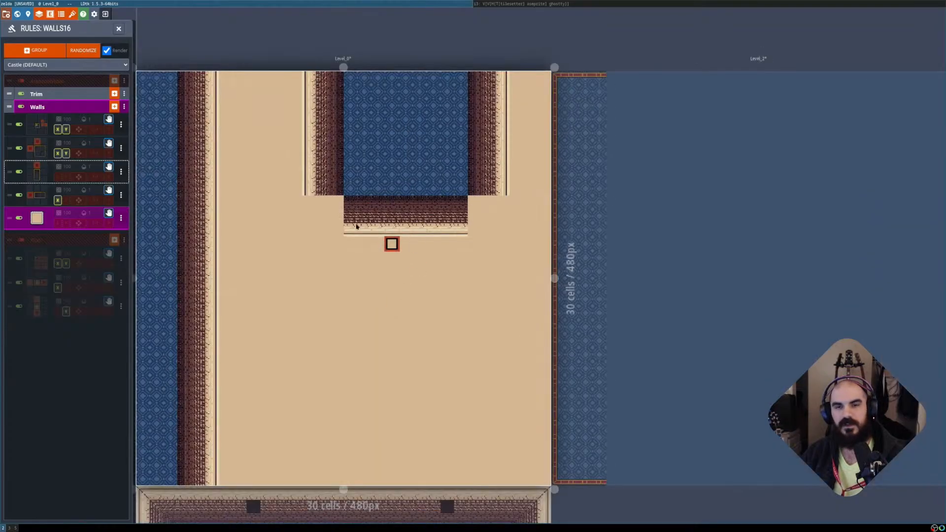
left_click(37, 150)
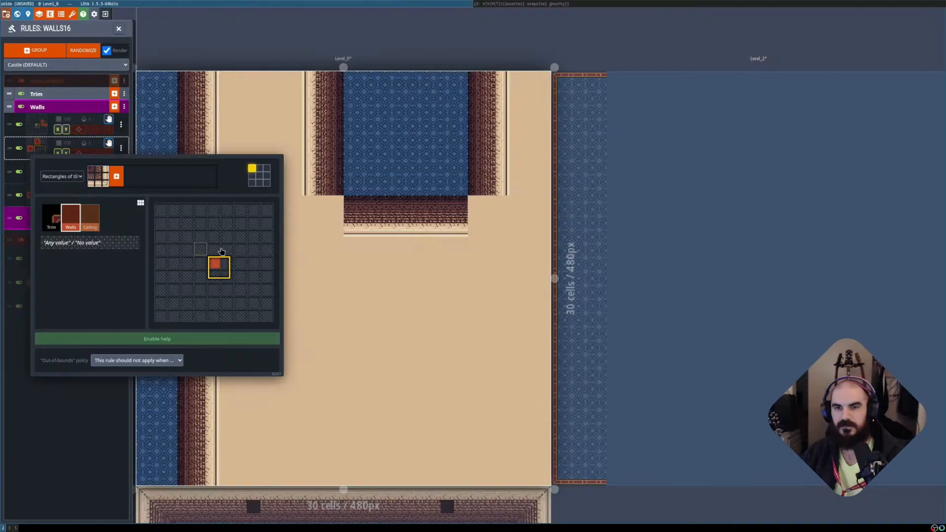
left_click(90, 242)
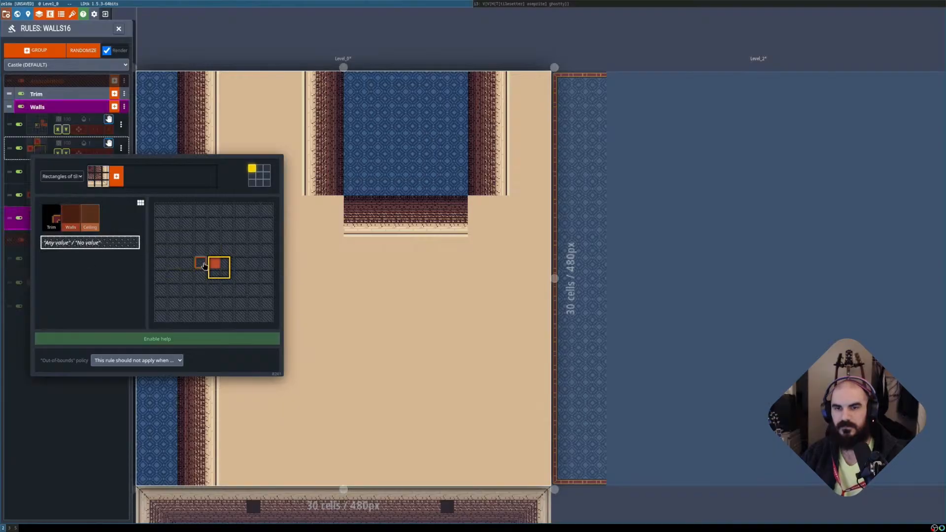
left_click(82, 407)
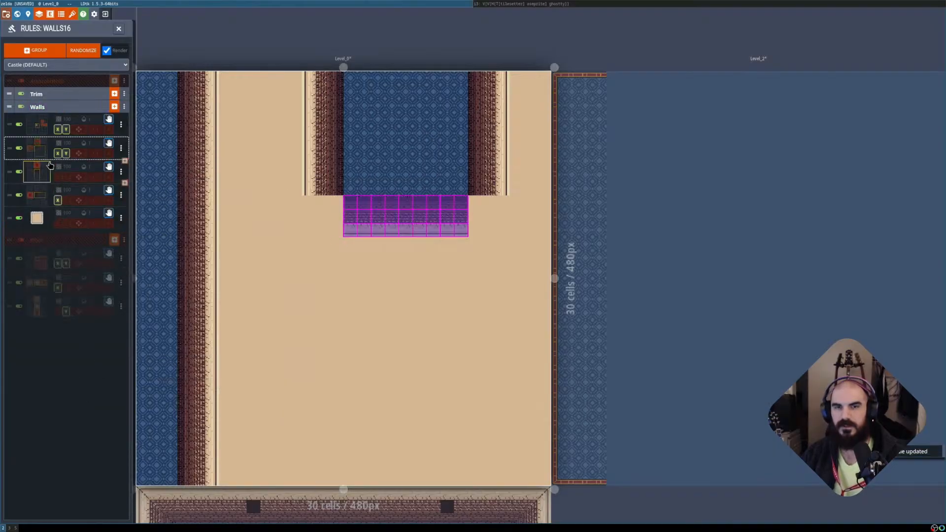
Set the second Walls rule's pattern to require Walls in the centre and no Walls to the left of or above it.
left_click(40, 157)
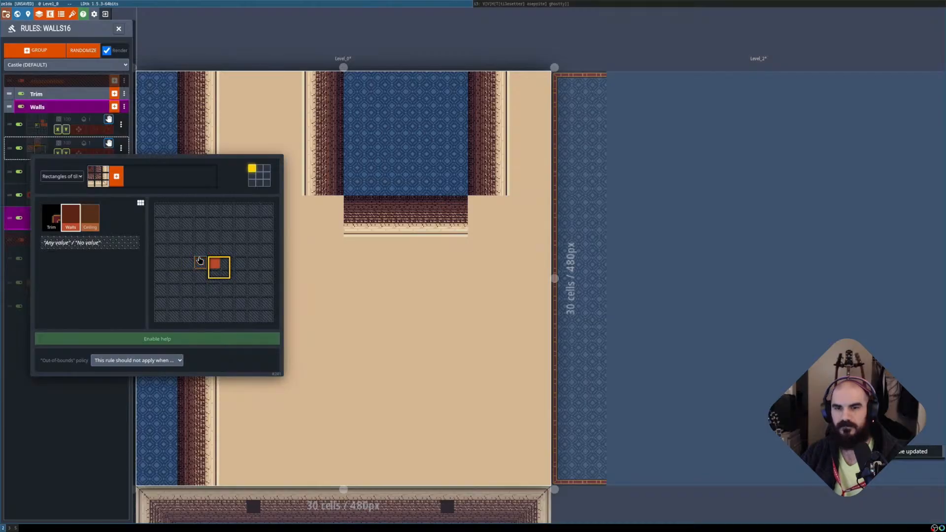
left_click(199, 260)
left_click(71, 407)
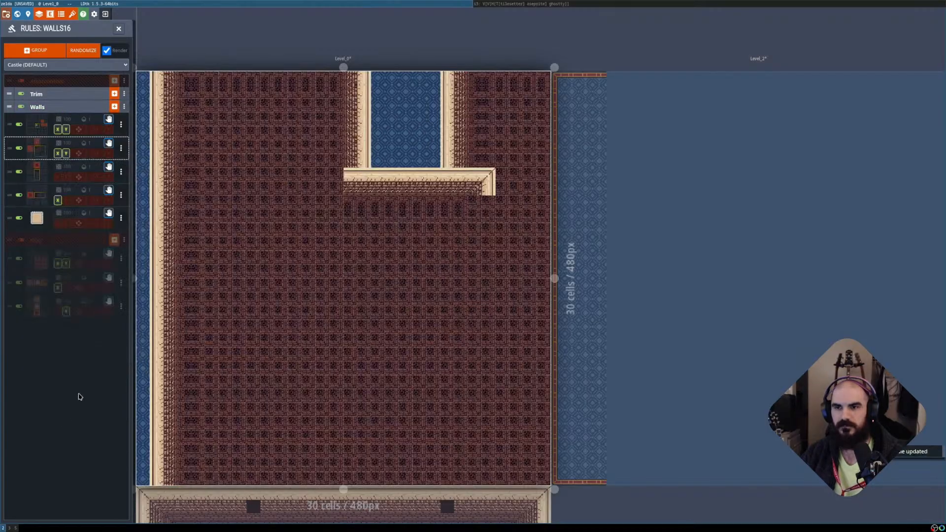
left_click(42, 153)
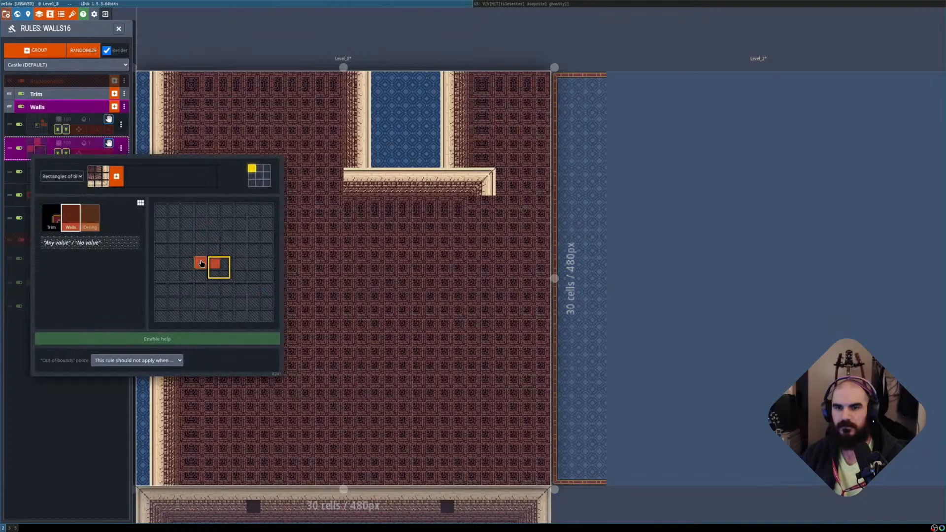
right_click_drag(189, 266, 195, 268)
right_click(186, 266)
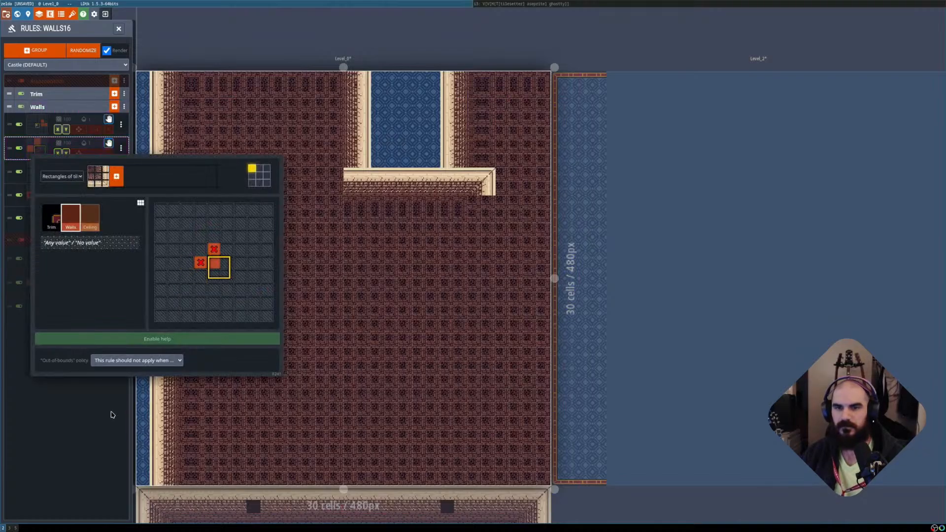
left_click(112, 413)
Erase a Walls strip about 27 x 3 cells along the level's bottom edge, and check where the second Walls rule draws its corner.
scroll(260, 303, "down", 2)
scroll(262, 367, "down", 1)
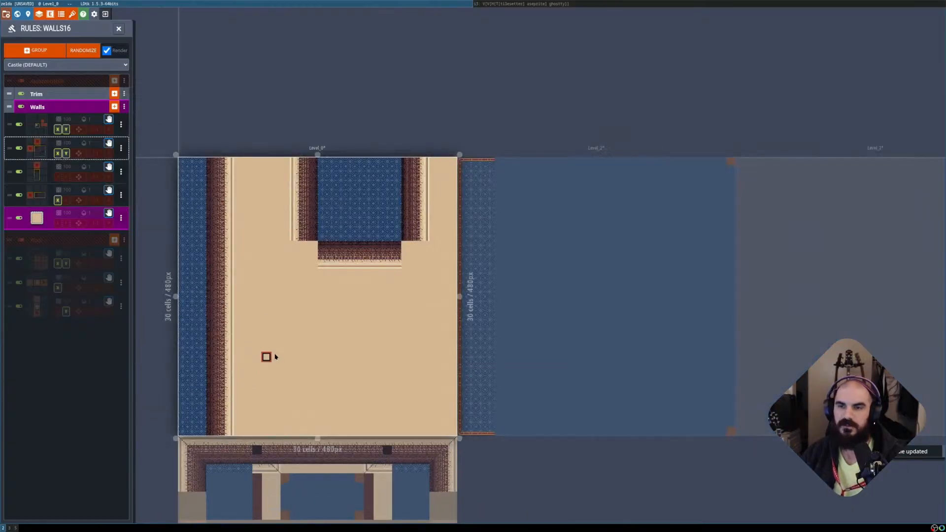
scroll(252, 362, "up", 1)
scroll(231, 419, "up", 1)
middle_click_drag(236, 423, 258, 359)
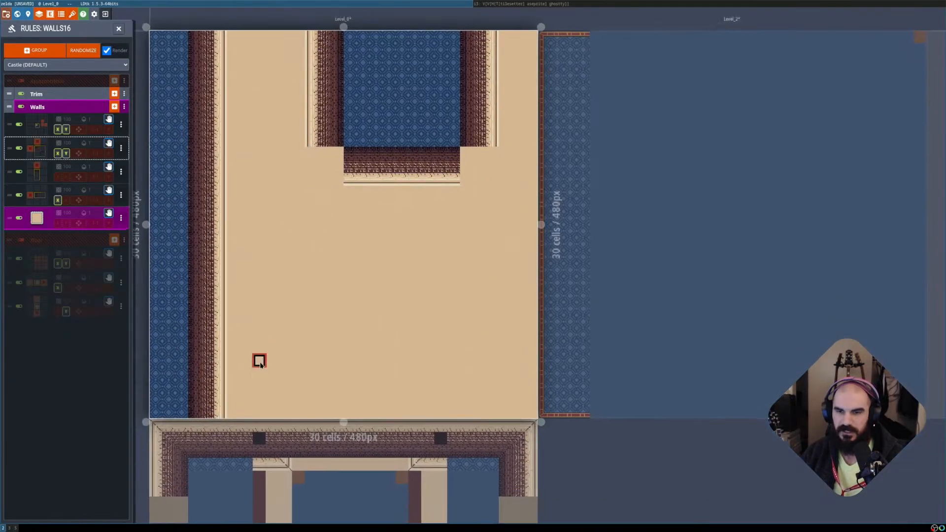
key("shift+r")
mouse_move(195, 389)
right_mouse_down("shift")
mouse_move(264, 402)
mouse_move(531, 414)
right_mouse_up("shift")
key("shift+r")
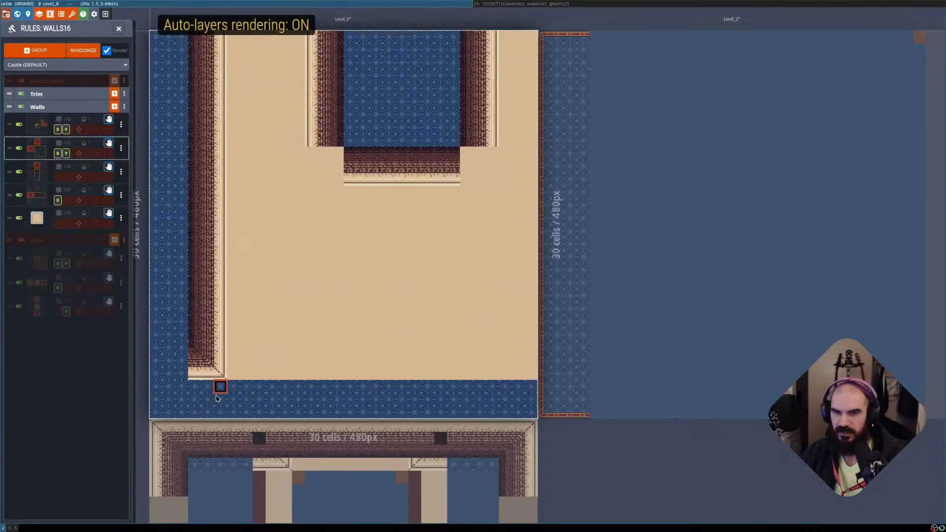
scroll(389, 288, "down", 1)
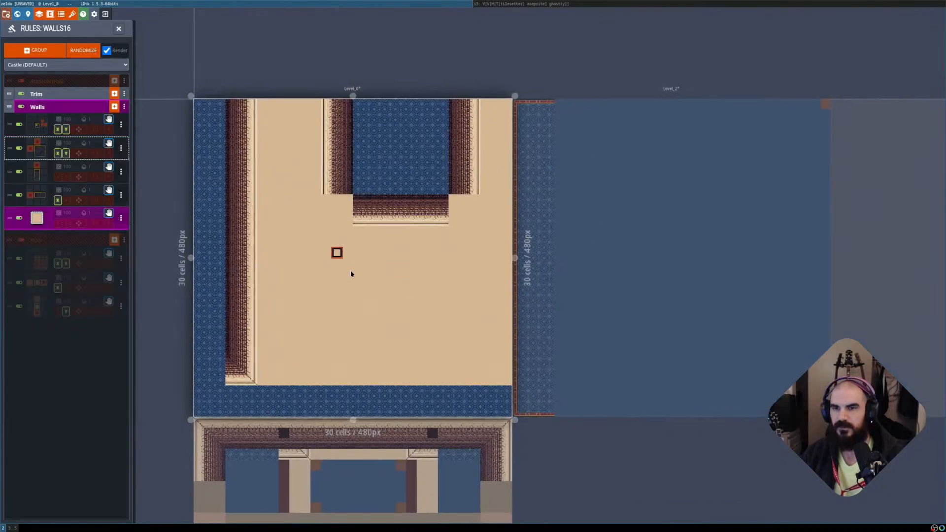
scroll(360, 249, "up", 1)
middle_click_drag(368, 236, 372, 265)
mouse_move(34, 153)
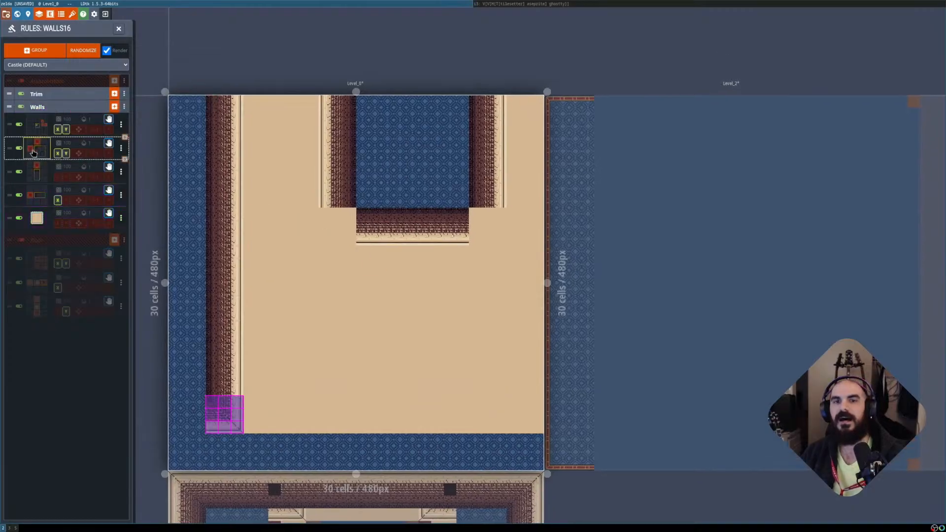
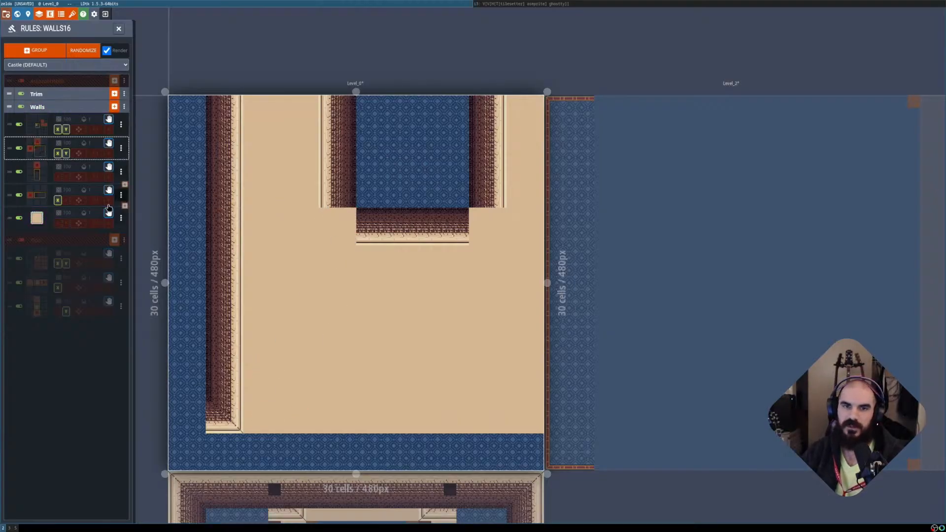
Add a new rule to the Walls group and set its tile mode to rectangles of tiles.
left_click(115, 106)
left_click(73, 209)
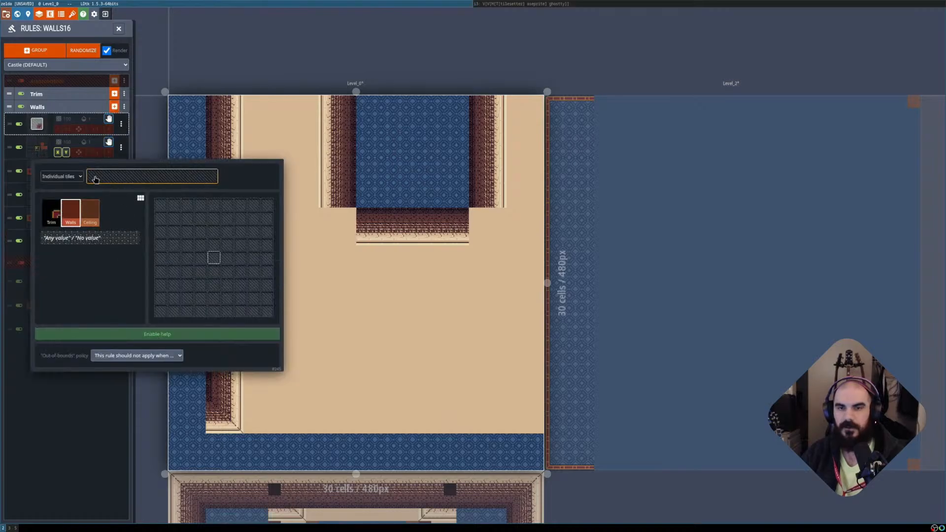
left_click(123, 176)
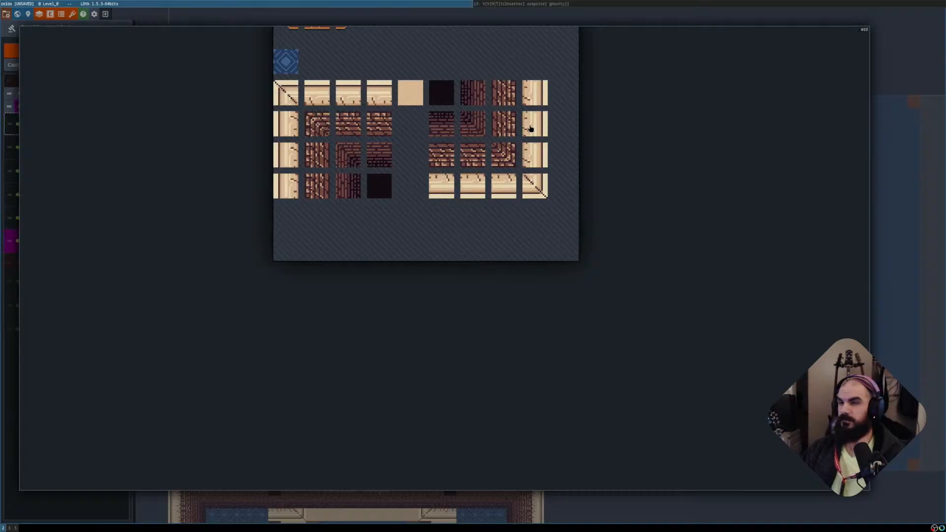
left_click_drag(530, 128, 463, 193)
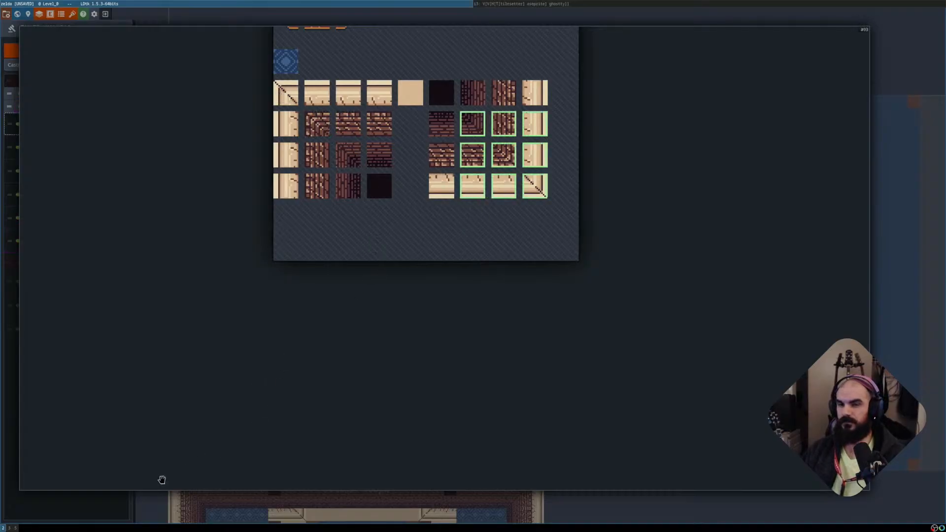
left_click(111, 509)
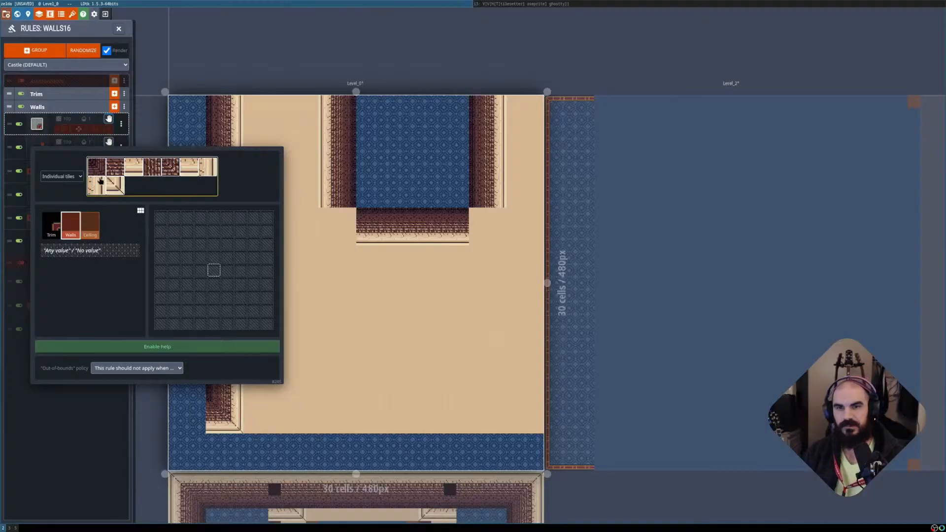
left_click(79, 180)
left_click(61, 196)
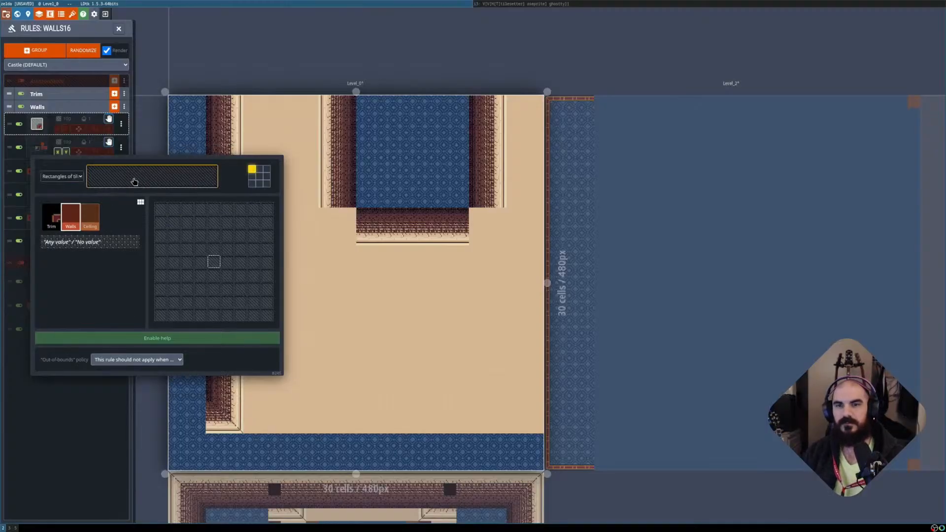
Assign the 3 x 3 lower-right castle corner tile block to the new rule and move the rule to third place in the Walls group.
left_click(107, 175)
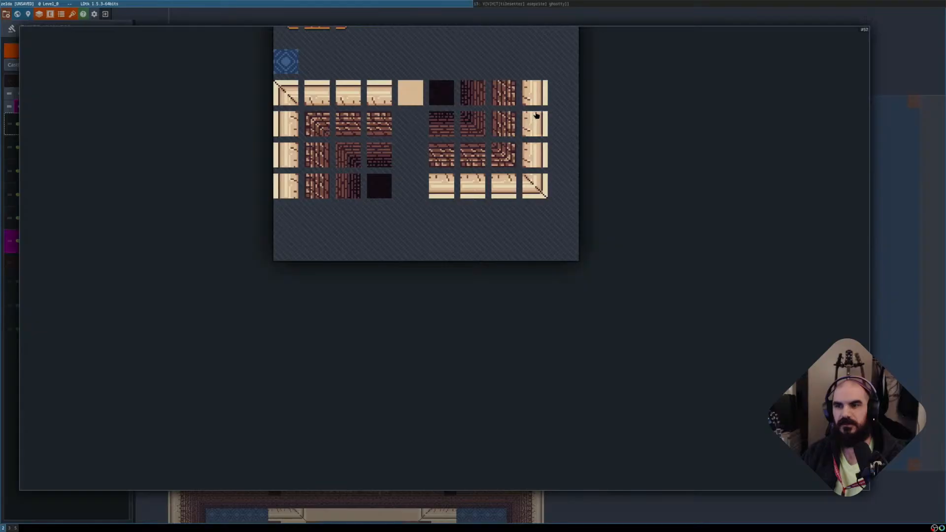
left_click_drag(535, 119, 434, 189)
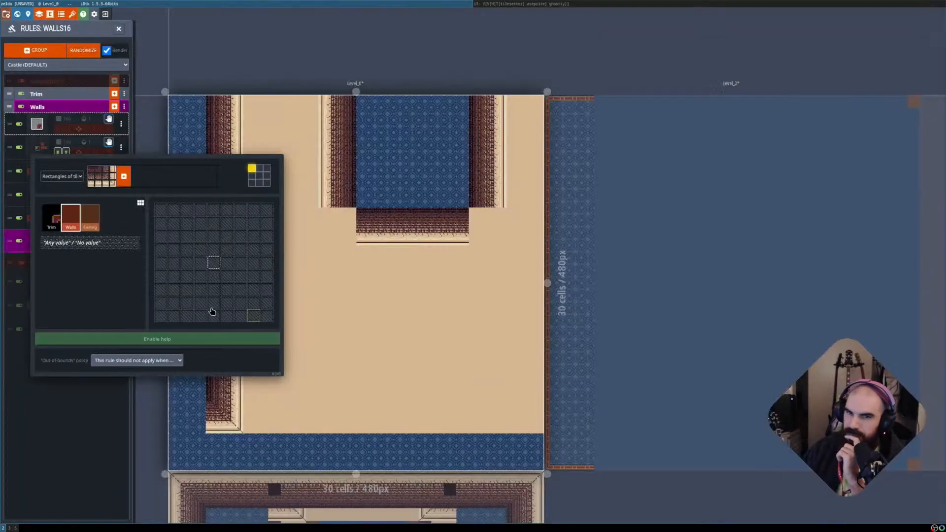
left_click(103, 181)
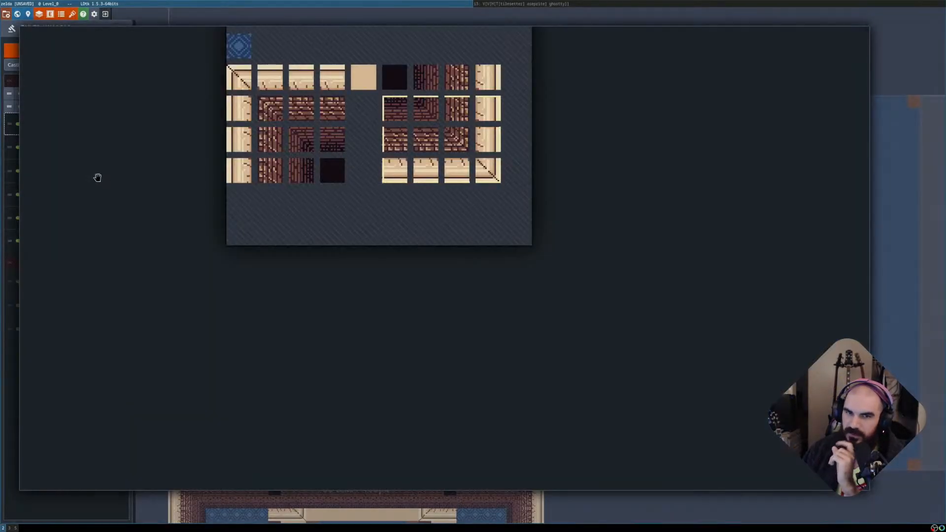
left_click_drag(426, 108, 482, 173)
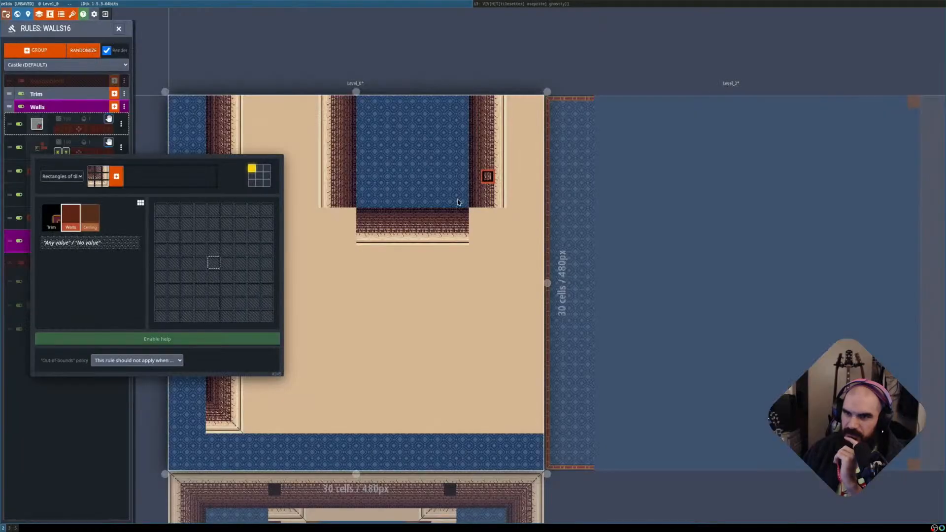
left_click(174, 391)
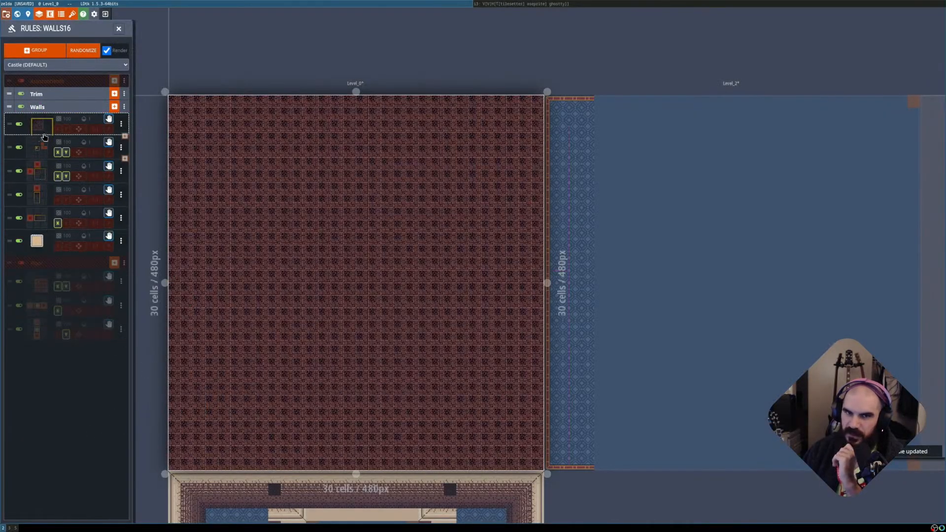
left_click_drag(11, 135, 13, 177)
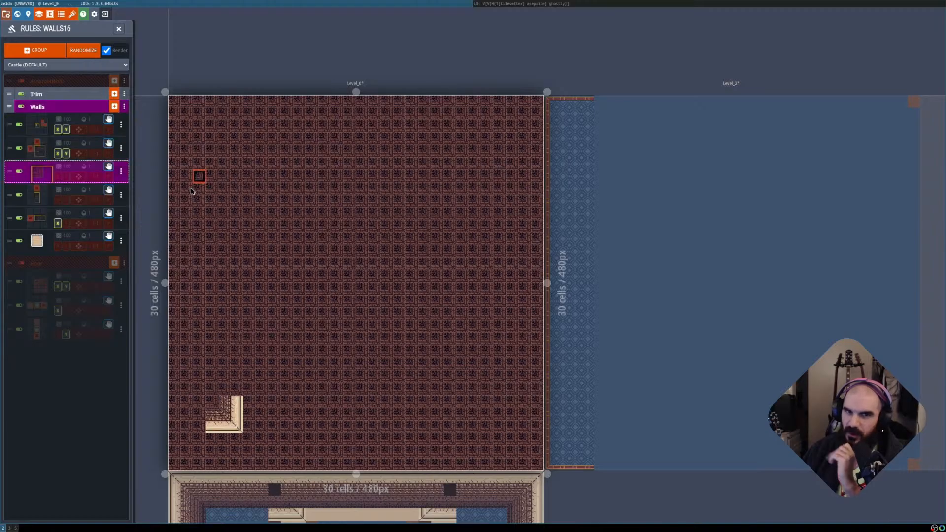
Try a pattern on the new rule requiring Walls diagonally below-right of the centre, with no Walls right of or below that cell.
left_click(41, 175)
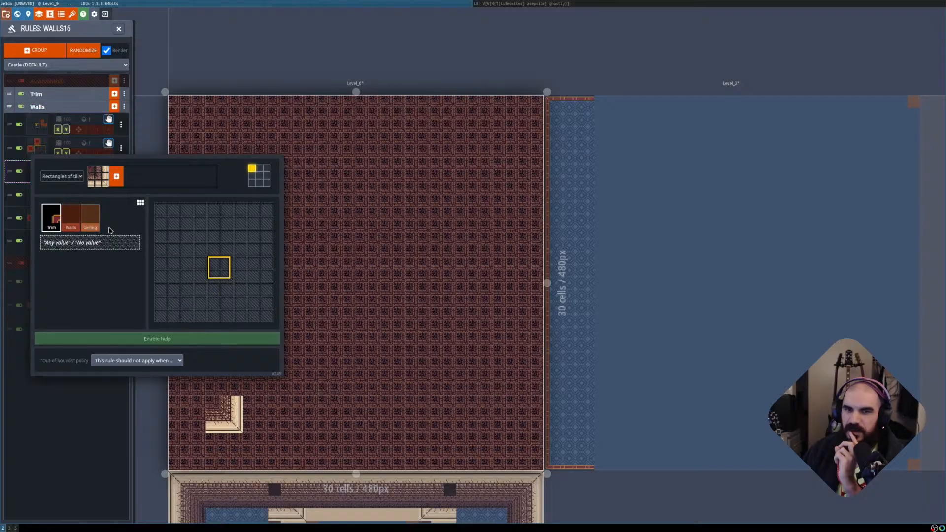
left_click(73, 219)
right_click(230, 286)
right_click(239, 277)
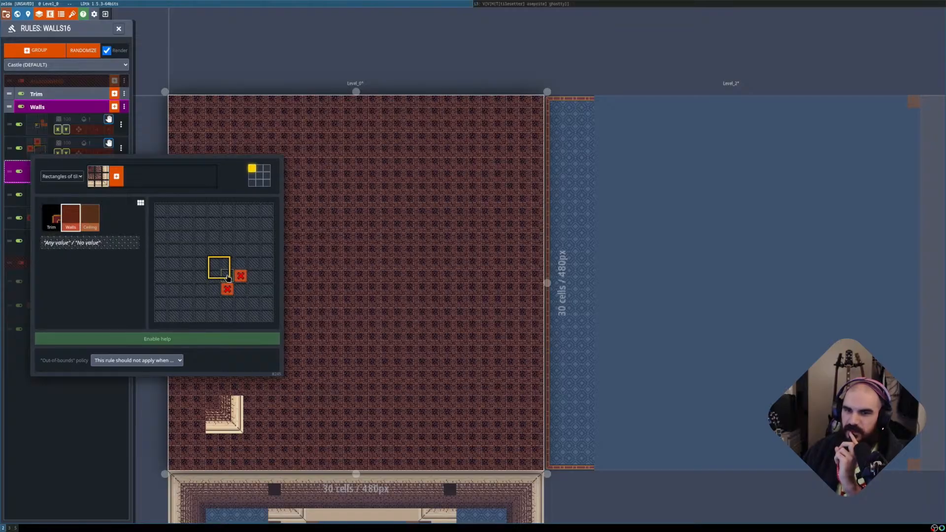
right_click(229, 276)
left_click(74, 422)
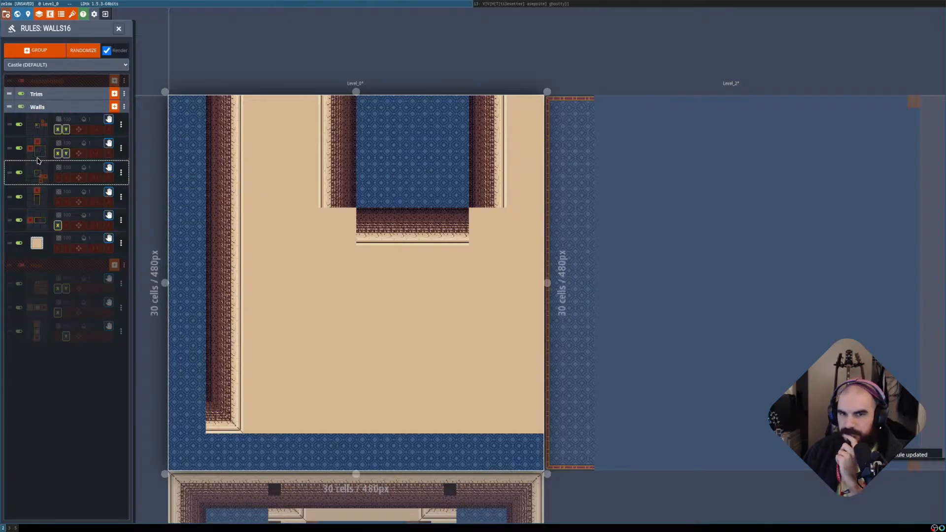
Try a pattern on the third Walls rule requiring Walls directly below the centre, with no Walls left of or below that cell.
left_click(37, 175)
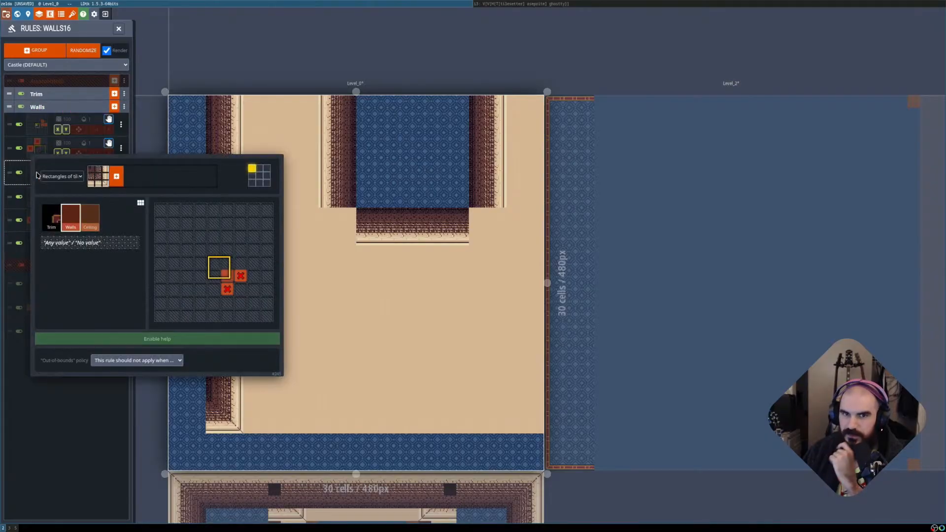
right_click(236, 276)
right_click(200, 276)
right_click(214, 289)
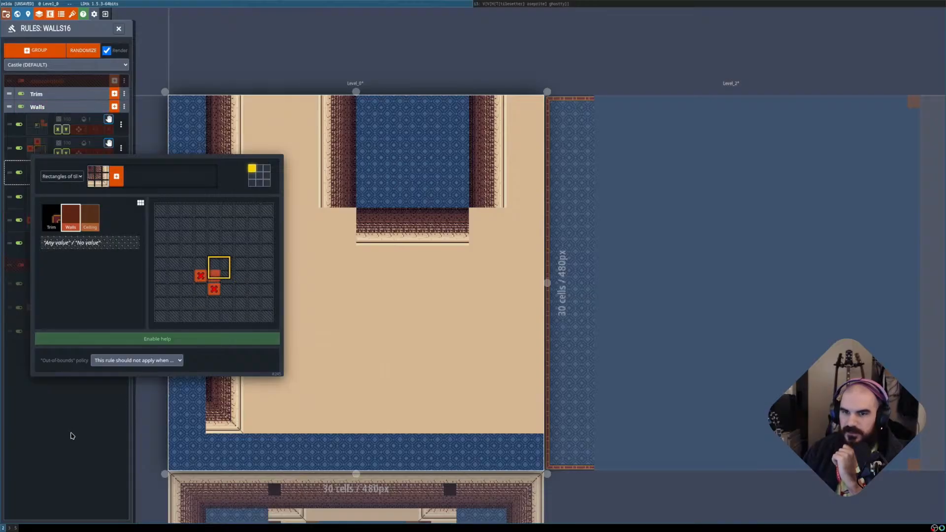
left_click(73, 436)
left_click(40, 179)
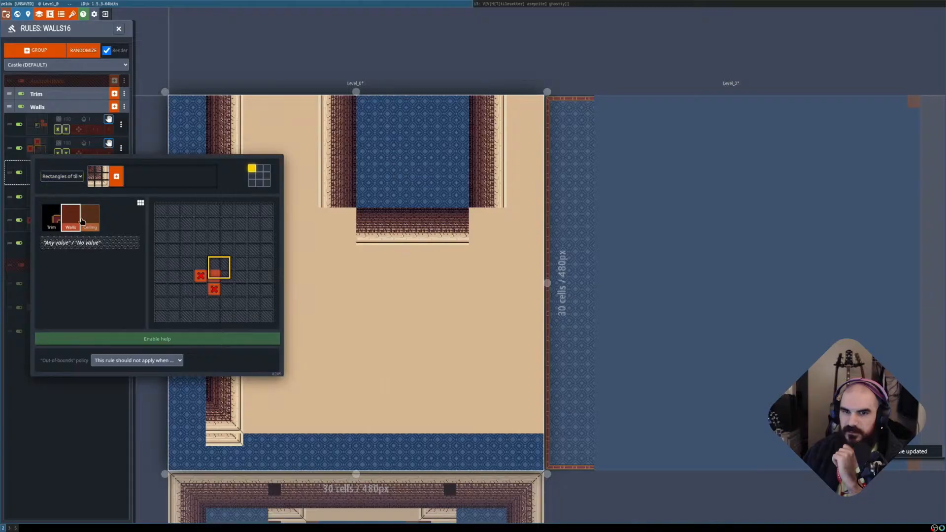
left_click(74, 402)
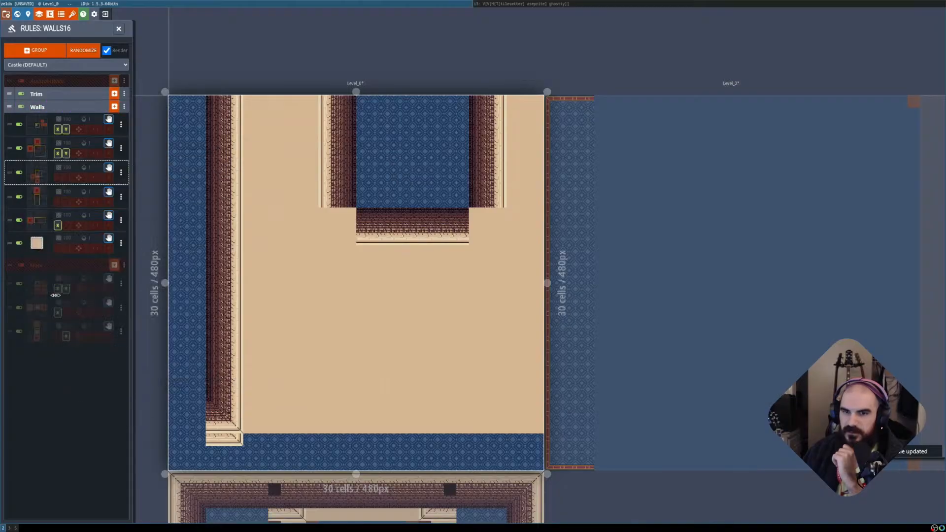
Try a pattern on the third rule requiring Walls at the centre, to its right, below it and diagonally below-right.
left_click(44, 171)
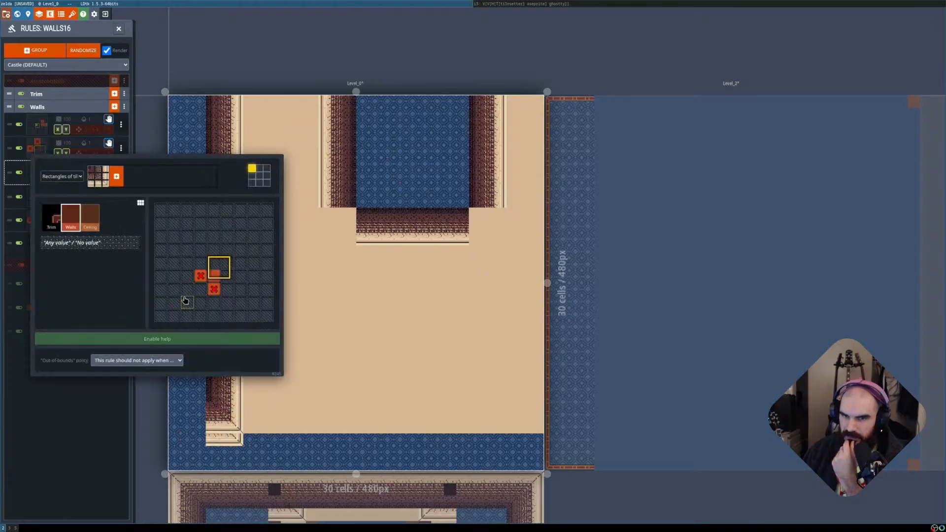
left_click(198, 277)
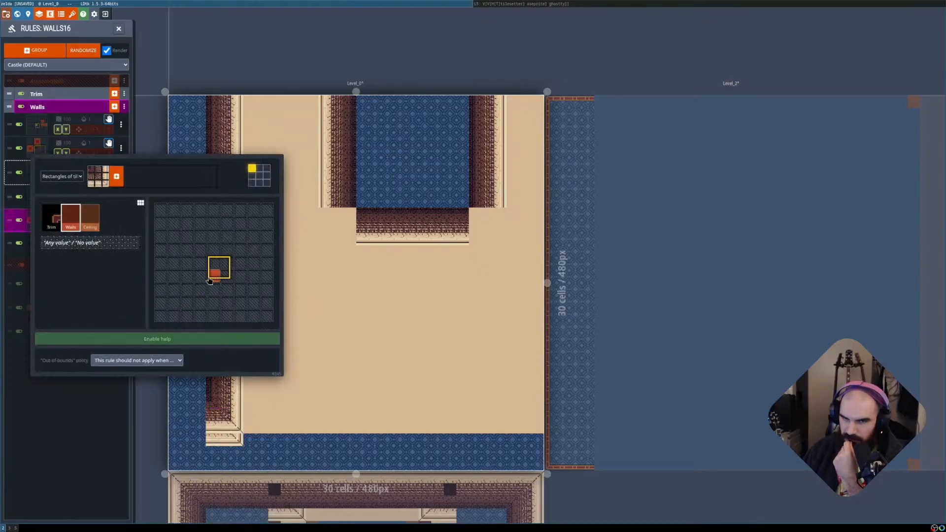
left_click(217, 267)
left_click(227, 267)
left_click(228, 277)
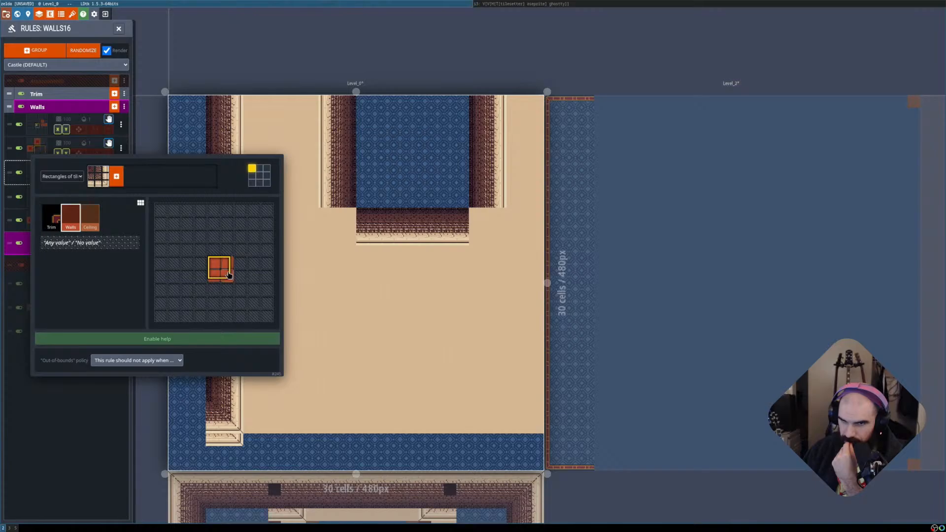
left_click(92, 384)
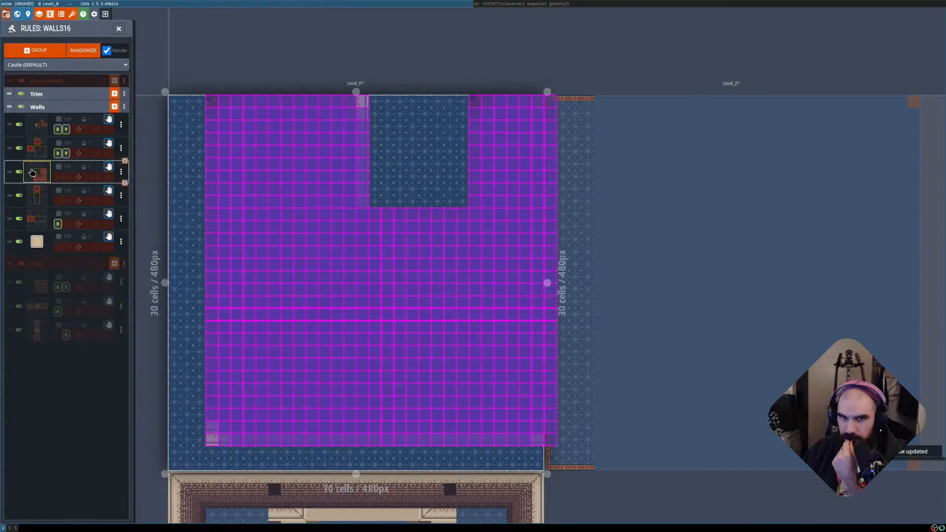
Try requiring Walls at, below and diagonally below-right of the centre, with none to its right, and compare the rendering with the raw Walls cells.
left_click(39, 174)
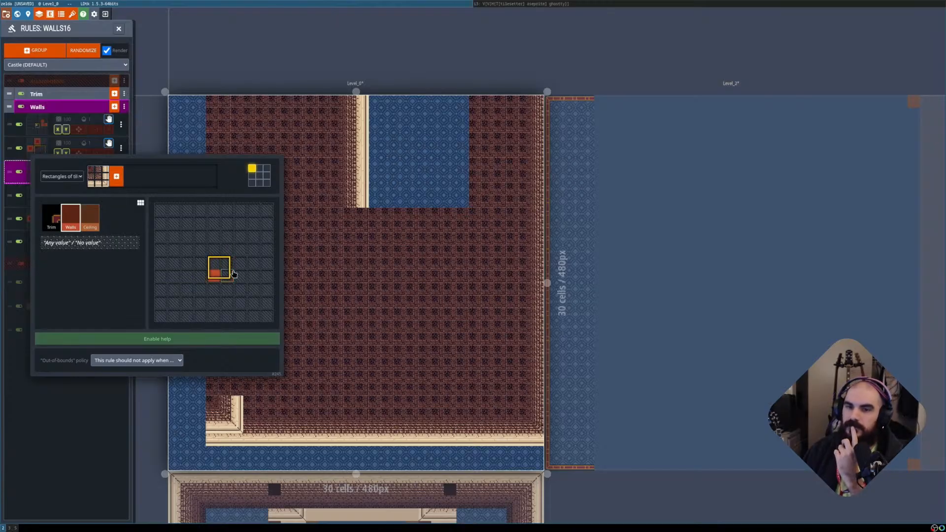
left_click(52, 428)
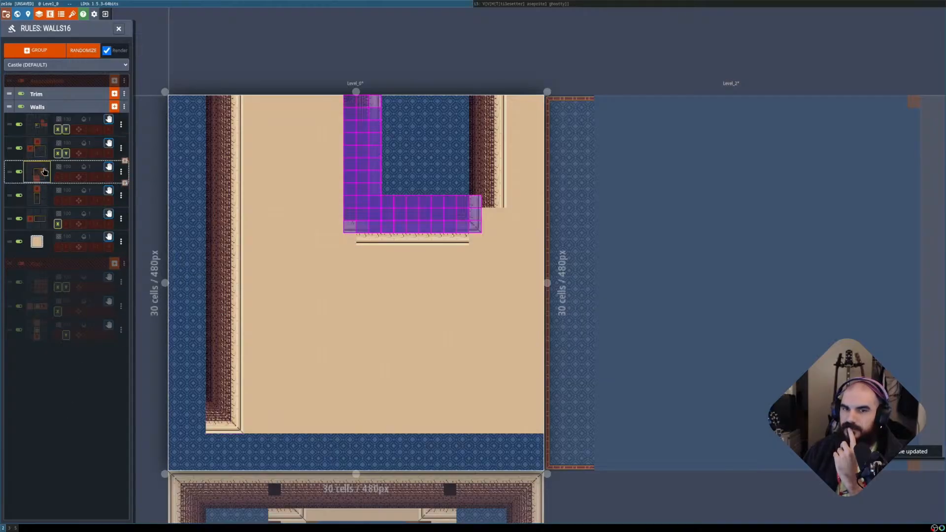
middle_click_drag(312, 150, 296, 209)
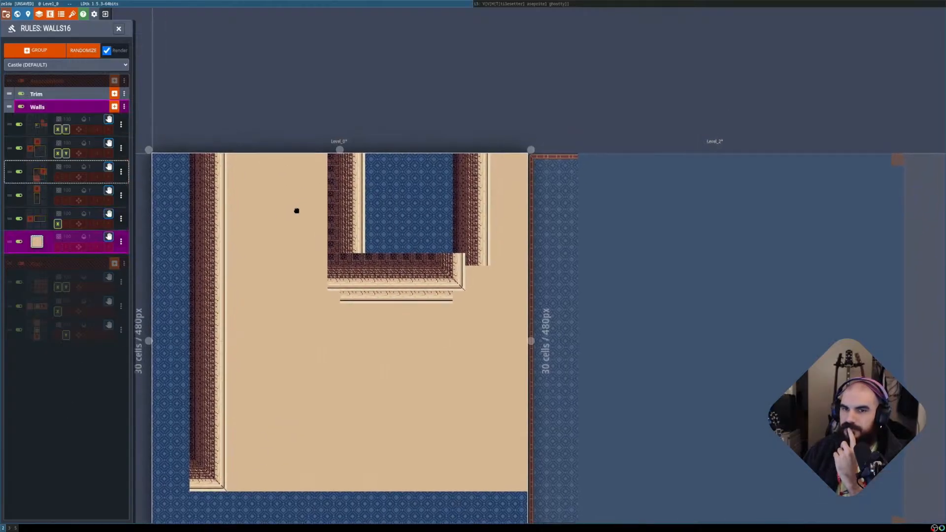
left_click(39, 183)
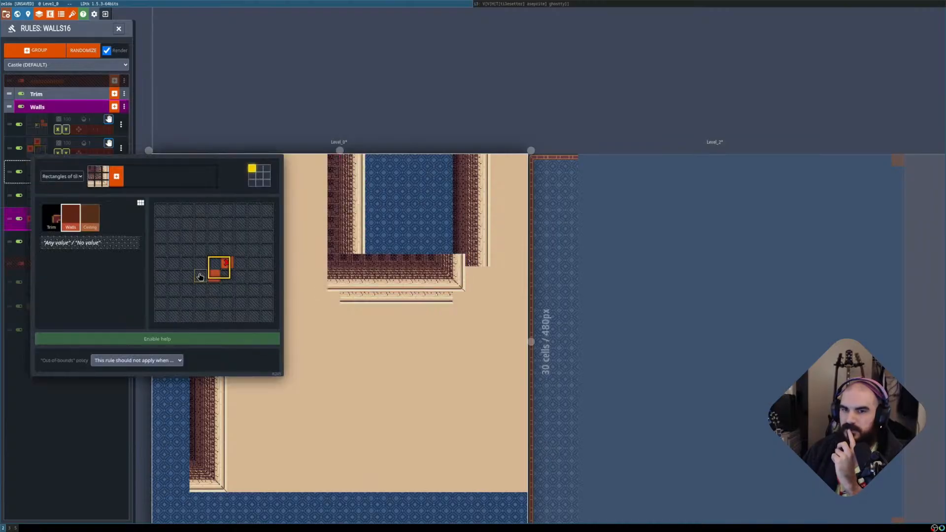
mouse_move(214, 290)
left_mouse_down()
mouse_move(200, 290)
mouse_move(214, 269)
left_mouse_up()
left_click(74, 434)
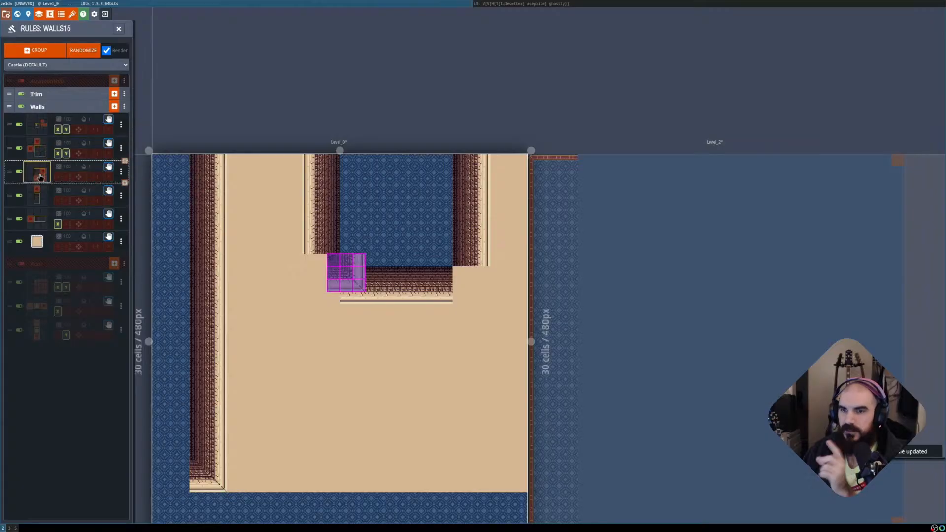
key("shift+r")
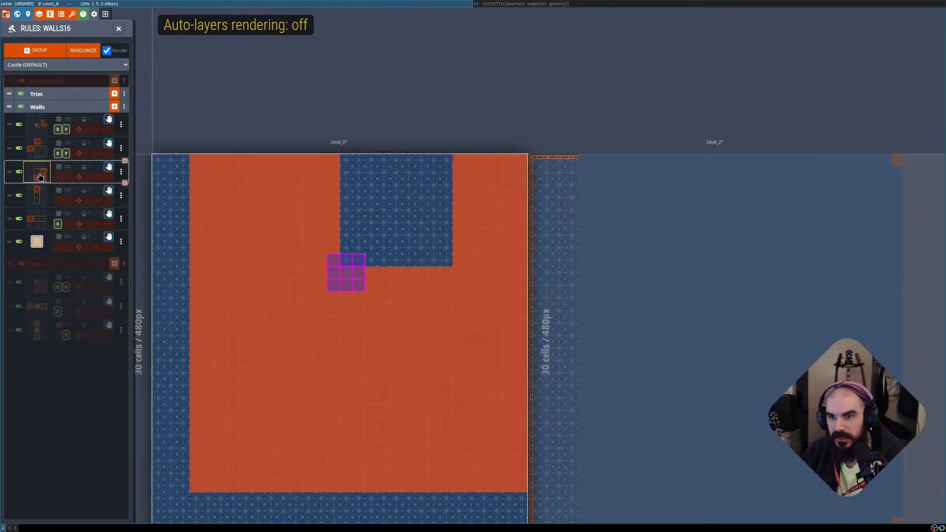
key("shift+r")
key("shift+r")
key("shift+r")
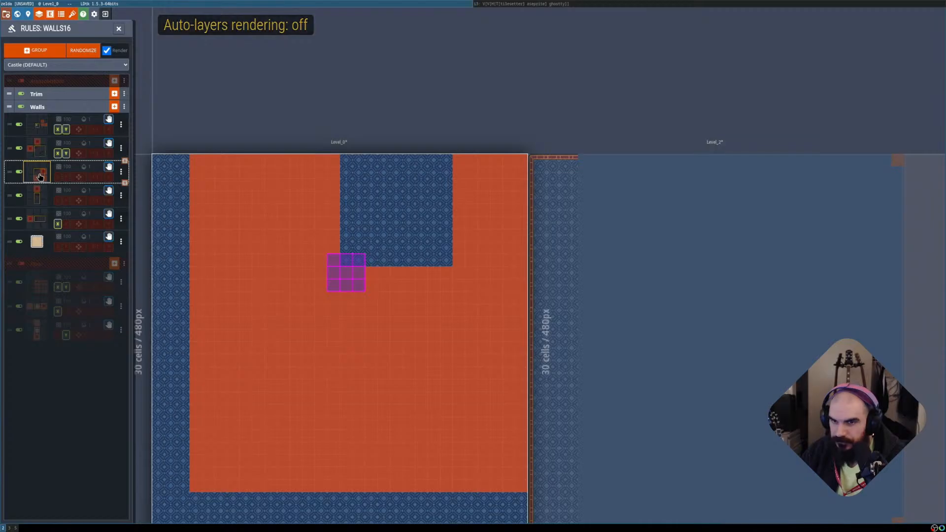
key("shift+r")
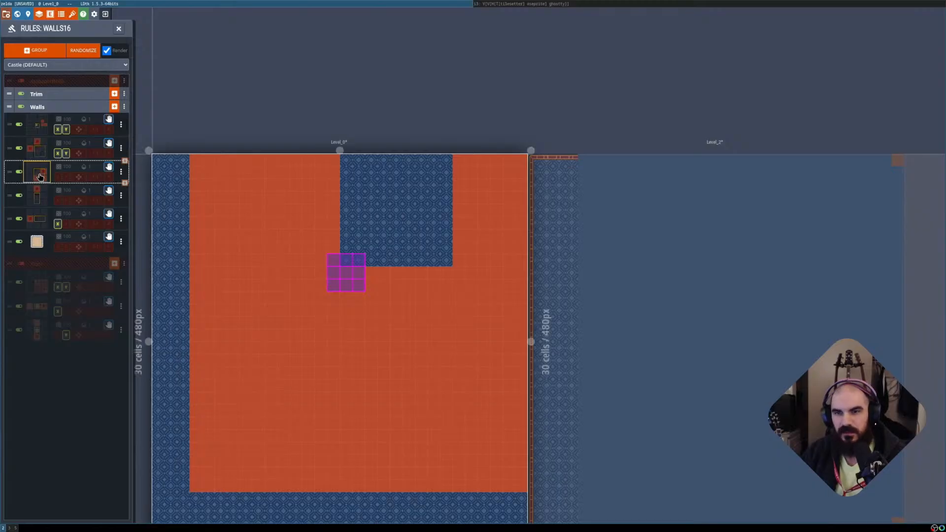
Try the third rule's 2 x 2 corner pattern two cells further right, and compare the rendered corner with the raw Walls cells.
left_click(40, 176)
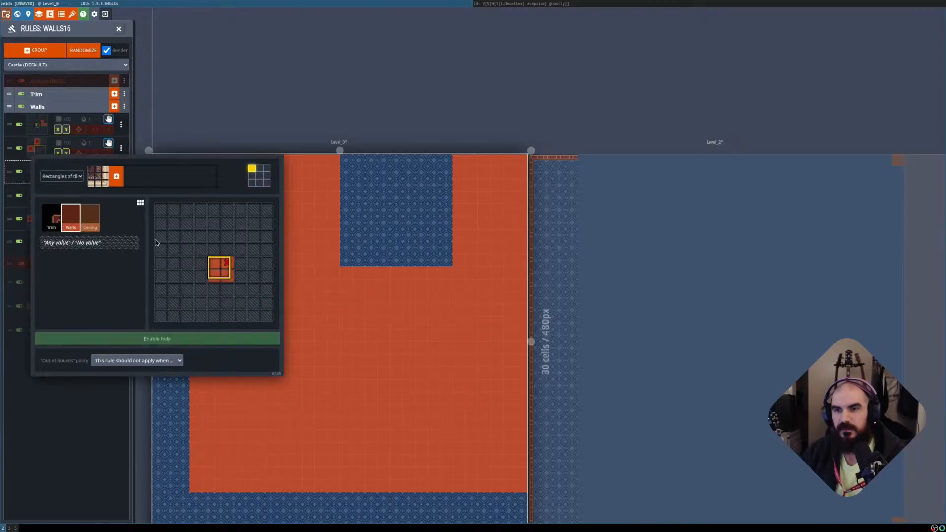
left_click(221, 270)
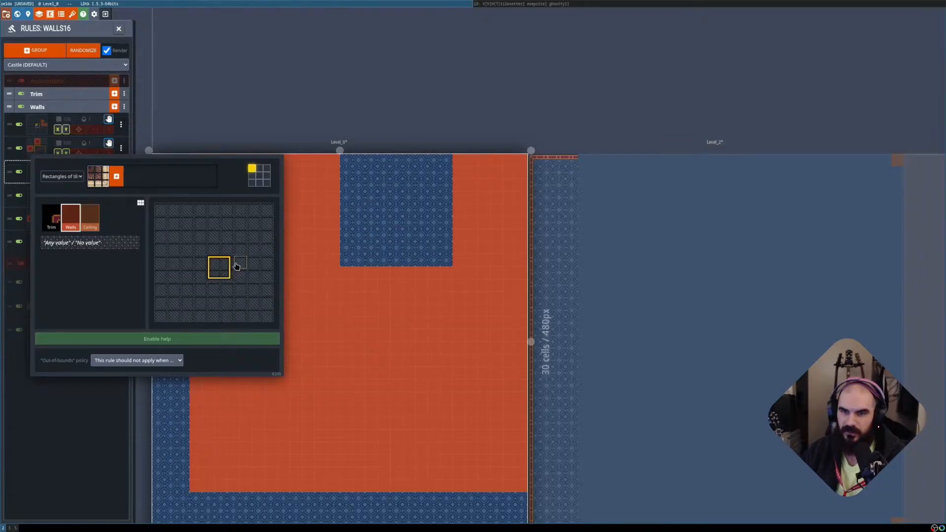
left_click_drag(237, 268, 256, 282)
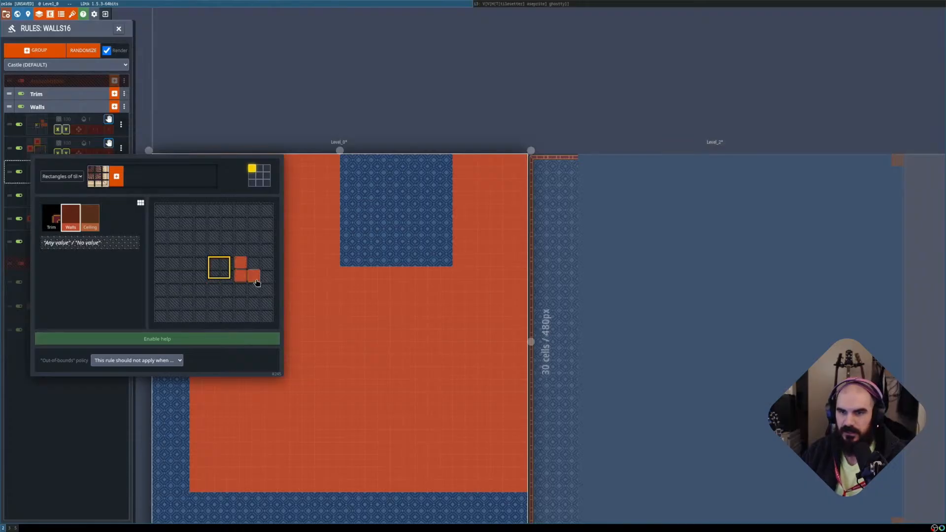
left_click(94, 431)
key("shift+r")
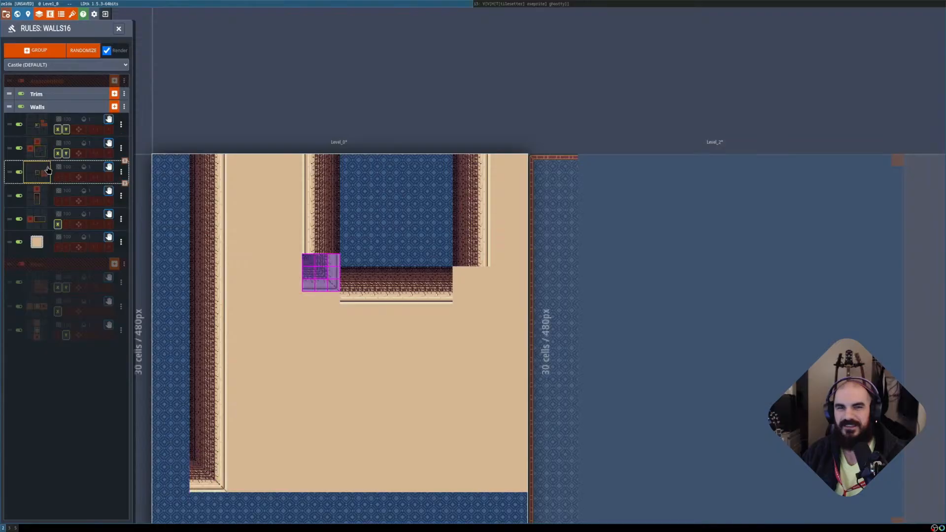
key("shift+r")
key("shift+r")
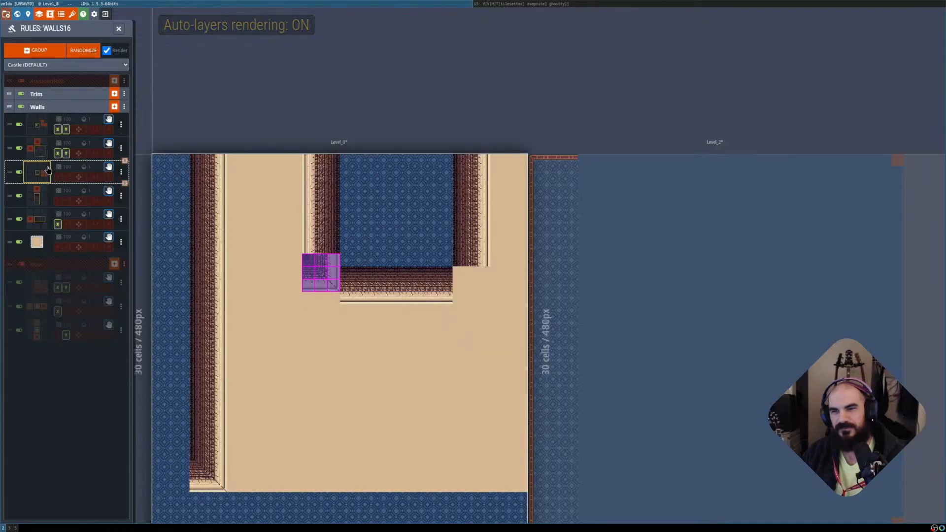
key("shift+r")
key("shift+r")
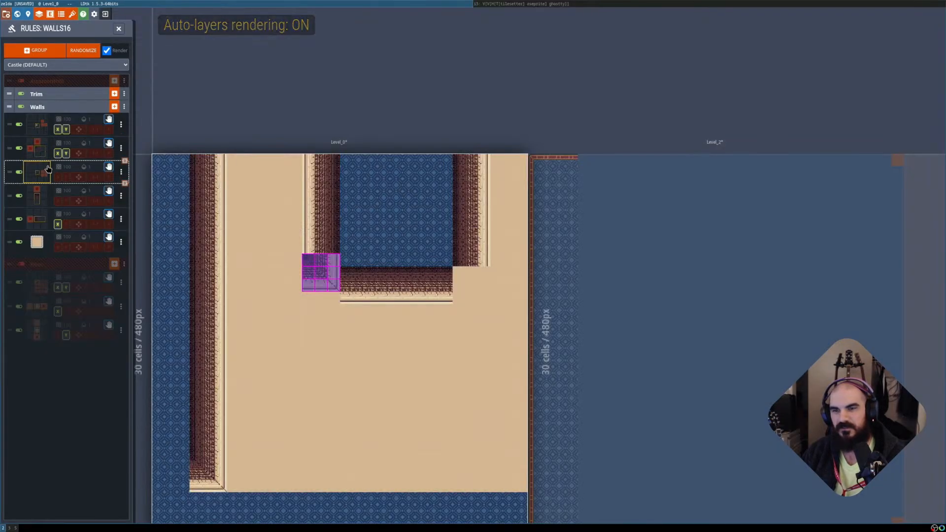
key("shift+r")
key("shift+r")
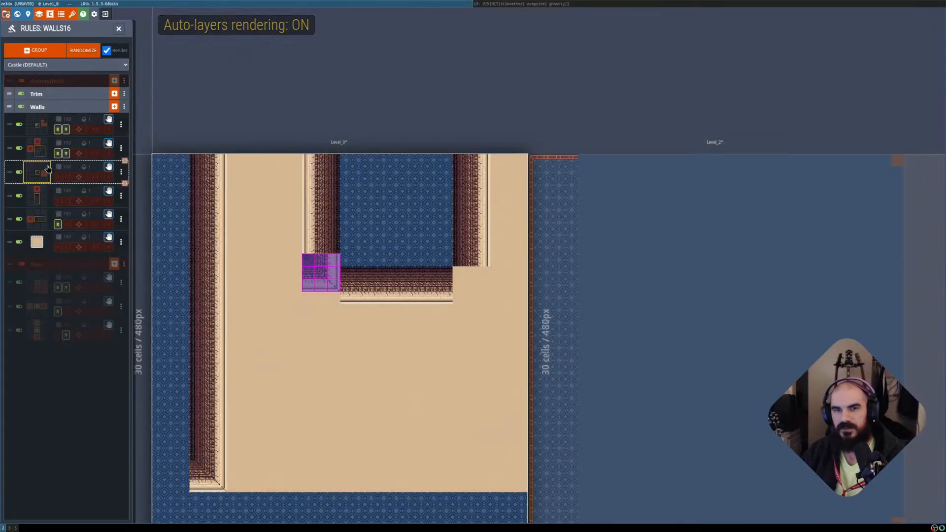
Try the third rule's 2 x 2 corner pattern one row higher, and compare the rendered corner with the raw Walls cells.
left_click(47, 169)
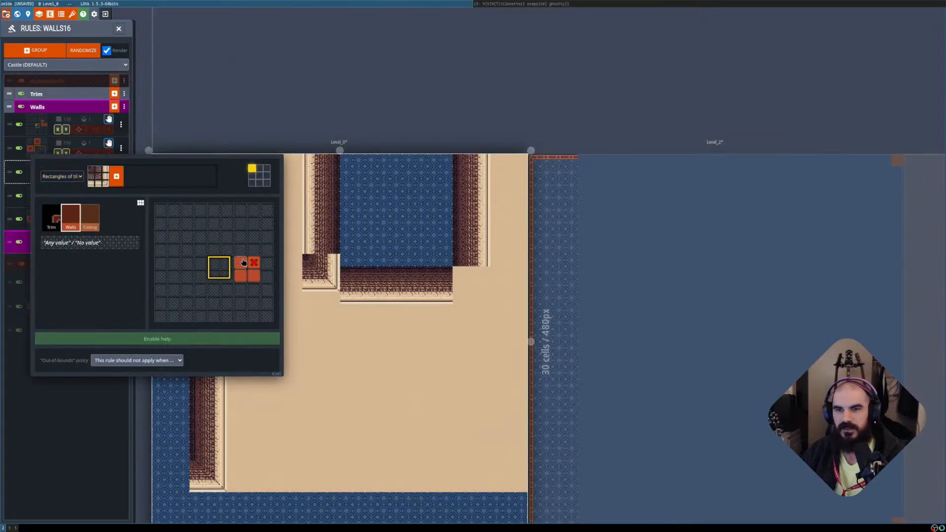
left_click(242, 277)
left_click(253, 278)
left_click(253, 265)
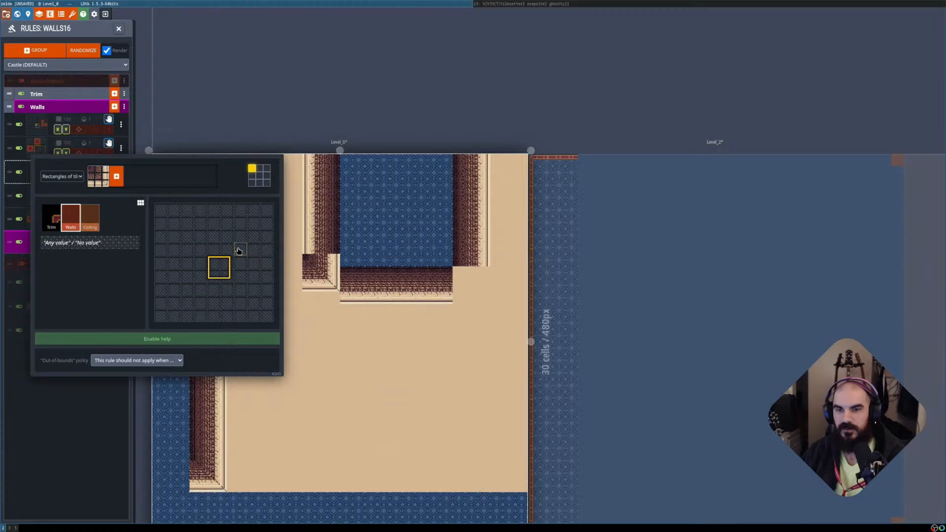
left_click(240, 251)
left_click(240, 263)
left_click(252, 263)
left_click(252, 251)
left_click(109, 409)
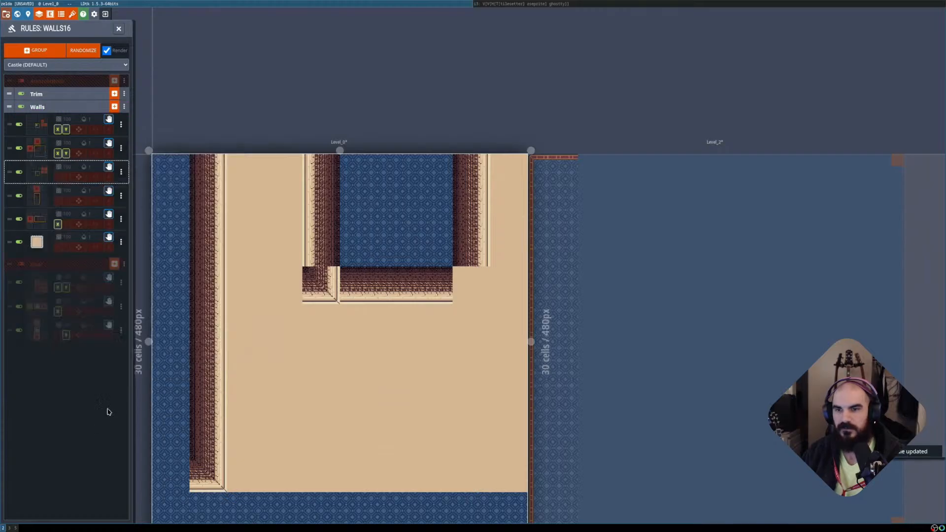
key("shift+r")
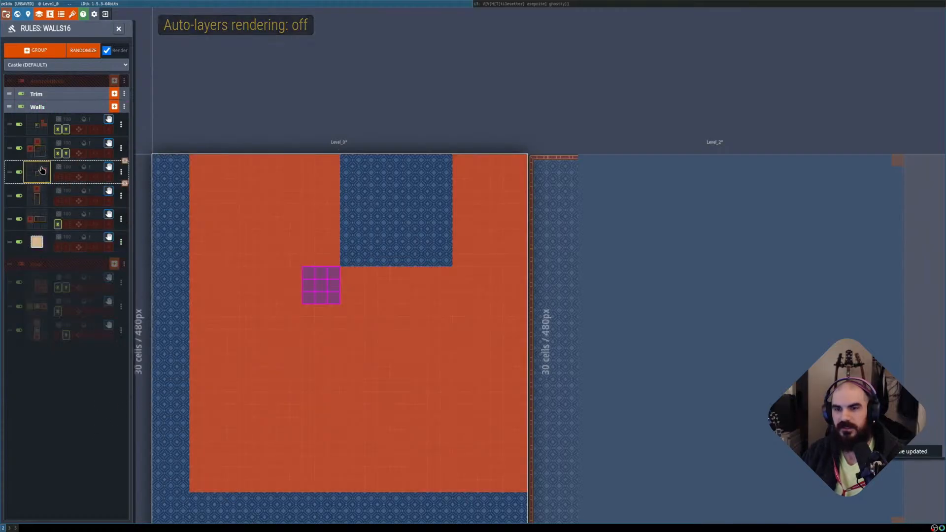
key("shift+r")
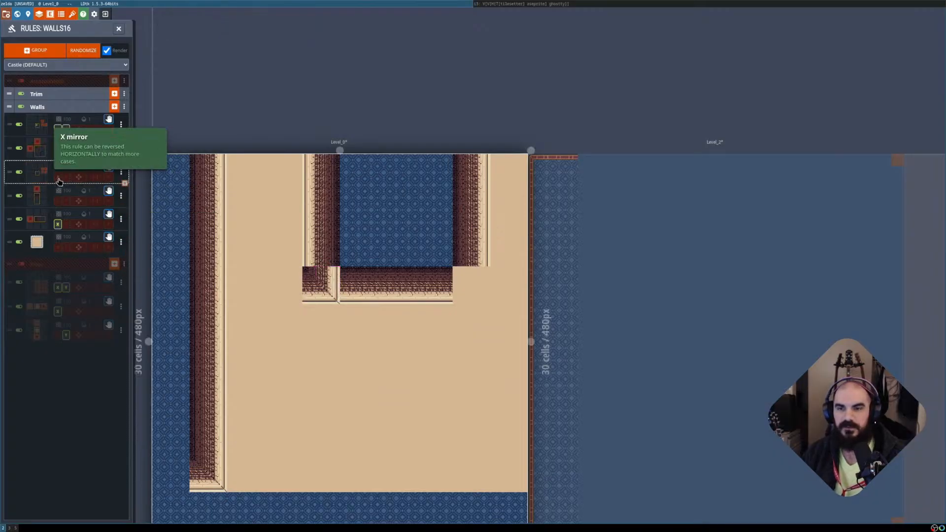
Try horizontal mirroring on the third rule, and check its assigned 3 x 3 castle corner tile block.
left_click(58, 177)
left_click(60, 179)
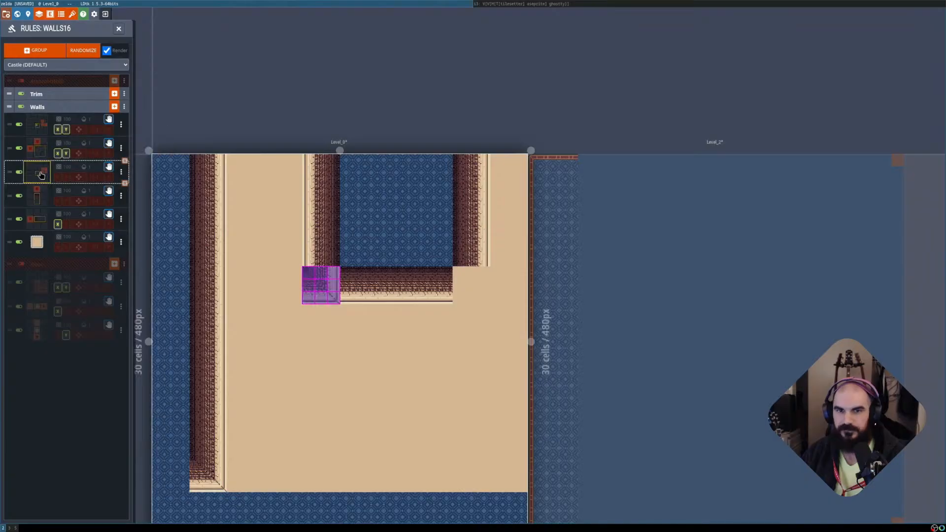
left_click(39, 173)
left_click(99, 182)
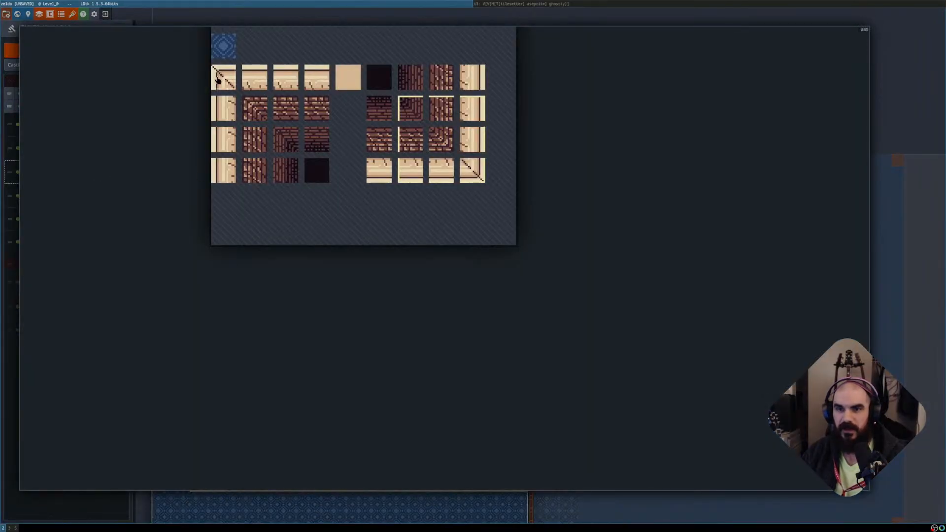
left_click(14, 379)
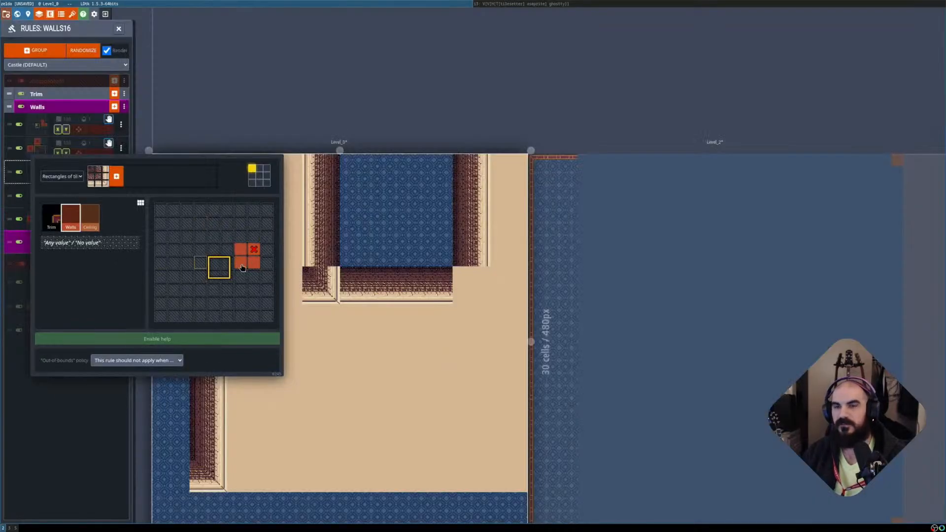
Replace the third rule's pattern with its mirror image left of the centre, and compare the rendered corner with the raw Walls cells.
left_click(200, 252)
left_click(200, 262)
left_click(189, 262)
right_click(188, 251)
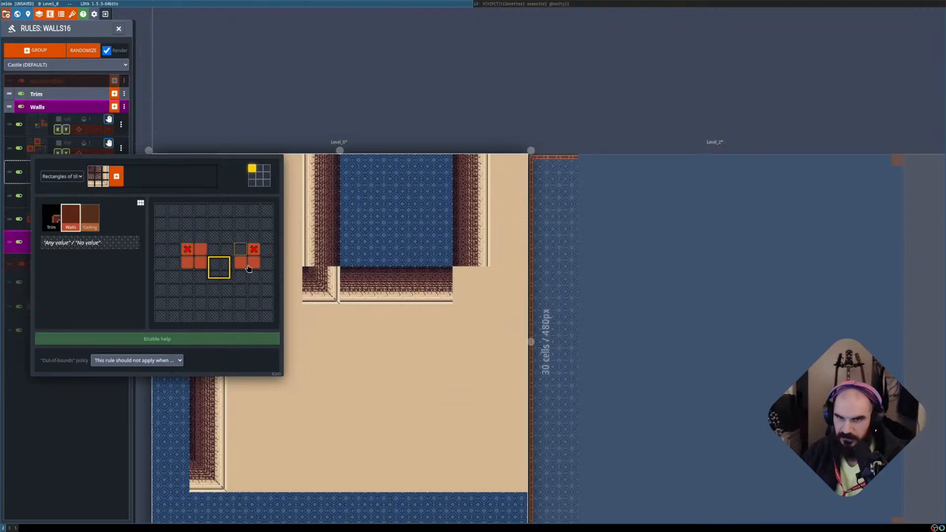
right_click(241, 263)
right_click(253, 263)
right_click(253, 251)
left_click(97, 415)
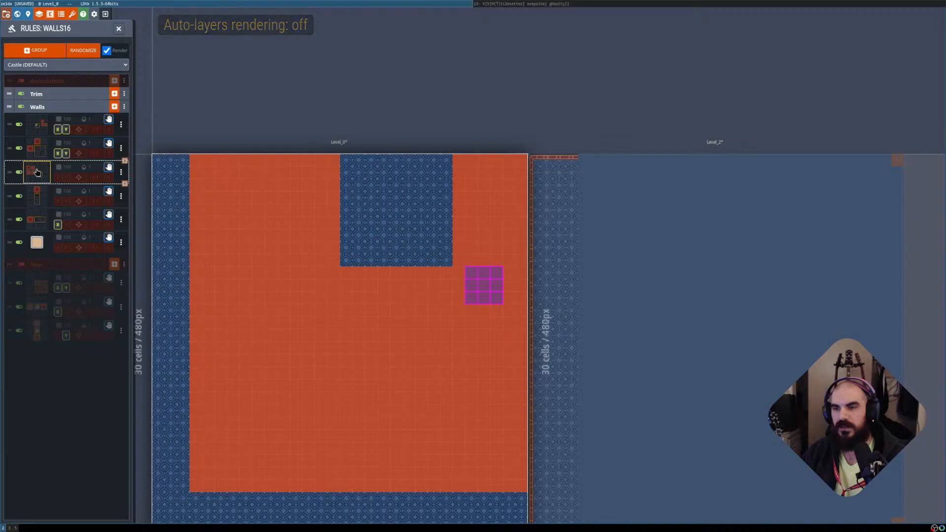
key("shift+r")
key("shift+r")
key("shift+r")
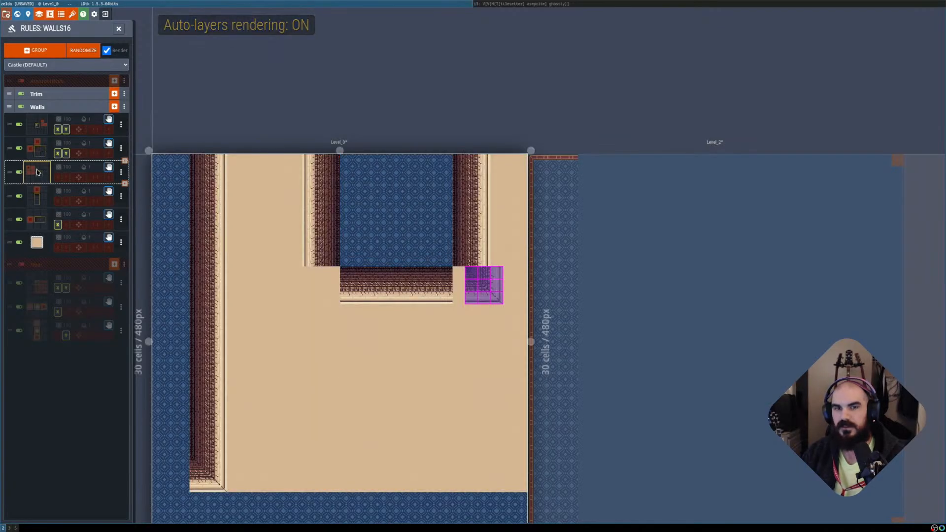
Shift the third rule's 2 x 2 corner pattern one cell right so its lower-right Walls cell lies on the centre.
left_click(36, 172)
mouse_move(201, 251)
left_mouse_down()
mouse_move(188, 261)
mouse_move(188, 250)
mouse_move(213, 263)
left_mouse_up()
key("Escape")
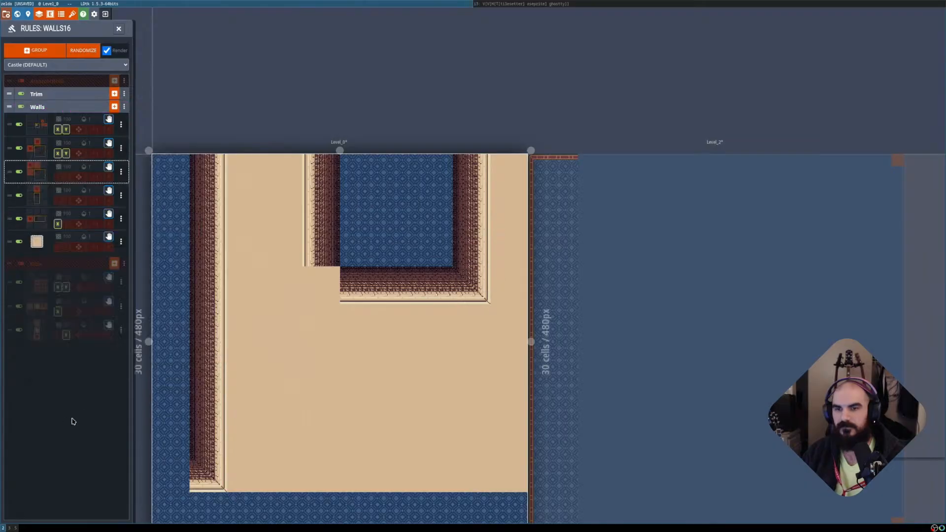
Enable horizontal and vertical mirroring on the third Walls rule, and compare the rendered corners with the raw Walls cells.
key("shift+r")
key("shift+r")
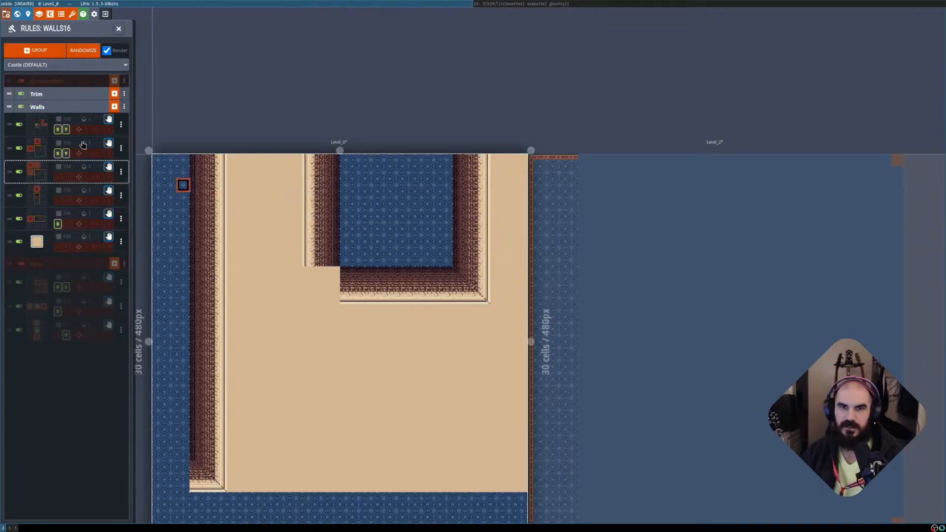
left_click(58, 178)
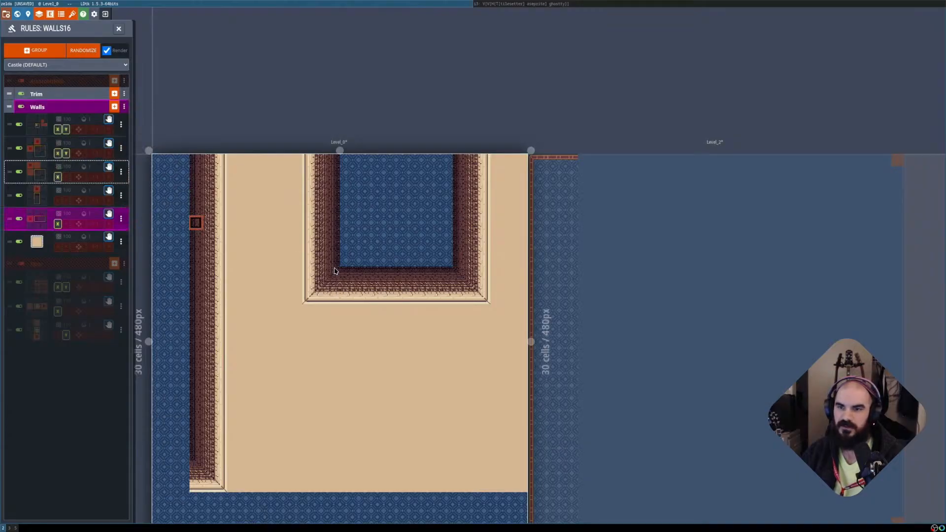
scroll(347, 255, "down", 1)
middle_click_drag(355, 250, 323, 222)
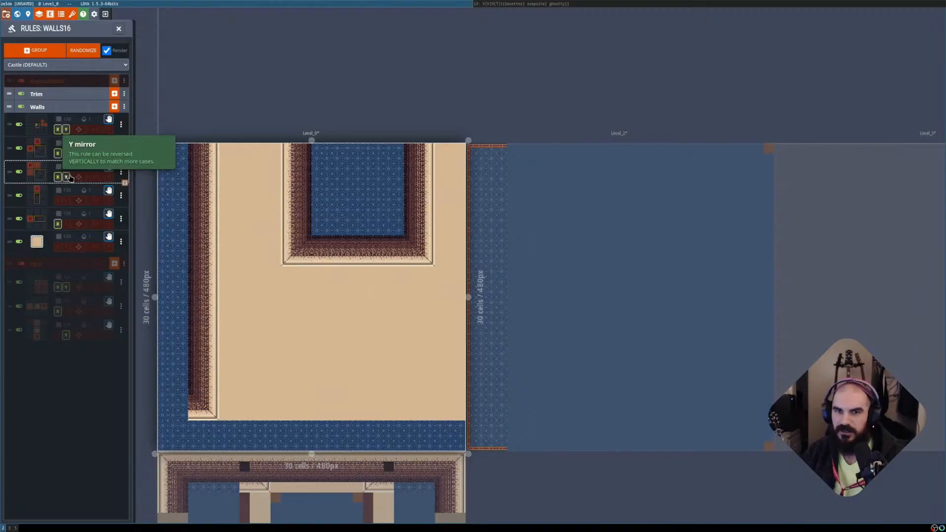
key("shift+r")
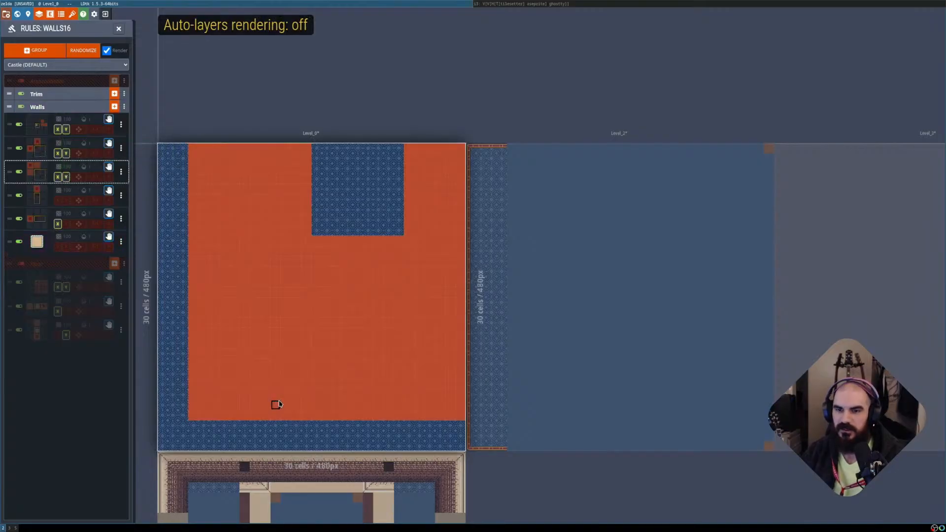
key("shift+r")
Clear a 3 x 3 notch in the lower edge of the Walls area, and widen it rightward to 18 cells.
scroll(333, 401, "up", 1)
middle_click_drag(353, 355, 431, 274)
scroll(321, 358, "up", 1)
scroll(259, 329, "up", 1)
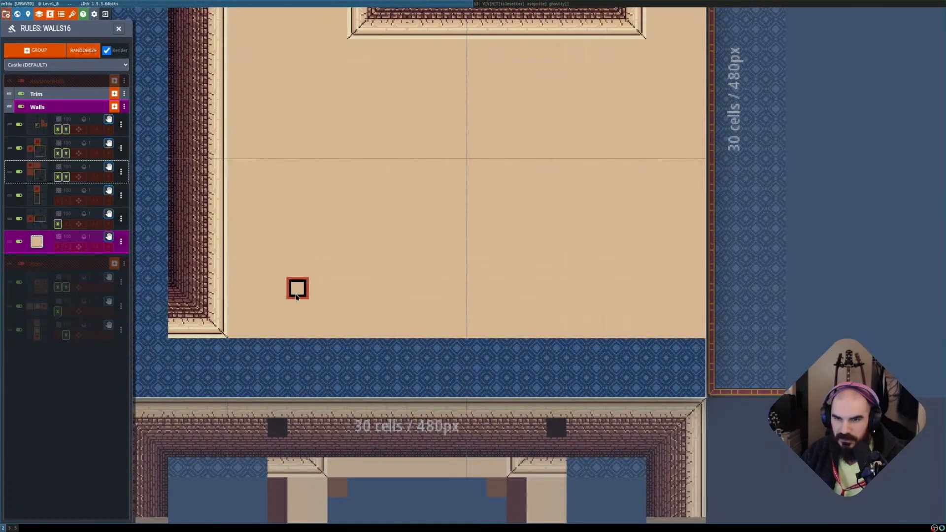
mouse_move(297, 296)
left_mouse_down("shift")
mouse_move(340, 327)
mouse_move(332, 335)
left_mouse_up("shift")
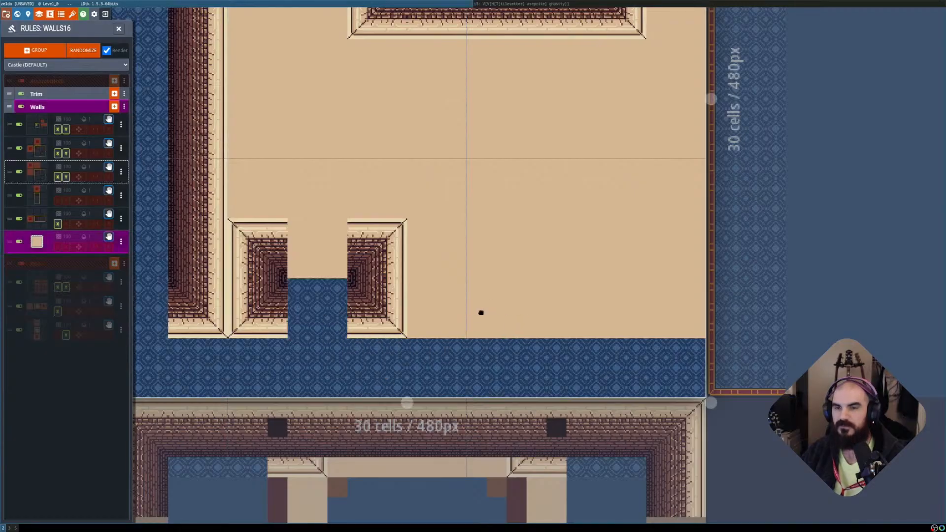
key("shift+r")
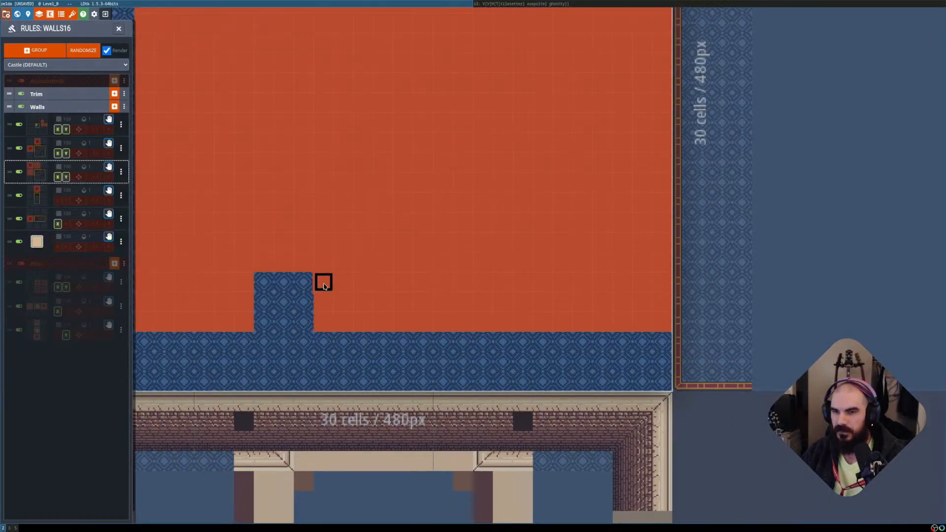
left_click_drag(323, 286, 609, 330, "shift")
key("shift+r")
scroll(440, 321, "down", 1)
scroll(456, 299, "up", 1)
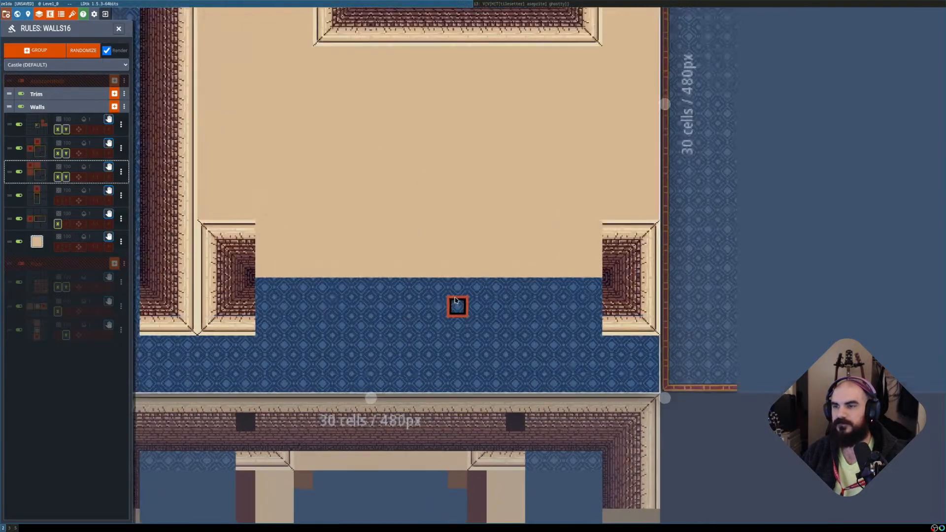
Try making the bottom notch three rows taller, check the rendered edges, and refill those rows with Walls cells.
scroll(456, 300, "down", 1)
scroll(448, 256, "down", 1)
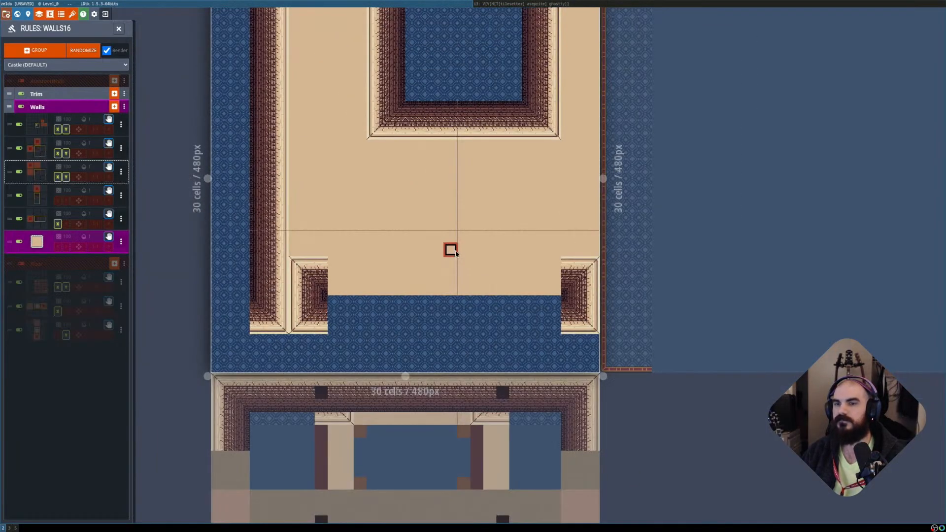
scroll(422, 289, "up", 1)
key("shift+r")
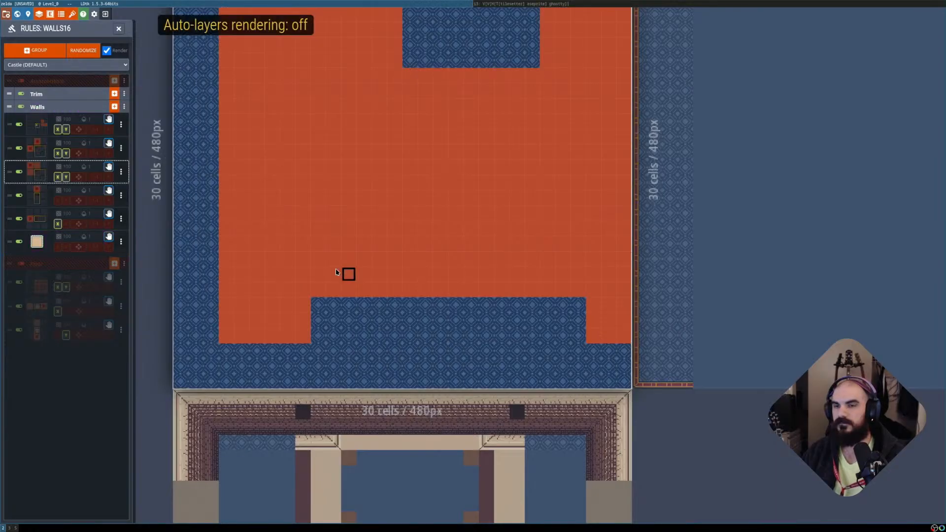
mouse_move(319, 276)
left_mouse_down("shift")
mouse_move(579, 283)
mouse_move(314, 302)
mouse_move(325, 293)
left_mouse_up("shift")
key("shift+r")
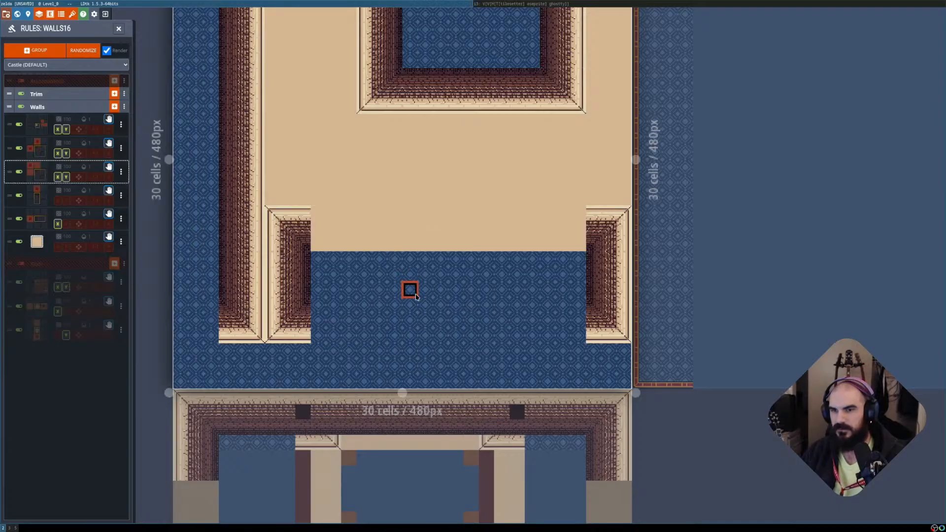
key("shift+r")
left_click_drag(315, 257, 584, 296, "shift")
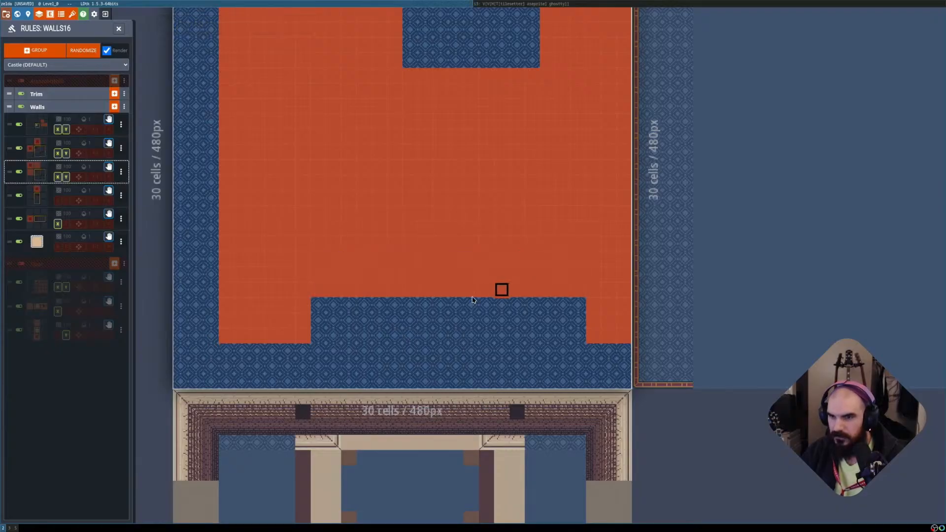
Add two 3 x 3 Walls pillars inside the bottom notch, three cells apart, and render them with the auto-layer rules.
scroll(365, 307, "up", 3)
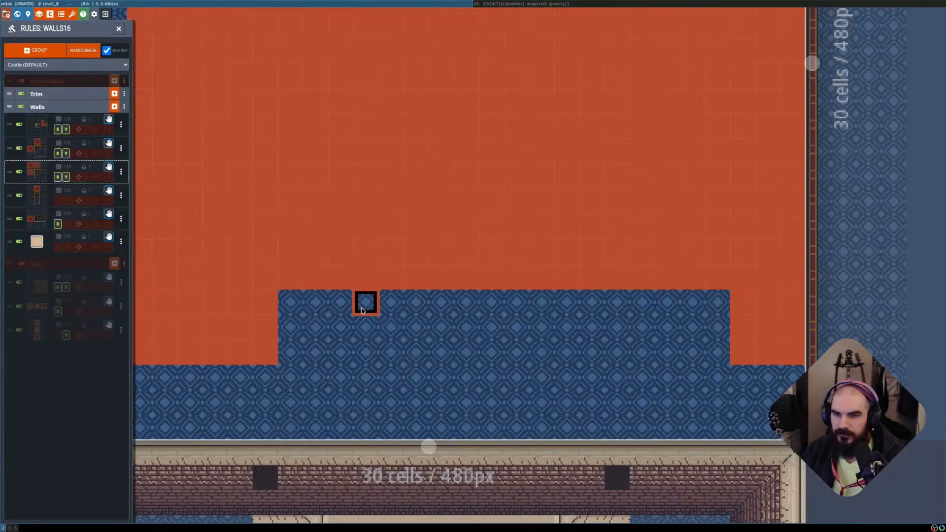
left_click_drag(413, 348, 416, 351, "shift")
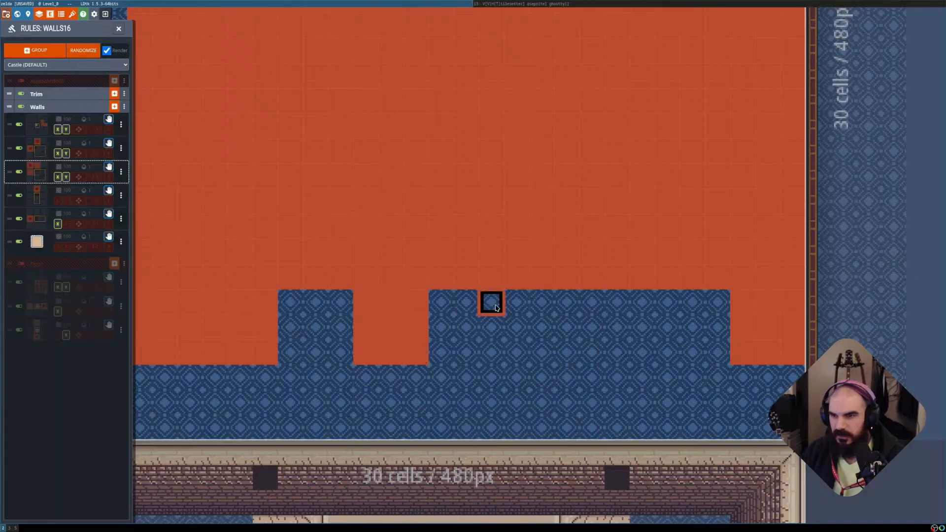
left_click_drag(516, 302, 566, 350, "shift")
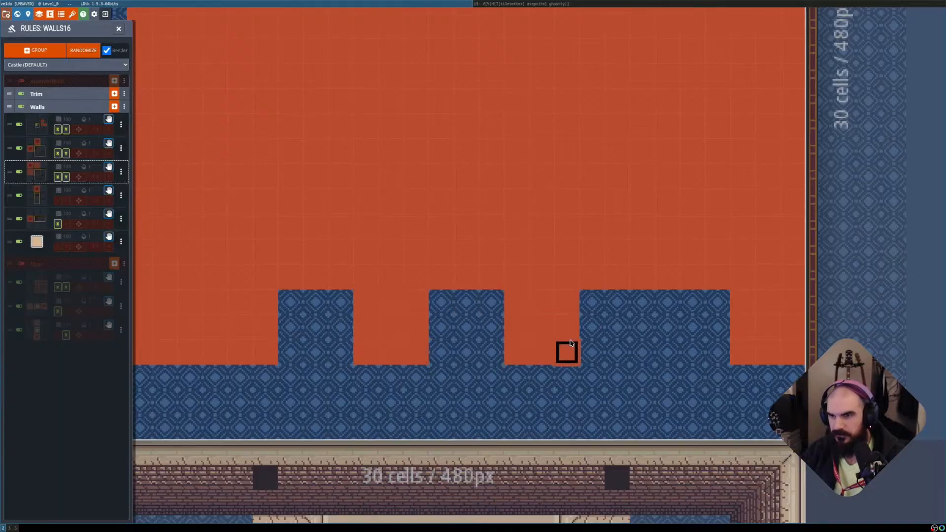
key("shift+r")
scroll(479, 343, "down", 5)
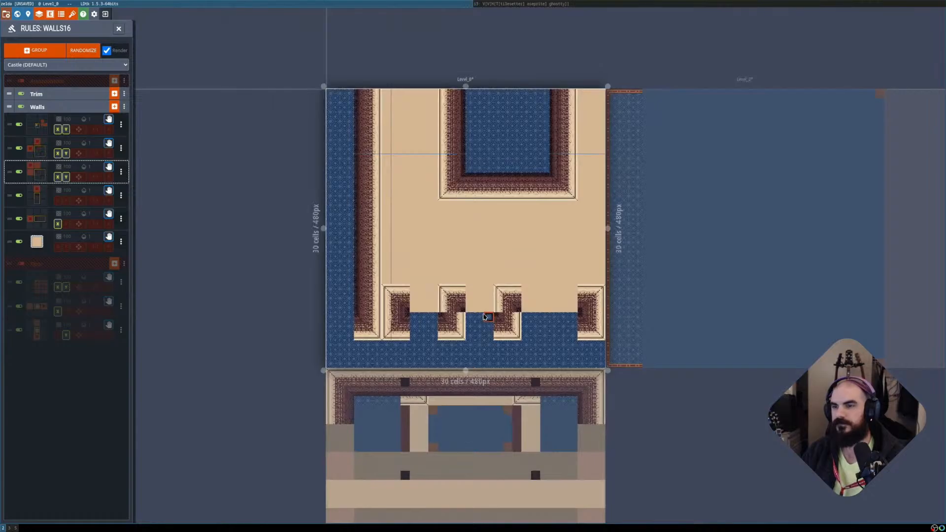
Examine where the third and second rules match around the notch and pillars, comparing the rendering with the raw Walls cells.
scroll(478, 318, "up", 1)
scroll(475, 316, "down", 1)
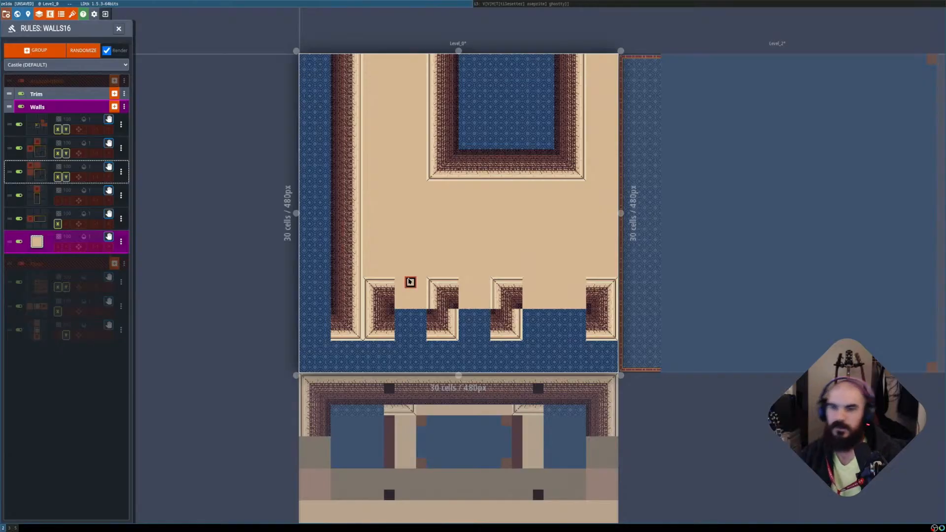
scroll(408, 243, "up", 1)
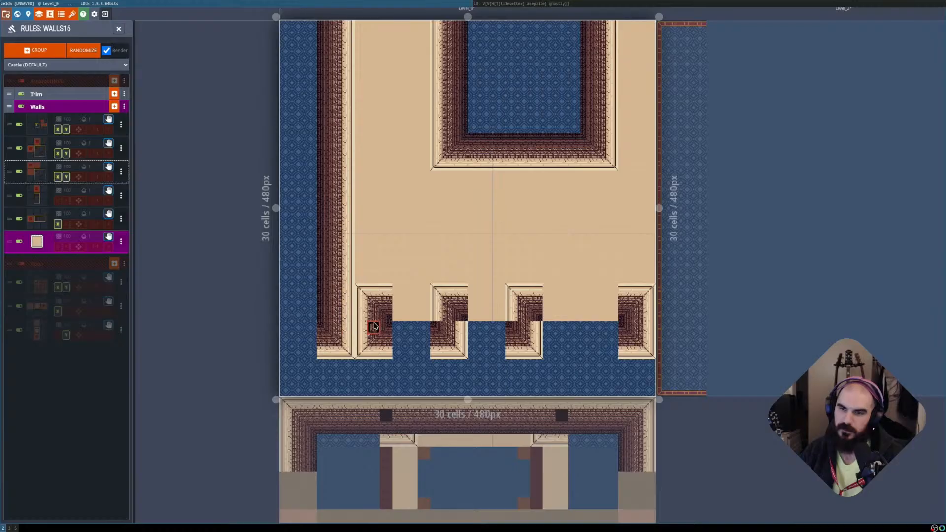
scroll(374, 327, "up", 2)
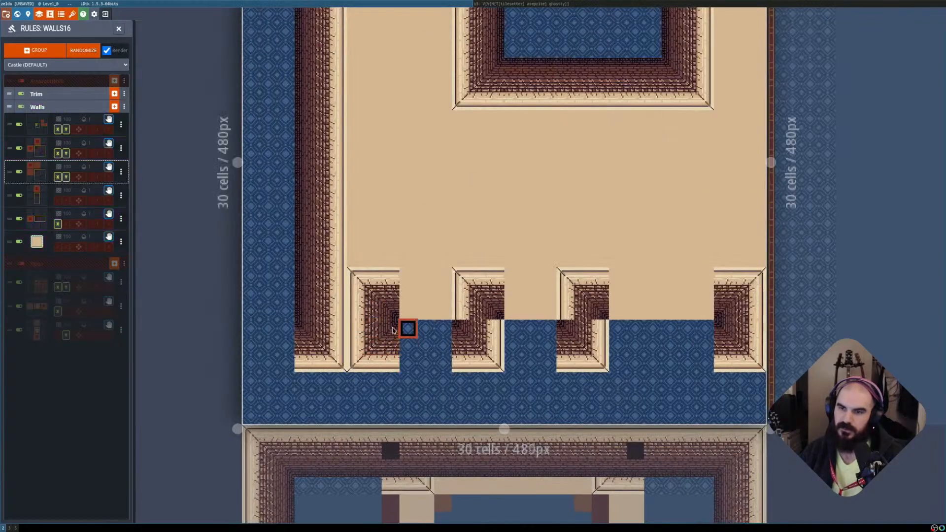
mouse_move(26, 173)
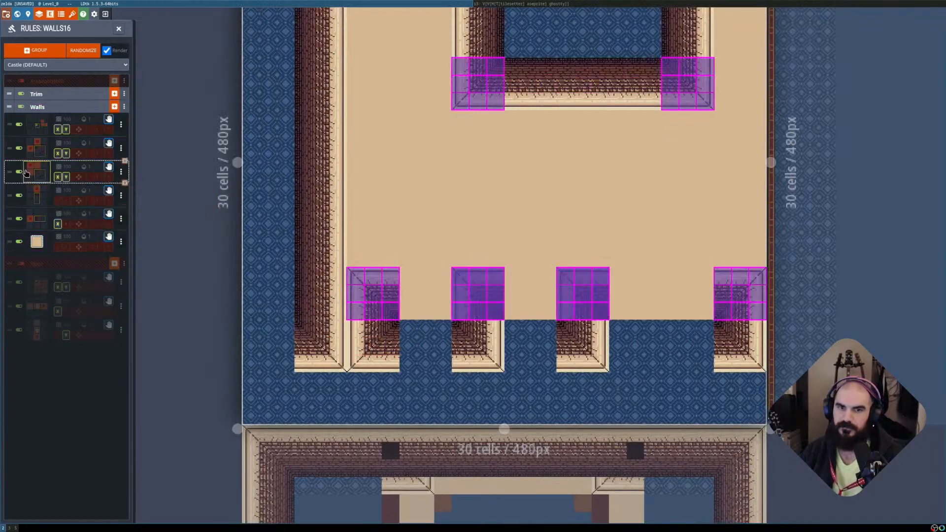
key("shift+r")
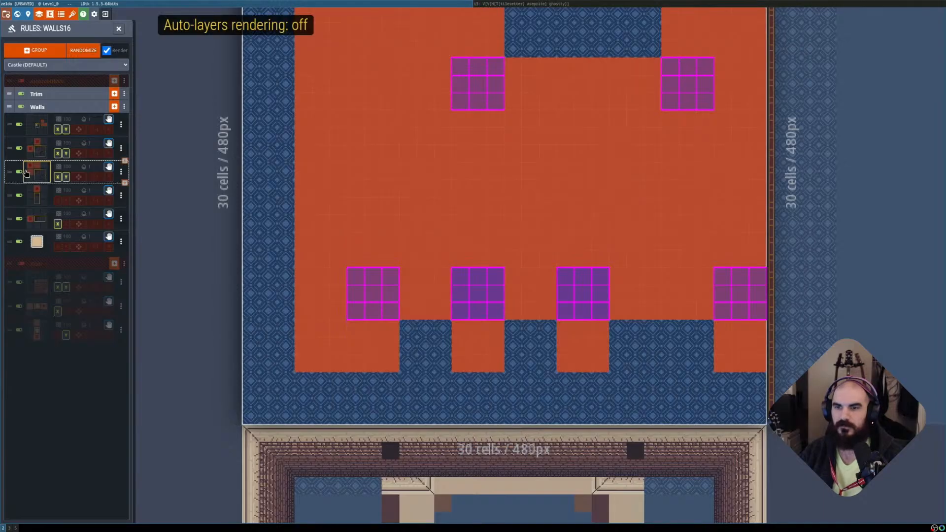
key("shift+r")
mouse_move(27, 143)
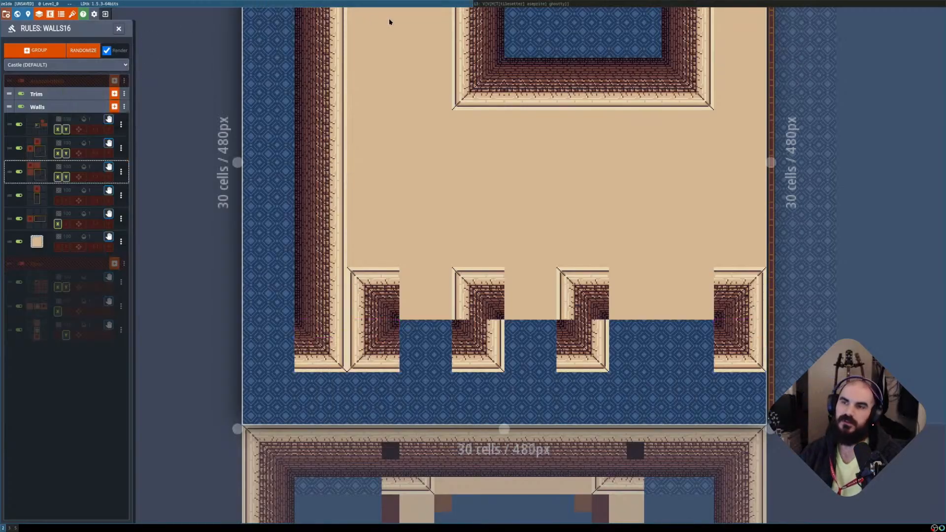
Fill the top three rows of the upper rectangular opening with Walls cells so it is enclosed on all sides.
scroll(535, 91, "down", 2)
middle_click_drag(554, 200, 542, 293)
middle_click_drag(533, 117, 524, 173)
scroll(524, 172, "down", 2)
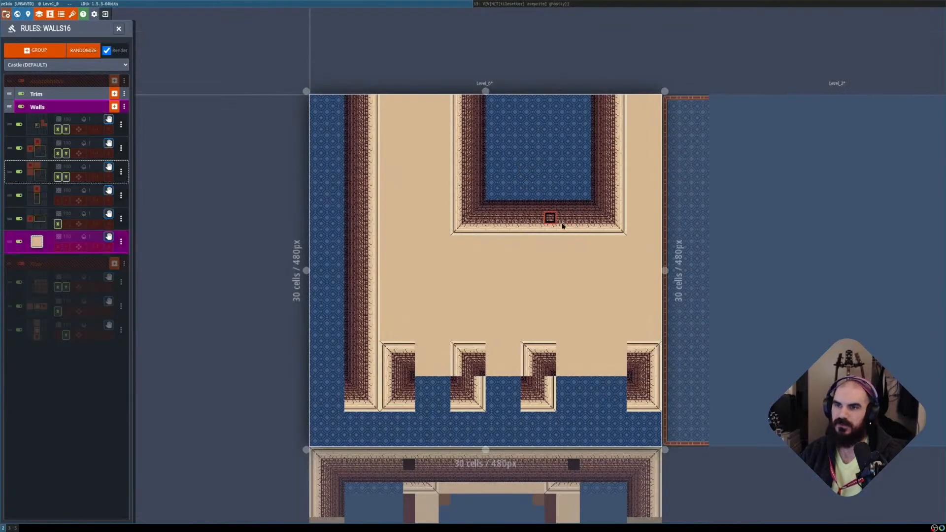
scroll(574, 217, "up", 1)
scroll(556, 195, "up", 1)
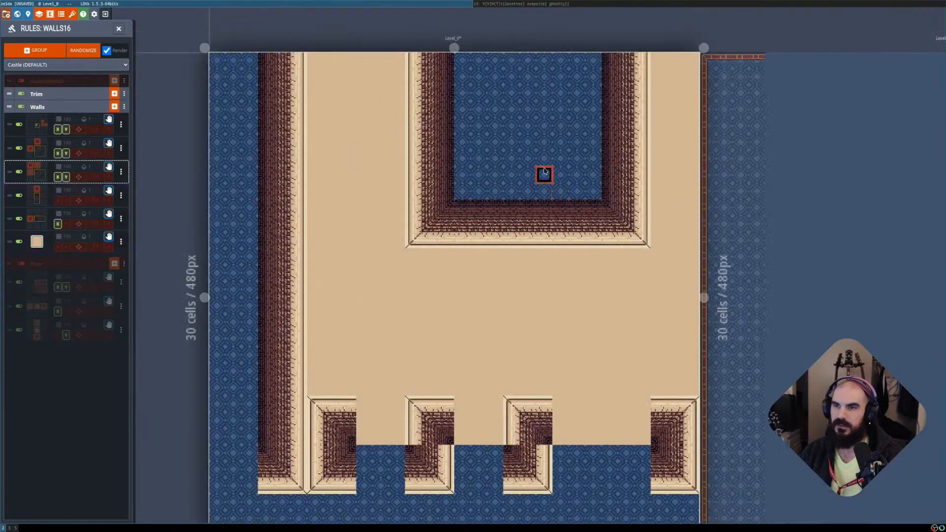
middle_click_drag(521, 109, 505, 124)
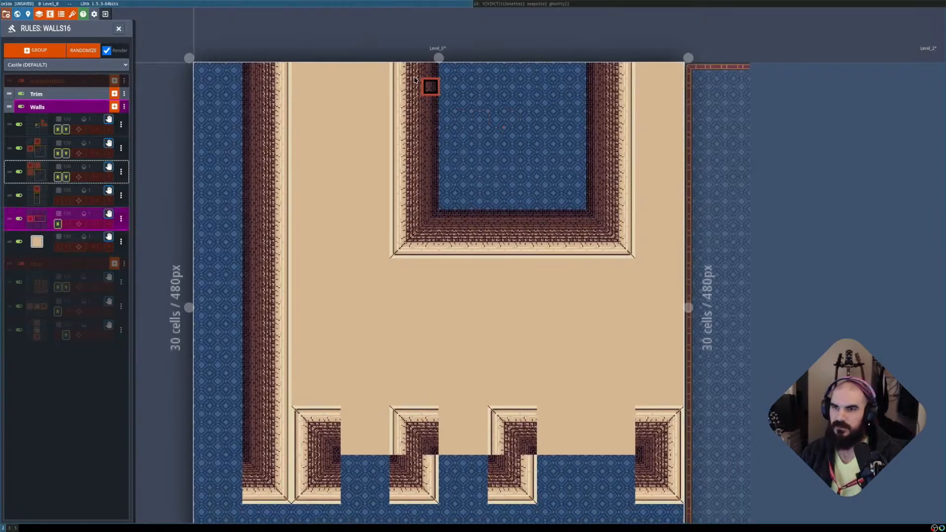
key("shift+r")
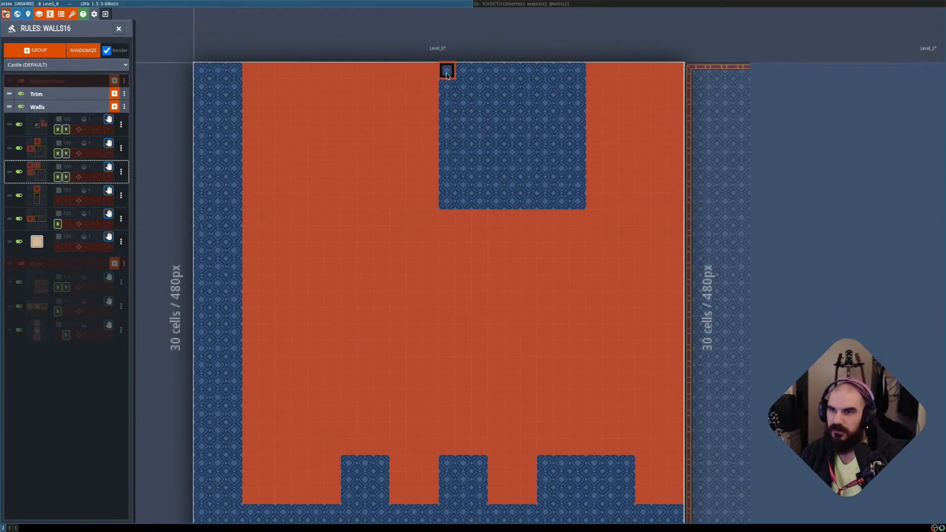
left_click_drag(456, 97, 594, 101, "shift")
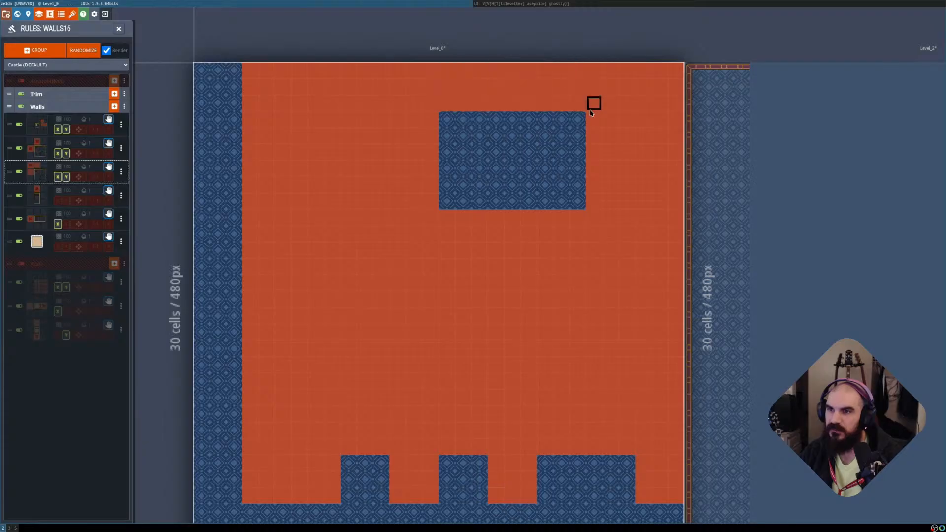
key("shift+r")
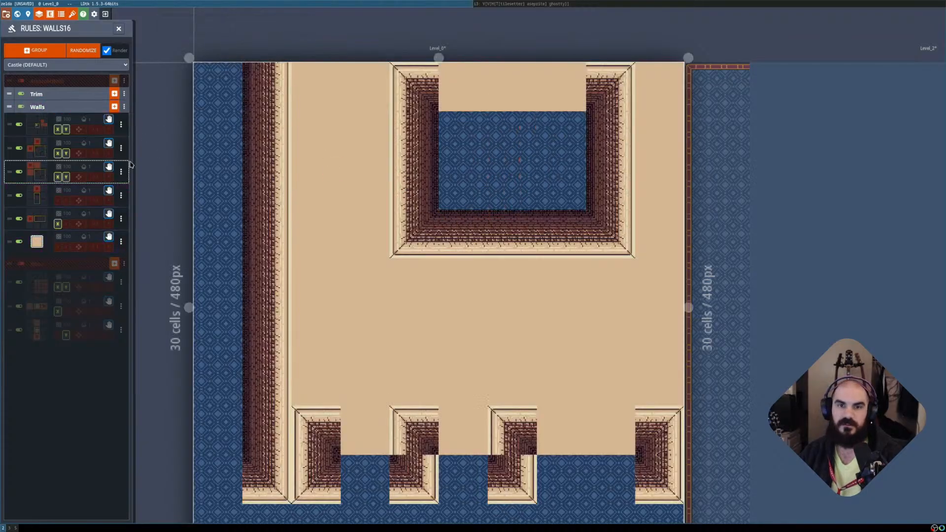
Enable vertical mirroring on the fourth rule, and compare the rendered horizontal walls with the raw Walls cells.
left_click(66, 201)
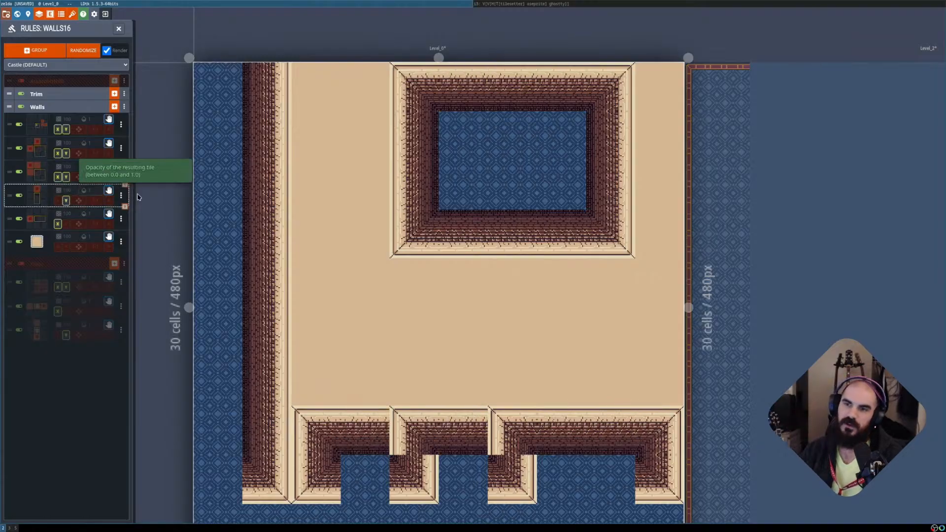
middle_click_drag(457, 346, 450, 282)
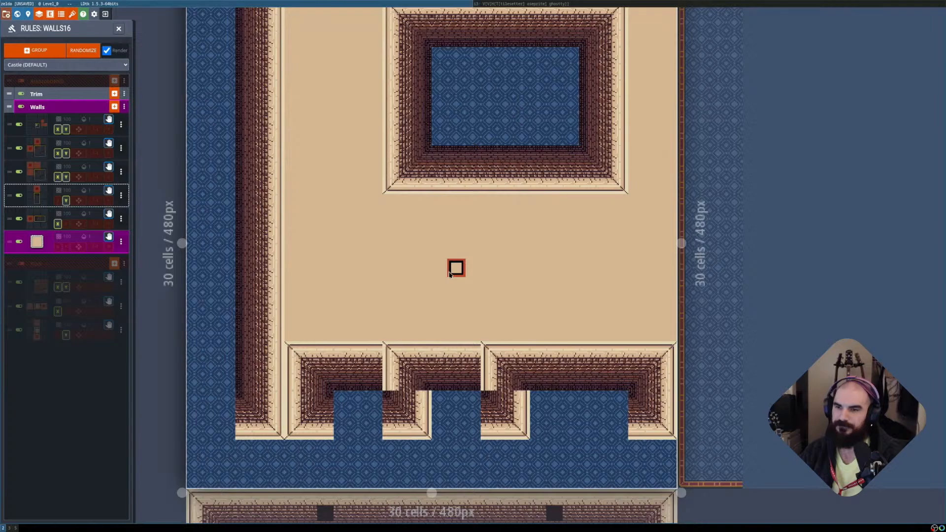
scroll(439, 286, "down", 1)
middle_click_drag(424, 185, 414, 232)
key("shift+r")
key("shift+r")
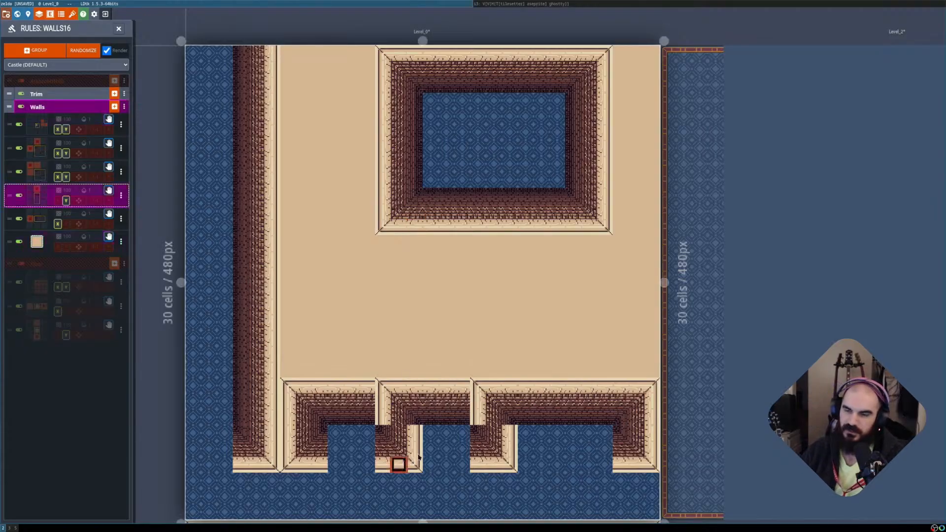
Clear the two 3 x 3 Walls pillars from the bottom notch.
scroll(398, 460, "up", 2)
middle_click_drag(465, 433, 445, 351)
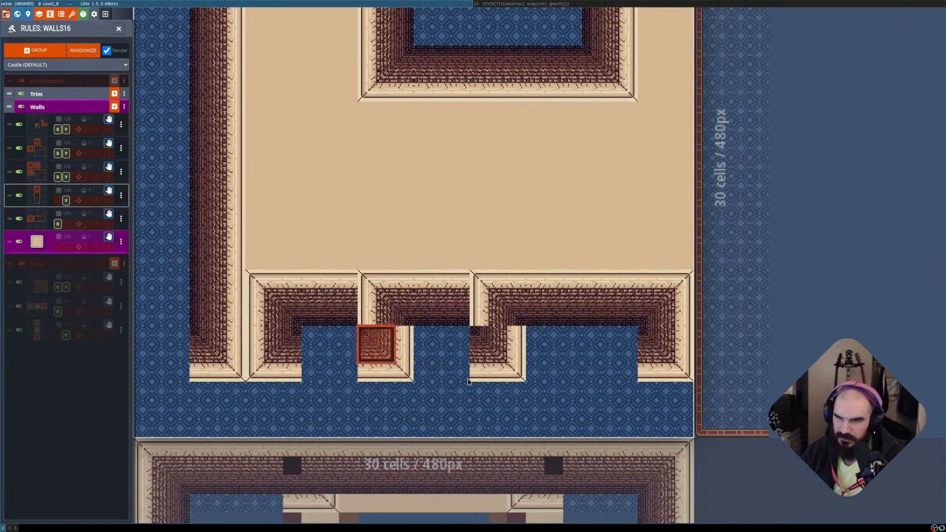
right_click_drag(365, 332, 520, 392, "shift")
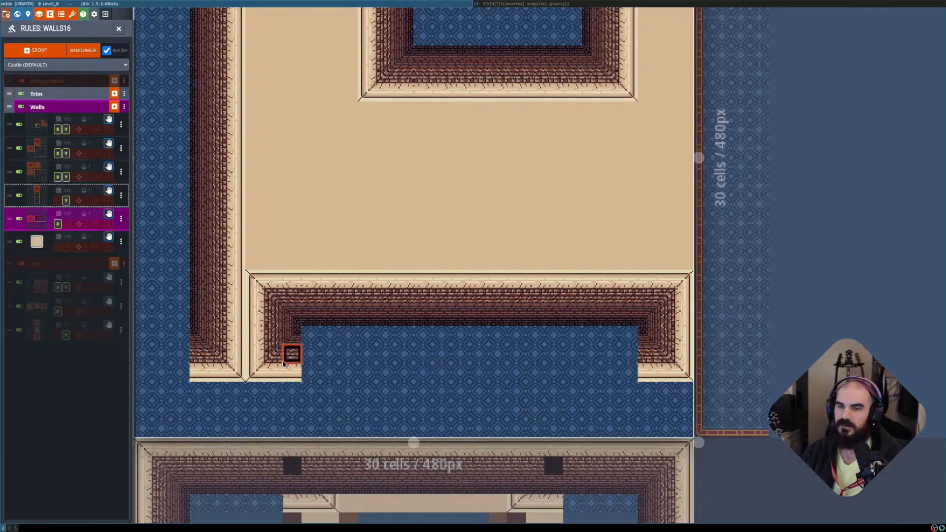
Add a 3 x 3 Walls block under the notch's left side down to the level border, and compare its rendering with the raw cells.
mouse_move(256, 391)
left_mouse_down()
mouse_move(265, 414)
mouse_move(289, 429)
mouse_move(271, 368)
mouse_move(279, 335)
left_mouse_up()
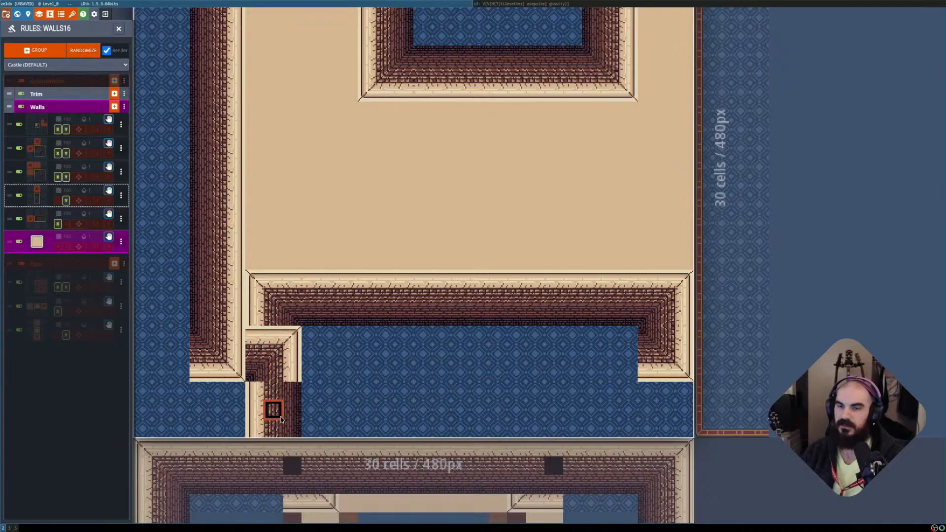
key("shift+r")
key("shift+r")
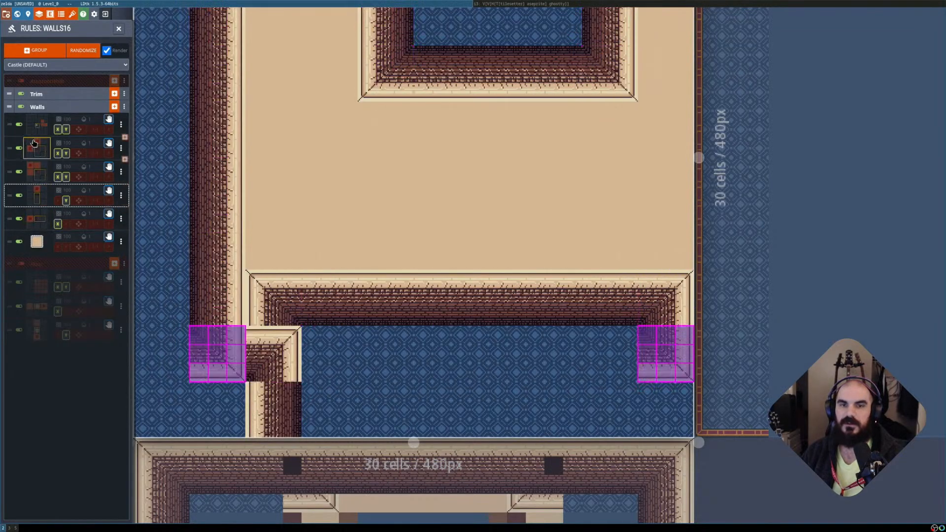
Move the horizontally mirrored vertical-wall rule from fifth to second position in the Walls group.
left_click_drag(9, 219, 8, 147)
scroll(375, 276, "down", 2)
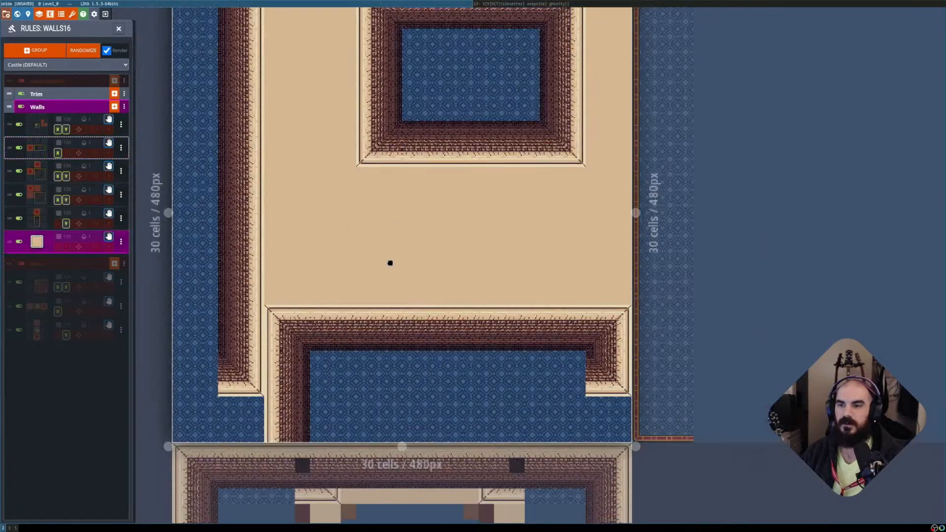
middle_click_drag(395, 308, 390, 207)
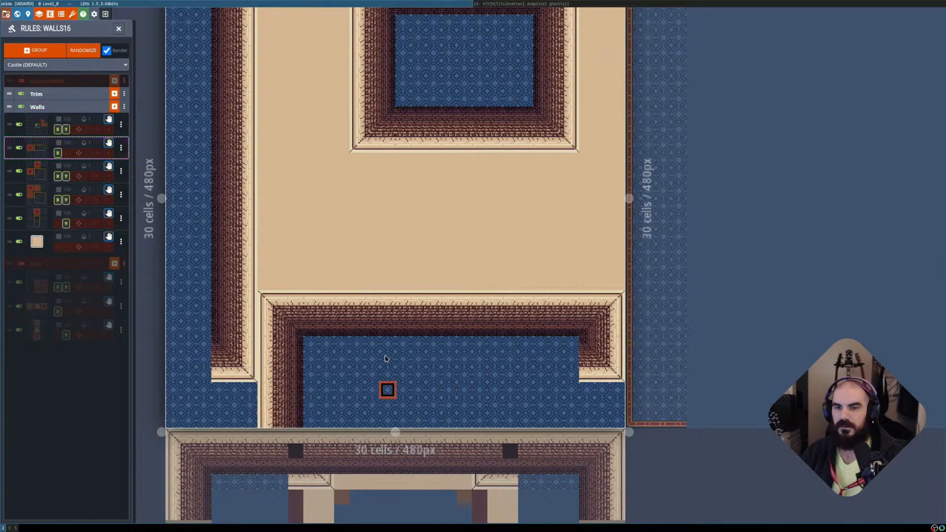
Clear the 3 x 3 Walls block under the notch's left side, and compare the rendered walls with the raw cells.
scroll(345, 364, "up", 1)
scroll(311, 344, "up", 1)
right_click_drag(231, 343, 283, 388, "shift")
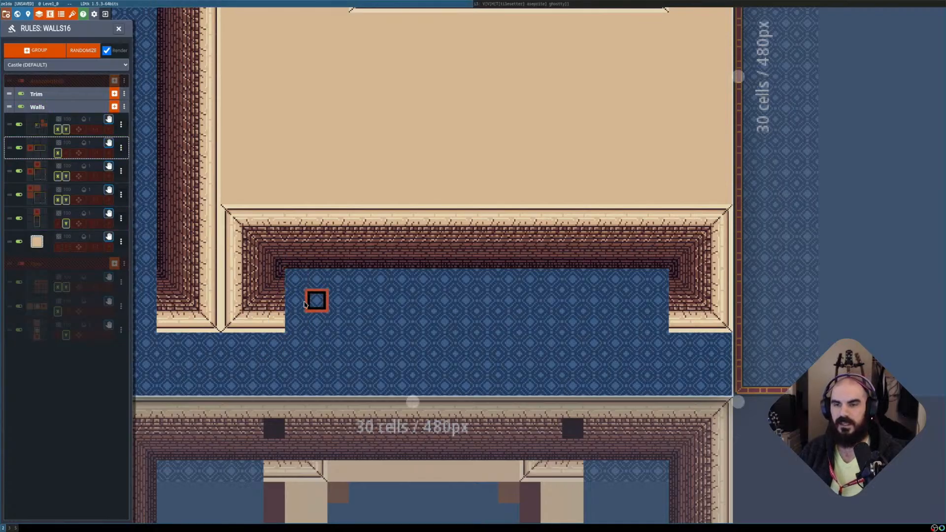
key("shift+r")
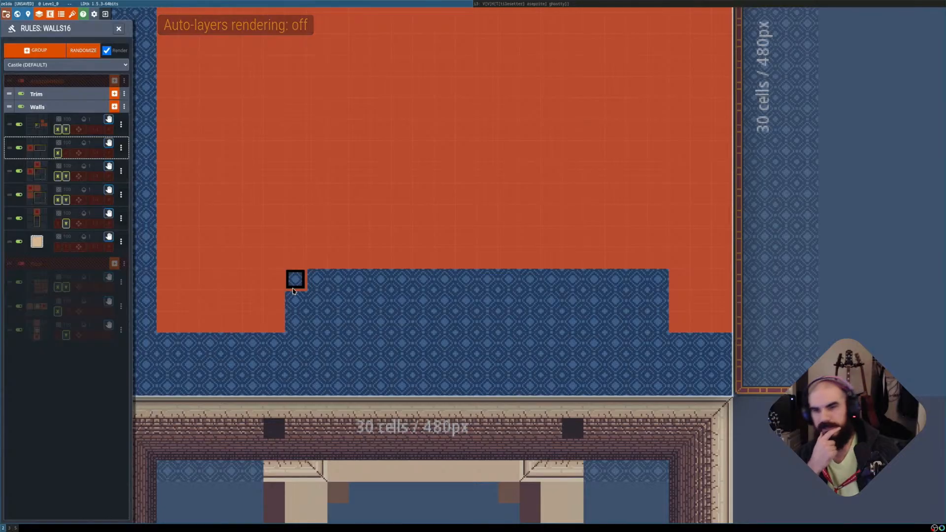
key("shift+r")
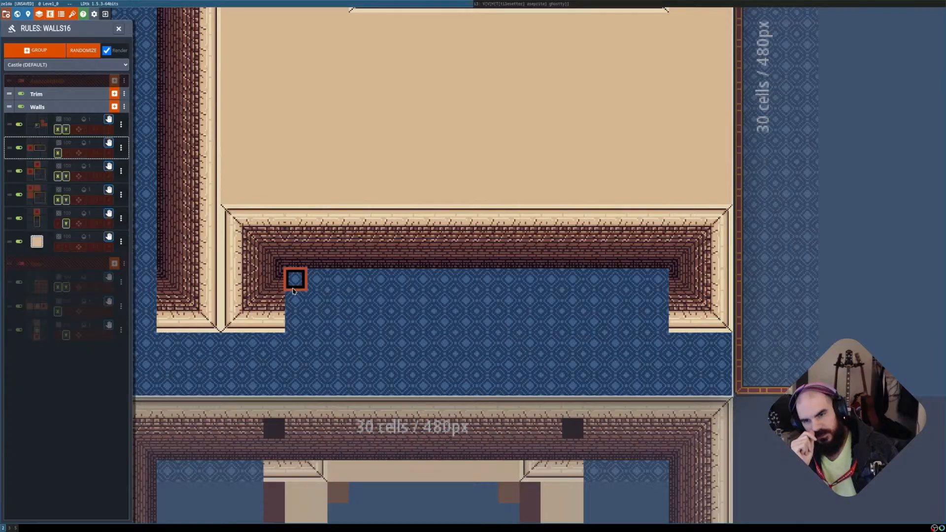
key("shift+r")
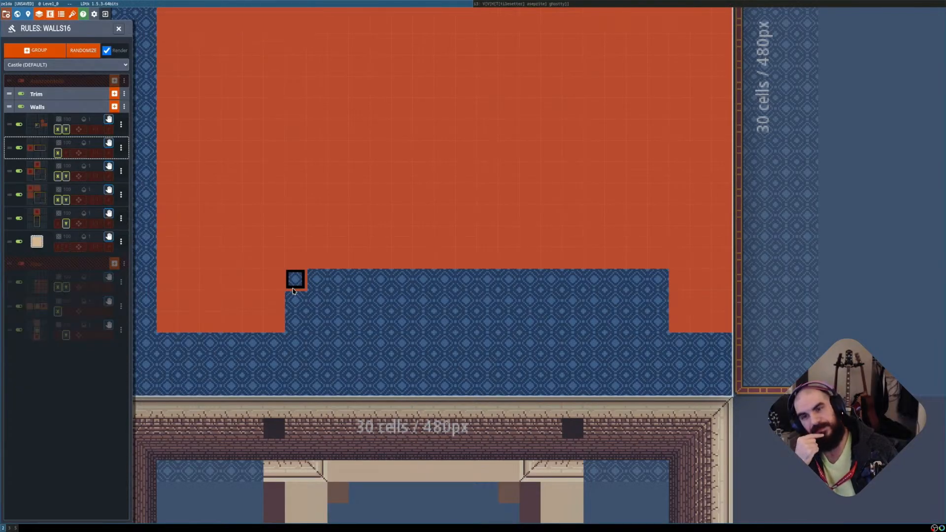
key("shift+r")
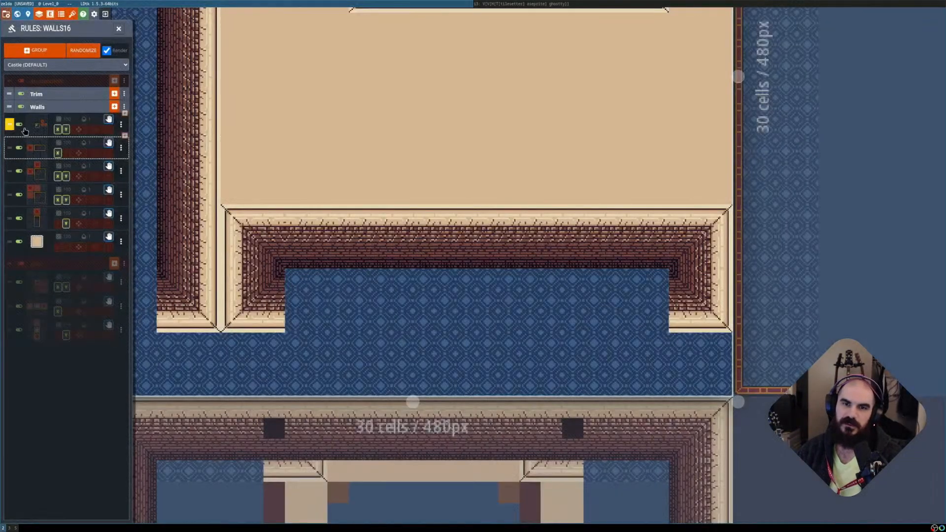
Move the vertical-wall rule to the top of the Walls group, and fill two adjacent 3 x 3 blocks below the left walls down to the level border.
left_click_drag(10, 148, 14, 124)
scroll(296, 217, "down", 3)
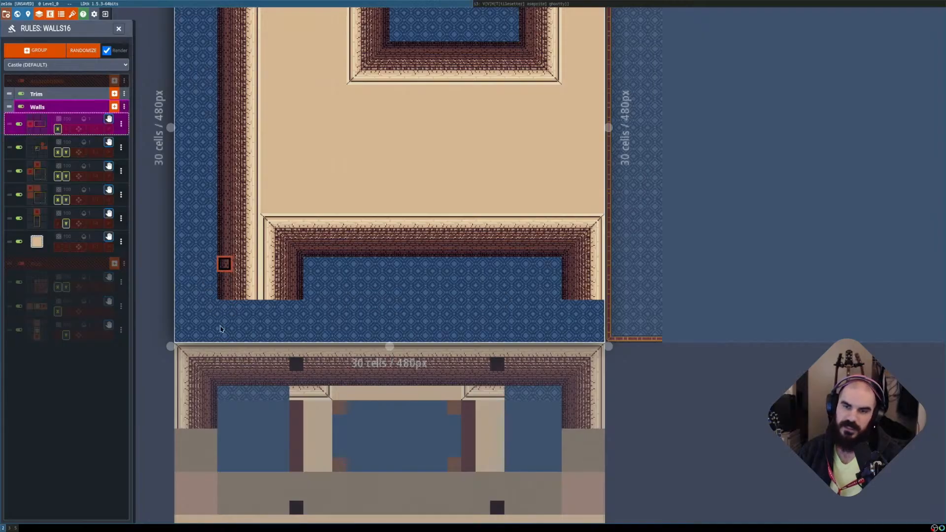
left_click_drag(224, 308, 255, 337, "shift")
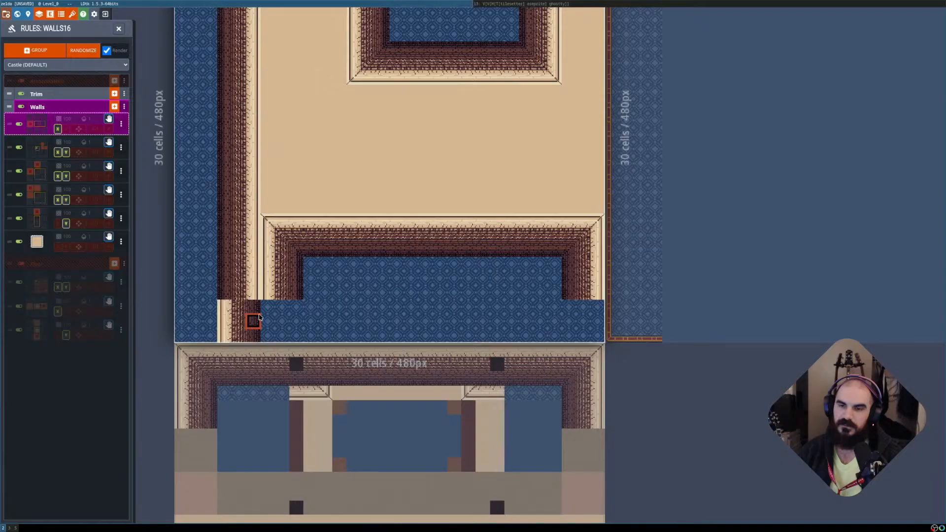
scroll(277, 291, "up", 1)
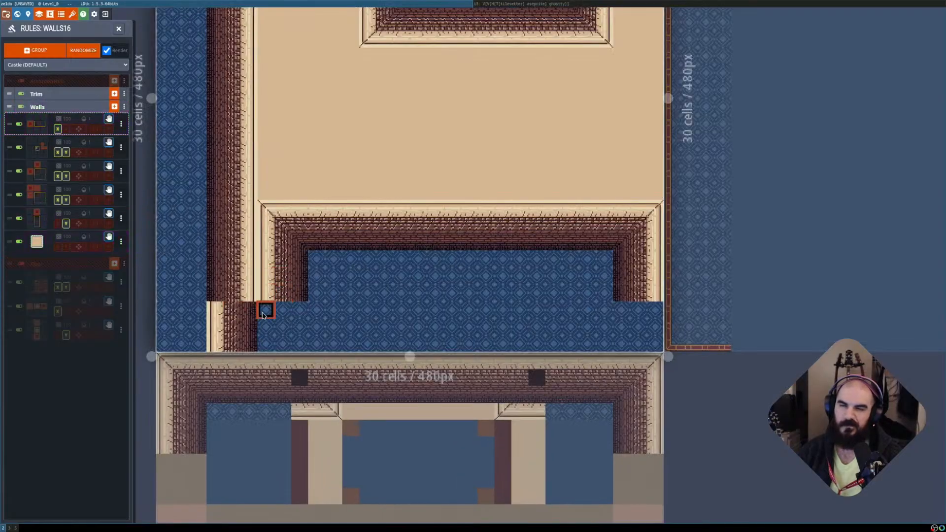
left_click_drag(263, 312, 294, 347, "shift")
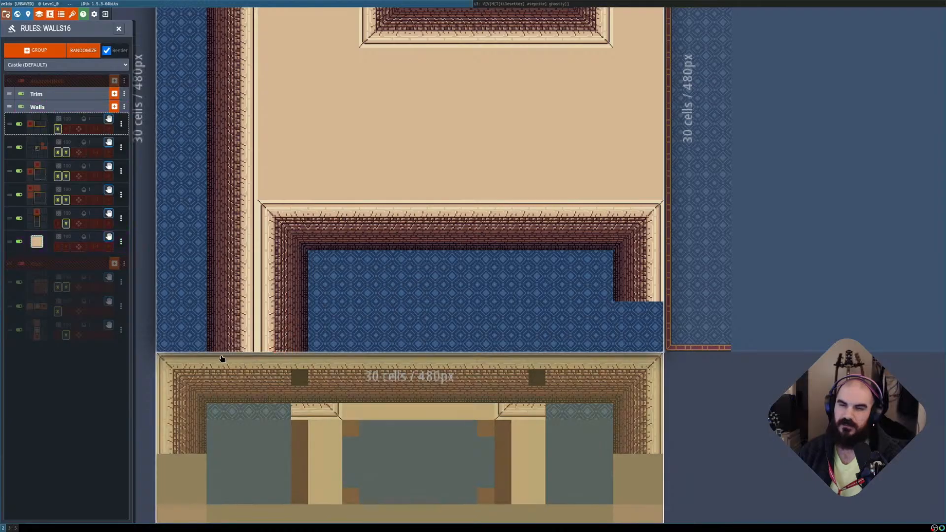
scroll(302, 266, "down", 1)
scroll(309, 276, "up", 1)
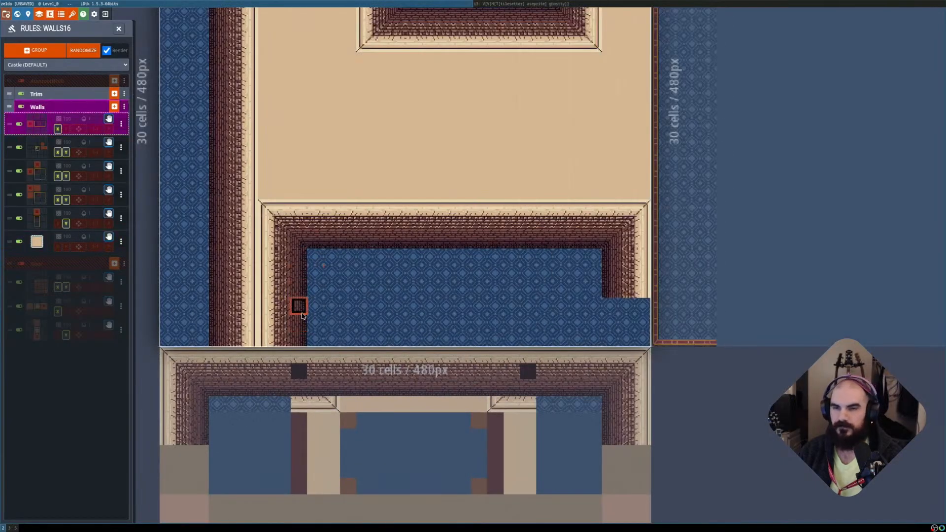
scroll(295, 308, "up", 1)
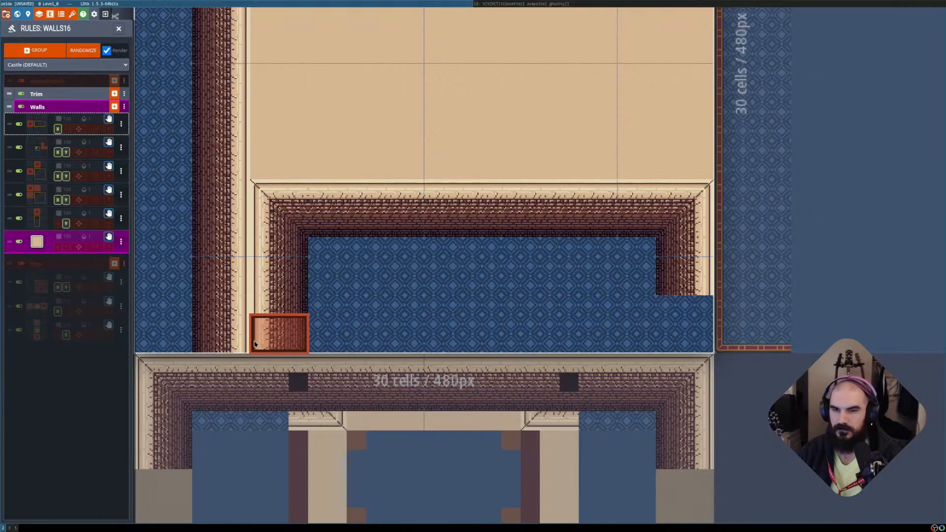
Clear the 3 x 3 block under the notch's left side, and fill the remaining three-row strip along the lower border with Walls cells.
right_click_drag(255, 344, 254, 344, "shift")
right_click_drag(297, 308, 265, 309, "shift")
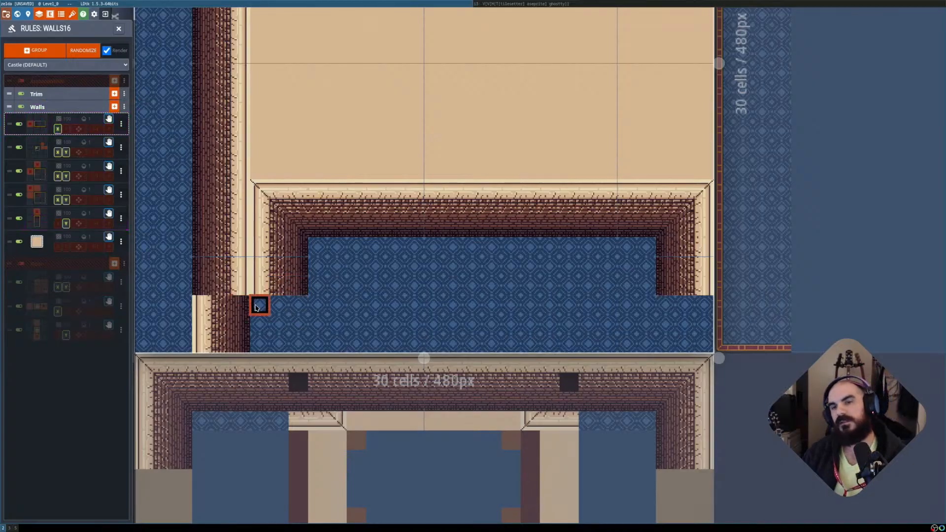
mouse_move(387, 322)
left_mouse_down("shift")
mouse_move(589, 323)
mouse_move(695, 347)
left_mouse_up("shift")
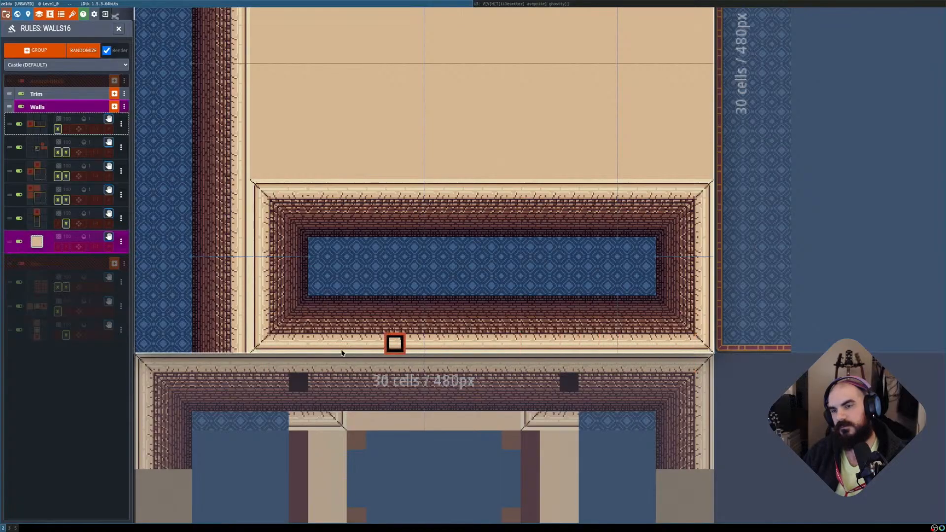
Clear a slot 14 cells wide and one cell high between the two openings, and try extending it by one cell at its right end.
scroll(265, 361, "down", 2)
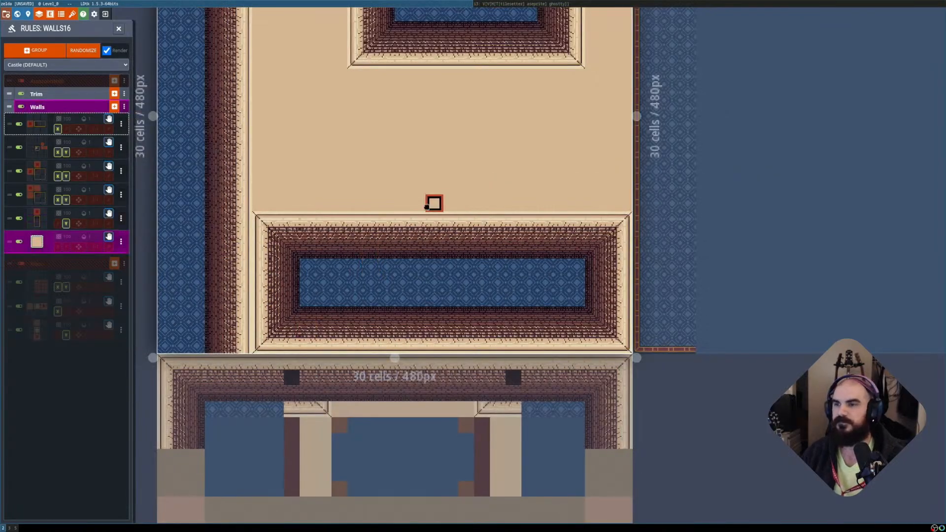
middle_click_drag(444, 195, 419, 241)
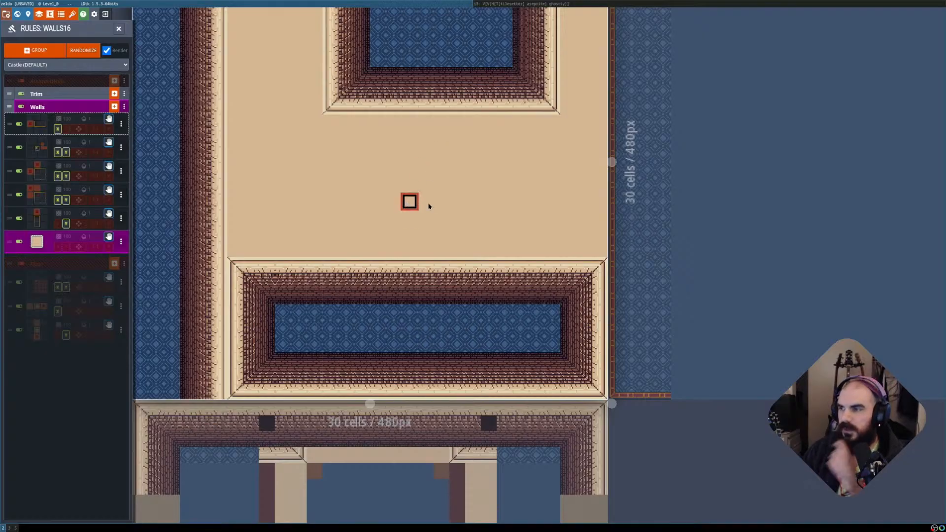
middle_click_drag(428, 206, 458, 338)
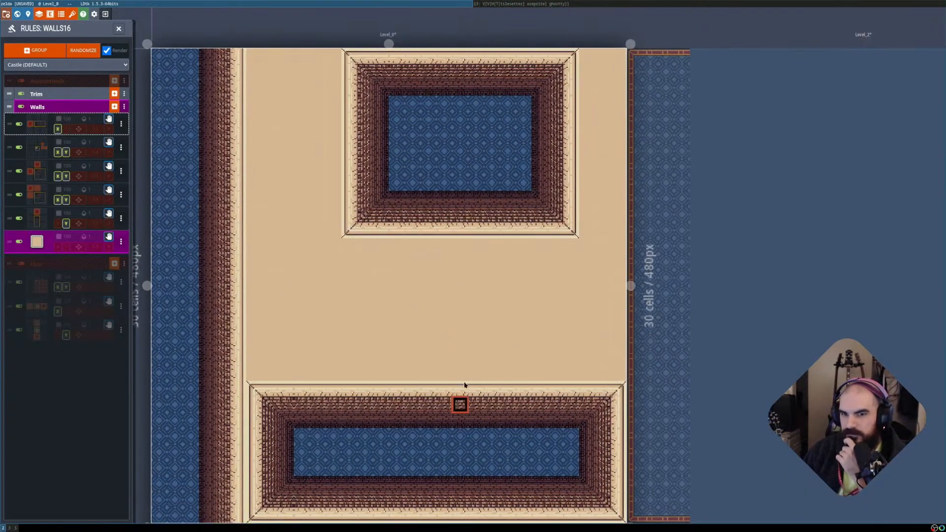
middle_click_drag(465, 385, 467, 280)
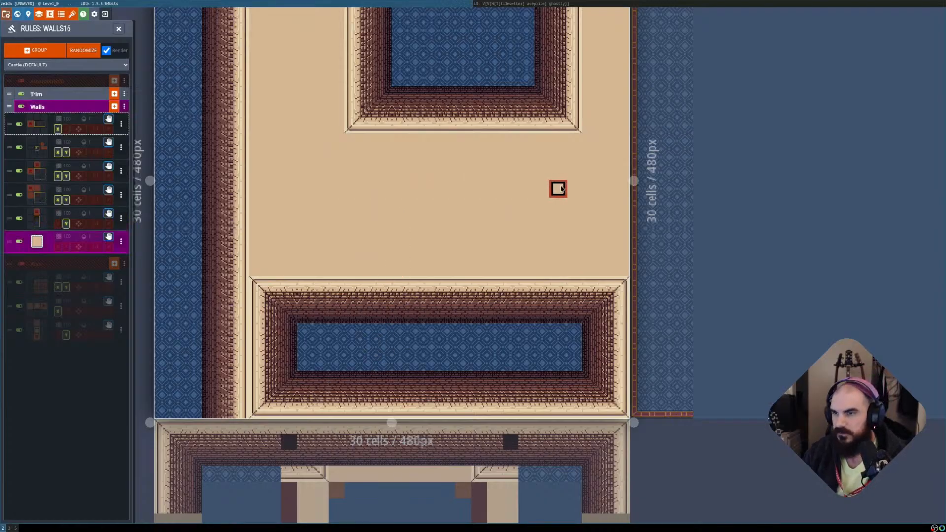
left_click_drag(552, 188, 353, 189, "shift")
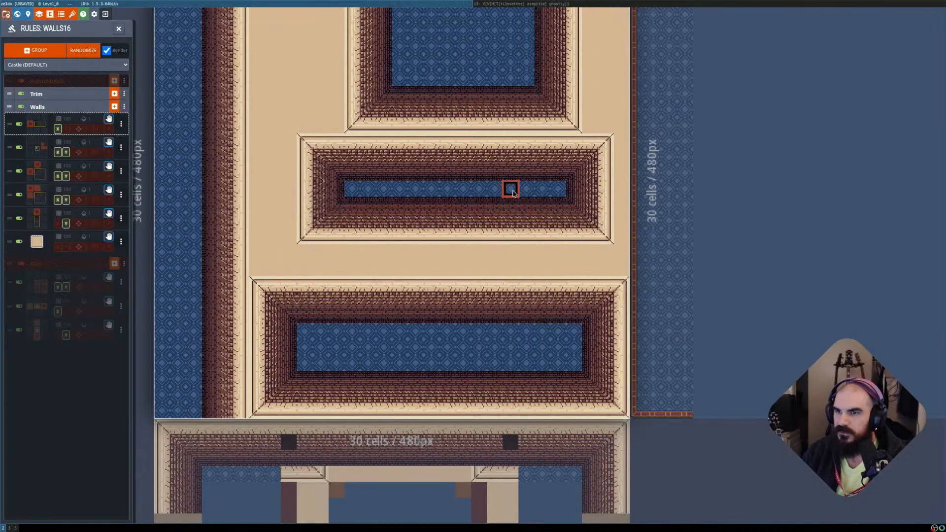
left_click(570, 189)
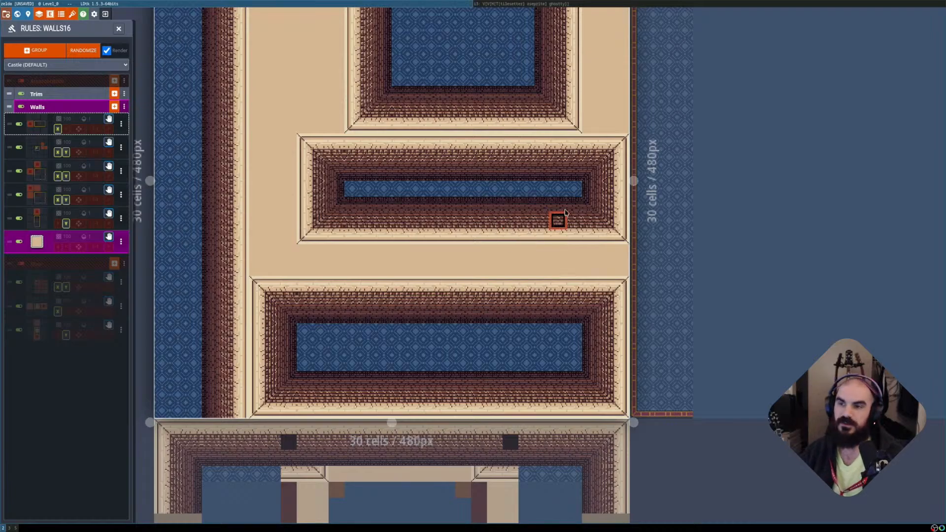
right_click(570, 188)
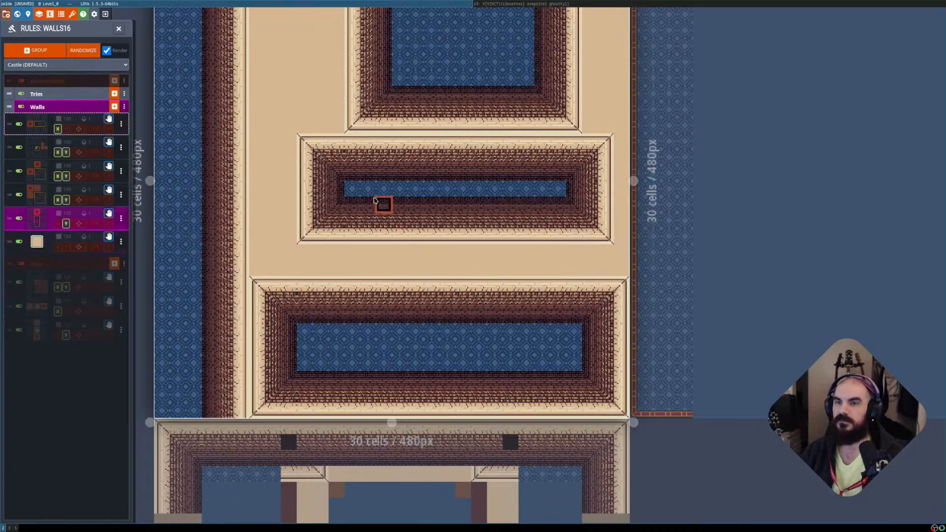
Clear six cells of the row directly beneath the slot's left part, and compare the rendered step corner with the raw Walls cells.
left_click_drag(353, 202, 478, 204)
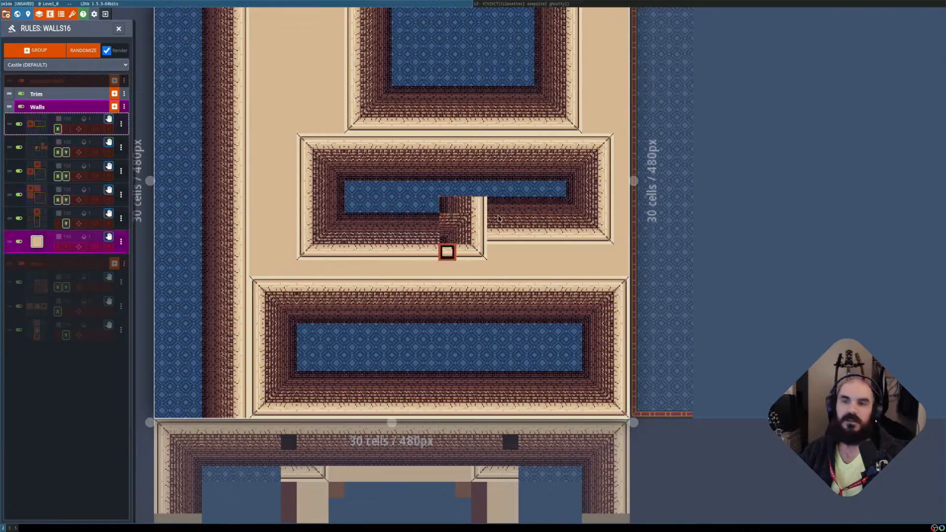
key("shift+r")
key("shift+r")
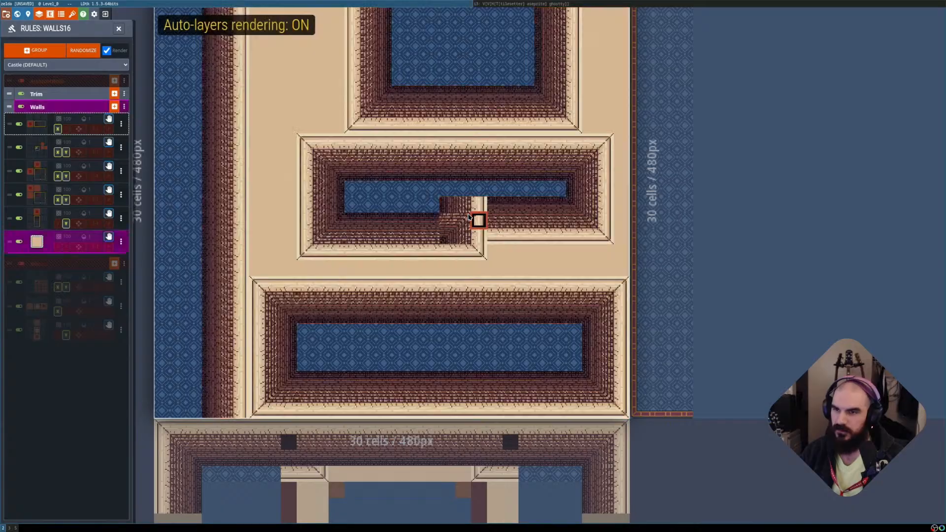
key("shift+r")
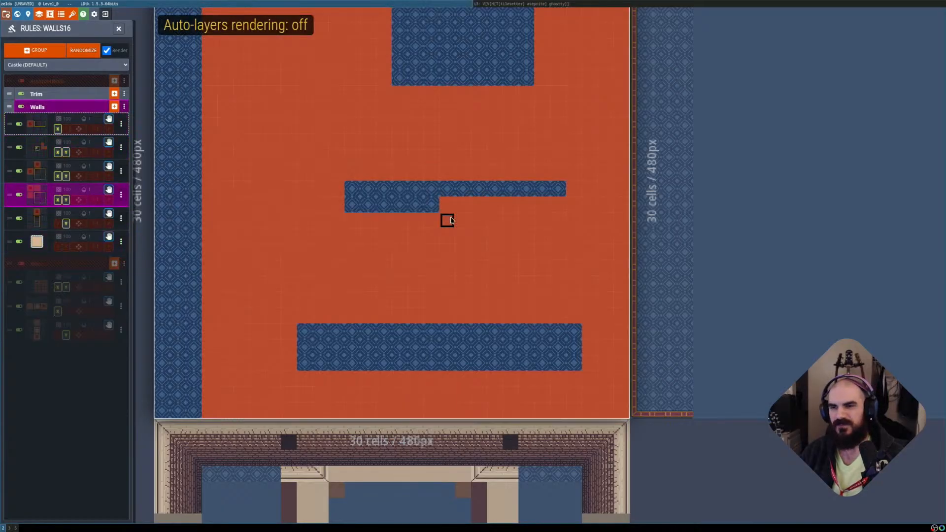
key("shift+r")
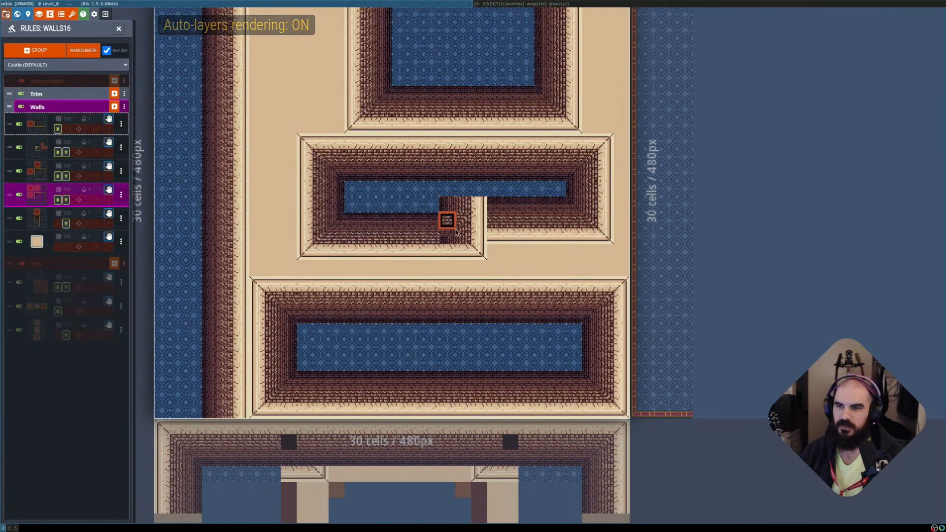
Clear the rest of the slot's second row so the middle opening becomes a 14 x 2 rectangle.
scroll(447, 217, "up", 4)
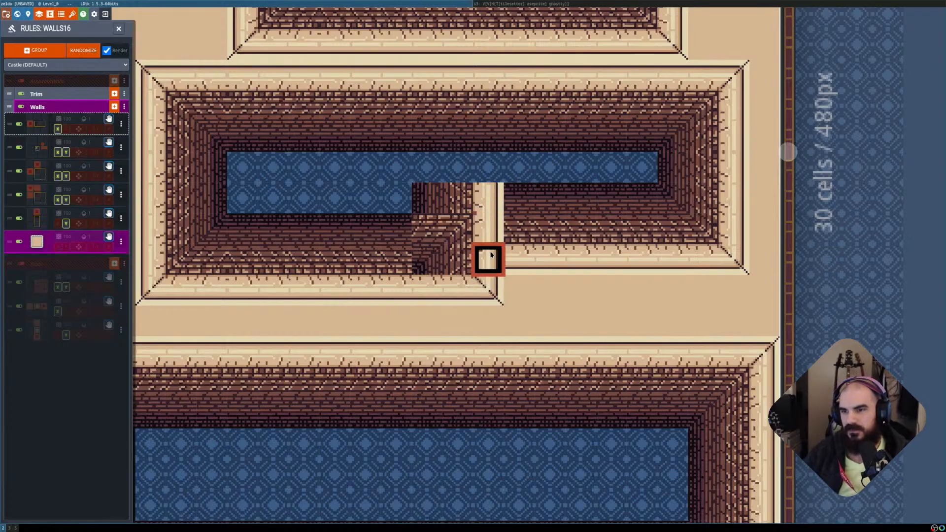
left_click(488, 290)
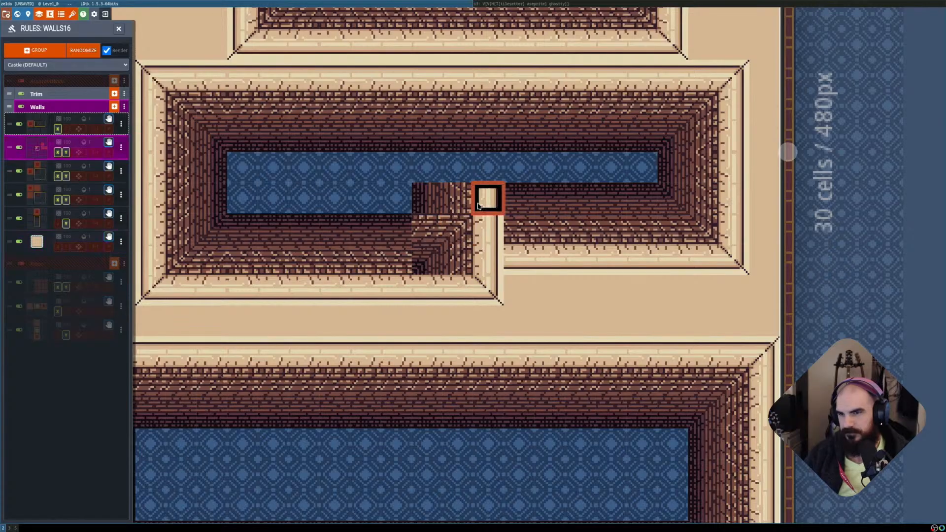
left_click(436, 204)
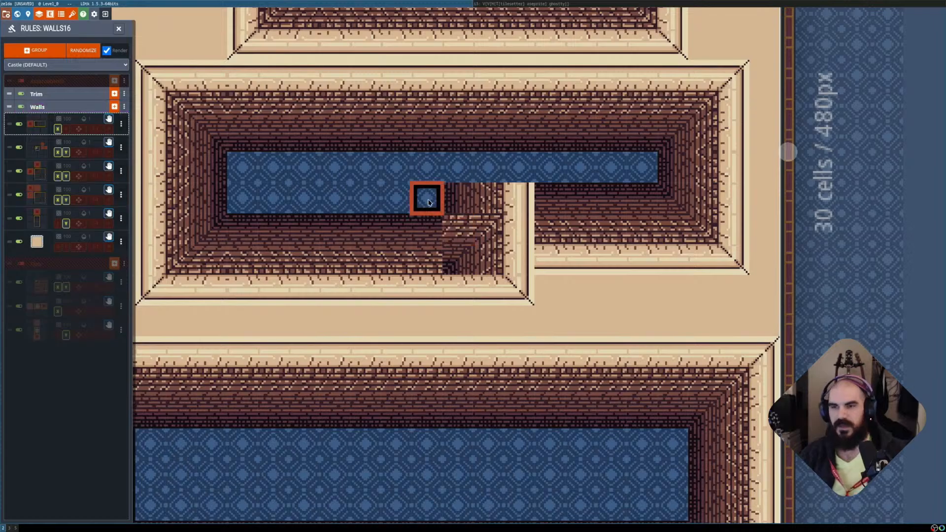
left_click_drag(458, 203, 632, 199)
scroll(517, 229, "down", 3)
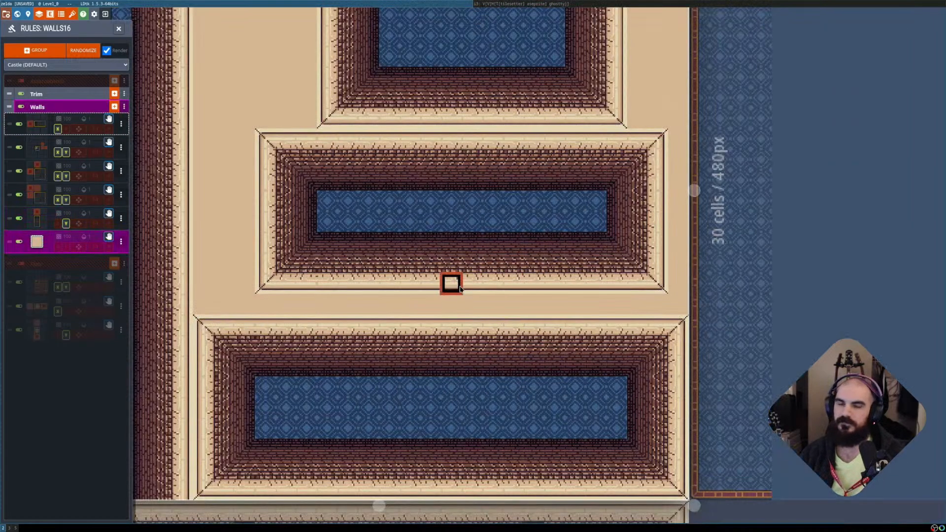
Compare the whole level's rendered walls with the raw cells, and fill the middle opening with Walls cells.
scroll(477, 282, "down", 4)
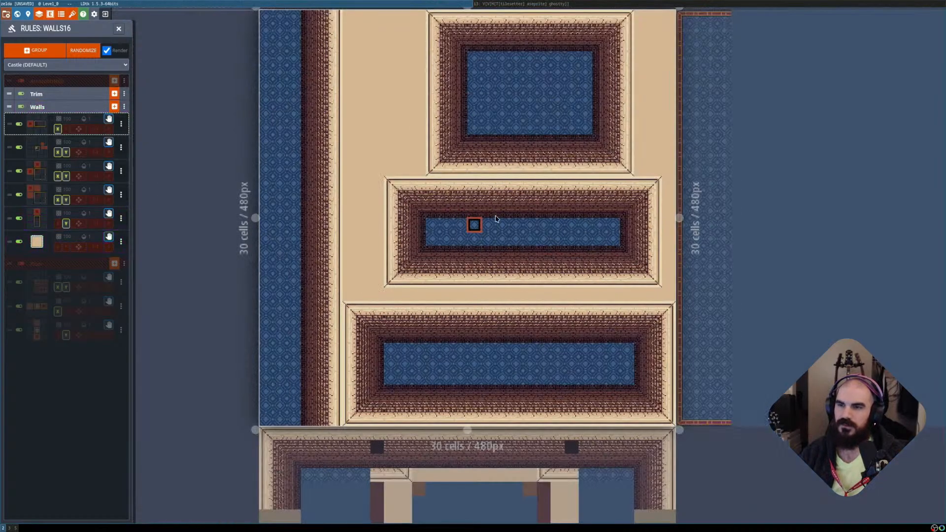
middle_click_drag(497, 220, 485, 245)
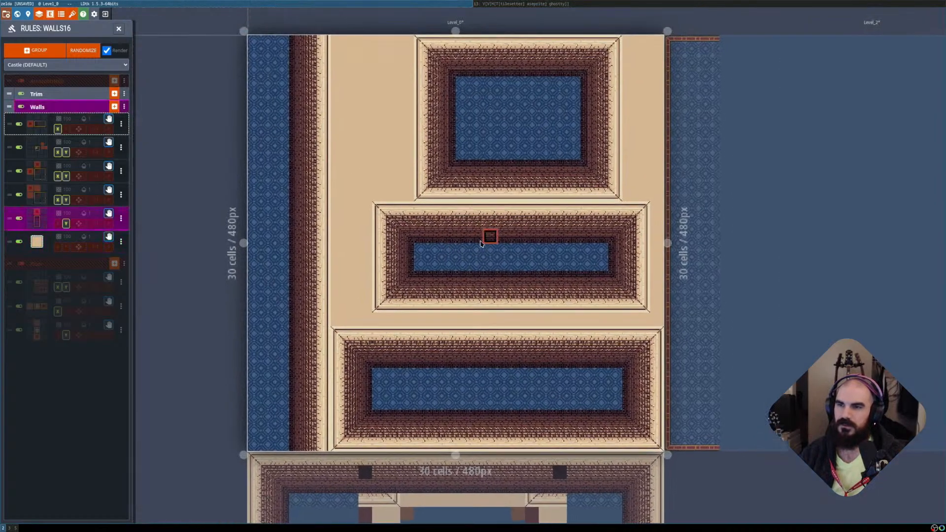
key("shift+r")
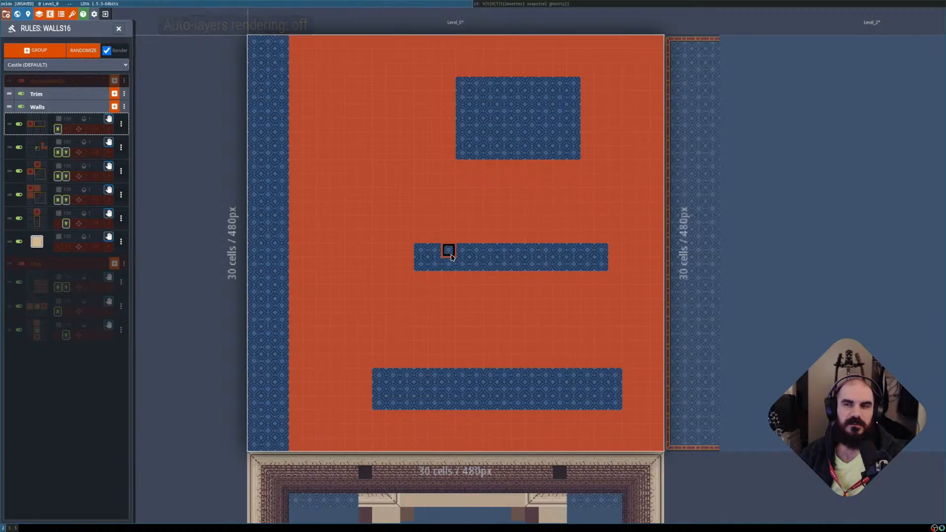
key("shift+r")
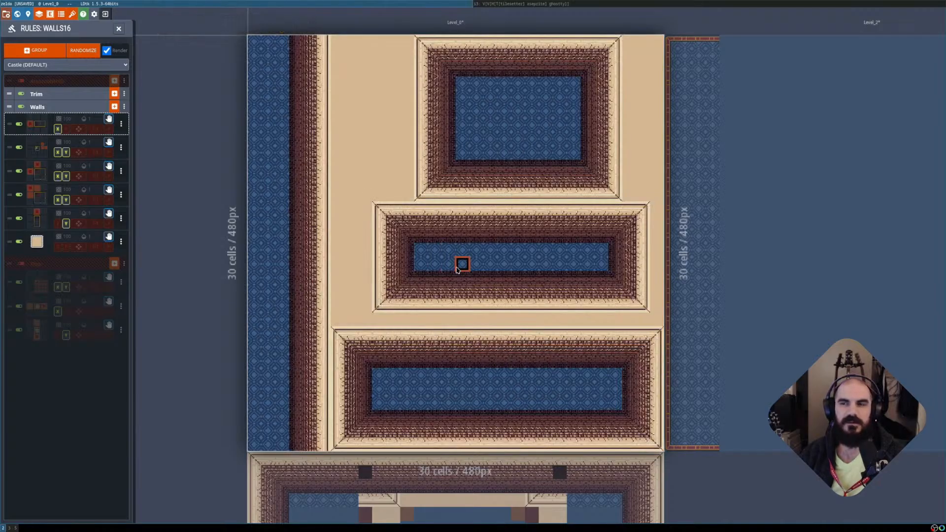
left_click(434, 264, "shift")
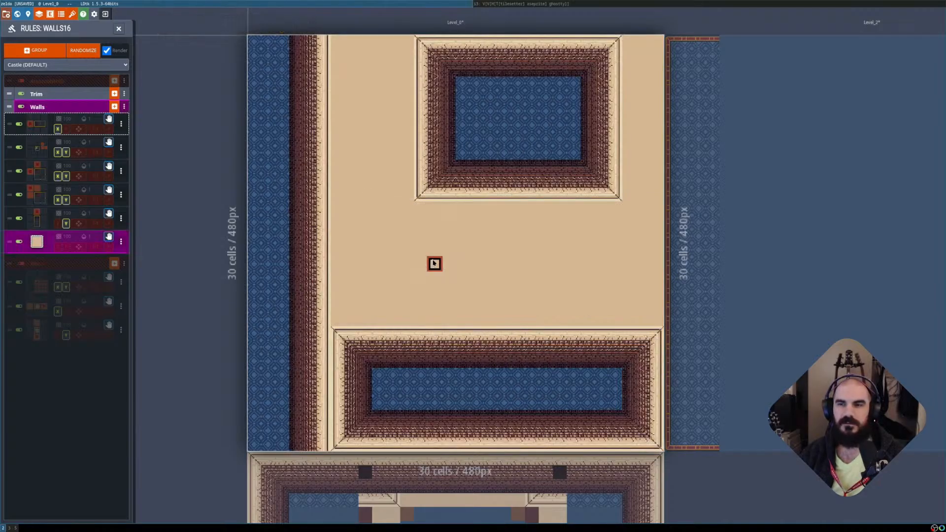
Try clearing all the connected Walls cells at once, restore them, and close the Walls16 rules editor.
right_click(435, 263, "shift")
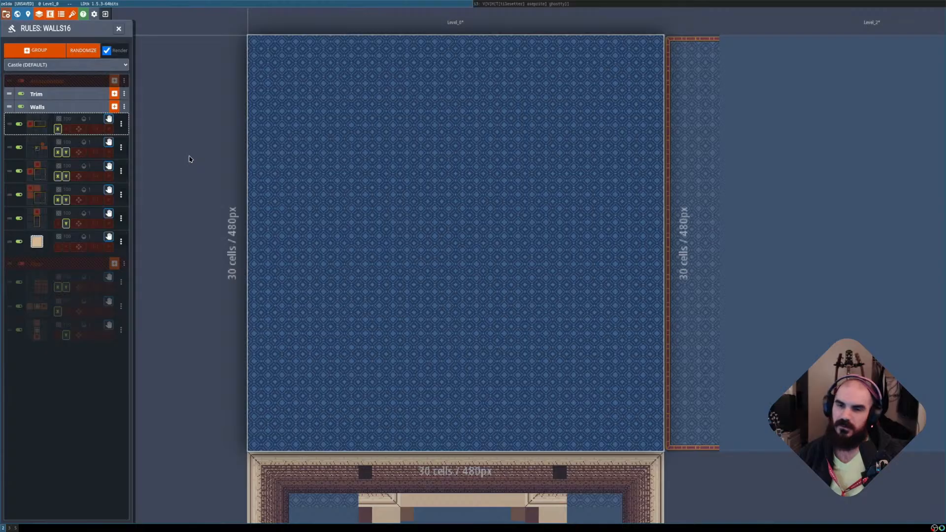
key("Escape")
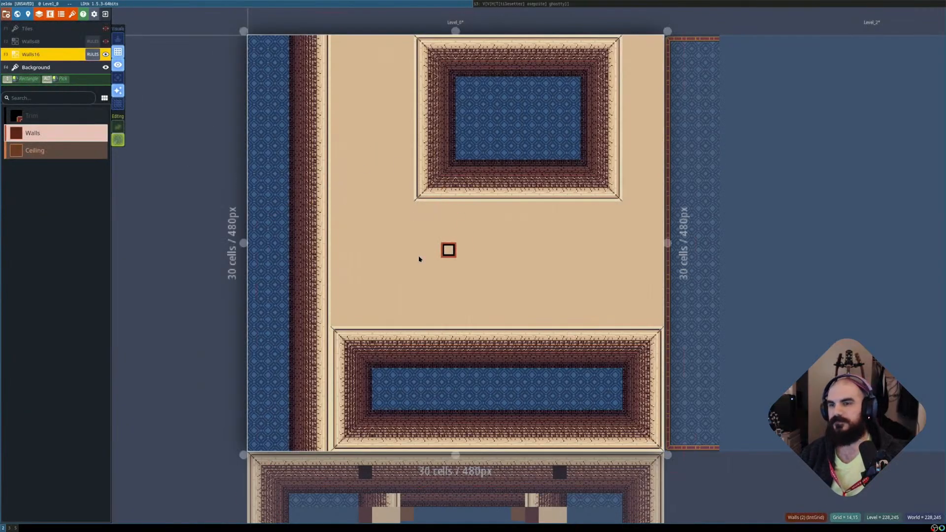
scroll(477, 264, "down", 1)
scroll(477, 263, "up", 1)
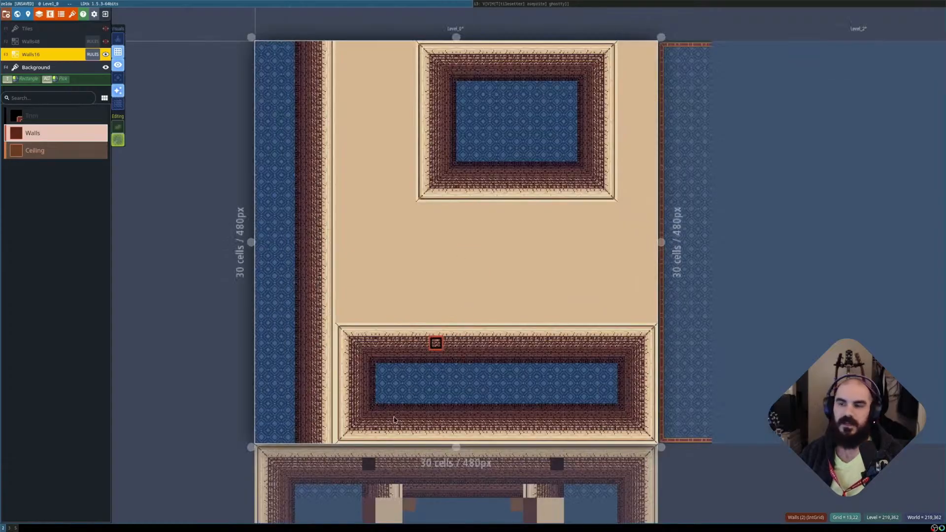
mouse_move(374, 412)
left_mouse_down("shift")
mouse_move(490, 434)
mouse_move(390, 398)
left_mouse_up("shift")
right_click(387, 394, "shift")
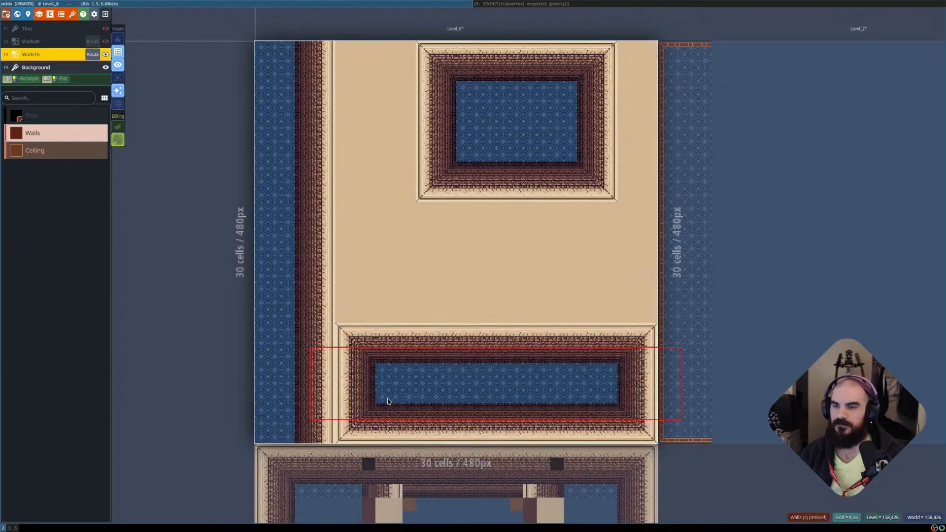
key("ctrl+z")
Clear an 18 x 3 block of Walls cells beneath the lower opening, extending it to the level's bottom edge, and save the project.
mouse_move(383, 413)
left_mouse_down("shift")
mouse_move(528, 439)
mouse_move(613, 439)
left_mouse_up("shift")
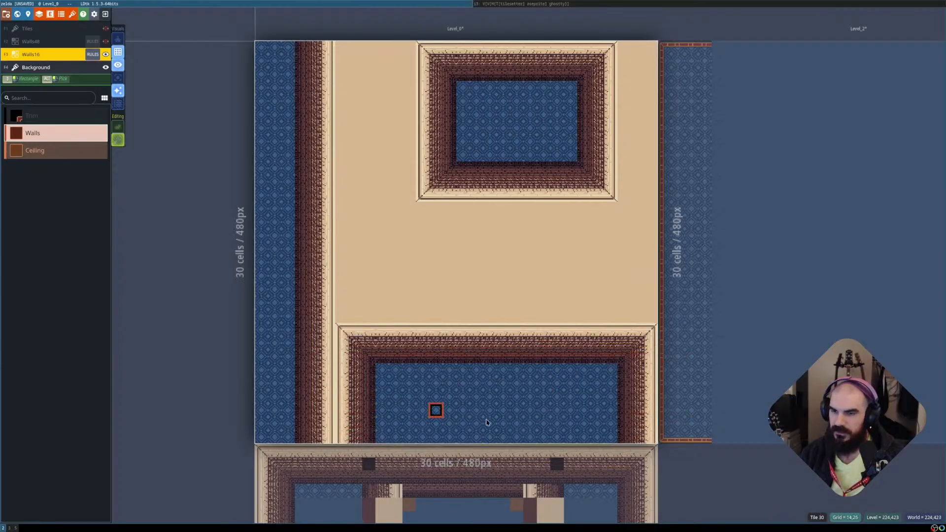
scroll(513, 355, "down", 1)
scroll(508, 389, "up", 1)
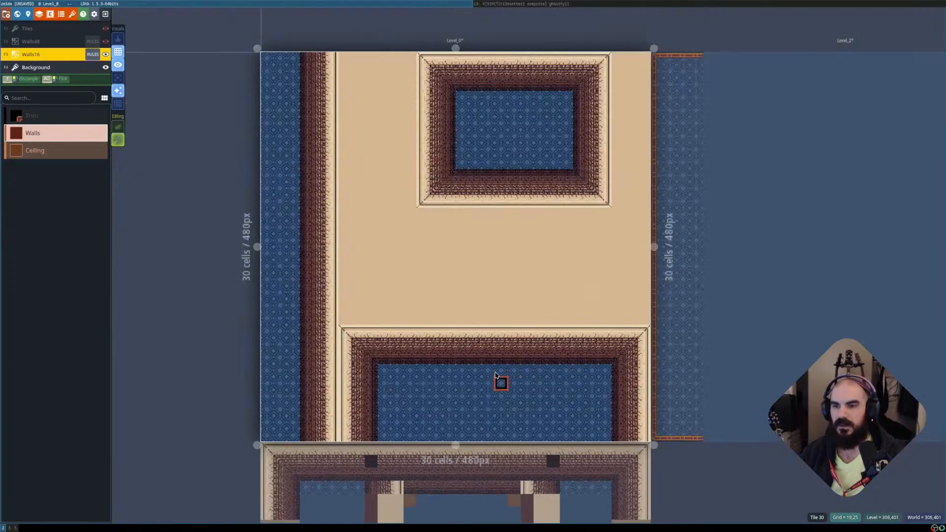
middle_click_drag(498, 371, 499, 330)
scroll(485, 333, "up", 1)
middle_click_drag(448, 266, 449, 342)
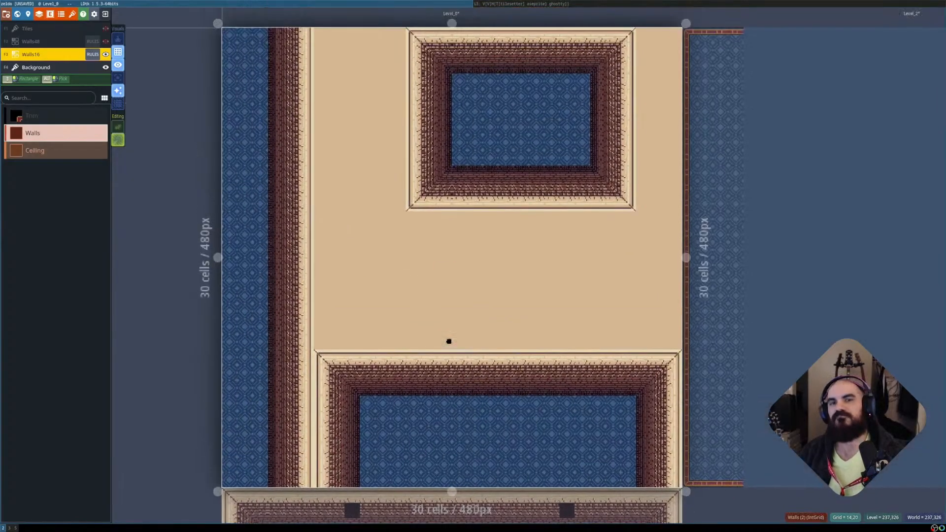
key("ctrl+s")
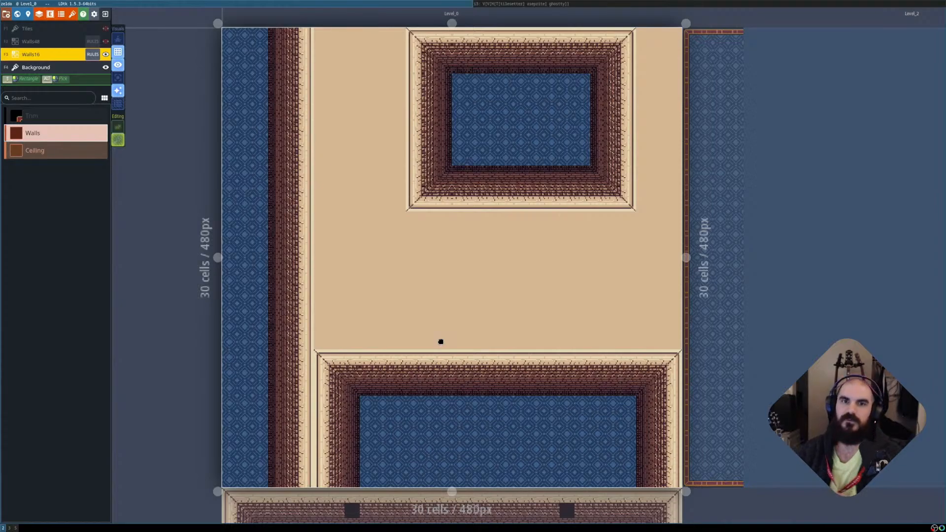
Flood-fill the upper opening and the lower opening of Level_0 with the Trim value.
key("w")
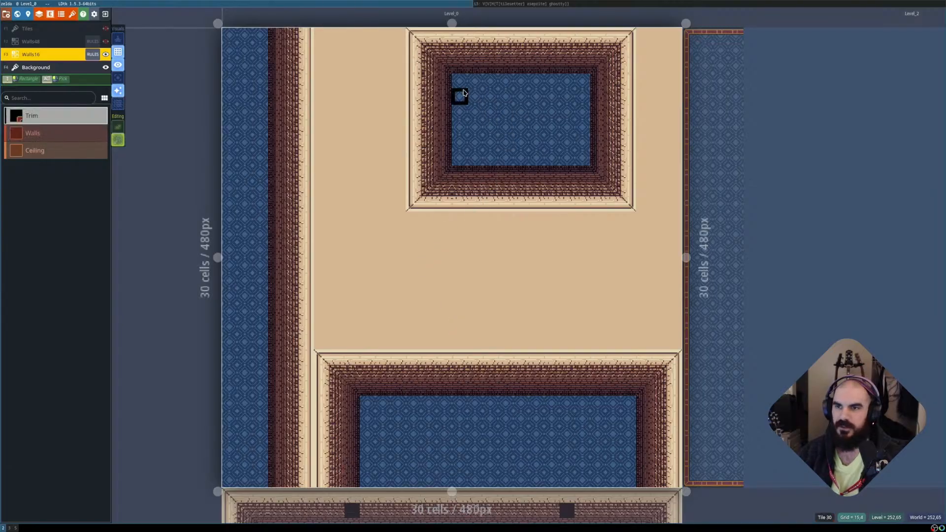
left_click(459, 94, "alt+shift")
left_click(383, 403, "alt+shift")
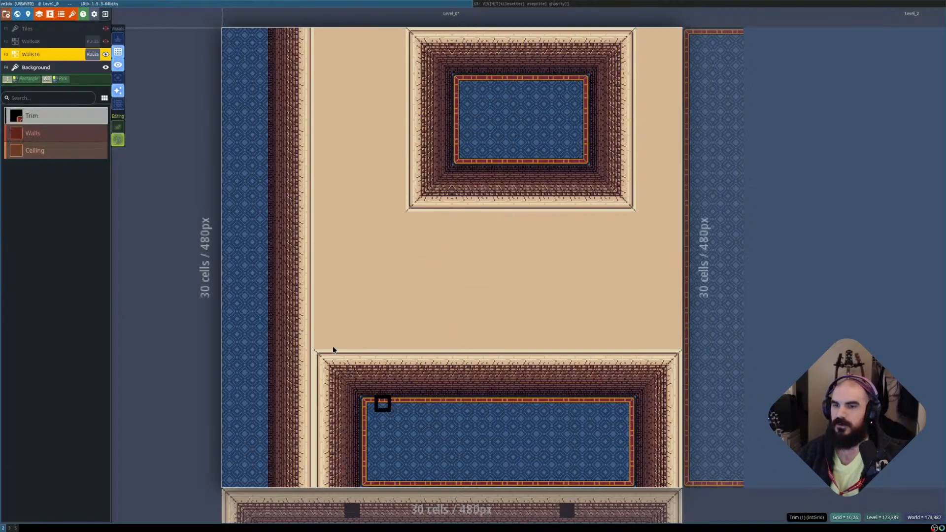
Fill the tall blue strip along the west edge of Level_0 with the Trim value.
left_click(247, 260, "alt+shift")
scroll(418, 248, "down", 1)
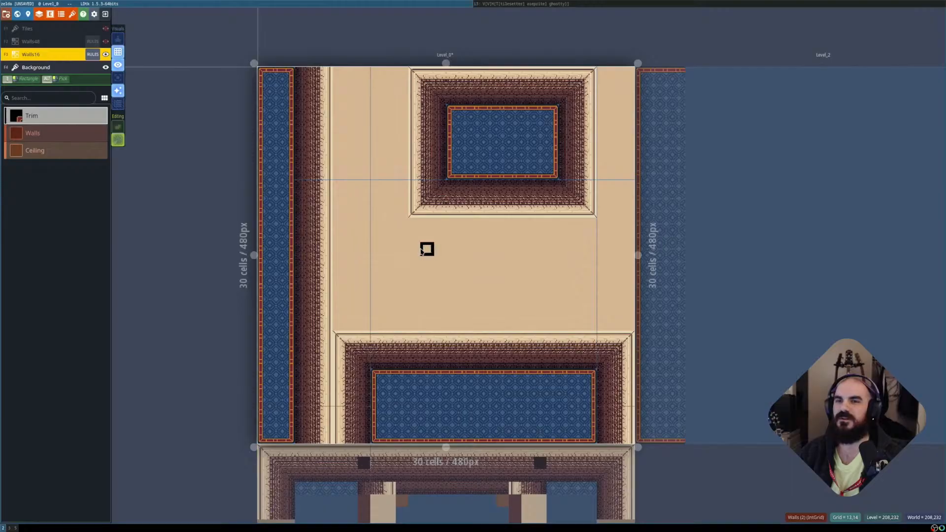
scroll(421, 251, "up", 1)
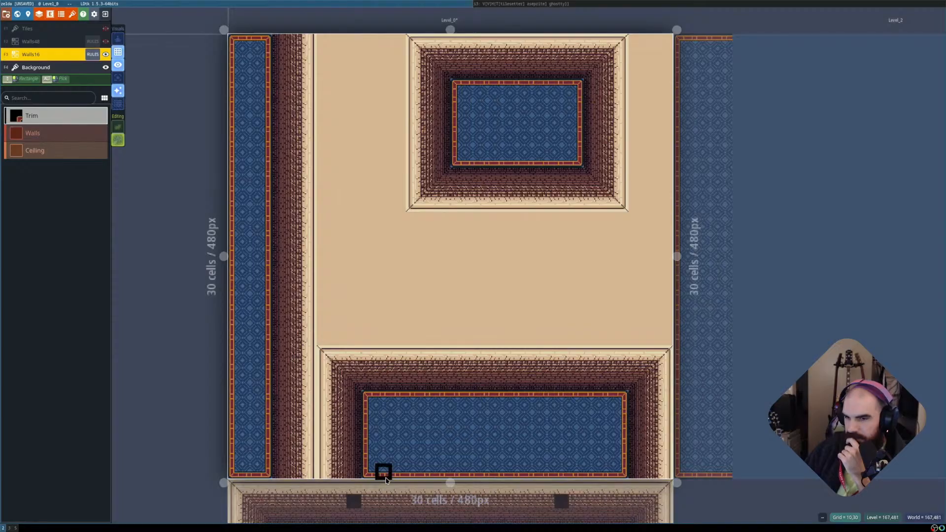
Clear the Trim cells inside the lower room down to the level's bottom edge, leaving its top row and side columns.
left_click_drag(383, 476, 606, 473)
mouse_move(607, 409)
left_mouse_down("shift")
mouse_move(424, 486)
mouse_move(388, 485)
mouse_move(384, 474)
left_mouse_up("shift")
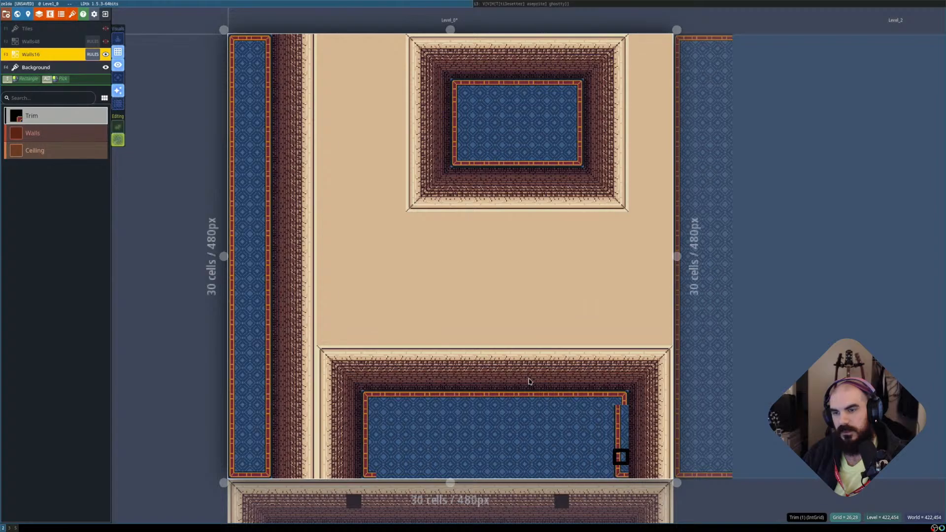
left_click(96, 56)
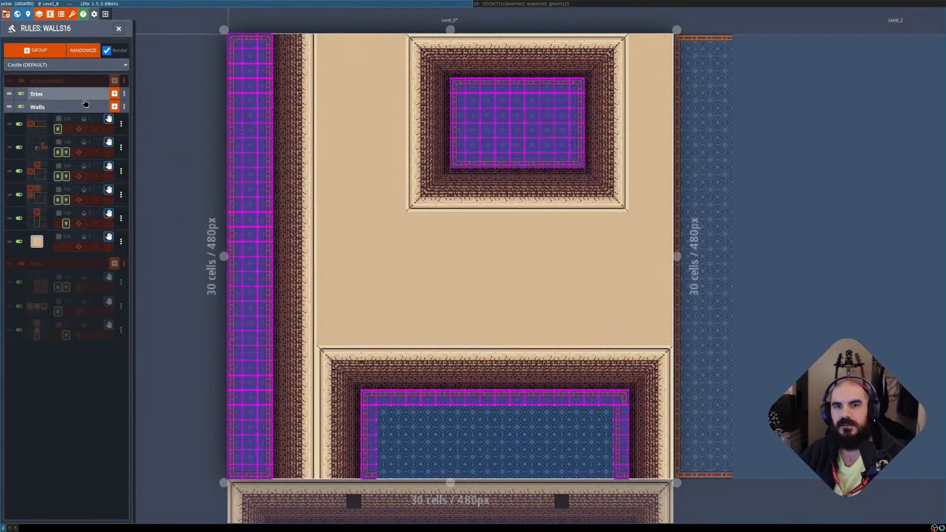
left_click(78, 95)
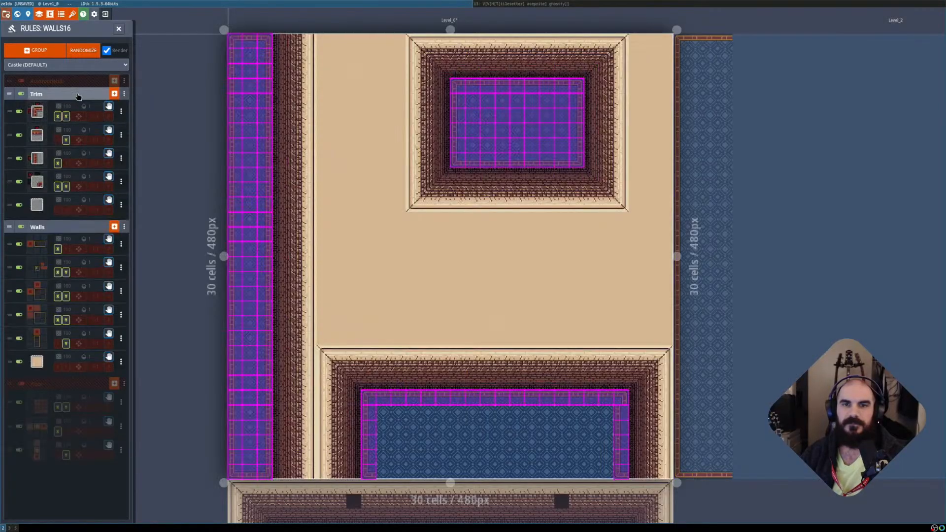
left_click(123, 94)
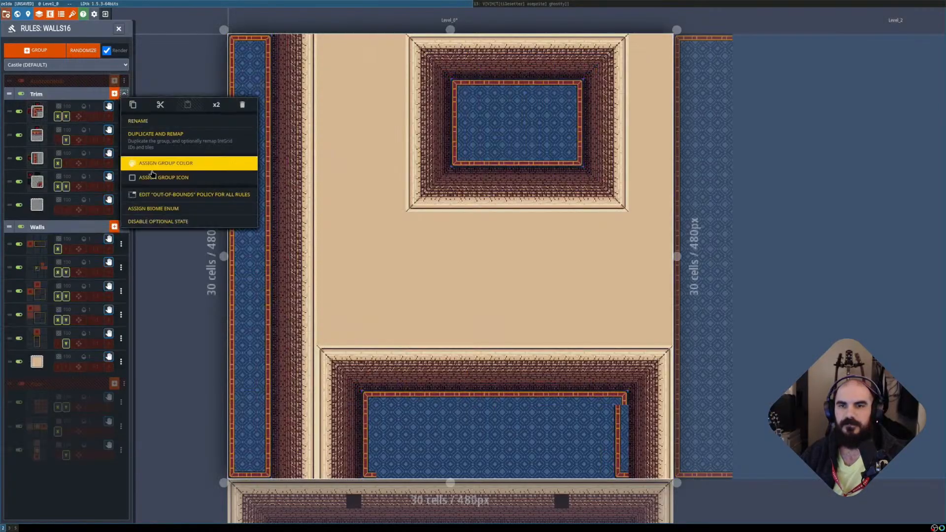
left_click(193, 194)
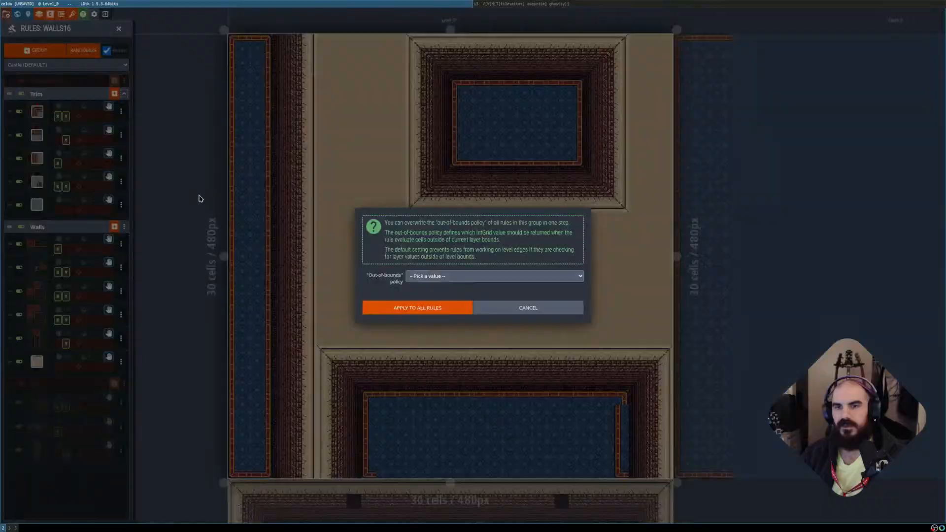
left_click(450, 276)
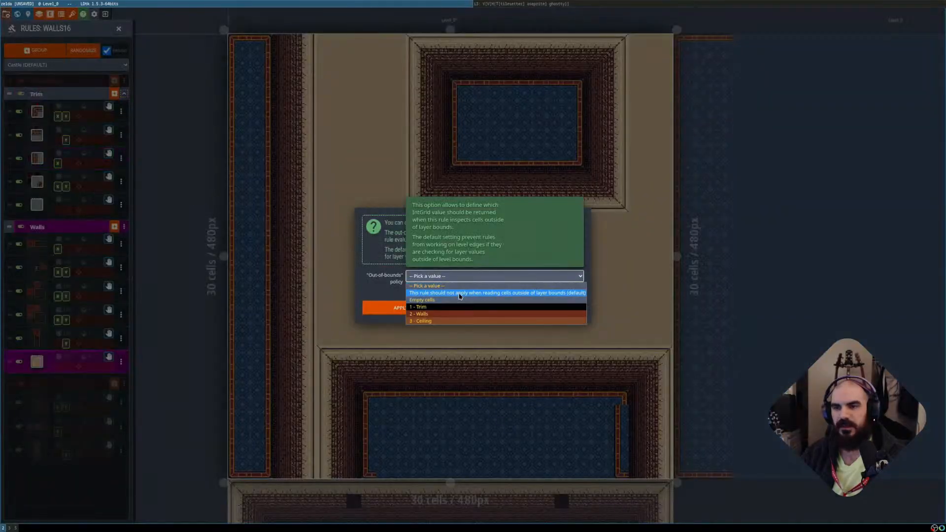
left_click(455, 294)
left_click(176, 402)
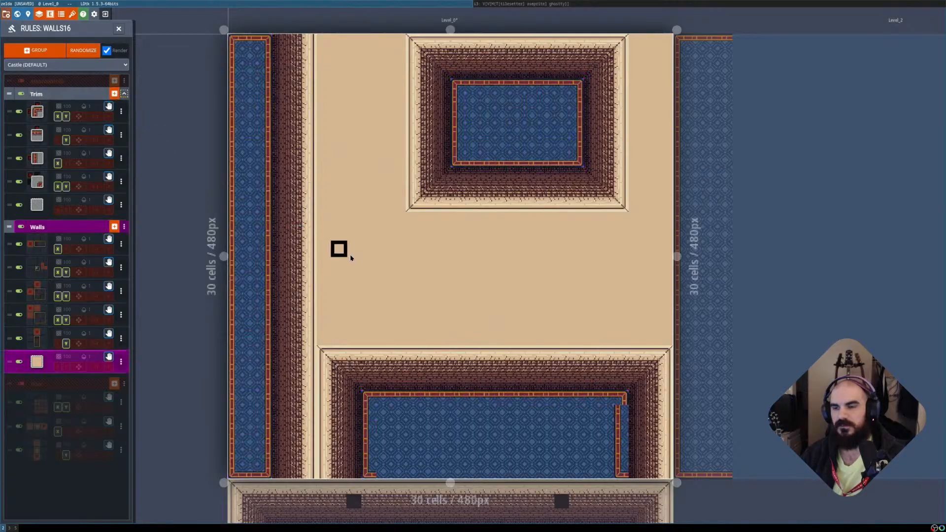
Toggle the auto-layer rendering off and on in Level_0 and Level_2 to check the trim along the level edges.
key("shift+r")
key("shift+r")
left_click(762, 281)
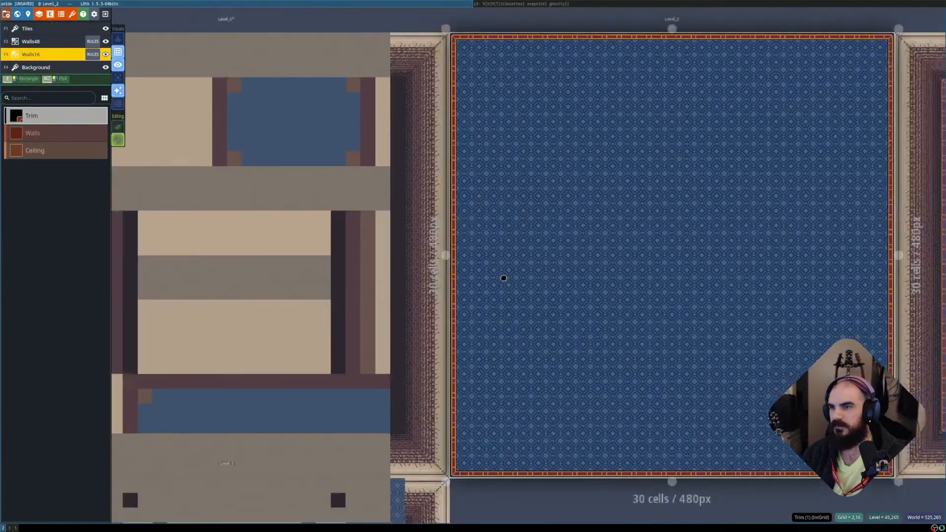
key("shift+r")
key("shift+r")
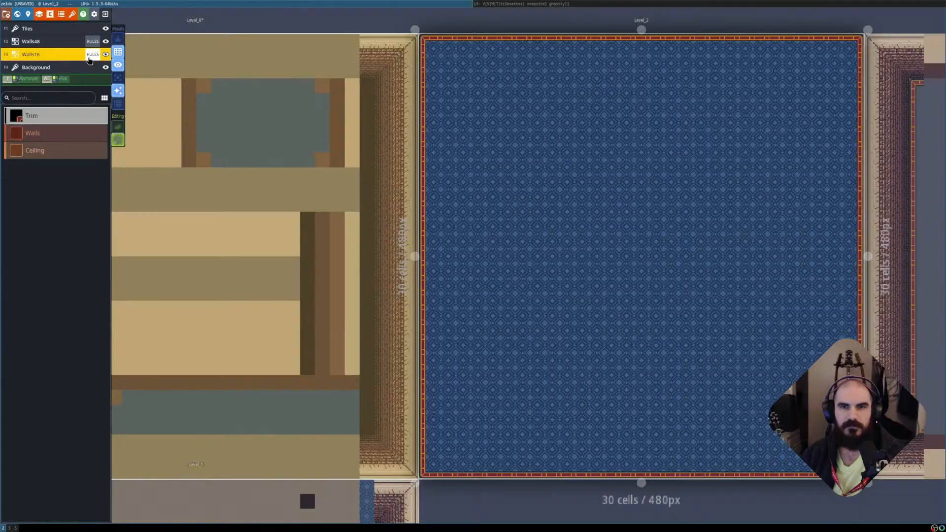
left_click(92, 54)
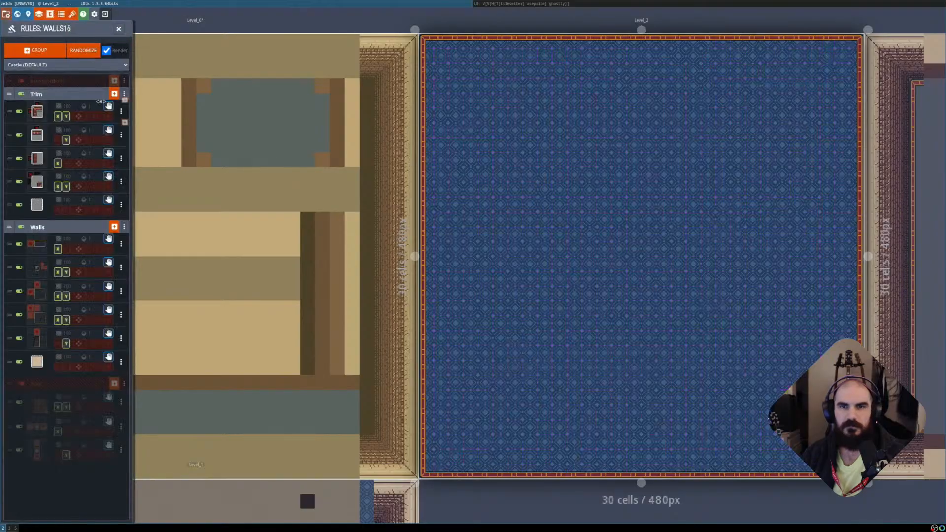
left_click(204, 244)
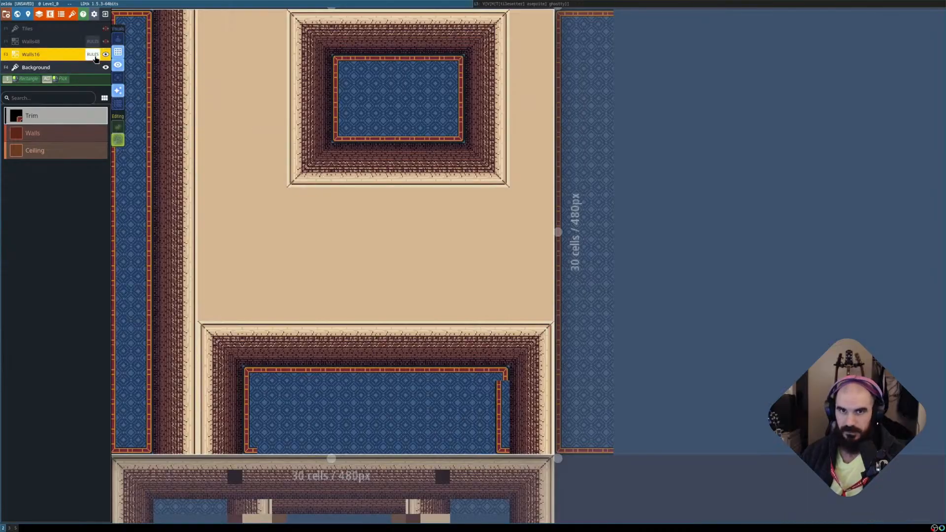
Set the out-of-bounds policy of all rules in the Walls16 layer's Trim group to "1 - Trim".
left_click(93, 54)
left_click(125, 93)
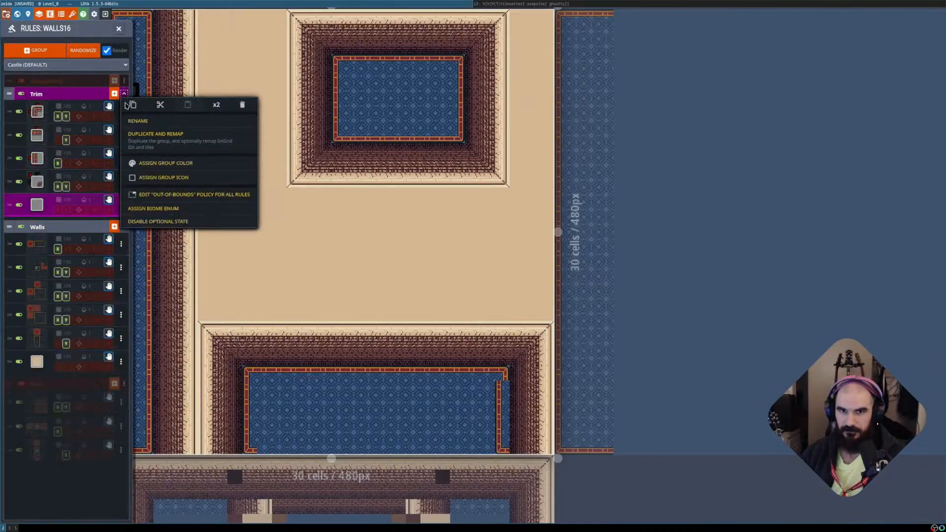
left_click(191, 194)
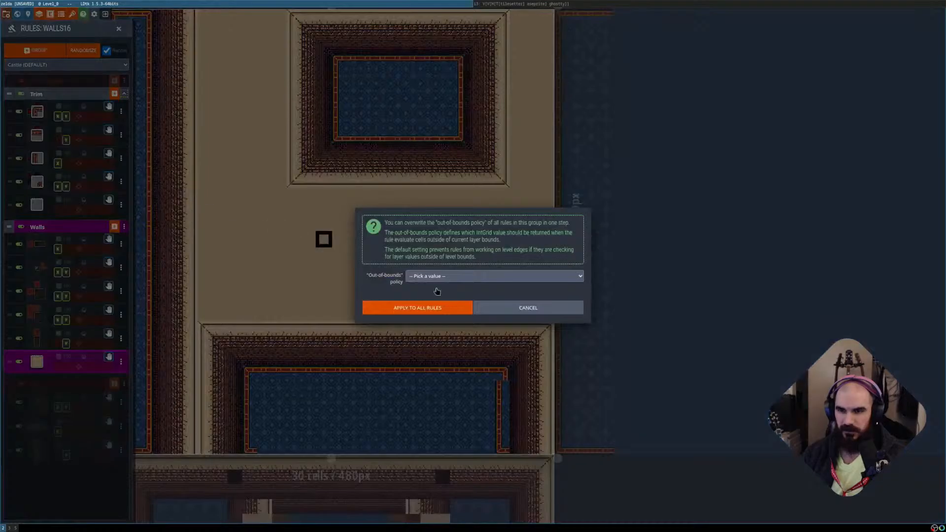
left_click(437, 276)
left_click(434, 308)
left_click(422, 308)
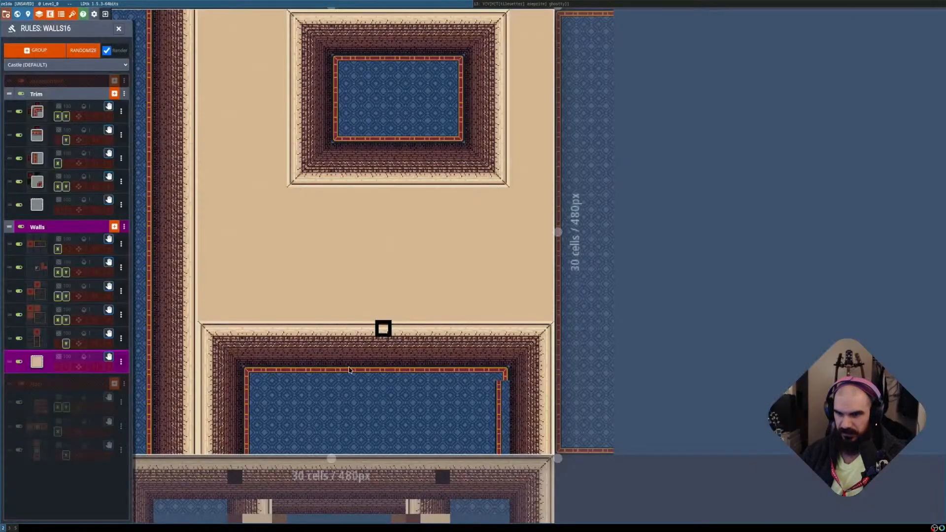
Examine the trim along the borders of Level_2 and Level_0, toggling the auto-layer rendering in Level_0.
scroll(290, 388, "down", 1)
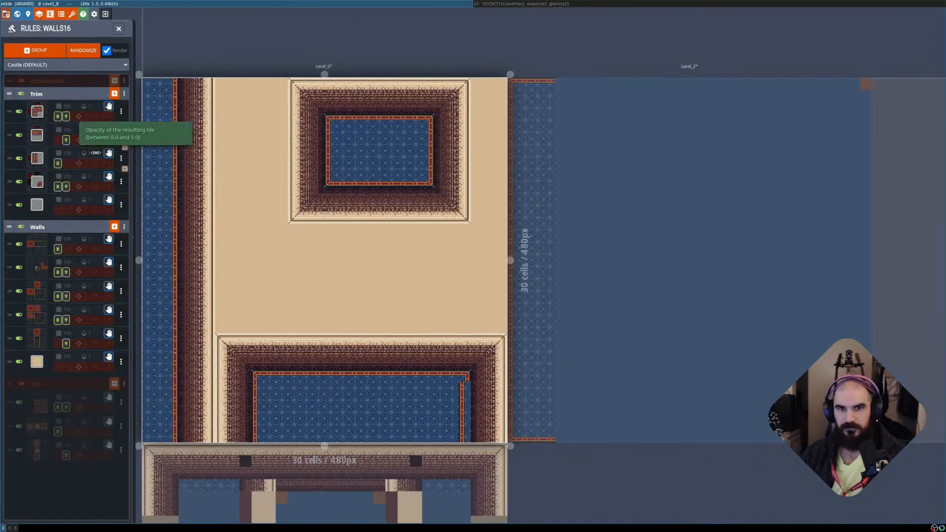
left_click(621, 335)
middle_click_drag(633, 327, 566, 332)
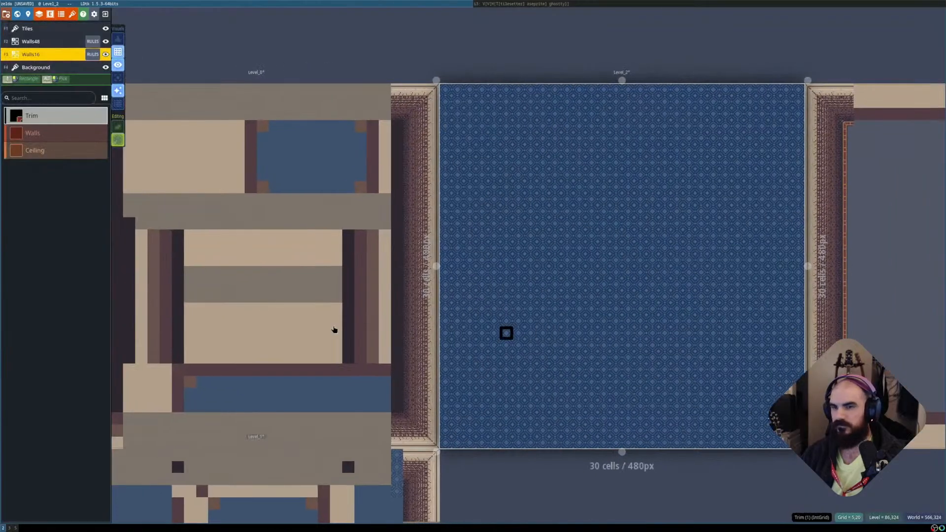
left_click(334, 327)
middle_click_drag(310, 326, 458, 291)
scroll(418, 292, "up", 2)
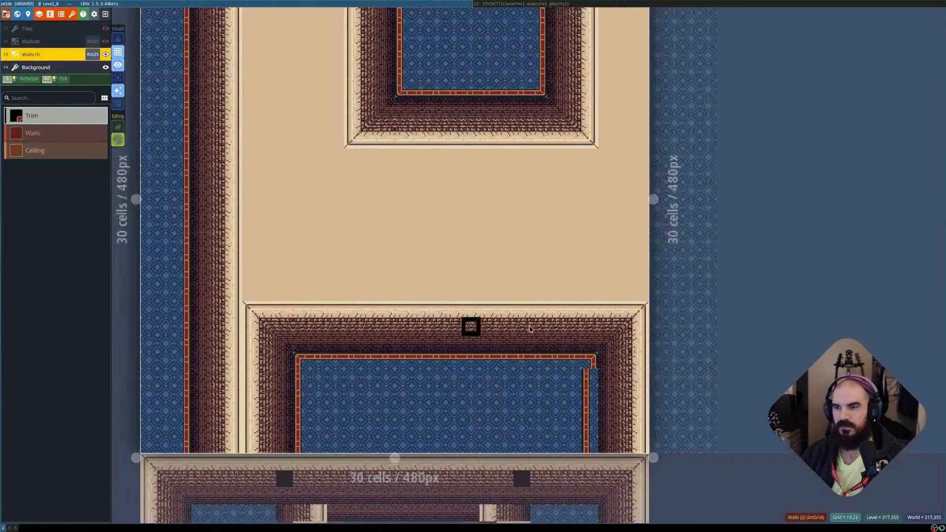
key("shift+r")
key("shift+r")
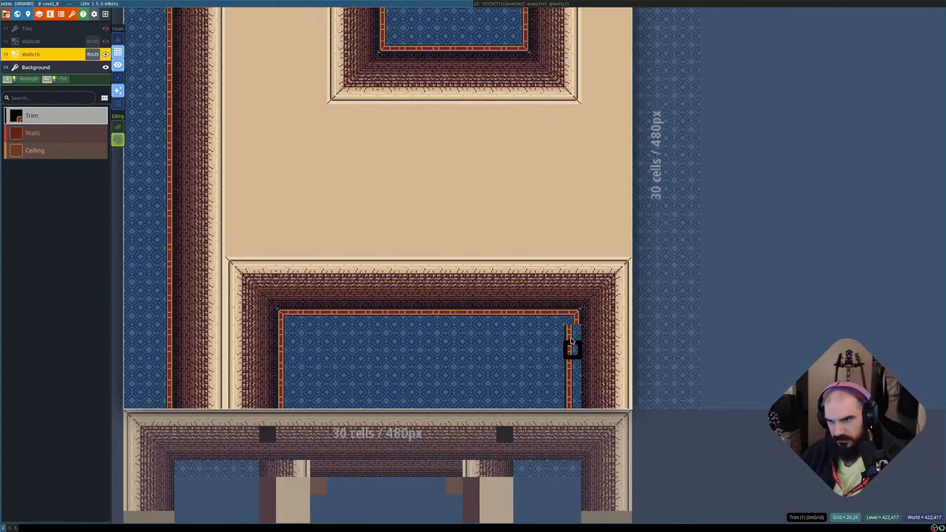
Erase the Trim cells in the lower room's east column and repaint them with Trim.
mouse_move(571, 341)
right_mouse_down()
mouse_move(571, 329)
mouse_move(572, 398)
right_mouse_up()
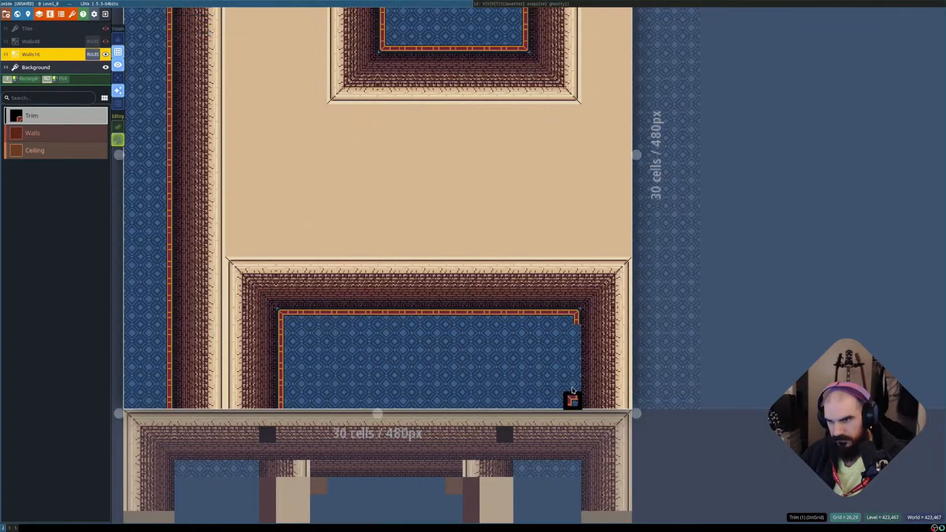
left_click_drag(572, 399, 571, 316)
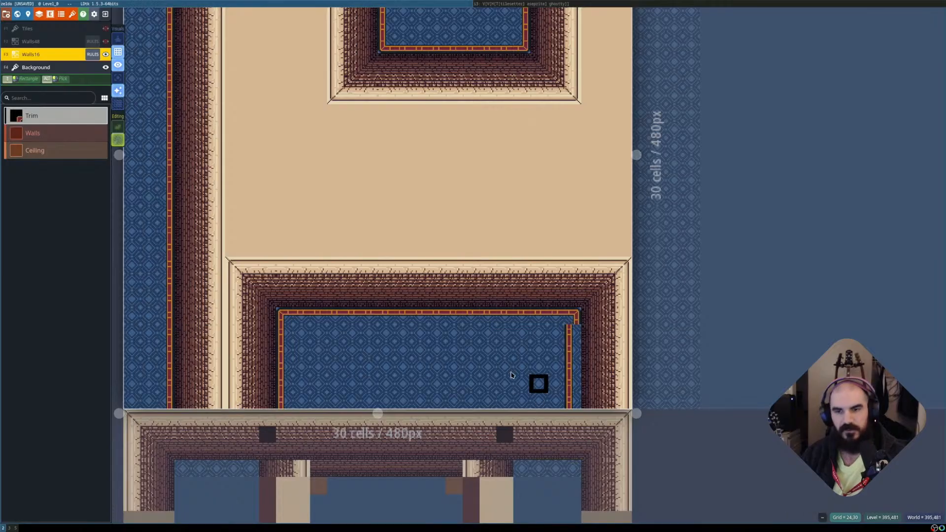
Switch X mirror off and on again for the Trim group's vertical-edge rule to test which cells it affects.
left_click(93, 54)
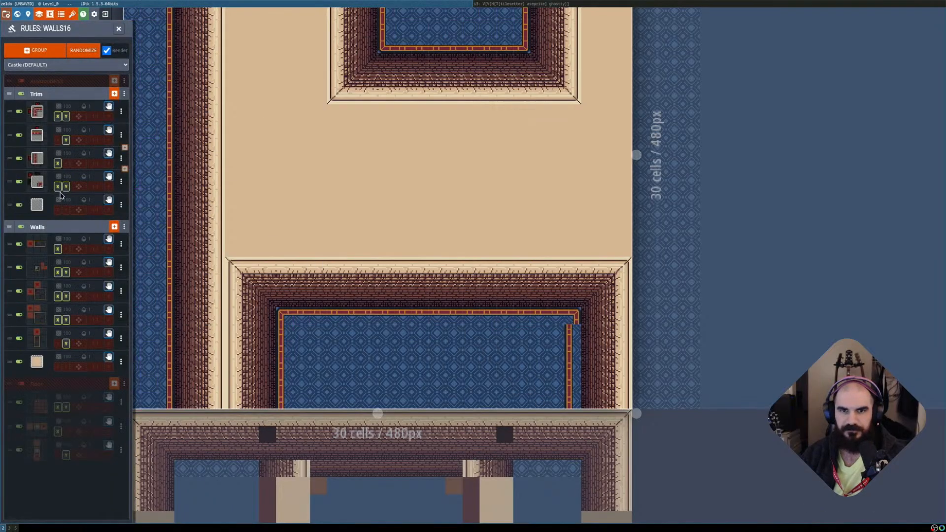
left_click(59, 163)
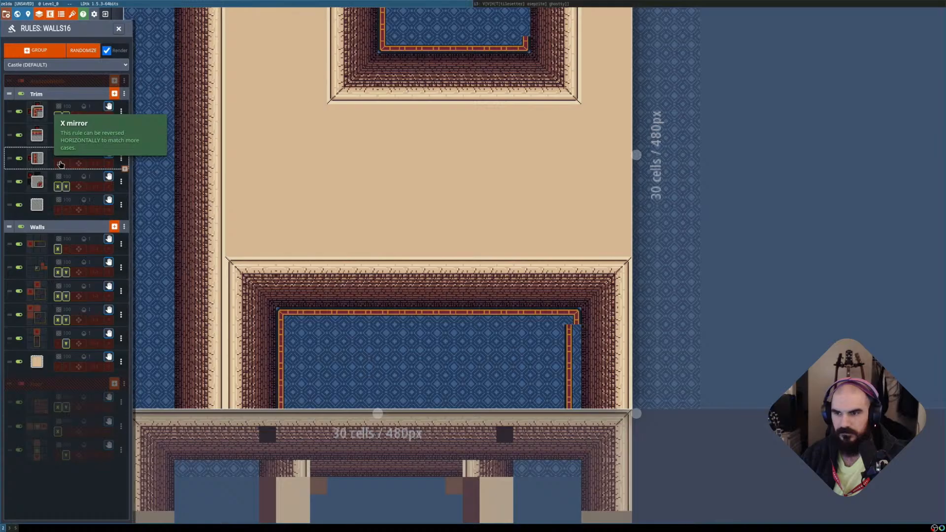
left_click(59, 164)
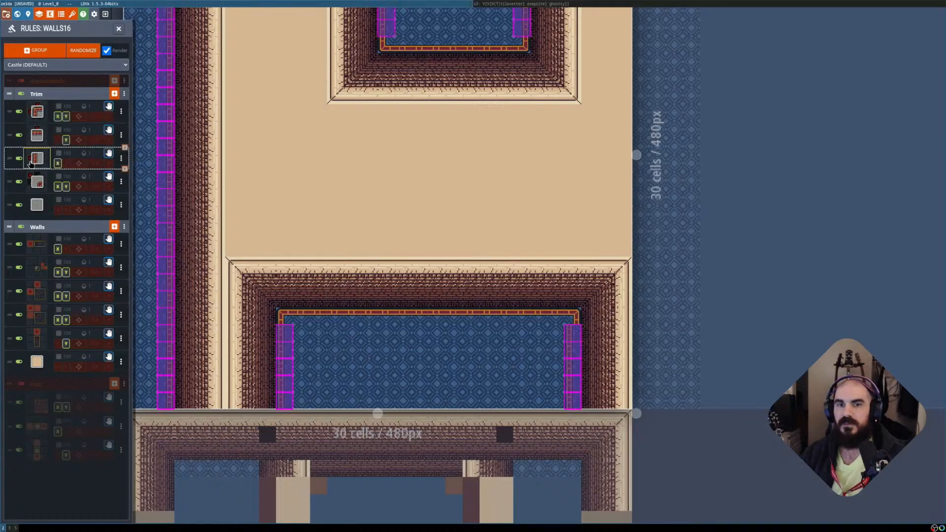
left_click(57, 163)
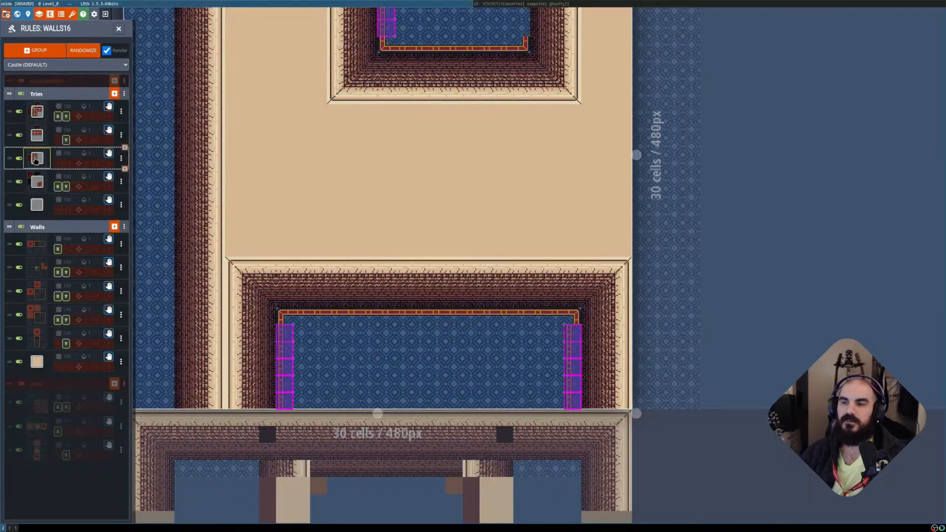
left_click(58, 163)
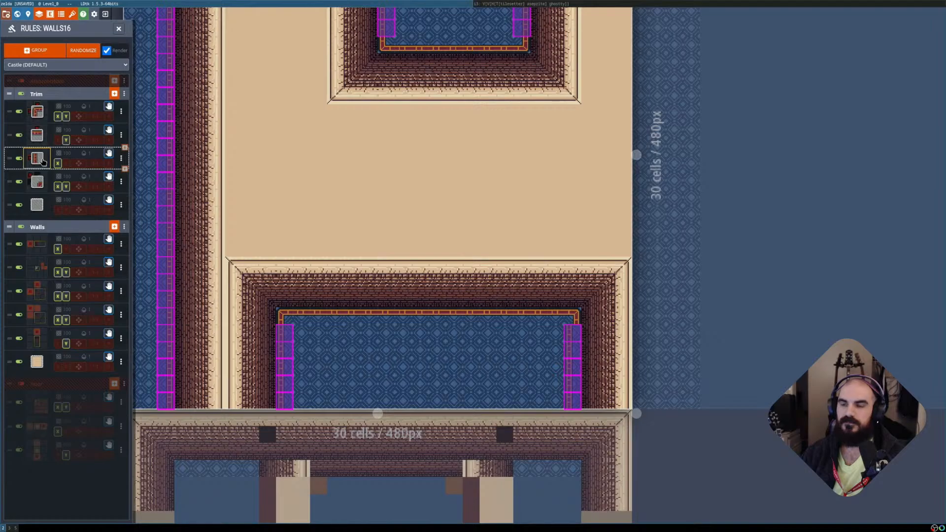
Examine the pattern and matched cells of the first Walls rule for comparison with the vertical-edge Trim rule.
middle_click_drag(326, 154, 420, 188)
scroll(360, 189, "down", 2)
mouse_move(41, 164)
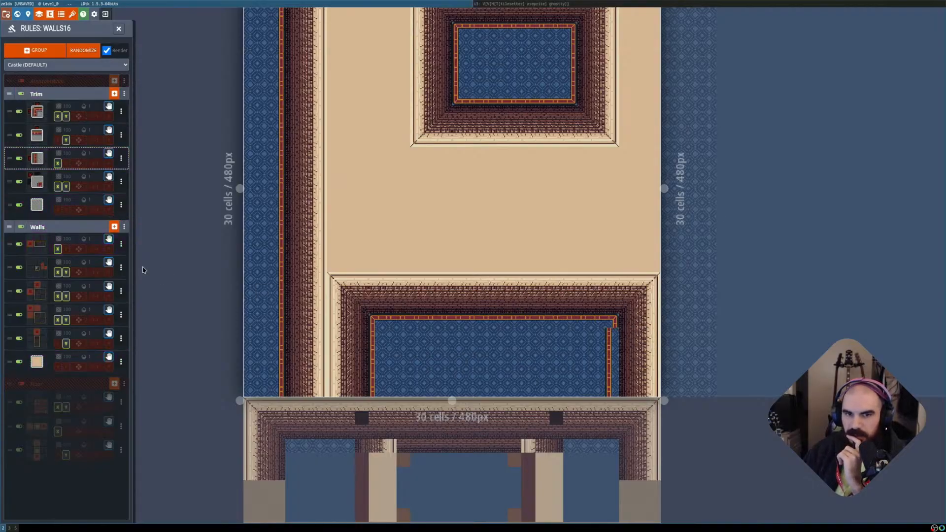
left_click(39, 244)
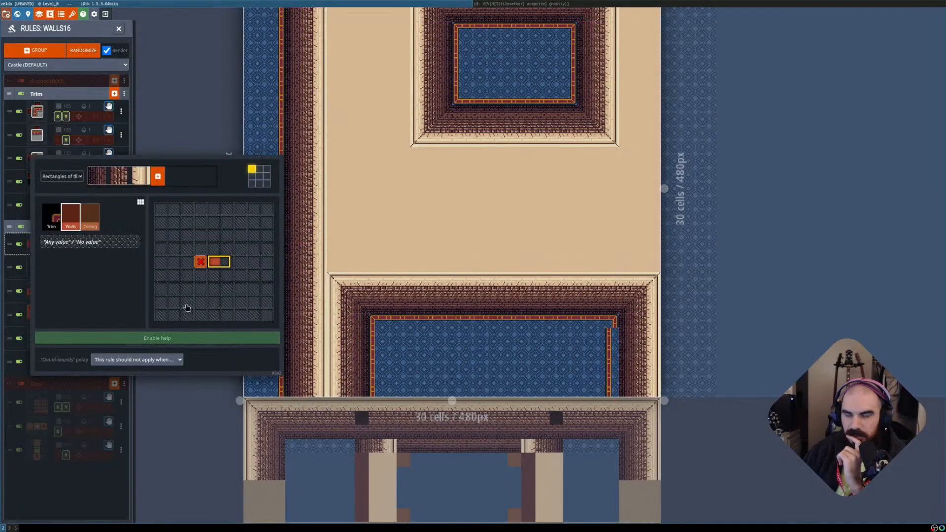
left_click(127, 481)
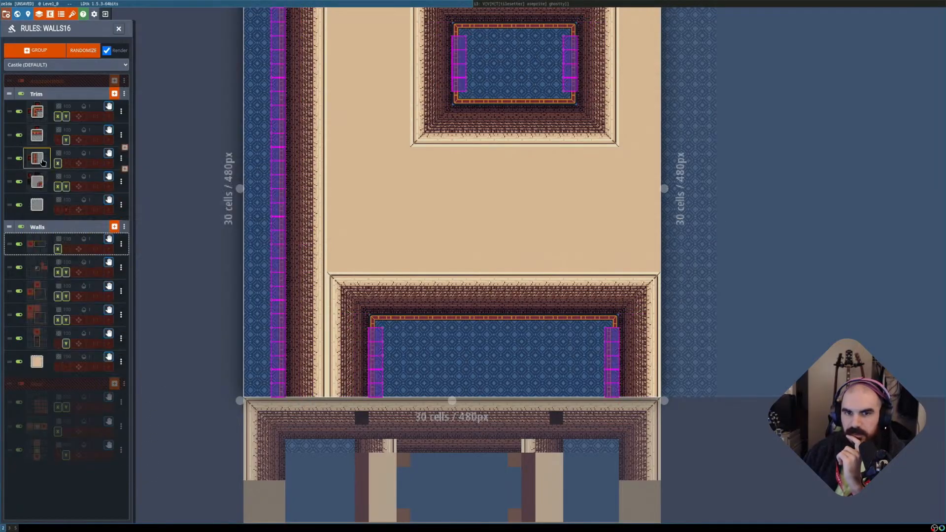
left_click(34, 251)
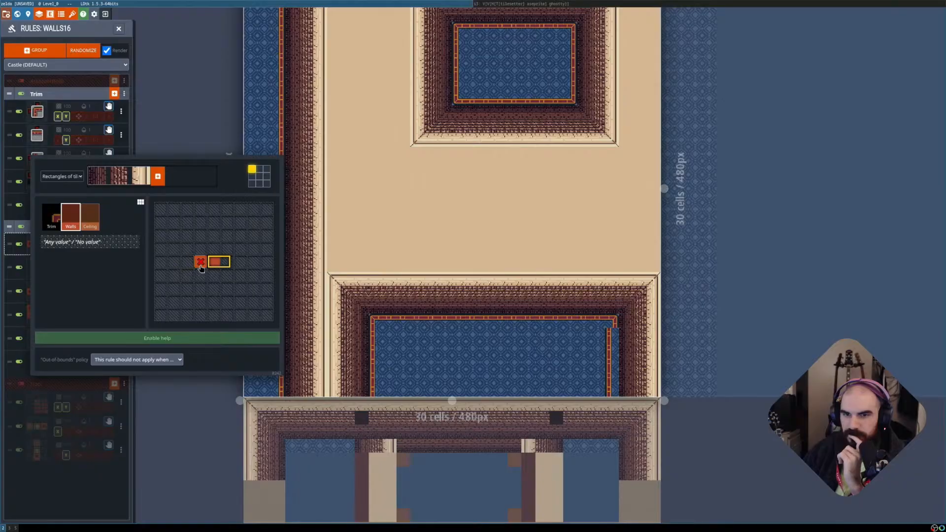
left_click(72, 501)
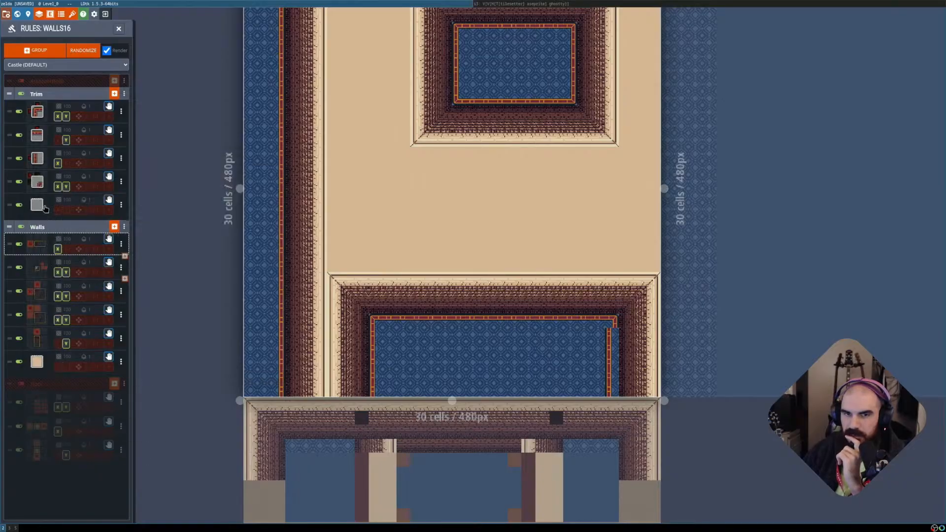
Compare the patterns of the Trim group's vertical-edge rule and inner-corner rule.
left_click(39, 160)
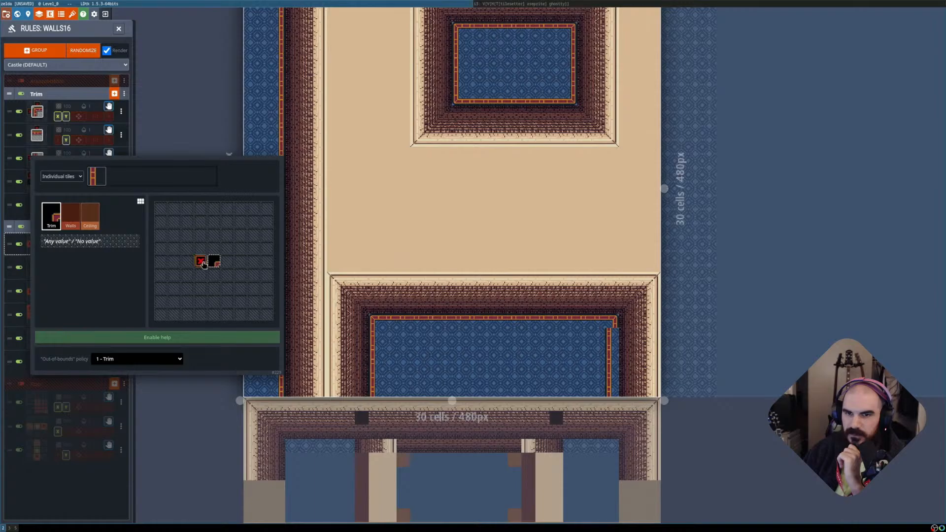
left_click(112, 484)
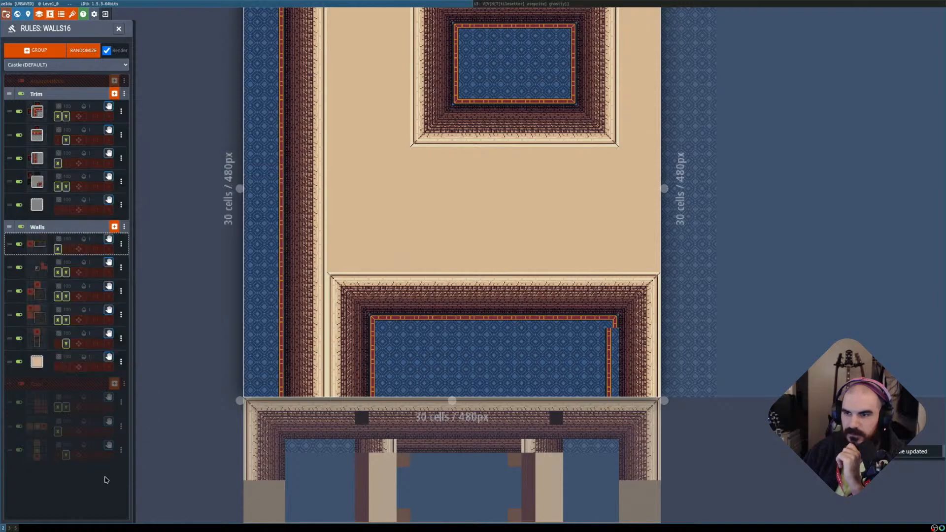
left_click(38, 181)
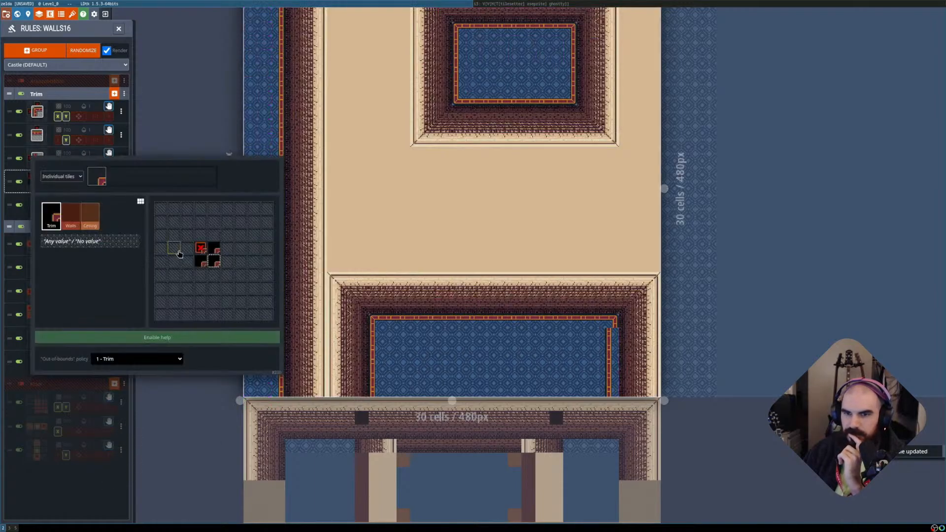
left_click(64, 519)
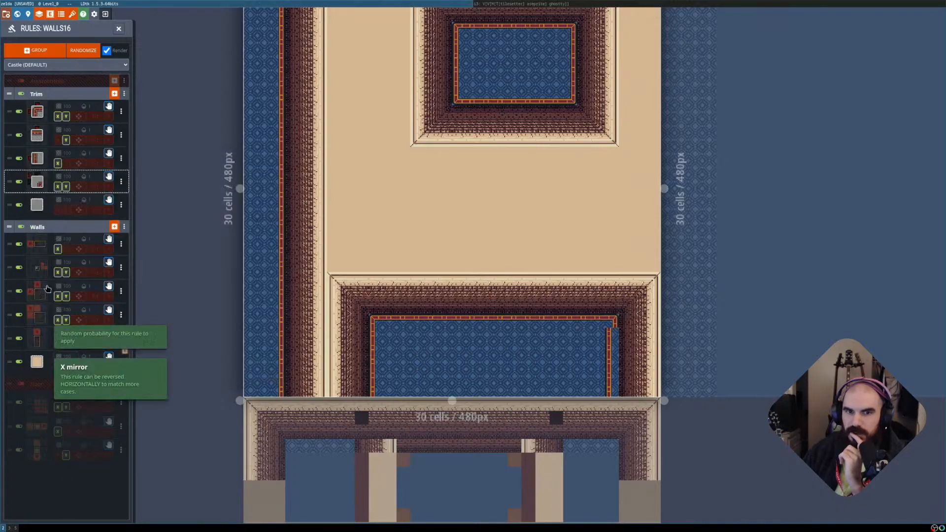
Try requiring any value in the vertical-edge Trim rule's west neighbour cell, check the inner-corner rule, and restore the not-Trim condition.
left_click(37, 158)
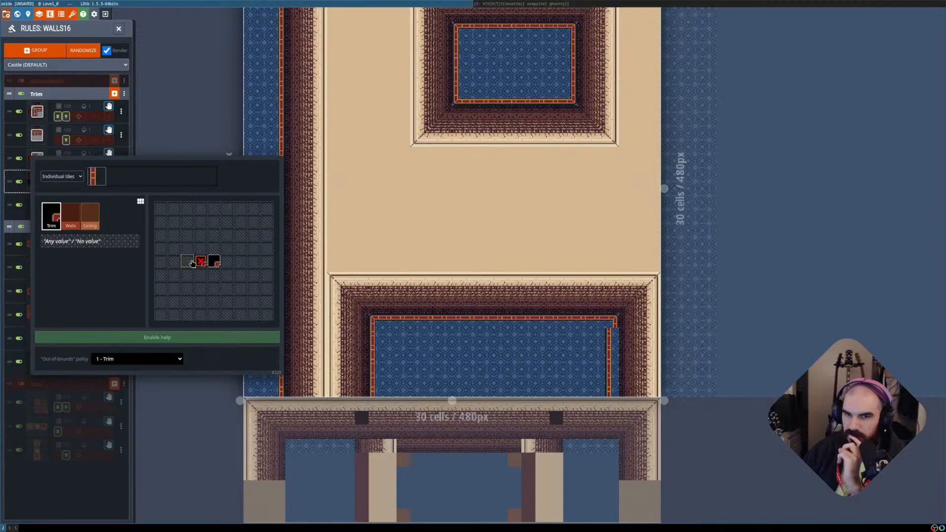
left_click(122, 241)
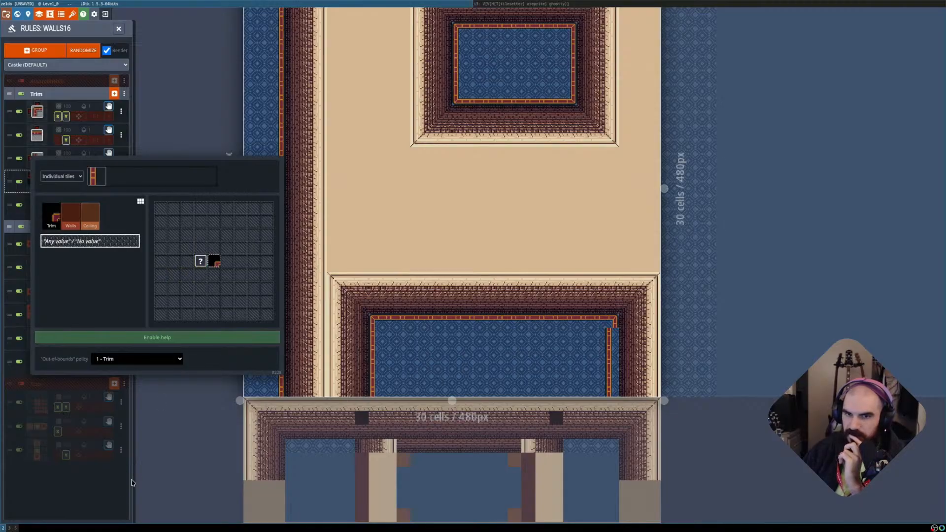
left_click(106, 494)
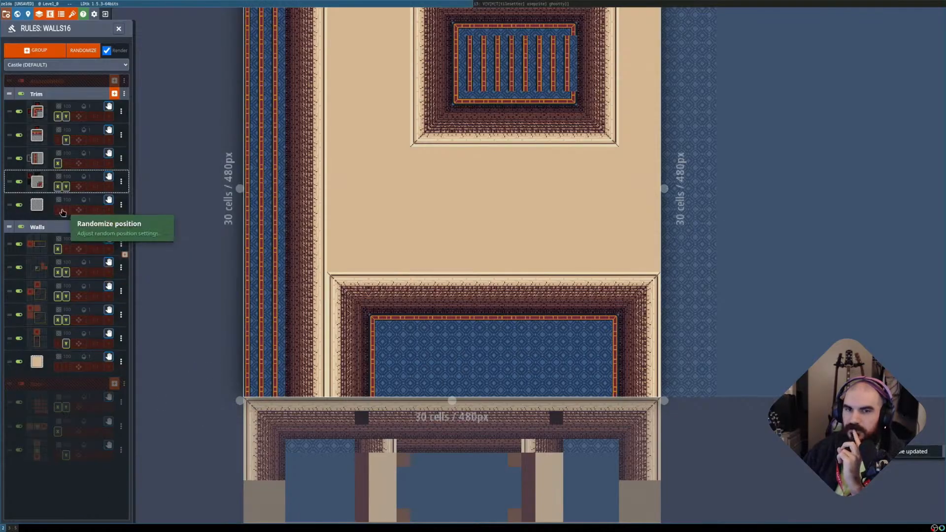
left_click(38, 182)
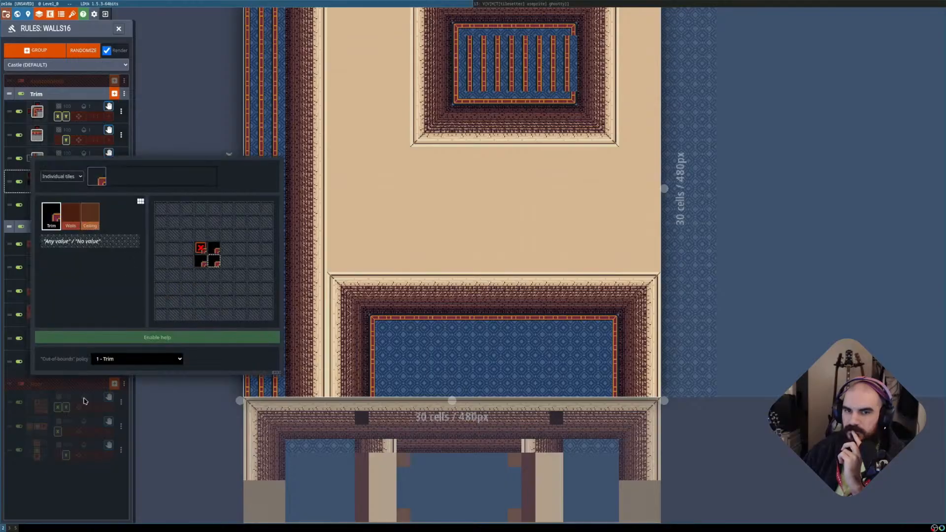
left_click(84, 399)
left_click(41, 163)
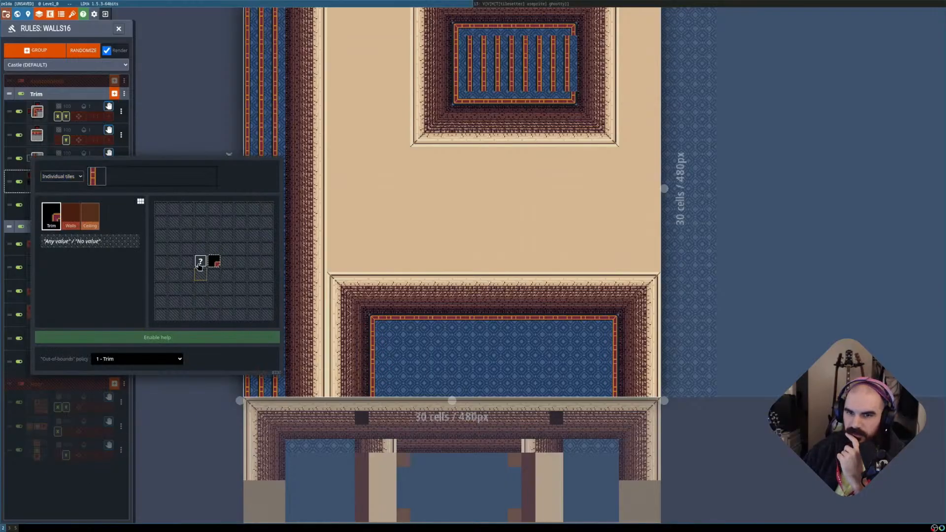
left_click(109, 488)
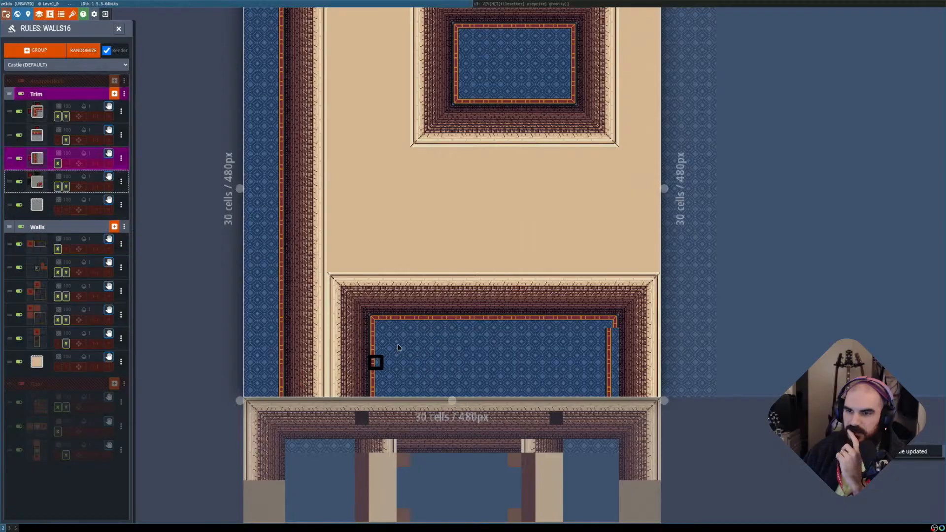
Examine the trim around Level_0's upper and lower rooms, especially the lower room's east side.
scroll(374, 234, "down", 1)
middle_click_drag(455, 261, 446, 342)
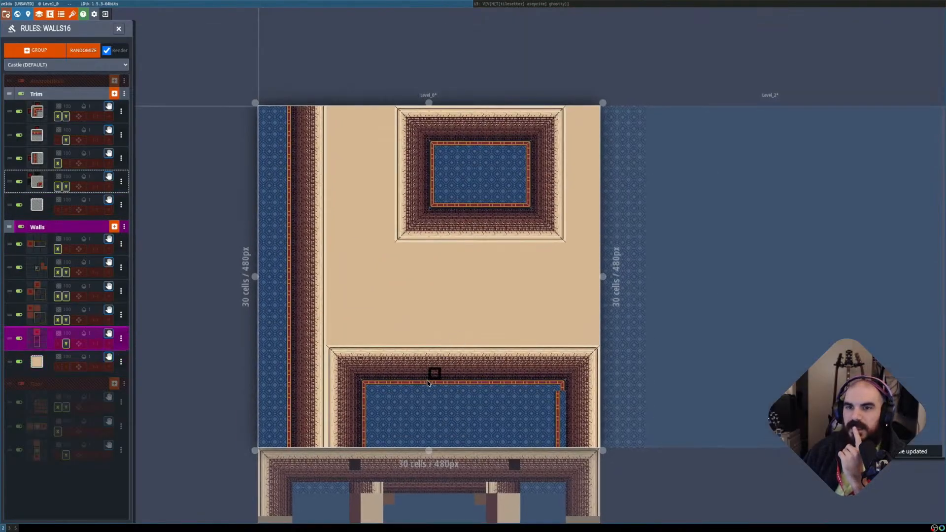
scroll(450, 391, "up", 1)
middle_click_drag(457, 387, 451, 328)
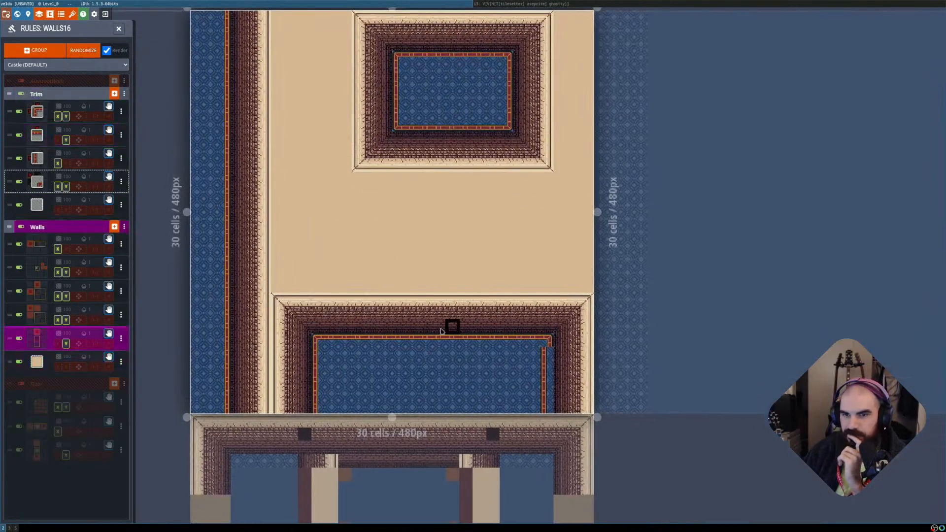
scroll(323, 238, "down", 1)
middle_click_drag(348, 238, 336, 294)
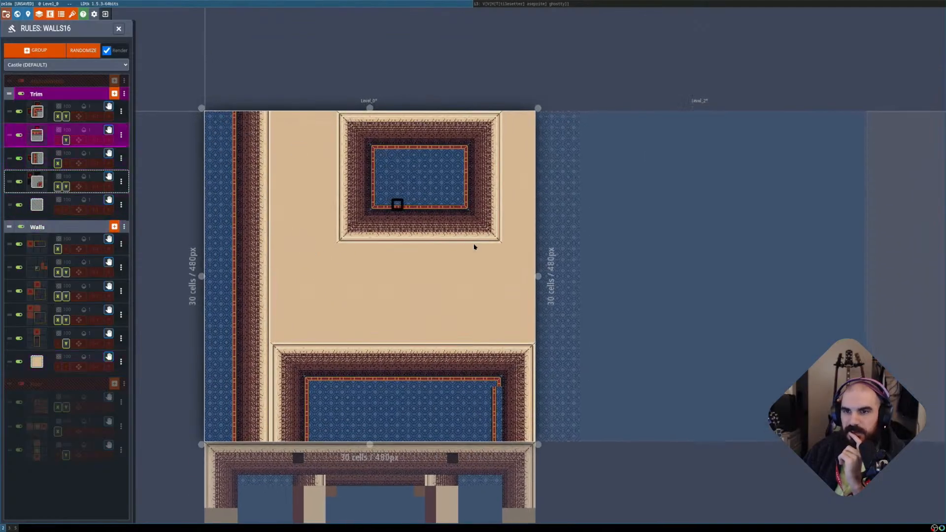
middle_click_drag(444, 318, 387, 258)
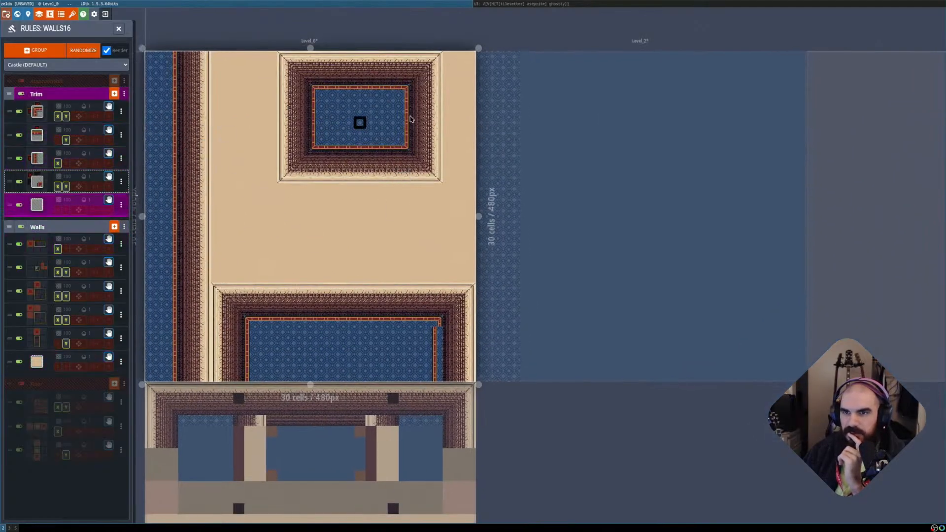
middle_click_drag(425, 326, 421, 270)
scroll(421, 303, "up", 2)
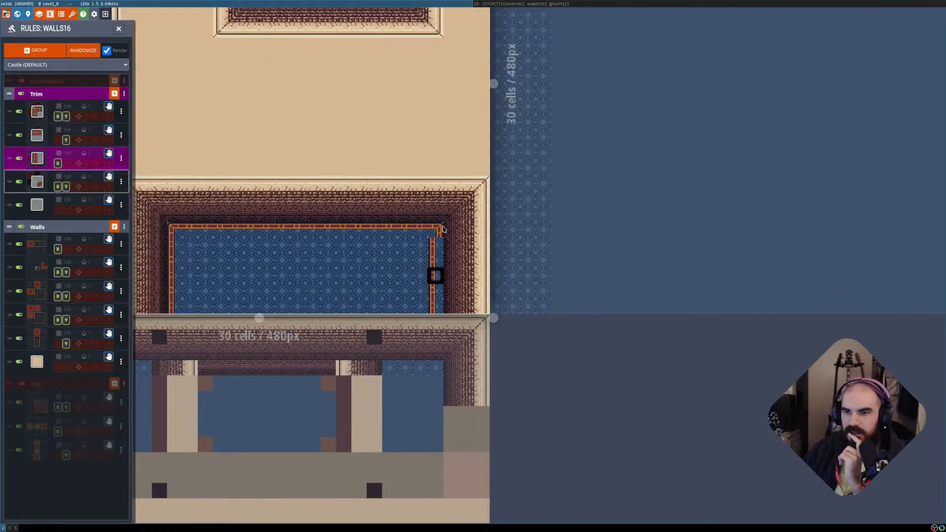
middle_click_drag(453, 231, 483, 245)
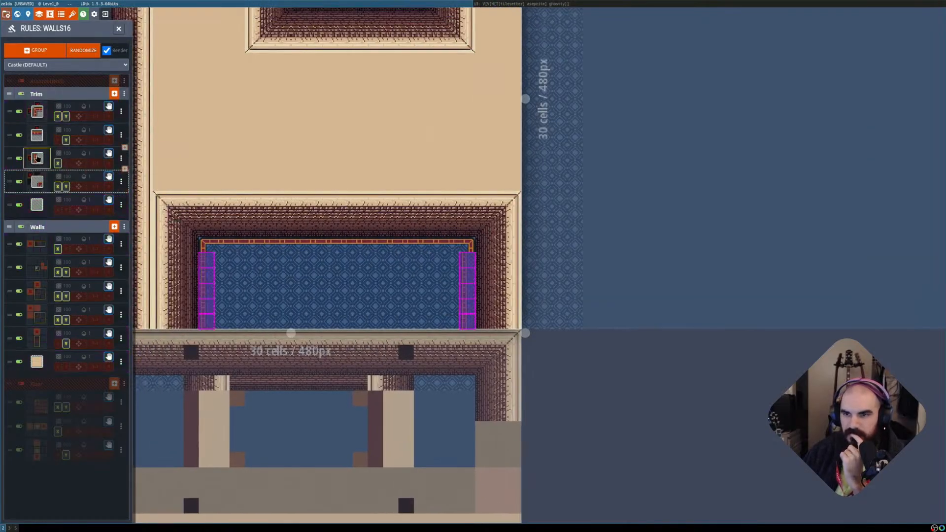
Try moving the vertical-edge Trim rule's not-Trim condition from the west neighbour to the east, and move it back.
left_click(37, 158)
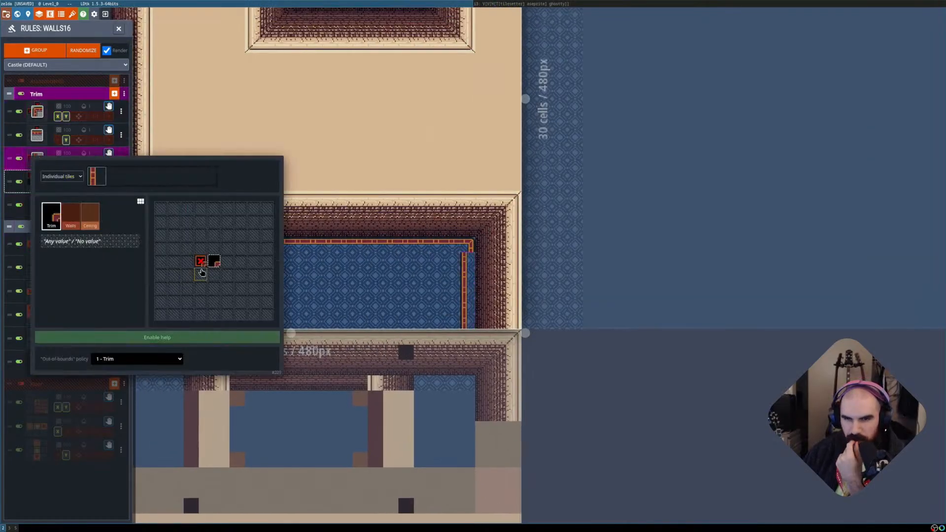
right_click(204, 262)
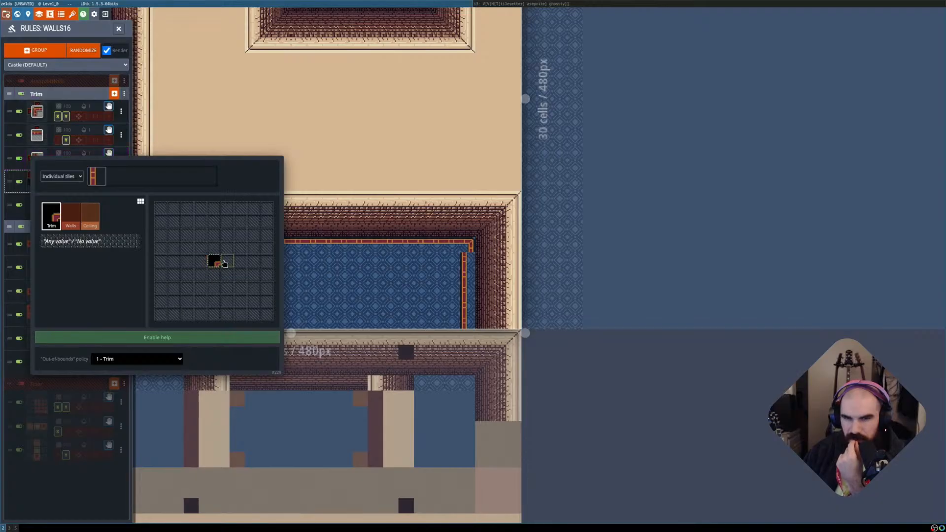
right_click(226, 261)
left_click(68, 470)
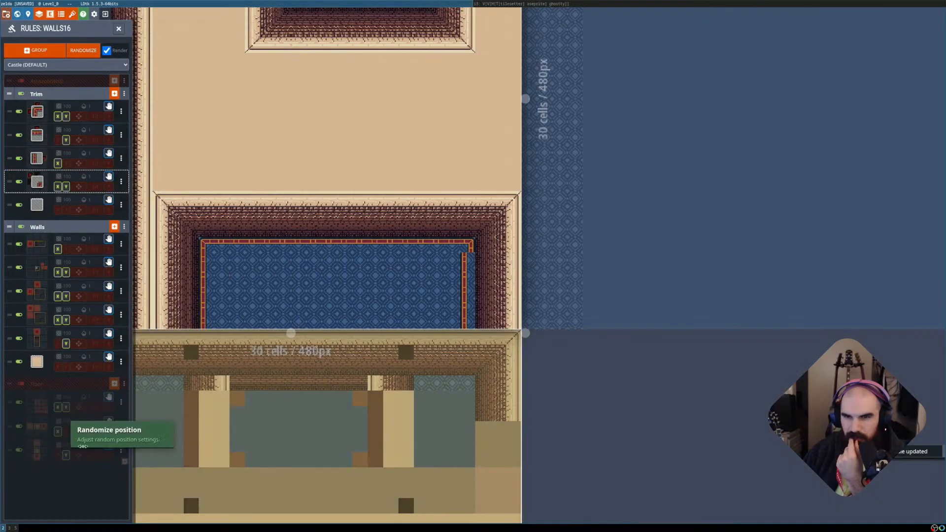
left_click(38, 164)
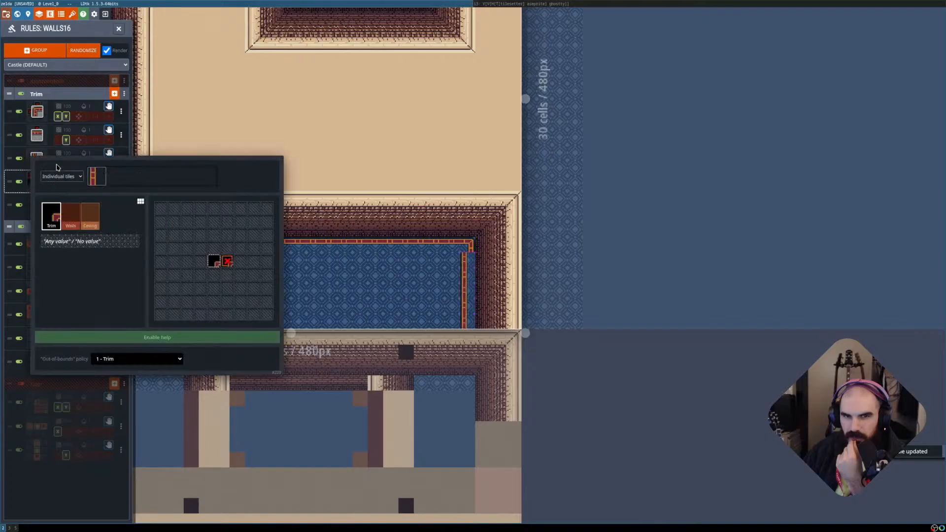
right_click(227, 262)
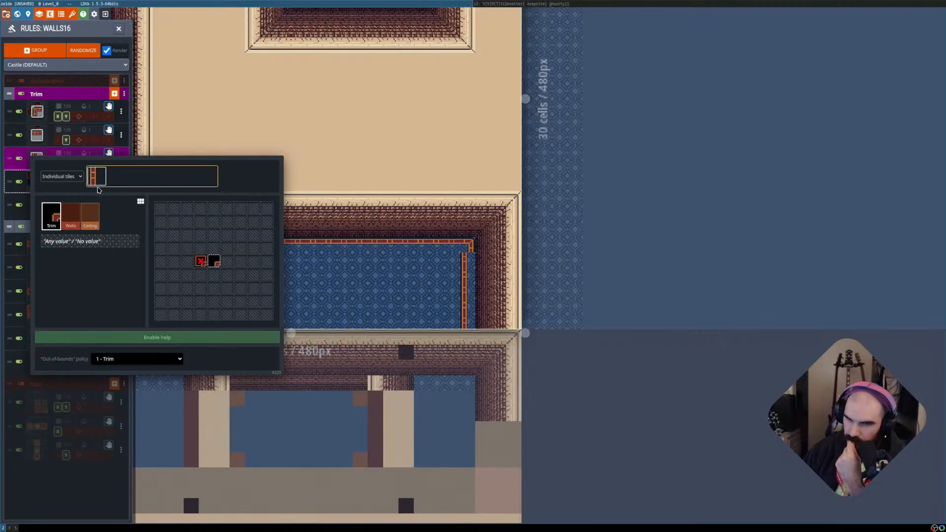
left_click(60, 503)
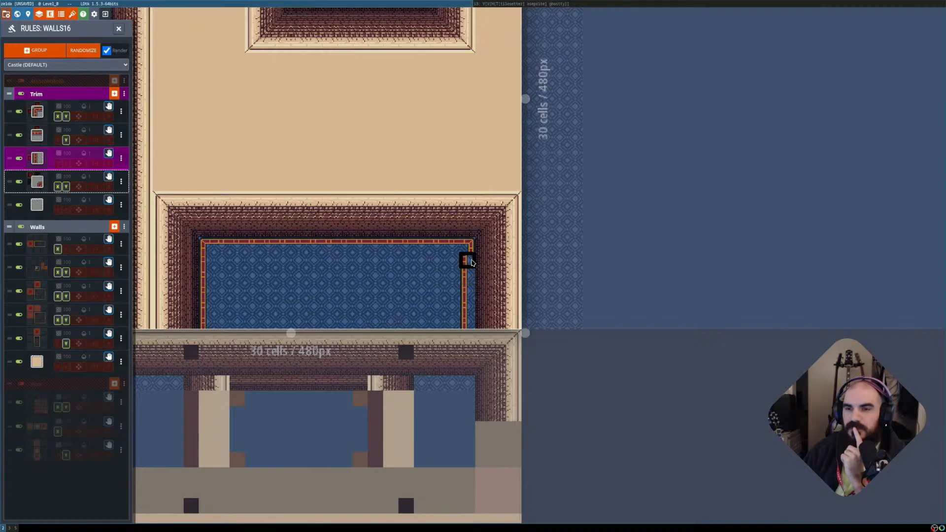
Try requiring Walls in the vertical-edge Trim rule's east neighbour cell, and check the matches with X mirror off.
left_click(38, 159)
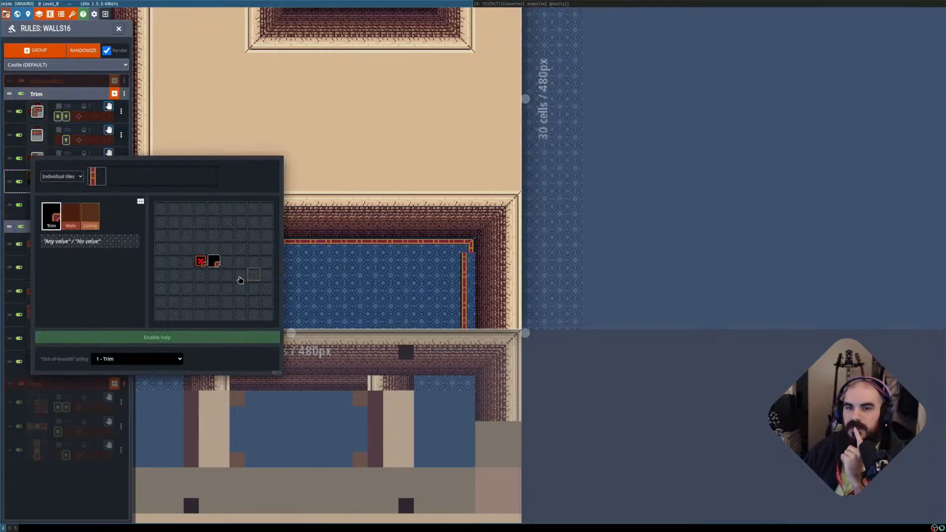
left_click(70, 216)
left_click(227, 261)
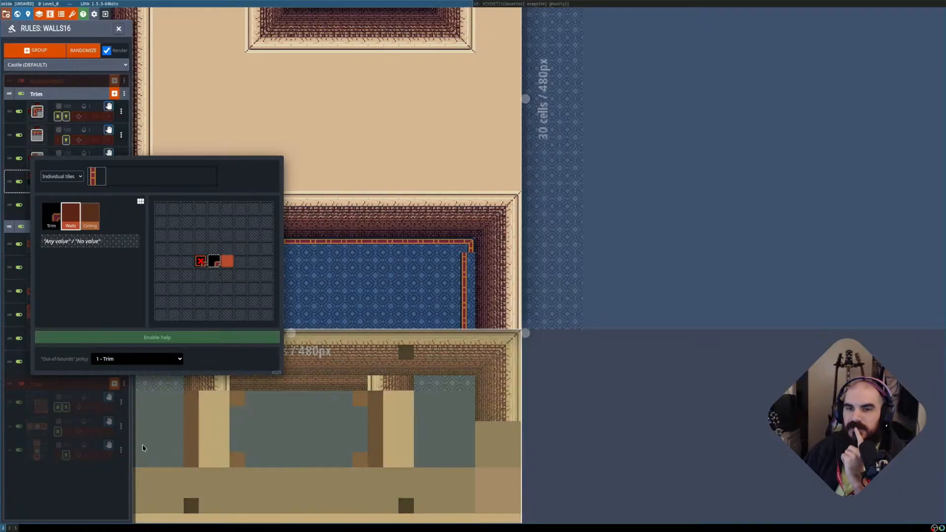
left_click(143, 448)
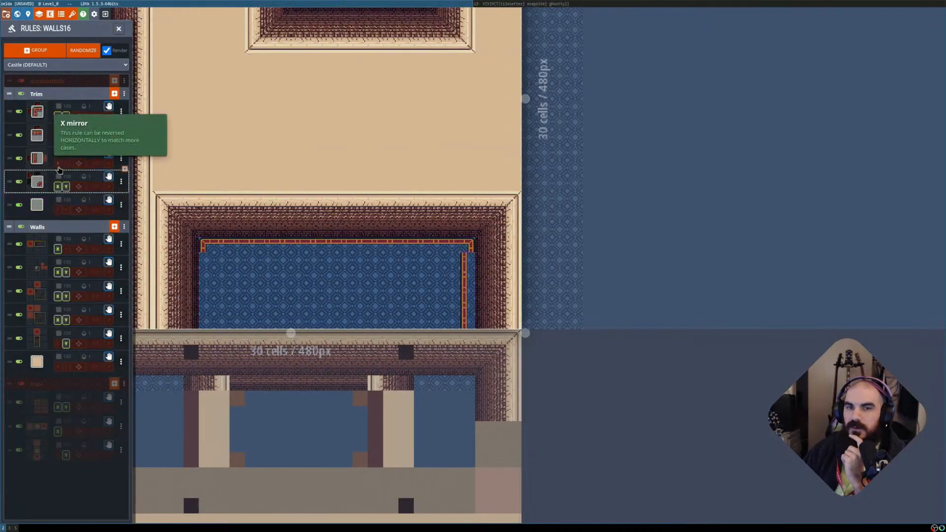
left_click(58, 166)
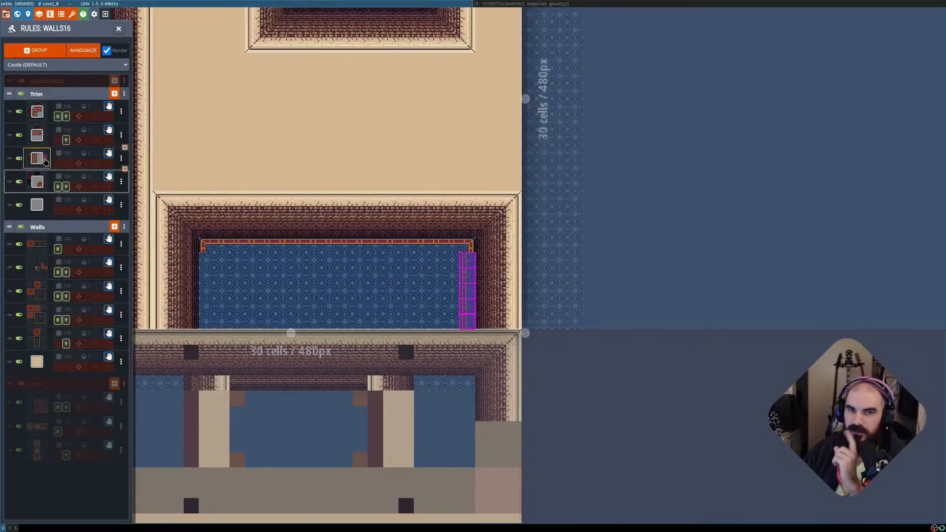
Rebuild the vertical-edge Trim rule to require Walls on the west and not-Trim on the east of the centre cell, with X mirror on.
left_click(37, 158)
left_click(227, 261)
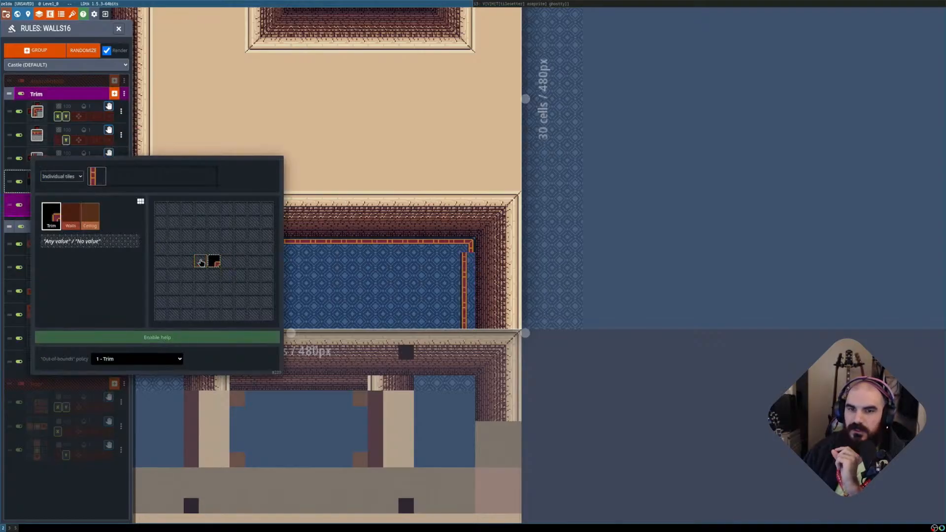
left_click(71, 216)
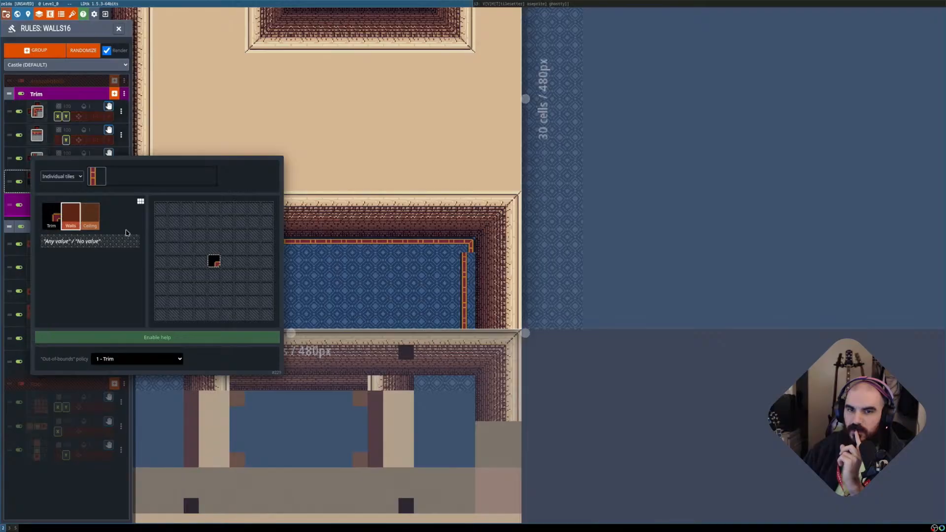
left_click(52, 216)
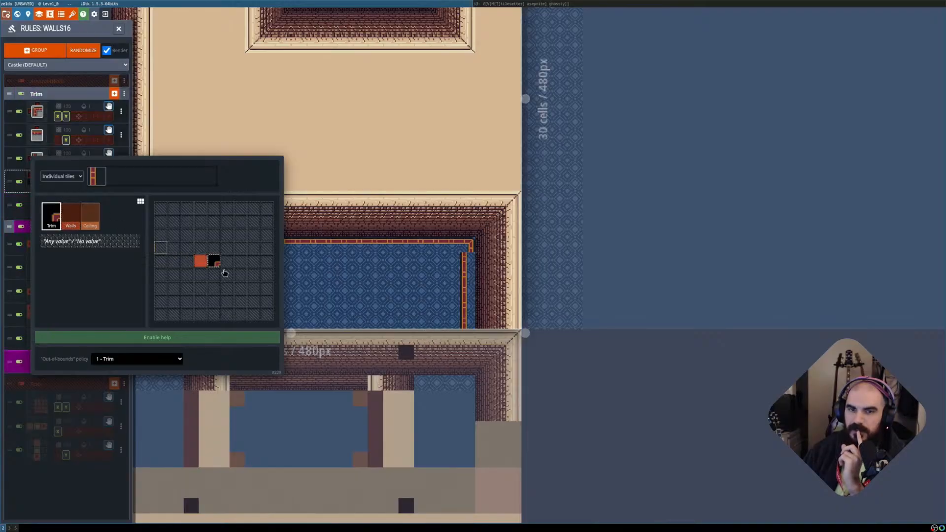
right_click(227, 261)
left_click(113, 459)
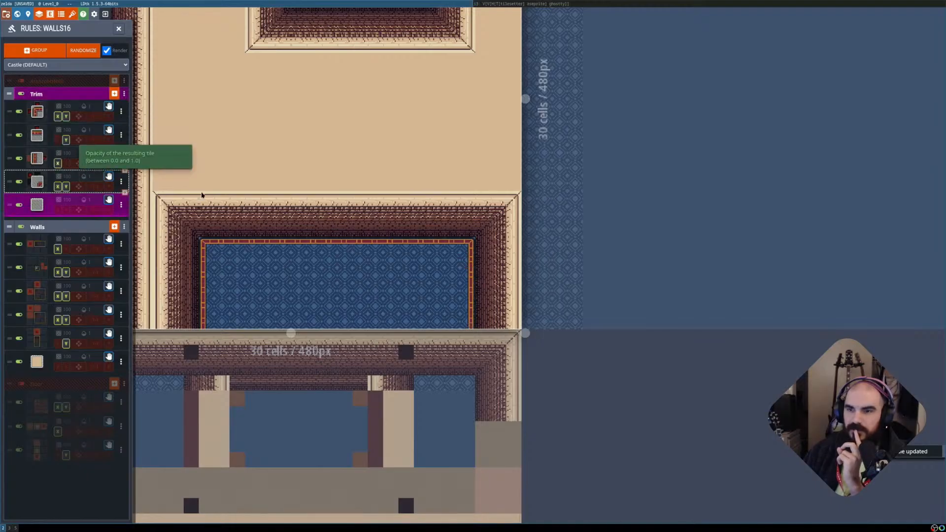
Inspect the trim in Level_0's rooms and along its west border, toggling auto-layer rendering to compare it with the painted cells.
scroll(397, 220, "down", 2)
middle_click_drag(397, 220, 410, 297)
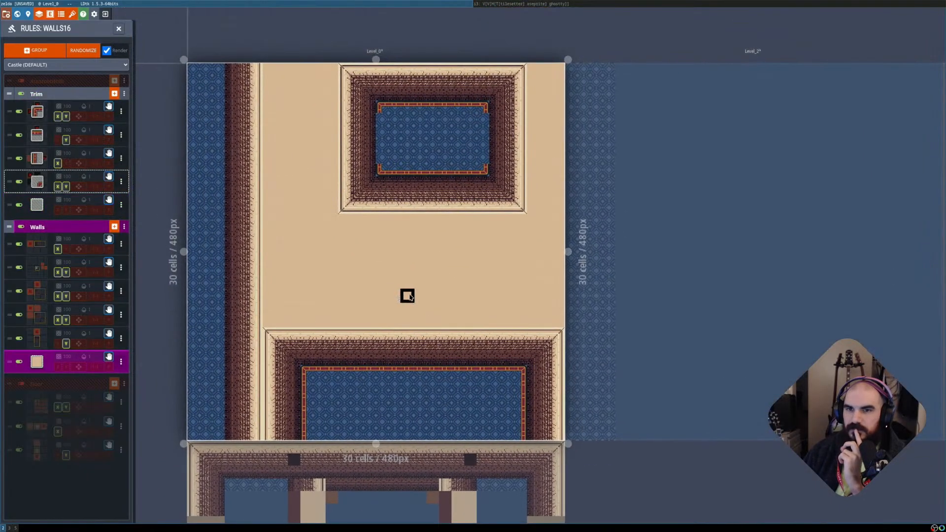
scroll(409, 290, "up", 1)
middle_click_drag(446, 182, 465, 284)
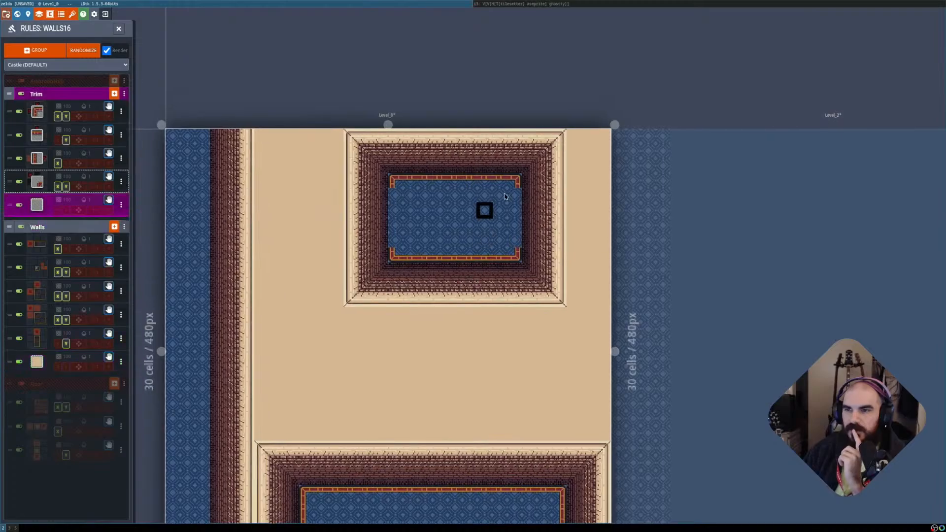
middle_click_drag(513, 328, 490, 217)
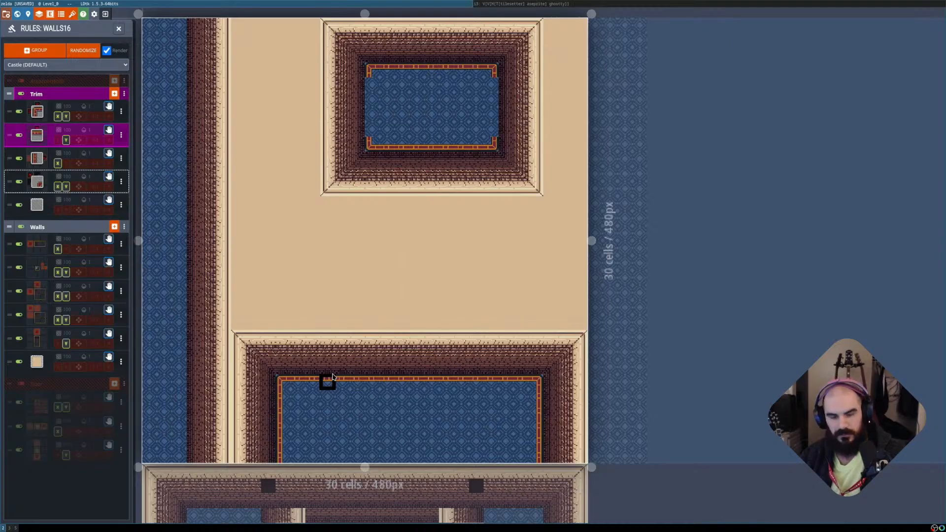
key("shift+r")
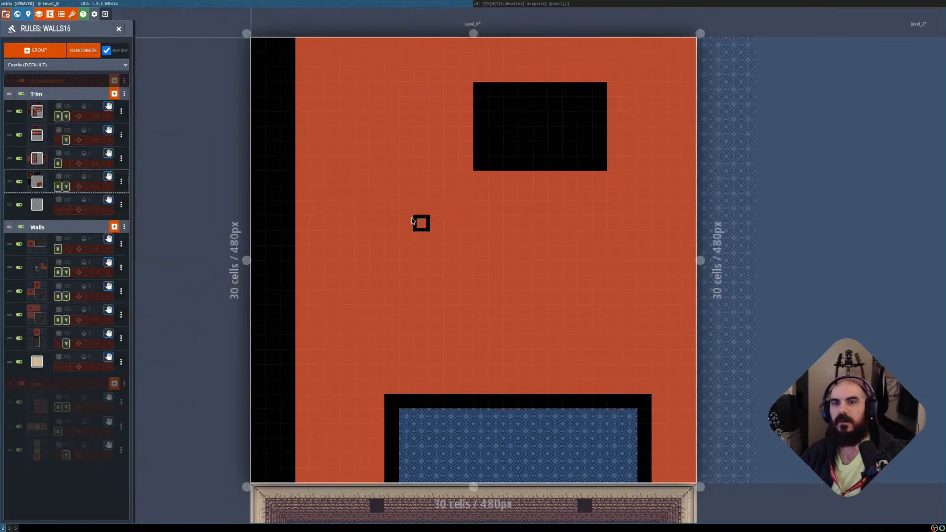
key("shift+r")
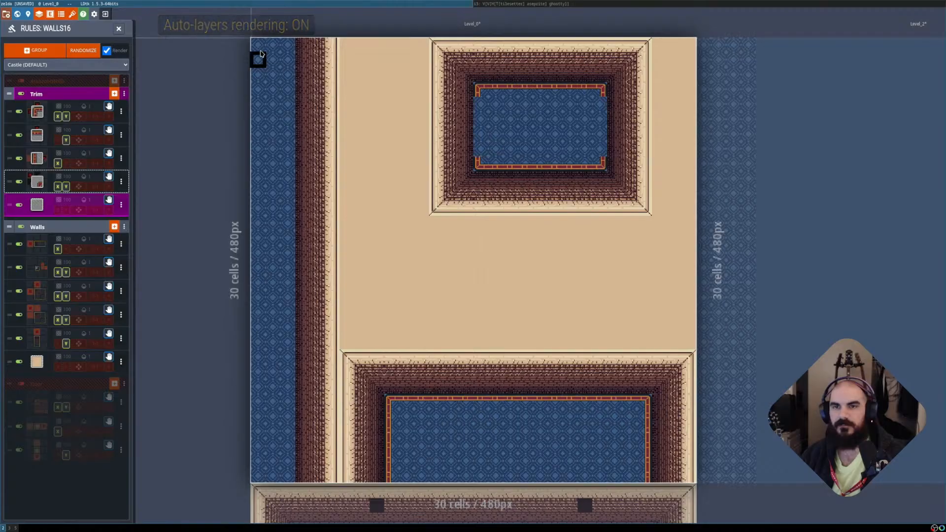
Erase the Trim cells along Level_0's west border and inside the upper room, leaving one-cell-wide Trim beside the walls.
key("shift+r")
key("shift+r")
left_click_drag(257, 42, 264, 485, "shift")
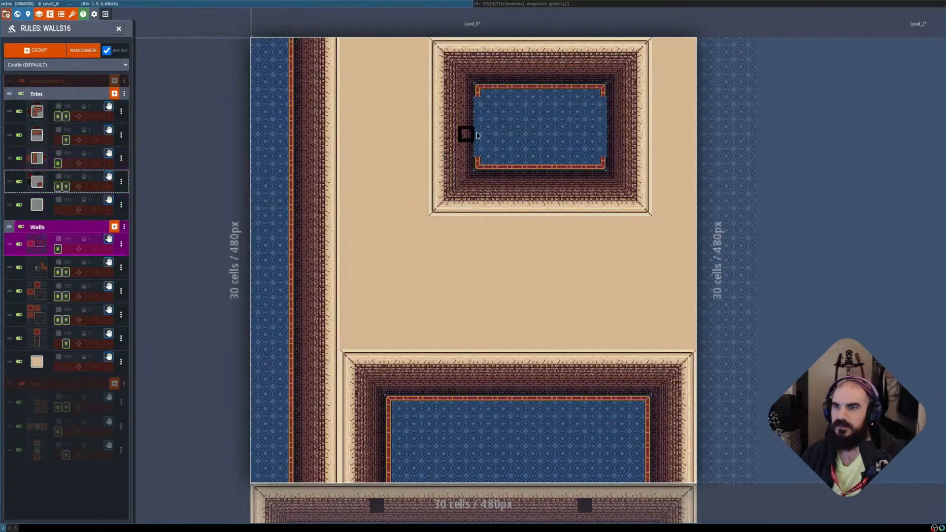
left_click_drag(537, 140, 587, 153, "shift")
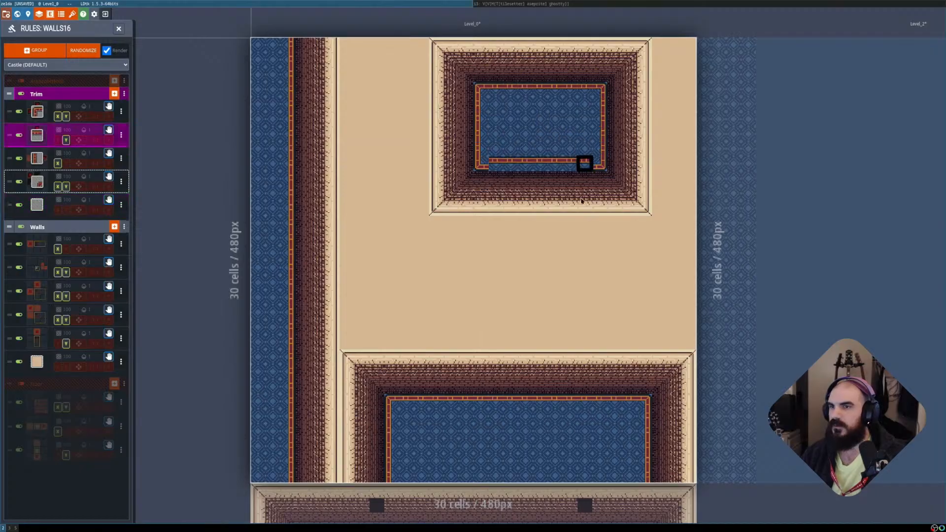
Require Walls in the cell north of the centre in the horizontal-edge Trim rule, and check the upper room's south trim.
key("shift+r")
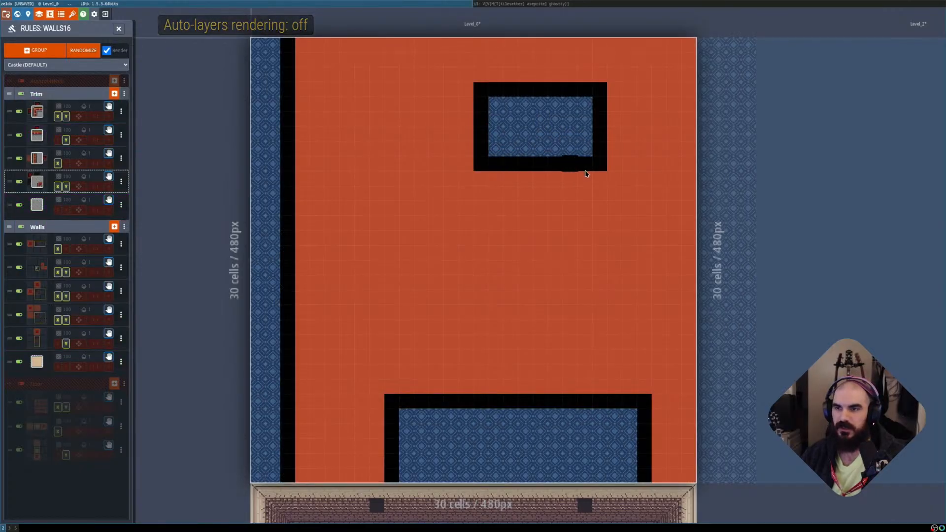
key("shift+r")
middle_click_drag(443, 277, 420, 178)
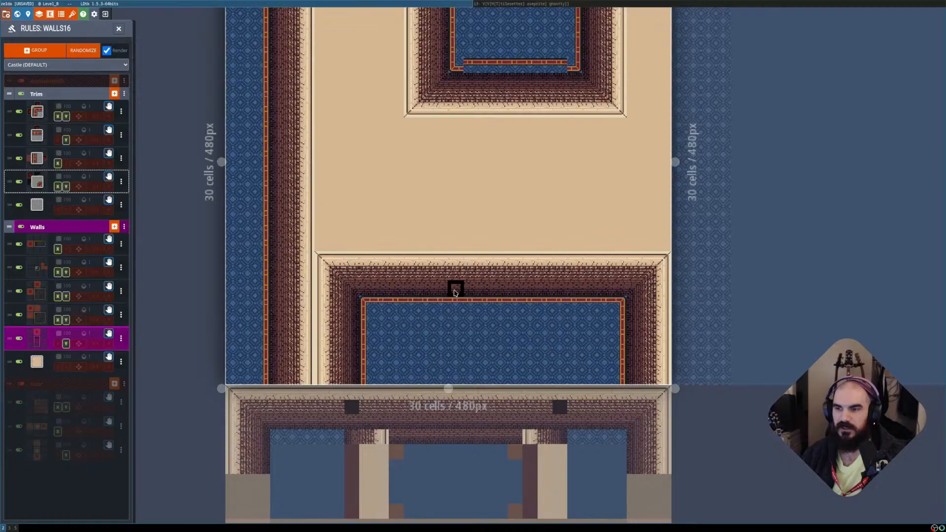
middle_click_drag(457, 229, 399, 323)
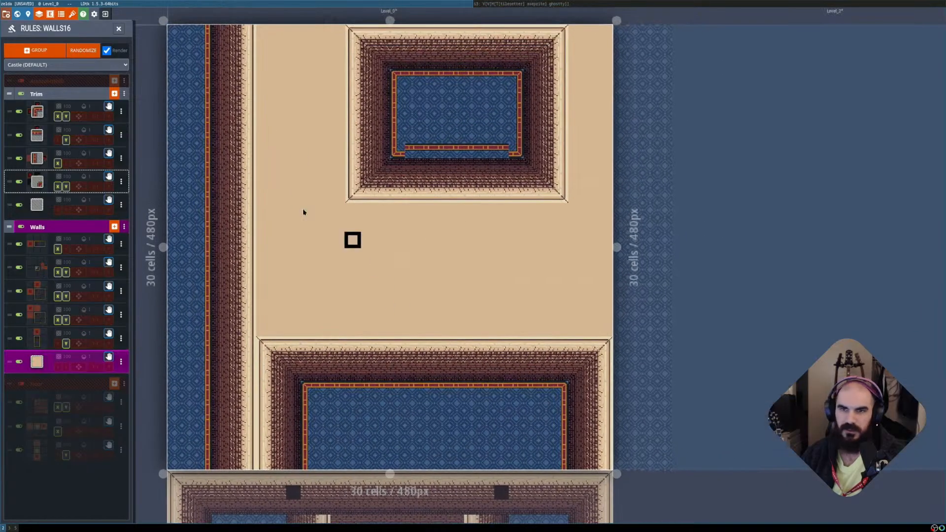
left_click(37, 136)
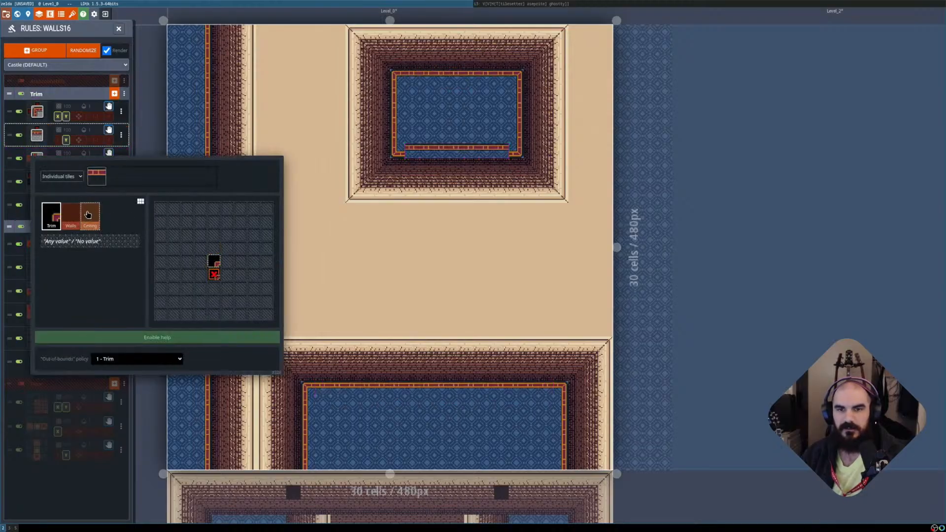
left_click(73, 218)
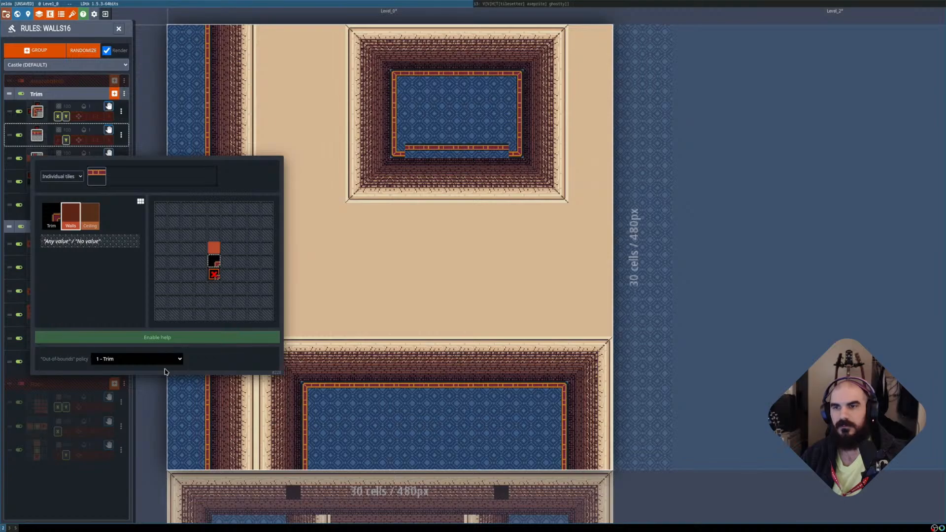
key("shift+r")
key("shift+r")
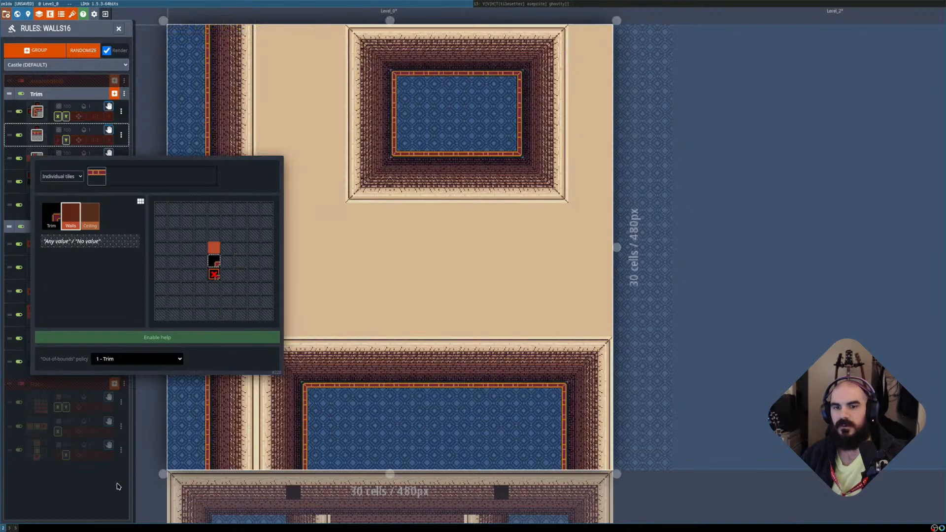
key("Escape")
Check how Level_2's painted cells render with auto-layer rendering toggled, and compare them with the trim in Level_0.
scroll(322, 306, "down", 2)
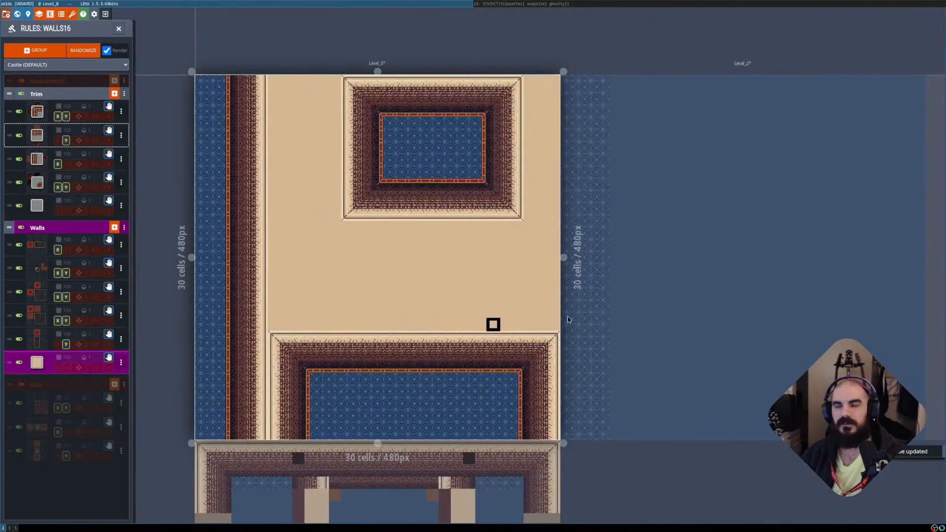
left_click(650, 318)
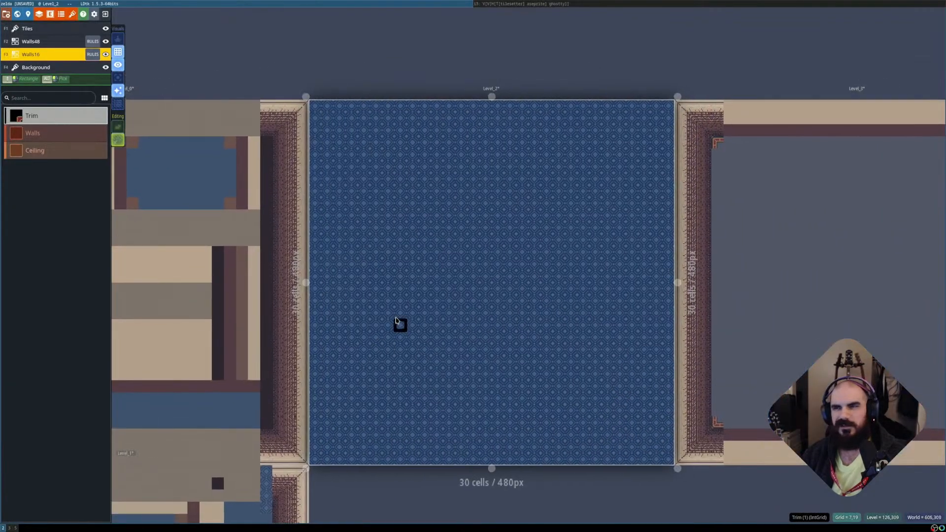
key("shift+r")
key("shift+r")
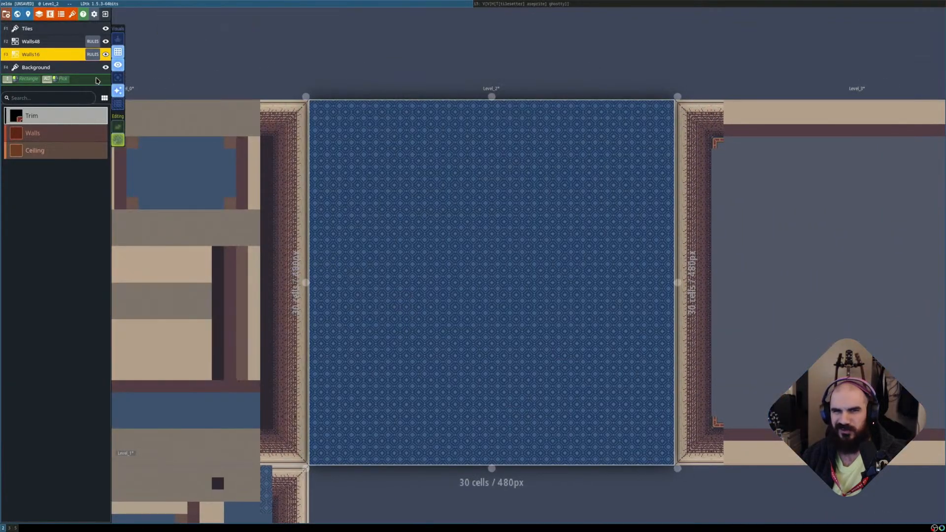
left_click(92, 56)
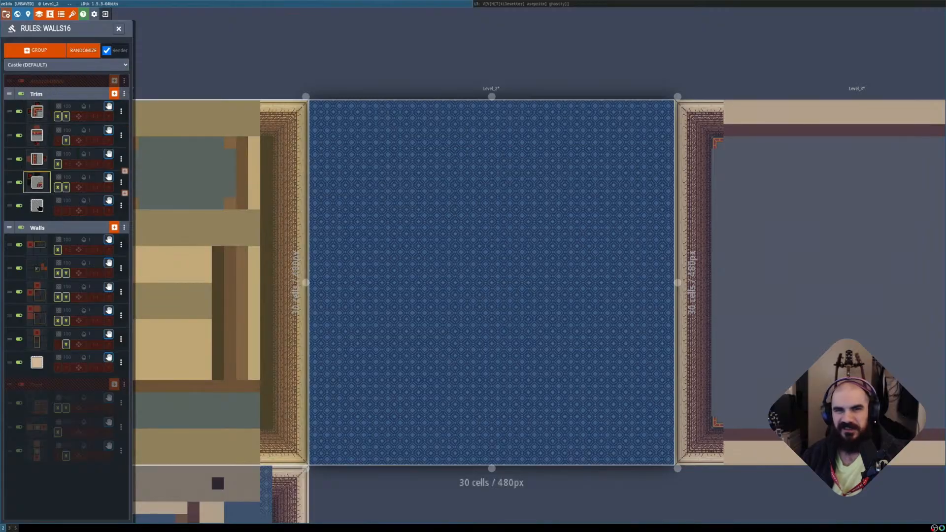
left_click(228, 232)
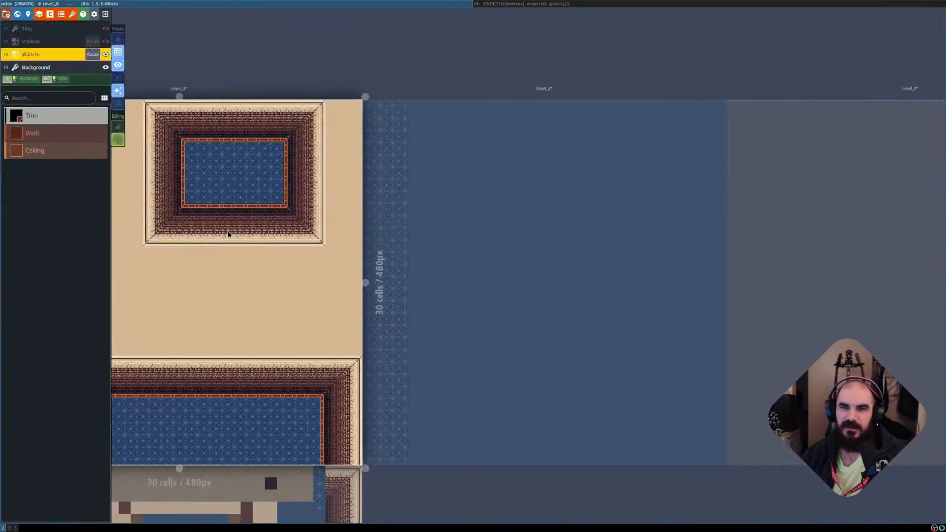
middle_click_drag(228, 232, 375, 208)
middle_click_drag(142, 113, 382, 162)
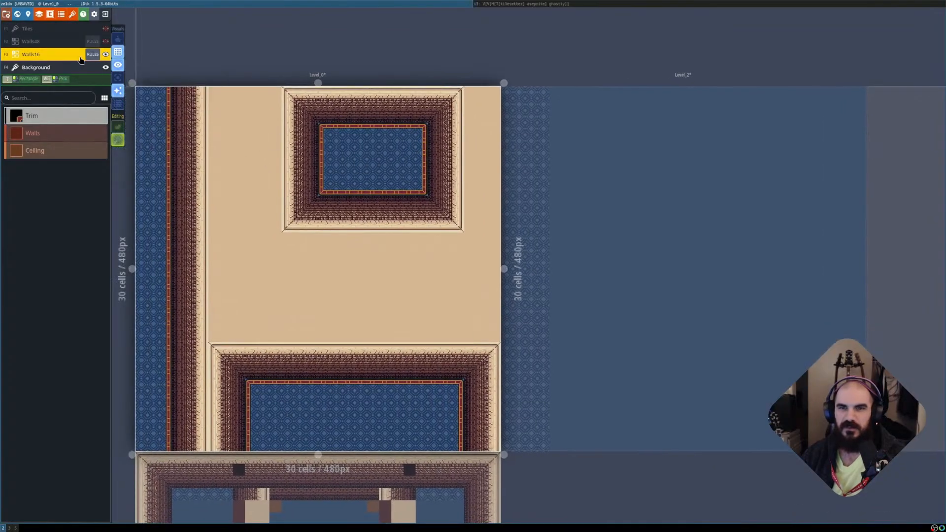
Try setting the out-of-bounds policy of all Trim group rules to the default, which skips cells outside layer bounds.
left_click(93, 54)
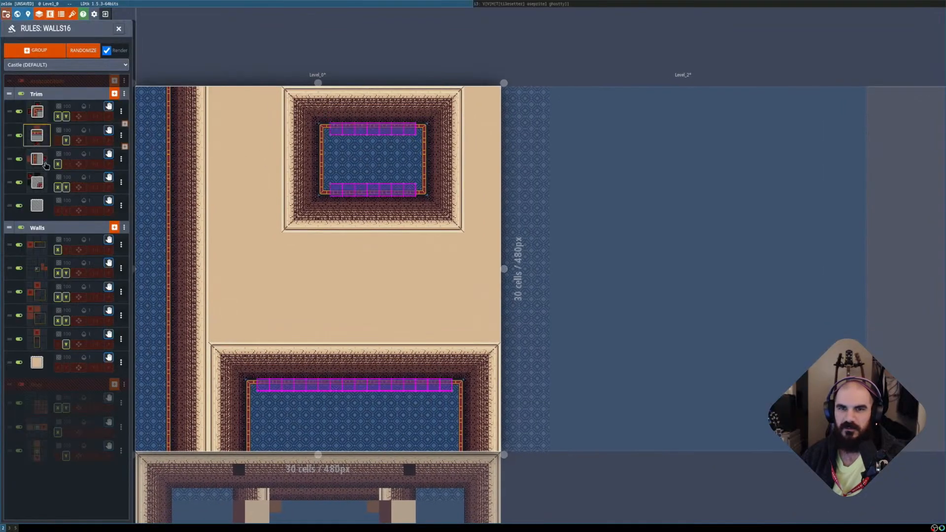
left_click(123, 94)
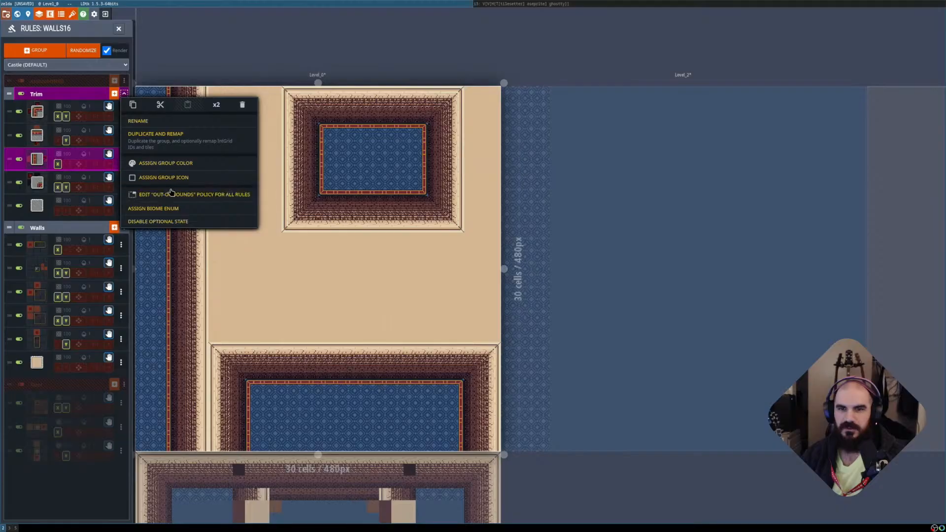
left_click(162, 195)
left_click(453, 277)
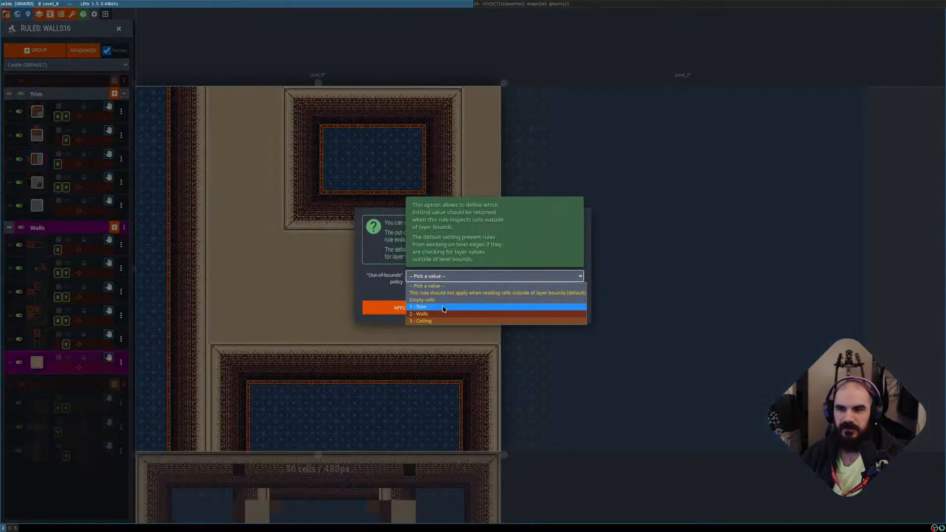
left_click(431, 290)
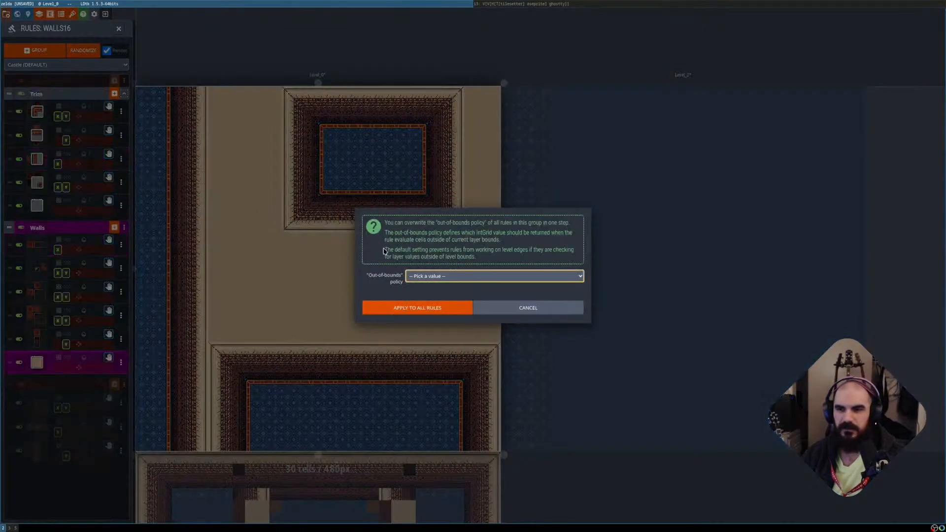
left_click(454, 277)
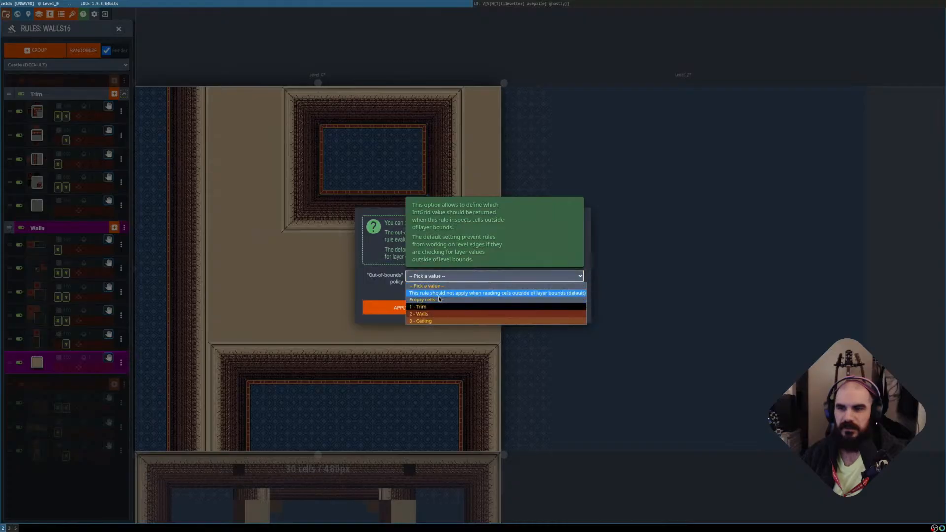
left_click(437, 293)
left_click(425, 316)
Erase a block of Trim cells about 18 by 20 cells in Level_2, starting one cell in from its northwest corner.
left_click(575, 289)
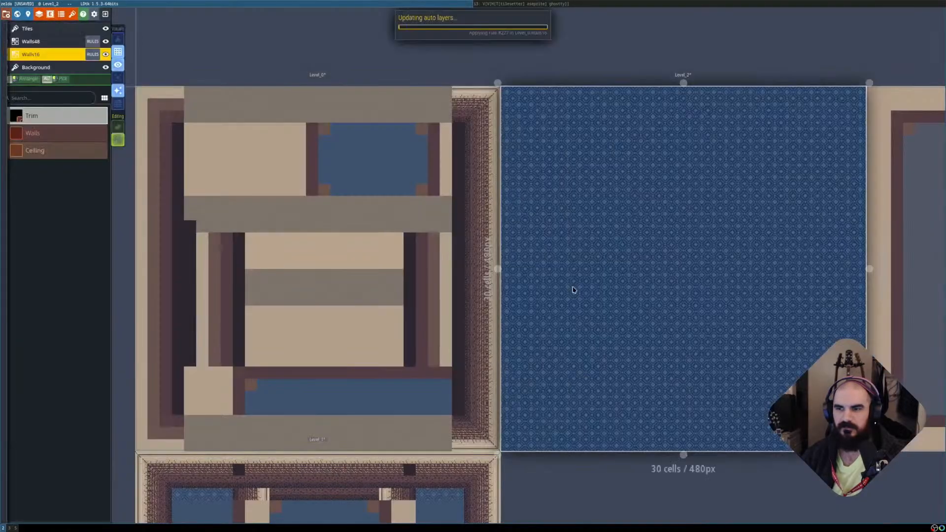
left_click(328, 293)
left_click(539, 282)
key("shift+r")
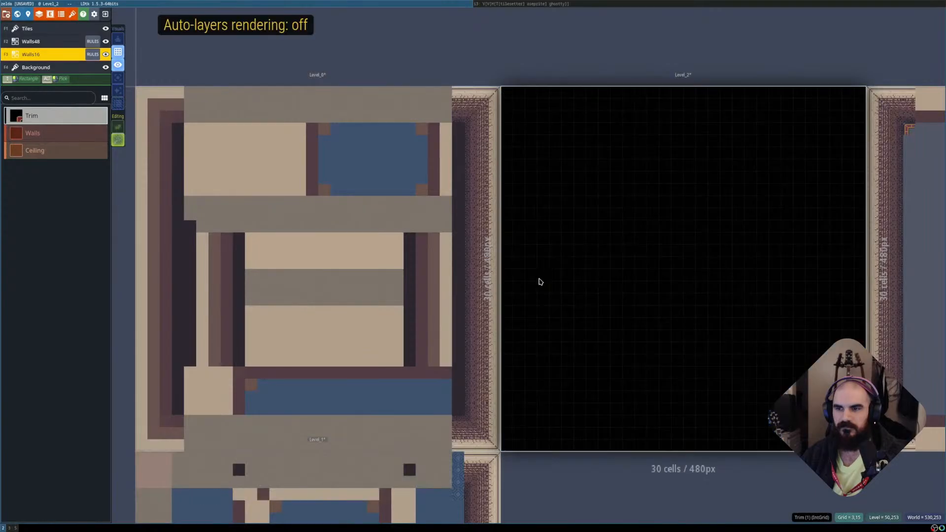
key("shift+r")
key("shift+r")
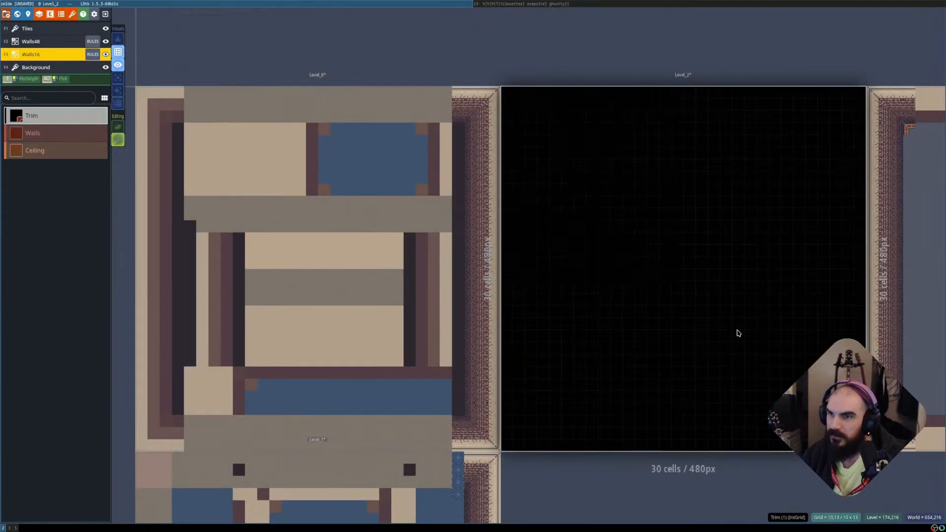
right_click_drag(722, 329, 724, 330, "shift")
Erase the rest of Level_2's interior to leave a one-cell Trim border, and render the auto-layers again.
middle_click_drag(747, 309, 634, 306)
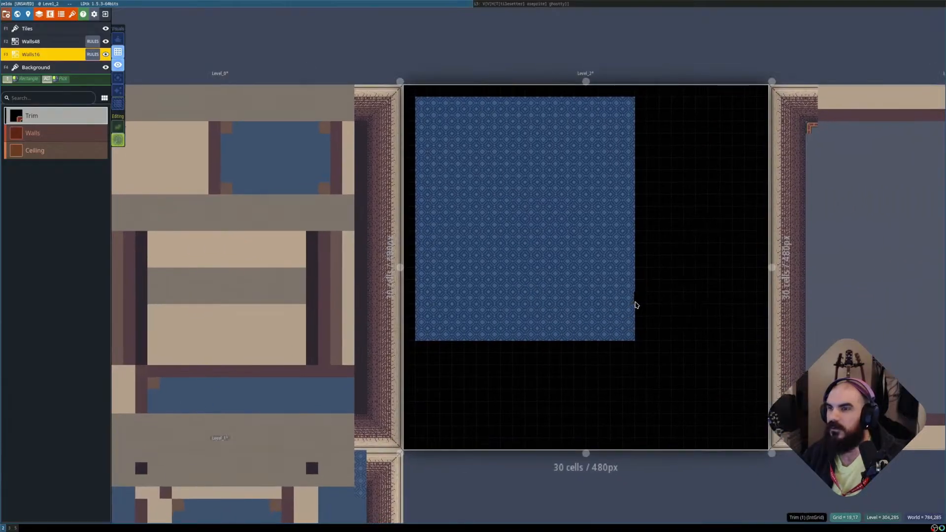
key("shift+r")
key("shift+r")
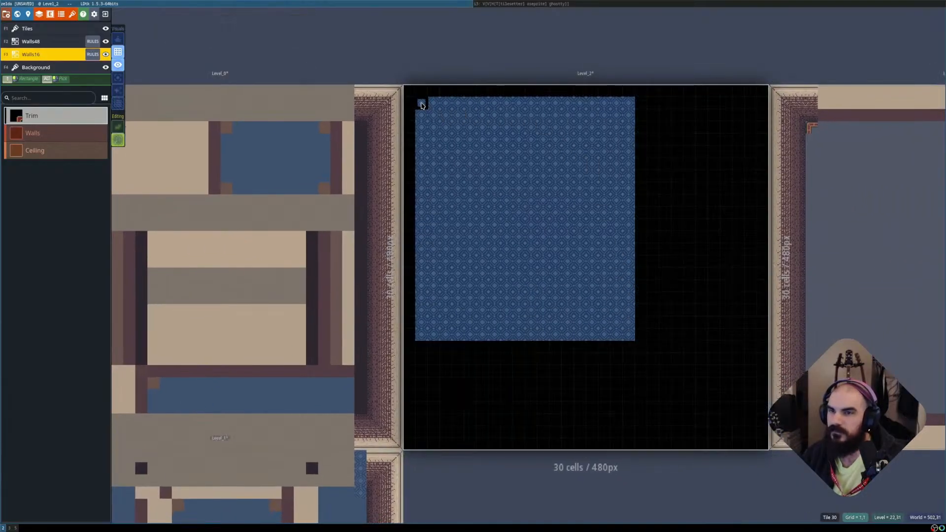
left_click_drag(419, 101, 719, 398, "shift")
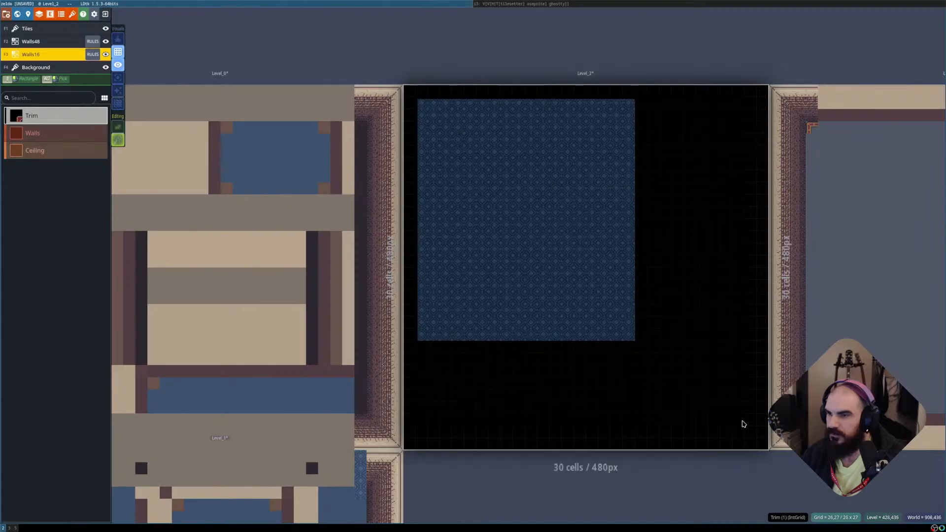
left_click_drag(752, 437, 754, 436, "shift")
key("shift+r")
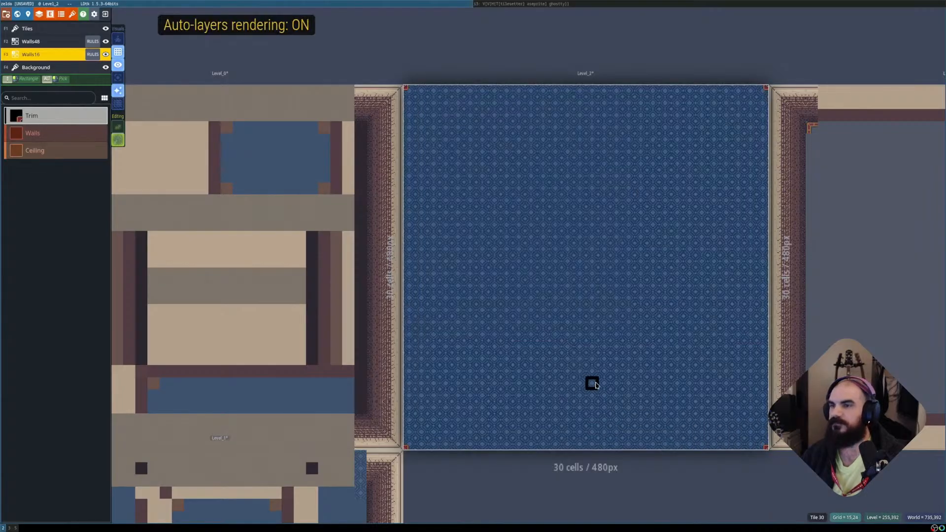
Check Level_2's border corners and set the out-of-bounds policy of all Trim group rules to 1 - Trim.
middle_click_drag(473, 338, 500, 323)
scroll(583, 344, "up", 3)
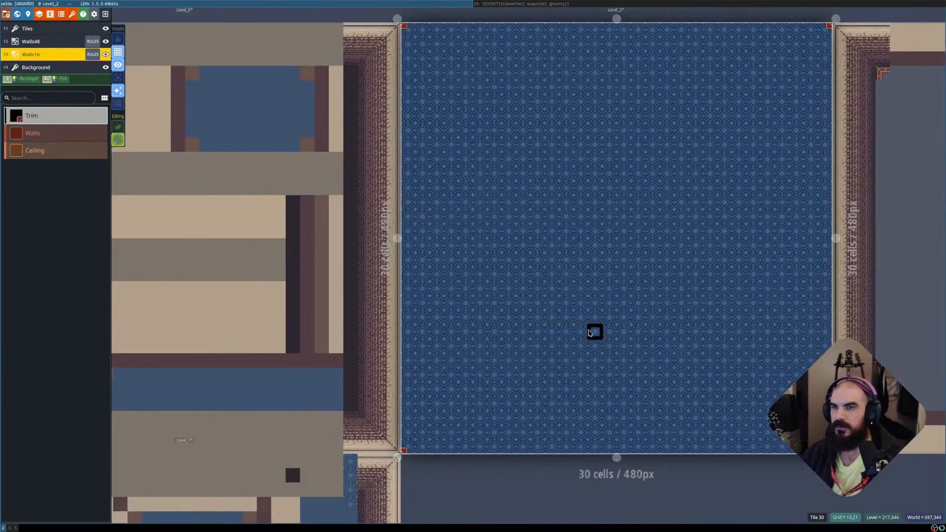
scroll(532, 366, "down", 2)
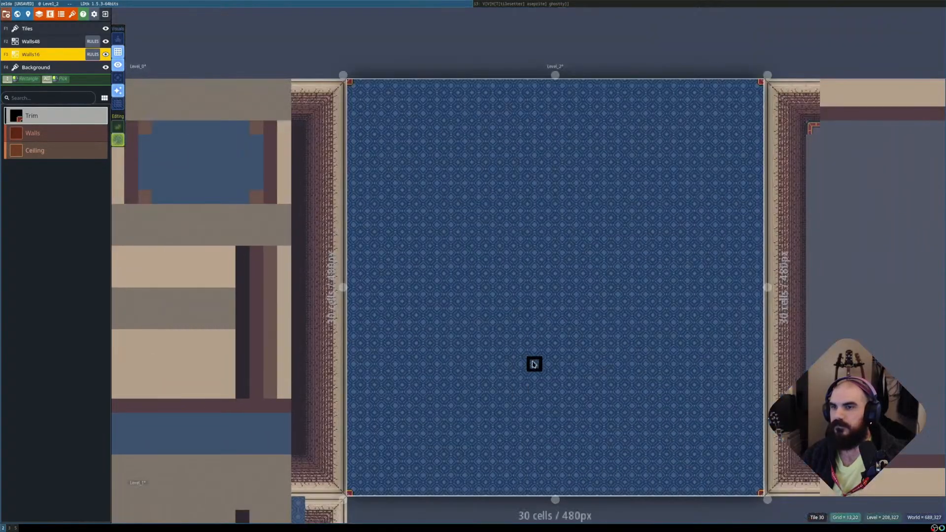
key("shift+r")
key("shift+r")
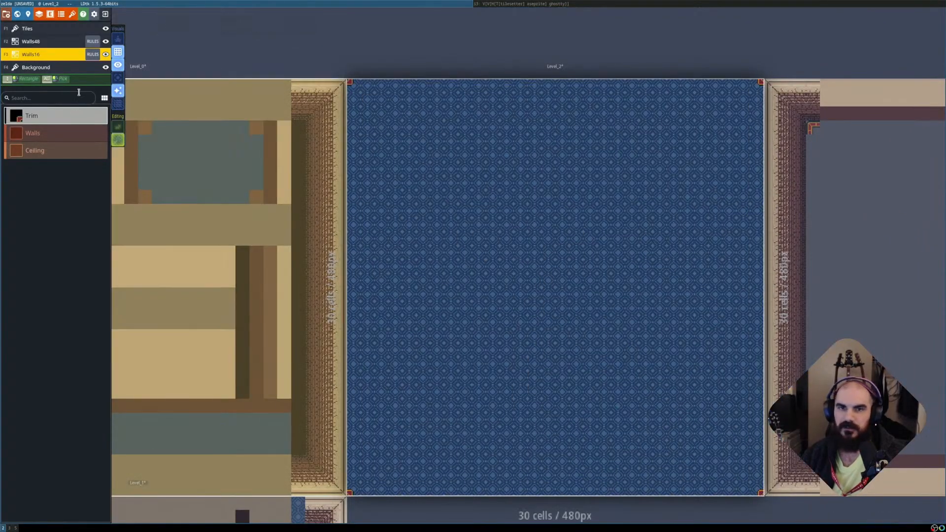
left_click(92, 55)
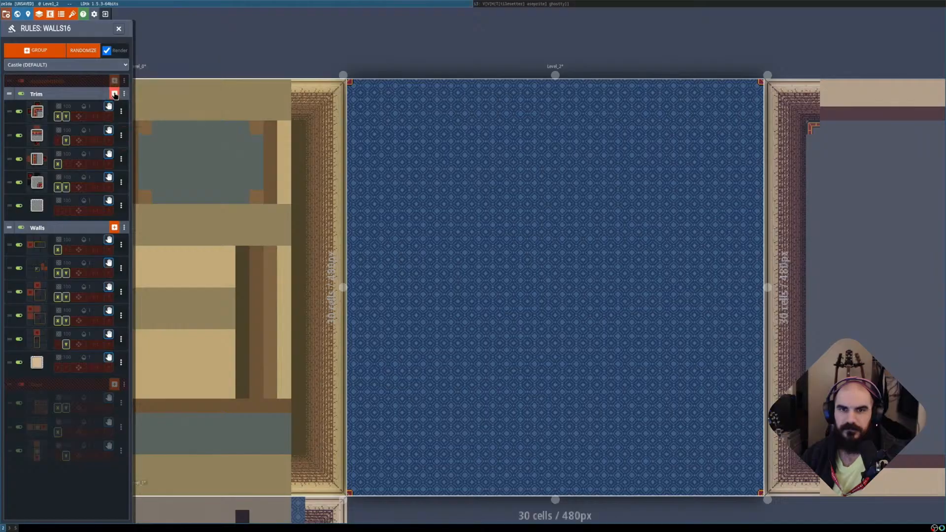
left_click(124, 93)
left_click(164, 193)
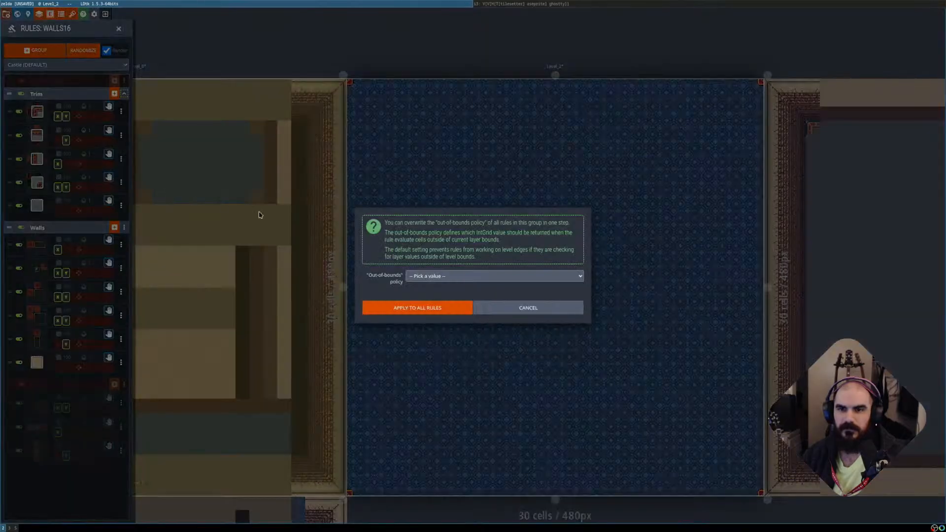
left_click(471, 276)
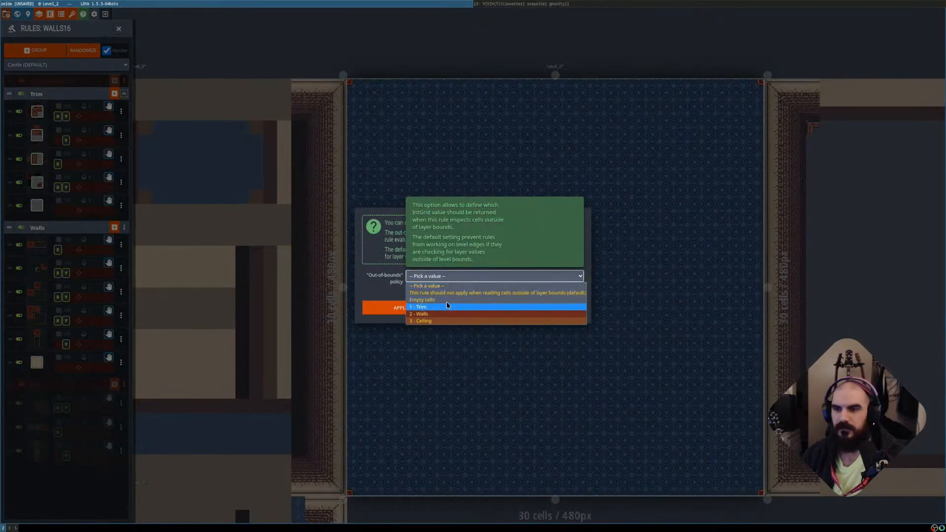
left_click(447, 307)
left_click(417, 310)
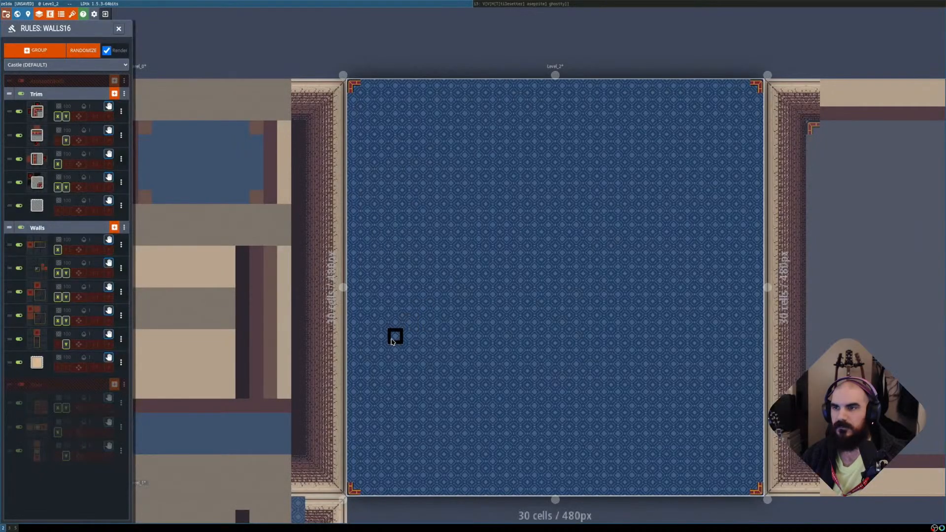
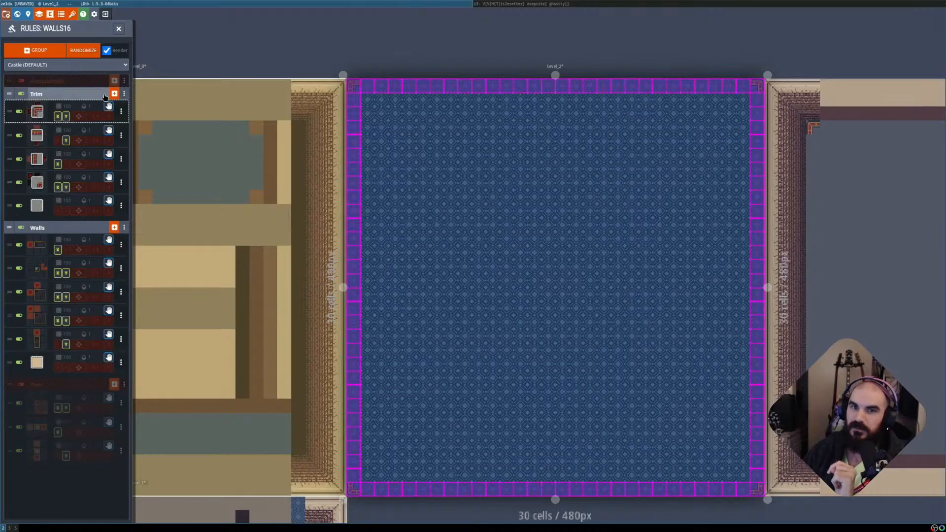
Set the out-of-bounds policy of all Trim group rules to 2 - Walls and render the auto-layers again.
left_click(124, 93)
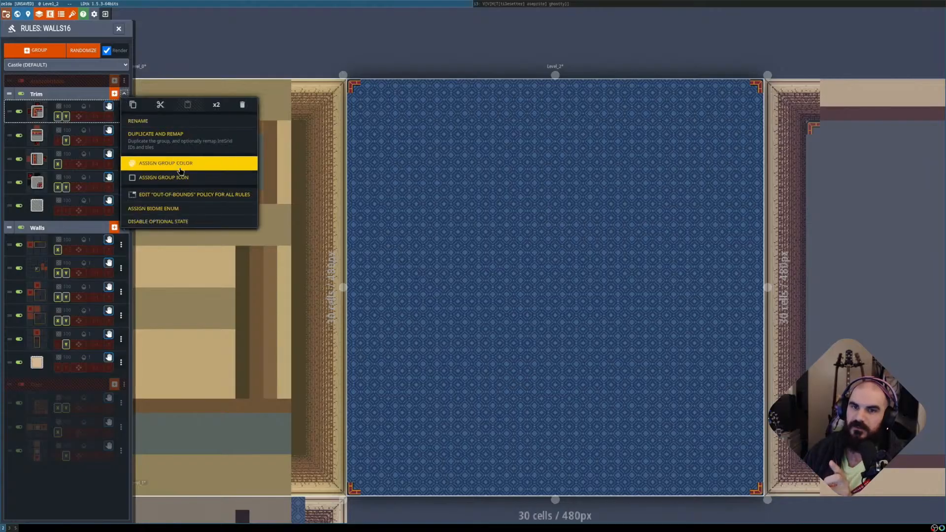
left_click(187, 195)
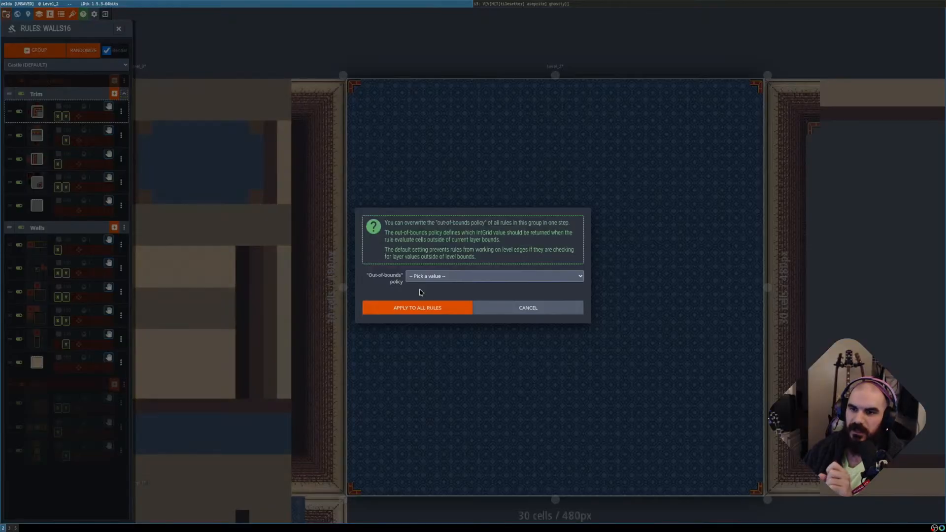
left_click(433, 276)
left_click(434, 310)
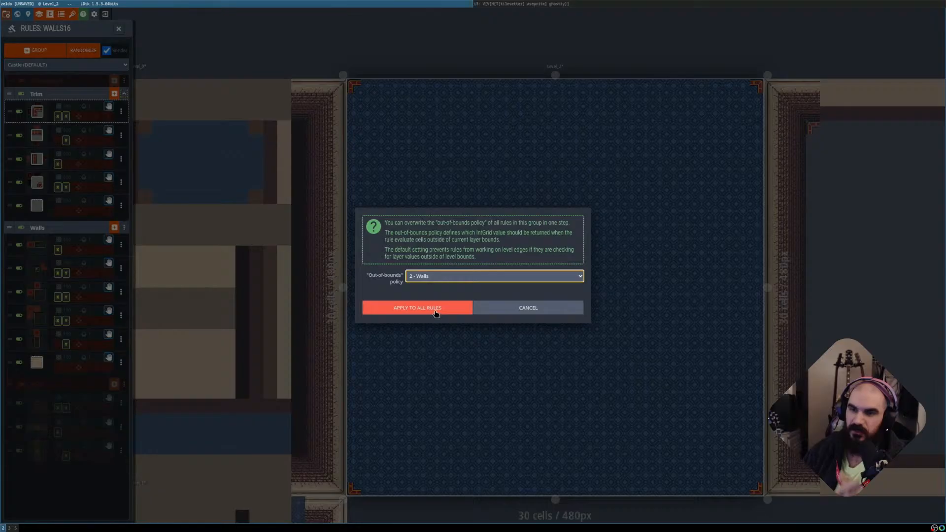
left_click(434, 309)
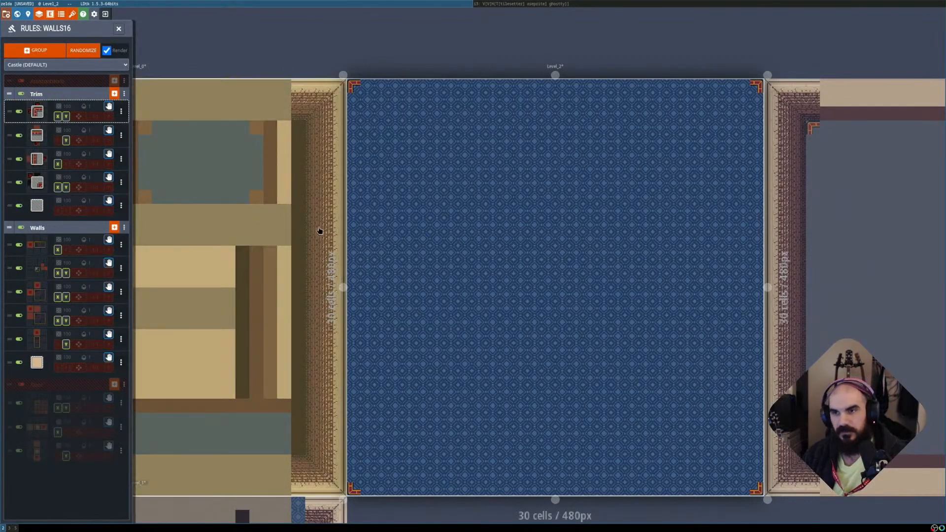
key("shift+r")
key("shift+r")
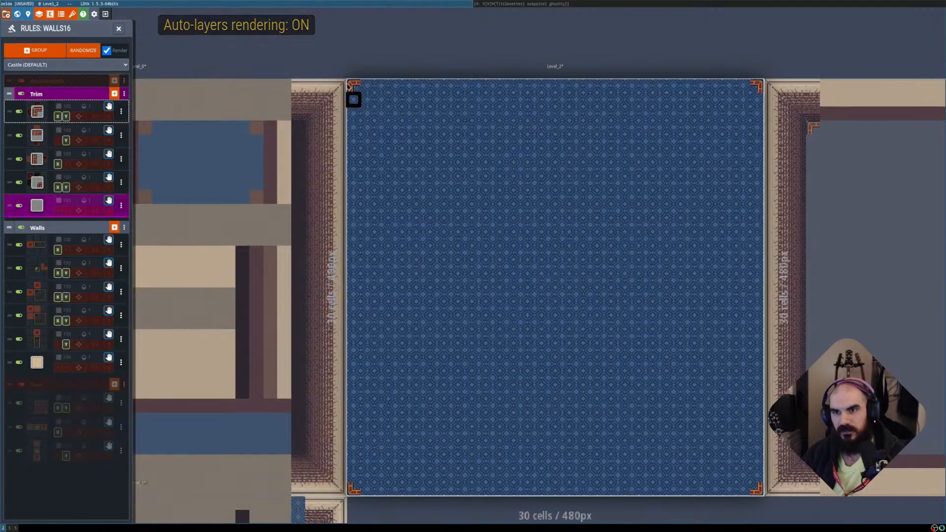
Try painting a small test patch at Level_0's east edge, beside the upper room, and remove it again.
left_click(244, 173)
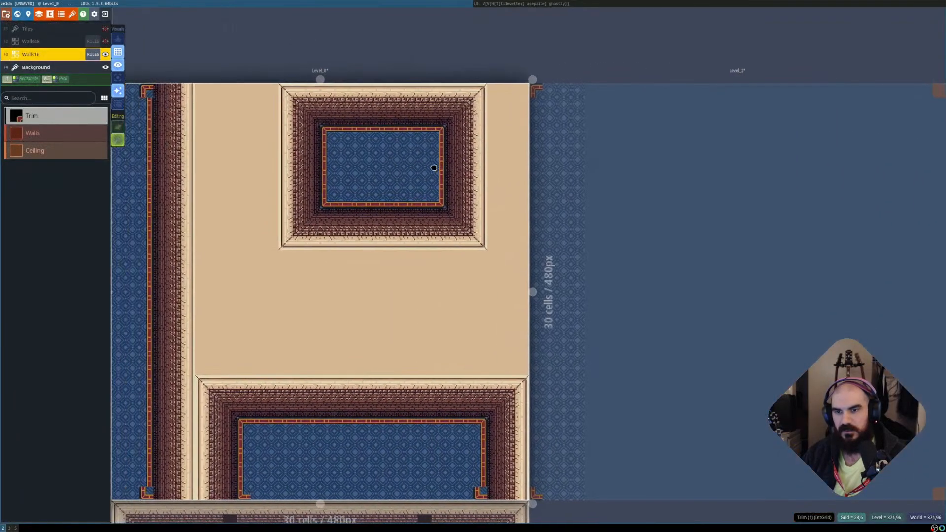
left_click(522, 213)
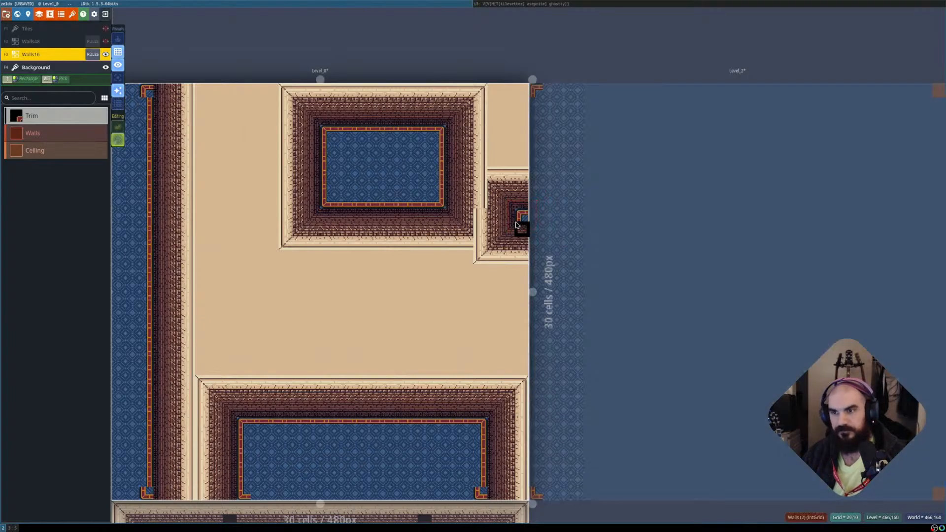
right_click(518, 226)
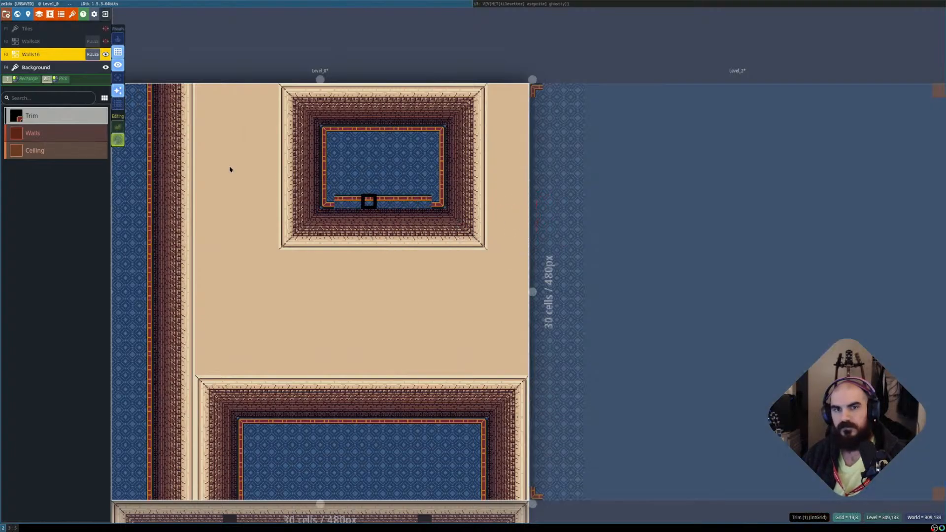
Check the pattern and out-of-bounds policy of the horizontal-edge Trim rule in the Walls16 rules.
left_click(89, 56)
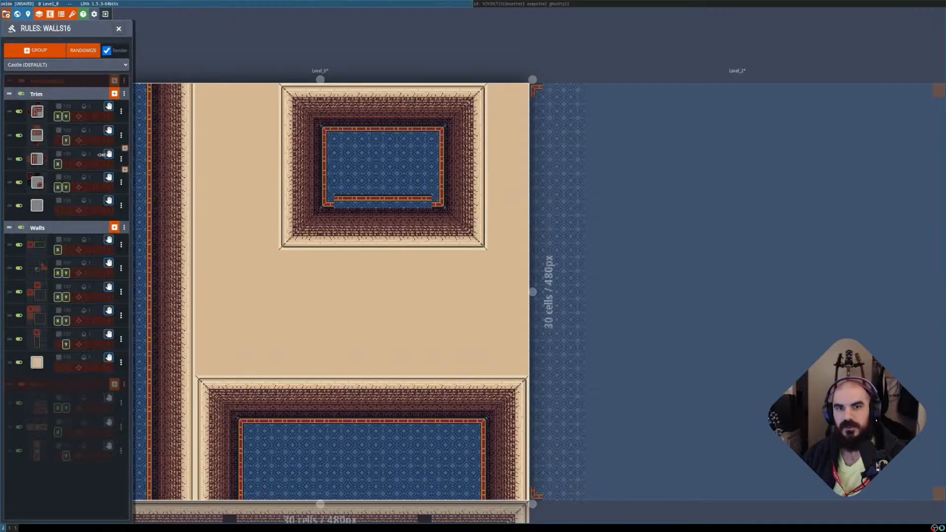
left_click(41, 142)
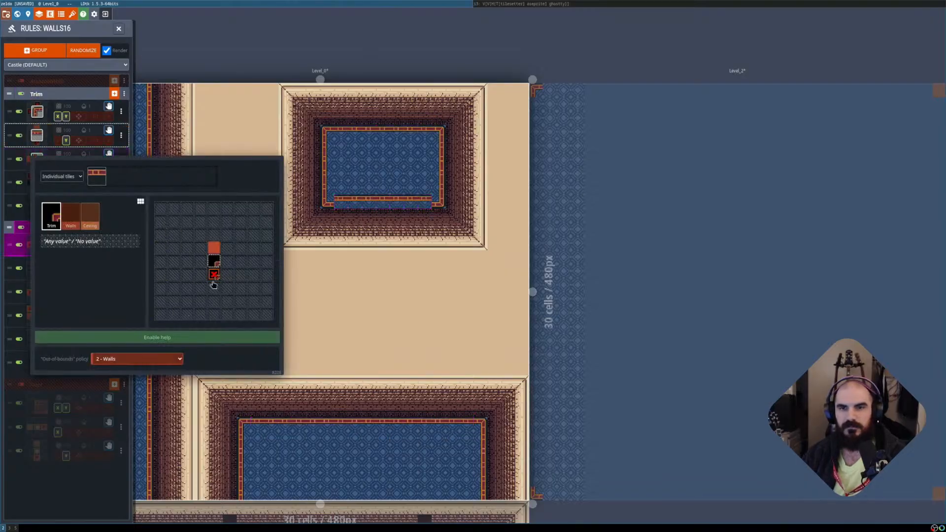
left_click(94, 486)
Toggle auto-layer rendering repeatedly in Level_0 to compare the rendered trim around the rooms with the raw Trim cells.
middle_click_drag(310, 299, 357, 259)
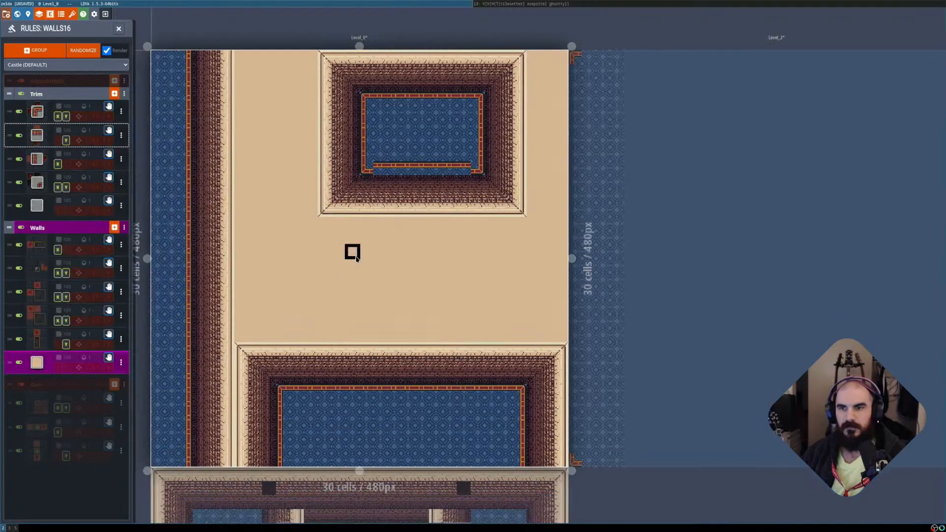
key("shift+r")
key("shift+r")
key("shift+r")
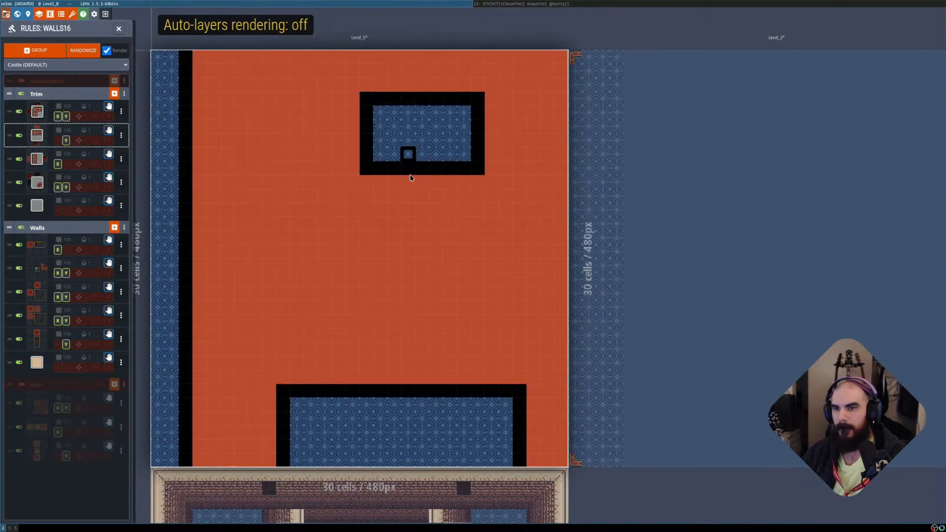
key("shift+r")
key("shift+r")
key("shift+r")
key("shift+r")
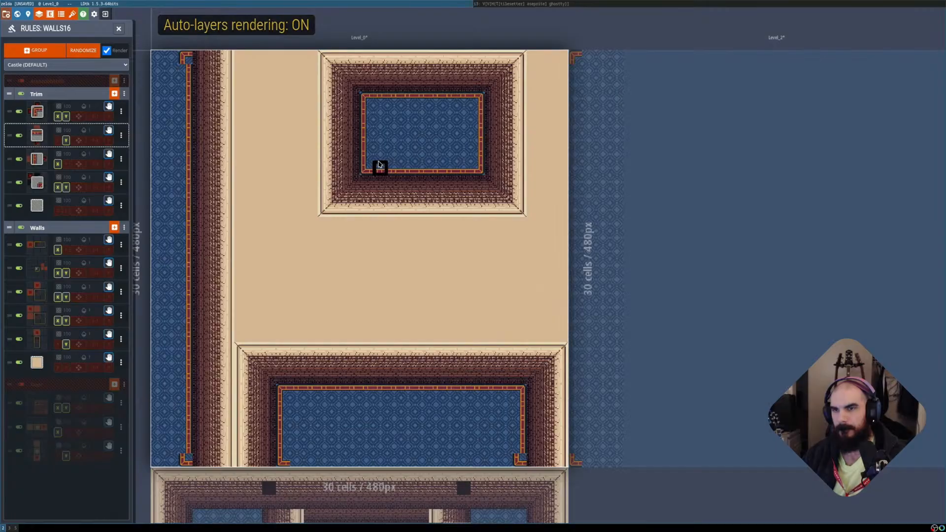
key("shift+r")
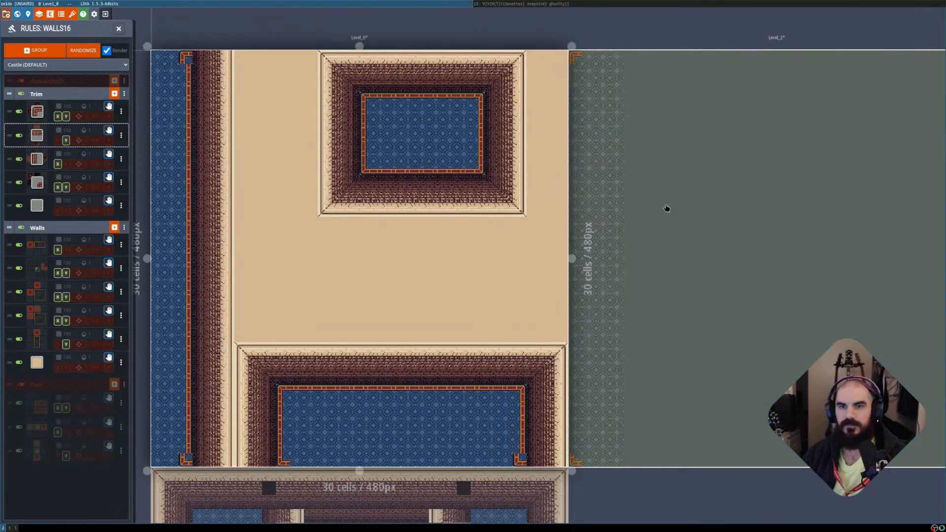
key("shift+r")
key("shift+r")
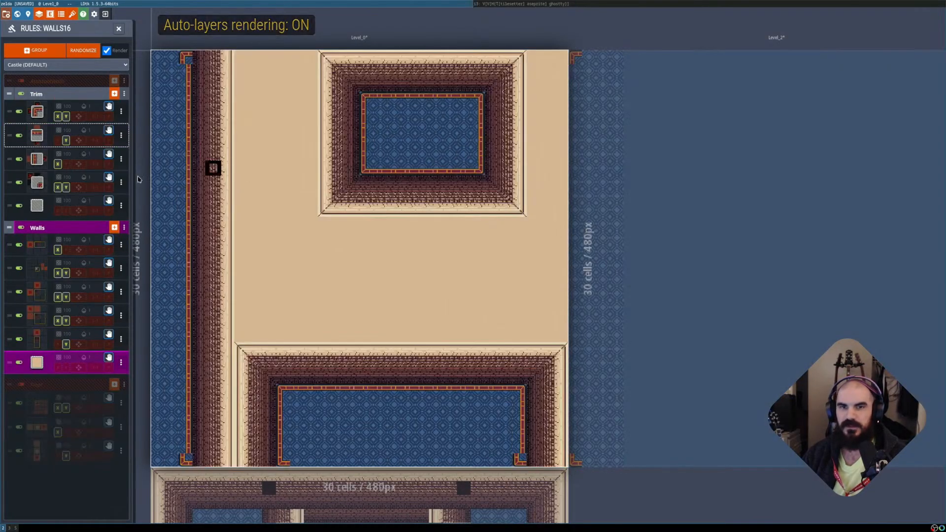
Replace the corner Trim rule's not-Trim conditions above and left of the centre cell with Walls, and re-render Level_0.
left_click(45, 116)
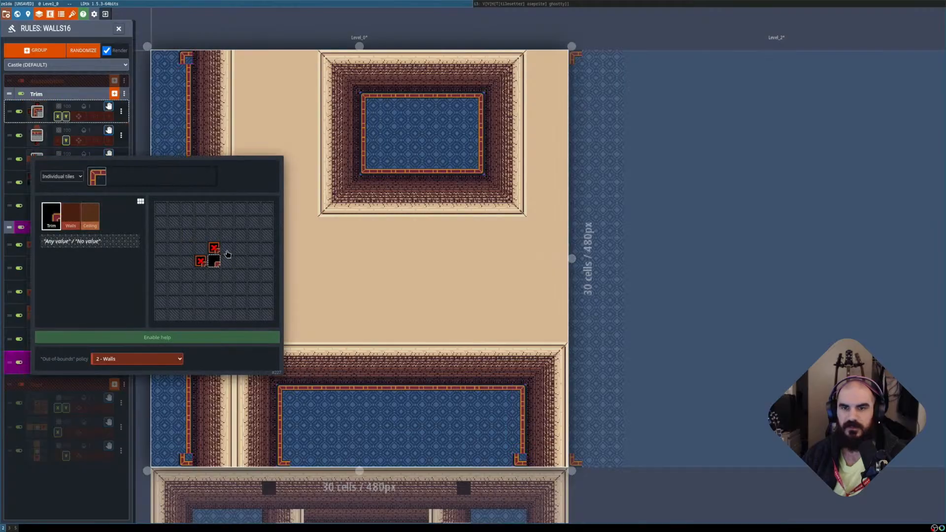
right_click(201, 262)
left_click(69, 215)
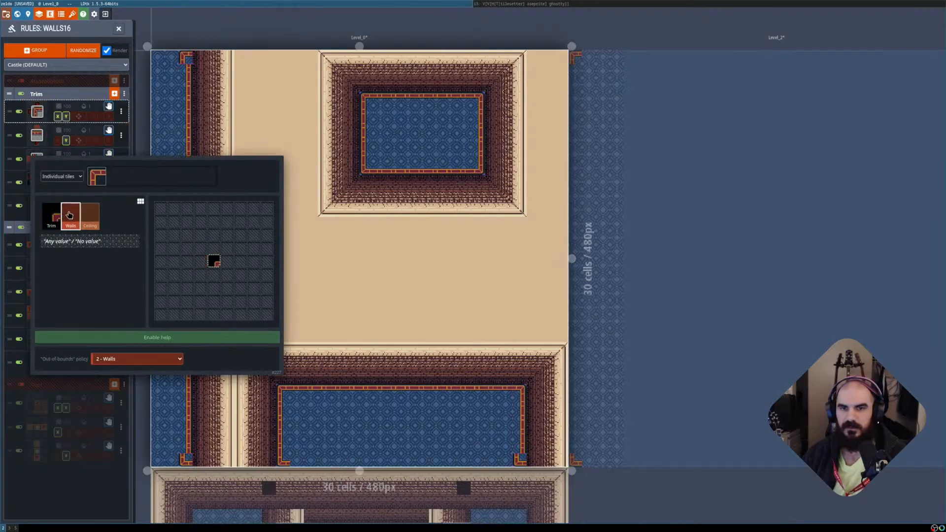
left_click(201, 261)
left_click(214, 248)
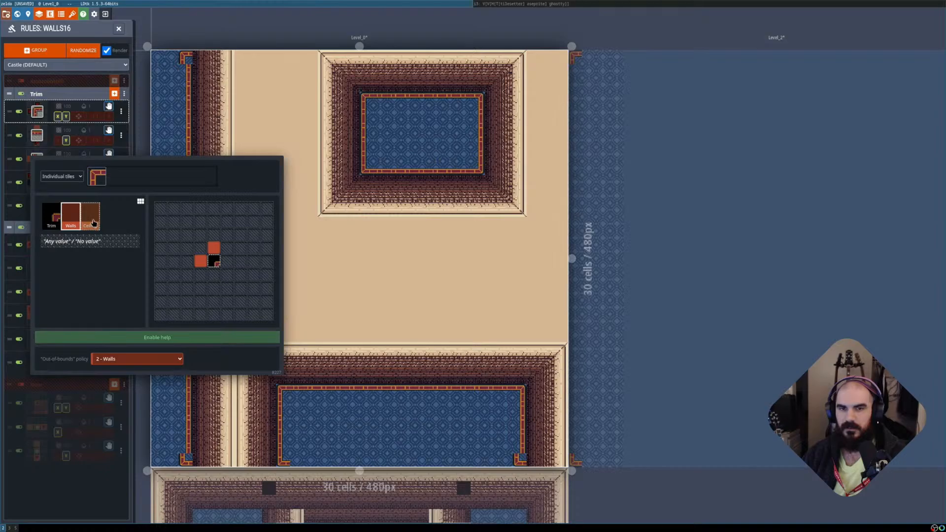
left_click(51, 215)
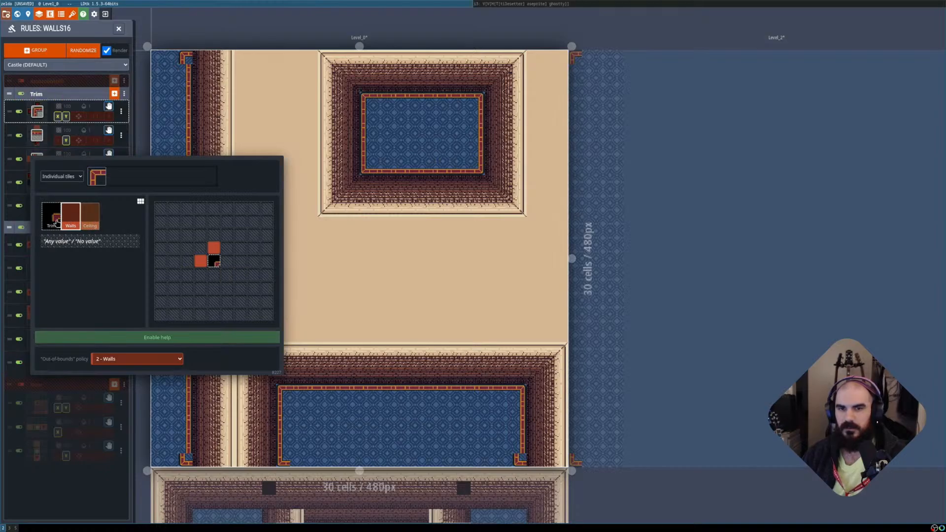
left_click(77, 489)
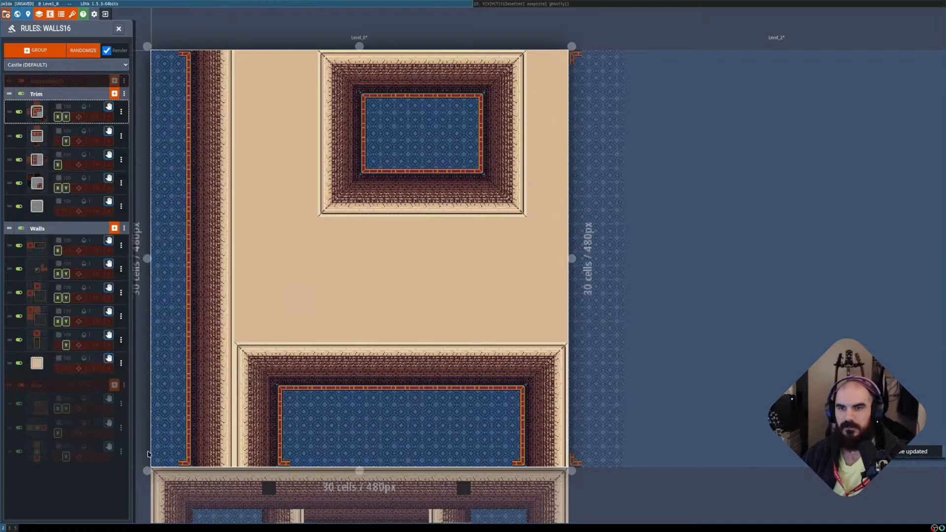
key("shift+r")
key("shift+r")
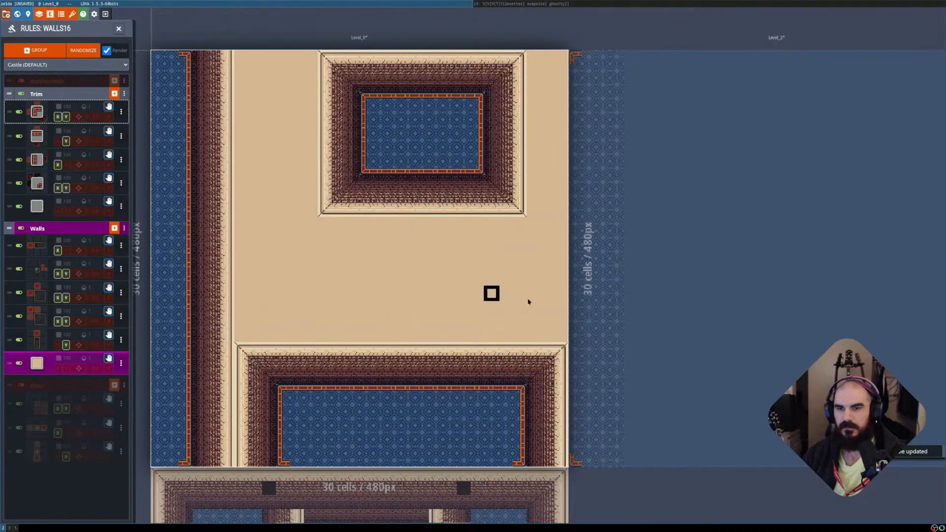
Re-render Level_2 to check its border trim, and return to Level_0.
left_click(665, 300)
key("shift+r")
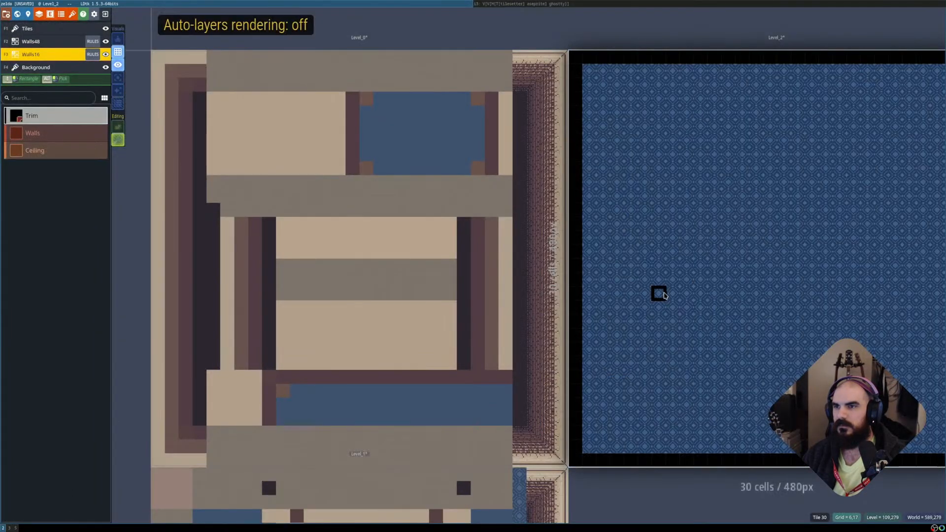
key("shift+r")
left_click(443, 288)
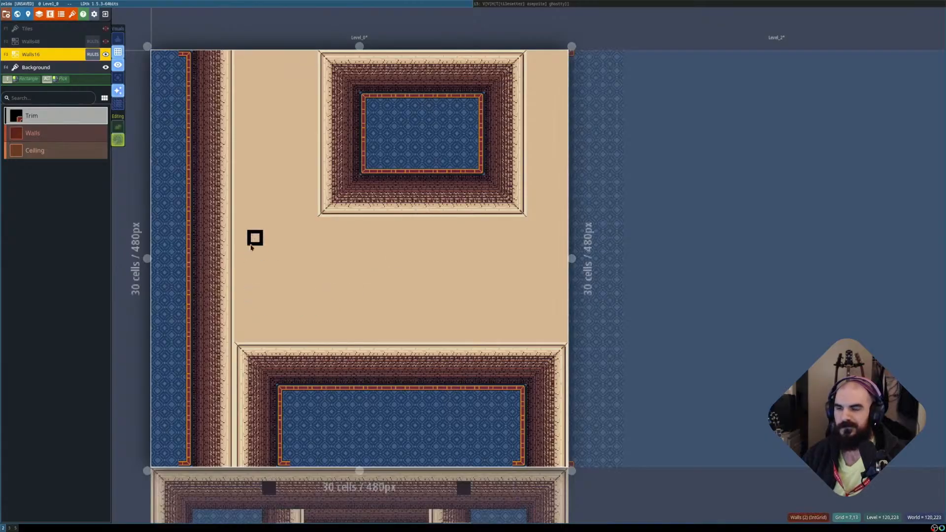
Compare the corner Trim rule's pattern with the re-rendered trim ends along Level_0's south edge.
left_click(88, 56)
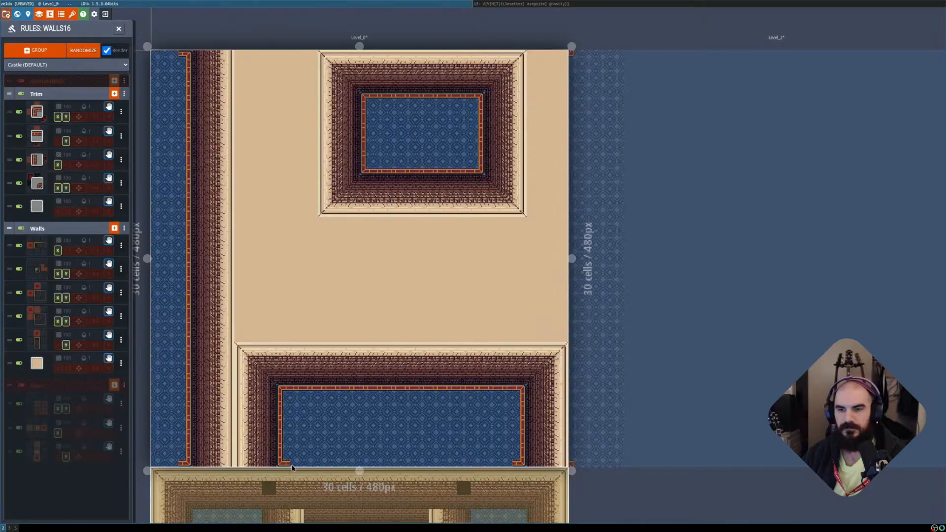
key("shift+r")
key("shift+r")
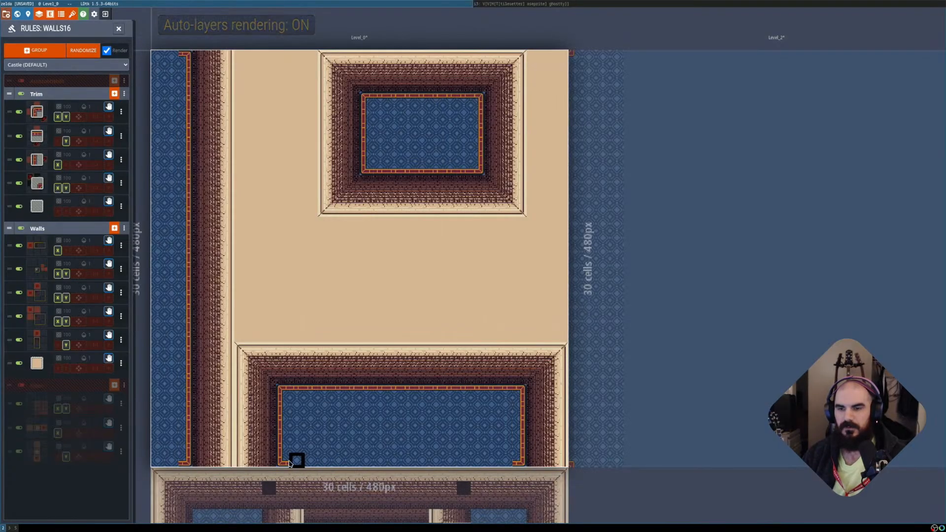
left_click(37, 112)
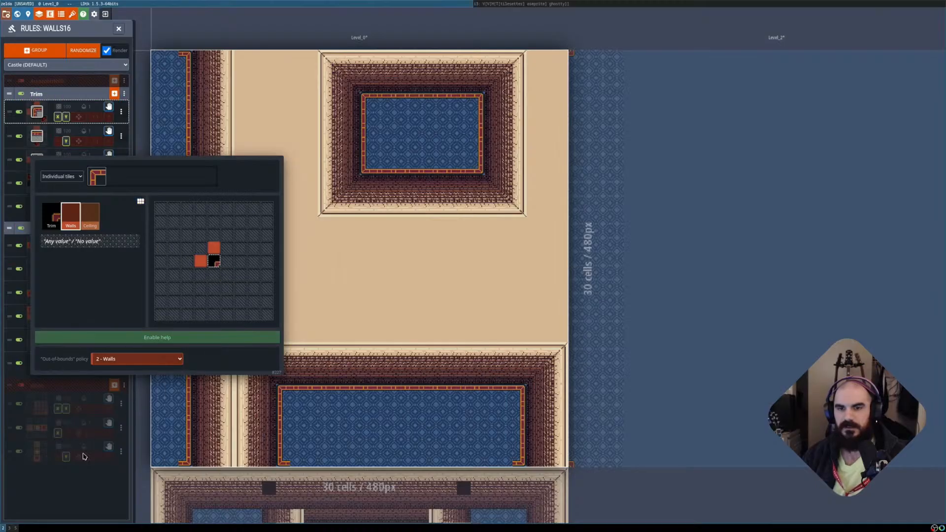
key("shift+r")
key("shift+r")
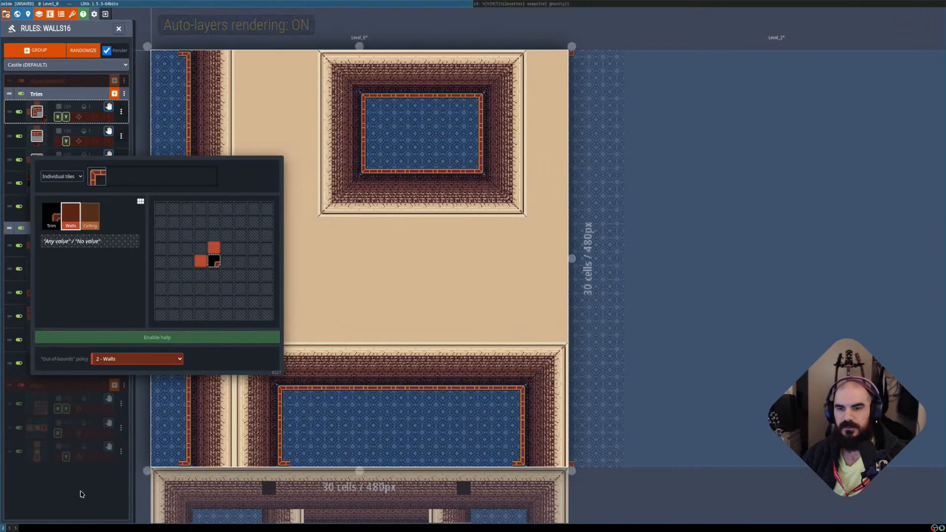
left_click(81, 491)
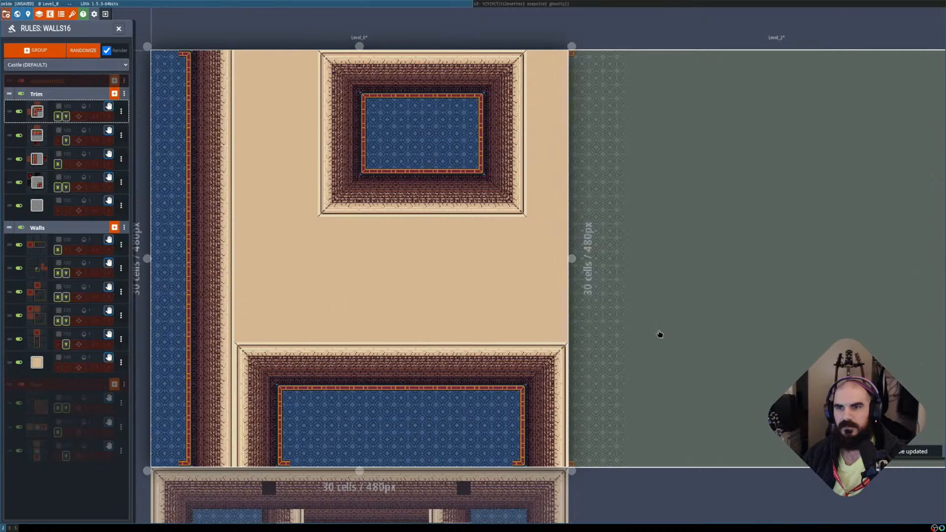
Re-render Level_2 and Level_0 in turn to examine the corner trim at their level edges.
left_click(659, 332)
key("shift+r")
key("shift+r")
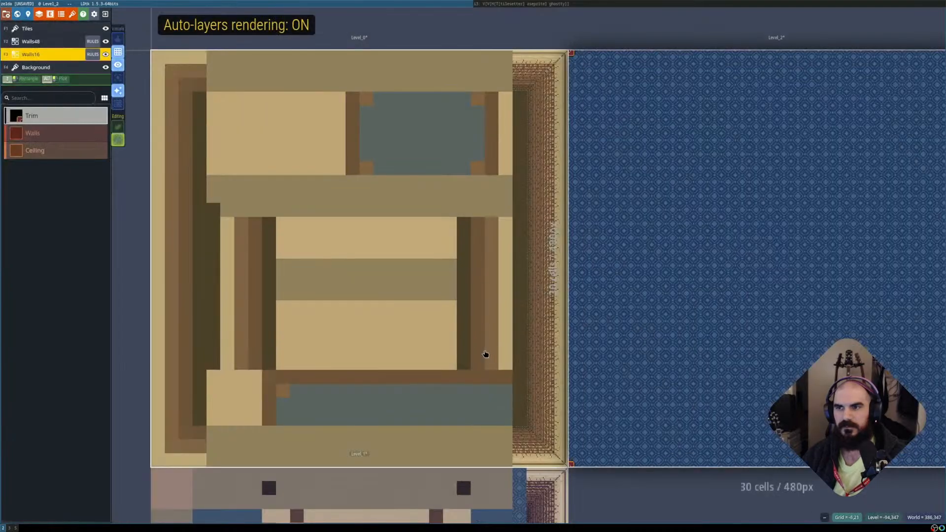
left_click(487, 354)
key("shift+r")
key("shift+r")
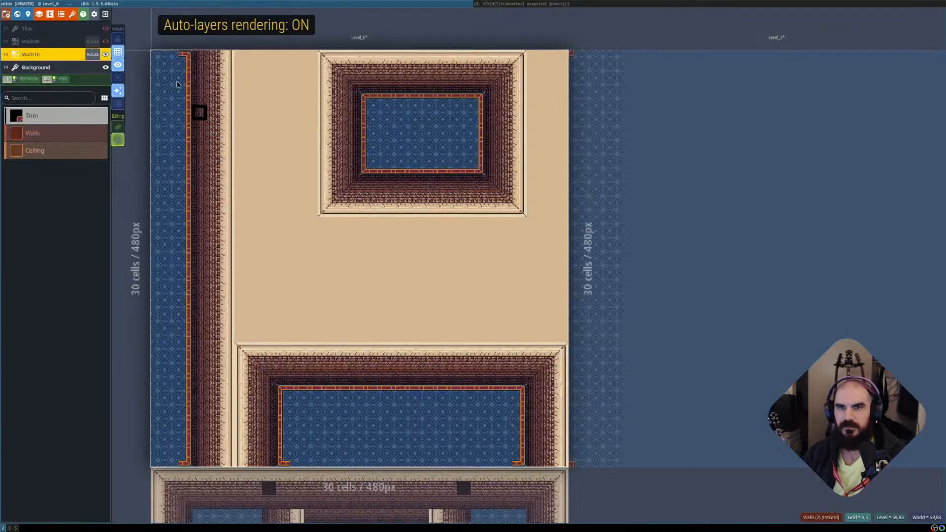
key("shift+r")
key("shift+r")
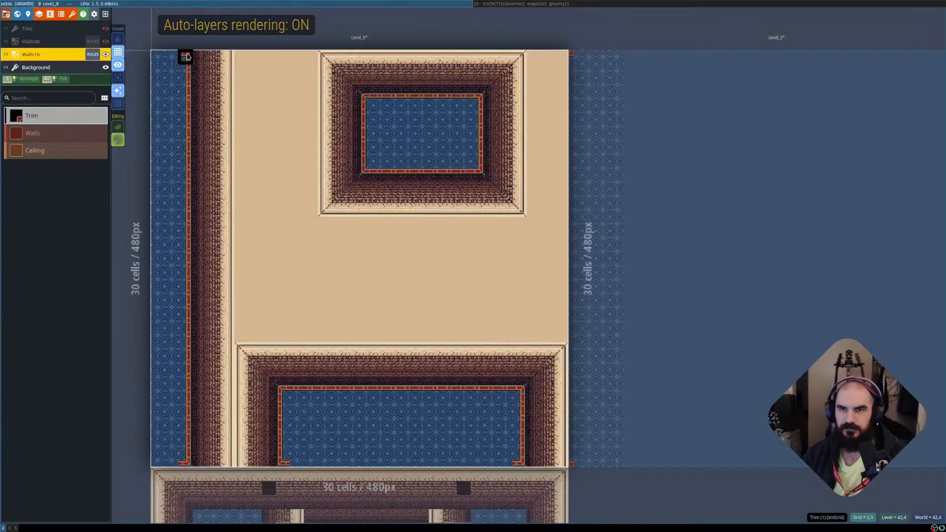
key("shift+r")
key("shift+r")
Reorder the Trim group so the vertical-edge rule is first and the horizontal-edge rule second, above the corner rule.
left_click(89, 55)
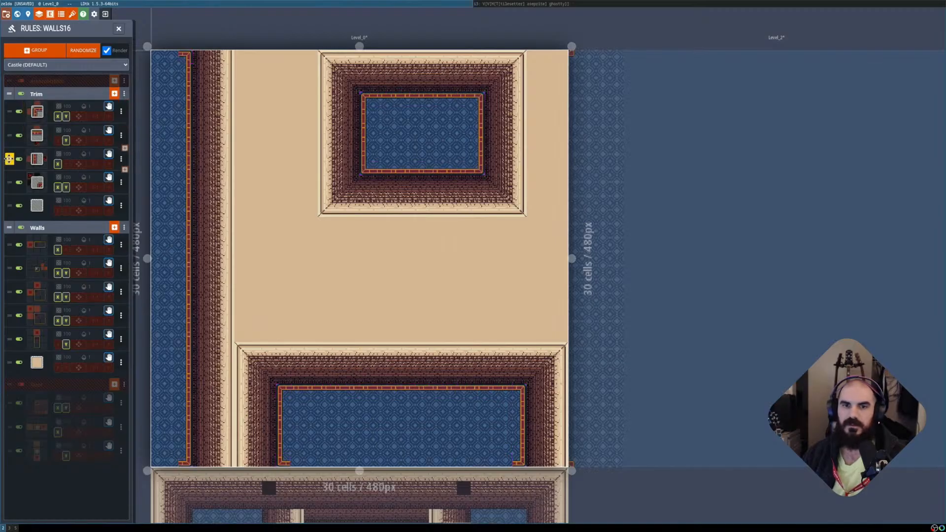
left_click_drag(10, 159, 10, 105)
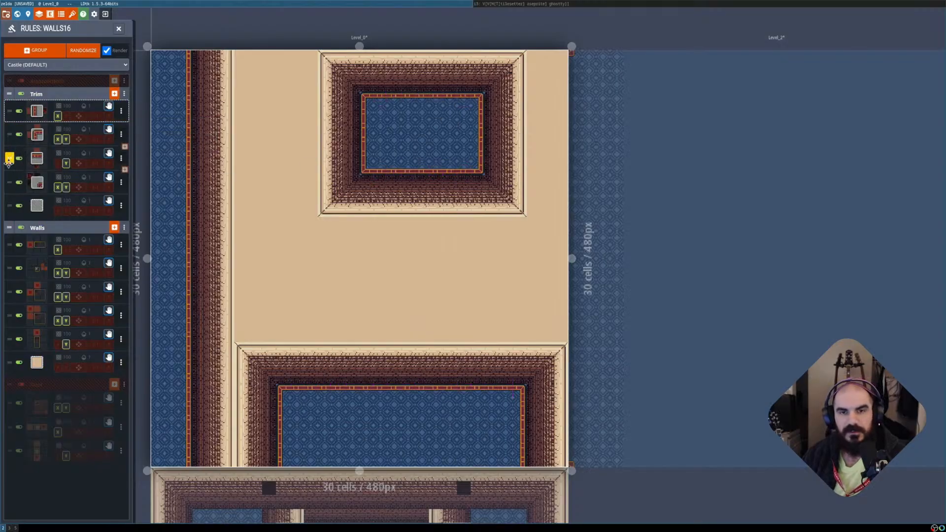
left_click_drag(9, 159, 11, 132)
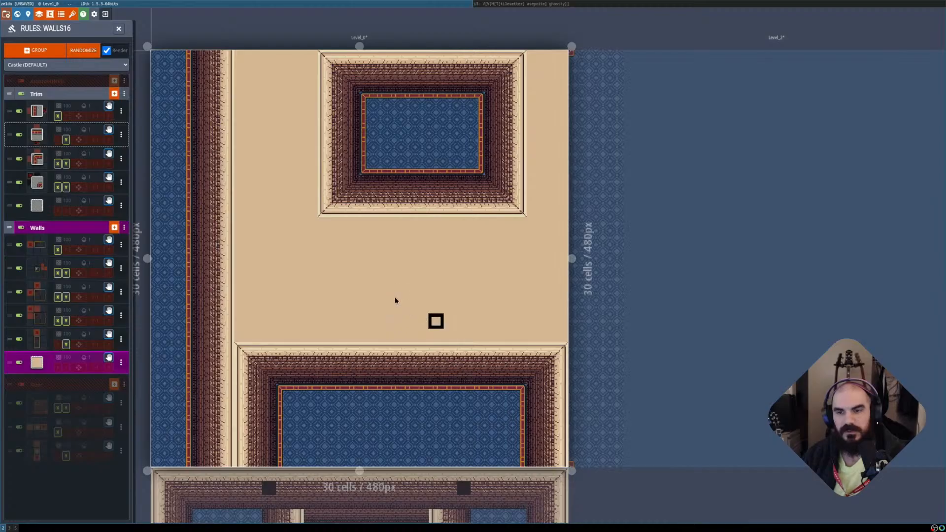
Switch to Level_2 and toggle auto-layer rendering to compare its ring of Trim cells with the rendered level border.
middle_click_drag(395, 301, 358, 299)
left_click(602, 280)
middle_click_drag(587, 274, 431, 295)
key("shift+r")
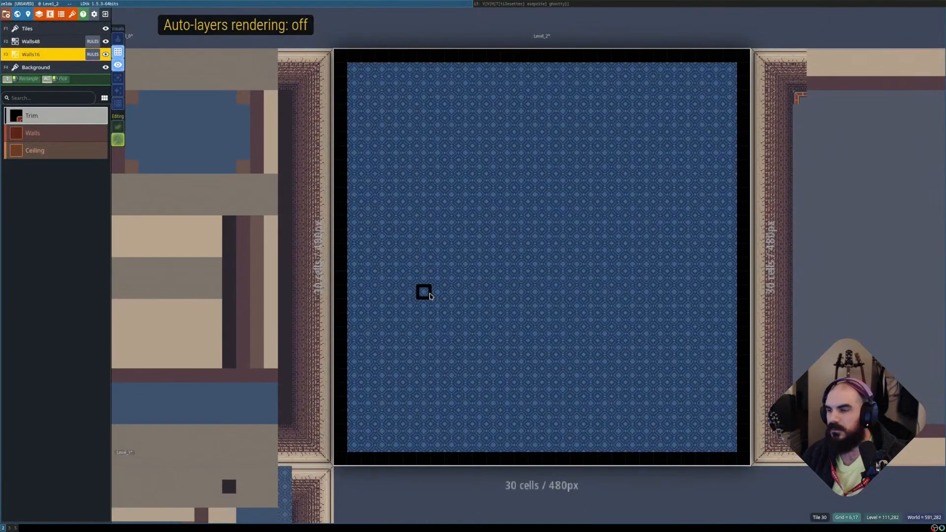
key("shift+r")
key("shift+r")
key("shift+r")
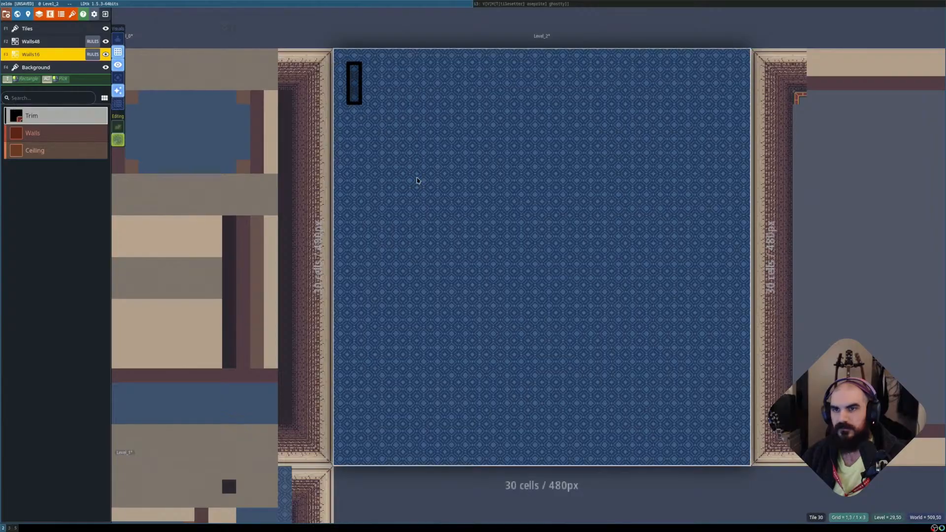
Repaint Level_2's Trim cells as a one-cell-wide ring set one cell inside the level edges, and render the result.
left_click_drag(417, 180, 733, 448, "shift")
key("shift+r")
key("shift+r")
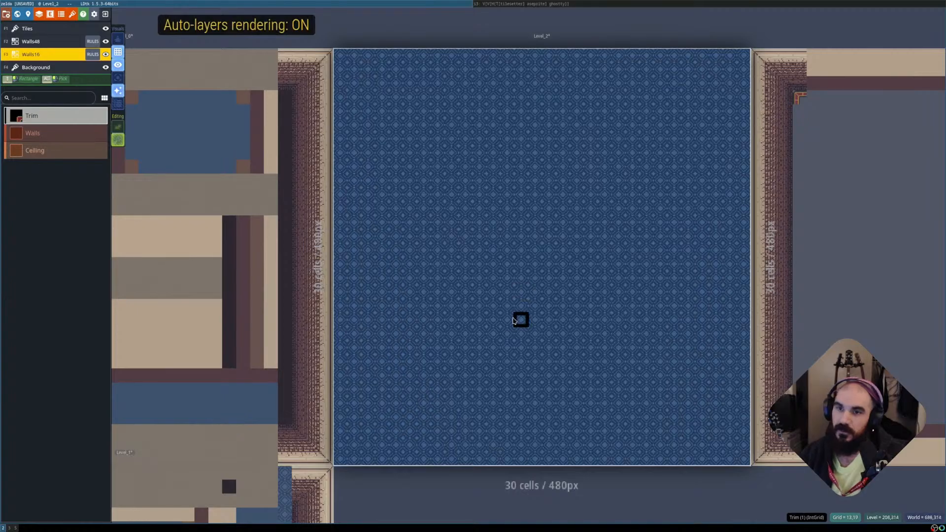
key("shift+r")
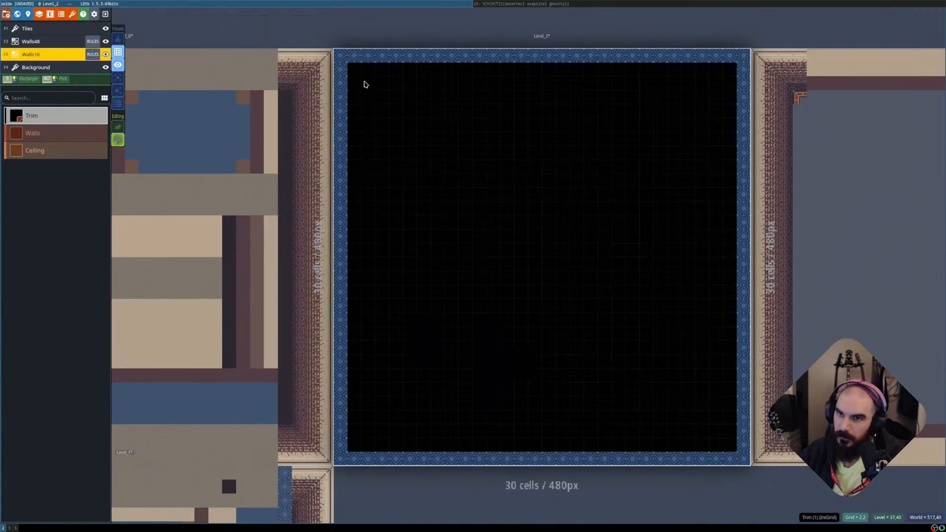
right_click_drag(501, 282, 550, 317, "shift")
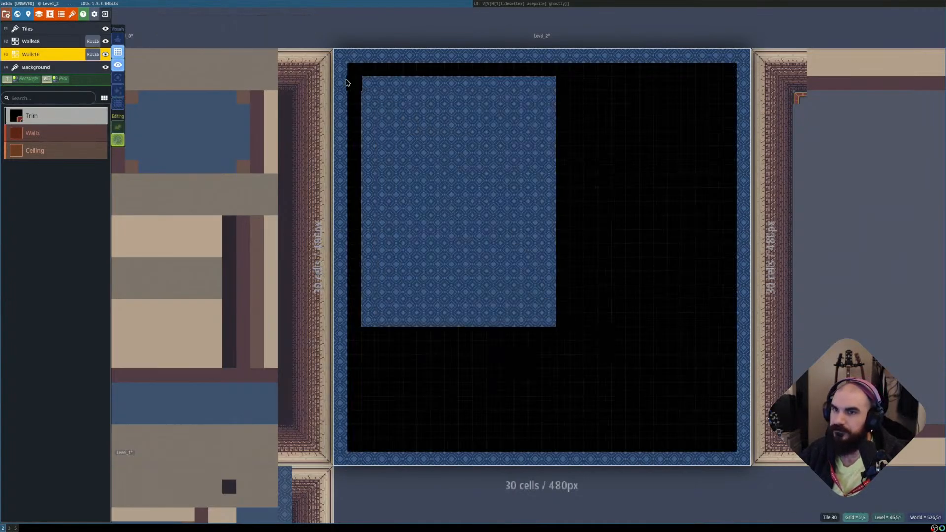
left_click_drag(372, 85, 590, 395, "shift")
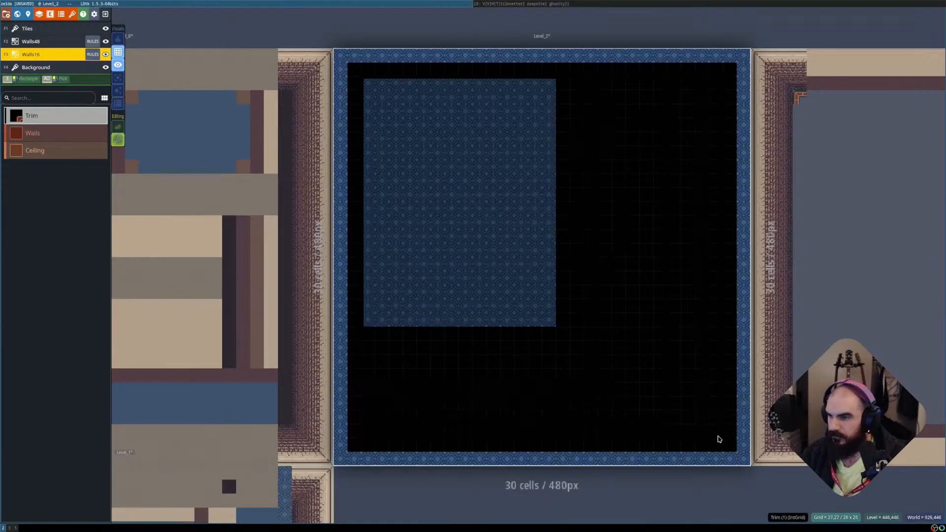
right_click_drag(719, 440, 720, 440, "shift")
key("shift+r")
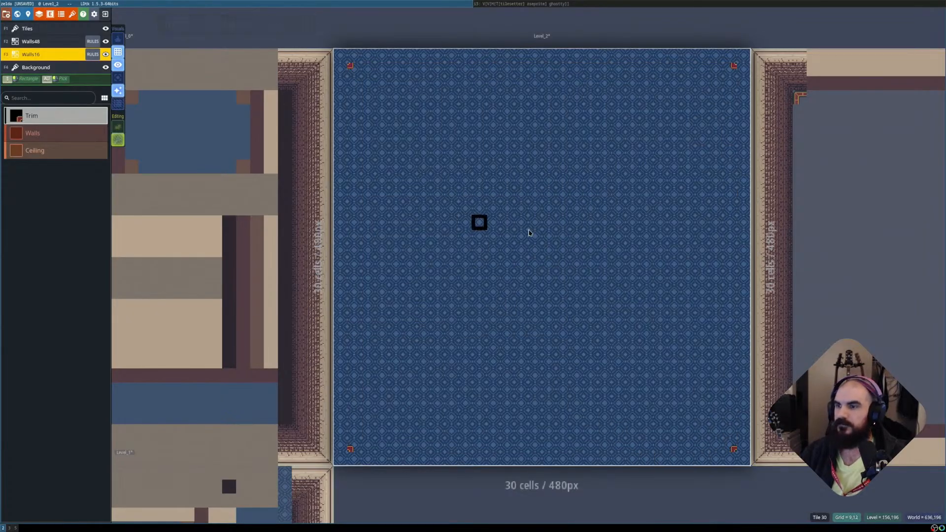
scroll(539, 266, "up", 1)
scroll(519, 267, "down", 1)
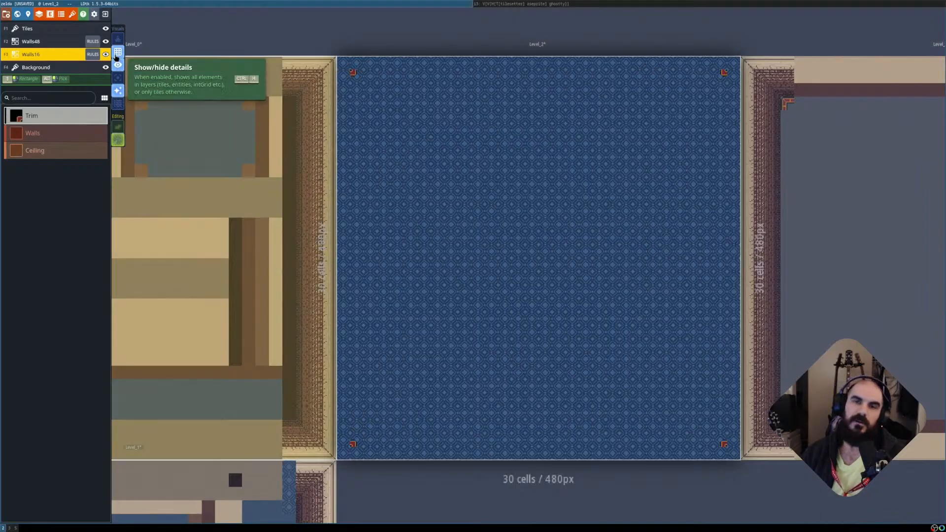
Delete the floor-filled Level_2 from the world.
left_click(92, 54)
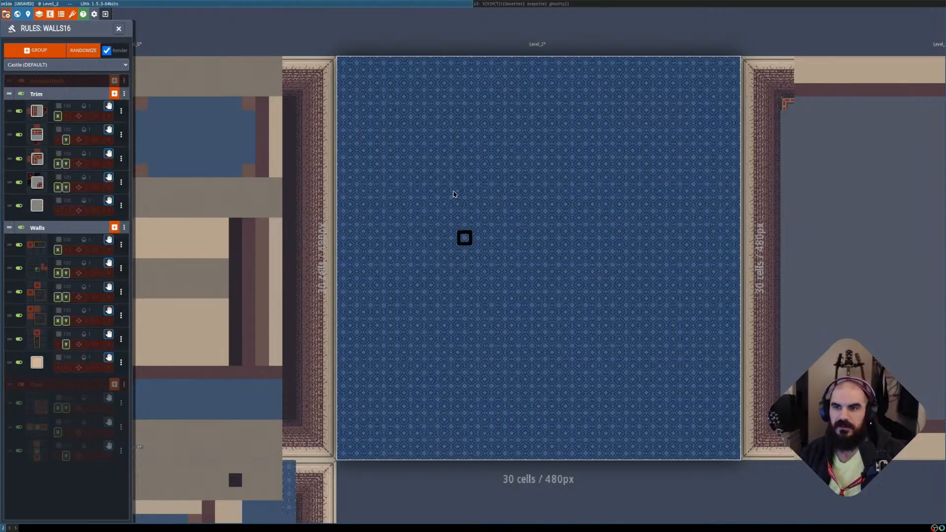
key("w")
right_click(532, 238)
left_click(559, 274)
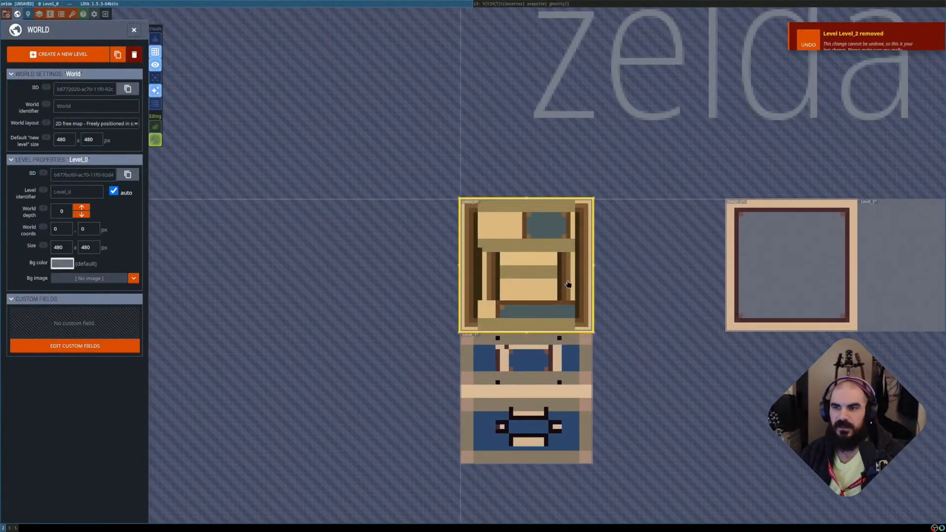
Place the walled level against Level_0 at world coordinates 480, 0 and the empty level beside it at 960, 0.
middle_click_drag(753, 331, 658, 336)
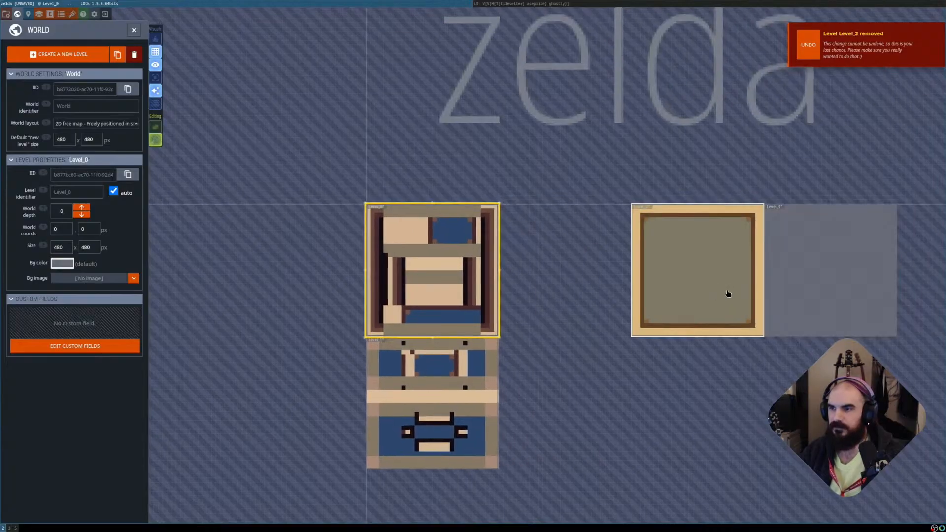
left_click_drag(728, 293, 608, 301)
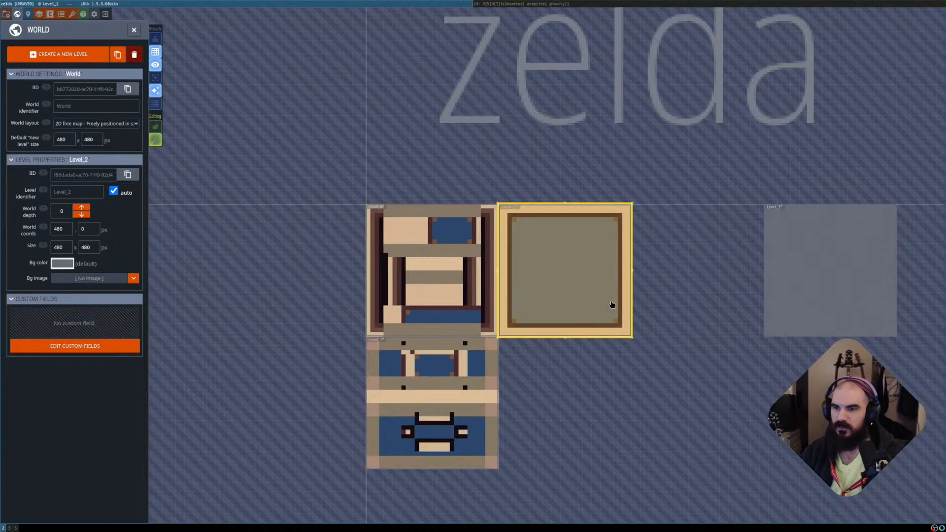
scroll(612, 305, "up", 2)
left_click_drag(853, 283, 696, 291)
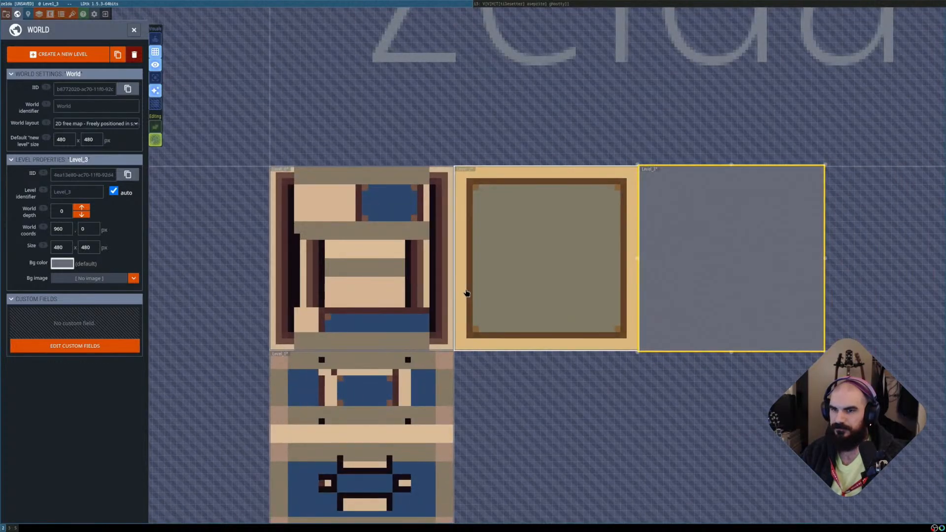
Re-render Level_0 from the world view and open it to examine its trim beside the neighbouring walled level.
left_click(461, 293)
left_click(417, 294)
key("shift+r")
key("shift+r")
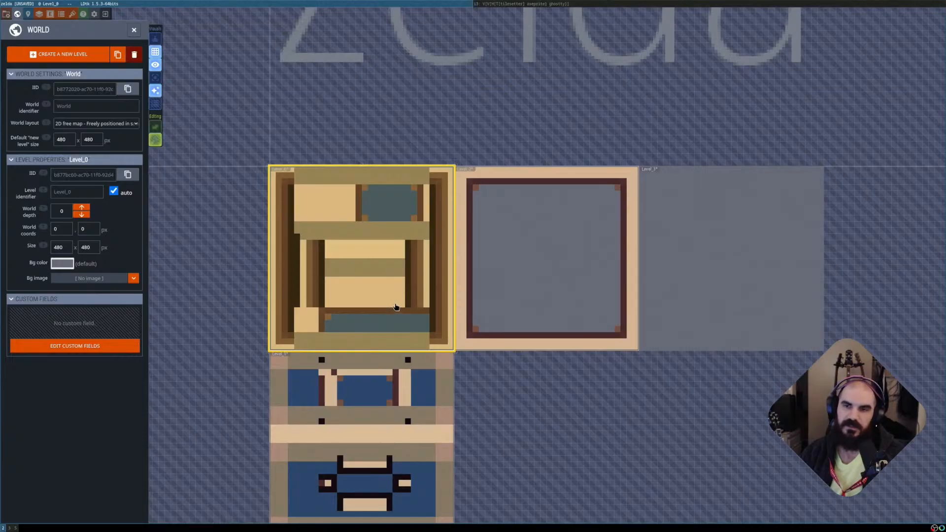
double_click(396, 307)
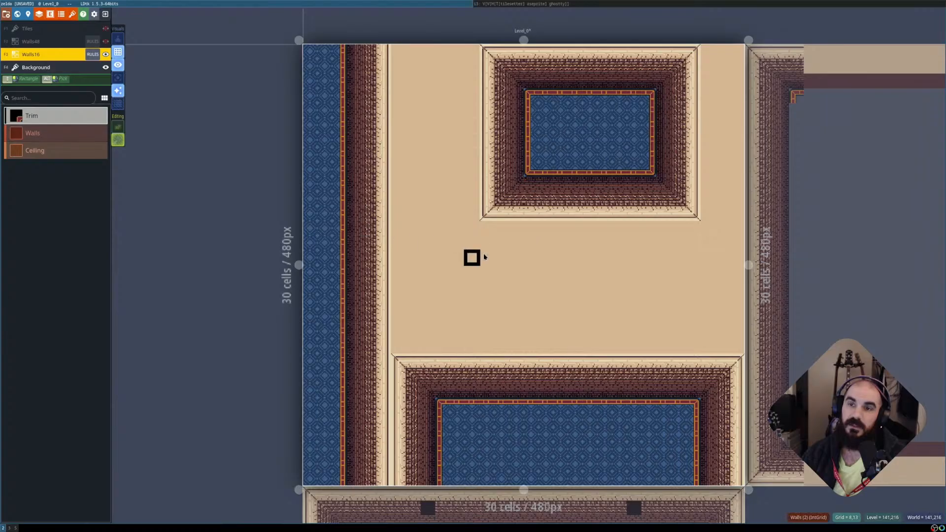
scroll(492, 272, "down", 1)
middle_click_drag(608, 366, 437, 338)
scroll(489, 334, "up", 1)
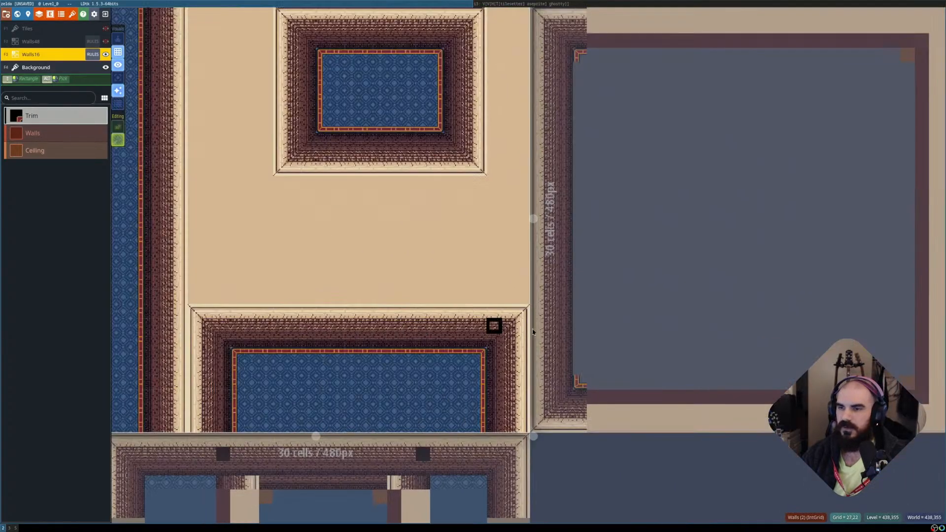
Clear the Trim fill inside Level_2 down to a one-cell-wide ring along the inner walls, and re-render it.
left_click(596, 337)
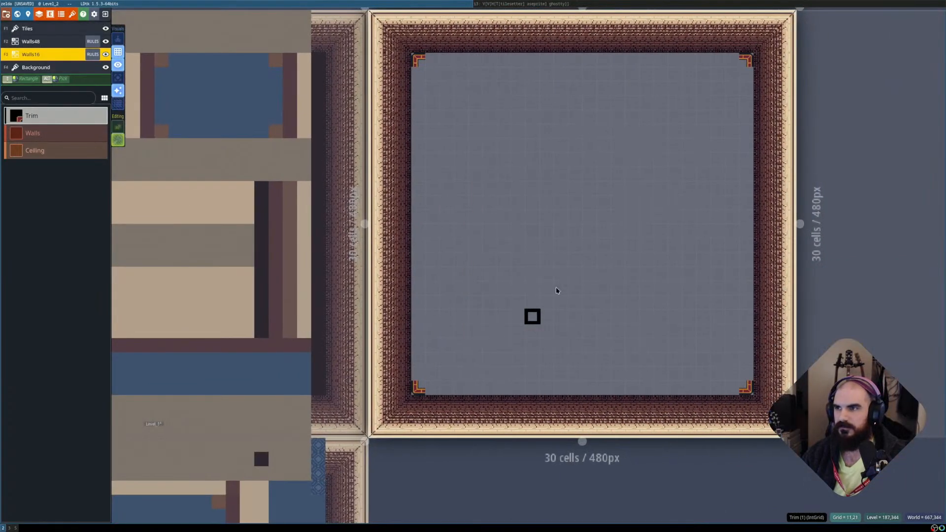
key("shift+r")
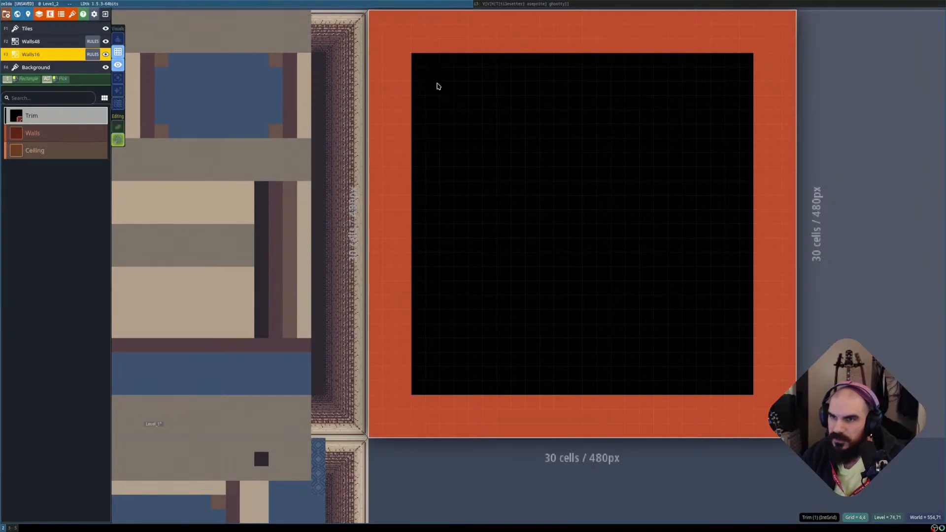
key("shift+r")
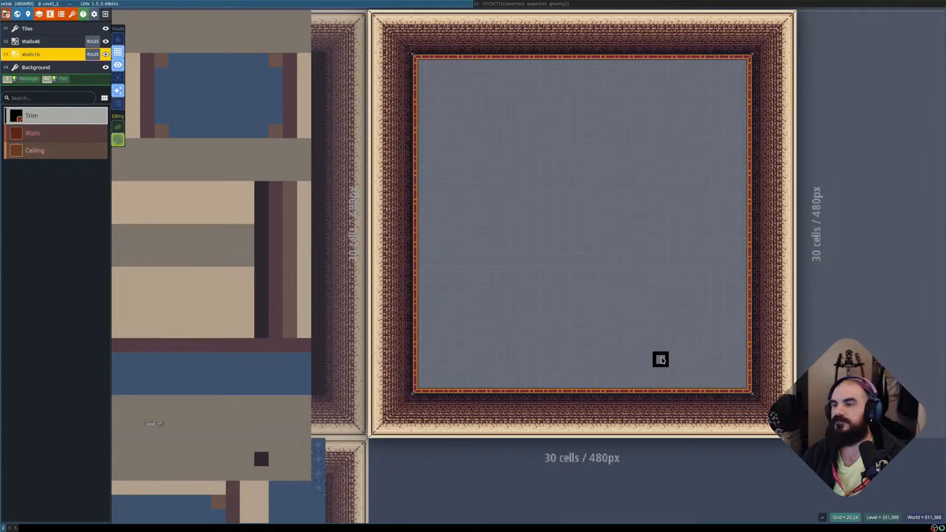
key("shift+r")
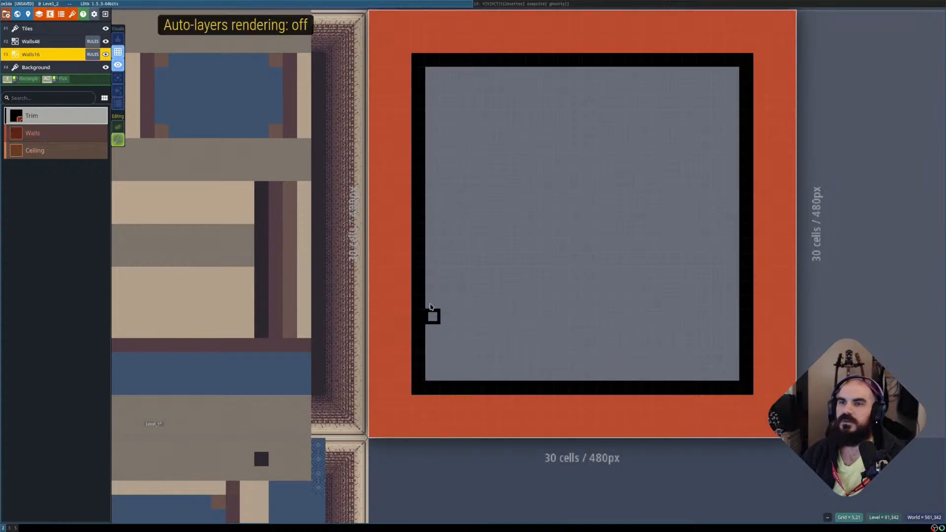
key("shift+r")
Switch to Level_0 and back to Level_2 to check how the inner trim ring renders after changing levels.
middle_click_drag(274, 246, 449, 253)
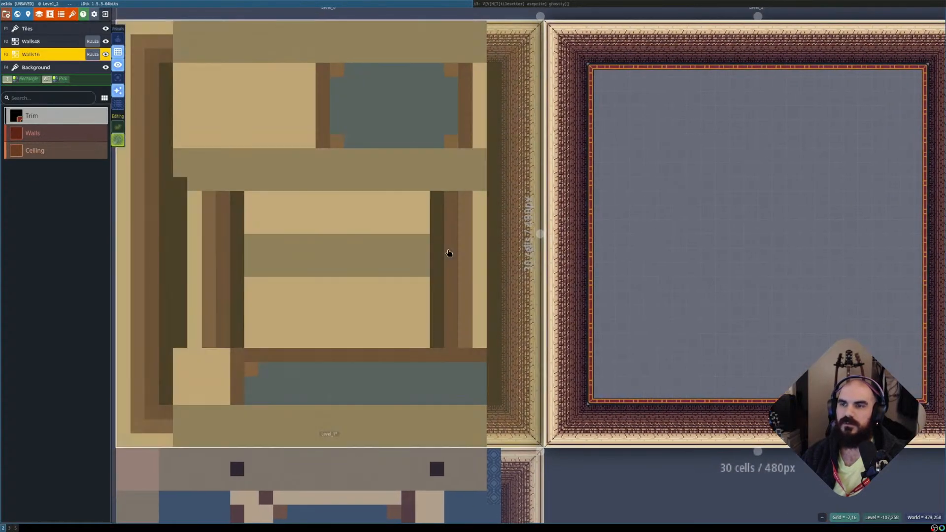
scroll(450, 253, "down", 2)
scroll(523, 261, "down", 1)
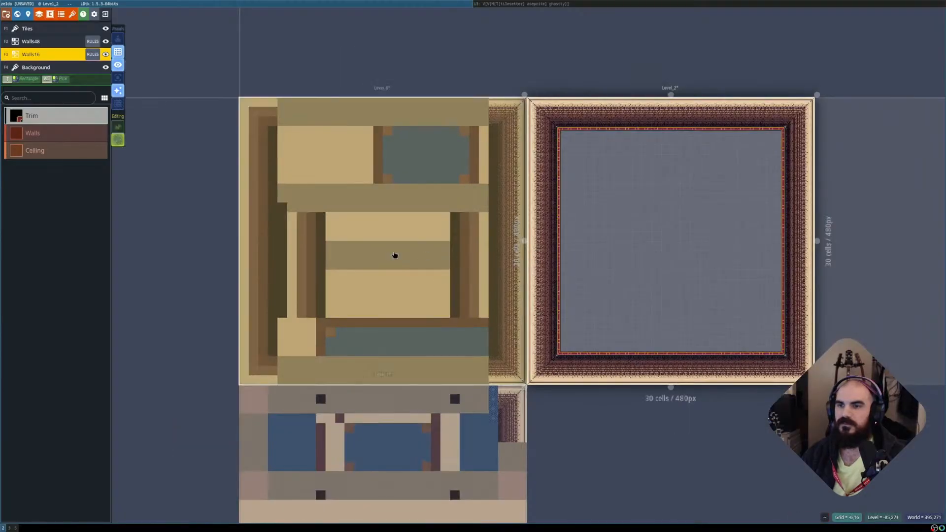
left_click(292, 255)
scroll(319, 253, "up", 1)
left_click(611, 258)
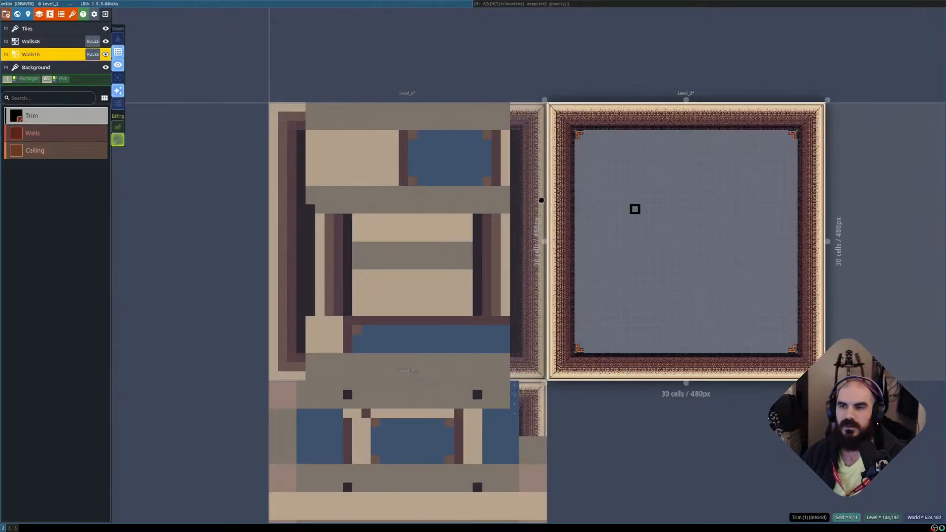
middle_click_drag(634, 209, 482, 214)
scroll(478, 211, "up", 2)
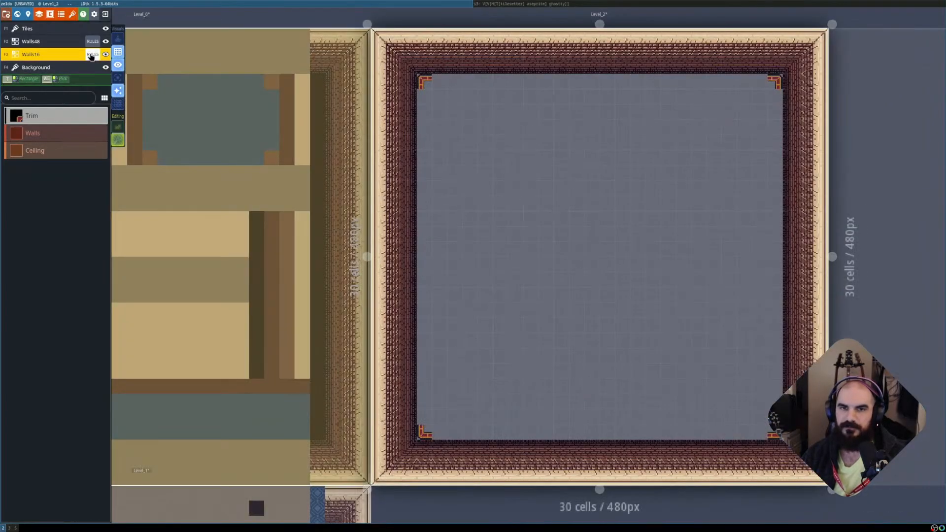
Remove and restore the excluded-Walls cell to the right of the Trim cell in the vertical-edge Trim rule's pattern.
left_click(93, 55)
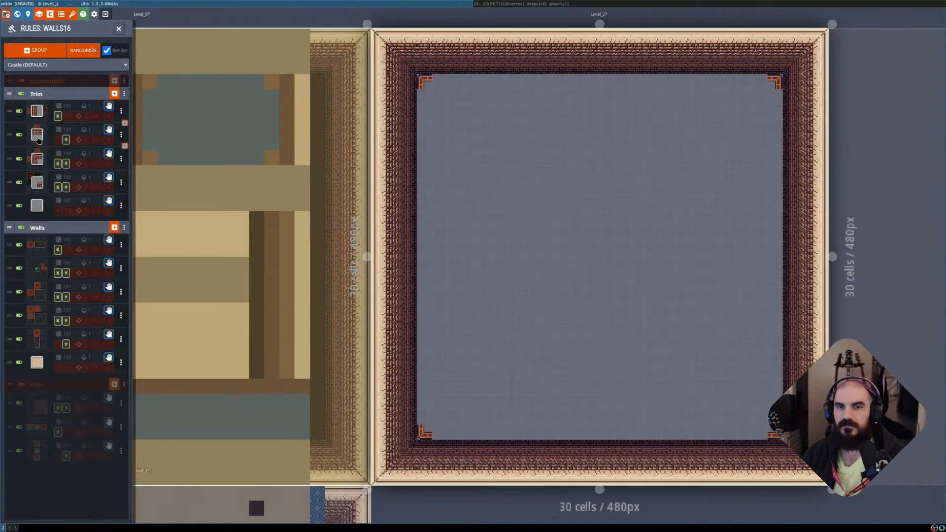
left_click(36, 111)
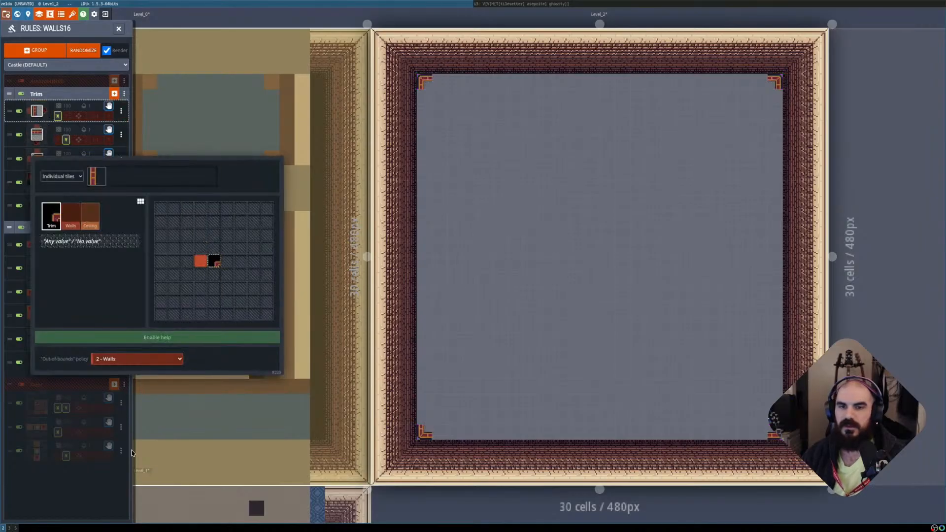
left_click(132, 453)
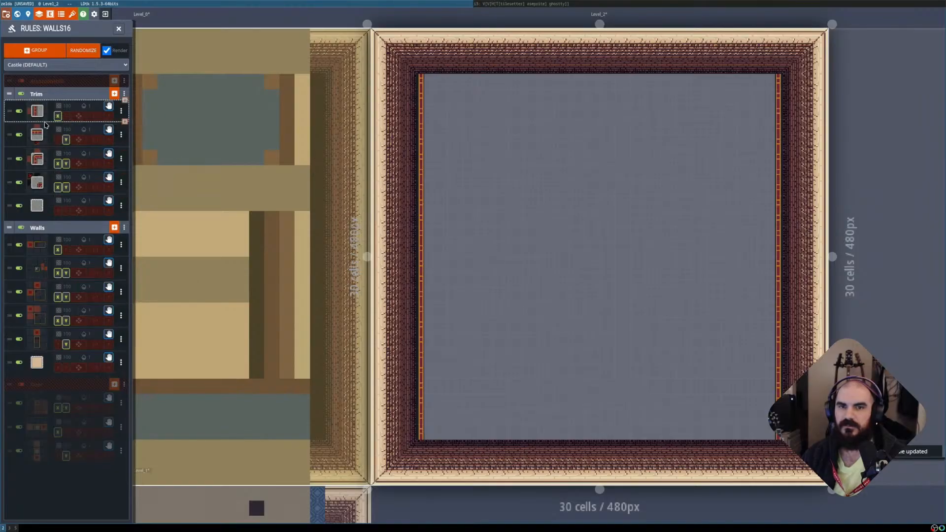
left_click(43, 114)
left_click(225, 263)
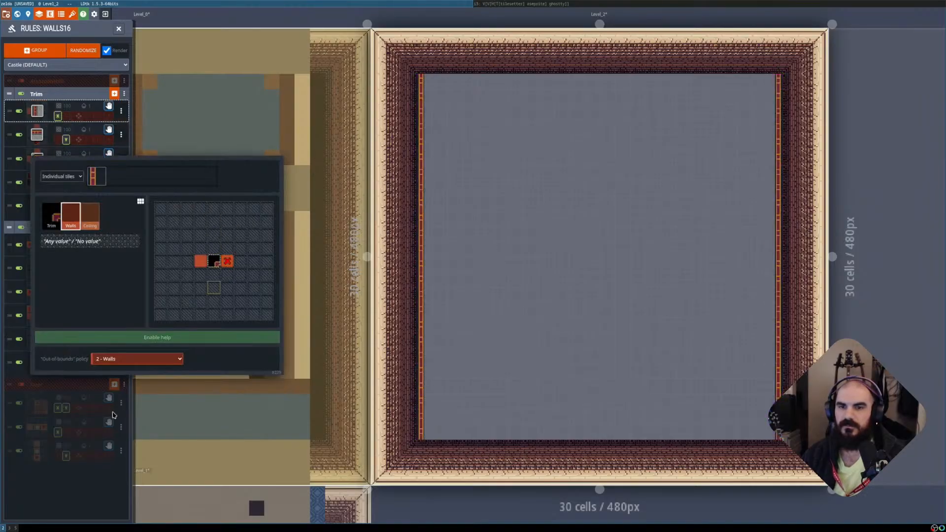
left_click(51, 503)
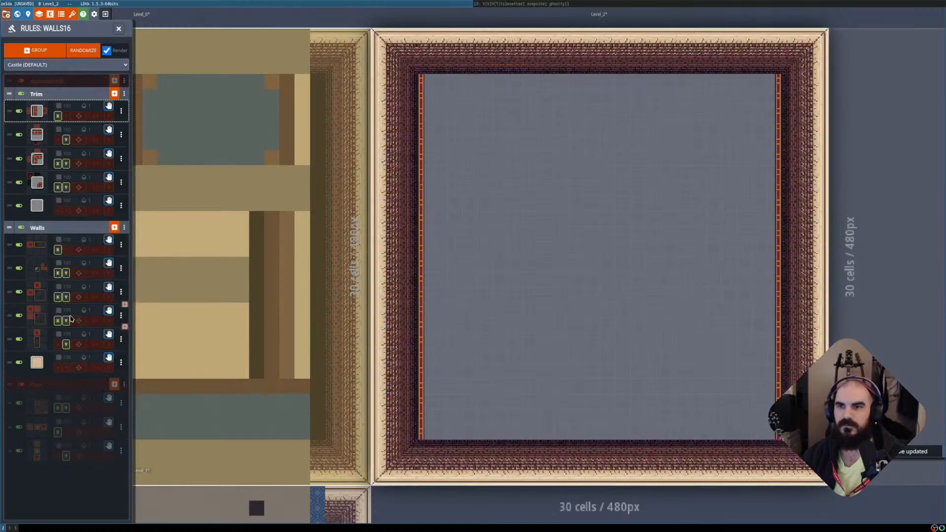
Re-render Level_2 and switch to Level_0 to examine the trim at its room corners.
key("shift+r")
key("shift+r")
left_click(220, 261)
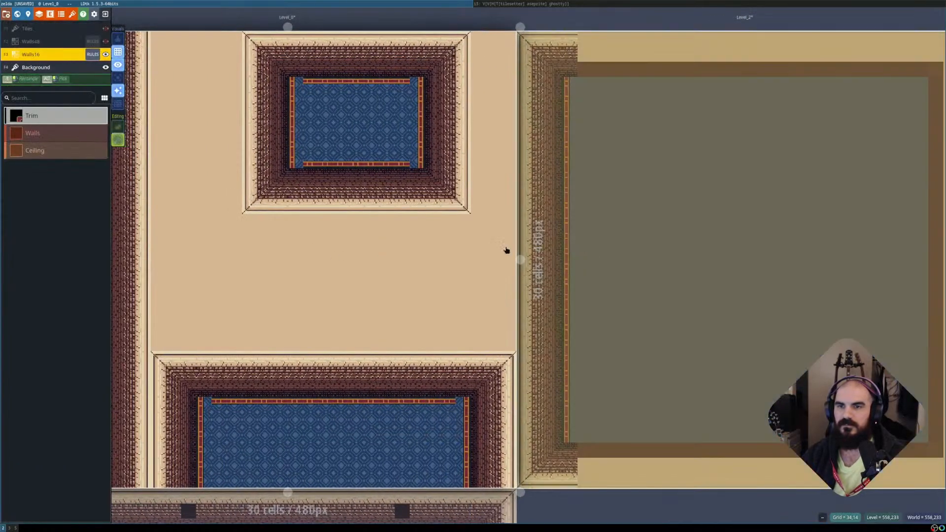
middle_click_drag(373, 251, 409, 257)
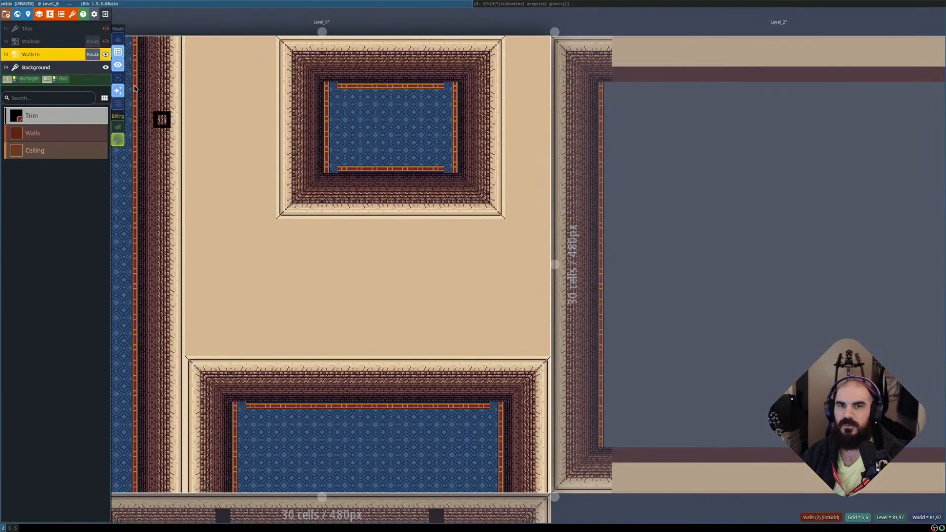
Exclude Trim in the cell right of the centre in the vertical-edge Trim rule's pattern, and re-render Level_2.
left_click(93, 54)
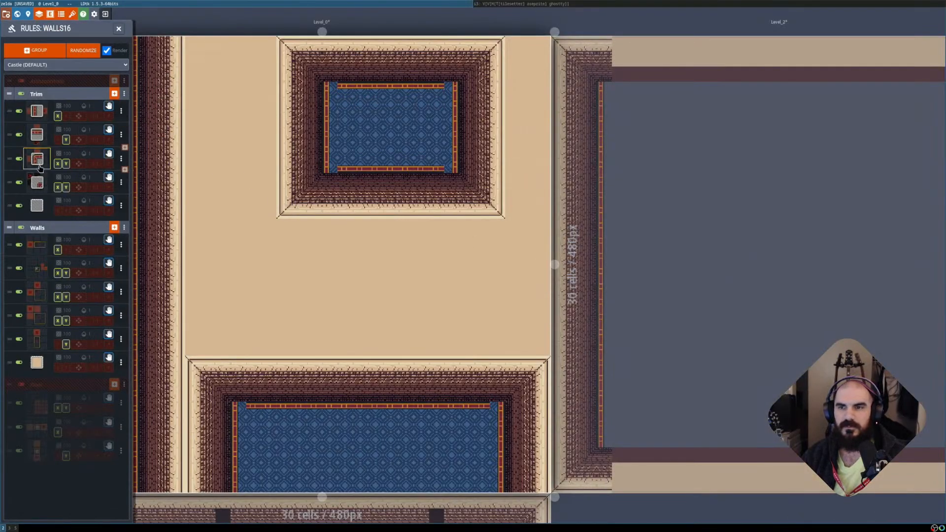
left_click(37, 111)
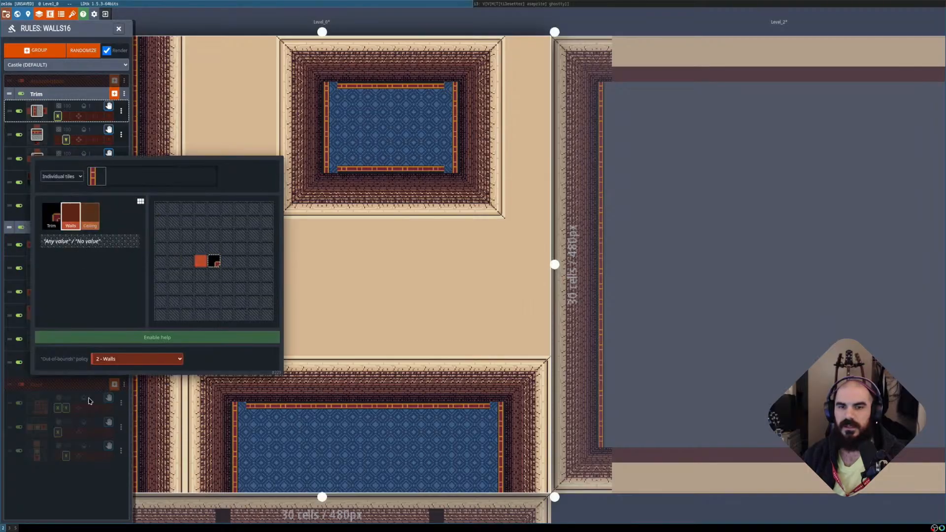
left_click(76, 498)
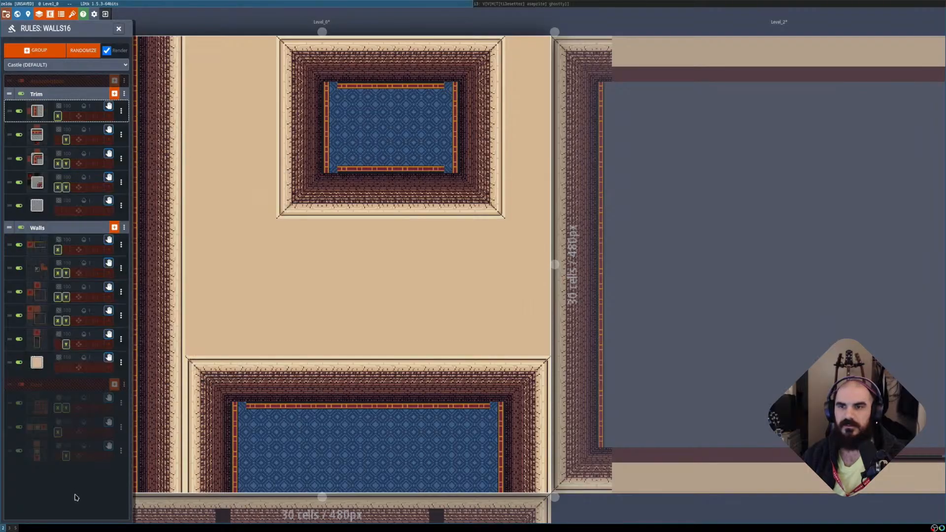
left_click(42, 114)
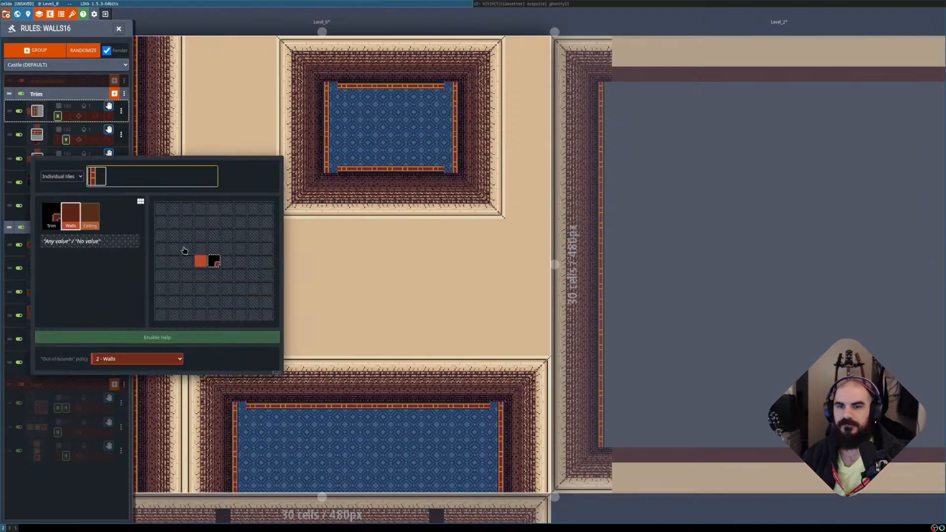
left_click(59, 216)
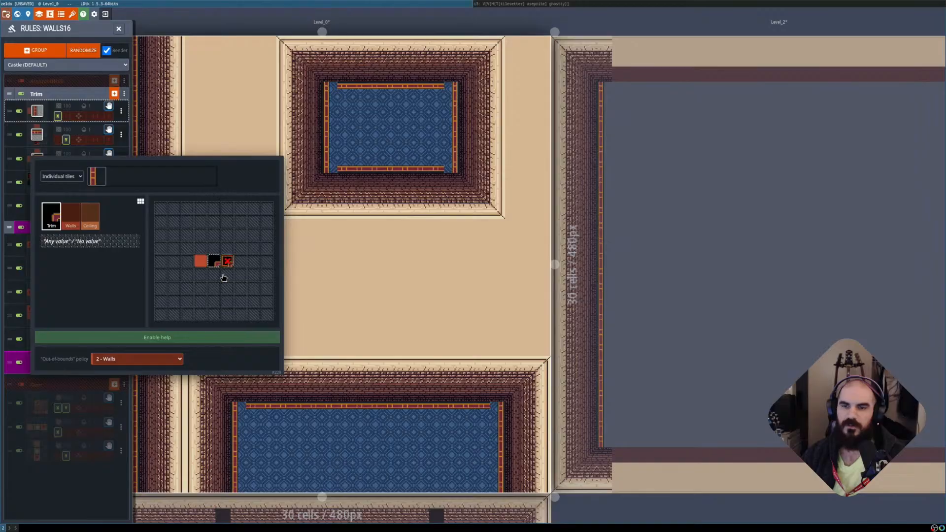
left_click(647, 262)
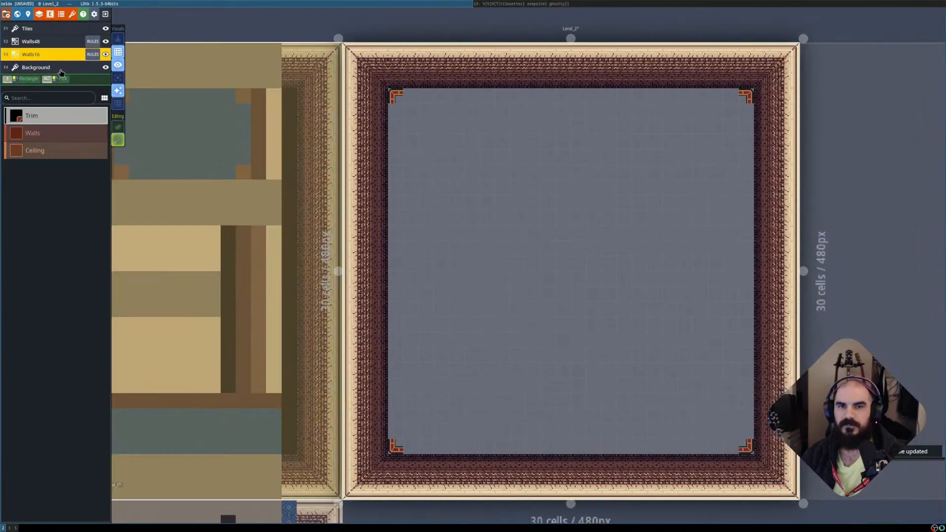
Inspect the fourth Trim rule's pattern, disable the rule to compare Level_0 and Level_2, and enable it again.
left_click(93, 55)
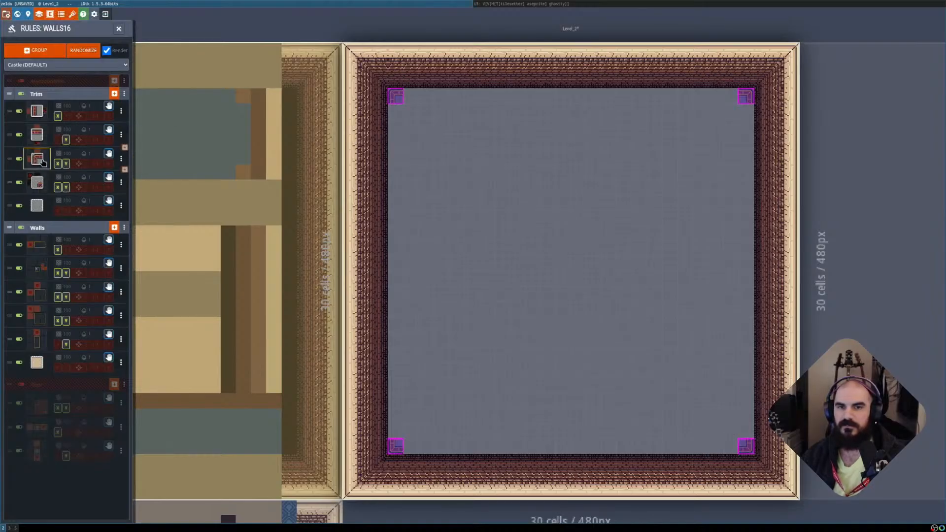
left_click(42, 179)
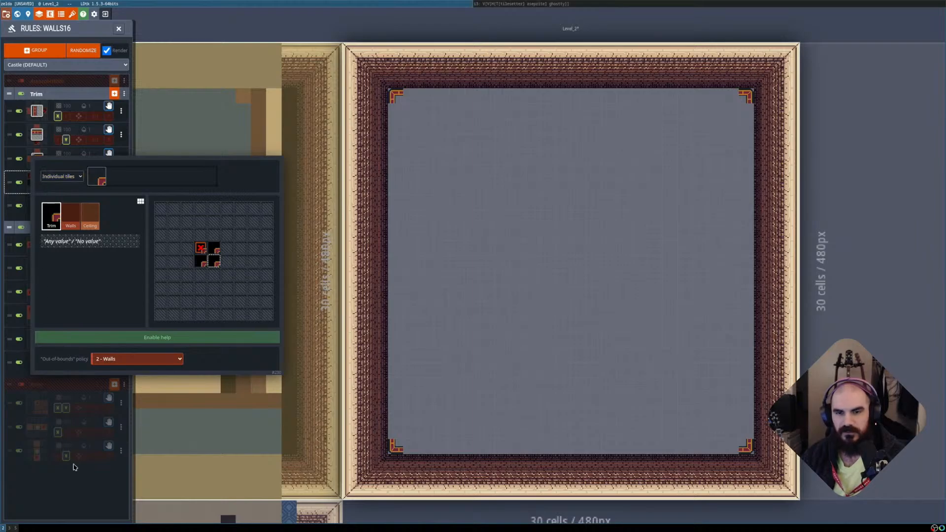
left_click(78, 482)
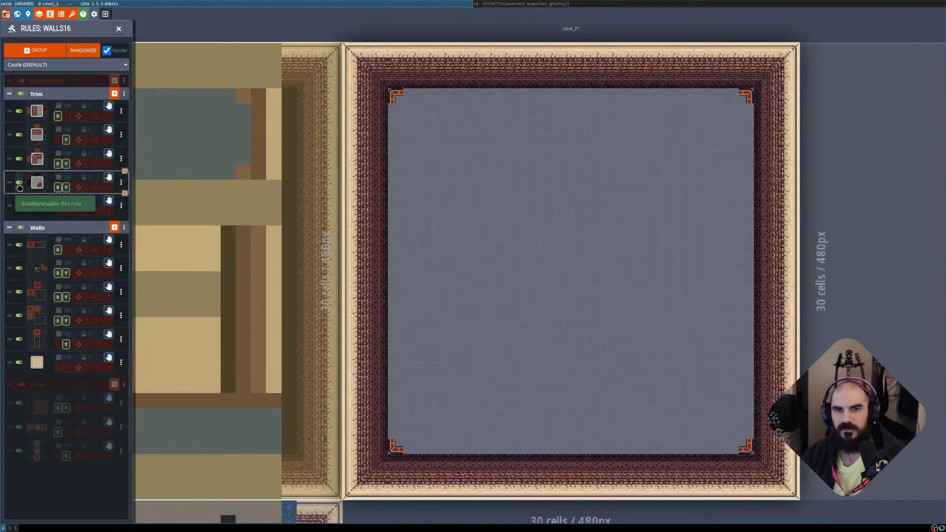
left_click(217, 202)
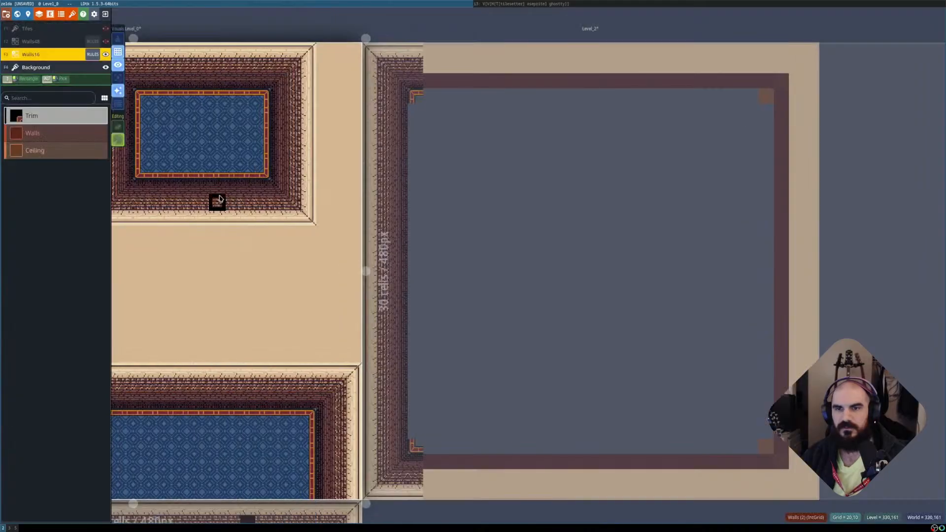
middle_click_drag(249, 199, 438, 168)
left_click(634, 197)
middle_click_drag(551, 208, 361, 230)
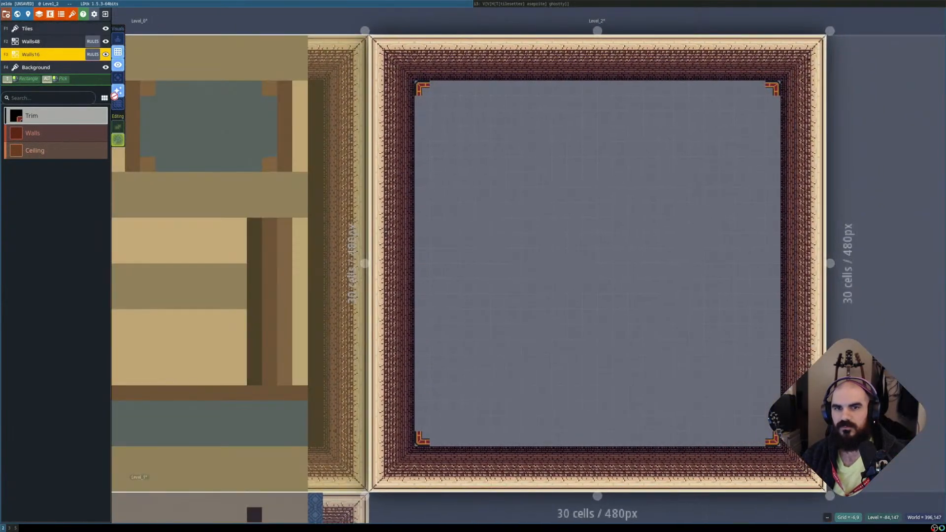
left_click(92, 55)
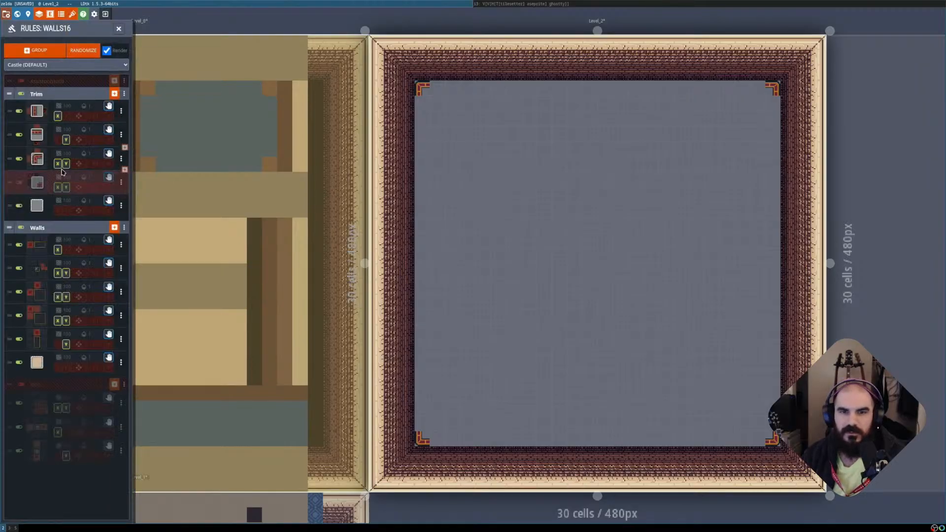
left_click(19, 183)
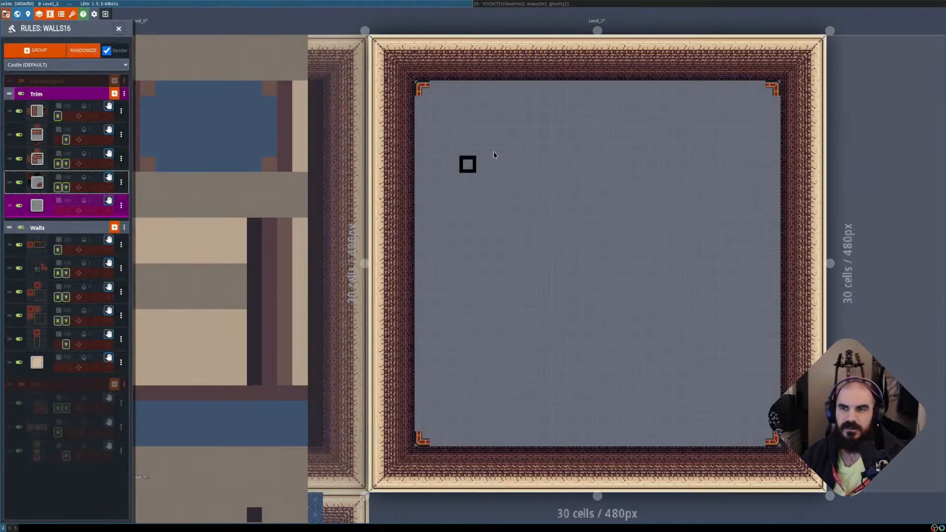
Exclude Trim in the cell diagonally below and right of the centre in the third Trim rule's corner pattern, and re-render.
left_click(37, 159)
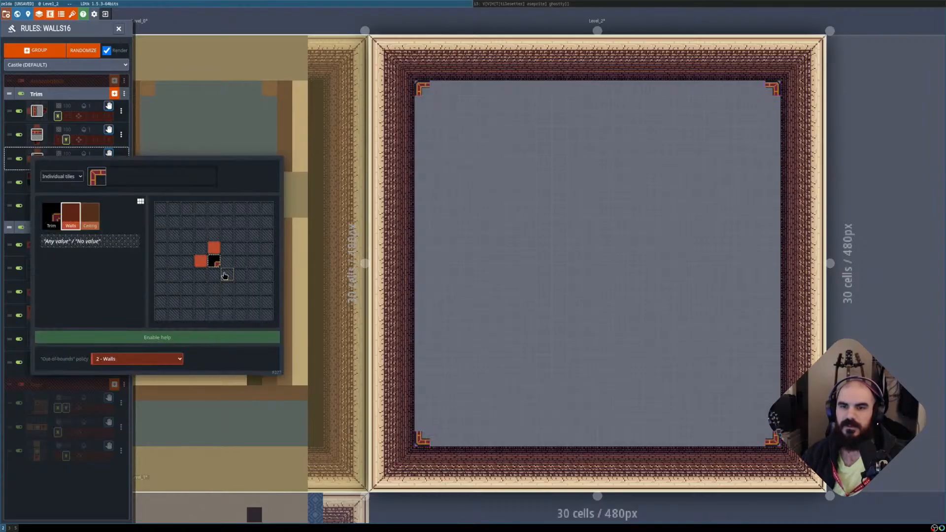
left_click(55, 223)
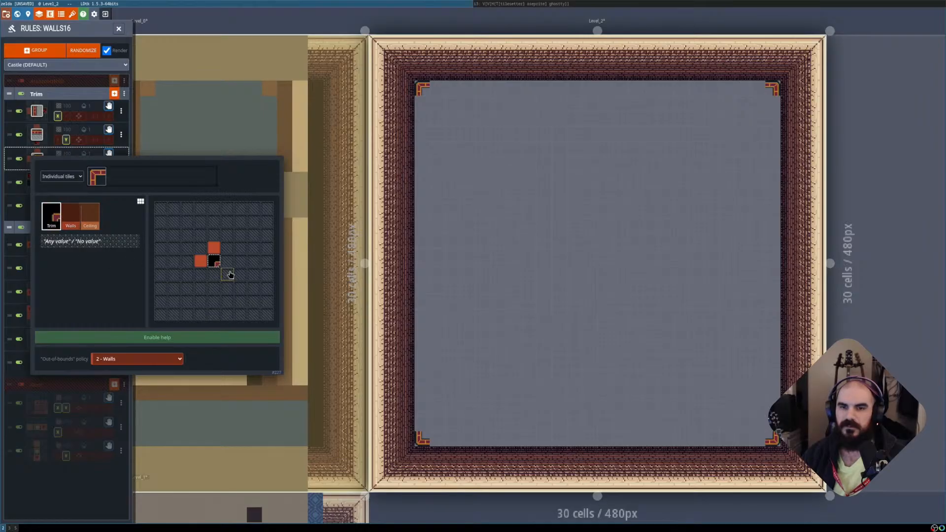
left_click(102, 475)
key("Escape")
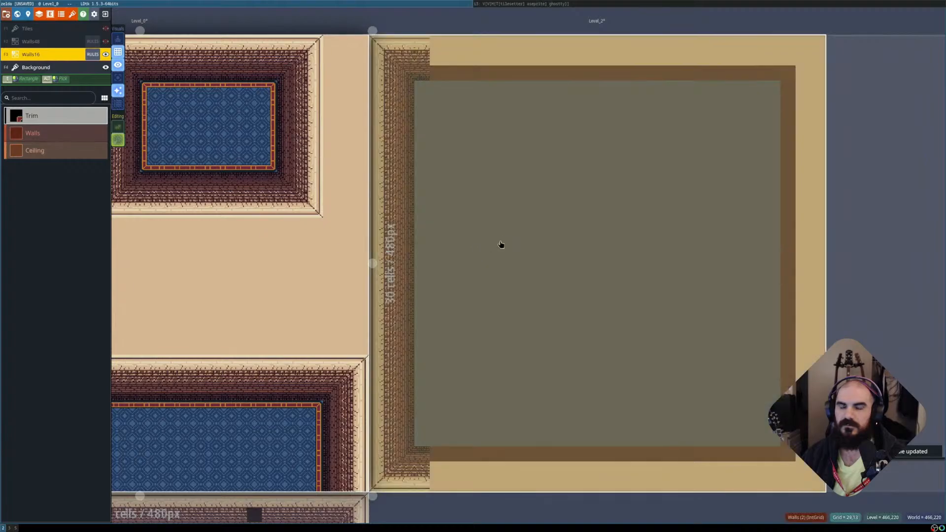
Erase Level_2's interior Trim cells so only a one-cell ring remains inside the walls, with auto-layer rendering switched off meanwhile.
scroll(528, 247, "down", 2)
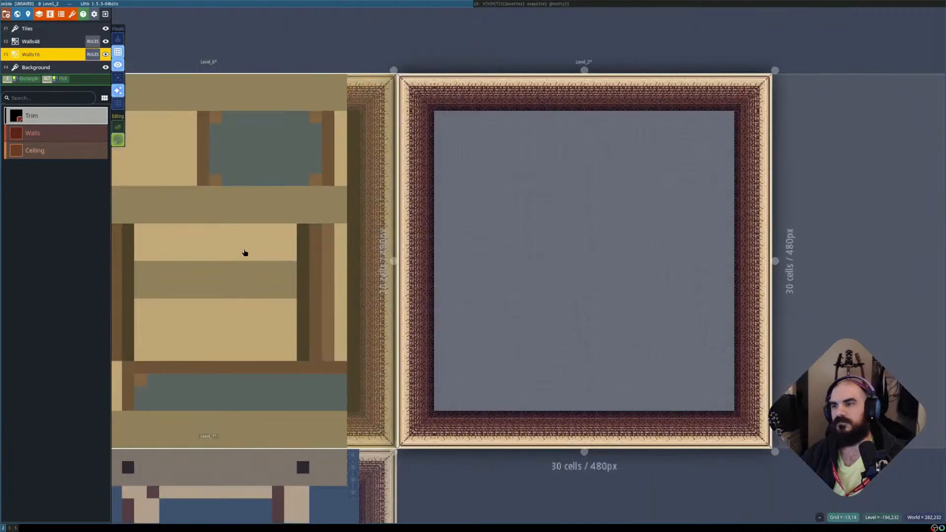
middle_click_drag(245, 254, 433, 236)
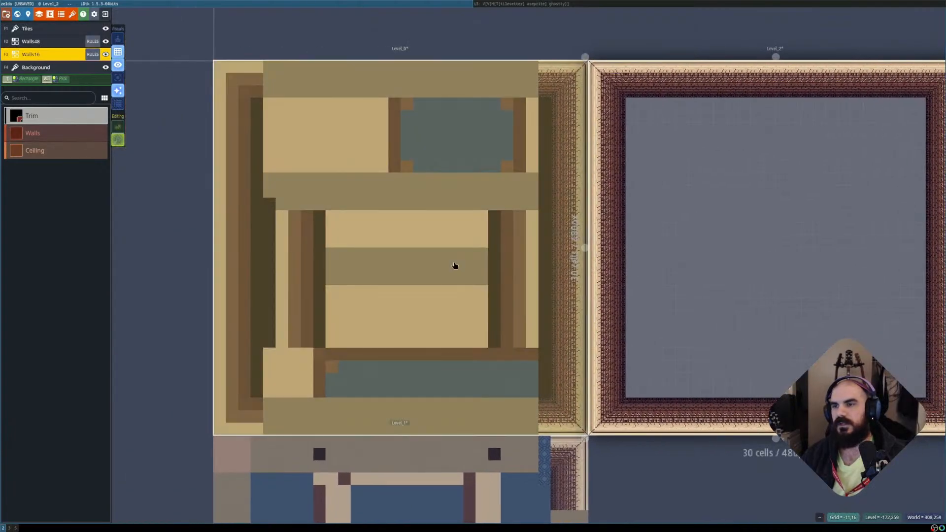
left_click(454, 264)
left_click(682, 258)
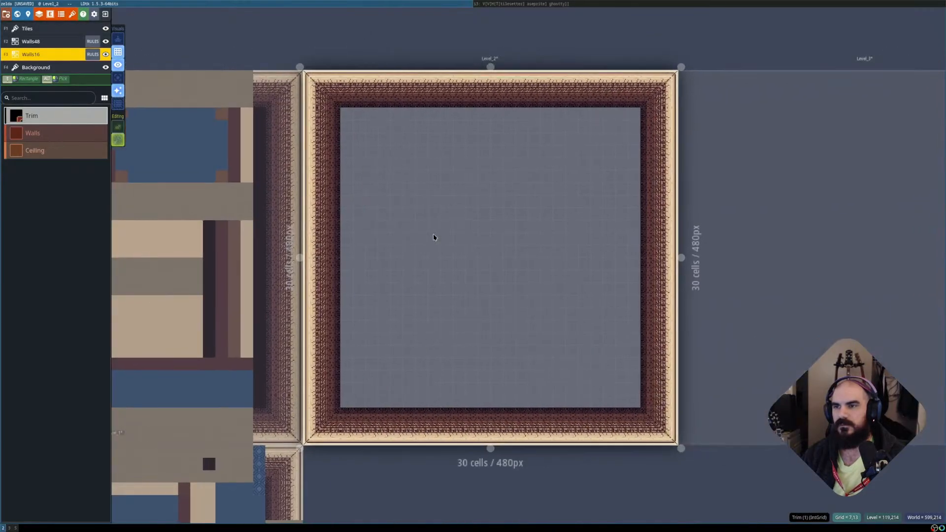
key("shift+r")
left_click_drag(354, 126, 619, 393, "shift")
key("shift+r")
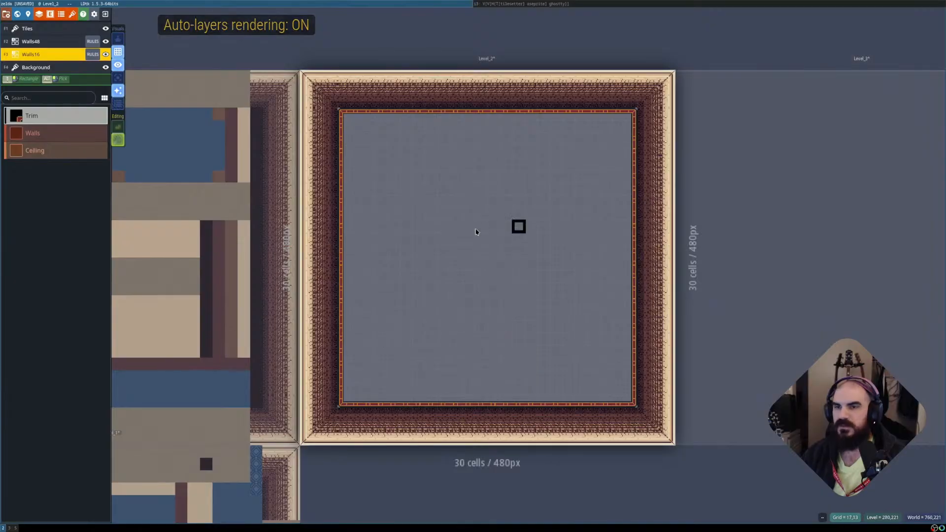
Switch to Level_0 and return to Level_2 to check the trim ring against the updated corner rule.
middle_click_drag(213, 276, 433, 270)
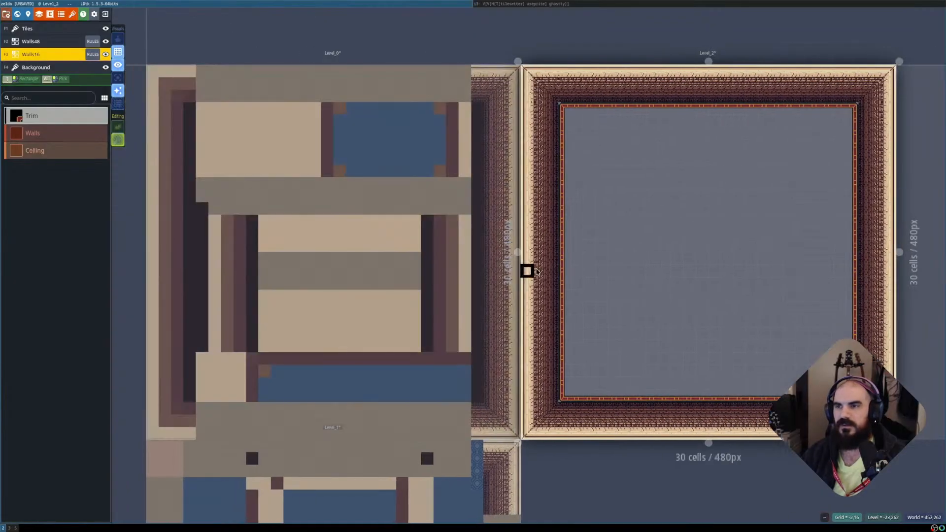
left_click(412, 232)
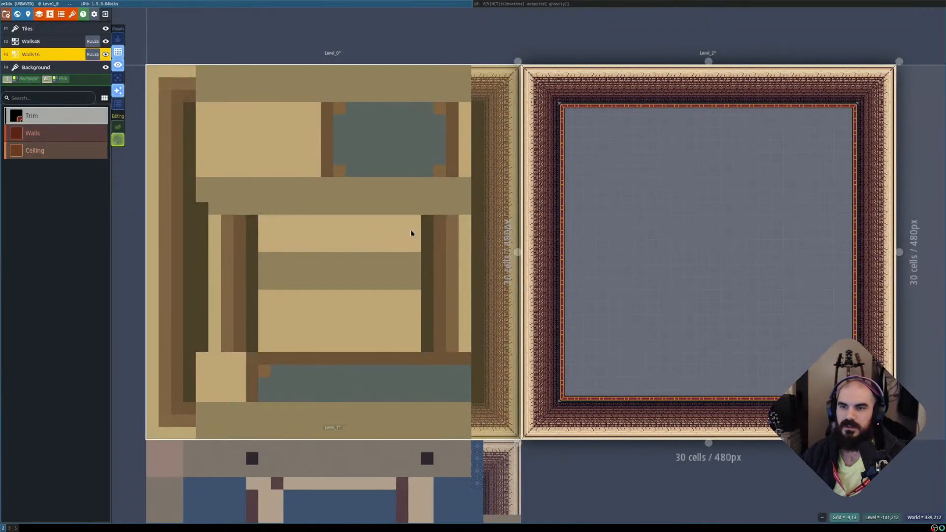
left_click(638, 235)
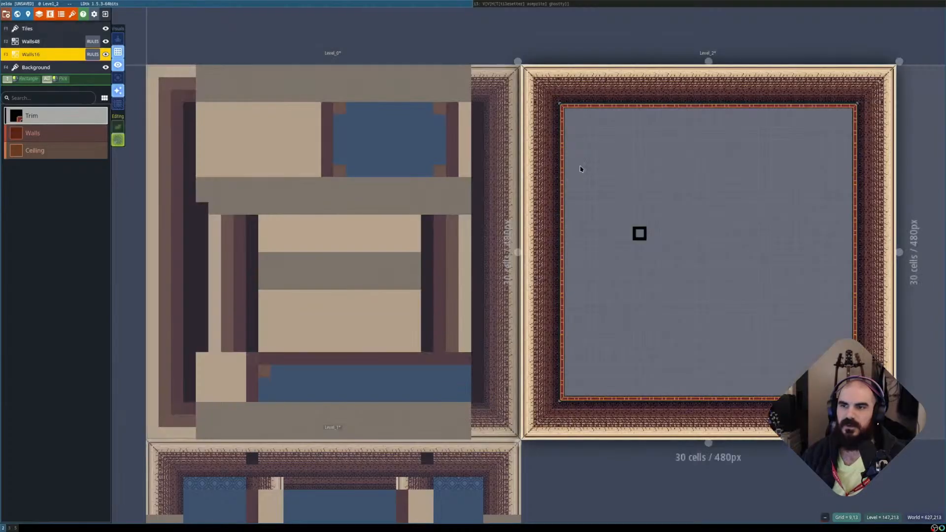
Check the pattern of the last Trim rule, disable that catch-all rule, and re-render Level_0 and Level_2.
left_click(92, 54)
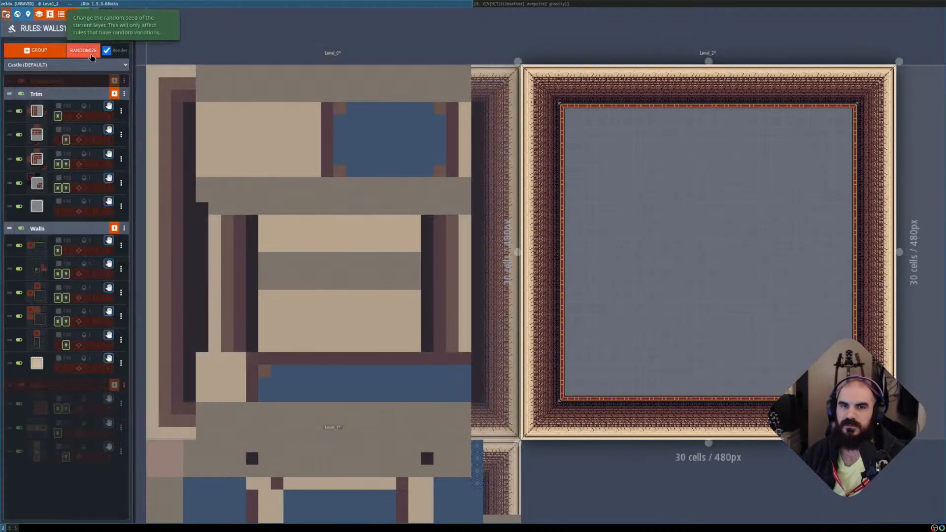
left_click(32, 213)
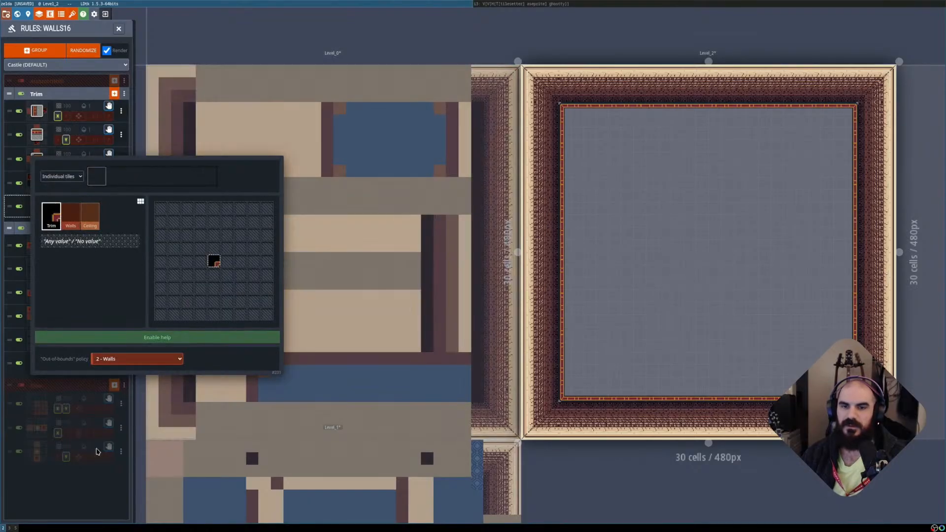
left_click(90, 498)
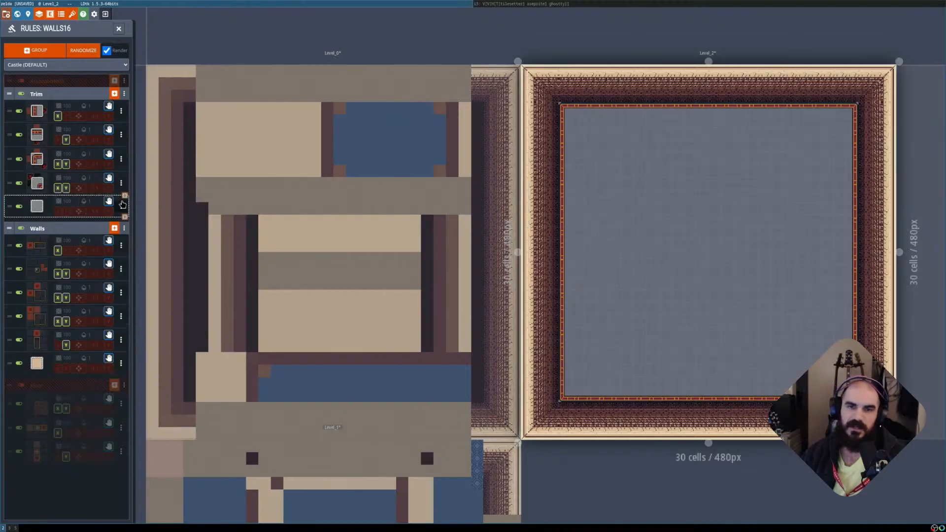
left_click(471, 259)
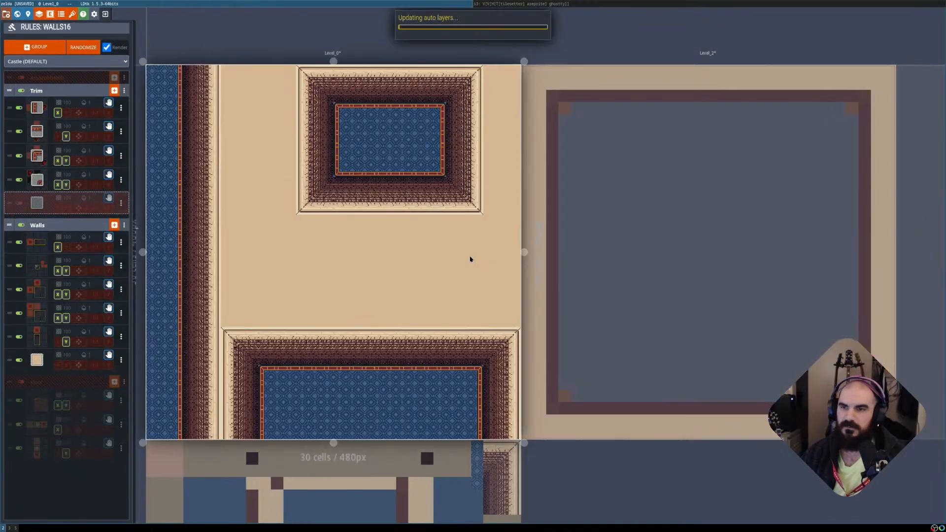
left_click(623, 256)
left_click(395, 264)
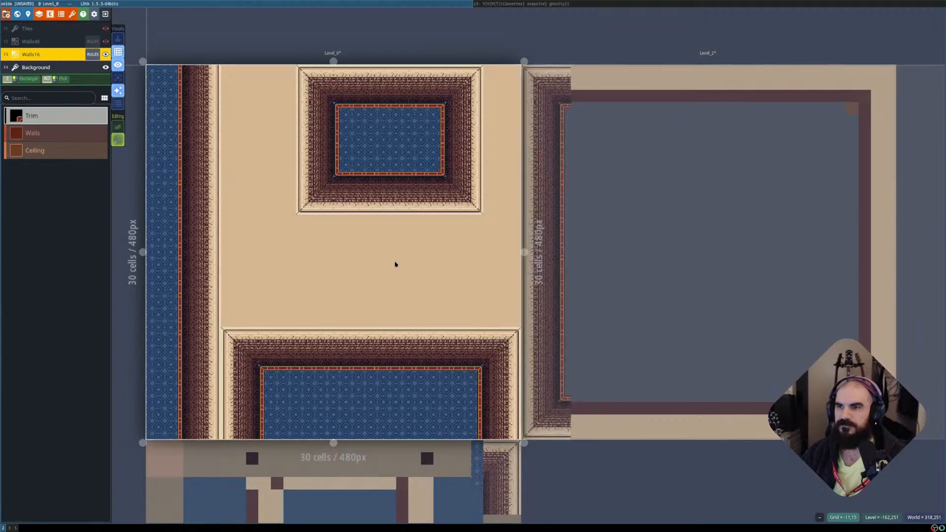
Alternate between Level_2 and Level_0 to examine the trim along room edges and corners without the catch-all rule.
scroll(328, 295, "down", 1)
middle_click_drag(387, 316, 383, 402)
scroll(378, 277, "up", 1)
left_click(629, 291)
left_click(304, 282)
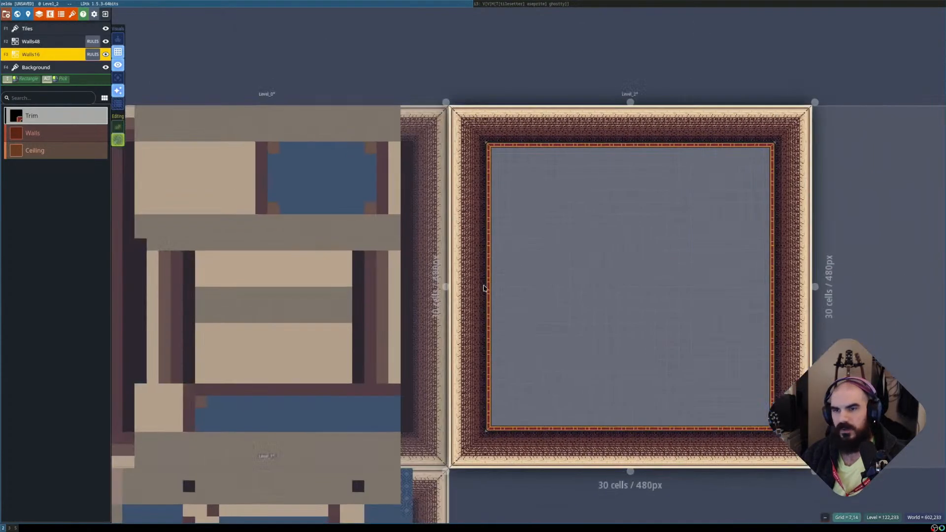
middle_click_drag(363, 320, 377, 274)
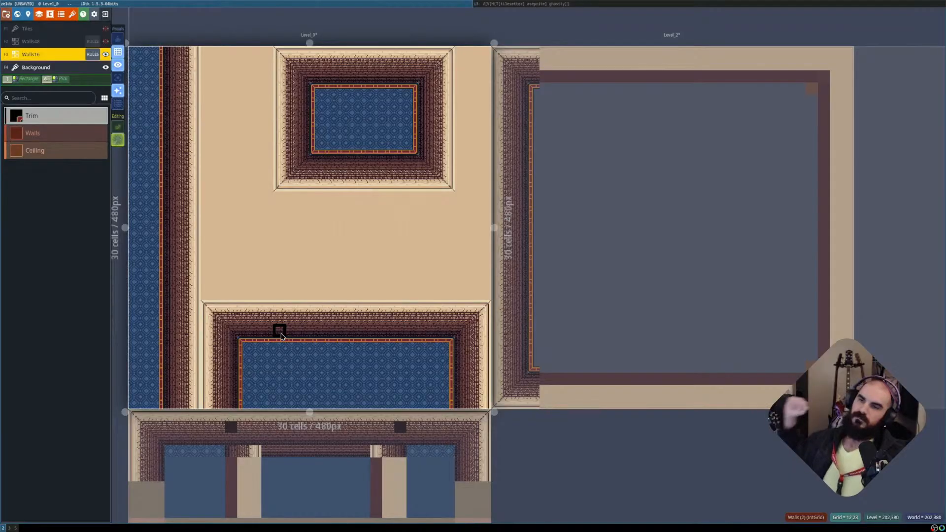
left_click(602, 173)
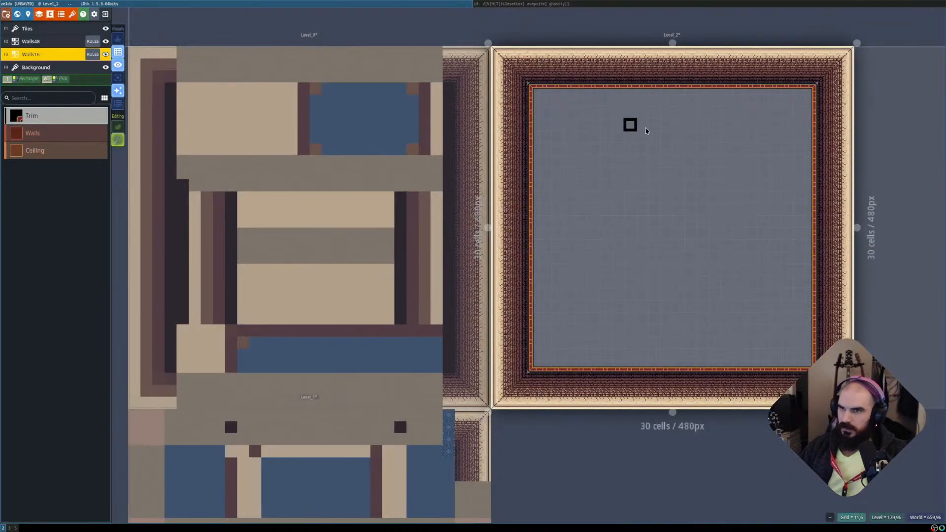
Switch to Level_3 and fill the whole level with Walls on the Walls16 layer.
middle_click_drag(647, 170, 552, 165)
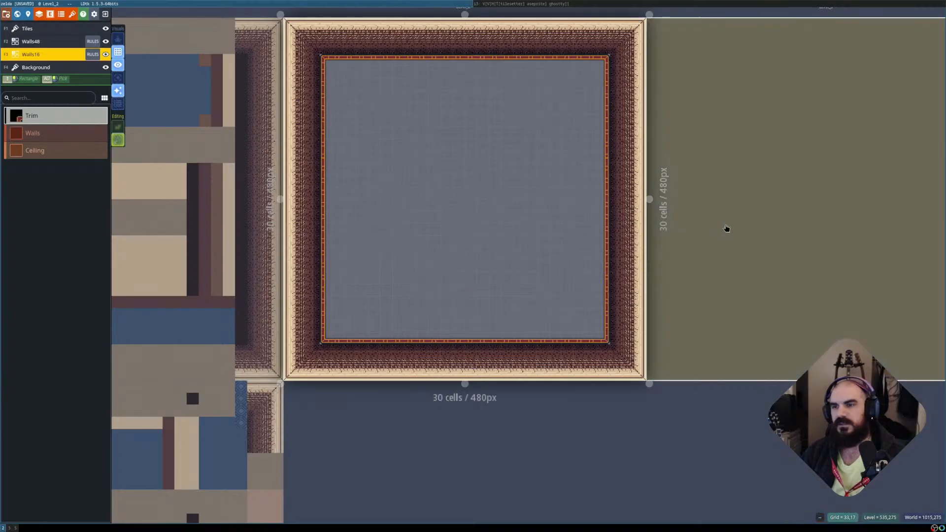
left_click(725, 230)
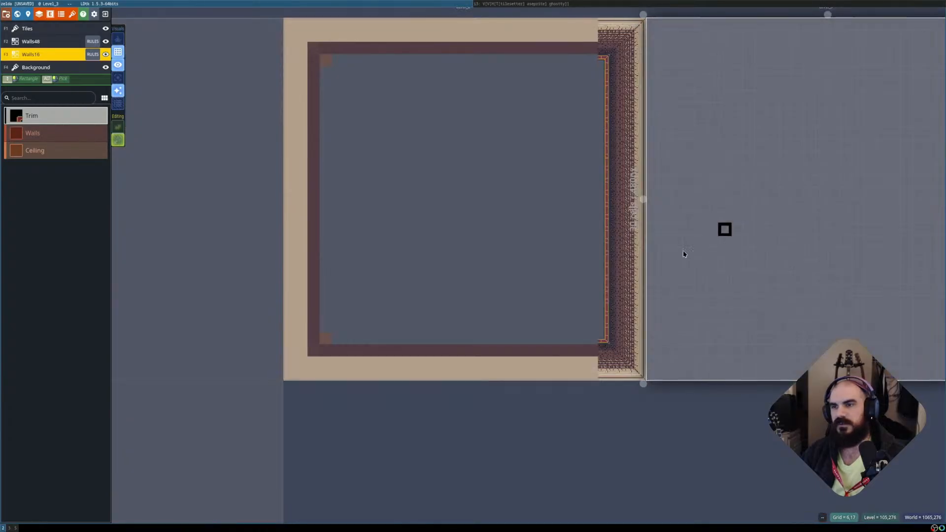
scroll(550, 226, "down", 2)
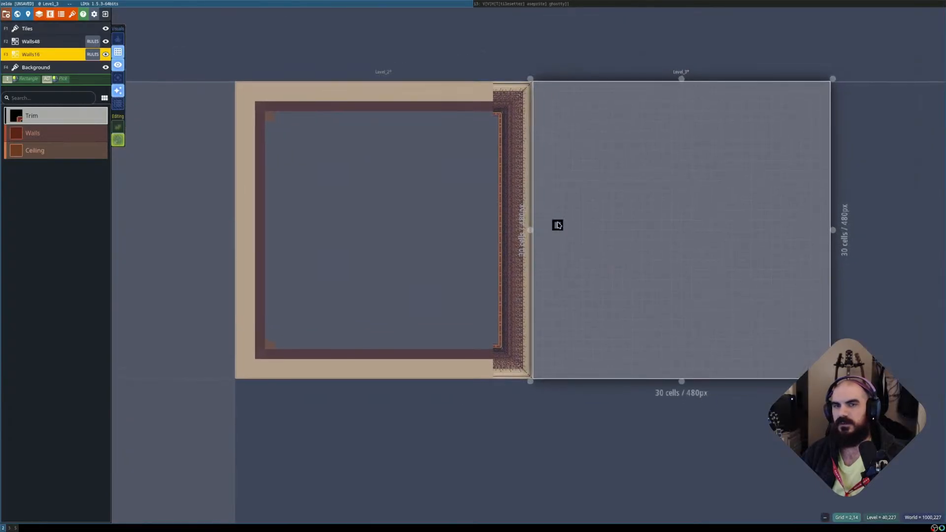
scroll(558, 225, "down", 1)
scroll(645, 209, "up", 1)
middle_click_drag(674, 205, 436, 235)
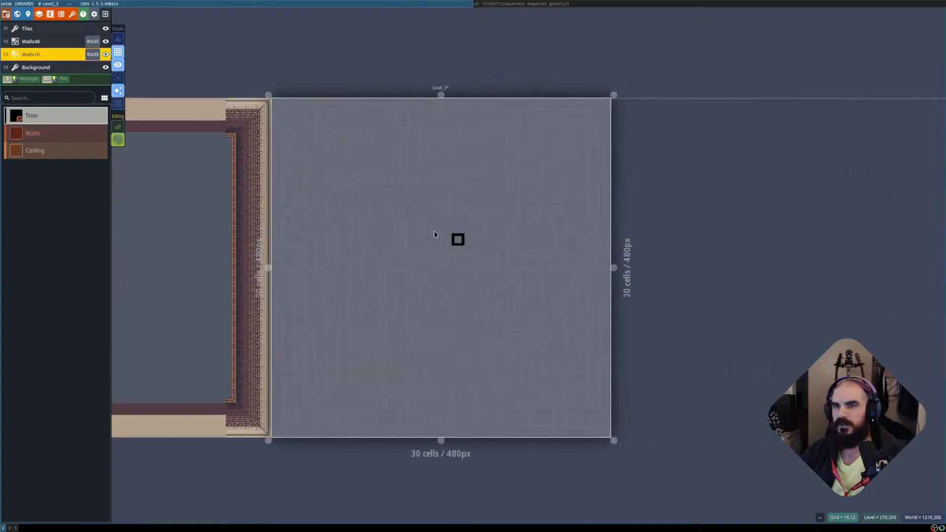
left_click(55, 131)
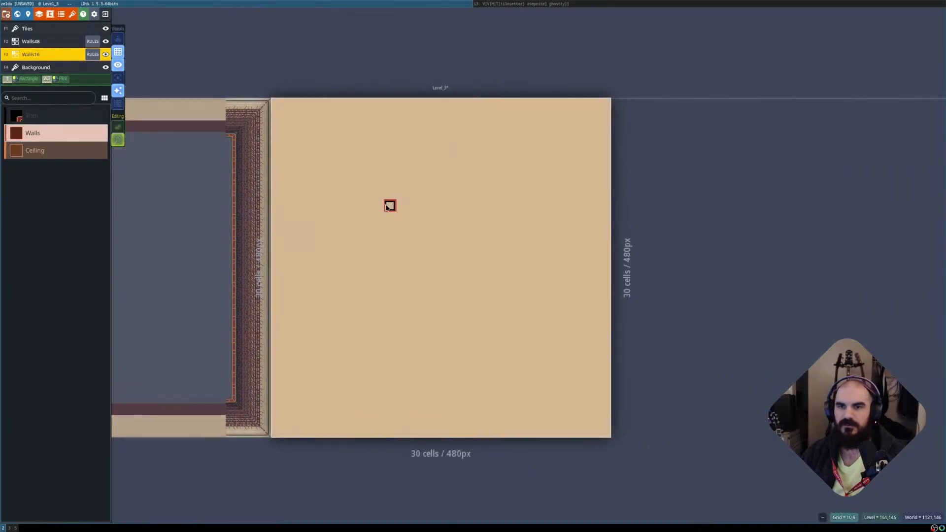
key("w")
key("w")
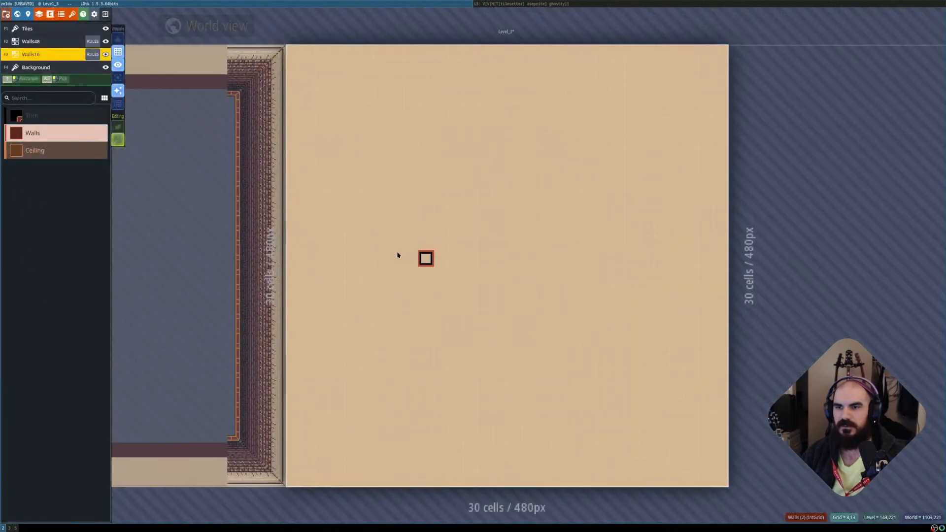
Erase a 26 by 15 cell room in Level_3's upper part, and paint one column of Walls inside each side.
scroll(448, 246, "down", 2)
scroll(453, 242, "up", 1)
middle_click_drag(454, 236, 415, 244)
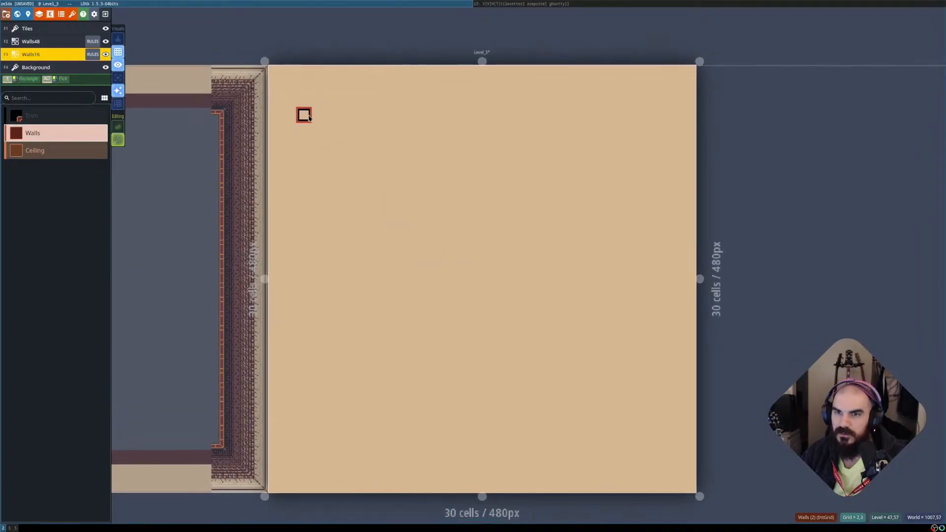
mouse_move(308, 117)
left_mouse_down("shift")
mouse_move(429, 245)
mouse_move(613, 312)
mouse_move(659, 319)
left_mouse_up("shift")
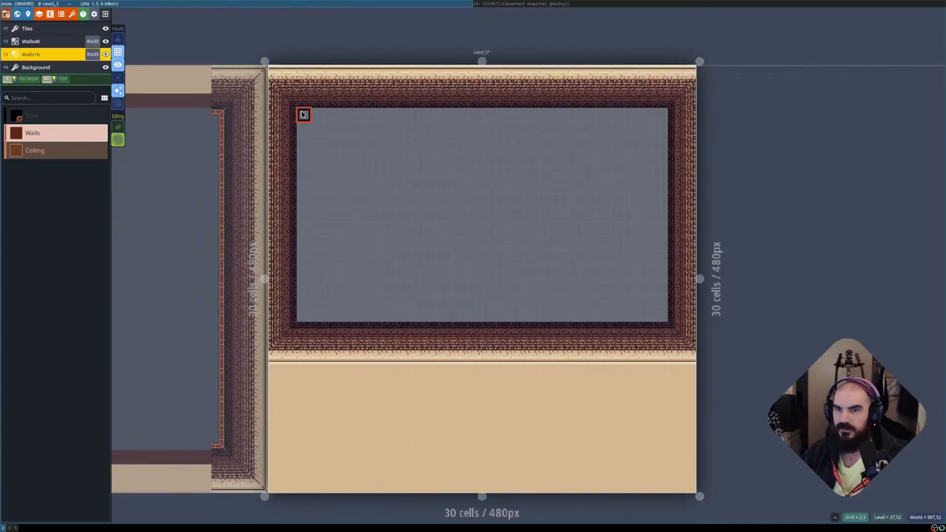
left_click_drag(303, 114, 299, 318, "shift")
left_click_drag(660, 117, 661, 323)
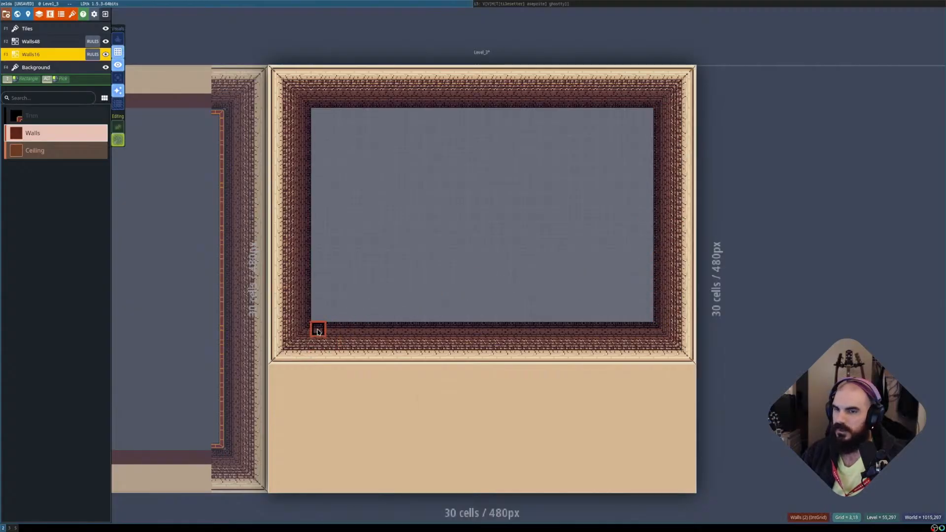
Extend the Level_3 room downward until only three rows of Walls remain along the level's lower edge, and re-render it.
mouse_move(318, 332)
right_mouse_down("shift")
mouse_move(495, 389)
mouse_move(625, 402)
mouse_move(645, 392)
right_mouse_up("shift")
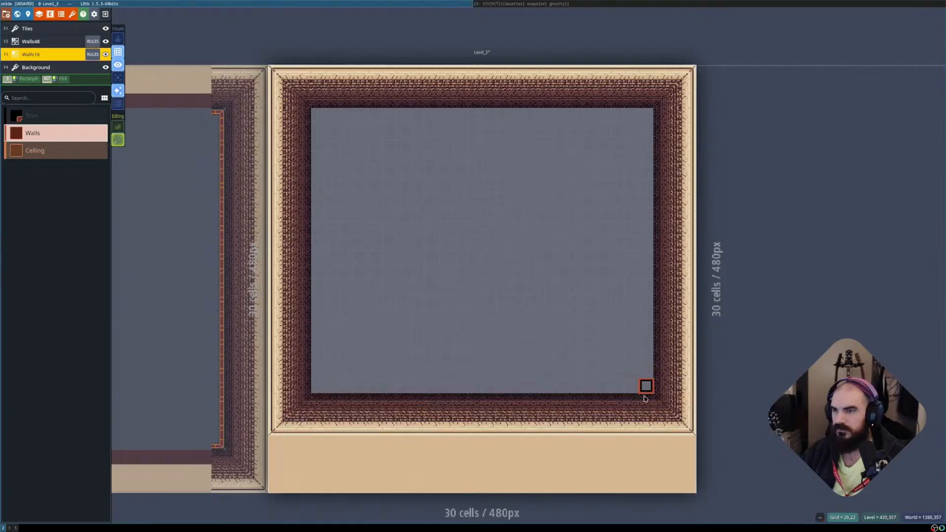
scroll(635, 434, "up", 2)
left_click_drag(651, 427, 633, 410)
key("shift+r")
key("shift+r")
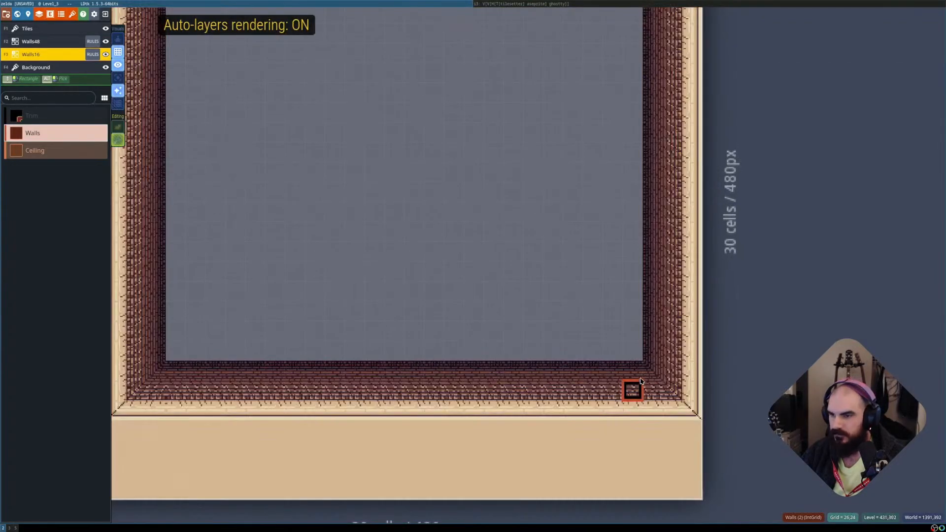
left_click_drag(639, 373, 182, 415, "shift")
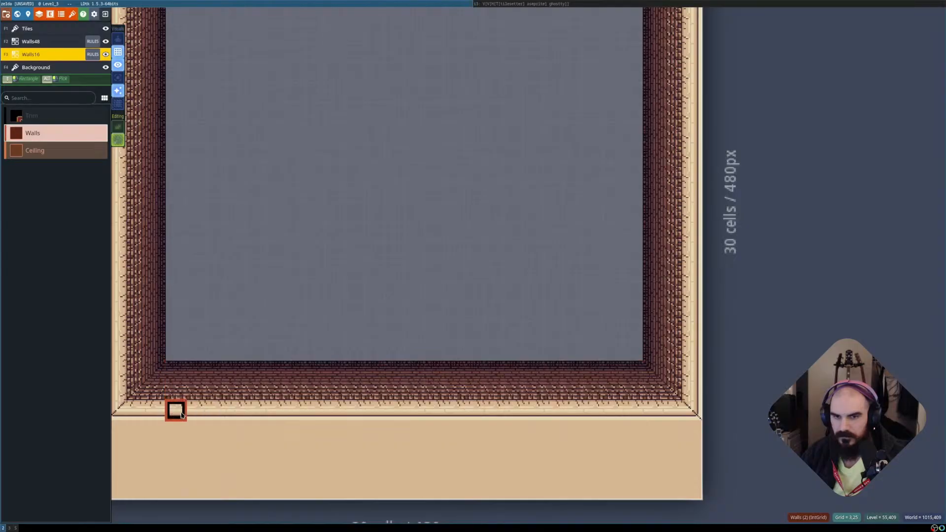
key("shift+r")
mouse_move(176, 372)
left_mouse_down("shift")
mouse_move(332, 412)
mouse_move(632, 407)
mouse_move(632, 424)
left_mouse_up("shift")
right_click_drag(631, 424, 631, 430, "shift")
key("shift+r")
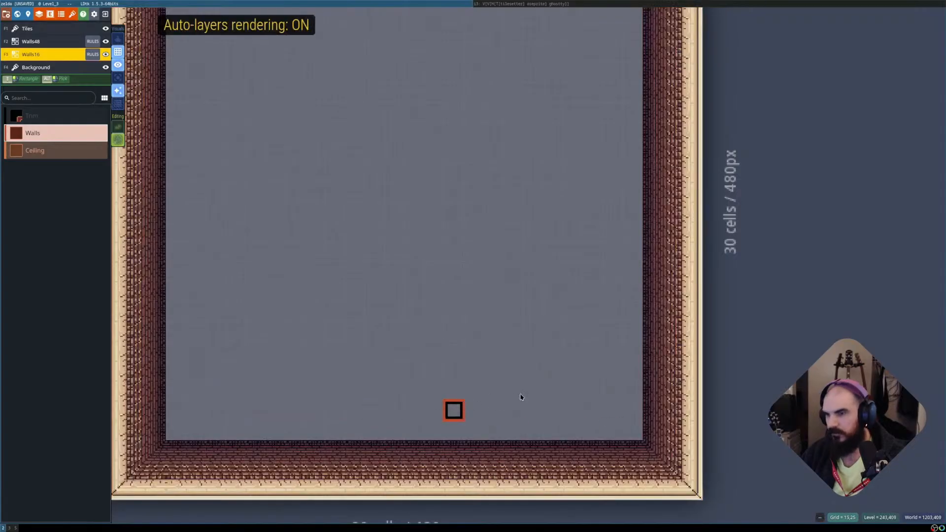
scroll(452, 329, "down", 2)
Look at Level_2, return to Level_3 and refill the whole level with Walls.
left_click(164, 318)
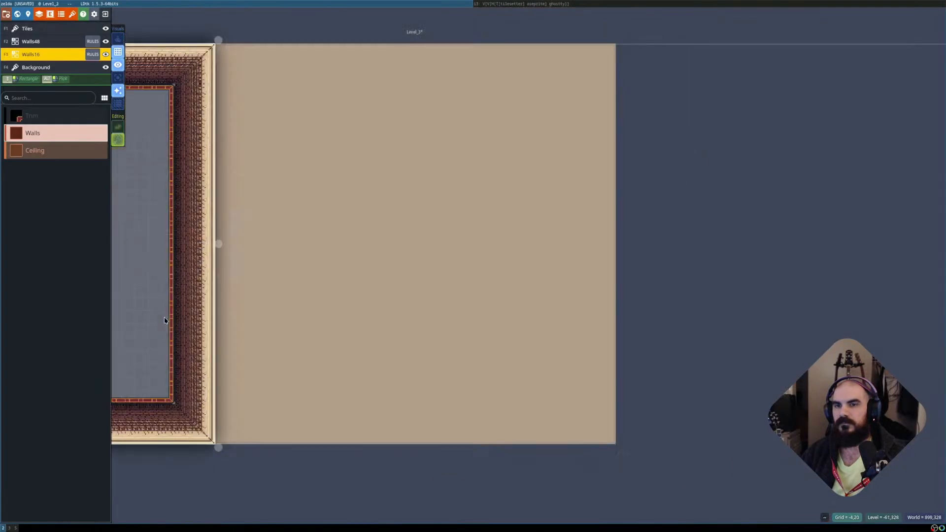
left_click(462, 300)
left_click(515, 283, "shift")
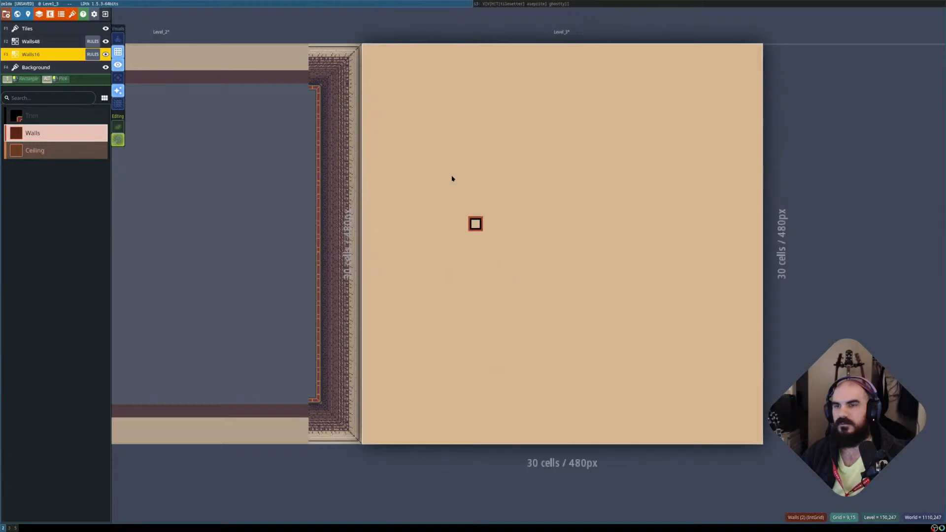
Erase a 13 by 9 cell room in Level_3's upper-left area and check its rendered walls against the raw cells.
scroll(450, 172, "up", 1)
middle_click_drag(451, 173, 276, 187)
scroll(383, 201, "up", 1)
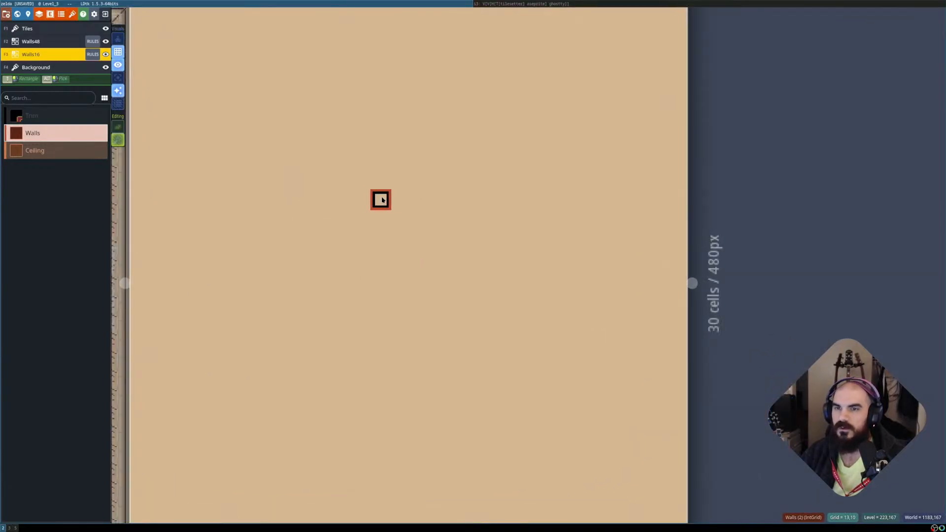
middle_click_drag(385, 200, 417, 238)
mouse_move(342, 159)
left_mouse_down("shift")
mouse_move(368, 212)
mouse_move(574, 306)
mouse_move(585, 301)
mouse_move(364, 174)
mouse_move(634, 324)
mouse_move(585, 318)
left_mouse_up("shift")
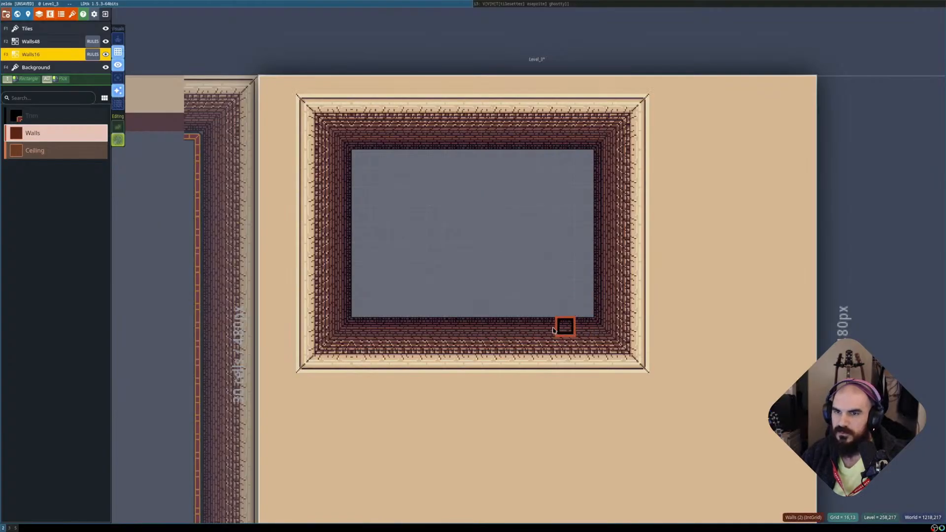
key("shift+r")
key("shift+r")
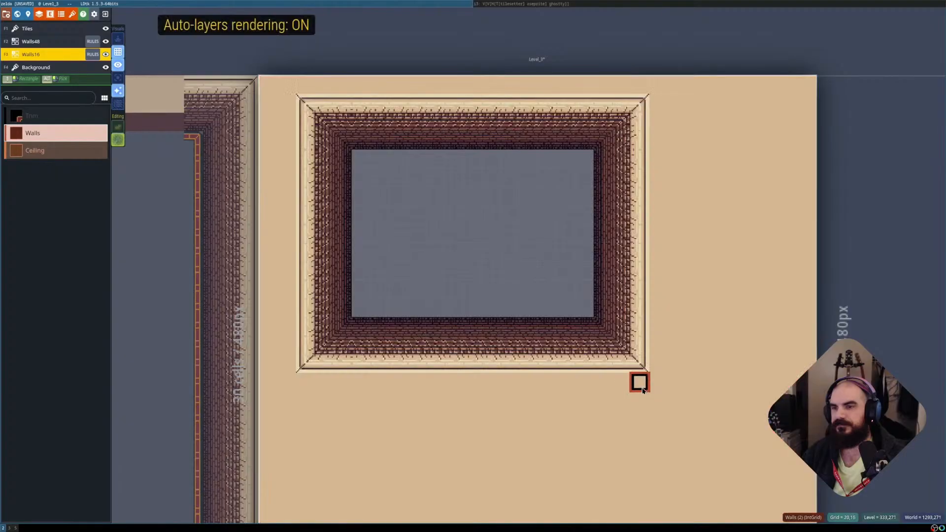
middle_click_drag(631, 384, 569, 267)
scroll(527, 281, "up", 1)
scroll(528, 282, "down", 2)
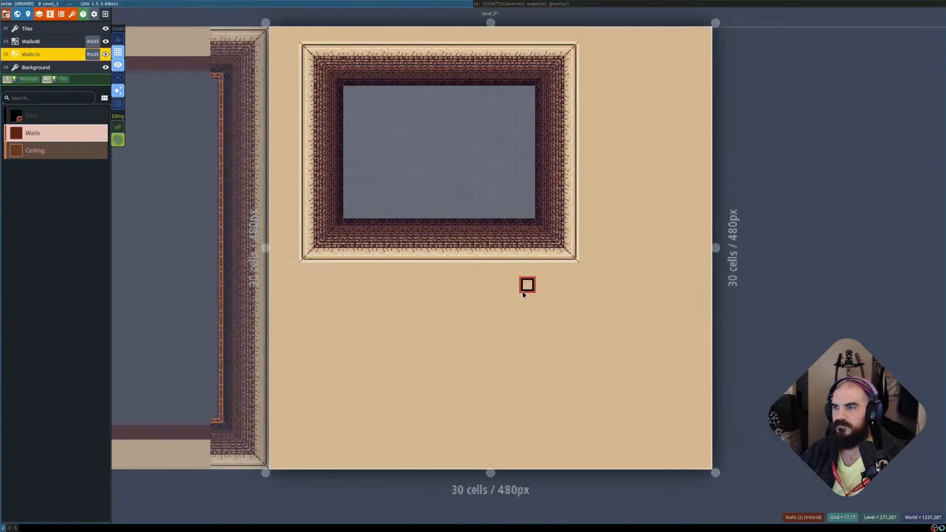
With auto-layer rendering off, erase a 3 by 6 cell room one wall cell below the large room, then restore rendering.
key("shift+r")
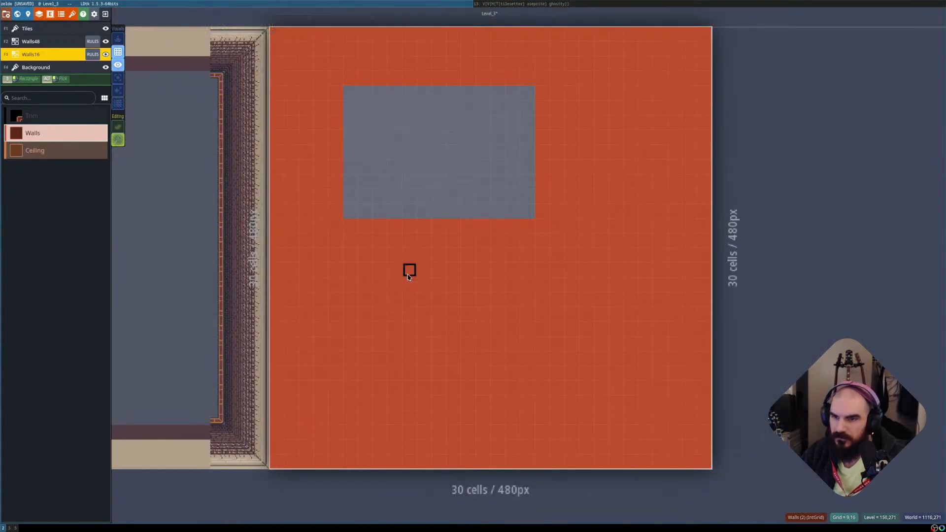
left_click_drag(409, 247, 436, 325, "shift")
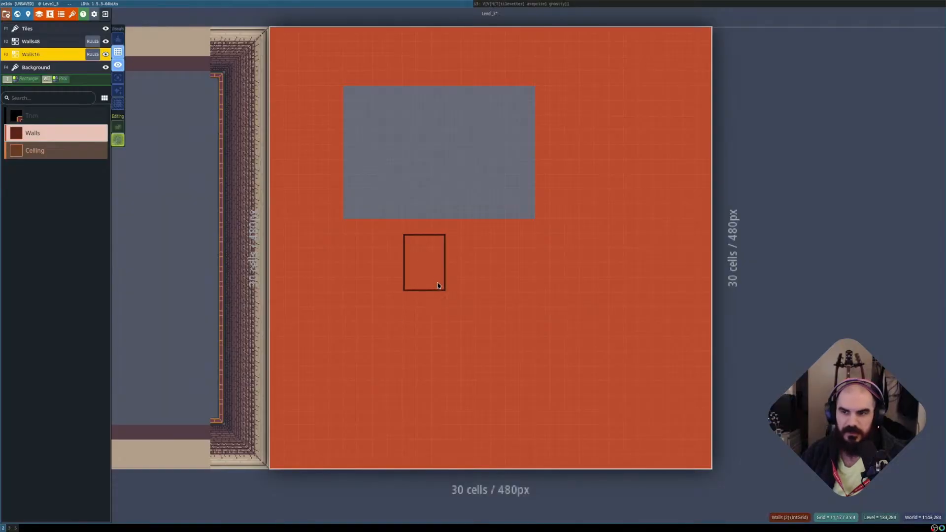
right_click_drag(438, 277, 437, 277, "shift")
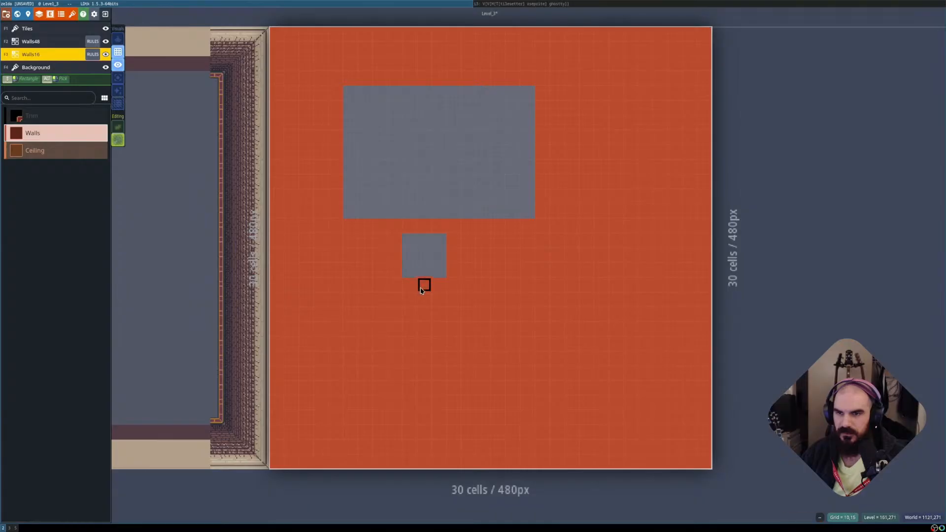
left_click_drag(408, 287, 429, 330, "shift")
right_click_drag(438, 317, 438, 317, "shift")
key("shift+r")
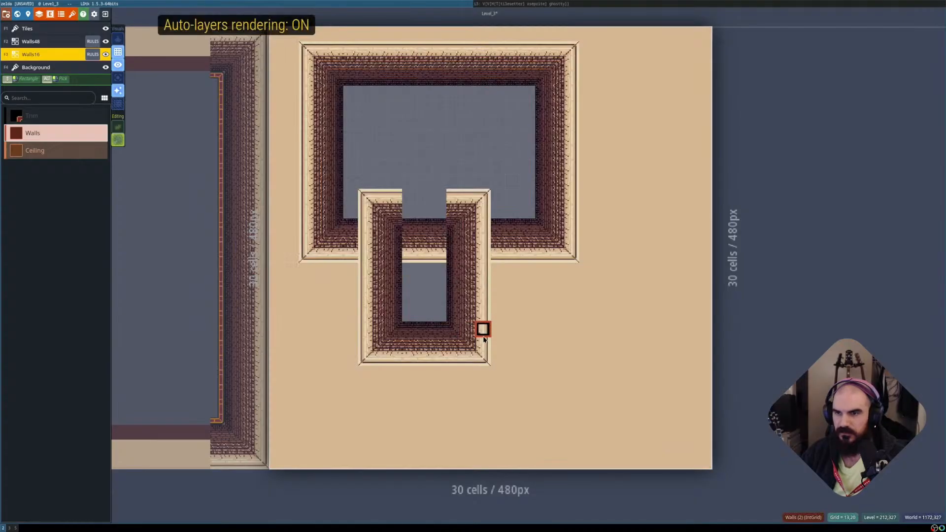
Toggle auto-layer rendering repeatedly to compare the overlapping walls between the two rooms with their raw cells.
key("shift+r")
key("shift+r")
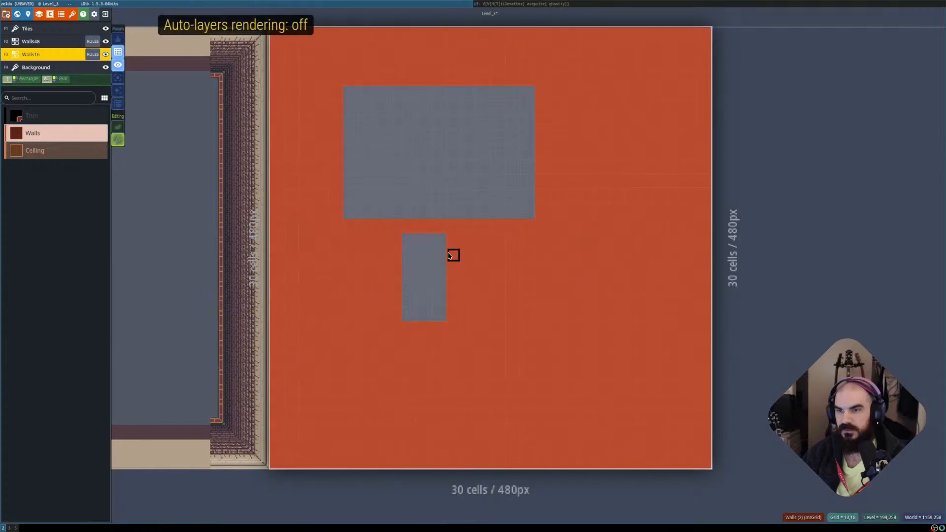
key("shift+r")
key("shift+r")
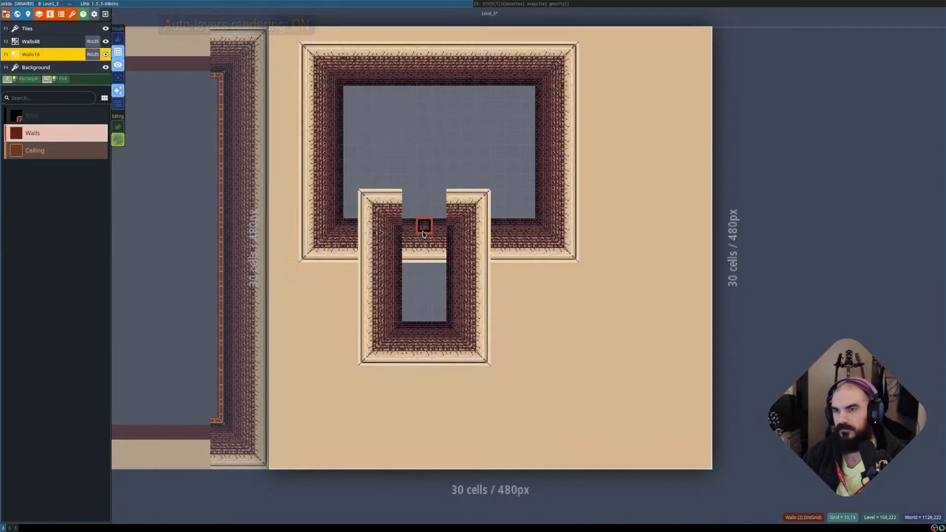
scroll(422, 226, "up", 1)
scroll(422, 231, "up", 2)
scroll(423, 217, "down", 2)
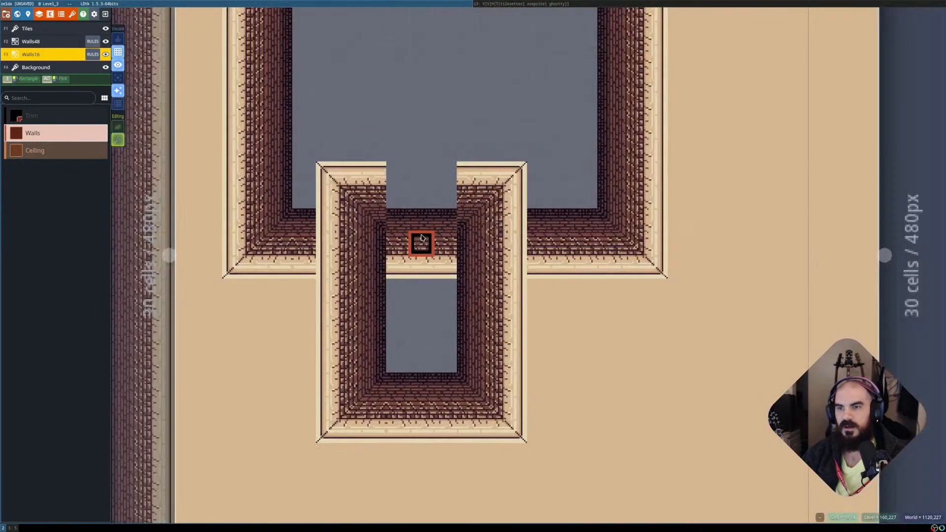
key("shift+r")
key("shift+r")
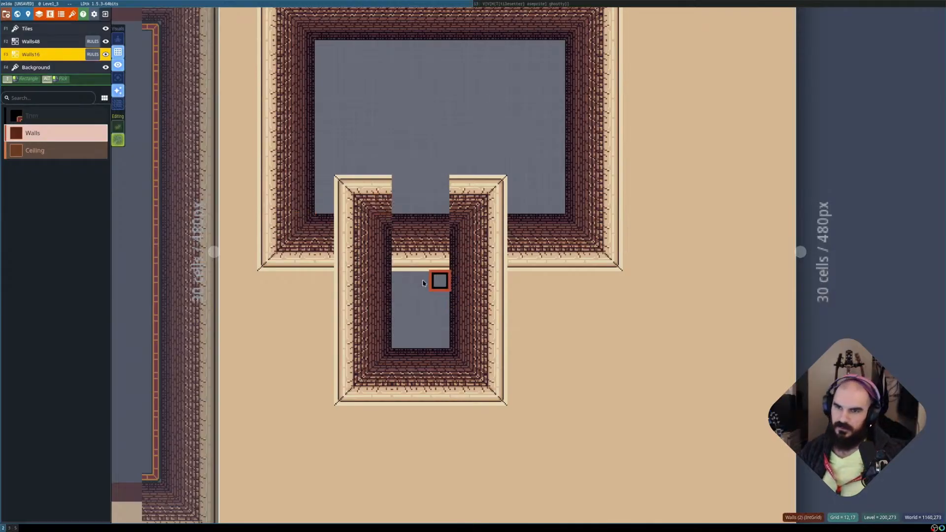
key("shift+r")
key("shift+r")
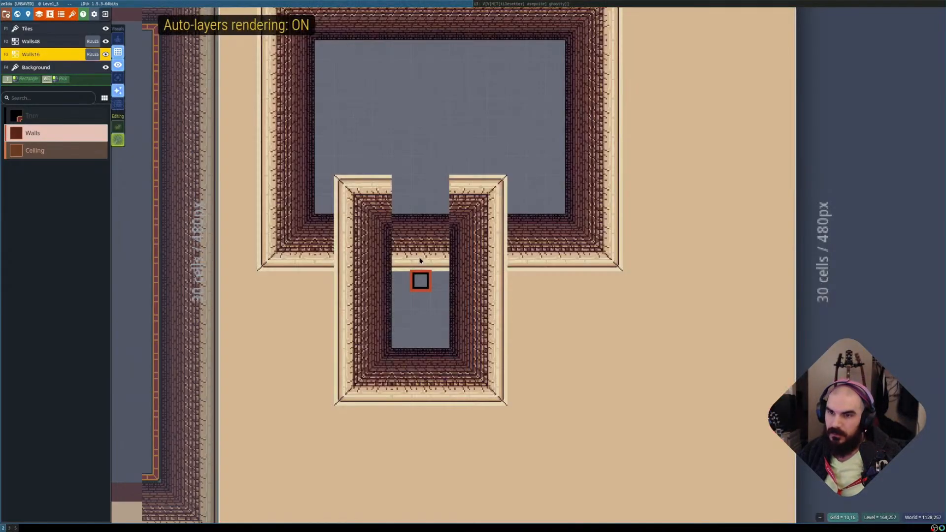
key("shift+r")
key("shift+r")
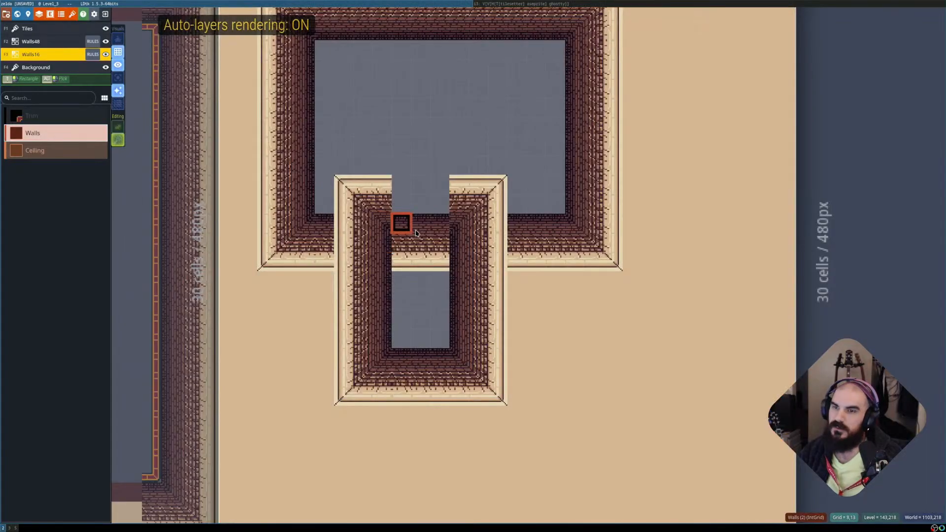
key("shift+r")
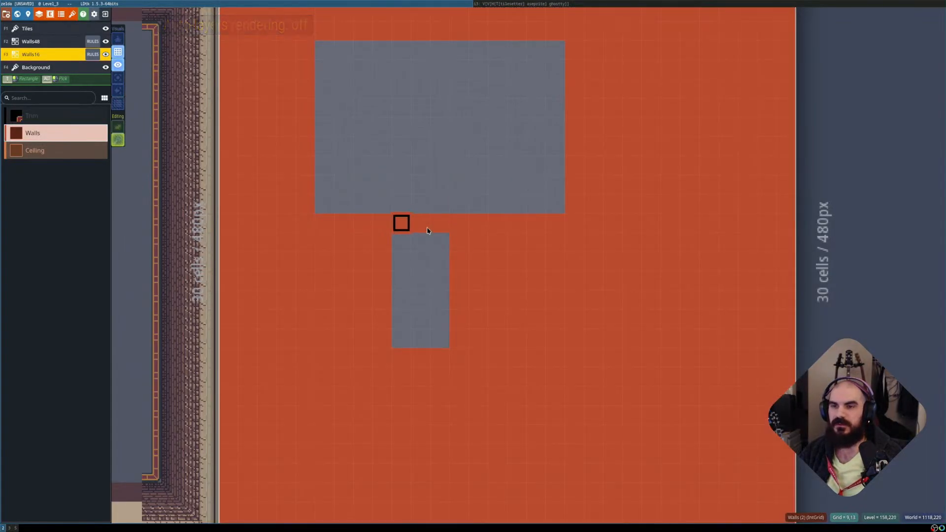
key("shift+r")
key("shift+r")
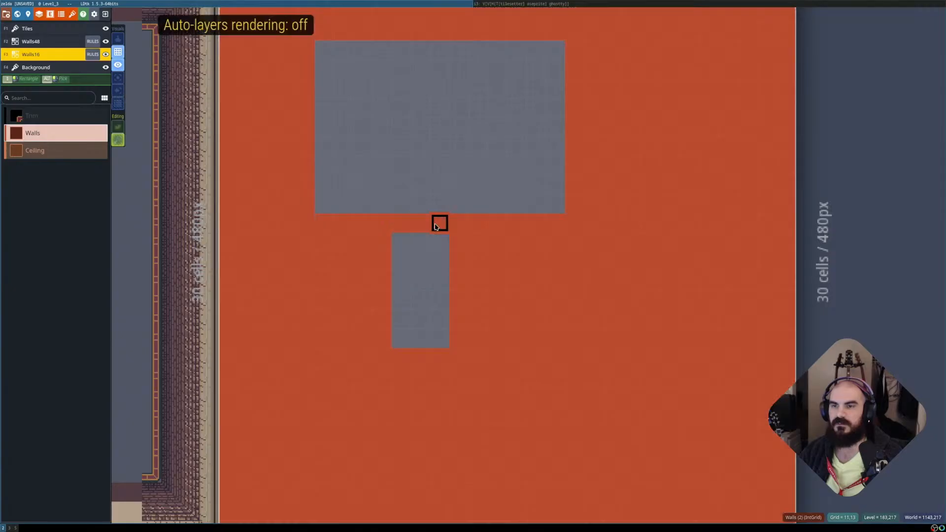
key("shift+r")
Paint Walls over the small room's top three rows with rendering off, checking the rendered overlap between additions.
key("shift+r")
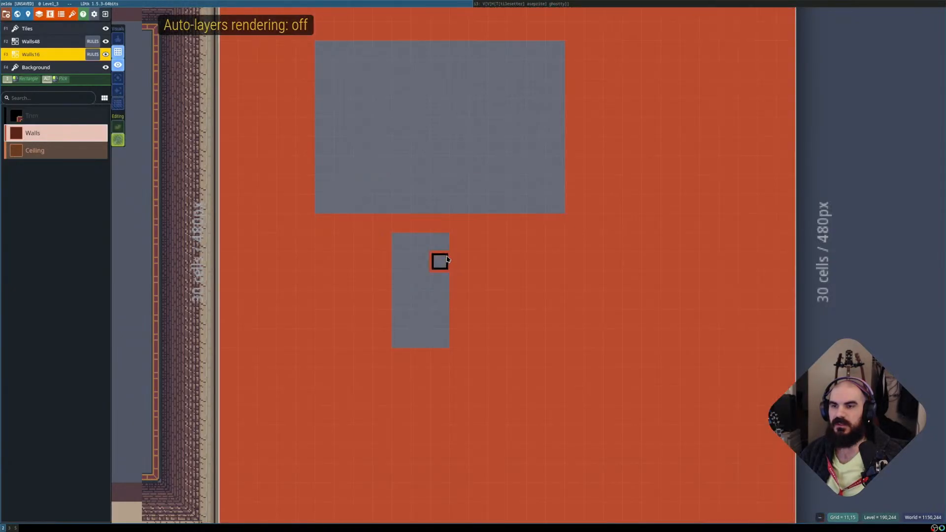
mouse_move(445, 260)
left_mouse_down()
mouse_move(401, 248)
mouse_move(444, 249)
mouse_move(404, 258)
left_mouse_up()
left_click(404, 258)
key("shift+r")
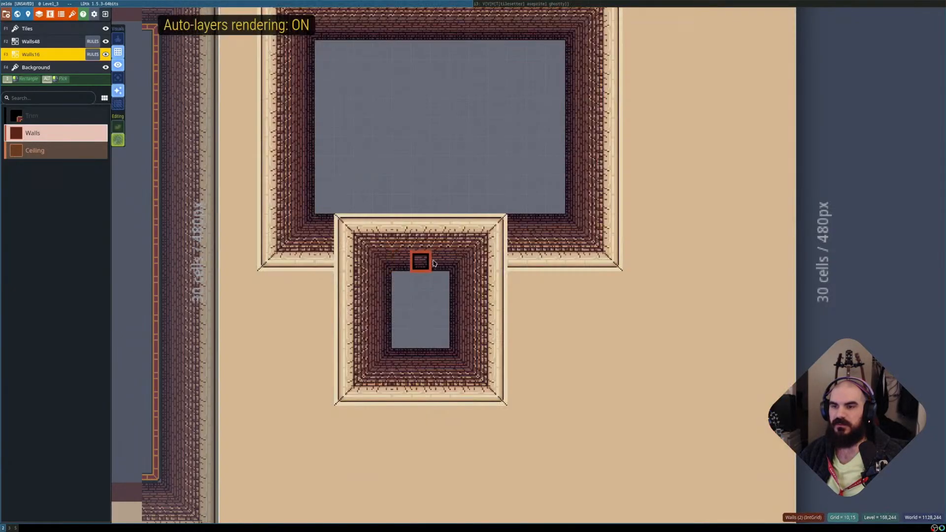
key("shift+r")
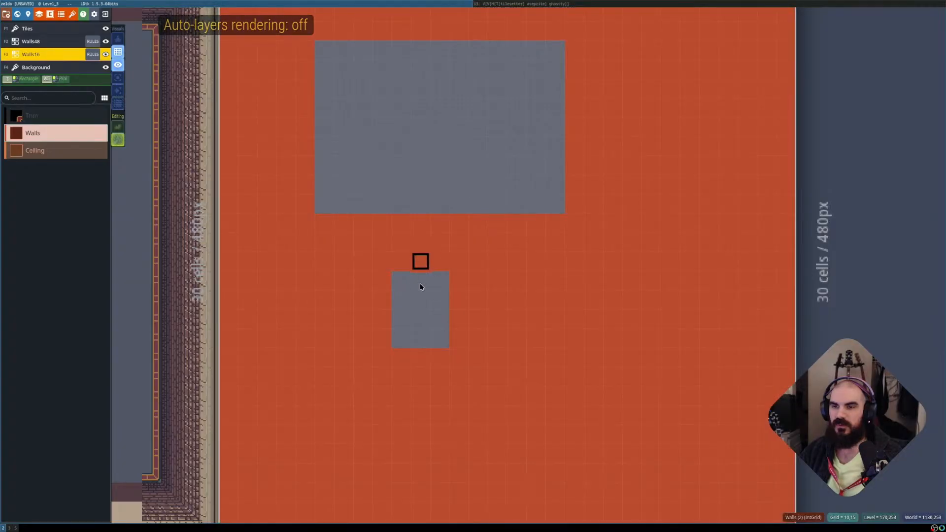
left_click_drag(402, 281, 458, 282)
key("shift+r")
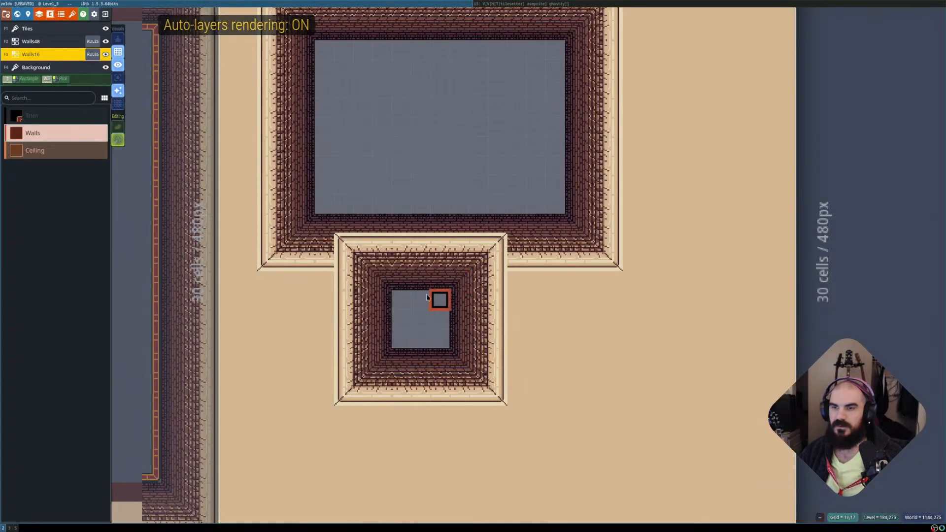
Toggle auto-layer rendering to compare the 3 by 3 cell room's walls with the raw cells around it.
key("shift+r")
key("shift+r")
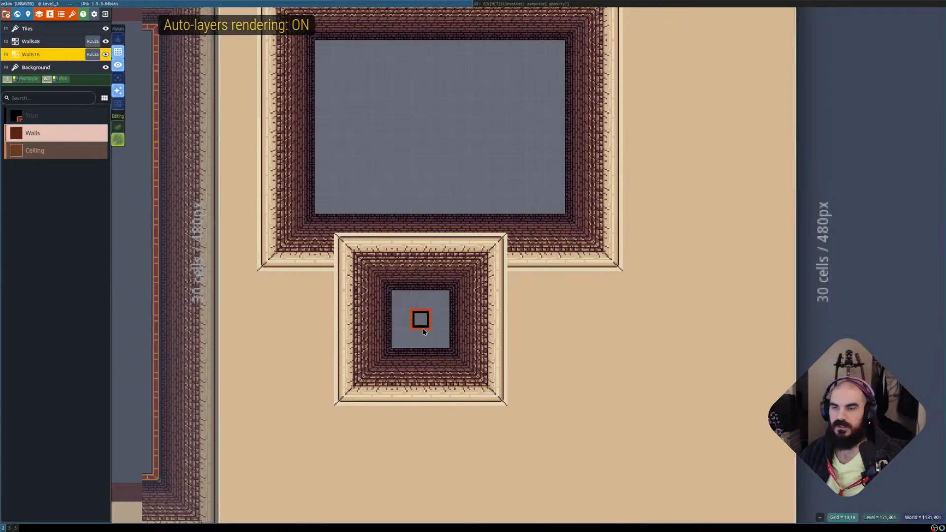
key("shift+r")
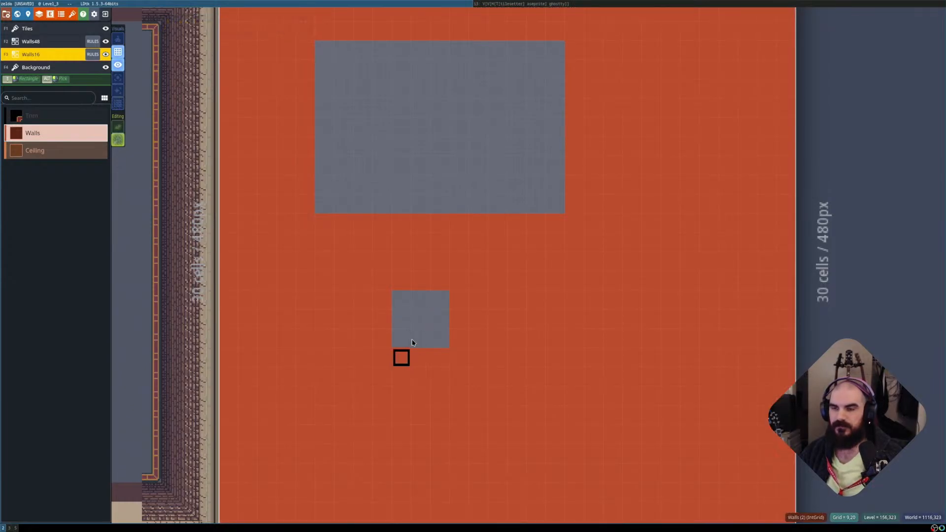
key("shift+r")
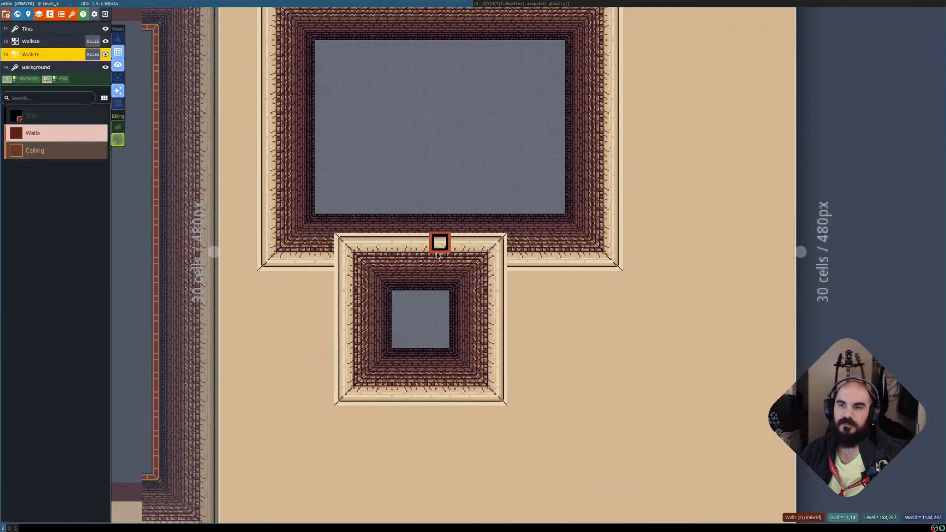
key("shift+r")
key("shift+r")
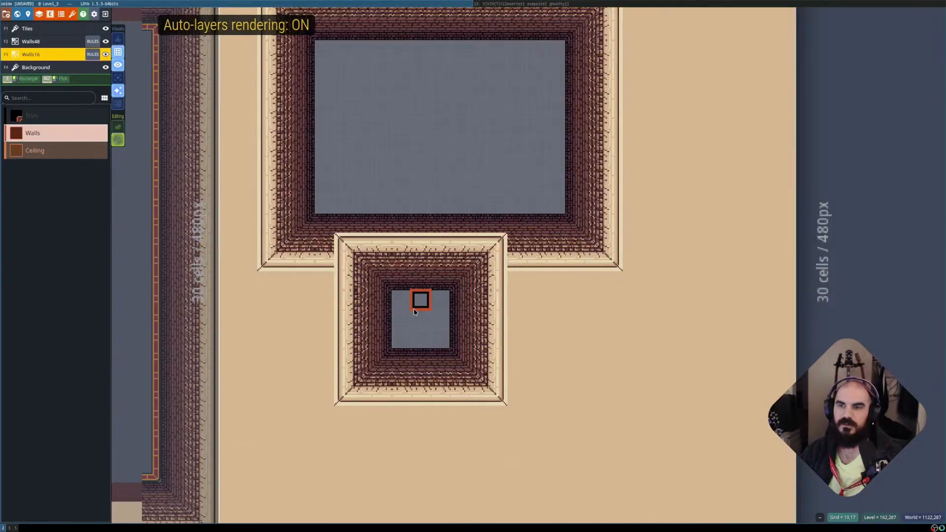
With rendering off, paint Walls over the small room and erase a 3 by 3 cell room five cells below the large room, then restore rendering.
key("shift+r")
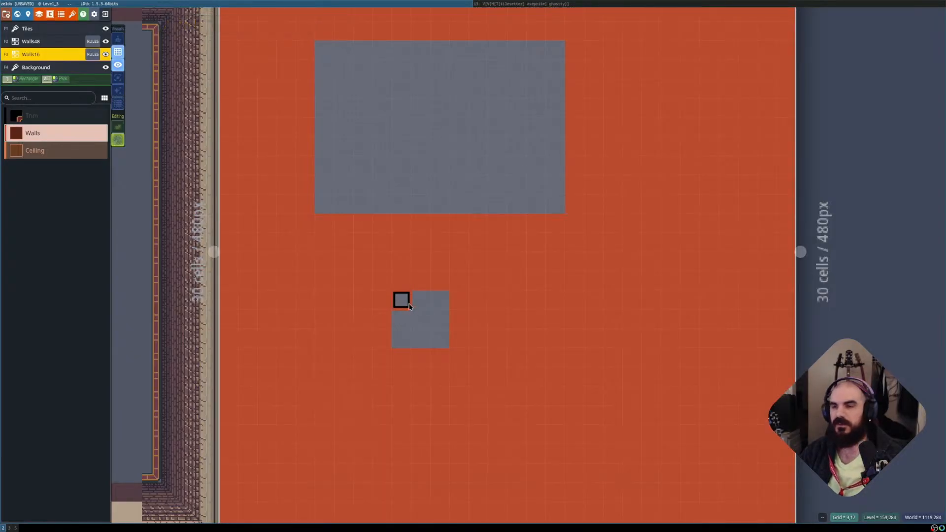
left_click_drag(409, 305, 442, 341)
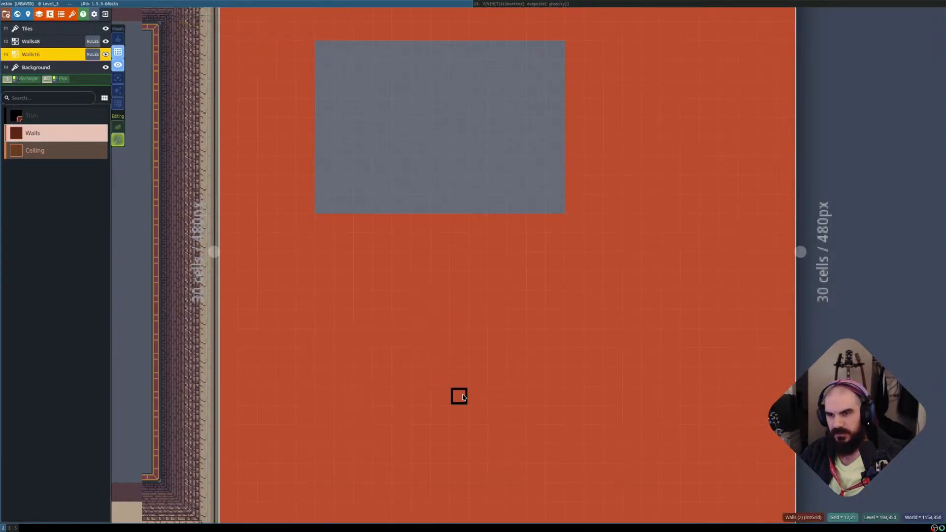
middle_click_drag(478, 397, 472, 329)
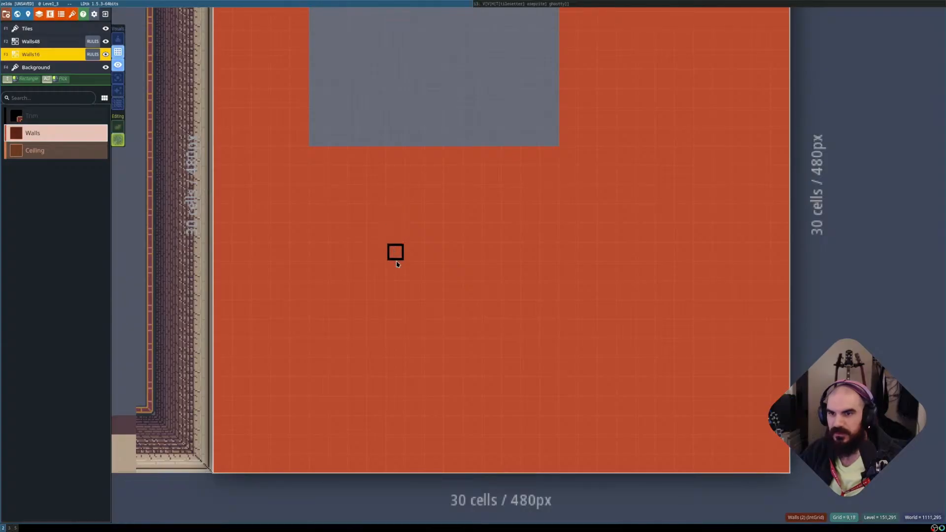
right_click_drag(395, 253, 440, 294, "shift")
key("shift+r")
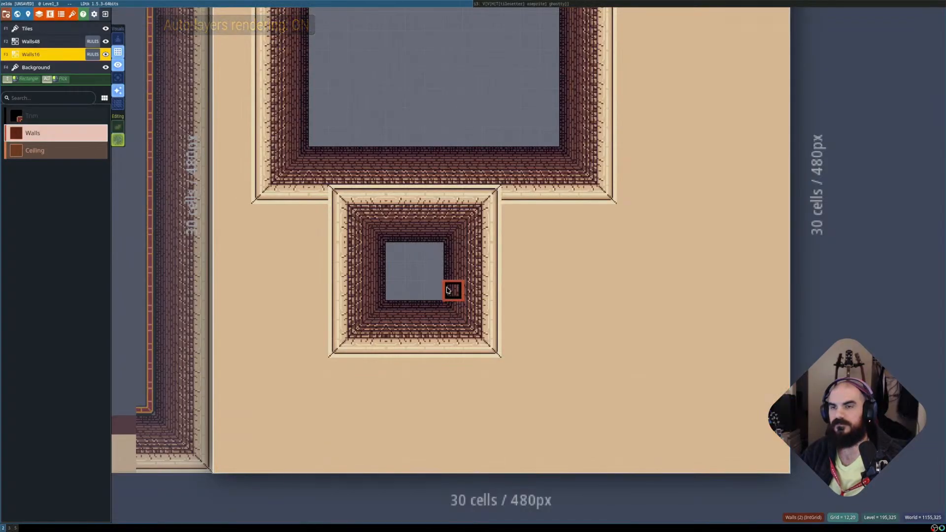
Shift the small room down one cell by painting Walls over its top row and erasing a row beneath it, checking the rendered walls.
key("shift+r")
left_click_drag(395, 250, 434, 251)
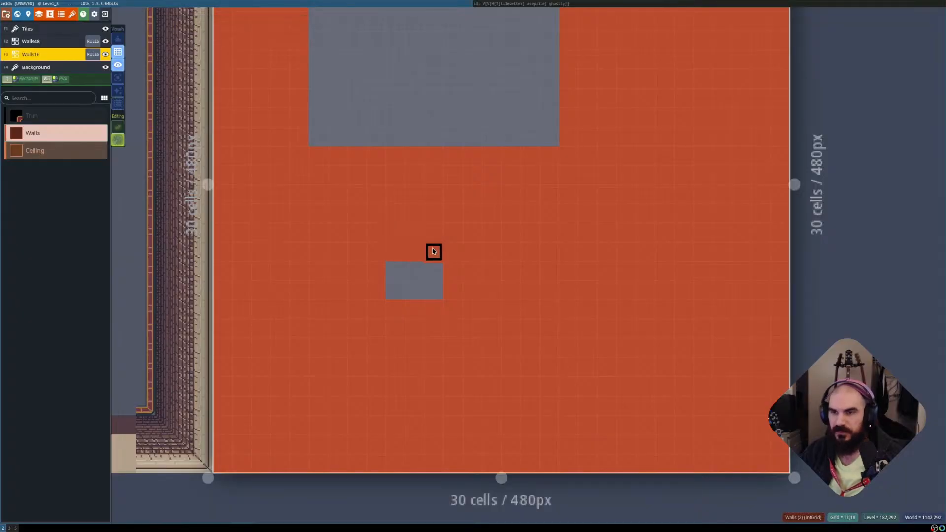
right_click_drag(434, 311, 395, 310)
key("shift+r")
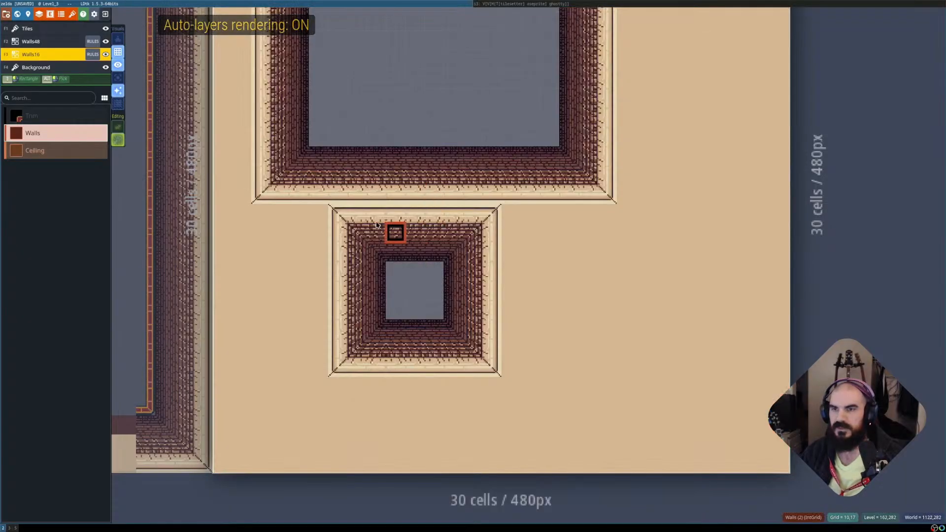
key("shift+r")
key("shift+r")
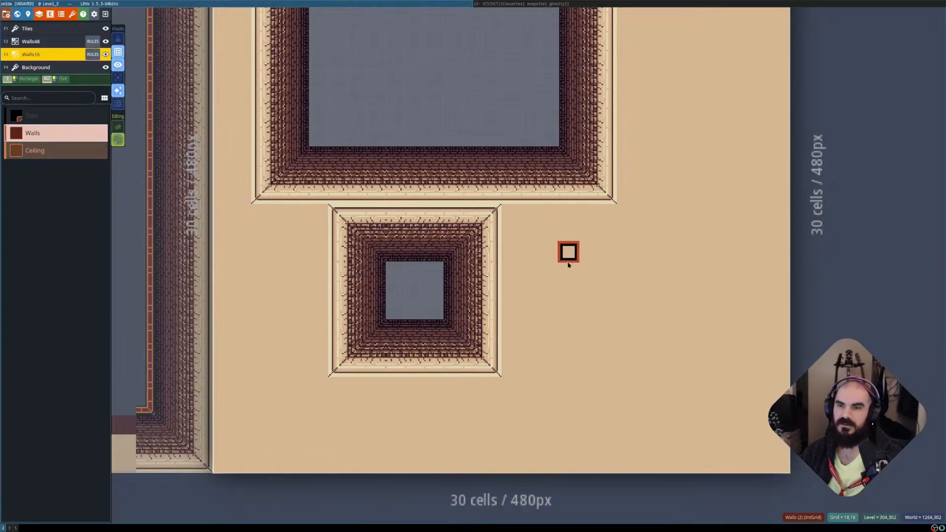
Try a 1 by 3 cell room three wall cells right of the small room, compare its rendering, and paint Walls back over it.
scroll(530, 291, "down", 2)
middle_click_drag(534, 228, 539, 296)
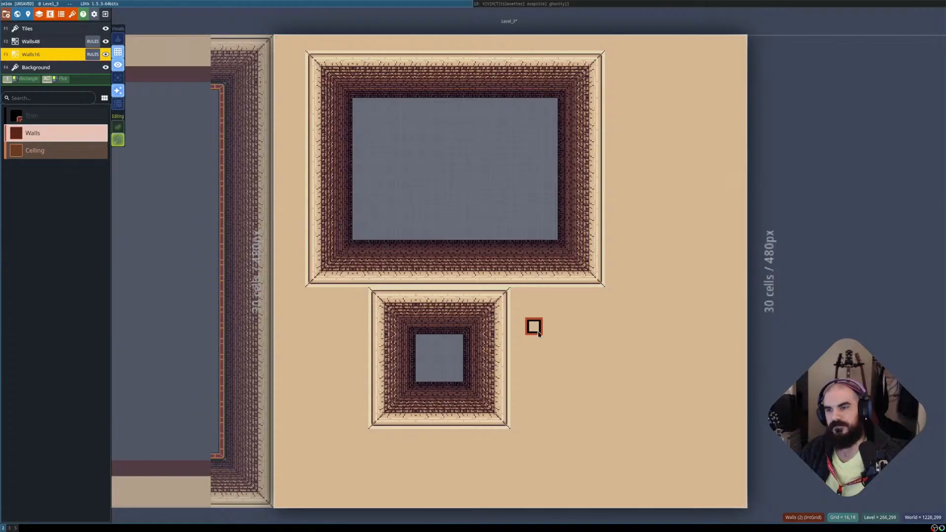
middle_click_drag(605, 315, 576, 263)
left_click(496, 303)
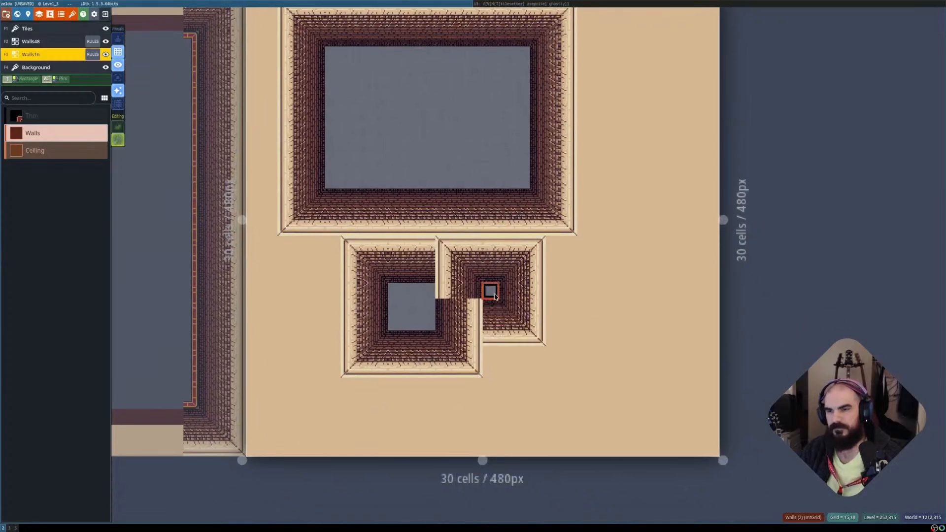
left_click(495, 323)
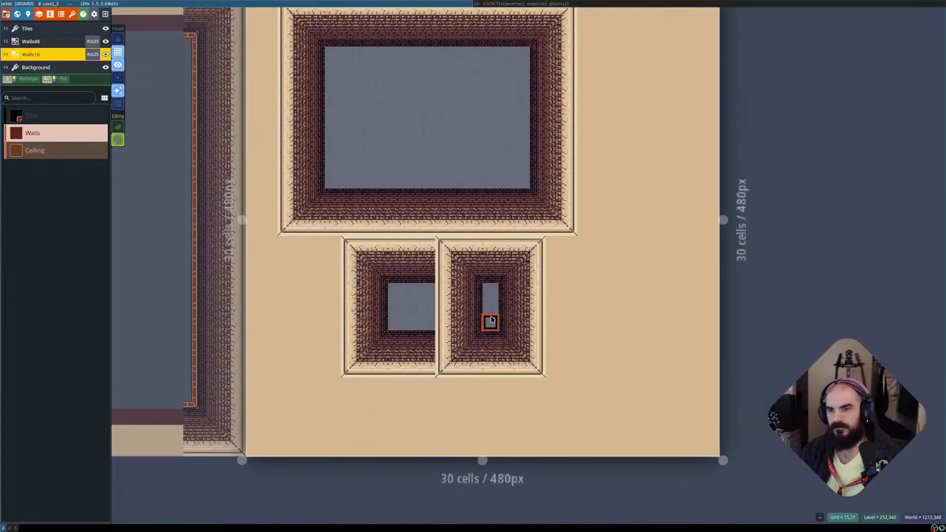
key("shift+r")
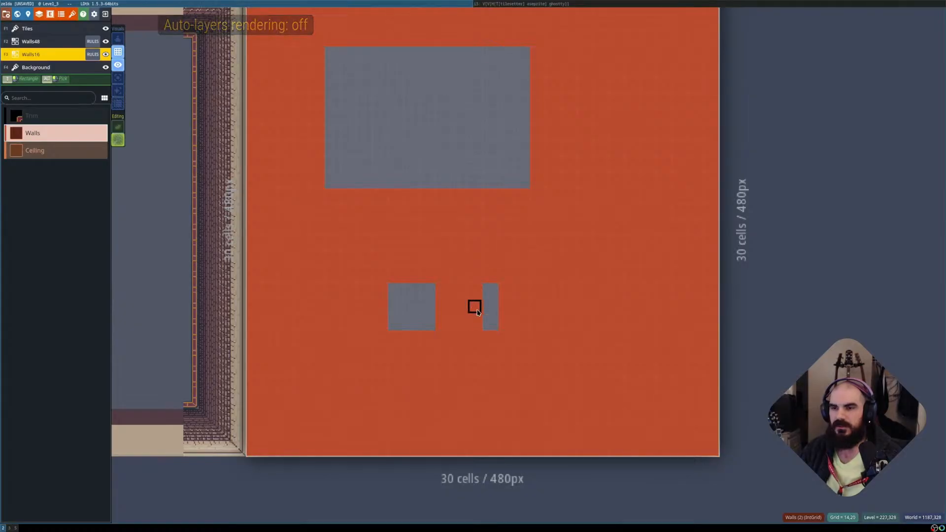
key("shift+r")
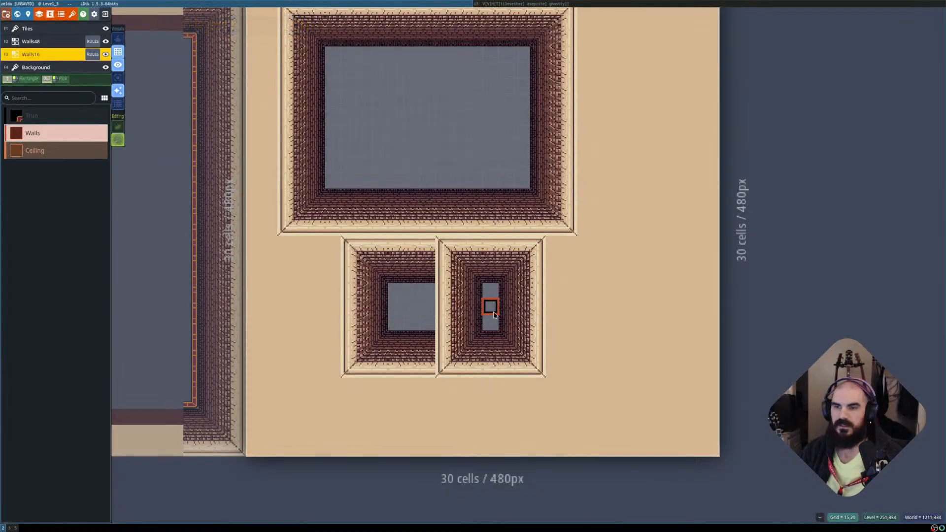
key("shift+r")
left_click_drag(493, 295, 491, 323)
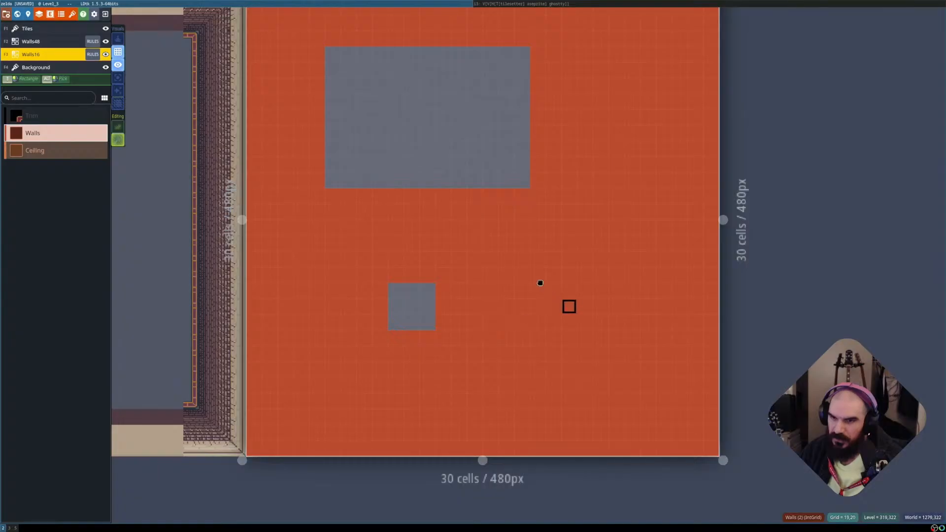
Erase a 1 by 3 cell room six wall cells right of the small room and compare its rendered walls with the raw cells.
middle_click_drag(540, 283, 501, 259)
scroll(486, 273, "up", 4)
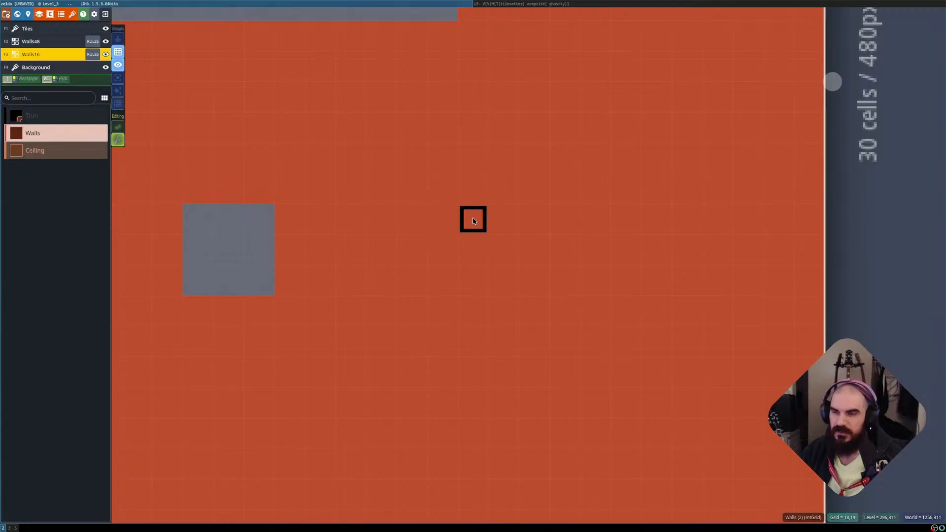
right_click_drag(474, 221, 473, 291)
key("shift+r")
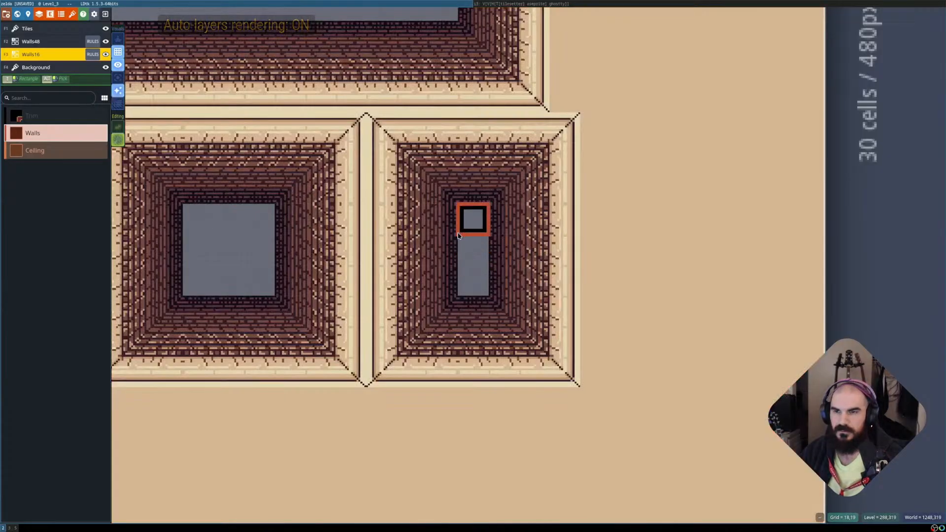
scroll(459, 237, "down", 2)
key("shift+r")
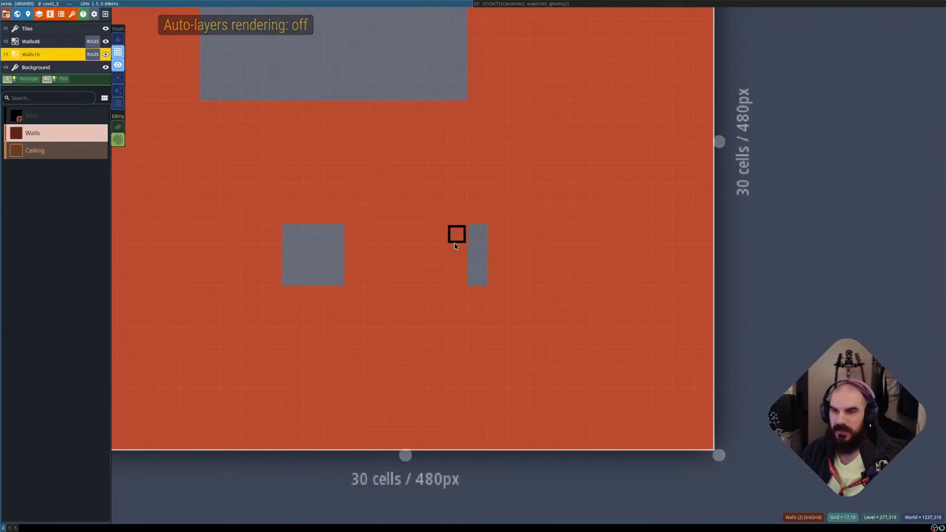
scroll(438, 272, "down", 3)
key("shift+r")
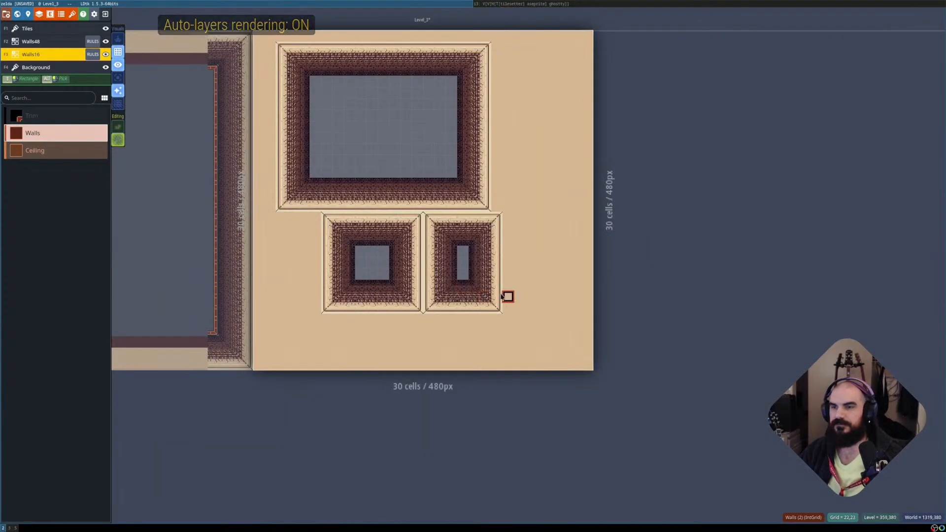
With auto-layer rendering off, erase another column along the narrow room's right side to make it two cells wide, then restore rendering.
scroll(502, 296, "up", 2)
key("shift+r")
right_click_drag(465, 243, 468, 276)
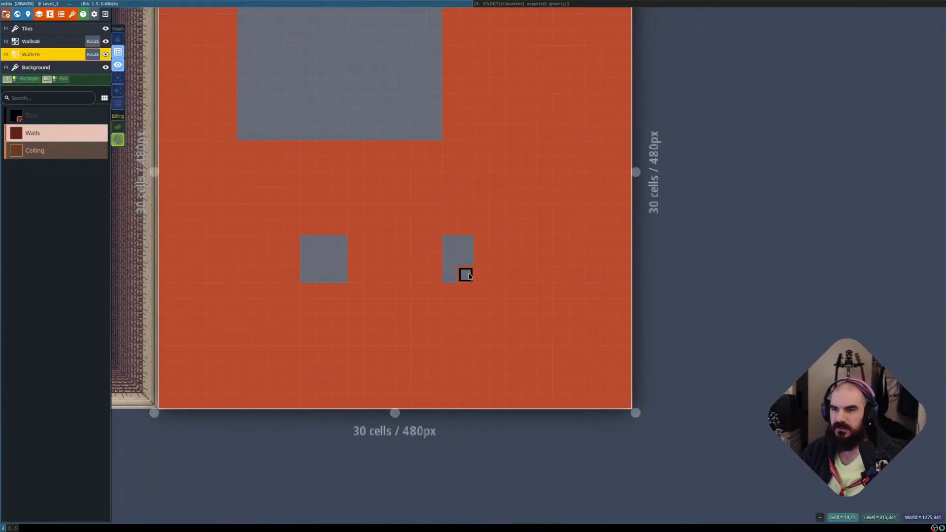
key("shift+r")
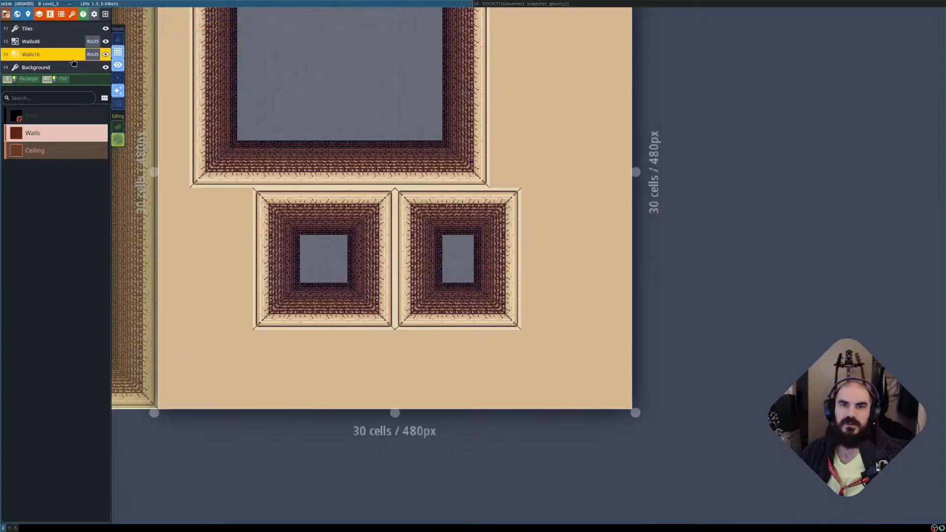
Open the Walls16 rules, collapse the Trim and Walls groups, and save the project.
left_click(91, 55)
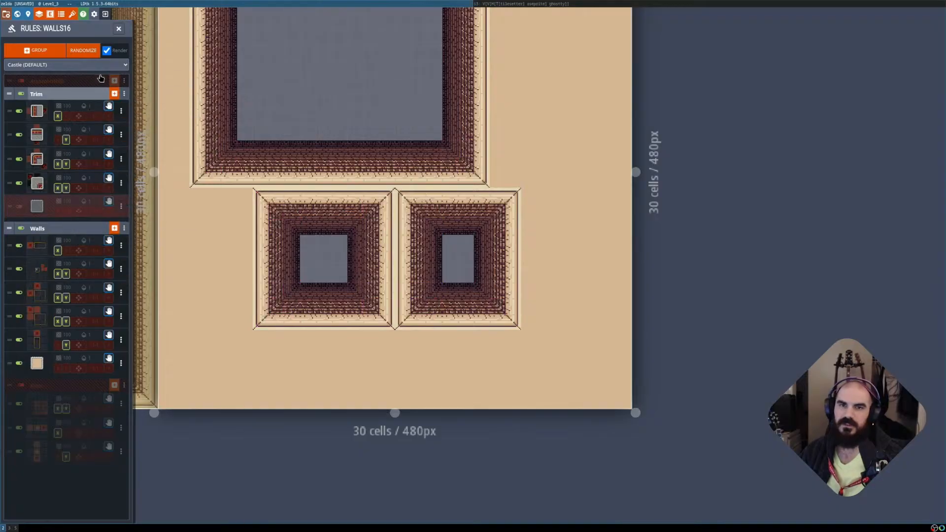
left_click(77, 95)
left_click(74, 105)
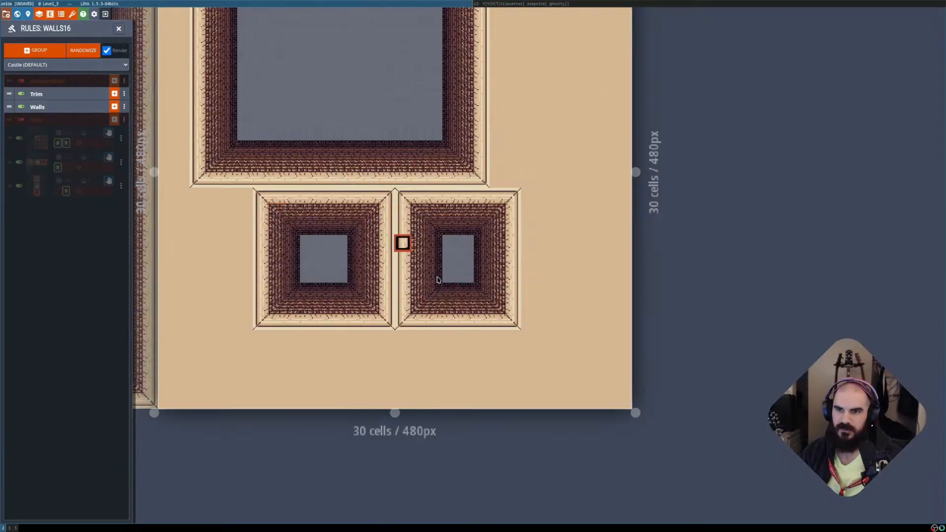
scroll(446, 282, "up", 1)
key("ctrl+s")
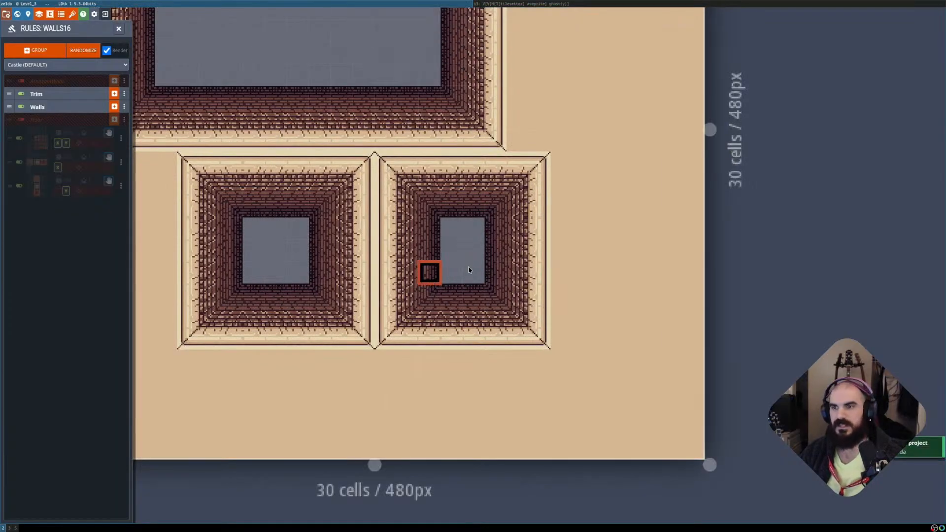
Expand the Trim rule group and carve a 7 by 12 cell room against Level_3's right edge, five wall cells from the large room.
scroll(451, 266, "down", 2)
scroll(448, 270, "down", 1)
middle_click_drag(406, 248, 459, 282)
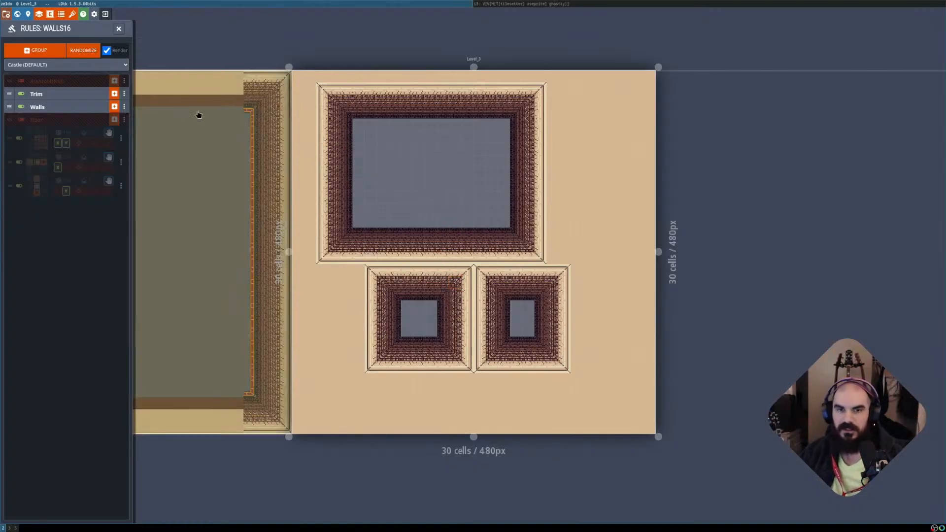
left_click(37, 93)
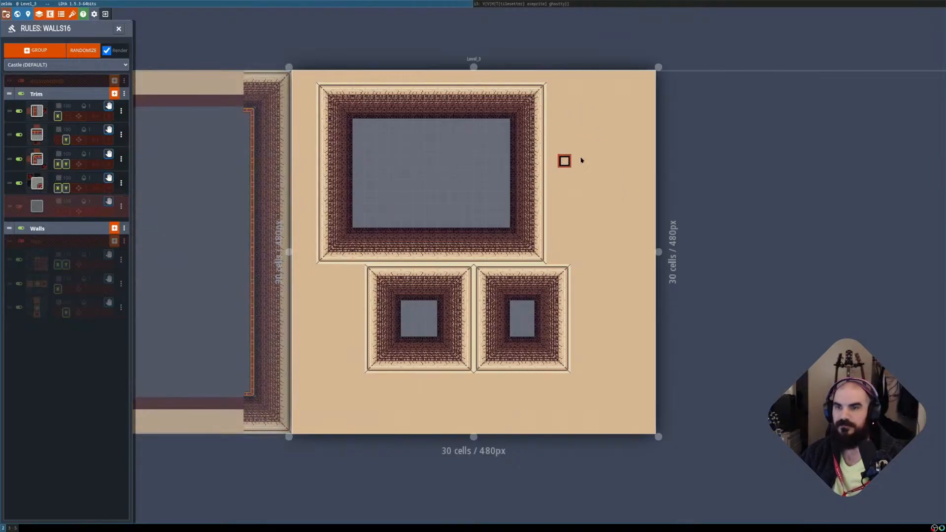
left_click_drag(573, 102, 651, 251, "shift")
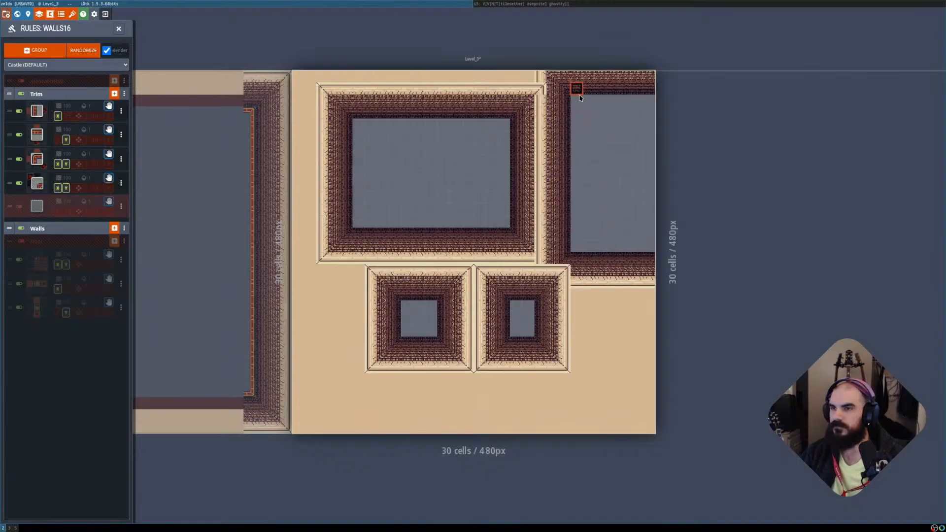
left_click_drag(656, 103, 657, 103, "shift")
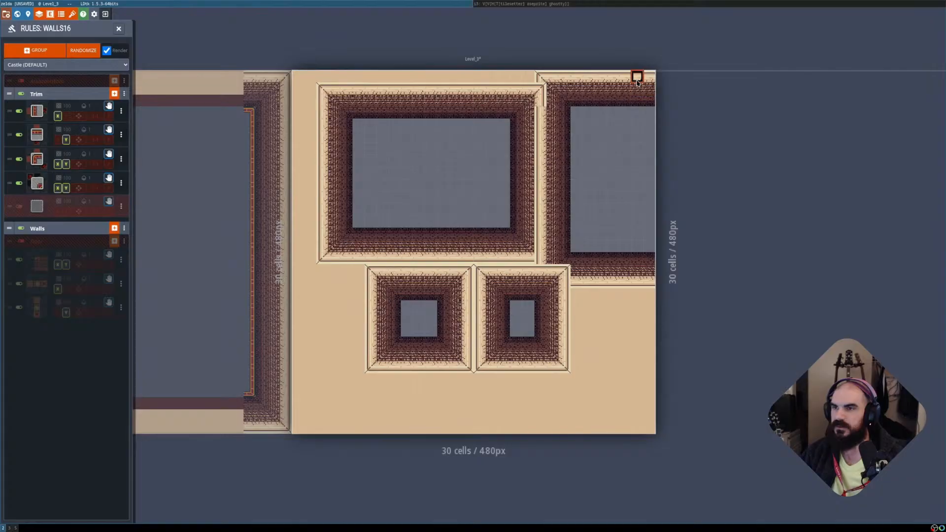
Examine the overlapping walls between the large room and the right-edge room with auto-layer rendering on and off.
key("shift+r")
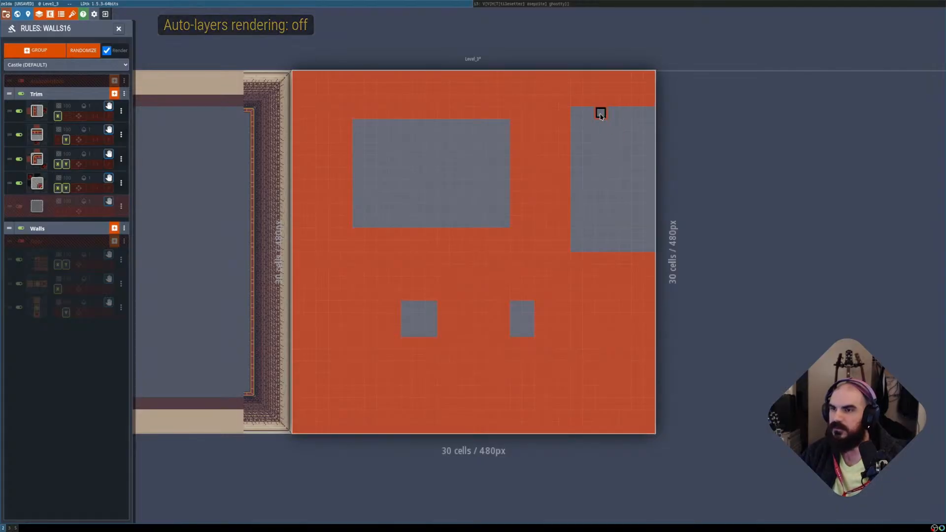
key("shift+r")
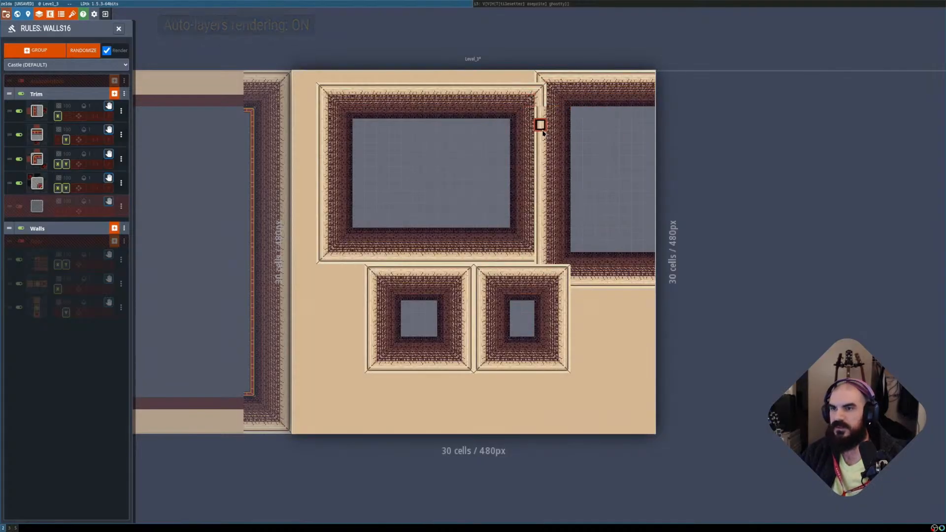
scroll(622, 129, "up", 2)
middle_click_drag(605, 121, 520, 148)
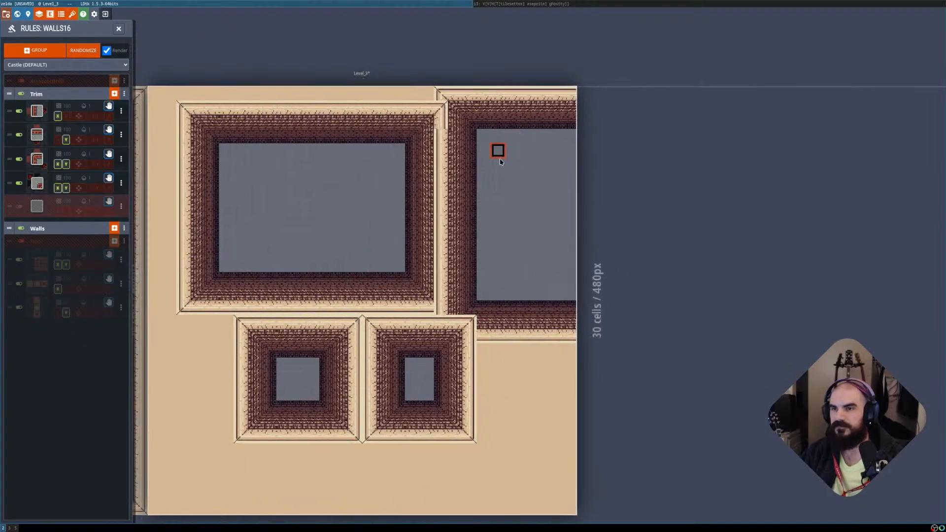
key("shift+r")
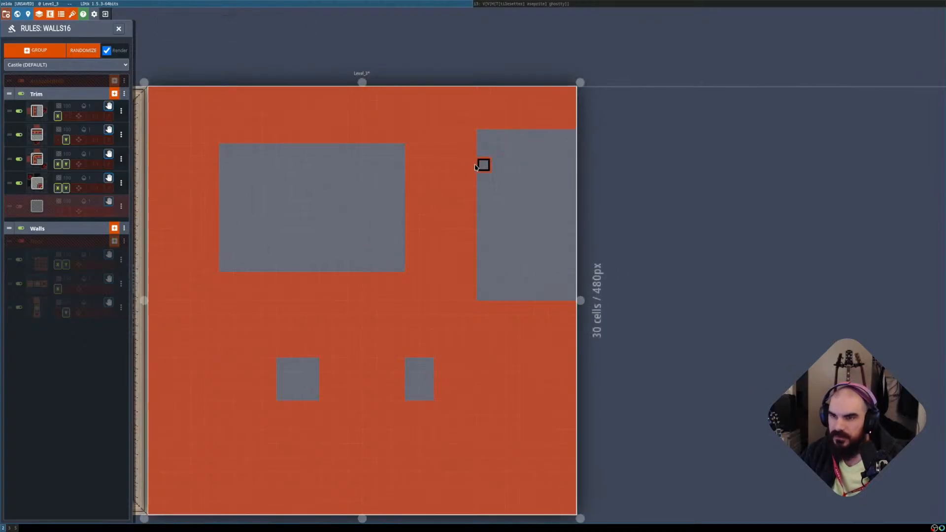
scroll(474, 167, "up", 2)
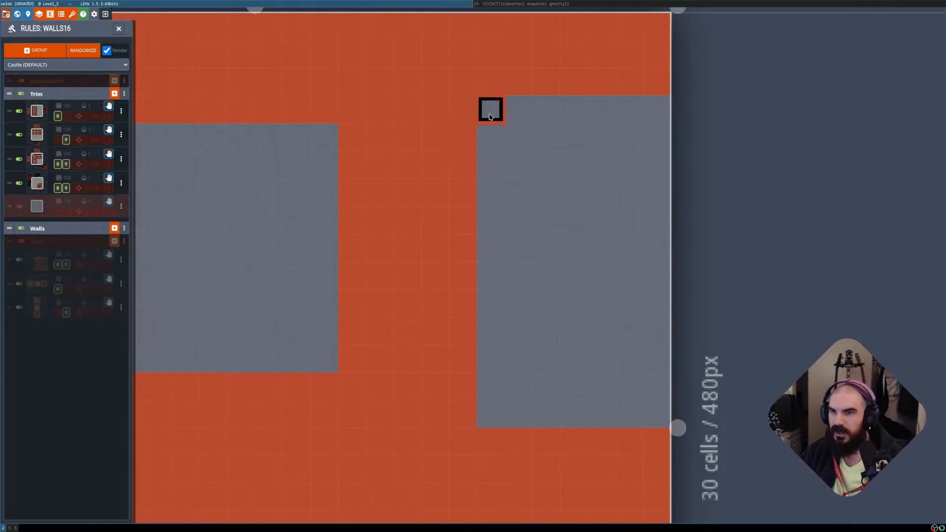
Fill the leftmost column of the right-edge room with wall cells, widening the gap to six cells, and restore auto-layer rendering.
left_click_drag(491, 107, 488, 414, "shift")
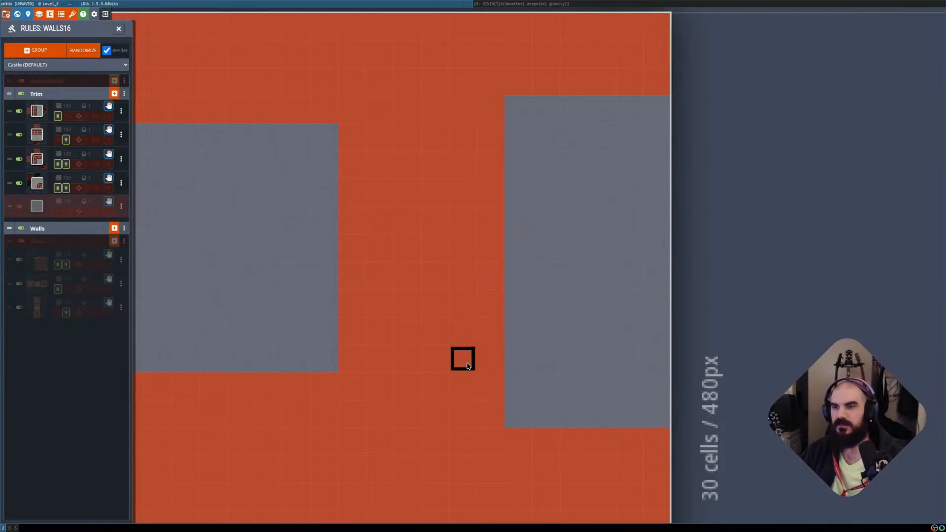
key("shift+r")
scroll(493, 352, "down", 3)
middle_click_drag(551, 276, 511, 148)
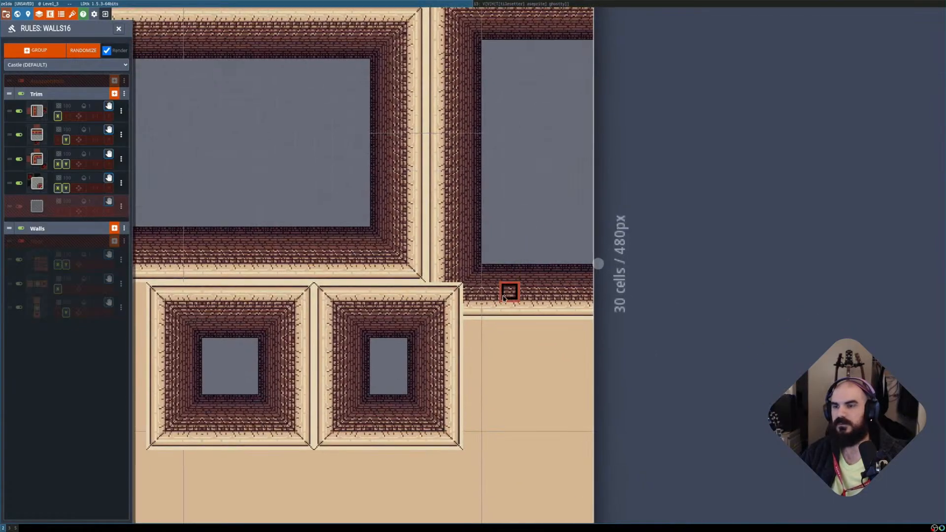
Examine the wall junction between the right-edge room and the small room below with auto-layer rendering on and off.
scroll(510, 291, "up", 1)
scroll(439, 307, "down", 3)
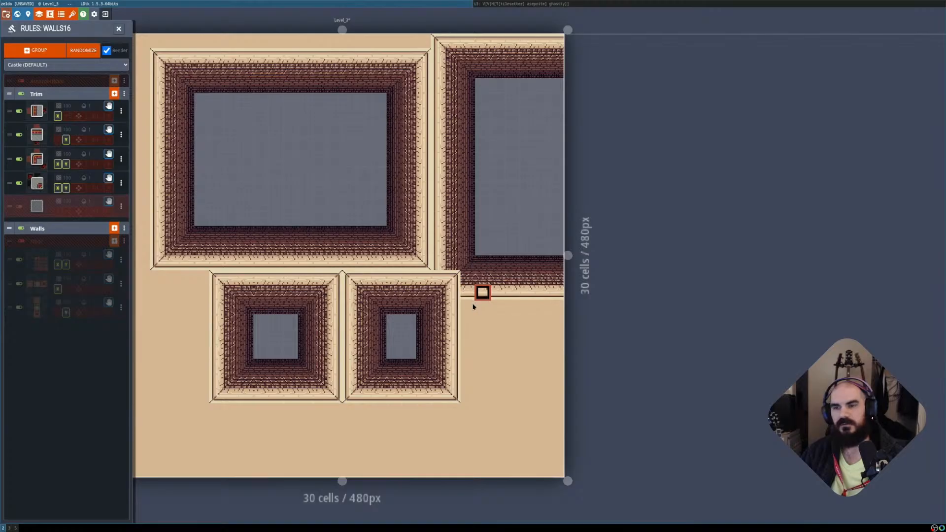
scroll(469, 297, "up", 3)
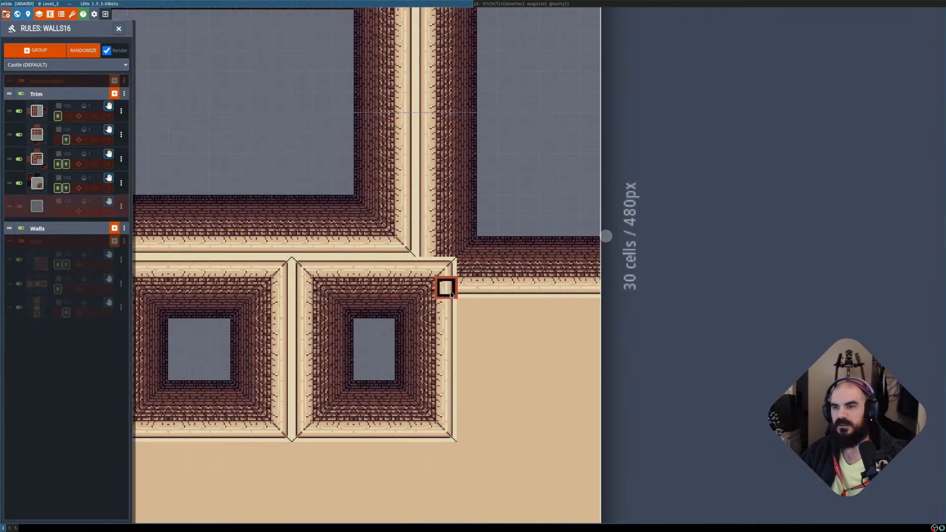
key("shift+r")
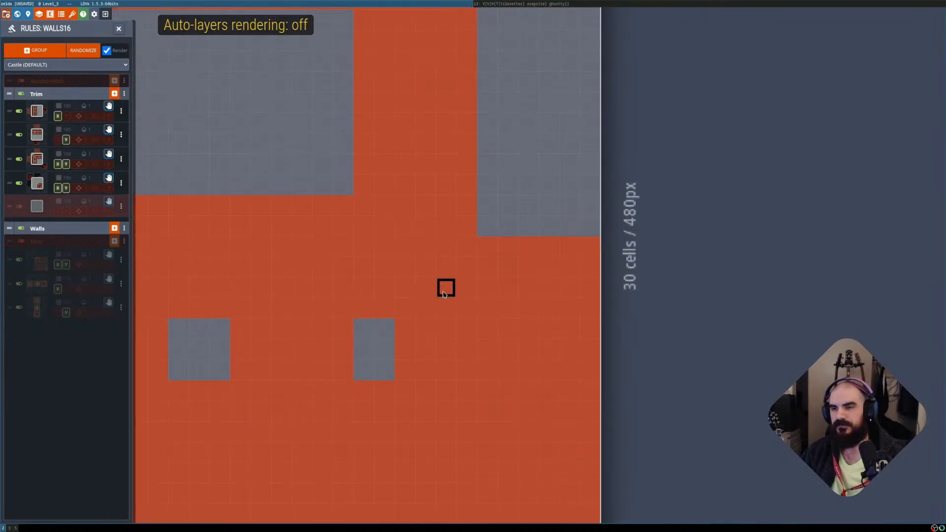
key("shift+r")
scroll(532, 236, "down", 1)
scroll(532, 237, "down", 2)
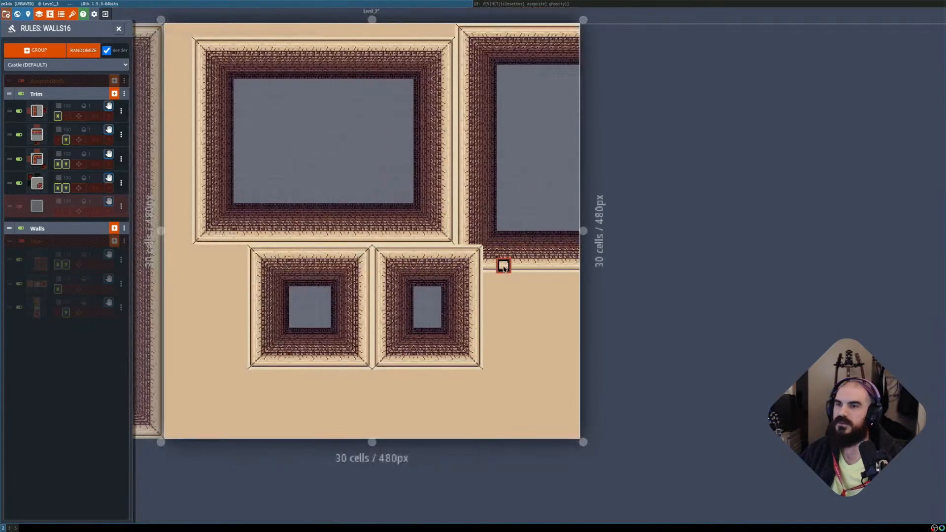
Fill the bottom two rows of the right-edge room with wall cells to align it with the large room, ending with rendering on.
key("shift+r")
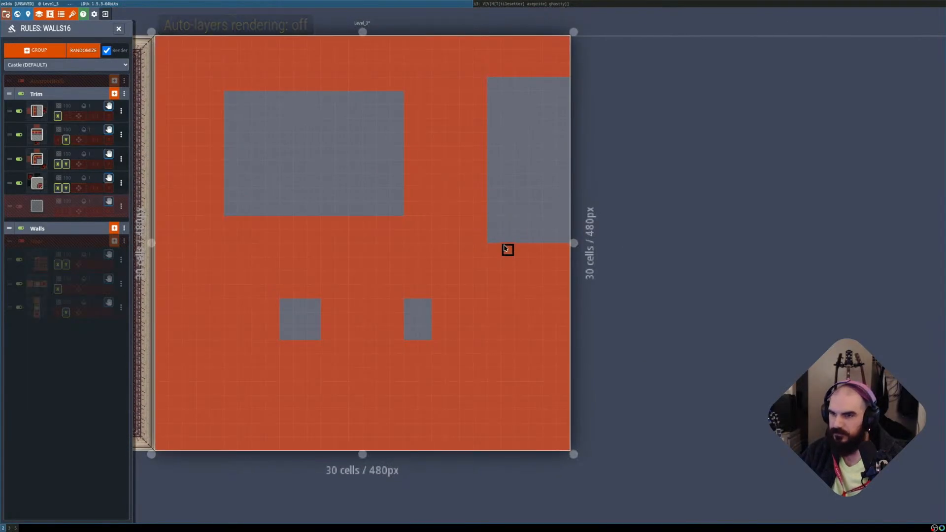
scroll(508, 249, "up", 2)
left_click_drag(493, 237, 592, 231, "shift")
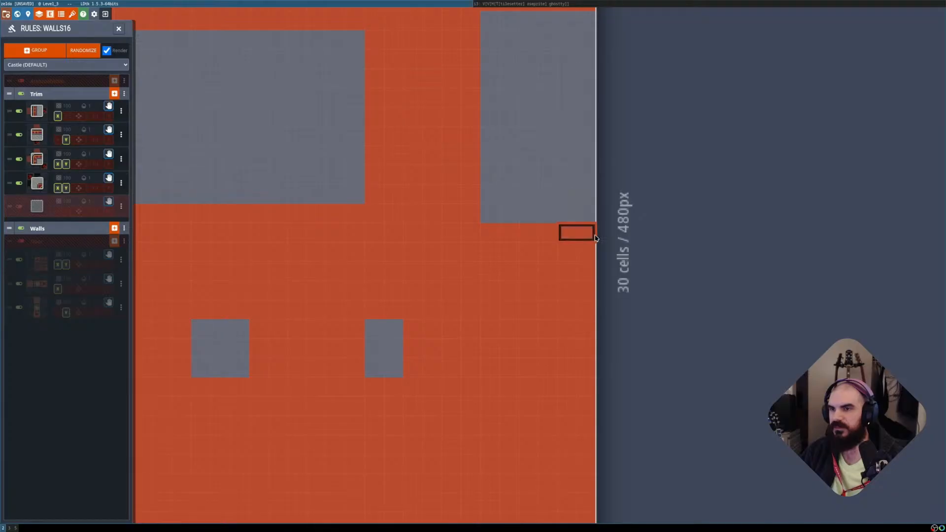
key("shift+r")
left_click_drag(490, 213, 567, 213, "shift")
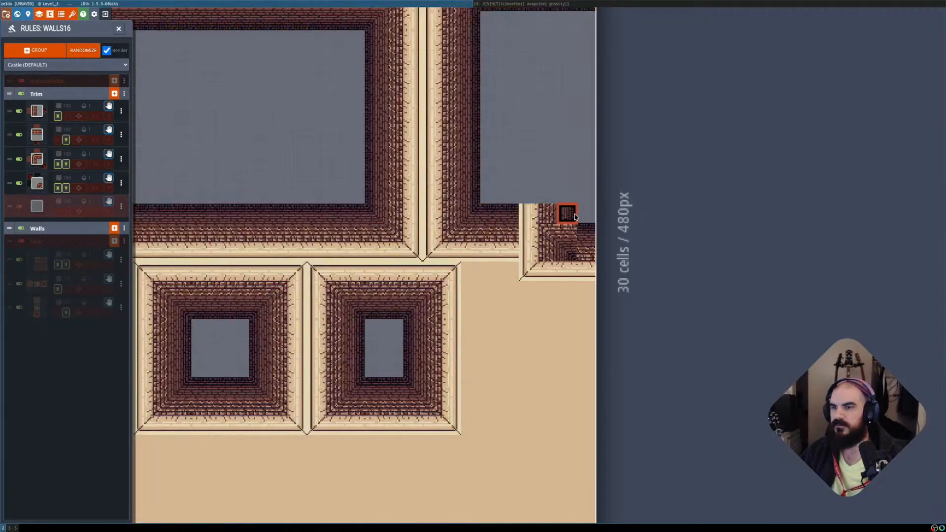
scroll(512, 271, "down", 2)
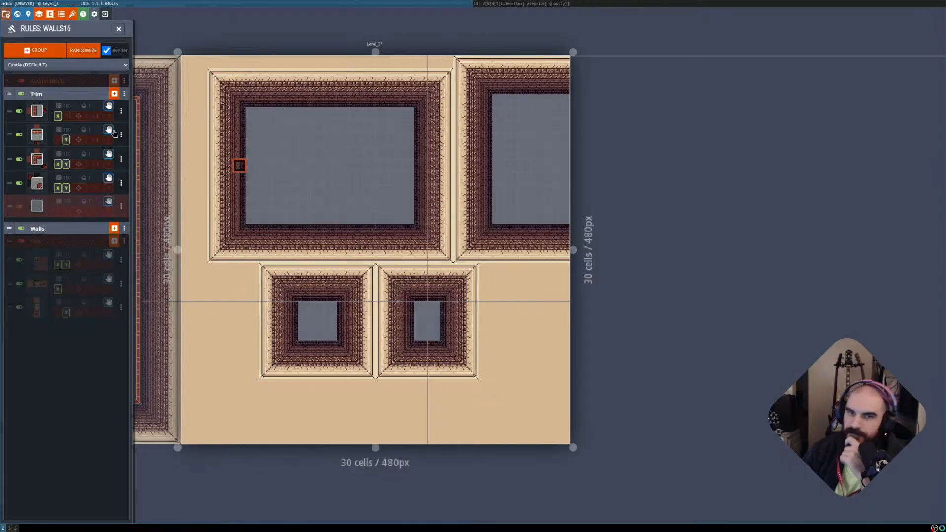
Collapse the Trim rule group, check the rules in the Walls group, and close the Walls16 rules.
left_click(82, 95)
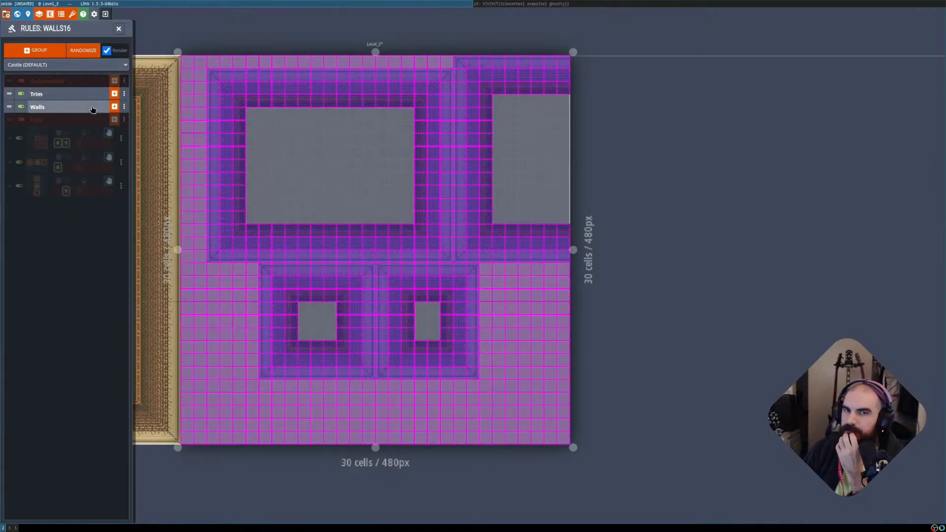
left_click(95, 107)
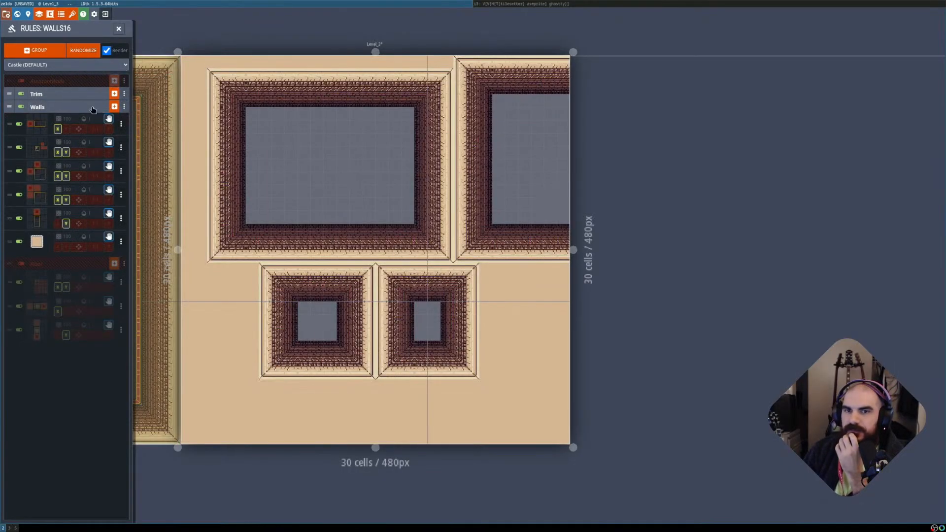
left_click(96, 107)
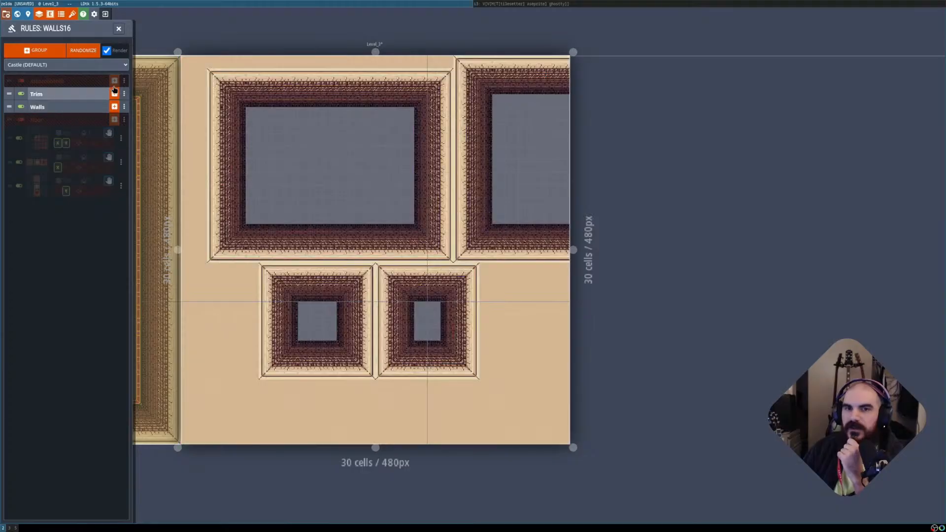
left_click(118, 29)
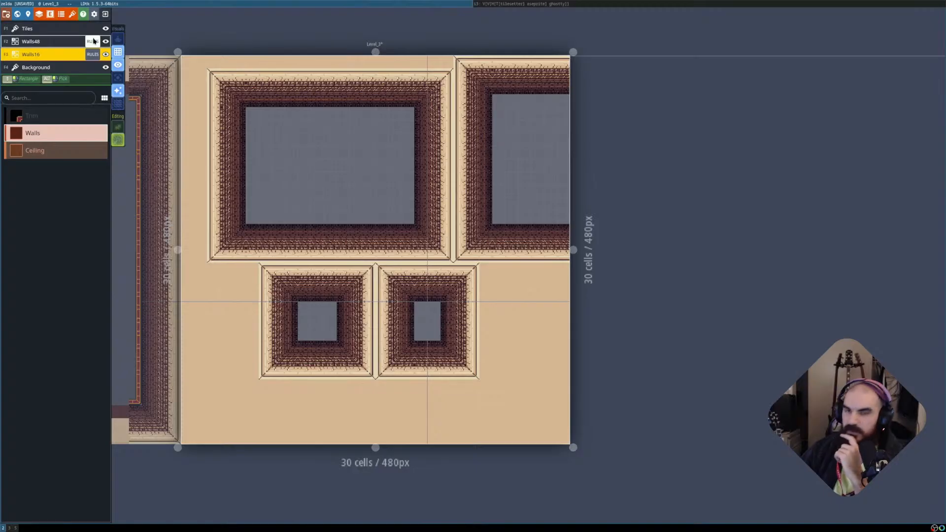
Create an auto-layer named AutoFloor in the project layers and place it below Background.
key("l")
left_click(55, 55)
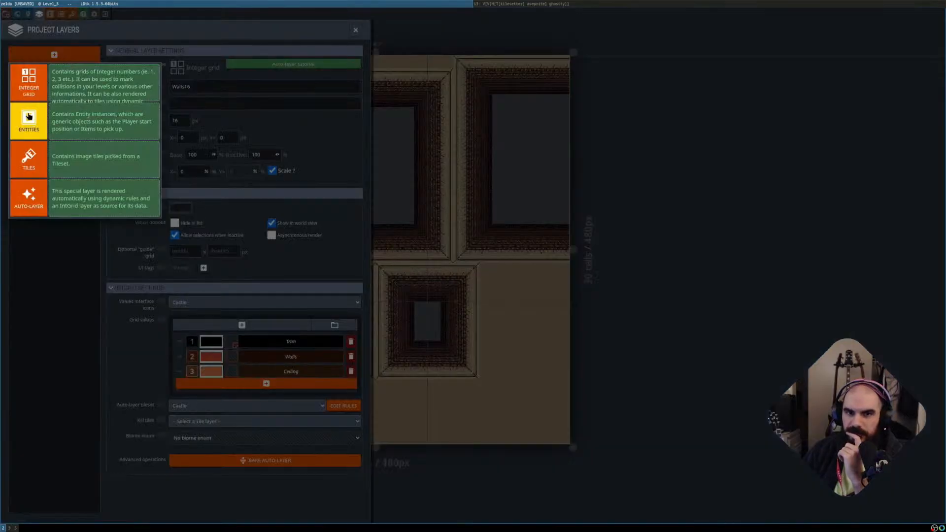
left_click(28, 199)
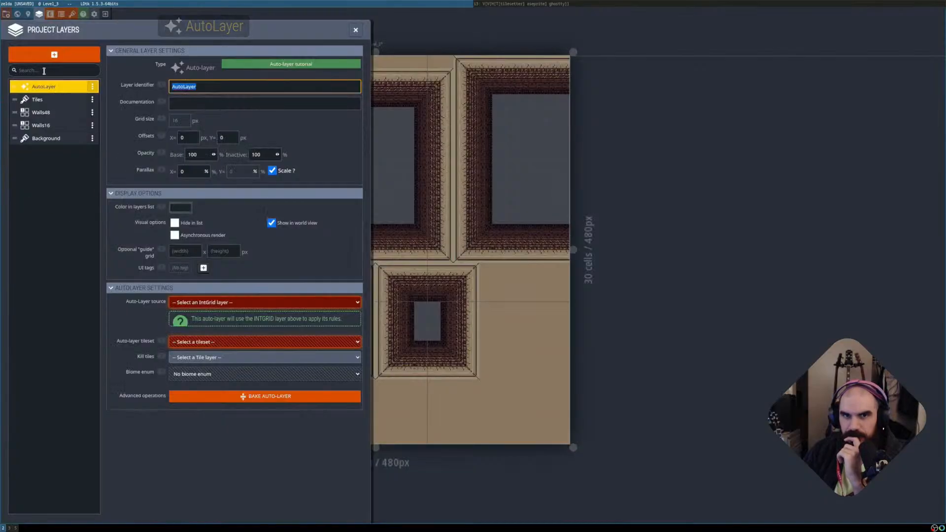
left_click_drag(15, 86, 17, 140)
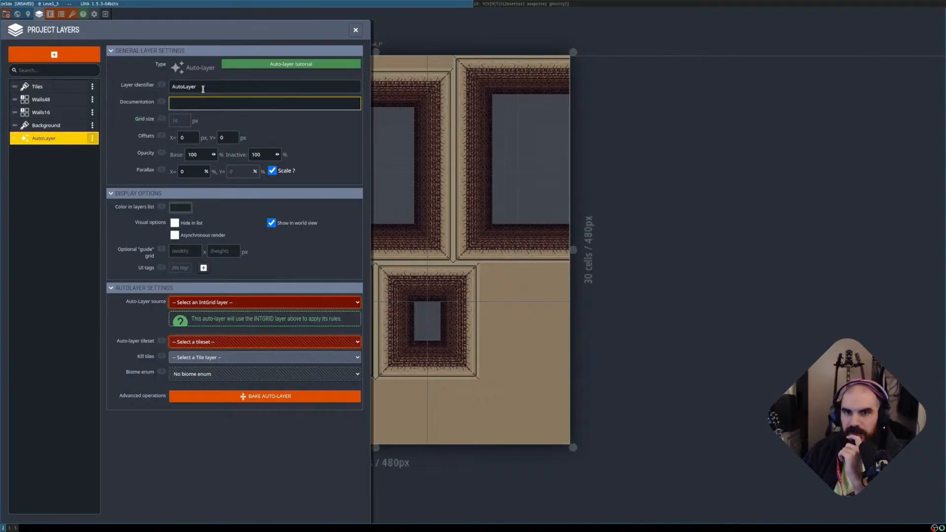
left_click(205, 87)
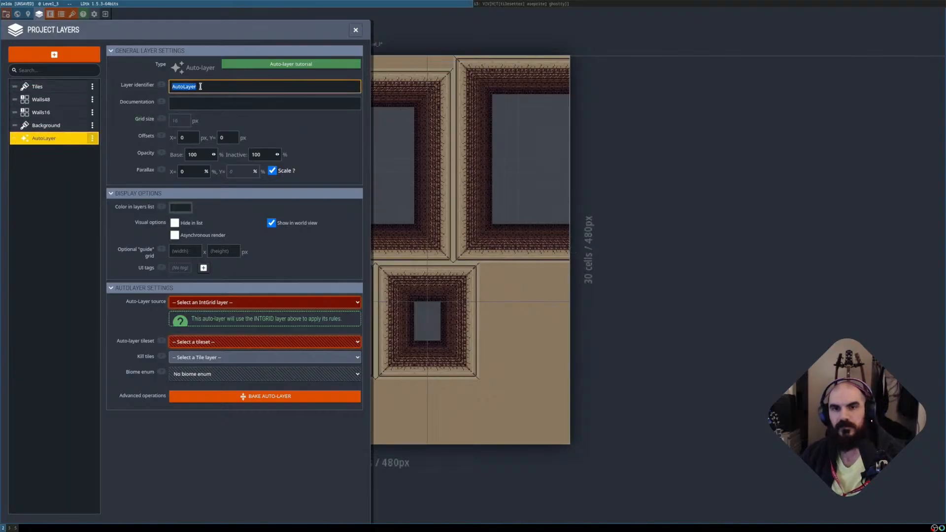
type("AutoFloor")
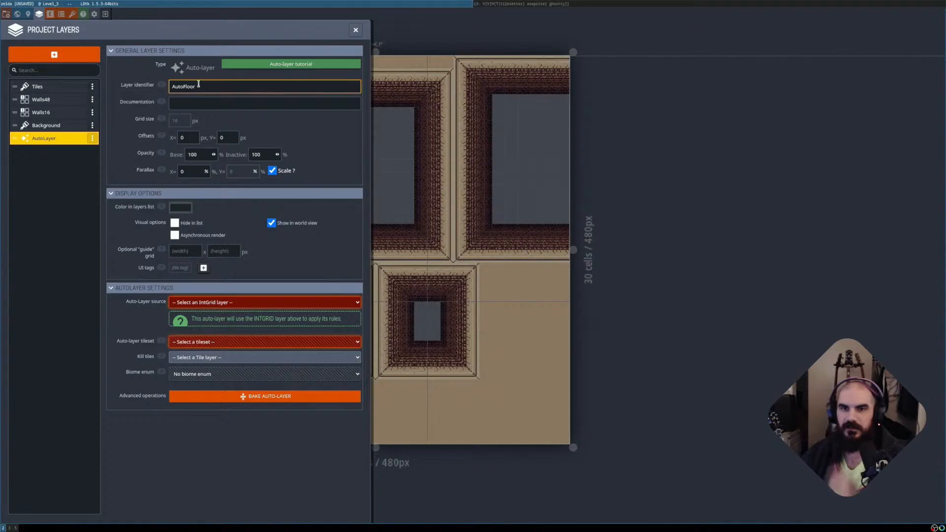
left_click(241, 105)
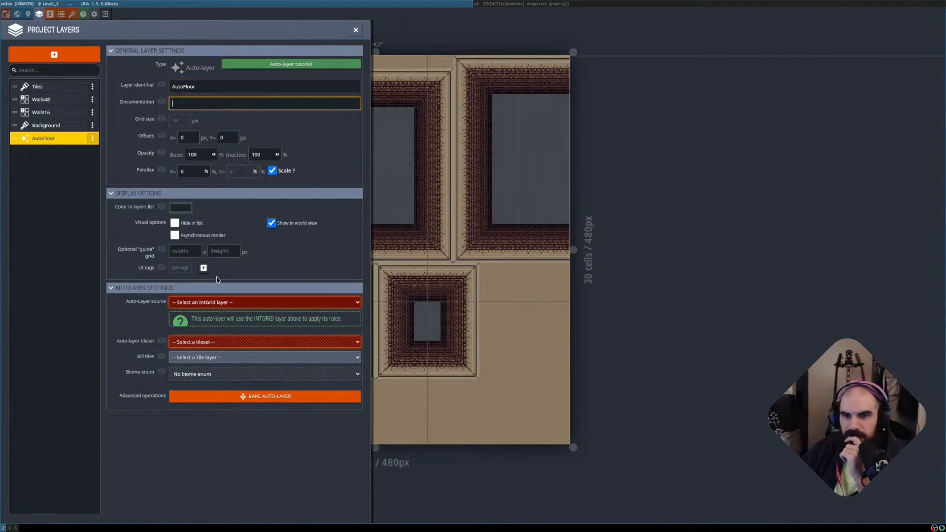
Set AutoFloor's source layer to Walls16 and its tileset to Castle, leaving the kill-tiles layer unselected.
left_click(233, 302)
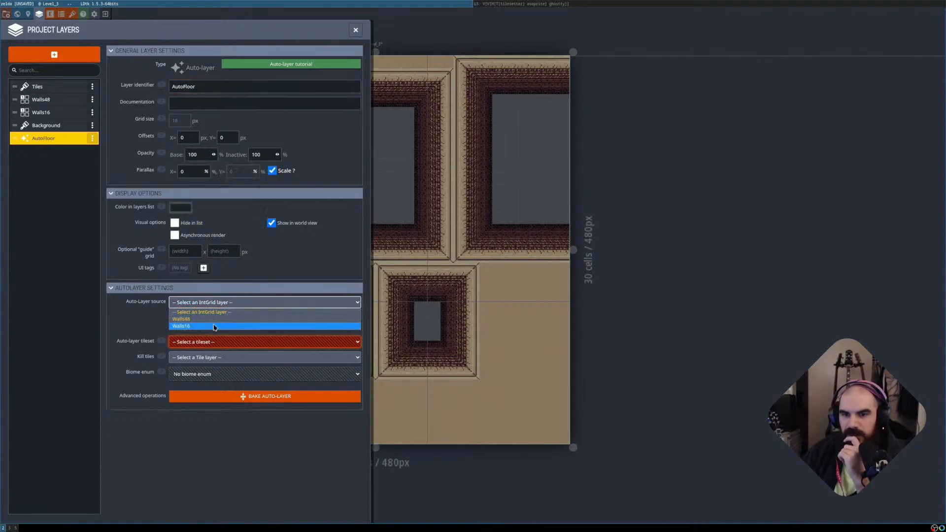
left_click(220, 326)
left_click(229, 342)
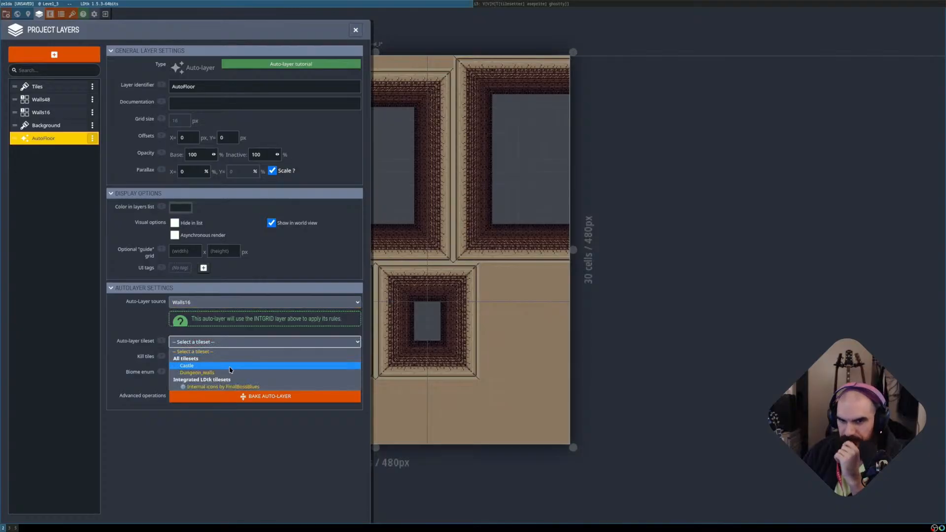
left_click(228, 366)
left_click(228, 358)
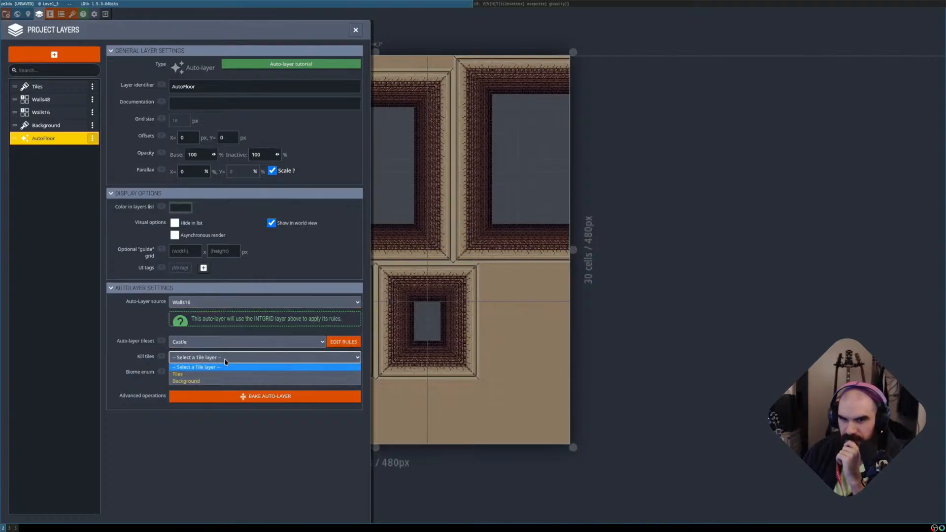
left_click(139, 448)
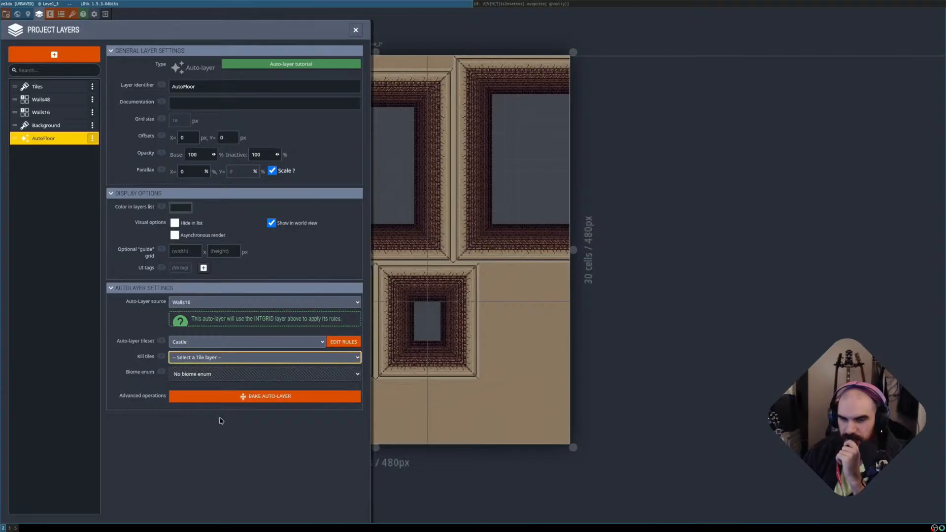
Open the AutoFloor rules and create an empty rule group named Carpet.
left_click(329, 343)
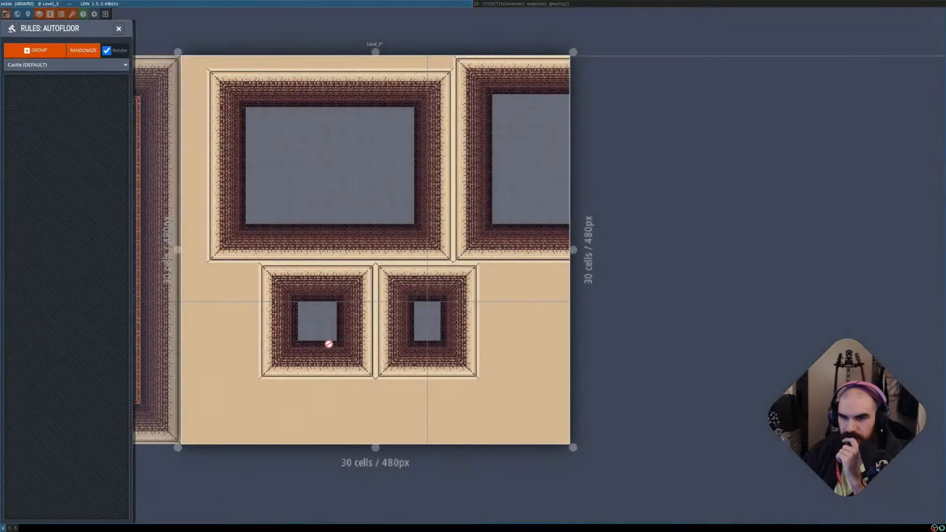
left_click(52, 53)
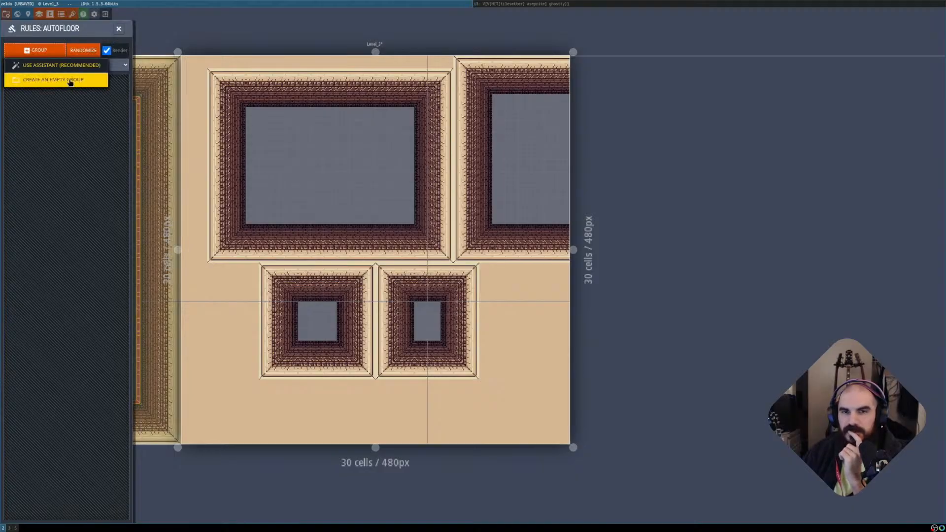
left_click(73, 83)
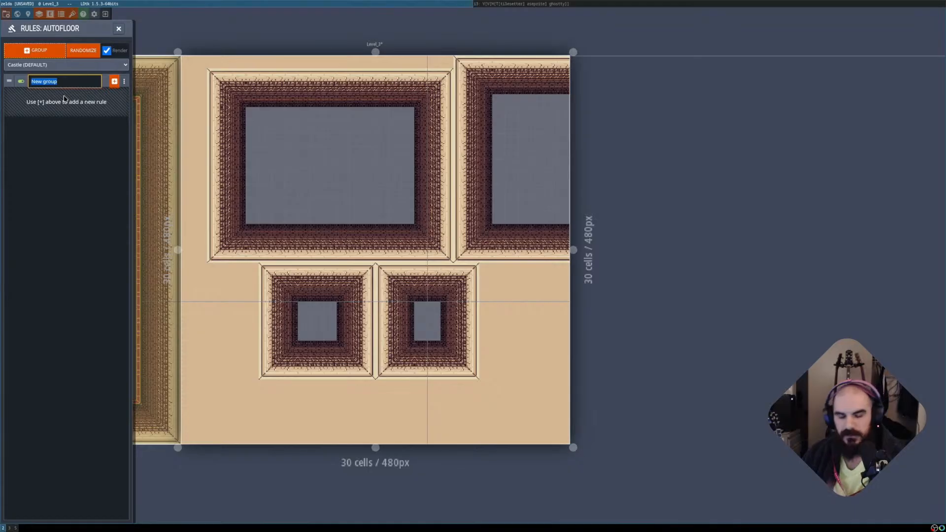
type("Carpet")
key("Return")
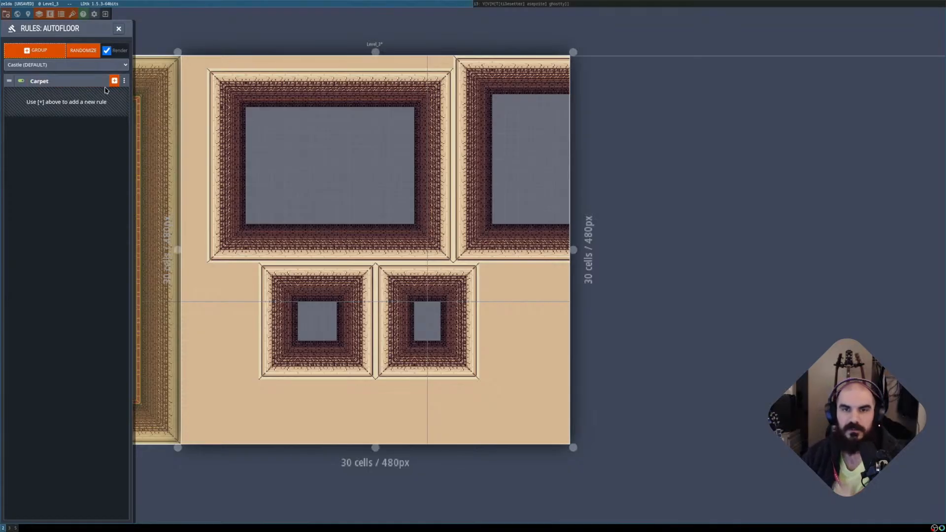
Add a Carpet rule that places the blue diamond carpet tile wherever the centre cell is not Walls.
left_click(115, 81)
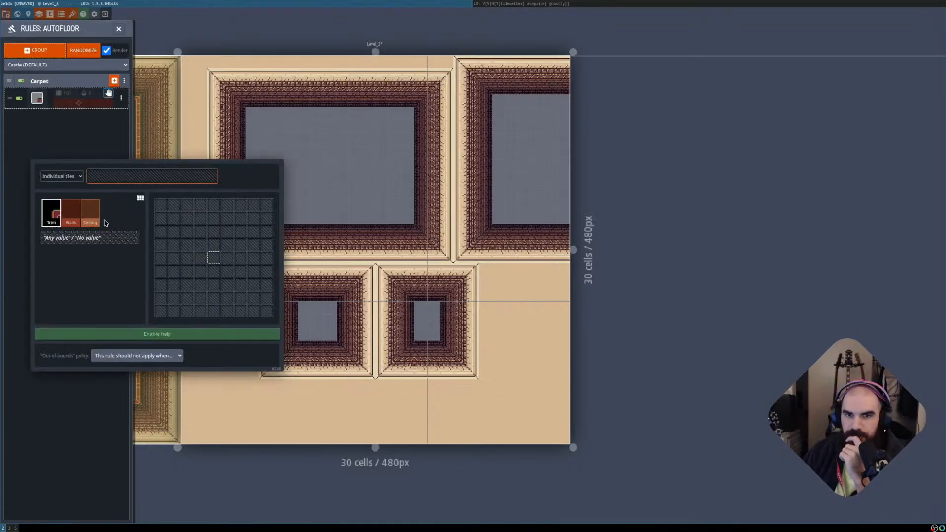
left_click(70, 212)
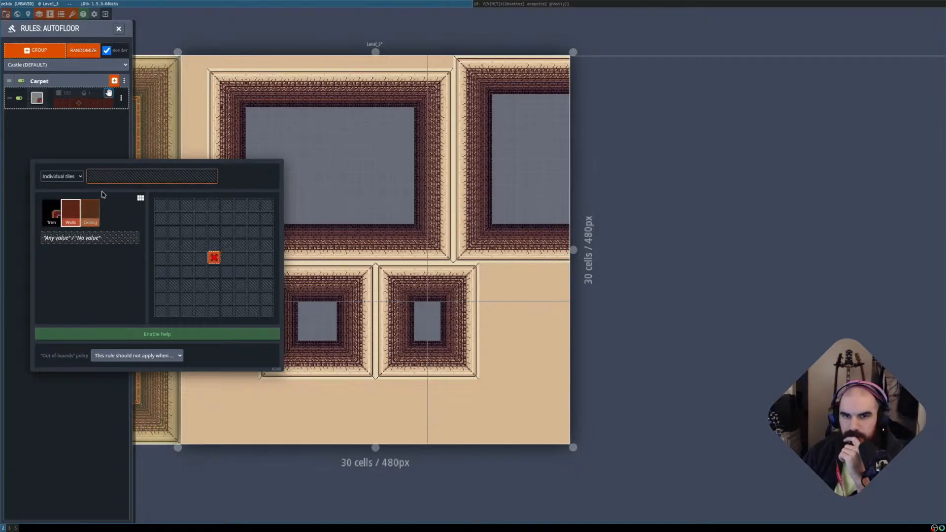
left_click(128, 178)
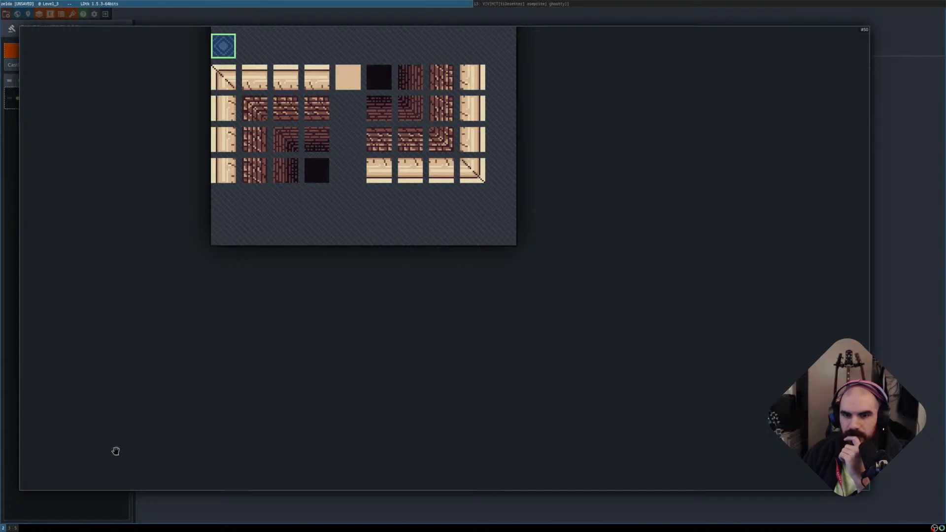
left_click(90, 498)
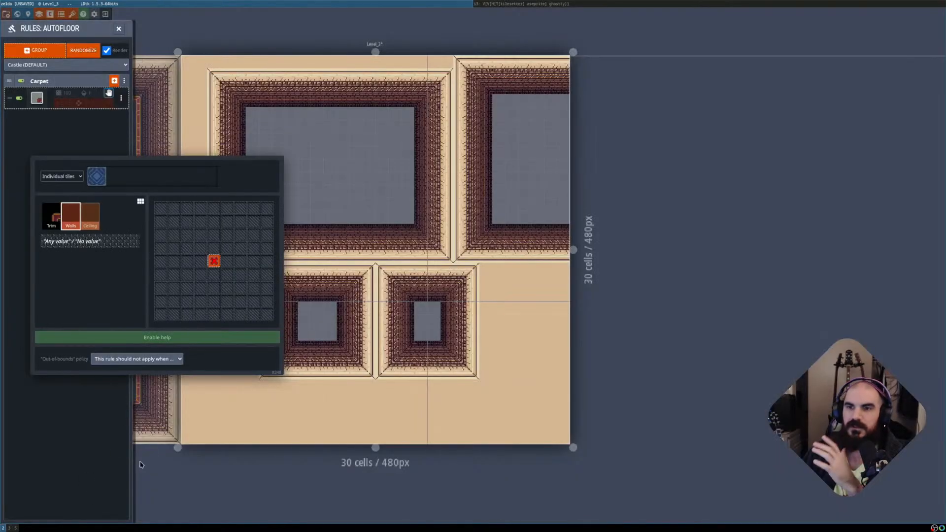
left_click(95, 463)
Compare the carpeted room floors in Level_3 with auto-layer rendering off and on.
key("shift+r")
key("shift+r")
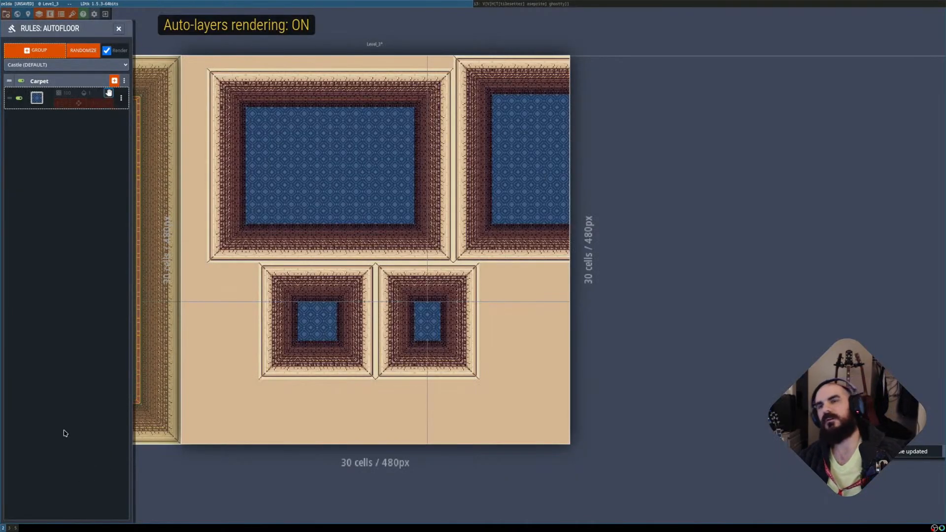
key("shift+r")
key("shift+r")
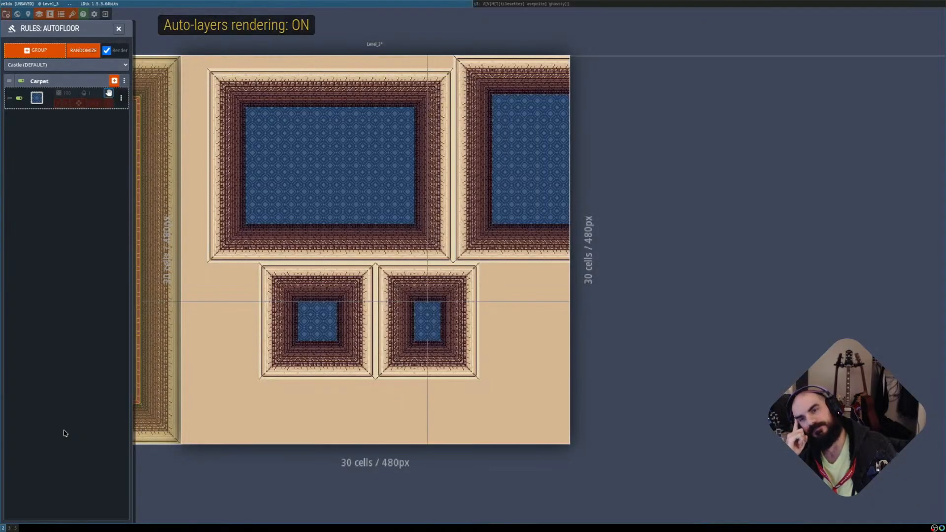
key("shift+r")
key("shift+r")
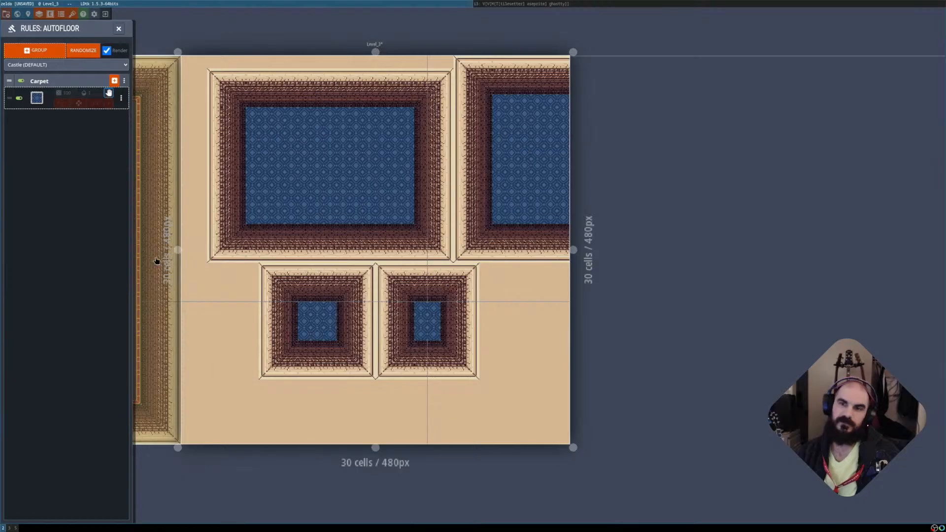
Close the AutoFloor rules and make Level_0 the active level.
left_click(118, 31)
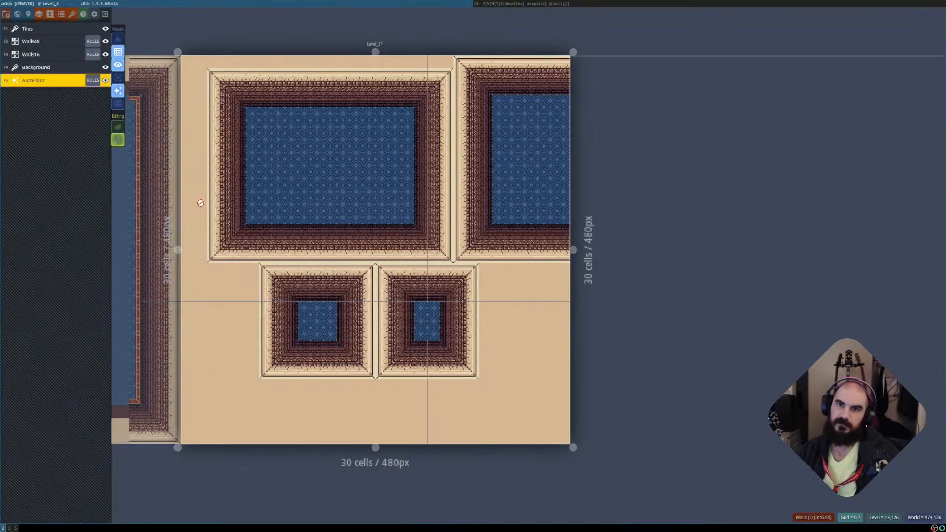
middle_click_drag(342, 172, 591, 156)
left_click(344, 196)
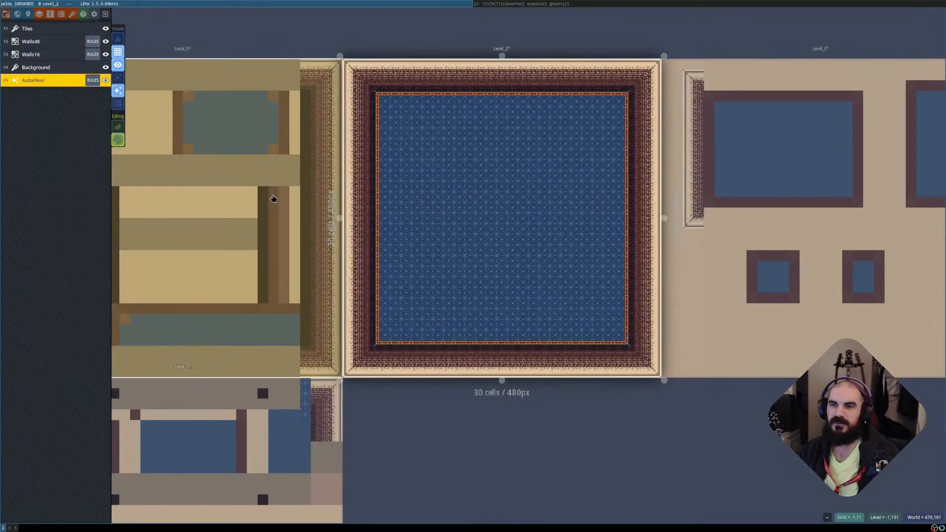
left_click(272, 195)
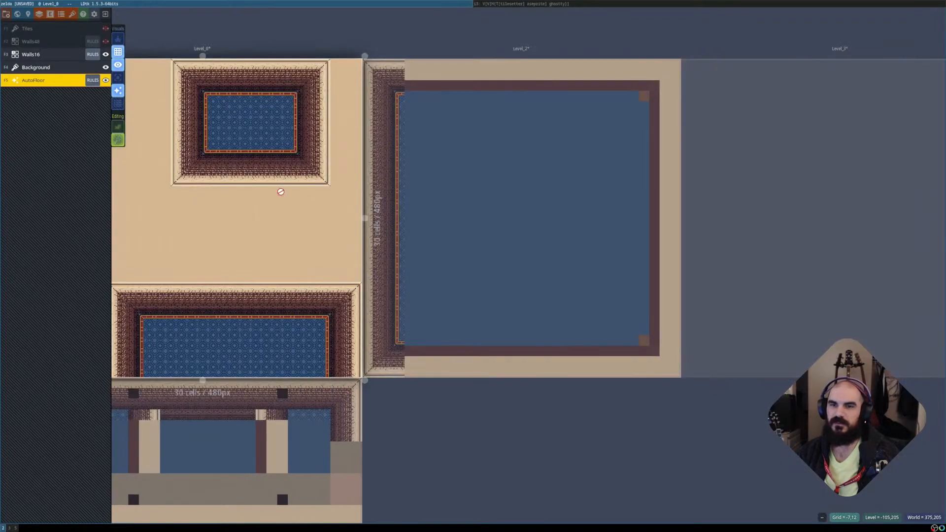
Delete the Background layer from the project's layers.
left_click(50, 67)
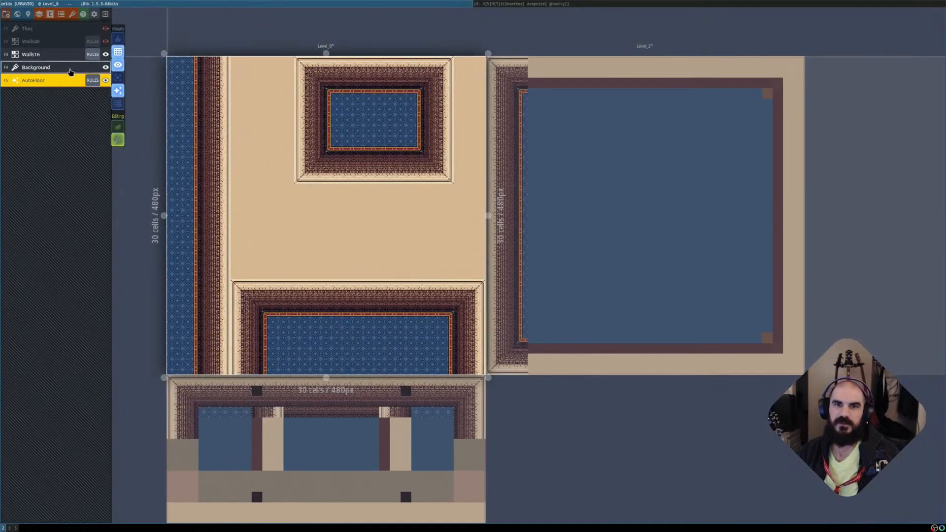
right_click(73, 72)
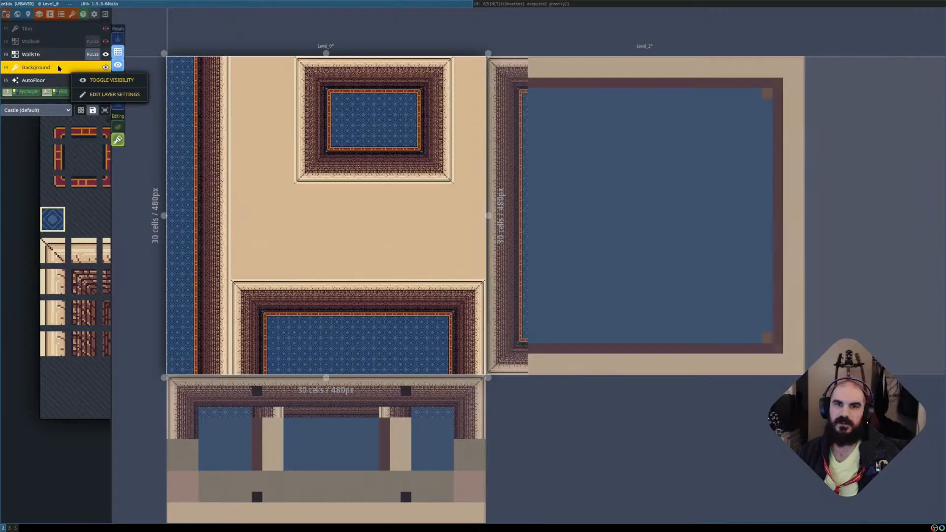
left_click(58, 68)
key("l")
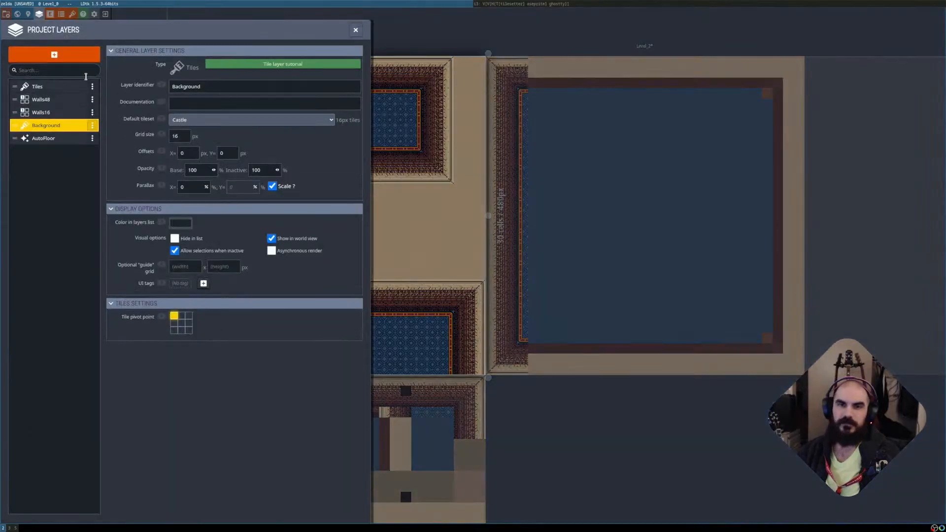
left_click(92, 125)
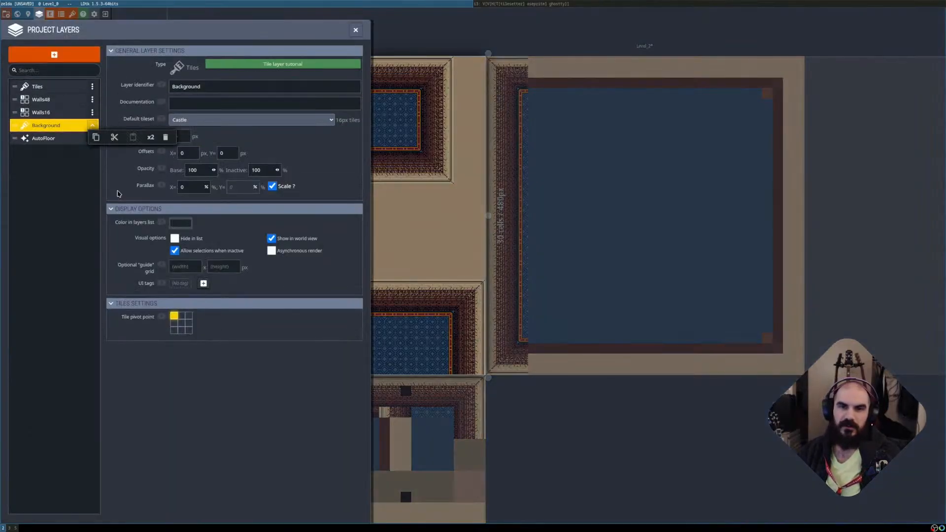
left_click(163, 137)
left_click(356, 30)
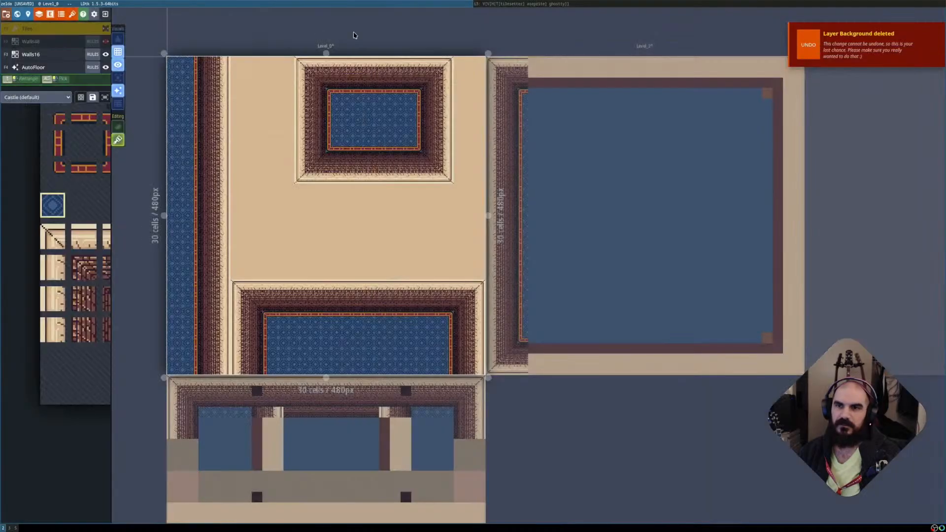
Return to Level_3 and open the AutoFloor layer's rules.
scroll(559, 316, "down", 1)
left_click(630, 314)
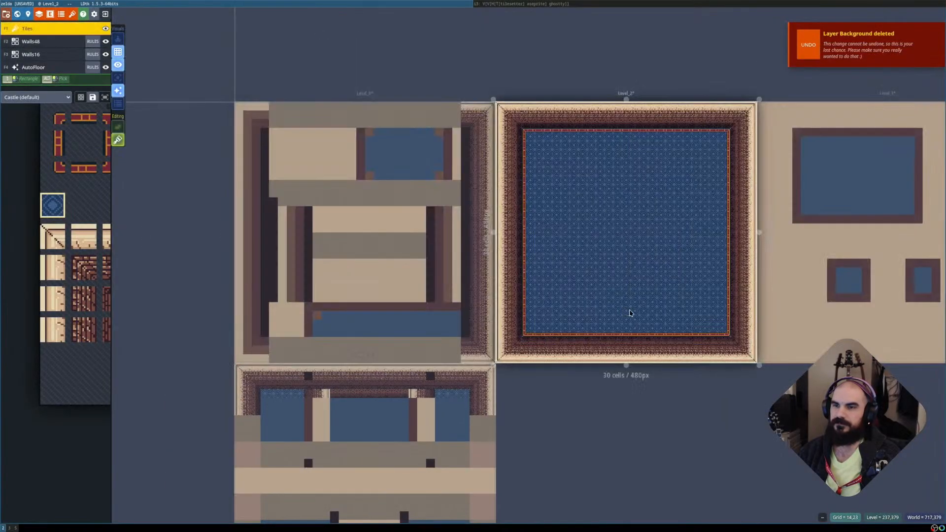
middle_click_drag(632, 315, 354, 315)
left_click(622, 306)
middle_click_drag(690, 319, 448, 320)
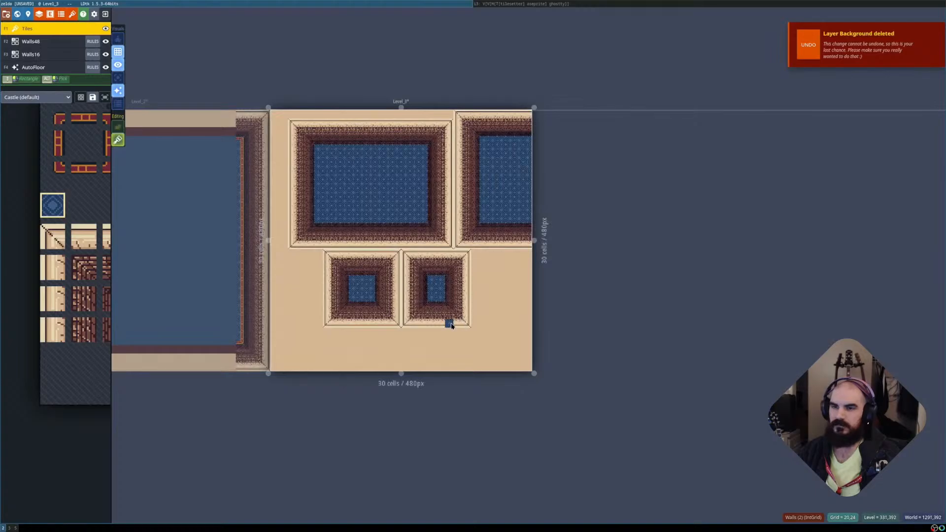
scroll(445, 321, "up", 2)
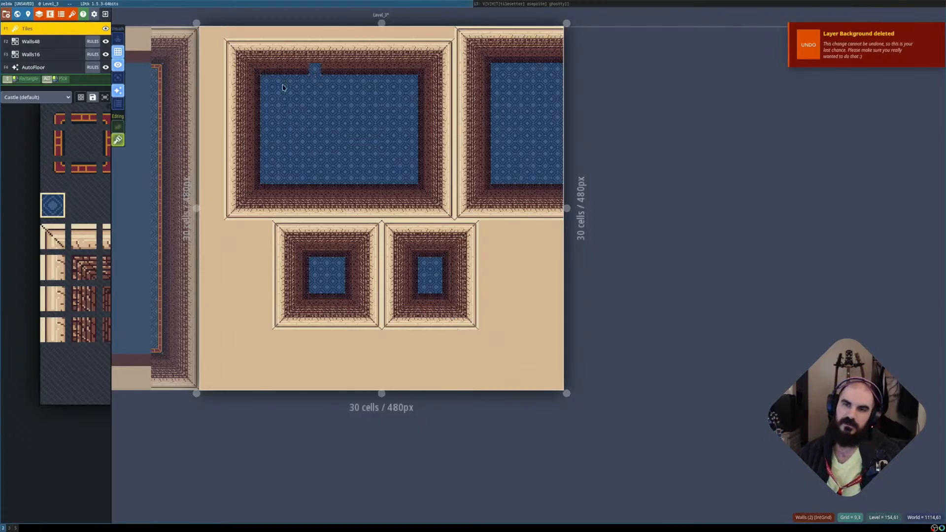
left_click(82, 68)
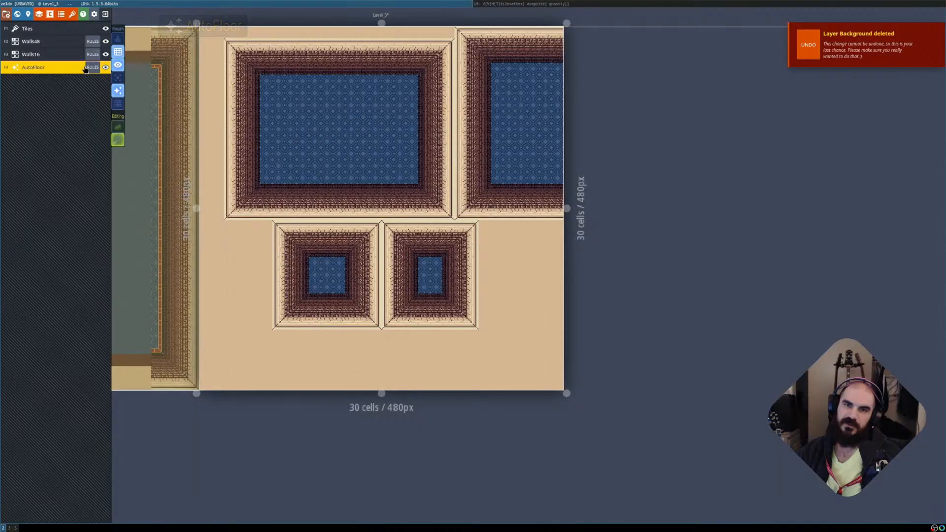
left_click(92, 67)
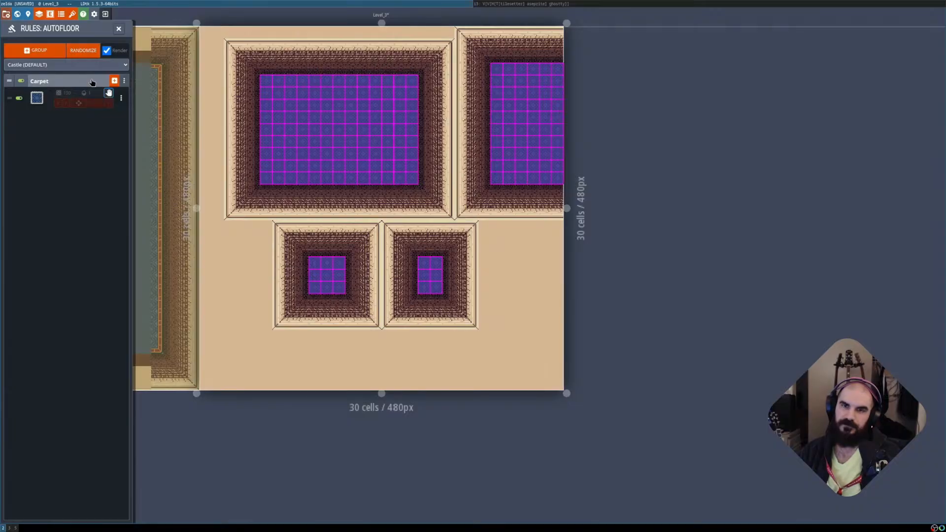
Add a Carpet rule matching cells that are not Walls and have Walls directly above them.
left_click(114, 80)
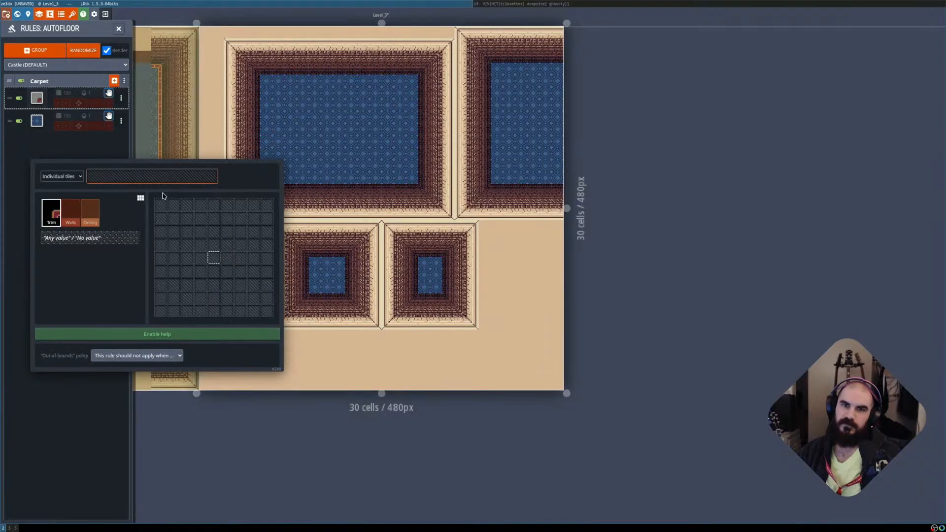
left_click(71, 212)
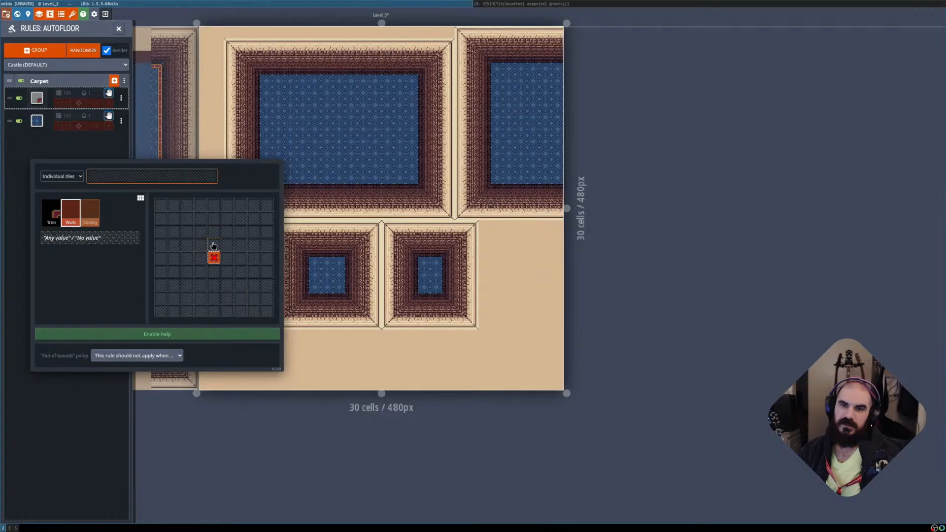
left_click(213, 244)
left_click(218, 275)
left_click(227, 257)
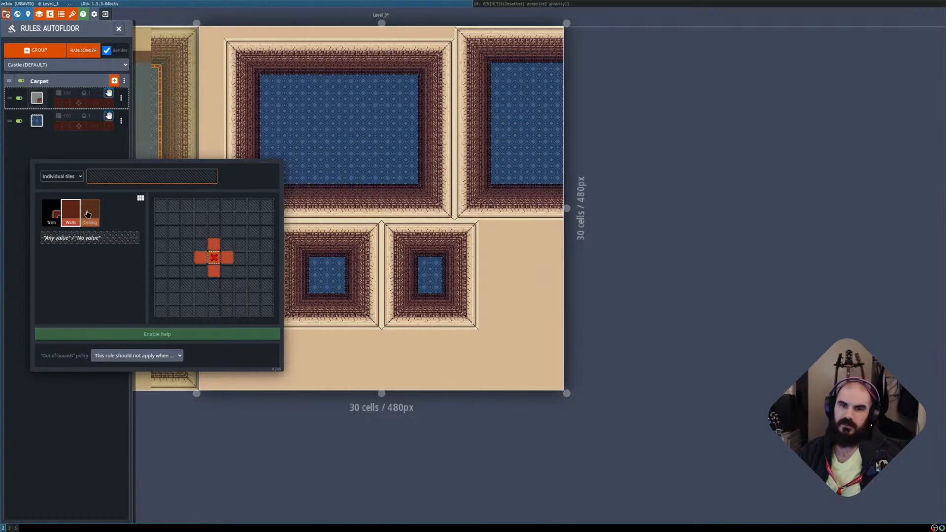
left_click(93, 178)
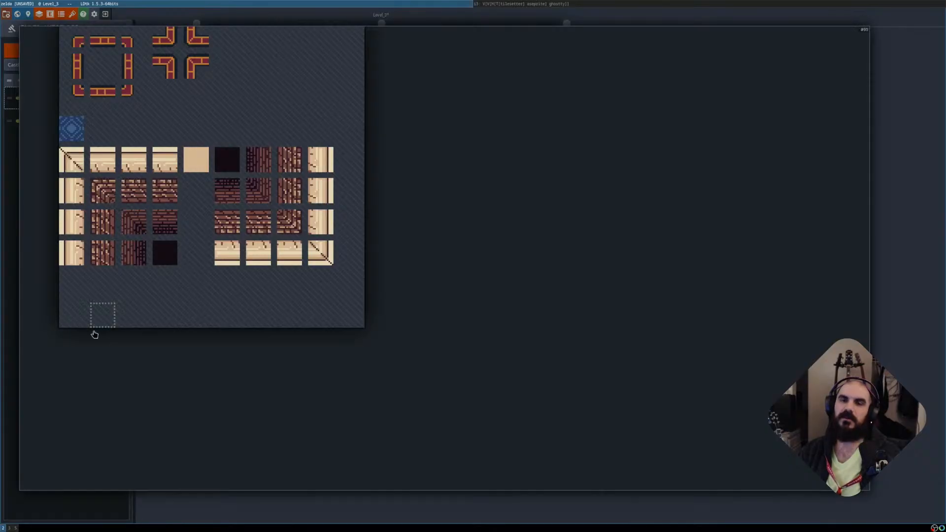
left_click(17, 323)
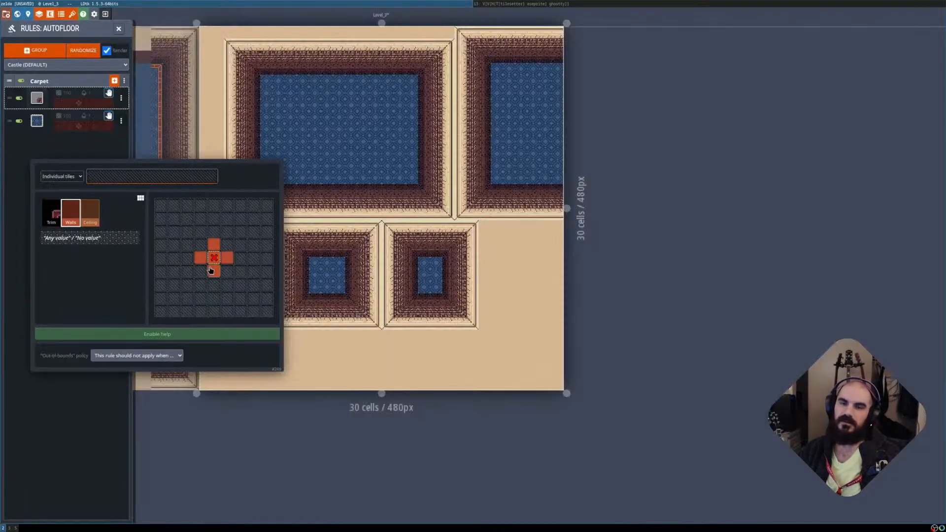
left_click(211, 270)
left_click(201, 259)
right_click(240, 259)
right_click(237, 259)
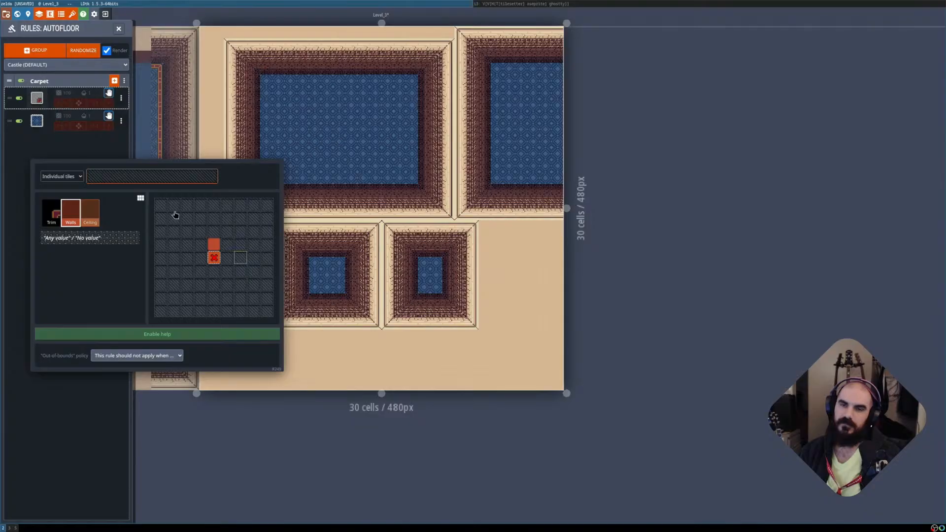
Assign the horizontal trim tile from the bottom side of the tileset's square frame to the new rule.
left_click(98, 177)
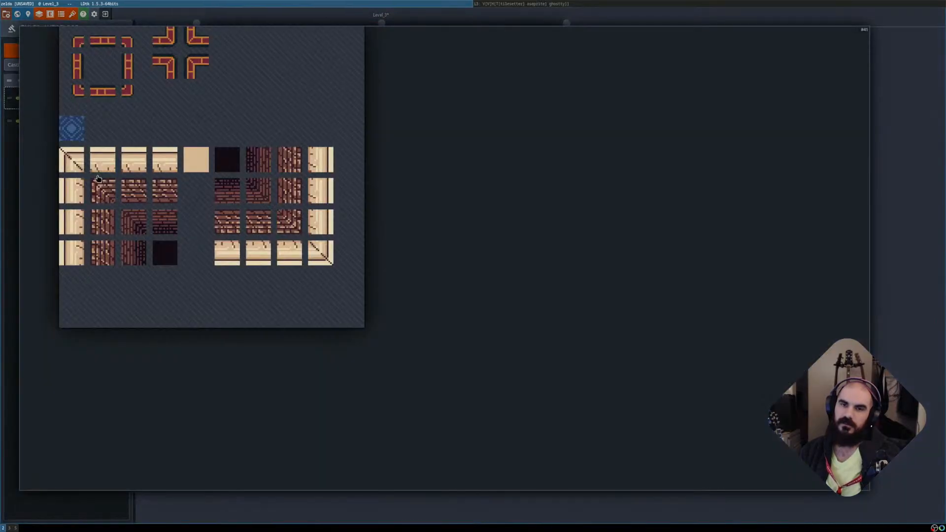
left_click(103, 40)
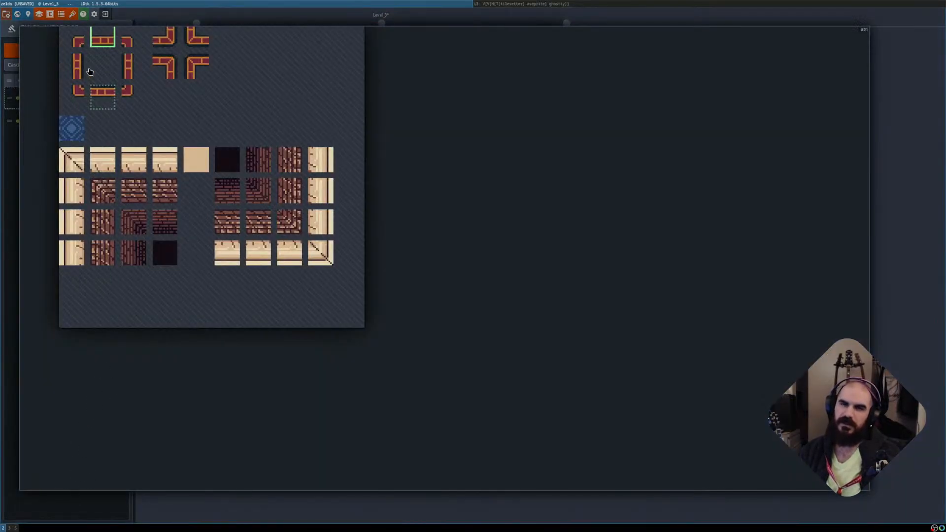
left_click(105, 94)
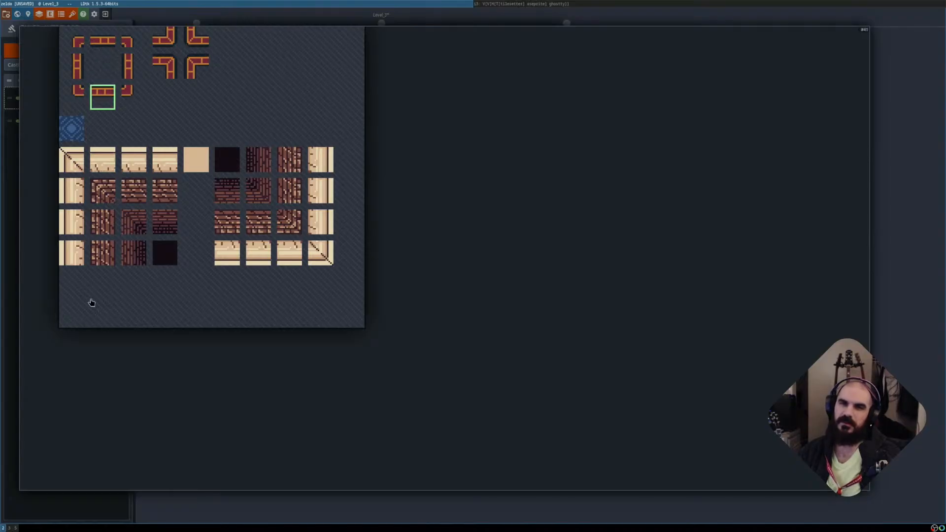
left_click(58, 502)
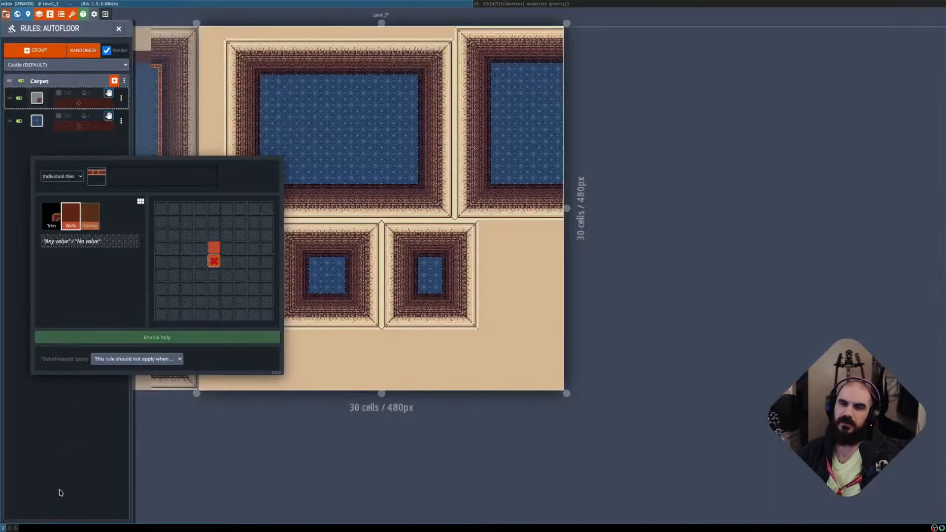
left_click(71, 429)
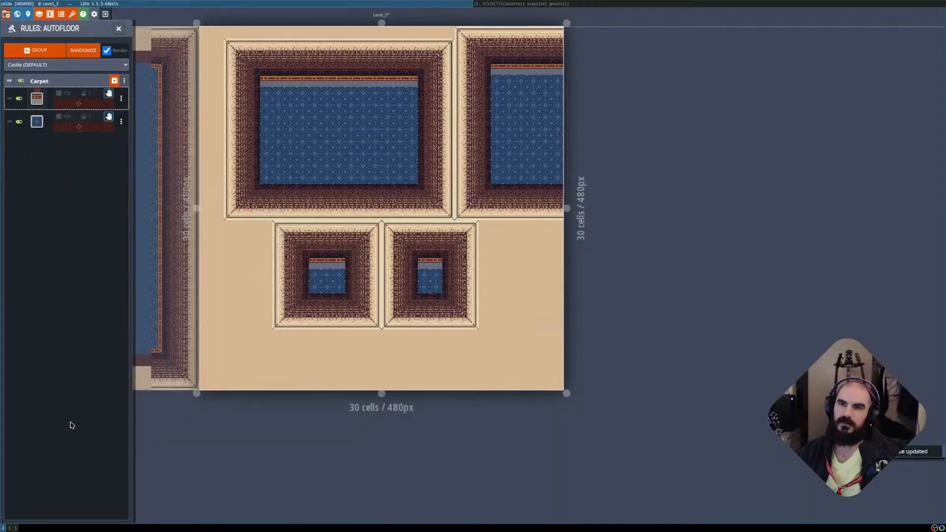
Turn off break-on-match for the horizontal trim rule so the carpet tile is also drawn in its cells.
left_click(109, 94)
left_click(109, 94)
left_click(109, 94)
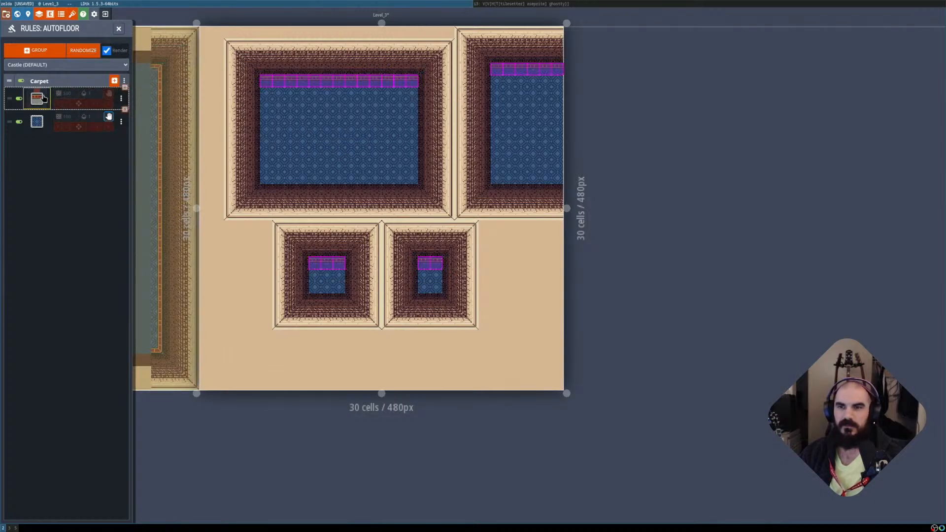
Add a Carpet rule for non-Walls cells with Walls directly to their left, using the vertical trim tile from the square frame's left side.
left_click(114, 80)
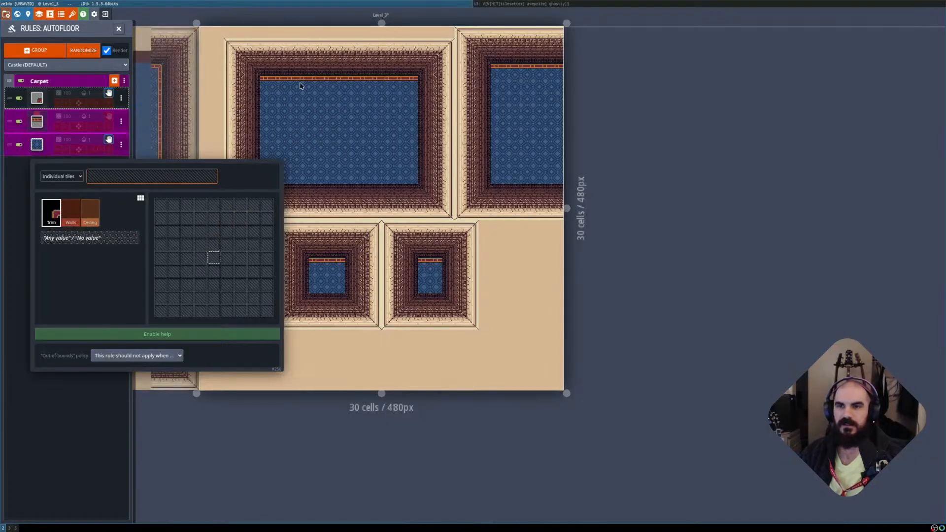
left_click(69, 221)
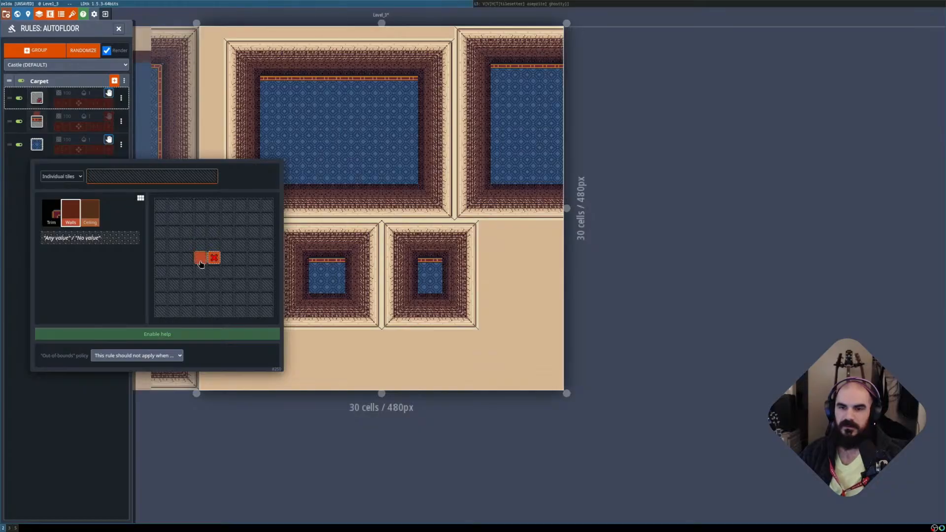
left_click(102, 178)
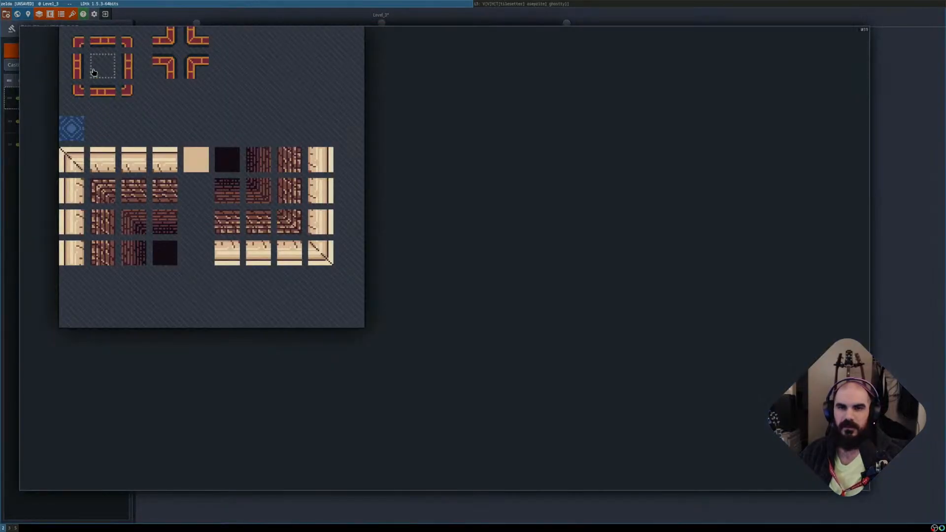
left_click(71, 74)
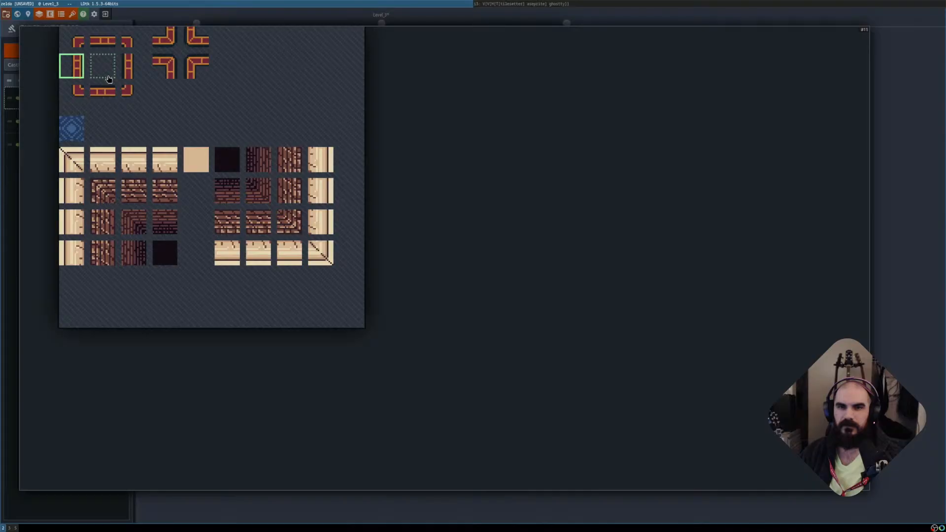
left_click(15, 310)
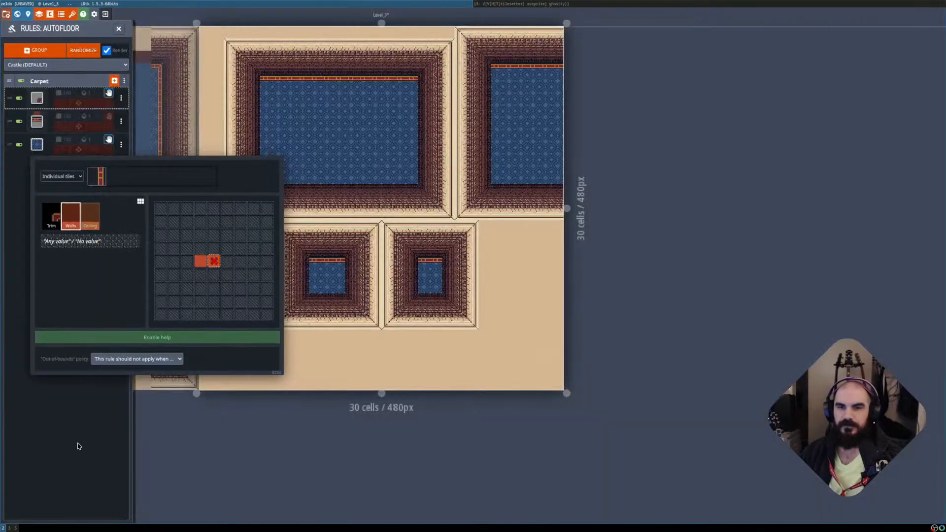
left_click(83, 435)
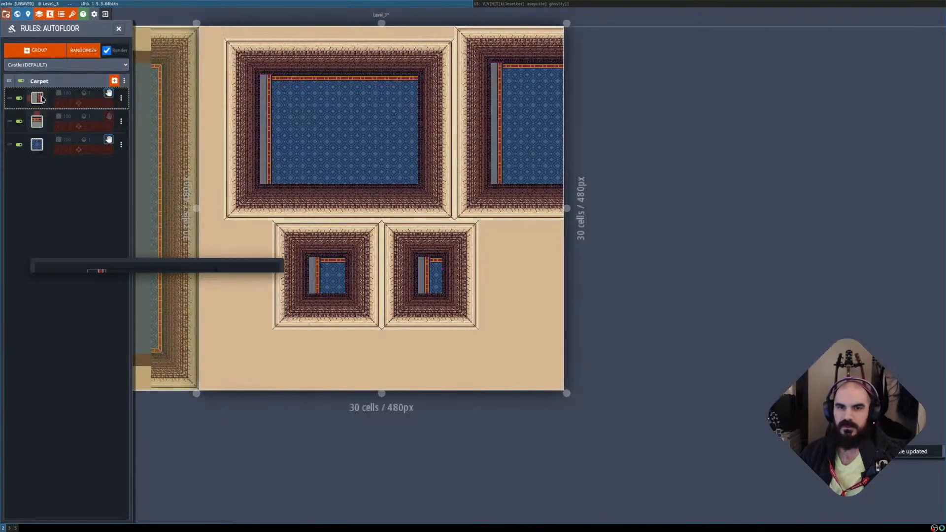
Switch the left-wall rule to the vertical trim tile from the frame's right side and turn off its break-on-match.
left_click(79, 149)
left_click(98, 177)
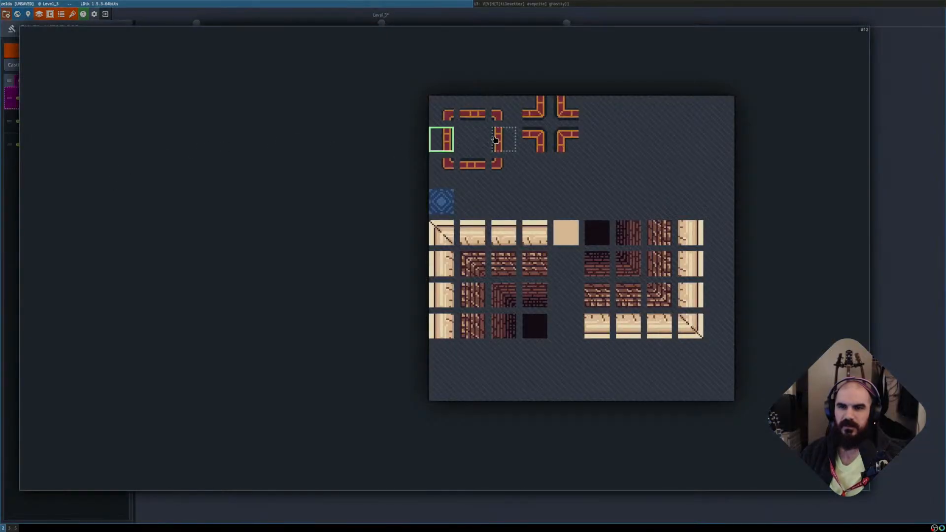
left_click(504, 139)
left_click(91, 505)
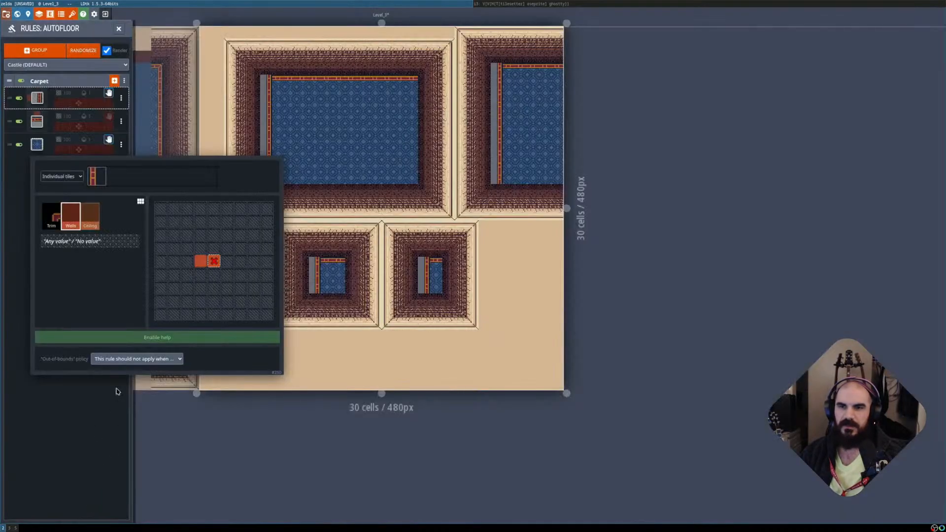
left_click(53, 449)
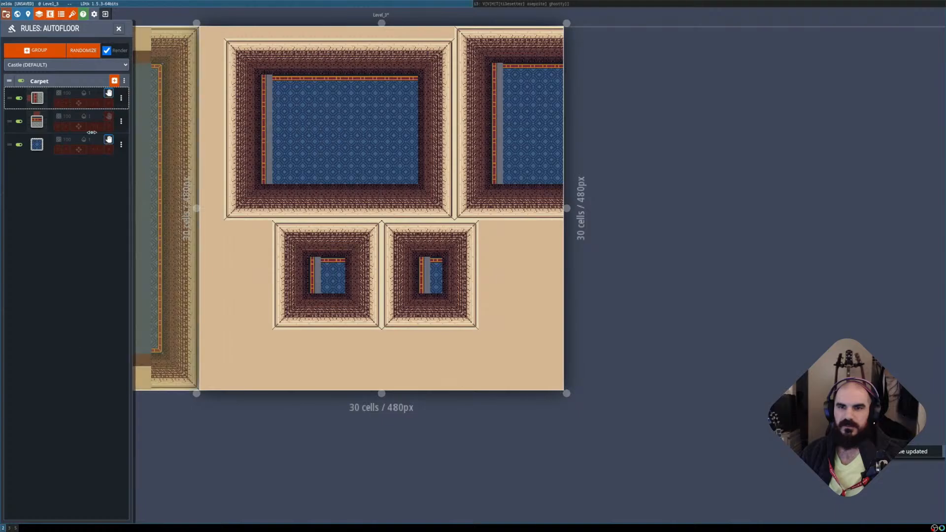
left_click(109, 92)
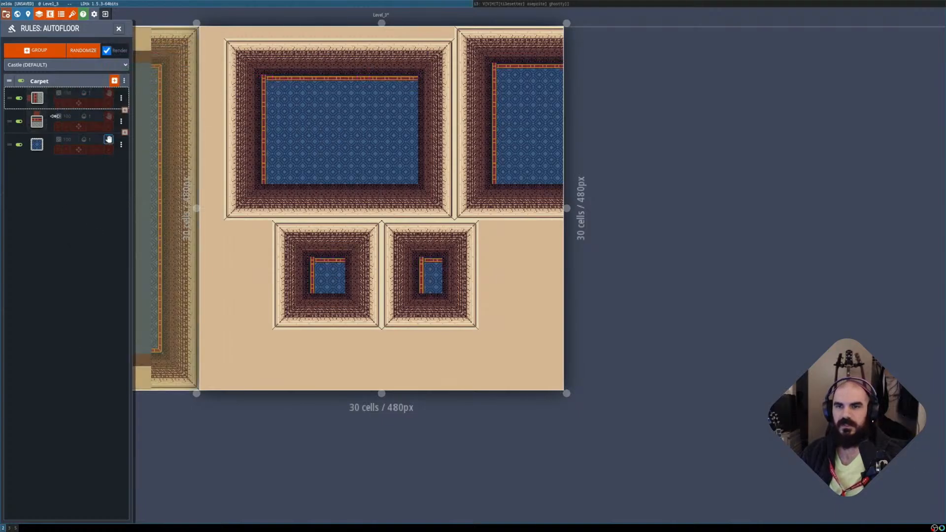
Enable Y mirroring on the horizontal trim rule and X mirroring on the vertical trim rule.
left_click(65, 128)
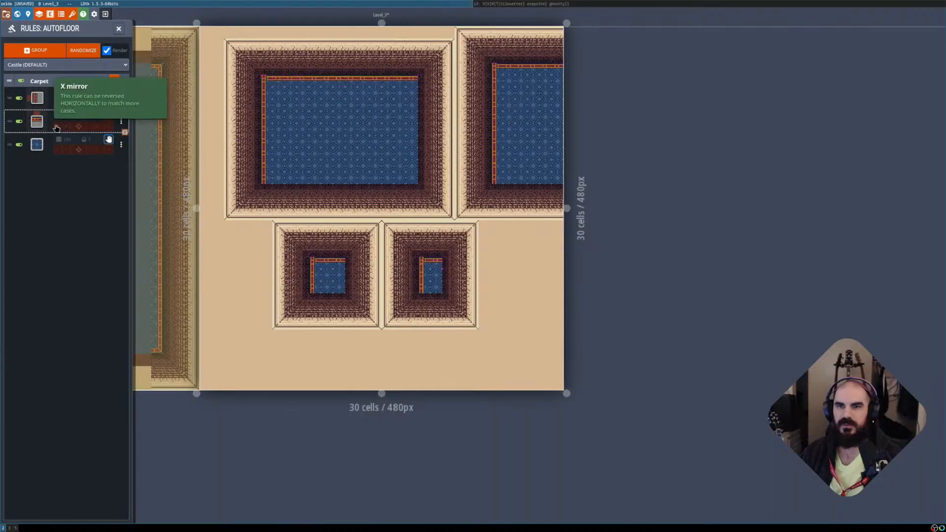
left_click(57, 104)
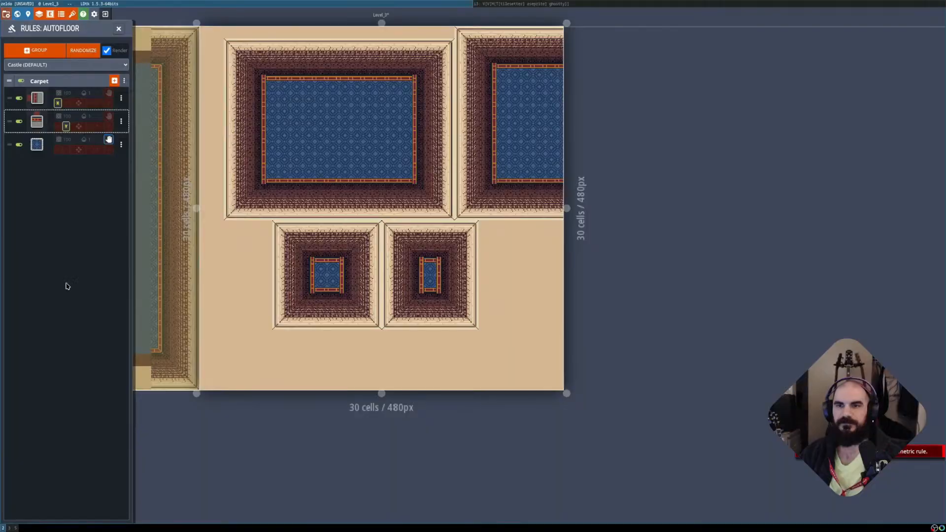
Add a Carpet rule for non-Walls cells with Walls diagonally up-left, using the lower-right corner piece of the tileset's cross-shaped trim group.
left_click(114, 81)
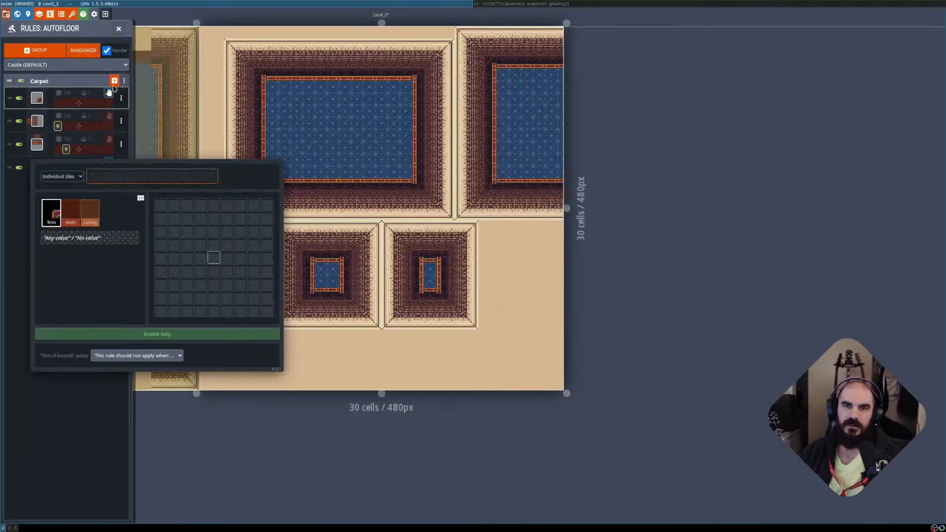
left_click(70, 220)
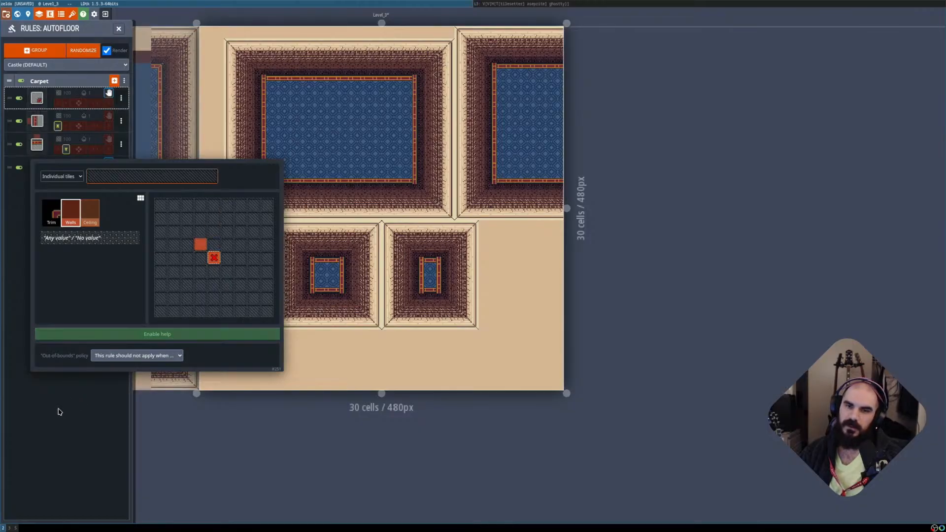
left_click(95, 179)
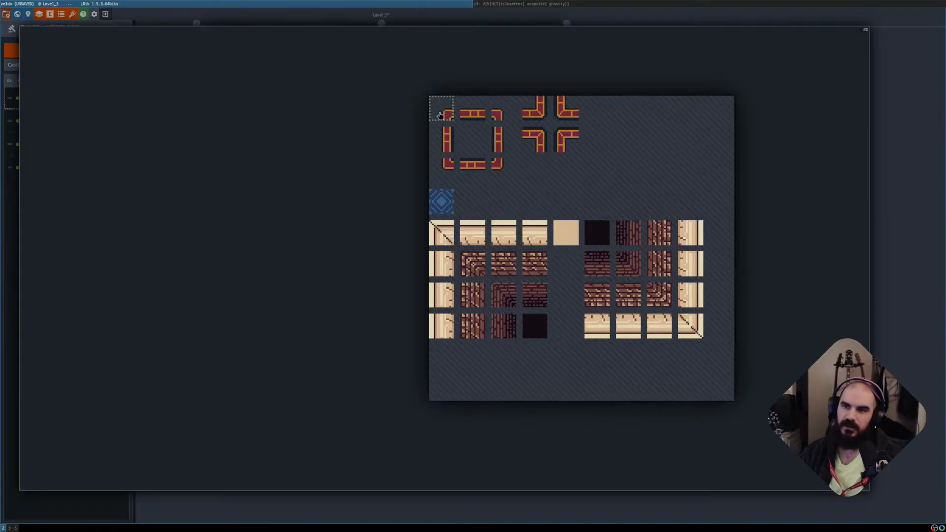
left_click(566, 140)
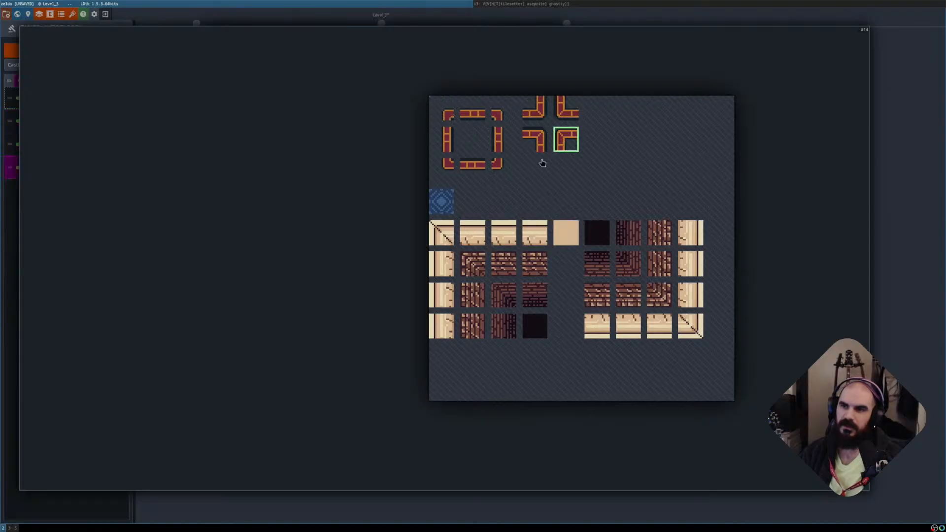
left_click(91, 499)
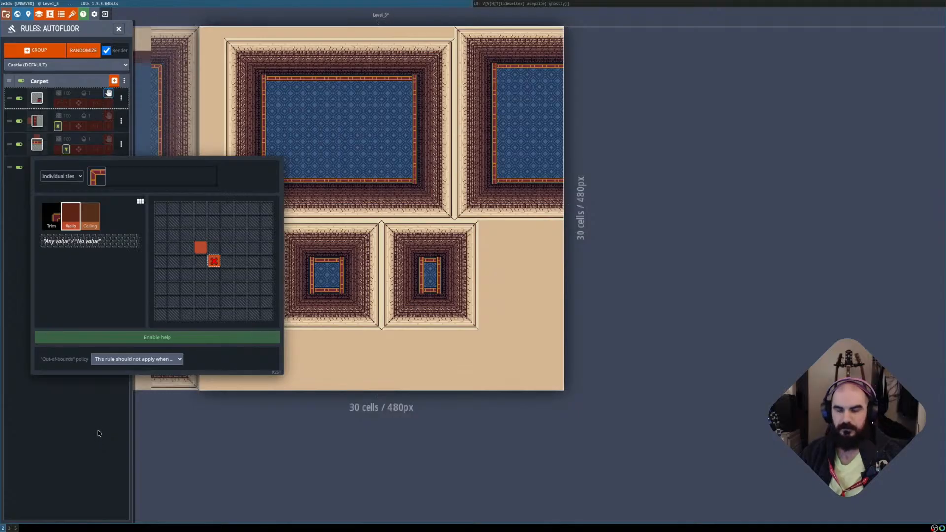
key("shift+r")
key("shift+r")
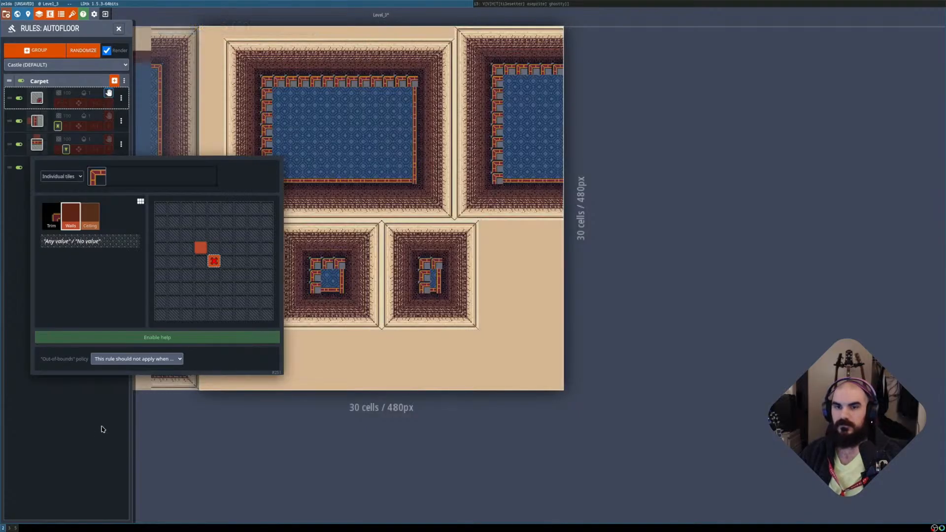
left_click(100, 436)
Move the horizontal and vertical trim rules above the corner rule and turn off the corner rule's stop-on-match.
left_click_drag(12, 124, 12, 97)
left_click_drag(10, 145, 10, 97)
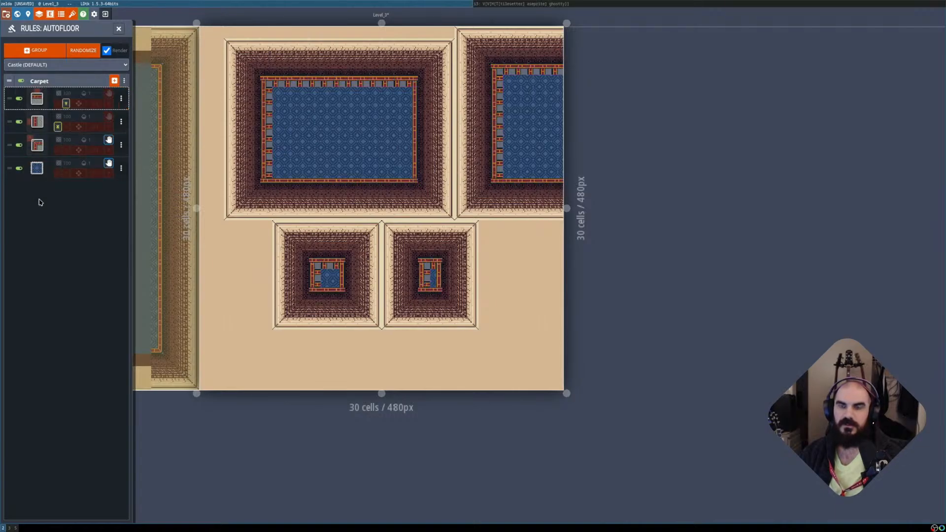
left_click(109, 140)
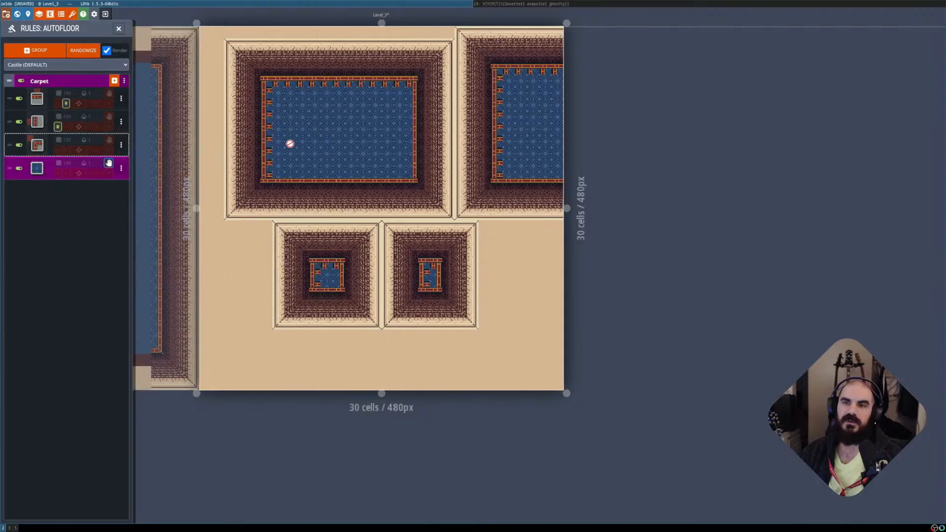
scroll(290, 143, "up", 3)
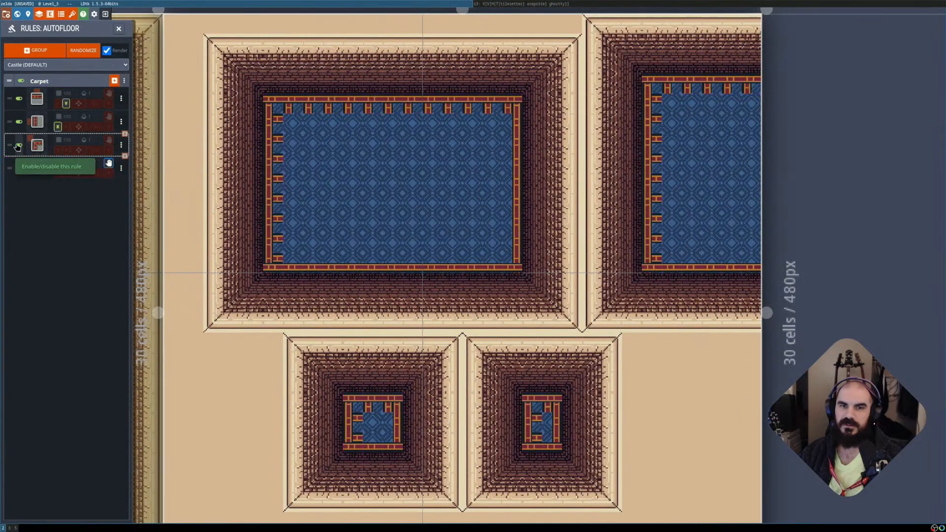
Move the corner rule back to the start of the Carpet group, keeping its stop-on-match off.
left_click_drag(18, 147, 18, 99)
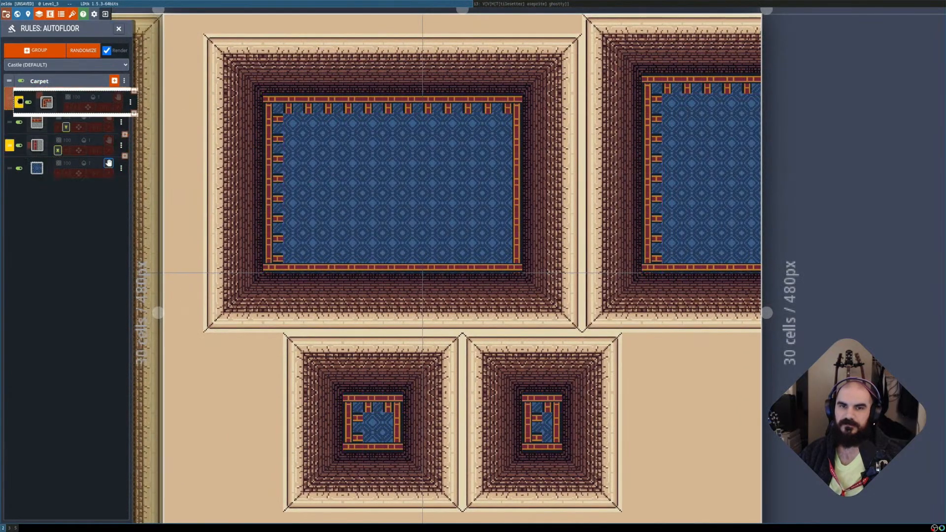
left_click(109, 93)
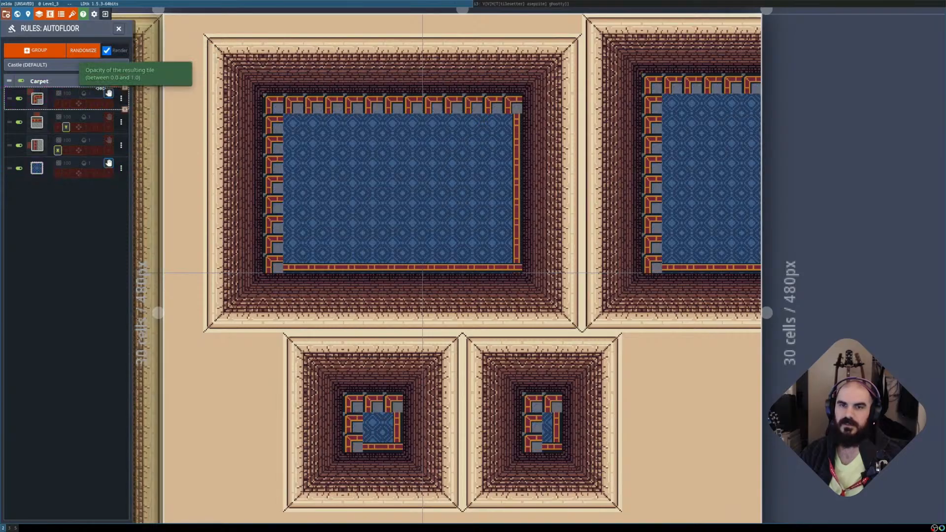
left_click(109, 93)
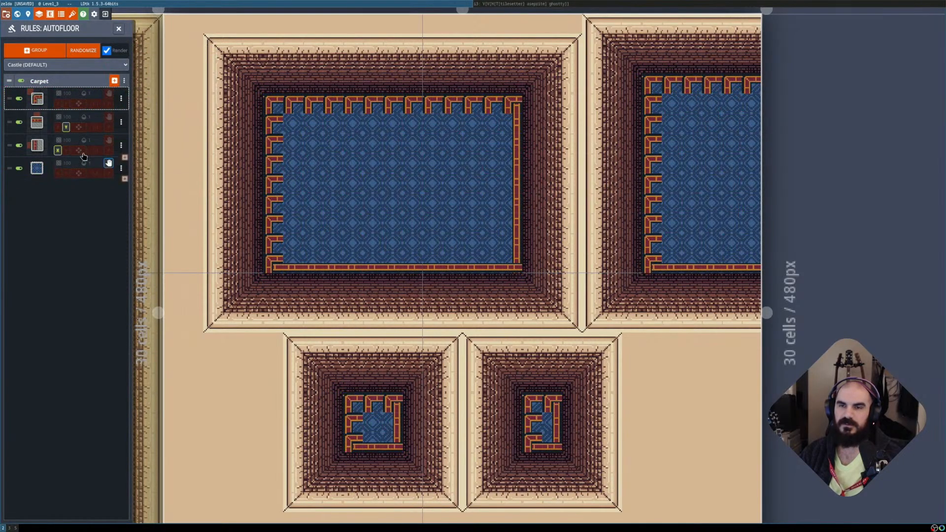
Turn on stop-on-match for the corner, horizontal and vertical trim rules.
left_click(110, 128)
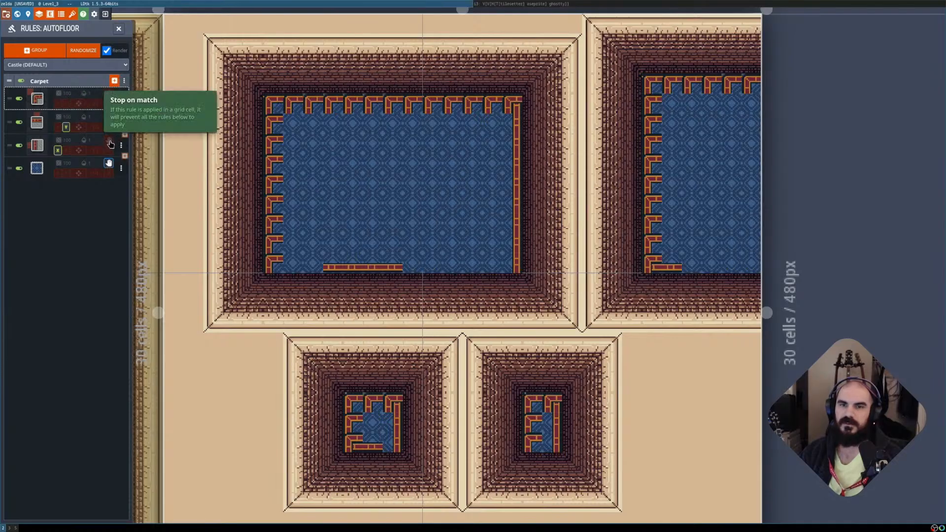
left_click(110, 143)
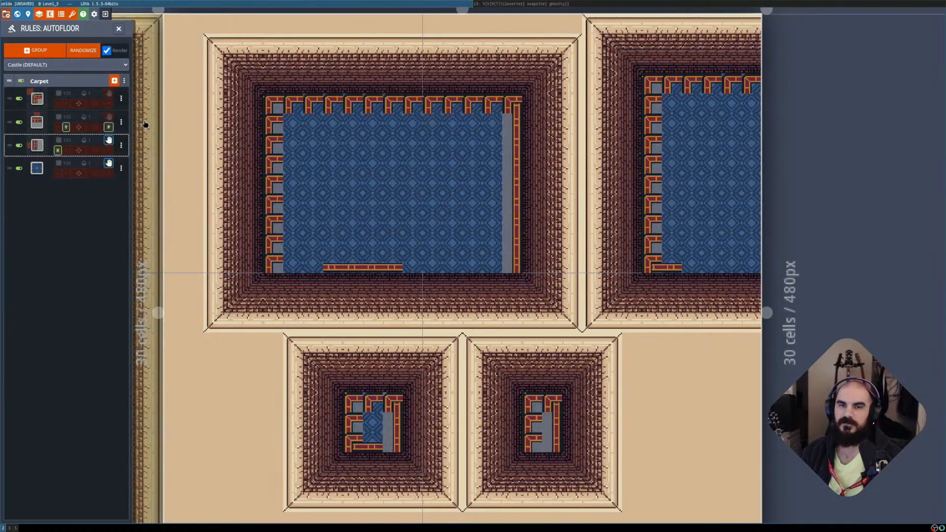
left_click(109, 117)
left_click(113, 123)
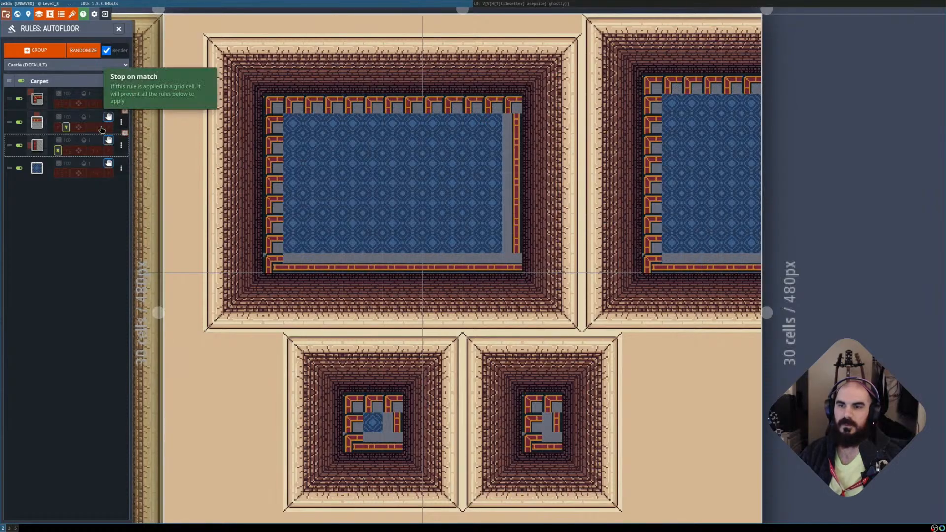
left_click(109, 94)
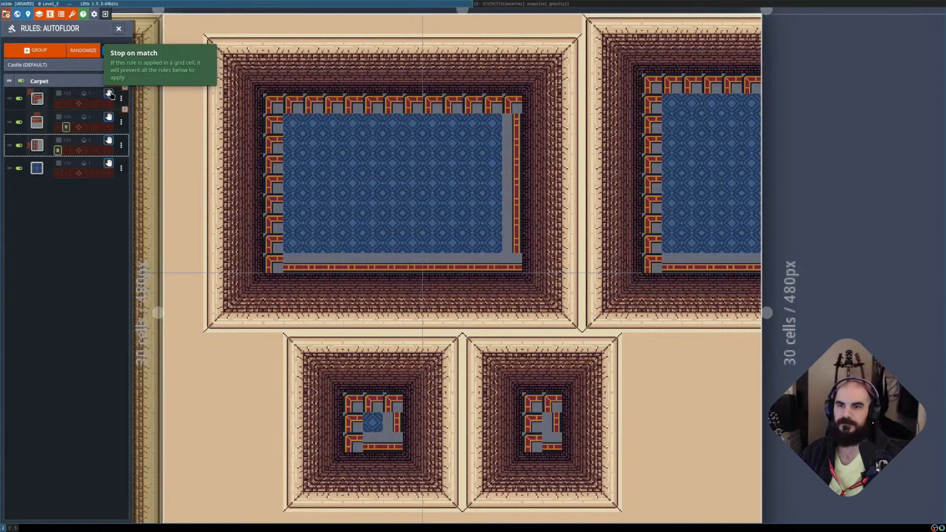
Extend the corner rule's pattern to require non-Walls cells directly to the right of and below the center cell.
left_click(41, 103)
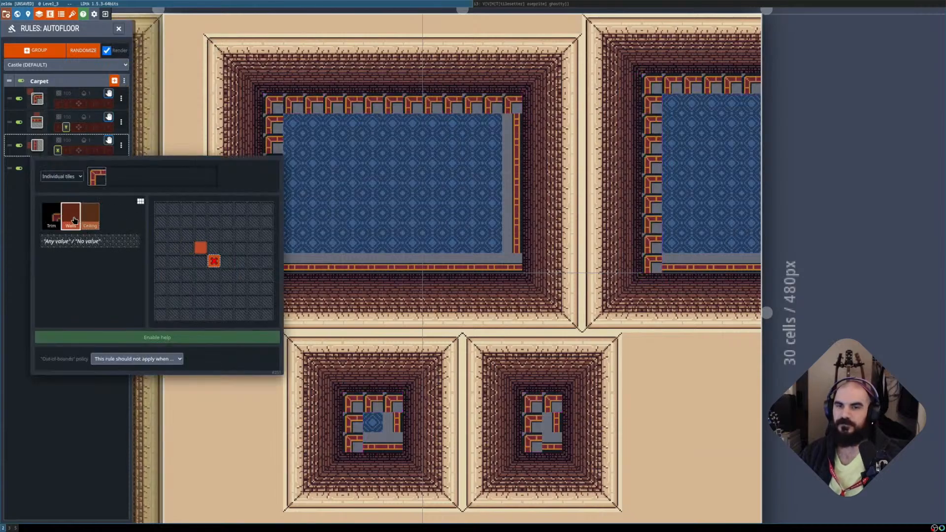
left_click(78, 447)
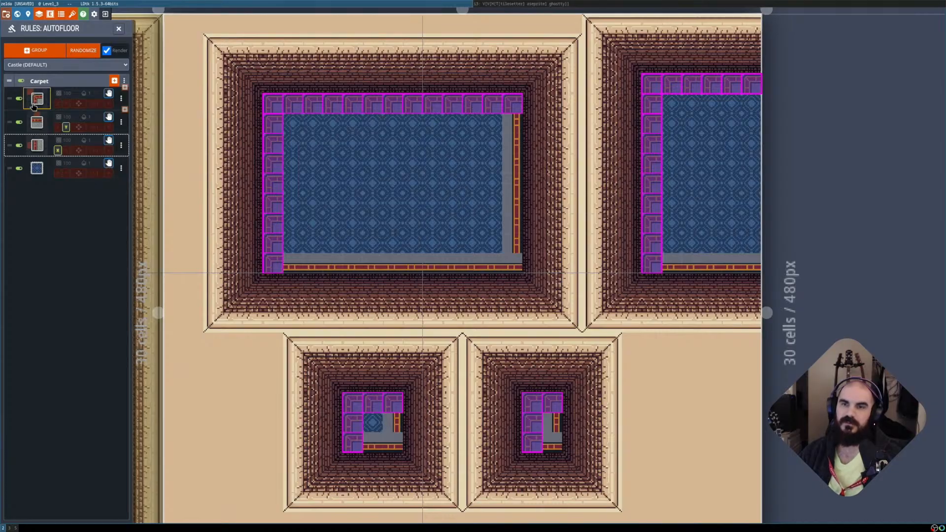
left_click(33, 105)
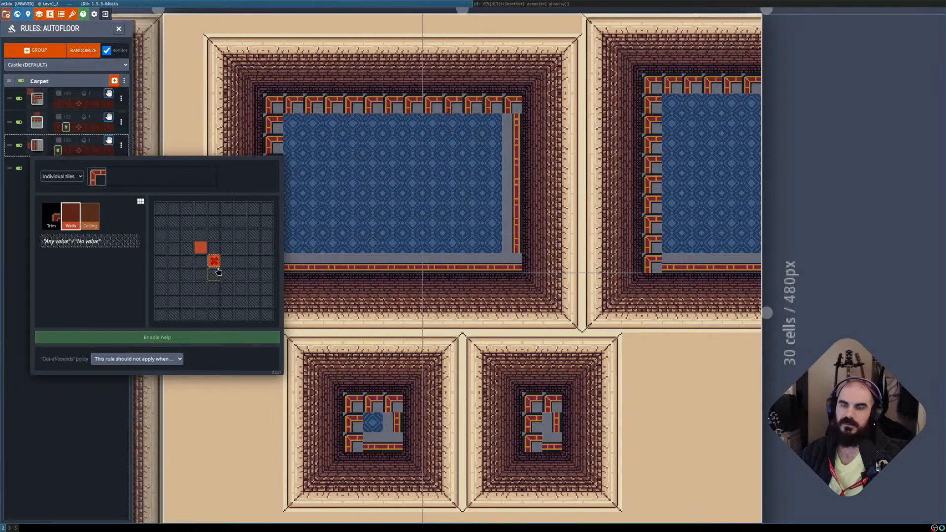
left_click(78, 449)
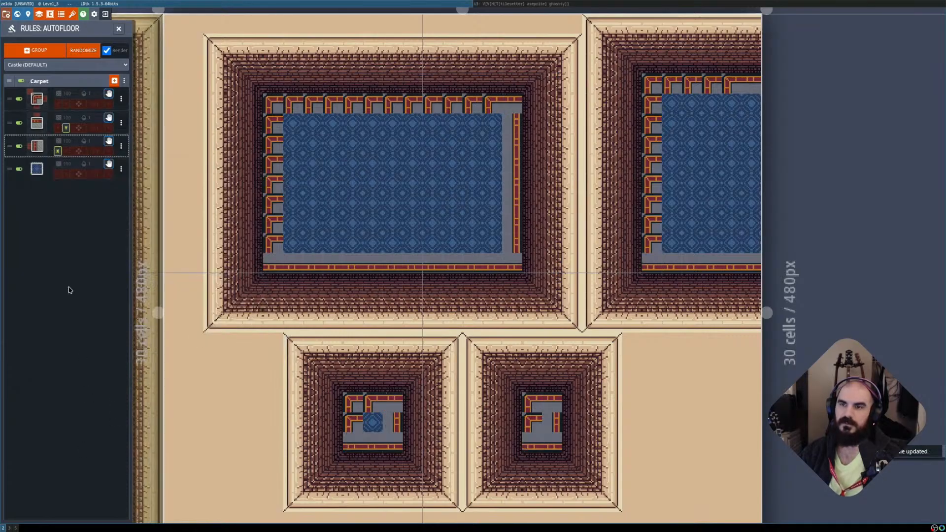
Rework the corner rule's pattern without the extra non-Walls cells so that it matches only the carpet's top-left corner cell.
left_click(41, 100)
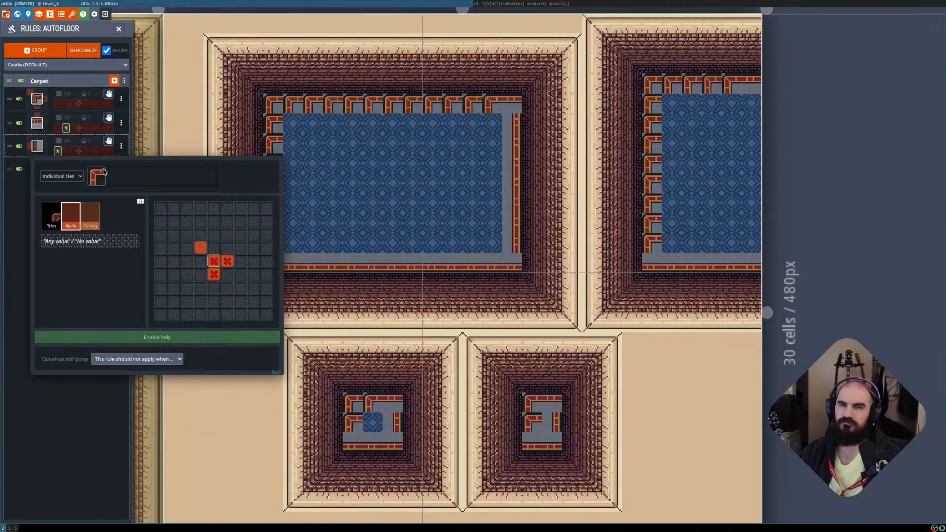
right_click(215, 275)
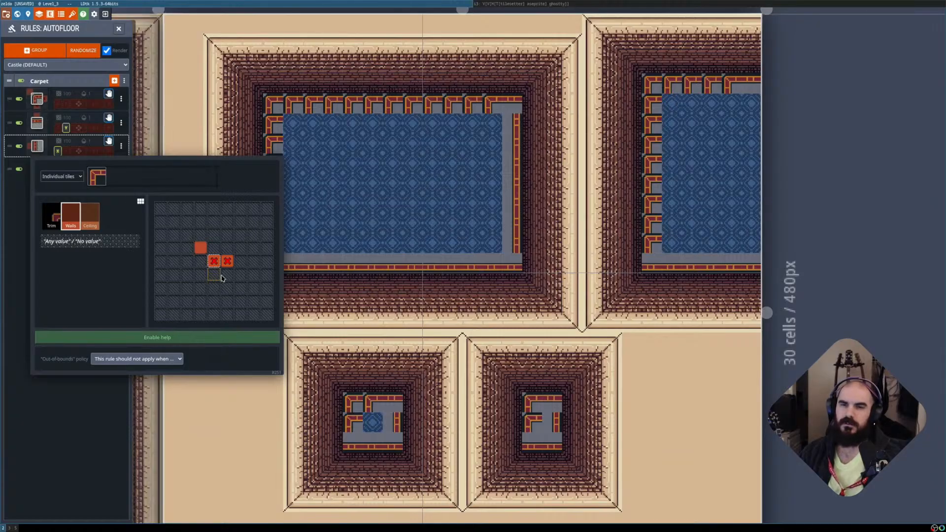
left_click(198, 248)
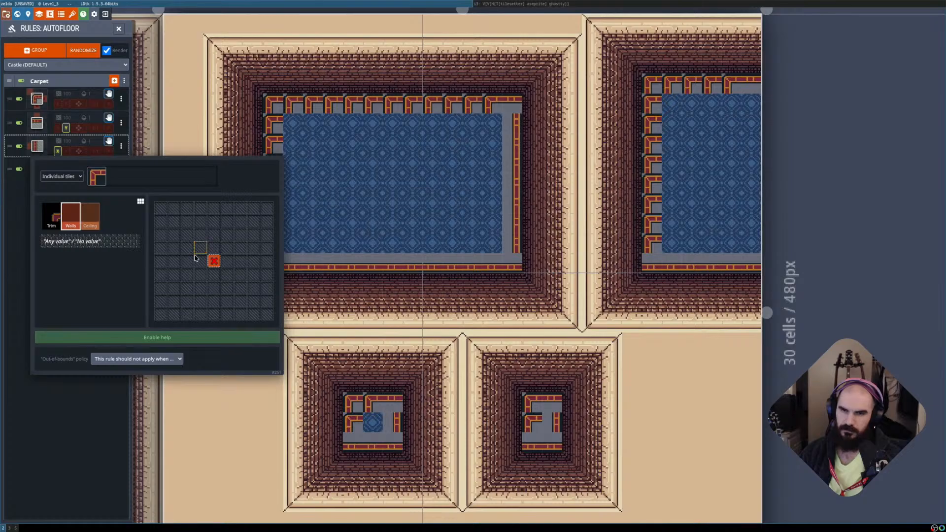
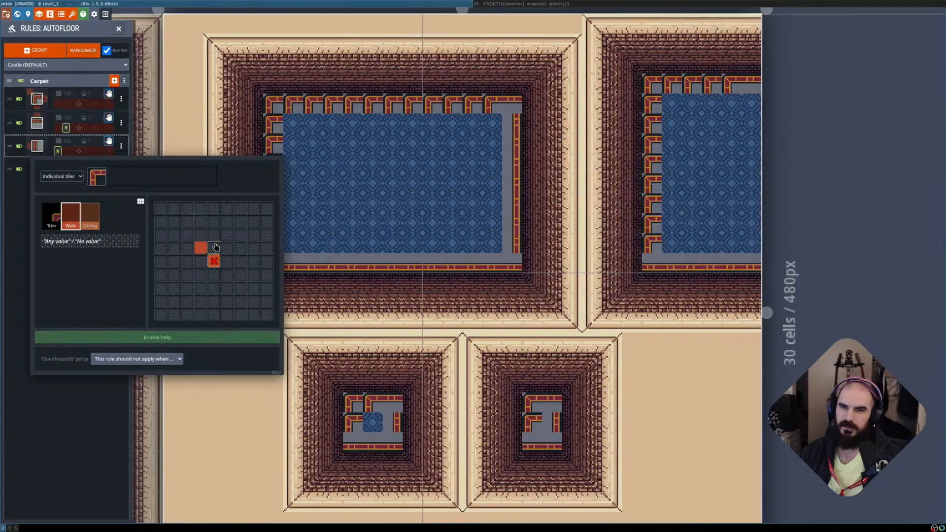
left_click(94, 411)
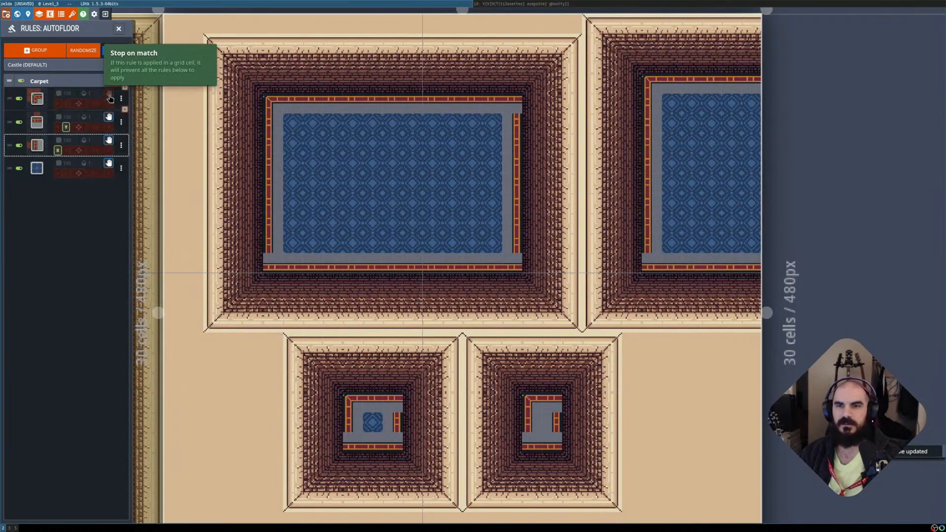
Turn off stop-on-match for the trim rules and inspect the corner tile at the room's top-left corner.
left_click(110, 119)
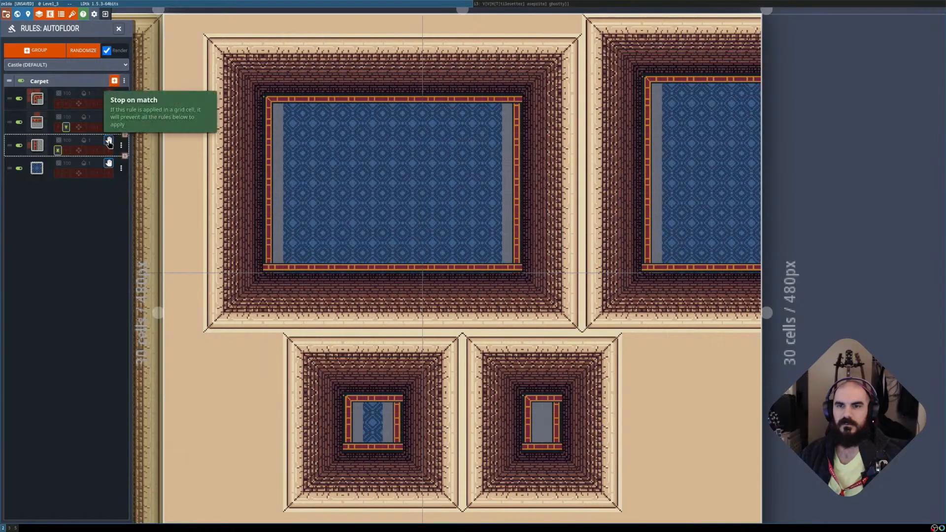
left_click(109, 142)
scroll(353, 247, "up", 3)
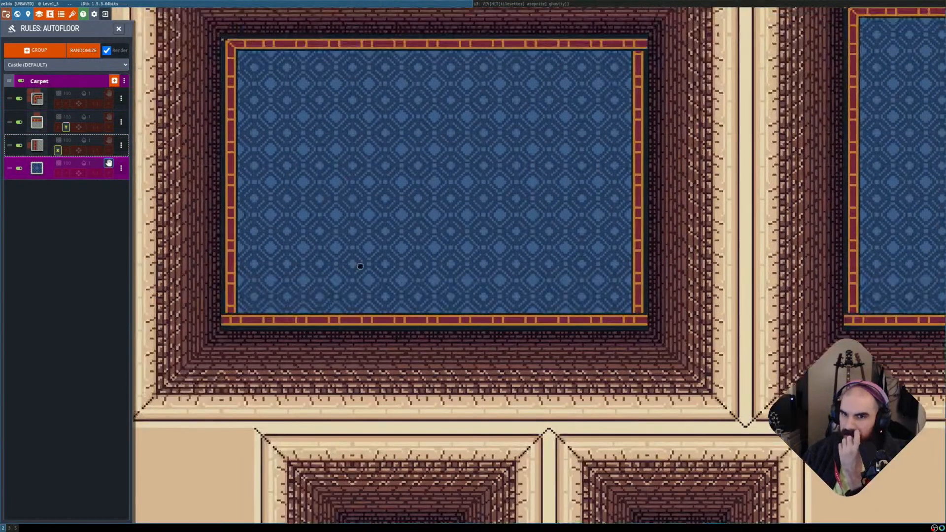
scroll(262, 193, "up", 3)
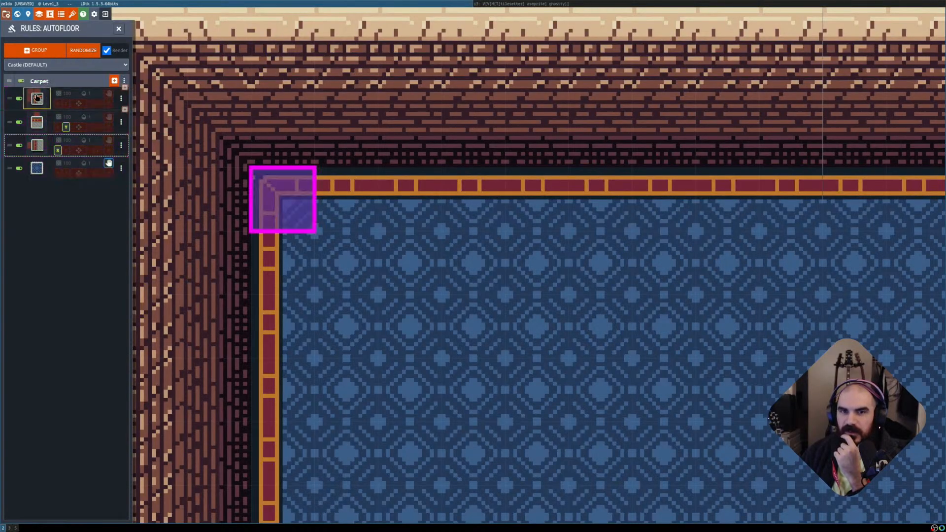
scroll(279, 229, "down", 5)
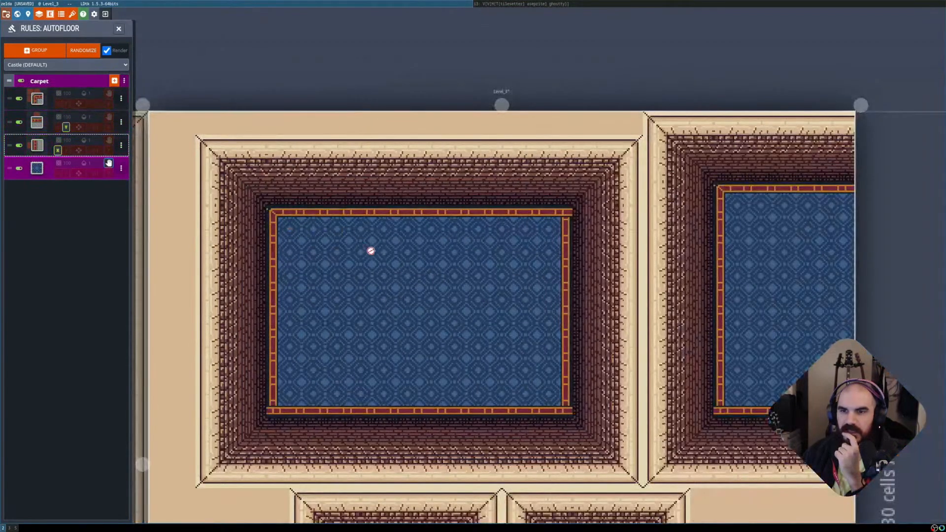
Delete the corner, horizontal and vertical trim rules from the Carpet group, keeping only the plain carpet tile rule.
left_click(121, 99)
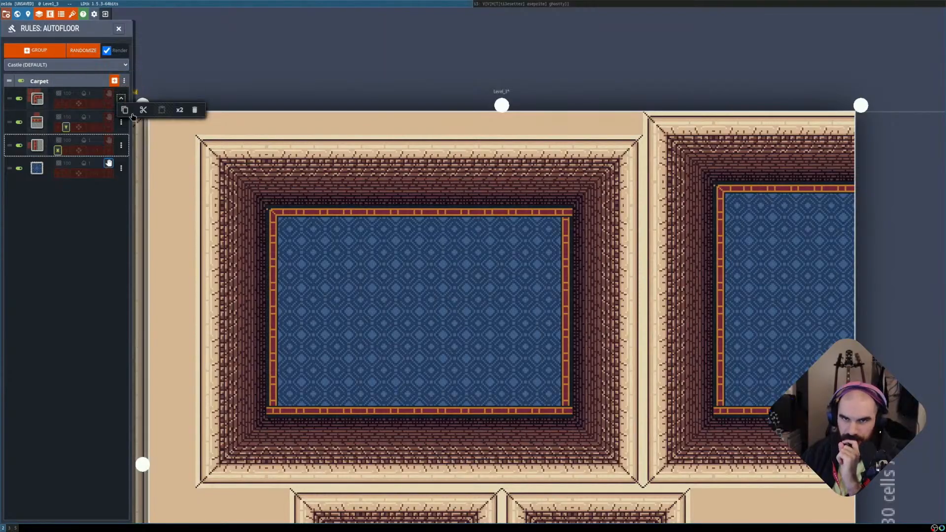
left_click(200, 112)
left_click(122, 99)
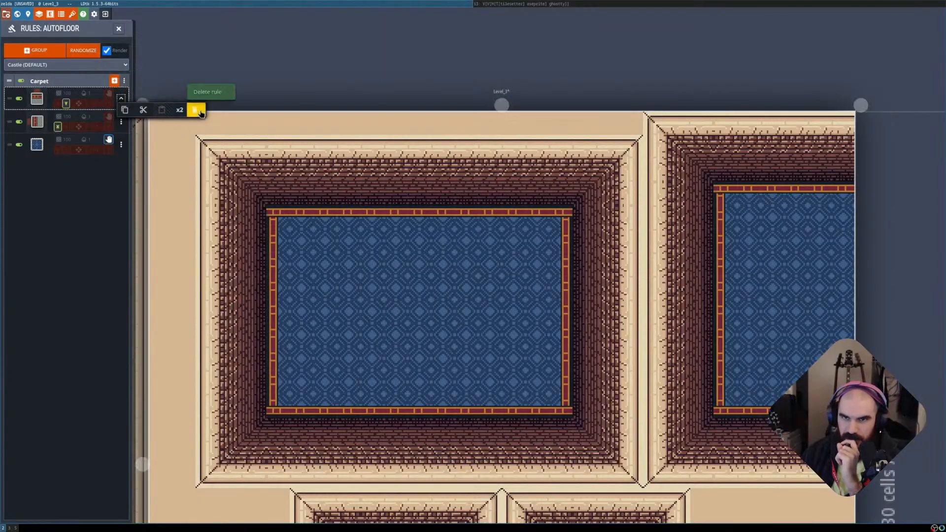
left_click(197, 110)
left_click(121, 99)
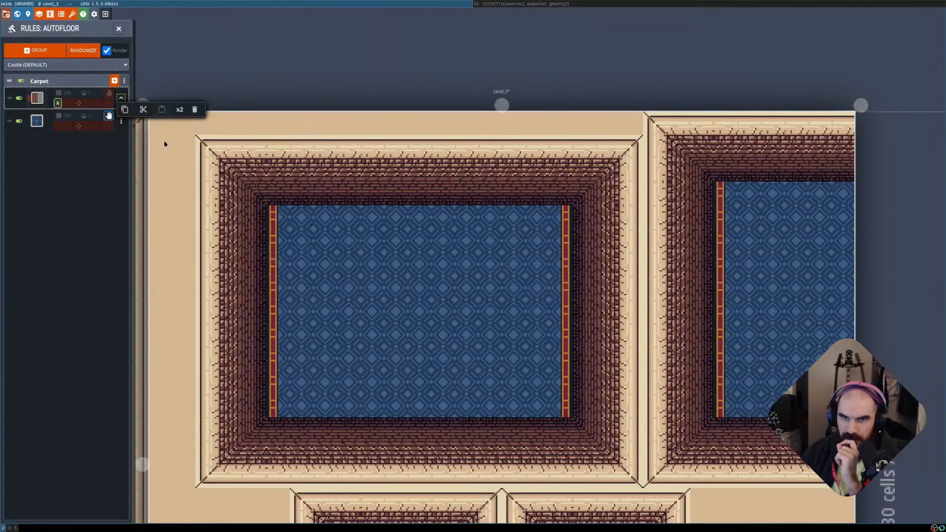
left_click(197, 105)
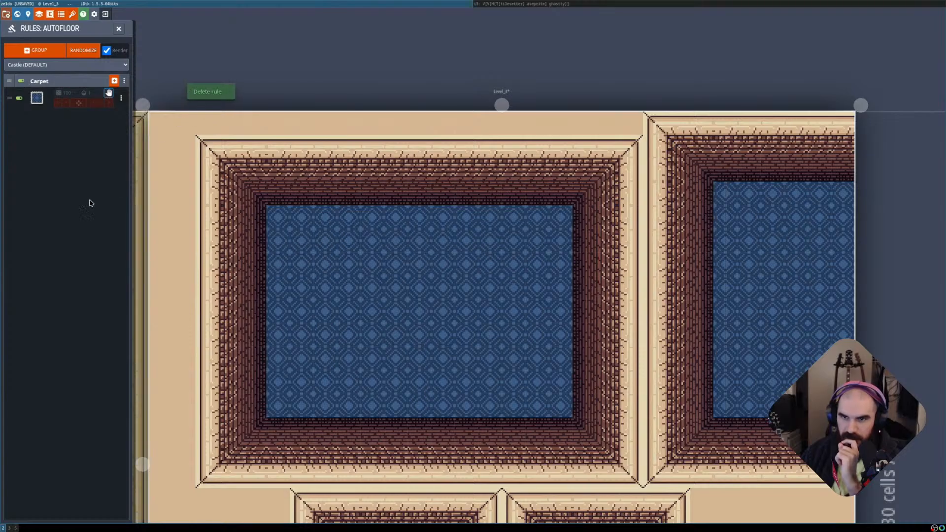
Close the AutoFloor rules and add a new auto-layer named Trim to the project layers.
left_click(119, 29)
key("l")
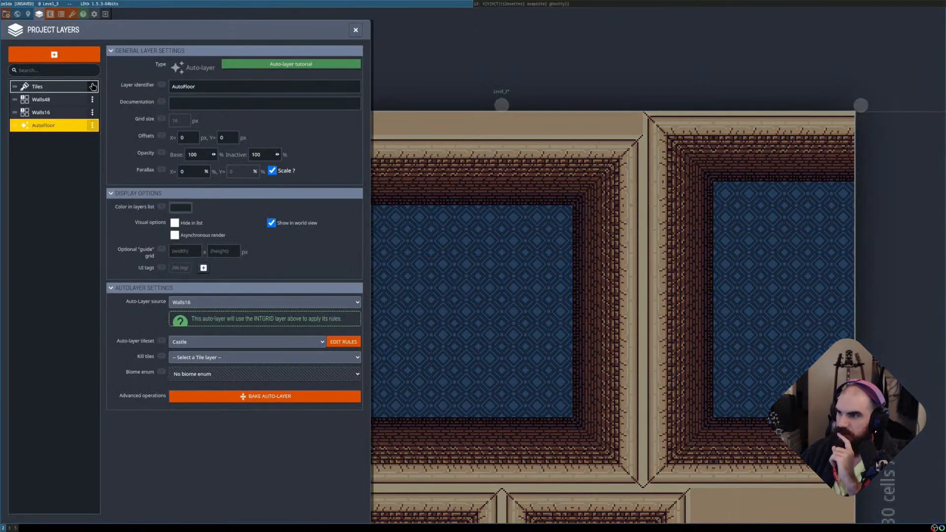
left_click(81, 50)
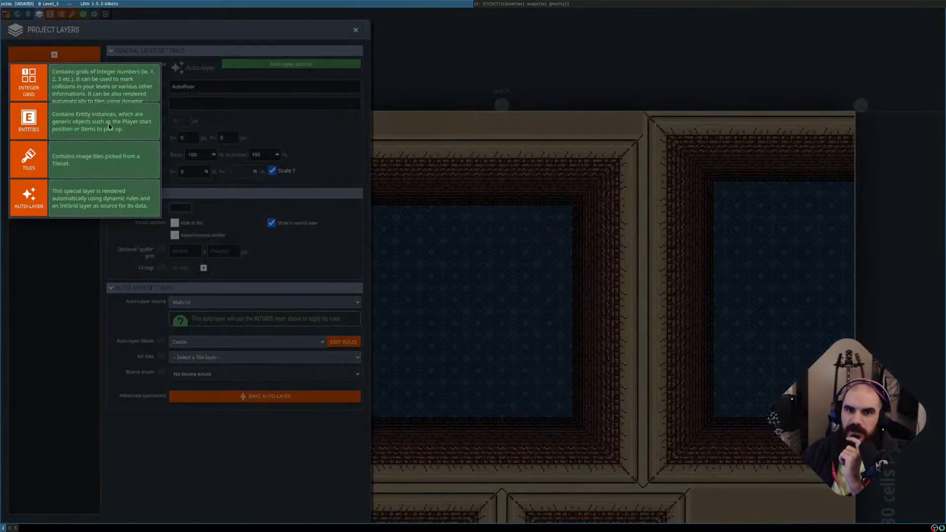
left_click(29, 195)
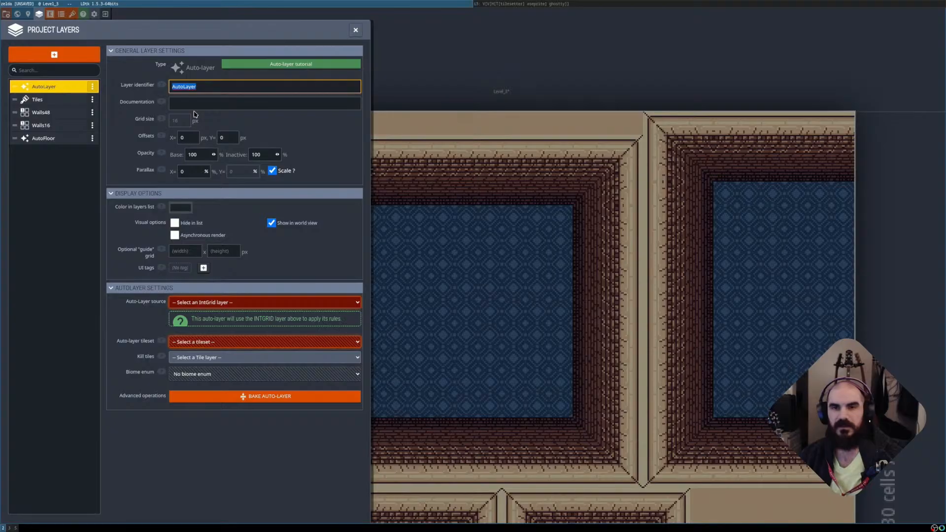
type("Trim")
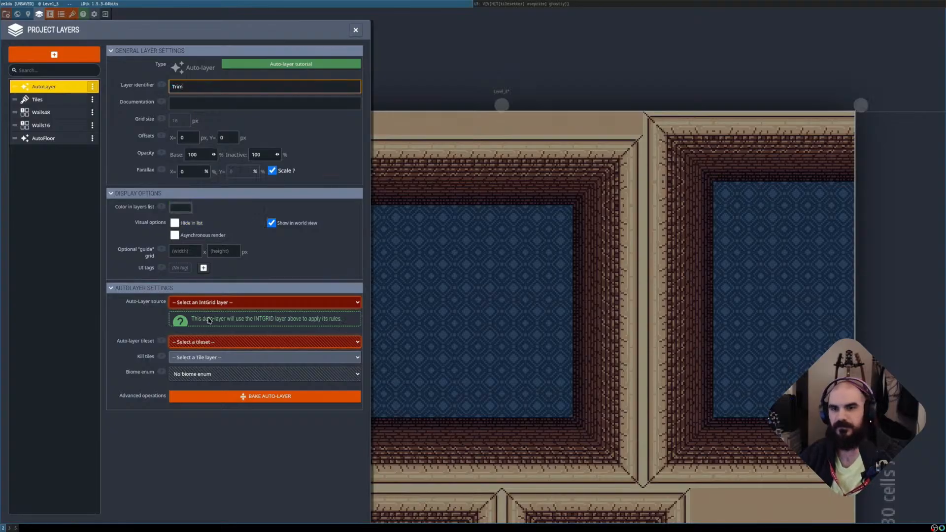
Set the Trim layer's auto-layer source to Walls16 and its tileset to Castle, and leave the layer settings.
left_click(224, 303)
left_click(209, 326)
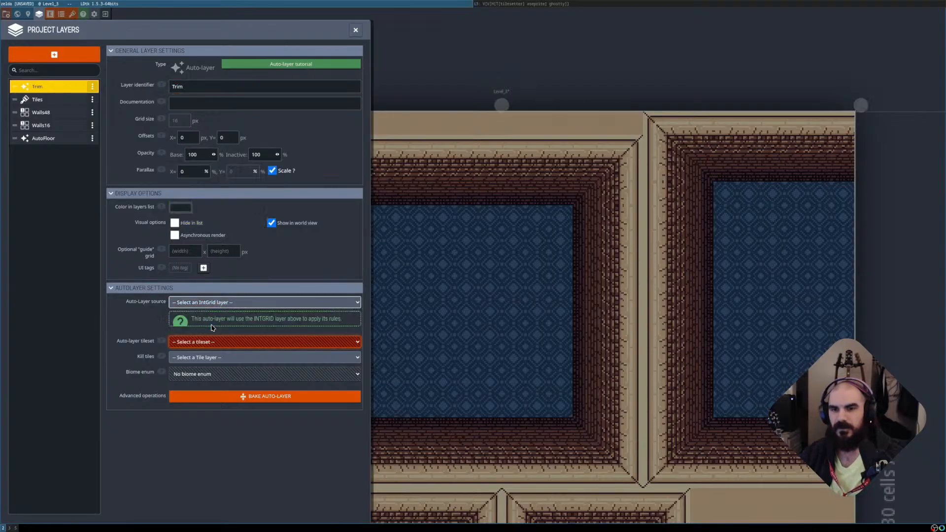
left_click(210, 342)
left_click(208, 366)
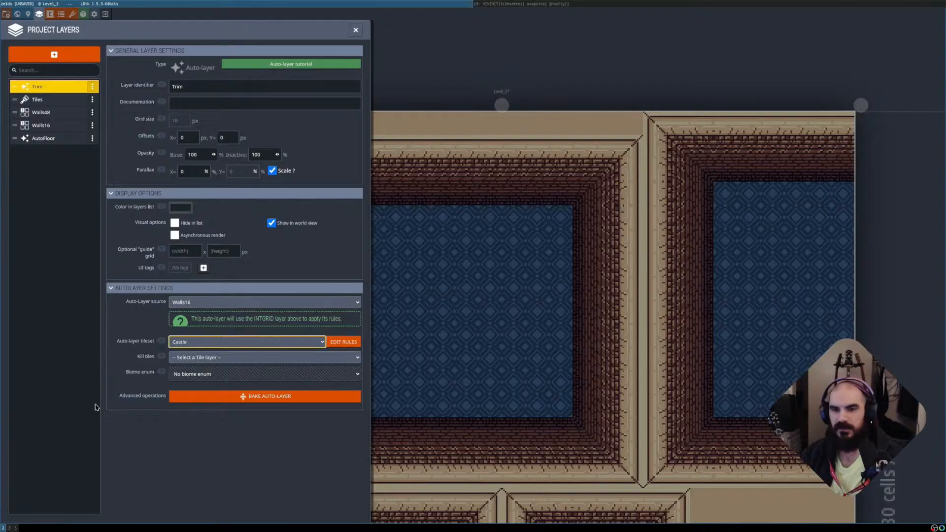
left_click(439, 74)
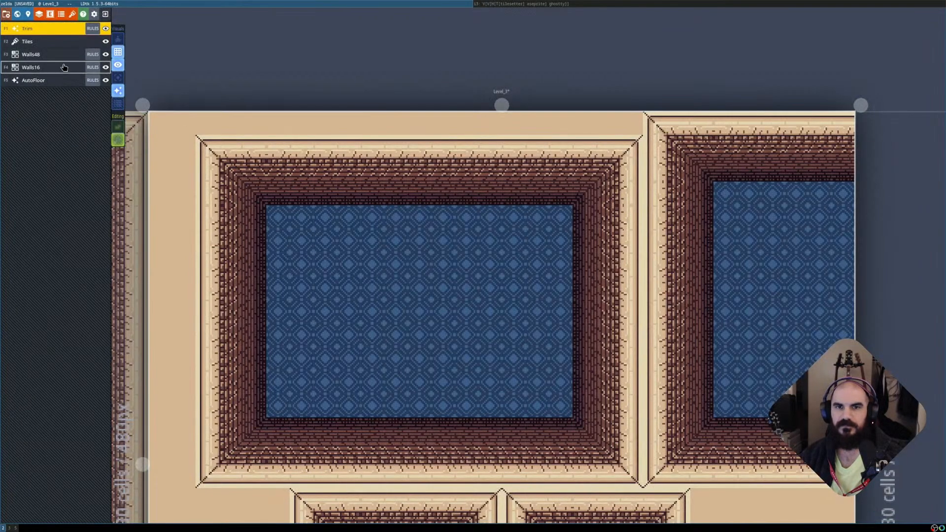
left_click(93, 67)
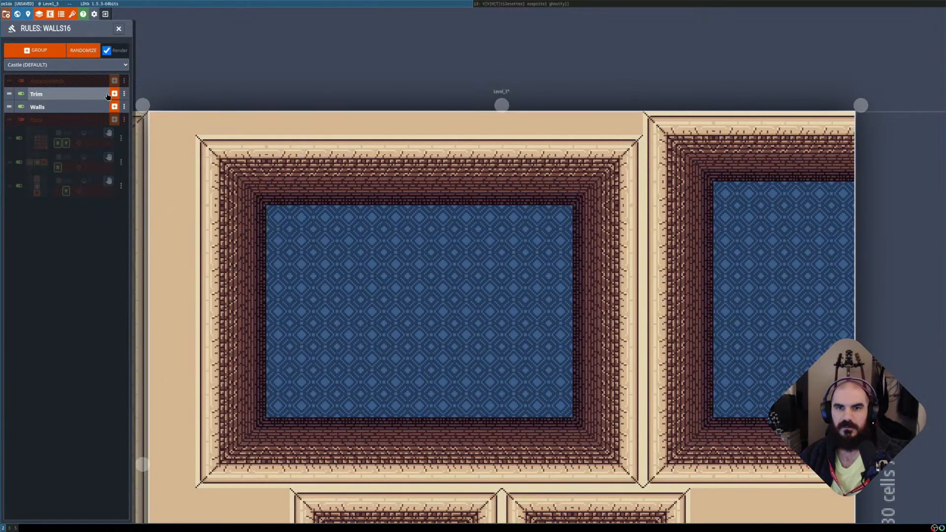
left_click(114, 93)
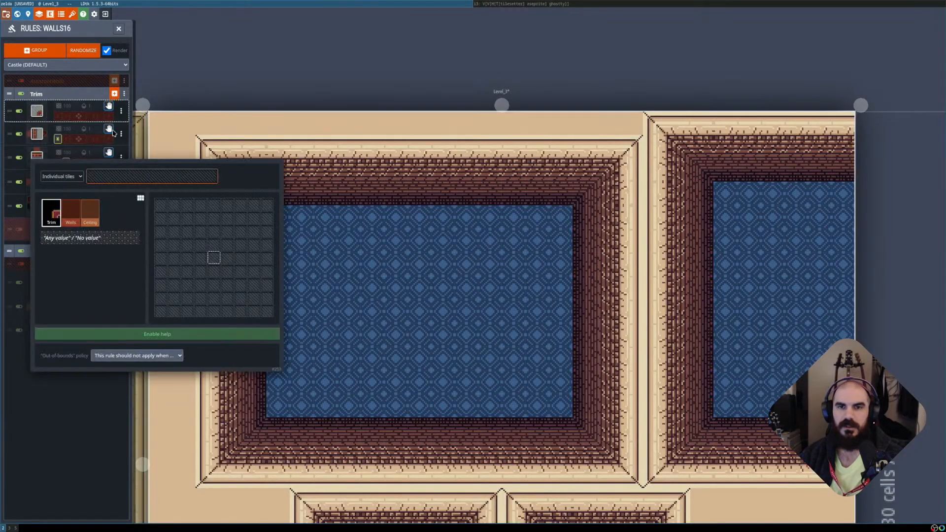
left_click(91, 473)
left_click(120, 32)
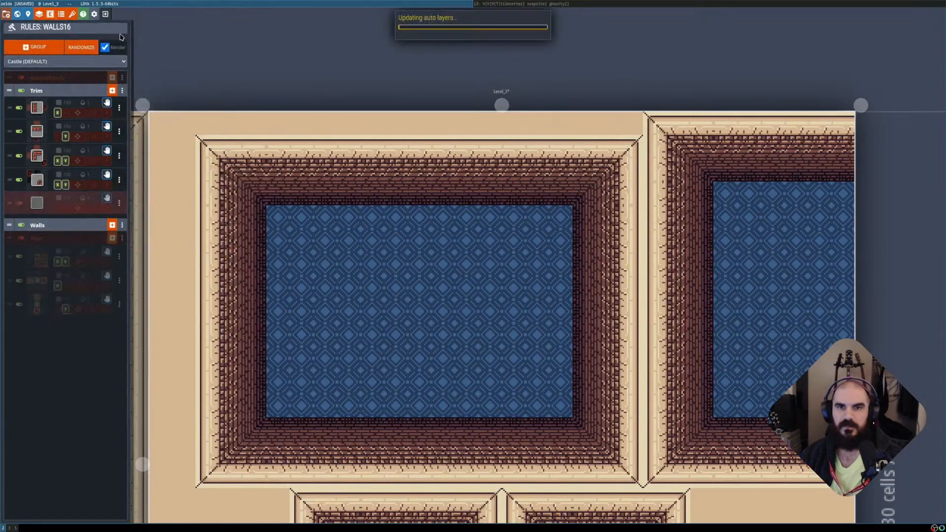
left_click(74, 82)
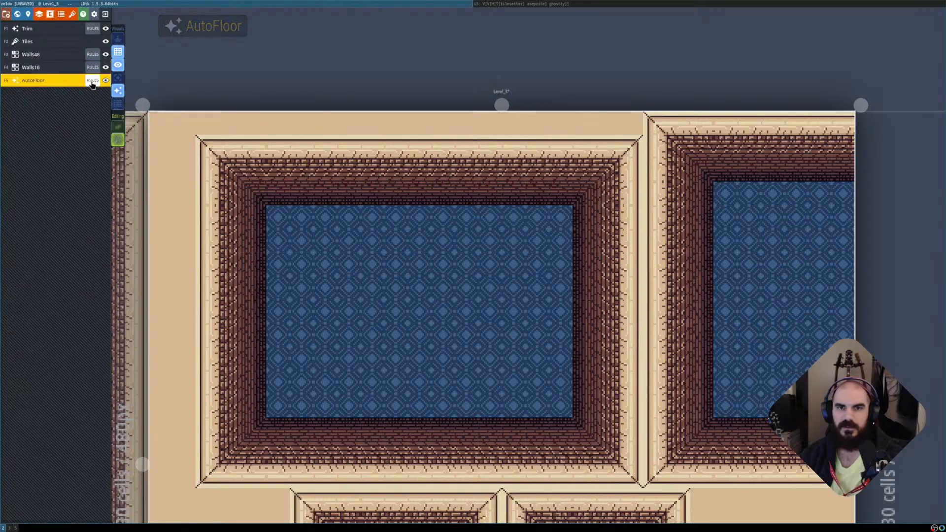
left_click(25, 31)
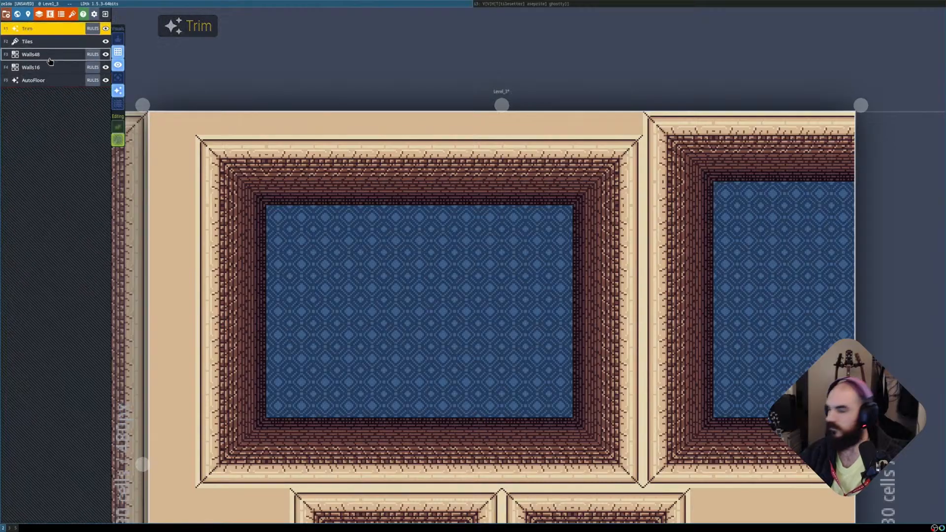
Reorder the project layers so that Trim sits between Walls16 and AutoFloor.
key("l")
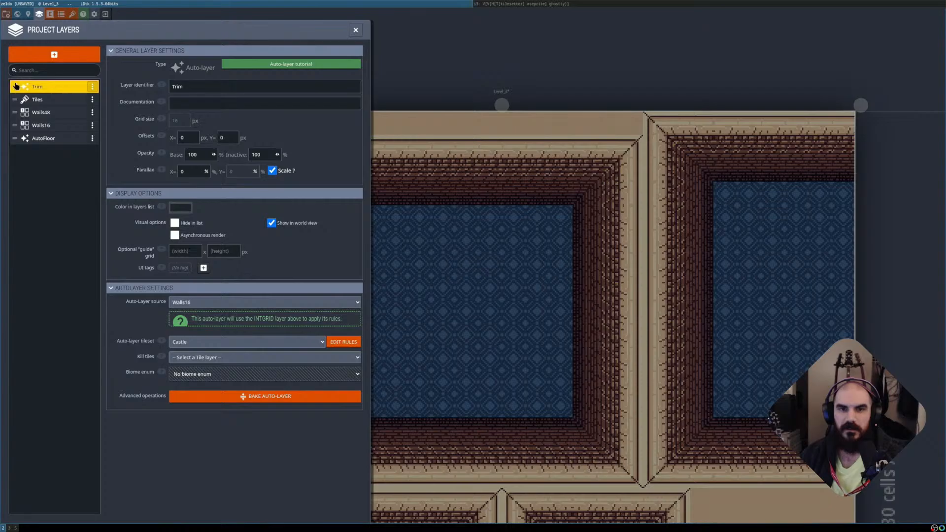
left_click_drag(15, 86, 15, 125)
key("Escape")
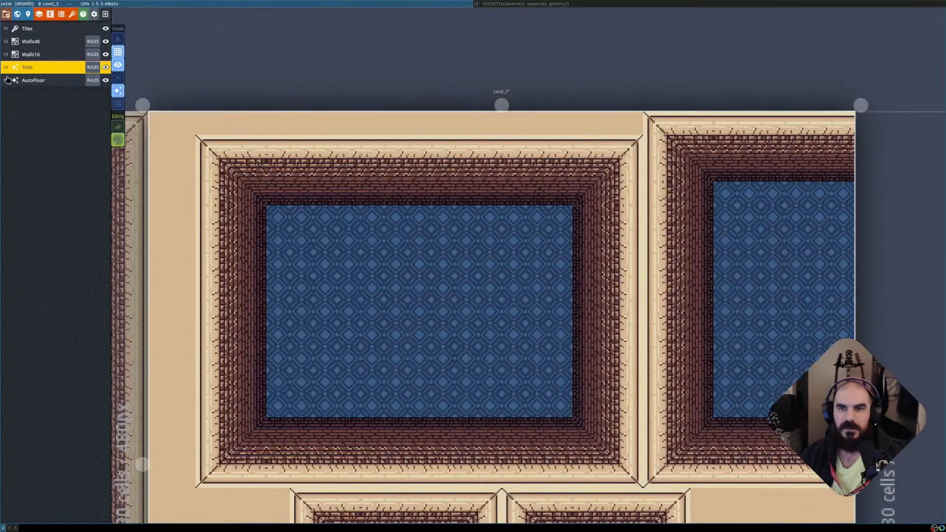
Create a rule group named "auto trim" in the Trim layer's rules.
left_click(91, 68)
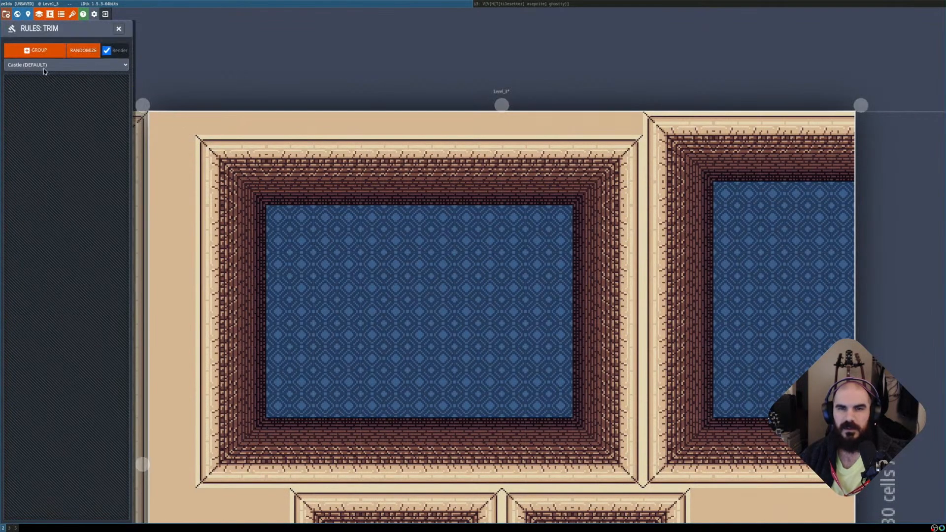
left_click(37, 49)
left_click(63, 79)
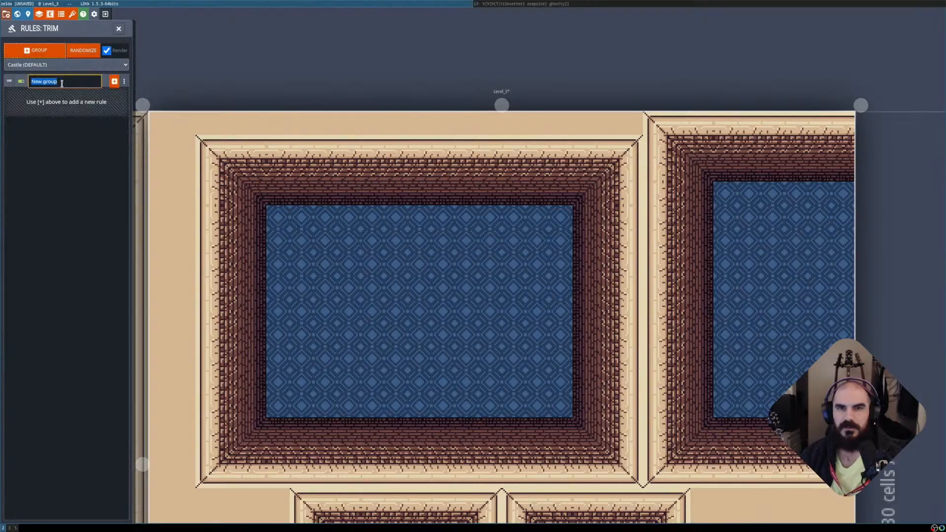
type("auto trim")
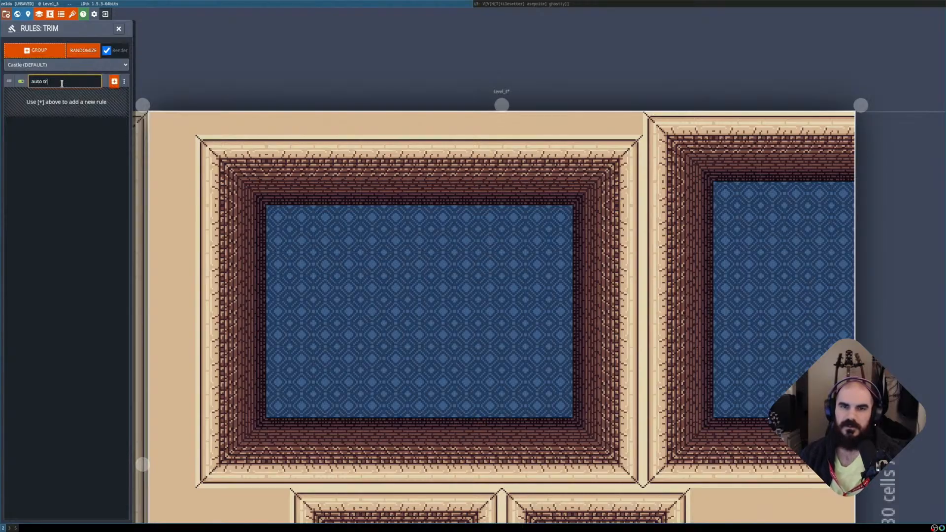
key("Return")
left_click(62, 87)
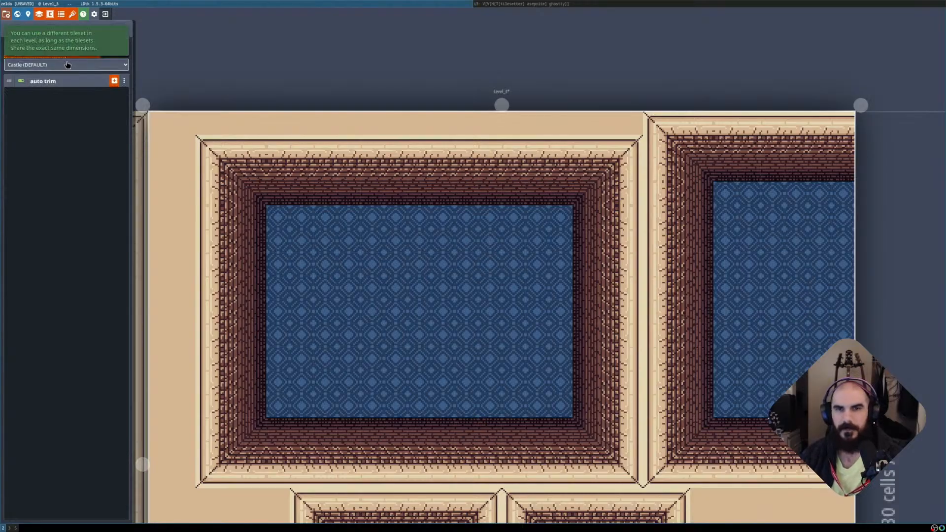
Add a first rule to the auto trim group that requires a non-Walls center cell.
left_click(114, 81)
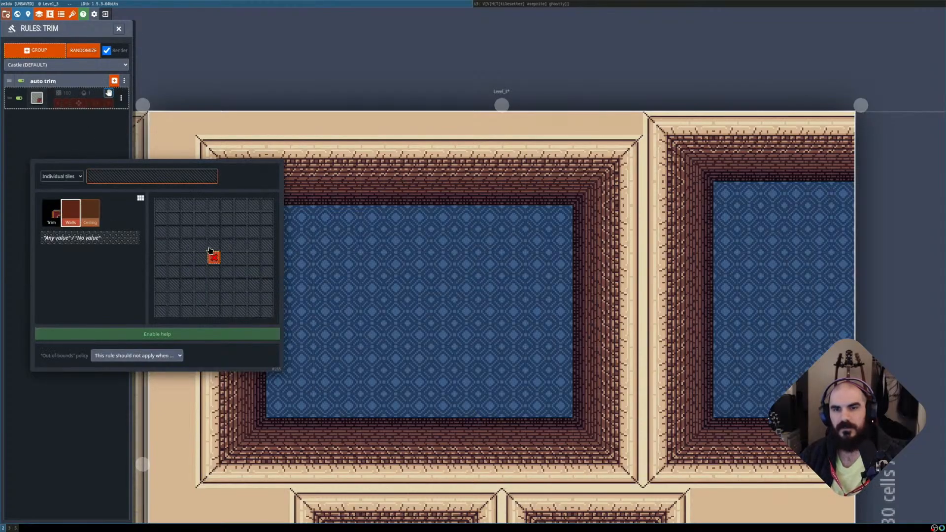
Require a wall directly above the non-wall centre cell in the trim rule and assign the lower horizontal trim tile.
left_click(93, 176)
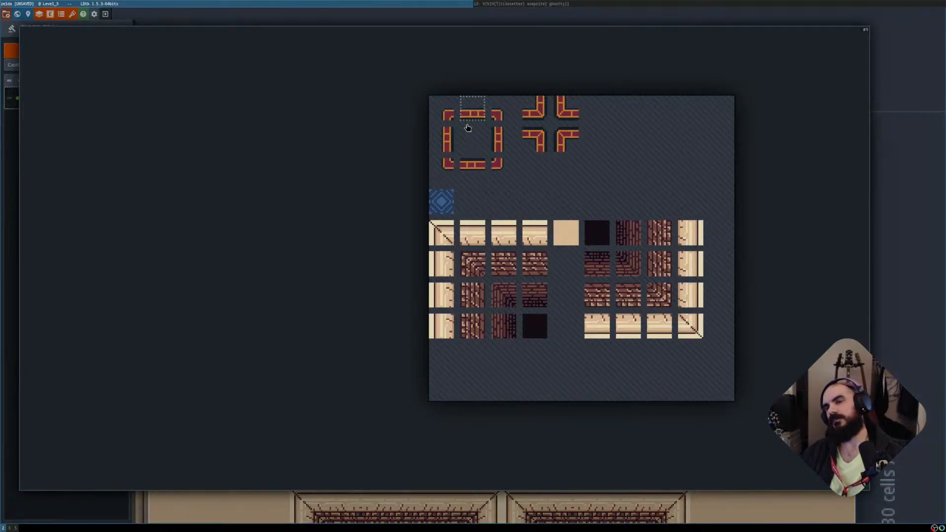
key("Escape")
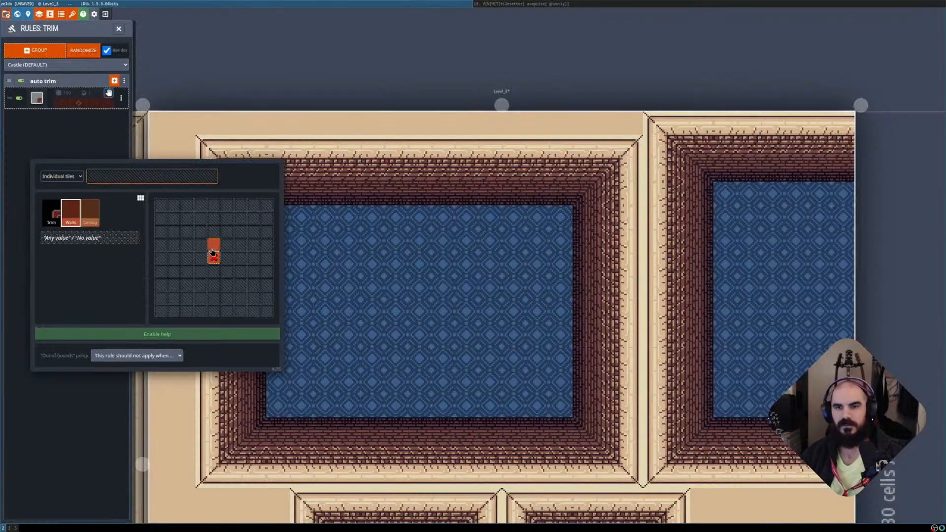
left_click(96, 177)
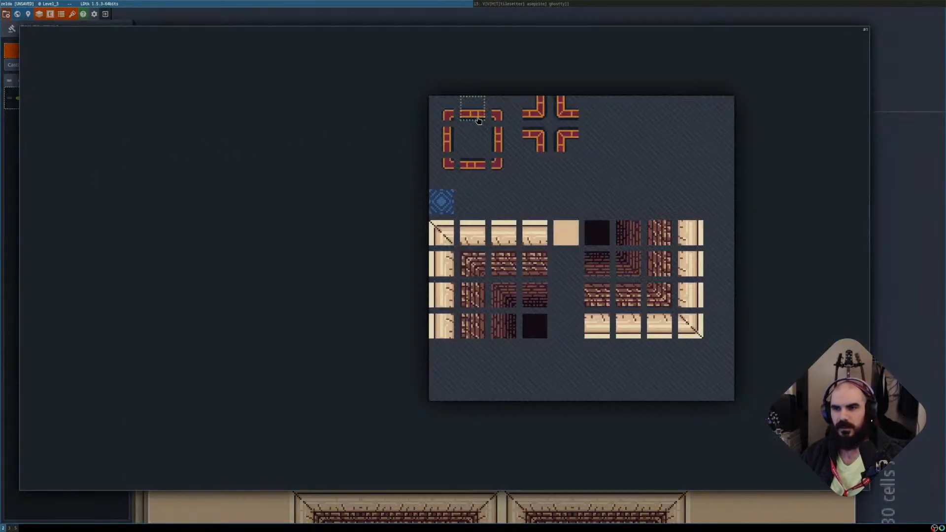
left_click(468, 170)
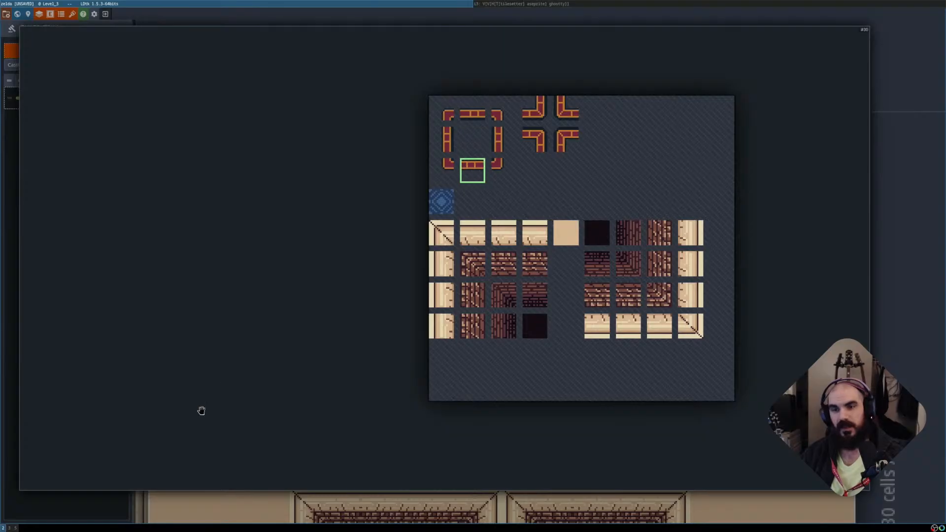
left_click(117, 502)
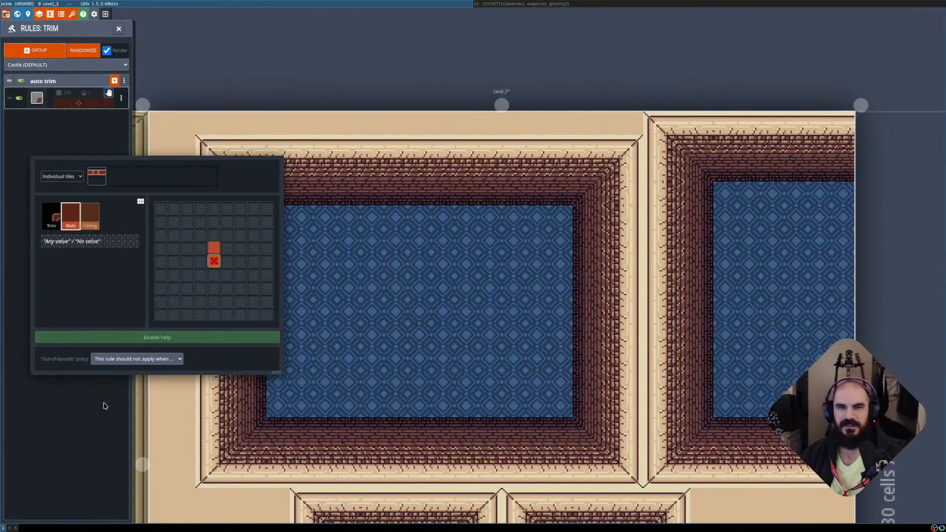
Refresh the auto-layer rendering and enable Y mirroring on the horizontal trim rule.
key("shift+r")
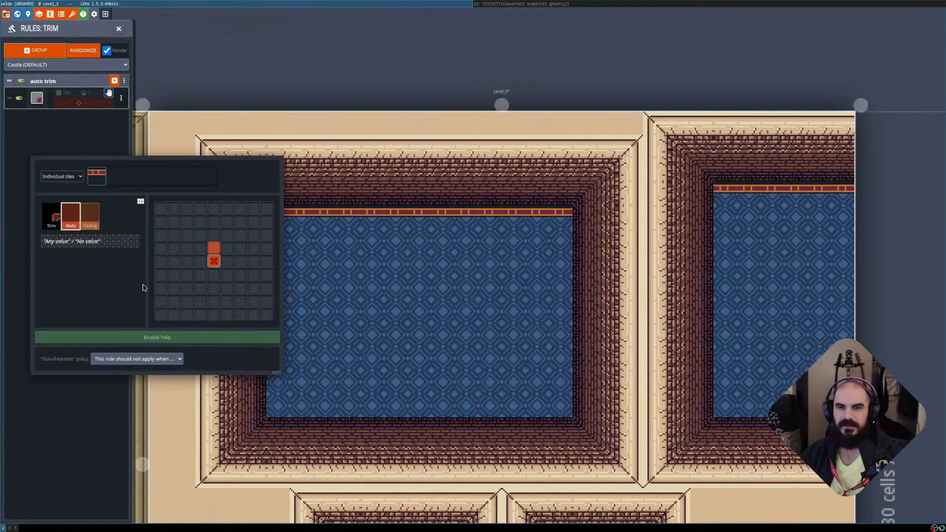
left_click(85, 382)
left_click(66, 103)
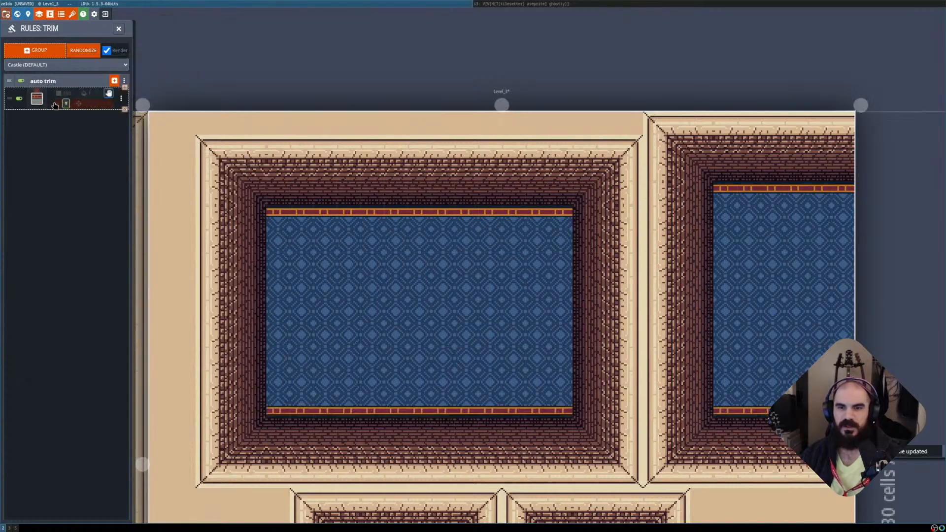
Add an auto trim rule with Walls in the centre, no wall to its left, and the trim ring's right-side vertical tile.
left_click(113, 80)
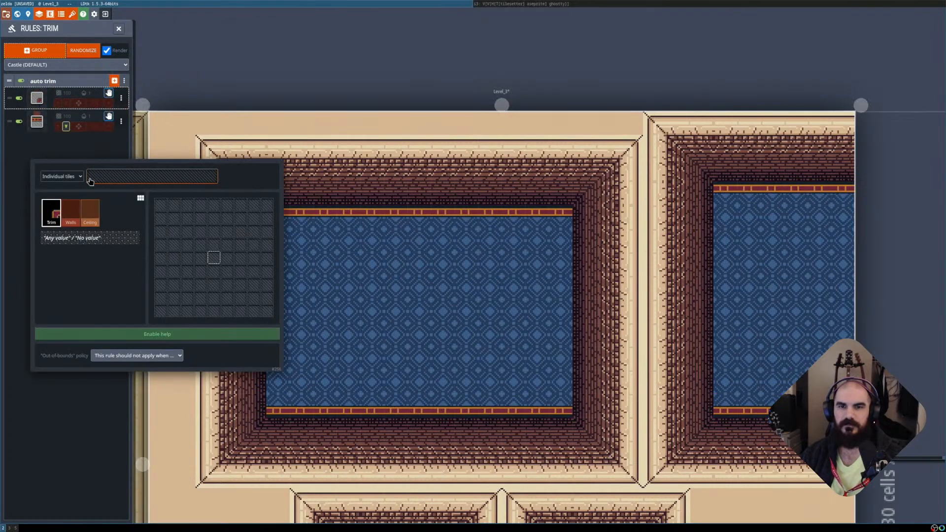
left_click(71, 212)
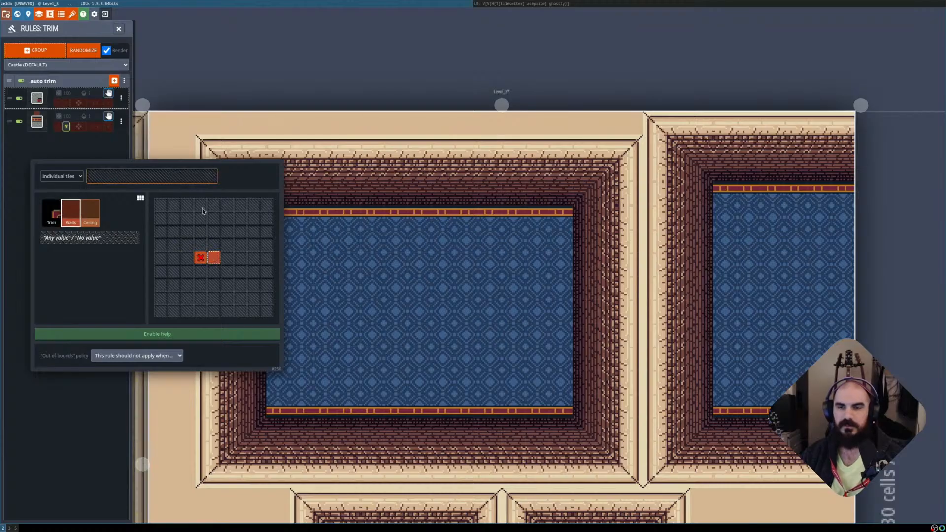
left_click(97, 179)
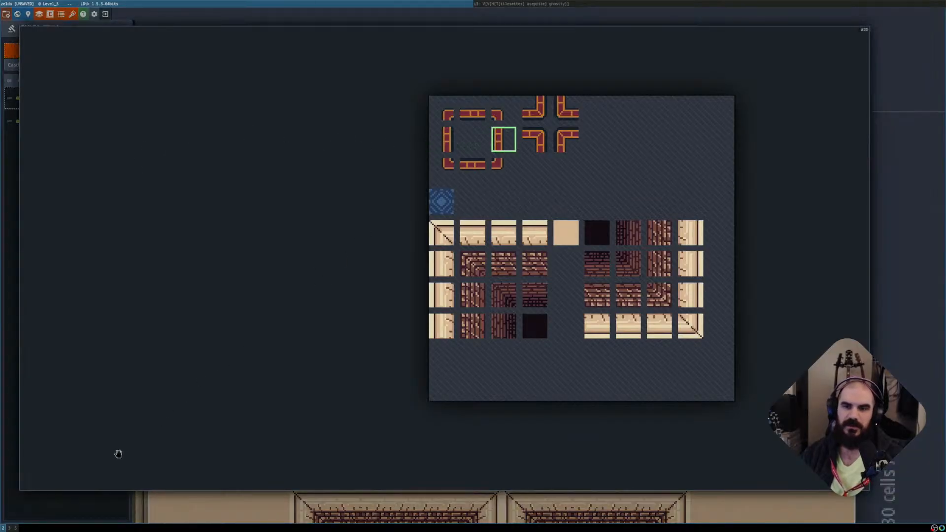
left_click(94, 495)
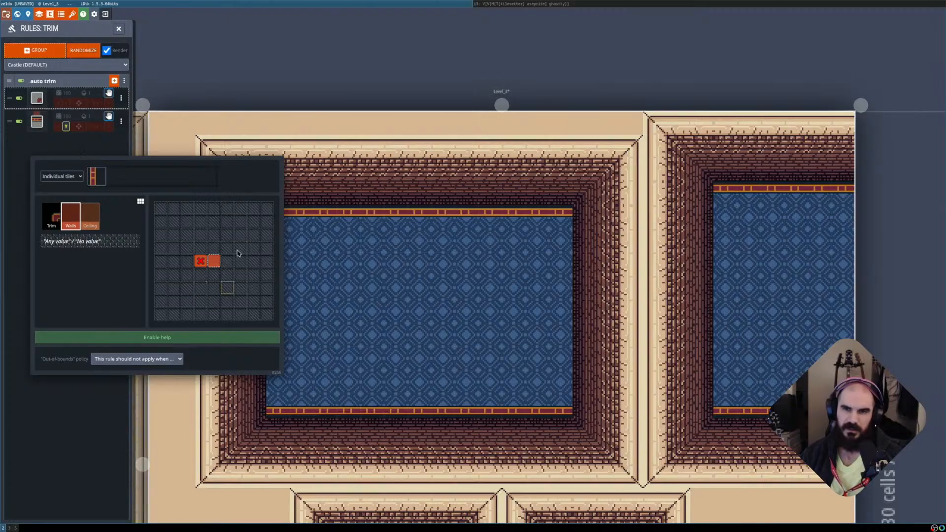
left_click(69, 430)
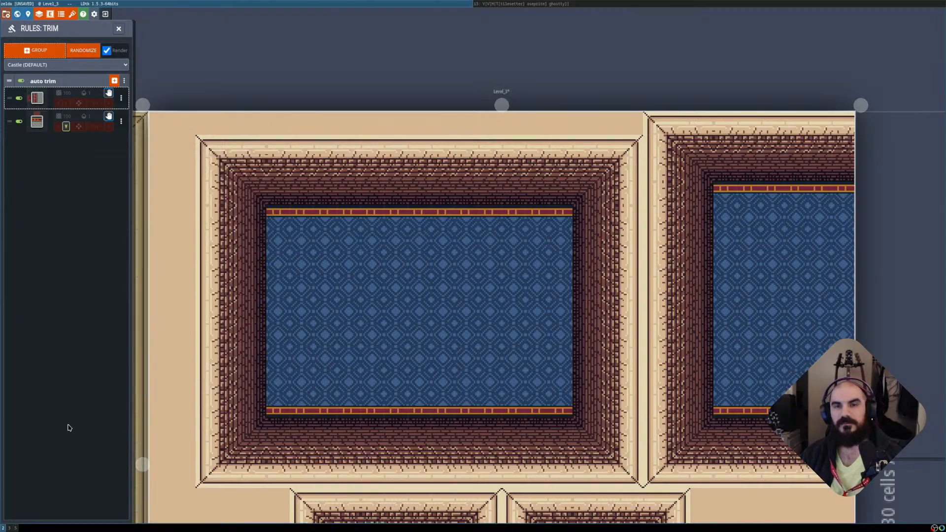
key("shift+r")
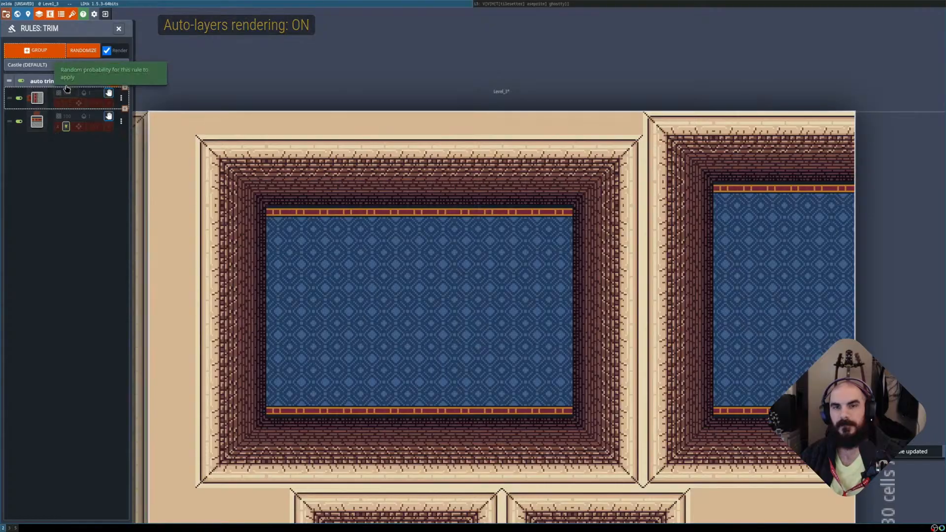
Swap the vertical trim rule's pattern to a non-wall centre with Walls on its left, and enable X mirroring.
left_click(43, 97)
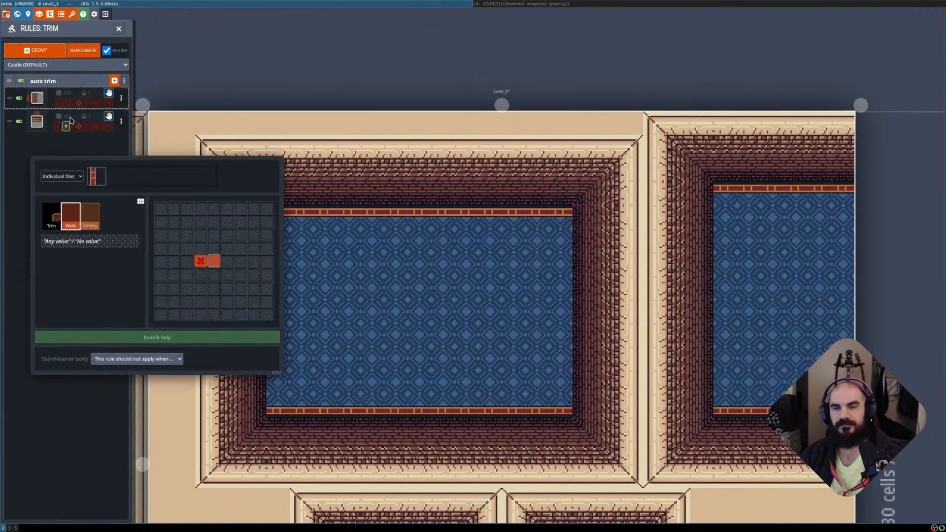
left_click(212, 262)
left_click(200, 263)
right_click(209, 263)
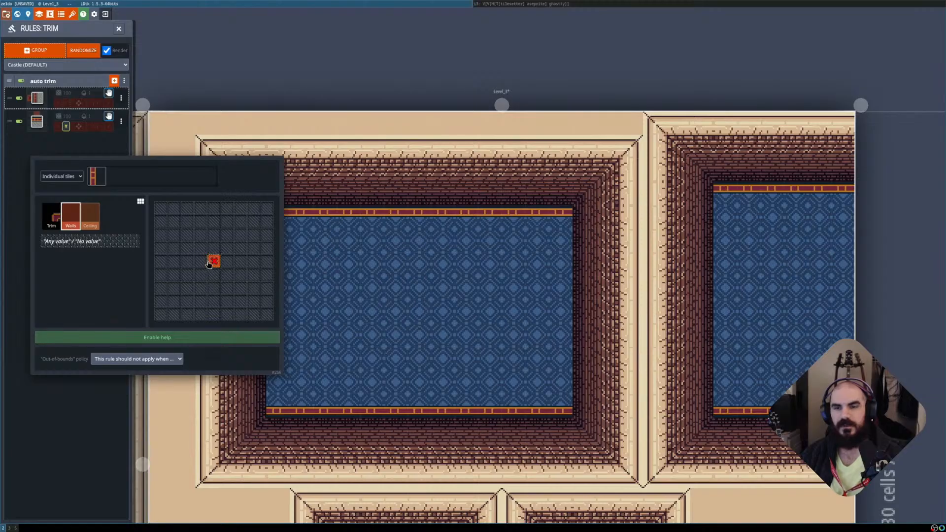
left_click(201, 261)
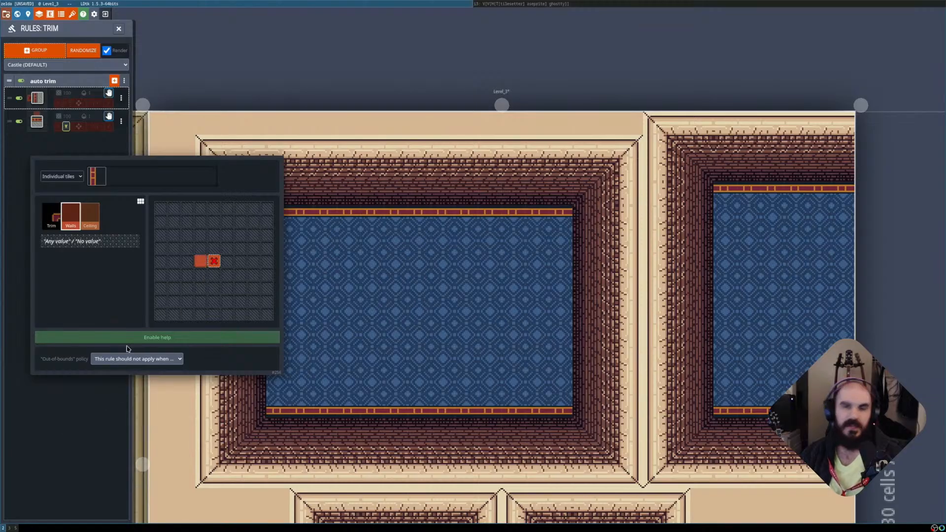
left_click(93, 456)
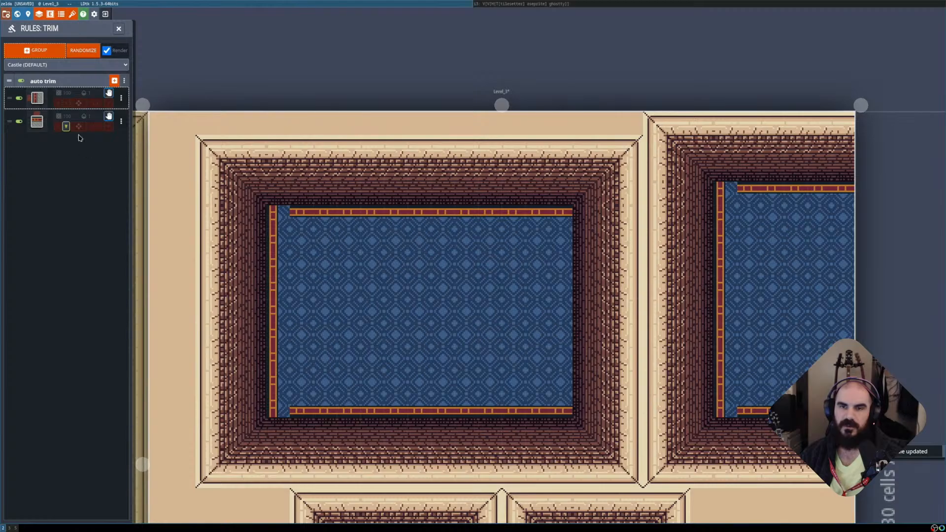
left_click(59, 104)
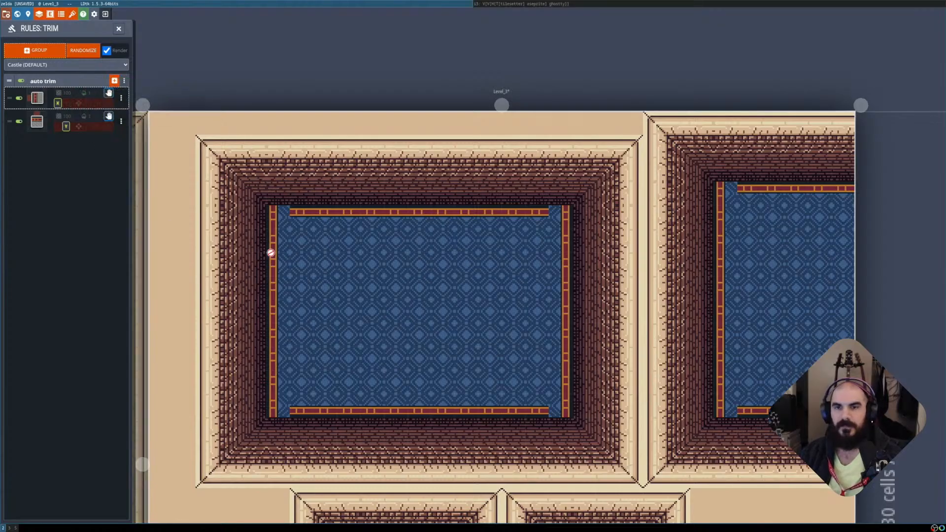
Add a corner rule with a non-wall centre and Walls in the cells above, above-left and left of it.
left_click(114, 80)
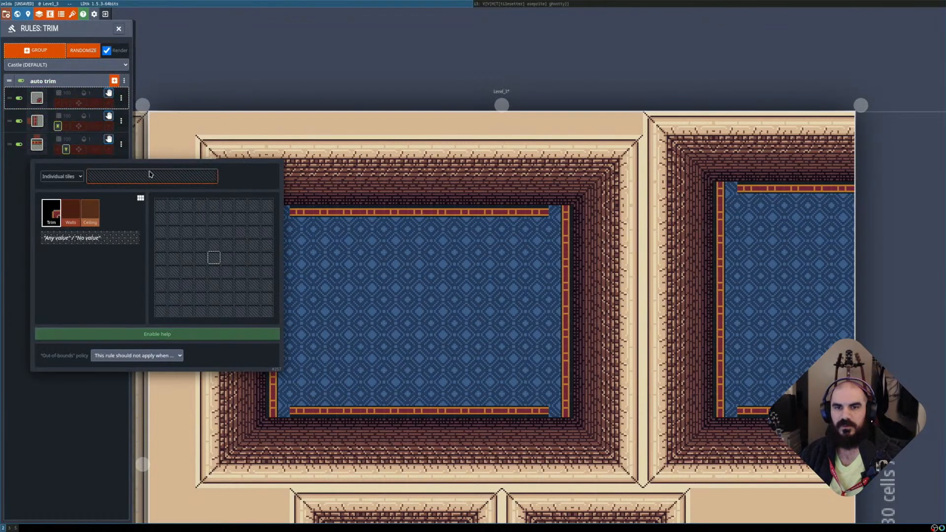
left_click(70, 212)
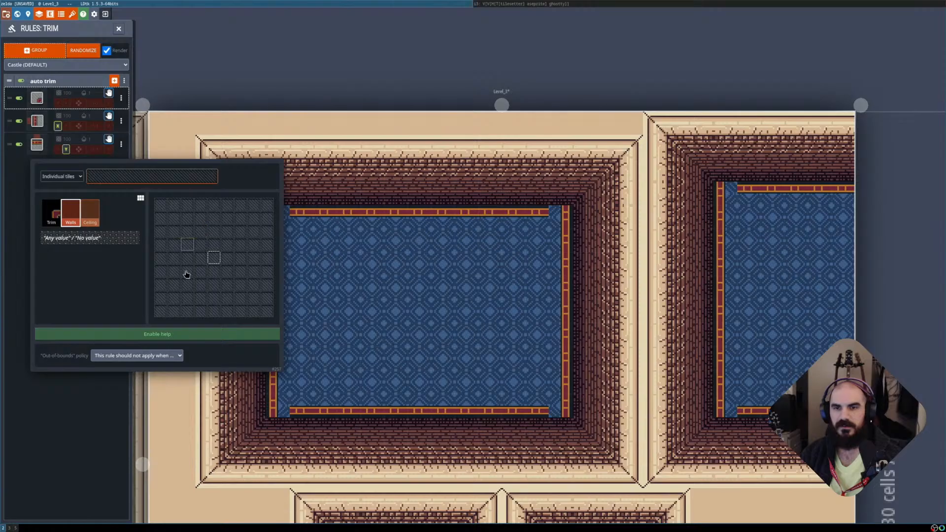
left_click(213, 258)
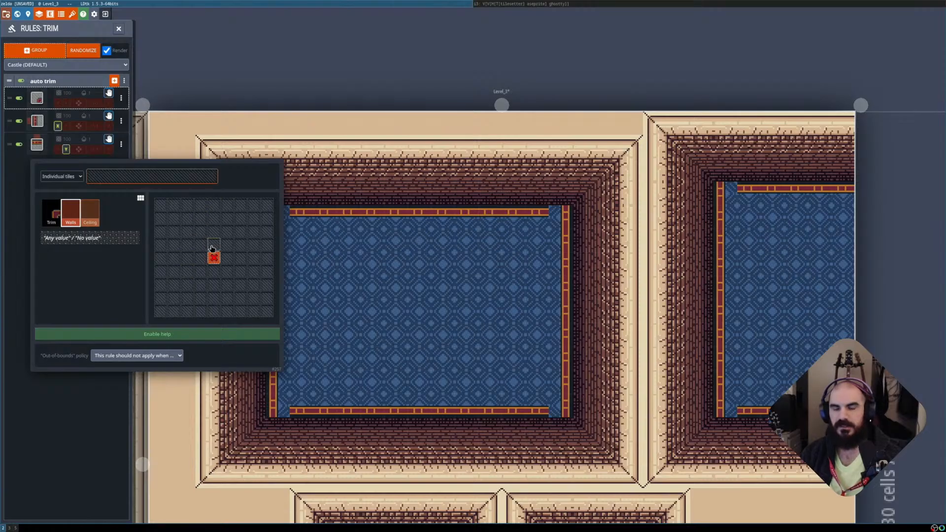
left_click(213, 245)
left_click(200, 245)
left_click(201, 258)
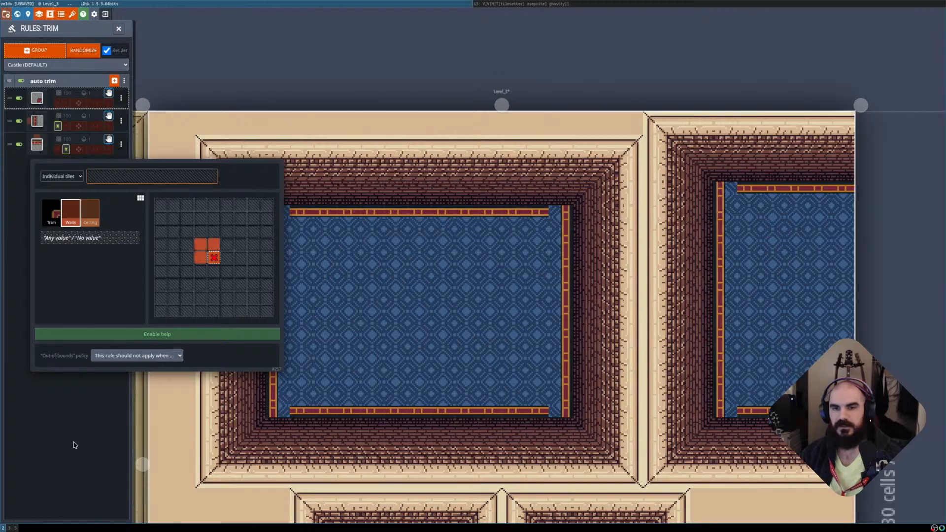
Assign the lower-right tile of the cross-shaped trim corner group to the corner rule and refresh the auto-layer rendering.
left_click(90, 177)
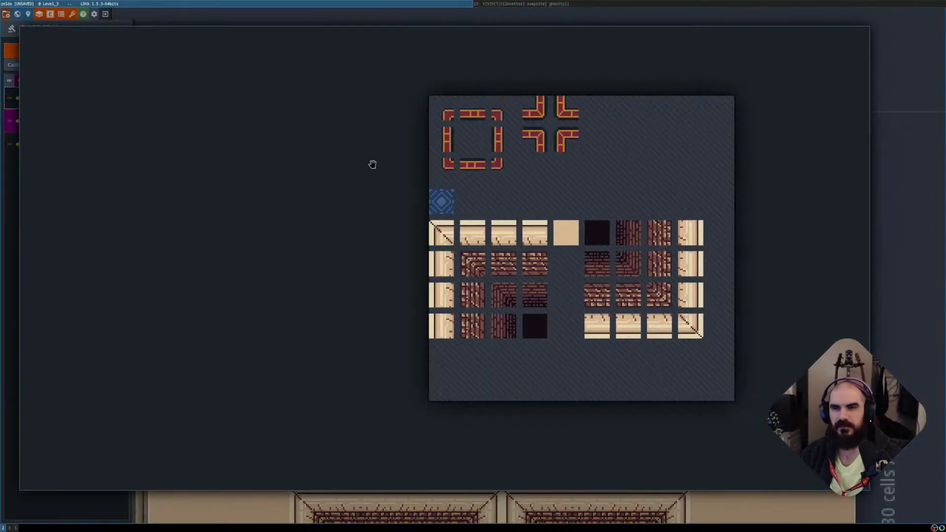
left_click(569, 143)
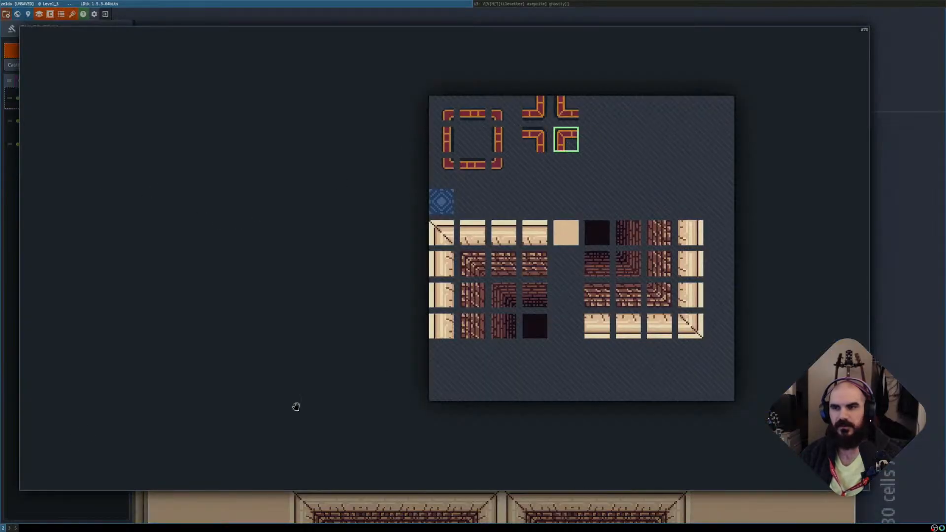
left_click(83, 522)
key("shift+r")
key("shift+r")
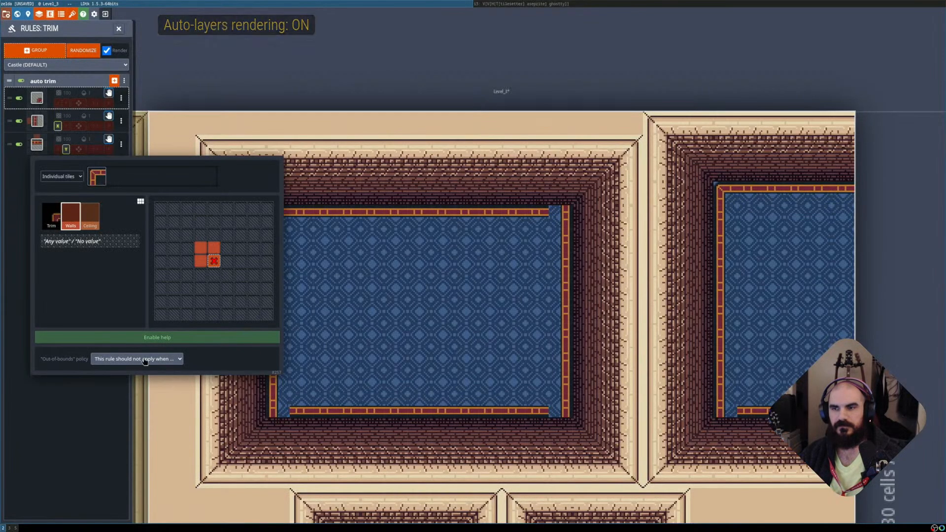
Enable both X and Y mirroring on the corner trim rule.
left_click(80, 413)
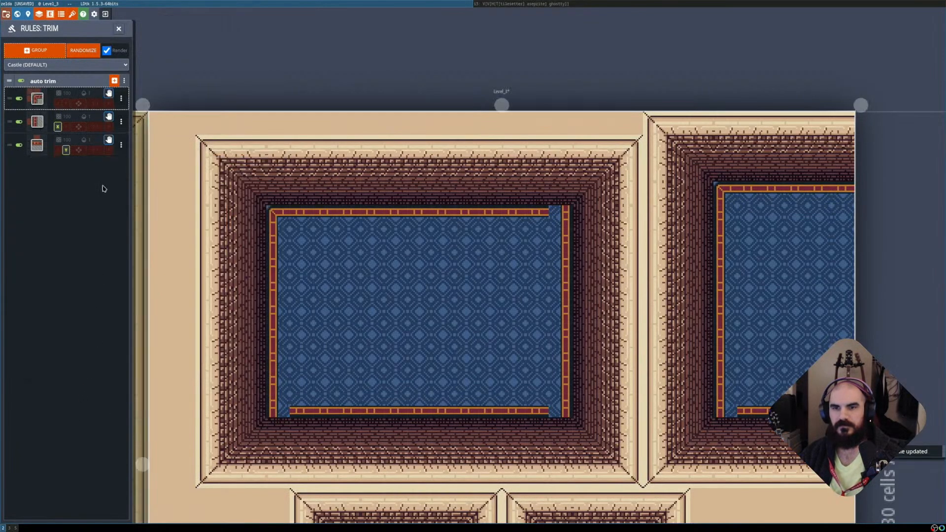
left_click(57, 103)
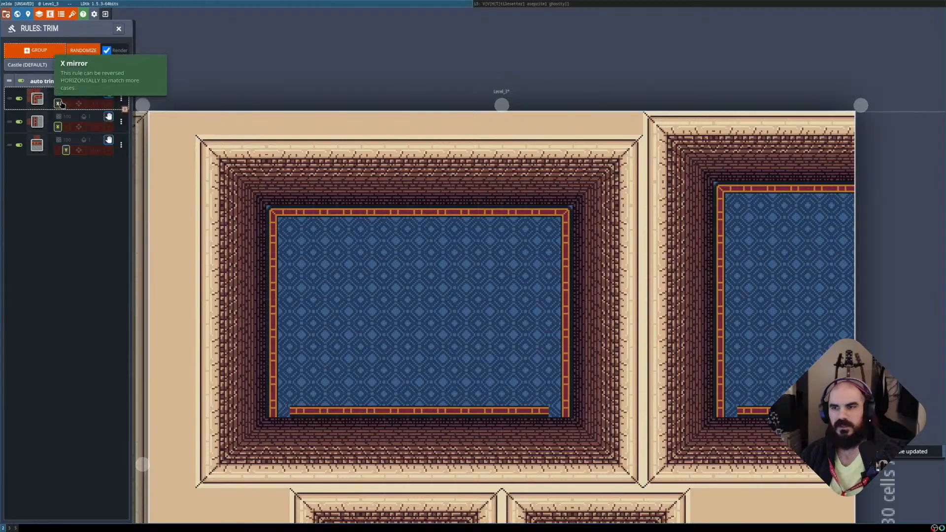
left_click(66, 104)
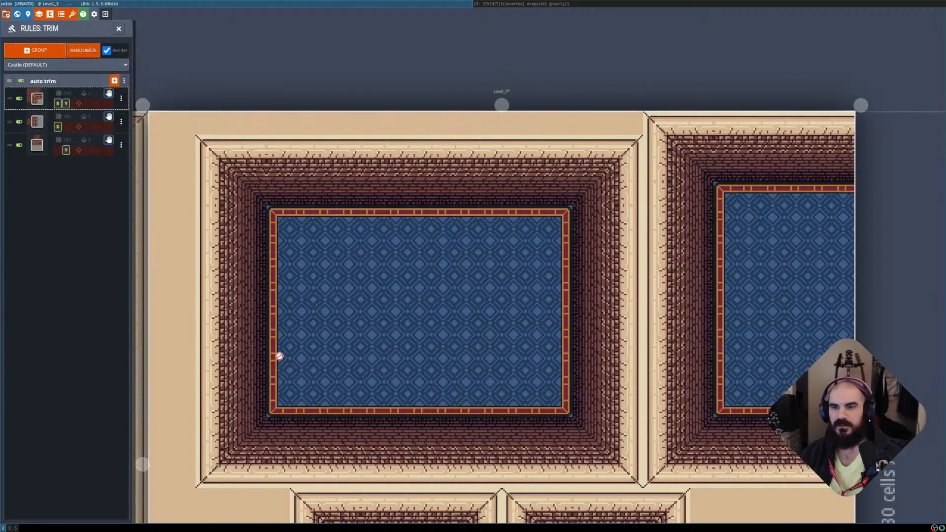
Examine the generated trim around the blue floor rooms, checking the corners up close and the neighbouring rooms.
scroll(311, 325, "down", 2)
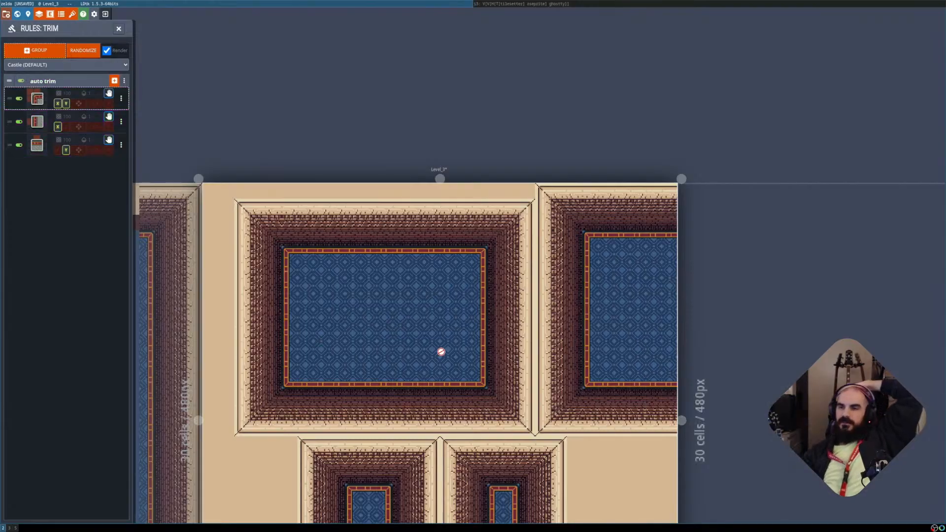
scroll(441, 350, "up", 5)
scroll(552, 116, "up", 4)
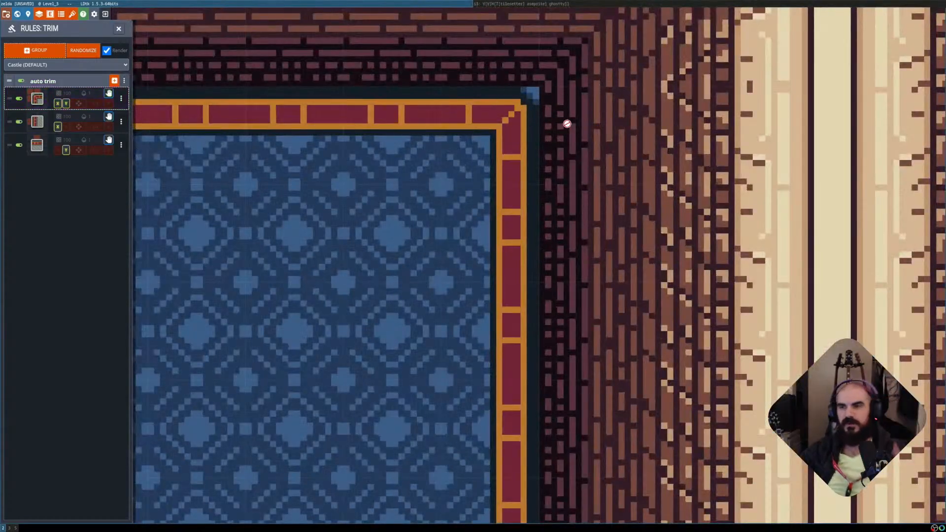
scroll(497, 148, "down", 6)
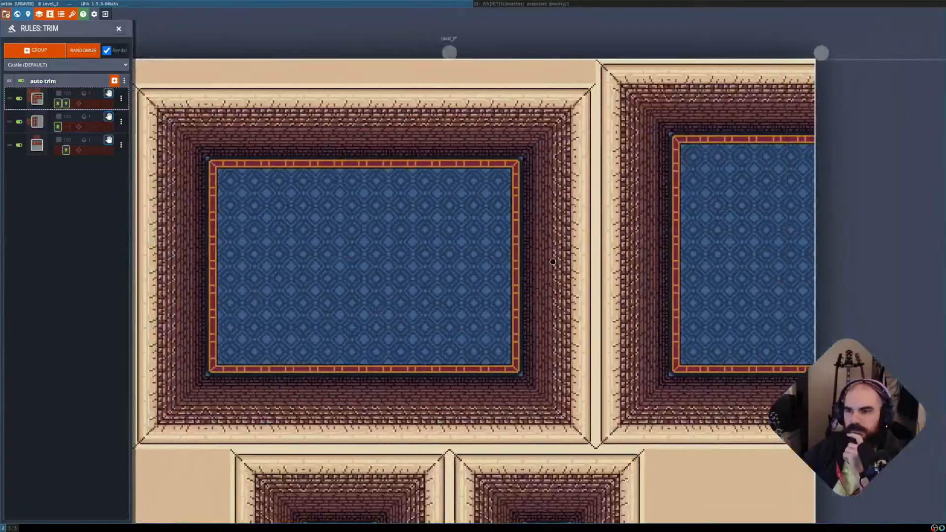
middle_click_drag(554, 261, 693, 255)
scroll(224, 238, "down", 2)
middle_click_drag(229, 239, 293, 249)
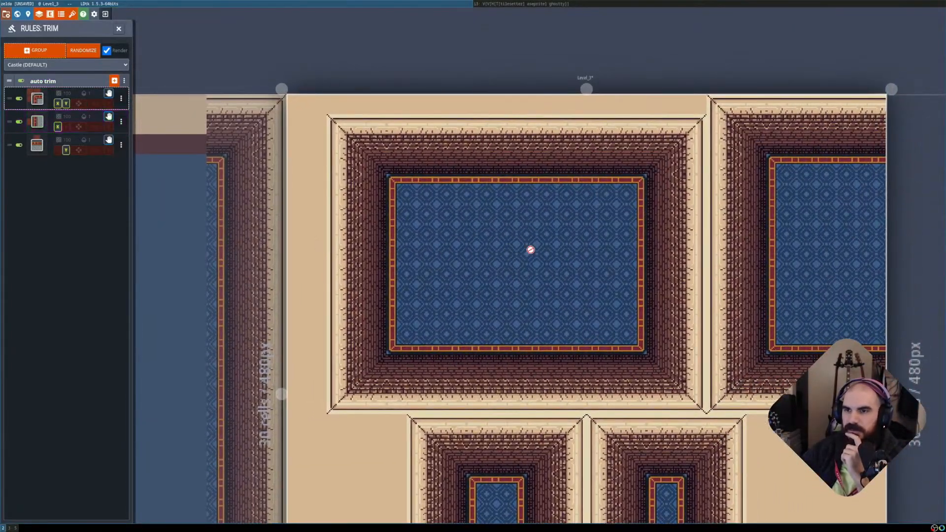
scroll(498, 248, "up", 3)
middle_click_drag(365, 226, 380, 274)
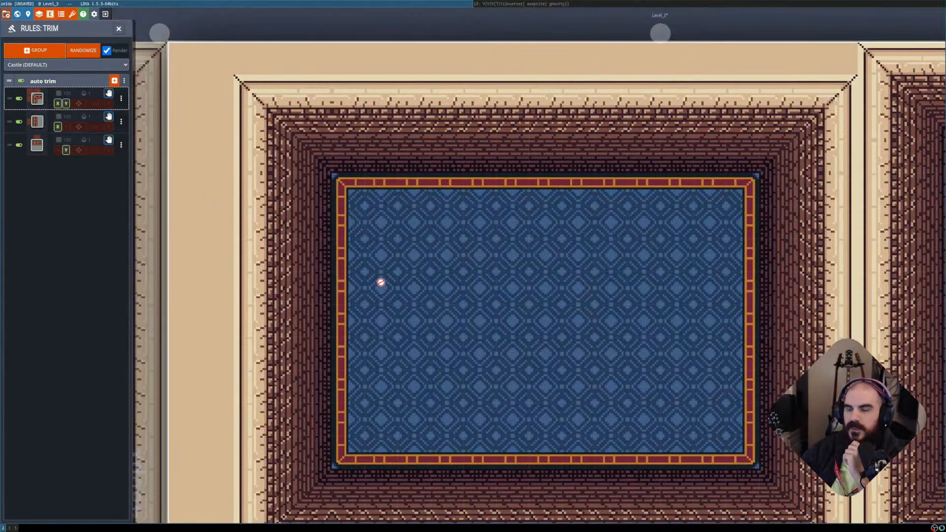
scroll(629, 377, "down", 1)
middle_click_drag(659, 389, 602, 378)
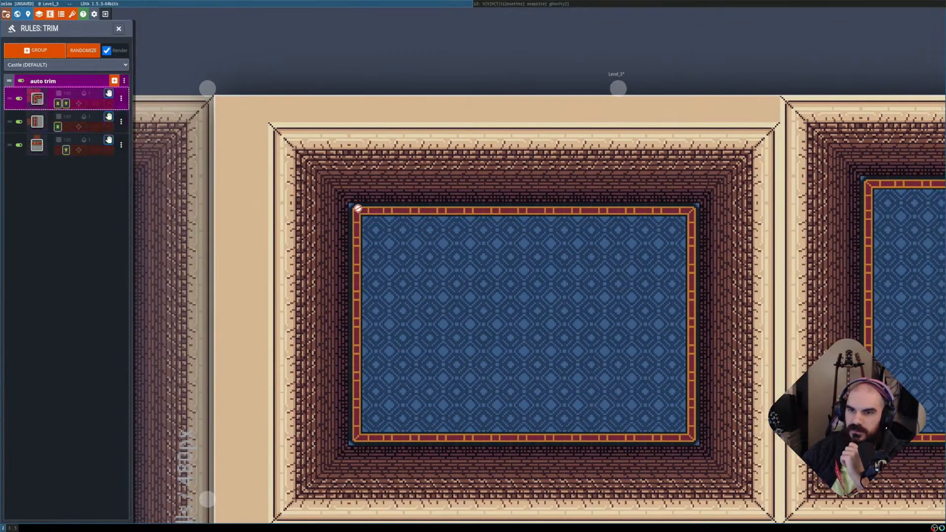
scroll(347, 206, "up", 3)
scroll(526, 249, "down", 1)
middle_click_drag(526, 250, 430, 258)
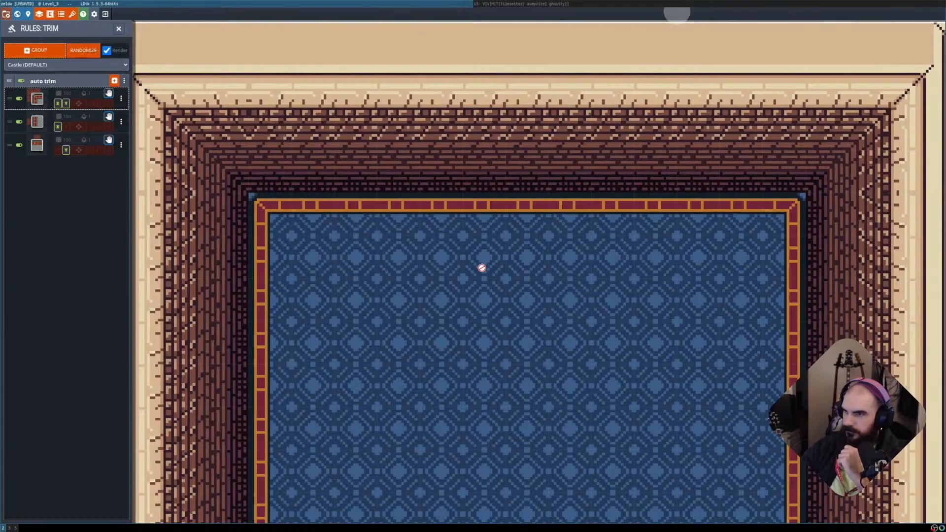
Examine the trim around the large blue-floored room in Level_3, inspecting its lower-right corner up close.
scroll(505, 271, "down", 1)
middle_click_drag(545, 345, 525, 268)
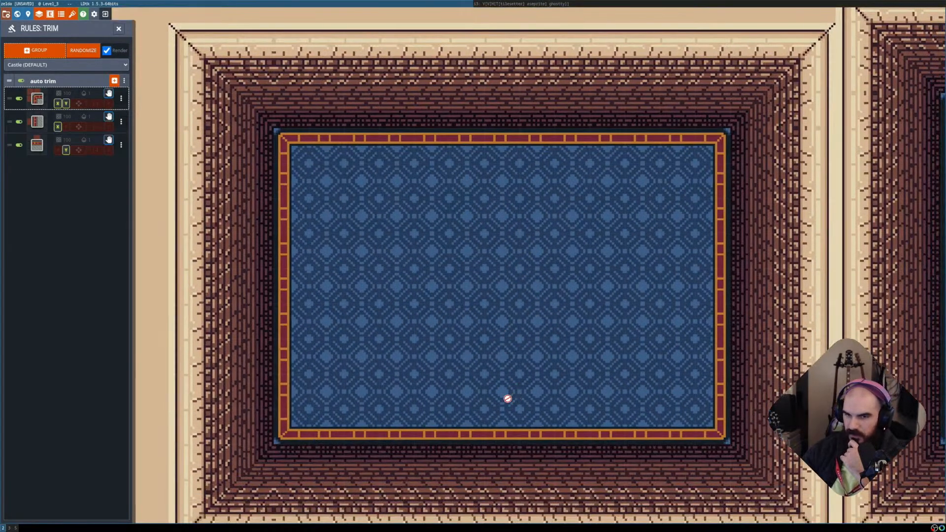
scroll(562, 387, "up", 2)
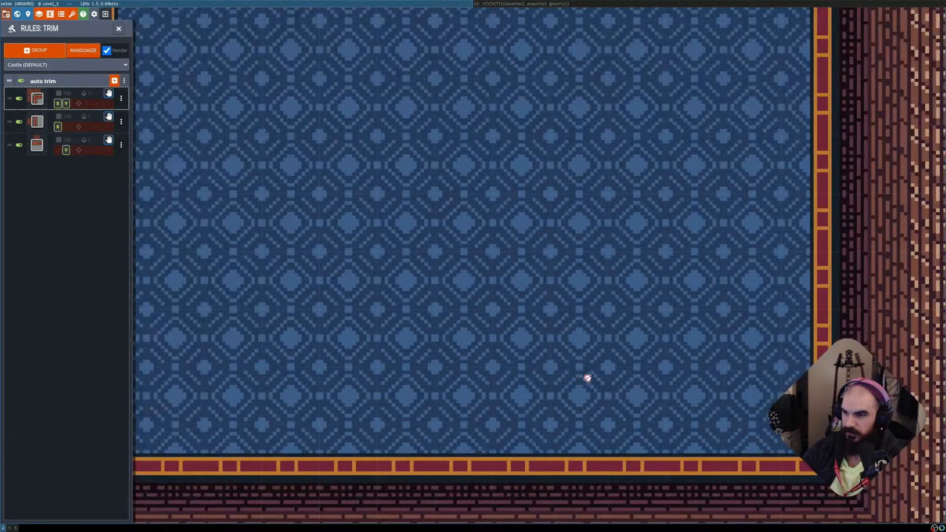
middle_click_drag(657, 395, 428, 326)
scroll(482, 390, "up", 1)
middle_click_drag(658, 391, 498, 378)
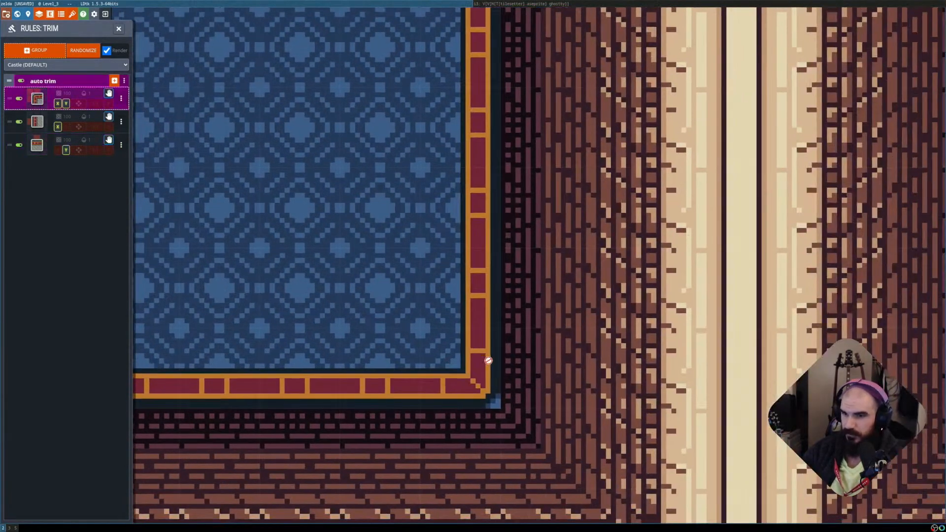
scroll(516, 368, "up", 1)
scroll(517, 368, "up", 1)
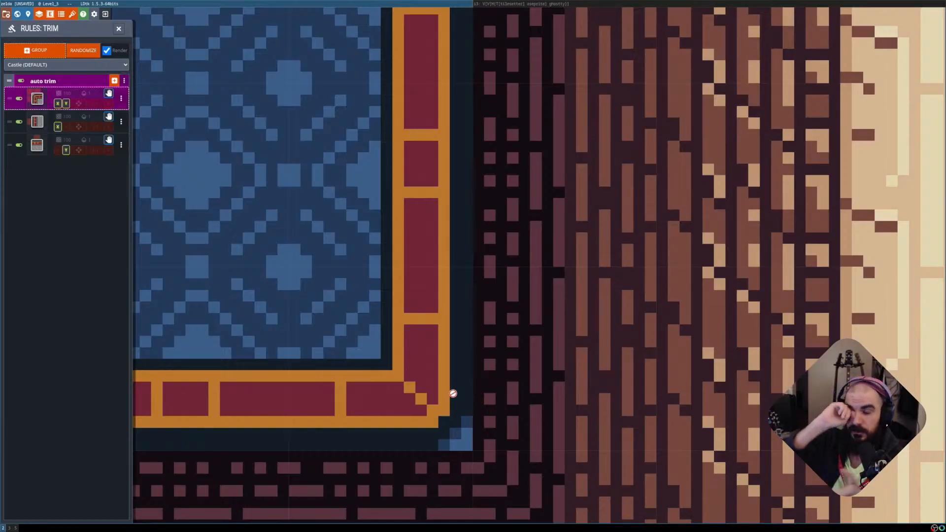
scroll(351, 352, "down", 3)
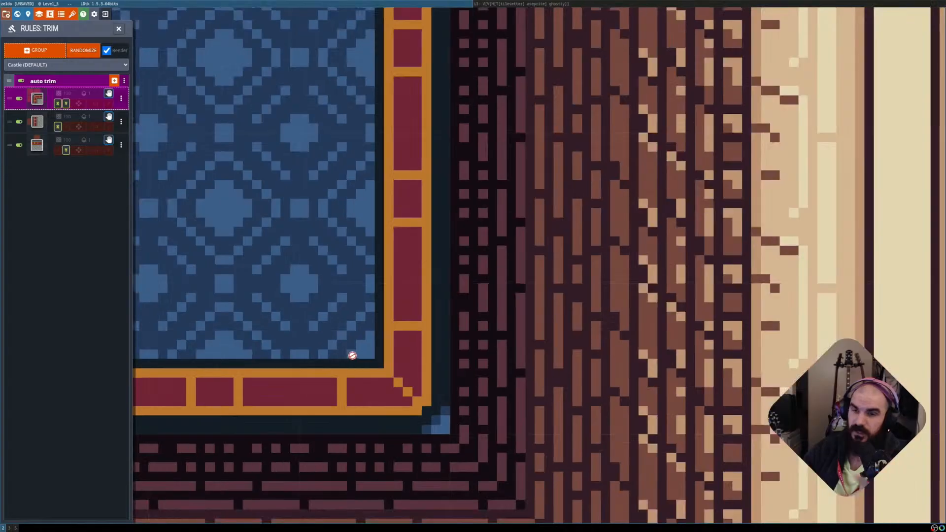
scroll(315, 246, "down", 3)
scroll(444, 340, "up", 5)
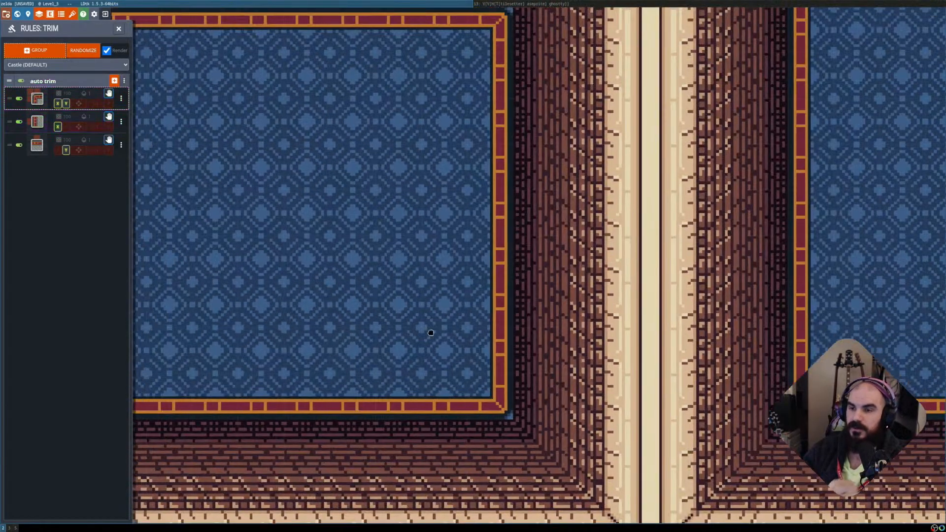
middle_click_drag(431, 333, 490, 345)
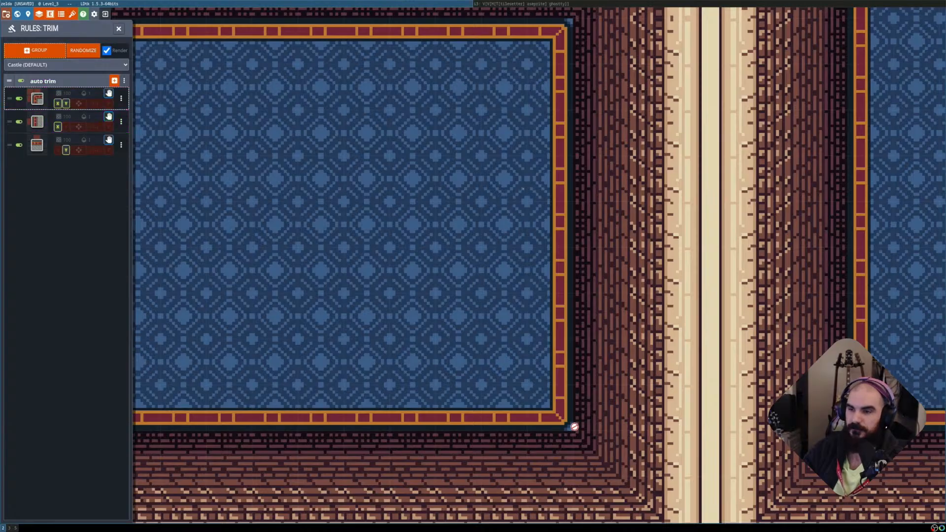
scroll(580, 425, "up", 3)
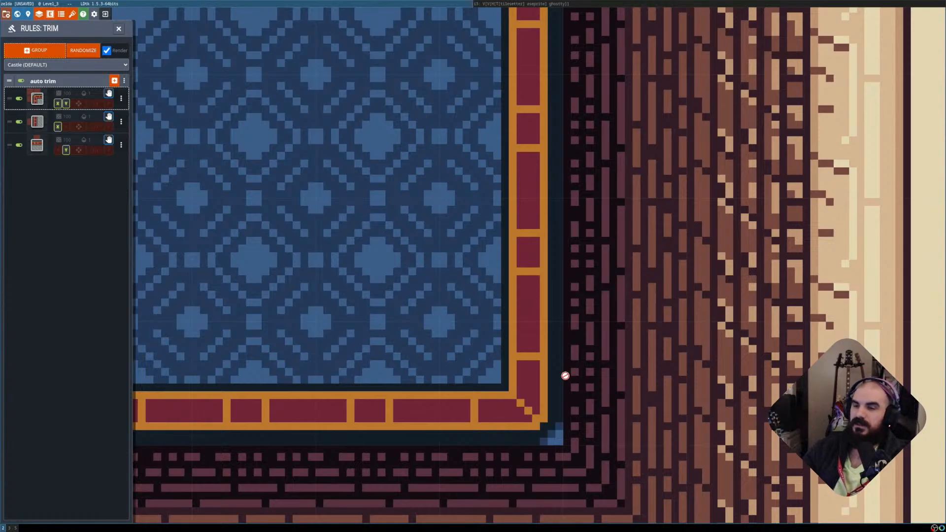
scroll(593, 398, "up", 2)
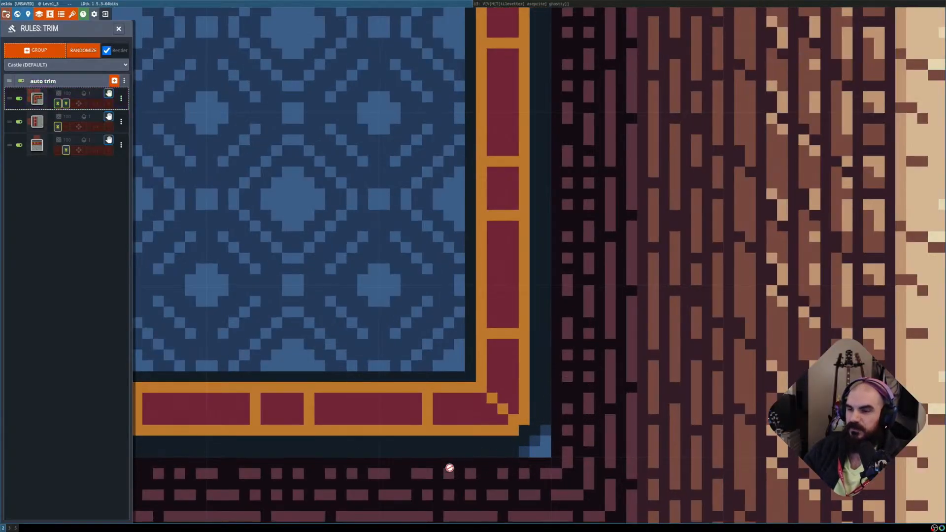
scroll(516, 448, "down", 6)
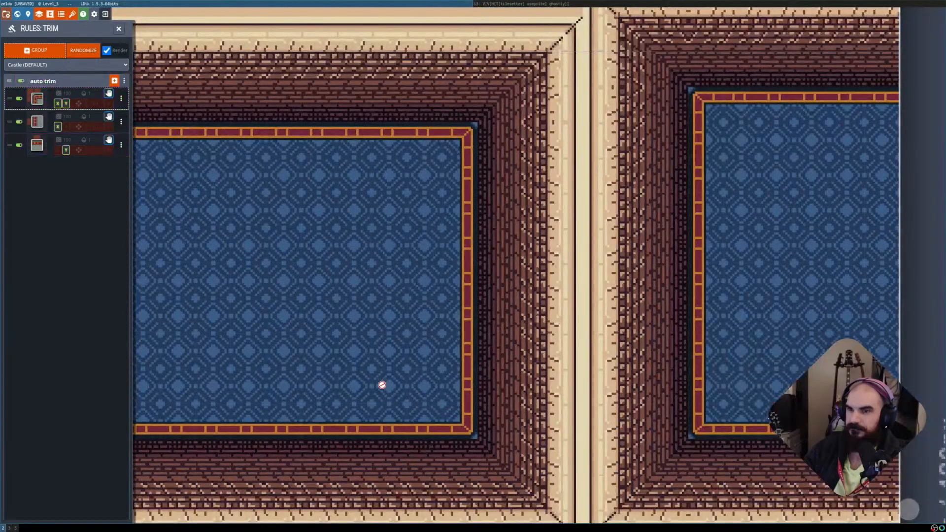
Inspect the trim around the two small rooms below the large rooms in Level_3.
middle_click_drag(382, 384, 461, 407)
middle_click_drag(209, 404, 389, 256)
scroll(398, 420, "down", 3)
middle_click_drag(398, 428, 398, 321)
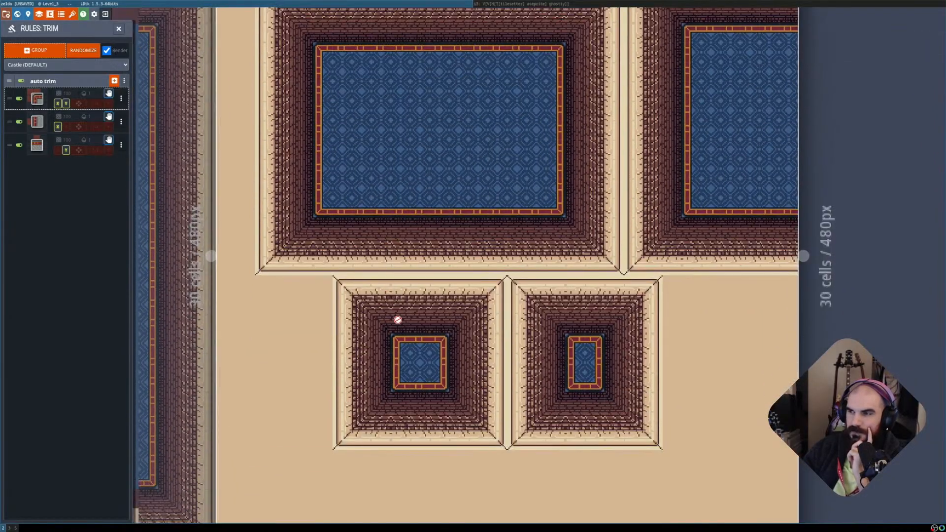
scroll(405, 358, "down", 1)
middle_click_drag(414, 363, 525, 303)
Close the Trim rules and compare the generated trim in Level_2 and Level_0 with that in Level_3.
left_click(312, 315)
middle_click_drag(366, 326, 569, 357)
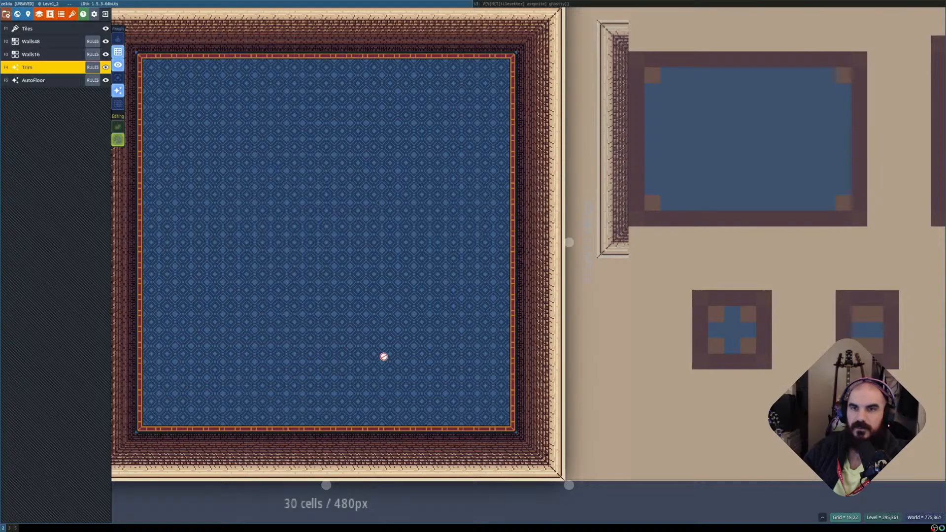
scroll(319, 343, "down", 2)
left_click(563, 345)
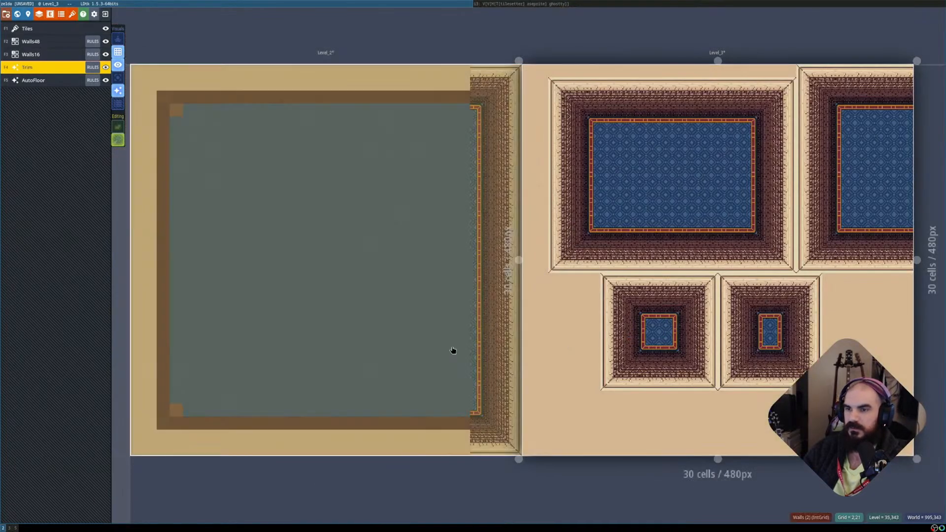
left_click(436, 349)
middle_click_drag(410, 339, 647, 323)
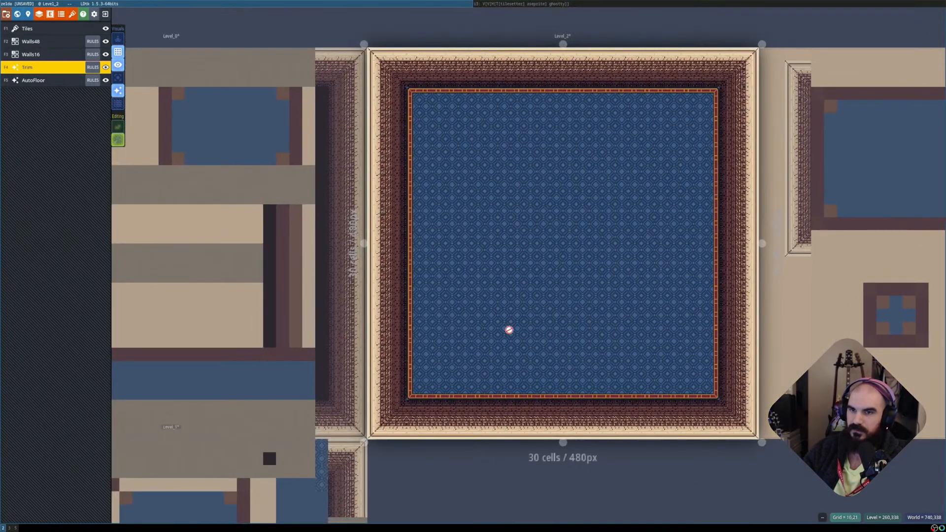
left_click(325, 340)
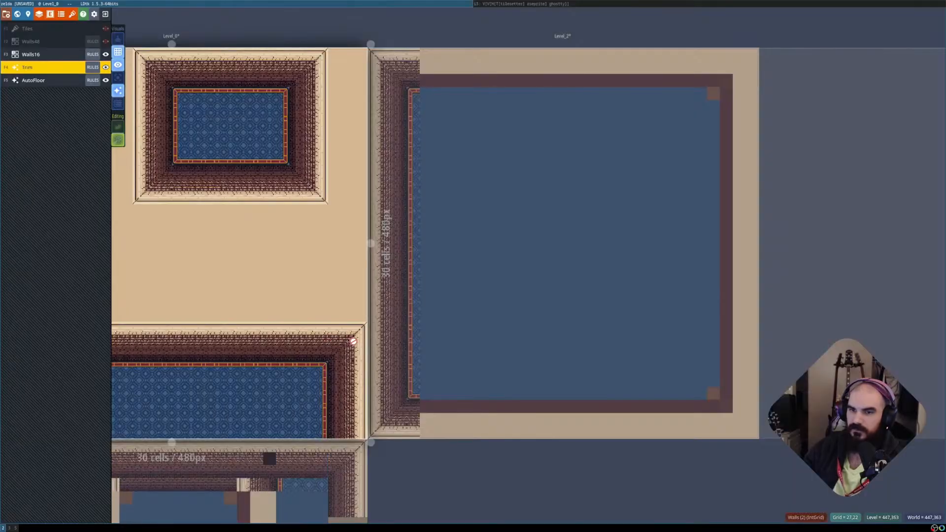
scroll(323, 343, "down", 1)
middle_click_drag(413, 334, 579, 330)
scroll(438, 337, "up", 1)
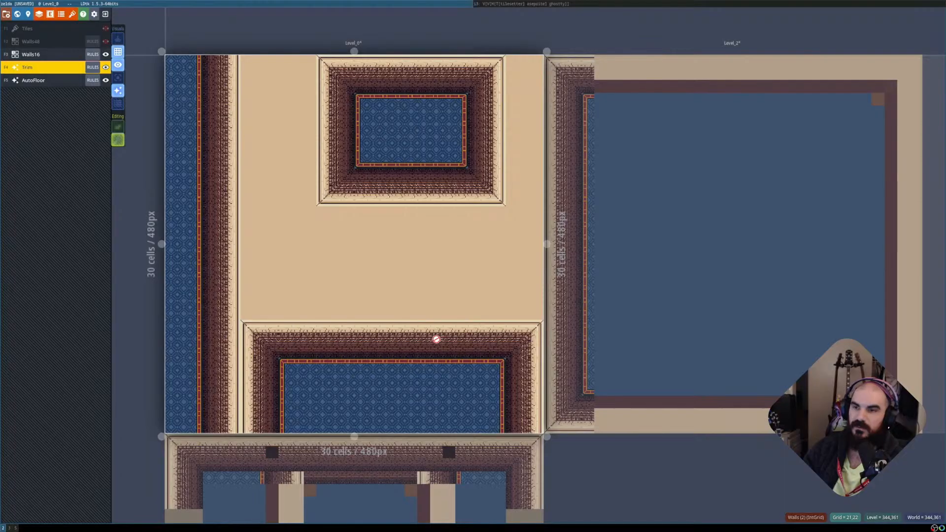
scroll(436, 339, "down", 1)
scroll(445, 338, "up", 1)
left_click(681, 323)
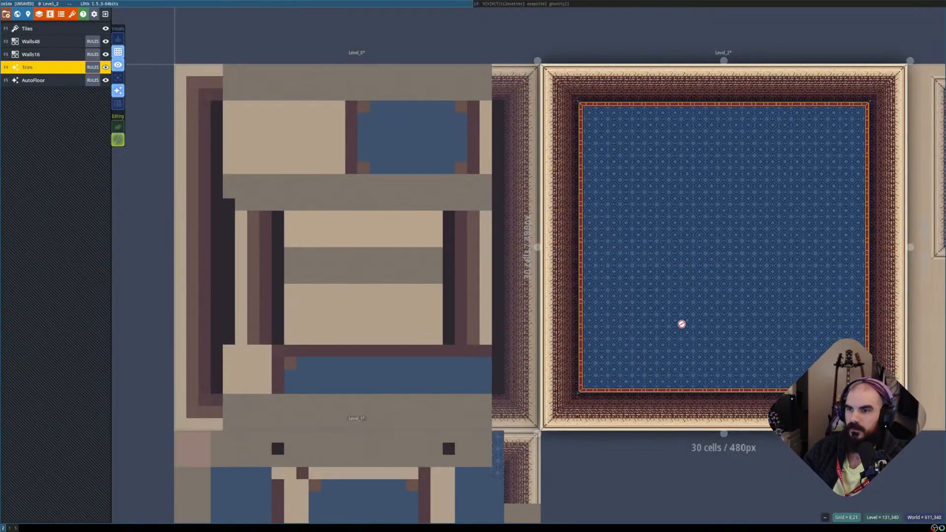
middle_click_drag(682, 324, 427, 336)
left_click(718, 324)
middle_click_drag(702, 324, 415, 329)
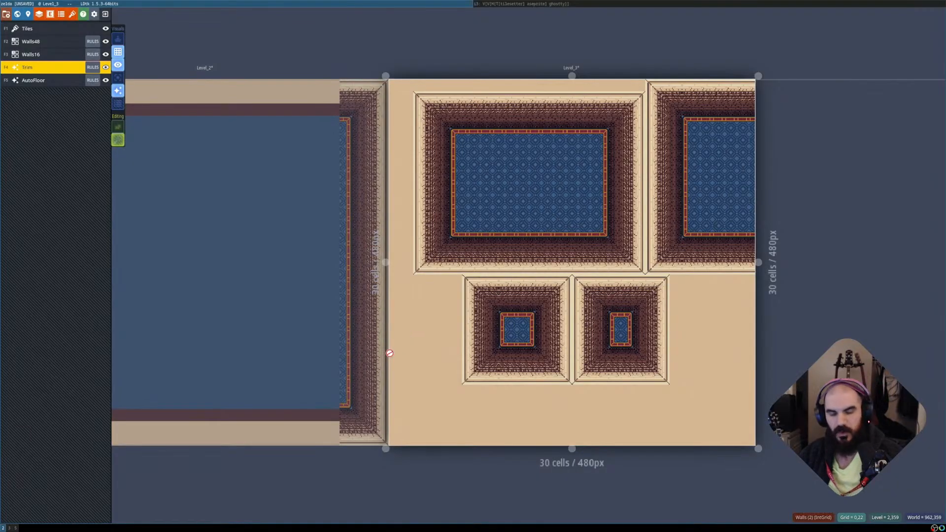
Toggle auto-layer rendering off and on to compare Level_3's raw wall grid with its generated tiles, leaving rendering on.
key("shift+r")
key("shift+r")
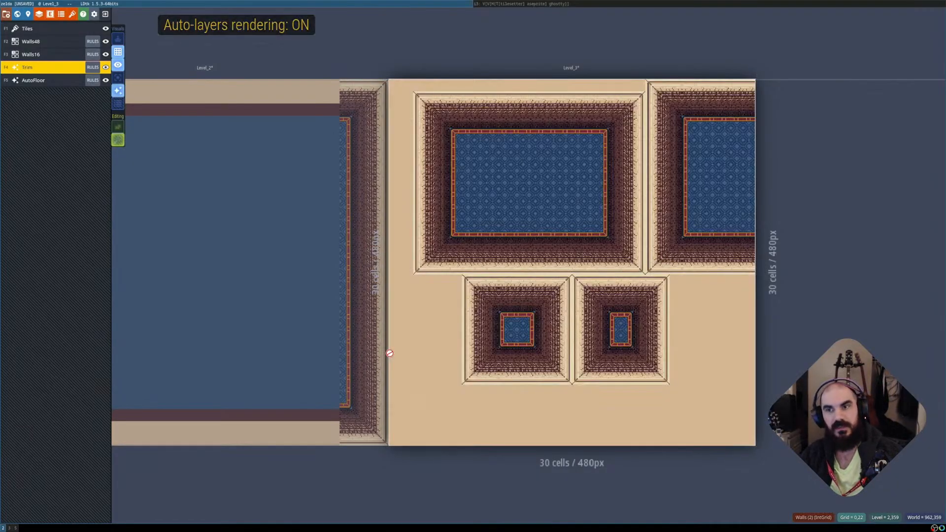
key("shift+r")
key("shift+r")
key("shift+r")
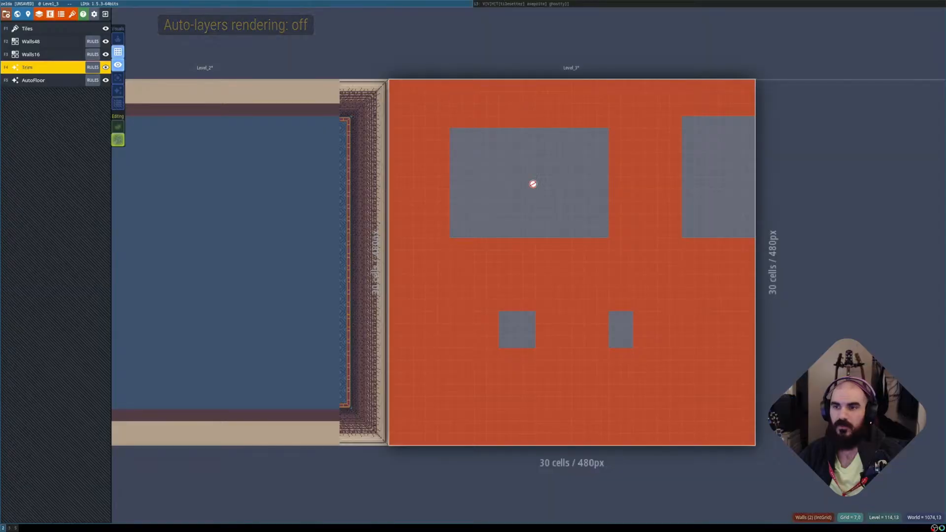
key("shift+r")
key("shift+r")
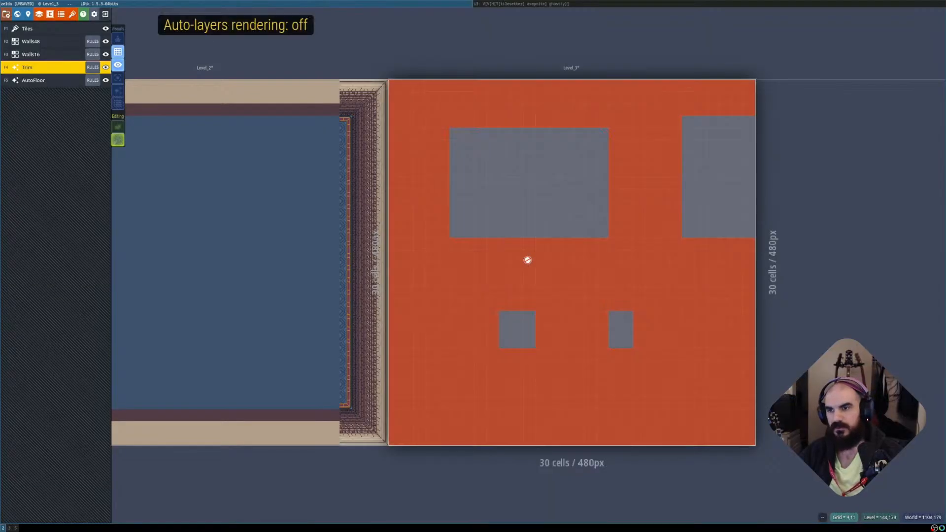
key("shift+r")
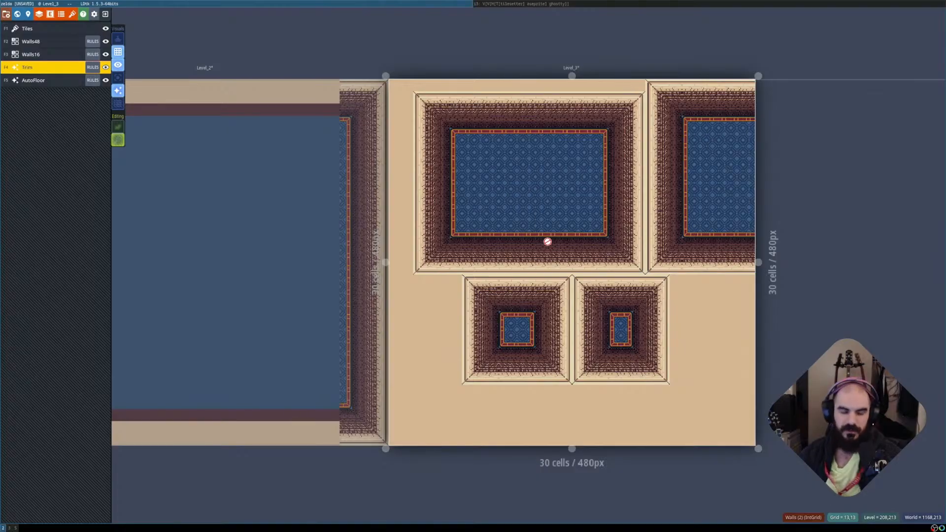
Save the project and switch to Tilesetter, showing the whole cross-shaped test layout in its map.
key("ctrl+s")
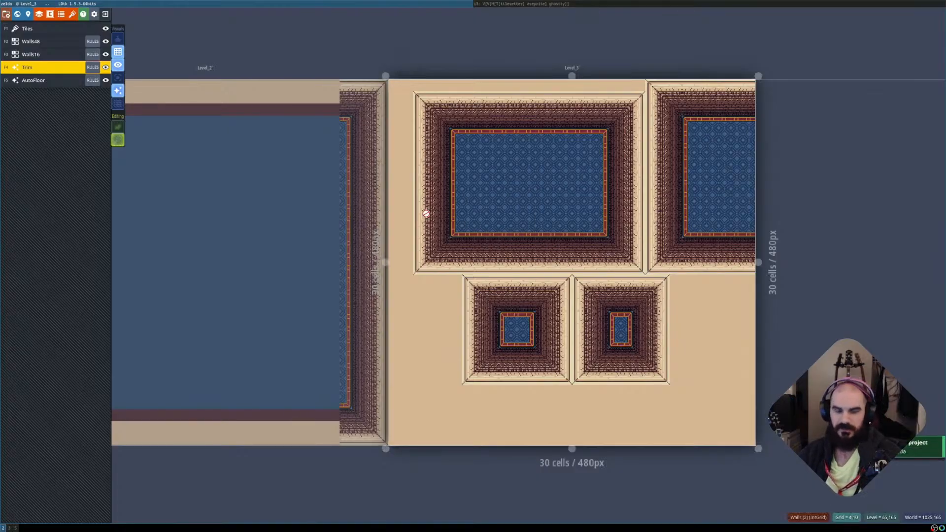
key("super+l")
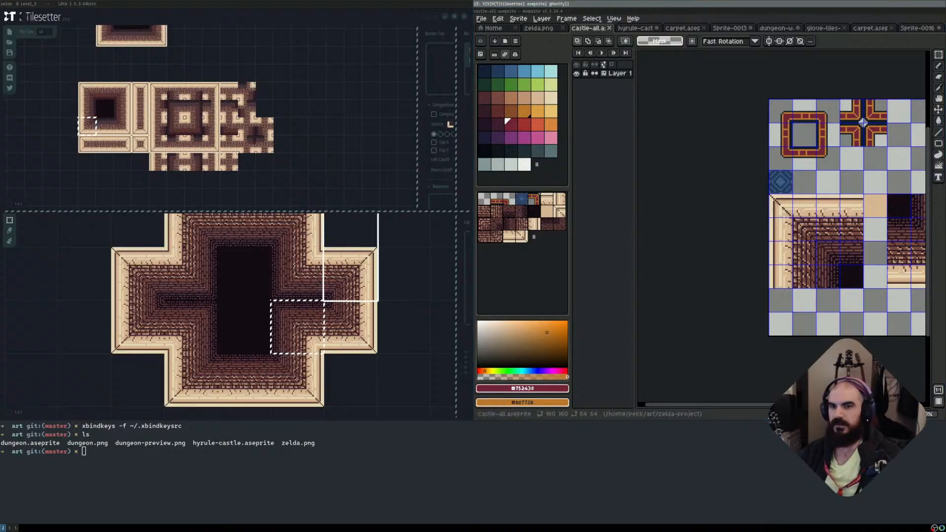
left_click(363, 274)
scroll(297, 266, "down", 1)
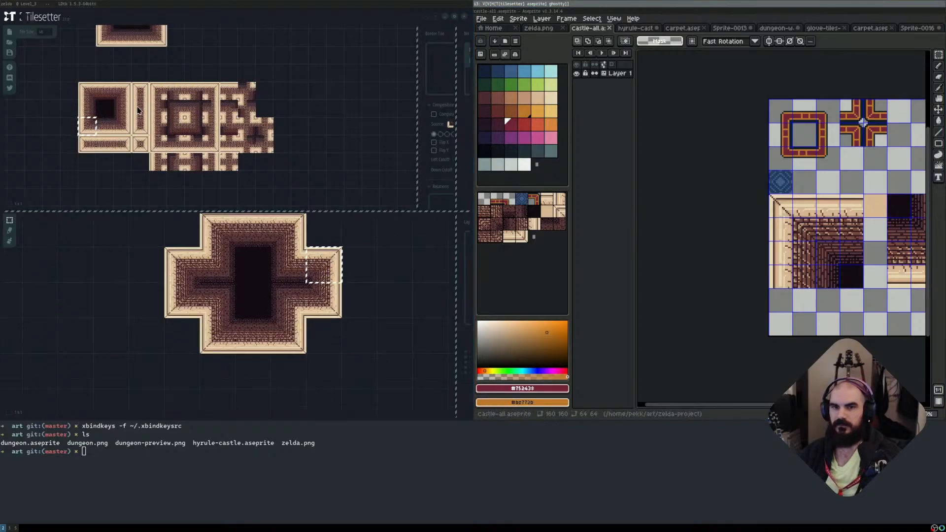
Select the dark centre tile of the wall tileset and brush extra wall tiles onto the left side of the cross-shaped test layout.
left_click(108, 106)
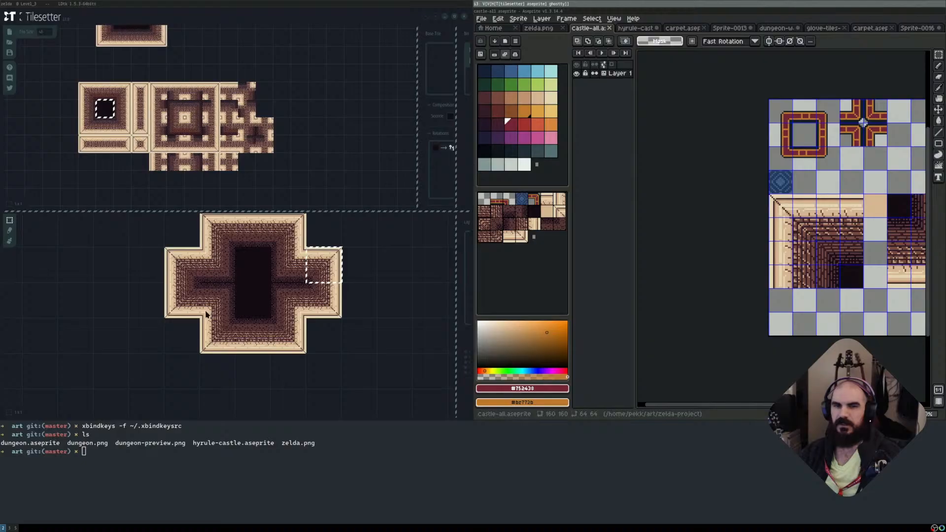
mouse_move(147, 337)
left_mouse_down()
mouse_move(190, 296)
mouse_move(198, 328)
mouse_move(152, 262)
left_mouse_up()
left_click(136, 269)
key("b")
middle_click_drag(217, 258, 275, 313)
scroll(275, 305, "down", 2)
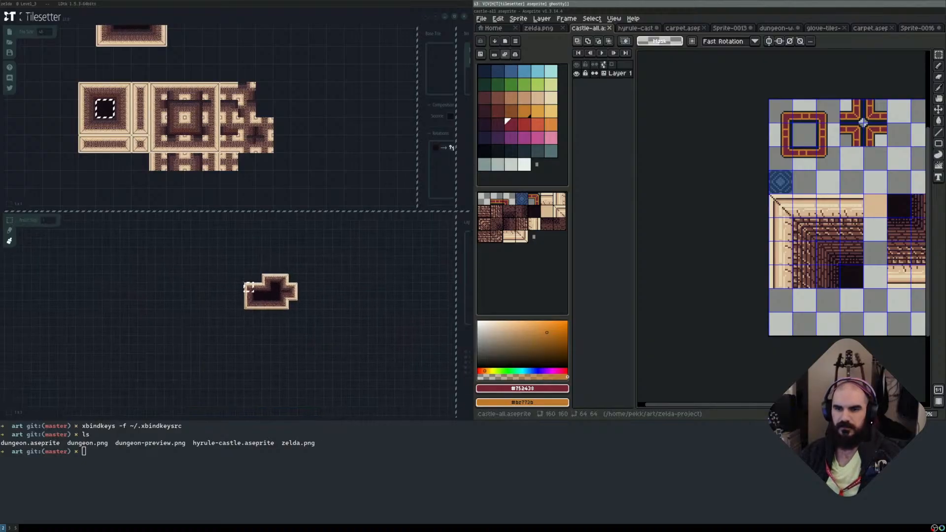
Extend the test layout with more brushed wall tiles, widening it into an irregular shape with stepped sides and a notch.
scroll(290, 270, "up", 1)
mouse_move(279, 274)
left_mouse_down()
mouse_move(202, 276)
mouse_move(296, 256)
mouse_move(340, 263)
mouse_move(305, 306)
mouse_move(330, 306)
left_mouse_up()
scroll(317, 313, "up", 2)
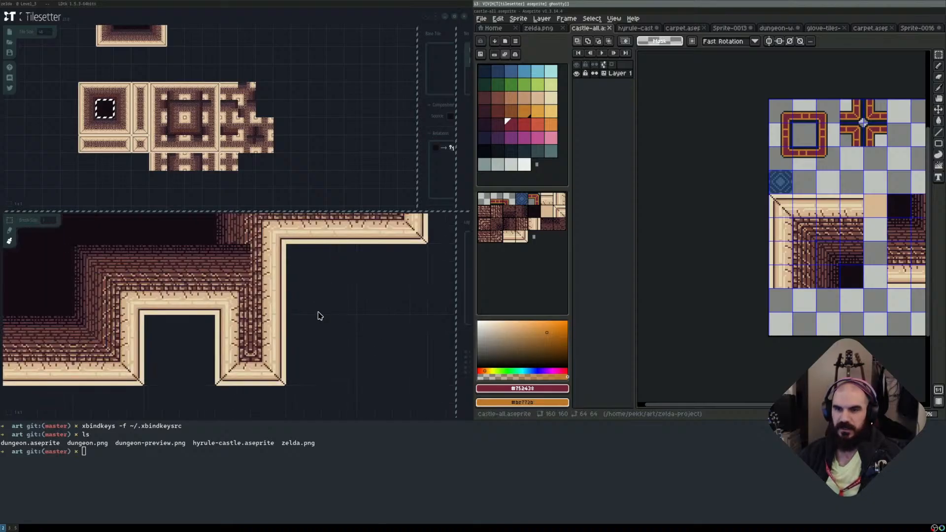
scroll(195, 289, "up", 2)
scroll(268, 305, "down", 1)
scroll(285, 269, "down", 1)
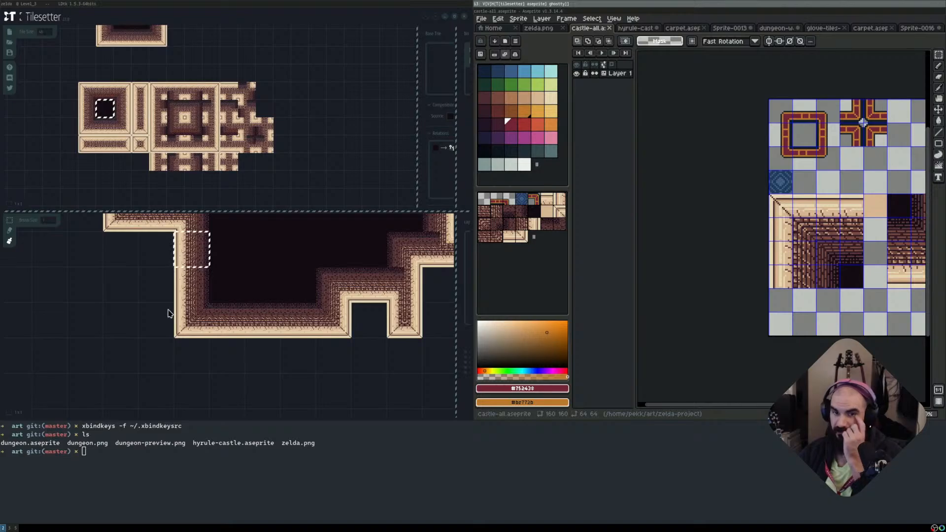
left_click(158, 291)
left_click(163, 258)
scroll(237, 266, "down", 1)
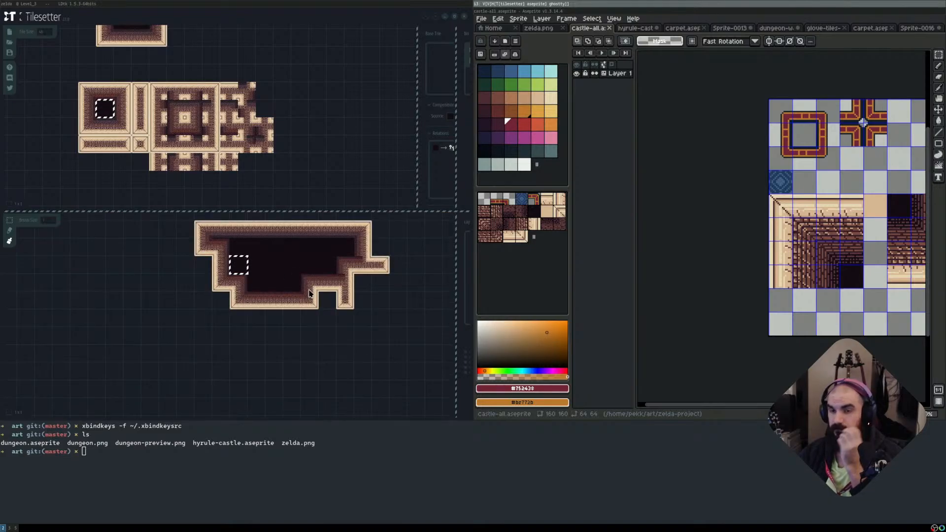
Paint a protrusion above the upper edge of the test layout, near its upper-left corner.
scroll(231, 274, "up", 3)
middle_click_drag(205, 215, 223, 271)
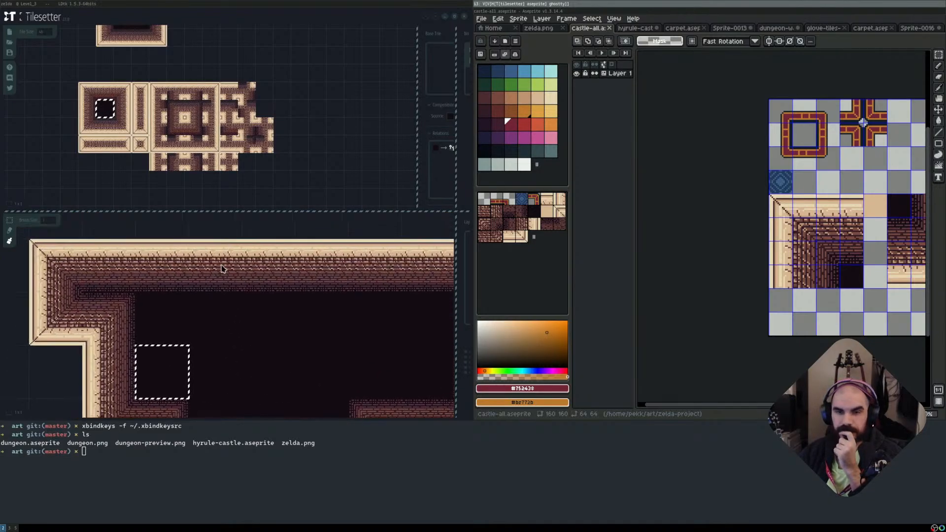
left_click(158, 229)
scroll(186, 291, "down", 3)
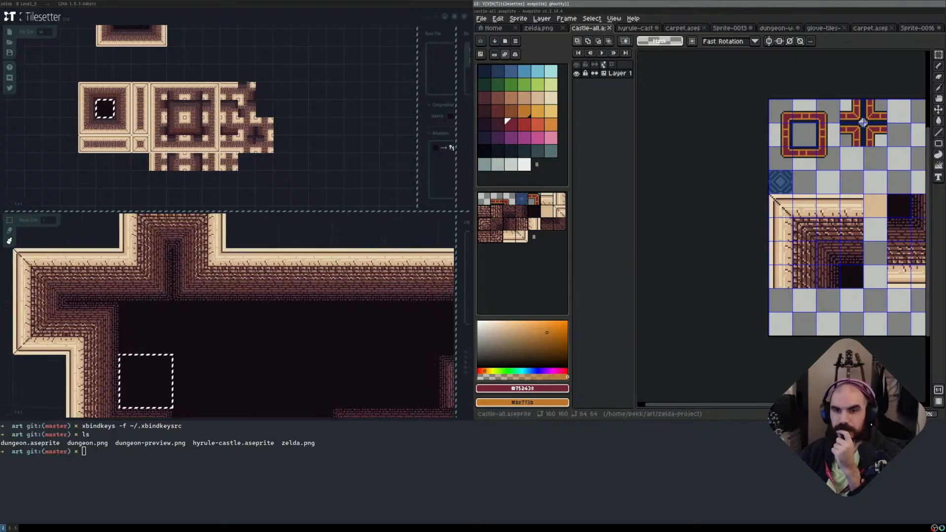
scroll(250, 312, "up", 4)
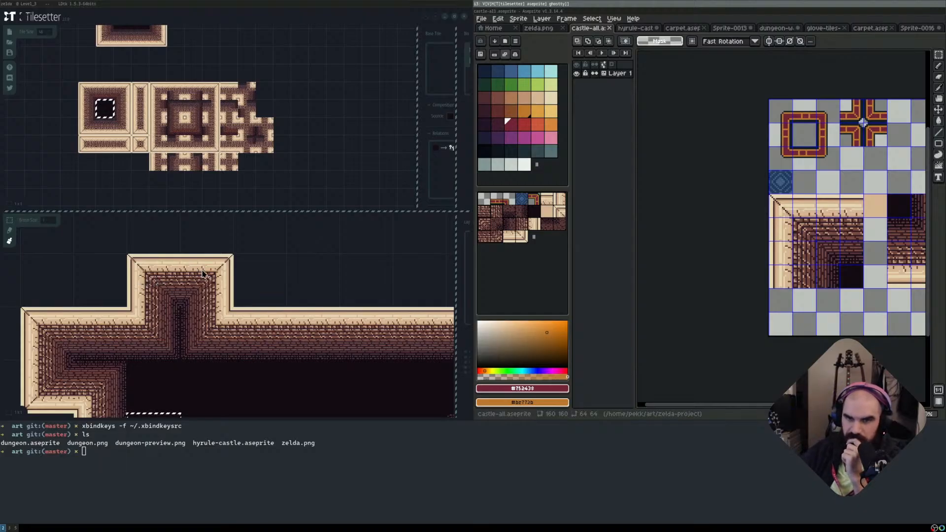
Erase the right part of the protrusion on the layout's upper edge to make it narrower.
left_click(242, 257)
right_click(266, 280)
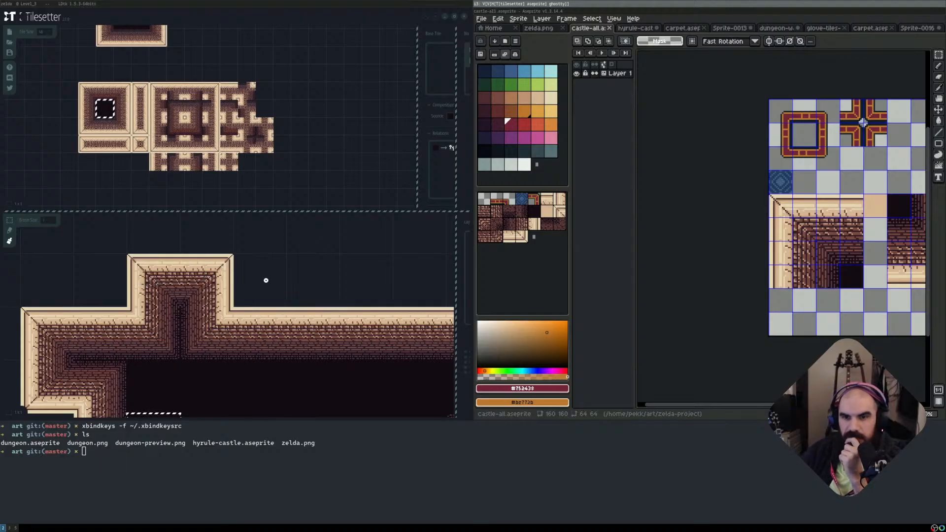
right_click(211, 277)
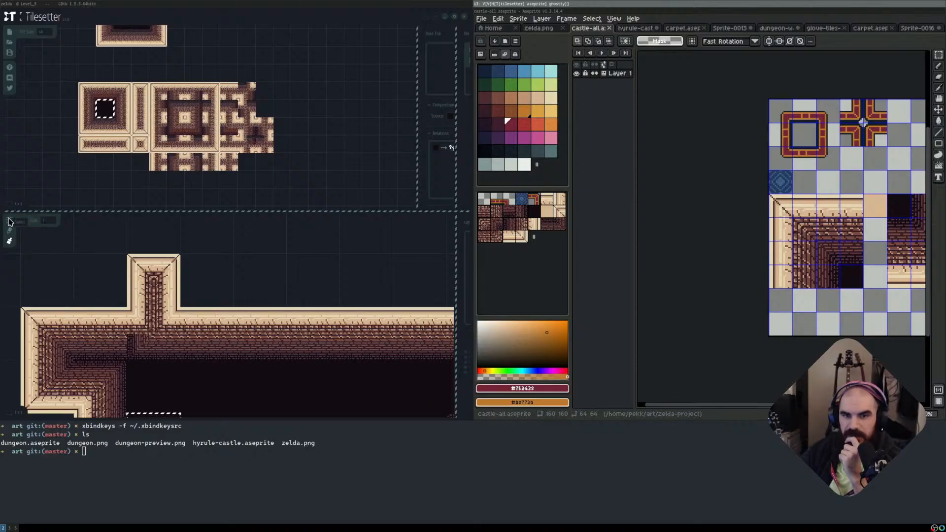
Select the tile at the base of the narrow protrusion and examine how its junction with the upper wall is drawn.
left_click(10, 221)
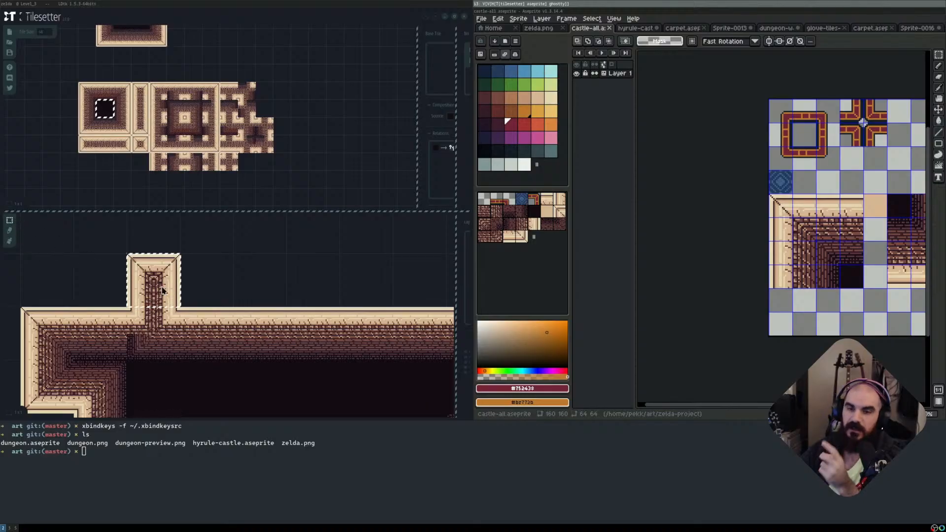
left_click(155, 318)
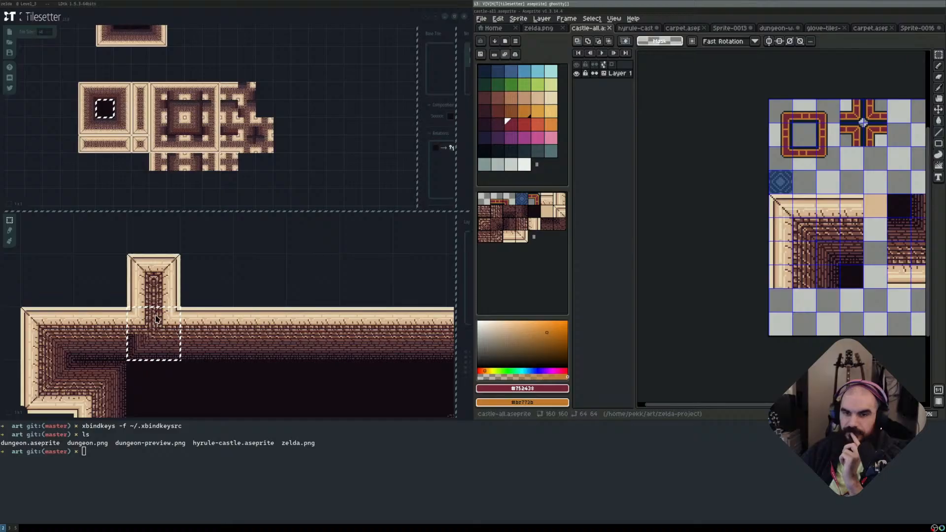
scroll(191, 331, "up", 2)
scroll(192, 331, "up", 2)
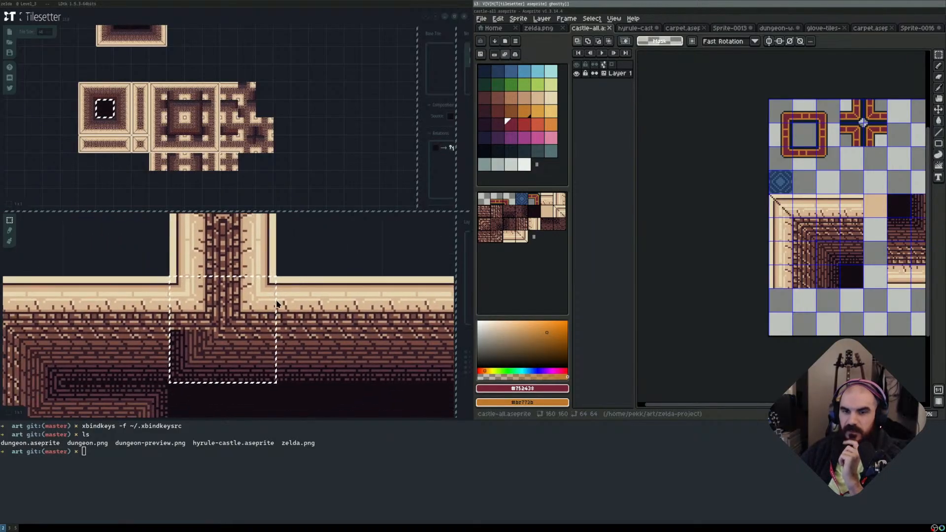
scroll(236, 340, "down", 1)
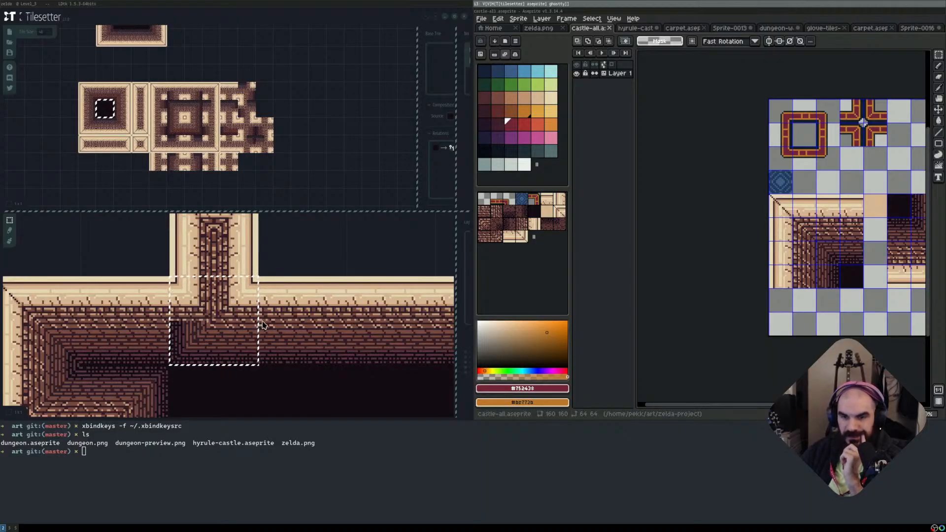
scroll(261, 276, "down", 2)
scroll(321, 284, "down", 3)
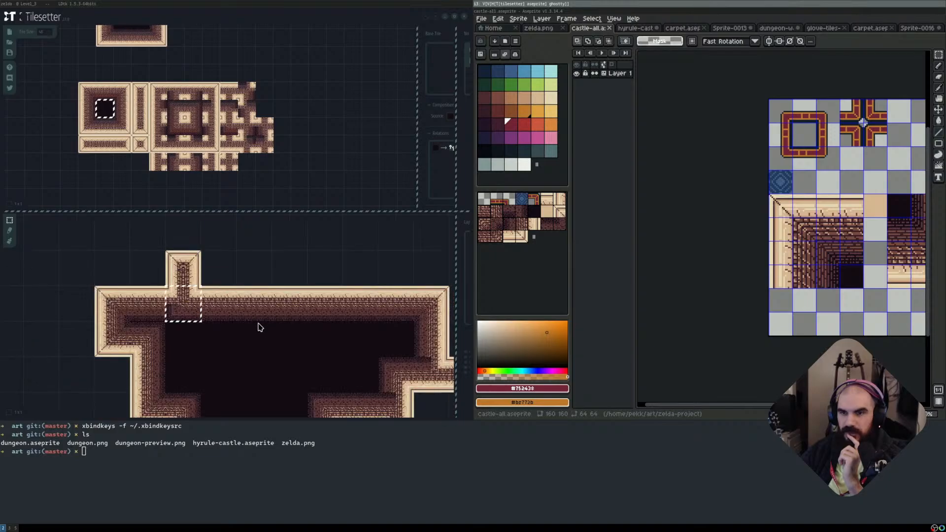
Select the dark centre tile of the wall tileset and brush a full row of wall tiles along the layout's upper edge.
left_click(122, 126)
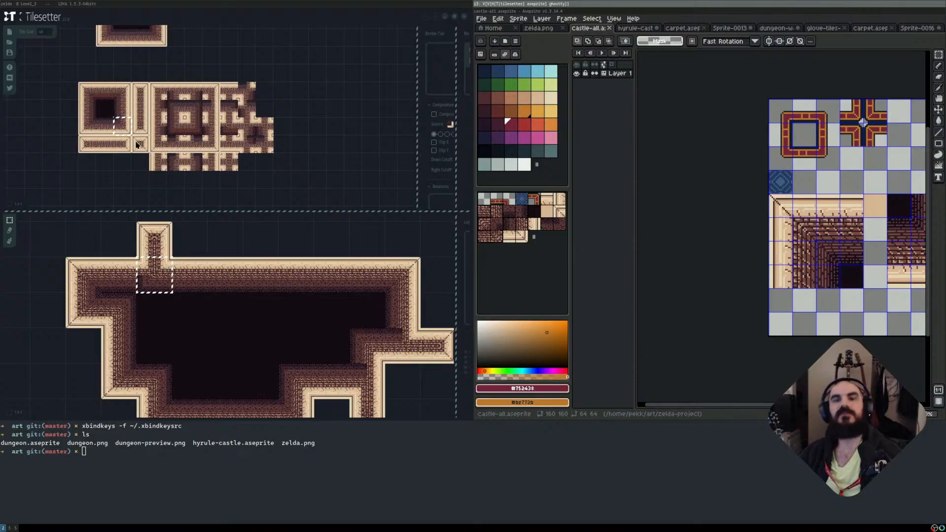
left_click(111, 109)
key("b")
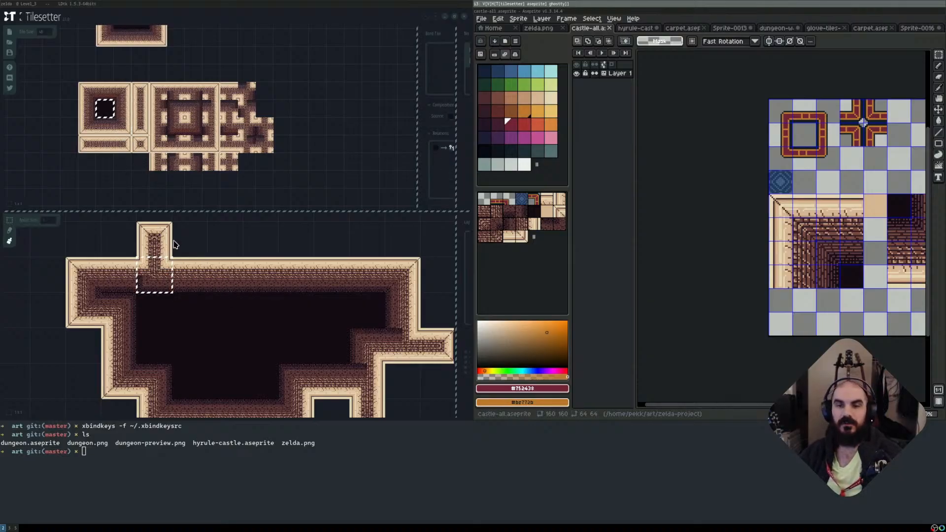
mouse_move(188, 255)
left_mouse_down()
mouse_move(323, 254)
mouse_move(336, 242)
left_mouse_up()
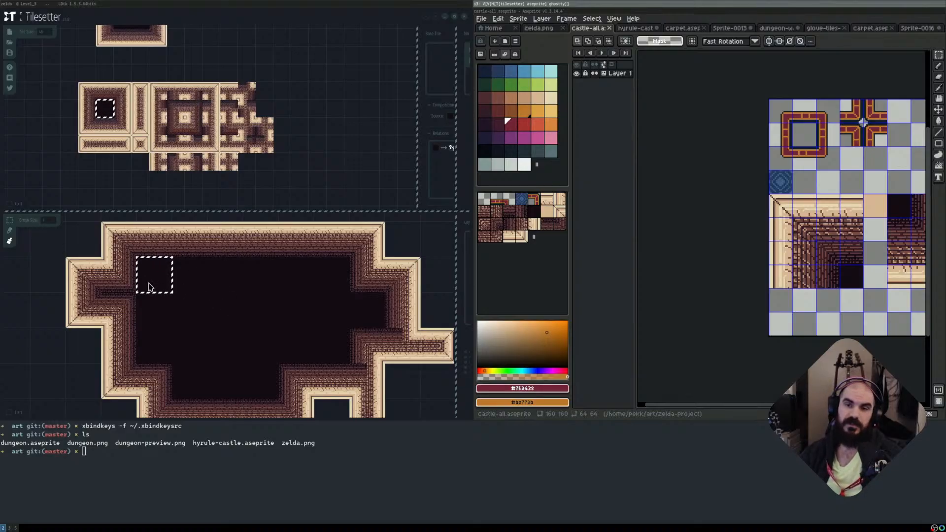
Erase the dark interior of the test layout, leaving a large rectangular opening surrounded by walls.
mouse_move(150, 287)
left_mouse_down()
mouse_move(190, 272)
mouse_move(327, 296)
mouse_move(268, 316)
mouse_move(161, 318)
left_mouse_up()
mouse_move(185, 352)
left_mouse_down()
mouse_move(173, 345)
mouse_move(325, 345)
left_mouse_up()
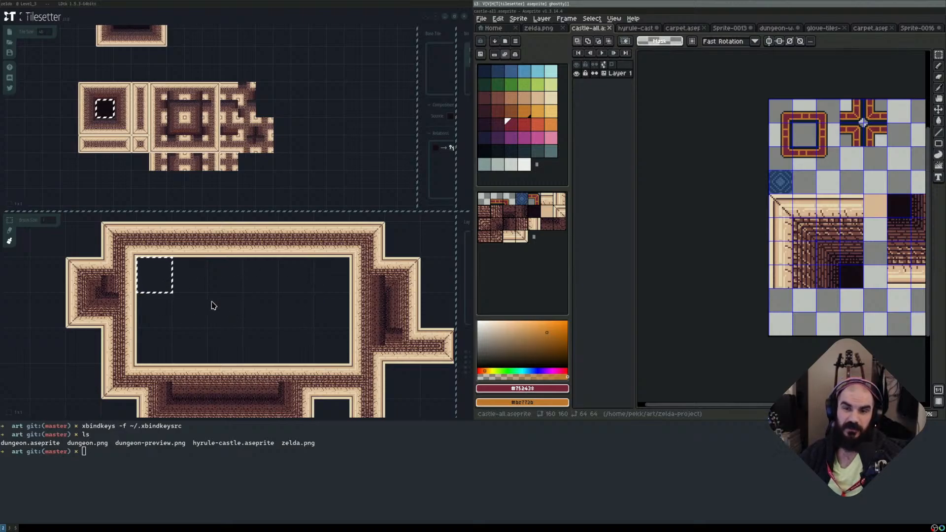
scroll(209, 297, "up", 1)
Try to copy the plain tan tile from castle-all.aseprite into an empty Tilesetter cell, and delete the pasted tile.
left_click(116, 114)
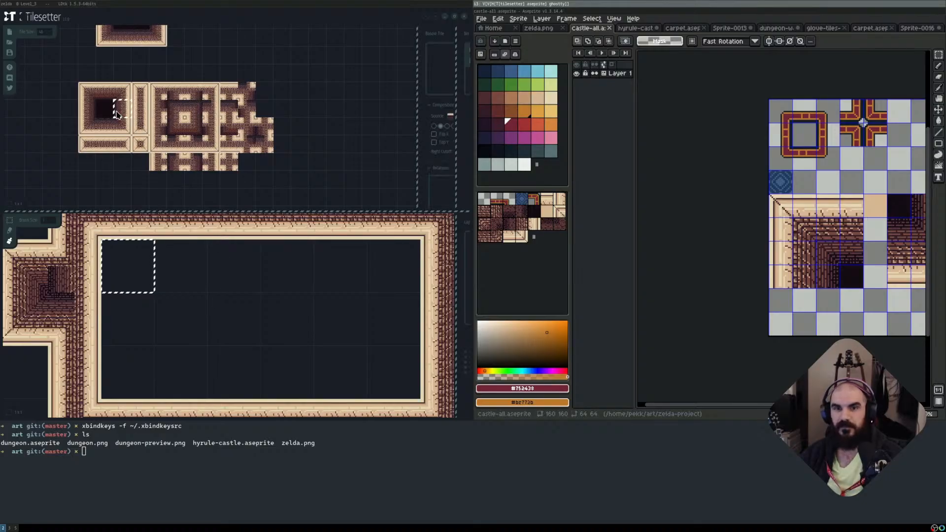
left_click(108, 110)
middle_click_drag(311, 96, 329, 169)
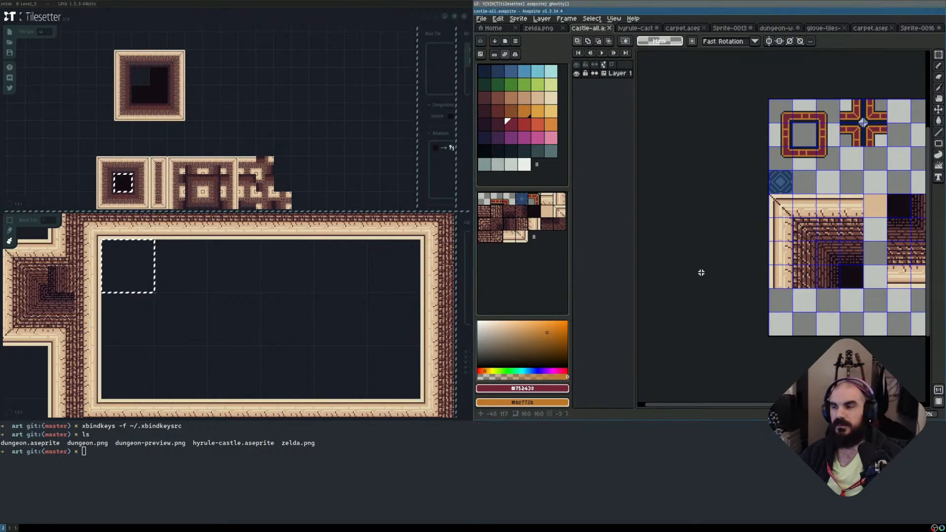
middle_click_drag(705, 268, 627, 276)
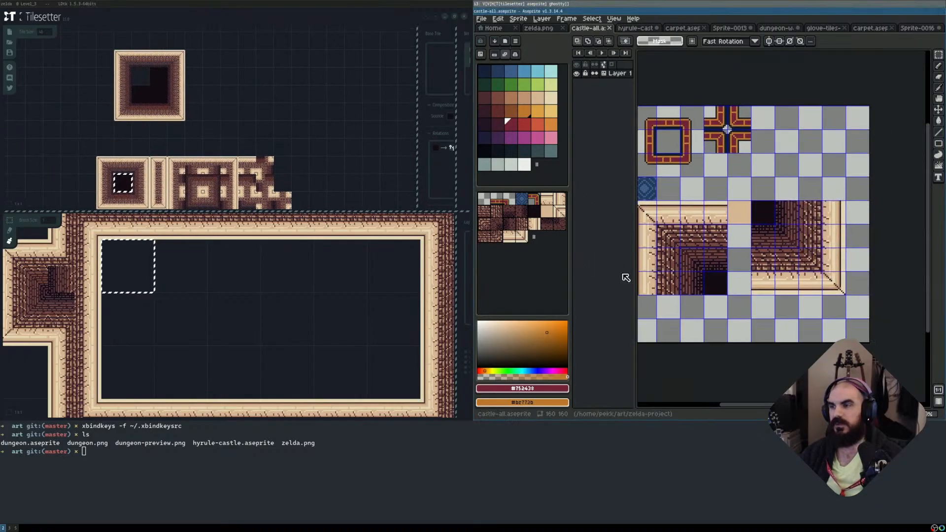
double_click(738, 213)
key("ctrl+c")
left_click(300, 113)
key("ctrl+v")
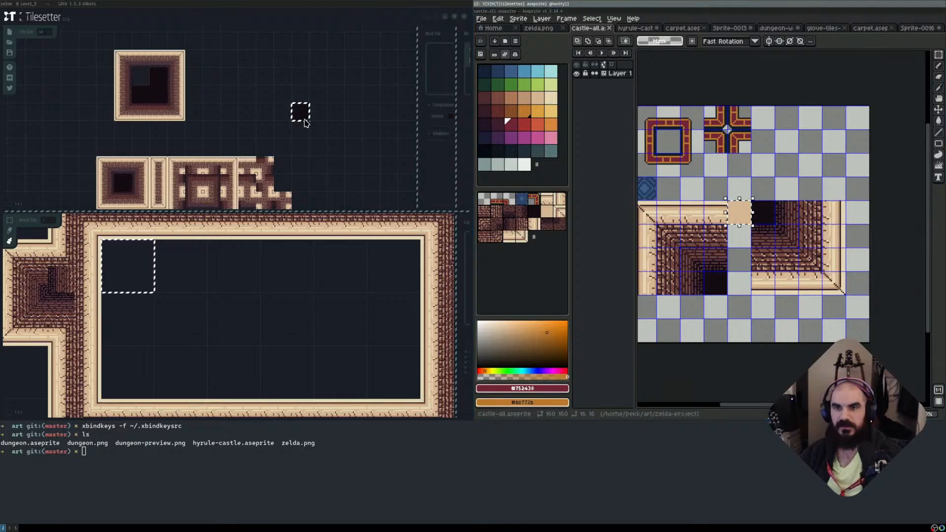
scroll(341, 120, "up", 4)
scroll(282, 125, "down", 2)
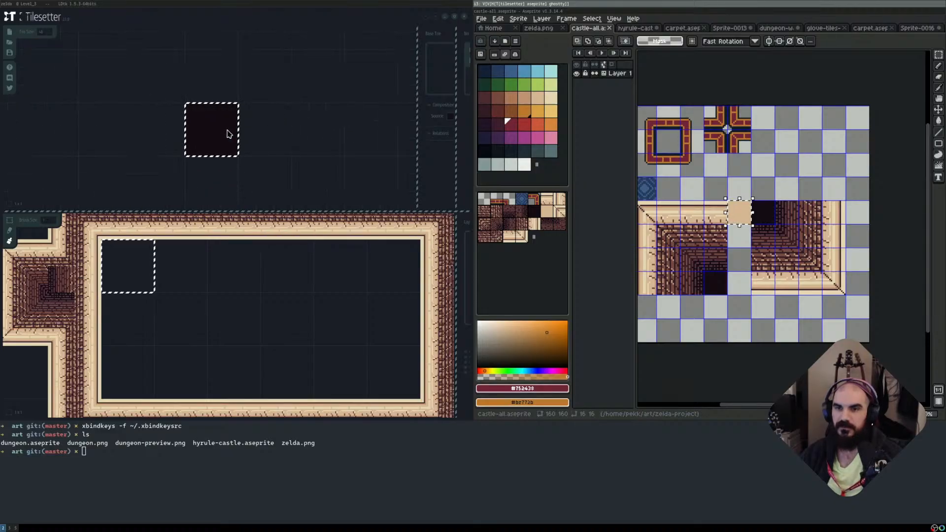
key("Delete")
Try again to bring the 16 × 16 tan tile from Aseprite into Tilesetter, and delete the undersized result.
left_click(688, 169)
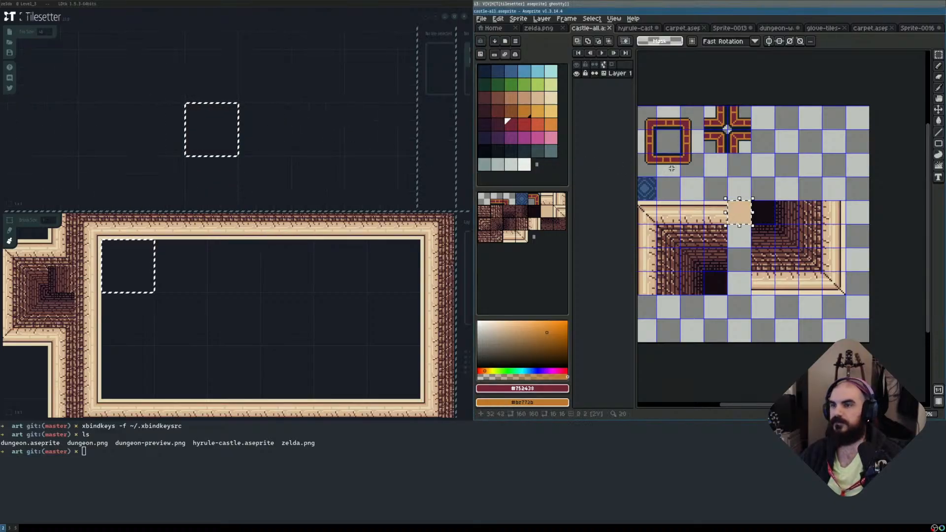
double_click(740, 213)
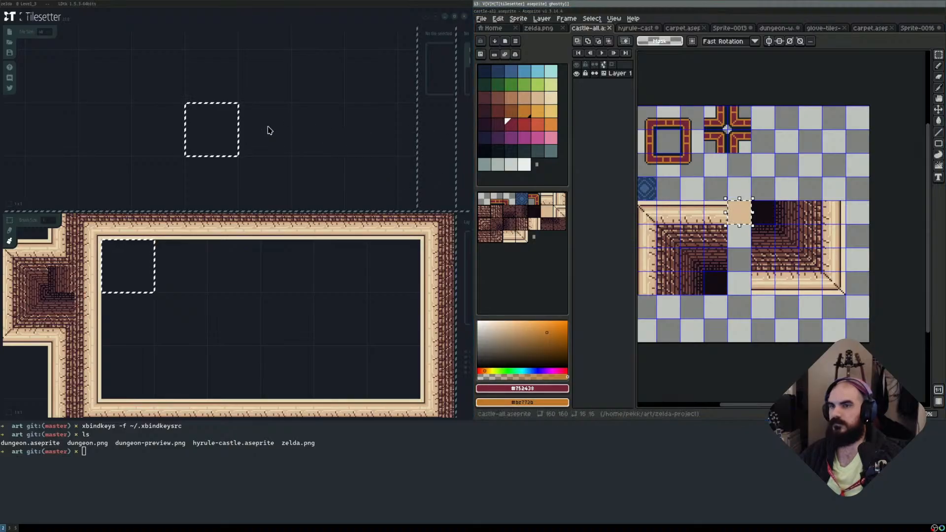
left_click(302, 128)
left_click_drag(170, 138, 217, 146)
key("ctrl+v")
scroll(191, 145, "up", 1)
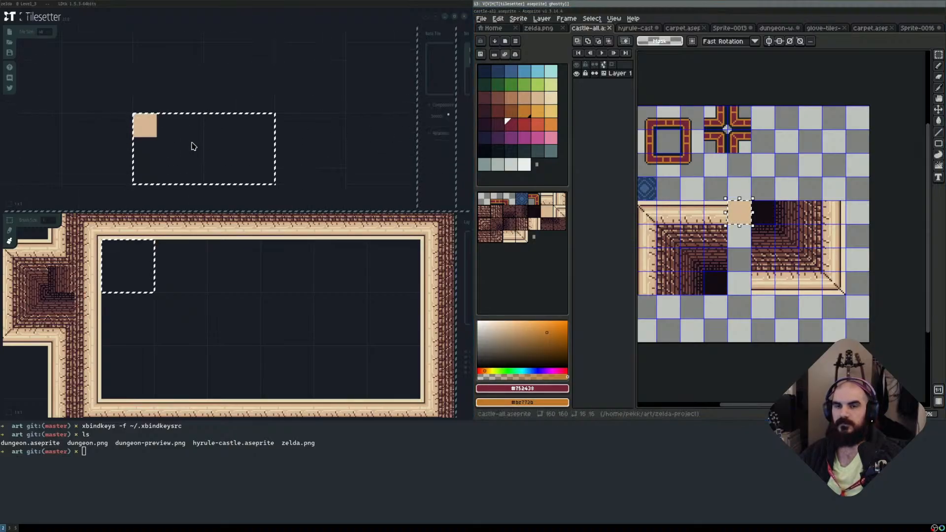
scroll(202, 147, "down", 2)
left_click(239, 139)
left_click(175, 132)
key("Delete")
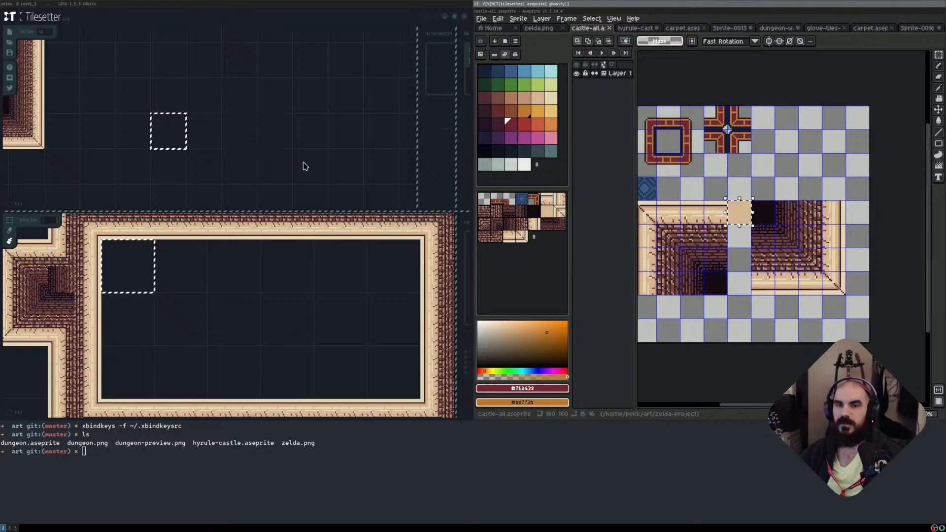
Create a new 48 × 48 px sprite with a transparent background in Aseprite.
scroll(327, 167, "down", 1)
middle_click_drag(773, 212, 724, 203)
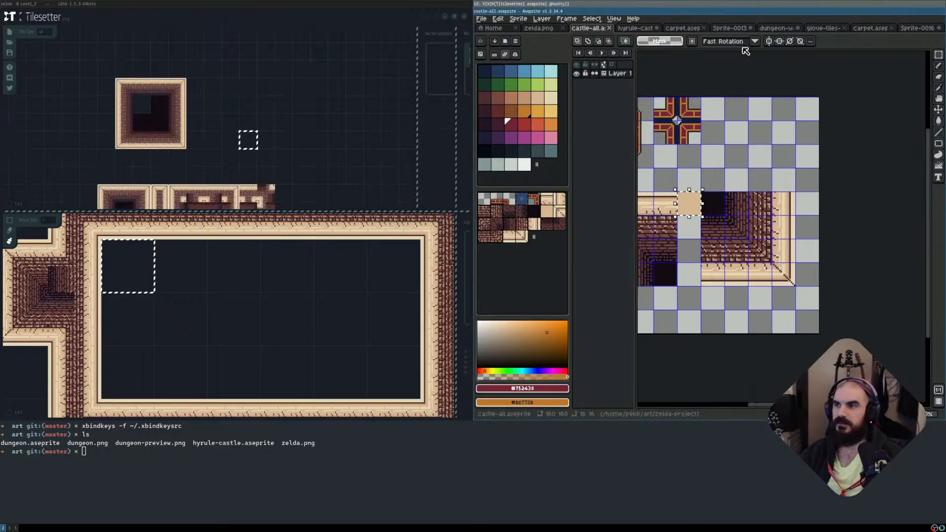
left_click(641, 29)
left_click(732, 29)
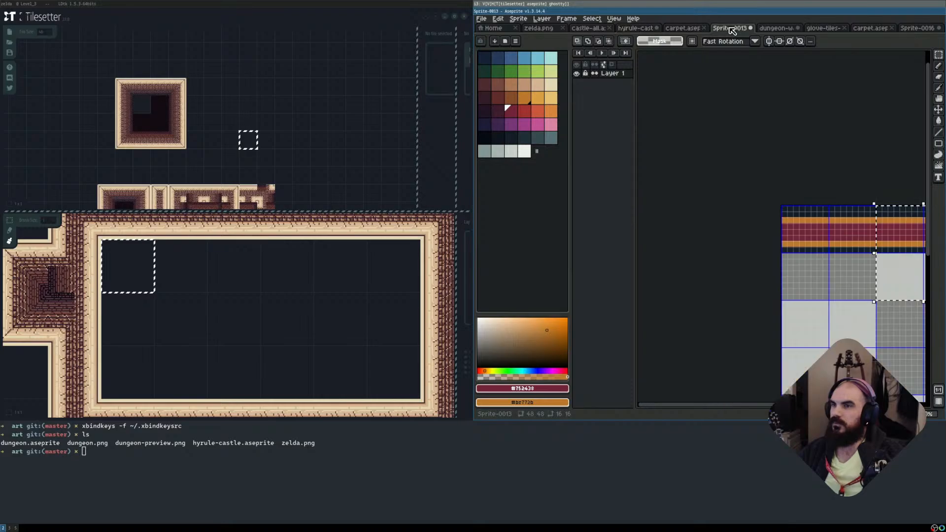
scroll(709, 111, "down", 2)
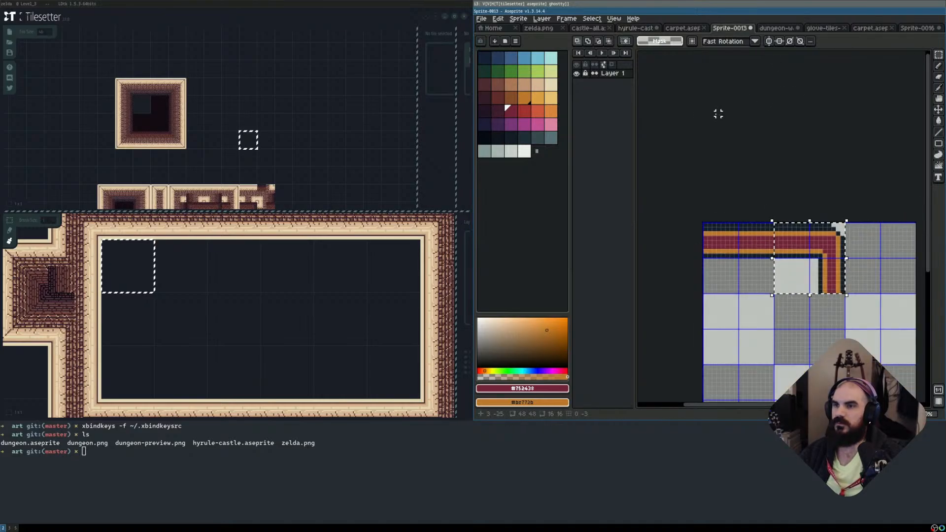
key("super+f")
key("ctrl+n")
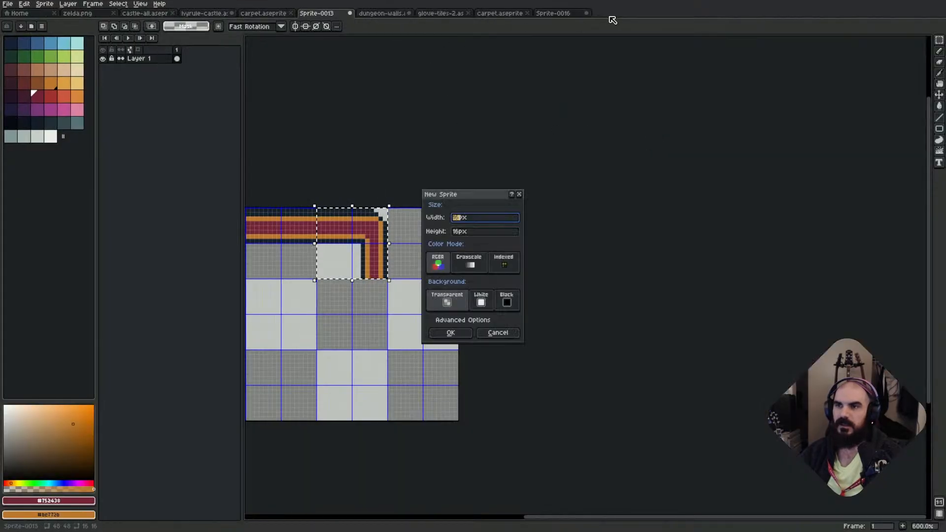
key("Tab")
type("48")
key("Return")
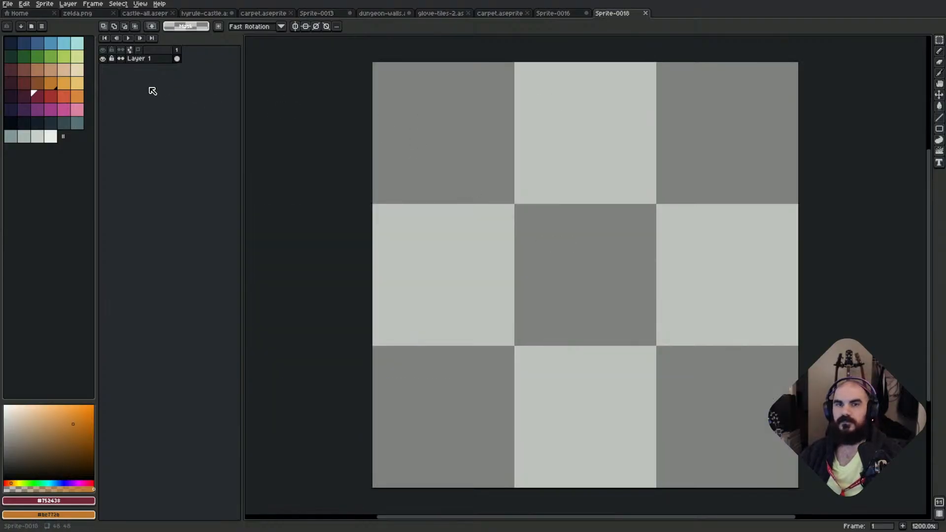
Fill the whole new sprite with the light tan palette colour.
left_click(64, 68)
key("g")
left_click(543, 144)
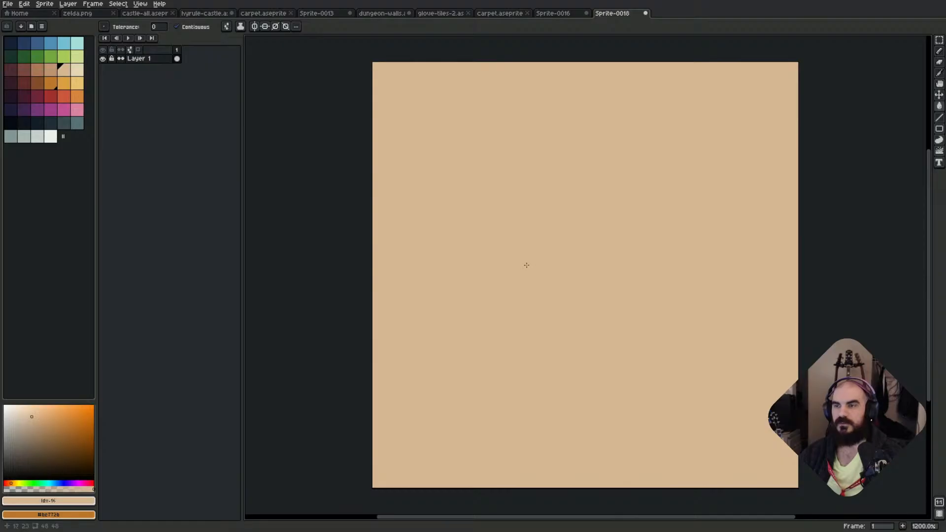
Copy the entire tan sprite and paste it as a new tile into an empty cell of the Tilesetter tileset area.
key("ctrl+a")
key("ctrl+c")
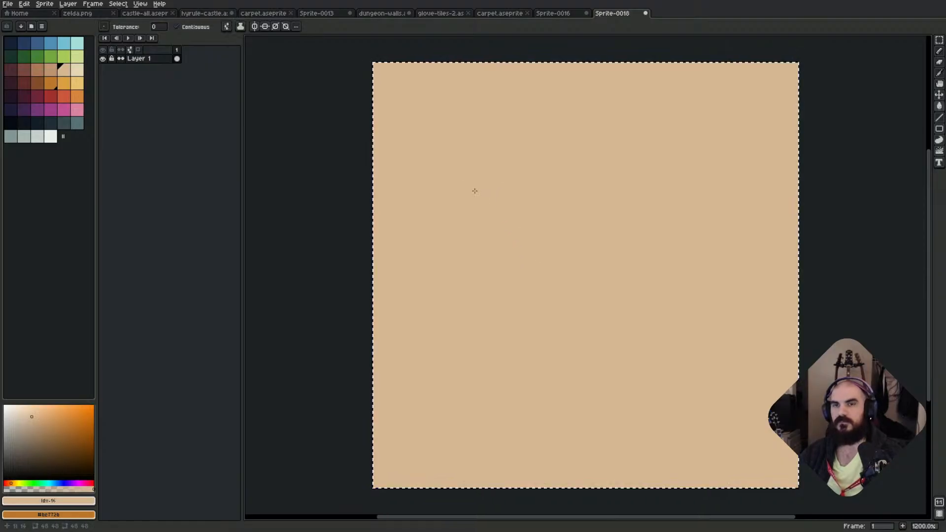
key("super+f")
left_click(266, 103)
key("ctrl+v")
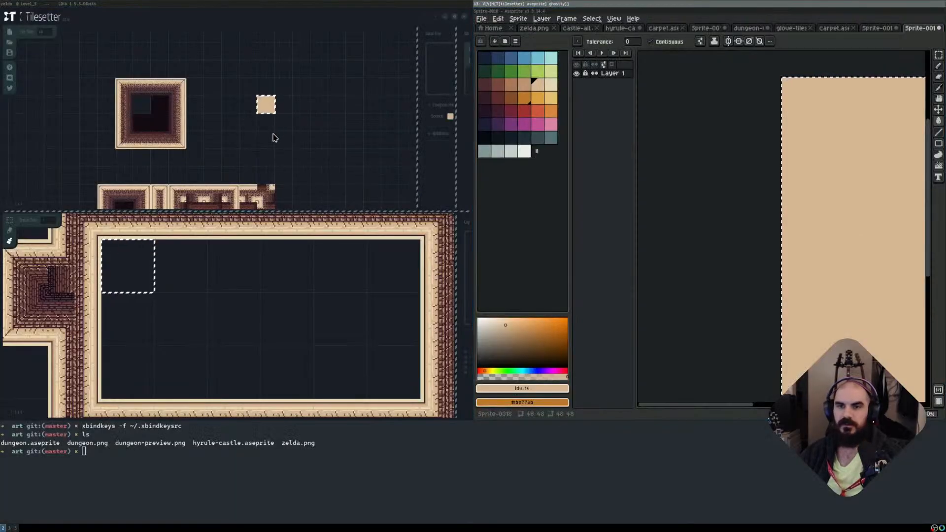
scroll(296, 132, "down", 2)
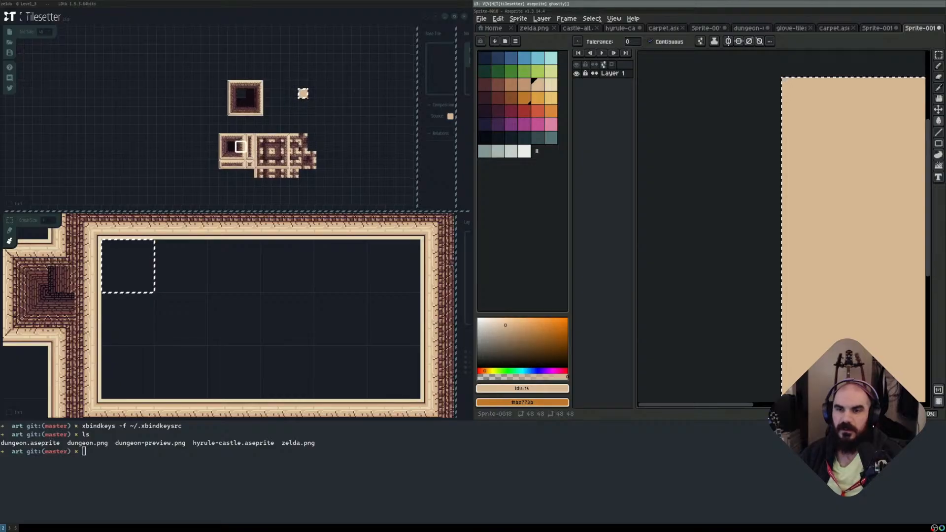
left_click(240, 146)
left_click(235, 147)
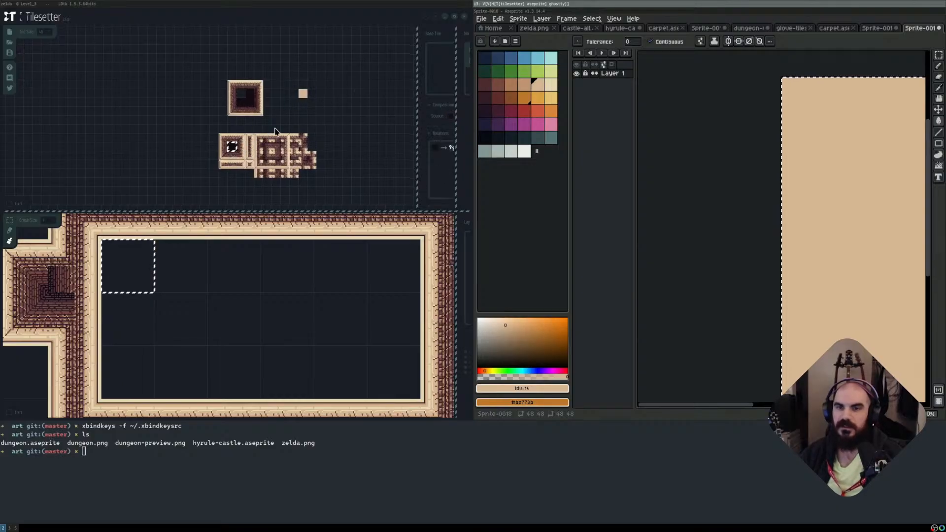
left_click(144, 277)
right_click(130, 273)
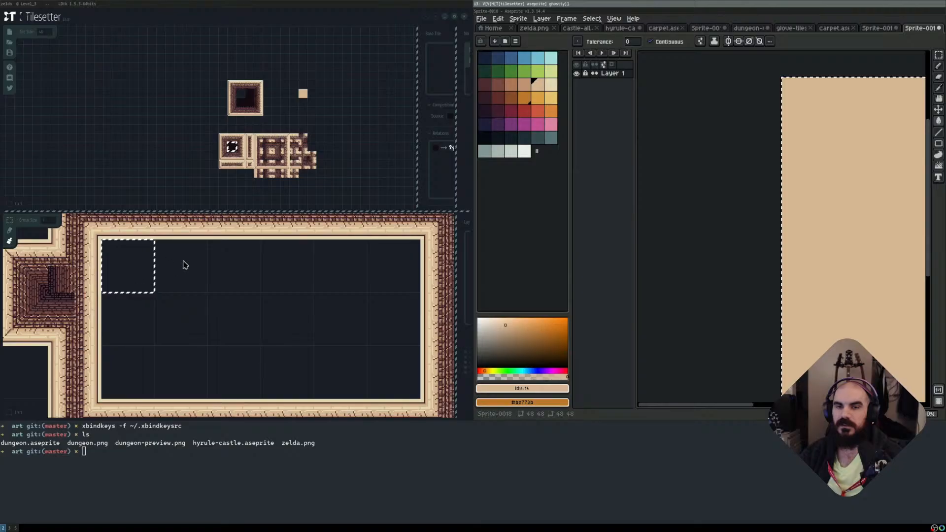
Fill the layout's rectangular opening with the plain tan tile, check the look, and clear the fill again.
left_click(303, 93)
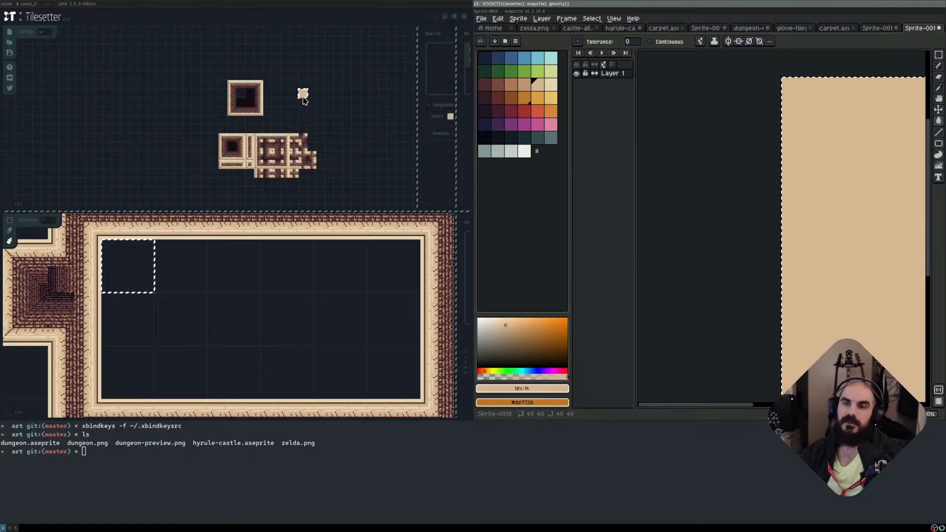
mouse_move(143, 272)
left_mouse_down()
mouse_move(380, 271)
mouse_move(395, 331)
mouse_move(190, 358)
mouse_move(226, 306)
mouse_move(298, 317)
mouse_move(132, 351)
left_mouse_up()
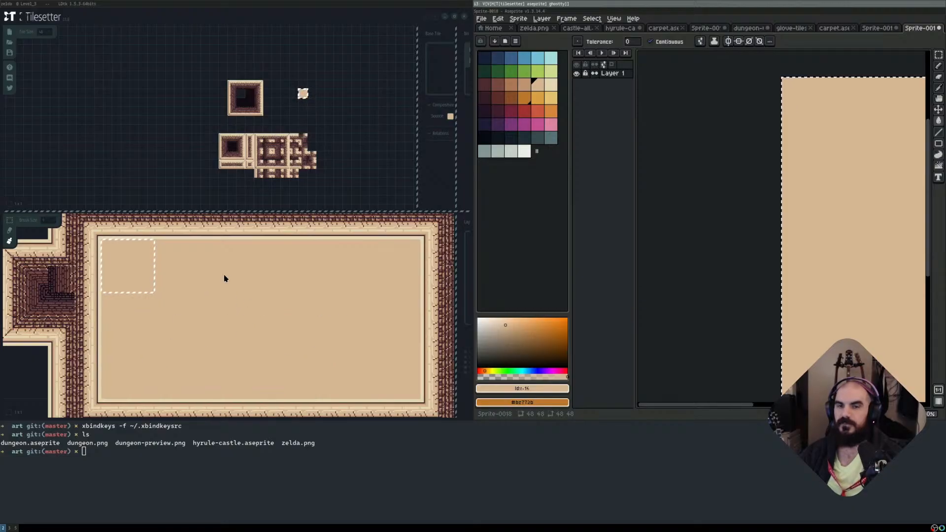
scroll(226, 277, "down", 3)
scroll(254, 296, "up", 2)
middle_click_drag(265, 291, 302, 321)
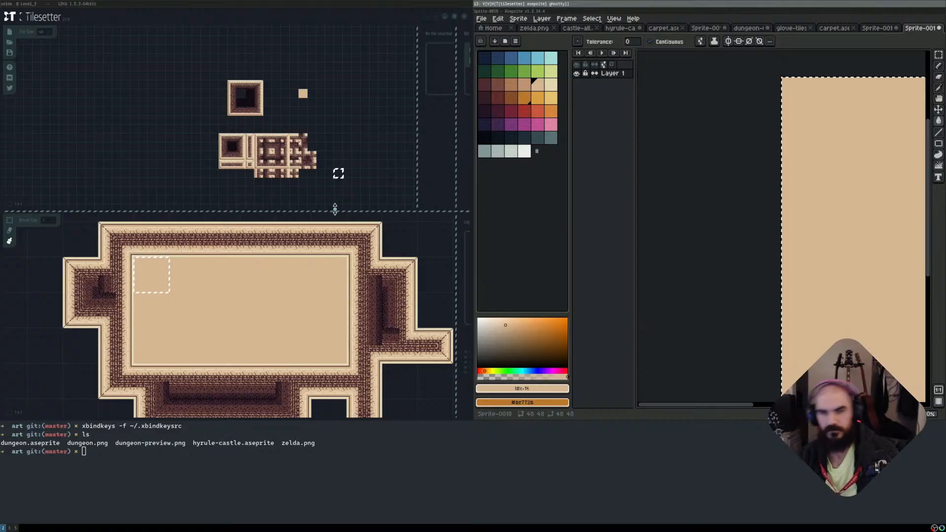
mouse_move(199, 303)
left_mouse_down()
mouse_move(281, 307)
mouse_move(291, 272)
mouse_move(166, 272)
mouse_move(167, 334)
mouse_move(333, 337)
left_mouse_up()
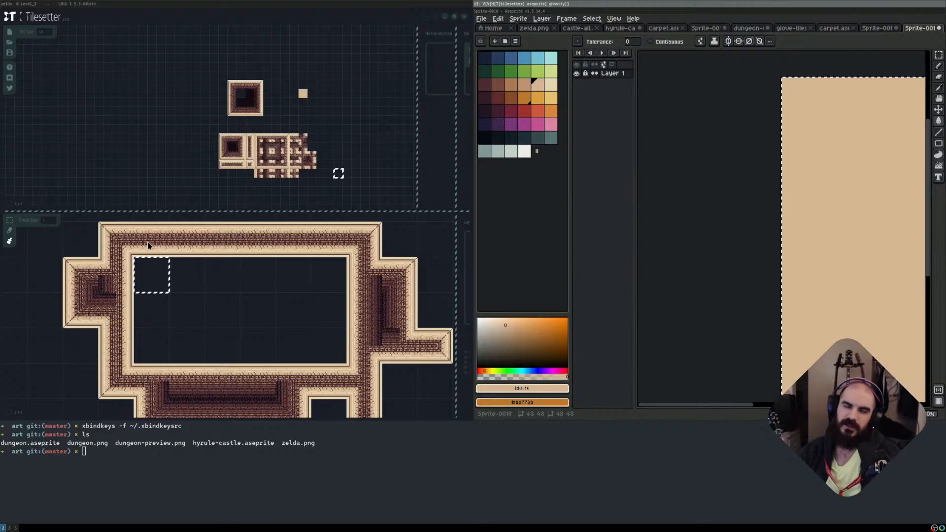
Select the wall tileset's dark centre tile and thicken the layout's upper-left corner with extra wall tiles inside and outside.
left_click(233, 146)
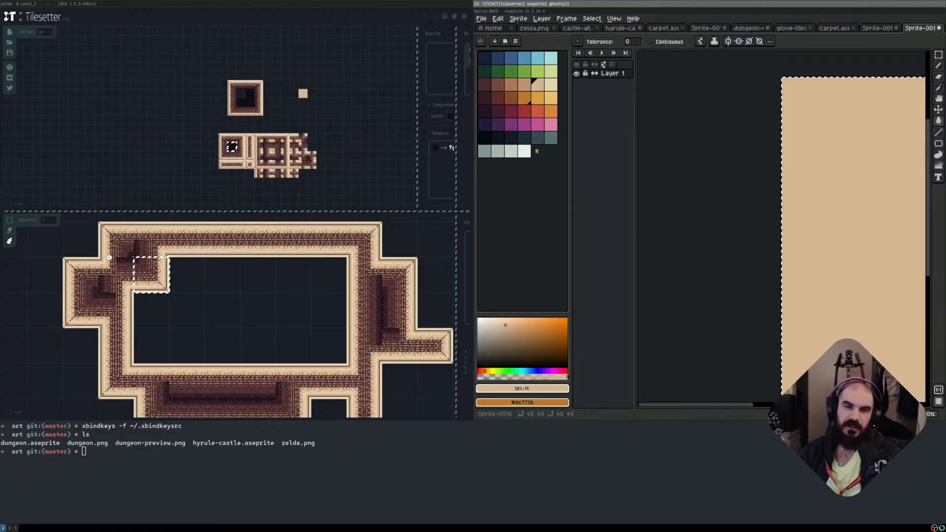
left_click_drag(110, 257, 96, 255)
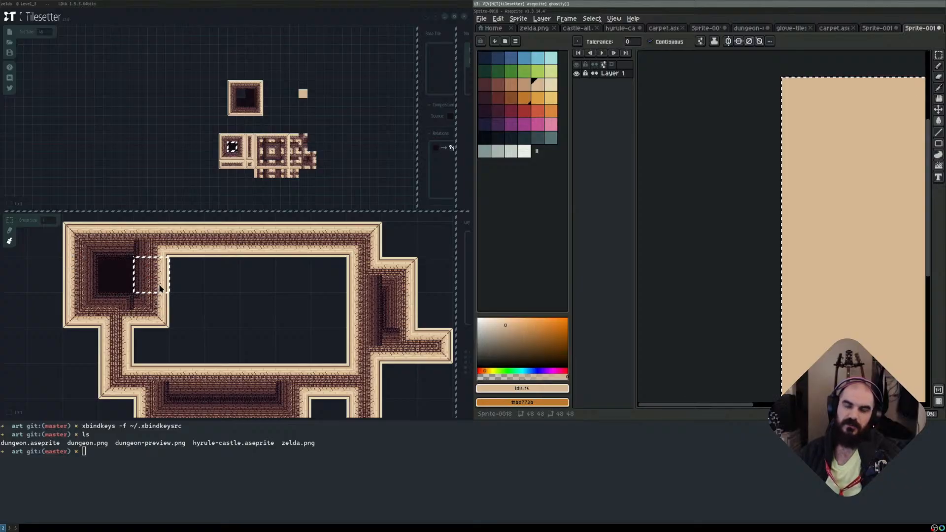
Extend the layout's left side outward and downward with wall tiles so the dark interior there becomes larger.
scroll(155, 308, "down", 2)
scroll(171, 306, "up", 2)
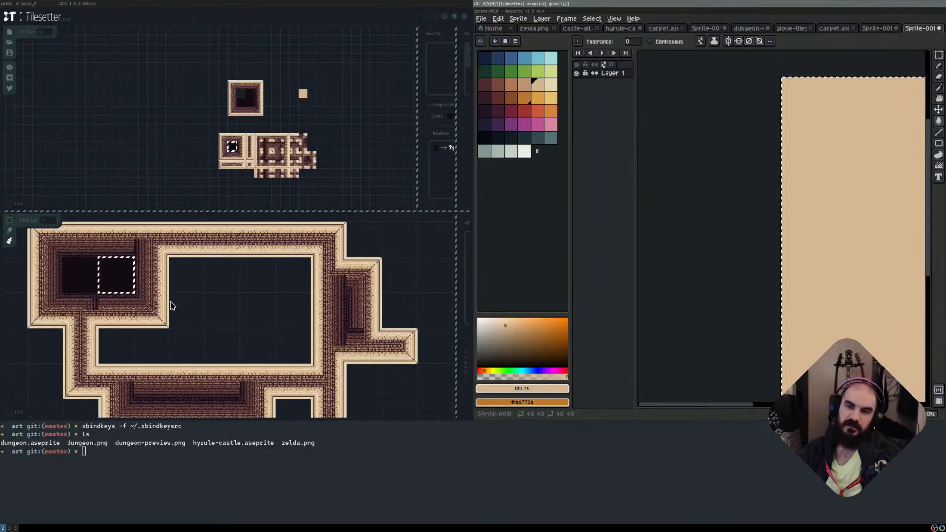
middle_click_drag(164, 294, 272, 281)
left_click_drag(216, 320, 134, 315)
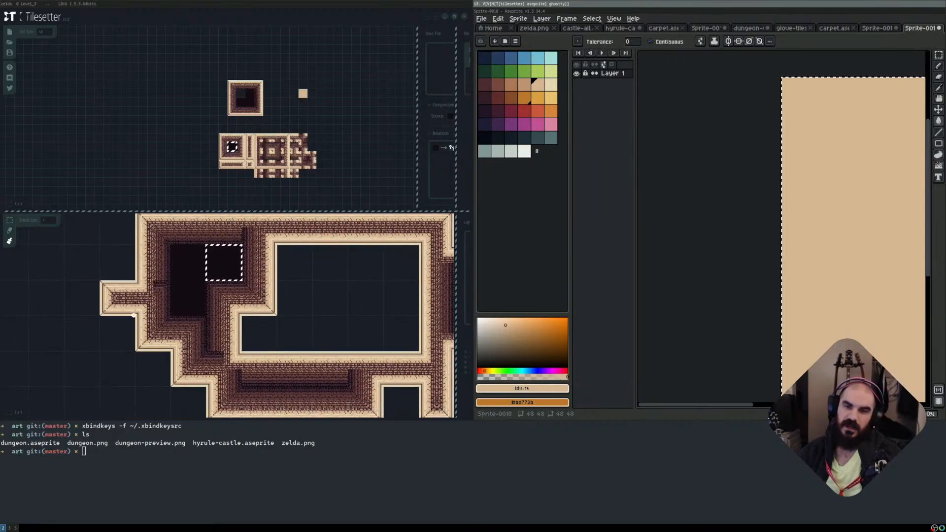
mouse_move(131, 259)
left_mouse_down()
mouse_move(134, 319)
mouse_move(163, 353)
mouse_move(173, 346)
left_mouse_up()
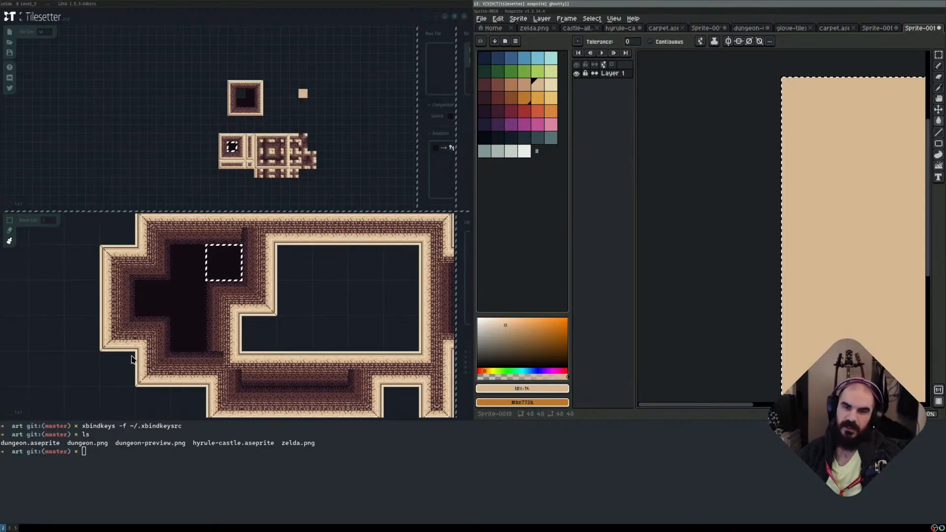
left_click(119, 357)
Shrink the layout's opening by filling its lower-left corner and most of its top row with wall tiles.
middle_click_drag(212, 367, 213, 291)
left_click(253, 256)
mouse_move(319, 225)
middle_mouse_down()
mouse_move(300, 261)
mouse_move(256, 298)
middle_mouse_up()
left_click(233, 329)
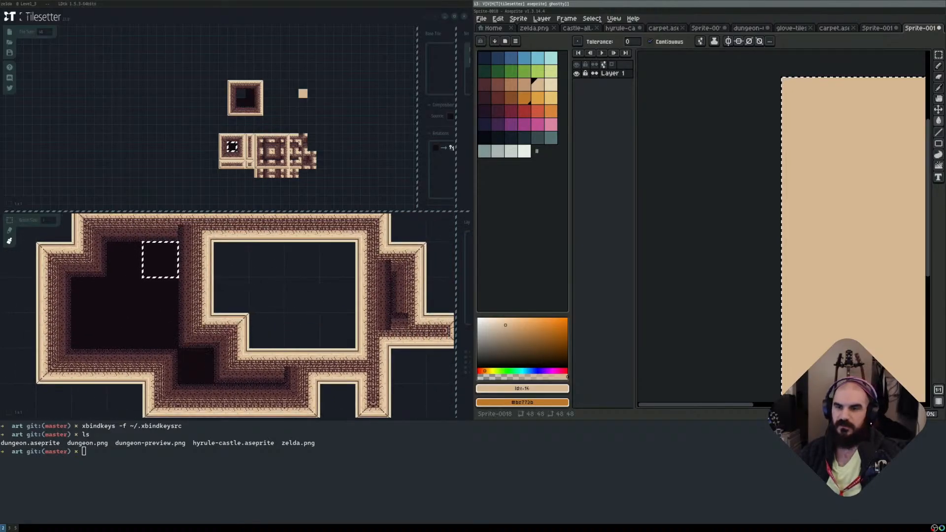
left_click_drag(271, 264, 335, 271)
middle_click_drag(336, 271, 294, 324)
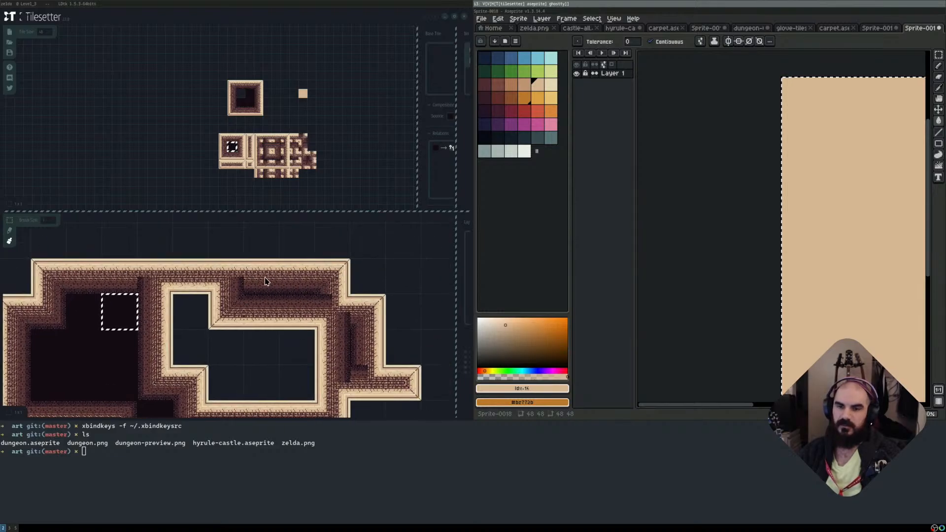
Erase the layout's upper-right outer row and right side, and fill the notch in the bottom wall.
right_click_drag(260, 280, 327, 276)
middle_click_drag(361, 281, 358, 220)
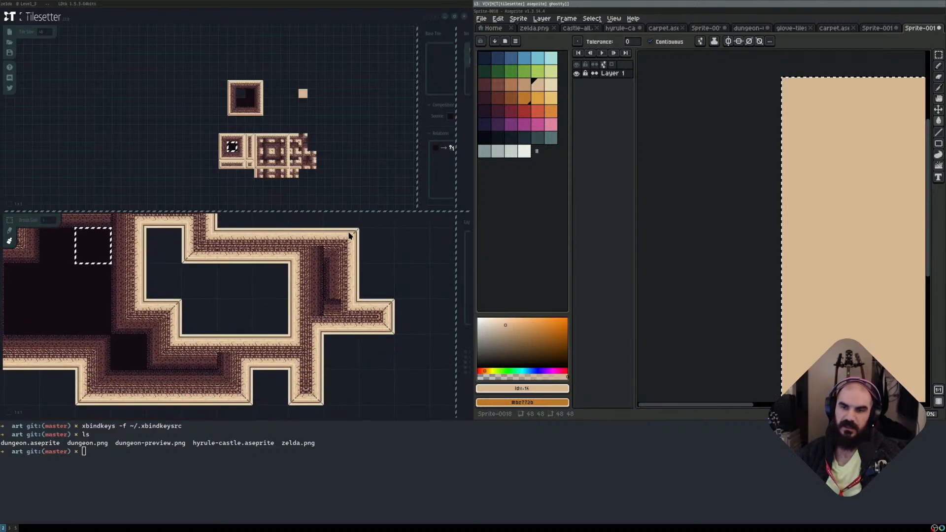
mouse_move(349, 234)
right_mouse_down()
mouse_move(341, 305)
mouse_move(296, 286)
right_mouse_up()
left_click(271, 376)
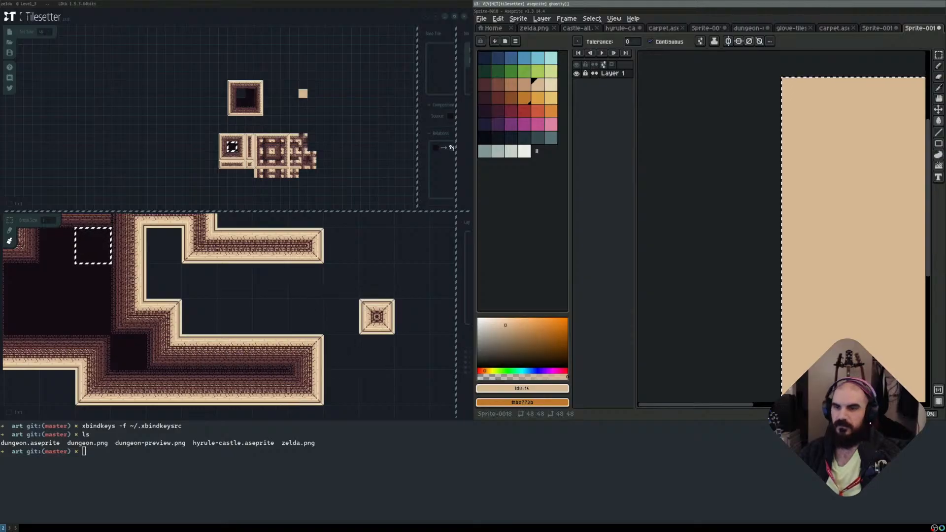
Paint a single wall tile, a three-tile vertical strip and a three-tile horizontal strip separately beside the layout.
left_click(385, 286)
right_click(380, 314)
left_click_drag(371, 322, 374, 342)
middle_click_drag(447, 289, 369, 304)
left_click(377, 302)
middle_click_drag(335, 243, 318, 278)
left_click_drag(281, 260, 353, 259)
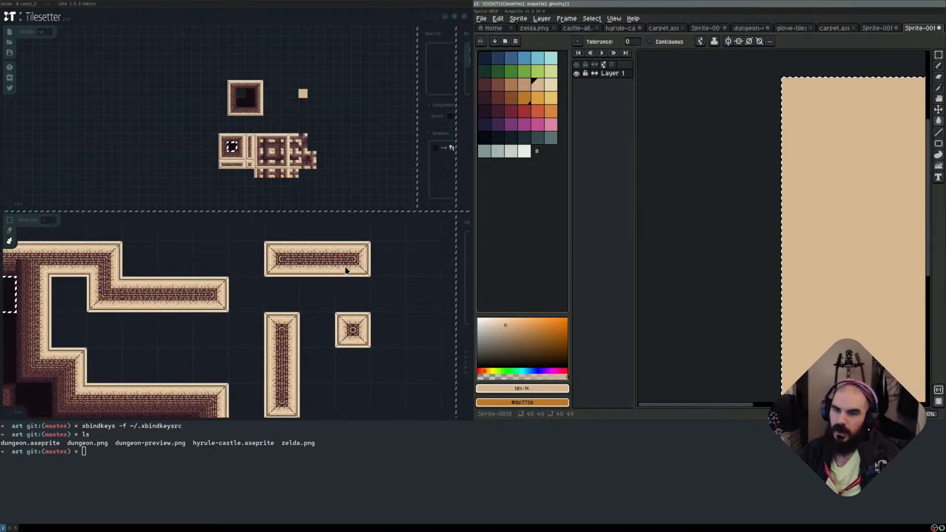
Erase the separate horizontal wall strip beside the layout.
scroll(345, 307, "down", 1)
middle_click_drag(346, 307, 397, 260)
scroll(338, 281, "up", 1)
middle_click_drag(338, 281, 332, 318)
middle_click_drag(425, 268, 387, 292)
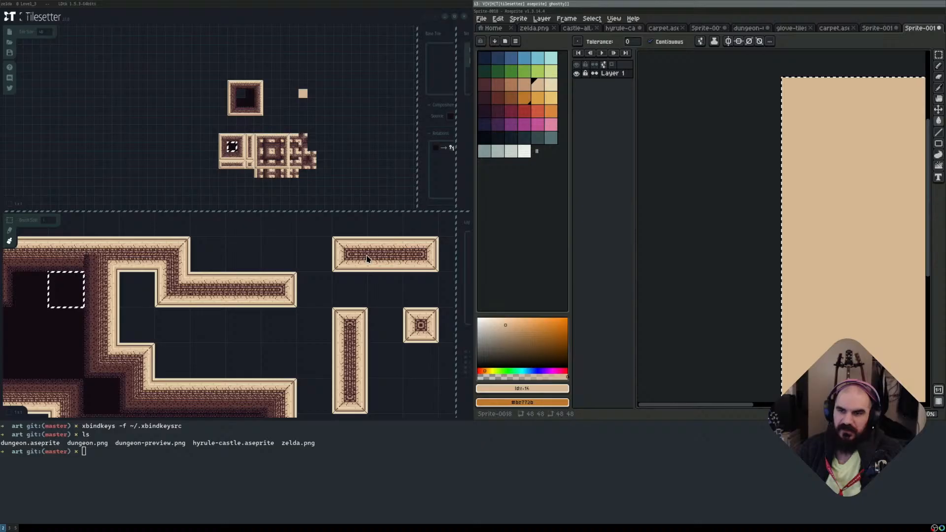
right_click_drag(362, 257, 414, 256)
Select the whole test layout with its separate pieces, check the export options, and clear the selection without exporting.
scroll(242, 269, "down", 1)
middle_click_drag(232, 270, 262, 303)
scroll(267, 266, "up", 1)
scroll(262, 304, "down", 1)
left_click_drag(274, 289, 259, 282)
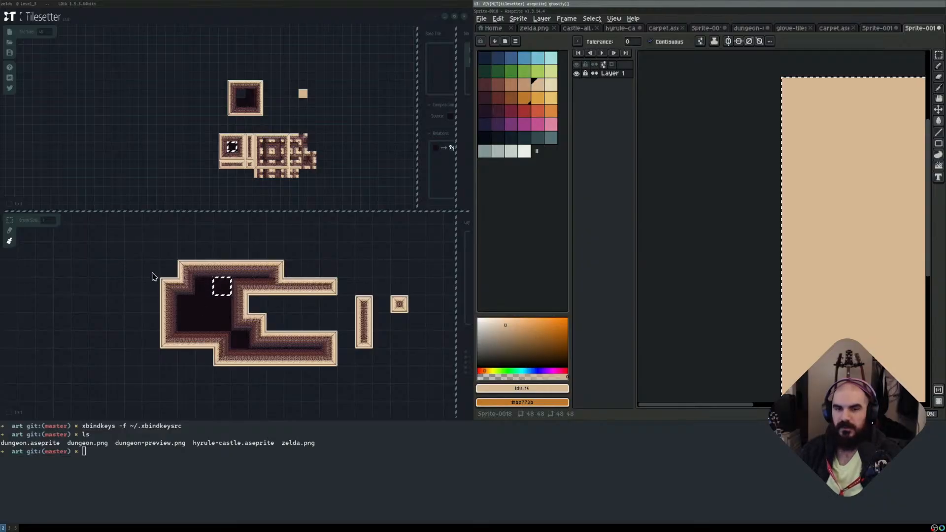
left_click(9, 222)
left_click_drag(159, 259, 387, 361)
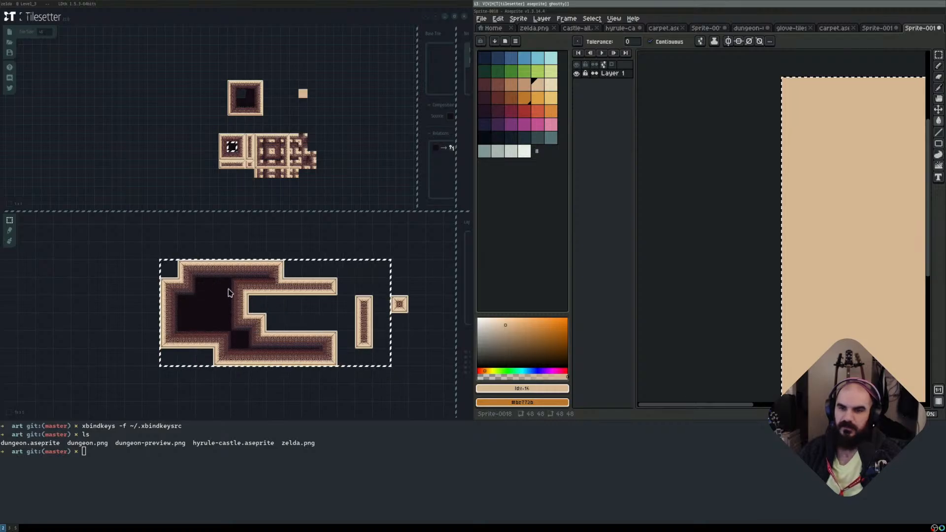
left_click(417, 321)
left_click_drag(405, 262, 161, 365)
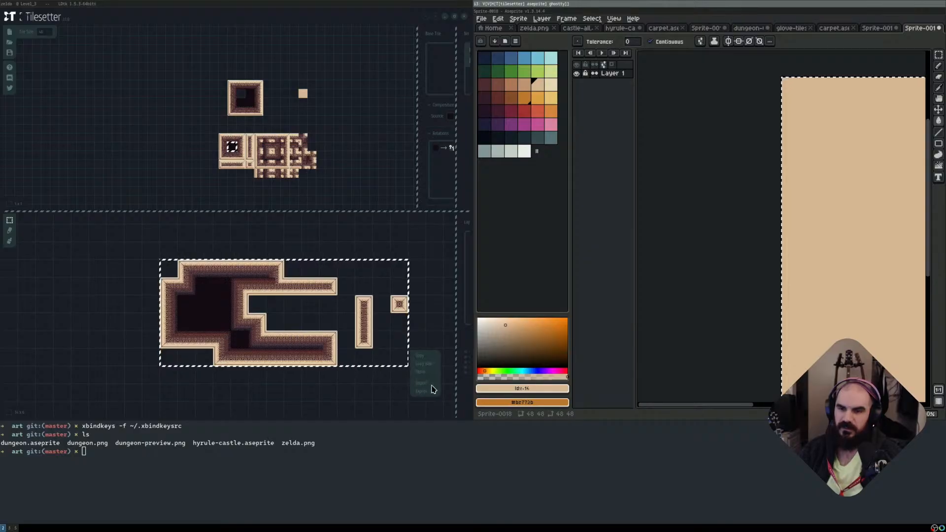
left_click(428, 390)
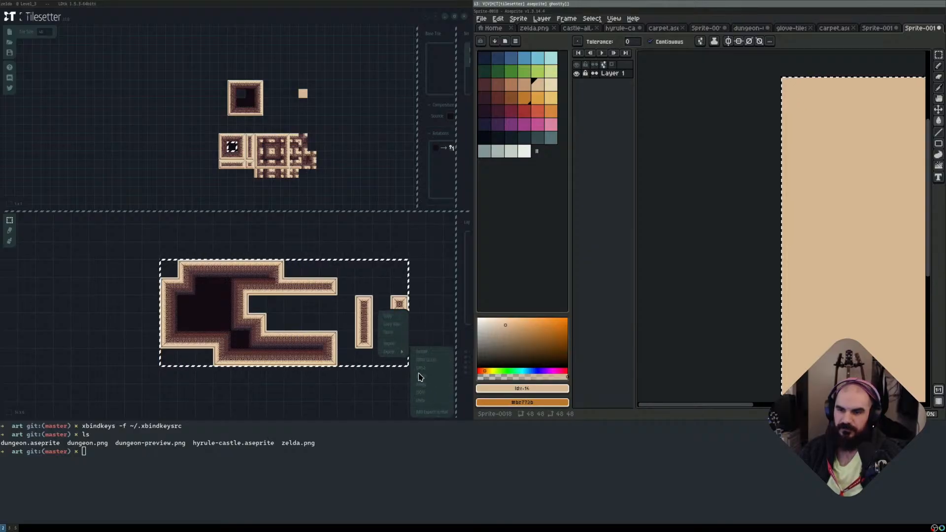
left_click(435, 269)
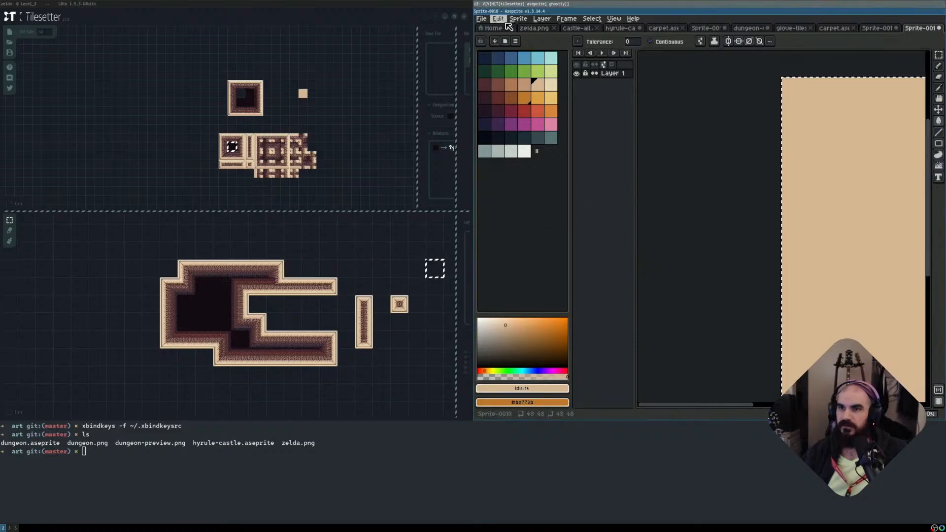
Enlarge the tileset area above the test layout and examine the generated wall tileset.
scroll(380, 162, "down", 1)
scroll(330, 186, "up", 1)
middle_click_drag(346, 165, 313, 190)
scroll(267, 159, "up", 1)
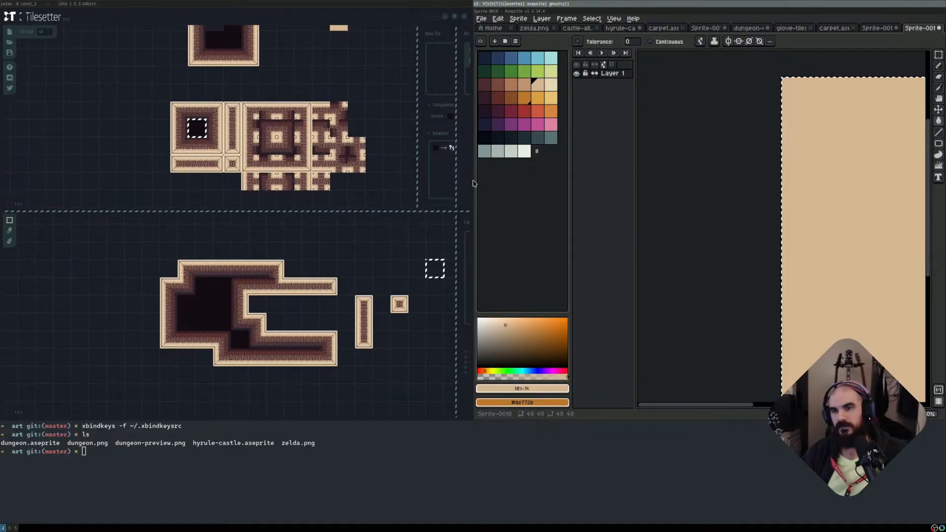
middle_click_drag(326, 138, 308, 157)
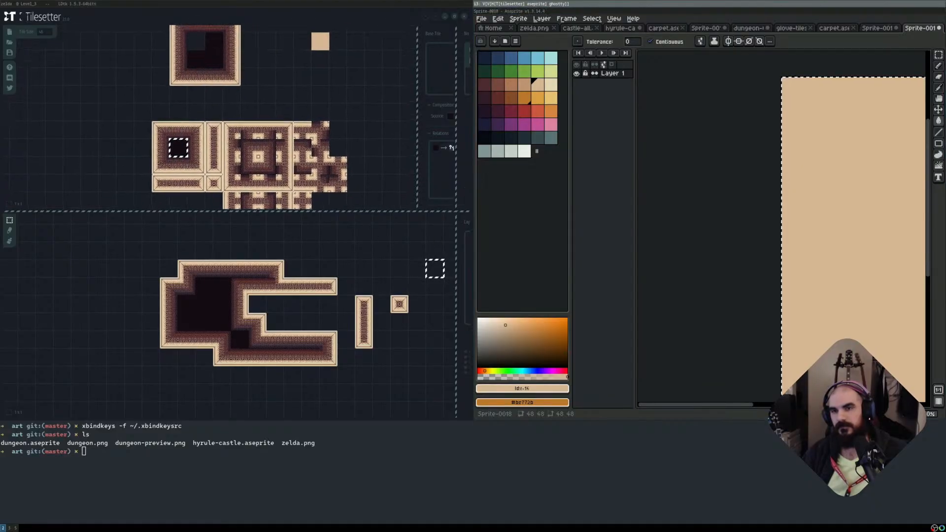
scroll(306, 157, "down", 1)
scroll(315, 157, "up", 1)
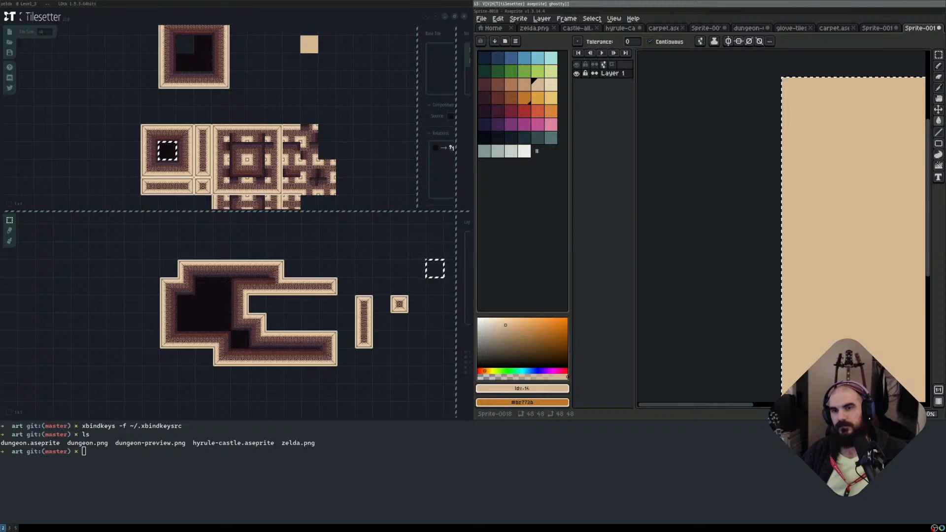
middle_click_drag(344, 183, 329, 177)
left_click_drag(357, 213, 355, 232)
scroll(312, 155, "down", 2)
scroll(312, 156, "up", 2)
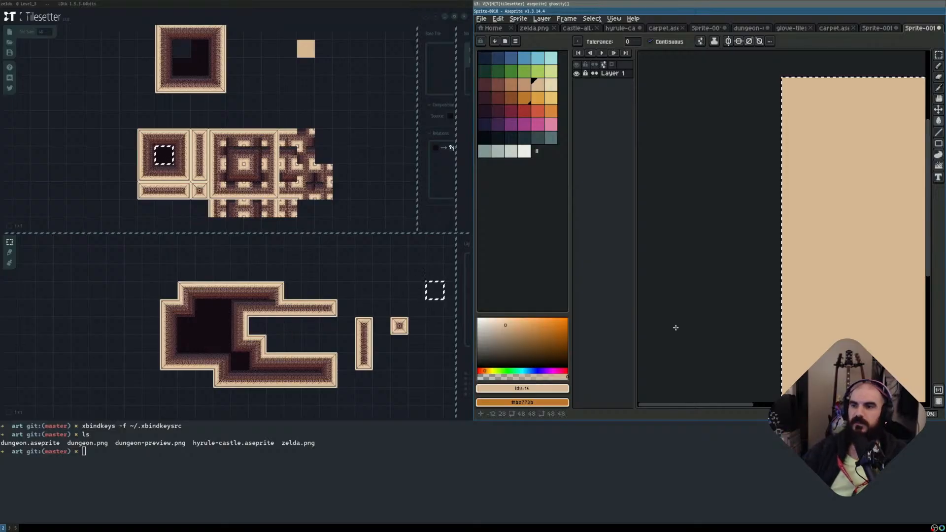
key("super+f")
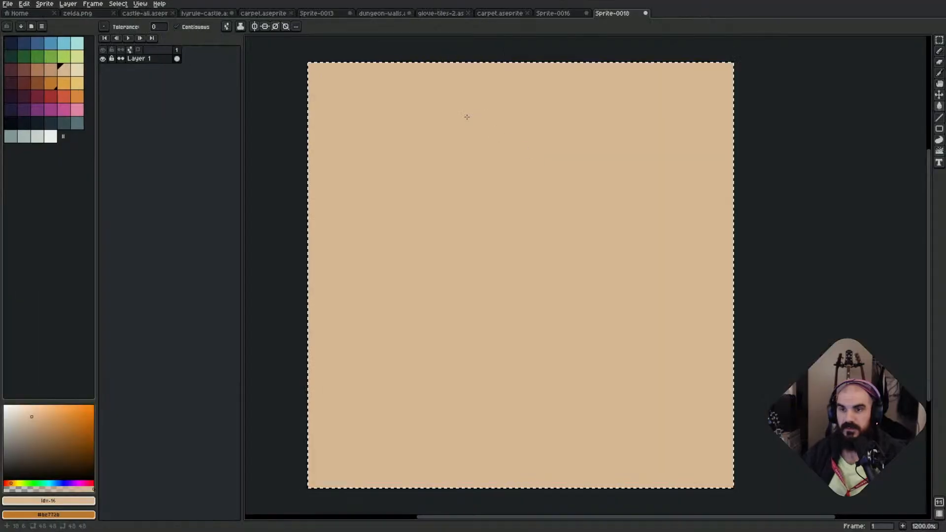
key("super+f")
key("super+h")
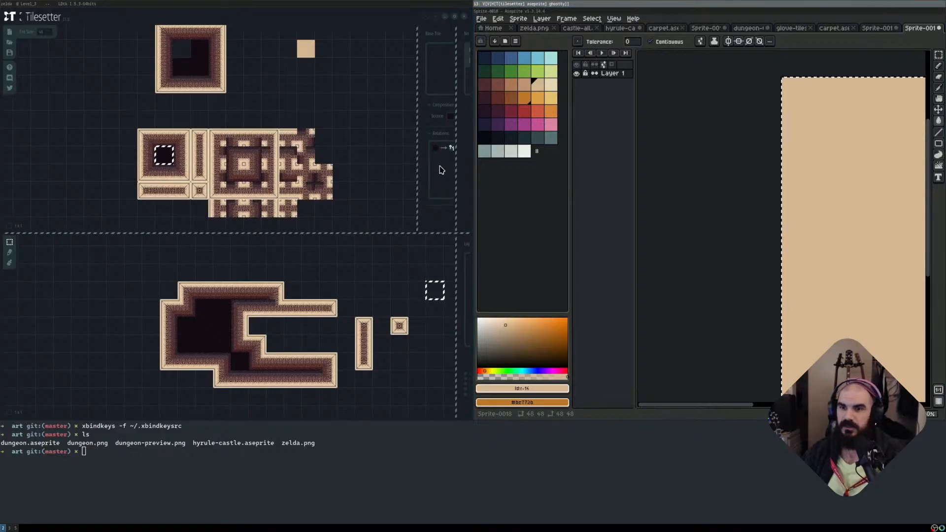
Switch to LDtk and save the project.
key("super+h")
scroll(475, 216, "down", 2)
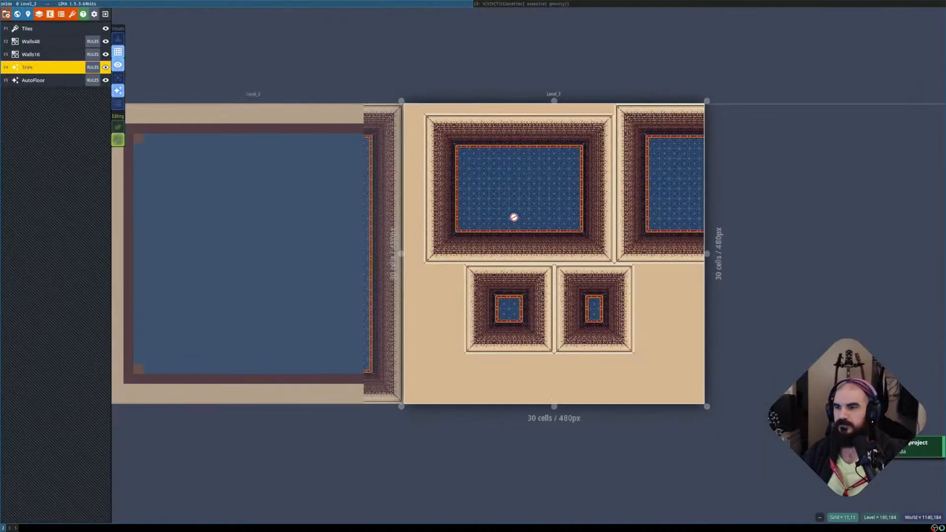
scroll(513, 216, "up", 2)
key("ctrl+s")
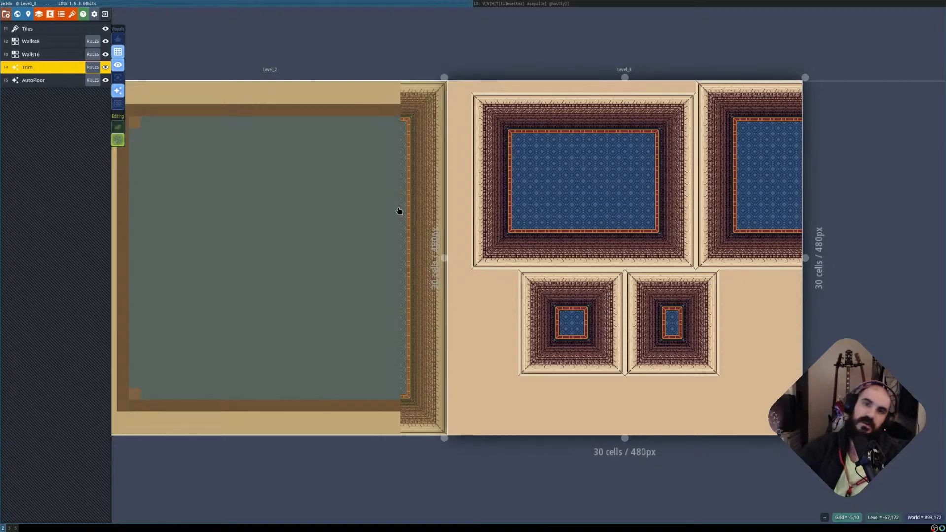
Open the auto-layer rules of the Walls48 layer and expand the second rule group to view its rules.
left_click(92, 40)
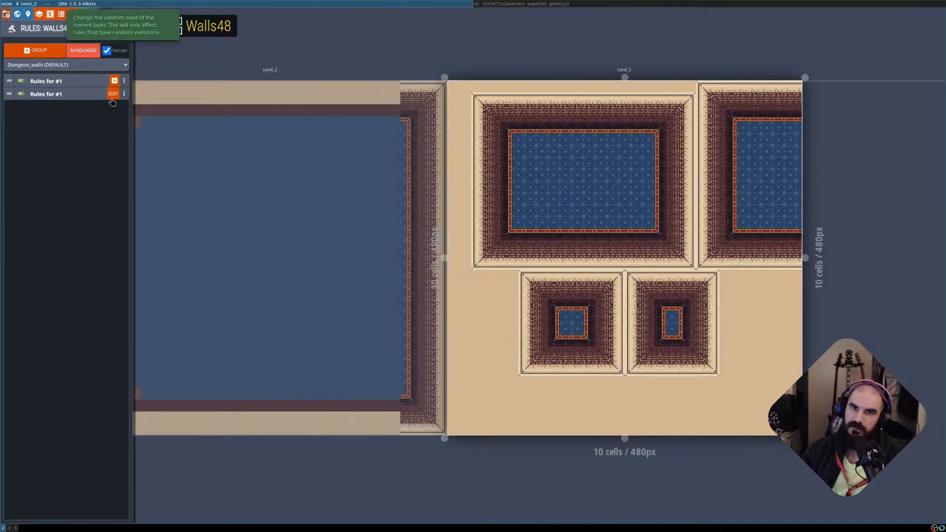
left_click(77, 83)
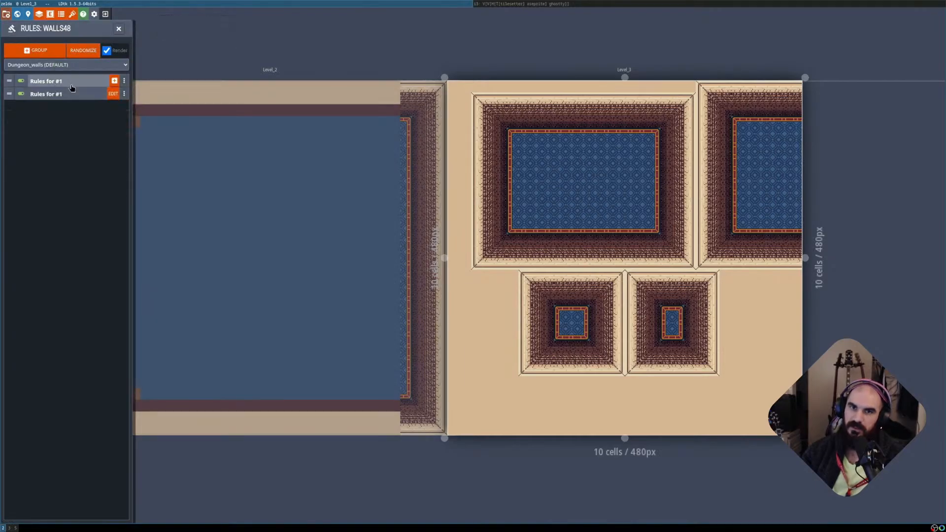
left_click(73, 85)
left_click(82, 83)
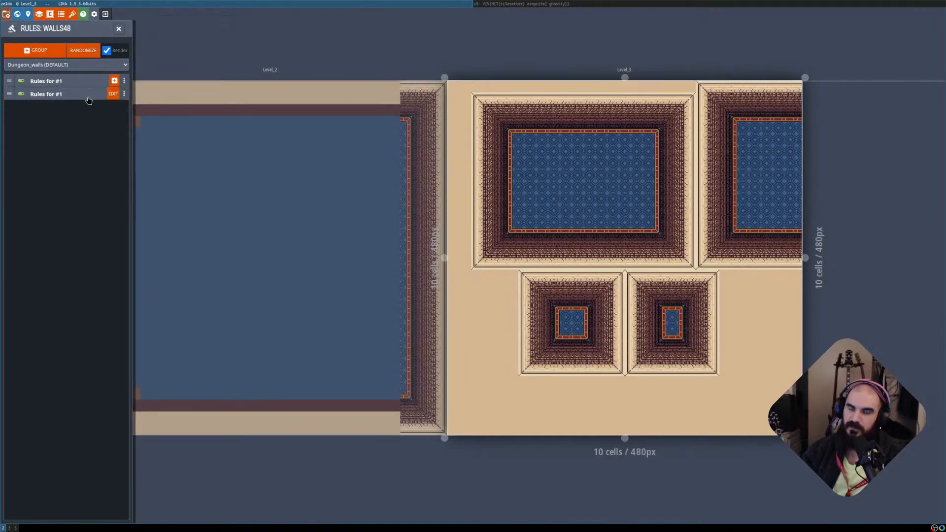
left_click(88, 98)
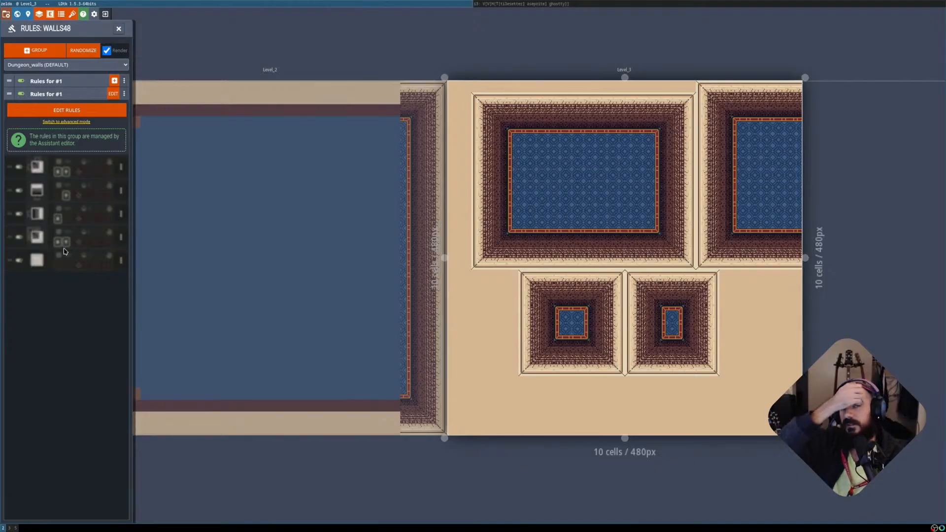
Switch back to Tilesetter and select the wall tileset's top edge tile to inspect its composition.
left_click(577, 4)
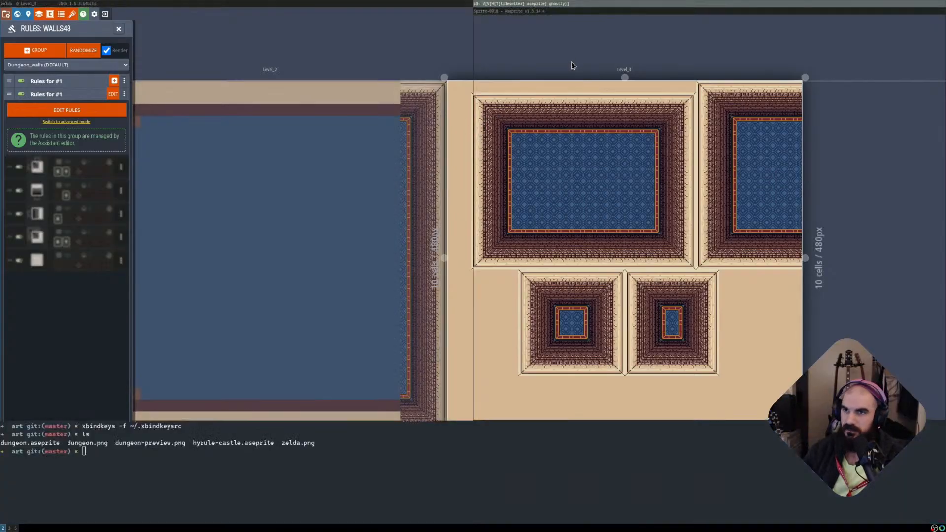
scroll(269, 160, "up", 3)
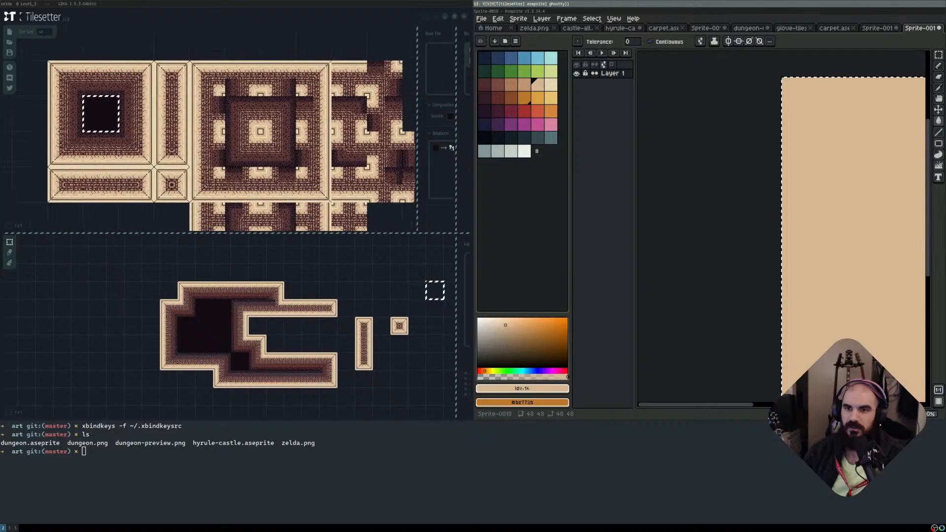
mouse_move(269, 159)
middle_mouse_down()
mouse_move(204, 149)
mouse_move(265, 165)
middle_mouse_up()
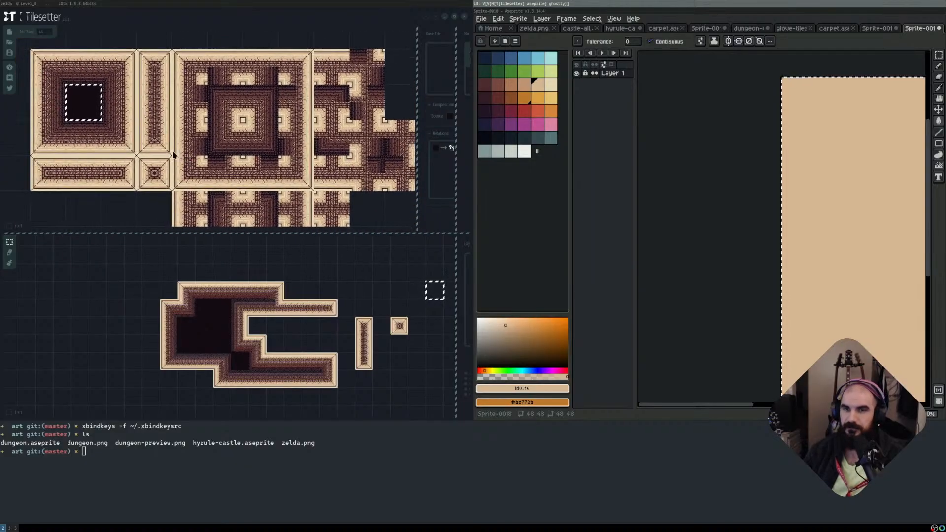
left_click(96, 62)
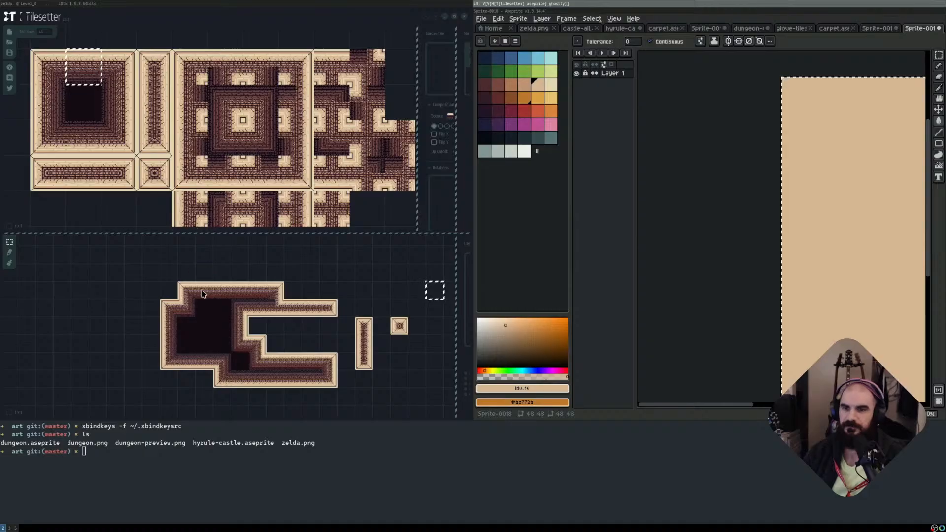
Move the plain tan tile below the wall tileset and build blob borders from it.
scroll(233, 270, "down", 2)
scroll(232, 182, "down", 2)
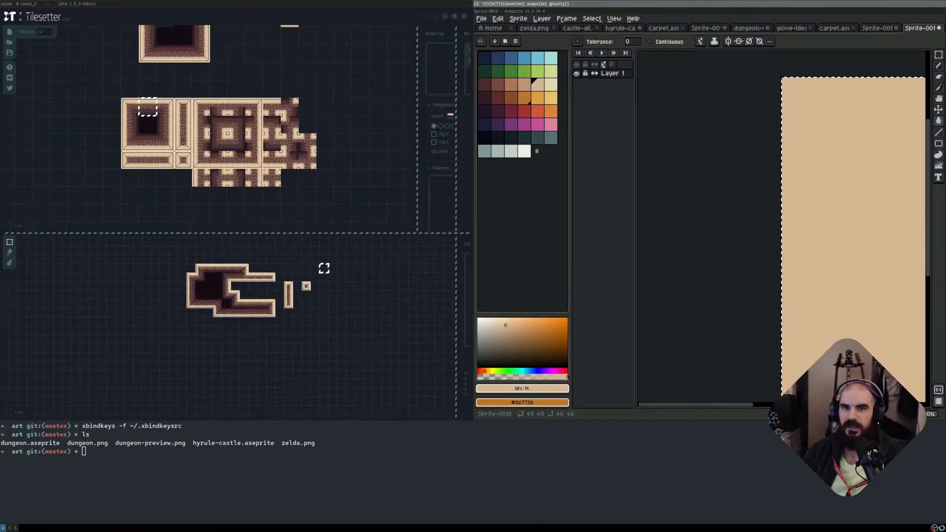
middle_click_drag(151, 153, 189, 107)
left_click(188, 110)
middle_click_drag(288, 169, 269, 143)
scroll(269, 154, "down", 1)
left_click(224, 89)
middle_click_drag(224, 88, 217, 57)
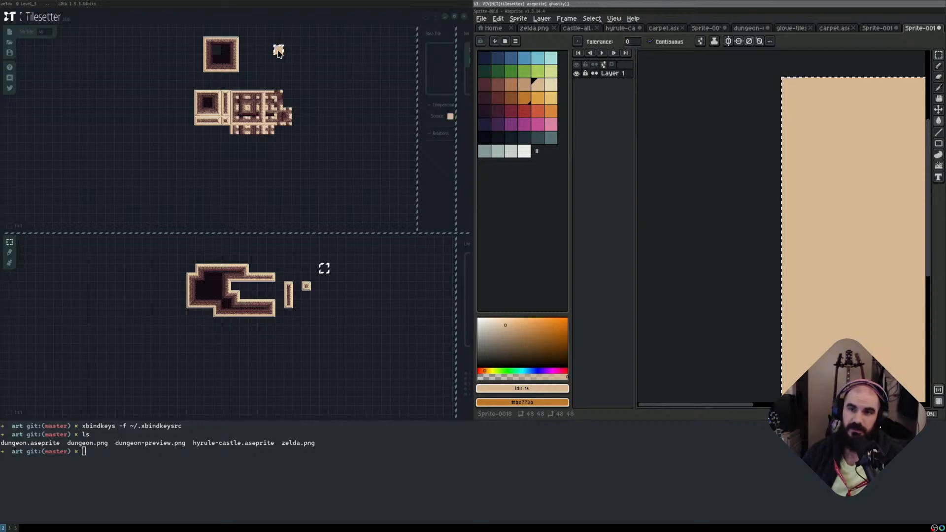
right_click(208, 192)
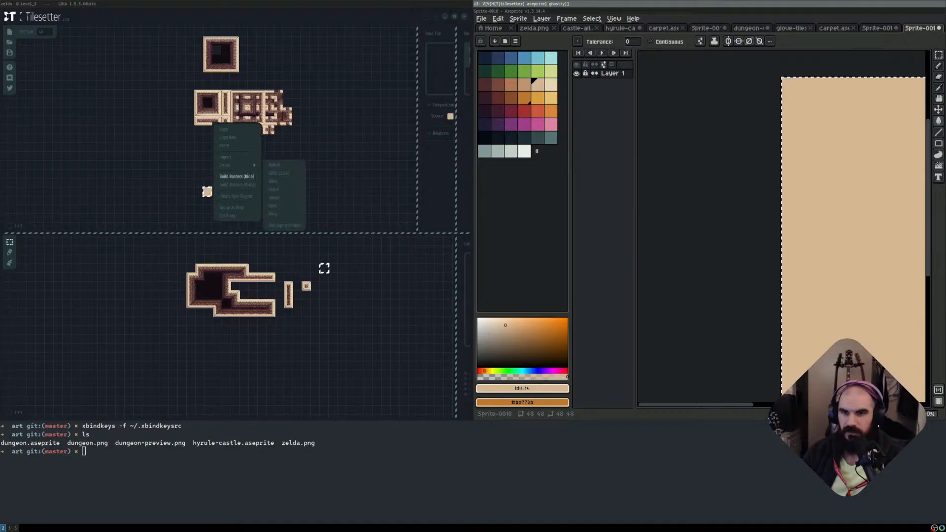
left_click(236, 176)
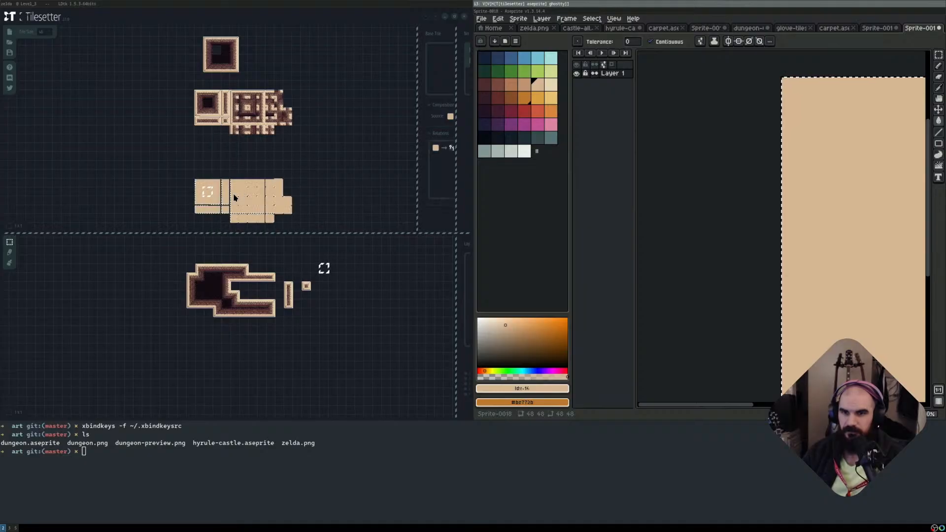
Inspect the new tan blob tileset, select one of its tiles, and compare it with the wall tileset above.
scroll(236, 191, "up", 3)
scroll(244, 190, "down", 1)
middle_click_drag(246, 201, 204, 139)
scroll(251, 123, "down", 1)
left_click(199, 125)
middle_click_drag(221, 69, 224, 200)
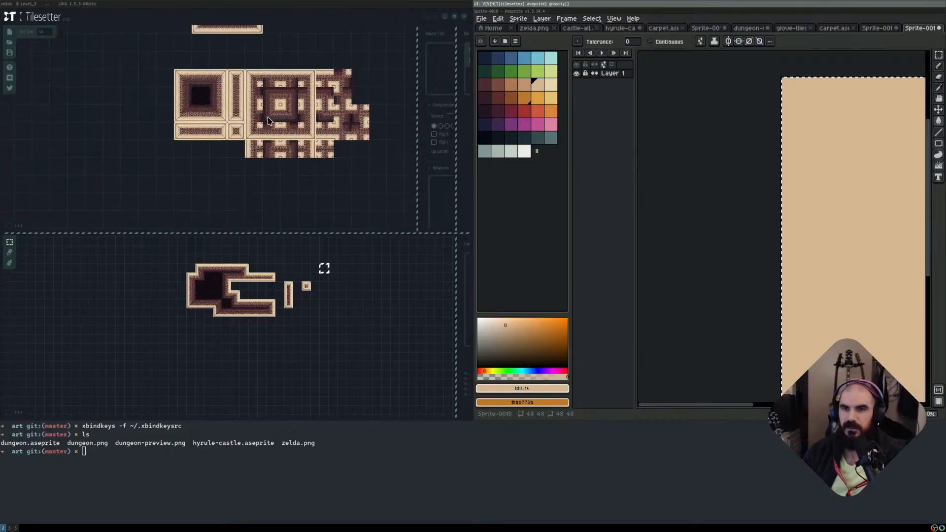
Expand the Tilesetter window to full screen and widen the border tile properties area.
middle_click_drag(271, 120, 268, 187)
middle_click_drag(235, 81, 235, 109)
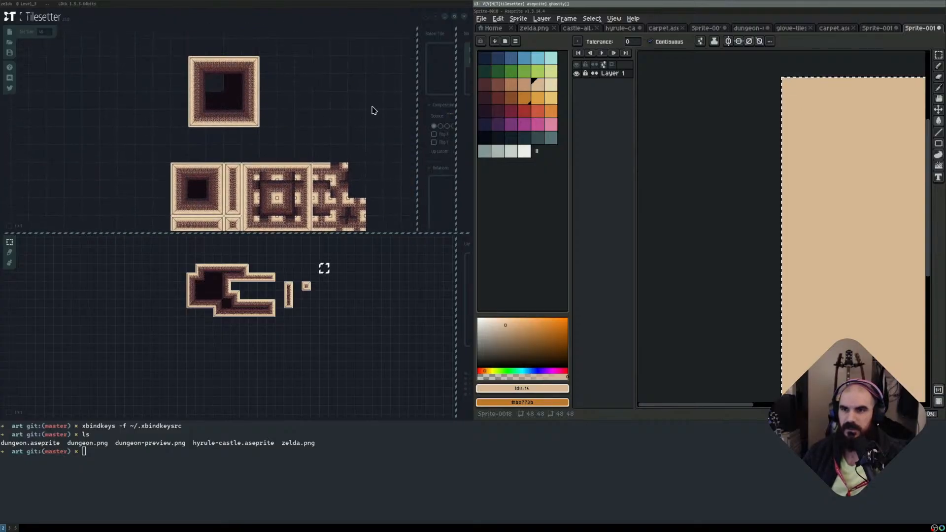
middle_click_drag(374, 110, 350, 112)
key("super+f")
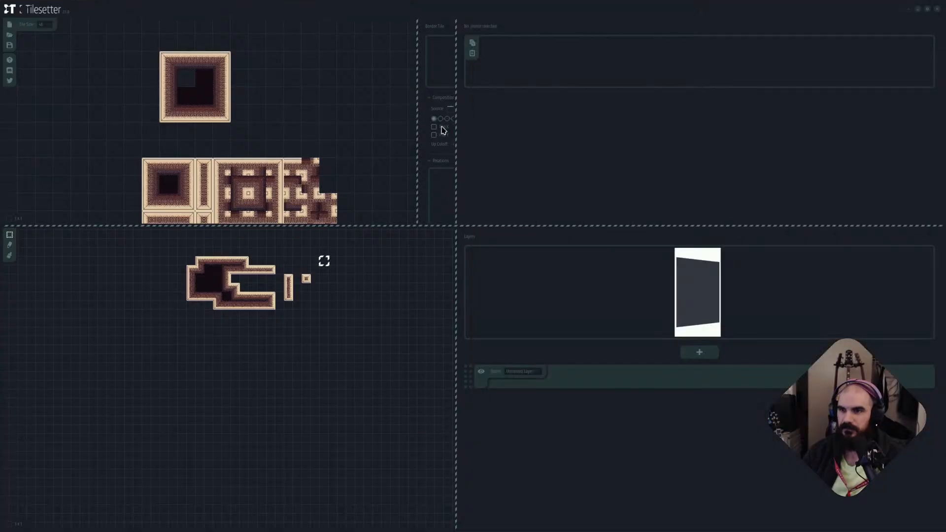
left_click_drag(454, 125, 637, 125)
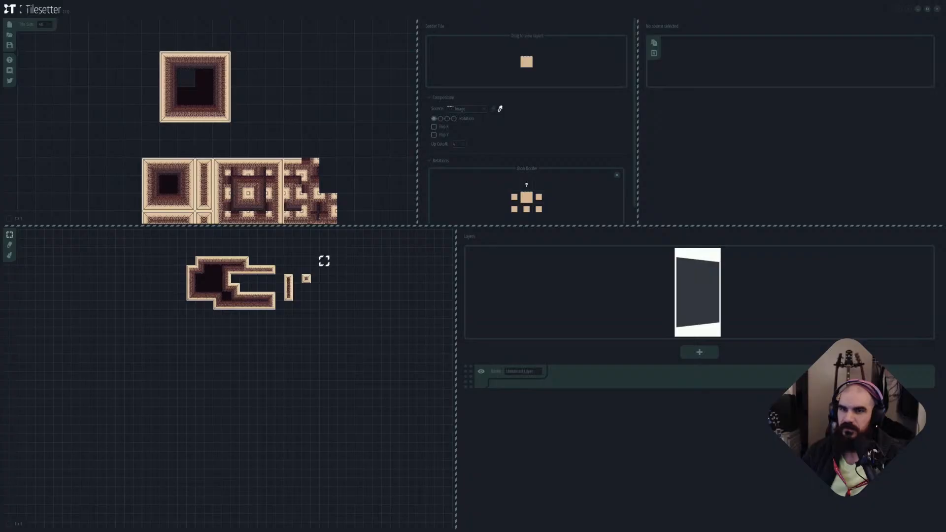
Use the bottom edge tile of the square wall ring as the source for the tan blob's top edge.
left_click(186, 114)
scroll(251, 169, "down", 2)
scroll(289, 139, "up", 5)
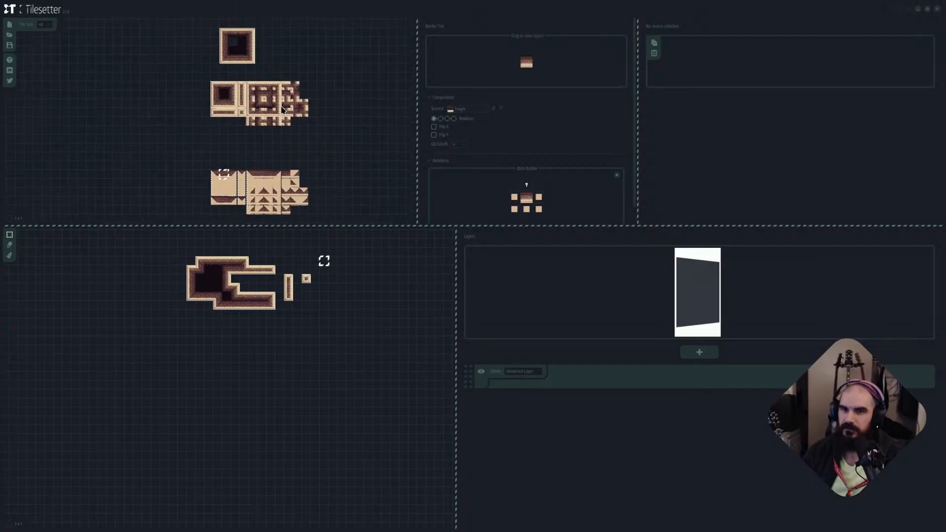
Select the whole tan blob tileset and move it up beside the square wall ring.
scroll(289, 139, "down", 2)
mouse_move(300, 196)
middle_mouse_down()
mouse_move(292, 167)
mouse_move(299, 67)
middle_mouse_up()
middle_click_drag(300, 123, 294, 84)
middle_click_drag(345, 127, 298, 87)
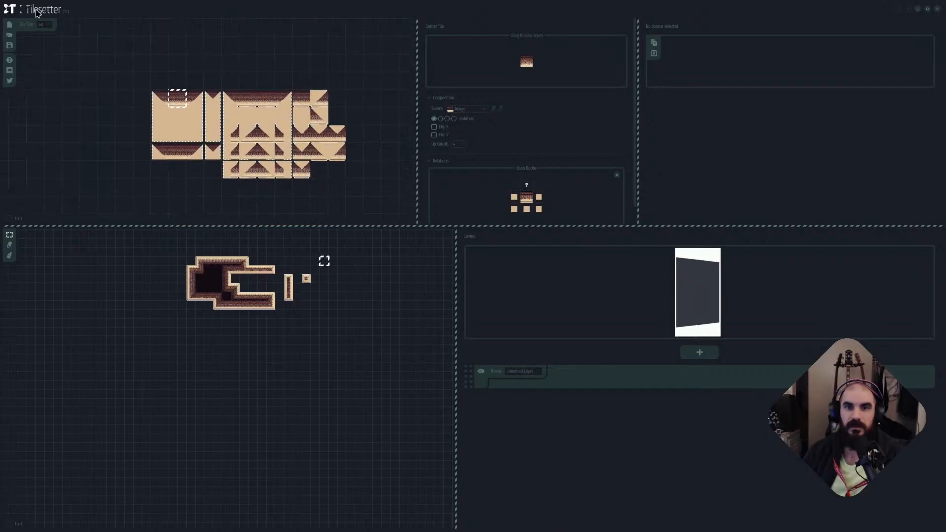
left_click_drag(150, 89, 365, 179)
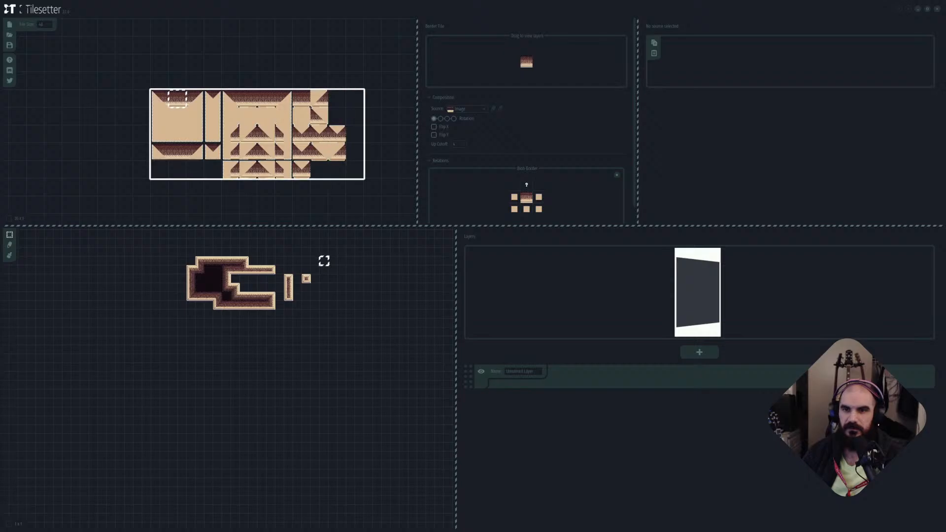
scroll(292, 89, "down", 2)
middle_click_drag(293, 84, 313, 159)
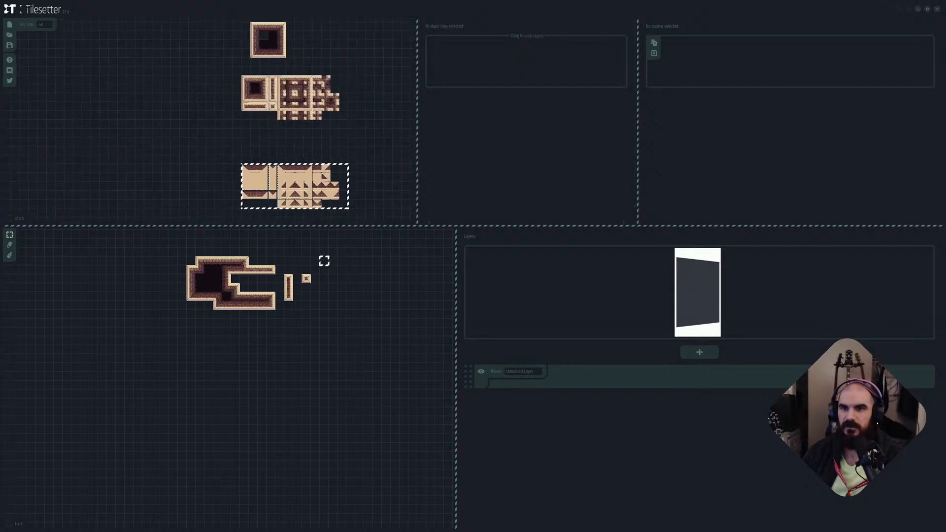
left_click_drag(313, 170, 207, 29)
middle_click_drag(238, 13, 285, 118)
scroll(284, 119, "up", 4)
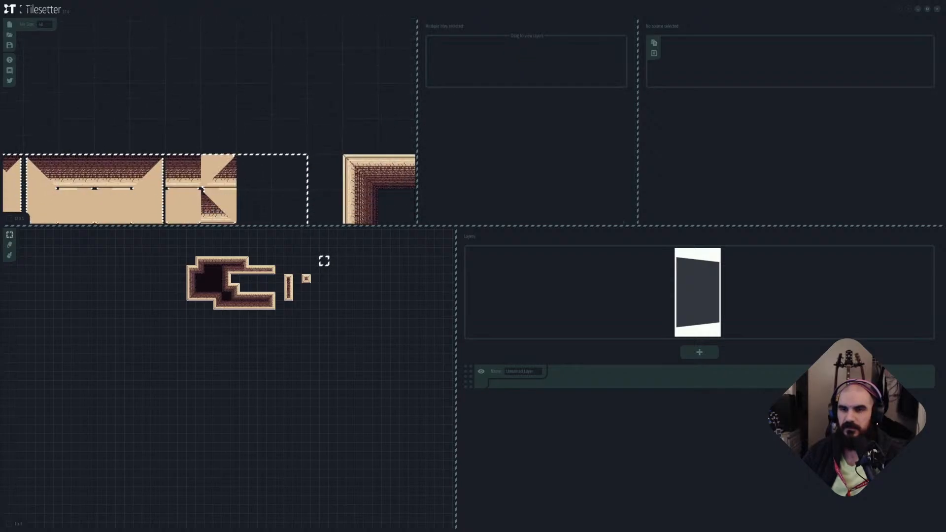
Enlarge the tileset view and the border tile properties area so both the tan blob and the wall ring fit.
left_click_drag(465, 226, 438, 329)
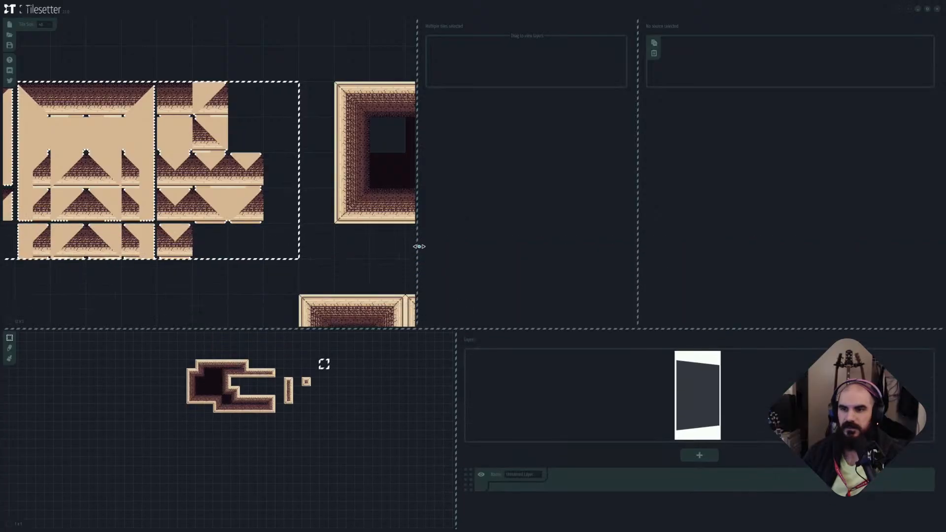
left_click_drag(418, 245, 492, 245)
left_click_drag(714, 196, 762, 196)
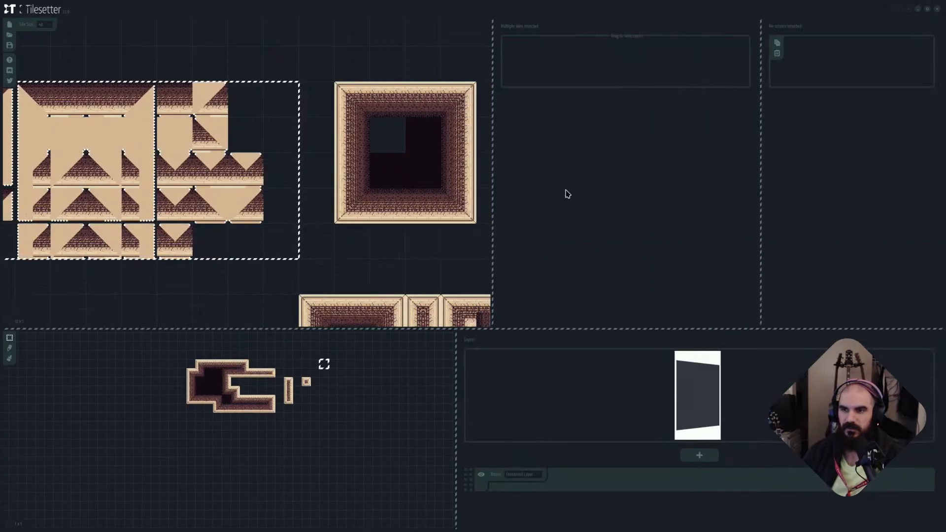
middle_click_drag(337, 181, 297, 201)
scroll(379, 160, "down", 3)
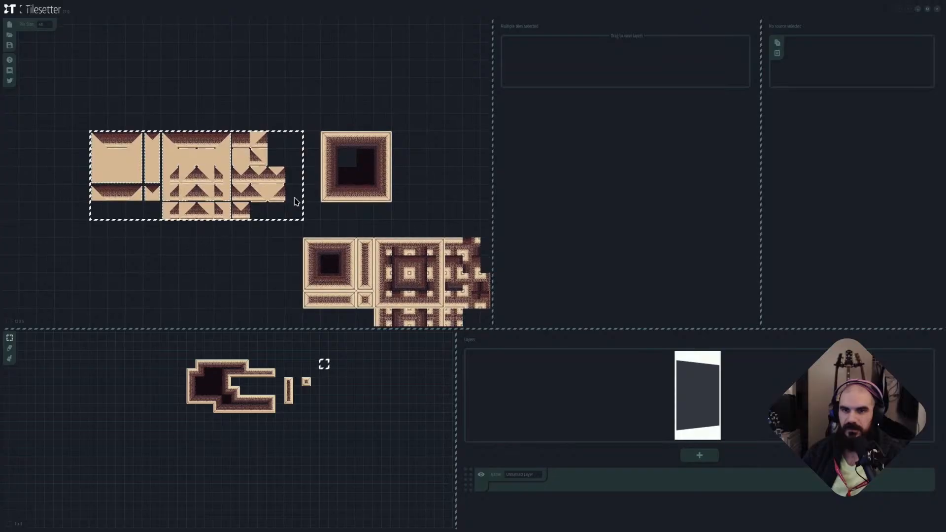
Try the wall ring's left edge tile as the source for the tan blob's right edge, and undo it.
left_click(154, 241)
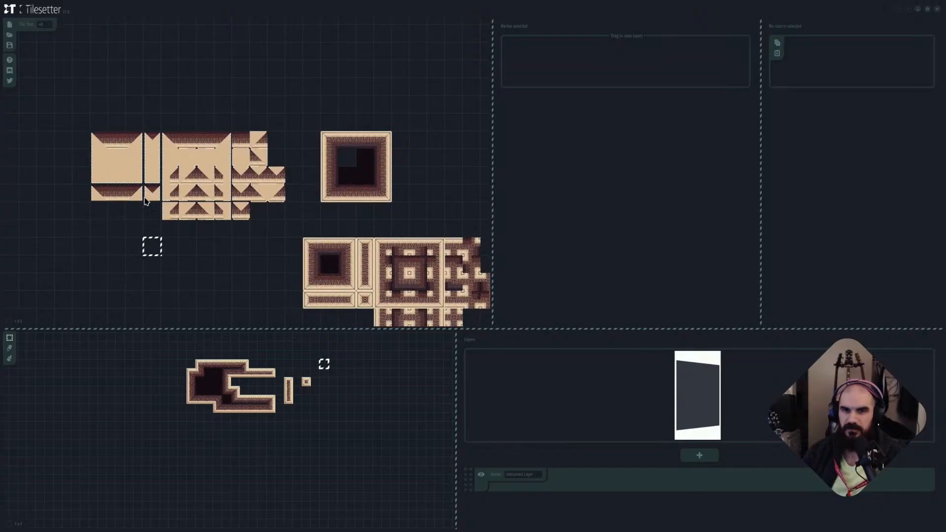
left_click(134, 158)
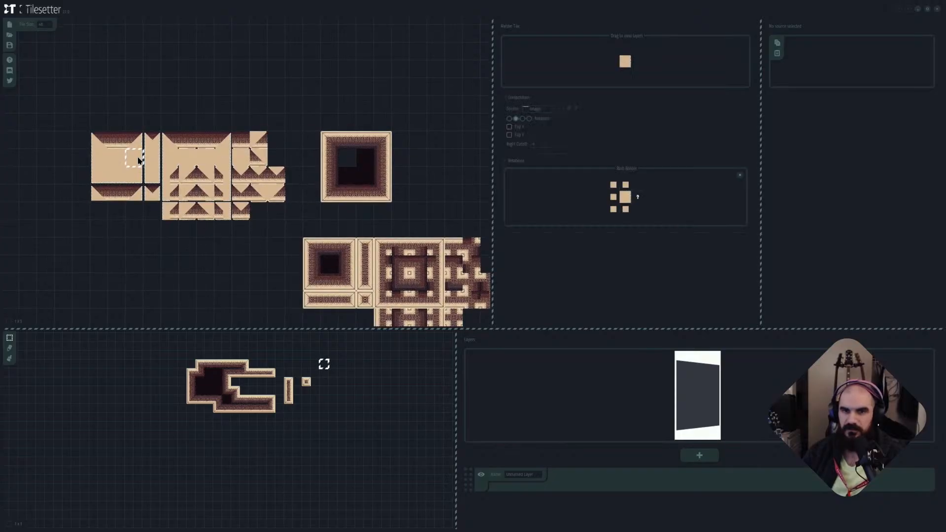
left_click(576, 107)
left_click(331, 168)
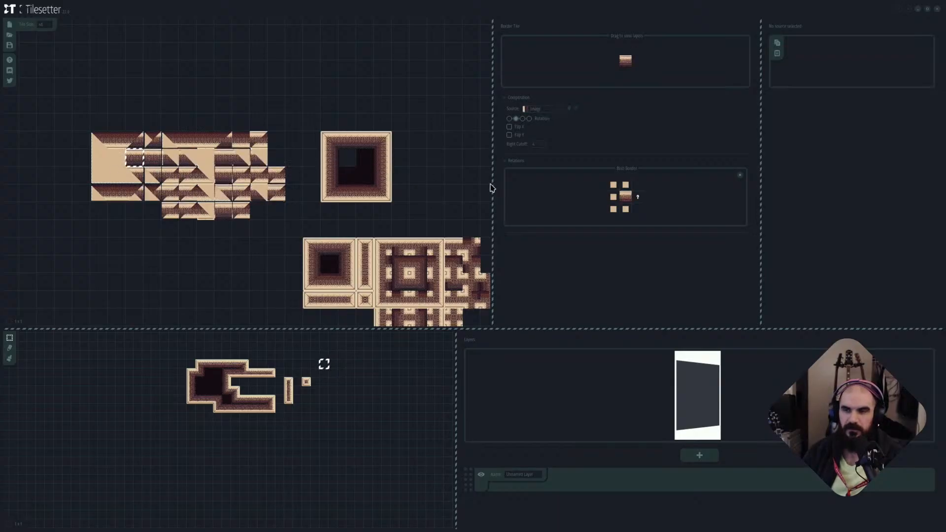
key("ctrl+z")
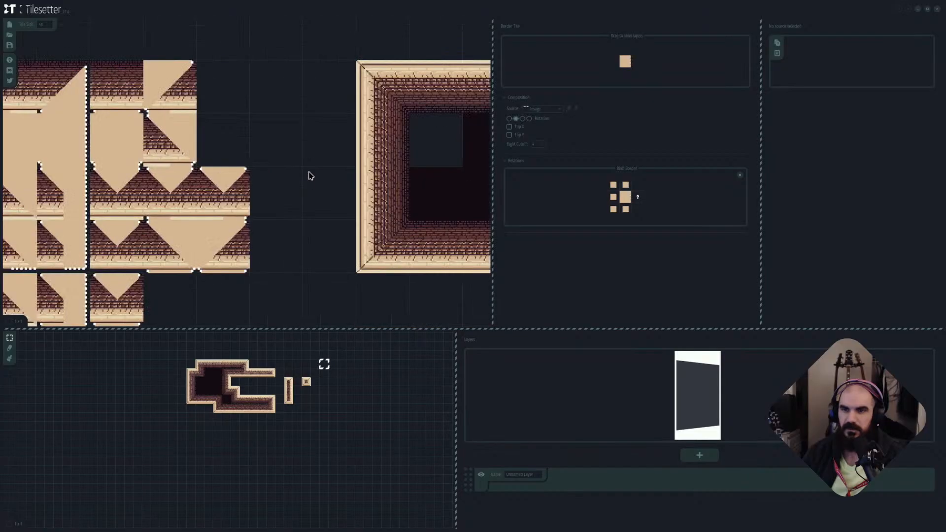
Try the wall ring's bottom edge tile as the source for the right-side tile in the tan blob's large middle block, and undo it.
scroll(309, 176, "up", 3)
scroll(286, 162, "down", 1)
left_click(126, 131)
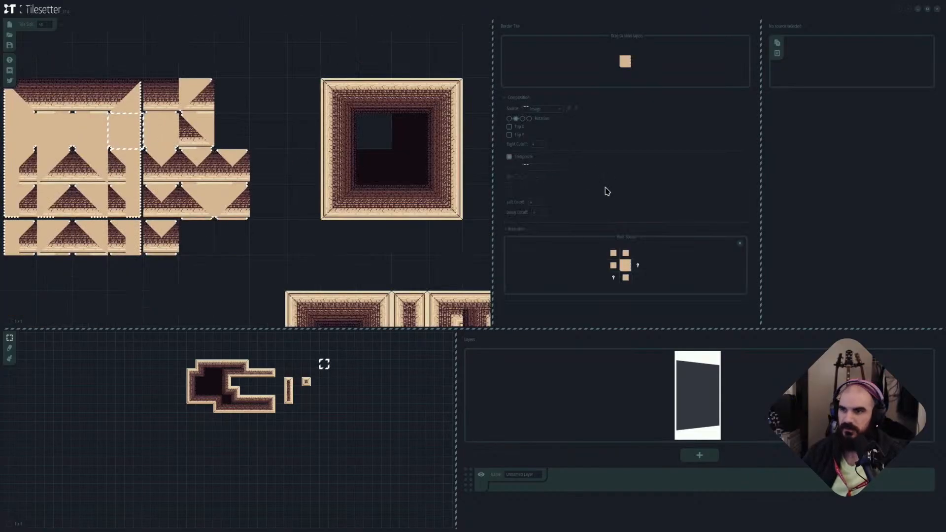
left_click(575, 110)
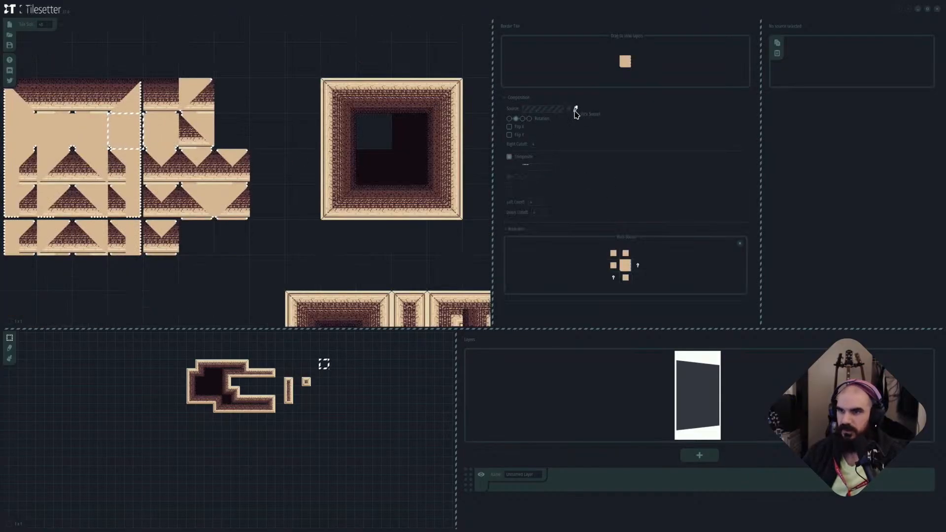
left_click(382, 213)
middle_click_drag(190, 165, 288, 167)
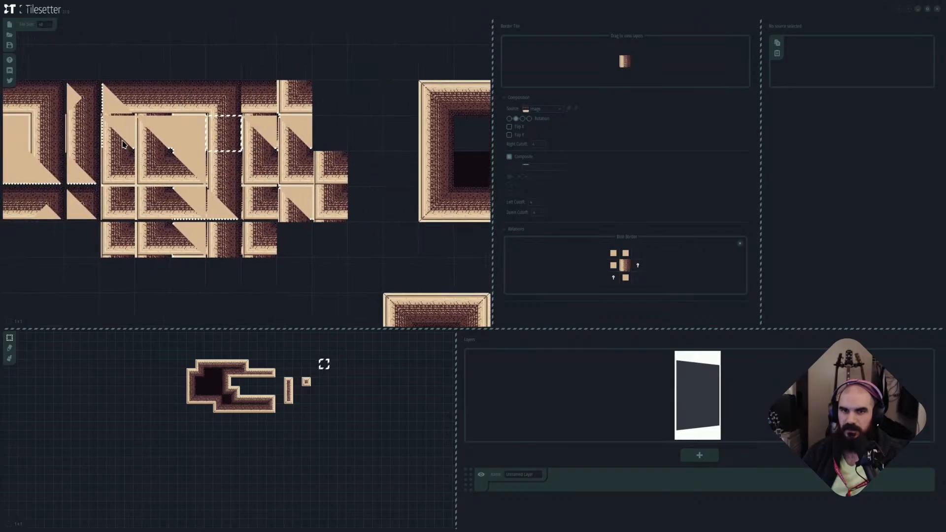
middle_click_drag(6, 121, 173, 137)
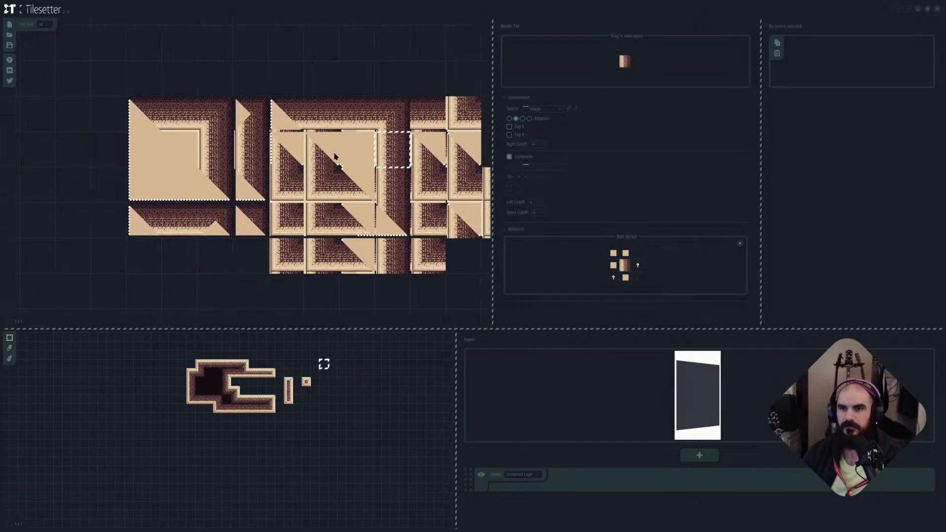
key("ctrl+z")
Set the source of the right edge tile in the tan blob's first block to the wall ring's bottom edge tile.
left_click(215, 150)
middle_click_drag(317, 154, 227, 153)
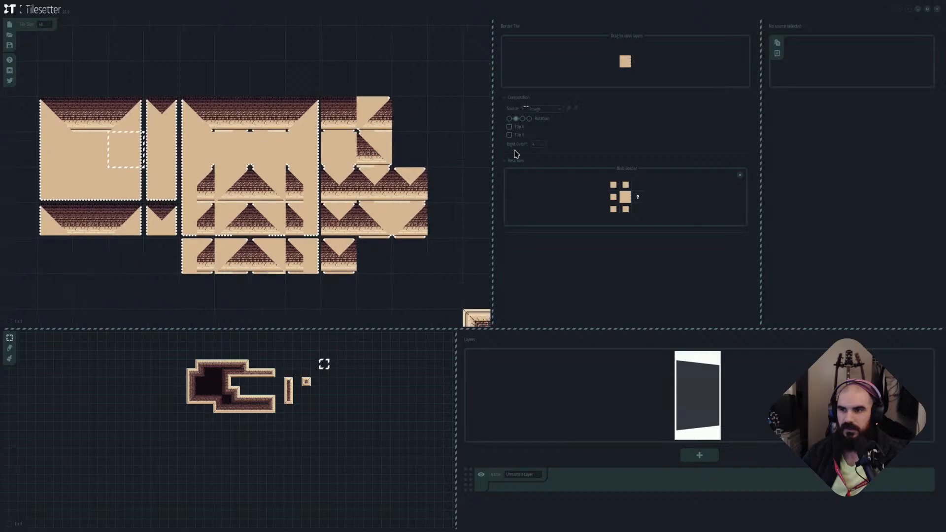
middle_click_drag(418, 128, 312, 129)
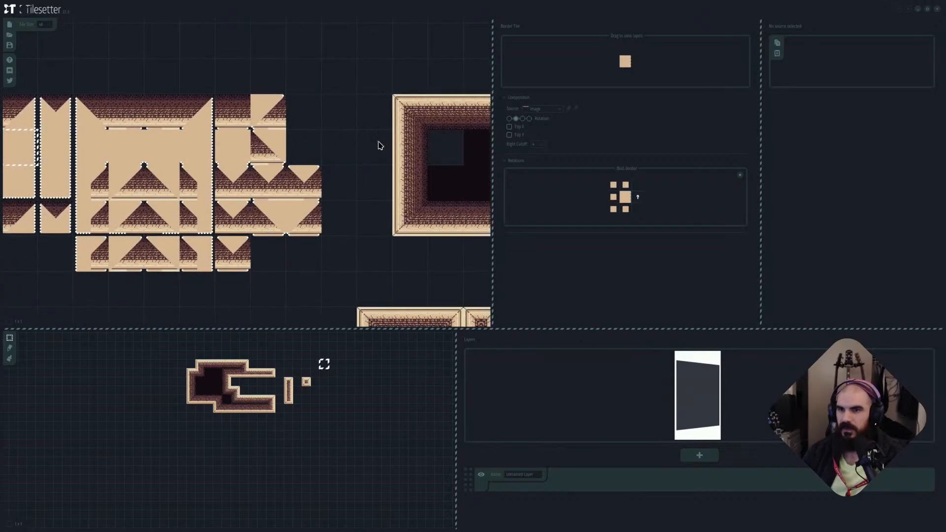
middle_click_drag(378, 142, 342, 126)
left_click(575, 109)
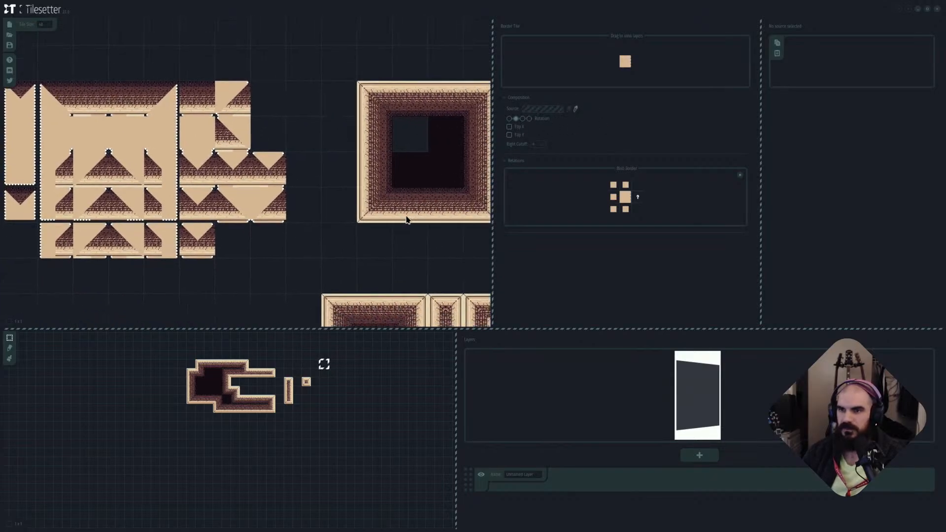
Set the source of the tan blob's left edge tile to the wall ring's bottom edge tile.
left_click(102, 147)
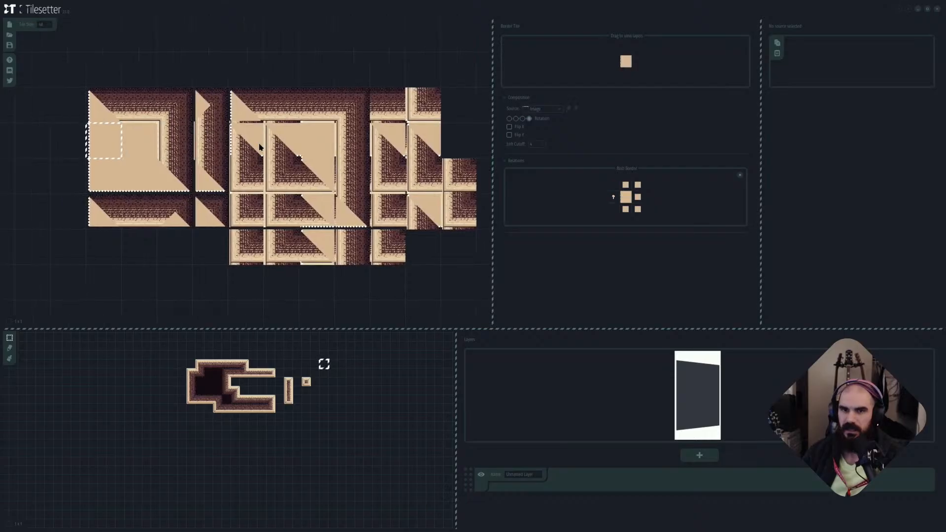
middle_click_drag(418, 161, 362, 161)
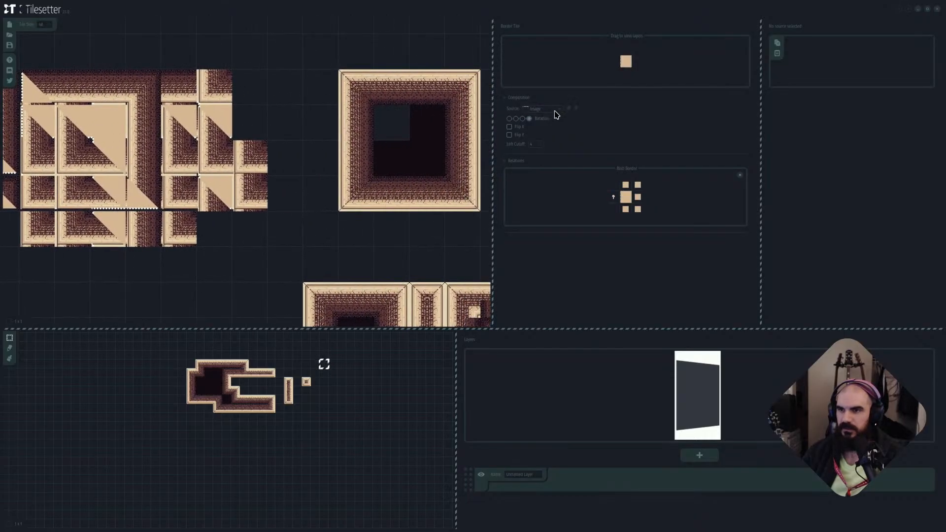
left_click(576, 111)
Set the source of the tan blob's bottom edge tile to the wall ring's bottom edge tile.
middle_click_drag(154, 194, 308, 182)
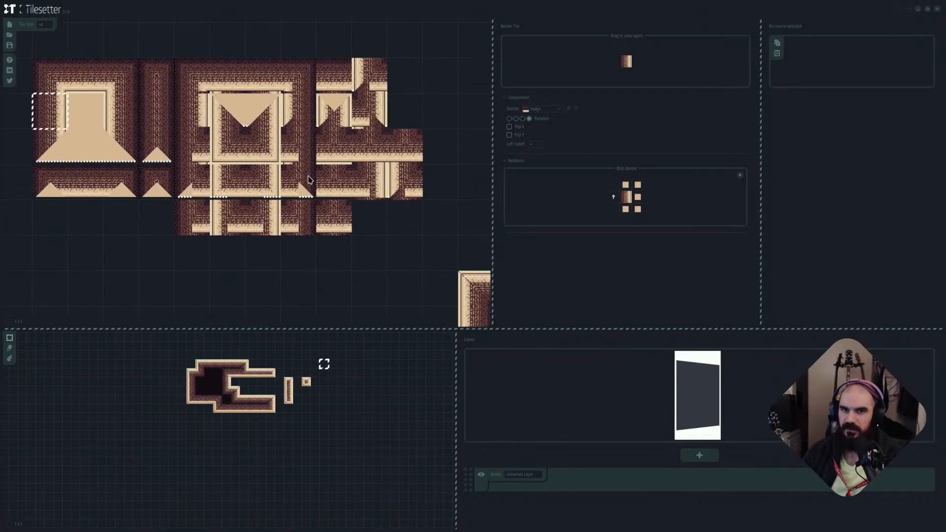
left_click(98, 152)
middle_click_drag(360, 144, 321, 158)
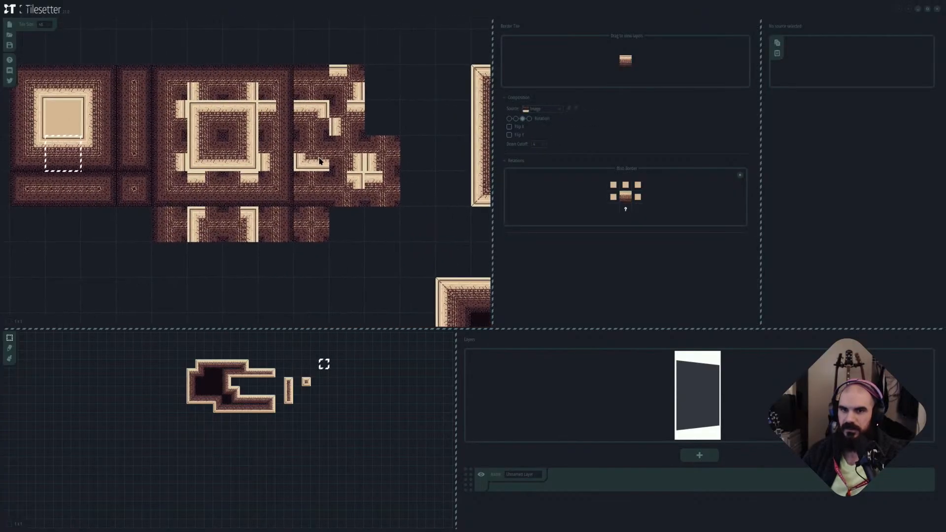
middle_click_drag(164, 166, 259, 178)
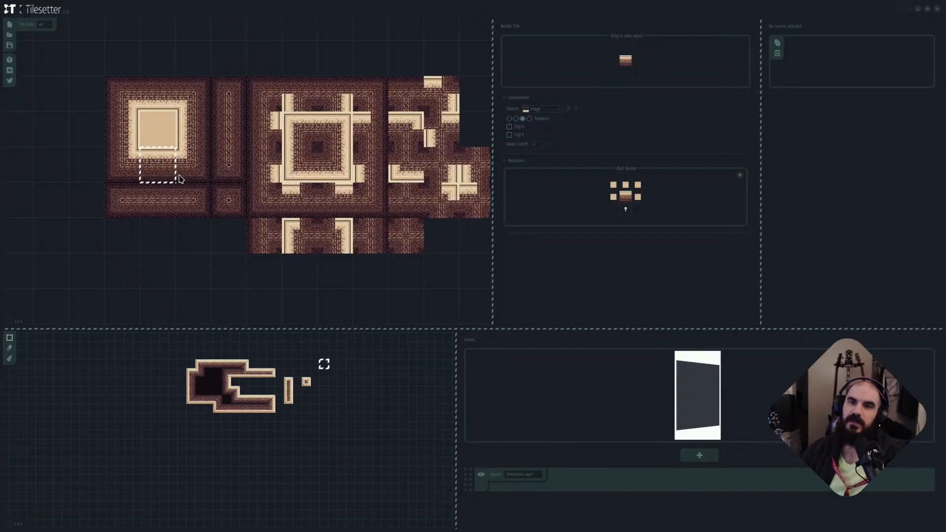
Examine the rebuilt brick borders up close and select the first block's top-right corner tile to check its composition.
scroll(195, 119, "up", 2)
left_click(197, 57)
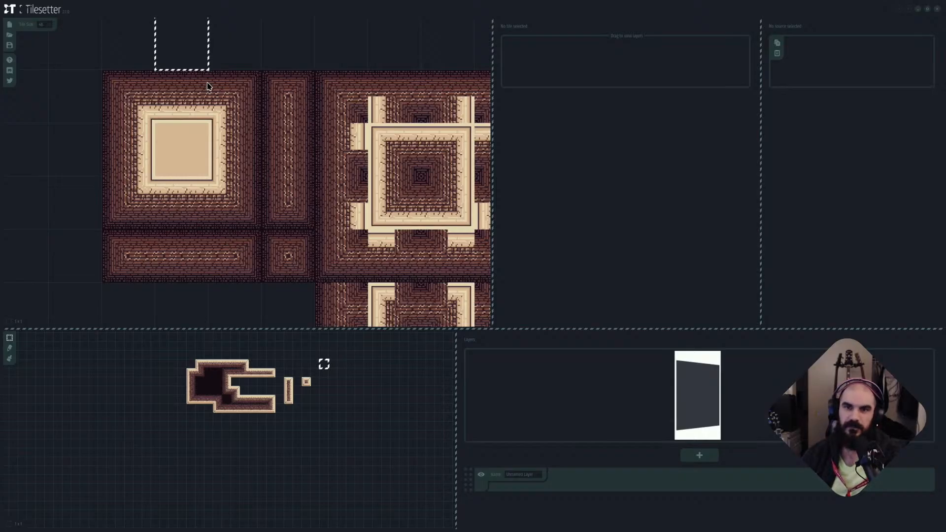
scroll(212, 97, "up", 1)
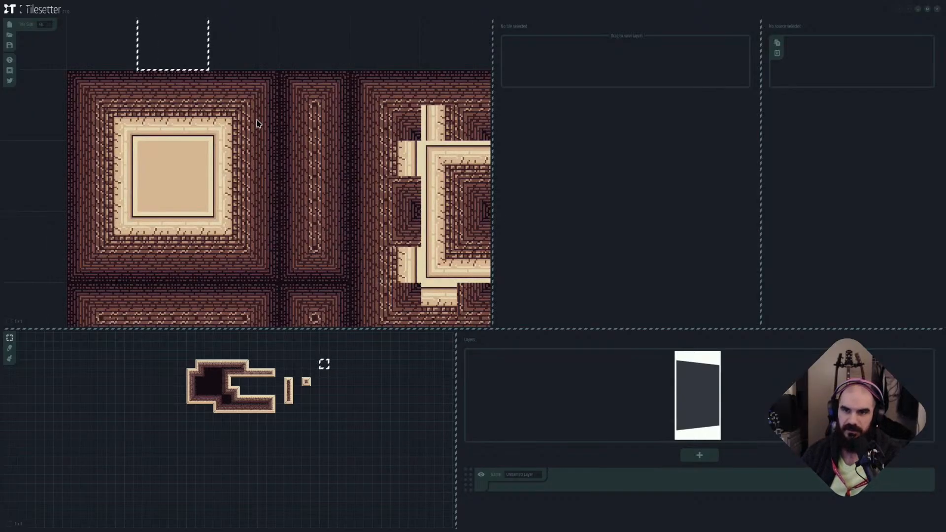
scroll(215, 117, "down", 1)
left_click(215, 116)
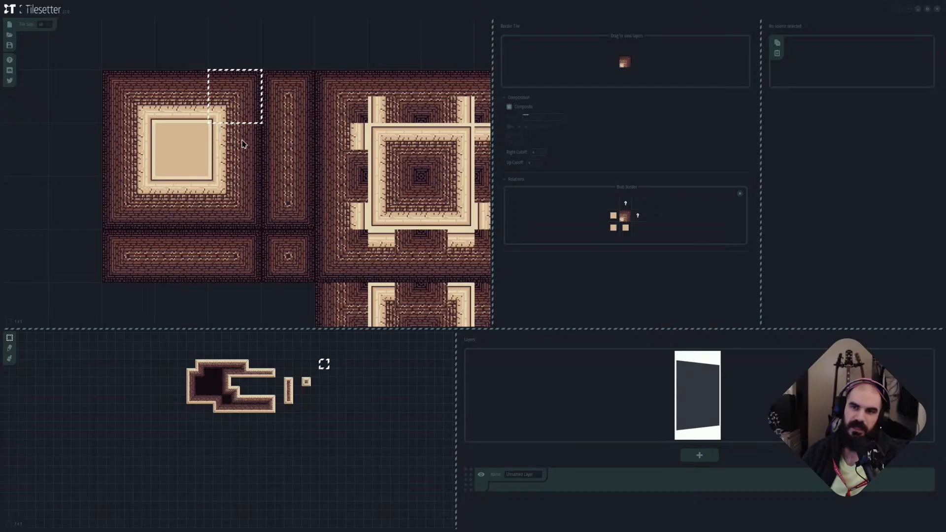
Turn off compositing for the second tan block's top-left inner corner tile and set its source to the wall ring's top-left corner tile.
scroll(275, 151, "right", 3)
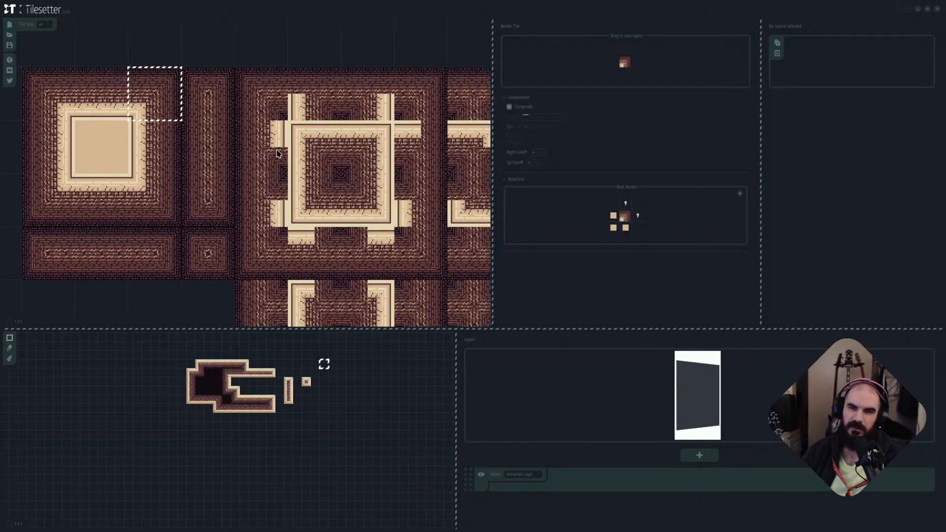
left_click(336, 166)
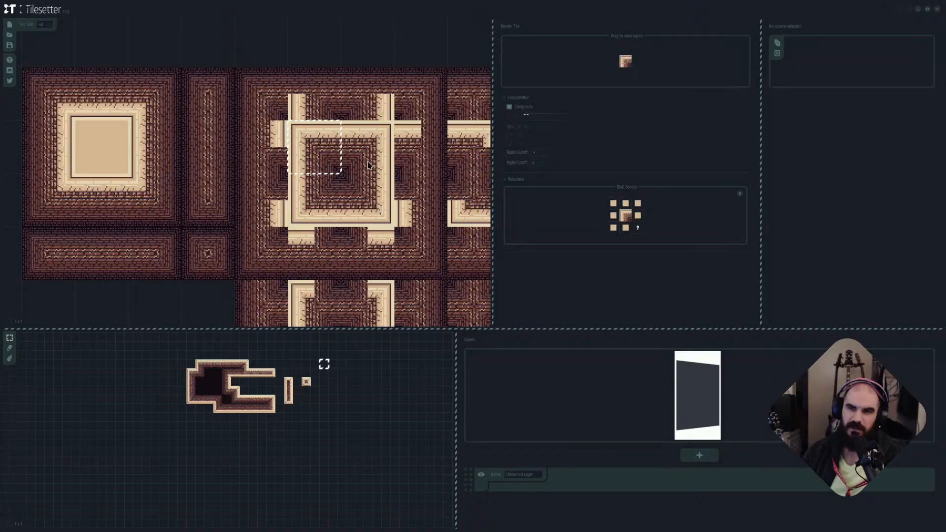
scroll(382, 150, "right", 2)
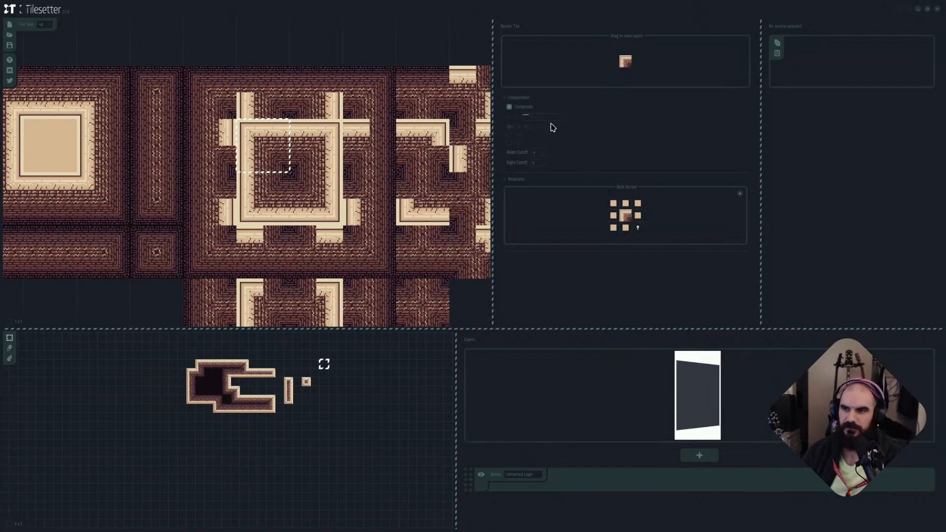
left_click(510, 108)
scroll(371, 117, "down", 3)
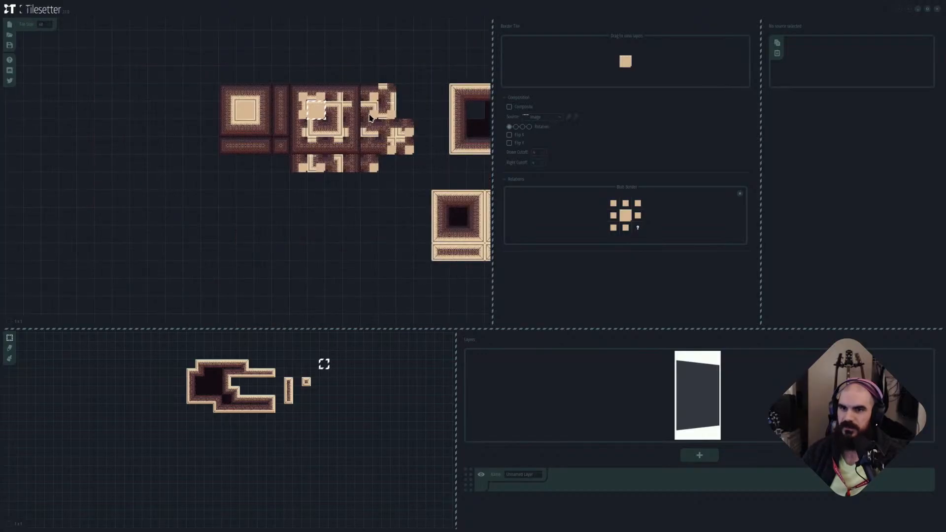
middle_click_drag(370, 117, 297, 139)
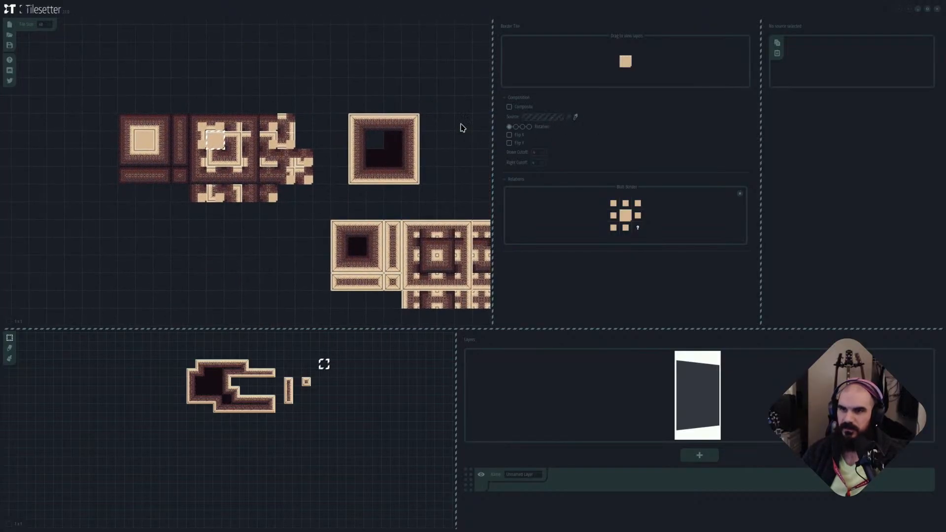
left_click(362, 124)
scroll(286, 143, "up", 2)
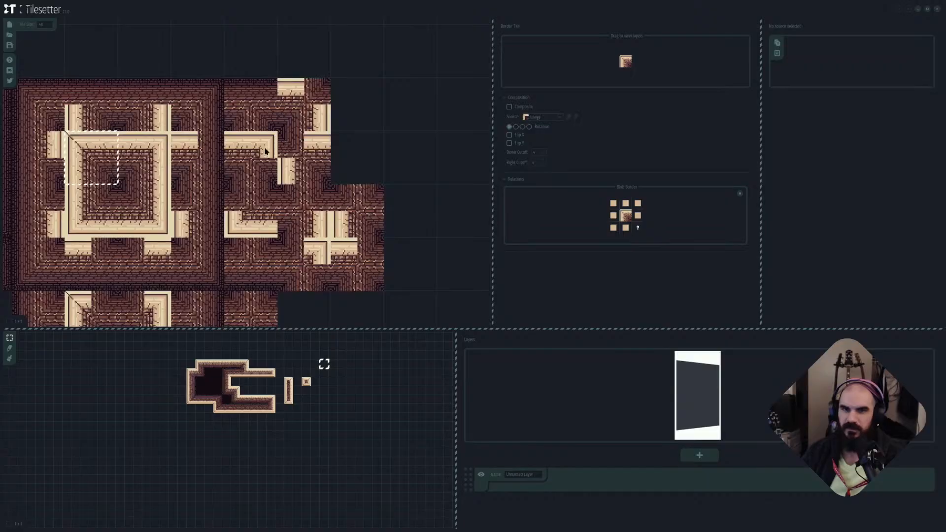
Turn off compositing for the top-right, bottom-right and bottom-left inner corner tiles of the tan blob's second block.
middle_click_drag(158, 160, 169, 154)
left_click(144, 155)
middle_click_drag(259, 145, 137, 171)
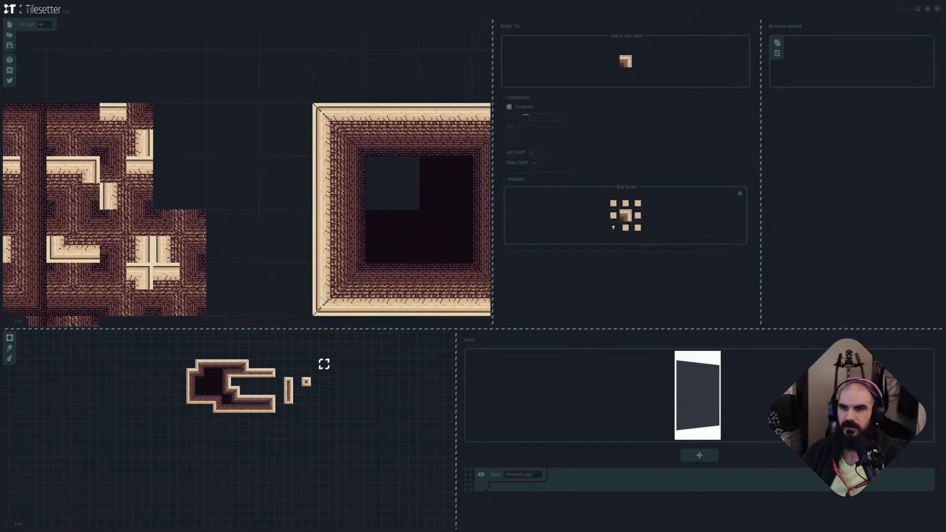
left_click(509, 108)
middle_click_drag(203, 149, 364, 99)
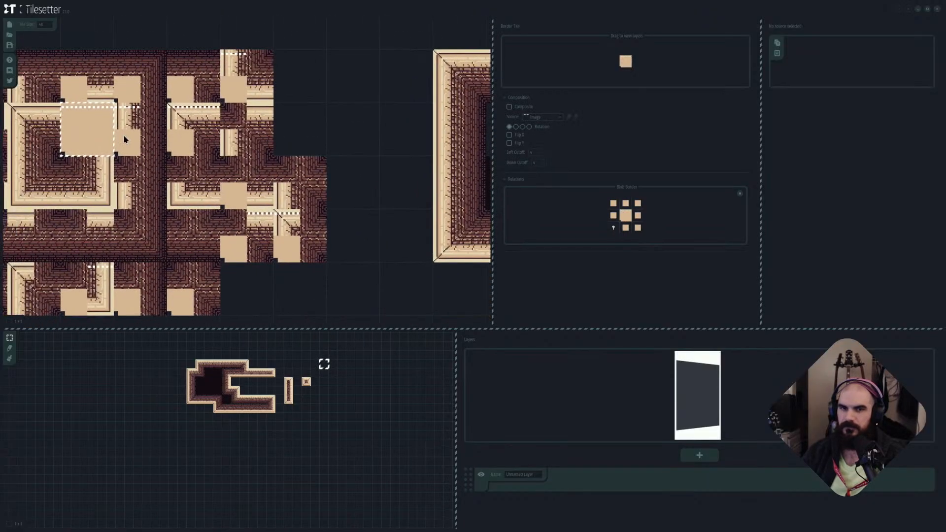
middle_click_drag(125, 140, 173, 131)
left_click(126, 162)
left_click(509, 107)
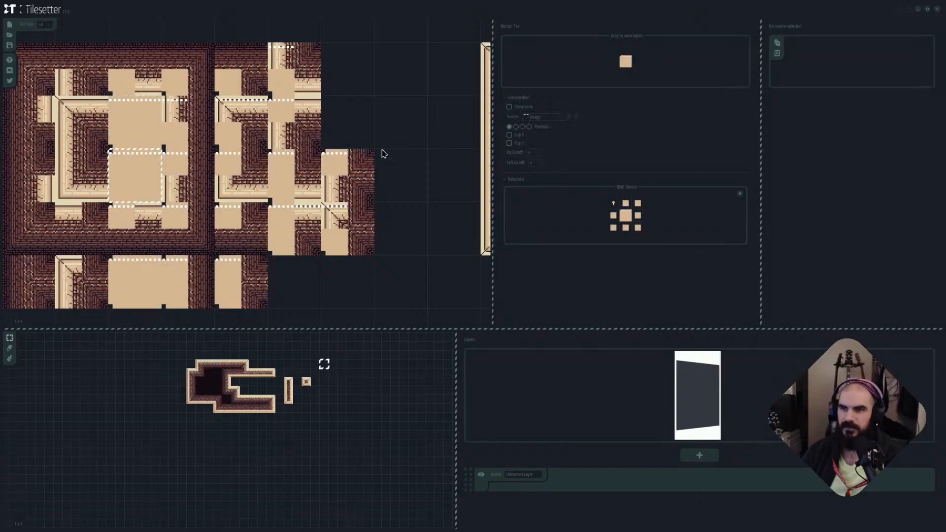
left_click(81, 175)
left_click(509, 107)
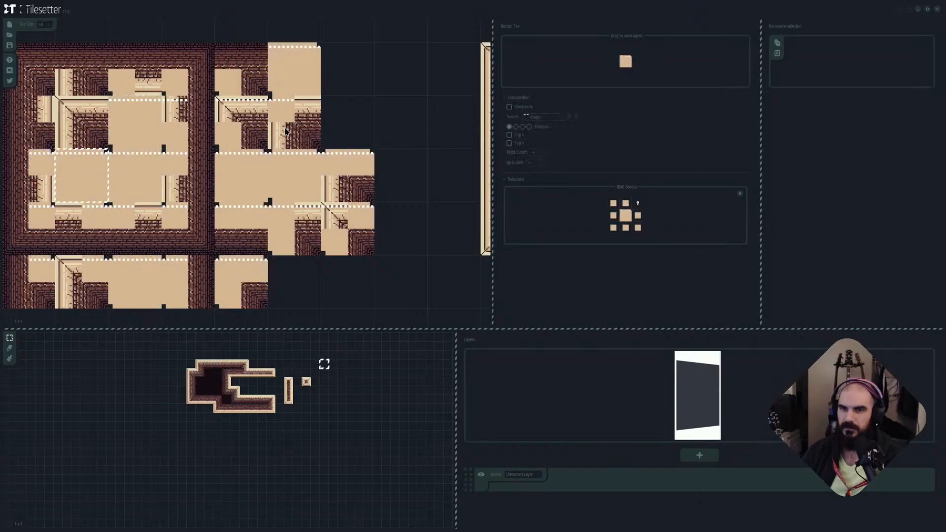
Set the source of the second block's top-right inner corner tile to the wall ring's top-right corner tile.
left_click(135, 126)
middle_click_drag(312, 126, 31, 151)
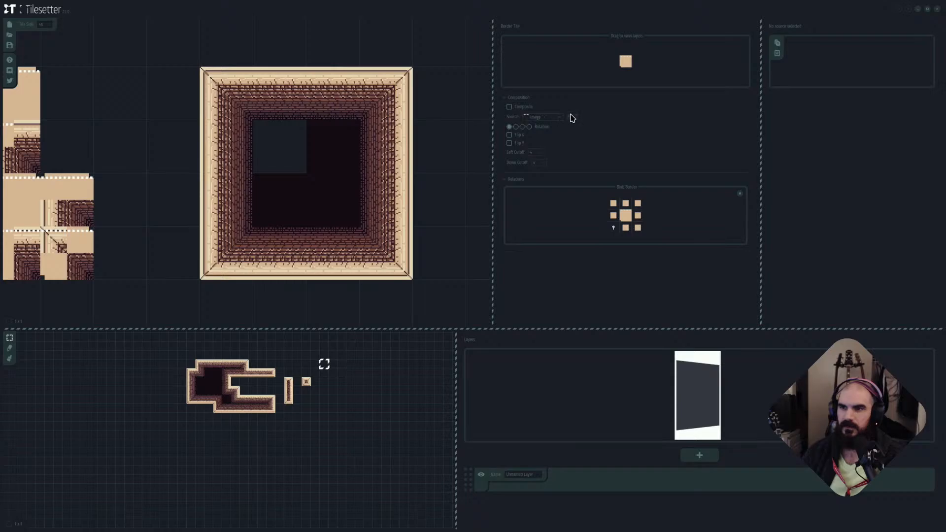
left_click(383, 94)
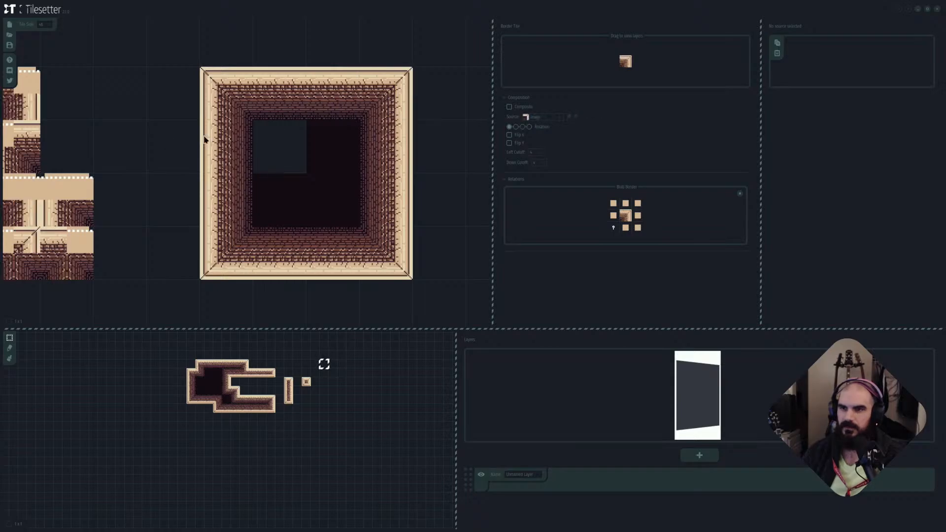
Set the source of the second block's bottom-right inner corner tile to the wall ring's bottom-right corner tile.
middle_click_drag(55, 160, 254, 123)
left_click(55, 160)
middle_click_drag(334, 109, 136, 133)
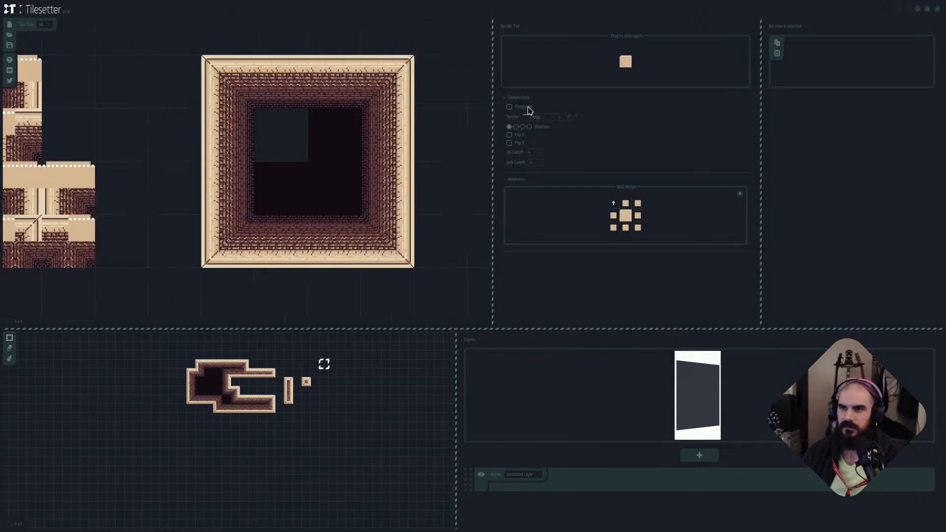
left_click(387, 241)
Set the source of the second block's bottom-left inner corner tile to the wall ring's bottom-left corner tile and check the corner joins.
middle_click_drag(84, 183, 99, 151)
left_click(89, 155)
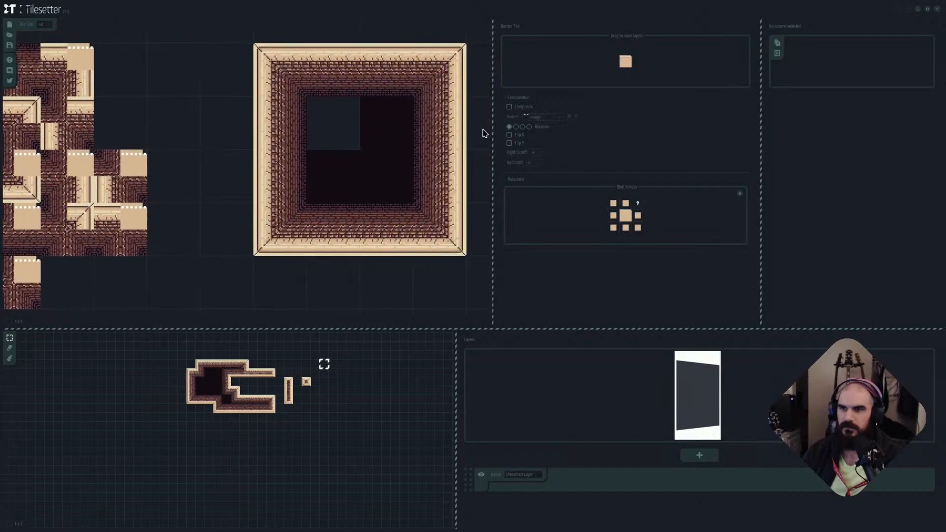
left_click(276, 228)
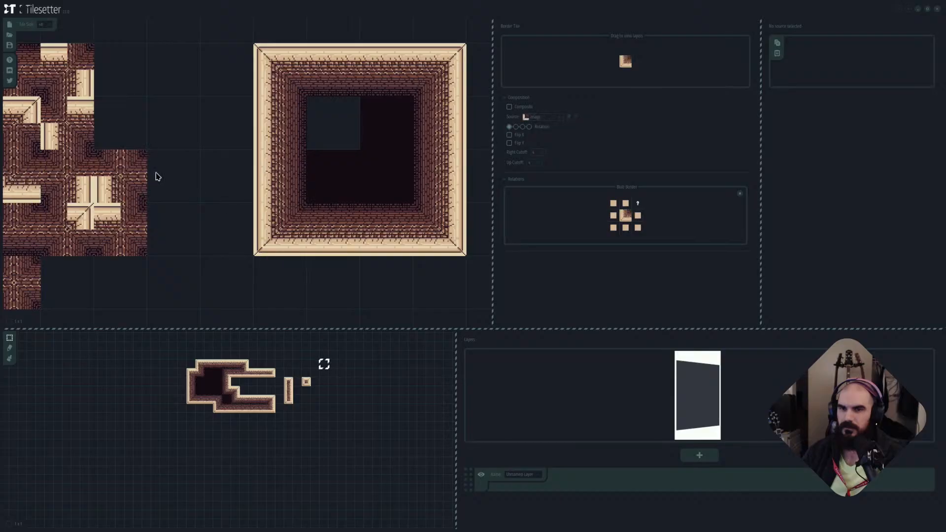
left_click(361, 129)
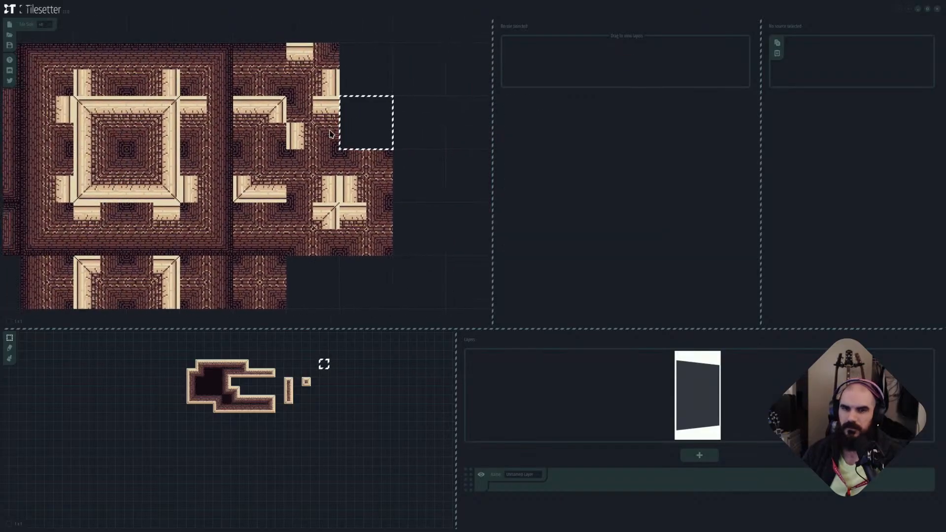
scroll(125, 162, "up", 3)
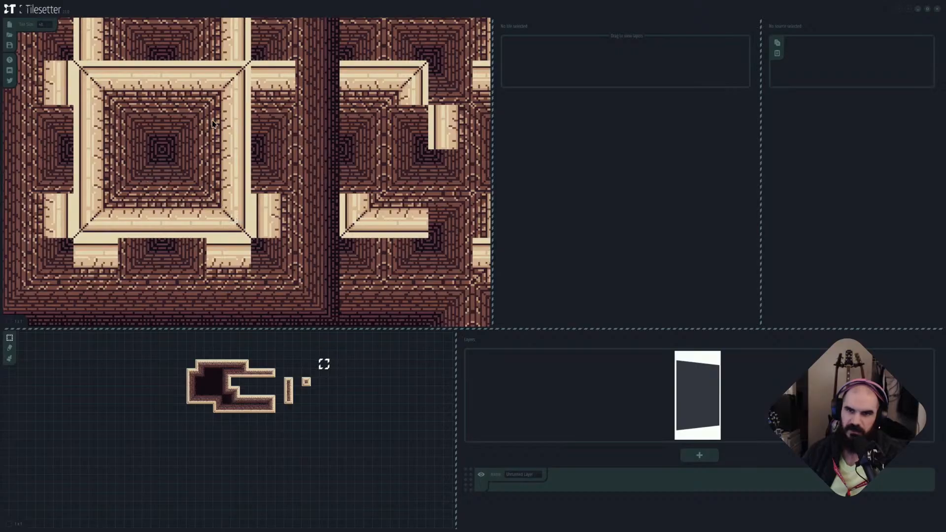
scroll(166, 155, "down", 5)
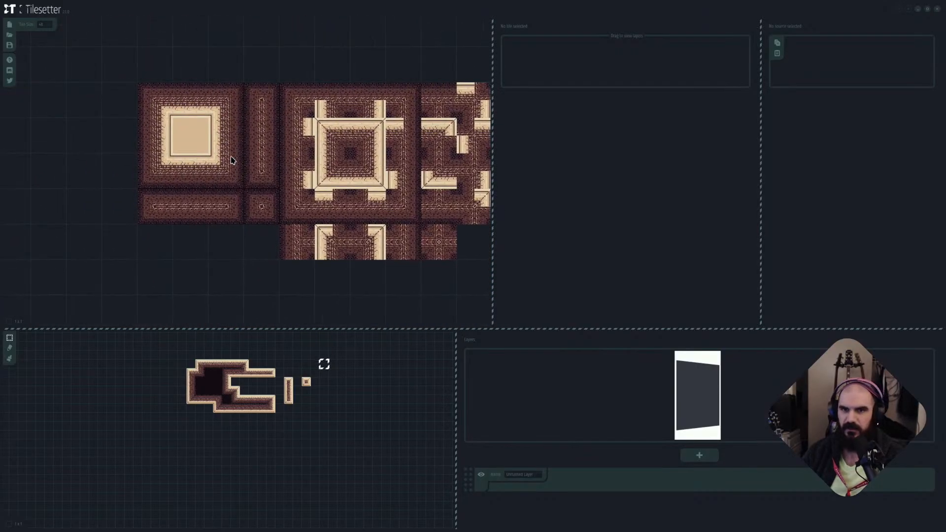
scroll(231, 161, "up", 2)
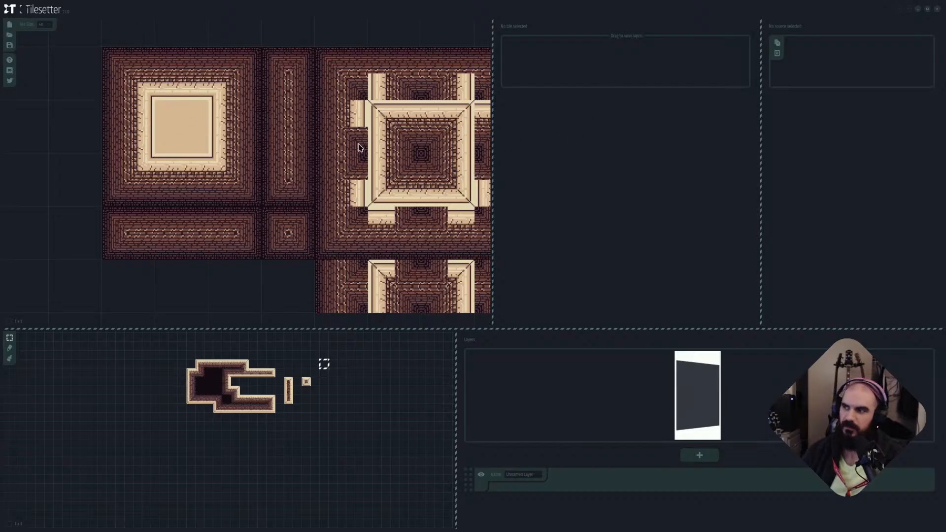
Save the Tilesetter project as zelda in the zelda-project folder inside the home directory's art folder.
key("ctrl+s")
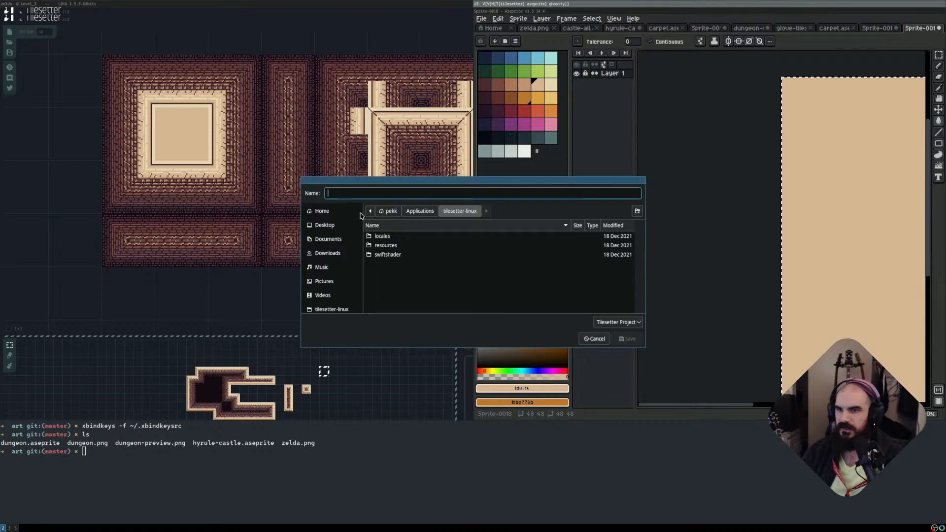
left_click_drag(478, 187, 373, 155)
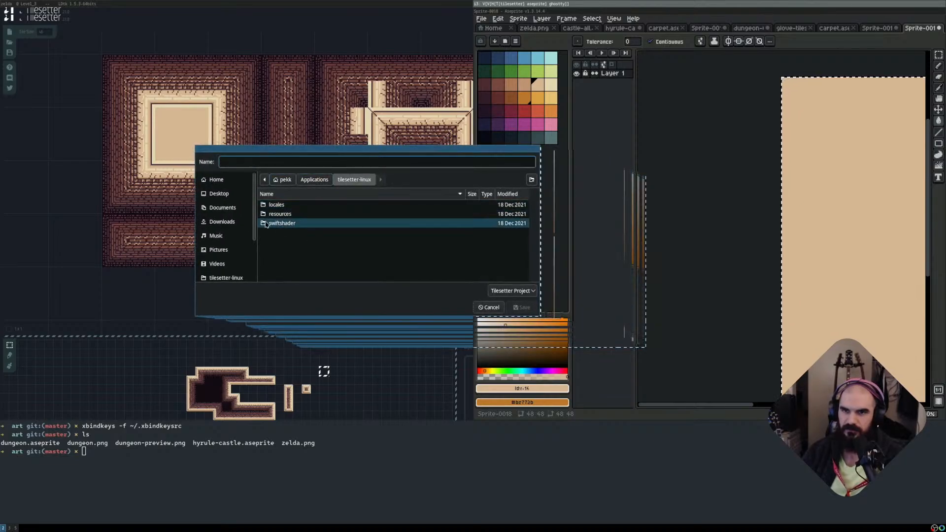
left_click(285, 180)
double_click(277, 214)
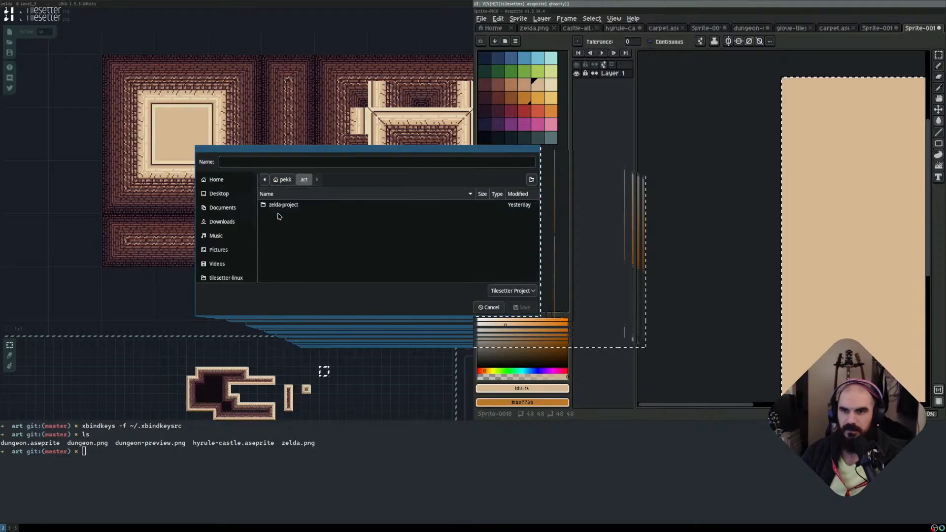
double_click(292, 205)
left_click(287, 163)
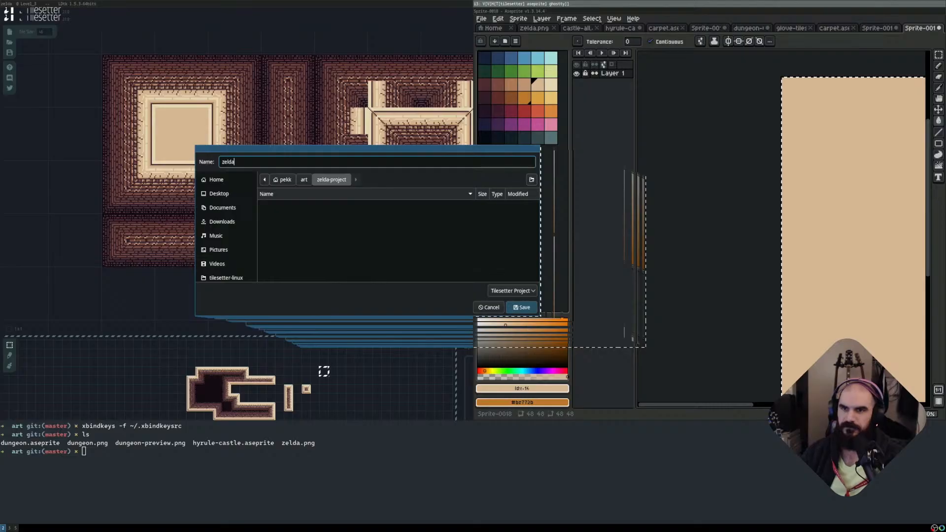
key("Return")
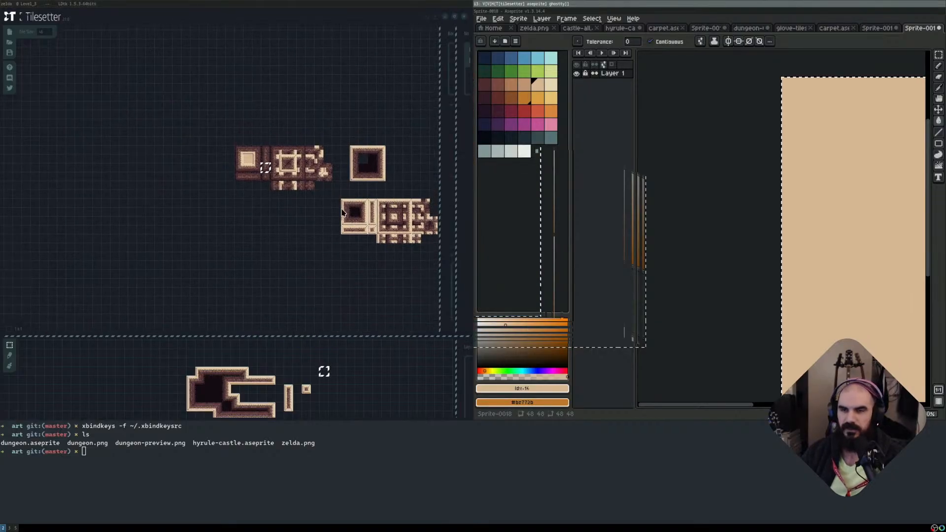
Select the tan blob's centre tile in the first block, enlarge the map area and clear the old test shapes from it.
scroll(343, 213, "up", 5)
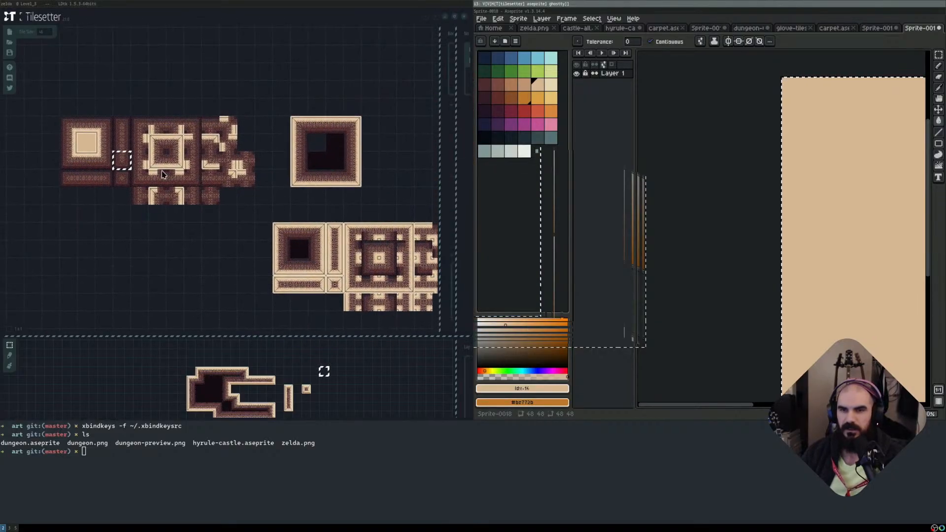
scroll(297, 140, "up", 4)
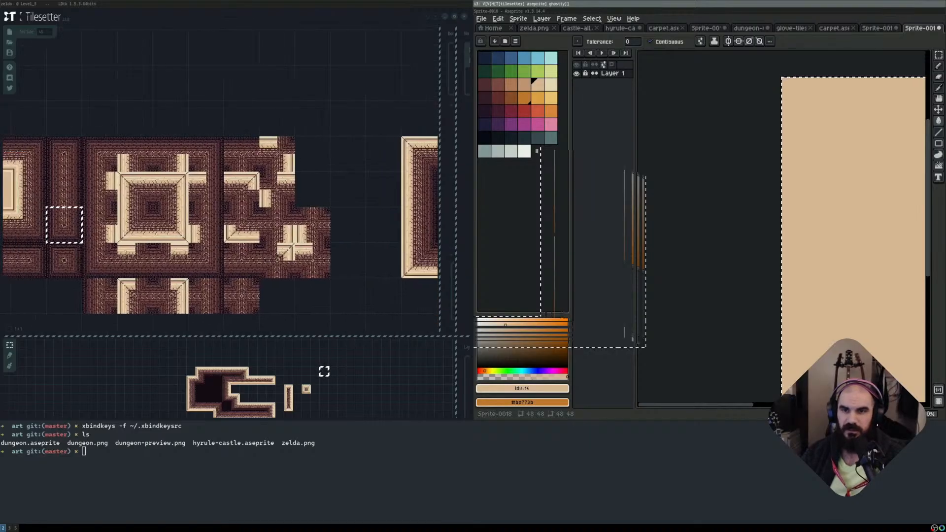
scroll(291, 188, "down", 7)
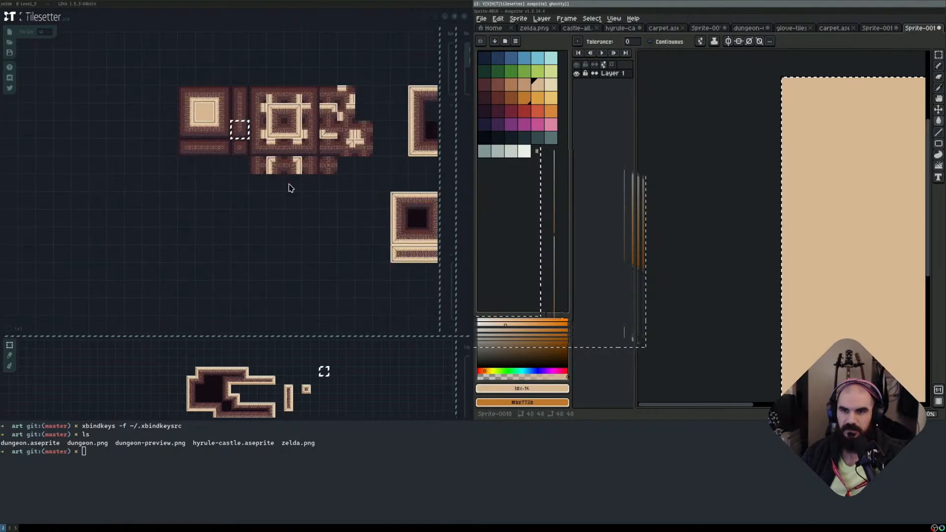
middle_click_drag(243, 164, 241, 134)
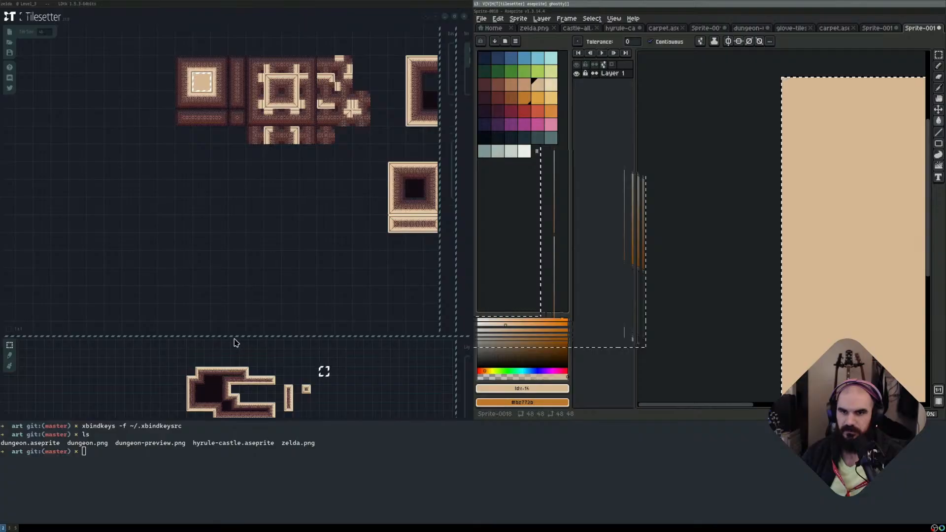
left_click_drag(235, 337, 274, 214)
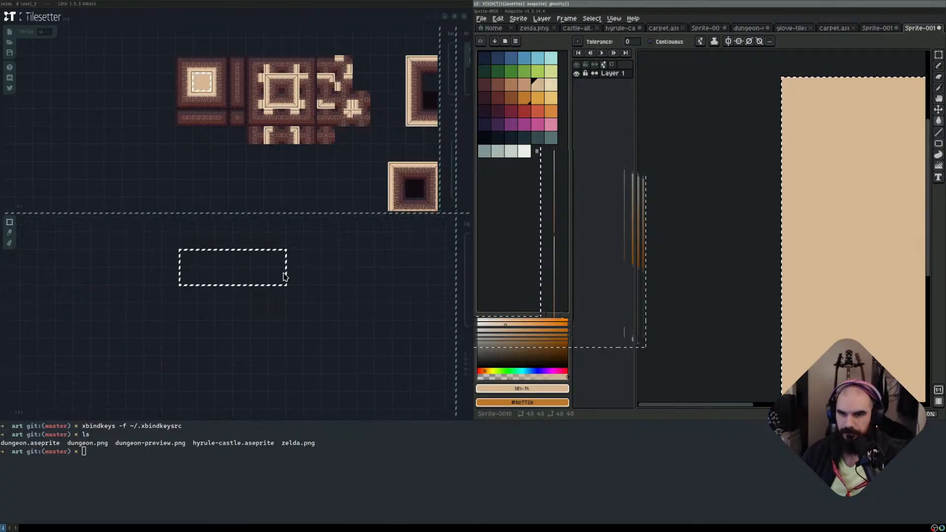
Paint a solid test rectangle of the tan blob, five by two tiles, in the map area.
key("b")
mouse_move(169, 258)
left_mouse_down()
mouse_move(239, 260)
mouse_move(241, 276)
left_mouse_up()
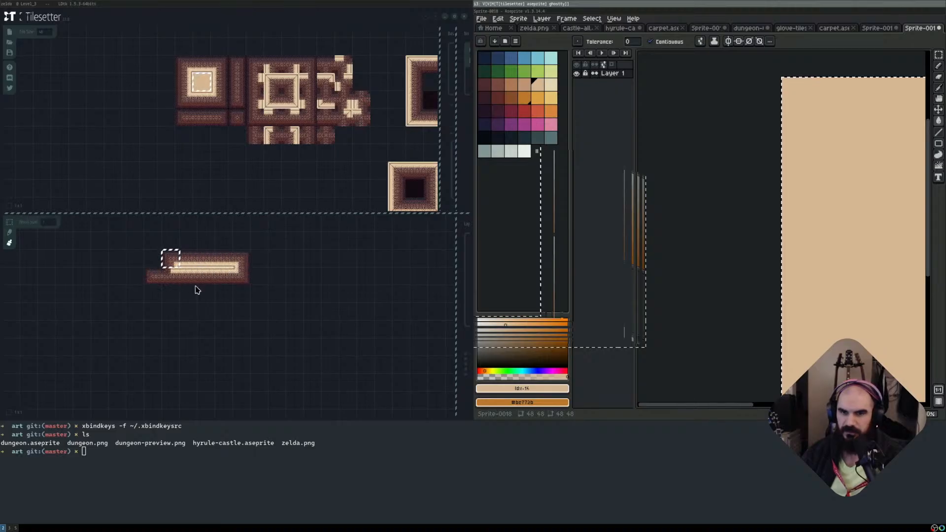
scroll(177, 291, "up", 3)
scroll(202, 293, "down", 2)
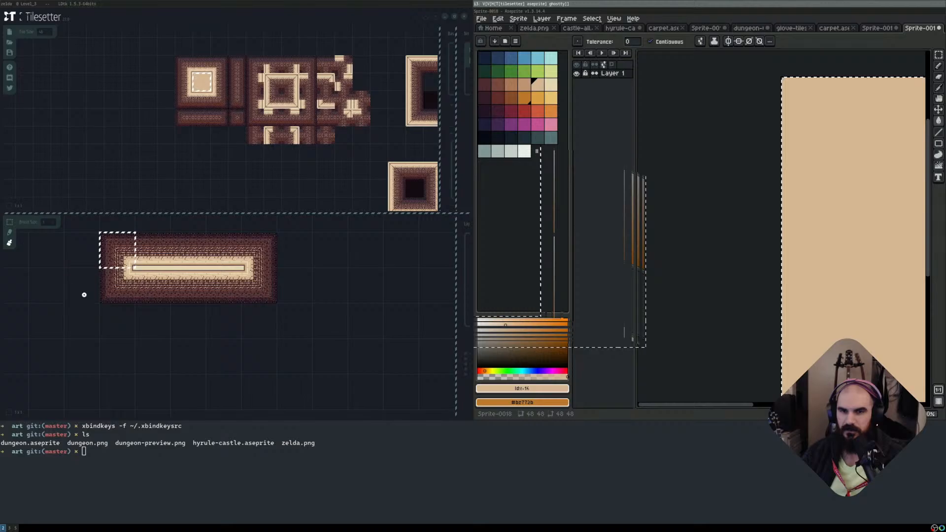
scroll(278, 335, "down", 2)
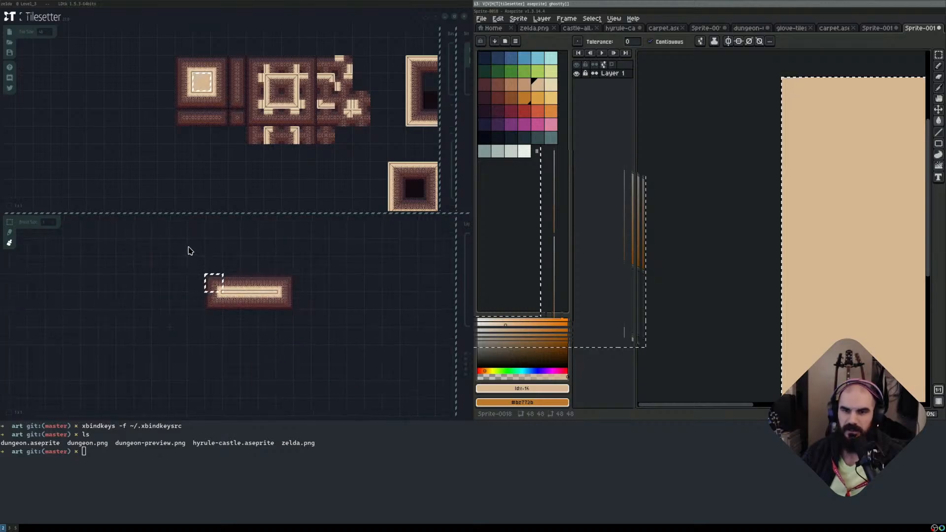
Paint a one-tile-wide rectangular ring of the tan blob around the test rectangle, leaving a gap between them.
mouse_move(187, 235)
left_mouse_down()
mouse_move(321, 232)
mouse_move(314, 329)
mouse_move(238, 353)
mouse_move(178, 354)
mouse_move(175, 235)
left_mouse_up()
scroll(187, 265, "up", 2)
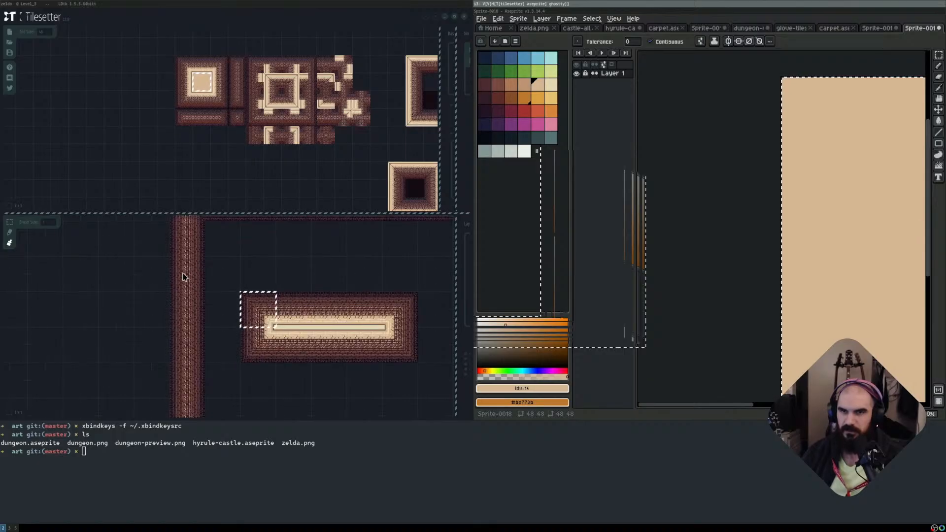
scroll(241, 294, "down", 2)
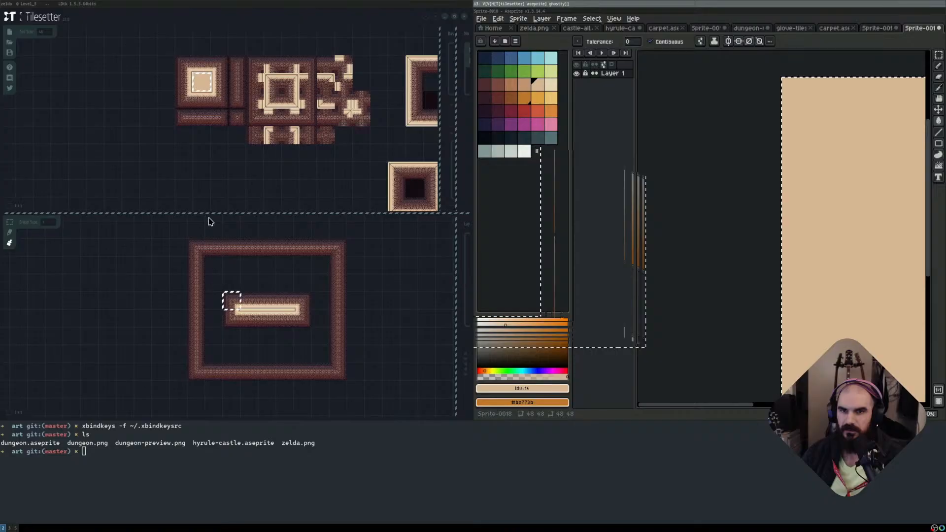
scroll(209, 105, "up", 2)
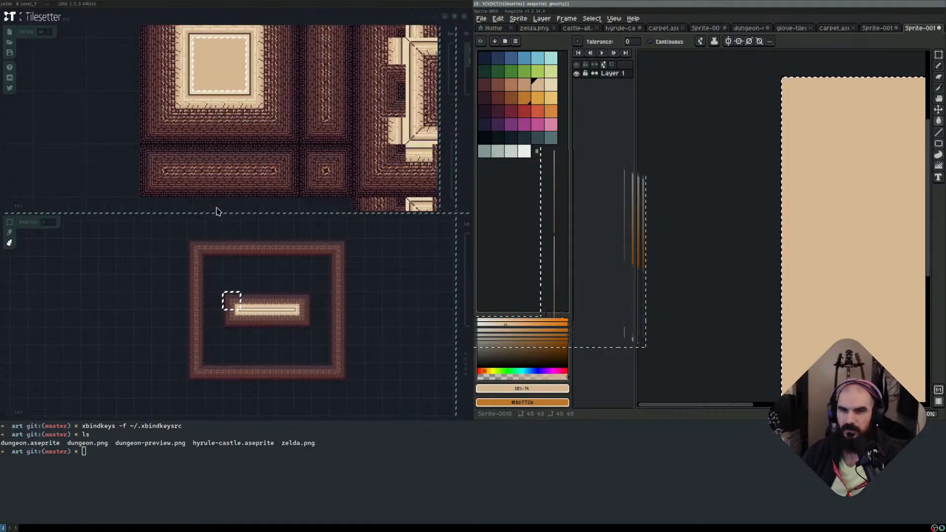
Try widening the ring's left side with extra tan blob tiles and erase the added columns again.
scroll(214, 268, "down", 2)
scroll(199, 272, "up", 2)
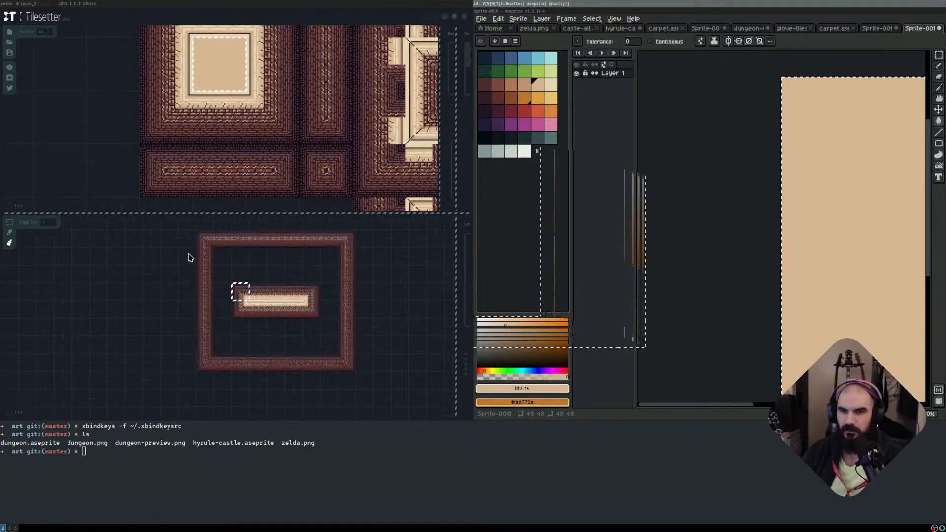
mouse_move(190, 246)
left_mouse_down()
mouse_move(183, 367)
mouse_move(173, 360)
mouse_move(180, 242)
left_mouse_up()
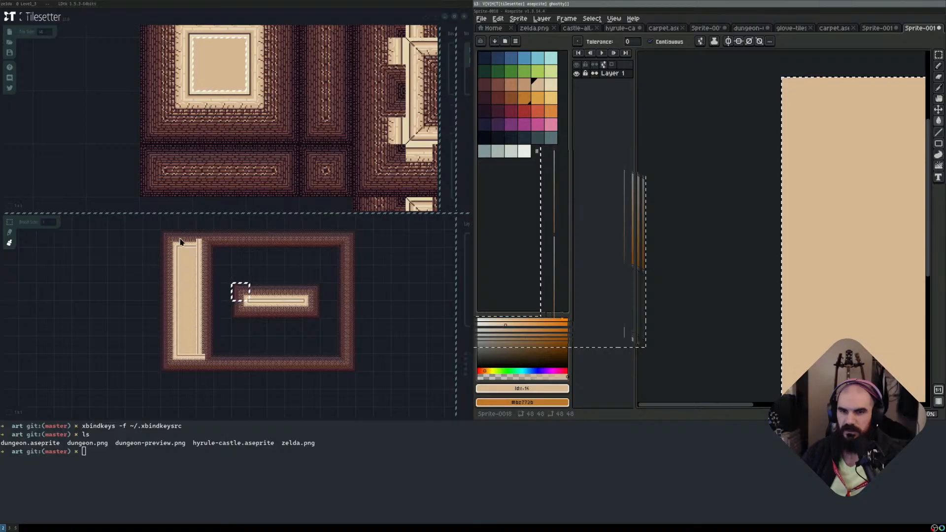
middle_click_drag(254, 251, 247, 276)
right_click_drag(170, 272, 161, 385)
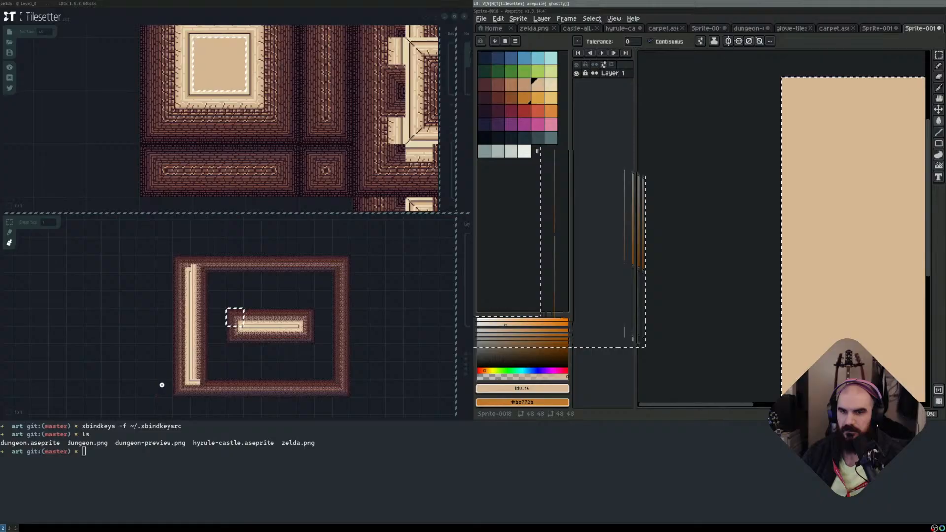
mouse_move(181, 266)
right_mouse_down()
mouse_move(167, 342)
mouse_move(177, 321)
mouse_move(178, 383)
right_mouse_up()
scroll(276, 340, "up", 1)
middle_click_drag(177, 321, 196, 367)
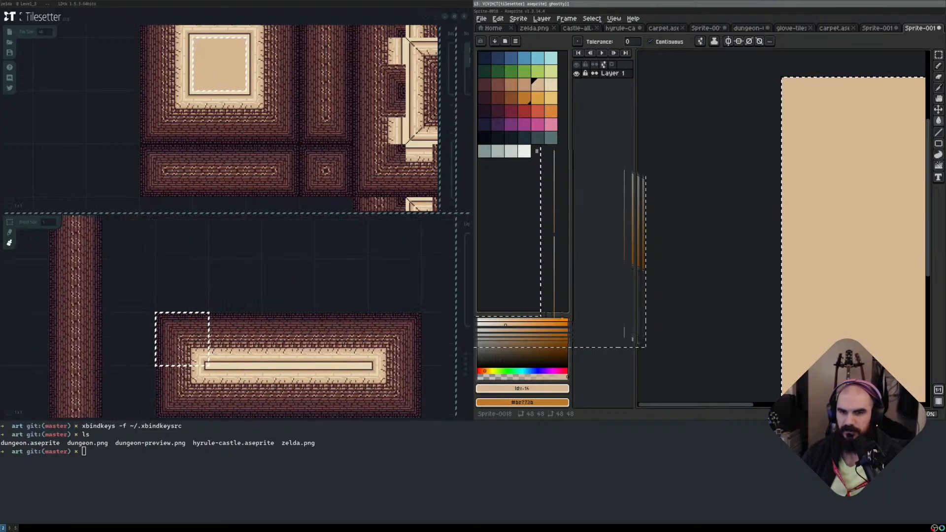
scroll(123, 326, "up", 1)
scroll(142, 275, "down", 1)
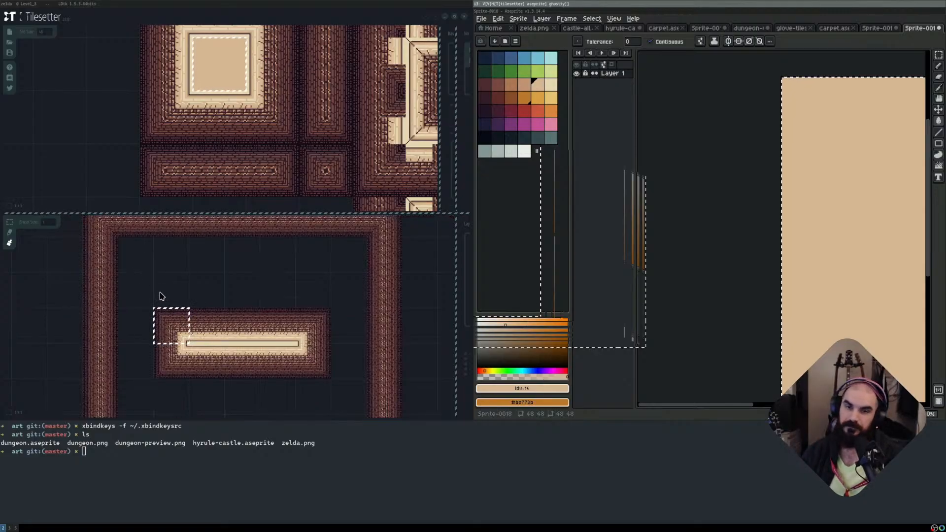
Extend the inner test shape upward and fill the rest of the ring's interior with the tan blob to form one solid rectangle.
left_click(184, 276)
left_click(208, 294)
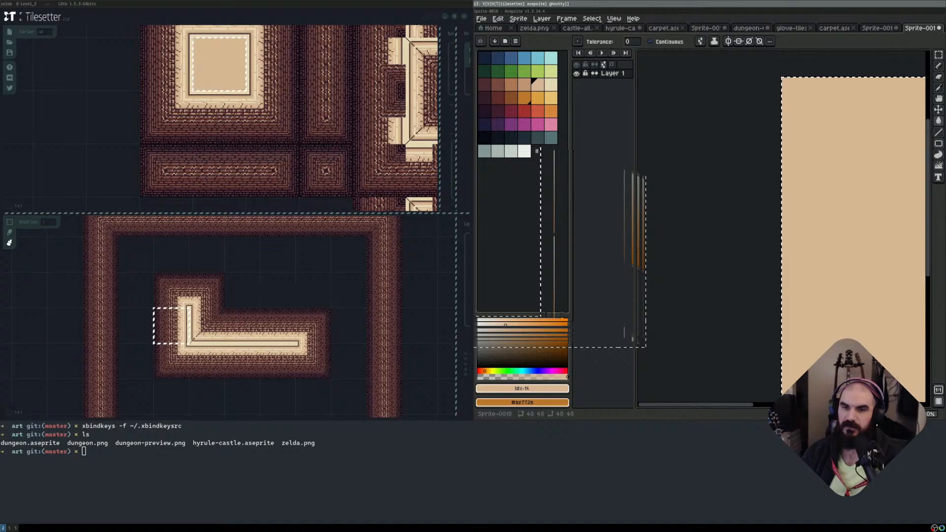
middle_click_drag(295, 288, 252, 295)
scroll(257, 307, "down", 1)
mouse_move(152, 295)
left_mouse_down()
mouse_move(146, 268)
mouse_move(275, 272)
mouse_move(256, 366)
mouse_move(143, 366)
mouse_move(148, 276)
mouse_move(154, 339)
mouse_move(233, 342)
mouse_move(236, 365)
left_mouse_up()
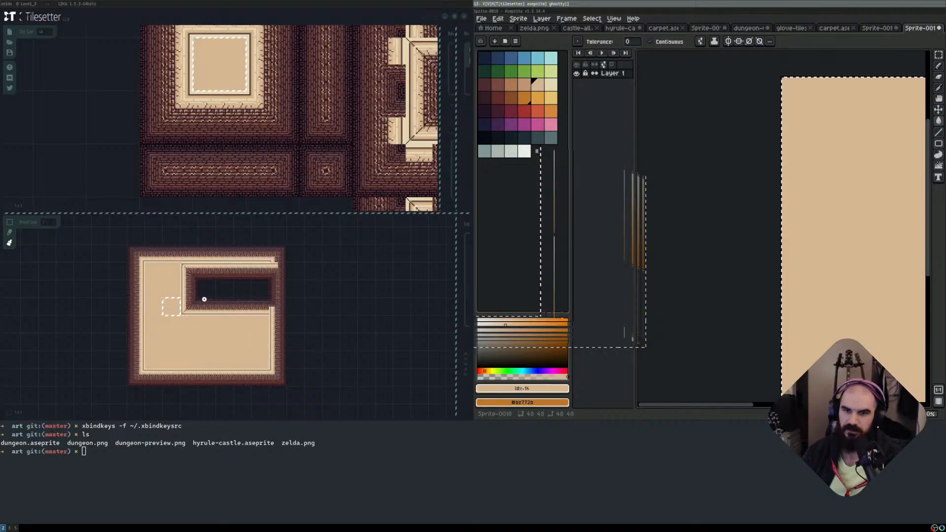
left_click_drag(204, 299, 252, 291)
scroll(193, 320, "up", 2)
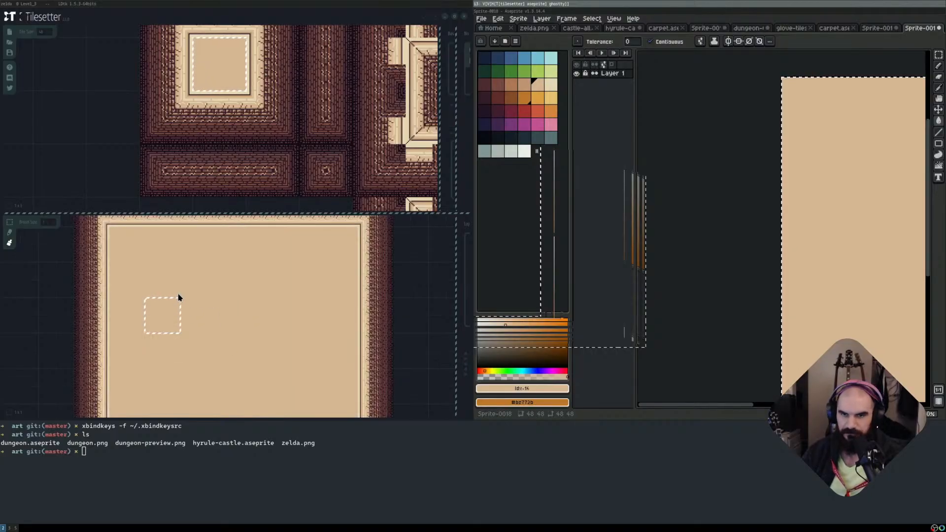
Erase four separate small openings in the solid tan rectangle, two in its upper half and two staggered below.
left_click(193, 294)
scroll(269, 311, "down", 2)
middle_click_drag(281, 311, 224, 273)
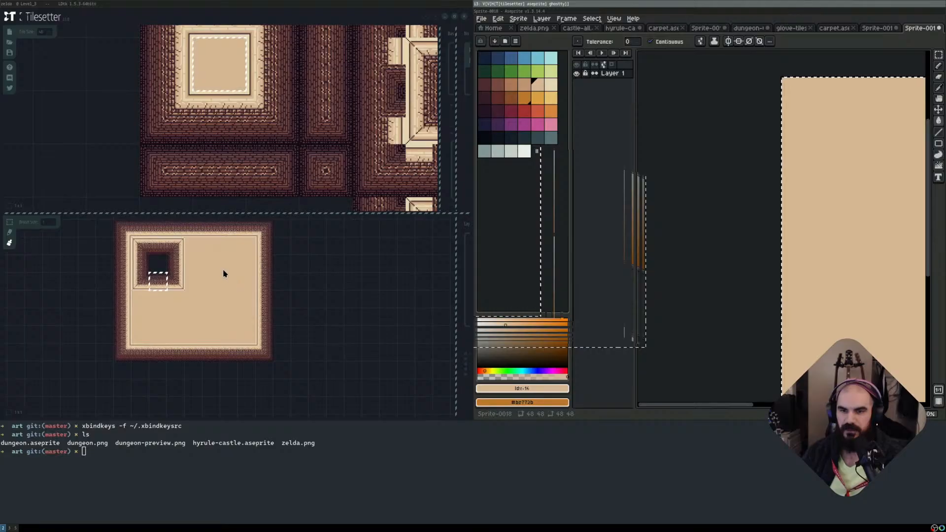
left_click(210, 333)
left_click(191, 325)
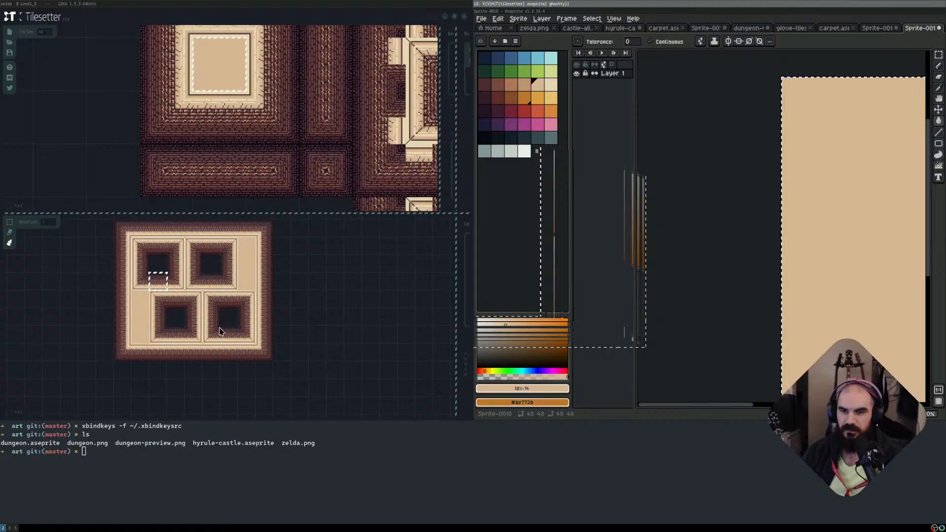
scroll(179, 308, "up", 2)
scroll(191, 314, "down", 2)
Refill the two lower openings and join the two upper ones into a single long horizontal opening.
left_click(180, 316)
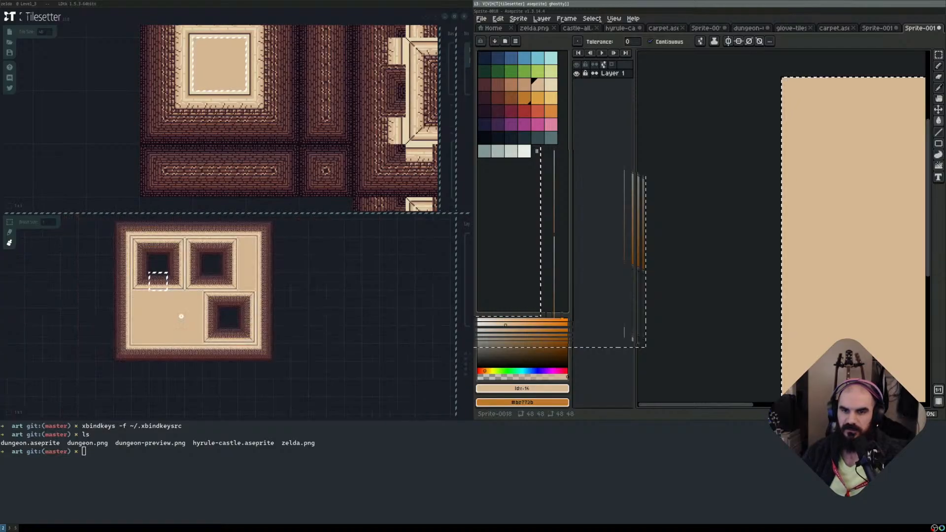
left_click(226, 315)
left_click_drag(168, 274, 204, 270)
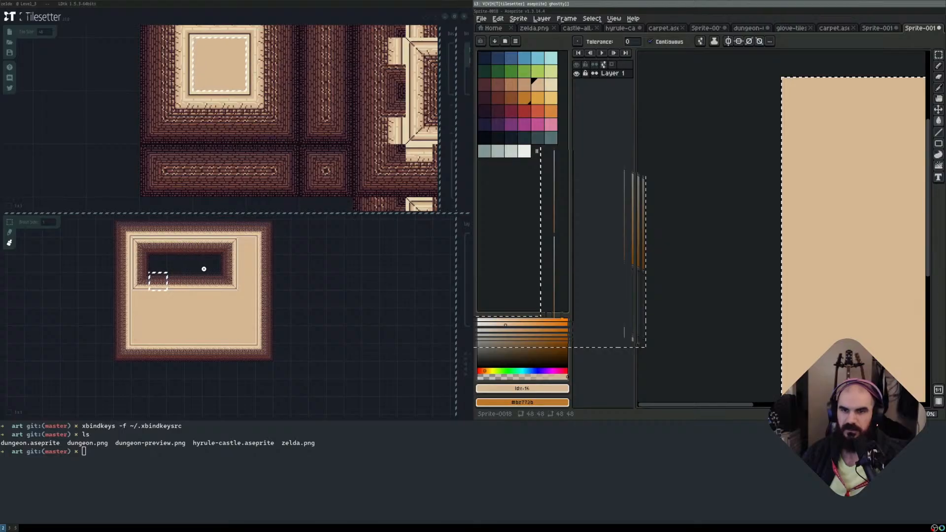
middle_click_drag(300, 318, 289, 292)
Extend the solid tan rectangle to the right by about six tiles along its full height, including the outer corner.
middle_click_drag(280, 244, 256, 269)
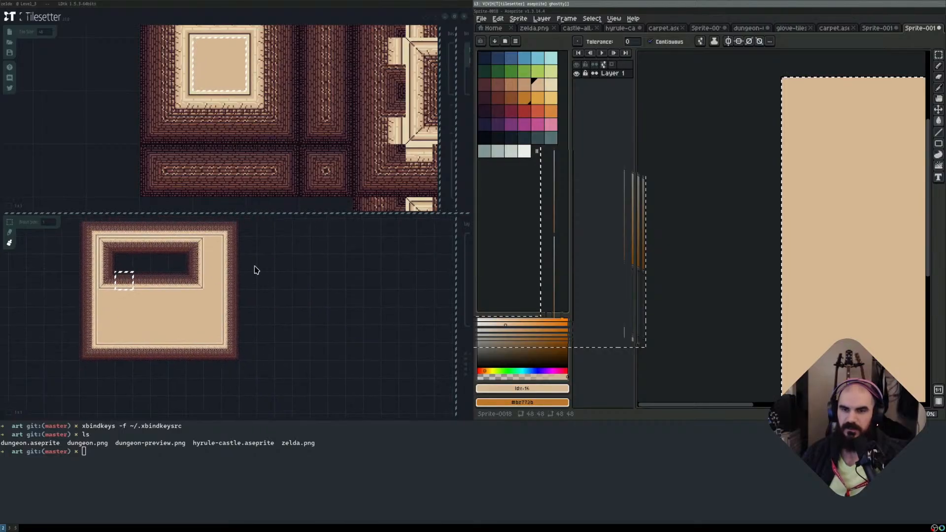
mouse_move(243, 246)
left_mouse_down()
mouse_move(341, 258)
mouse_move(306, 354)
mouse_move(232, 327)
mouse_move(330, 310)
mouse_move(228, 296)
mouse_move(317, 265)
mouse_move(253, 279)
mouse_move(295, 247)
left_mouse_up()
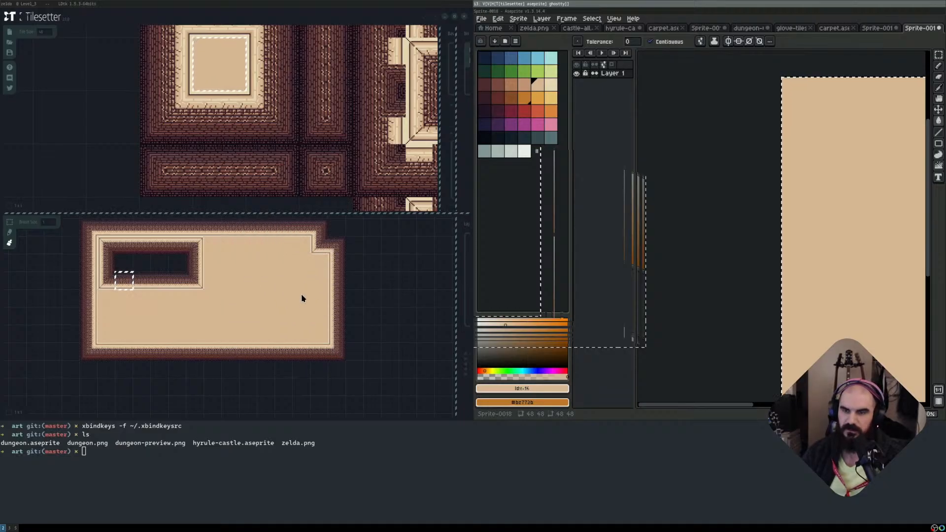
left_click(331, 235)
middle_click_drag(302, 311, 336, 314)
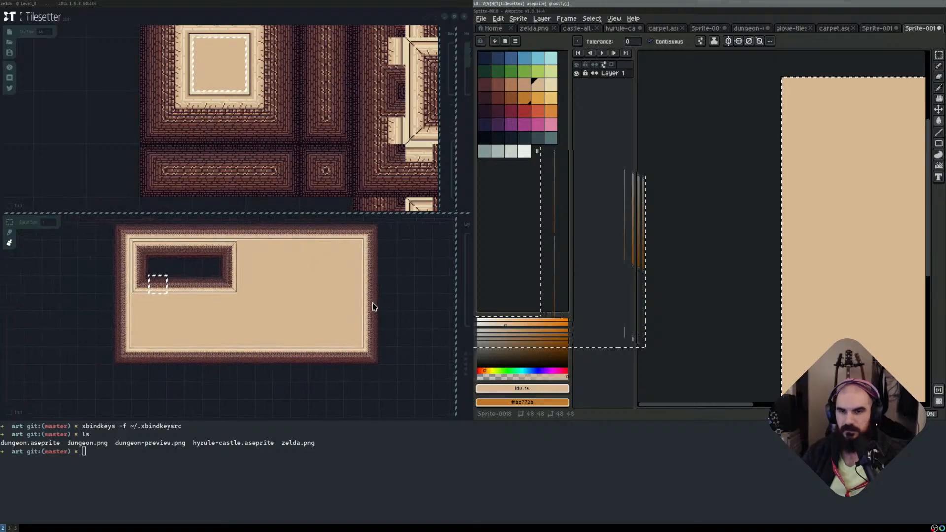
scroll(351, 279, "up", 3)
scroll(338, 324, "down", 3)
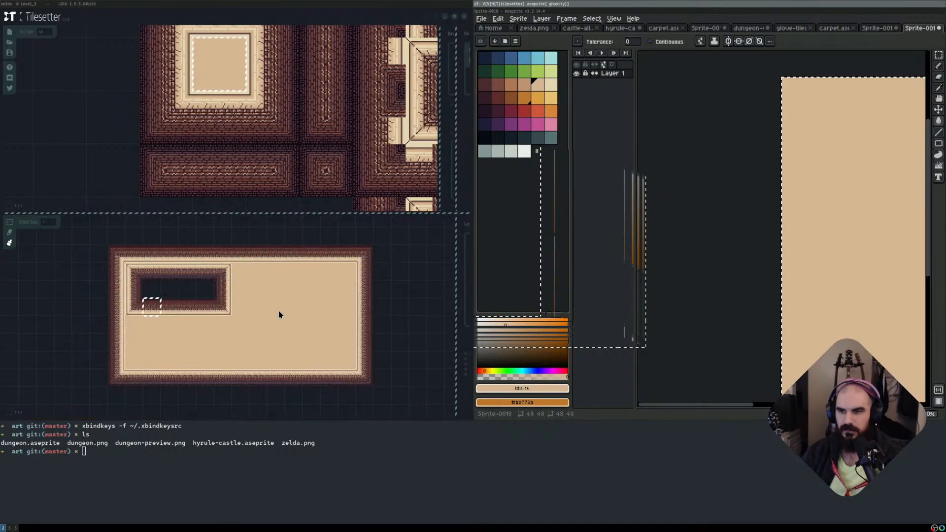
Make the tileset editor full screen and widen its map area.
key("super+f")
scroll(252, 298, "up", 2)
scroll(282, 285, "down", 2)
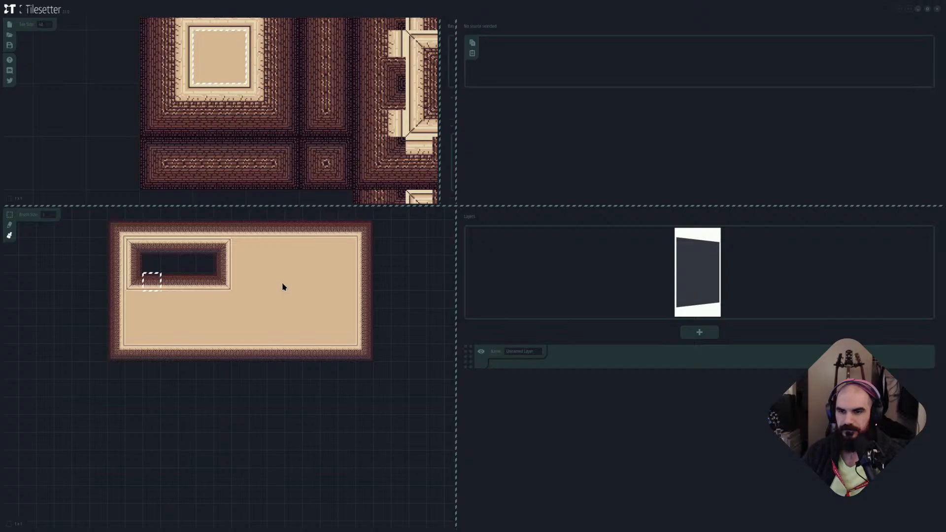
left_click_drag(454, 290, 528, 289)
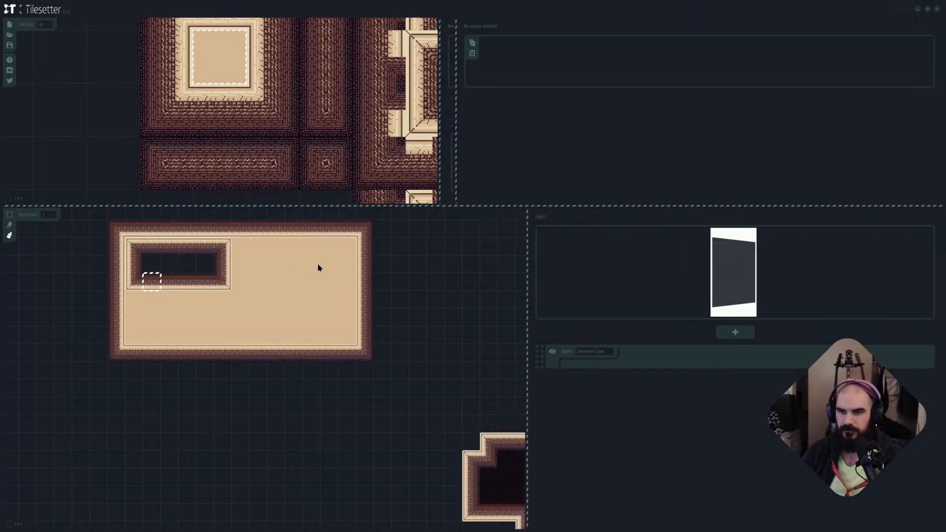
Erase three diagonally touching openings in the rectangle's right part, making the middle one two tiles wide.
left_click(329, 264)
left_click(327, 298)
left_click(310, 297)
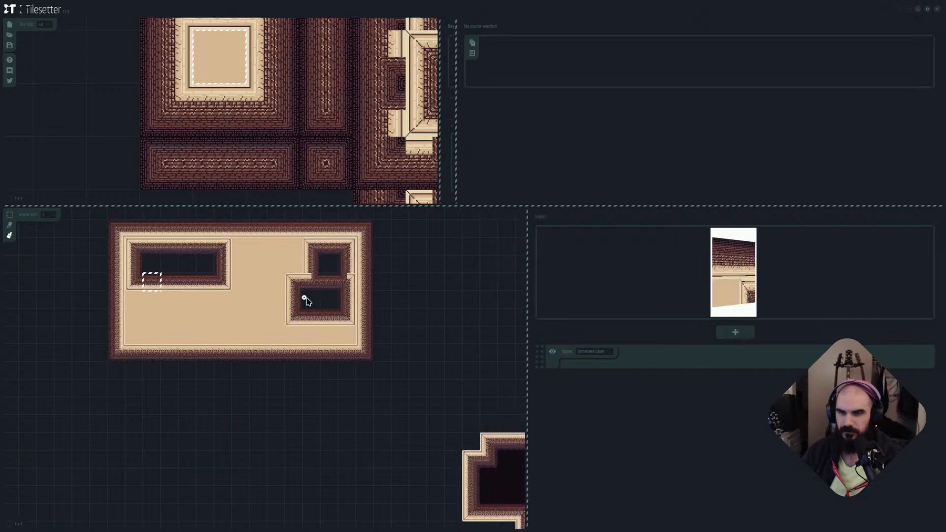
scroll(306, 300, "up", 2)
left_click(272, 338)
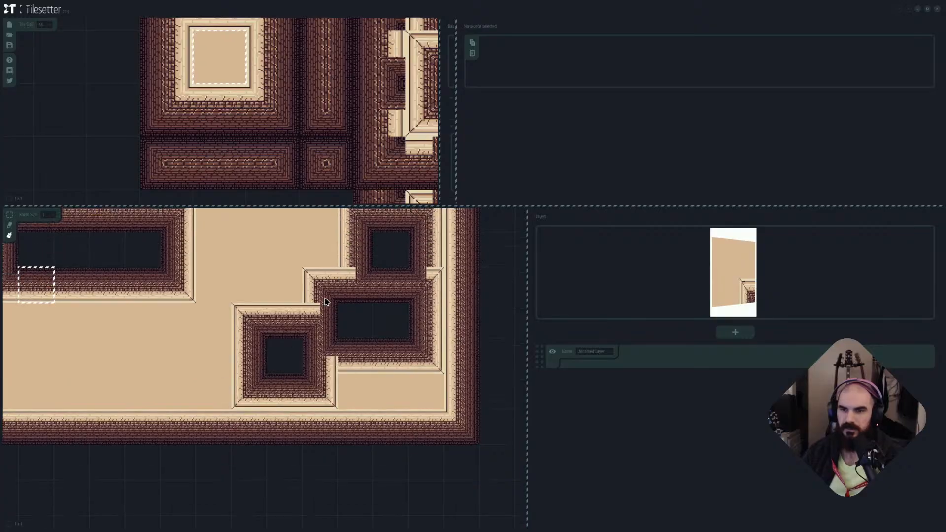
scroll(300, 303, "down", 2)
middle_click_drag(349, 281, 310, 318)
scroll(279, 341, "up", 2)
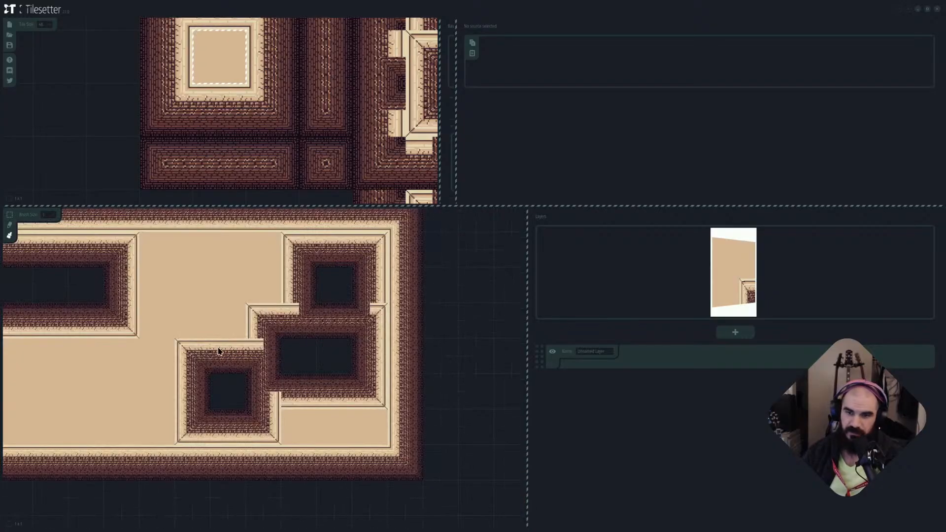
Erase the blob tiles between the three right-hand openings to join them into one stepped diagonal opening.
left_click(267, 375)
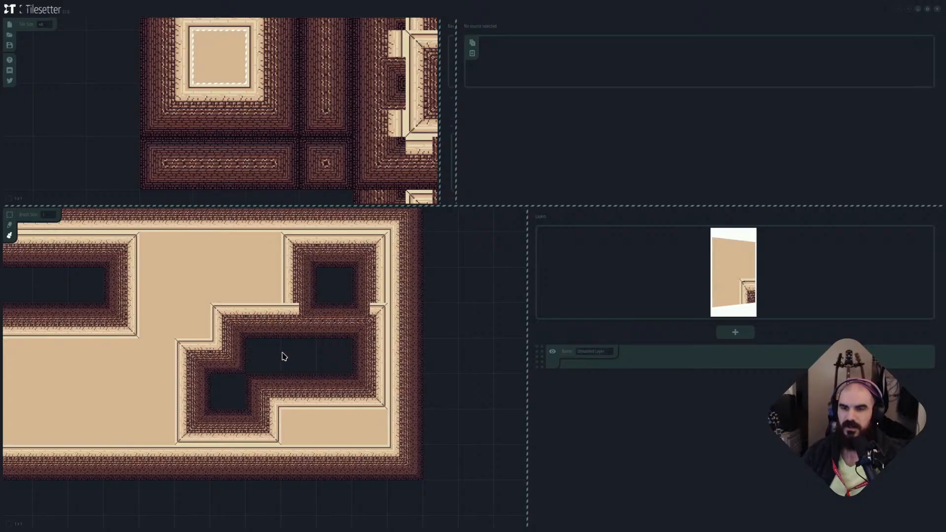
left_click(321, 320)
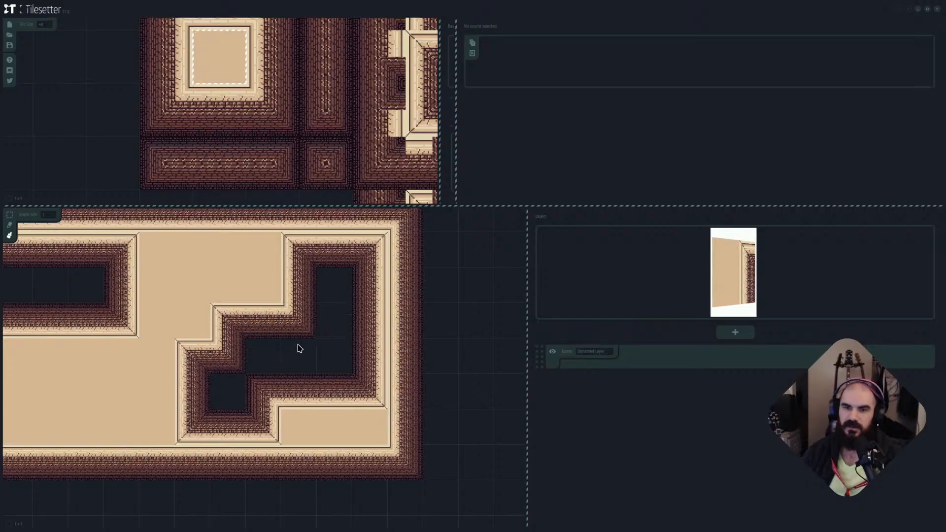
left_click(251, 390)
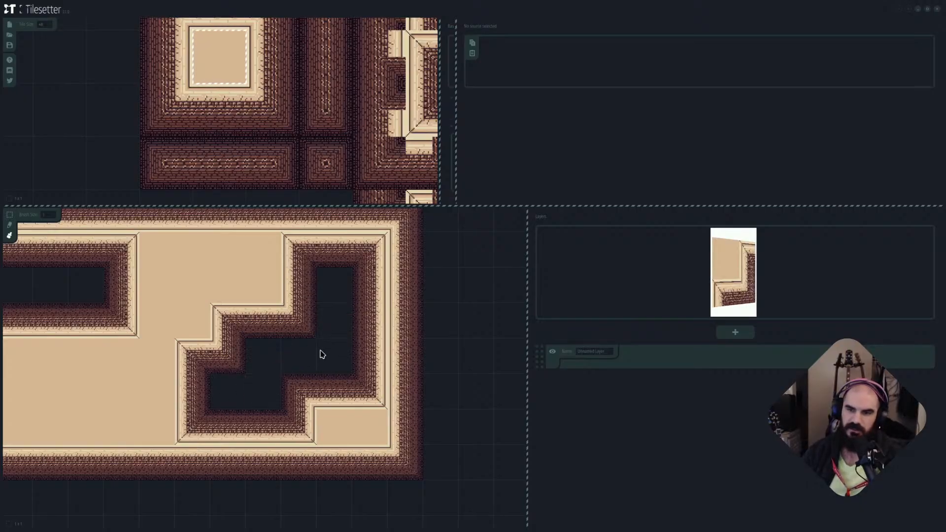
middle_click_drag(339, 291, 372, 292)
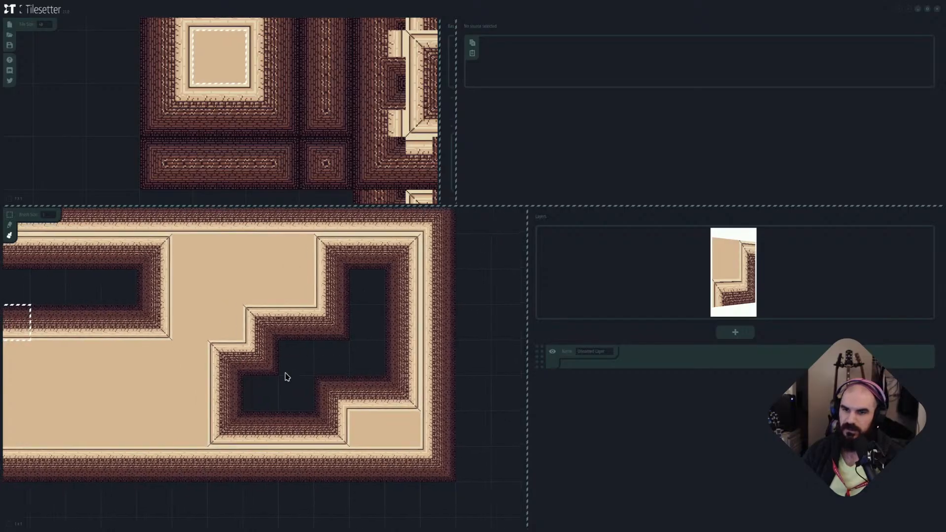
Enlarge the stepped opening into a large square one, keeping only its lower-right corner notch filled.
middle_click_drag(281, 340, 299, 340)
middle_click_drag(213, 304, 286, 317)
mouse_move(346, 302)
left_mouse_down()
mouse_move(394, 290)
mouse_move(412, 328)
mouse_move(427, 306)
mouse_move(360, 340)
mouse_move(348, 375)
mouse_move(383, 383)
left_mouse_up()
scroll(325, 352, "down", 3)
scroll(355, 350, "up", 3)
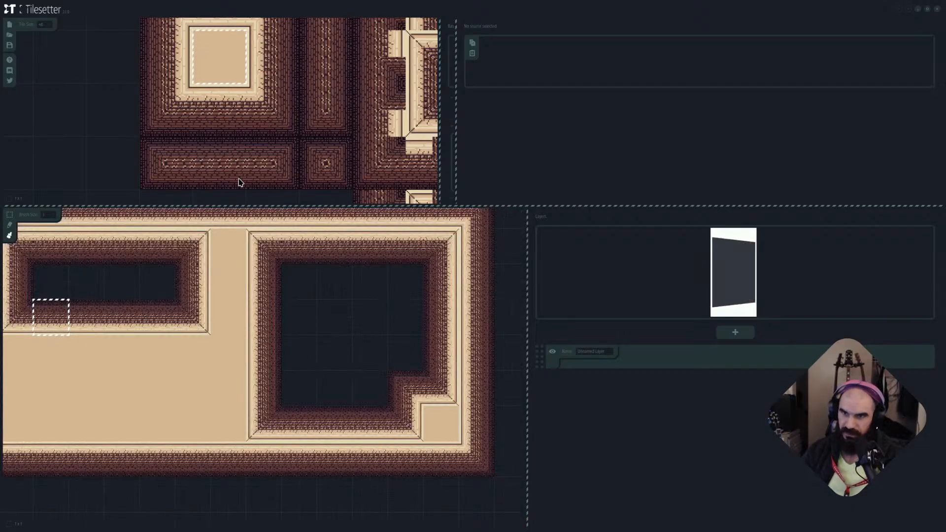
Paint the tan blob into the large opening's remaining three corners to give it a symmetrical cross shape.
scroll(309, 132, "down", 5)
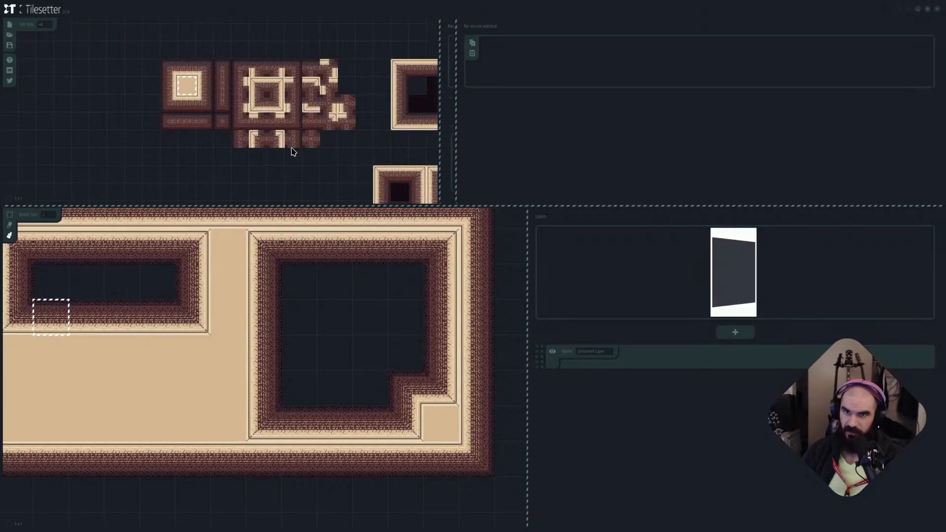
scroll(357, 318, "up", 2)
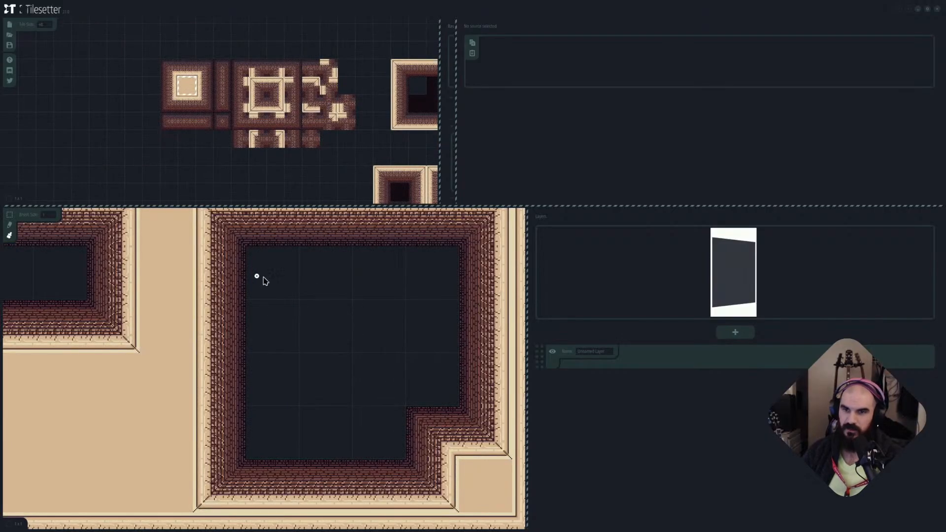
scroll(358, 352, "down", 2)
left_click(384, 283)
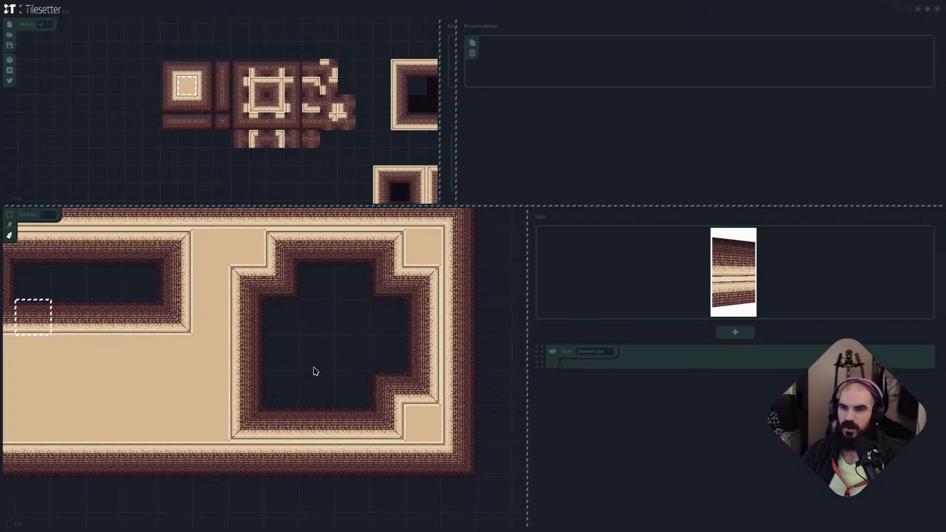
left_click(271, 396)
middle_click_drag(142, 343, 222, 338)
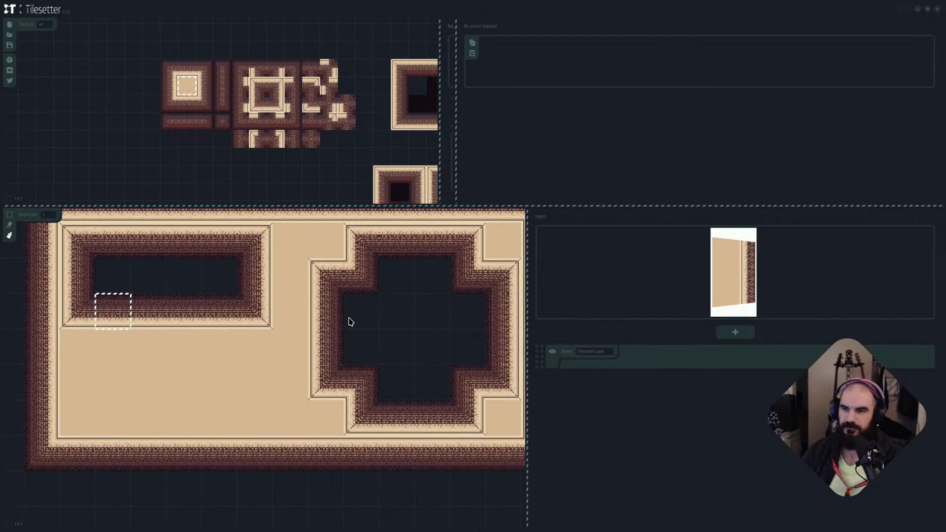
middle_click_drag(349, 319, 288, 321)
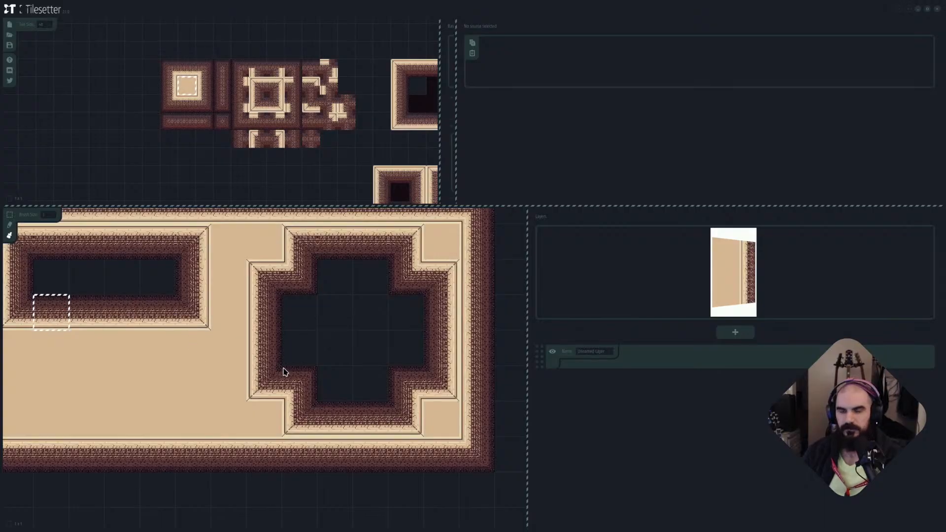
Compare the cross opening's lower-left corner tile in the map with the first block's upper-right corner tile in the tileset.
scroll(282, 368, "up", 1)
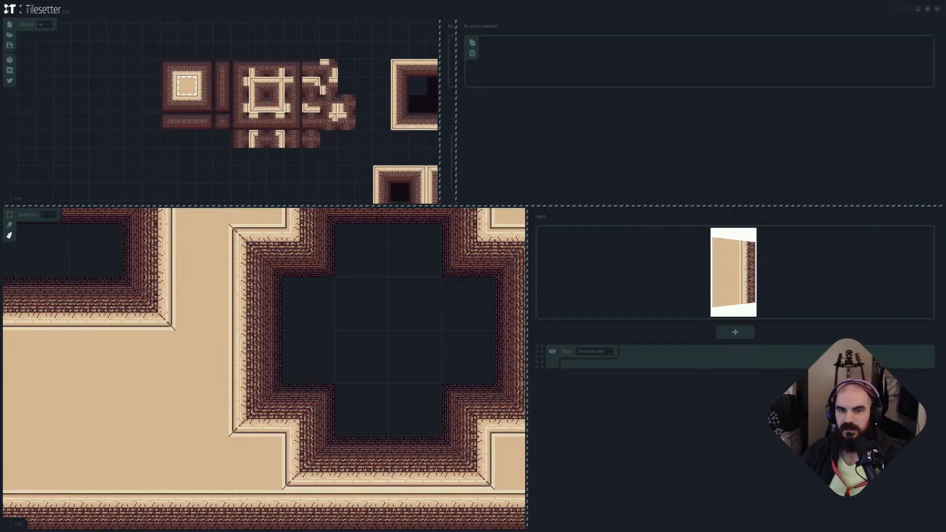
left_click(9, 215)
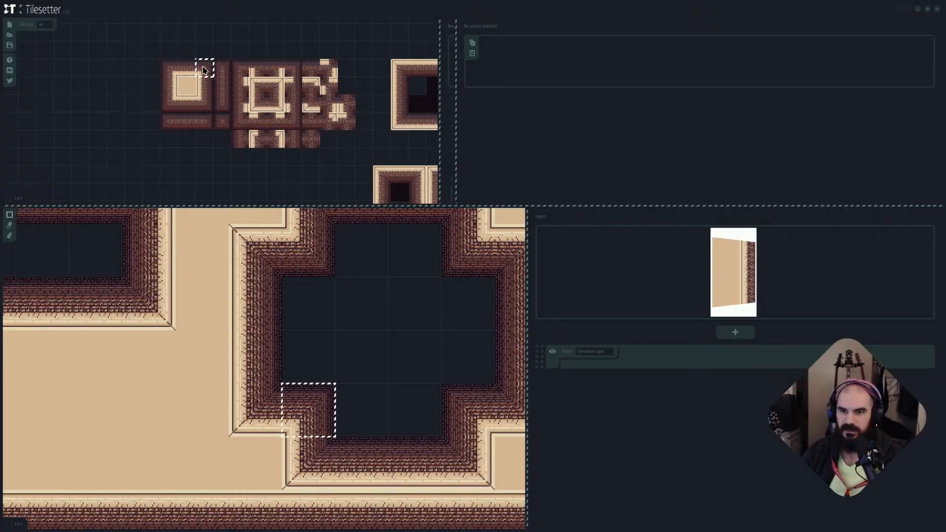
scroll(203, 69, "up", 3)
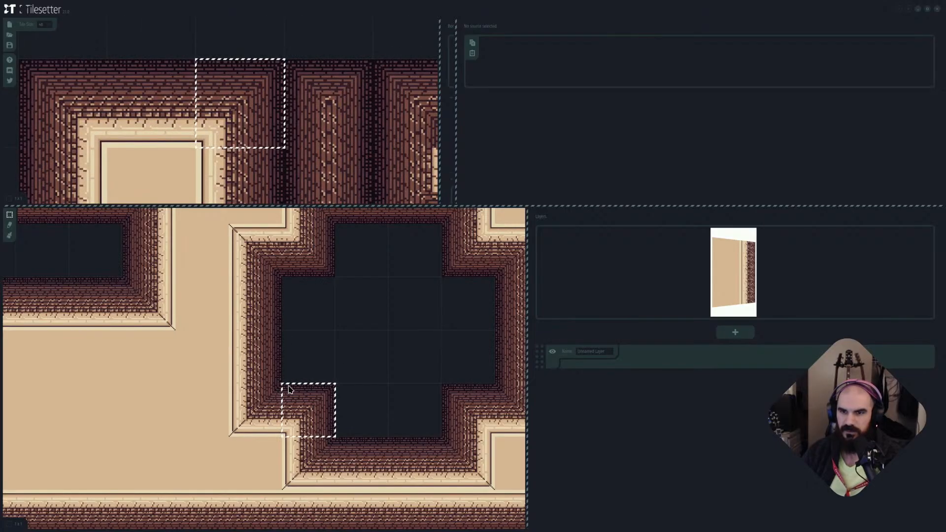
scroll(289, 389, "up", 1)
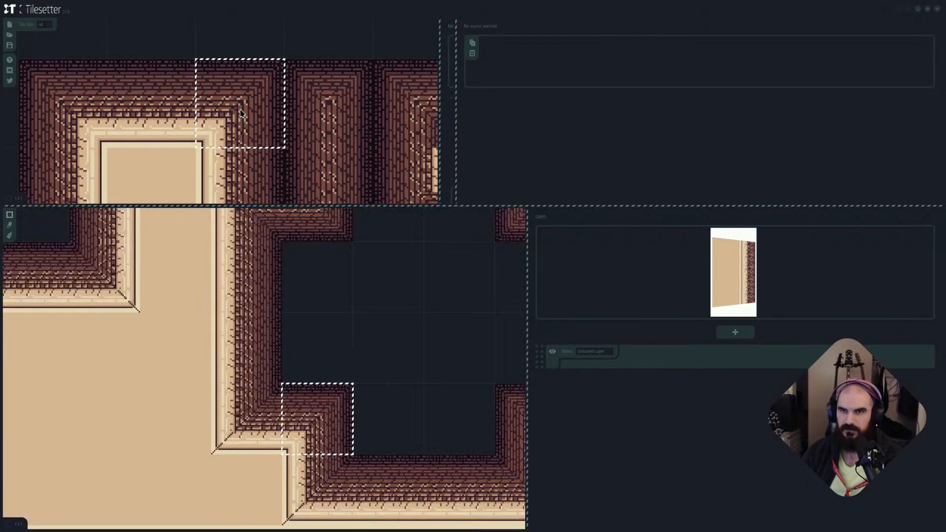
Switch to Aseprite, create a new 48 × 48 px transparent RGB sprite, and paste the copied corner tile into it.
scroll(240, 113, "down", 1)
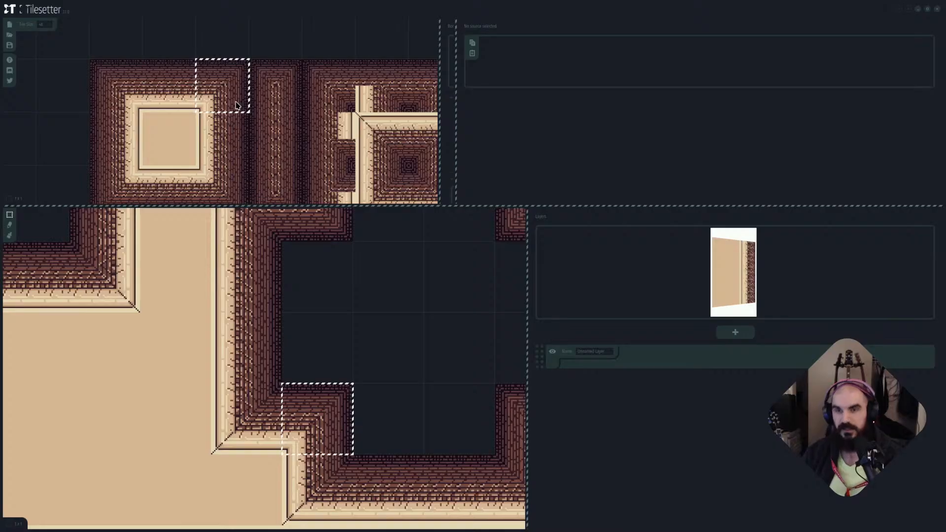
scroll(237, 105, "down", 1)
key("super+f")
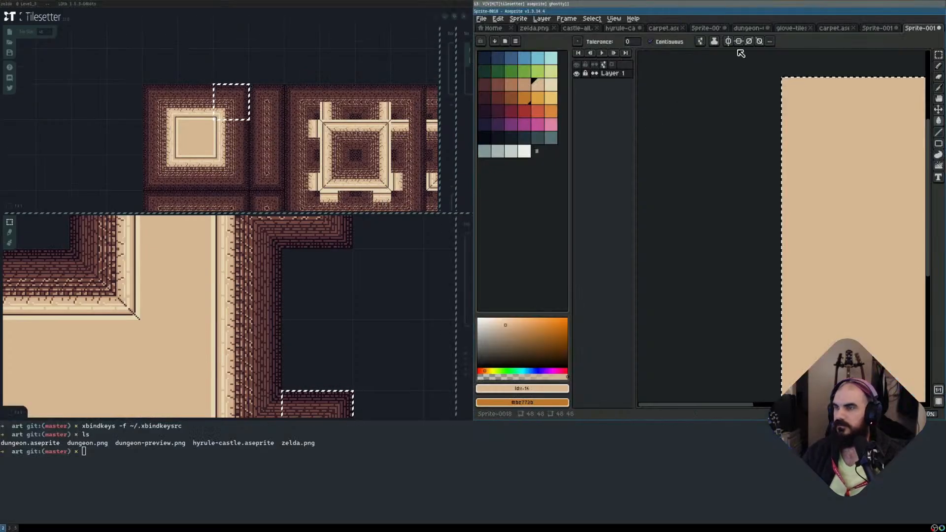
key("super+f")
key("ctrl+n")
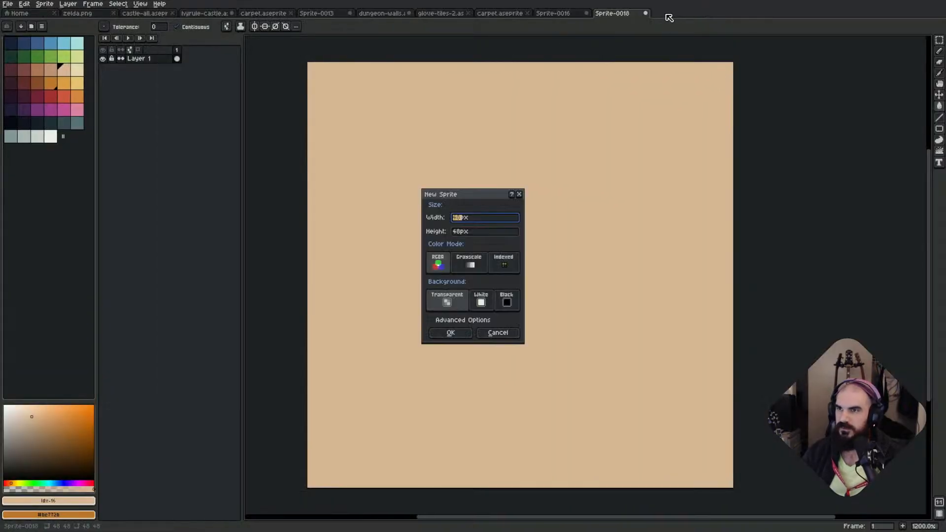
left_click(450, 333)
key("ctrl+v")
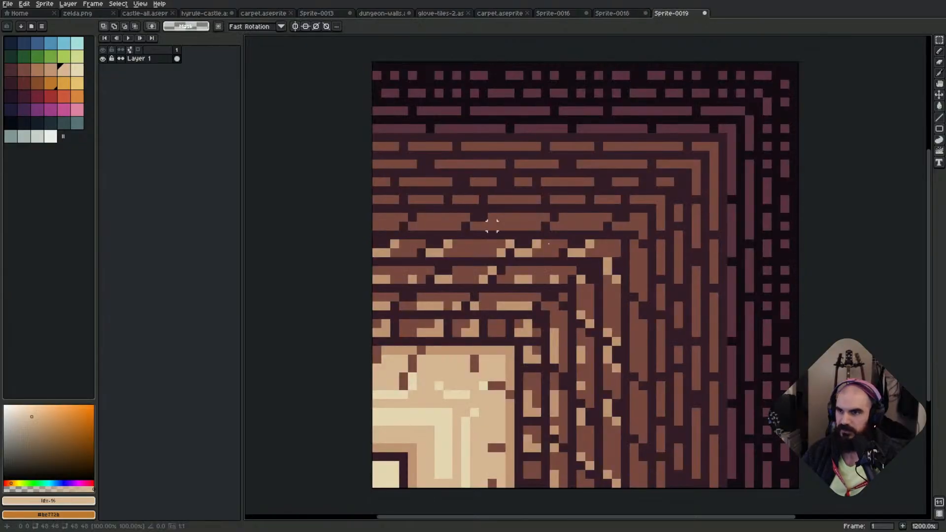
Overlay a 16 × 16 px grid with its origin at 0, 0 on the pasted corner tile.
scroll(492, 225, "down", 5)
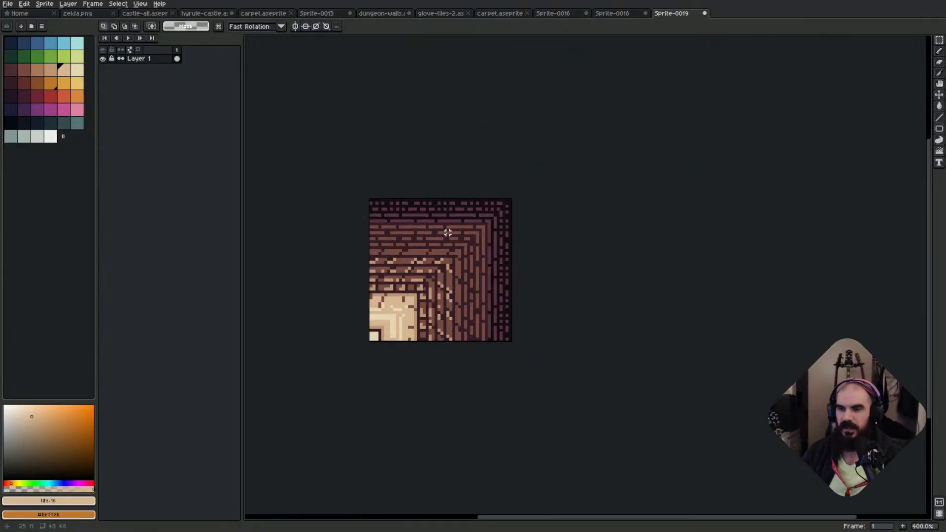
scroll(510, 229, "down", 1)
scroll(514, 220, "up", 2)
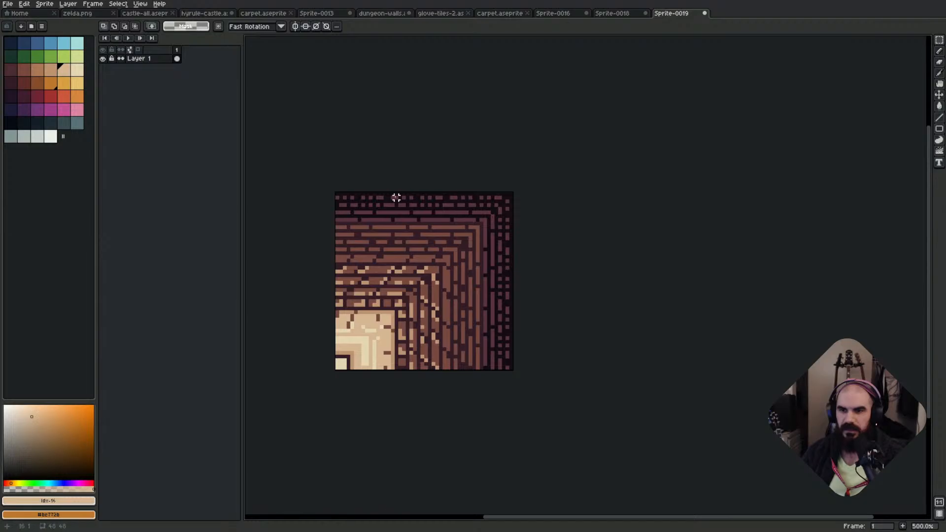
key("ctrl+g")
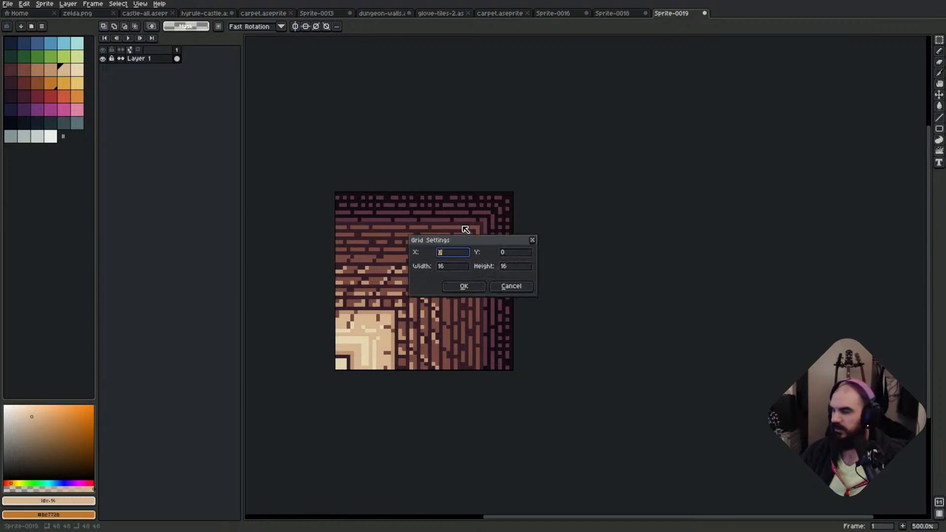
key("Return")
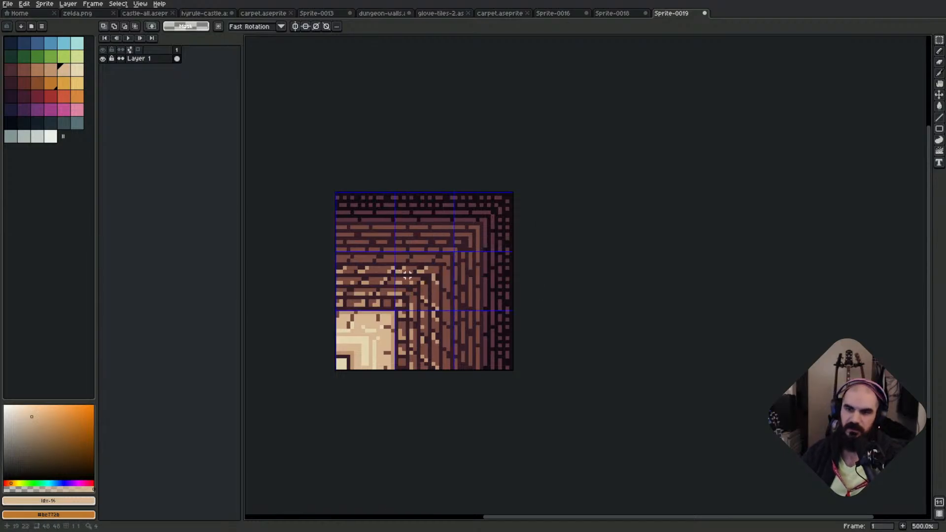
scroll(446, 298, "up", 1)
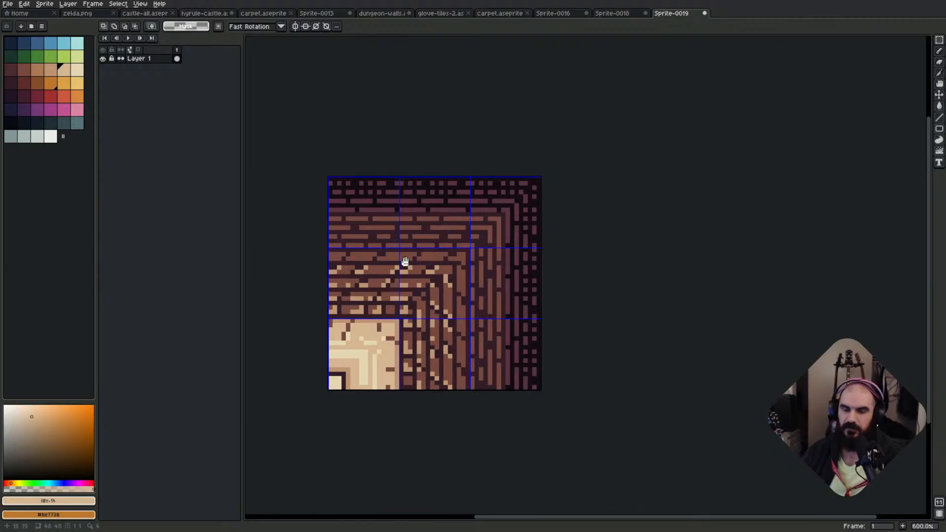
left_click_drag(405, 261, 376, 236)
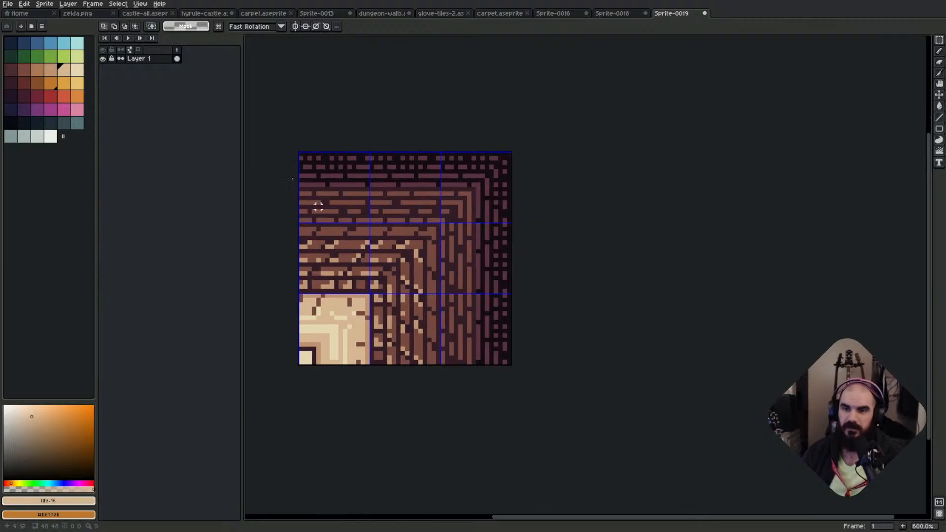
Pencil a cream diagonal highlight outward from the tan area's upper-right corner, keeping only its first pixel.
left_click(77, 70)
key("b")
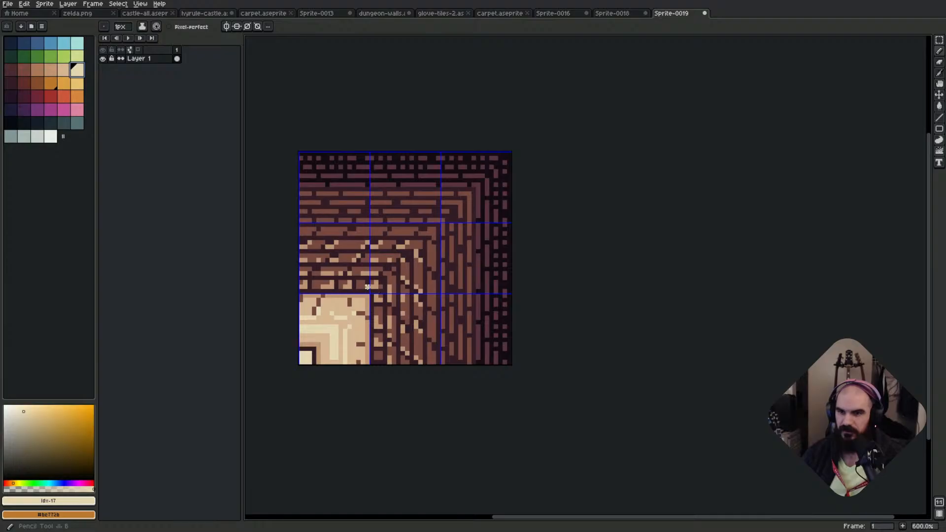
scroll(367, 287, "up", 1)
left_click_drag(374, 292, 395, 270)
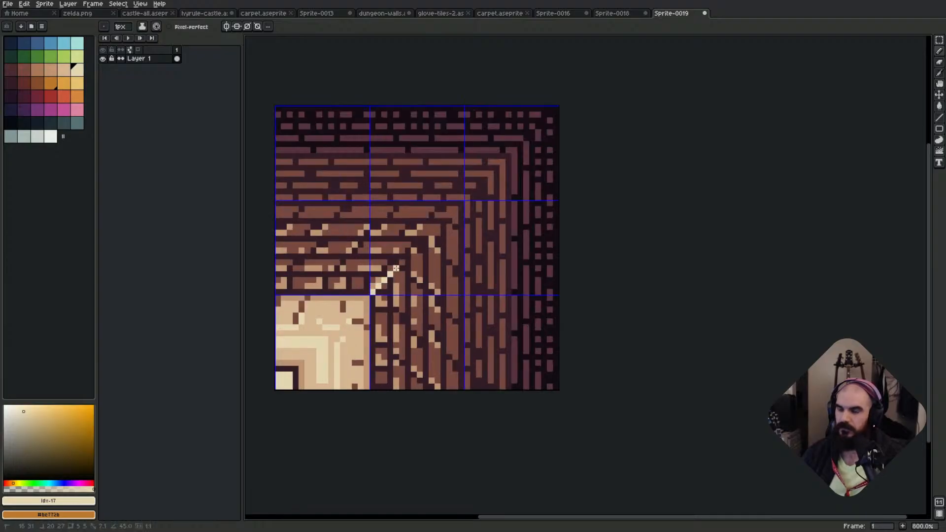
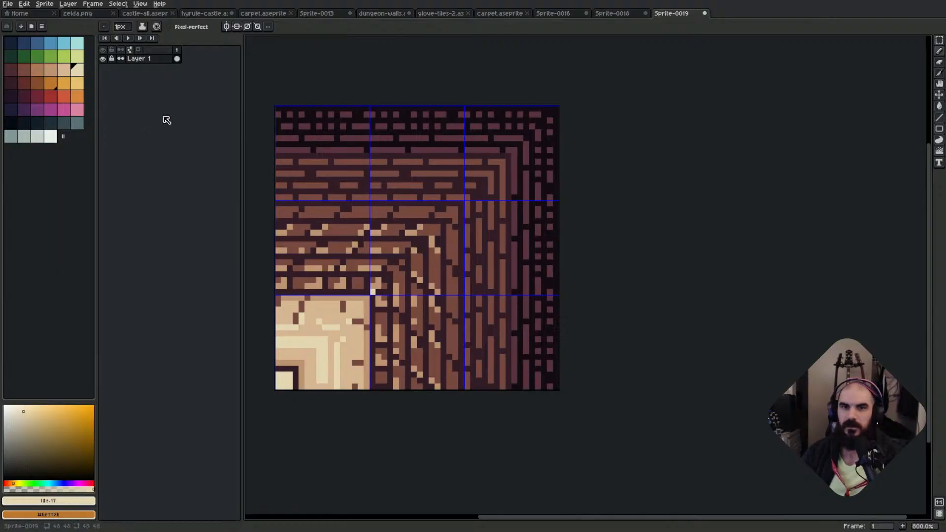
Sample the dark mortar, brown brick and tan highlight colours around the corner's diagonal to compare their shades.
left_click(401, 269, "alt")
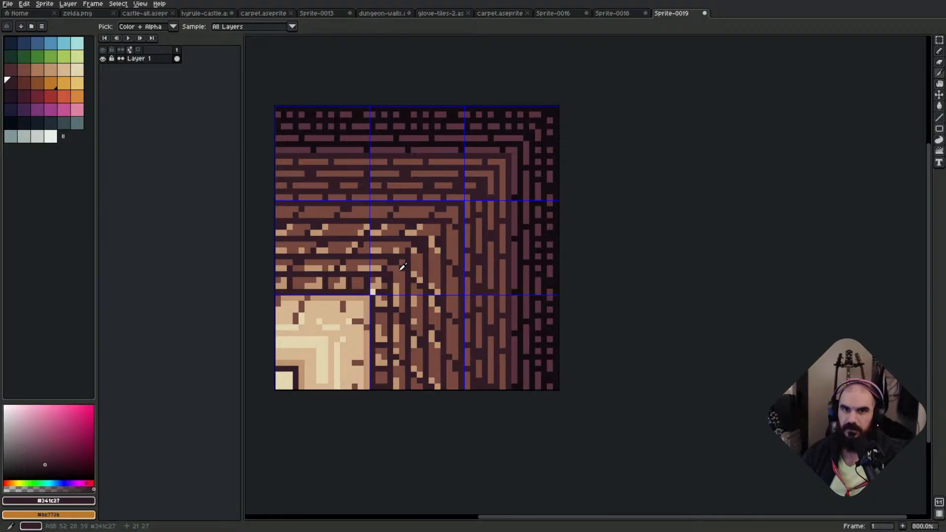
left_click(383, 277, "alt")
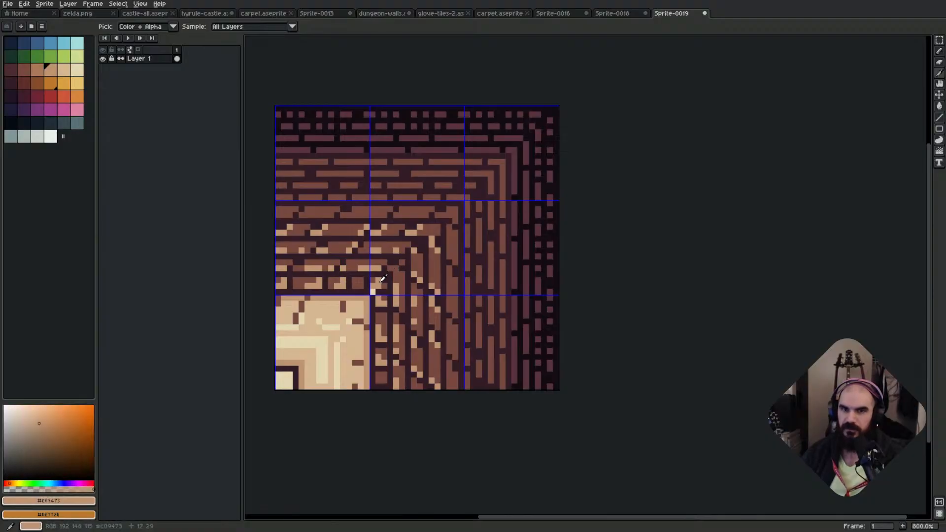
left_click(388, 282, "alt")
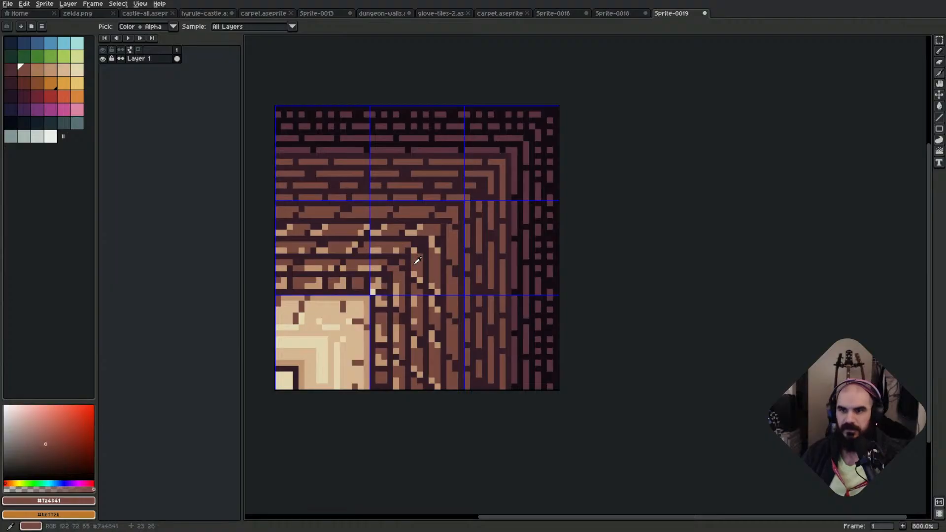
left_click(419, 271, "alt")
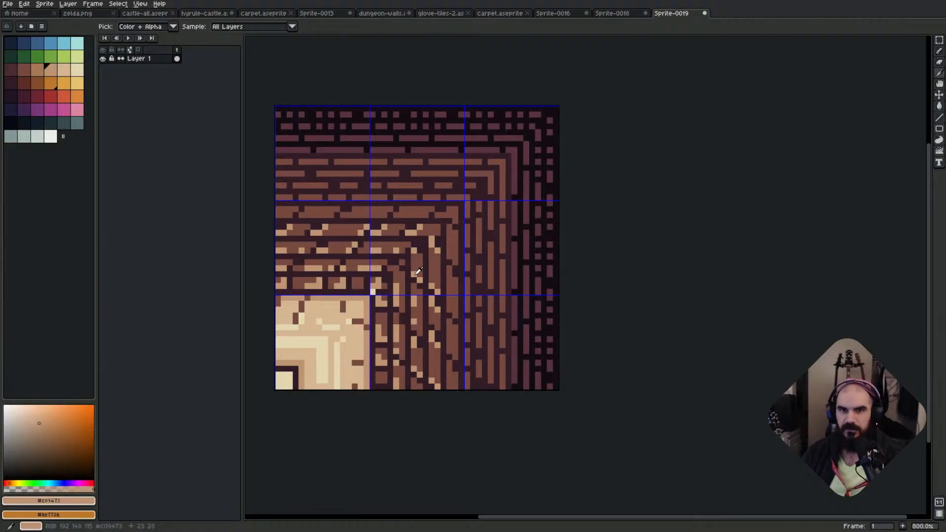
left_click(422, 239, "alt")
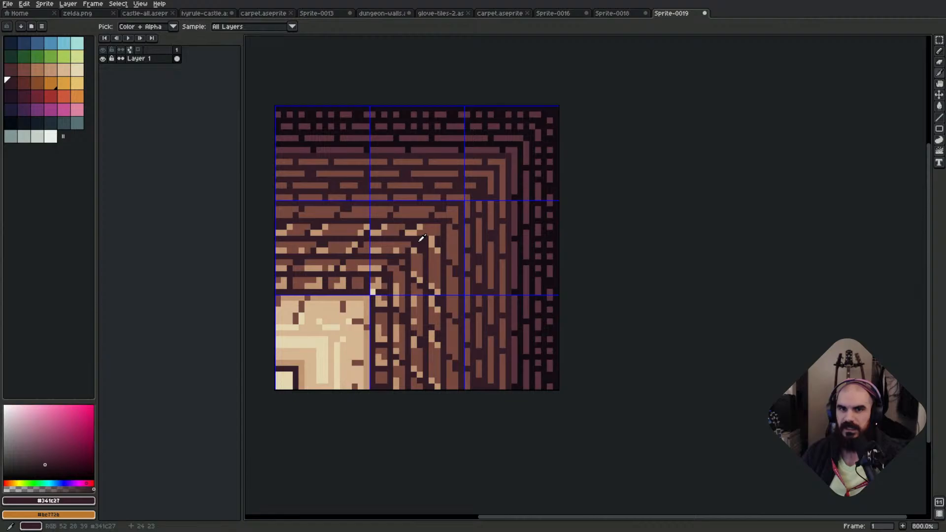
left_click(421, 257, "alt")
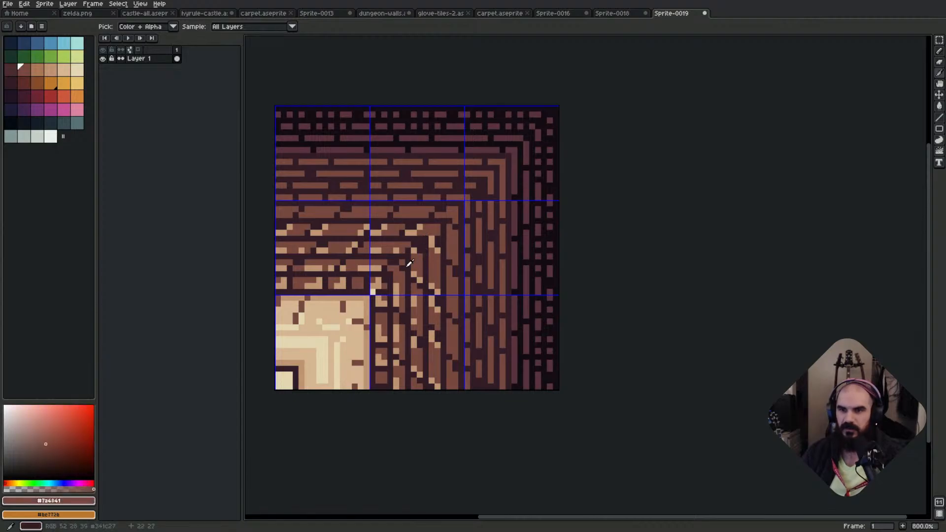
left_click(398, 286, "alt")
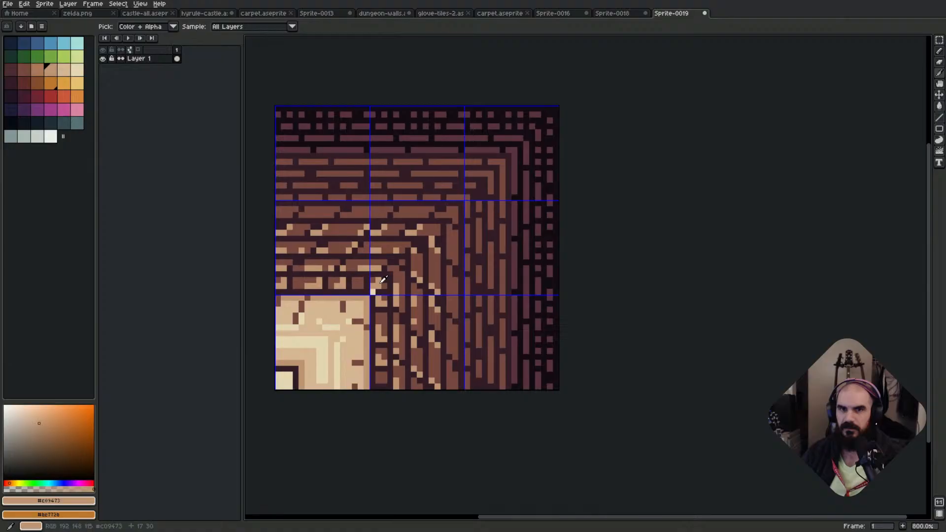
left_click(419, 261, "alt")
left_click(398, 285, "alt")
left_click(363, 301, "alt")
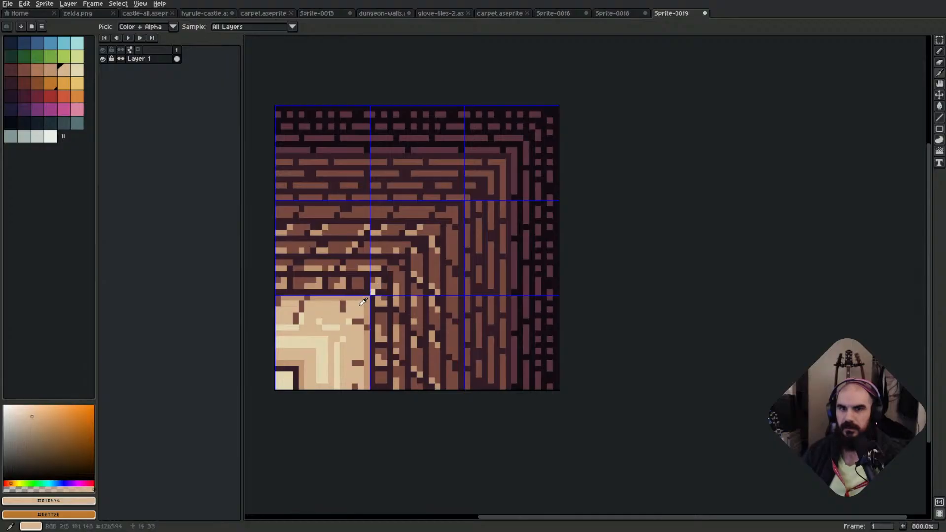
left_click(440, 266, "alt")
left_click(417, 247, "alt")
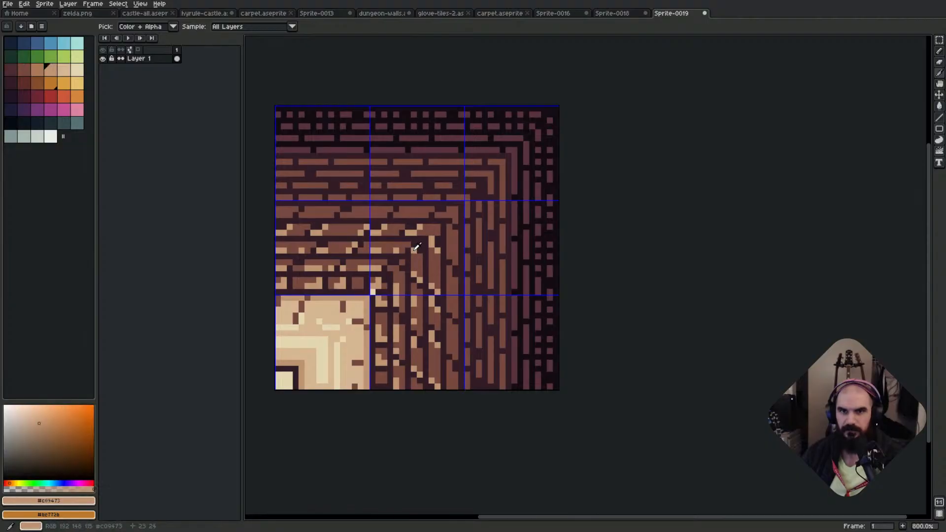
Set up the pencil's shading ink with brown, light brown and tan from the palette, and reverse the ramp's direction.
left_click(63, 69)
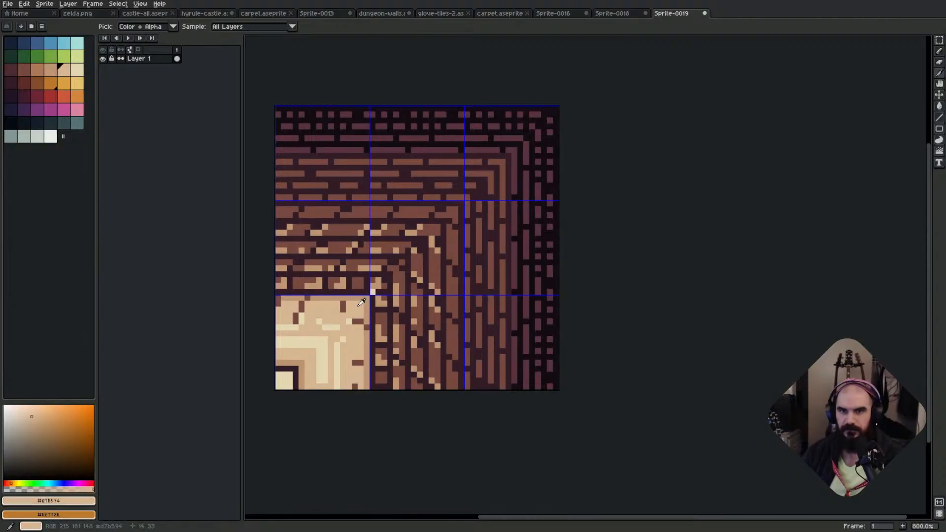
left_click(24, 74)
left_click(51, 74, "ctrl")
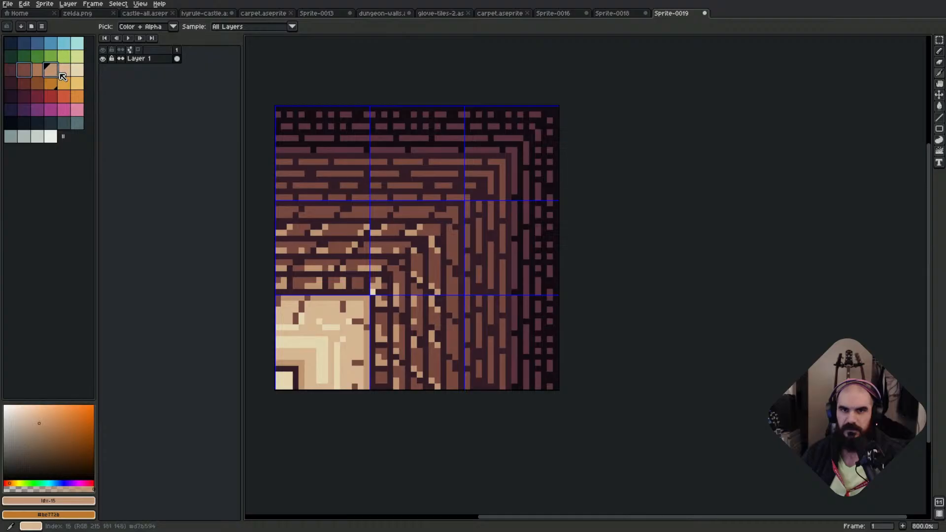
left_click(61, 74, "ctrl")
key("s")
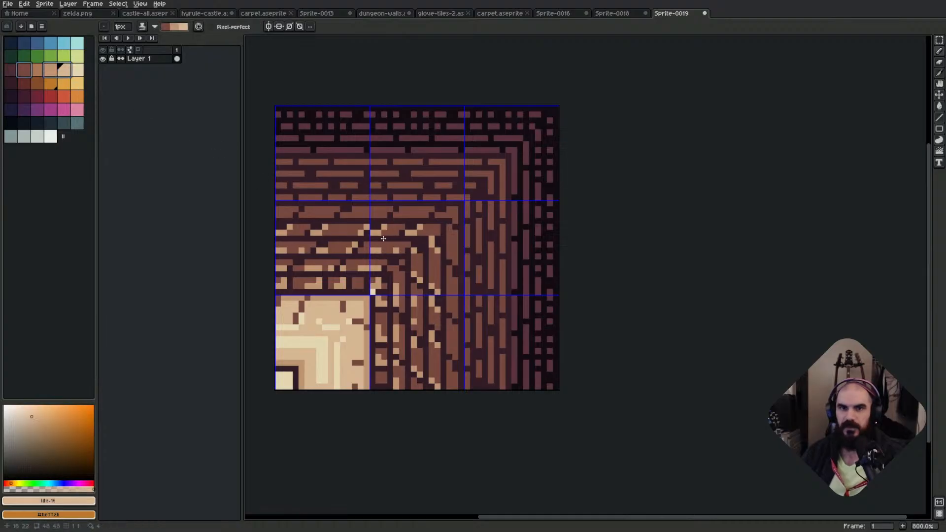
key("x")
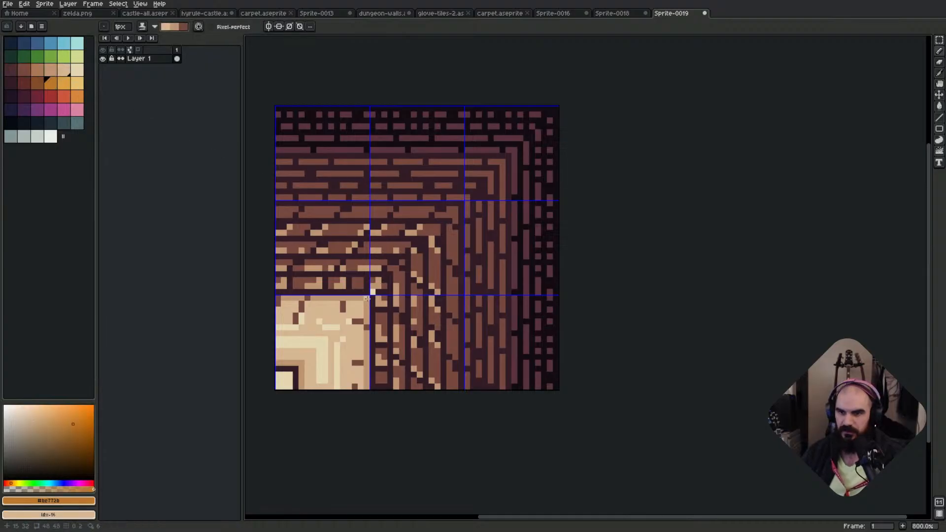
Try lightening the brick corners along the tile's diagonal with the shading pencil, review them without the grid, and undo the strokes.
left_click(370, 297)
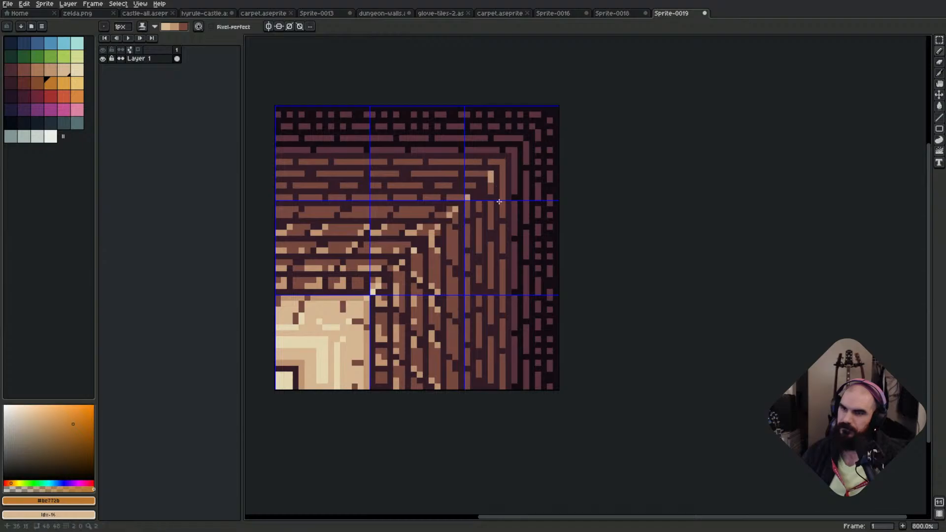
scroll(515, 228, "down", 4)
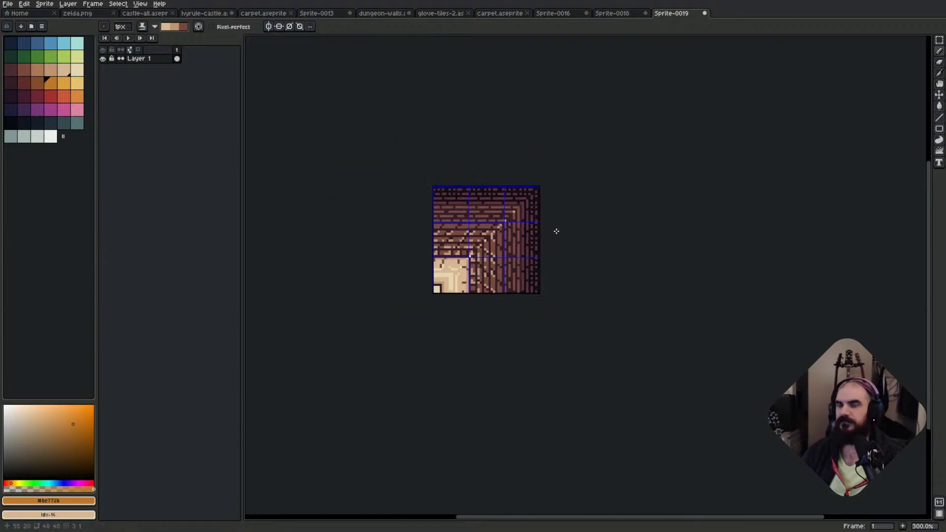
key("ctrl+apostrophe")
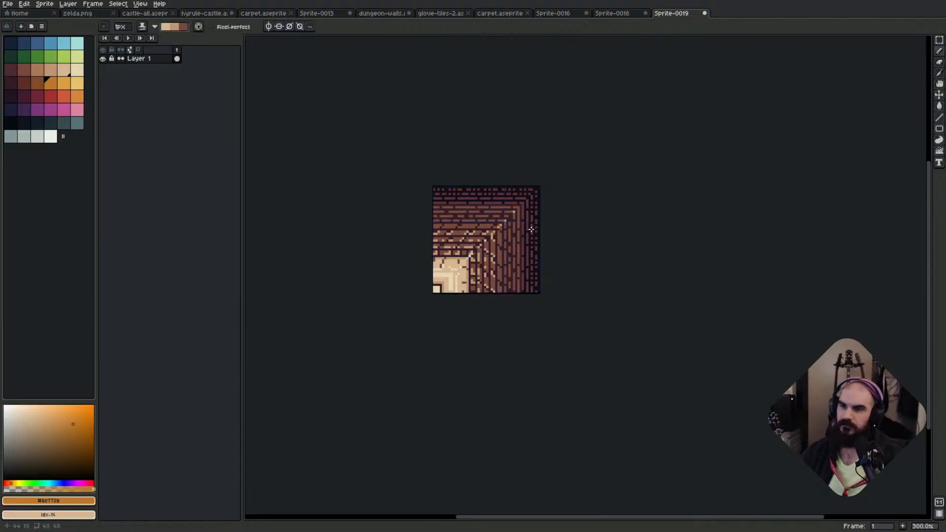
scroll(583, 197, "down", 2)
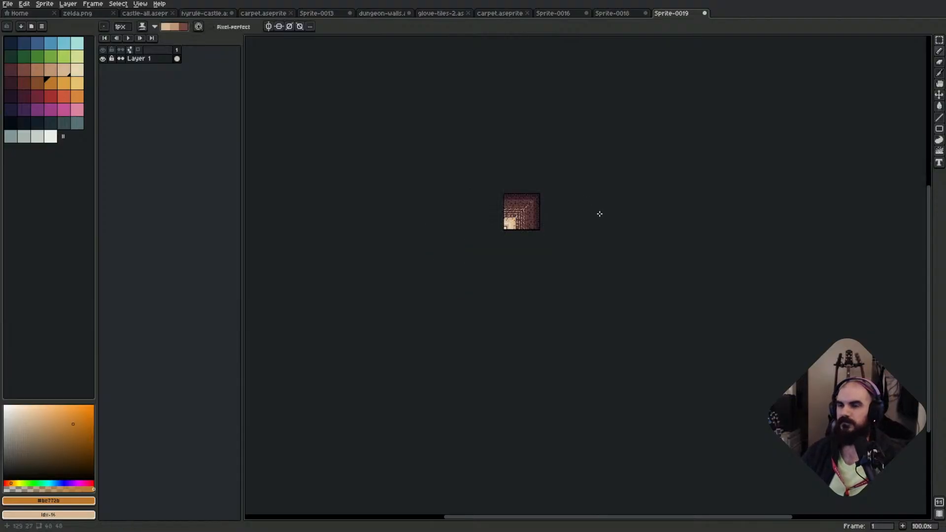
scroll(556, 209, "up", 1)
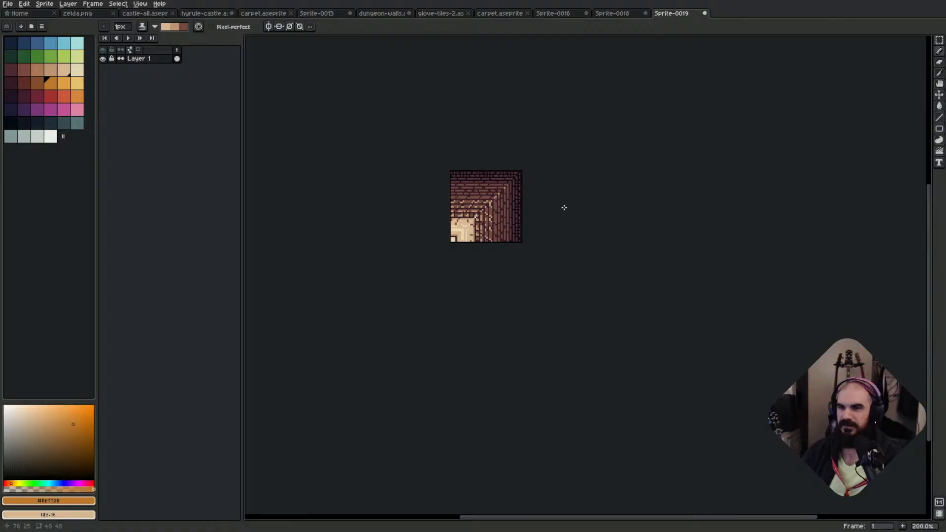
scroll(564, 208, "up", 2)
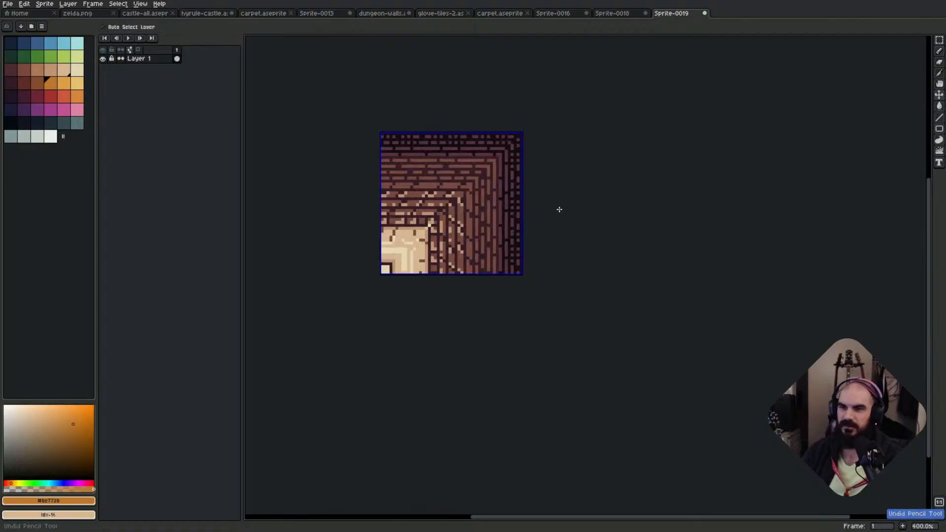
Change the shading pencil to a square 2 px brush.
scroll(390, 241, "up", 2)
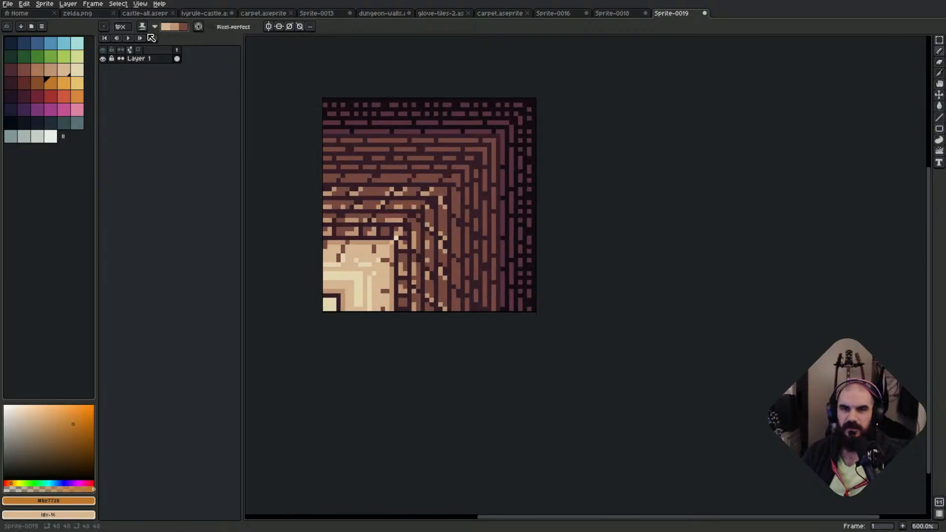
left_click(107, 27)
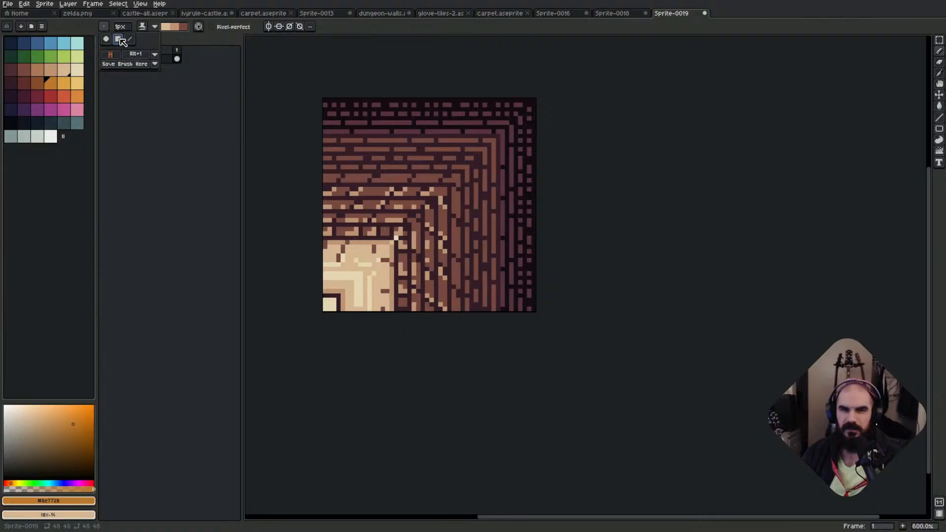
left_click(120, 39)
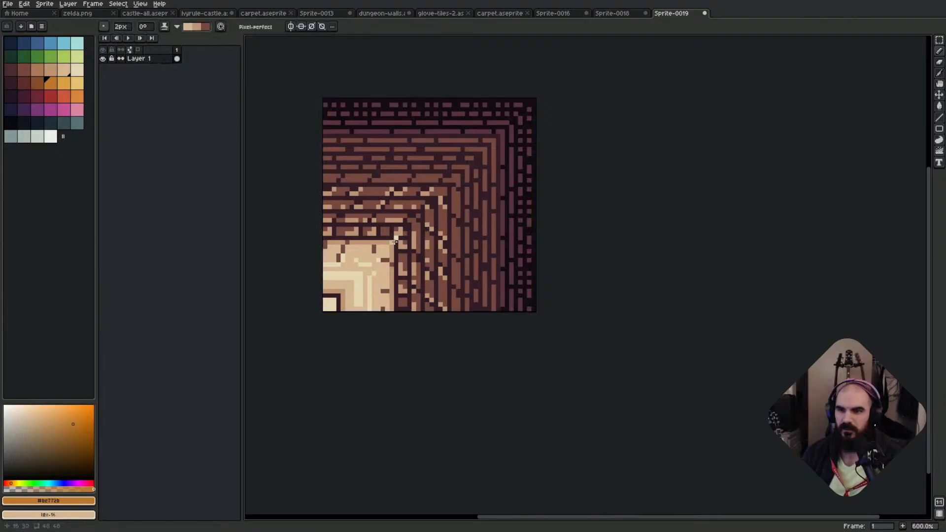
Try a straight 2 px shading stroke along the corner tile's diagonal bricks, and undo it.
left_click_drag(390, 245, 486, 154, "shift")
scroll(537, 215, "down", 1)
key("ctrl+z")
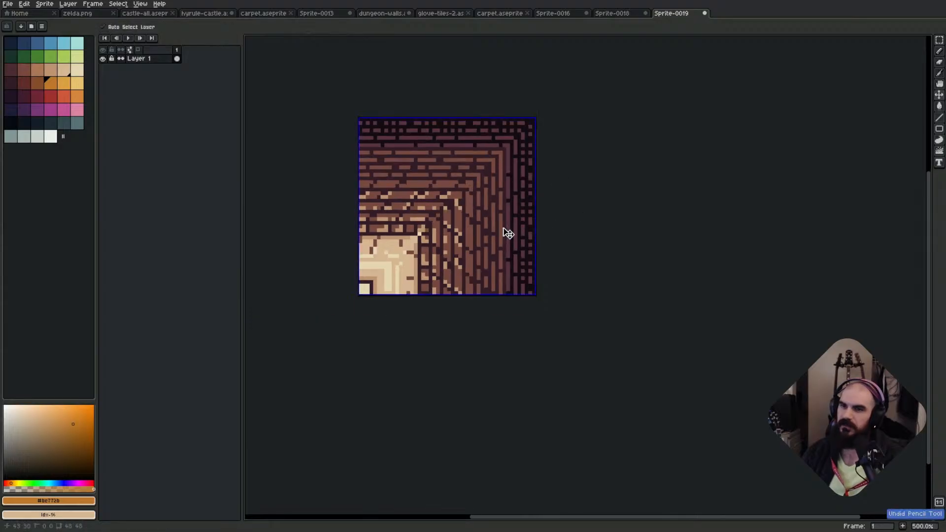
Set the shading pencil's square brush to 3 px.
scroll(435, 231, "up", 2)
key("minus")
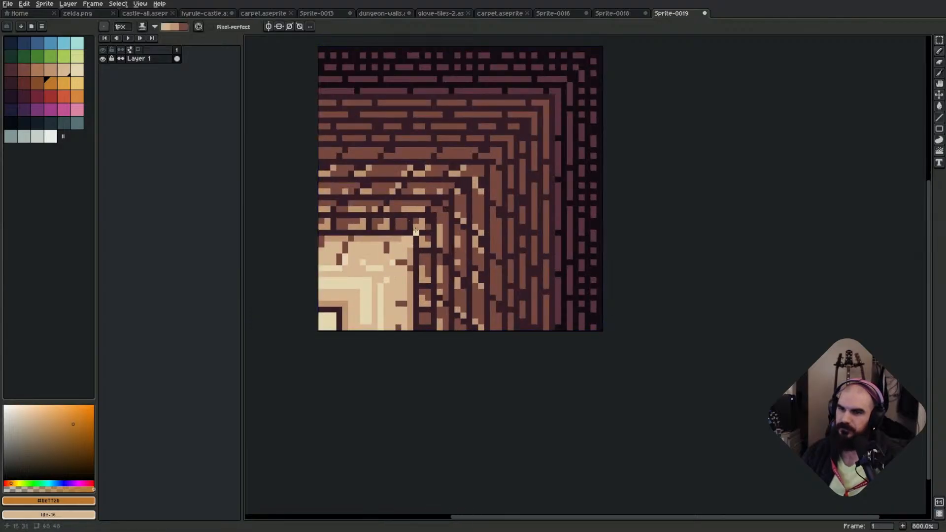
key("plus")
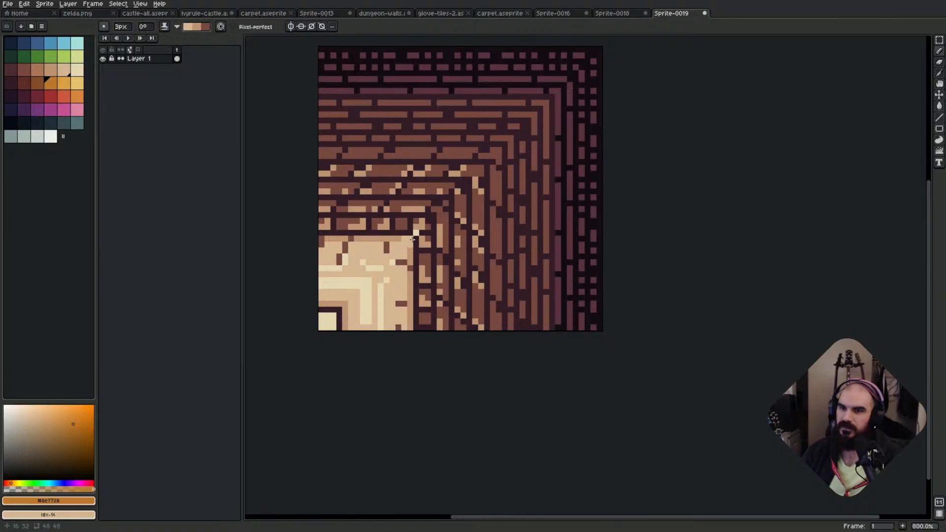
Try lightening the brick corners along the tile's diagonal with the 3 px square brush, review the tile at actual size, and undo the stroke.
left_click_drag(414, 236, 529, 119)
scroll(568, 203, "down", 3)
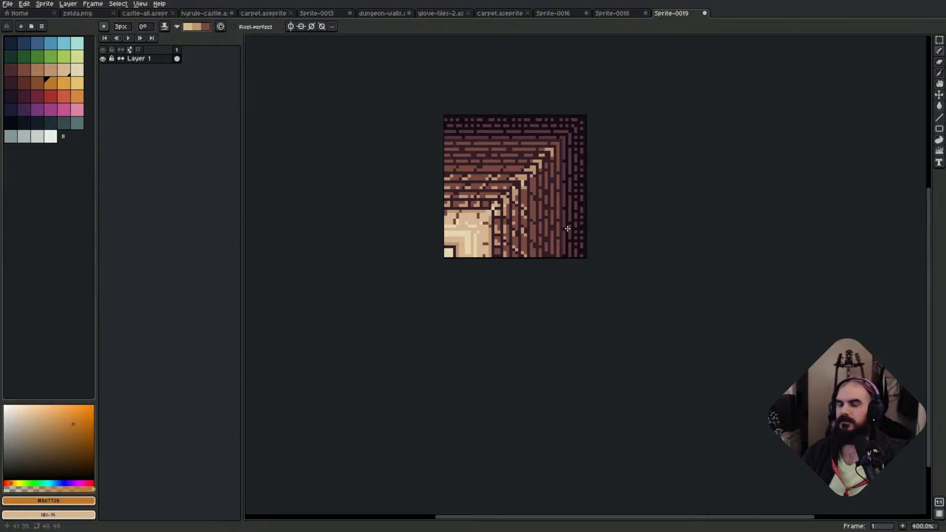
scroll(567, 229, "down", 1)
scroll(599, 241, "down", 1)
scroll(596, 235, "up", 1)
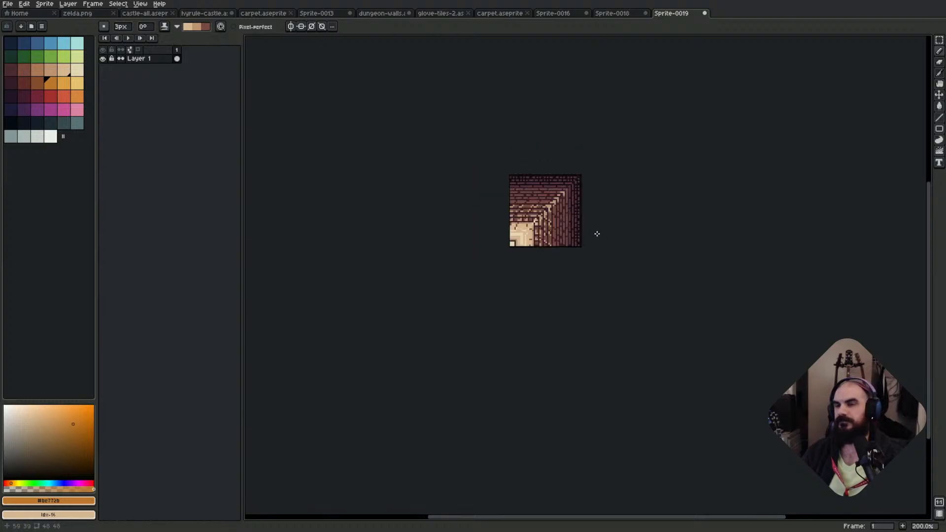
scroll(594, 226, "right", 3, "shift")
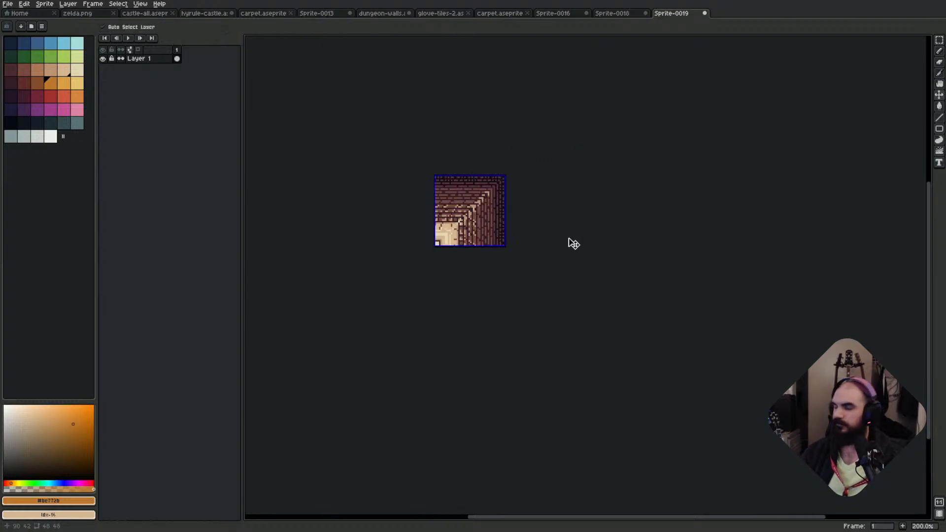
scroll(568, 238, "down", 1)
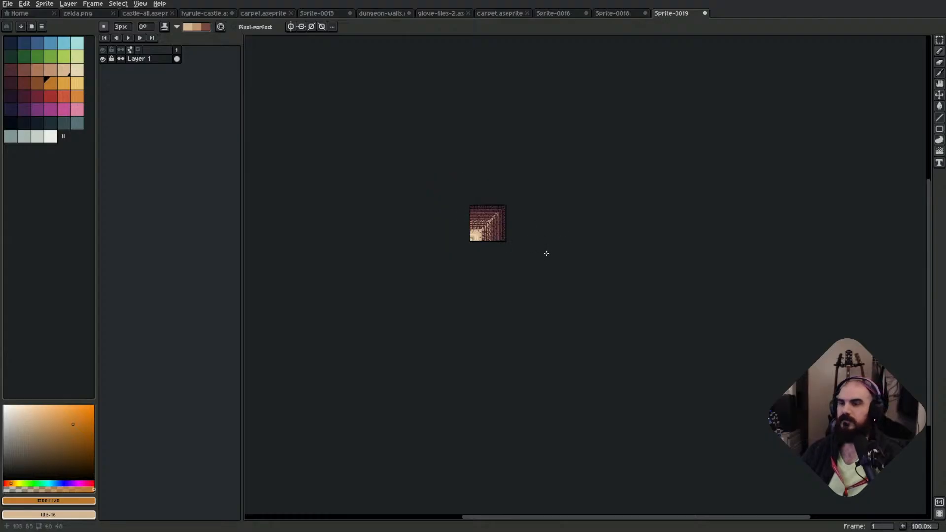
middle_click_drag(561, 243, 519, 224)
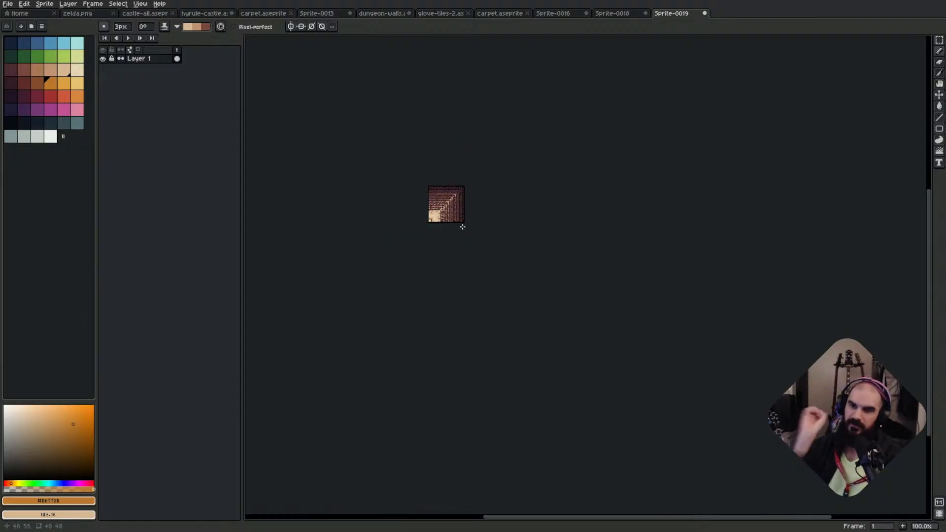
scroll(473, 260, "up", 3)
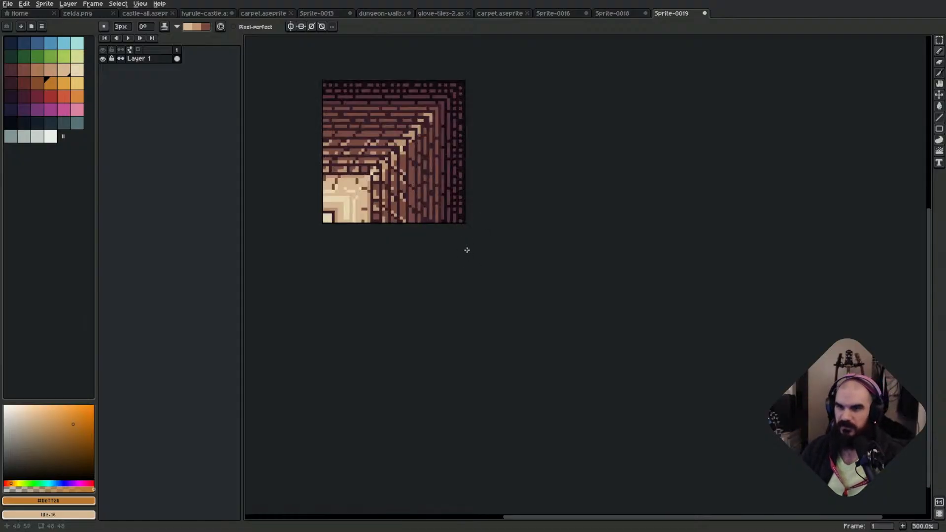
scroll(467, 249, "down", 2)
scroll(499, 195, "down", 1)
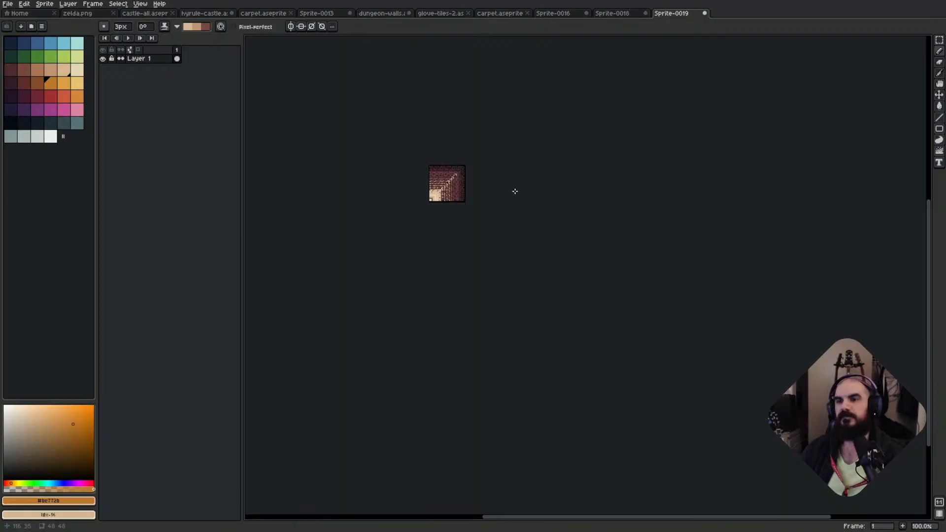
scroll(497, 167, "up", 2)
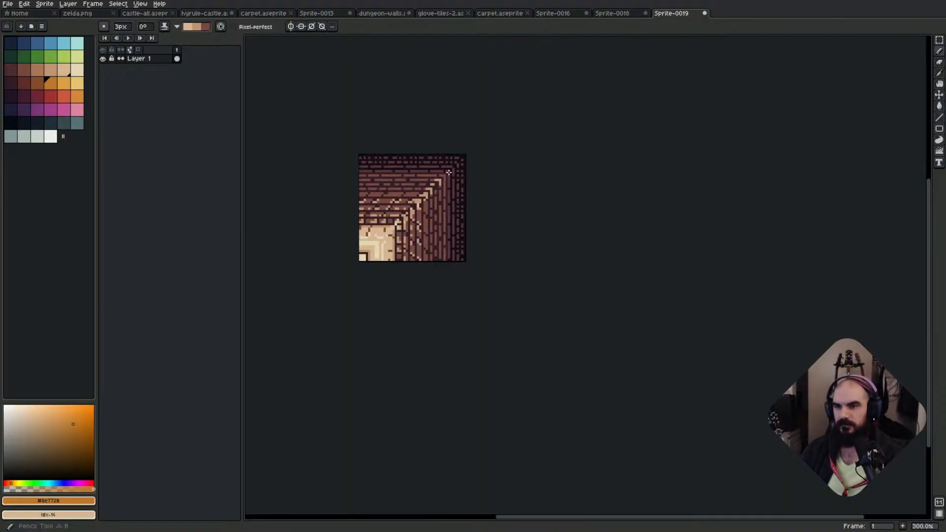
scroll(505, 180, "down", 2)
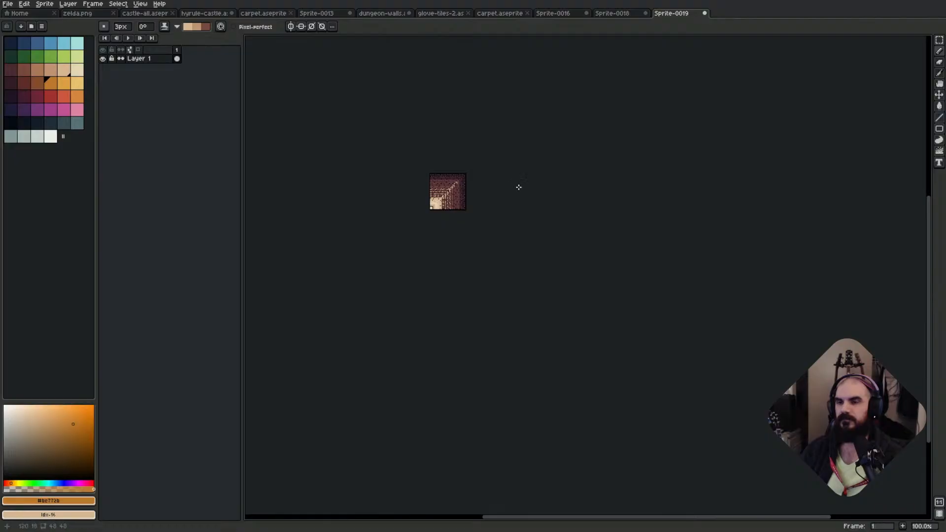
middle_click_drag(519, 188, 543, 179)
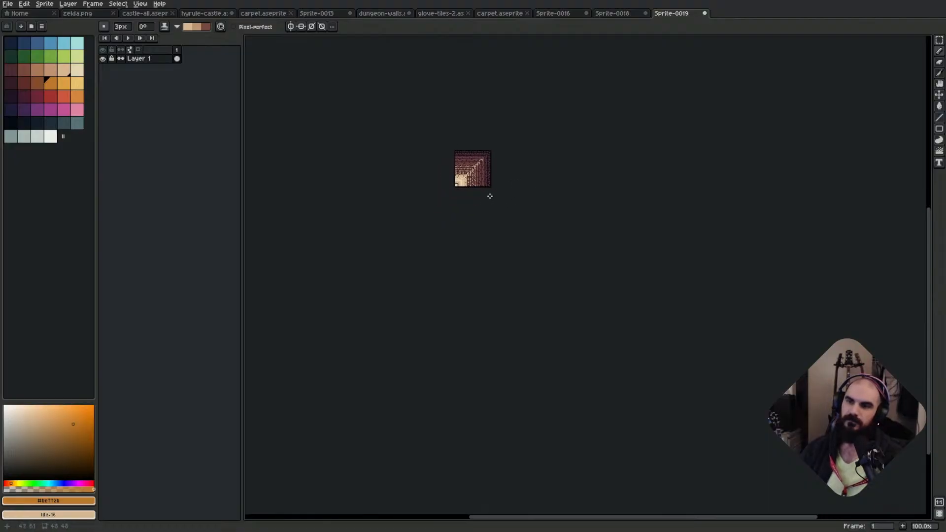
scroll(492, 192, "up", 2)
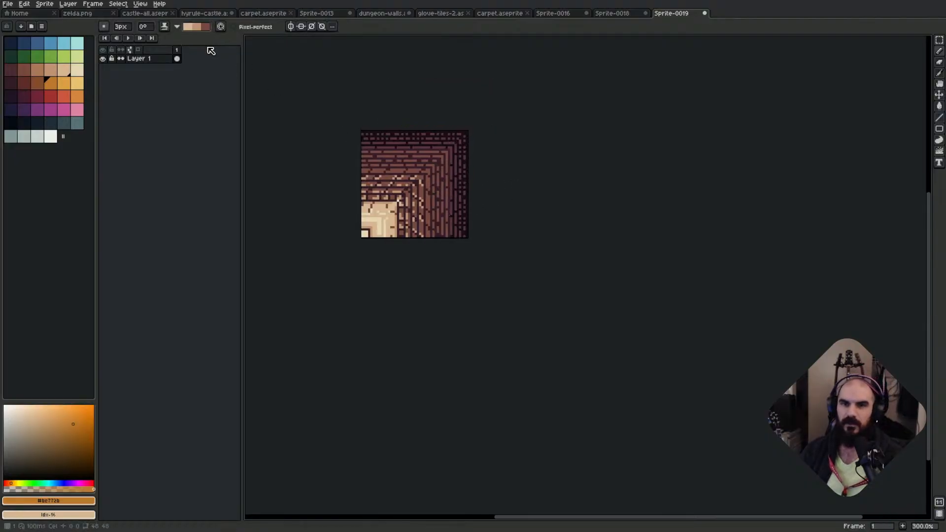
Switch the 3 px shading brush to a round shape, lighten the bricks along the corner's diagonal, and review the tile at actual size.
left_click(103, 26)
left_click(106, 39)
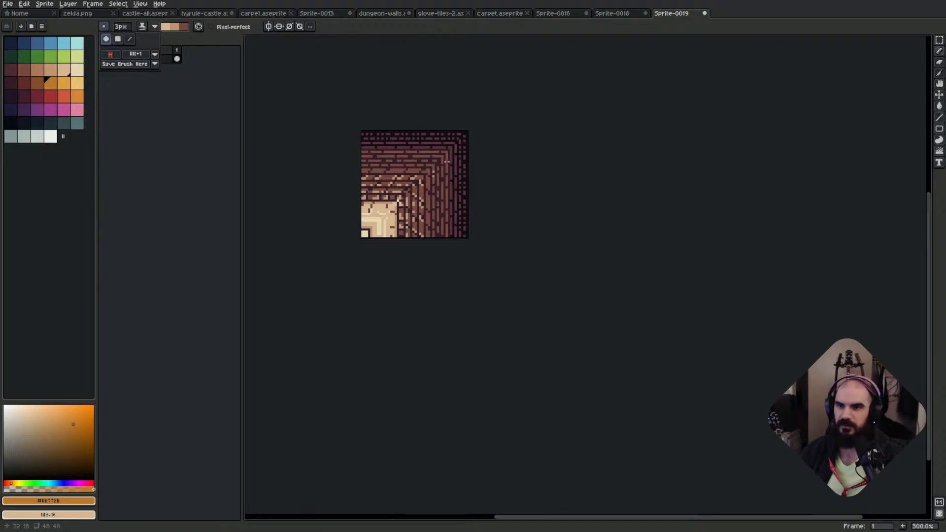
scroll(422, 183, "up", 2)
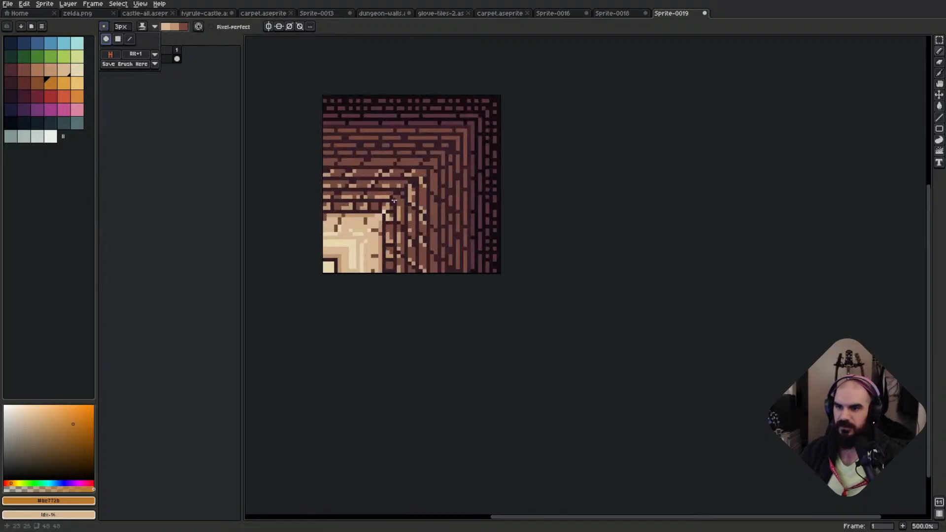
left_click_drag(379, 218, 460, 137)
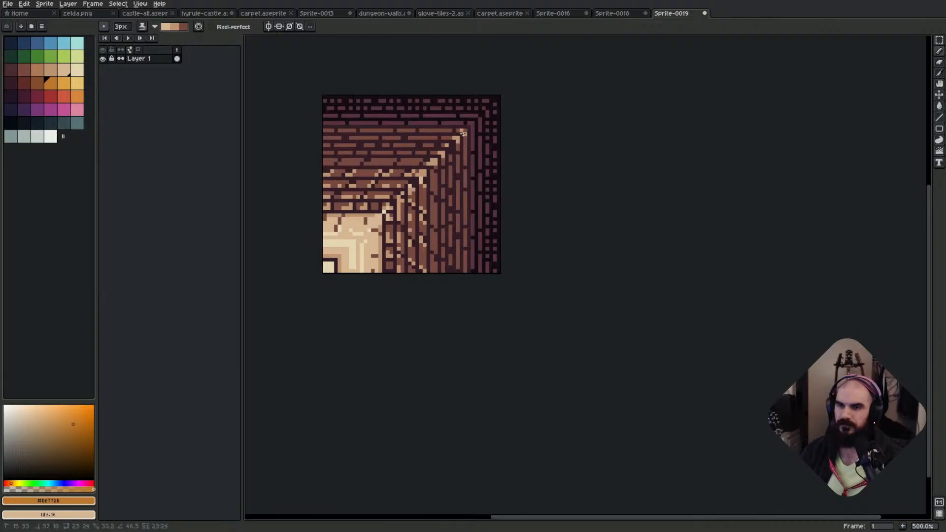
scroll(542, 180, "down", 3)
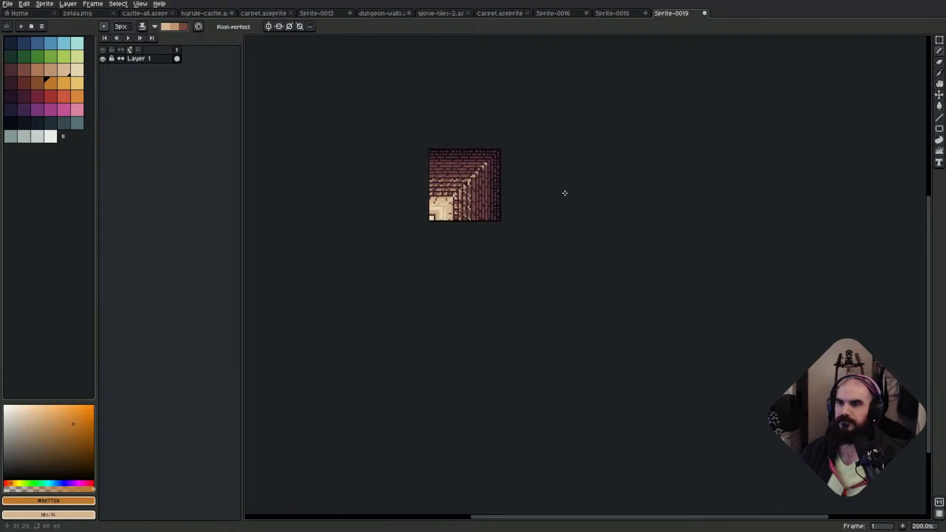
scroll(565, 193, "down", 1)
middle_click_drag(612, 213, 586, 188)
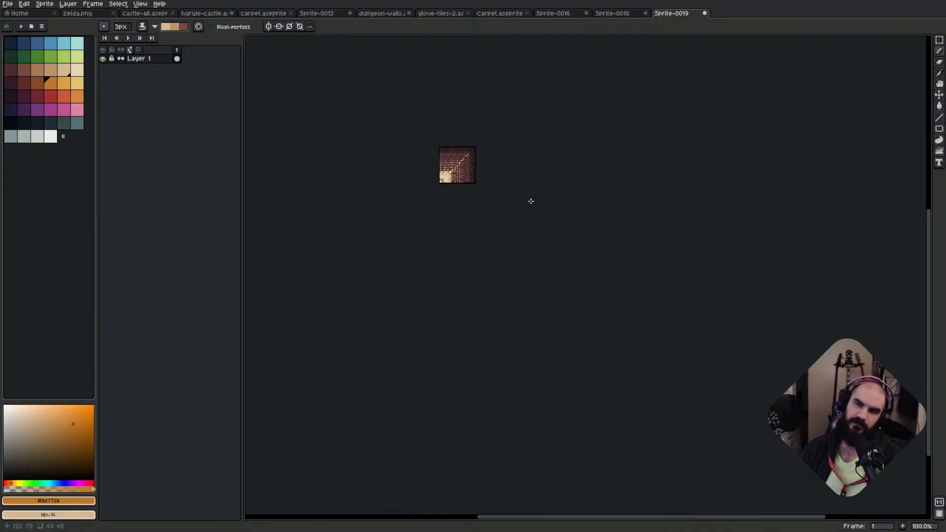
Select the entire shaded corner tile and copy it.
key("ctrl+s")
key("Escape")
key("m")
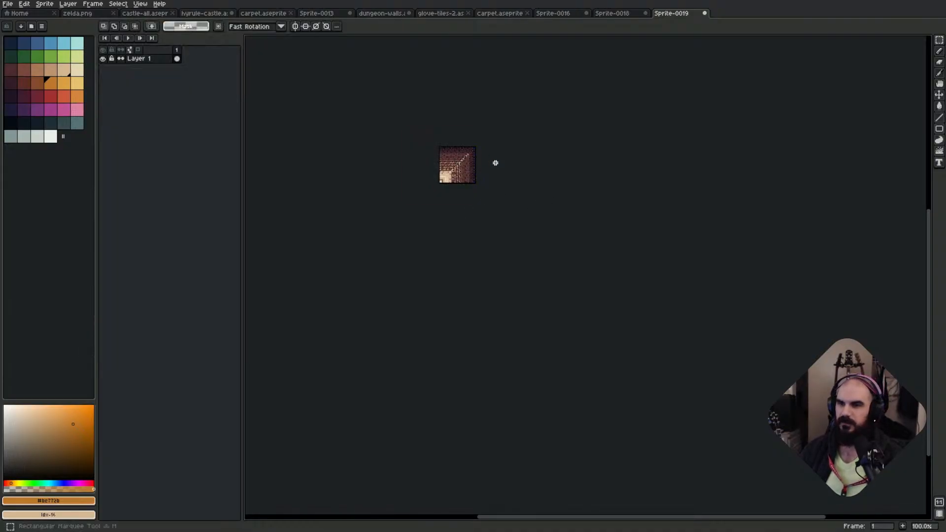
scroll(493, 164, "up", 2)
key("ctrl+a")
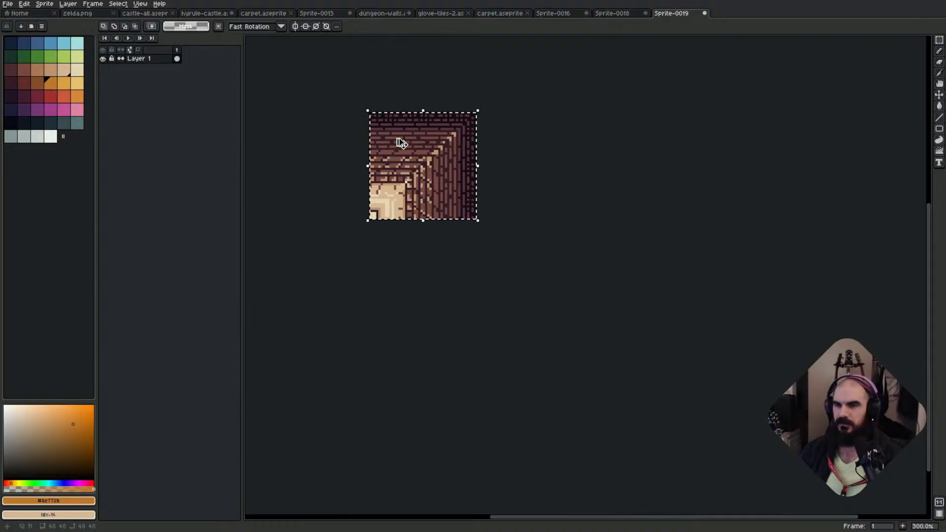
Switch to Tilesetter and paste the shaded corner tile into an empty cell above the border tileset.
key("super+f")
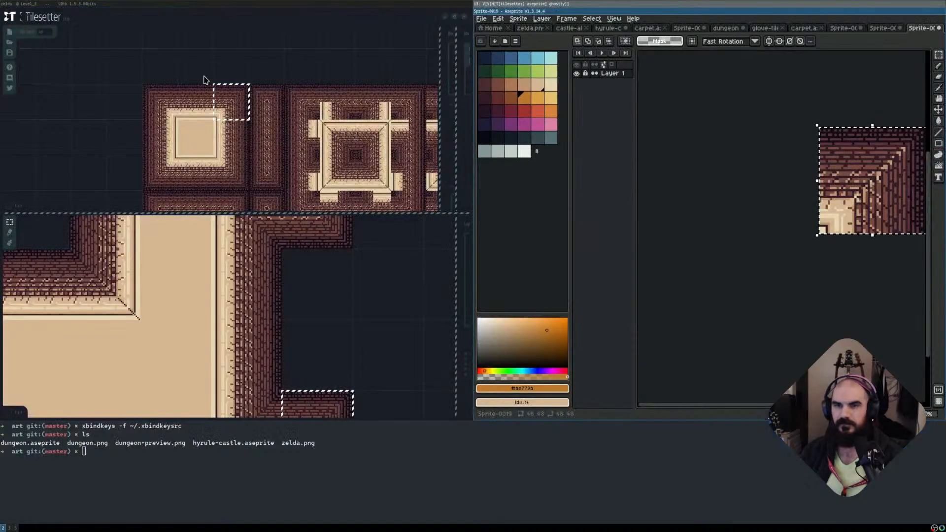
scroll(247, 89, "down", 2)
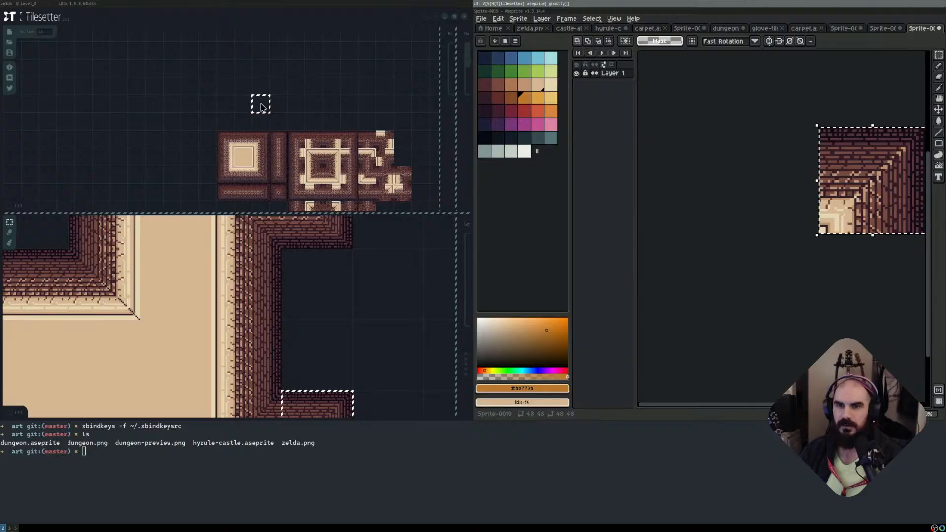
key("ctrl+v")
scroll(276, 135, "up", 2)
left_click(249, 137)
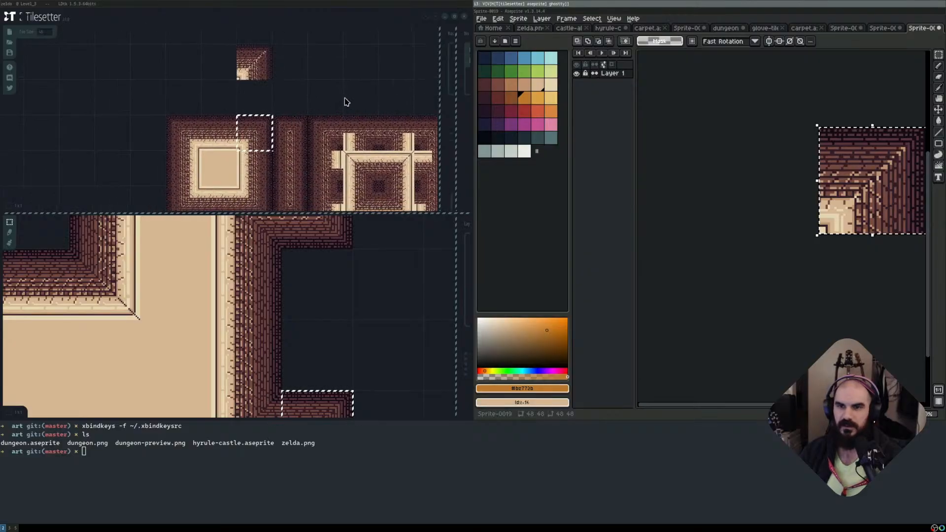
middle_click_drag(347, 102, 321, 77)
Expand Tilesetter to fill the screen and enlarge the tileset view and the border tile's settings area.
key("super+f")
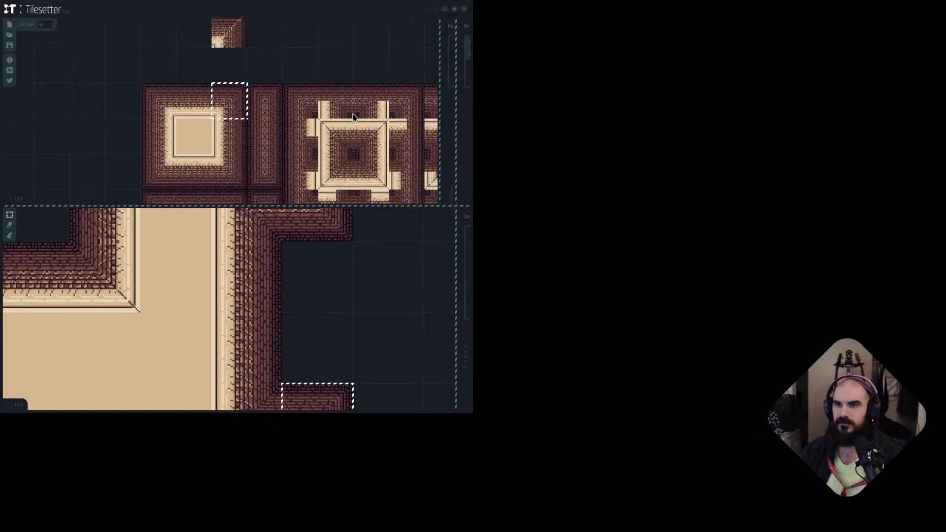
left_click_drag(458, 180, 652, 165)
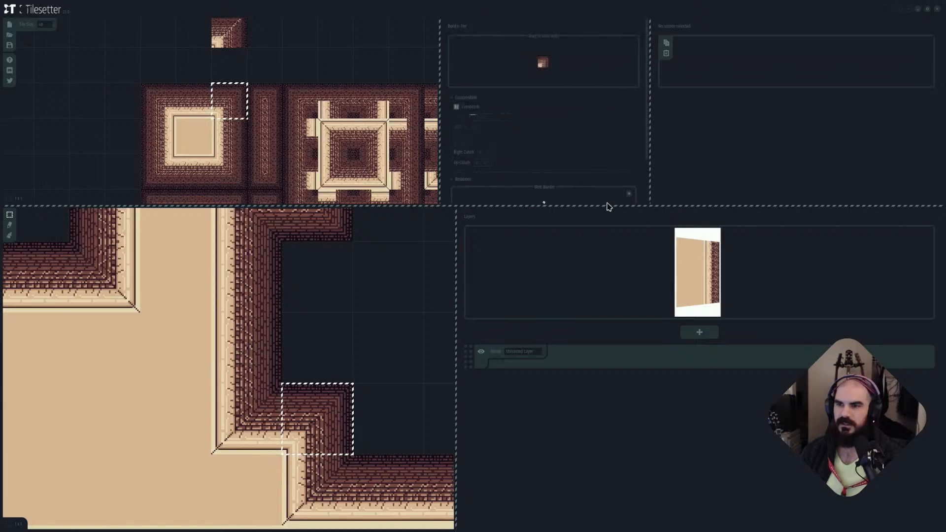
left_click_drag(608, 205, 611, 260)
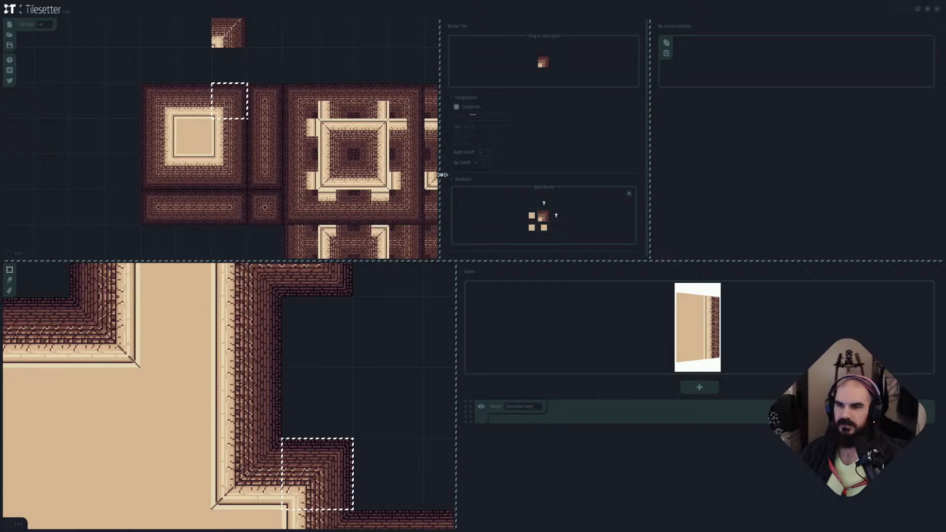
left_click_drag(442, 174, 496, 174)
middle_click_drag(256, 46, 273, 78)
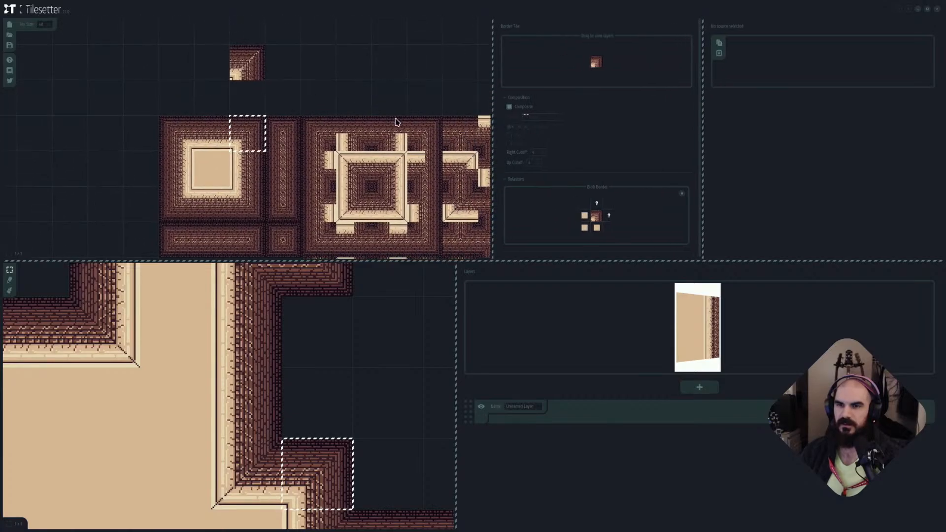
Turn off Composite for the border's top-right corner tile and use the pasted shaded corner as its source.
left_click(432, 129)
left_click(330, 136)
left_click(431, 131)
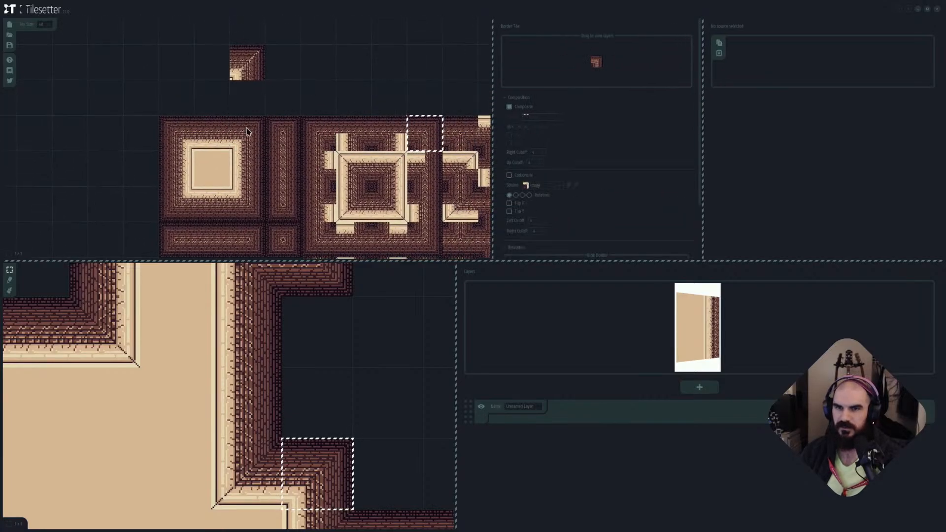
left_click(247, 131)
left_click(509, 107)
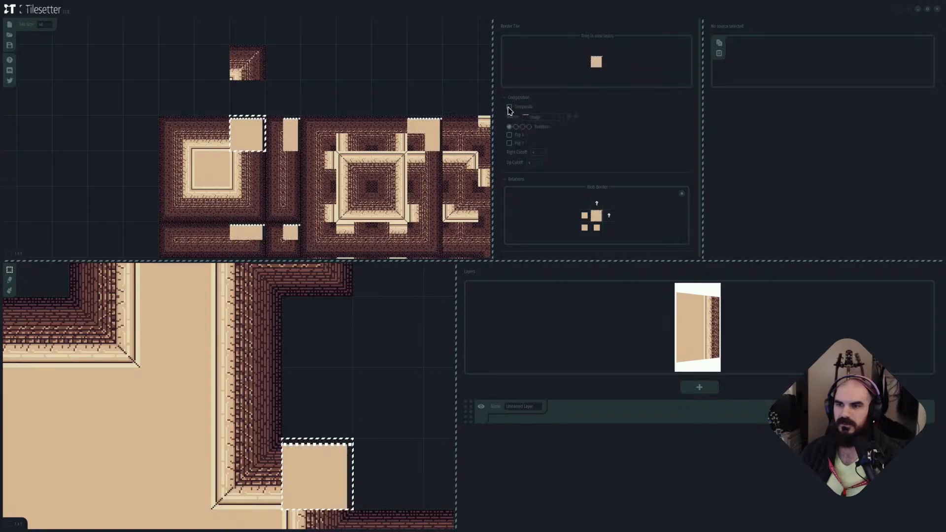
left_click(575, 118)
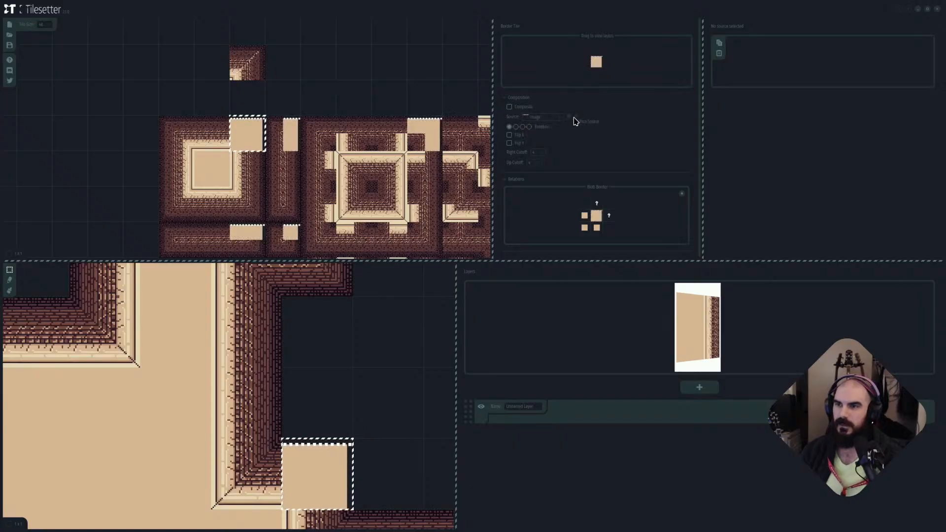
left_click(247, 63)
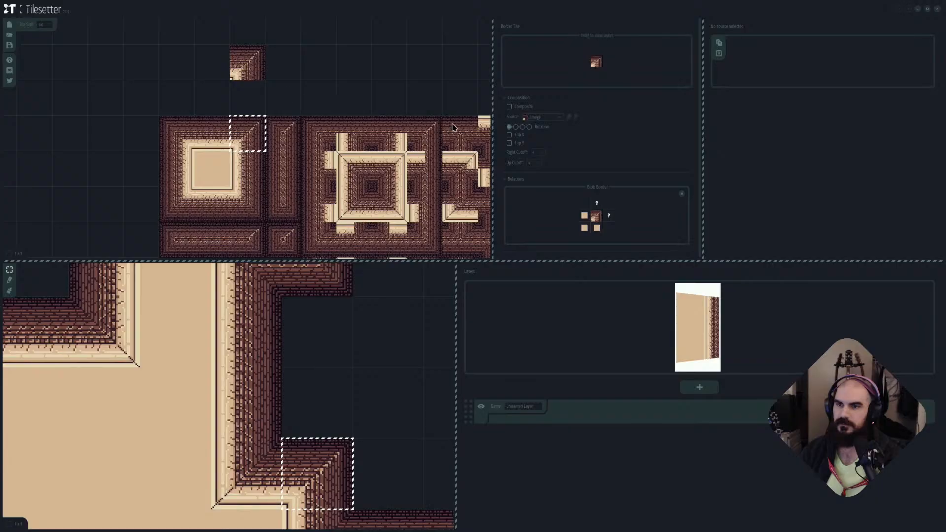
Turn off Composite for the border's top-left corner tile and use the pasted shaded corner as its source.
left_click(176, 132)
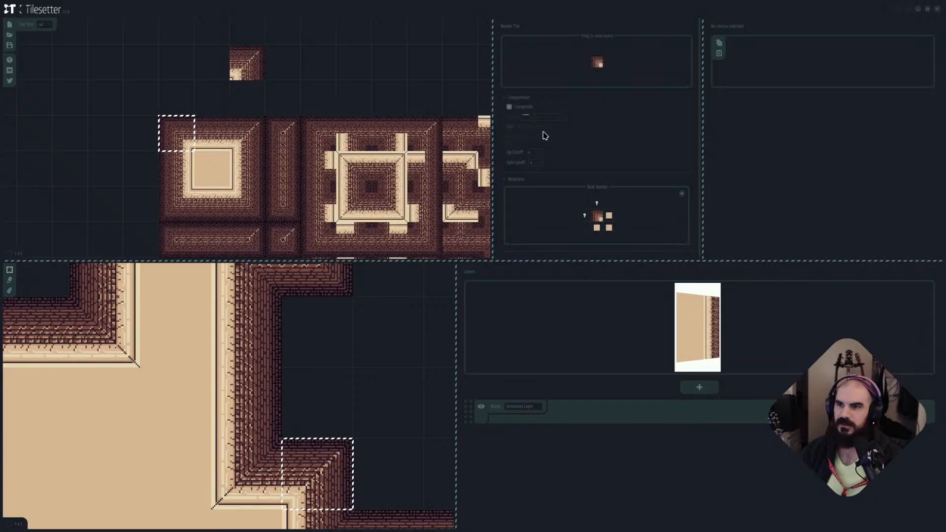
left_click(527, 109)
left_click(576, 118)
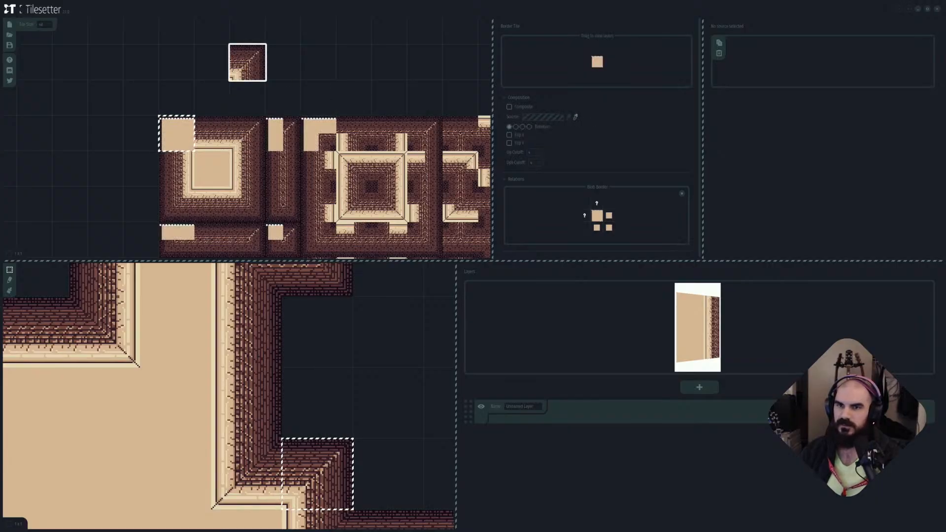
left_click(249, 67)
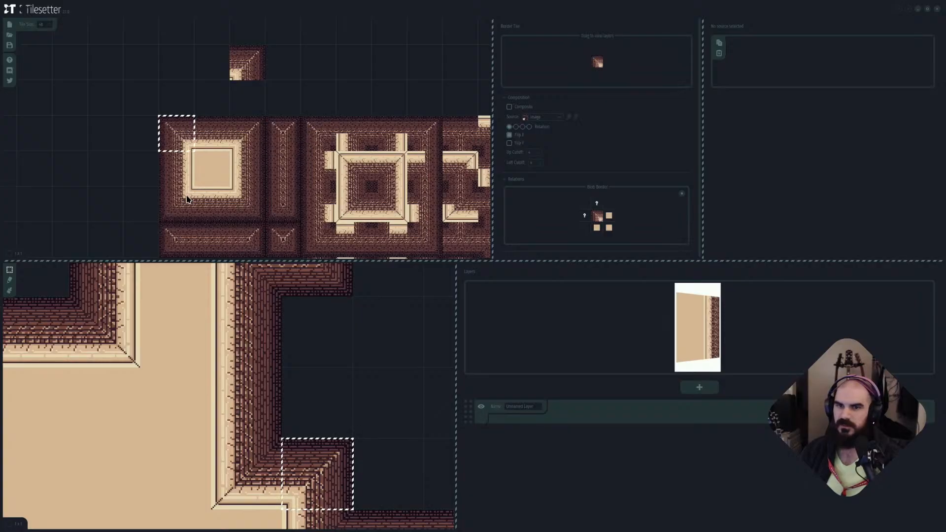
Turn off Composite for the border's bottom-left corner tile, use the pasted shaded corner as its source, and enable Flip X and Flip Y.
left_click(176, 205)
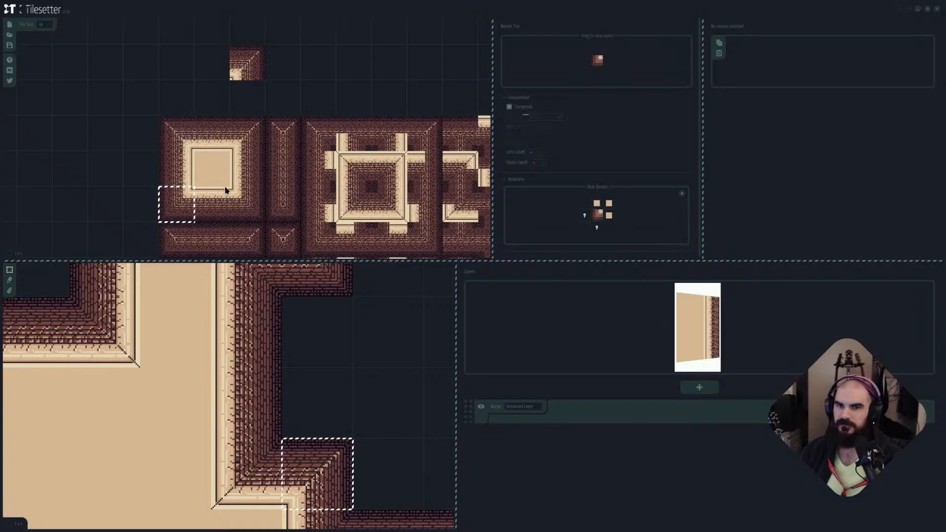
left_click(509, 106)
left_click(577, 119)
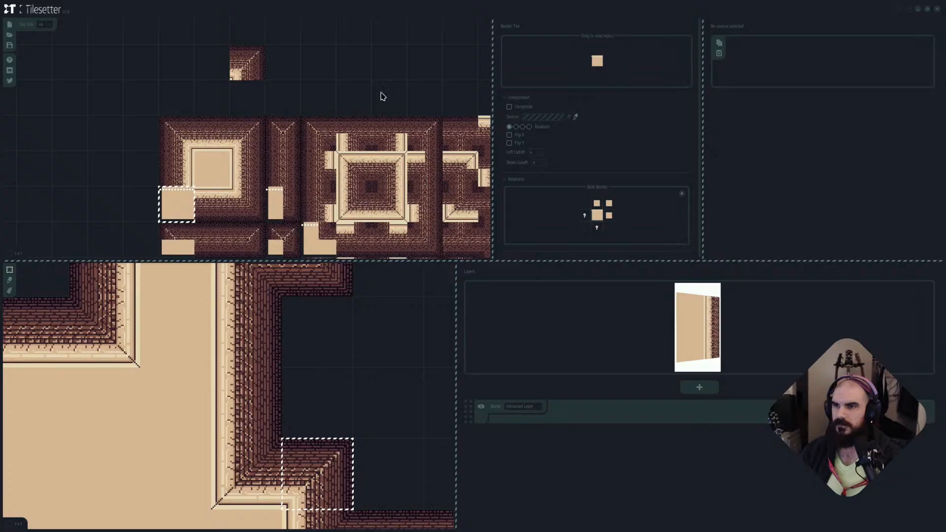
left_click(255, 73)
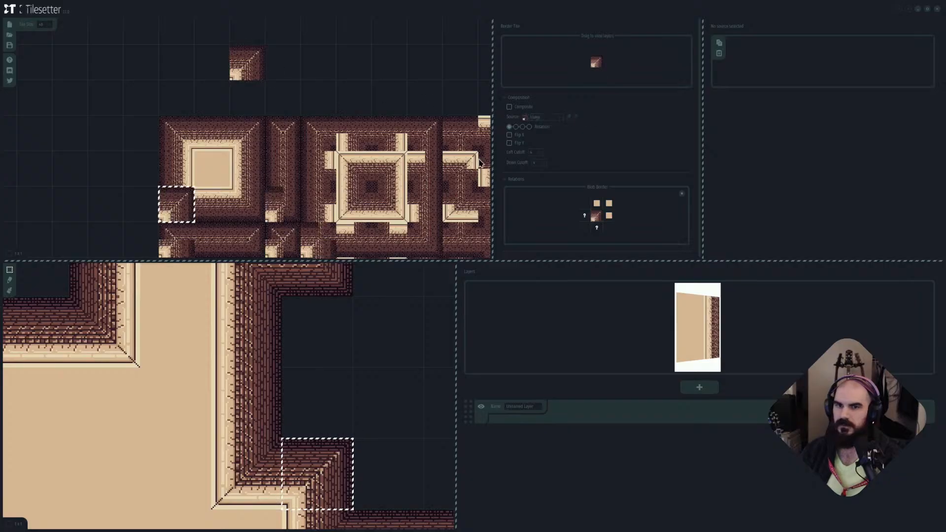
left_click(510, 142)
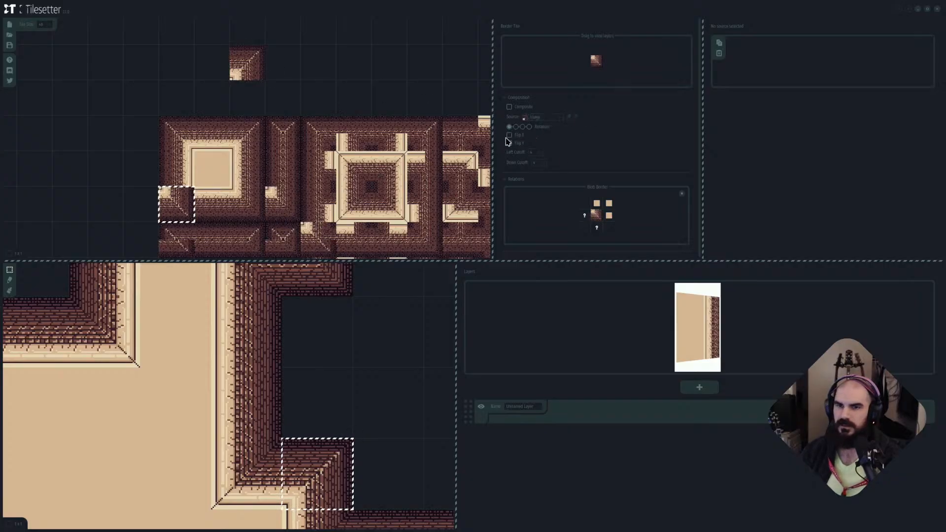
Turn off Composite for the border's bottom-right corner tile, use the pasted shaded corner as its source, and enable only Flip Y.
left_click(247, 205)
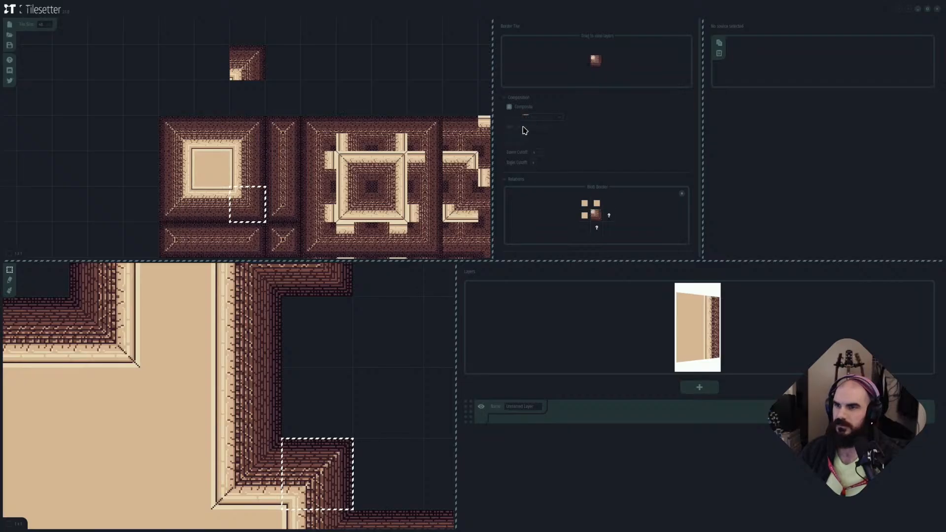
left_click(509, 107)
left_click(575, 117)
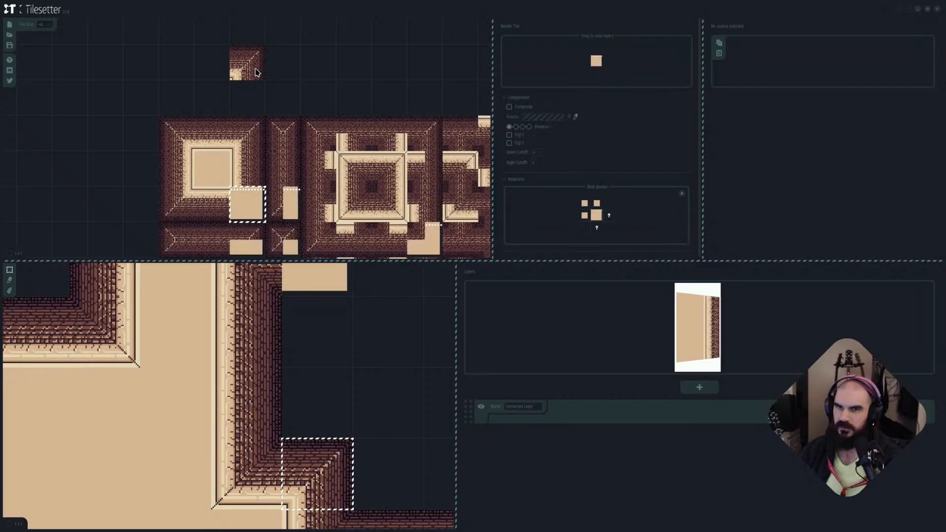
left_click(257, 73)
left_click(510, 135)
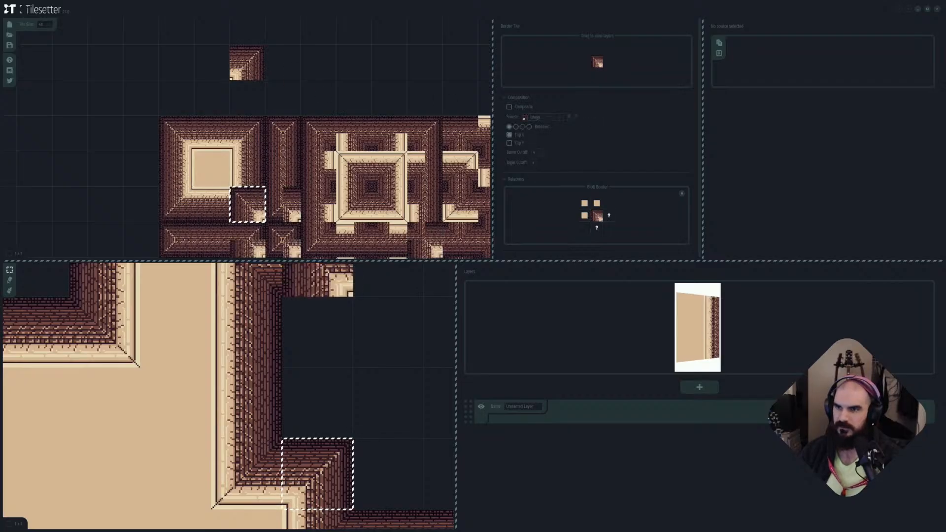
left_click(517, 140)
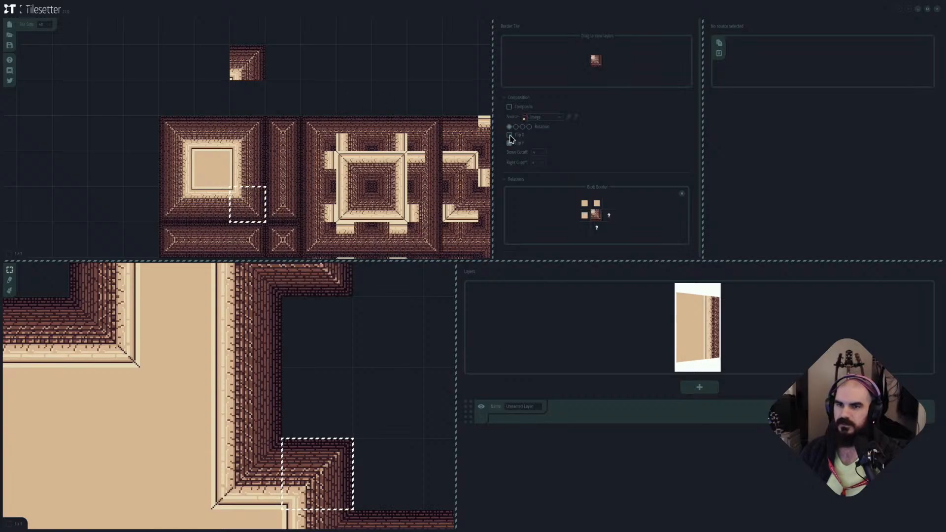
Examine the shaded corners in the border tileset and around the inner cutouts of the test map.
left_click(320, 74)
scroll(382, 136, "down", 3)
scroll(350, 138, "up", 3)
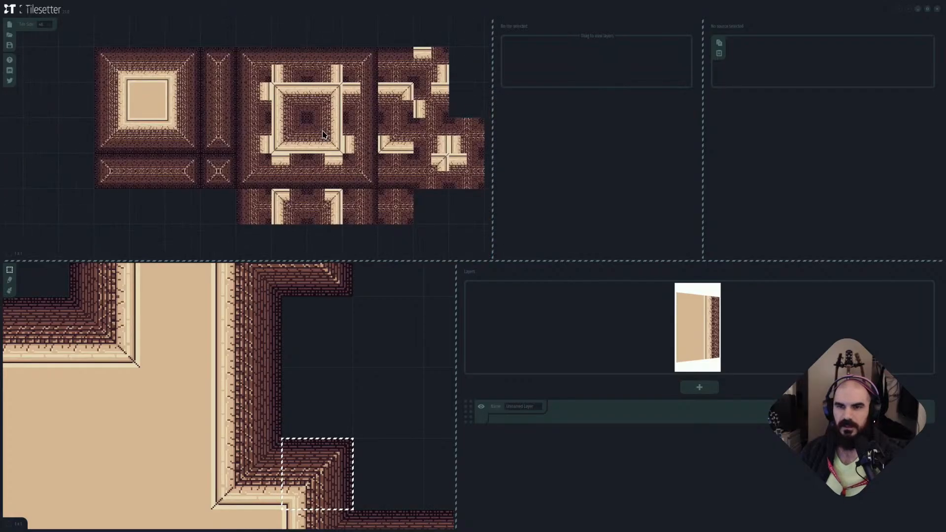
middle_click_drag(313, 141, 291, 158)
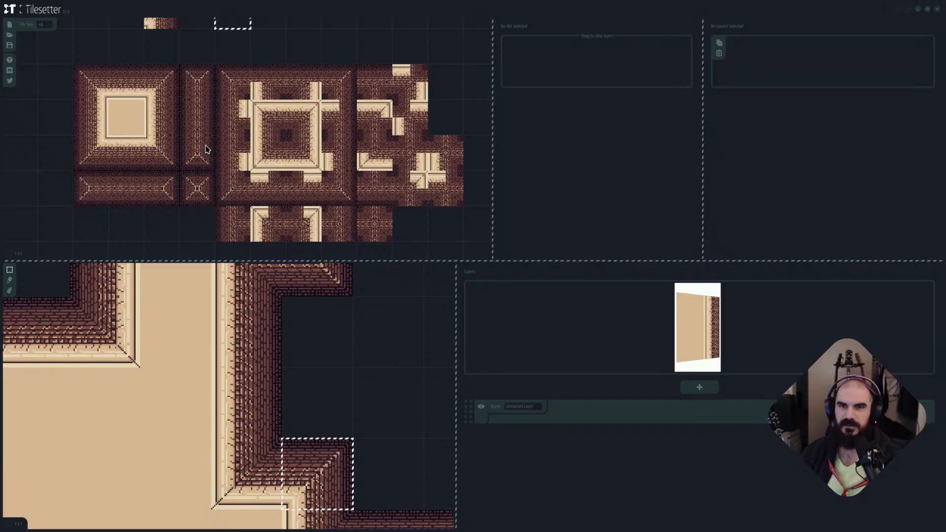
scroll(273, 340, "down", 3)
left_click(323, 355)
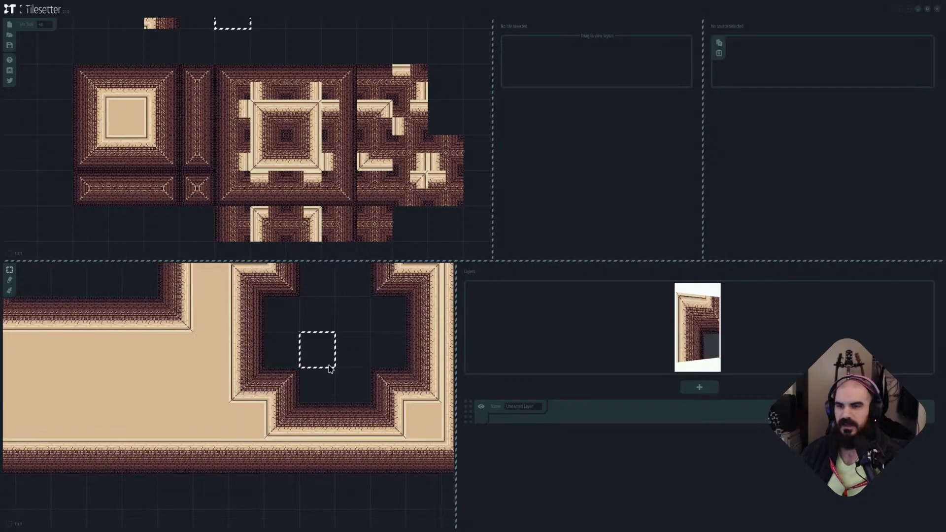
scroll(329, 361, "down", 2)
scroll(330, 360, "up", 3)
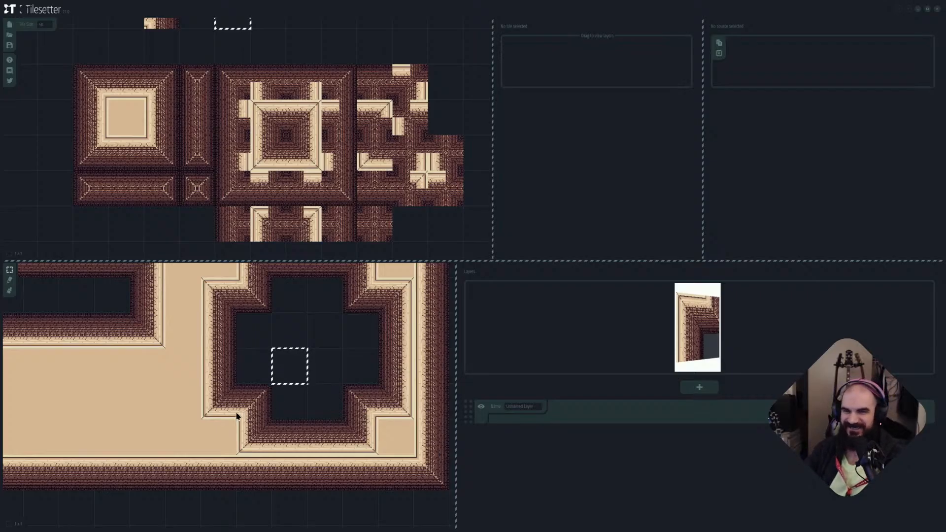
scroll(232, 413, "down", 2)
scroll(215, 407, "up", 3)
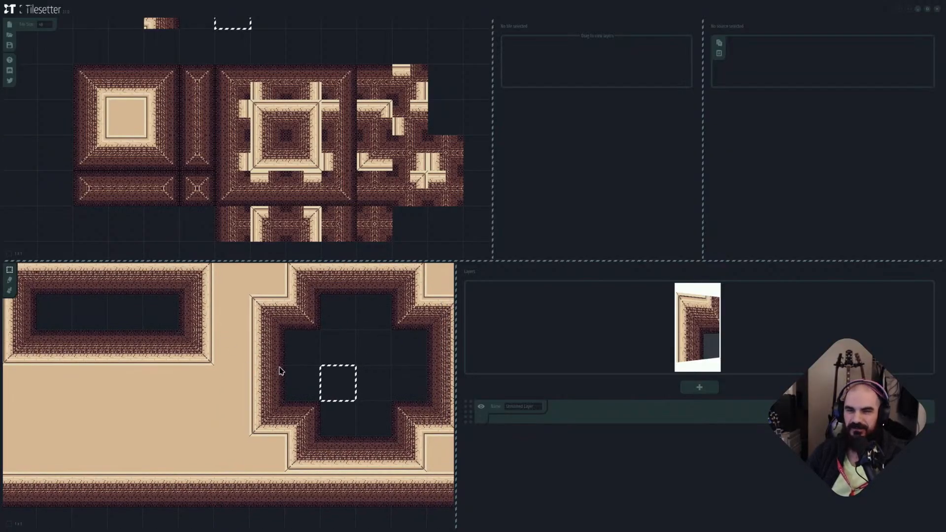
middle_click_drag(322, 365, 288, 368)
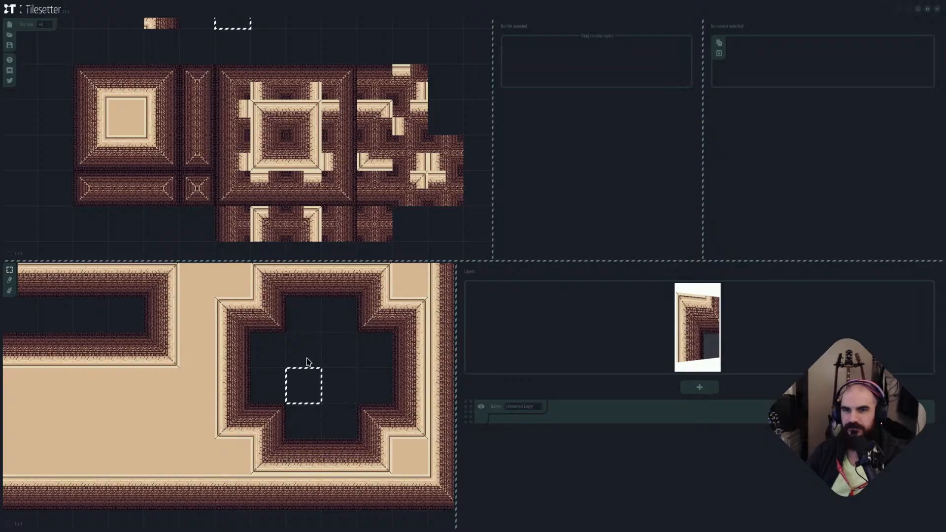
scroll(281, 129, "down", 2)
scroll(281, 126, "up", 2)
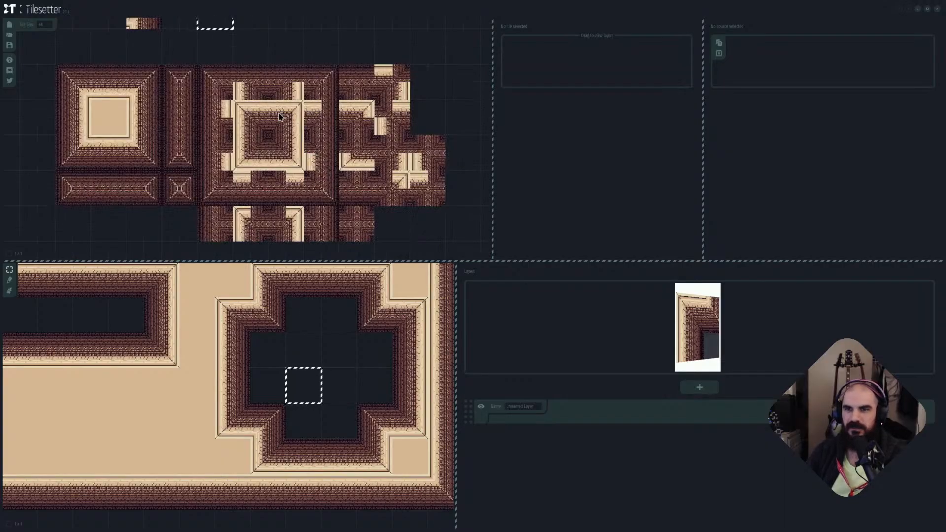
scroll(261, 121, "down", 2)
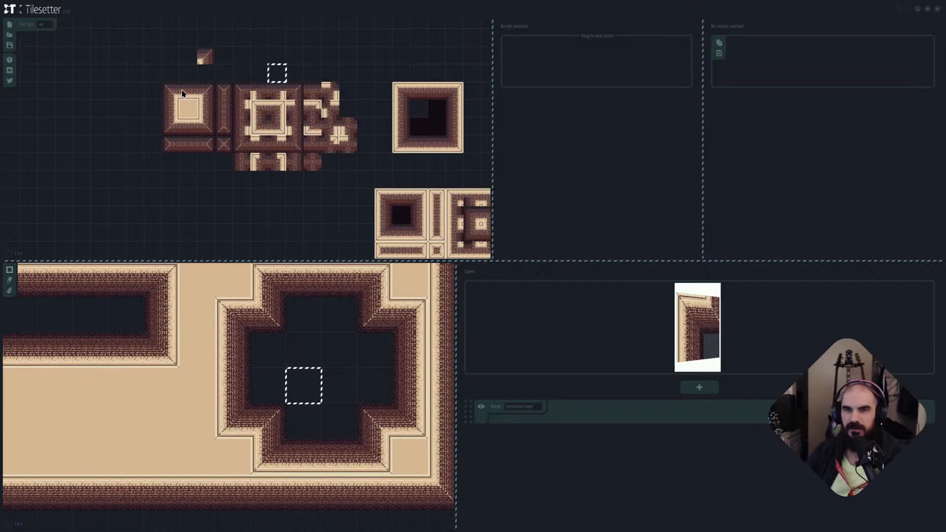
scroll(188, 96, "up", 2)
scroll(203, 124, "down", 2)
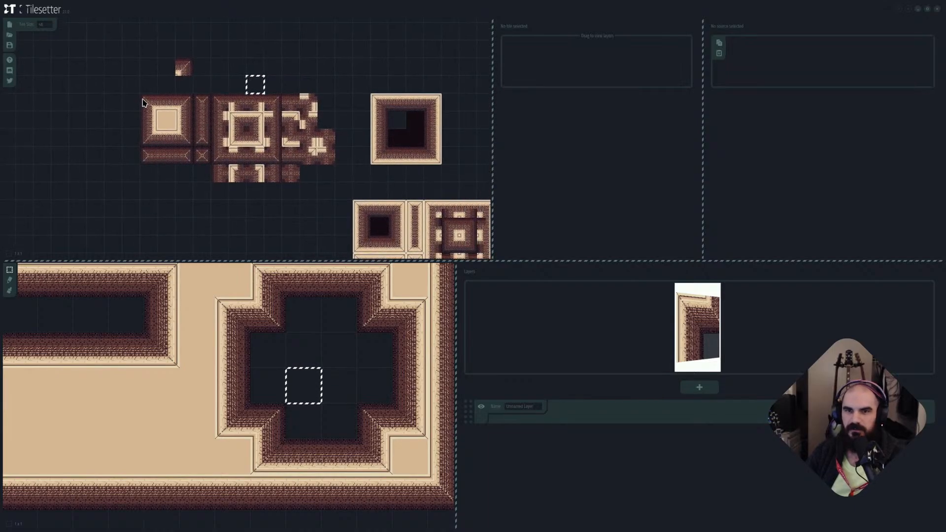
left_click_drag(140, 93, 336, 183)
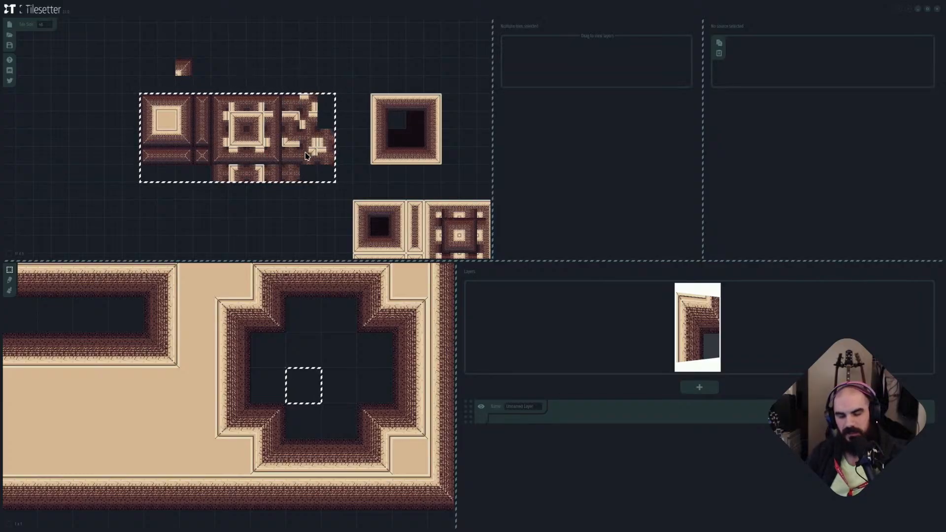
right_click(337, 153)
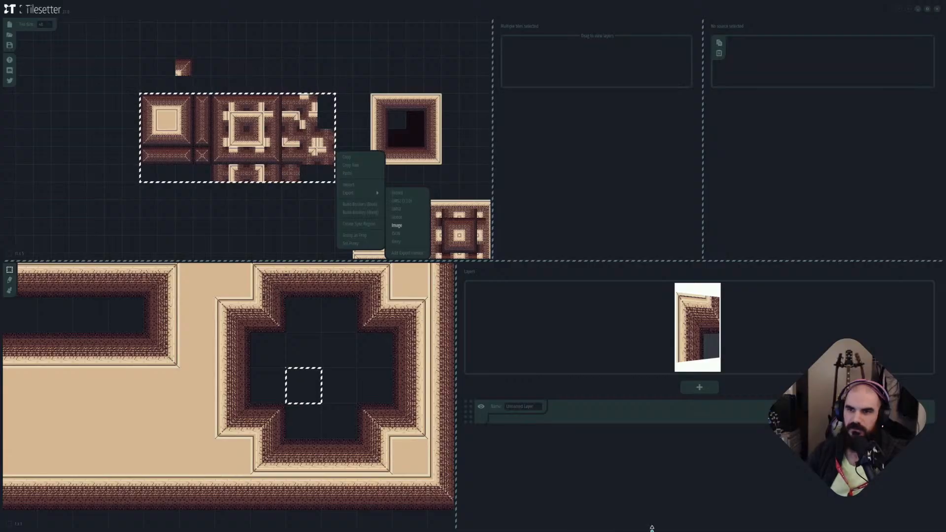
left_click(397, 226)
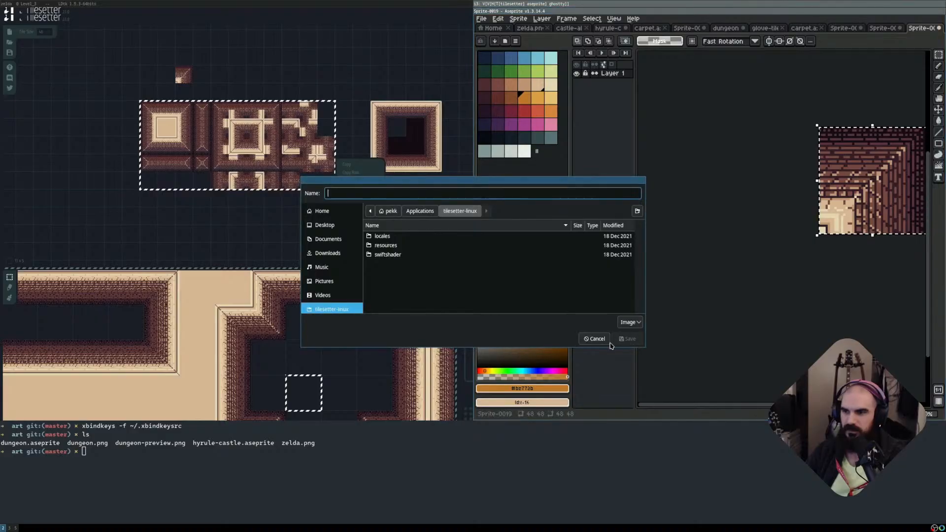
left_click(610, 339)
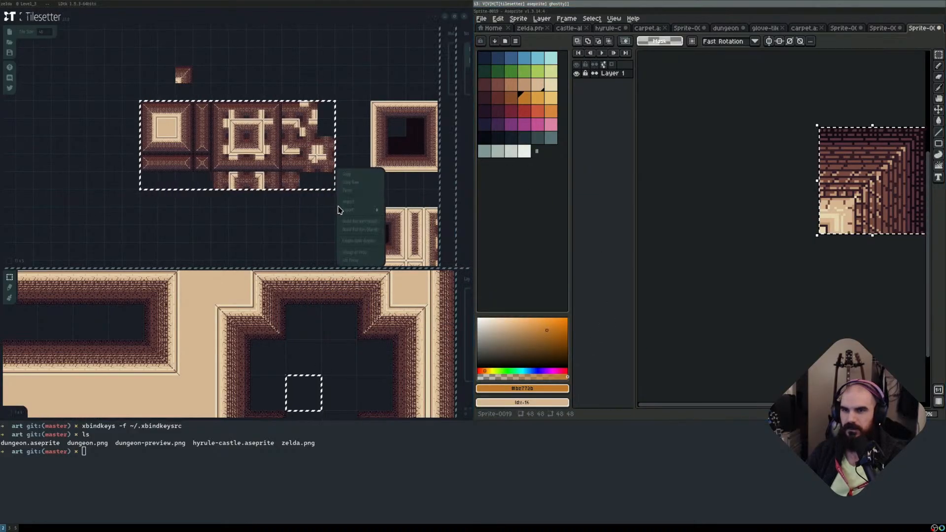
left_click(290, 58)
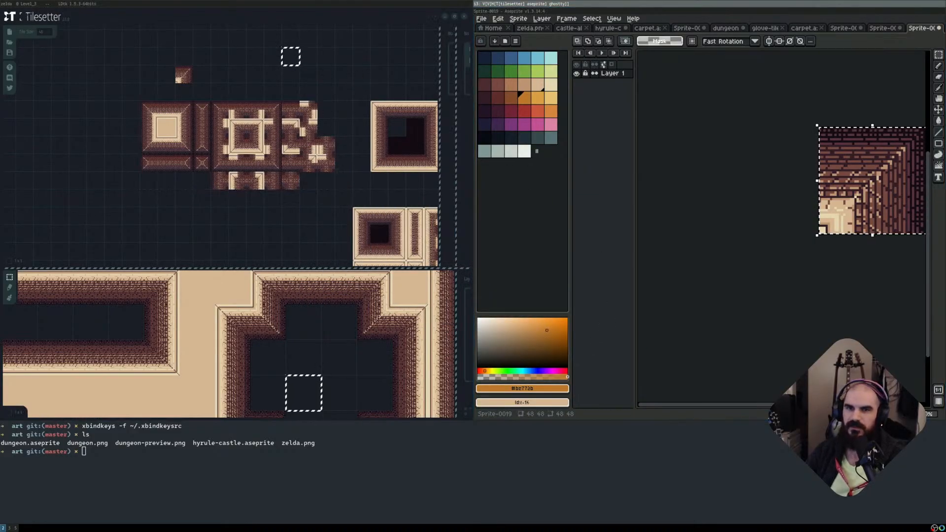
left_click(302, 139)
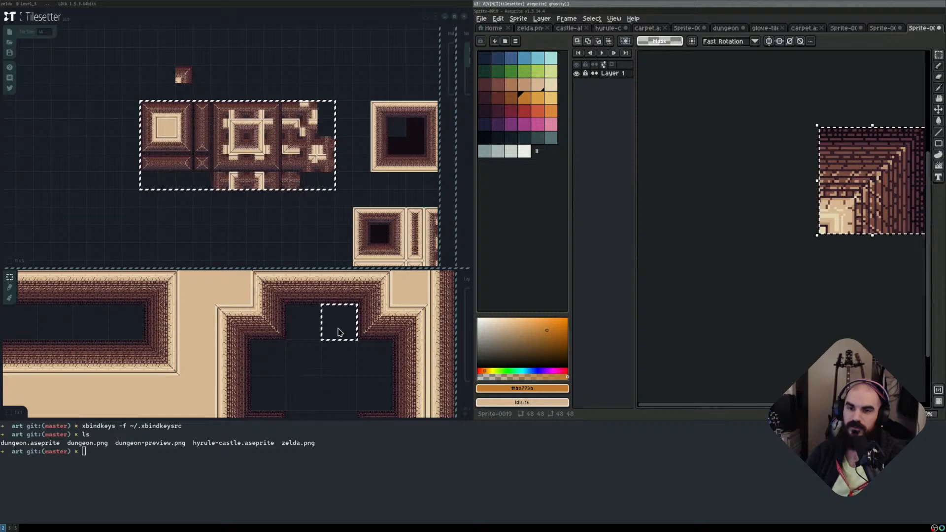
scroll(333, 345, "down", 2)
scroll(335, 350, "up", 2)
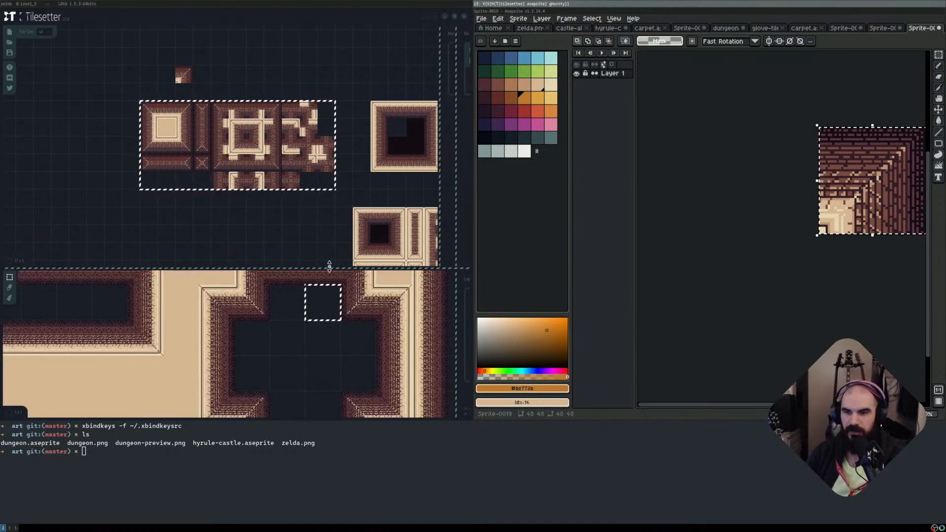
Expand Tilesetter to fill the screen and resize its panels, giving the map view more height and narrowing the tileset view.
key("super+f")
left_click_drag(442, 263, 449, 227)
left_click_drag(456, 191, 687, 194)
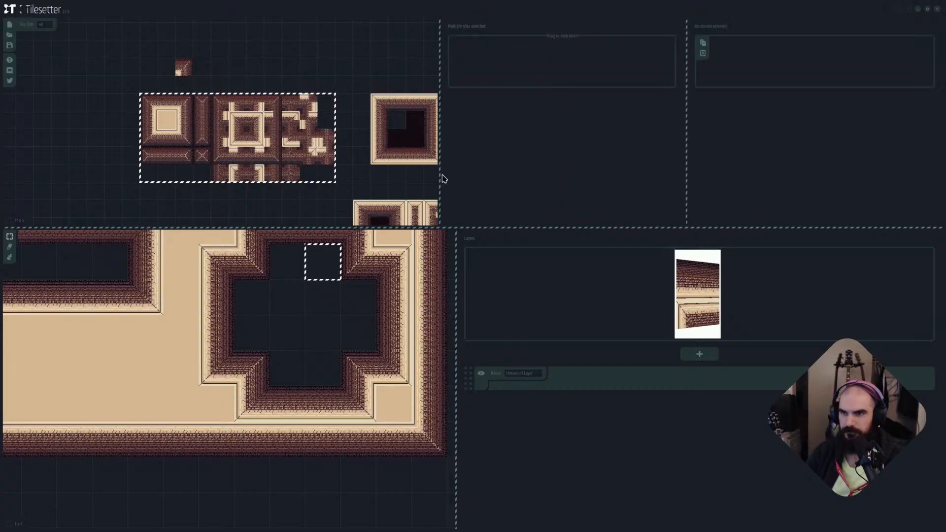
left_click(428, 173)
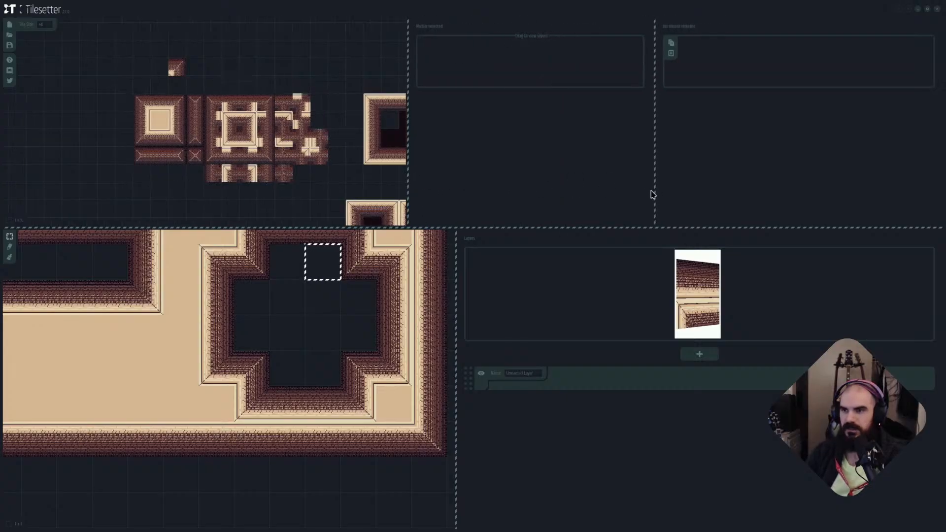
left_click_drag(656, 190, 681, 193)
left_click_drag(606, 227, 604, 221)
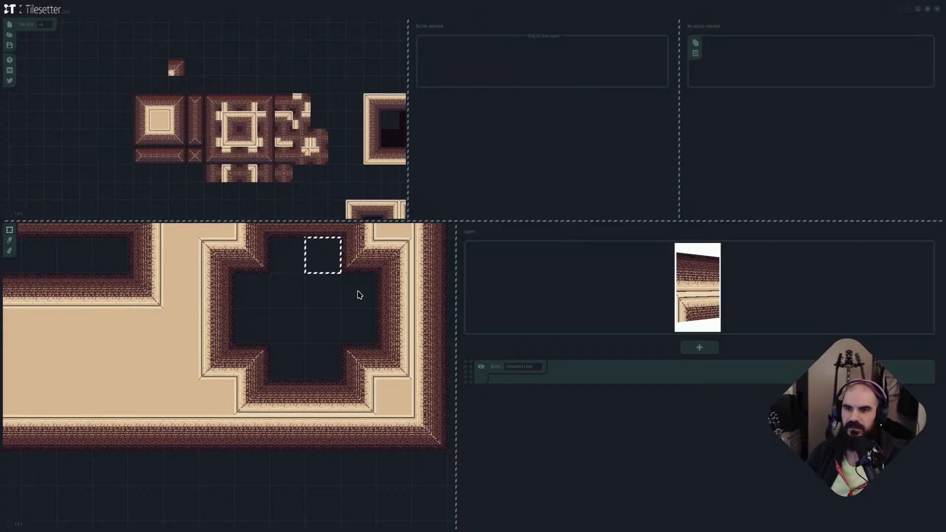
Bring the whole test map into view and select all tiles of the brick wall border tileset.
scroll(356, 294, "down", 1)
middle_click_drag(391, 316, 391, 336)
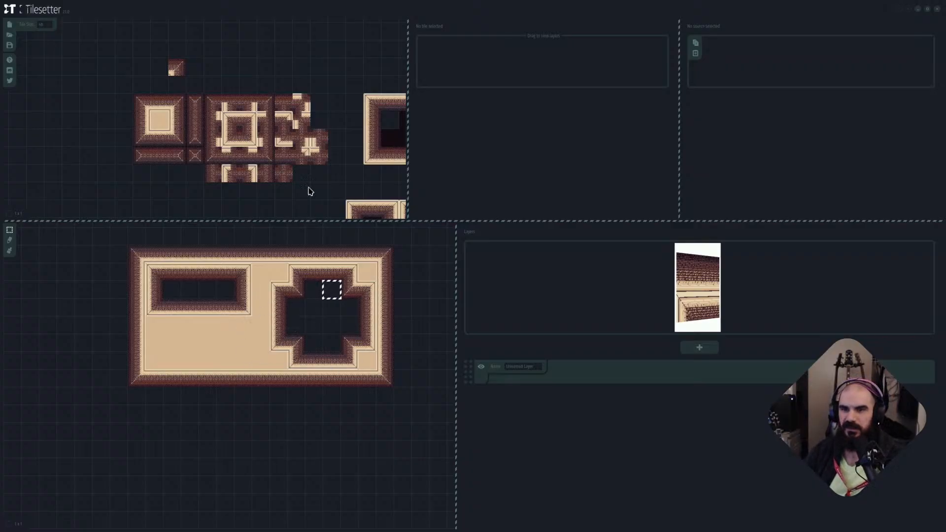
left_click_drag(154, 109, 323, 178)
right_click(313, 113)
mouse_move(351, 153)
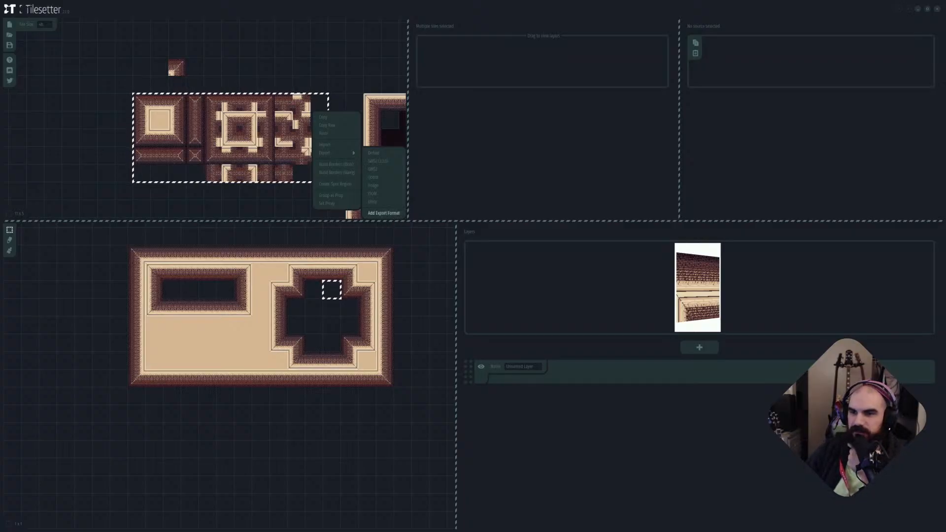
left_click(384, 213)
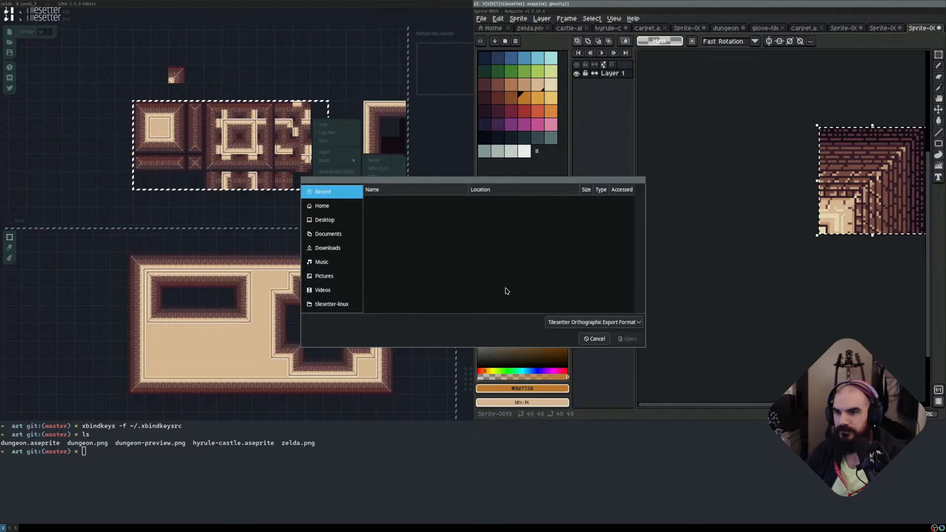
left_click(600, 336)
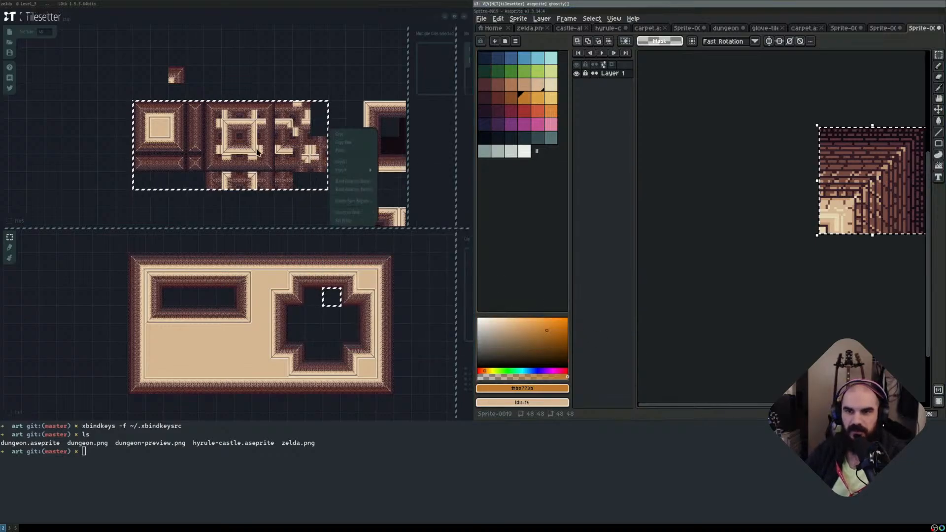
Export the selected brick wall border tileset in JSON format as "walls" into the art/zelda-project folder.
right_click(313, 169)
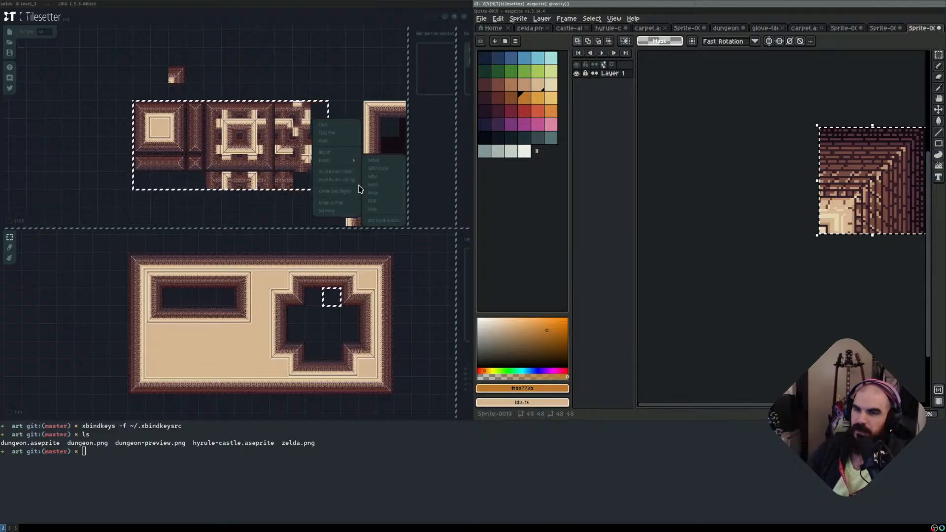
left_click(378, 202)
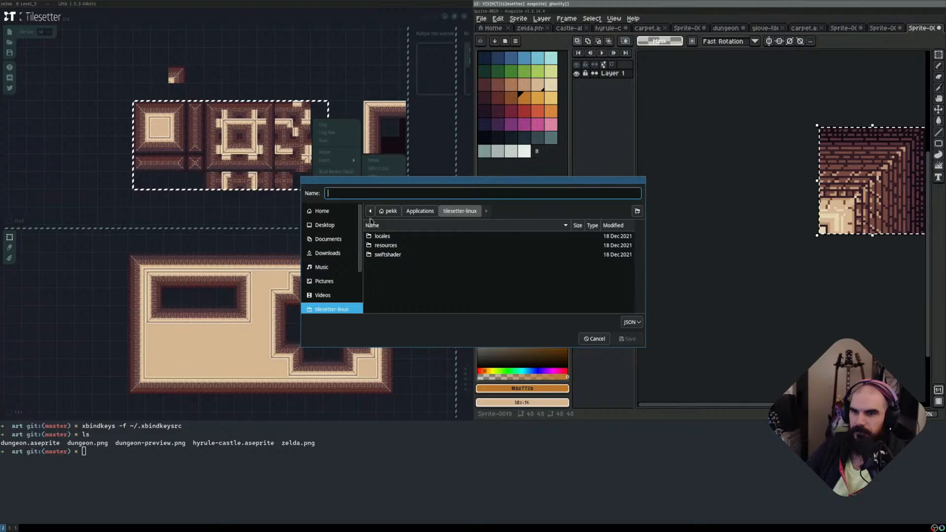
scroll(344, 282, "down", 1)
left_click(342, 294)
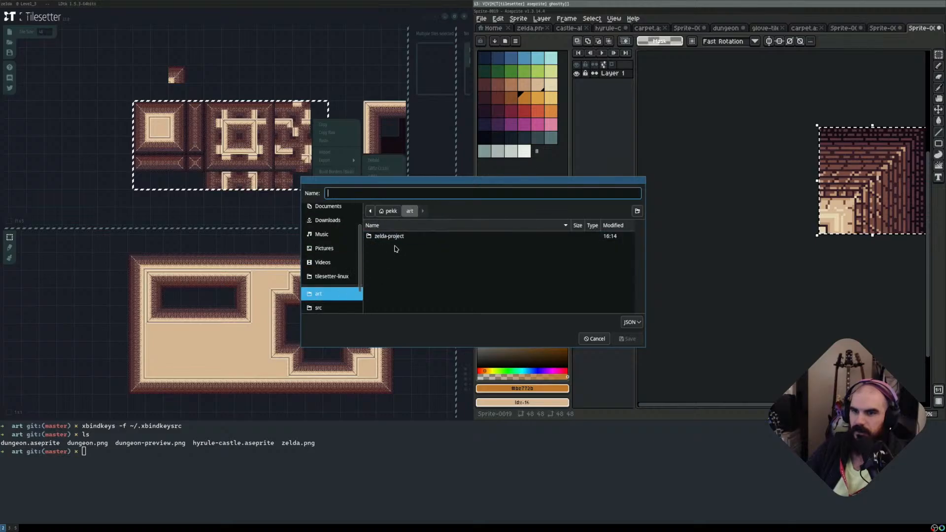
double_click(396, 239)
left_click(391, 197)
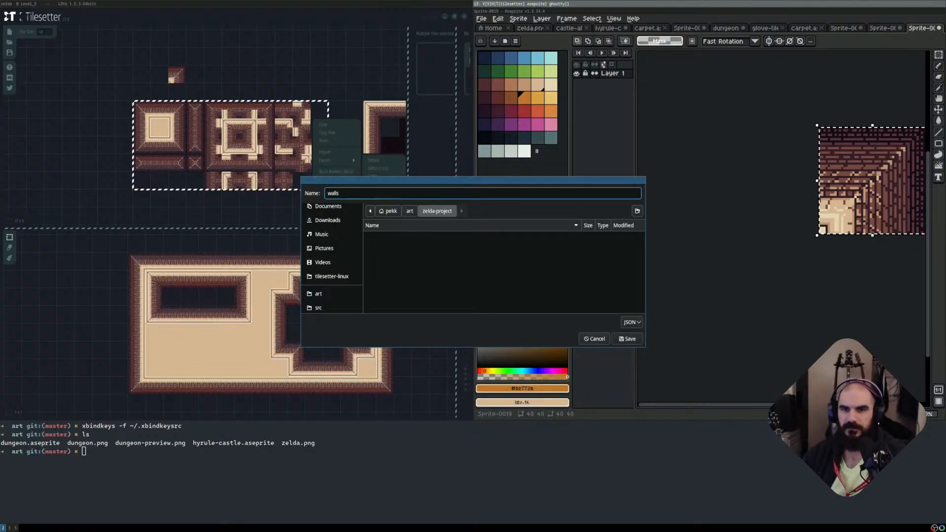
left_click(627, 339)
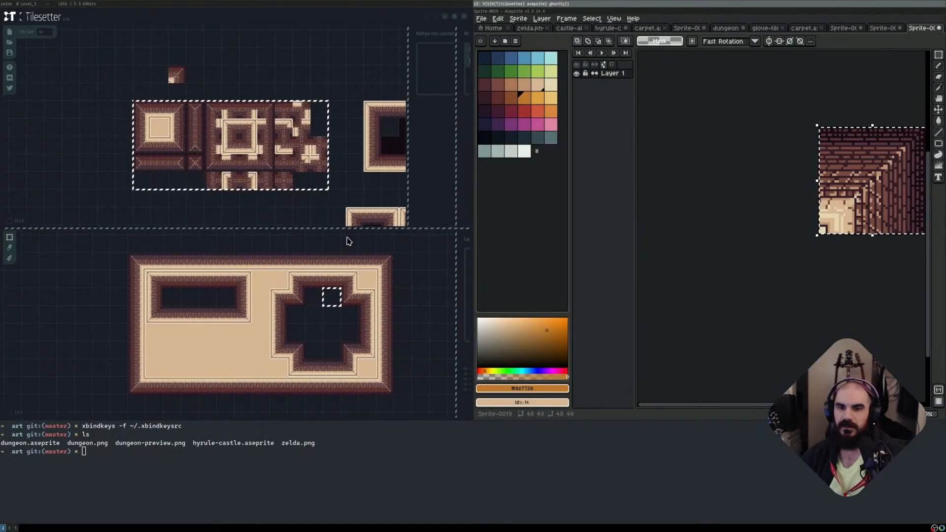
Switch to the terminal, make it fill the screen, and list the art folder's files on a cleared screen.
key("super+Down")
key("super+f")
type("cl")
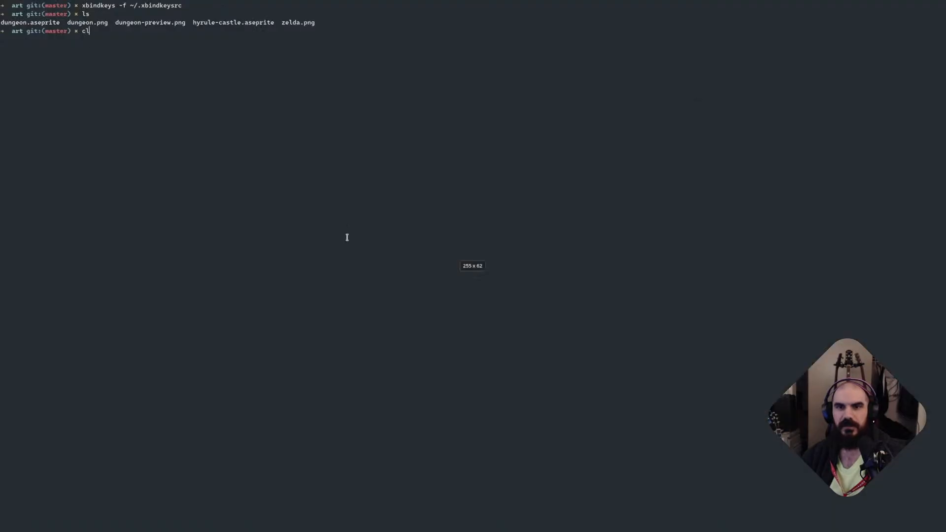
type("ear")
key("Return")
type("ls")
key("Return")
Go into the zelda-project folder and list its files.
type("cd z")
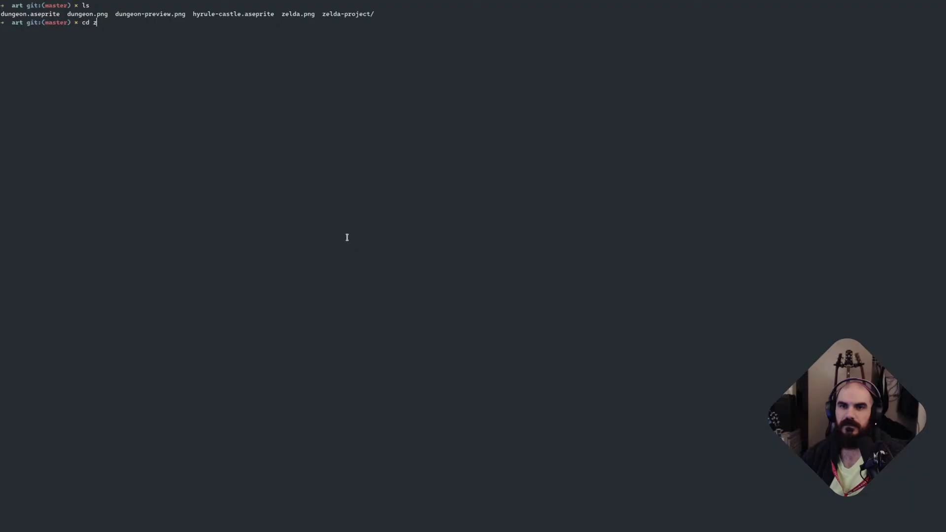
type("elda-project")
key("Return")
type("ls")
key("Return")
type("nv")
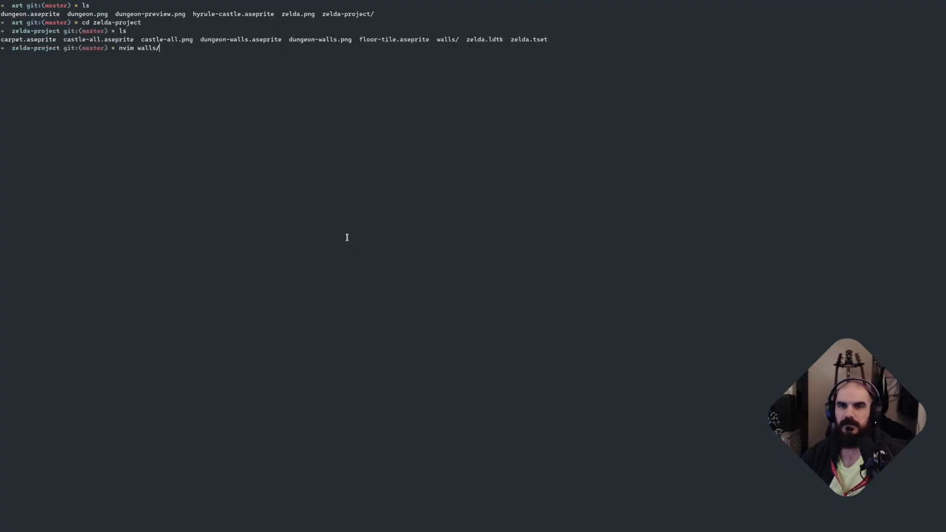
key("BackSpace")
key("BackSpace")
key("BackSpace")
key("BackSpace")
key("BackSpace")
key("BackSpace")
type("dungeon-walls.")
key("ctrl+u")
List the zelda-project folder again, then enter its walls subfolder and list the exported files.
type("ls")
key("Return")
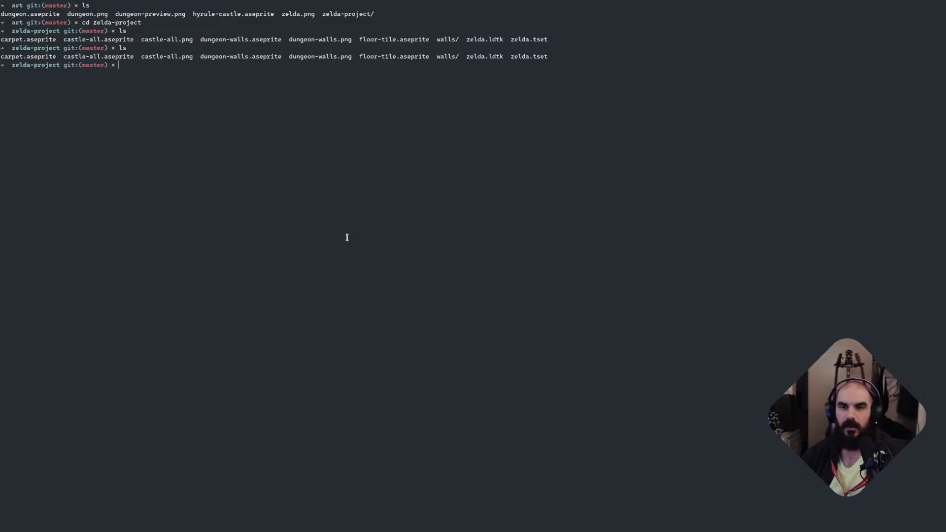
type("cd walls/")
key("Return")
type("ls")
key("Return")
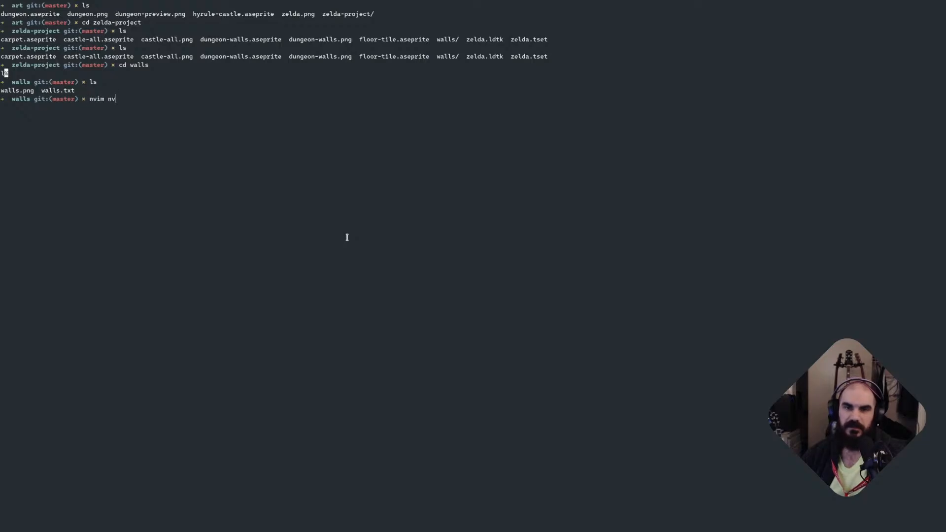
key("Return")
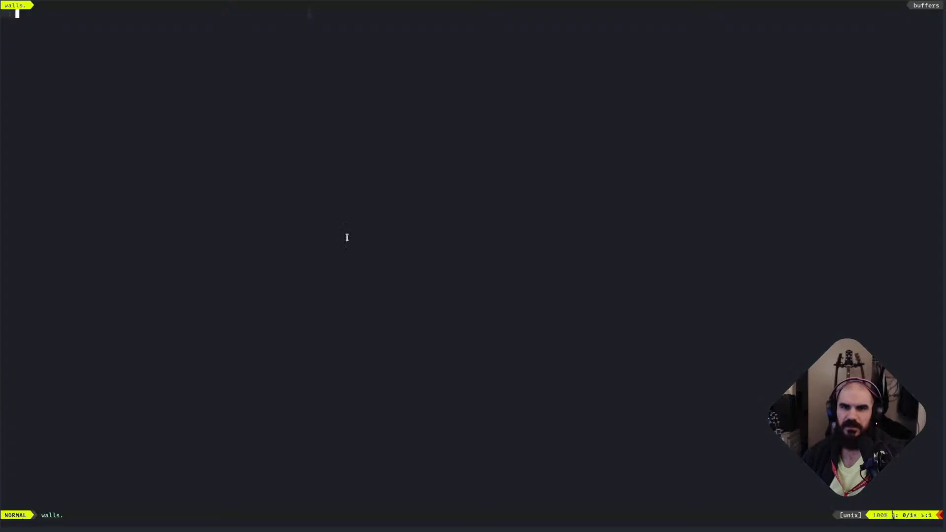
type(":q")
key("Return")
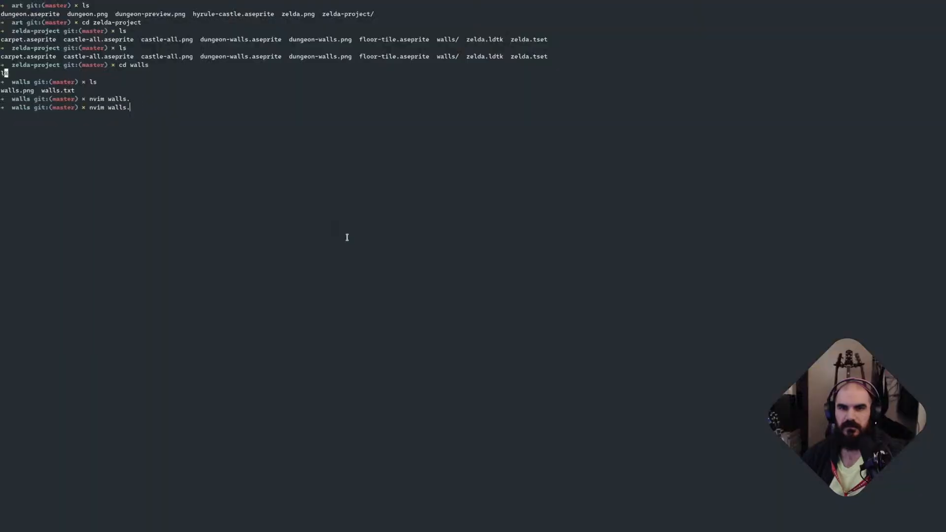
Open walls.txt in nvim and set its syntax highlighting to json.
type("tx")
key("Return")
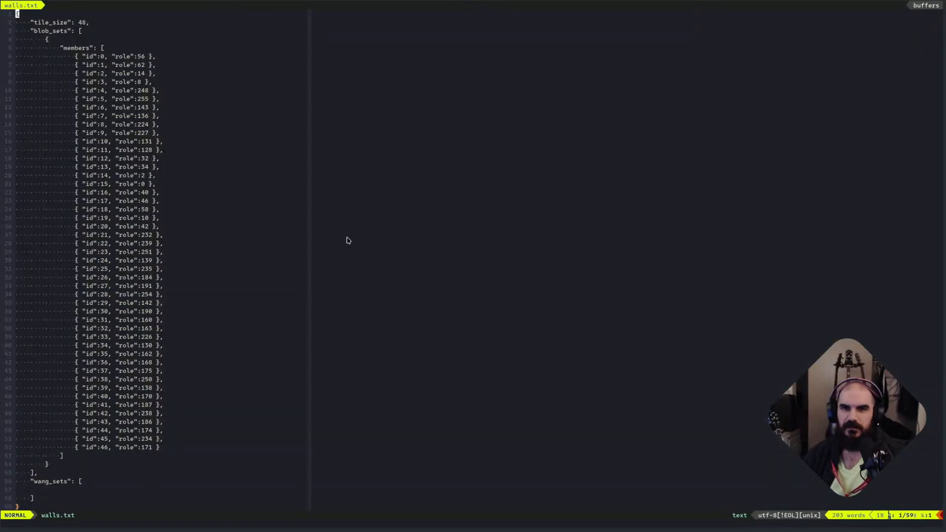
left_click(150, 65)
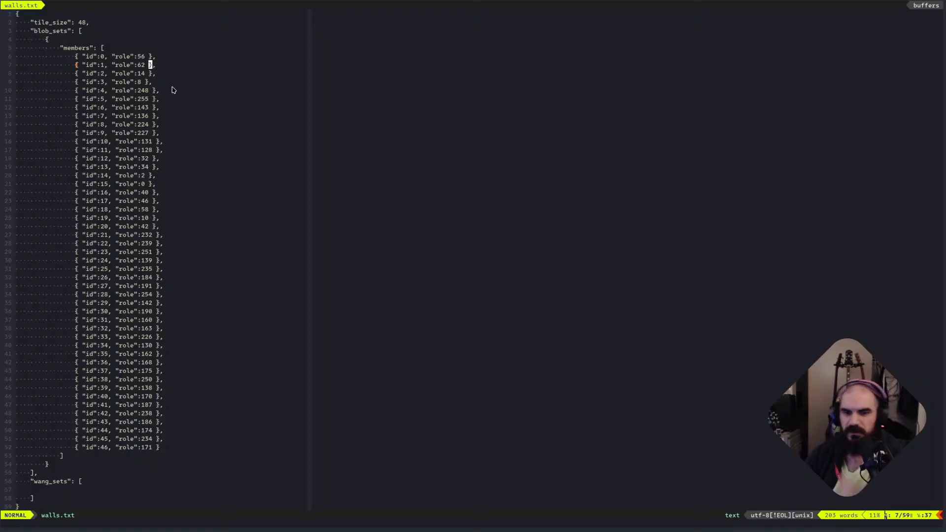
key("shift+semicolon")
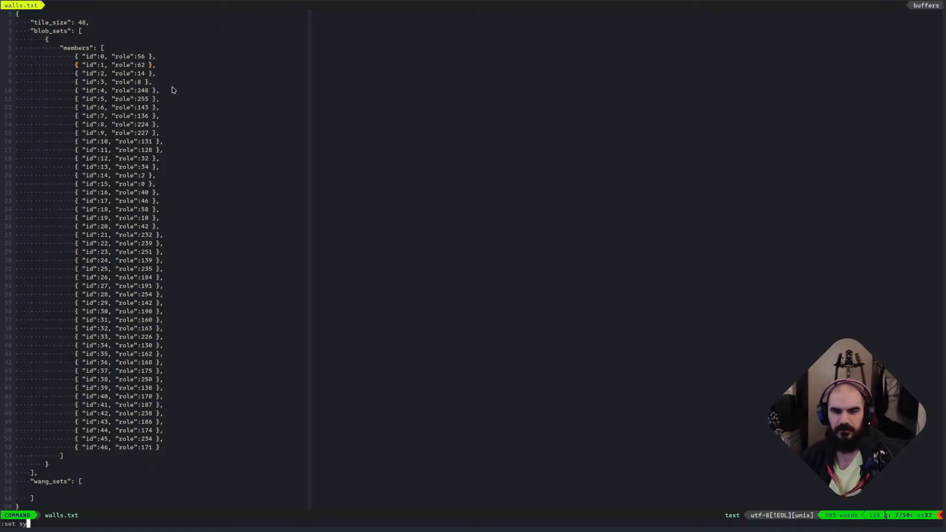
type("set syn=json")
key("Return")
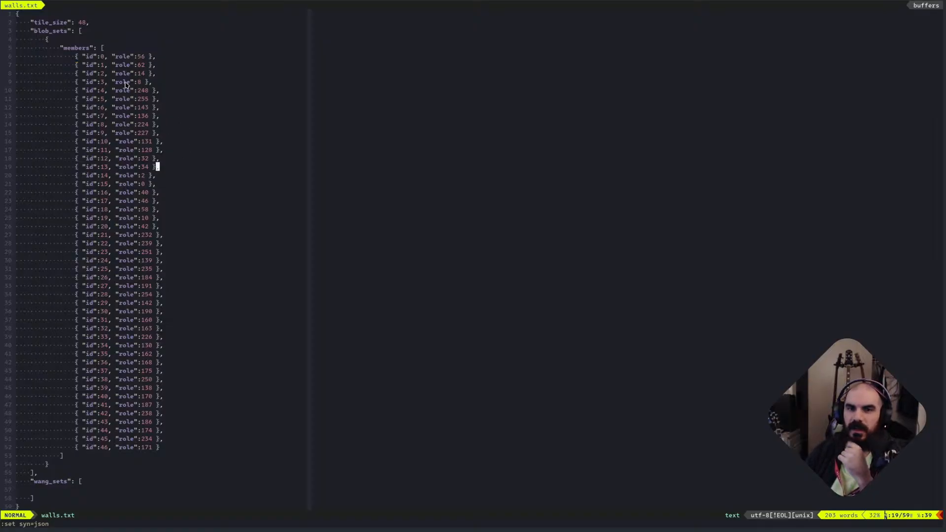
Examine the tile size, the blob_sets member ids and roles, and the wang_sets section in walls.txt.
scroll(136, 133, "down", 9)
scroll(128, 150, "up", 9)
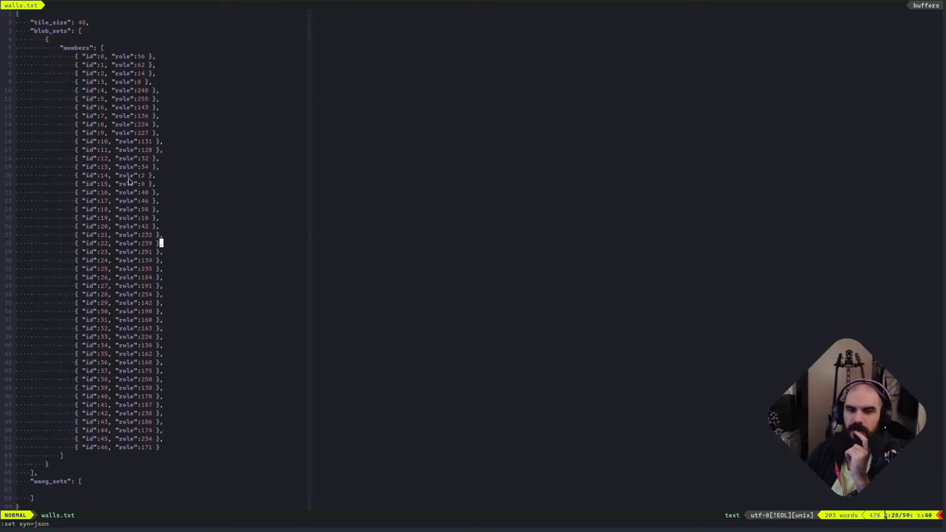
left_click(106, 379)
scroll(106, 379, "down", 6)
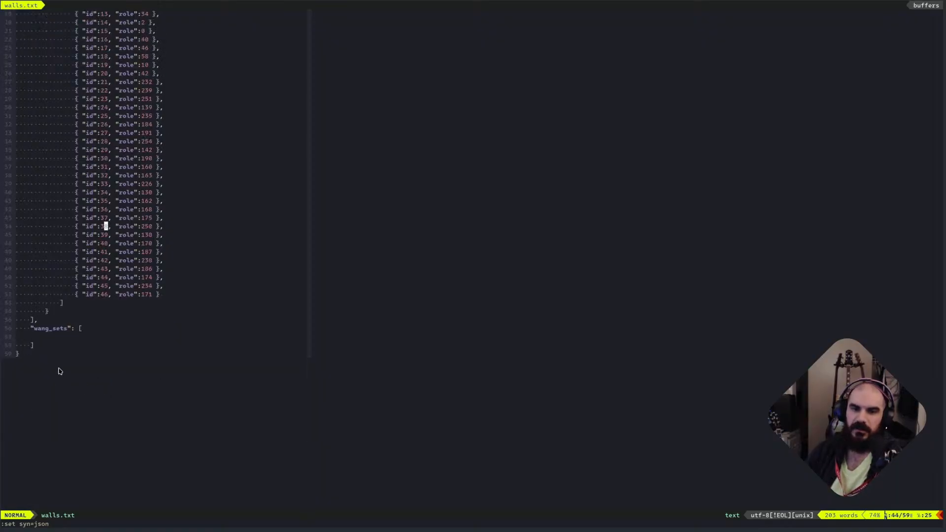
scroll(132, 317, "up", 6)
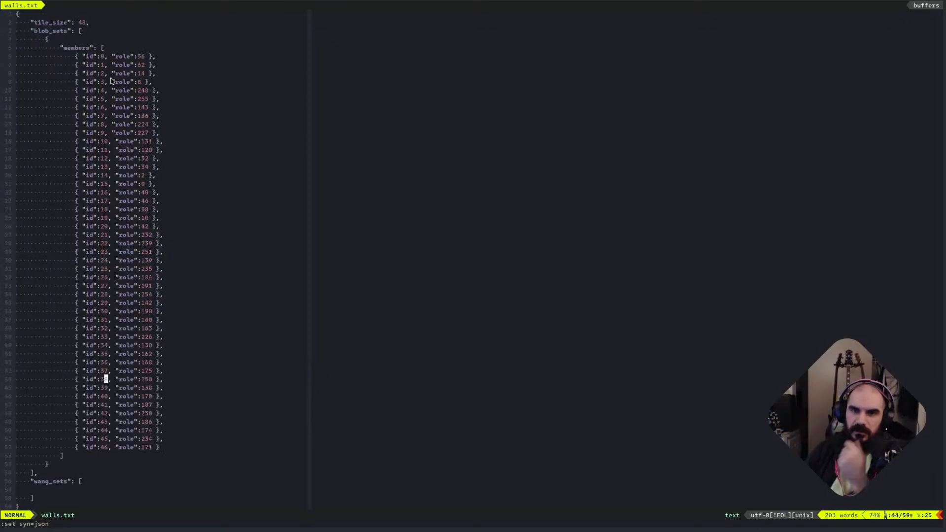
left_click(69, 27)
scroll(120, 269, "down", 6)
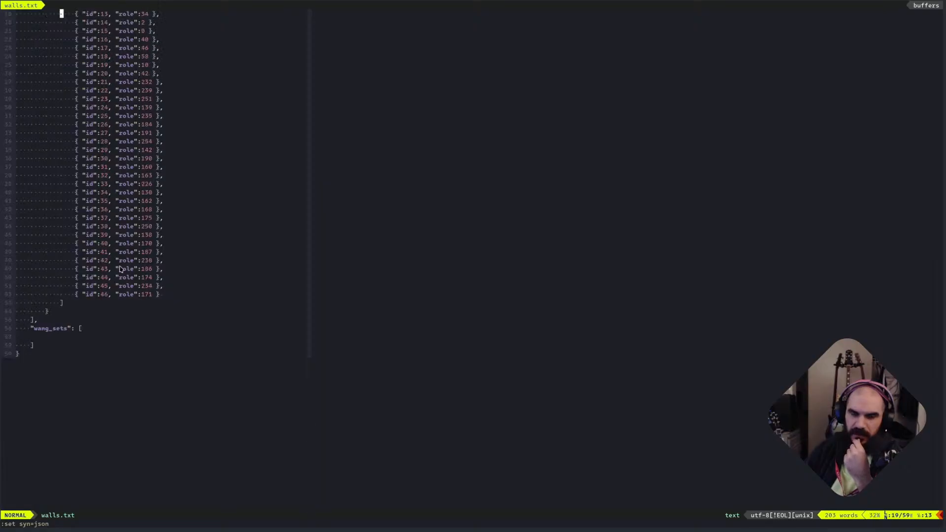
left_click(80, 335)
scroll(138, 282, "up", 6)
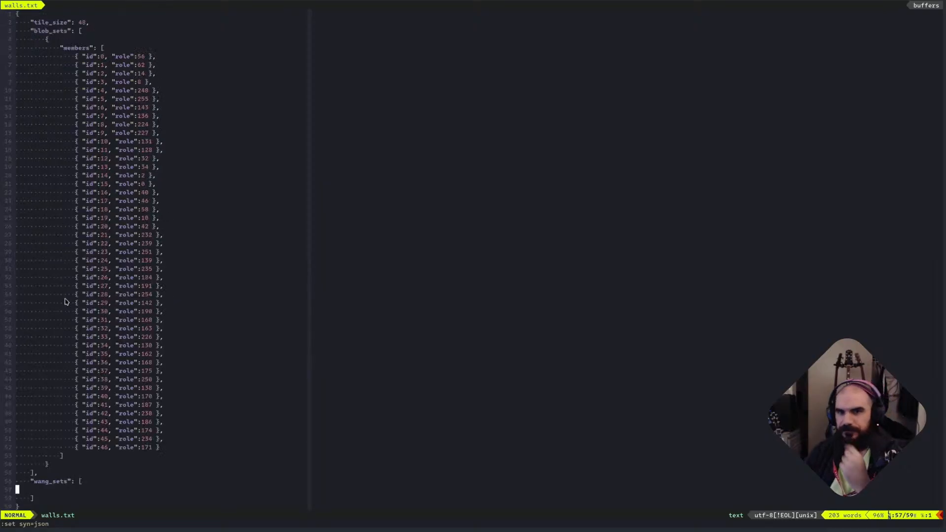
Quit walls.txt and list the walls folder's contents in detail with ls -lha.
type(":q")
key("Return")
type("ls ")
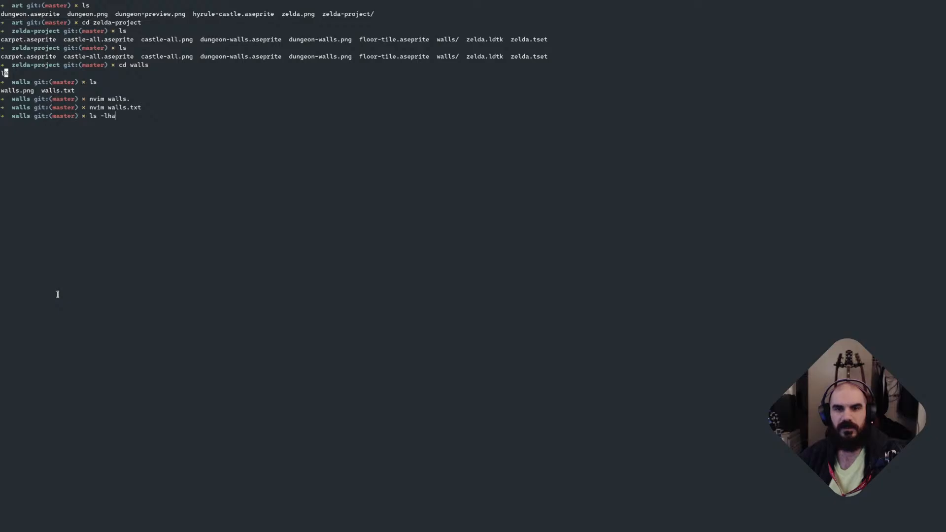
type("-lha")
key("Return")
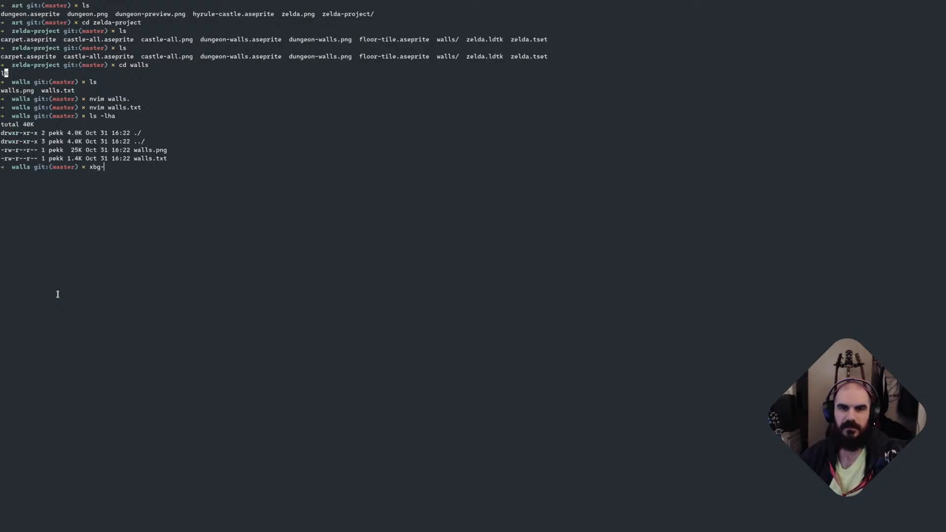
Open walls.png with xdg-open and examine the arrangement of the exported wall tiles.
type("xd")
key("Tab")
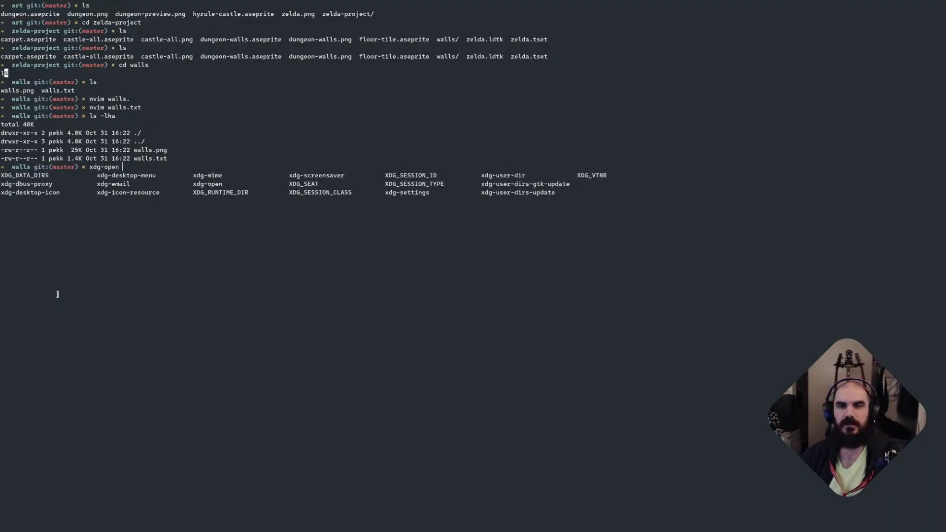
type("s.png")
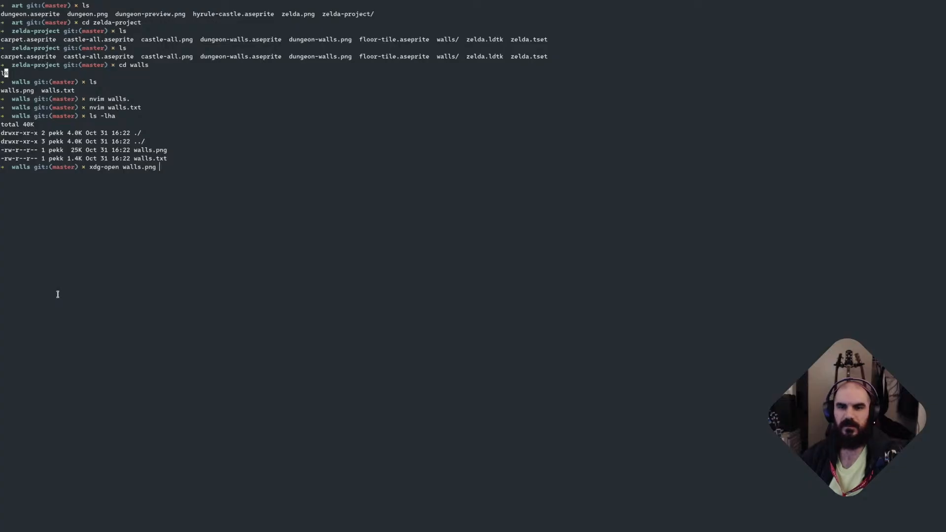
key("Return")
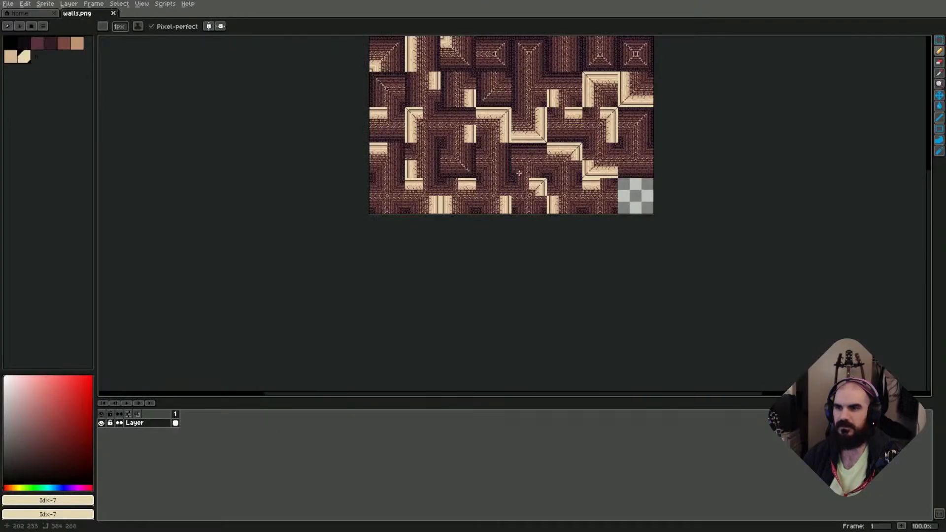
middle_click_drag(481, 216, 455, 250)
scroll(457, 257, "up", 1)
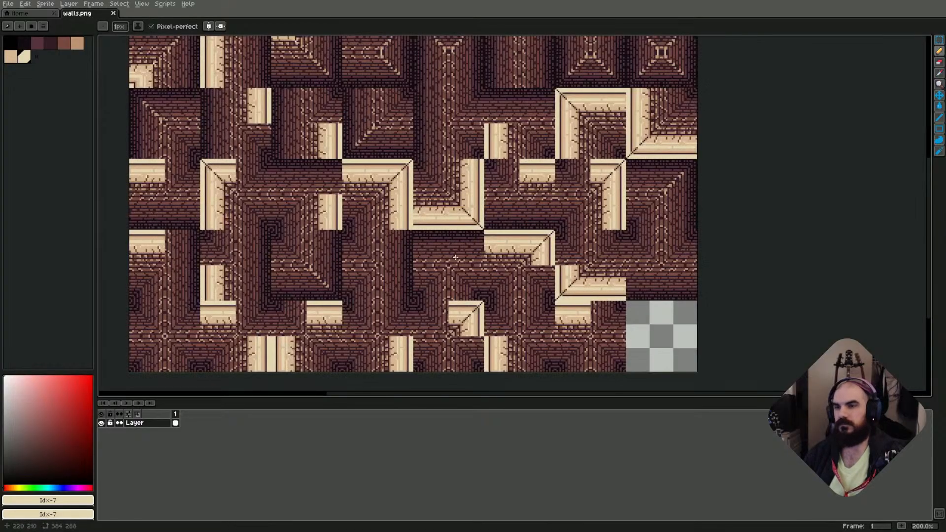
scroll(453, 248, "down", 1)
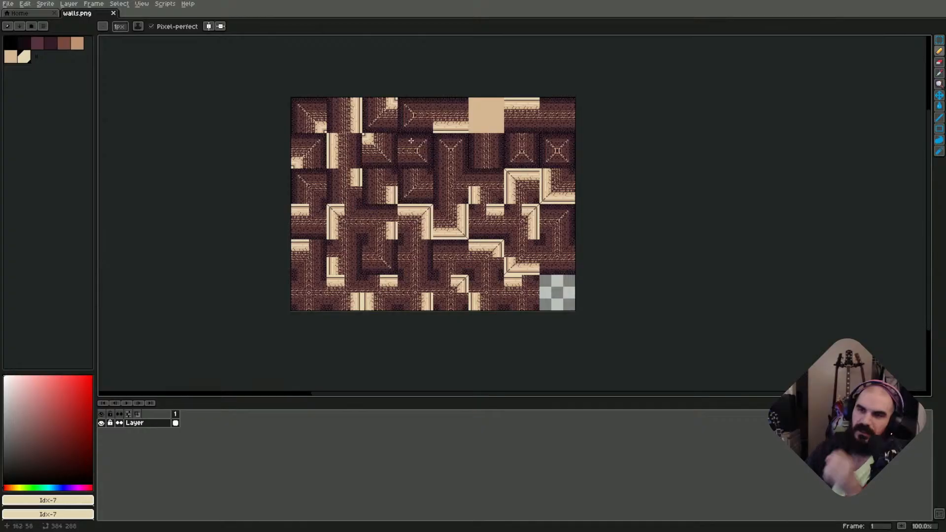
scroll(413, 140, "up", 1)
scroll(412, 140, "down", 1)
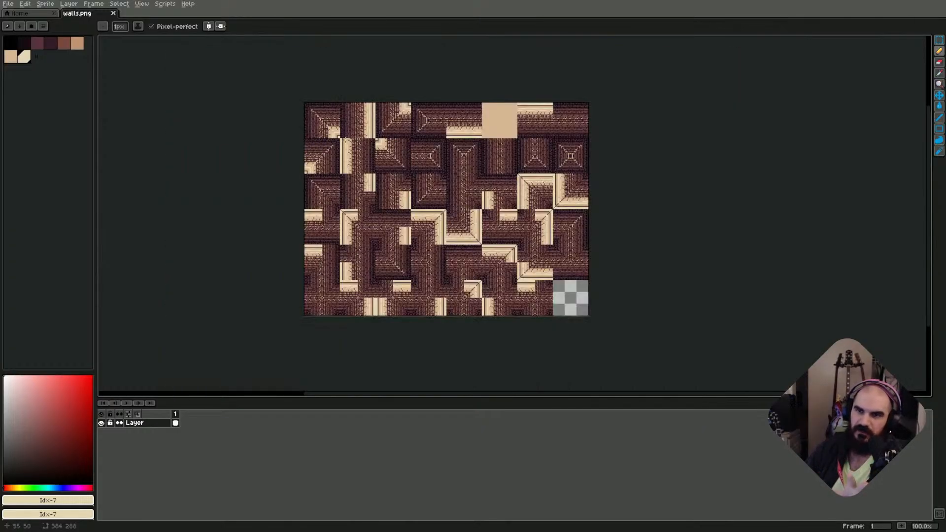
Close walls.png and exit the Aseprite instance that opened it.
middle_click(86, 16)
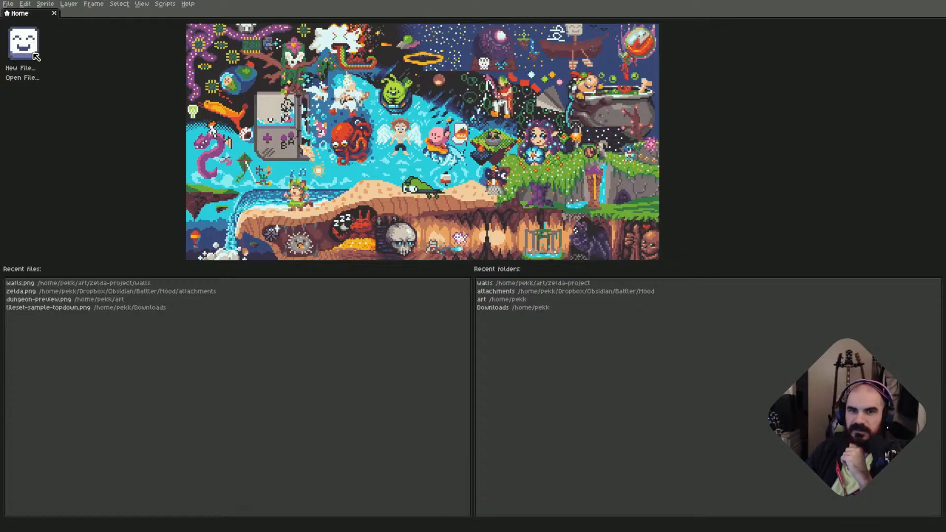
left_click(24, 3)
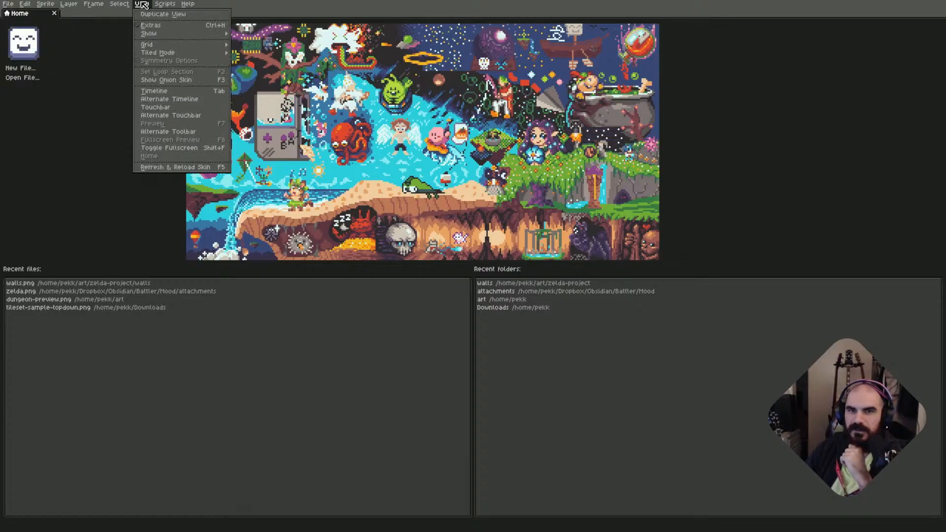
mouse_move(7, 4)
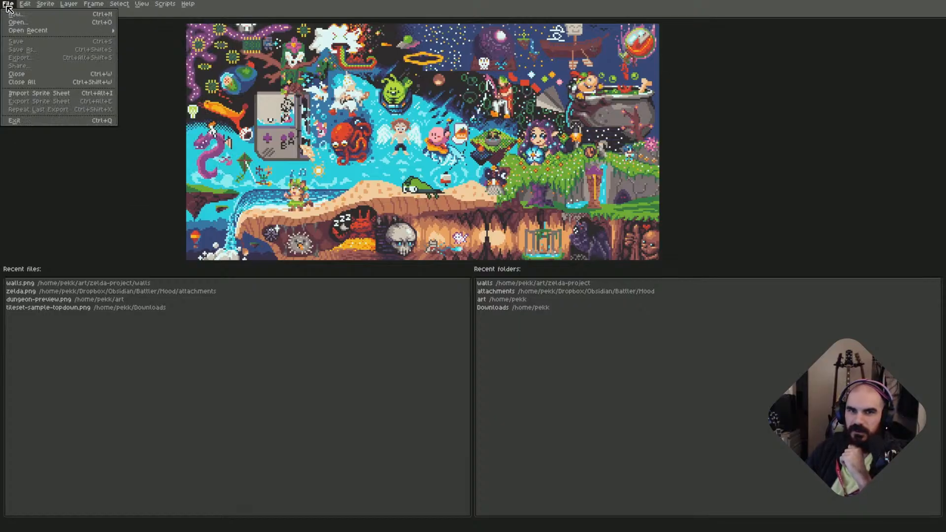
left_click(68, 123)
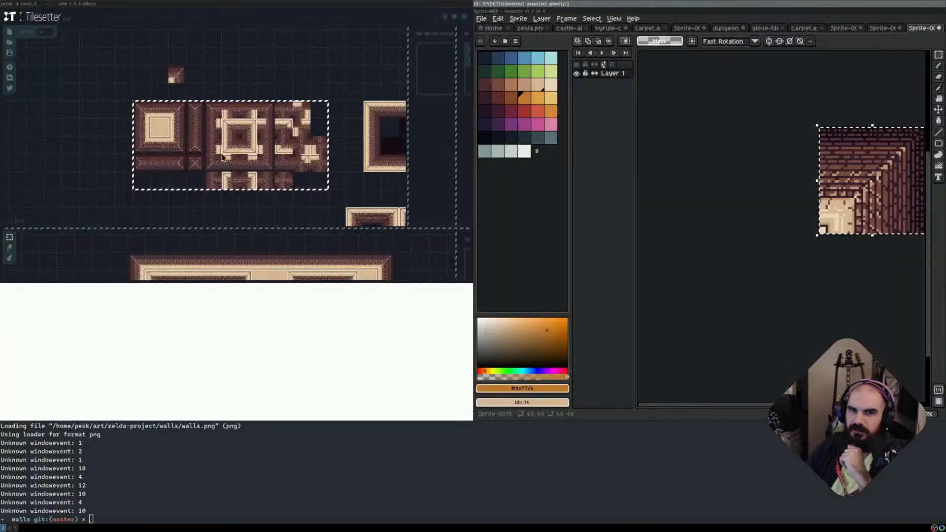
Clear the selection around the brick corner sprite in Aseprite.
left_click(693, 119)
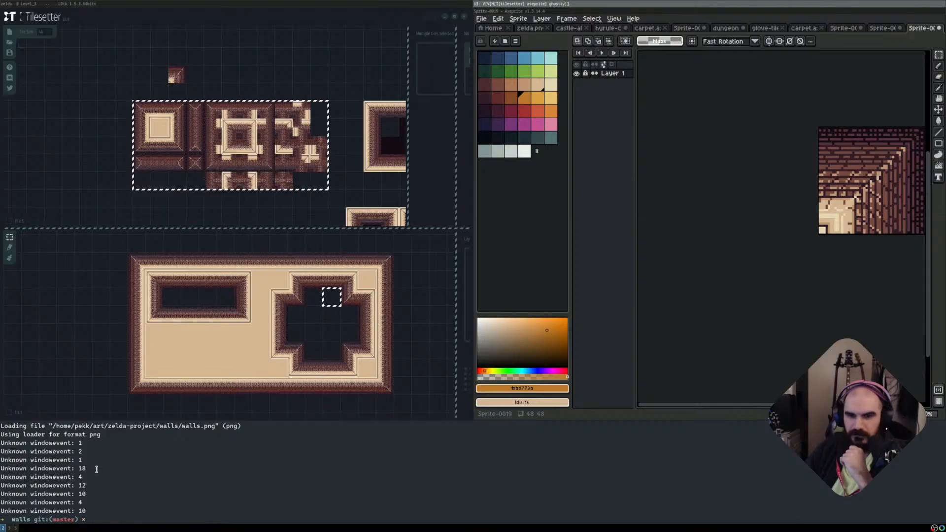
Clear the terminal output and list the walls folder's files with ls.
type("clear")
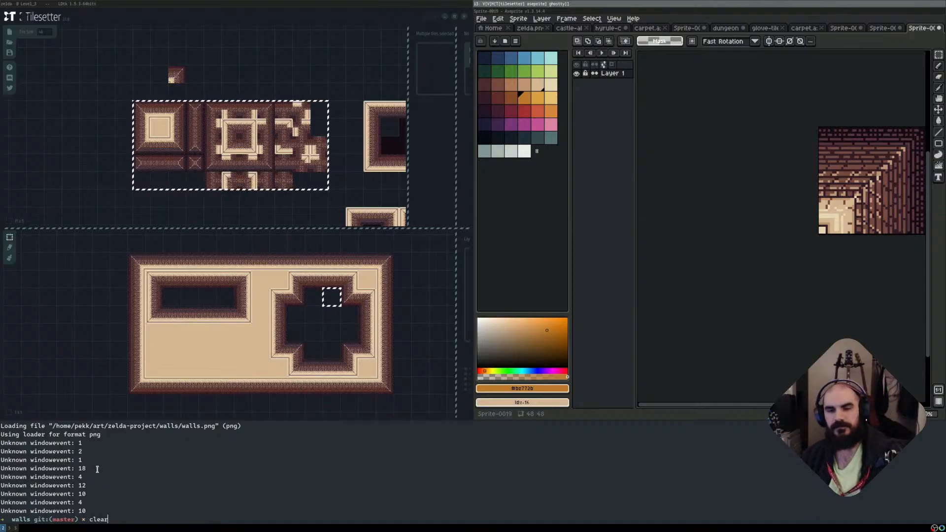
key("Return")
type("ls")
key("Return")
Go up one level to the zelda-project folder and list its contents with ls.
type("cd .")
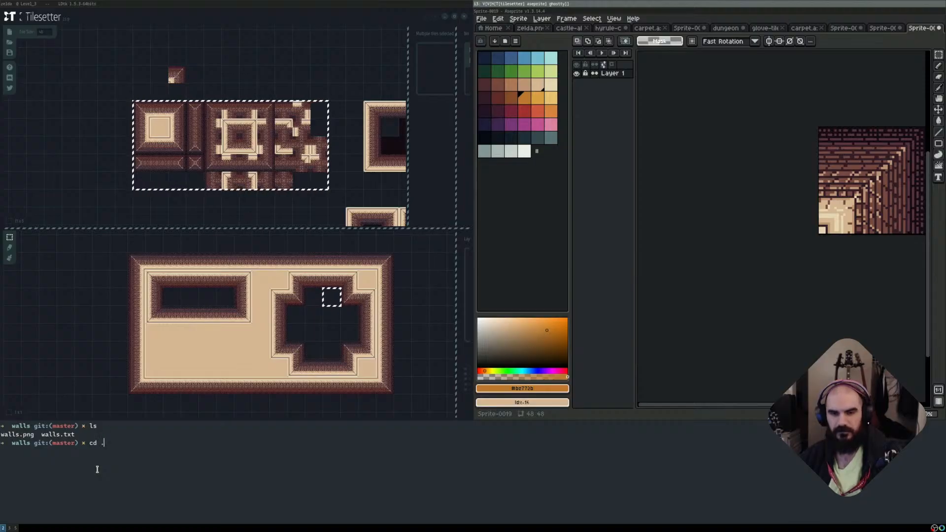
type(".")
key("Return")
type("ls")
key("Return")
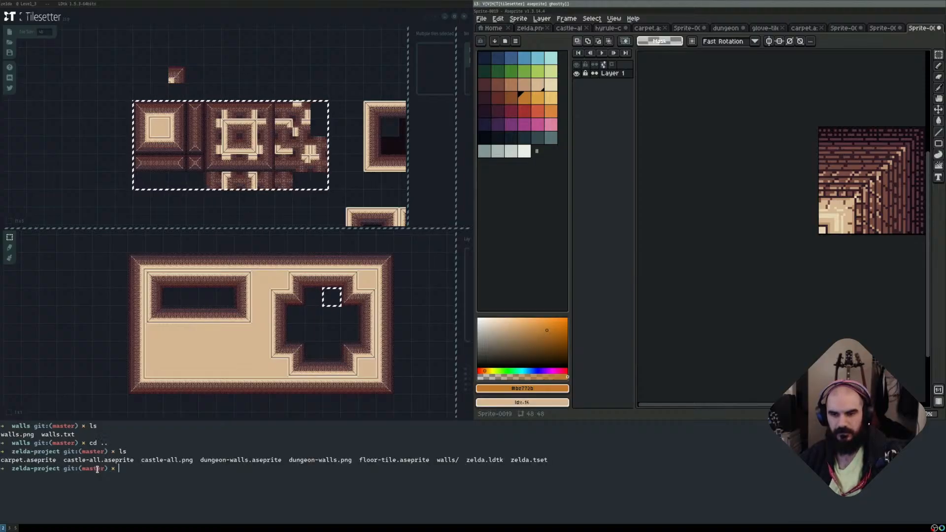
type("nvim")
key("Tab")
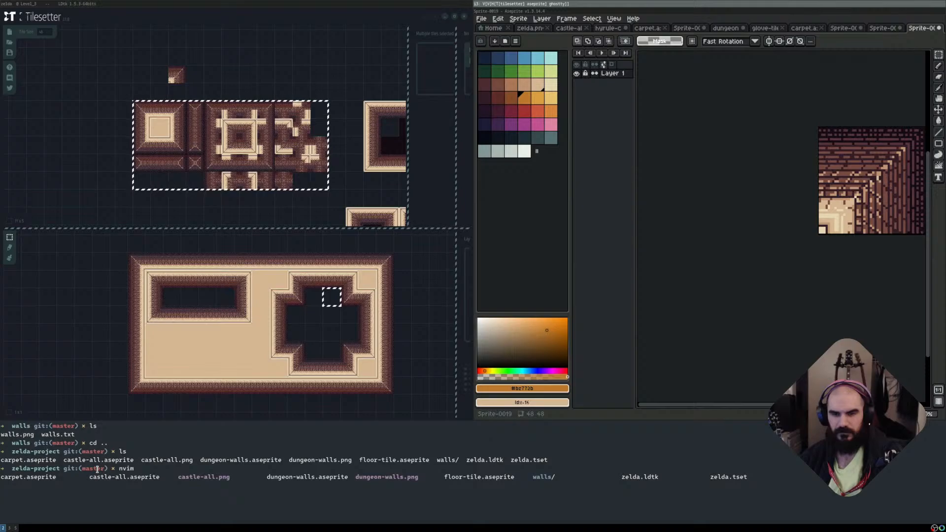
key("BackSpace")
key("BackSpace")
key("BackSpace")
key("BackSpace")
key("BackSpace")
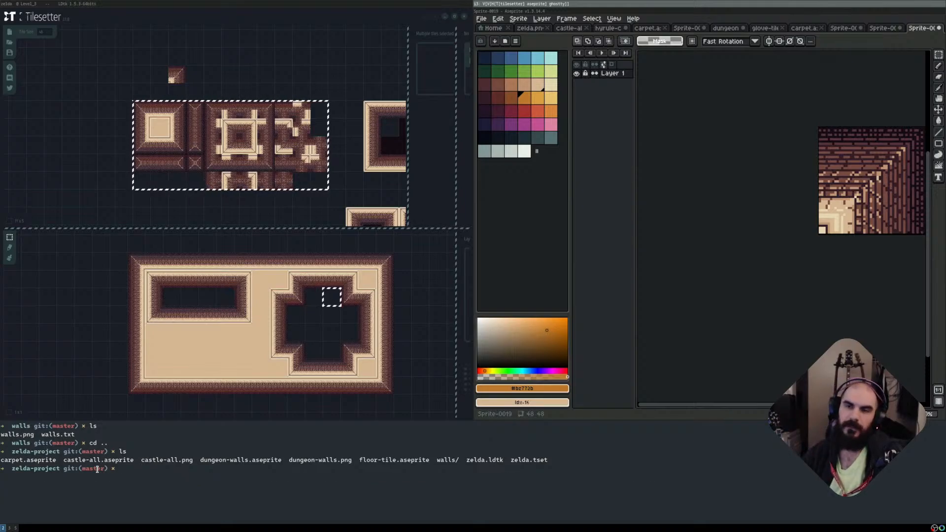
Make Tilesetter's tileset area slightly taller than before and deselect the brick wall blob tileset.
scroll(190, 156, "up", 2)
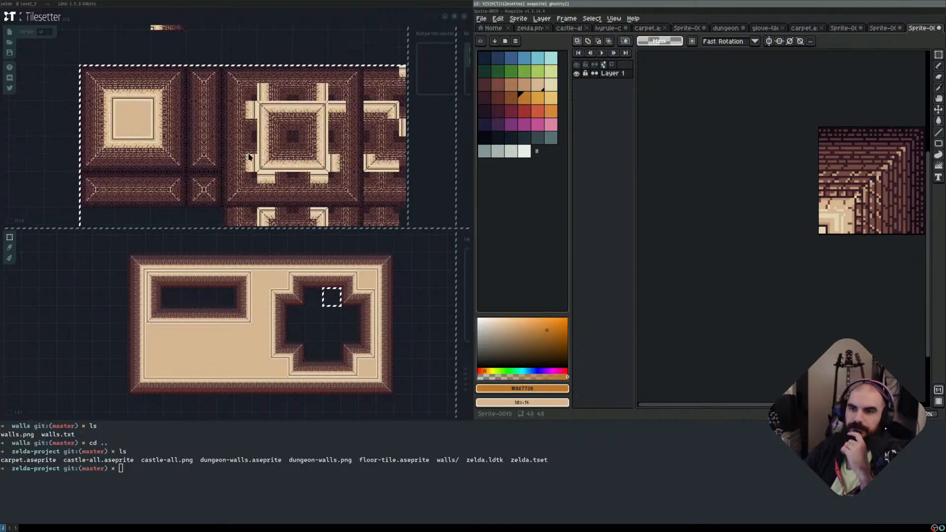
scroll(249, 157, "down", 2)
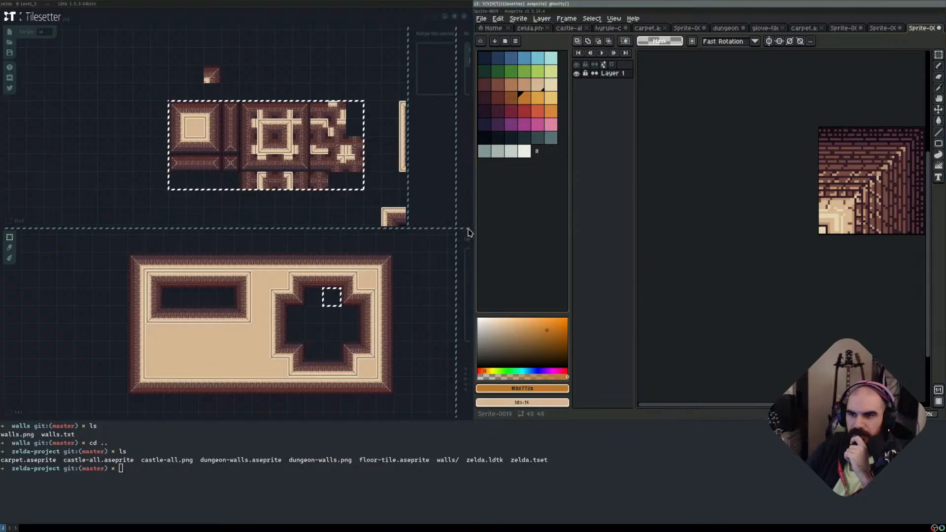
left_click_drag(468, 229, 468, 243)
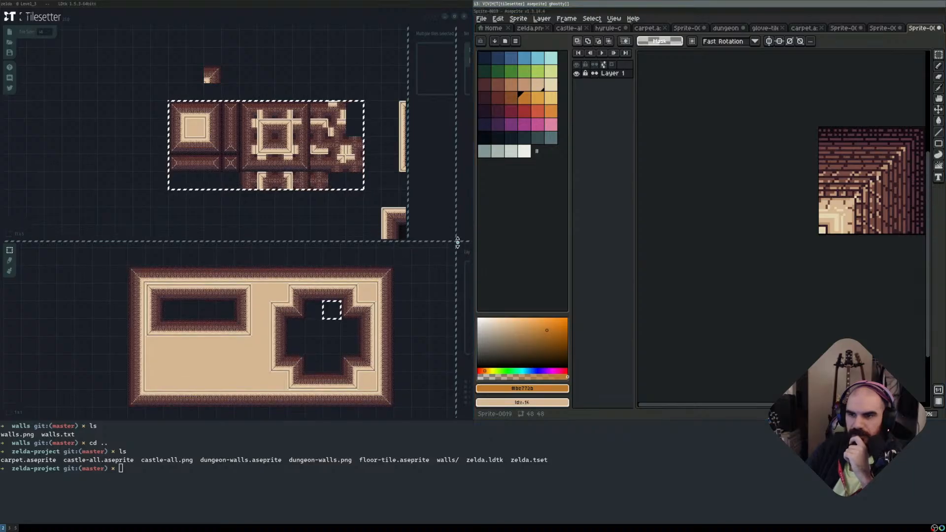
left_click(342, 207)
left_click_drag(181, 113, 356, 183)
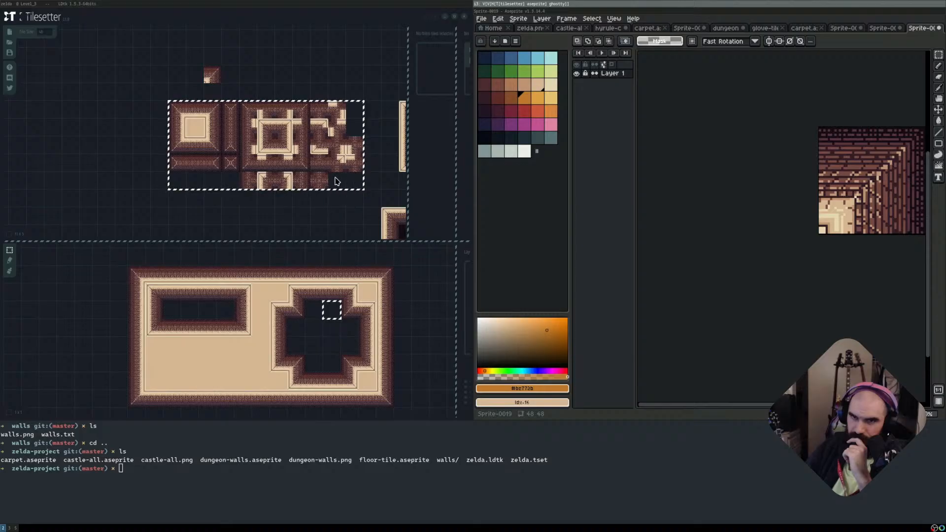
left_click(261, 89)
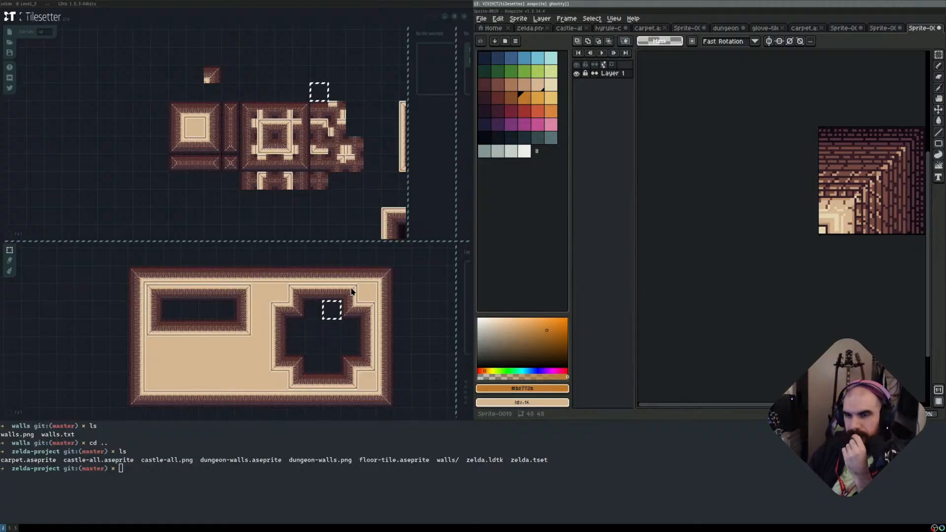
left_click(483, 18)
left_click(501, 58)
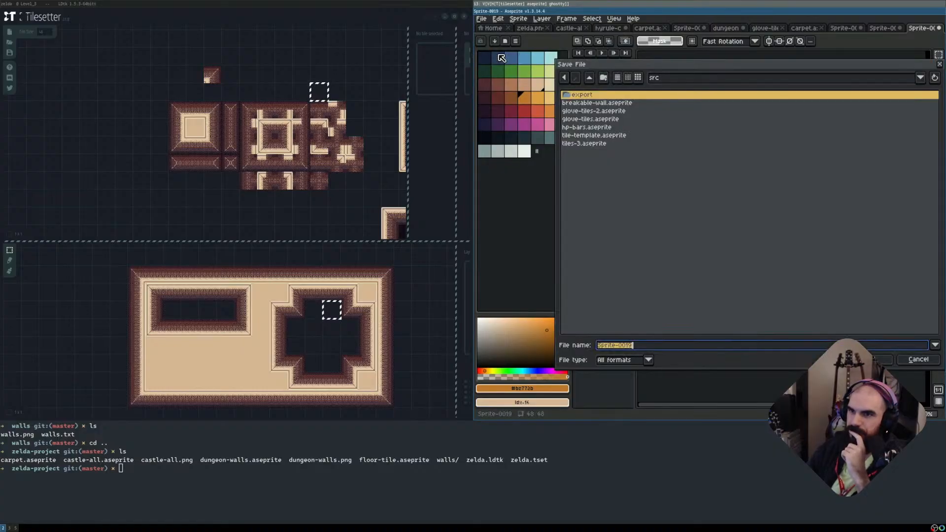
left_click(921, 359)
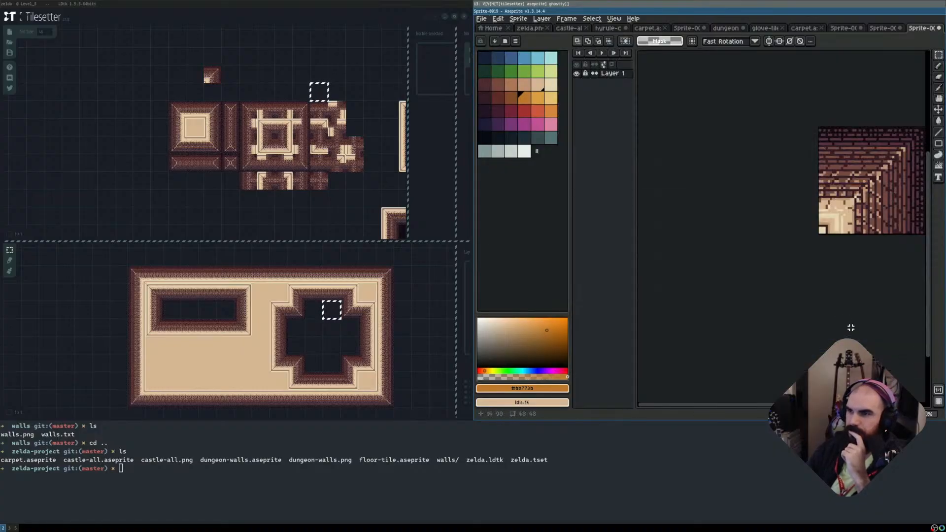
scroll(790, 228, "down", 2)
middle_click_drag(752, 228, 652, 246)
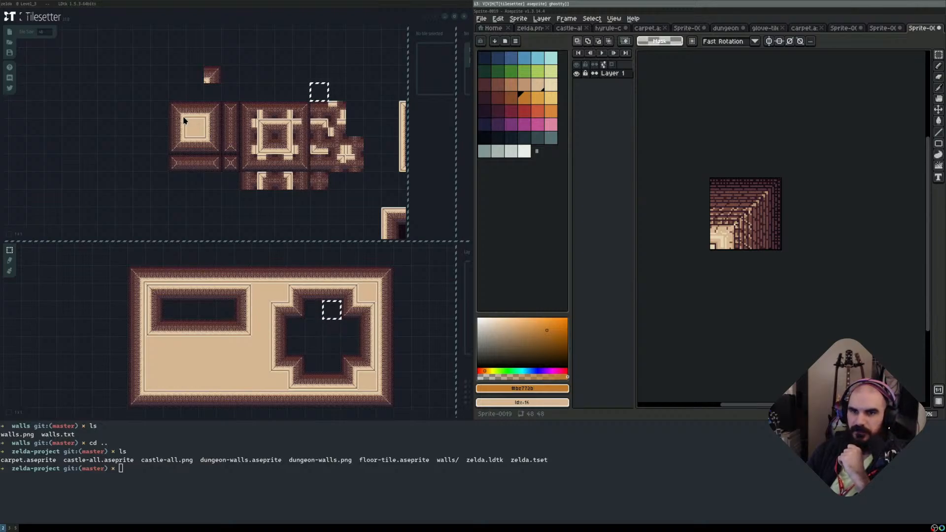
left_click_drag(172, 104, 364, 190)
left_click(337, 215)
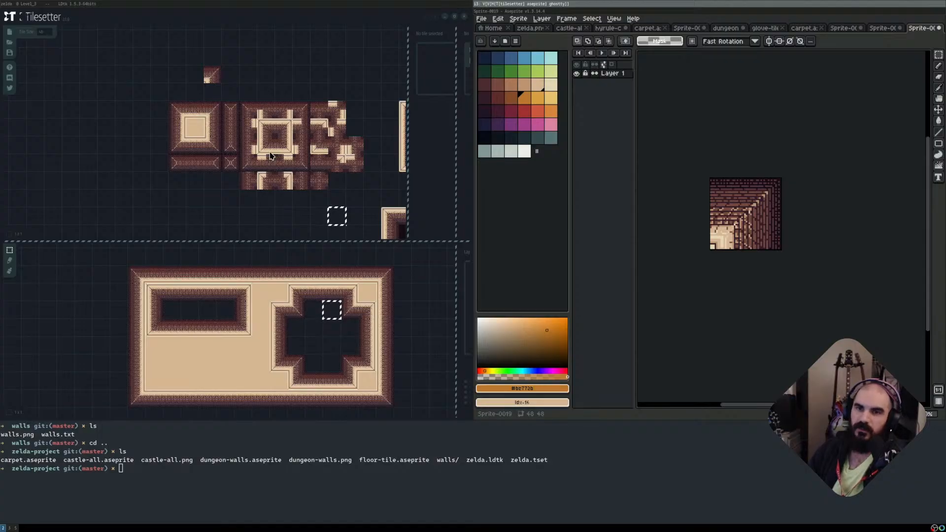
left_click_drag(168, 101, 355, 187)
left_click(348, 198)
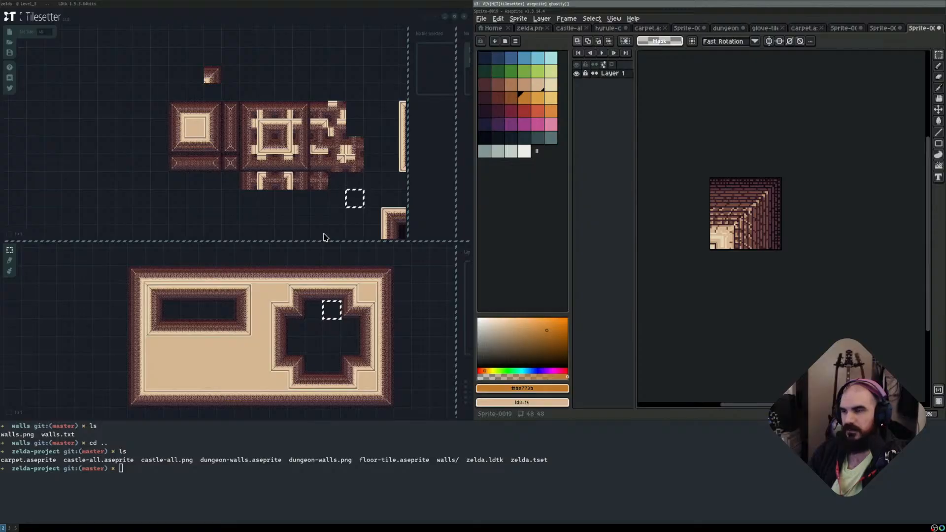